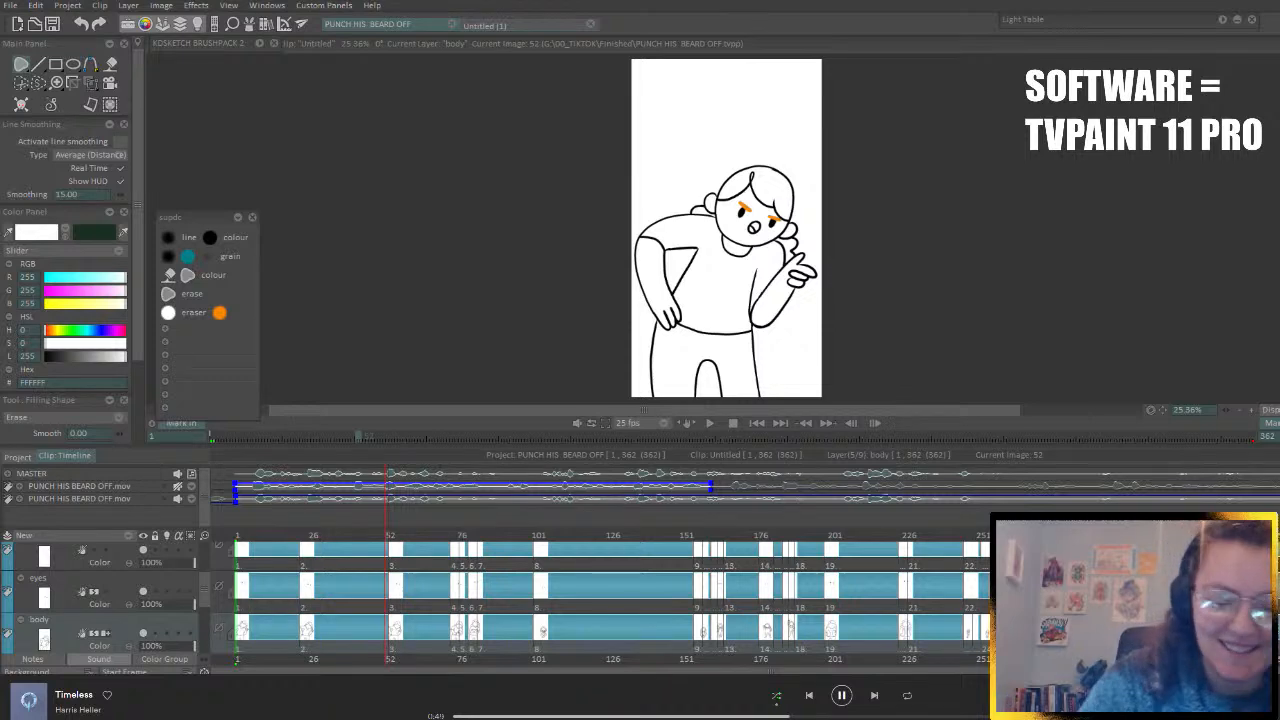
- Play the opening of the animation from frame 1, stop it, and return to frame 52
{"action": "left_click", "coordinate": [238, 537]}
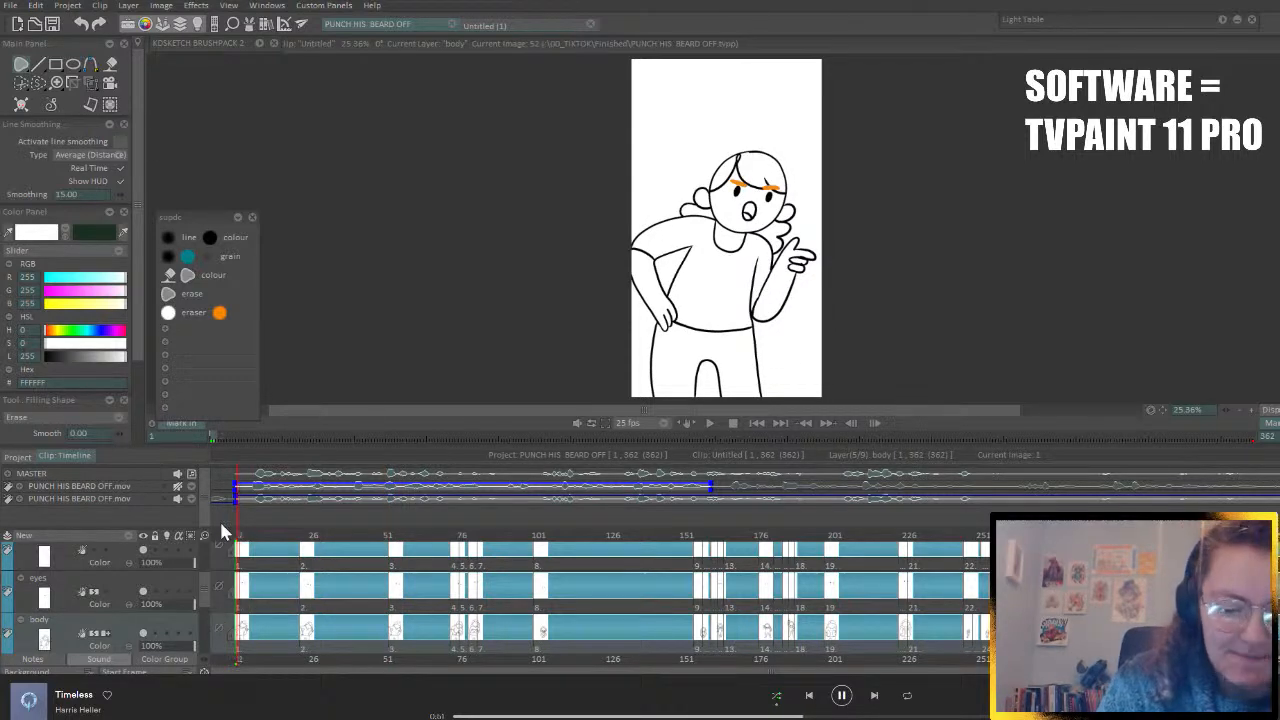
{"action": "left_click", "coordinate": [711, 421]}
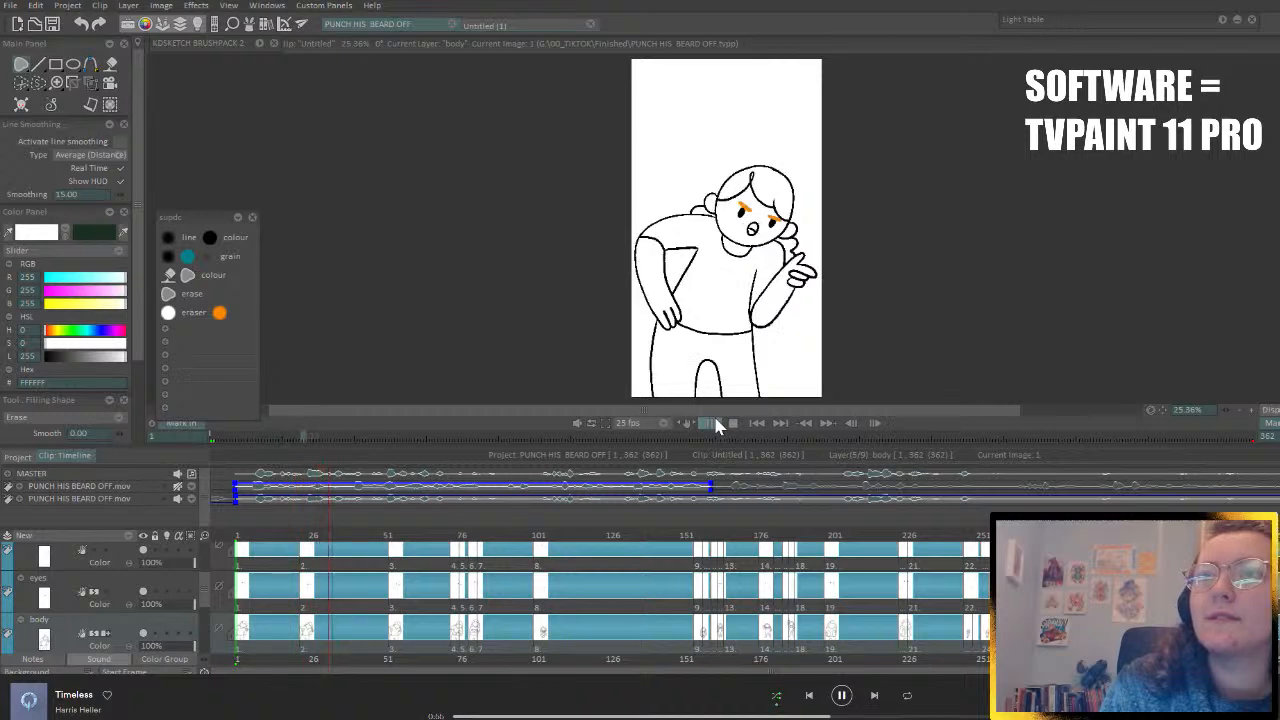
{"action": "left_click", "coordinate": [712, 426]}
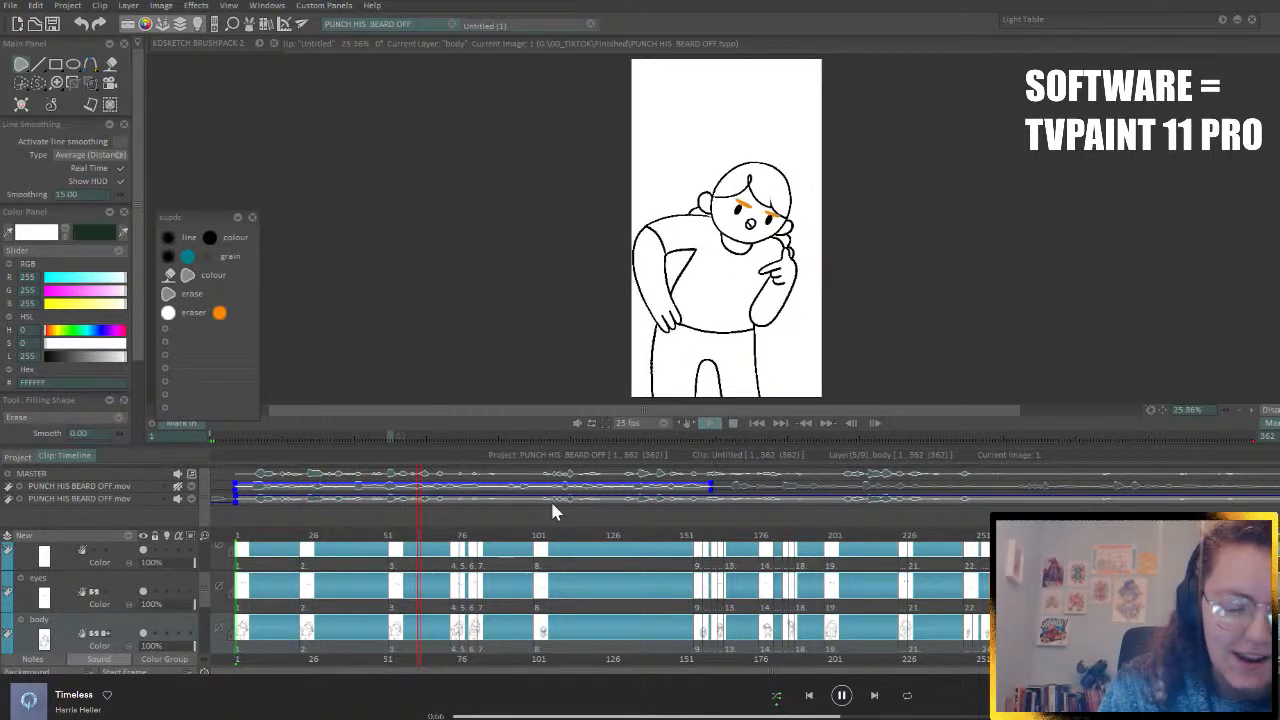
{"action": "left_click", "coordinate": [386, 535]}
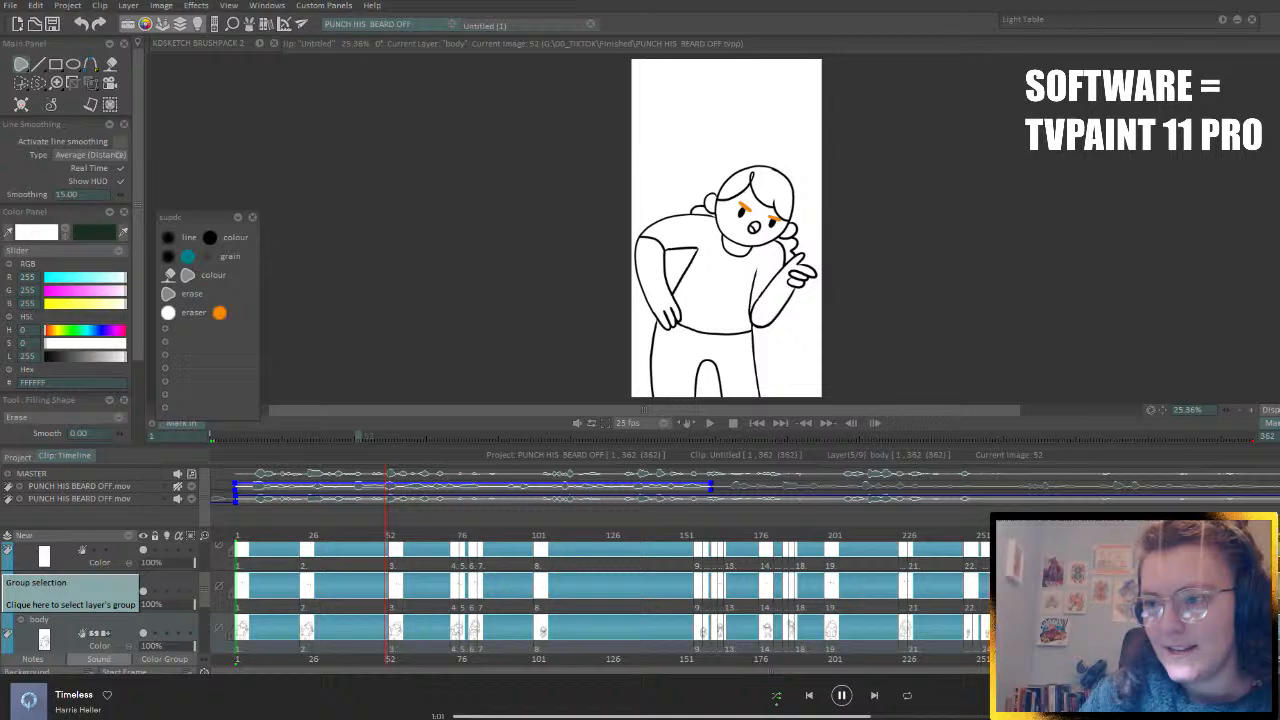
{"action": "right_click", "coordinate": [571, 717]}
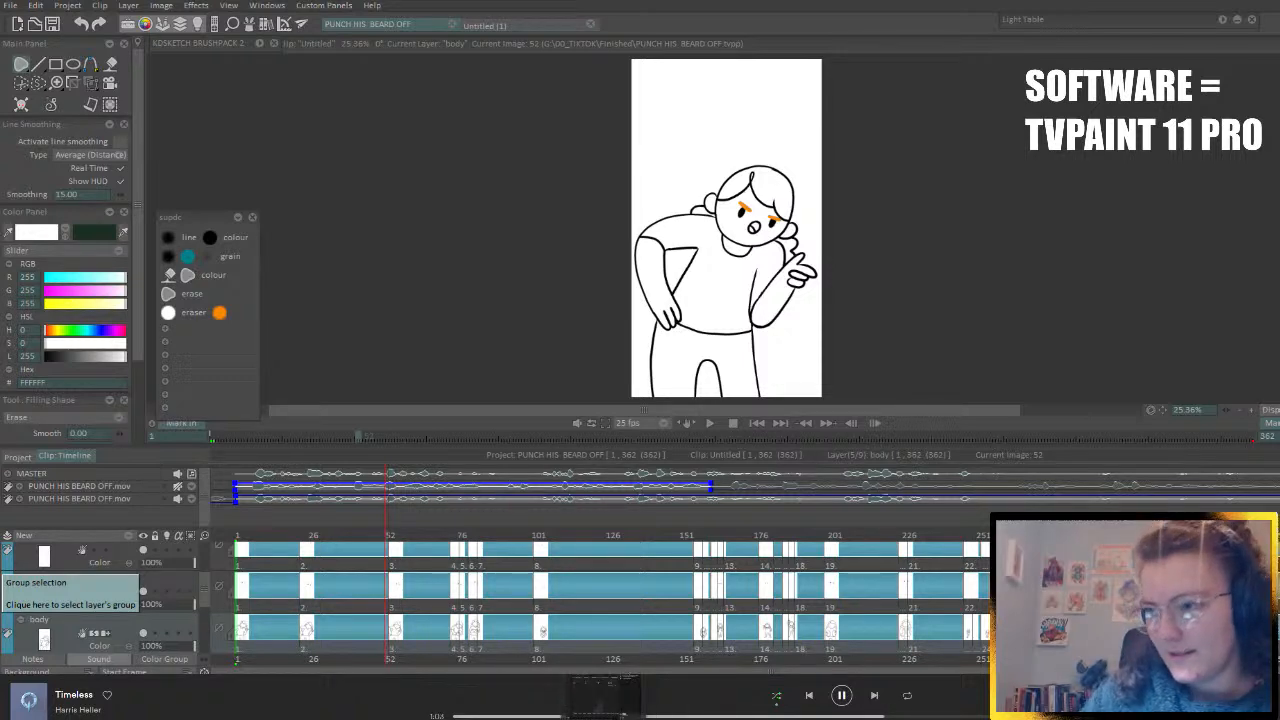
{"action": "mouse_move", "coordinate": [735, 718]}
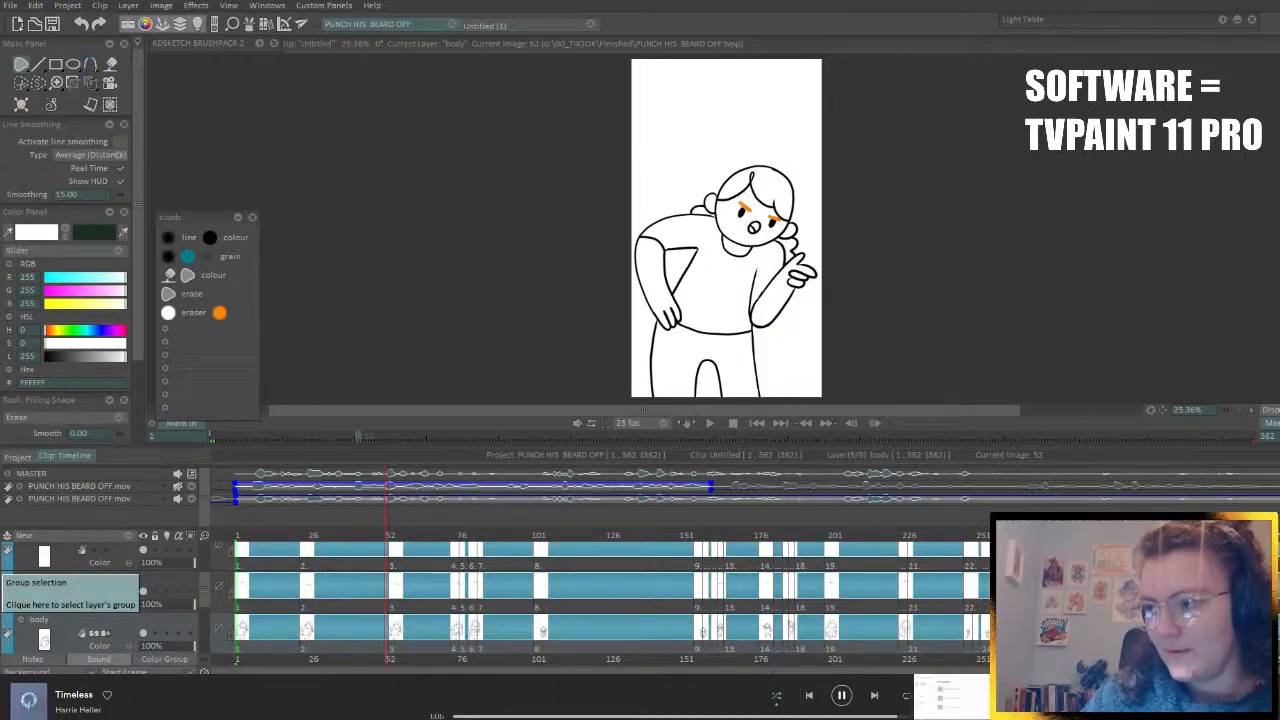
{"action": "right_click", "coordinate": [966, 717]}
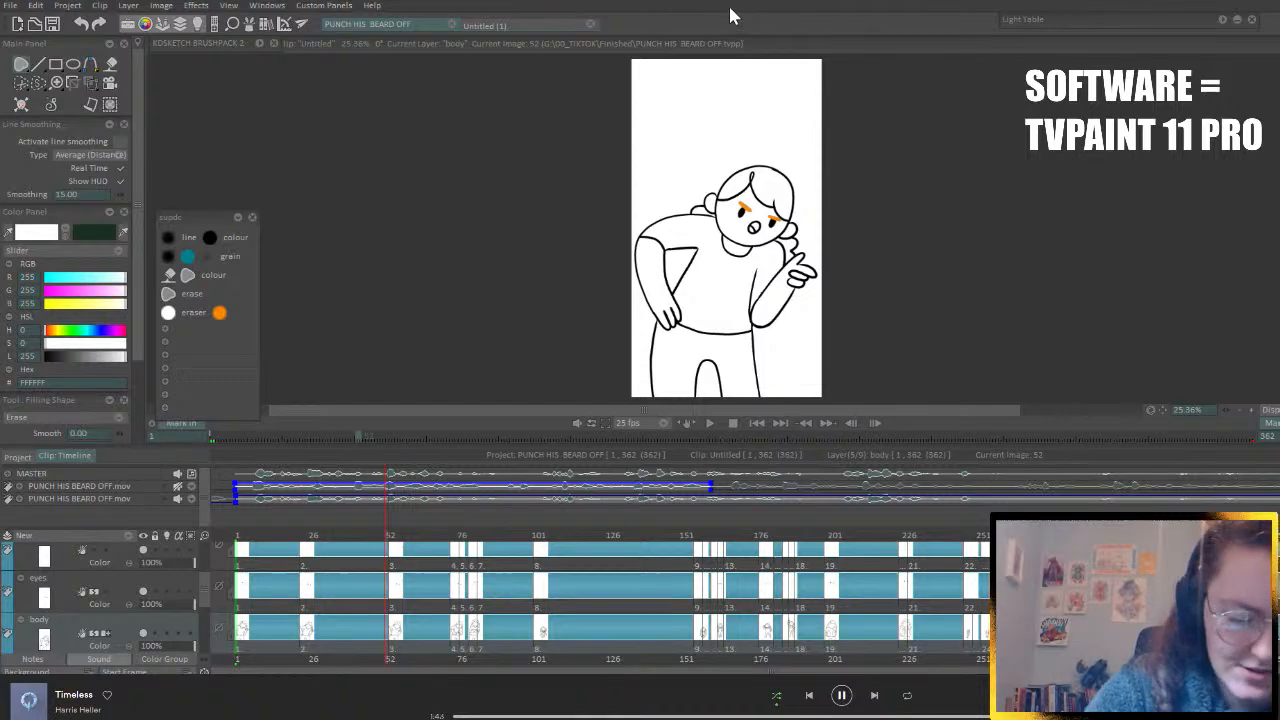
- Review the whole animation by playing it from the first frame through to the end
{"action": "mouse_move", "coordinate": [236, 535]}
{"action": "left_mouse_down"}
{"action": "mouse_move", "coordinate": [538, 571]}
{"action": "mouse_move", "coordinate": [1247, 576]}
{"action": "left_mouse_up"}
{"action": "left_click", "coordinate": [756, 423]}
{"action": "left_click", "coordinate": [707, 423]}
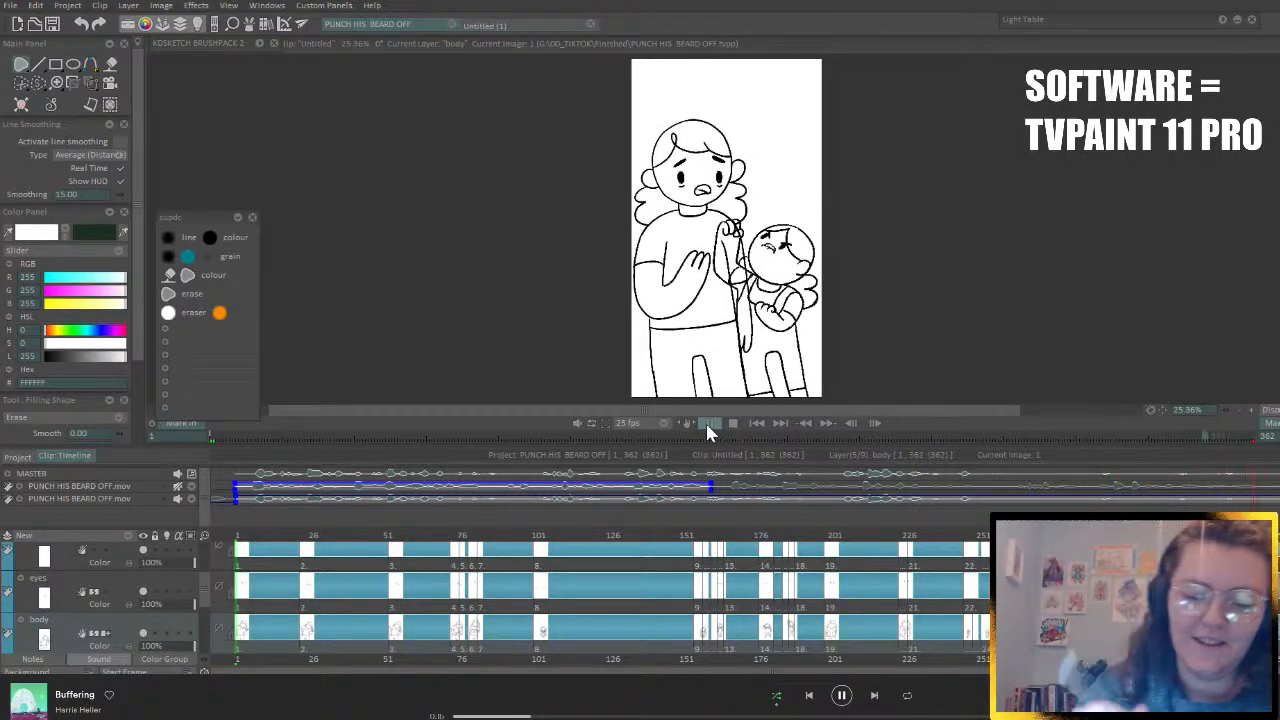
{"action": "left_click", "coordinate": [710, 422]}
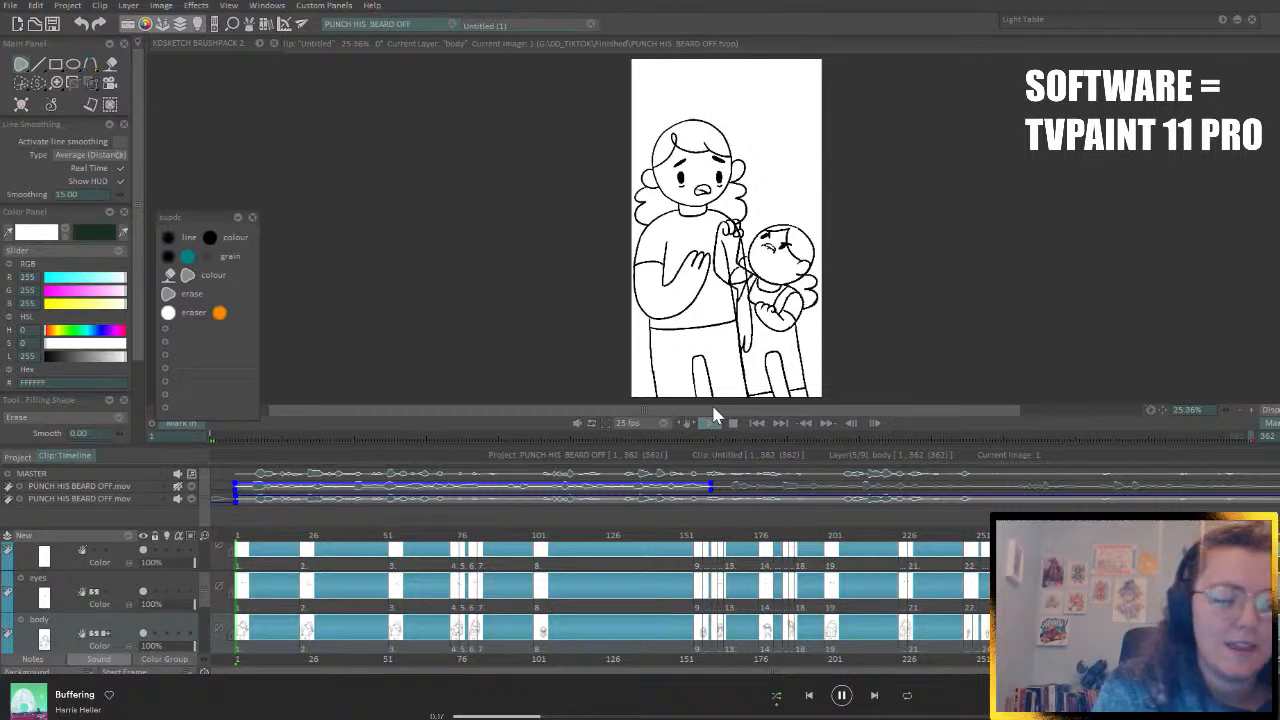
- Show the faint Anim_0 rough sketch layer beneath the line art and make it the current layer
{"action": "scroll", "coordinate": [208, 598], "scroll_direction": "down", "scroll_amount": 1}
{"action": "scroll", "coordinate": [208, 601], "scroll_direction": "down", "scroll_amount": 2}
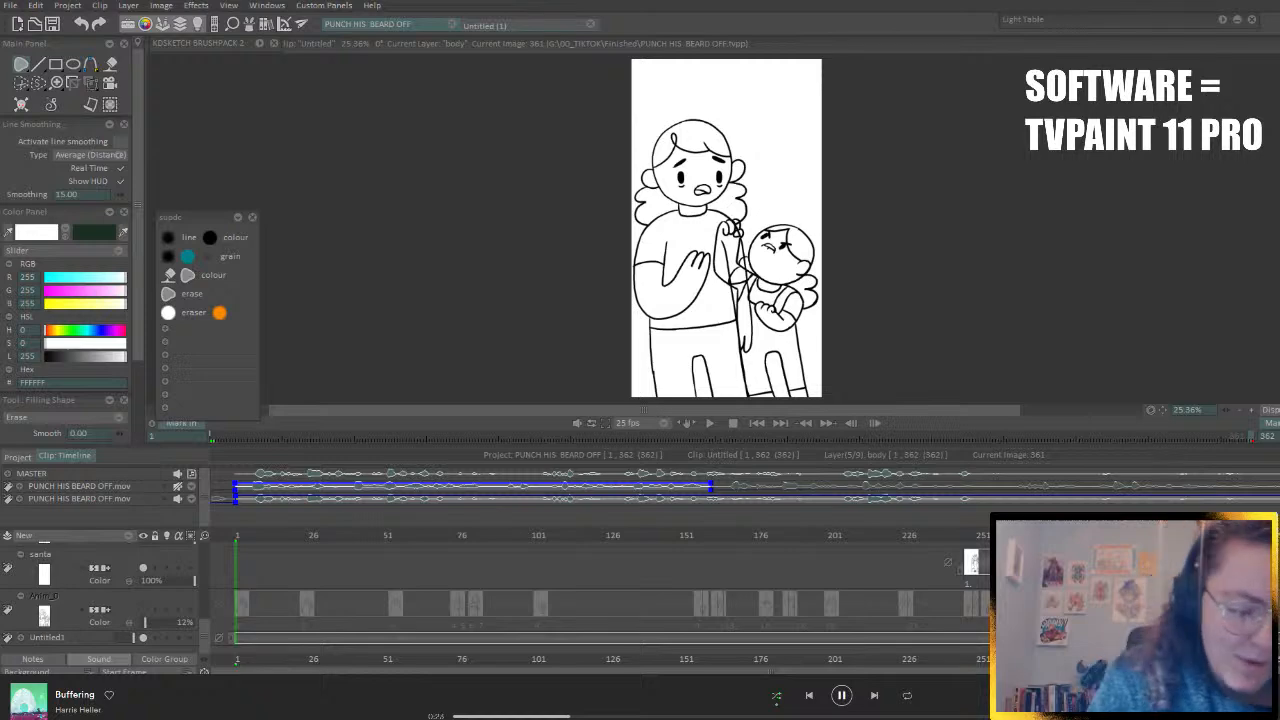
{"action": "scroll", "coordinate": [206, 626], "scroll_direction": "up", "scroll_amount": 1}
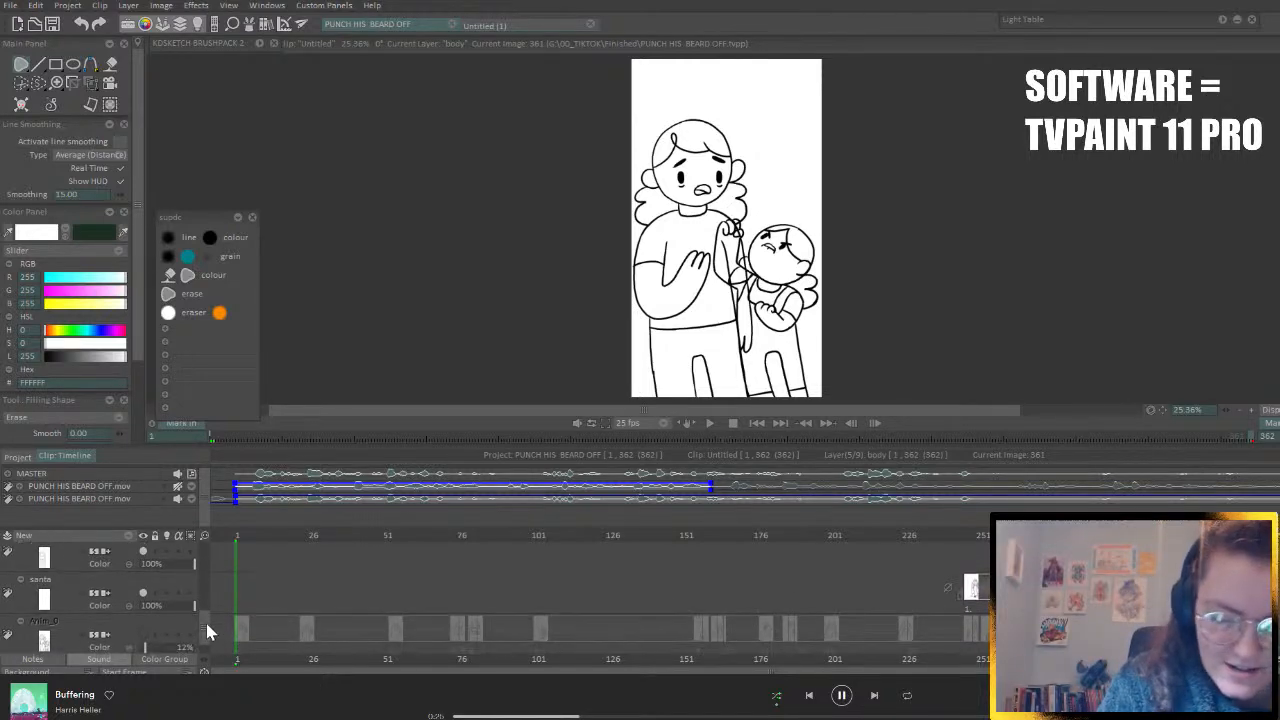
{"action": "scroll", "coordinate": [206, 617], "scroll_direction": "down", "scroll_amount": 1}
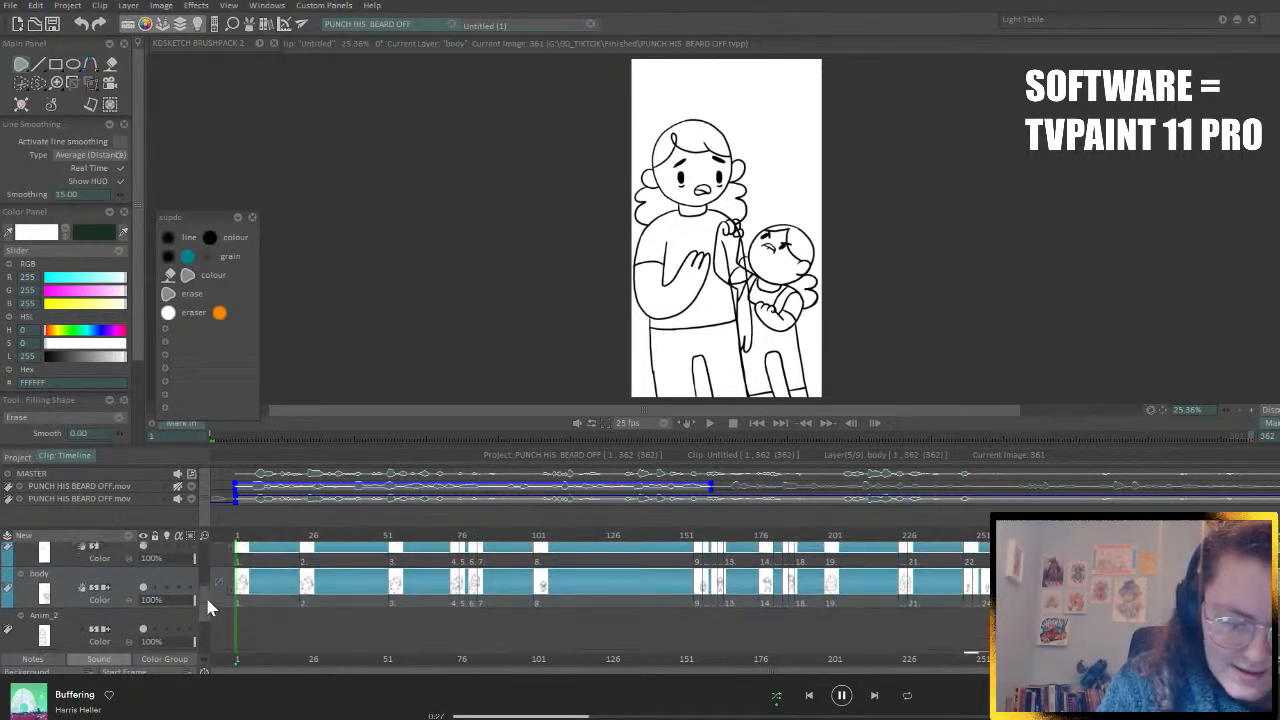
{"action": "scroll", "coordinate": [205, 594], "scroll_direction": "down", "scroll_amount": 3}
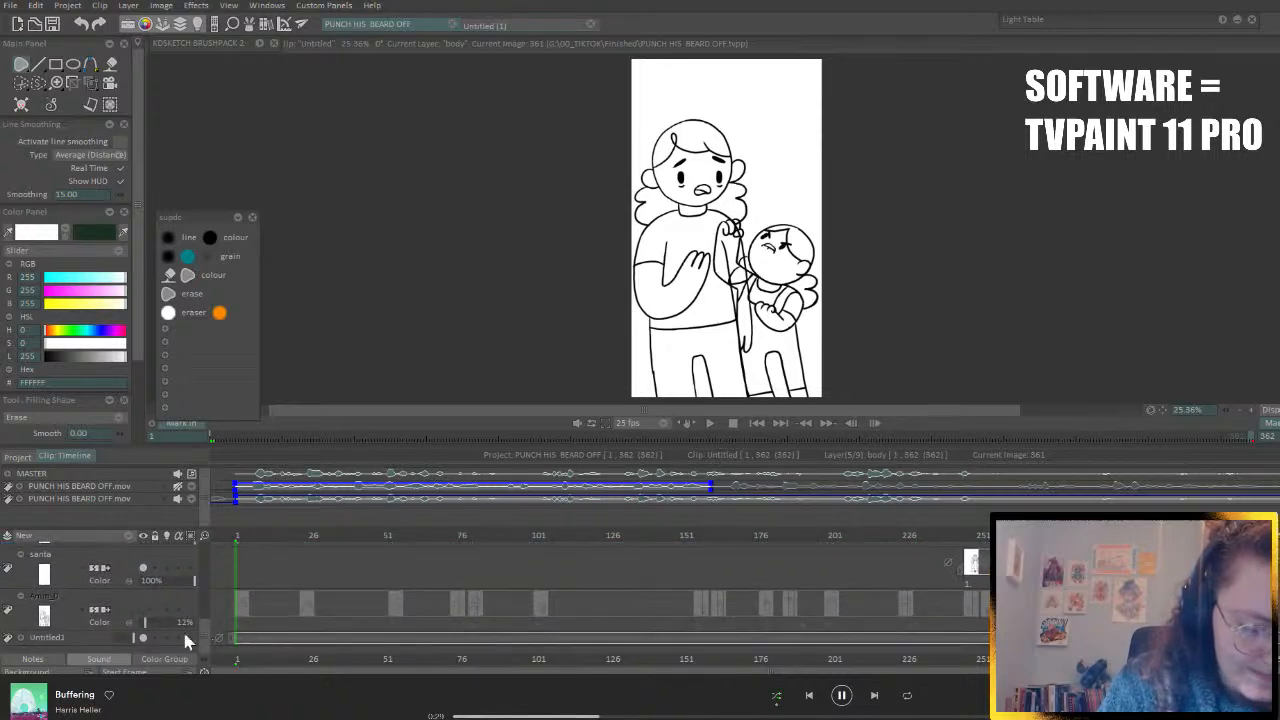
{"action": "left_click", "coordinate": [138, 607]}
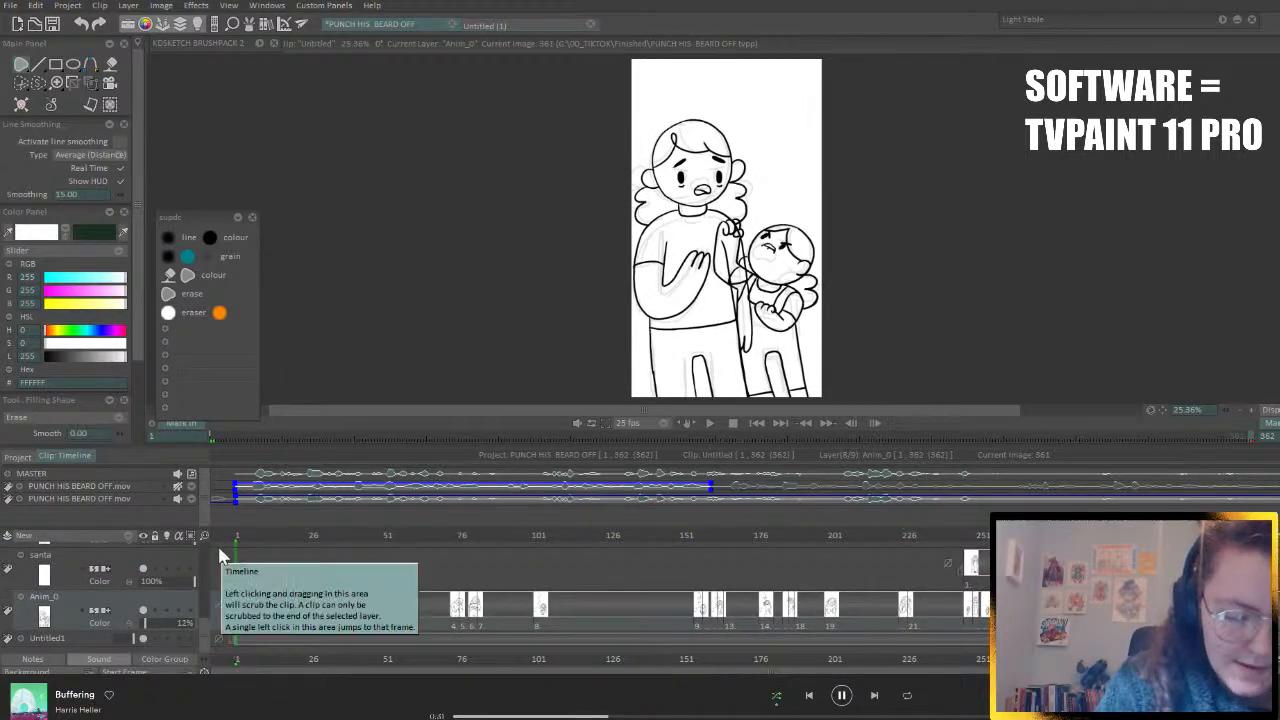
- Add a new animation layer above Anim_0 at frame 102 and select the solid colour brush
{"action": "left_click_drag", "start_coordinate": [220, 555], "coordinate": [535, 562]}
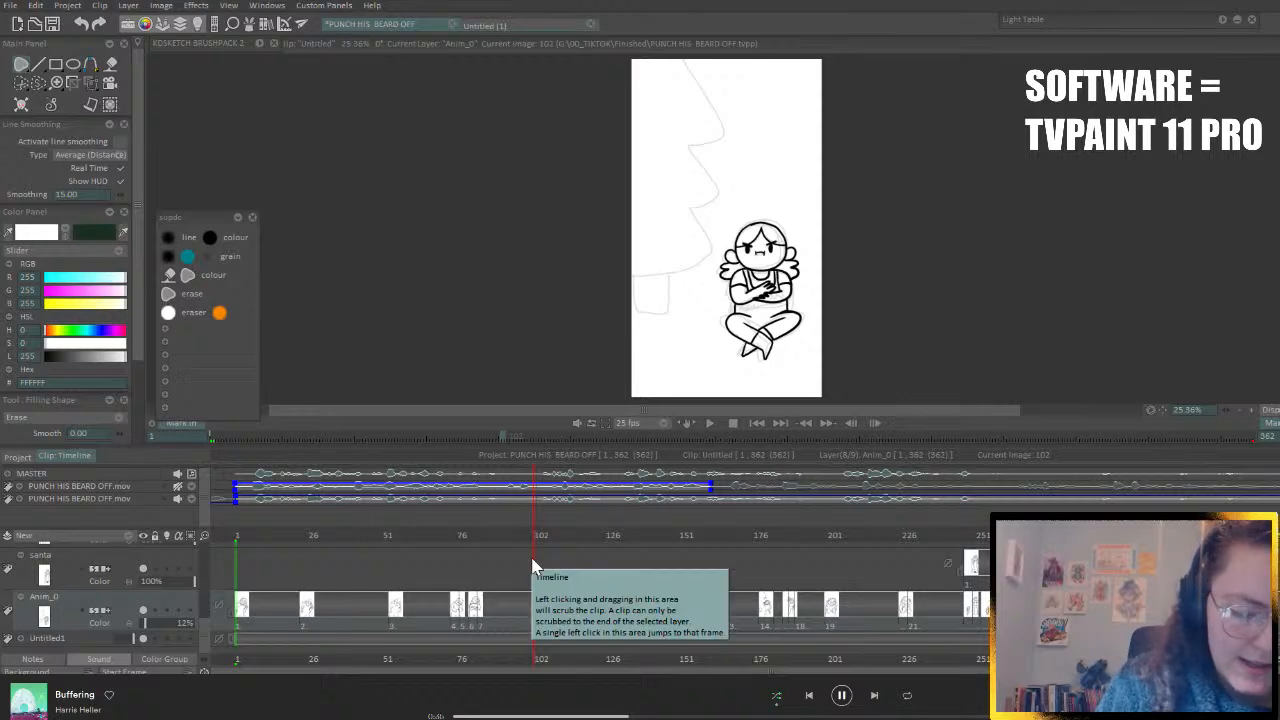
{"action": "left_click", "coordinate": [127, 538]}
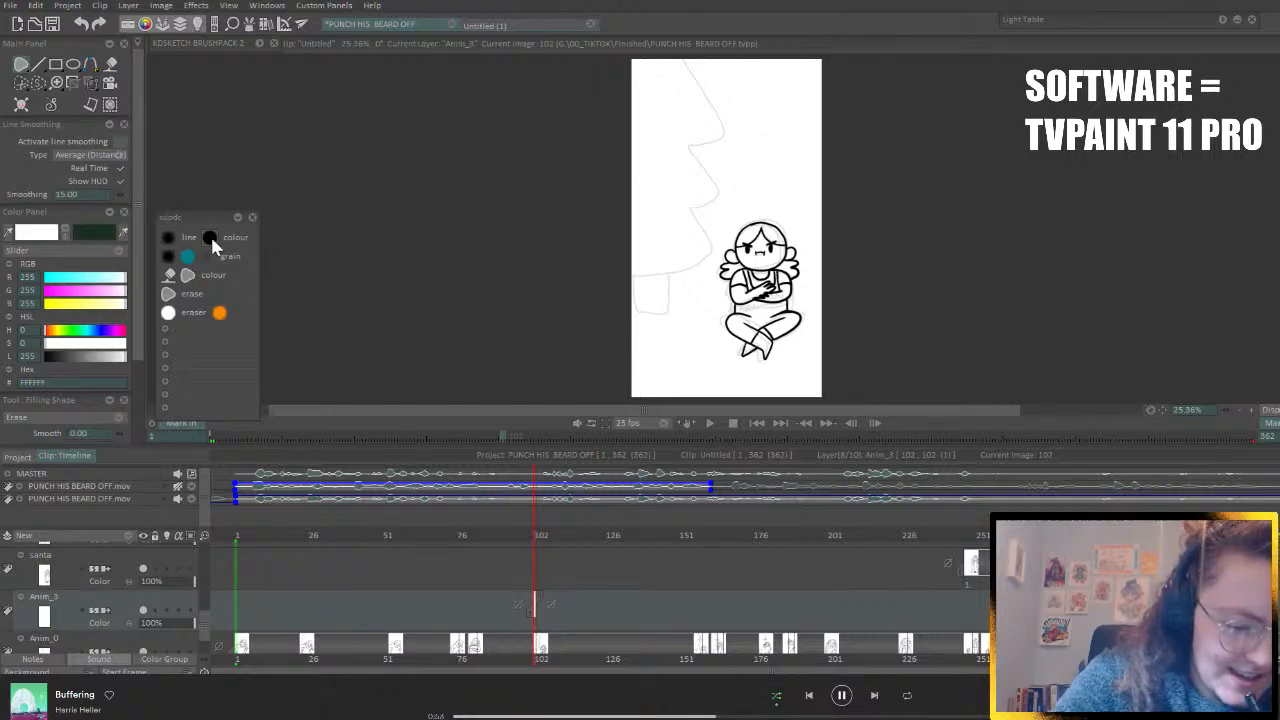
{"action": "left_click", "coordinate": [210, 238]}
- Mix a dark blue drawing colour with hue 225, saturation 185 and lightness 51
{"action": "mouse_move", "coordinate": [137, 194]}
{"action": "left_mouse_down"}
{"action": "mouse_move", "coordinate": [143, 354]}
{"action": "mouse_move", "coordinate": [147, 240]}
{"action": "left_mouse_up"}
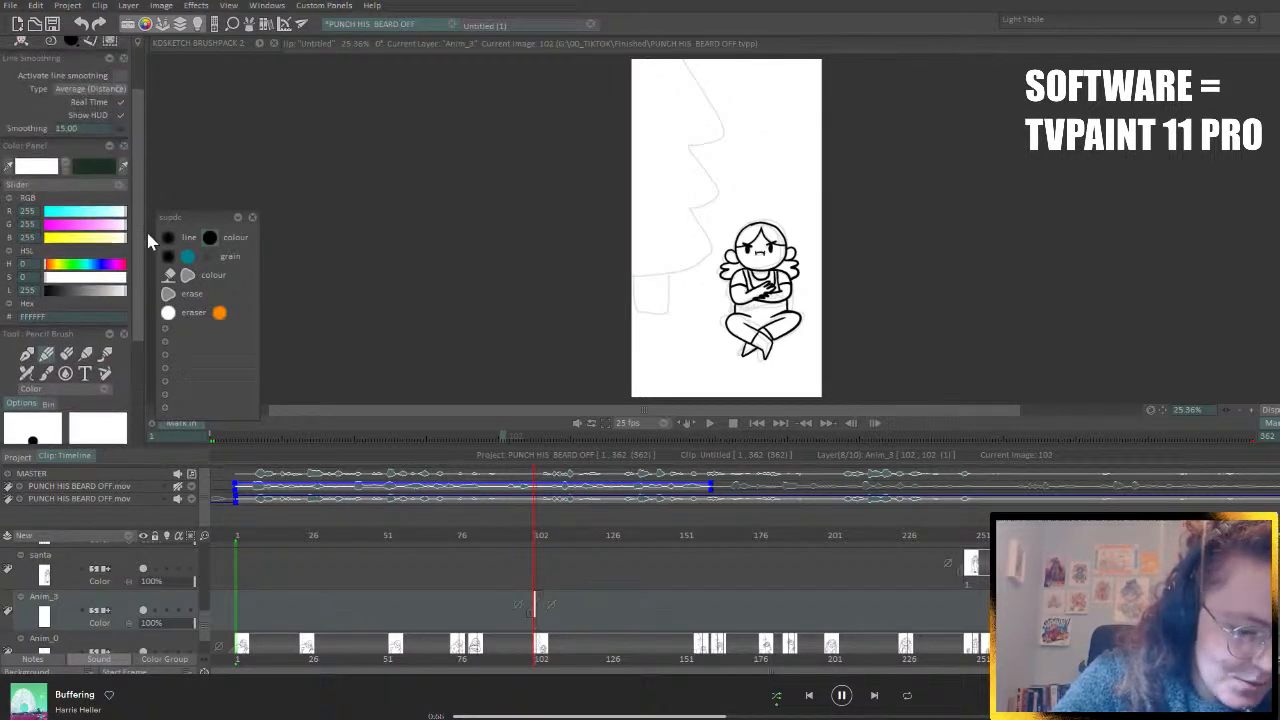
{"action": "left_click_drag", "start_coordinate": [68, 264], "coordinate": [83, 278]}
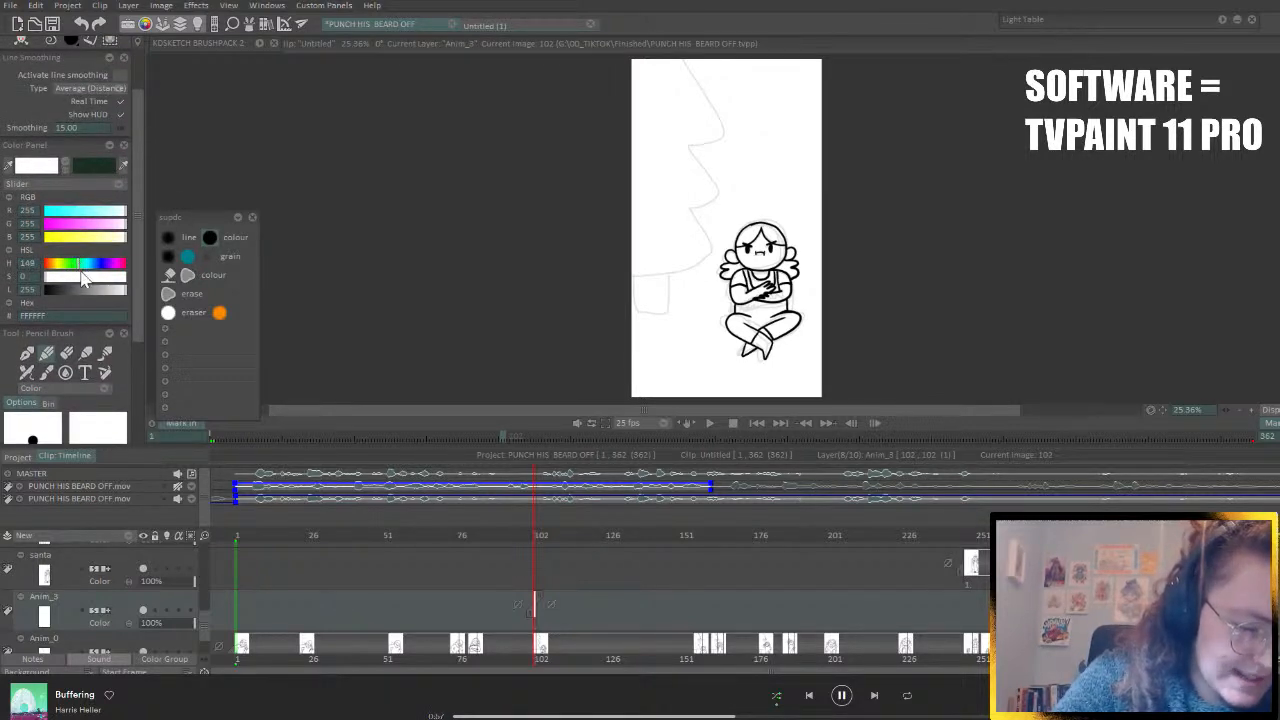
{"action": "left_click", "coordinate": [61, 290]}
{"action": "left_click", "coordinate": [95, 264]}
{"action": "left_click", "coordinate": [91, 277]}
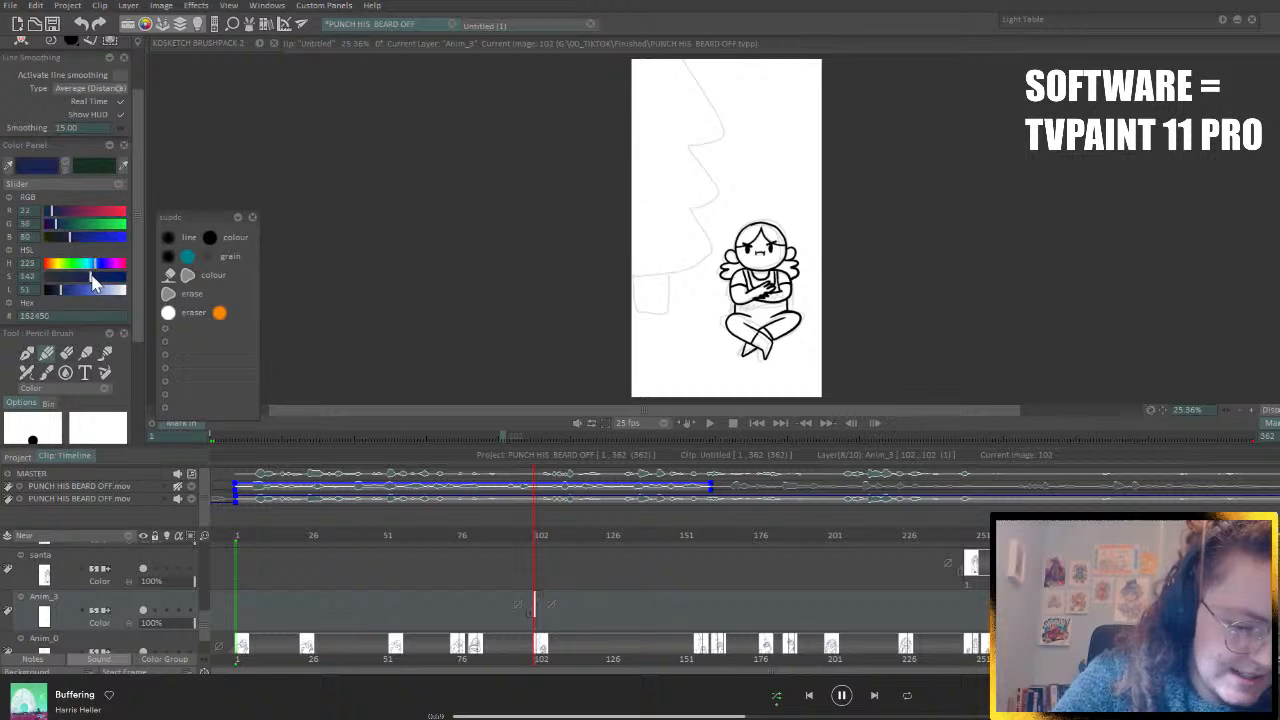
{"action": "left_click", "coordinate": [102, 277]}
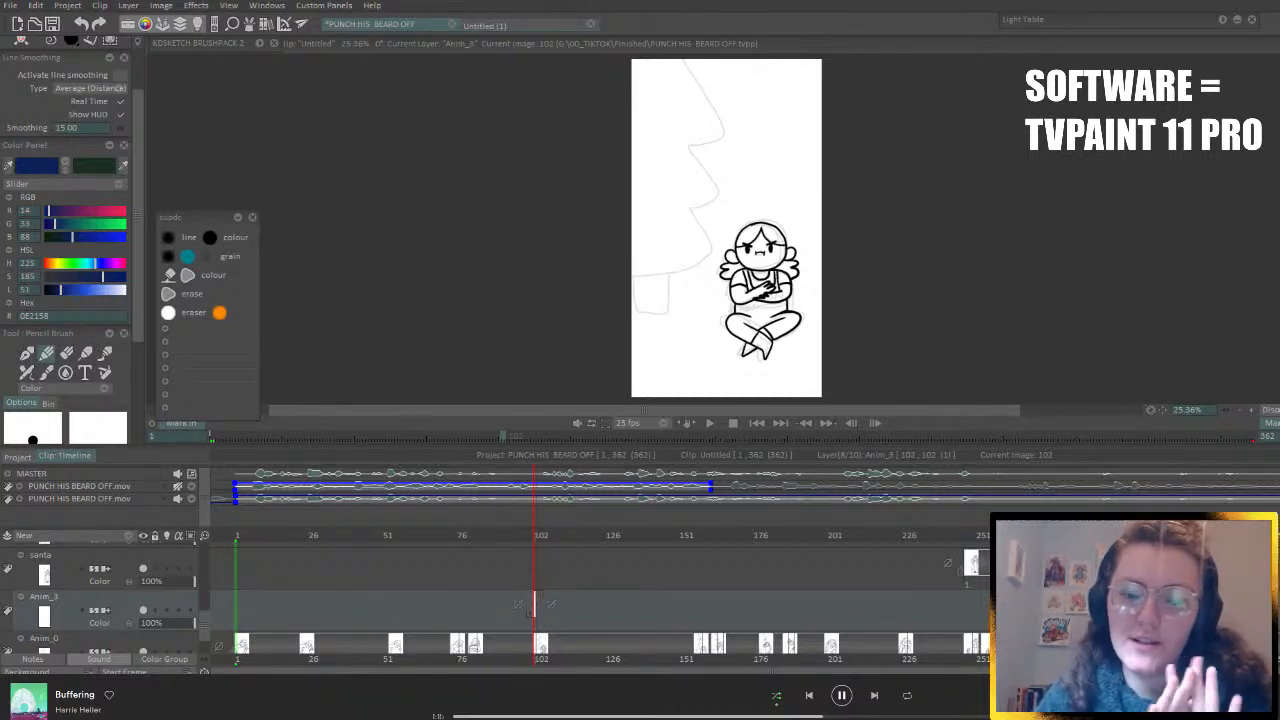
- Reposition and extend the custom brush panel to expose its colour swatches, and choose the light green 8AC926
{"action": "left_click", "coordinate": [536, 535]}
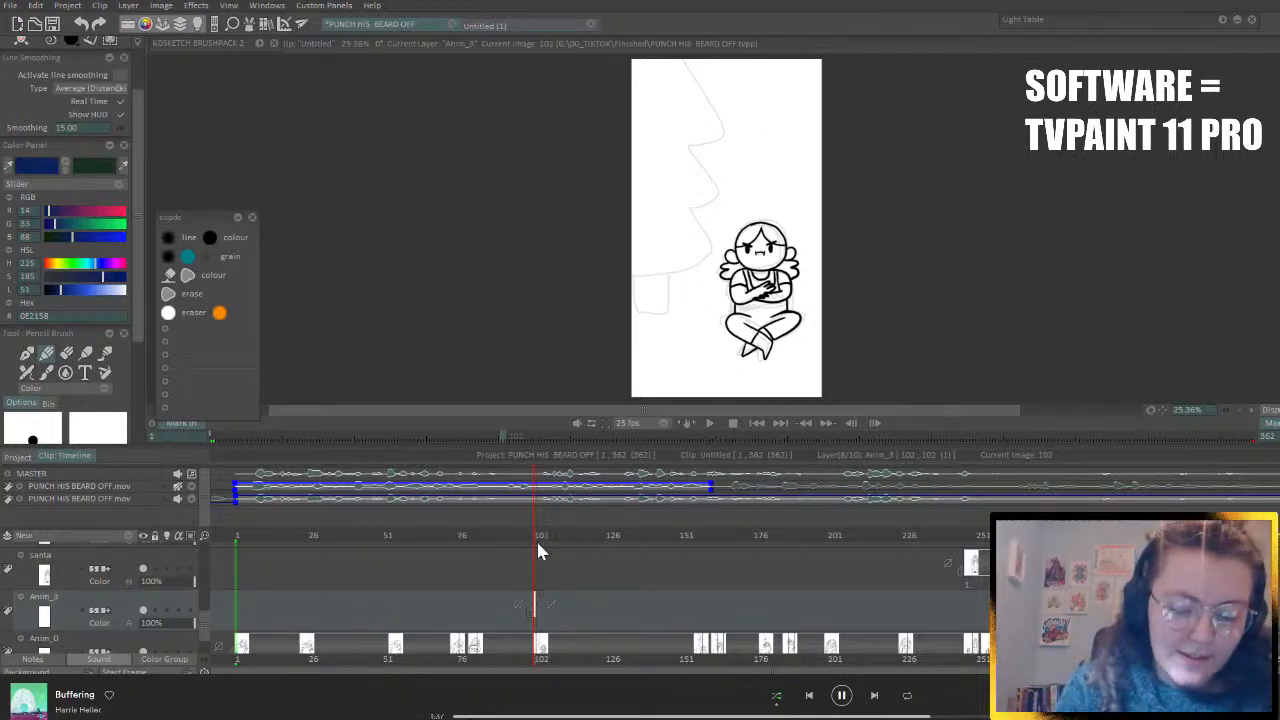
{"action": "left_click_drag", "start_coordinate": [532, 535], "coordinate": [533, 535]}
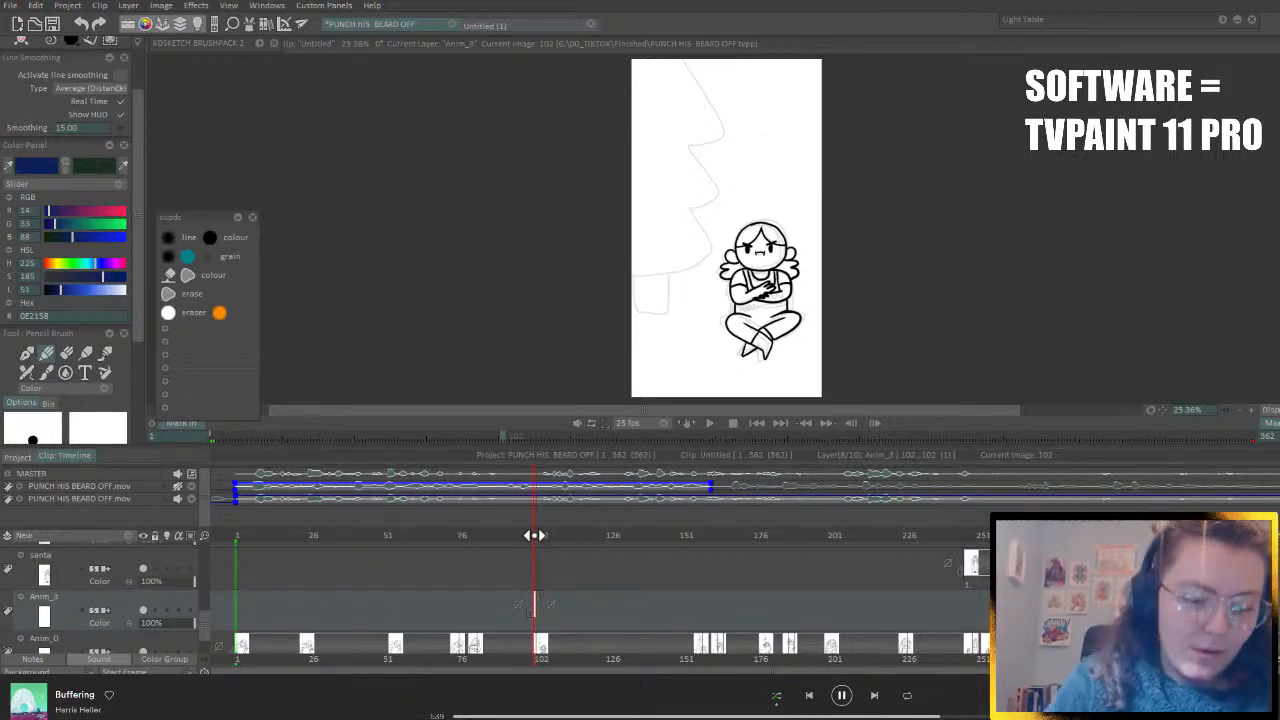
{"action": "scroll", "coordinate": [138, 158], "scroll_direction": "down", "scroll_amount": 2}
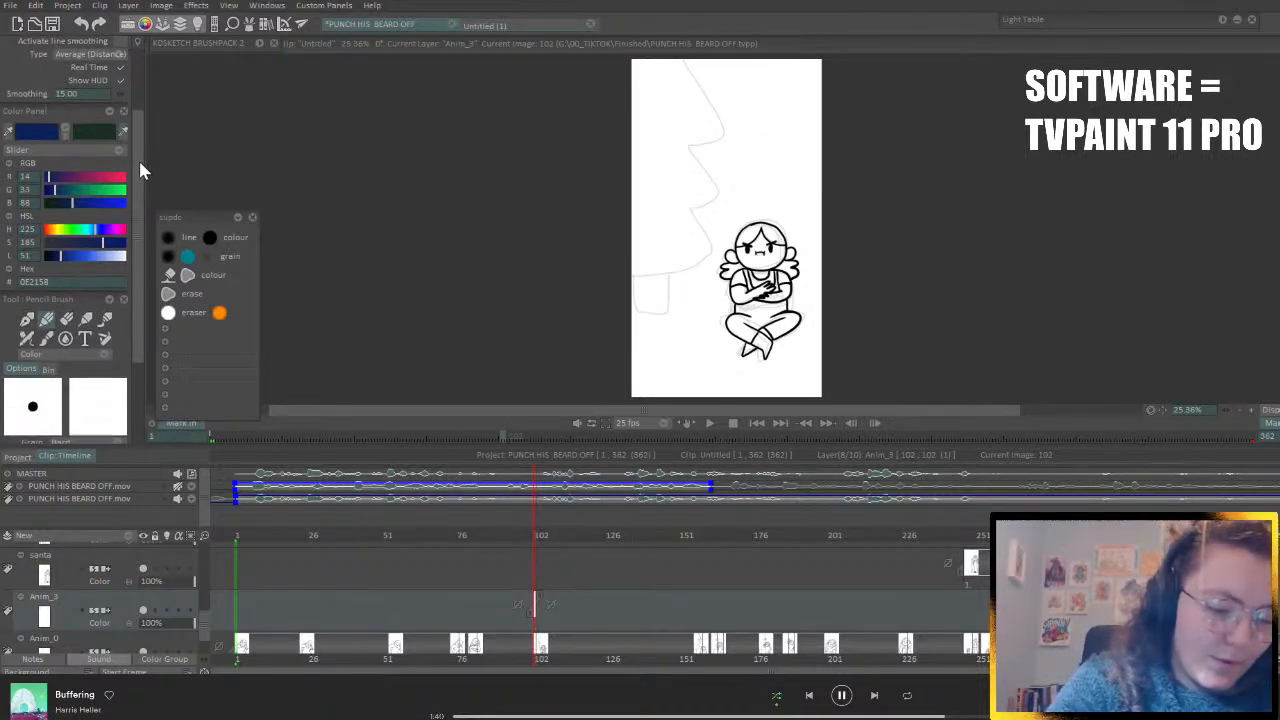
{"action": "left_click", "coordinate": [65, 122]}
{"action": "left_click_drag", "start_coordinate": [216, 213], "coordinate": [240, 103]}
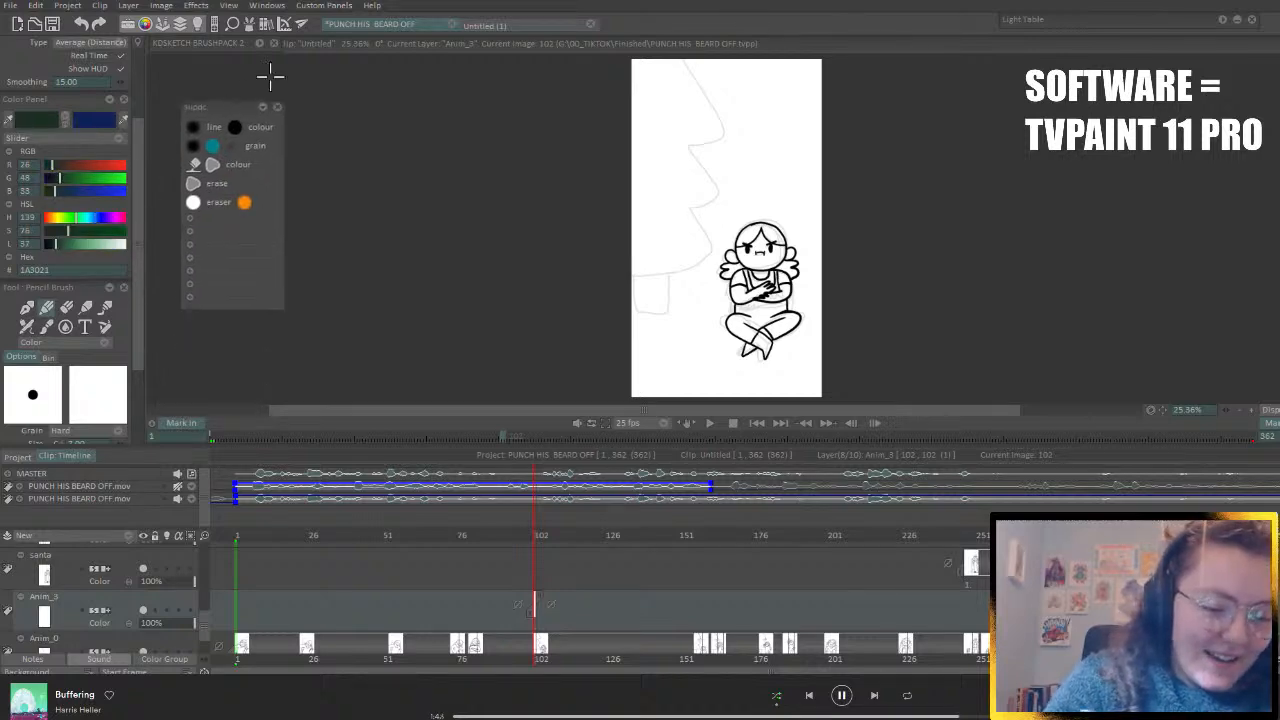
{"action": "left_click", "coordinate": [189, 296]}
{"action": "left_click", "coordinate": [231, 386]}
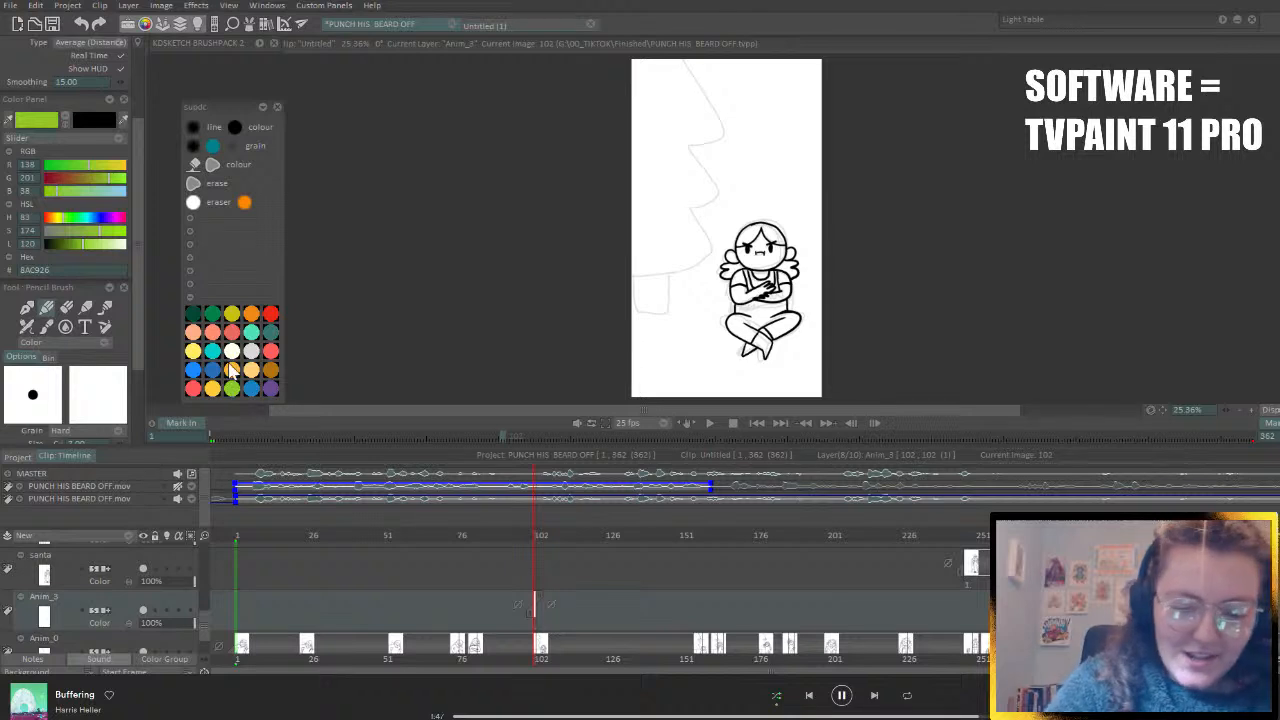
- Test a green stroke along the sketched tree's edge, undo it, and activate line smoothing
{"action": "left_click_drag", "start_coordinate": [681, 61], "coordinate": [726, 126]}
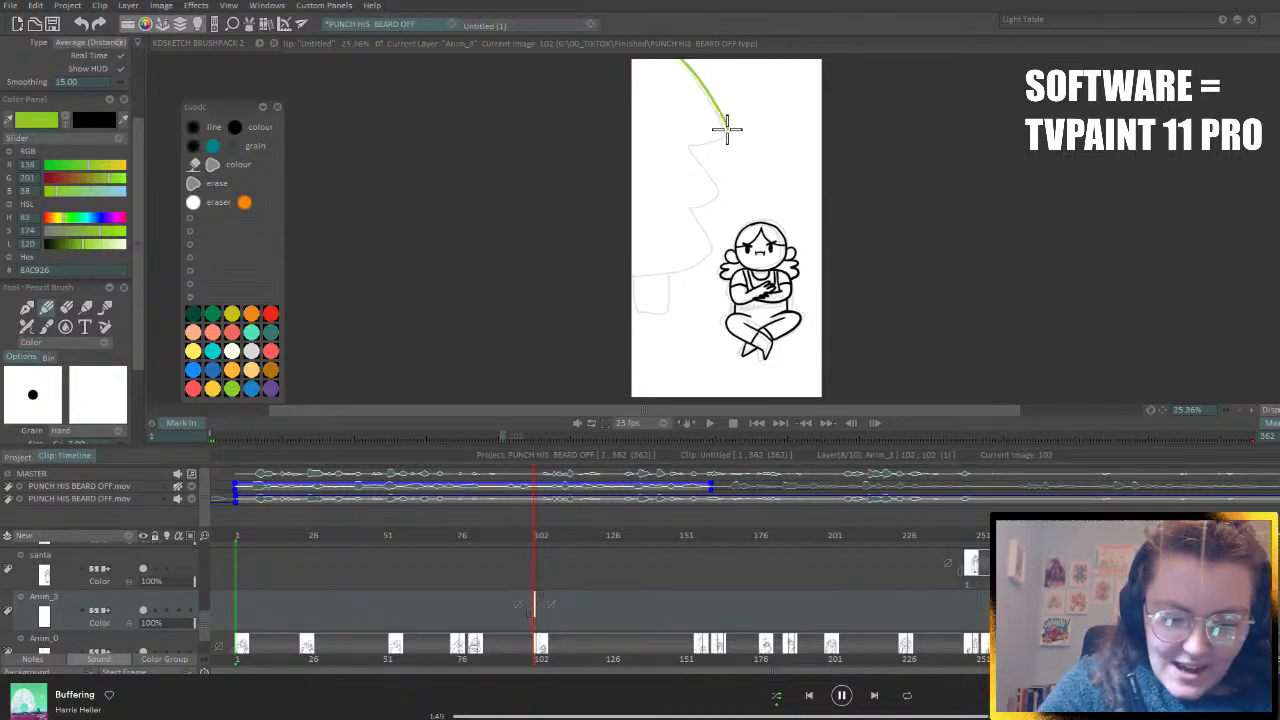
{"action": "key", "text": "ctrl+z"}
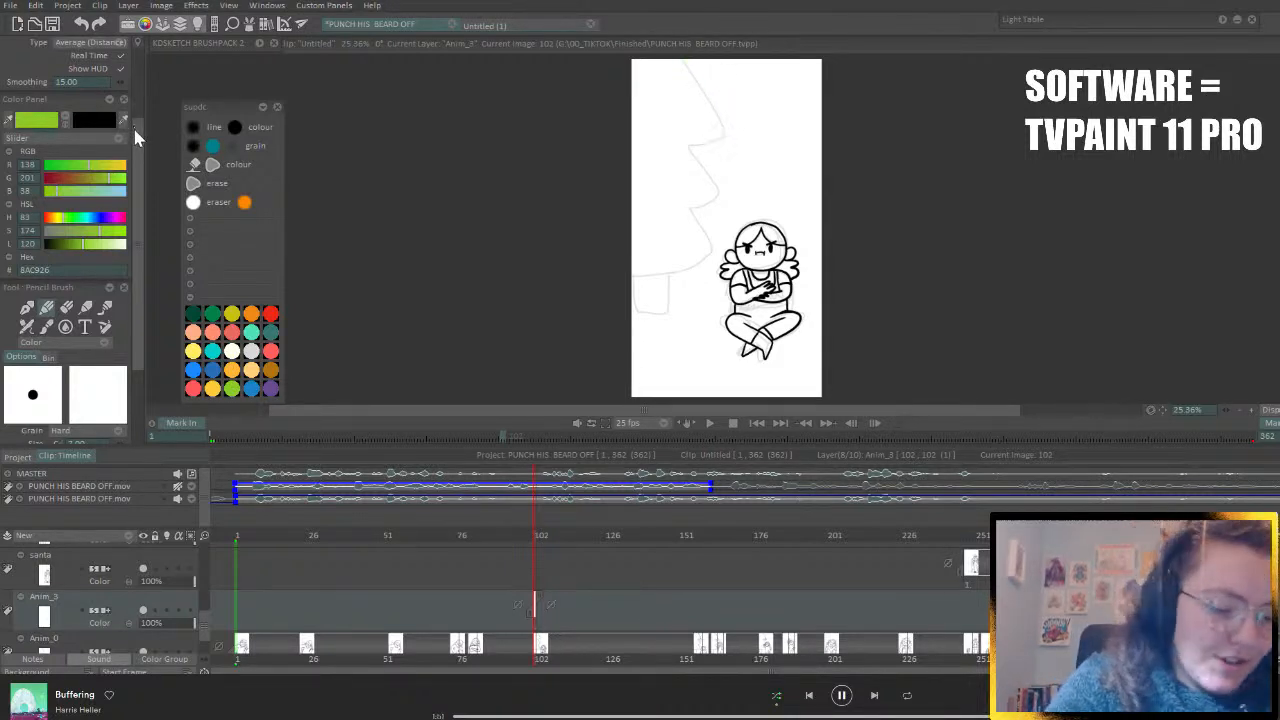
{"action": "scroll", "coordinate": [132, 125], "scroll_direction": "up", "scroll_amount": 3}
{"action": "scroll", "coordinate": [133, 108], "scroll_direction": "up", "scroll_amount": 1}
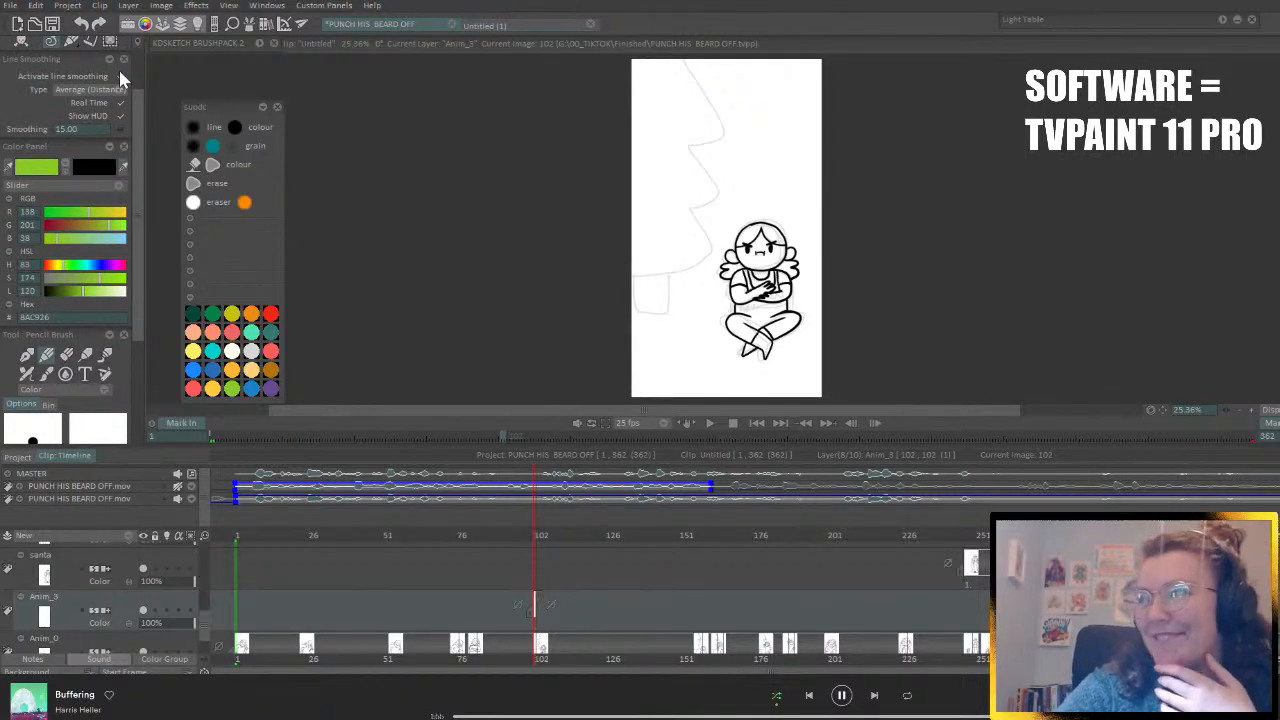
{"action": "left_click", "coordinate": [121, 76]}
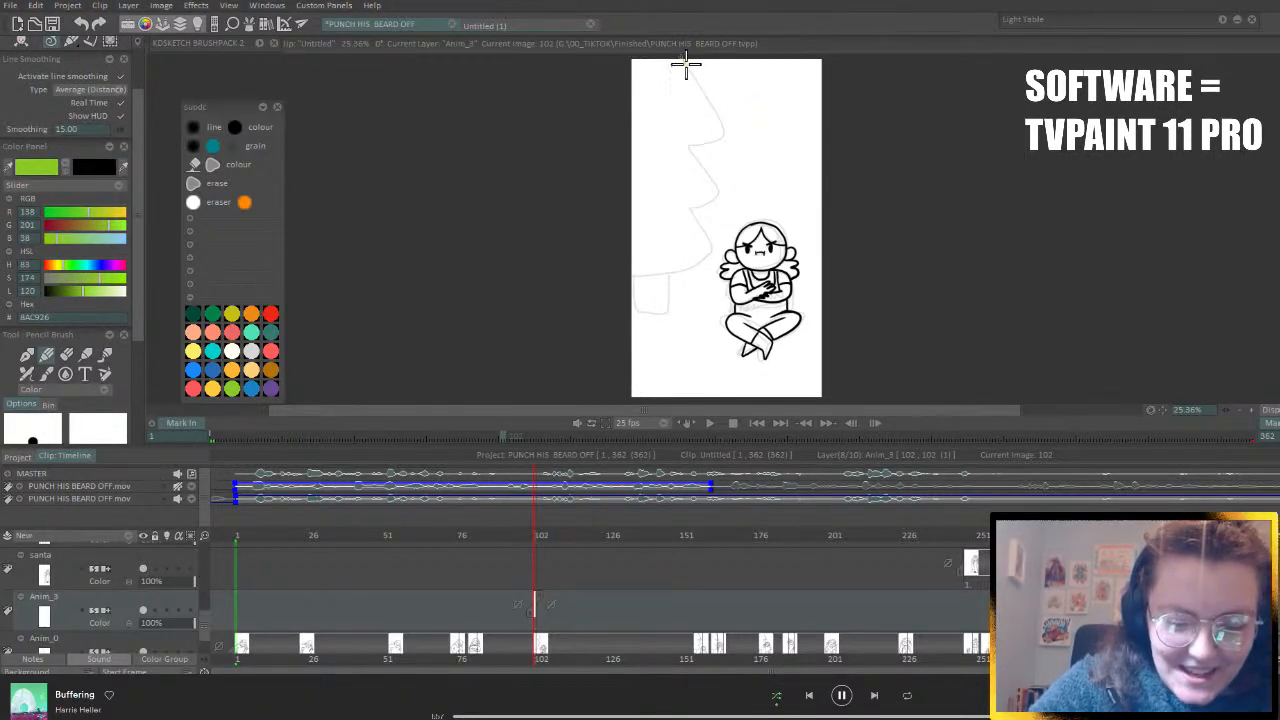
- Trace the sketched tree's scalloped foliage edge and the trunk beneath it with green outlines at frame 102
{"action": "mouse_move", "coordinate": [684, 60]}
{"action": "left_mouse_down"}
{"action": "mouse_move", "coordinate": [718, 119]}
{"action": "mouse_move", "coordinate": [686, 143]}
{"action": "mouse_move", "coordinate": [721, 190]}
{"action": "mouse_move", "coordinate": [706, 209]}
{"action": "left_mouse_up"}
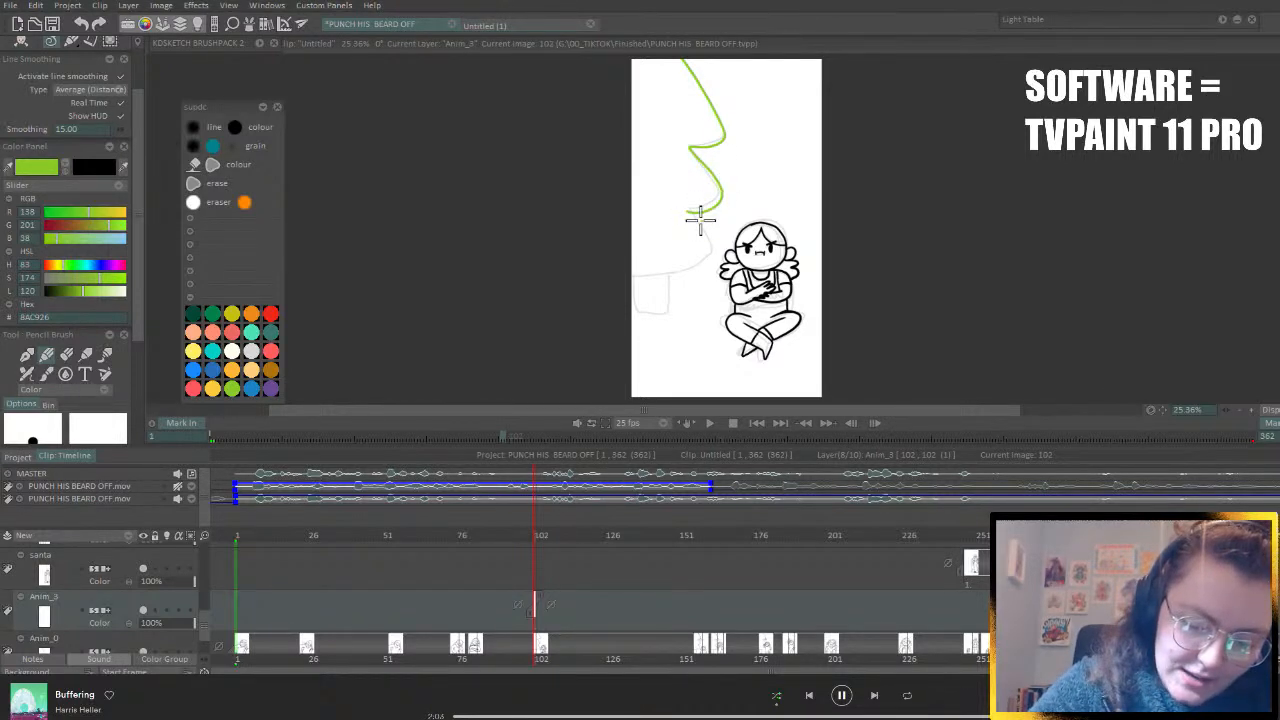
{"action": "mouse_move", "coordinate": [691, 210]}
{"action": "left_mouse_down"}
{"action": "mouse_move", "coordinate": [710, 252]}
{"action": "mouse_move", "coordinate": [685, 270]}
{"action": "mouse_move", "coordinate": [588, 254]}
{"action": "left_mouse_up"}
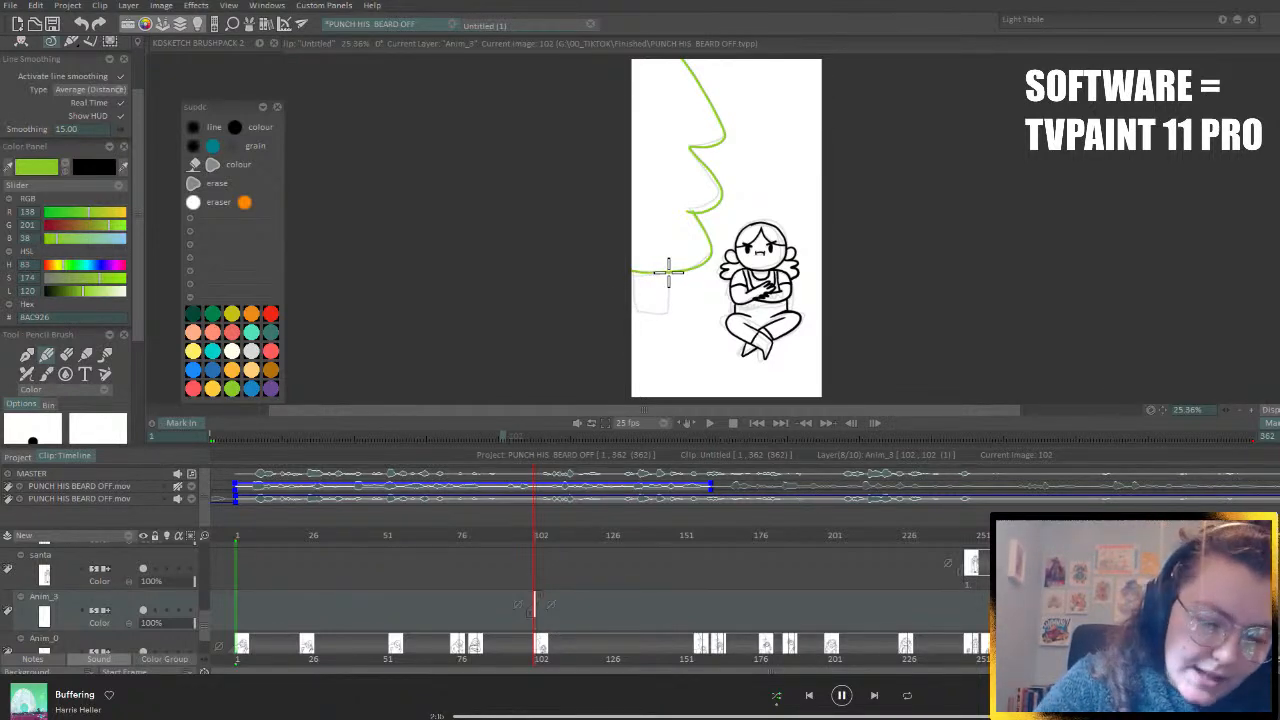
{"action": "mouse_move", "coordinate": [668, 272]}
{"action": "left_mouse_down"}
{"action": "mouse_move", "coordinate": [665, 313]}
{"action": "mouse_move", "coordinate": [635, 311]}
{"action": "mouse_move", "coordinate": [627, 267]}
{"action": "left_mouse_up"}
{"action": "key", "text": "ctrl+z"}
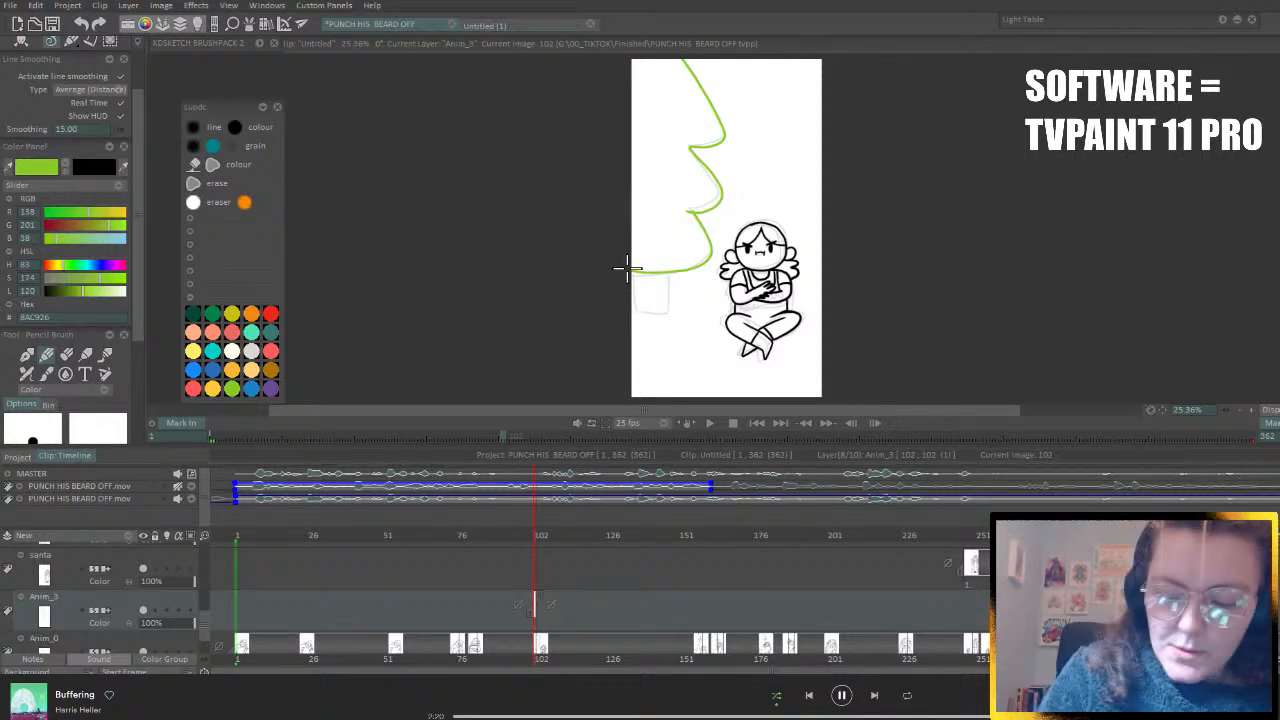
{"action": "left_click", "coordinate": [1250, 410]}
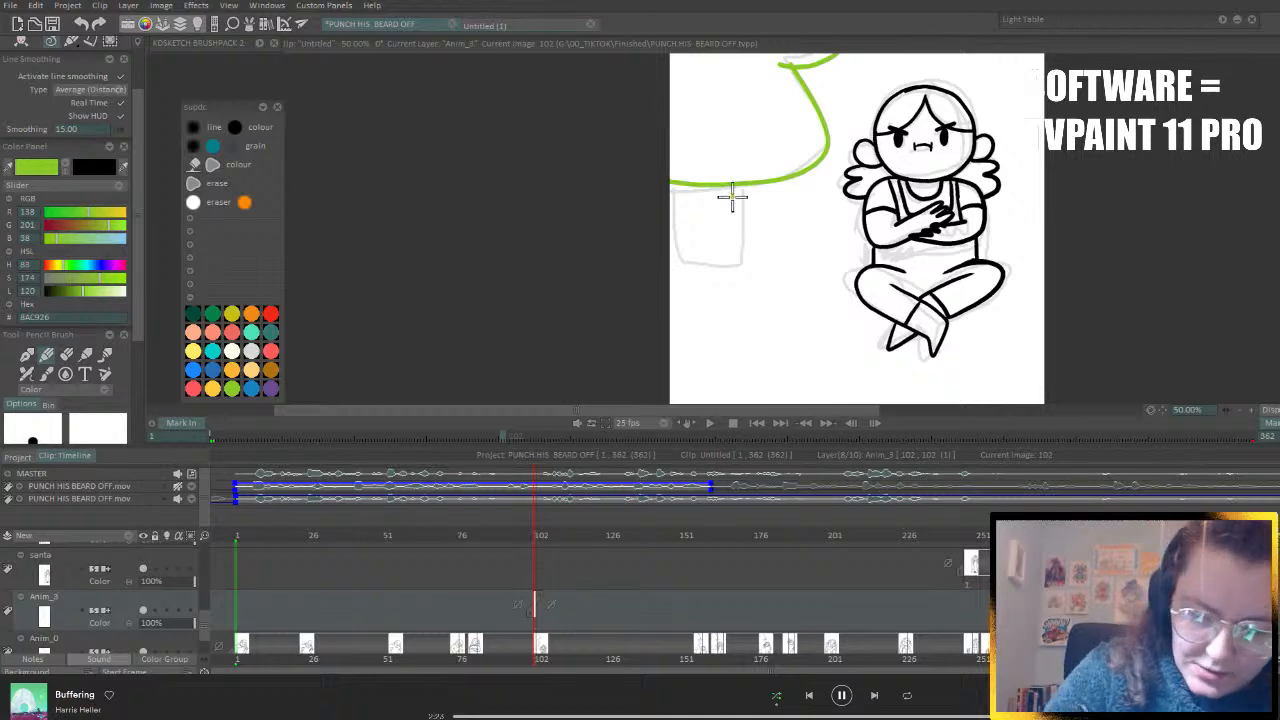
{"action": "mouse_move", "coordinate": [742, 220]}
{"action": "left_mouse_down"}
{"action": "mouse_move", "coordinate": [740, 260]}
{"action": "mouse_move", "coordinate": [675, 264]}
{"action": "mouse_move", "coordinate": [663, 186]}
{"action": "left_mouse_up"}
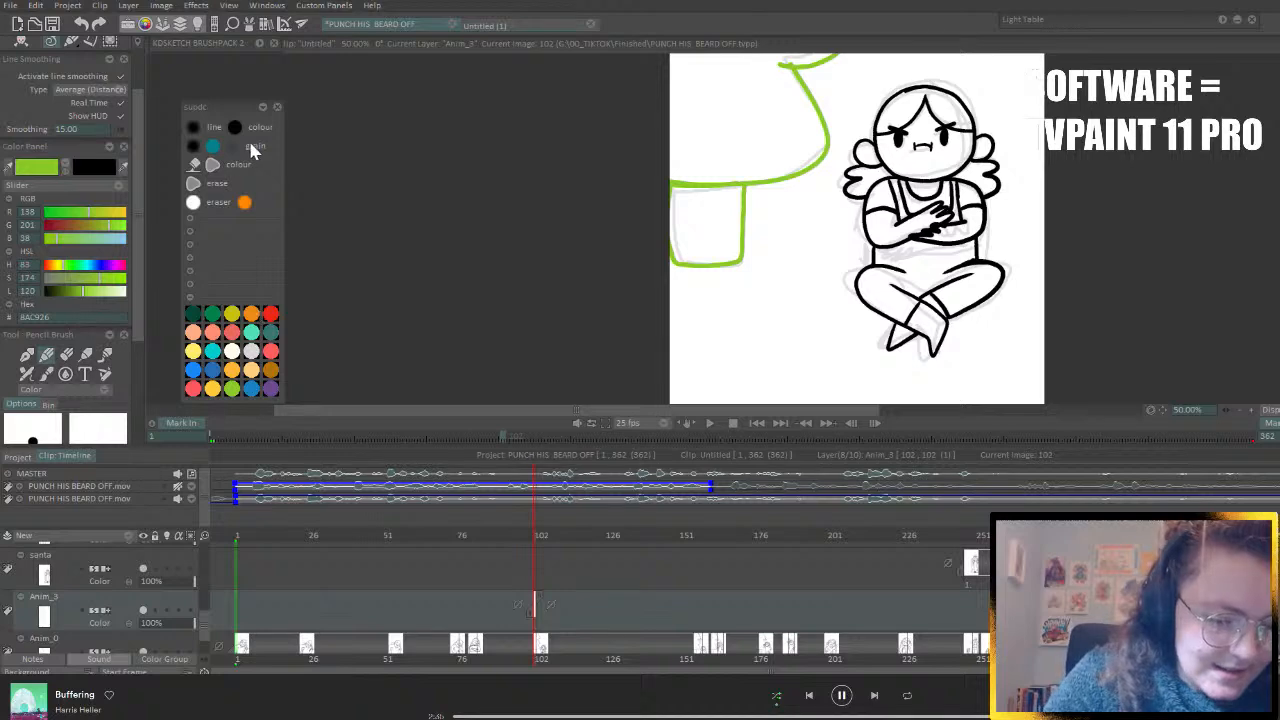
- Fill the tree's trunk with brown B1740F, replace it with red FF595E, and cover the trunk's green outline in the same red
{"action": "left_click", "coordinate": [195, 166]}
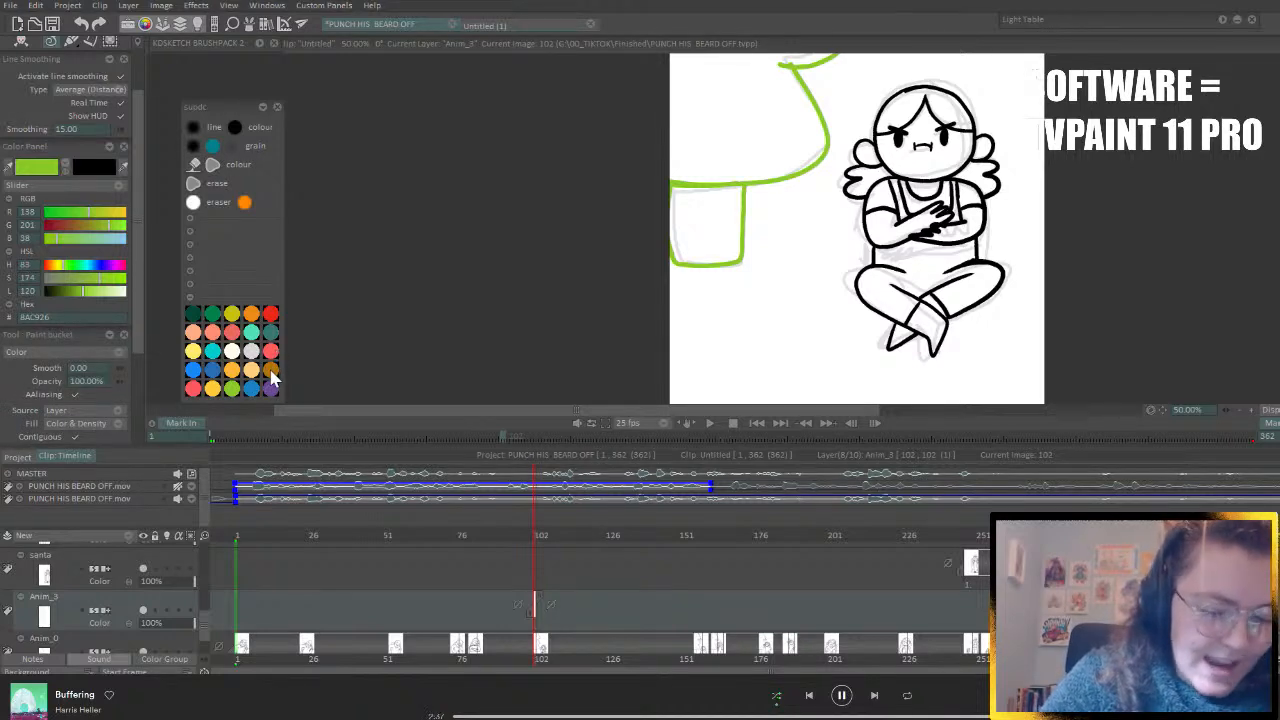
{"action": "left_click", "coordinate": [271, 371]}
{"action": "left_click", "coordinate": [722, 236]}
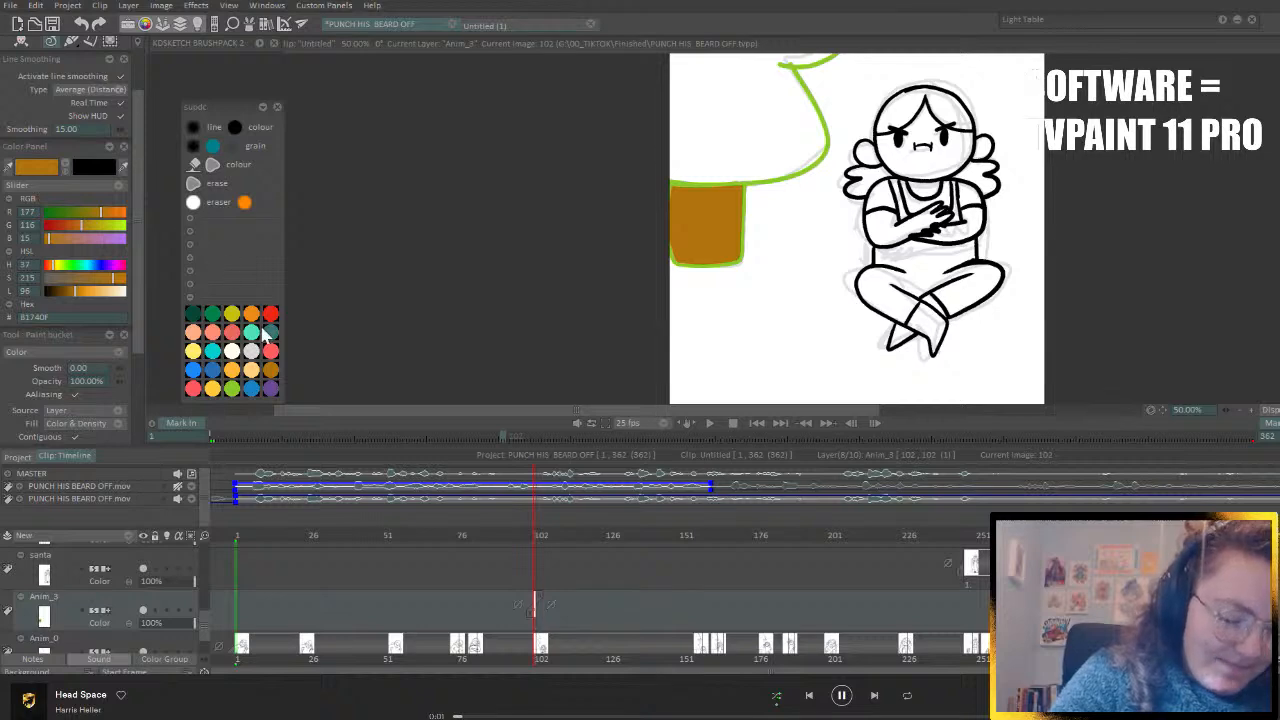
{"action": "left_click", "coordinate": [195, 389]}
{"action": "left_click", "coordinate": [730, 215]}
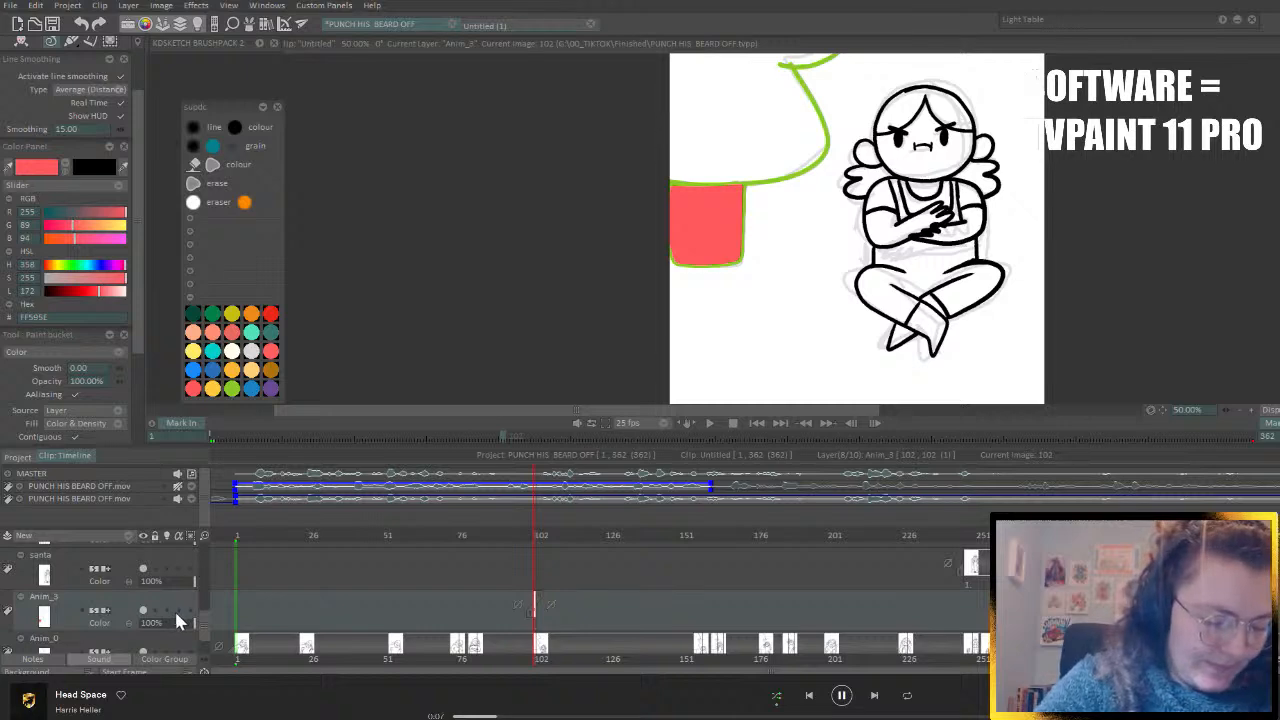
{"action": "left_click", "coordinate": [200, 148]}
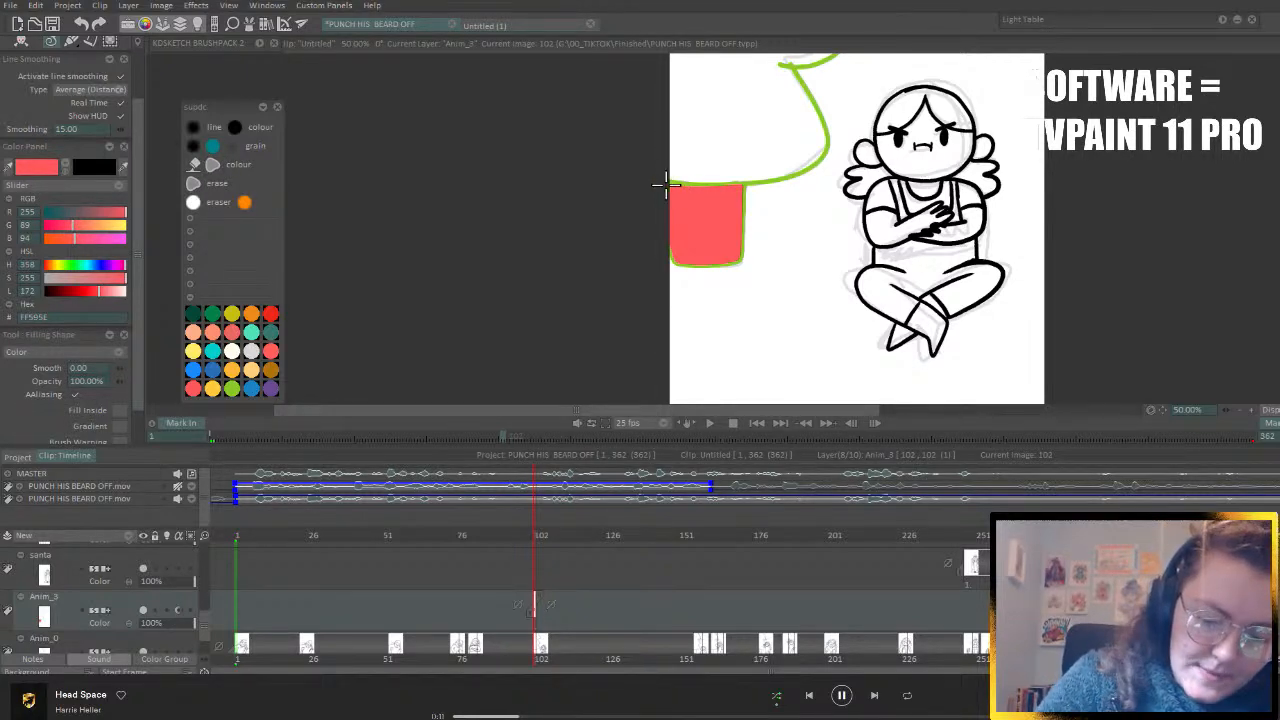
{"action": "mouse_move", "coordinate": [664, 186]}
{"action": "left_mouse_down"}
{"action": "mouse_move", "coordinate": [676, 306]}
{"action": "mouse_move", "coordinate": [767, 273]}
{"action": "mouse_move", "coordinate": [773, 219]}
{"action": "mouse_move", "coordinate": [760, 195]}
{"action": "mouse_move", "coordinate": [678, 184]}
{"action": "left_mouse_up"}
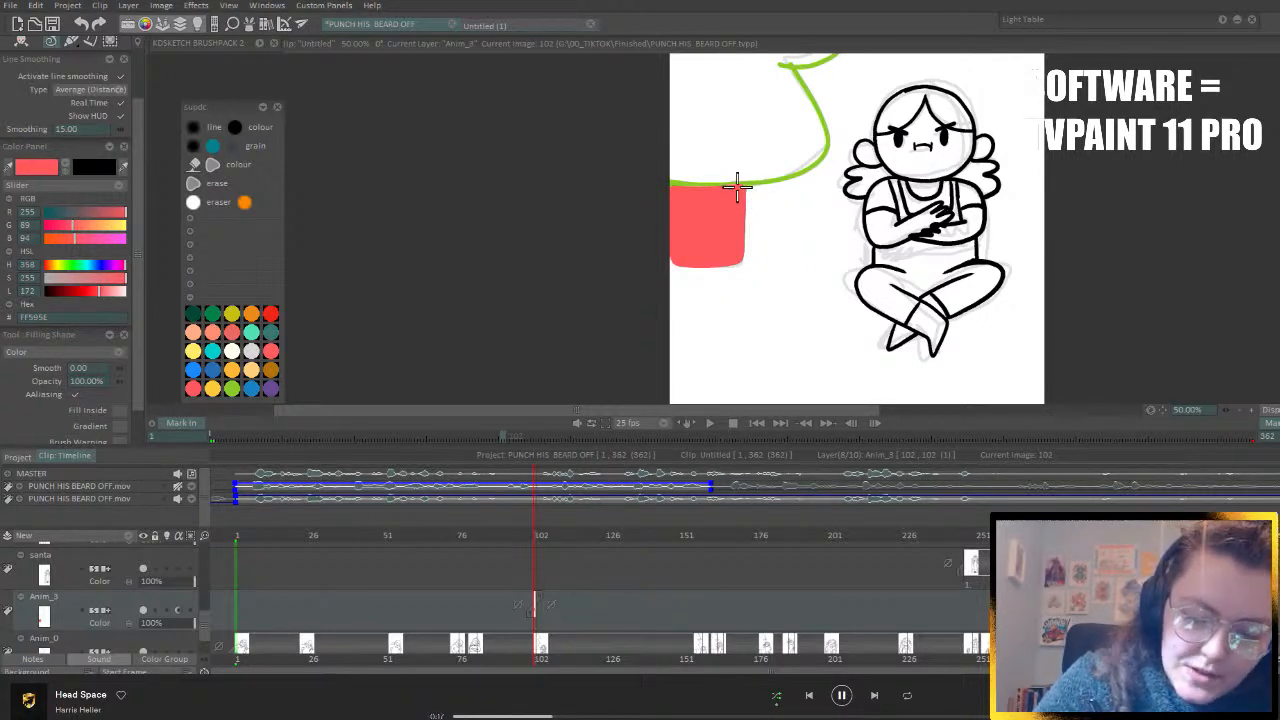
- Fill the tree's outlined foliage with the light green 8AC926
{"action": "left_click", "coordinate": [195, 164]}
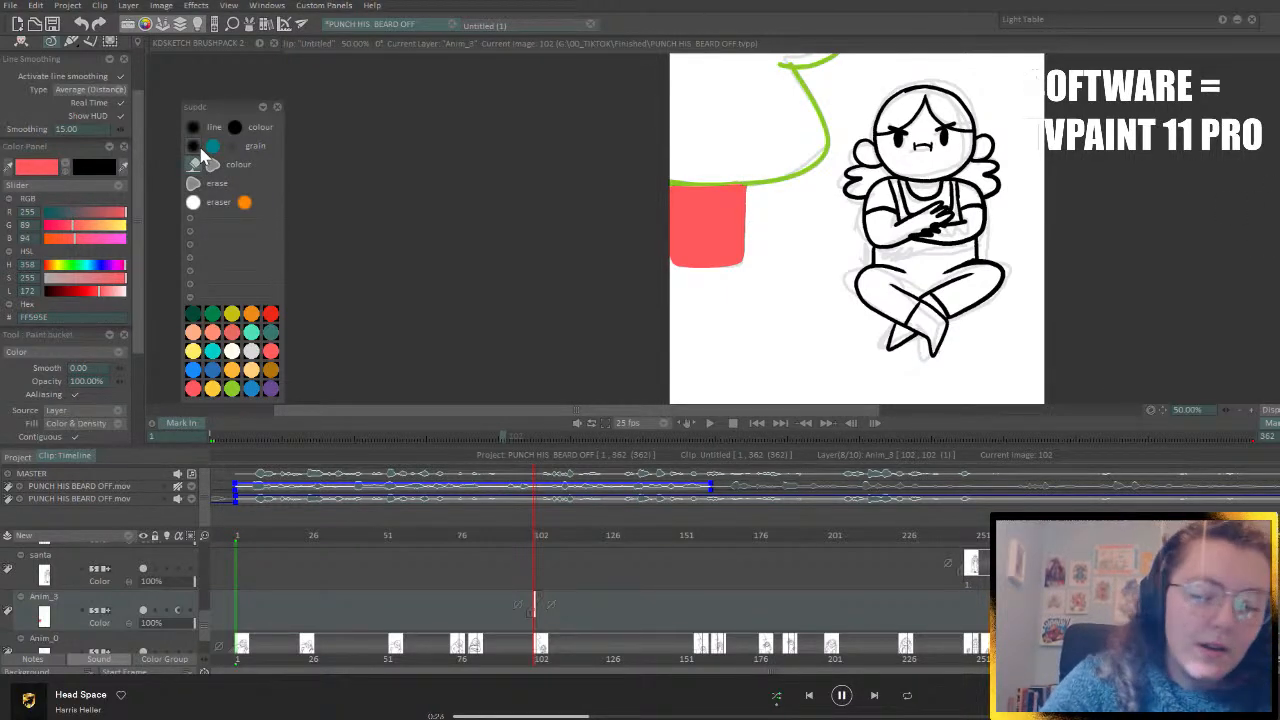
{"action": "left_click", "coordinate": [232, 388]}
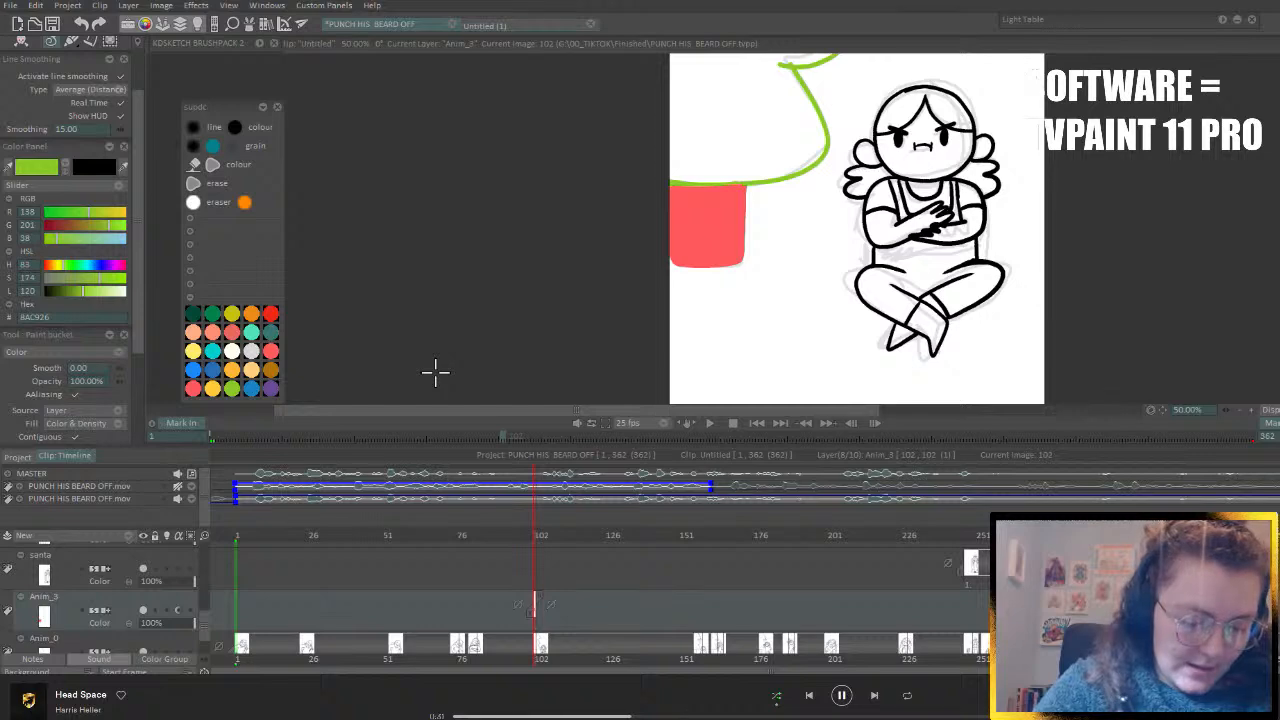
{"action": "left_click", "coordinate": [743, 92]}
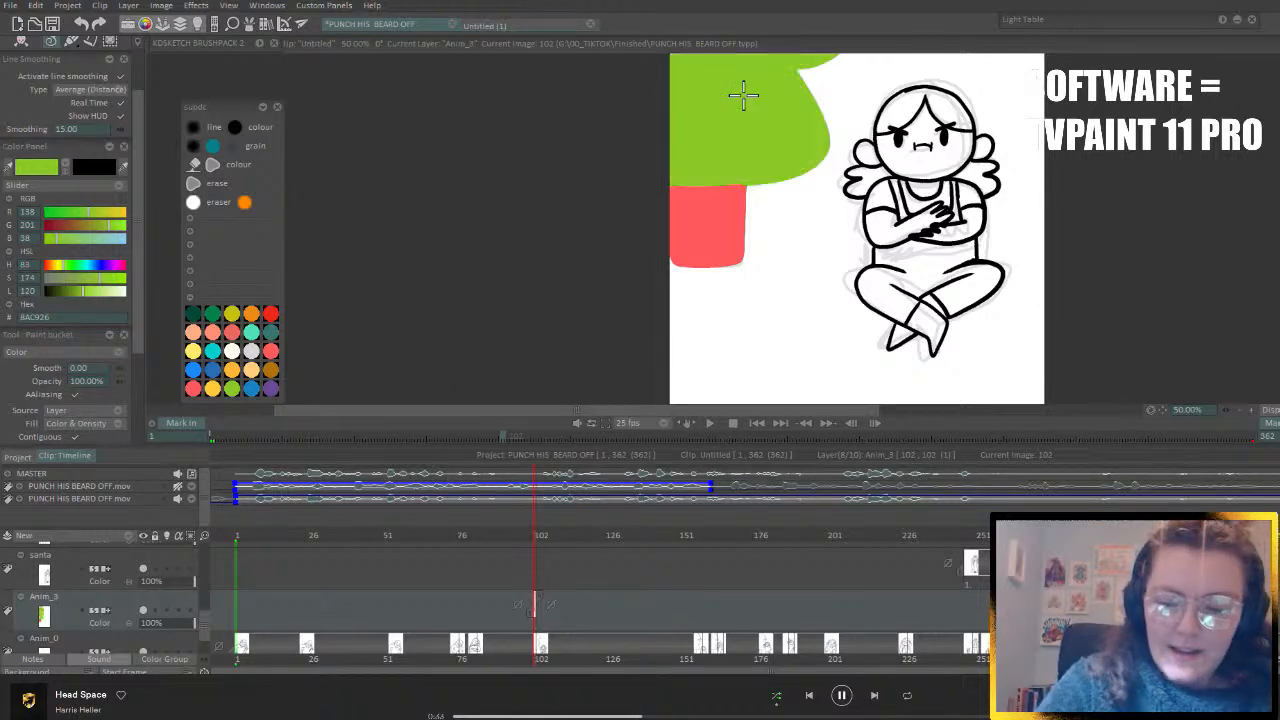
{"action": "key", "text": "z"}
{"action": "key", "text": "shift+z"}
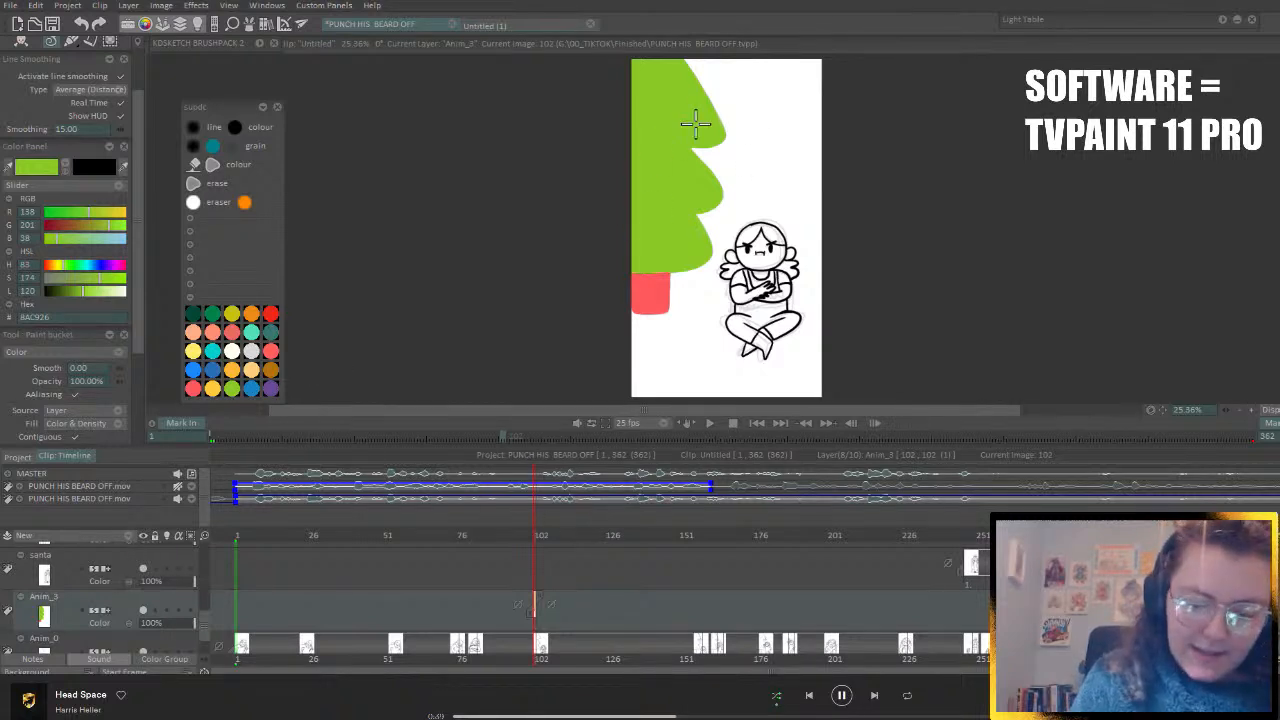
- Add a new animation layer below the tree layer at frame 102 and mix the pale mint colour 91D1BA
{"action": "scroll", "coordinate": [122, 630], "scroll_direction": "down", "scroll_amount": 1}
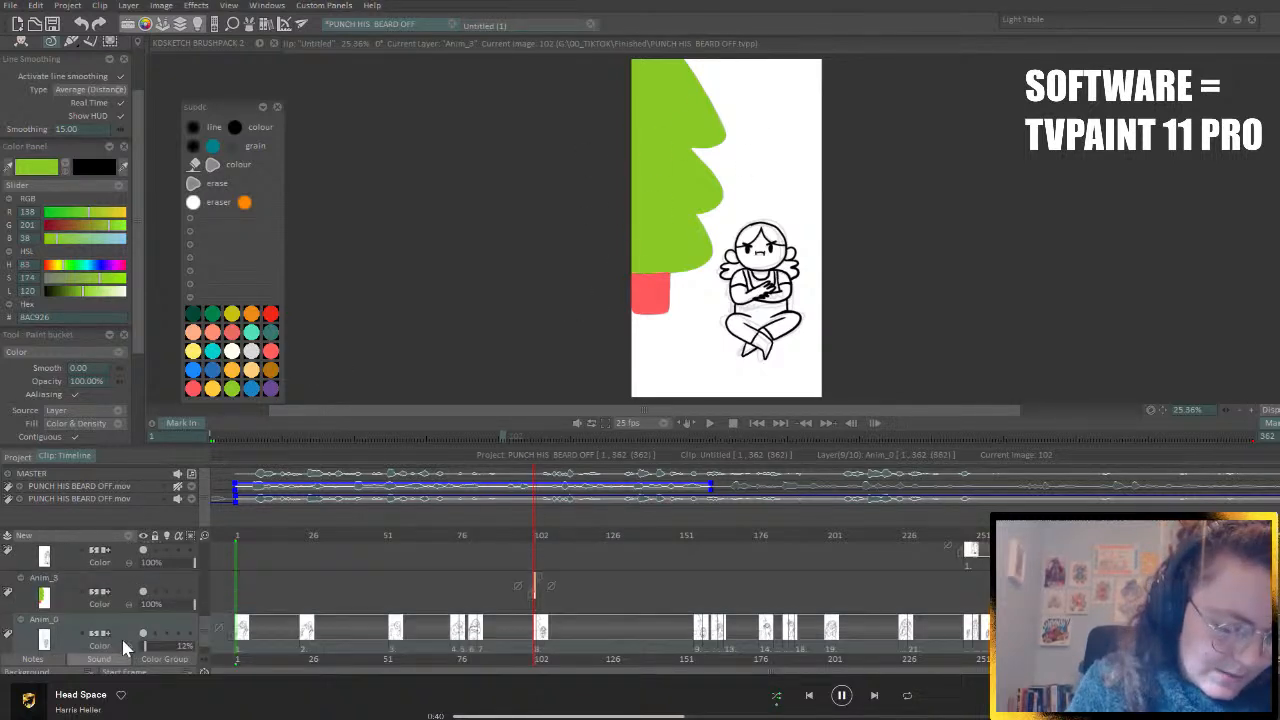
{"action": "left_click", "coordinate": [123, 535]}
{"action": "left_click", "coordinate": [167, 541]}
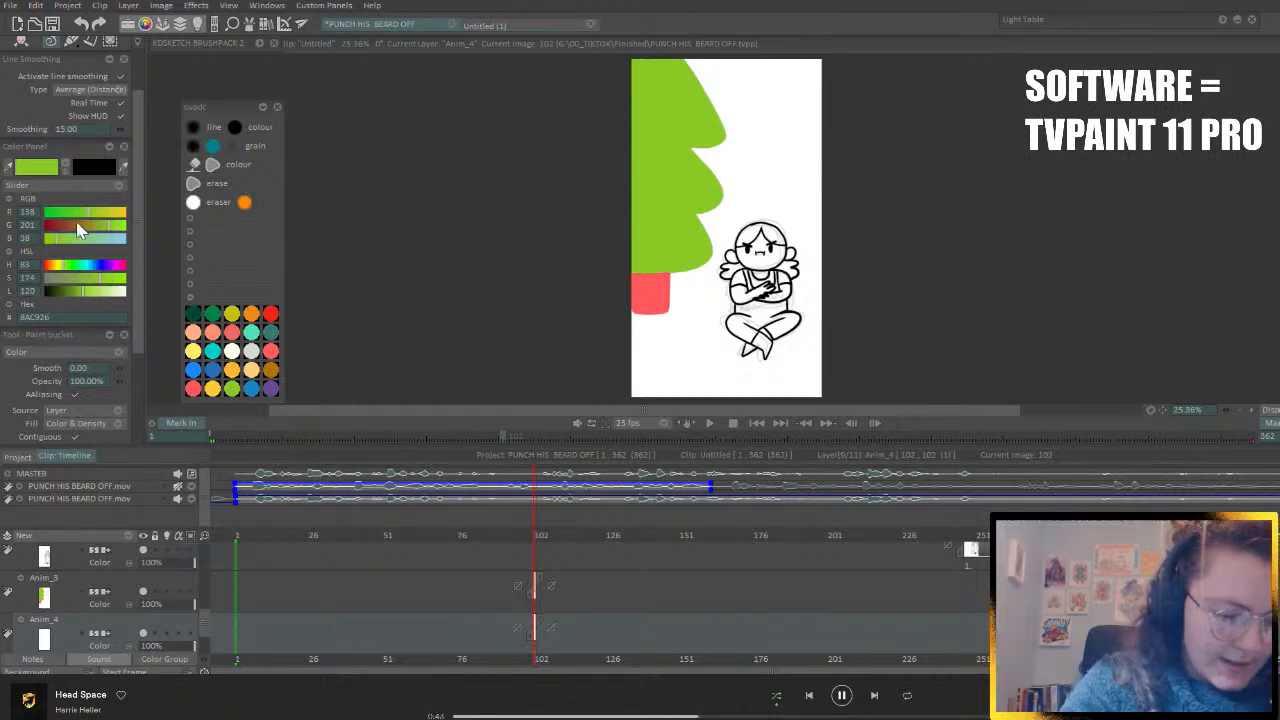
{"action": "mouse_move", "coordinate": [87, 291]}
{"action": "left_mouse_down"}
{"action": "mouse_move", "coordinate": [98, 291]}
{"action": "mouse_move", "coordinate": [89, 267]}
{"action": "mouse_move", "coordinate": [95, 278]}
{"action": "mouse_move", "coordinate": [79, 278]}
{"action": "mouse_move", "coordinate": [103, 291]}
{"action": "left_mouse_up"}
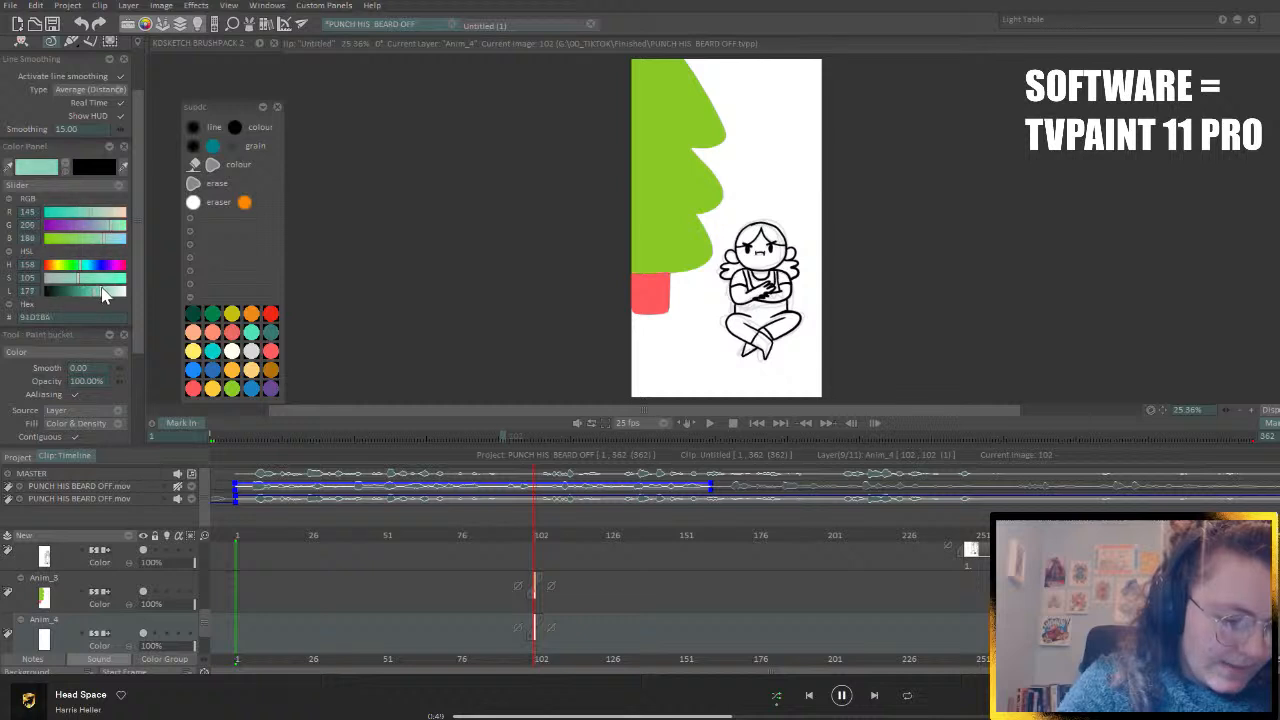
- Draw a filled mint floor shape behind the tree and the seated character, undoing and redrawing it for a straighter upper edge
{"action": "left_click", "coordinate": [240, 164]}
{"action": "mouse_move", "coordinate": [569, 280]}
{"action": "left_mouse_down"}
{"action": "mouse_move", "coordinate": [847, 275]}
{"action": "mouse_move", "coordinate": [942, 304]}
{"action": "mouse_move", "coordinate": [940, 391]}
{"action": "mouse_move", "coordinate": [690, 458]}
{"action": "mouse_move", "coordinate": [521, 349]}
{"action": "left_mouse_up"}
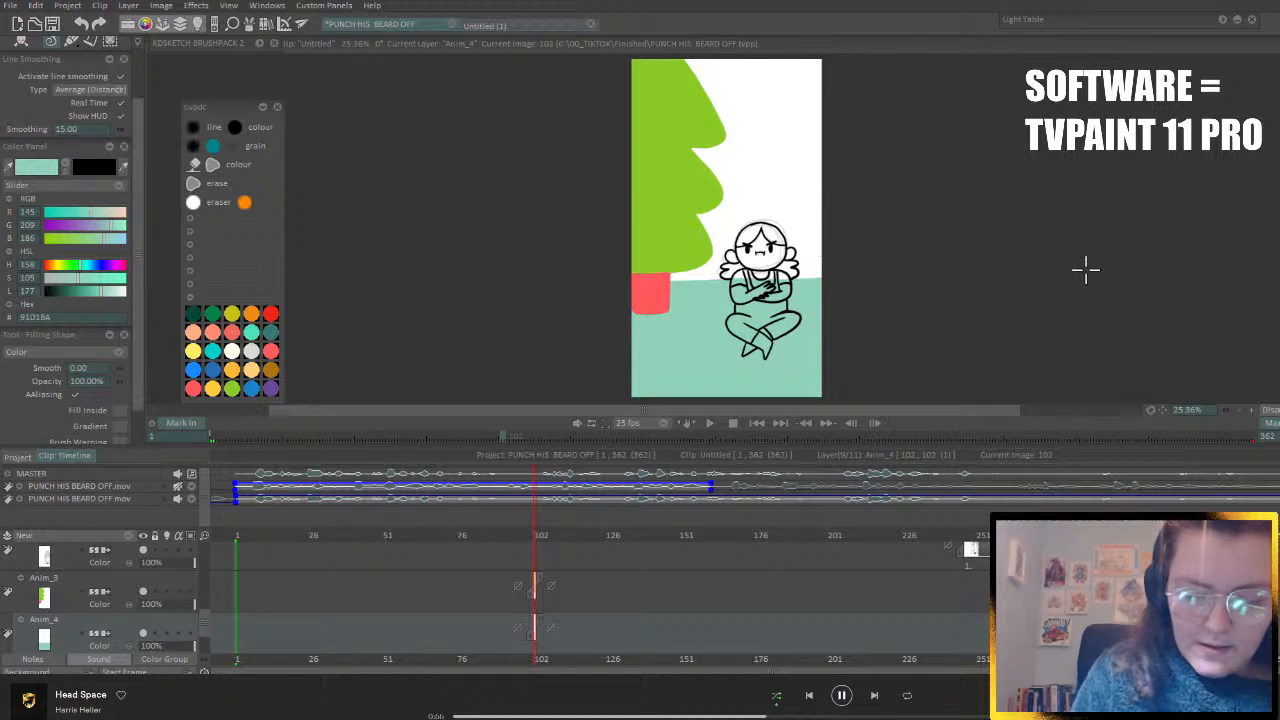
{"action": "key", "text": "ctrl+z"}
{"action": "mouse_move", "coordinate": [572, 281]}
{"action": "left_mouse_down"}
{"action": "mouse_move", "coordinate": [900, 280]}
{"action": "mouse_move", "coordinate": [603, 425]}
{"action": "mouse_move", "coordinate": [605, 283]}
{"action": "mouse_move", "coordinate": [835, 279]}
{"action": "mouse_move", "coordinate": [750, 465]}
{"action": "mouse_move", "coordinate": [603, 281]}
{"action": "left_mouse_up"}
{"action": "key", "text": "ctrl+z"}
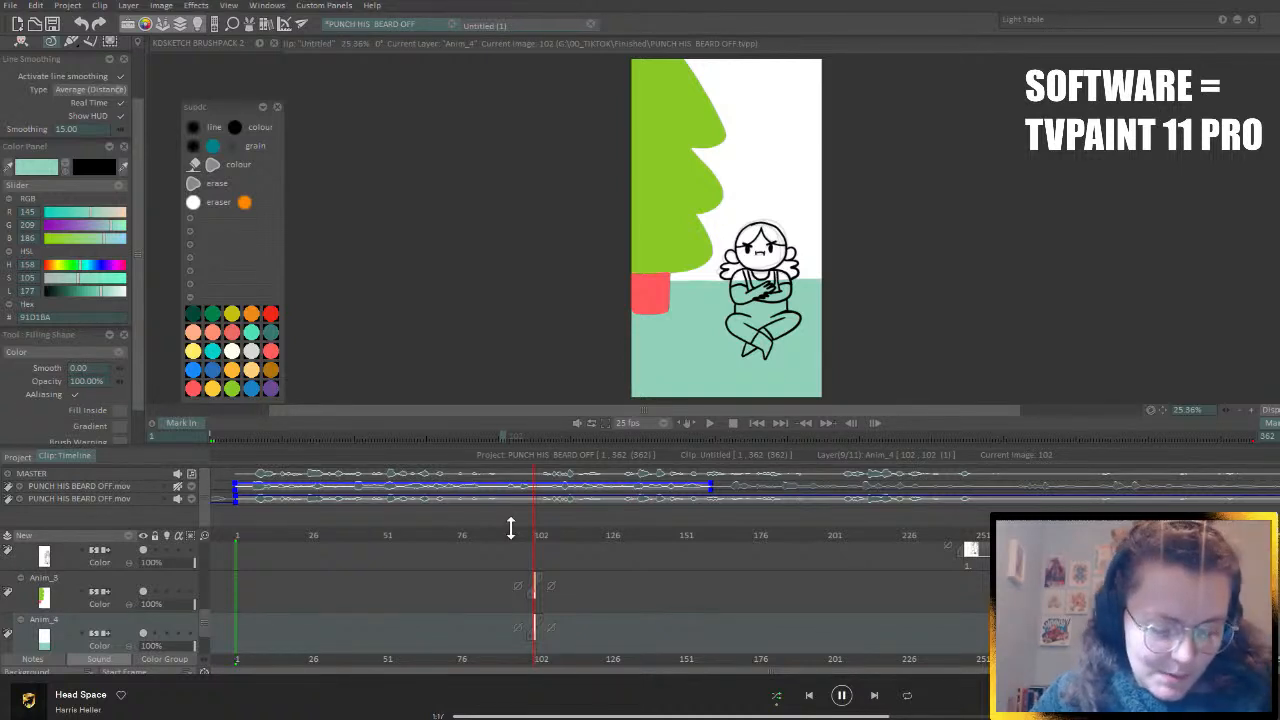
- Flip between frames 102 and 103 to compare the coloured background with the uncoloured frame
{"action": "key", "text": "Right"}
{"action": "key", "text": "Left"}
{"action": "key", "text": "Right"}
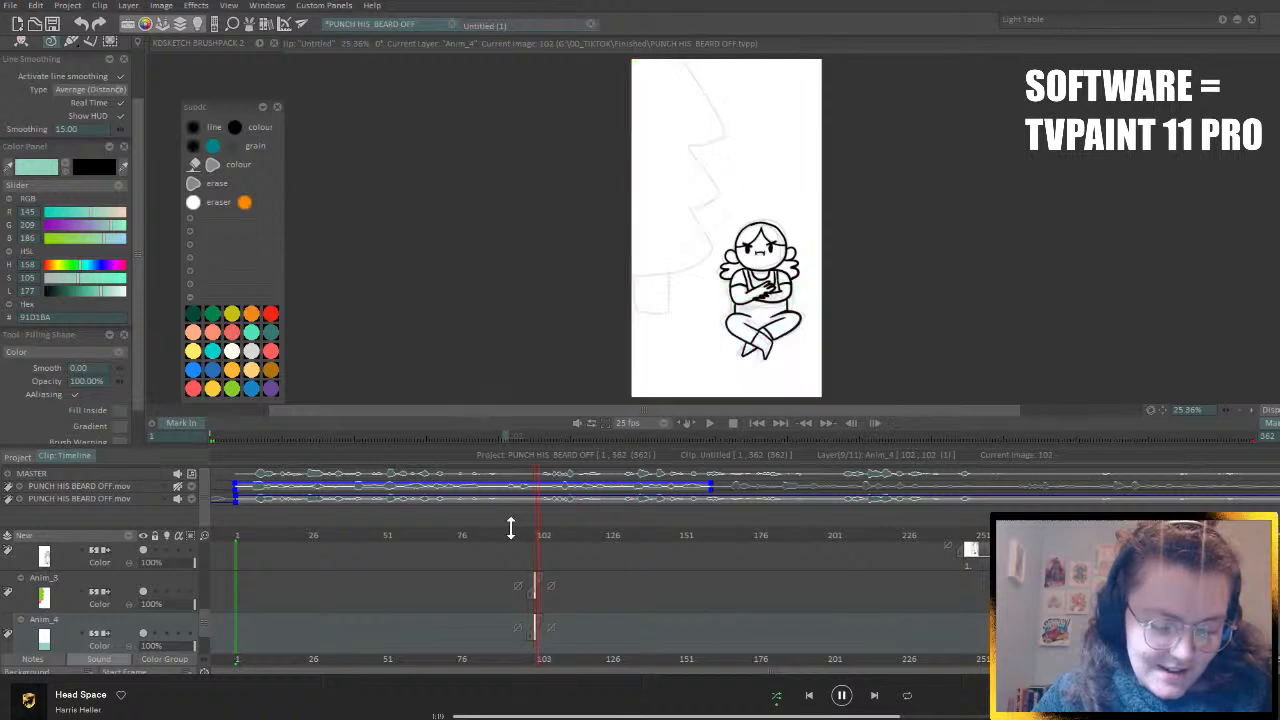
{"action": "key", "text": "Left"}
{"action": "key", "text": "Right"}
{"action": "key", "text": "Left"}
{"action": "key", "text": "Right"}
{"action": "key", "text": "Left"}
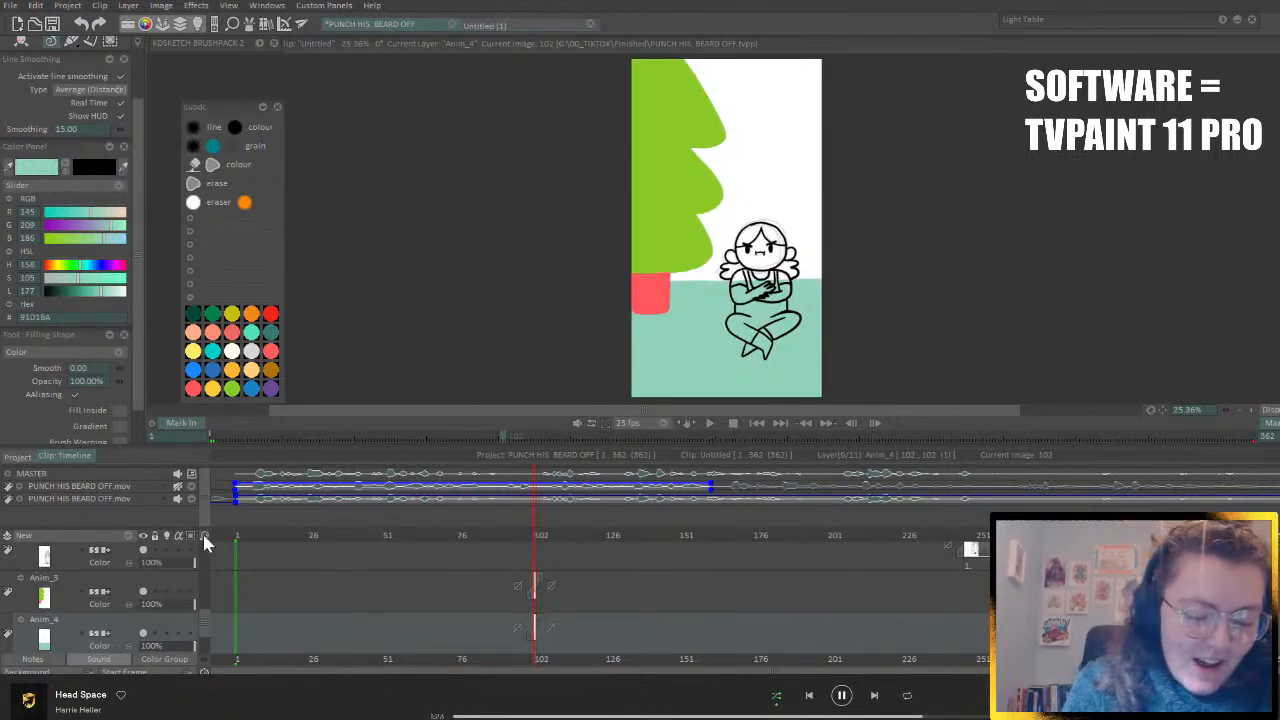
- Extend the floor drawing on Anim_4 to frame 123 and scrub through its new exposure
{"action": "left_click_drag", "start_coordinate": [204, 535], "coordinate": [243, 530]}
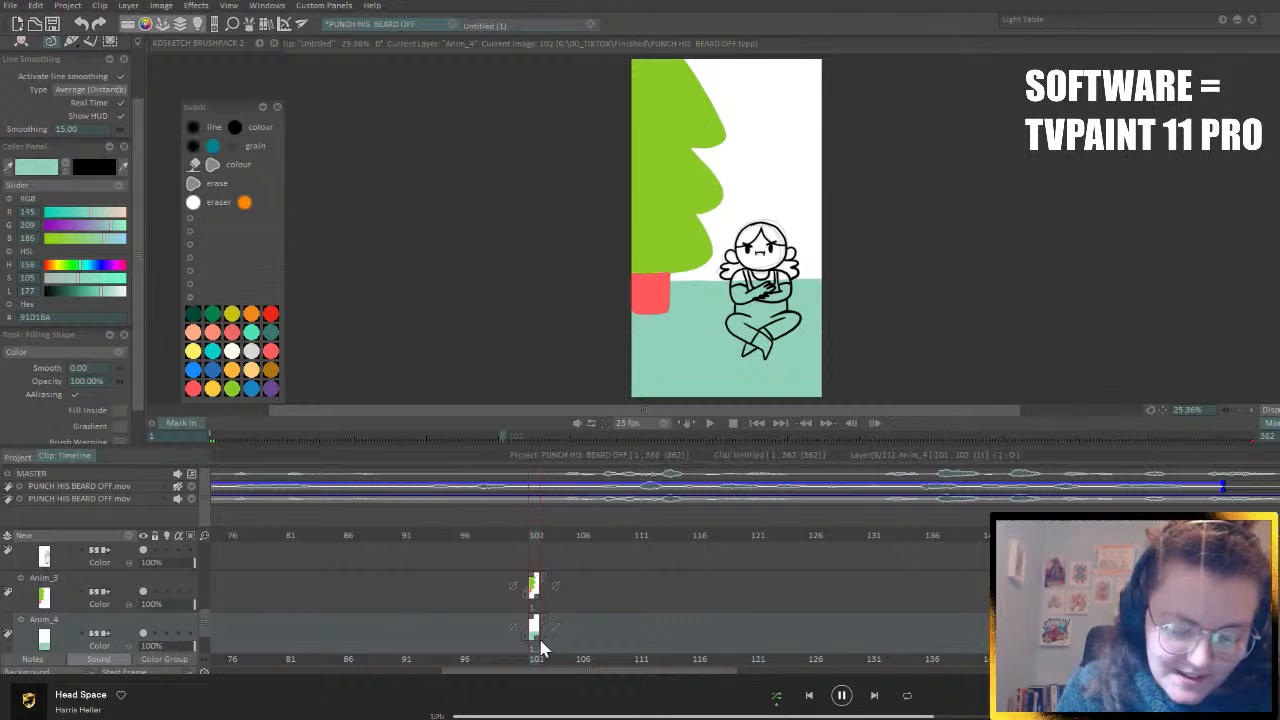
{"action": "left_click_drag", "start_coordinate": [546, 632], "coordinate": [780, 628]}
{"action": "left_click_drag", "start_coordinate": [548, 535], "coordinate": [710, 535]}
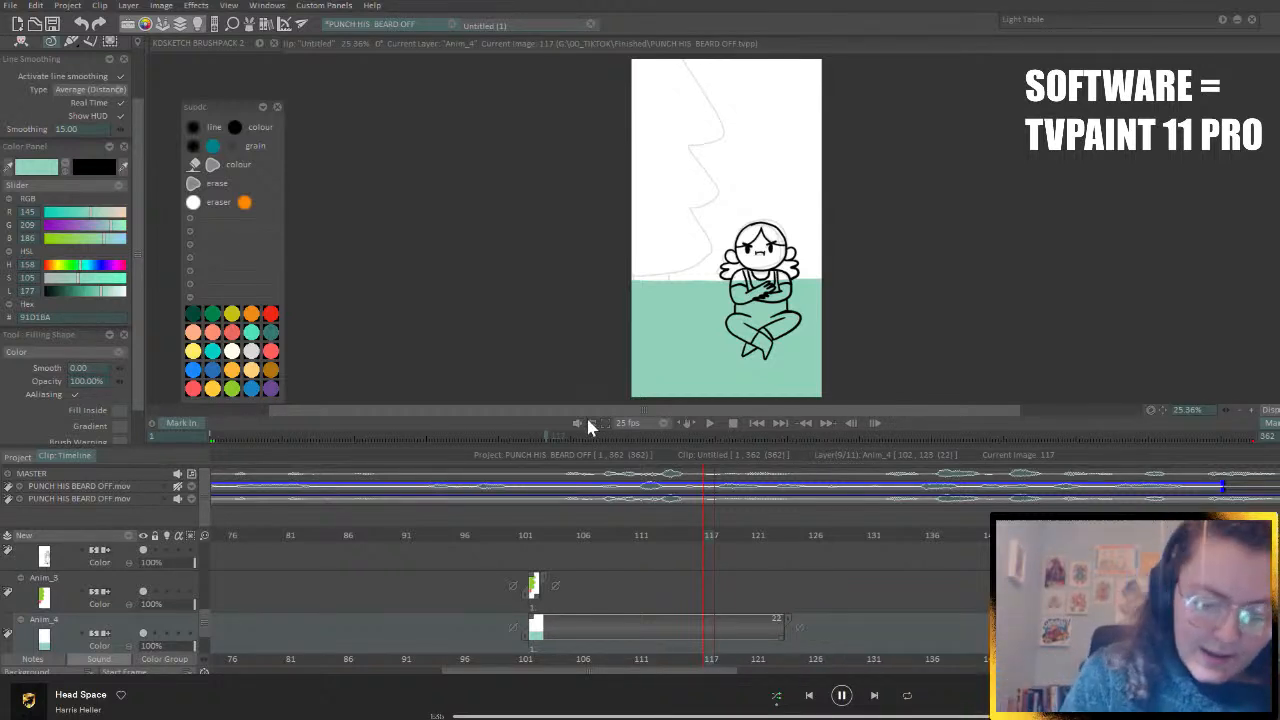
- Scrub ahead to frame 200 and add a blank image there on Anim_4, holding the floor drawing up to it
{"action": "left_click", "coordinate": [531, 536]}
{"action": "left_click_drag", "start_coordinate": [531, 536], "coordinate": [979, 564]}
{"action": "left_click_drag", "start_coordinate": [205, 536], "coordinate": [176, 541]}
{"action": "left_click_drag", "start_coordinate": [950, 551], "coordinate": [1254, 538]}
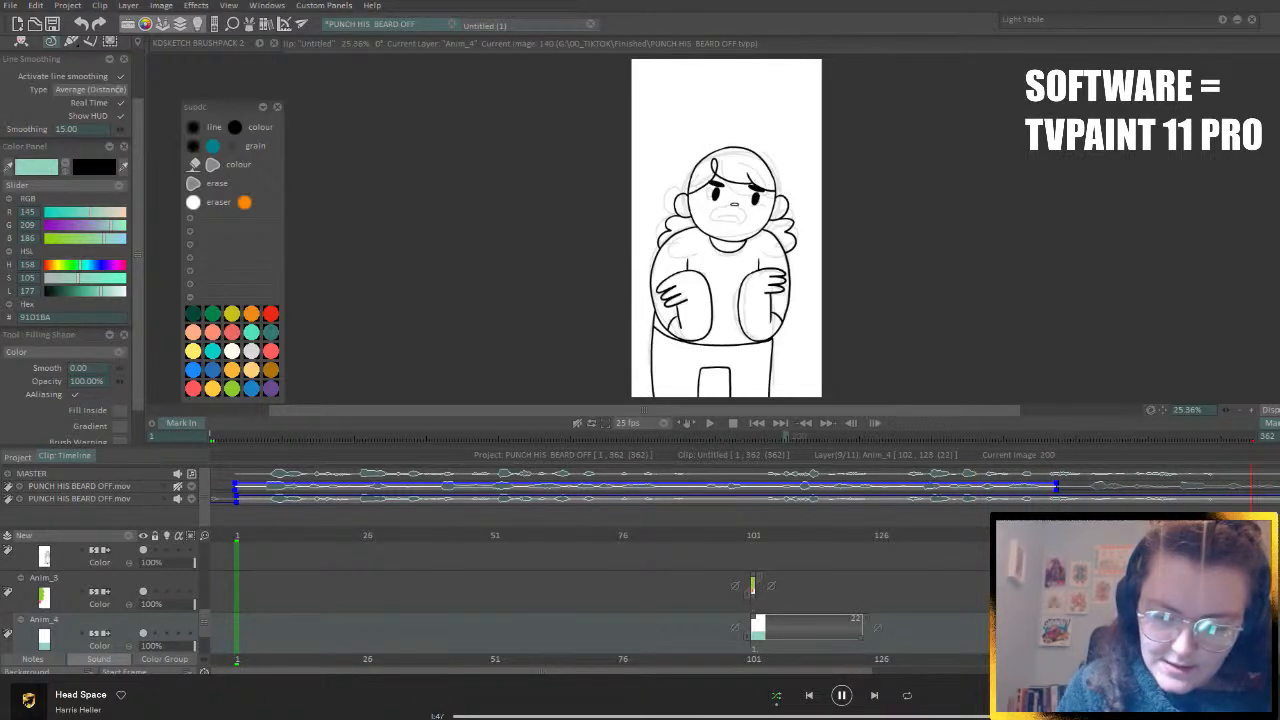
{"action": "key", "text": "Insert"}
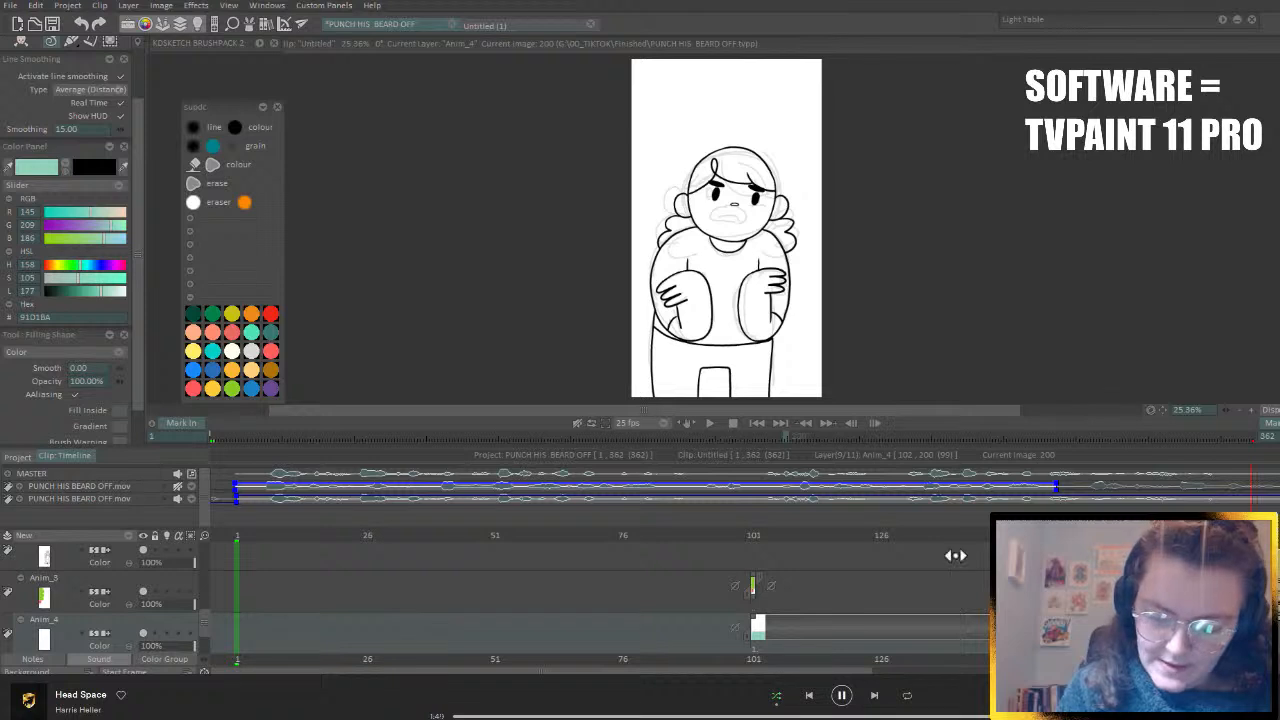
- Extend the tree drawing on its layer to frame 200 and clear the image at that frame
{"action": "left_click_drag", "start_coordinate": [757, 590], "coordinate": [1257, 592]}
{"action": "left_click", "coordinate": [122, 581]}
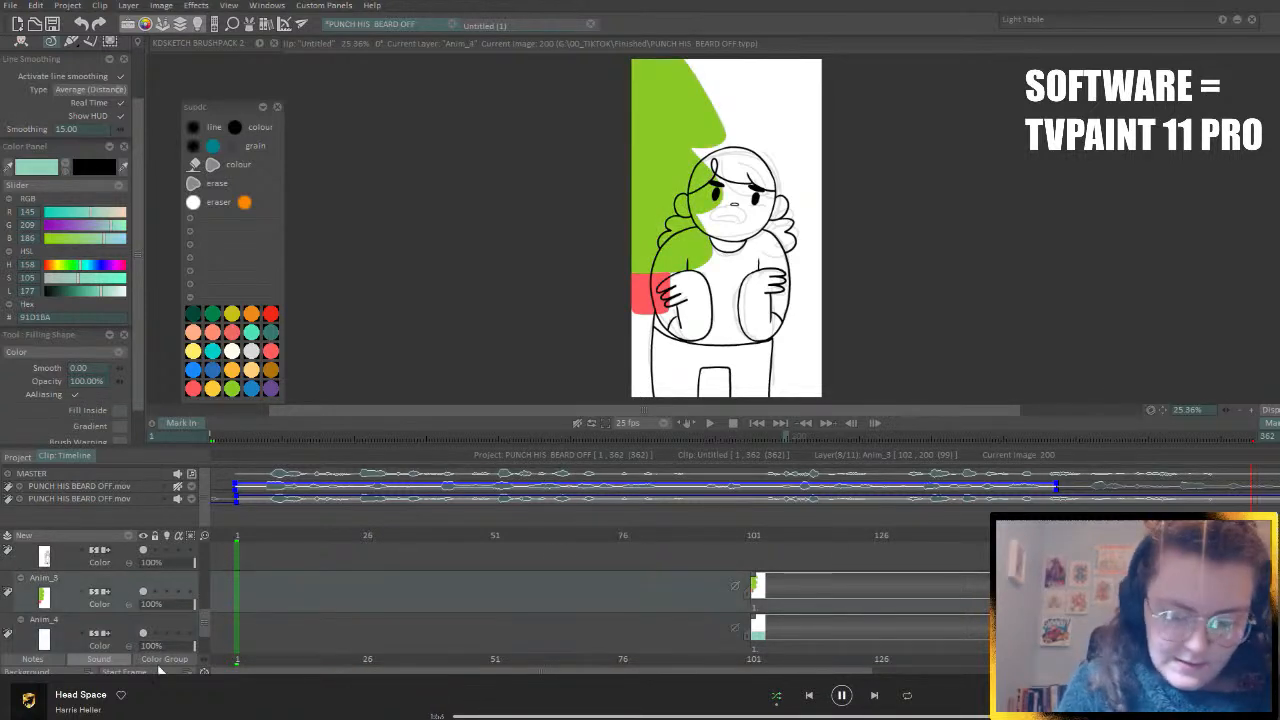
{"action": "key", "text": "BackSpace"}
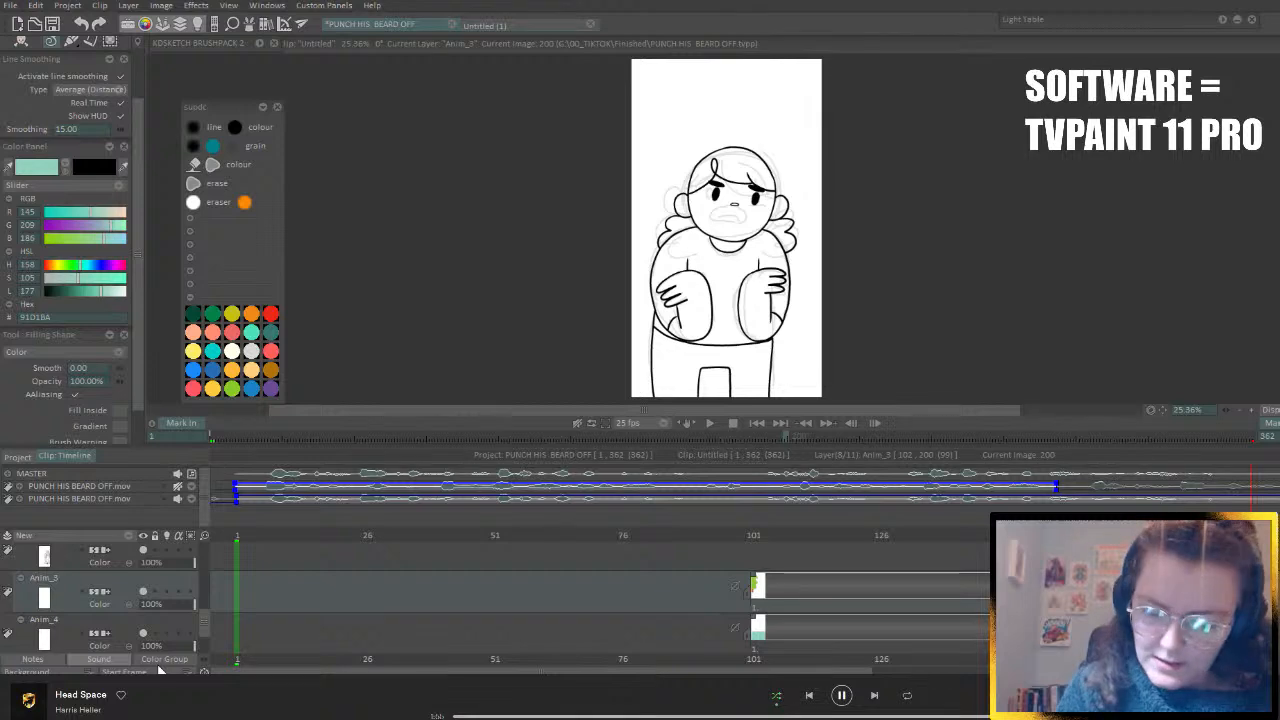
- Zoom out the canvas and scrub through the later shots up to frame 304 to review their line art
{"action": "left_click", "coordinate": [1239, 411]}
{"action": "left_click", "coordinate": [1239, 411]}
{"action": "left_click", "coordinate": [1239, 411]}
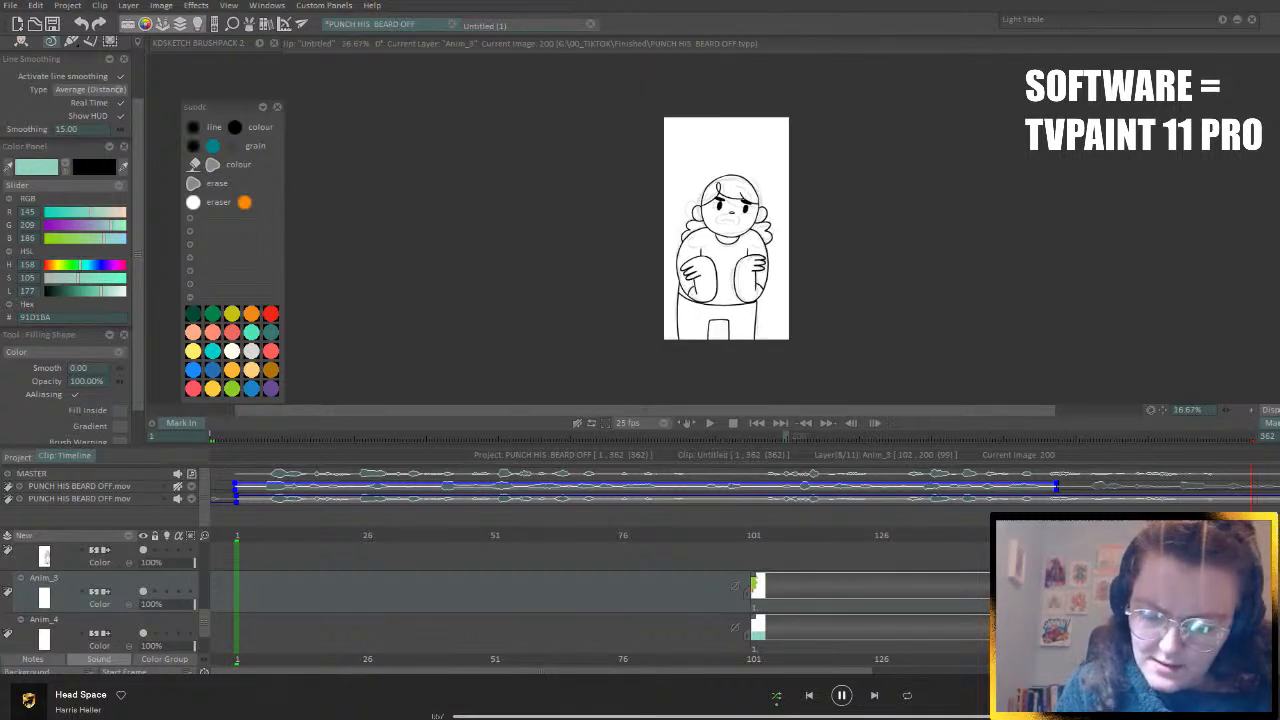
{"action": "left_click_drag", "start_coordinate": [786, 437], "coordinate": [996, 437]}
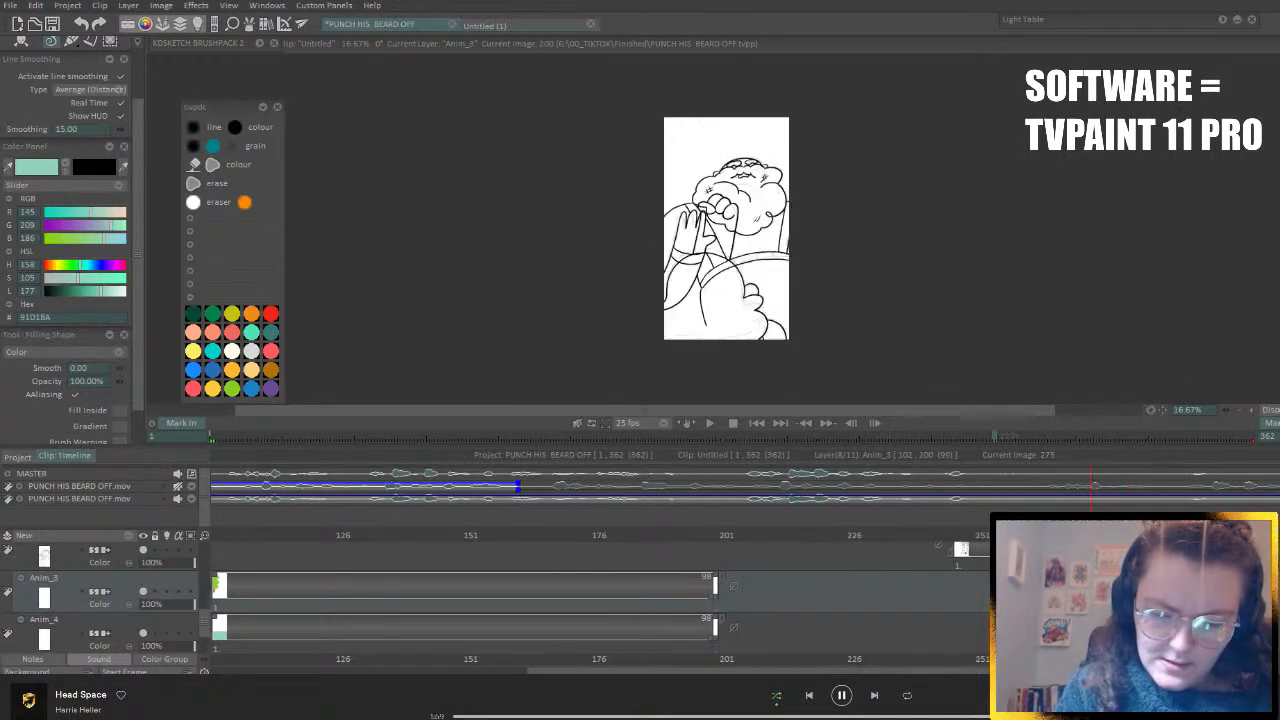
{"action": "mouse_move", "coordinate": [963, 588]}
{"action": "left_mouse_down"}
{"action": "mouse_move", "coordinate": [788, 636]}
{"action": "mouse_move", "coordinate": [1242, 636]}
{"action": "left_mouse_up"}
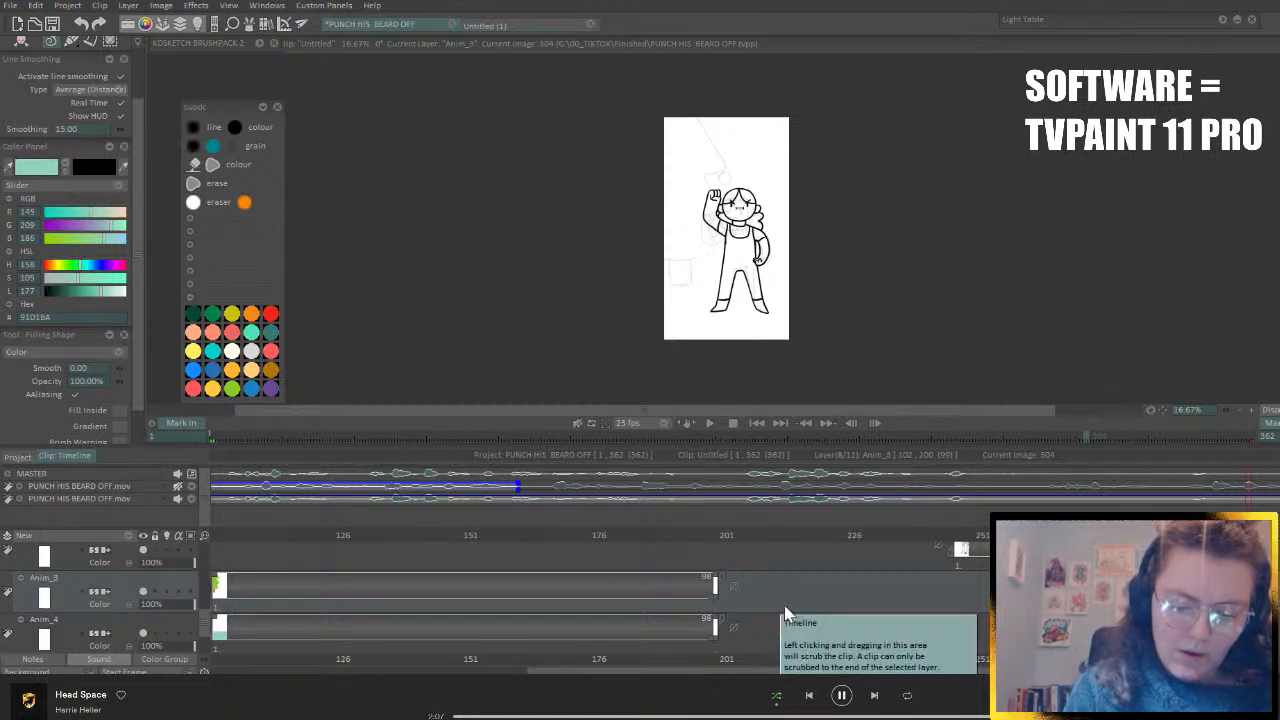
- Return to frame 102 on the floor layer Anim_4, try a grey 8C9491 wall shape, and undo it
{"action": "left_click_drag", "start_coordinate": [695, 672], "coordinate": [612, 672]}
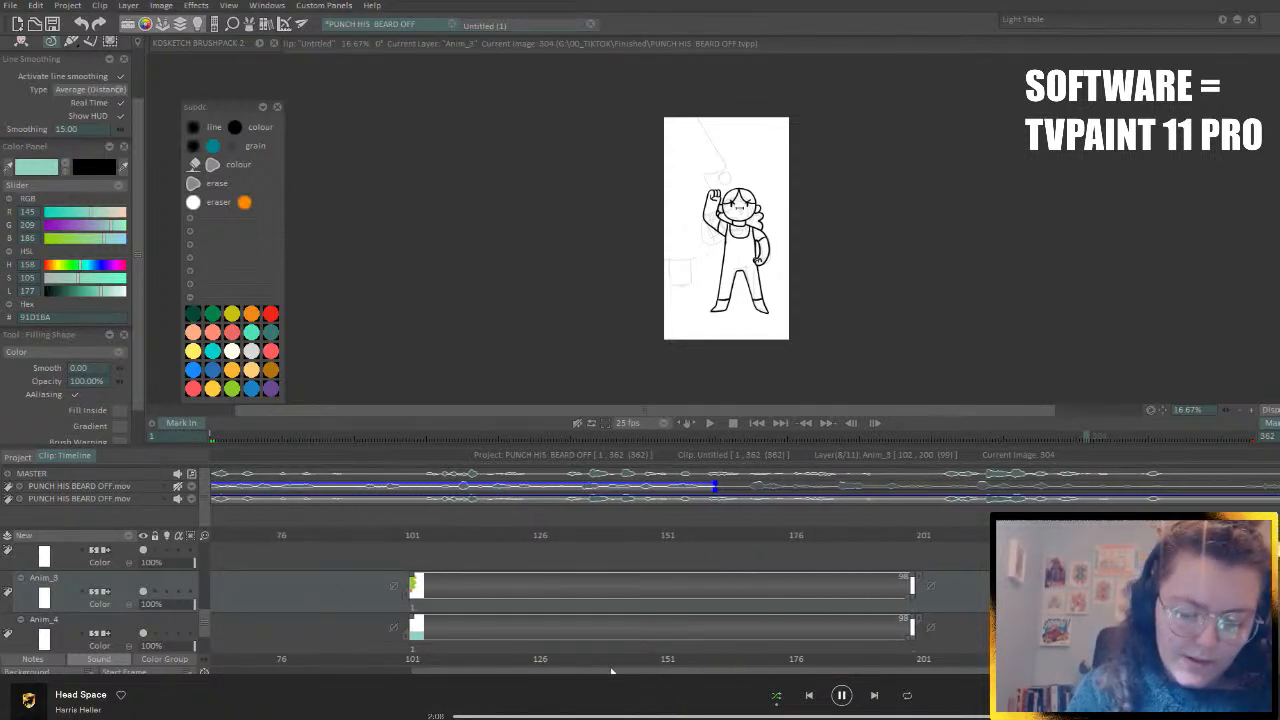
{"action": "left_click", "coordinate": [413, 536]}
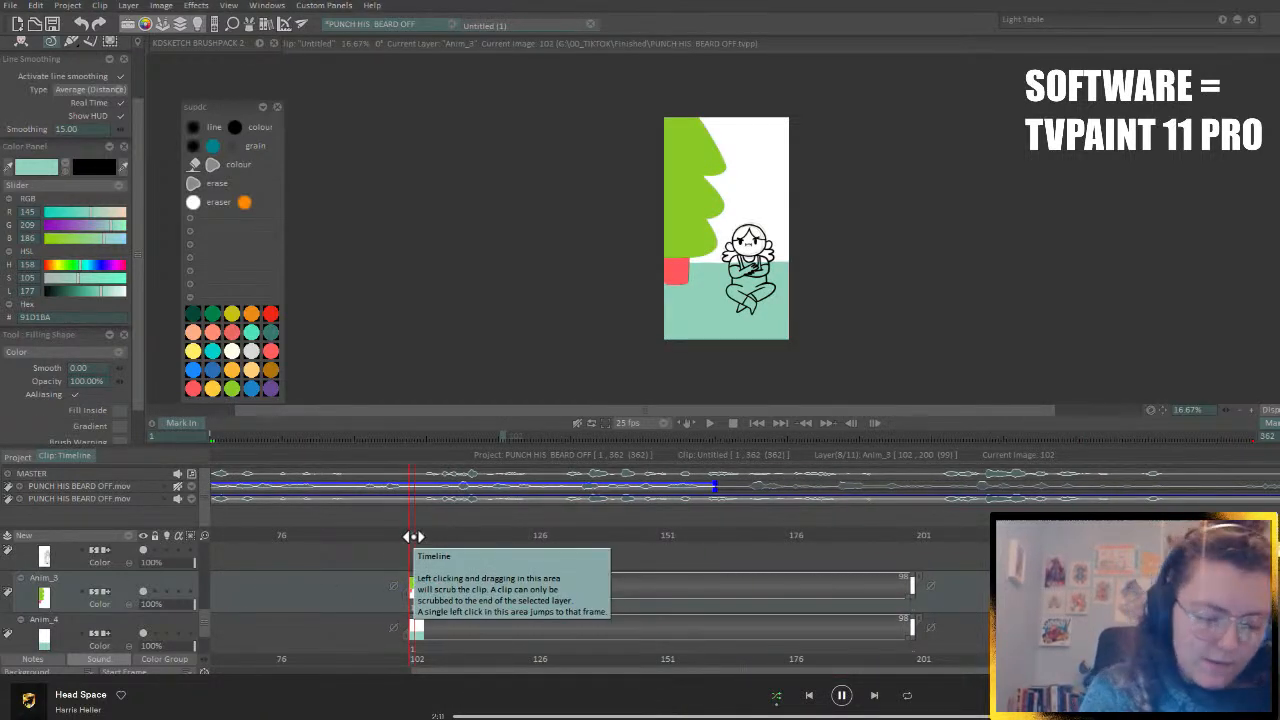
{"action": "left_click", "coordinate": [135, 631]}
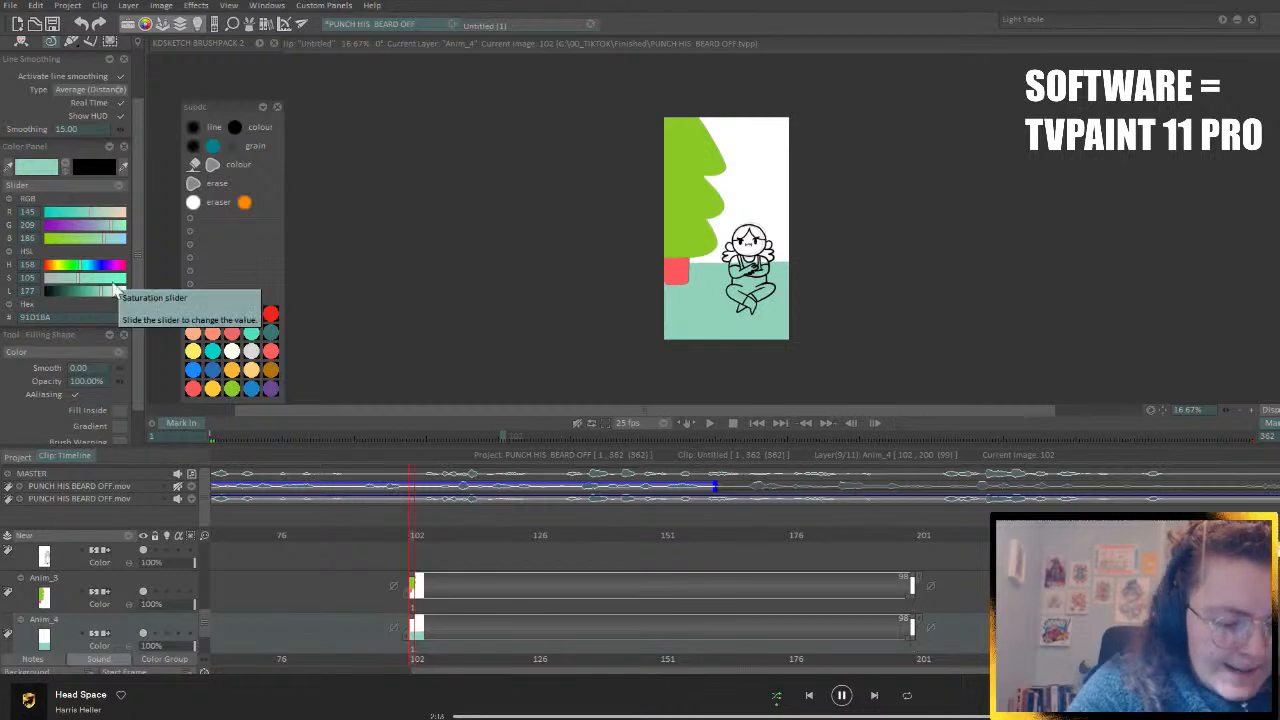
{"action": "left_click_drag", "start_coordinate": [113, 288], "coordinate": [46, 280]}
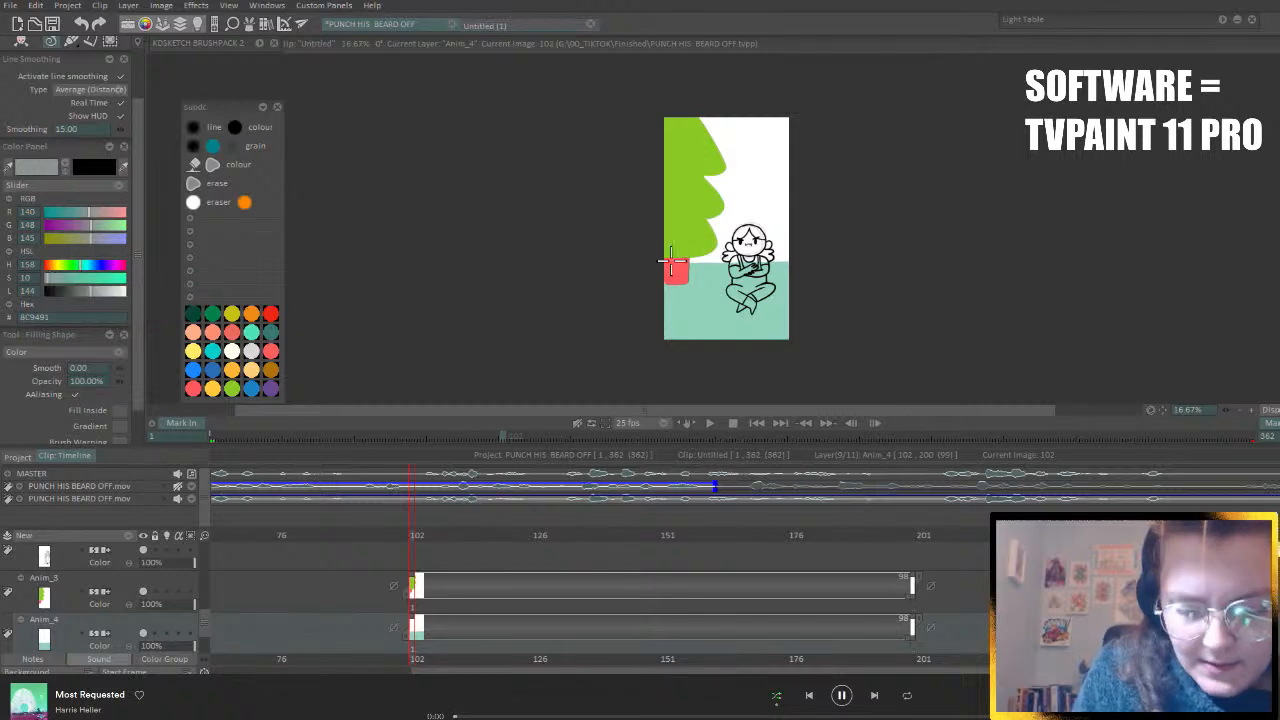
{"action": "mouse_move", "coordinate": [671, 264]}
{"action": "left_mouse_down"}
{"action": "mouse_move", "coordinate": [836, 248]}
{"action": "mouse_move", "coordinate": [861, 147]}
{"action": "mouse_move", "coordinate": [673, 85]}
{"action": "mouse_move", "coordinate": [580, 262]}
{"action": "left_mouse_up"}
{"action": "key", "text": "ctrl+z"}
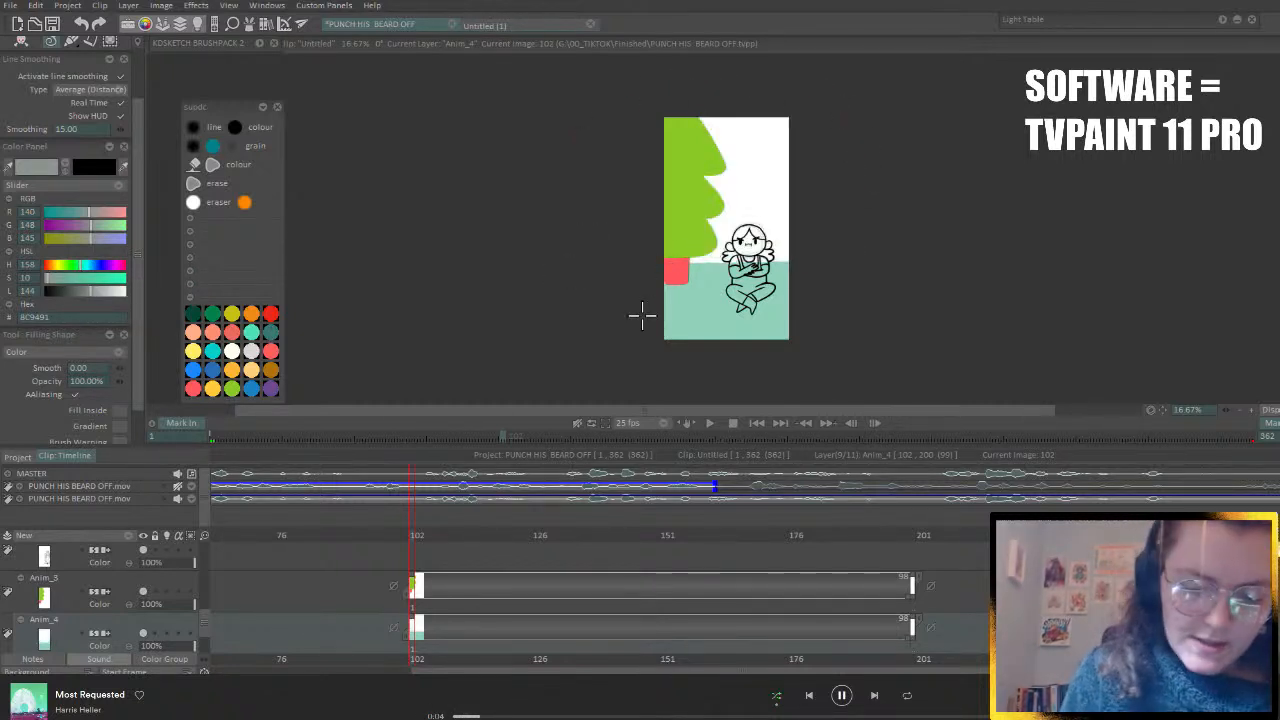
- Try wall shapes above the floor in dusty pink B19491 and in a lighter pink, undoing each one
{"action": "left_click", "coordinate": [101, 212]}
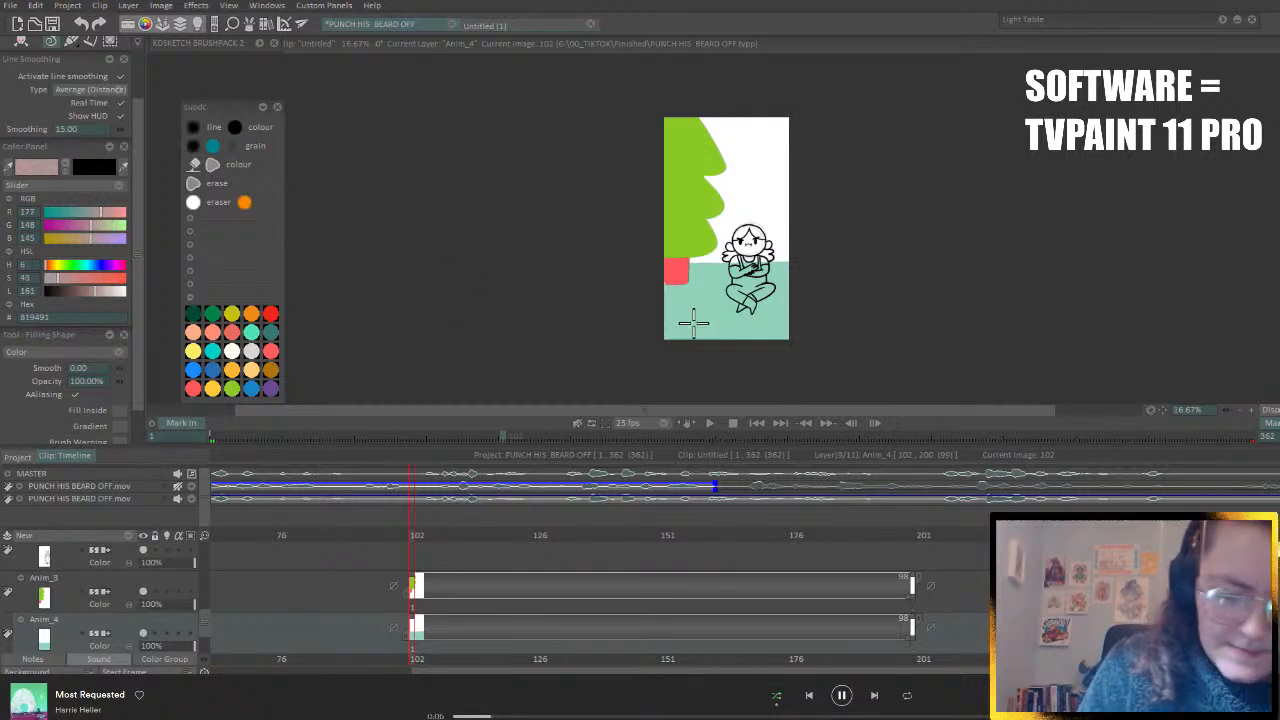
{"action": "mouse_move", "coordinate": [633, 262]}
{"action": "left_mouse_down"}
{"action": "mouse_move", "coordinate": [871, 237]}
{"action": "mouse_move", "coordinate": [630, 262]}
{"action": "left_mouse_up"}
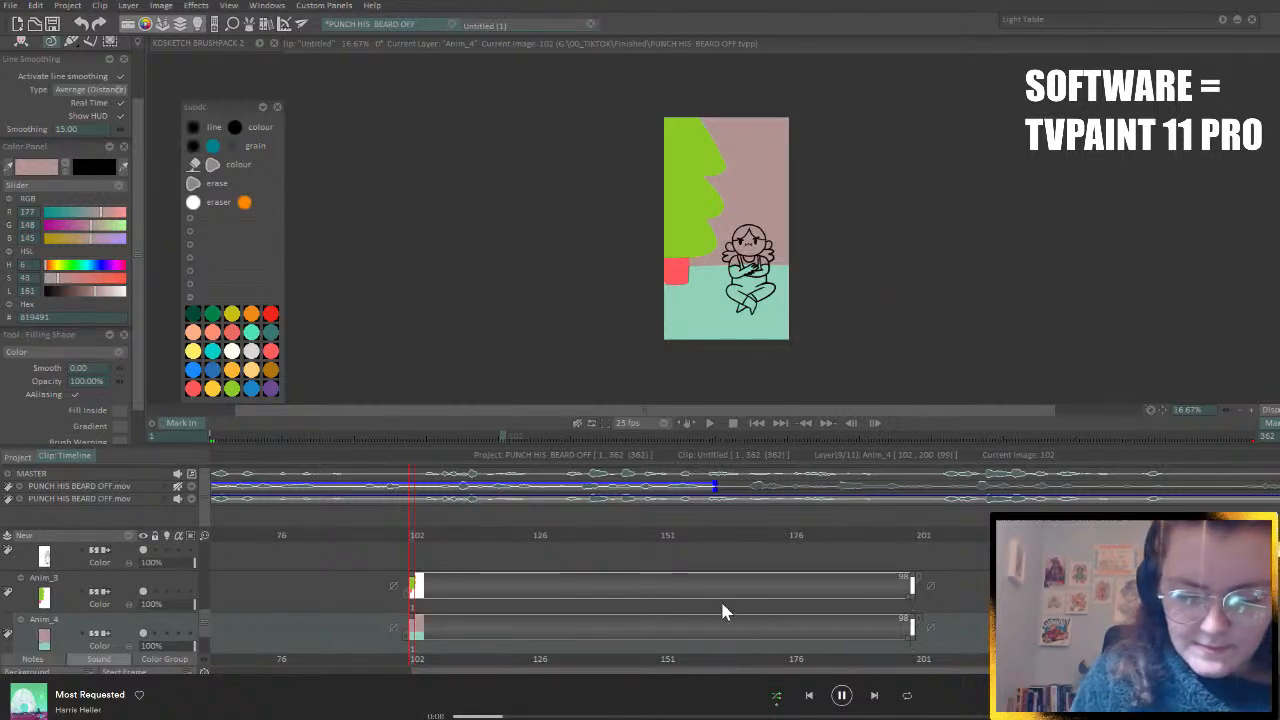
{"action": "key", "text": "ctrl+z"}
{"action": "left_click", "coordinate": [108, 292]}
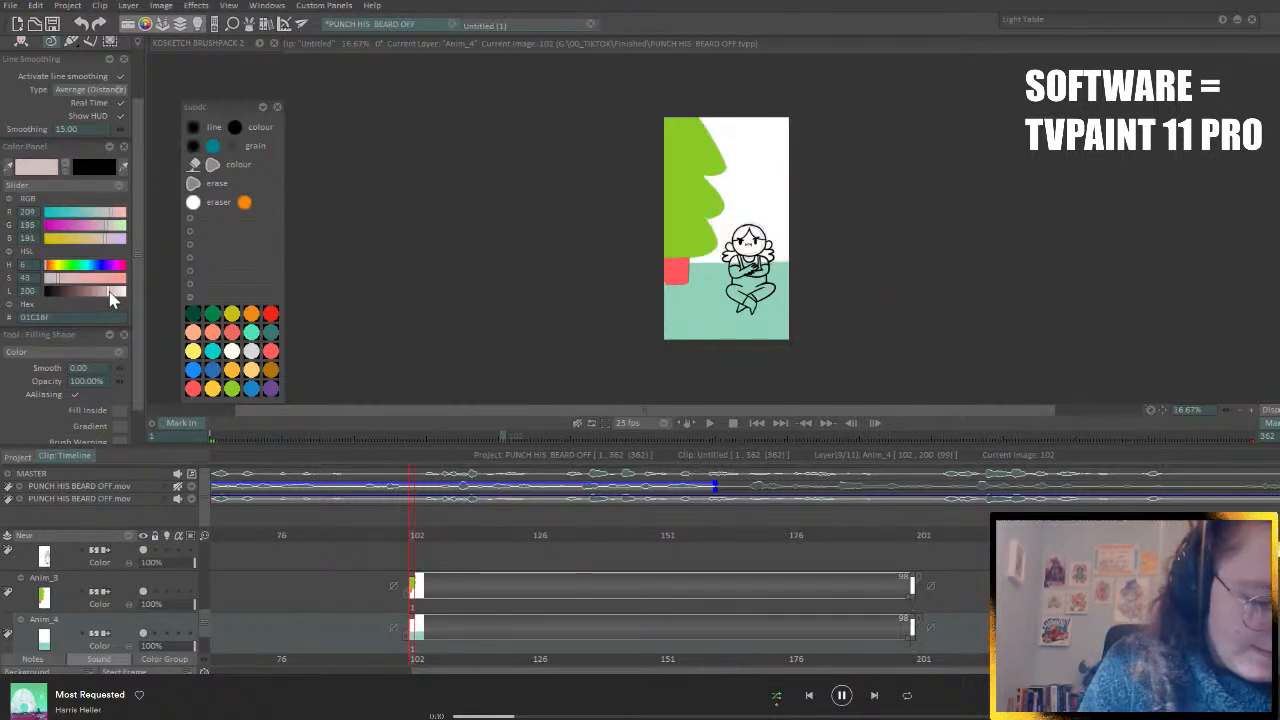
{"action": "mouse_move", "coordinate": [658, 257]}
{"action": "left_mouse_down"}
{"action": "mouse_move", "coordinate": [834, 259]}
{"action": "mouse_move", "coordinate": [847, 101]}
{"action": "mouse_move", "coordinate": [586, 117]}
{"action": "left_mouse_up"}
{"action": "key", "text": "ctrl+z"}
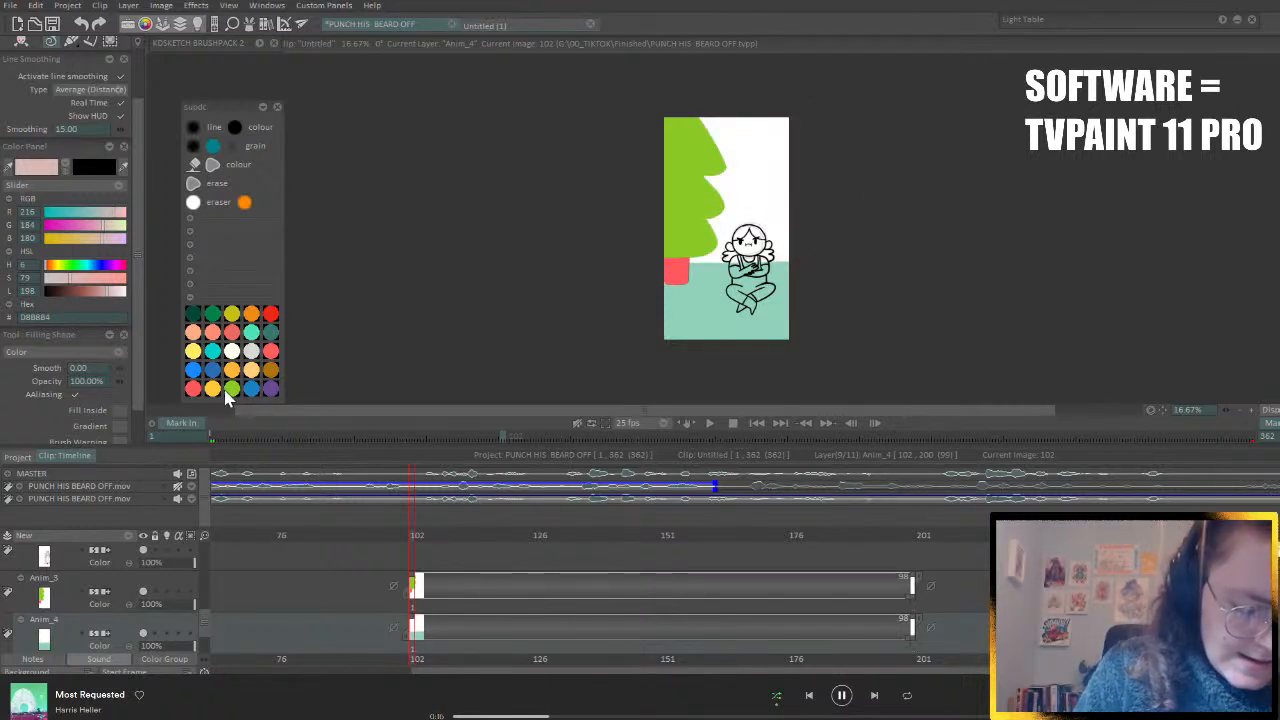
- Draw a filled yellow FFCA3A wall shape above the mint floor on Anim_4 at frame 102
{"action": "left_click", "coordinate": [211, 389]}
{"action": "mouse_move", "coordinate": [634, 261]}
{"action": "left_mouse_down"}
{"action": "mouse_move", "coordinate": [810, 261]}
{"action": "mouse_move", "coordinate": [594, 143]}
{"action": "mouse_move", "coordinate": [625, 262]}
{"action": "left_mouse_up"}
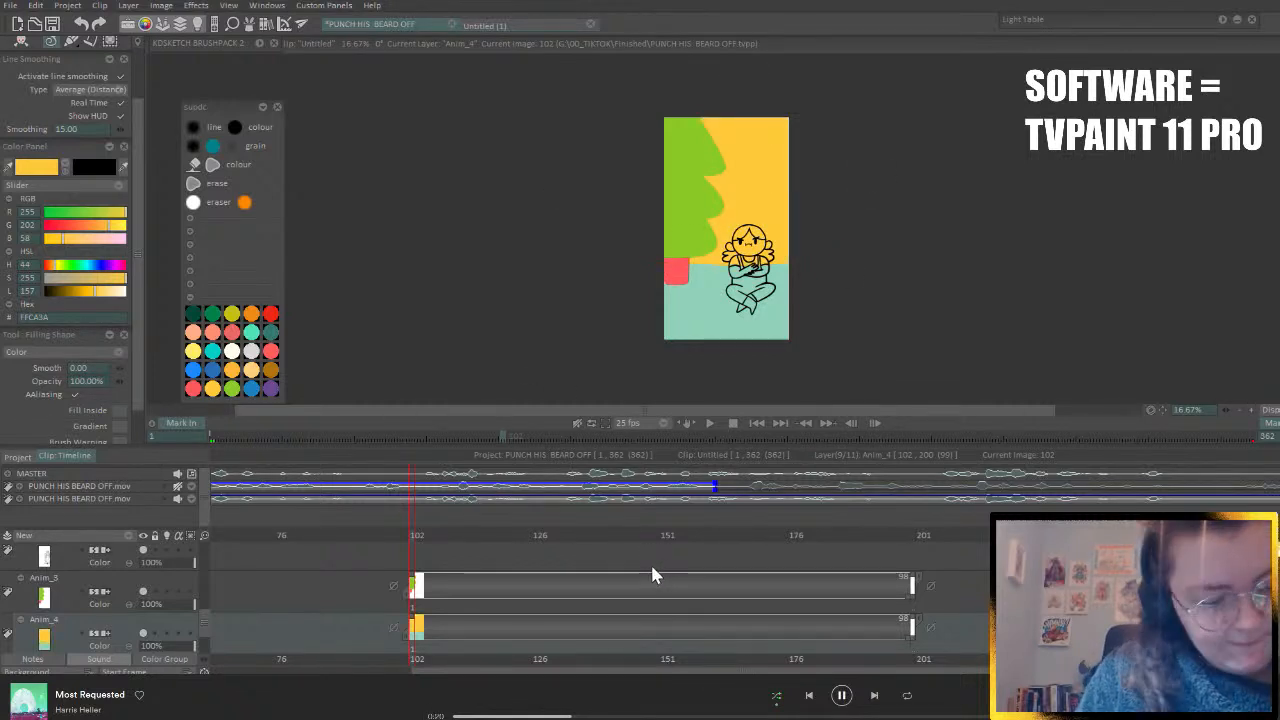
- Undo the yellow wall, mix a muted orange F4BE72, and draw a filled wall shape above the mint floor on Anim_4
{"action": "key", "text": "ctrl+z"}
{"action": "left_click_drag", "start_coordinate": [100, 292], "coordinate": [105, 285]}
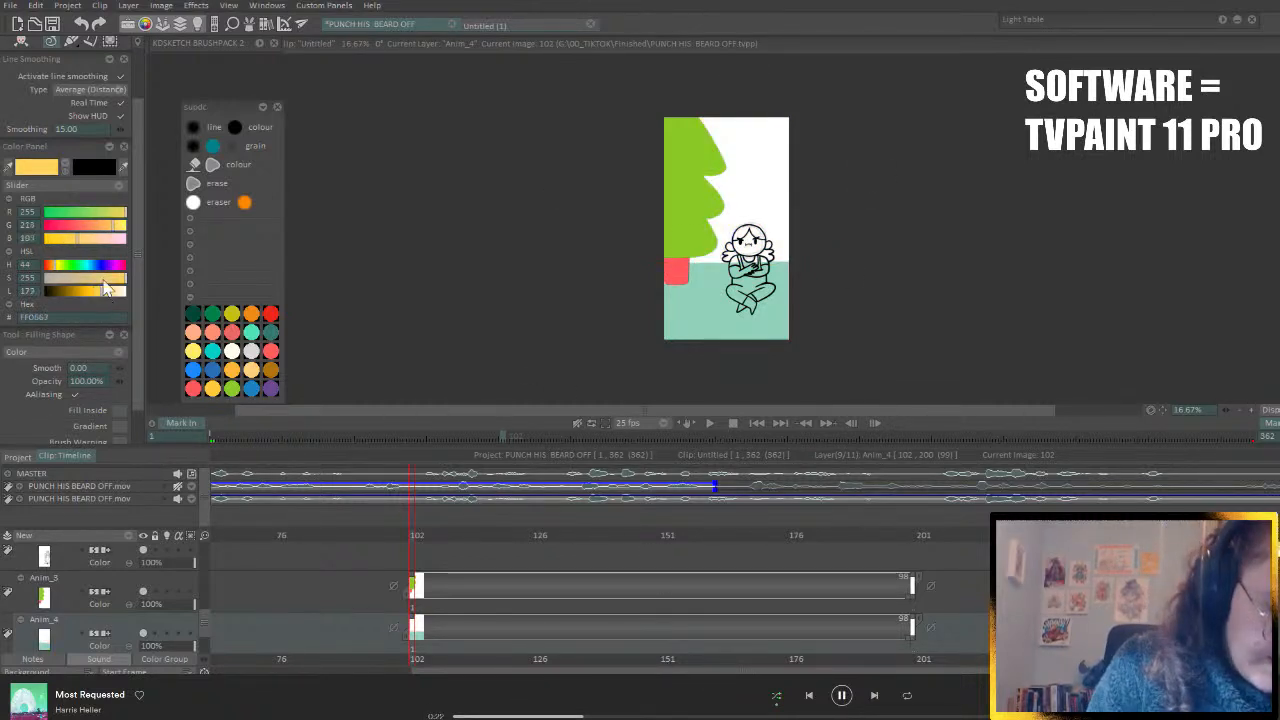
{"action": "left_click_drag", "start_coordinate": [115, 233], "coordinate": [106, 233]}
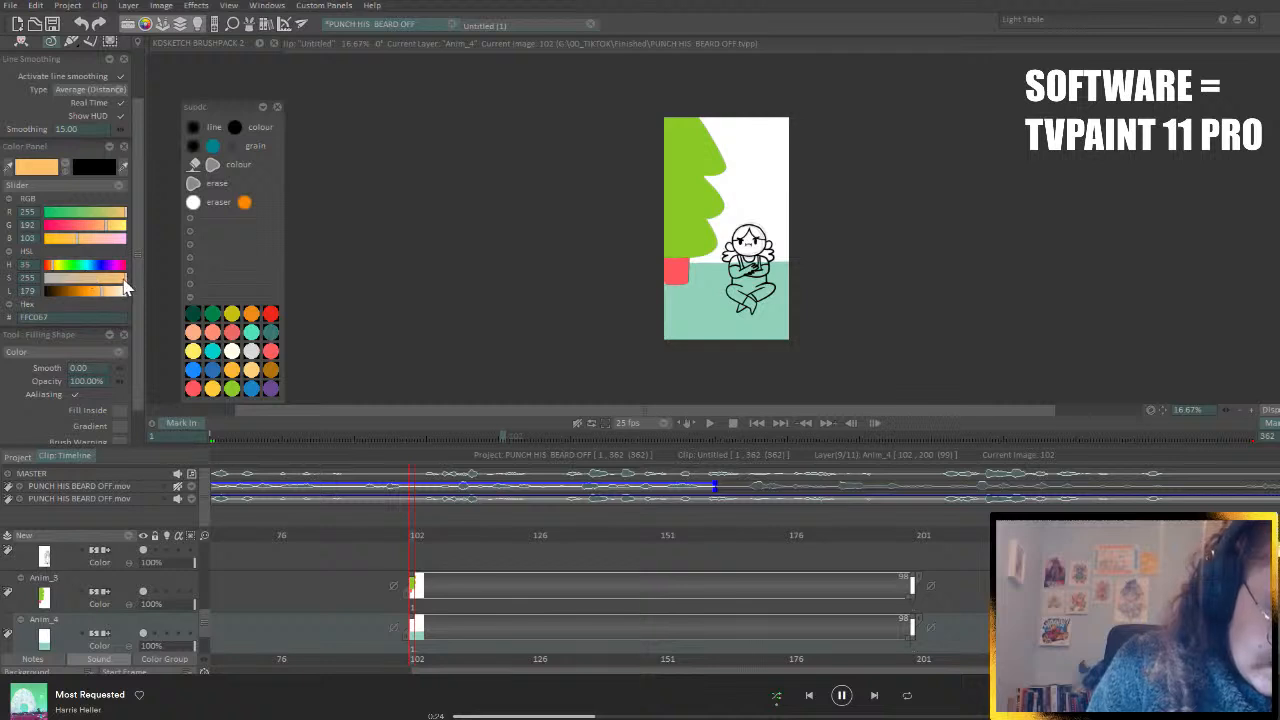
{"action": "left_click_drag", "start_coordinate": [119, 280], "coordinate": [103, 289]}
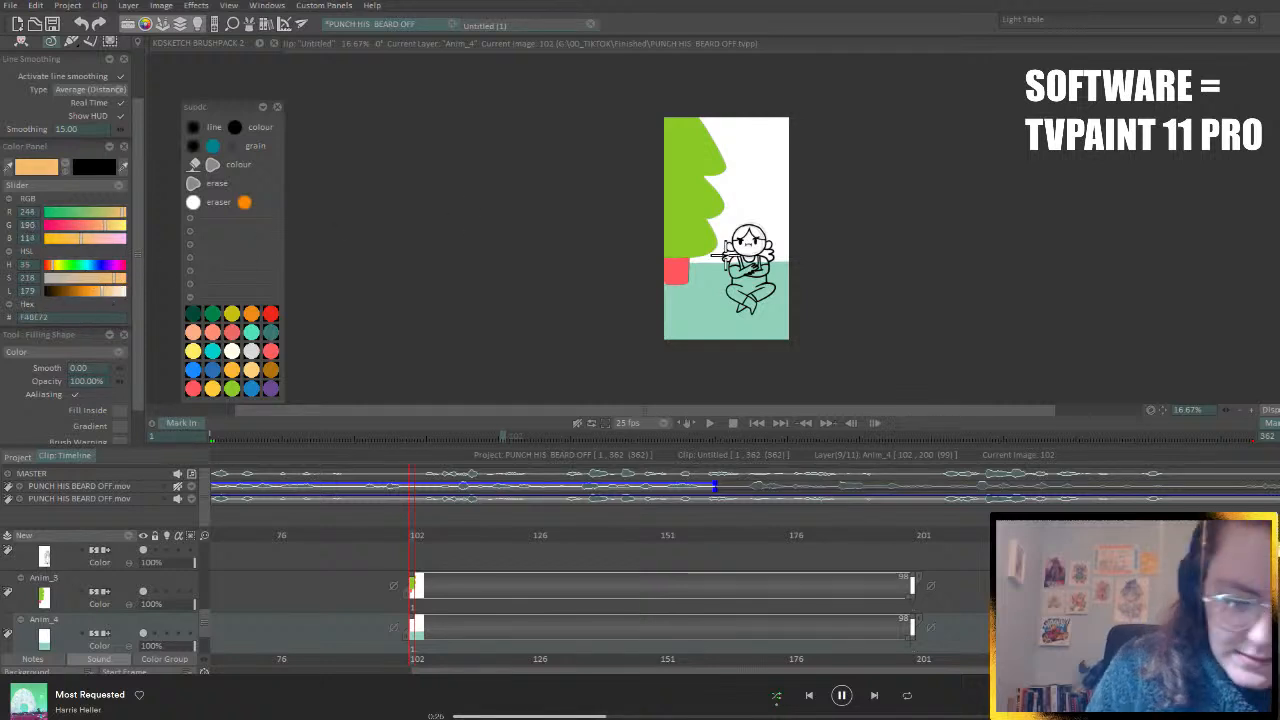
{"action": "mouse_move", "coordinate": [632, 264]}
{"action": "left_mouse_down"}
{"action": "mouse_move", "coordinate": [744, 262]}
{"action": "mouse_move", "coordinate": [842, 110]}
{"action": "mouse_move", "coordinate": [600, 230]}
{"action": "left_mouse_up"}
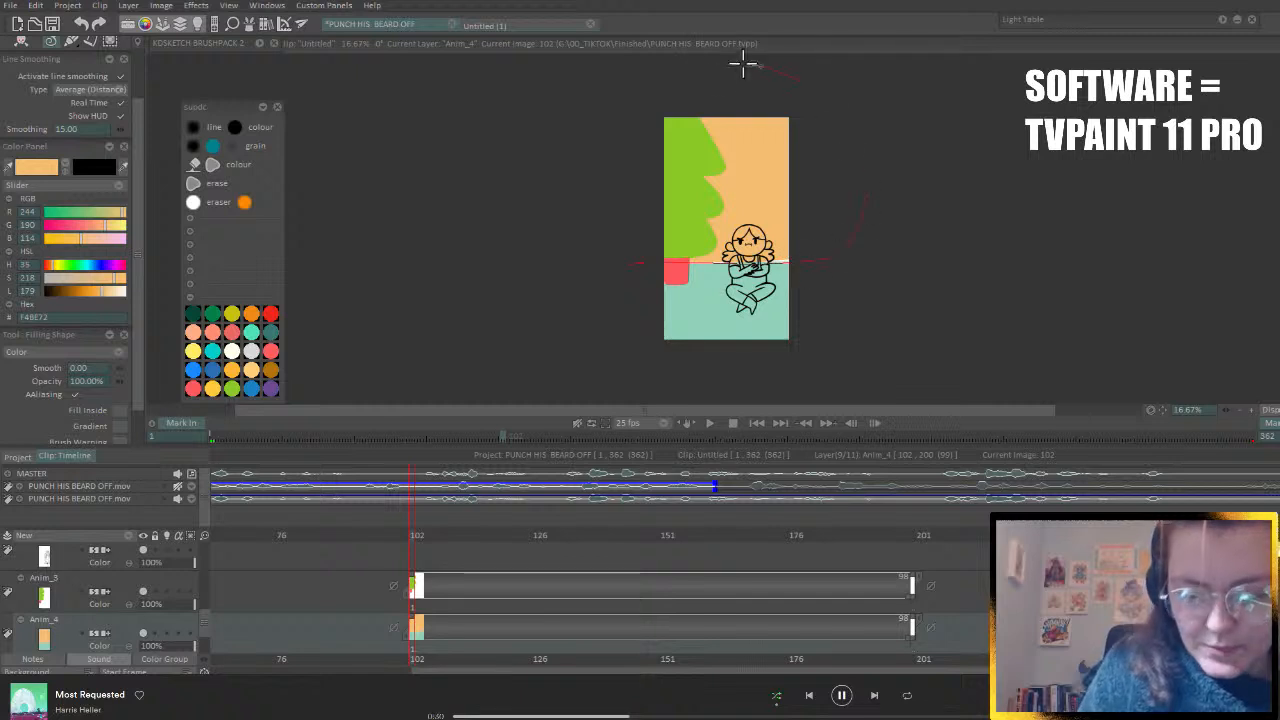
- Redraw the orange wall's lower edge with filled shapes until it meets the mint floor cleanly without white gaps
{"action": "left_click", "coordinate": [1250, 411]}
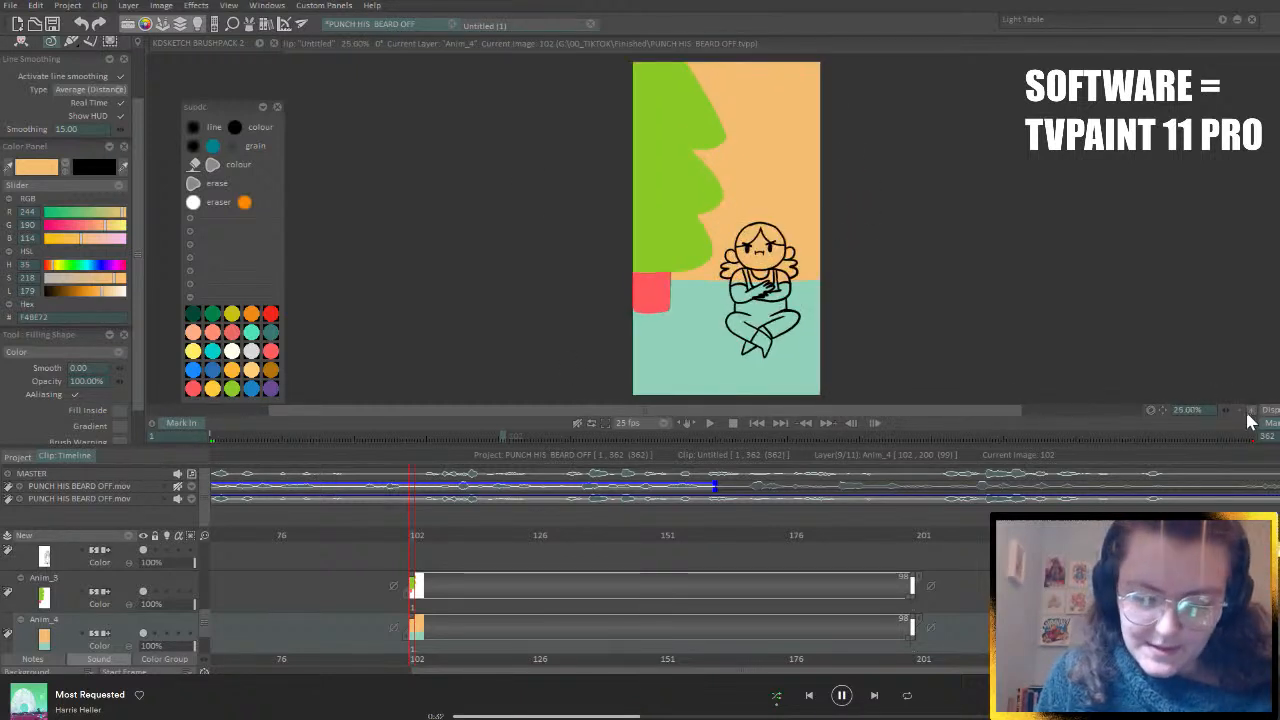
{"action": "mouse_move", "coordinate": [594, 278]}
{"action": "left_mouse_down"}
{"action": "mouse_move", "coordinate": [861, 275]}
{"action": "mouse_move", "coordinate": [922, 234]}
{"action": "left_mouse_up"}
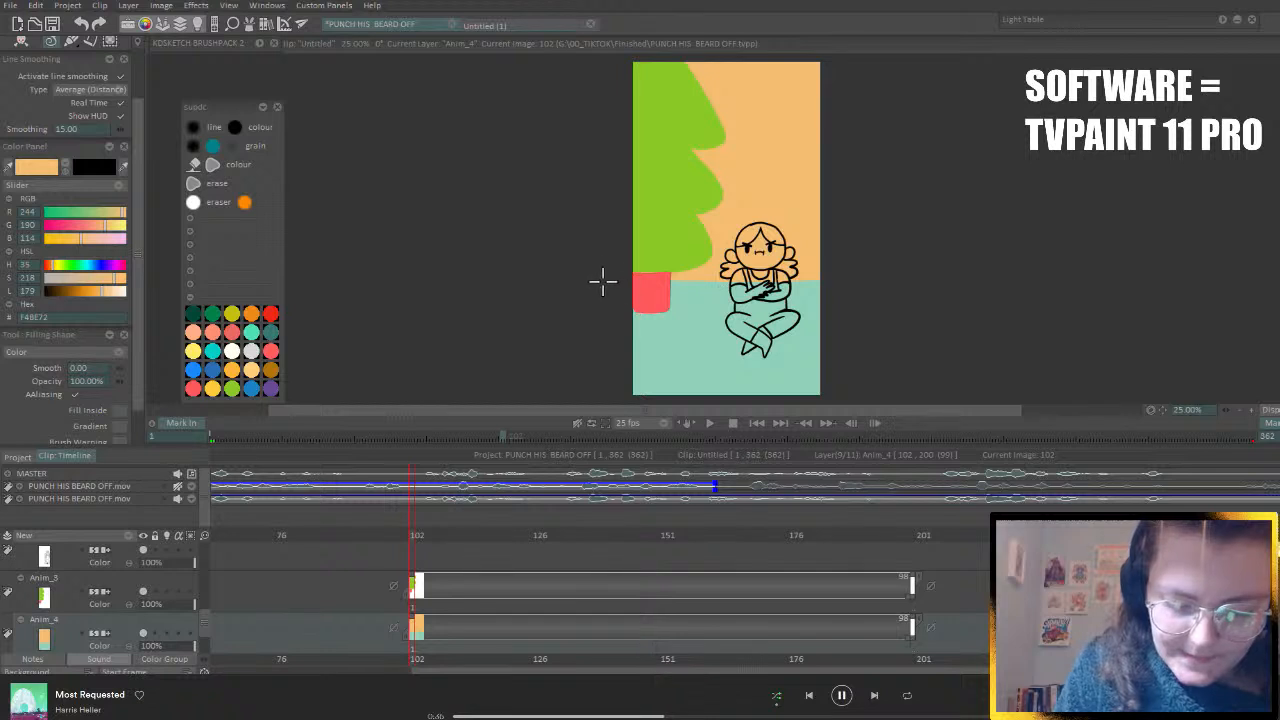
{"action": "mouse_move", "coordinate": [607, 282]}
{"action": "left_mouse_down"}
{"action": "mouse_move", "coordinate": [887, 274]}
{"action": "mouse_move", "coordinate": [902, 207]}
{"action": "left_mouse_up"}
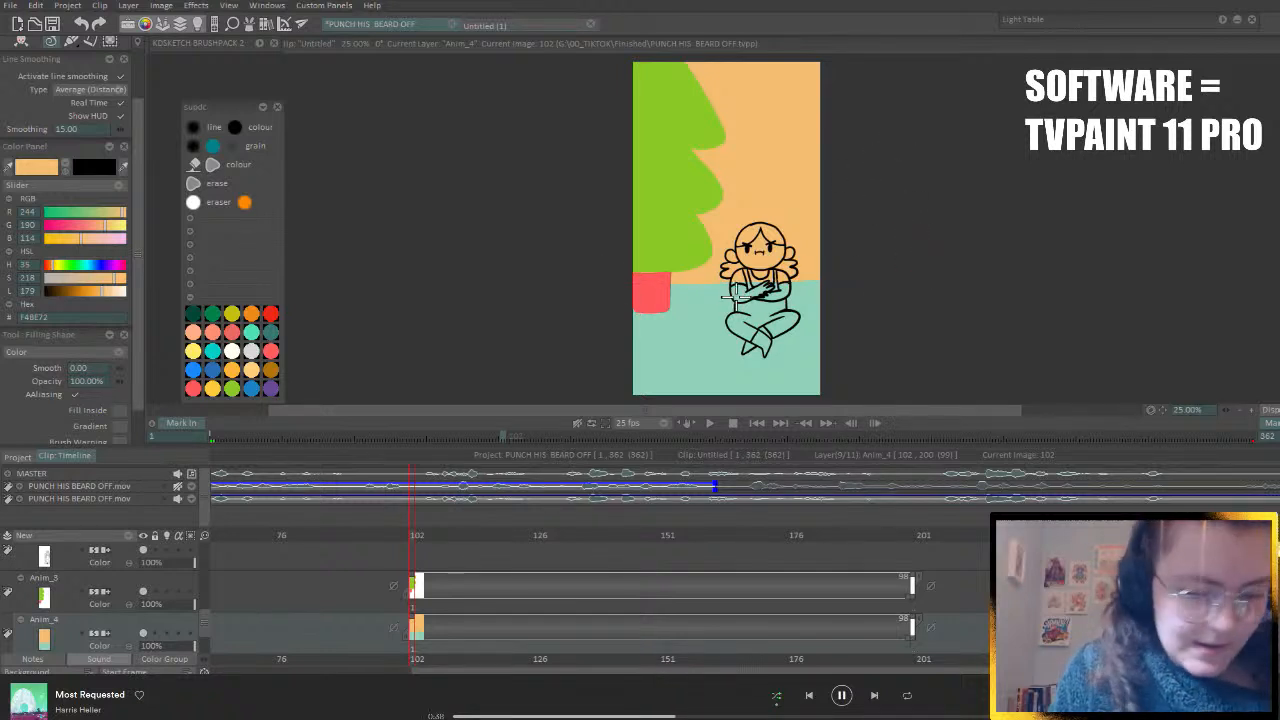
{"action": "mouse_move", "coordinate": [614, 276]}
{"action": "left_mouse_down"}
{"action": "mouse_move", "coordinate": [877, 276]}
{"action": "mouse_move", "coordinate": [910, 224]}
{"action": "left_mouse_up"}
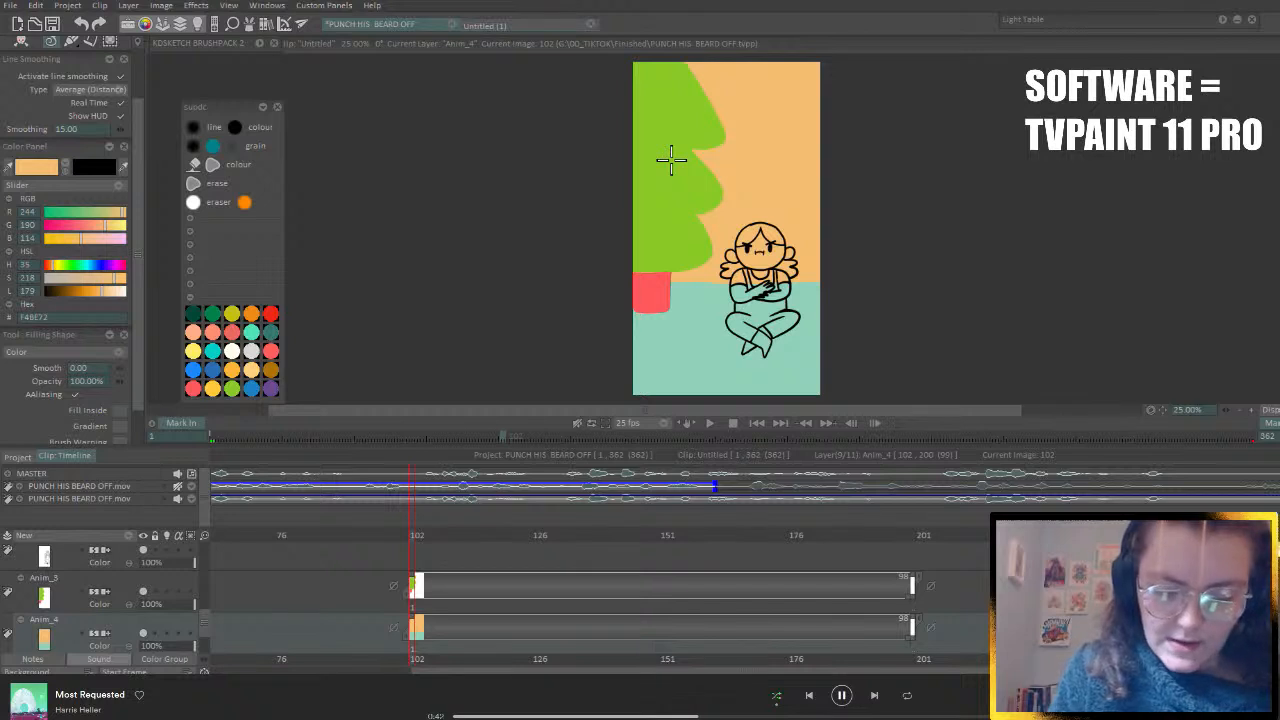
{"action": "mouse_move", "coordinate": [588, 287]}
{"action": "left_mouse_down"}
{"action": "mouse_move", "coordinate": [750, 285]}
{"action": "mouse_move", "coordinate": [921, 238]}
{"action": "mouse_move", "coordinate": [721, 186]}
{"action": "left_mouse_up"}
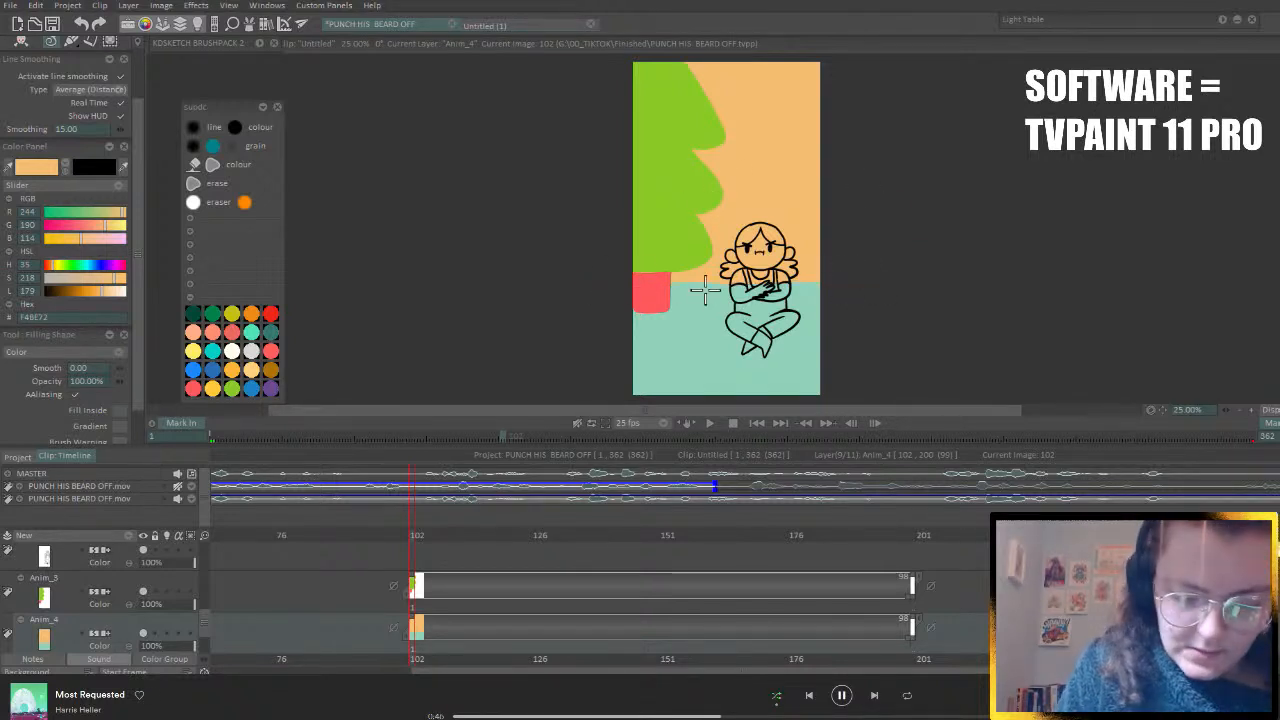
{"action": "left_click_drag", "start_coordinate": [606, 286], "coordinate": [853, 278]}
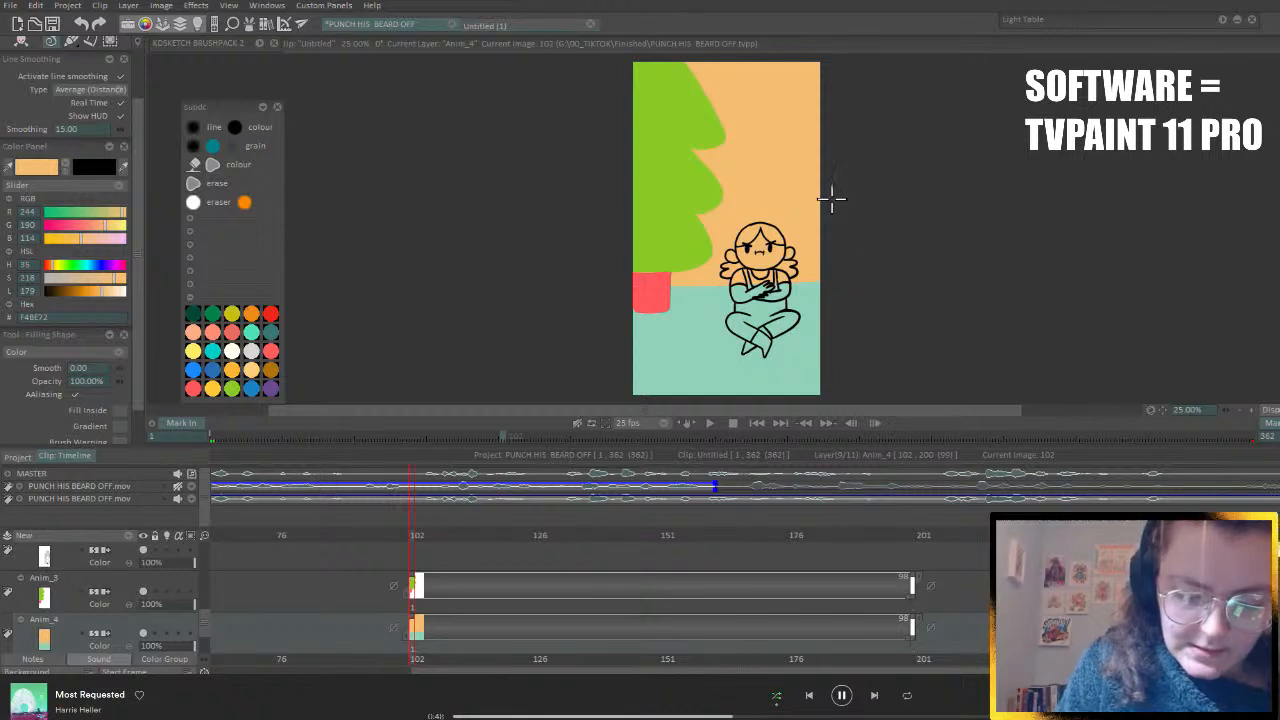
{"action": "left_click_drag", "start_coordinate": [606, 283], "coordinate": [846, 280]}
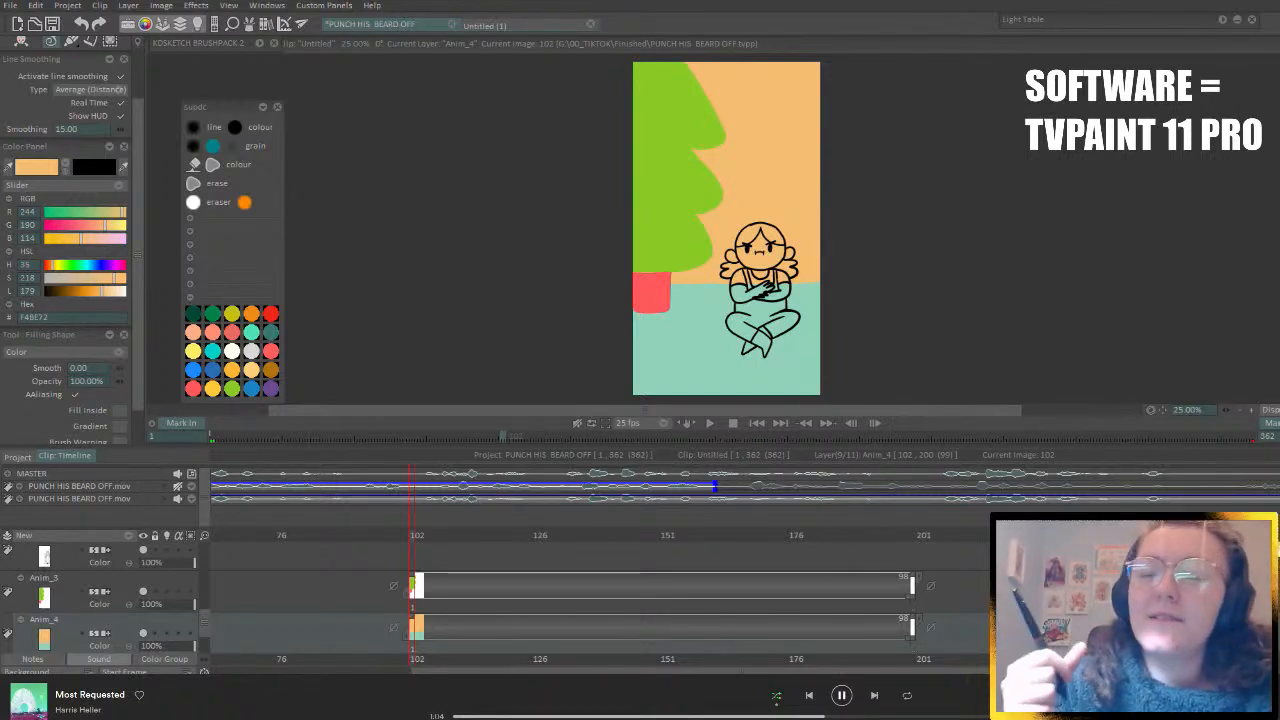
{"action": "left_click_drag", "start_coordinate": [421, 537], "coordinate": [413, 538]}
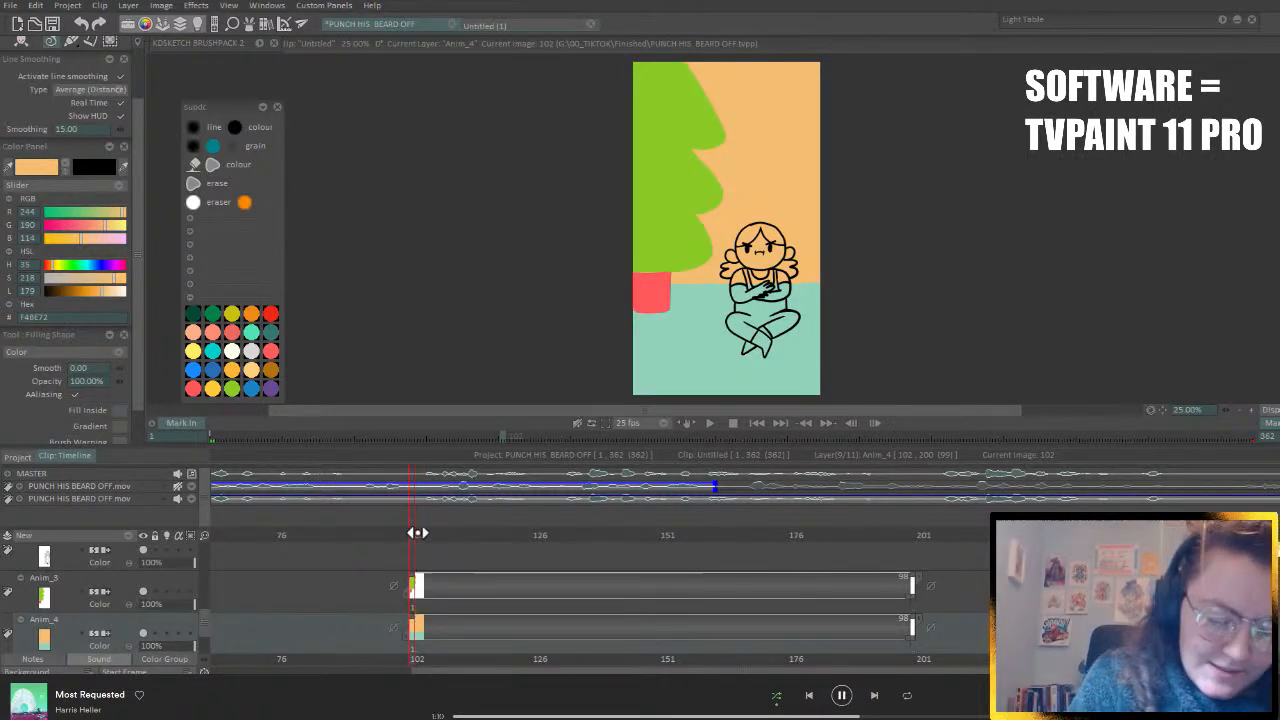
{"action": "left_click_drag", "start_coordinate": [409, 536], "coordinate": [411, 533]}
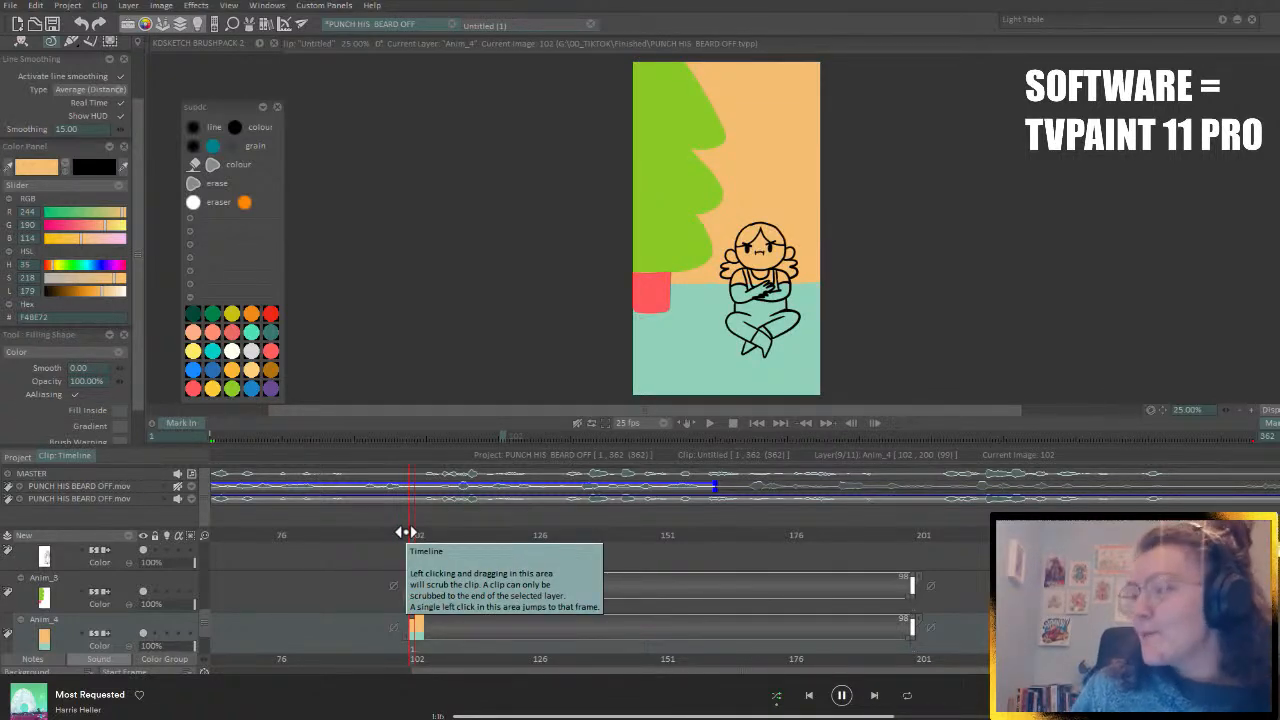
{"action": "mouse_move", "coordinate": [405, 533]}
{"action": "left_mouse_down"}
{"action": "mouse_move", "coordinate": [423, 534]}
{"action": "mouse_move", "coordinate": [414, 539]}
{"action": "left_mouse_up"}
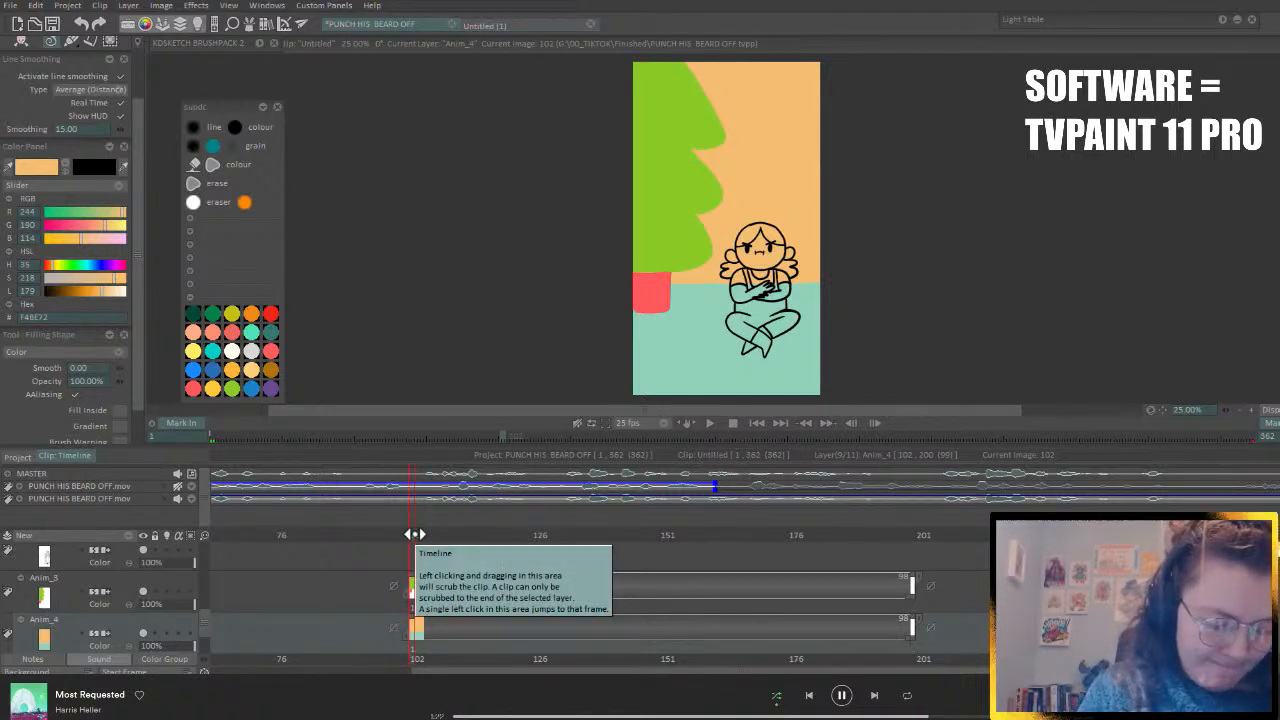
- Add a new animation layer above the tree layer Anim_3 and outline six round baubles in red FF595E across the tree
{"action": "left_click", "coordinate": [119, 585]}
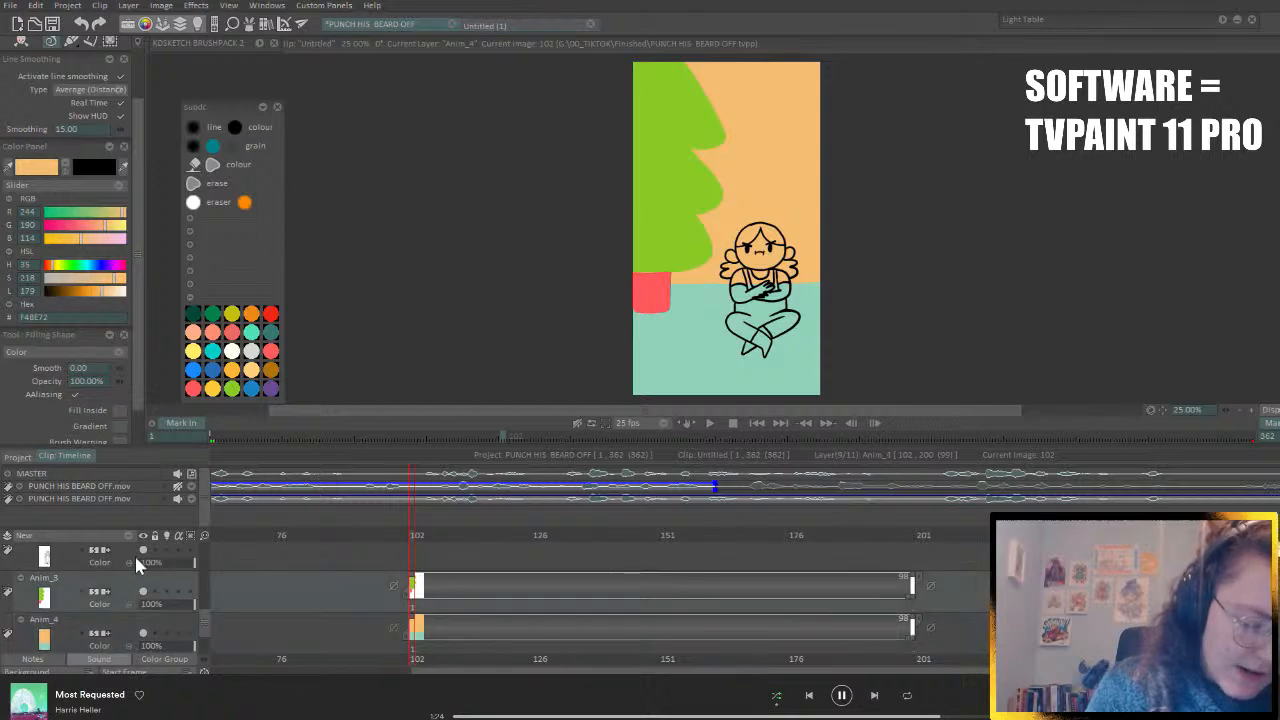
{"action": "left_click", "coordinate": [126, 535]}
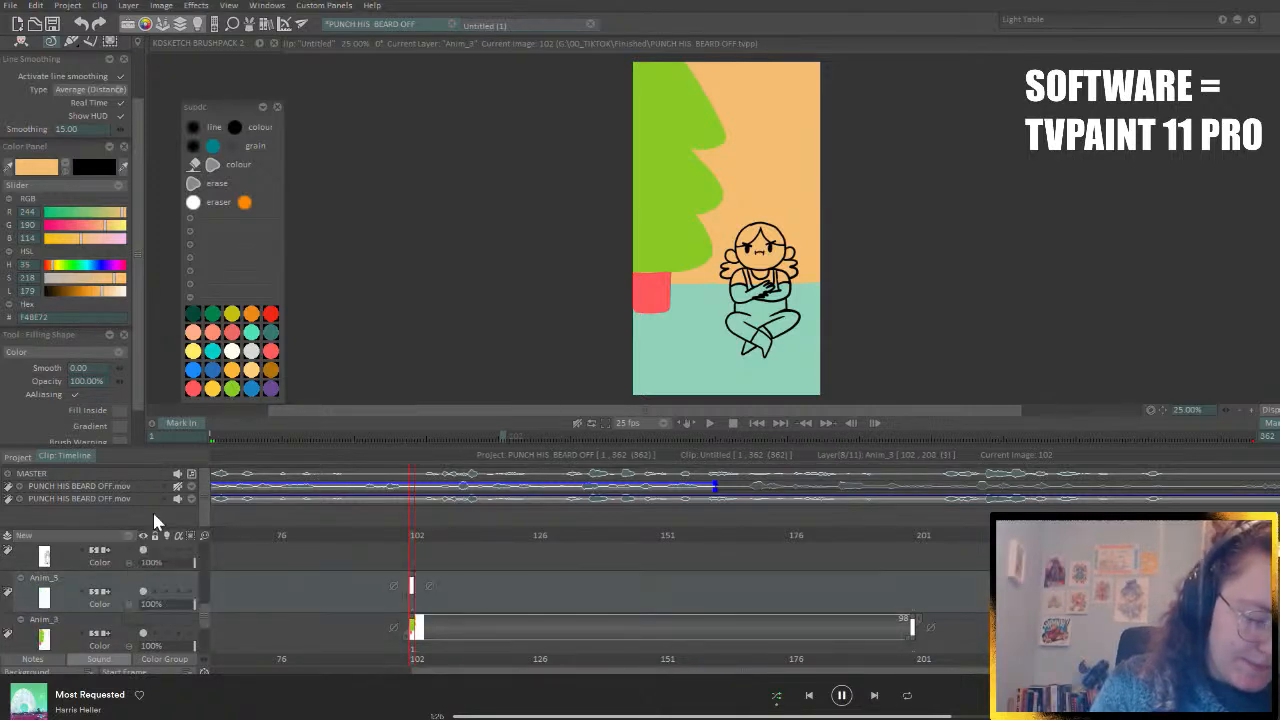
{"action": "left_click", "coordinate": [193, 390]}
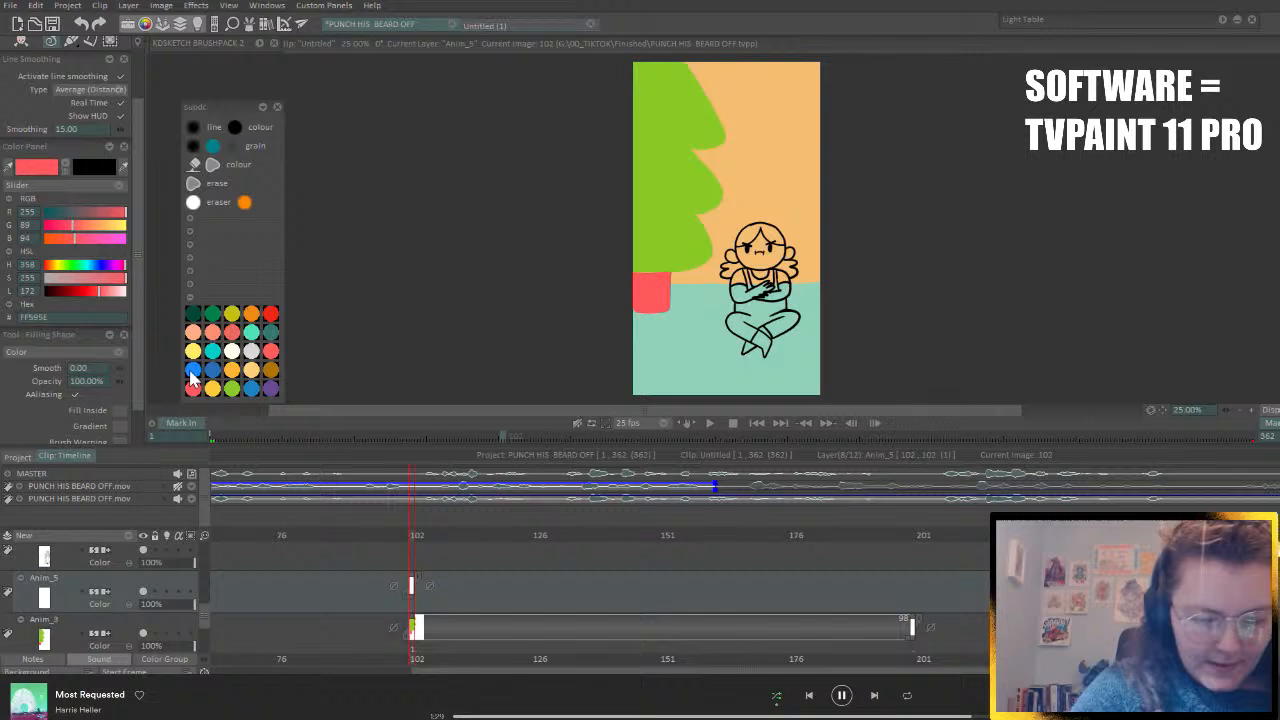
{"action": "left_click", "coordinate": [245, 124]}
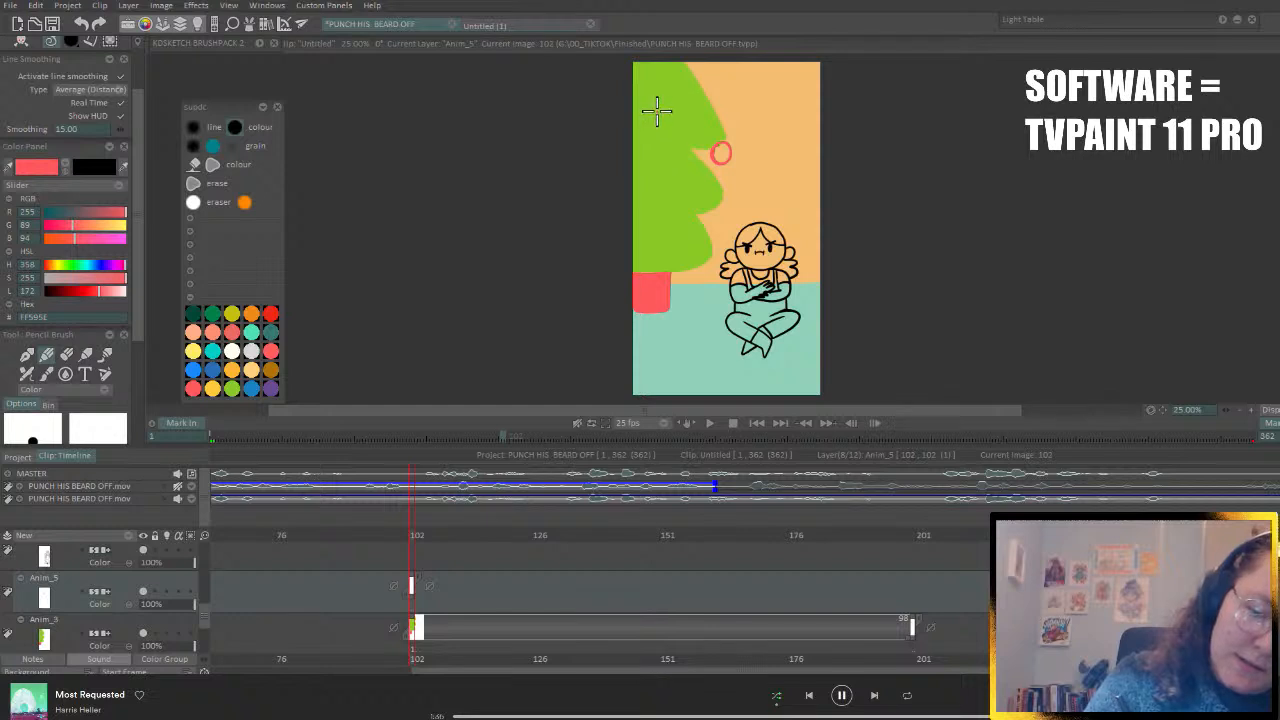
{"action": "left_click_drag", "start_coordinate": [659, 113], "coordinate": [651, 114]}
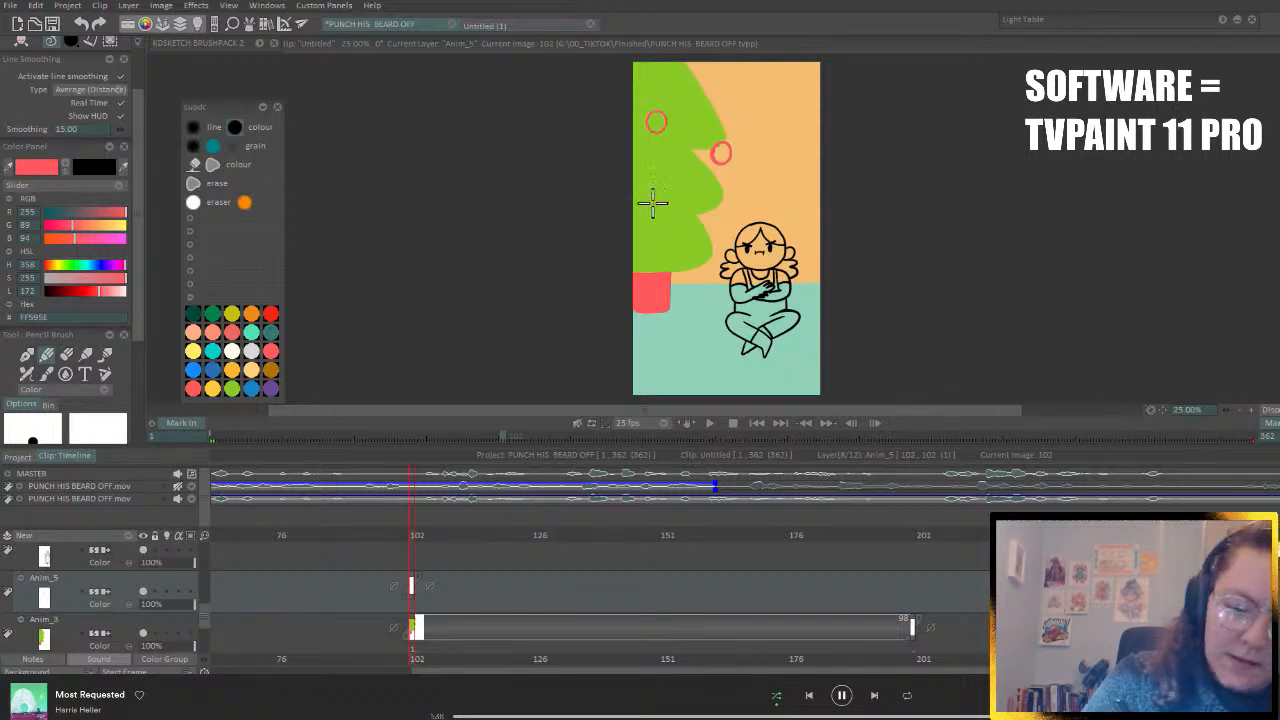
{"action": "left_click_drag", "start_coordinate": [657, 204], "coordinate": [670, 207]}
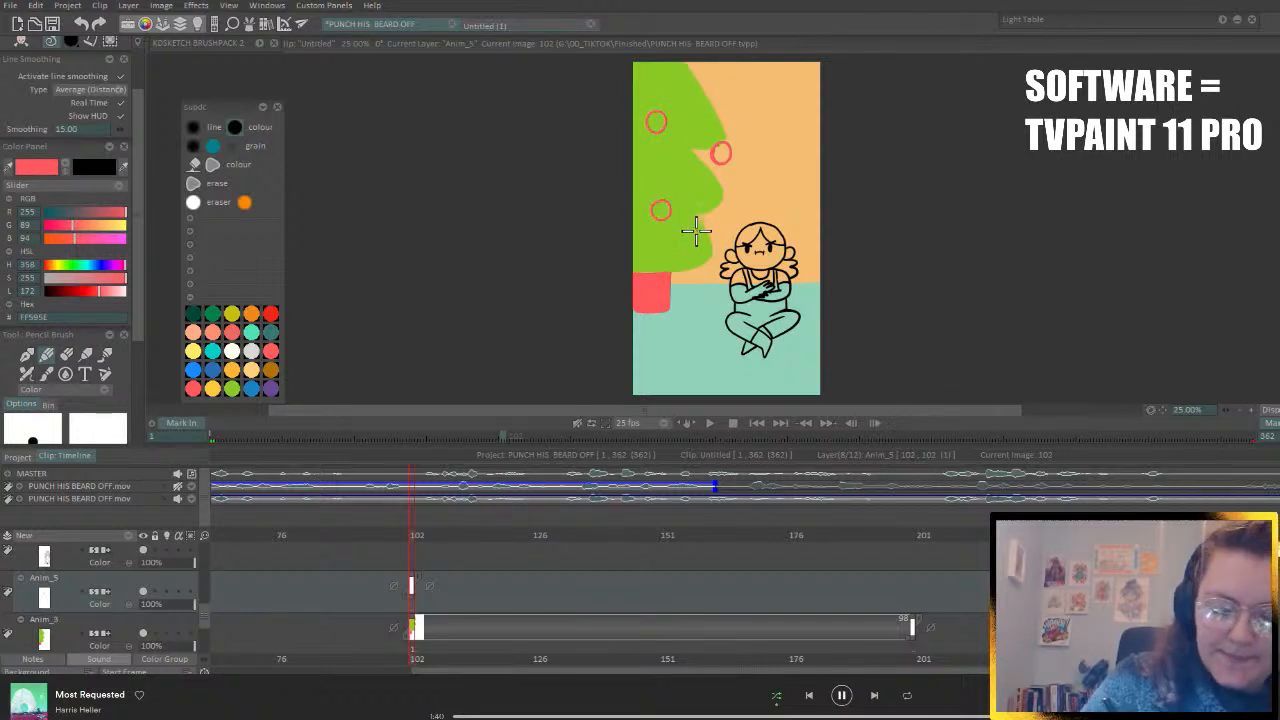
{"action": "mouse_move", "coordinate": [705, 259]}
{"action": "left_mouse_down"}
{"action": "mouse_move", "coordinate": [700, 277]}
{"action": "mouse_move", "coordinate": [702, 258]}
{"action": "left_mouse_up"}
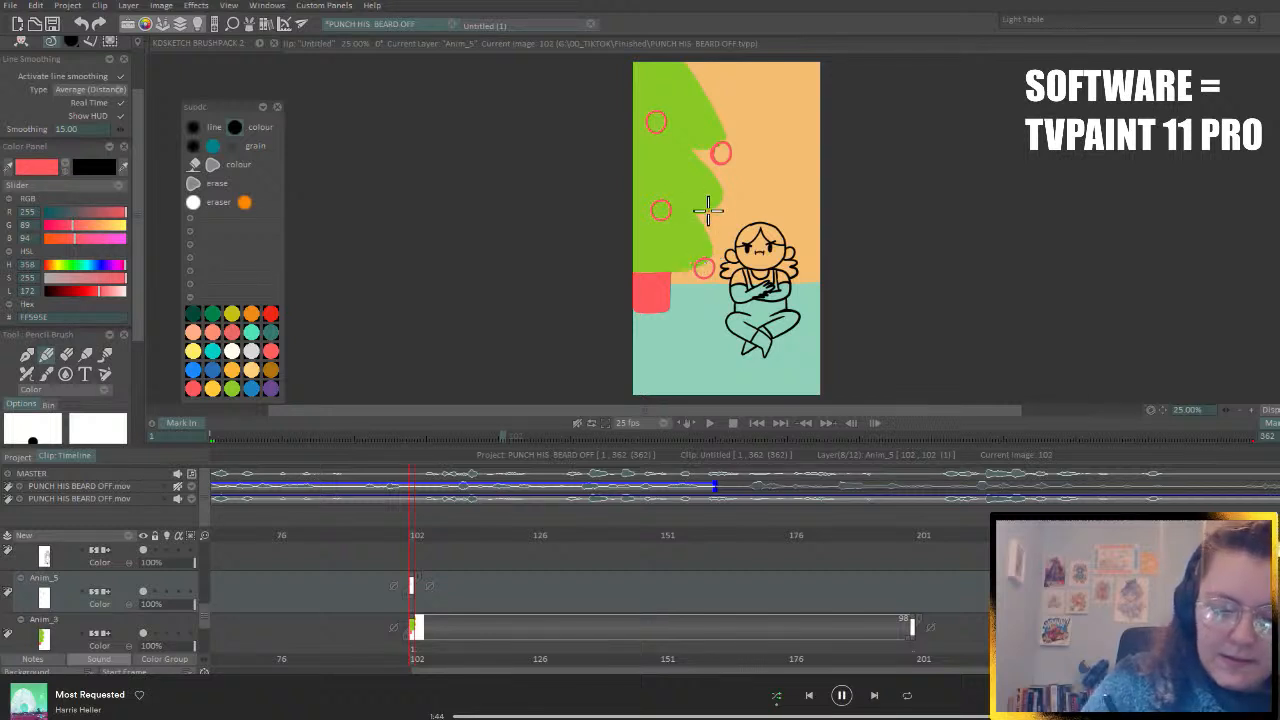
{"action": "left_click_drag", "start_coordinate": [626, 229], "coordinate": [630, 232]}
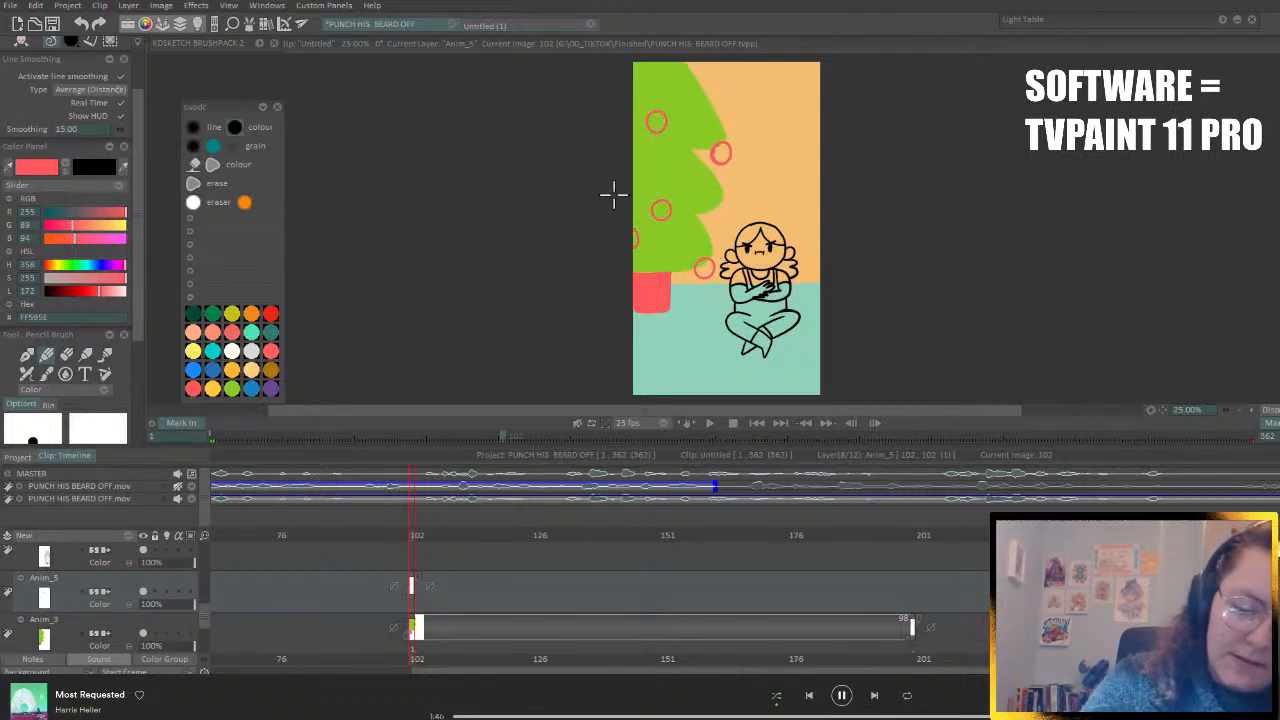
{"action": "mouse_move", "coordinate": [677, 60]}
{"action": "left_mouse_down"}
{"action": "mouse_move", "coordinate": [691, 57]}
{"action": "mouse_move", "coordinate": [668, 62]}
{"action": "left_mouse_up"}
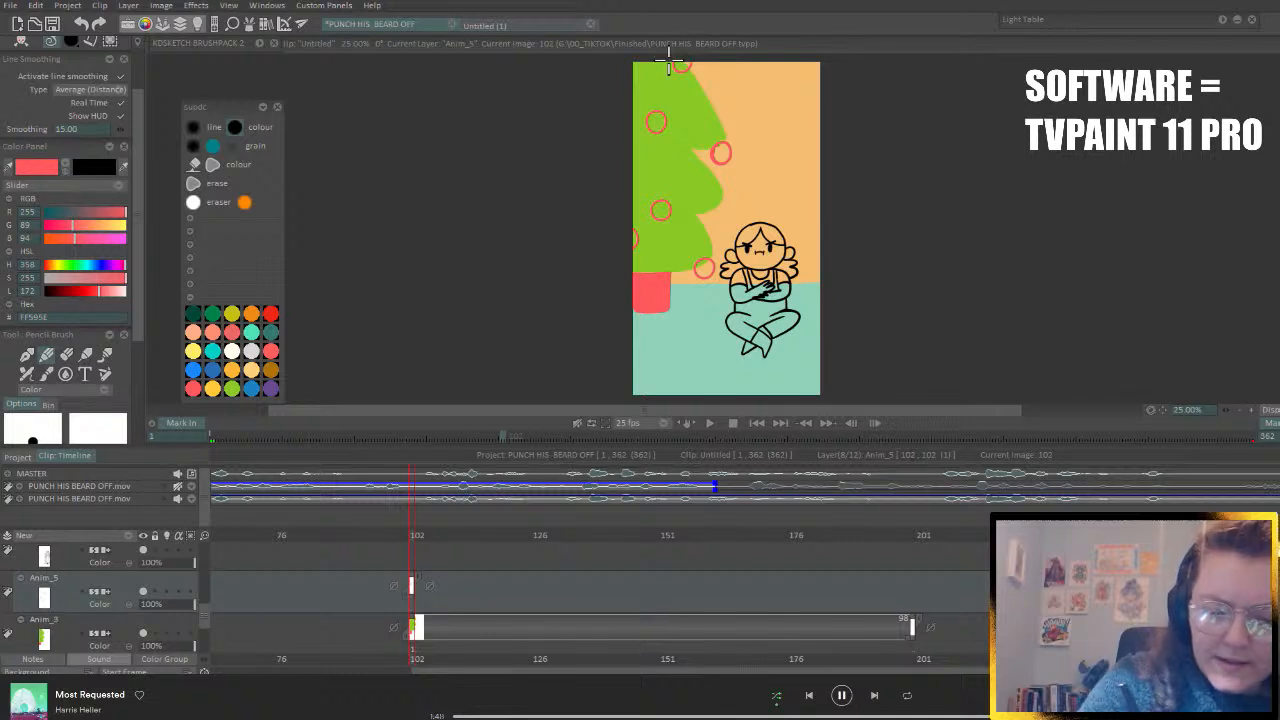
- Fill the six bauble outlines with red FF595E using the Paint bucket
{"action": "left_click", "coordinate": [197, 169]}
{"action": "left_click", "coordinate": [680, 62]}
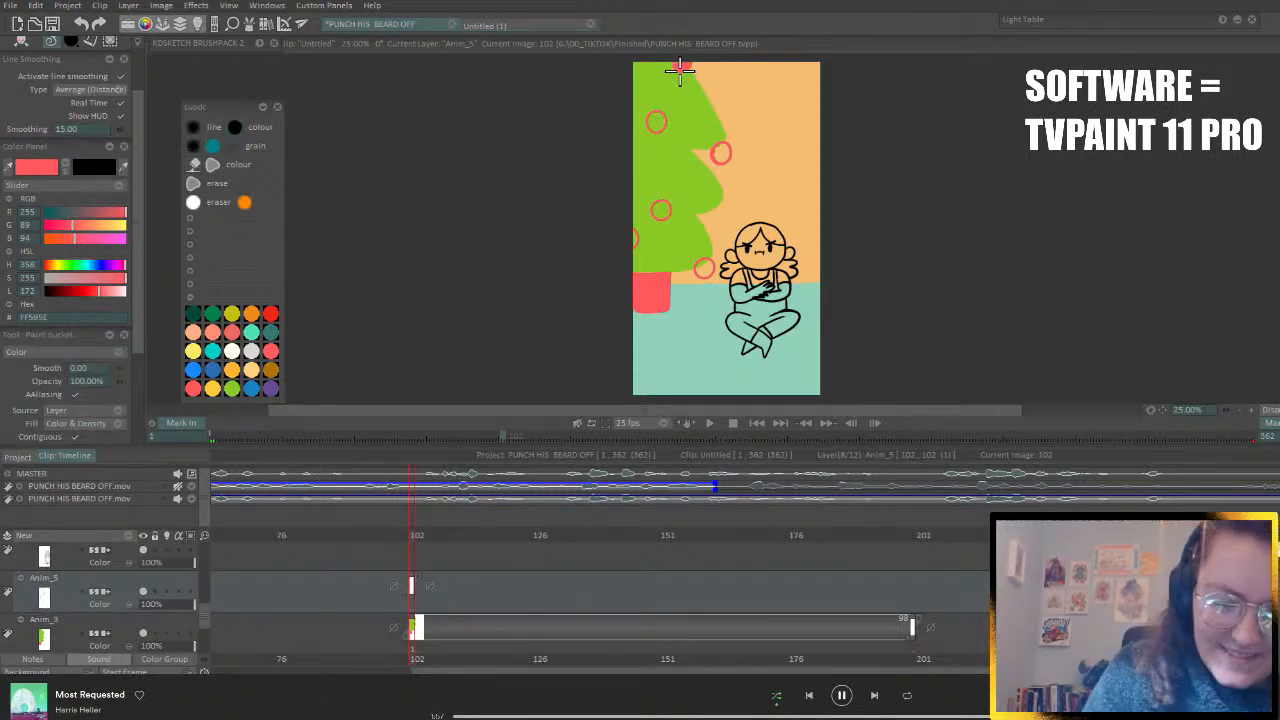
{"action": "left_click", "coordinate": [655, 119]}
{"action": "left_click", "coordinate": [721, 152]}
{"action": "left_click", "coordinate": [661, 209]}
{"action": "left_click", "coordinate": [635, 236]}
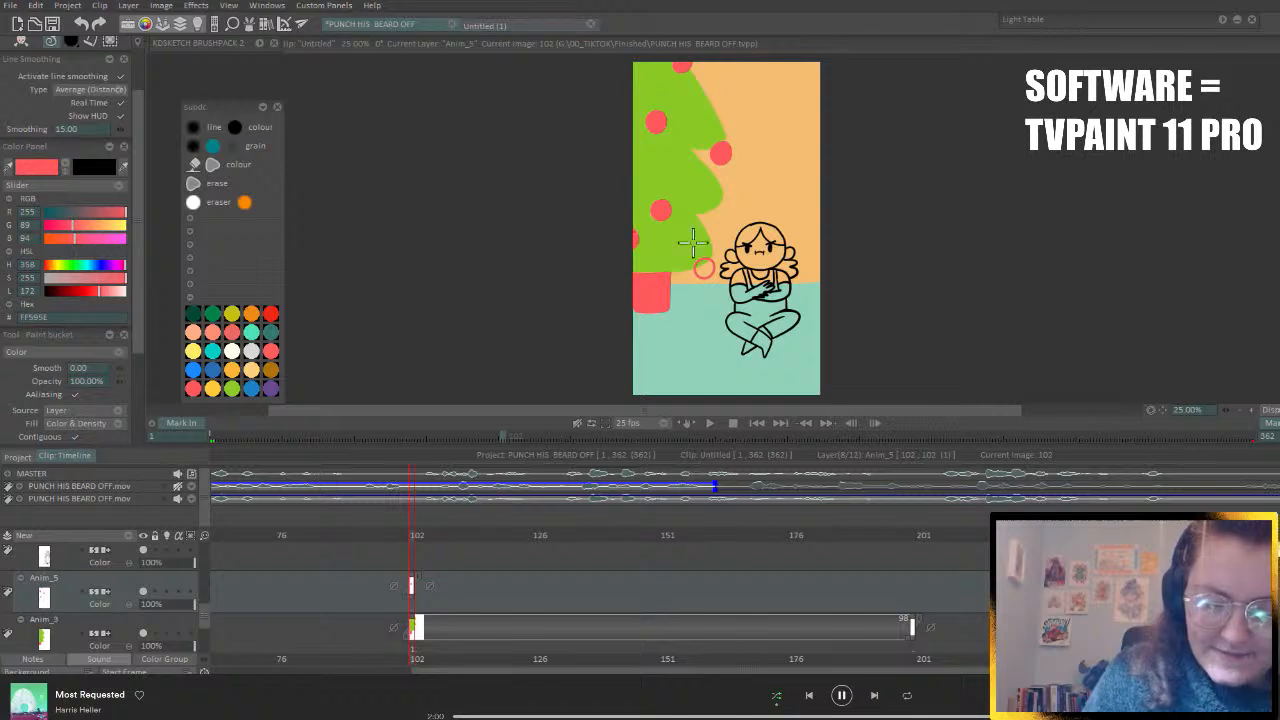
{"action": "left_click", "coordinate": [705, 268]}
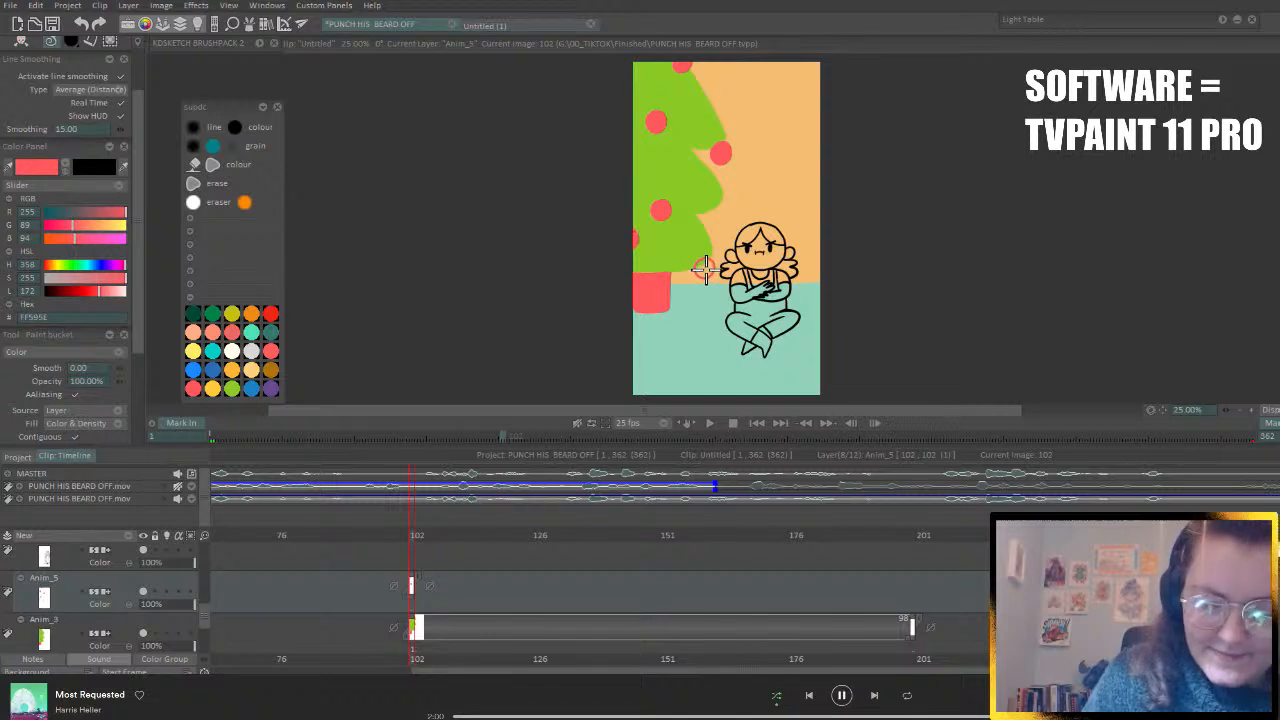
- Draw four small yellow FFCA3A stars between the baubles on the tree with the pencil brush
{"action": "left_click", "coordinate": [213, 389]}
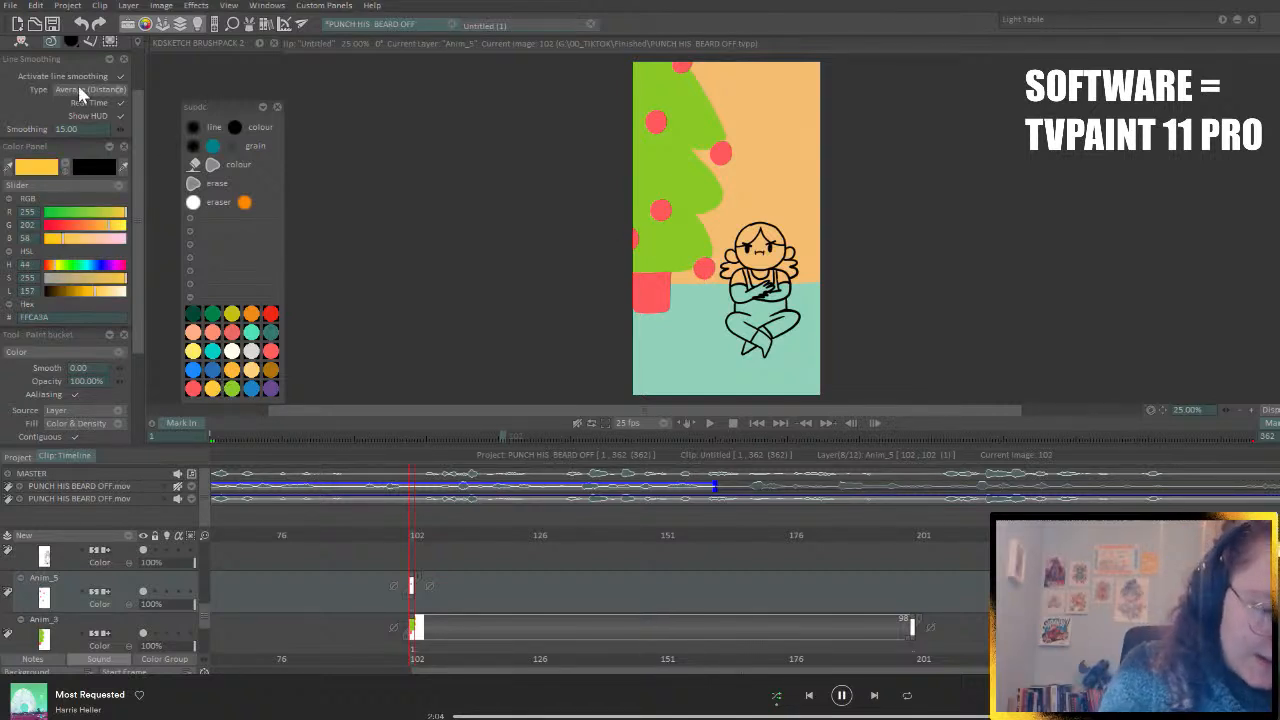
{"action": "left_click_drag", "start_coordinate": [140, 119], "coordinate": [141, 80]}
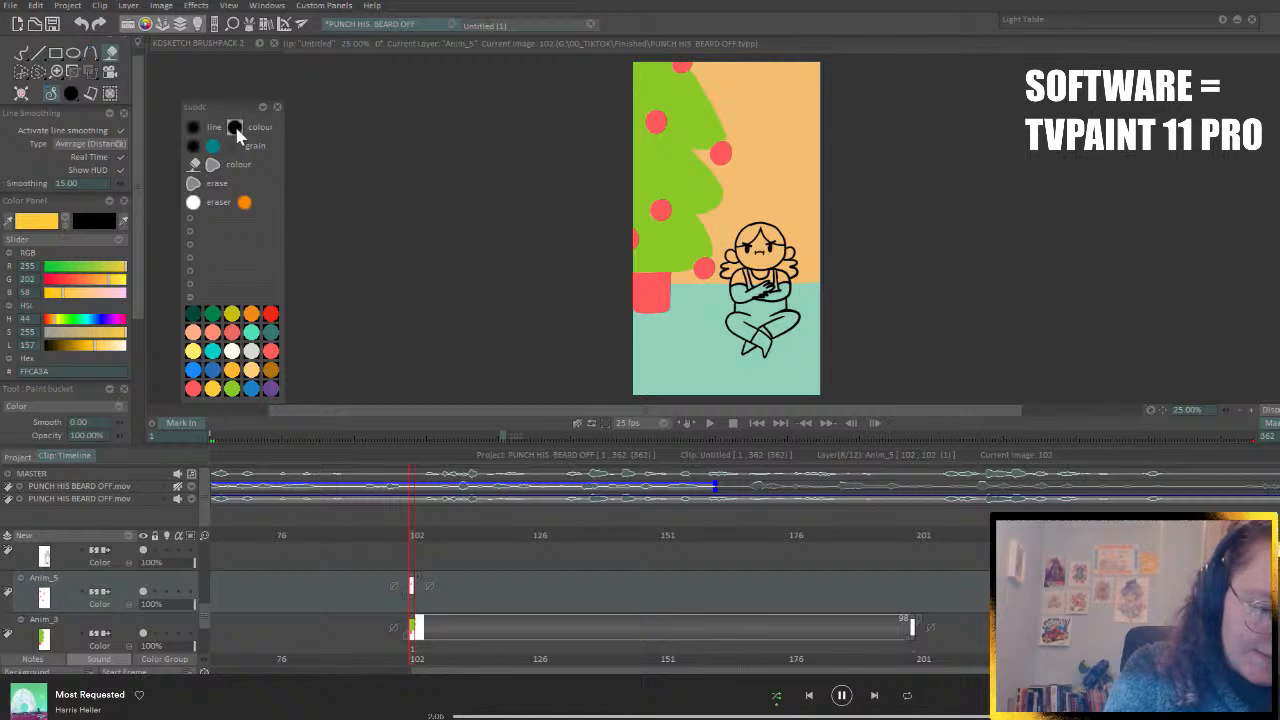
{"action": "left_click", "coordinate": [236, 128]}
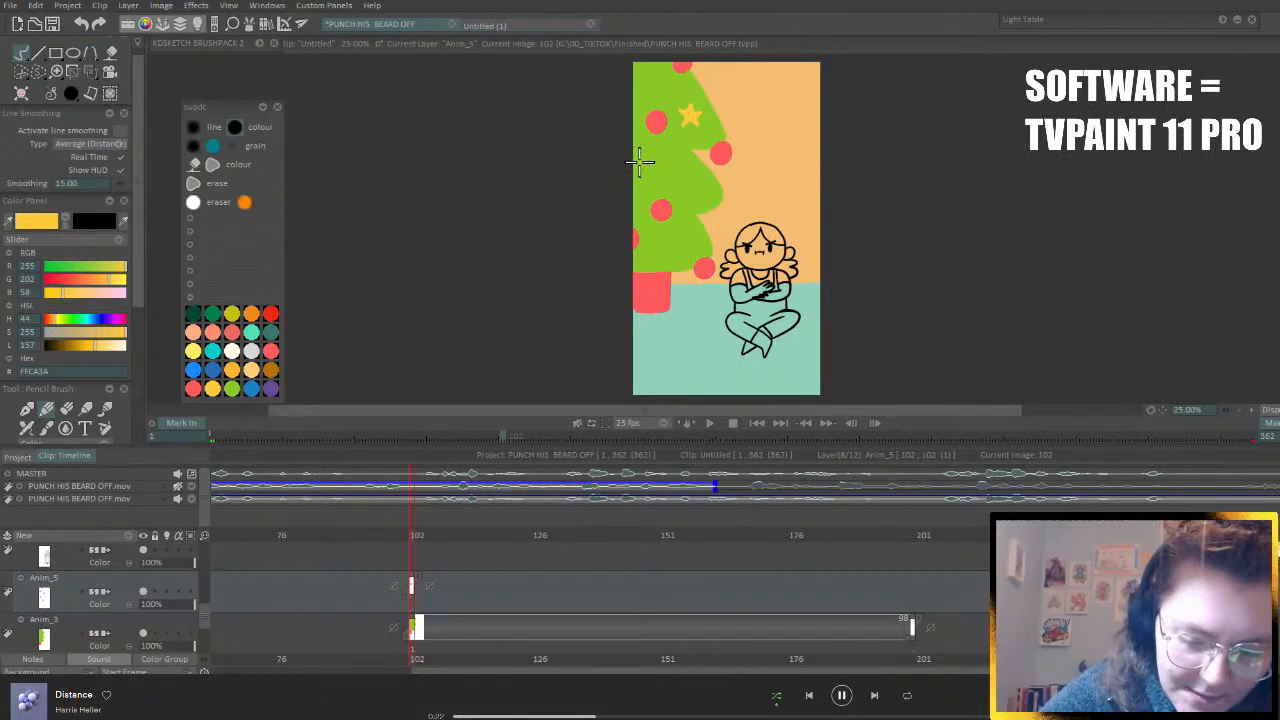
{"action": "mouse_move", "coordinate": [650, 158]}
{"action": "left_mouse_down"}
{"action": "mouse_move", "coordinate": [656, 170]}
{"action": "mouse_move", "coordinate": [637, 178]}
{"action": "mouse_move", "coordinate": [645, 161]}
{"action": "mouse_move", "coordinate": [631, 163]}
{"action": "mouse_move", "coordinate": [646, 157]}
{"action": "mouse_move", "coordinate": [650, 171]}
{"action": "mouse_move", "coordinate": [647, 158]}
{"action": "left_mouse_up"}
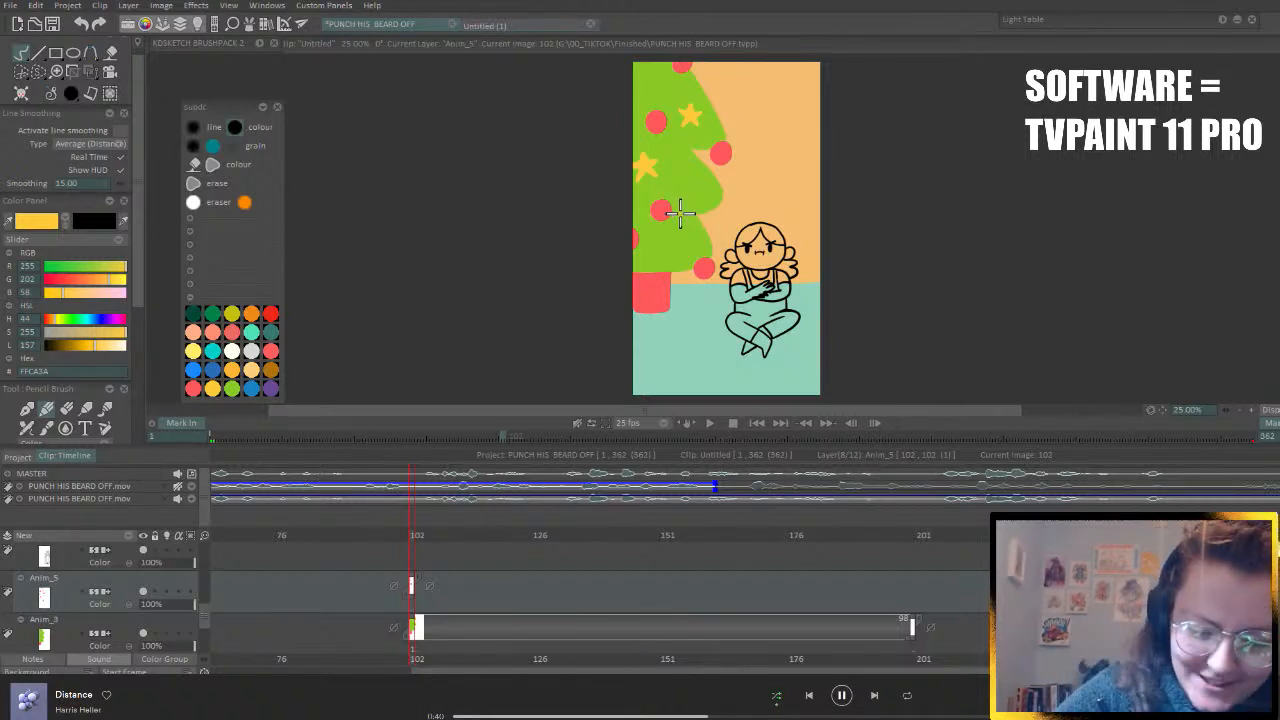
{"action": "left_click_drag", "start_coordinate": [681, 222], "coordinate": [693, 224]}
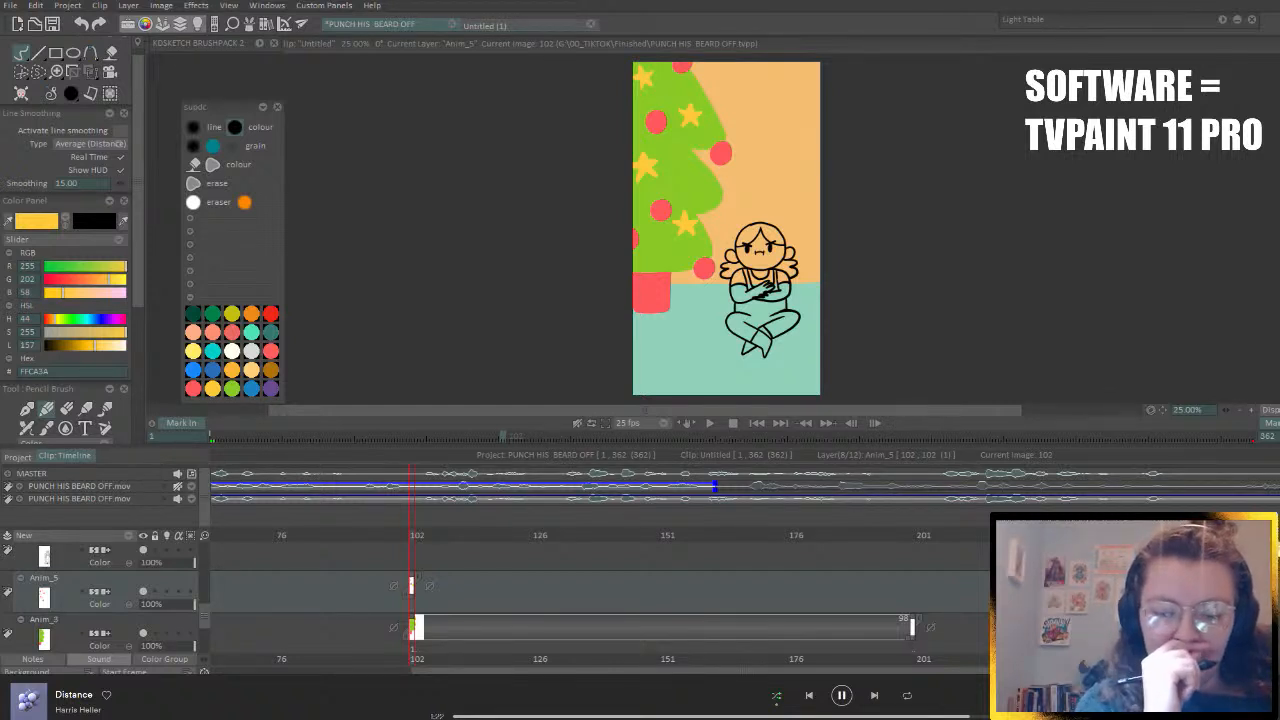
- Lighten the yellow drawing colour to cream FFF5DB and add a new animation layer above the bauble layer Anim_5
{"action": "left_click_drag", "start_coordinate": [116, 346], "coordinate": [120, 345]}
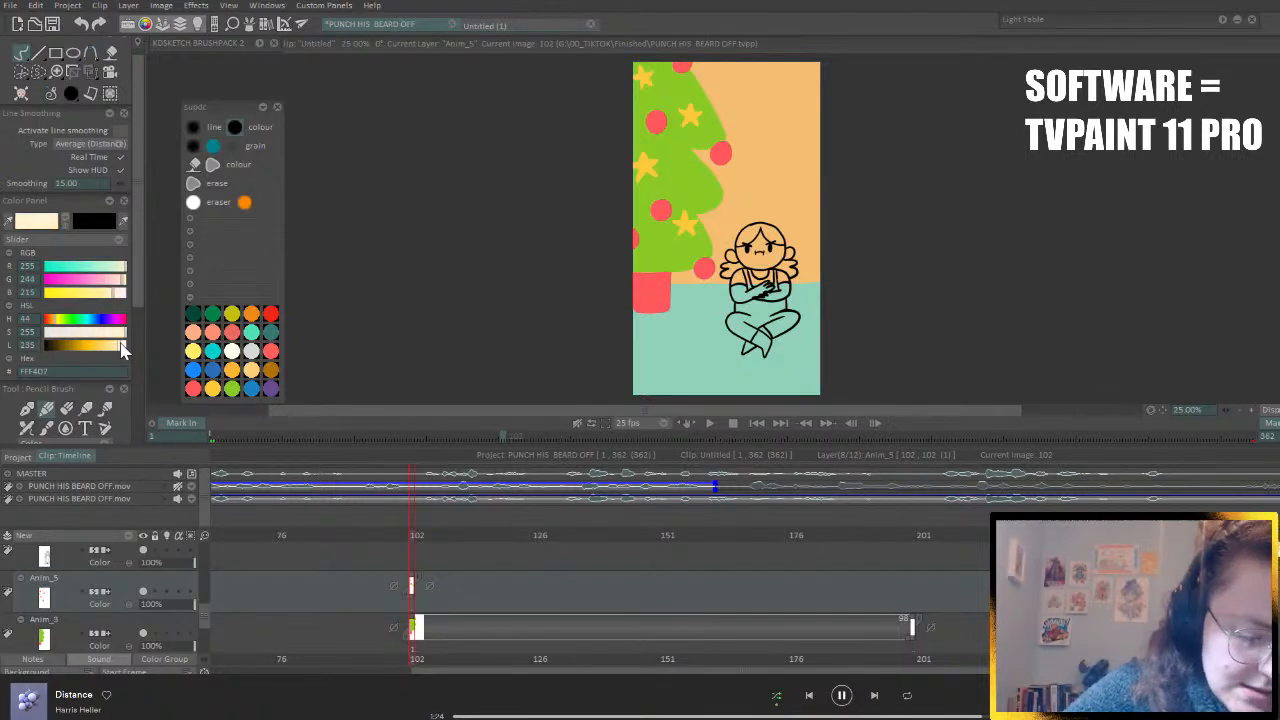
{"action": "left_click", "coordinate": [672, 87]}
{"action": "key", "text": "ctrl+z"}
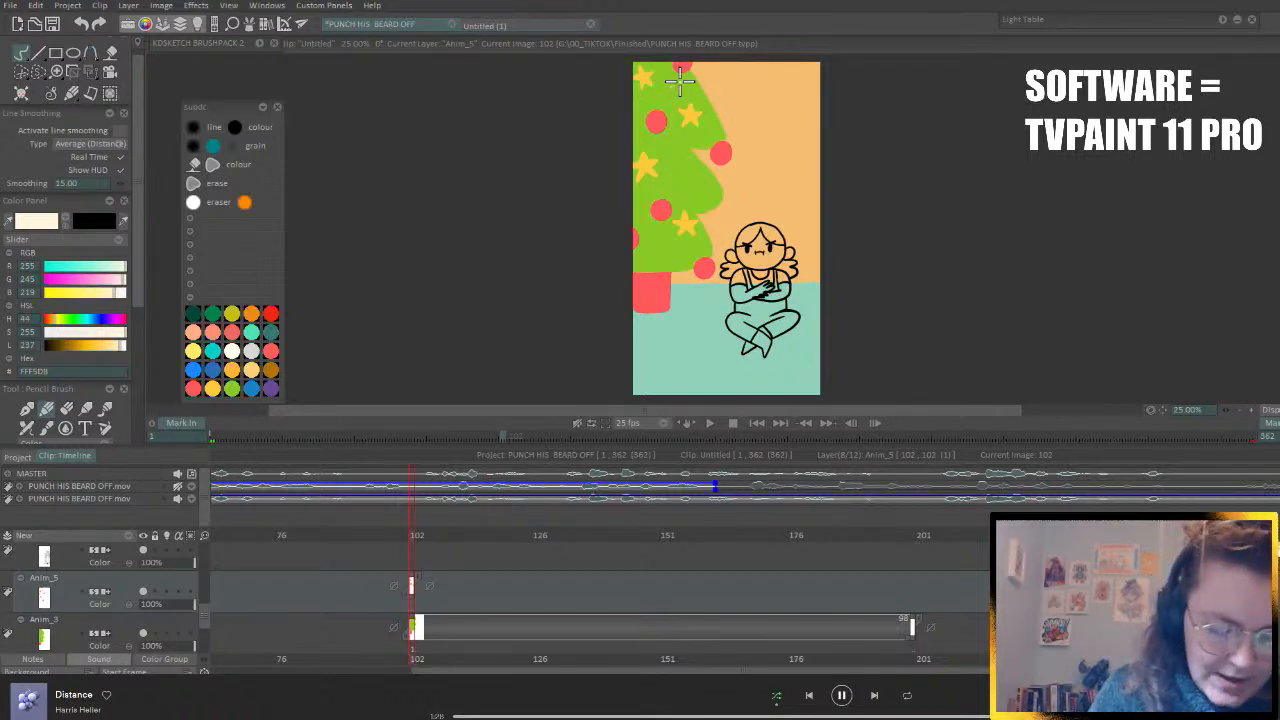
{"action": "left_click", "coordinate": [127, 537]}
{"action": "left_click", "coordinate": [160, 538]}
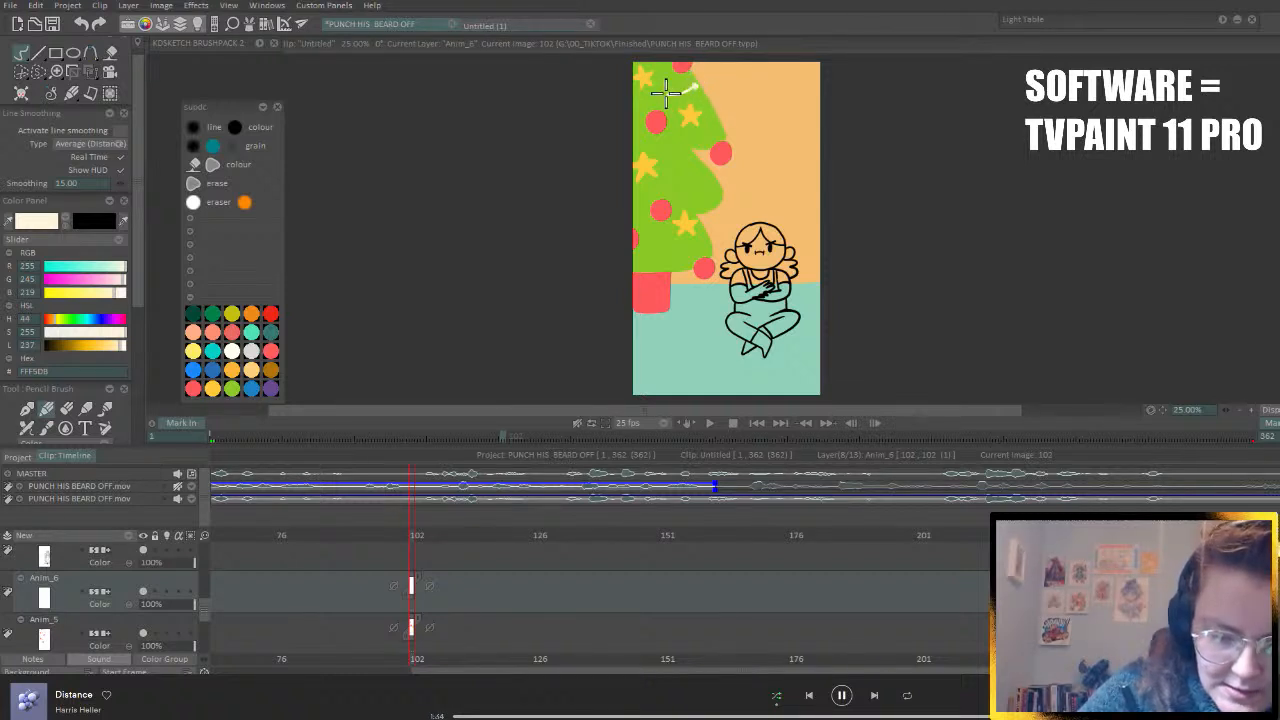
- Draw rows of drooping cream garlands with small round lights across the Christmas tree
{"action": "left_click", "coordinate": [662, 93]}
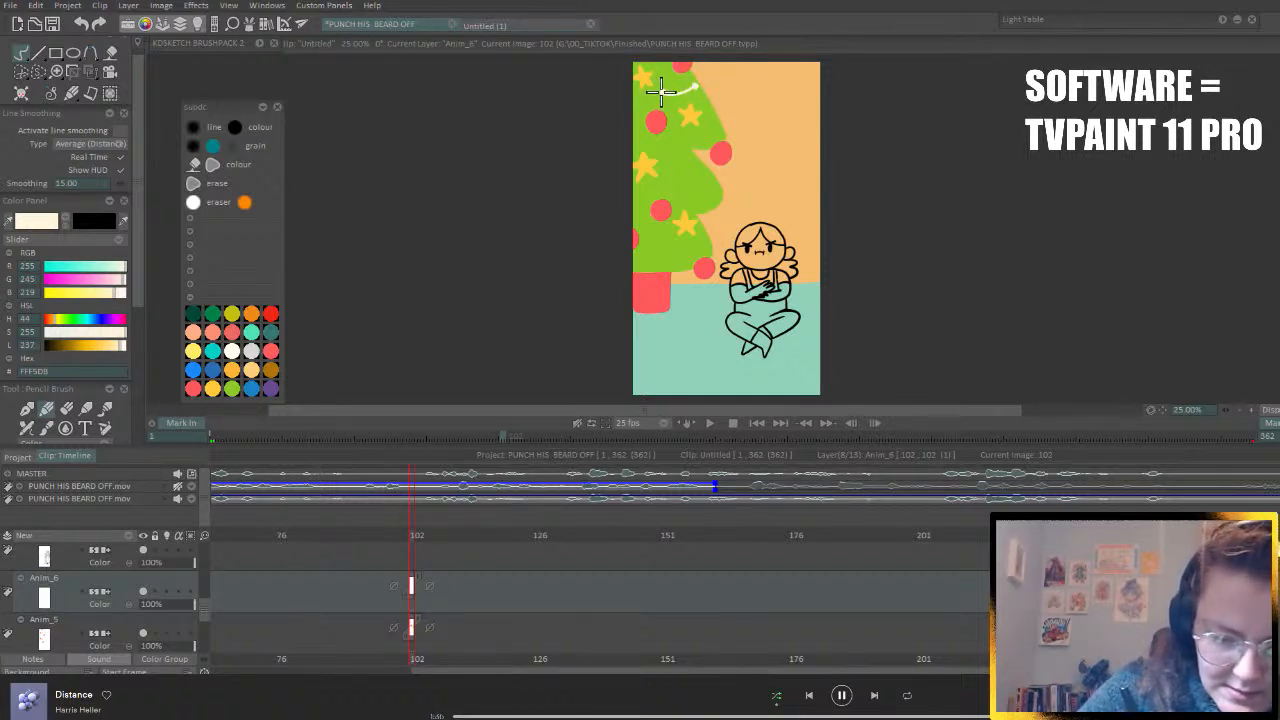
{"action": "left_click_drag", "start_coordinate": [660, 95], "coordinate": [634, 107]}
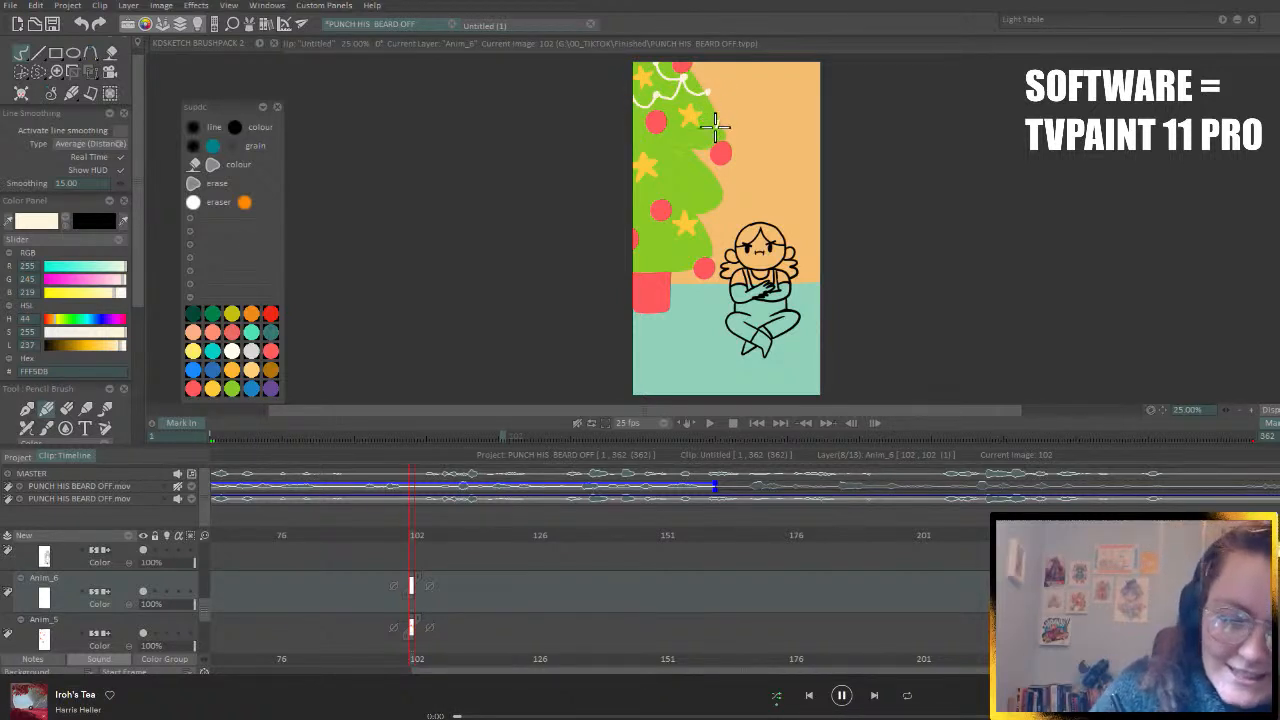
{"action": "mouse_move", "coordinate": [720, 121]}
{"action": "left_mouse_down"}
{"action": "mouse_move", "coordinate": [679, 141]}
{"action": "mouse_move", "coordinate": [640, 160]}
{"action": "left_mouse_up"}
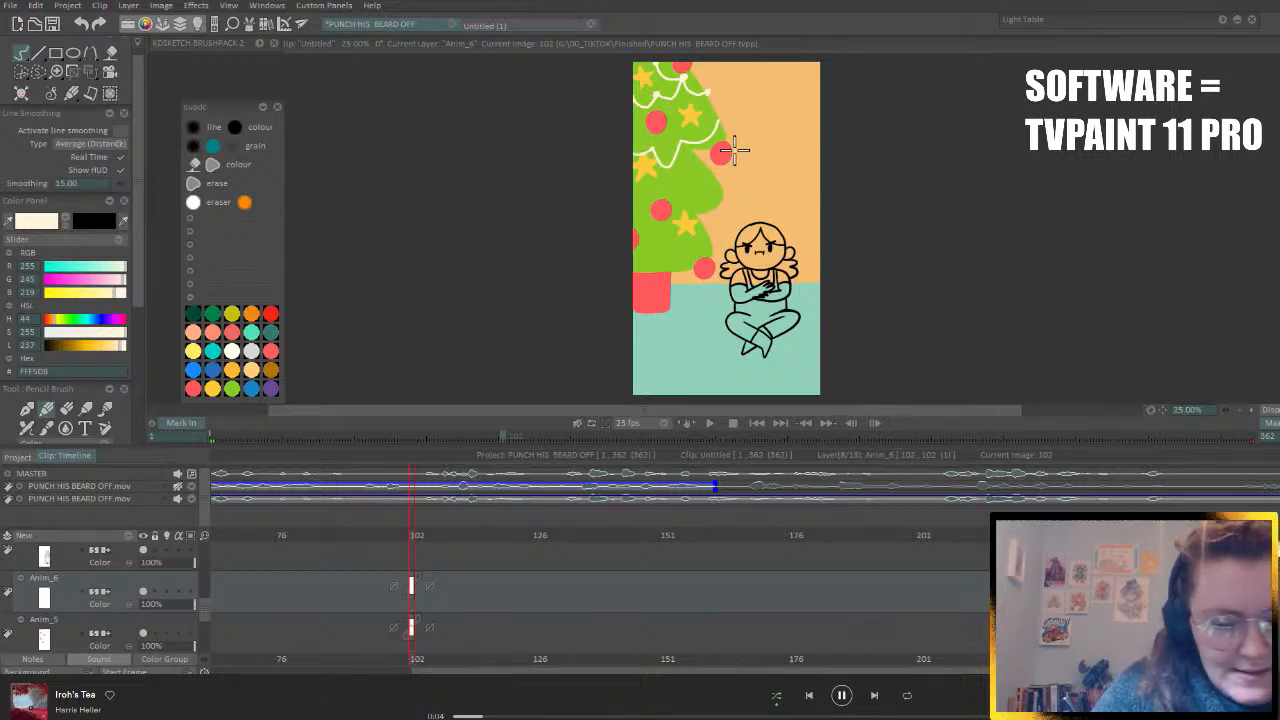
{"action": "left_click_drag", "start_coordinate": [709, 178], "coordinate": [638, 196]}
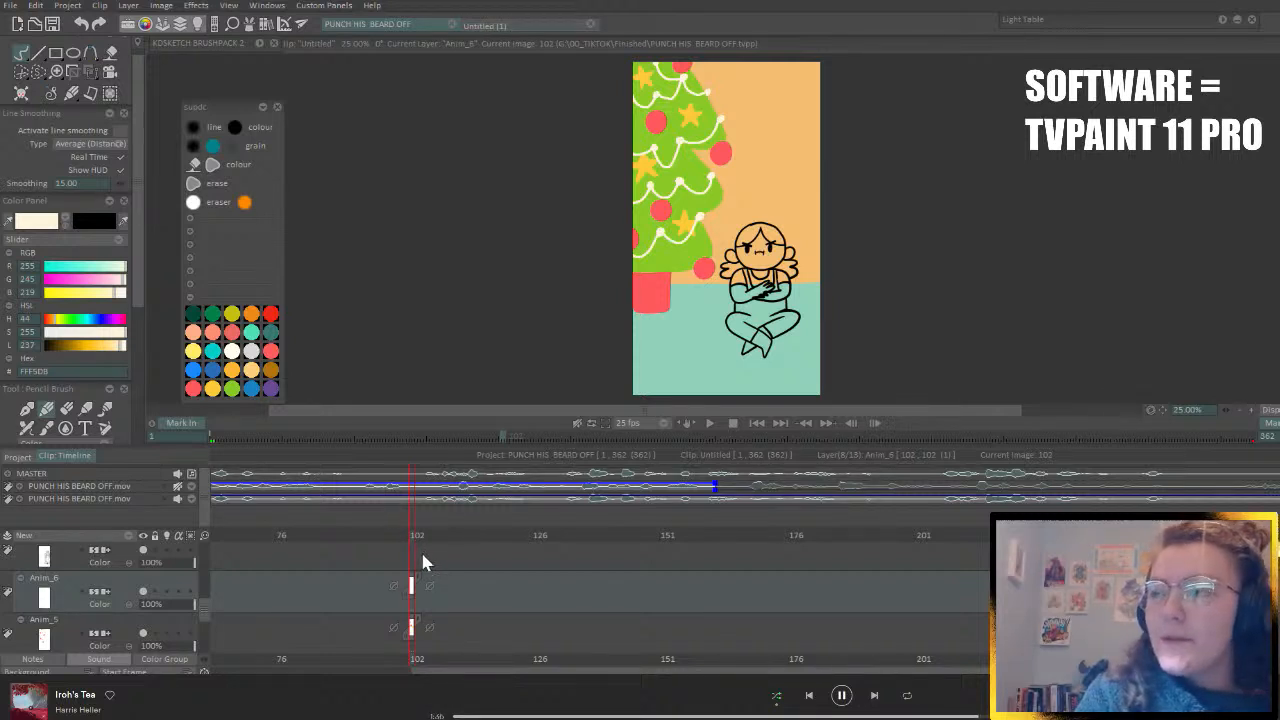
{"action": "left_click_drag", "start_coordinate": [429, 537], "coordinate": [410, 537]}
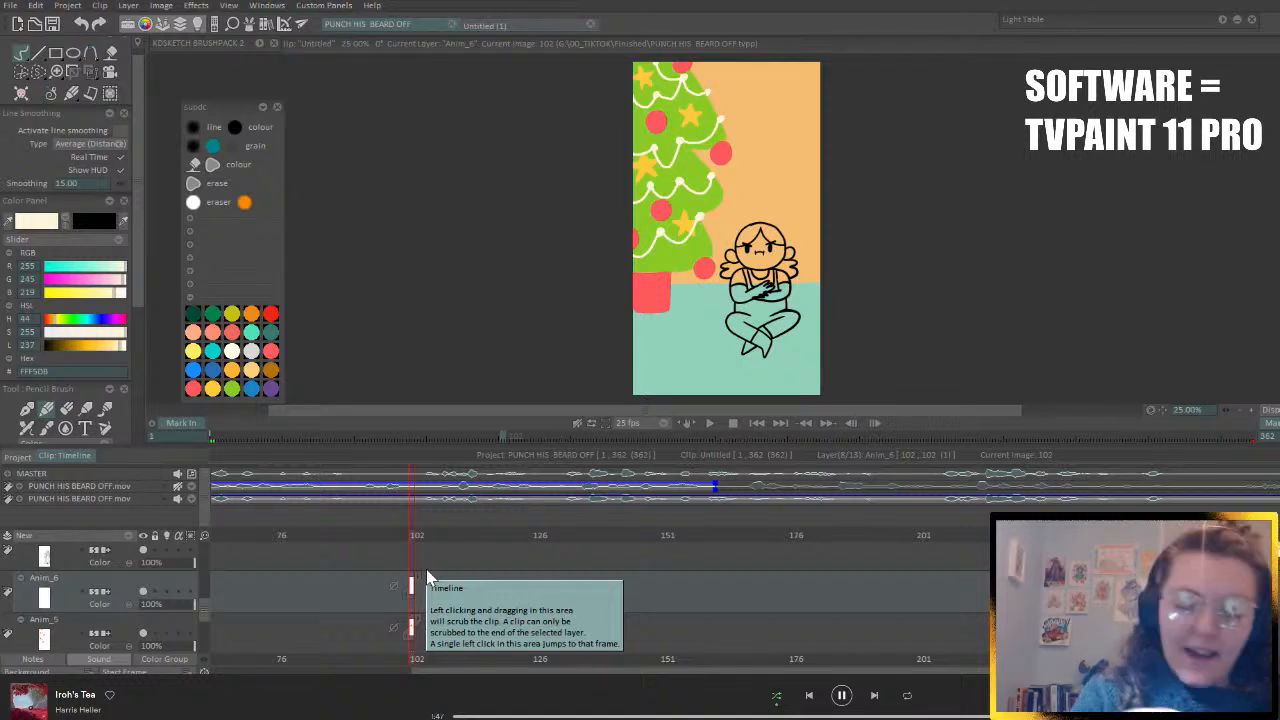
{"action": "left_click_drag", "start_coordinate": [418, 534], "coordinate": [413, 537]}
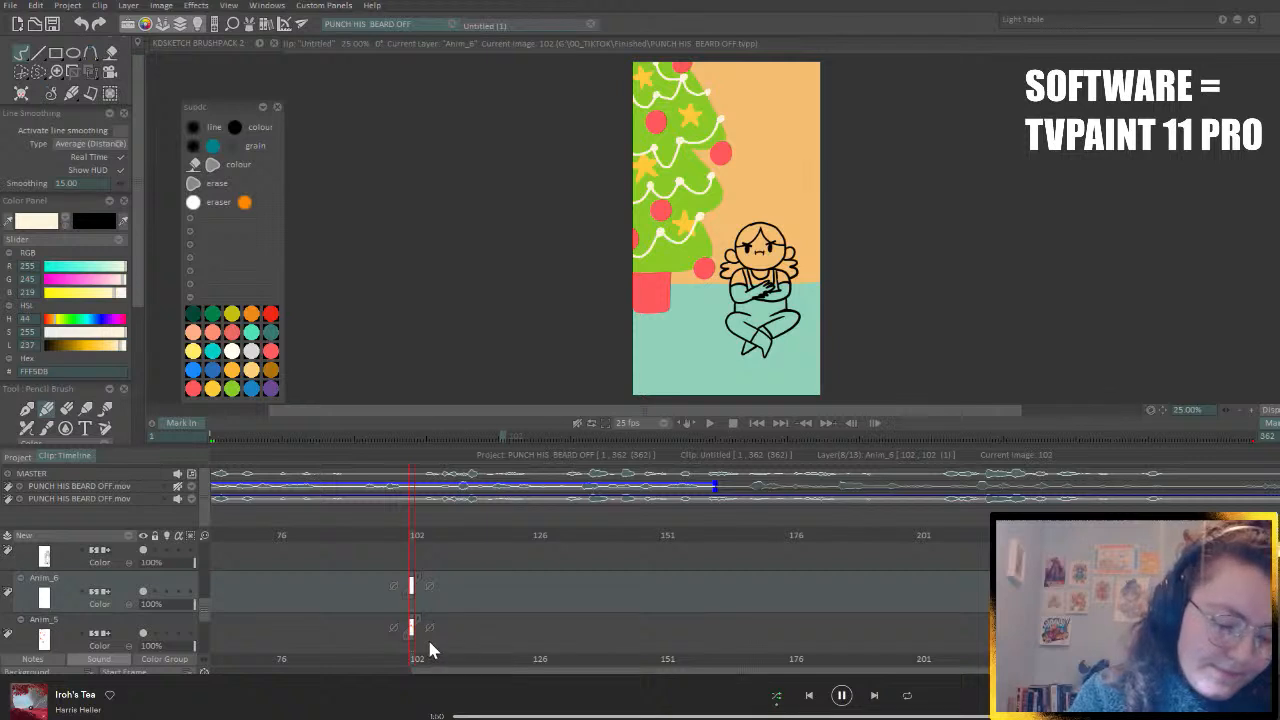
- Add a new animation layer above the wall and floor layer Anim_4 and scatter short slanted cream dashes across the mint floor
{"action": "scroll", "coordinate": [201, 619], "scroll_direction": "down", "scroll_amount": 2}
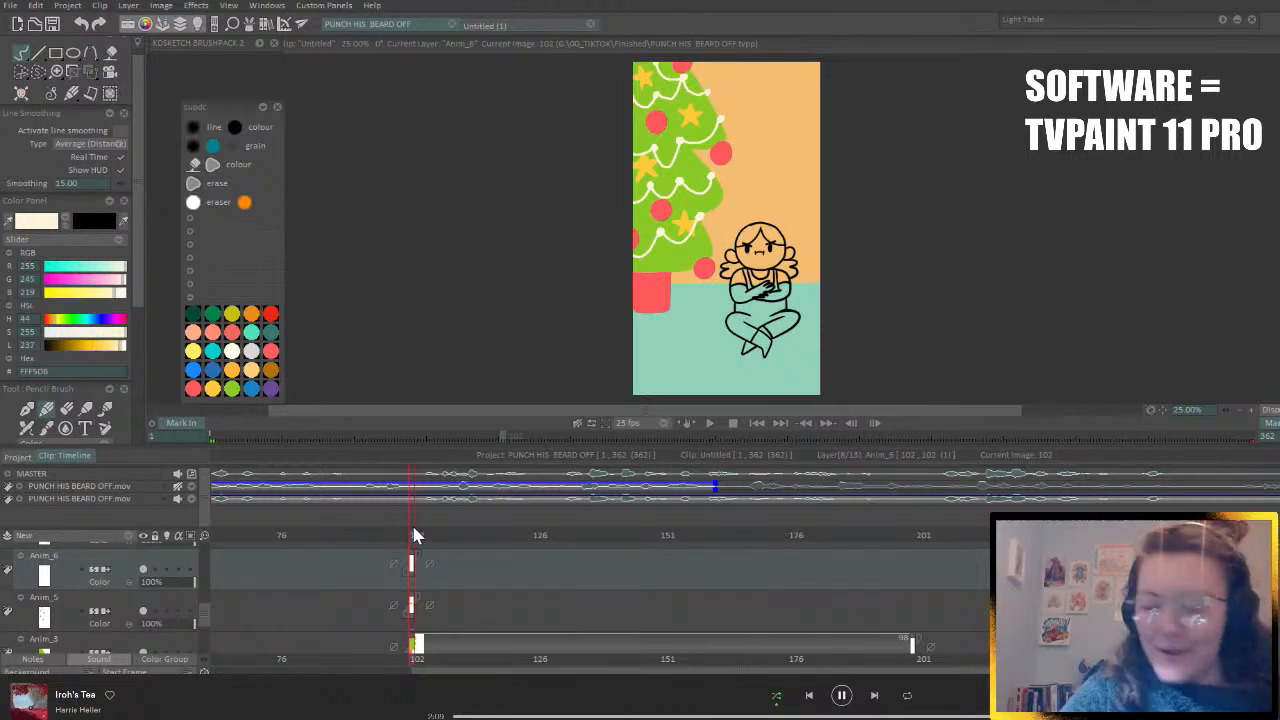
{"action": "left_click_drag", "start_coordinate": [204, 604], "coordinate": [203, 628]}
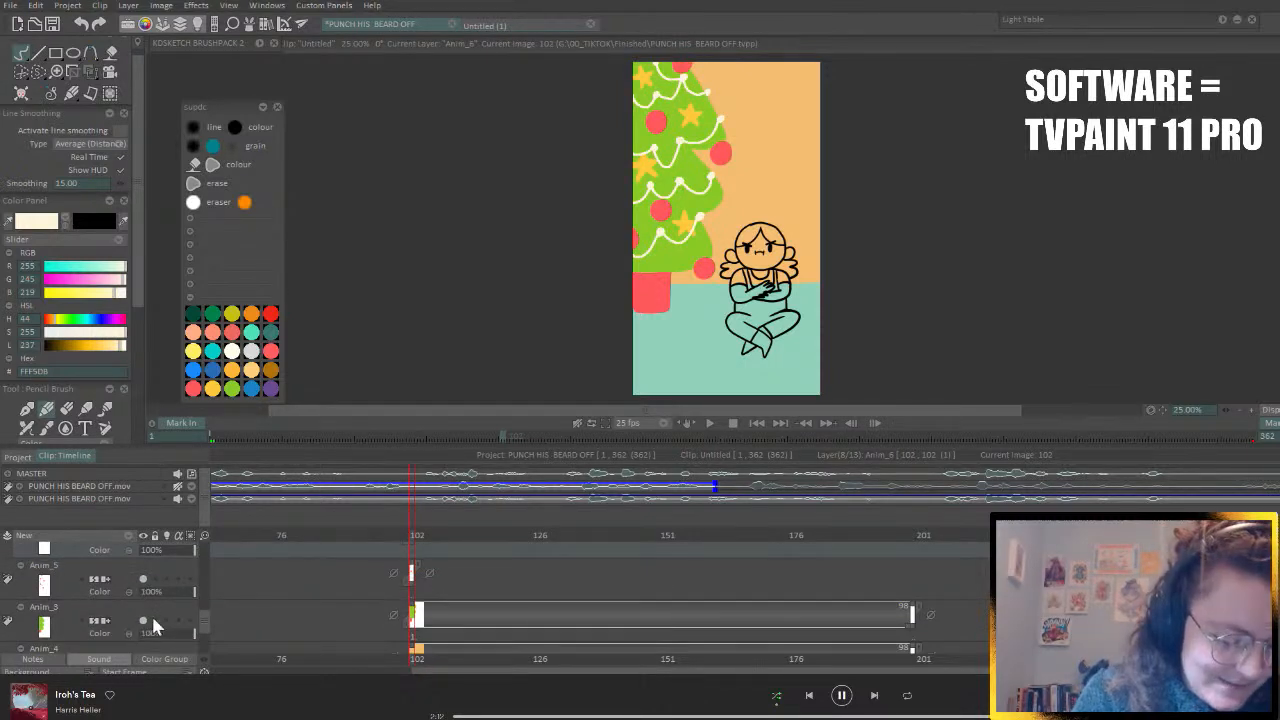
{"action": "scroll", "coordinate": [202, 616], "scroll_direction": "down", "scroll_amount": 2}
{"action": "left_click", "coordinate": [122, 621]}
{"action": "left_click", "coordinate": [133, 534]}
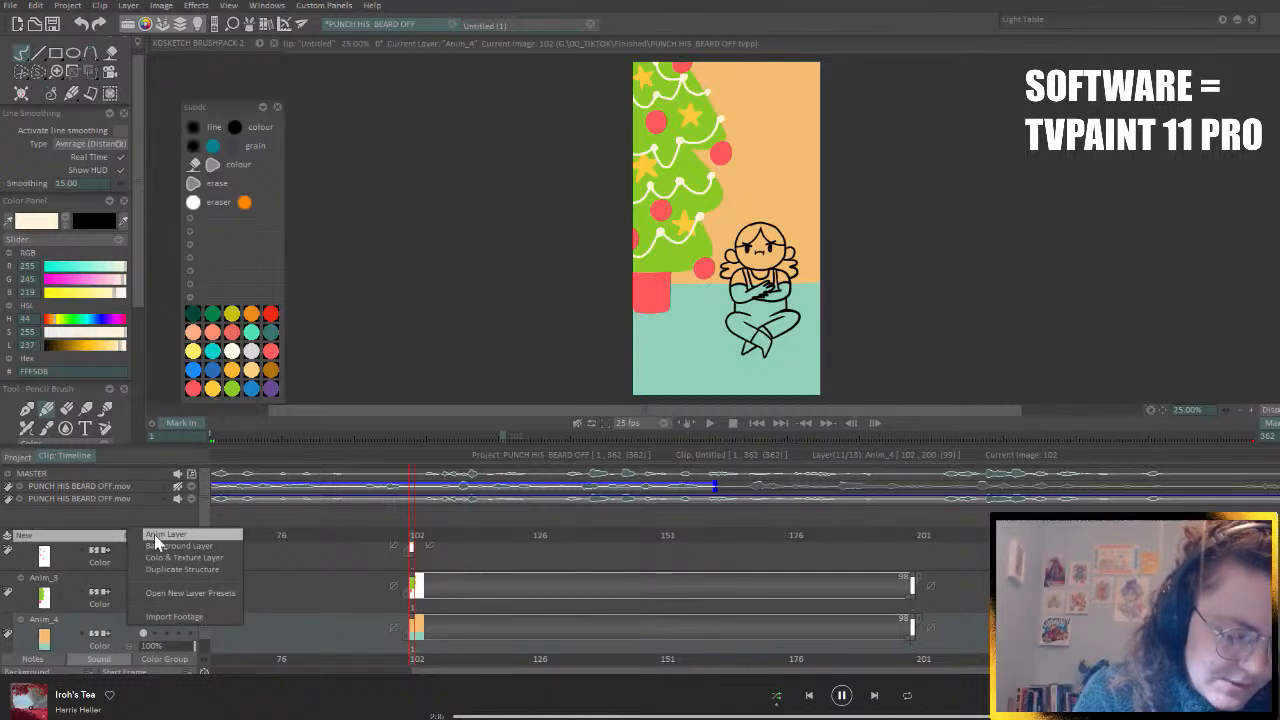
{"action": "left_click", "coordinate": [160, 535]}
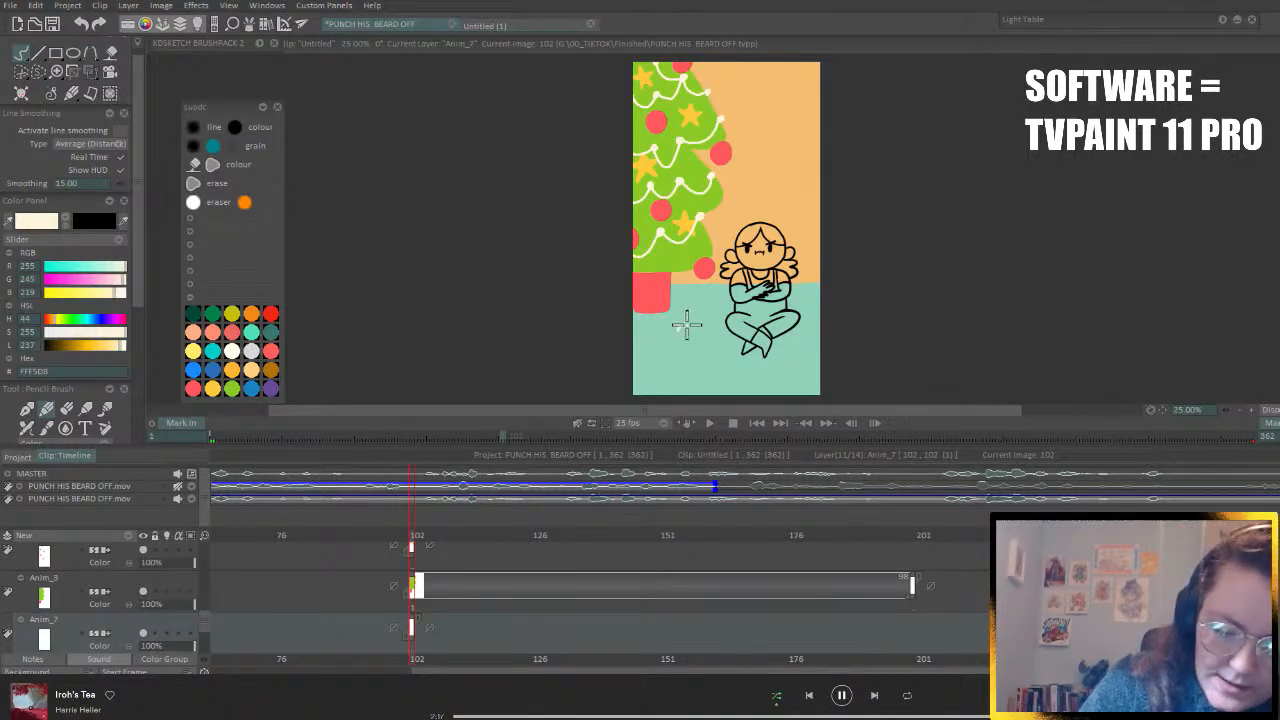
{"action": "left_click_drag", "start_coordinate": [678, 329], "coordinate": [720, 289]}
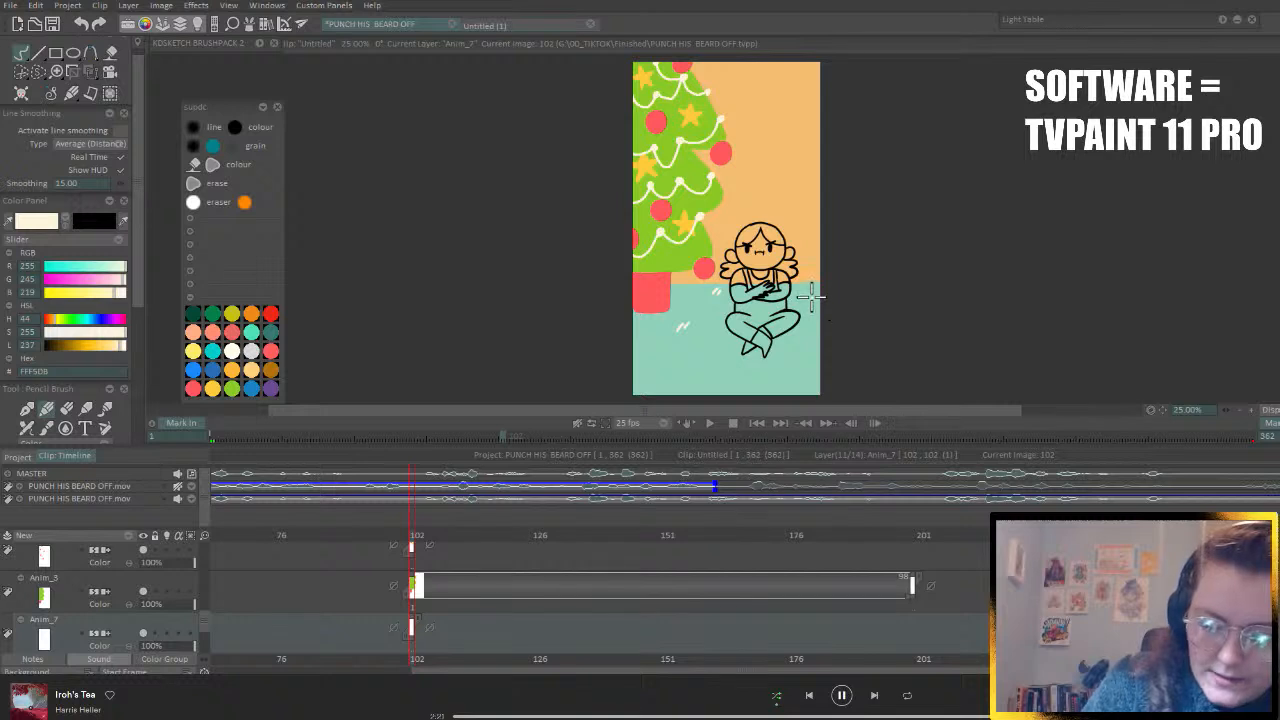
{"action": "left_click_drag", "start_coordinate": [810, 314], "coordinate": [813, 303]}
{"action": "left_click_drag", "start_coordinate": [800, 384], "coordinate": [804, 376]}
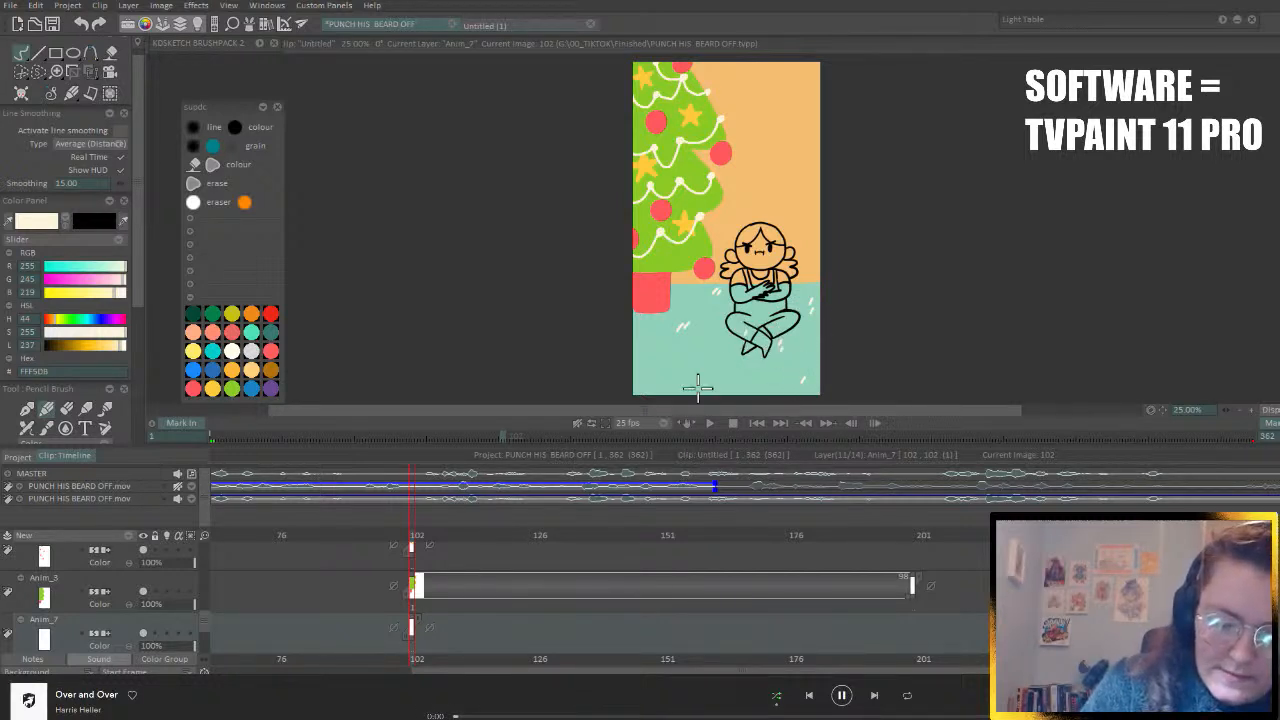
{"action": "left_click_drag", "start_coordinate": [647, 356], "coordinate": [652, 345]}
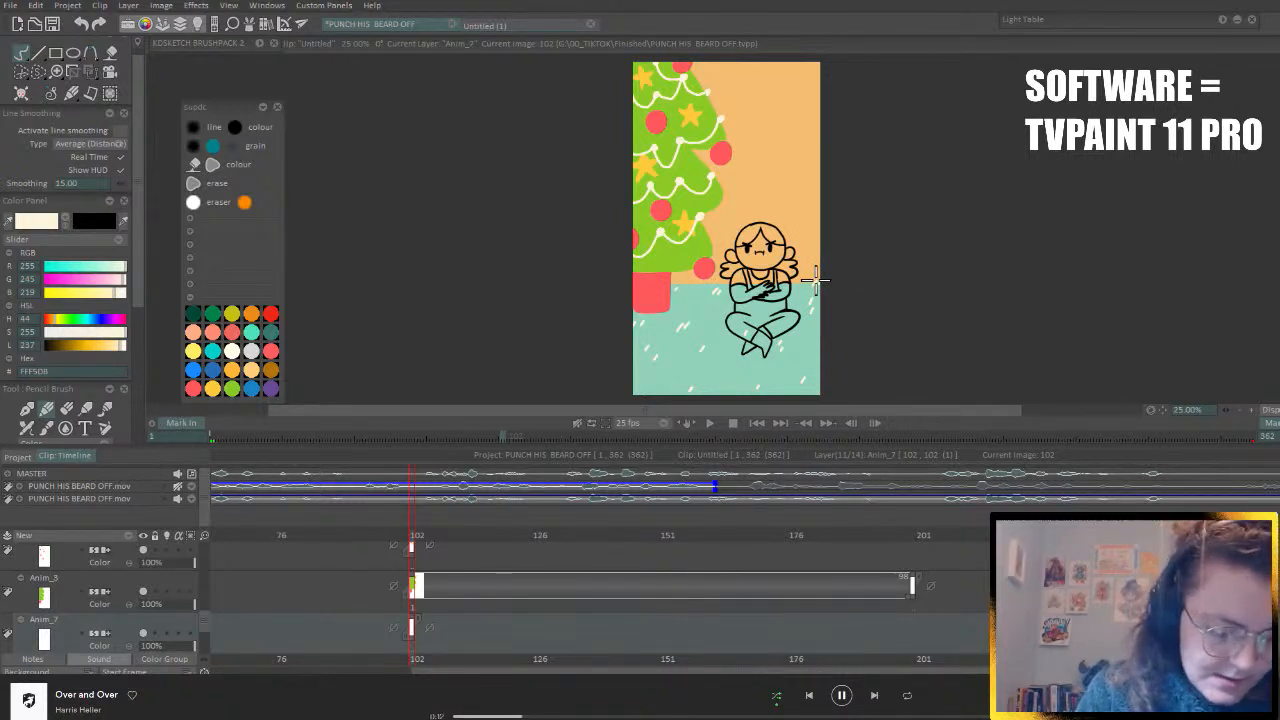
- Add another new animation layer directly above the wall and floor layer Anim_4, below the floor dashes
{"action": "left_click_drag", "start_coordinate": [202, 621], "coordinate": [204, 630]}
{"action": "left_click", "coordinate": [170, 613]}
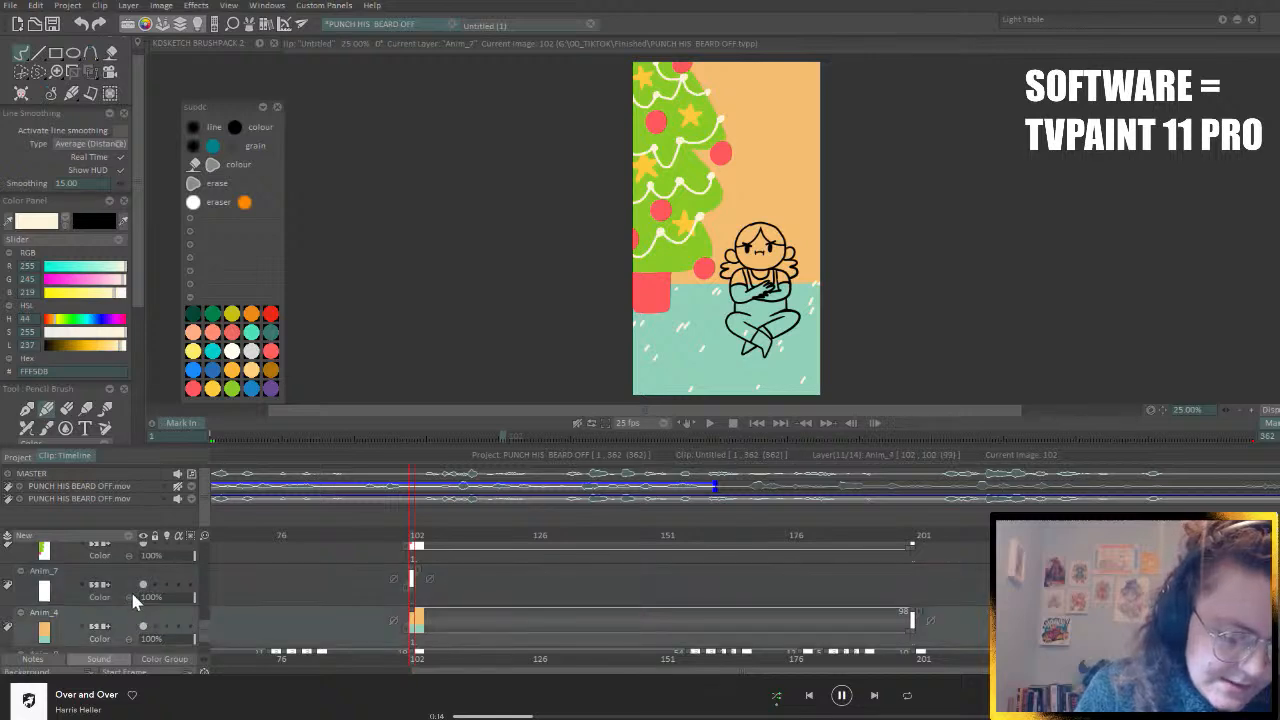
{"action": "left_click", "coordinate": [131, 536]}
{"action": "left_click", "coordinate": [155, 538]}
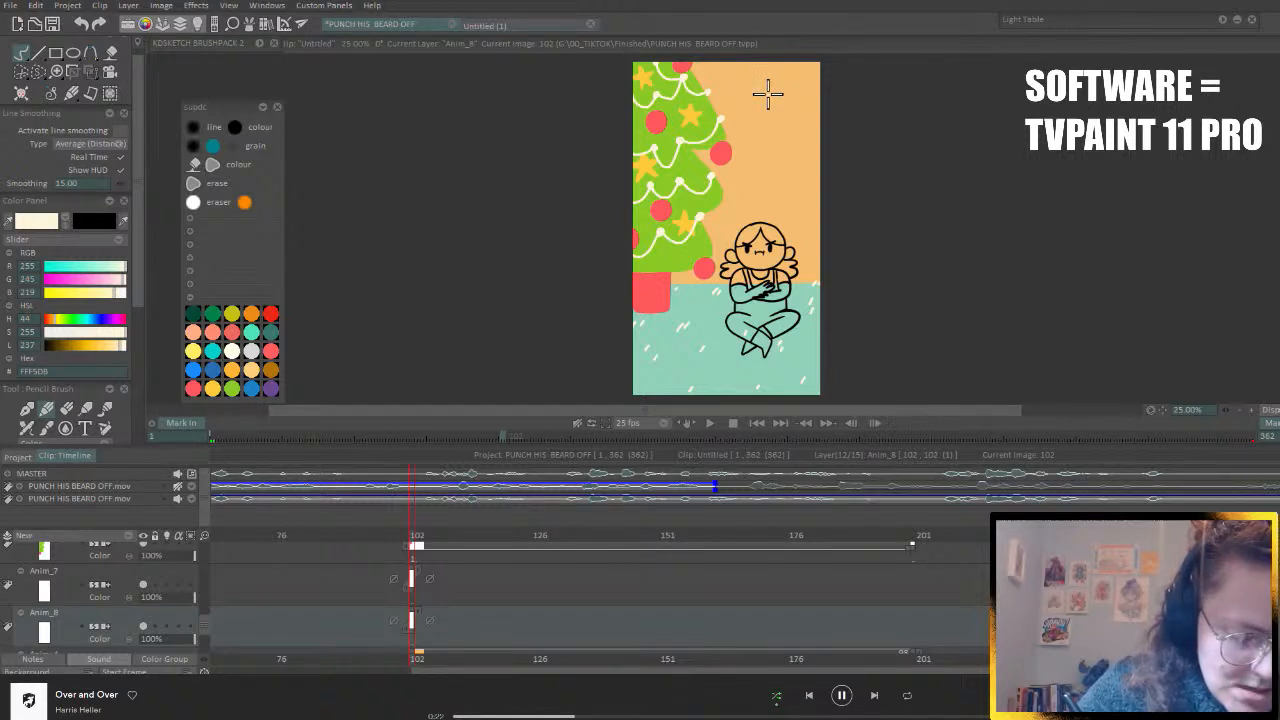
- Outline an upright rectangle in red FF595E on the orange wall above the seated character
{"action": "left_click", "coordinate": [65, 222]}
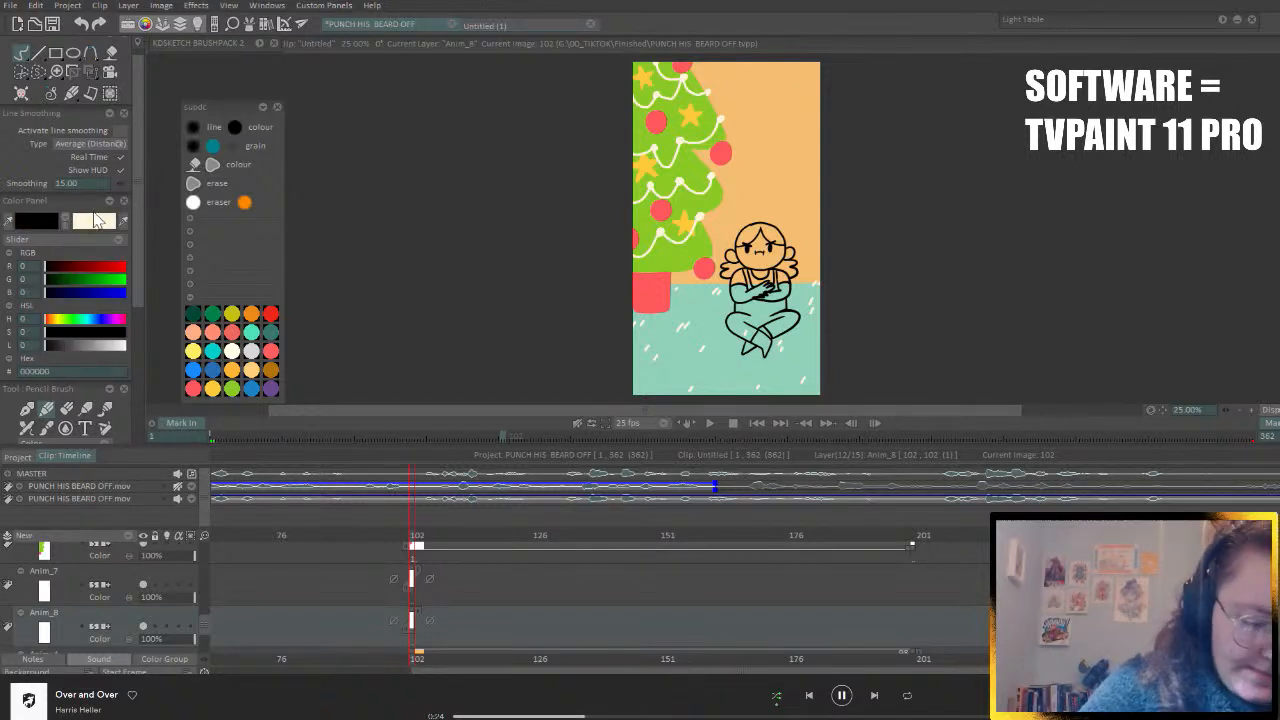
{"action": "left_click", "coordinate": [66, 223]}
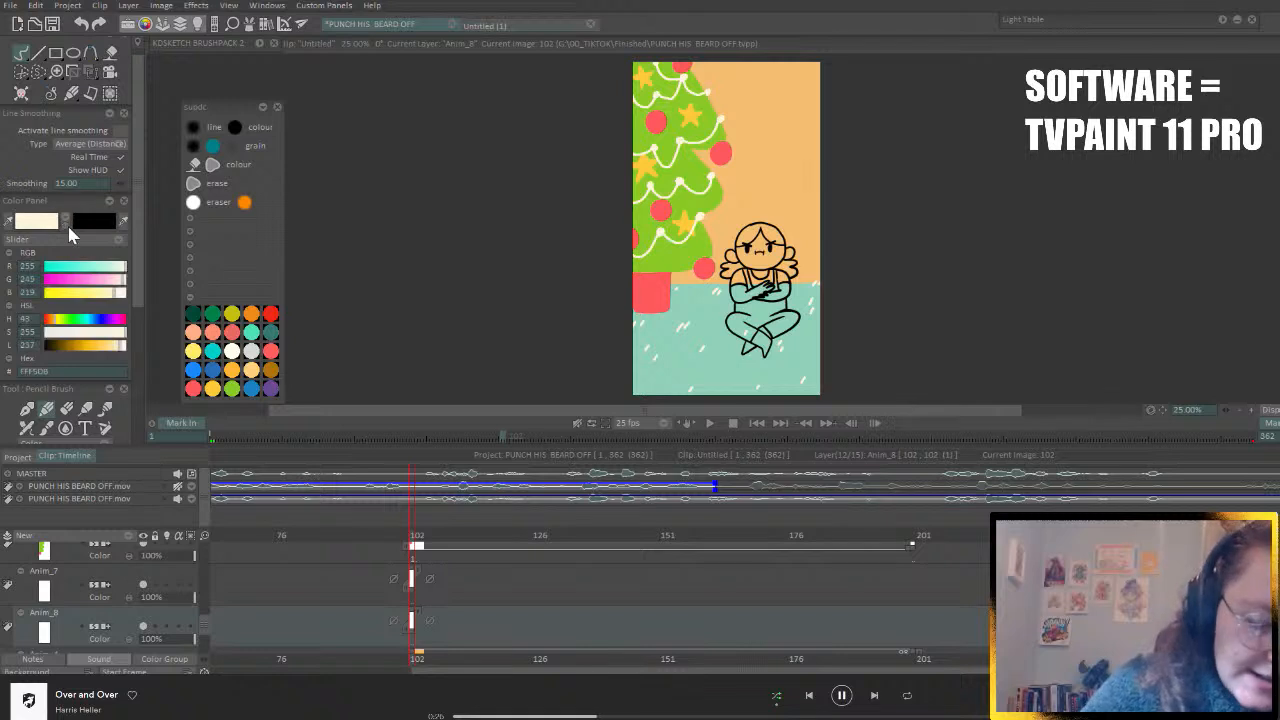
{"action": "left_click", "coordinate": [193, 389]}
{"action": "mouse_move", "coordinate": [754, 88]}
{"action": "left_mouse_down"}
{"action": "mouse_move", "coordinate": [760, 139]}
{"action": "mouse_move", "coordinate": [792, 142]}
{"action": "left_mouse_up"}
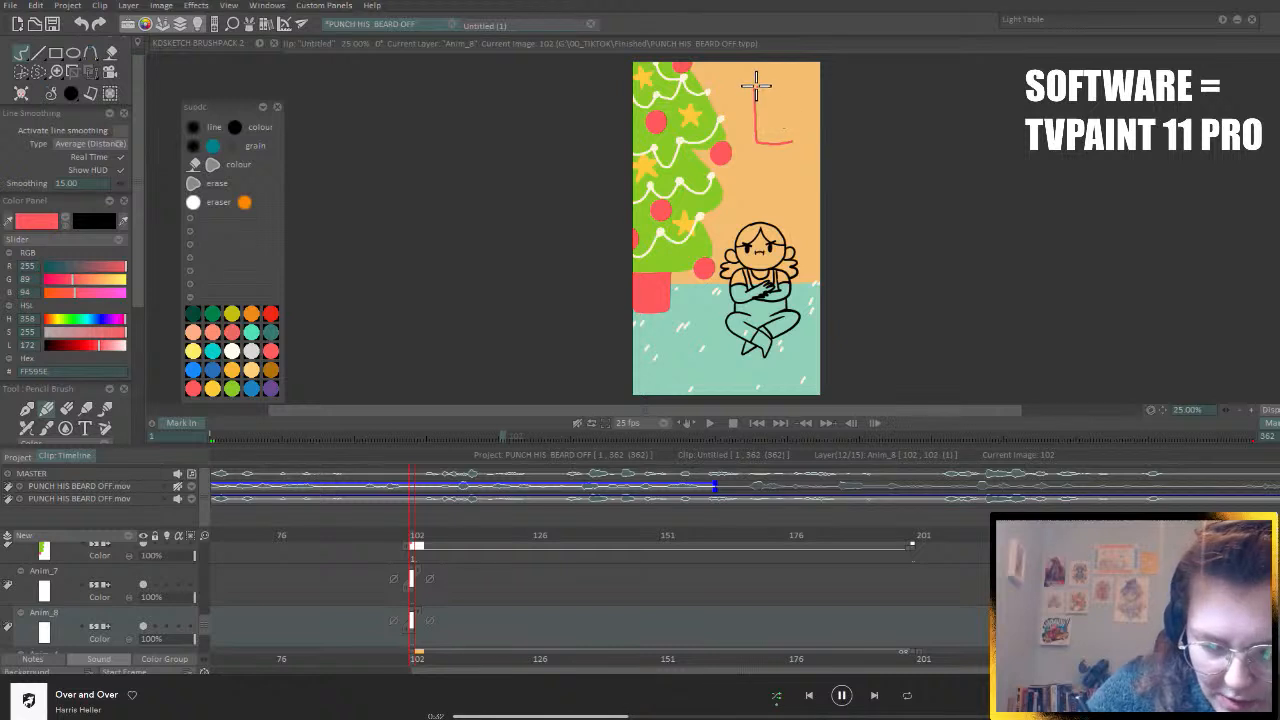
{"action": "mouse_move", "coordinate": [758, 87]}
{"action": "left_mouse_down"}
{"action": "mouse_move", "coordinate": [800, 86]}
{"action": "mouse_move", "coordinate": [803, 129]}
{"action": "mouse_move", "coordinate": [777, 140]}
{"action": "left_mouse_up"}
{"action": "key", "text": "ctrl+z"}
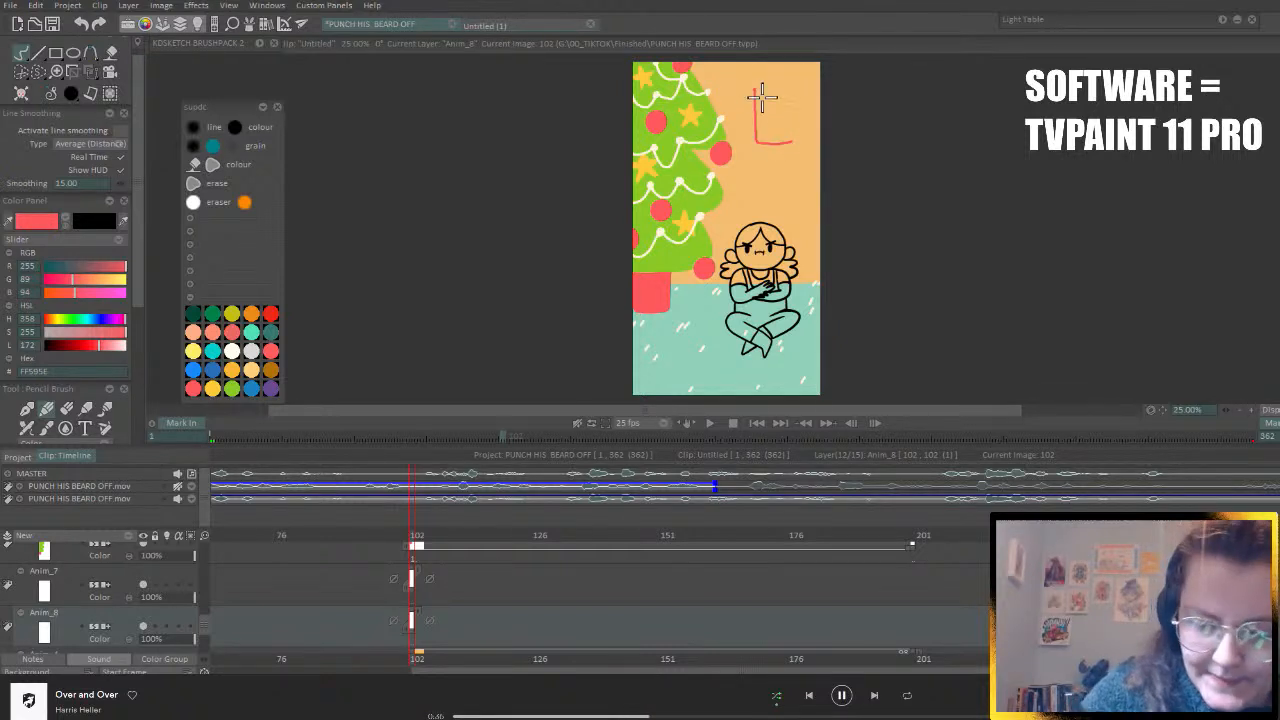
{"action": "mouse_move", "coordinate": [757, 87]}
{"action": "left_mouse_down"}
{"action": "mouse_move", "coordinate": [800, 92]}
{"action": "mouse_move", "coordinate": [797, 135]}
{"action": "mouse_move", "coordinate": [770, 142]}
{"action": "left_mouse_up"}
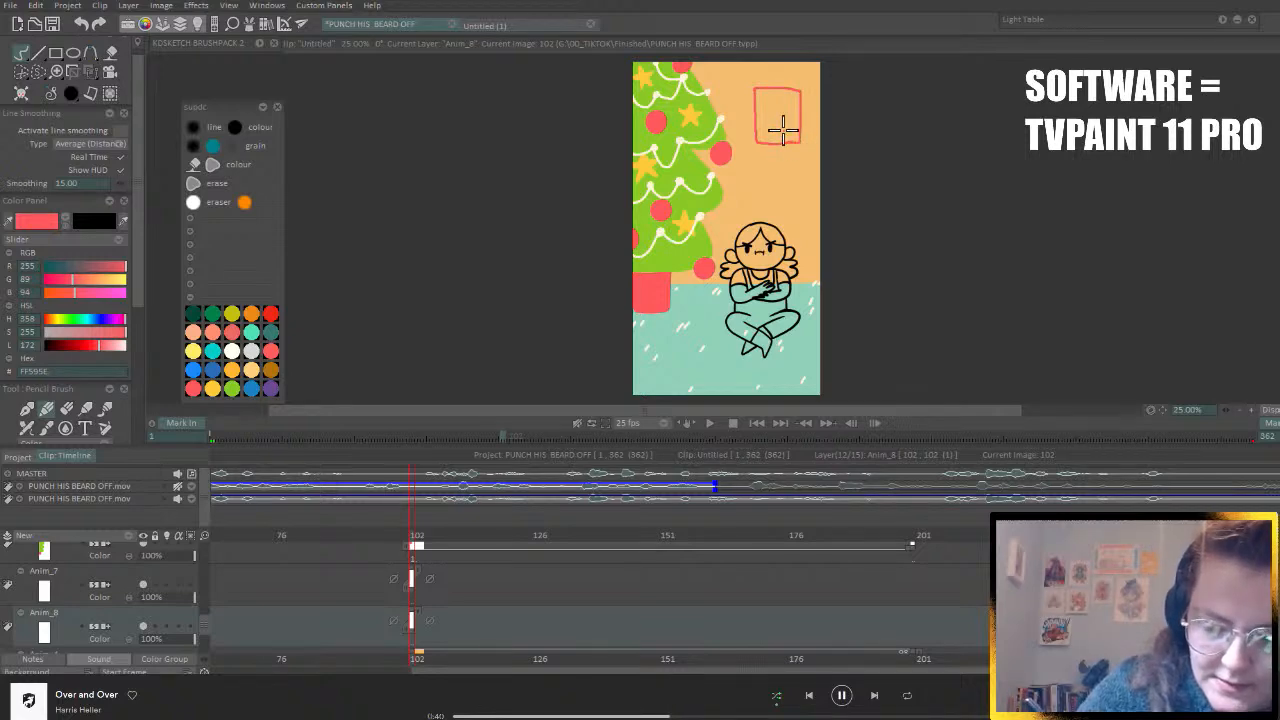
- Activate line smoothing and retrace the red rectangle's edges with thicker, smoother strokes
{"action": "left_click", "coordinate": [1252, 411]}
{"action": "left_click", "coordinate": [1252, 411]}
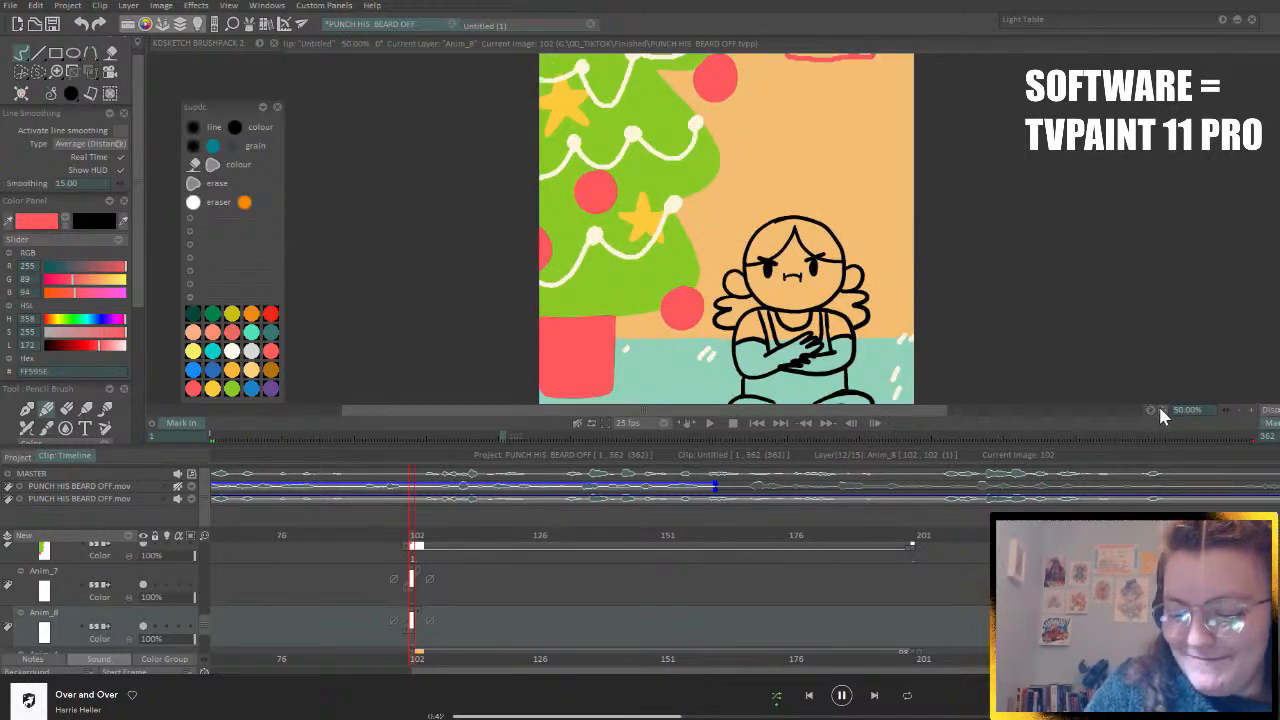
{"action": "left_click_drag", "start_coordinate": [1162, 411], "coordinate": [1127, 477]}
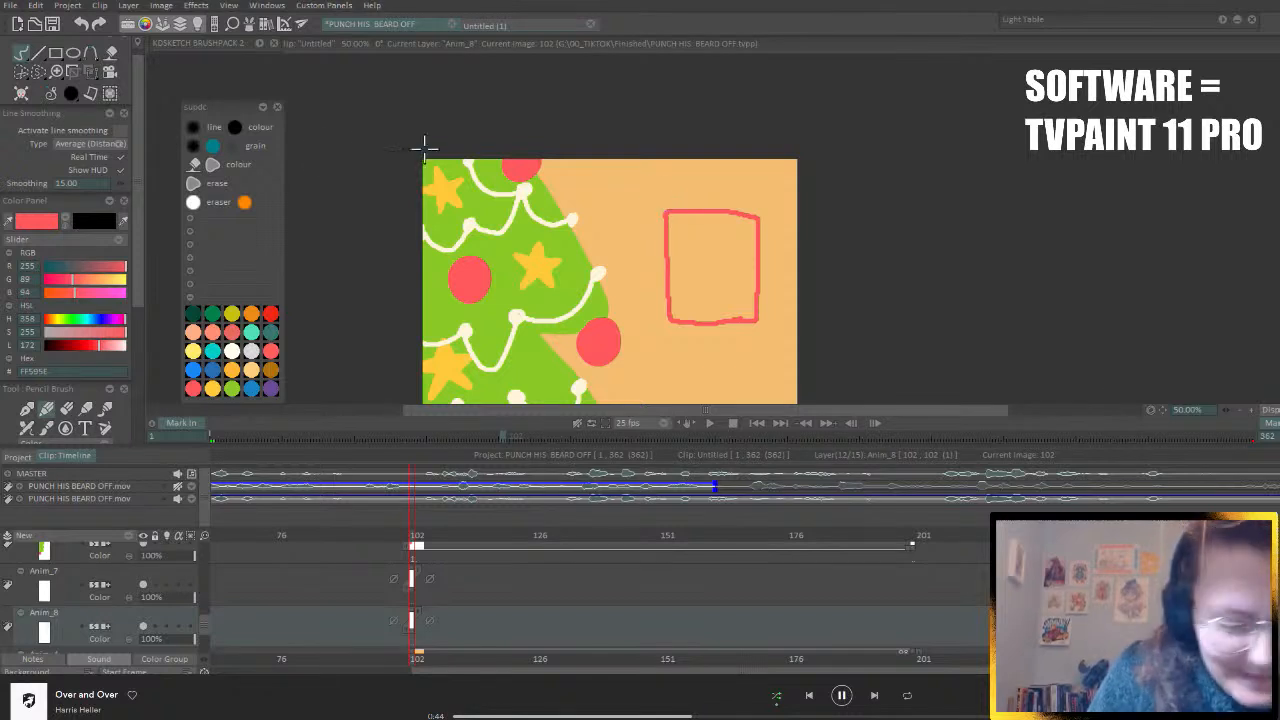
{"action": "left_click", "coordinate": [120, 131]}
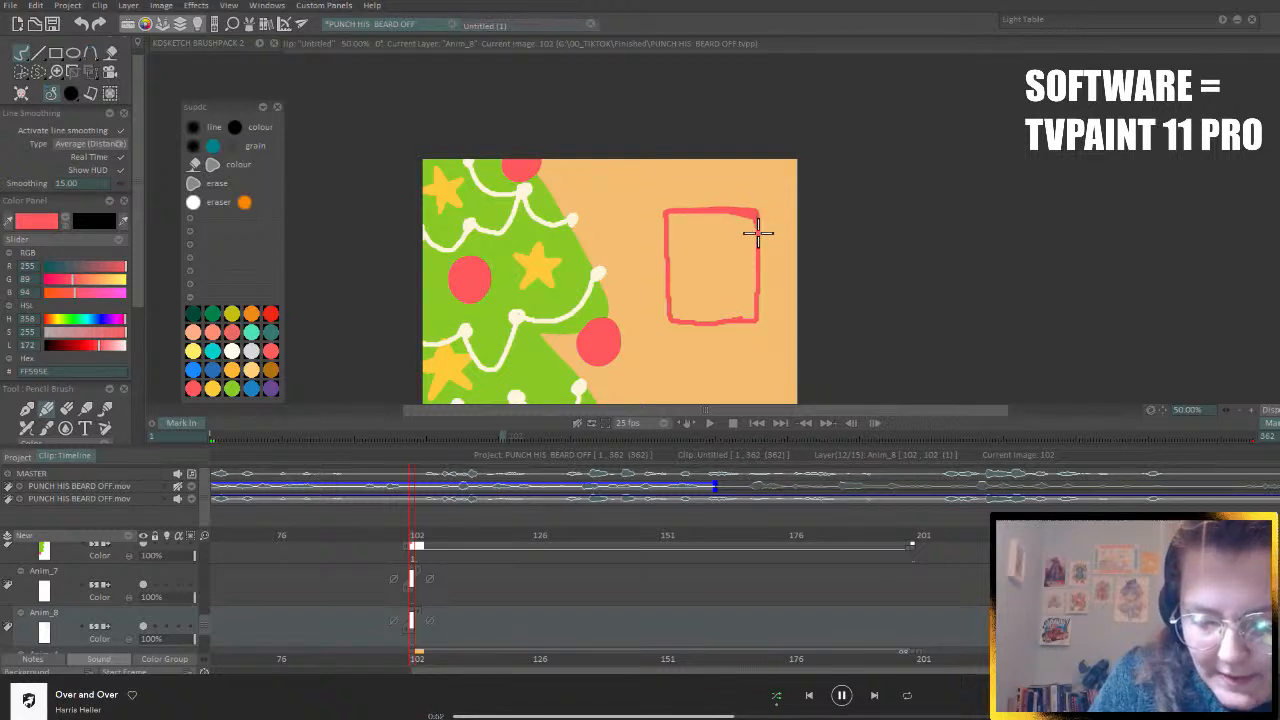
{"action": "left_click_drag", "start_coordinate": [670, 320], "coordinate": [755, 322]}
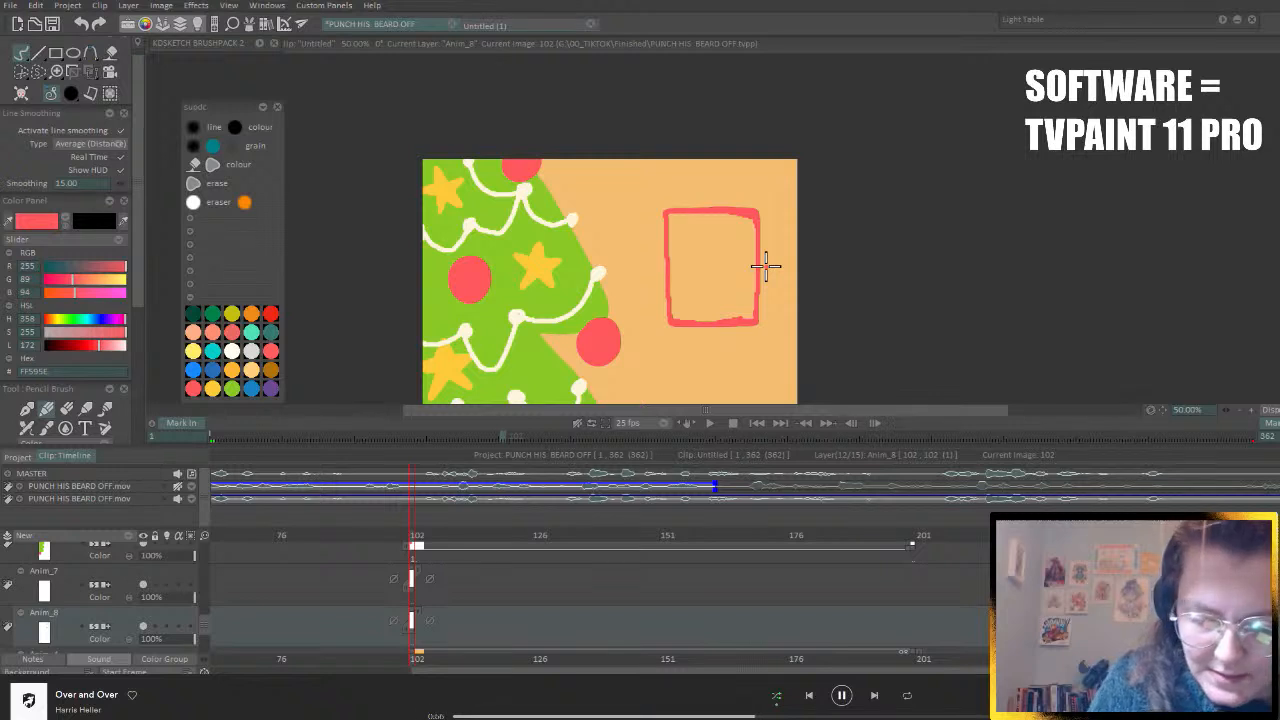
{"action": "left_click_drag", "start_coordinate": [663, 214], "coordinate": [669, 319]}
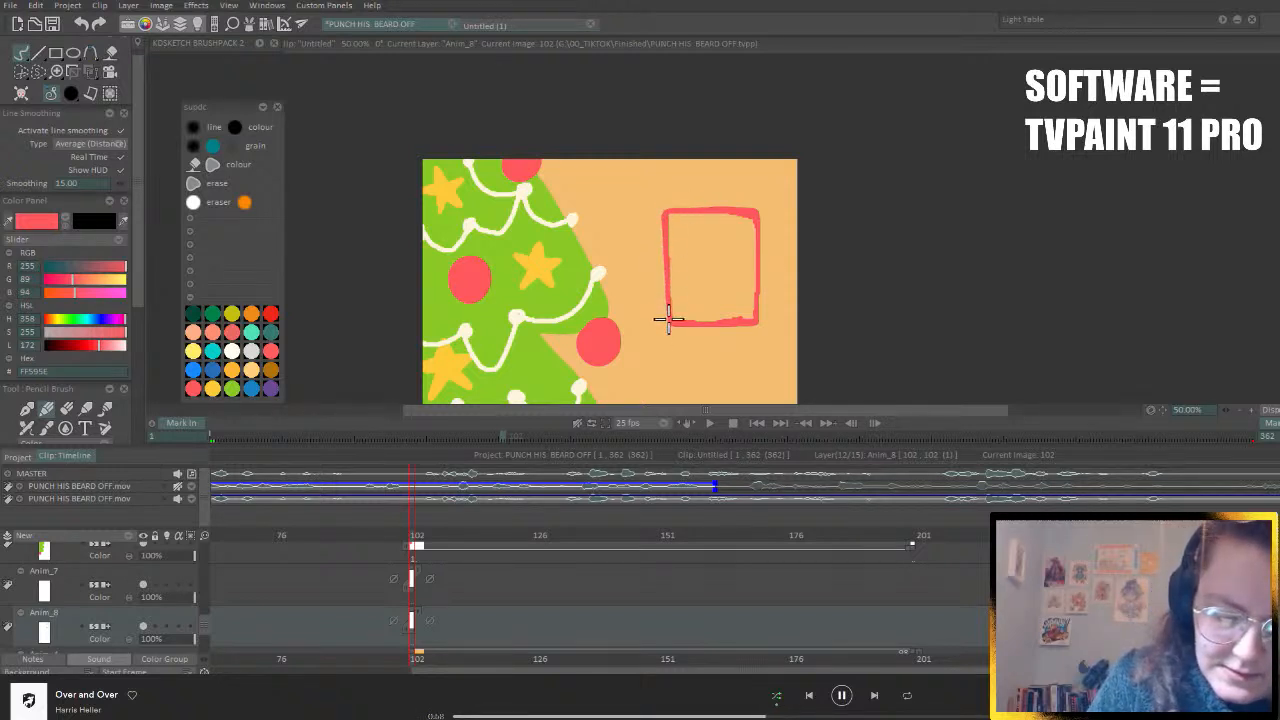
- Fill the rectangle with red FF595E using the Paint bucket and even out its right edge with the pencil brush
{"action": "left_click", "coordinate": [95, 92]}
{"action": "left_click", "coordinate": [710, 265]}
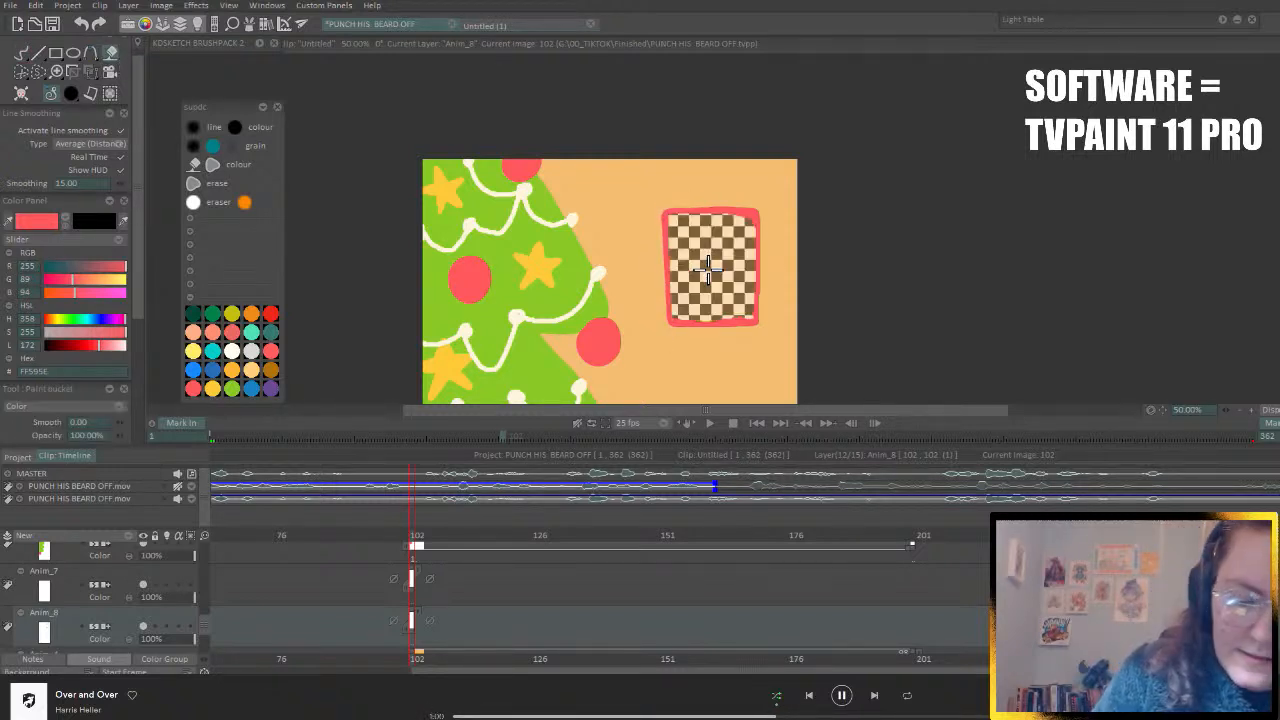
{"action": "left_click", "coordinate": [21, 53]}
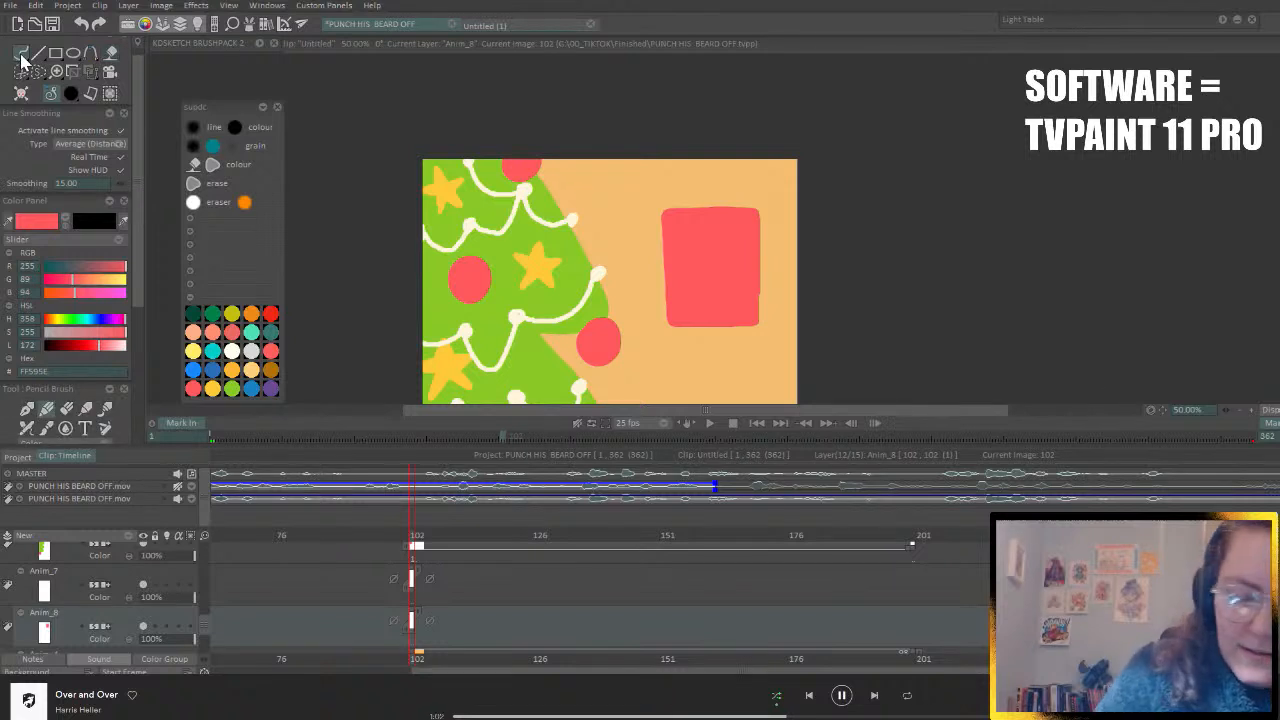
{"action": "left_click_drag", "start_coordinate": [757, 214], "coordinate": [758, 289]}
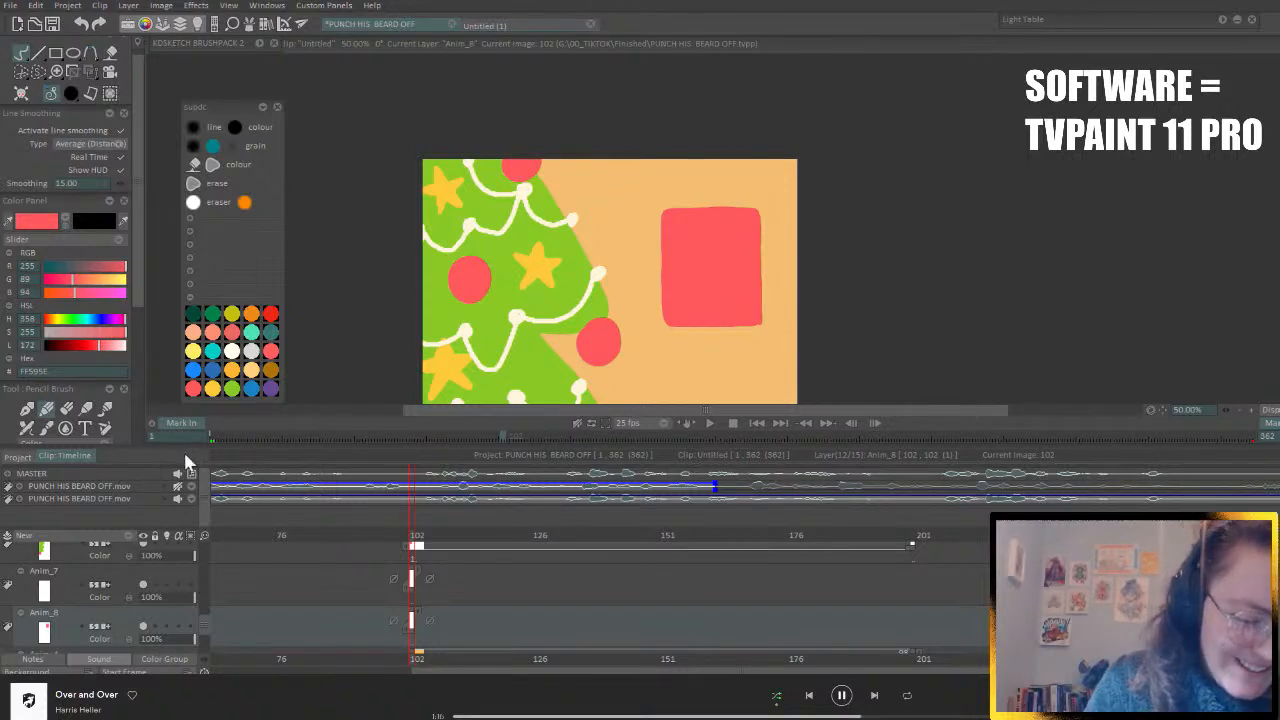
- Set the drawing colour to the garland's cream FFF5DB and add a new animation layer above the red rectangle's layer Anim_8
{"action": "left_click_drag", "start_coordinate": [115, 347], "coordinate": [127, 345]}
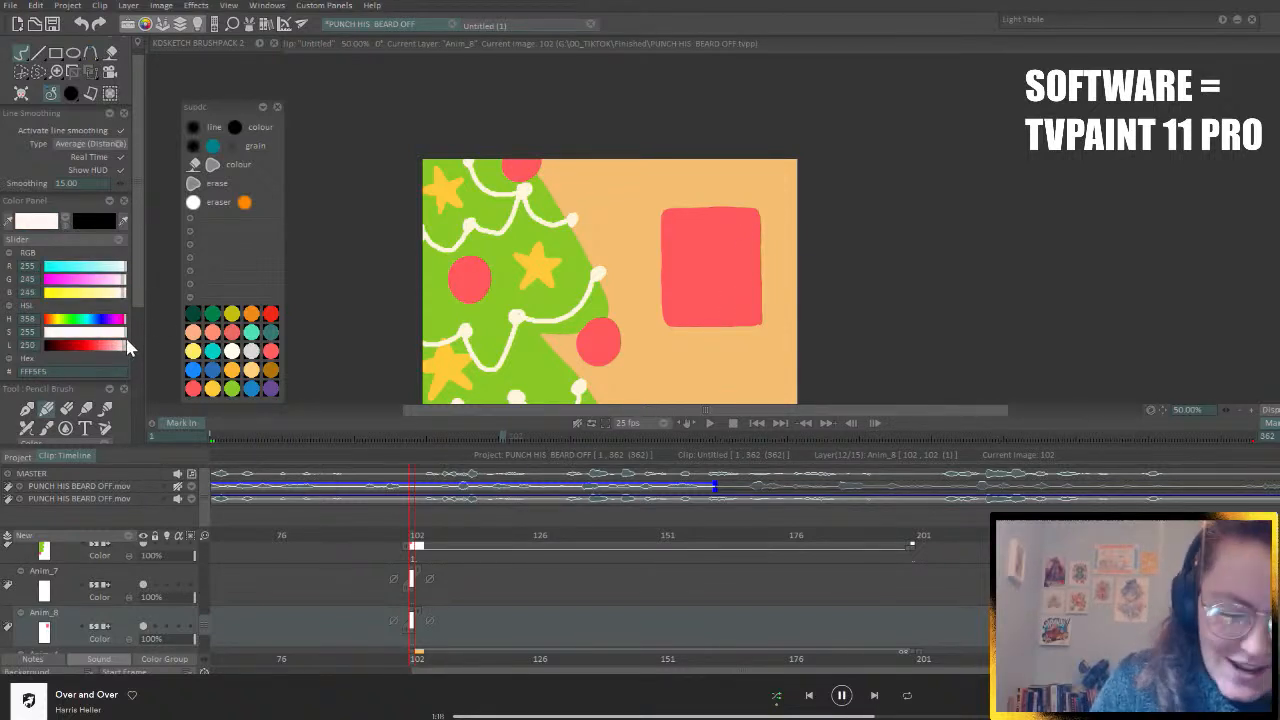
{"action": "left_click", "coordinate": [593, 270], "text": "ctrl"}
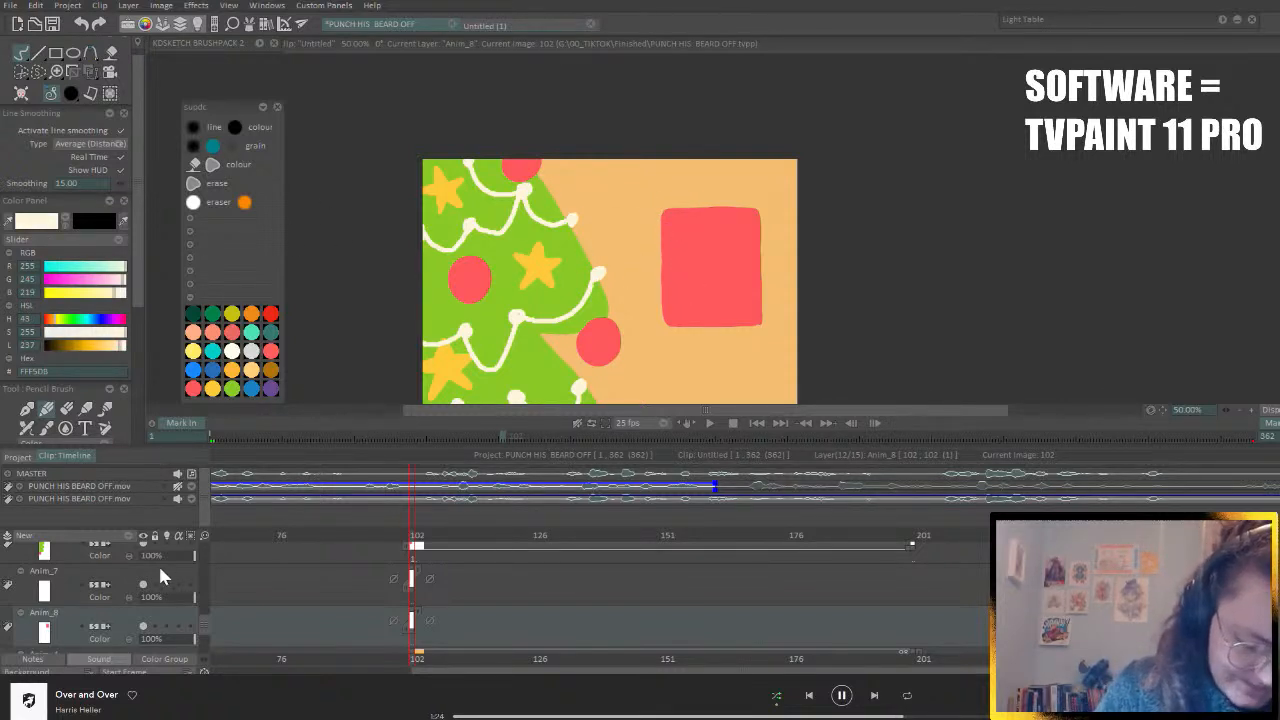
{"action": "left_click", "coordinate": [143, 586]}
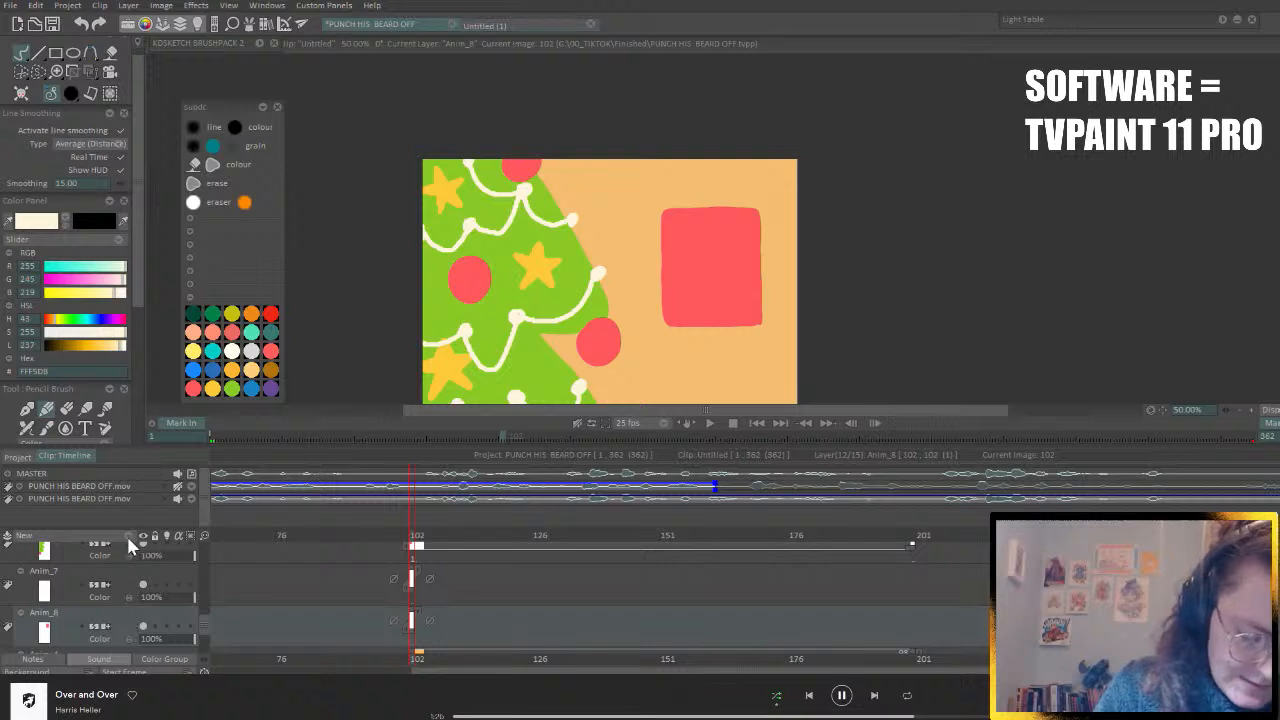
{"action": "left_click", "coordinate": [128, 536]}
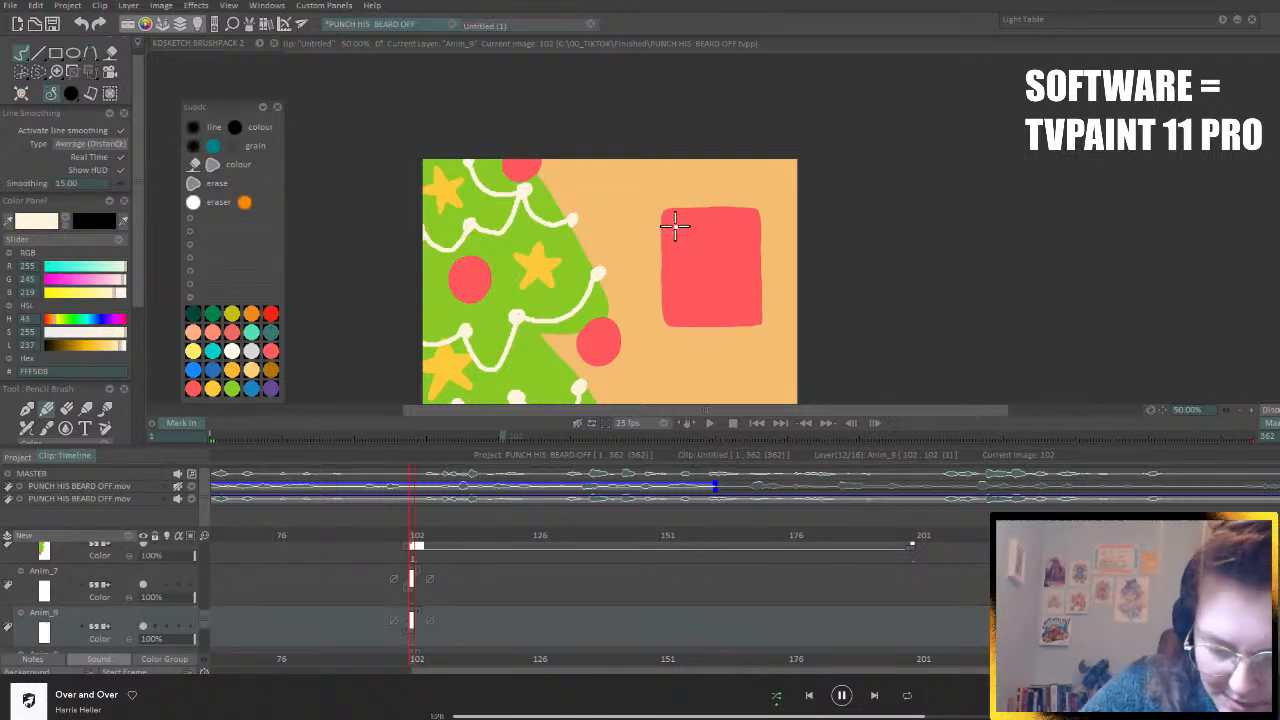
- Outline a rounded upright panel in cream FFF5DB inside the red rectangle and fill it using the Paint bucket
{"action": "mouse_move", "coordinate": [675, 225]}
{"action": "left_mouse_down"}
{"action": "mouse_move", "coordinate": [676, 313]}
{"action": "mouse_move", "coordinate": [740, 314]}
{"action": "mouse_move", "coordinate": [748, 302]}
{"action": "mouse_move", "coordinate": [746, 224]}
{"action": "mouse_move", "coordinate": [694, 209]}
{"action": "mouse_move", "coordinate": [671, 217]}
{"action": "mouse_move", "coordinate": [675, 312]}
{"action": "left_mouse_up"}
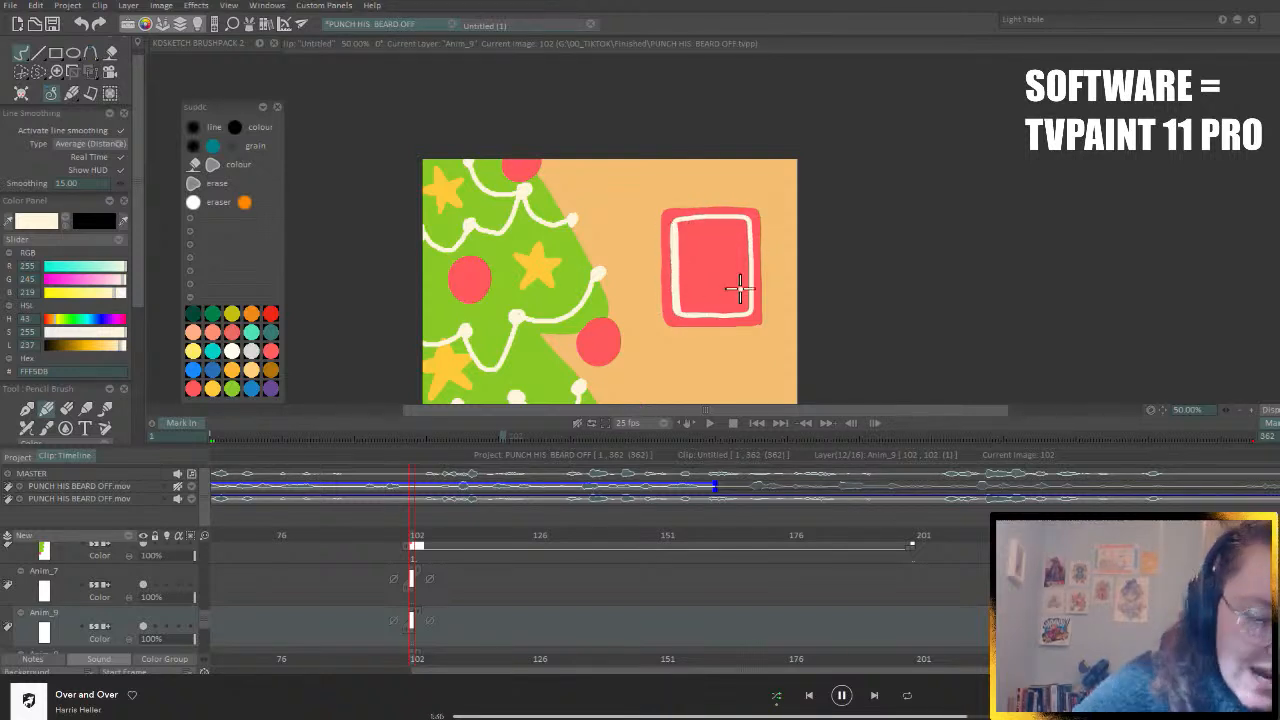
{"action": "left_click", "coordinate": [195, 164]}
{"action": "left_click", "coordinate": [697, 259]}
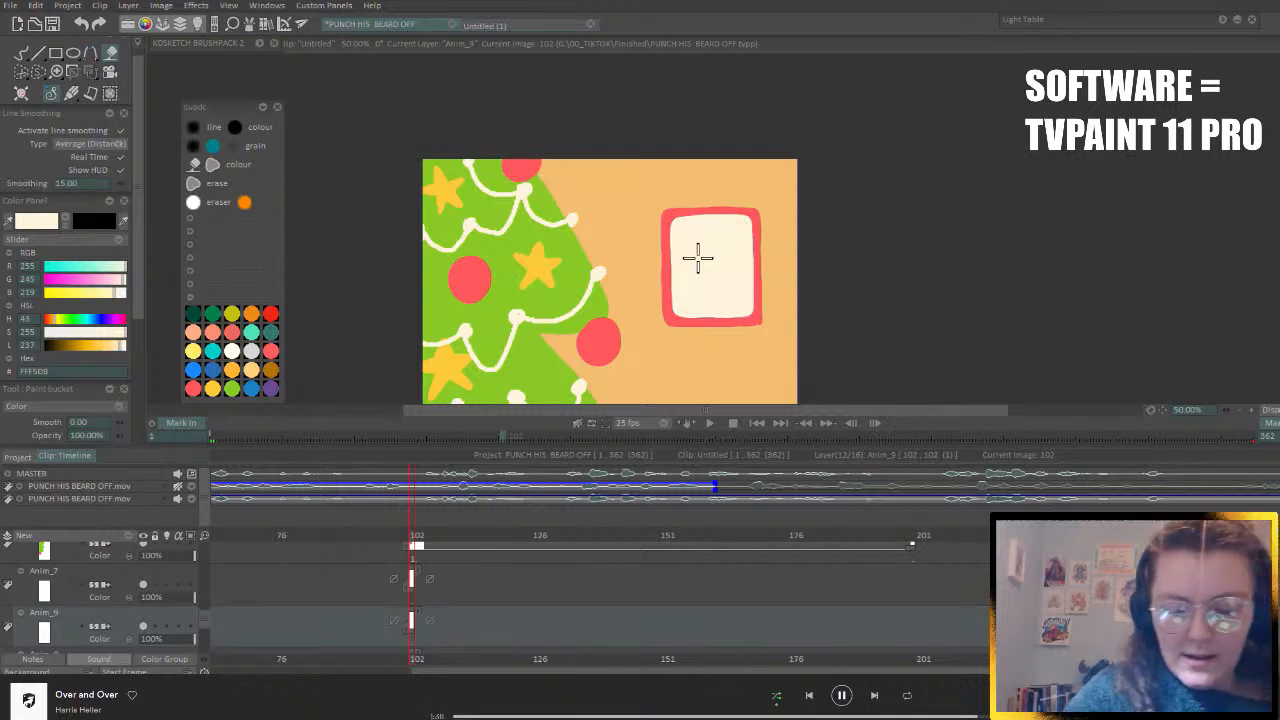
- Add a new animation layer above the cream panel's layer and set the freehand stroke colour to black 000000
{"action": "left_click", "coordinate": [22, 53]}
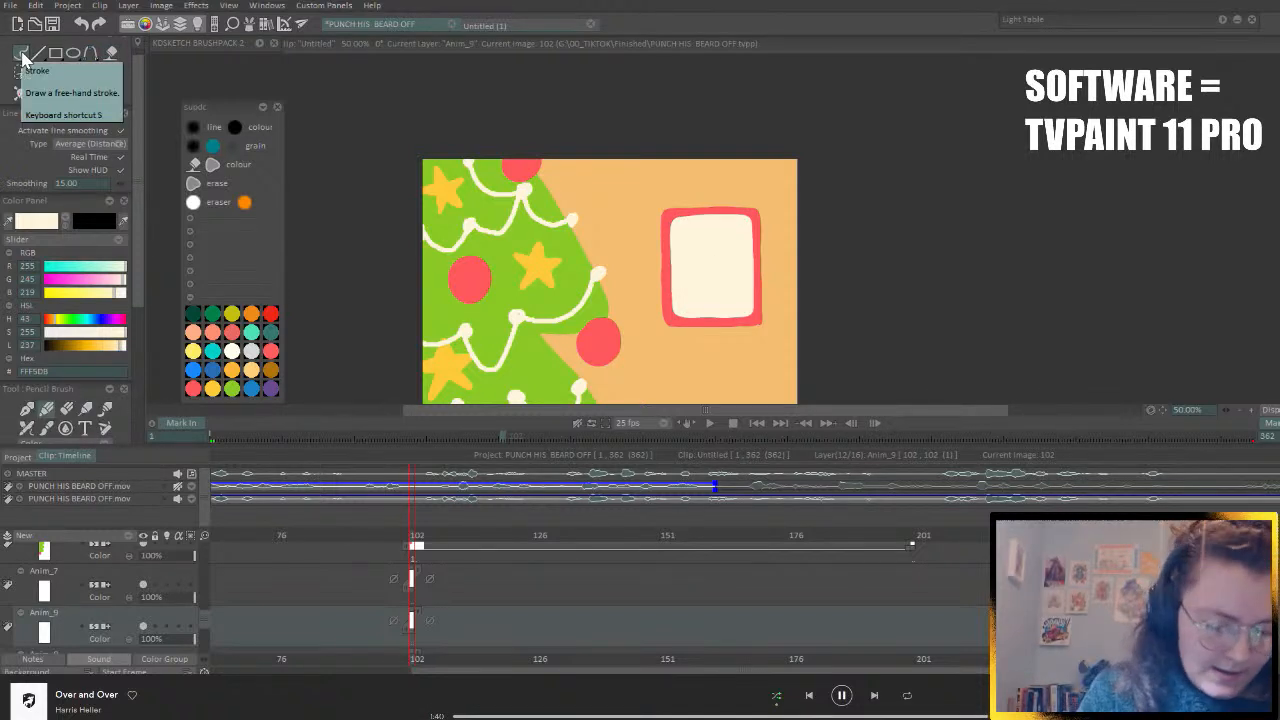
{"action": "left_click", "coordinate": [130, 537]}
{"action": "left_click", "coordinate": [172, 537]}
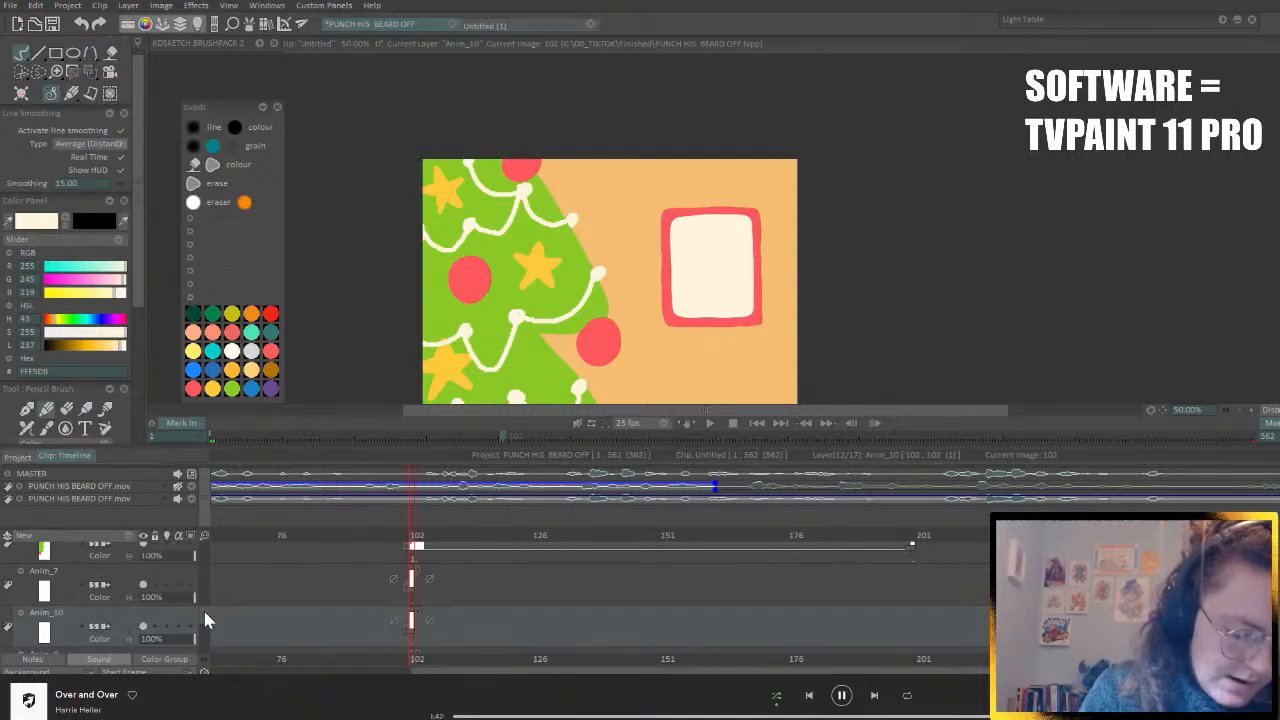
{"action": "scroll", "coordinate": [203, 612], "scroll_direction": "down", "scroll_amount": 1}
{"action": "scroll", "coordinate": [205, 624], "scroll_direction": "up", "scroll_amount": 1}
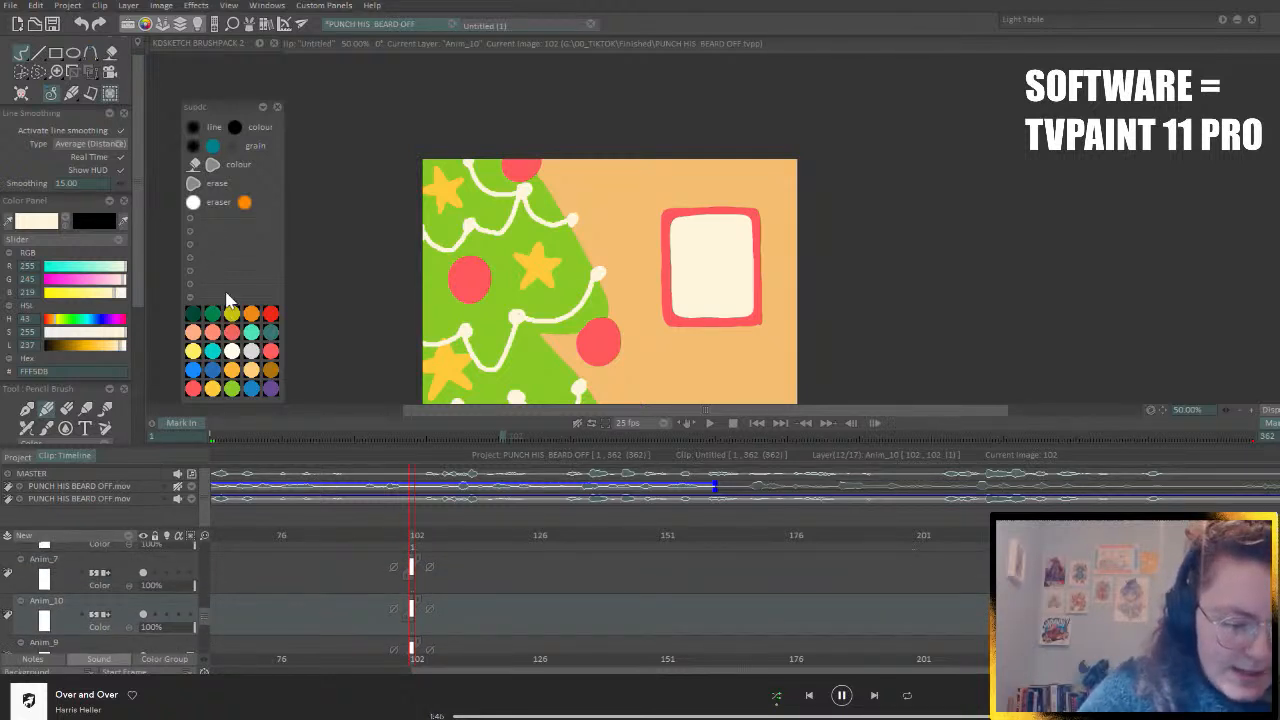
{"action": "left_click", "coordinate": [64, 222]}
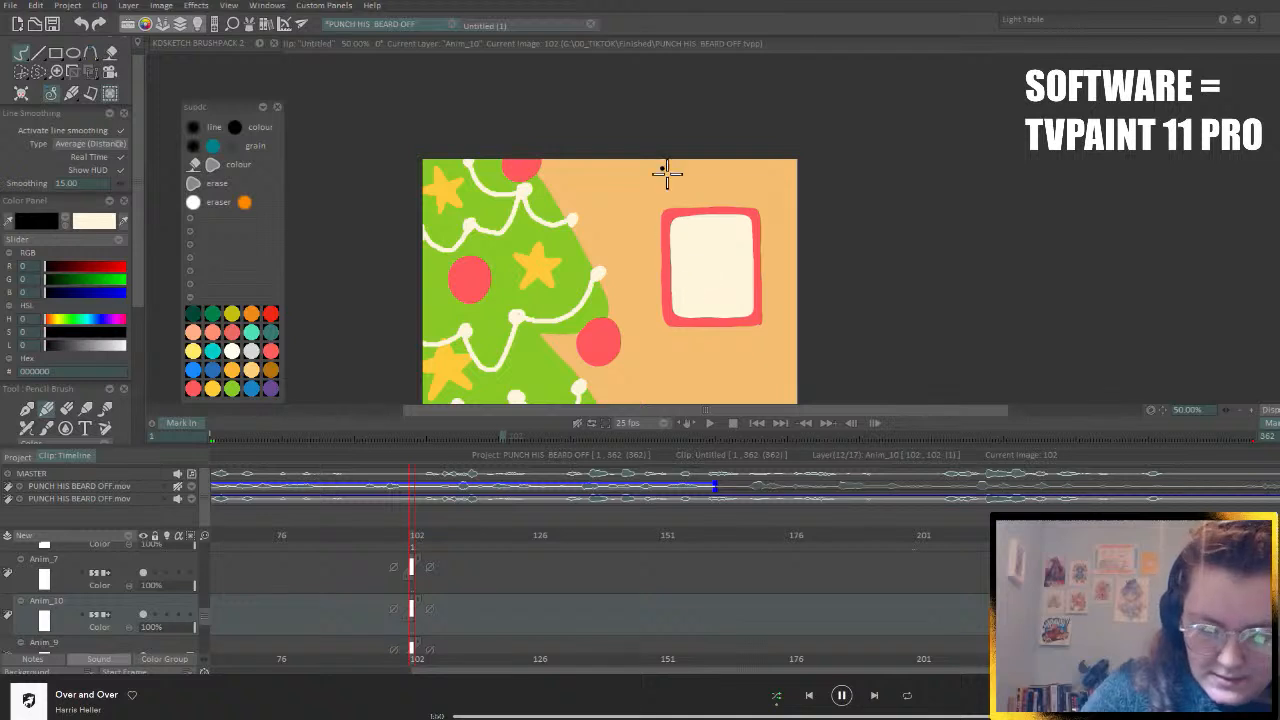
- Draw the black outline of a dog's head, floppy ear and neck in left-facing profile inside the cream panel
{"action": "mouse_move", "coordinate": [700, 249]}
{"action": "left_mouse_down"}
{"action": "mouse_move", "coordinate": [740, 257]}
{"action": "mouse_move", "coordinate": [705, 245]}
{"action": "mouse_move", "coordinate": [730, 233]}
{"action": "mouse_move", "coordinate": [749, 265]}
{"action": "mouse_move", "coordinate": [743, 282]}
{"action": "mouse_move", "coordinate": [739, 241]}
{"action": "mouse_move", "coordinate": [745, 269]}
{"action": "mouse_move", "coordinate": [699, 268]}
{"action": "mouse_move", "coordinate": [714, 268]}
{"action": "mouse_move", "coordinate": [708, 295]}
{"action": "mouse_move", "coordinate": [741, 288]}
{"action": "left_mouse_up"}
{"action": "key", "text": "ctrl+z"}
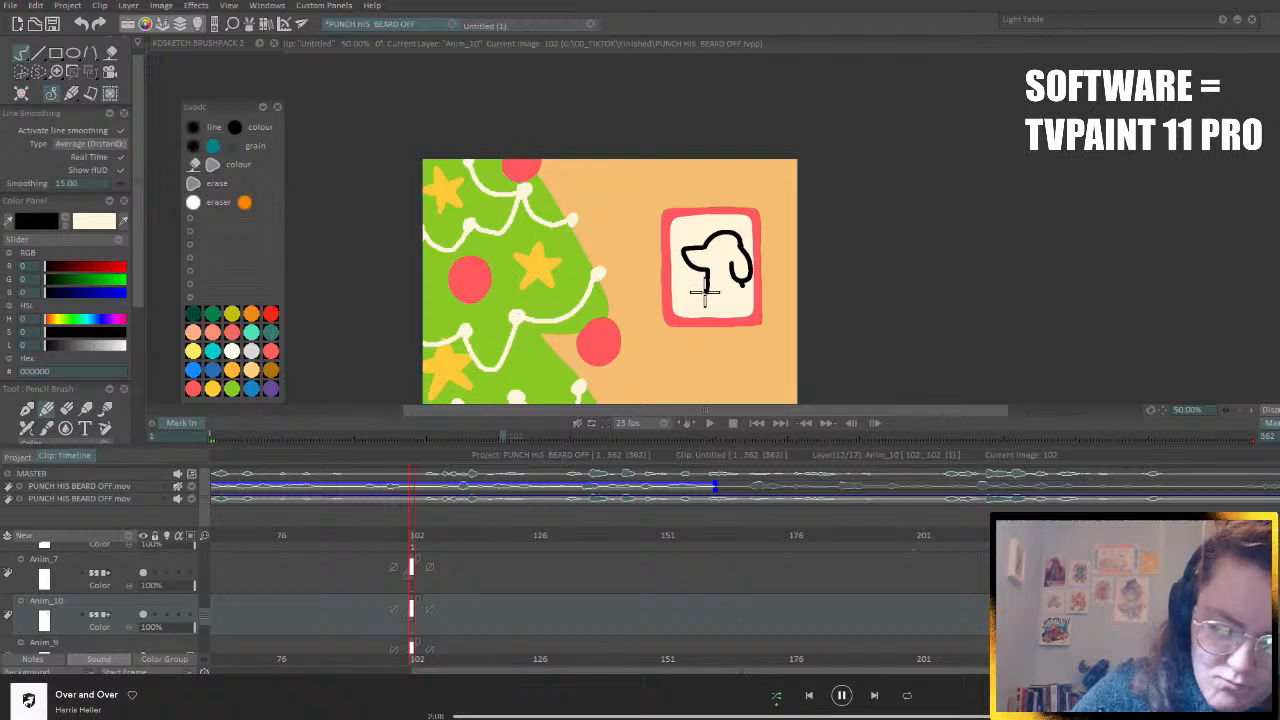
{"action": "left_click_drag", "start_coordinate": [710, 290], "coordinate": [700, 322]}
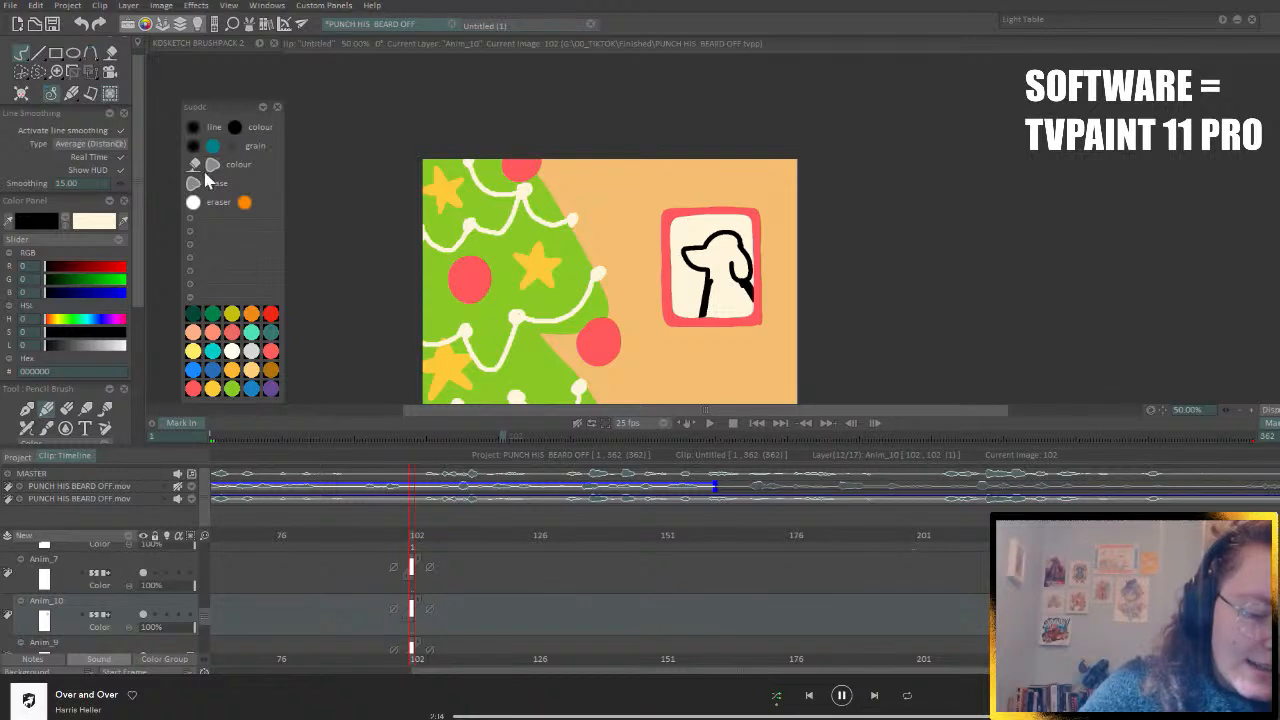
{"action": "key", "text": "f"}
{"action": "left_click", "coordinate": [735, 236]}
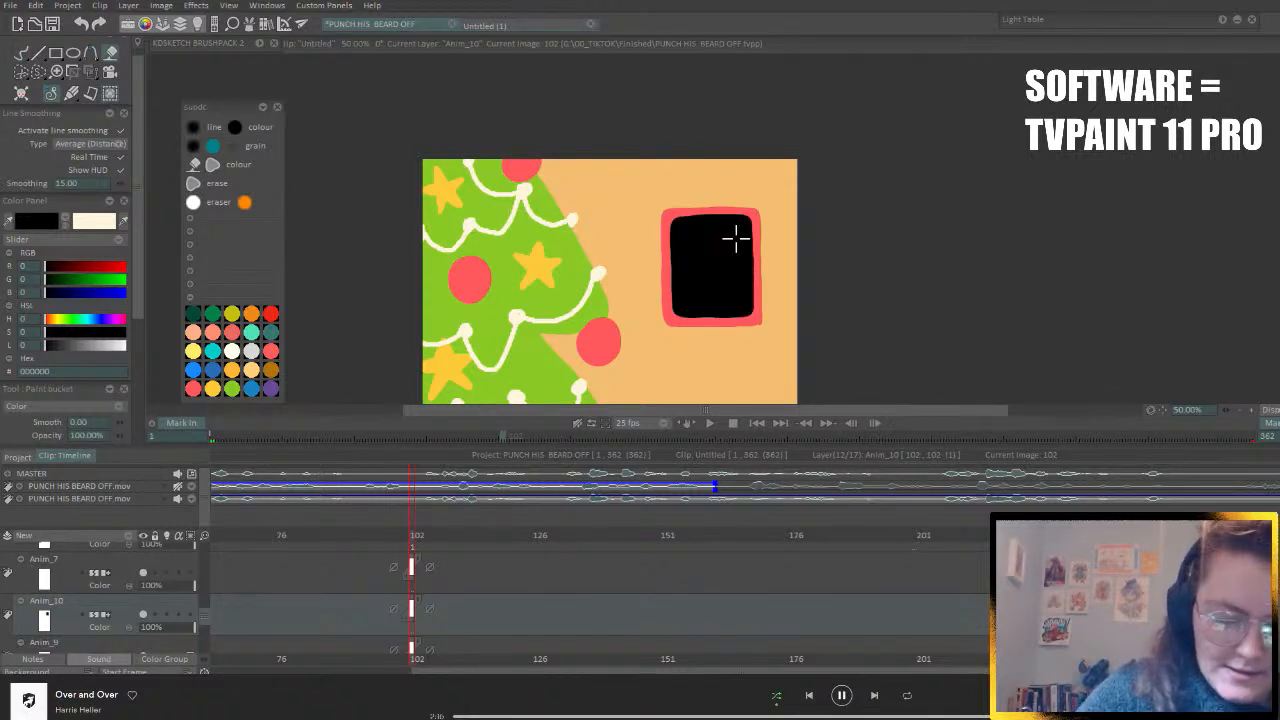
{"action": "key", "text": "ctrl+z"}
{"action": "key", "text": "b"}
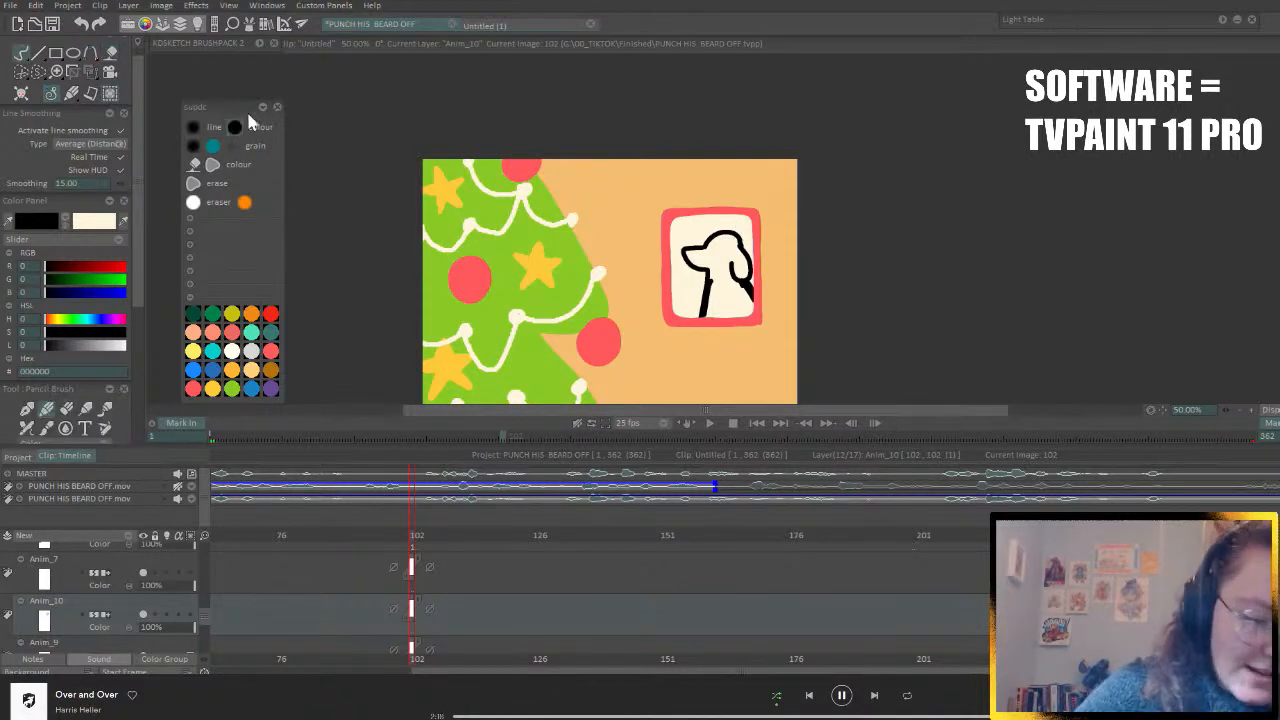
- Thicken the dog's snout, deactivate line smoothing and fill the whole dog silhouette solid black with the Filling Shape tool
{"action": "left_click_drag", "start_coordinate": [687, 254], "coordinate": [708, 264]}
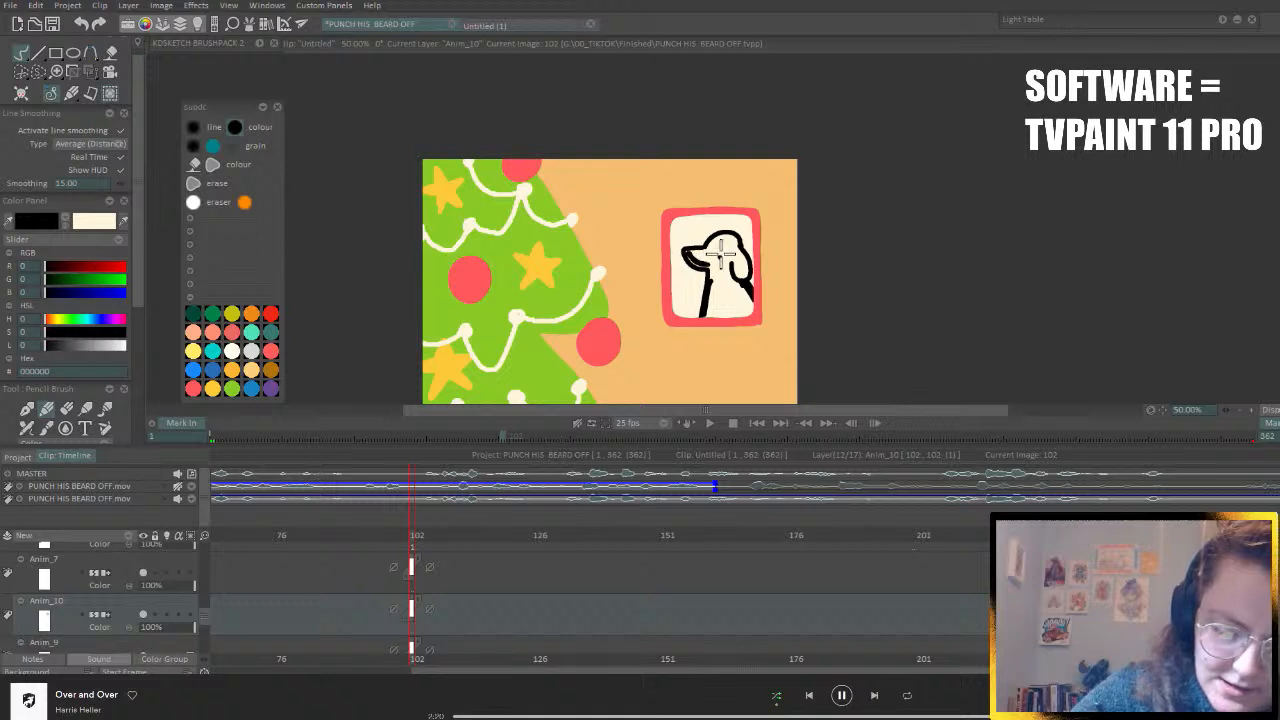
{"action": "left_click", "coordinate": [121, 130]}
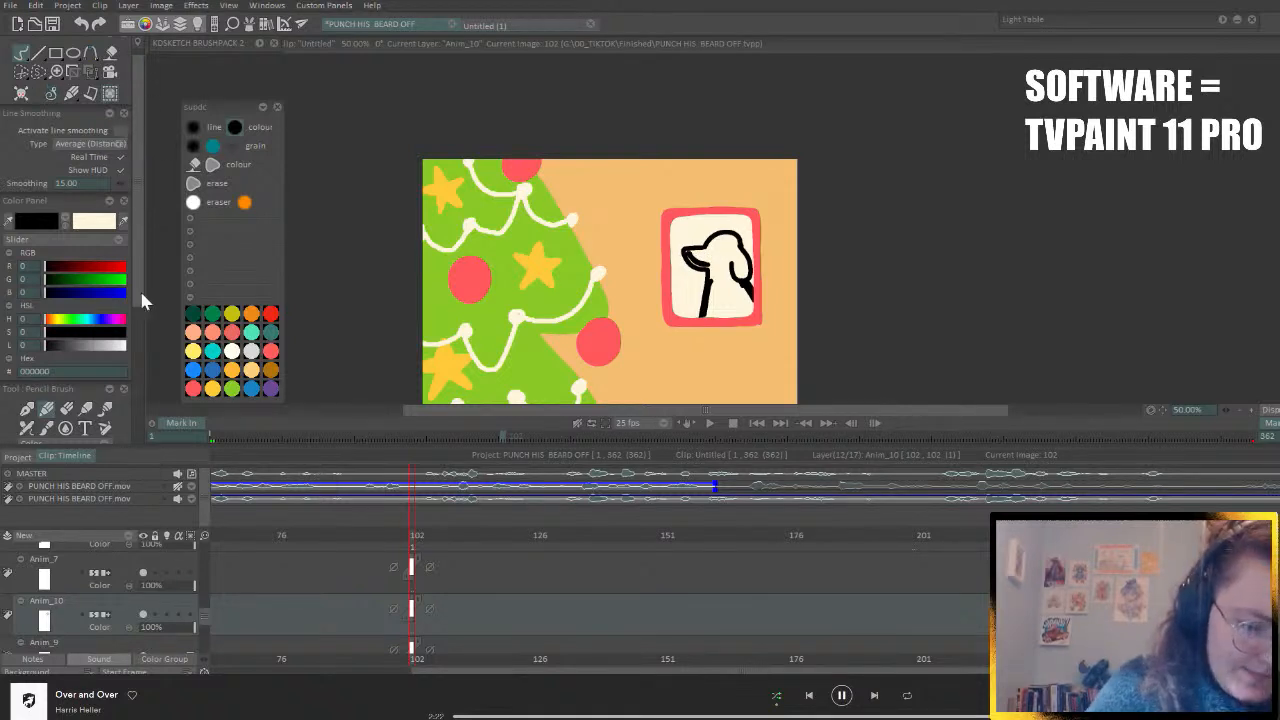
{"action": "scroll", "coordinate": [138, 251], "scroll_direction": "down", "scroll_amount": 3}
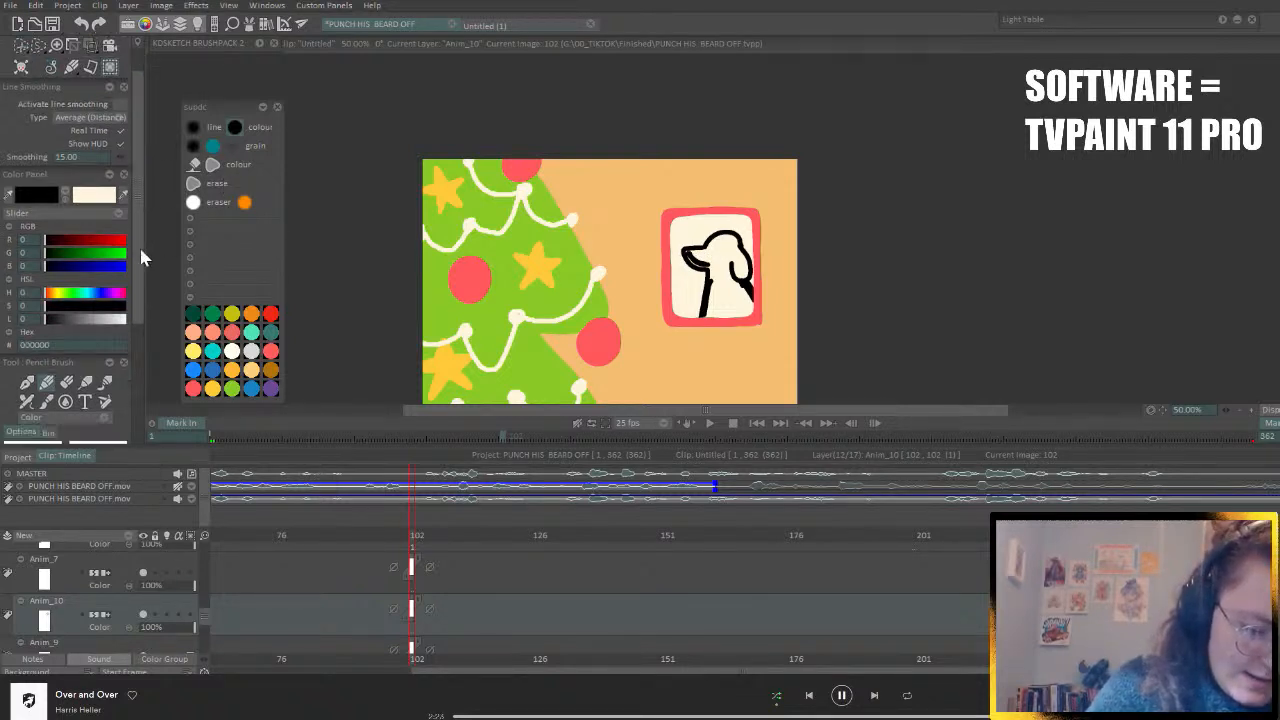
{"action": "left_click", "coordinate": [217, 166]}
{"action": "mouse_move", "coordinate": [703, 318]}
{"action": "left_mouse_down"}
{"action": "mouse_move", "coordinate": [708, 271]}
{"action": "mouse_move", "coordinate": [676, 246]}
{"action": "mouse_move", "coordinate": [716, 224]}
{"action": "mouse_move", "coordinate": [738, 230]}
{"action": "mouse_move", "coordinate": [757, 284]}
{"action": "mouse_move", "coordinate": [751, 306]}
{"action": "mouse_move", "coordinate": [703, 320]}
{"action": "left_mouse_up"}
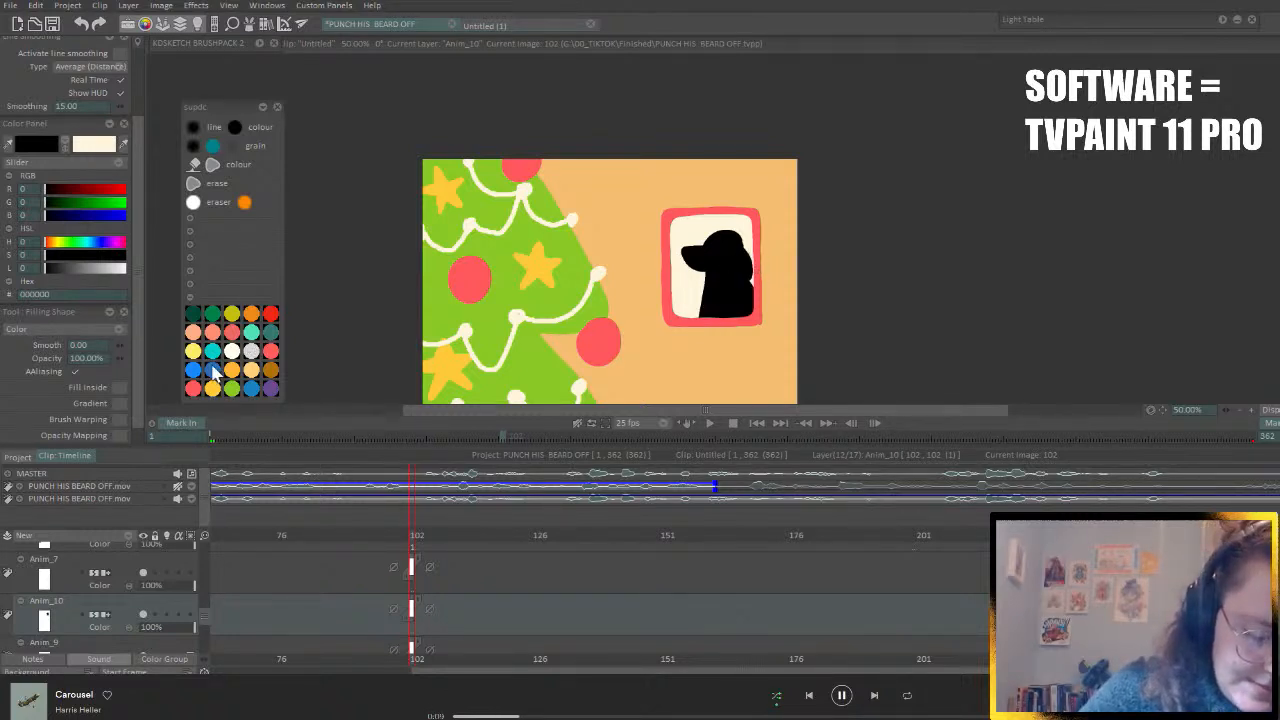
- Draw a filled cat's head with pointed ears in orange EF8A17 at the picture's lower edge, overlapping the dog's neck
{"action": "left_click", "coordinate": [251, 315]}
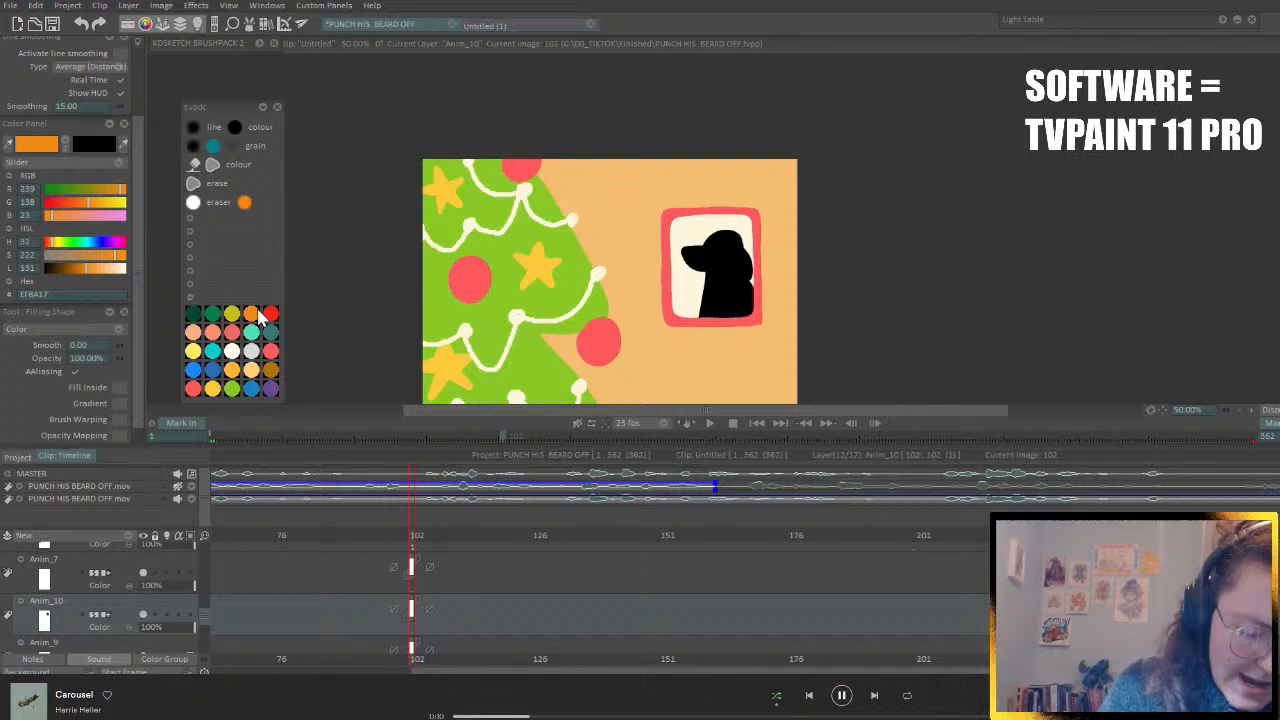
{"action": "left_click", "coordinate": [140, 537]}
{"action": "left_click", "coordinate": [109, 597]}
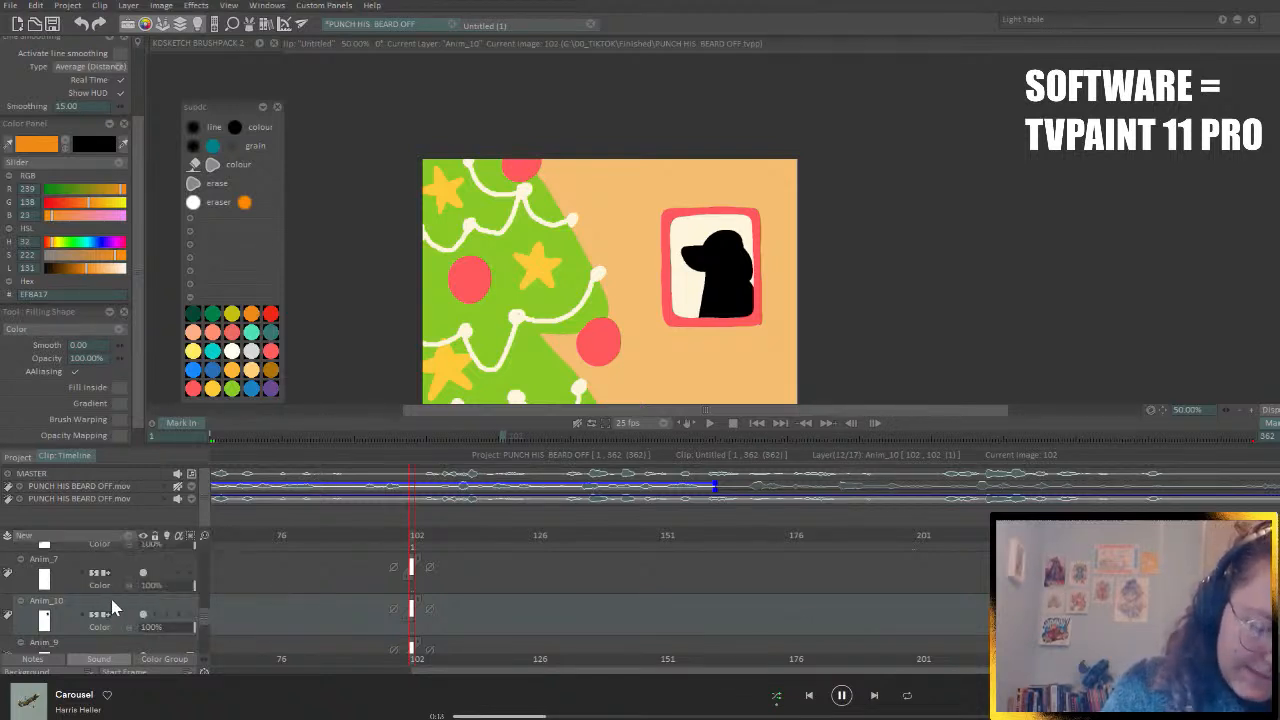
{"action": "mouse_move", "coordinate": [679, 316]}
{"action": "left_mouse_down"}
{"action": "mouse_move", "coordinate": [680, 297]}
{"action": "mouse_move", "coordinate": [713, 300]}
{"action": "mouse_move", "coordinate": [718, 287]}
{"action": "mouse_move", "coordinate": [729, 323]}
{"action": "mouse_move", "coordinate": [731, 311]}
{"action": "left_mouse_up"}
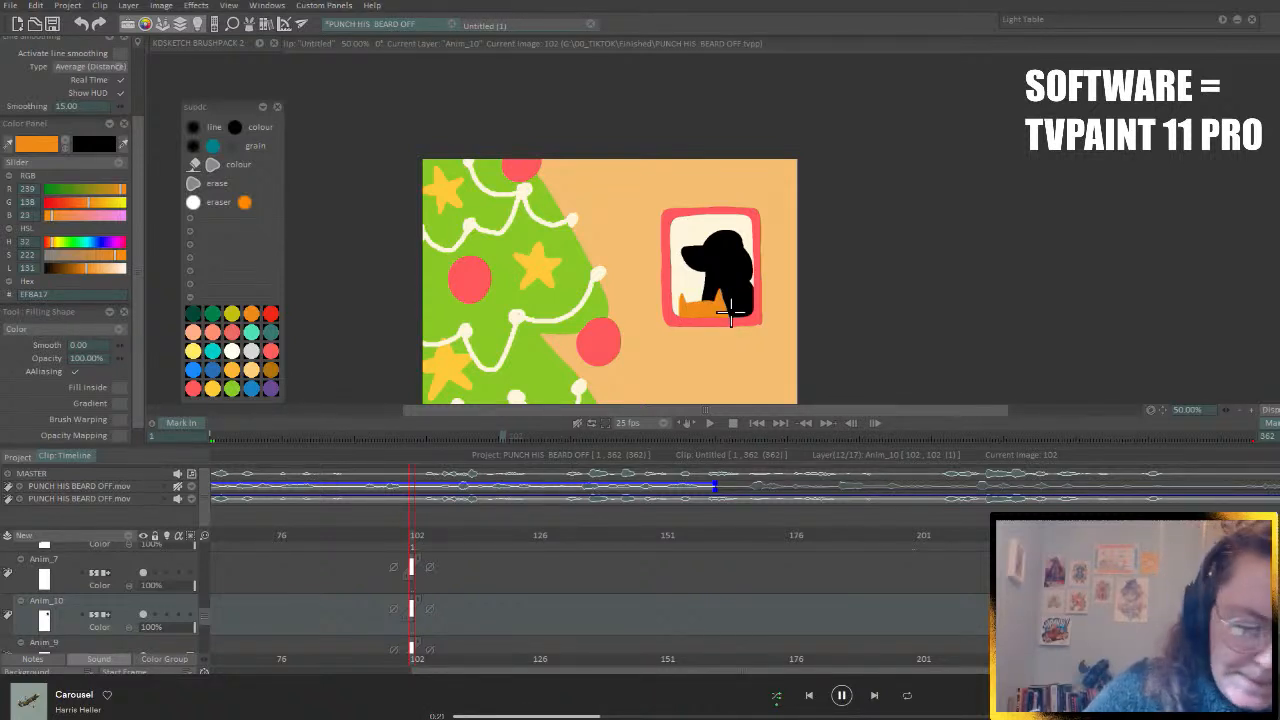
- Draw three small filled stars in yellow FFCA3A around the dog in the framed picture
{"action": "left_click", "coordinate": [213, 388]}
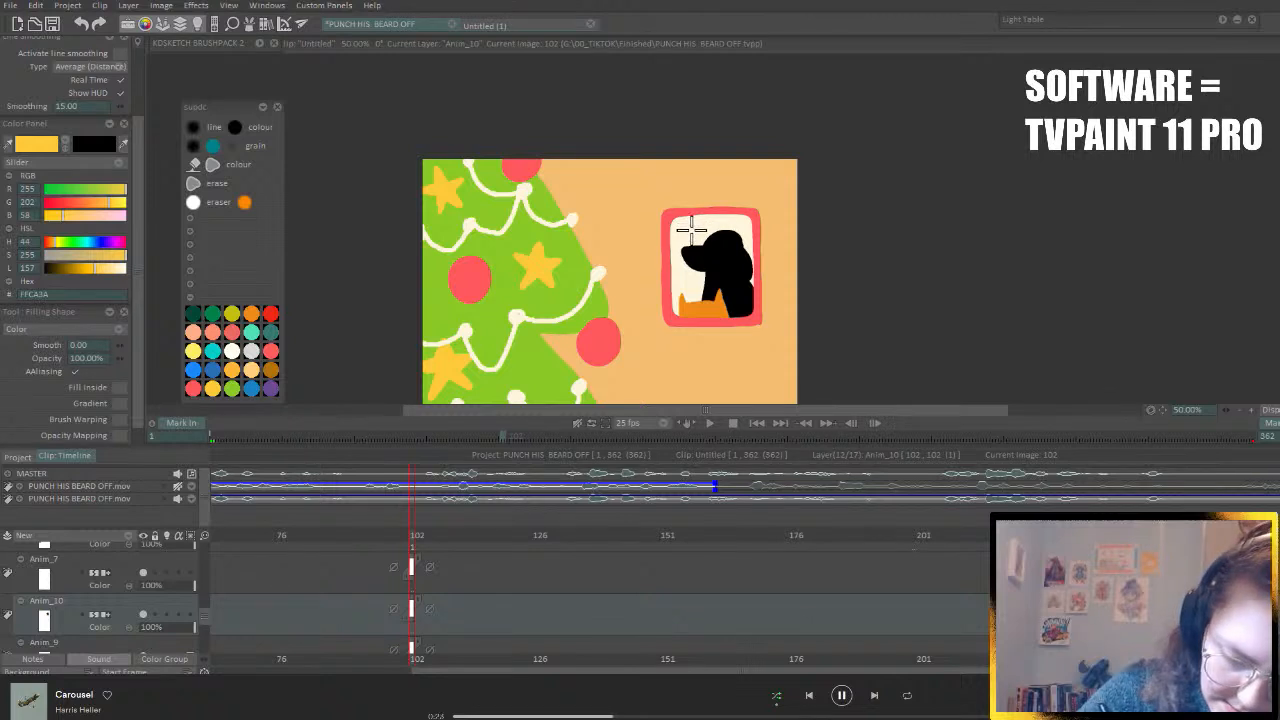
{"action": "mouse_move", "coordinate": [691, 230]}
{"action": "left_mouse_down"}
{"action": "mouse_move", "coordinate": [705, 230]}
{"action": "mouse_move", "coordinate": [692, 230]}
{"action": "left_mouse_up"}
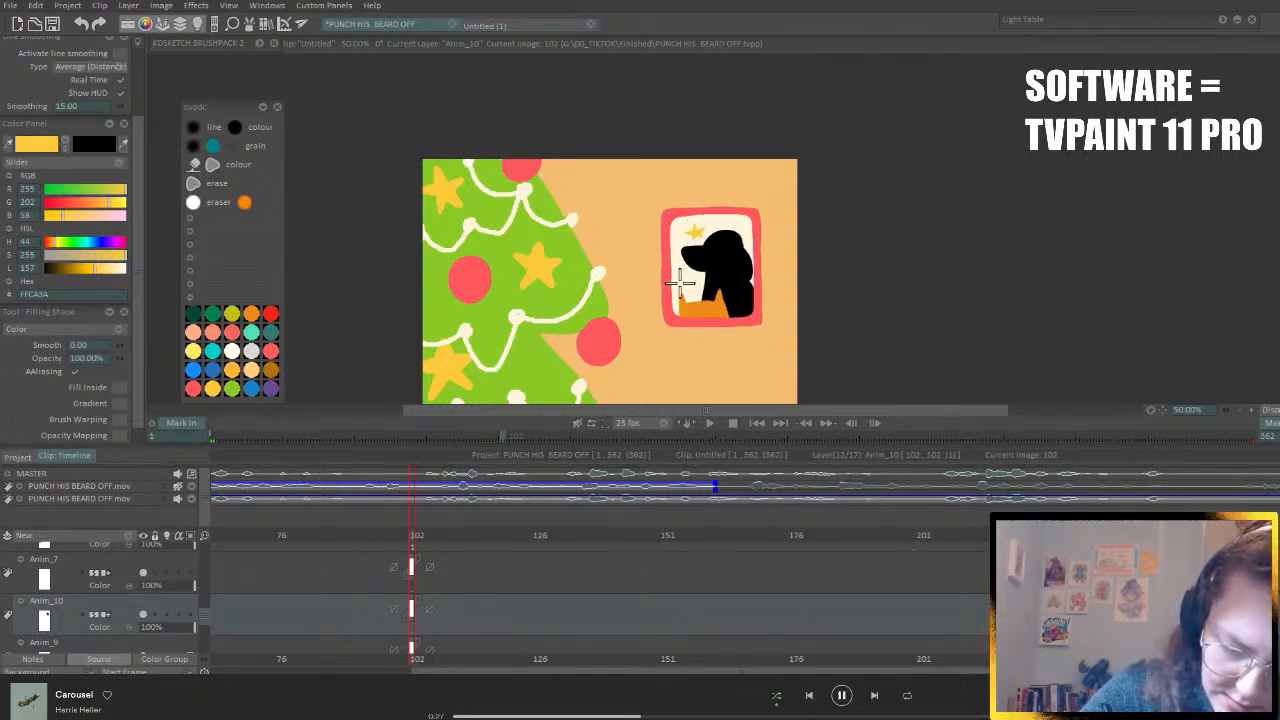
{"action": "mouse_move", "coordinate": [680, 285]}
{"action": "left_mouse_down"}
{"action": "mouse_move", "coordinate": [668, 270]}
{"action": "mouse_move", "coordinate": [690, 266]}
{"action": "mouse_move", "coordinate": [702, 284]}
{"action": "mouse_move", "coordinate": [683, 292]}
{"action": "mouse_move", "coordinate": [679, 281]}
{"action": "left_mouse_up"}
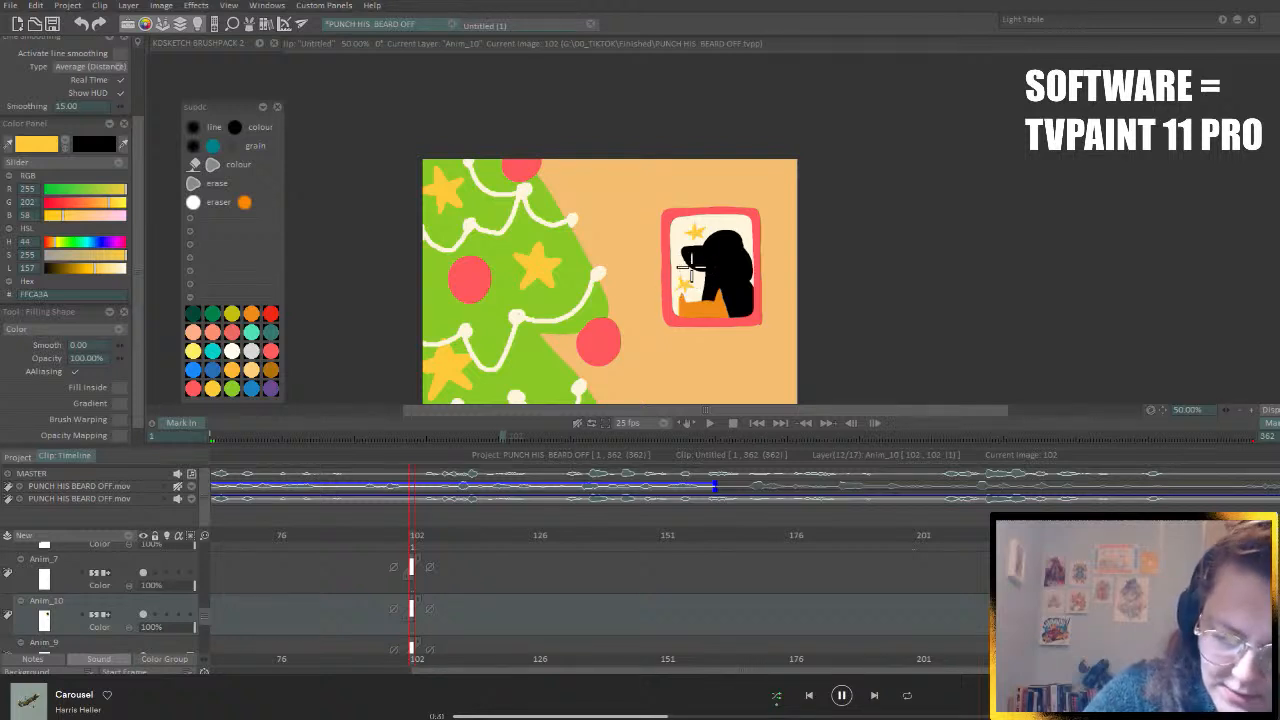
{"action": "left_click_drag", "start_coordinate": [742, 198], "coordinate": [739, 226]}
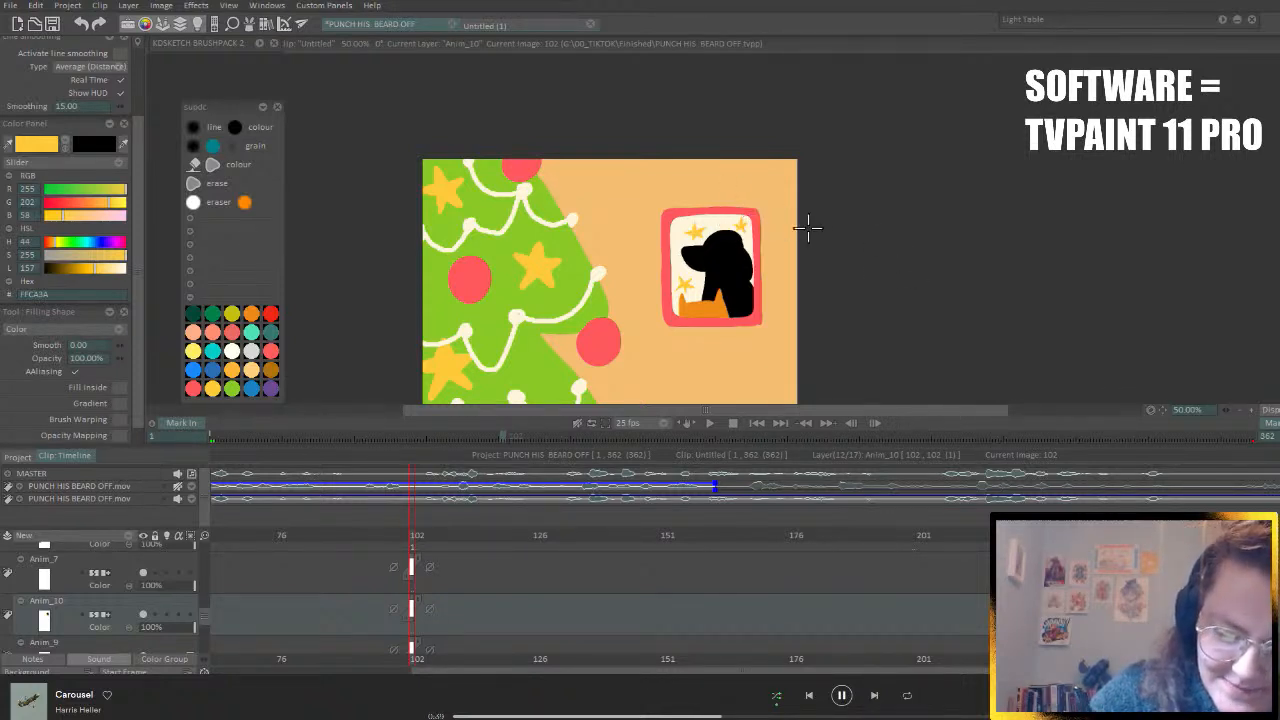
- Draw the dog's eye in off-white FFFFEA with the pencil brush, try a thick ear outline and undo it
{"action": "left_click", "coordinate": [192, 296]}
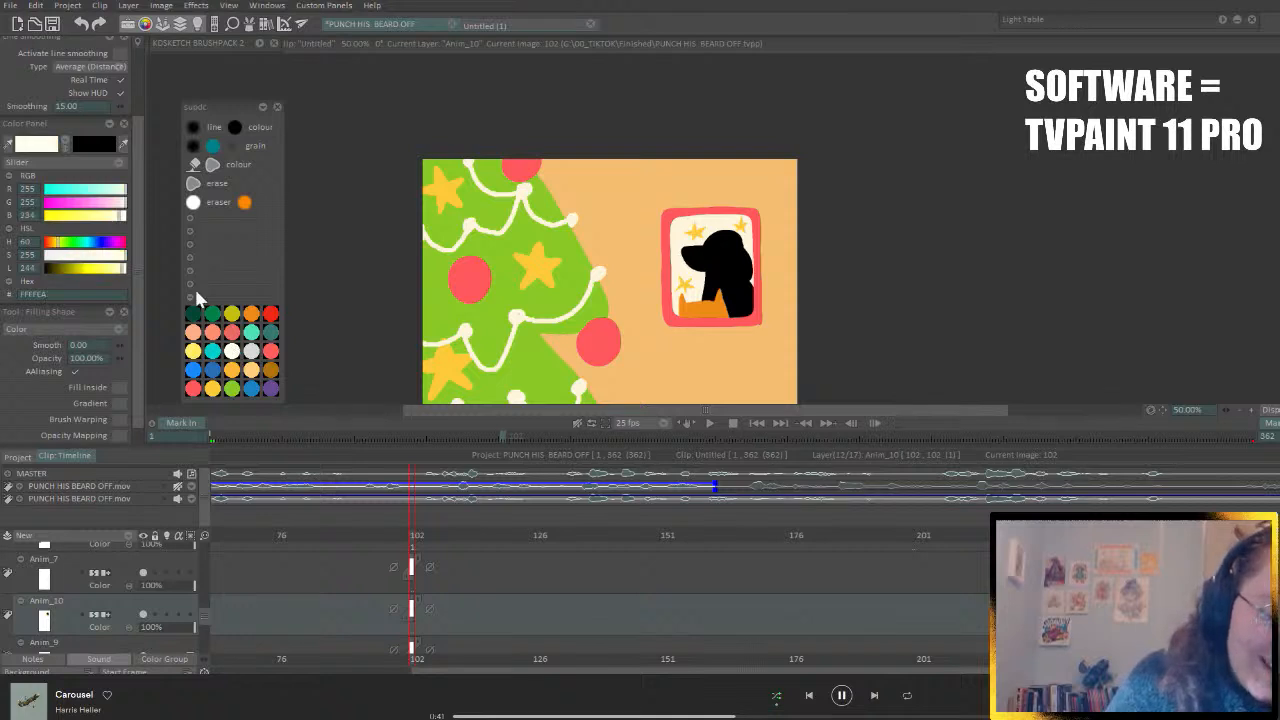
{"action": "left_click", "coordinate": [193, 128]}
{"action": "left_click_drag", "start_coordinate": [713, 242], "coordinate": [713, 250]}
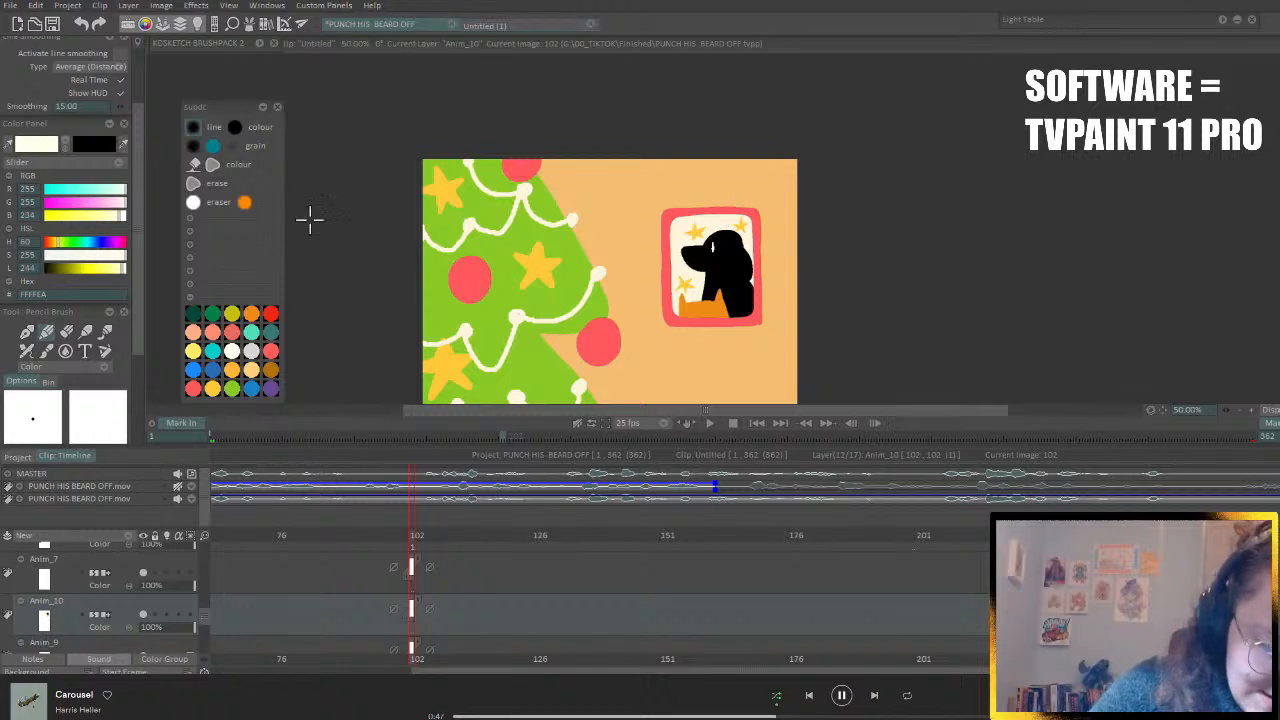
{"action": "left_click", "coordinate": [236, 127]}
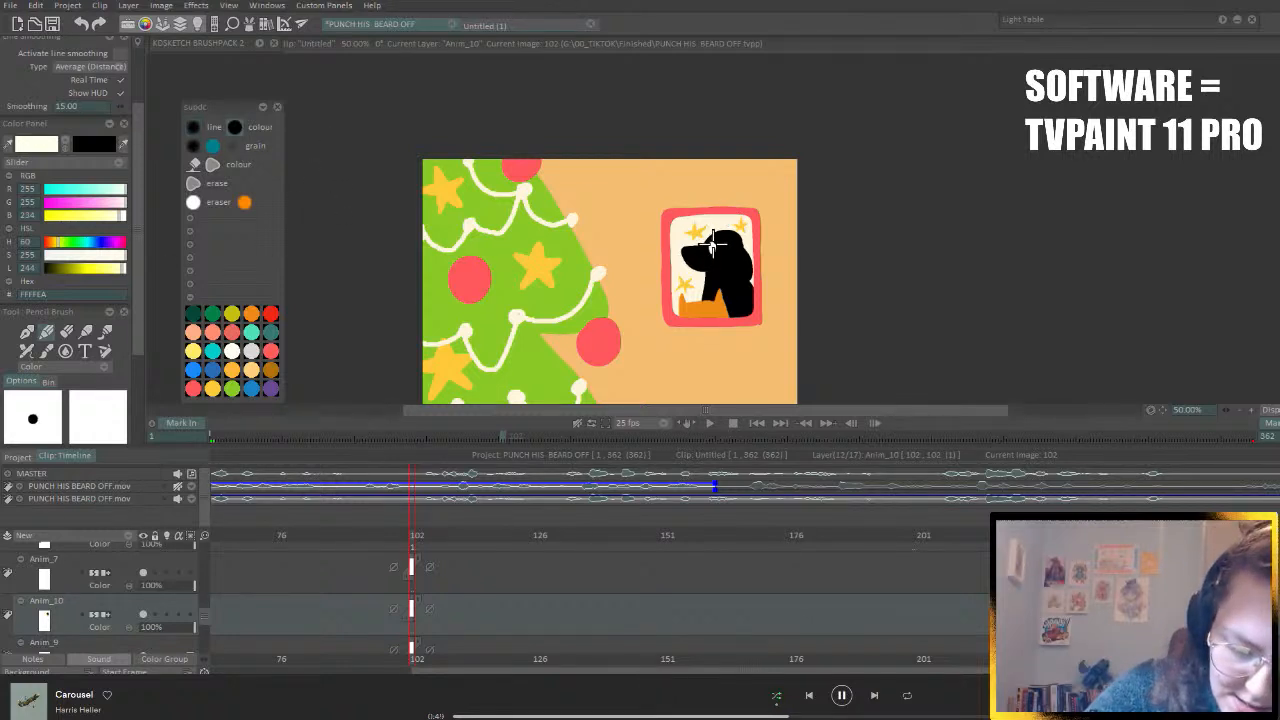
{"action": "left_click_drag", "start_coordinate": [728, 261], "coordinate": [743, 283]}
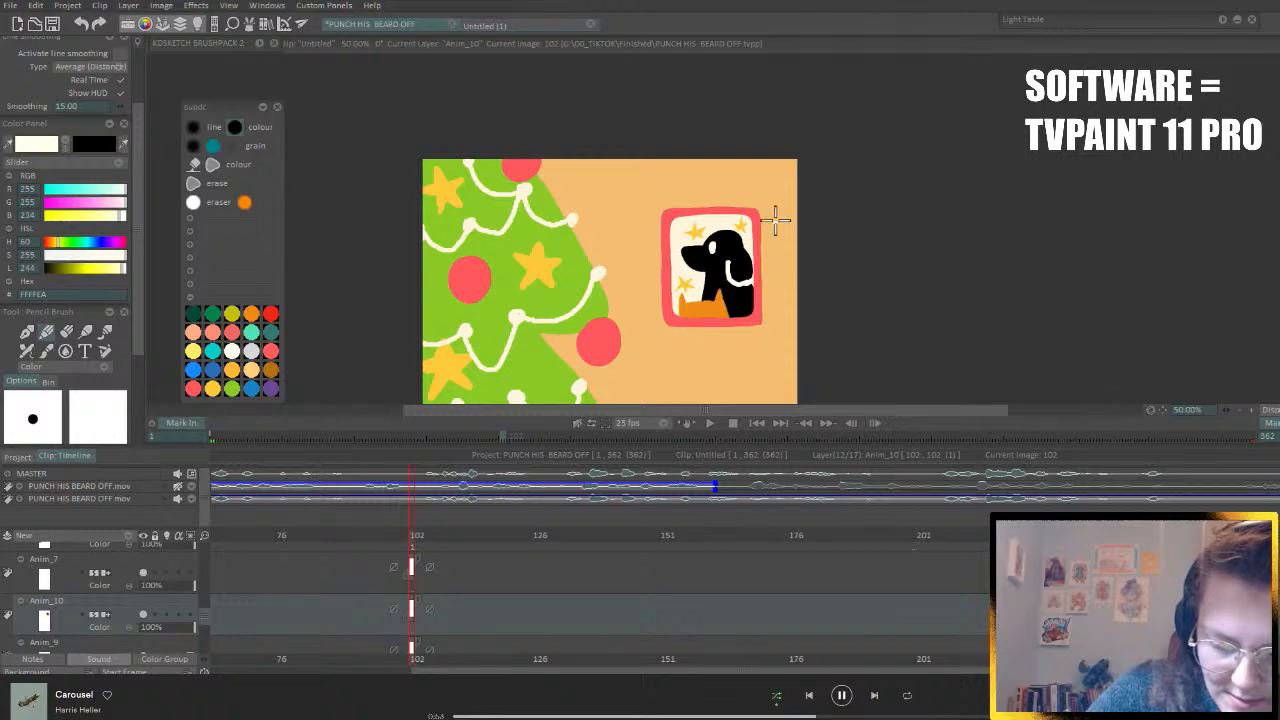
{"action": "key", "text": "ctrl+z"}
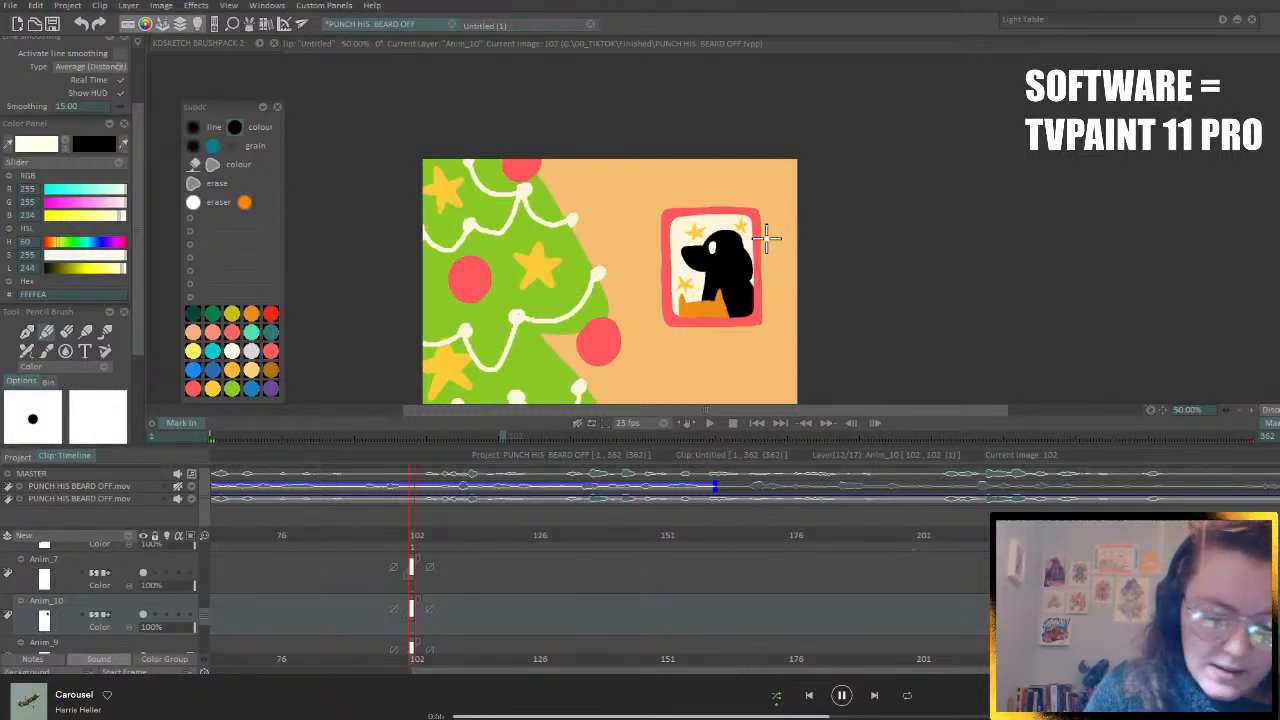
- Set the pencil brush size to 4 and draw the curved off-white outline of the dog's ear
{"action": "left_click_drag", "start_coordinate": [136, 312], "coordinate": [140, 400]}
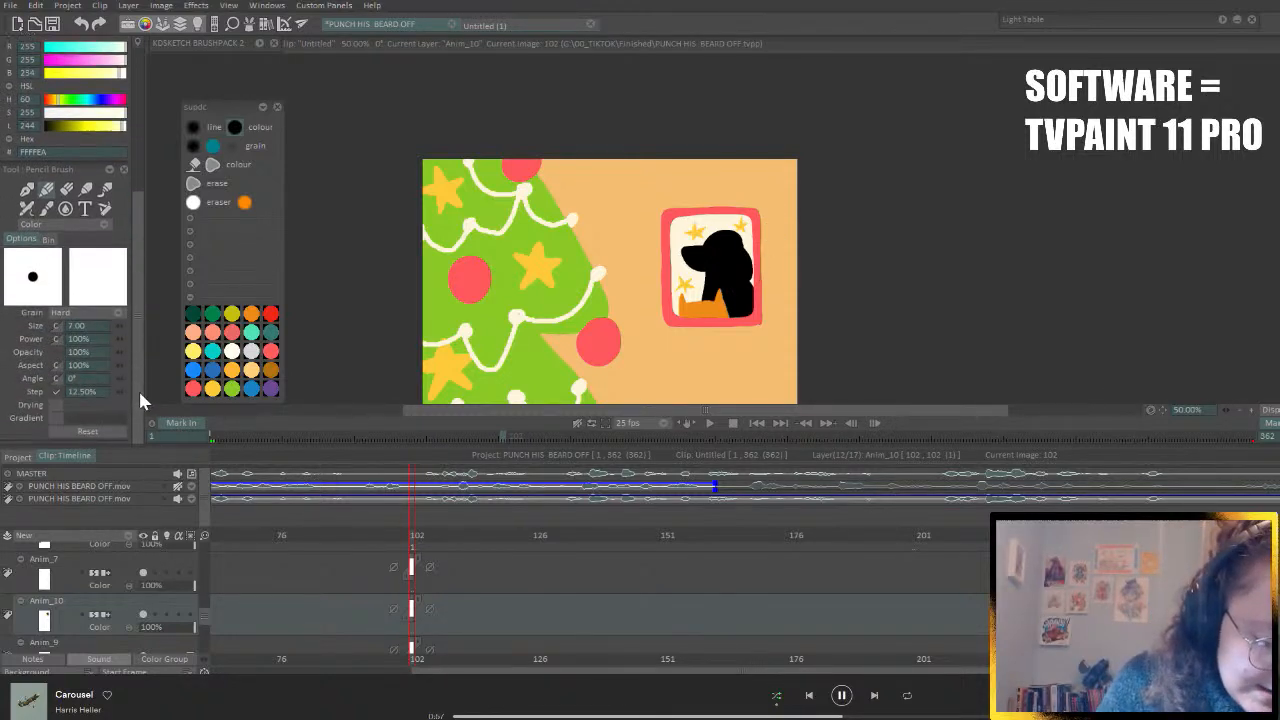
{"action": "left_click_drag", "start_coordinate": [116, 328], "coordinate": [109, 329]}
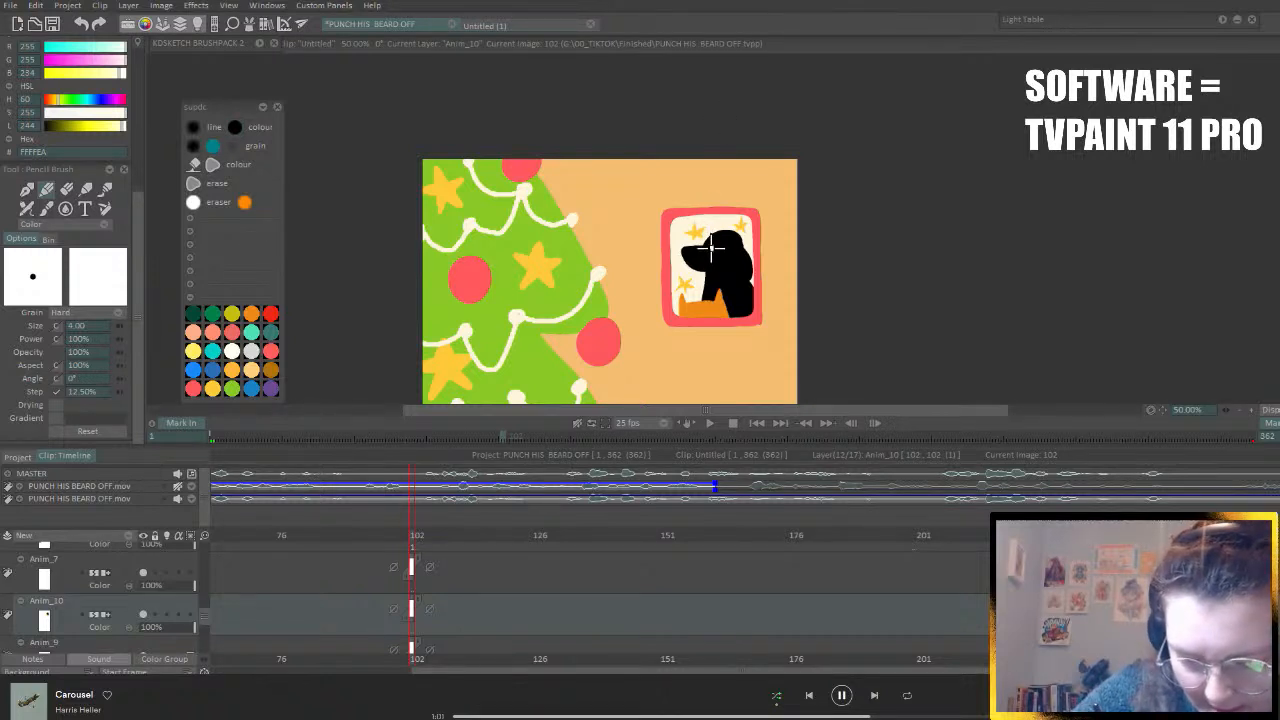
{"action": "mouse_move", "coordinate": [738, 242]}
{"action": "left_mouse_down"}
{"action": "mouse_move", "coordinate": [731, 263]}
{"action": "mouse_move", "coordinate": [752, 280]}
{"action": "left_mouse_up"}
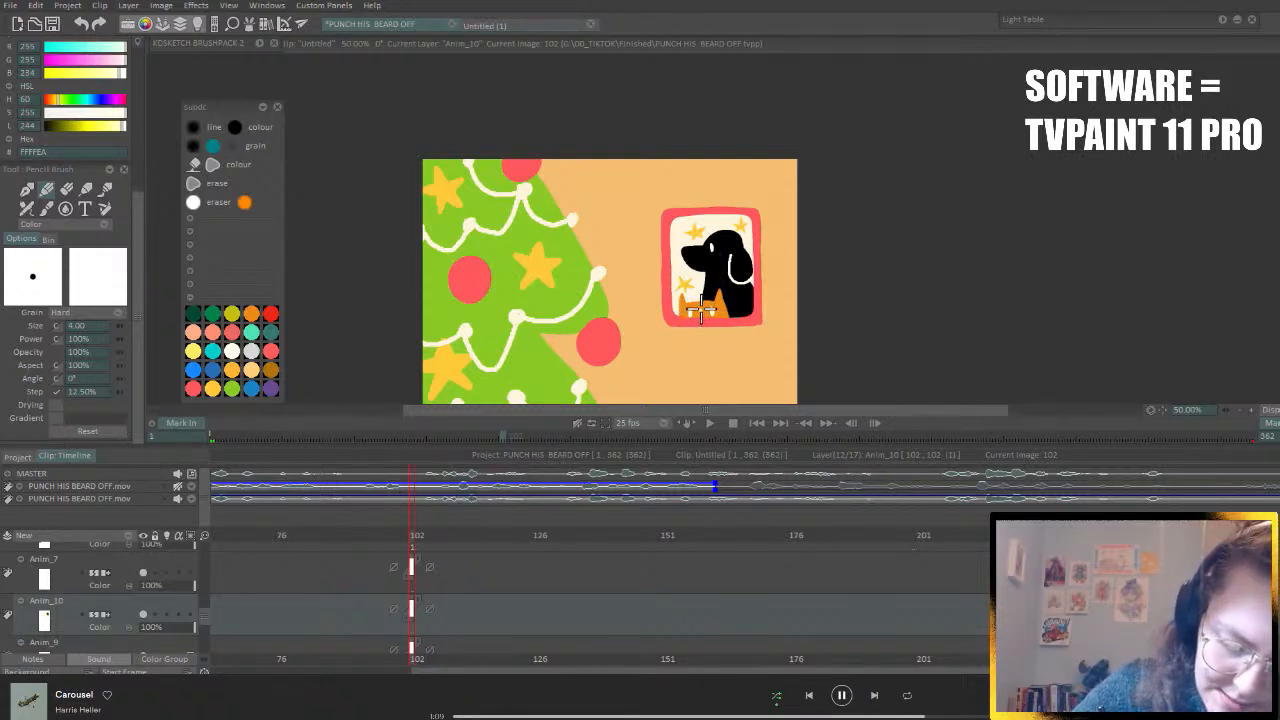
- Add the cat's off-white face details and draw its whiskers, recolouring them in orange EF8A17
{"action": "left_click_drag", "start_coordinate": [703, 312], "coordinate": [740, 307]}
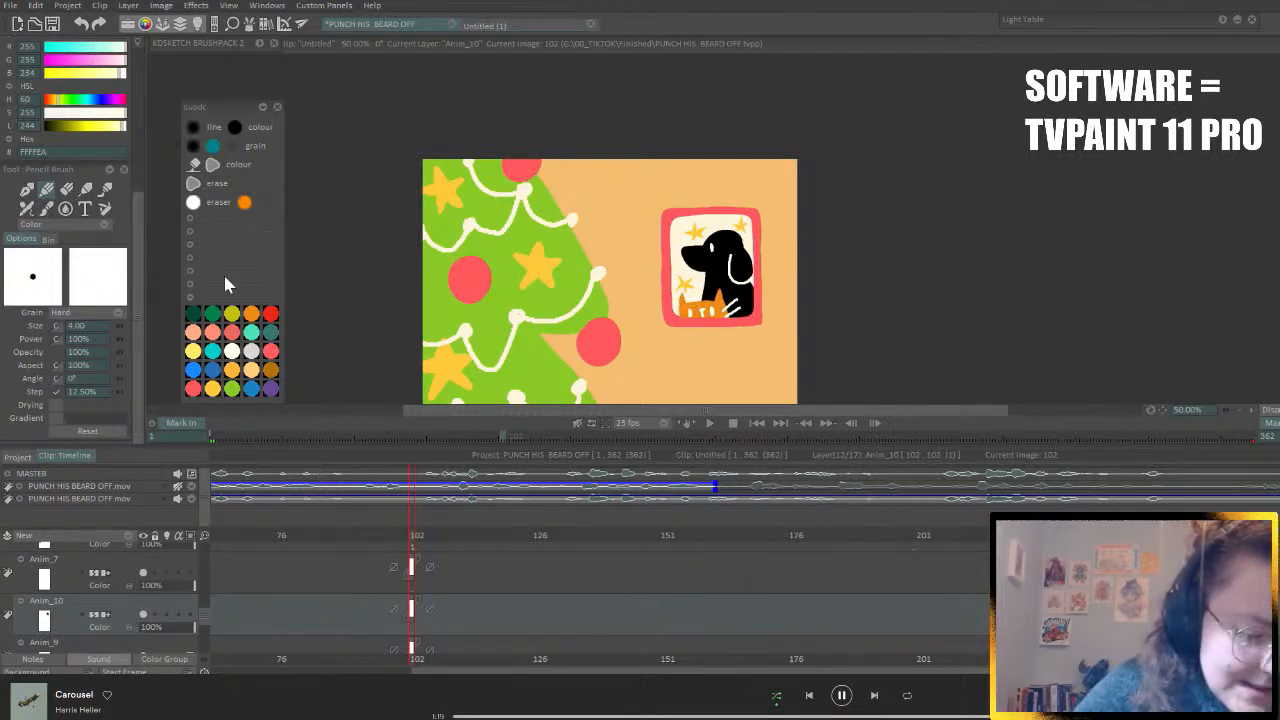
{"action": "left_click", "coordinate": [249, 316]}
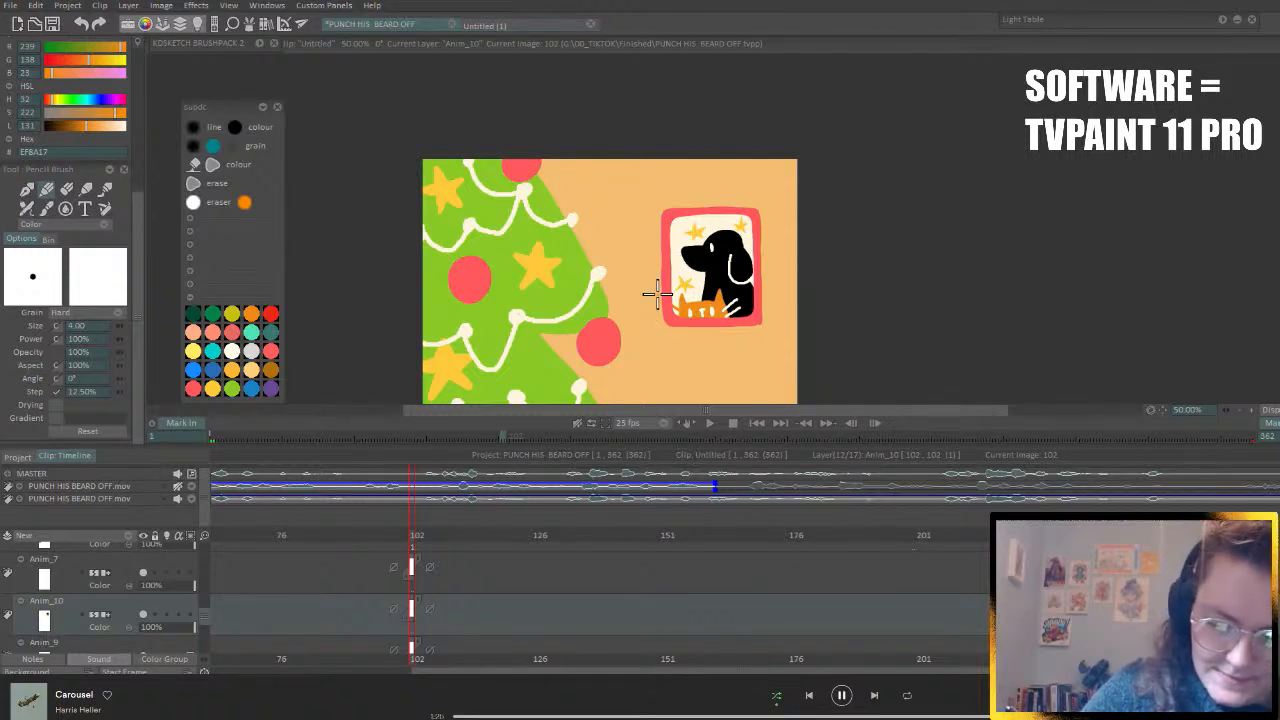
{"action": "mouse_move", "coordinate": [722, 311]}
{"action": "left_mouse_down"}
{"action": "mouse_move", "coordinate": [737, 297]}
{"action": "mouse_move", "coordinate": [722, 314]}
{"action": "mouse_move", "coordinate": [741, 312]}
{"action": "mouse_move", "coordinate": [675, 308]}
{"action": "left_mouse_up"}
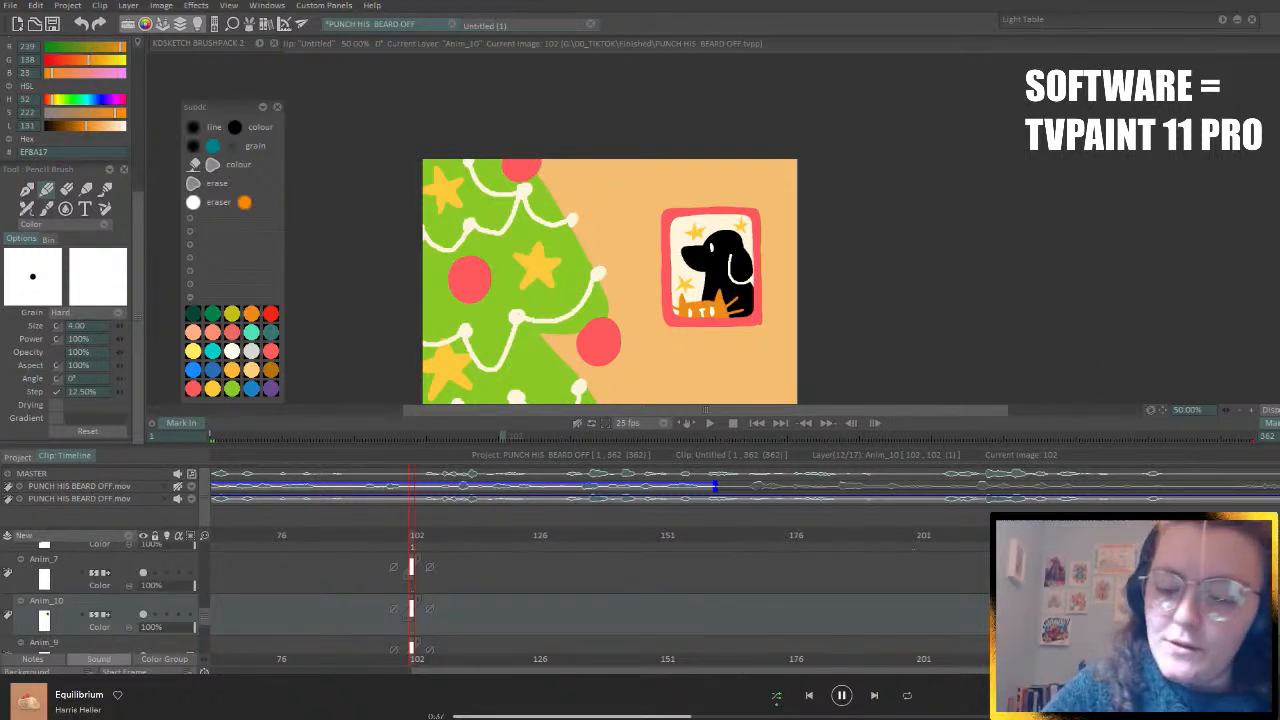
- On the Anim_8 layer, draw a small rounded frame below the dog-and-cat picture in red FF595E and fill it
{"action": "left_click_drag", "start_coordinate": [1276, 116], "coordinate": [1276, 156]}
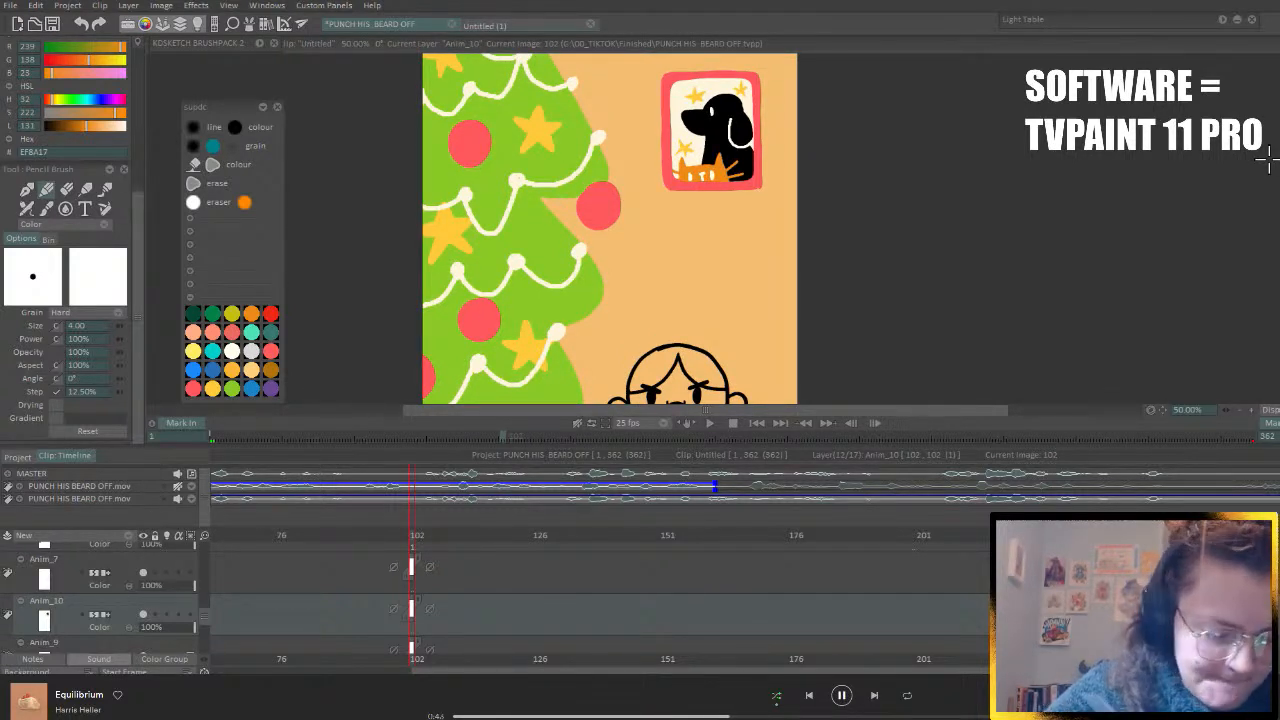
{"action": "scroll", "coordinate": [205, 618], "scroll_direction": "down", "scroll_amount": 2}
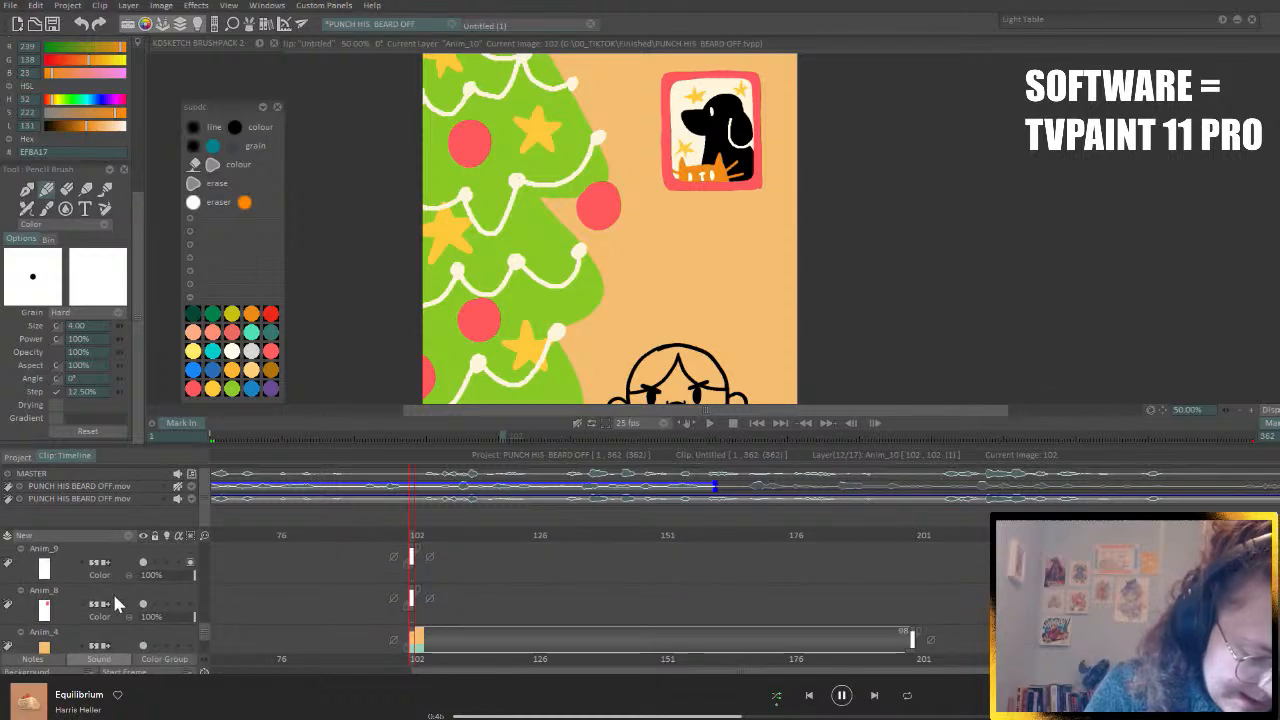
{"action": "left_click", "coordinate": [112, 591]}
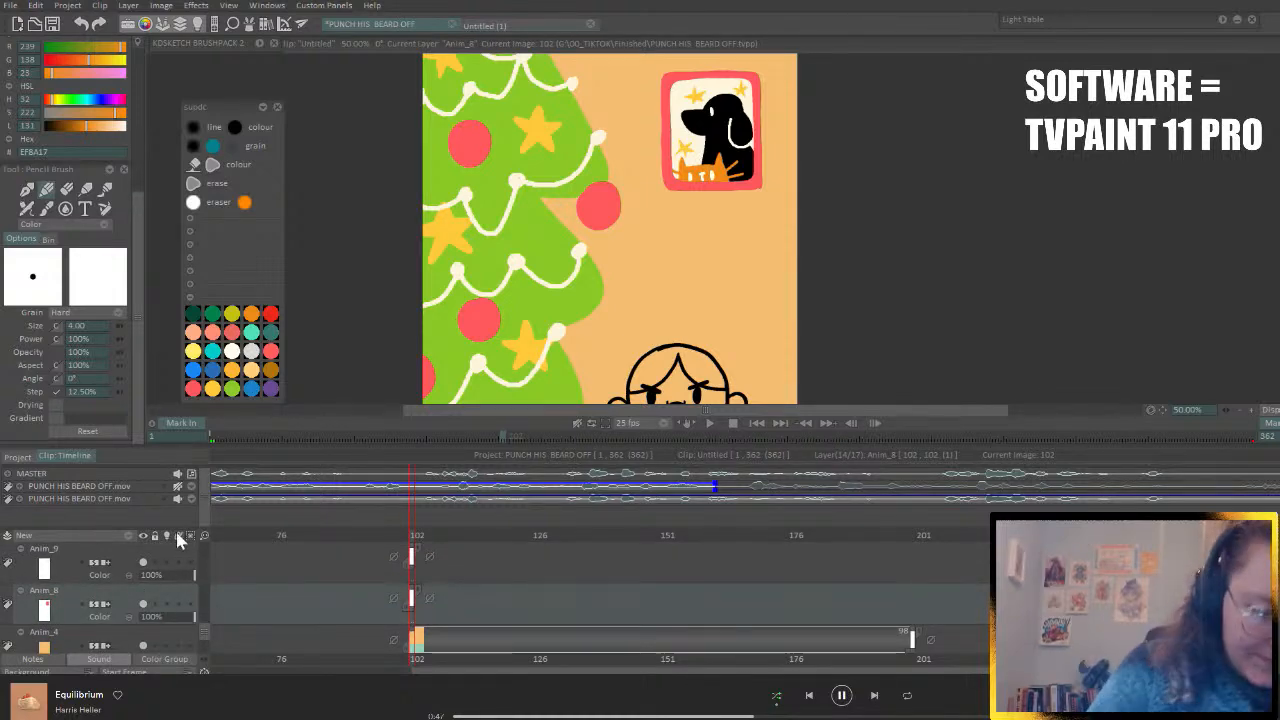
{"action": "left_click", "coordinate": [196, 389]}
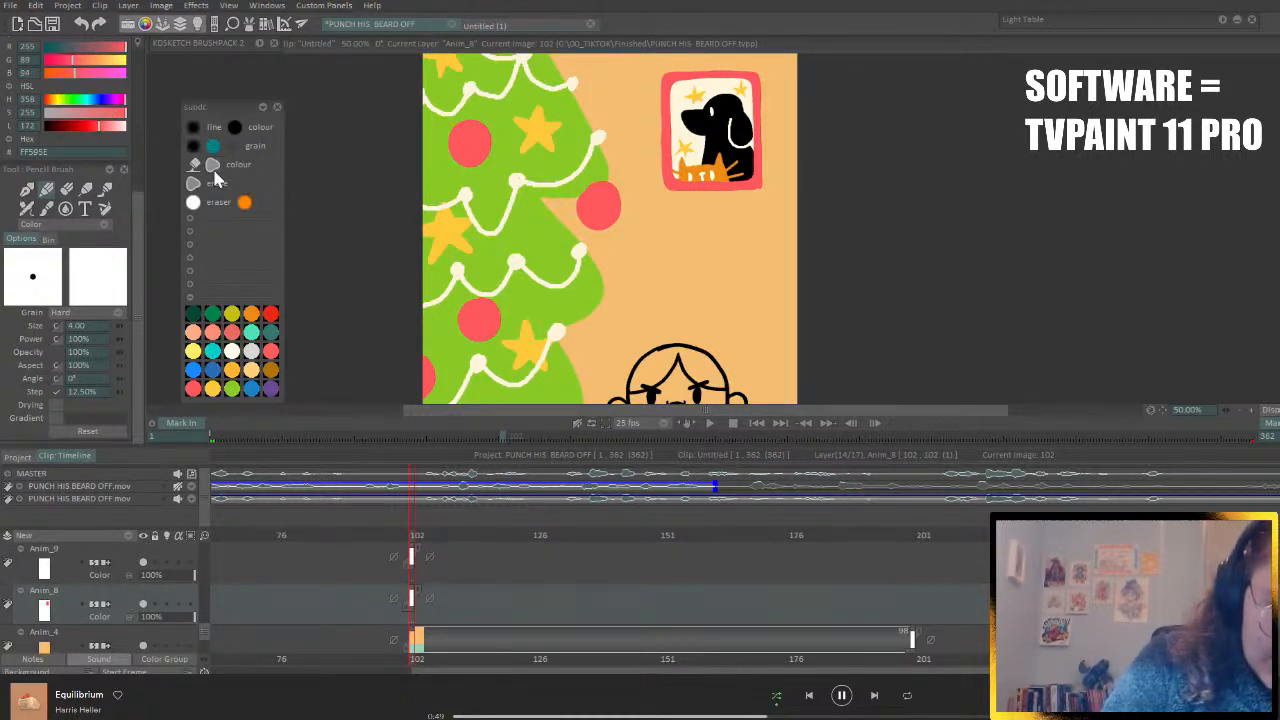
{"action": "mouse_move", "coordinate": [645, 205]}
{"action": "left_mouse_down"}
{"action": "mouse_move", "coordinate": [700, 207]}
{"action": "mouse_move", "coordinate": [702, 258]}
{"action": "left_mouse_up"}
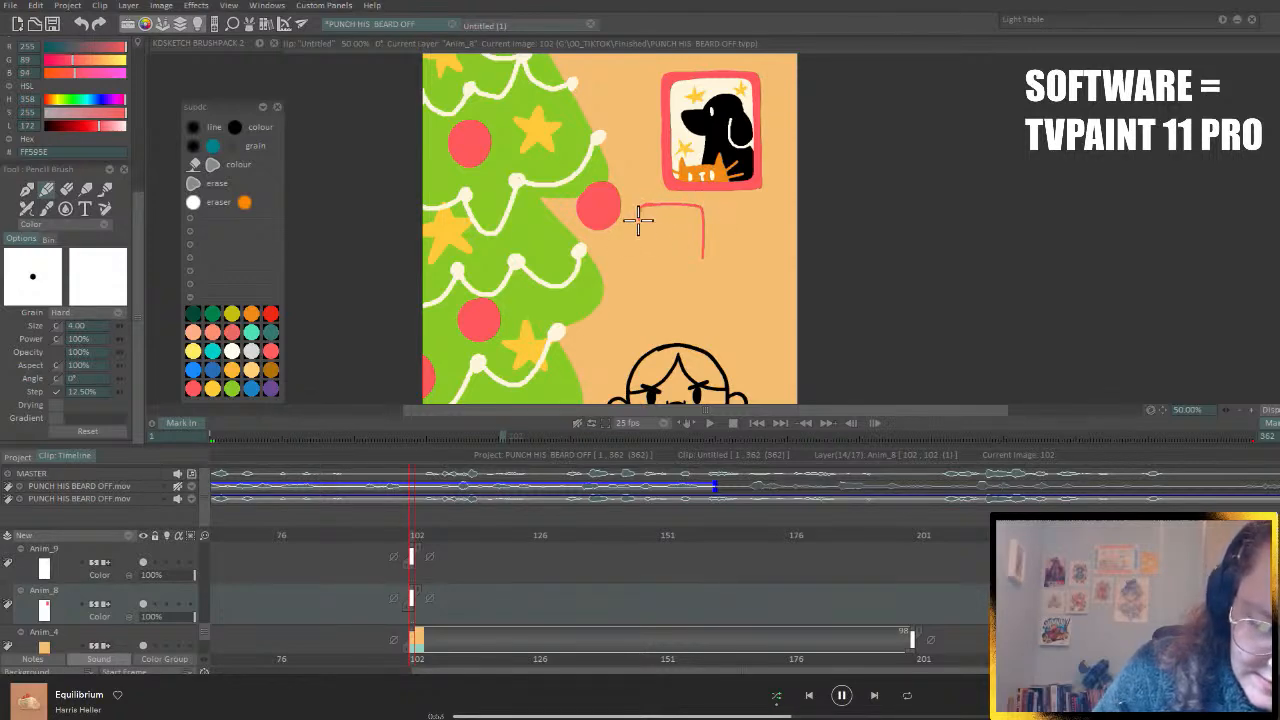
{"action": "mouse_move", "coordinate": [640, 207]}
{"action": "left_mouse_down"}
{"action": "mouse_move", "coordinate": [640, 252]}
{"action": "mouse_move", "coordinate": [686, 274]}
{"action": "mouse_move", "coordinate": [703, 269]}
{"action": "mouse_move", "coordinate": [701, 210]}
{"action": "left_mouse_up"}
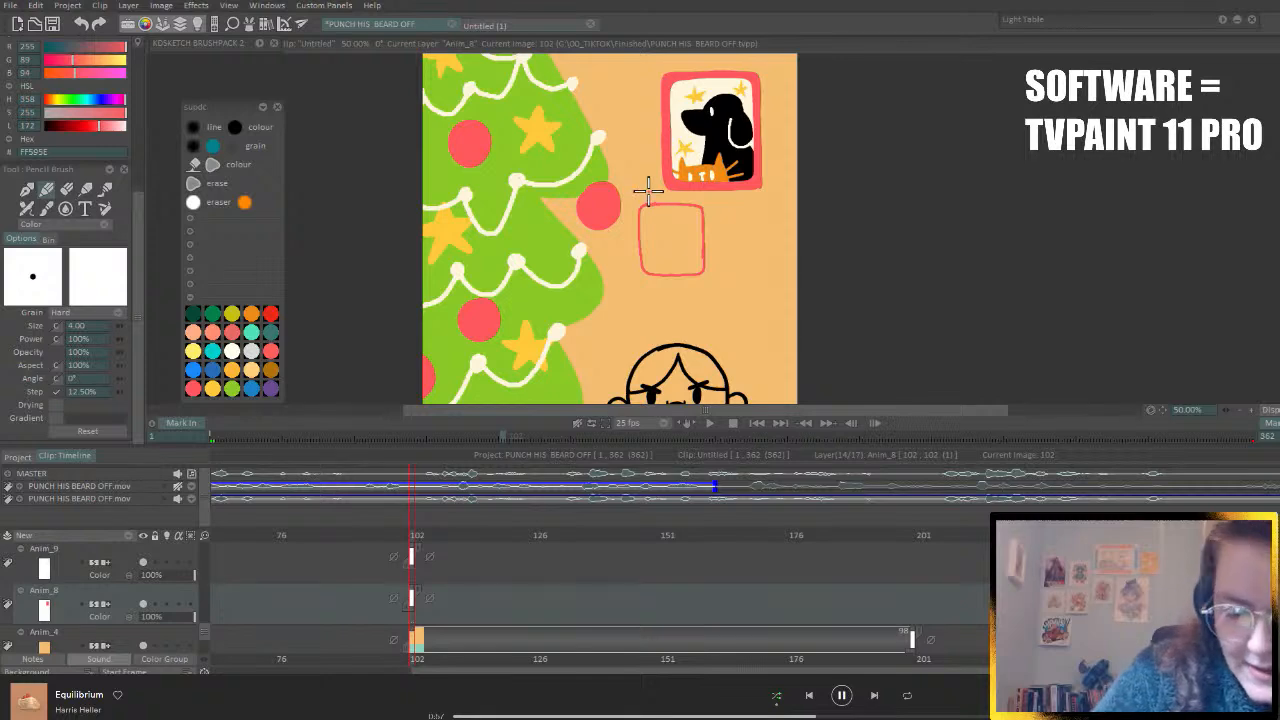
{"action": "left_click", "coordinate": [195, 165]}
{"action": "left_click", "coordinate": [672, 234]}
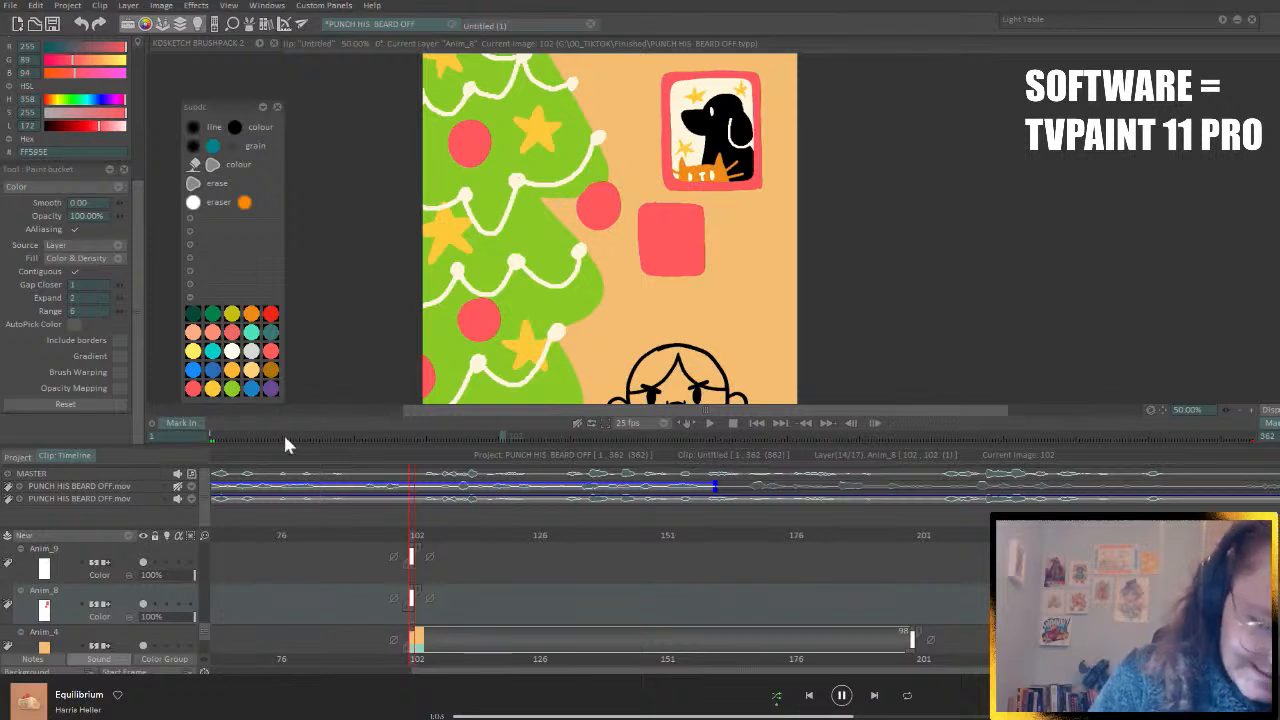
- On the Anim_9 layer, outline and fill the small frame's inner area in the cream FFF5DB sampled from the larger picture
{"action": "scroll", "coordinate": [140, 200], "scroll_direction": "up", "scroll_amount": 5}
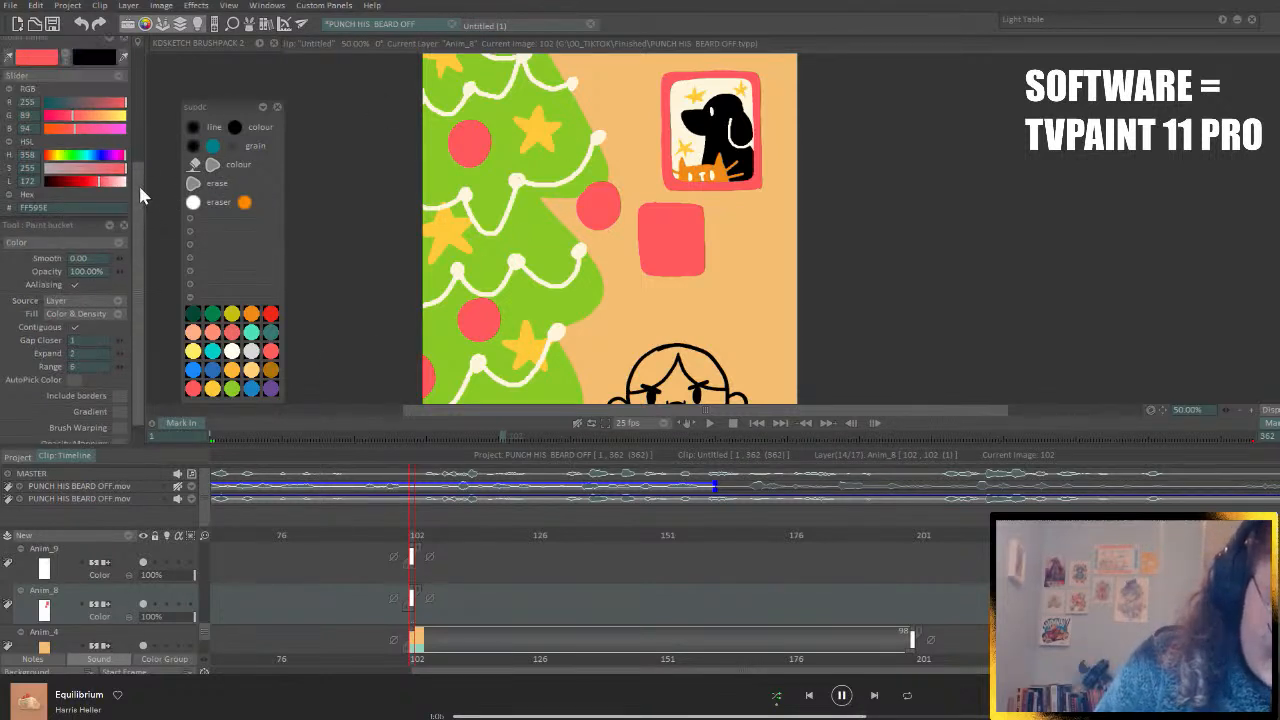
{"action": "left_click", "coordinate": [30, 231]}
{"action": "left_click", "coordinate": [678, 97]}
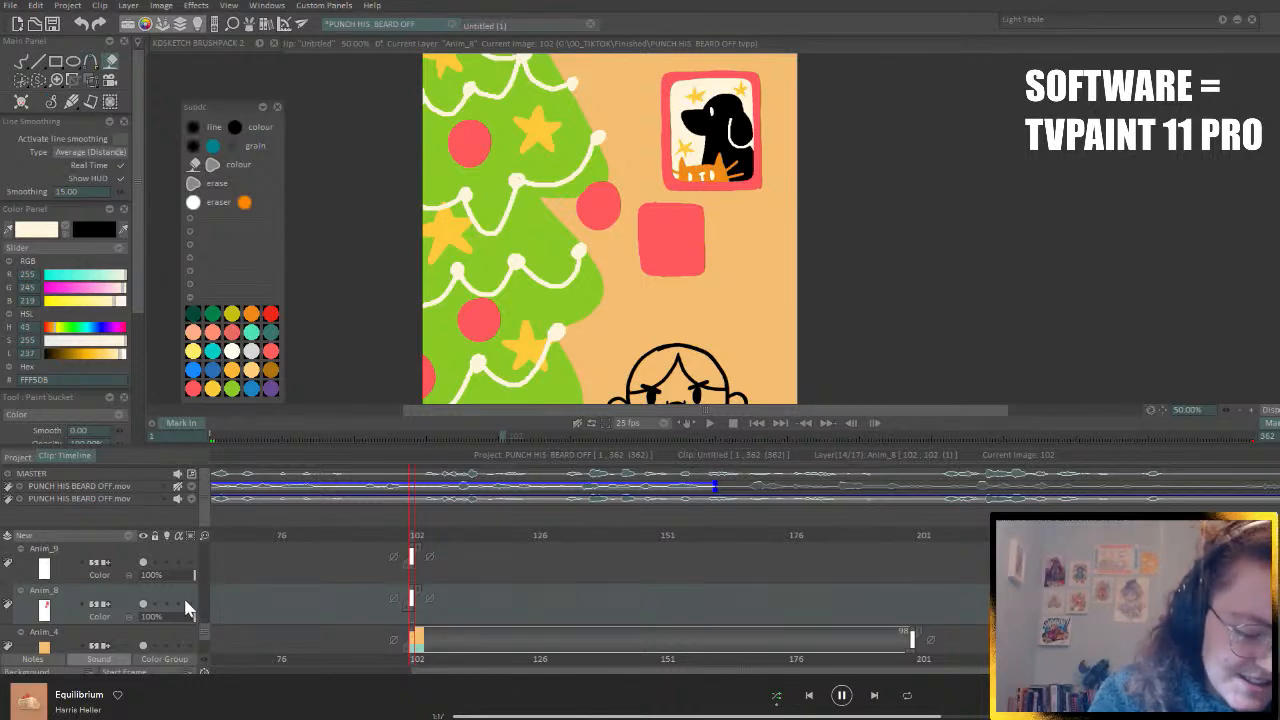
{"action": "left_click", "coordinate": [123, 561]}
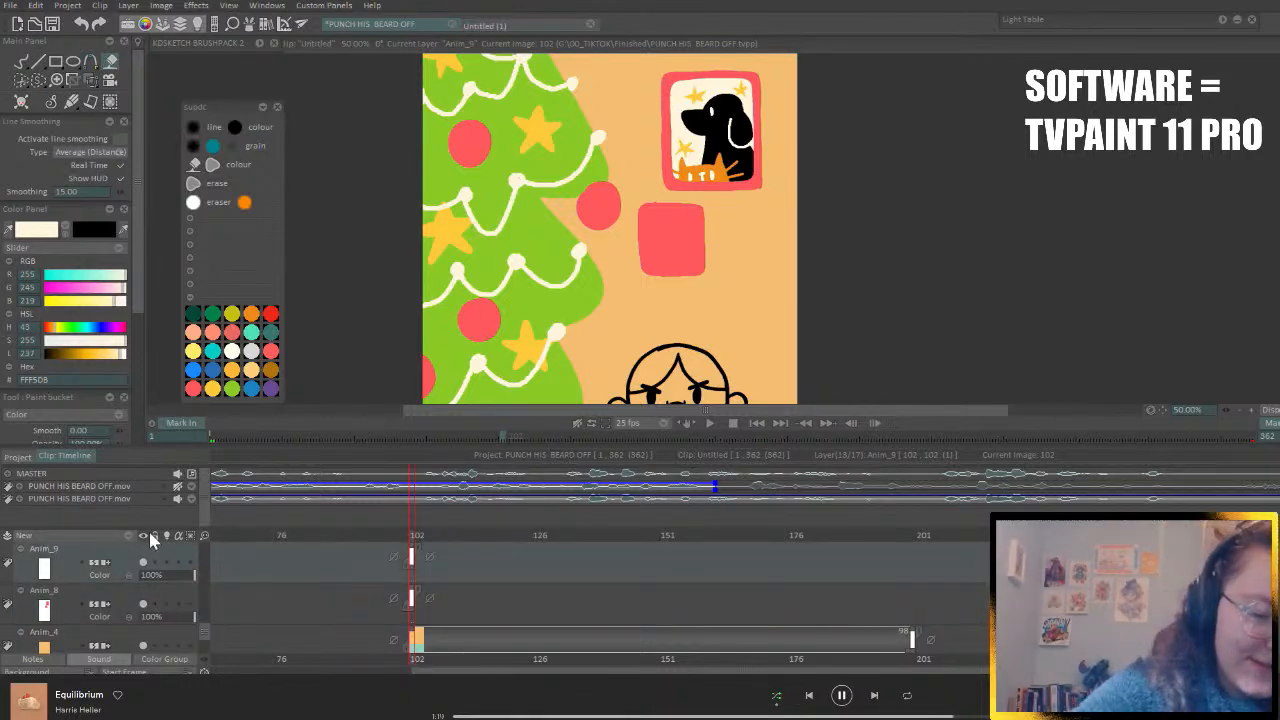
{"action": "left_click", "coordinate": [235, 123]}
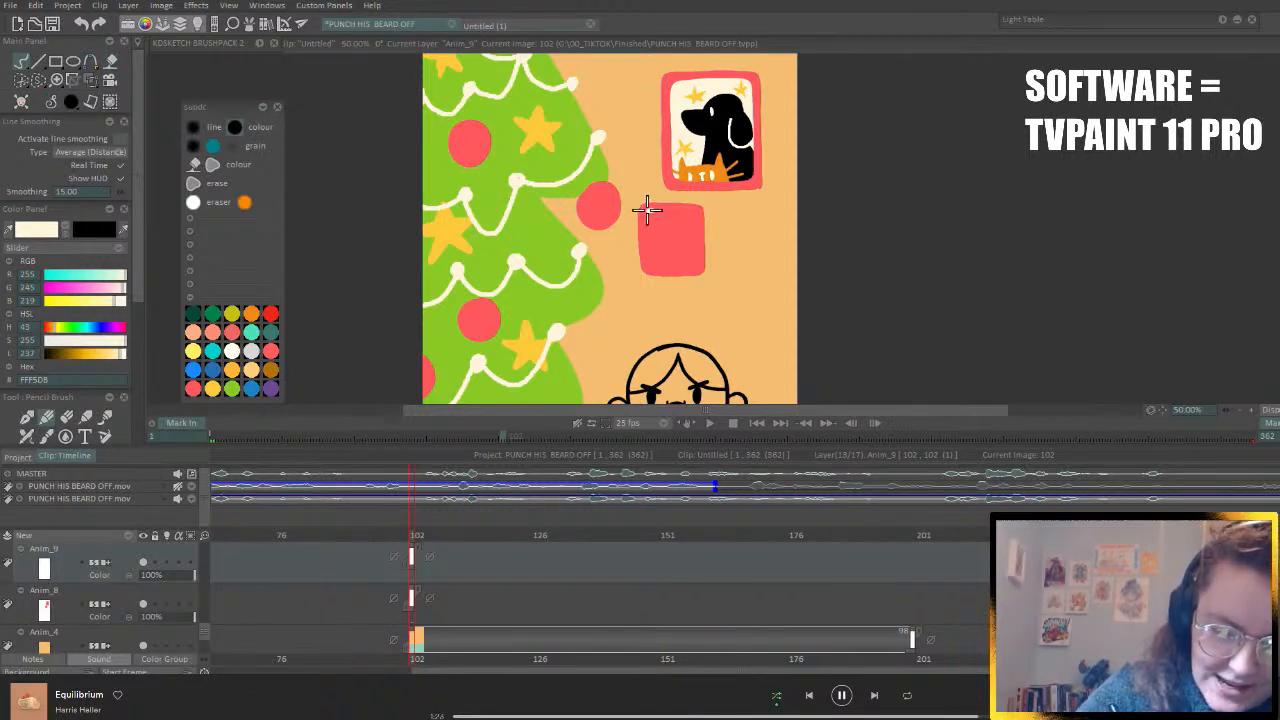
{"action": "mouse_move", "coordinate": [649, 208]}
{"action": "left_mouse_down"}
{"action": "mouse_move", "coordinate": [650, 266]}
{"action": "mouse_move", "coordinate": [696, 265]}
{"action": "mouse_move", "coordinate": [695, 210]}
{"action": "mouse_move", "coordinate": [650, 192]}
{"action": "left_mouse_up"}
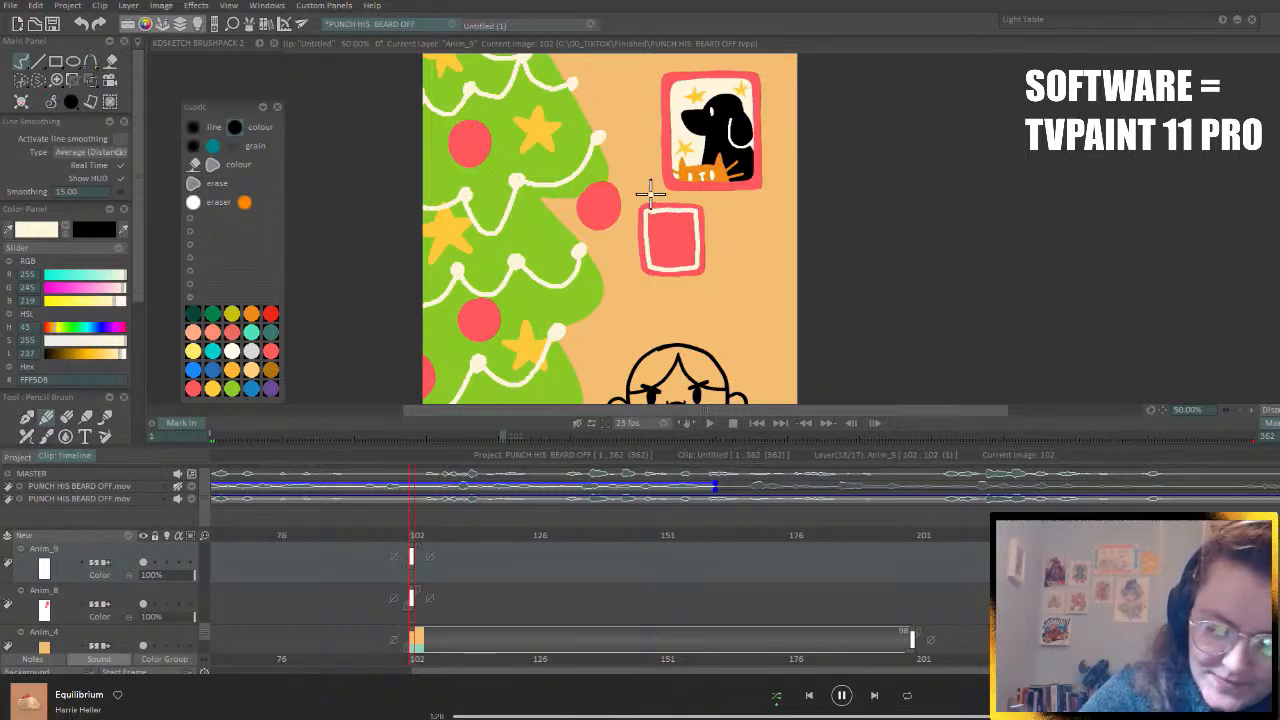
{"action": "left_click", "coordinate": [118, 60]}
{"action": "left_click", "coordinate": [688, 228]}
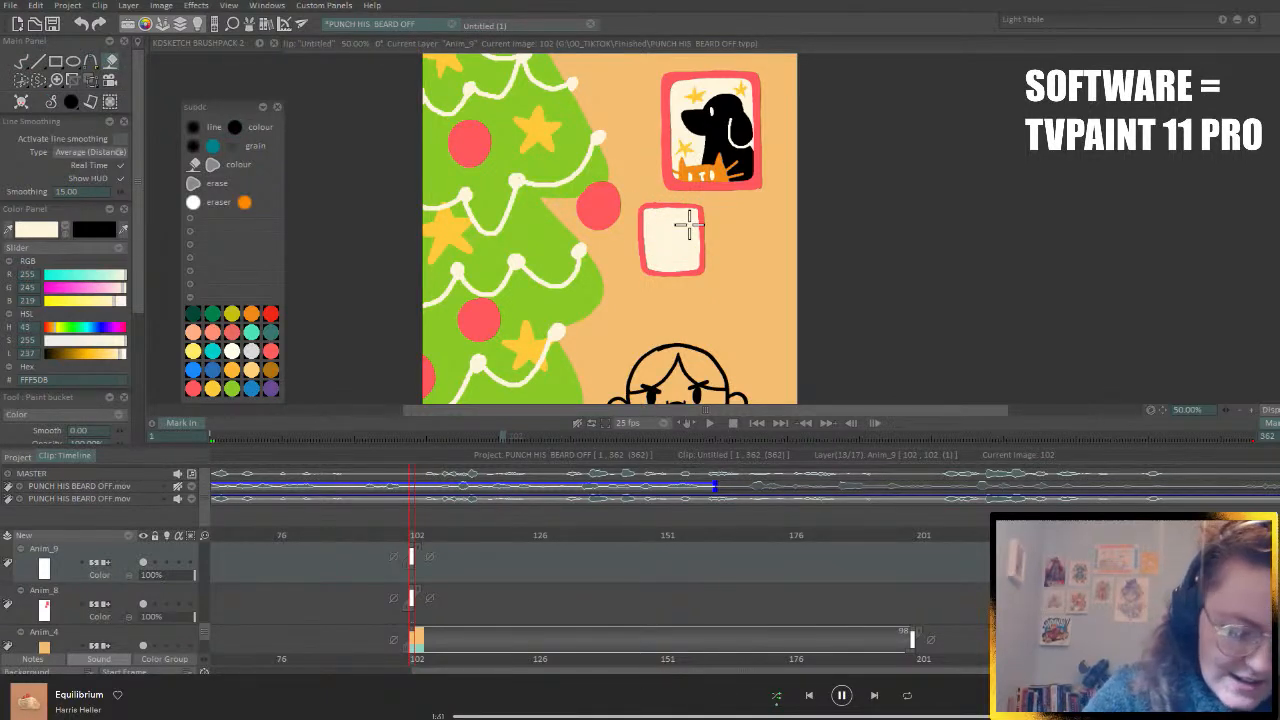
- On the Anim_10 layer, draw a black mouse silhouette with round ears inside the small frame and fill it
{"action": "scroll", "coordinate": [207, 619], "scroll_direction": "up", "scroll_amount": 1}
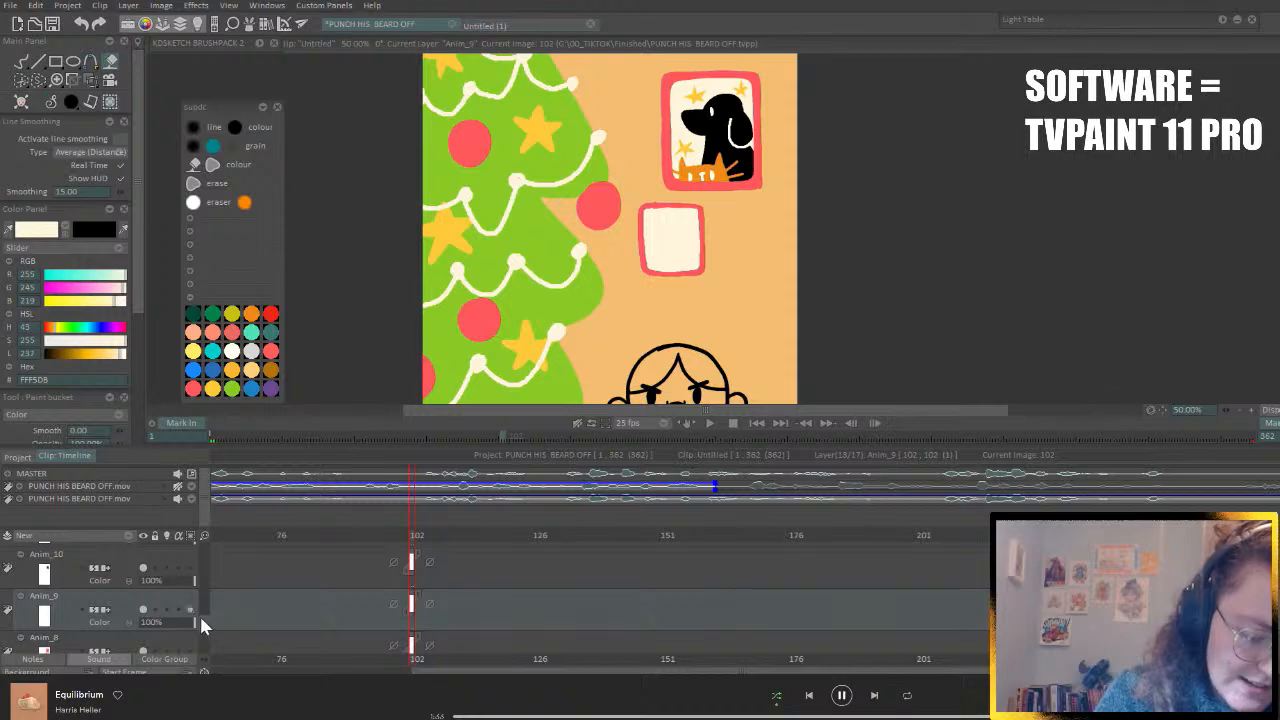
{"action": "scroll", "coordinate": [202, 618], "scroll_direction": "up", "scroll_amount": 1}
{"action": "left_click", "coordinate": [126, 600]}
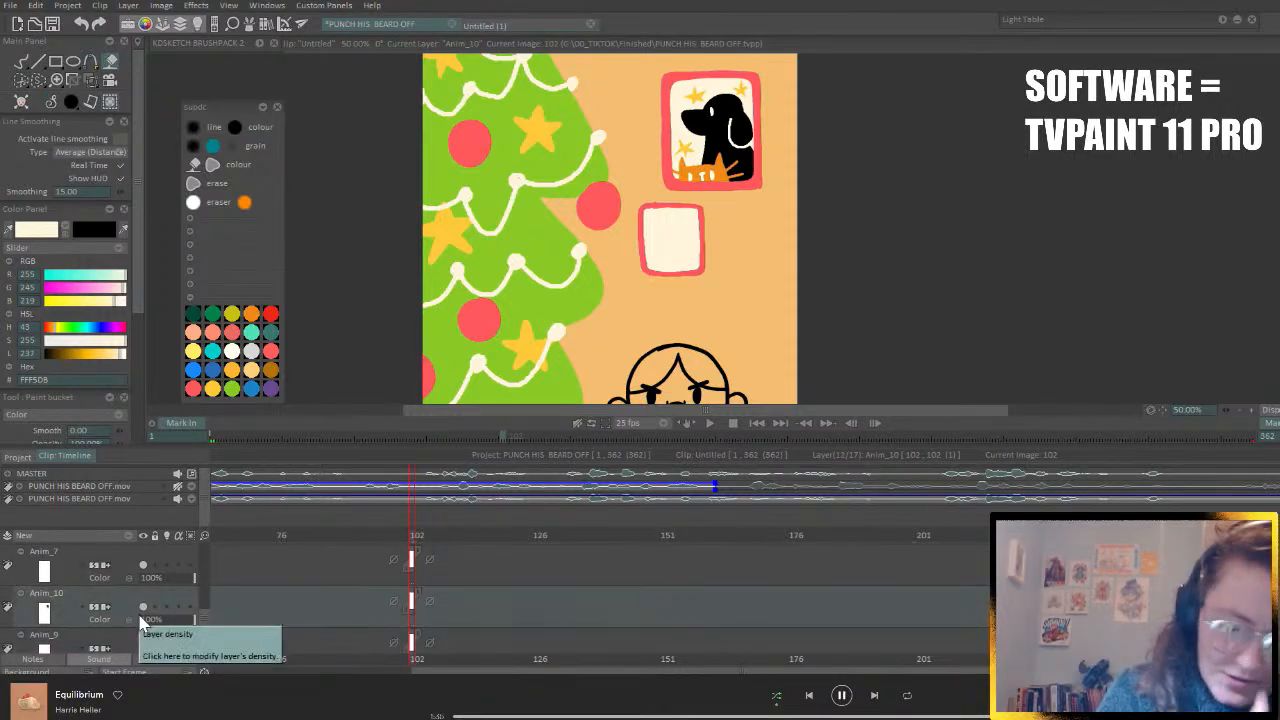
{"action": "left_click", "coordinate": [23, 62]}
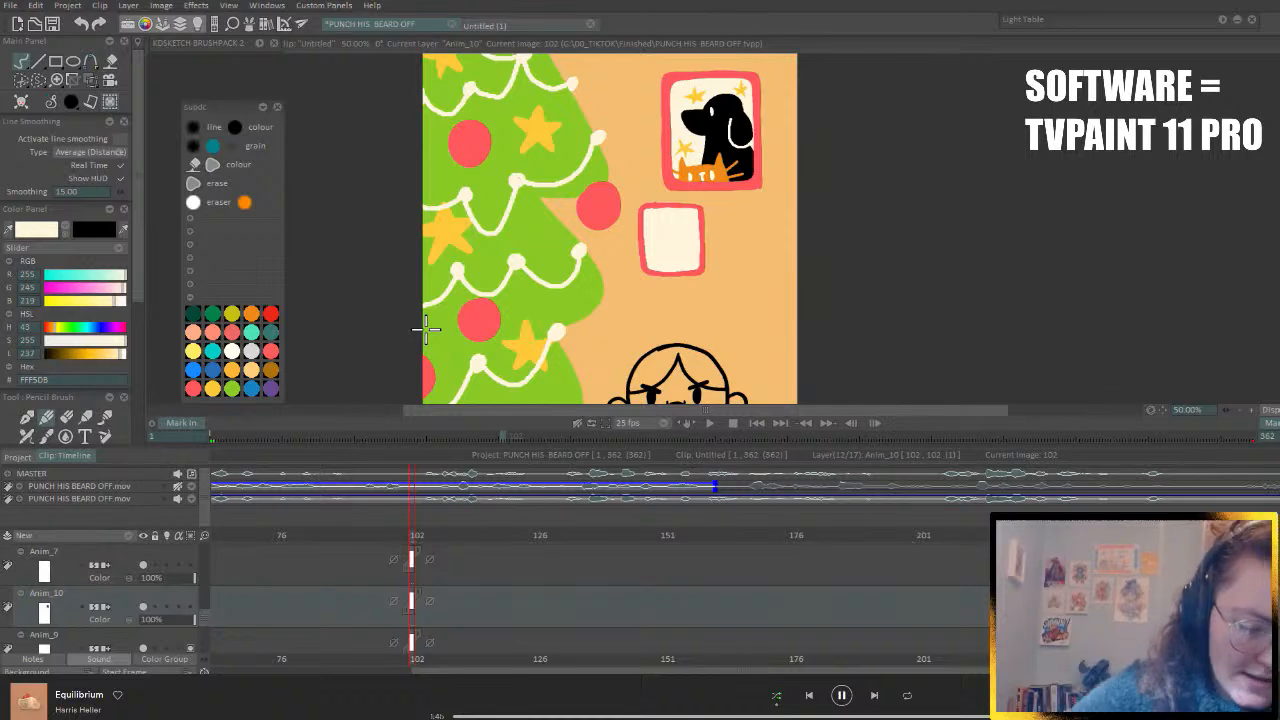
{"action": "left_click", "coordinate": [66, 229]}
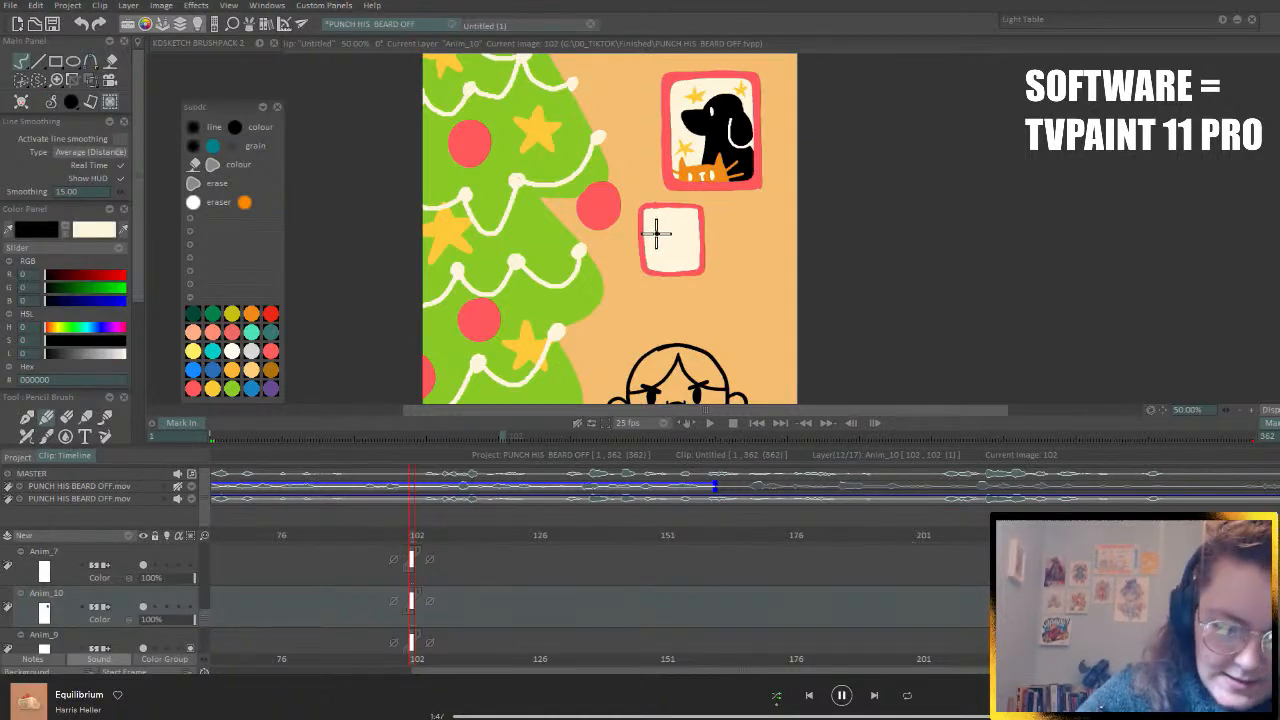
{"action": "mouse_move", "coordinate": [652, 240]}
{"action": "left_mouse_down"}
{"action": "mouse_move", "coordinate": [665, 214]}
{"action": "mouse_move", "coordinate": [676, 226]}
{"action": "mouse_move", "coordinate": [700, 217]}
{"action": "left_mouse_up"}
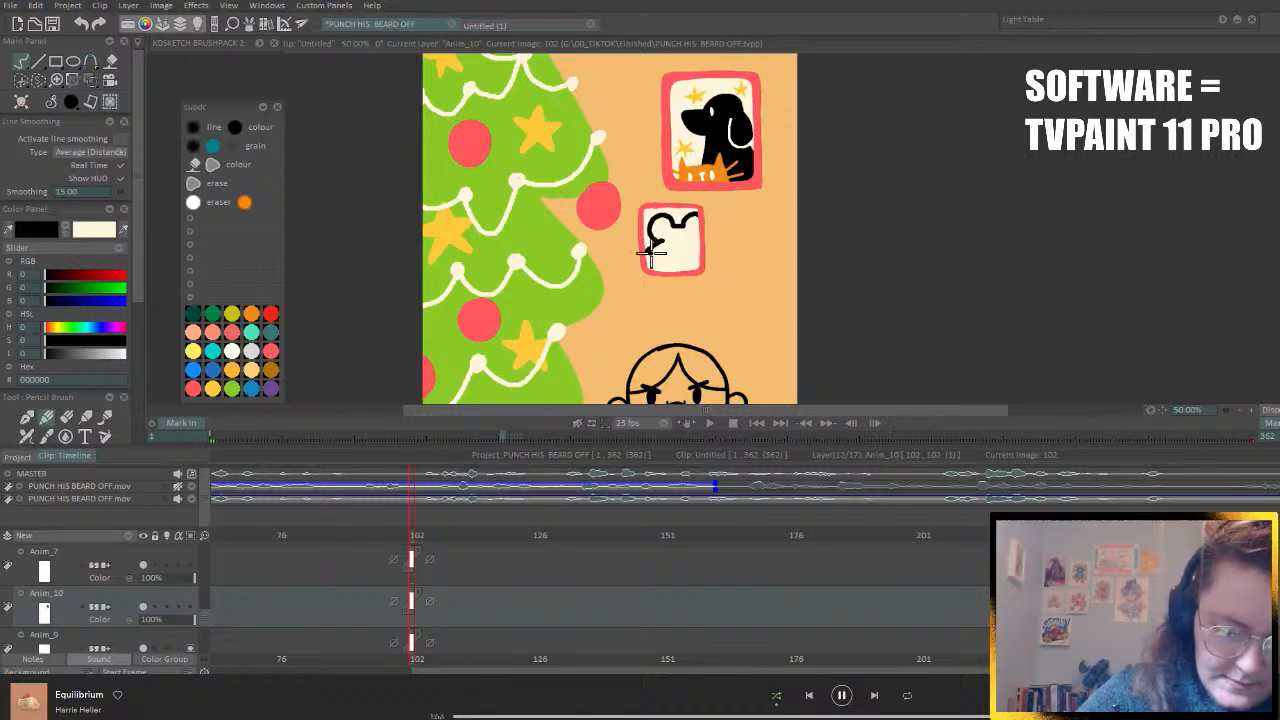
{"action": "mouse_move", "coordinate": [651, 253]}
{"action": "left_mouse_down"}
{"action": "mouse_move", "coordinate": [669, 255]}
{"action": "mouse_move", "coordinate": [670, 273]}
{"action": "left_mouse_up"}
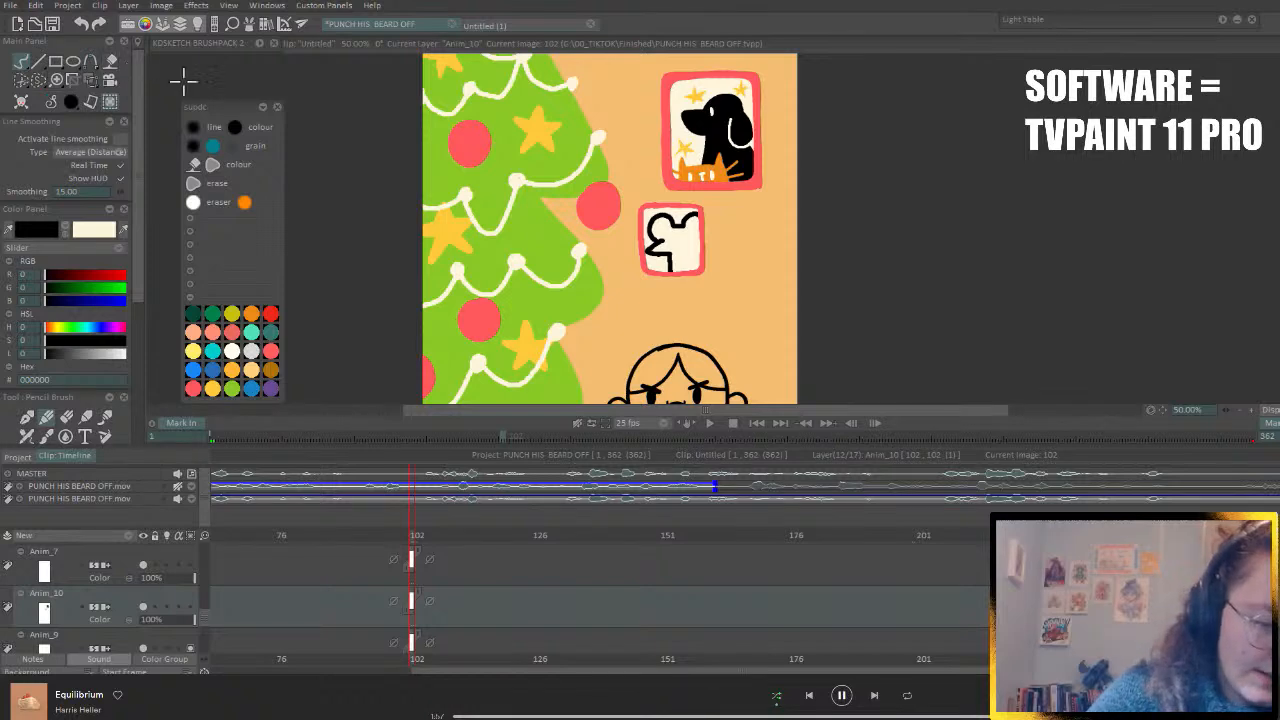
{"action": "left_click", "coordinate": [213, 165]}
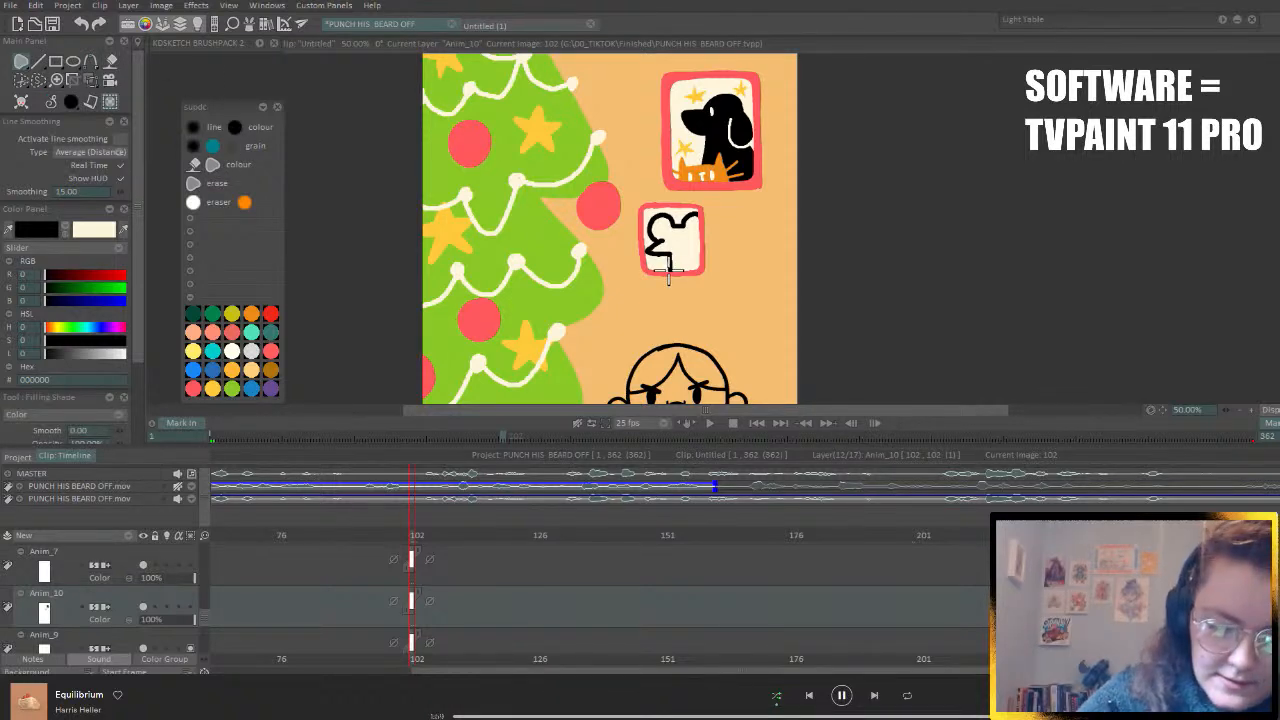
{"action": "mouse_move", "coordinate": [669, 277]}
{"action": "left_mouse_down"}
{"action": "mouse_move", "coordinate": [666, 245]}
{"action": "mouse_move", "coordinate": [645, 252]}
{"action": "mouse_move", "coordinate": [660, 240]}
{"action": "mouse_move", "coordinate": [648, 250]}
{"action": "mouse_move", "coordinate": [648, 212]}
{"action": "mouse_move", "coordinate": [686, 226]}
{"action": "mouse_move", "coordinate": [710, 218]}
{"action": "mouse_move", "coordinate": [704, 274]}
{"action": "left_mouse_up"}
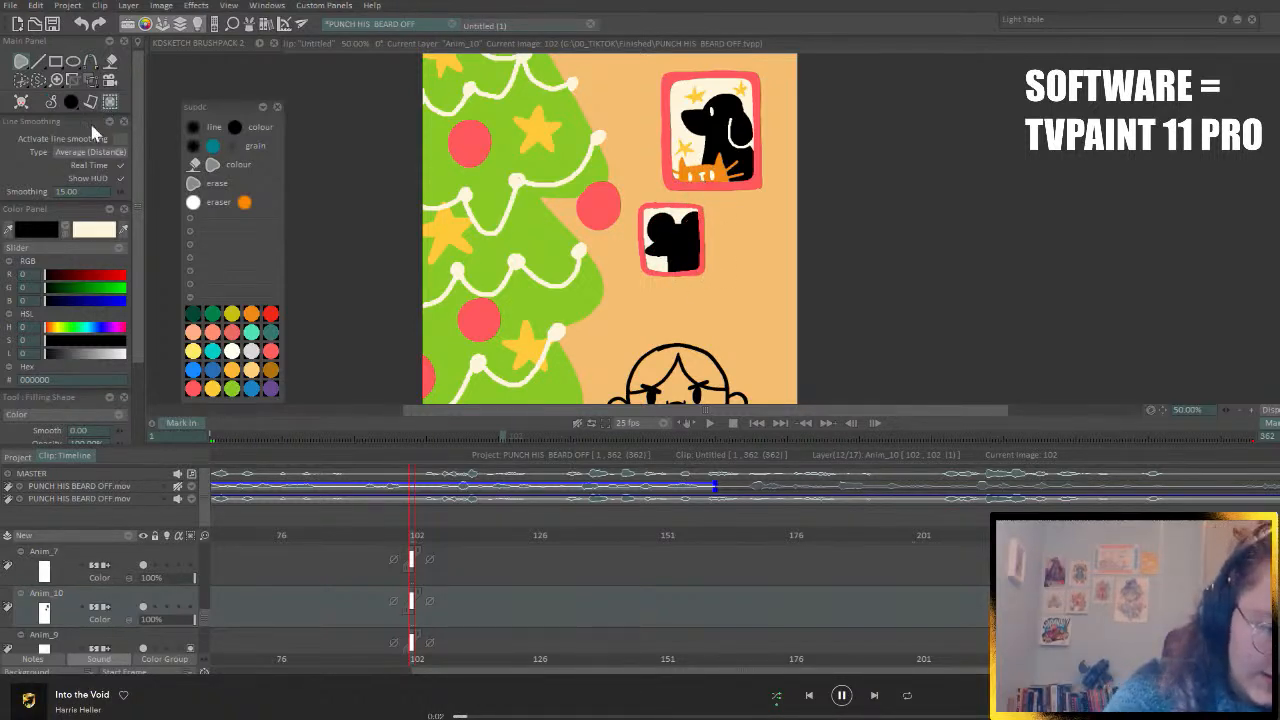
- Paint the mouse's face and snout in peach FFAF87 with the pencil brush and add a black nose at the tip
{"action": "left_click", "coordinate": [71, 101]}
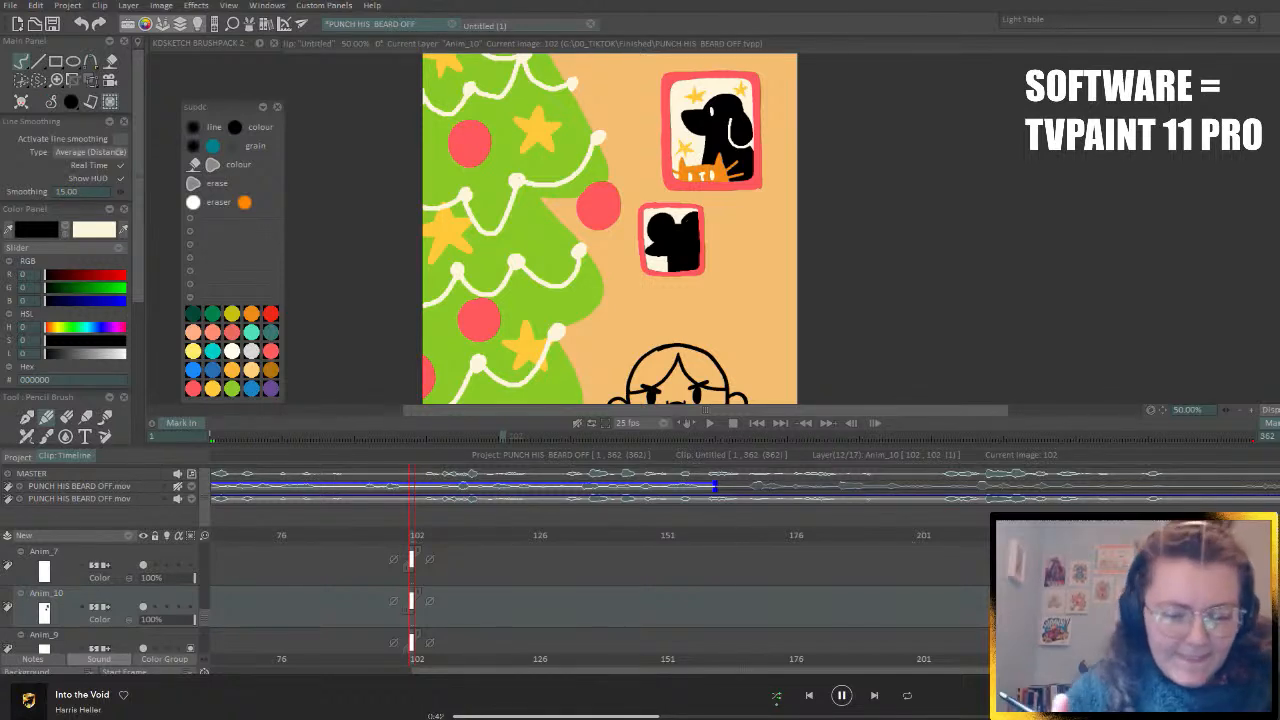
{"action": "left_click", "coordinate": [203, 325]}
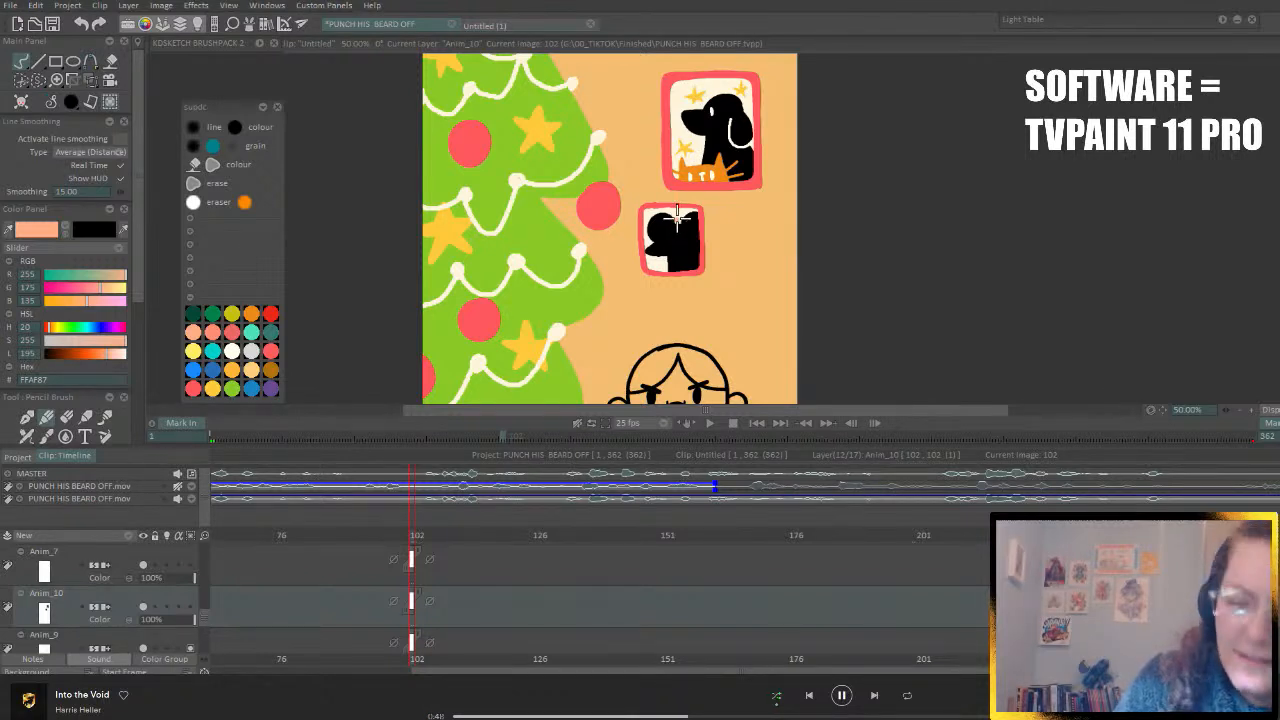
{"action": "left_click_drag", "start_coordinate": [675, 230], "coordinate": [659, 232]}
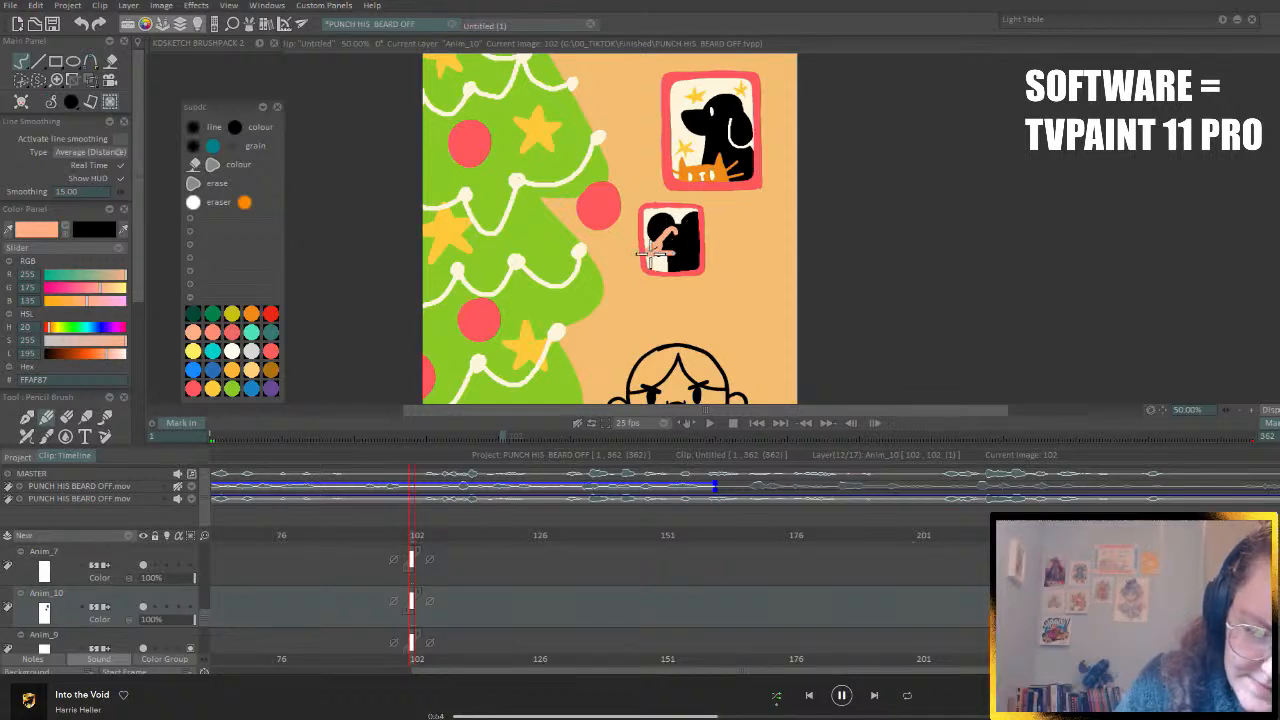
{"action": "mouse_move", "coordinate": [650, 257]}
{"action": "left_mouse_down"}
{"action": "mouse_move", "coordinate": [698, 245]}
{"action": "mouse_move", "coordinate": [699, 226]}
{"action": "mouse_move", "coordinate": [676, 229]}
{"action": "mouse_move", "coordinate": [702, 212]}
{"action": "mouse_move", "coordinate": [687, 249]}
{"action": "mouse_move", "coordinate": [669, 236]}
{"action": "mouse_move", "coordinate": [657, 245]}
{"action": "mouse_move", "coordinate": [696, 240]}
{"action": "mouse_move", "coordinate": [690, 230]}
{"action": "mouse_move", "coordinate": [648, 255]}
{"action": "left_mouse_up"}
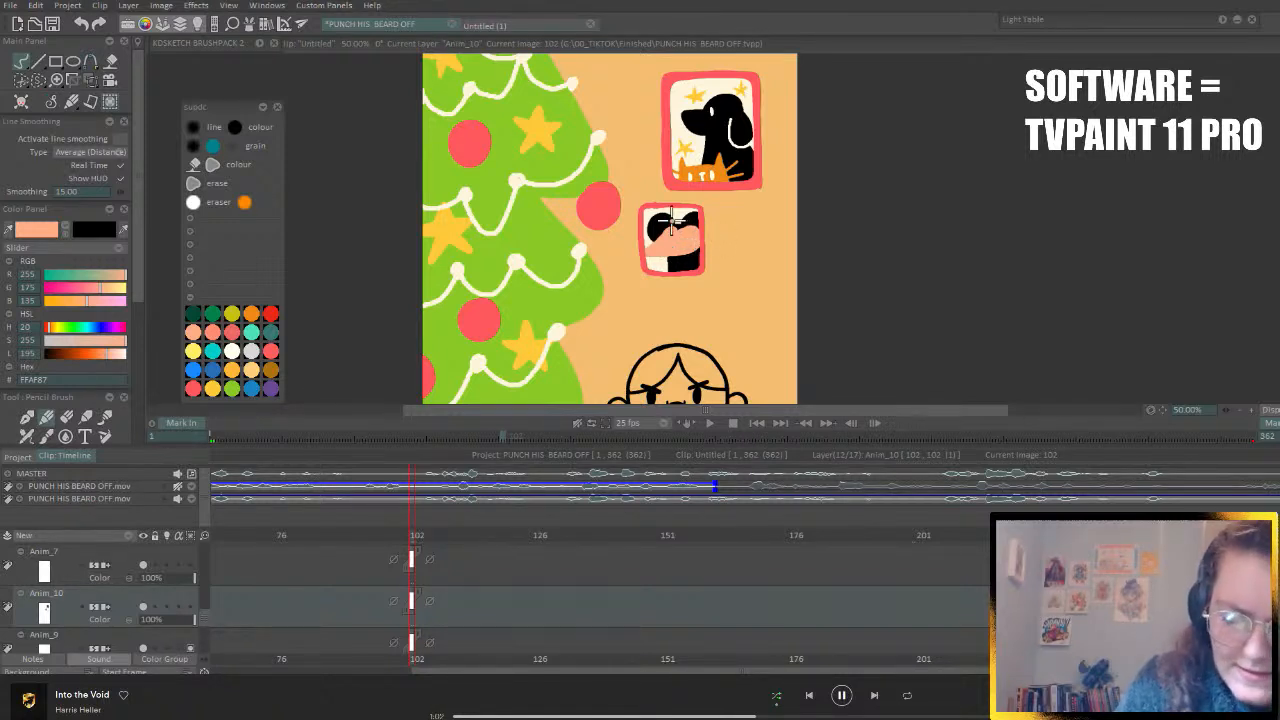
{"action": "left_click", "coordinate": [65, 229]}
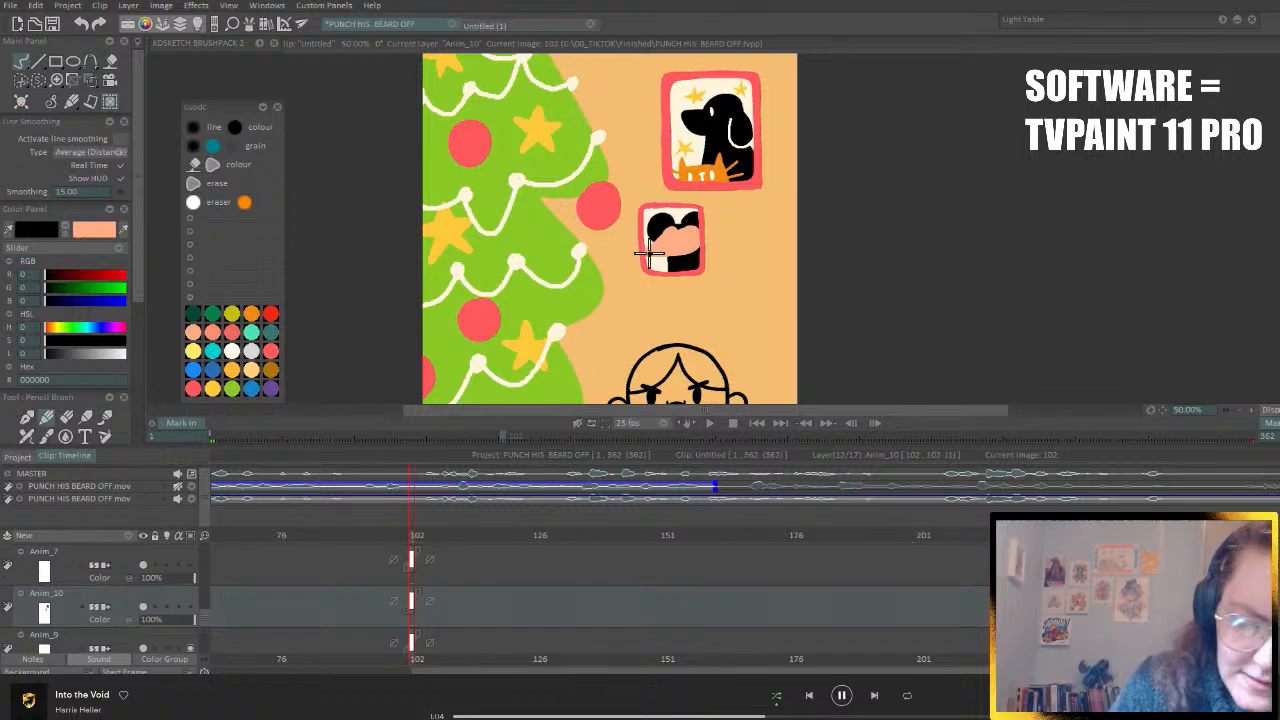
{"action": "left_click_drag", "start_coordinate": [643, 250], "coordinate": [641, 222]}
- Touch up stray gaps in the mouse's peach face and black ear at 150% zoom
{"action": "scroll", "coordinate": [140, 254], "scroll_direction": "down", "scroll_amount": 2}
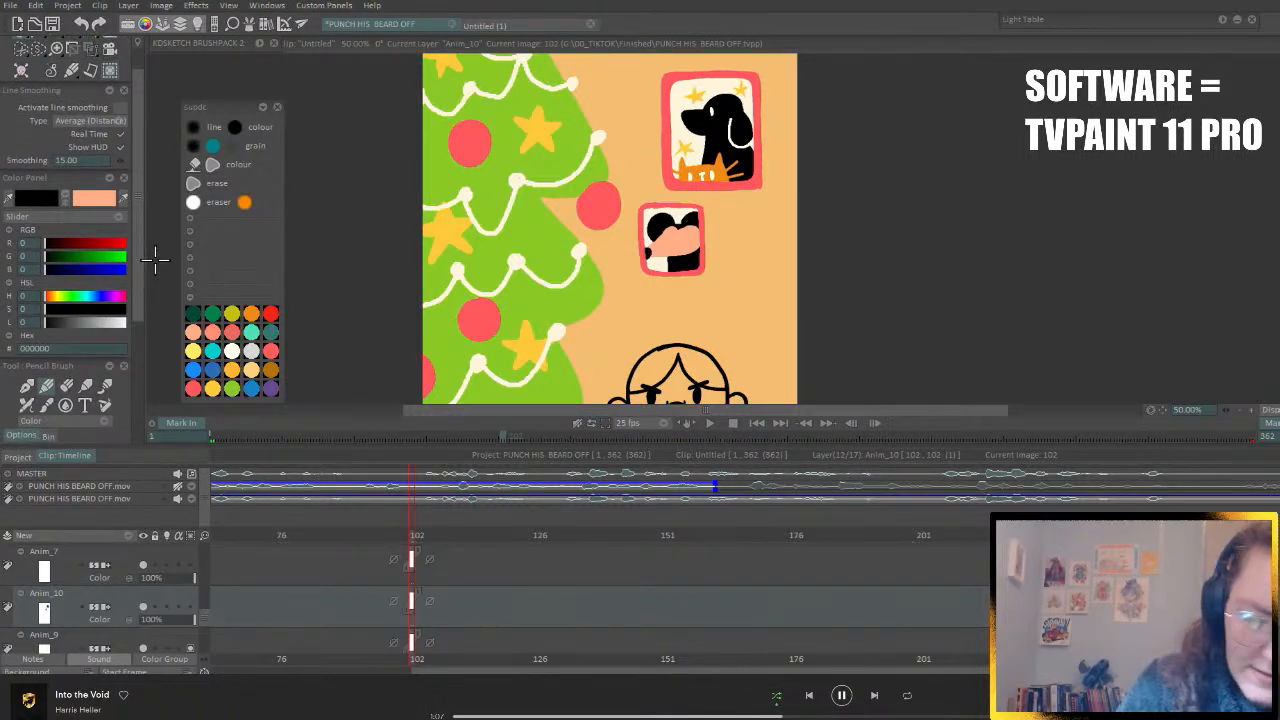
{"action": "left_click", "coordinate": [1251, 412]}
{"action": "left_click", "coordinate": [1251, 412]}
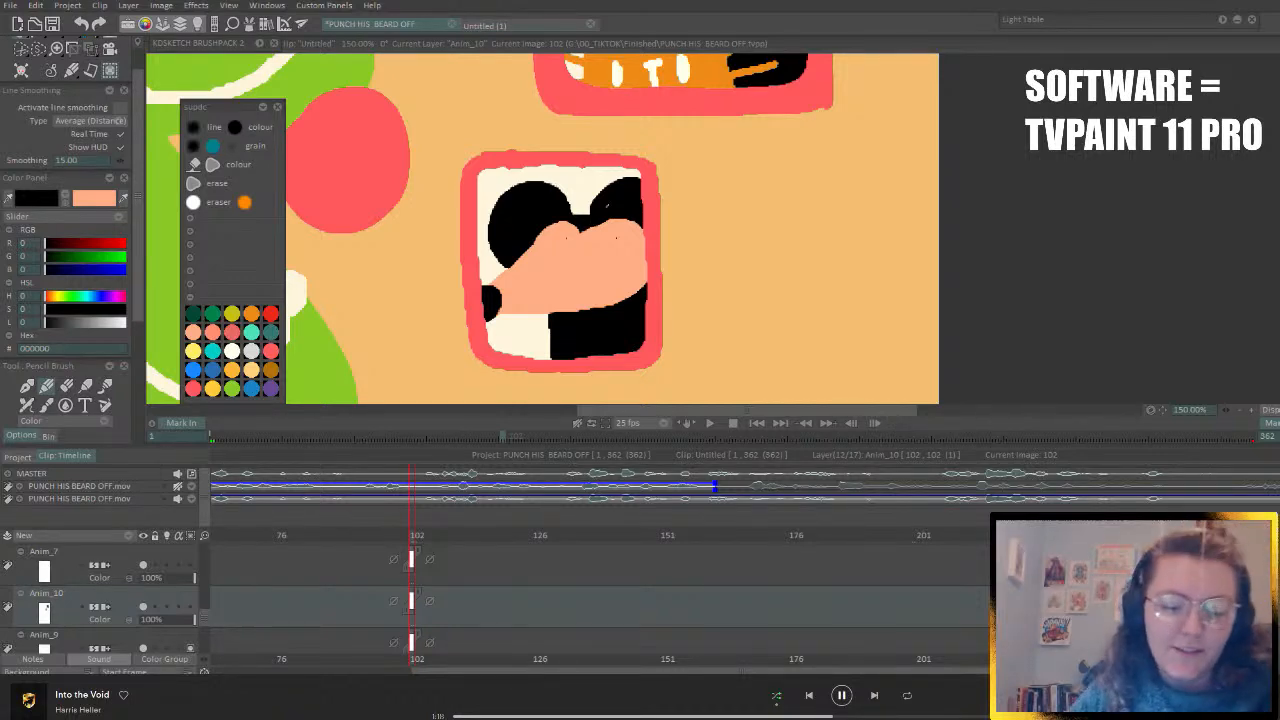
{"action": "left_click", "coordinate": [64, 199]}
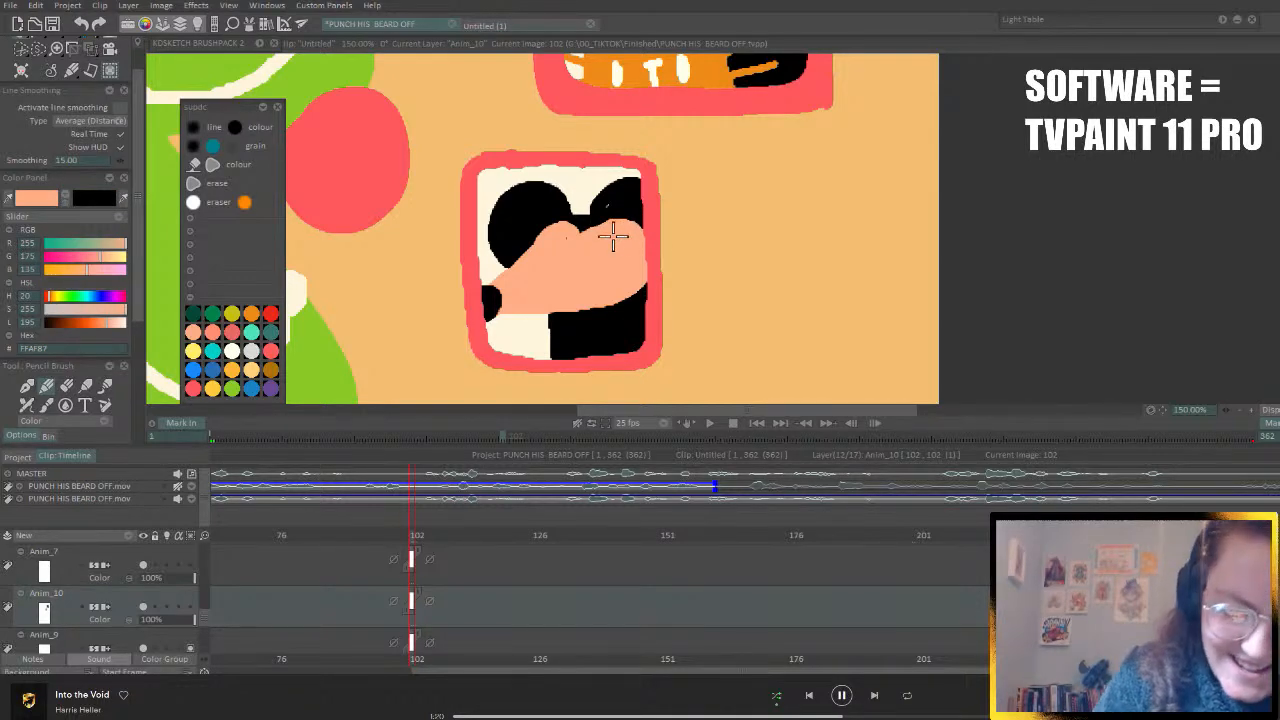
{"action": "mouse_move", "coordinate": [613, 235]}
{"action": "left_mouse_down"}
{"action": "mouse_move", "coordinate": [563, 243]}
{"action": "mouse_move", "coordinate": [580, 249]}
{"action": "mouse_move", "coordinate": [615, 224]}
{"action": "left_mouse_up"}
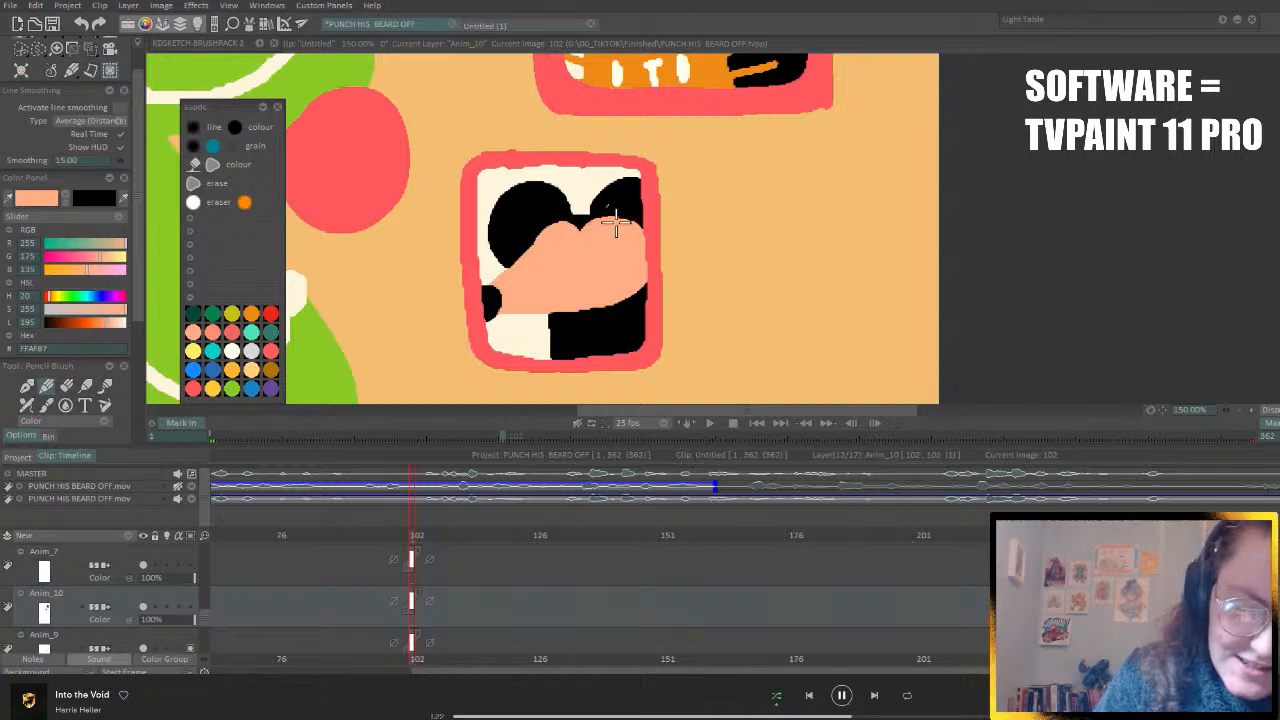
{"action": "left_click", "coordinate": [73, 201]}
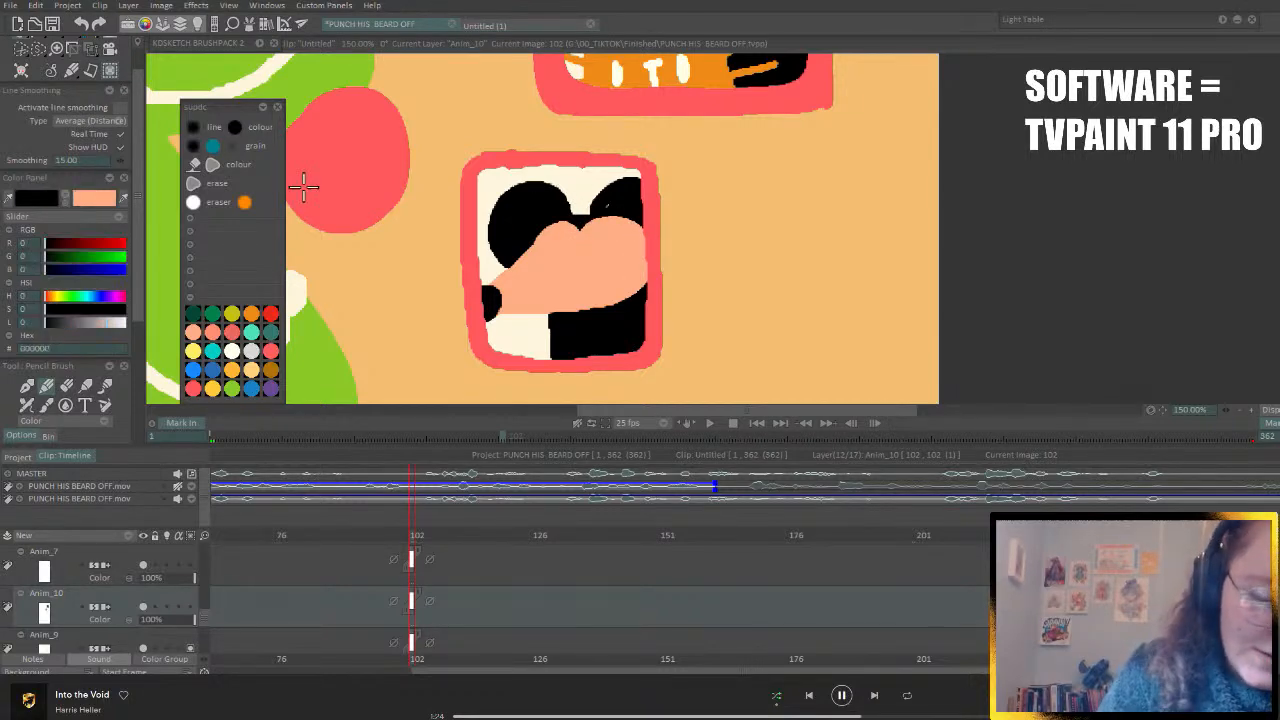
{"action": "mouse_move", "coordinate": [616, 212]}
{"action": "left_mouse_down"}
{"action": "mouse_move", "coordinate": [614, 194]}
{"action": "mouse_move", "coordinate": [641, 183]}
{"action": "left_mouse_up"}
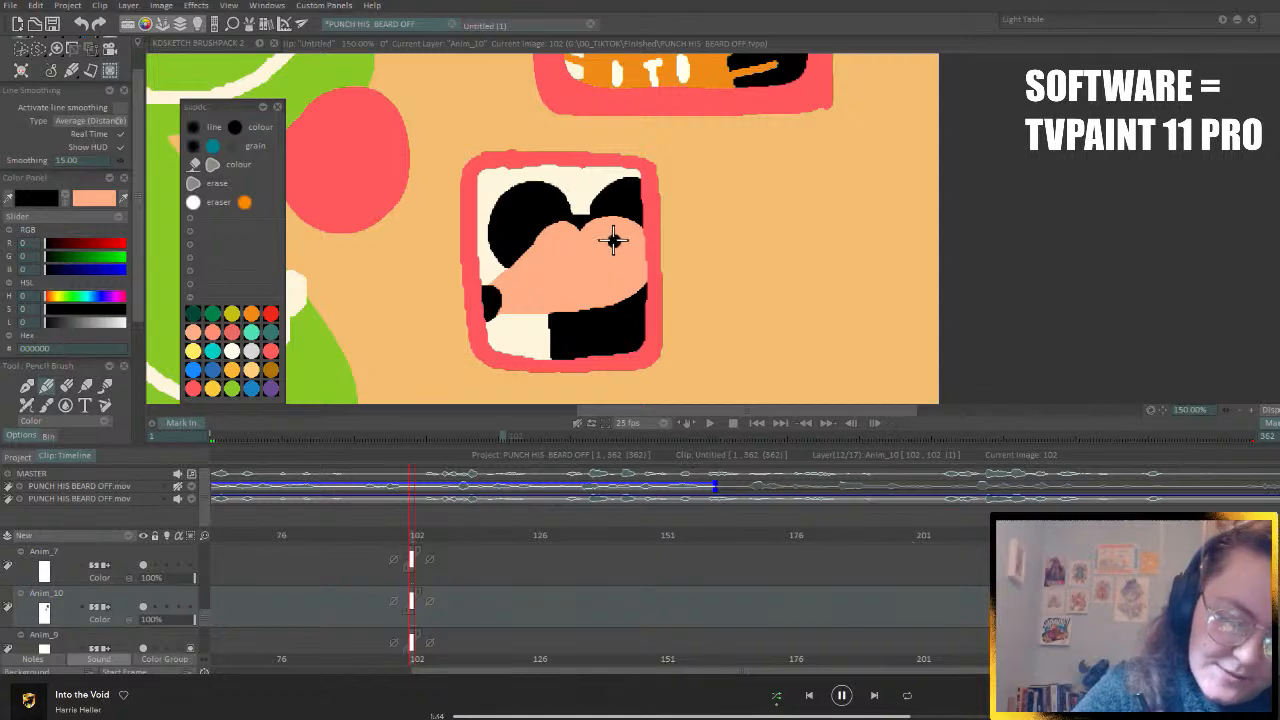
- Draw two filled round black eyes on the mouse's peach face
{"action": "left_click_drag", "start_coordinate": [614, 240], "coordinate": [612, 255]}
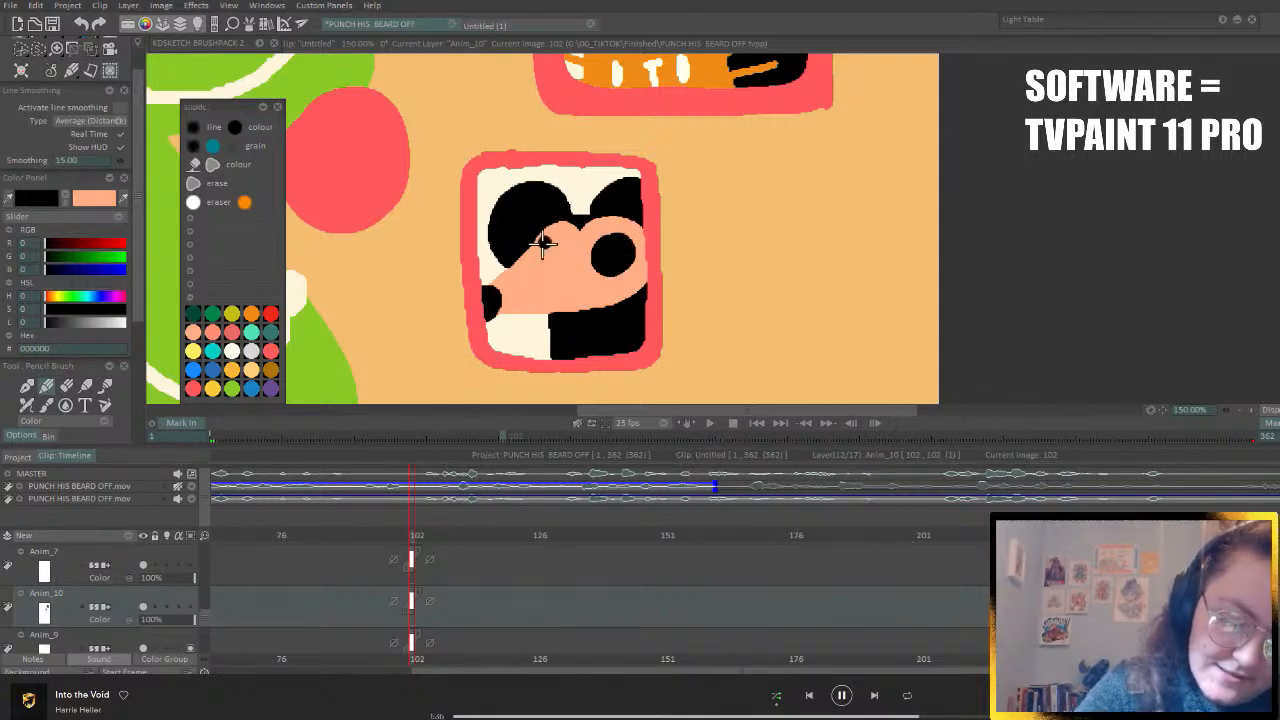
{"action": "mouse_move", "coordinate": [531, 243]}
{"action": "left_mouse_down"}
{"action": "mouse_move", "coordinate": [550, 254]}
{"action": "mouse_move", "coordinate": [567, 233]}
{"action": "left_mouse_up"}
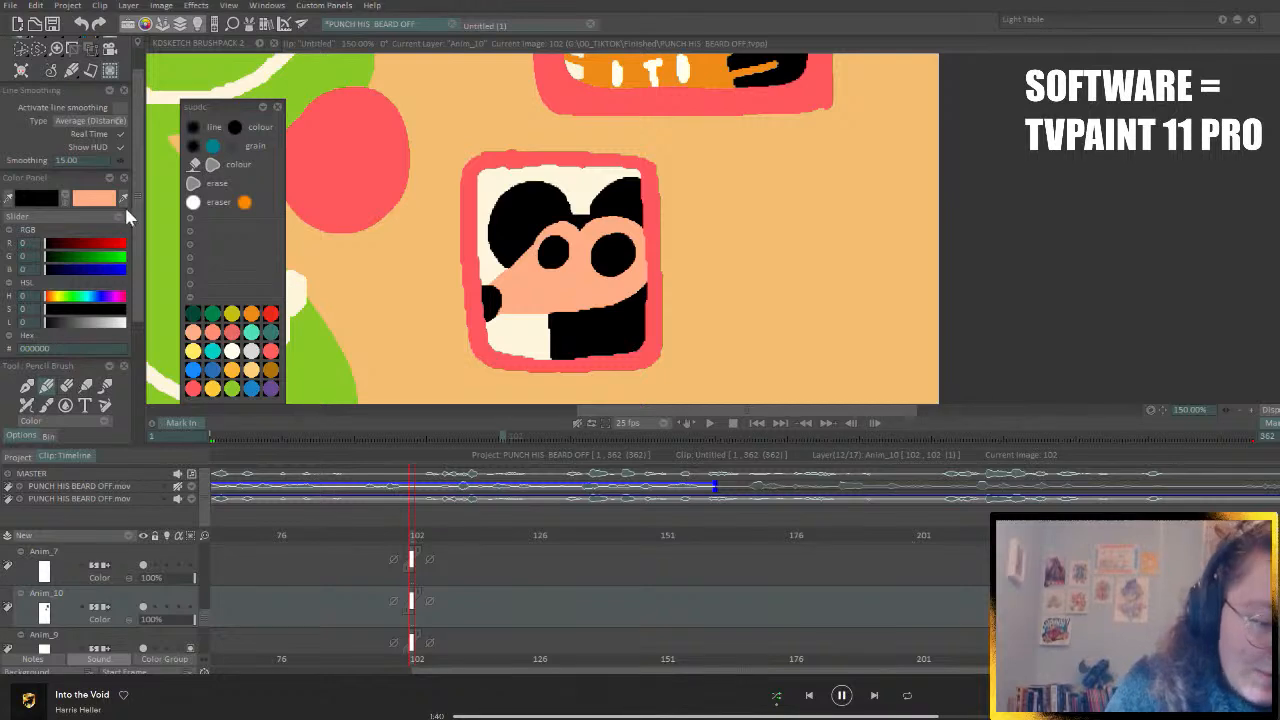
{"action": "left_click_drag", "start_coordinate": [138, 215], "coordinate": [138, 377]}
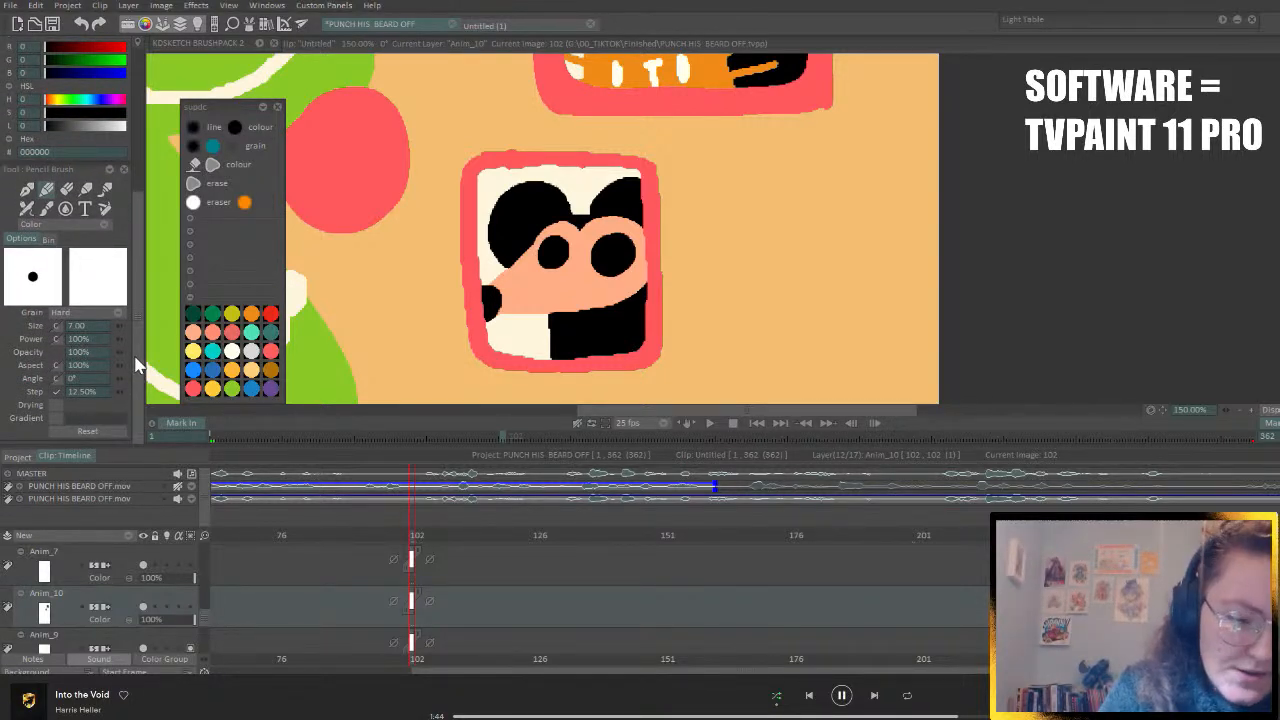
- Draw an open mouth with teeth on the mouse's snout in black with the pencil brush at size 2.50
{"action": "left_click_drag", "start_coordinate": [116, 323], "coordinate": [103, 345]}
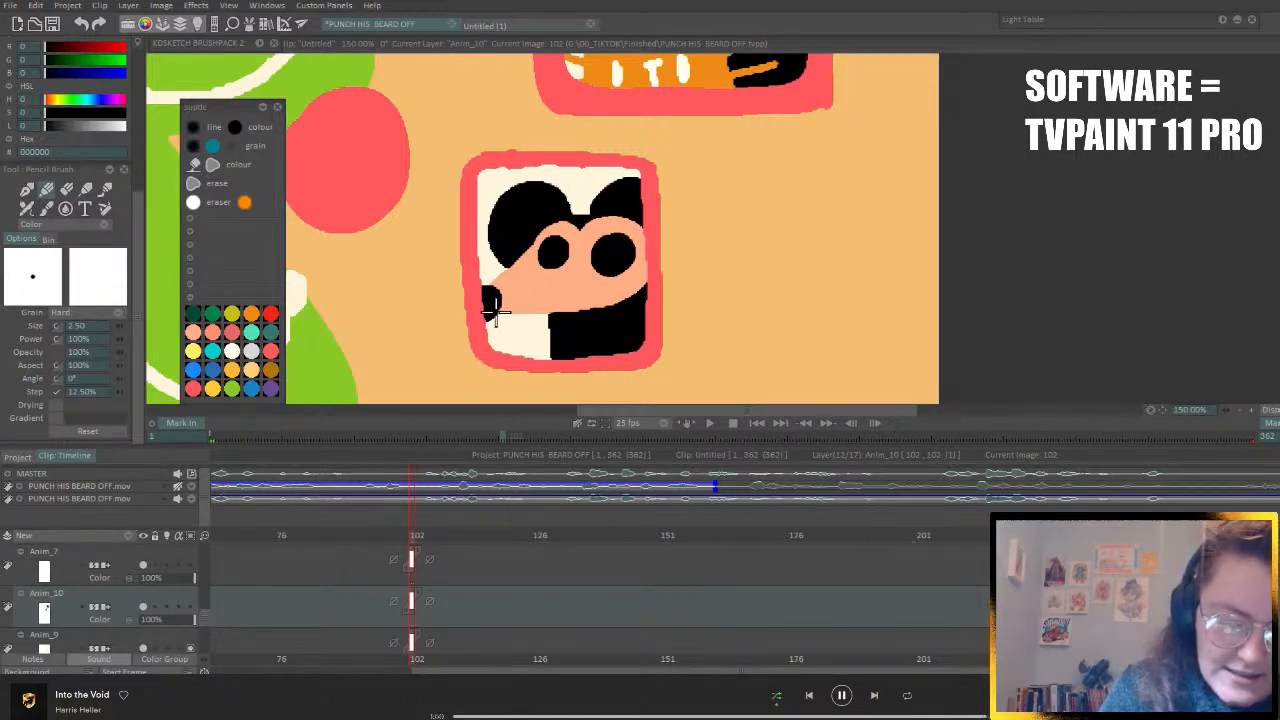
{"action": "mouse_move", "coordinate": [484, 316]}
{"action": "left_mouse_down"}
{"action": "mouse_move", "coordinate": [585, 270]}
{"action": "mouse_move", "coordinate": [590, 288]}
{"action": "mouse_move", "coordinate": [505, 316]}
{"action": "mouse_move", "coordinate": [590, 262]}
{"action": "mouse_move", "coordinate": [588, 302]}
{"action": "mouse_move", "coordinate": [548, 304]}
{"action": "mouse_move", "coordinate": [553, 282]}
{"action": "mouse_move", "coordinate": [582, 300]}
{"action": "mouse_move", "coordinate": [545, 312]}
{"action": "mouse_move", "coordinate": [558, 276]}
{"action": "left_mouse_up"}
- Paint the insides of both mouse eyes white FFFFFF and add a black pupil in the centre of each
{"action": "left_click_drag", "start_coordinate": [110, 127], "coordinate": [222, 124]}
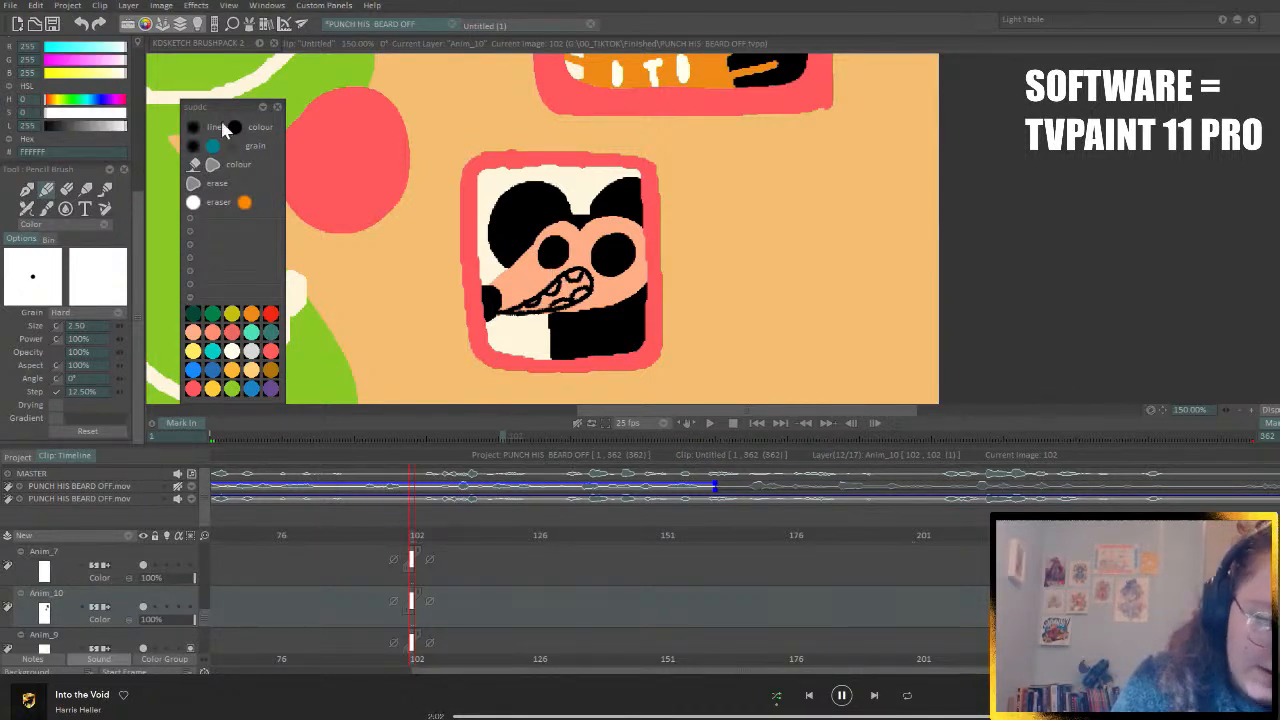
{"action": "mouse_move", "coordinate": [618, 248]}
{"action": "left_mouse_down"}
{"action": "mouse_move", "coordinate": [604, 256]}
{"action": "mouse_move", "coordinate": [618, 270]}
{"action": "mouse_move", "coordinate": [616, 244]}
{"action": "mouse_move", "coordinate": [612, 256]}
{"action": "mouse_move", "coordinate": [546, 254]}
{"action": "mouse_move", "coordinate": [556, 250]}
{"action": "left_mouse_up"}
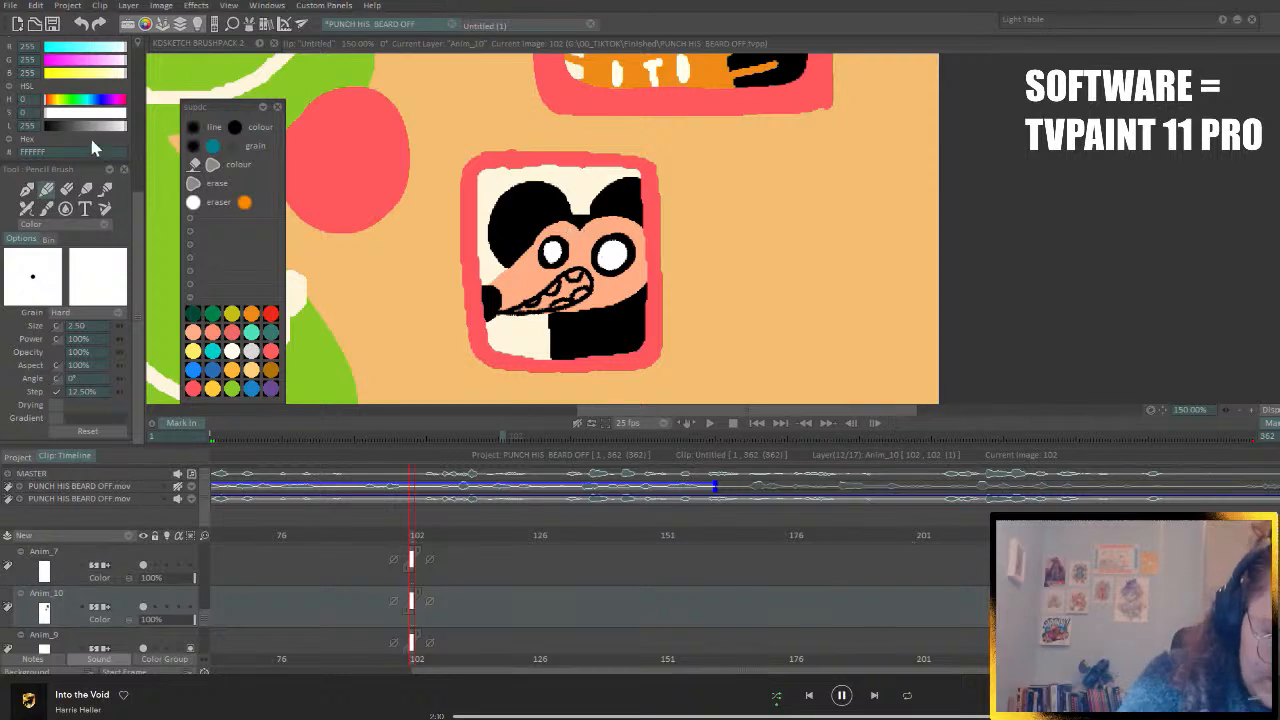
{"action": "scroll", "coordinate": [118, 108], "scroll_direction": "up", "scroll_amount": 4}
{"action": "left_click_drag", "start_coordinate": [66, 338], "coordinate": [19, 343]}
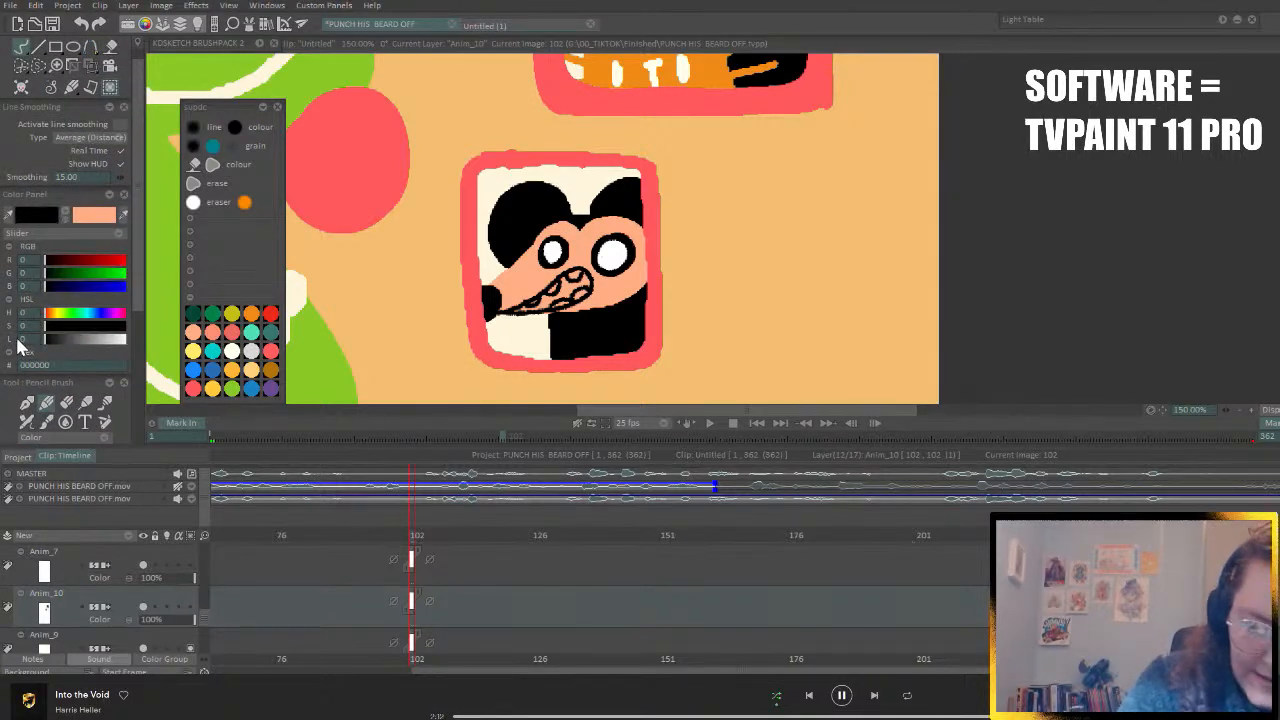
{"action": "left_click_drag", "start_coordinate": [614, 254], "coordinate": [613, 256]}
{"action": "left_click_drag", "start_coordinate": [550, 250], "coordinate": [552, 252]}
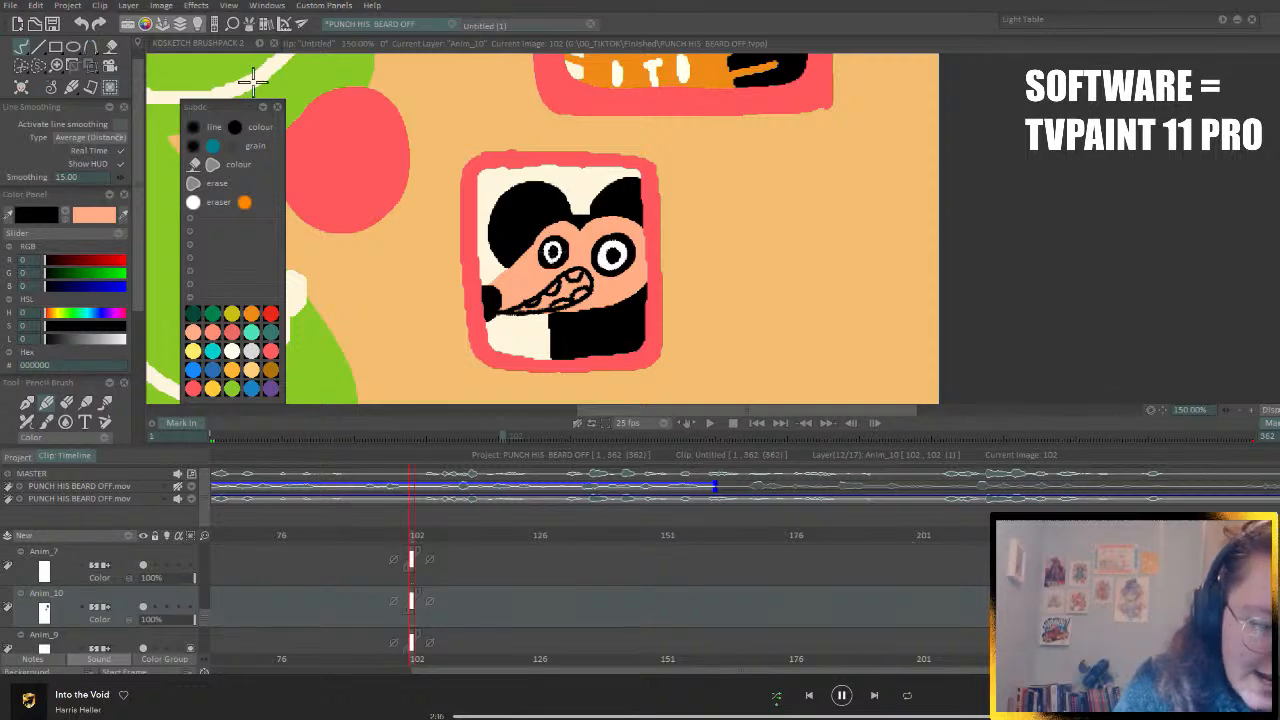
- Fill the mouse's open mouth with coral red ED6A5E, covering the sketched tooth outlines
{"action": "left_click", "coordinate": [211, 165]}
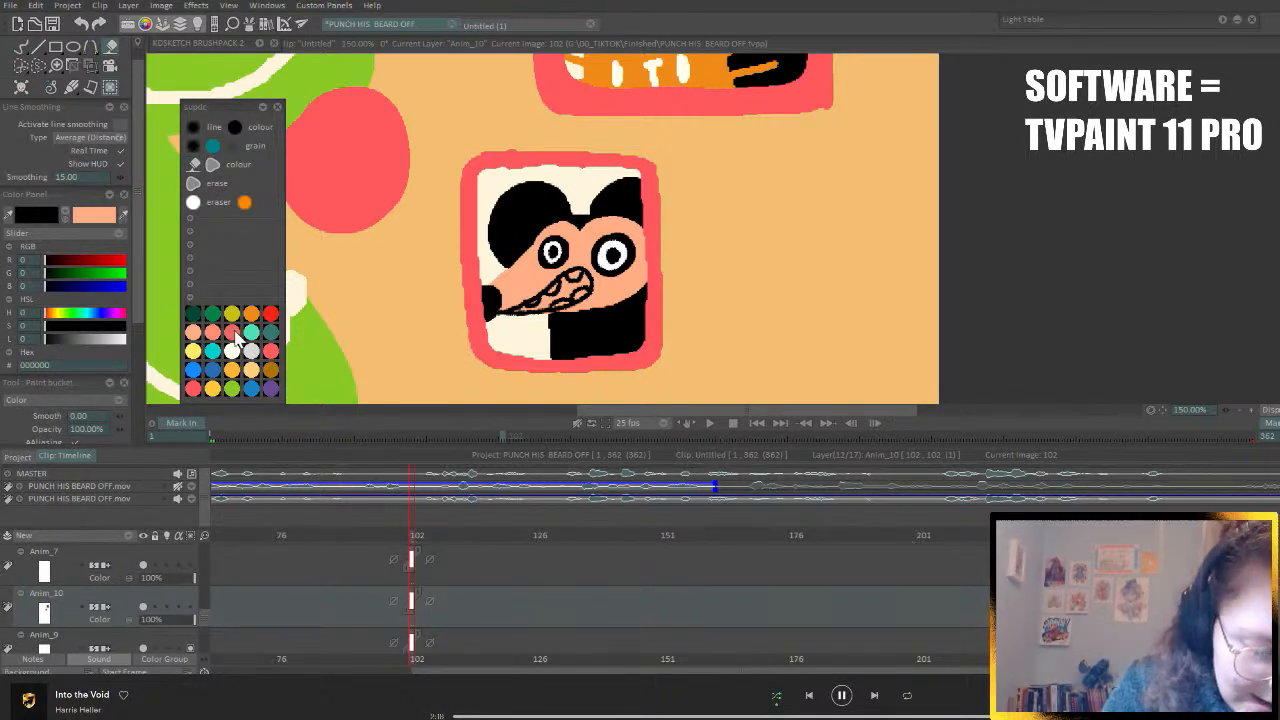
{"action": "left_click", "coordinate": [232, 332]}
{"action": "left_click", "coordinate": [568, 290]}
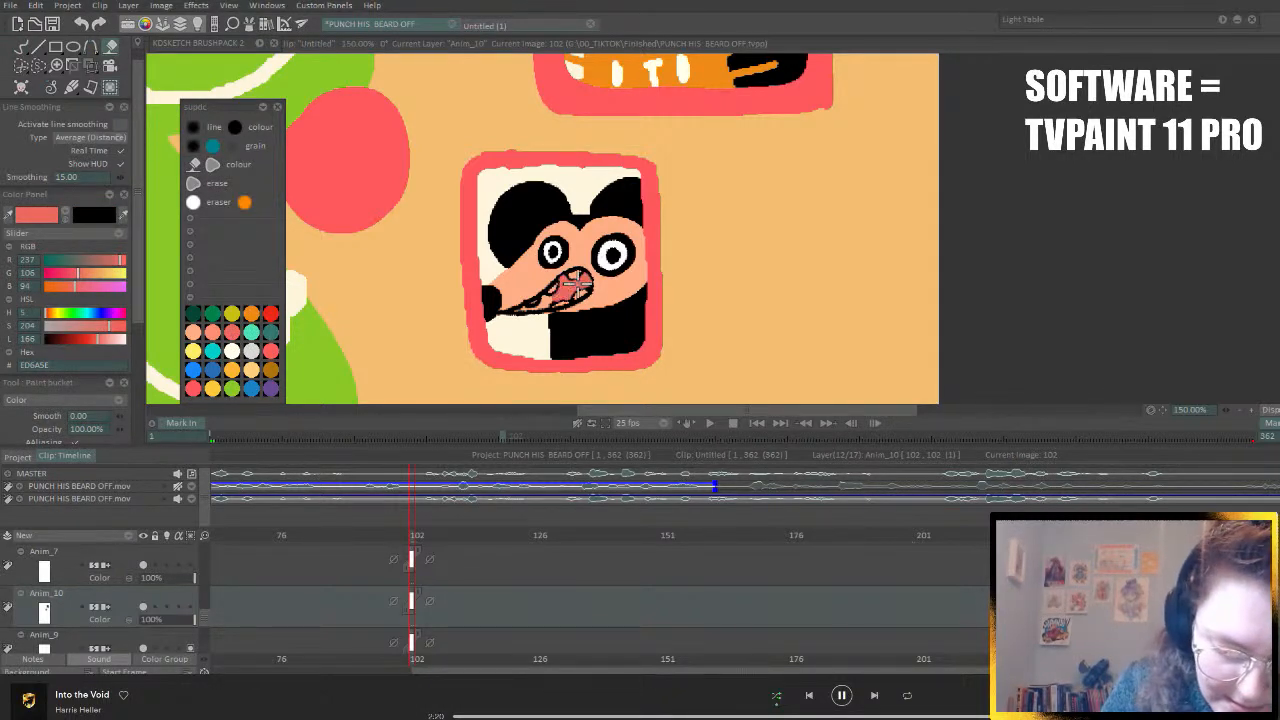
{"action": "left_click", "coordinate": [214, 165]}
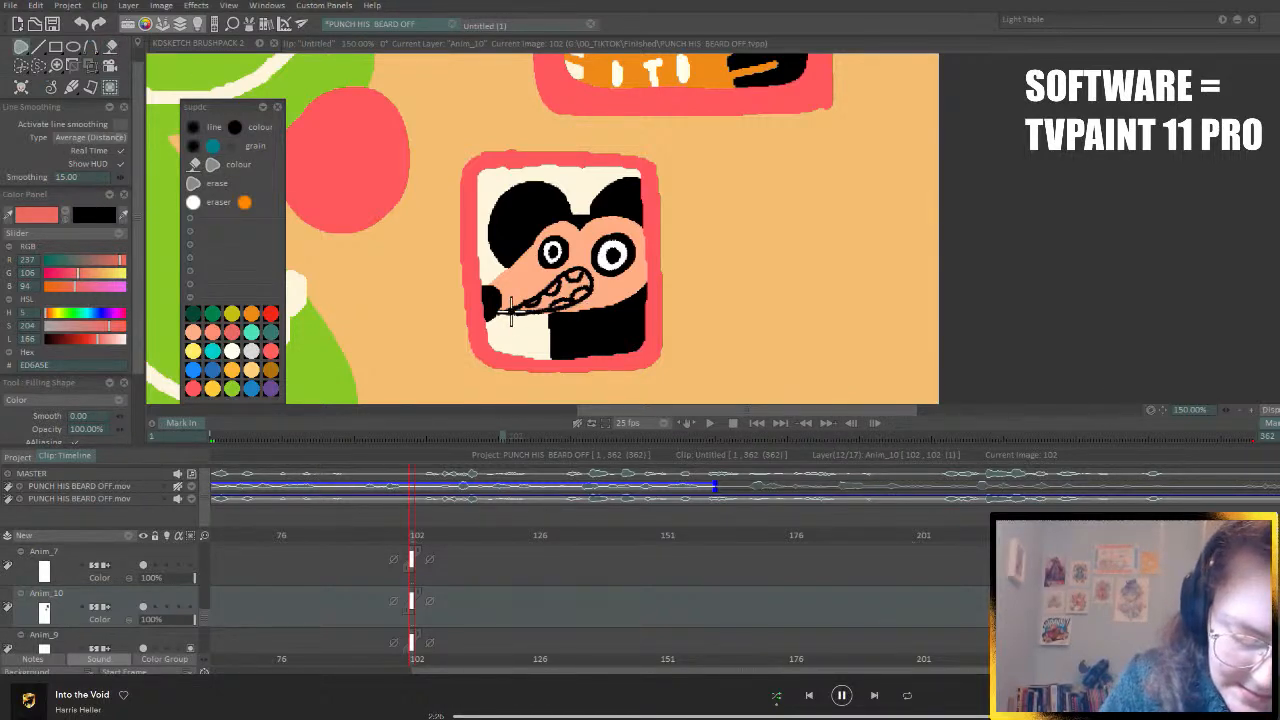
{"action": "mouse_move", "coordinate": [512, 312]}
{"action": "left_mouse_down"}
{"action": "mouse_move", "coordinate": [578, 309]}
{"action": "mouse_move", "coordinate": [595, 268]}
{"action": "mouse_move", "coordinate": [565, 271]}
{"action": "mouse_move", "coordinate": [514, 311]}
{"action": "left_mouse_up"}
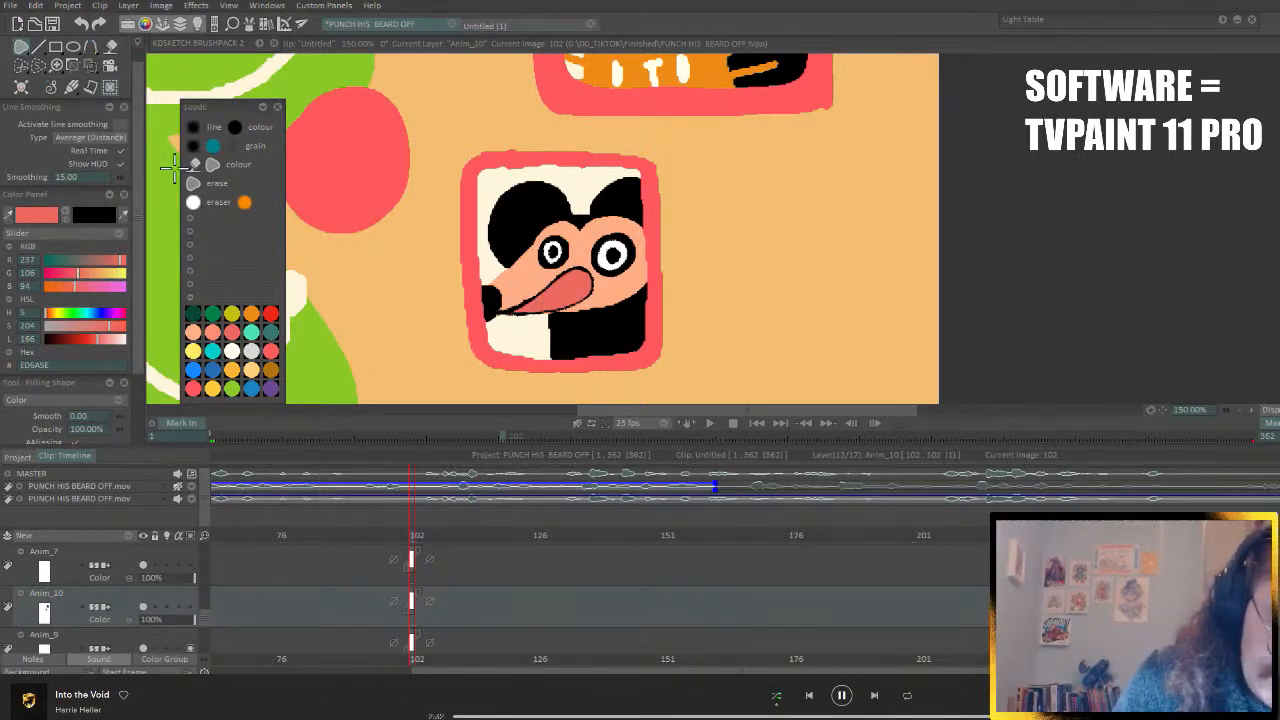
- Paint three cream FFFFEA teeth inside the mouse's red mouth with the pencil brush at size 3.00
{"action": "left_click", "coordinate": [232, 352]}
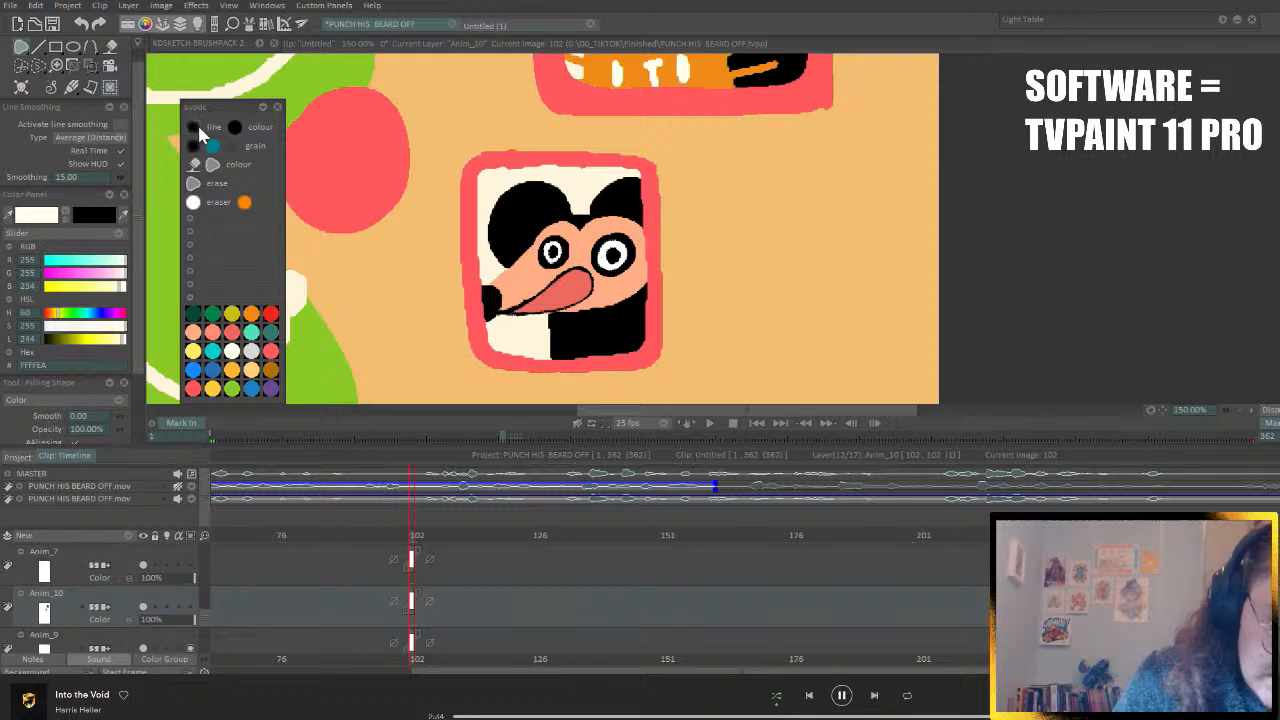
{"action": "left_click", "coordinate": [236, 126]}
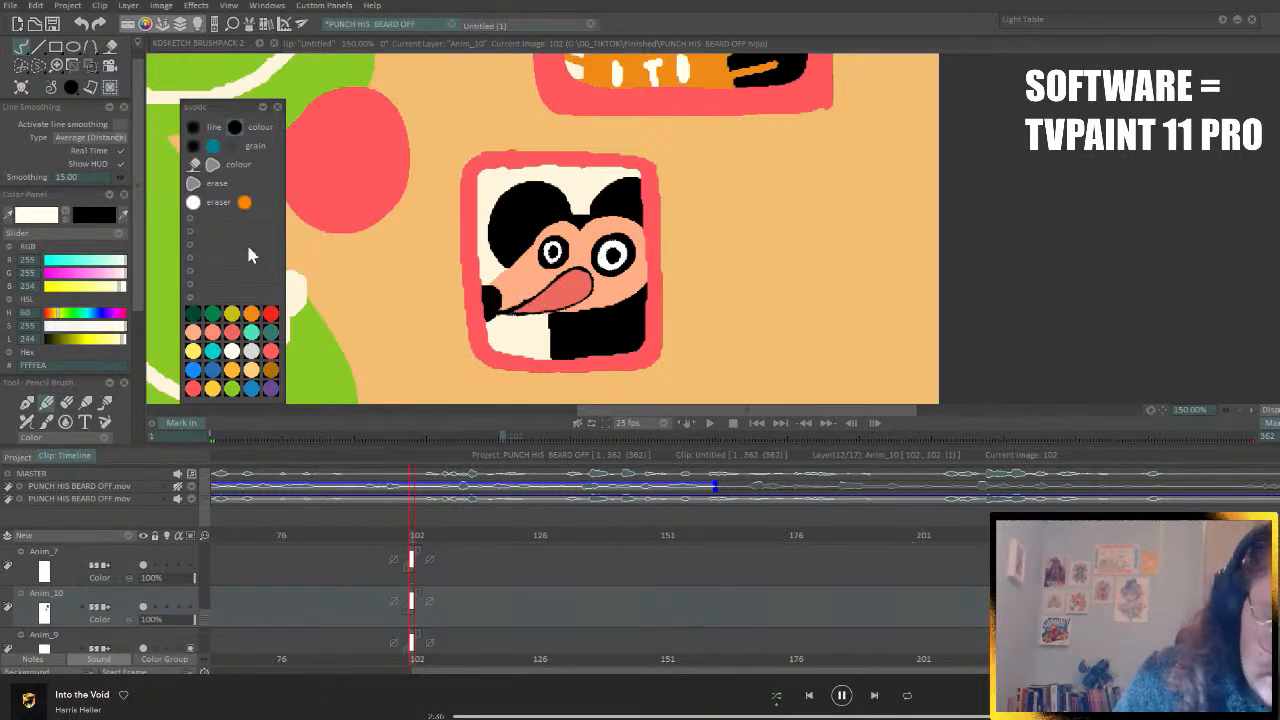
{"action": "scroll", "coordinate": [130, 330], "scroll_direction": "down", "scroll_amount": 3}
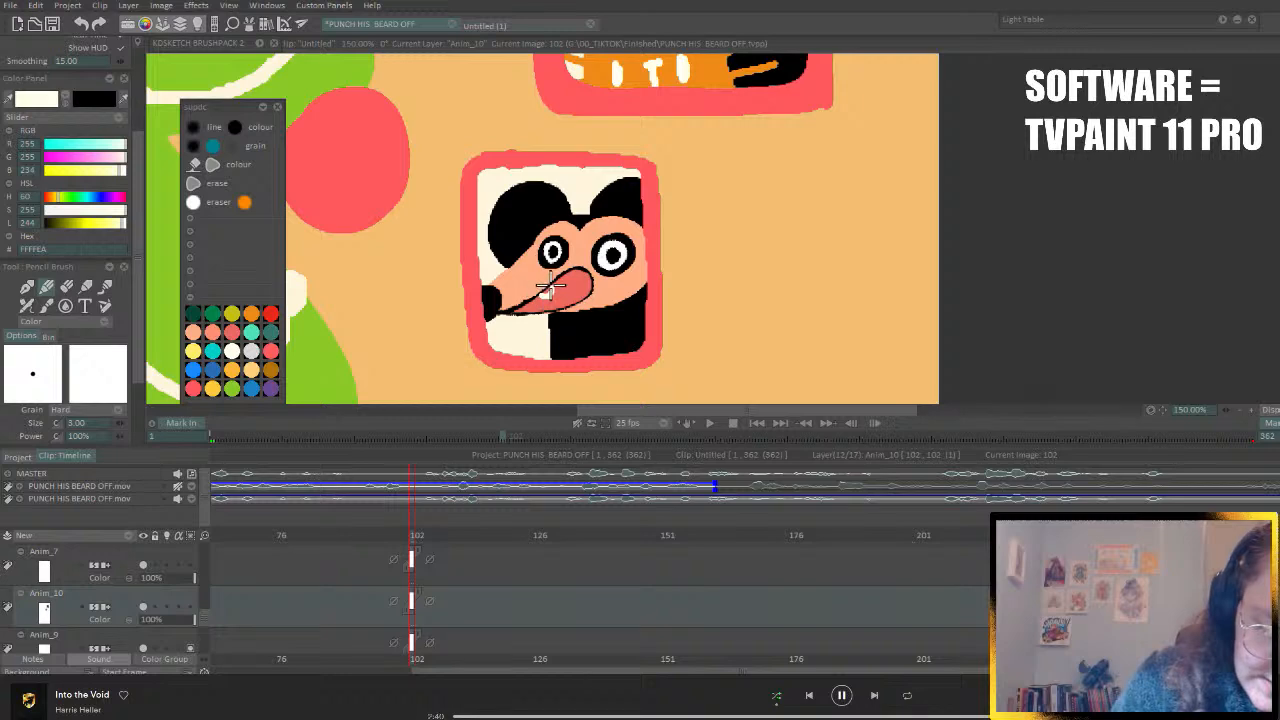
{"action": "left_click_drag", "start_coordinate": [546, 292], "coordinate": [571, 280]}
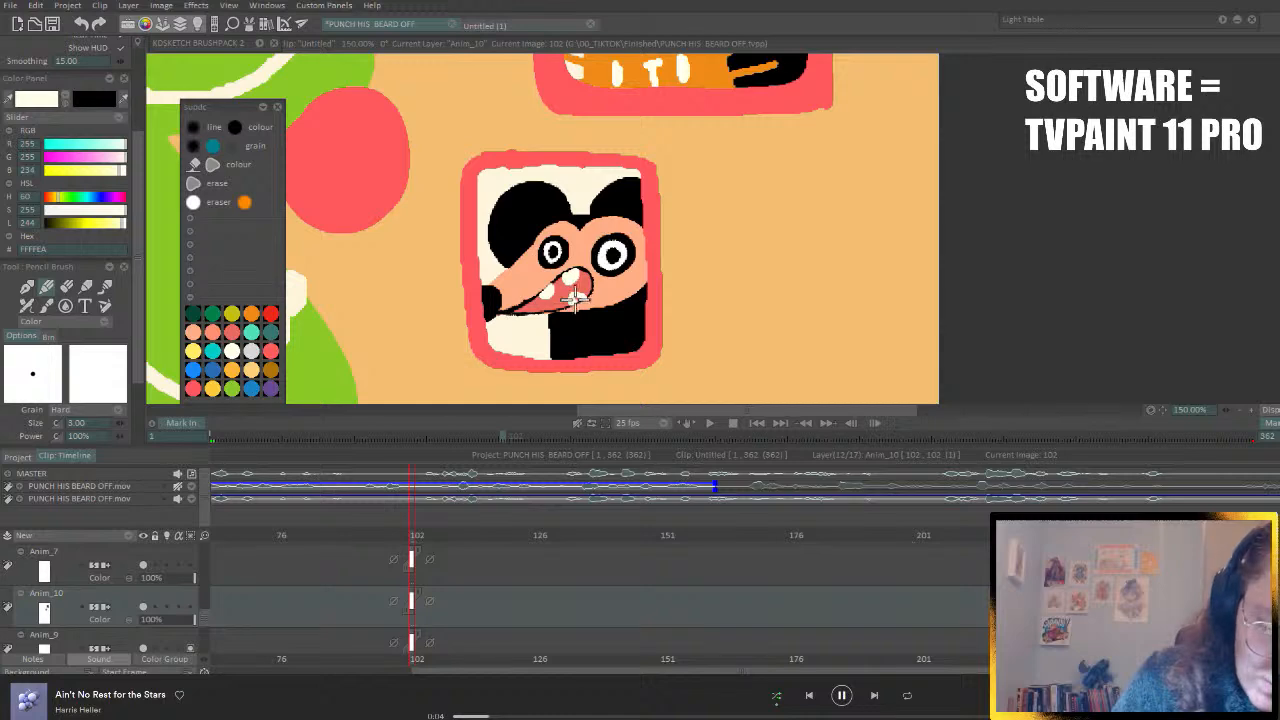
{"action": "left_click_drag", "start_coordinate": [575, 294], "coordinate": [570, 296]}
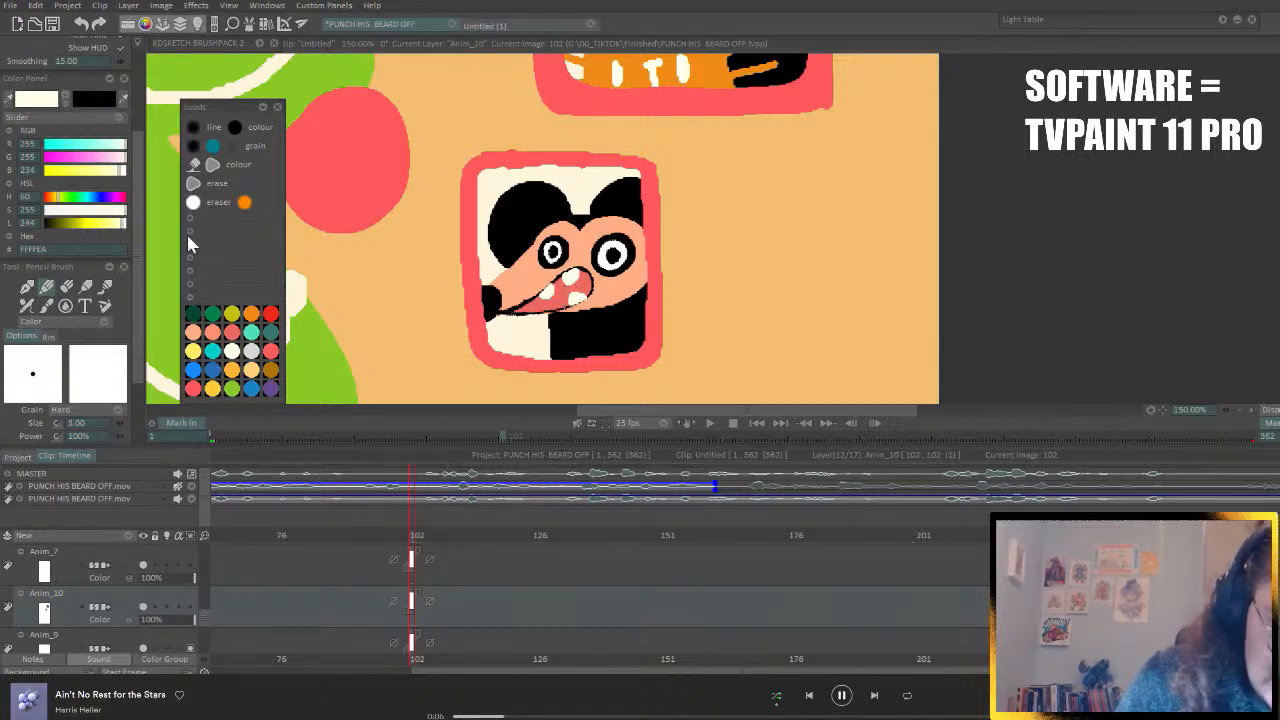
- Outline the mouse's mouth and teeth in black with the size 3.00 pencil brush and save the project
{"action": "left_click", "coordinate": [66, 104]}
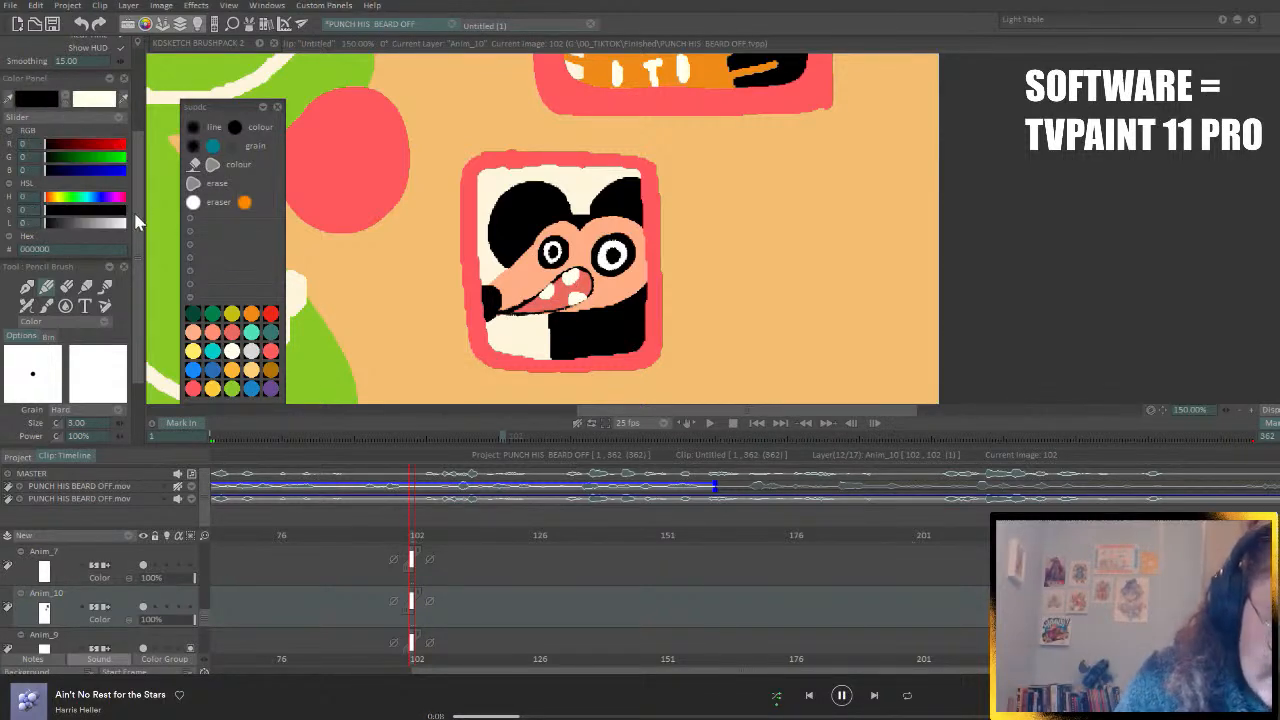
{"action": "mouse_move", "coordinate": [136, 219]}
{"action": "left_mouse_down"}
{"action": "mouse_move", "coordinate": [134, 325]}
{"action": "mouse_move", "coordinate": [117, 312]}
{"action": "left_mouse_up"}
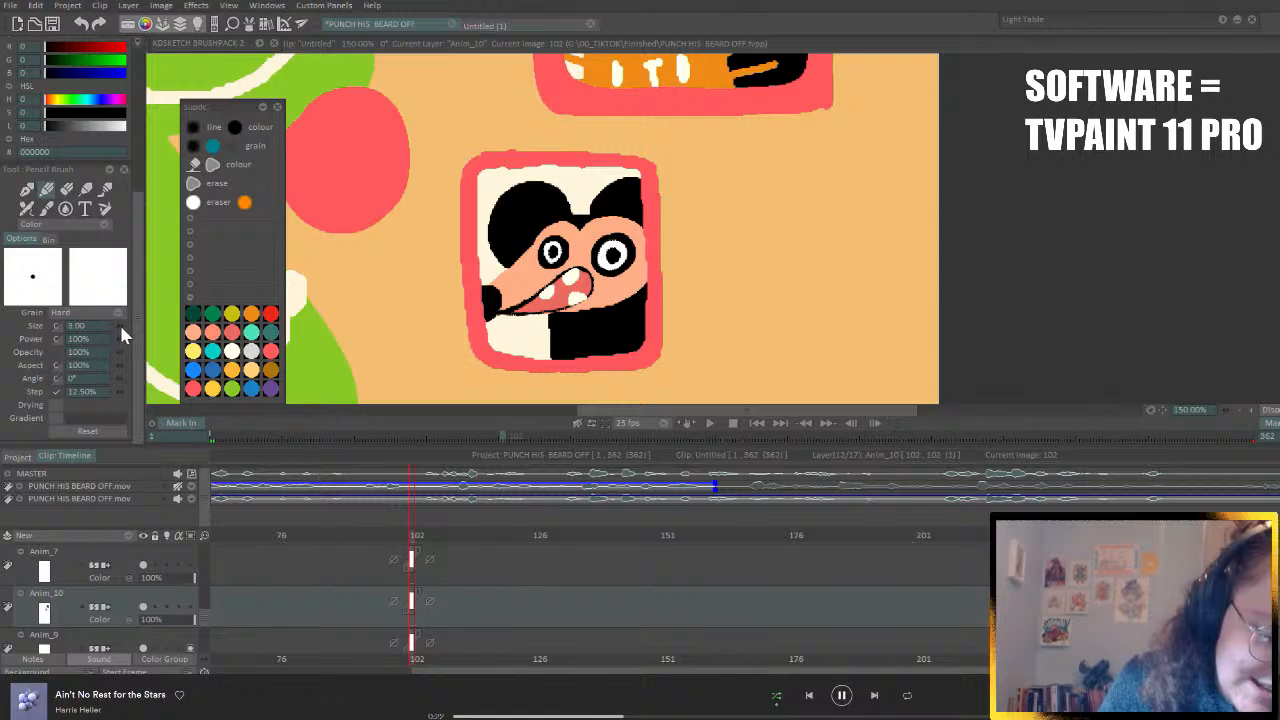
{"action": "mouse_move", "coordinate": [504, 312]}
{"action": "left_mouse_down"}
{"action": "mouse_move", "coordinate": [566, 270]}
{"action": "mouse_move", "coordinate": [586, 266]}
{"action": "mouse_move", "coordinate": [596, 286]}
{"action": "mouse_move", "coordinate": [550, 313]}
{"action": "mouse_move", "coordinate": [497, 312]}
{"action": "left_mouse_up"}
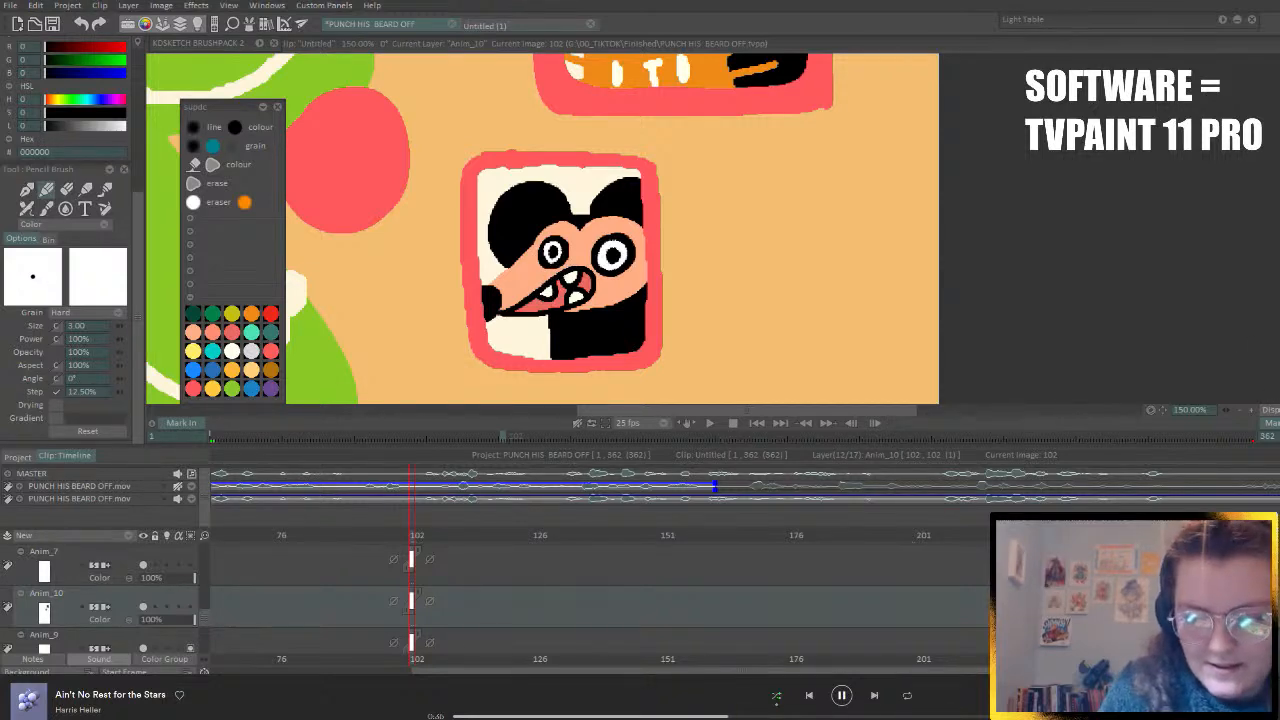
{"action": "left_click", "coordinate": [1278, 410]}
{"action": "key", "text": "ctrl+s"}
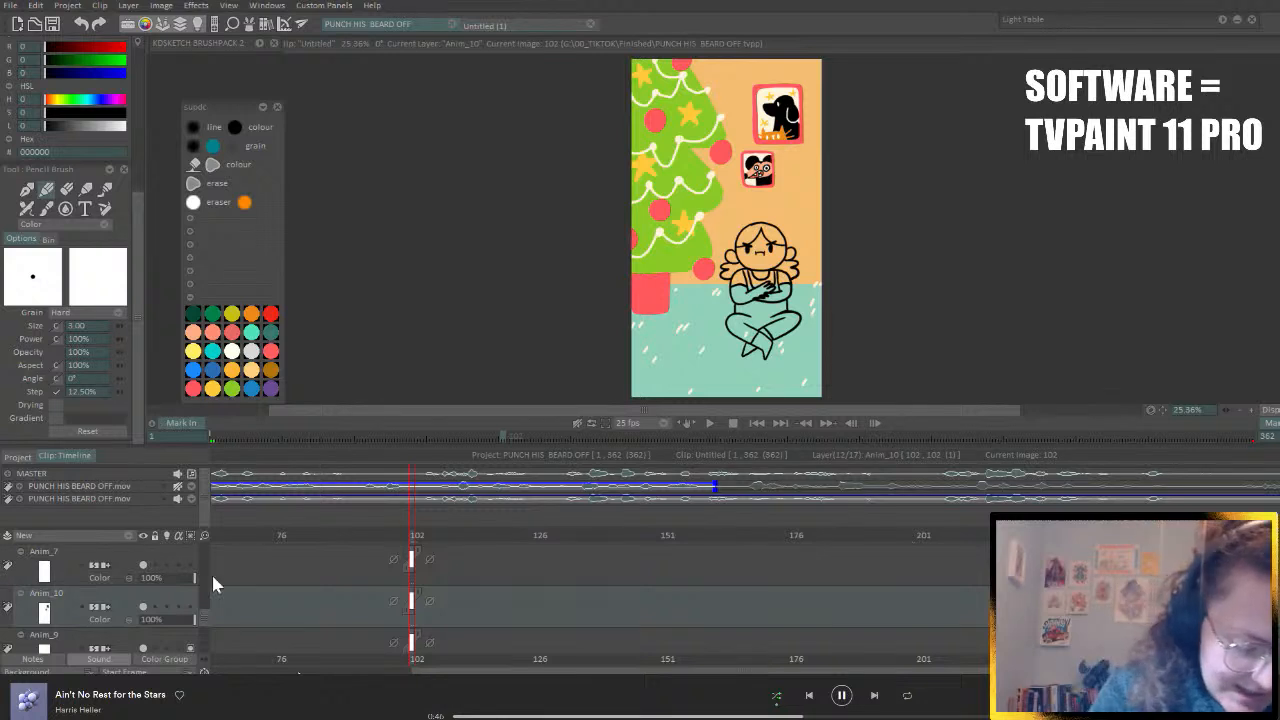
- Add a new animation layer directly above the wall-and-floor layer Anim_4 at frame 102
{"action": "scroll", "coordinate": [207, 620], "scroll_direction": "down", "scroll_amount": 1}
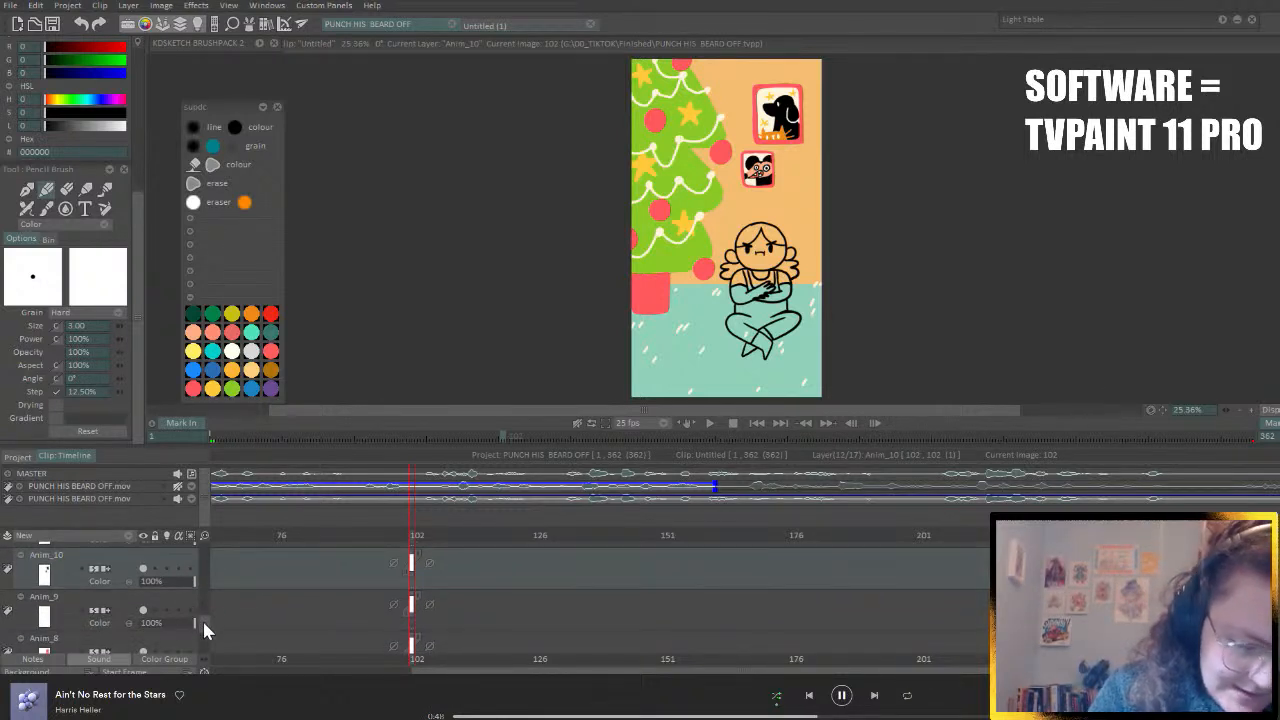
{"action": "scroll", "coordinate": [202, 618], "scroll_direction": "down", "scroll_amount": 1}
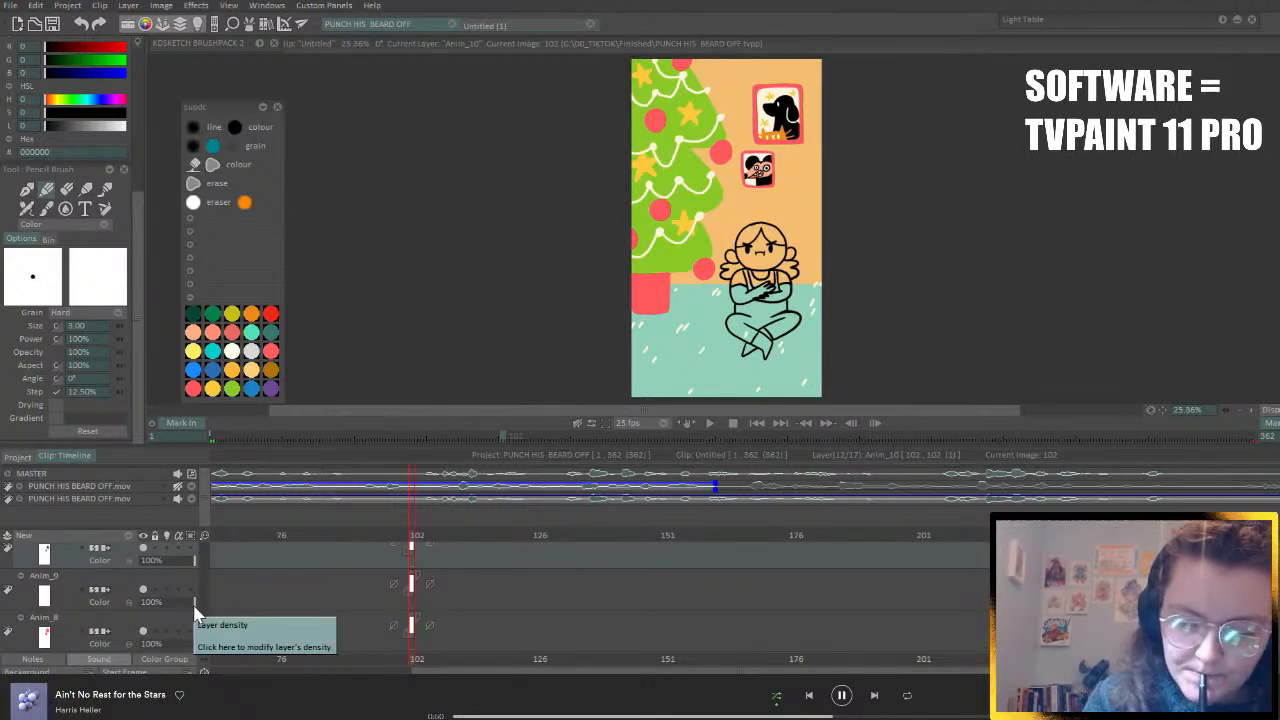
{"action": "scroll", "coordinate": [202, 624], "scroll_direction": "down", "scroll_amount": 2}
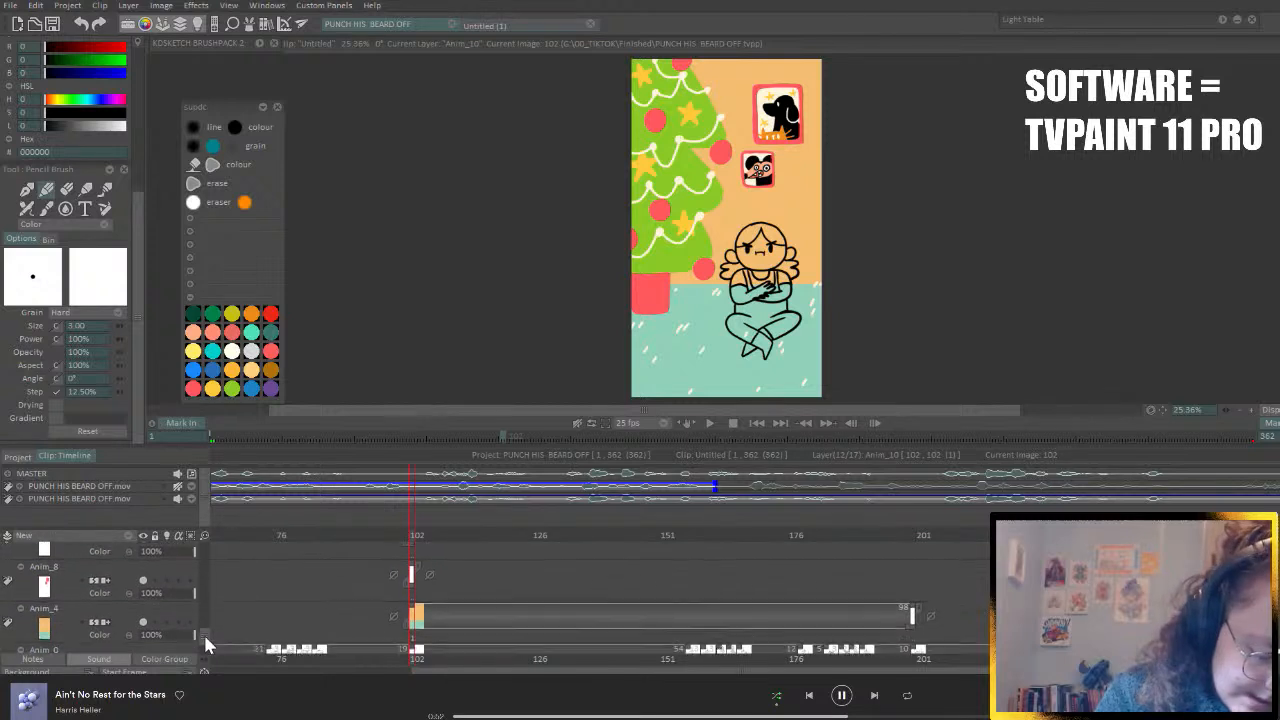
{"action": "left_click", "coordinate": [133, 618]}
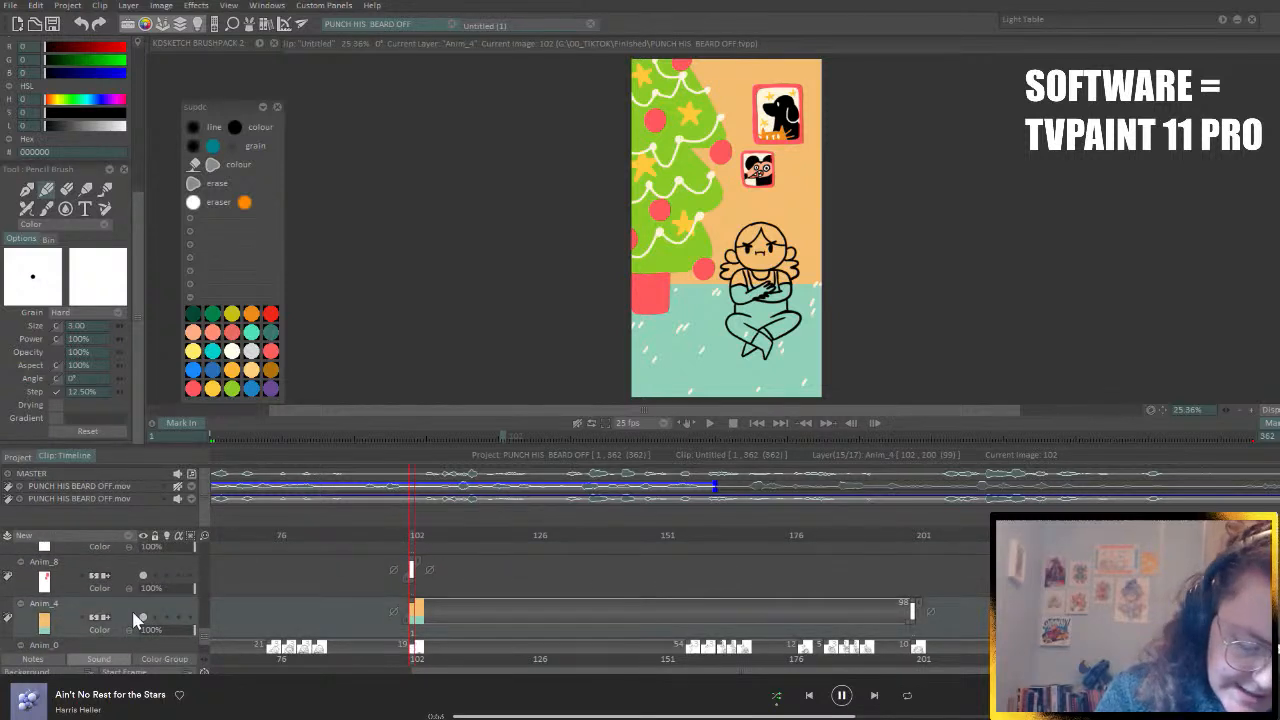
{"action": "left_click", "coordinate": [124, 535]}
{"action": "left_click", "coordinate": [152, 535]}
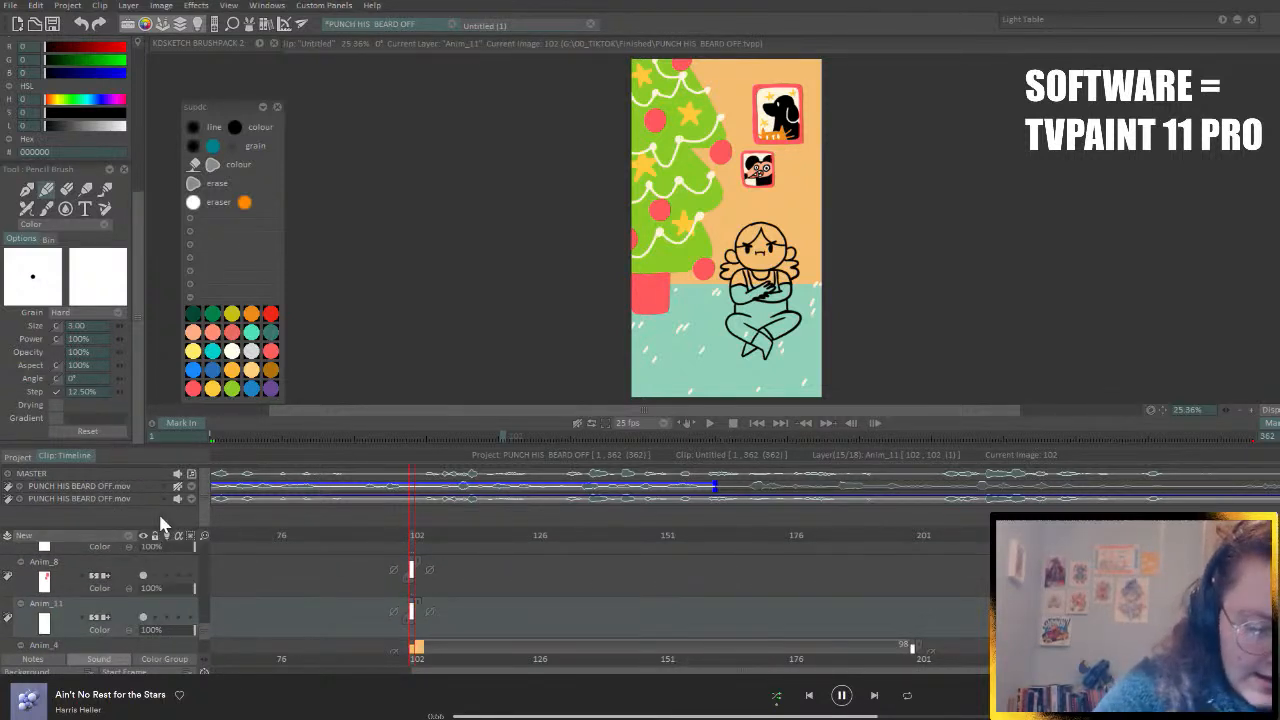
- Try short vertical texture strokes in orange E48D12 across the wall on the new layer and undo them
{"action": "left_click", "coordinate": [196, 388]}
{"action": "left_click_drag", "start_coordinate": [797, 168], "coordinate": [798, 221]}
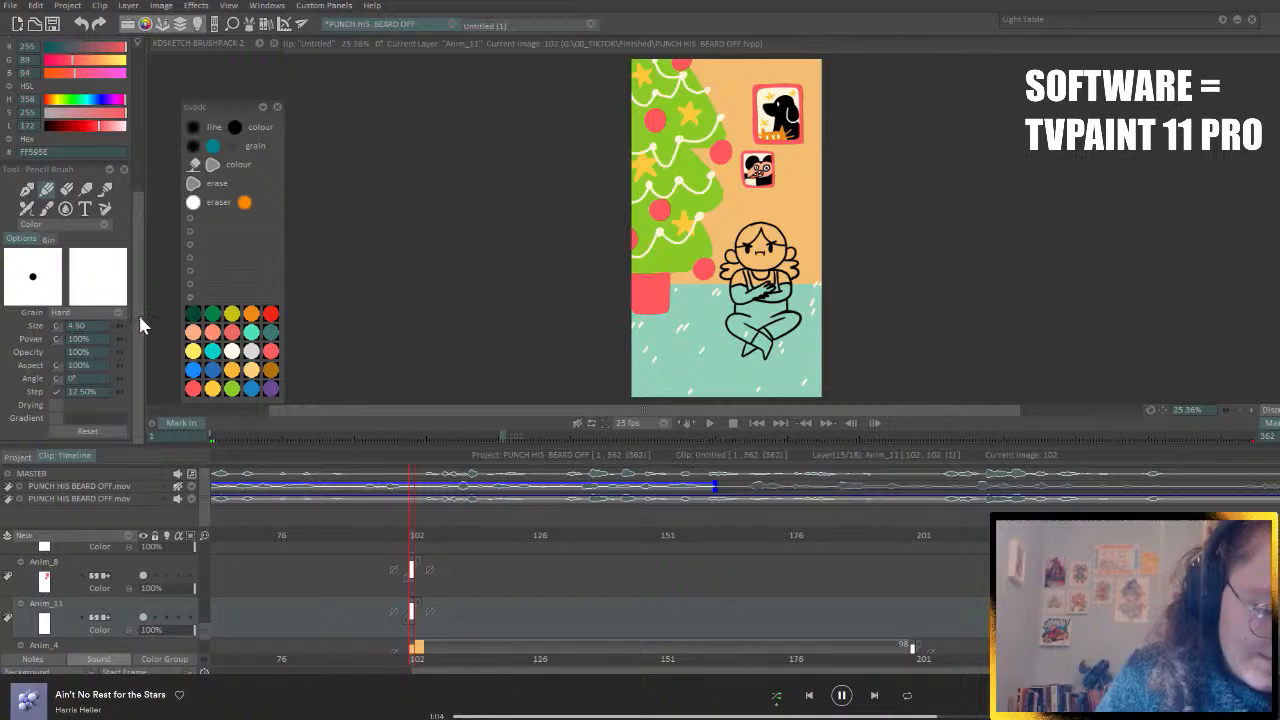
{"action": "left_click_drag", "start_coordinate": [139, 318], "coordinate": [147, 219]}
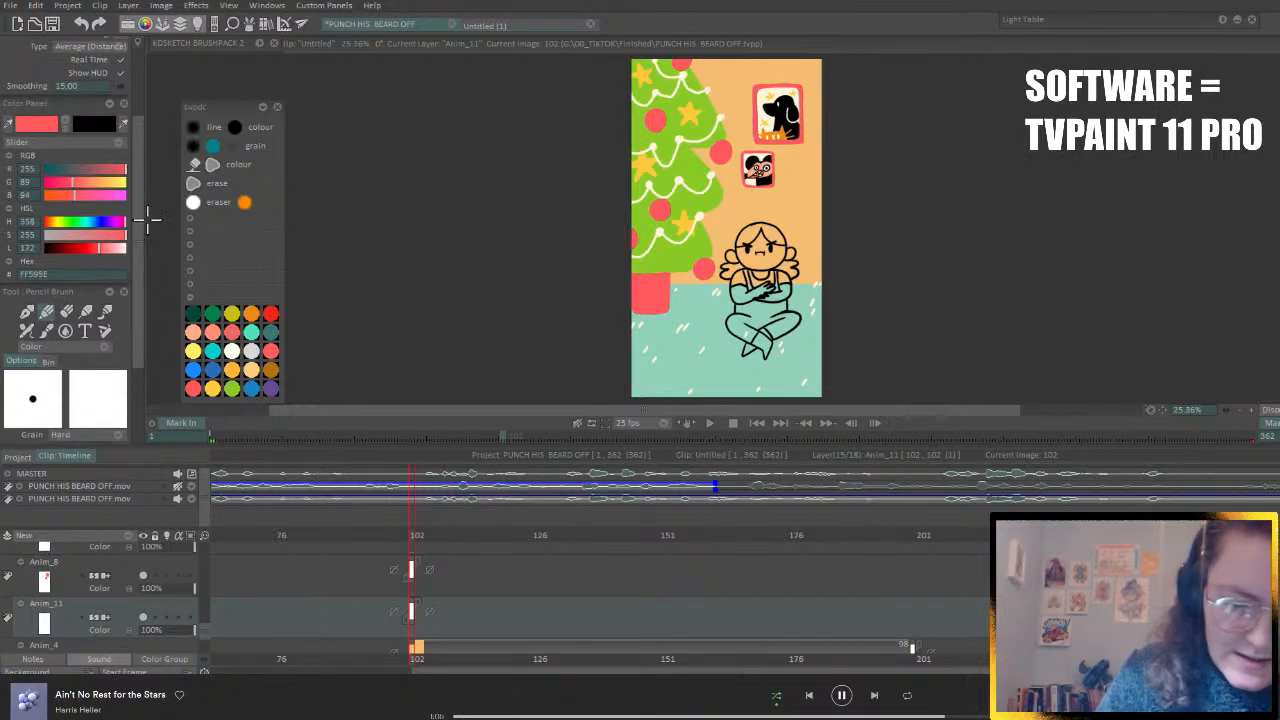
{"action": "left_click", "coordinate": [812, 203], "text": "ctrl"}
{"action": "left_click_drag", "start_coordinate": [103, 247], "coordinate": [85, 256]}
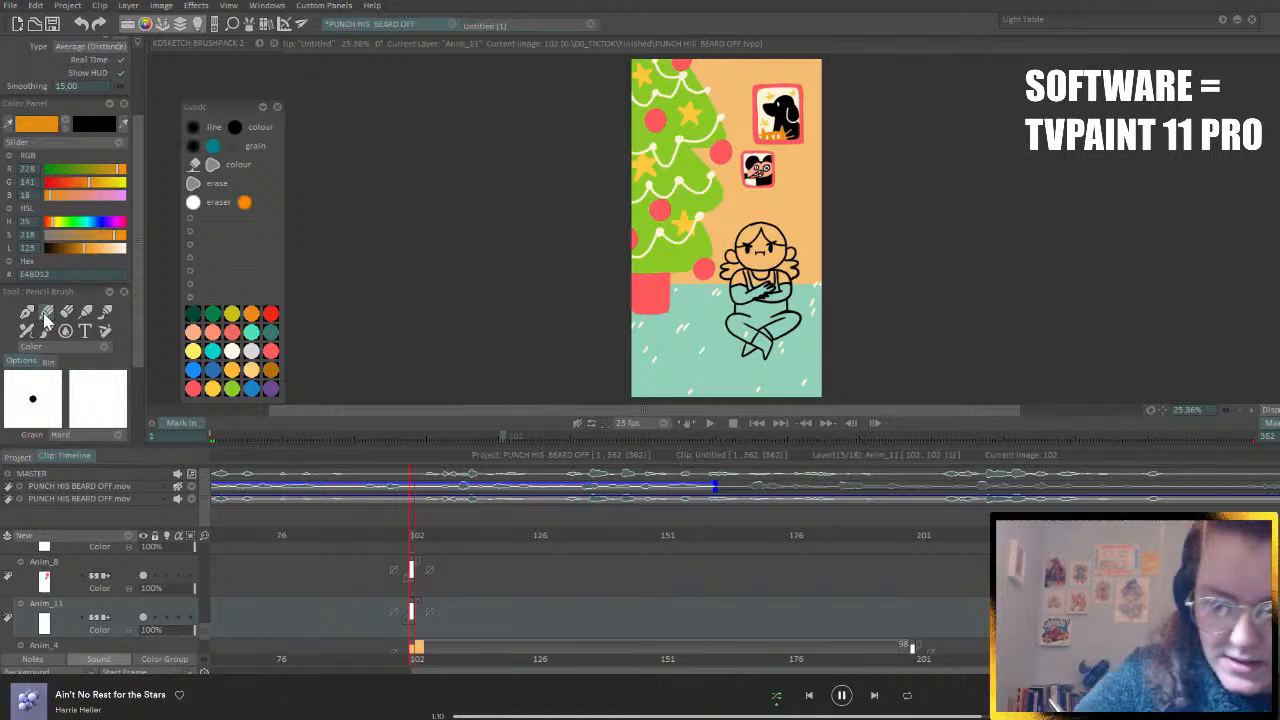
{"action": "left_click_drag", "start_coordinate": [729, 67], "coordinate": [739, 127]}
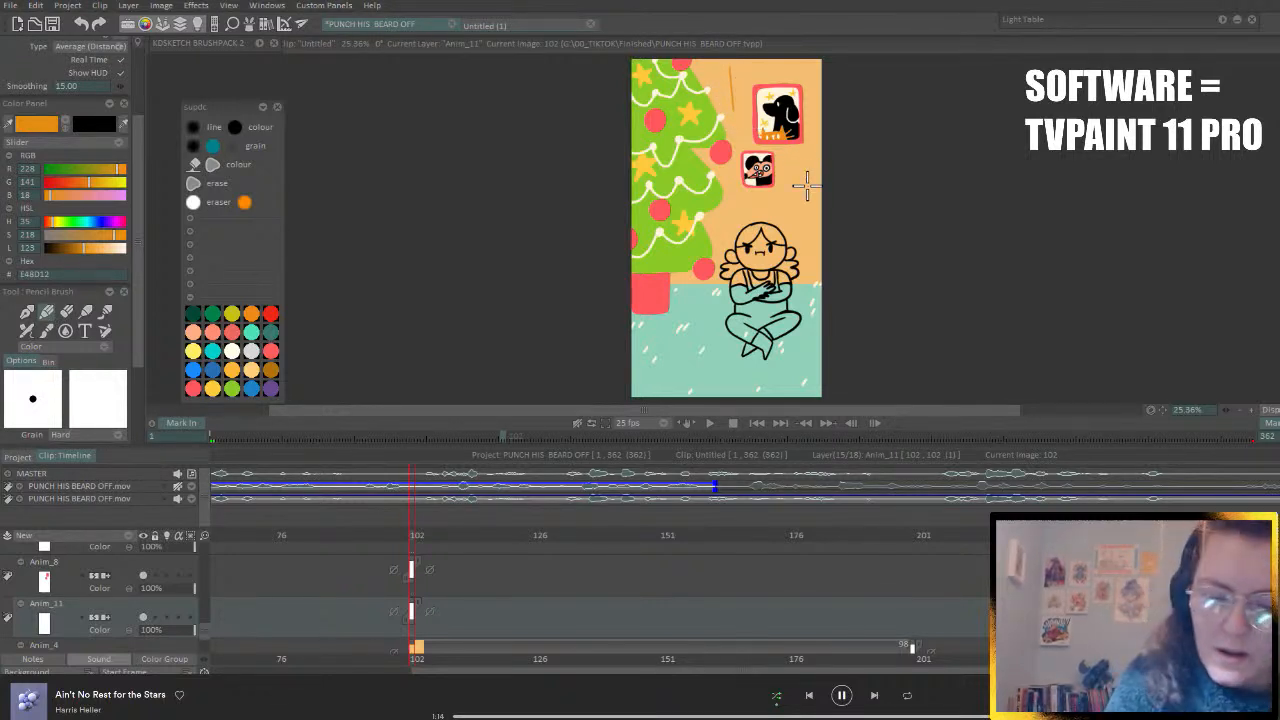
{"action": "scroll", "coordinate": [806, 186], "scroll_direction": "up", "scroll_amount": 2}
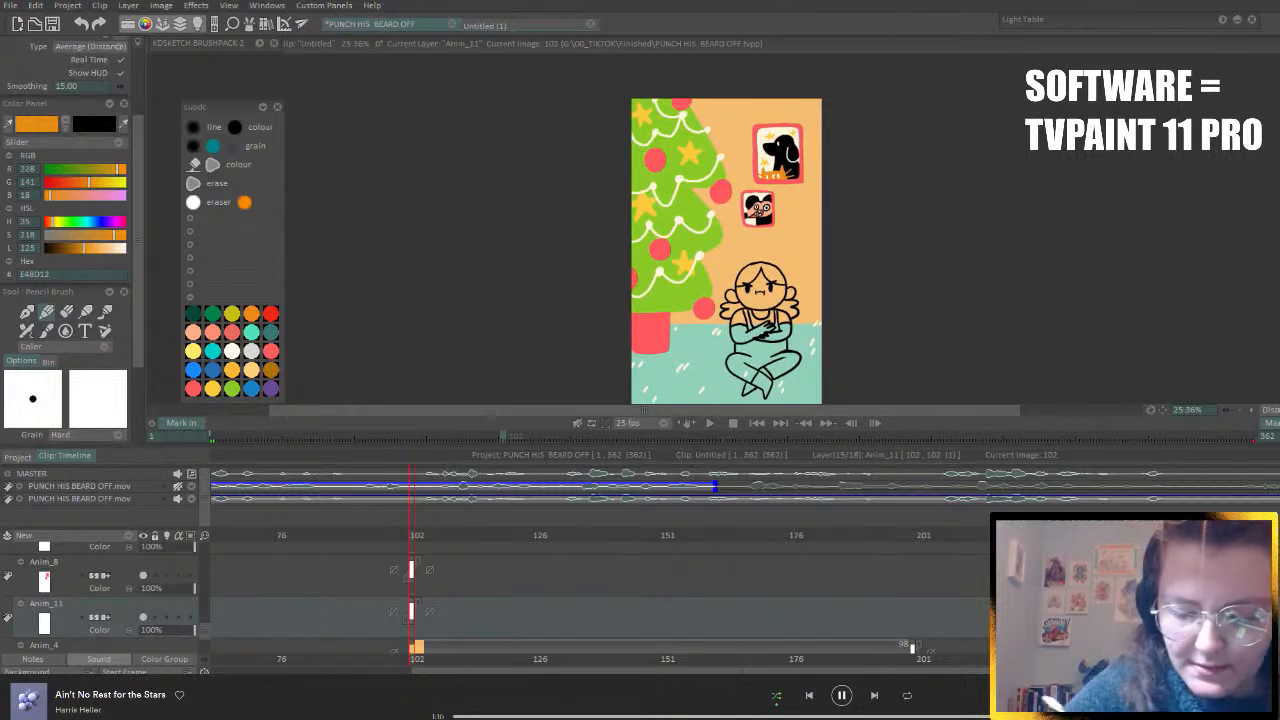
{"action": "left_click_drag", "start_coordinate": [803, 95], "coordinate": [812, 120]}
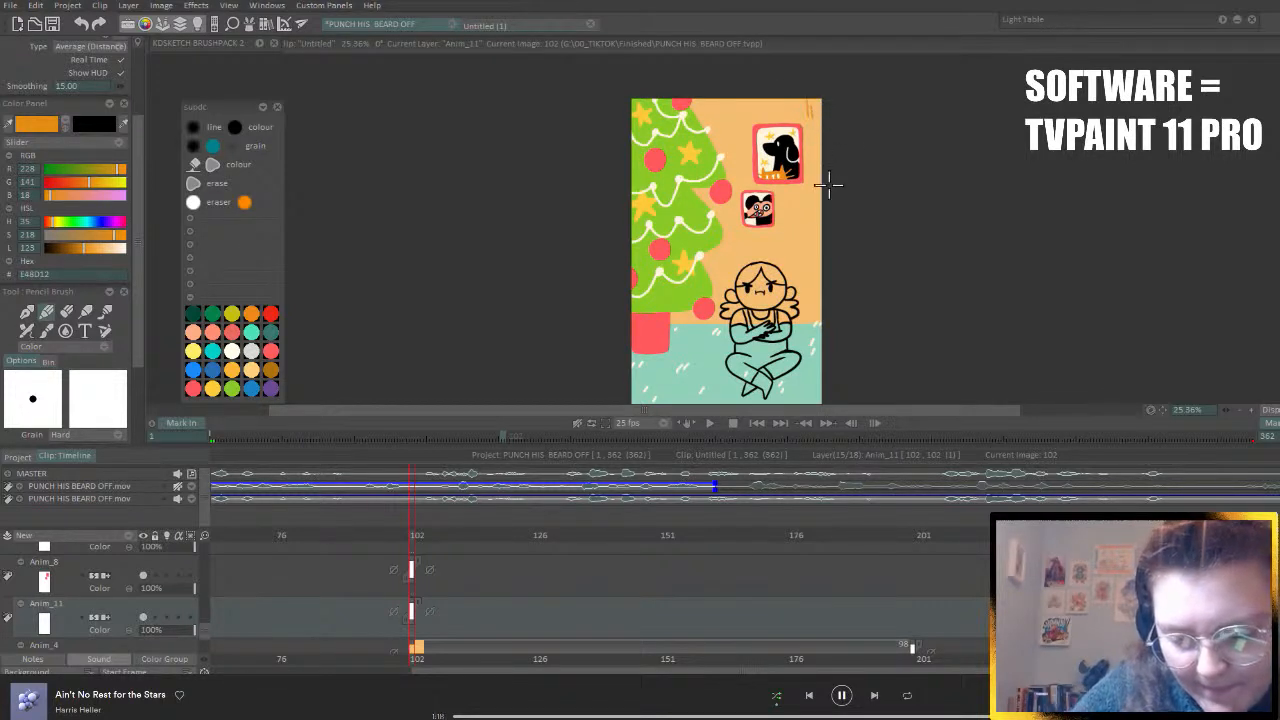
{"action": "left_click_drag", "start_coordinate": [803, 212], "coordinate": [809, 230]}
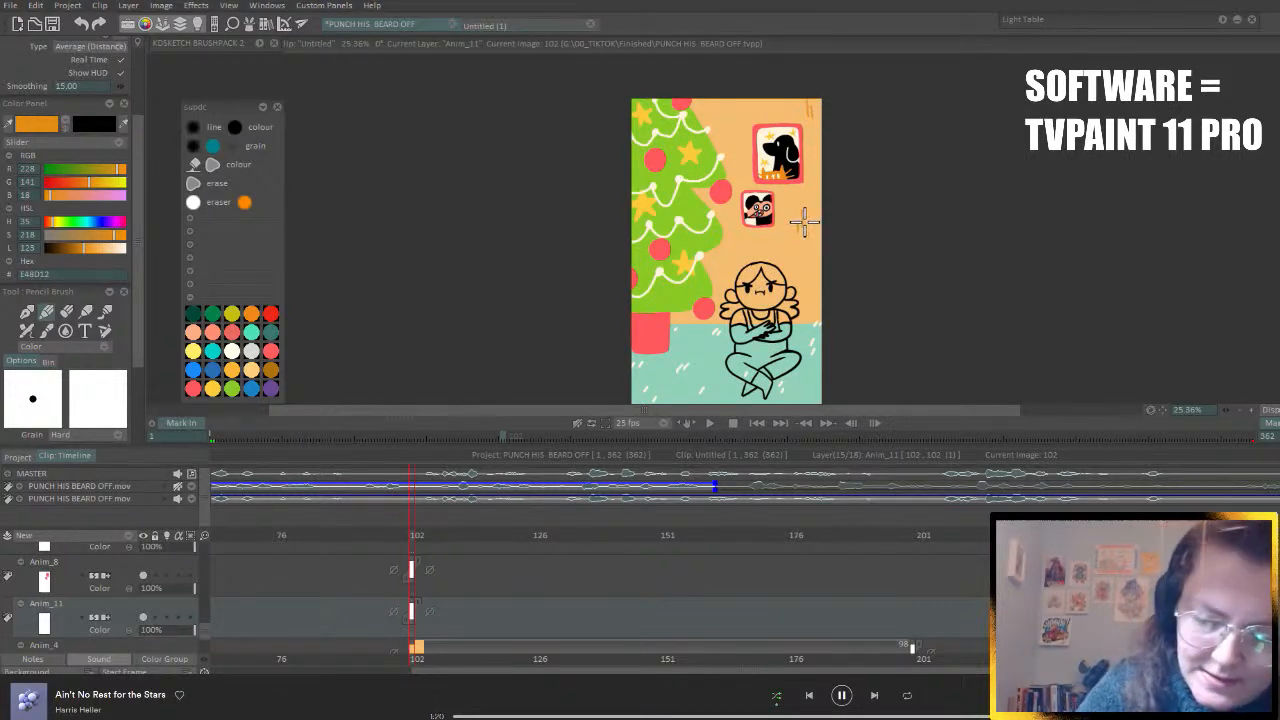
{"action": "left_click_drag", "start_coordinate": [721, 93], "coordinate": [724, 142]}
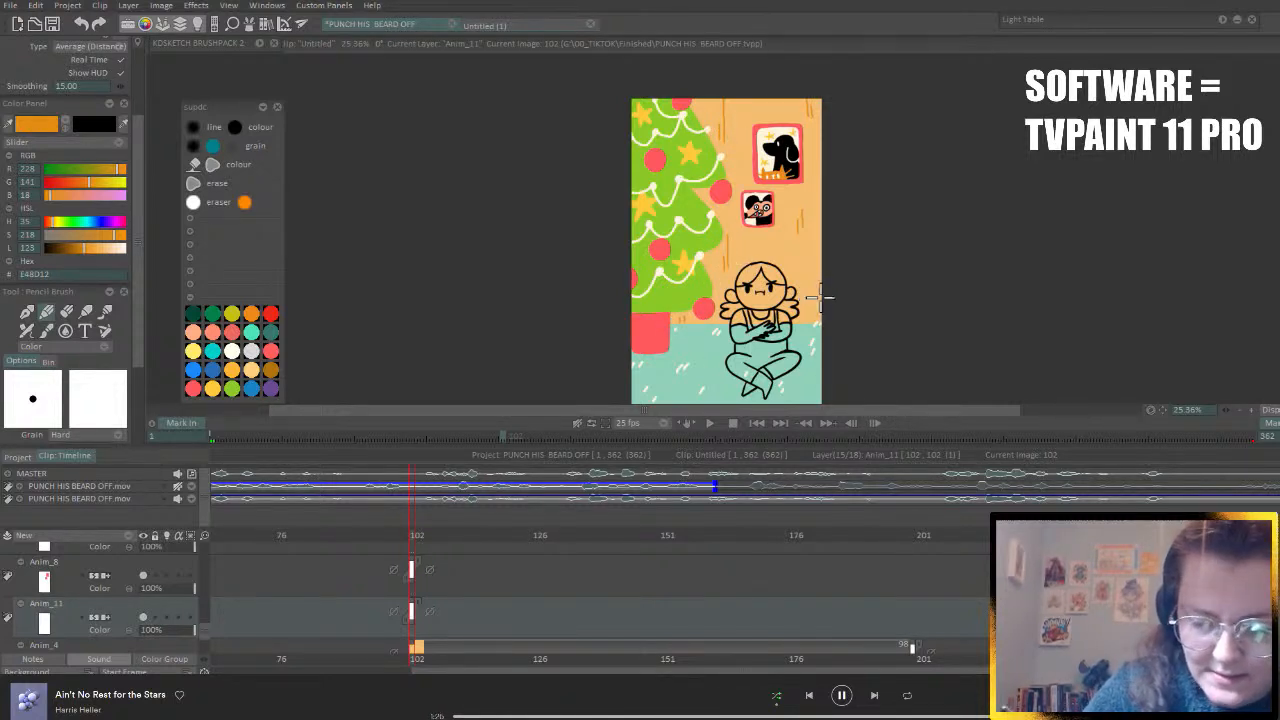
{"action": "key", "text": "ctrl+z"}
{"action": "key", "text": "ctrl+z"}
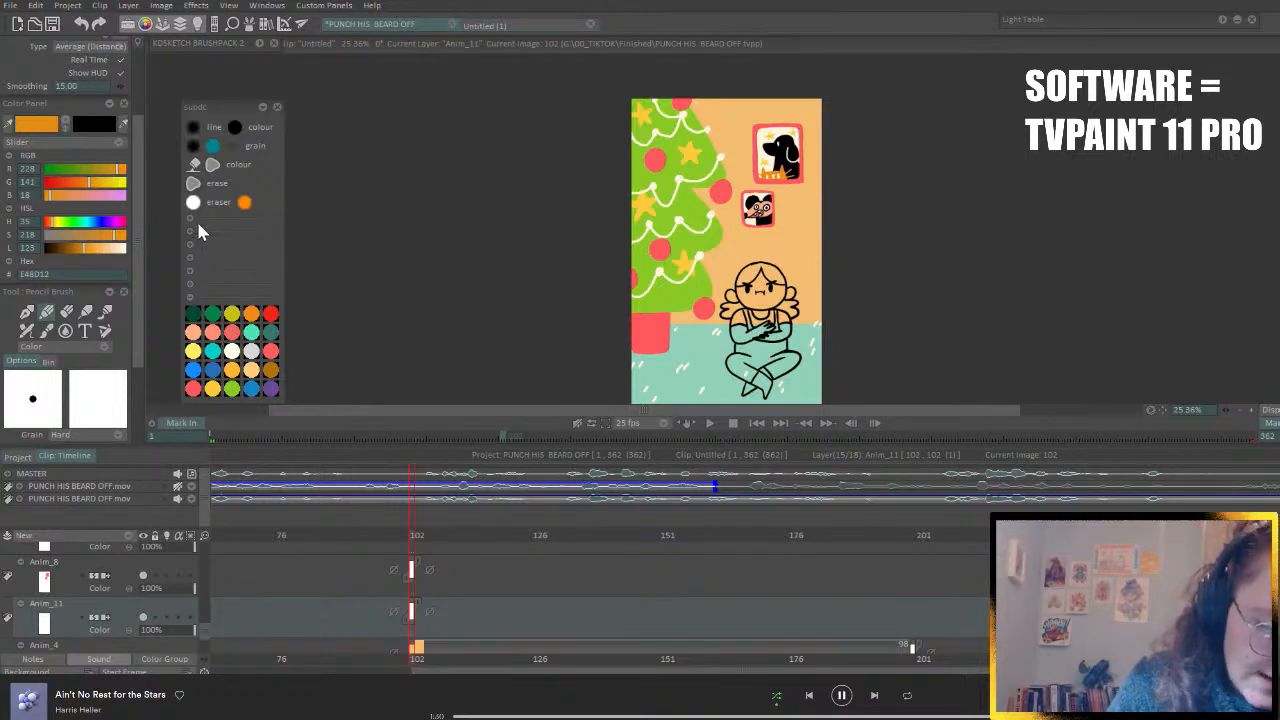
- Scatter short cream FFFFEA texture strokes over the orange wall and erase the stray ones beneath the mouse picture
{"action": "left_click", "coordinate": [232, 350]}
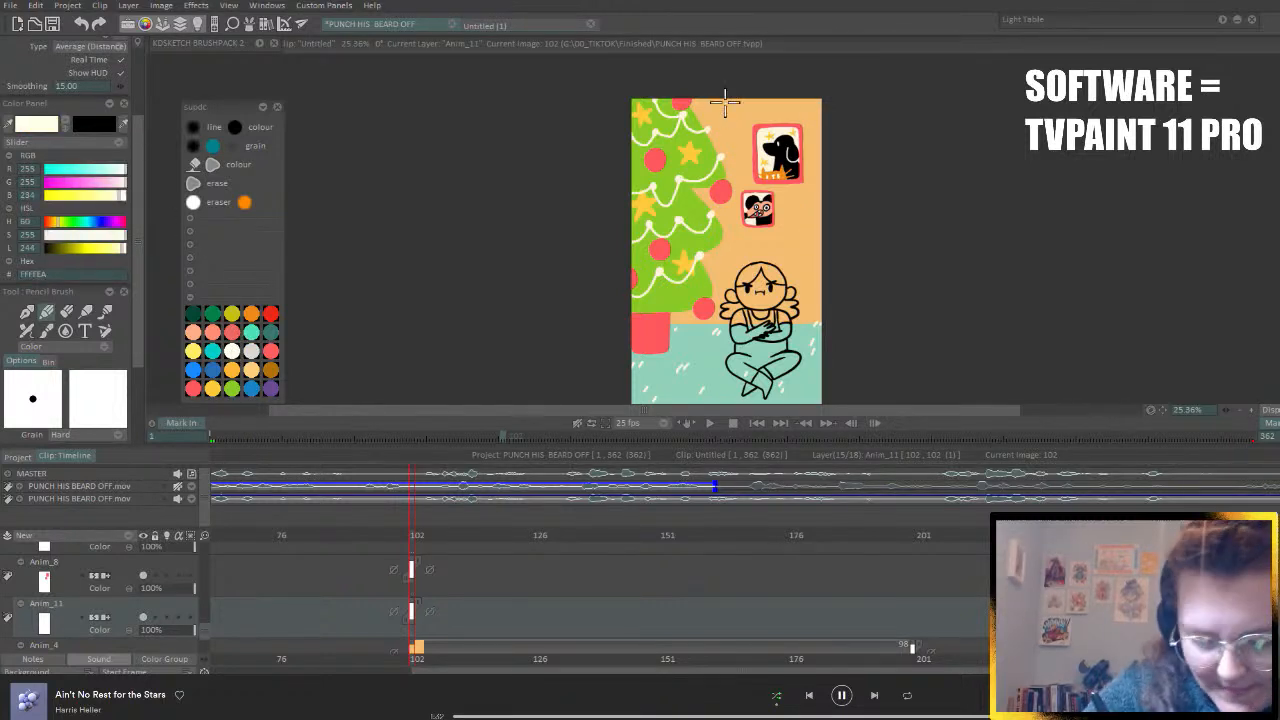
{"action": "left_click_drag", "start_coordinate": [726, 99], "coordinate": [733, 123]}
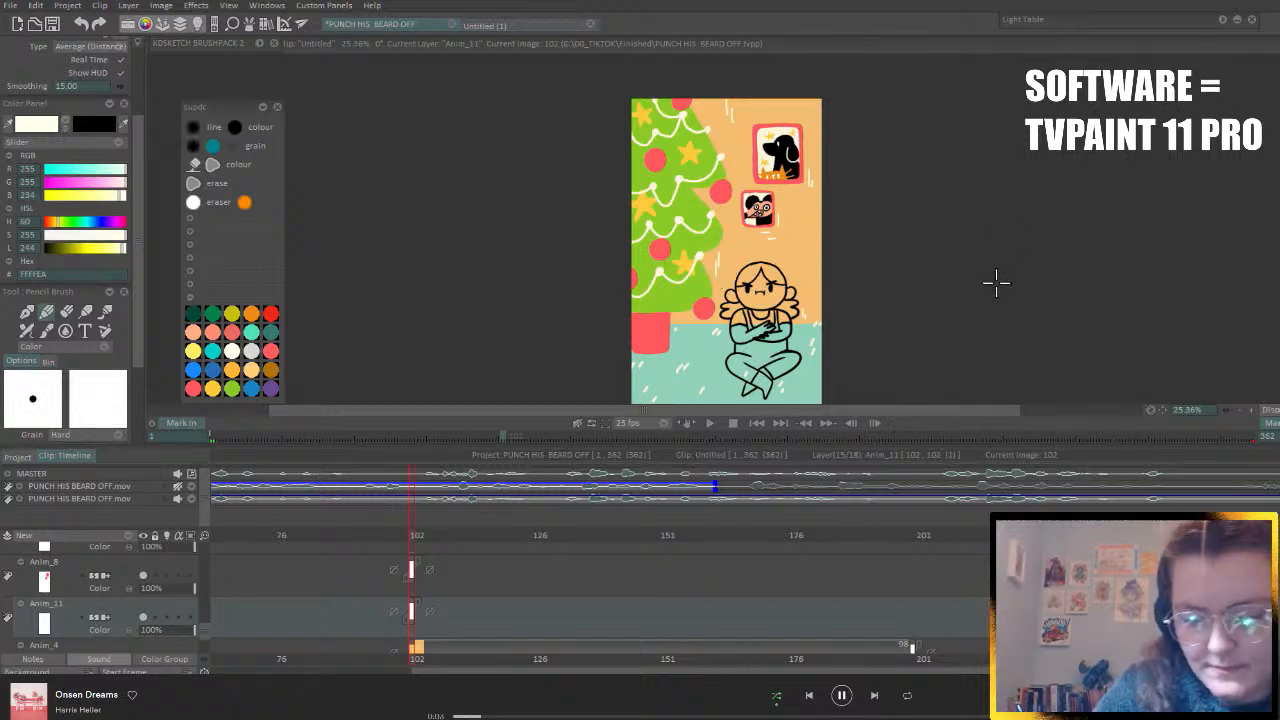
{"action": "left_click", "coordinate": [66, 313]}
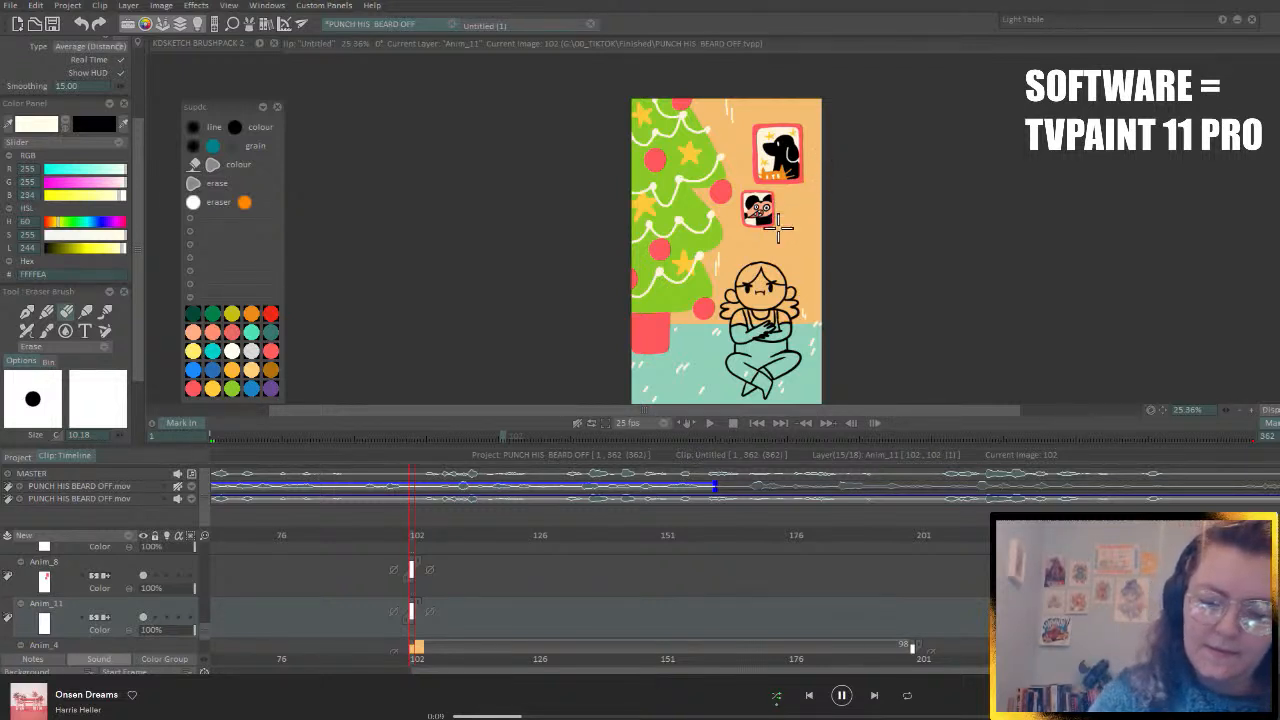
- Add more cream texture strokes to the wall with the Pencil Brush and extend layer Anim_11 to frame 200
{"action": "left_click", "coordinate": [48, 313]}
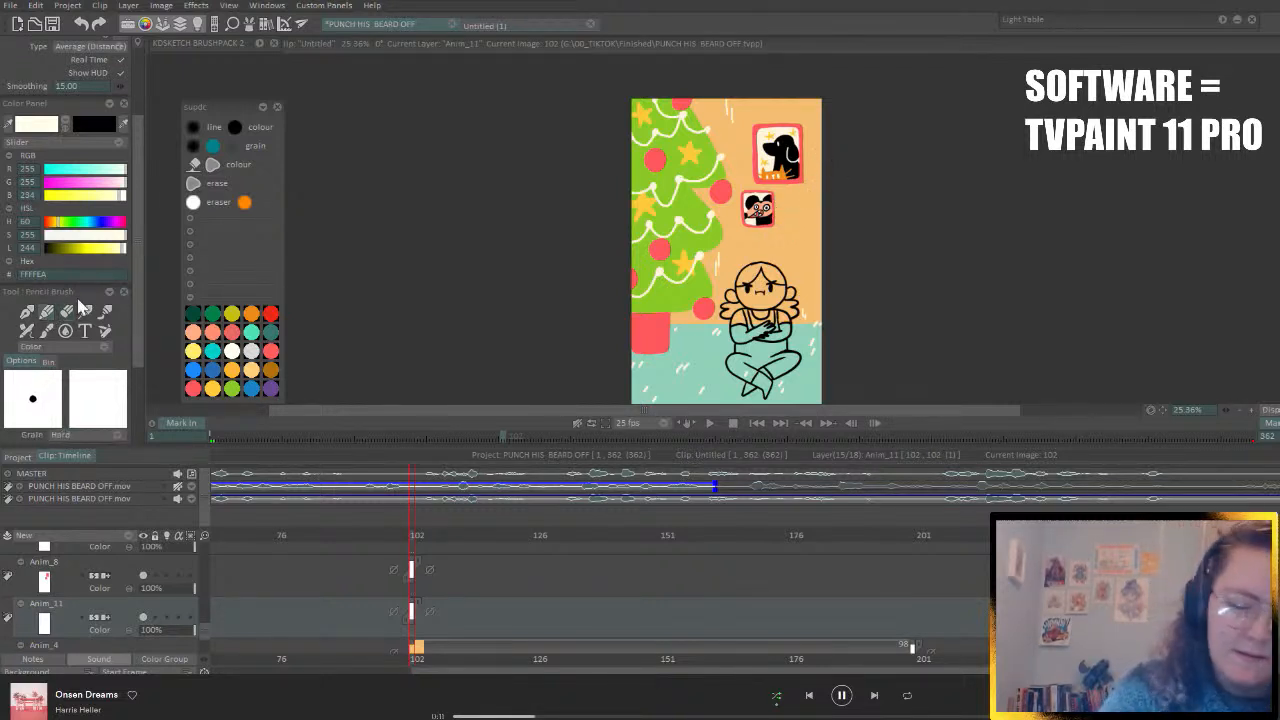
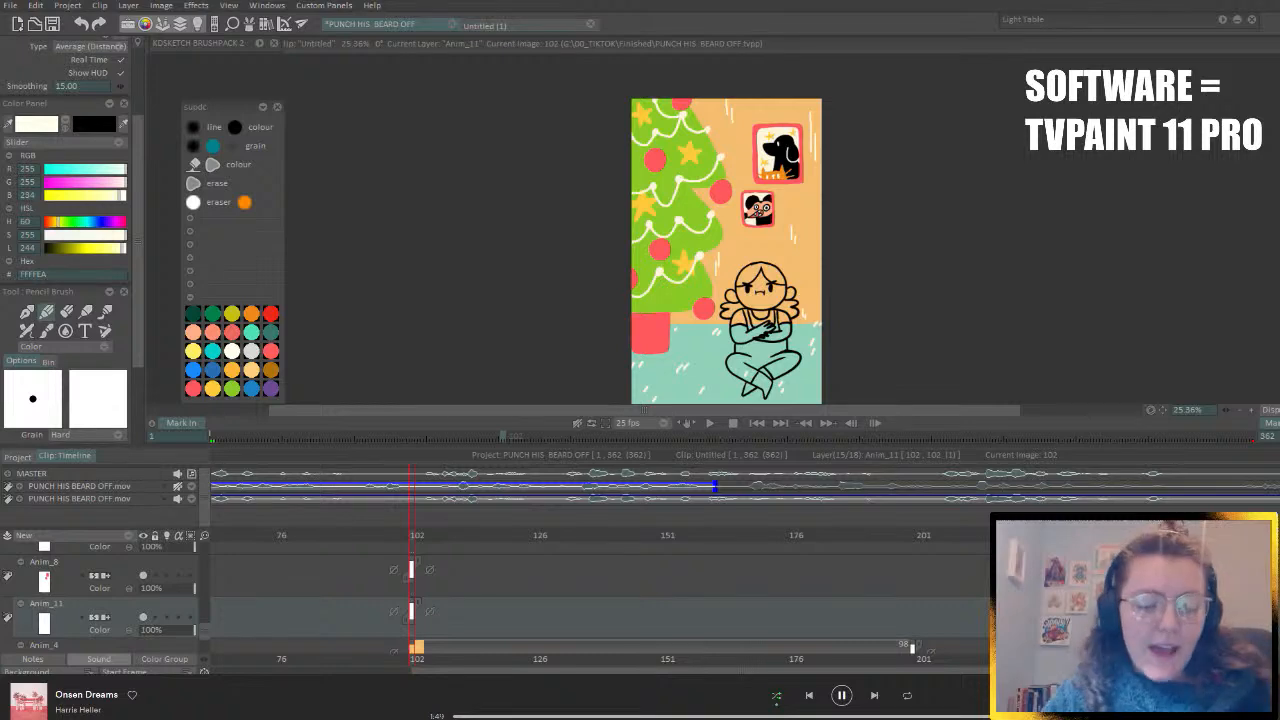
{"action": "left_click_drag", "start_coordinate": [414, 534], "coordinate": [411, 534]}
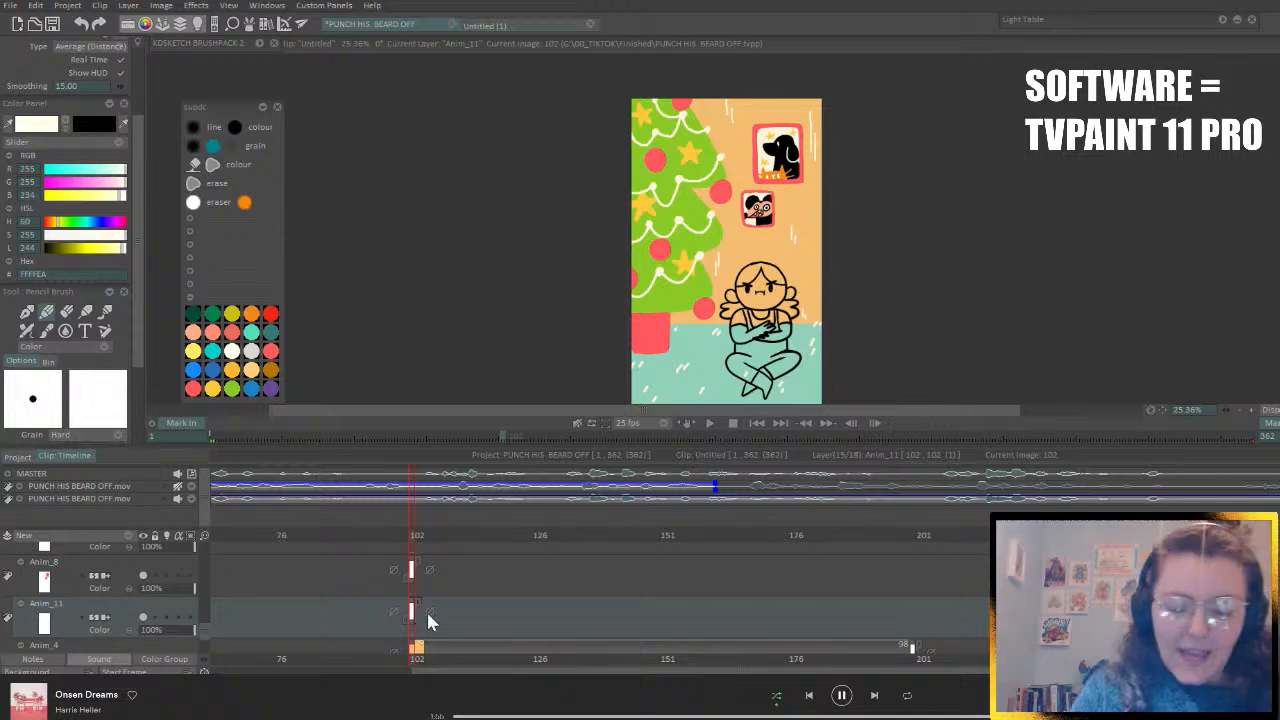
{"action": "left_click", "coordinate": [914, 534]}
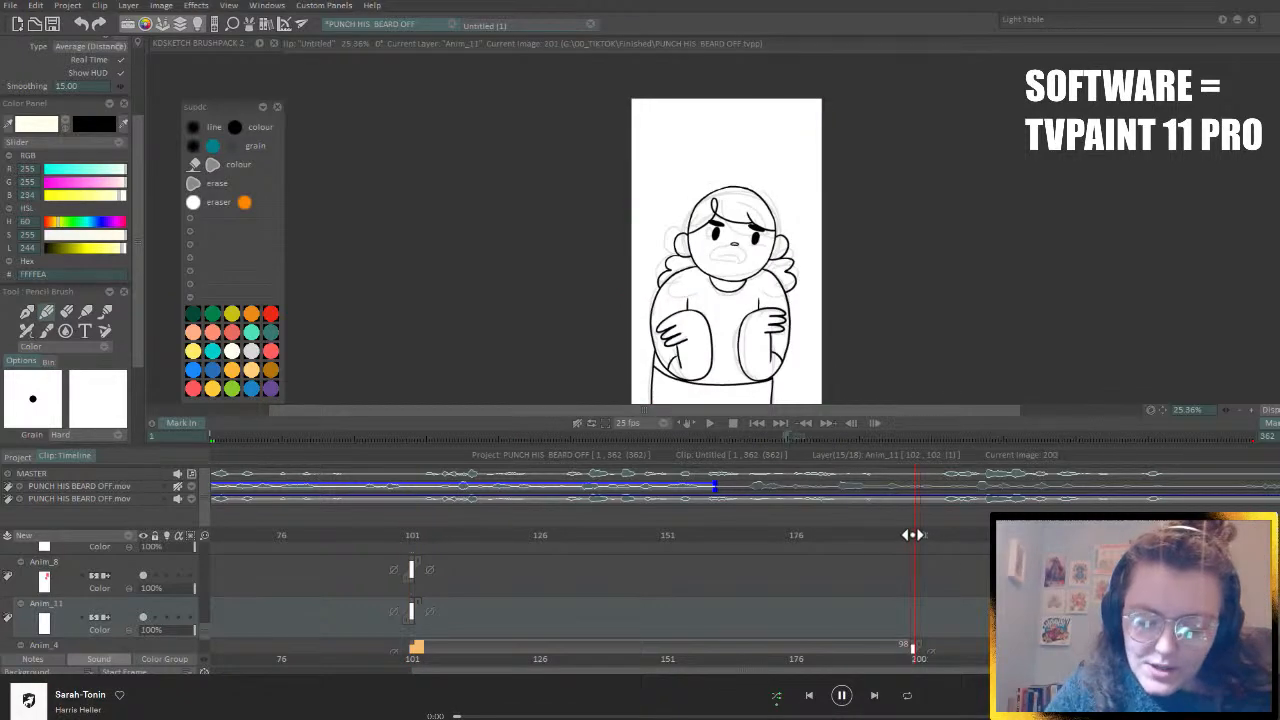
{"action": "key", "text": "Return"}
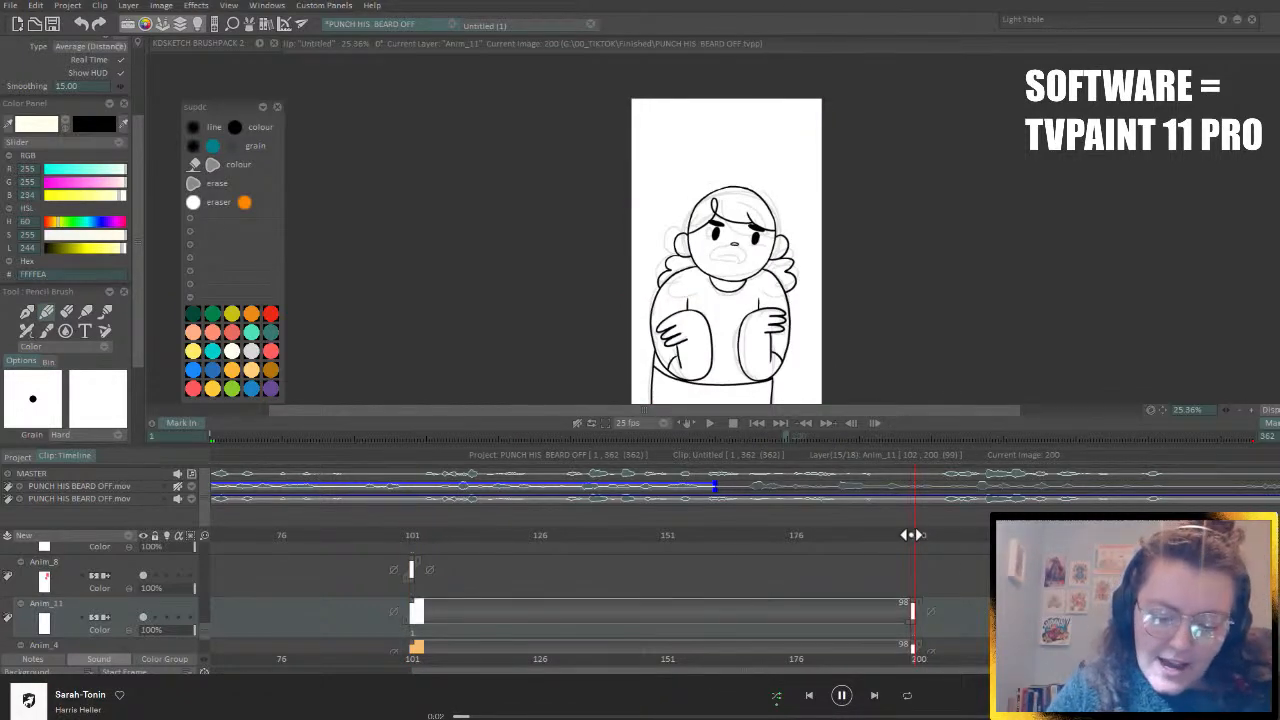
- Extend the background layers Anim_8, Anim_9, Anim_10 and Anim_7 to frame 200
{"action": "left_click", "coordinate": [127, 568]}
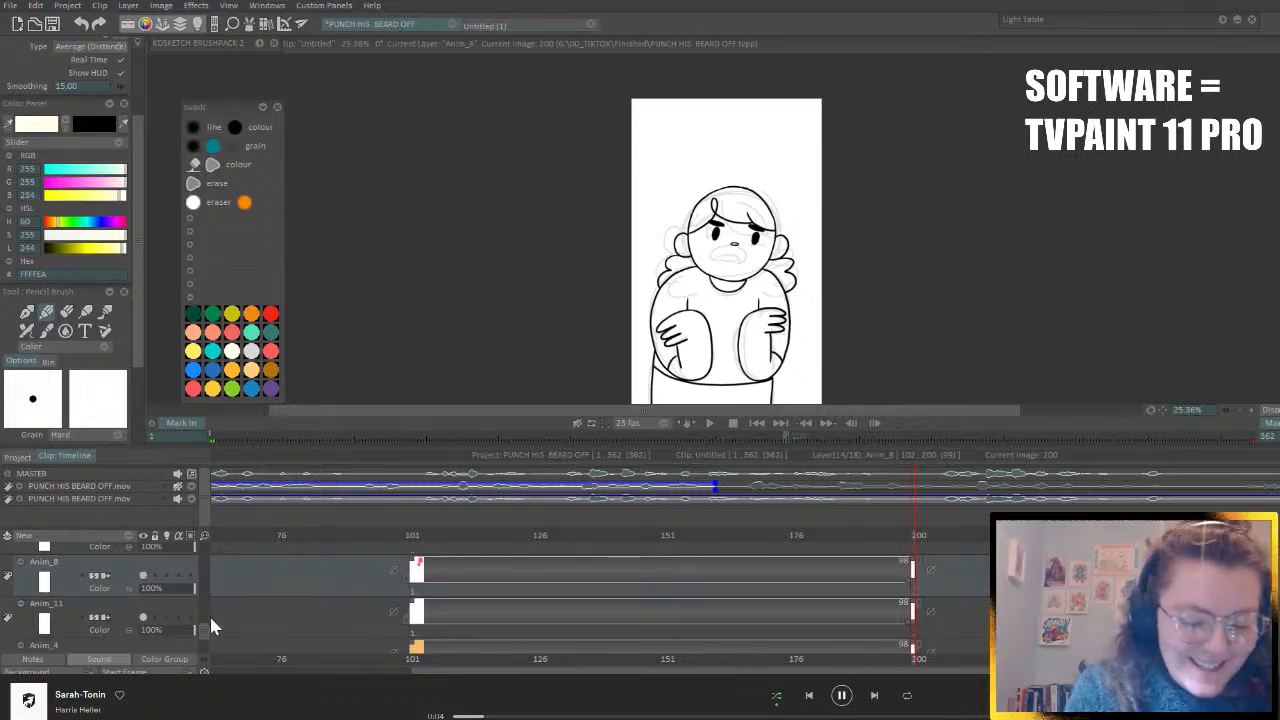
{"action": "scroll", "coordinate": [201, 628], "scroll_direction": "up", "scroll_amount": 1}
{"action": "scroll", "coordinate": [201, 630], "scroll_direction": "up", "scroll_amount": 1}
{"action": "left_click", "coordinate": [130, 600]}
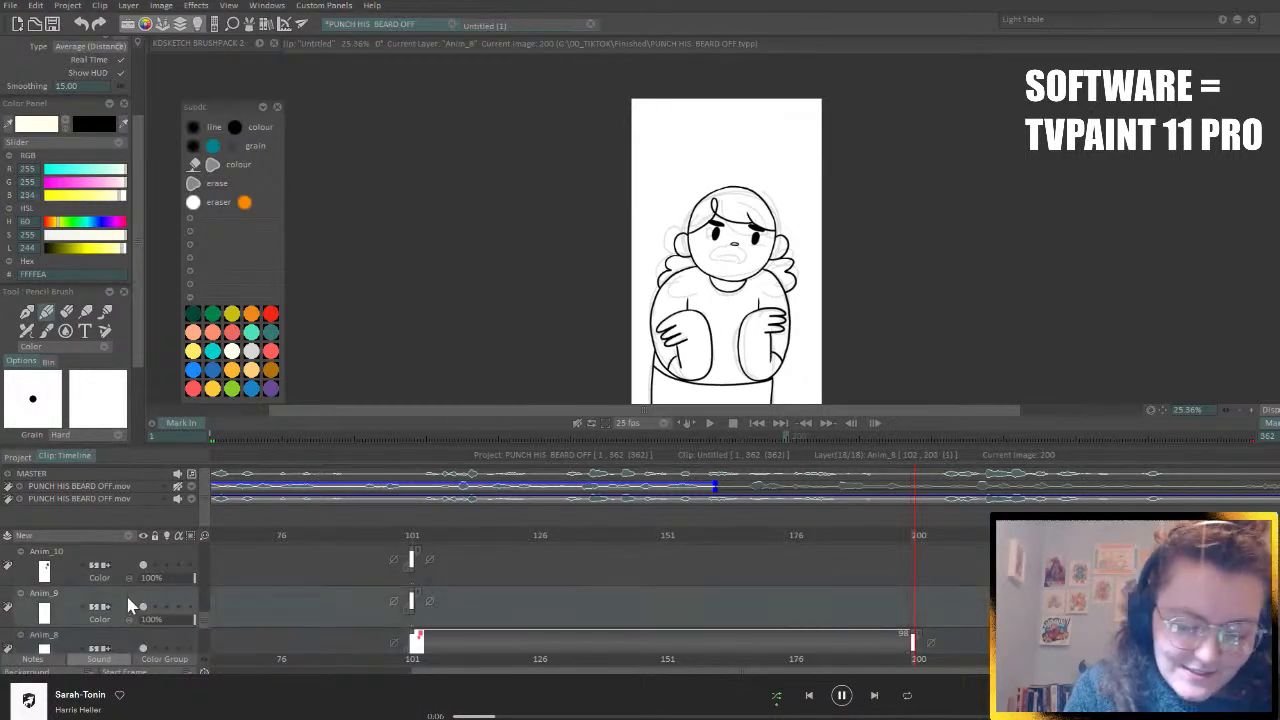
{"action": "key", "text": "Return"}
{"action": "left_click", "coordinate": [119, 569]}
{"action": "key", "text": "Return"}
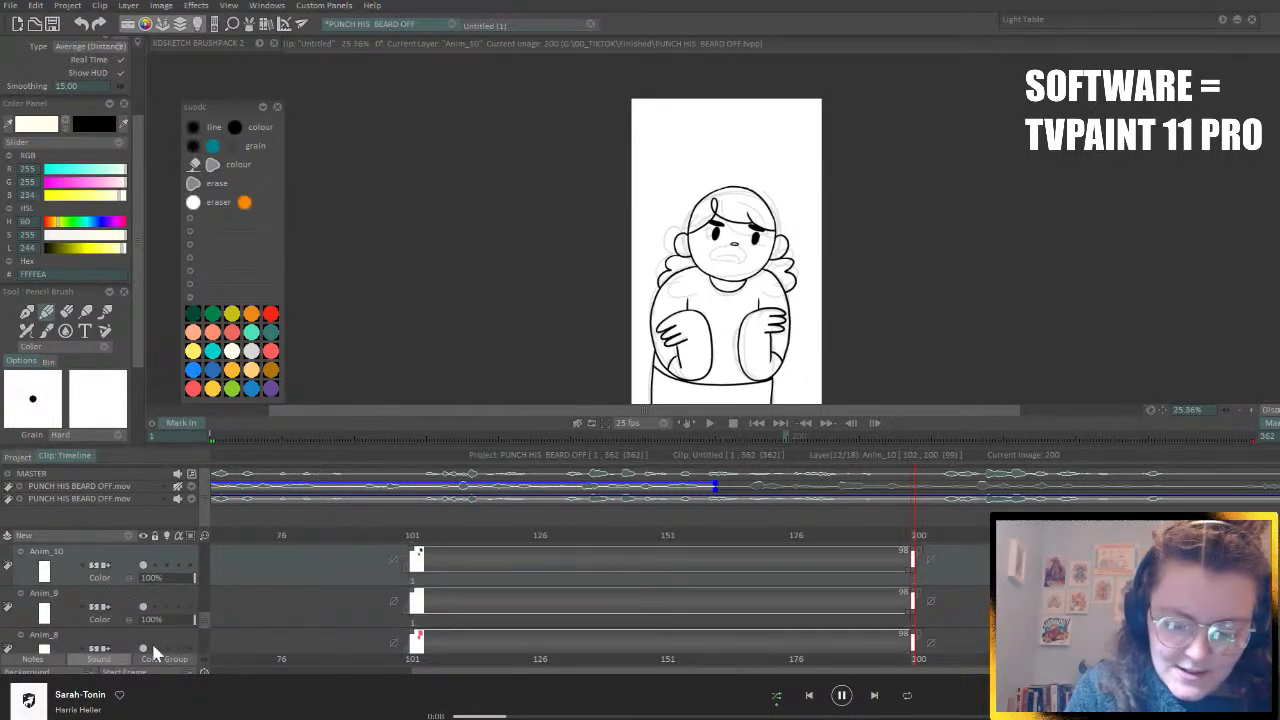
{"action": "scroll", "coordinate": [200, 614], "scroll_direction": "up", "scroll_amount": 1}
{"action": "scroll", "coordinate": [201, 614], "scroll_direction": "up", "scroll_amount": 1}
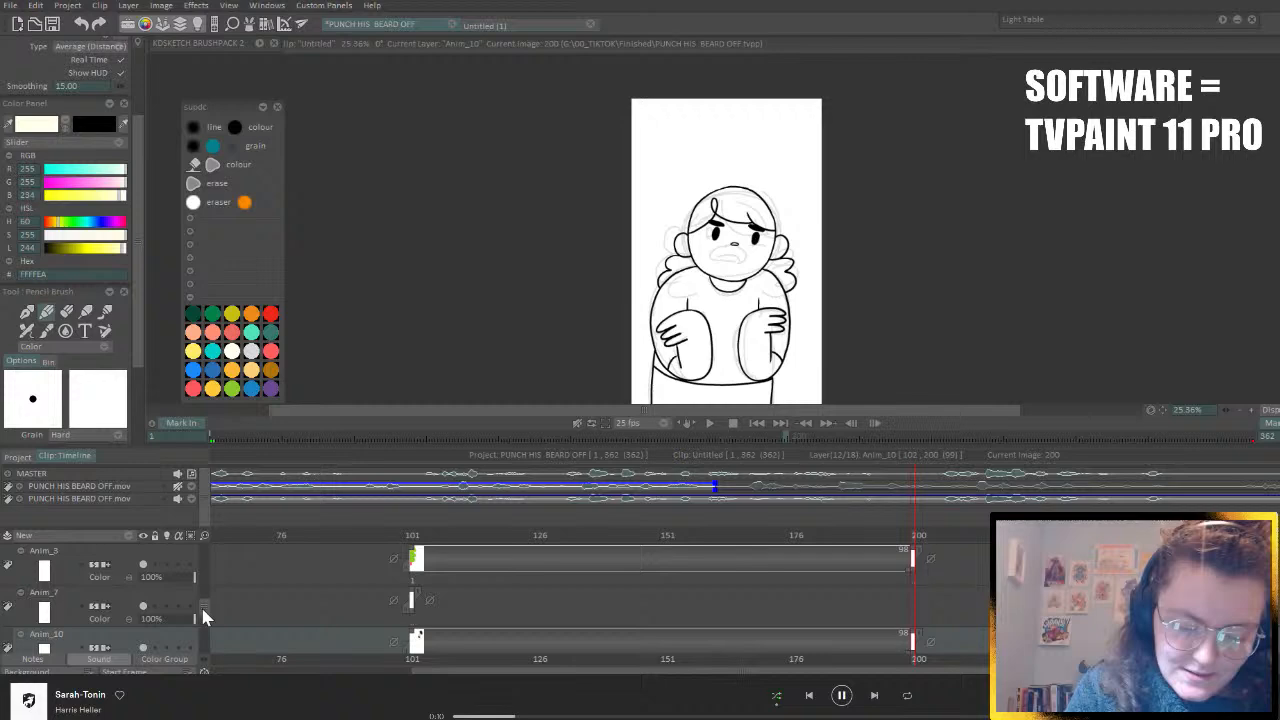
{"action": "left_click", "coordinate": [121, 594]}
{"action": "key", "text": "Return"}
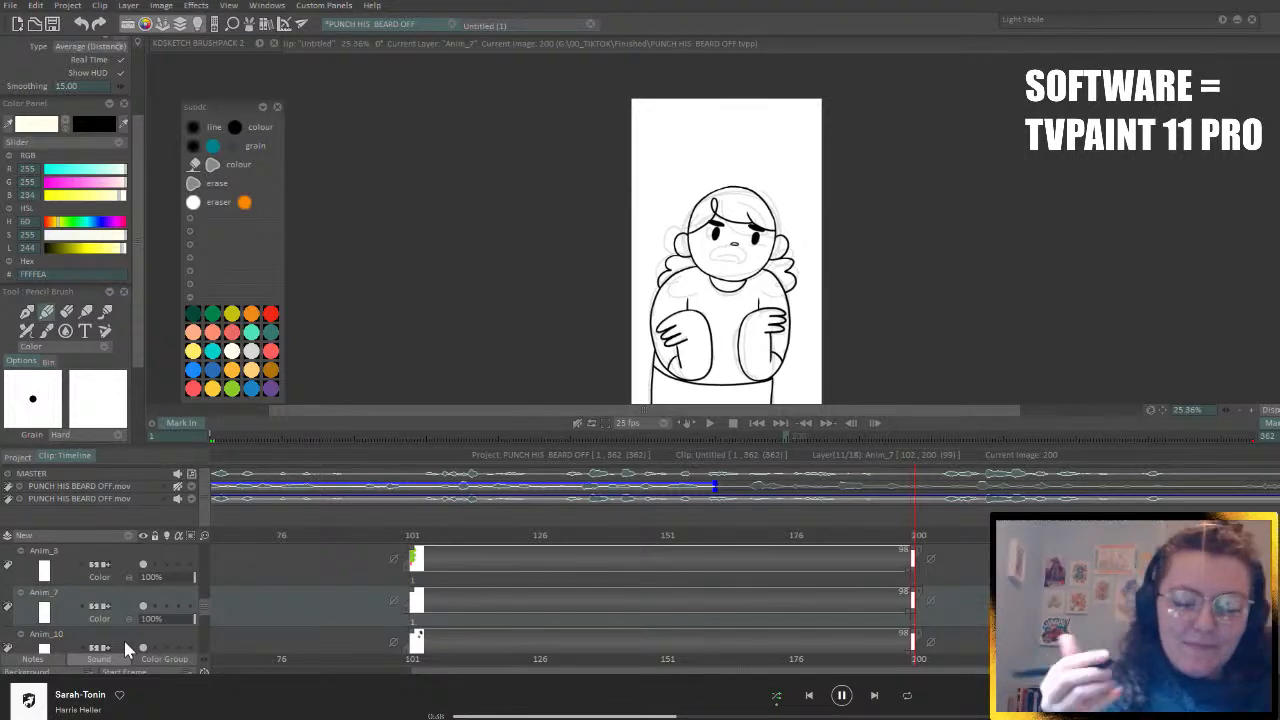
- Check the background around frames 102 and 103, and extend the tree decoration layers Anim_5 and Anim_6 to frame 200
{"action": "left_click", "coordinate": [410, 532]}
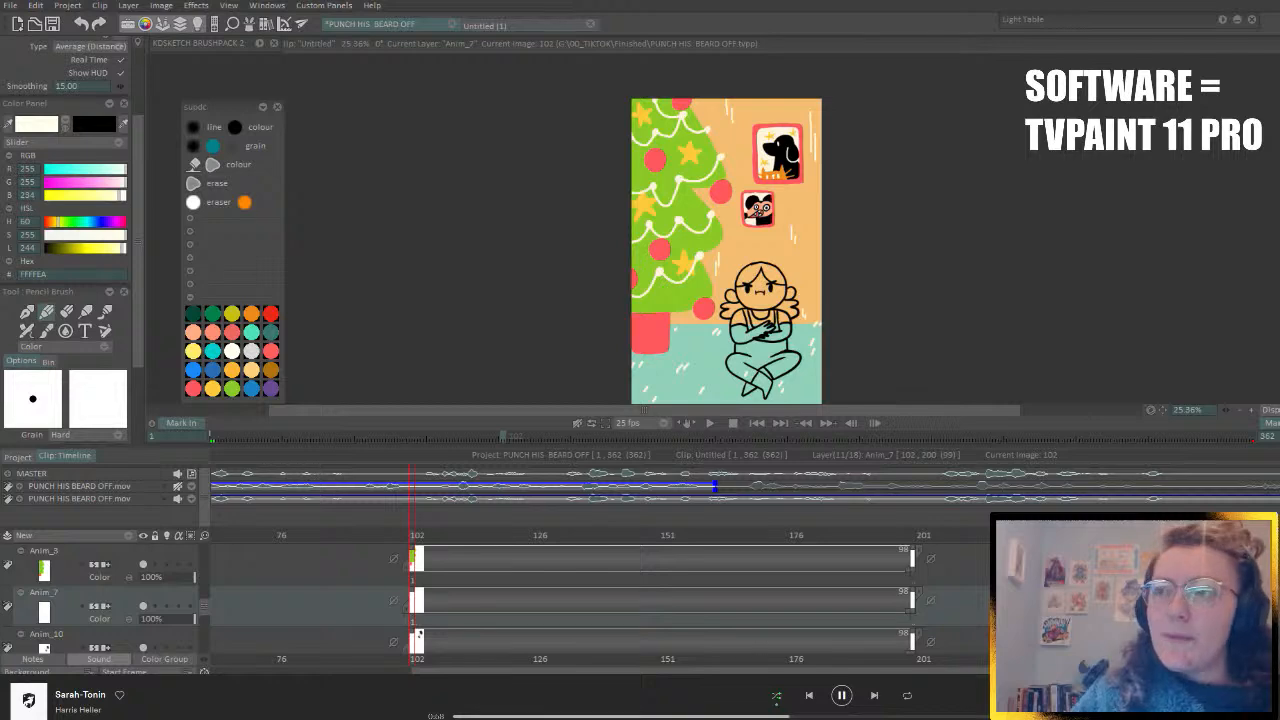
{"action": "left_click_drag", "start_coordinate": [417, 537], "coordinate": [409, 537]}
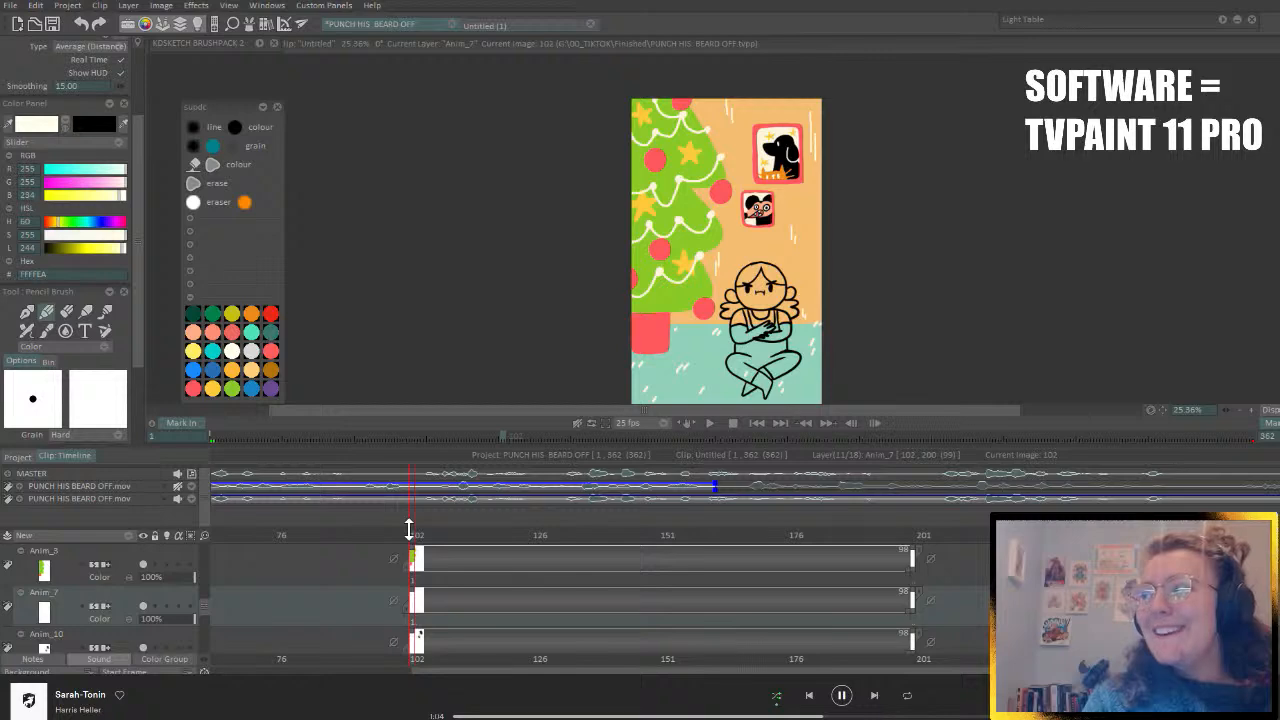
{"action": "left_click_drag", "start_coordinate": [409, 528], "coordinate": [417, 536]}
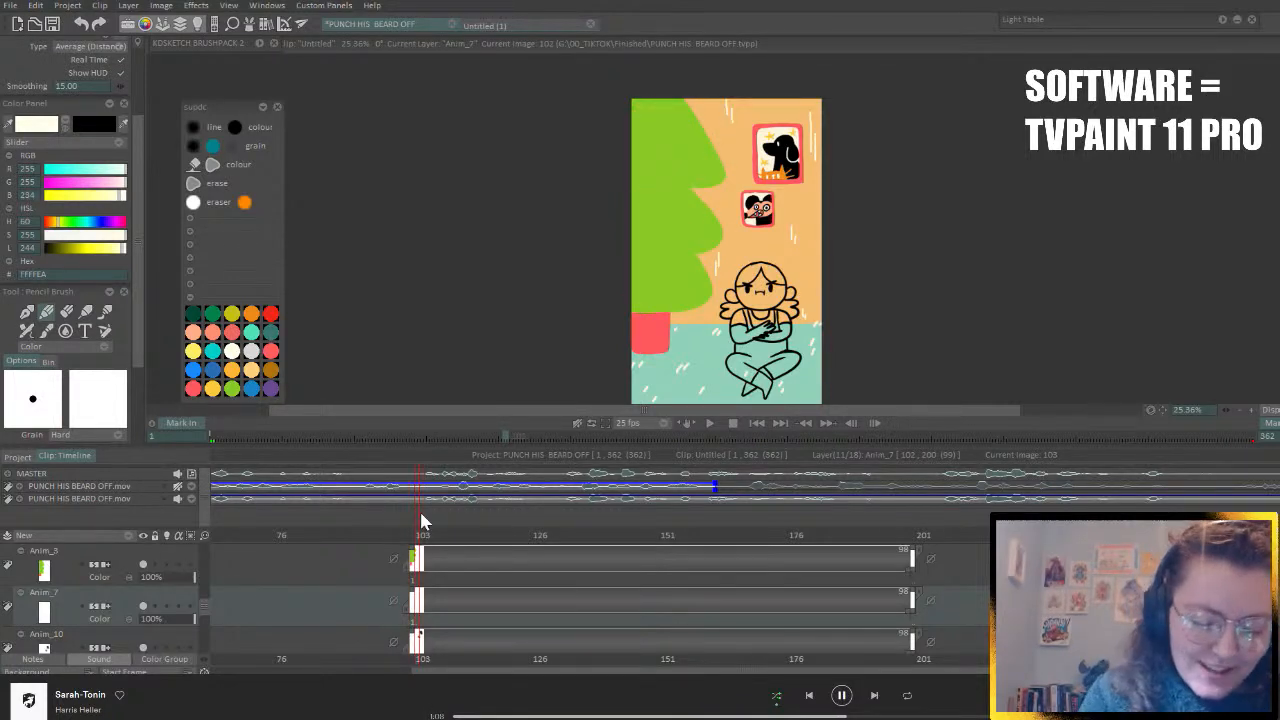
{"action": "scroll", "coordinate": [204, 600], "scroll_direction": "up", "scroll_amount": 2}
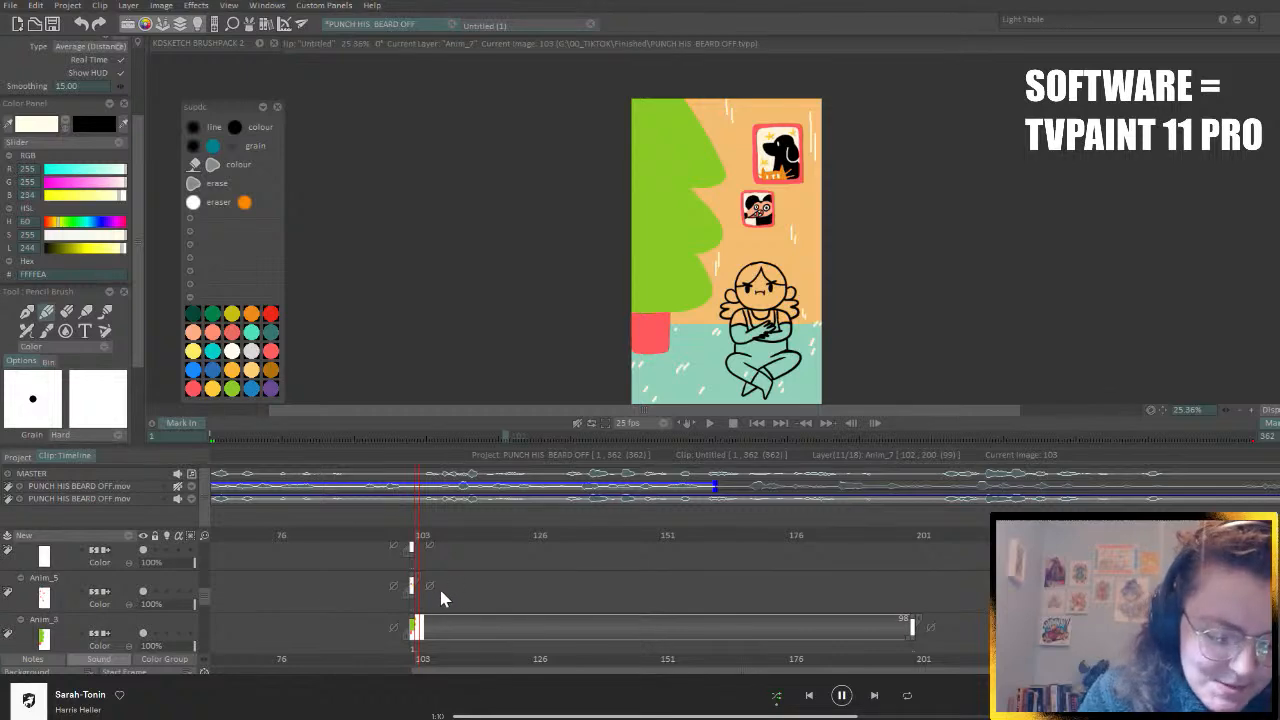
{"action": "left_click", "coordinate": [911, 536]}
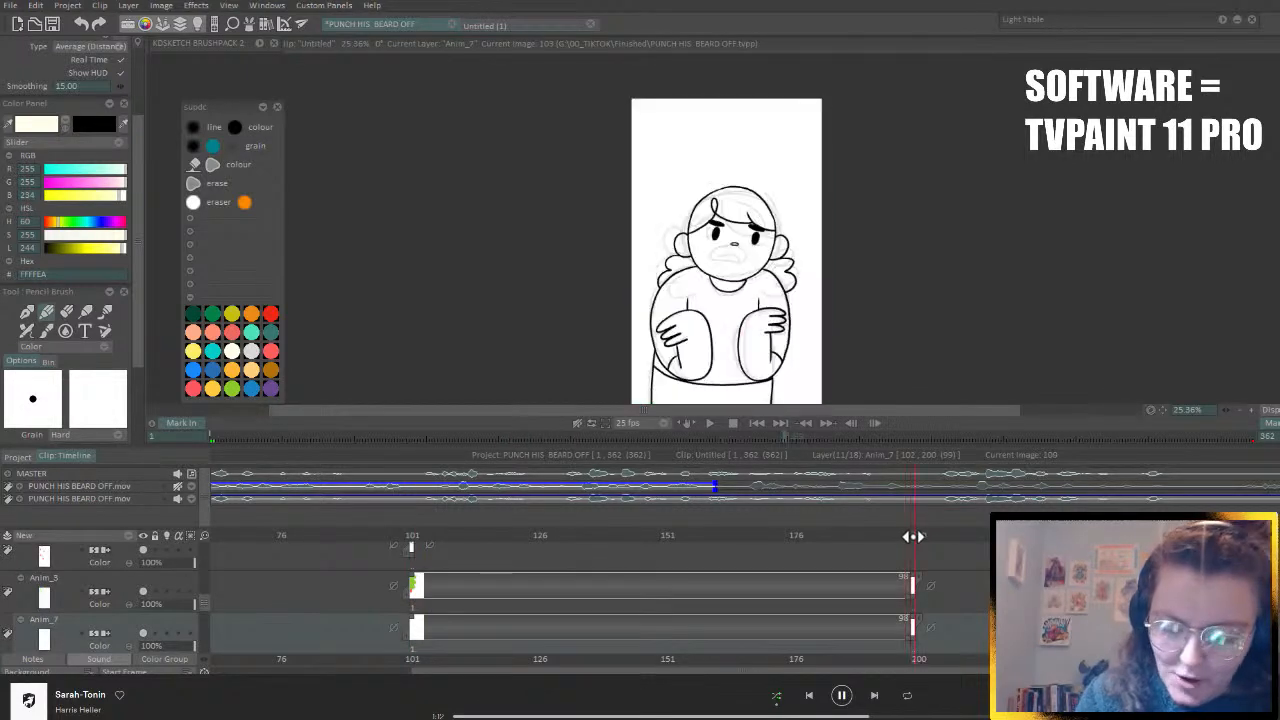
{"action": "scroll", "coordinate": [125, 555], "scroll_direction": "up", "scroll_amount": 1}
{"action": "left_click", "coordinate": [131, 560]}
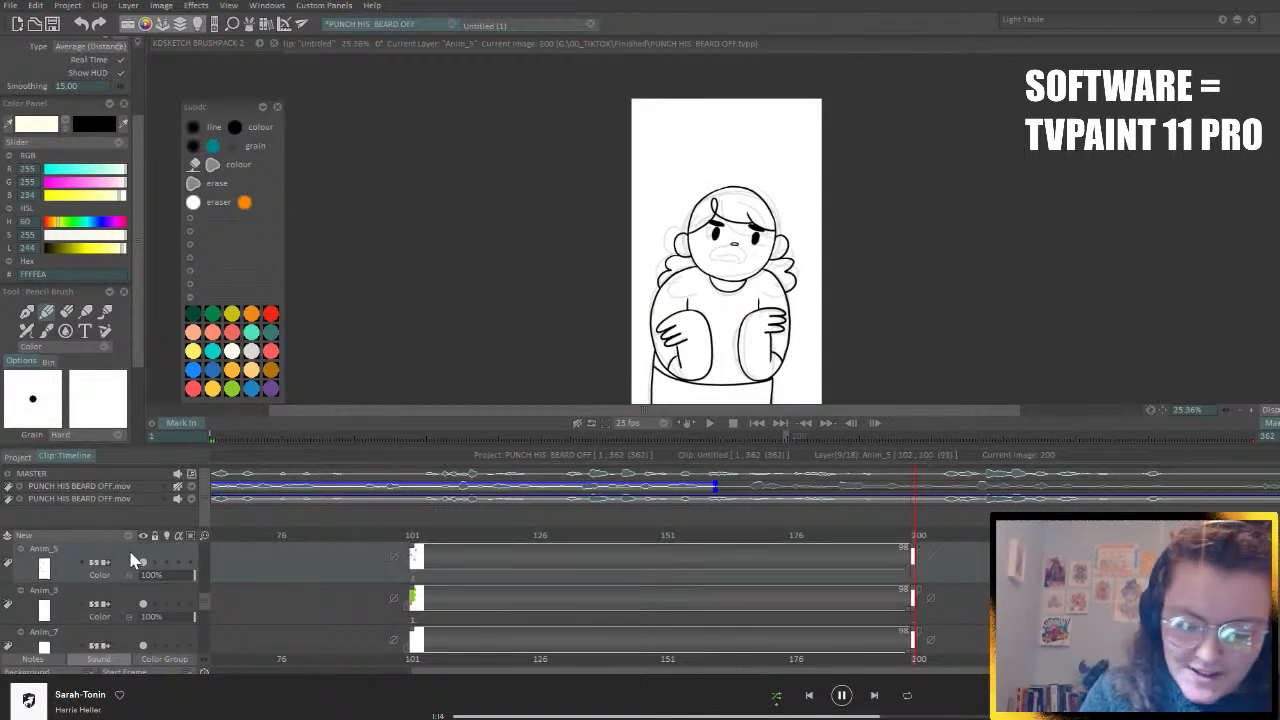
{"action": "scroll", "coordinate": [204, 591], "scroll_direction": "up", "scroll_amount": 2}
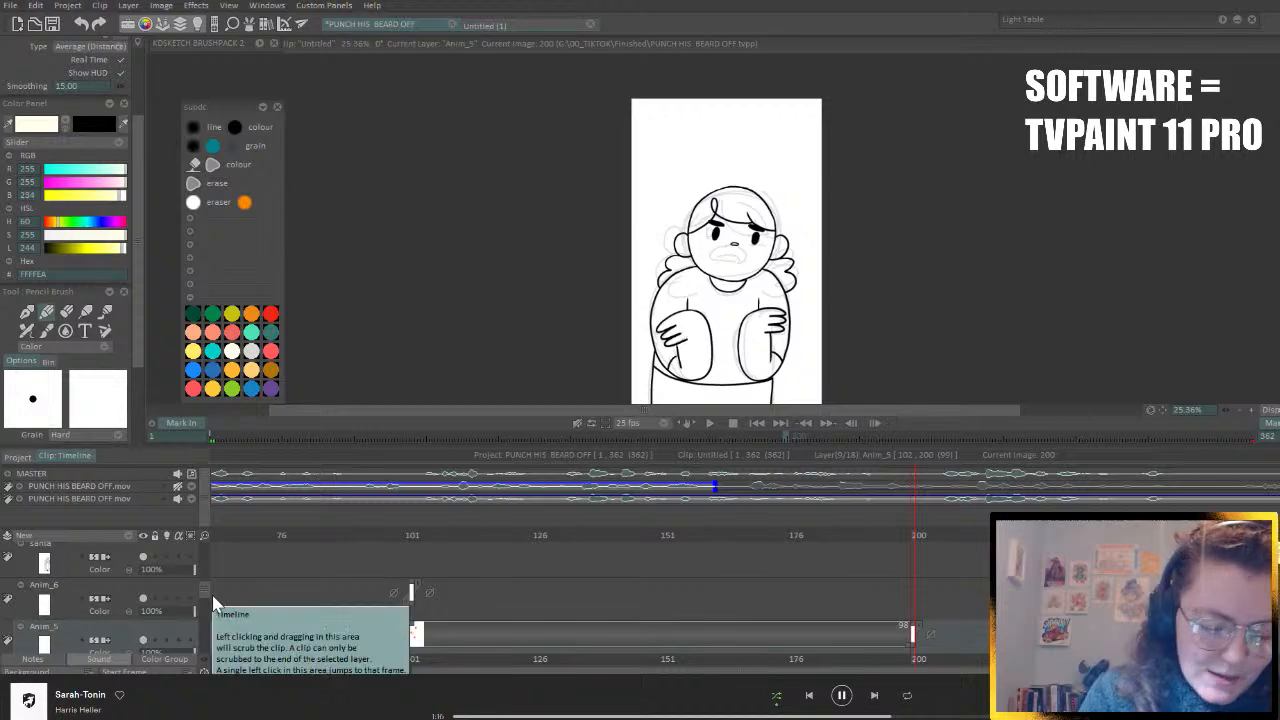
{"action": "left_click", "coordinate": [124, 603]}
{"action": "left_click", "coordinate": [409, 545]}
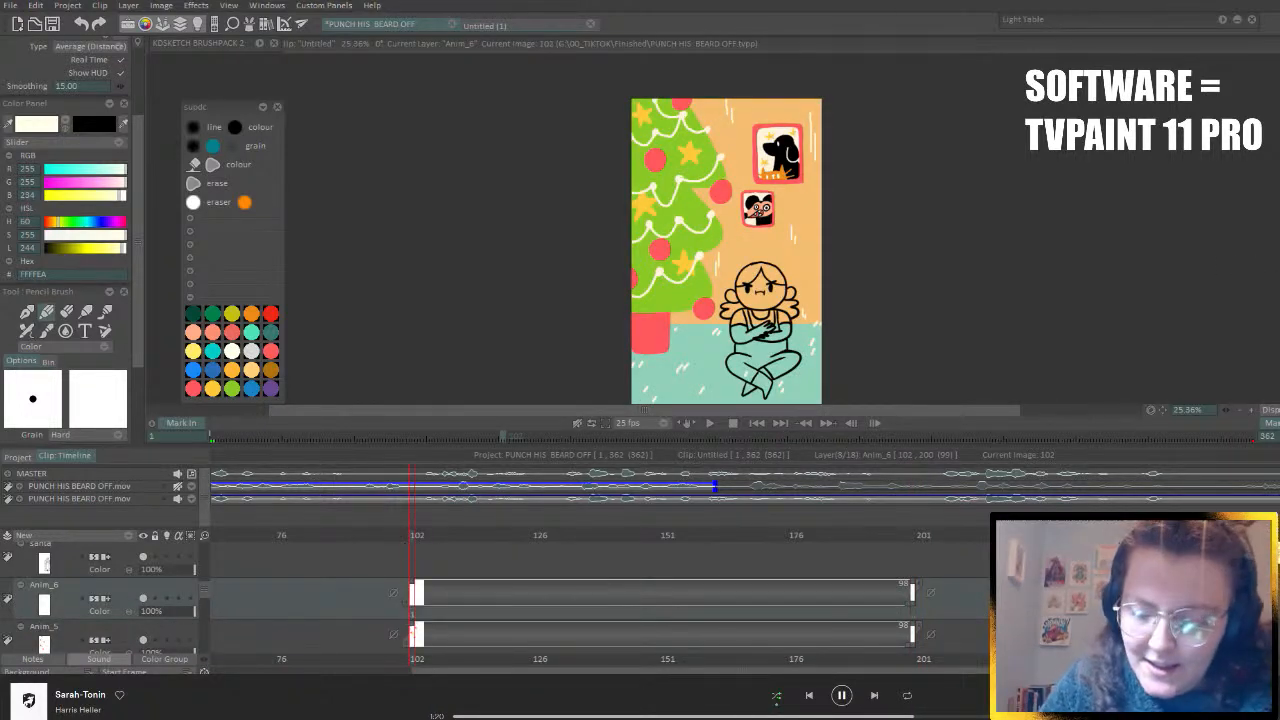
- Hide the rough sketch layer Anim_0 beneath the wall-and-floor layer
{"action": "scroll", "coordinate": [727, 240], "scroll_direction": "down", "scroll_amount": 6}
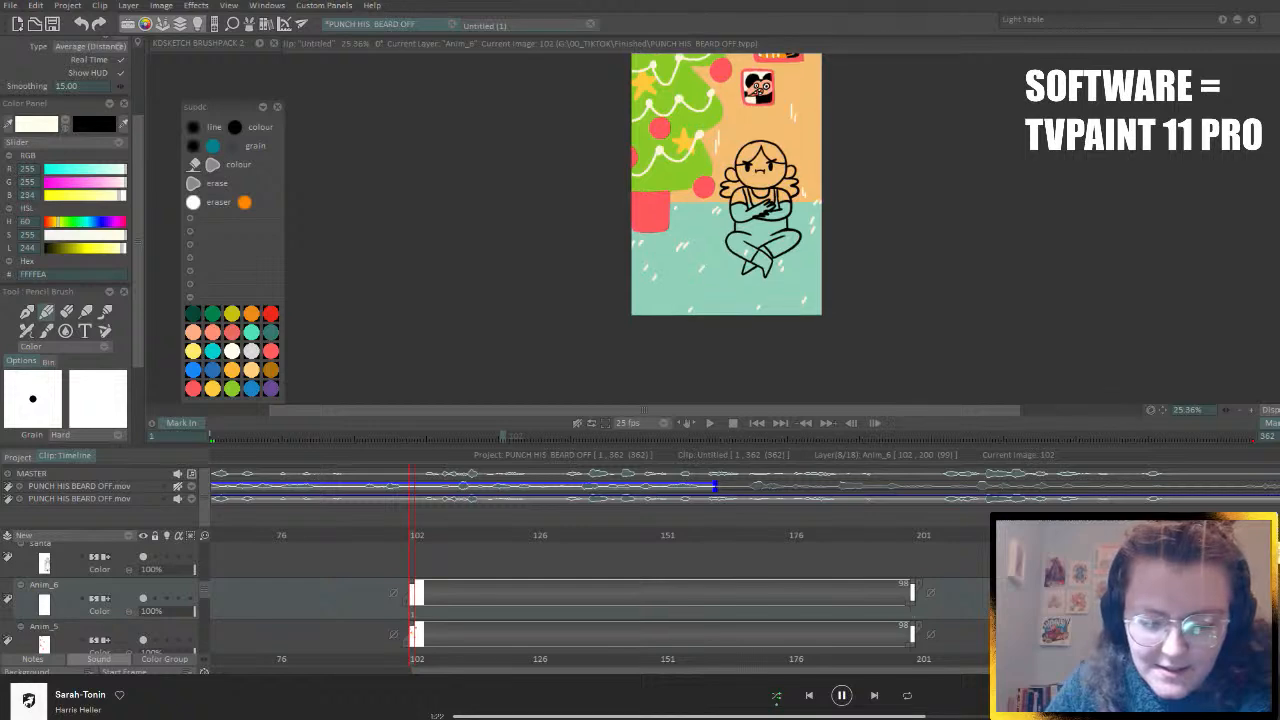
{"action": "scroll", "coordinate": [727, 240], "scroll_direction": "down", "scroll_amount": 10}
{"action": "scroll", "coordinate": [727, 240], "scroll_direction": "up", "scroll_amount": 13}
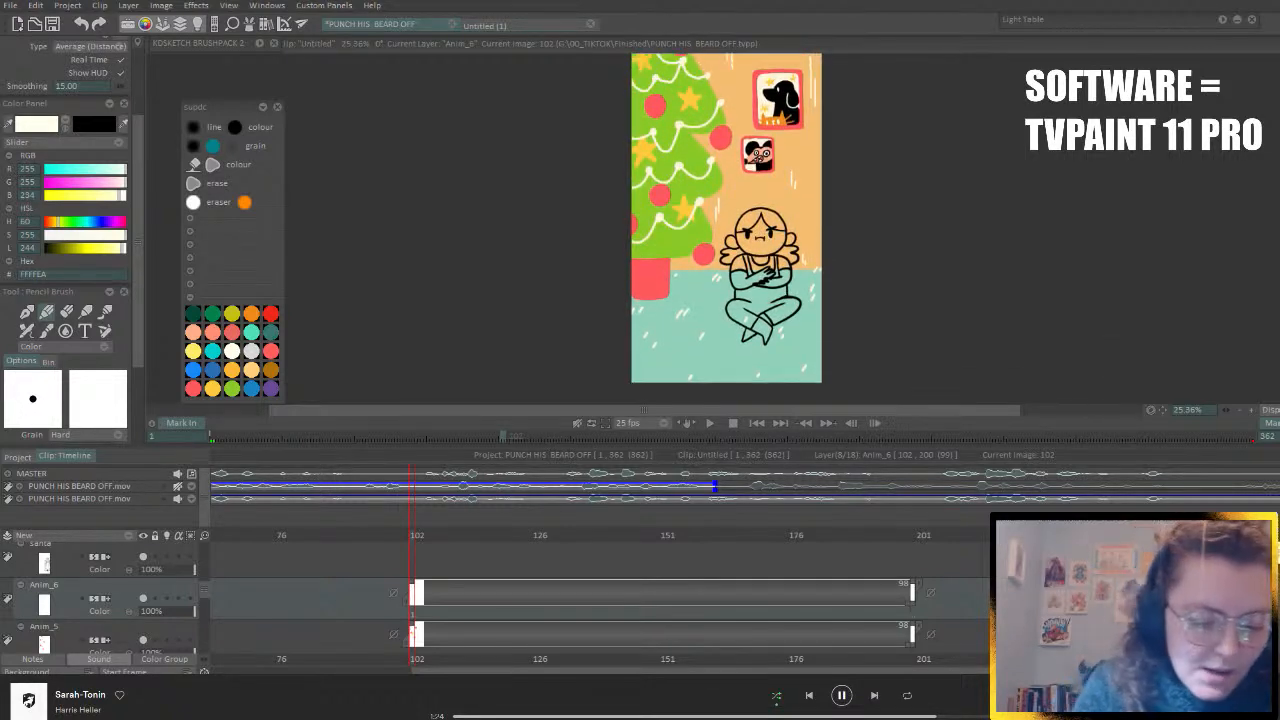
{"action": "left_click_drag", "start_coordinate": [207, 582], "coordinate": [213, 645]}
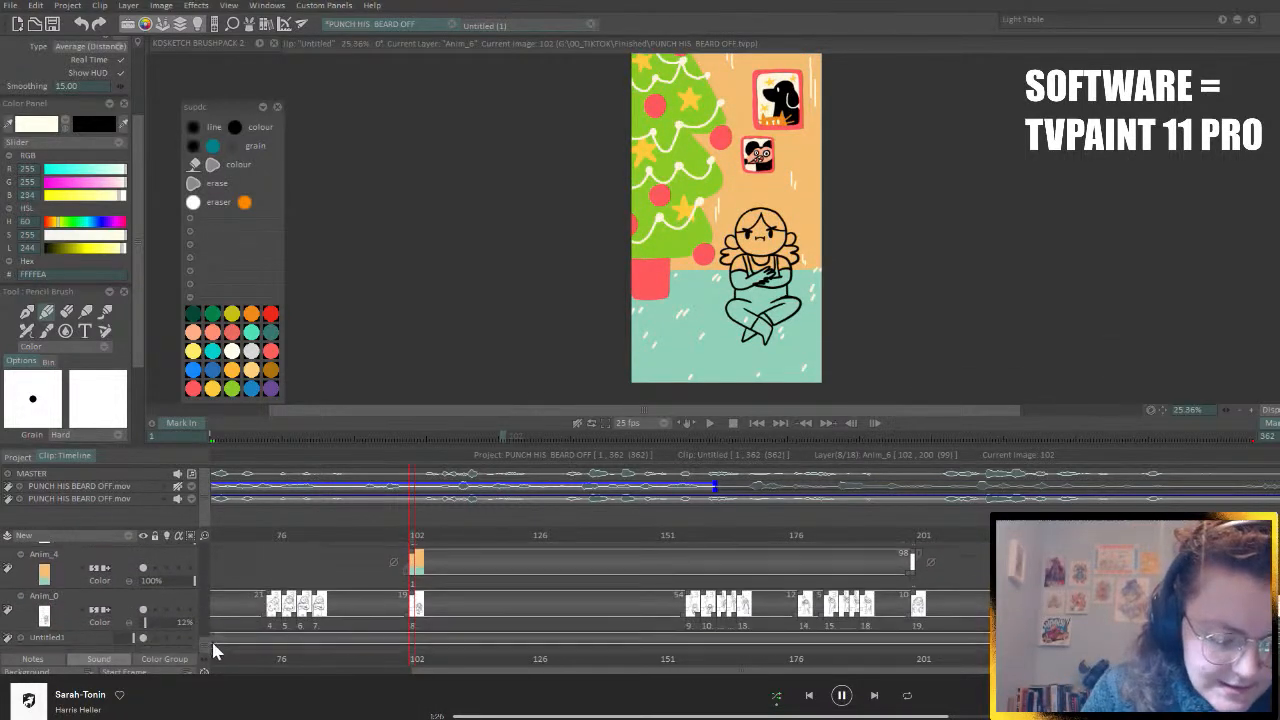
{"action": "left_click", "coordinate": [144, 610]}
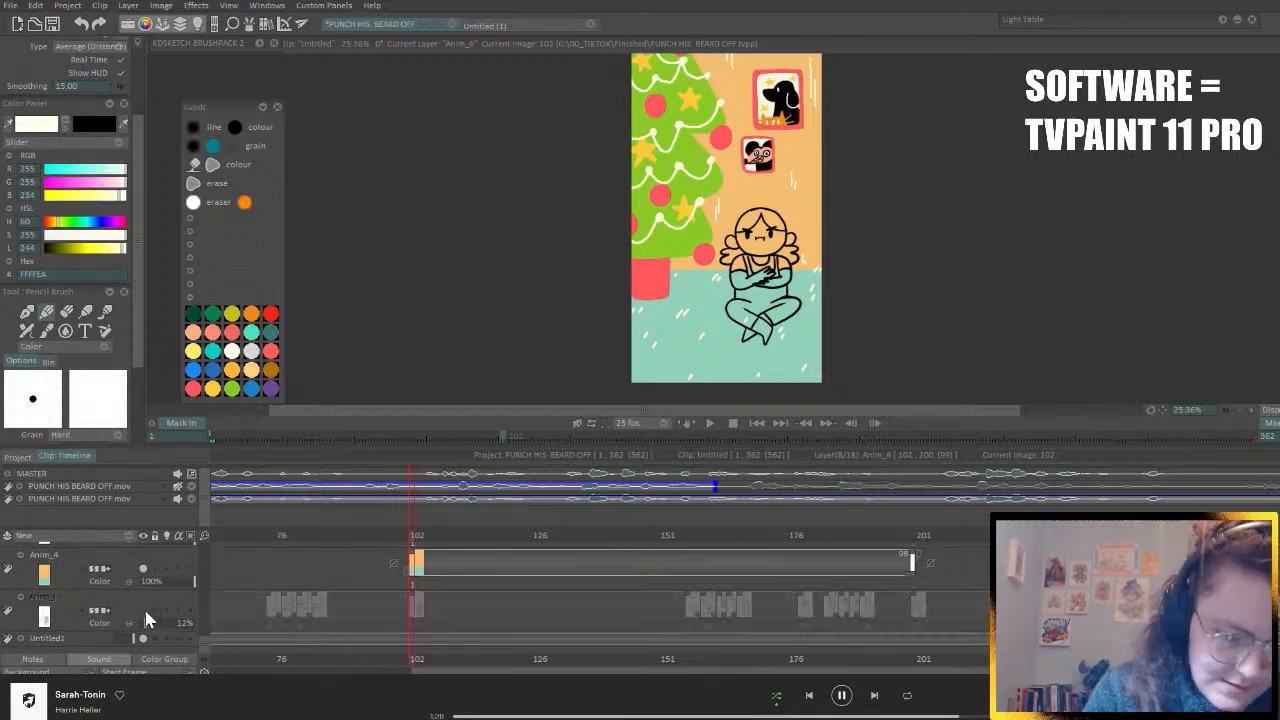
- Create a Colo & Texture layer from the body line layer
{"action": "left_click_drag", "start_coordinate": [207, 641], "coordinate": [239, 573]}
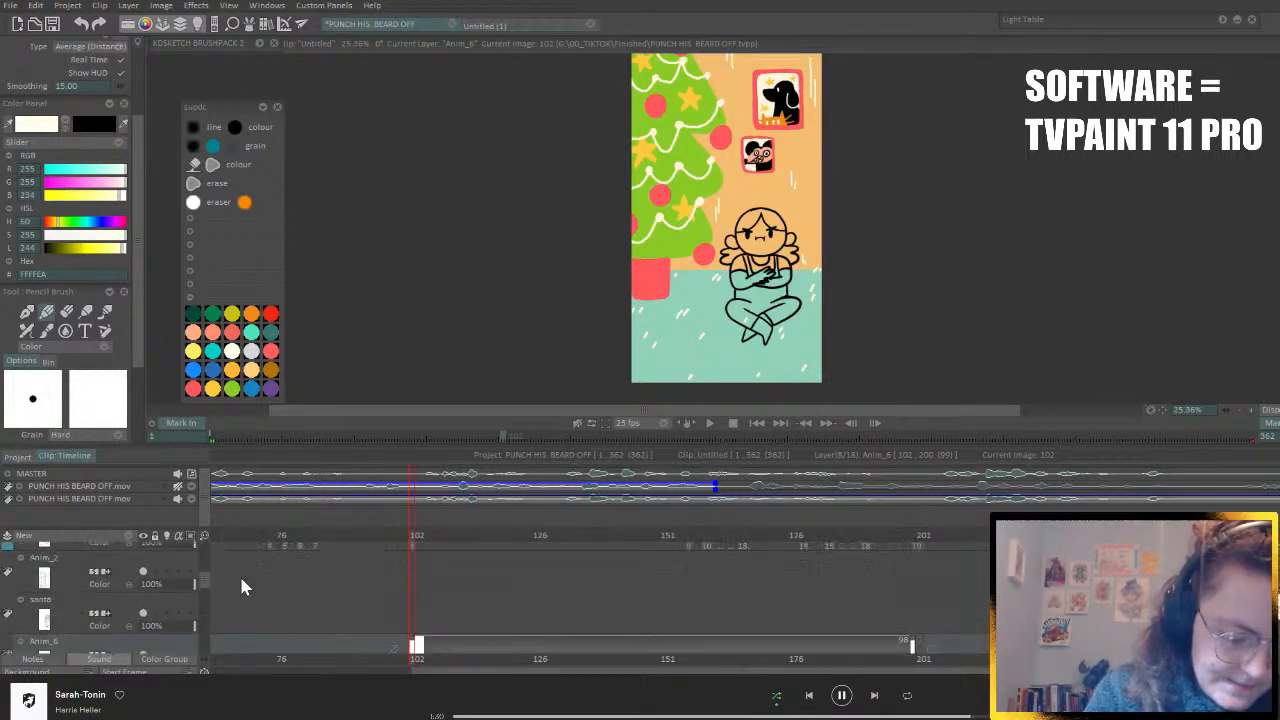
{"action": "left_click", "coordinate": [239, 573]}
{"action": "scroll", "coordinate": [200, 571], "scroll_direction": "up", "scroll_amount": 3}
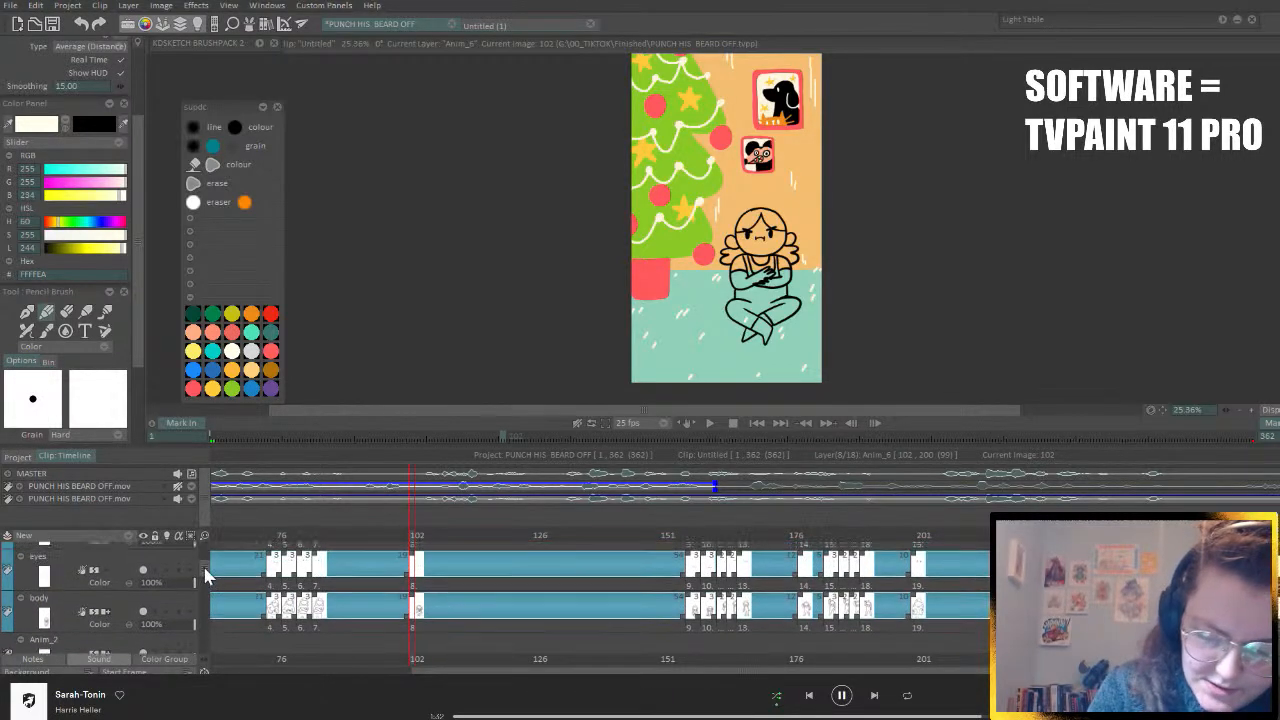
{"action": "scroll", "coordinate": [190, 598], "scroll_direction": "up", "scroll_amount": 1}
{"action": "left_click", "coordinate": [135, 625]}
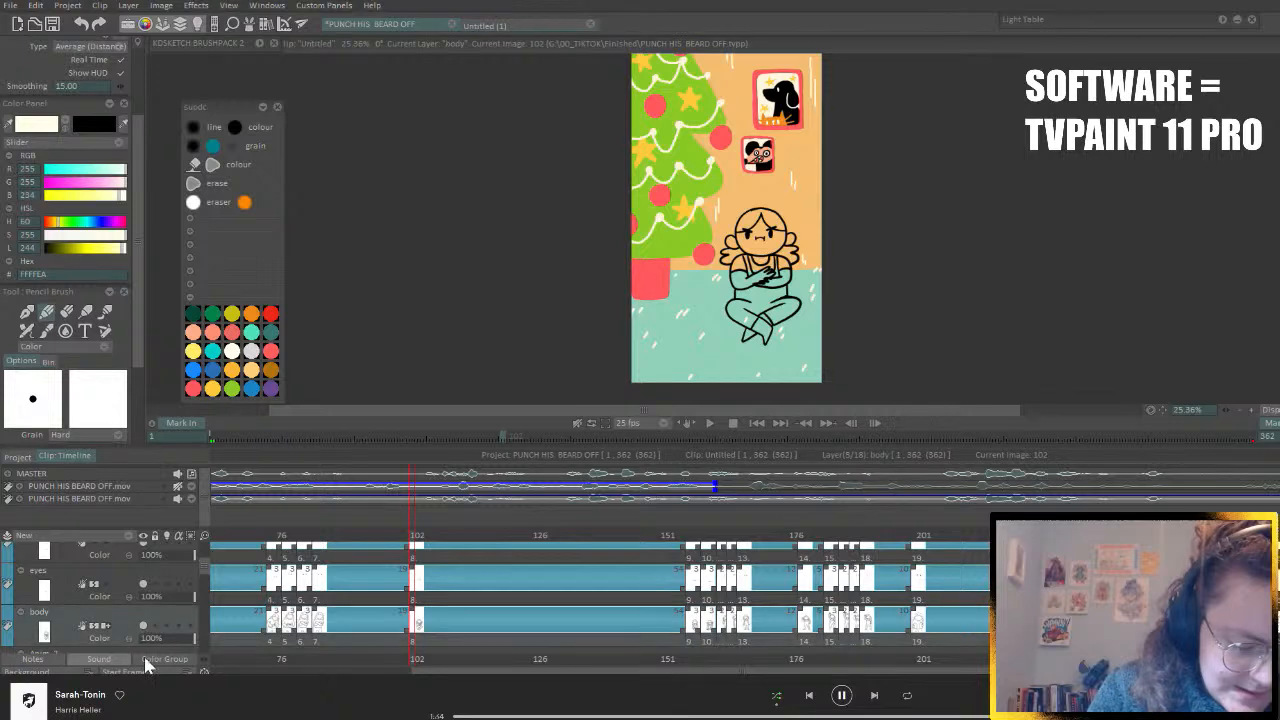
{"action": "scroll", "coordinate": [286, 666], "scroll_direction": "left", "scroll_amount": 5}
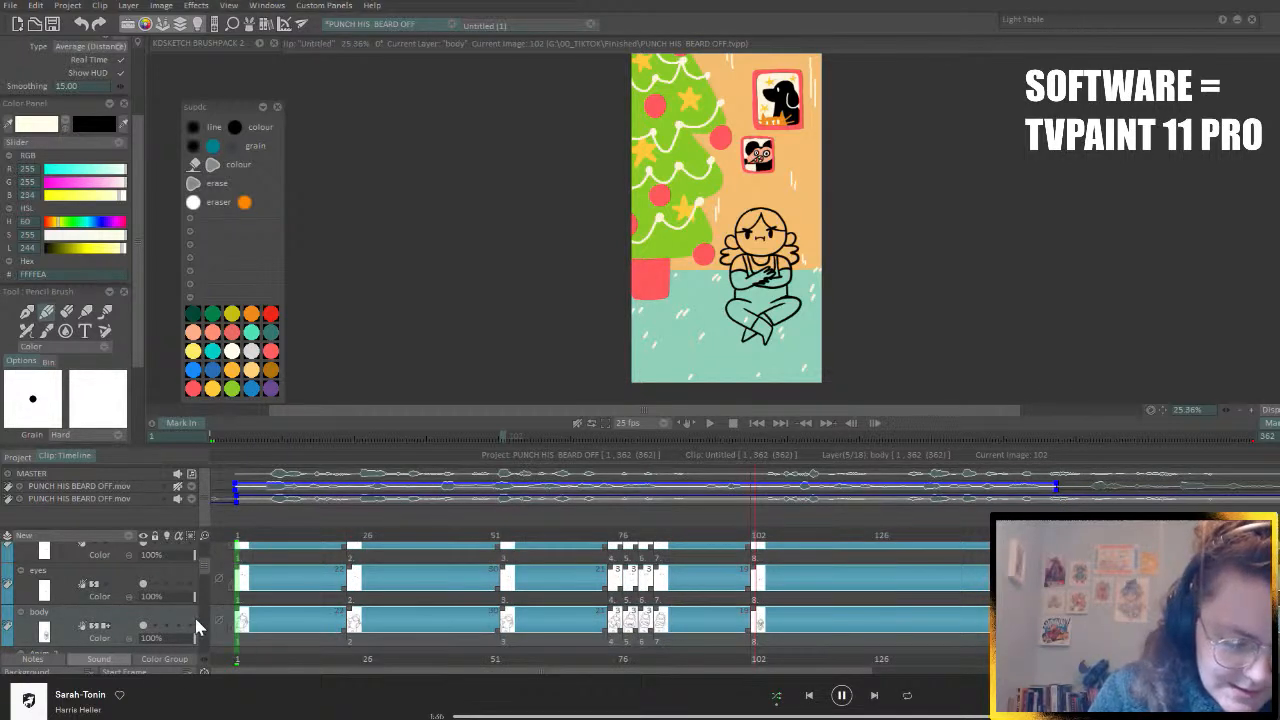
{"action": "scroll", "coordinate": [201, 560], "scroll_direction": "up", "scroll_amount": 3}
{"action": "scroll", "coordinate": [204, 555], "scroll_direction": "down", "scroll_amount": 5}
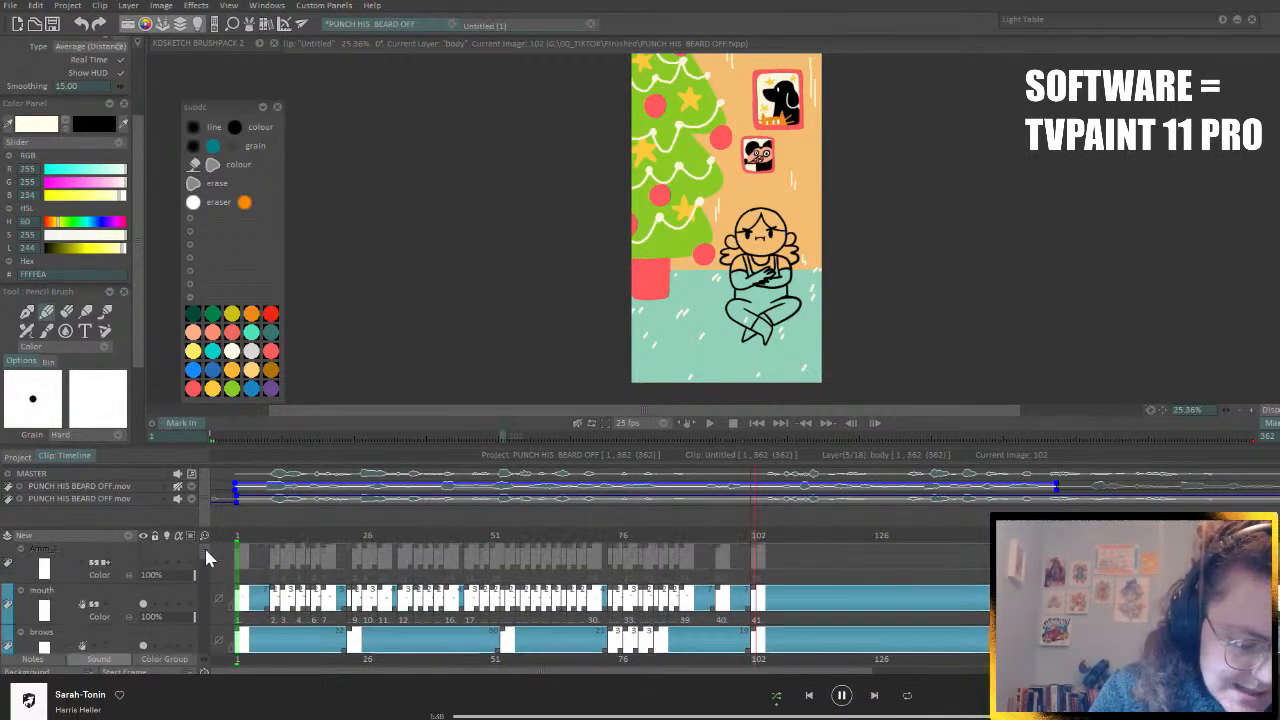
{"action": "scroll", "coordinate": [201, 565], "scroll_direction": "up", "scroll_amount": 2}
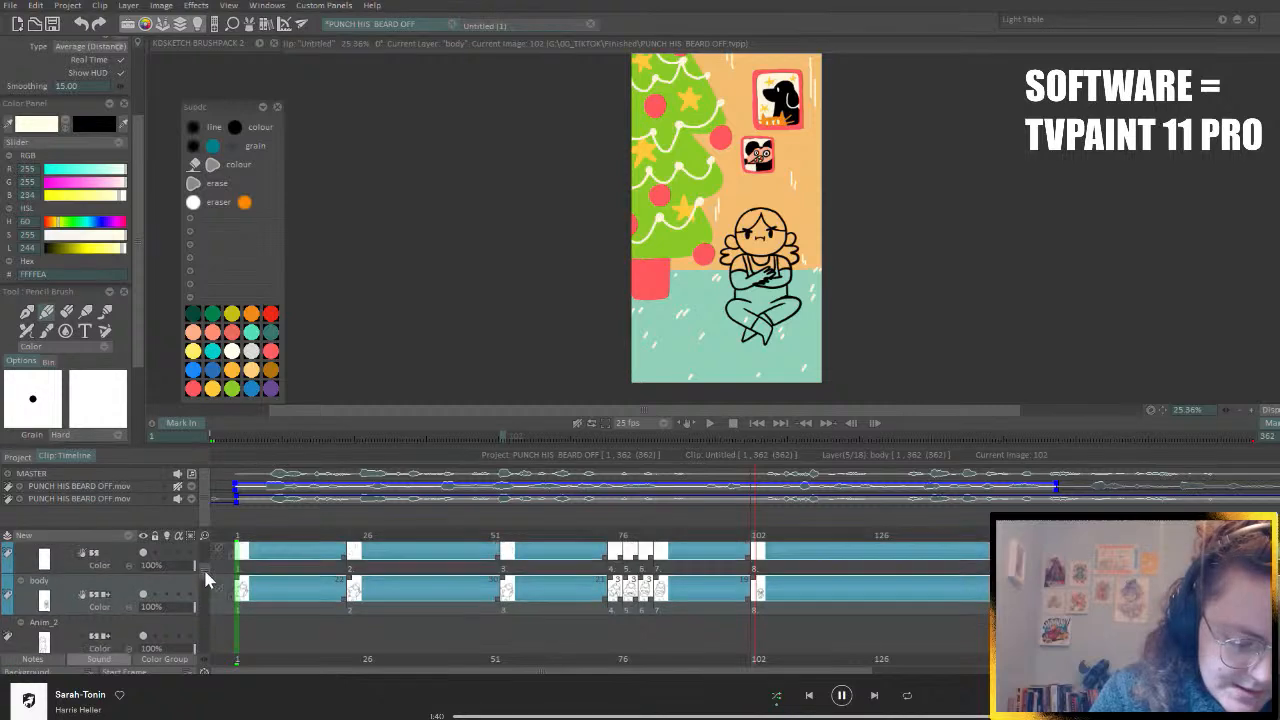
{"action": "left_click", "coordinate": [116, 536]}
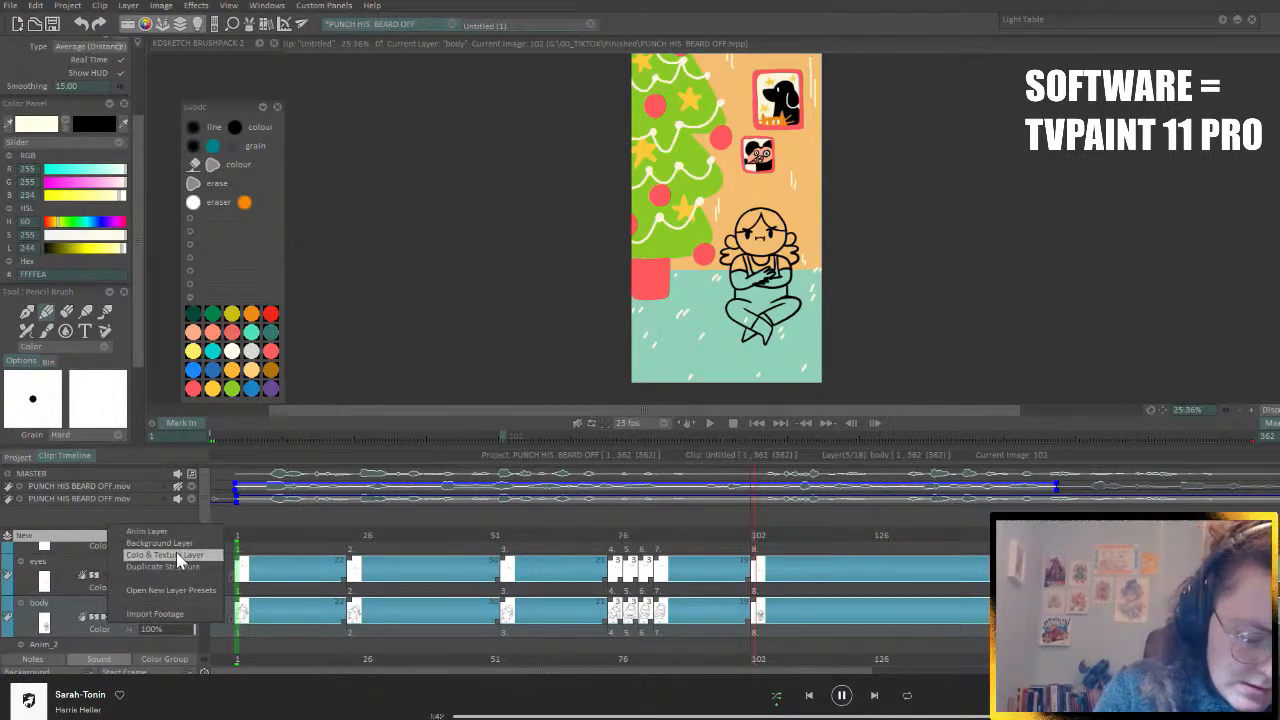
{"action": "left_click", "coordinate": [179, 554]}
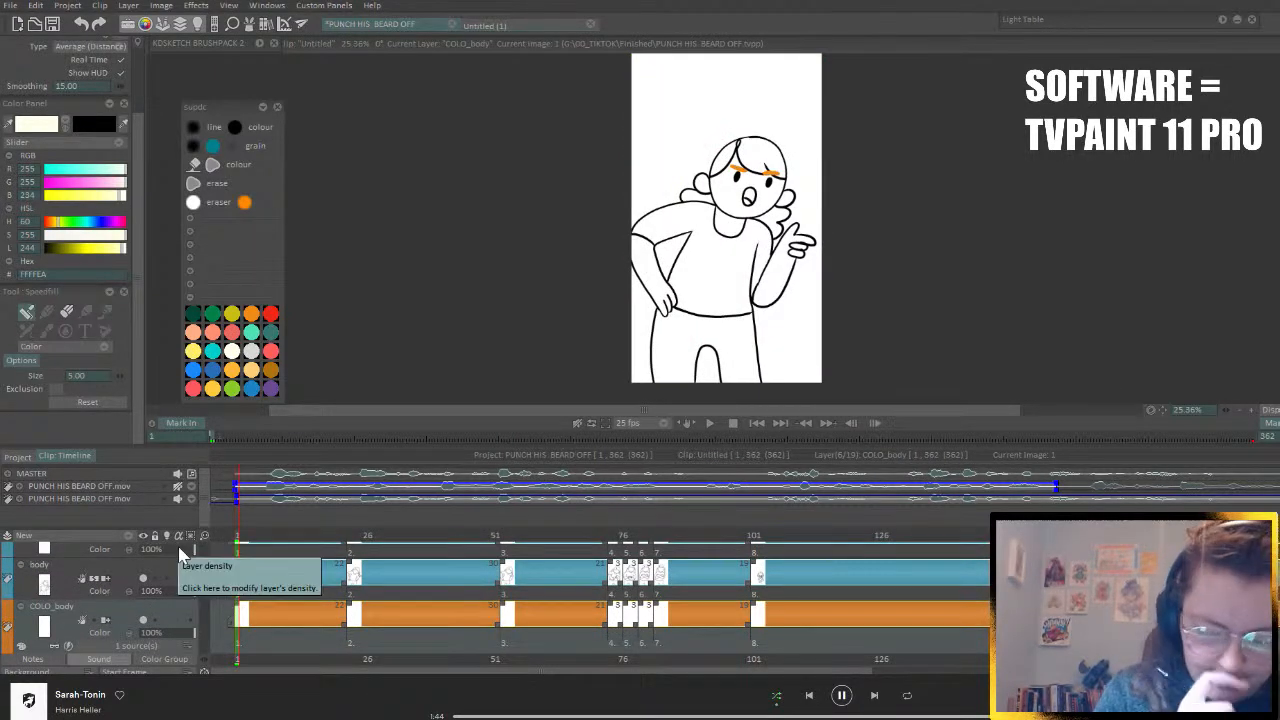
{"action": "scroll", "coordinate": [205, 580], "scroll_direction": "down", "scroll_amount": 2}
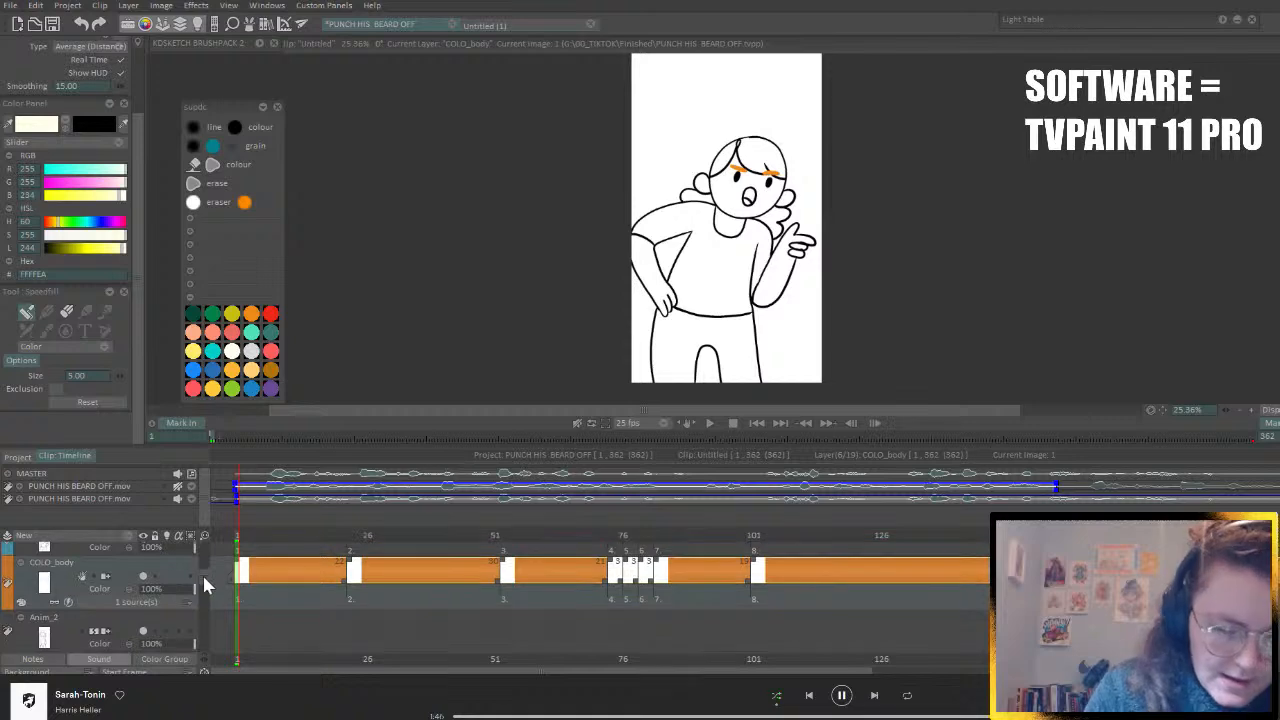
{"action": "scroll", "coordinate": [204, 585], "scroll_direction": "up", "scroll_amount": 1}
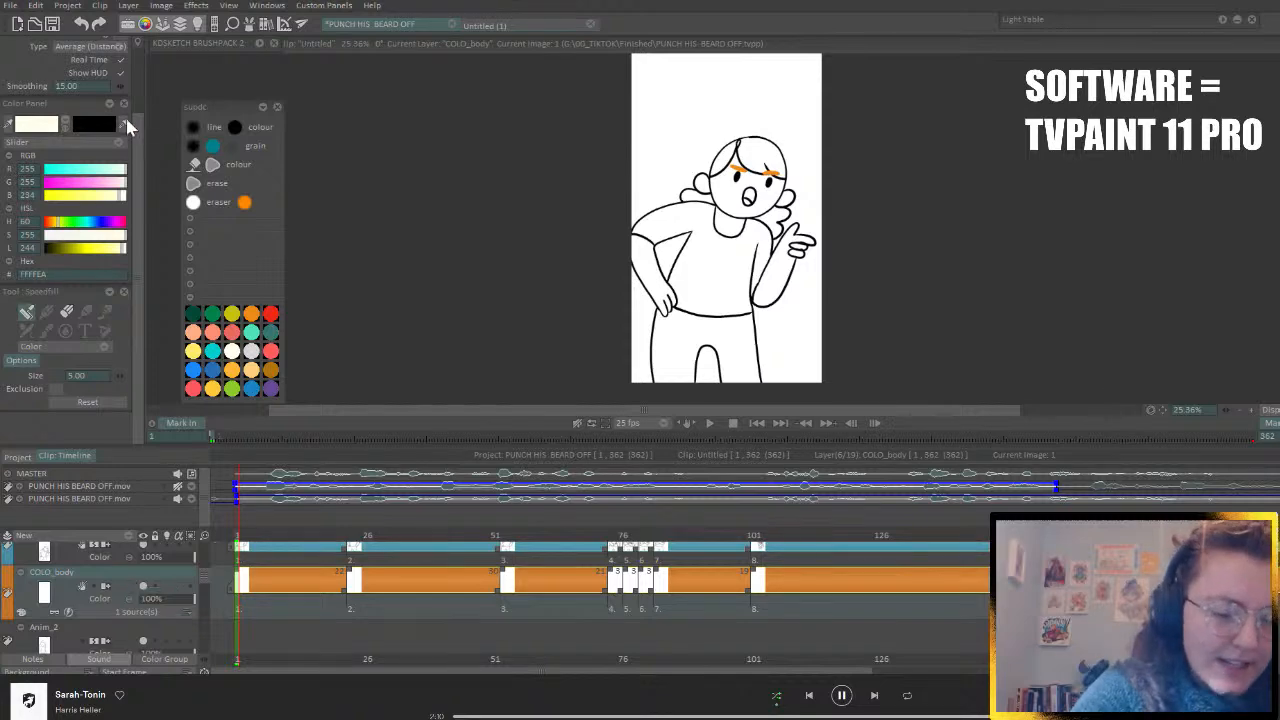
- Choose the freehand Stroke drawing mode for working on the COLO_body layer
{"action": "left_click_drag", "start_coordinate": [138, 128], "coordinate": [136, 50]}
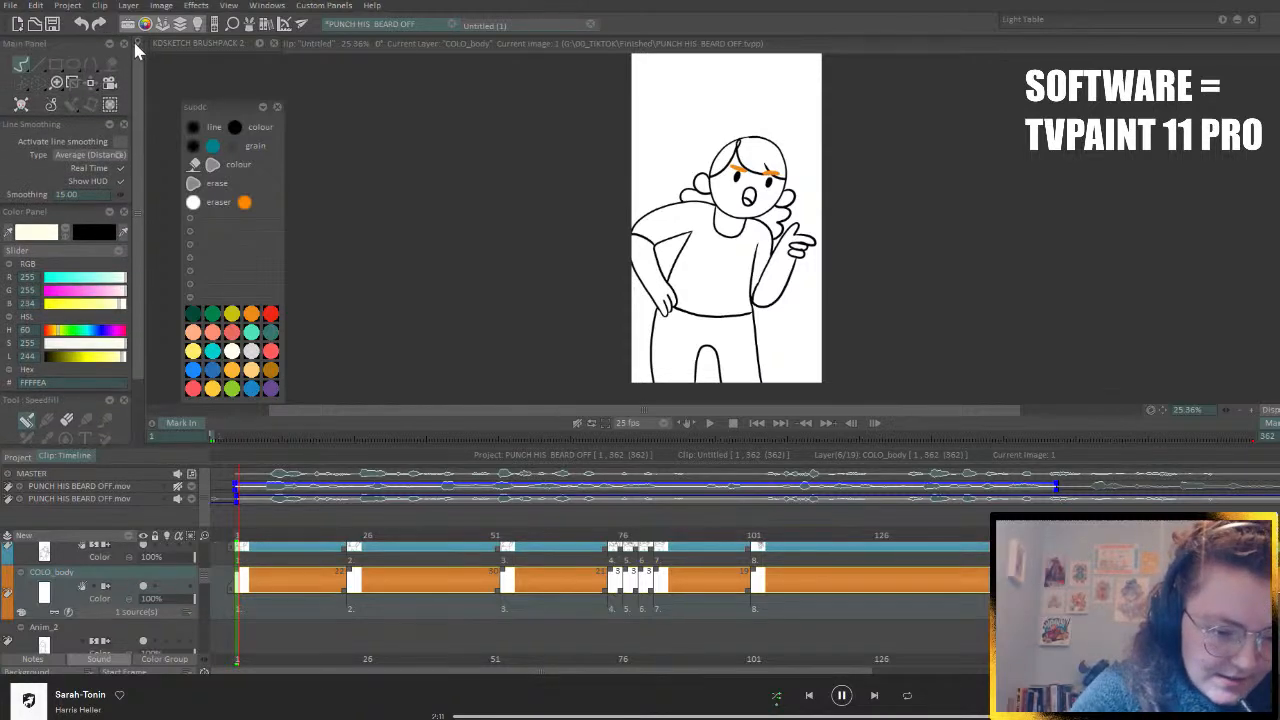
{"action": "left_click", "coordinate": [22, 64]}
{"action": "left_click", "coordinate": [60, 100]}
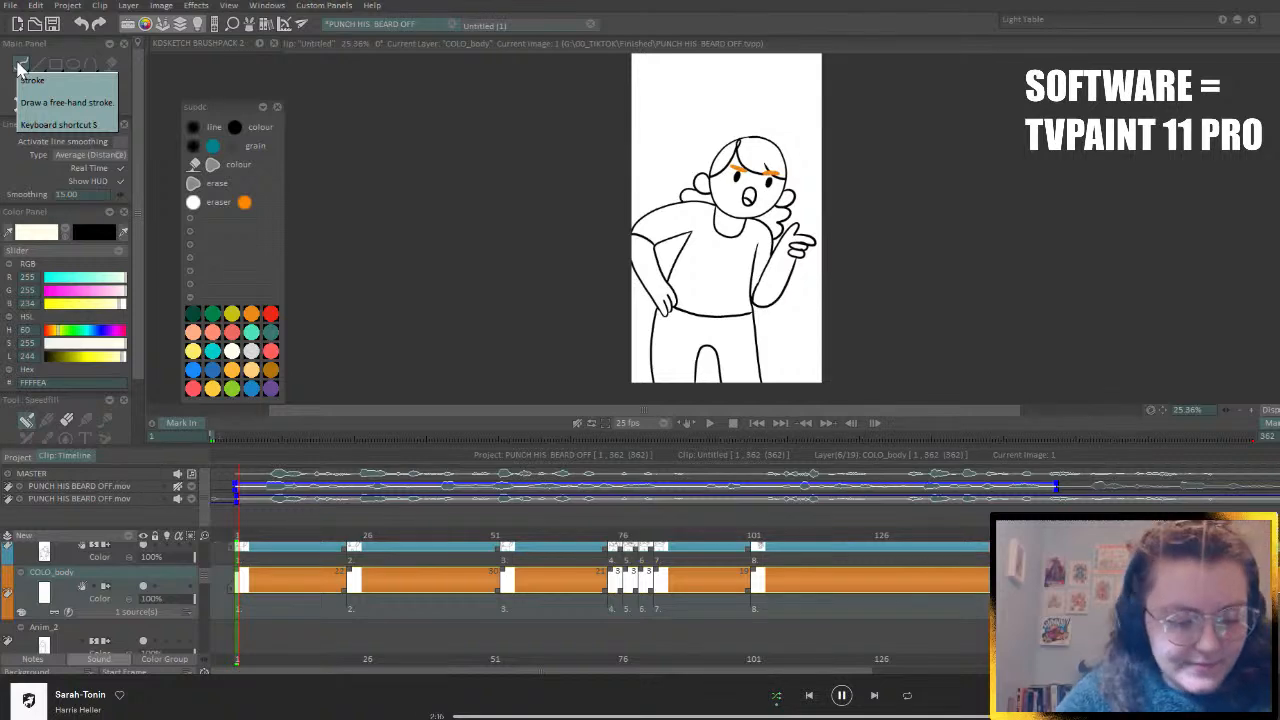
{"action": "scroll", "coordinate": [134, 233], "scroll_direction": "down", "scroll_amount": 2}
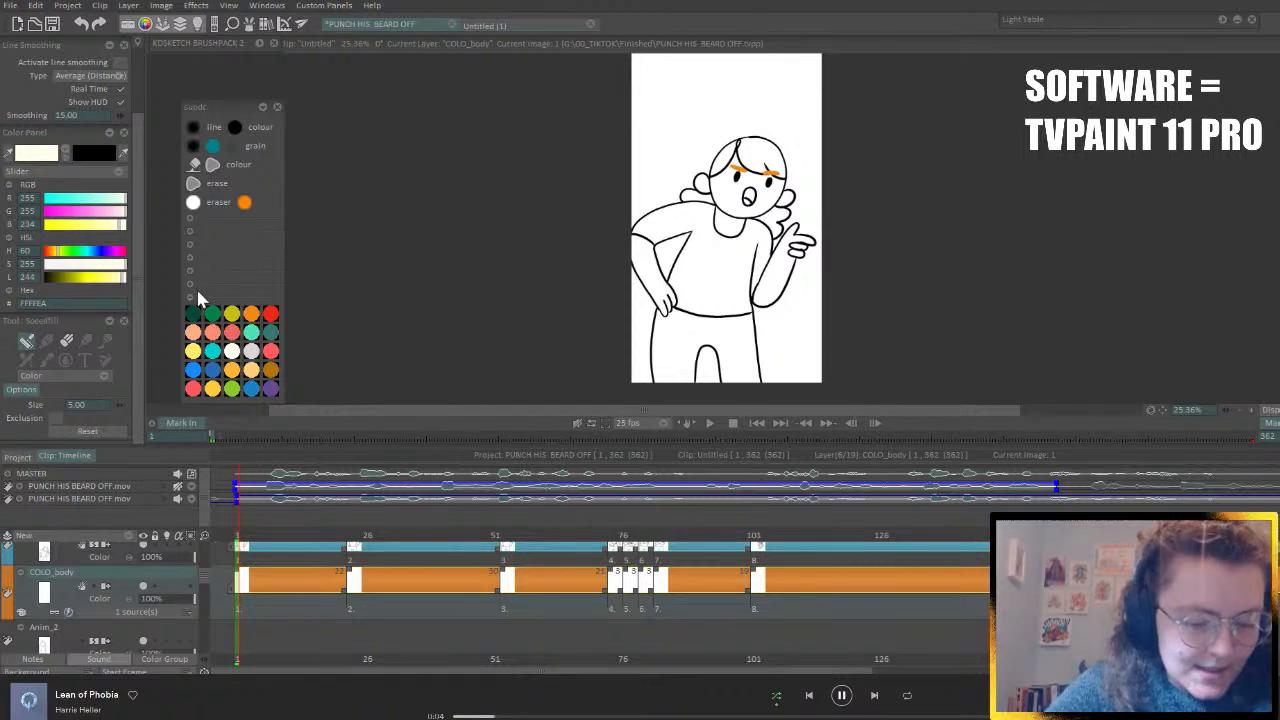
- Choose the saved skin colour swatch and fill the character's face, neck, arms and torso on frame 1 of COLO_body
{"action": "left_click", "coordinate": [259, 42]}
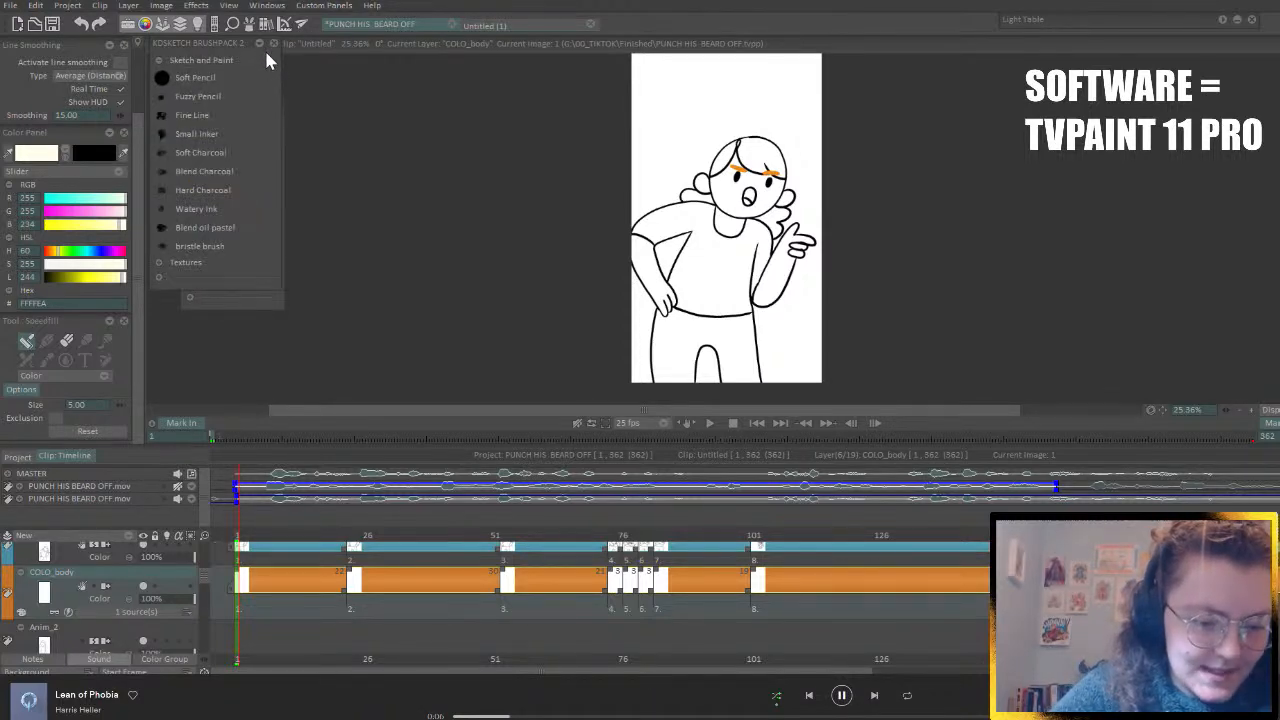
{"action": "left_click", "coordinate": [157, 278]}
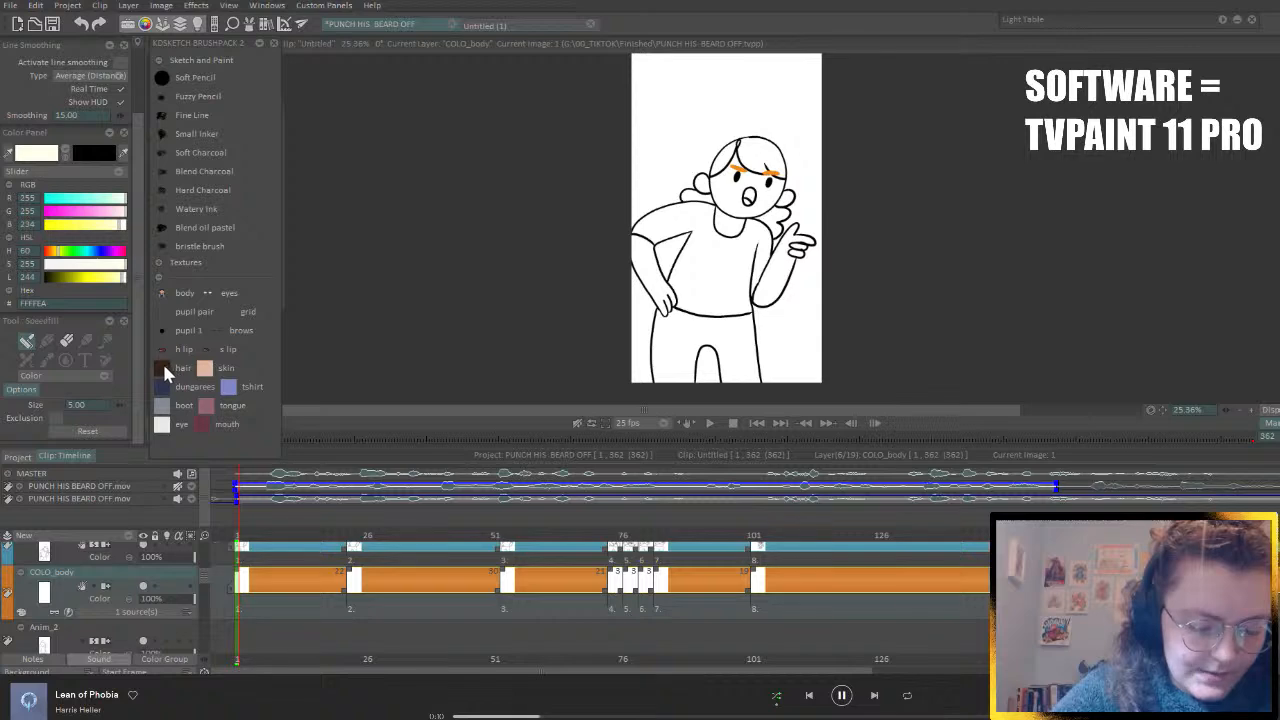
{"action": "left_click", "coordinate": [204, 368]}
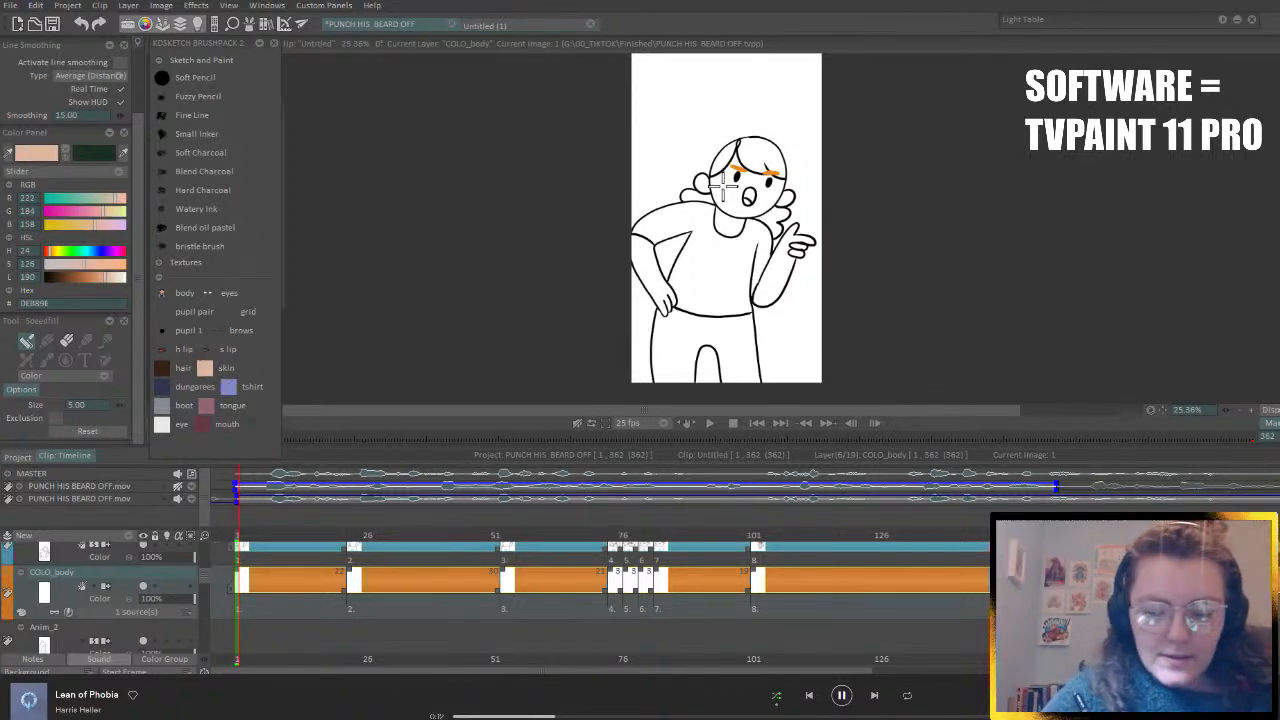
{"action": "mouse_move", "coordinate": [702, 184]}
{"action": "left_mouse_down"}
{"action": "mouse_move", "coordinate": [724, 220]}
{"action": "mouse_move", "coordinate": [735, 198]}
{"action": "left_mouse_up"}
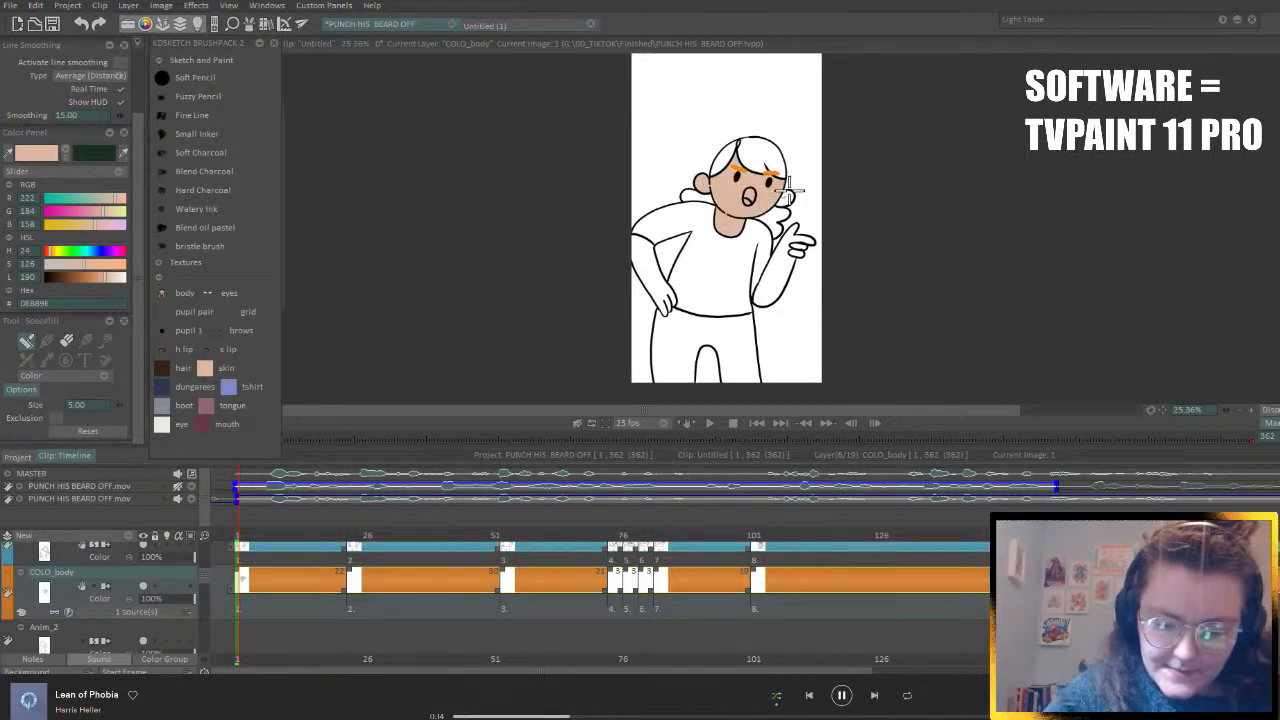
{"action": "left_click_drag", "start_coordinate": [798, 242], "coordinate": [760, 275]}
{"action": "left_click_drag", "start_coordinate": [642, 248], "coordinate": [663, 285]}
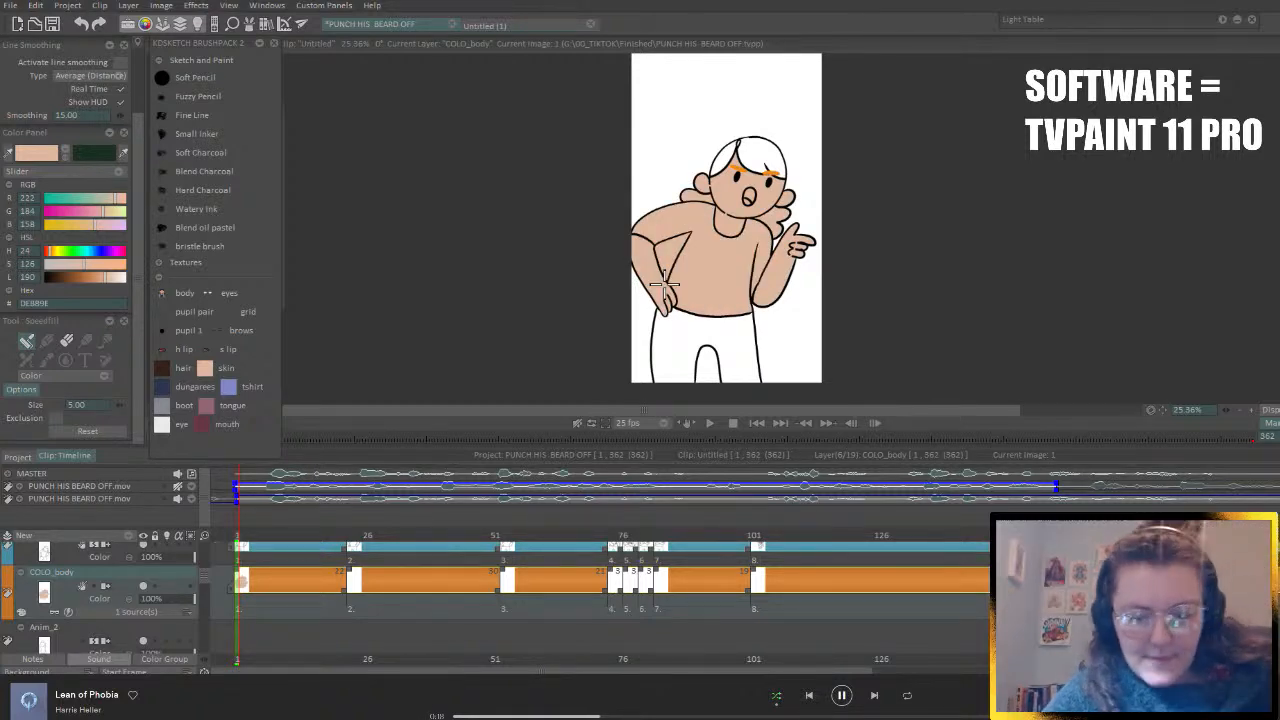
- Fill the character's face, ears, arms and torso with the skin colour on the drawings at frames 23 and 53
{"action": "key", "text": "Right"}
{"action": "mouse_move", "coordinate": [662, 250]}
{"action": "left_mouse_down"}
{"action": "mouse_move", "coordinate": [658, 282]}
{"action": "mouse_move", "coordinate": [679, 247]}
{"action": "left_mouse_up"}
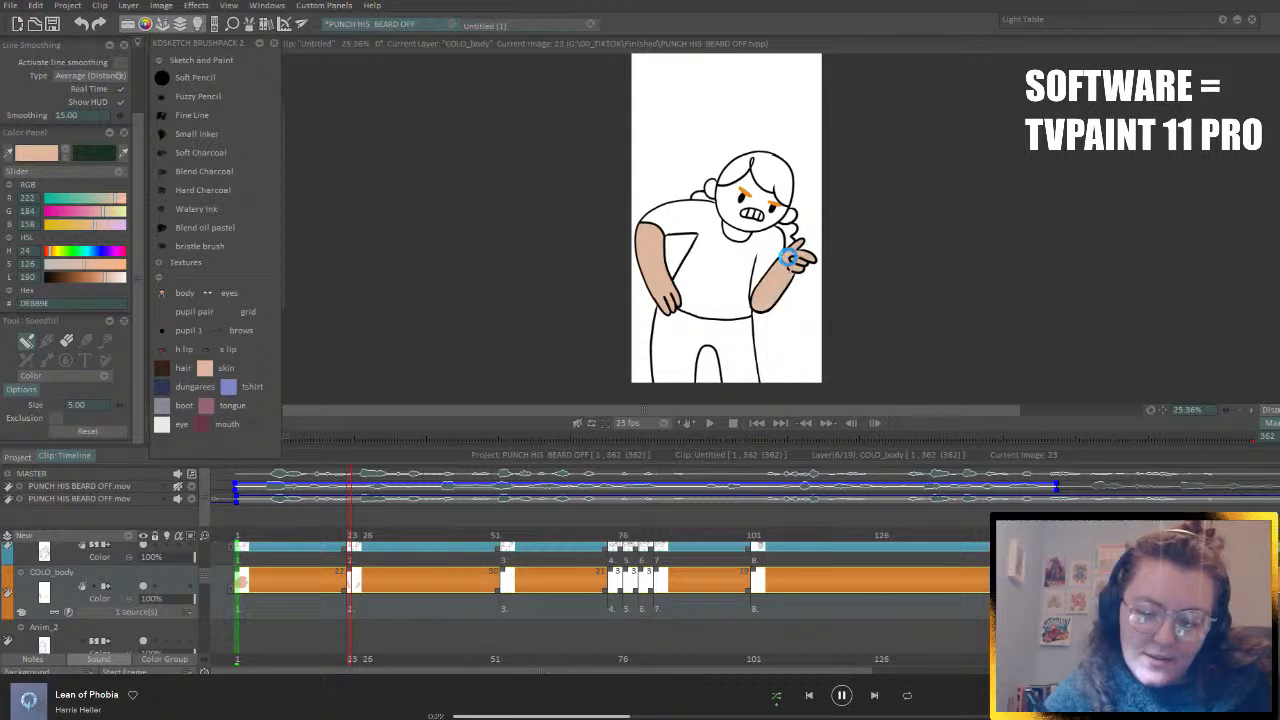
{"action": "left_click", "coordinate": [781, 212]}
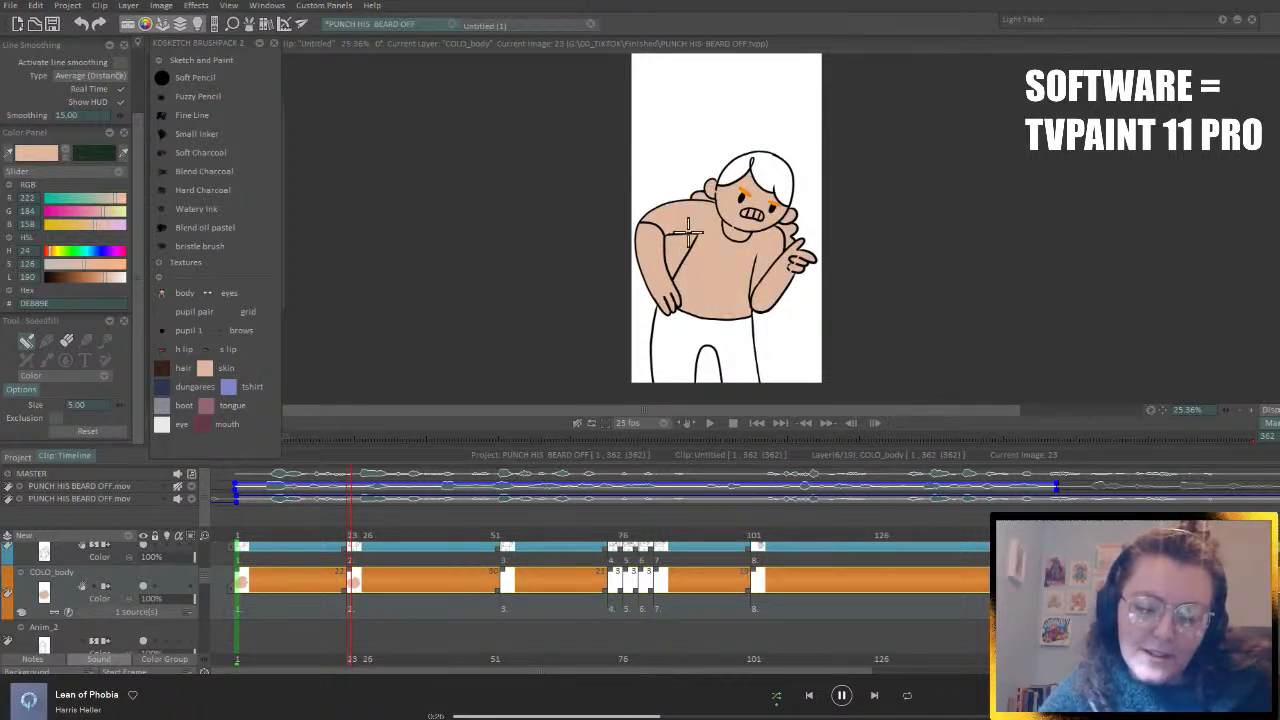
{"action": "key", "text": "ctrl+Right"}
{"action": "left_click", "coordinate": [741, 214]}
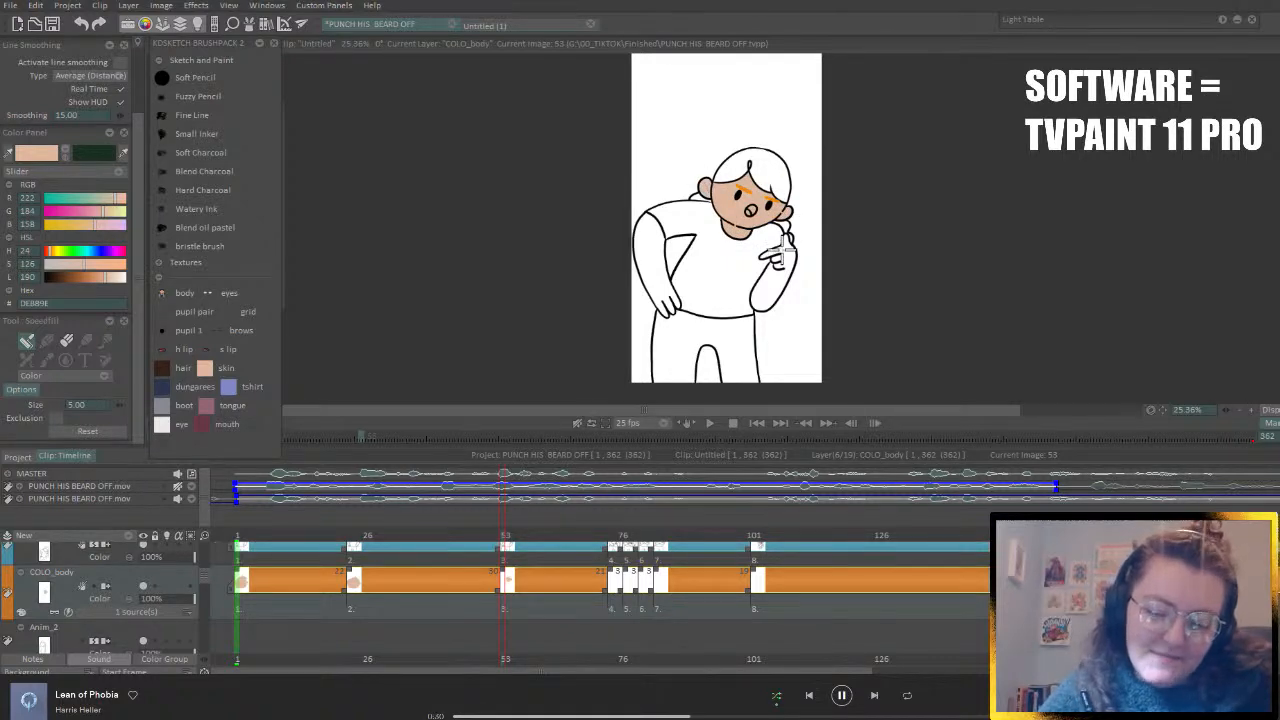
{"action": "left_click", "coordinate": [771, 280]}
{"action": "left_click", "coordinate": [664, 280]}
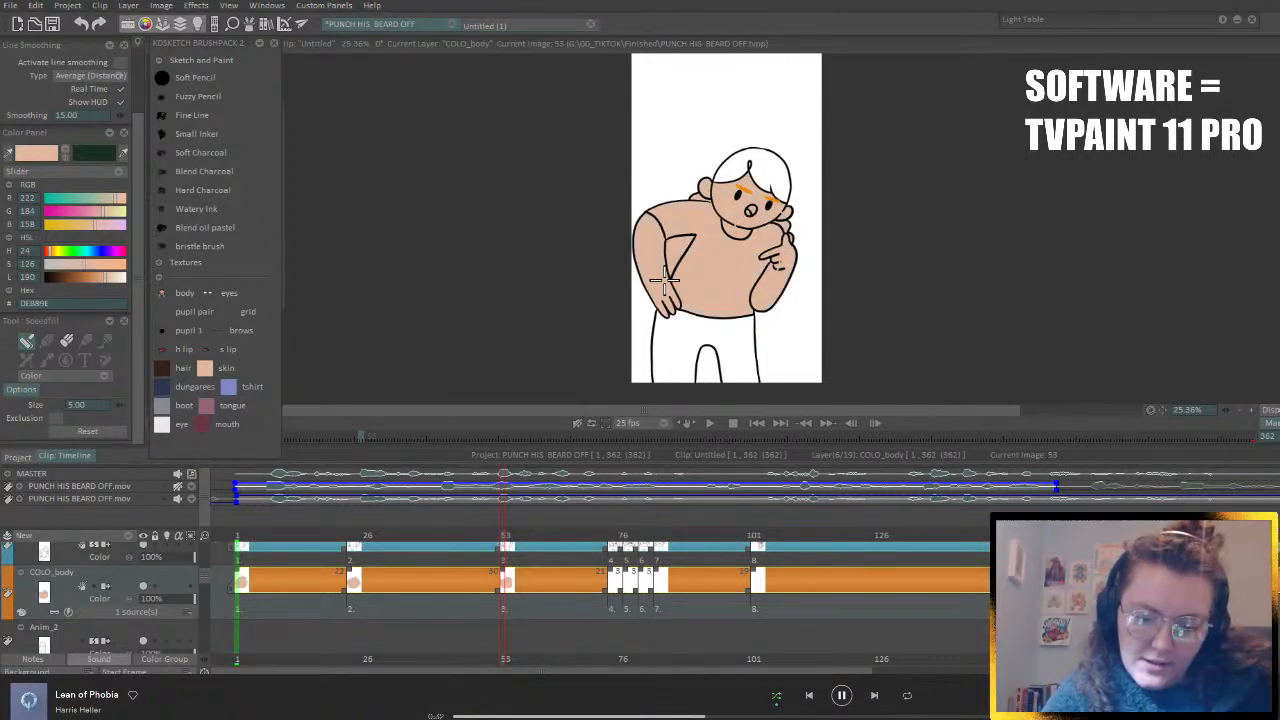
- Fill the character's face, ears, arms and hands with the skin colour on the drawings at frames 74 and 77
{"action": "key", "text": "ctrl+Right"}
{"action": "left_click", "coordinate": [738, 205]}
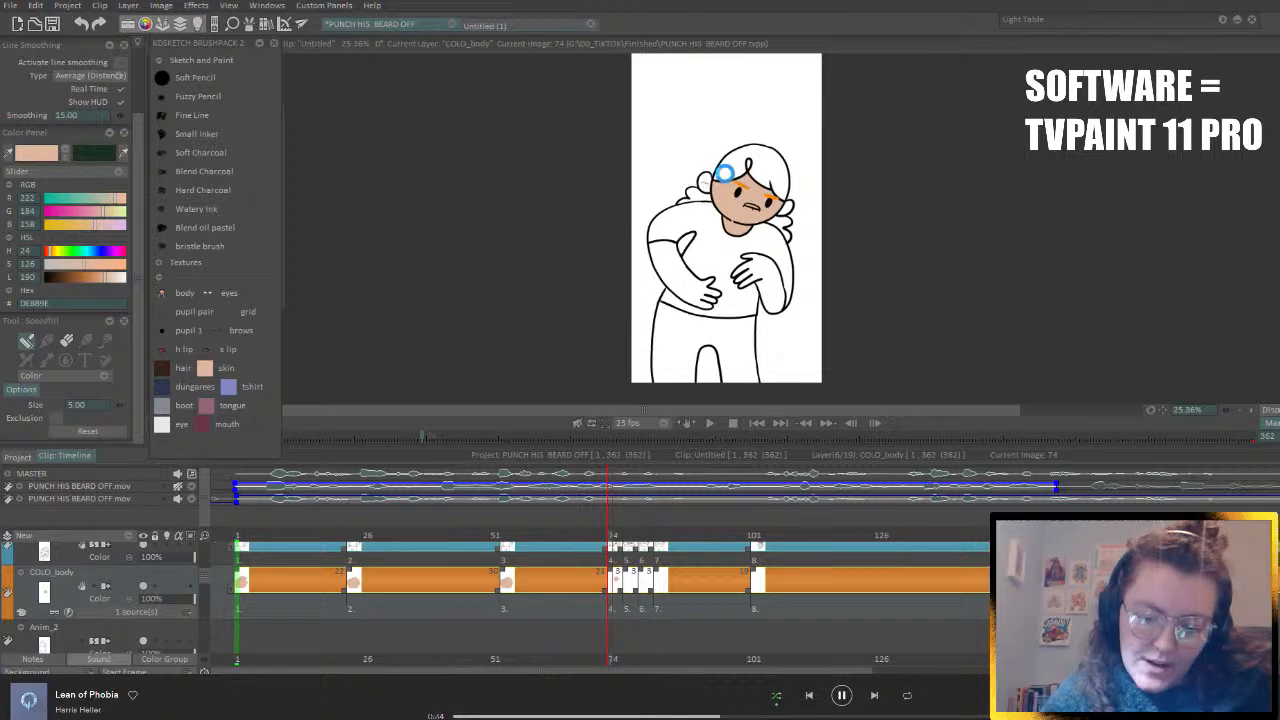
{"action": "left_click", "coordinate": [678, 265]}
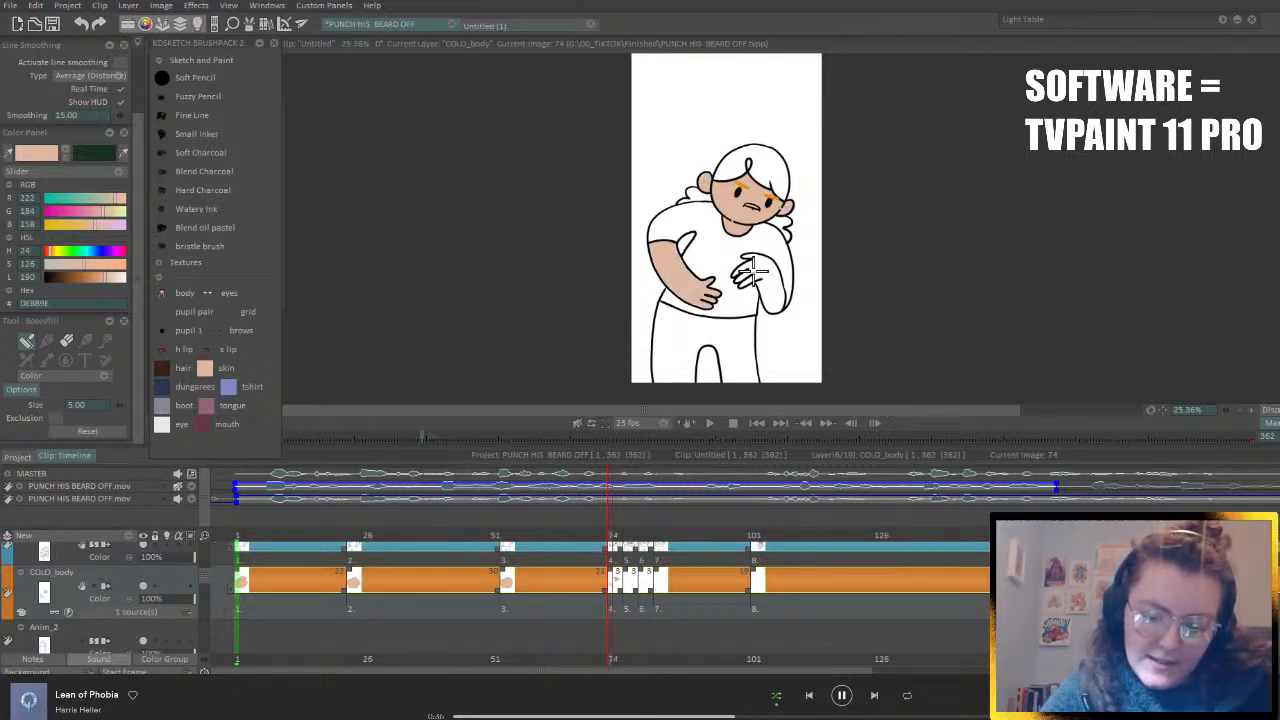
{"action": "left_click", "coordinate": [752, 272]}
{"action": "key", "text": "ctrl+Right"}
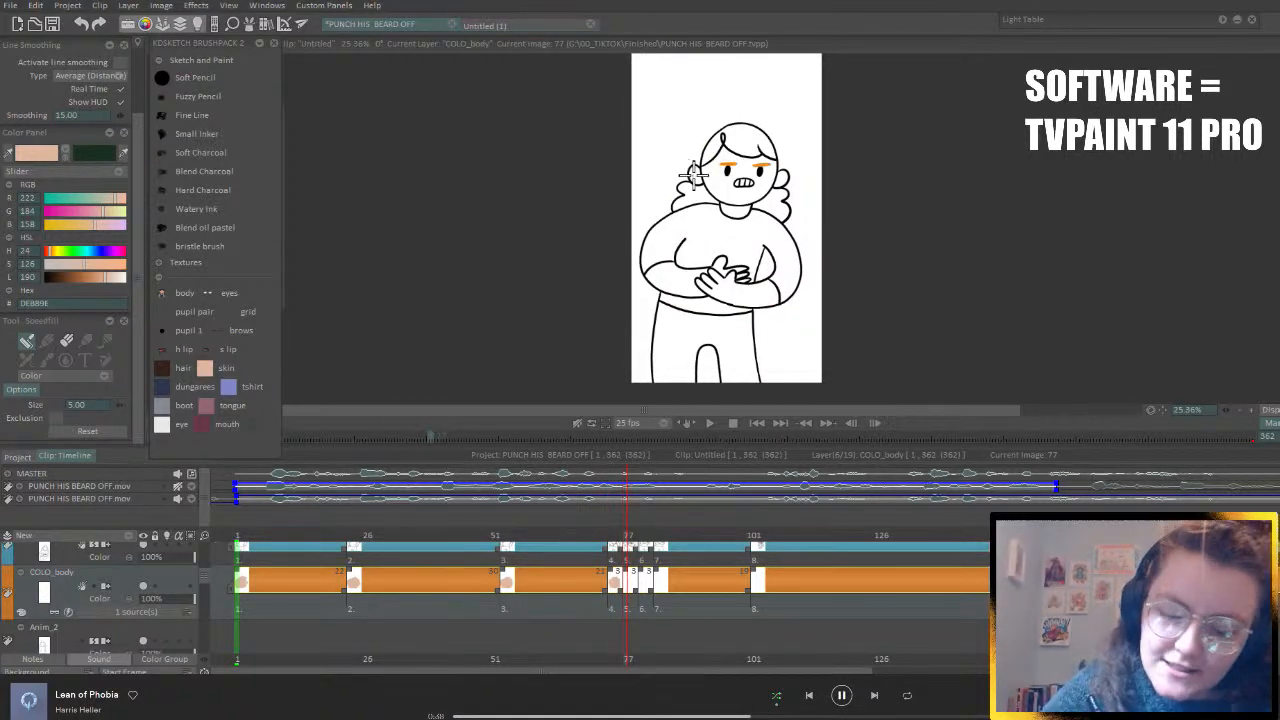
{"action": "left_click", "coordinate": [738, 195]}
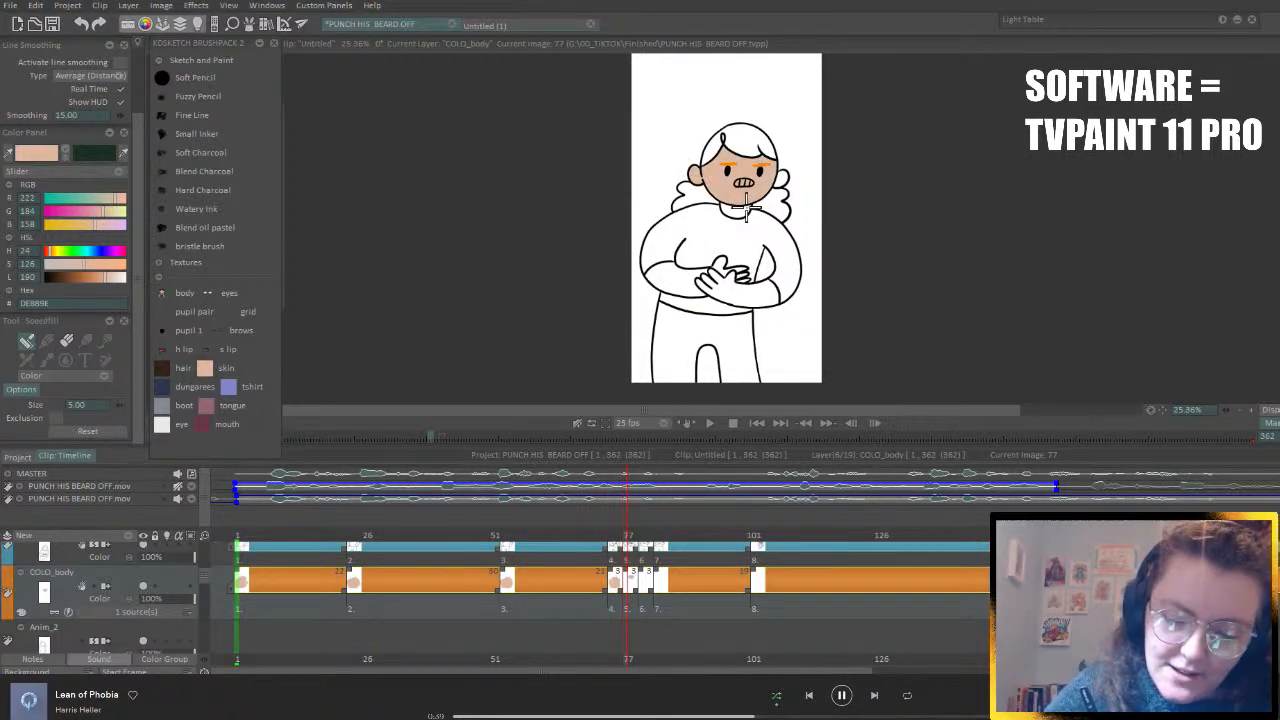
{"action": "left_click", "coordinate": [720, 268]}
{"action": "left_click", "coordinate": [686, 272]}
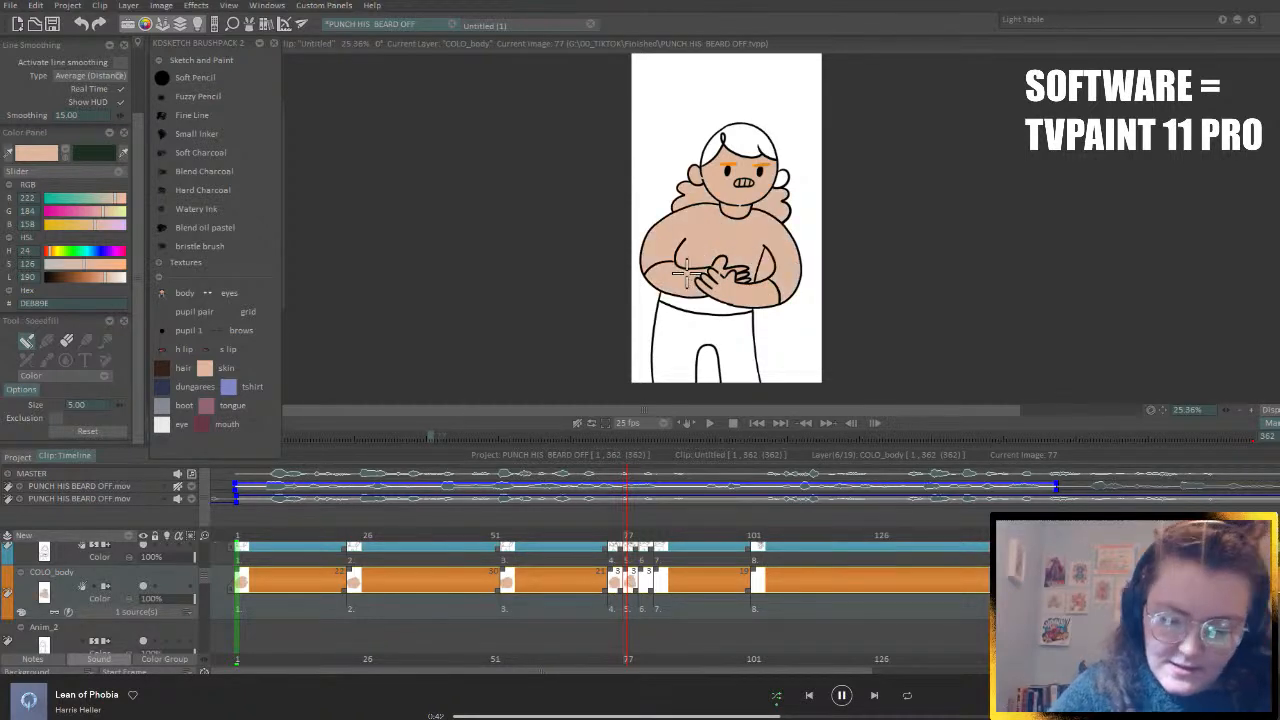
- Fill the crossed arms, face, ears and torso with the skin colour on the drawings at frames 80 and 83
{"action": "key", "text": "ctrl+Right"}
{"action": "left_click", "coordinate": [698, 250]}
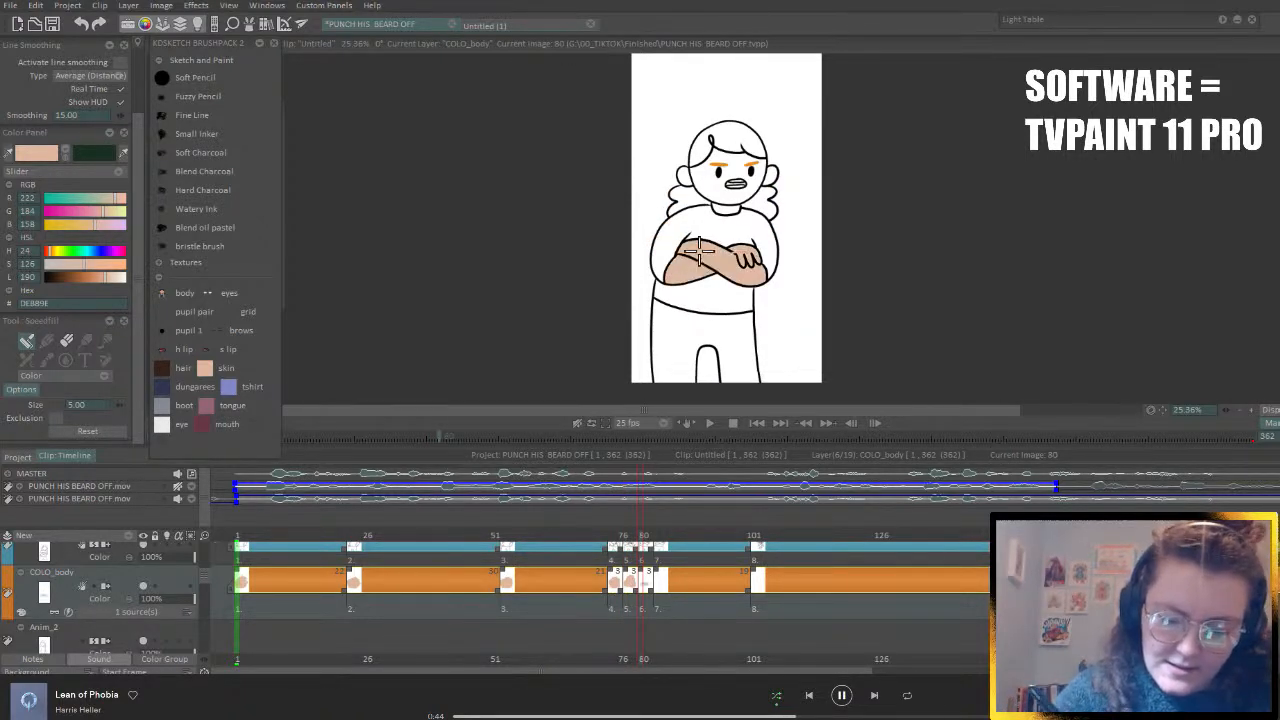
{"action": "left_click", "coordinate": [742, 170]}
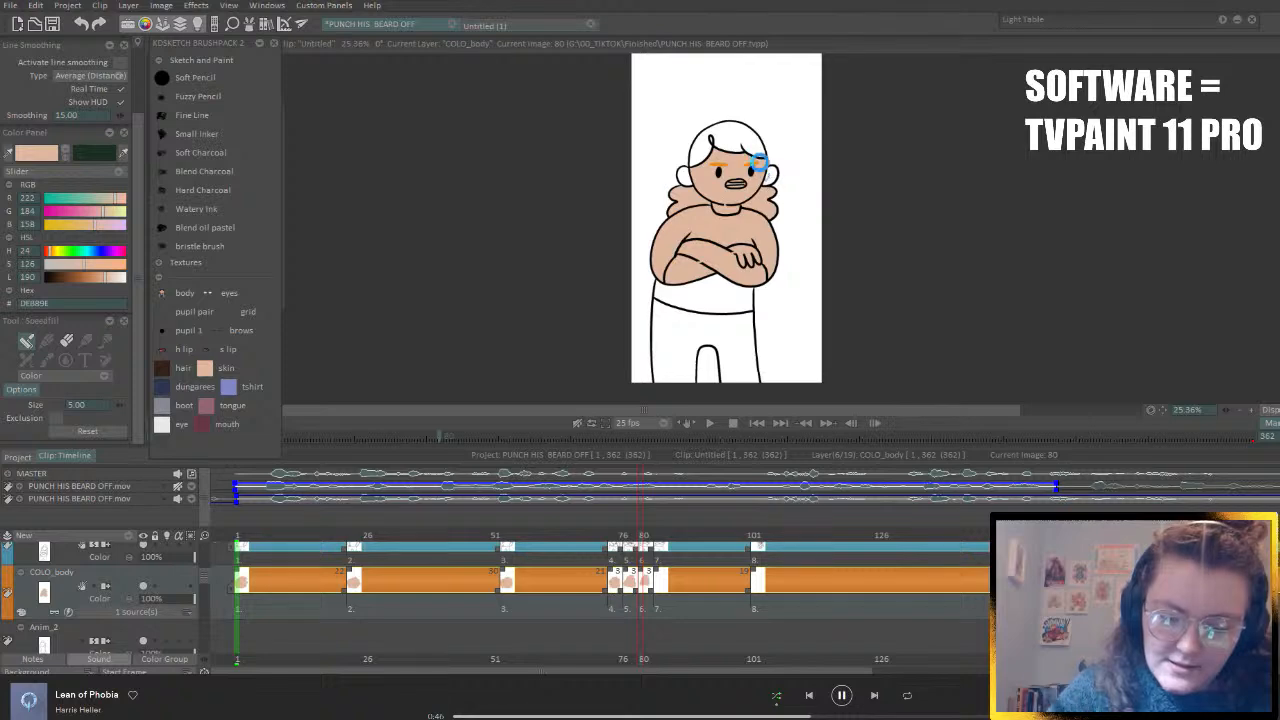
{"action": "key", "text": "ctrl+Right"}
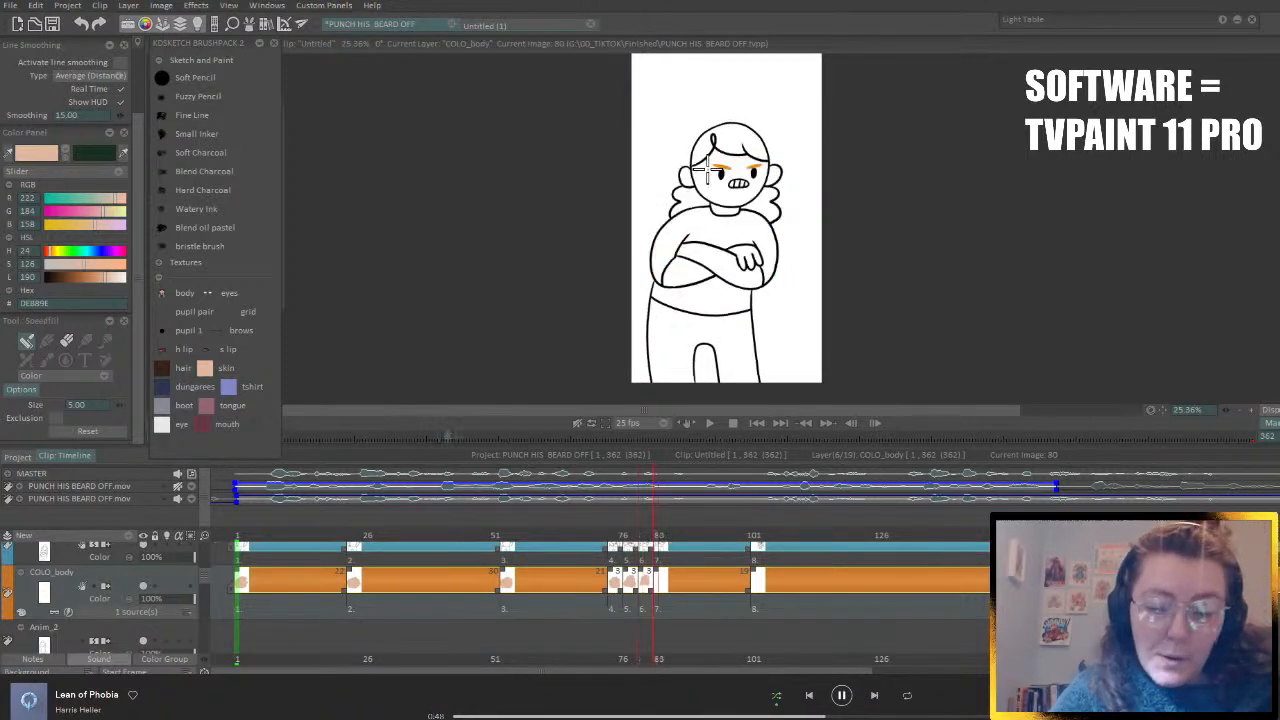
{"action": "left_click", "coordinate": [774, 171]}
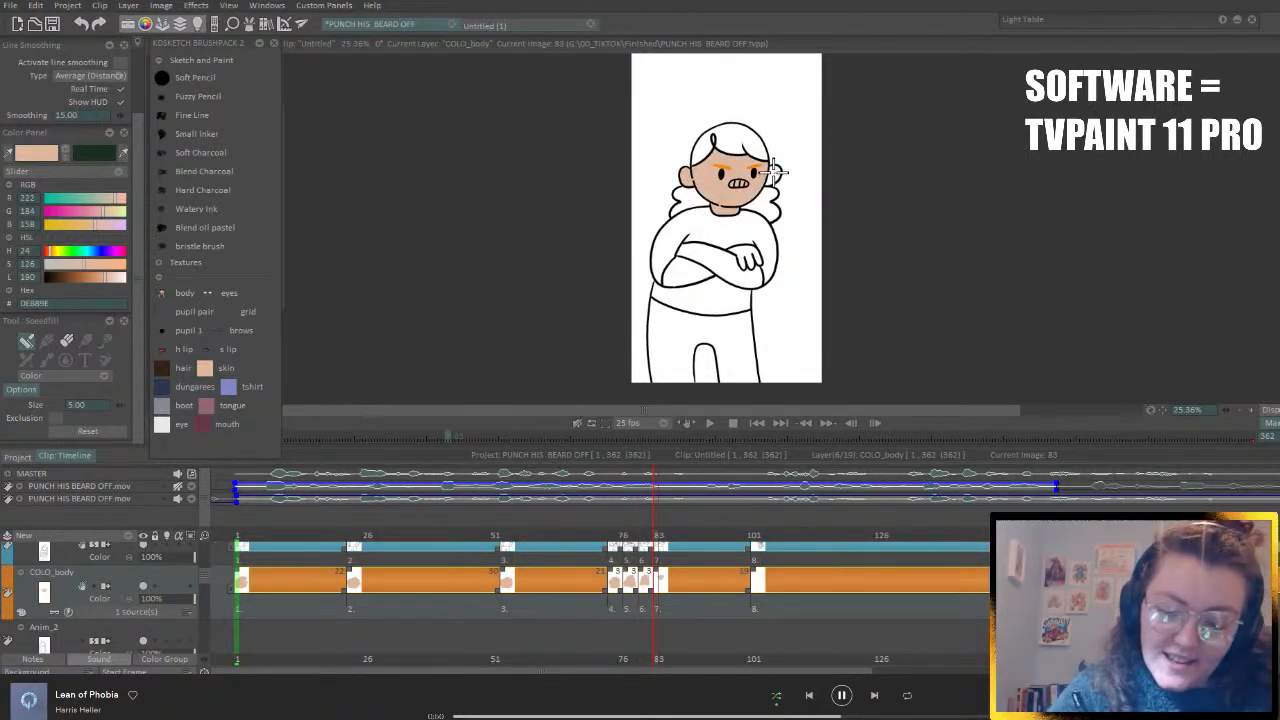
{"action": "left_click", "coordinate": [707, 258]}
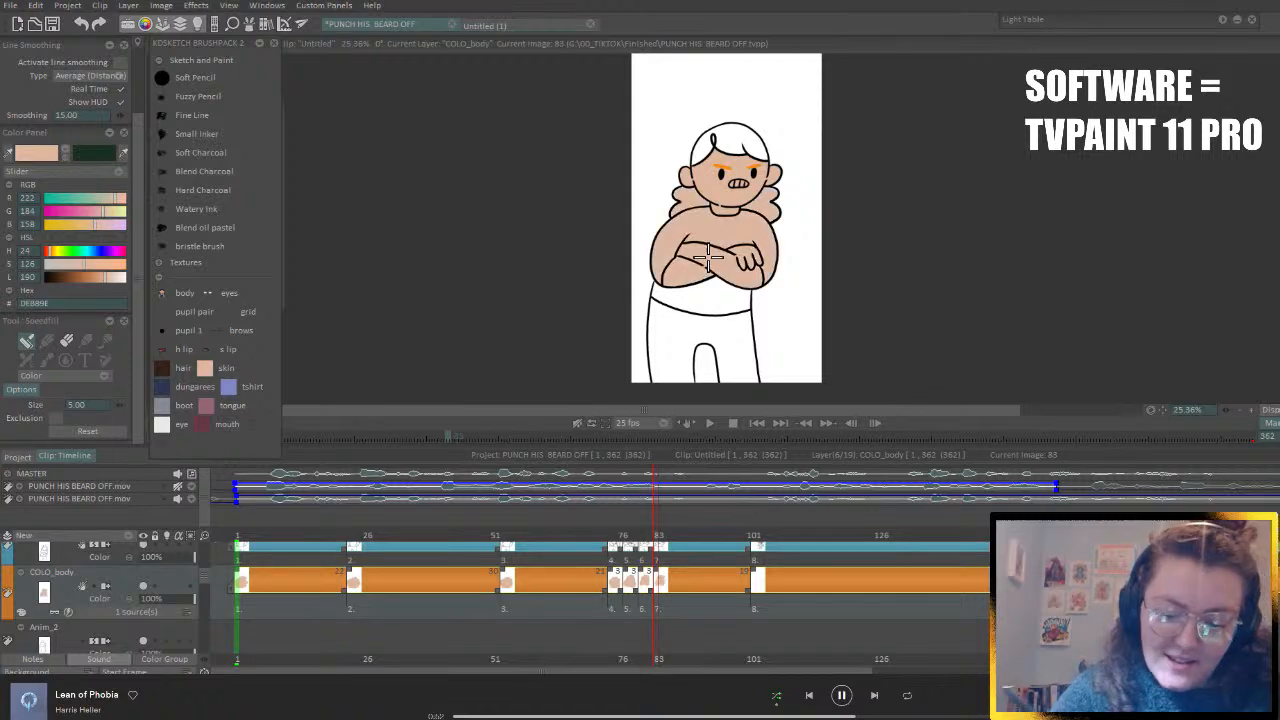
- Fill the small full-body character's face and arms with the skin colour on the drawings at frames 102, 156 and 159
{"action": "key", "text": "ctrl+Right"}
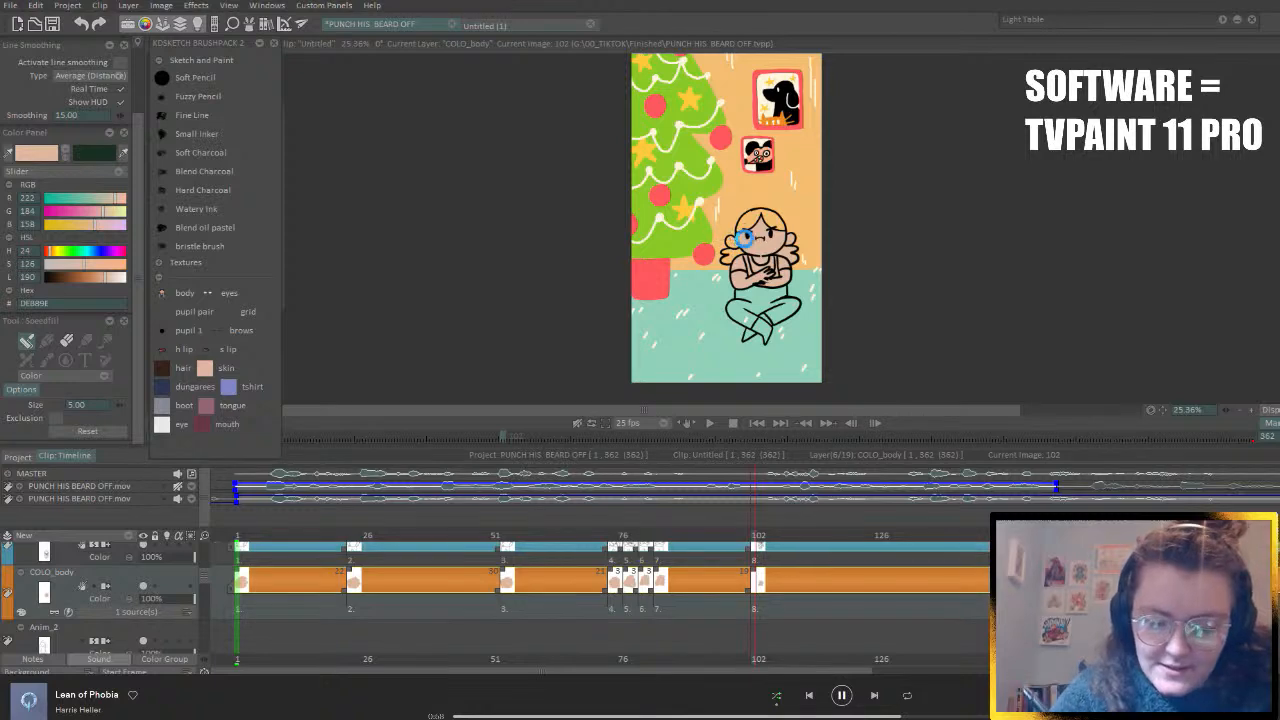
{"action": "key", "text": "ctrl+Right"}
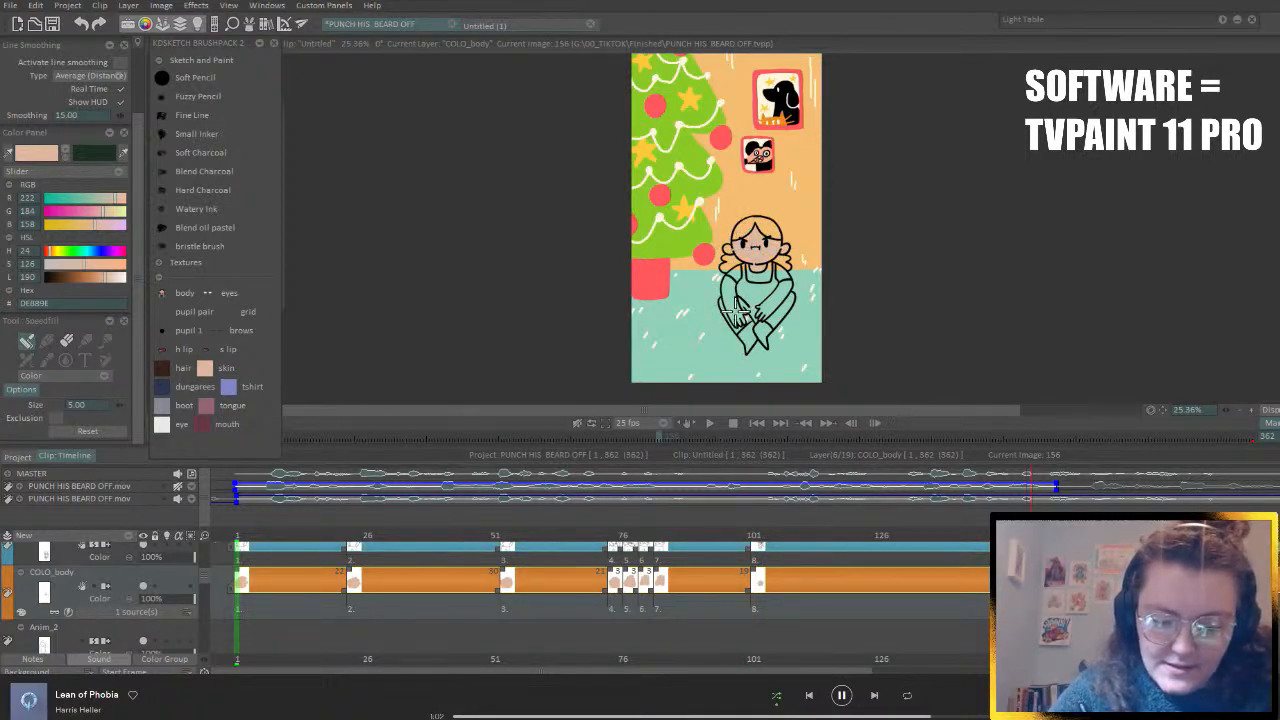
{"action": "key", "text": "ctrl+Right"}
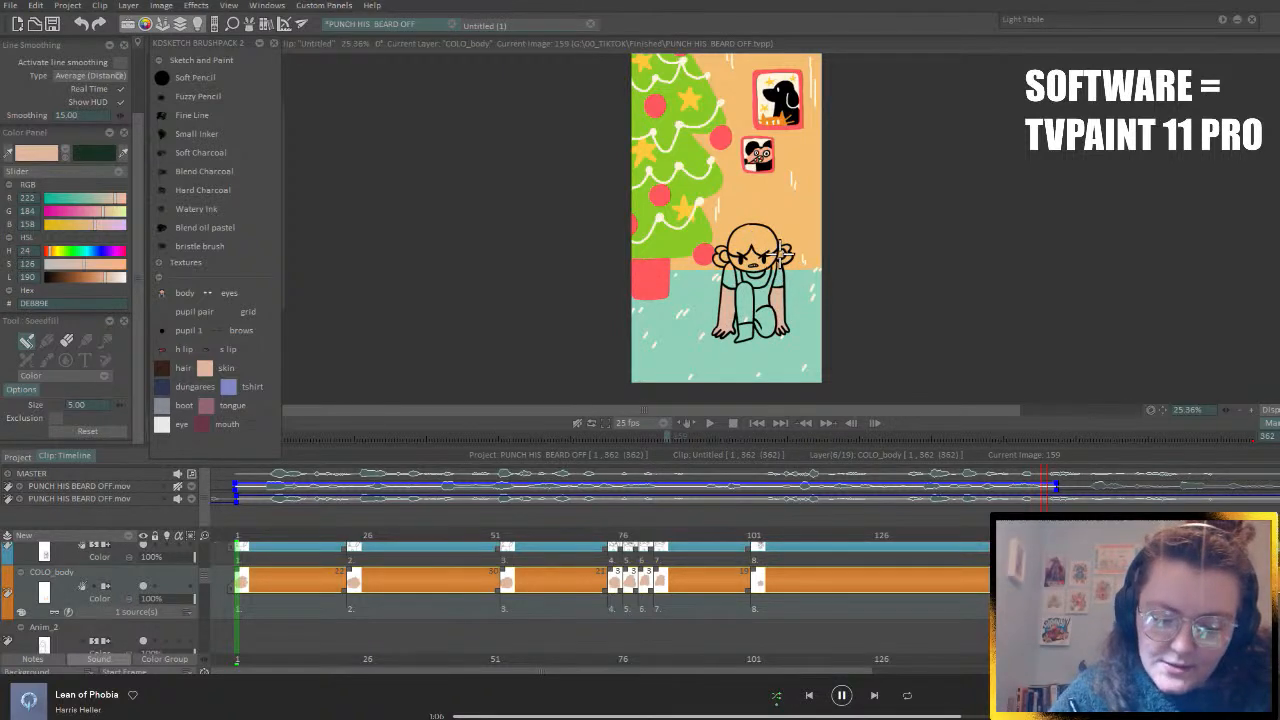
{"action": "mouse_move", "coordinate": [781, 256]}
{"action": "left_mouse_down"}
{"action": "mouse_move", "coordinate": [768, 241]}
{"action": "mouse_move", "coordinate": [758, 271]}
{"action": "mouse_move", "coordinate": [752, 246]}
{"action": "mouse_move", "coordinate": [724, 255]}
{"action": "left_mouse_up"}
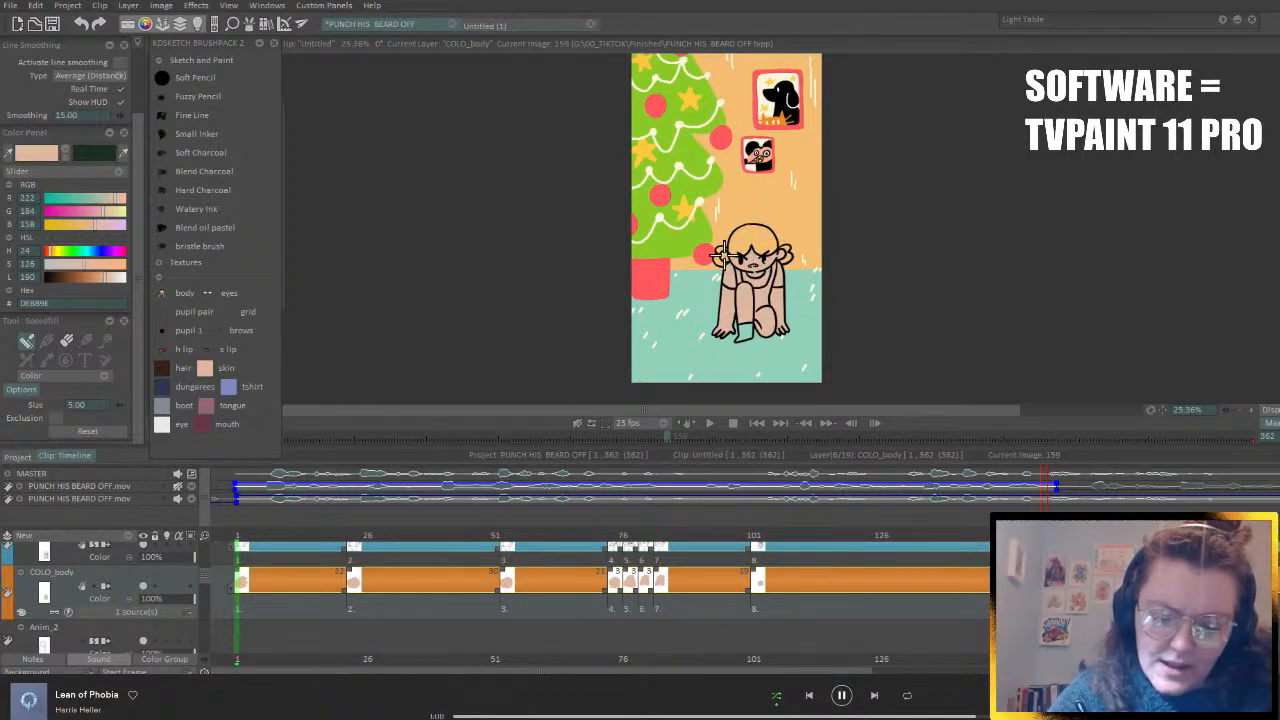
- Fill the standing character's face, neck and arms with the skin colour on the drawings from frame 162 through frame 178
{"action": "key", "text": "Right"}
{"action": "key", "text": "Right"}
{"action": "key", "text": "Right"}
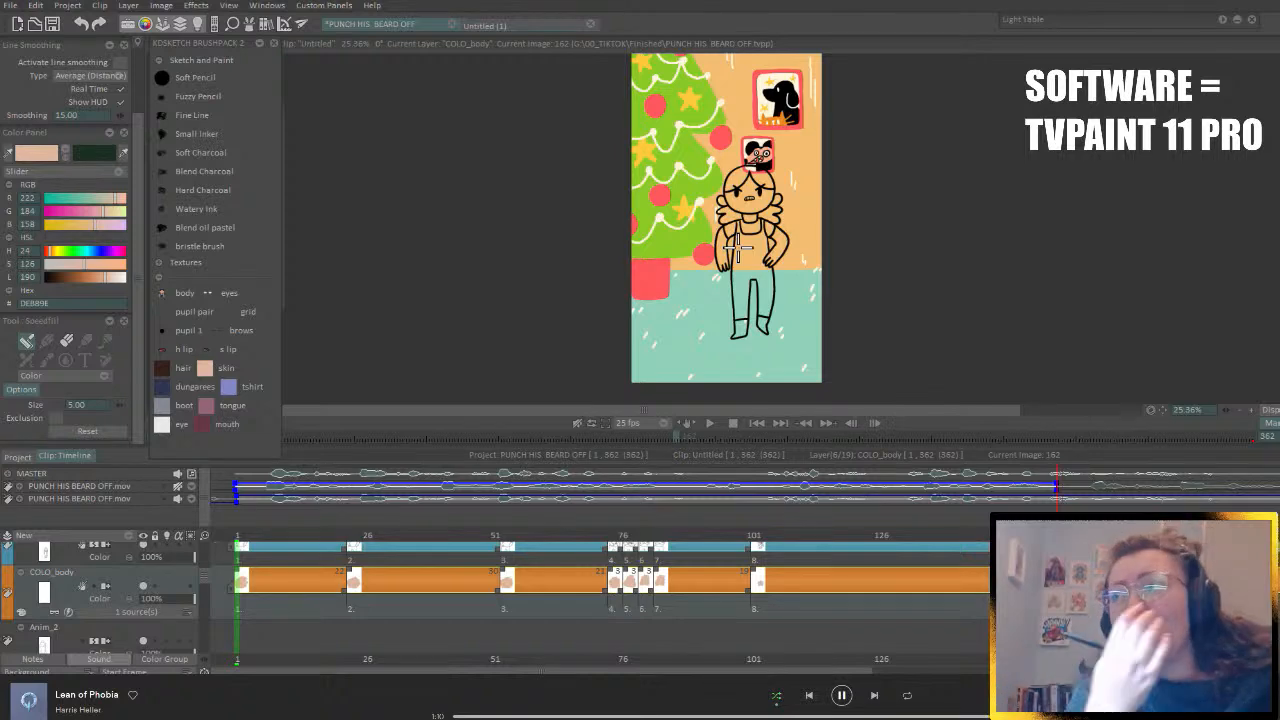
{"action": "mouse_move", "coordinate": [738, 250]}
{"action": "left_mouse_down"}
{"action": "mouse_move", "coordinate": [722, 196]}
{"action": "mouse_move", "coordinate": [758, 202]}
{"action": "mouse_move", "coordinate": [749, 212]}
{"action": "left_mouse_up"}
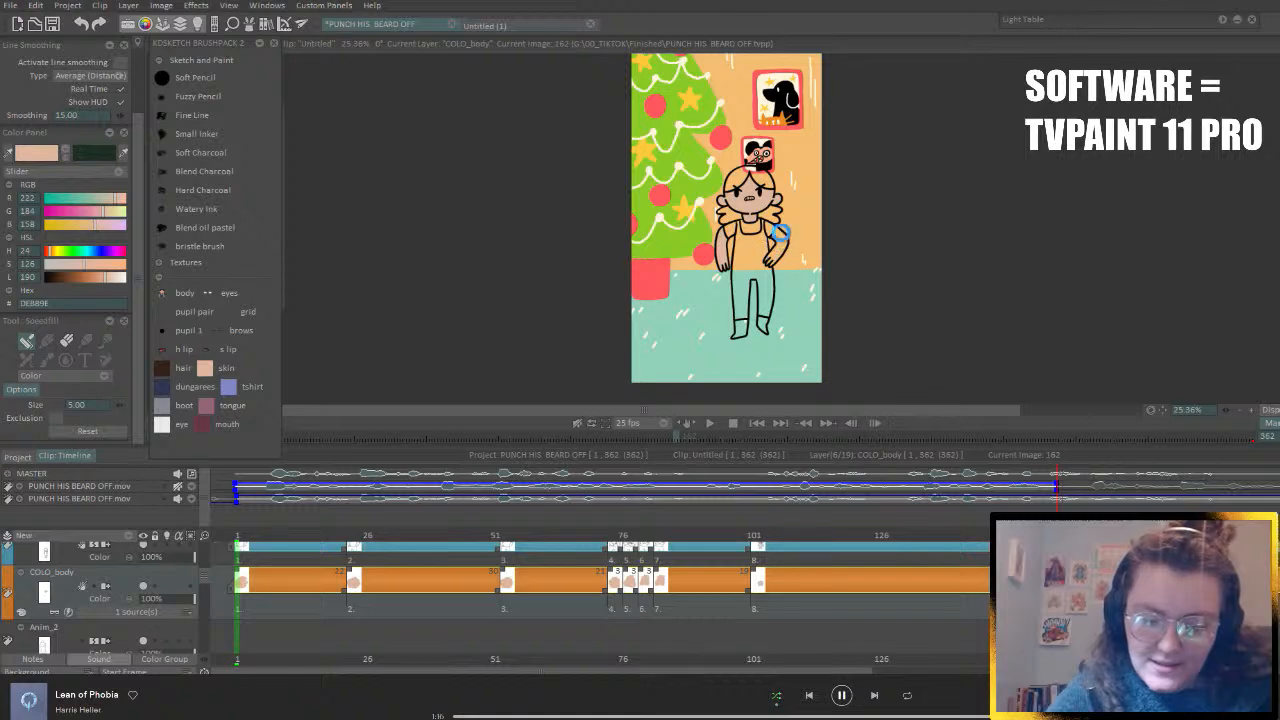
{"action": "key", "text": "Right"}
{"action": "key", "text": "Right"}
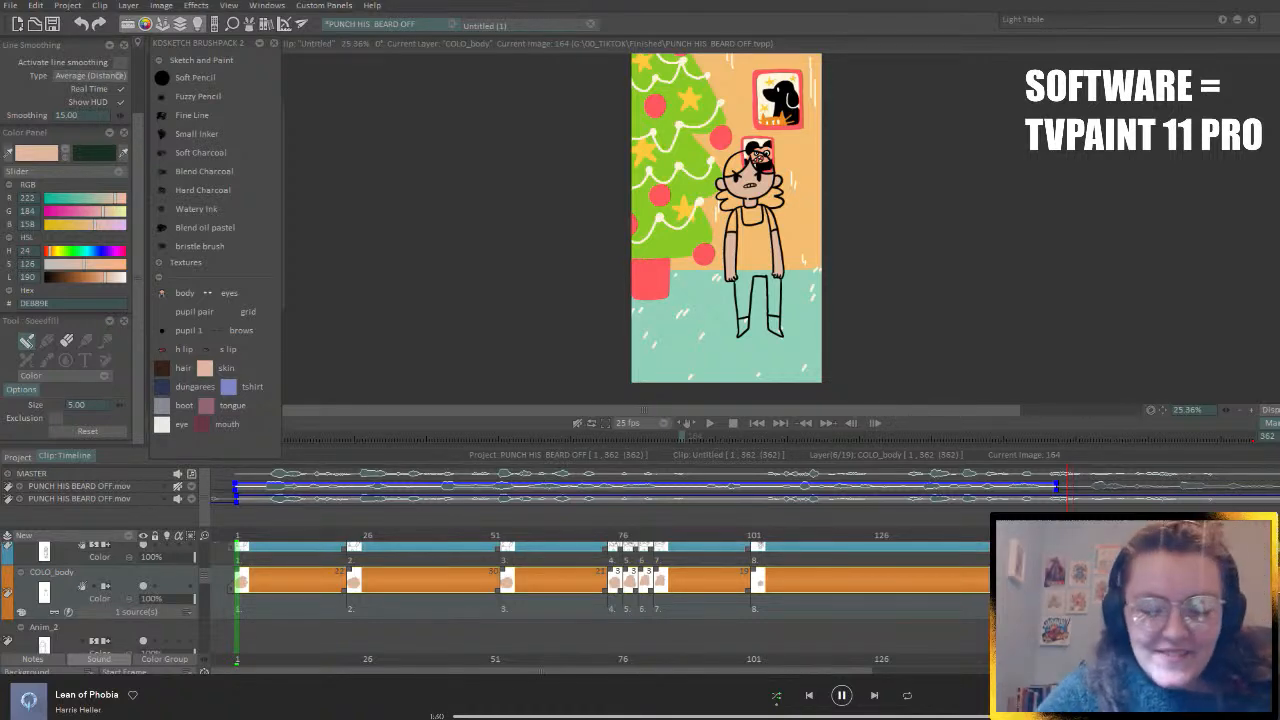
{"action": "key", "text": "Right"}
{"action": "key", "text": "Right"}
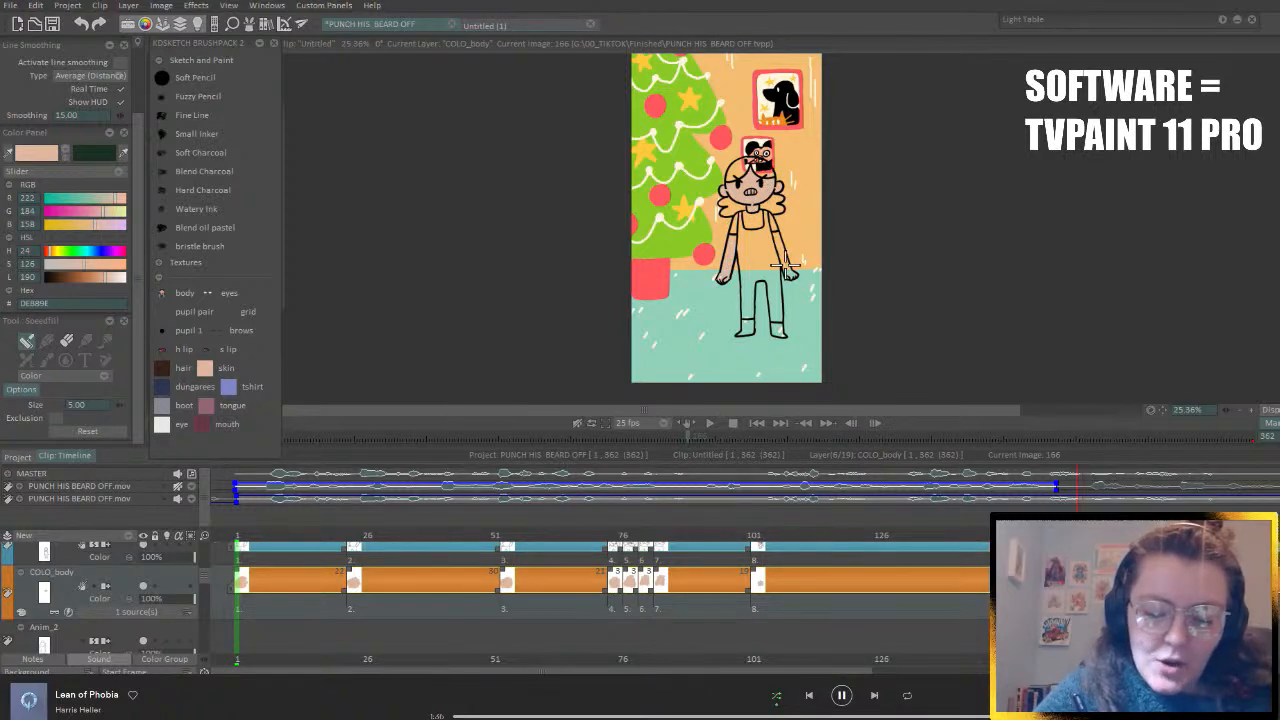
{"action": "key", "text": "Right"}
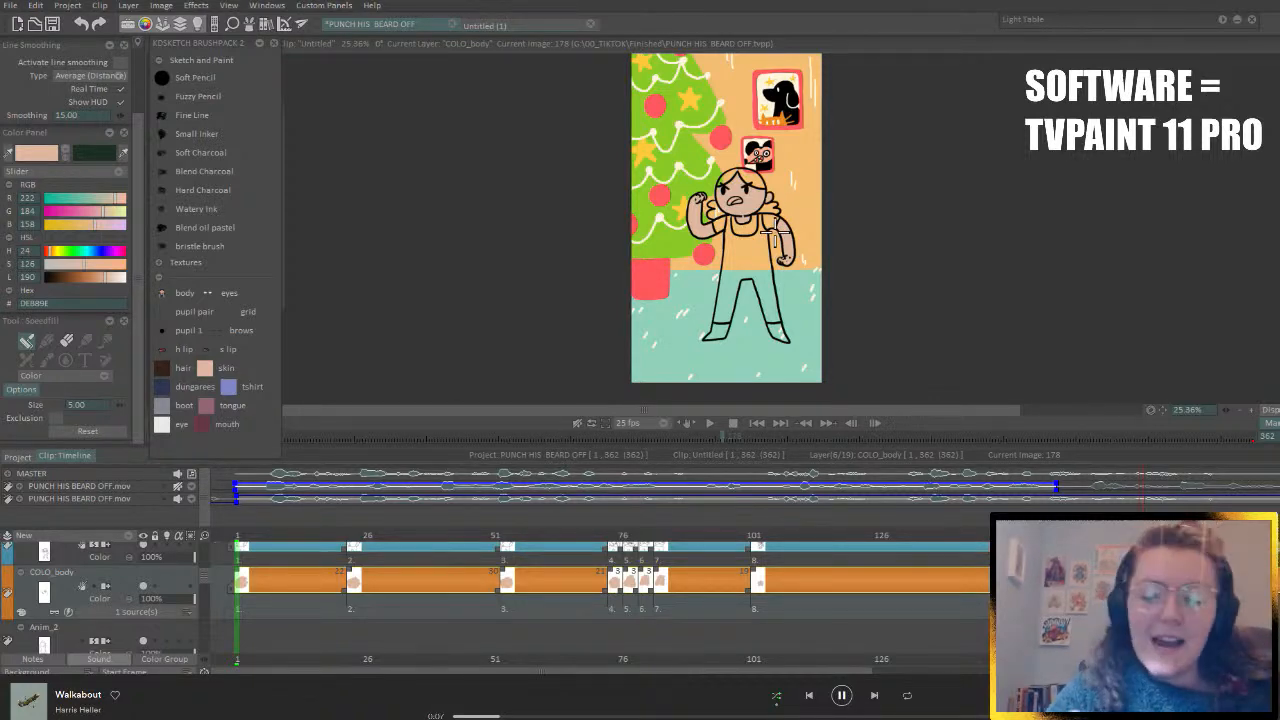
- Fill the raised arm and fist, face, ears, neck and hip-side arm with the skin colour on frame 183
{"action": "key", "text": "Right"}
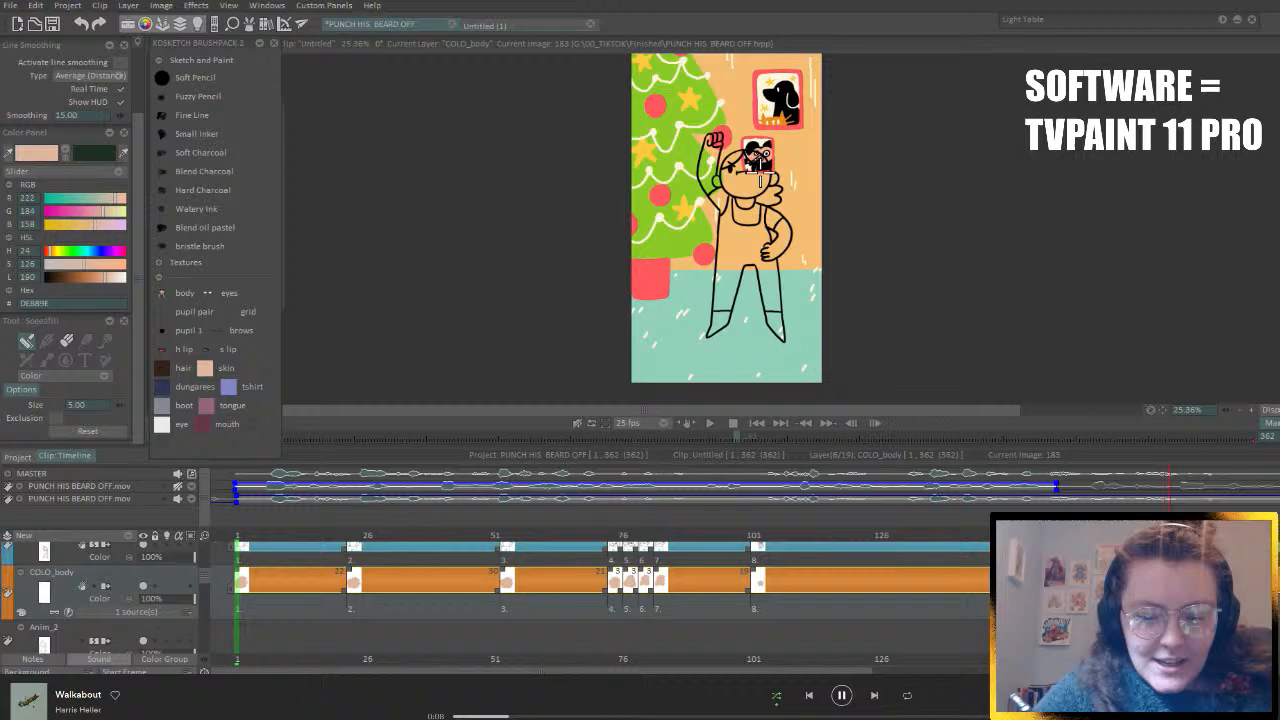
{"action": "left_click", "coordinate": [713, 140]}
{"action": "left_click", "coordinate": [709, 158]}
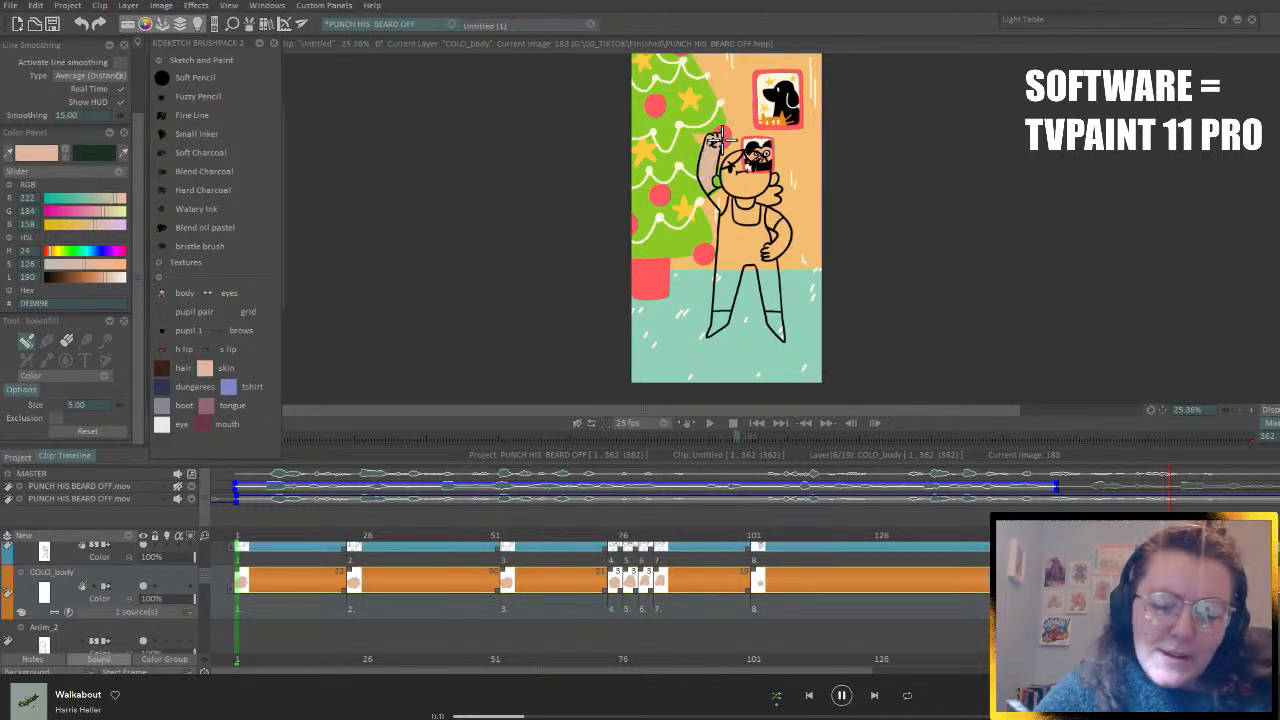
{"action": "left_click", "coordinate": [773, 180]}
{"action": "left_click", "coordinate": [716, 181]}
{"action": "left_click", "coordinate": [745, 188]}
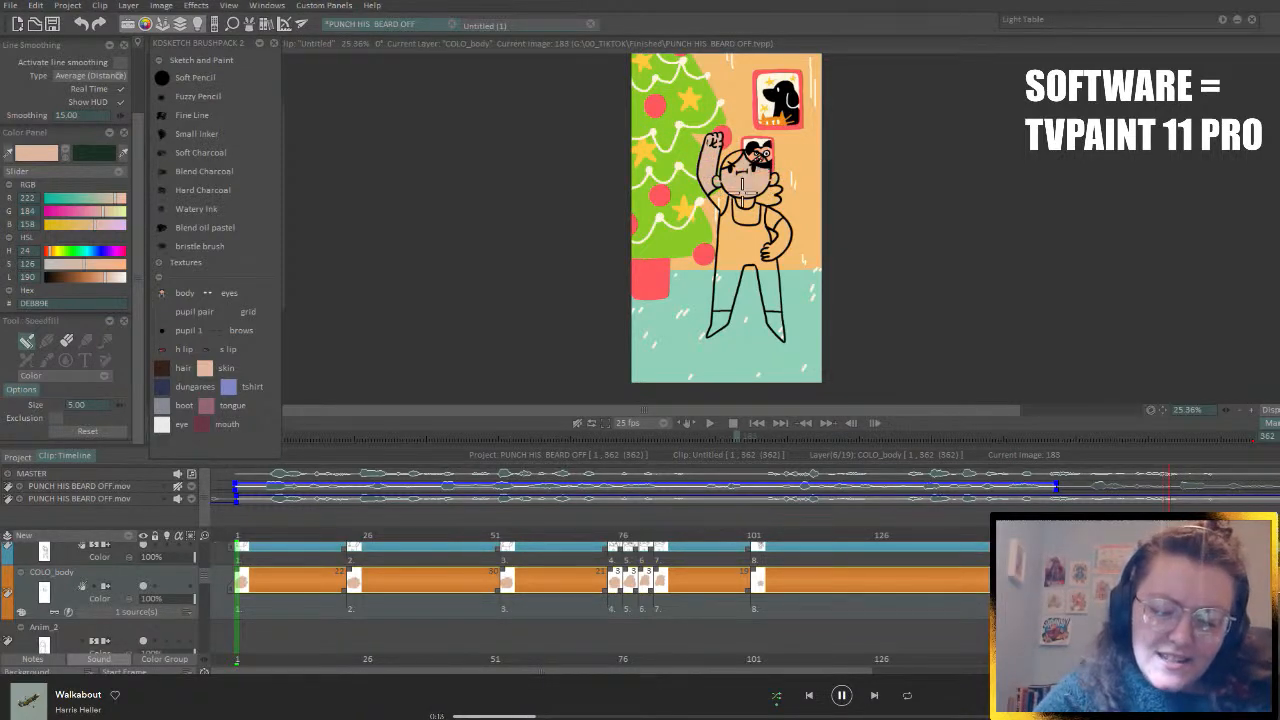
{"action": "left_click", "coordinate": [744, 201]}
{"action": "left_click", "coordinate": [765, 250]}
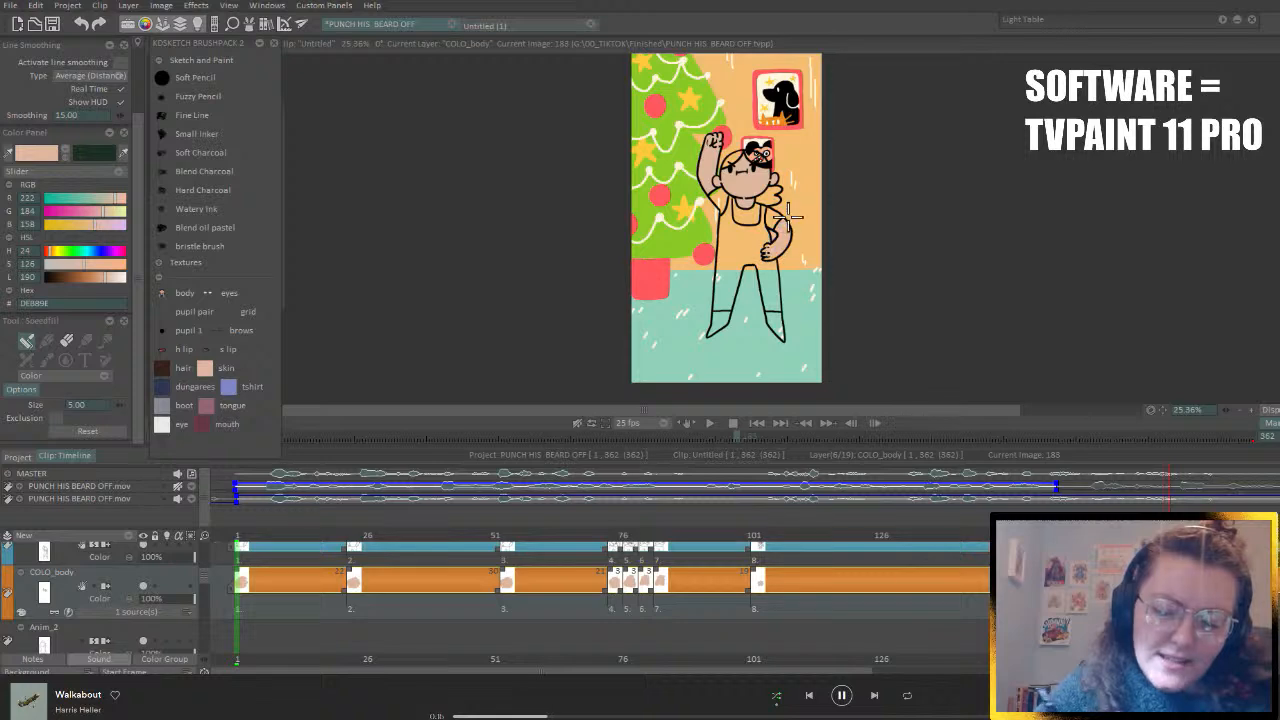
- Fill the character's face and arms with the skin colour on the following drawings up to frame 188
{"action": "key", "text": "Right"}
{"action": "key", "text": "Right"}
{"action": "key", "text": "Right"}
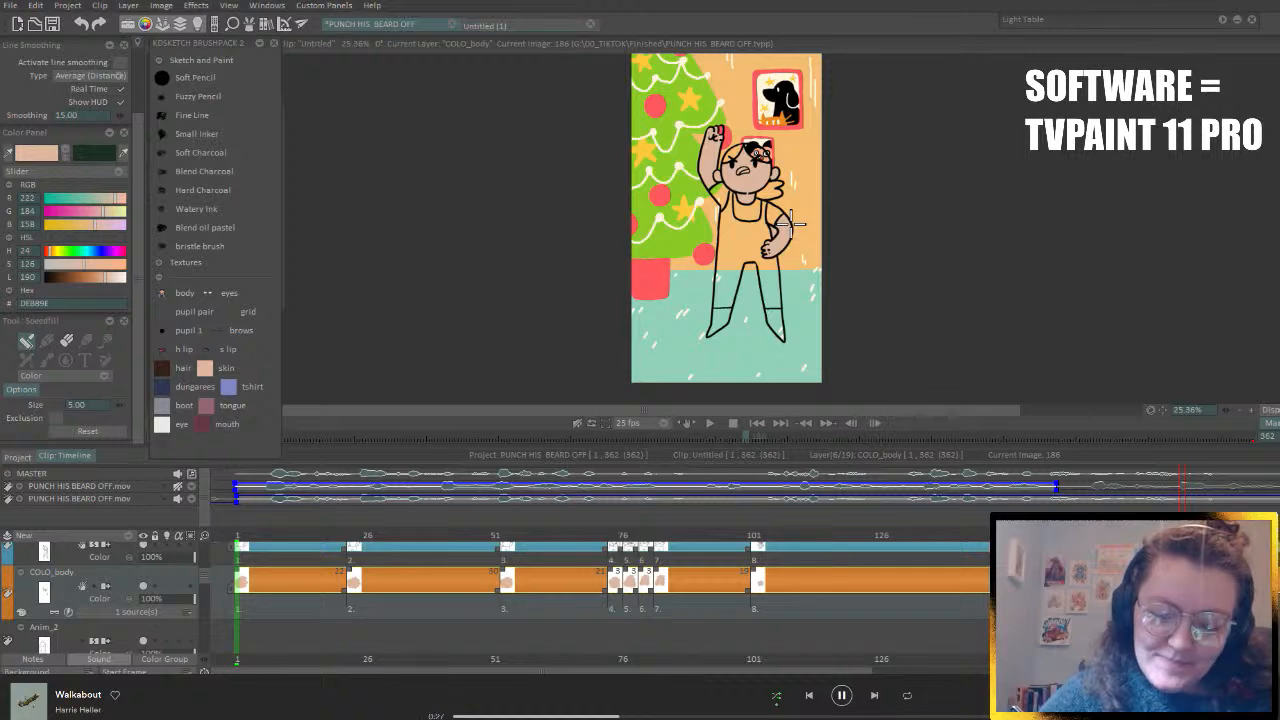
{"action": "key", "text": "Right"}
{"action": "key", "text": "Right"}
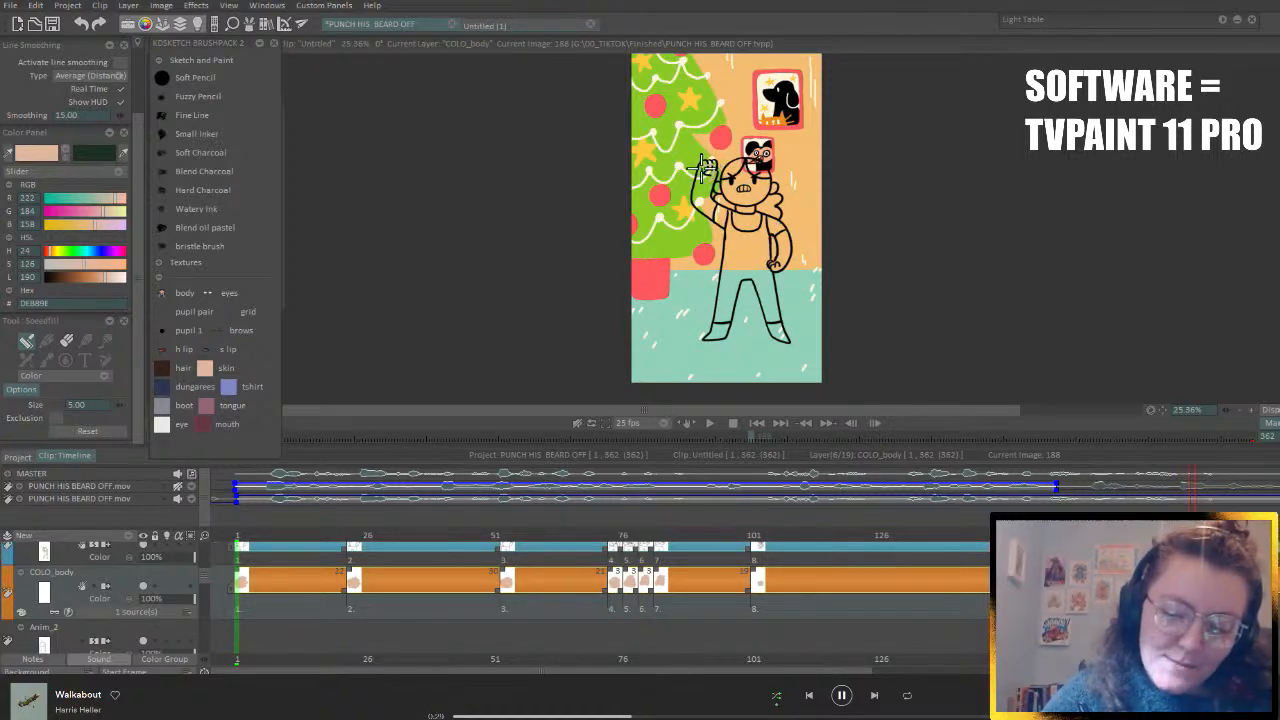
{"action": "mouse_move", "coordinate": [705, 168]}
{"action": "left_mouse_down"}
{"action": "mouse_move", "coordinate": [764, 190]}
{"action": "mouse_move", "coordinate": [745, 215]}
{"action": "mouse_move", "coordinate": [762, 170]}
{"action": "left_mouse_up"}
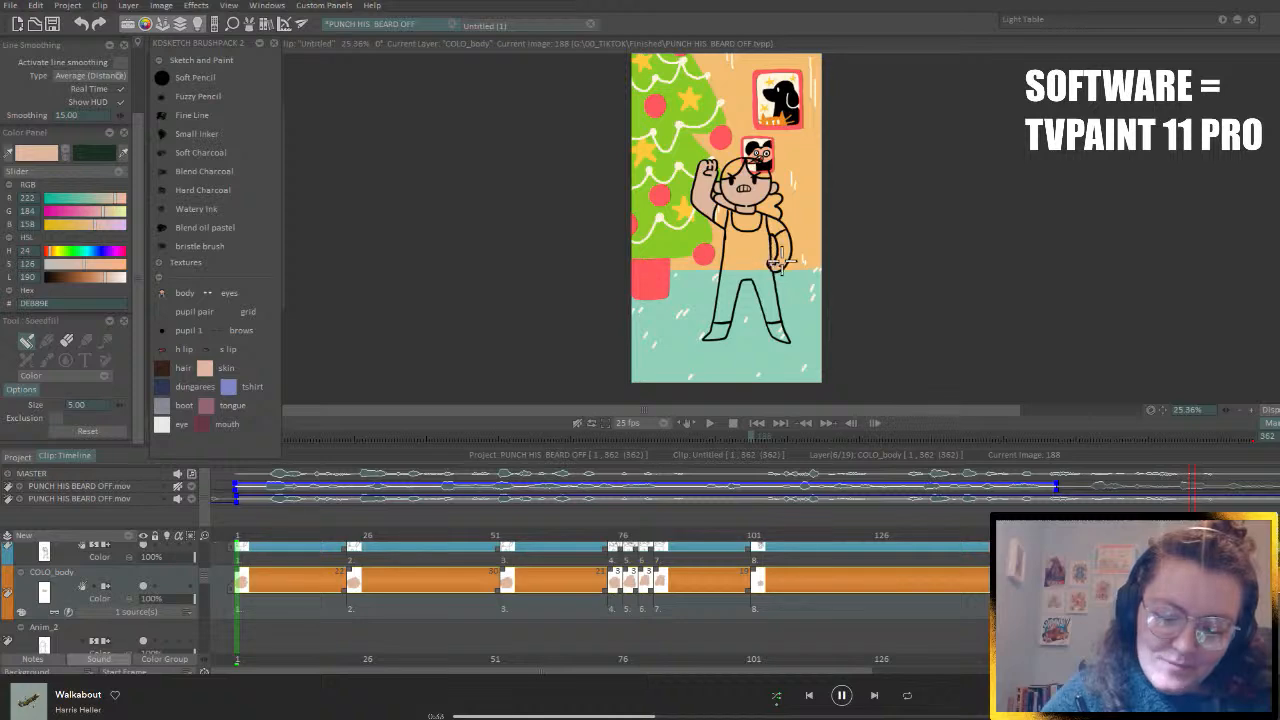
- Fill the waist-up character's face, ears, neck, arms and torso with the skin colour on frame 200
{"action": "key", "text": "Right"}
{"action": "key", "text": "Right"}
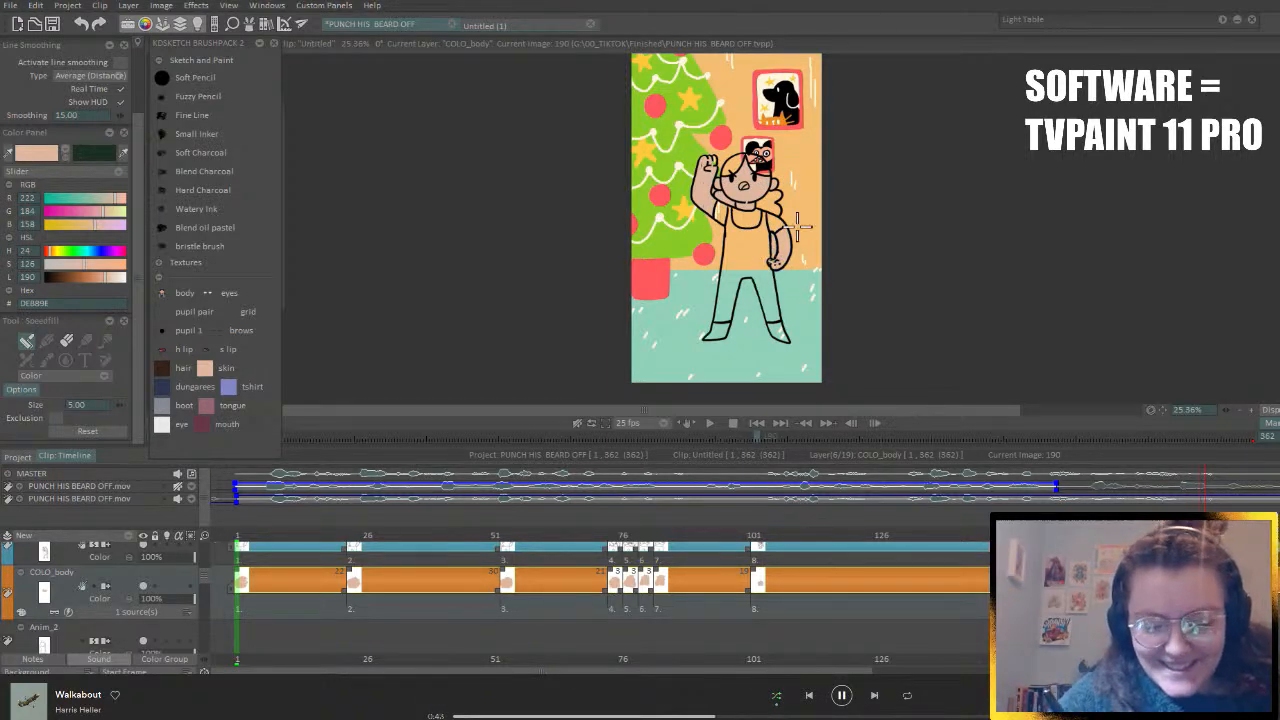
{"action": "key", "text": "Right"}
{"action": "key", "text": "Left"}
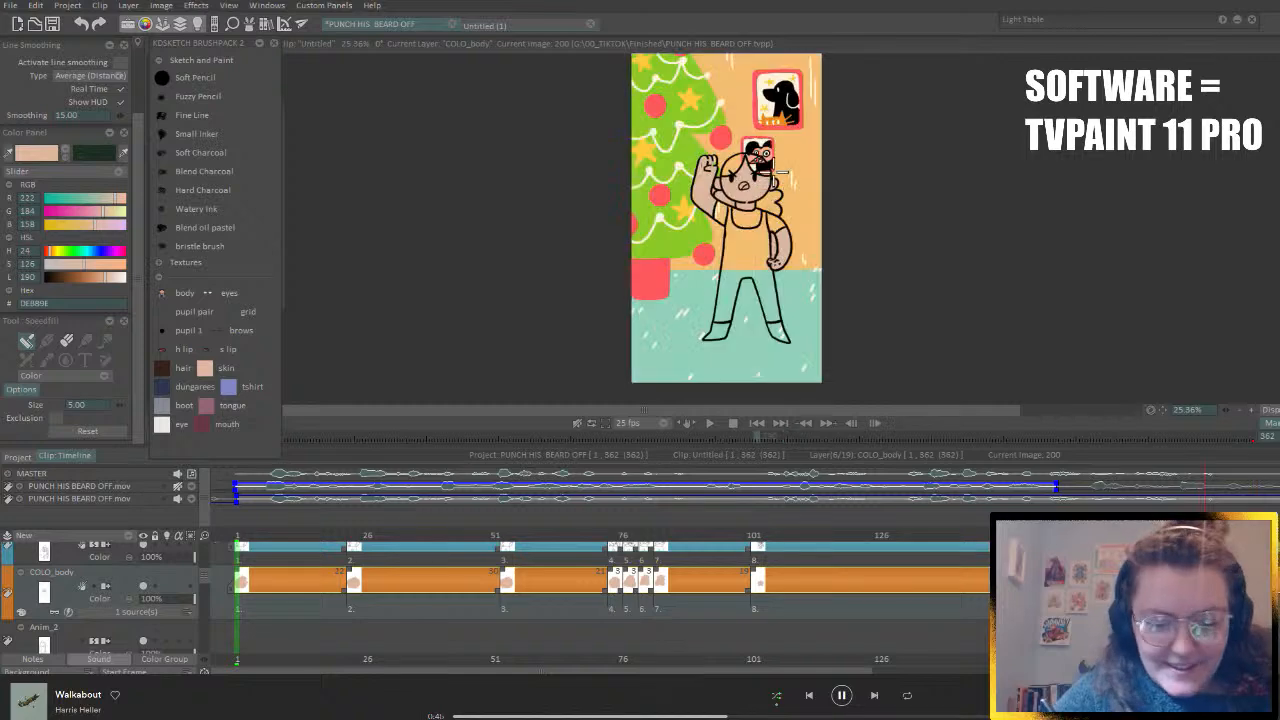
{"action": "key", "text": "Right"}
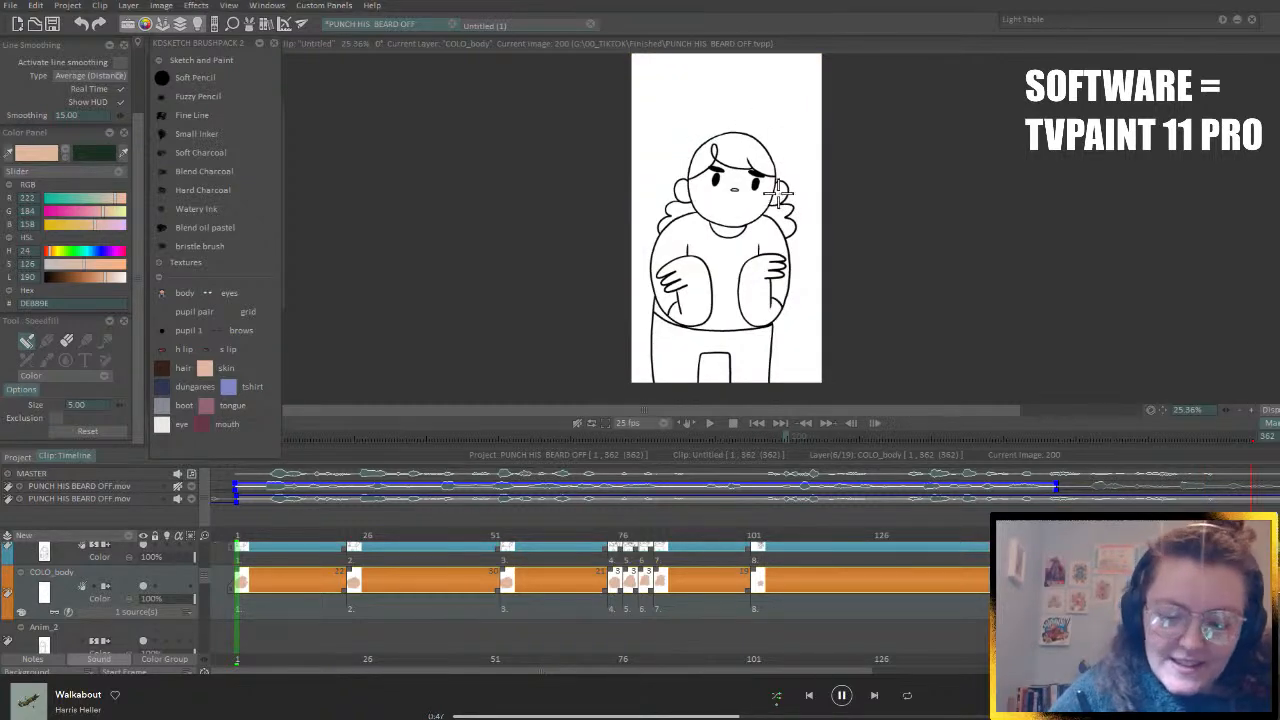
{"action": "left_click_drag", "start_coordinate": [725, 230], "coordinate": [723, 188]}
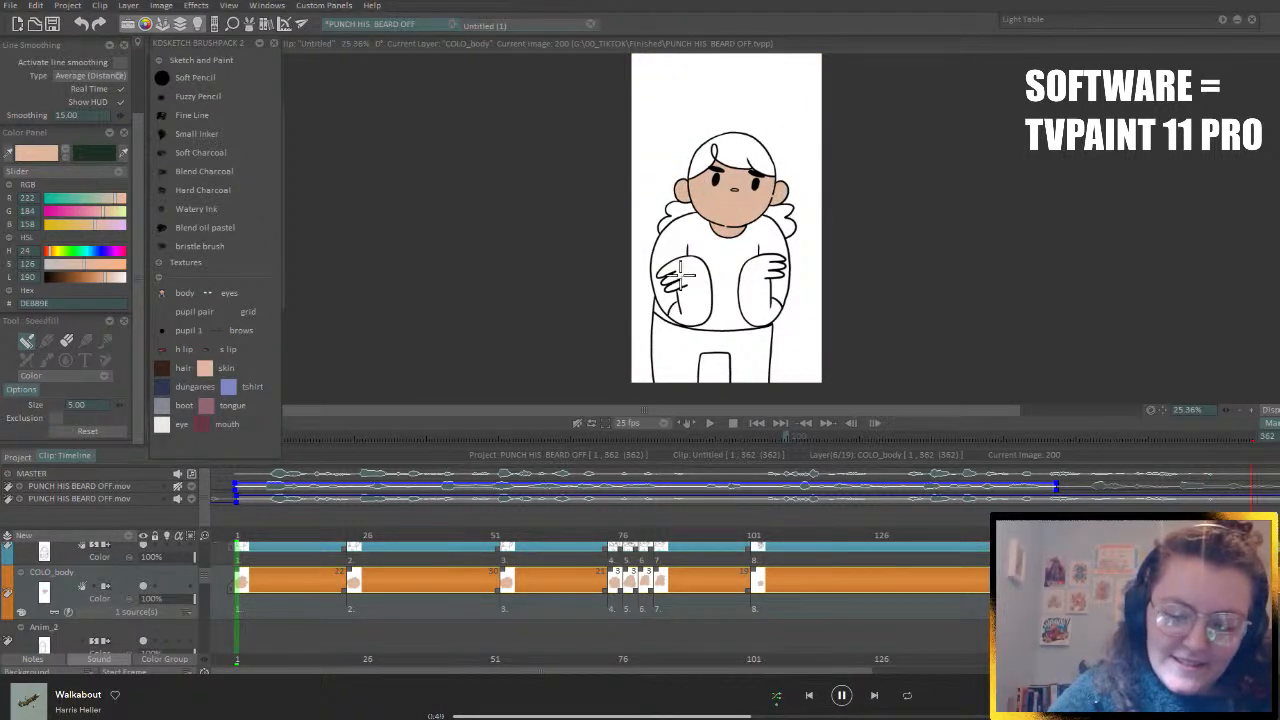
{"action": "mouse_move", "coordinate": [684, 262]}
{"action": "left_mouse_down"}
{"action": "mouse_move", "coordinate": [690, 308]}
{"action": "mouse_move", "coordinate": [765, 275]}
{"action": "mouse_move", "coordinate": [755, 305]}
{"action": "left_mouse_up"}
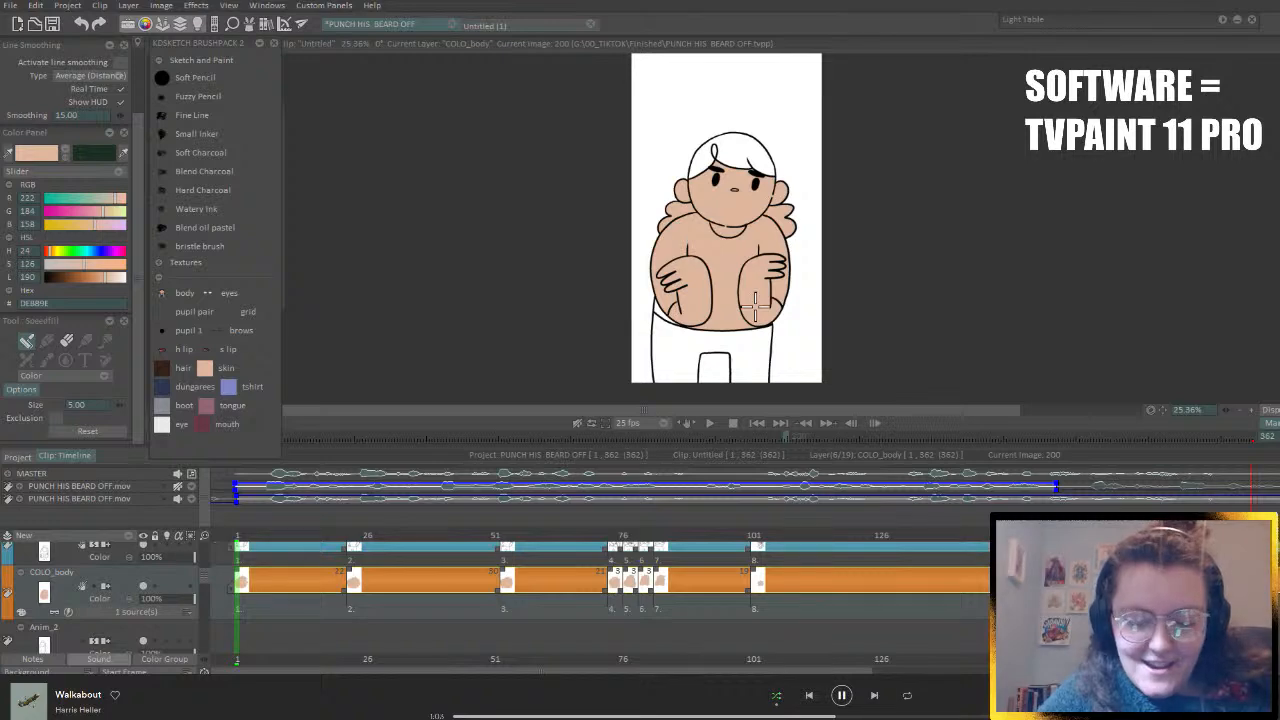
- Fill the face, ears, neck, raised hands and torso with the skin colour on frame 225
{"action": "key", "text": "Right"}
{"action": "left_click_drag", "start_coordinate": [775, 178], "coordinate": [731, 220]}
{"action": "left_click_drag", "start_coordinate": [702, 272], "coordinate": [697, 297]}
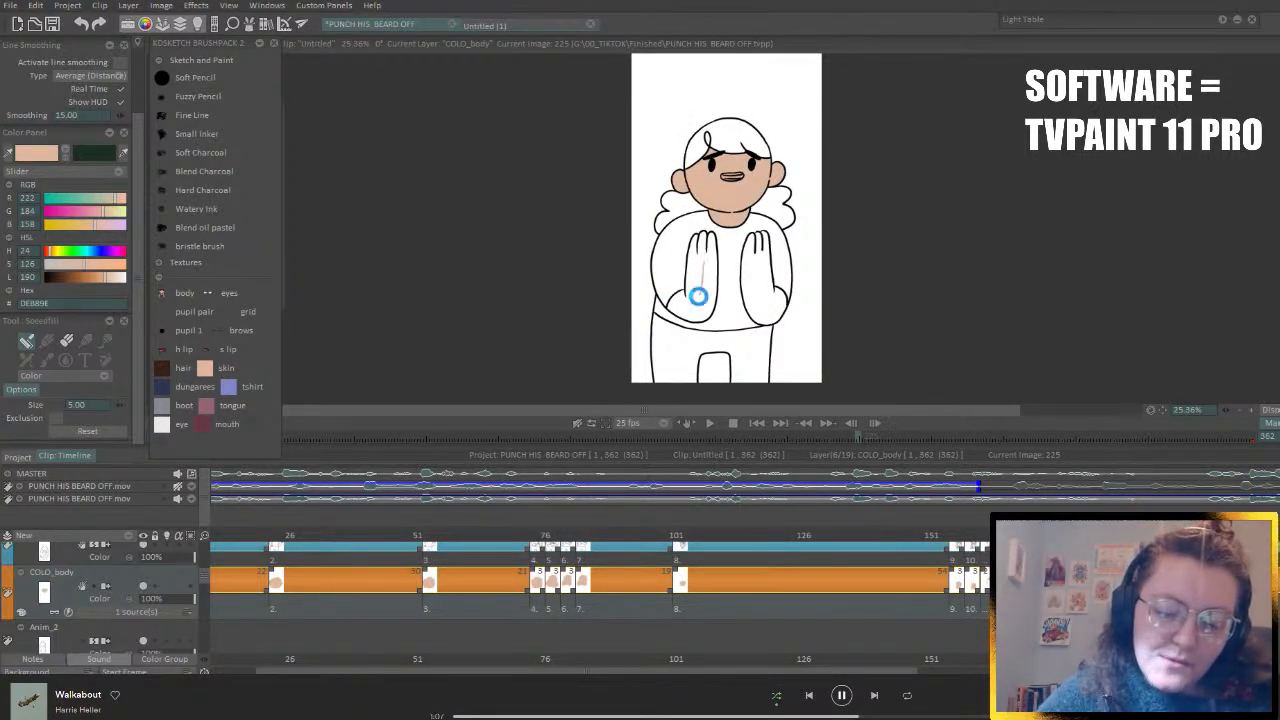
{"action": "left_click_drag", "start_coordinate": [759, 268], "coordinate": [759, 283]}
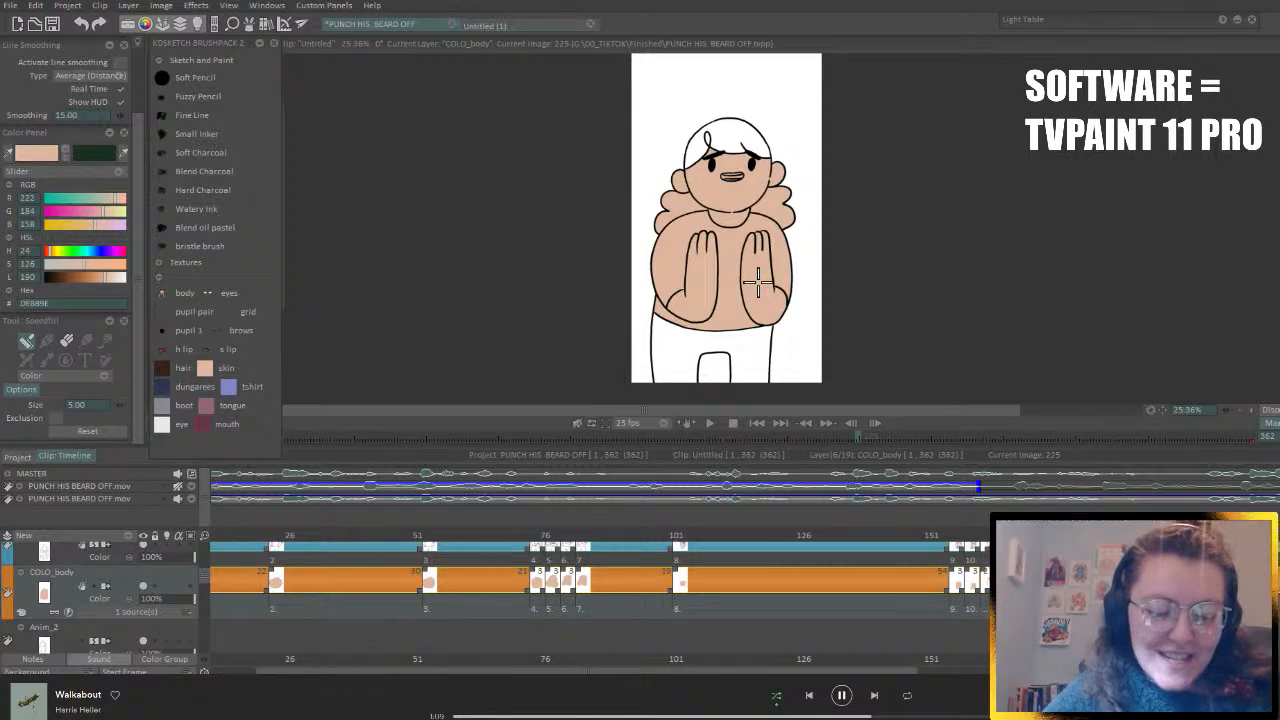
- Fill the face, ears, neck and joined hands with the skin colour on frame 228
{"action": "key", "text": "Right"}
{"action": "mouse_move", "coordinate": [780, 158]}
{"action": "left_mouse_down"}
{"action": "mouse_move", "coordinate": [726, 204]}
{"action": "mouse_move", "coordinate": [683, 160]}
{"action": "left_mouse_up"}
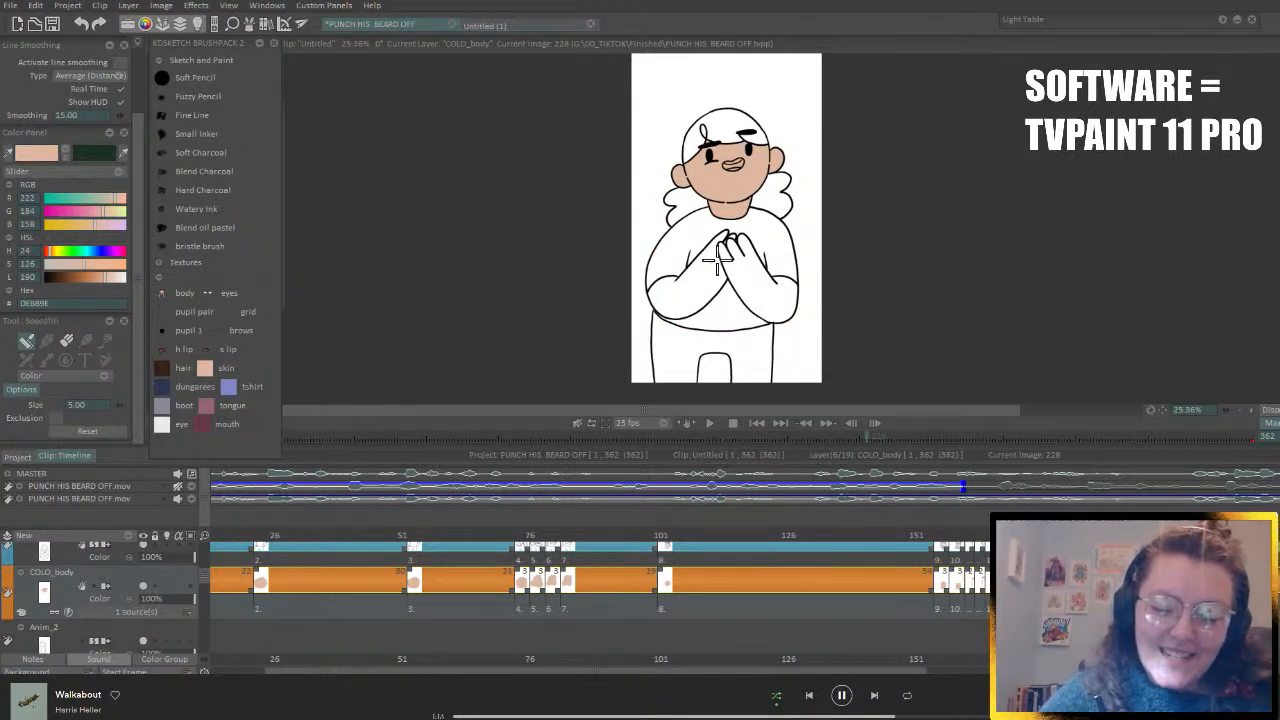
{"action": "left_click_drag", "start_coordinate": [716, 258], "coordinate": [748, 252]}
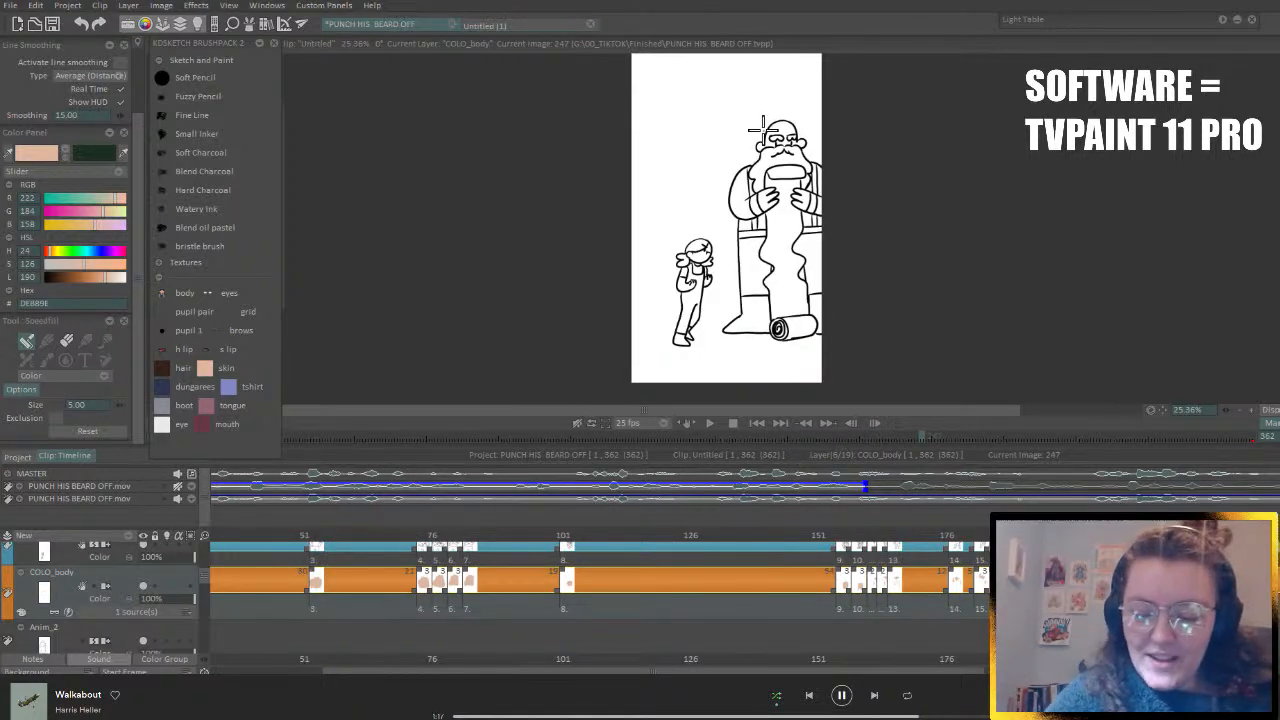
- Fill the small character's face and arms with the skin colour on frame 247, leaving the bearded man uncoloured
{"action": "left_click", "coordinate": [682, 286]}
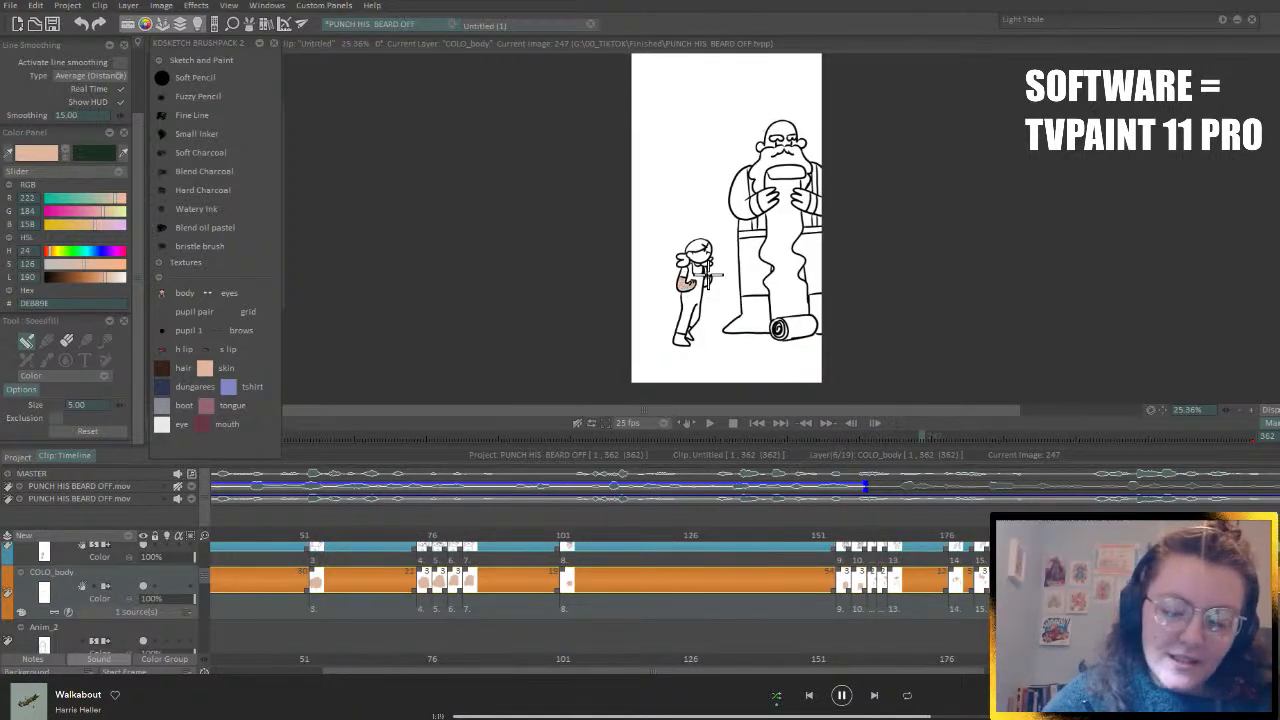
{"action": "left_click", "coordinate": [708, 281]}
{"action": "left_click", "coordinate": [698, 258]}
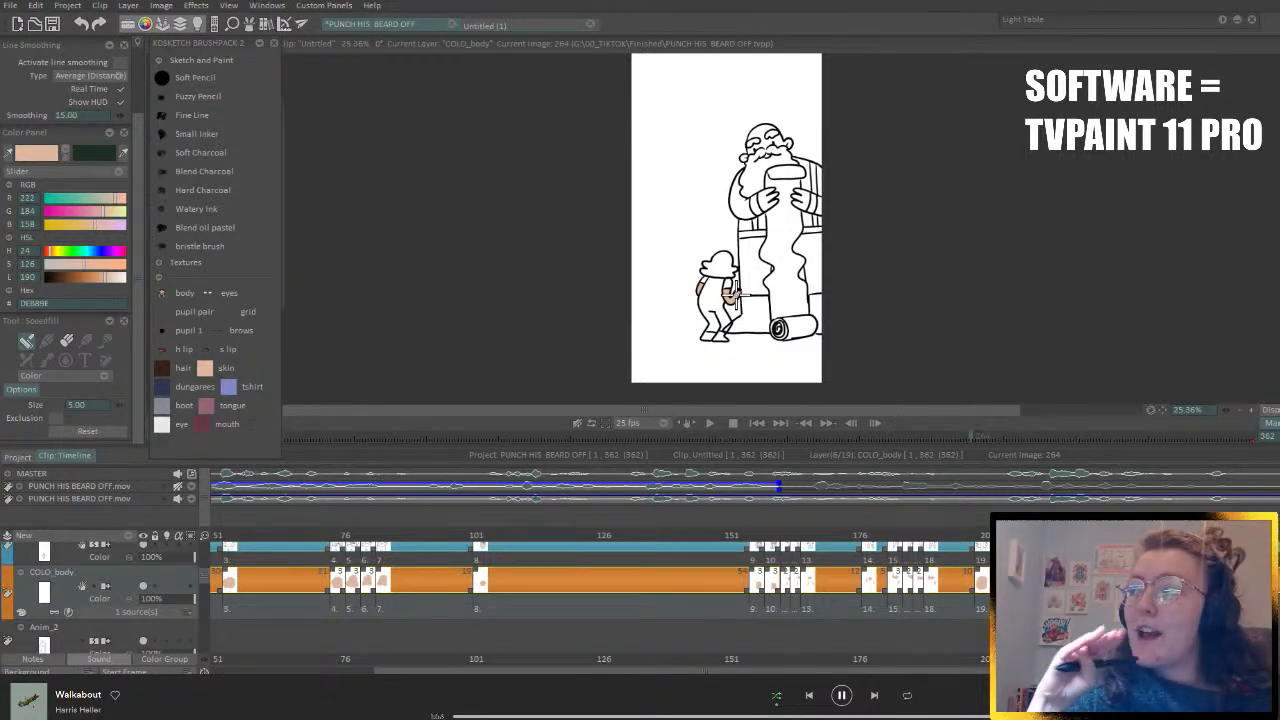
- Fill the punching character's fist, forearm and ear with the skin colour on frame 268
{"action": "key", "text": "Right"}
{"action": "key", "text": "Right"}
{"action": "key", "text": "Right"}
{"action": "key", "text": "Right"}
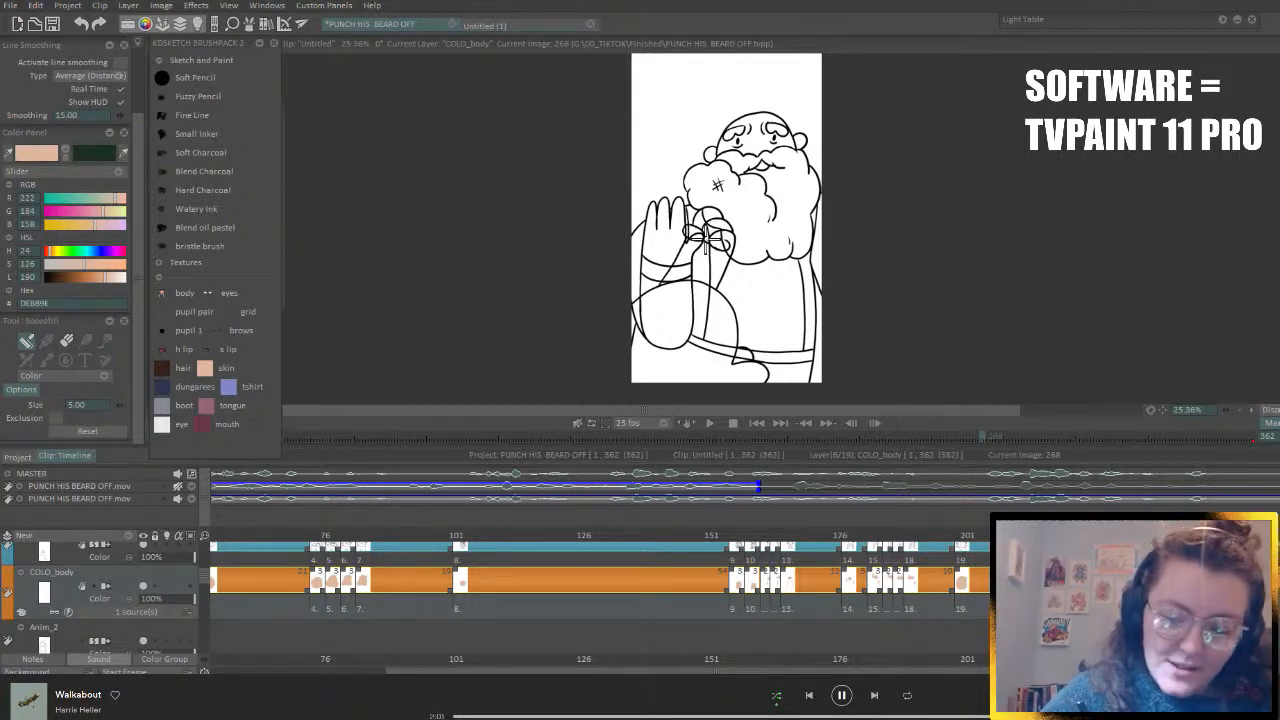
{"action": "left_click", "coordinate": [726, 230]}
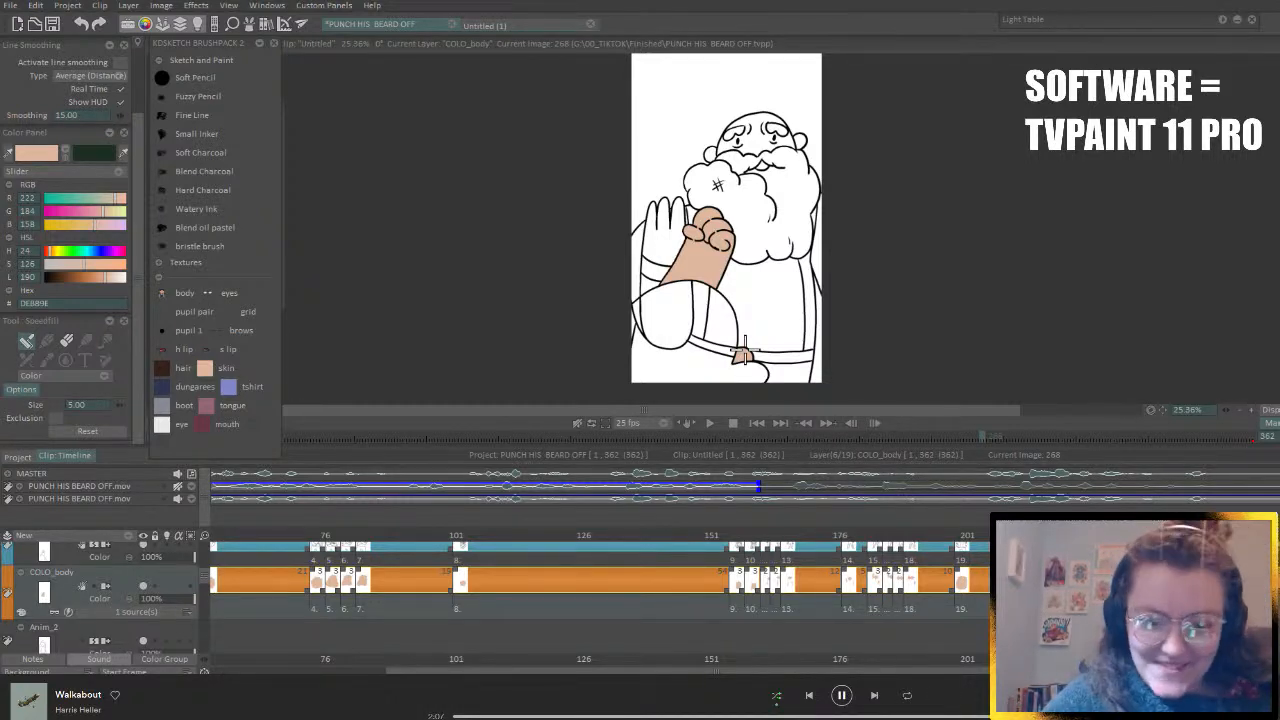
- Fill the punching character's fist, forearm and ear with the skin colour on frame 271
{"action": "key", "text": "Right"}
{"action": "key", "text": "Right"}
{"action": "key", "text": "Right"}
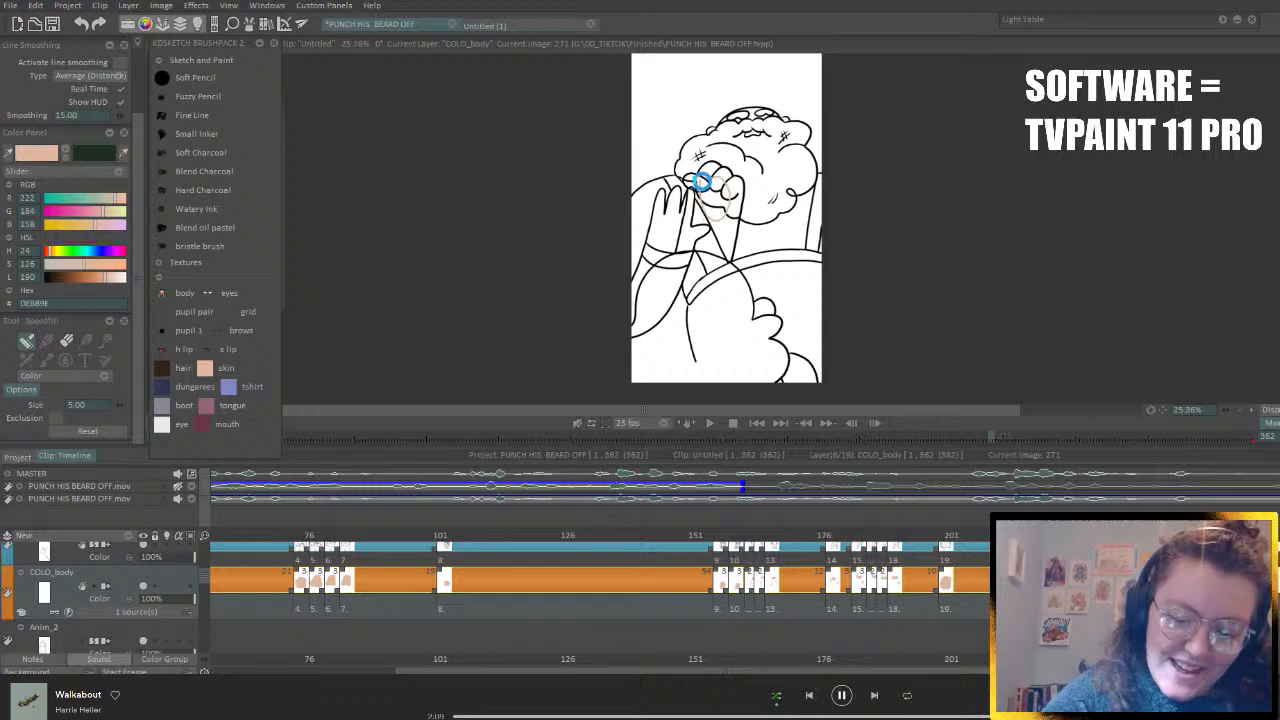
{"action": "left_click", "coordinate": [690, 190]}
{"action": "left_click", "coordinate": [762, 306]}
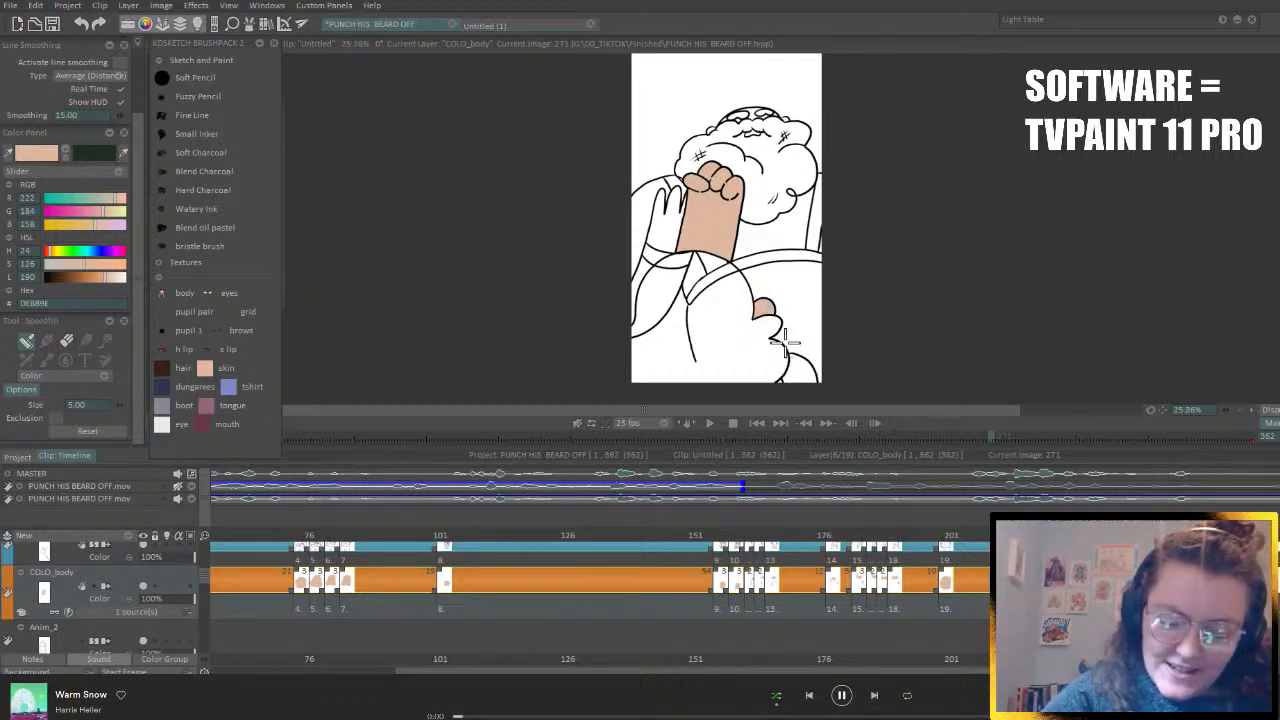
- Fill the raised fist and forearm and the visible corner of the other arm with the skin colour on frame 274
{"action": "key", "text": "Right"}
{"action": "key", "text": "Right"}
{"action": "key", "text": "Right"}
{"action": "left_click", "coordinate": [733, 183]}
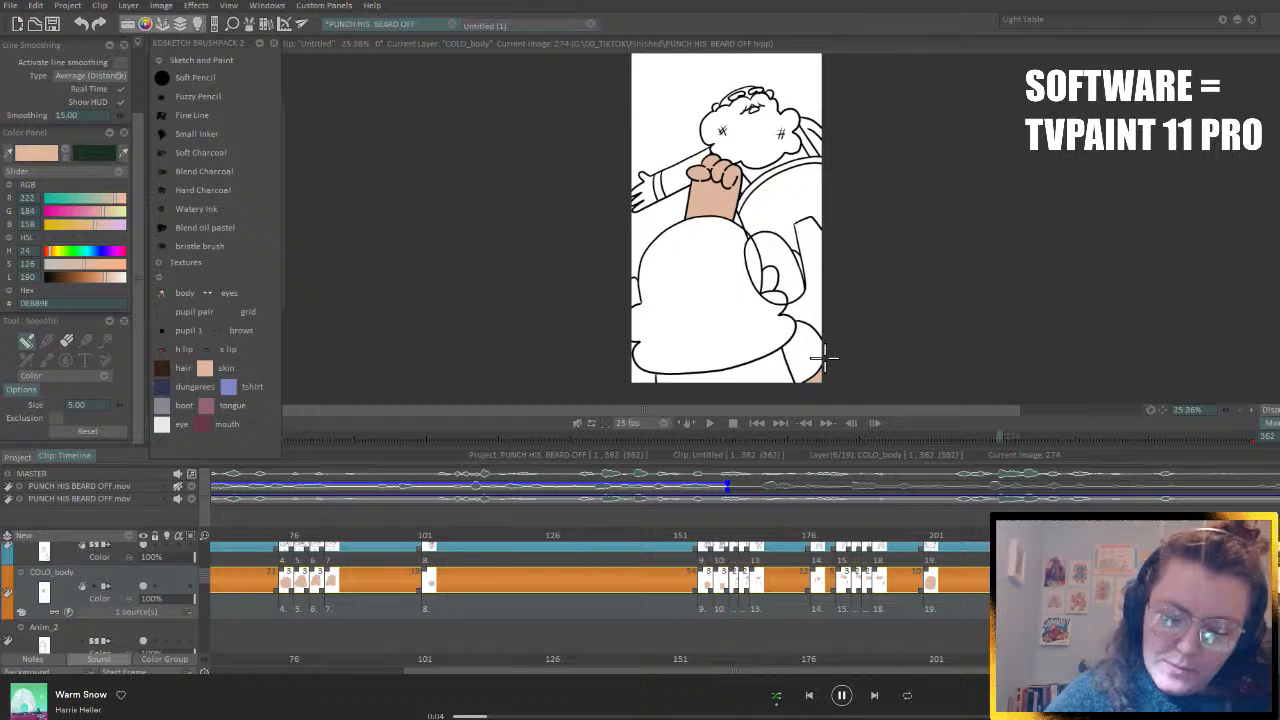
- Fill the raised fist and forearm, both ears and the bent lower arm with the skin colour on frame 277
{"action": "key", "text": "Right"}
{"action": "key", "text": "Right"}
{"action": "key", "text": "Right"}
{"action": "left_click", "coordinate": [715, 180]}
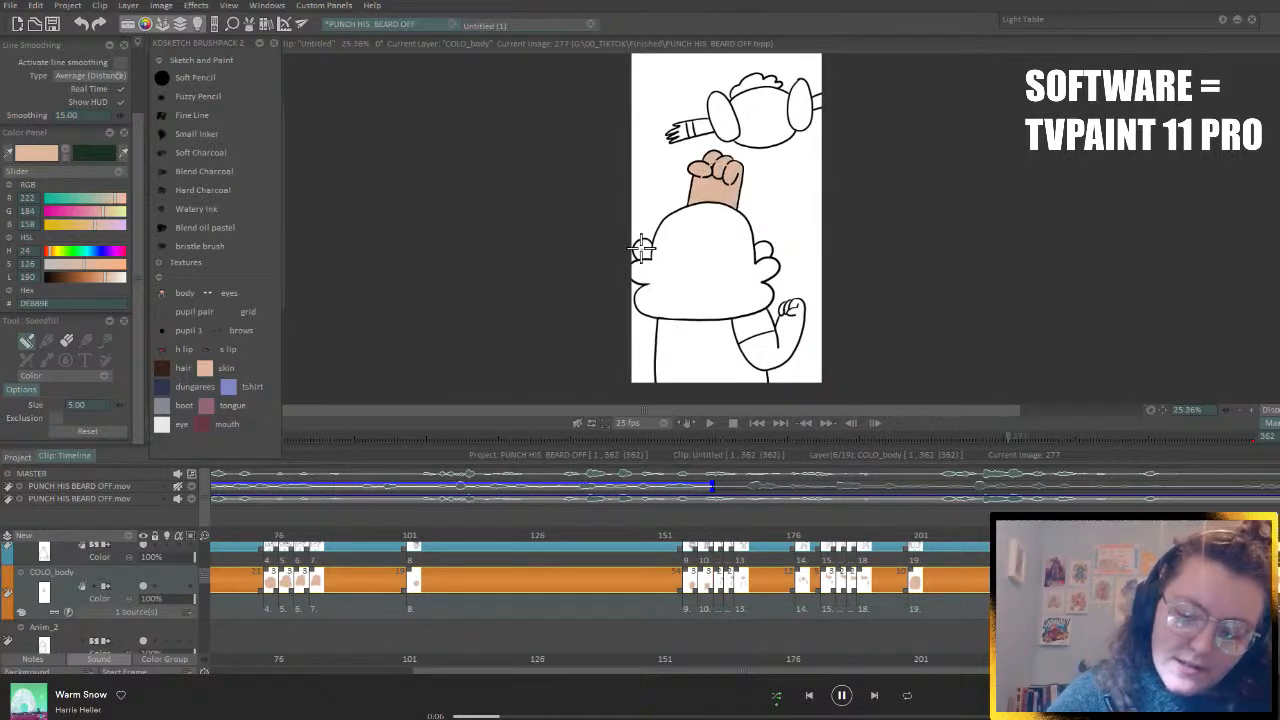
{"action": "left_click", "coordinate": [642, 249]}
{"action": "left_click", "coordinate": [766, 252]}
{"action": "left_click", "coordinate": [788, 318]}
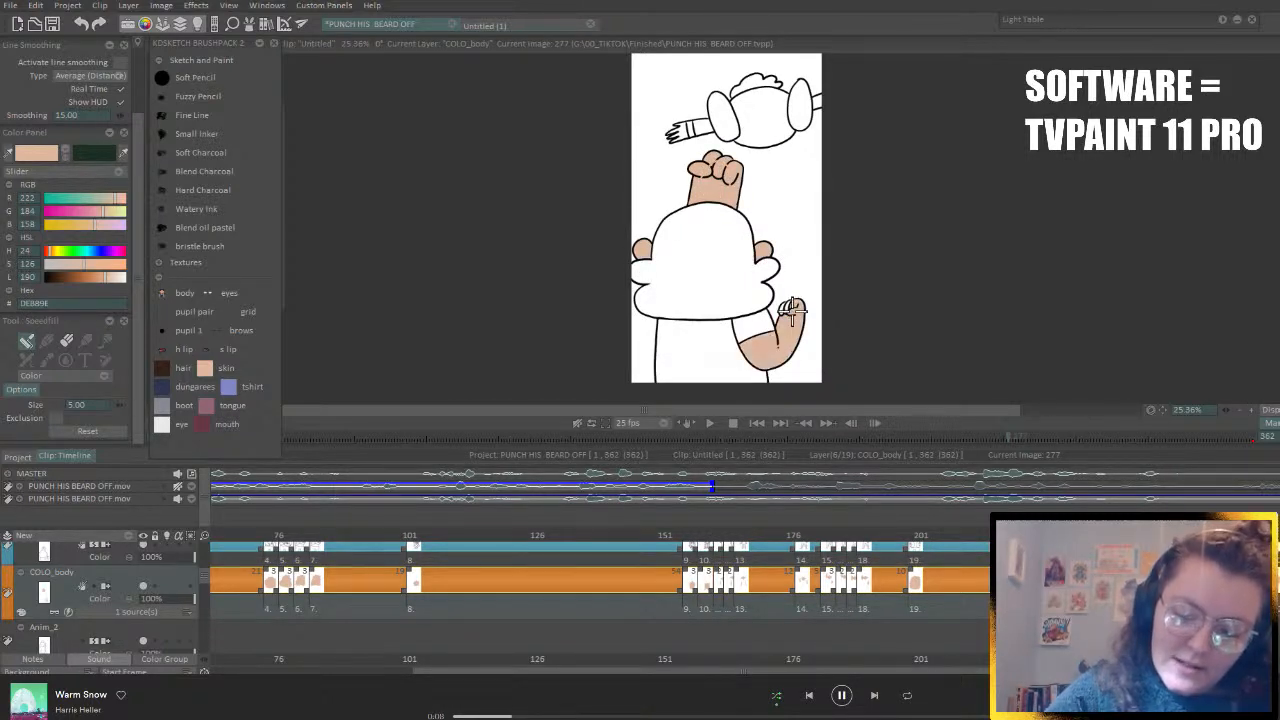
- Recheck frame 274, then fill both ears, the raised fist and the bent lower arm with the skin colour on frame 280
{"action": "key", "text": "Left"}
{"action": "key", "text": "Left"}
{"action": "key", "text": "Left"}
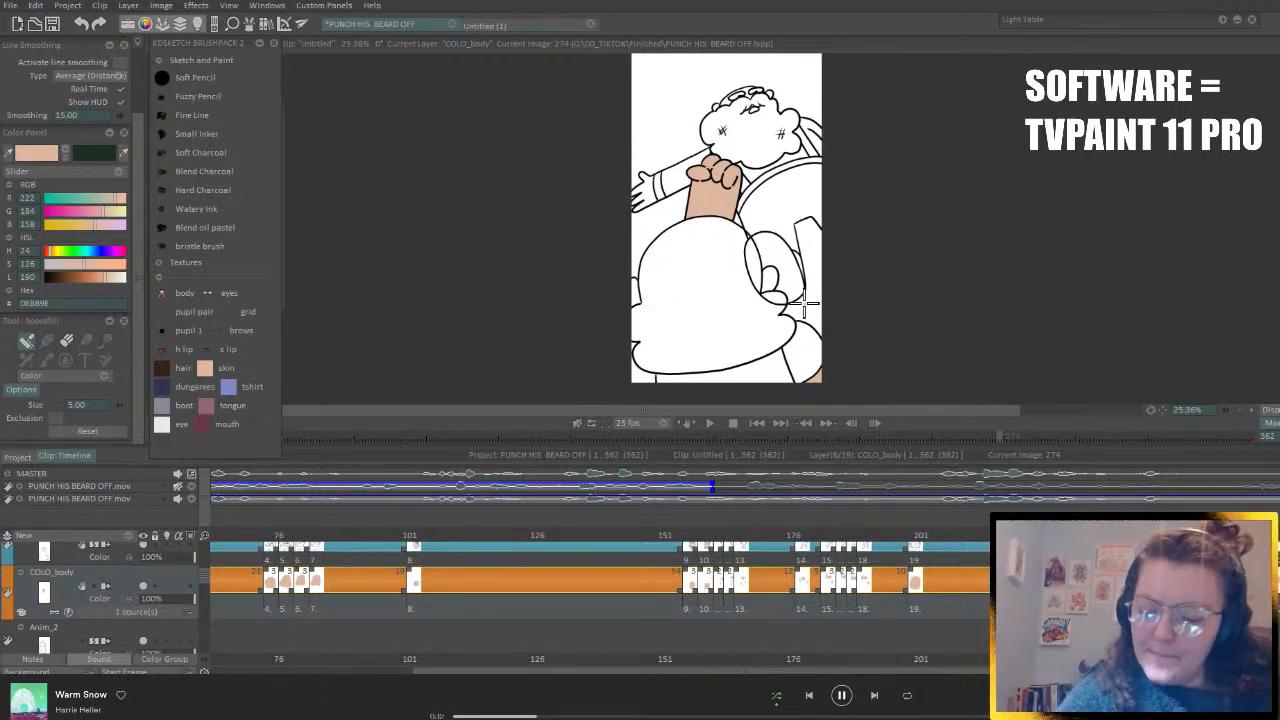
{"action": "key", "text": "Right"}
{"action": "key", "text": "Right"}
{"action": "key", "text": "Right"}
{"action": "left_click", "coordinate": [645, 246]}
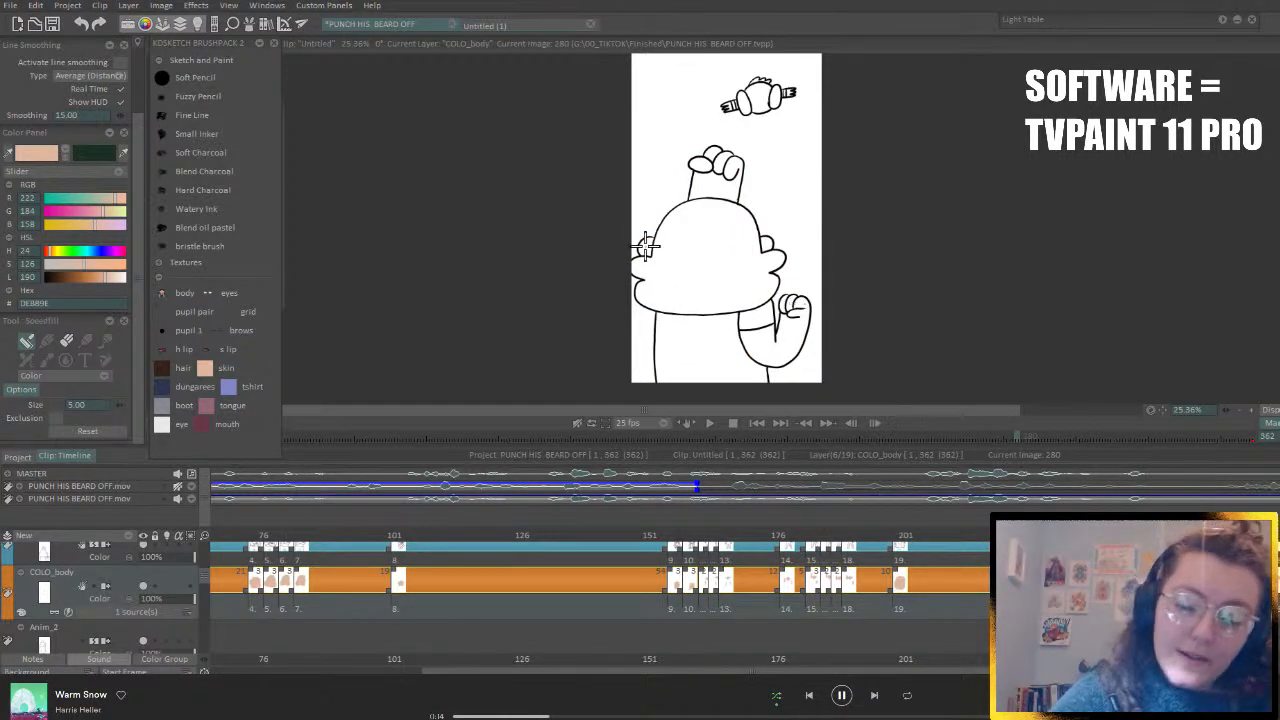
{"action": "left_click", "coordinate": [766, 243]}
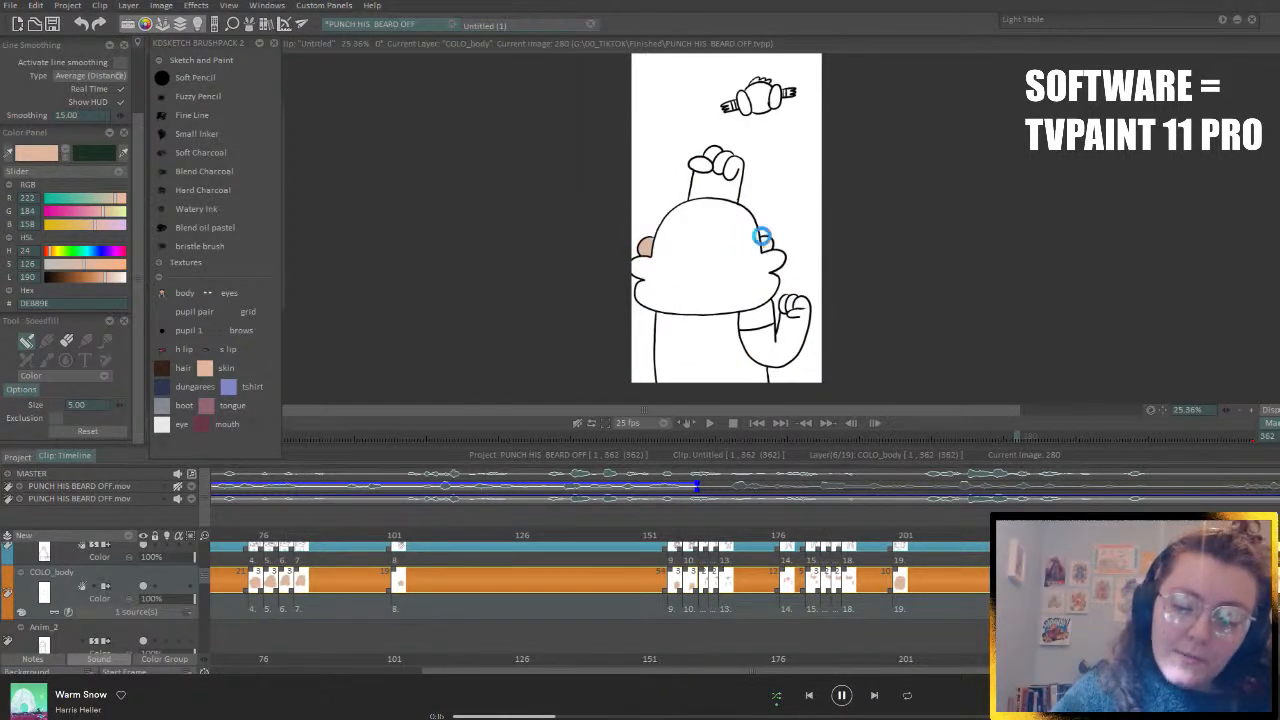
{"action": "left_click", "coordinate": [715, 180]}
{"action": "left_click", "coordinate": [785, 308]}
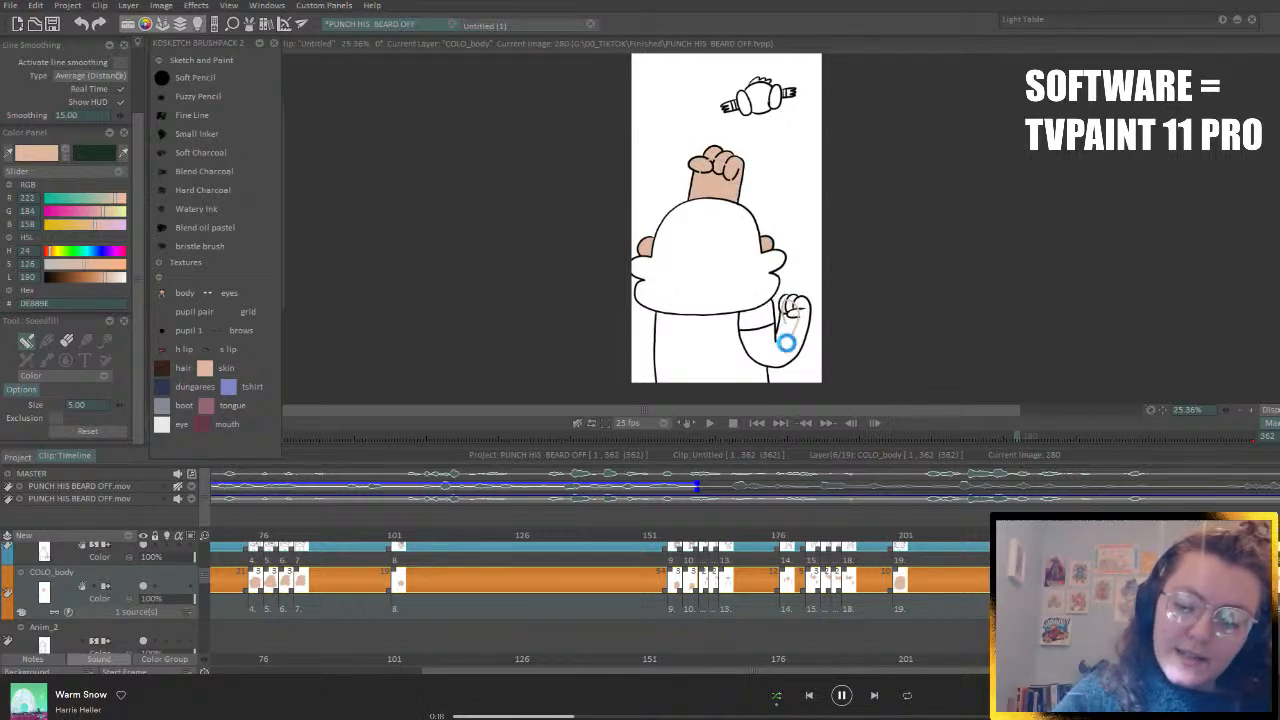
{"action": "left_click", "coordinate": [772, 345]}
- Fill both ears, the raised fist and forearm and the bent lower arm with the skin colour on frame 283
{"action": "key", "text": "Right"}
{"action": "key", "text": "Right"}
{"action": "key", "text": "Right"}
{"action": "left_click", "coordinate": [644, 256]}
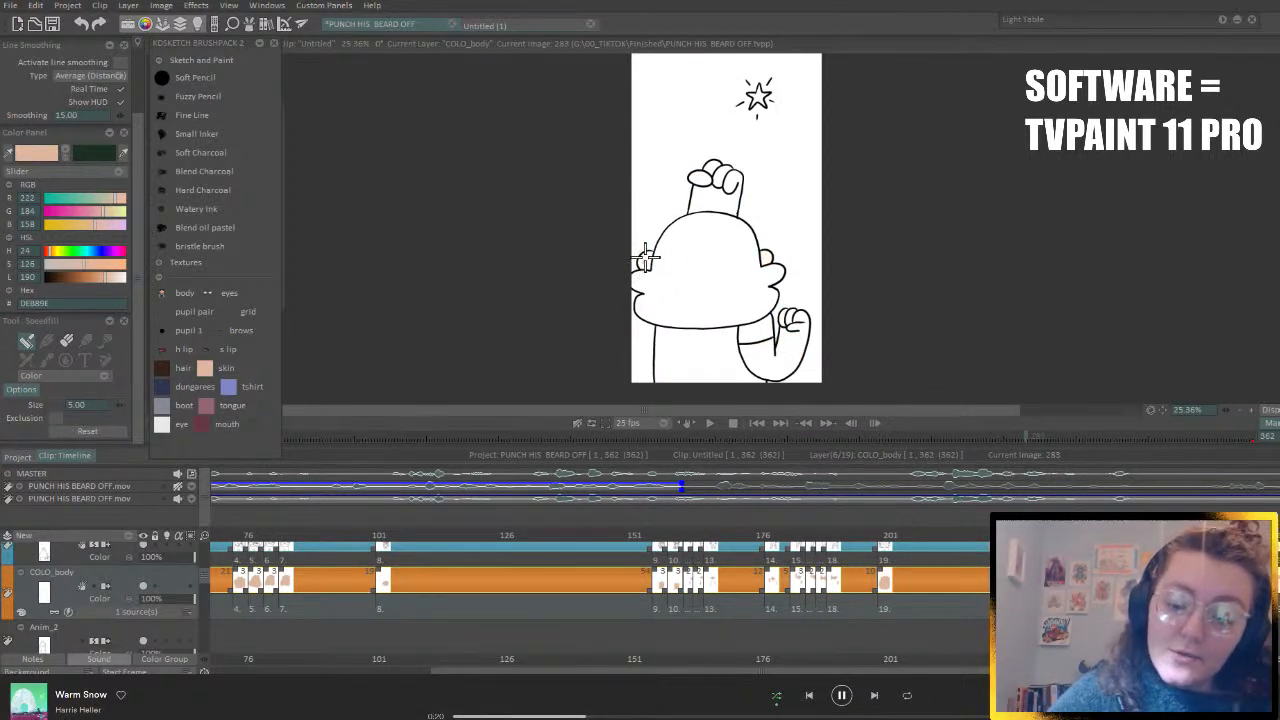
{"action": "left_click", "coordinate": [766, 252]}
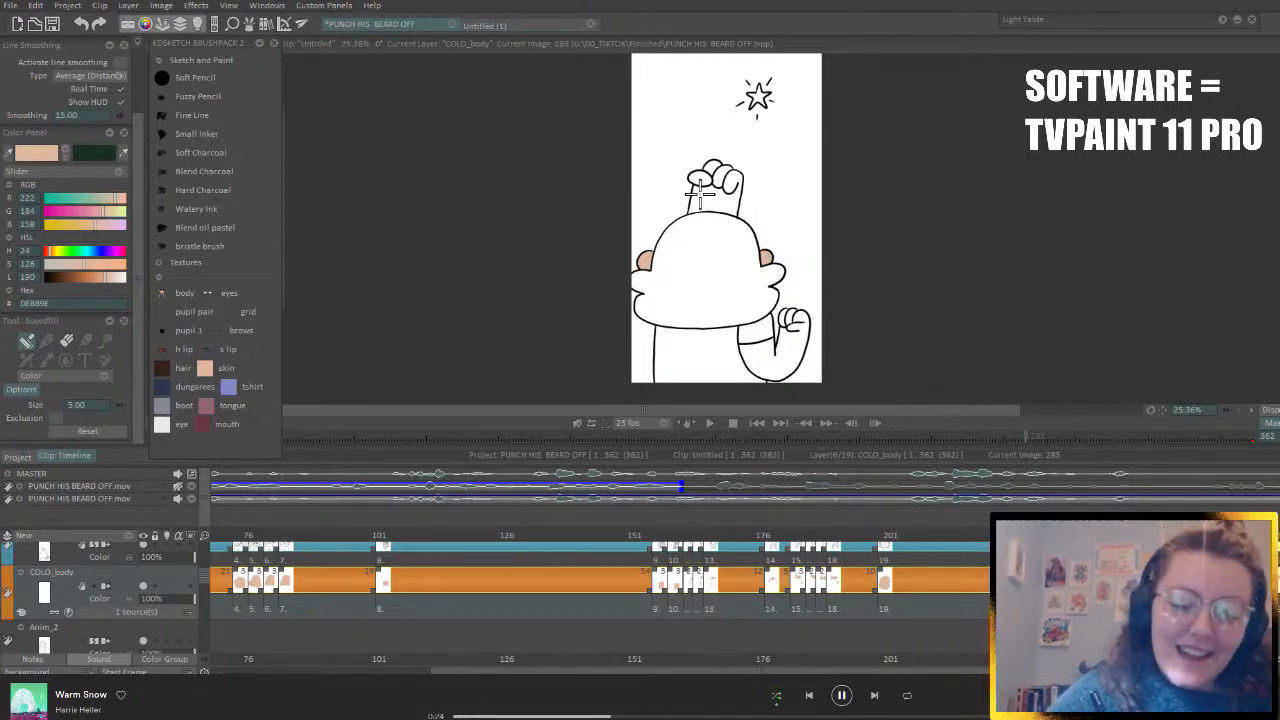
{"action": "left_click", "coordinate": [730, 188]}
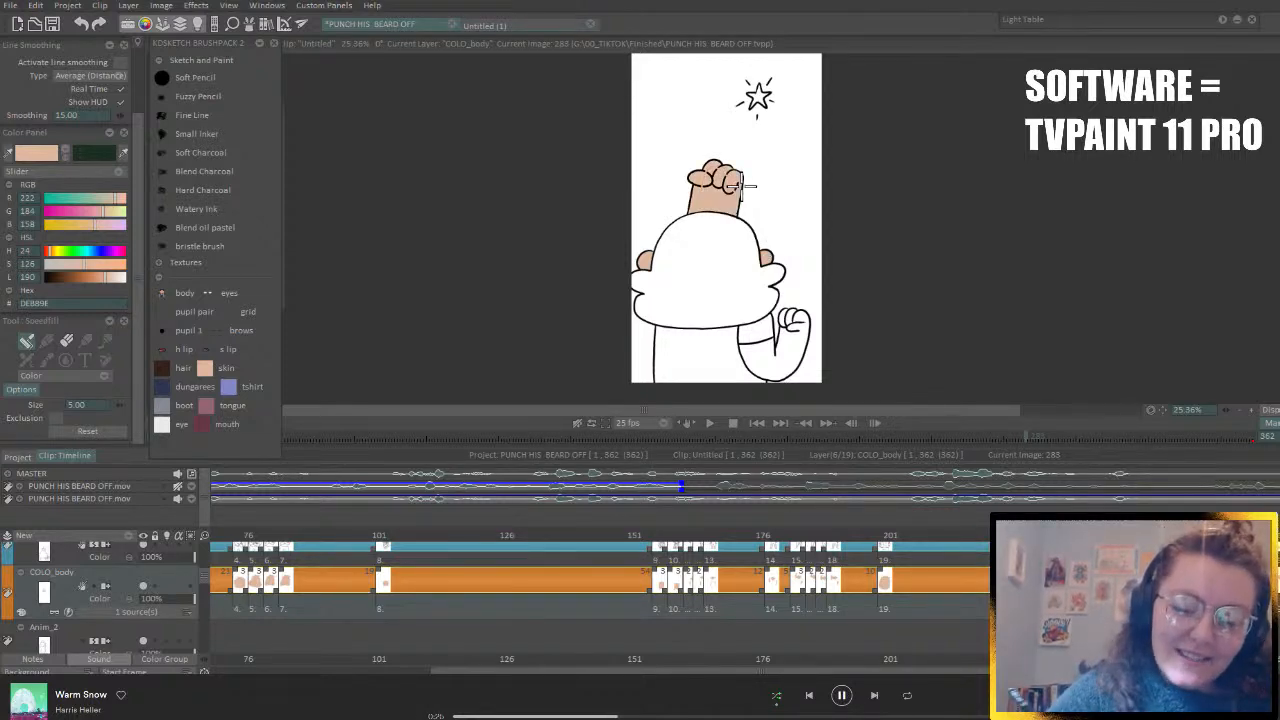
{"action": "left_click", "coordinate": [794, 322]}
{"action": "left_click", "coordinate": [788, 348]}
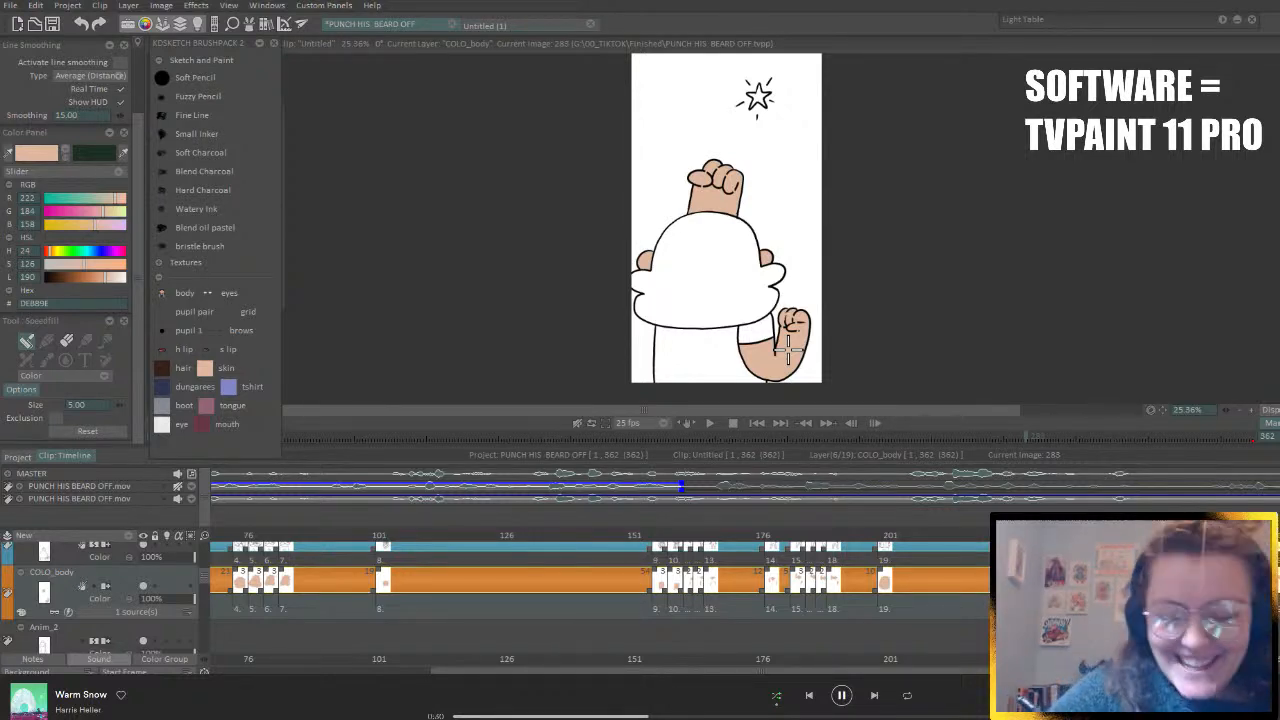
- Fill both ears, the raised fist and forearm and the bent lower arm with the skin colour on frame 285
{"action": "key", "text": "Left"}
{"action": "key", "text": "Left"}
{"action": "key", "text": "Left"}
{"action": "left_click", "coordinate": [646, 268]}
{"action": "left_click", "coordinate": [766, 267]}
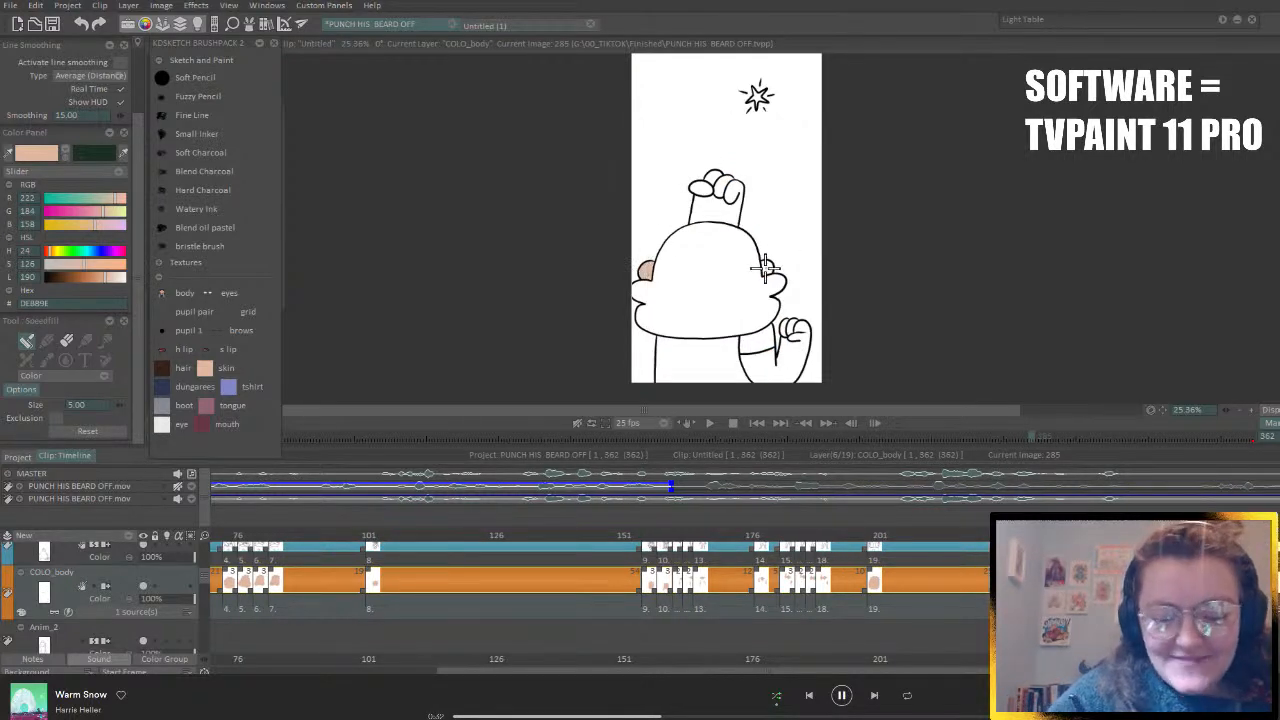
{"action": "left_click", "coordinate": [718, 198]}
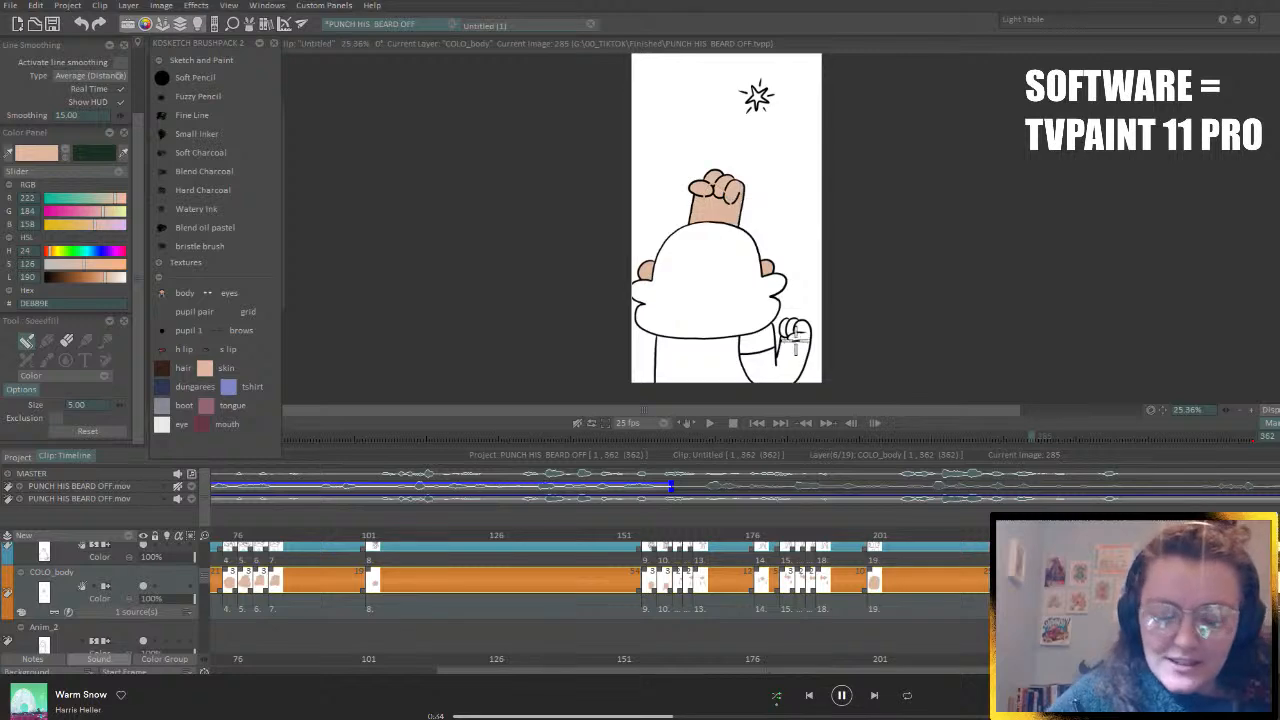
{"action": "left_click", "coordinate": [790, 330]}
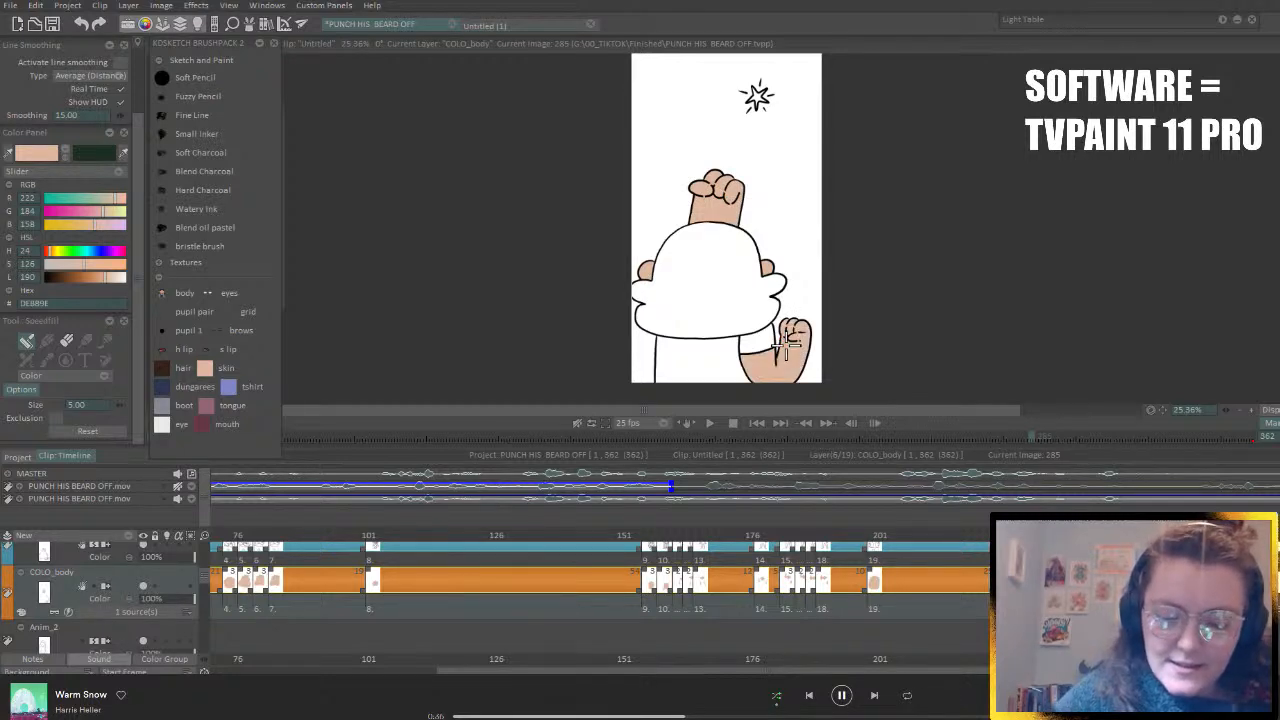
- Fill both ears, the raised fist and forearm and the visible lower fist with the skin colour on frame 287
{"action": "key", "text": "Right"}
{"action": "key", "text": "Right"}
{"action": "left_click", "coordinate": [644, 299]}
{"action": "left_click", "coordinate": [766, 299]}
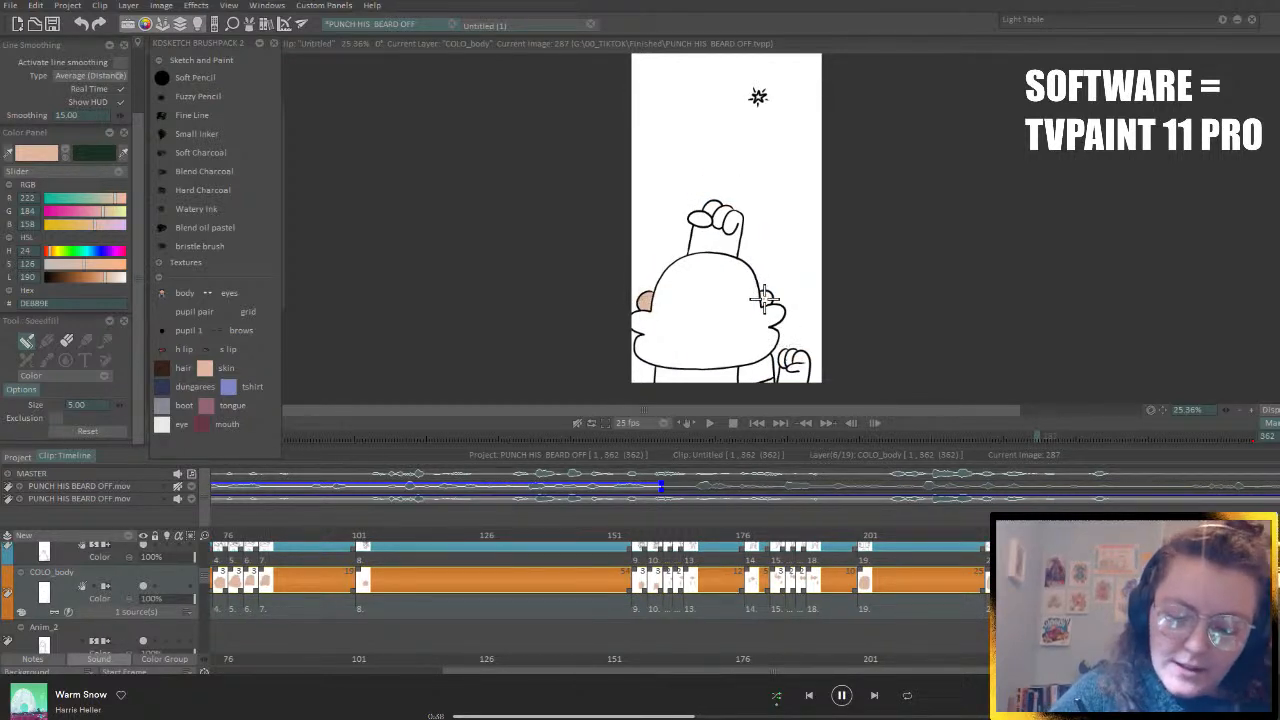
{"action": "left_click", "coordinate": [728, 228]}
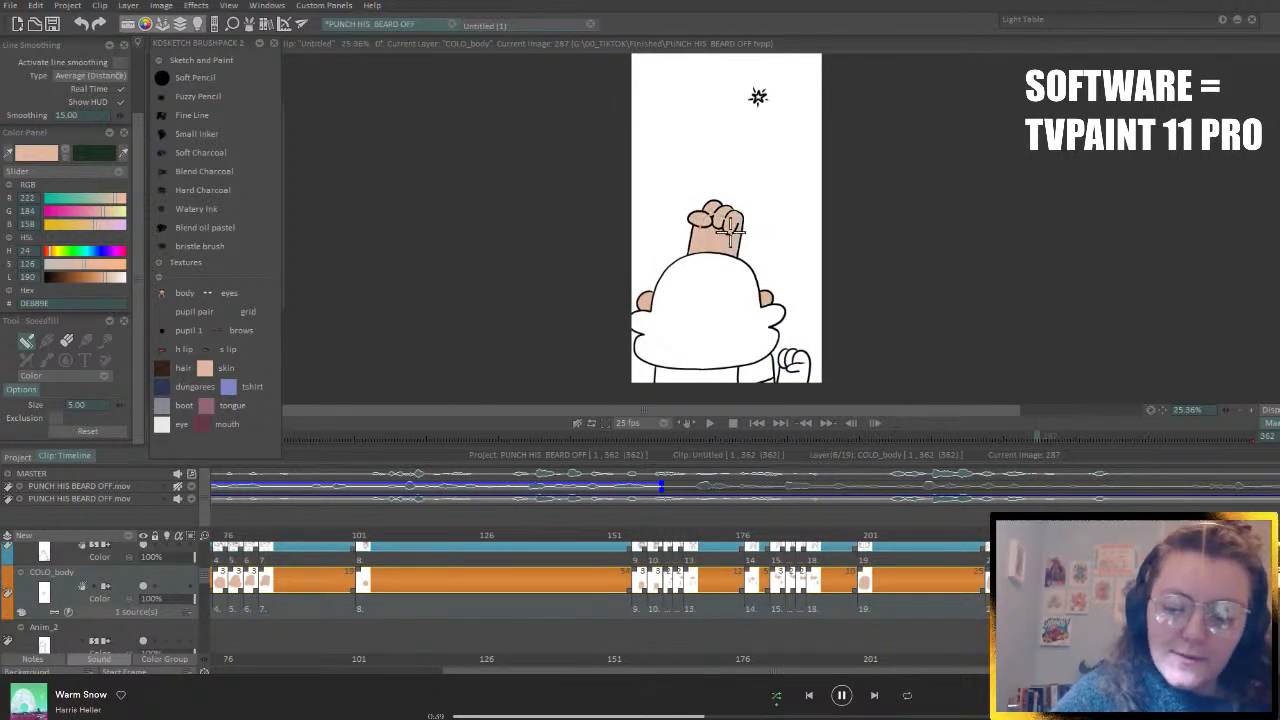
{"action": "left_click", "coordinate": [792, 366]}
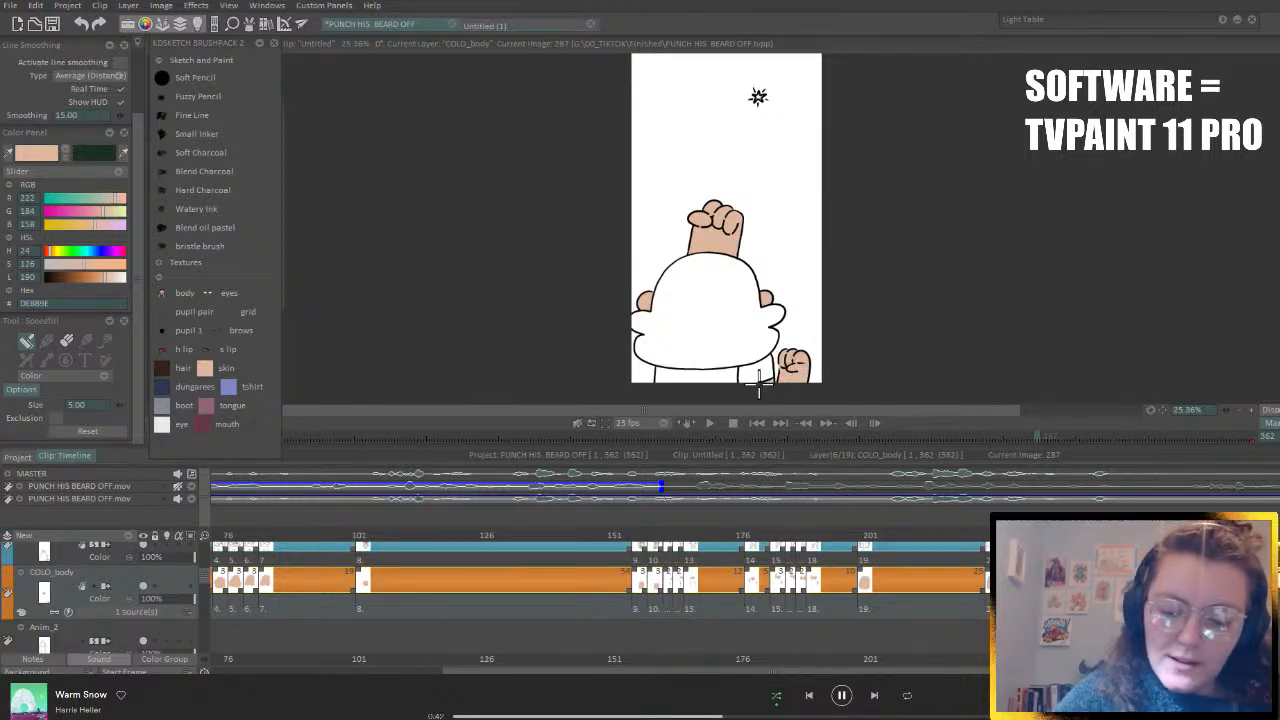
- Fill both ears and the raised fist and forearm with the skin colour on frame 289, and go to frame 292
{"action": "key", "text": "Right"}
{"action": "key", "text": "Right"}
{"action": "left_click", "coordinate": [640, 364]}
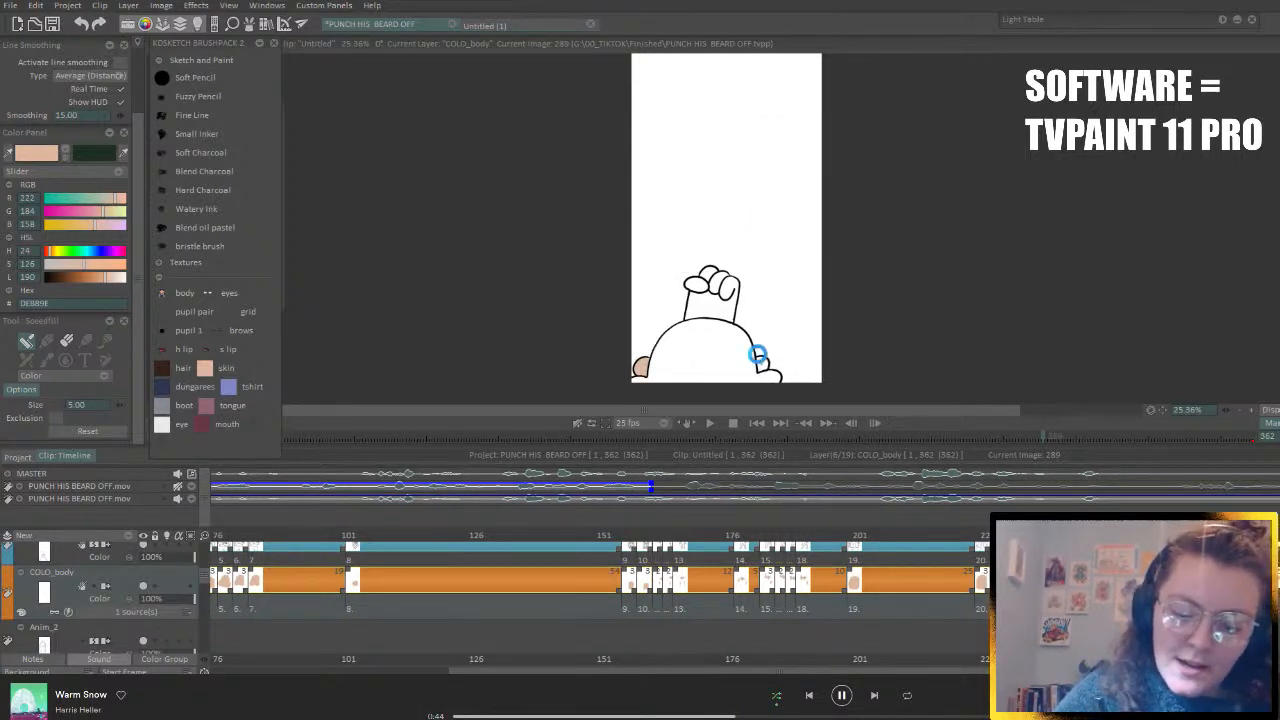
{"action": "left_click", "coordinate": [722, 300]}
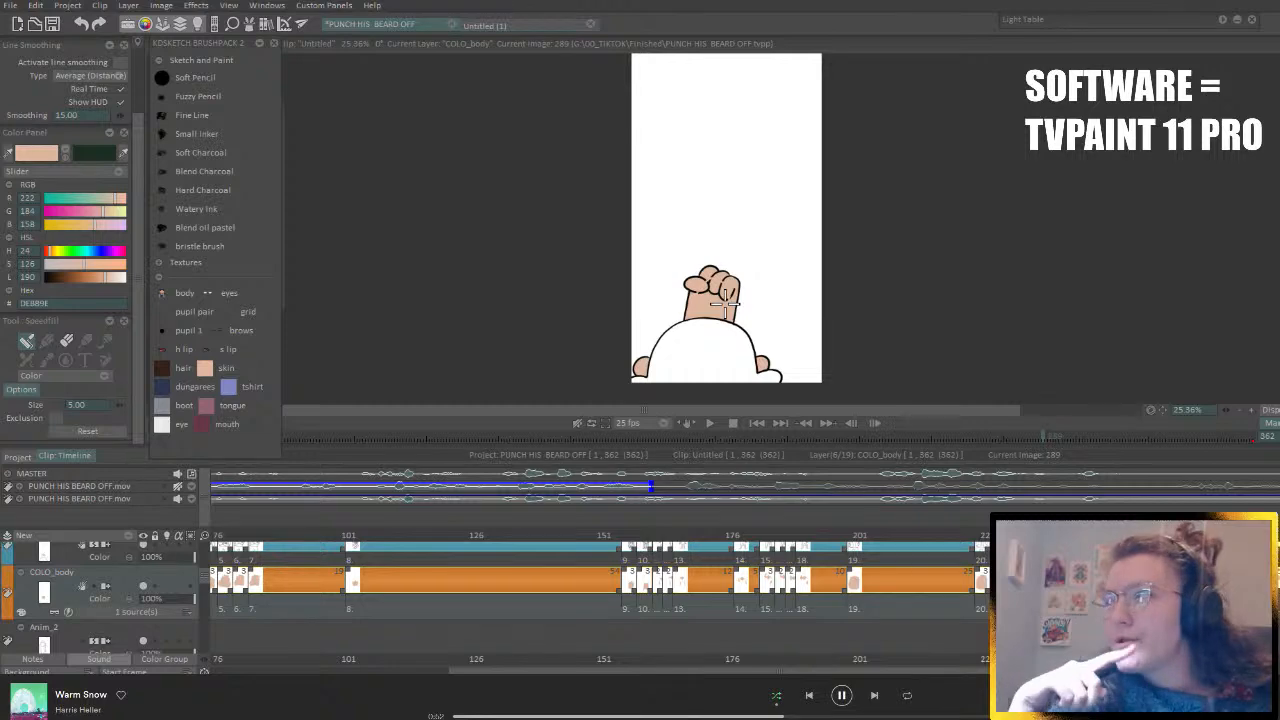
{"action": "key", "text": "Right"}
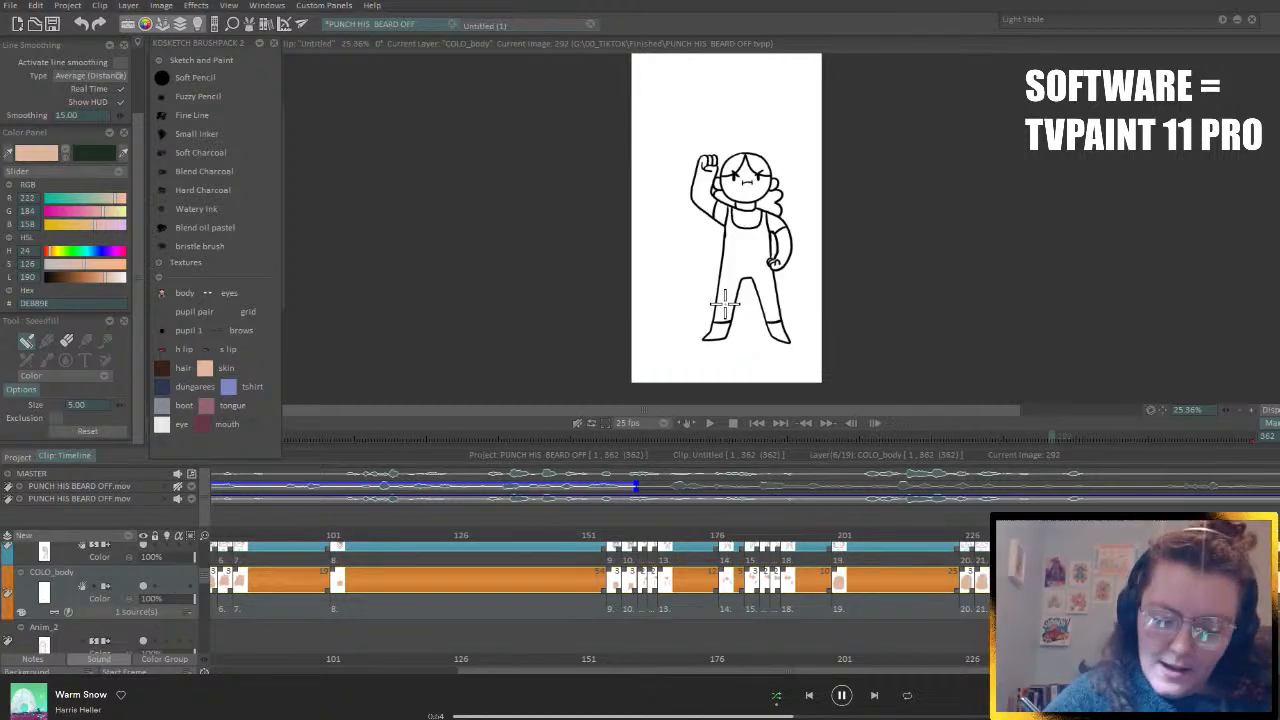
- Fill the raised fist and forearm, the face and the bent lower arm with the skin colour on frame 292
{"action": "left_click", "coordinate": [706, 185]}
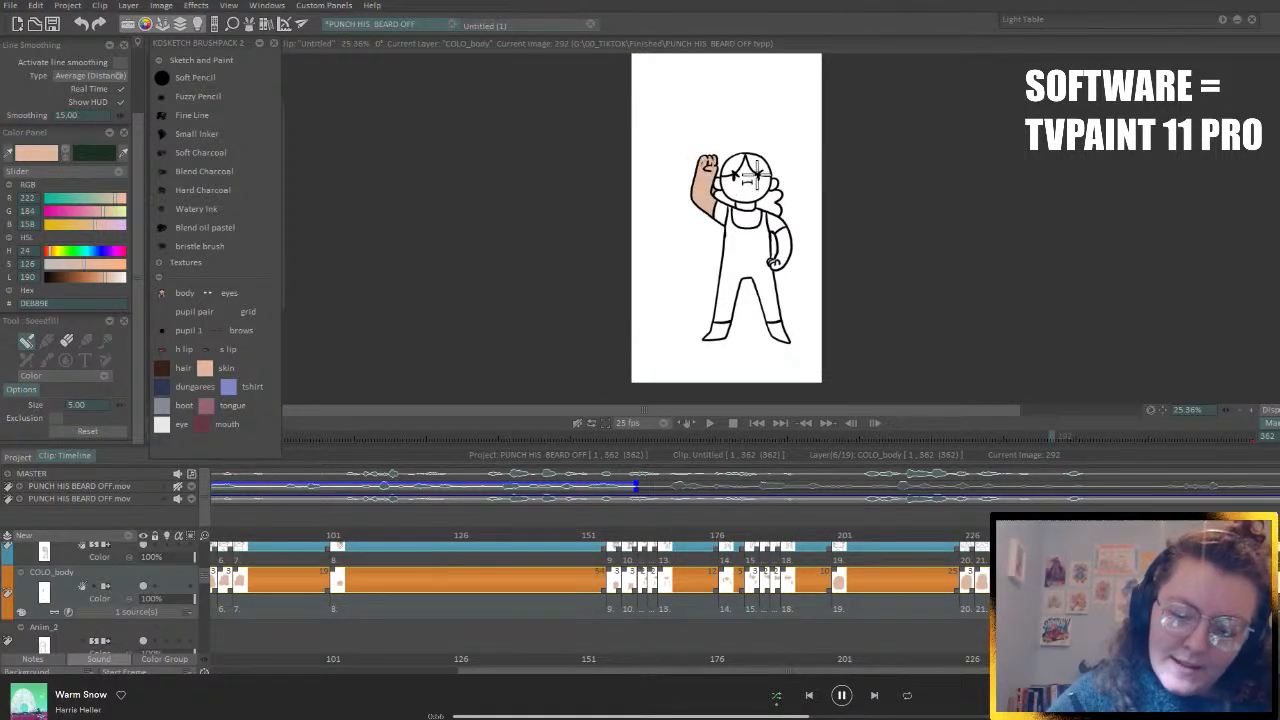
{"action": "left_click", "coordinate": [740, 185]}
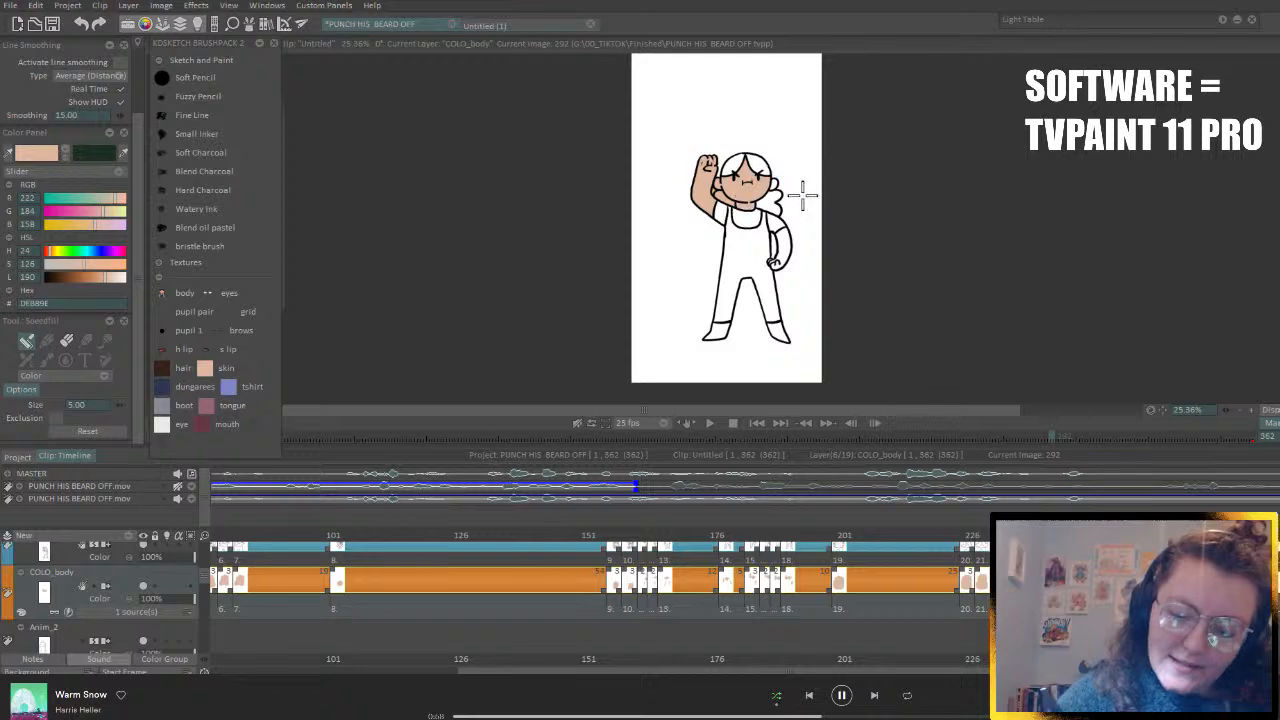
{"action": "left_click", "coordinate": [778, 250]}
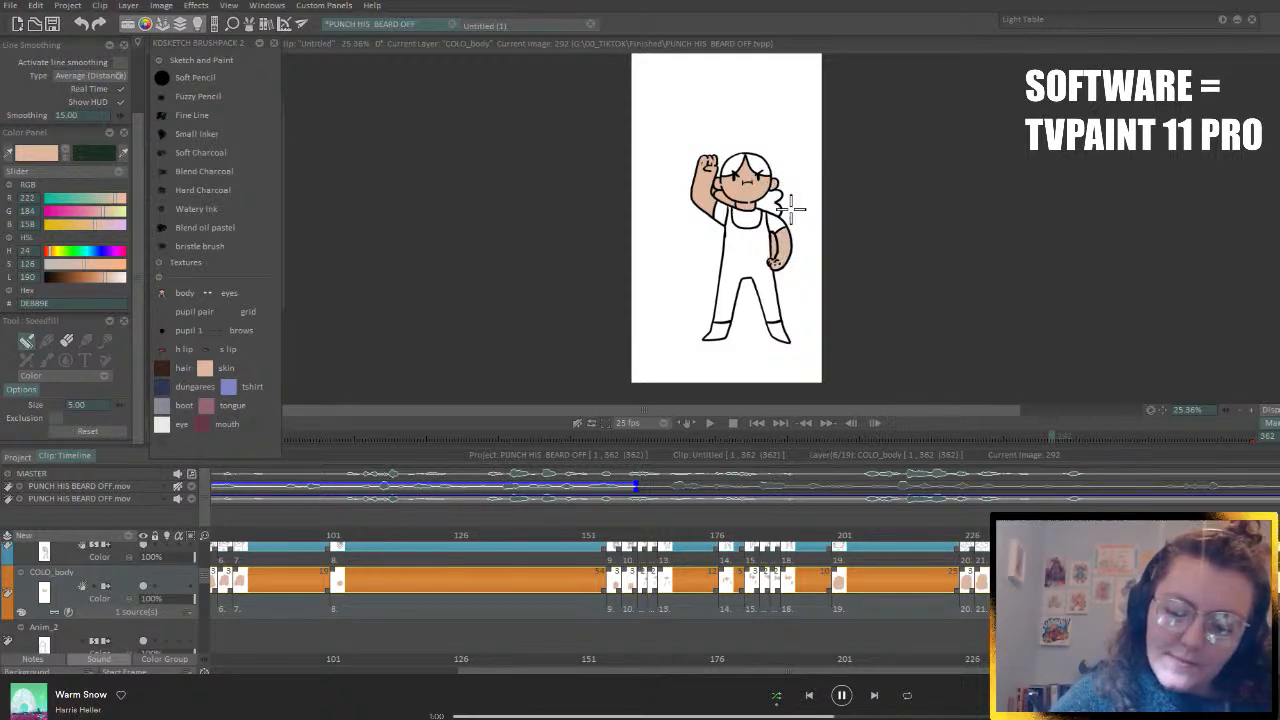
- Try to fill both forearms of the larger character with the skin colour on frame 305 of COLO_body
{"action": "key", "text": "ctrl+Right"}
{"action": "left_click_drag", "start_coordinate": [652, 297], "coordinate": [653, 320]}
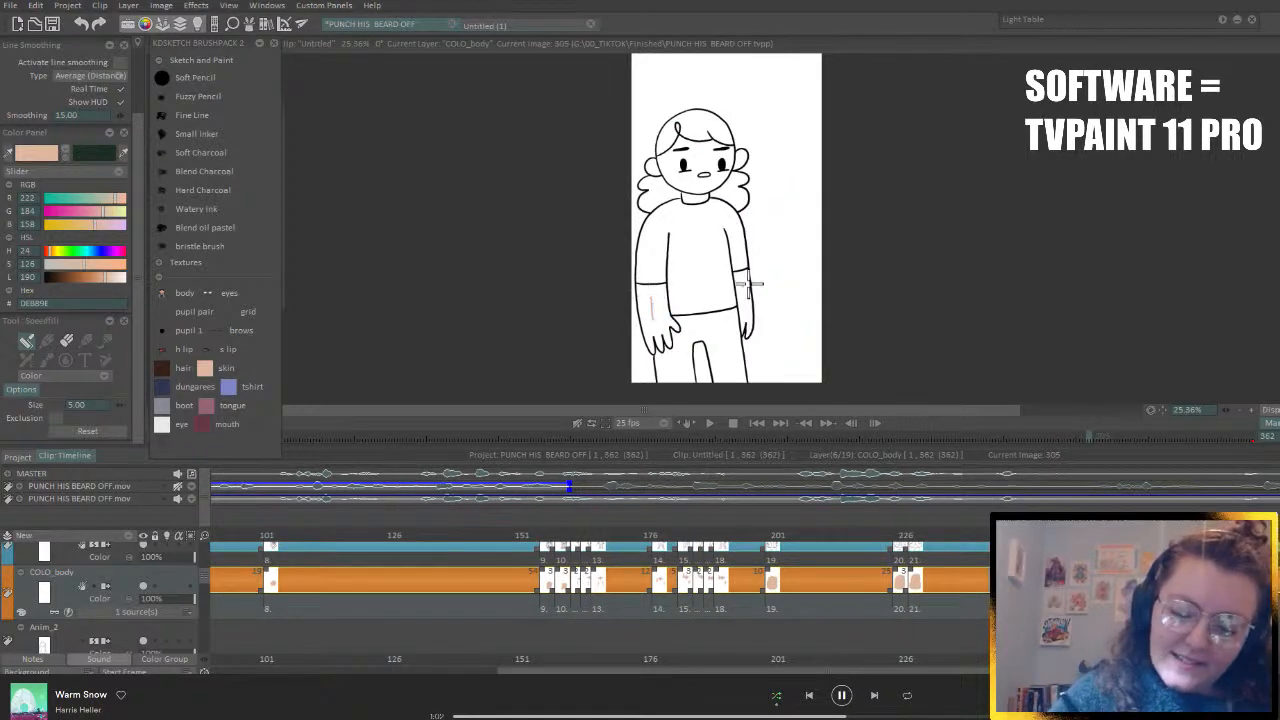
{"action": "left_click_drag", "start_coordinate": [742, 284], "coordinate": [744, 302]}
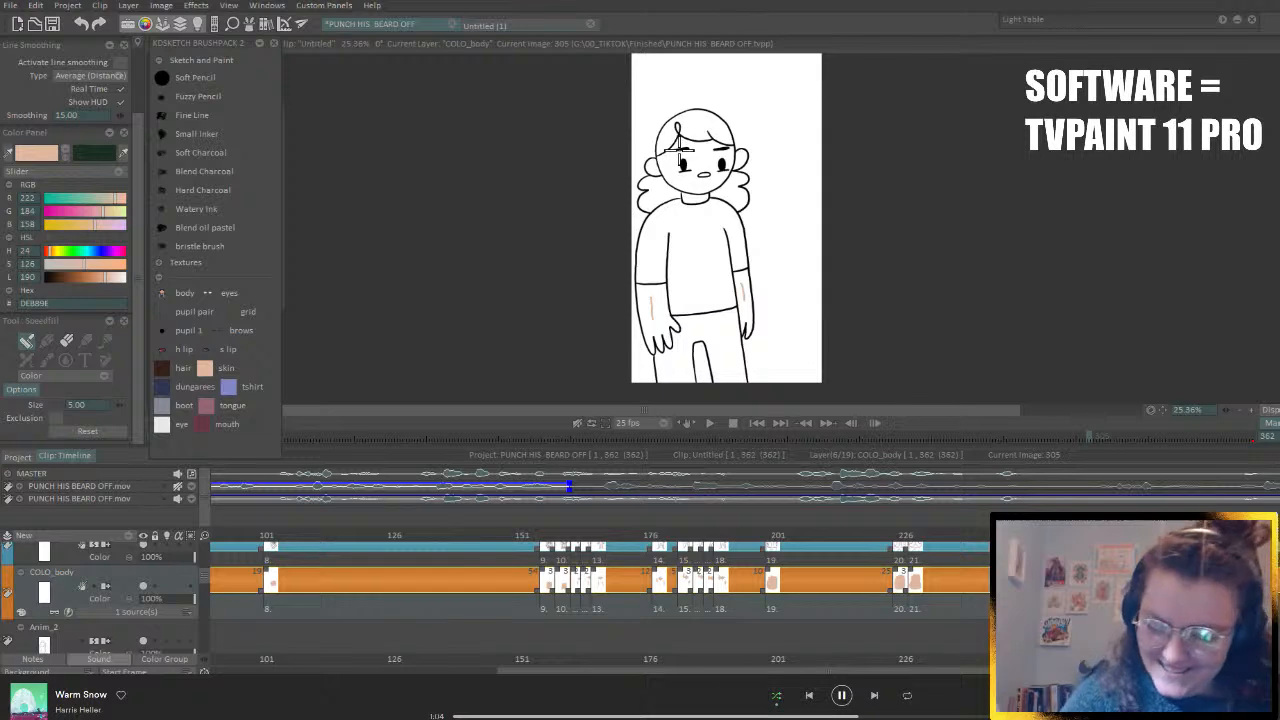
- Save the project, and fill the small character's bent arm and face with the skin colour where she enters the shot
{"action": "scroll", "coordinate": [205, 578], "scroll_direction": "down", "scroll_amount": 2}
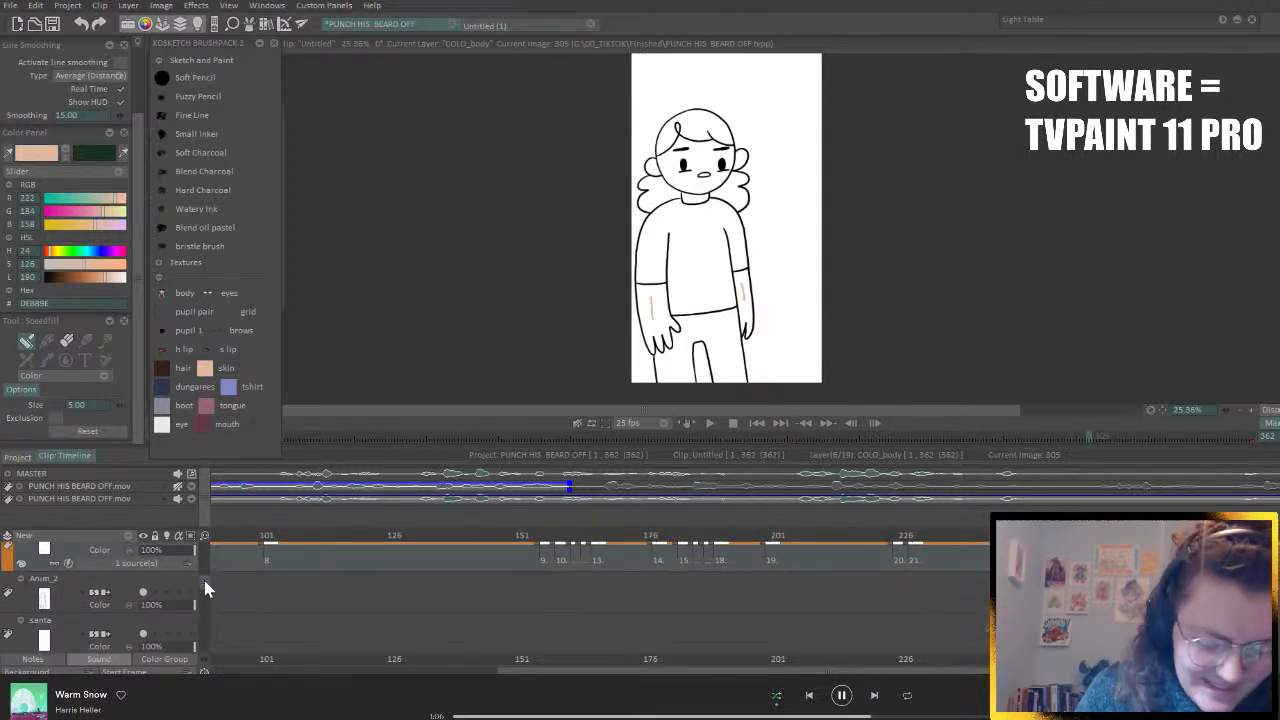
{"action": "key", "text": "ctrl+s"}
{"action": "left_click_drag", "start_coordinate": [612, 672], "coordinate": [784, 672]}
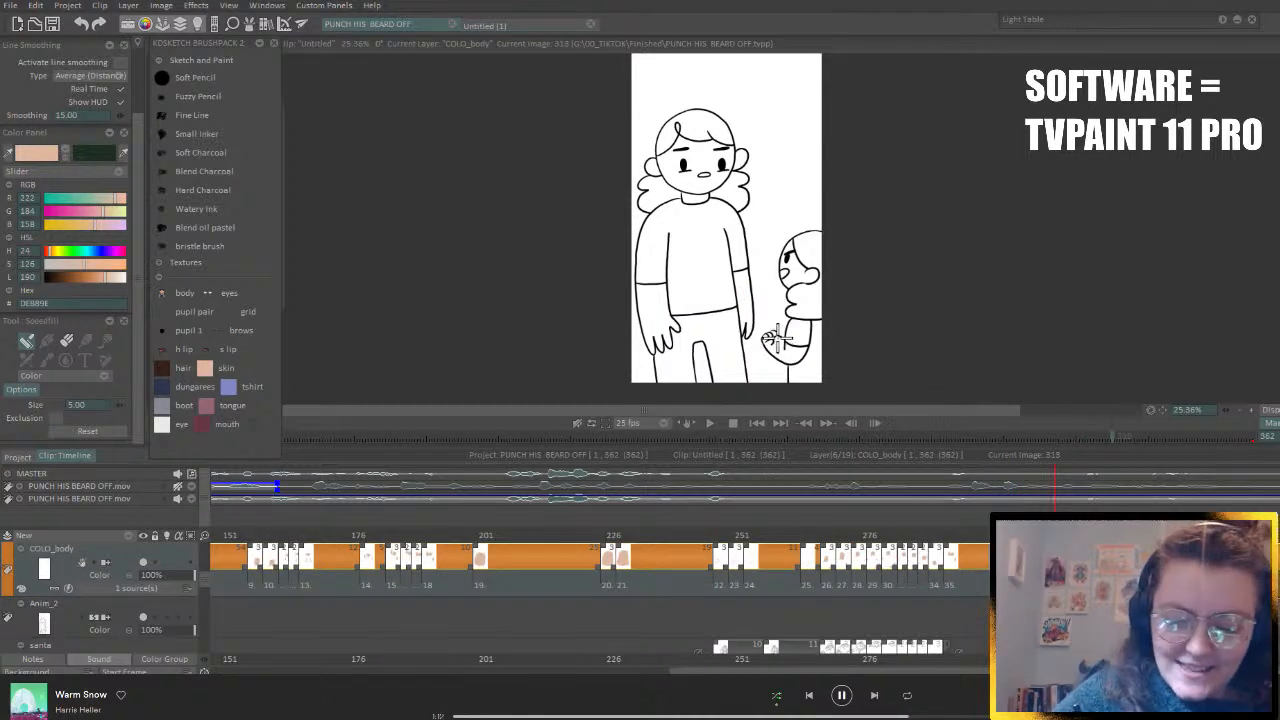
{"action": "left_click_drag", "start_coordinate": [771, 336], "coordinate": [797, 345]}
{"action": "mouse_move", "coordinate": [792, 263]}
{"action": "left_mouse_down"}
{"action": "mouse_move", "coordinate": [812, 274]}
{"action": "mouse_move", "coordinate": [785, 239]}
{"action": "left_mouse_up"}
- Fill the small character's face, raised hand and bent lower arm with the skin colour on frame 317
{"action": "key", "text": "Right"}
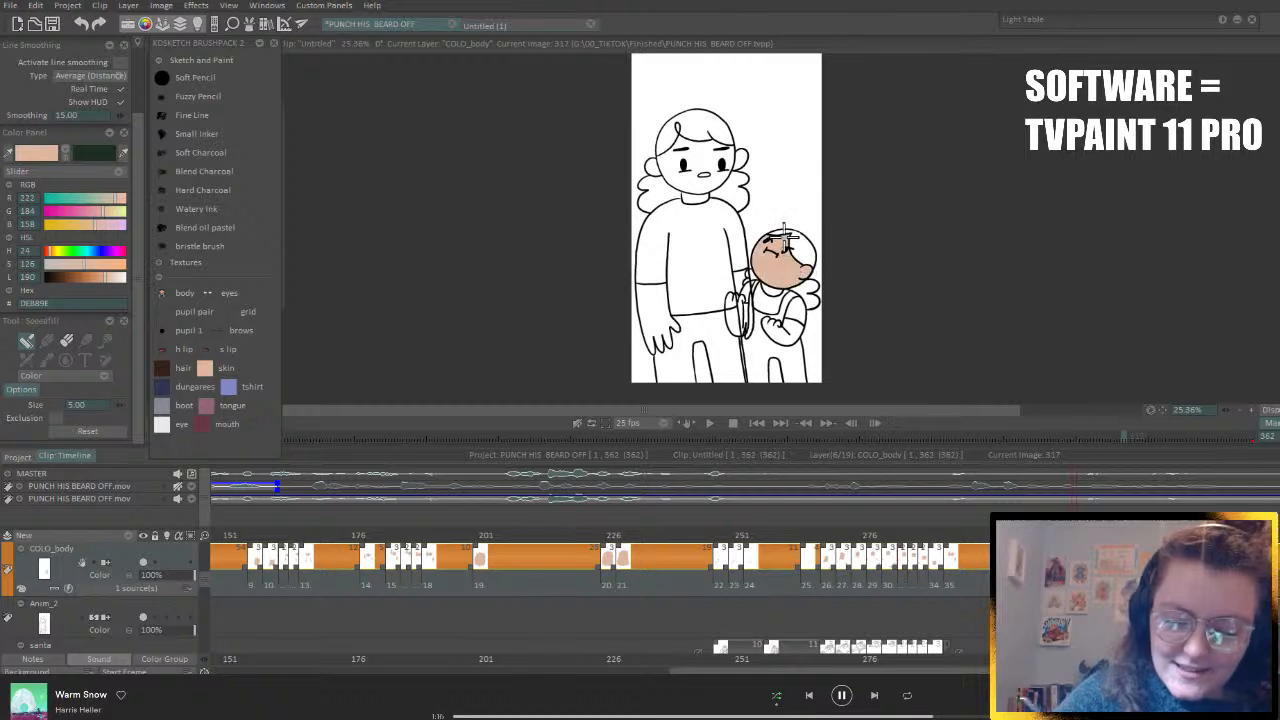
{"action": "mouse_move", "coordinate": [732, 302]}
{"action": "left_mouse_down"}
{"action": "mouse_move", "coordinate": [740, 328]}
{"action": "mouse_move", "coordinate": [797, 316]}
{"action": "left_mouse_up"}
{"action": "key", "text": "Left"}
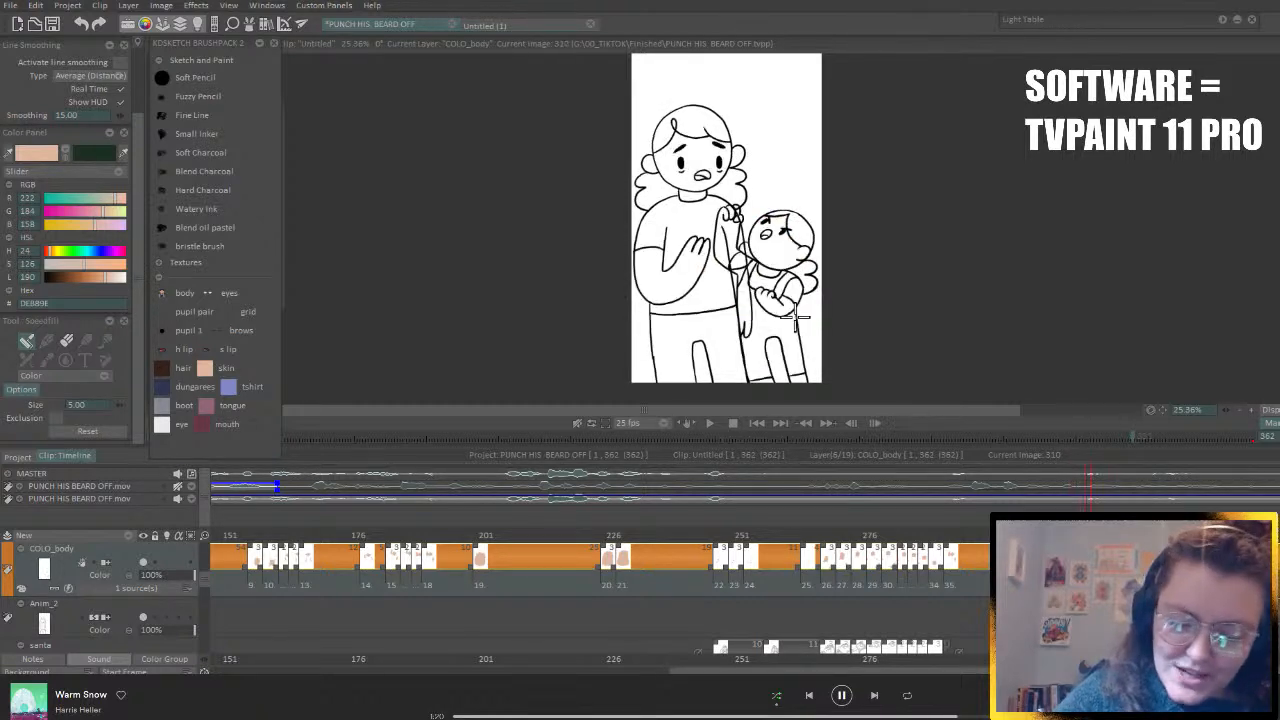
{"action": "key", "text": "Right"}
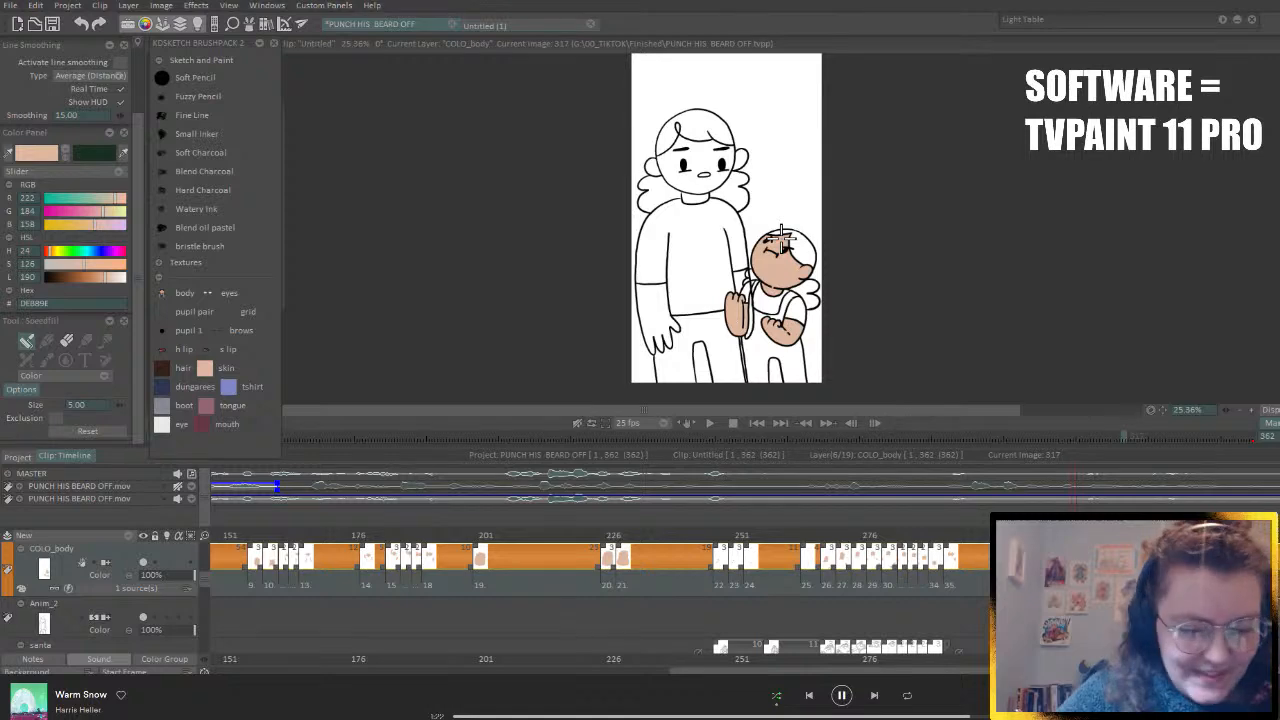
- Fill the small character's raised fist and forearm, folded arm and face with the skin colour on frame 320
{"action": "key", "text": "Right"}
{"action": "key", "text": "Right"}
{"action": "key", "text": "Right"}
{"action": "left_click_drag", "start_coordinate": [722, 258], "coordinate": [735, 215]}
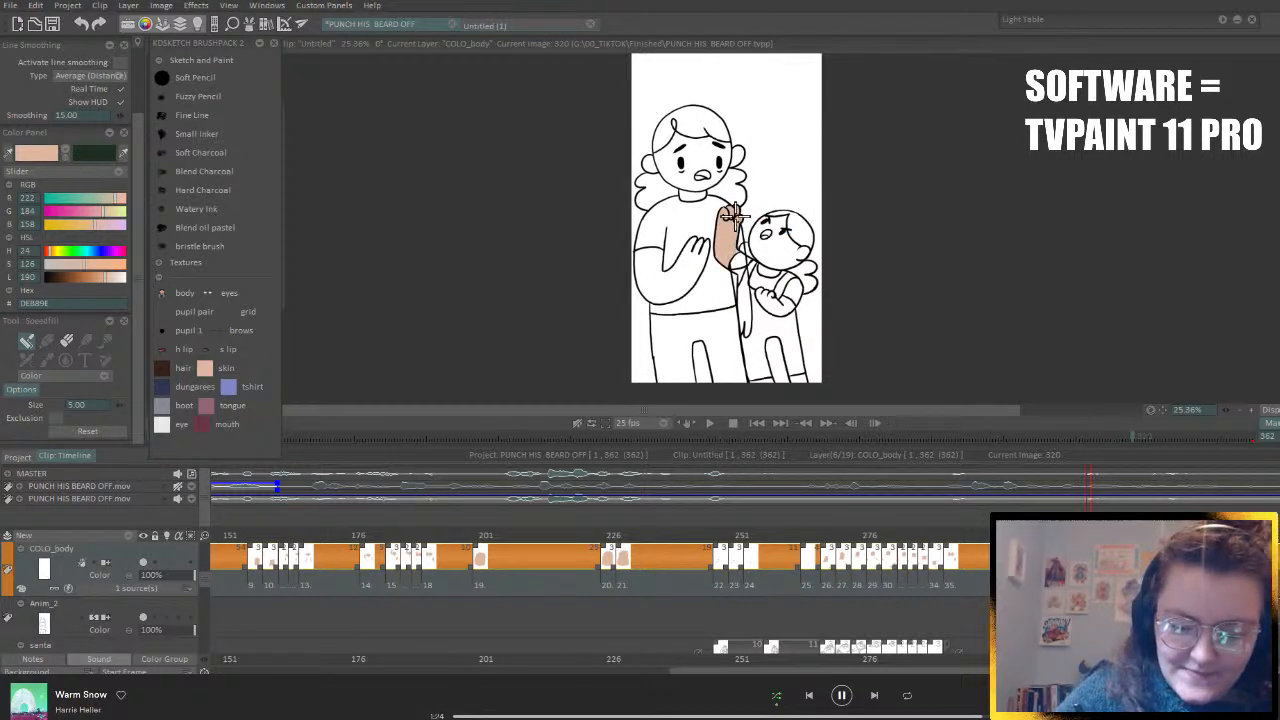
{"action": "mouse_move", "coordinate": [767, 300]}
{"action": "left_mouse_down"}
{"action": "mouse_move", "coordinate": [783, 278]}
{"action": "mouse_move", "coordinate": [763, 265]}
{"action": "mouse_move", "coordinate": [788, 224]}
{"action": "mouse_move", "coordinate": [803, 232]}
{"action": "left_mouse_up"}
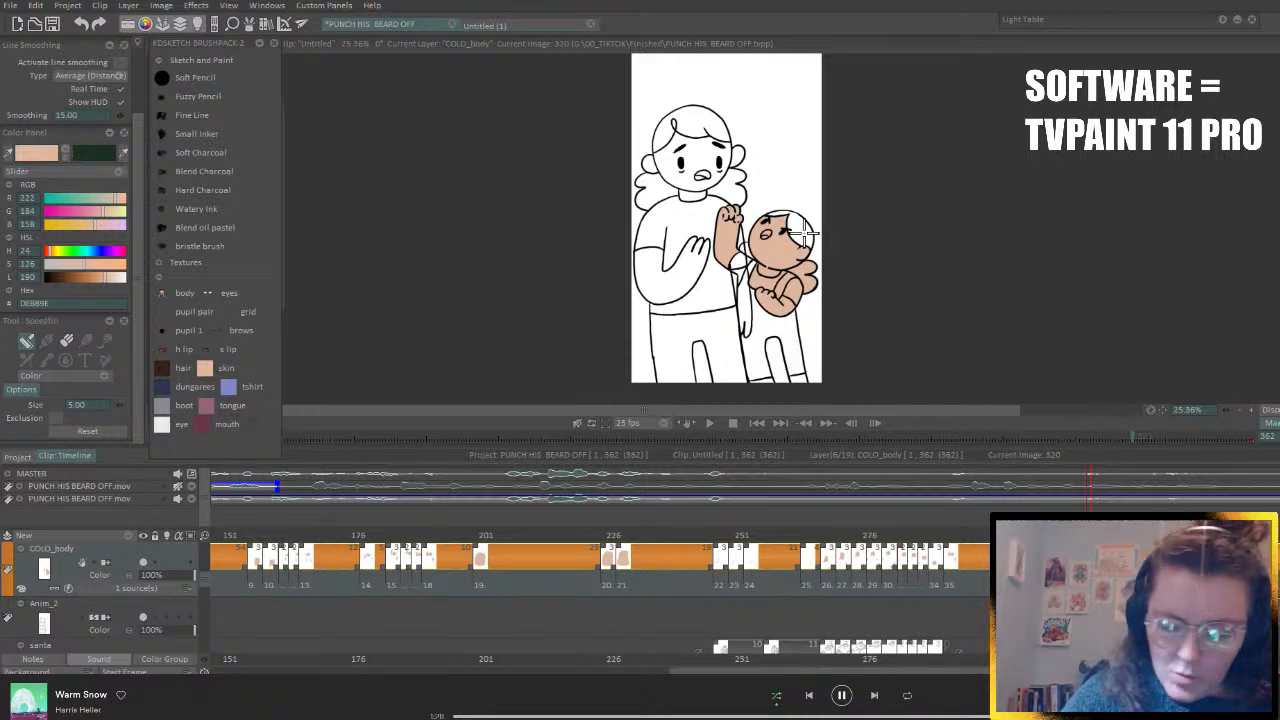
- Create the COLO_Anim_2 layer for Anim_2 and fill the larger character's forearms, face, neck and ears with the skin colour on frame 305
{"action": "left_click", "coordinate": [123, 603]}
{"action": "left_click", "coordinate": [196, 561]}
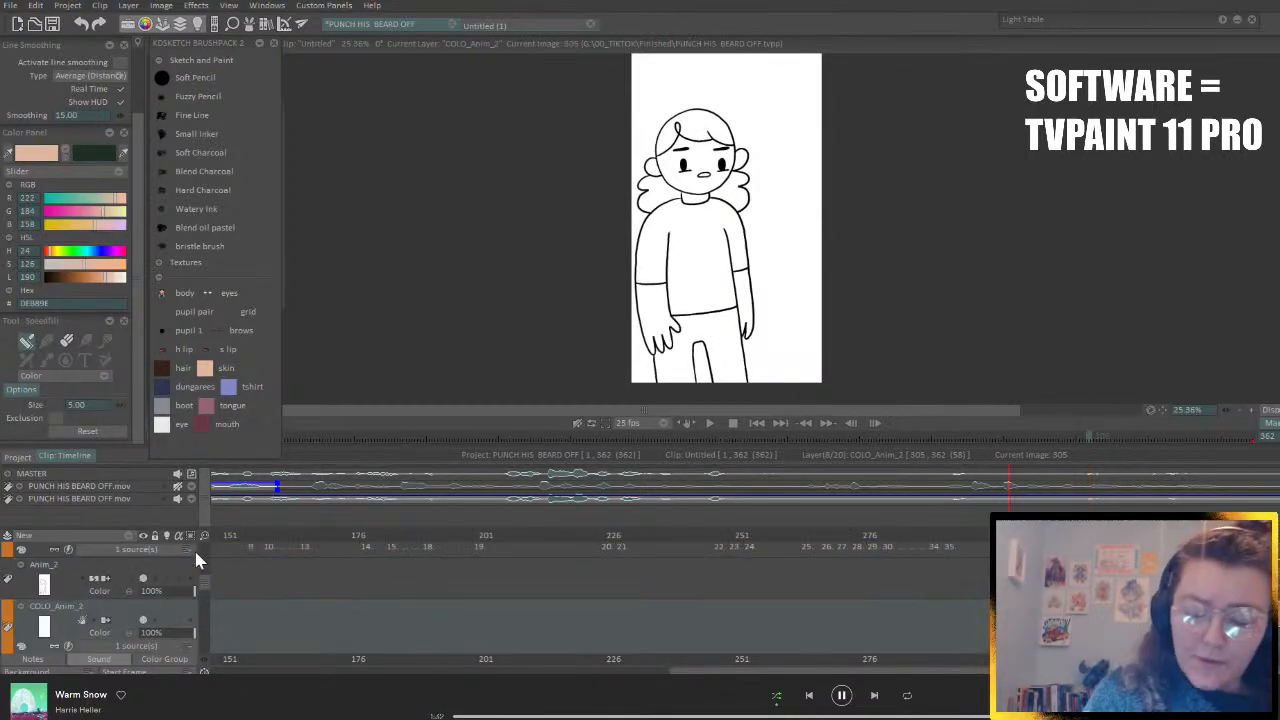
{"action": "left_click_drag", "start_coordinate": [655, 310], "coordinate": [656, 326]}
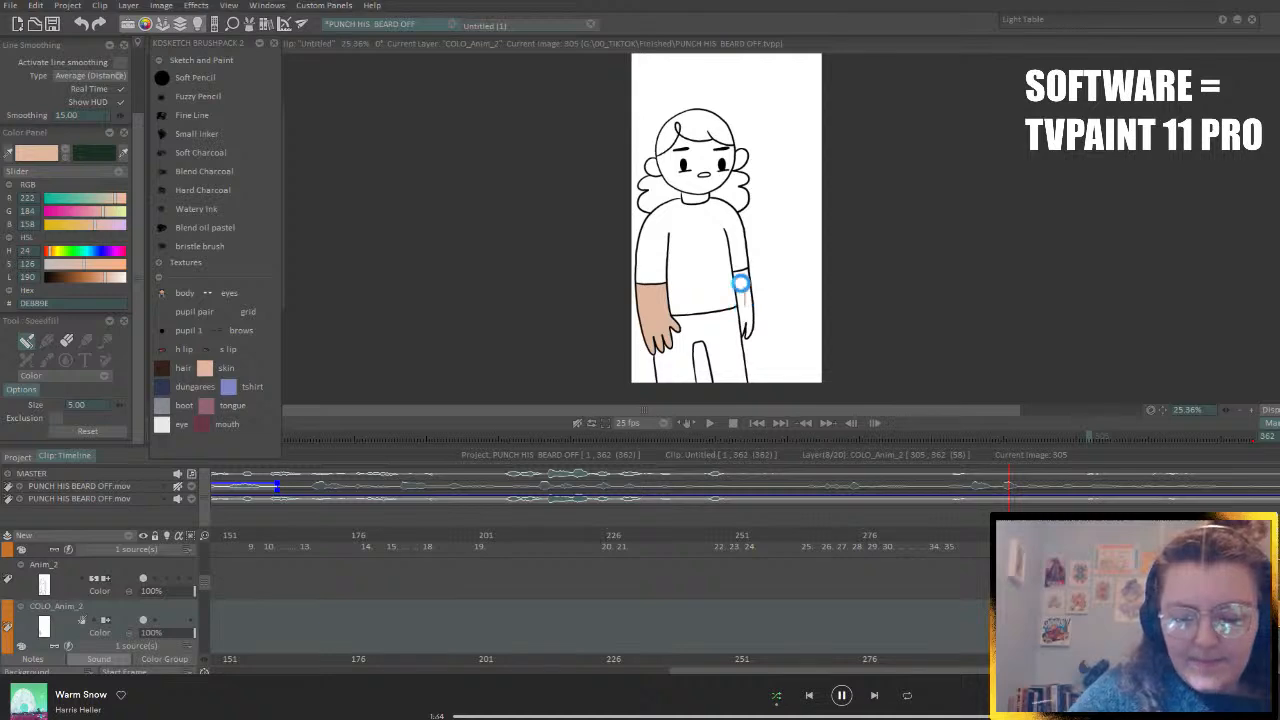
{"action": "left_click", "coordinate": [742, 335]}
{"action": "left_click", "coordinate": [688, 168]}
{"action": "left_click", "coordinate": [697, 199]}
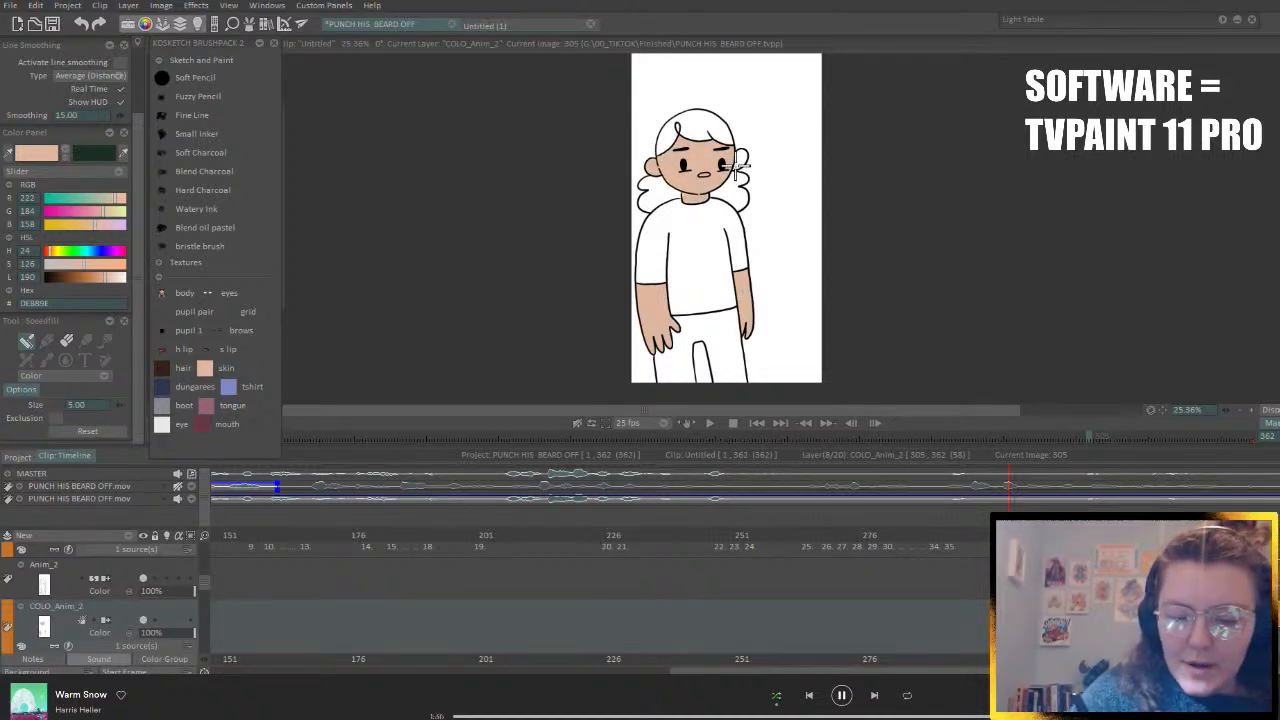
{"action": "left_click", "coordinate": [741, 159]}
- Fill the larger character's ears, face, neck, hand and bent arm with the skin colour on frame 320 of COLO_Anim_2
{"action": "key", "text": "Right"}
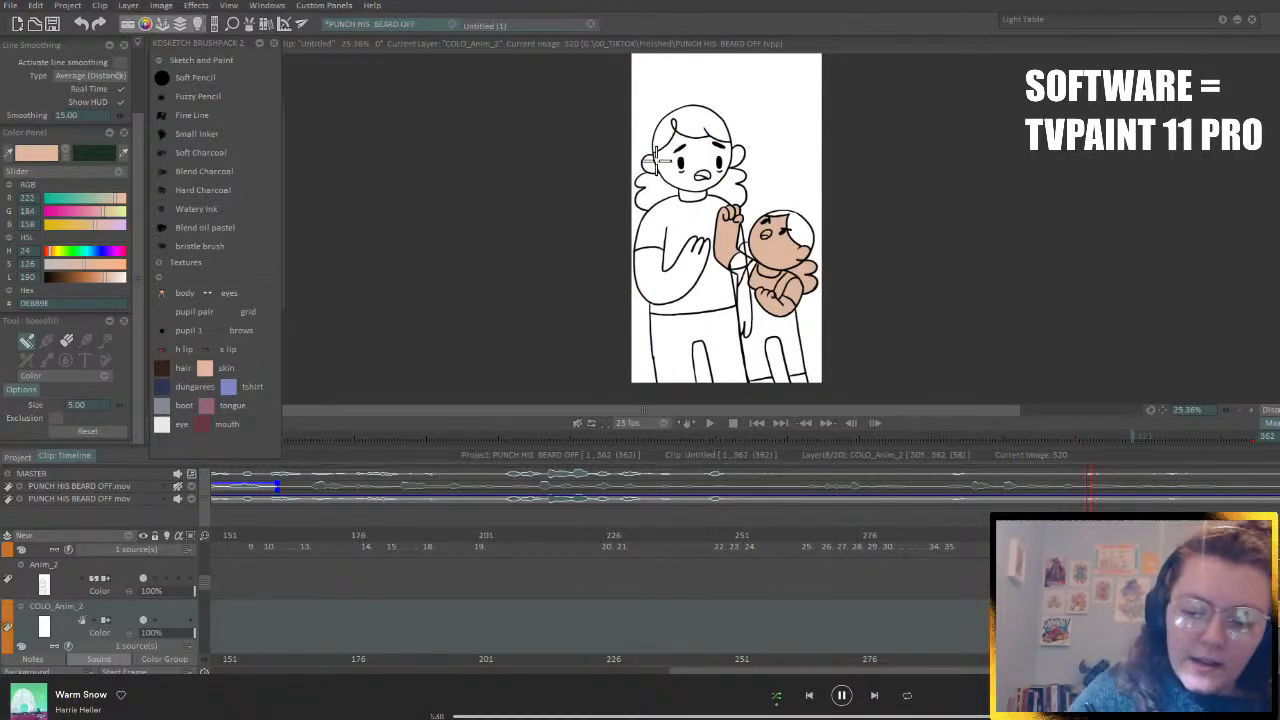
{"action": "left_click", "coordinate": [648, 162]}
{"action": "left_click", "coordinate": [688, 176]}
{"action": "left_click", "coordinate": [689, 195]}
{"action": "left_click", "coordinate": [737, 155]}
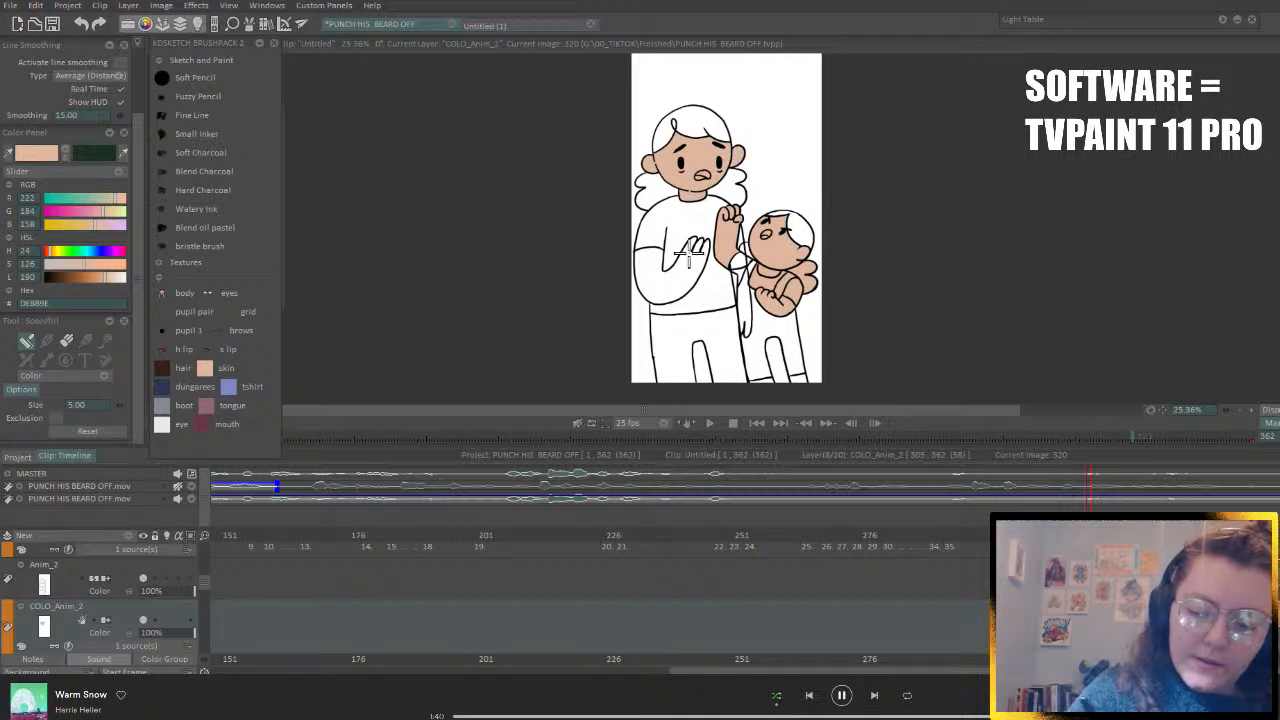
{"action": "left_click", "coordinate": [688, 255]}
{"action": "left_click", "coordinate": [651, 275]}
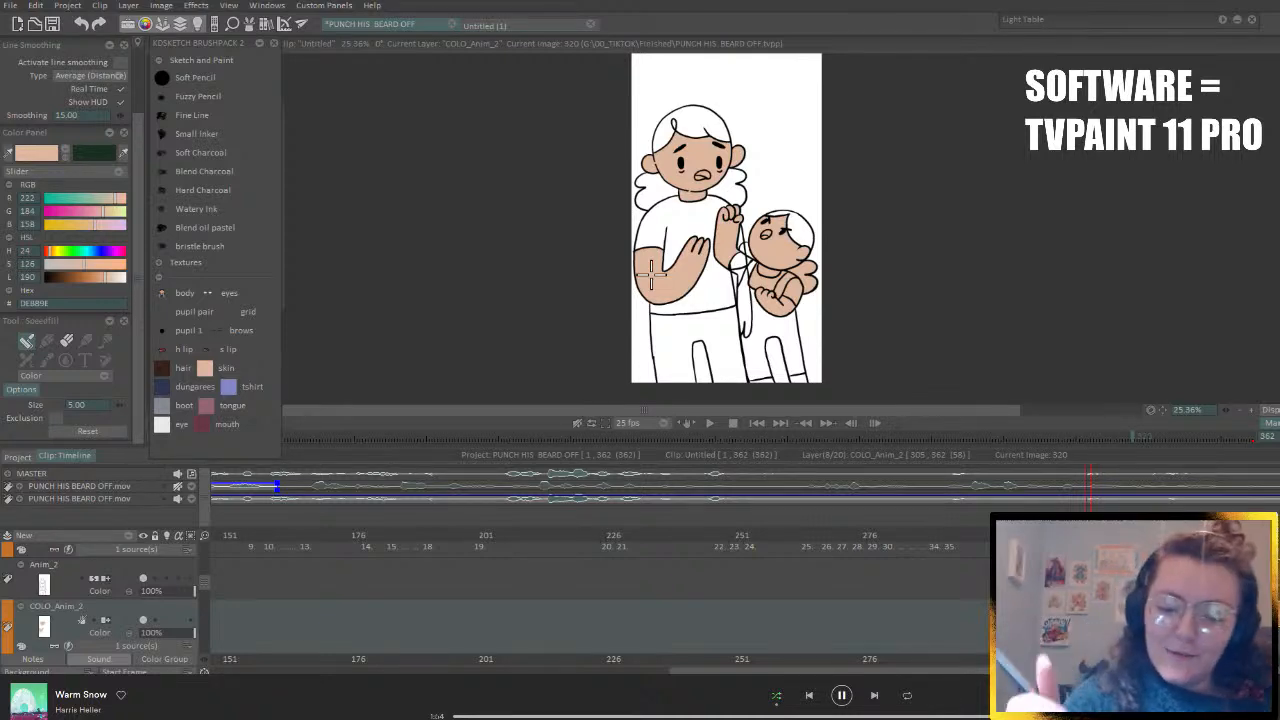
- Return to frame 1 and adjust the hair swatch colour to a lighter reddish brown, hex 5E362C
{"action": "key", "text": "Left"}
{"action": "key", "text": "Left"}
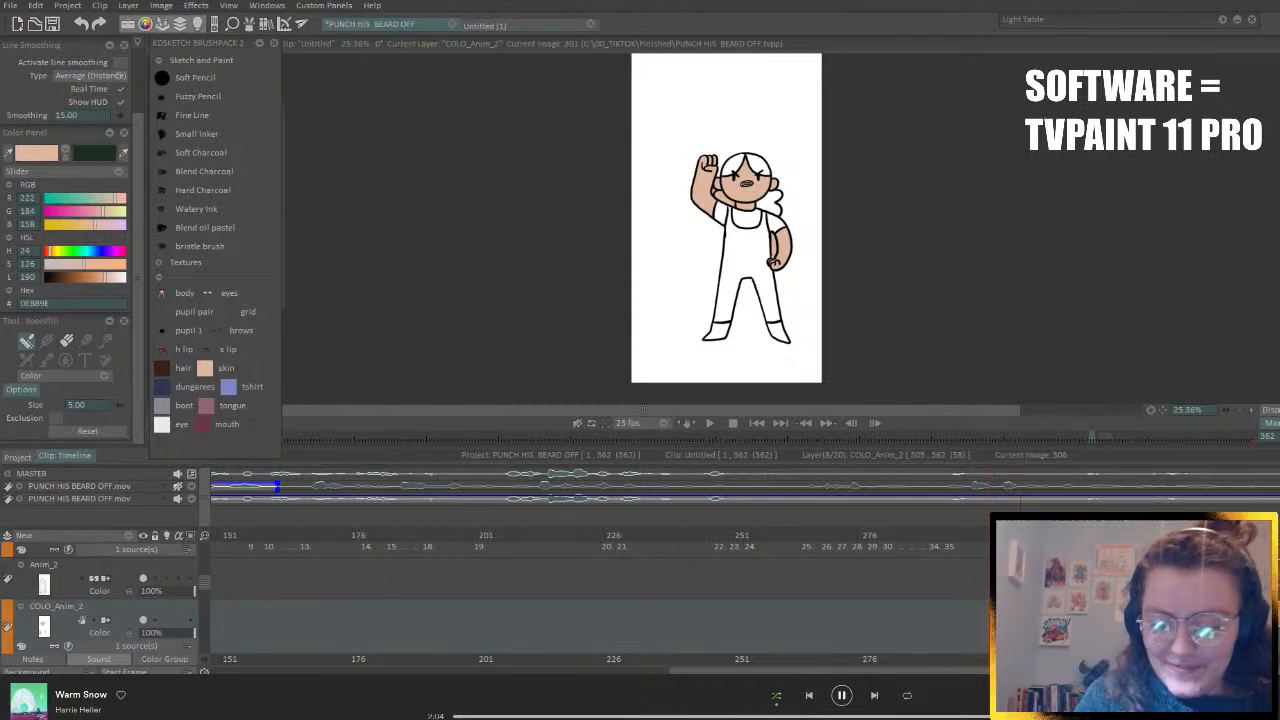
{"action": "key", "text": "Left"}
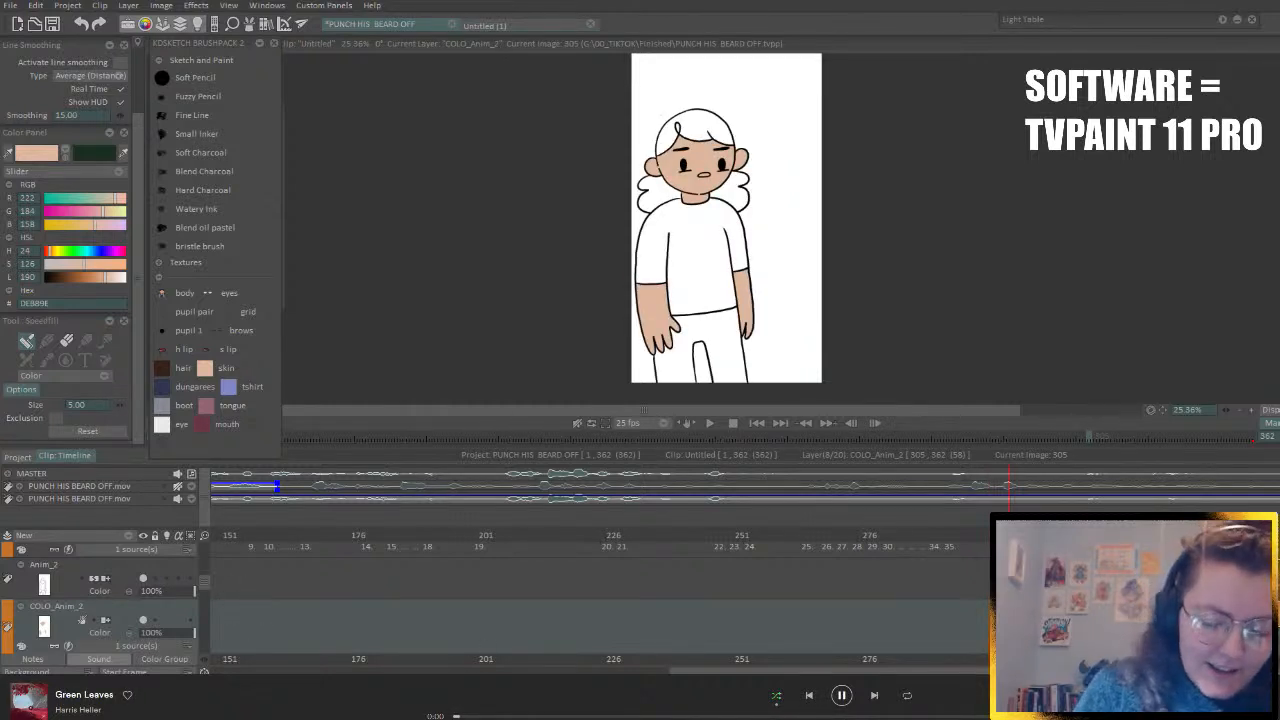
{"action": "left_click_drag", "start_coordinate": [882, 671], "coordinate": [420, 671]}
{"action": "mouse_move", "coordinate": [250, 534]}
{"action": "left_mouse_down"}
{"action": "mouse_move", "coordinate": [449, 537]}
{"action": "mouse_move", "coordinate": [218, 537]}
{"action": "left_mouse_up"}
{"action": "left_click", "coordinate": [163, 369]}
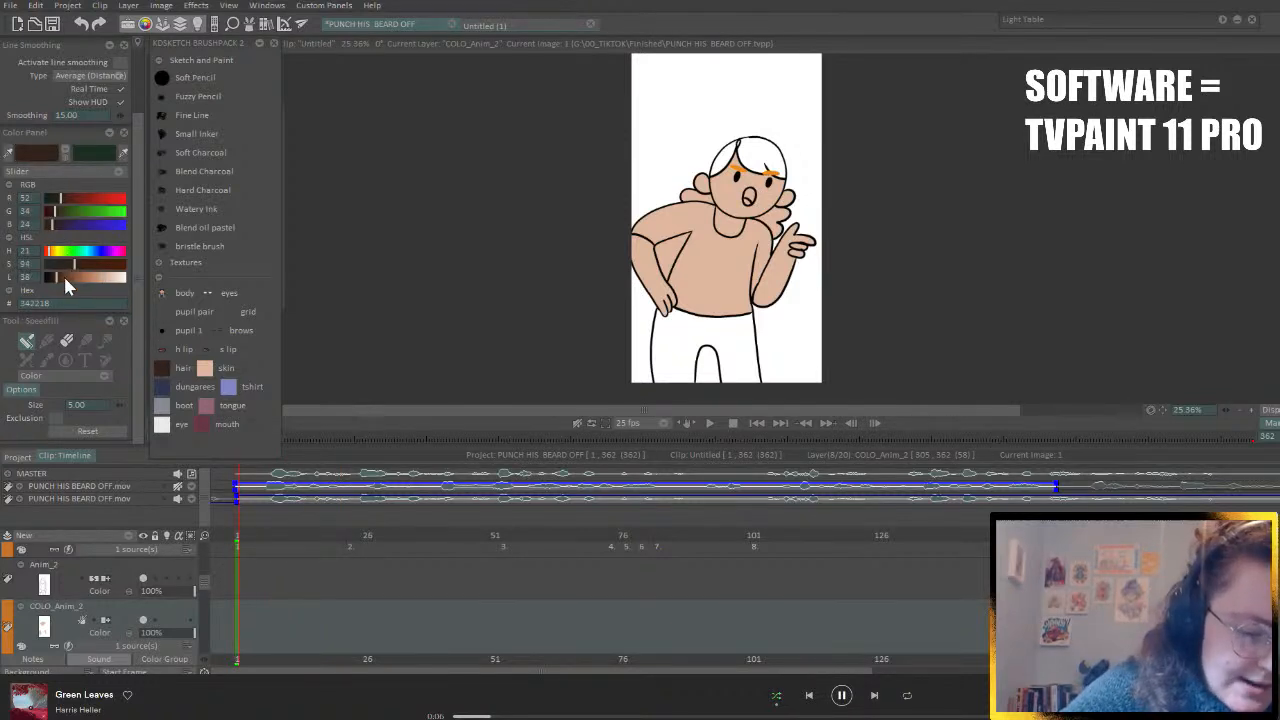
{"action": "left_click_drag", "start_coordinate": [63, 276], "coordinate": [50, 254]}
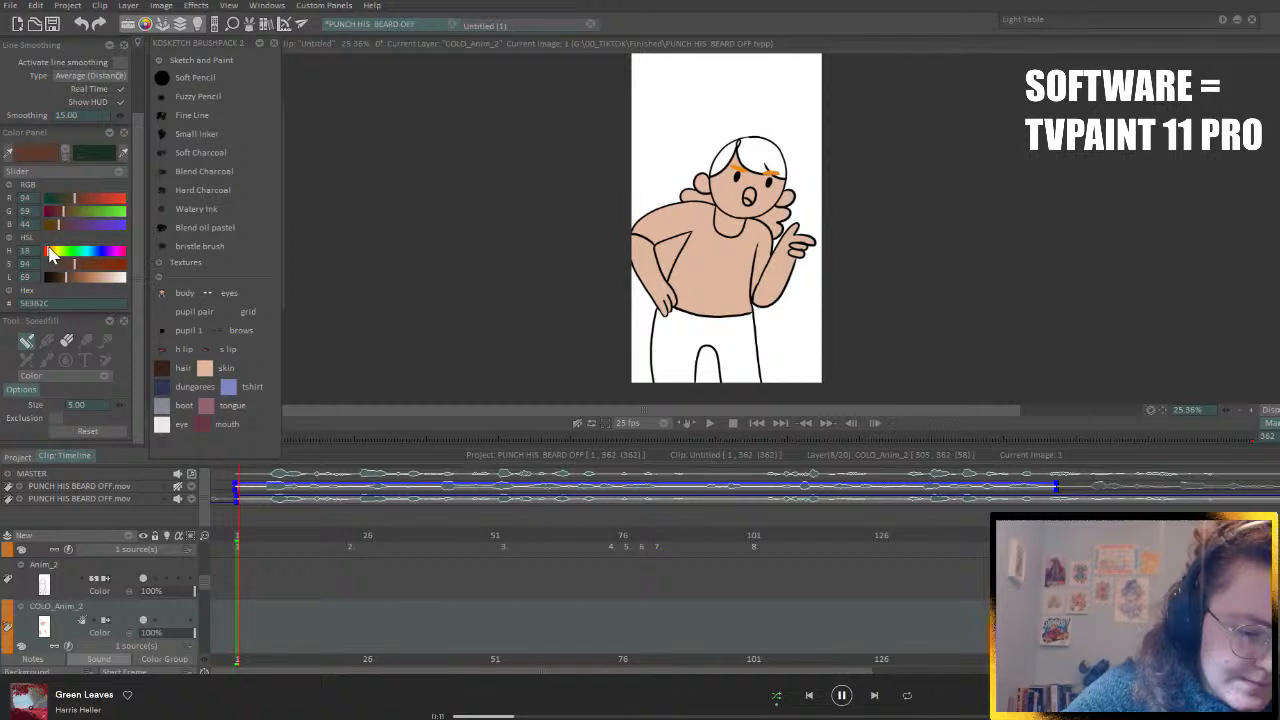
- Switch to the COLO_body layer and fill the hair on the head and both side locks with the reddish brown on frame 1
{"action": "left_click", "coordinate": [728, 152]}
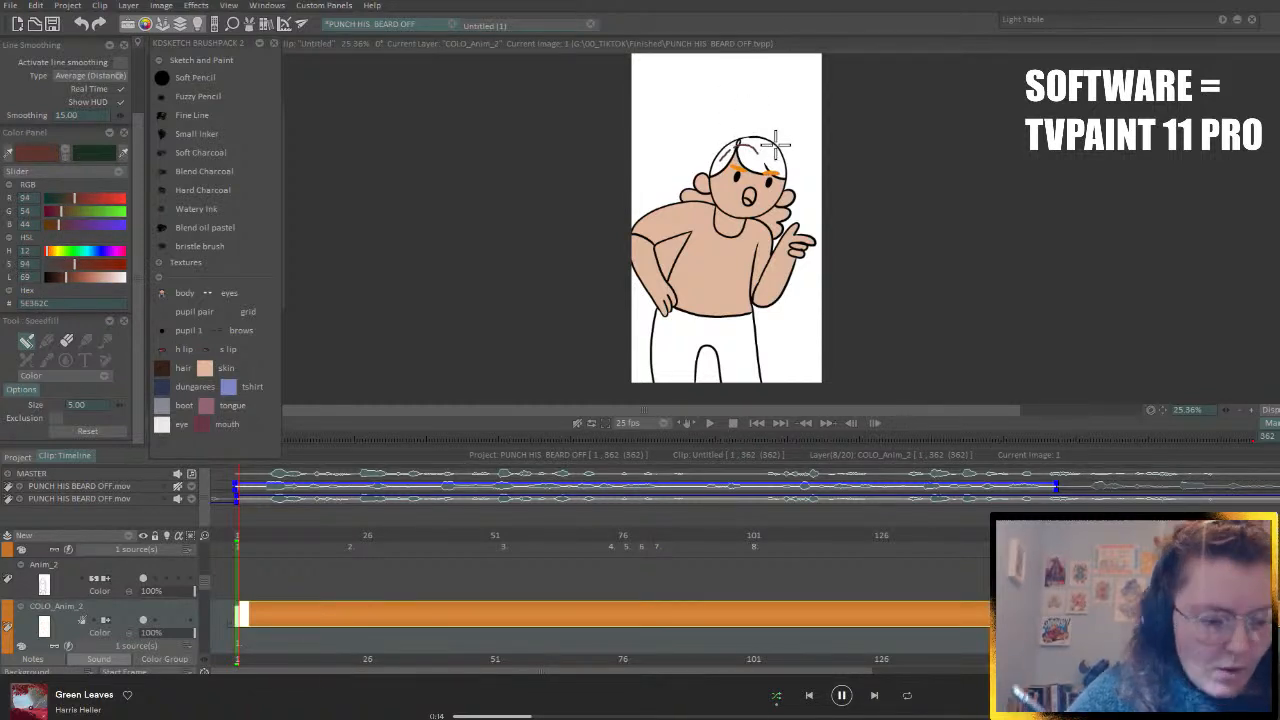
{"action": "scroll", "coordinate": [204, 593], "scroll_direction": "up", "scroll_amount": 3}
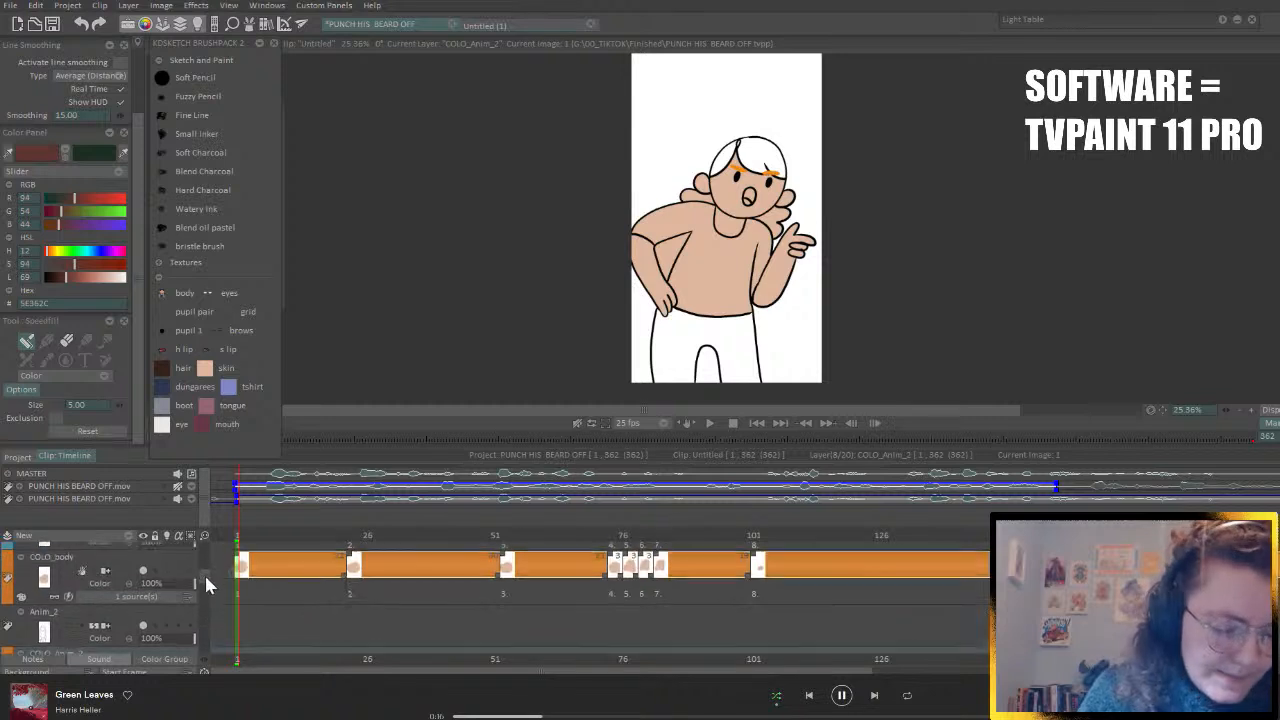
{"action": "left_click", "coordinate": [121, 569]}
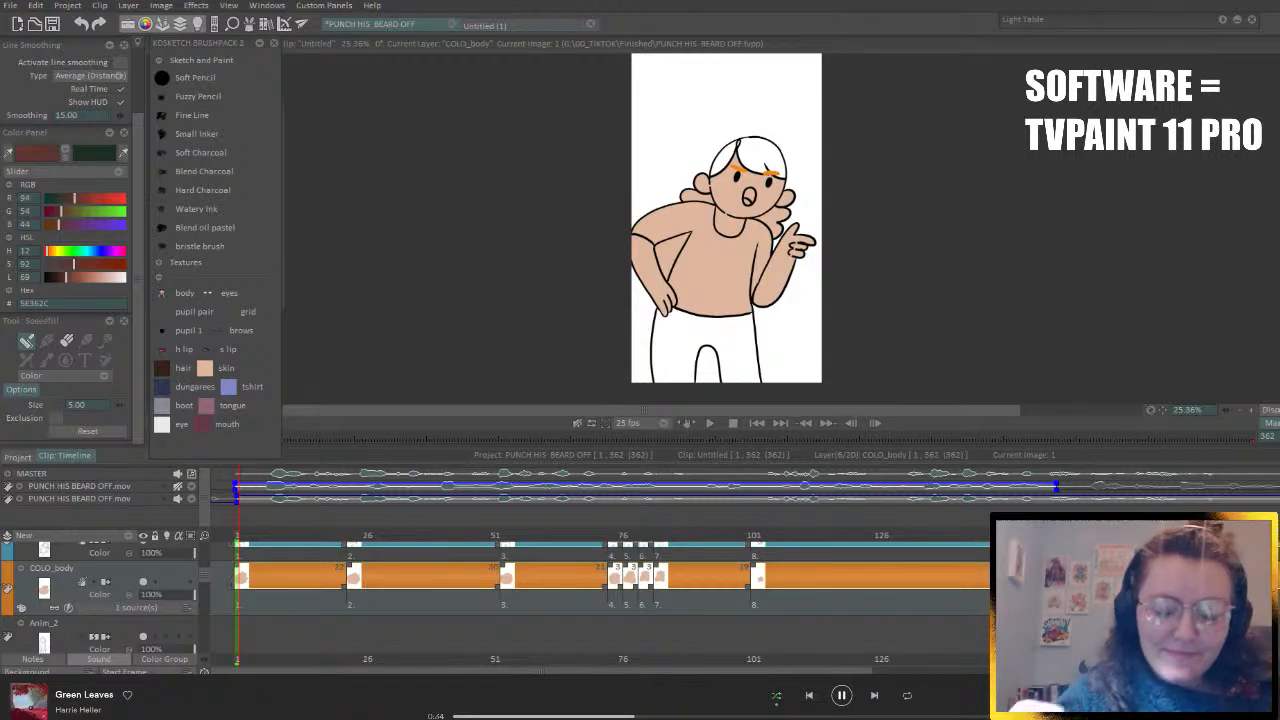
{"action": "left_click", "coordinate": [765, 151]}
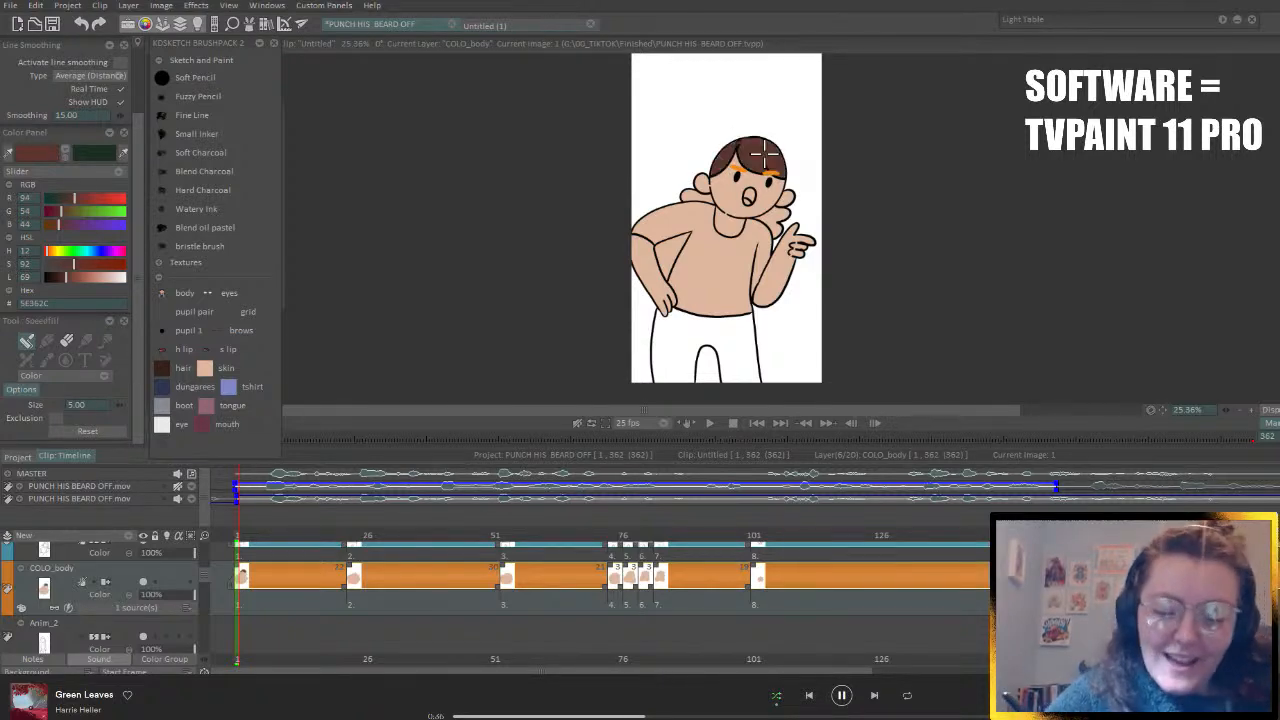
{"action": "left_click", "coordinate": [687, 196]}
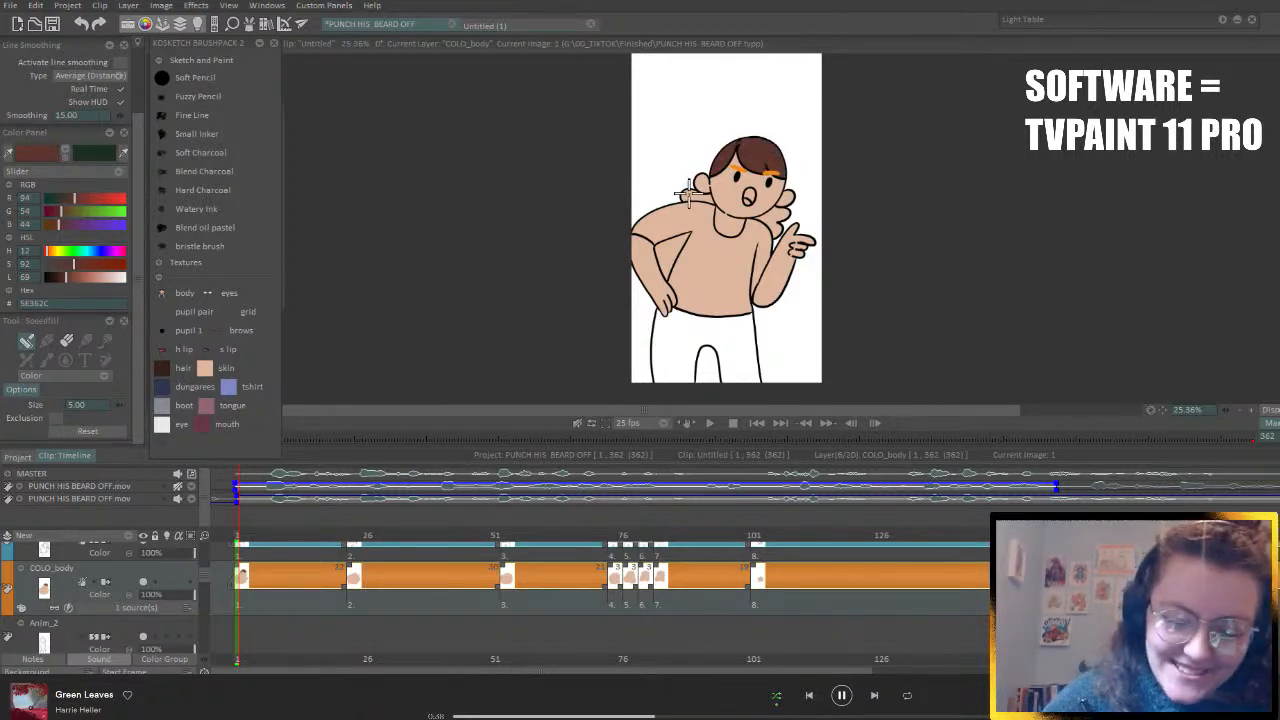
{"action": "left_click", "coordinate": [777, 221]}
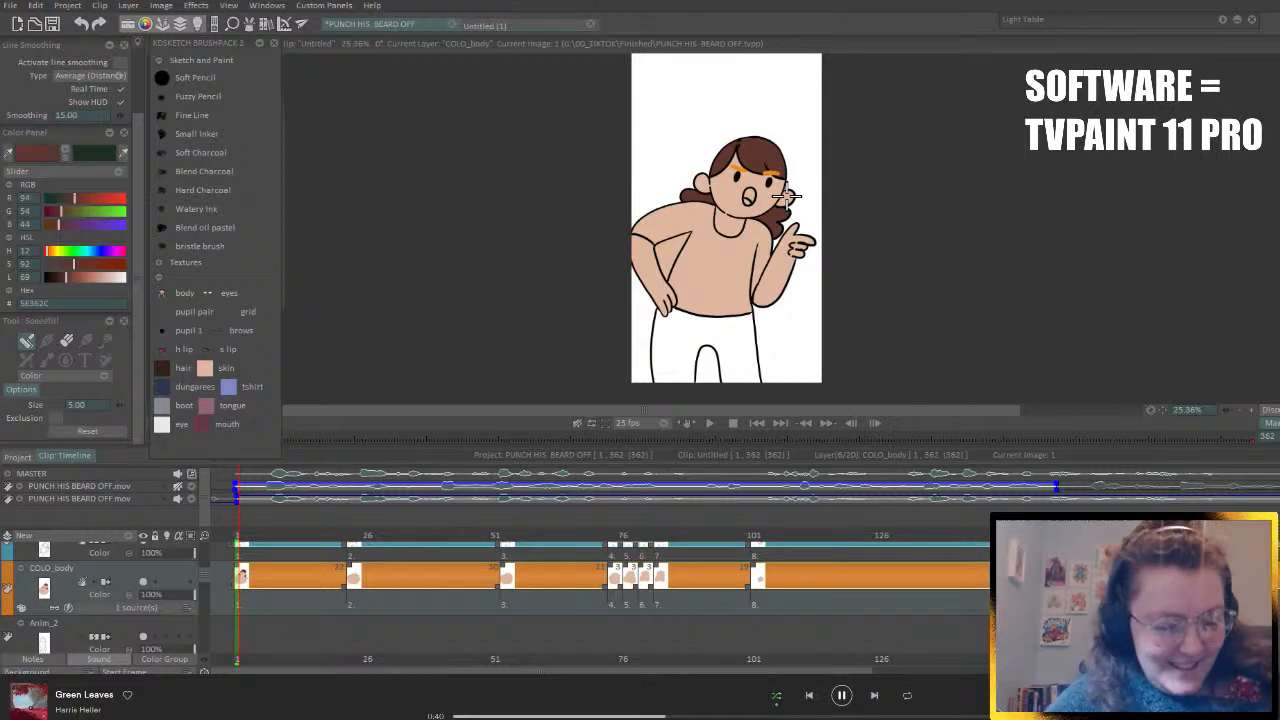
- Fill the hair on the head and both side locks with the reddish brown on frame 23
{"action": "key", "text": "ctrl+Right"}
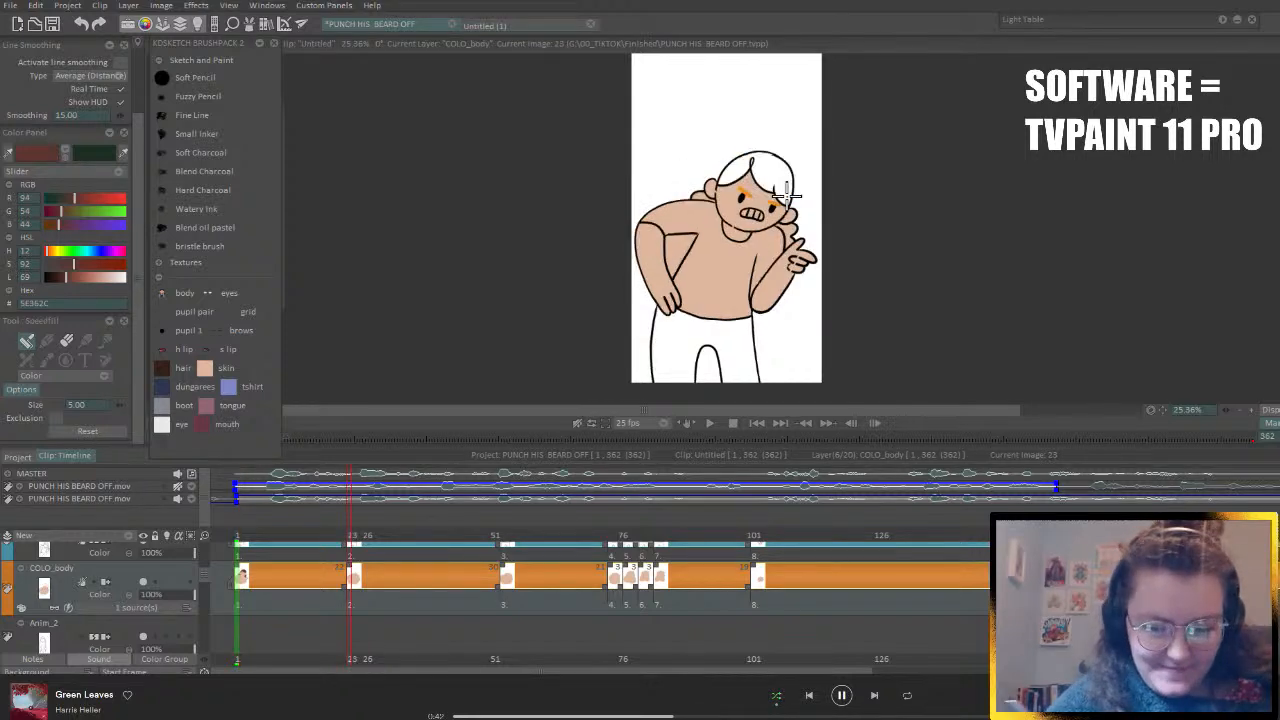
{"action": "left_click", "coordinate": [699, 196]}
{"action": "left_click", "coordinate": [745, 160]}
{"action": "left_click", "coordinate": [798, 200]}
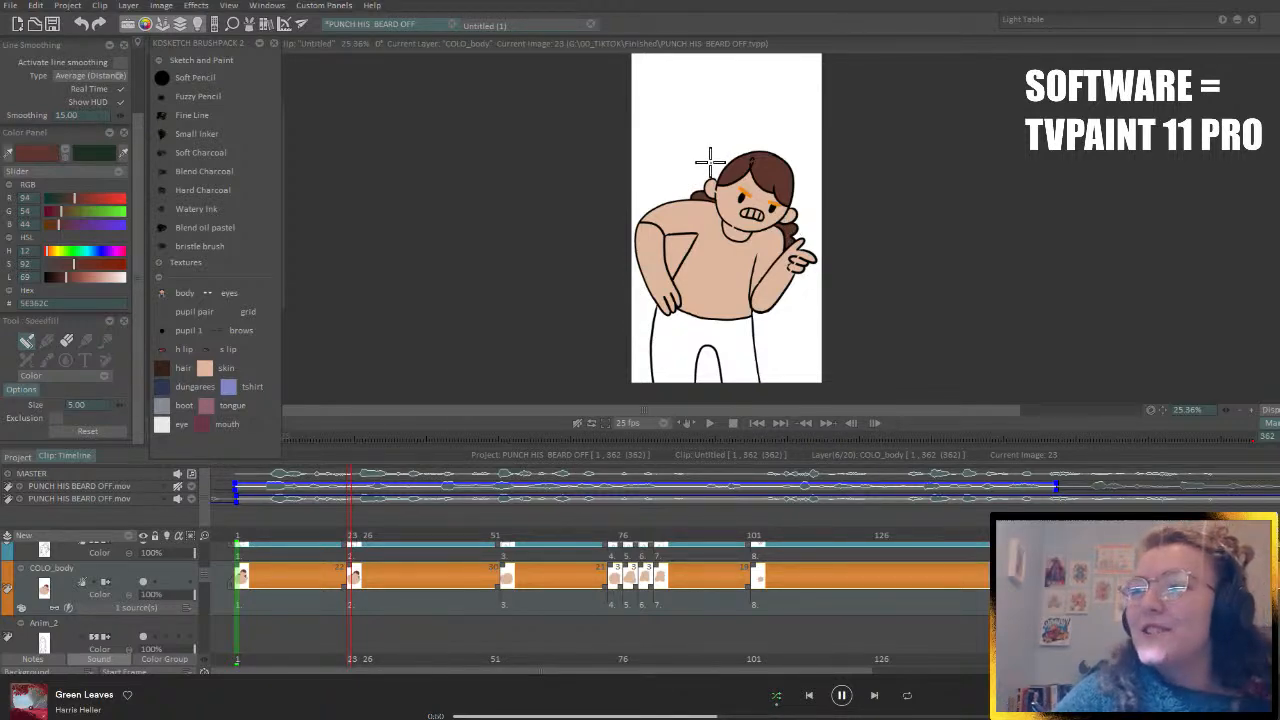
- Fill the lock behind the shoulder and the hair on the head with the reddish brown on frame 53
{"action": "key", "text": "ctrl+Right"}
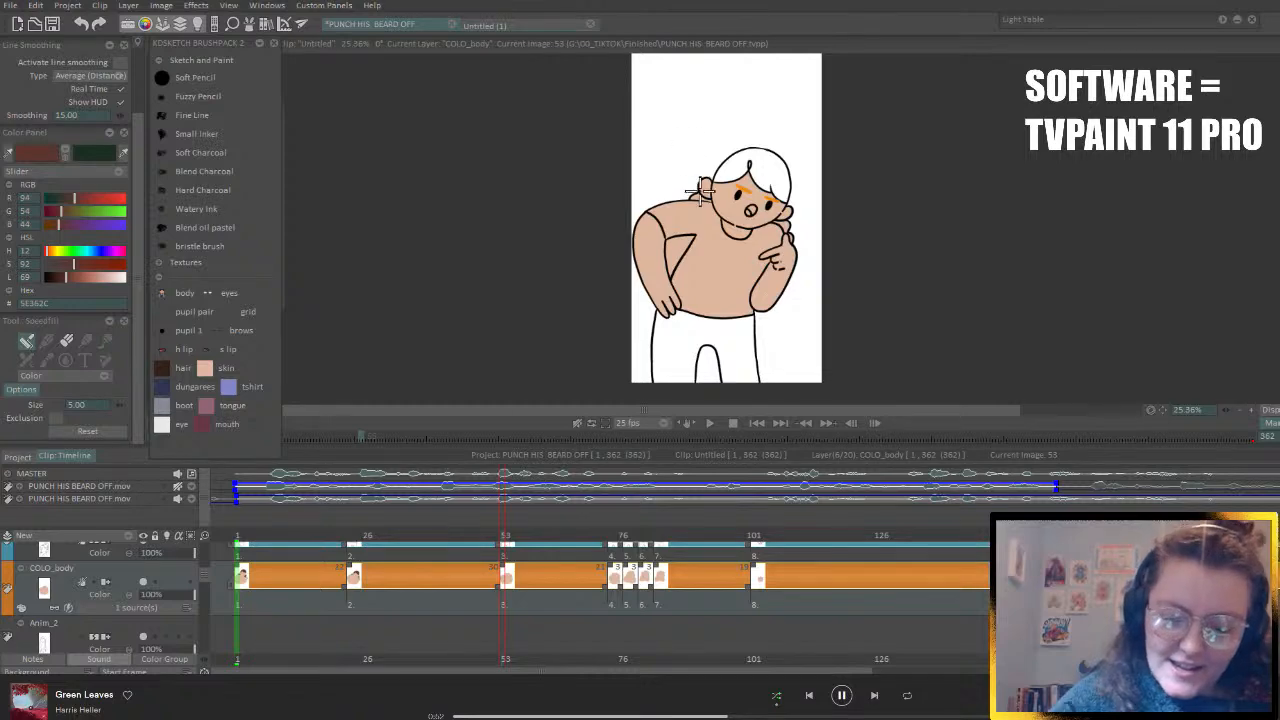
{"action": "left_click", "coordinate": [695, 205]}
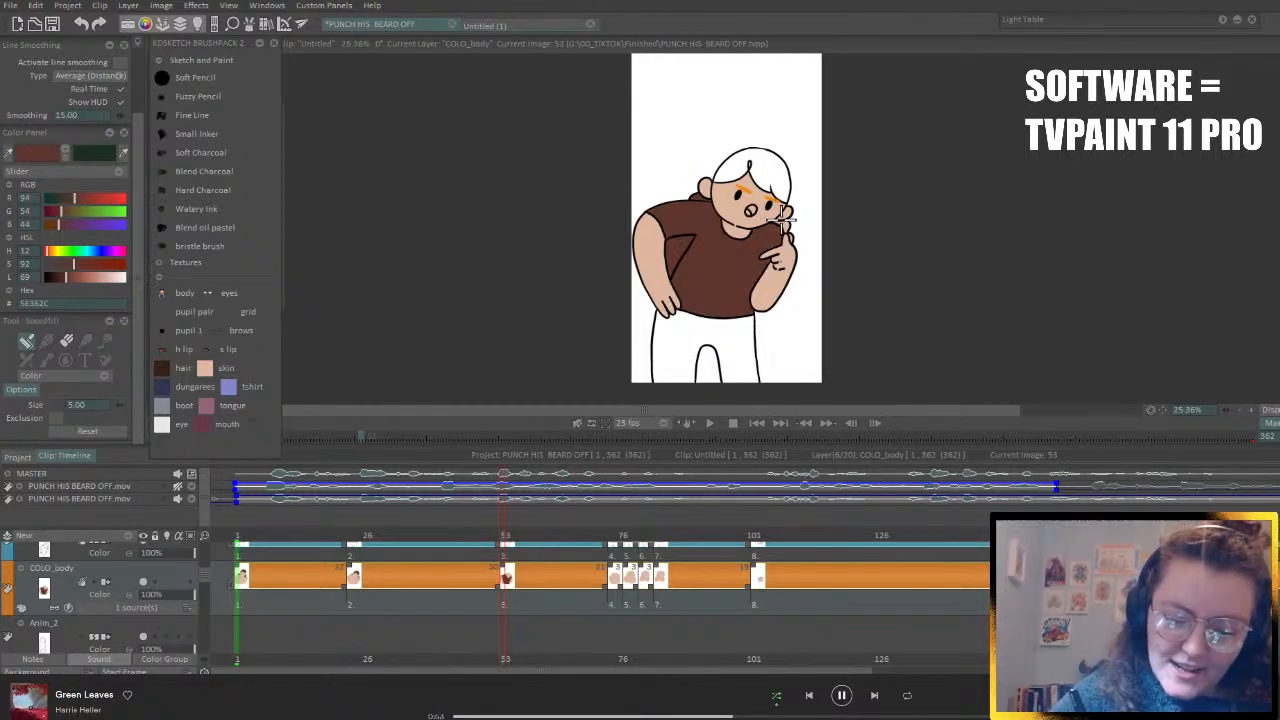
{"action": "left_click", "coordinate": [748, 160]}
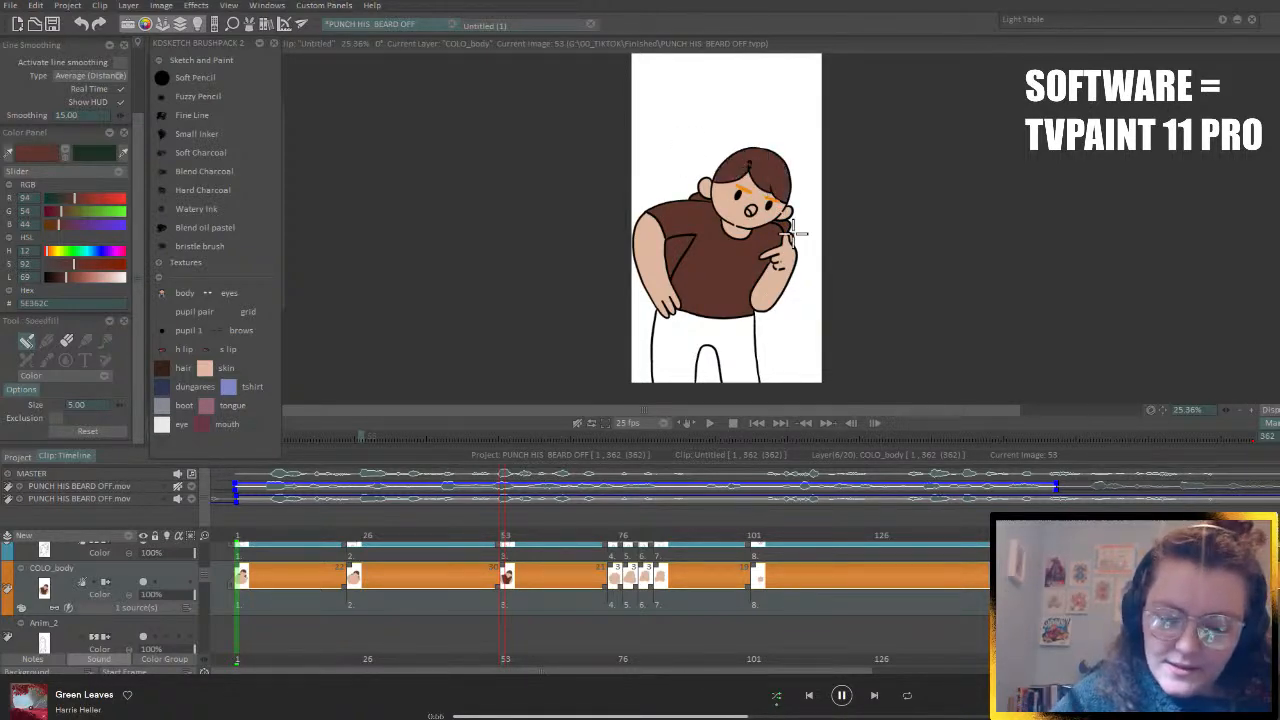
- Fill the hair on the head and the side locks with the reddish brown on frame 74, and go to frame 77
{"action": "key", "text": "ctrl+Right"}
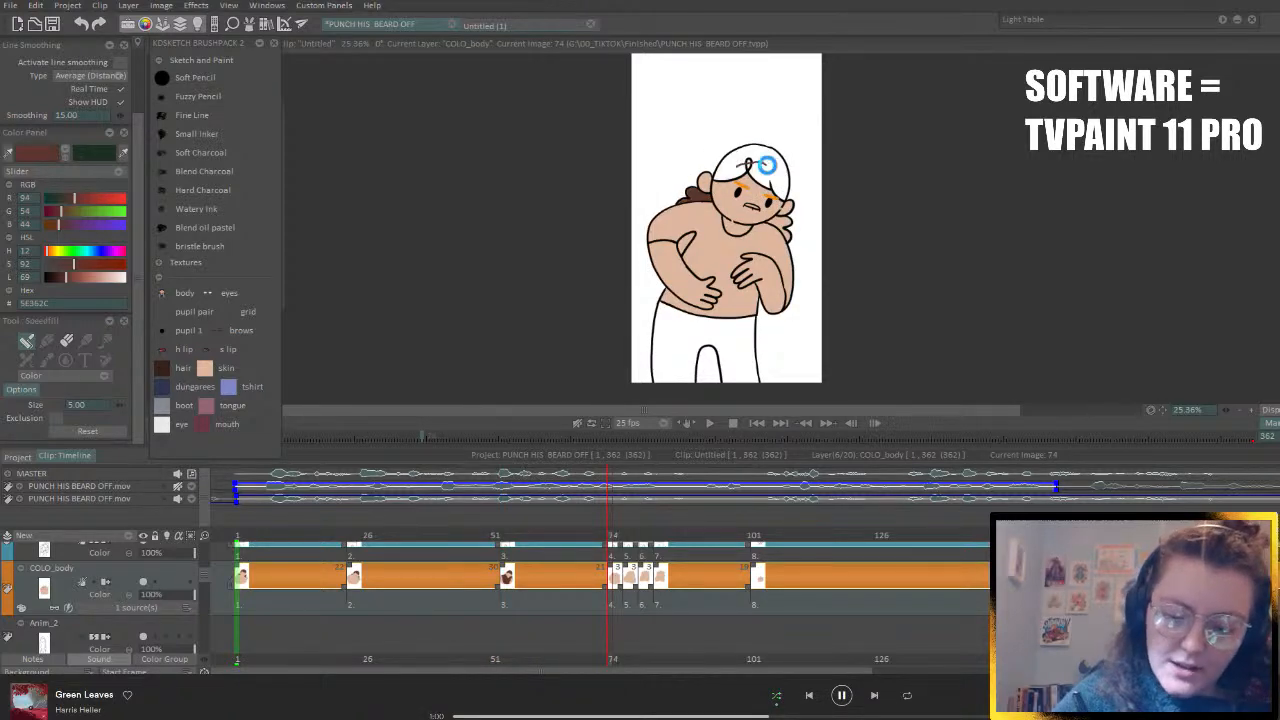
{"action": "left_click", "coordinate": [750, 162]}
{"action": "left_click", "coordinate": [785, 214]}
{"action": "key", "text": "Right"}
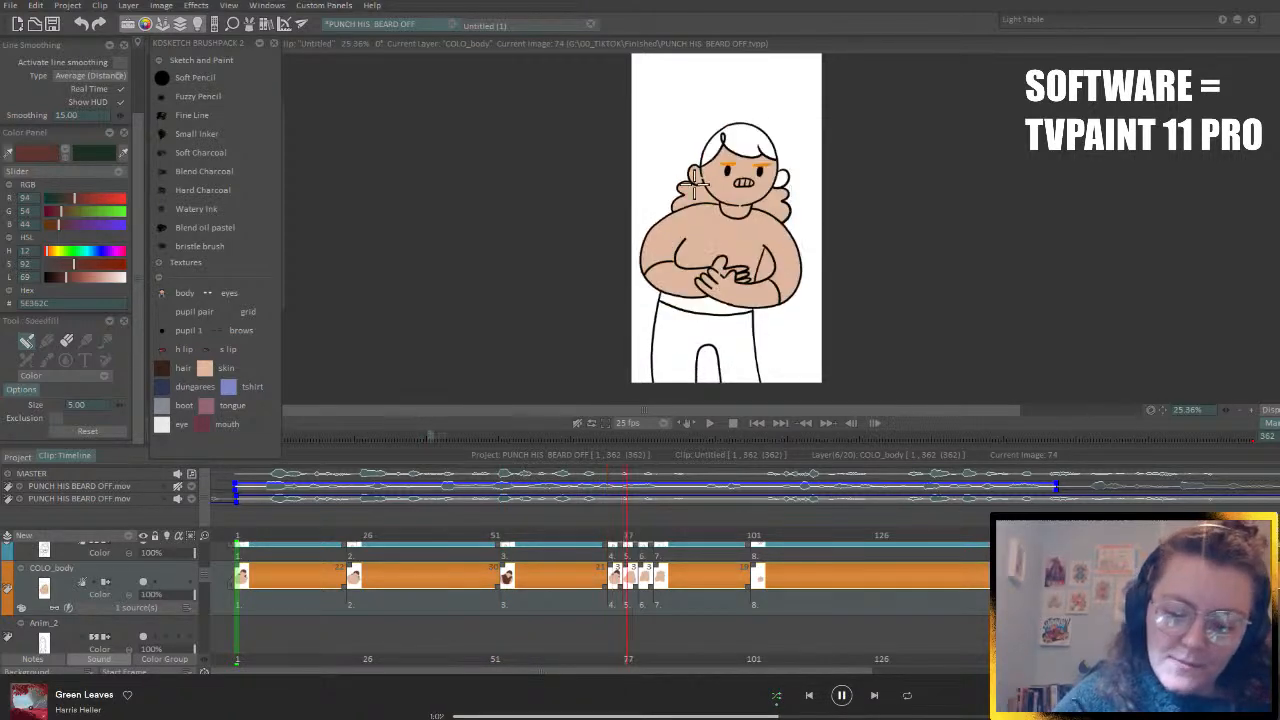
- On frame 77, fill the head hair and side locks with the reddish brown and the white ear with the skin colour
{"action": "left_click", "coordinate": [694, 196]}
{"action": "left_click", "coordinate": [718, 141]}
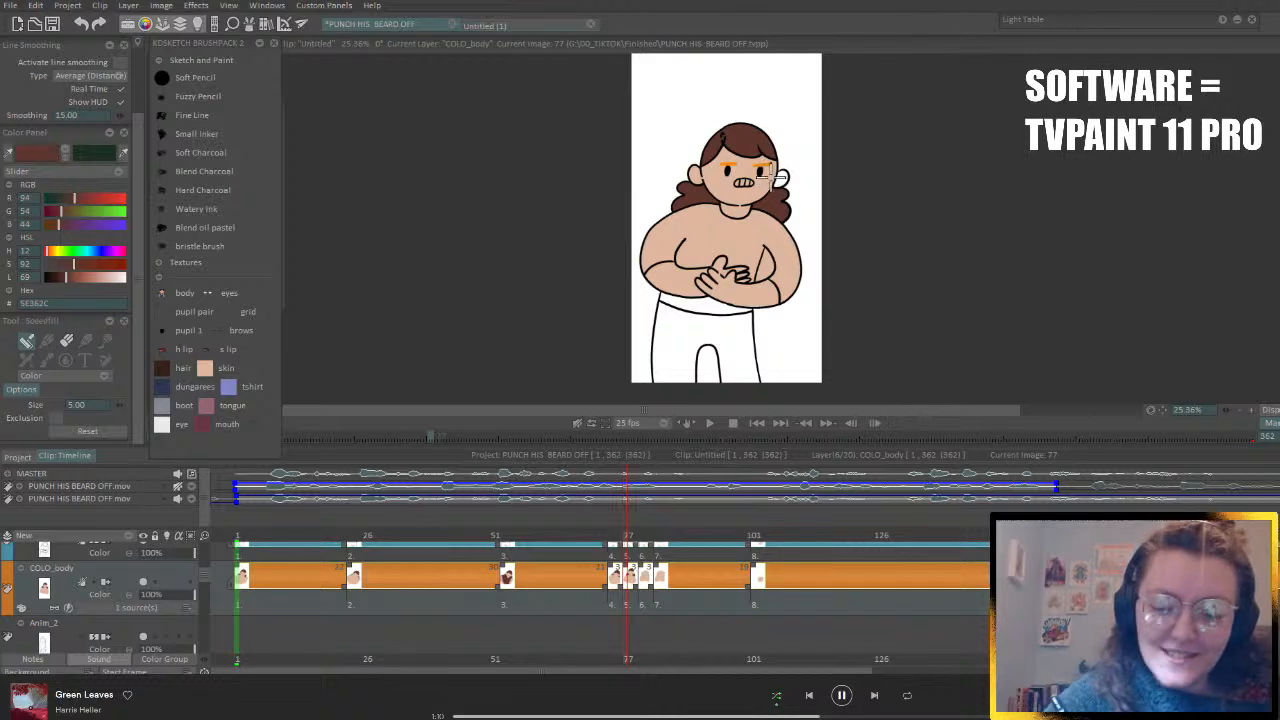
{"action": "left_click", "coordinate": [205, 370]}
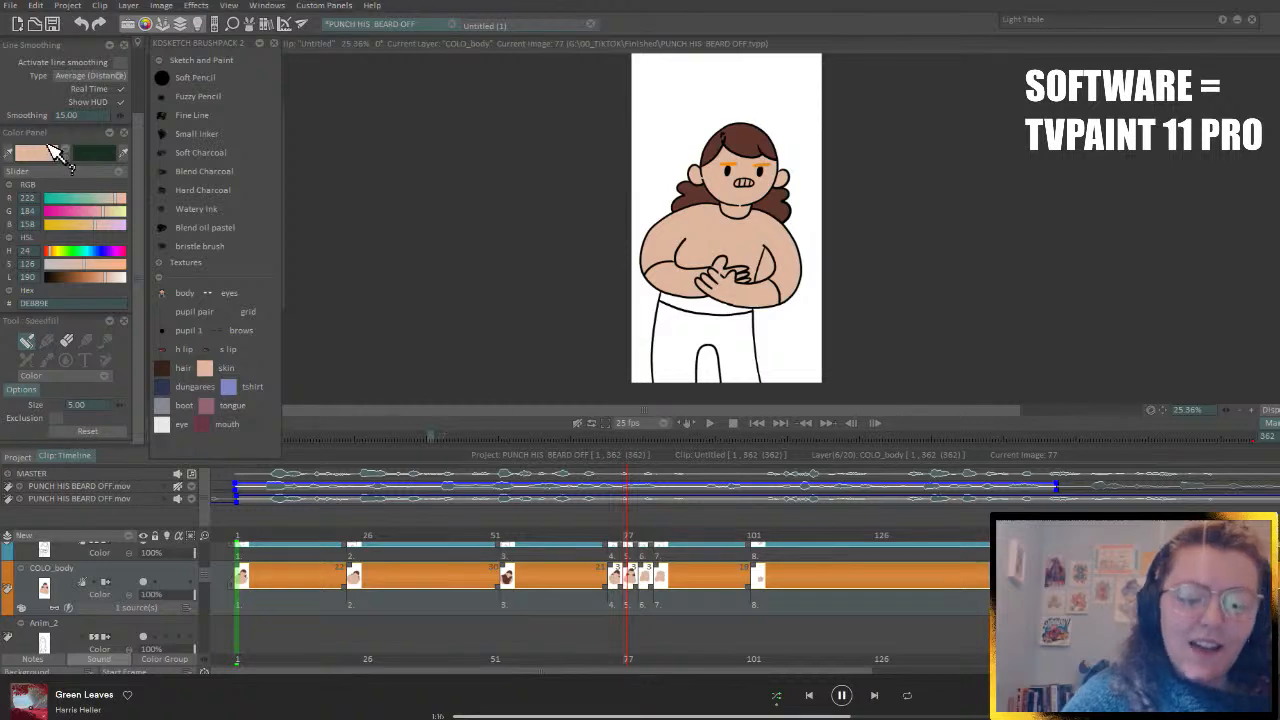
- Pick up the reddish brown from the hair and fill the head hair and both side locks on frame 80
{"action": "left_click", "coordinate": [740, 135], "text": "ctrl"}
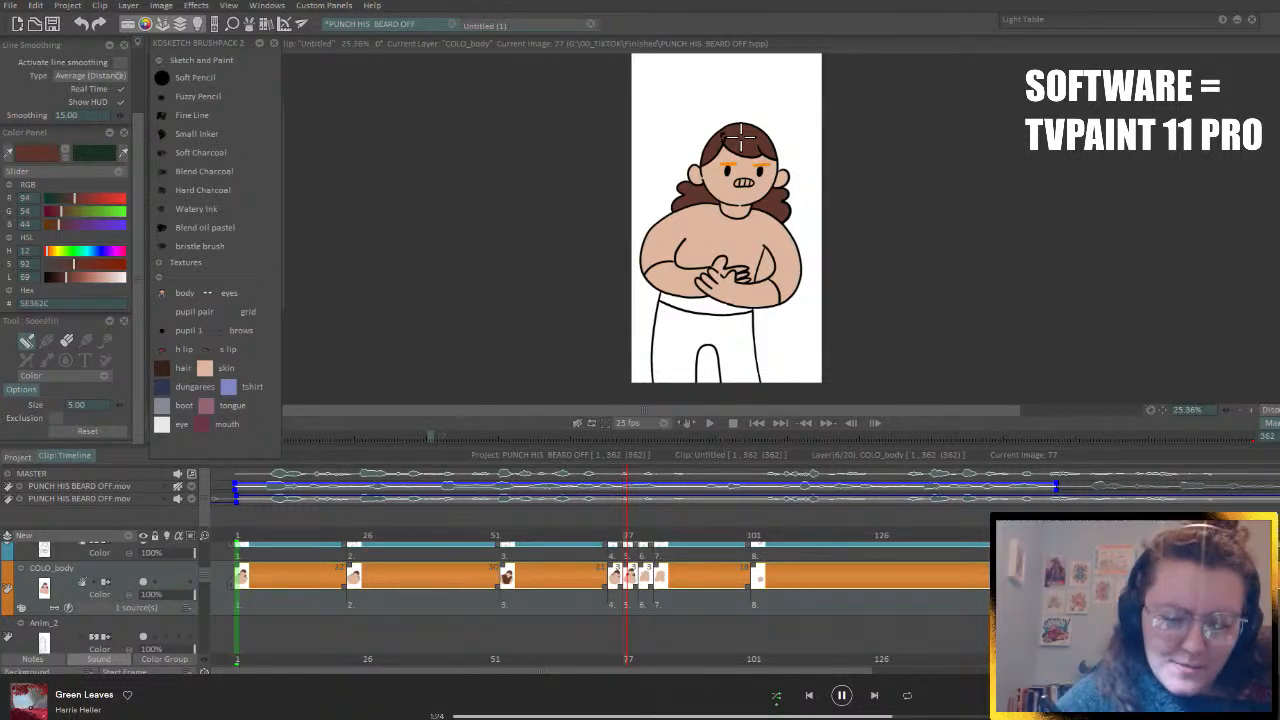
{"action": "key", "text": "ctrl+Right"}
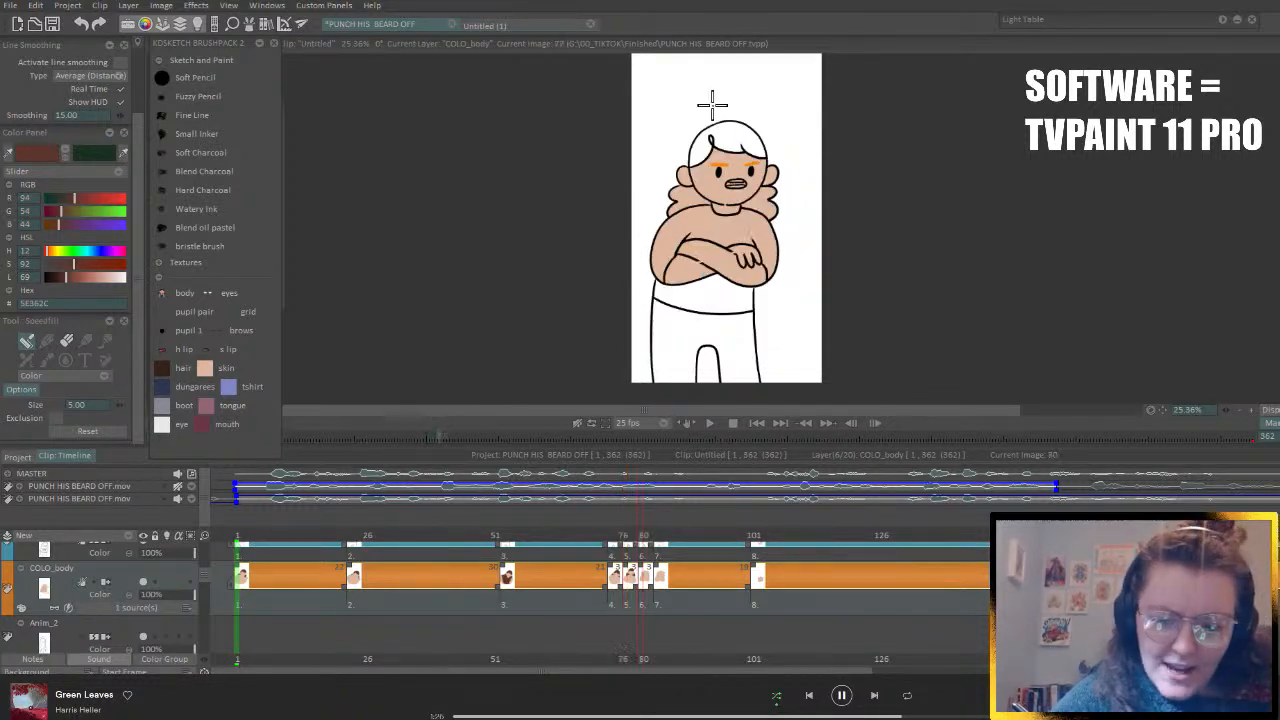
{"action": "left_click", "coordinate": [736, 134]}
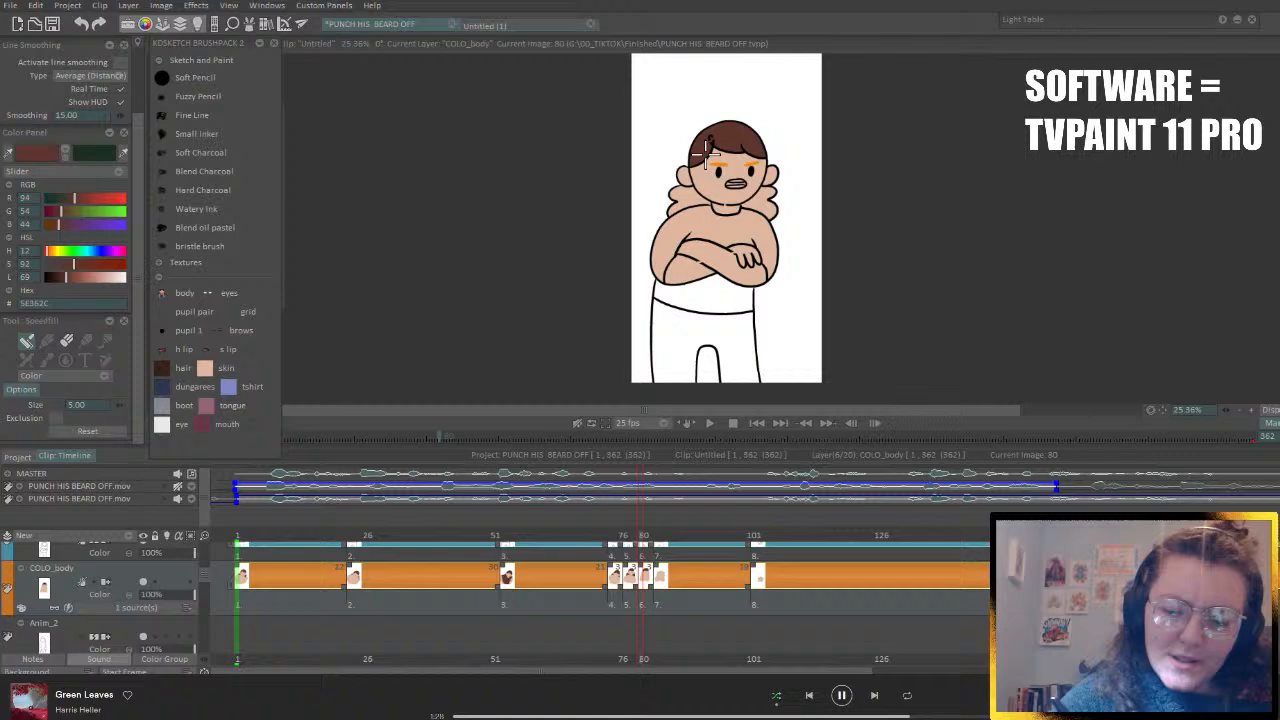
{"action": "left_click", "coordinate": [688, 199]}
{"action": "left_click", "coordinate": [762, 203]}
- Fill the hair on the head and both side locks with the reddish brown on frame 83
{"action": "key", "text": "ctrl+Right"}
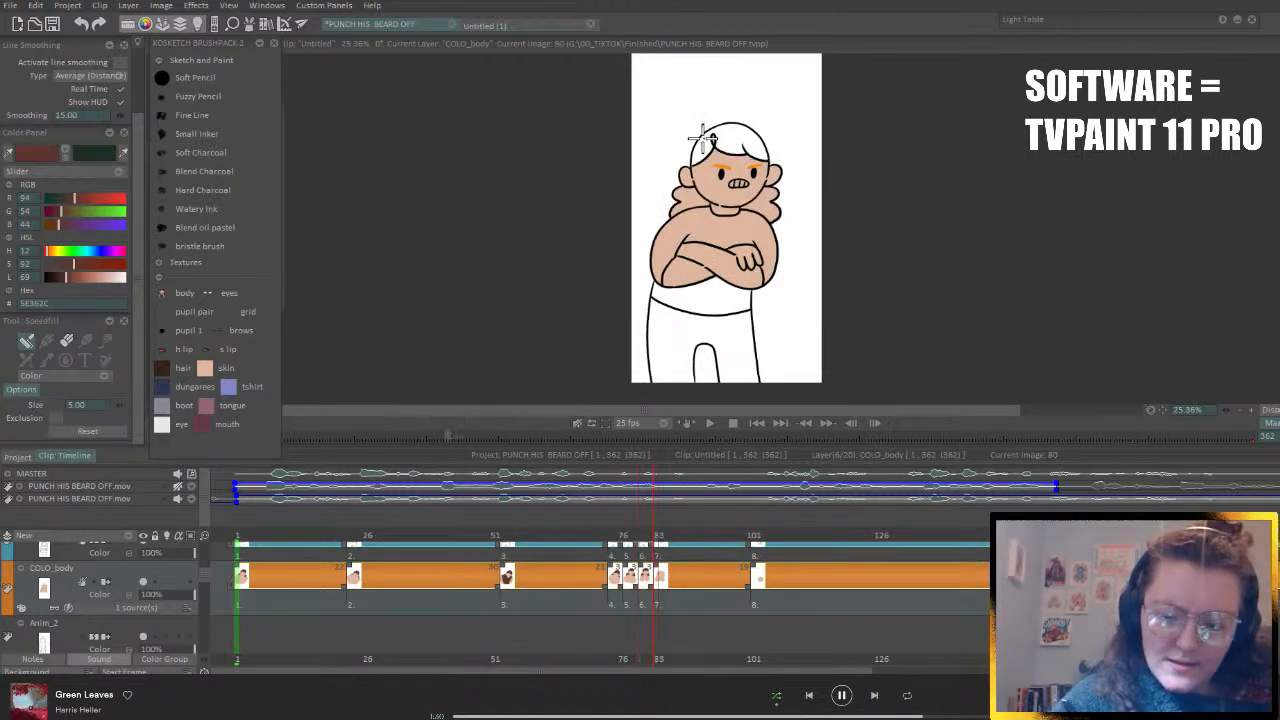
{"action": "left_click", "coordinate": [718, 146]}
{"action": "left_click", "coordinate": [690, 200]}
{"action": "left_click", "coordinate": [764, 205]}
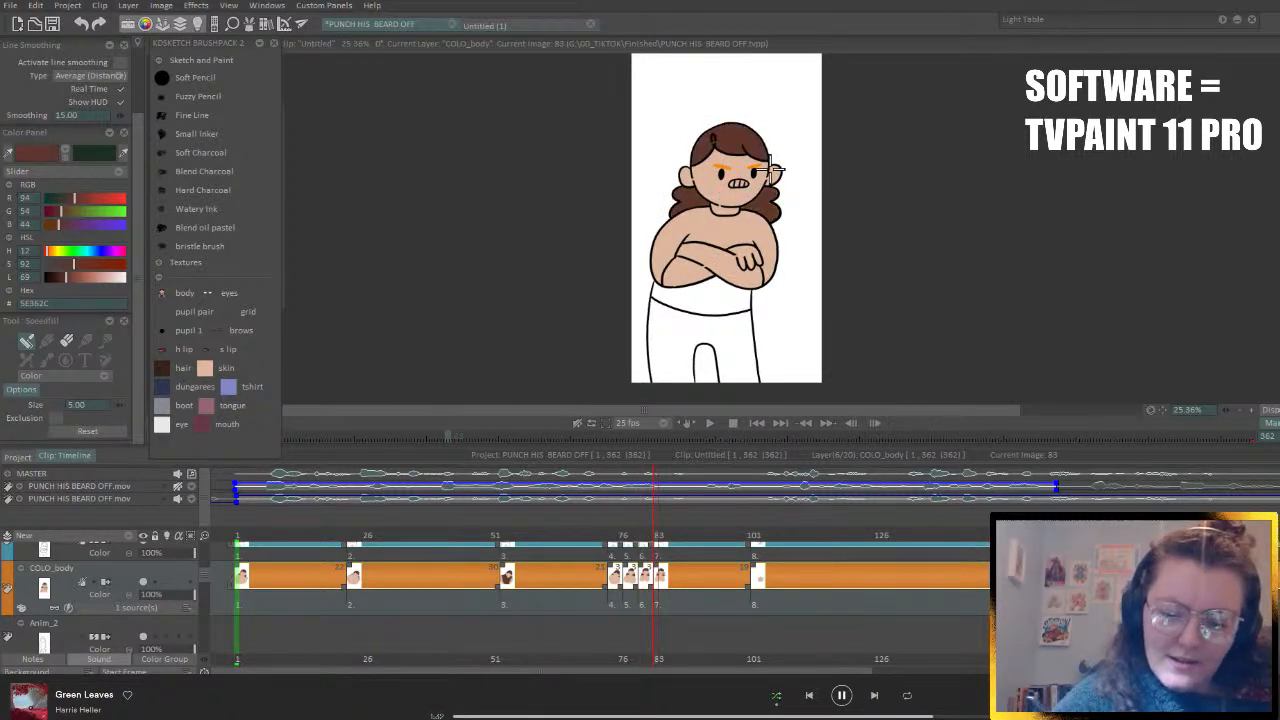
- Skip the full-figure drawings to frame 200, fill the hair on the head with the reddish brown, and go to frame 225
{"action": "key", "text": "ctrl+Right"}
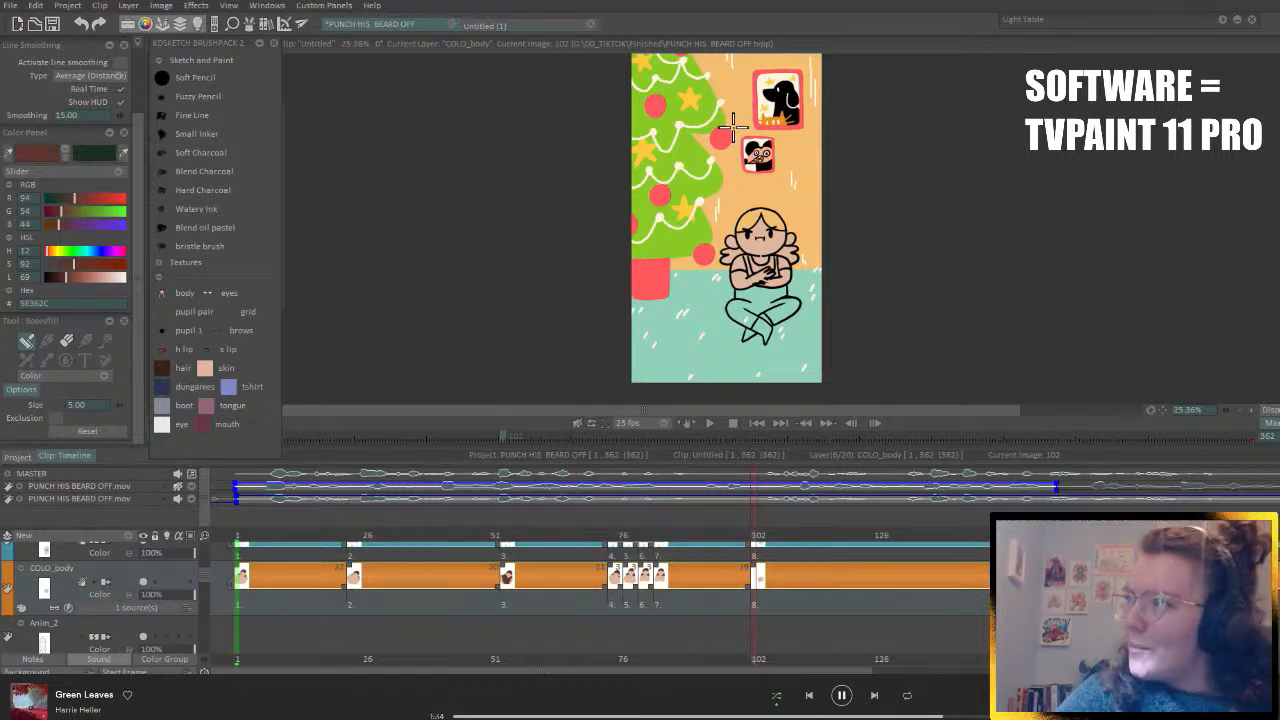
{"action": "key", "text": "ctrl+Right"}
{"action": "key", "text": "ctrl+Right"}
{"action": "key", "text": "ctrl+Right"}
{"action": "key", "text": "ctrl+Right"}
{"action": "key", "text": "ctrl+Right"}
{"action": "key", "text": "ctrl+Right"}
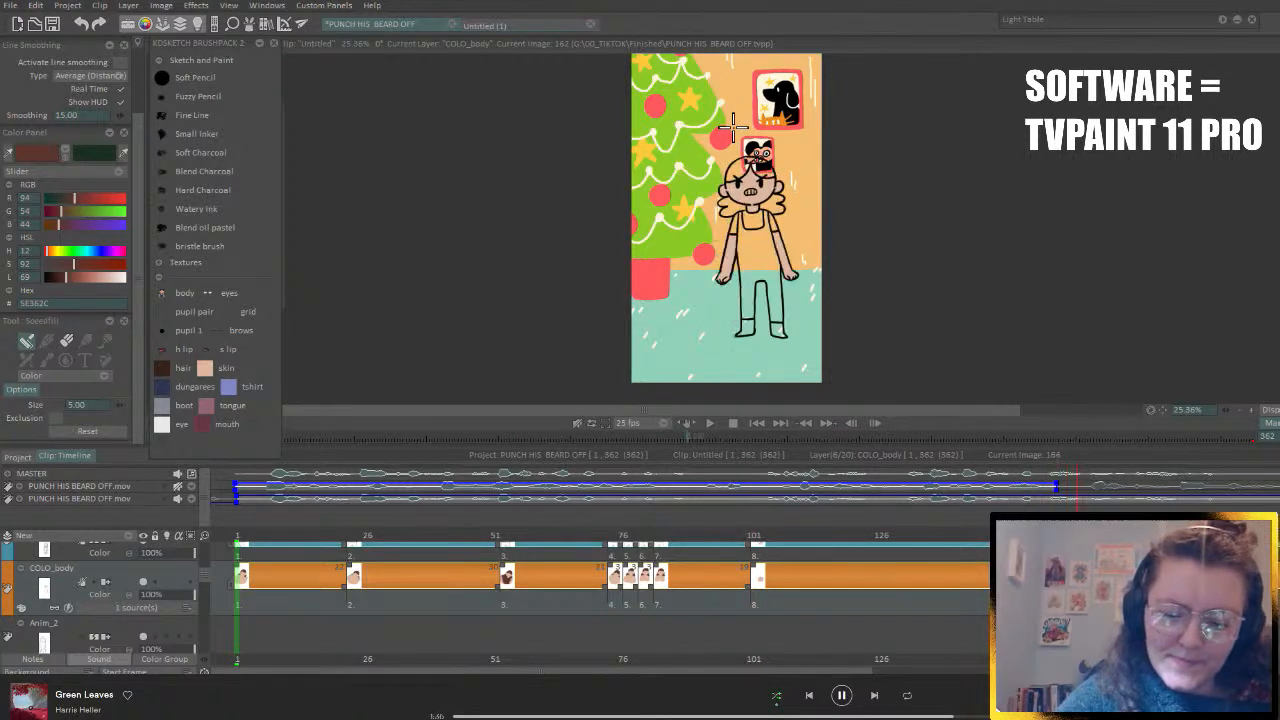
{"action": "key", "text": "ctrl+Right"}
{"action": "key", "text": "ctrl+Right"}
{"action": "key", "text": "ctrl+Right"}
{"action": "key", "text": "ctrl+Right"}
{"action": "key", "text": "ctrl+Right"}
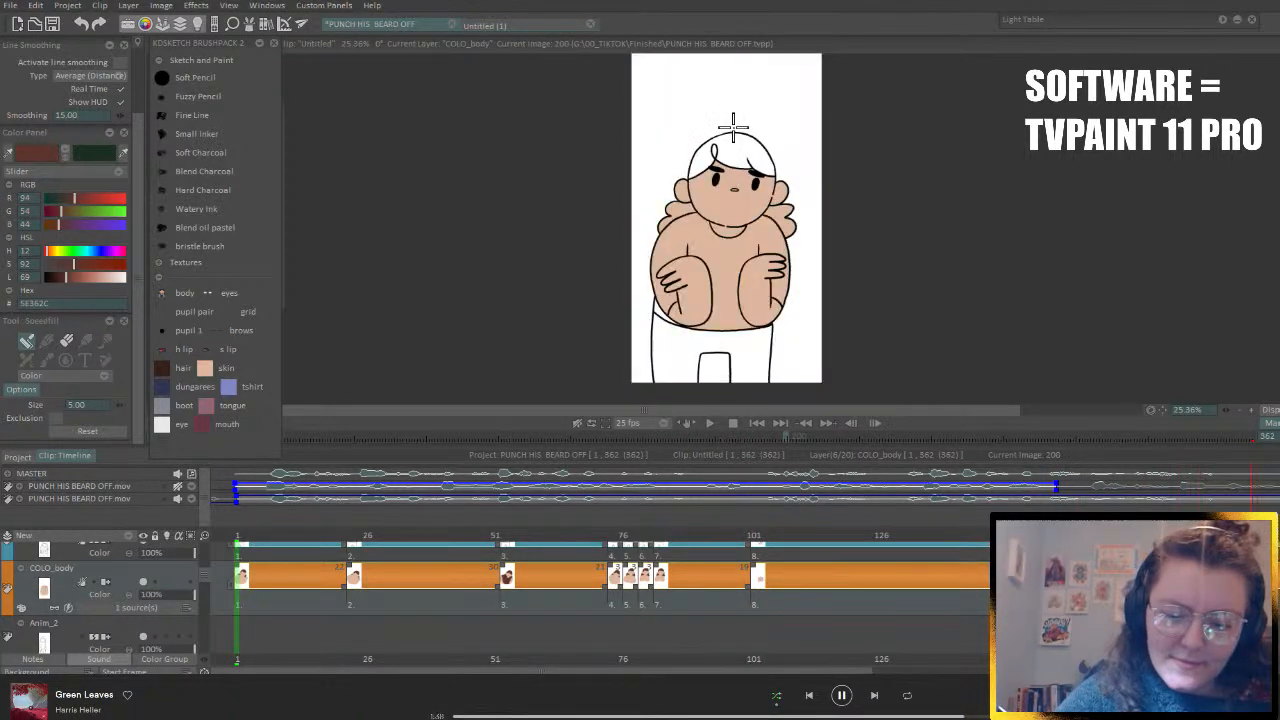
{"action": "left_click", "coordinate": [713, 150]}
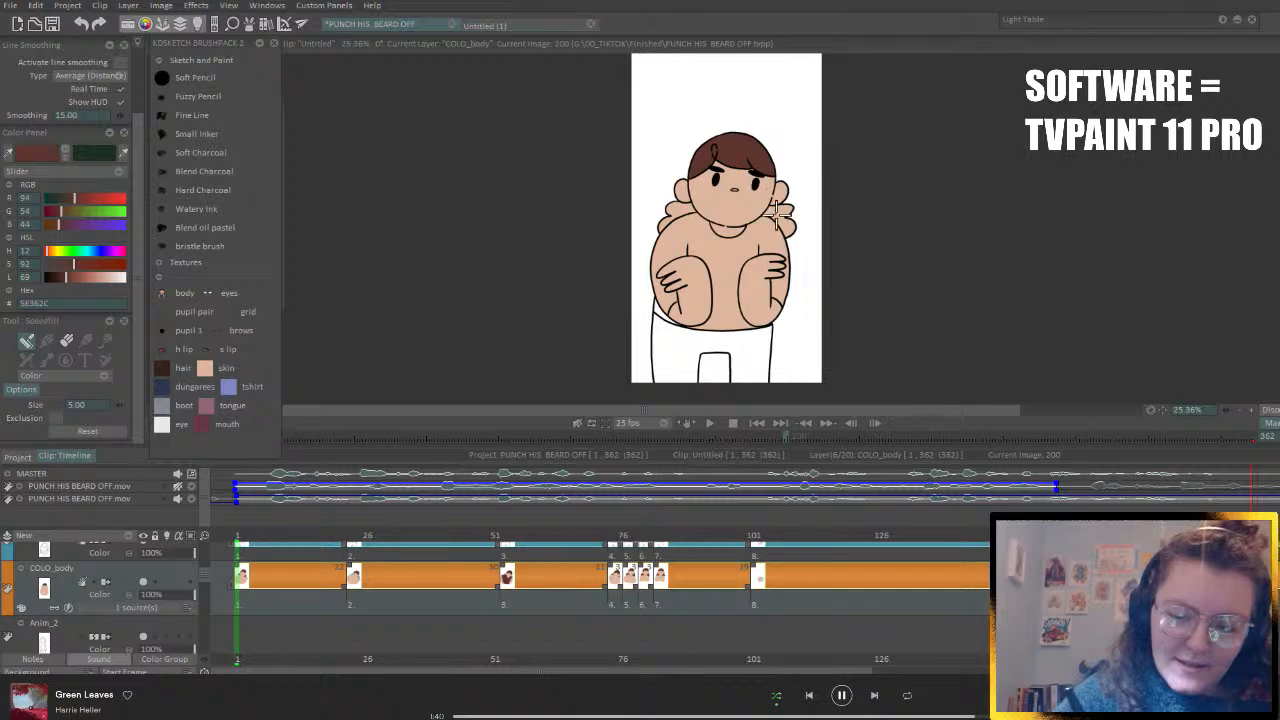
{"action": "key", "text": "ctrl+Right"}
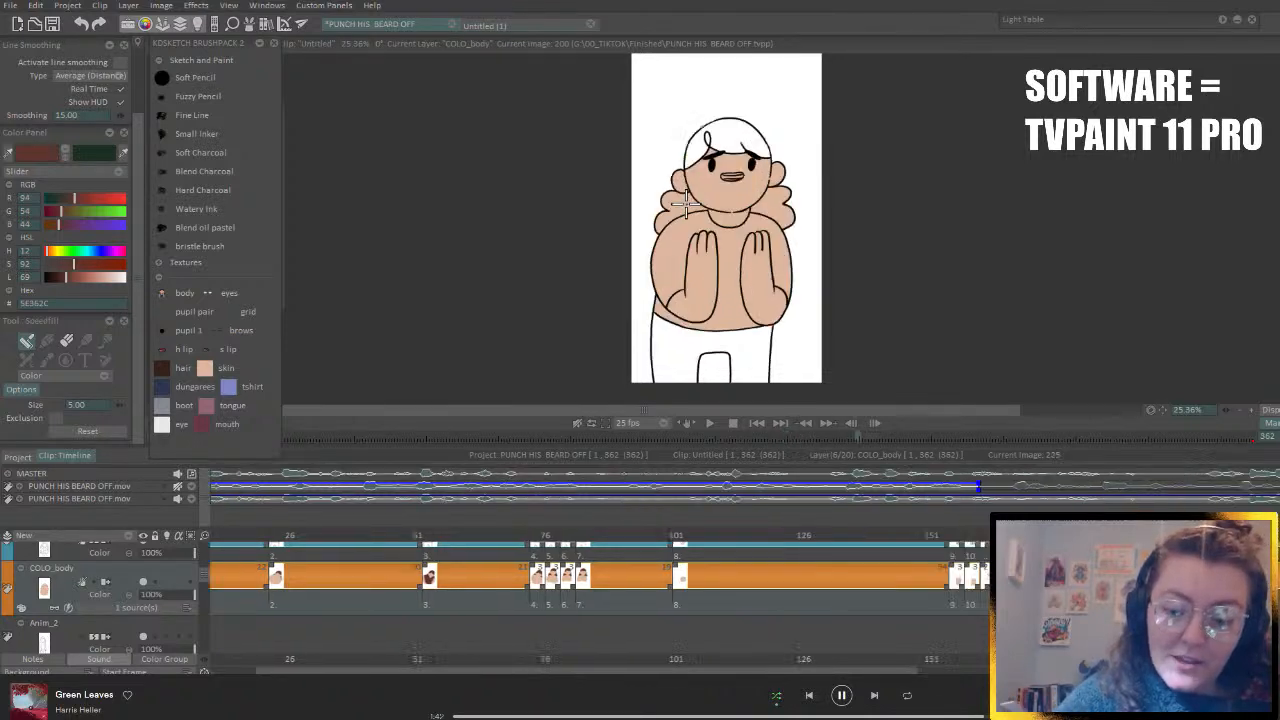
- Fill the character's hair and curls with dark brown on images 225 and 228 of the COLO_body layer
{"action": "left_click", "coordinate": [704, 145]}
{"action": "left_click", "coordinate": [680, 210]}
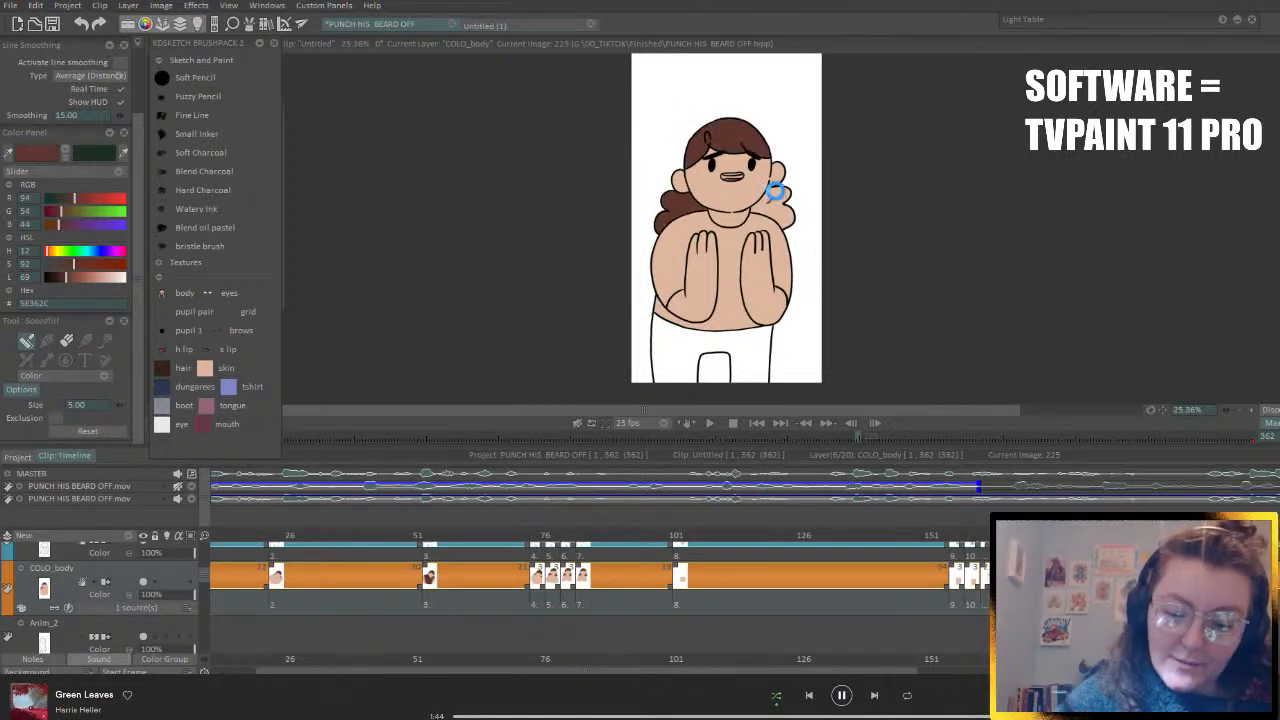
{"action": "left_click", "coordinate": [779, 185]}
{"action": "key", "text": "ctrl+Right"}
{"action": "left_click", "coordinate": [710, 130]}
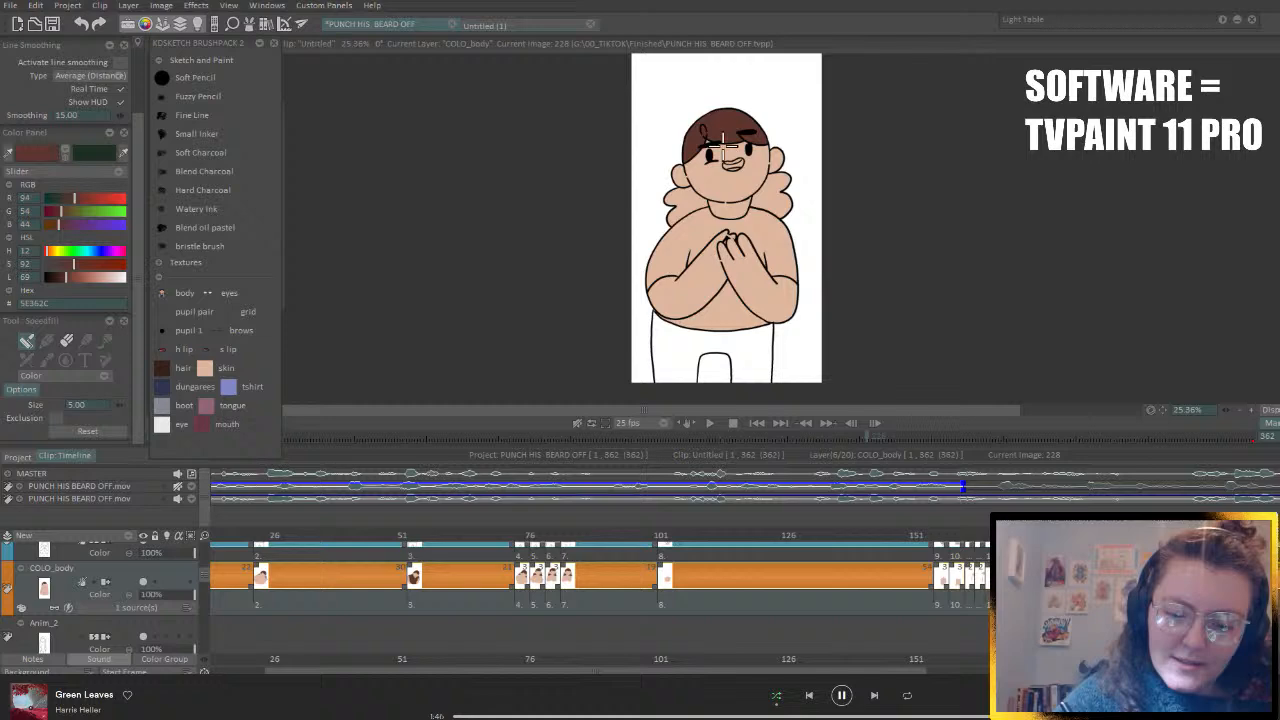
{"action": "left_click", "coordinate": [682, 205]}
{"action": "left_click", "coordinate": [770, 190]}
{"action": "left_click", "coordinate": [768, 190]}
- Step through the following drawings of the COLO_body layer up to image 305
{"action": "key", "text": "ctrl+Right"}
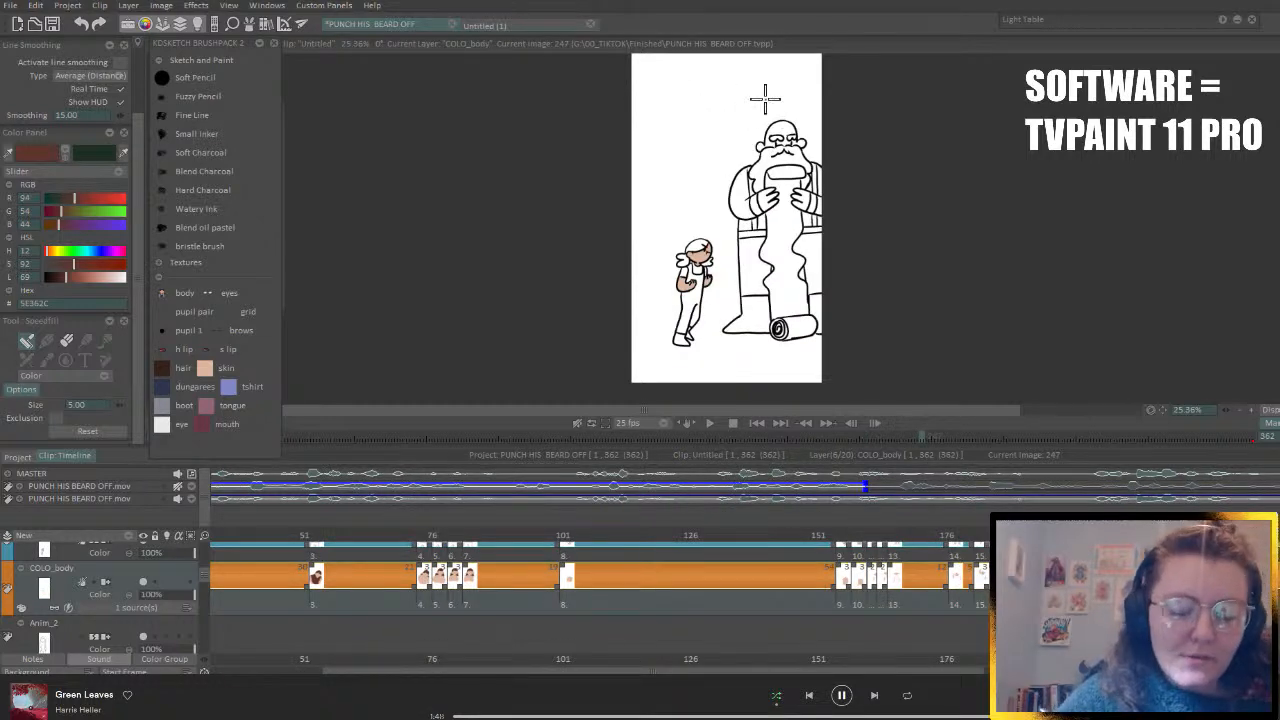
{"action": "key", "text": "ctrl+Right"}
{"action": "key", "text": "ctrl+Right"}
{"action": "key", "text": "ctrl+Right"}
{"action": "key", "text": "ctrl+Right"}
{"action": "key", "text": "ctrl+Right"}
{"action": "key", "text": "ctrl+Right"}
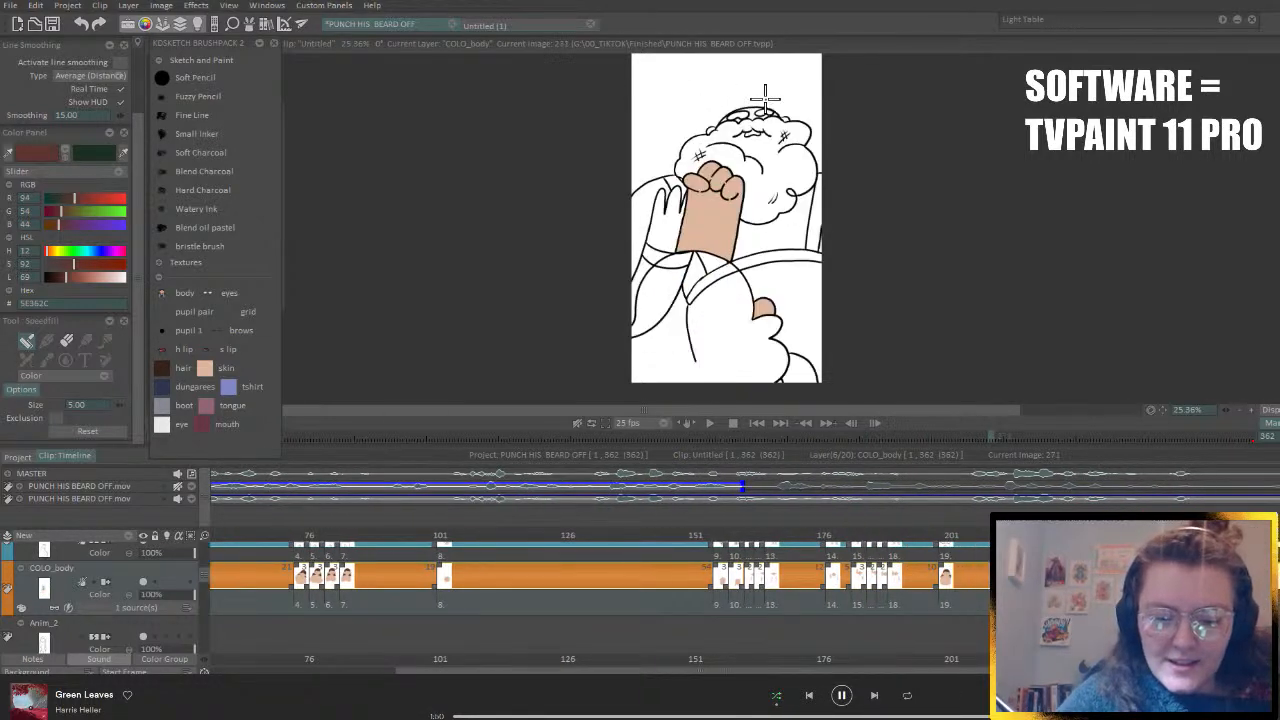
{"action": "key", "text": "ctrl+Right"}
{"action": "key", "text": "ctrl+Right"}
{"action": "key", "text": "ctrl+Right"}
{"action": "key", "text": "ctrl+Right"}
{"action": "key", "text": "ctrl+Right"}
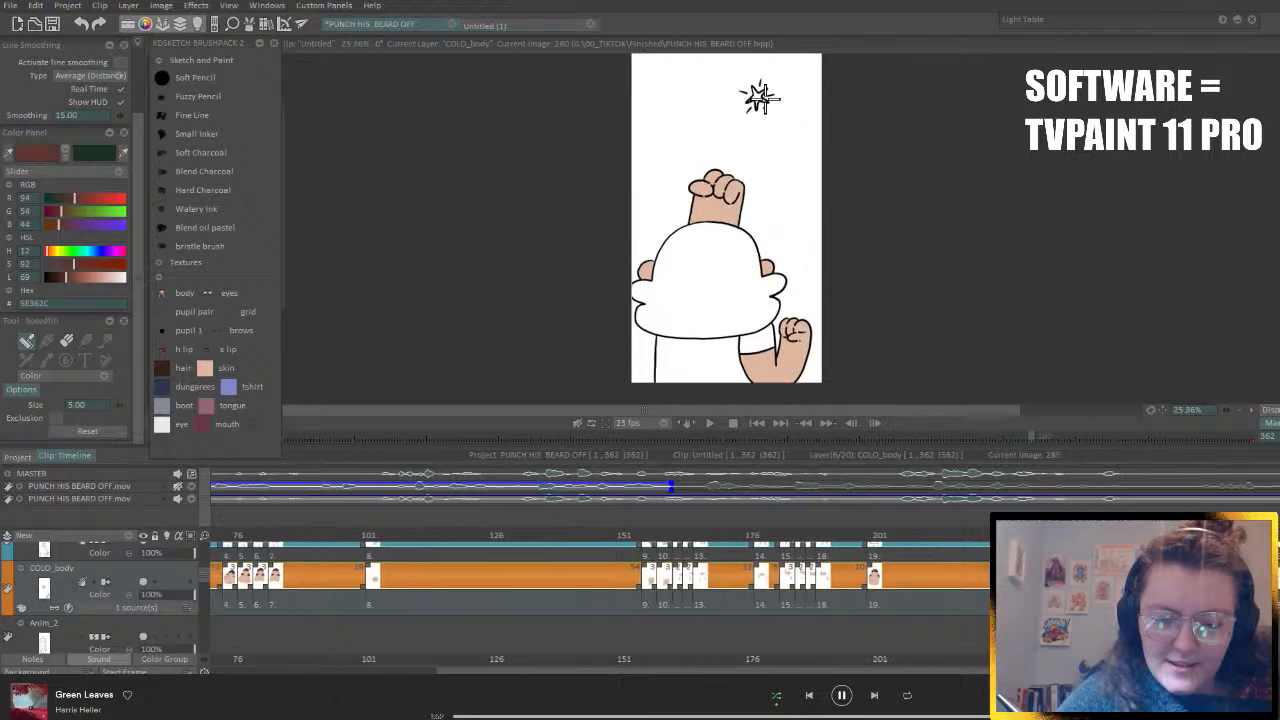
{"action": "key", "text": "ctrl+Right"}
{"action": "key", "text": "ctrl+Right"}
{"action": "key", "text": "ctrl+Right"}
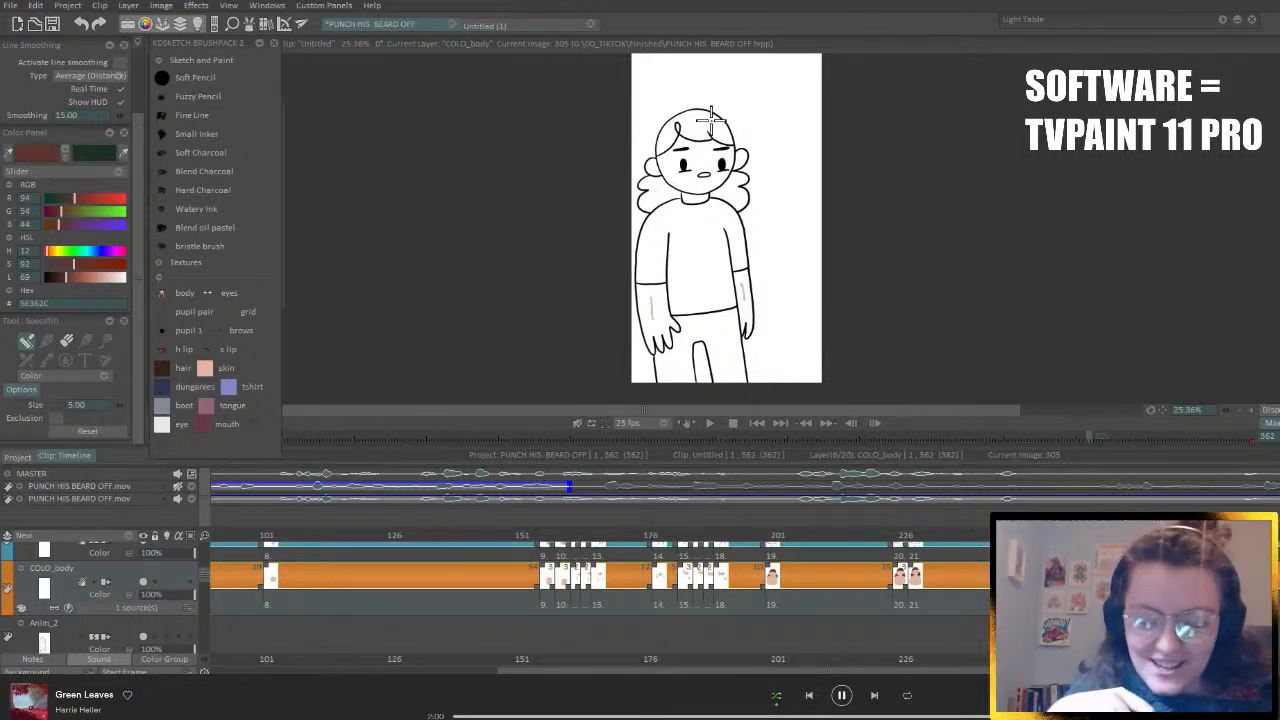
- On the COLO_Anim_2 layer, fill the hair with dark brown on image 305 and the taller character's hair on image 320
{"action": "scroll", "coordinate": [190, 585], "scroll_direction": "down", "scroll_amount": 2}
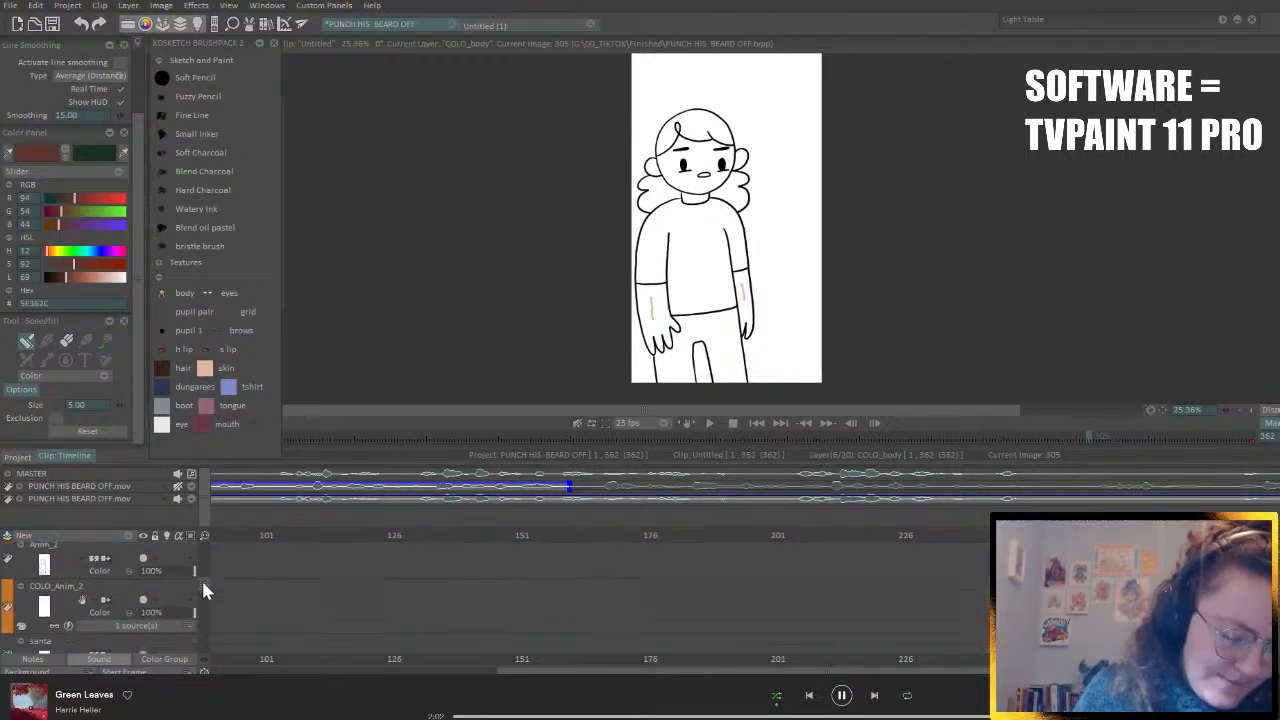
{"action": "left_click", "coordinate": [133, 594]}
{"action": "mouse_move", "coordinate": [677, 118]}
{"action": "left_mouse_down"}
{"action": "mouse_move", "coordinate": [673, 134]}
{"action": "mouse_move", "coordinate": [690, 126]}
{"action": "left_mouse_up"}
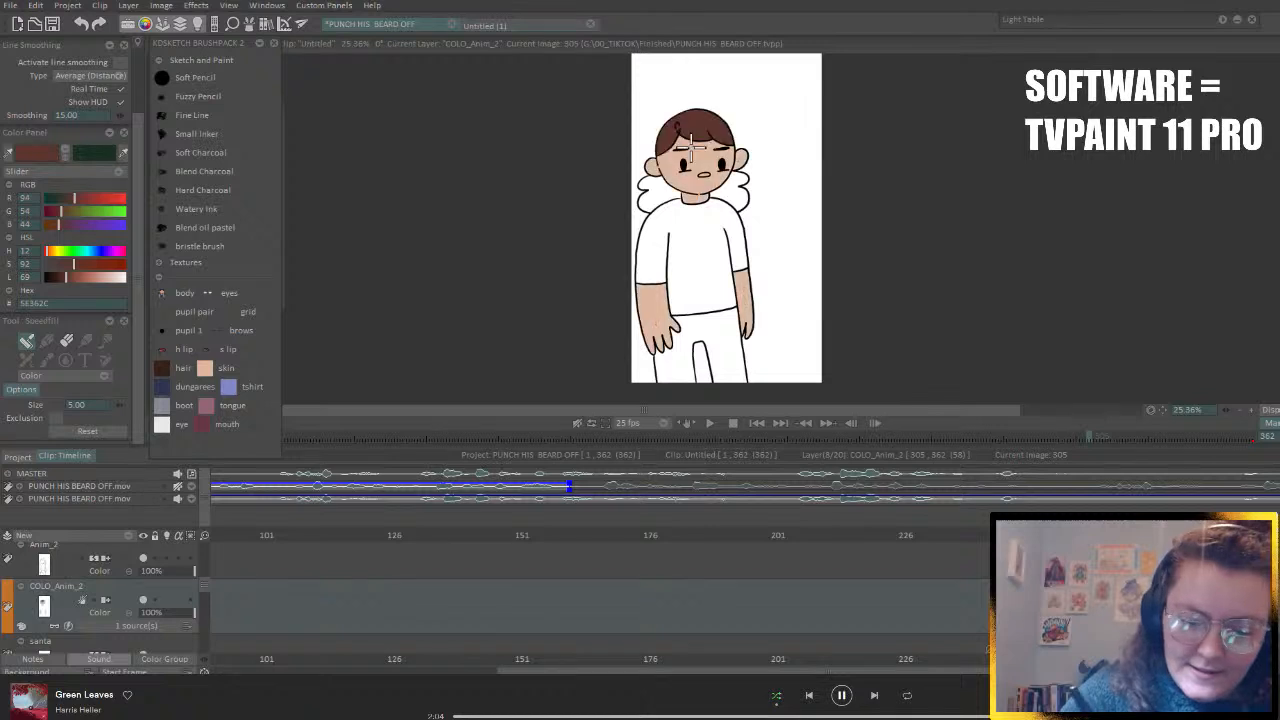
{"action": "left_click_drag", "start_coordinate": [645, 190], "coordinate": [660, 200]}
{"action": "left_click_drag", "start_coordinate": [742, 172], "coordinate": [757, 147]}
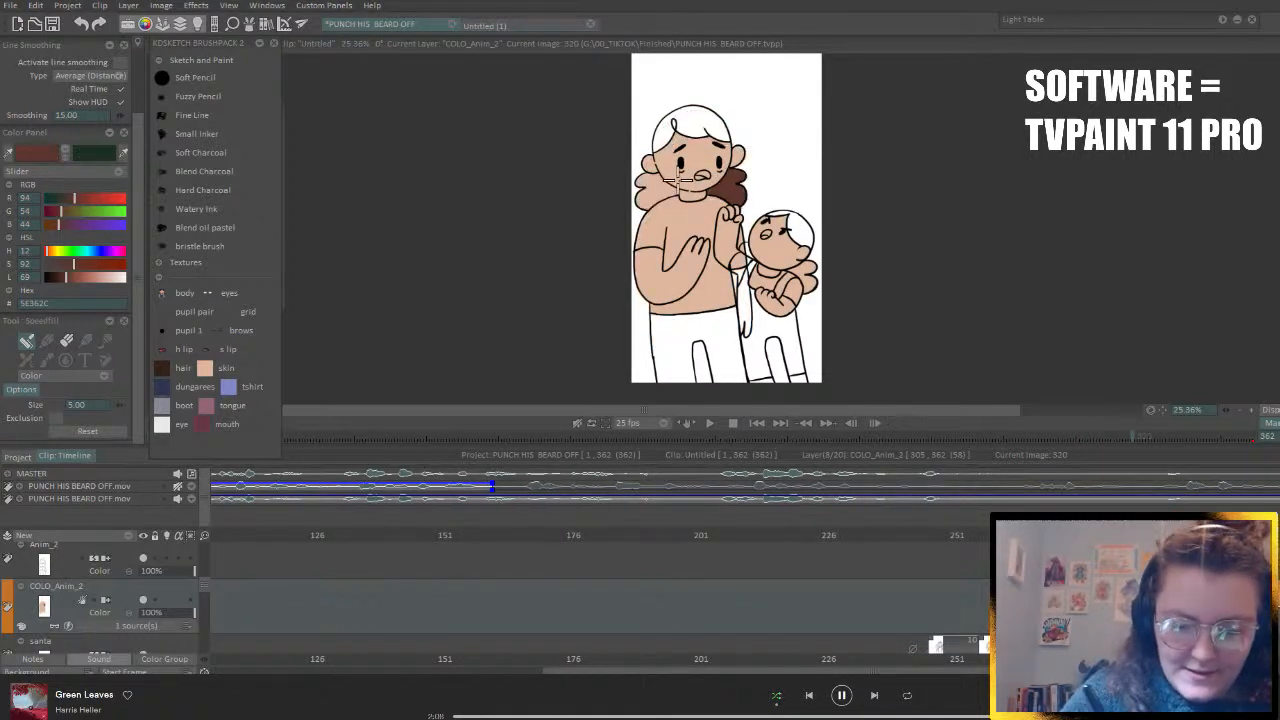
{"action": "left_click_drag", "start_coordinate": [645, 180], "coordinate": [652, 187]}
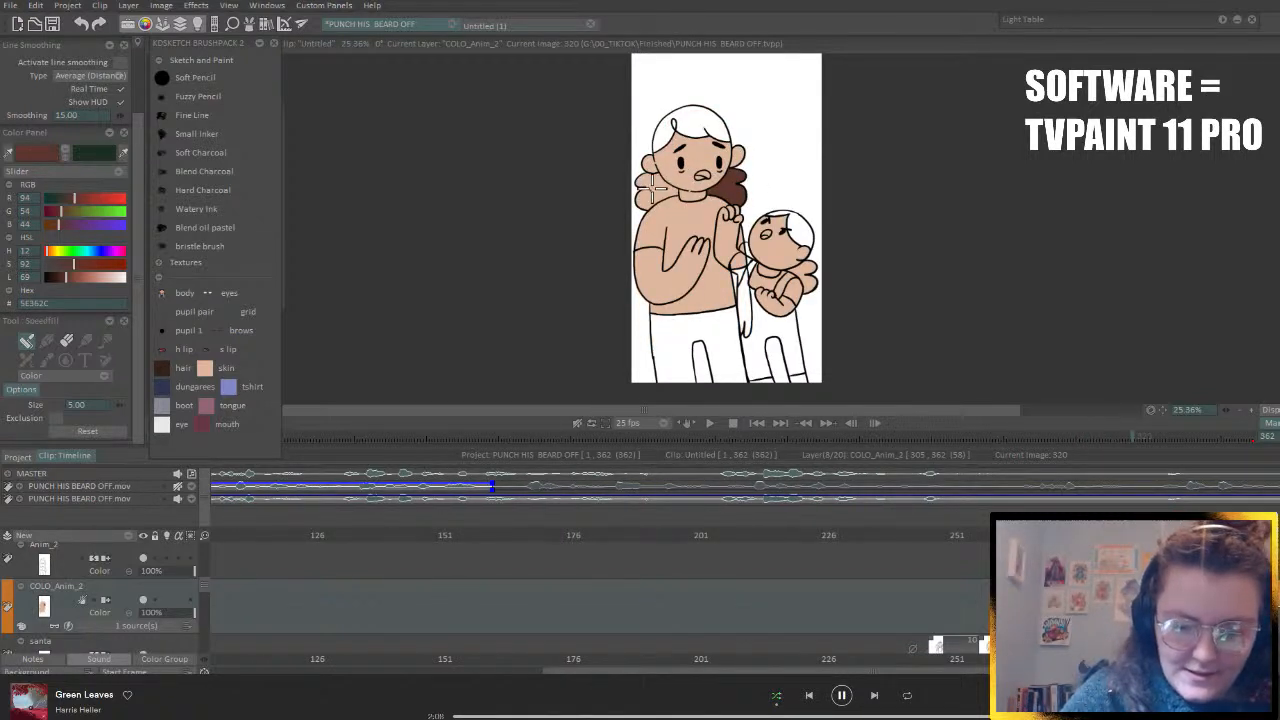
{"action": "left_click_drag", "start_coordinate": [691, 127], "coordinate": [671, 125]}
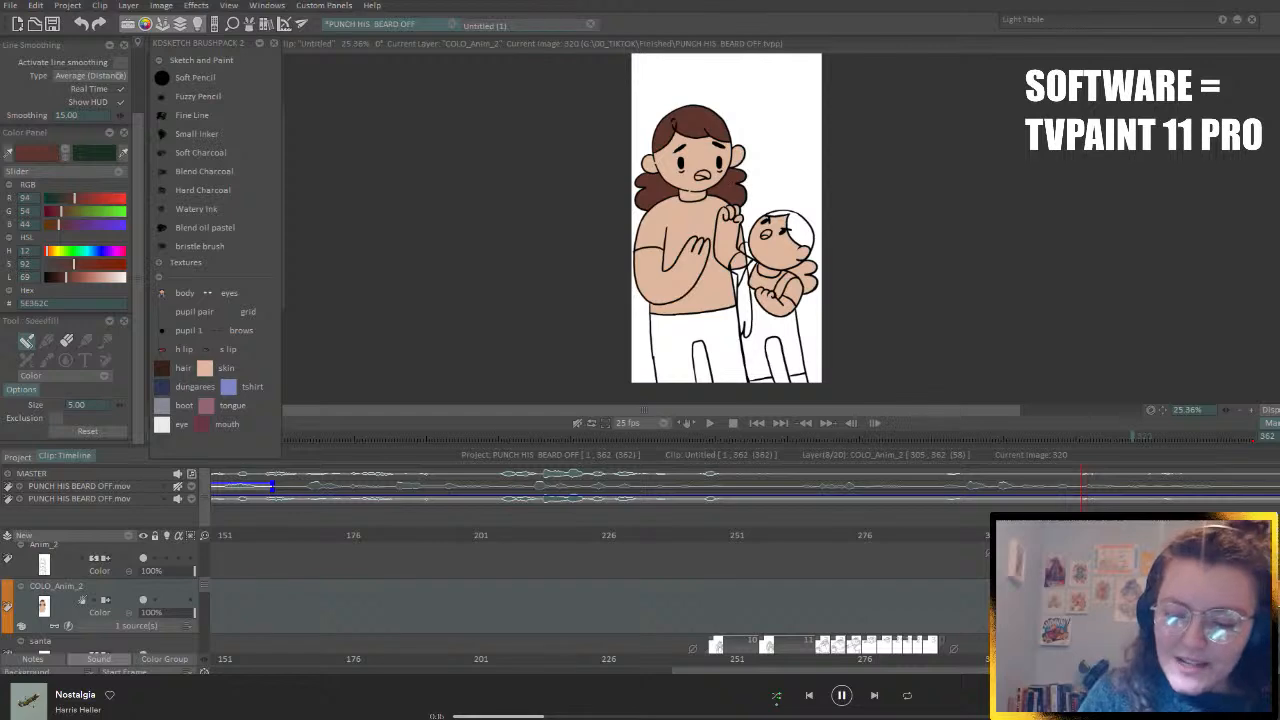
- Make the Anim_4 background layer current and move the playhead to image 104
{"action": "left_click_drag", "start_coordinate": [1082, 535], "coordinate": [535, 643]}
{"action": "left_click_drag", "start_coordinate": [200, 579], "coordinate": [210, 668]}
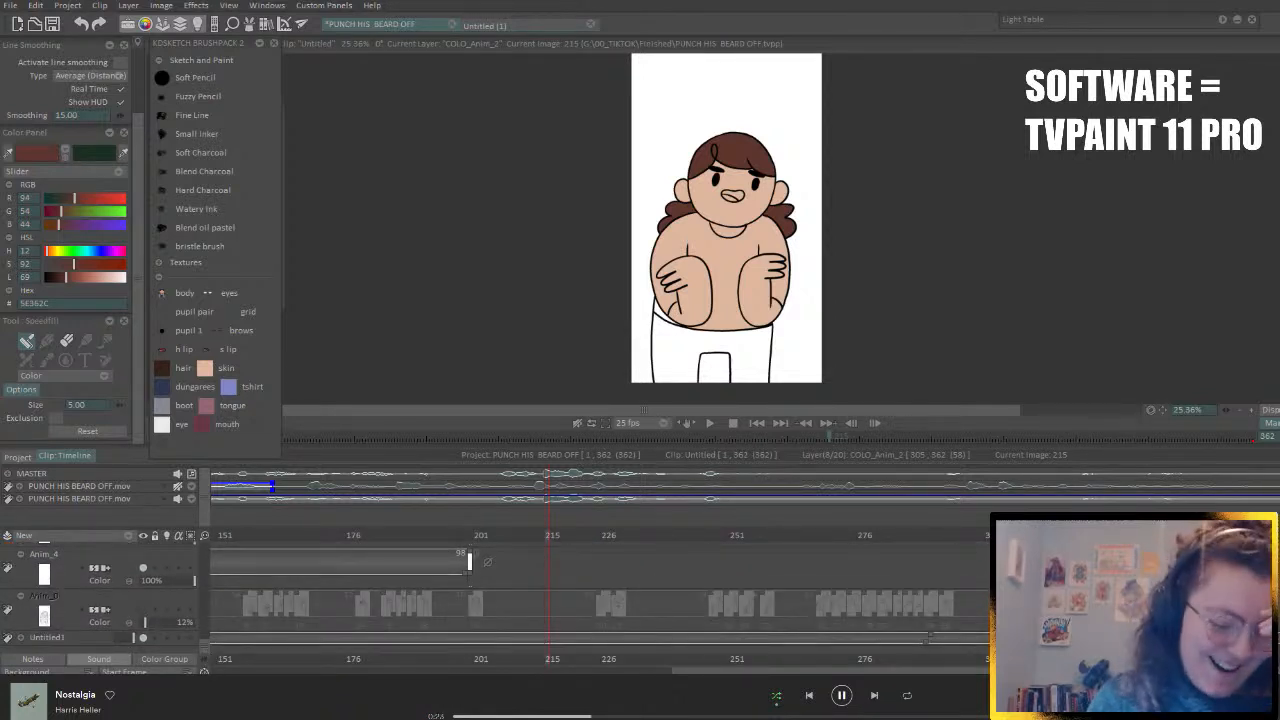
{"action": "left_click", "coordinate": [141, 606]}
{"action": "left_click", "coordinate": [128, 566]}
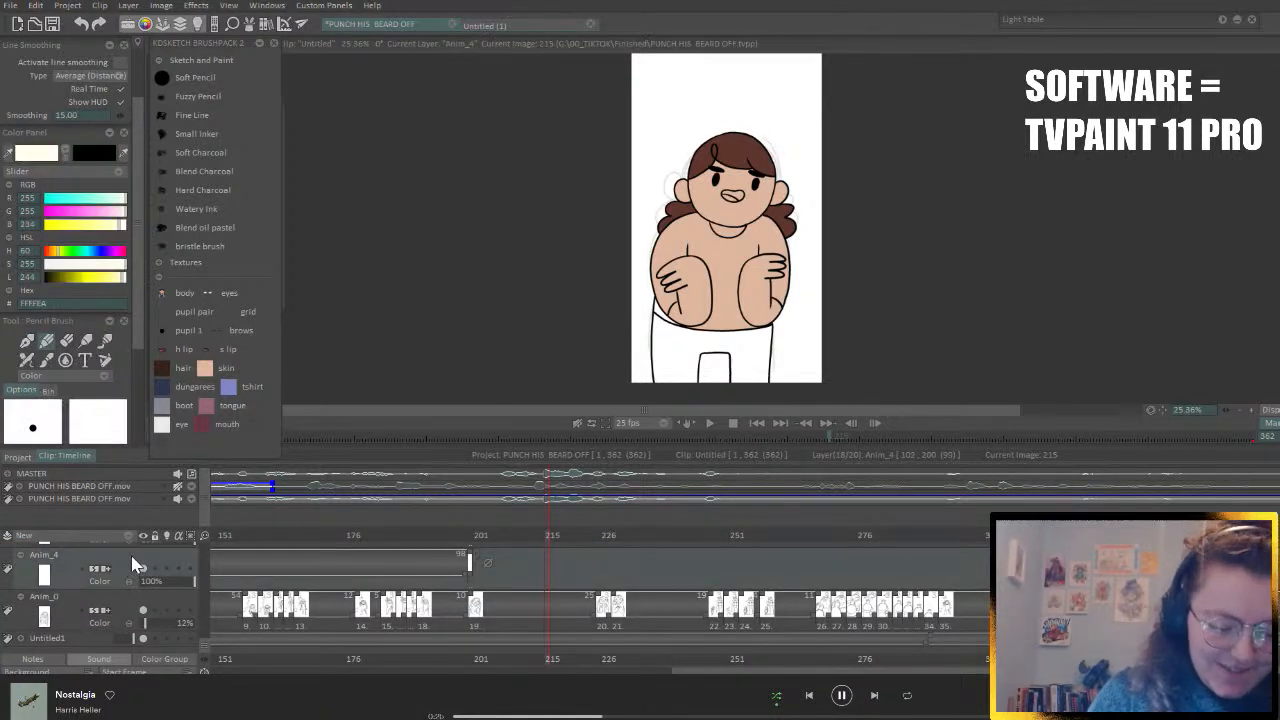
{"action": "scroll", "coordinate": [272, 620], "scroll_direction": "left", "scroll_amount": 10}
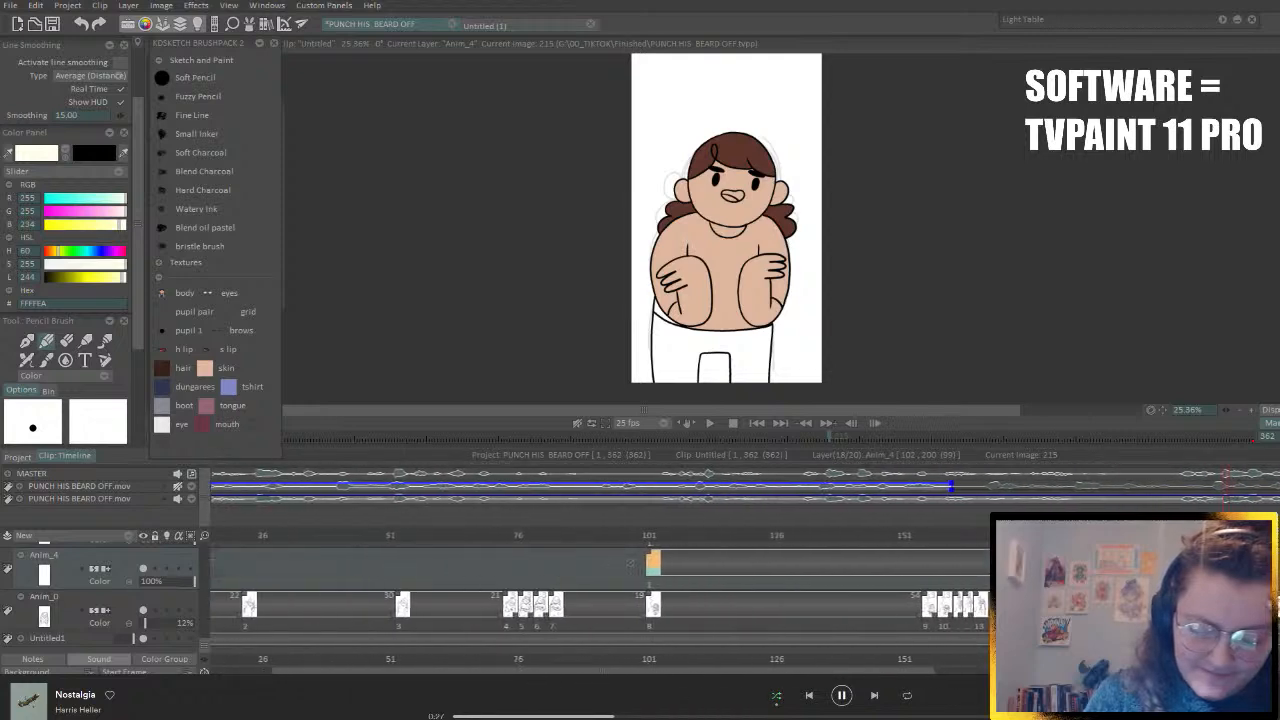
{"action": "mouse_move", "coordinate": [622, 535]}
{"action": "left_mouse_down"}
{"action": "mouse_move", "coordinate": [586, 534]}
{"action": "mouse_move", "coordinate": [618, 538]}
{"action": "left_mouse_up"}
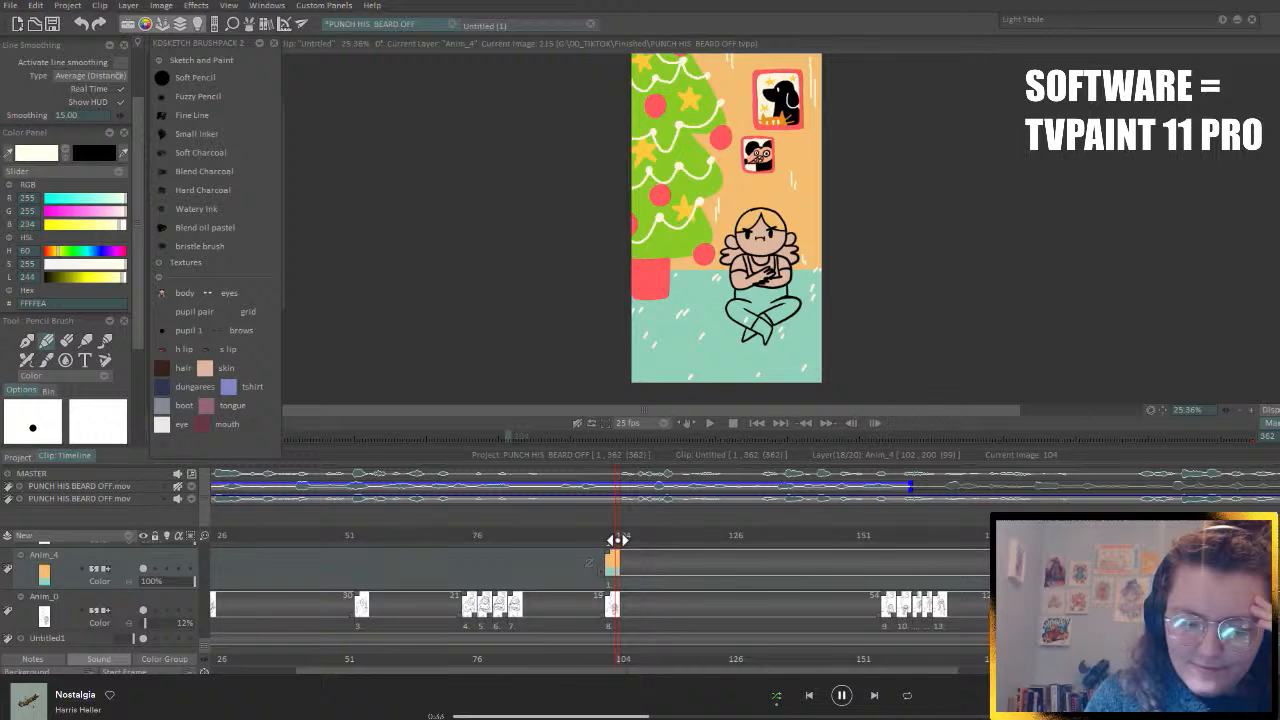
- Try a Color Adjust effect on the Anim_4 background with brightness 8%, contrast -3% and saturation 8%
{"action": "scroll", "coordinate": [138, 129], "scroll_direction": "up", "scroll_amount": 3}
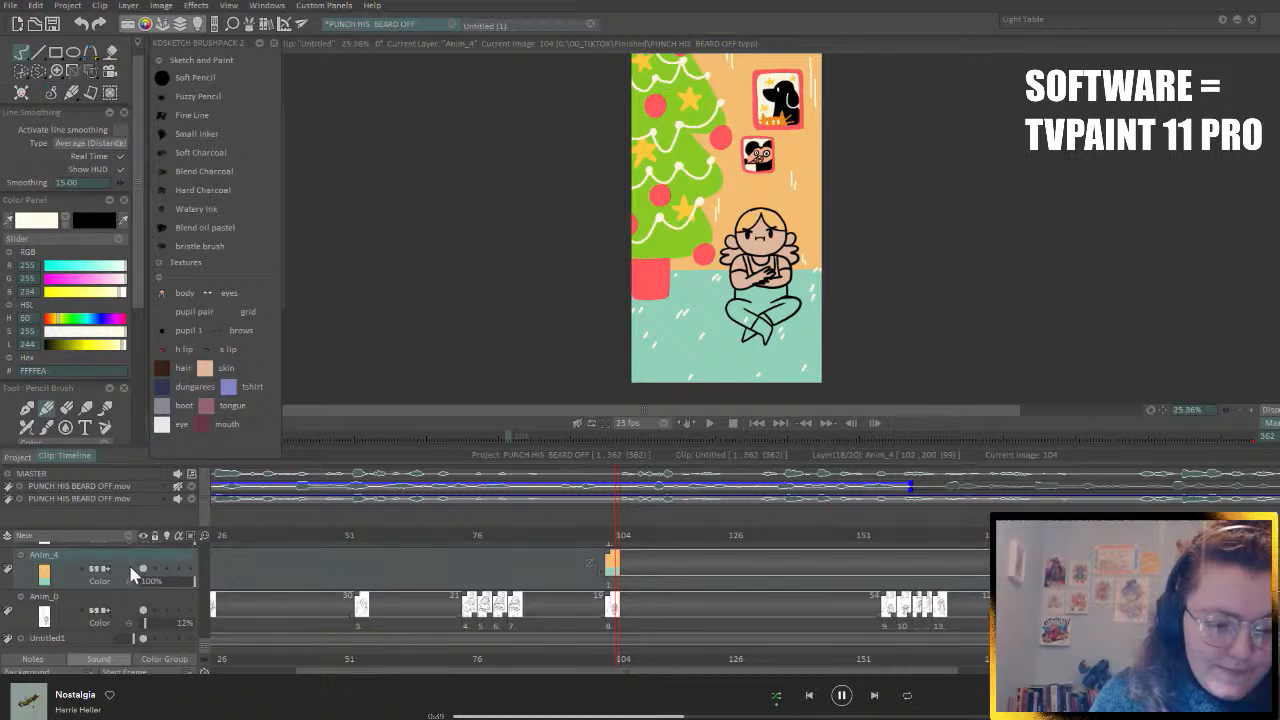
{"action": "left_click", "coordinate": [196, 5]}
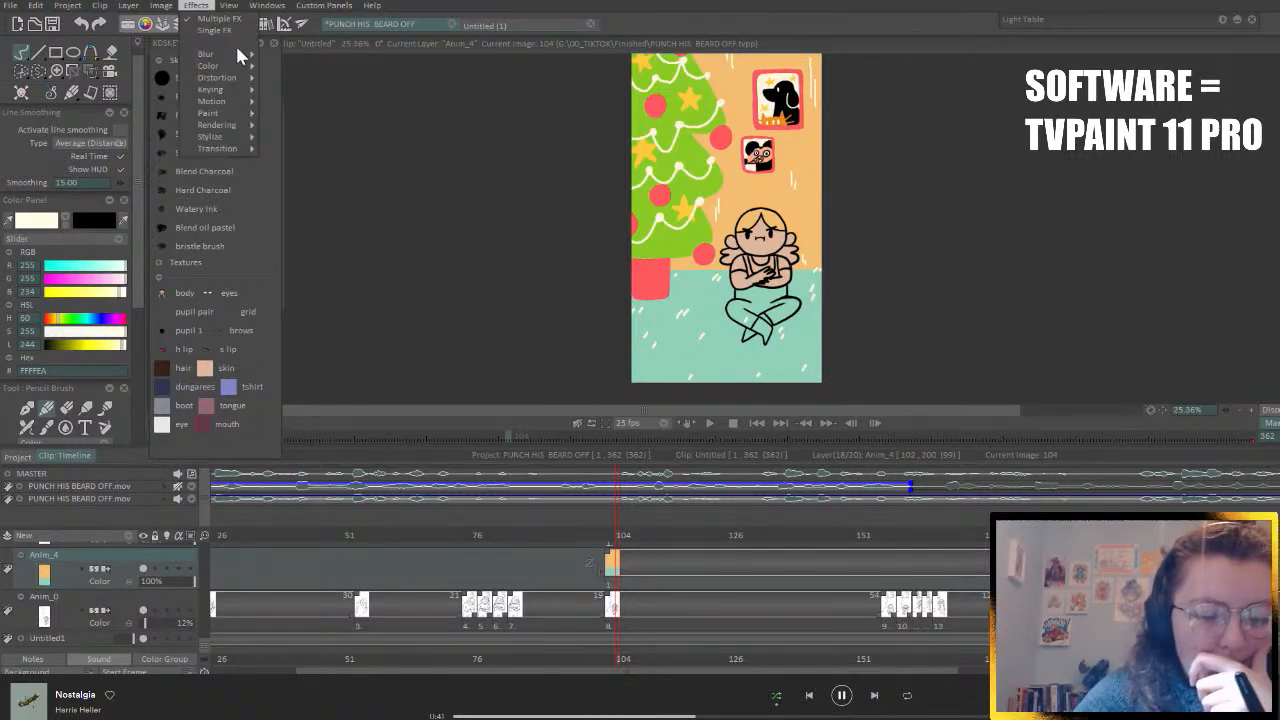
{"action": "mouse_move", "coordinate": [249, 104]}
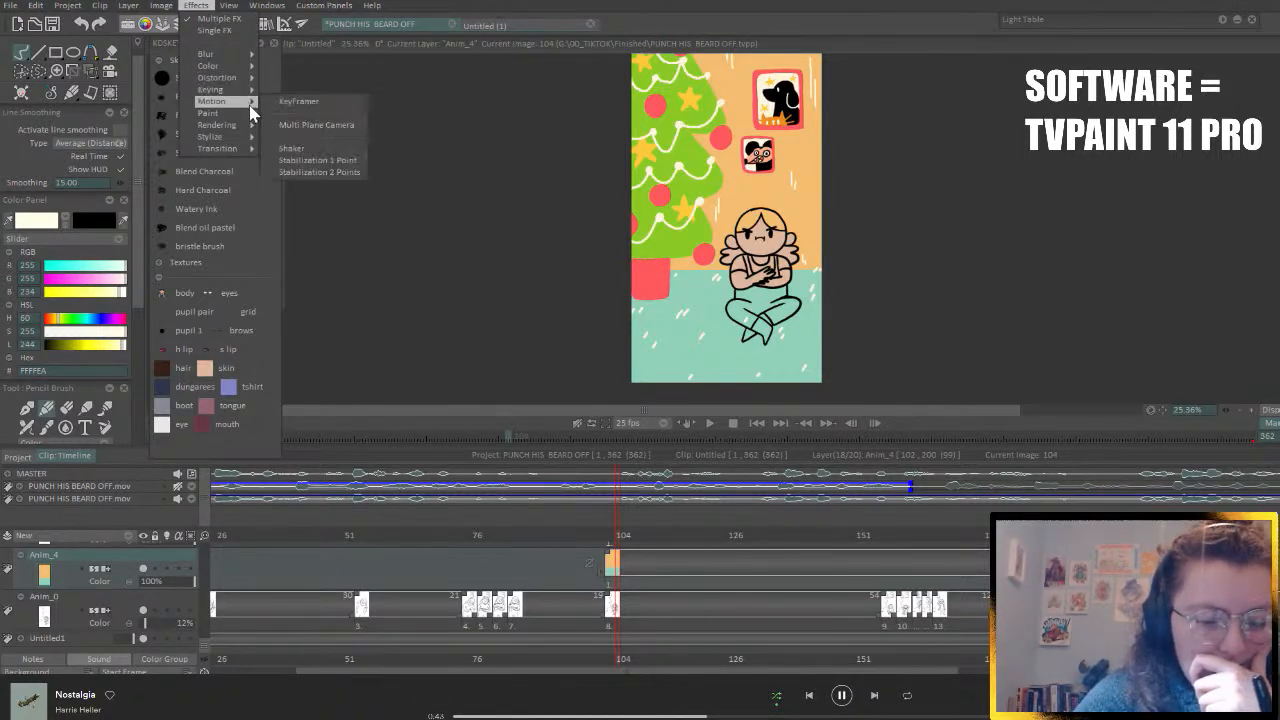
{"action": "mouse_move", "coordinate": [252, 66]}
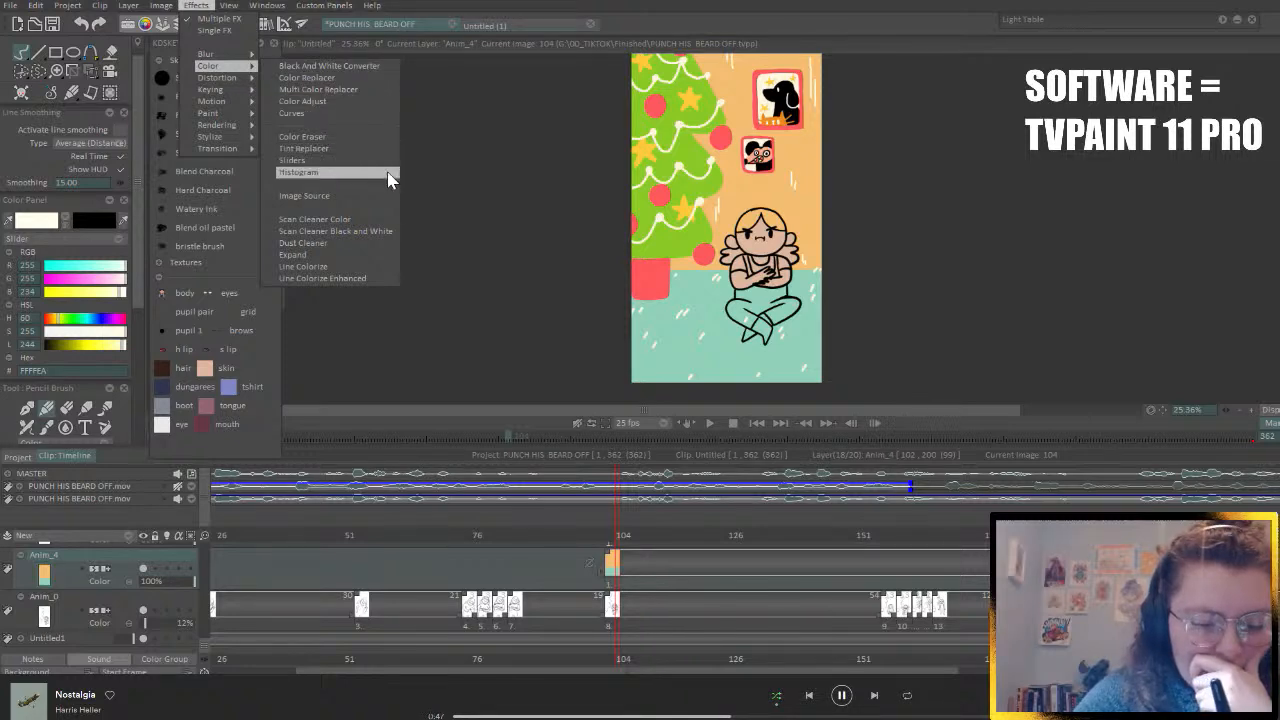
{"action": "left_click", "coordinate": [380, 105]}
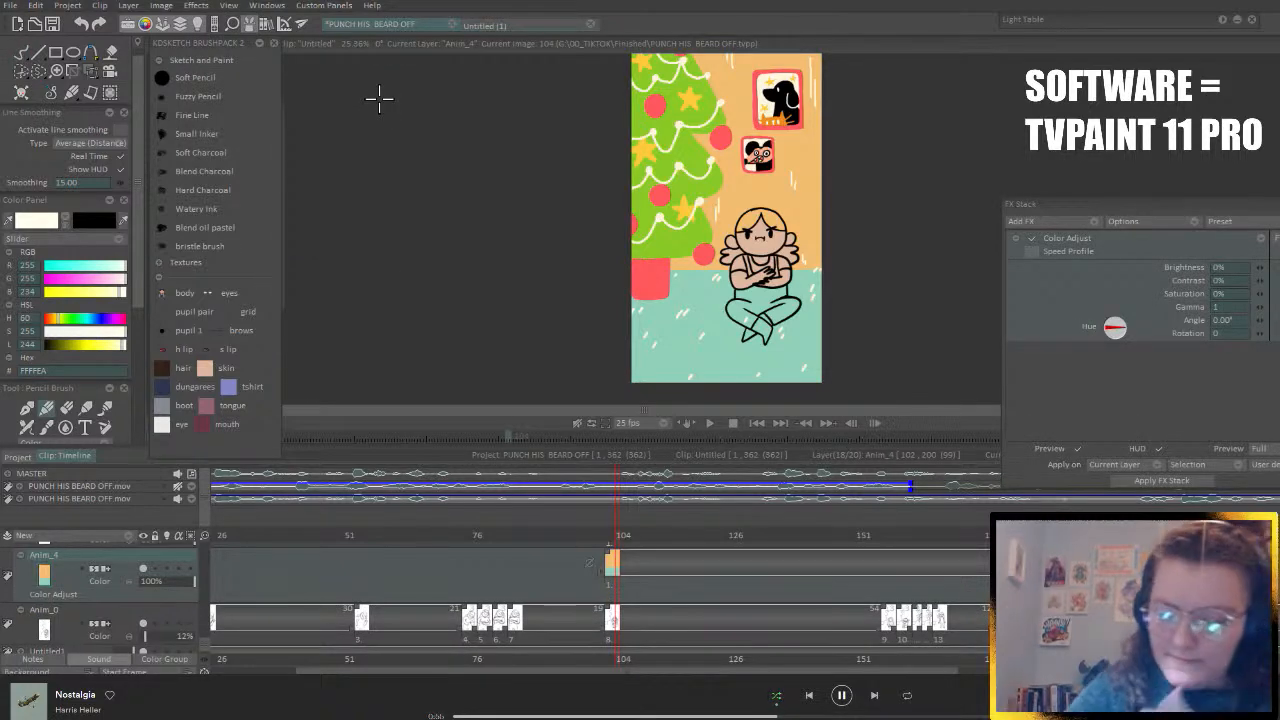
{"action": "mouse_move", "coordinate": [1260, 268]}
{"action": "left_mouse_down"}
{"action": "mouse_move", "coordinate": [1277, 268]}
{"action": "mouse_move", "coordinate": [1251, 287]}
{"action": "left_mouse_up"}
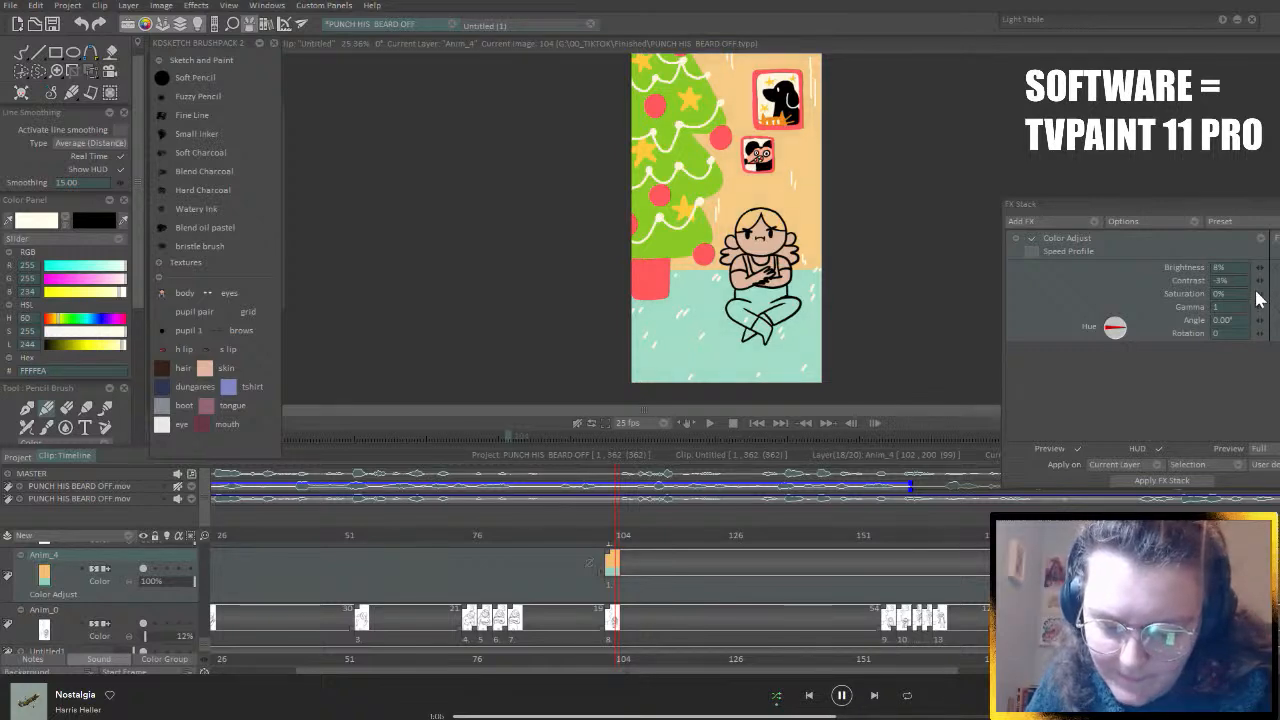
{"action": "left_click_drag", "start_coordinate": [1270, 300], "coordinate": [1258, 328]}
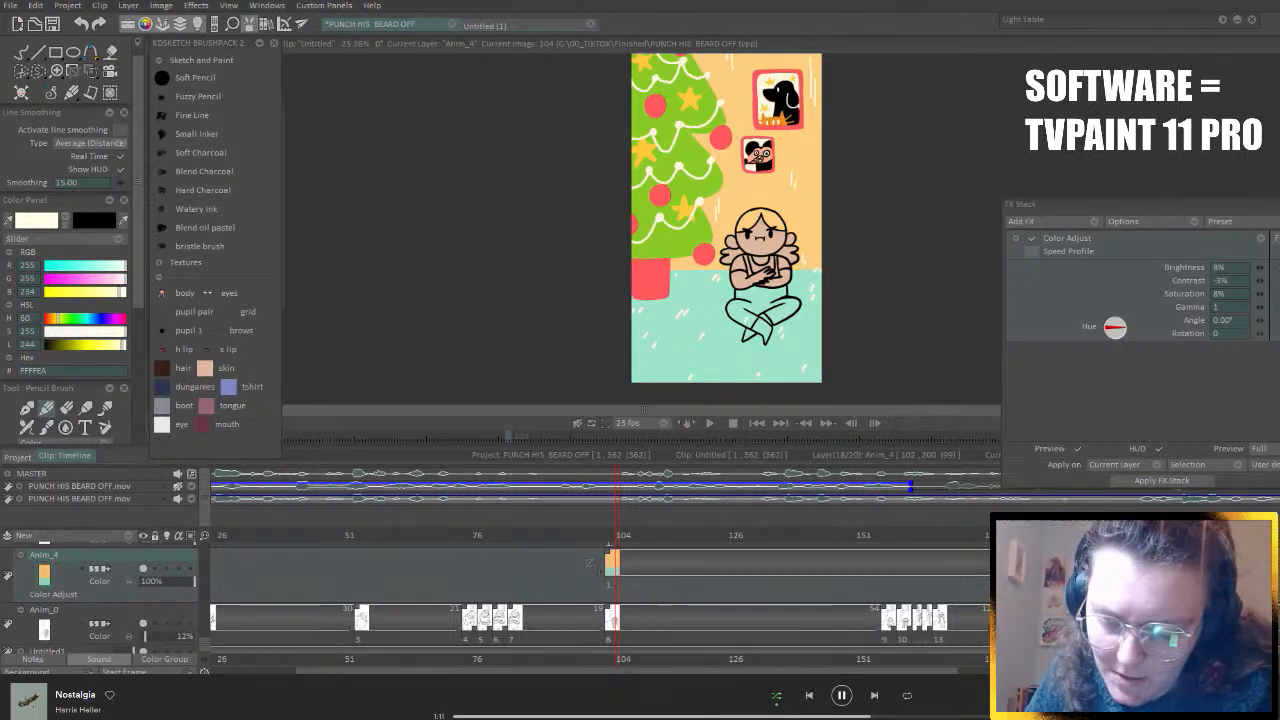
{"action": "left_click", "coordinate": [1162, 481]}
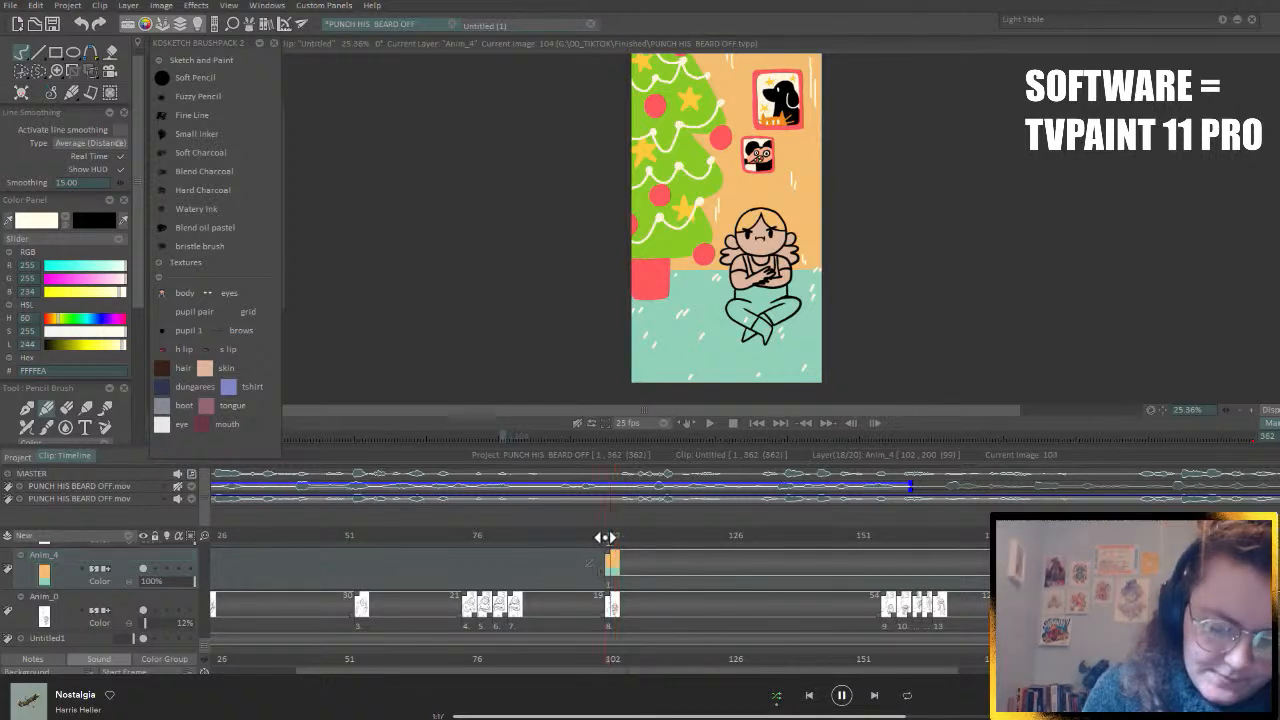
- Add a new animation layer above the Anim_4 background at image 102
{"action": "key", "text": "Left"}
{"action": "key", "text": "Left"}
{"action": "left_click", "coordinate": [127, 538]}
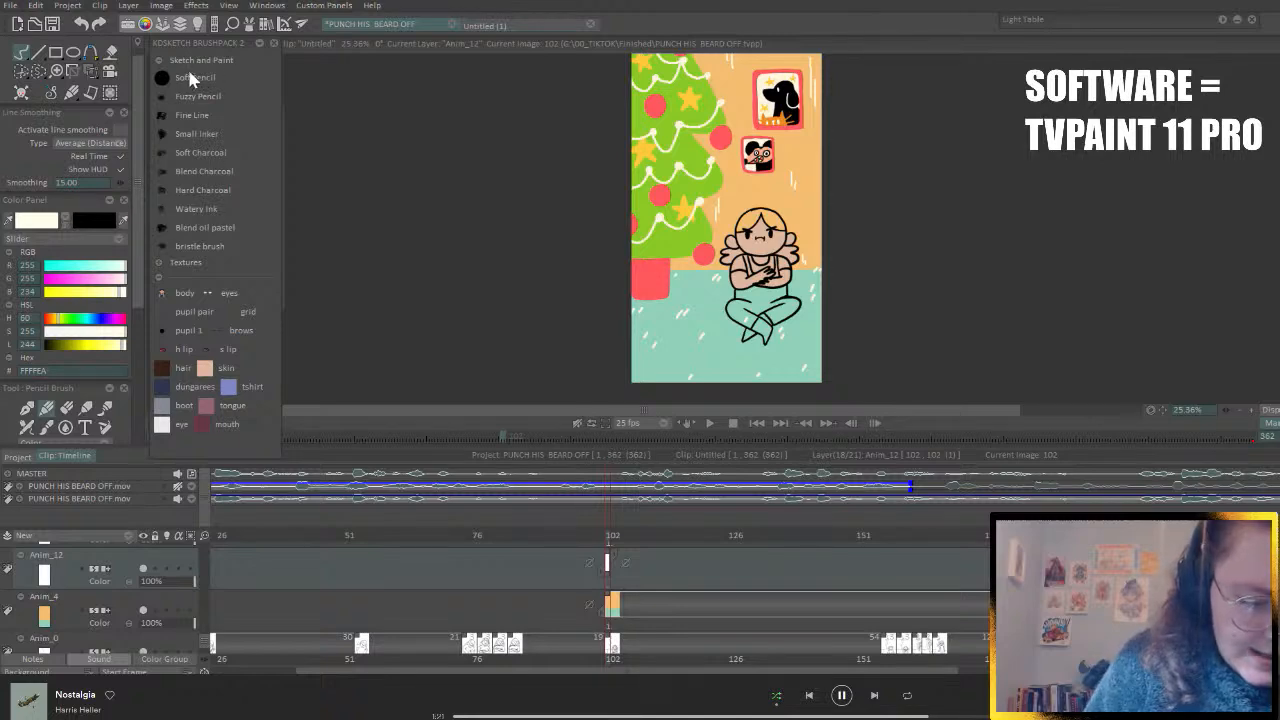
- Choose the Grainy texture brush and collapse the character colour and Sketch and Paint brush groups
{"action": "left_click", "coordinate": [160, 264]}
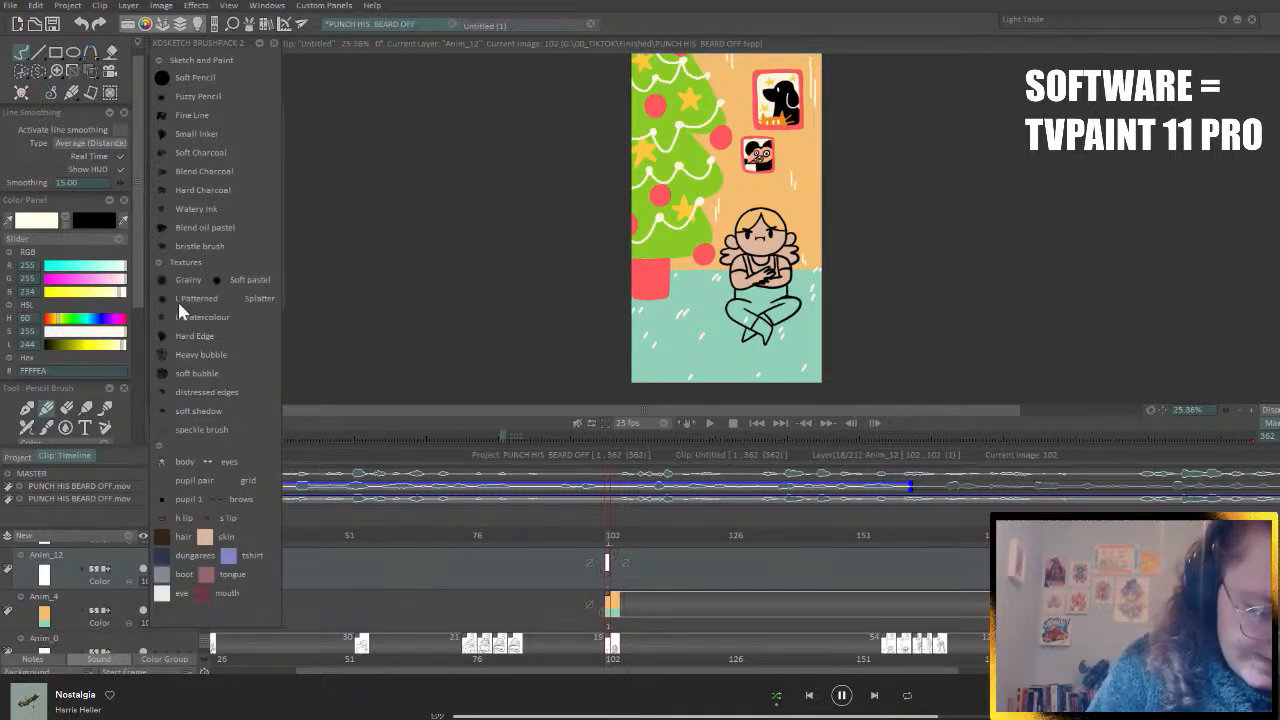
{"action": "left_click", "coordinate": [178, 447]}
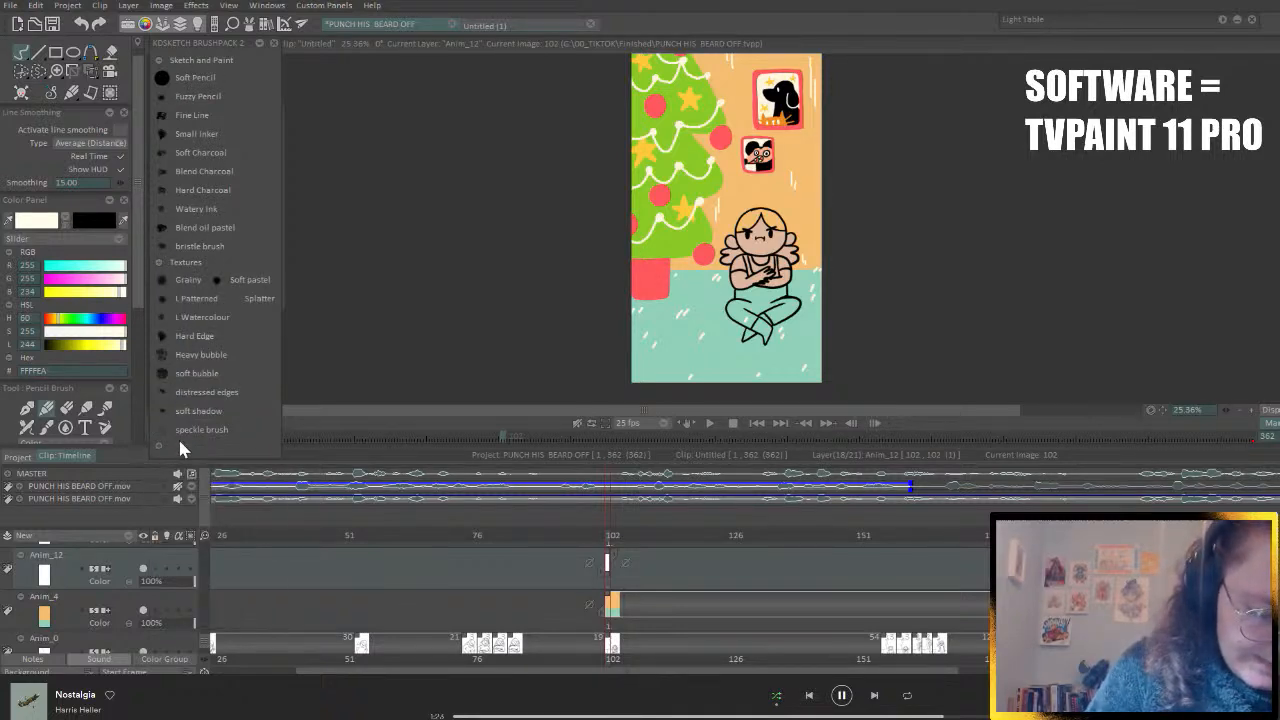
{"action": "left_click", "coordinate": [192, 281]}
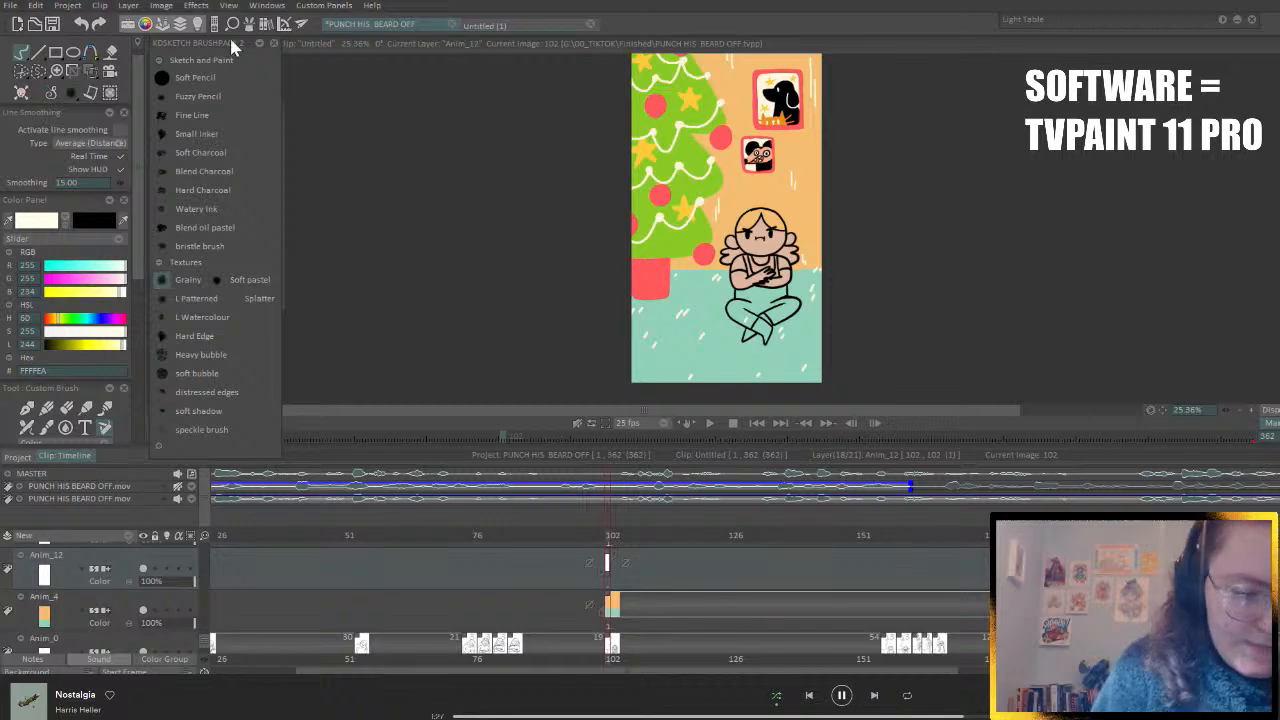
{"action": "left_click", "coordinate": [172, 62]}
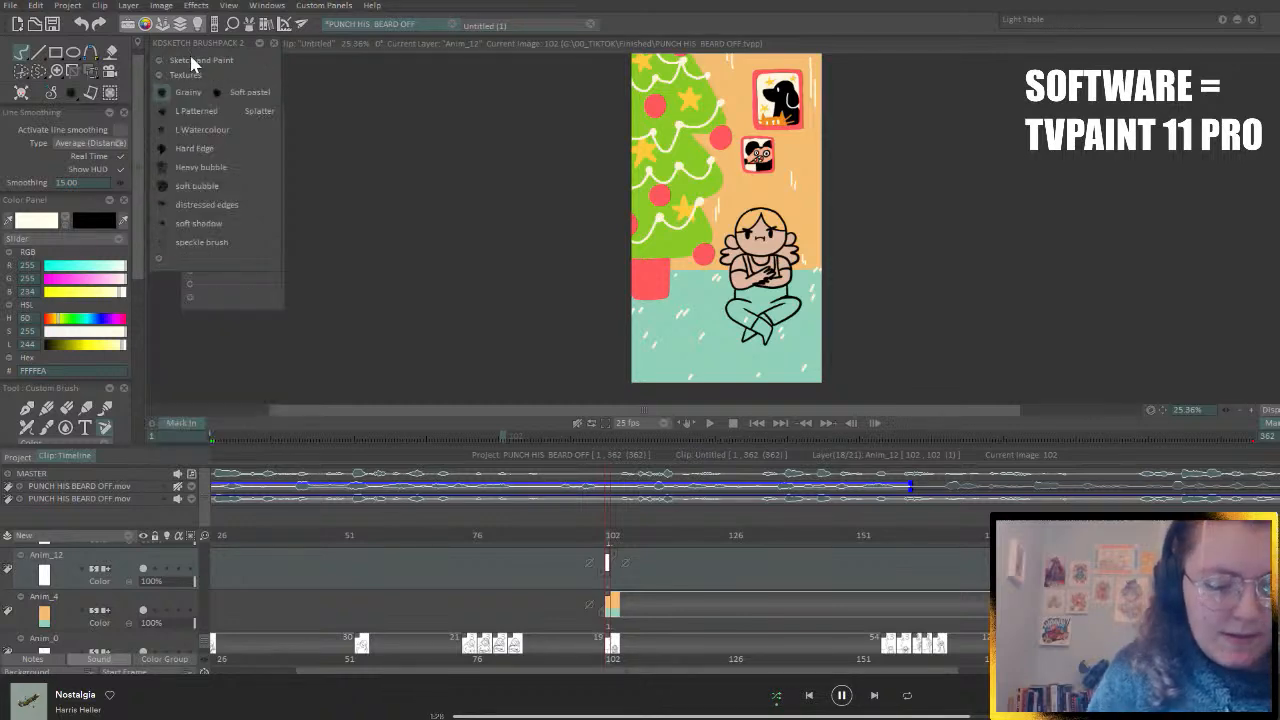
- Set the drawing colour to the dark purple 521458, with hue 295, saturation 159 and lightness 54
{"action": "left_click", "coordinate": [112, 320]}
{"action": "left_click", "coordinate": [59, 345]}
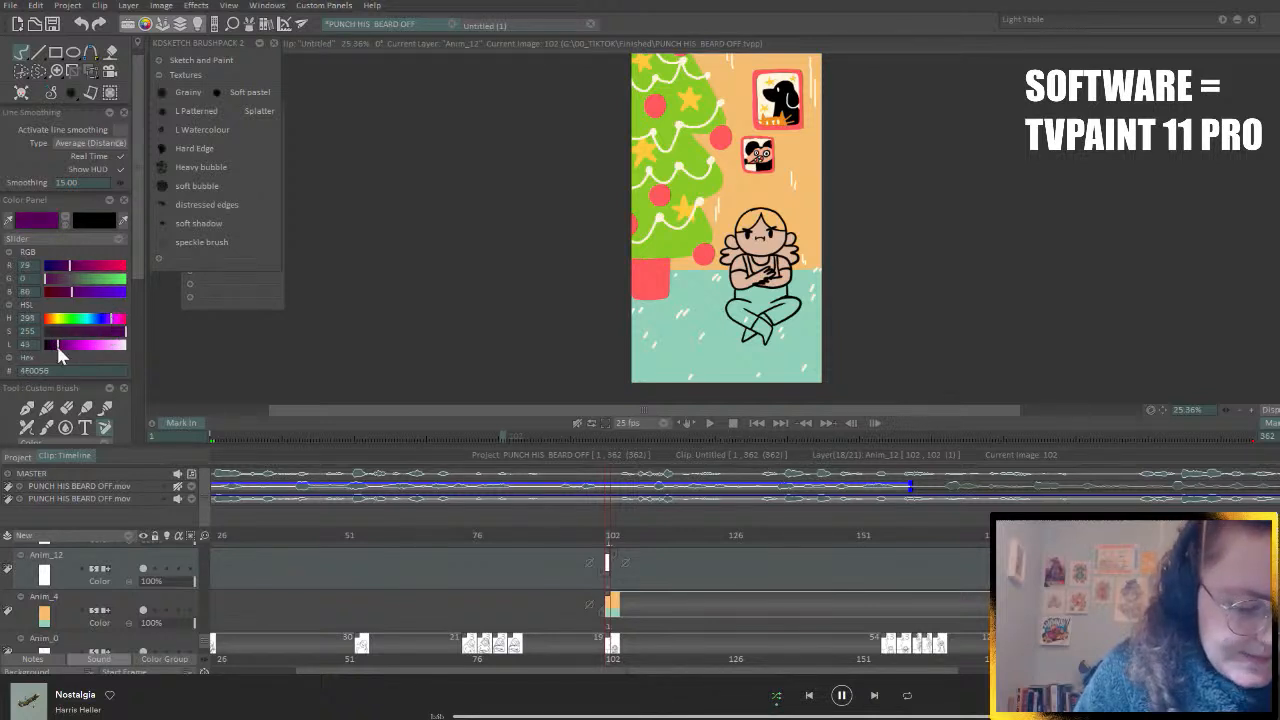
{"action": "left_click", "coordinate": [98, 331]}
{"action": "left_click_drag", "start_coordinate": [57, 346], "coordinate": [61, 346]}
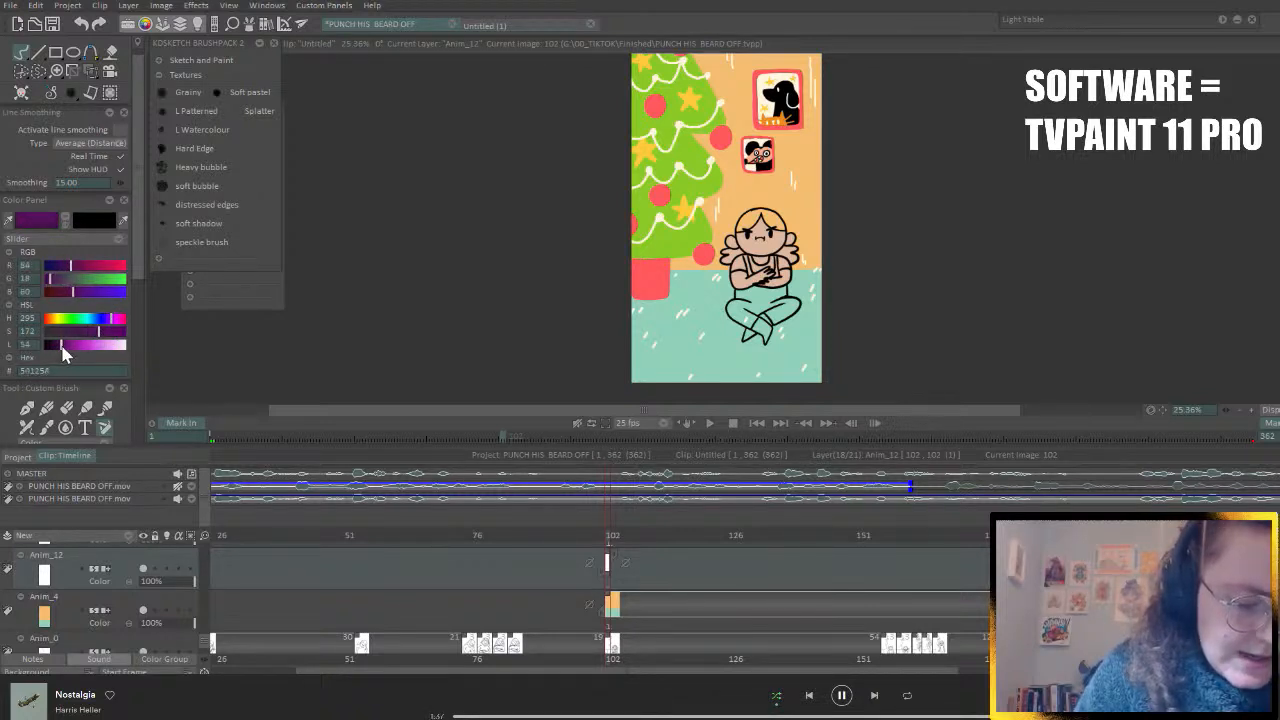
{"action": "left_click", "coordinate": [98, 333]}
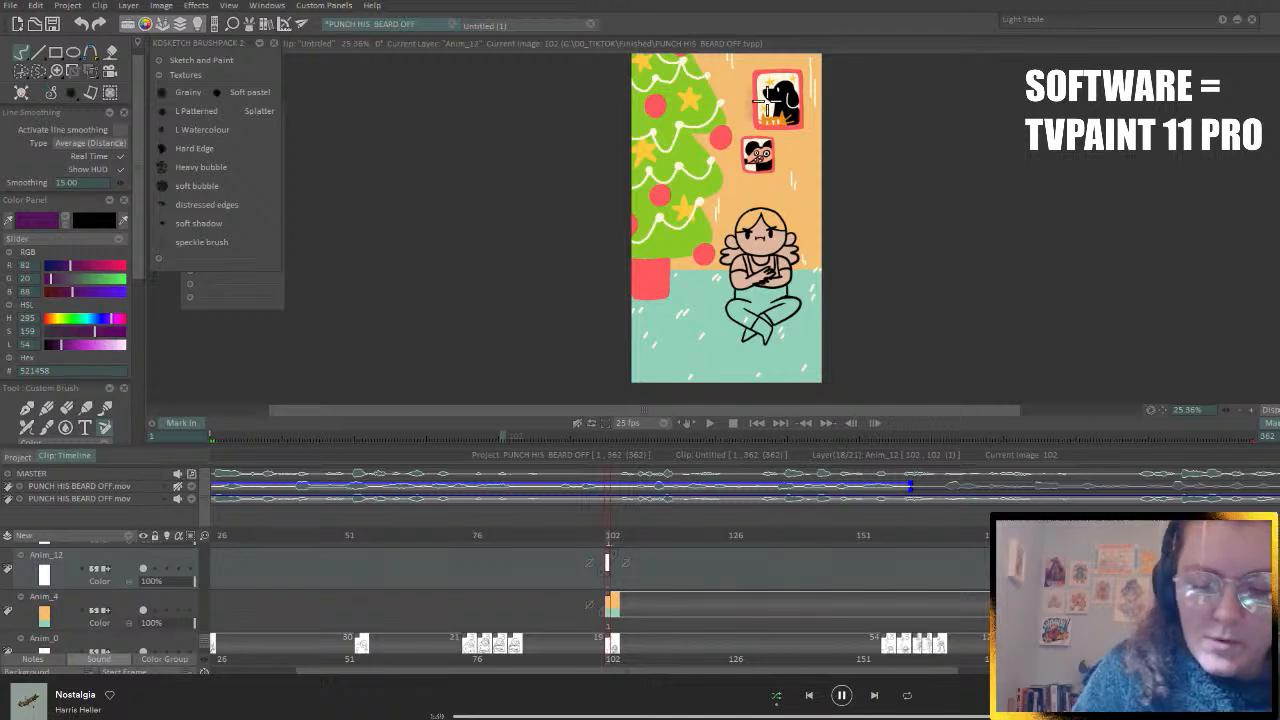
- Try painting dense dark purple grain across the wall and floor, and clear the layer
{"action": "mouse_move", "coordinate": [770, 95]}
{"action": "left_mouse_down"}
{"action": "mouse_move", "coordinate": [742, 73]}
{"action": "mouse_move", "coordinate": [656, 223]}
{"action": "mouse_move", "coordinate": [781, 184]}
{"action": "mouse_move", "coordinate": [808, 258]}
{"action": "mouse_move", "coordinate": [829, 270]}
{"action": "mouse_move", "coordinate": [616, 307]}
{"action": "mouse_move", "coordinate": [633, 333]}
{"action": "mouse_move", "coordinate": [749, 363]}
{"action": "mouse_move", "coordinate": [849, 320]}
{"action": "left_mouse_up"}
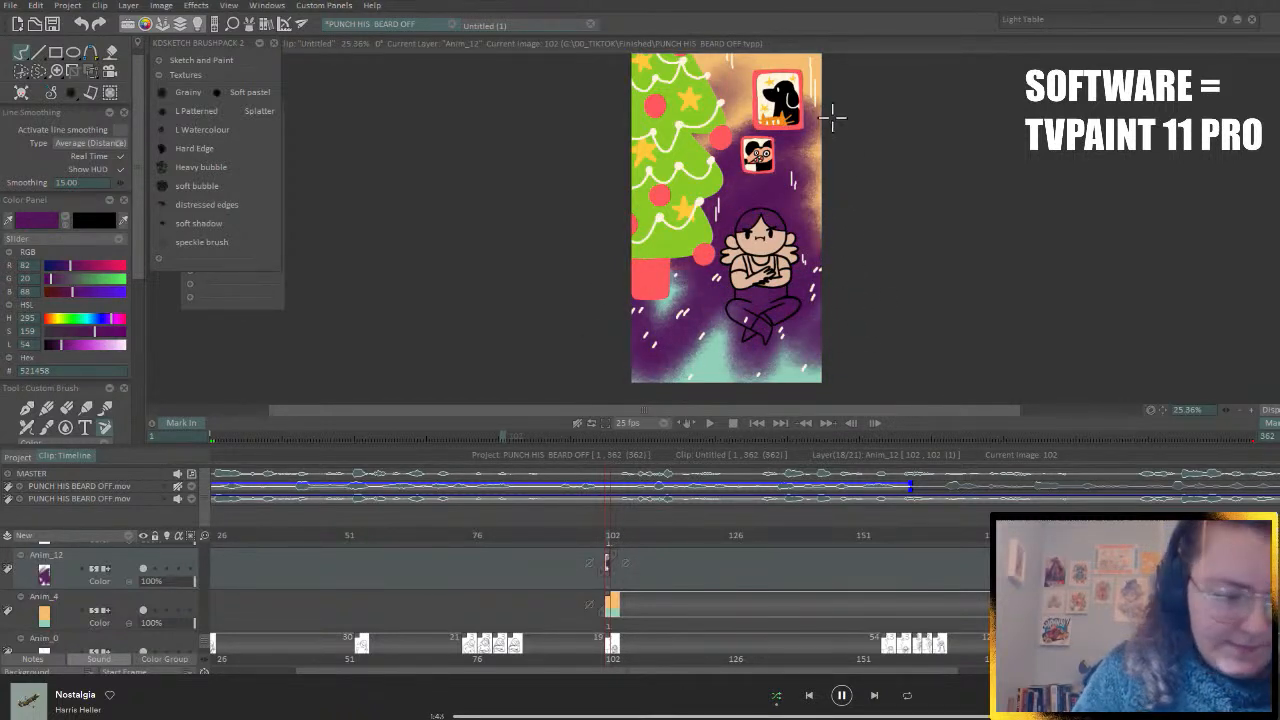
{"action": "key", "text": "BackSpace"}
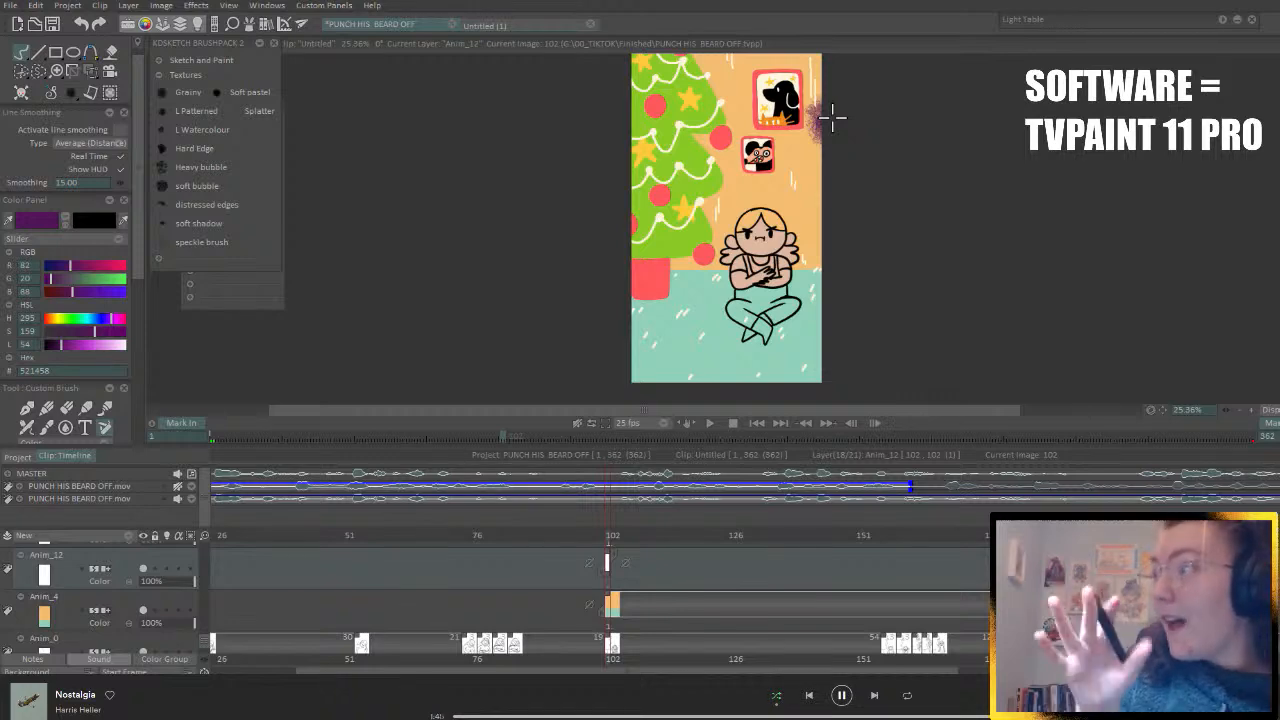
- Paint soft, grainy purple shading over the wall and floor with the brush size at 77%
{"action": "scroll", "coordinate": [125, 350], "scroll_direction": "down", "scroll_amount": 5}
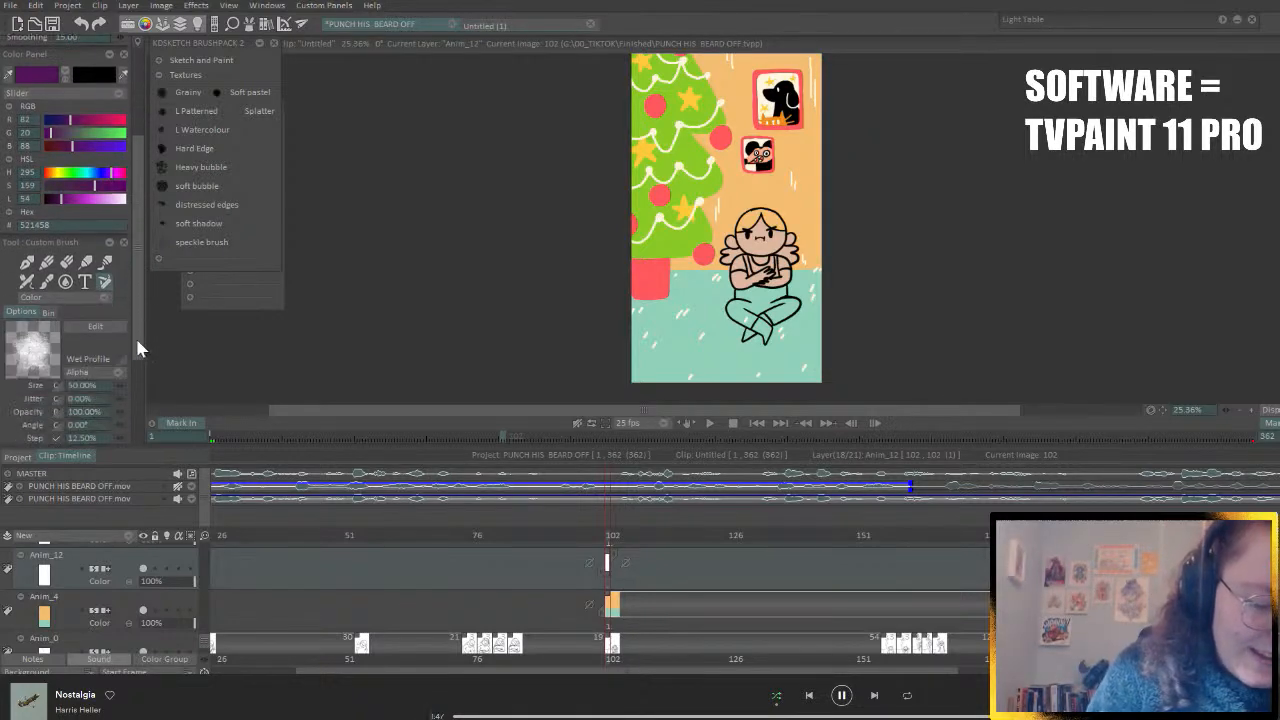
{"action": "mouse_move", "coordinate": [815, 160]}
{"action": "left_mouse_down"}
{"action": "mouse_move", "coordinate": [790, 220]}
{"action": "mouse_move", "coordinate": [705, 290]}
{"action": "mouse_move", "coordinate": [670, 180]}
{"action": "mouse_move", "coordinate": [727, 108]}
{"action": "left_mouse_up"}
{"action": "mouse_move", "coordinate": [652, 106]}
{"action": "left_mouse_down"}
{"action": "mouse_move", "coordinate": [790, 224]}
{"action": "mouse_move", "coordinate": [806, 100]}
{"action": "mouse_move", "coordinate": [793, 291]}
{"action": "mouse_move", "coordinate": [625, 356]}
{"action": "mouse_move", "coordinate": [726, 368]}
{"action": "mouse_move", "coordinate": [783, 343]}
{"action": "mouse_move", "coordinate": [703, 342]}
{"action": "left_mouse_up"}
- Try blending modes from Erase through Screen on the purple shading layer Anim_12, including Shade, Saturate2, Add and Sub
{"action": "left_click", "coordinate": [116, 581]}
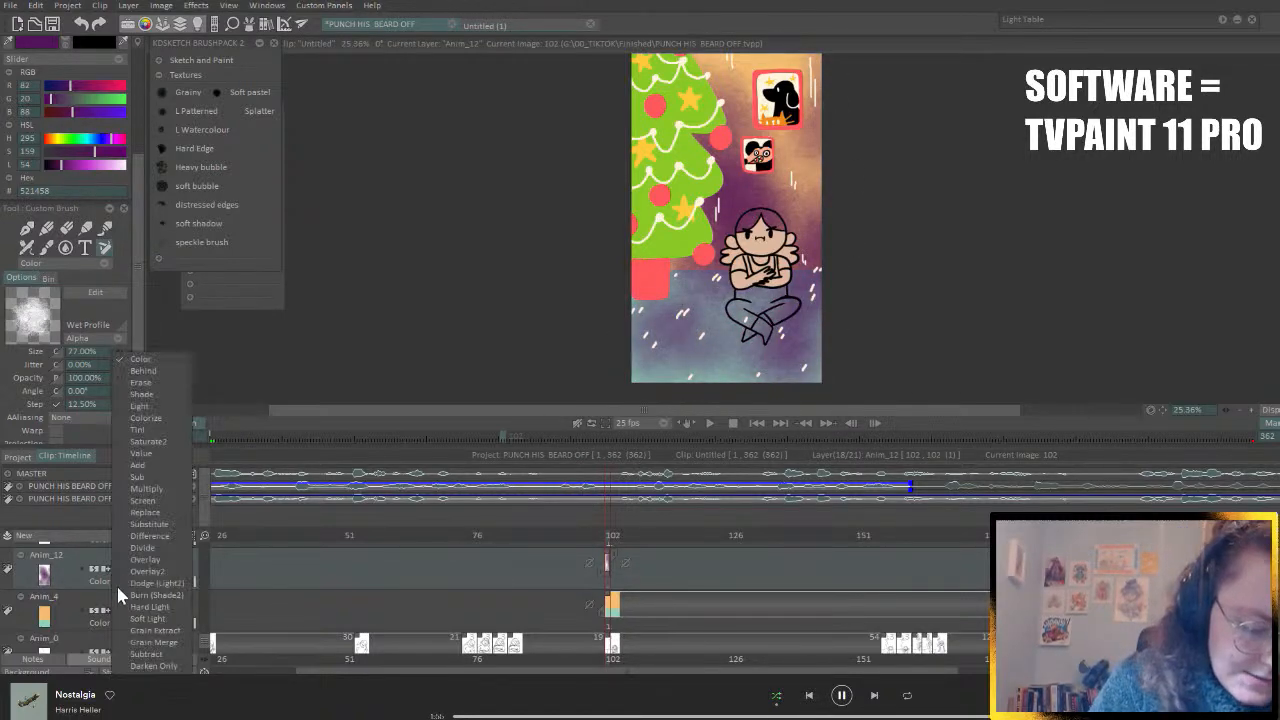
{"action": "left_click", "coordinate": [160, 382]}
{"action": "left_click", "coordinate": [129, 585]}
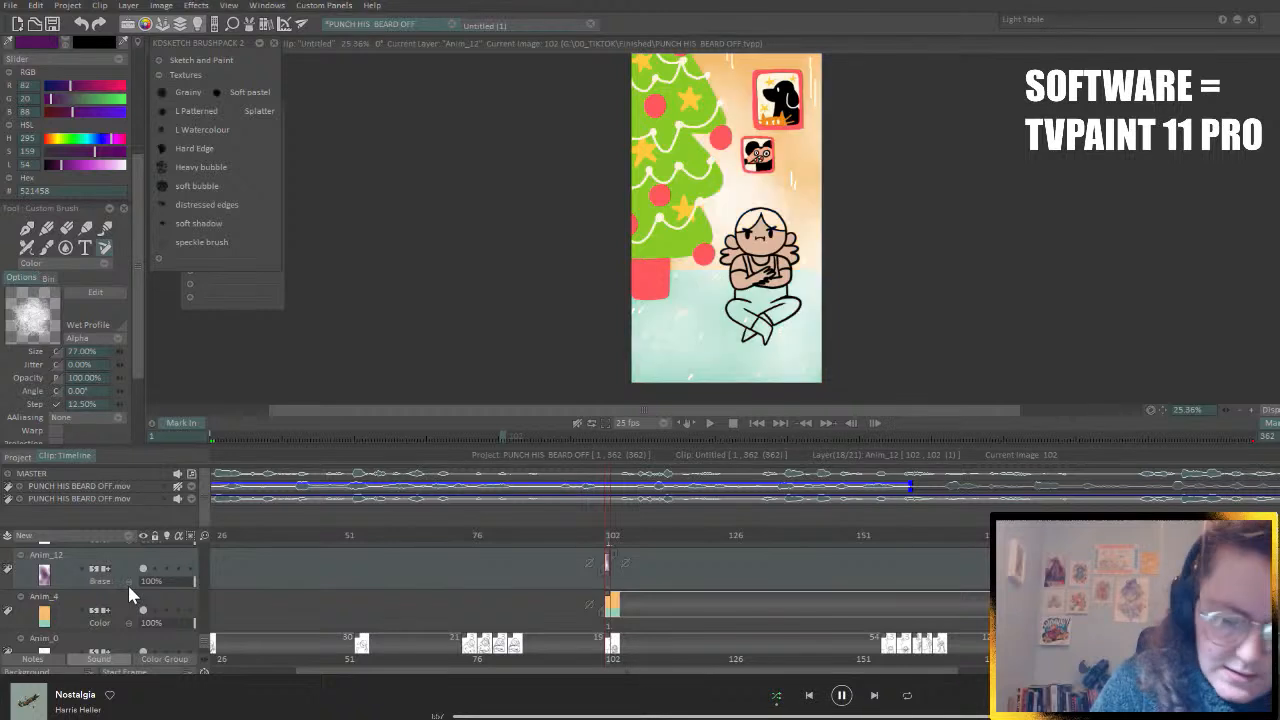
{"action": "scroll", "coordinate": [128, 585], "scroll_direction": "down", "scroll_amount": 3}
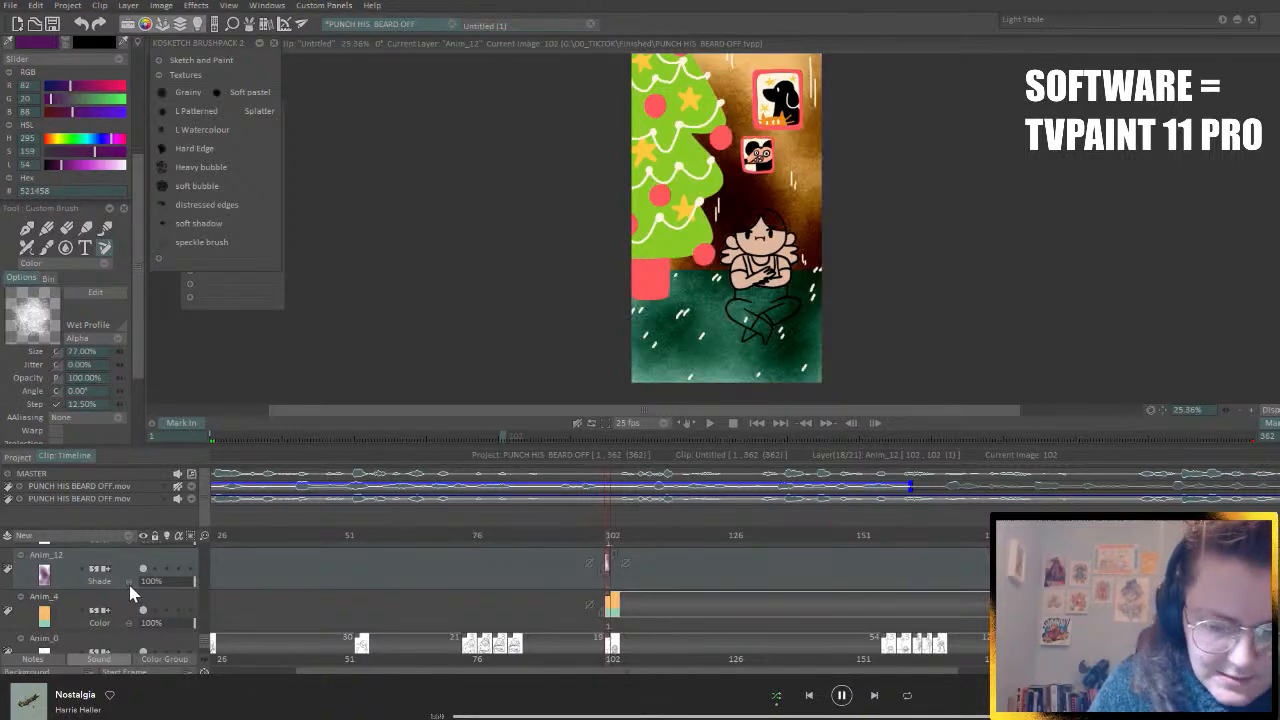
{"action": "scroll", "coordinate": [129, 592], "scroll_direction": "down", "scroll_amount": 2}
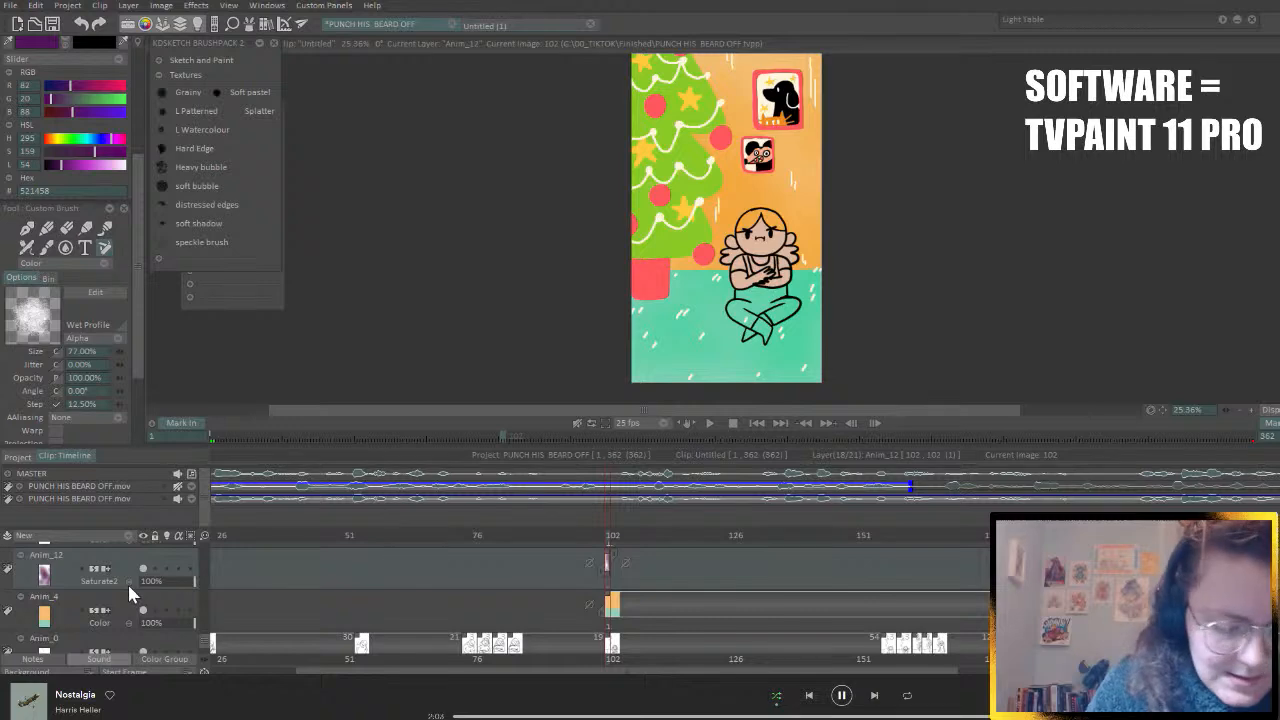
{"action": "scroll", "coordinate": [129, 591], "scroll_direction": "down", "scroll_amount": 2}
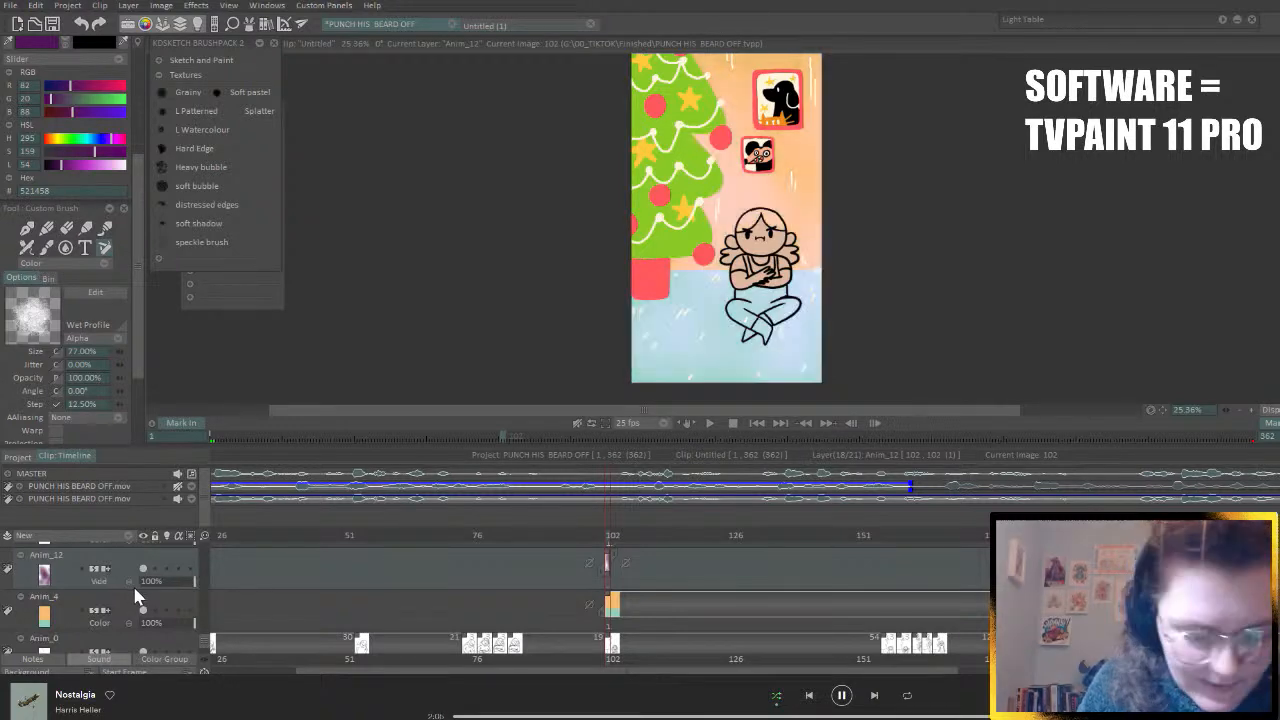
{"action": "scroll", "coordinate": [127, 586], "scroll_direction": "down", "scroll_amount": 1}
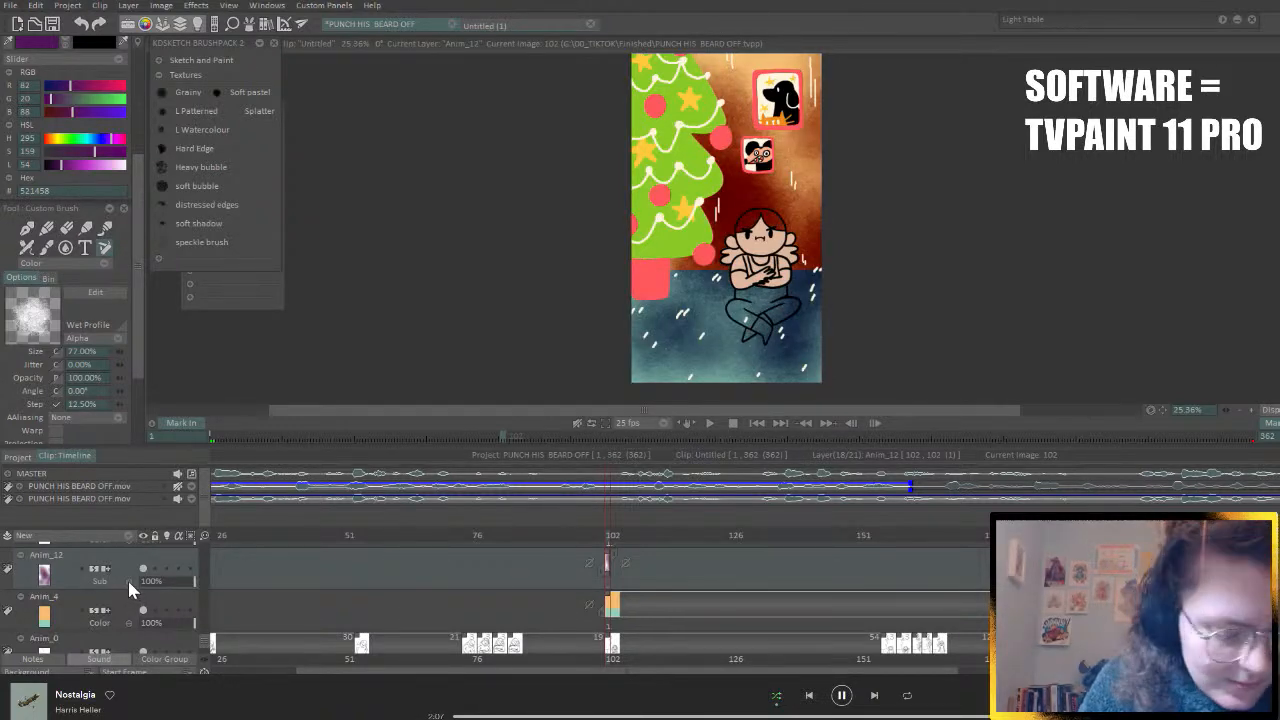
{"action": "scroll", "coordinate": [129, 582], "scroll_direction": "up", "scroll_amount": 1}
{"action": "scroll", "coordinate": [126, 583], "scroll_direction": "down", "scroll_amount": 1}
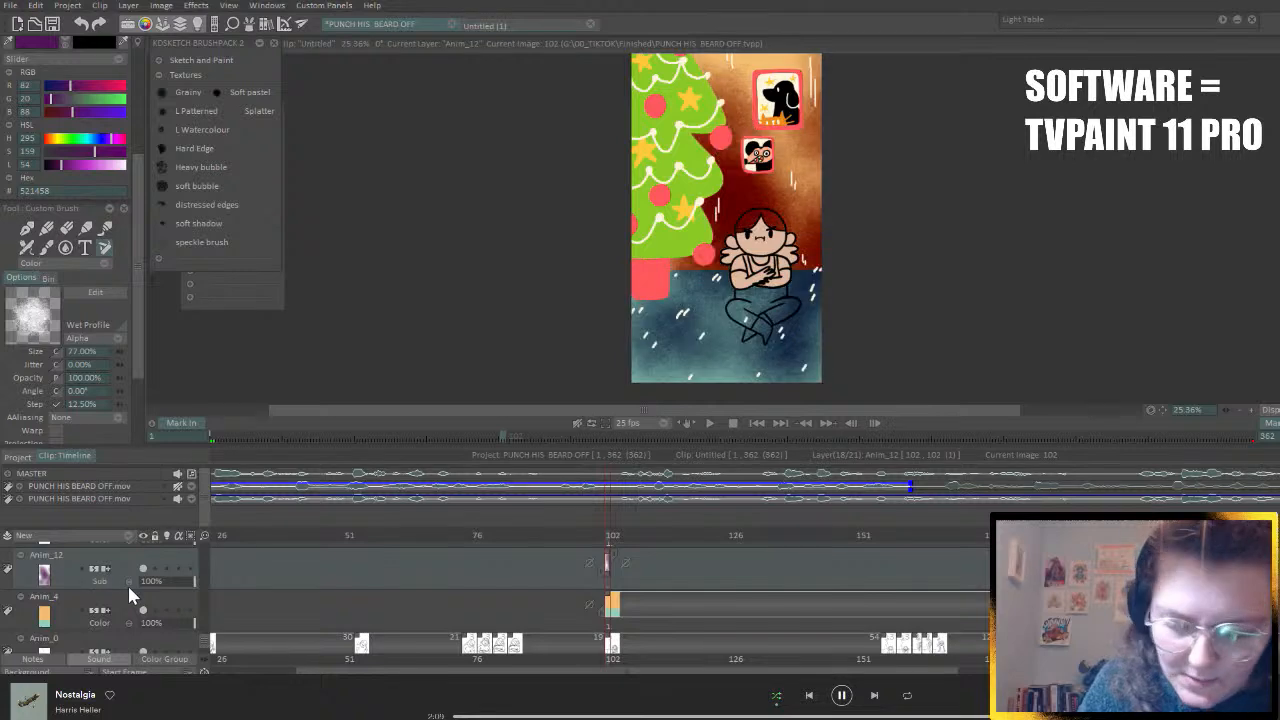
{"action": "scroll", "coordinate": [129, 585], "scroll_direction": "down", "scroll_amount": 3}
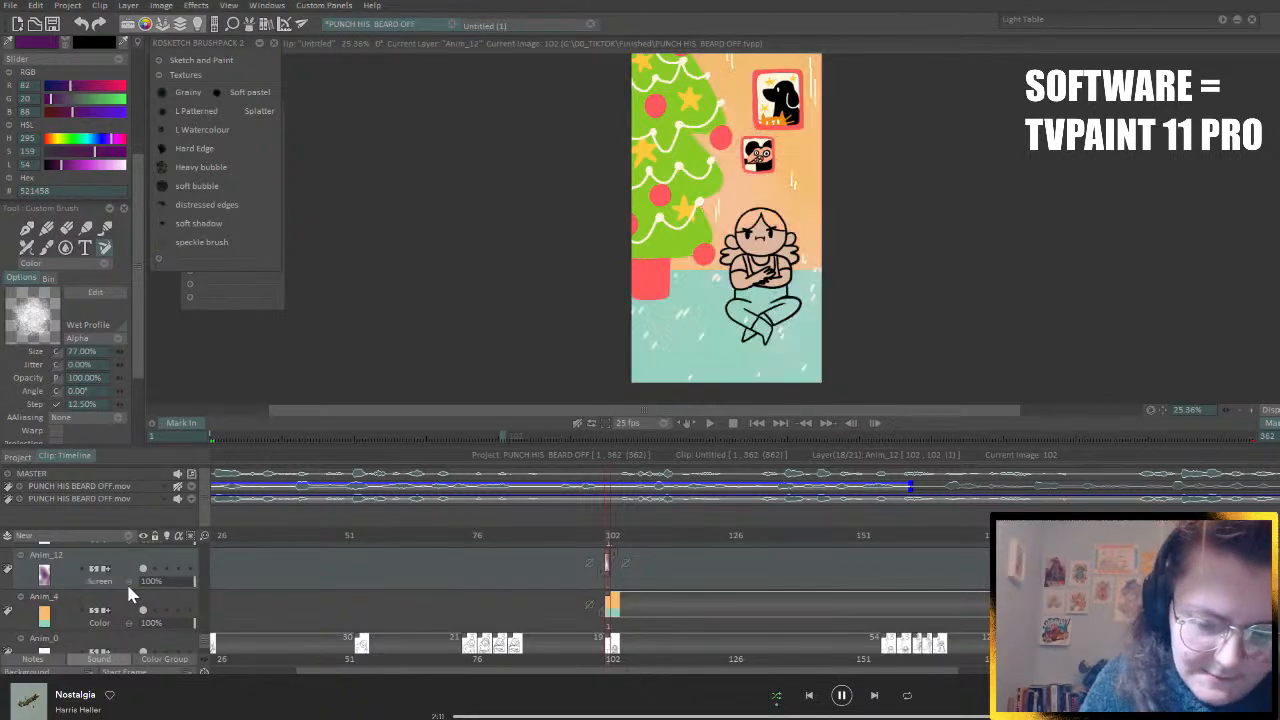
- Try the Overlay, Dodge (Light2), Hard Light, Grain Merge and Alpha Diff blending modes on Anim_12, and return it to Color
{"action": "scroll", "coordinate": [128, 586], "scroll_direction": "down", "scroll_amount": 4}
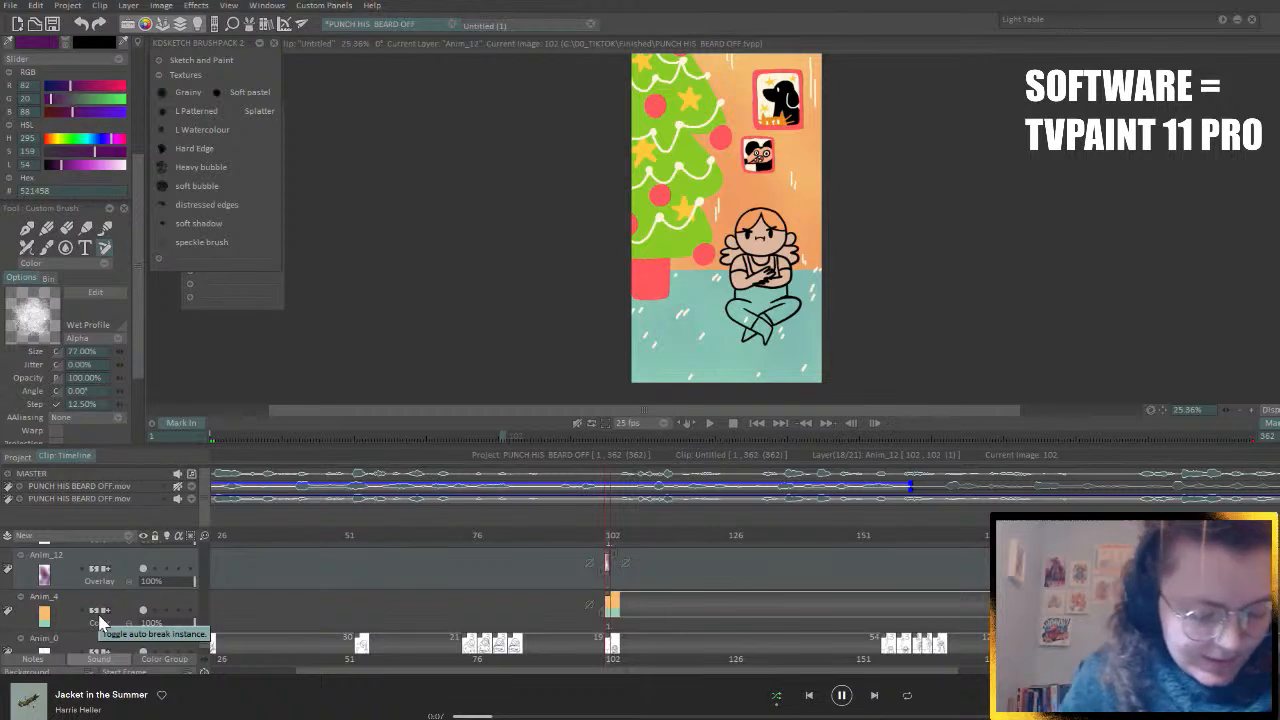
{"action": "left_click", "coordinate": [128, 583]}
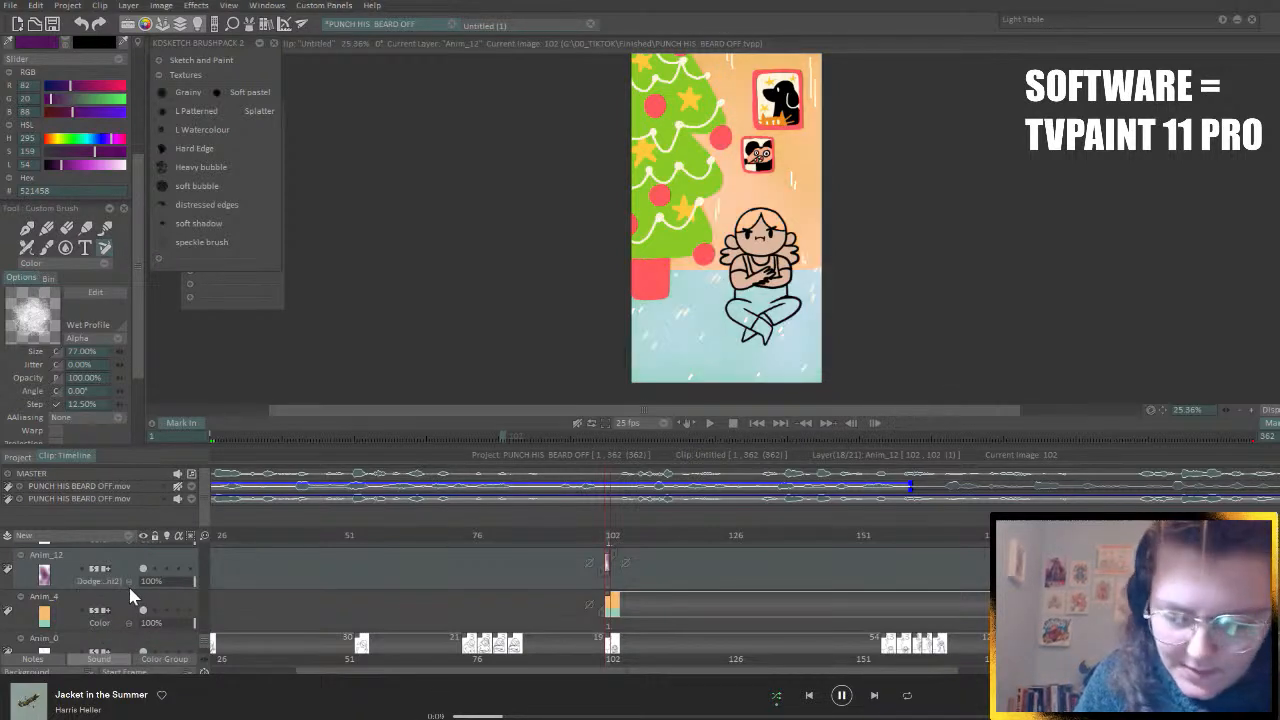
{"action": "scroll", "coordinate": [128, 583], "scroll_direction": "down", "scroll_amount": 2}
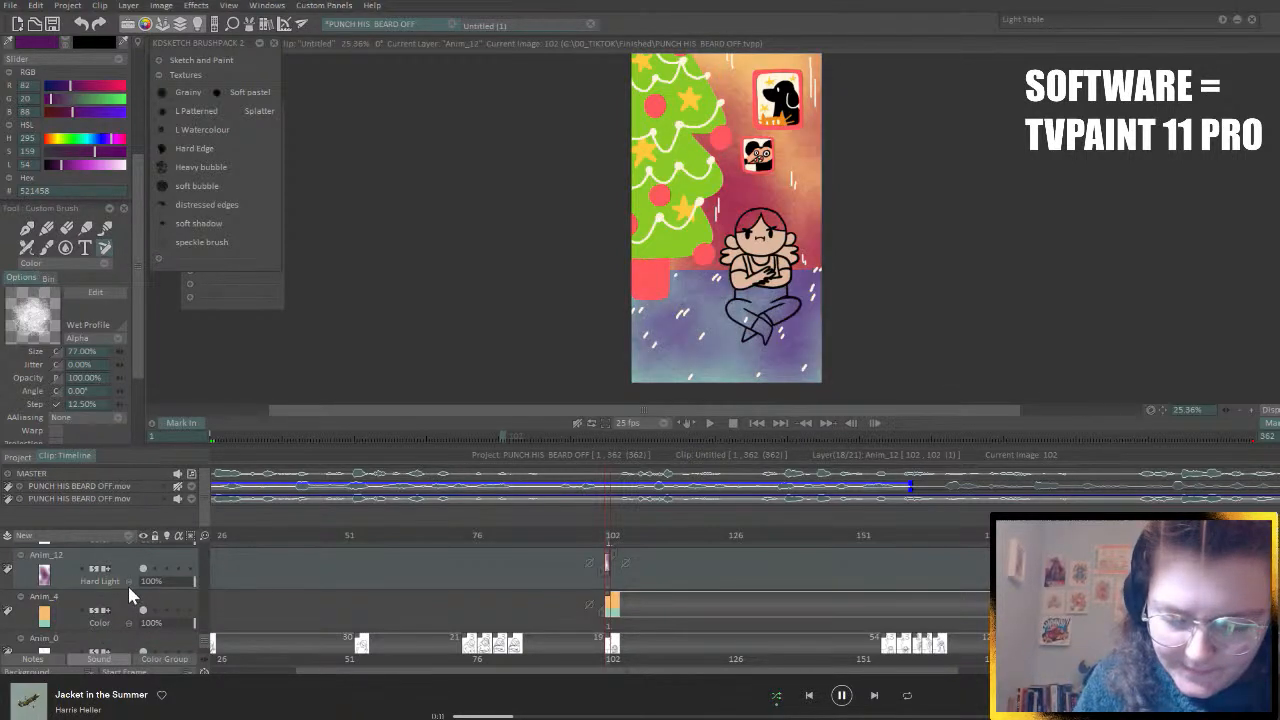
{"action": "scroll", "coordinate": [127, 583], "scroll_direction": "down", "scroll_amount": 3}
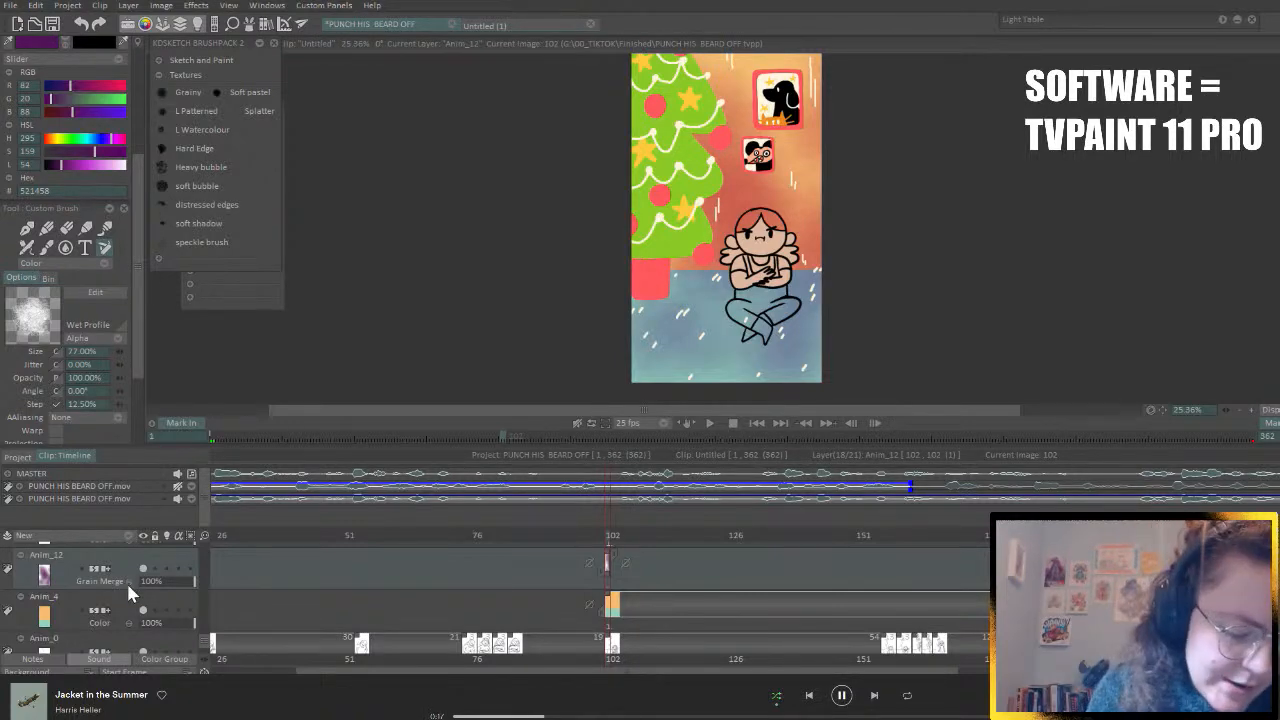
{"action": "scroll", "coordinate": [128, 584], "scroll_direction": "down", "scroll_amount": 4}
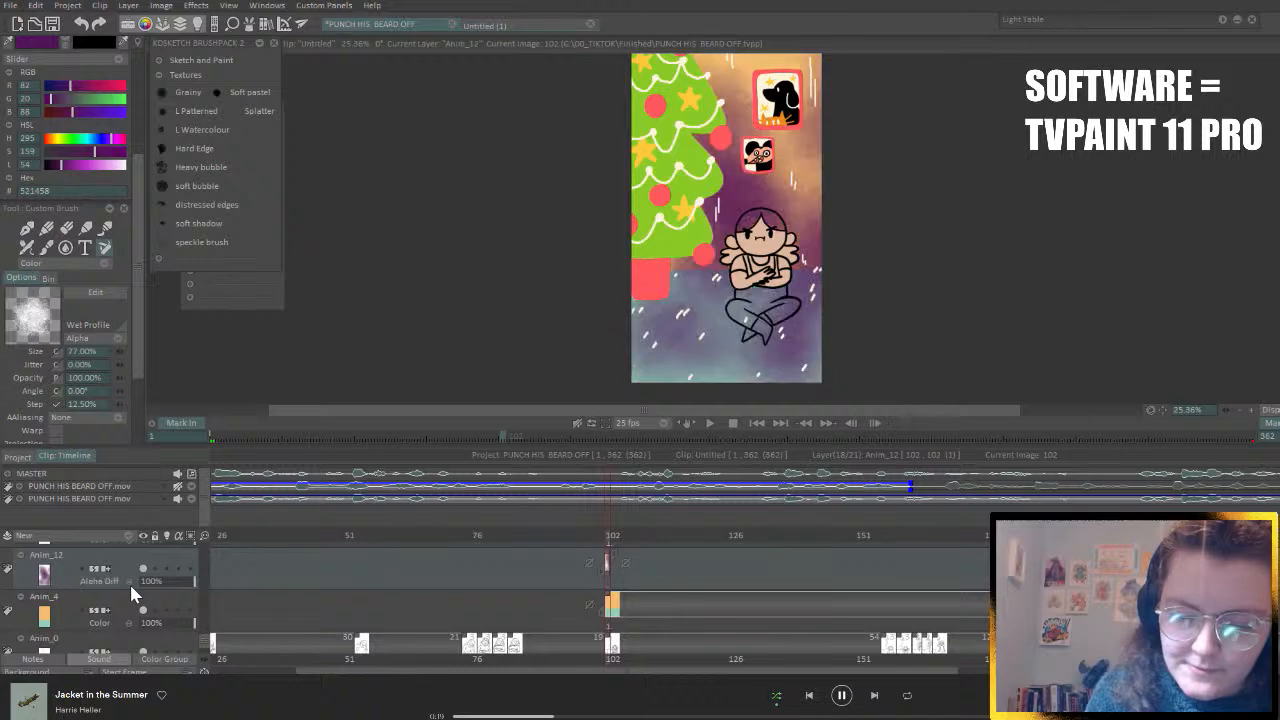
{"action": "left_click", "coordinate": [131, 586]}
- Compare the Grain Merge, Overlay, Tint, Value and Add blending modes on the Anim_12 shading layer
{"action": "left_click", "coordinate": [113, 586]}
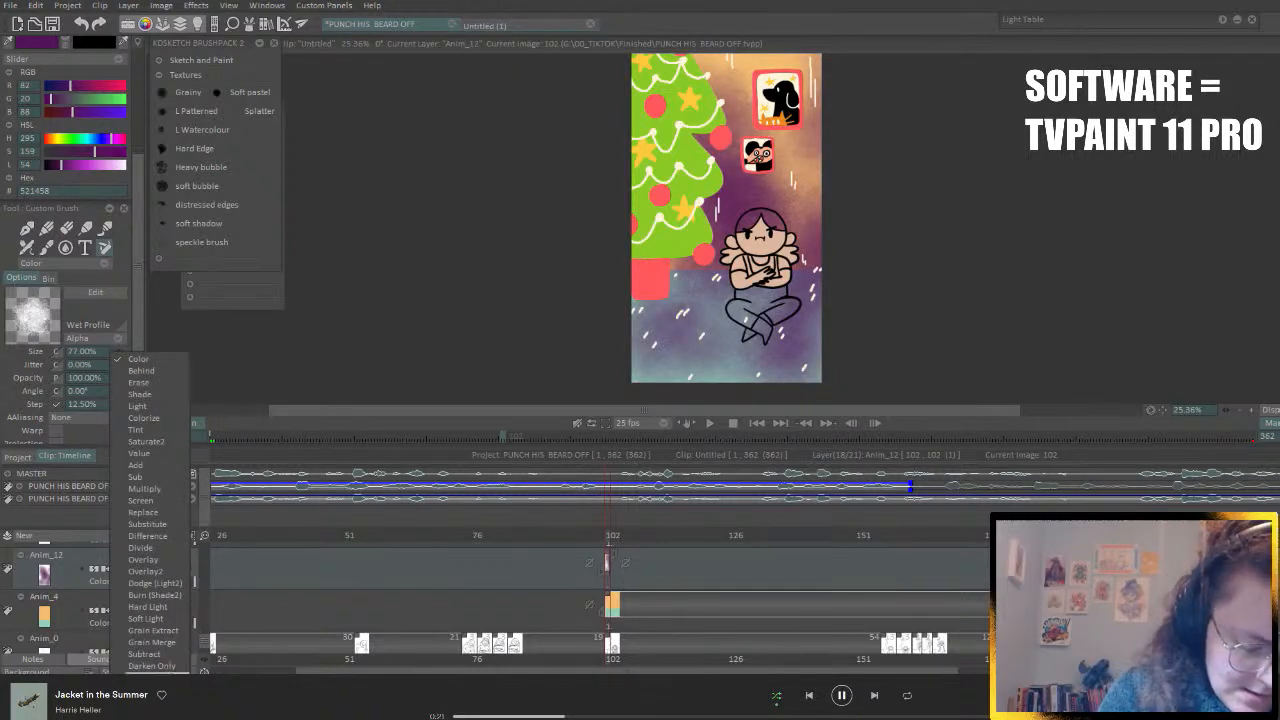
{"action": "left_click", "coordinate": [172, 645]}
{"action": "left_click", "coordinate": [113, 588]}
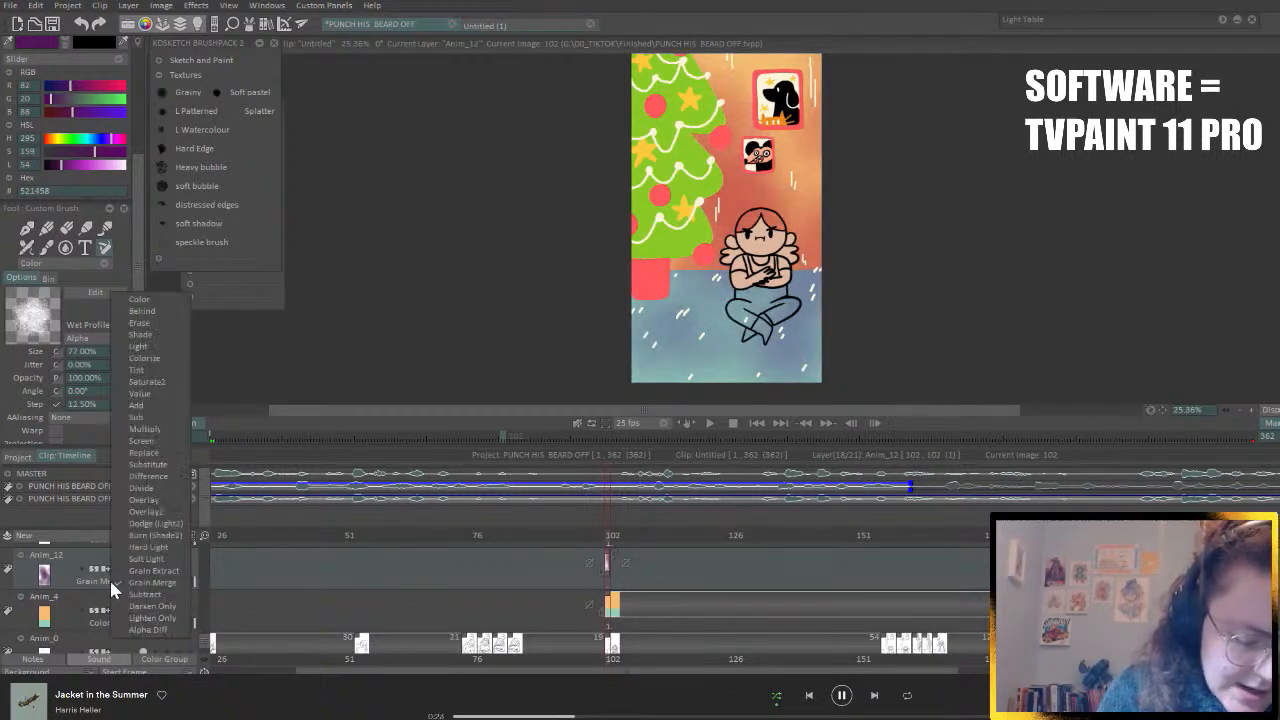
{"action": "left_click", "coordinate": [166, 498]}
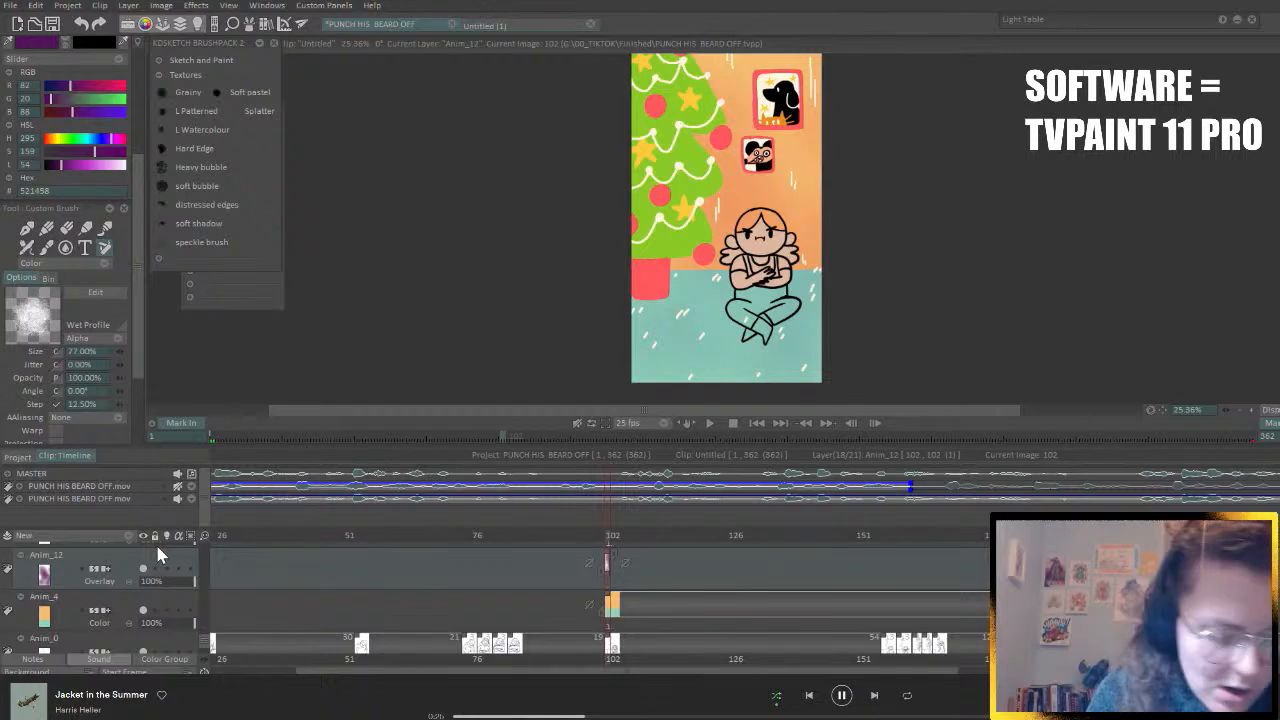
{"action": "left_click", "coordinate": [113, 581]}
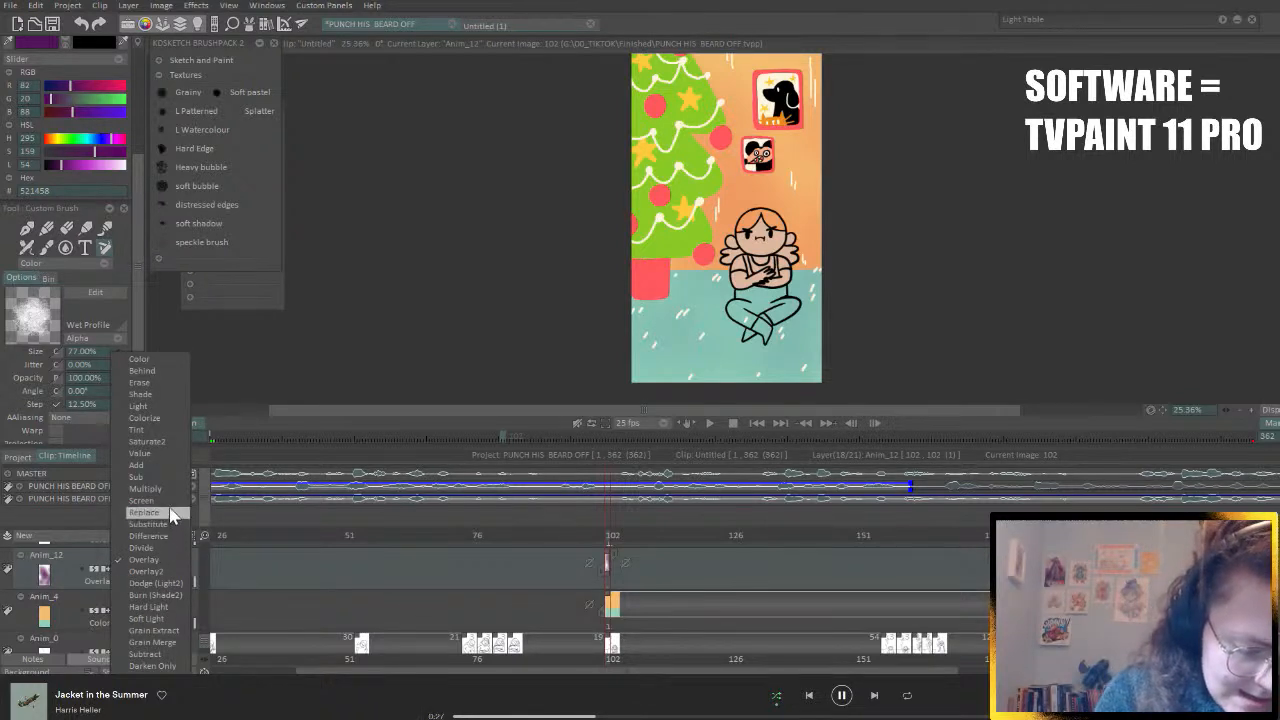
{"action": "left_click", "coordinate": [160, 430]}
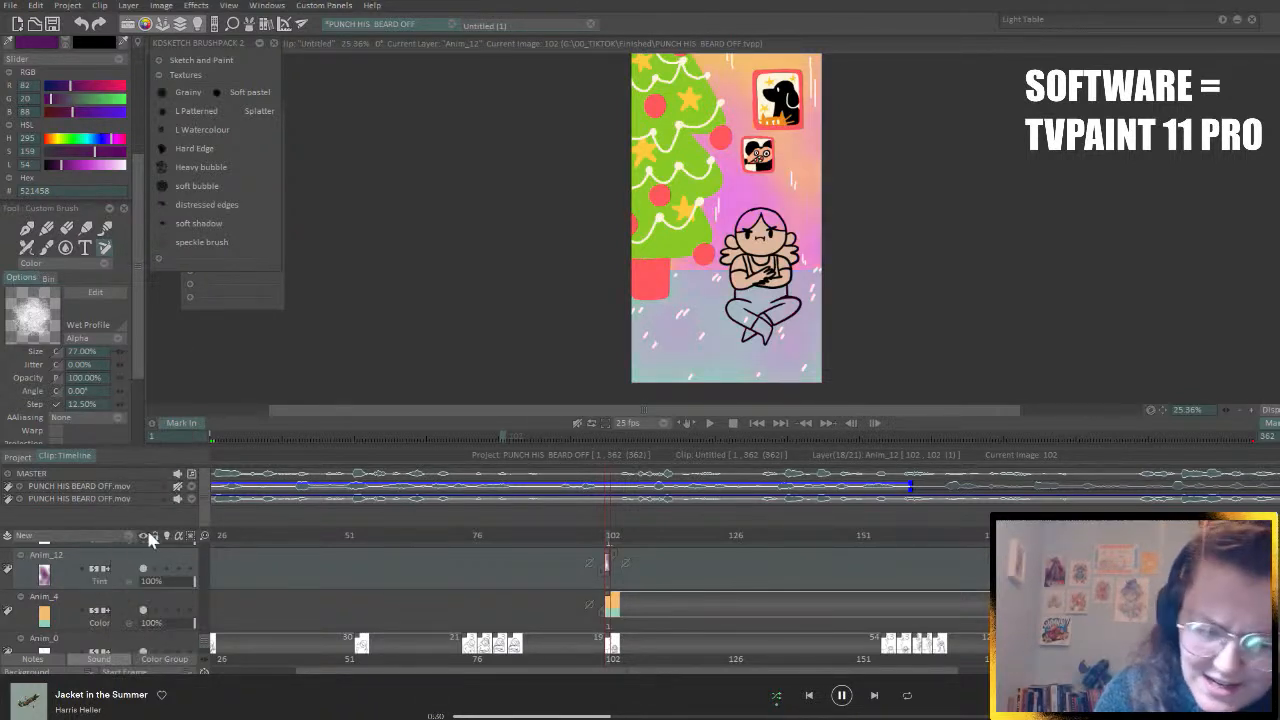
{"action": "left_click", "coordinate": [112, 581]}
{"action": "left_click", "coordinate": [152, 458]}
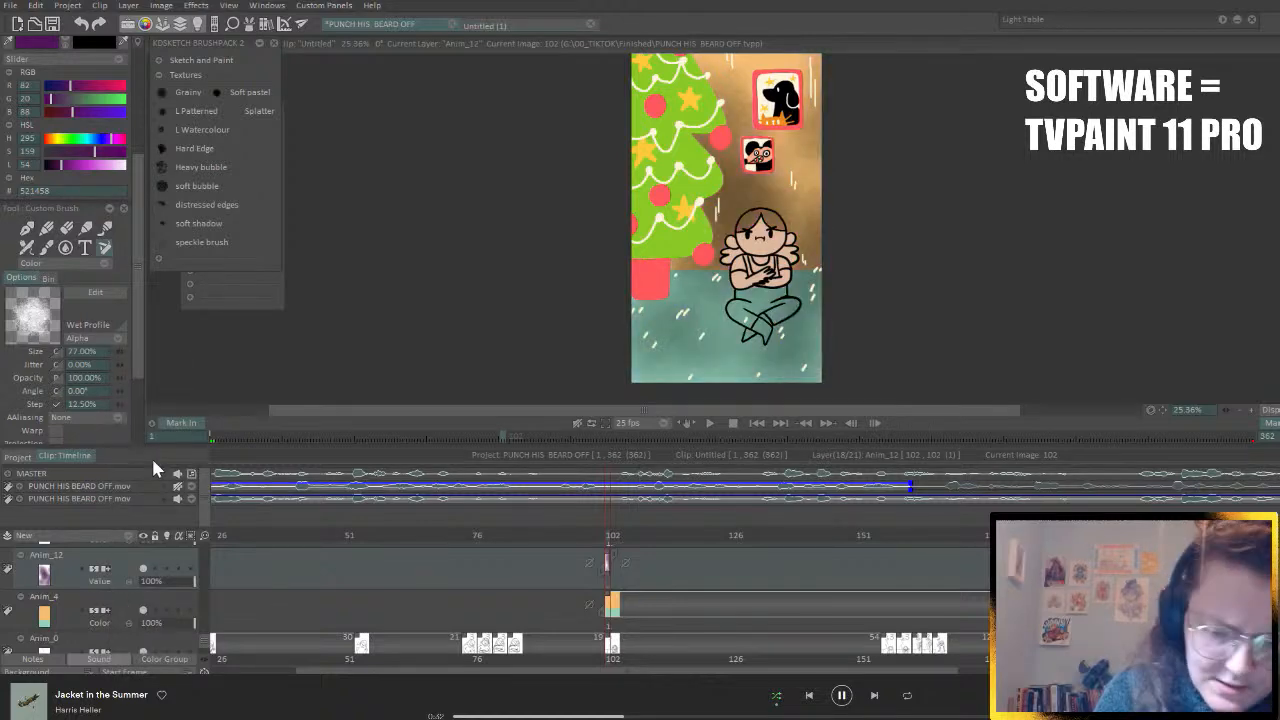
{"action": "left_click", "coordinate": [128, 586]}
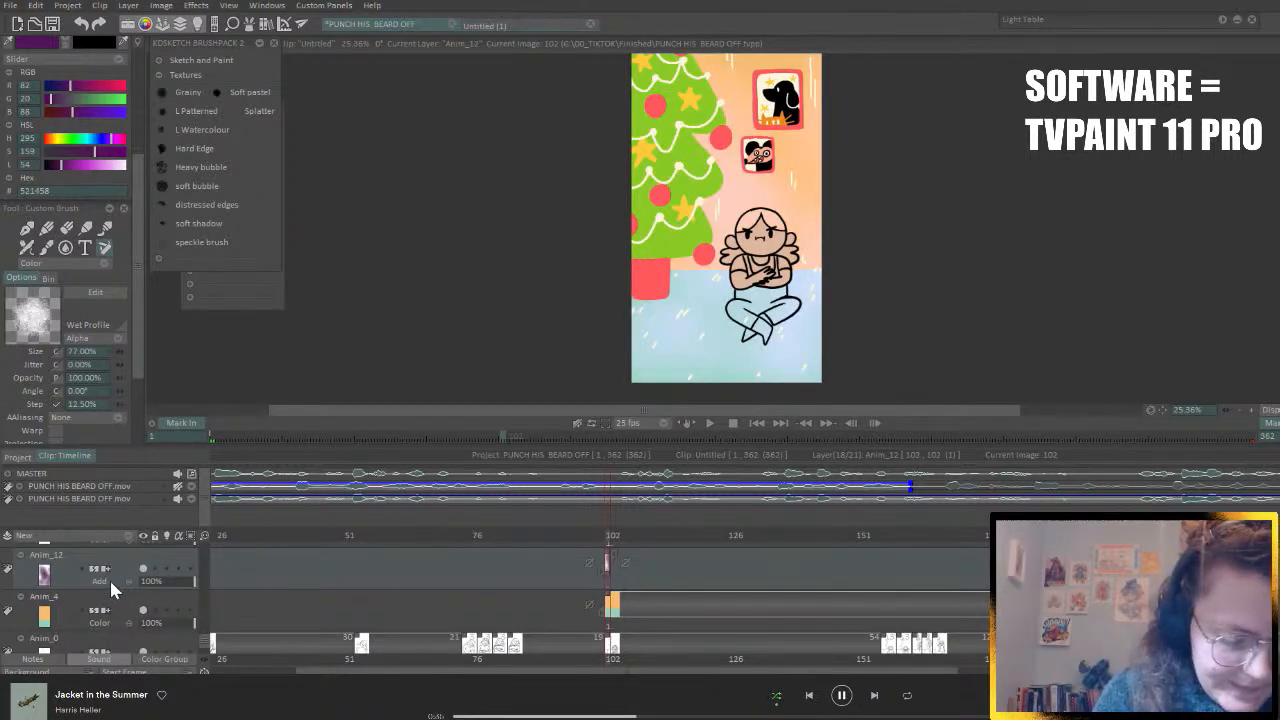
- Compare Overlay once more on Anim_12 and set the shading layer's blending mode to Grain Merge
{"action": "left_click", "coordinate": [110, 581]}
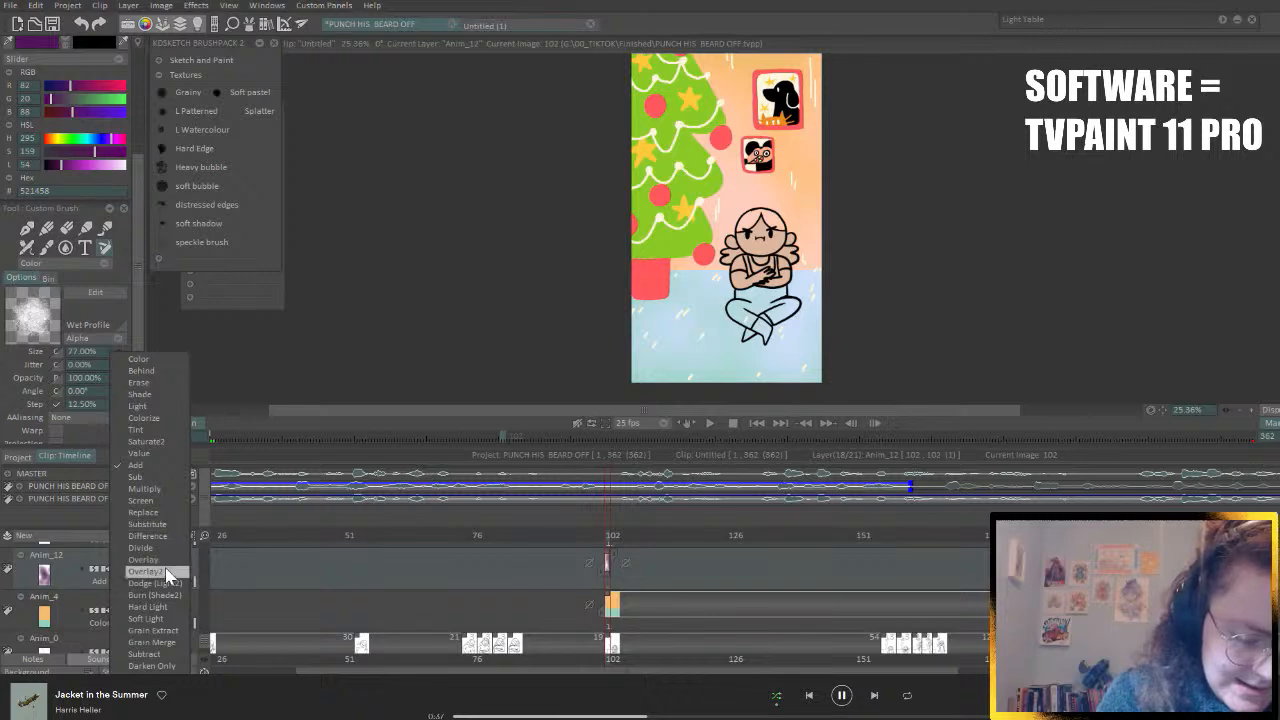
{"action": "left_click", "coordinate": [145, 559]}
{"action": "left_click", "coordinate": [131, 578]}
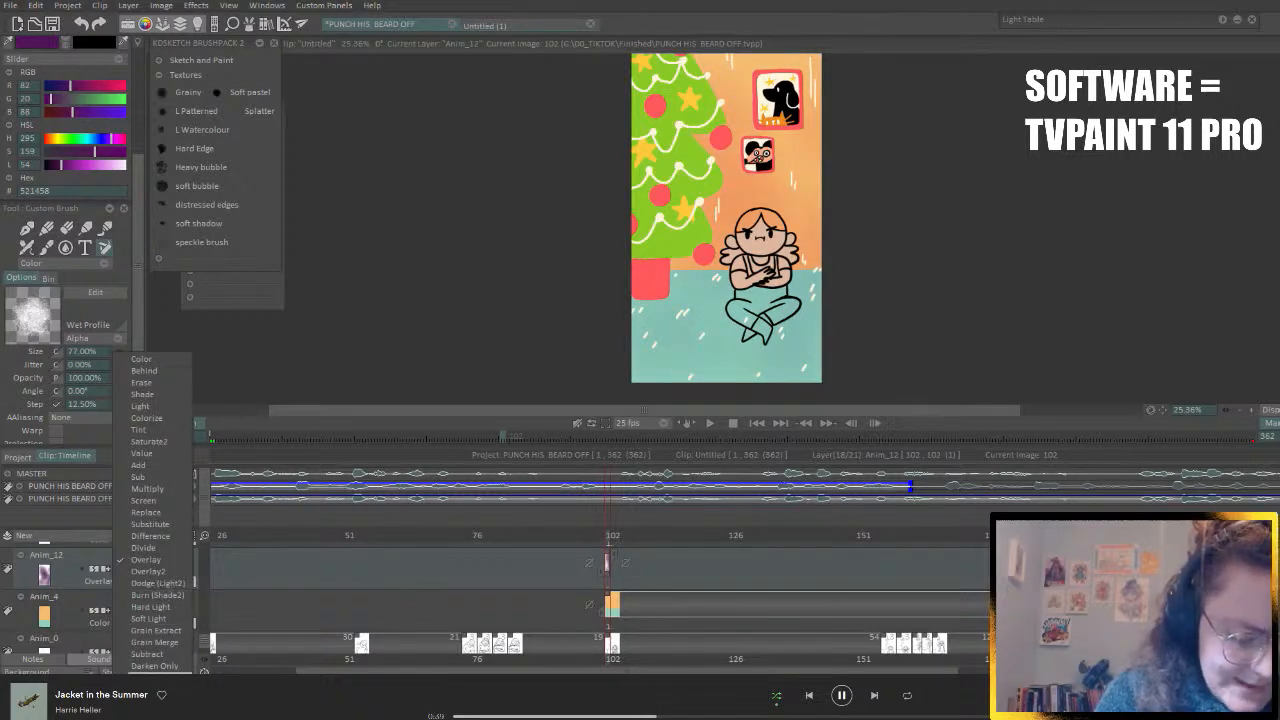
{"action": "left_click", "coordinate": [155, 642]}
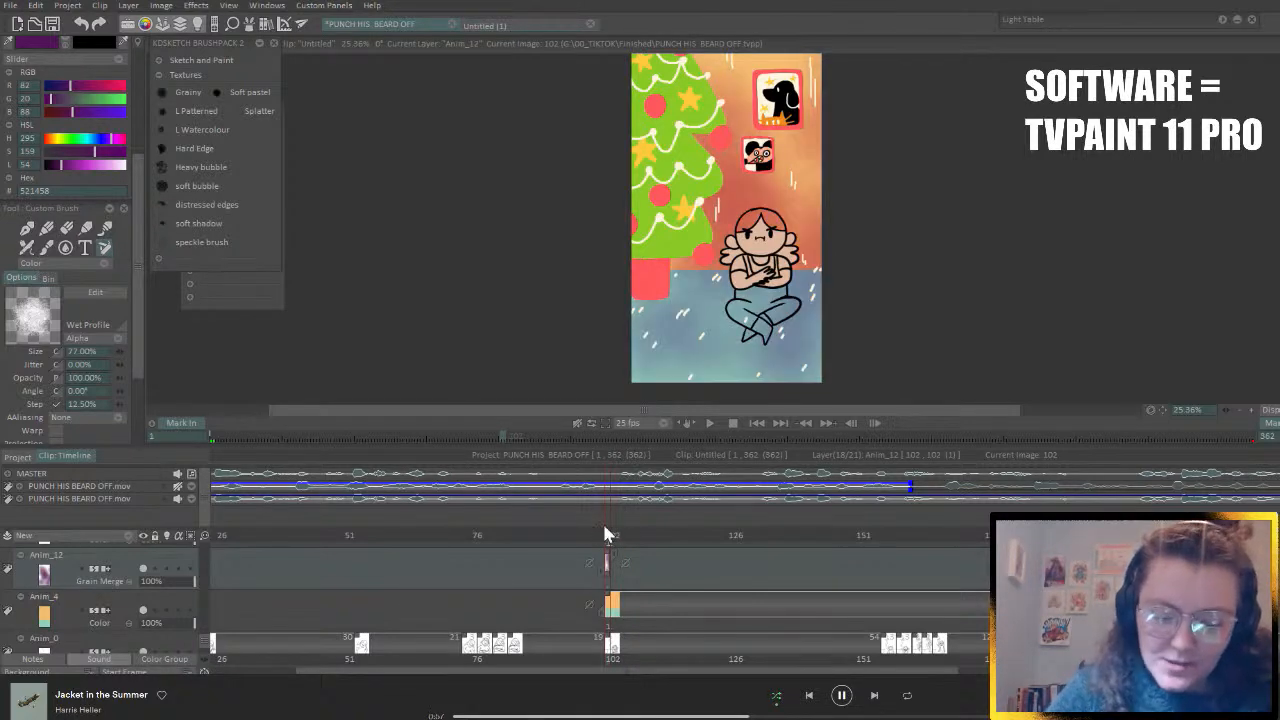
- Extend the Anim_12 shading image along the timeline from frame 102 to frame 200
{"action": "left_click_drag", "start_coordinate": [609, 586], "coordinate": [1112, 589]}
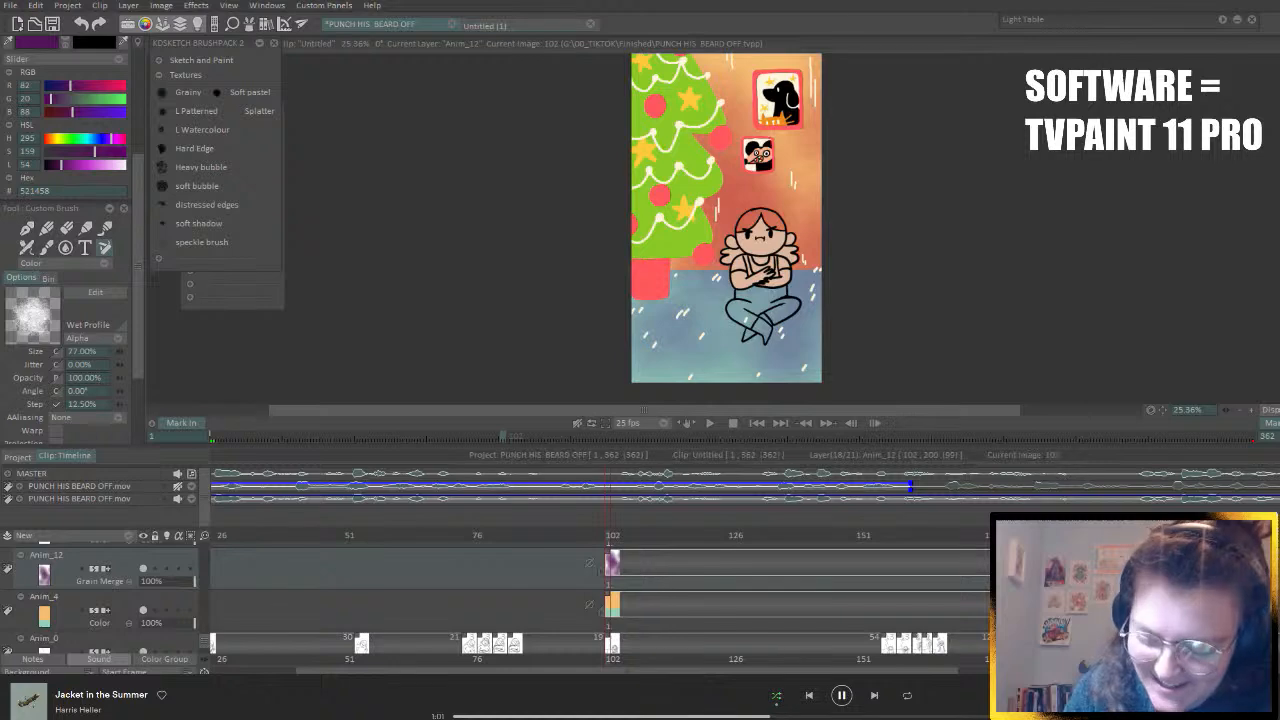
{"action": "key", "text": "Delete"}
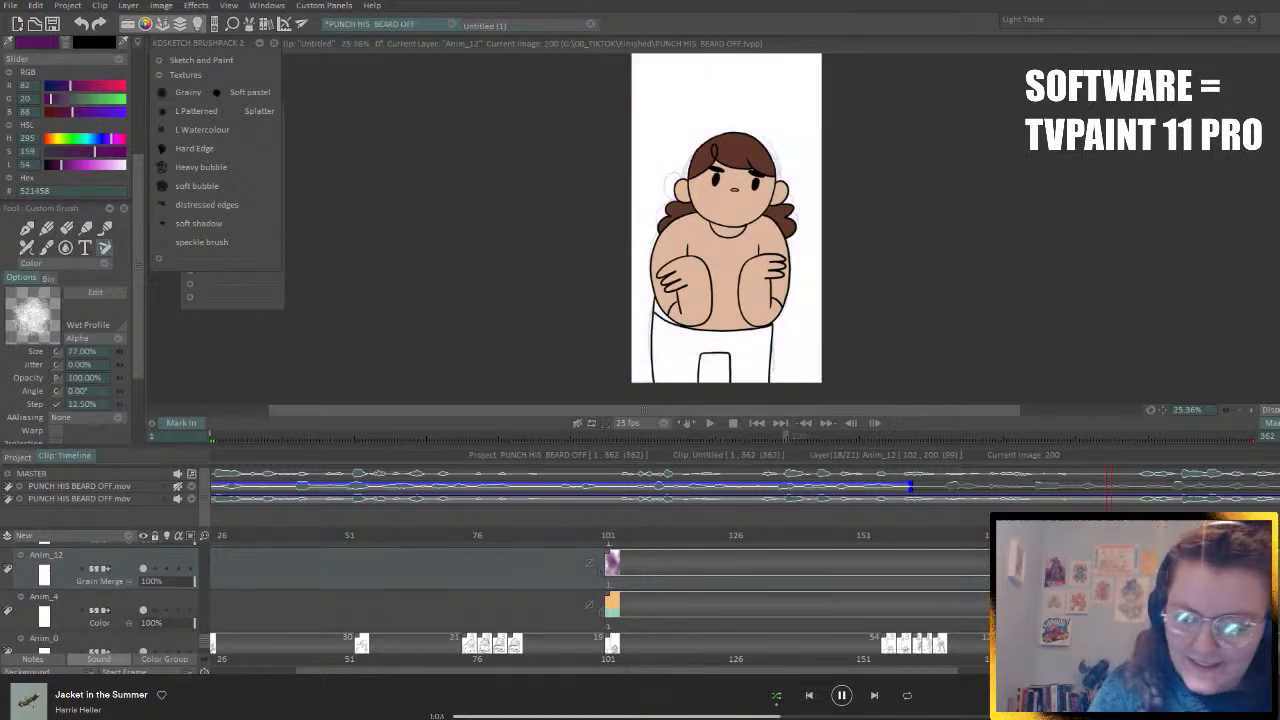
- Step back through the frames around 200 and play onward to check where the background and shading end
{"action": "left_click_drag", "start_coordinate": [1108, 535], "coordinate": [1130, 535]}
{"action": "key", "text": "Left"}
{"action": "key", "text": "Left"}
{"action": "key", "text": "Left"}
{"action": "key", "text": "Left"}
{"action": "key", "text": "Left"}
{"action": "key", "text": "Left"}
{"action": "key", "text": "Left"}
{"action": "key", "text": "Left"}
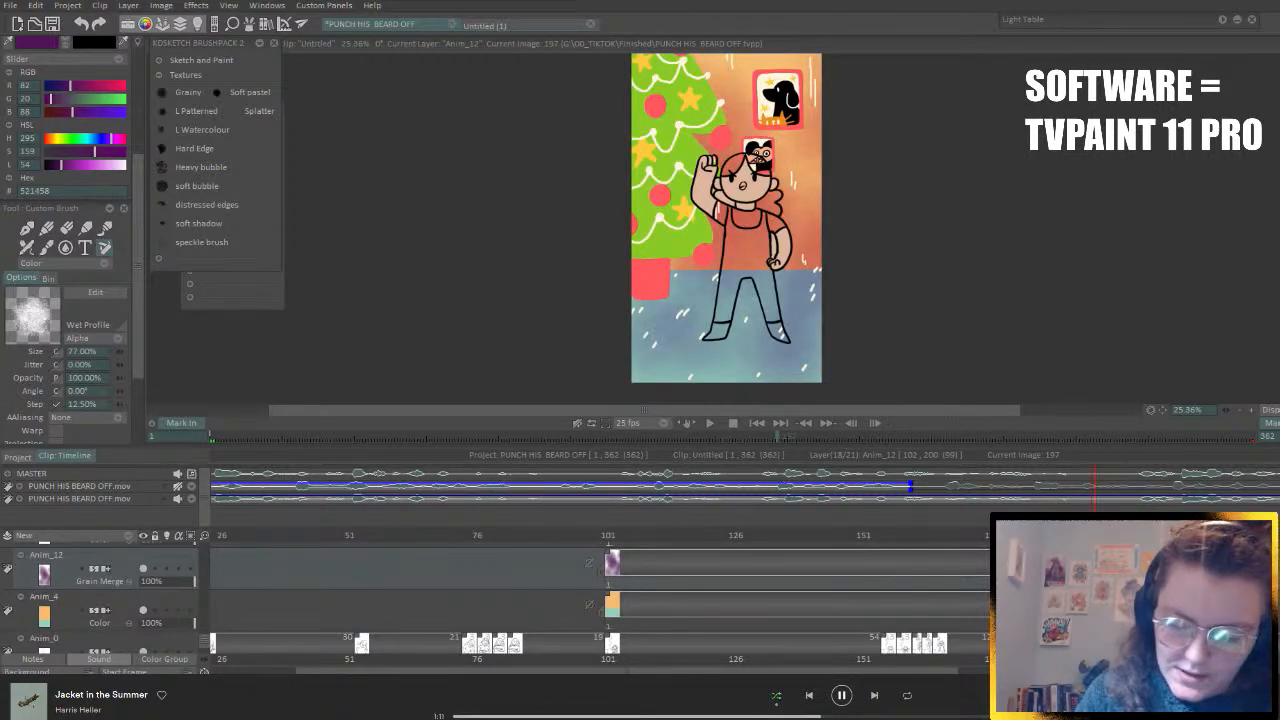
{"action": "key", "text": "Return"}
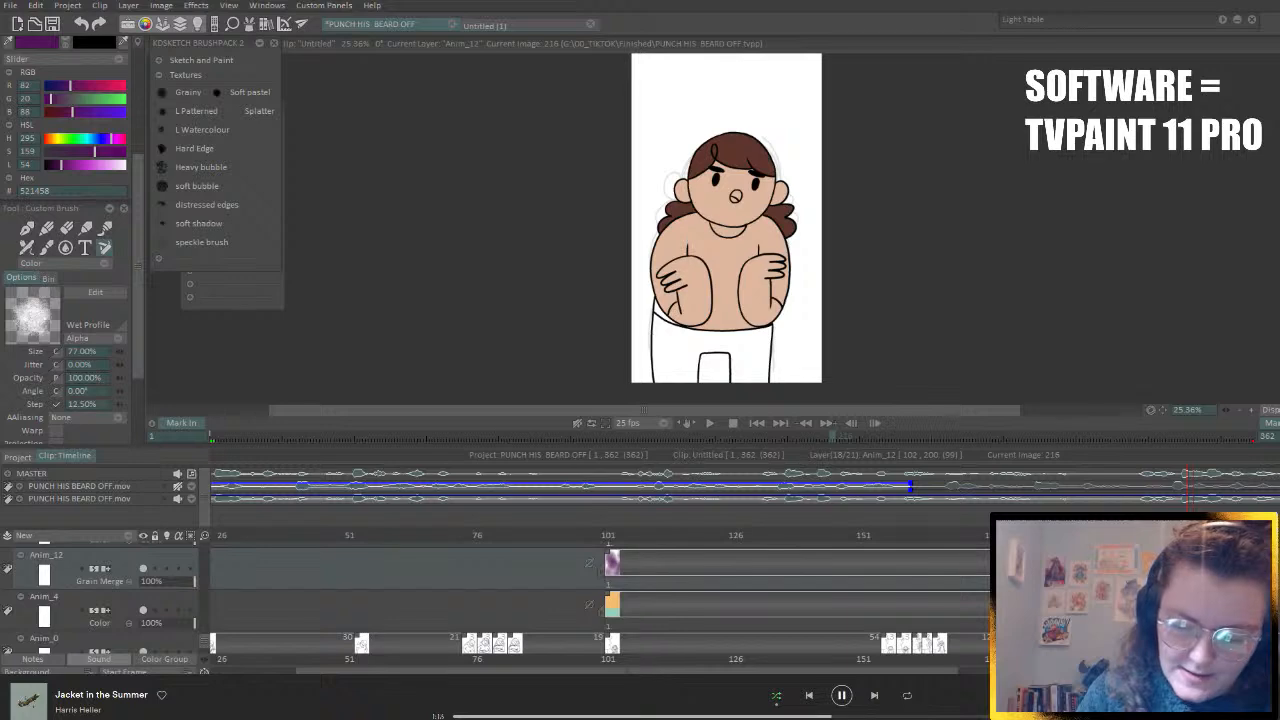
- Set the behaviour before the first image to Hold for the Anim_4 background and the Anim_12 shading
{"action": "left_click", "coordinate": [589, 607]}
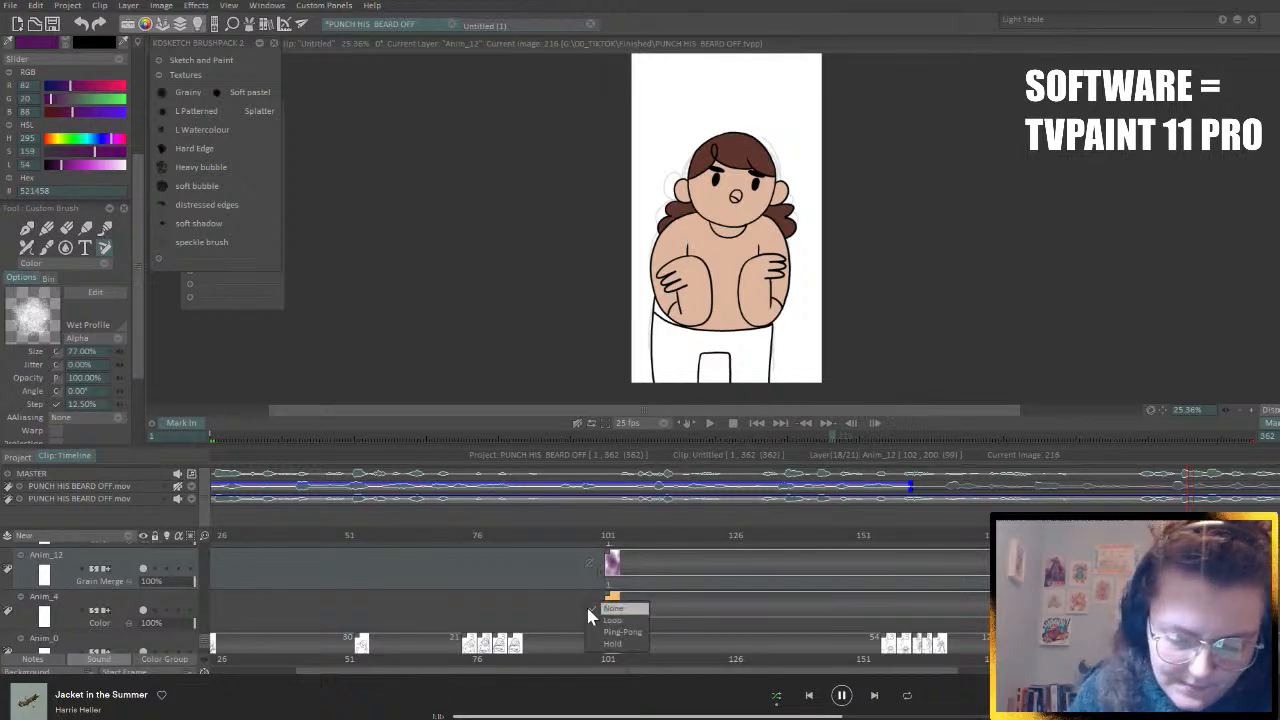
{"action": "left_click", "coordinate": [614, 644]}
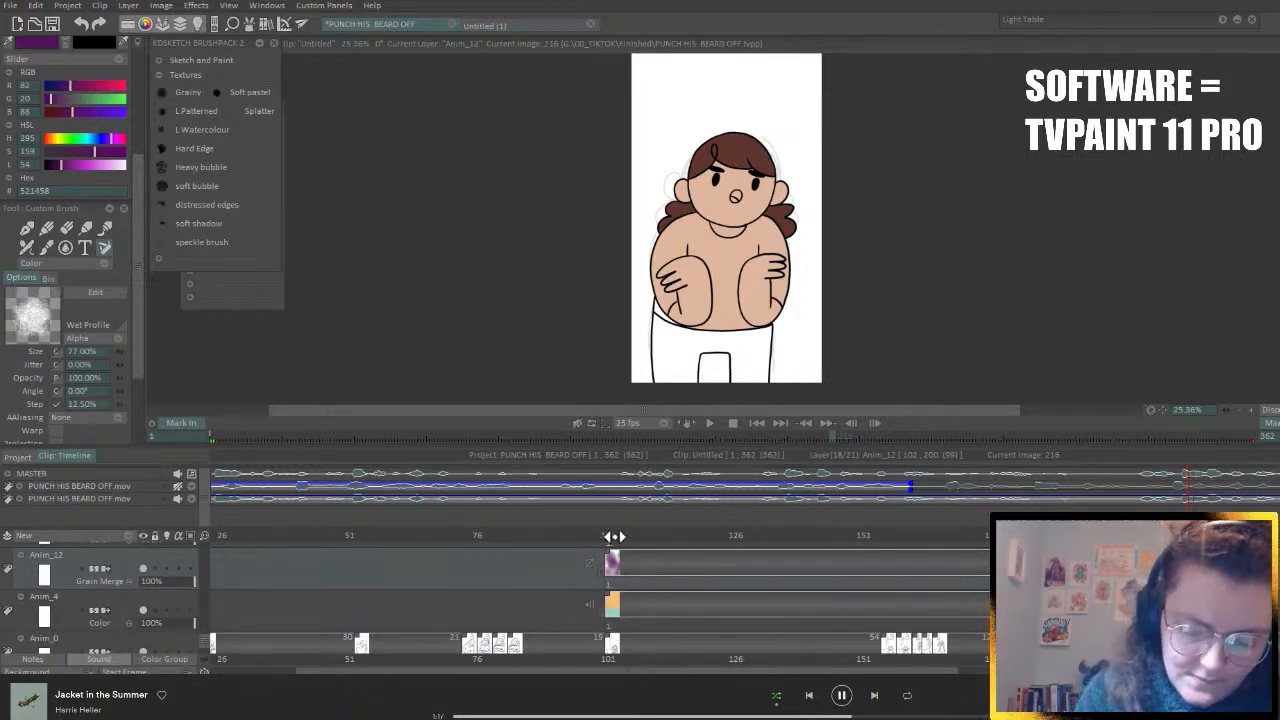
{"action": "left_click_drag", "start_coordinate": [609, 536], "coordinate": [789, 626]}
{"action": "left_click", "coordinate": [737, 565]}
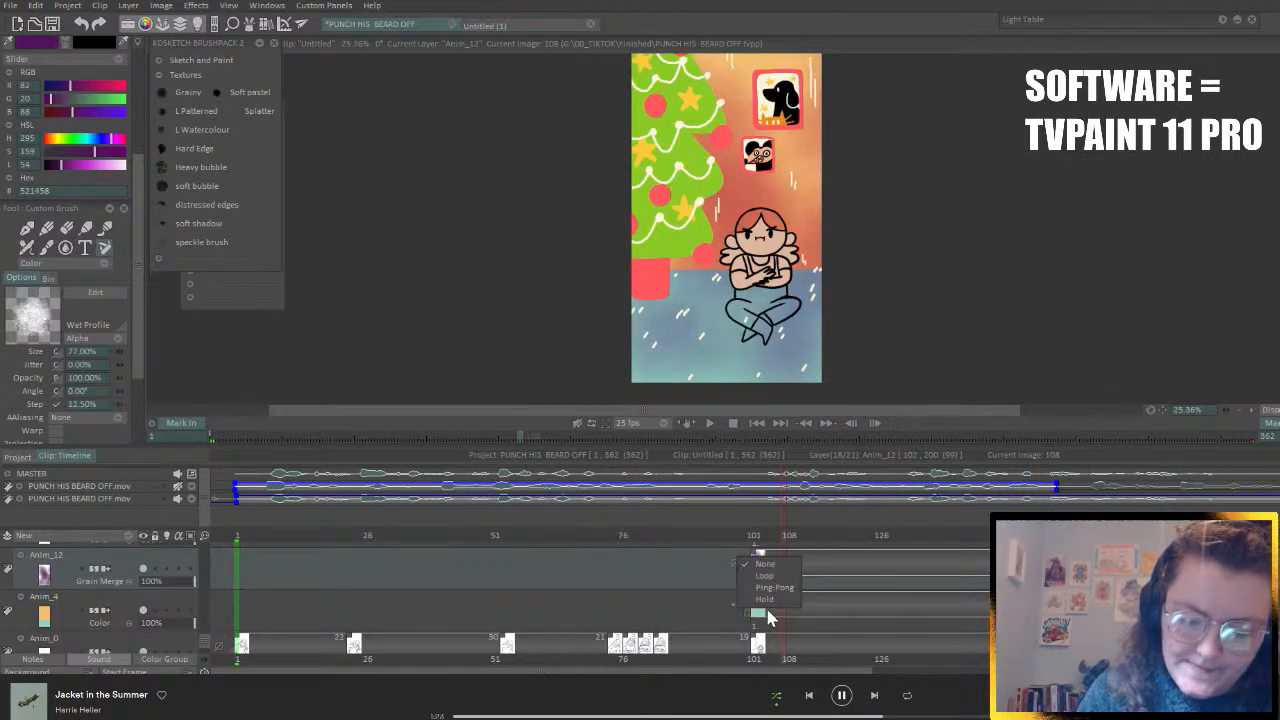
{"action": "left_click", "coordinate": [766, 613]}
{"action": "left_click", "coordinate": [734, 562]}
{"action": "left_click", "coordinate": [760, 597]}
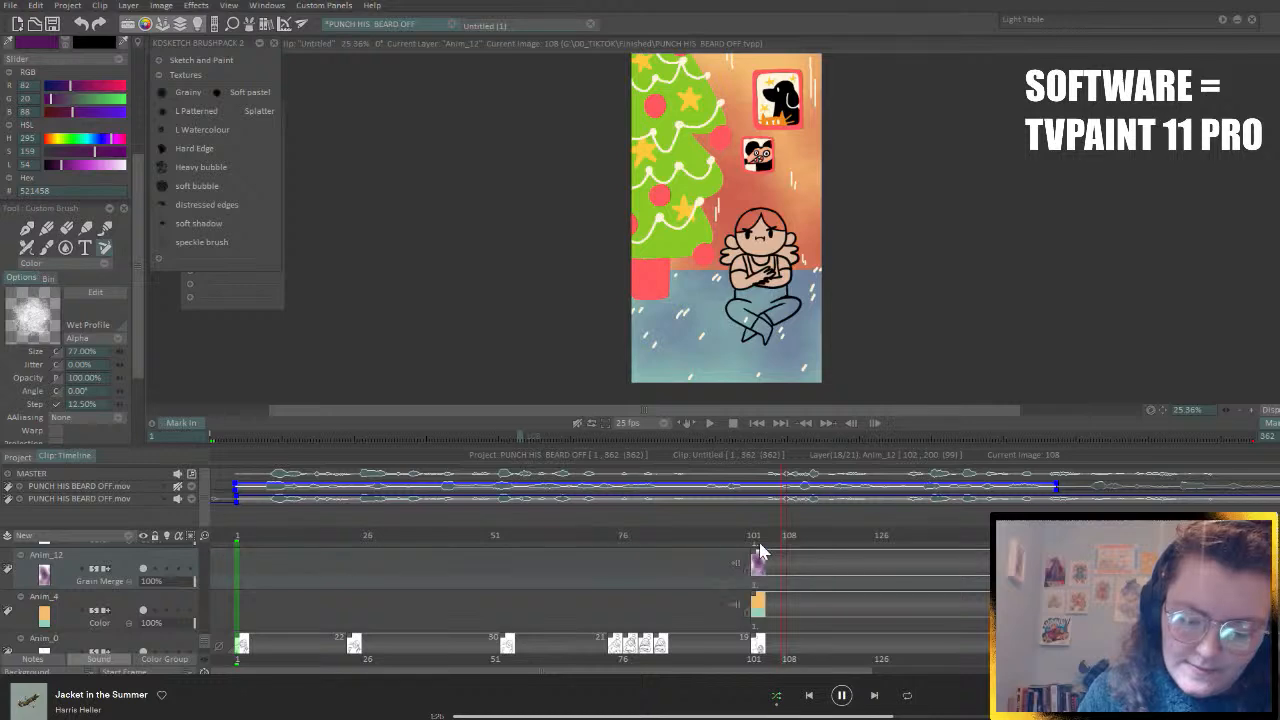
- Play the animation from frame 96 to check the held background and shading, and look through the layer stack
{"action": "mouse_move", "coordinate": [740, 536]}
{"action": "left_mouse_down"}
{"action": "mouse_move", "coordinate": [714, 536]}
{"action": "mouse_move", "coordinate": [806, 540]}
{"action": "mouse_move", "coordinate": [723, 551]}
{"action": "left_mouse_up"}
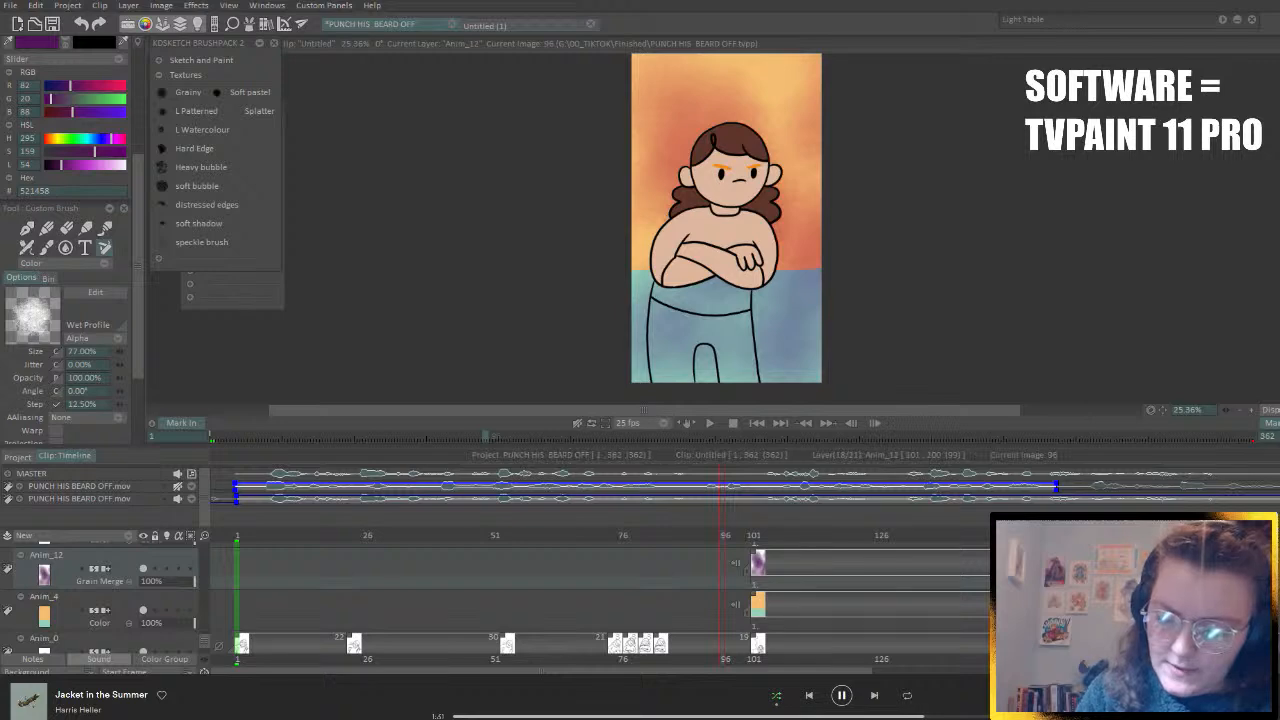
{"action": "key", "text": "space"}
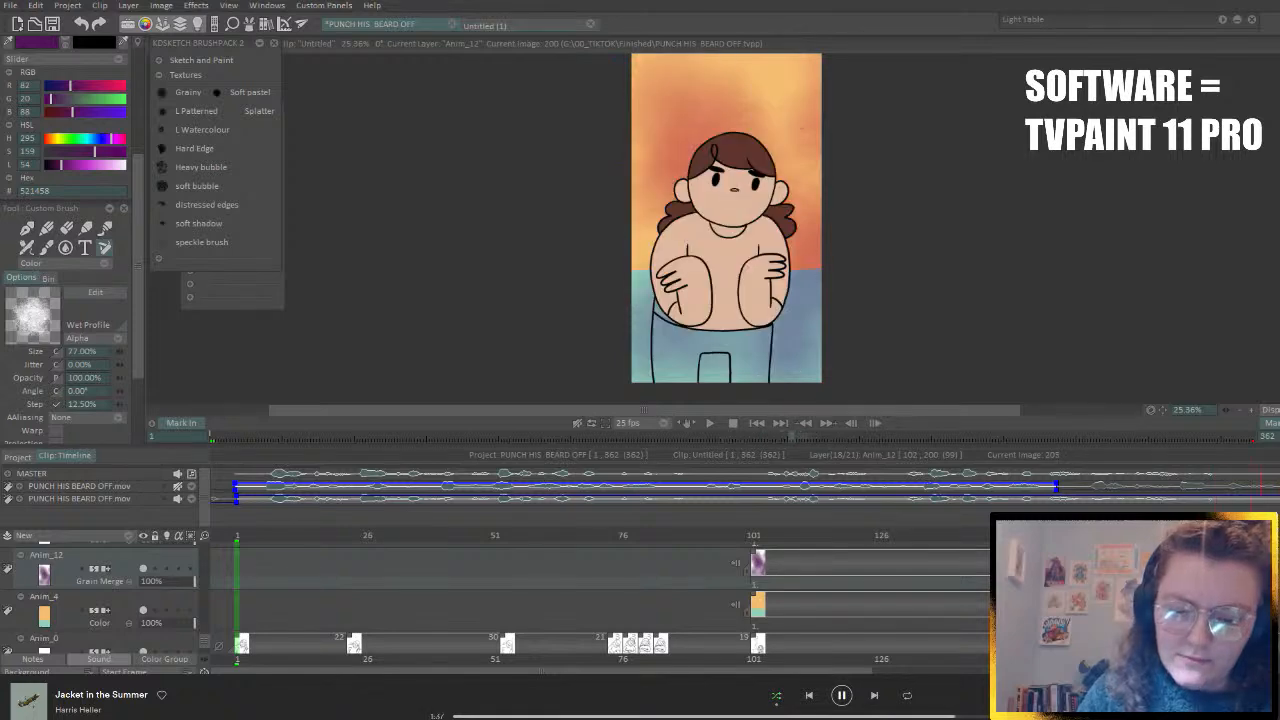
{"action": "scroll", "coordinate": [200, 628], "scroll_direction": "down", "scroll_amount": 5}
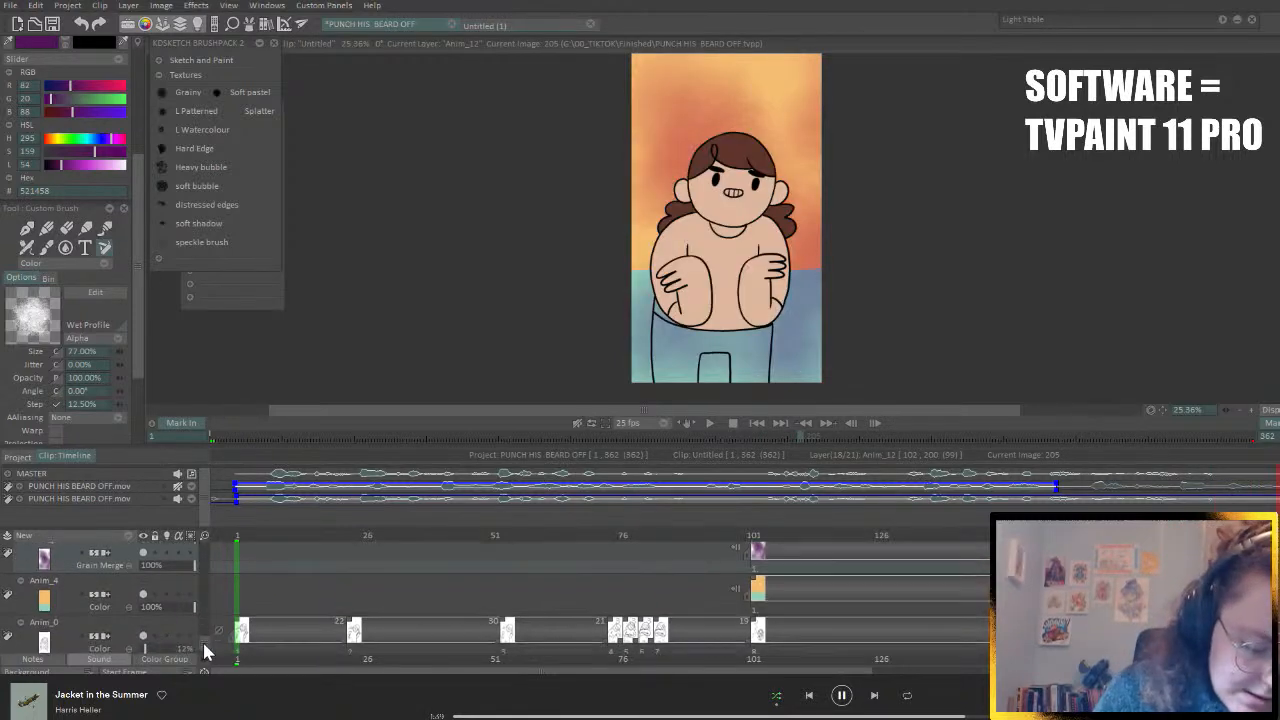
{"action": "scroll", "coordinate": [209, 619], "scroll_direction": "up", "scroll_amount": 2}
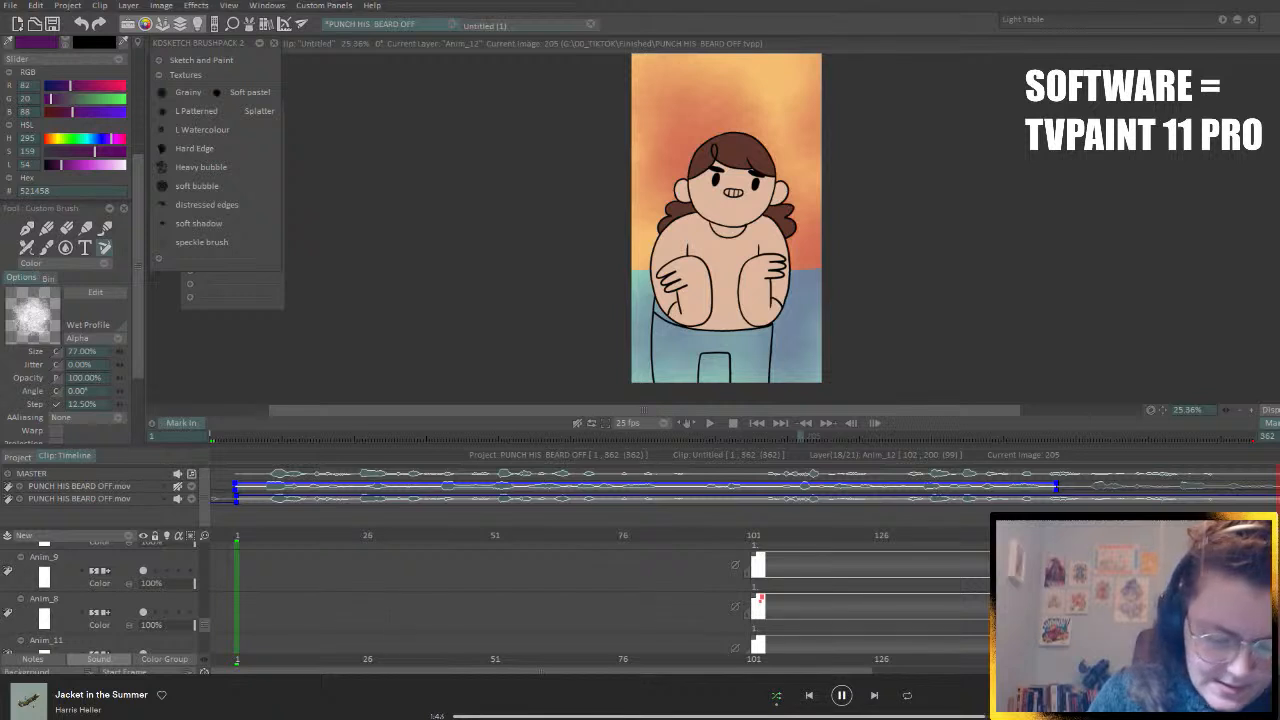
- Find the COLO_body layer in the timeline's layer stack and make it the active layer
{"action": "scroll", "coordinate": [203, 628], "scroll_direction": "up", "scroll_amount": 6}
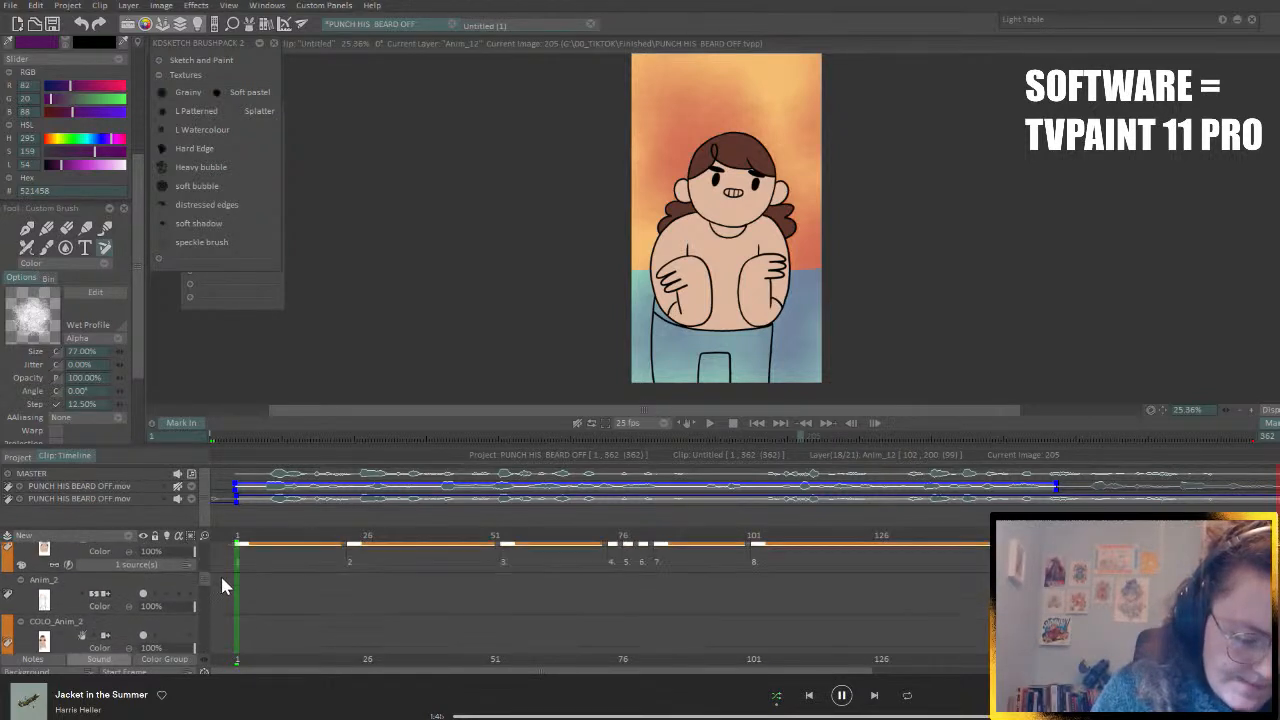
{"action": "left_click_drag", "start_coordinate": [222, 575], "coordinate": [221, 572]}
{"action": "left_click", "coordinate": [126, 583]}
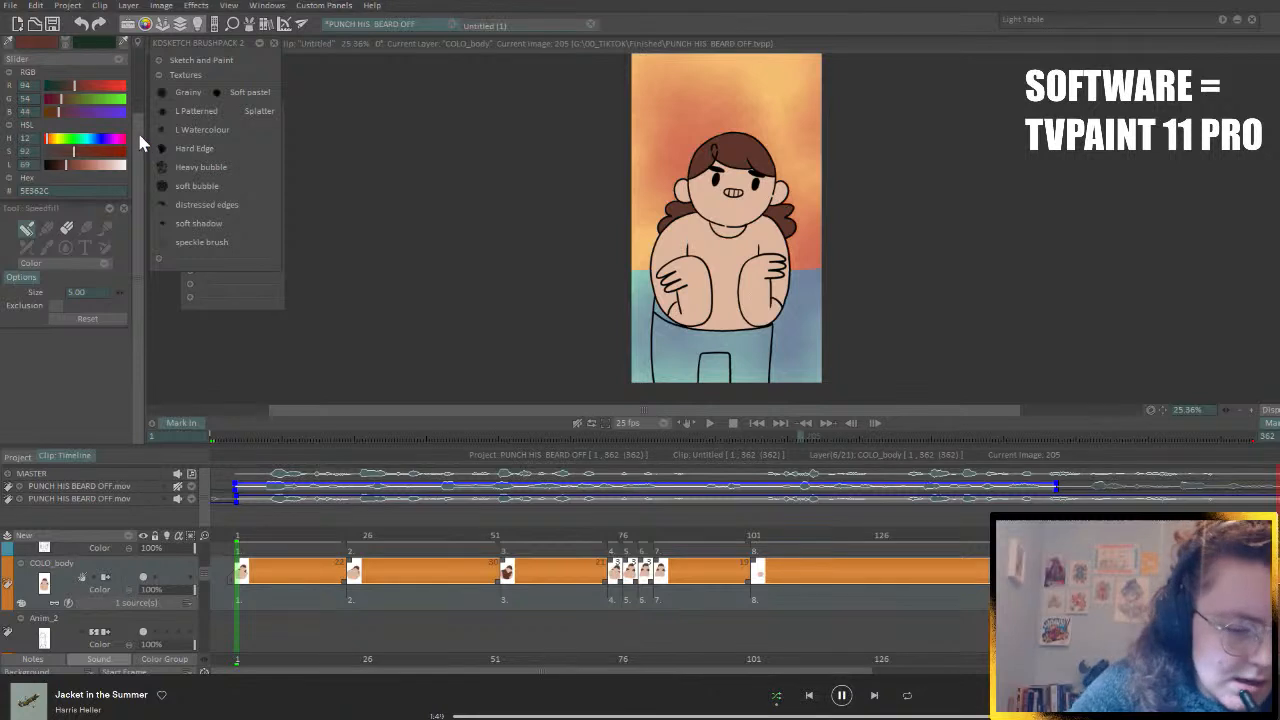
- Mix a dark red drawing colour with RGB 164, 54, 44
{"action": "left_click_drag", "start_coordinate": [137, 130], "coordinate": [133, 60]}
{"action": "left_click", "coordinate": [100, 278]}
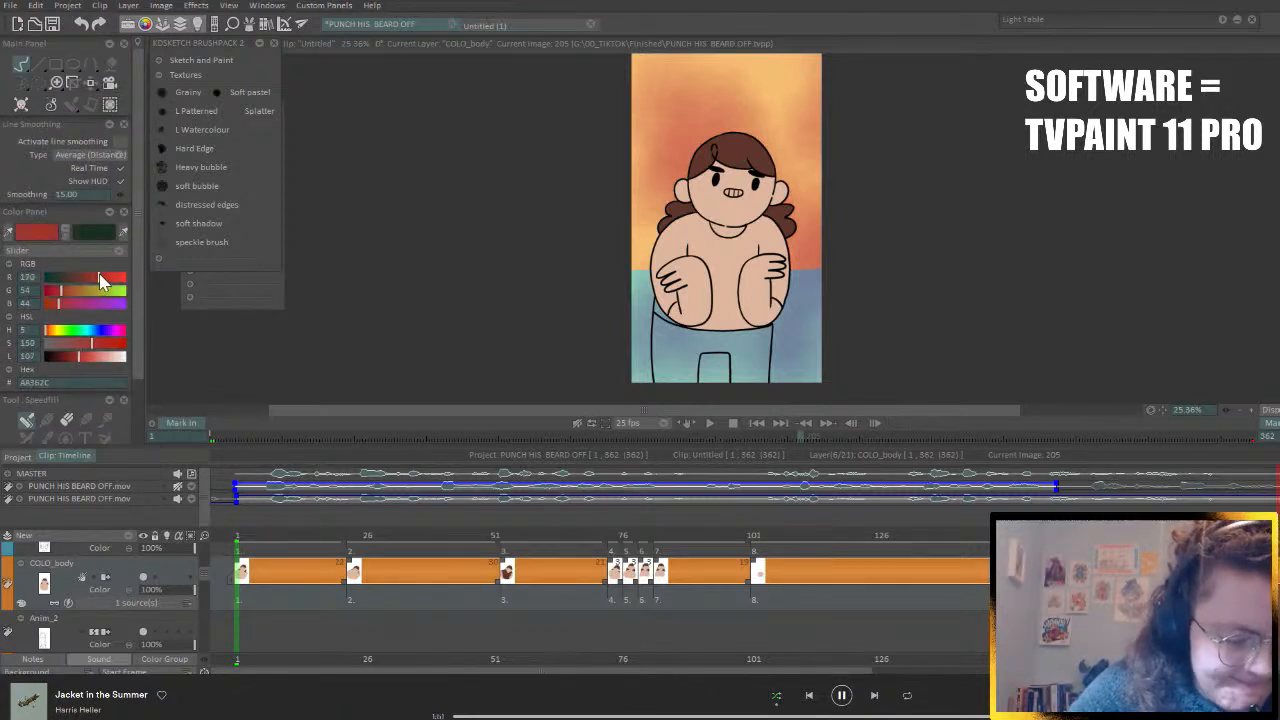
{"action": "left_click_drag", "start_coordinate": [100, 278], "coordinate": [94, 276]}
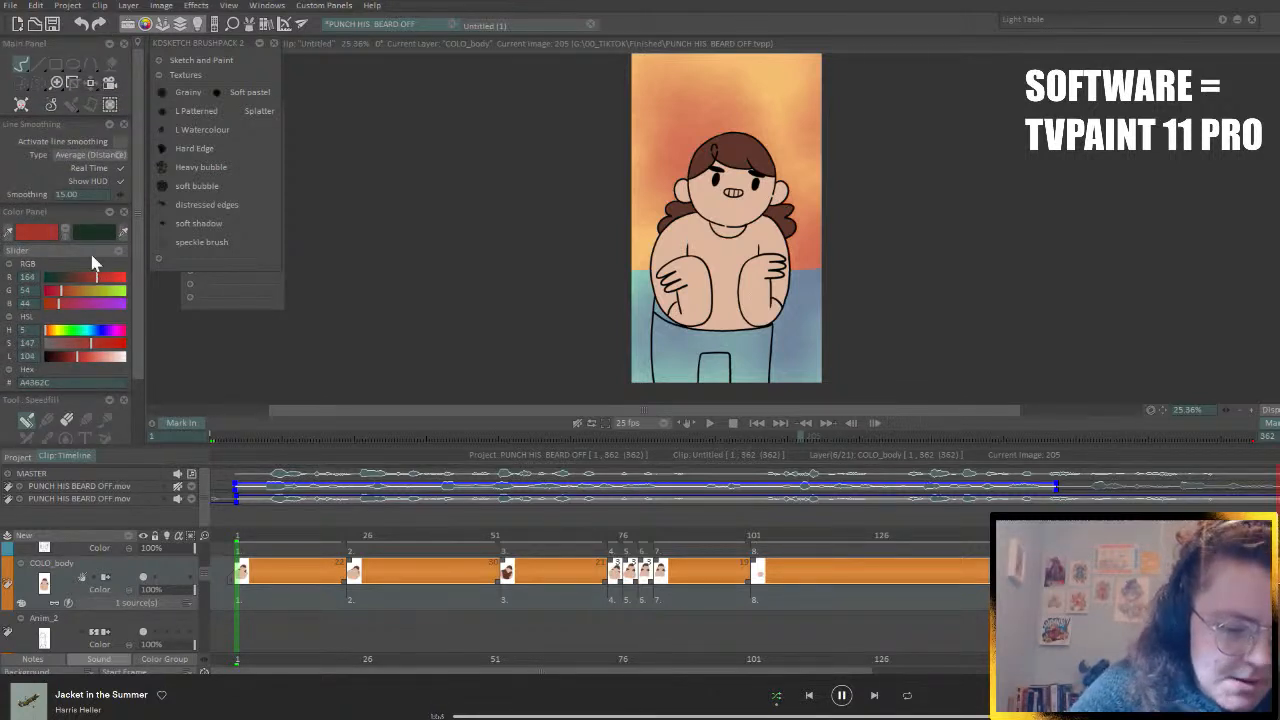
{"action": "left_click_drag", "start_coordinate": [136, 198], "coordinate": [140, 227]}
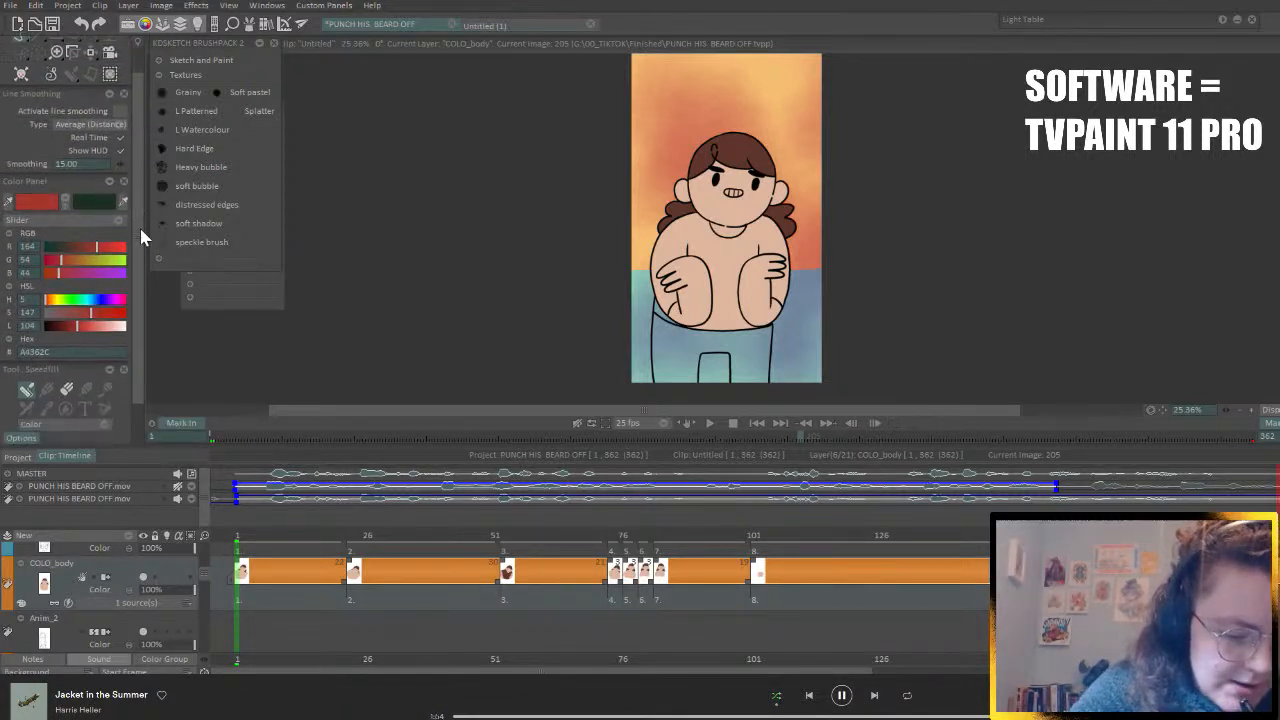
- Collapse the KDSketch brush pack and fill the woman's shirt at image 205 with the coral red palette swatch FF595E
{"action": "left_click", "coordinate": [260, 44]}
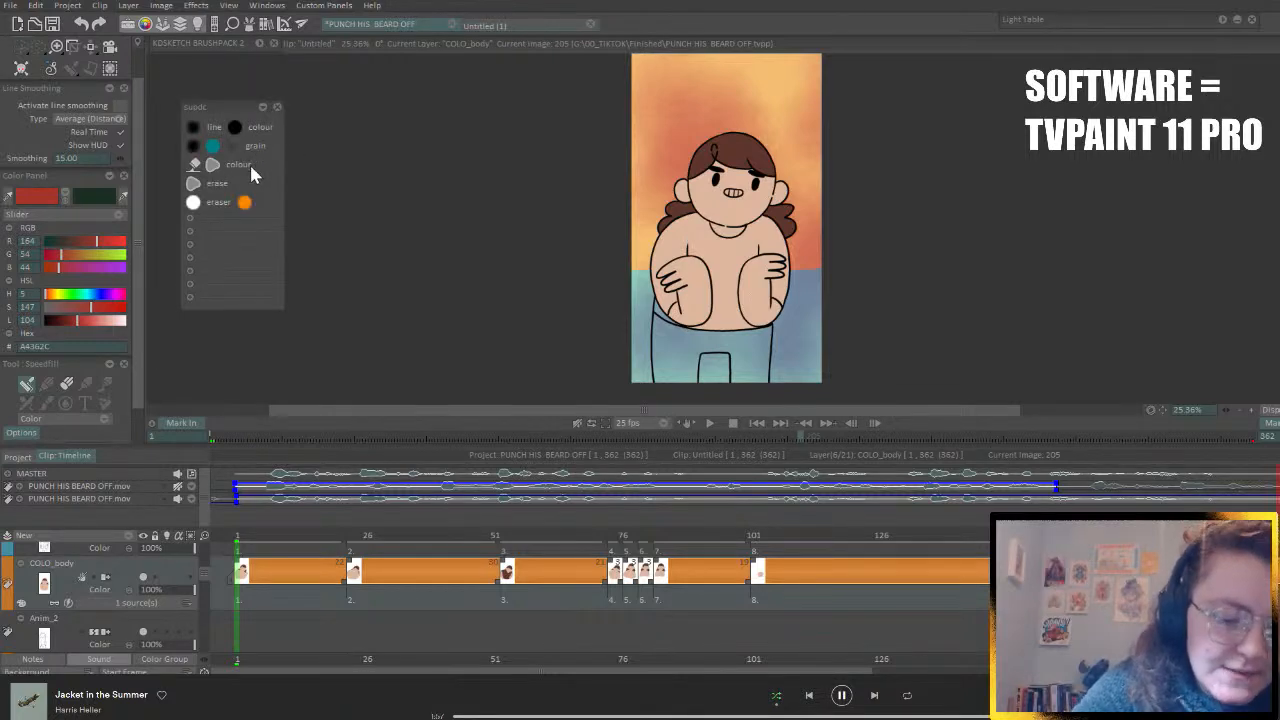
{"action": "left_click", "coordinate": [260, 44]}
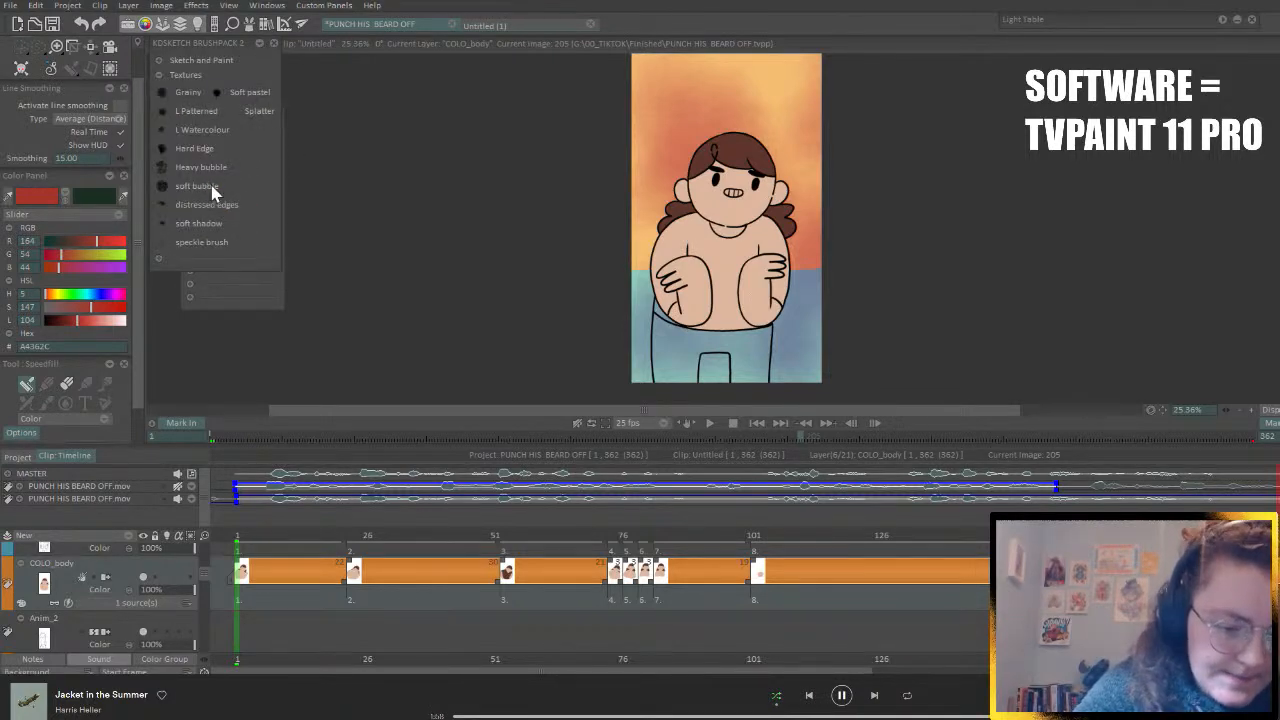
{"action": "left_click", "coordinate": [157, 256]}
{"action": "left_click", "coordinate": [159, 258]}
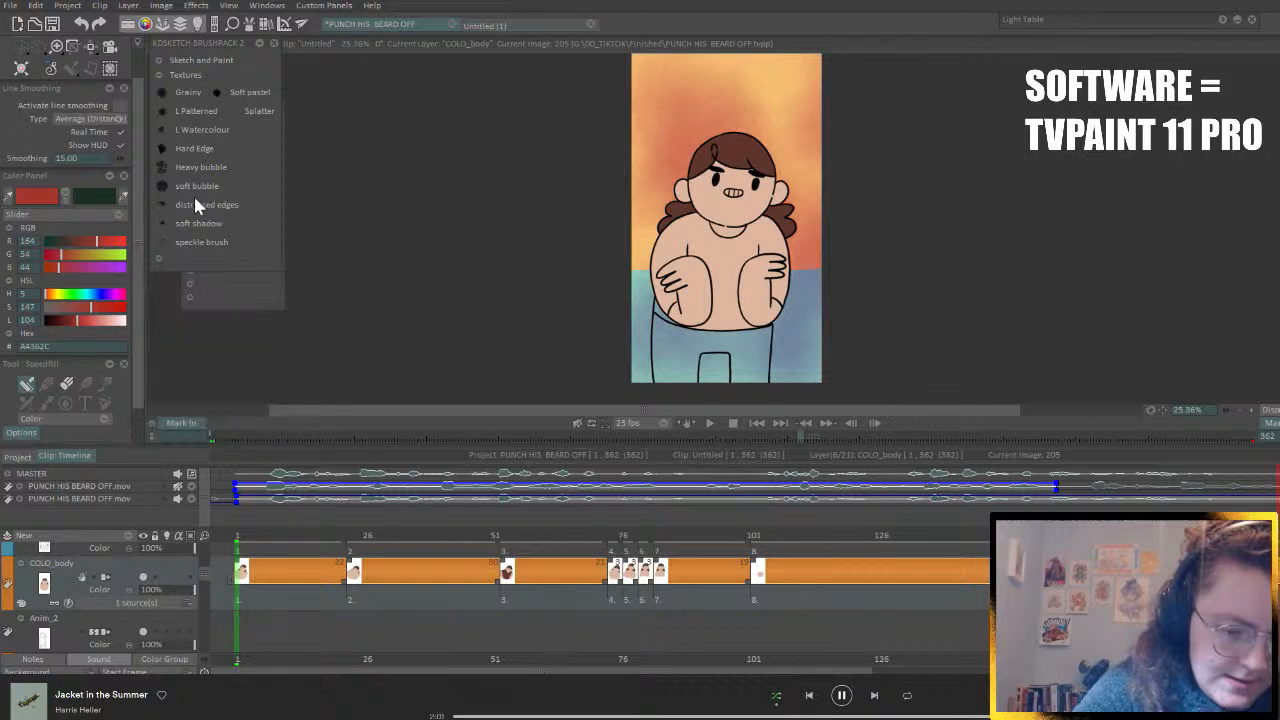
{"action": "left_click", "coordinate": [259, 47]}
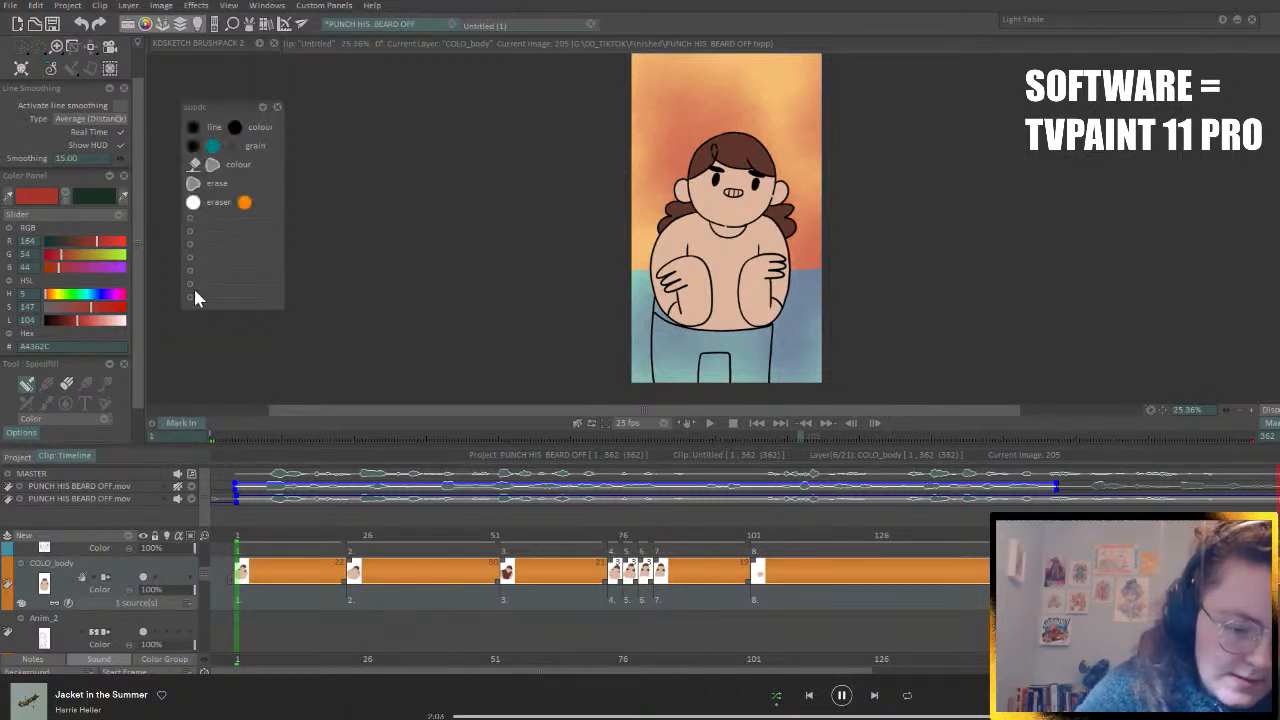
{"action": "left_click", "coordinate": [191, 285]}
{"action": "left_click", "coordinate": [194, 390]}
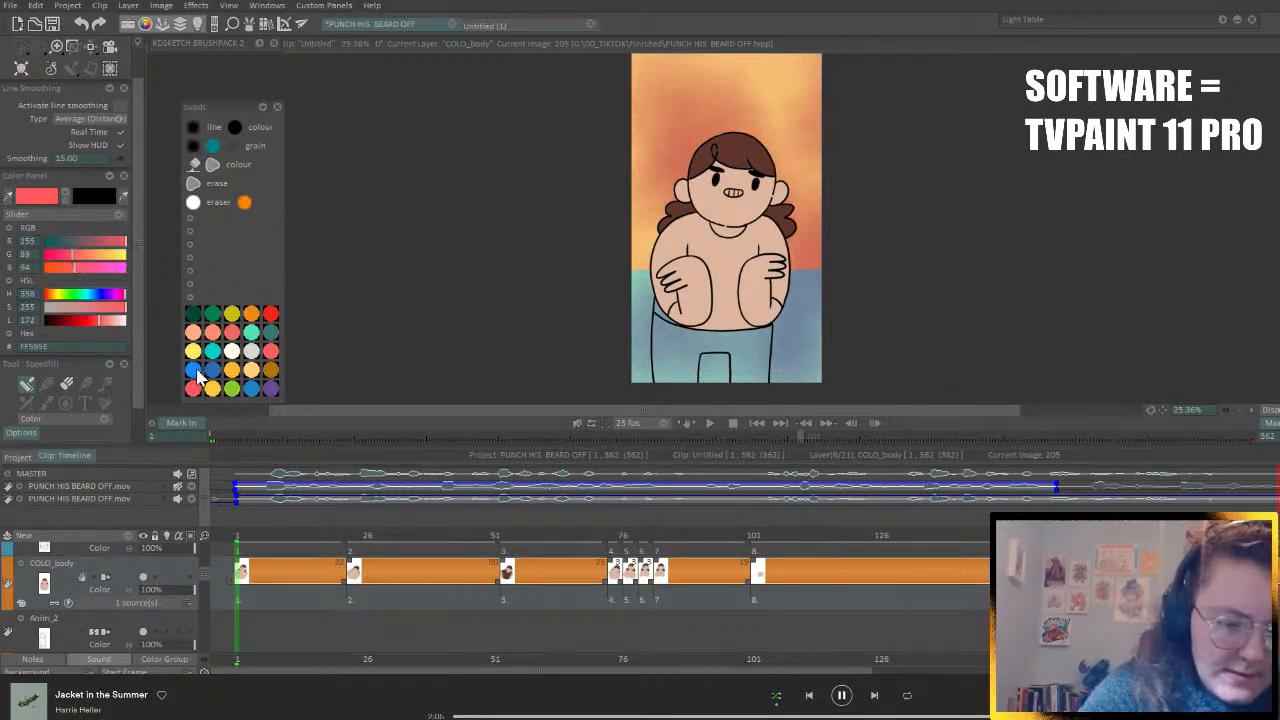
{"action": "left_click", "coordinate": [735, 268]}
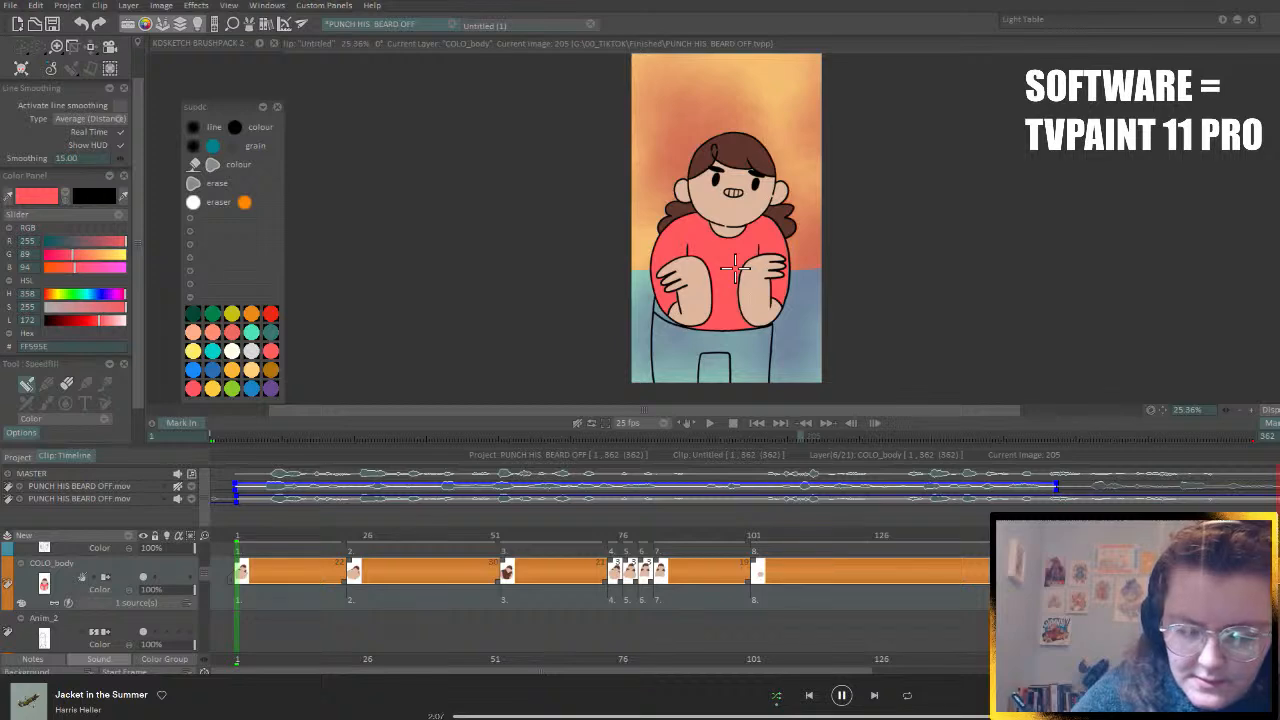
- Adjust the red to RGB 229, 73, 69 and refill the woman's shirt with it at image 205
{"action": "left_click", "coordinate": [93, 320]}
{"action": "left_click_drag", "start_coordinate": [63, 260], "coordinate": [68, 257]}
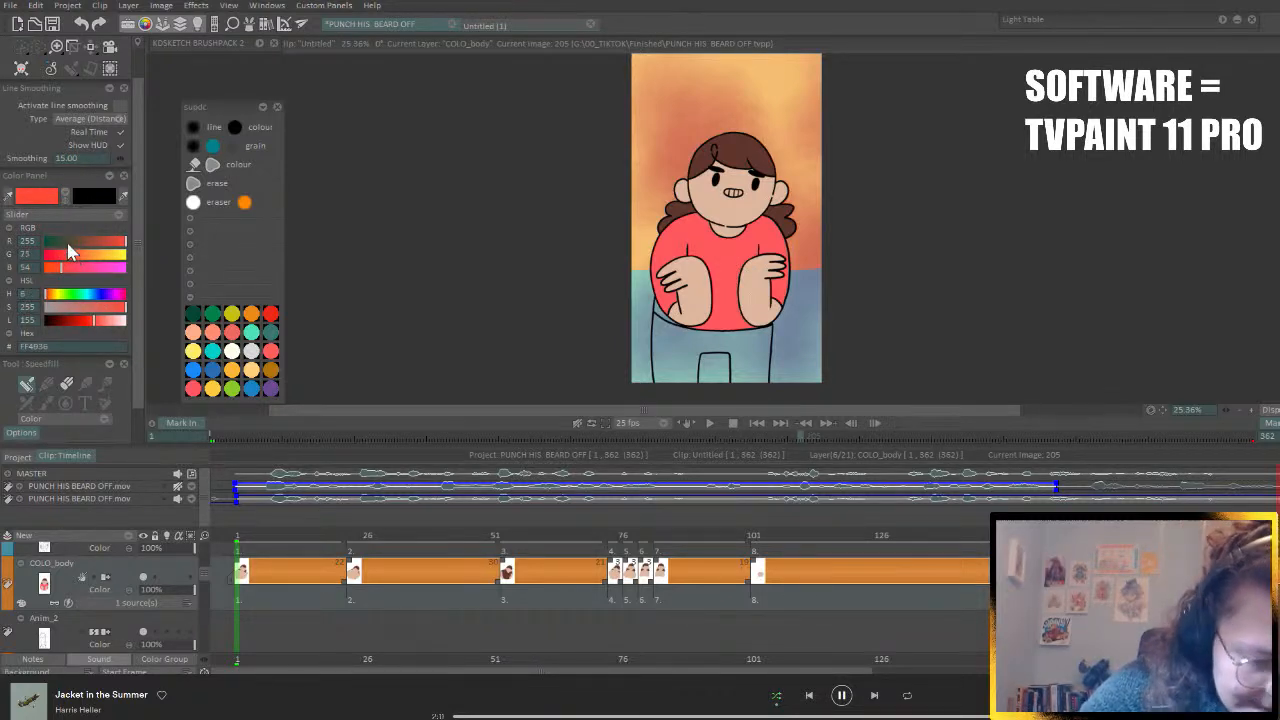
{"action": "left_click", "coordinate": [738, 262]}
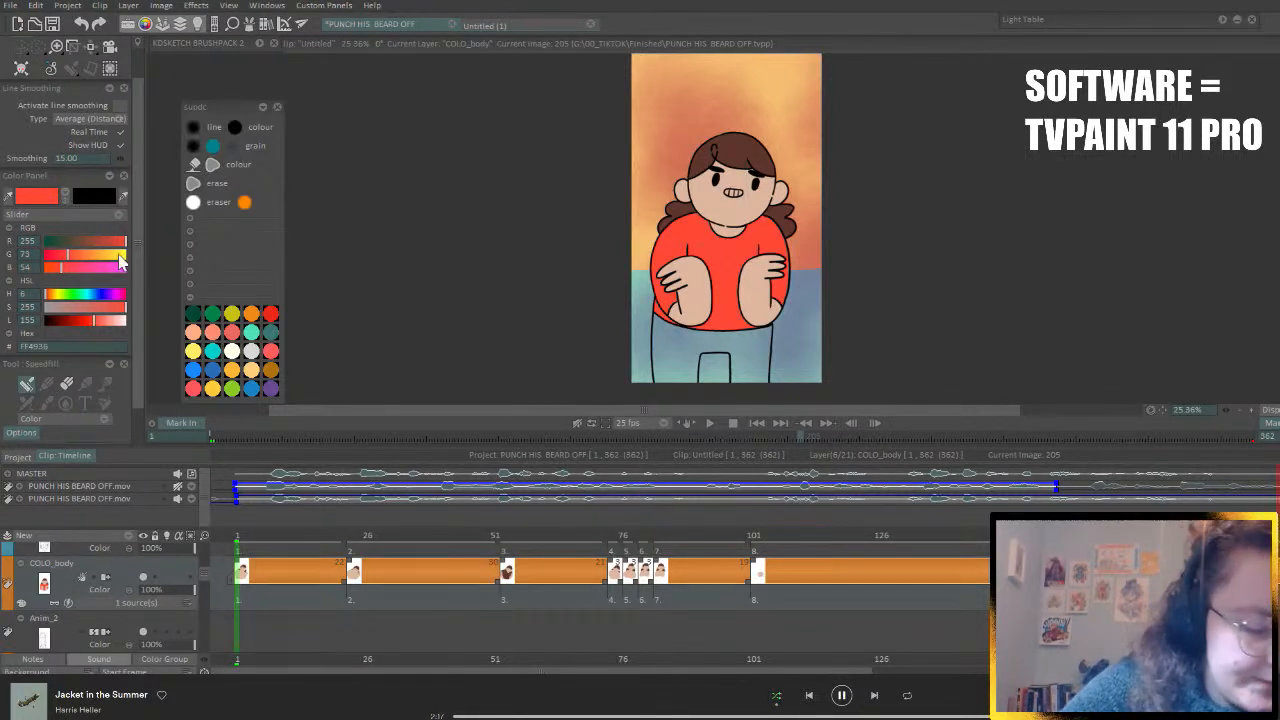
{"action": "left_click_drag", "start_coordinate": [81, 254], "coordinate": [68, 256]}
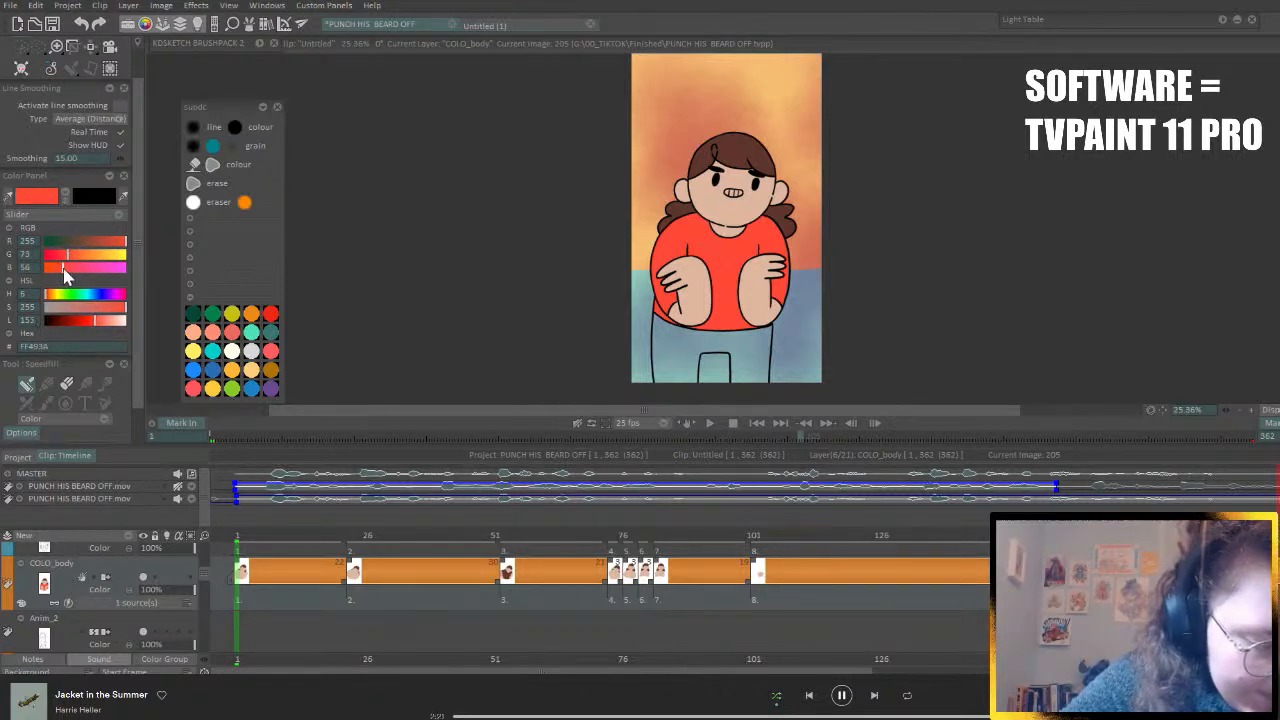
{"action": "left_click", "coordinate": [67, 268]}
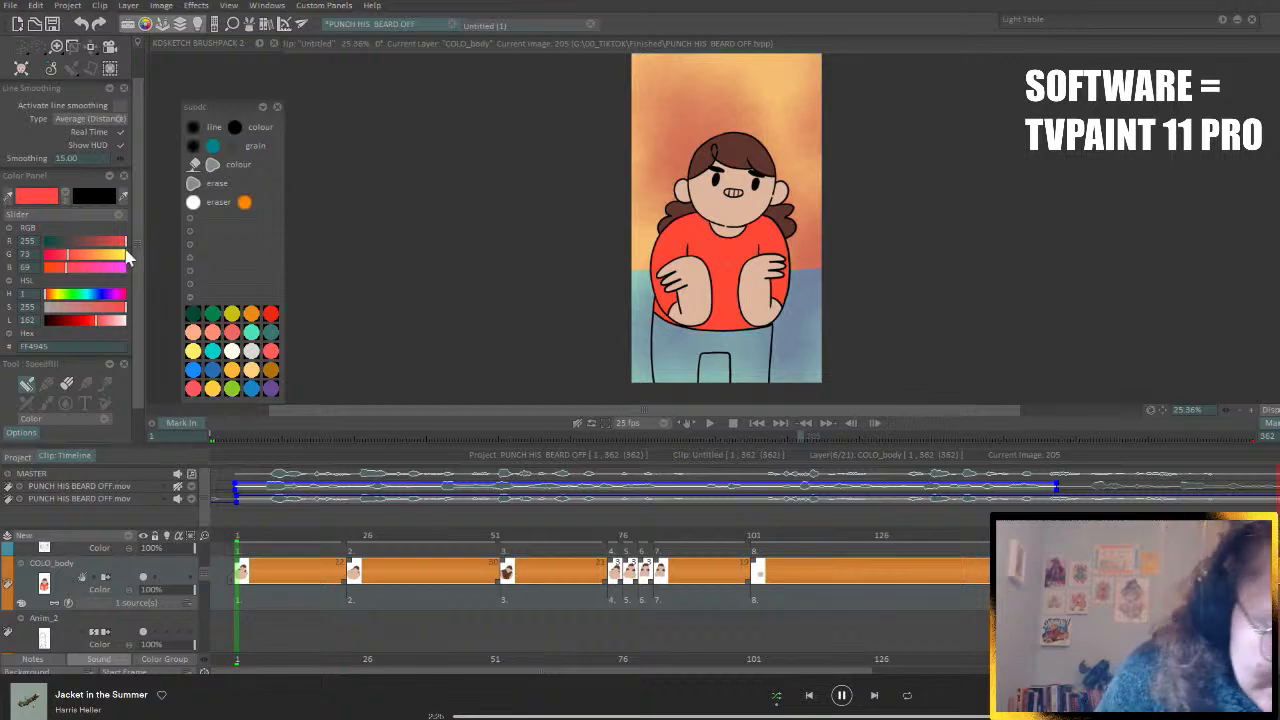
{"action": "left_click_drag", "start_coordinate": [125, 243], "coordinate": [118, 244]}
{"action": "left_click", "coordinate": [718, 263]}
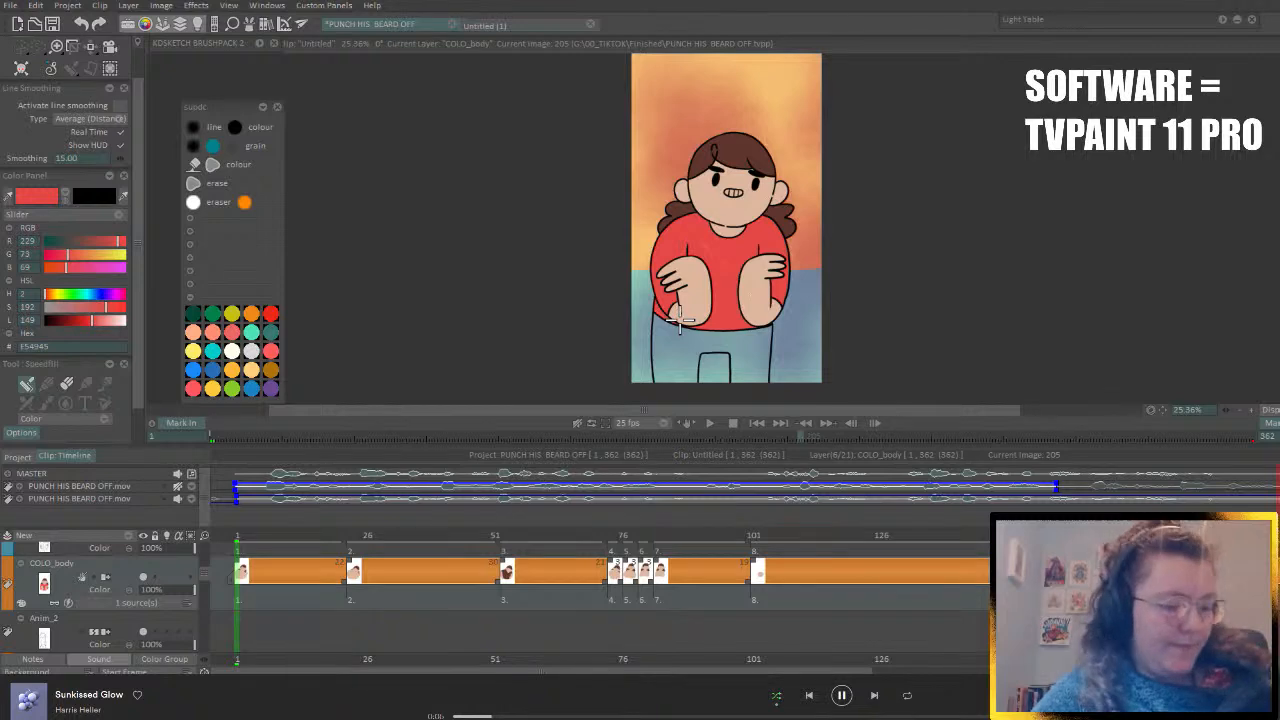
- Fill the woman's shirt with the same red on the next two drawings, images 225 and 228
{"action": "key", "text": "Right"}
{"action": "left_click", "coordinate": [678, 270]}
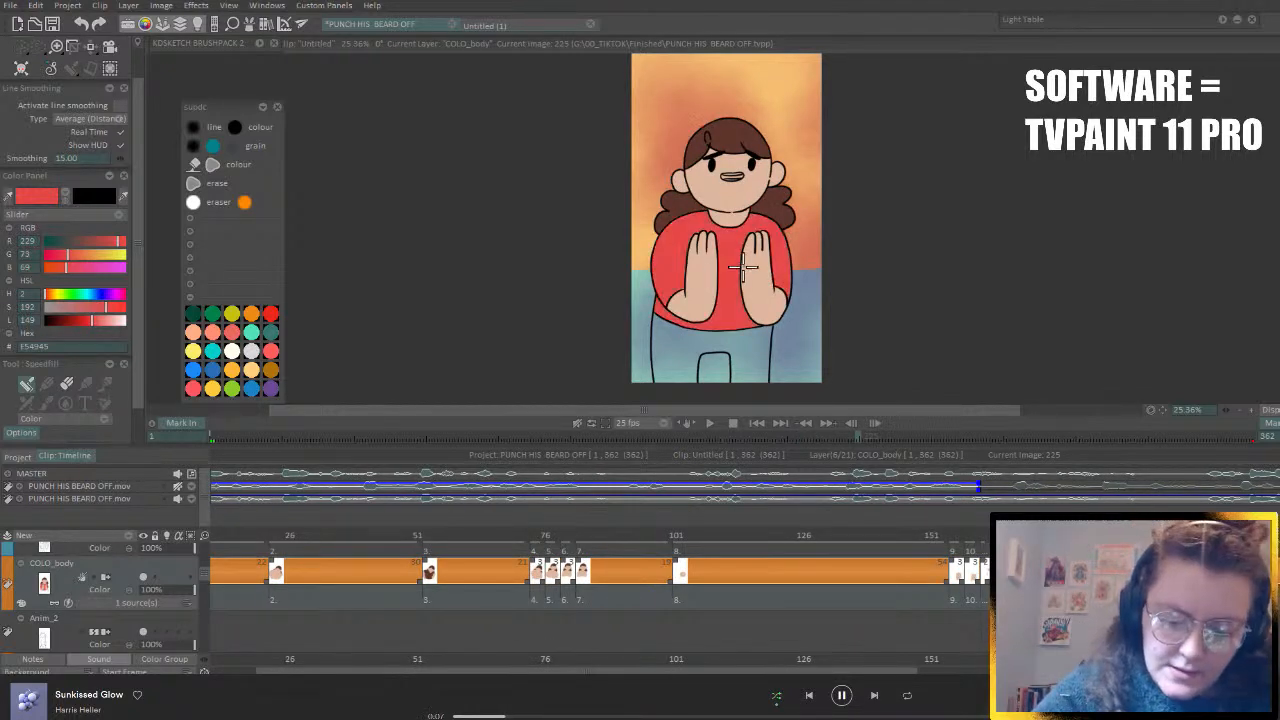
{"action": "key", "text": "Right"}
{"action": "left_click", "coordinate": [736, 218]}
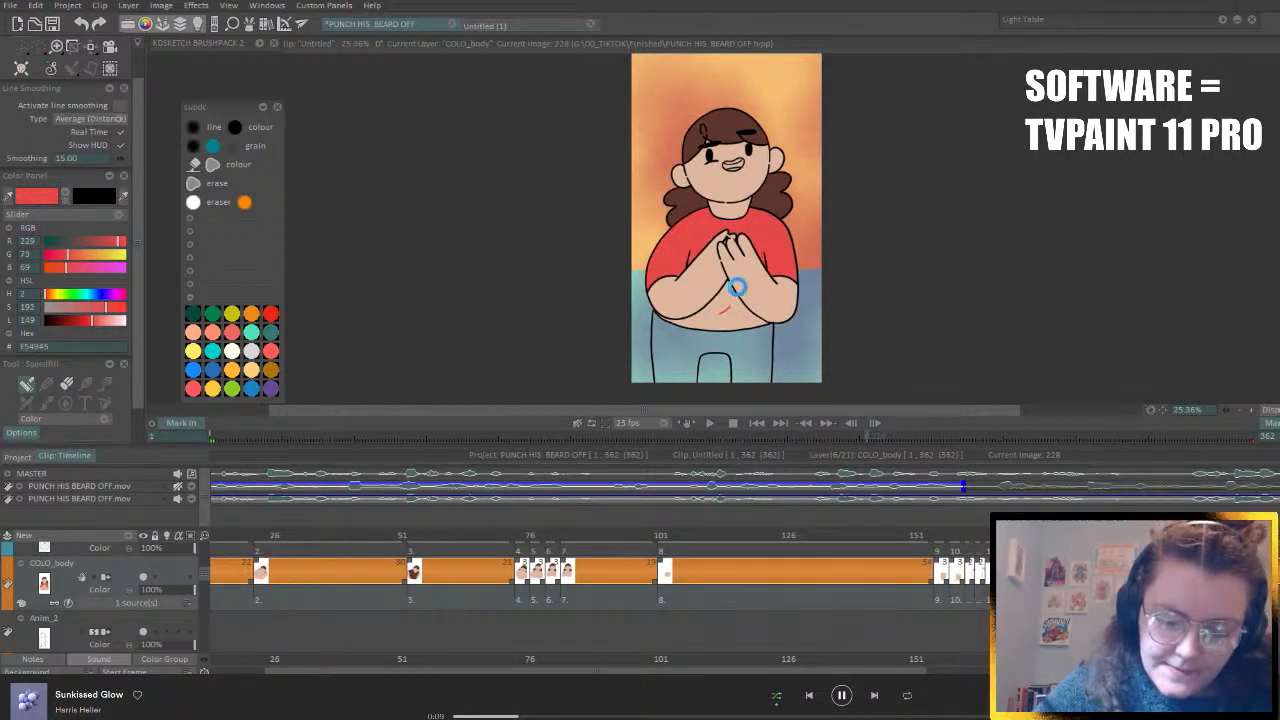
- Step through the following drawings up to image 305 to examine which shots still need shirt colour
{"action": "key", "text": "Right"}
{"action": "key", "text": "Right"}
{"action": "key", "text": "Right"}
{"action": "key", "text": "Right"}
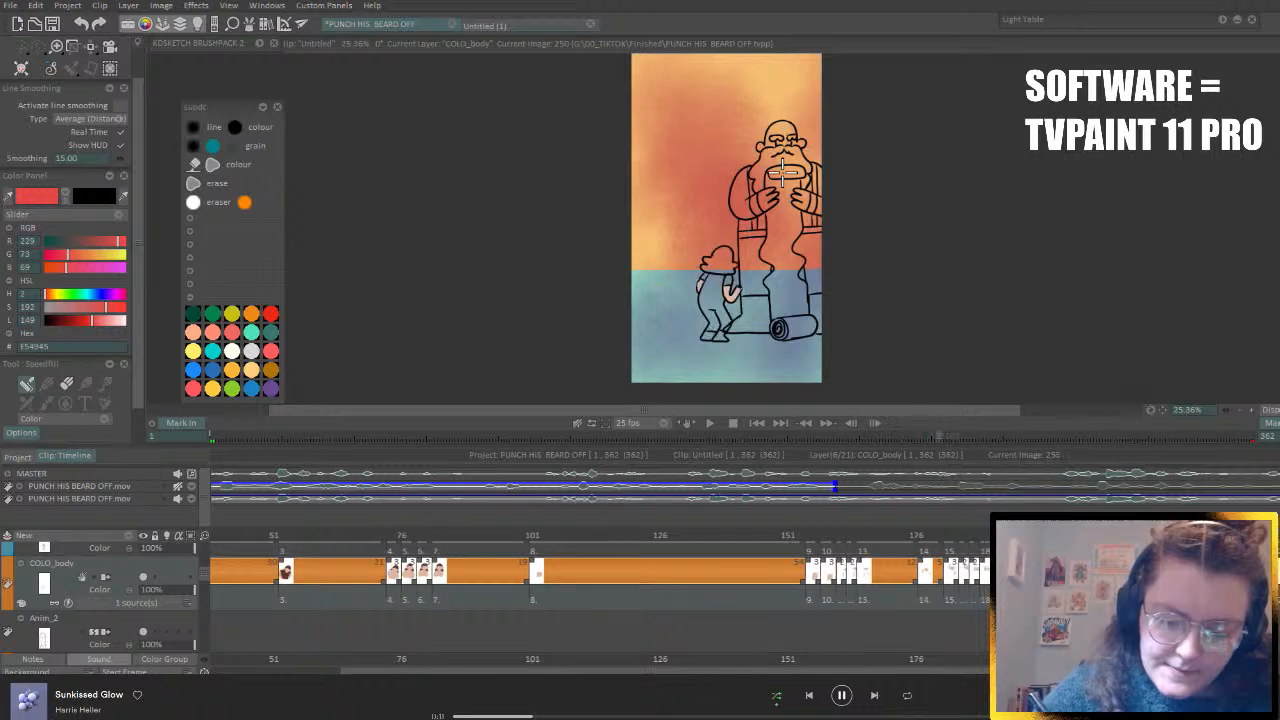
{"action": "key", "text": "Right"}
{"action": "key", "text": "Right"}
{"action": "key", "text": "Right"}
{"action": "key", "text": "Right"}
{"action": "key", "text": "Right"}
{"action": "key", "text": "Right"}
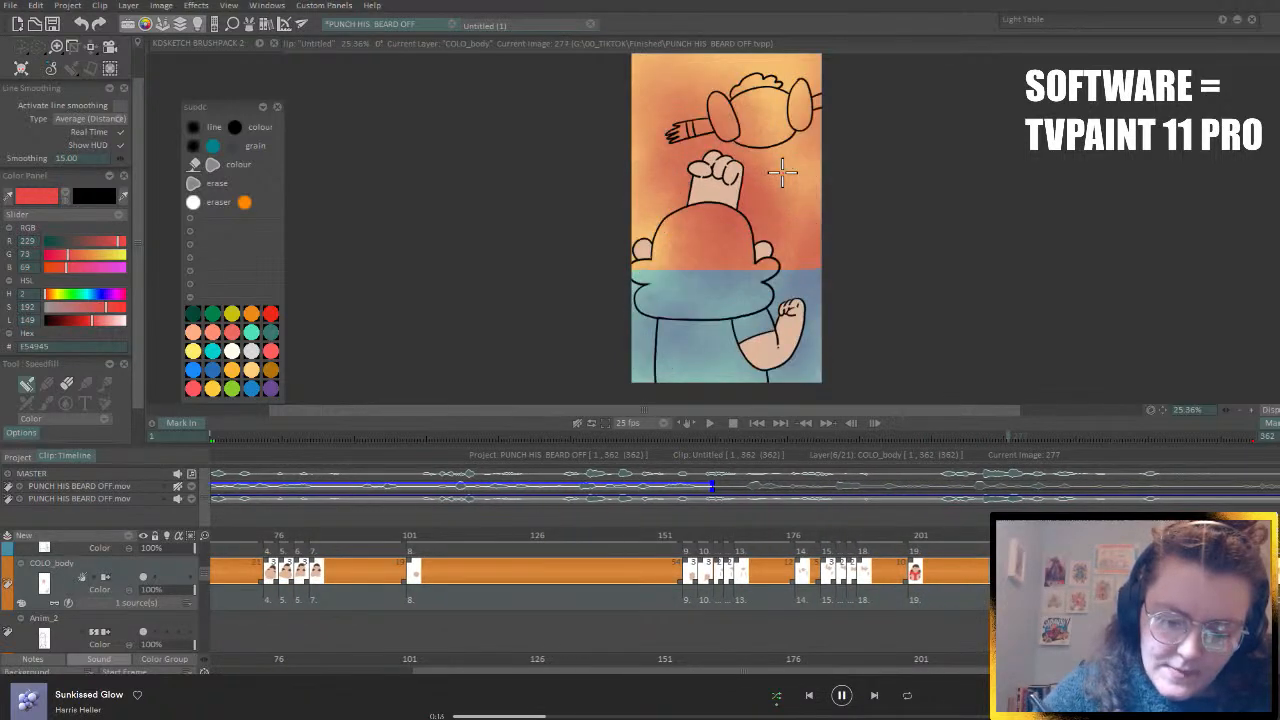
{"action": "key", "text": "Right"}
{"action": "key", "text": "Right"}
{"action": "key", "text": "Right"}
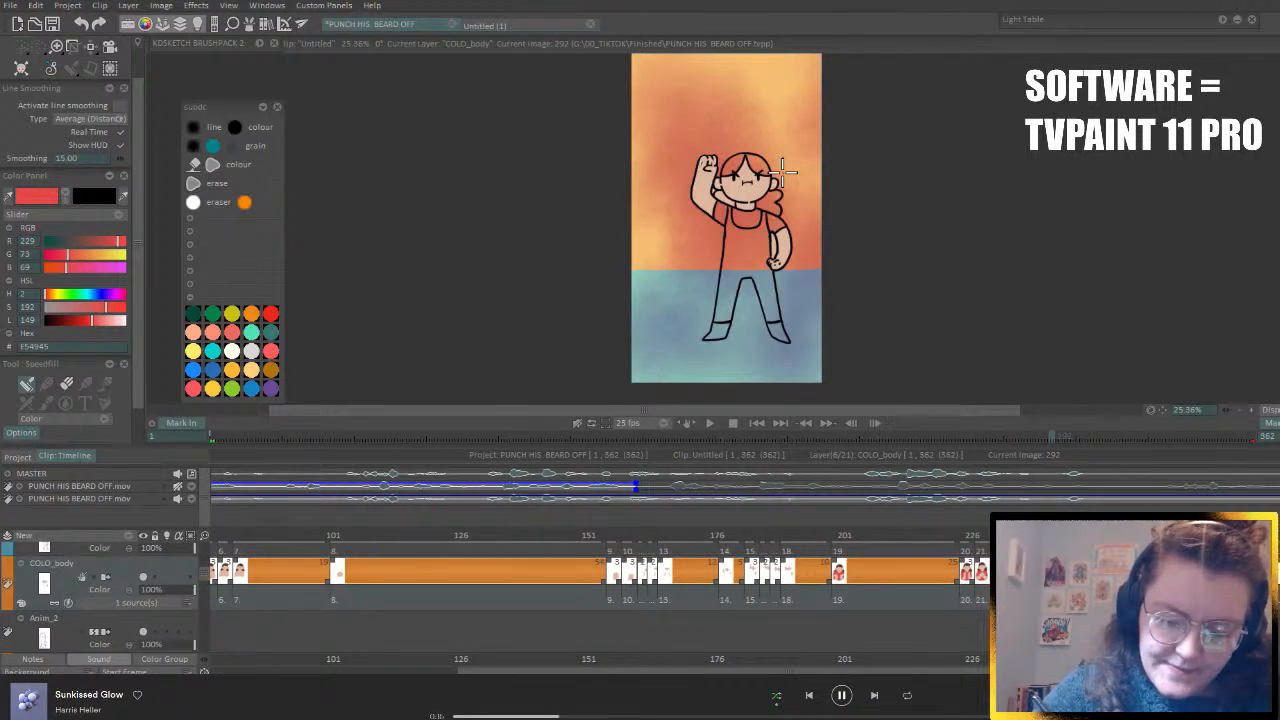
{"action": "key", "text": "Right"}
- Try to fill the shirt red at image 305 on COLO_body, undo the fill and return to image 201
{"action": "mouse_move", "coordinate": [683, 231]}
{"action": "left_mouse_down"}
{"action": "mouse_move", "coordinate": [698, 275]}
{"action": "mouse_move", "coordinate": [688, 223]}
{"action": "mouse_move", "coordinate": [712, 268]}
{"action": "left_mouse_up"}
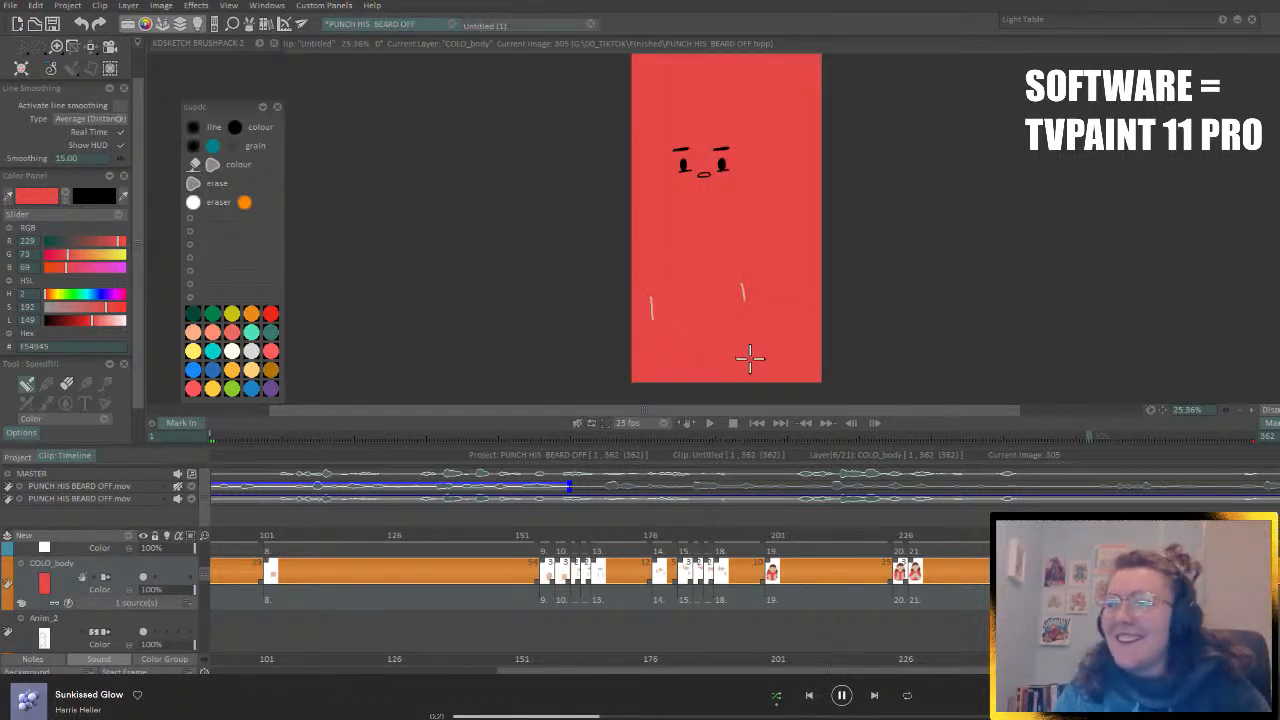
{"action": "key", "text": "ctrl+z"}
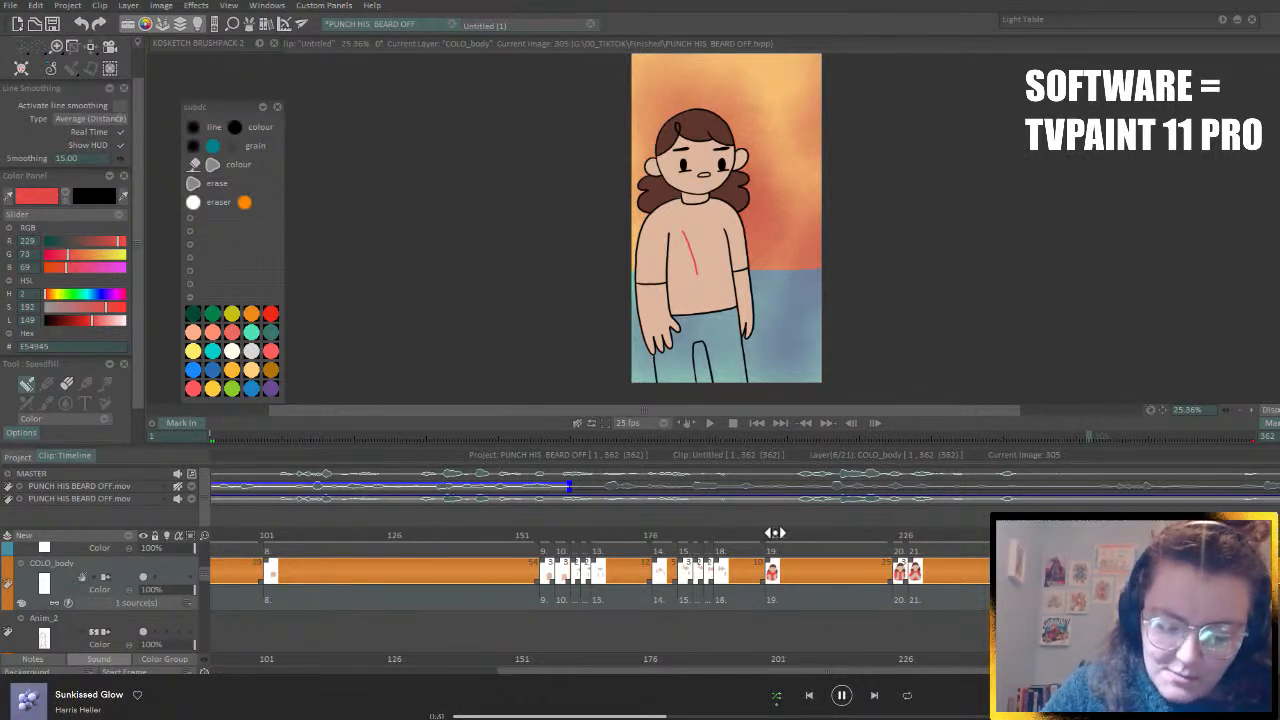
{"action": "left_click_drag", "start_coordinate": [772, 538], "coordinate": [770, 538]}
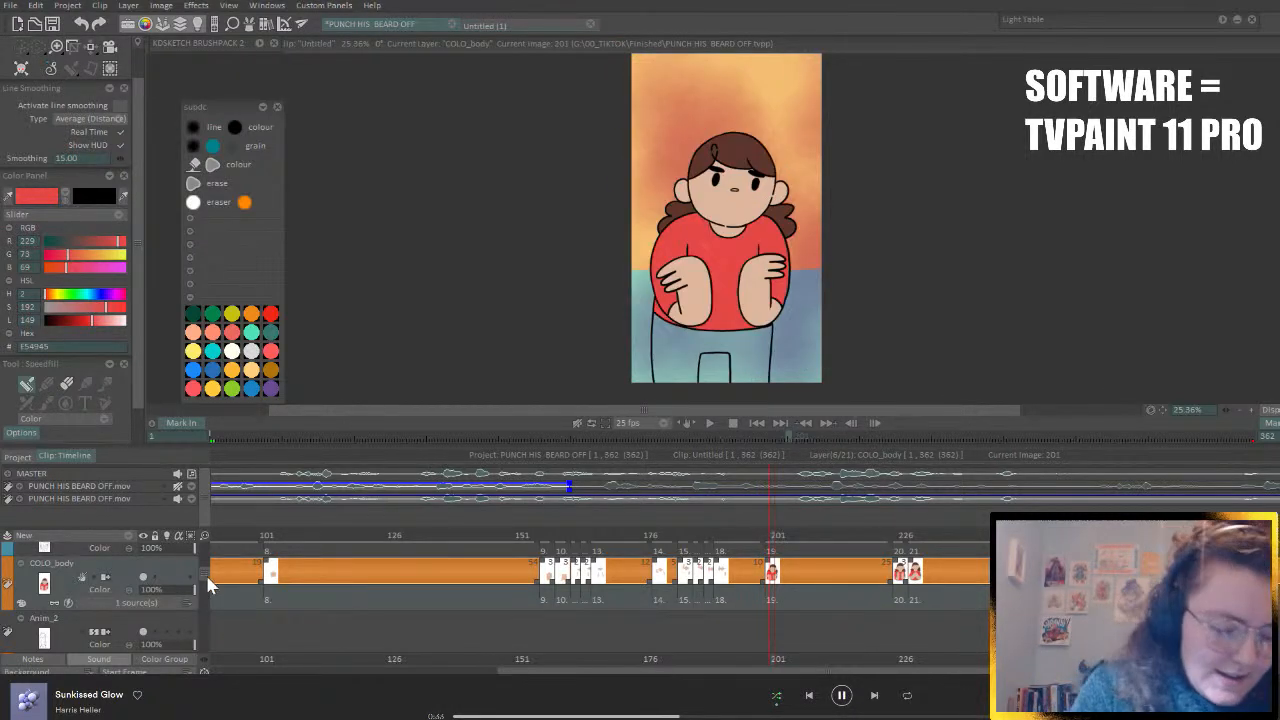
- Switch to the COLO_Anim_2 layer and fill the woman's shirt with the red on its drawings from image 305
{"action": "scroll", "coordinate": [204, 578], "scroll_direction": "down", "scroll_amount": 3}
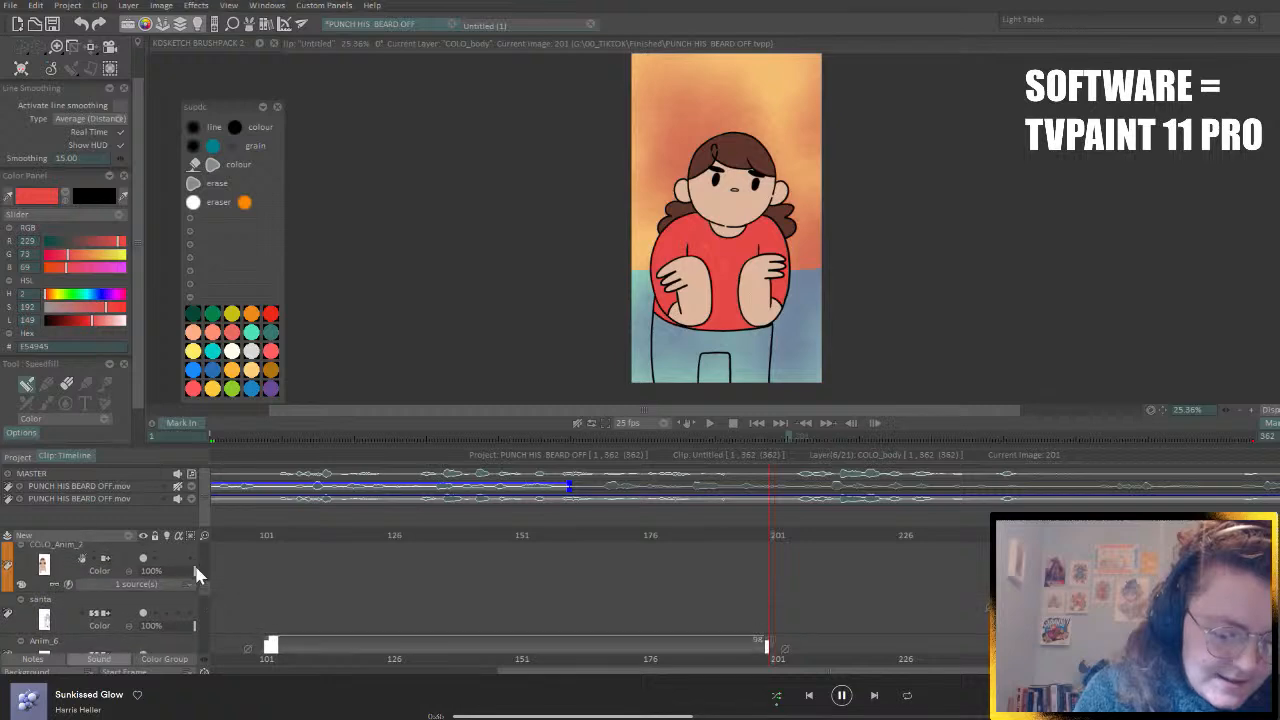
{"action": "left_click", "coordinate": [152, 567]}
{"action": "key", "text": "Right"}
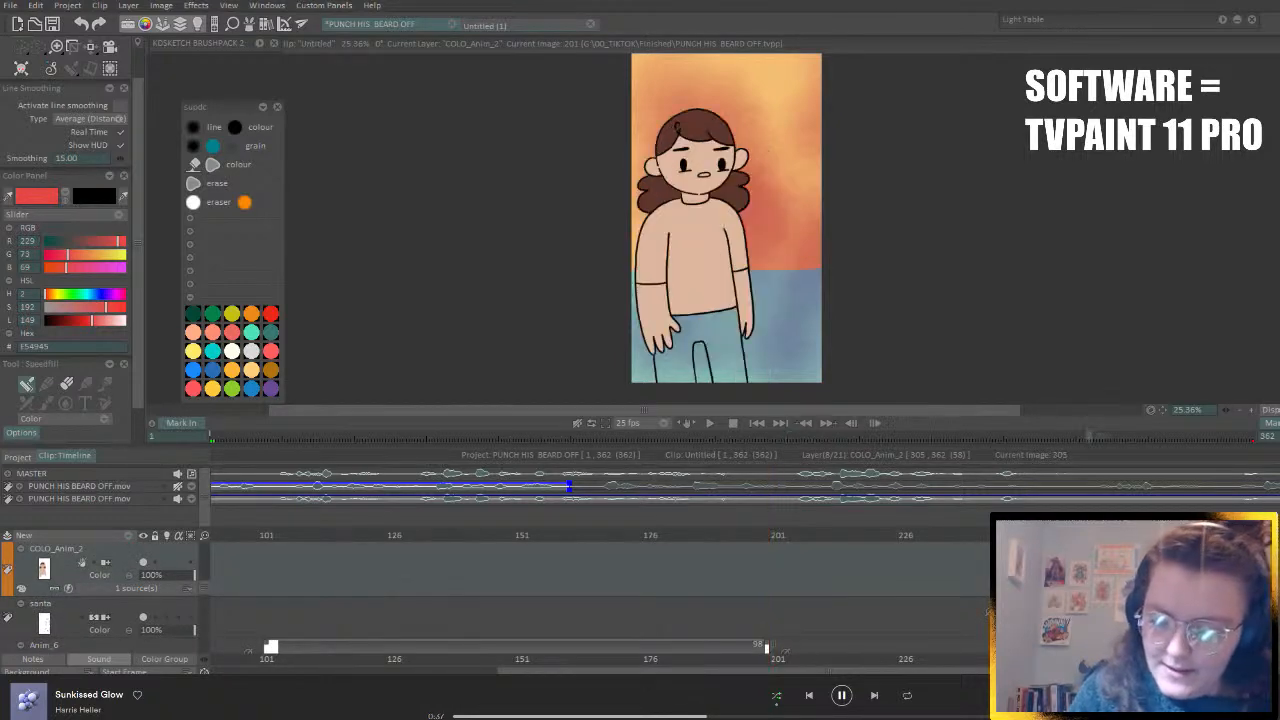
{"action": "mouse_move", "coordinate": [678, 265]}
{"action": "left_mouse_down"}
{"action": "mouse_move", "coordinate": [730, 245]}
{"action": "mouse_move", "coordinate": [705, 205]}
{"action": "mouse_move", "coordinate": [662, 212]}
{"action": "left_mouse_up"}
{"action": "key", "text": "Right"}
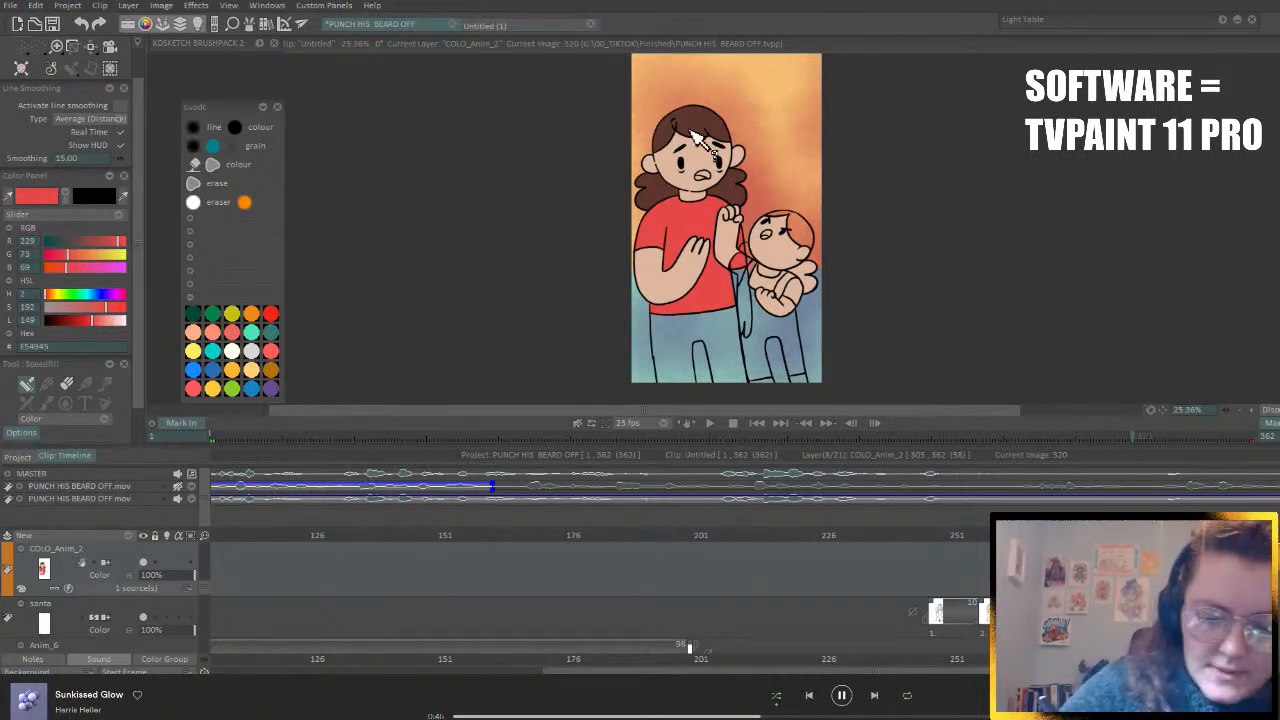
- Fill the woman's trousers on the second COLO_Anim_2 drawing with the bright blue palette swatch 1789FC
{"action": "left_click", "coordinate": [700, 162], "text": "ctrl"}
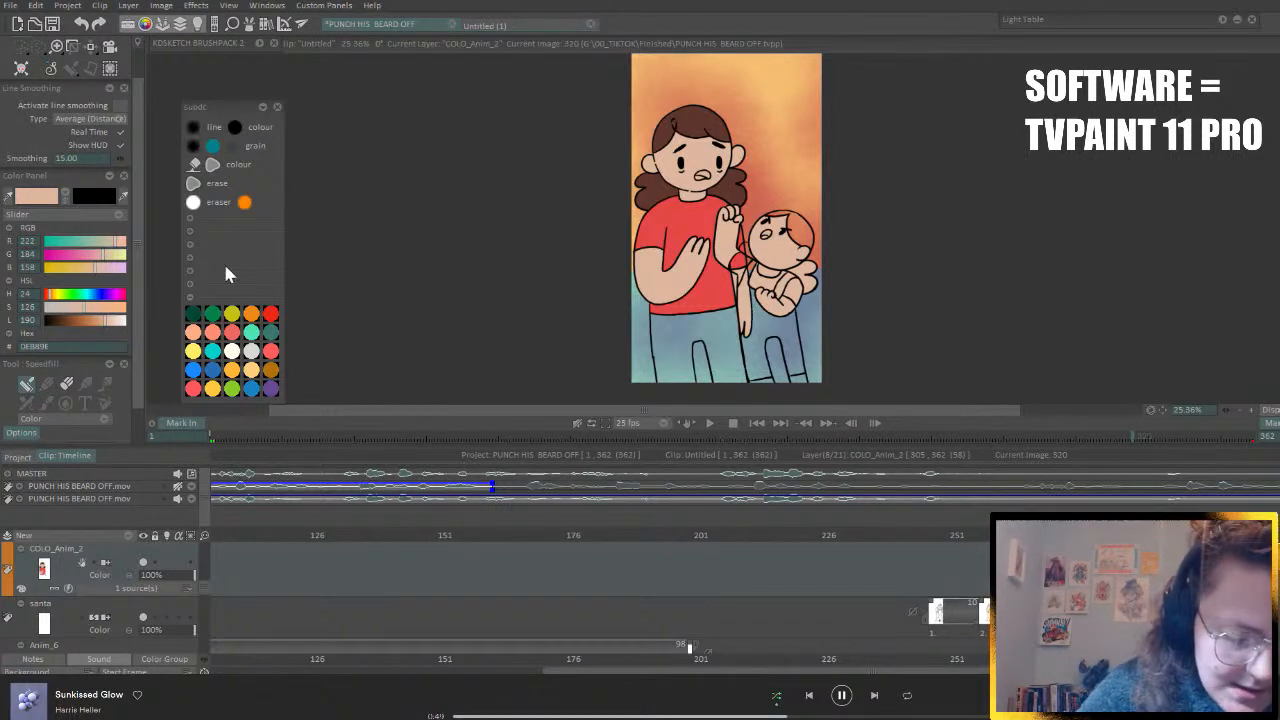
{"action": "left_click", "coordinate": [201, 367]}
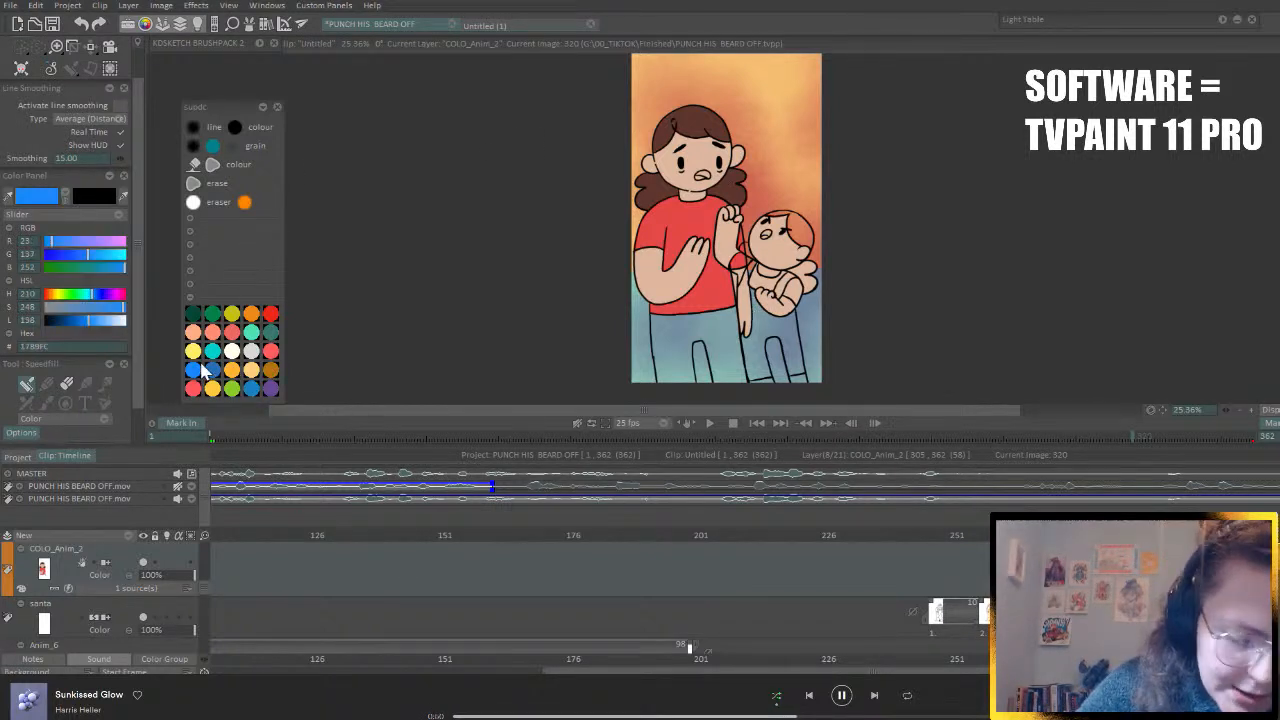
{"action": "left_click", "coordinate": [670, 354]}
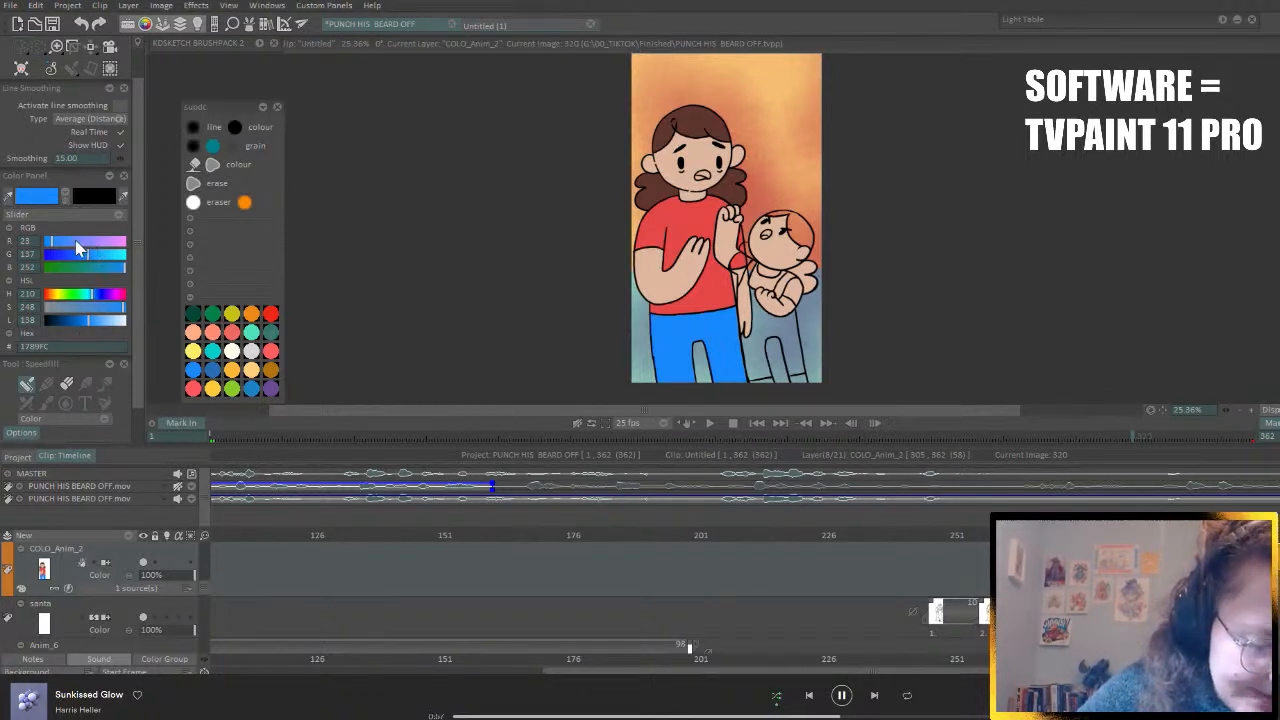
- Adjust the blue to a dark navy, RGB 48, 68, 110, and refill the woman's trousers with it
{"action": "mouse_move", "coordinate": [86, 254]}
{"action": "left_mouse_down"}
{"action": "mouse_move", "coordinate": [103, 256]}
{"action": "mouse_move", "coordinate": [88, 260]}
{"action": "left_mouse_up"}
{"action": "left_click", "coordinate": [87, 310]}
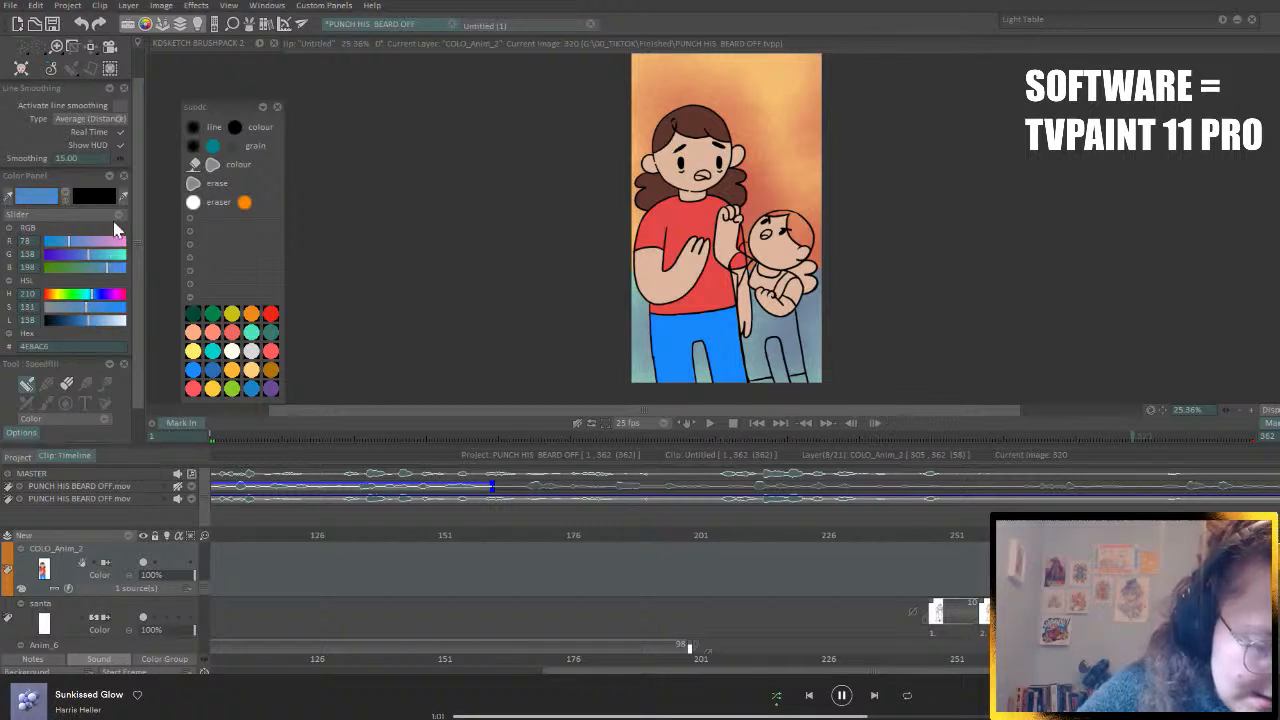
{"action": "left_click_drag", "start_coordinate": [87, 255], "coordinate": [82, 257]}
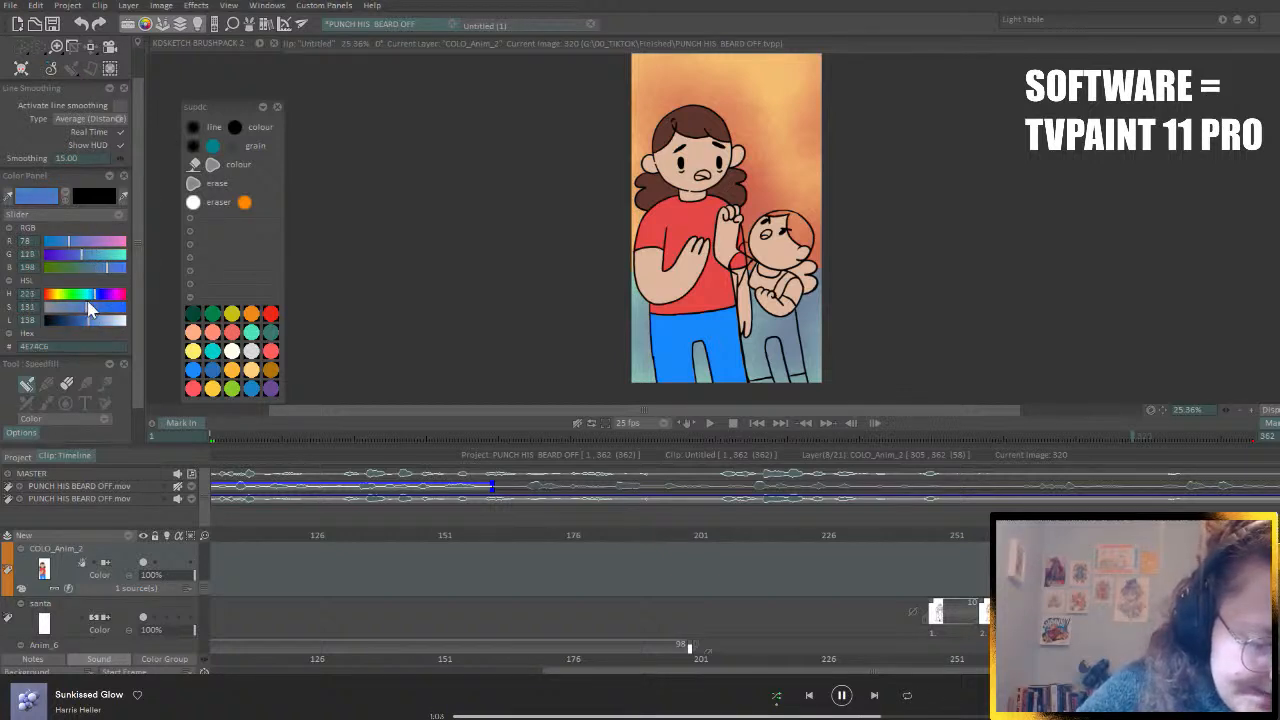
{"action": "mouse_move", "coordinate": [89, 306]}
{"action": "left_mouse_down"}
{"action": "mouse_move", "coordinate": [65, 323]}
{"action": "mouse_move", "coordinate": [77, 307]}
{"action": "left_mouse_up"}
{"action": "left_click_drag", "start_coordinate": [66, 321], "coordinate": [70, 321]}
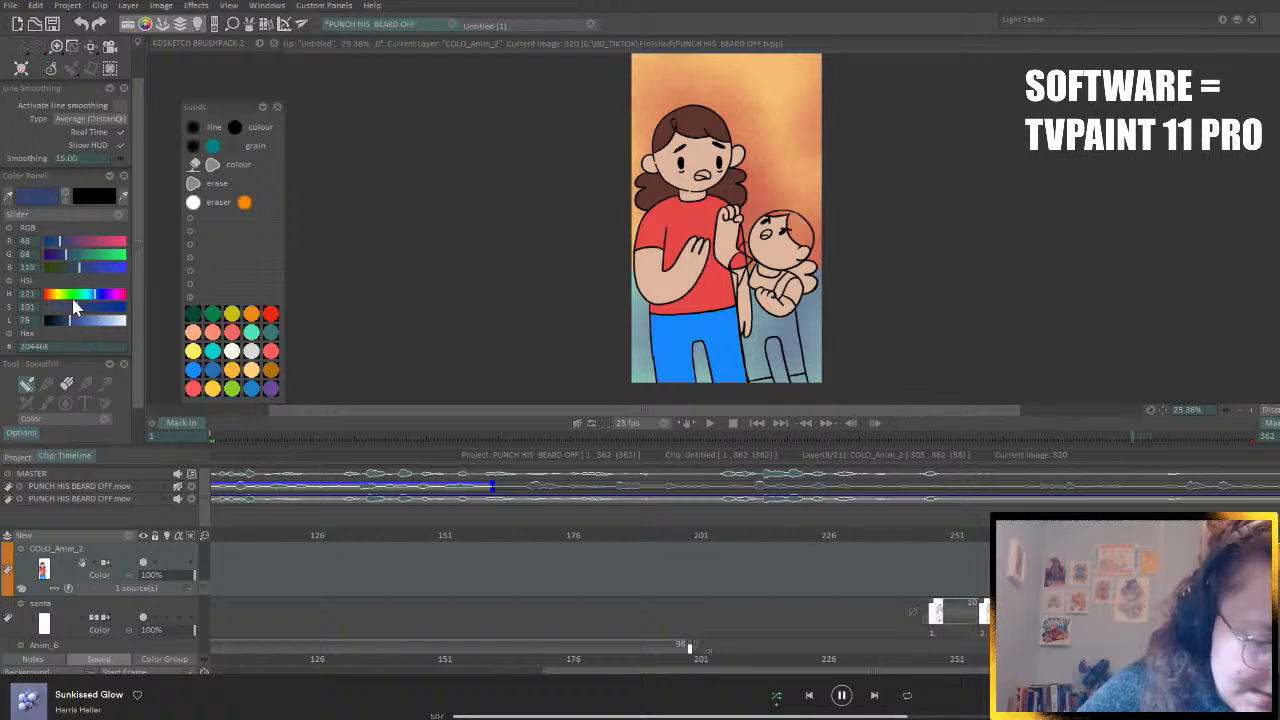
{"action": "left_click", "coordinate": [669, 343]}
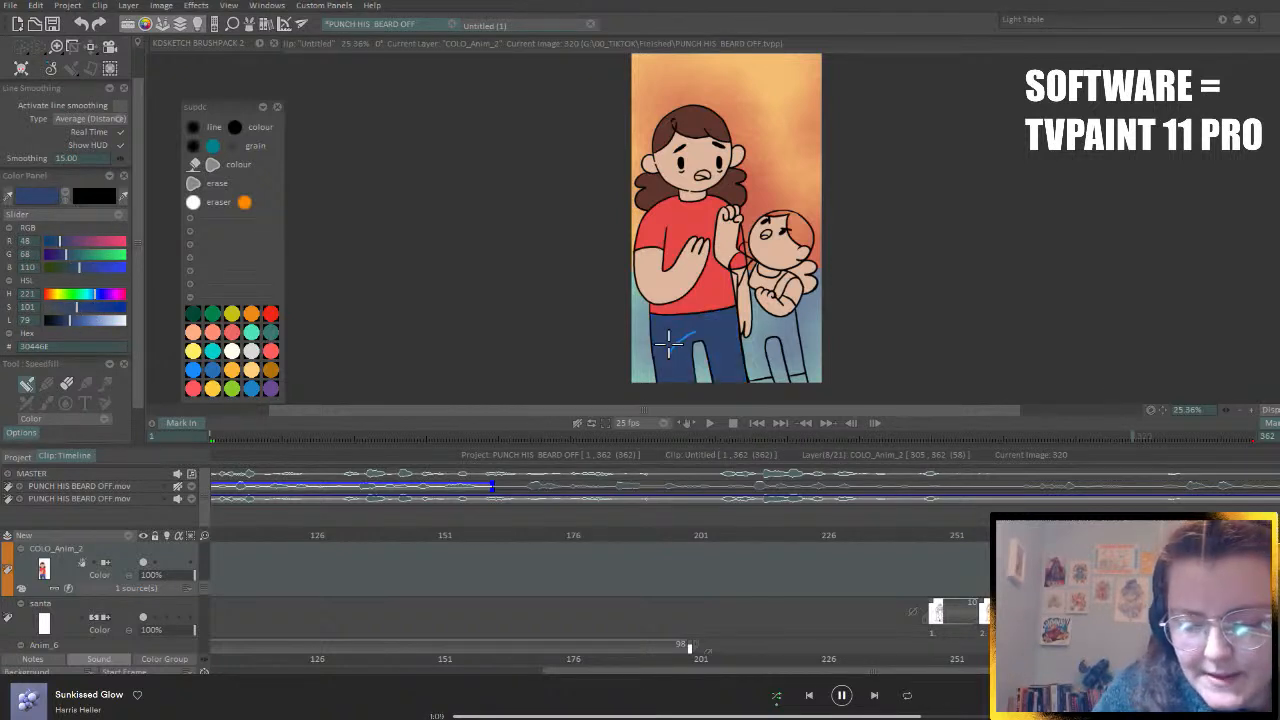
{"action": "key", "text": "Right"}
{"action": "key", "text": "Left"}
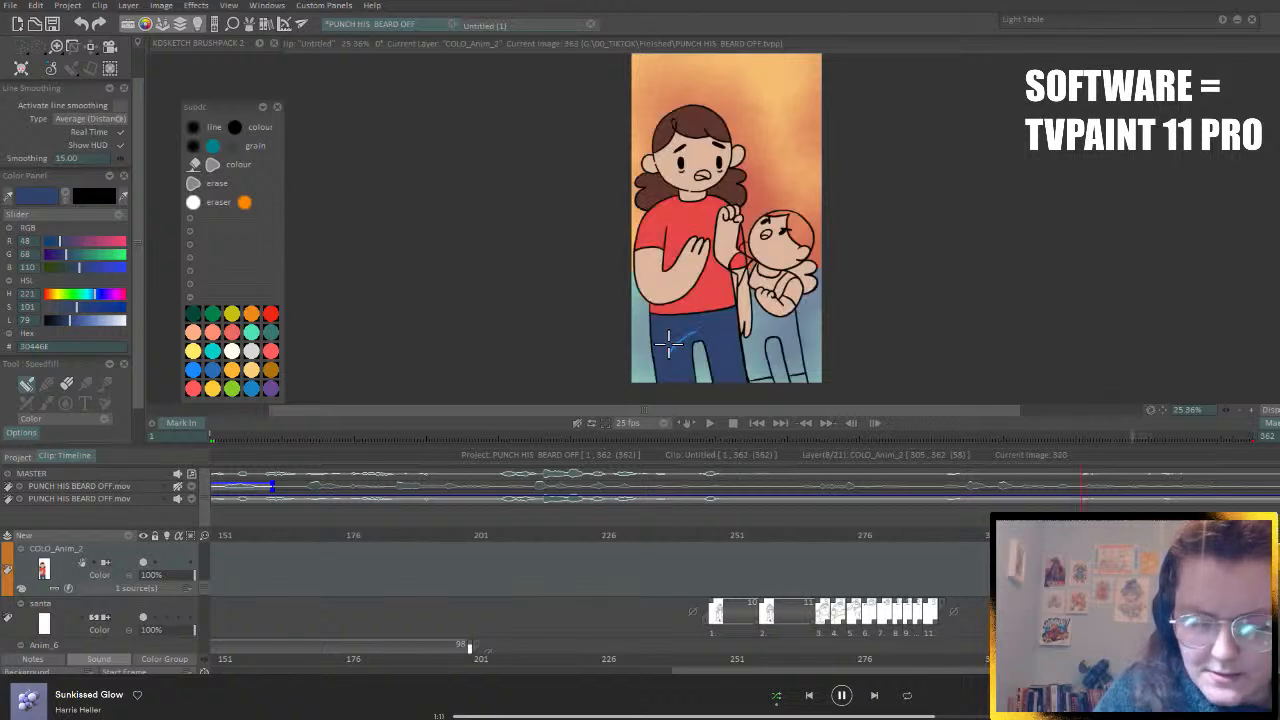
- Mute the navy to RGB 68, 82, 112 and refill the woman's trousers with it on both COLO_Anim_2 drawings
{"action": "mouse_move", "coordinate": [76, 308]}
{"action": "left_mouse_down"}
{"action": "mouse_move", "coordinate": [64, 309]}
{"action": "mouse_move", "coordinate": [73, 320]}
{"action": "left_mouse_up"}
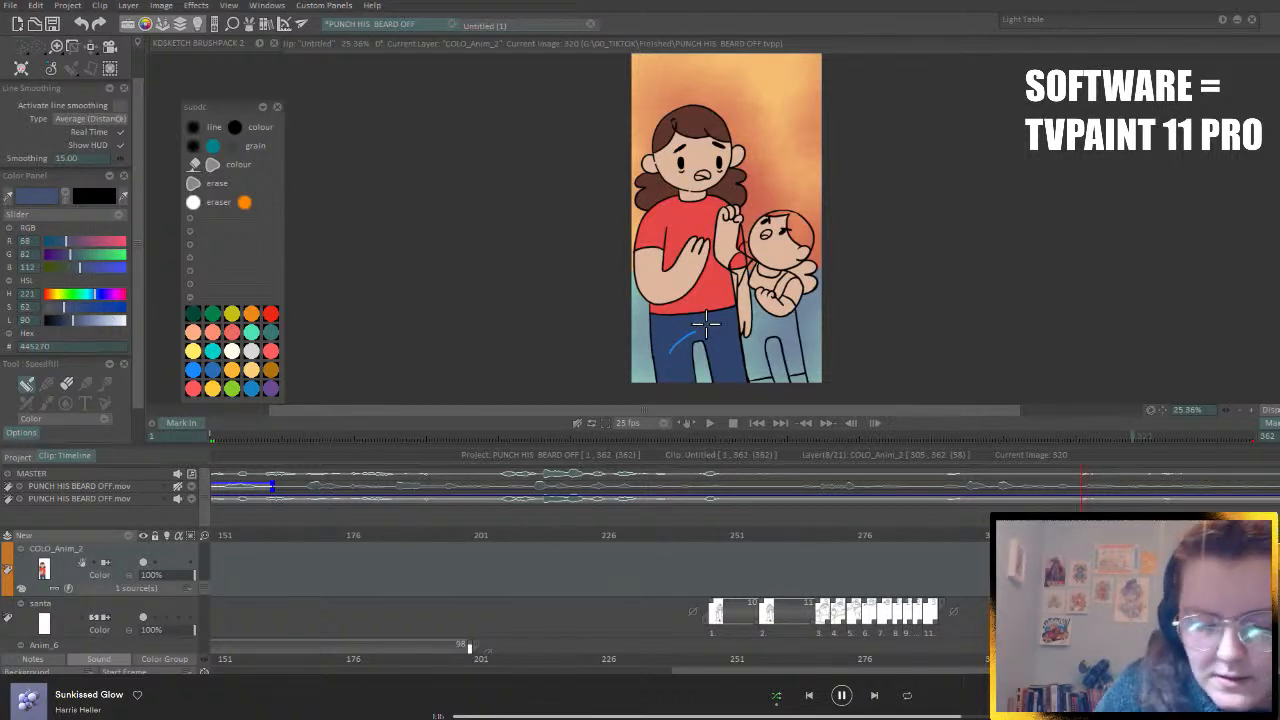
{"action": "left_click_drag", "start_coordinate": [724, 334], "coordinate": [662, 346]}
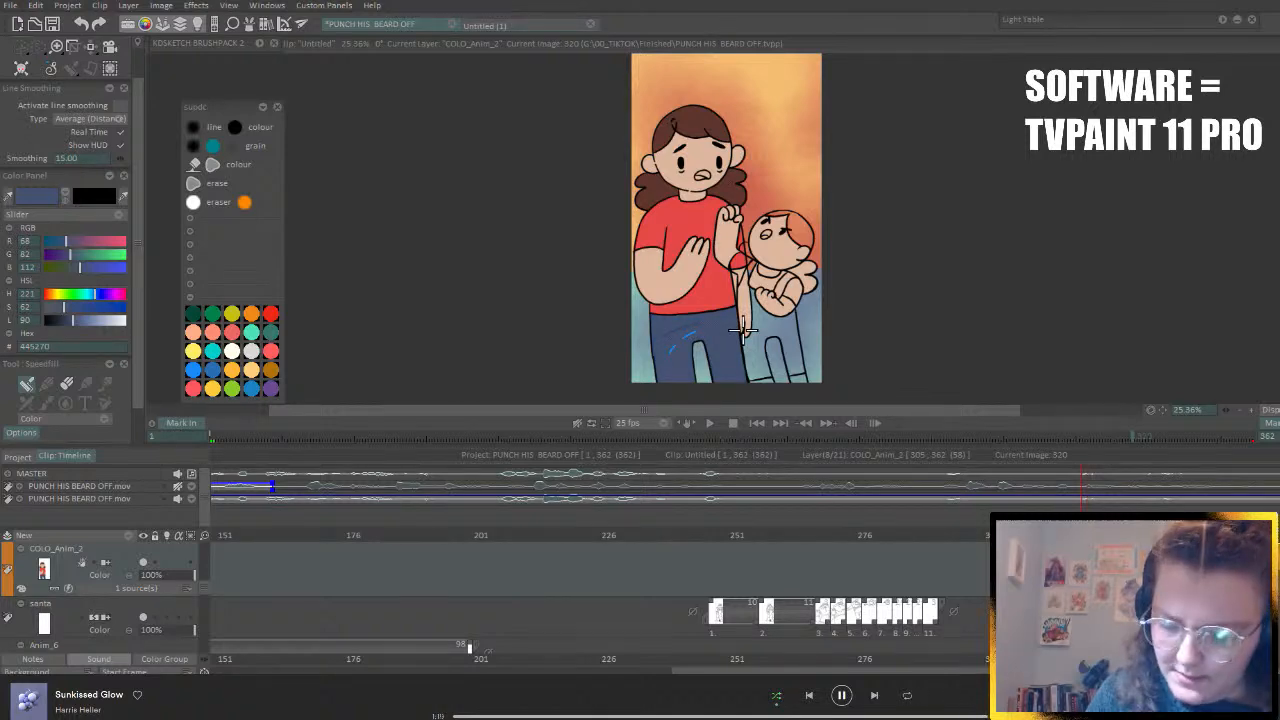
{"action": "key", "text": "Right"}
{"action": "key", "text": "Left"}
{"action": "key", "text": "Left"}
{"action": "mouse_move", "coordinate": [710, 318]}
{"action": "left_mouse_down"}
{"action": "mouse_move", "coordinate": [687, 335]}
{"action": "mouse_move", "coordinate": [735, 325]}
{"action": "left_mouse_up"}
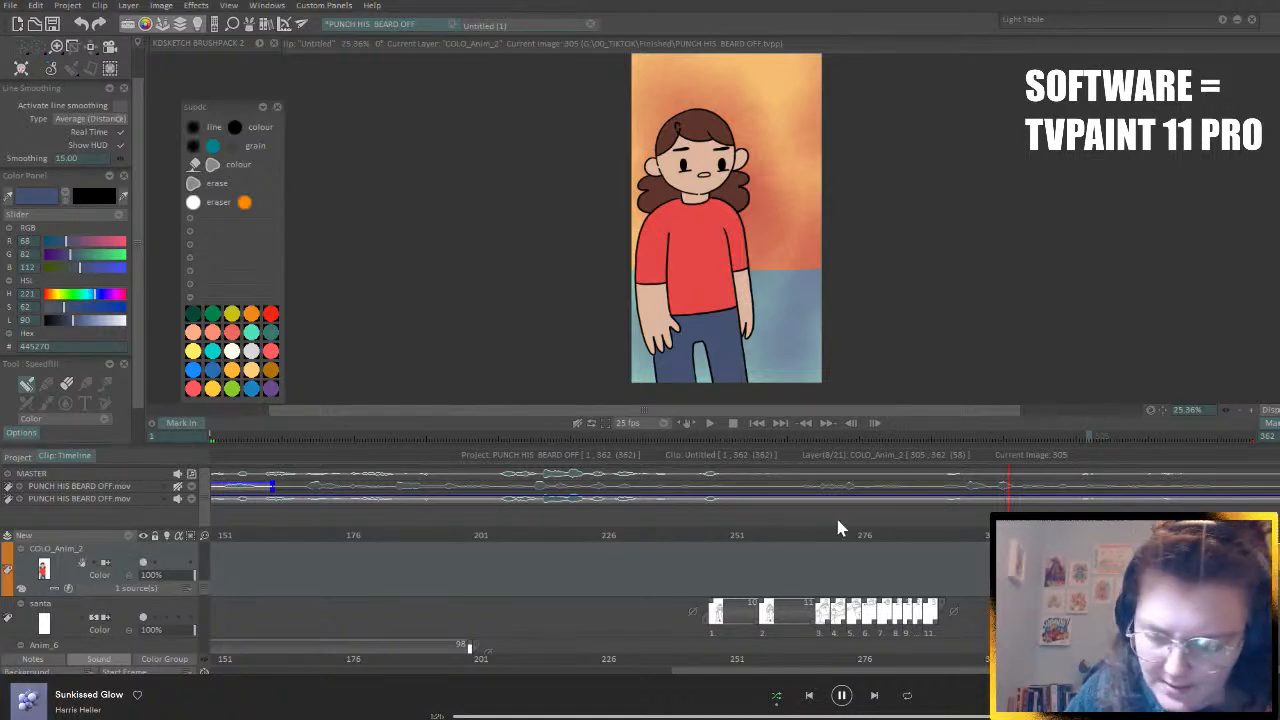
- Compare the woman's colours on the drawings at images 305 and 320, and check them without the Anim_2 line work
{"action": "key", "text": "Left"}
{"action": "key", "text": "Right"}
{"action": "key", "text": "Right"}
{"action": "key", "text": "Left"}
{"action": "key", "text": "Right"}
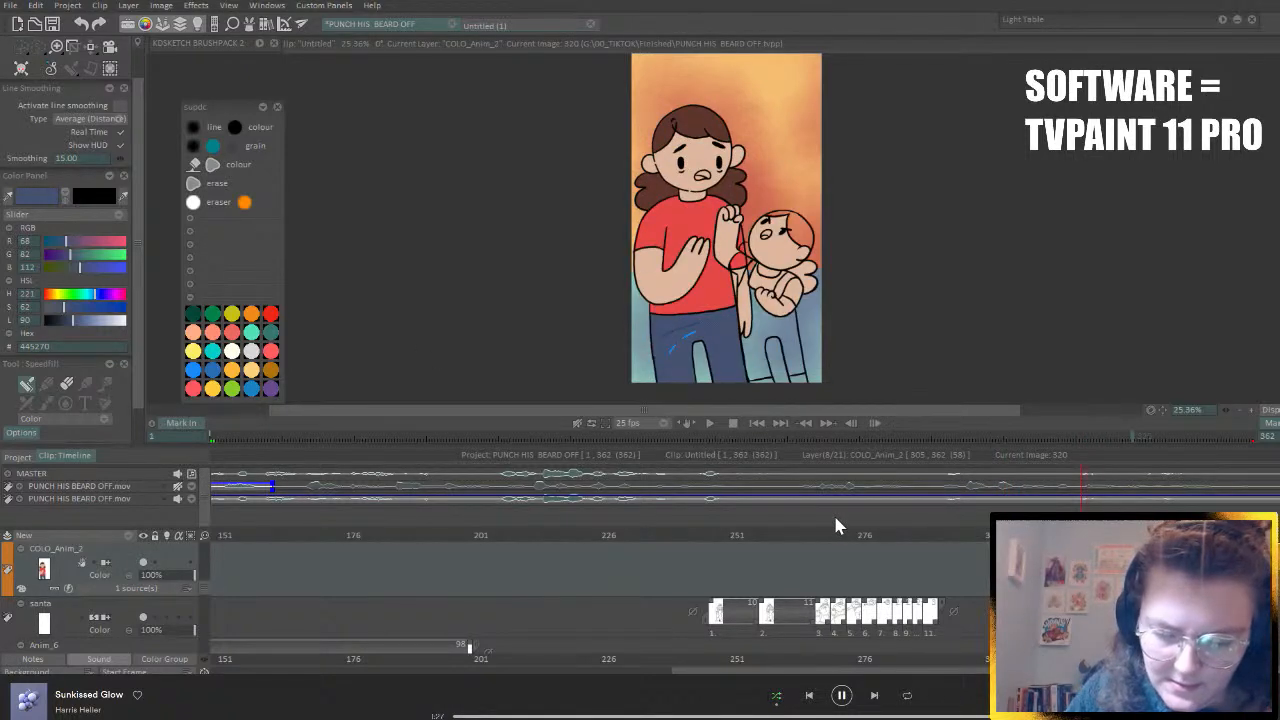
{"action": "key", "text": "Left"}
{"action": "key", "text": "Right"}
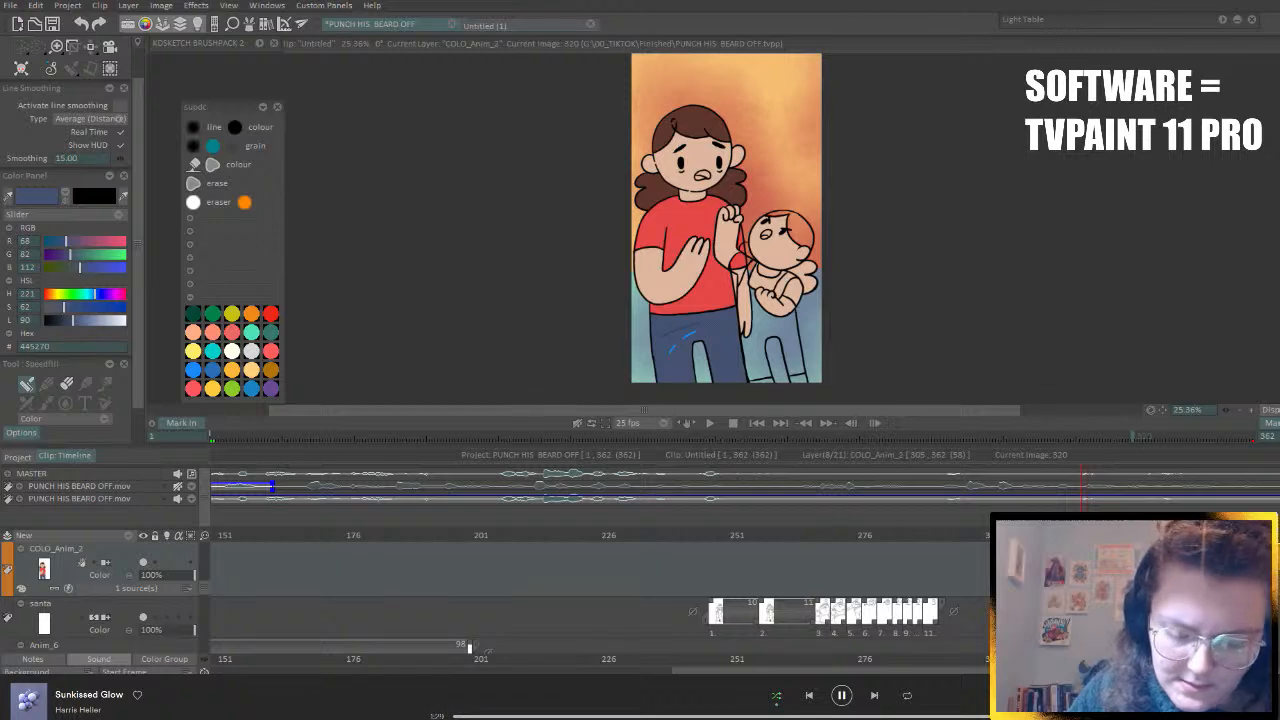
{"action": "scroll", "coordinate": [575, 562], "scroll_direction": "up", "scroll_amount": 3}
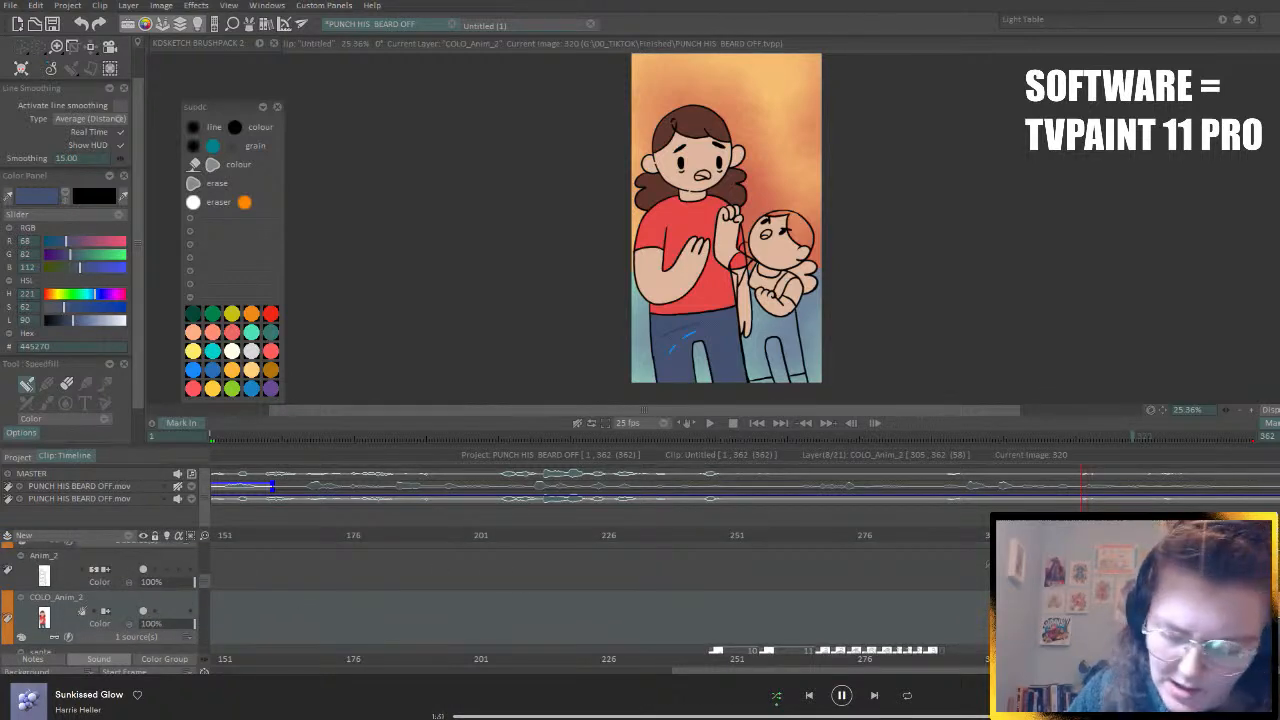
{"action": "key", "text": "Left"}
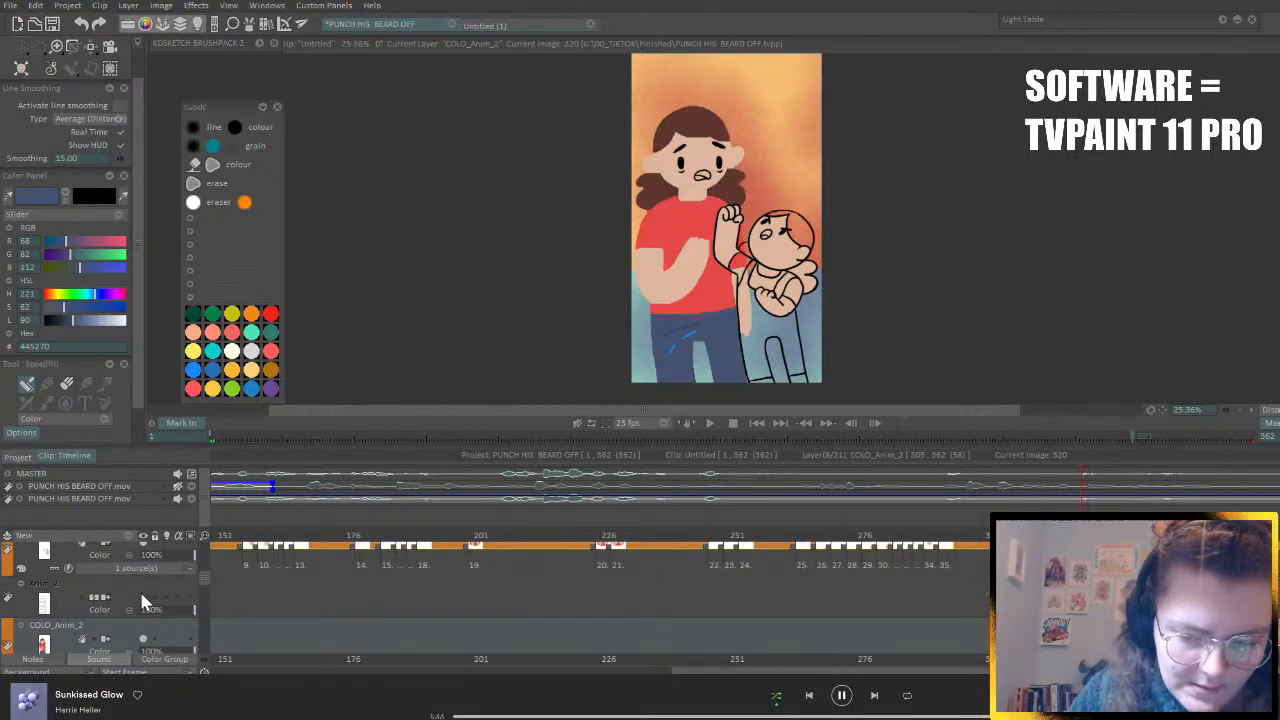
{"action": "key", "text": "Right"}
{"action": "key", "text": "Left"}
{"action": "key", "text": "Right"}
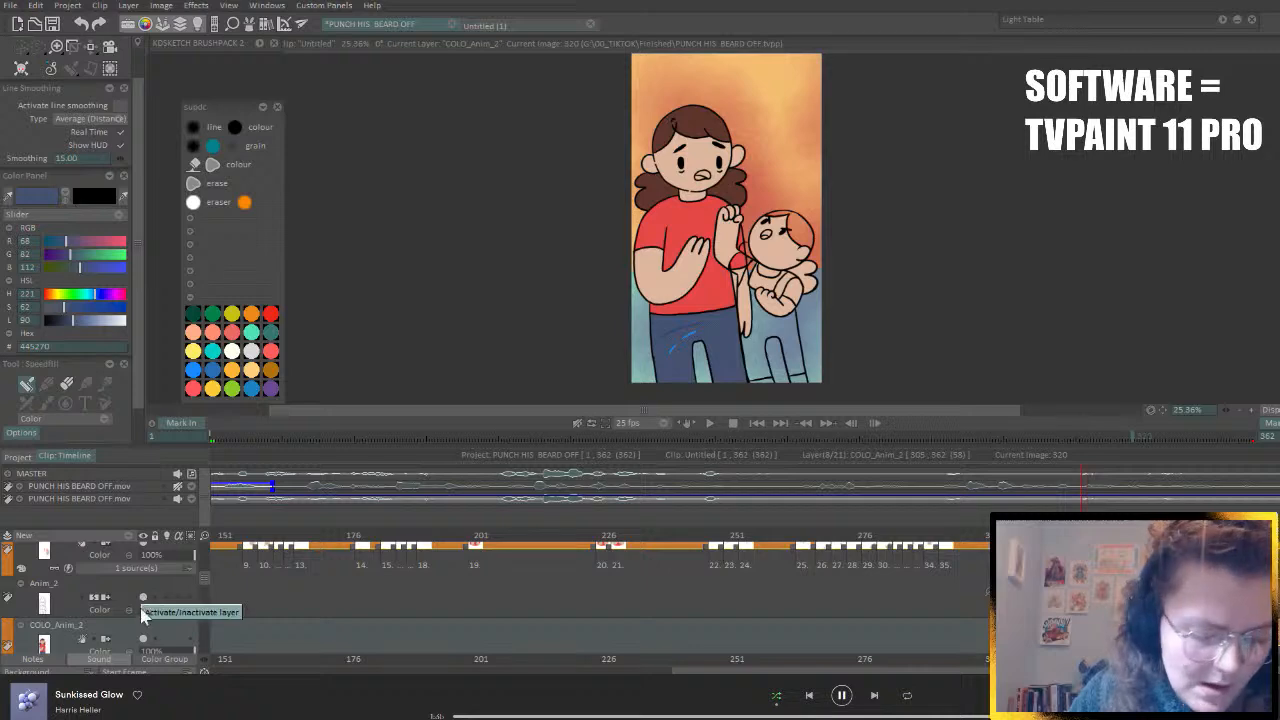
- Collapse the COLO_Anim_2 and Anim_2 layers in the timeline
{"action": "right_click", "coordinate": [130, 627]}
{"action": "left_click", "coordinate": [175, 678]}
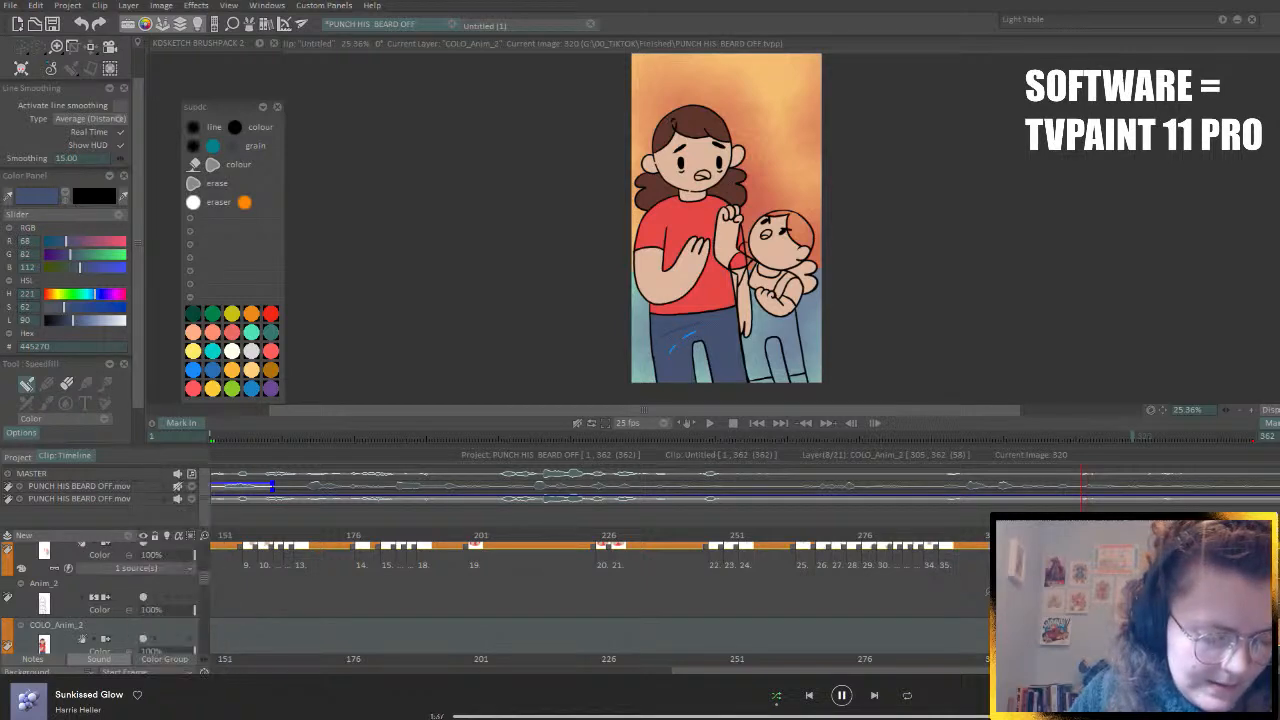
{"action": "left_click", "coordinate": [20, 625]}
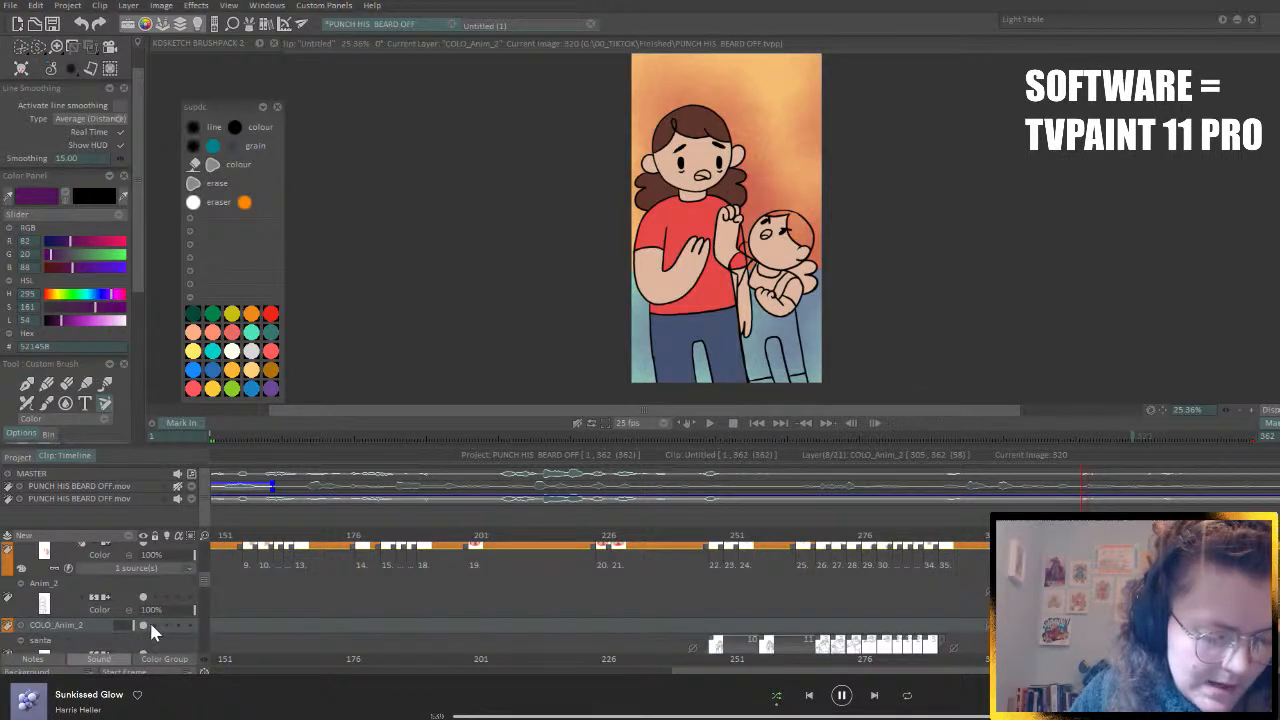
{"action": "left_click", "coordinate": [20, 583]}
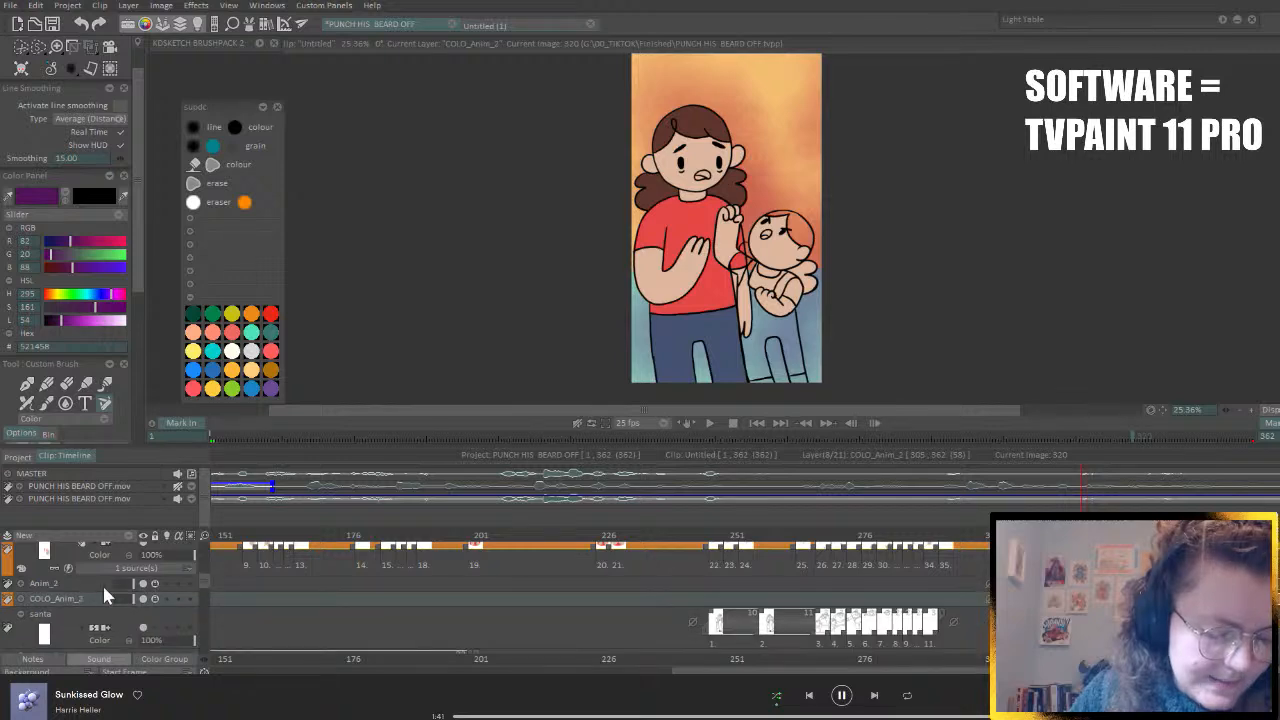
- Assign the Red colour group to the Anim_2 and COLO_Anim_2 layers
{"action": "left_click", "coordinate": [7, 585]}
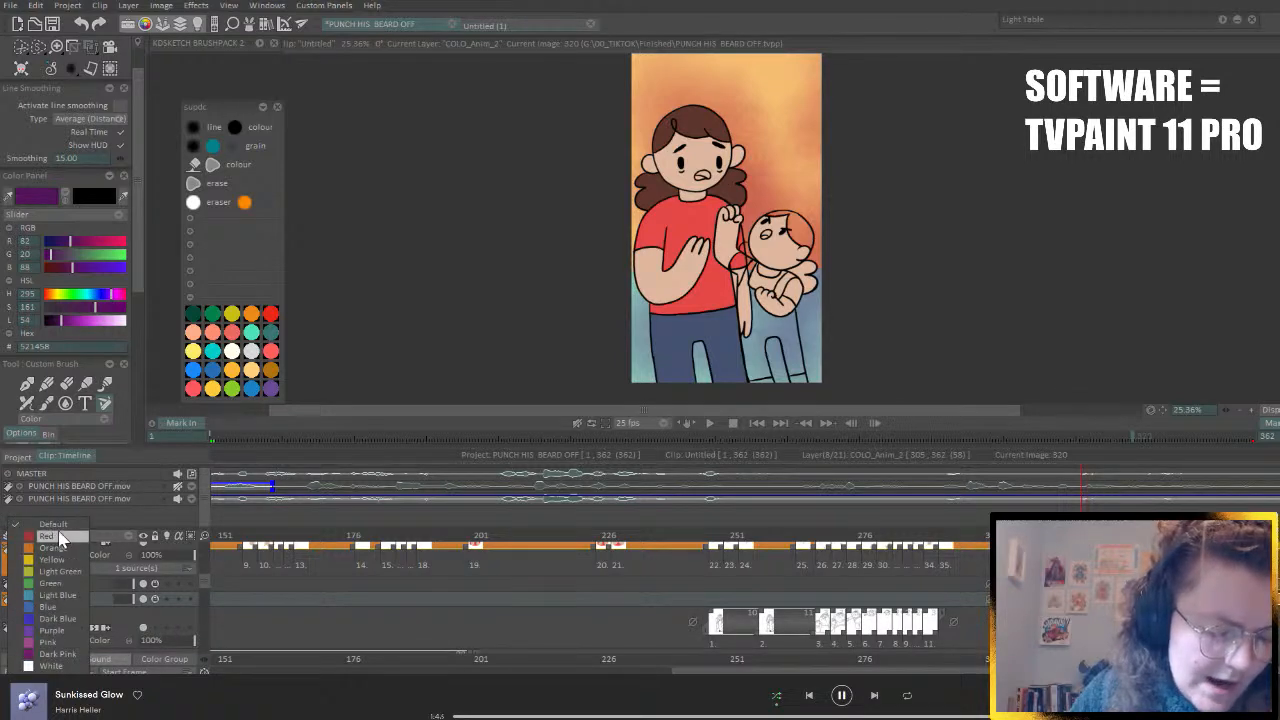
{"action": "left_click", "coordinate": [57, 537]}
{"action": "left_click", "coordinate": [9, 600]}
{"action": "left_click", "coordinate": [60, 563]}
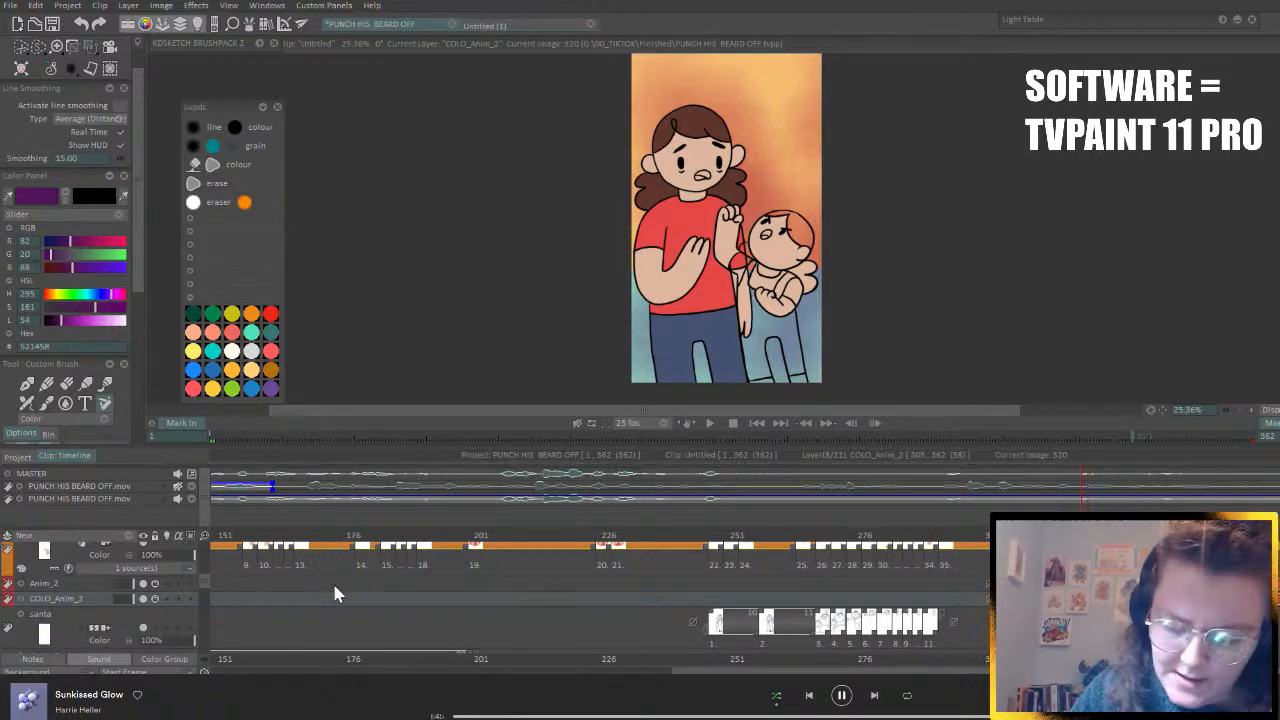
- Switch to the COLO_body layer and fill the woman's trousers with the muted navy on the drawings at images 1 and 23
{"action": "scroll", "coordinate": [336, 594], "scroll_direction": "up", "scroll_amount": 1}
{"action": "left_click", "coordinate": [134, 598]}
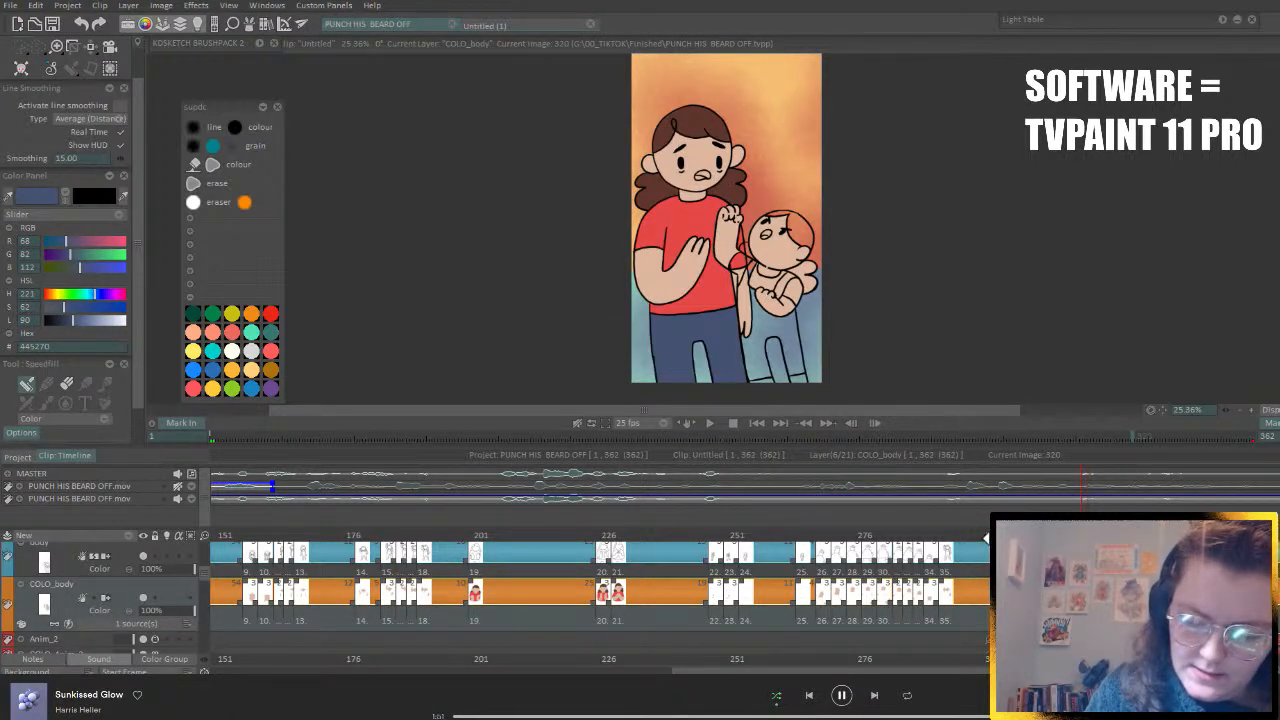
{"action": "left_click_drag", "start_coordinate": [984, 540], "coordinate": [1042, 588]}
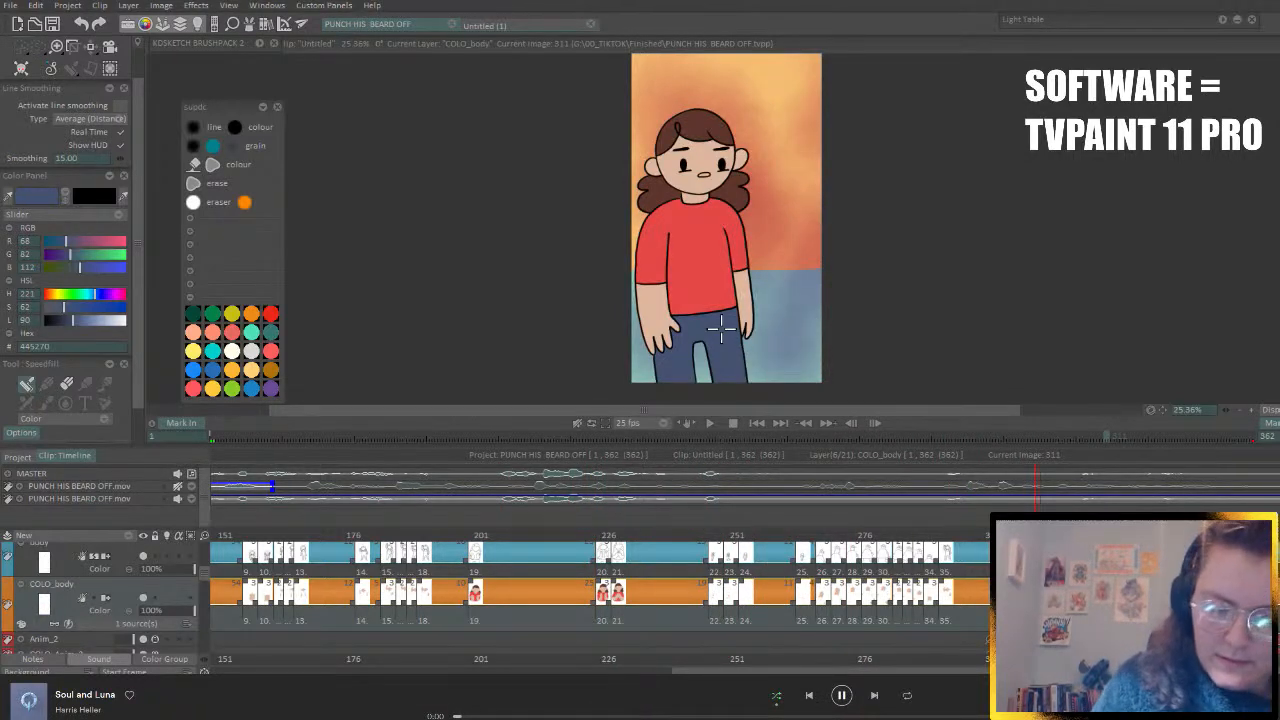
{"action": "left_click_drag", "start_coordinate": [934, 531], "coordinate": [116, 570]}
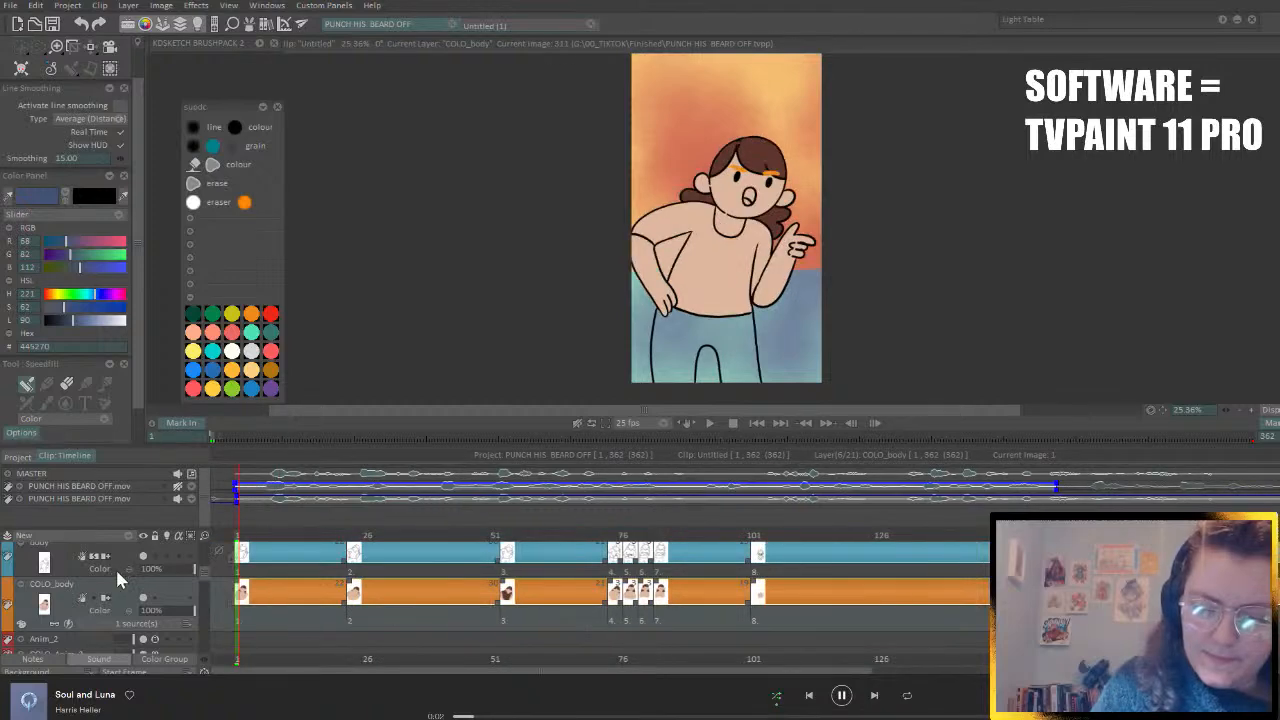
{"action": "mouse_move", "coordinate": [684, 332]}
{"action": "left_mouse_down"}
{"action": "mouse_move", "coordinate": [788, 307]}
{"action": "mouse_move", "coordinate": [722, 337]}
{"action": "left_mouse_up"}
{"action": "key", "text": "ctrl+Right"}
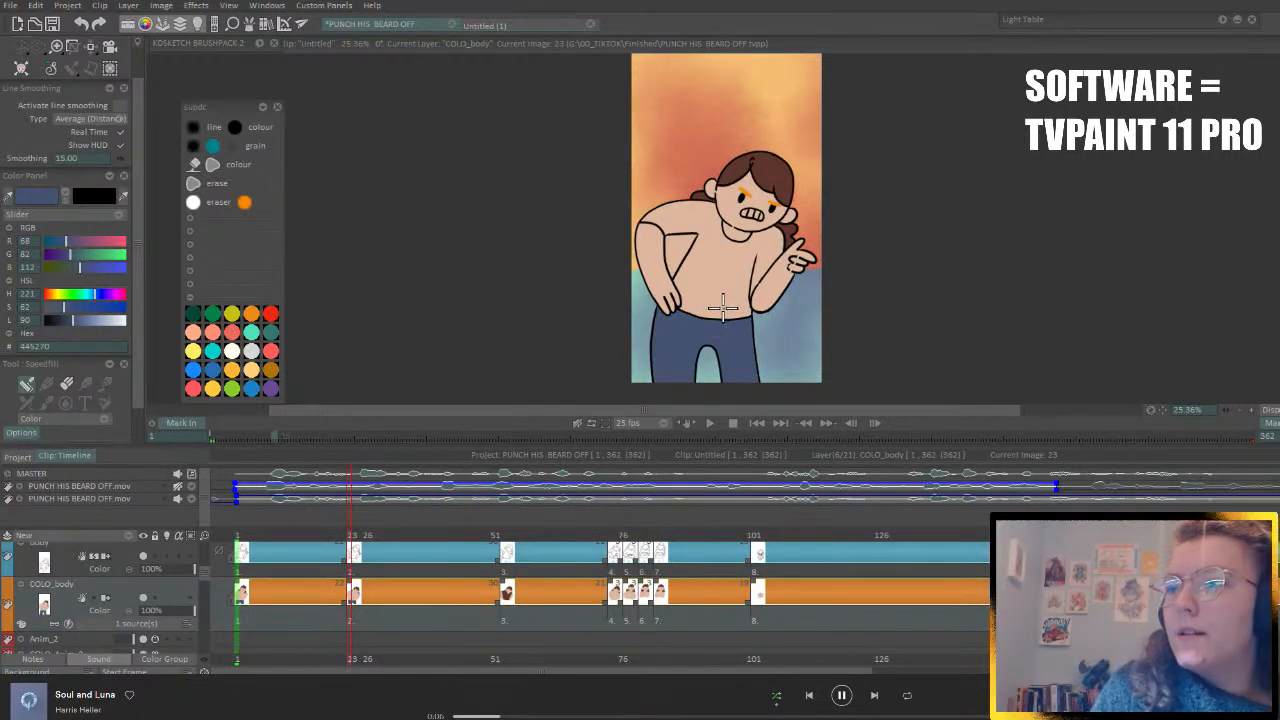
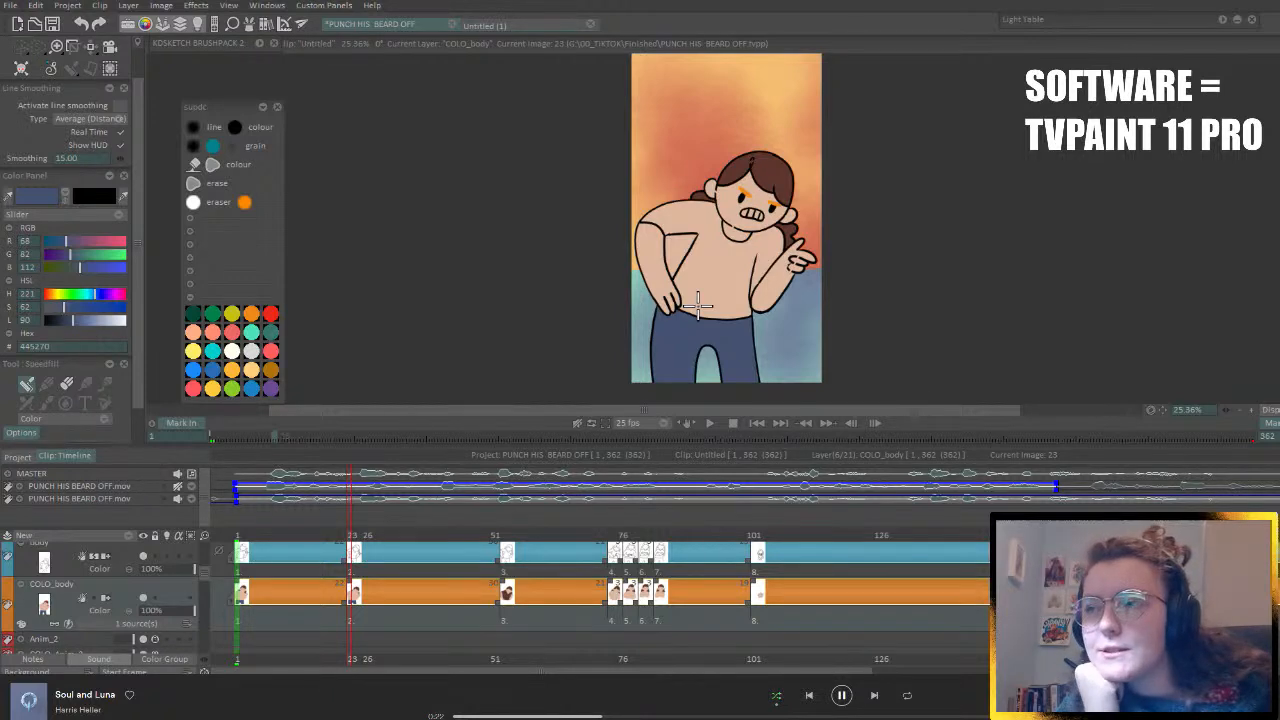
- Fill the woman's trousers with the muted navy on the COLO_body drawings from image 53 through image 83
{"action": "key", "text": "Right"}
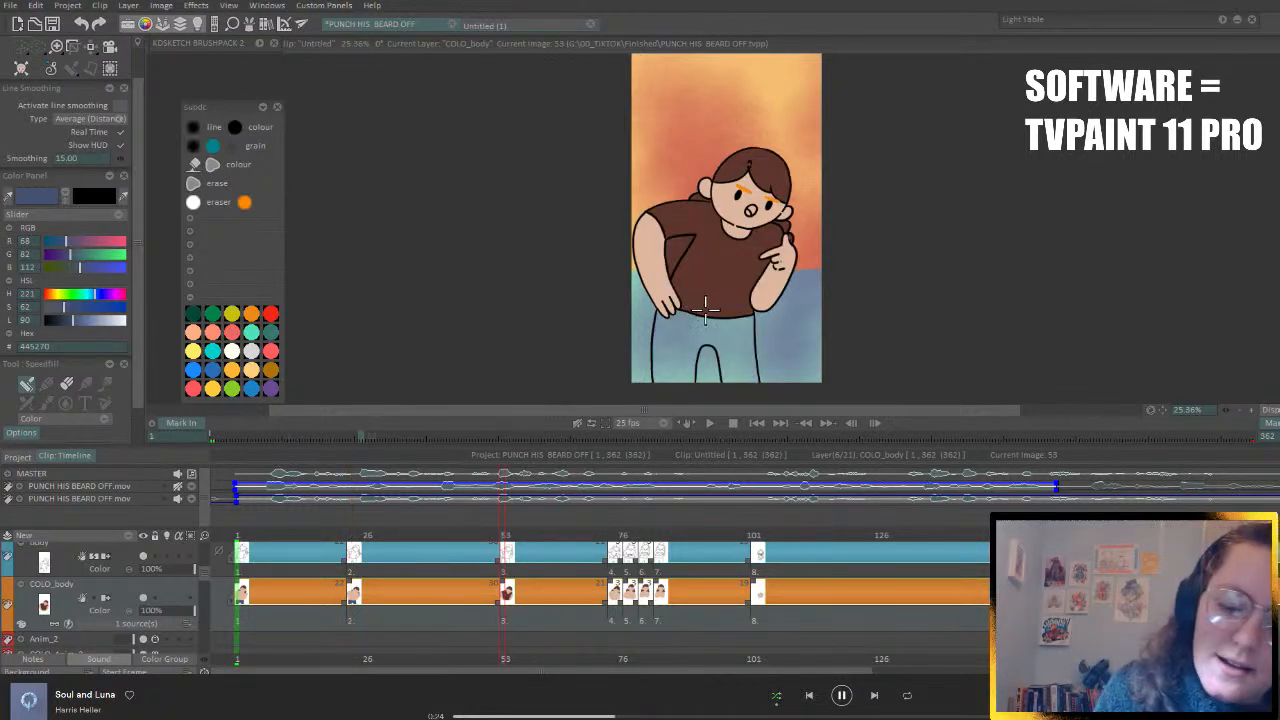
{"action": "left_click_drag", "start_coordinate": [673, 333], "coordinate": [743, 333]}
{"action": "key", "text": "Right"}
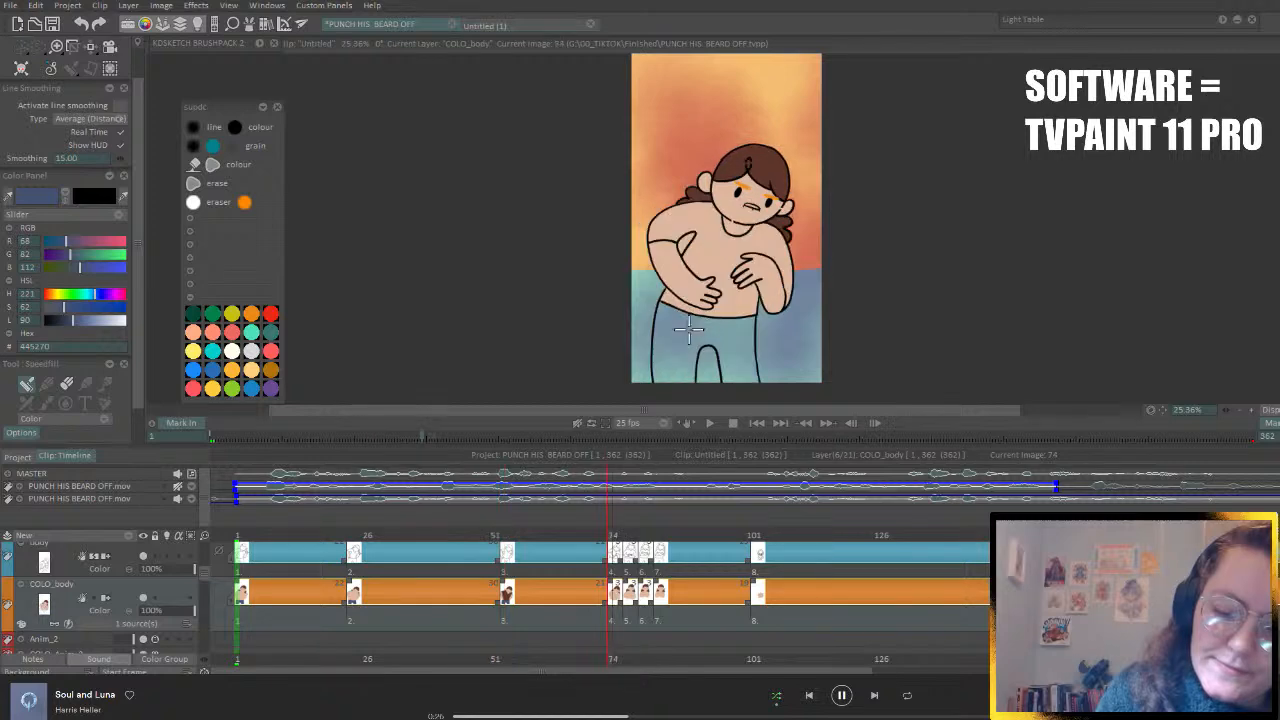
{"action": "key", "text": "Right"}
{"action": "left_click_drag", "start_coordinate": [670, 330], "coordinate": [765, 328]}
{"action": "key", "text": "Right"}
{"action": "key", "text": "Right"}
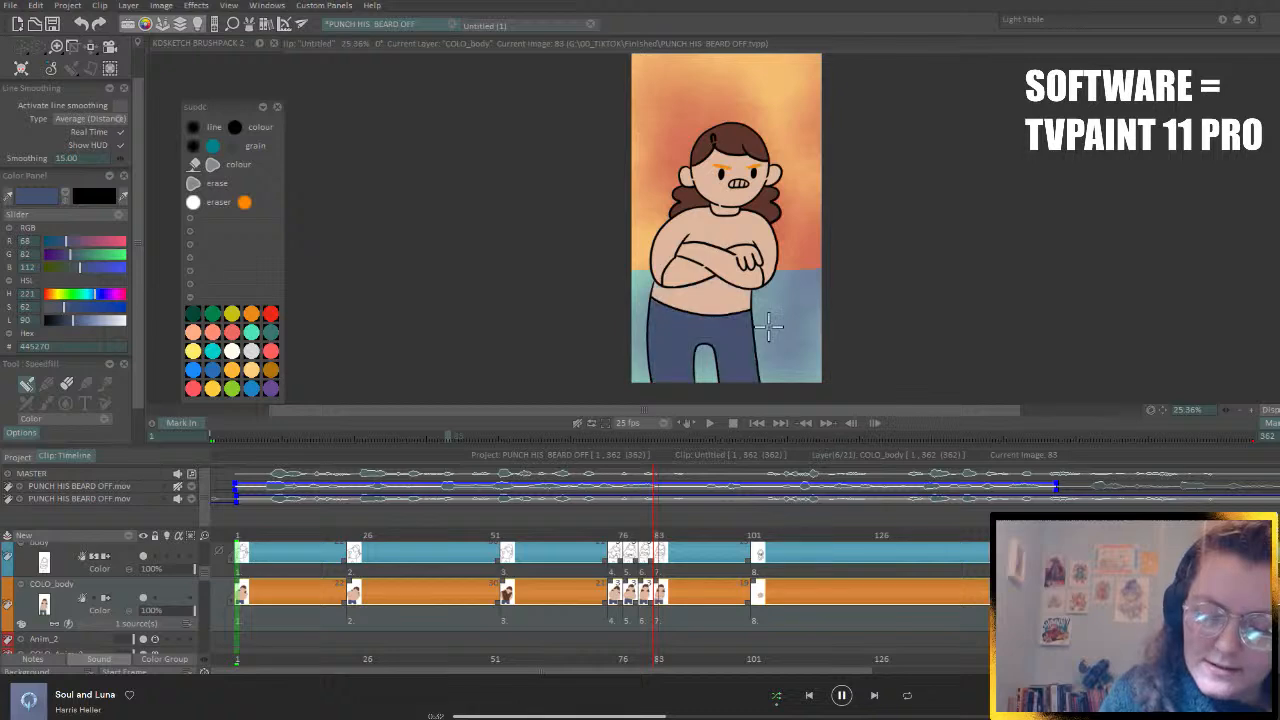
- Step through the girl's COLO_body drawings from image 102 onward to find the next drawing of the woman
{"action": "key", "text": "Right"}
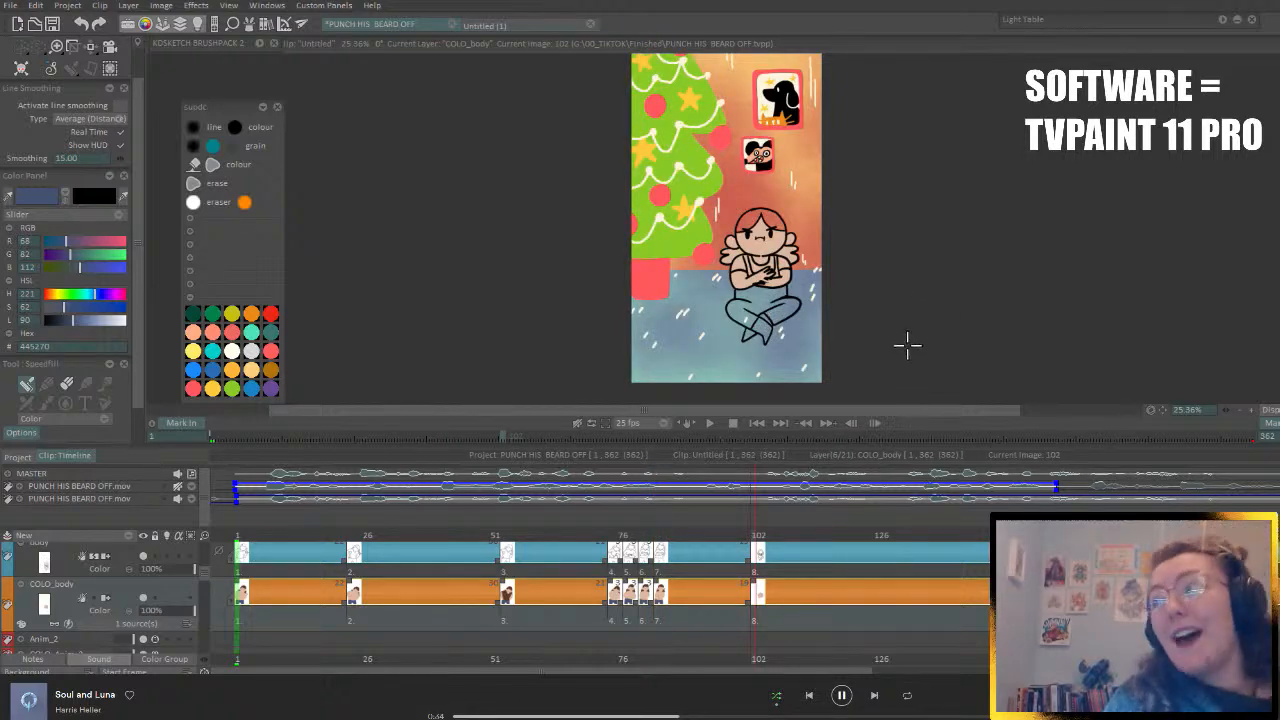
{"action": "key", "text": "Right"}
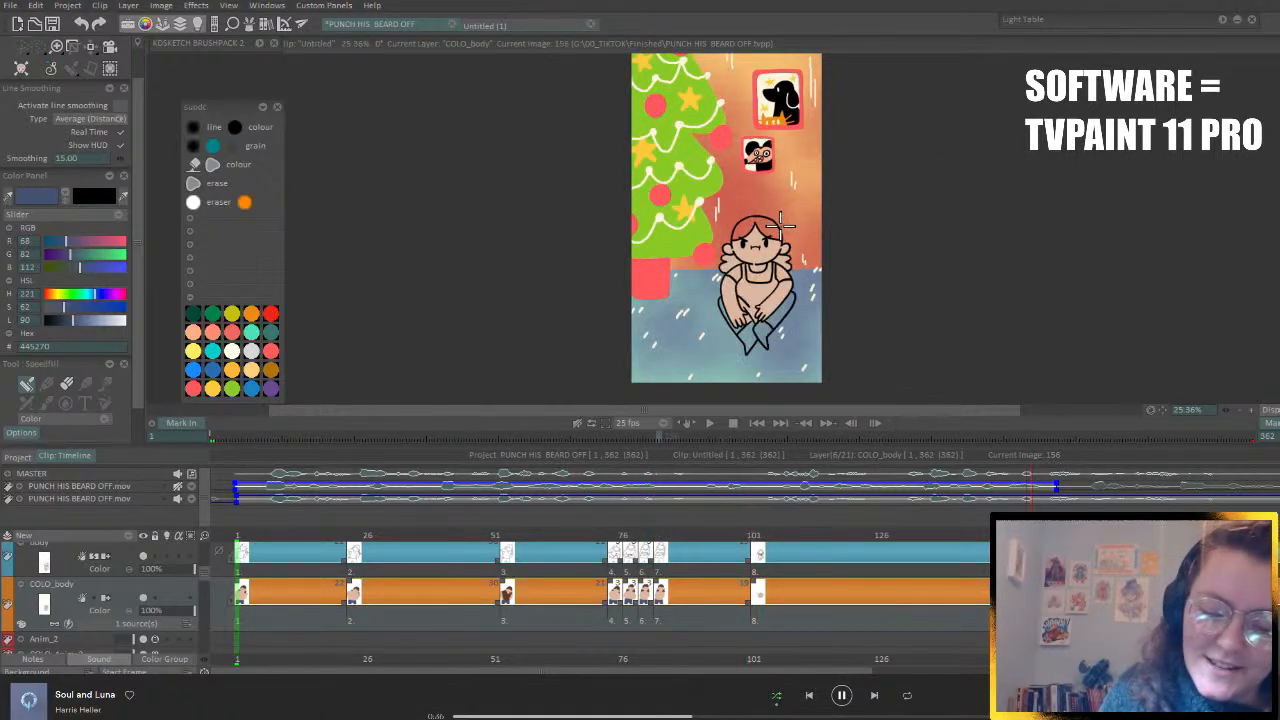
{"action": "key", "text": "Right"}
{"action": "key", "text": "Right"}
{"action": "key", "text": "Right"}
{"action": "key", "text": "Right"}
{"action": "key", "text": "Right"}
{"action": "key", "text": "Right"}
{"action": "key", "text": "Right"}
{"action": "key", "text": "Right"}
{"action": "key", "text": "Right"}
{"action": "key", "text": "Right"}
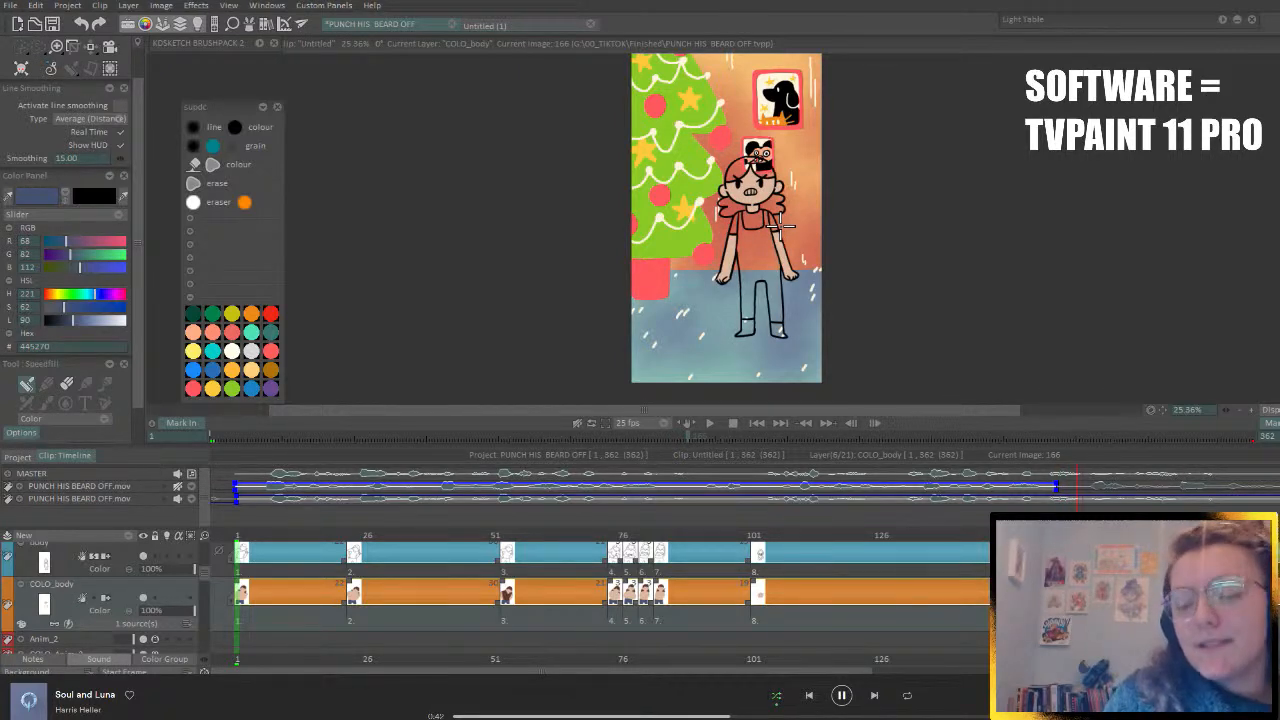
{"action": "key", "text": "Right"}
{"action": "key", "text": "Right"}
{"action": "key", "text": "Right"}
{"action": "key", "text": "Right"}
{"action": "key", "text": "Right"}
{"action": "key", "text": "Right"}
{"action": "key", "text": "Right"}
{"action": "key", "text": "Right"}
{"action": "key", "text": "Right"}
{"action": "key", "text": "Right"}
{"action": "key", "text": "Right"}
{"action": "key", "text": "Right"}
{"action": "key", "text": "Right"}
{"action": "key", "text": "Right"}
{"action": "key", "text": "Right"}
{"action": "key", "text": "Right"}
{"action": "key", "text": "Right"}
{"action": "key", "text": "Right"}
{"action": "key", "text": "Right"}
{"action": "key", "text": "Right"}
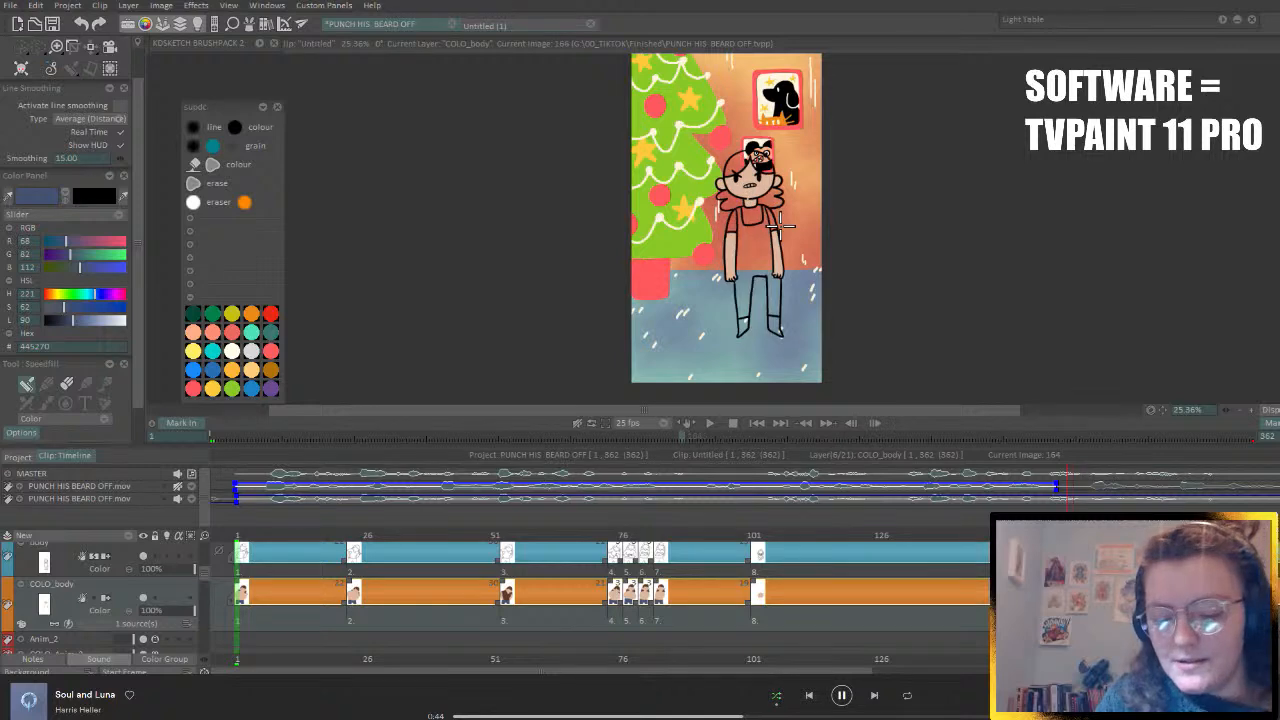
{"action": "key", "text": "Right"}
{"action": "key", "text": "Right"}
{"action": "key", "text": "Right"}
{"action": "key", "text": "Right"}
{"action": "key", "text": "Right"}
{"action": "key", "text": "Right"}
{"action": "key", "text": "Right"}
{"action": "key", "text": "Right"}
{"action": "key", "text": "Right"}
{"action": "key", "text": "Right"}
{"action": "key", "text": "Right"}
{"action": "key", "text": "Right"}
{"action": "key", "text": "Right"}
{"action": "key", "text": "Right"}
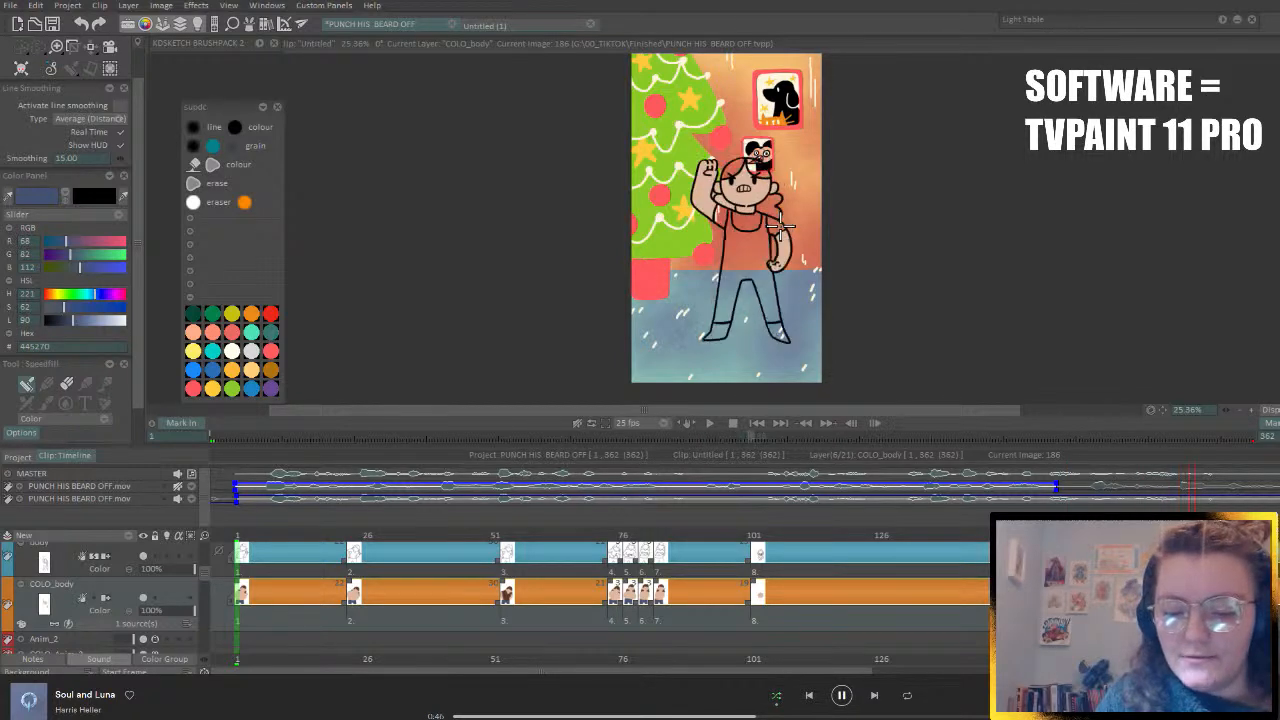
- Fill the woman's trousers with the muted navy at image 200 on COLO_body and on the red-shirt drawings that follow
{"action": "left_click", "coordinate": [741, 330]}
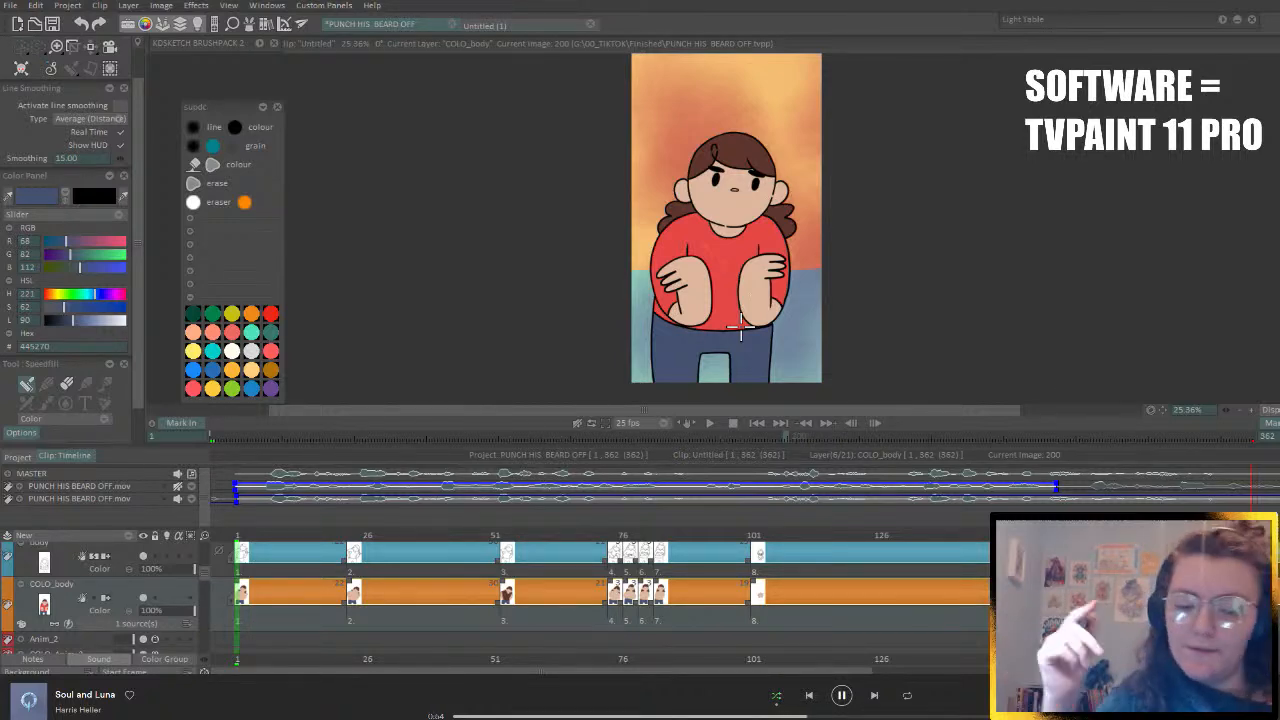
{"action": "key", "text": "ctrl+Right"}
{"action": "left_click_drag", "start_coordinate": [692, 341], "coordinate": [748, 342]}
- Step through the COLO_body drawings up to image 305 and back to check for remaining unfilled trousers
{"action": "key", "text": "ctrl+Right"}
{"action": "key", "text": "ctrl+Right"}
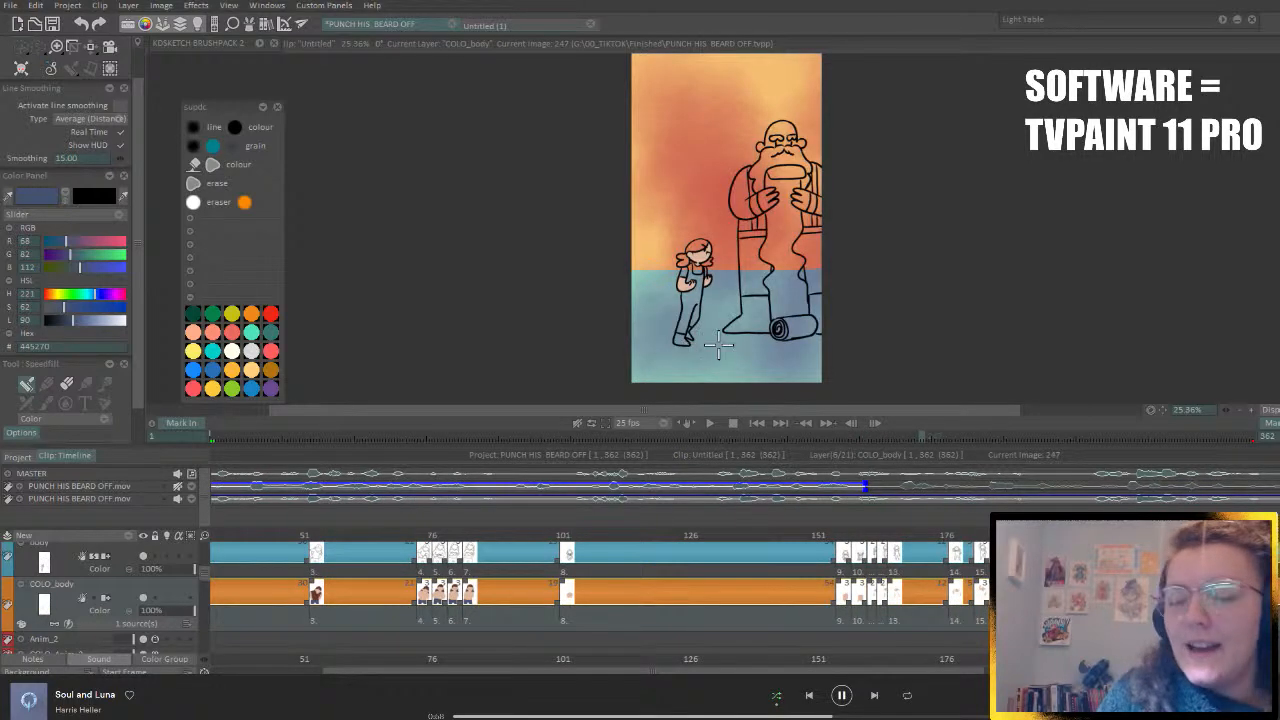
{"action": "key", "text": "ctrl+Right"}
{"action": "key", "text": "ctrl+Right"}
{"action": "key", "text": "ctrl+Right"}
{"action": "key", "text": "ctrl+Right"}
{"action": "key", "text": "ctrl+Right"}
{"action": "key", "text": "ctrl+Right"}
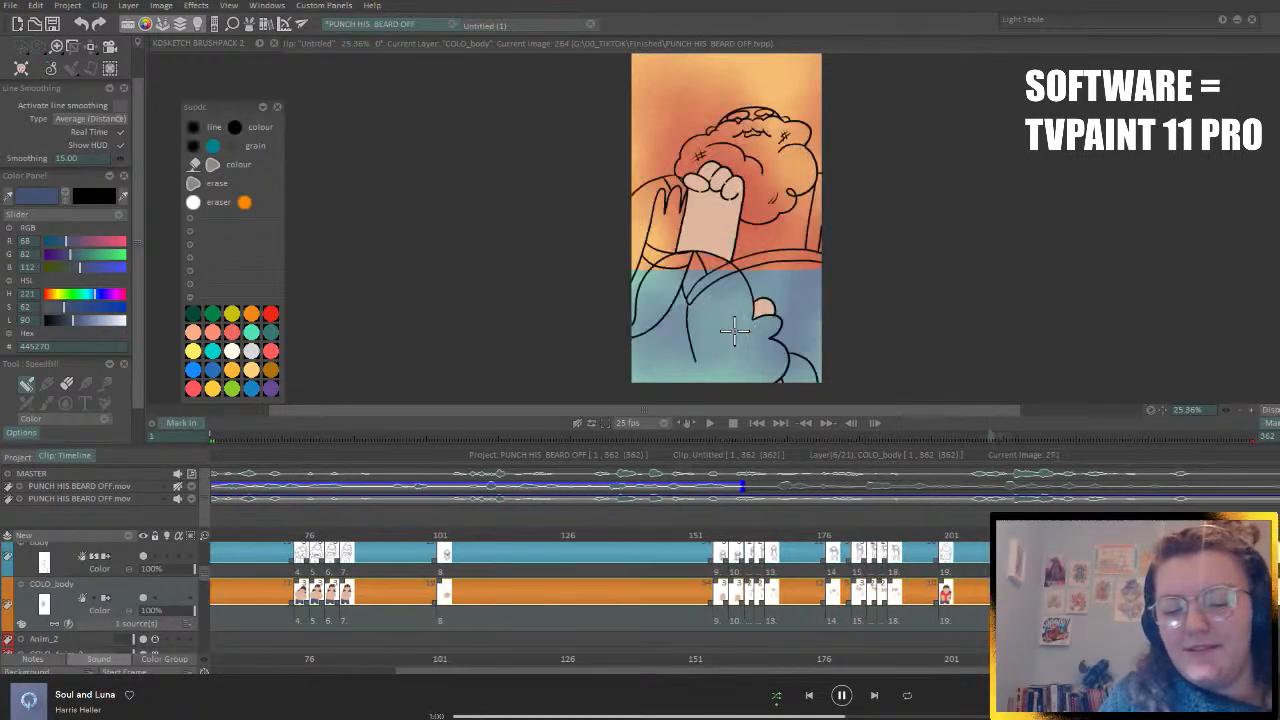
{"action": "key", "text": "ctrl+Right"}
{"action": "key", "text": "ctrl+Right"}
{"action": "key", "text": "ctrl+Right"}
{"action": "key", "text": "ctrl+Right"}
{"action": "key", "text": "ctrl+Right"}
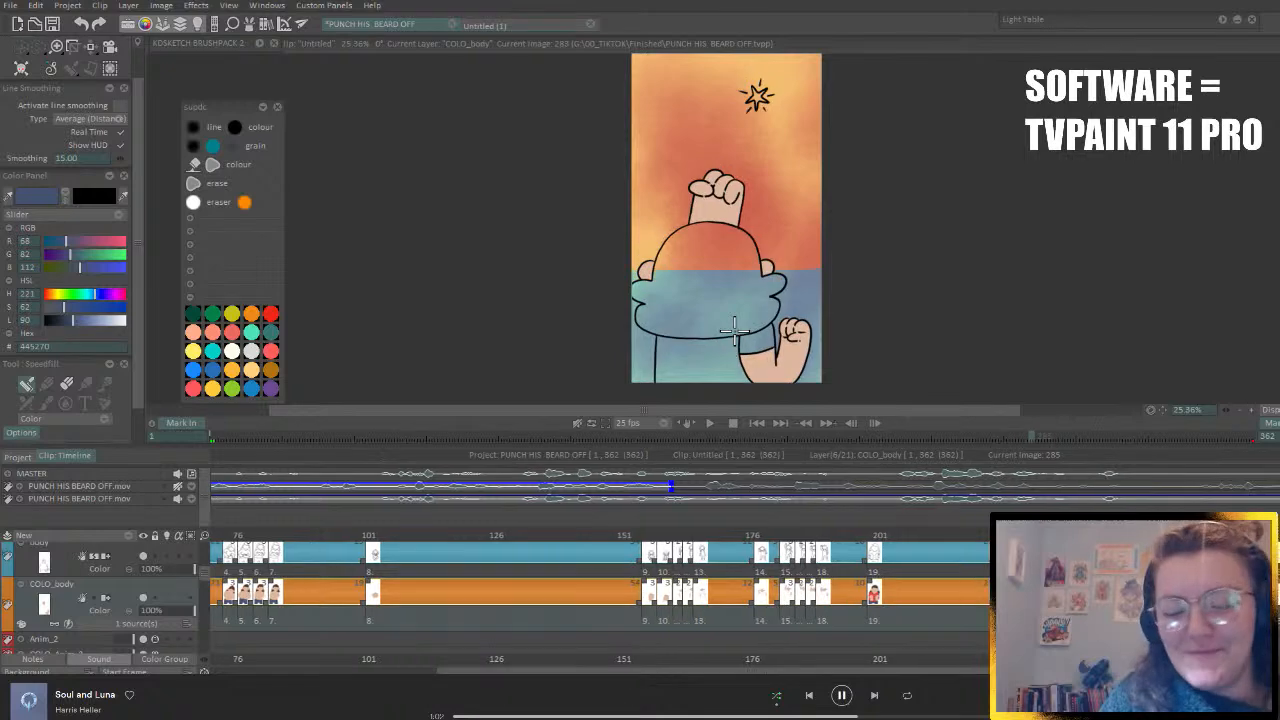
{"action": "key", "text": "ctrl+Right"}
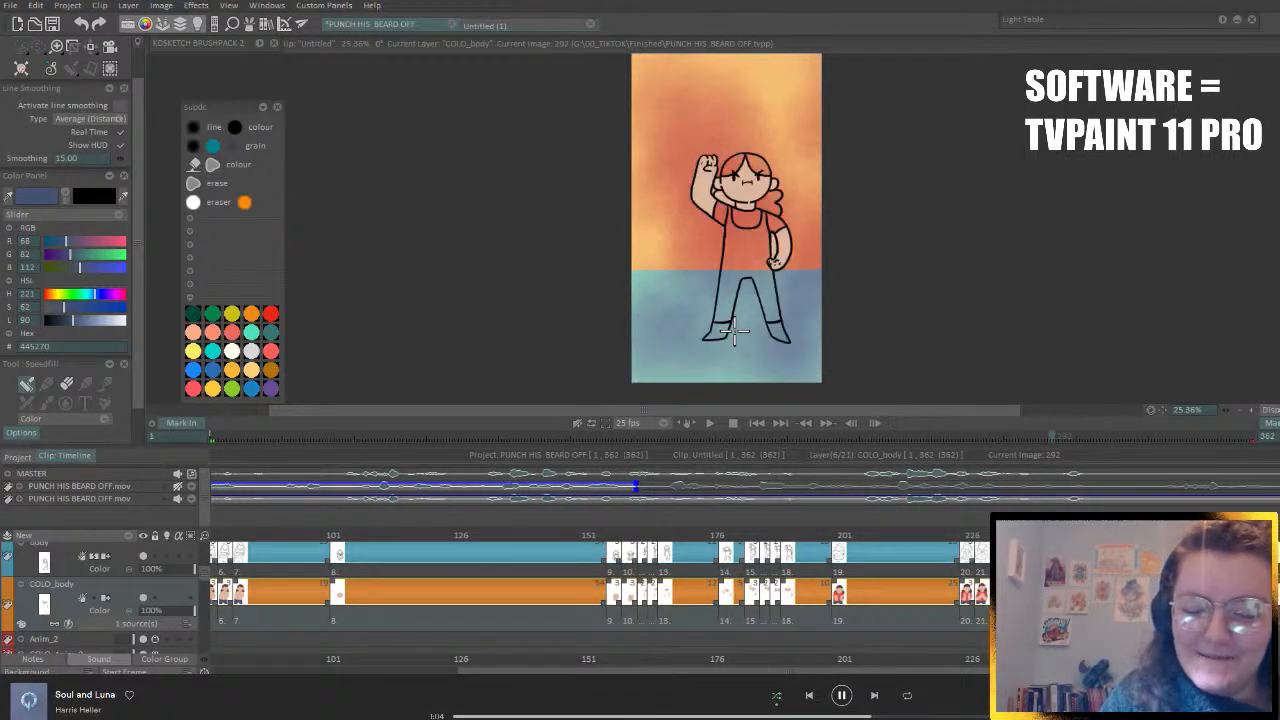
{"action": "key", "text": "ctrl+Right"}
{"action": "key", "text": "ctrl+Left"}
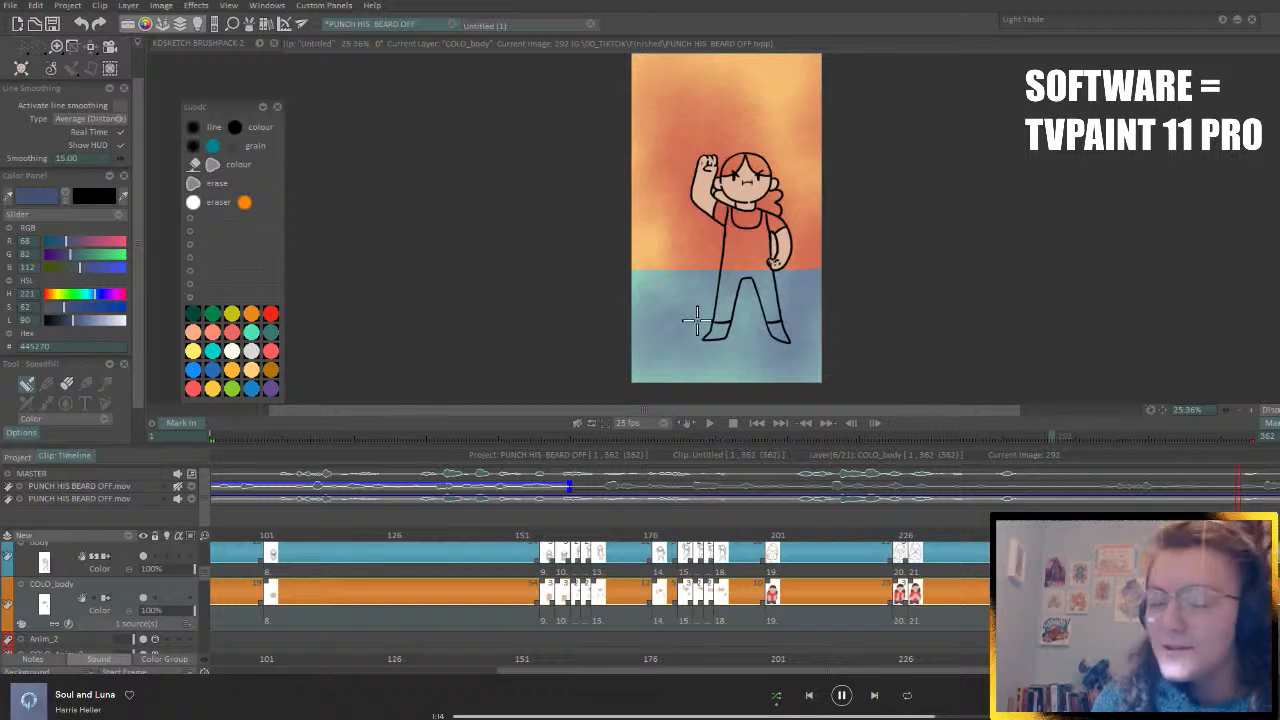
{"action": "key", "text": "Right"}
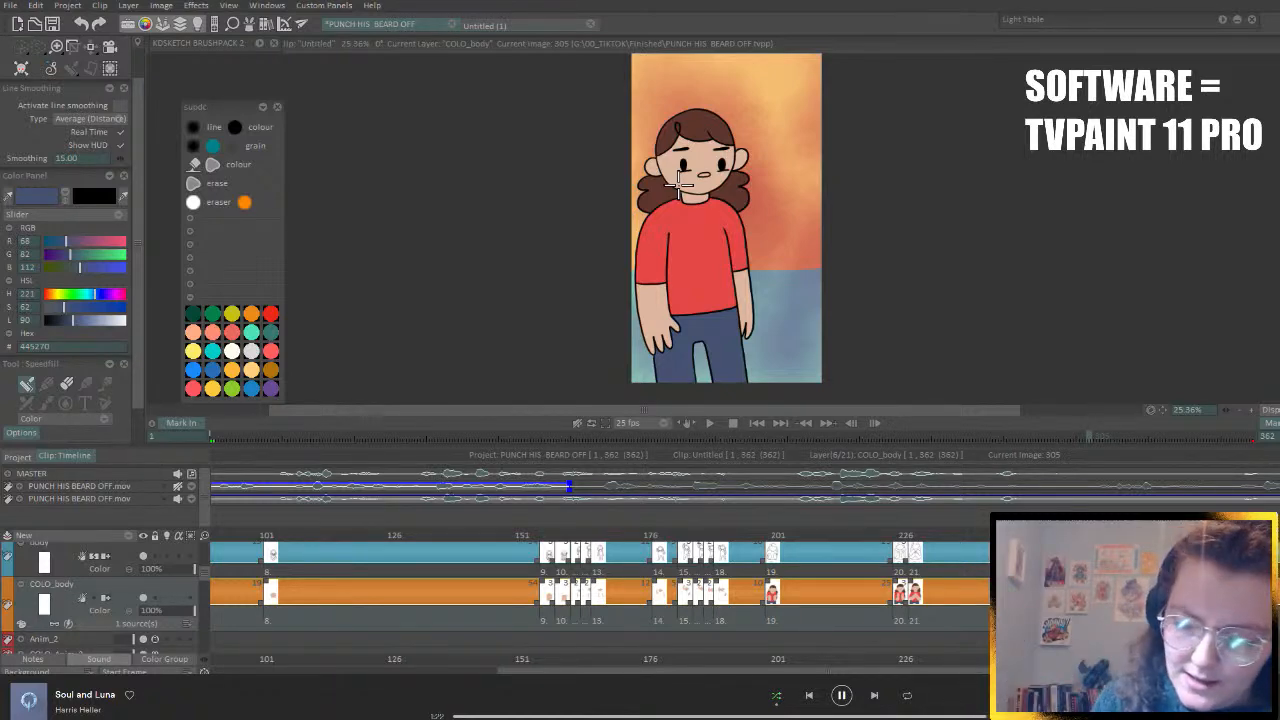
{"action": "key", "text": "Right"}
{"action": "key", "text": "Left"}
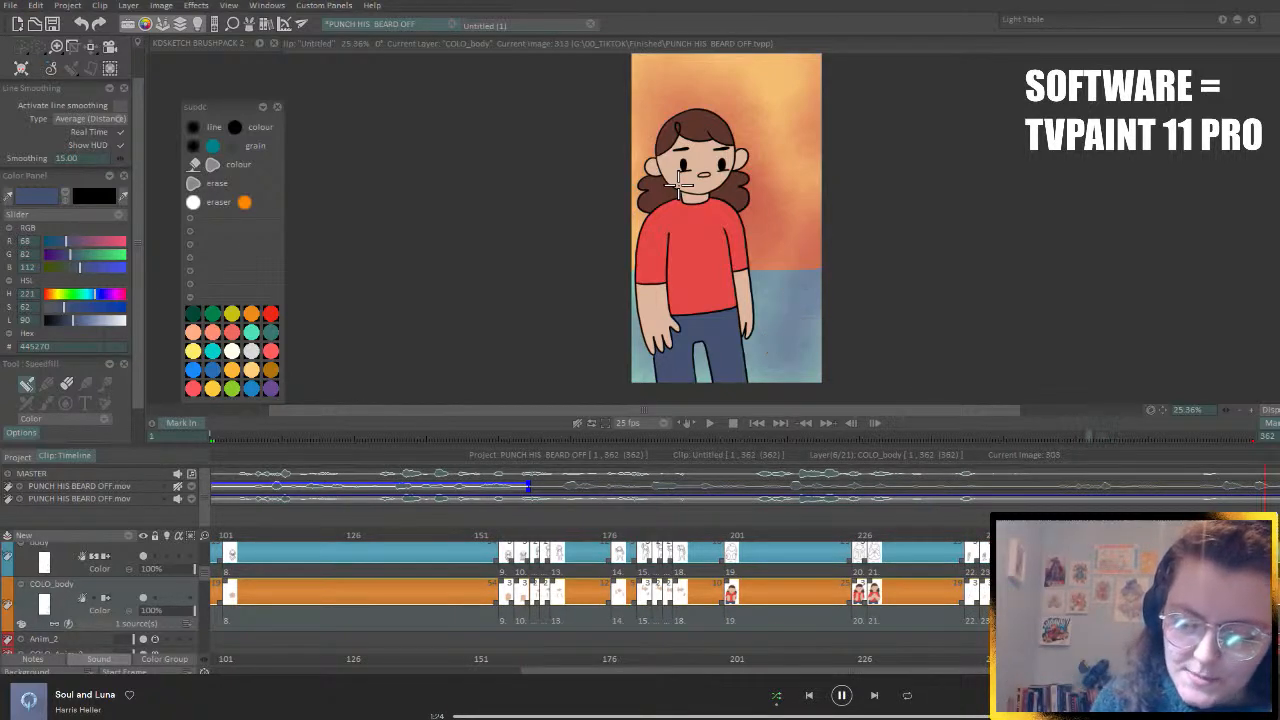
{"action": "key", "text": "Left"}
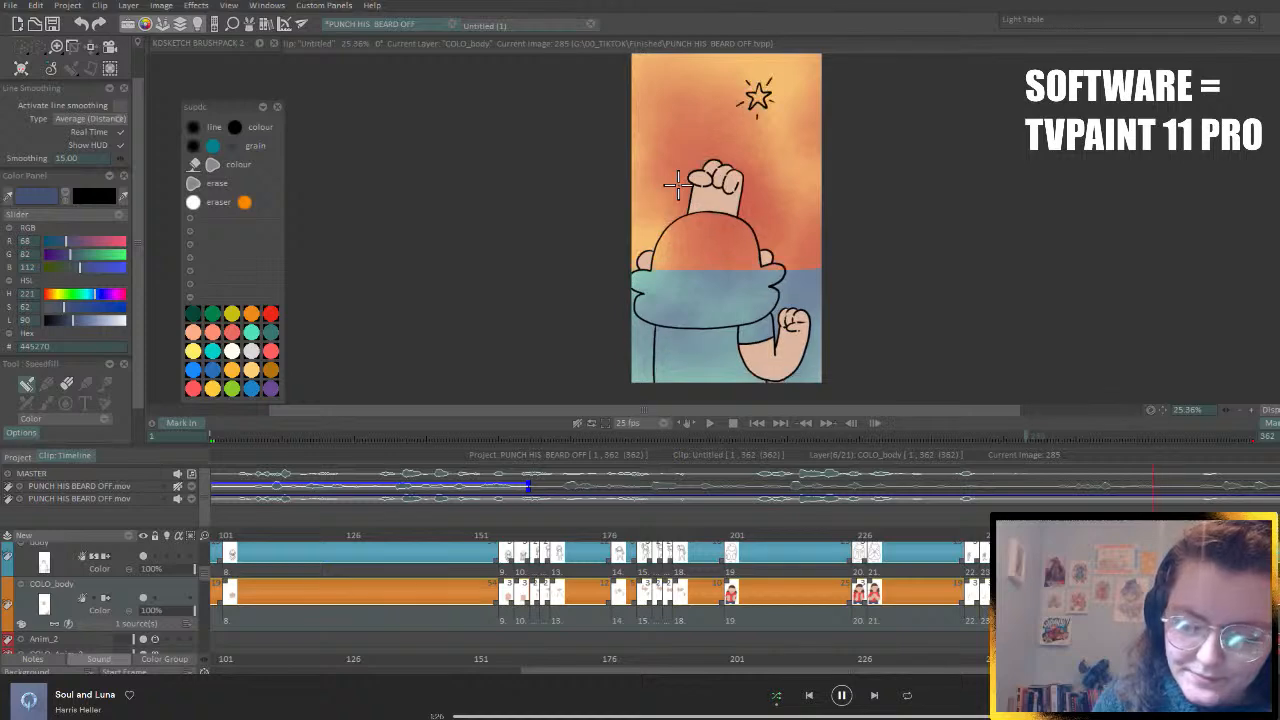
- Go forward on COLO_body to image 313 and sample the woman's shirt red (#E54945) as the fill colour
{"action": "key", "text": "Right"}
{"action": "key", "text": "Right"}
{"action": "key", "text": "Right"}
{"action": "key", "text": "Right"}
{"action": "key", "text": "Right"}
{"action": "key", "text": "Right"}
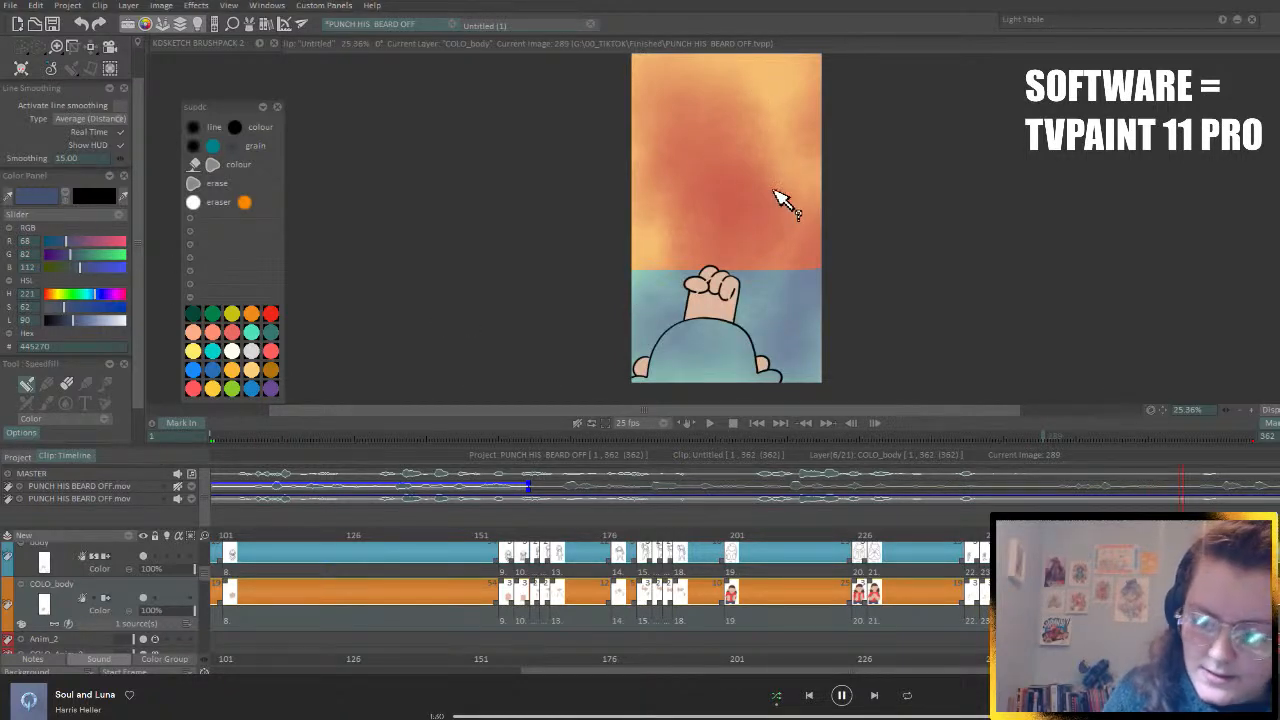
{"action": "key", "text": "Right"}
{"action": "key", "text": "Right"}
{"action": "key", "text": "Right"}
{"action": "key", "text": "Right"}
{"action": "key", "text": "Right"}
{"action": "key", "text": "Right"}
{"action": "key", "text": "Right"}
{"action": "key", "text": "Right"}
{"action": "key", "text": "Right"}
{"action": "key", "text": "Right"}
{"action": "key", "text": "Right"}
{"action": "key", "text": "Right"}
{"action": "key", "text": "Right"}
{"action": "key", "text": "Right"}
{"action": "key", "text": "Right"}
{"action": "key", "text": "Right"}
{"action": "key", "text": "Right"}
{"action": "key", "text": "Right"}
{"action": "key", "text": "Right"}
{"action": "key", "text": "Right"}
{"action": "key", "text": "Right"}
{"action": "key", "text": "Right"}
{"action": "key", "text": "Right"}
{"action": "key", "text": "Right"}
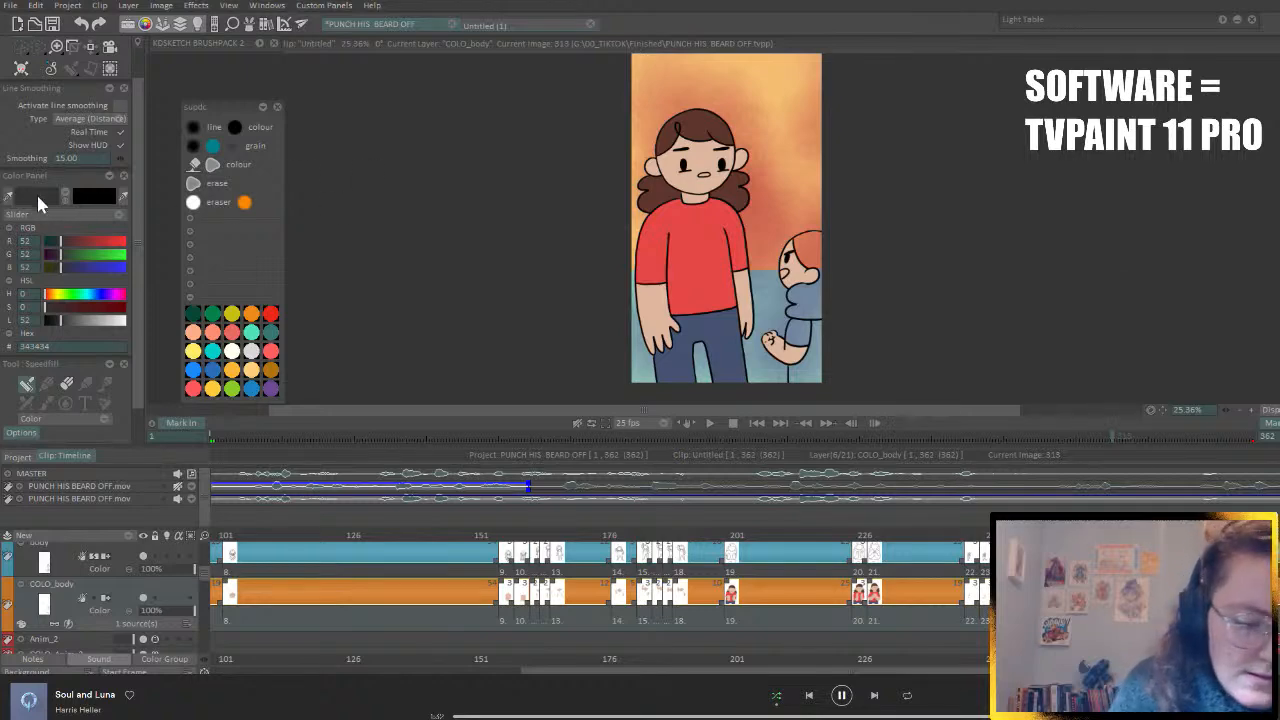
{"action": "left_click", "coordinate": [715, 245], "text": "ctrl"}
- Step back through the COLO_body drawings from image 313 to the woman with crossed arms at image 83
{"action": "key", "text": "Left"}
{"action": "key", "text": "Left"}
{"action": "key", "text": "Left"}
{"action": "key", "text": "Left"}
{"action": "key", "text": "Left"}
{"action": "key", "text": "Left"}
{"action": "key", "text": "Left"}
{"action": "key", "text": "Left"}
{"action": "key", "text": "Left"}
{"action": "key", "text": "Left"}
{"action": "key", "text": "Left"}
{"action": "key", "text": "Left"}
{"action": "key", "text": "Left"}
{"action": "key", "text": "Left"}
{"action": "key", "text": "Left"}
{"action": "key", "text": "Left"}
{"action": "key", "text": "Left"}
{"action": "key", "text": "Left"}
{"action": "key", "text": "Left"}
{"action": "key", "text": "Left"}
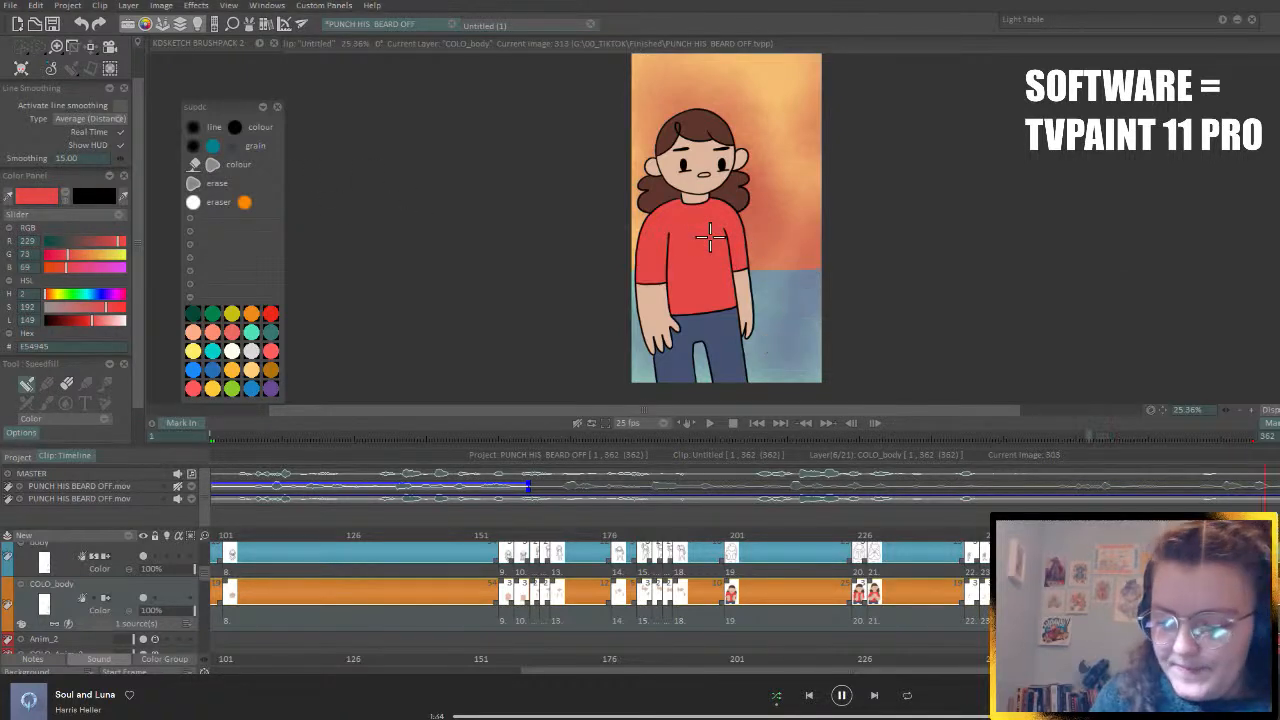
{"action": "key", "text": "Left"}
{"action": "key", "text": "Left"}
{"action": "key", "text": "Left"}
{"action": "key", "text": "Left"}
{"action": "key", "text": "Left"}
{"action": "key", "text": "Left"}
{"action": "key", "text": "Left"}
{"action": "key", "text": "Left"}
{"action": "key", "text": "Left"}
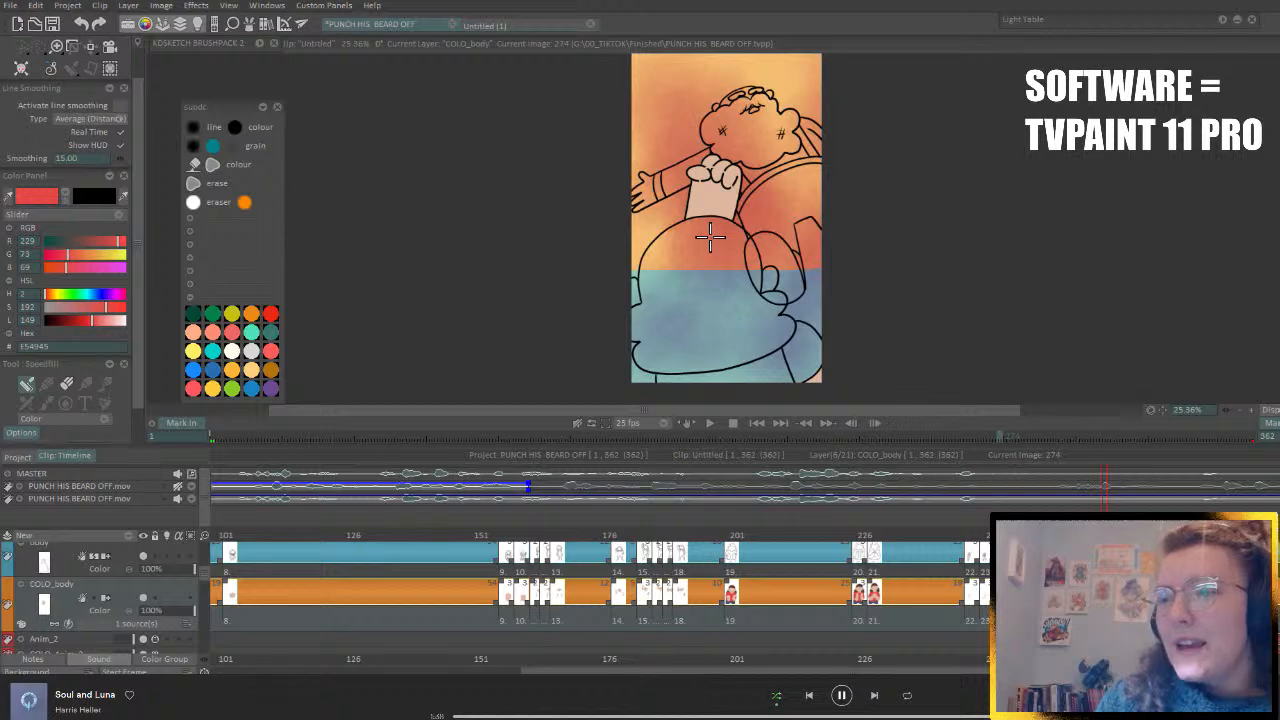
{"action": "key", "text": "Left"}
{"action": "key", "text": "Left"}
{"action": "key", "text": "Left"}
{"action": "key", "text": "Left"}
{"action": "key", "text": "Left"}
{"action": "key", "text": "Left"}
{"action": "key", "text": "Left"}
{"action": "key", "text": "Left"}
{"action": "key", "text": "Left"}
{"action": "key", "text": "Left"}
{"action": "key", "text": "Left"}
{"action": "key", "text": "Left"}
{"action": "key", "text": "Left"}
{"action": "key", "text": "Left"}
{"action": "key", "text": "Left"}
{"action": "key", "text": "Left"}
{"action": "key", "text": "Left"}
{"action": "key", "text": "Left"}
{"action": "key", "text": "Left"}
{"action": "key", "text": "Left"}
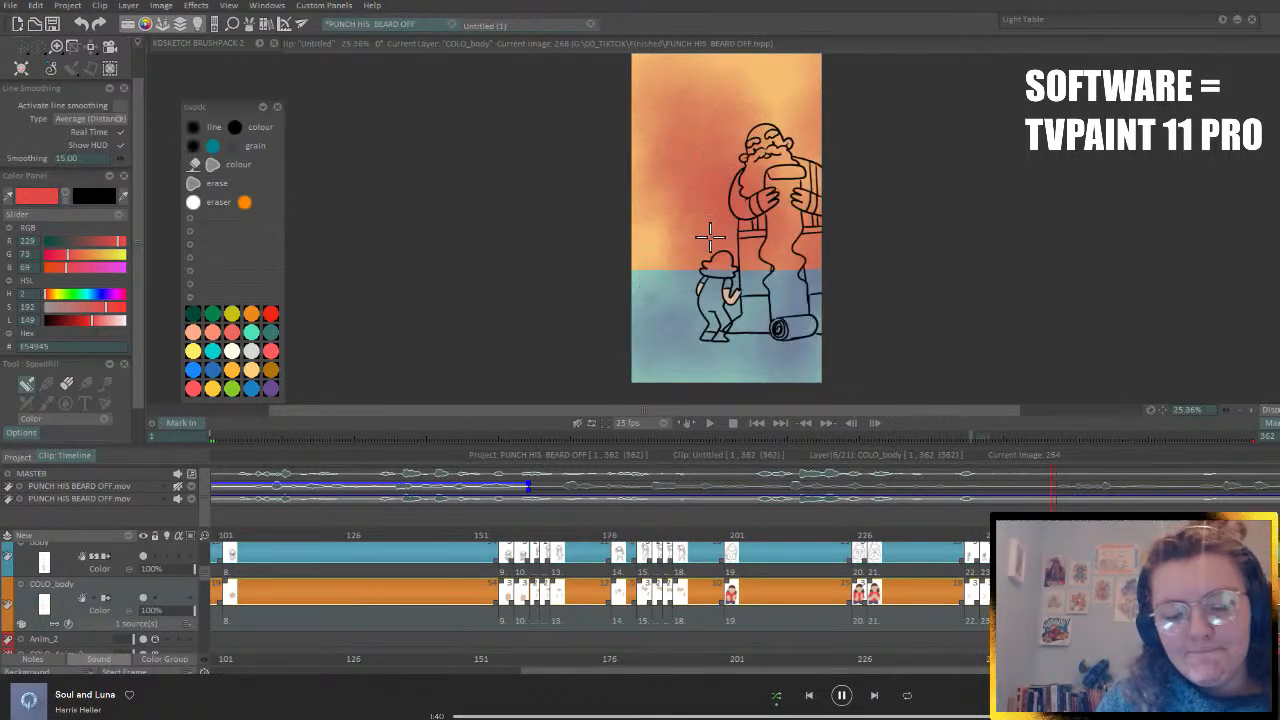
{"action": "key", "text": "Left"}
{"action": "key", "text": "Left"}
{"action": "key", "text": "Left"}
{"action": "key", "text": "Left"}
{"action": "key", "text": "Left"}
{"action": "key", "text": "Left"}
{"action": "key", "text": "Left"}
{"action": "key", "text": "Left"}
{"action": "key", "text": "Left"}
{"action": "key", "text": "Left"}
{"action": "key", "text": "Left"}
{"action": "key", "text": "Left"}
{"action": "key", "text": "Left"}
{"action": "key", "text": "Left"}
{"action": "key", "text": "Left"}
{"action": "key", "text": "Left"}
{"action": "key", "text": "Left"}
{"action": "key", "text": "Left"}
{"action": "key", "text": "Left"}
{"action": "key", "text": "Left"}
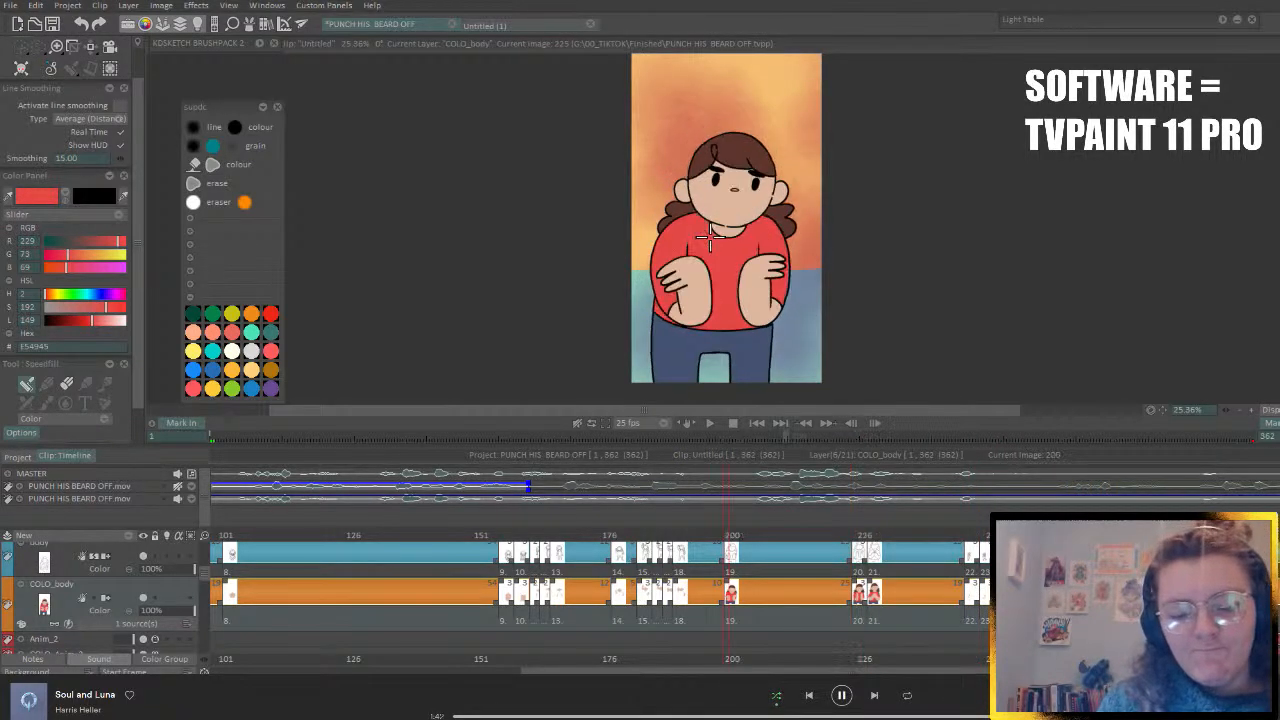
{"action": "key", "text": "Left"}
{"action": "key", "text": "Left"}
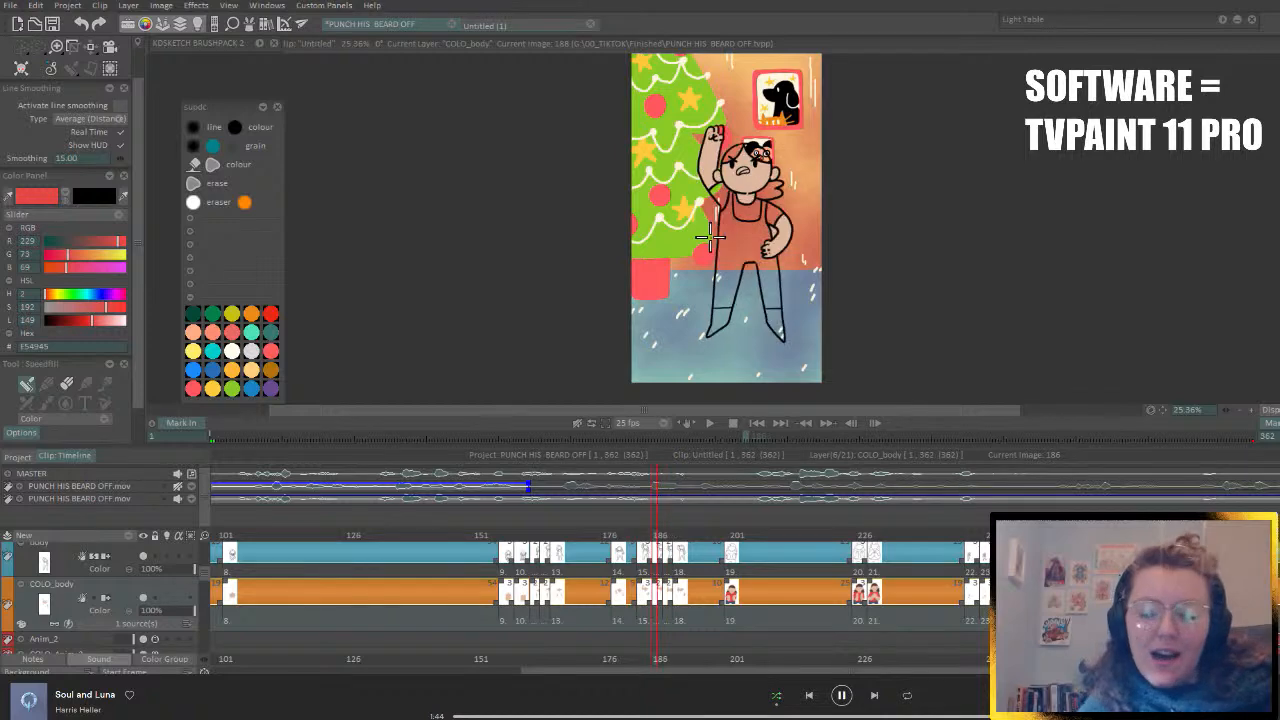
{"action": "key", "text": "Left"}
{"action": "key", "text": "Left"}
{"action": "key", "text": "Left"}
{"action": "key", "text": "Left"}
{"action": "key", "text": "Left"}
{"action": "key", "text": "Left"}
{"action": "key", "text": "Left"}
{"action": "key", "text": "Left"}
{"action": "key", "text": "Left"}
{"action": "key", "text": "Left"}
{"action": "key", "text": "Left"}
{"action": "key", "text": "Left"}
{"action": "key", "text": "Left"}
{"action": "key", "text": "Left"}
{"action": "key", "text": "Left"}
{"action": "key", "text": "Left"}
{"action": "key", "text": "Left"}
{"action": "key", "text": "Left"}
{"action": "key", "text": "Left"}
{"action": "key", "text": "Left"}
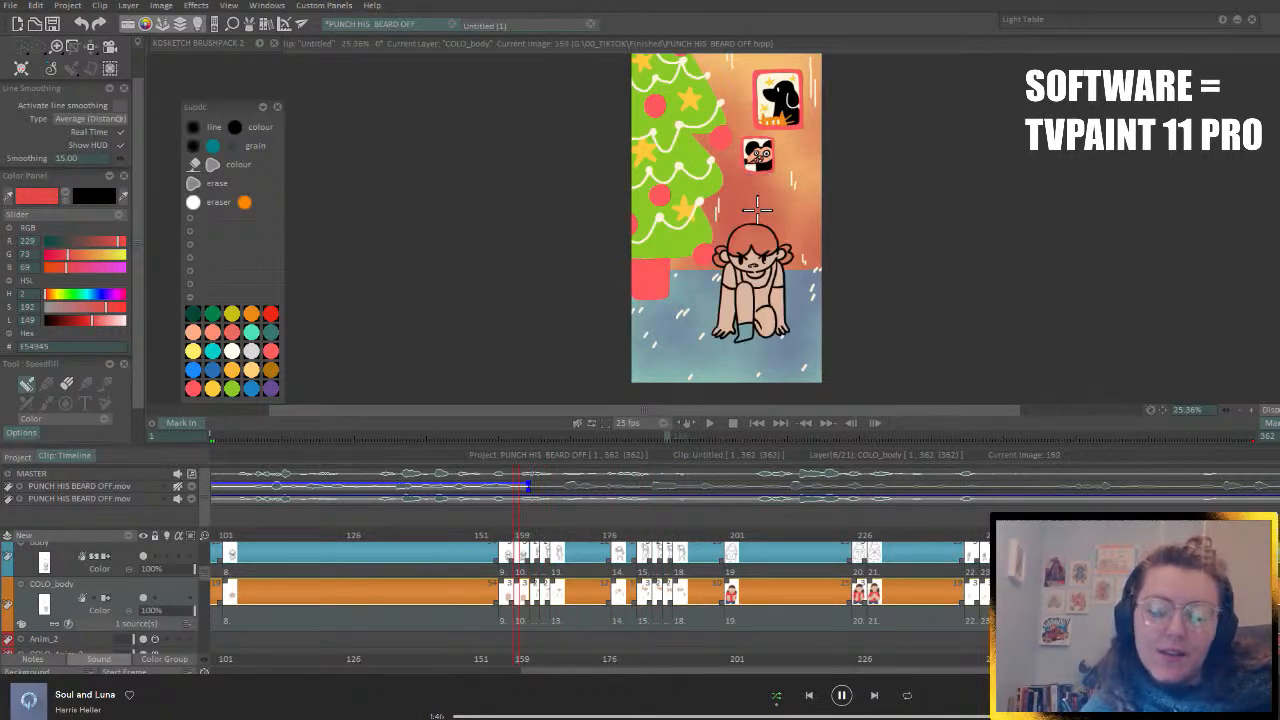
{"action": "key", "text": "Left"}
{"action": "key", "text": "Left"}
{"action": "key", "text": "Left"}
{"action": "key", "text": "Left"}
{"action": "key", "text": "Left"}
{"action": "key", "text": "Left"}
{"action": "key", "text": "Left"}
{"action": "key", "text": "Left"}
{"action": "key", "text": "Left"}
{"action": "key", "text": "Left"}
{"action": "key", "text": "Left"}
{"action": "key", "text": "Left"}
{"action": "key", "text": "Left"}
{"action": "key", "text": "Left"}
{"action": "key", "text": "Left"}
{"action": "key", "text": "Left"}
{"action": "key", "text": "Left"}
{"action": "key", "text": "Left"}
{"action": "key", "text": "Left"}
- Fill the woman's shirt with the sampled red on the COLO_body drawings at images 83, 80, 77 and 74
{"action": "left_click", "coordinate": [720, 259]}
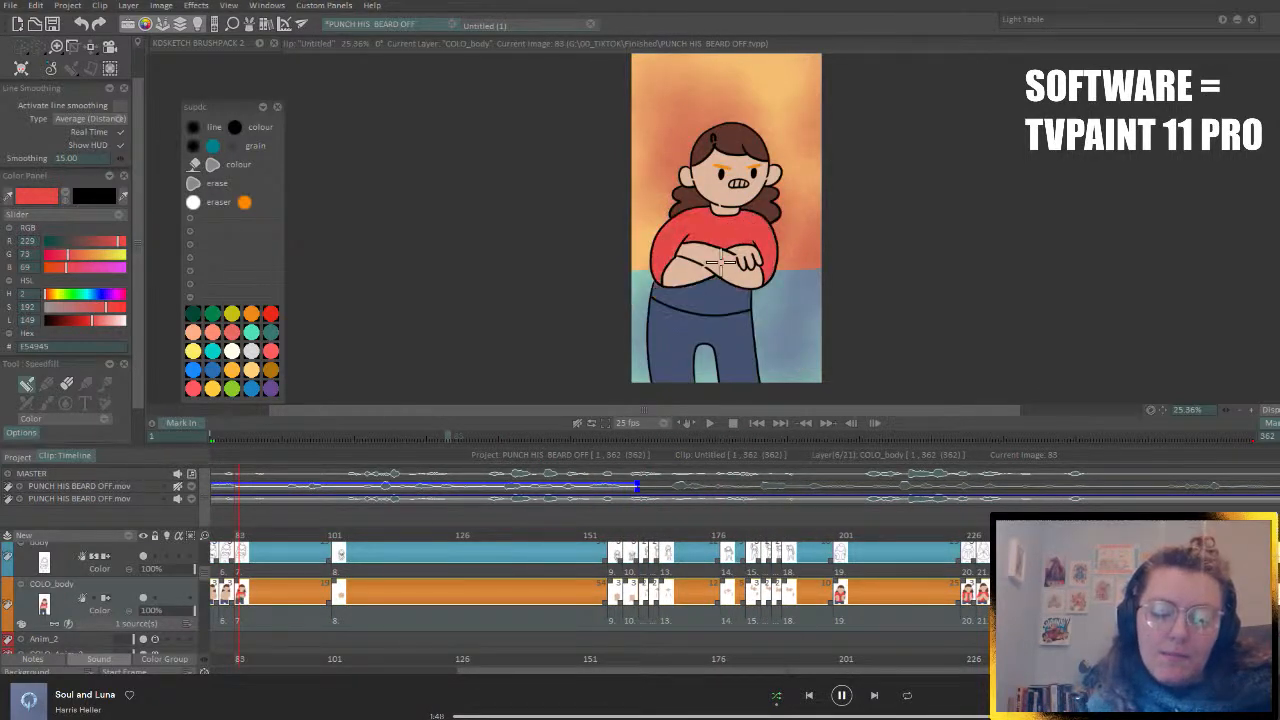
{"action": "left_click", "coordinate": [697, 298]}
{"action": "key", "text": "Left"}
{"action": "left_click", "coordinate": [701, 231]}
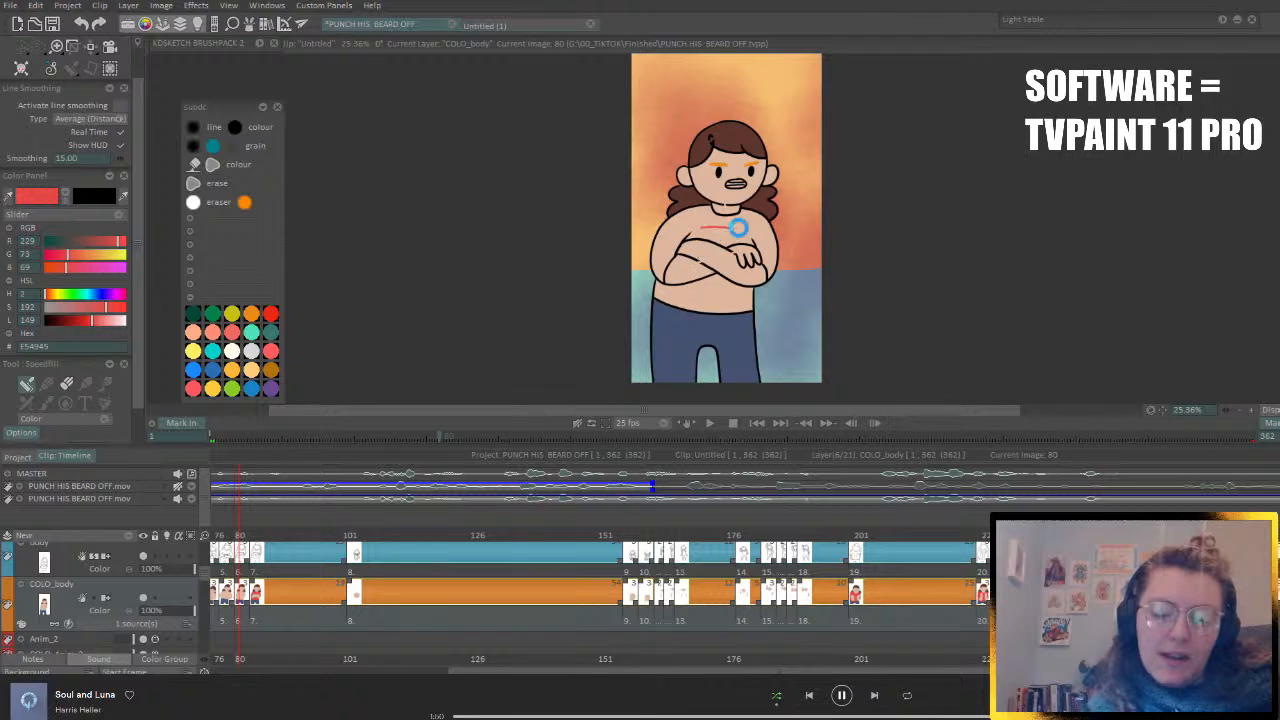
{"action": "key", "text": "Left"}
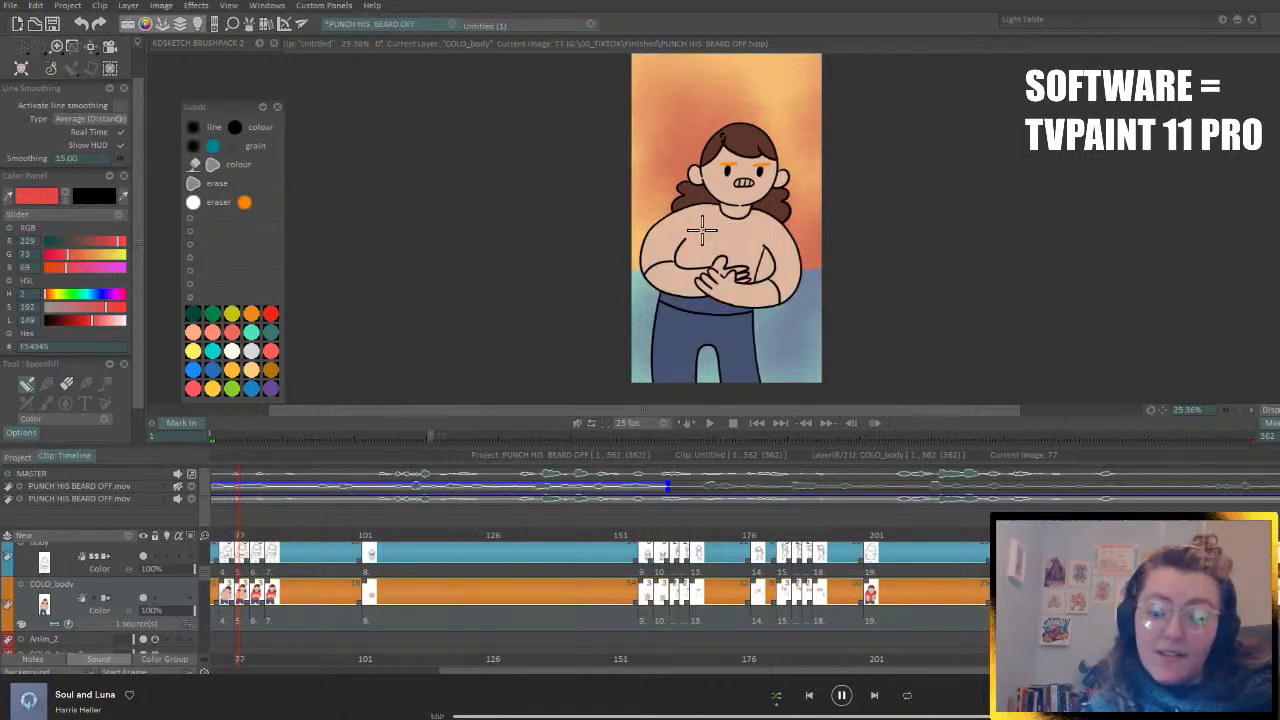
{"action": "left_click", "coordinate": [748, 252]}
{"action": "key", "text": "Left"}
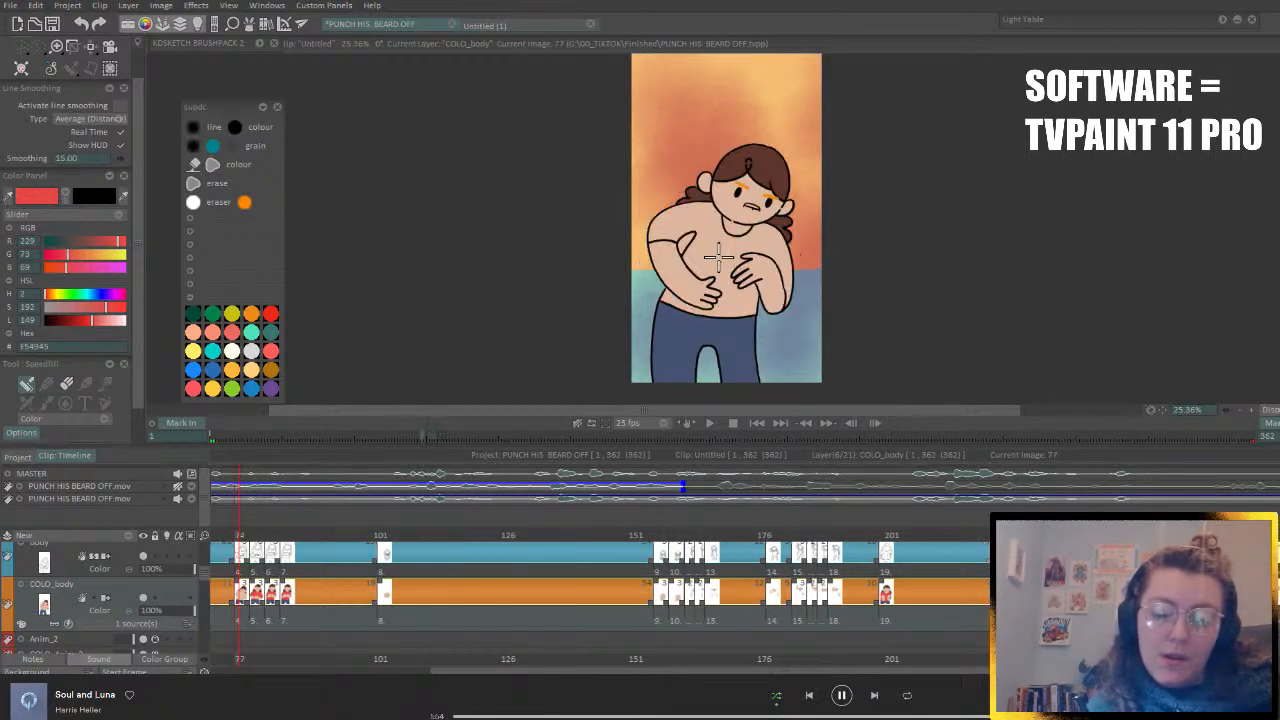
{"action": "left_click", "coordinate": [729, 306]}
- Fill the woman's shirt with the same red on the COLO_body drawings at images 53, 23 and 1
{"action": "key", "text": "Left"}
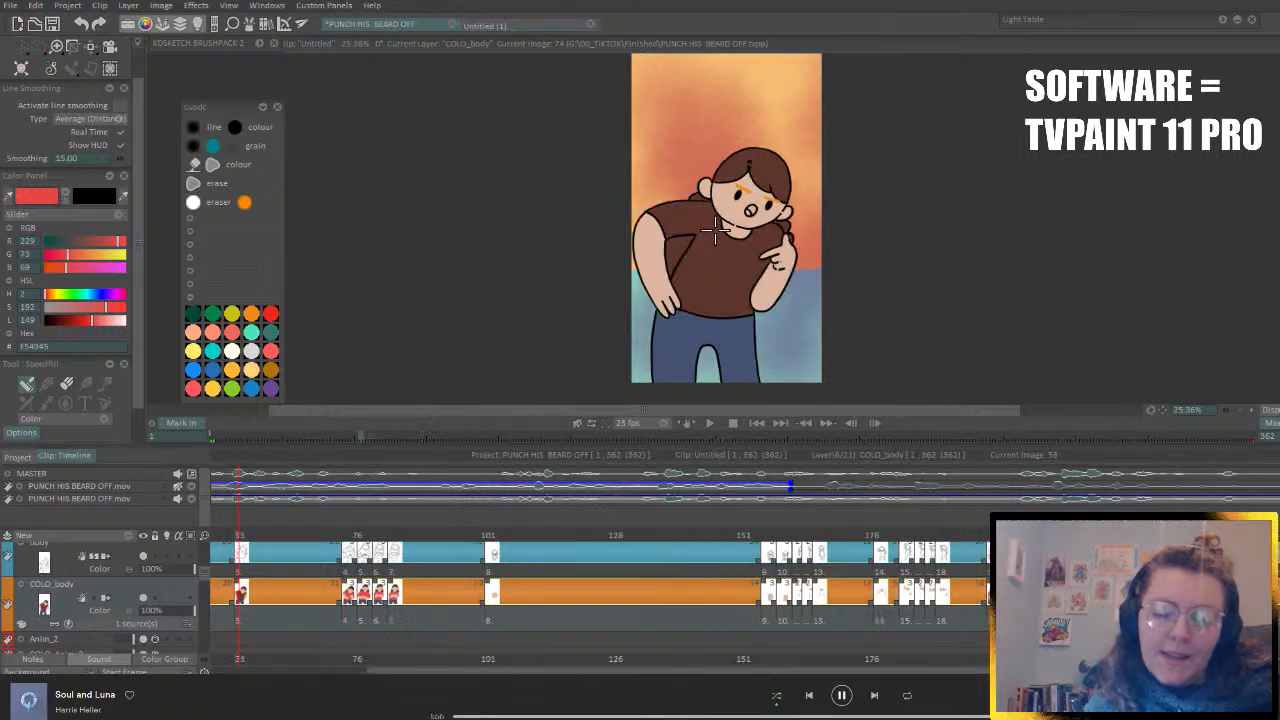
{"action": "left_click", "coordinate": [717, 287]}
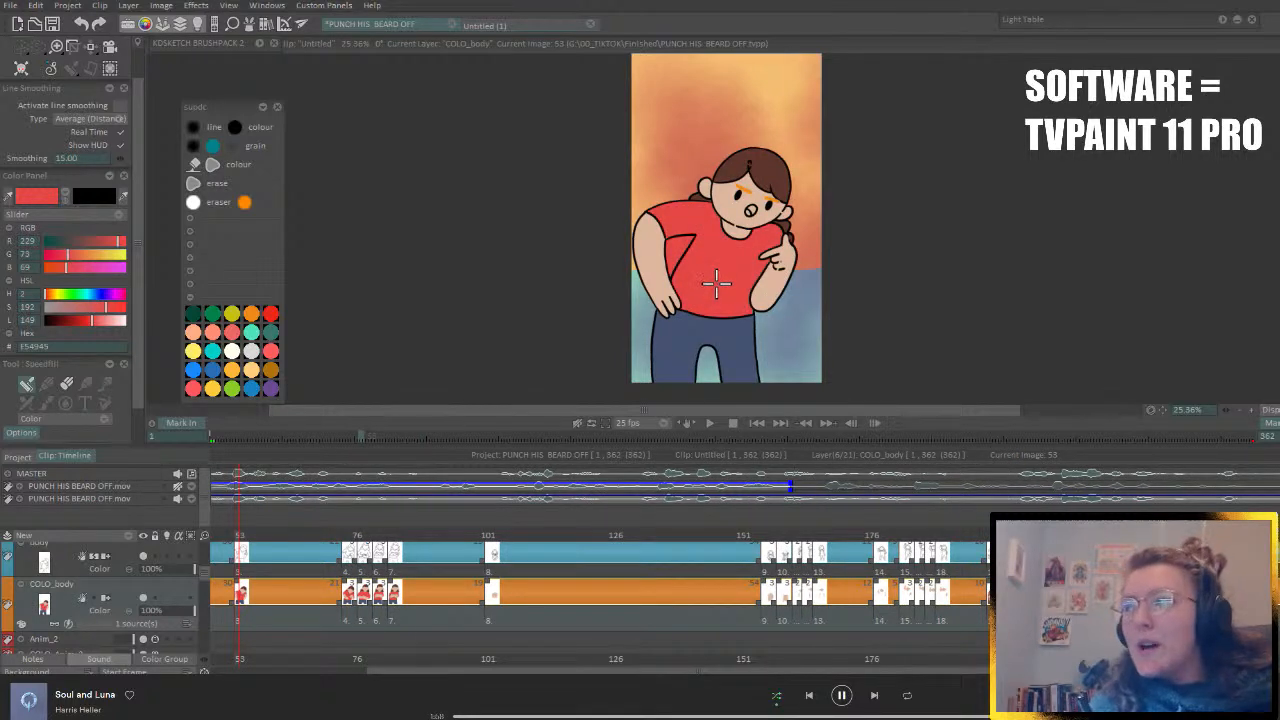
{"action": "key", "text": "Left"}
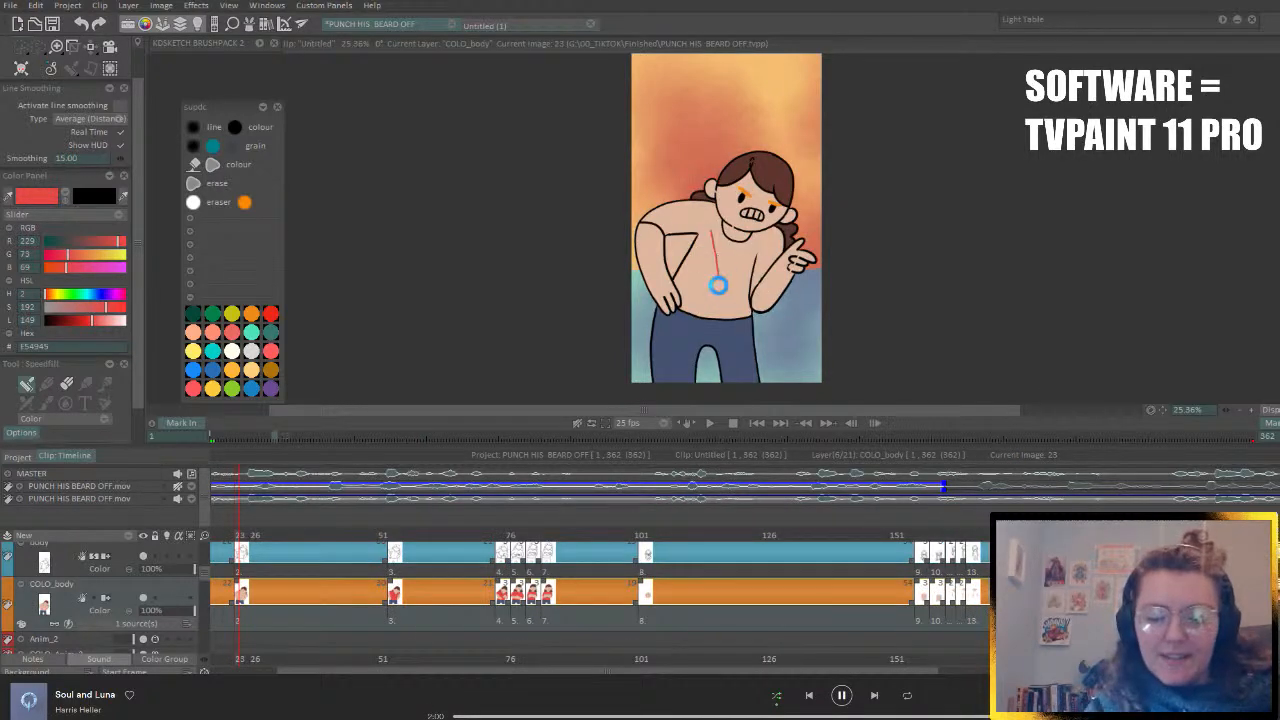
{"action": "left_click", "coordinate": [718, 288]}
{"action": "key", "text": "Left"}
{"action": "key", "text": "Left"}
{"action": "left_click", "coordinate": [730, 287]}
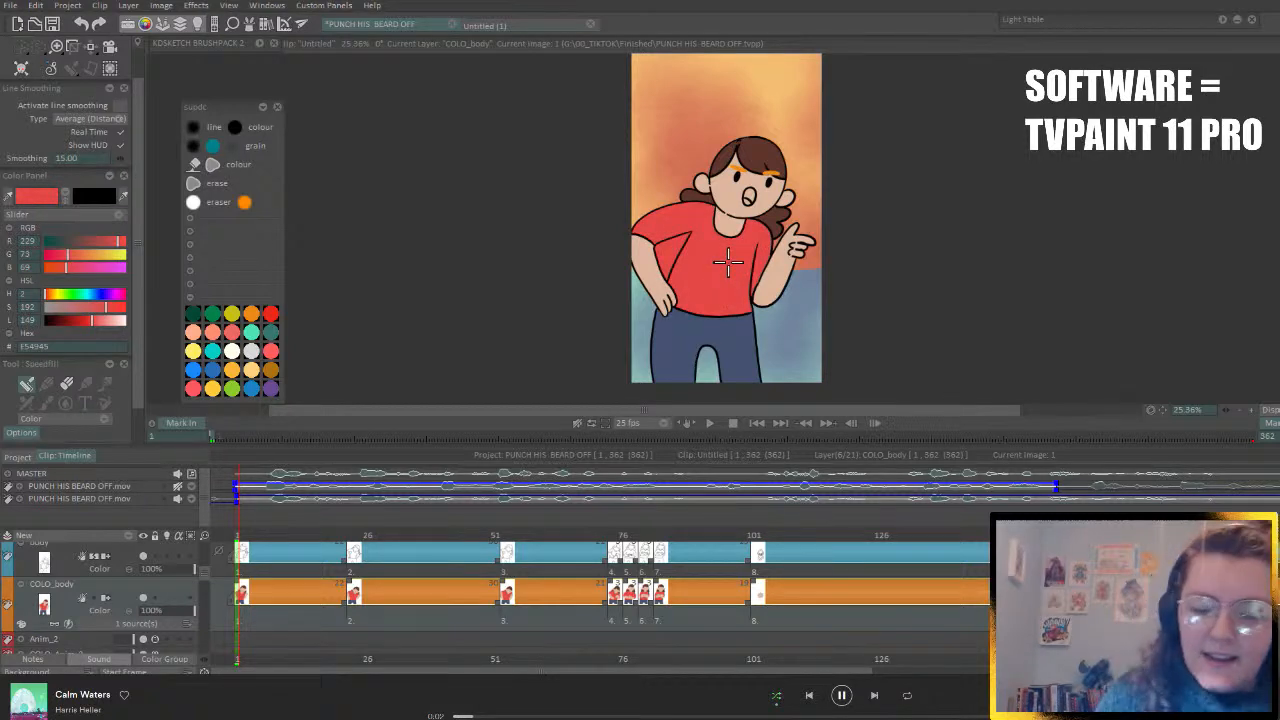
- Step forward through the COLO_body drawings from image 1 to the woman with crossed arms at image 200
{"action": "key", "text": "Right"}
{"action": "key", "text": "Right"}
{"action": "key", "text": "Right"}
{"action": "key", "text": "Right"}
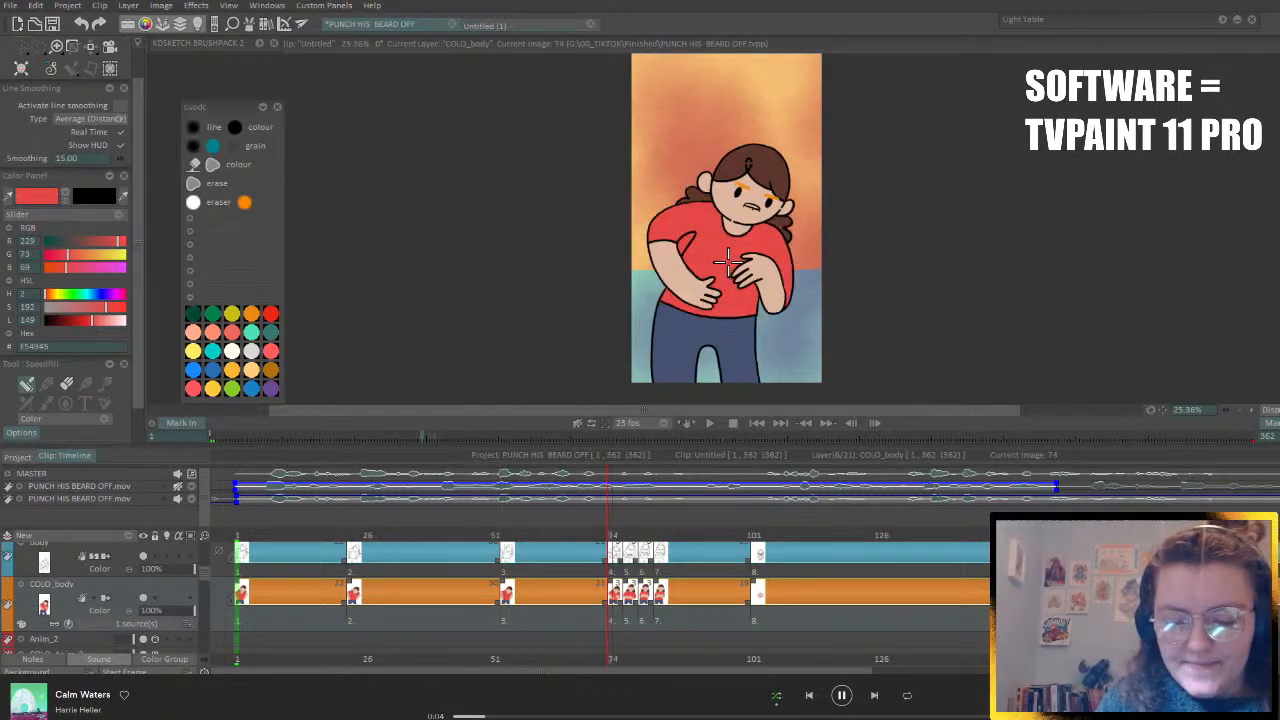
{"action": "key", "text": "Right"}
{"action": "key", "text": "Right"}
{"action": "key", "text": "Right"}
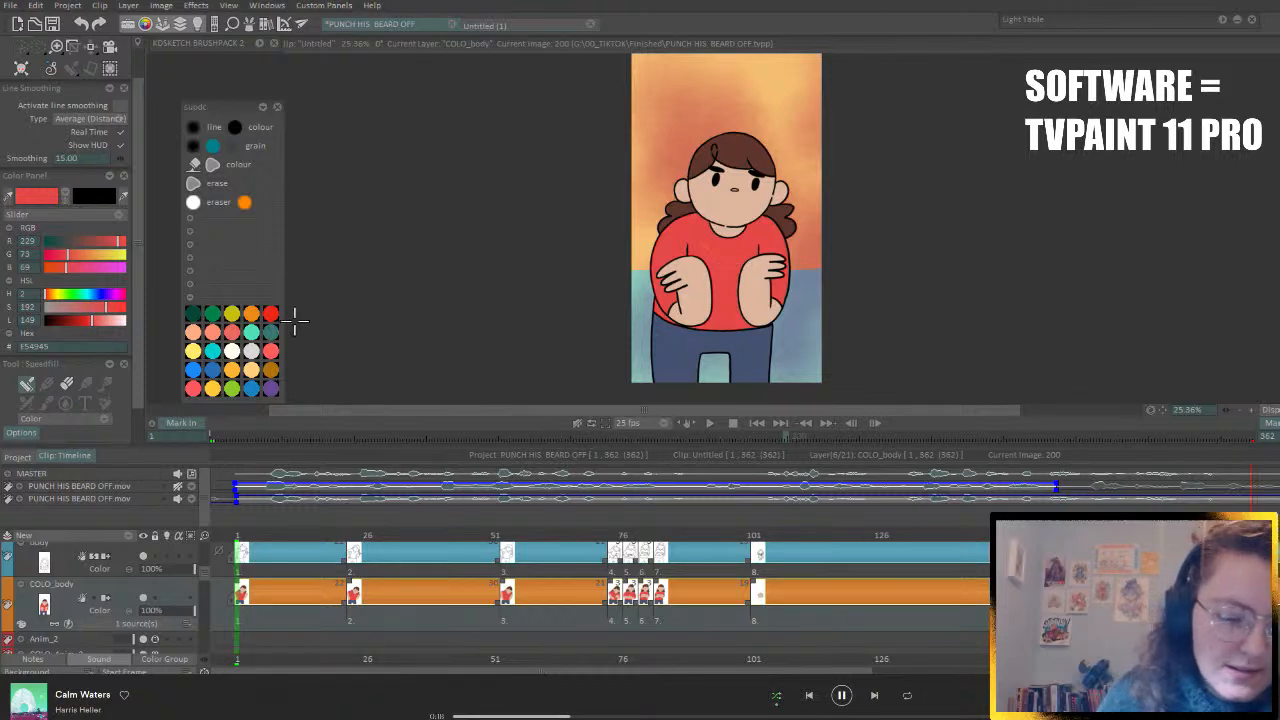
- Pick the saved hair colour (#342218) from the character palette and fill the girl's hair on the COLO_body drawings at images 102 and 156
{"action": "left_click", "coordinate": [262, 44]}
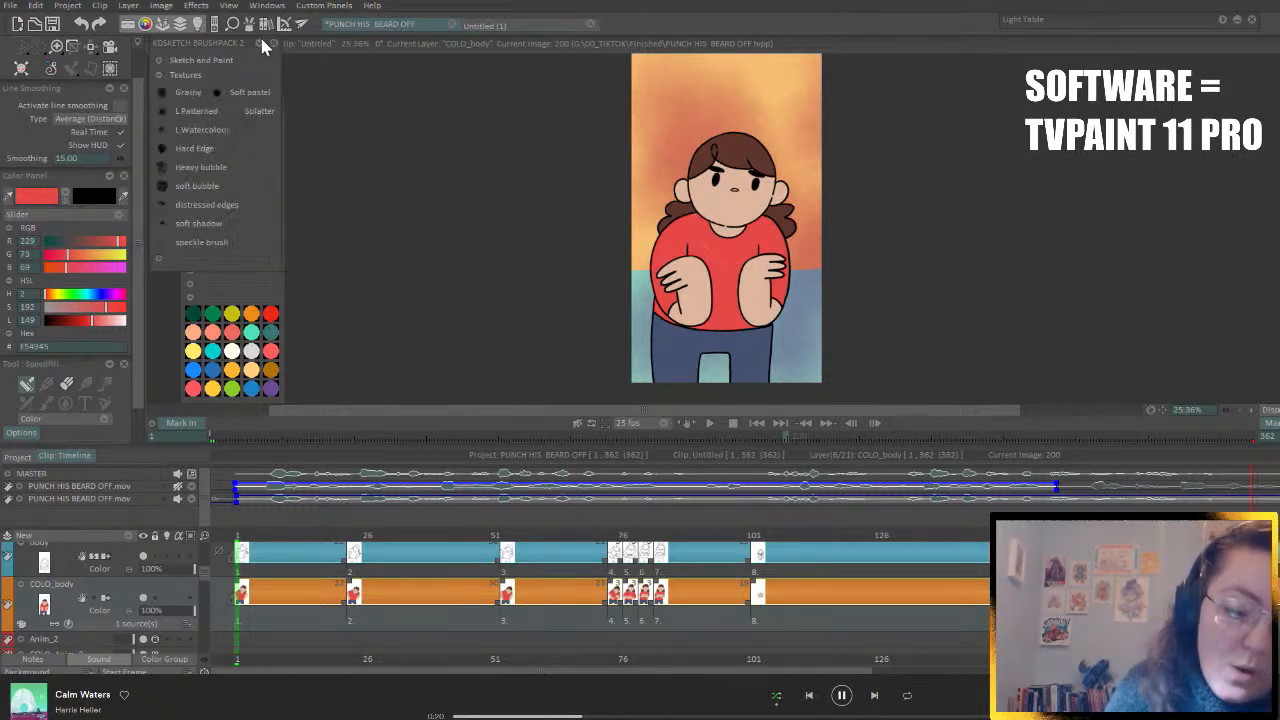
{"action": "left_click", "coordinate": [158, 258]}
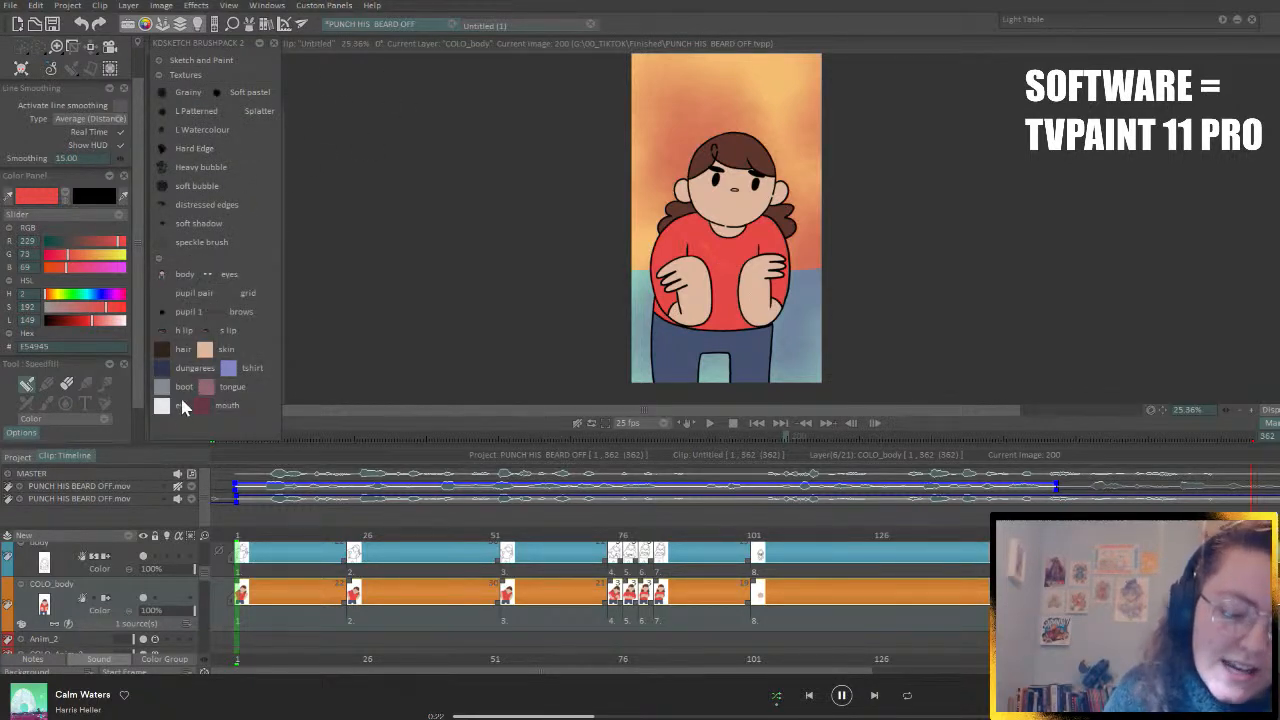
{"action": "left_click", "coordinate": [163, 346]}
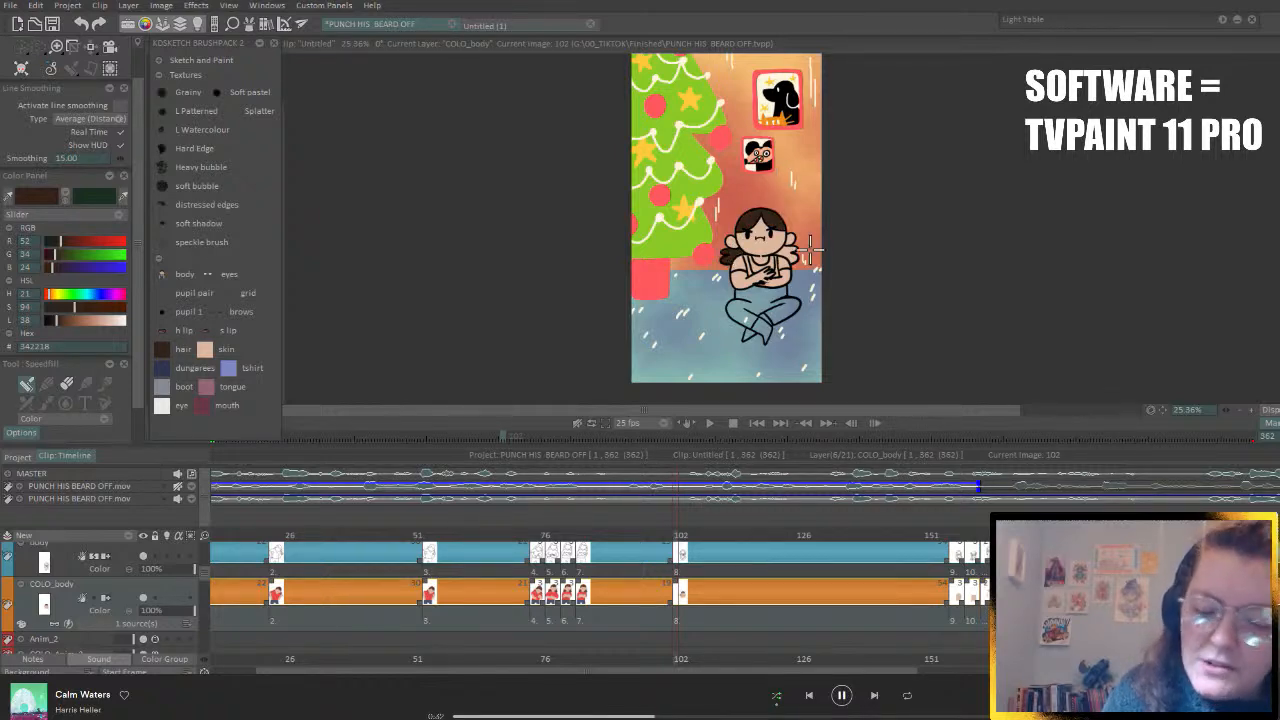
{"action": "key", "text": "Right"}
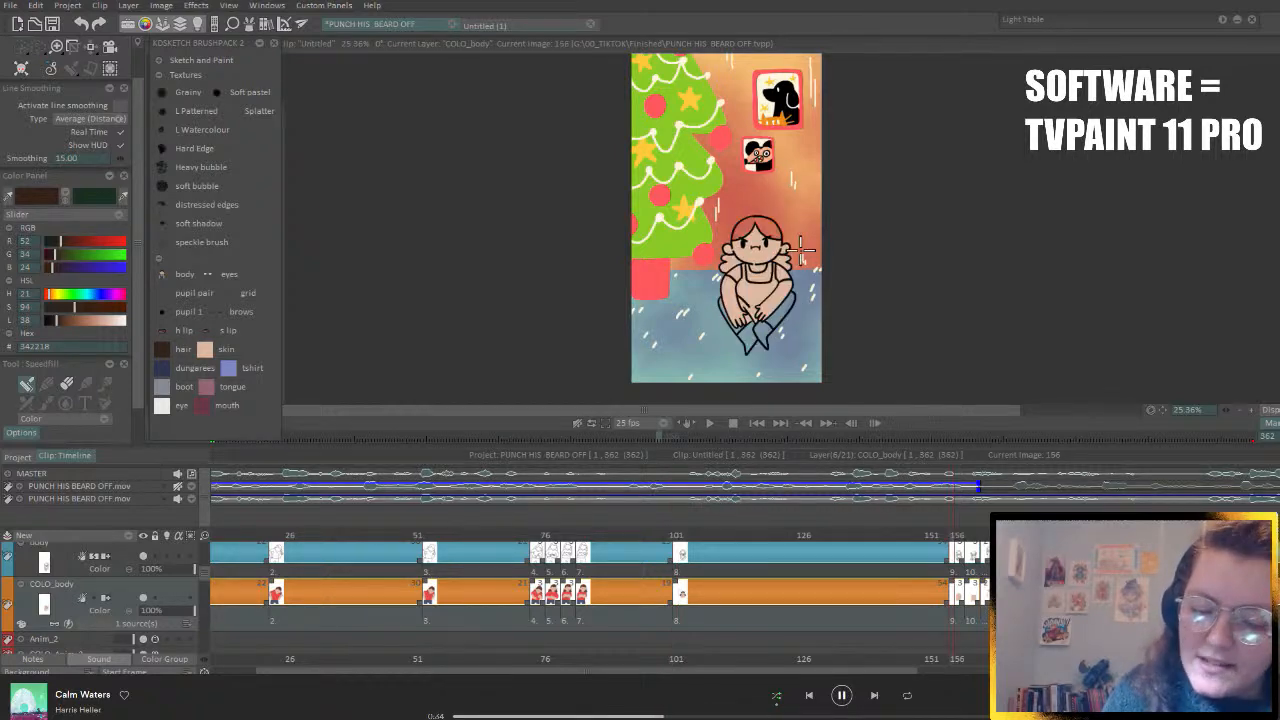
{"action": "left_click", "coordinate": [746, 226]}
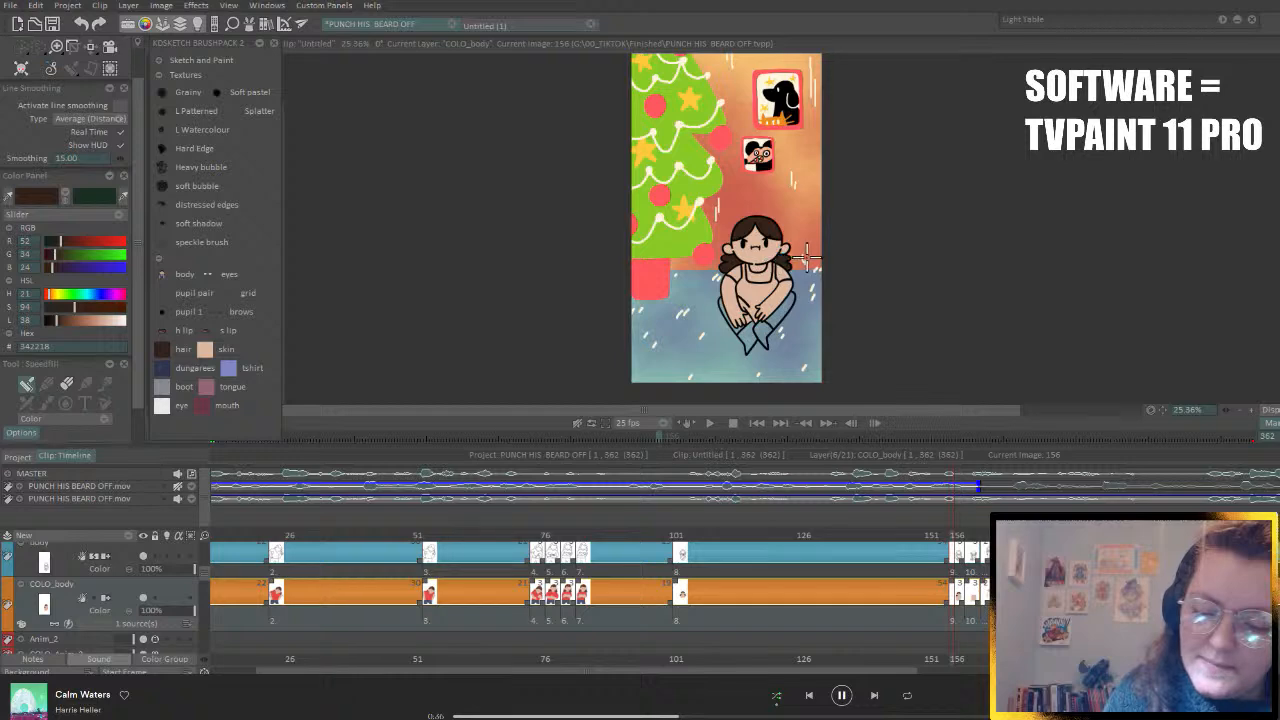
- Fill the girl's hair with the same dark brown on the COLO_body drawings at images 159, 162, 164 and 166
{"action": "key", "text": "Right"}
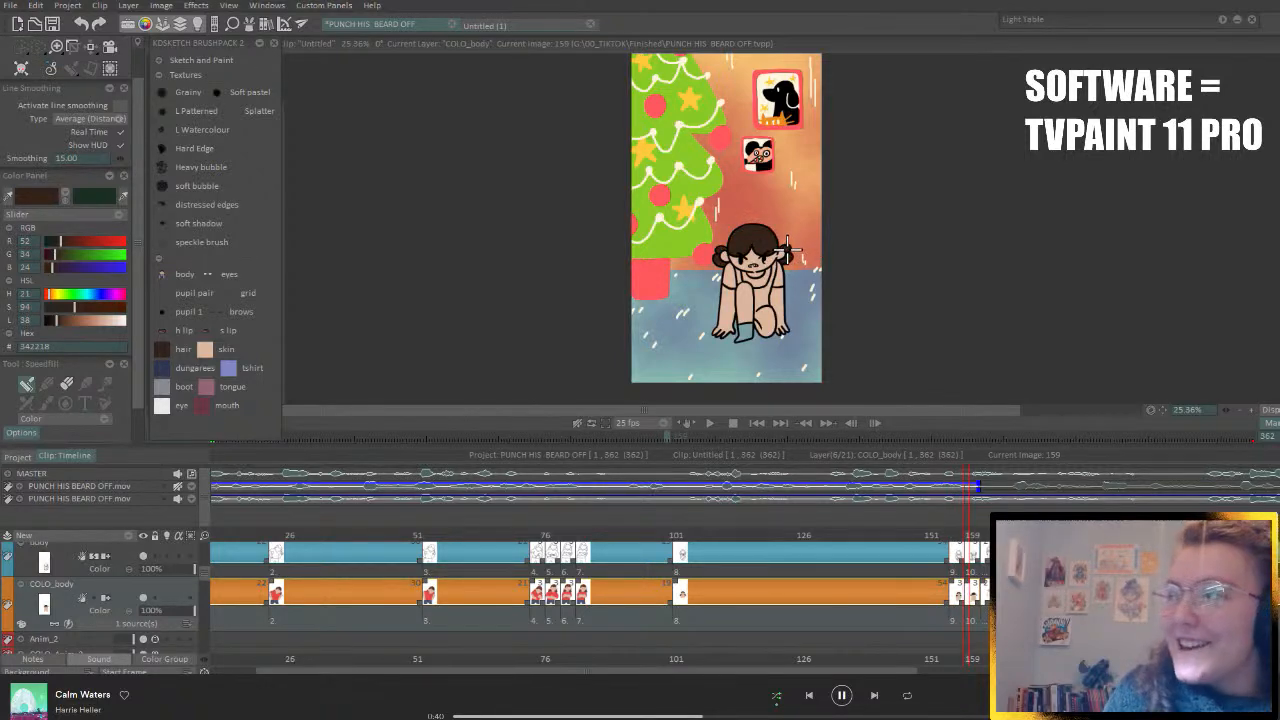
{"action": "key", "text": "Right"}
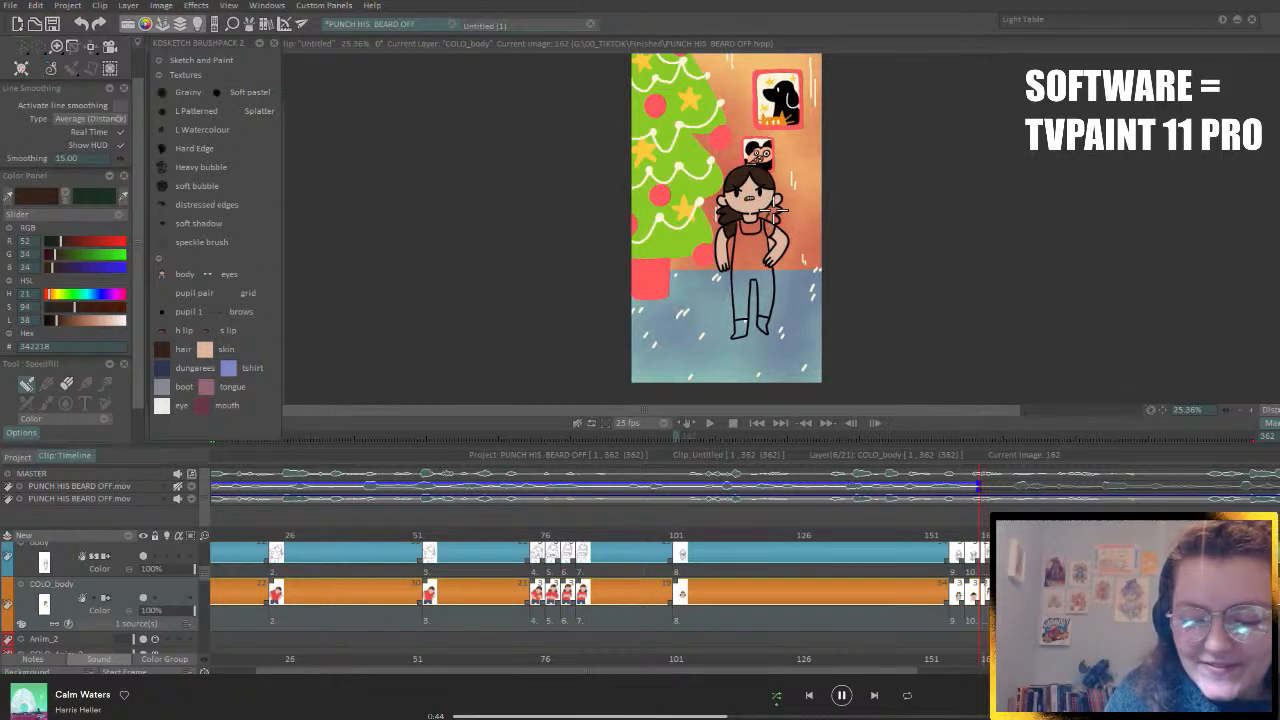
{"action": "key", "text": "Right"}
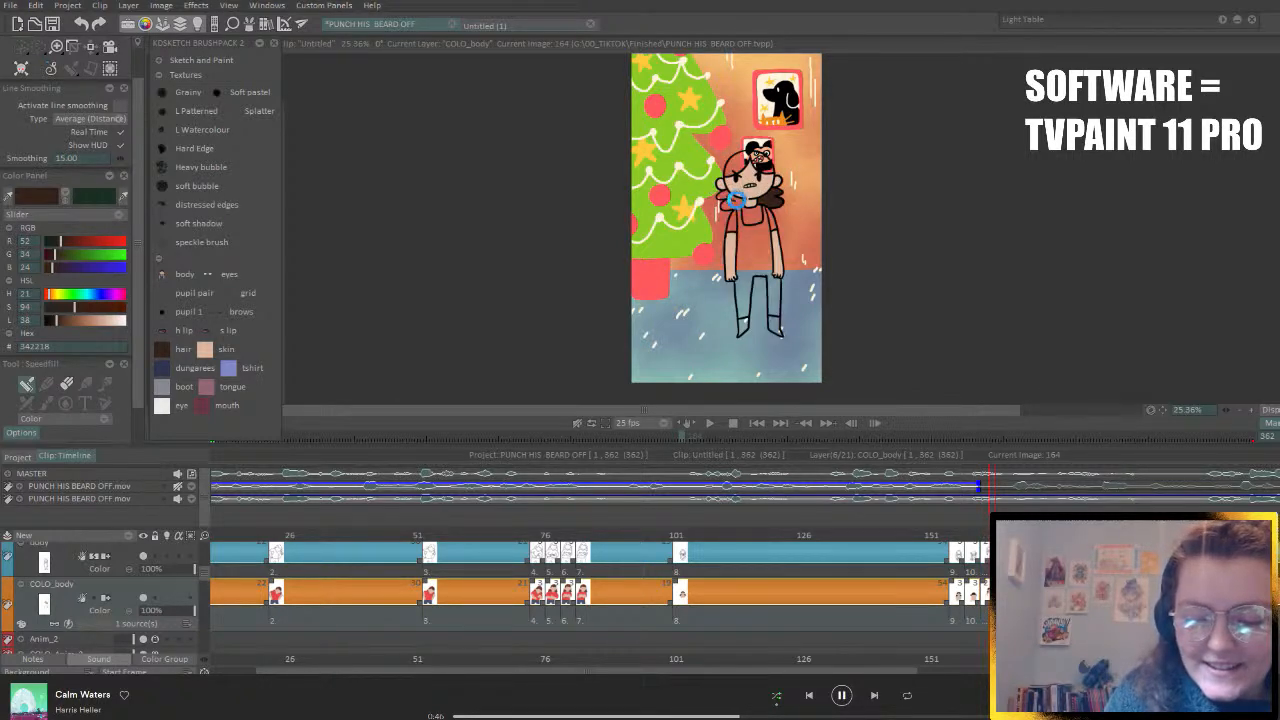
{"action": "key", "text": "Right"}
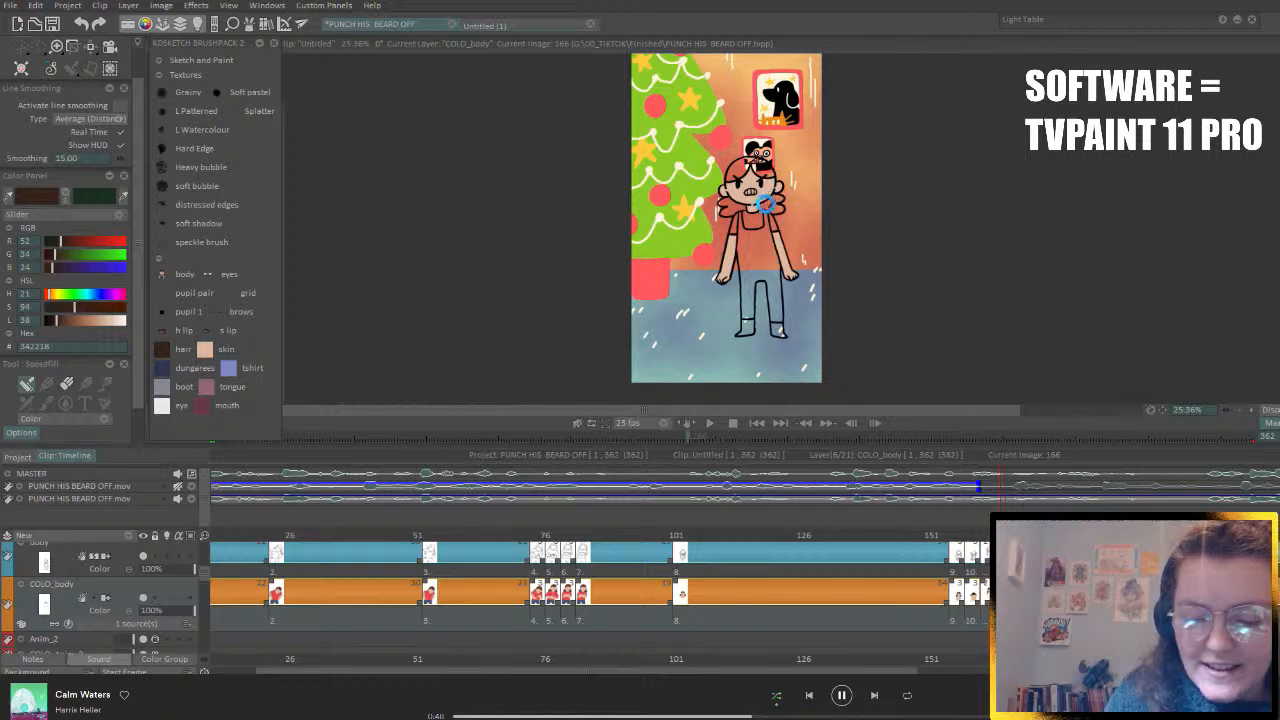
- Fill the girl's hair dark brown on the COLO_body raised-fist drawings at images 178, 183 and 186
{"action": "key", "text": "Right"}
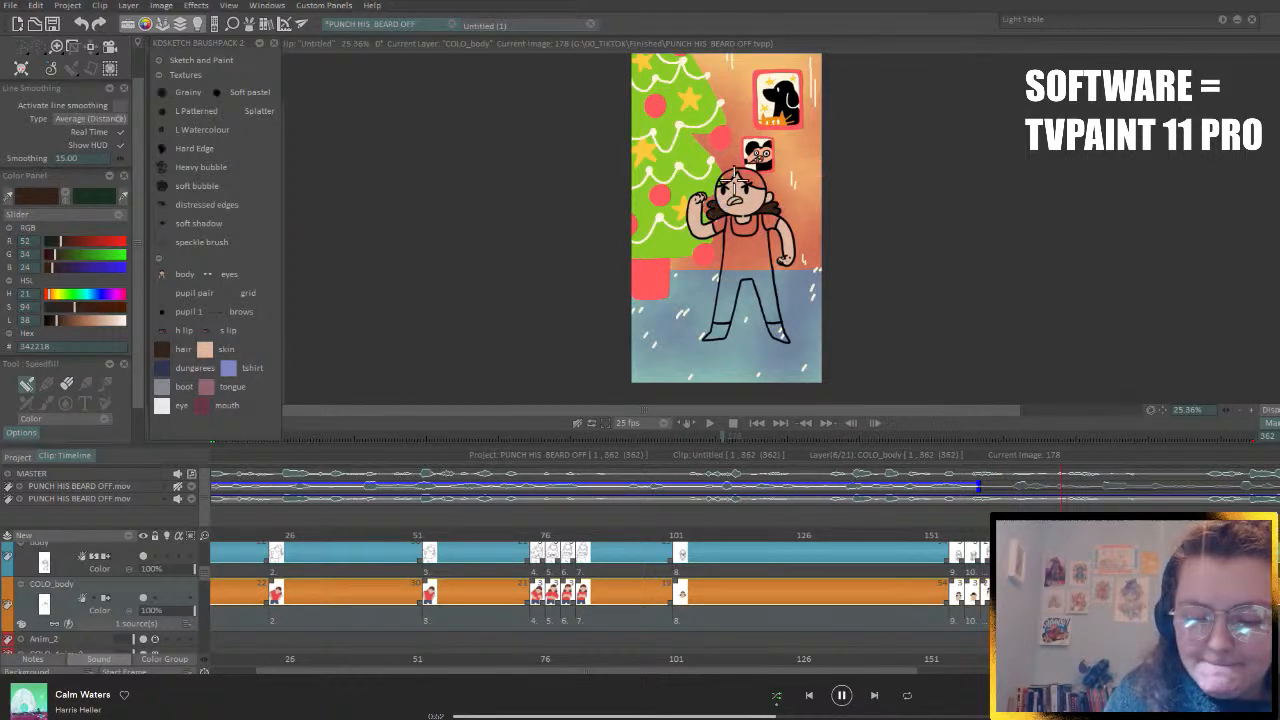
{"action": "key", "text": "Right"}
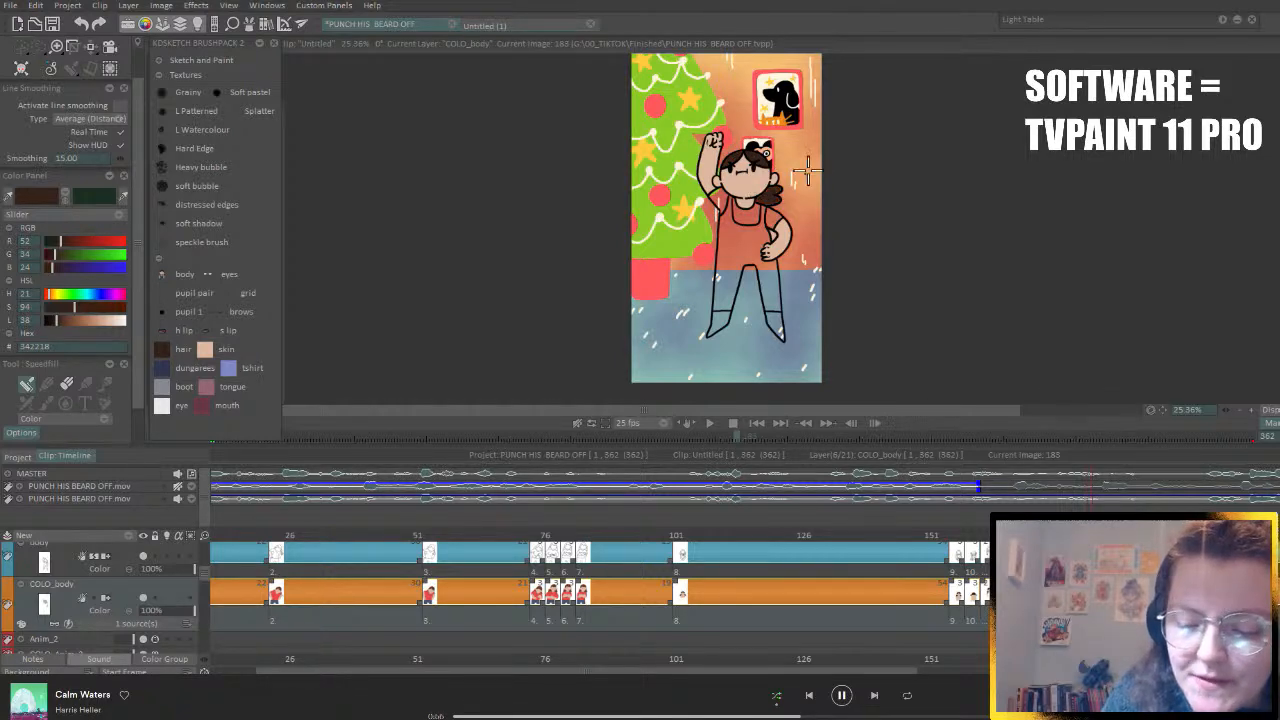
{"action": "key", "text": "Right"}
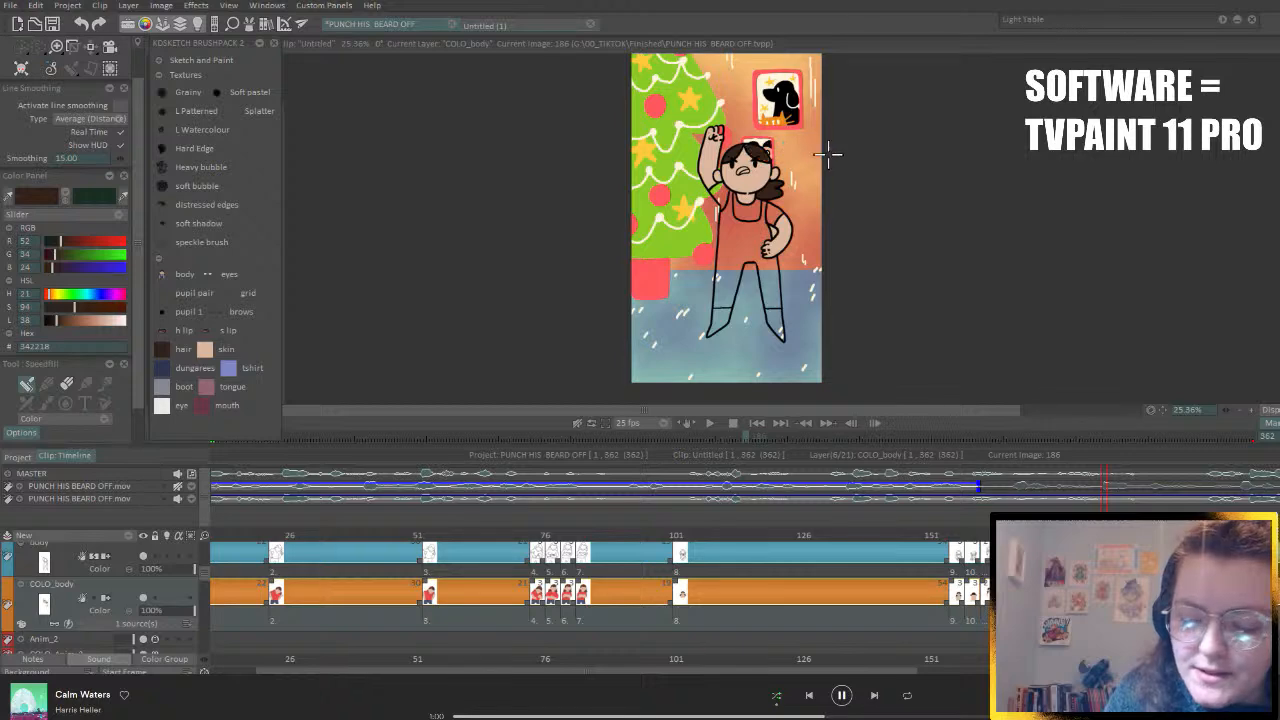
- Fill the girl's fringe and side hair dark brown on the COLO_body drawings at images 188 and 190
{"action": "key", "text": "Right"}
{"action": "key", "text": "Right"}
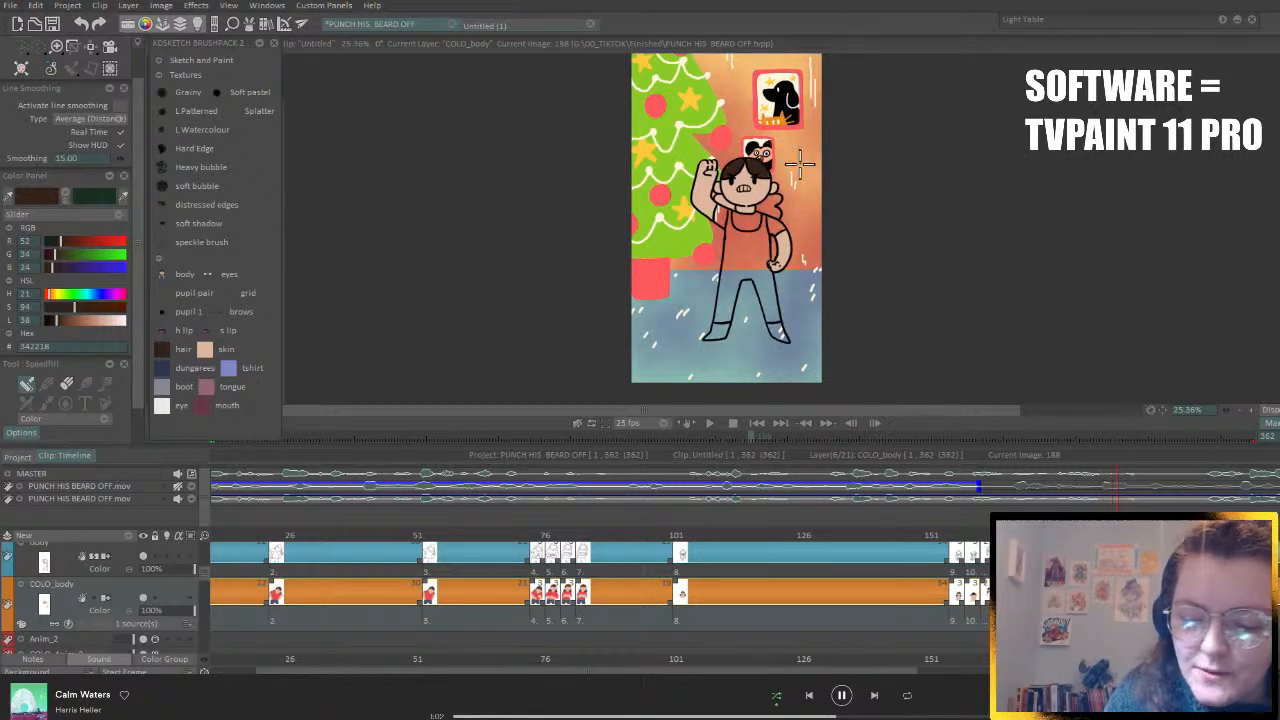
{"action": "key", "text": "Right"}
{"action": "key", "text": "Left"}
{"action": "key", "text": "Right"}
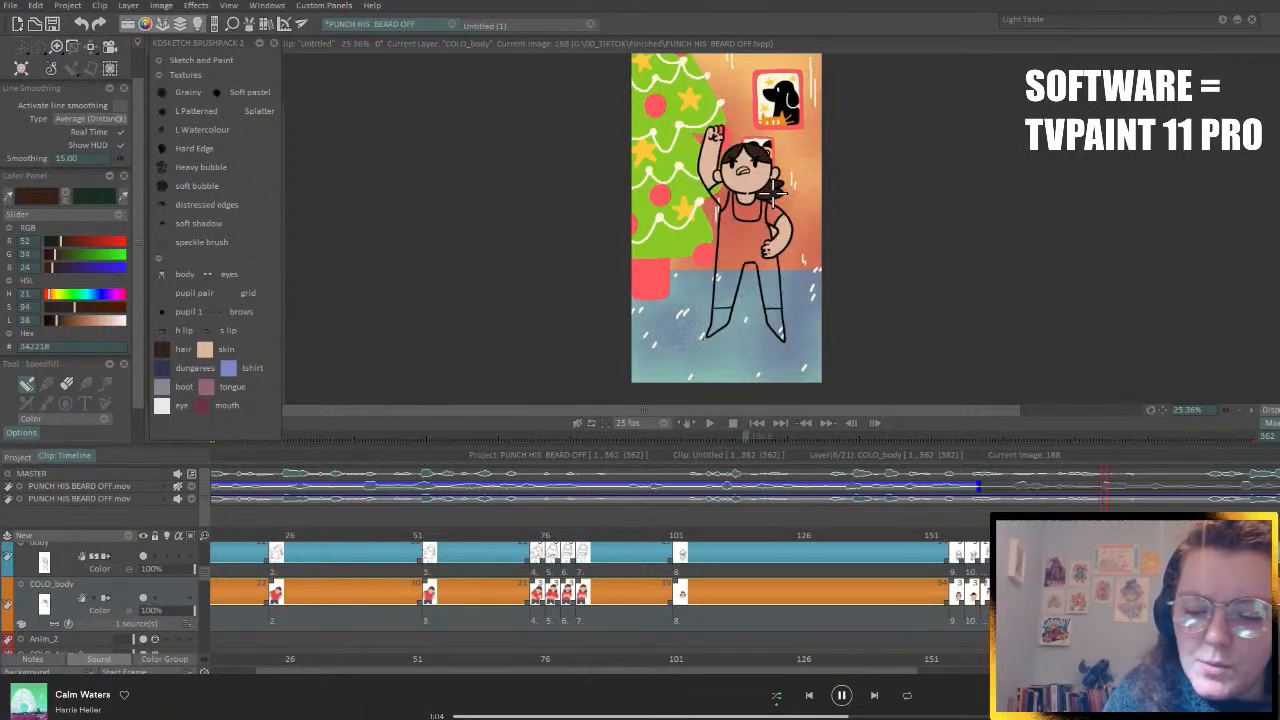
{"action": "key", "text": "Left"}
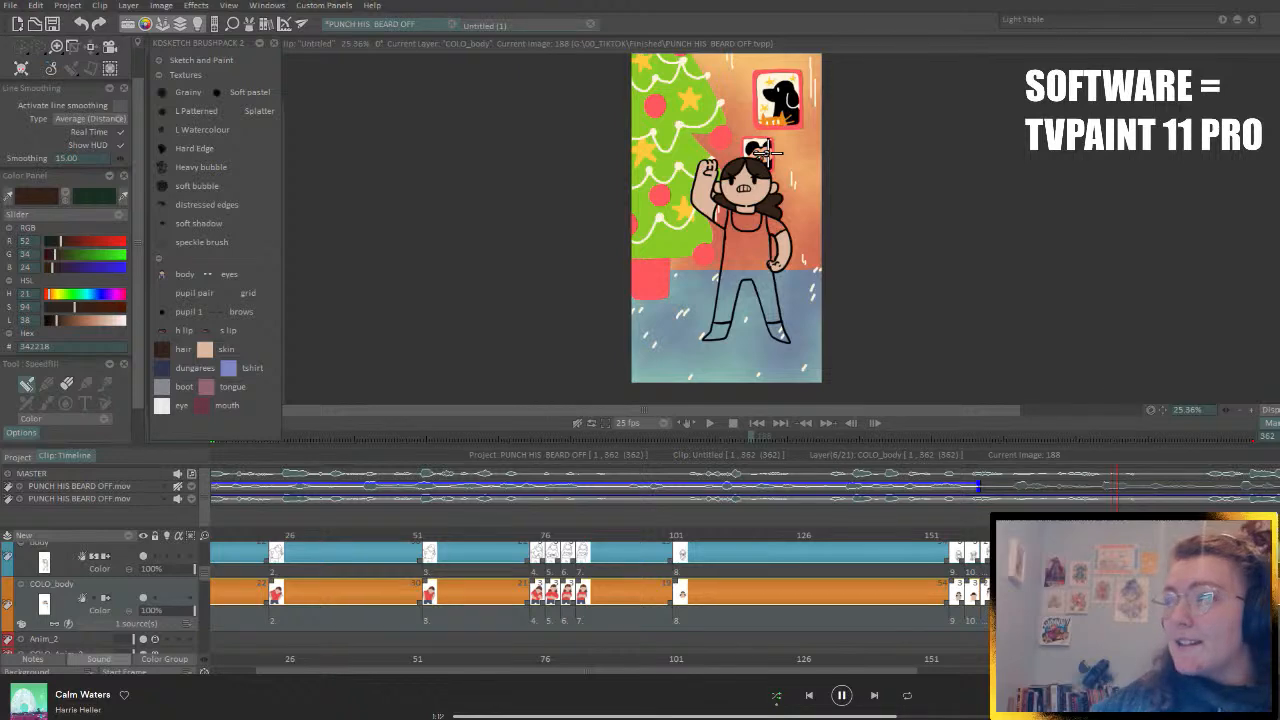
{"action": "key", "text": "Right"}
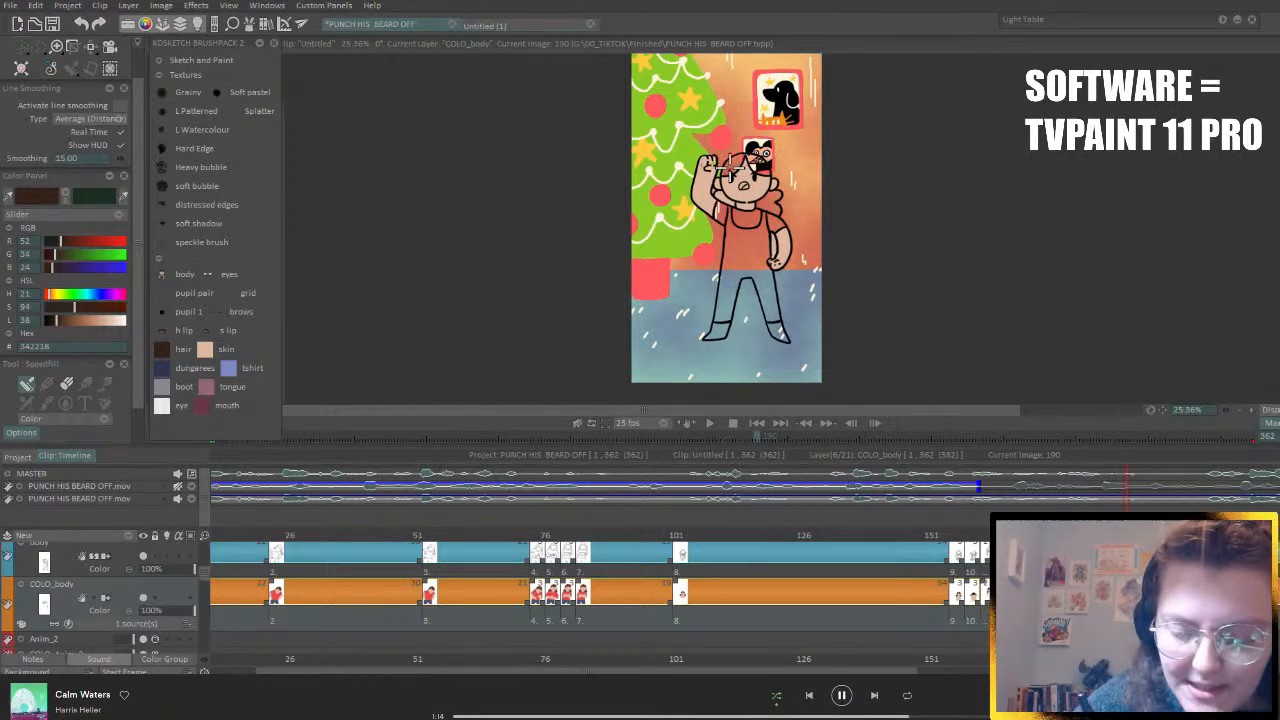
{"action": "left_click", "coordinate": [748, 158]}
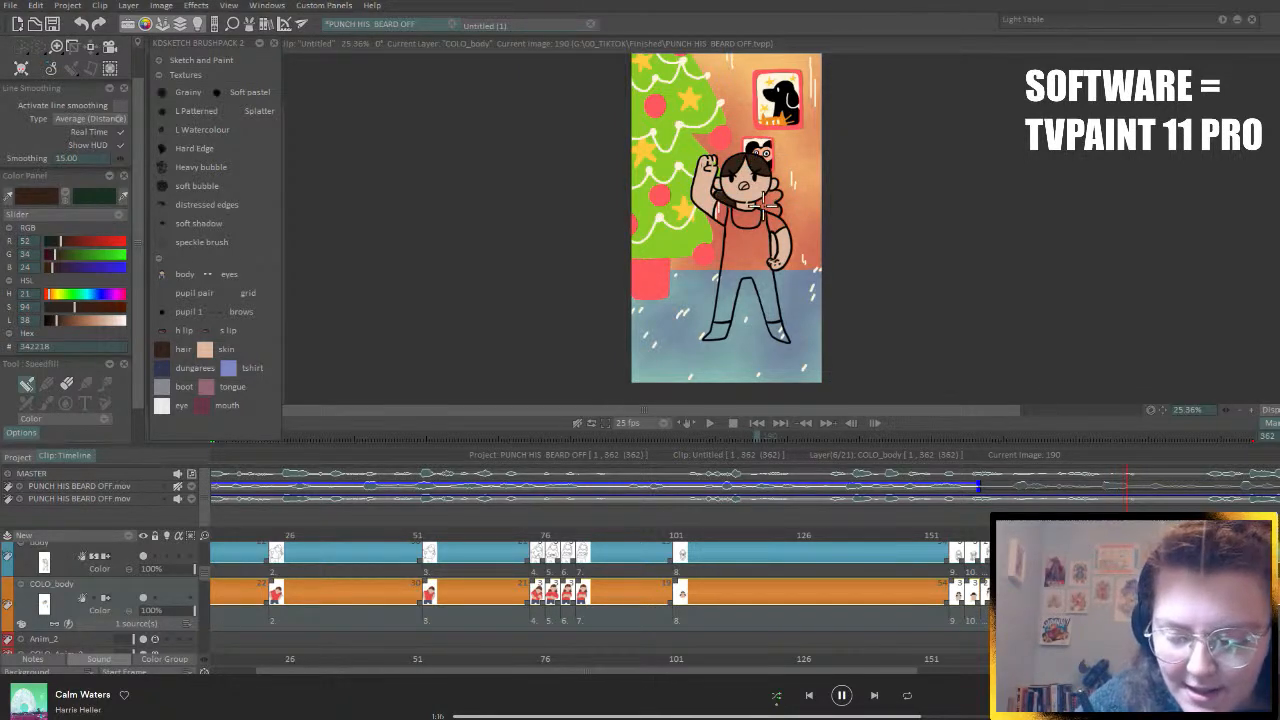
{"action": "left_click", "coordinate": [789, 176]}
- Go forward to the punch drawings and fill the back of the girl's head dark brown from image 271 through 277 and the following drawings
{"action": "key", "text": "Right"}
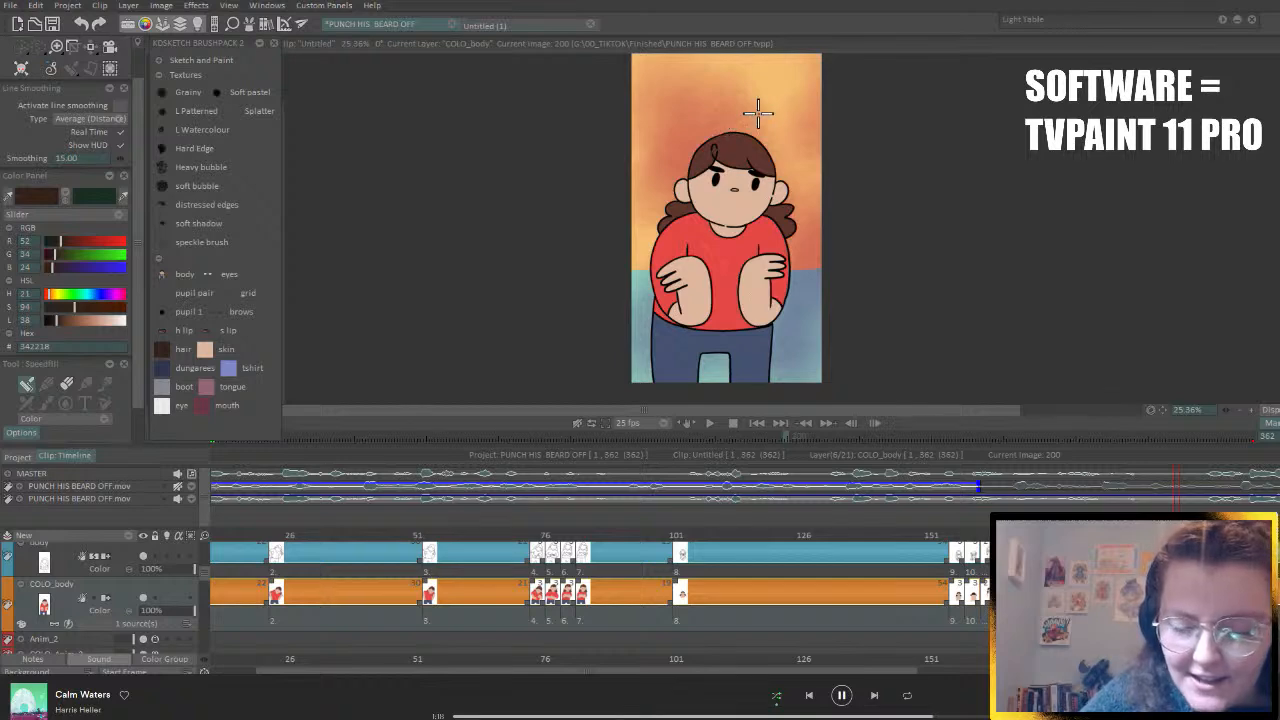
{"action": "key", "text": "Right"}
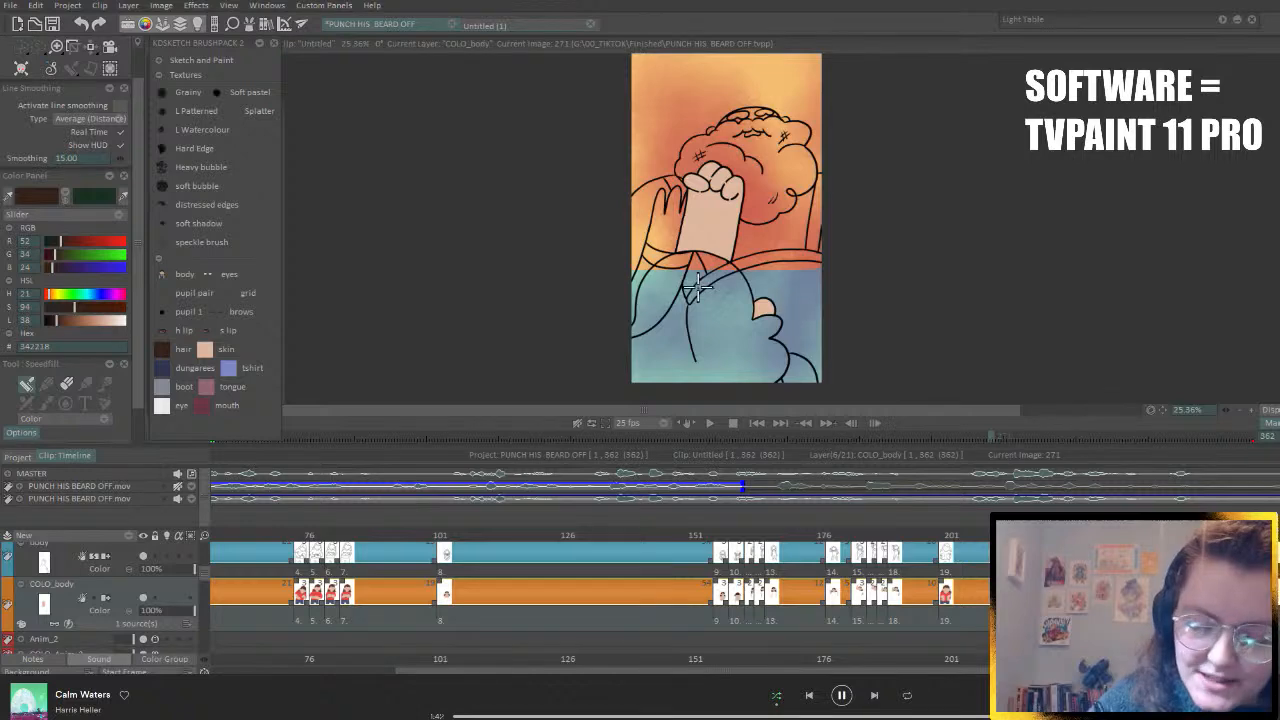
{"action": "left_click", "coordinate": [731, 310]}
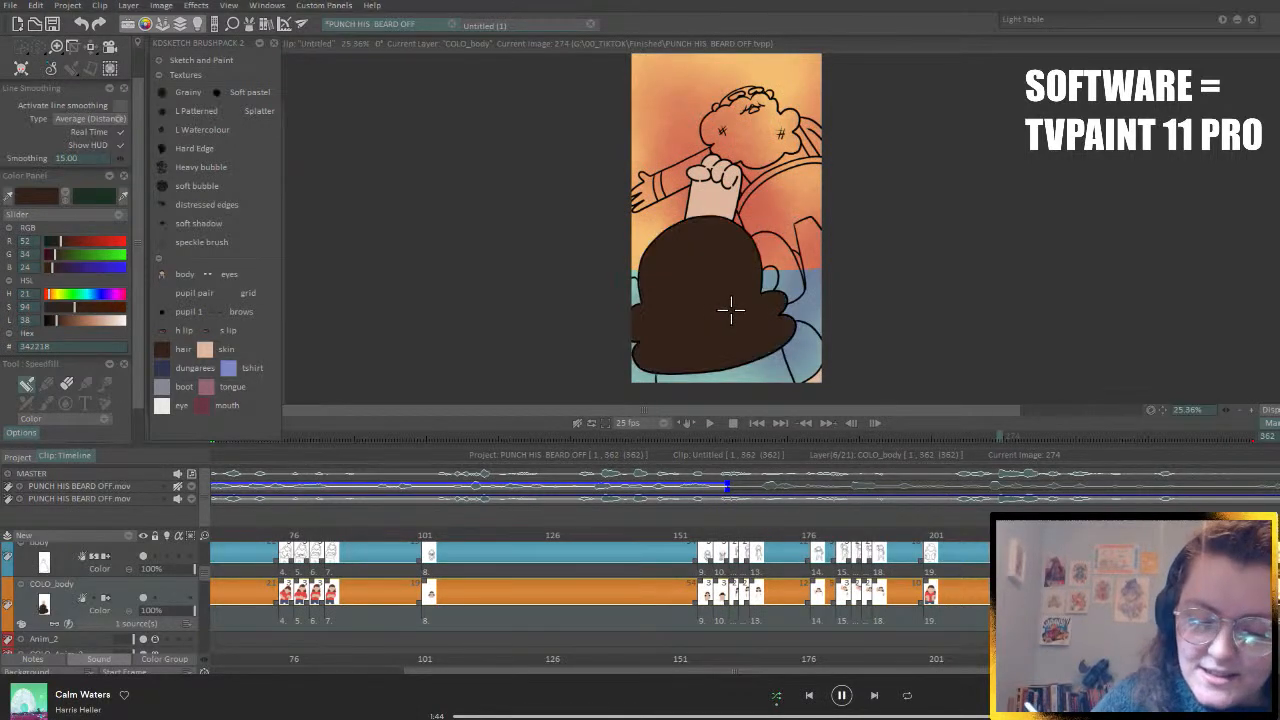
{"action": "left_click_drag", "start_coordinate": [717, 258], "coordinate": [726, 303]}
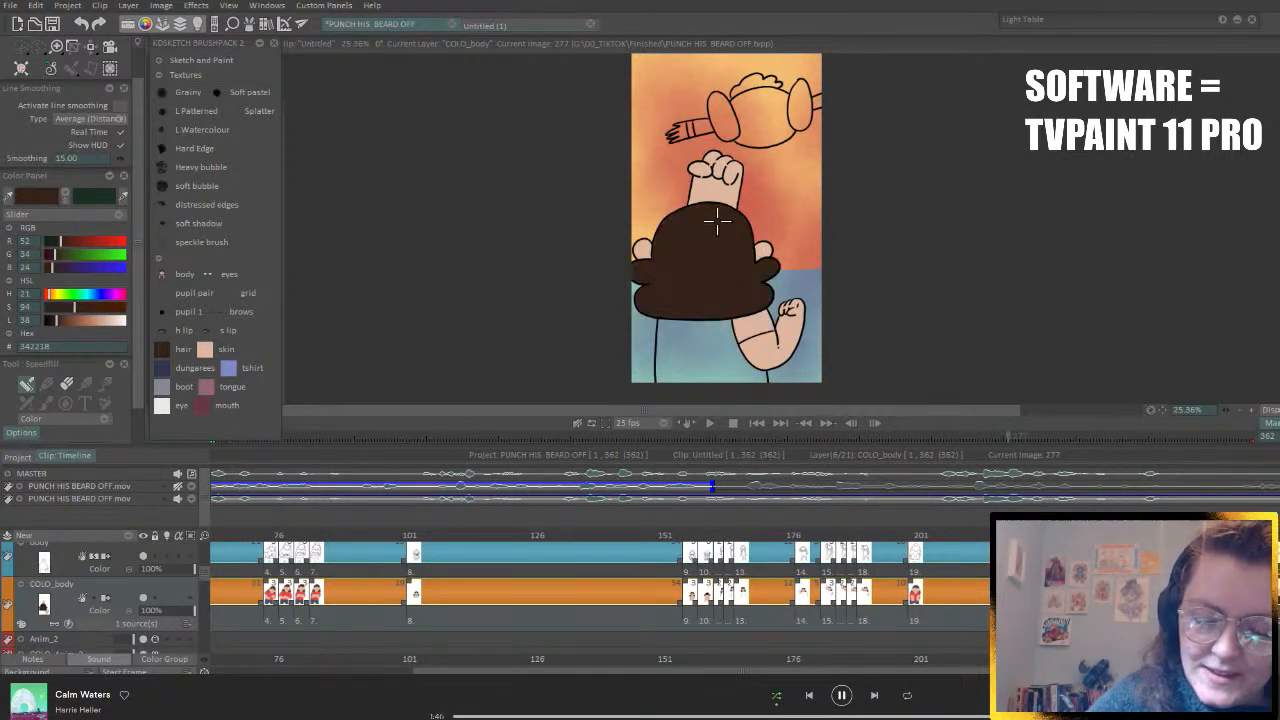
{"action": "key", "text": "Right"}
{"action": "left_click_drag", "start_coordinate": [711, 238], "coordinate": [717, 303]}
{"action": "key", "text": "Right"}
{"action": "mouse_move", "coordinate": [711, 238]}
{"action": "left_mouse_down"}
{"action": "mouse_move", "coordinate": [717, 309]}
{"action": "mouse_move", "coordinate": [700, 320]}
{"action": "mouse_move", "coordinate": [721, 353]}
{"action": "left_mouse_up"}
- Fill the girl's fringe and both side locks dark brown on the COLO_body drawing at image 292
{"action": "key", "text": "Right"}
{"action": "key", "text": "Right"}
{"action": "key", "text": "Right"}
{"action": "key", "text": "Right"}
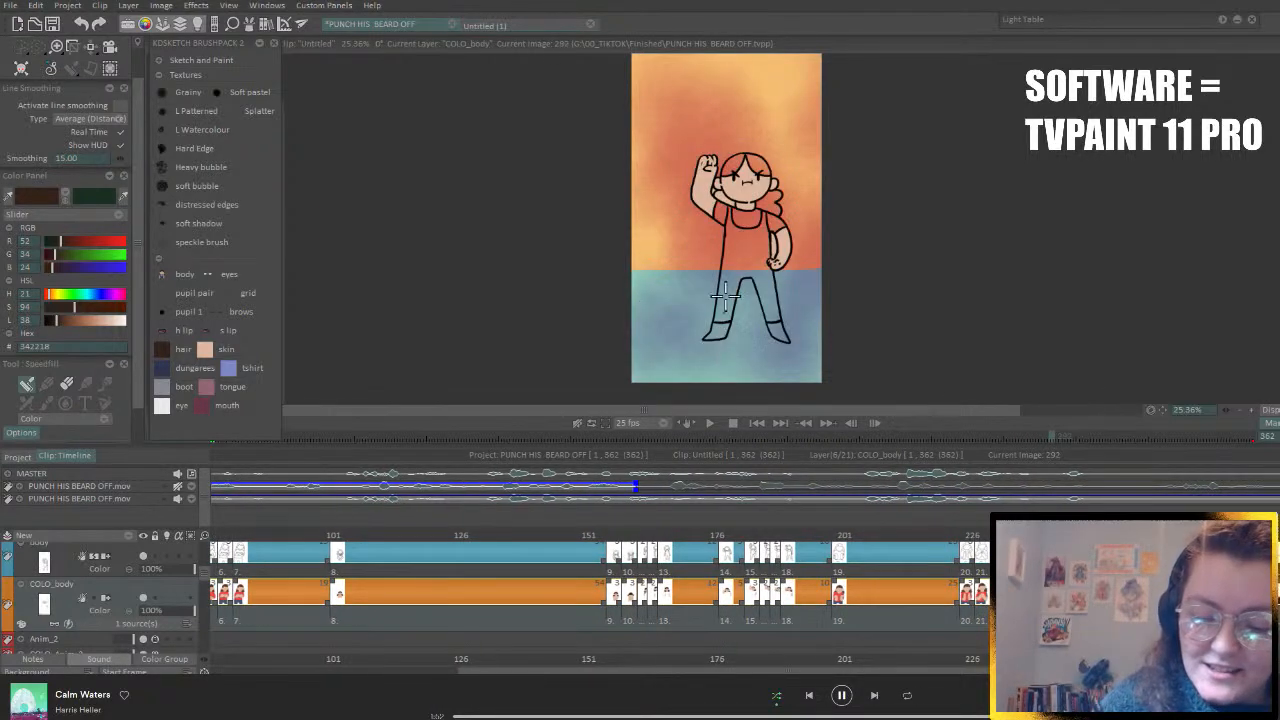
{"action": "left_click_drag", "start_coordinate": [742, 160], "coordinate": [758, 163]}
{"action": "left_click", "coordinate": [758, 165]}
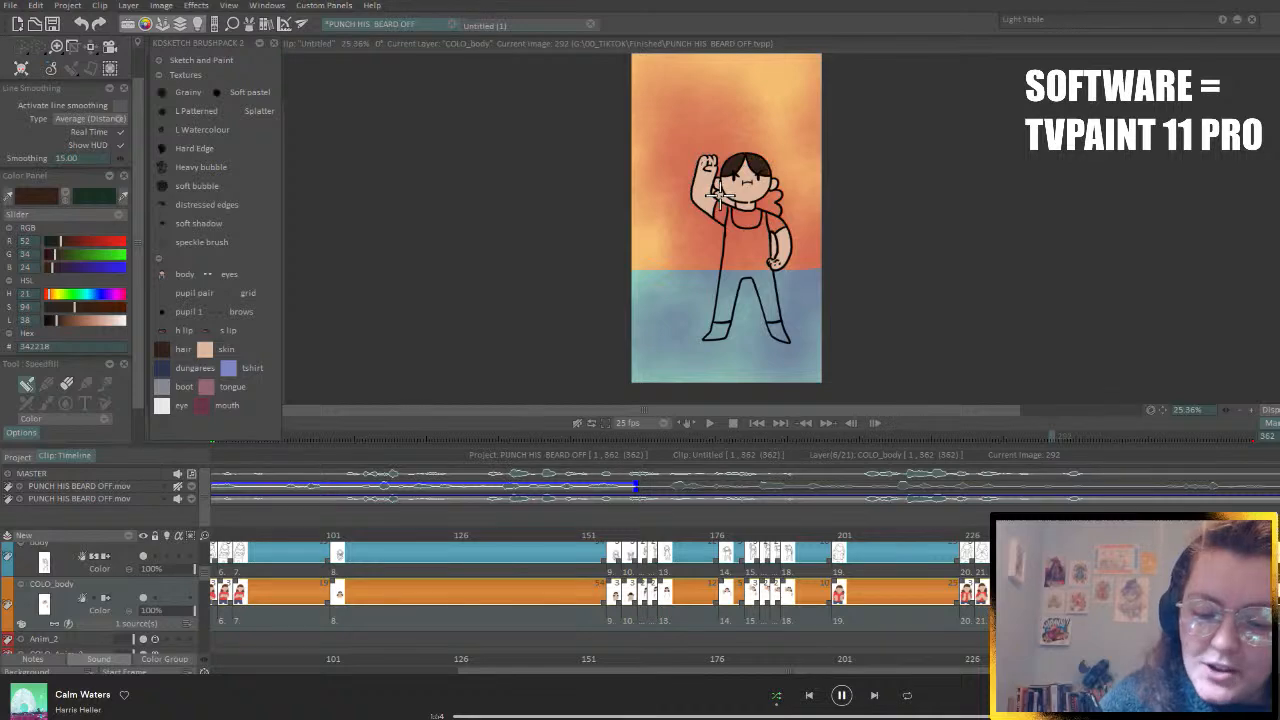
{"action": "left_click", "coordinate": [719, 196]}
{"action": "left_click", "coordinate": [769, 204]}
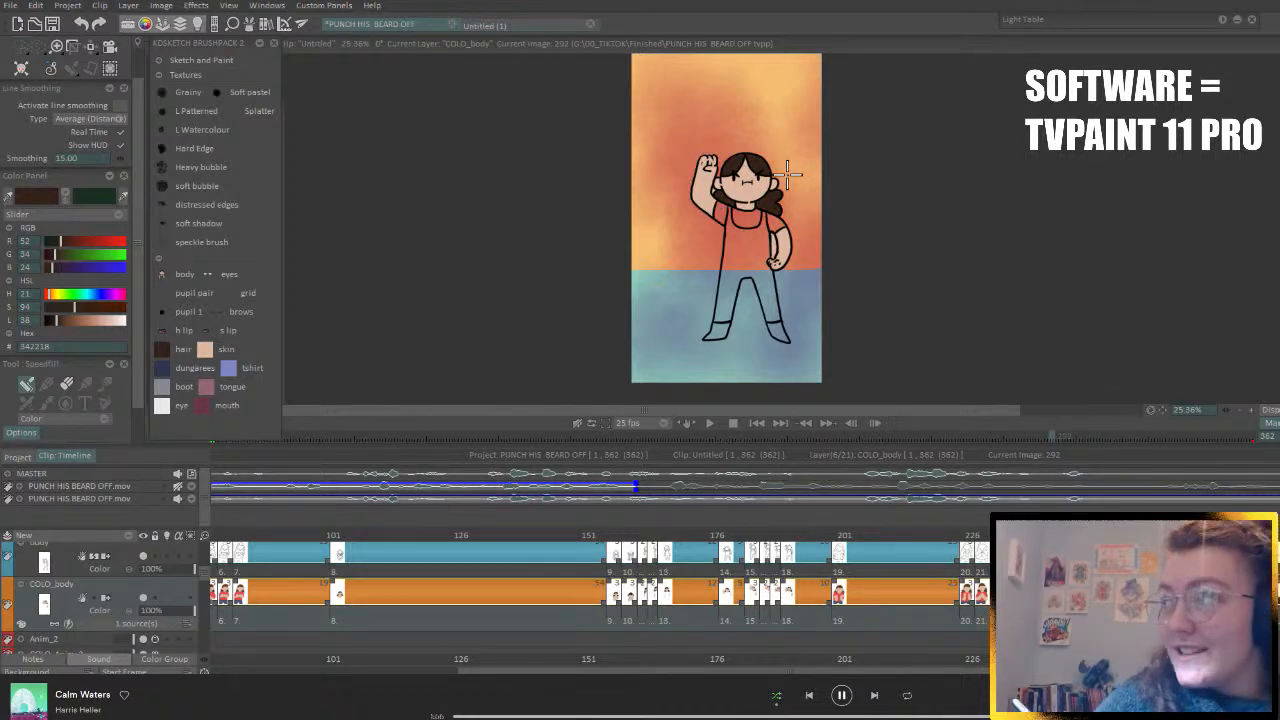
- Go forward to image 317 and fill the hair of the girl standing beside the woman dark brown
{"action": "key", "text": "Right"}
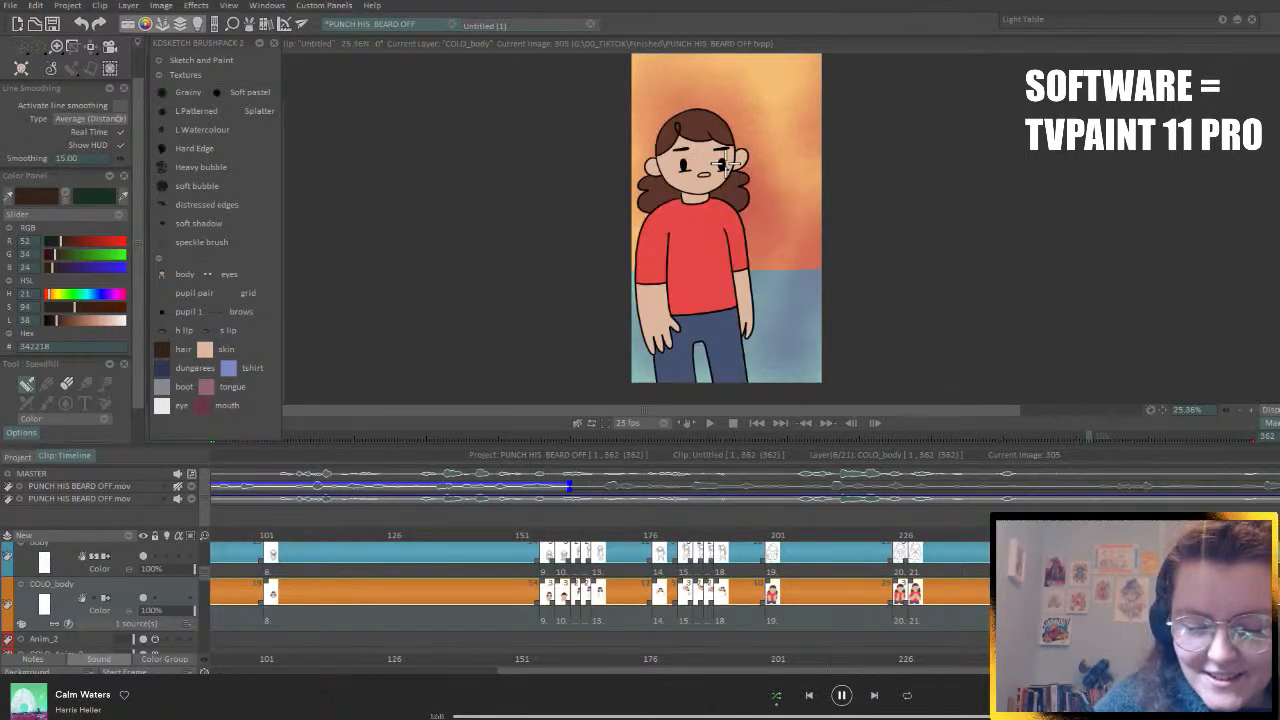
{"action": "key", "text": "Right"}
{"action": "key", "text": "Right"}
{"action": "key", "text": "Right"}
{"action": "key", "text": "Right"}
{"action": "key", "text": "Right"}
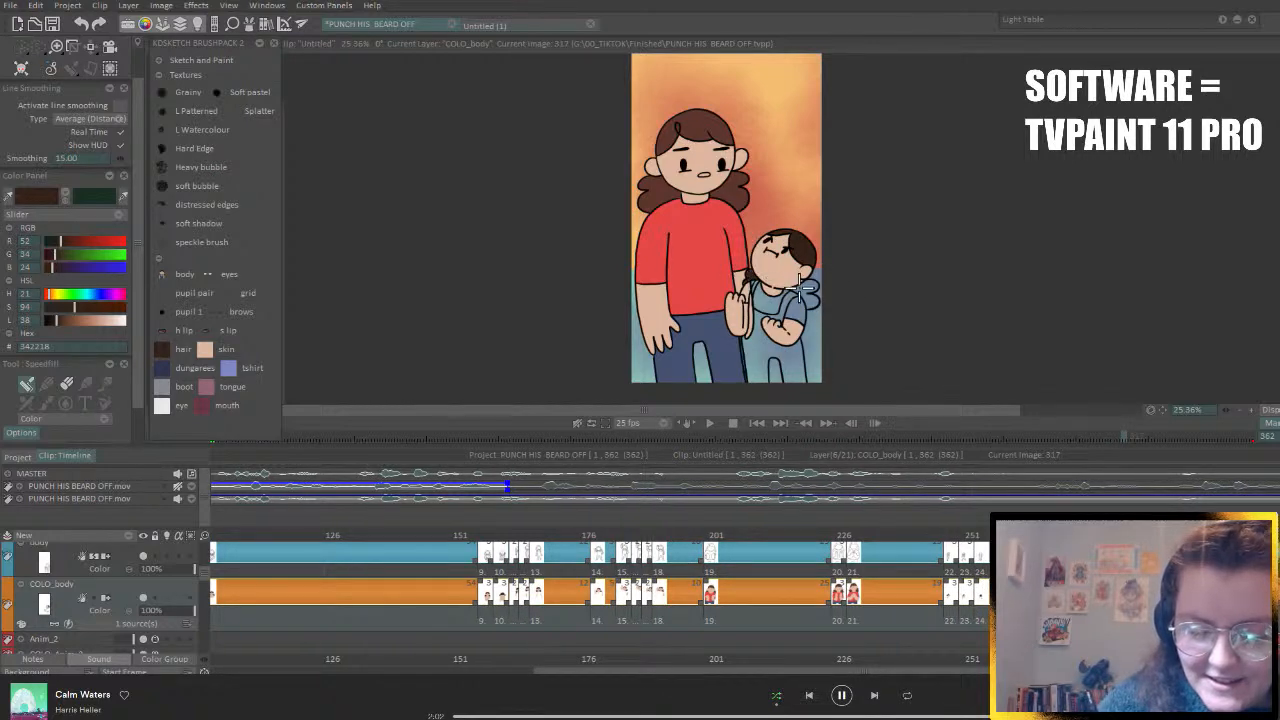
{"action": "left_click", "coordinate": [805, 285]}
- Fill the girl's hair with the same dark brown on the COLO_body drawing at image 320
{"action": "key", "text": "Right"}
{"action": "key", "text": "Right"}
{"action": "key", "text": "Right"}
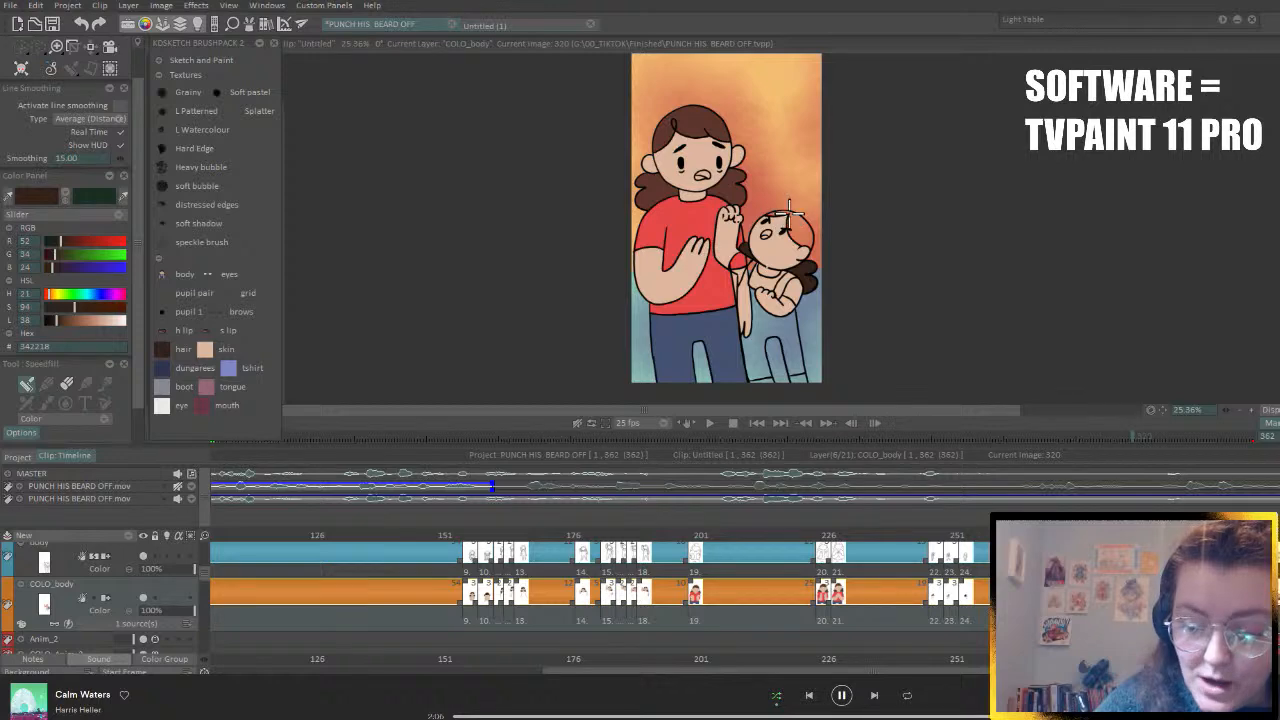
{"action": "key", "text": "Right"}
{"action": "key", "text": "Right"}
{"action": "key", "text": "Right"}
{"action": "key", "text": "Right"}
{"action": "key", "text": "Right"}
{"action": "key", "text": "Right"}
{"action": "key", "text": "Right"}
{"action": "key", "text": "Right"}
{"action": "key", "text": "Right"}
{"action": "key", "text": "Right"}
{"action": "key", "text": "Right"}
{"action": "key", "text": "Right"}
{"action": "key", "text": "Right"}
{"action": "key", "text": "Right"}
{"action": "key", "text": "Right"}
{"action": "key", "text": "Right"}
{"action": "key", "text": "Right"}
{"action": "key", "text": "Right"}
{"action": "key", "text": "Right"}
{"action": "key", "text": "Right"}
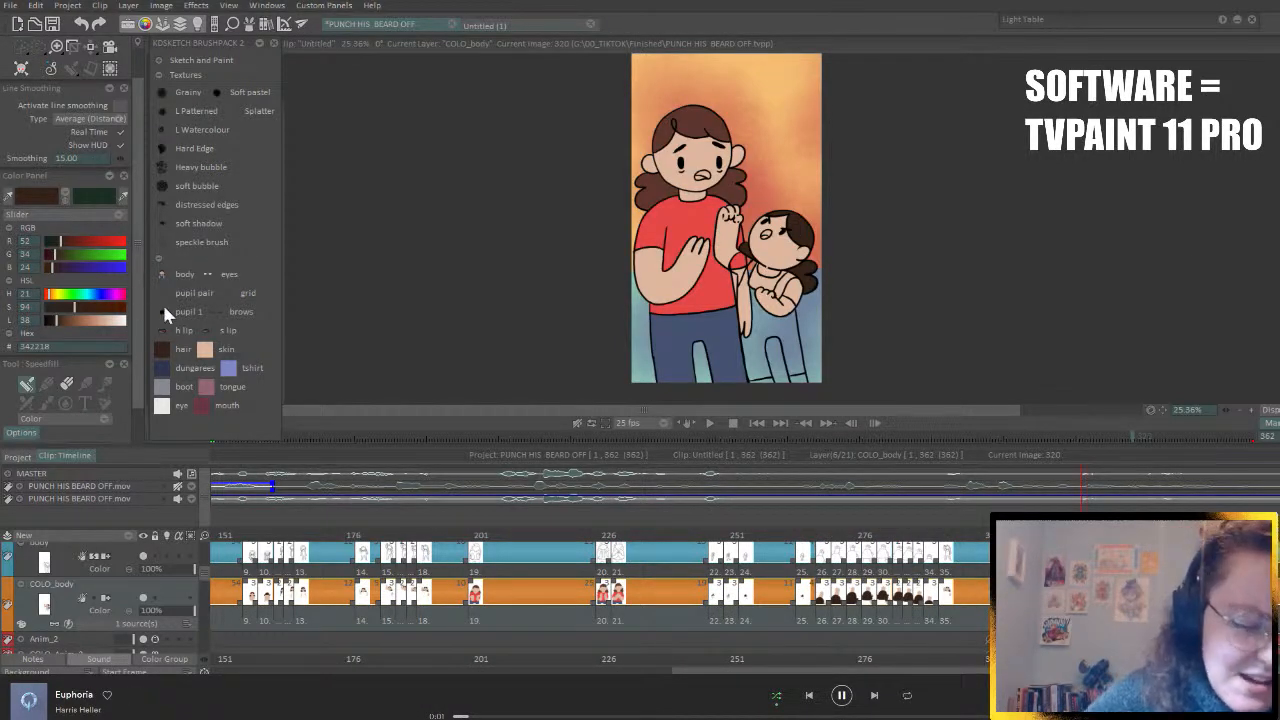
- Fill the girl's t-shirt at image 320 with the saved t-shirt colour (#7F88C5)
{"action": "left_click", "coordinate": [205, 350]}
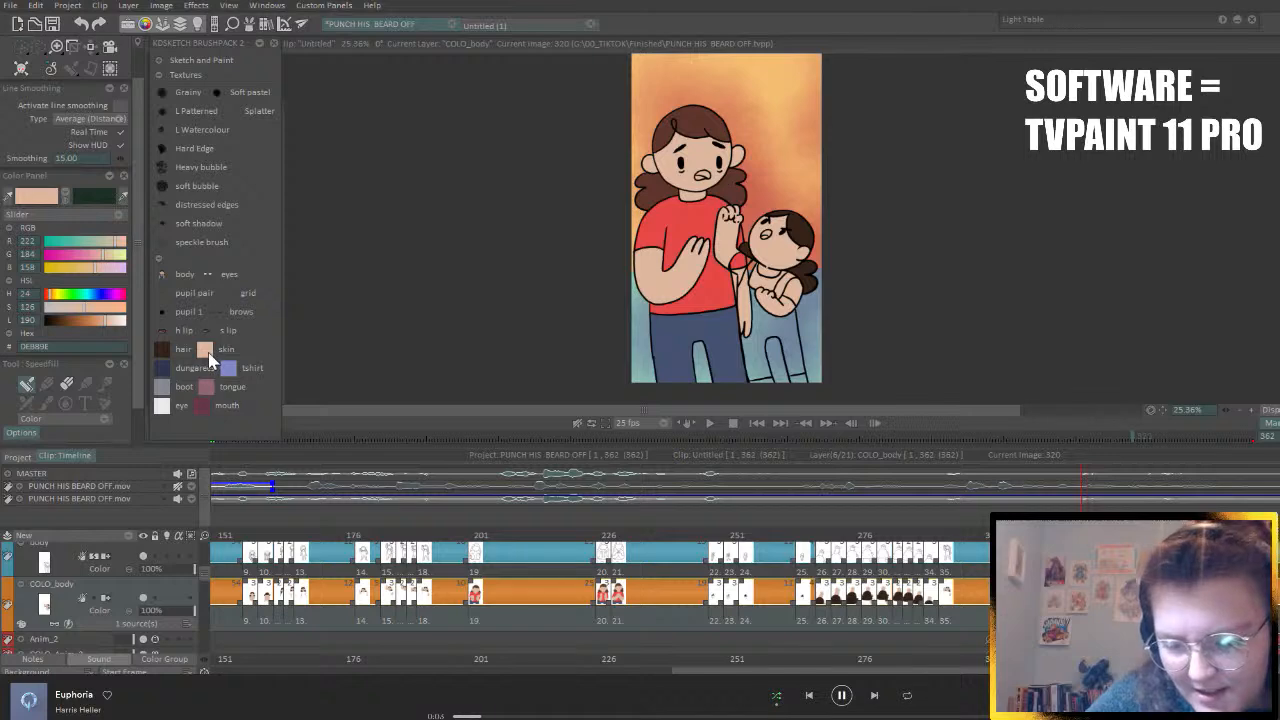
{"action": "left_click", "coordinate": [229, 369]}
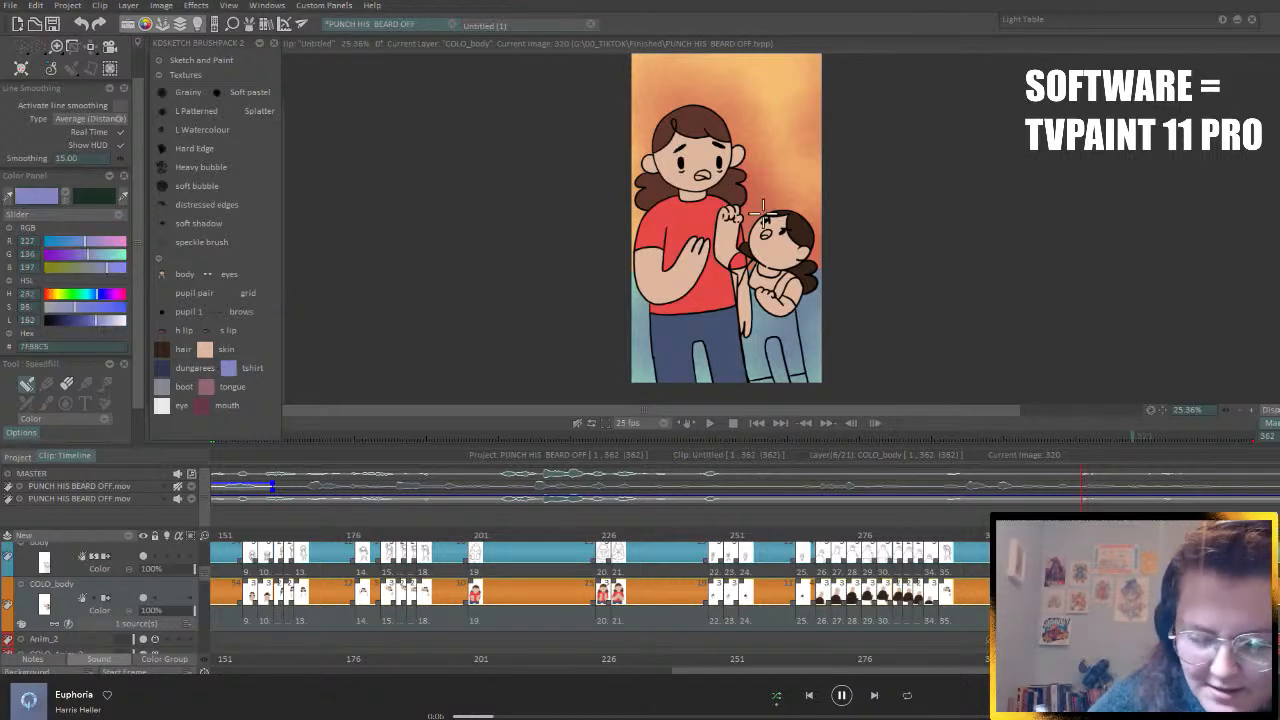
{"action": "left_click", "coordinate": [740, 268]}
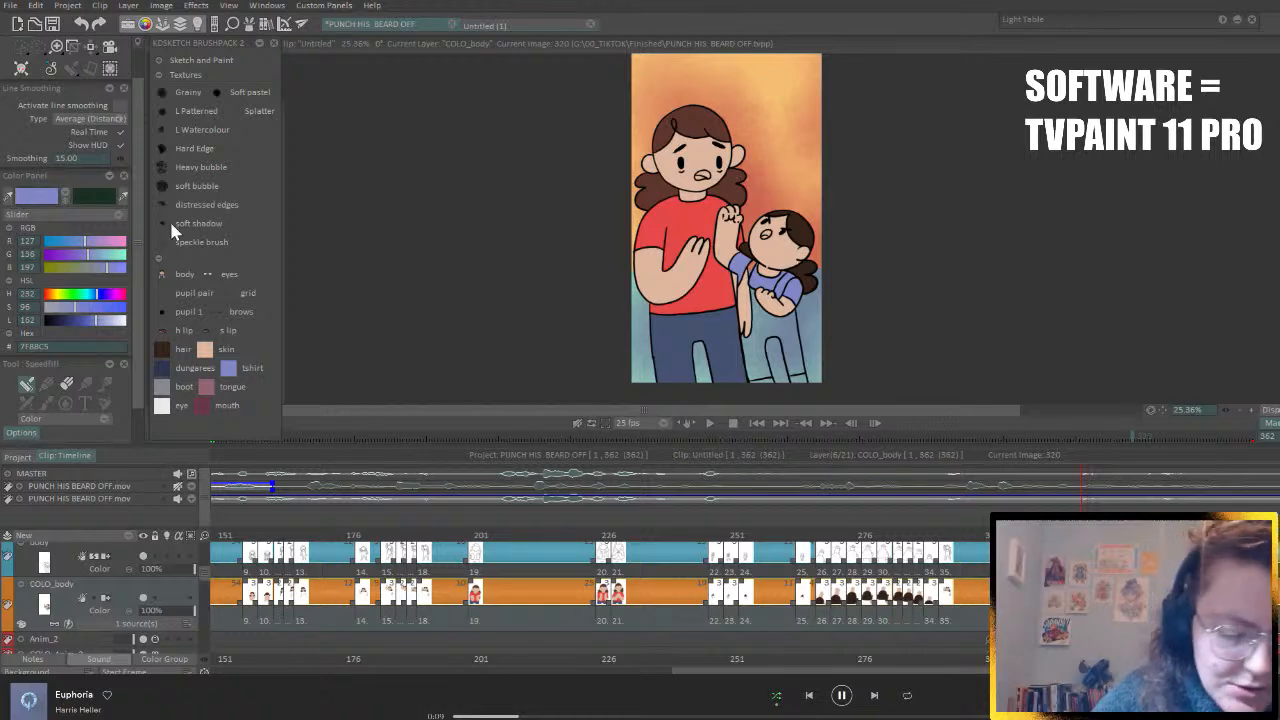
- Fill the girl's dungarees at image 320 with the saved navy (#2F354E) and her boots with the saved boot grey (#868993)
{"action": "left_click", "coordinate": [163, 369]}
{"action": "left_click", "coordinate": [748, 310]}
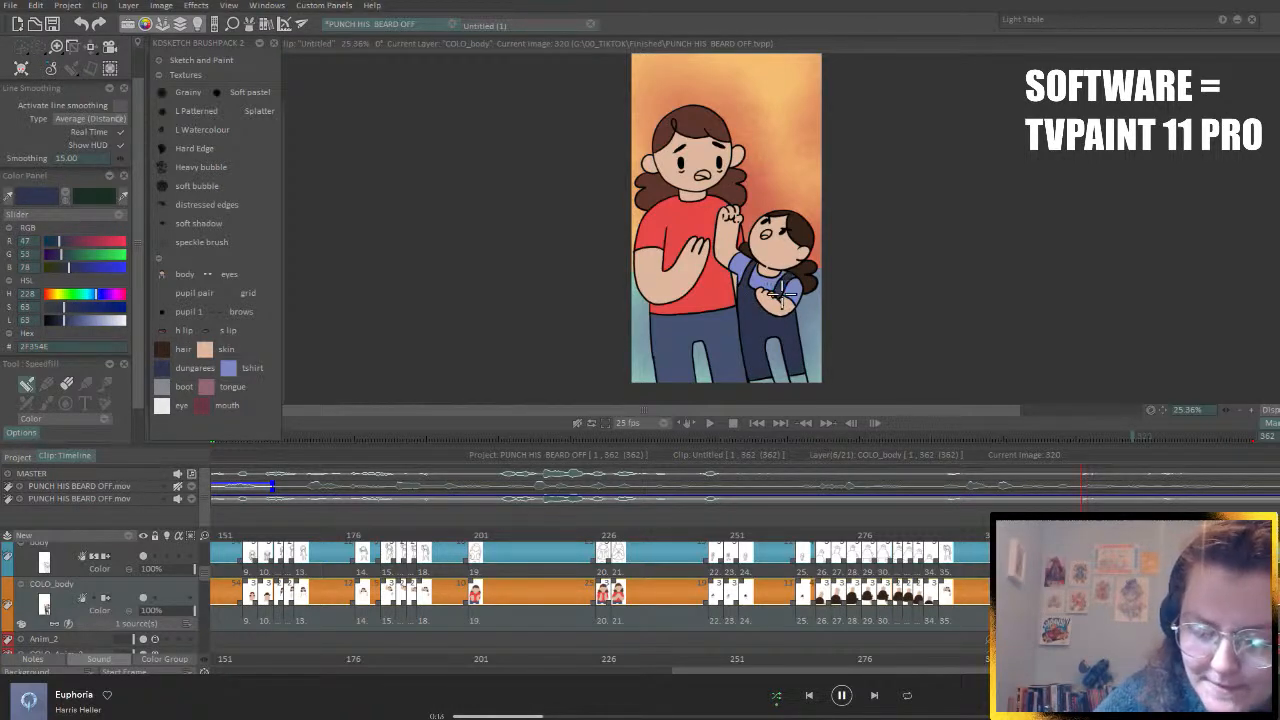
{"action": "left_click", "coordinate": [166, 388]}
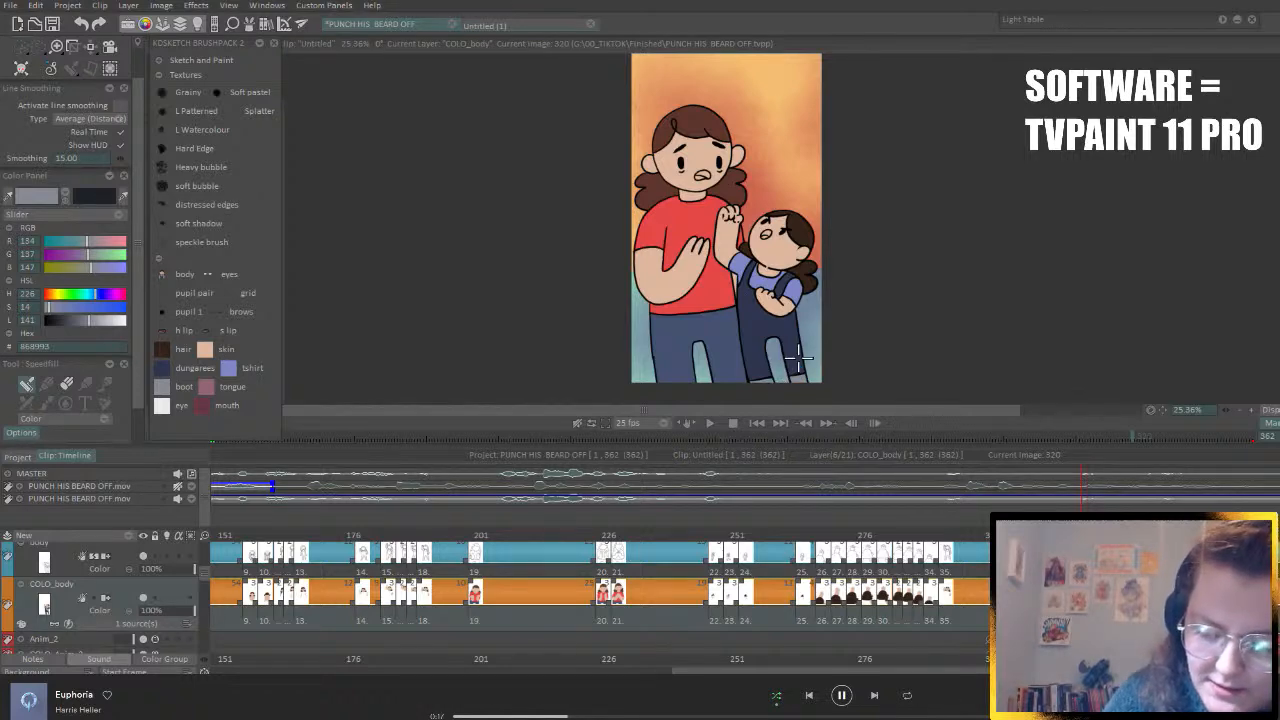
- Go back to image 317 and fill the girl's dungarees with the saved navy (#2F354E)
{"action": "key", "text": "Right"}
{"action": "key", "text": "Left"}
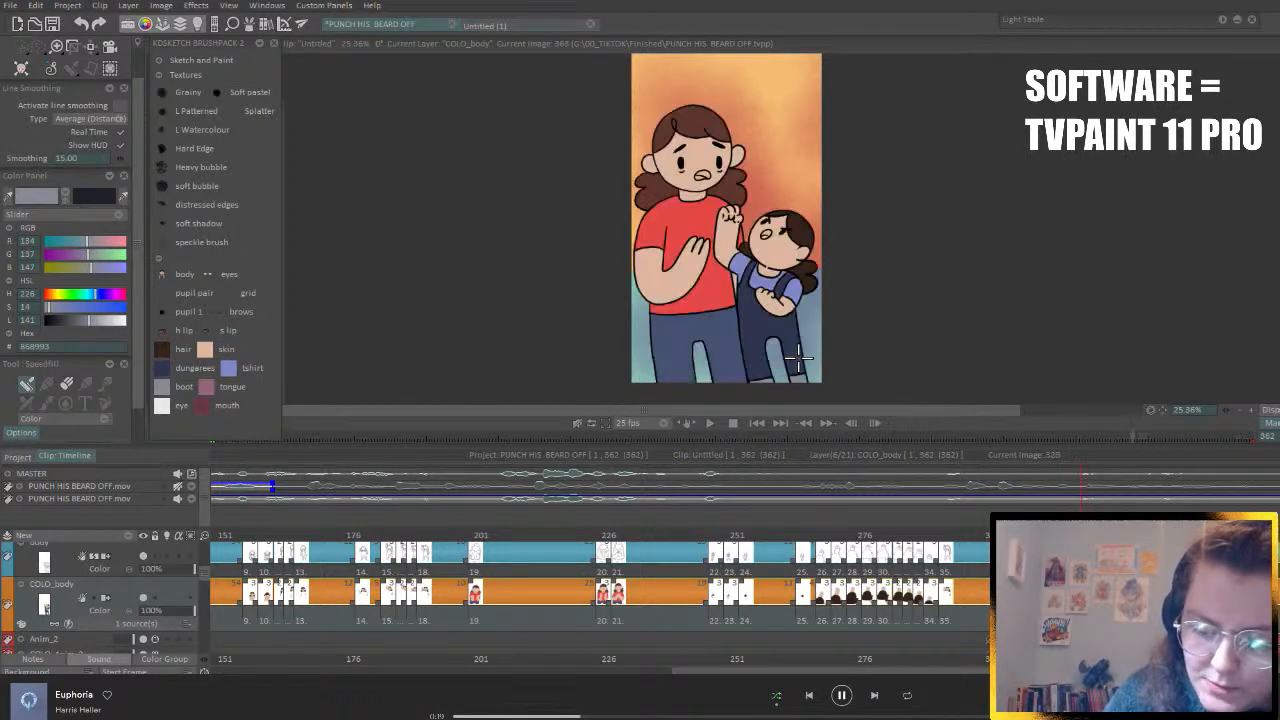
{"action": "key", "text": "Left"}
{"action": "left_click", "coordinate": [170, 376]}
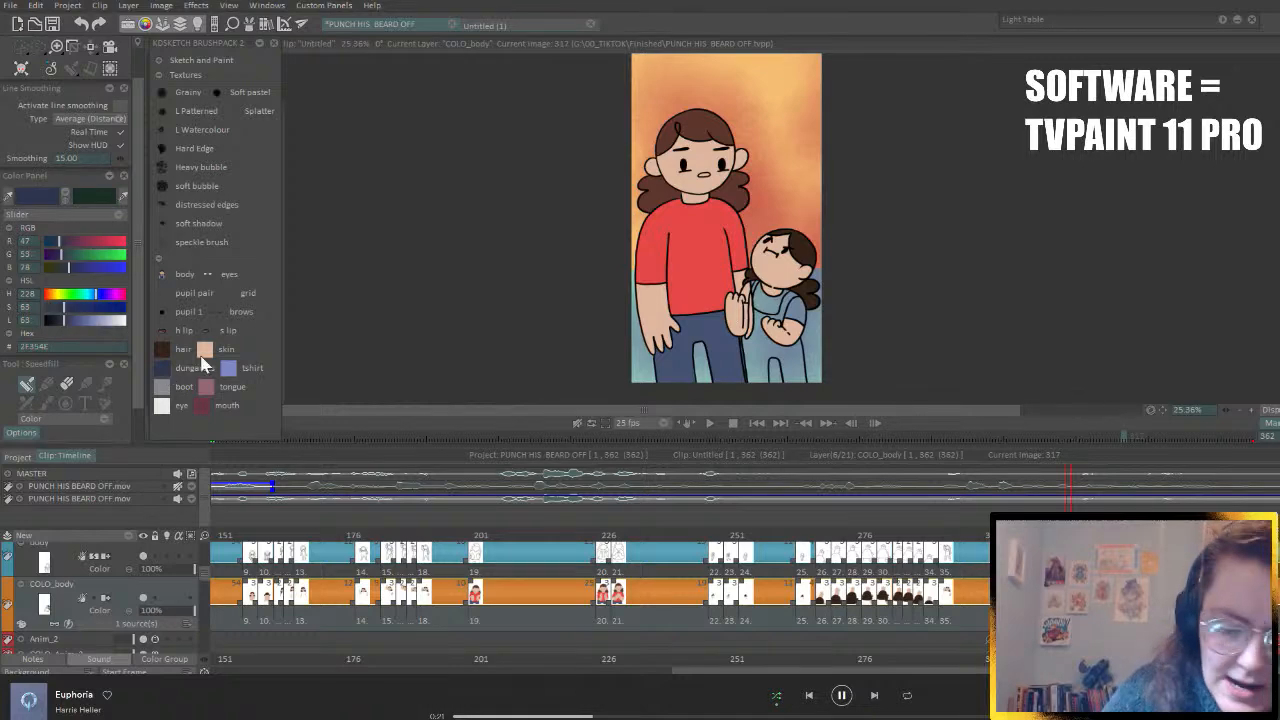
{"action": "left_click", "coordinate": [765, 345]}
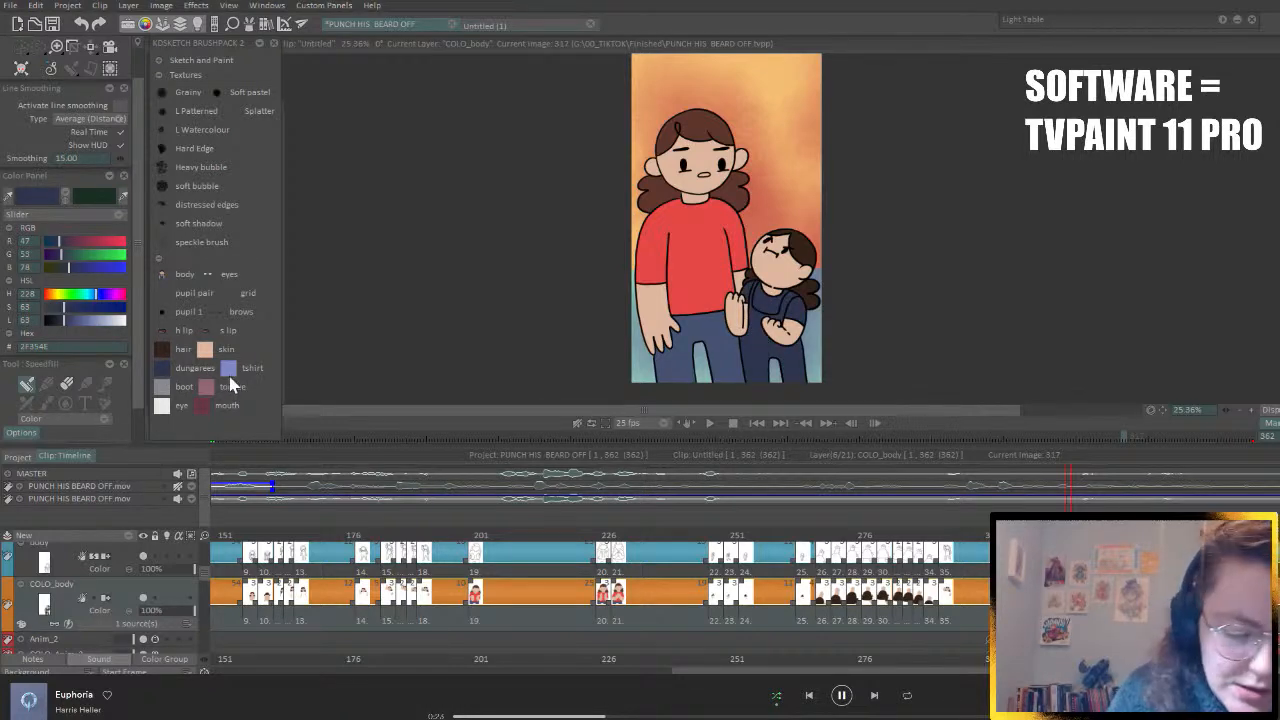
- Fill the girl's t-shirt with the saved t-shirt colour (#7F88C5) at images 317 and 313
{"action": "left_click", "coordinate": [228, 367]}
{"action": "left_click", "coordinate": [792, 305]}
{"action": "left_click", "coordinate": [758, 292]}
{"action": "left_click", "coordinate": [758, 290]}
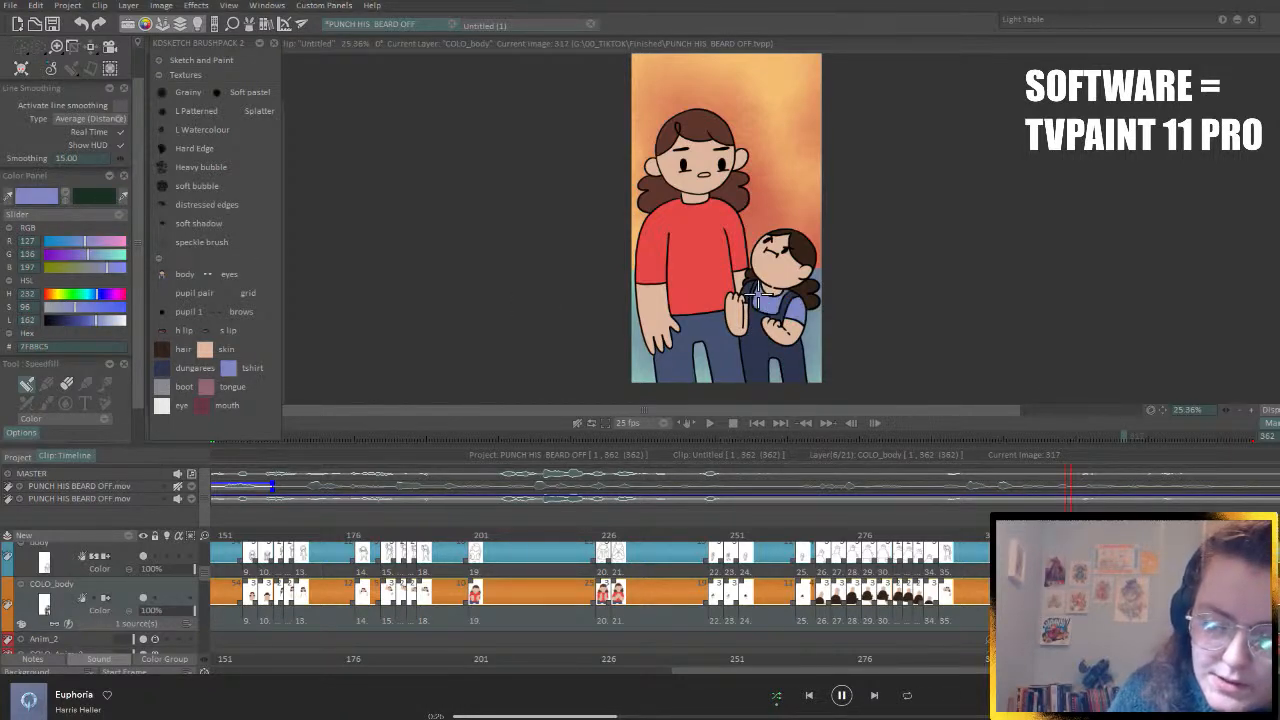
{"action": "key", "text": "Right"}
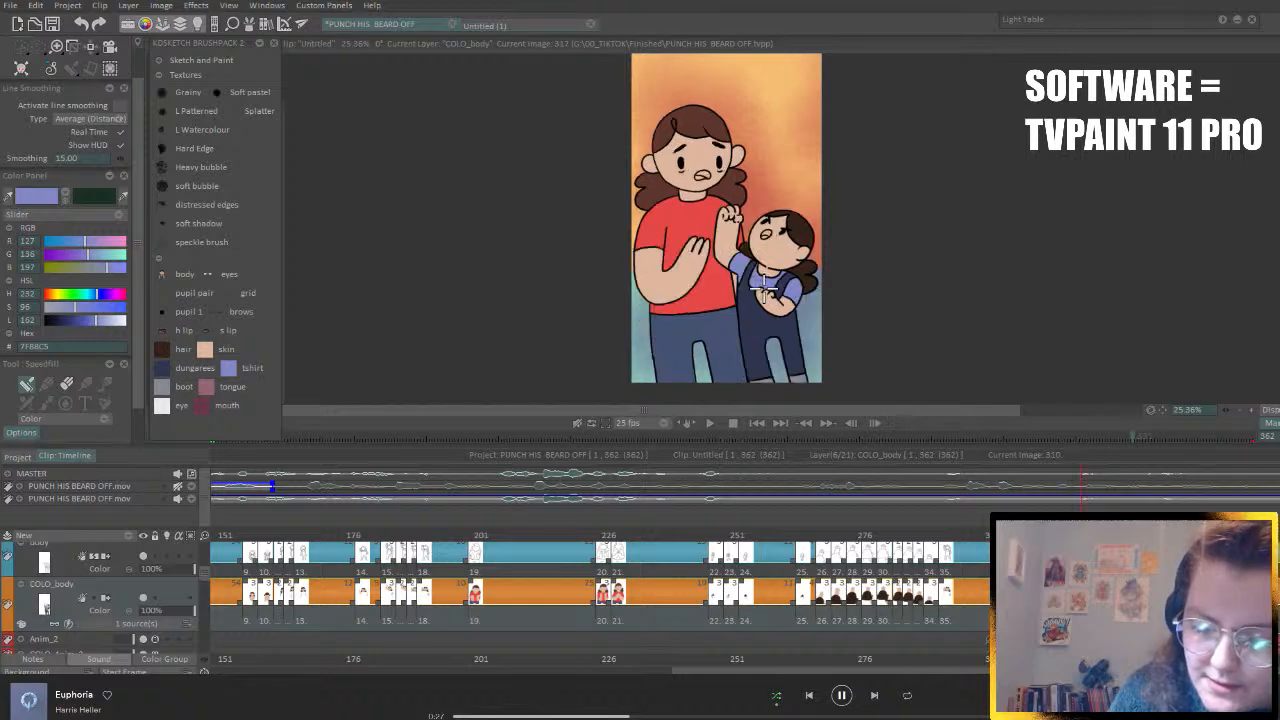
{"action": "key", "text": "Left"}
{"action": "key", "text": "Left"}
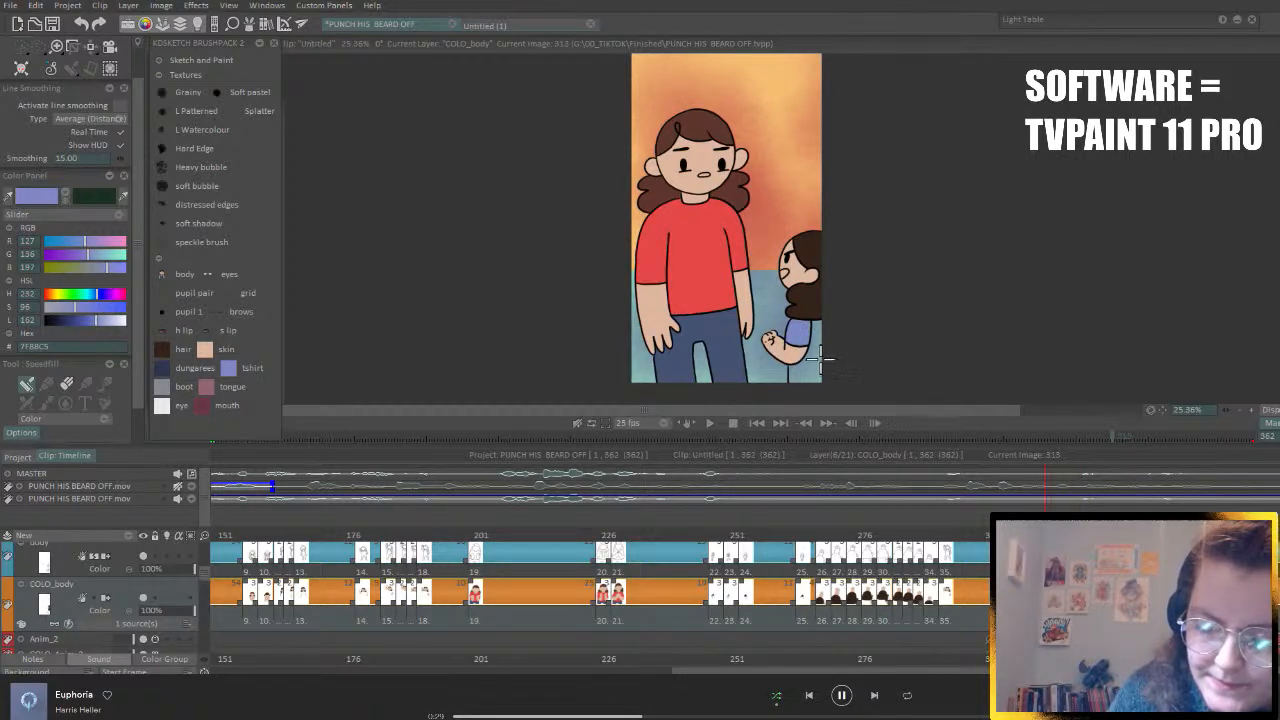
- Fill the girl's dungarees with the saved navy at image 313 and on the raised-fist drawing at image 292
{"action": "left_click", "coordinate": [171, 367]}
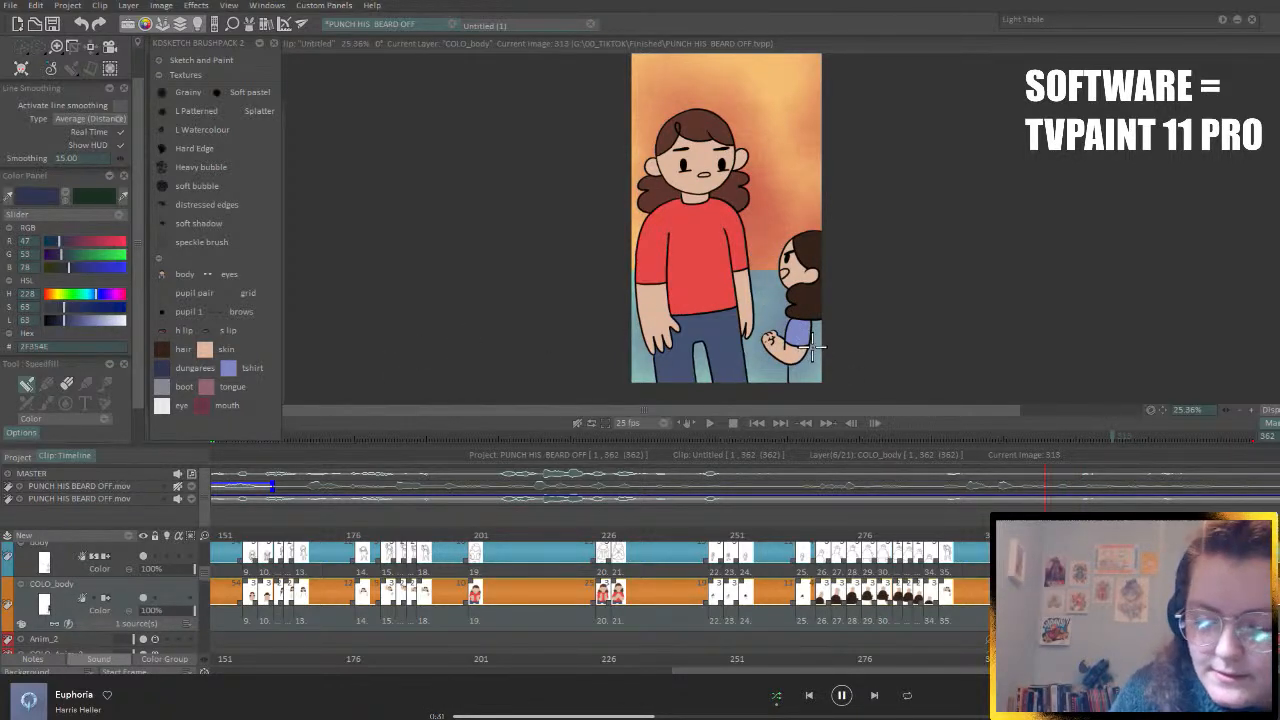
{"action": "key", "text": "Left"}
{"action": "key", "text": "Left"}
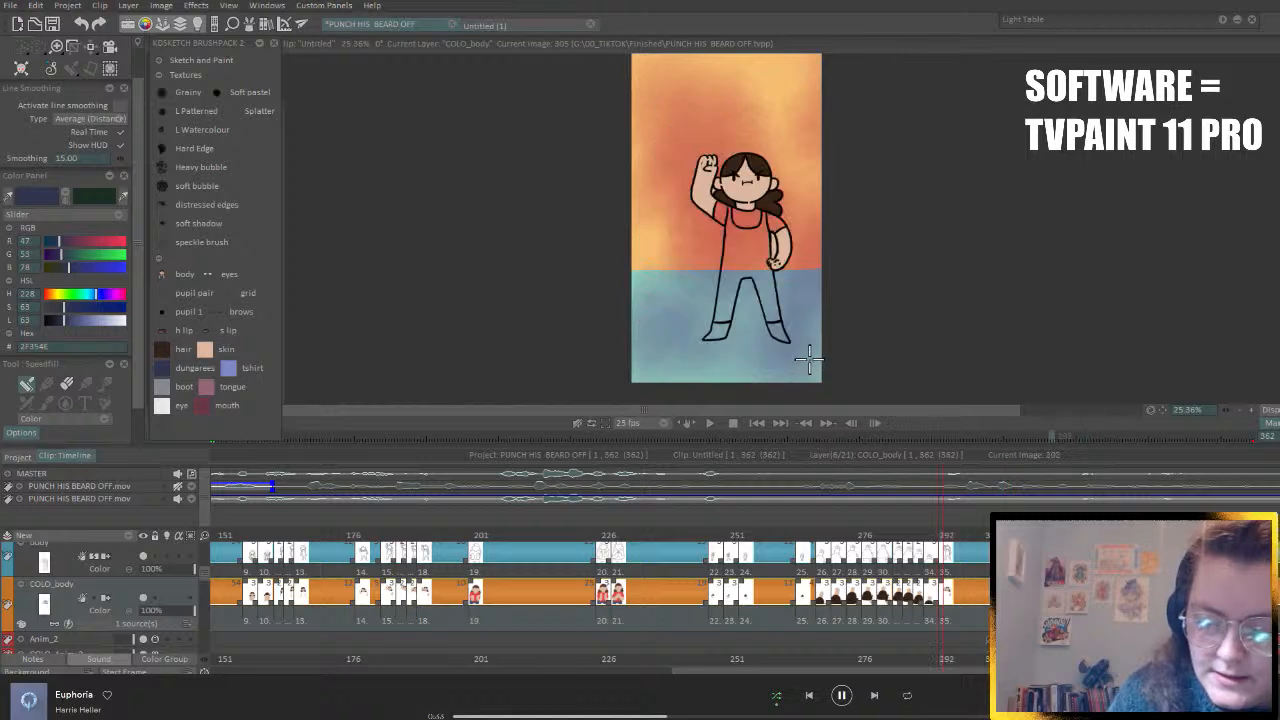
{"action": "left_click", "coordinate": [760, 260]}
{"action": "key", "text": "Left"}
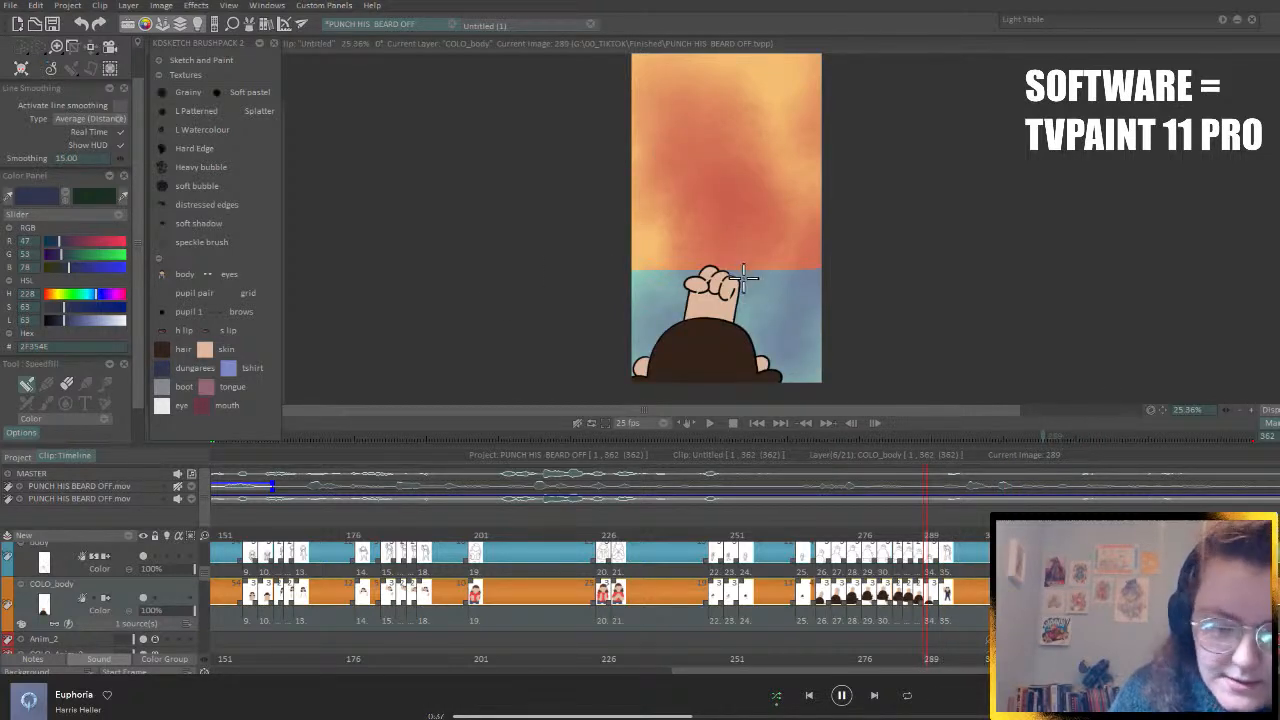
- Fill the girl's dungarees with the same navy on the back-view COLO_body drawings from image 287 back to 274
{"action": "key", "text": "Left"}
{"action": "key", "text": "Left"}
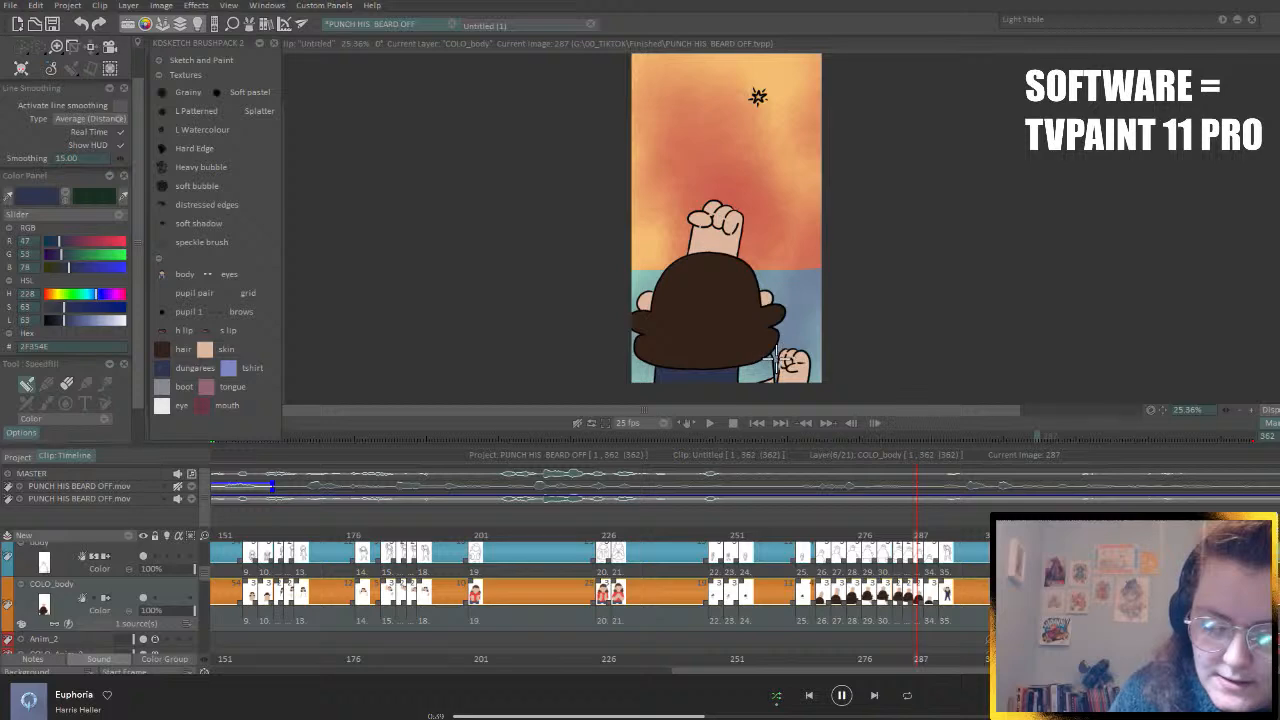
{"action": "key", "text": "Left"}
{"action": "key", "text": "Left"}
{"action": "key", "text": "Left"}
{"action": "key", "text": "Left"}
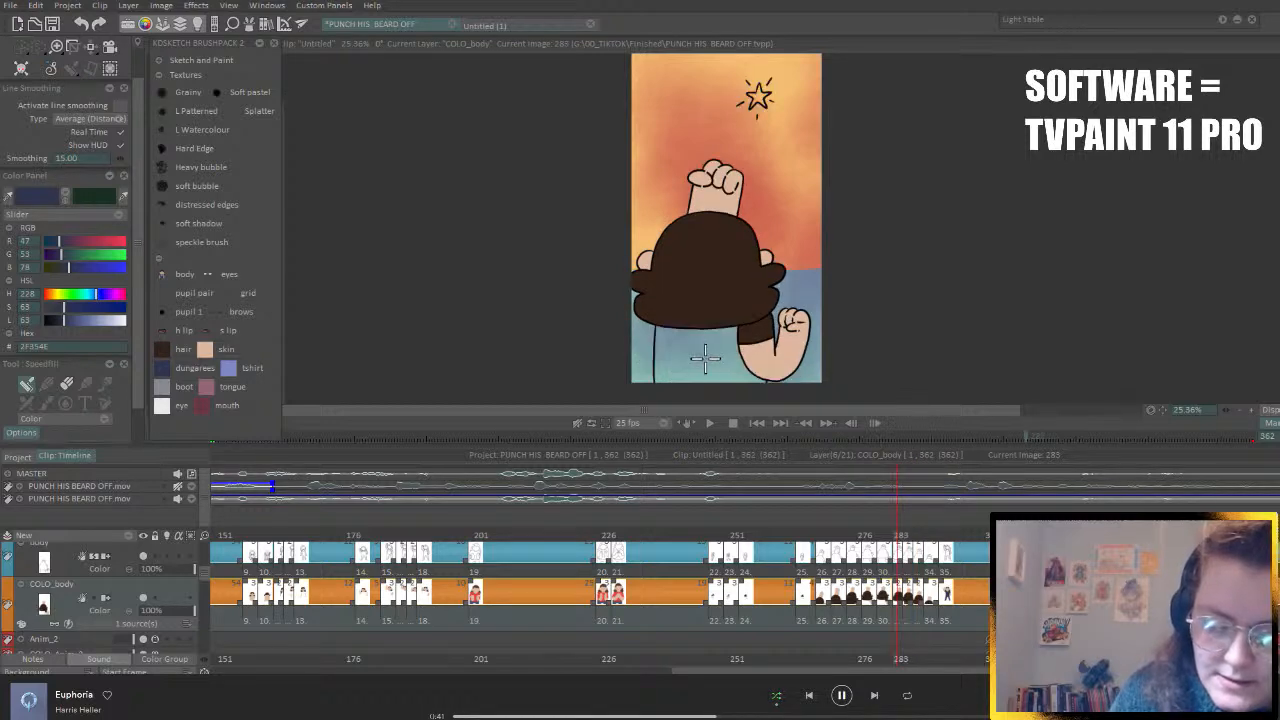
{"action": "key", "text": "Left"}
{"action": "key", "text": "Left"}
{"action": "key", "text": "Left"}
{"action": "key", "text": "Left"}
{"action": "key", "text": "Left"}
{"action": "key", "text": "Left"}
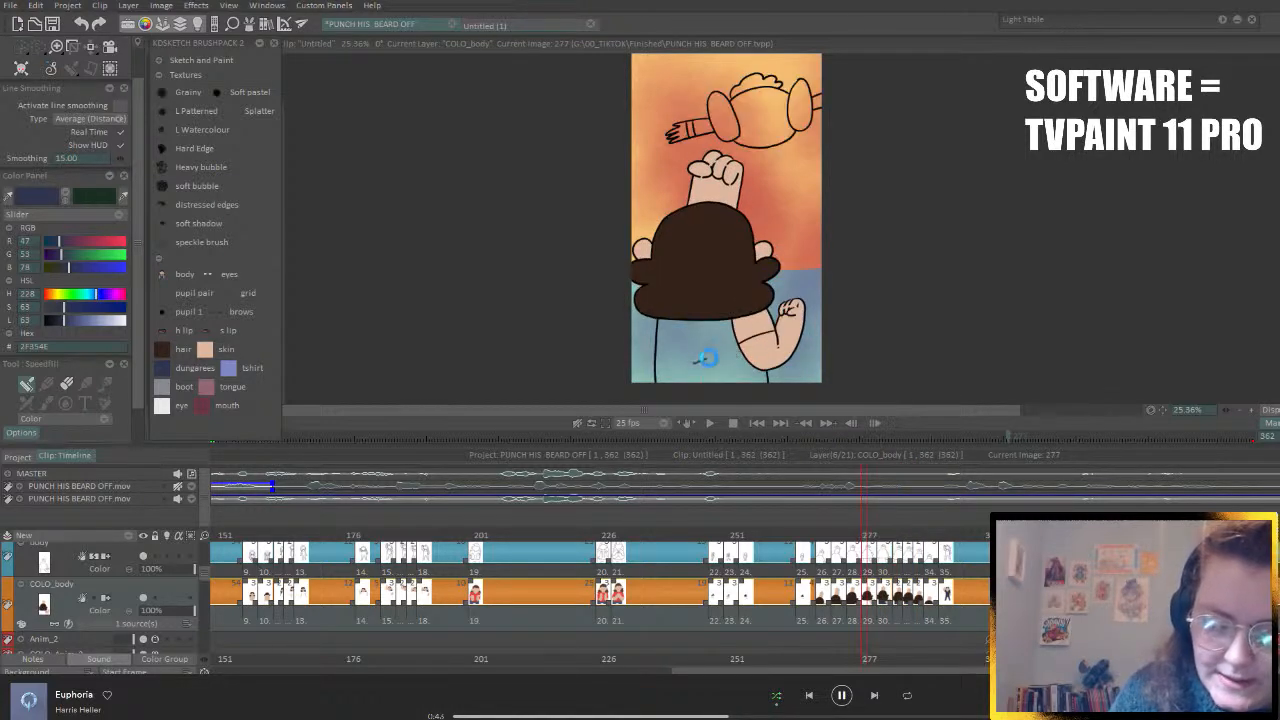
{"action": "key", "text": "Left"}
{"action": "key", "text": "Left"}
{"action": "key", "text": "Left"}
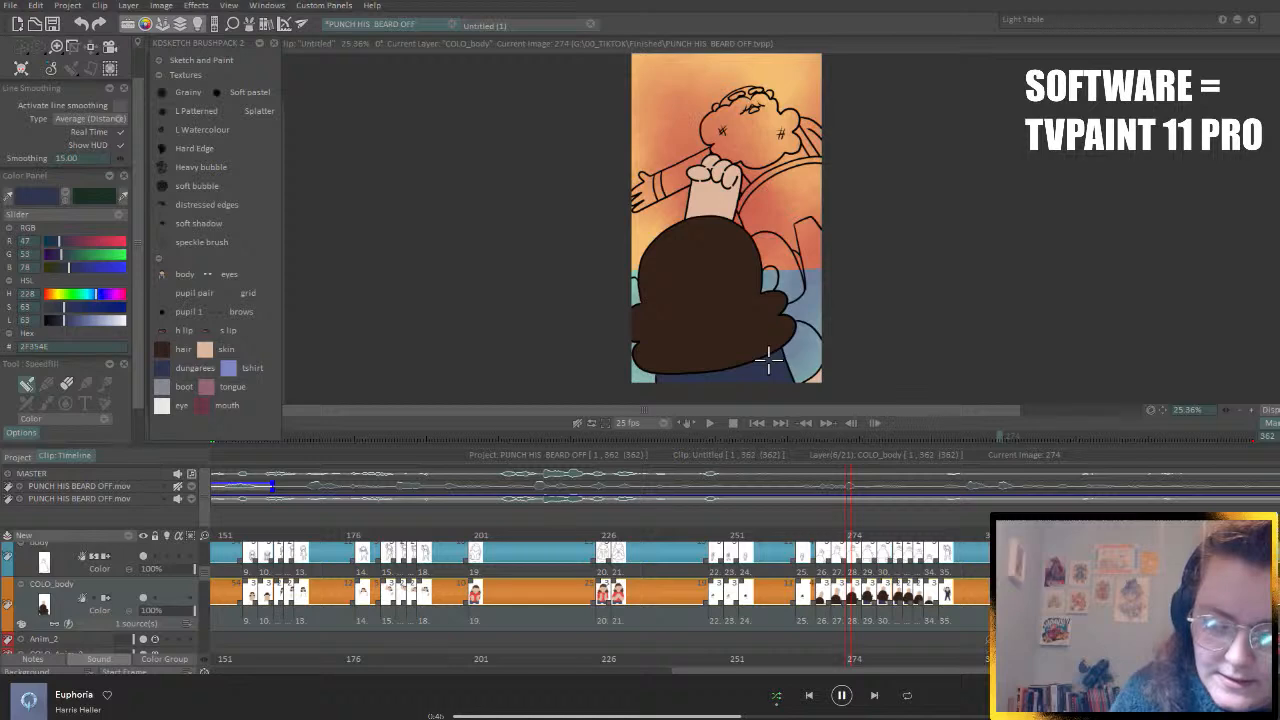
- Fill the girl's dungarees navy on the drawings with the bearded man, working back from image 272 to image 250
{"action": "key", "text": "Left"}
{"action": "key", "text": "Left"}
{"action": "key", "text": "Left"}
{"action": "key", "text": "Left"}
{"action": "key", "text": "Left"}
{"action": "key", "text": "Left"}
{"action": "key", "text": "Left"}
{"action": "key", "text": "Left"}
{"action": "key", "text": "Left"}
{"action": "key", "text": "Left"}
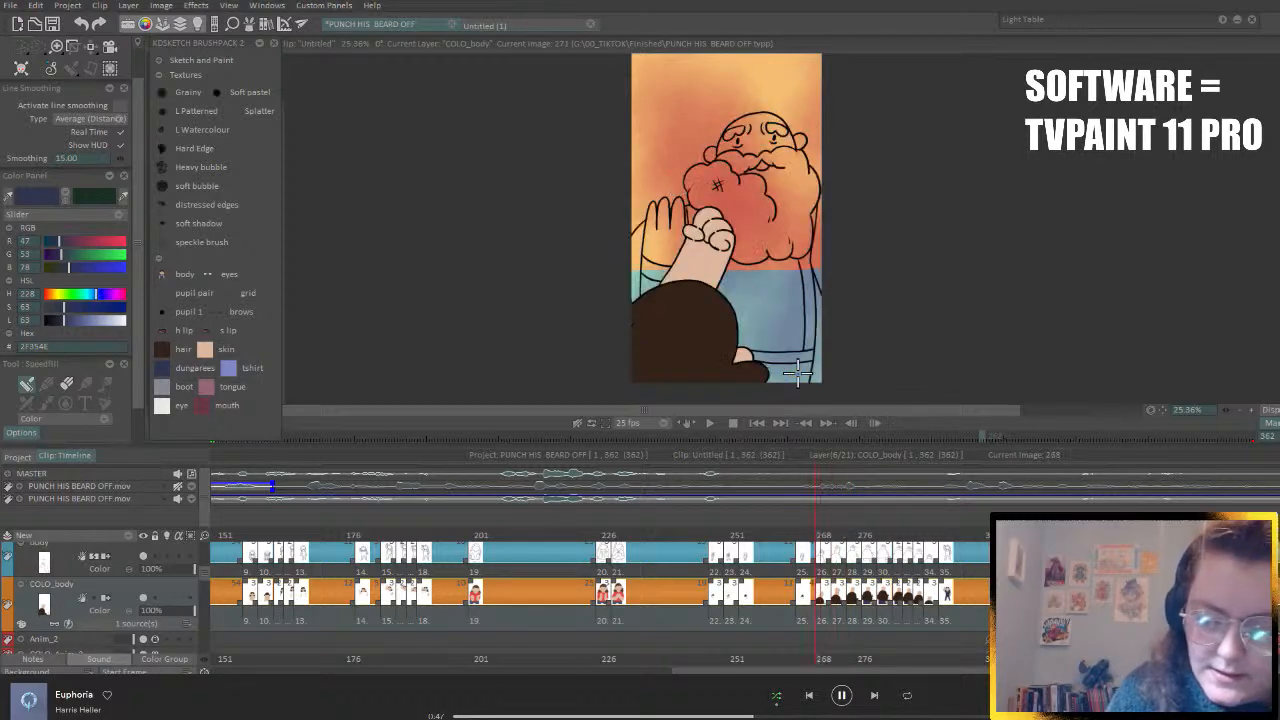
{"action": "key", "text": "Left"}
{"action": "key", "text": "Left"}
{"action": "key", "text": "Left"}
{"action": "key", "text": "Left"}
{"action": "key", "text": "Left"}
{"action": "key", "text": "Left"}
{"action": "key", "text": "Left"}
{"action": "key", "text": "Left"}
{"action": "key", "text": "Left"}
{"action": "key", "text": "Left"}
{"action": "key", "text": "Left"}
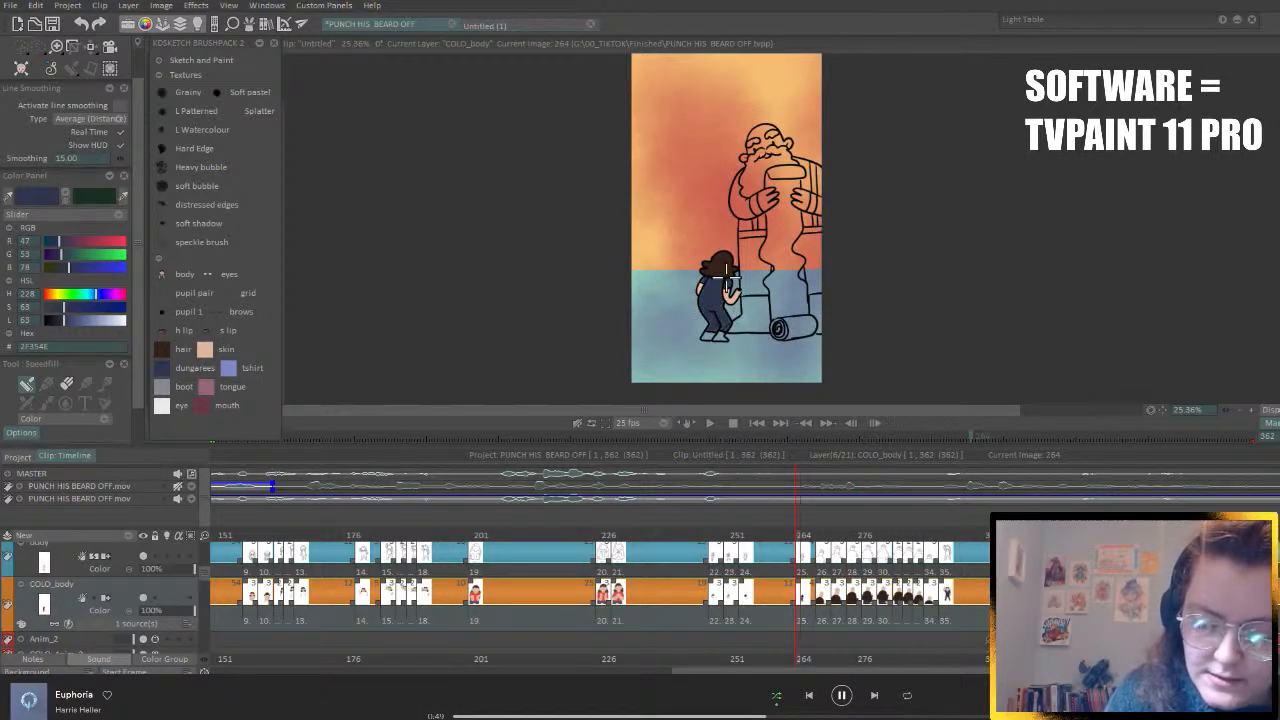
{"action": "key", "text": "Left"}
{"action": "key", "text": "Left"}
{"action": "key", "text": "Left"}
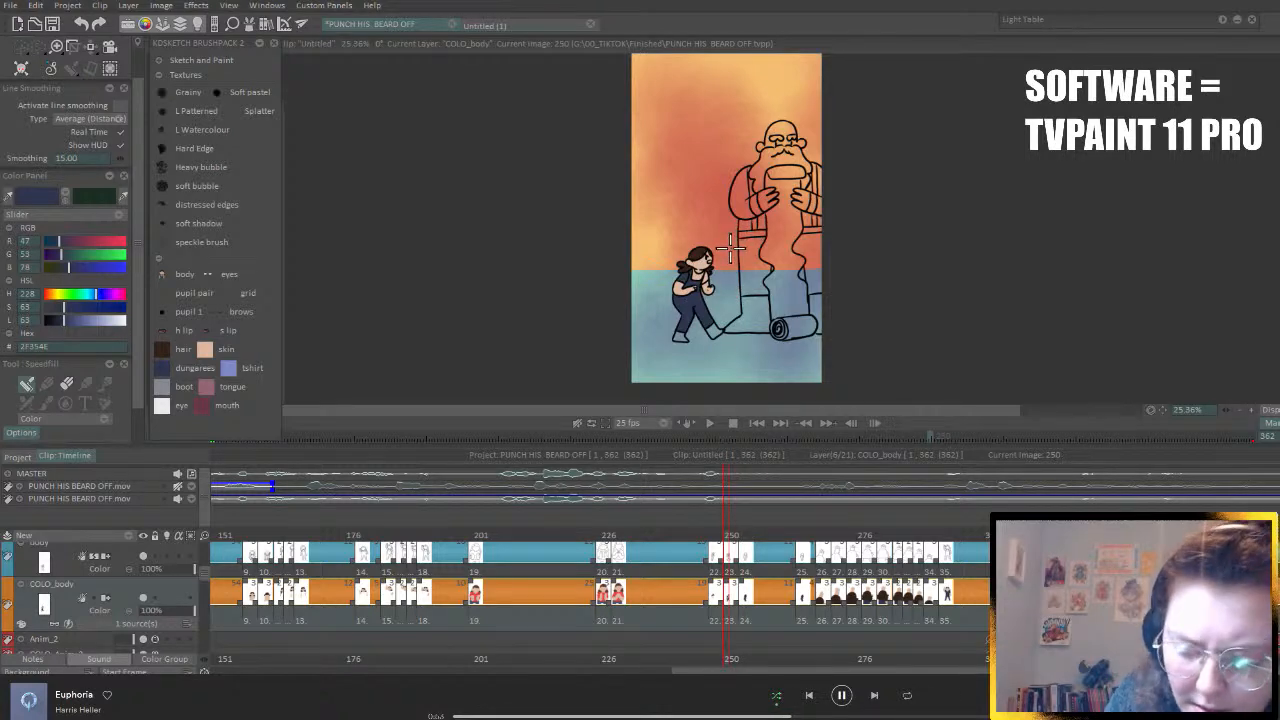
- Go back to image 190 and fill the girl's dungarees navy there and on the drawing before it
{"action": "key", "text": "Left"}
{"action": "key", "text": "Left"}
{"action": "key", "text": "Left"}
{"action": "key", "text": "Left"}
{"action": "key", "text": "Left"}
{"action": "key", "text": "Left"}
{"action": "key", "text": "Left"}
{"action": "key", "text": "Left"}
{"action": "key", "text": "Left"}
{"action": "key", "text": "Left"}
{"action": "key", "text": "Left"}
{"action": "key", "text": "Left"}
{"action": "key", "text": "Left"}
{"action": "key", "text": "Left"}
{"action": "key", "text": "Left"}
{"action": "key", "text": "Left"}
{"action": "key", "text": "Left"}
{"action": "key", "text": "Left"}
{"action": "key", "text": "Left"}
{"action": "key", "text": "Left"}
{"action": "key", "text": "Left"}
{"action": "key", "text": "Left"}
{"action": "key", "text": "Left"}
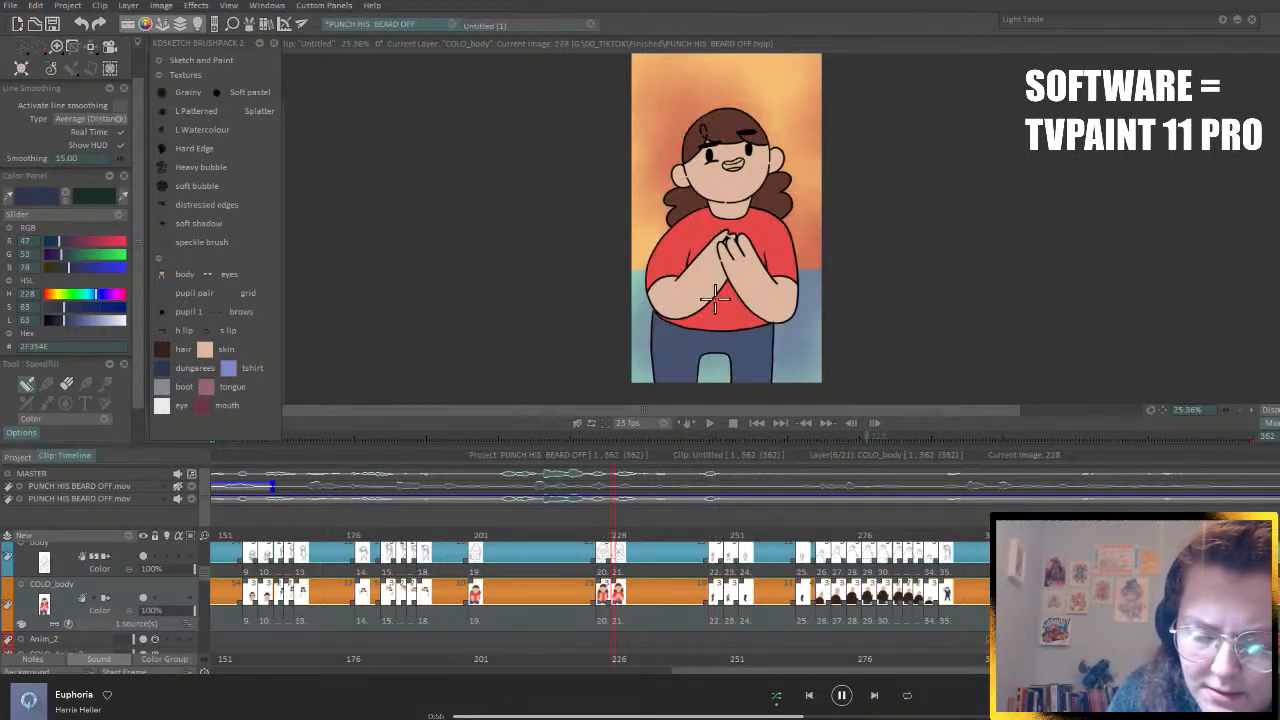
{"action": "left_click", "coordinate": [747, 258]}
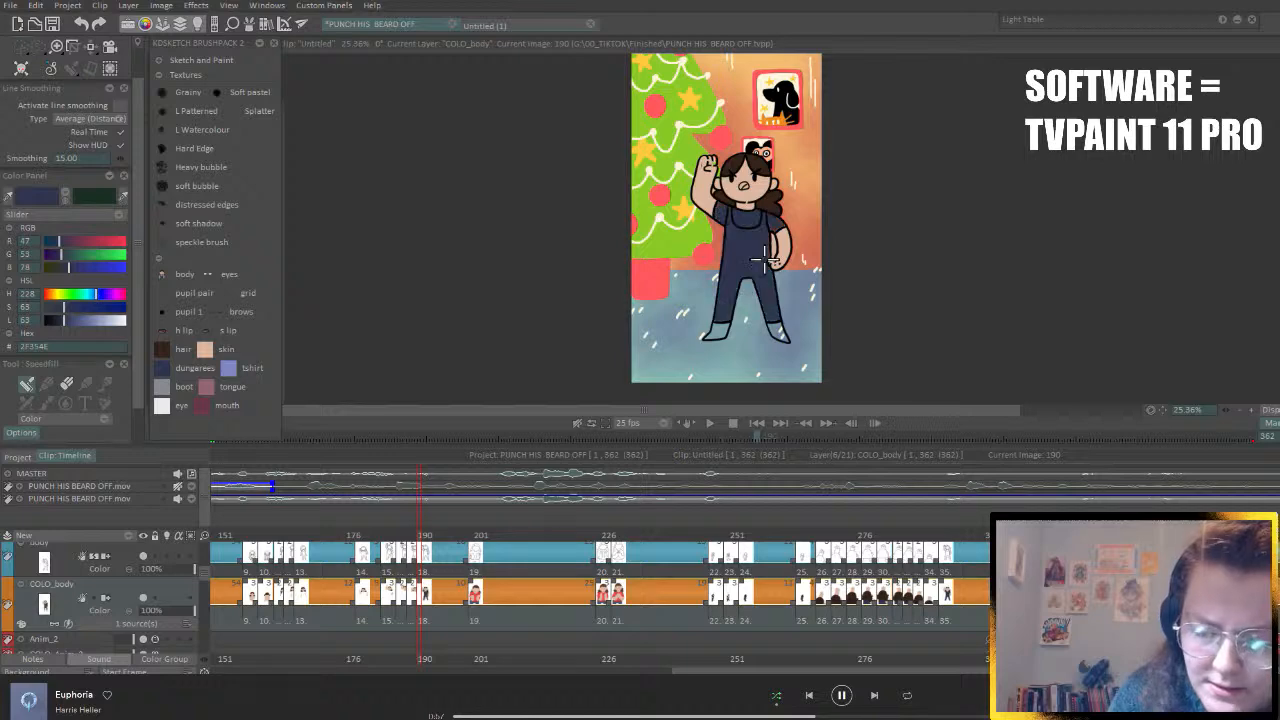
{"action": "key", "text": "Left"}
{"action": "left_click", "coordinate": [750, 256]}
{"action": "key", "text": "Left"}
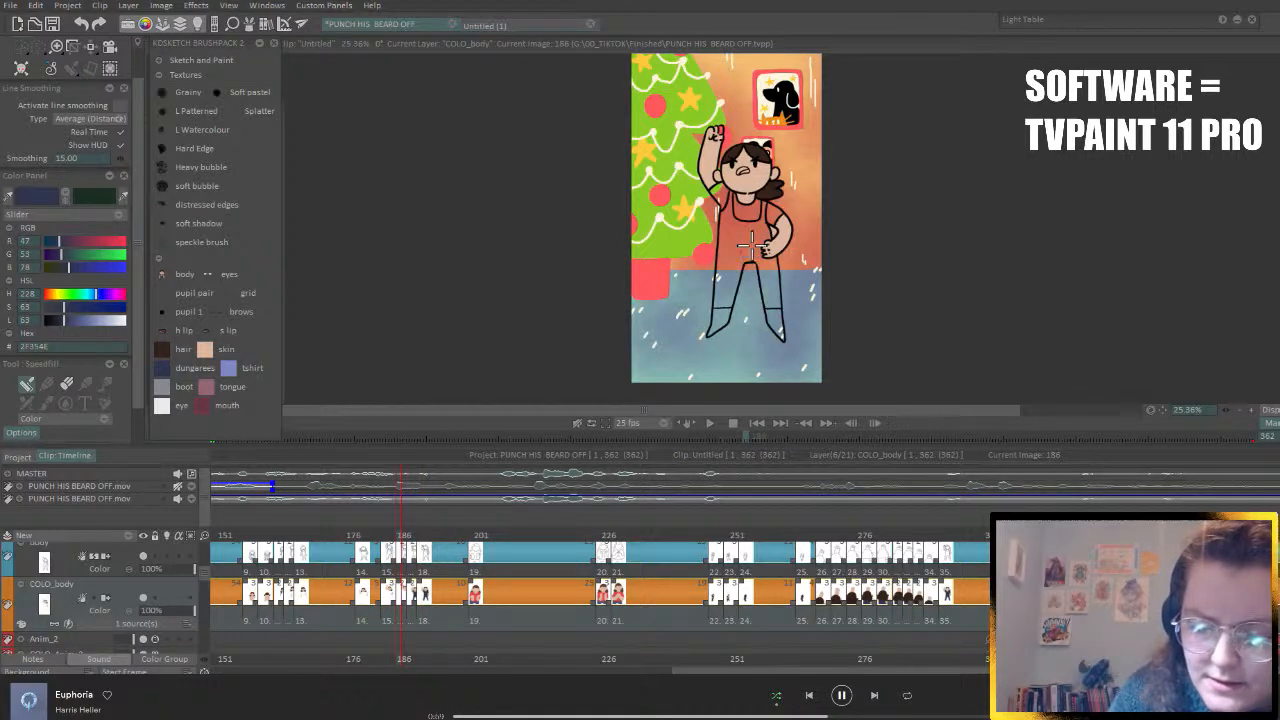
- Fill the girl's dungarees with the same navy on the COLO_body drawings from image 186 back to image 178
{"action": "left_click", "coordinate": [746, 257]}
{"action": "key", "text": "Left"}
{"action": "left_click", "coordinate": [746, 255]}
{"action": "key", "text": "Left"}
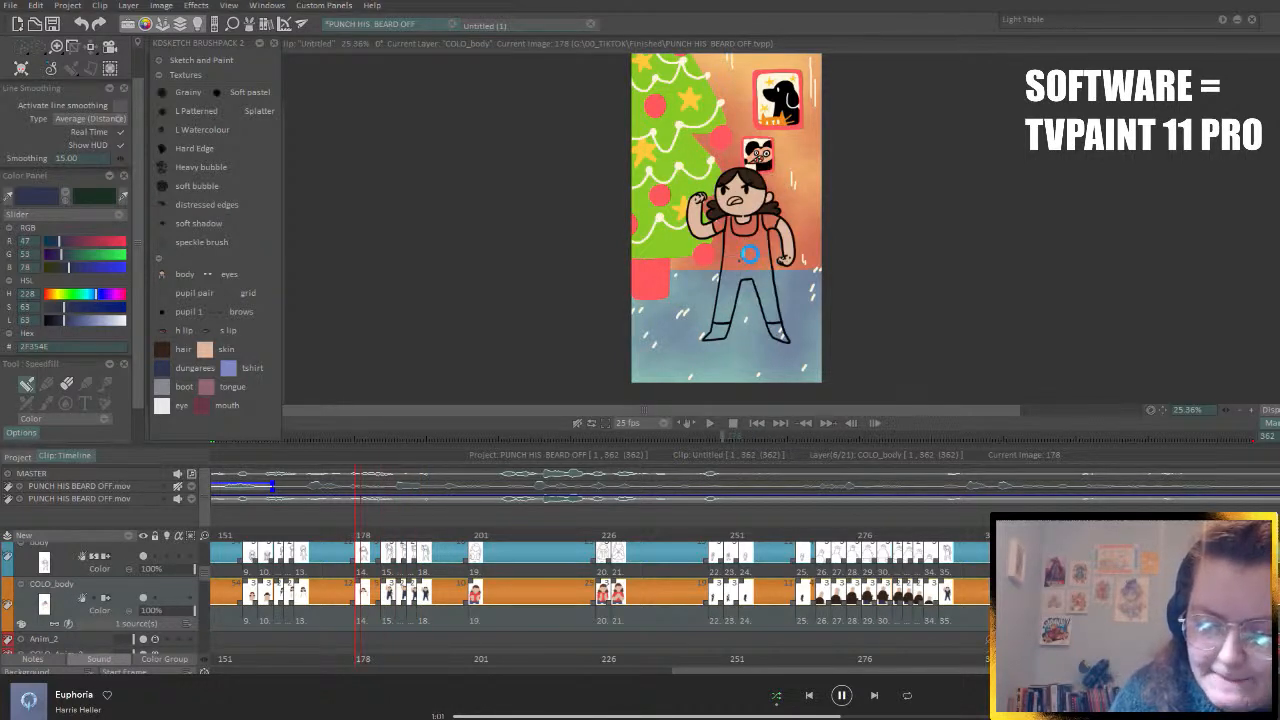
{"action": "left_click", "coordinate": [750, 255]}
{"action": "key", "text": "Left"}
- Fill the girl's dungarees navy on the standing drawings around image 164 and the crouching drawing at image 159
{"action": "left_click", "coordinate": [756, 256]}
{"action": "key", "text": "Left"}
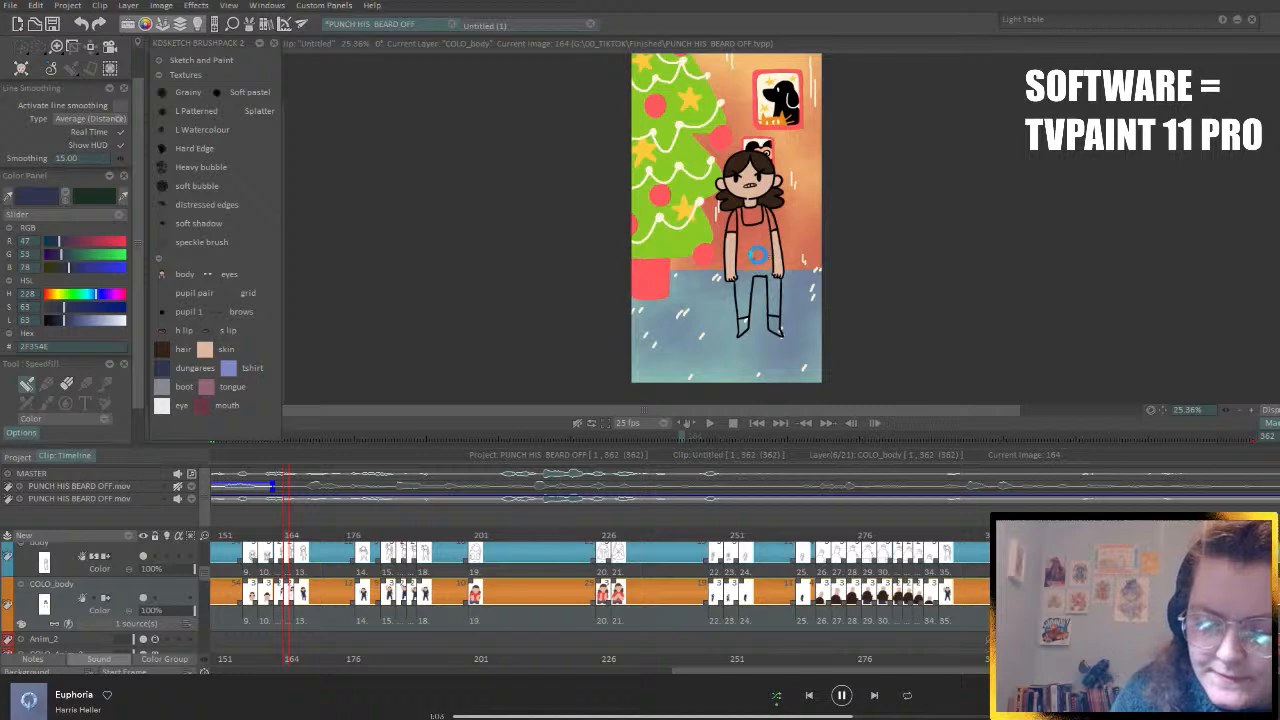
{"action": "left_click", "coordinate": [757, 256]}
{"action": "key", "text": "Left"}
{"action": "left_click", "coordinate": [755, 256]}
{"action": "key", "text": "Left"}
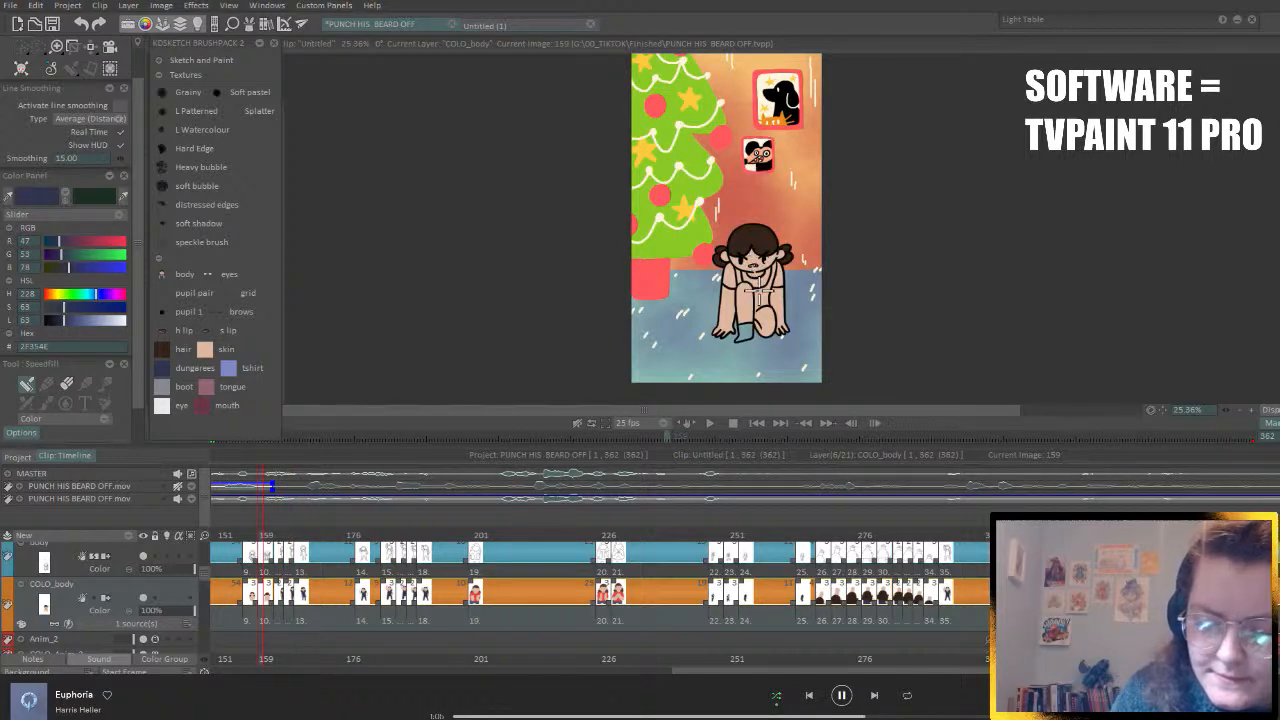
{"action": "left_click", "coordinate": [758, 296]}
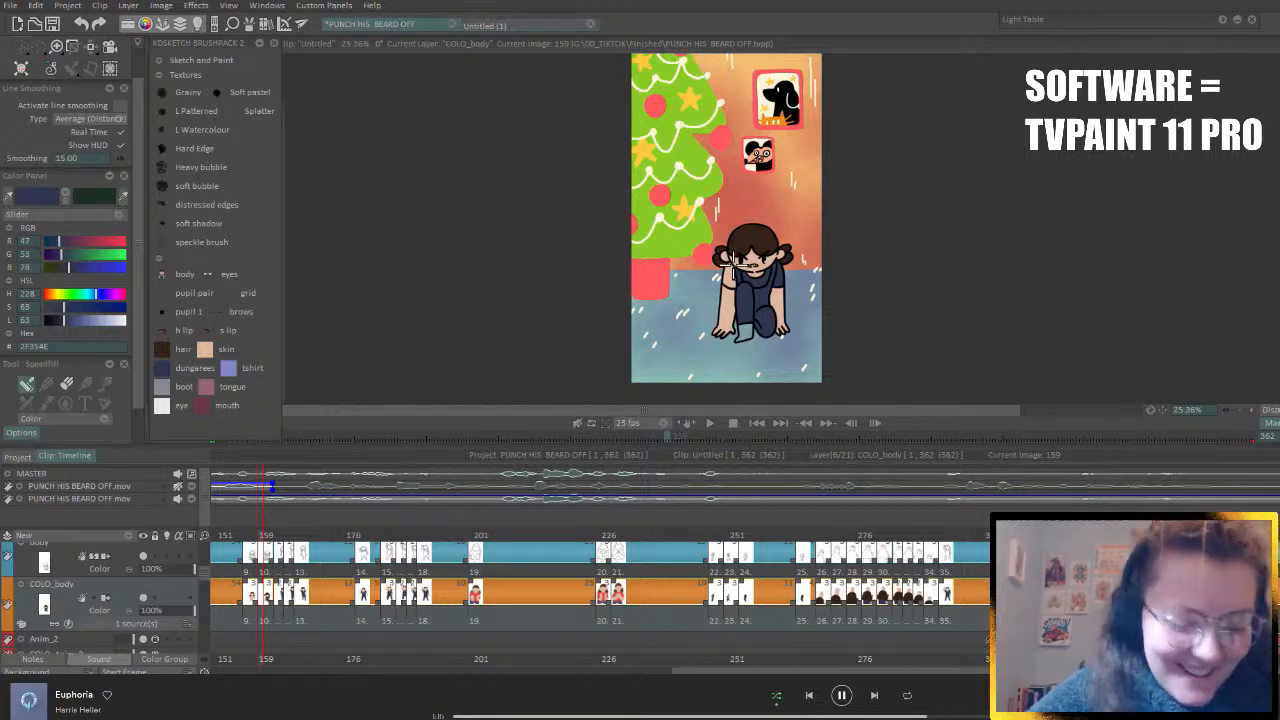
- Flip back and forth through the girl's drawings between images 159 and 190 to check the dungarees fills
{"action": "key", "text": "Right"}
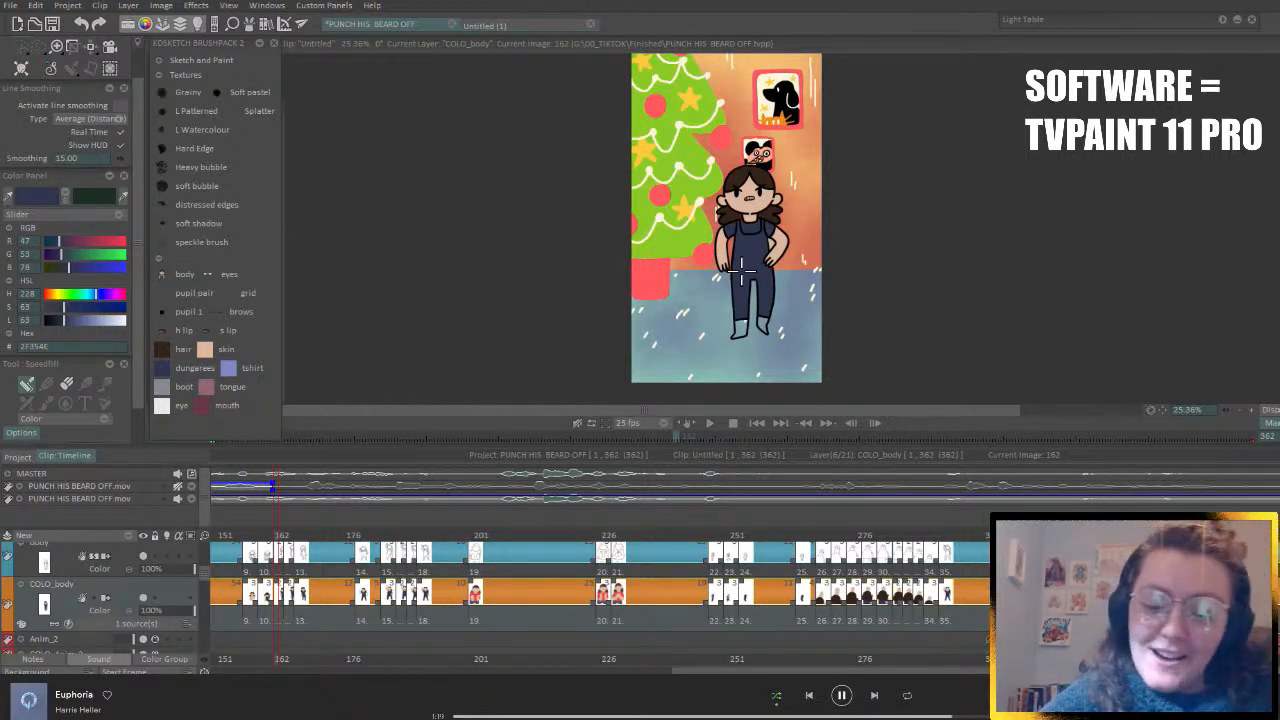
{"action": "key", "text": "Right"}
{"action": "key", "text": "Right"}
{"action": "key", "text": "Right"}
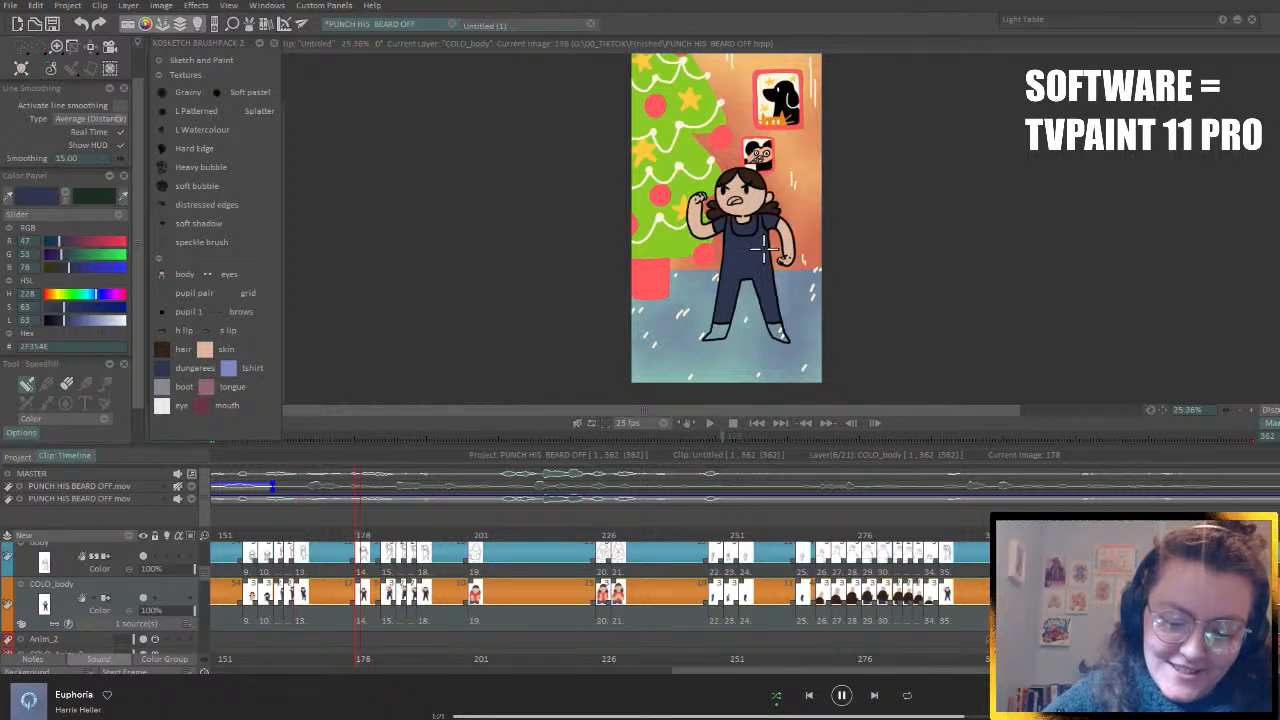
{"action": "key", "text": "Right"}
{"action": "key", "text": "Right"}
{"action": "key", "text": "Right"}
{"action": "key", "text": "Right"}
{"action": "key", "text": "Right"}
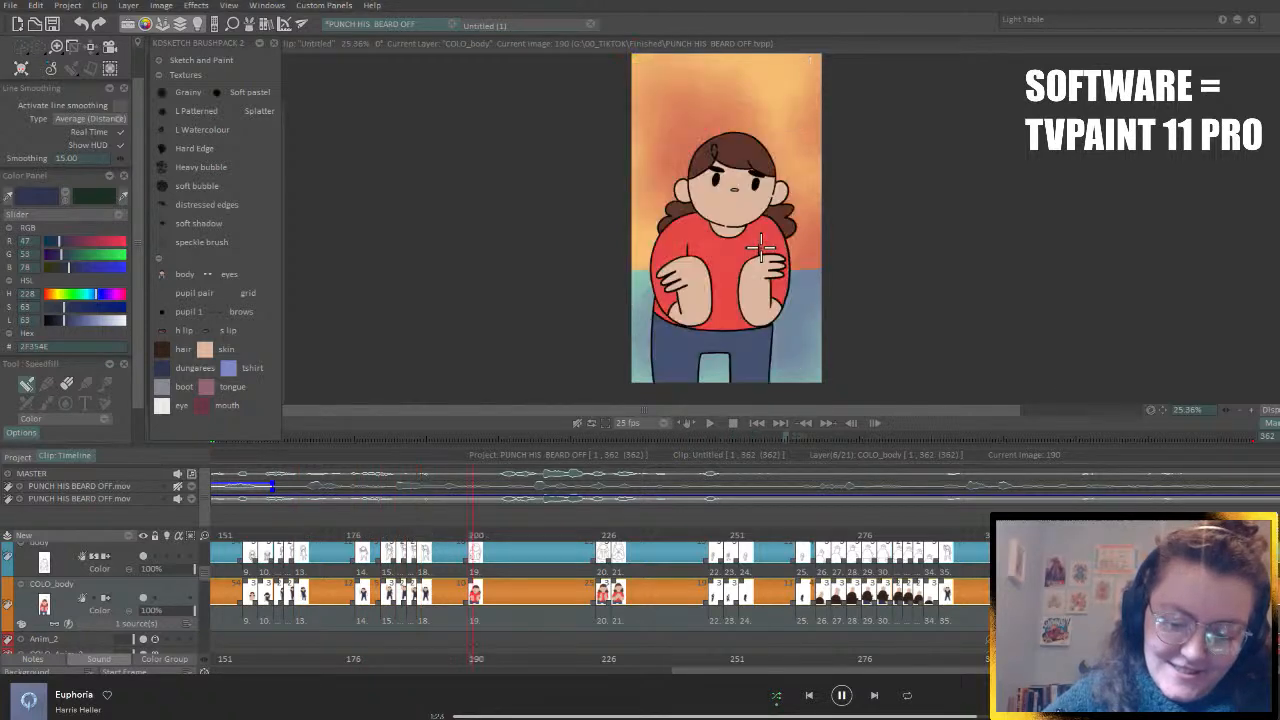
{"action": "key", "text": "Left"}
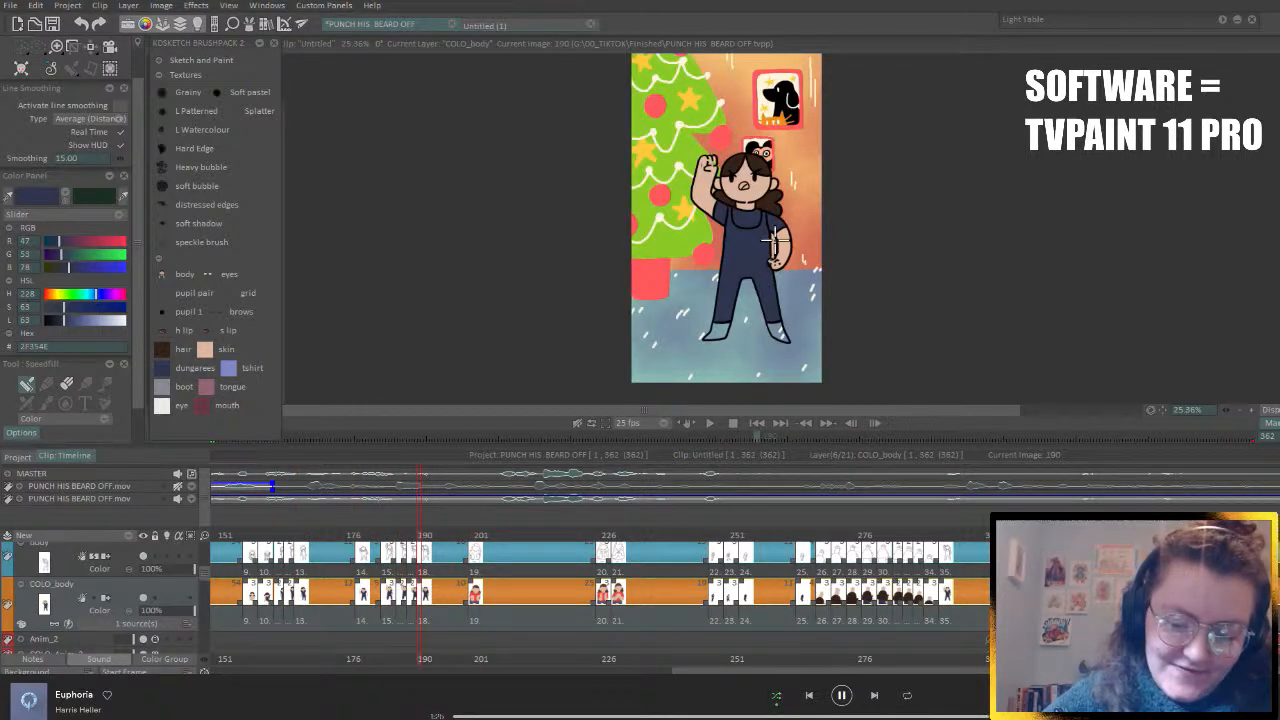
{"action": "key", "text": "Left"}
{"action": "key", "text": "Left"}
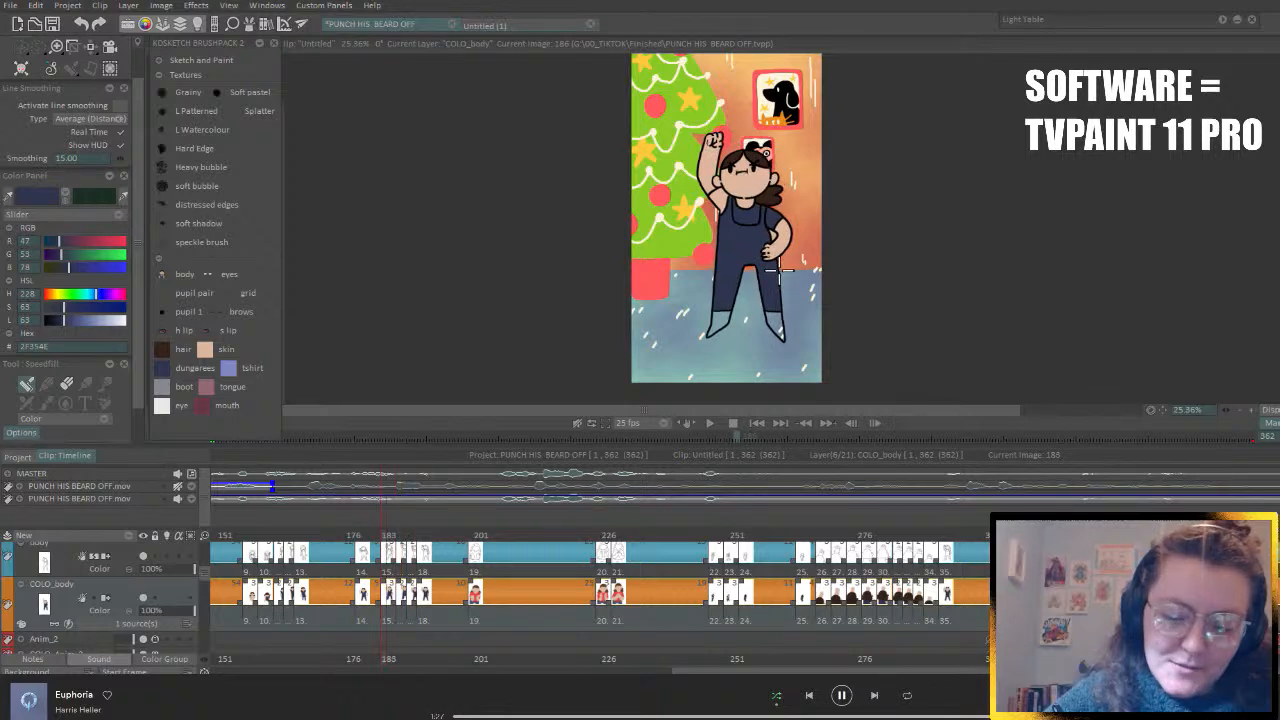
{"action": "key", "text": "Right"}
{"action": "key", "text": "Right"}
{"action": "key", "text": "Left"}
{"action": "key", "text": "Left"}
{"action": "key", "text": "Left"}
{"action": "key", "text": "Left"}
{"action": "key", "text": "Left"}
{"action": "key", "text": "Left"}
{"action": "key", "text": "Left"}
{"action": "key", "text": "Left"}
{"action": "key", "text": "Left"}
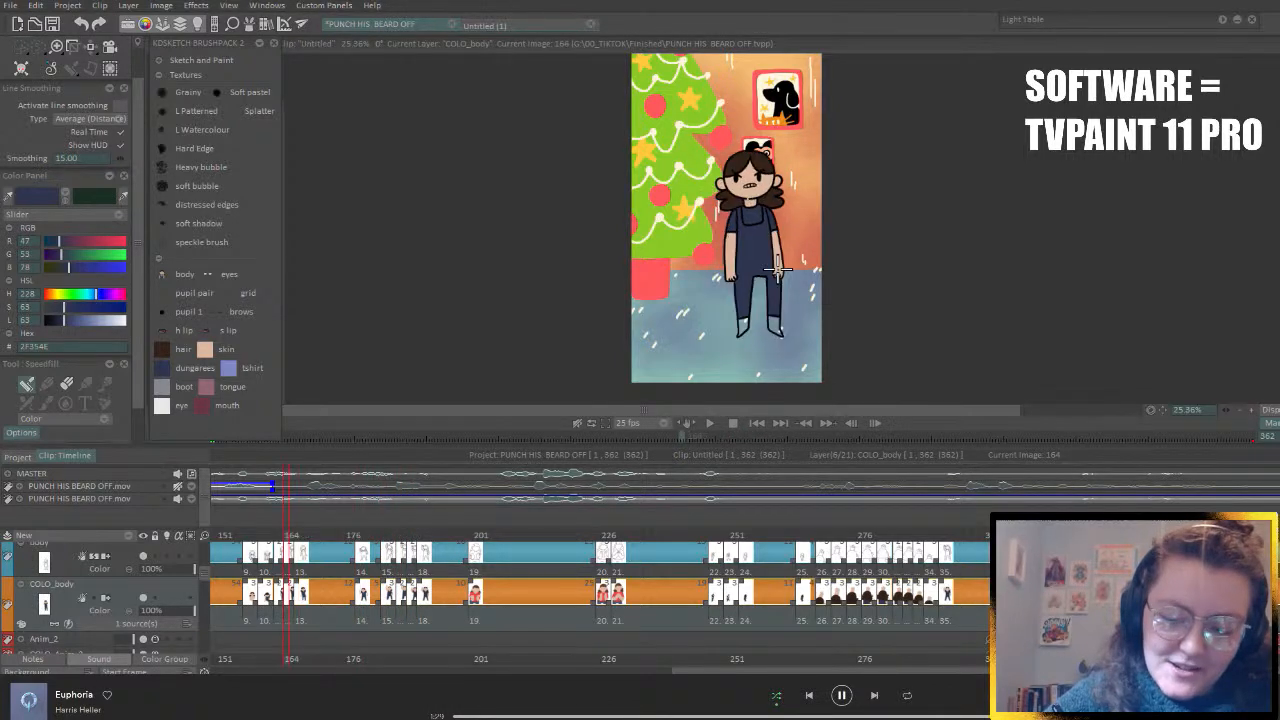
{"action": "key", "text": "Right"}
{"action": "key", "text": "Right"}
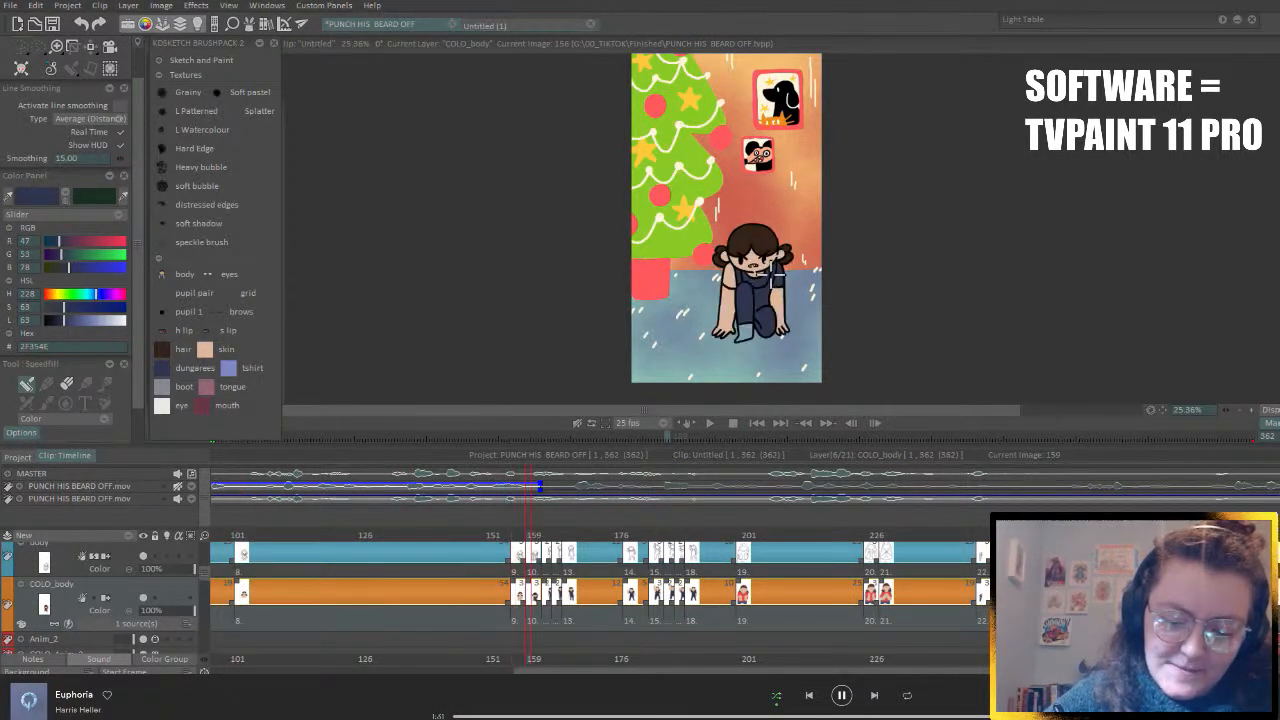
- Fill the cross-legged girl's dungarees navy at image 102, and check the neighbouring drawings back to image 83
{"action": "key", "text": "Left"}
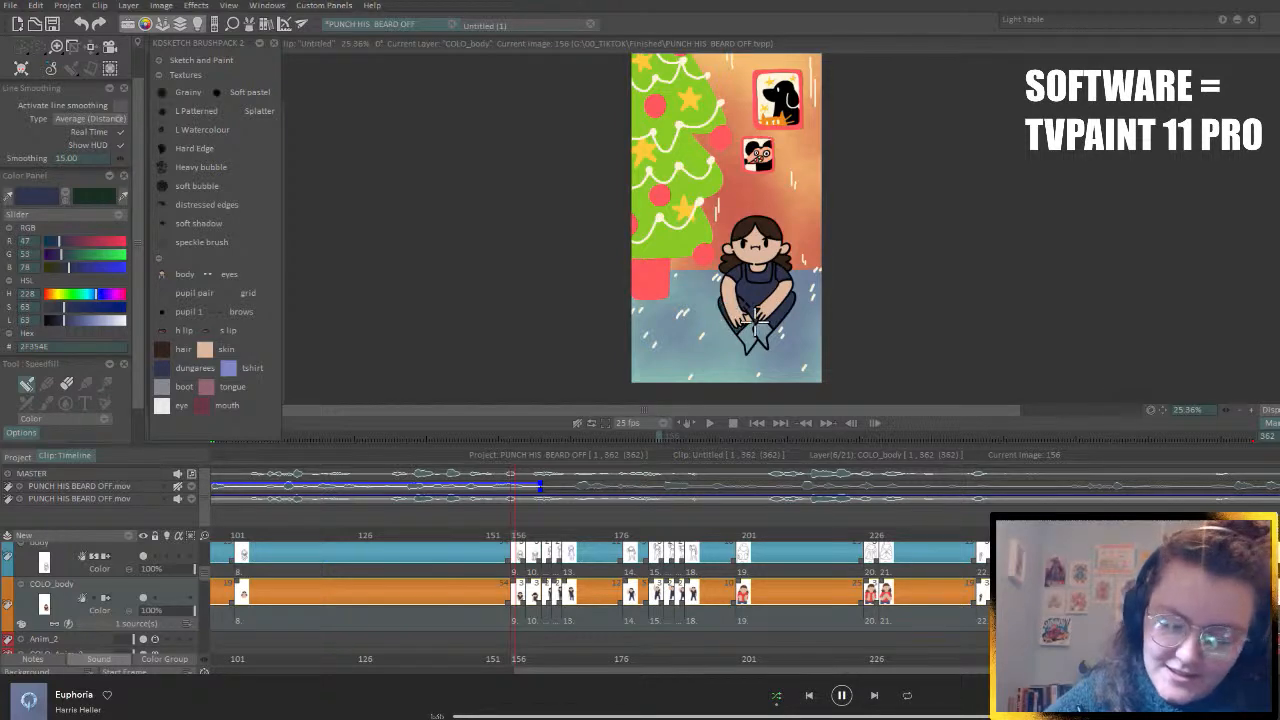
{"action": "key", "text": "Left"}
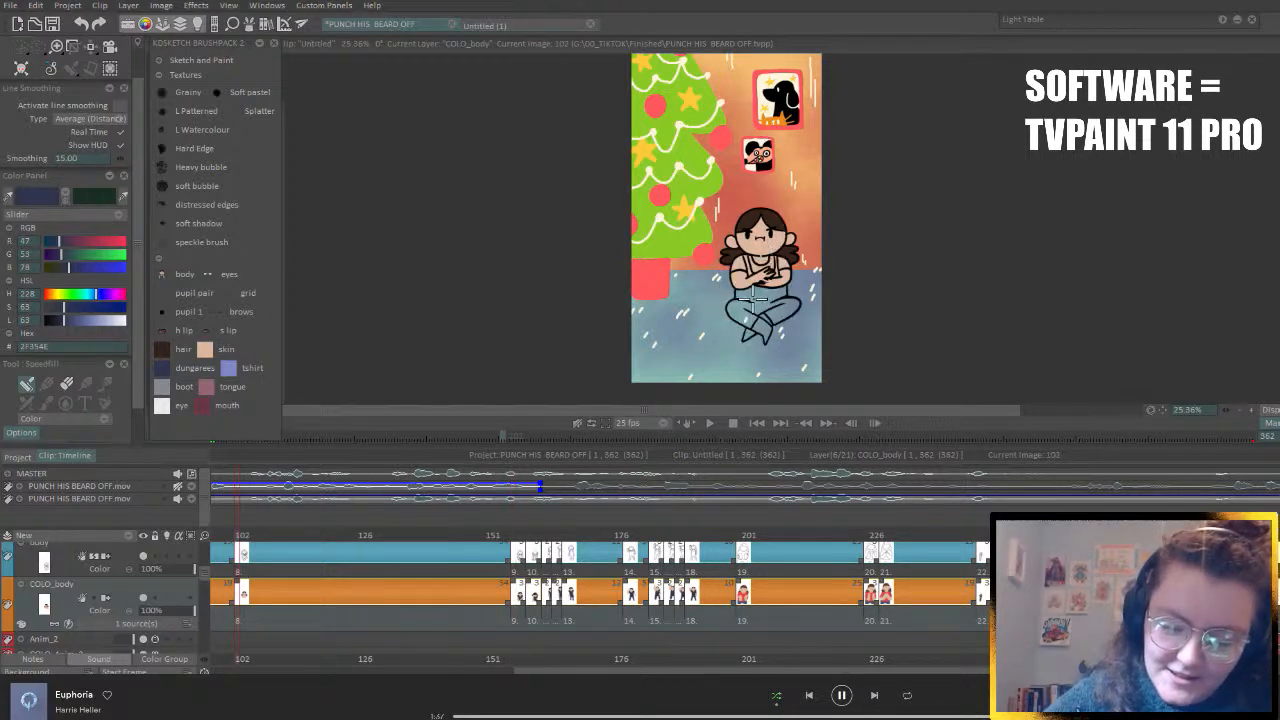
{"action": "left_click_drag", "start_coordinate": [756, 298], "coordinate": [784, 306]}
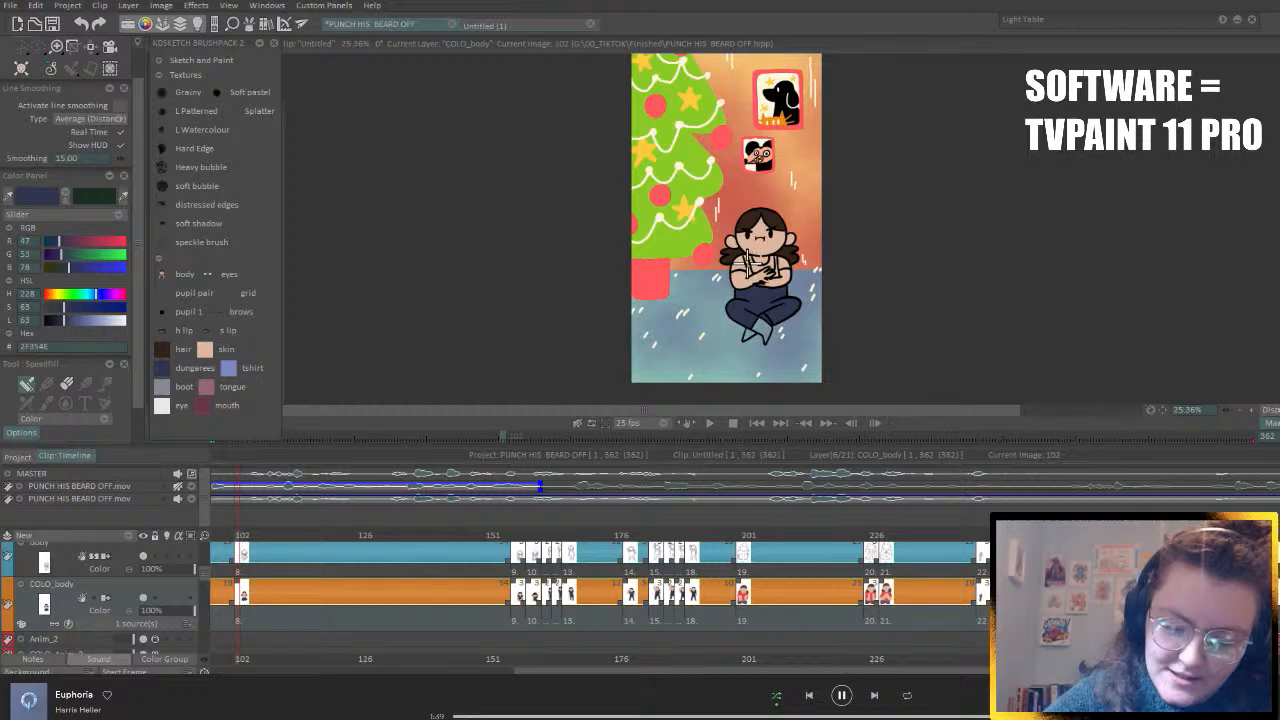
{"action": "key", "text": "Left"}
{"action": "key", "text": "Left"}
{"action": "key", "text": "Left"}
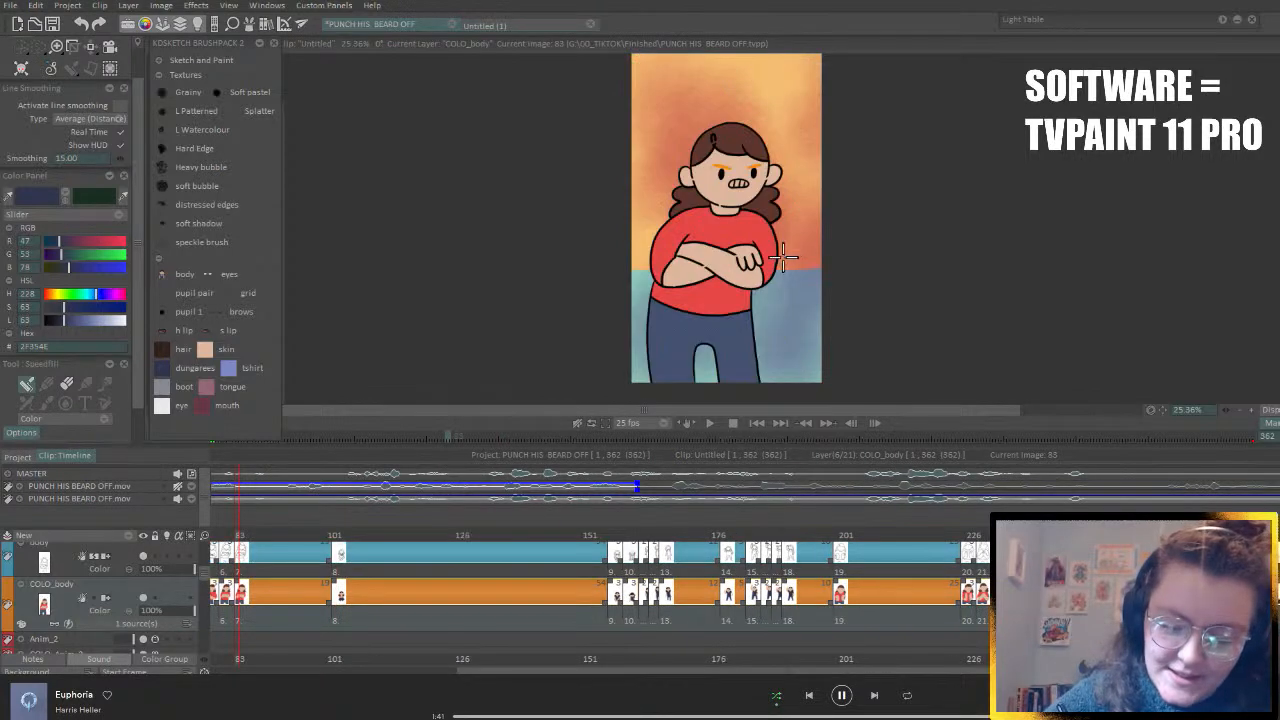
{"action": "key", "text": "Right"}
{"action": "key", "text": "Right"}
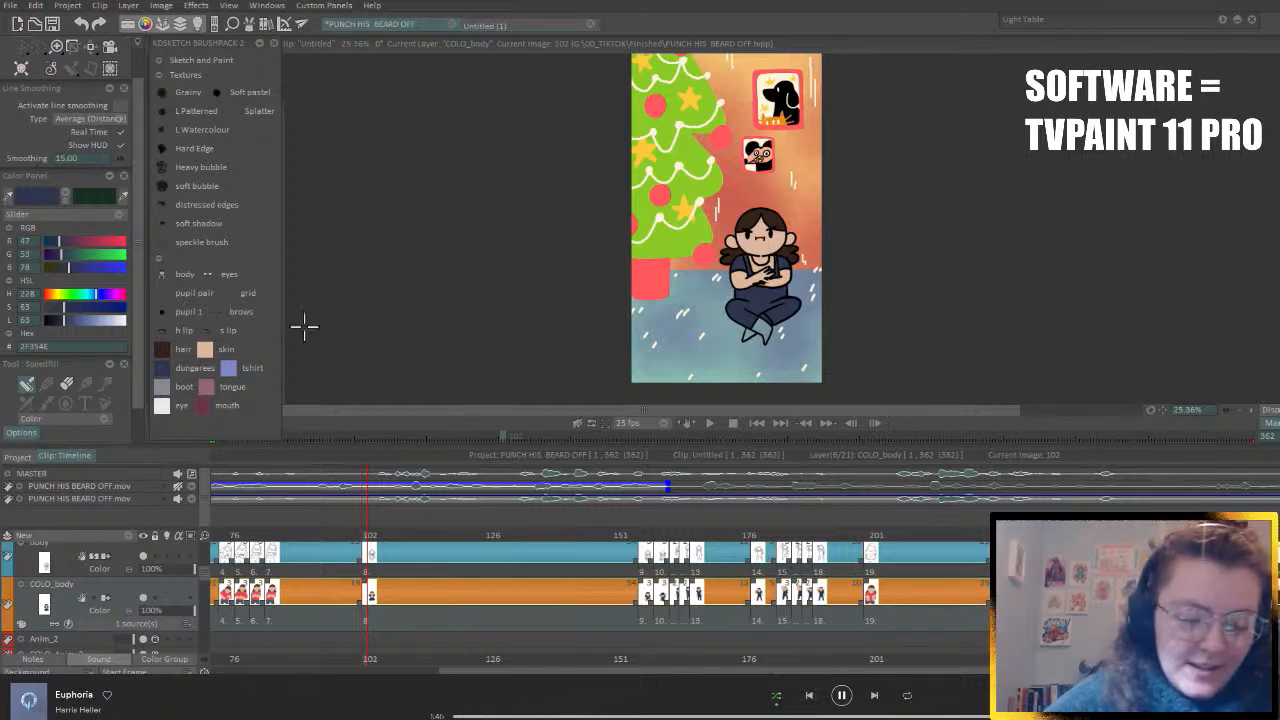
- Fill the cross-legged girl's t-shirt at image 102 with the periwinkle tshirt colour, including both sleeves
{"action": "left_click", "coordinate": [229, 368]}
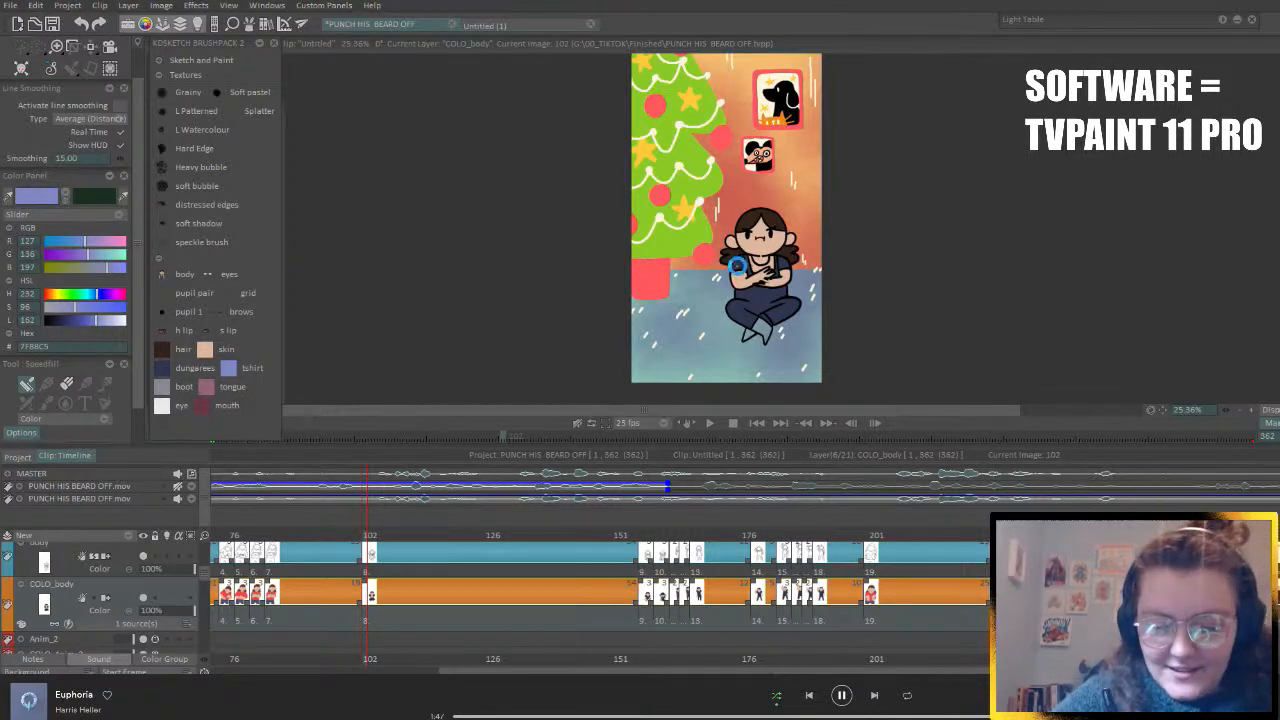
{"action": "left_click_drag", "start_coordinate": [775, 265], "coordinate": [792, 256]}
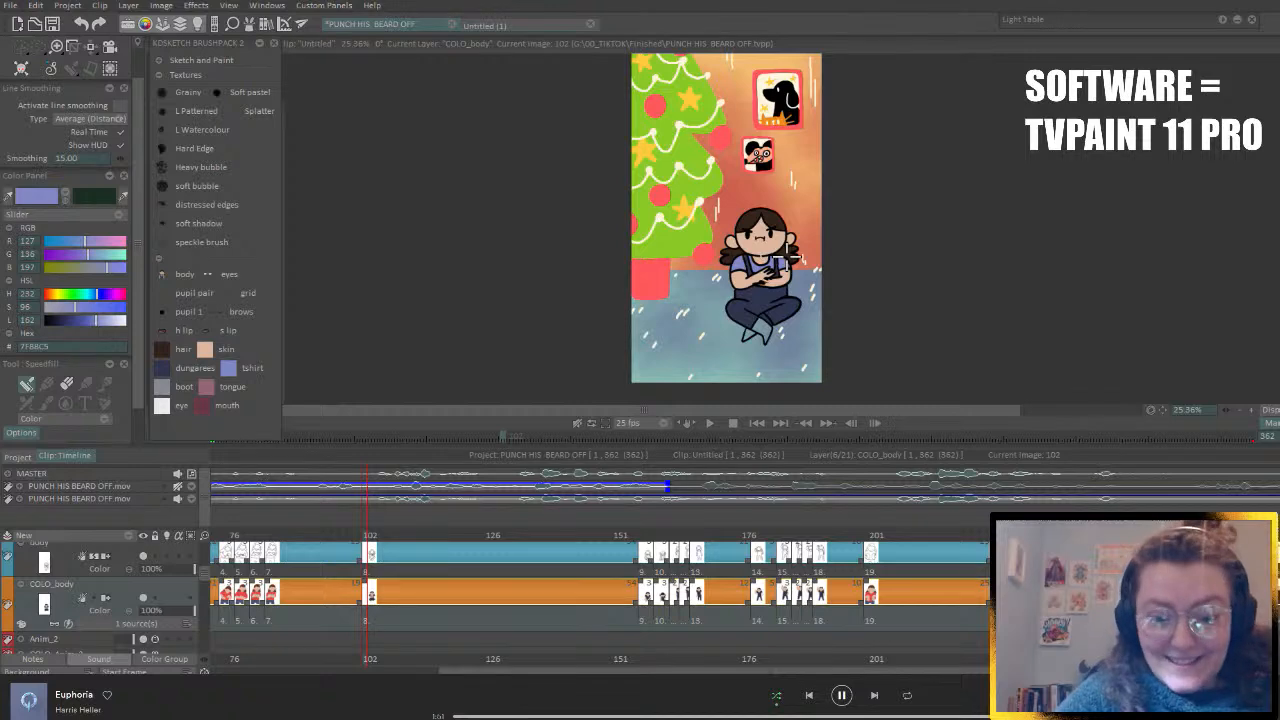
{"action": "key", "text": "Left"}
{"action": "key", "text": "Left"}
{"action": "key", "text": "Right"}
{"action": "key", "text": "Right"}
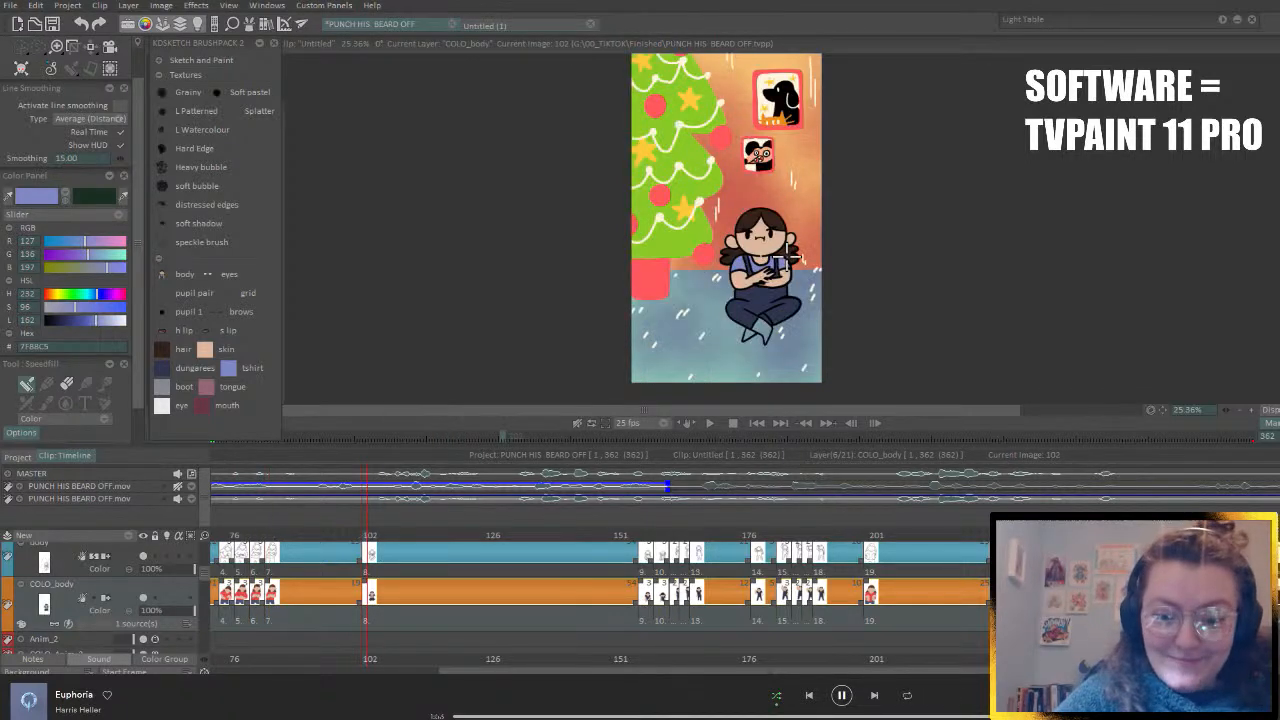
- Fill the girl's t-shirt periwinkle on the seated drawing at image 156 and the crouching drawing at image 159
{"action": "key", "text": "Right"}
{"action": "key", "text": "Right"}
{"action": "left_click", "coordinate": [756, 272]}
{"action": "left_click", "coordinate": [736, 272]}
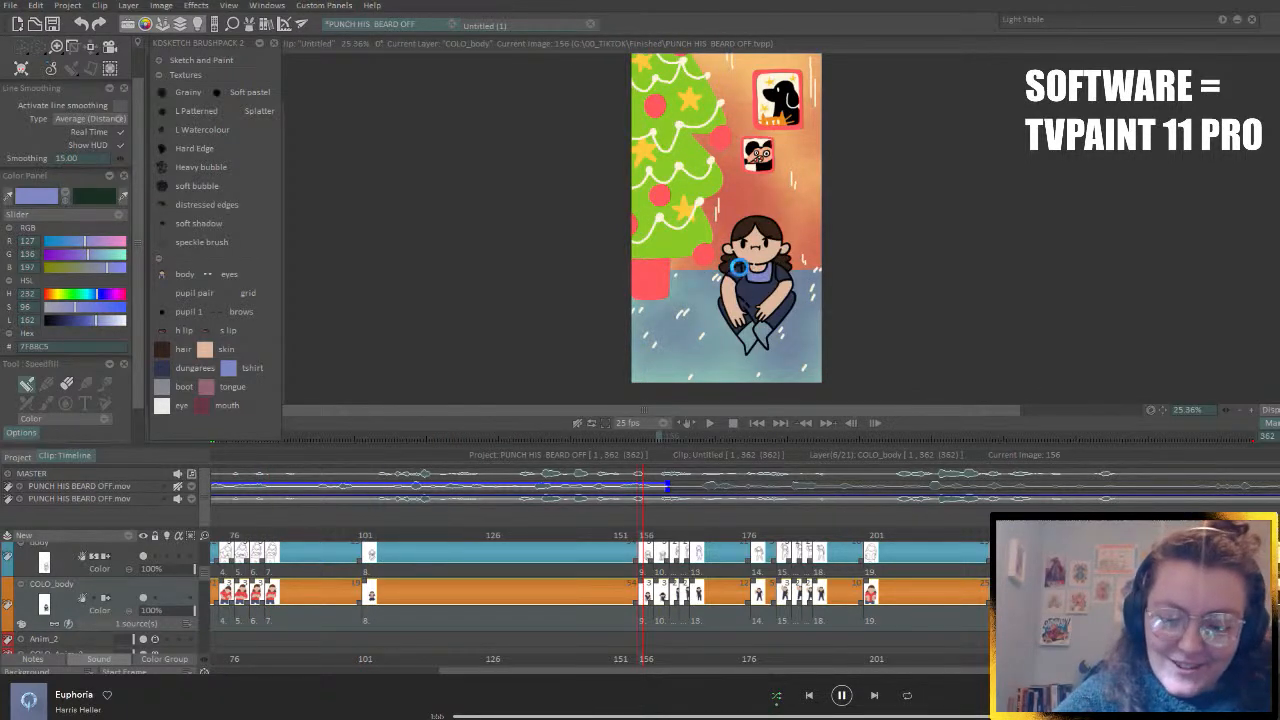
{"action": "left_click", "coordinate": [779, 273]}
{"action": "key", "text": "Right"}
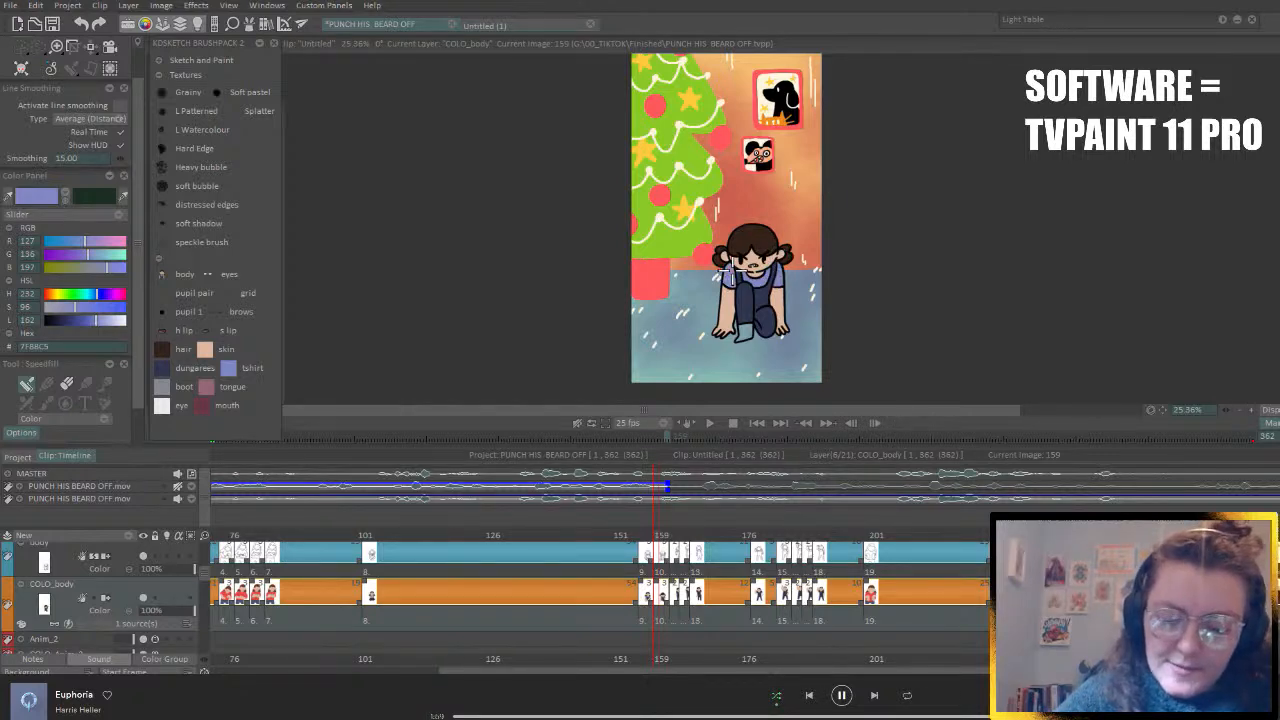
- Fill the t-shirt and sleeves periwinkle on the standing girl at images 162 and 164
{"action": "key", "text": "Right"}
{"action": "left_click", "coordinate": [730, 231]}
{"action": "left_click", "coordinate": [752, 229]}
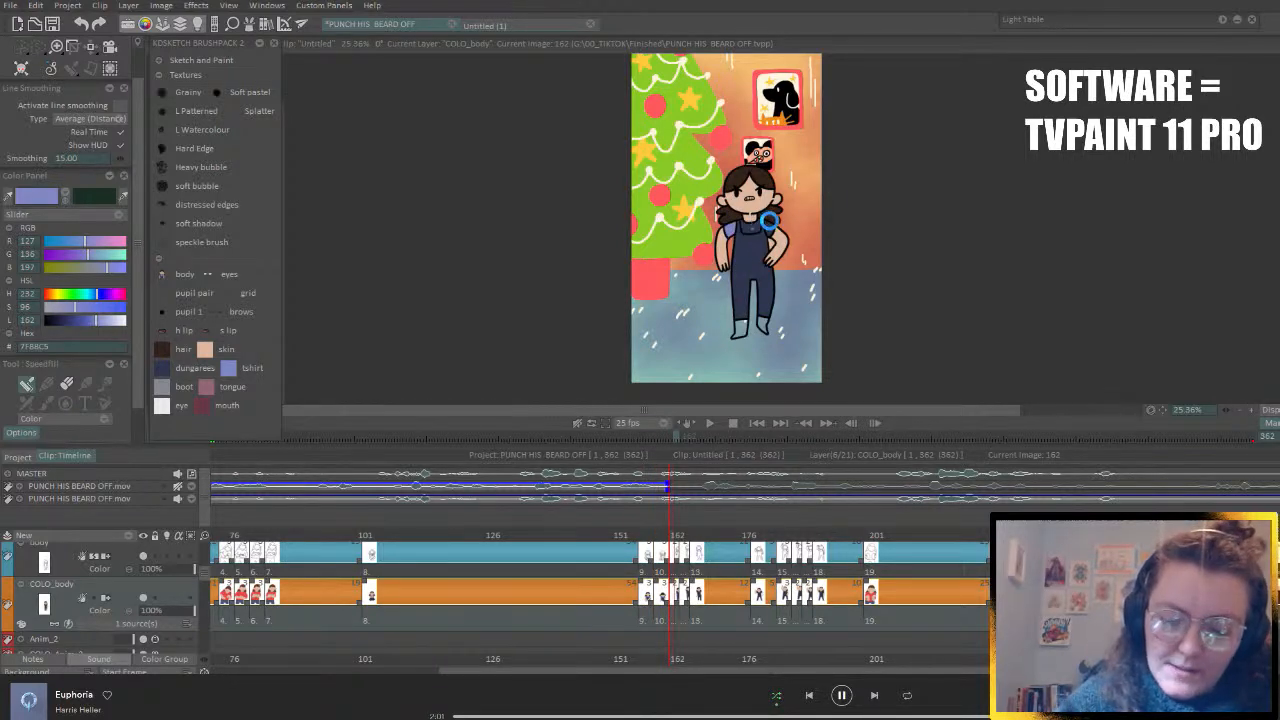
{"action": "left_click", "coordinate": [770, 229]}
{"action": "key", "text": "Right"}
{"action": "key", "text": "Right"}
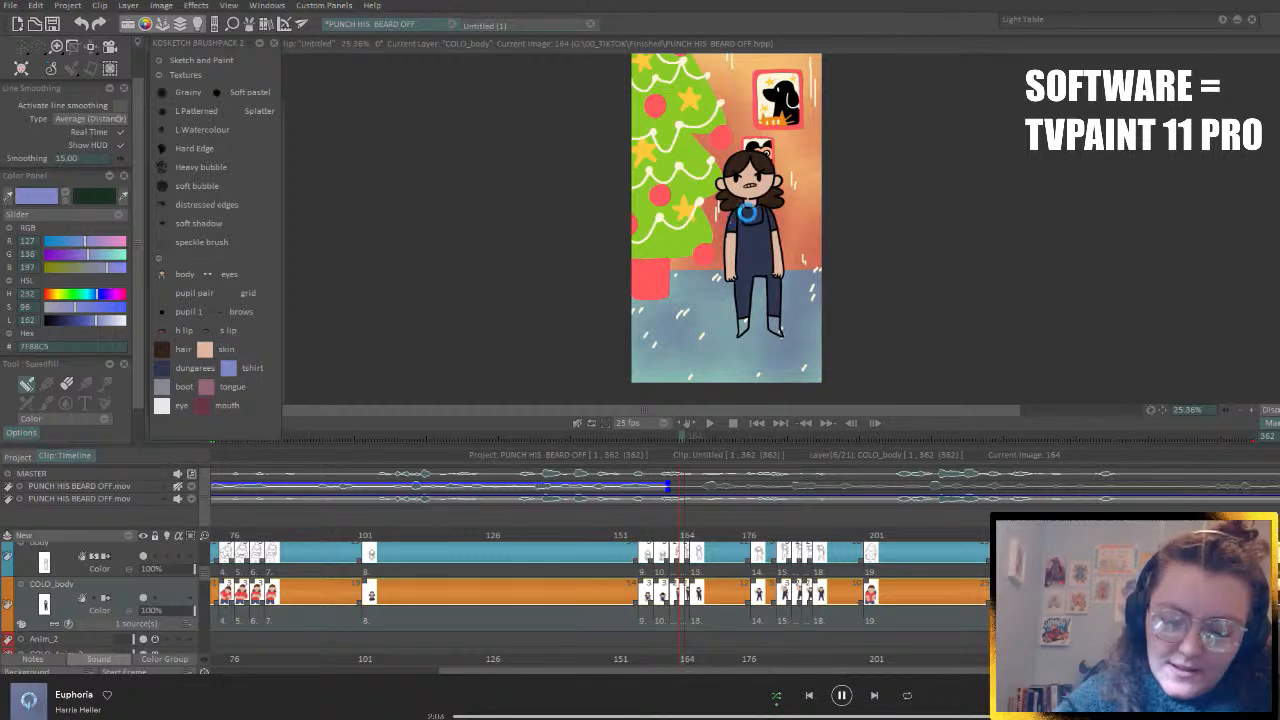
- Fill the girl's t-shirt periwinkle at image 166 and on the raised-fist drawing at image 178
{"action": "key", "text": "Right"}
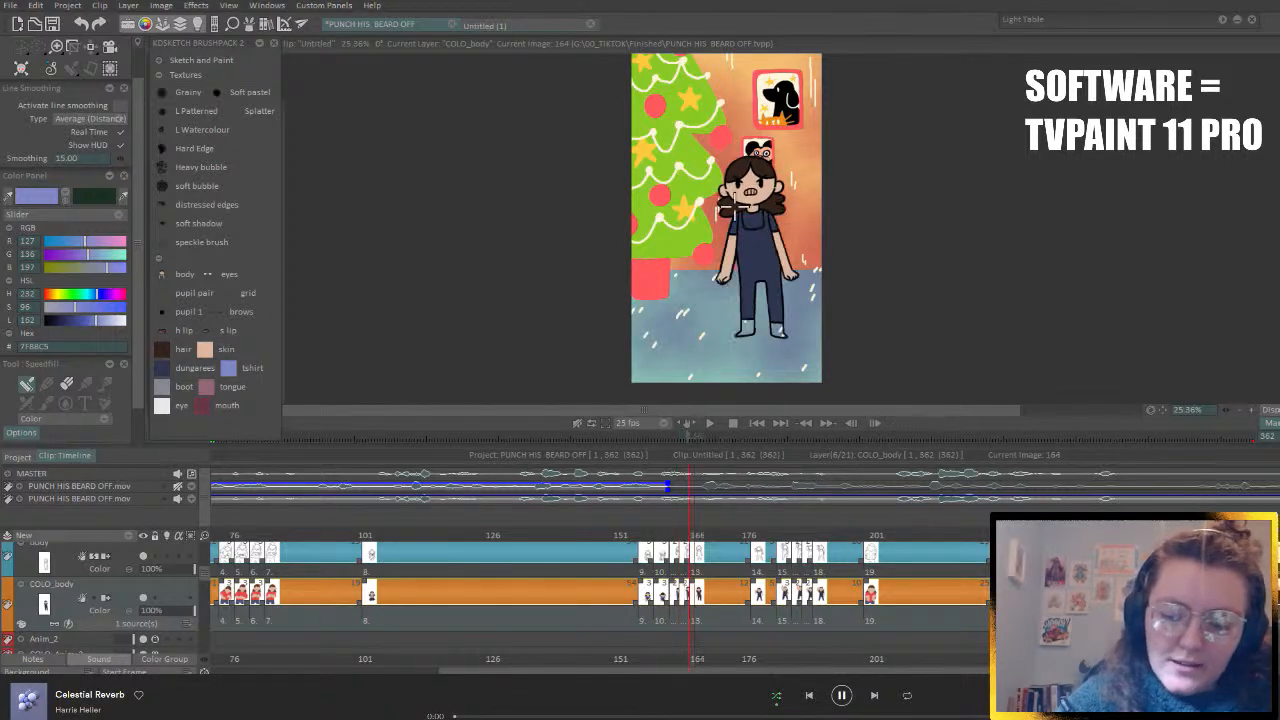
{"action": "left_click", "coordinate": [733, 225]}
{"action": "left_click", "coordinate": [757, 222]}
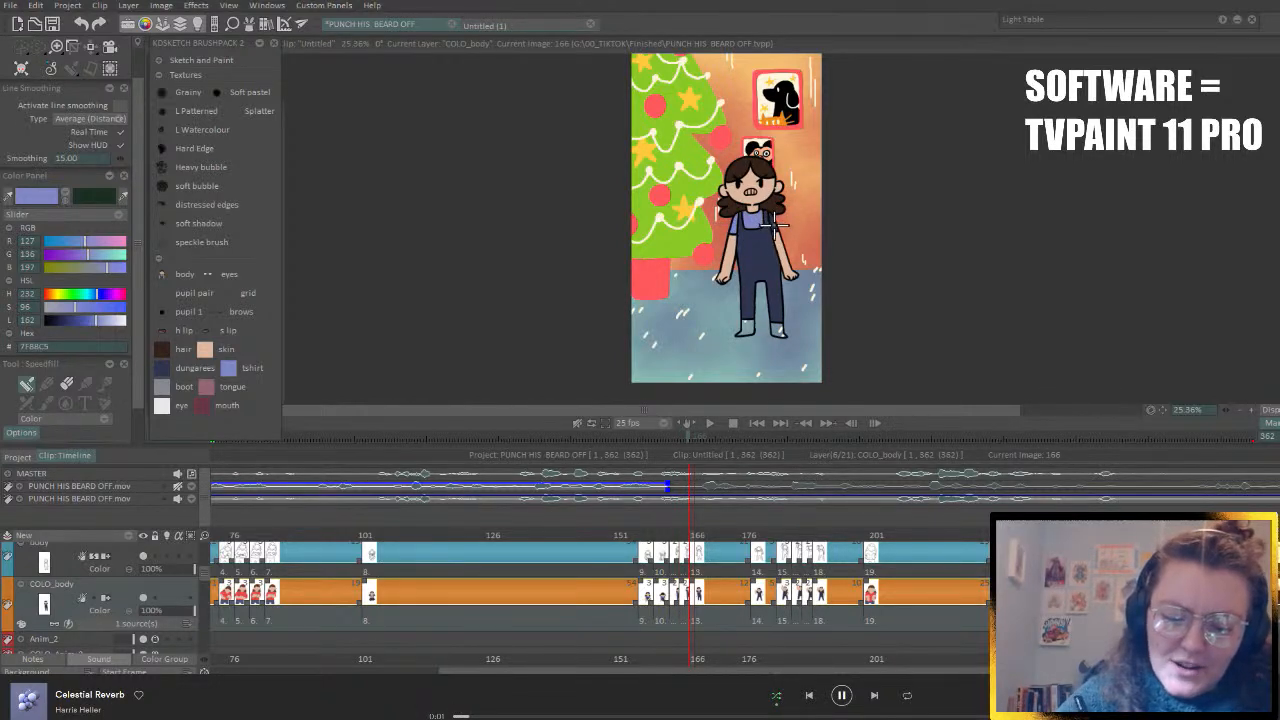
{"action": "key", "text": "Right"}
{"action": "left_click", "coordinate": [740, 226]}
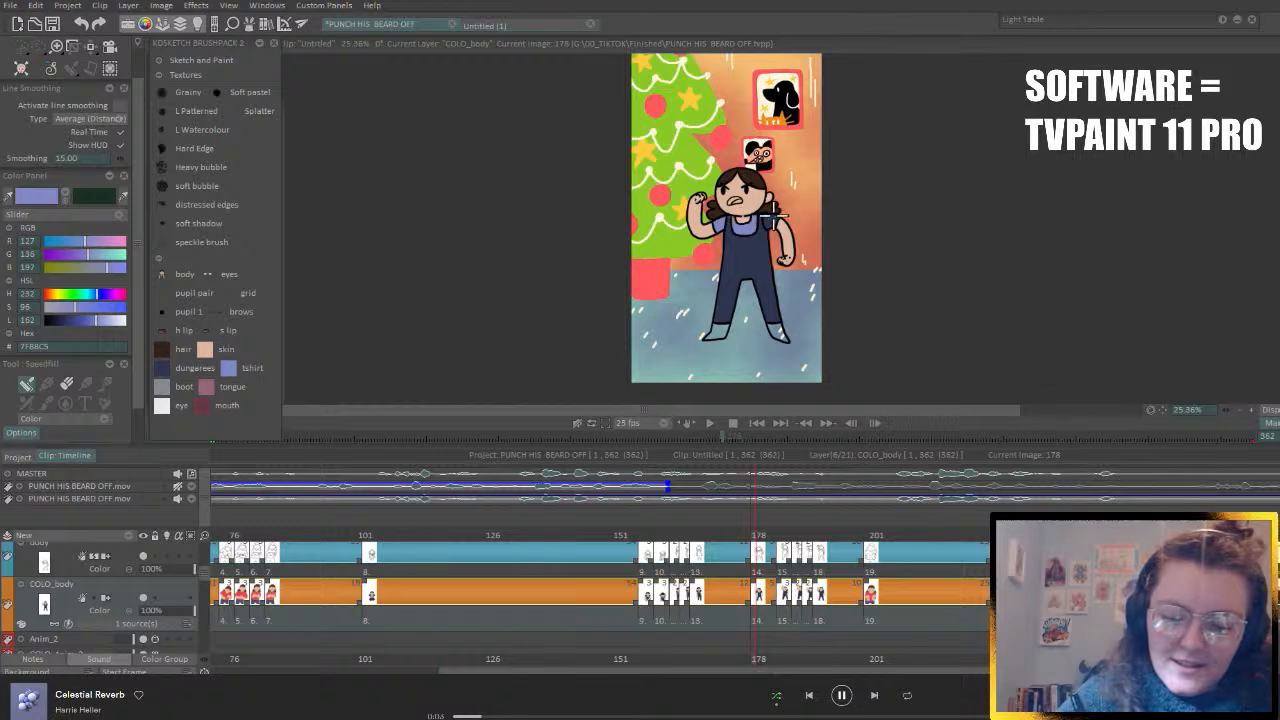
{"action": "left_click", "coordinate": [776, 218]}
- Fill the t-shirt periwinkle on the girl's high raised-arm drawings at images 183 and 186
{"action": "key", "text": "Right"}
{"action": "left_click", "coordinate": [738, 218]}
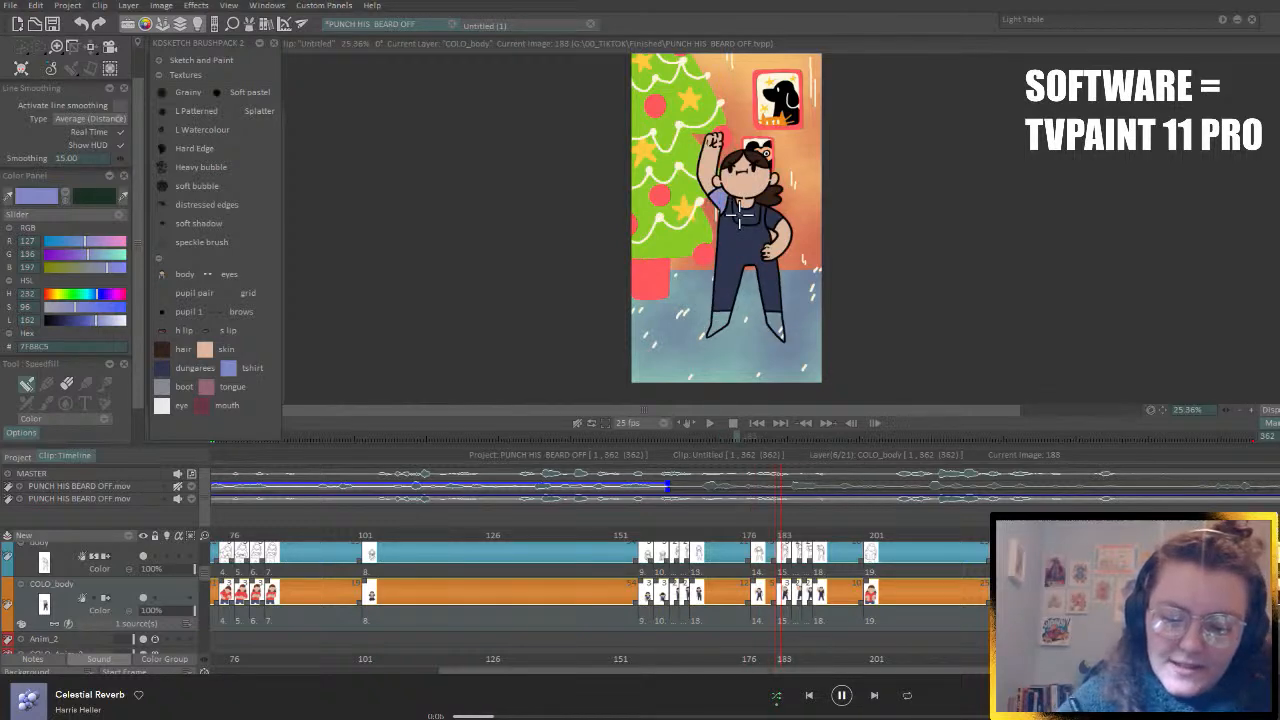
{"action": "left_click", "coordinate": [776, 218]}
{"action": "key", "text": "Right"}
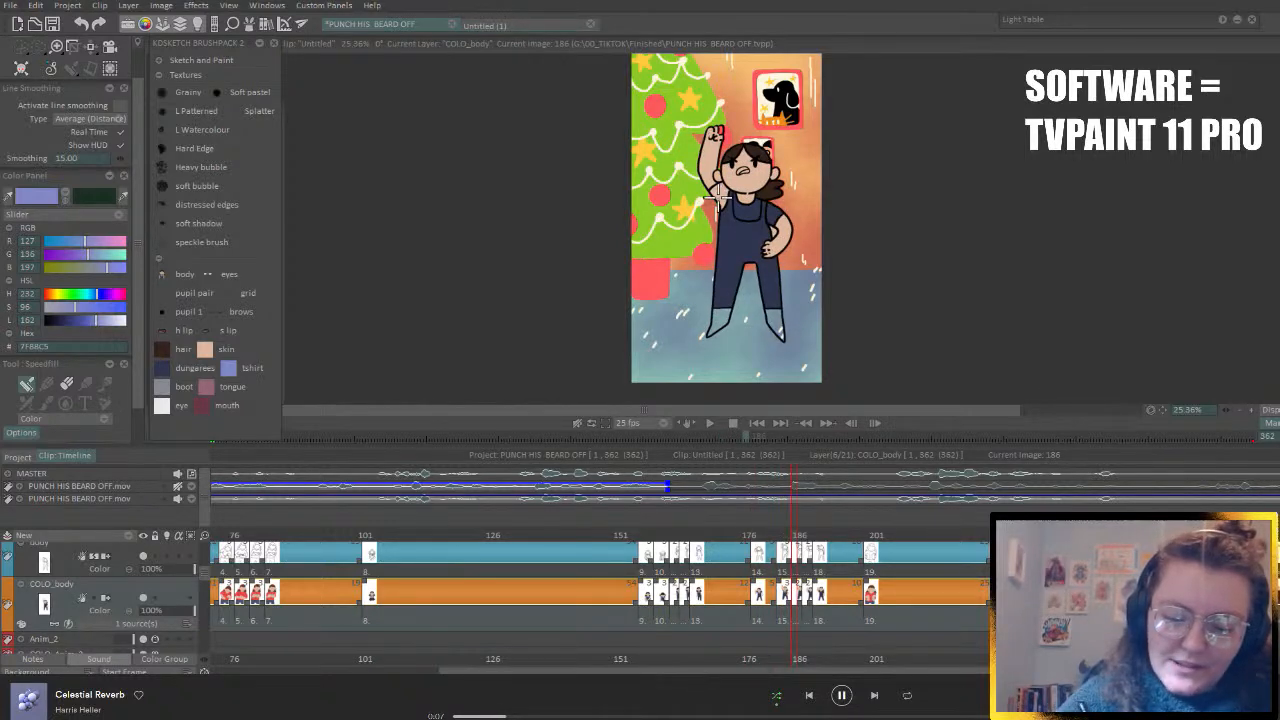
{"action": "left_click", "coordinate": [746, 212]}
- Fill the t-shirt body and sleeves periwinkle on the girl's drawings at images 188 and 190
{"action": "key", "text": "Right"}
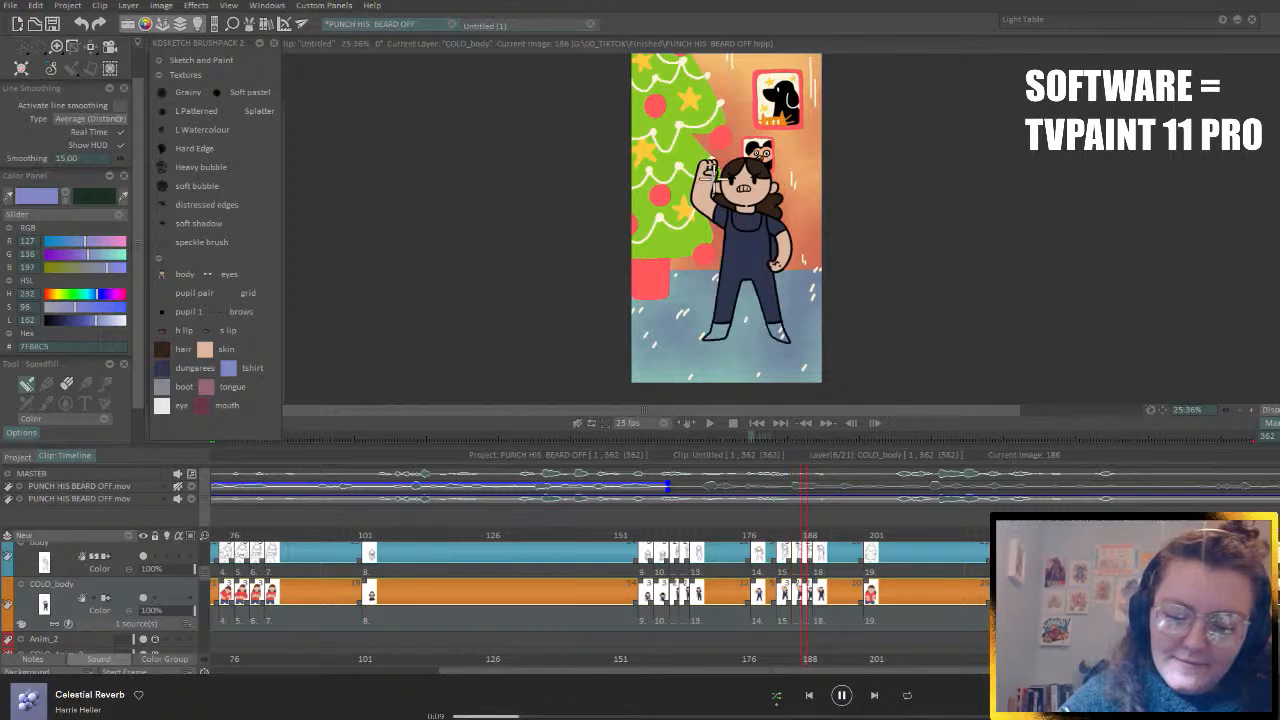
{"action": "left_click", "coordinate": [748, 220]}
{"action": "left_click", "coordinate": [768, 214]}
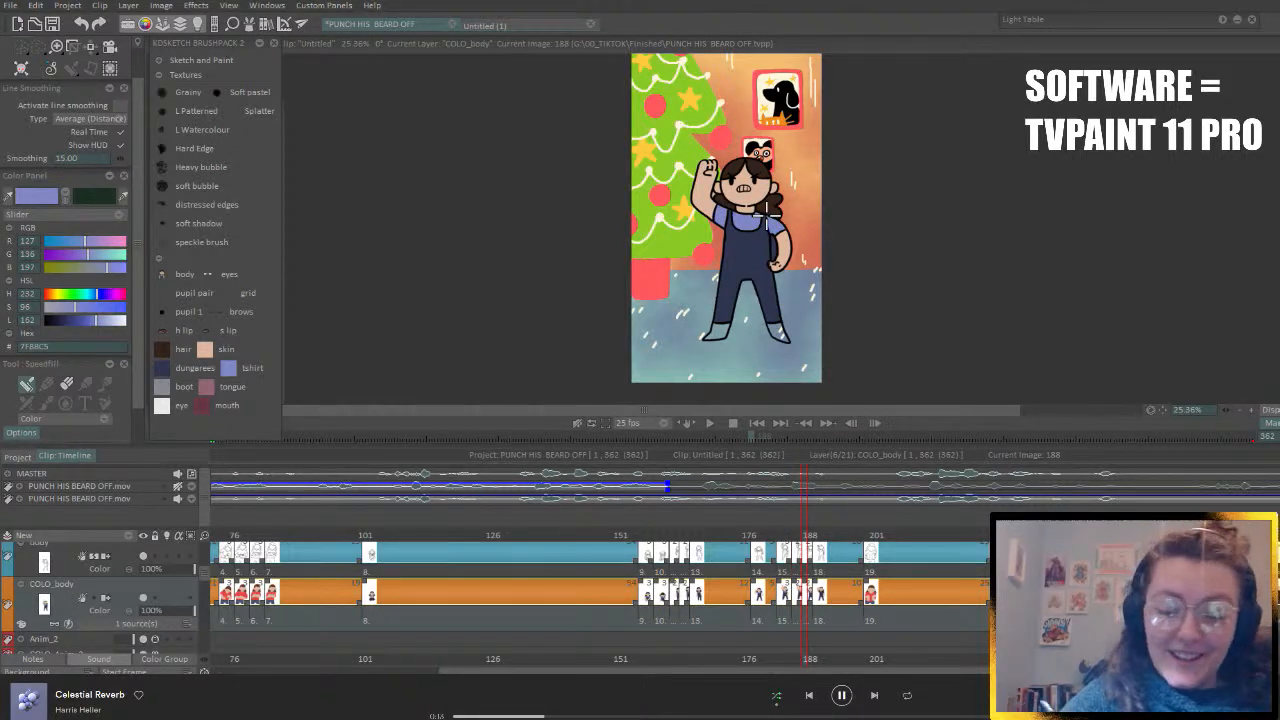
{"action": "key", "text": "Right"}
{"action": "left_click", "coordinate": [722, 215]}
{"action": "left_click", "coordinate": [744, 218]}
{"action": "left_click", "coordinate": [772, 217]}
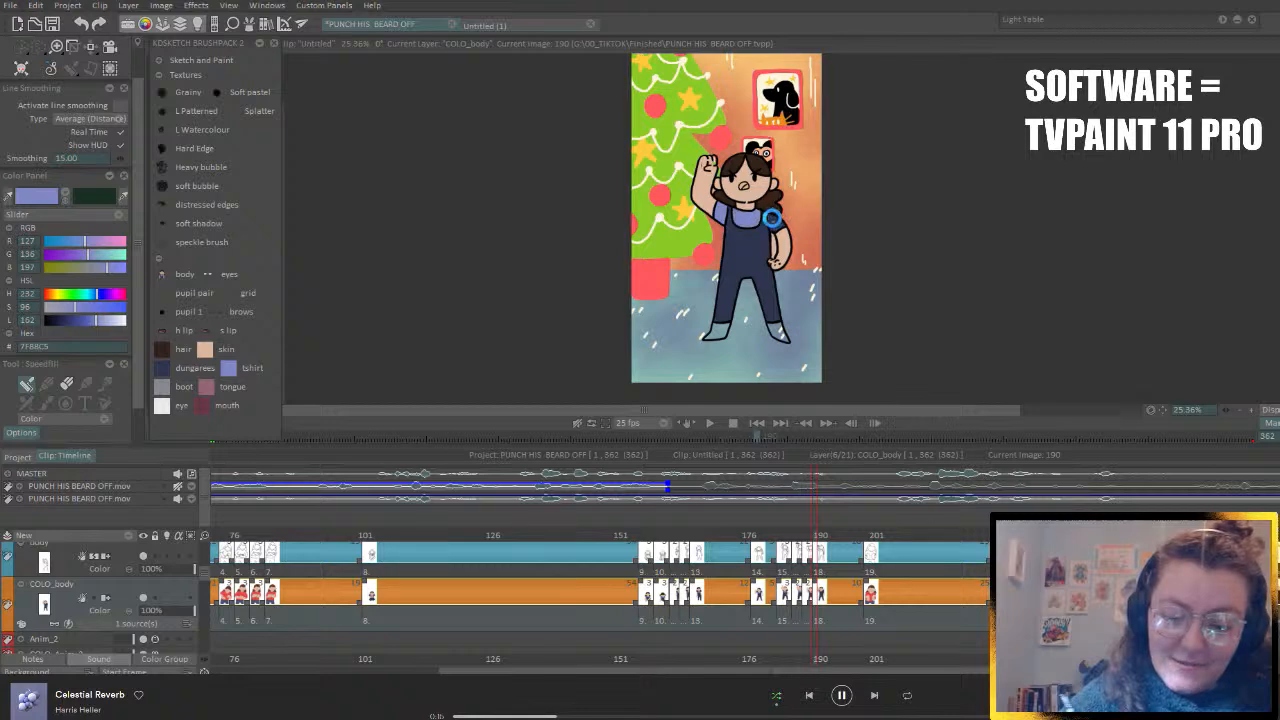
- Skip the woman's drawings and fill the small girl's t-shirt periwinkle beside the bearded man at images 247 to 264
{"action": "key", "text": "Right"}
{"action": "key", "text": "Right"}
{"action": "key", "text": "Right"}
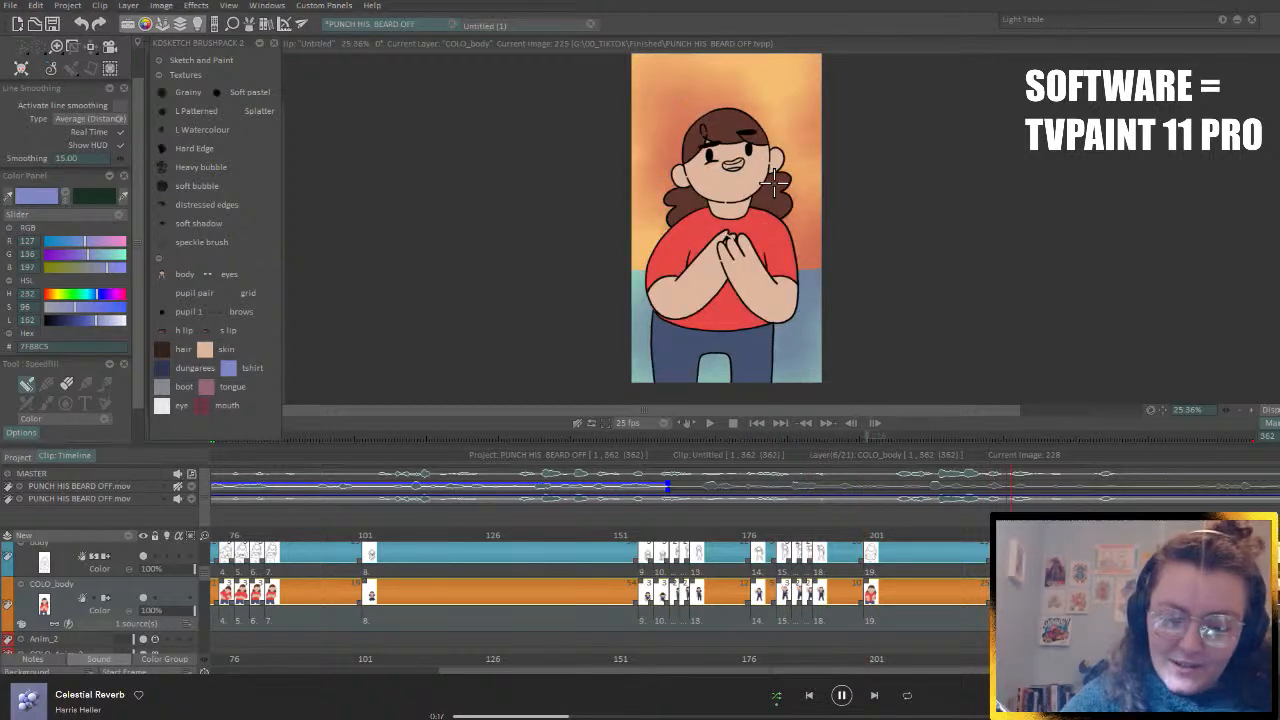
{"action": "key", "text": "Right"}
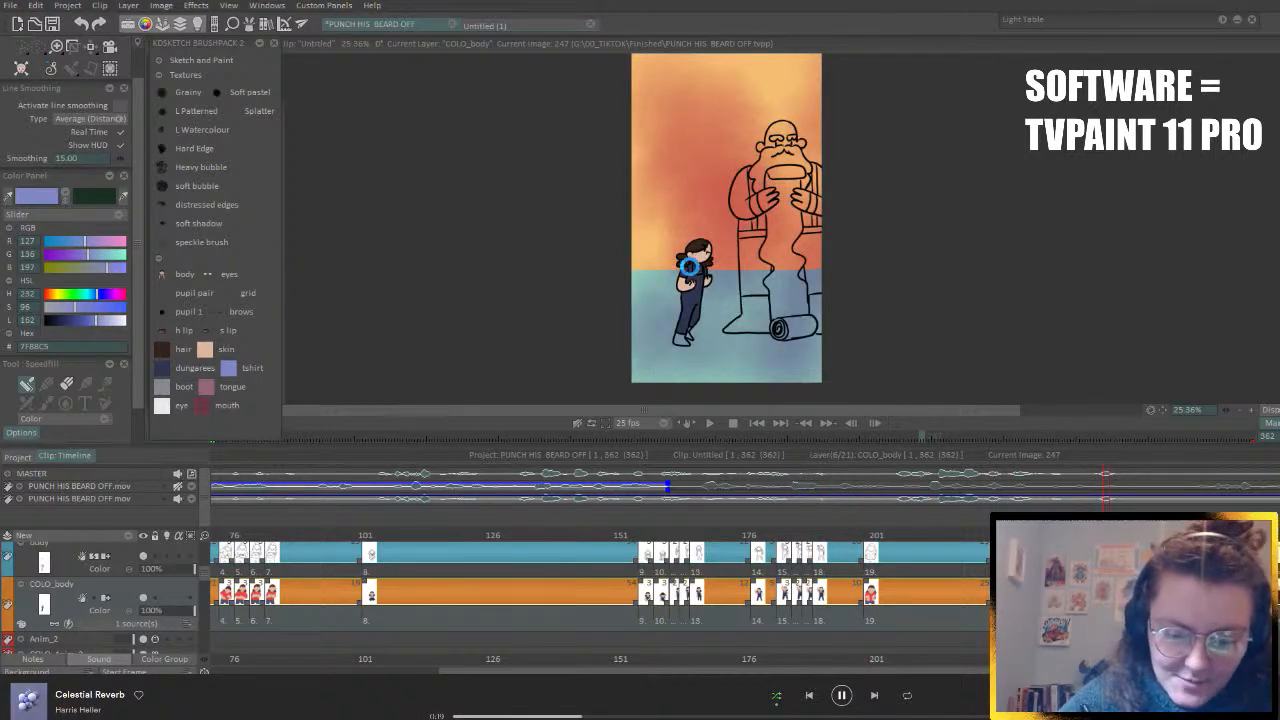
{"action": "key", "text": "Right"}
{"action": "key", "text": "Right"}
{"action": "key", "text": "Right"}
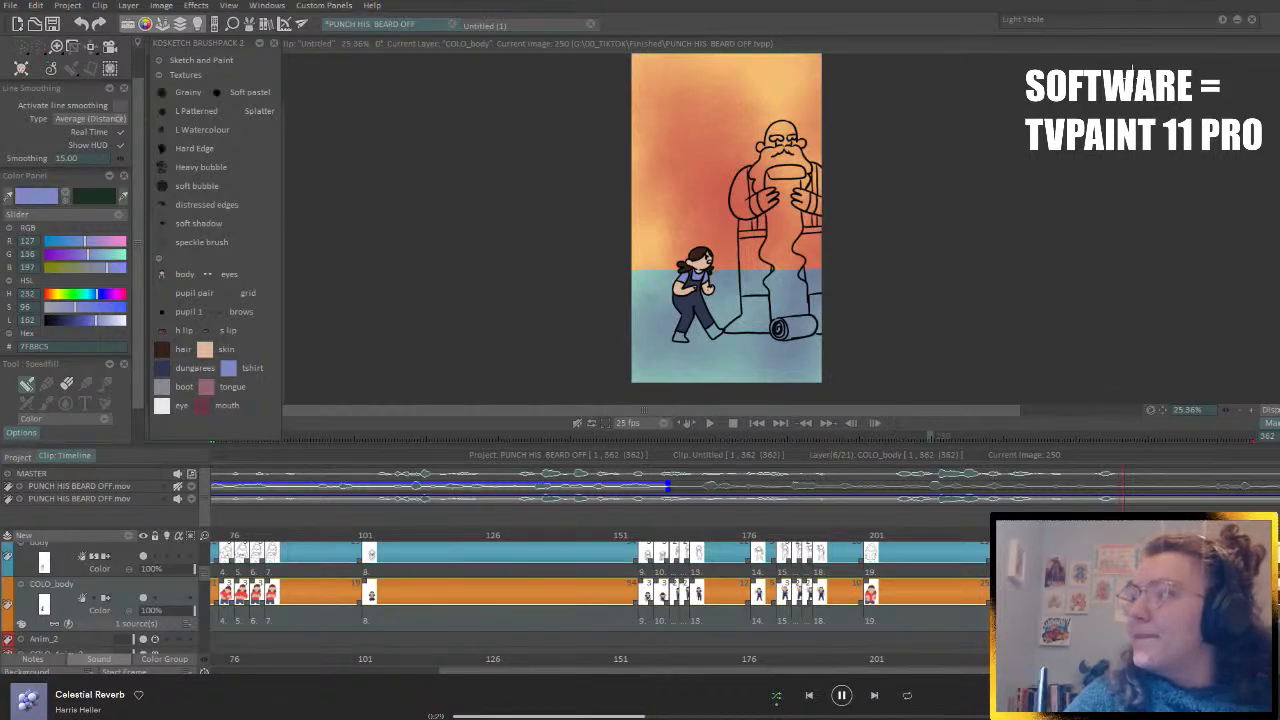
{"action": "key", "text": "Right"}
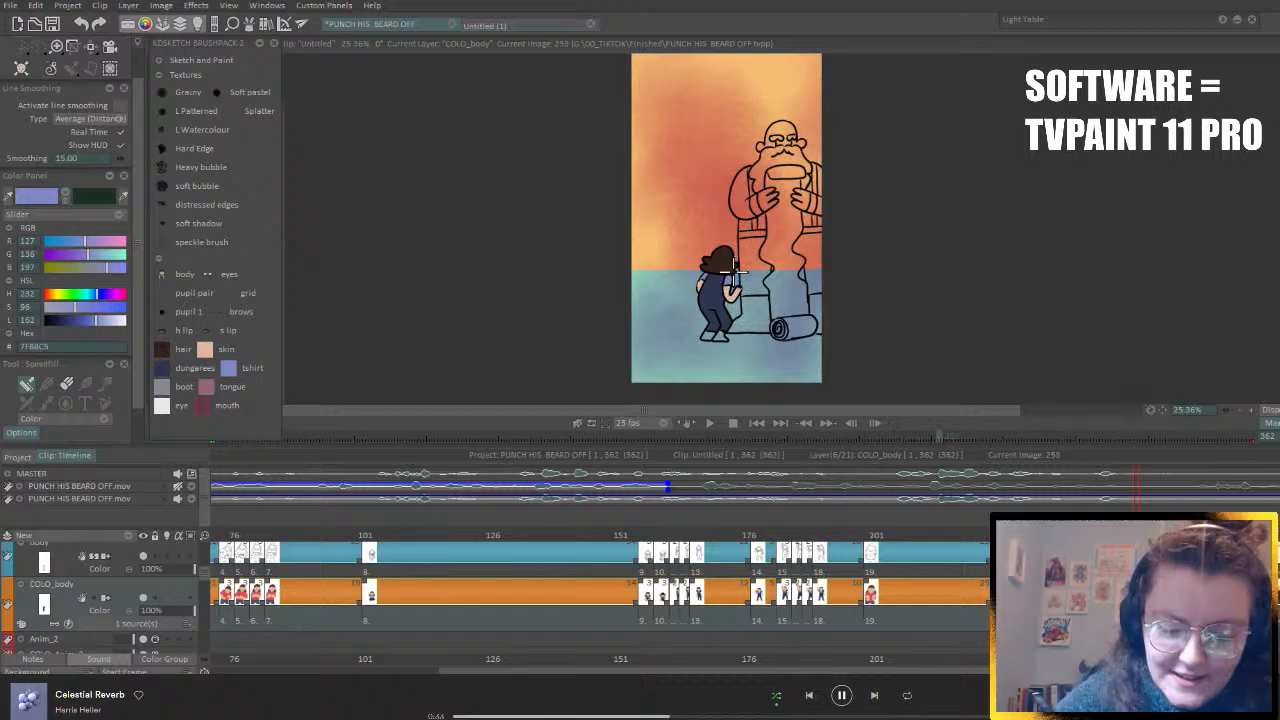
{"action": "key", "text": "Right"}
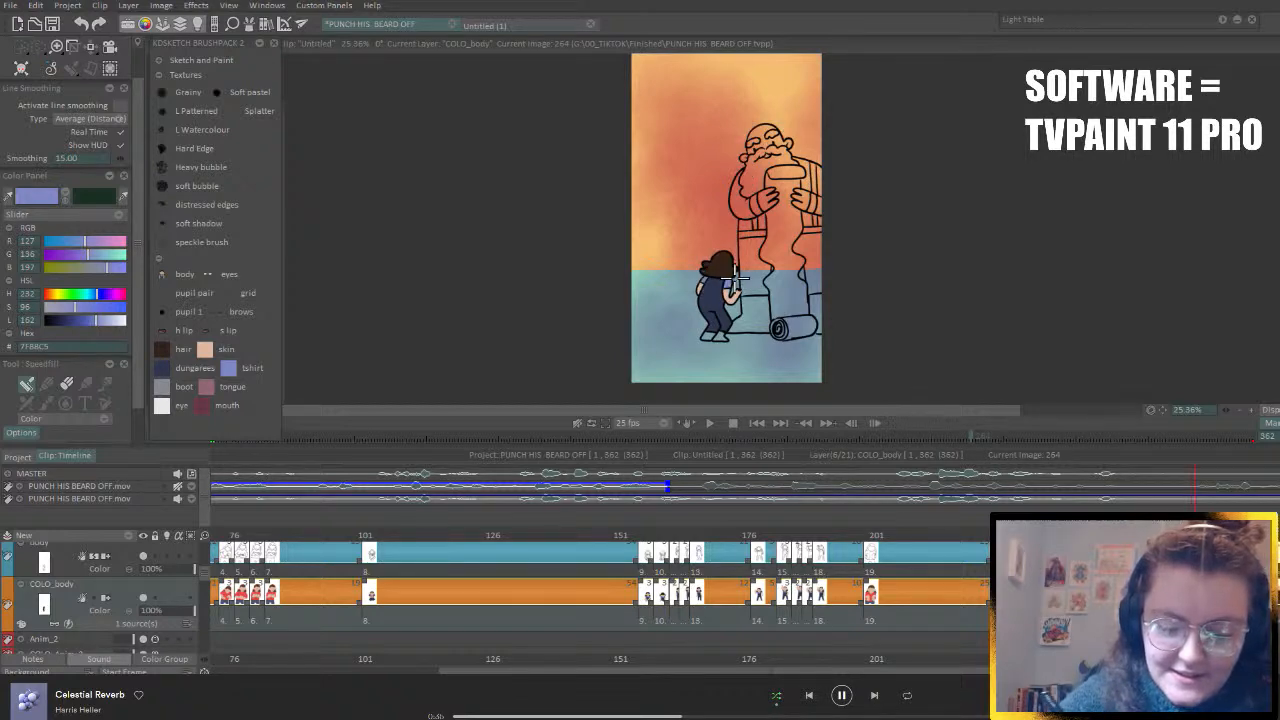
- Fill the visible t-shirt areas periwinkle on the back-view punching drawings from image 274 to image 287
{"action": "key", "text": "Right"}
{"action": "key", "text": "Right"}
{"action": "key", "text": "Right"}
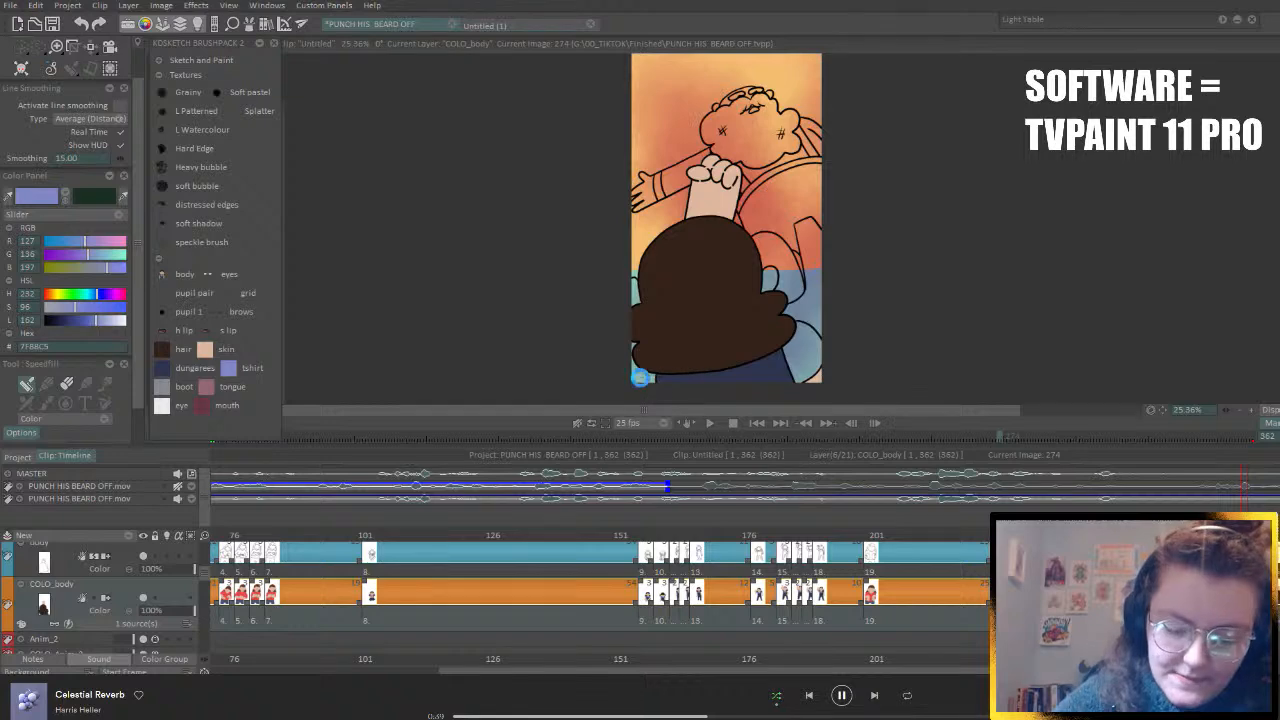
{"action": "key", "text": "Right"}
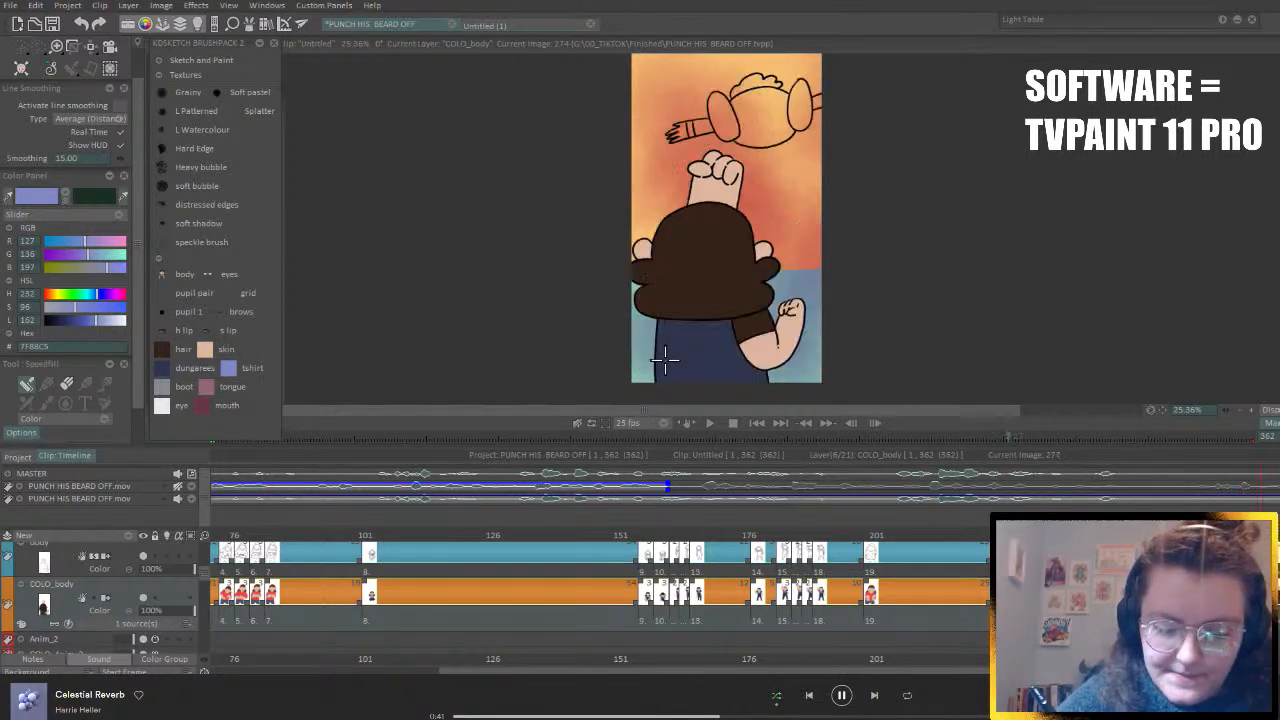
{"action": "key", "text": "Right"}
{"action": "key", "text": "Right"}
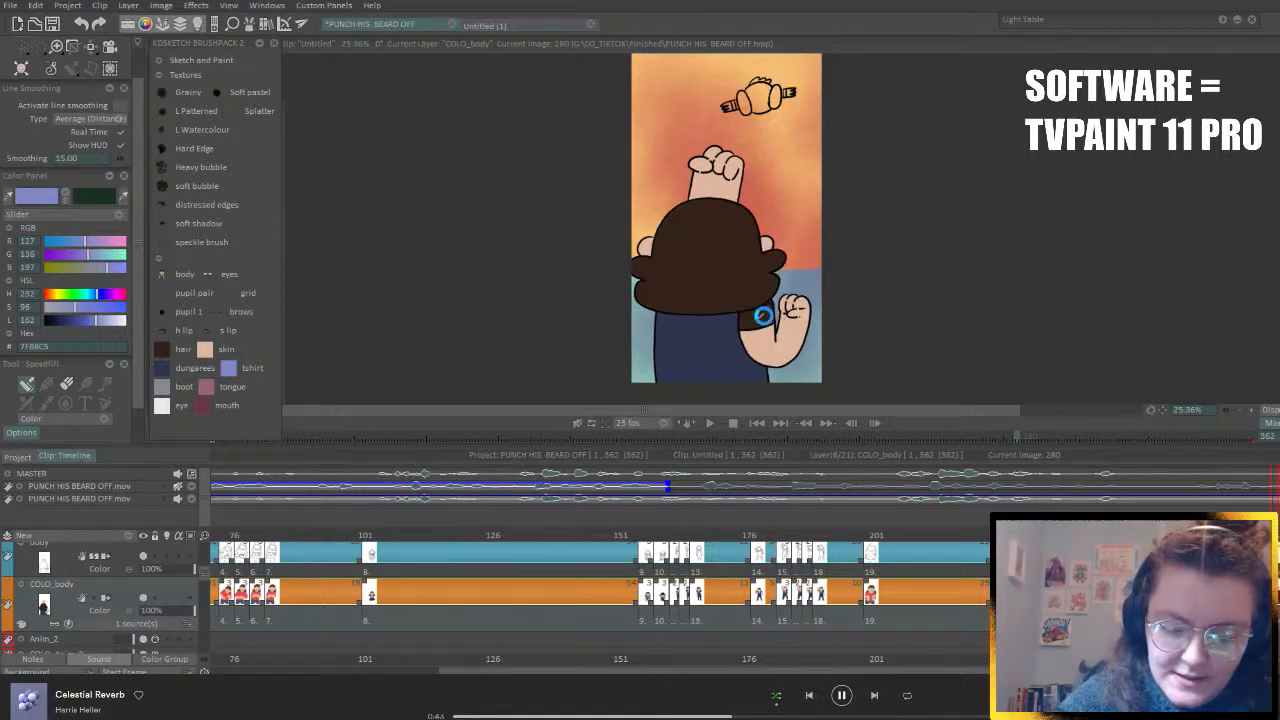
{"action": "key", "text": "Right"}
{"action": "key", "text": "Right"}
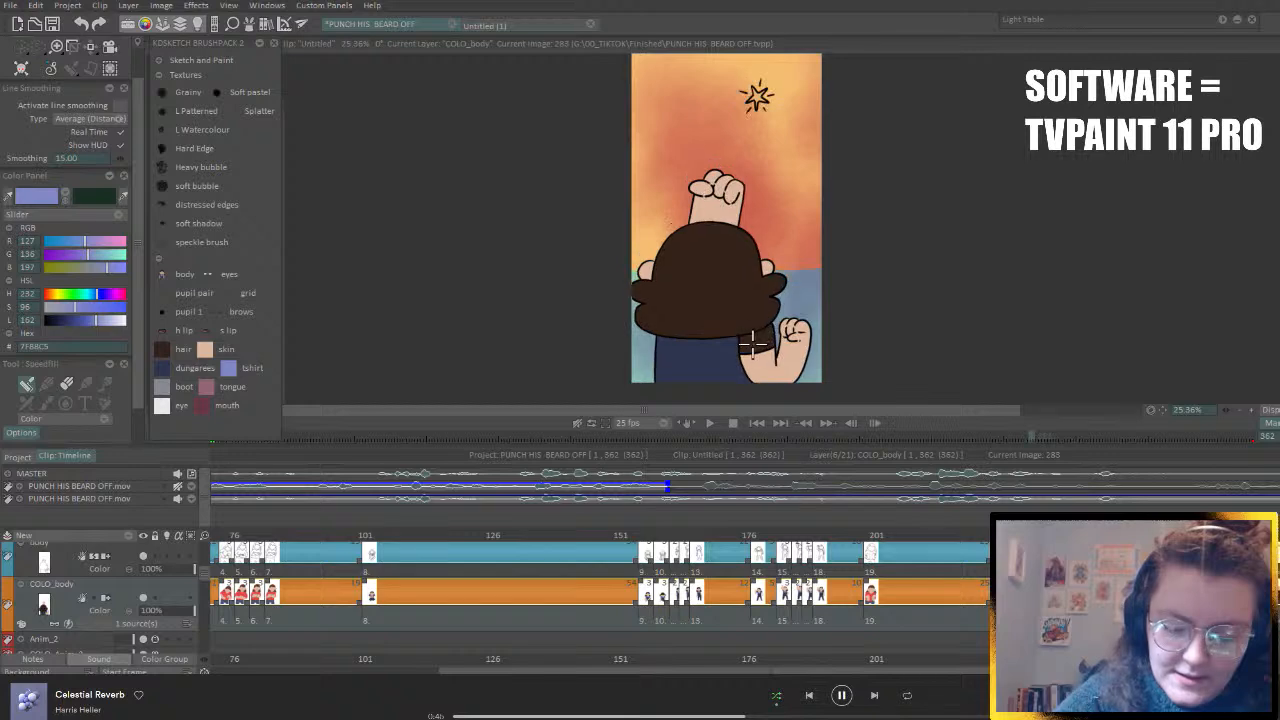
{"action": "key", "text": "Right"}
{"action": "key", "text": "Right"}
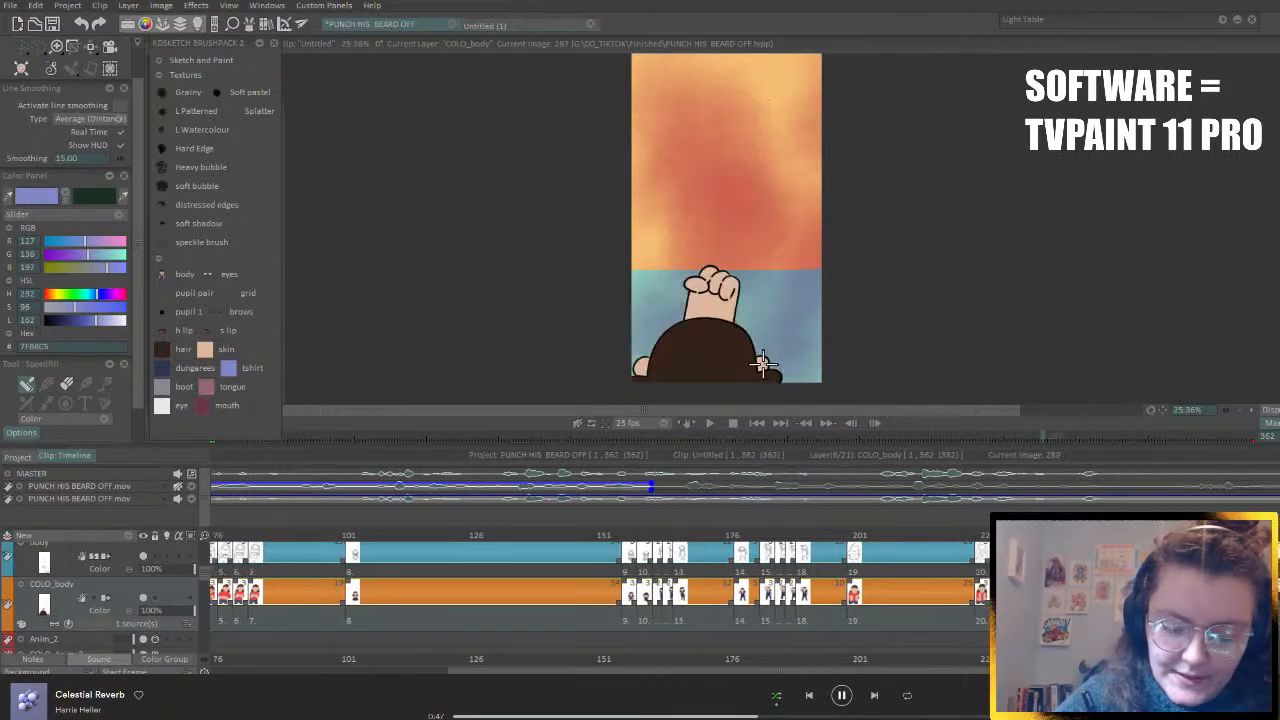
- Fill the girl's t-shirt periwinkle on the standing drawing at image 292 and beside the woman at images 310 and 317
{"action": "left_click_drag", "start_coordinate": [717, 214], "coordinate": [776, 222]}
{"action": "key", "text": "Right"}
{"action": "key", "text": "Right"}
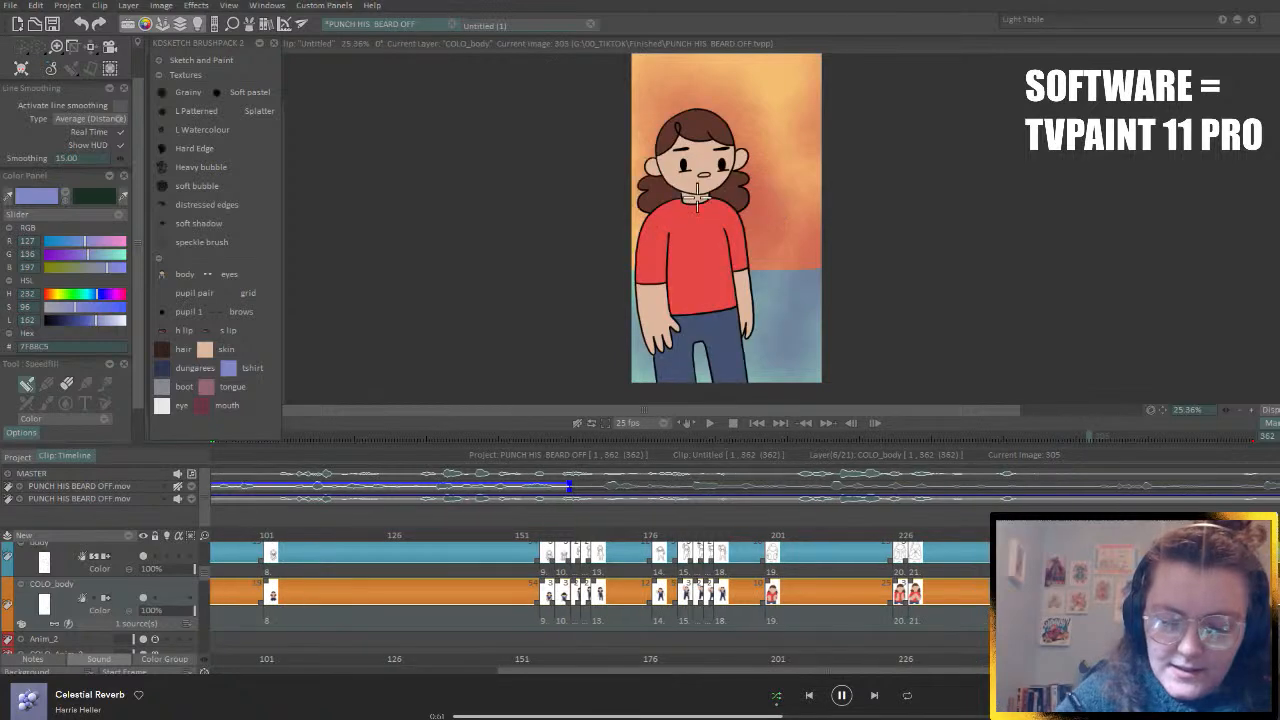
{"action": "key", "text": "Right"}
{"action": "key", "text": "Right"}
{"action": "key", "text": "Right"}
{"action": "key", "text": "Right"}
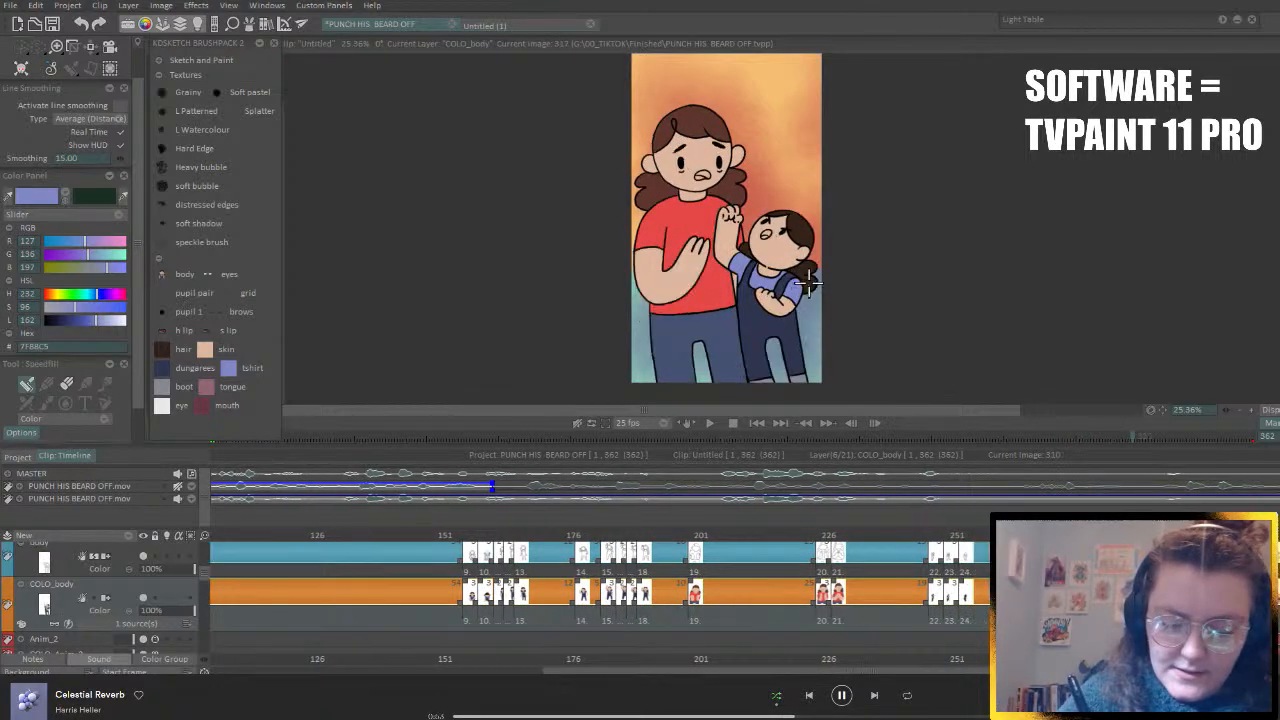
{"action": "key", "text": "Left"}
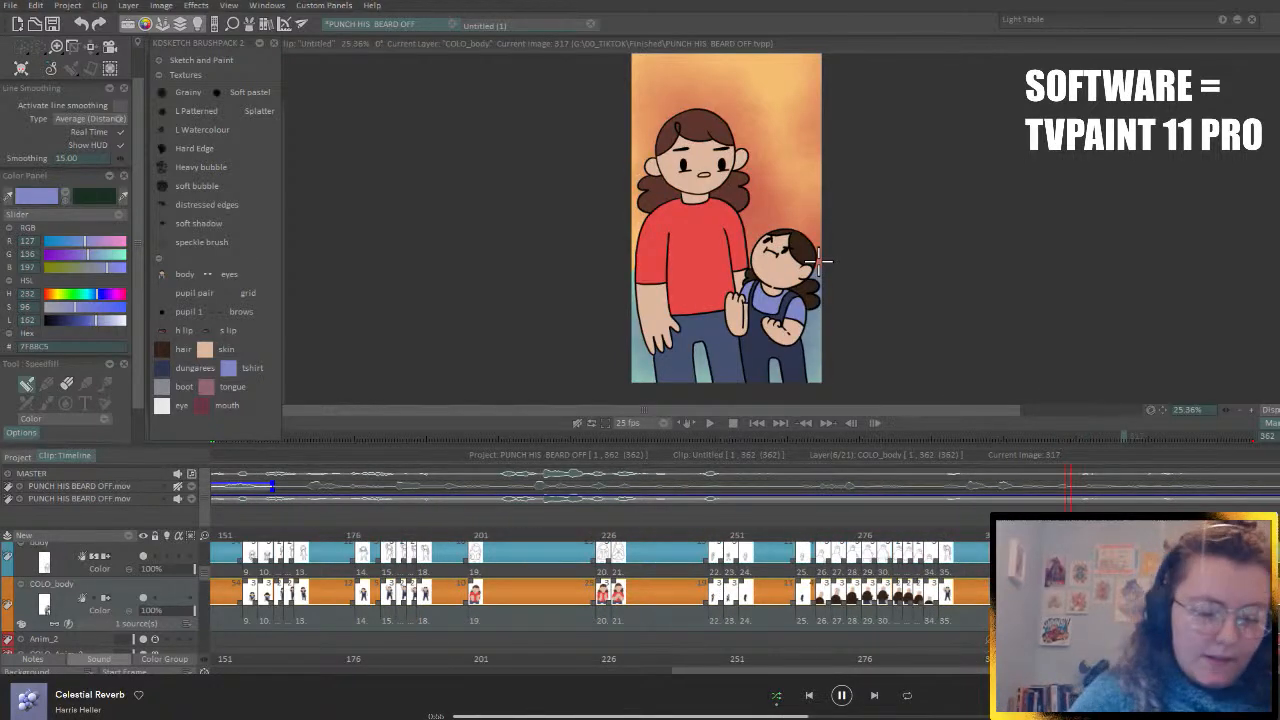
- Fill the girl's boots with the grey boot colour on the standing drawing at image 292
{"action": "left_click", "coordinate": [163, 387]}
{"action": "key", "text": "Left"}
{"action": "key", "text": "Left"}
{"action": "key", "text": "Left"}
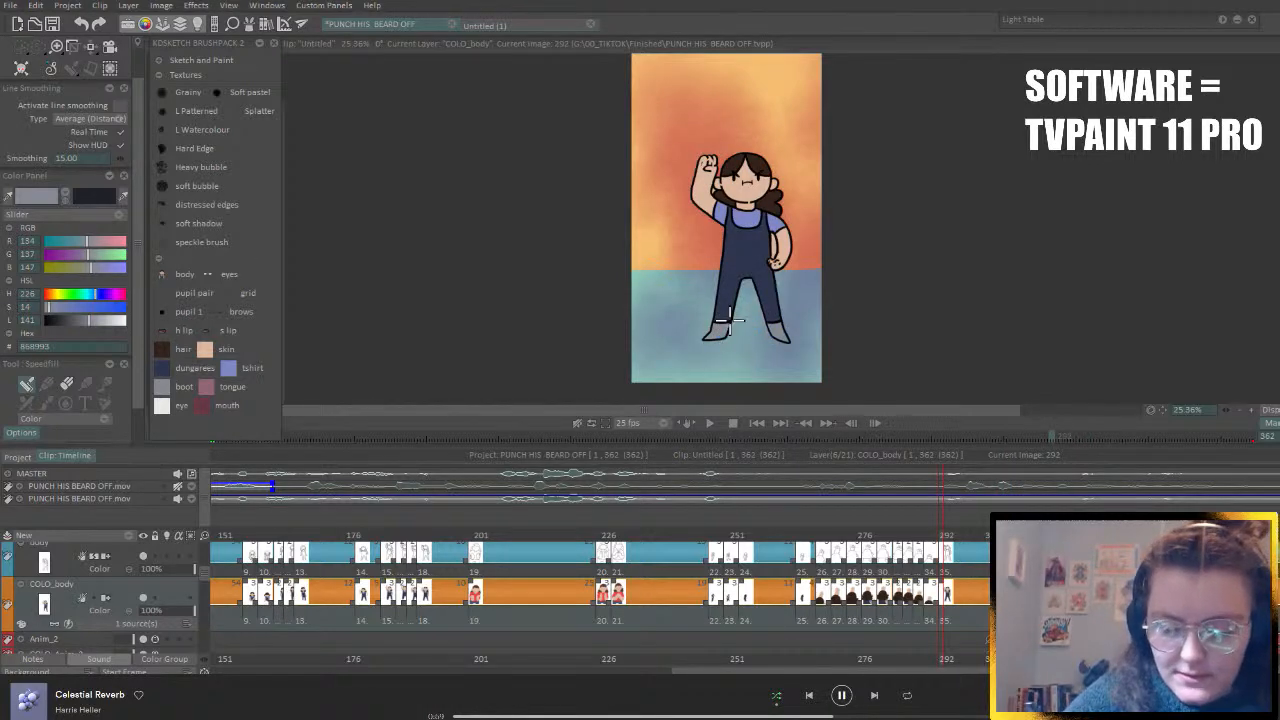
- Go back past the back-view punching drawings and fill the small girl's boots grey at image 253
{"action": "key", "text": "Left"}
{"action": "key", "text": "Left"}
{"action": "key", "text": "Left"}
{"action": "key", "text": "Left"}
{"action": "key", "text": "Left"}
{"action": "key", "text": "Left"}
{"action": "key", "text": "Left"}
{"action": "key", "text": "Left"}
{"action": "key", "text": "Left"}
{"action": "key", "text": "Left"}
{"action": "key", "text": "Left"}
{"action": "key", "text": "Left"}
{"action": "key", "text": "Left"}
{"action": "key", "text": "Left"}
{"action": "key", "text": "Left"}
{"action": "key", "text": "Left"}
{"action": "key", "text": "Left"}
{"action": "key", "text": "Left"}
{"action": "key", "text": "Left"}
{"action": "key", "text": "Left"}
{"action": "key", "text": "Left"}
{"action": "key", "text": "Left"}
{"action": "key", "text": "Left"}
{"action": "key", "text": "Left"}
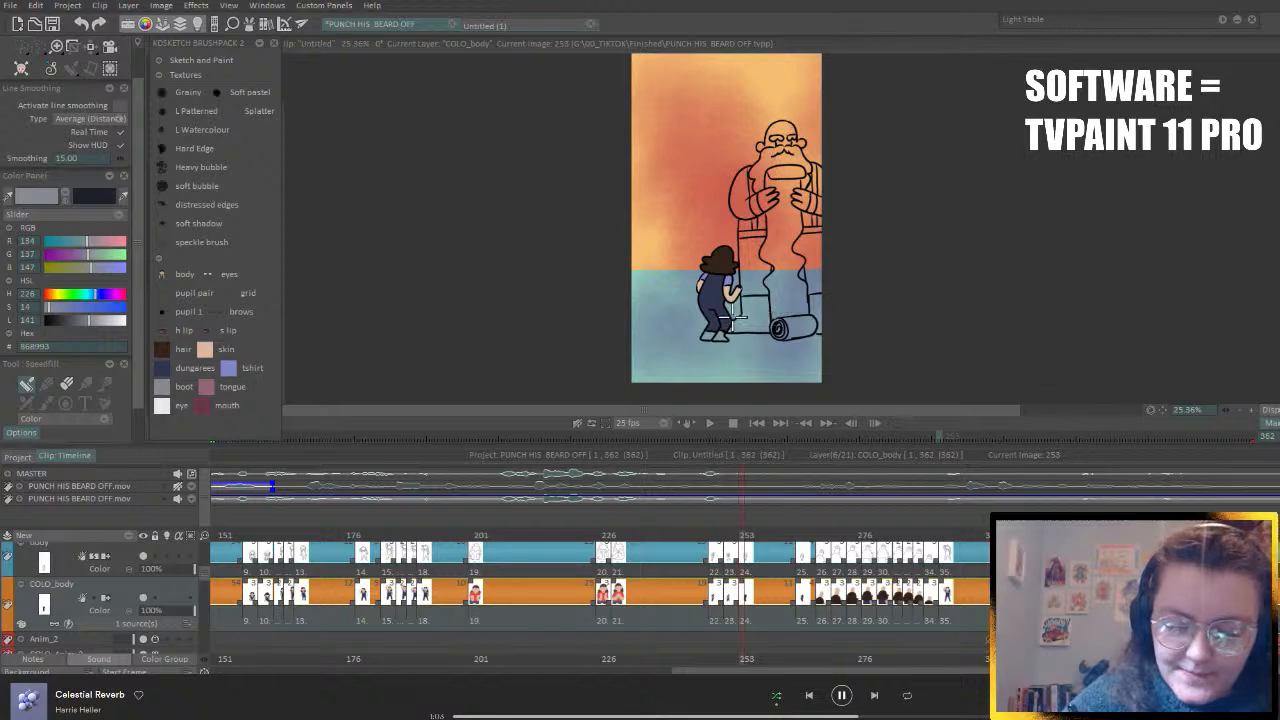
{"action": "key", "text": "Right"}
{"action": "key", "text": "Right"}
{"action": "key", "text": "Right"}
{"action": "key", "text": "Right"}
{"action": "key", "text": "Right"}
{"action": "key", "text": "Right"}
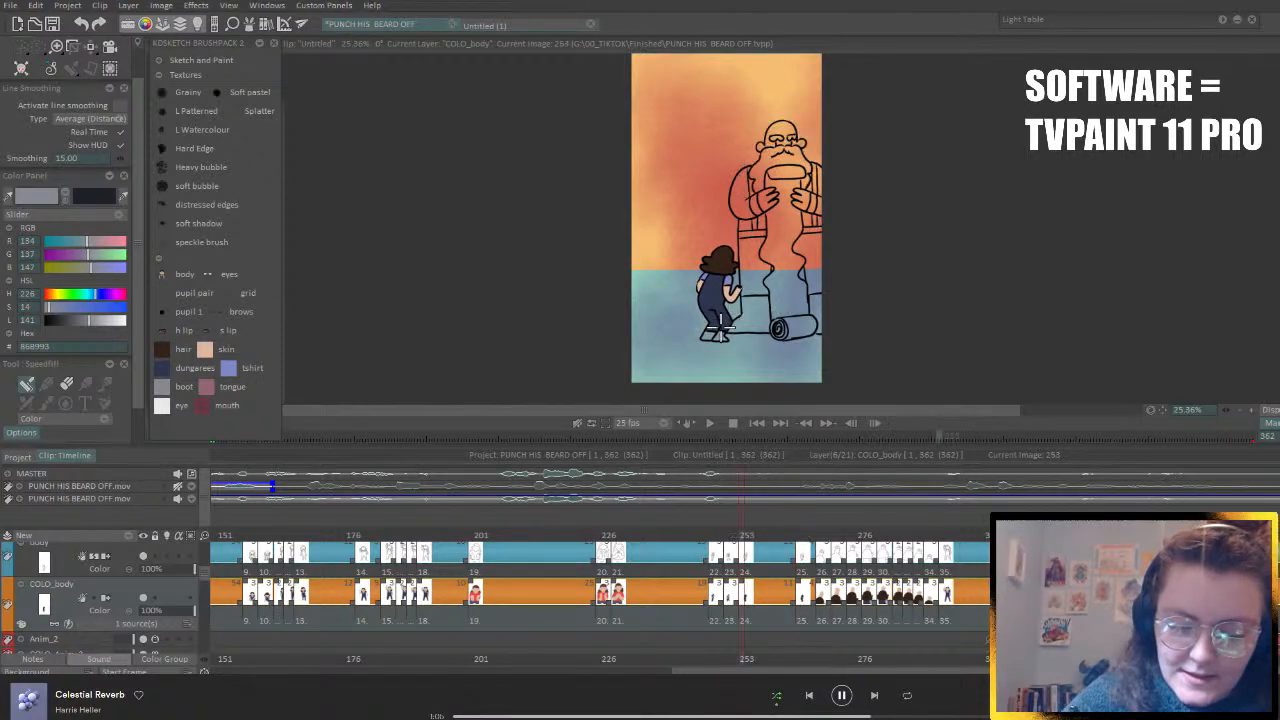
- Fill the small girl's boots grey on the drawings at images 250 and 247
{"action": "key", "text": "Left"}
{"action": "key", "text": "Left"}
{"action": "key", "text": "Left"}
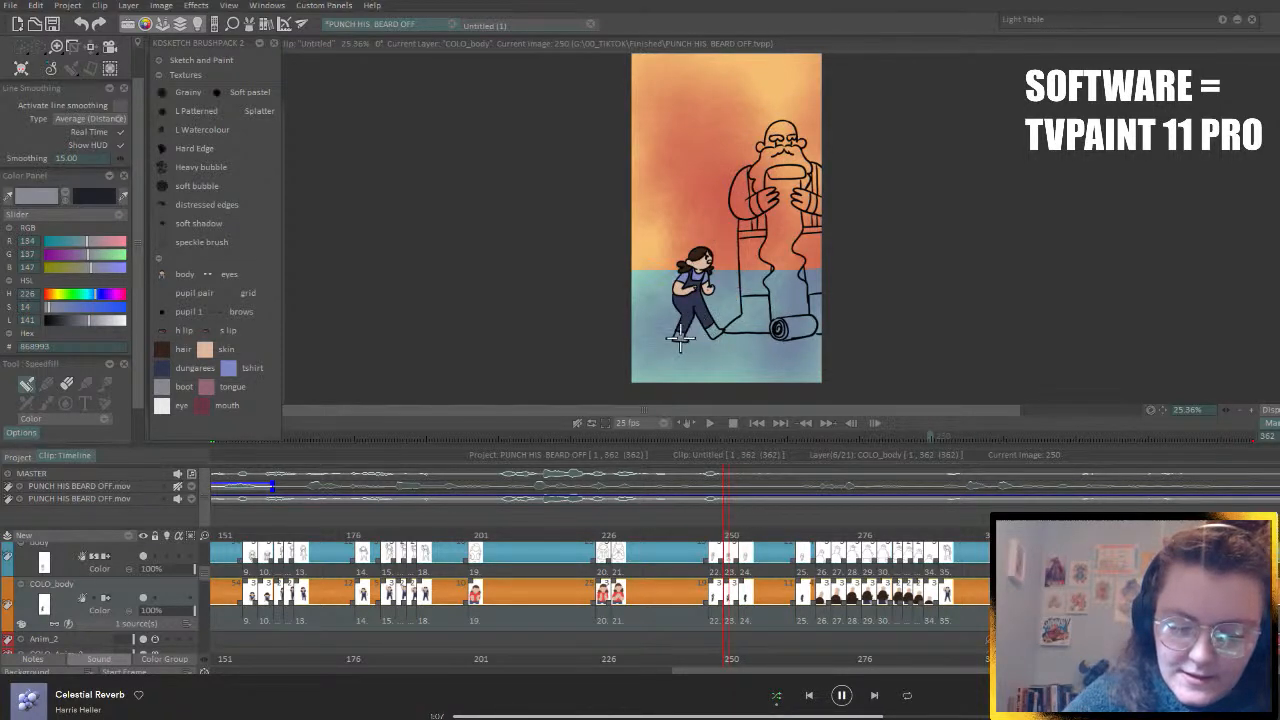
{"action": "key", "text": "Left"}
{"action": "key", "text": "Left"}
{"action": "key", "text": "Left"}
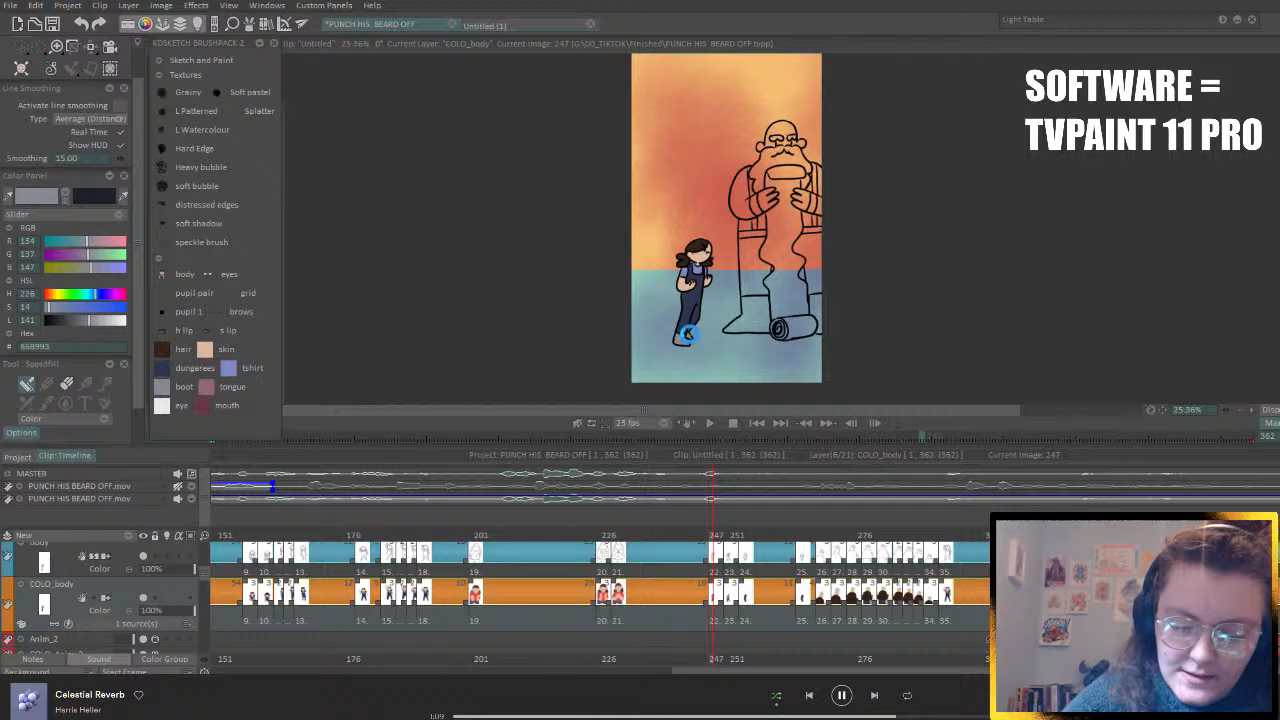
- Go back past the woman's drawings and fill the girl's boots grey on the raised-fist drawings at images 190 and 188
{"action": "key", "text": "Left"}
{"action": "key", "text": "Left"}
{"action": "key", "text": "Left"}
{"action": "key", "text": "Left"}
{"action": "key", "text": "Left"}
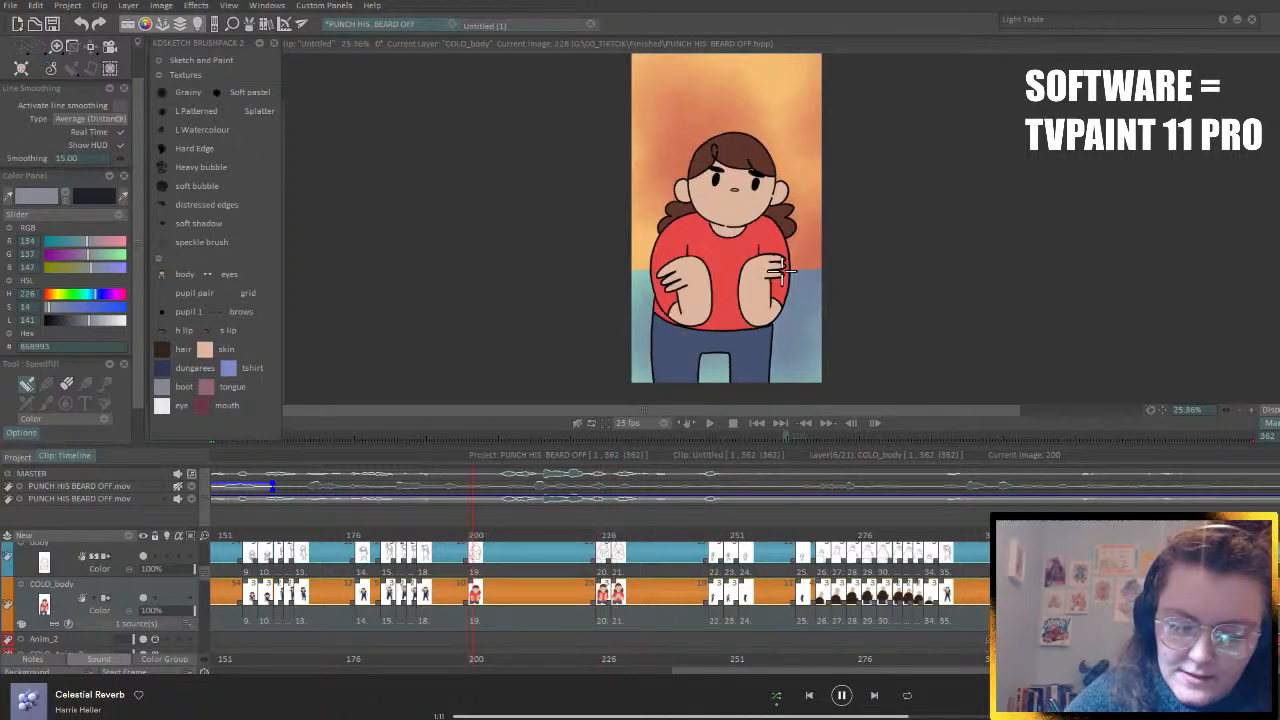
{"action": "key", "text": "Right"}
{"action": "key", "text": "Right"}
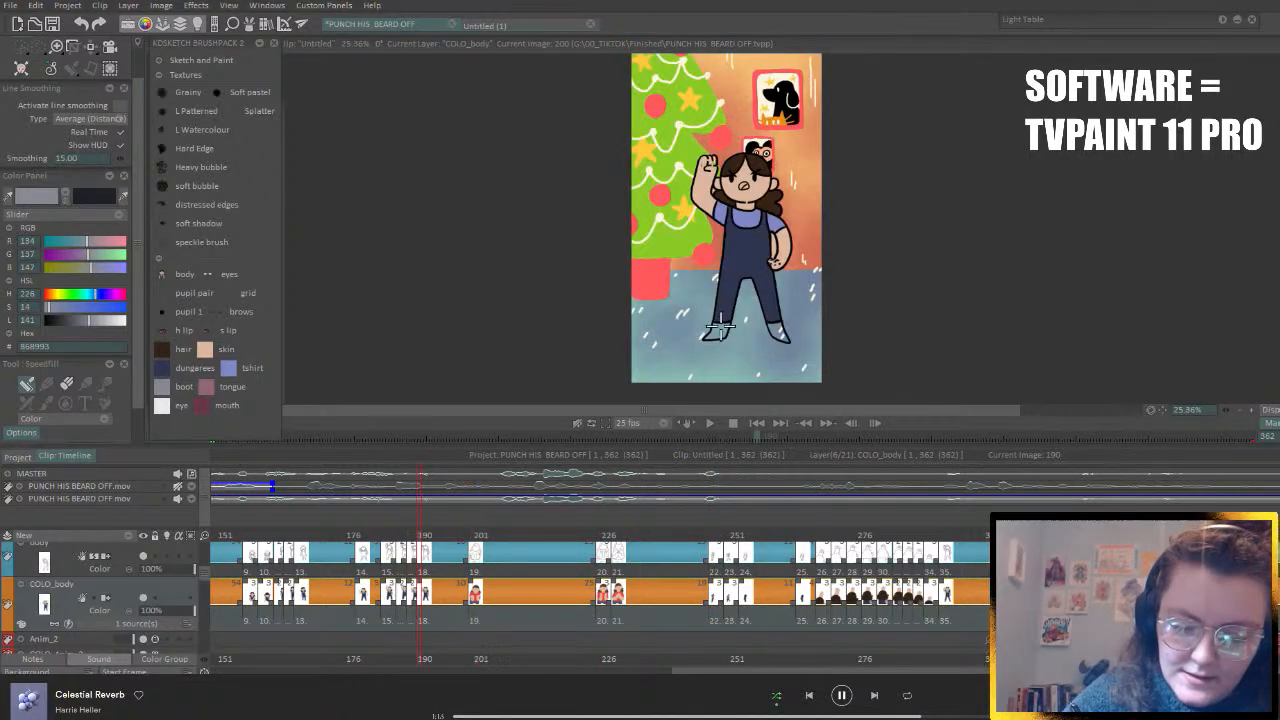
{"action": "key", "text": "Left"}
{"action": "key", "text": "Left"}
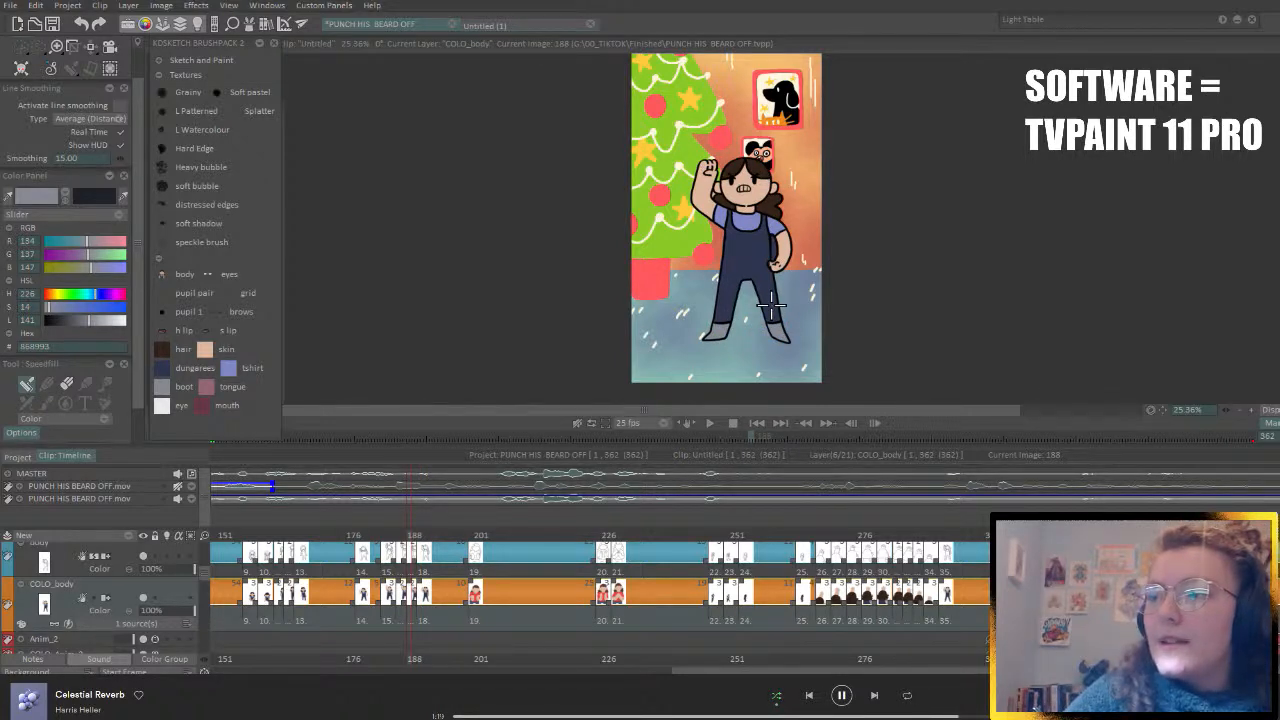
{"action": "key", "text": "Left"}
{"action": "key", "text": "Left"}
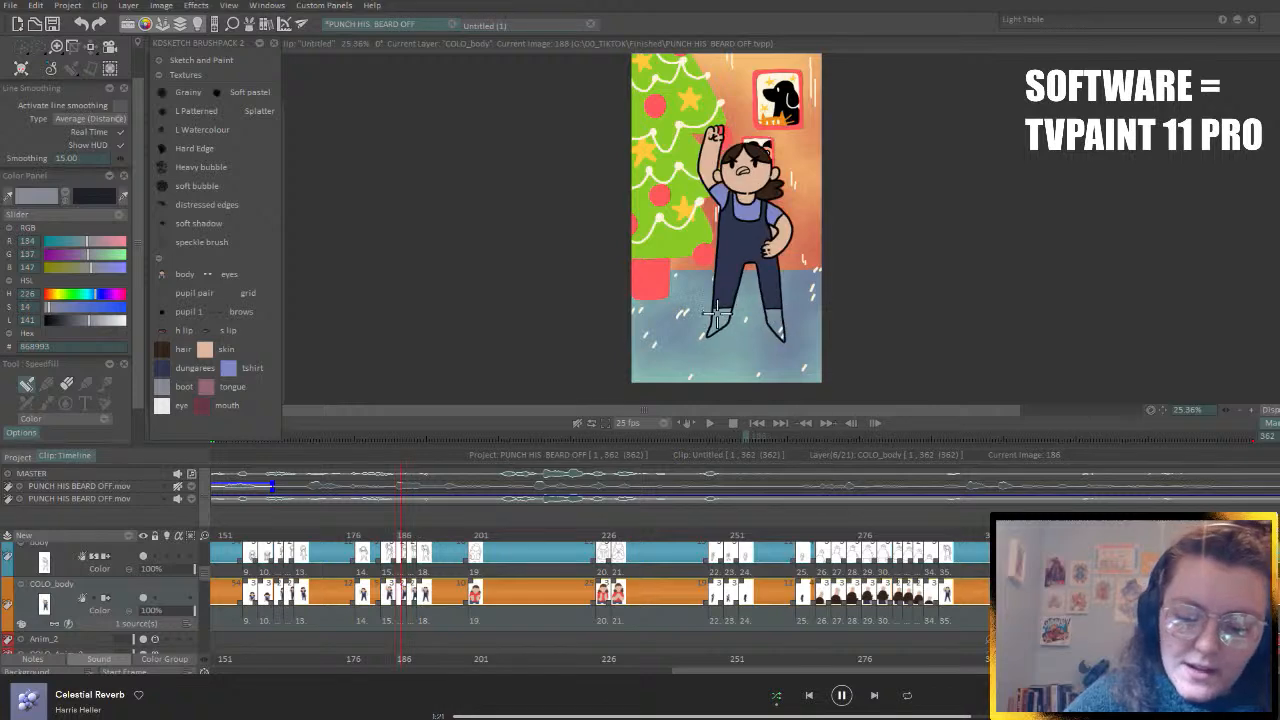
- Fill the girl's boots grey on the remaining raised-fist drawings, from image 186 backwards
{"action": "key", "text": "Left"}
{"action": "key", "text": "Left"}
{"action": "key", "text": "Left"}
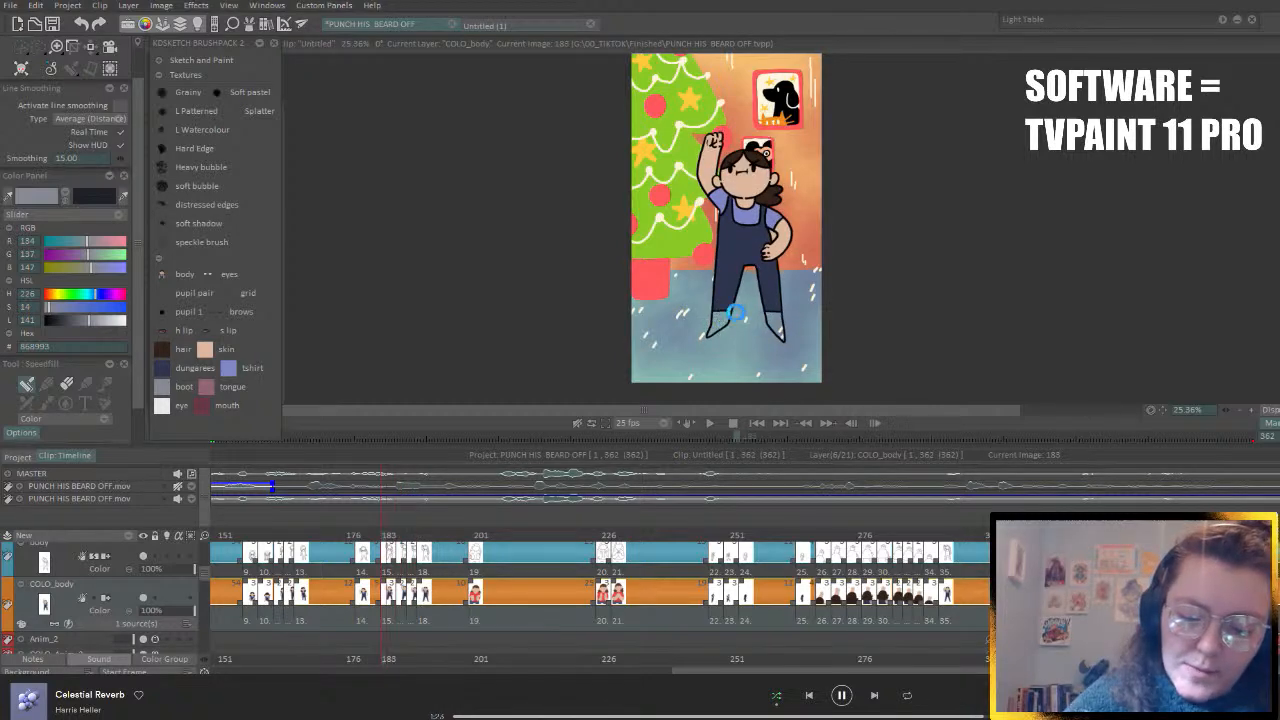
{"action": "key", "text": "Left"}
{"action": "key", "text": "Left"}
- Fill the girl's boots grey on the standing drawings at images 166 and 164
{"action": "key", "text": "Left"}
{"action": "key", "text": "Left"}
{"action": "key", "text": "Left"}
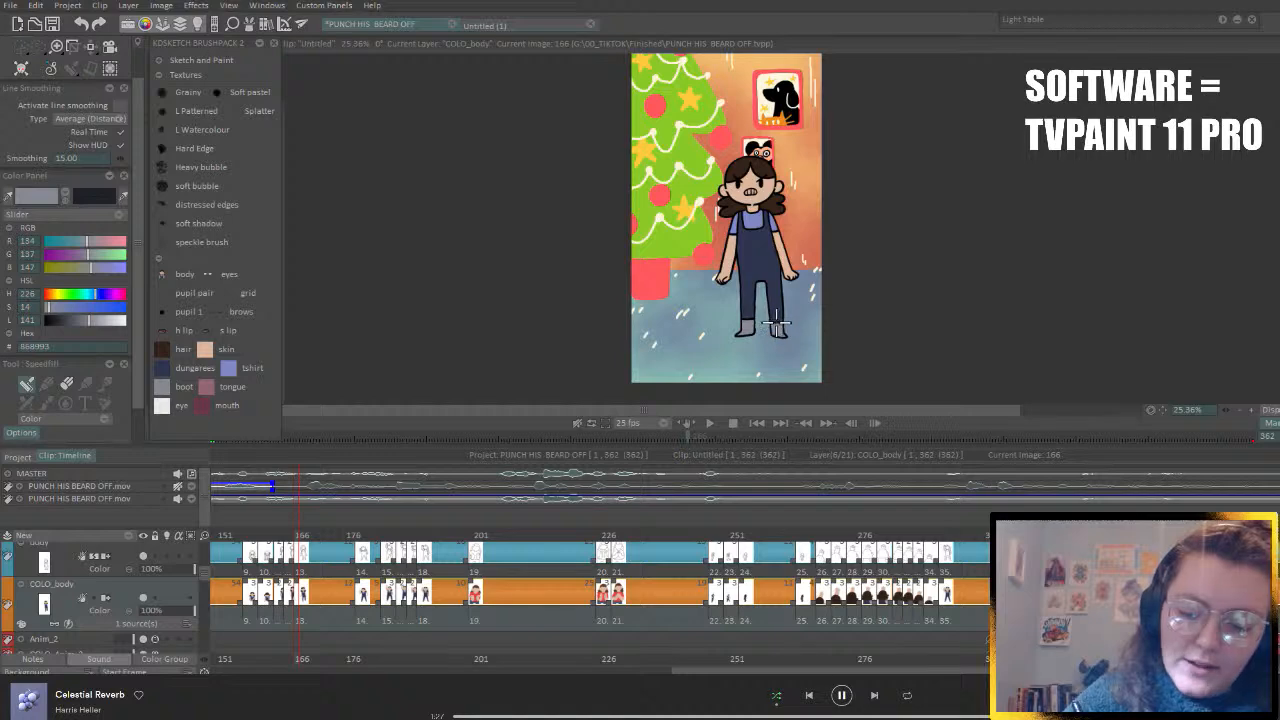
{"action": "key", "text": "Left"}
{"action": "key", "text": "Left"}
{"action": "key", "text": "Left"}
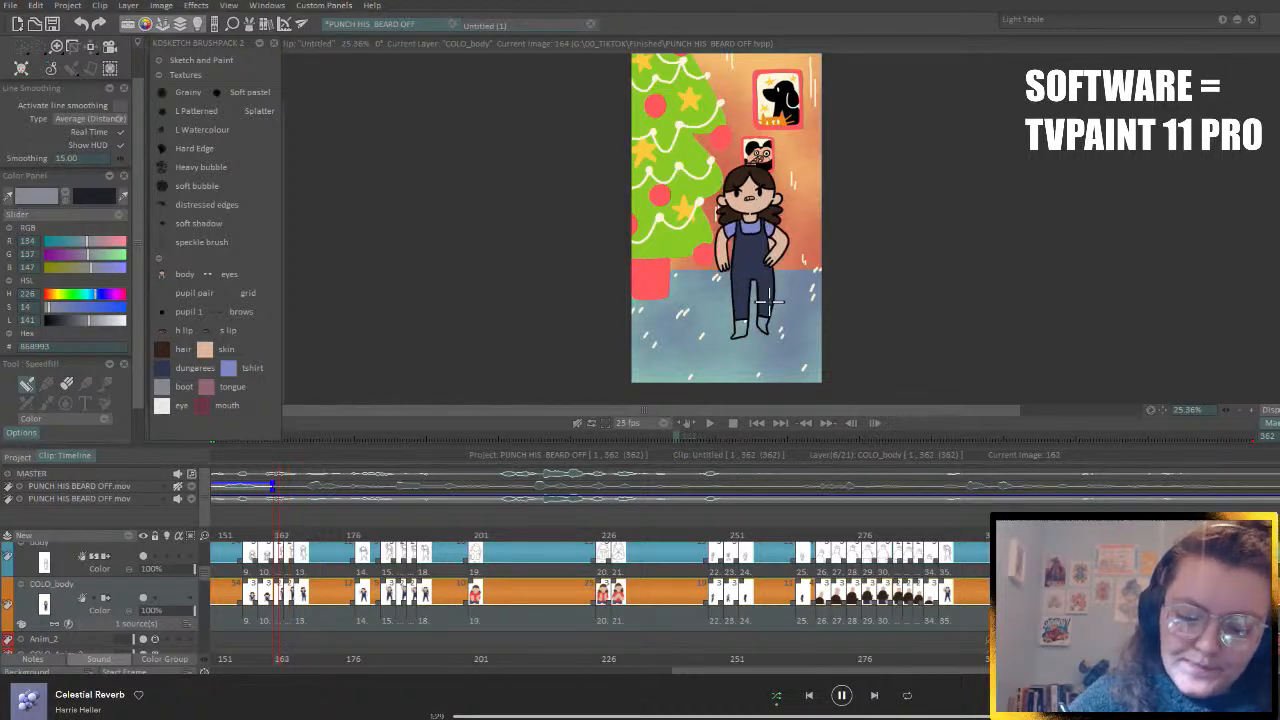
- Fill the girl's boots grey on the standing drawing at 162, the crouching one at 159 and the seated ones at 156 and 102
{"action": "key", "text": "Left"}
{"action": "key", "text": "Left"}
{"action": "key", "text": "Left"}
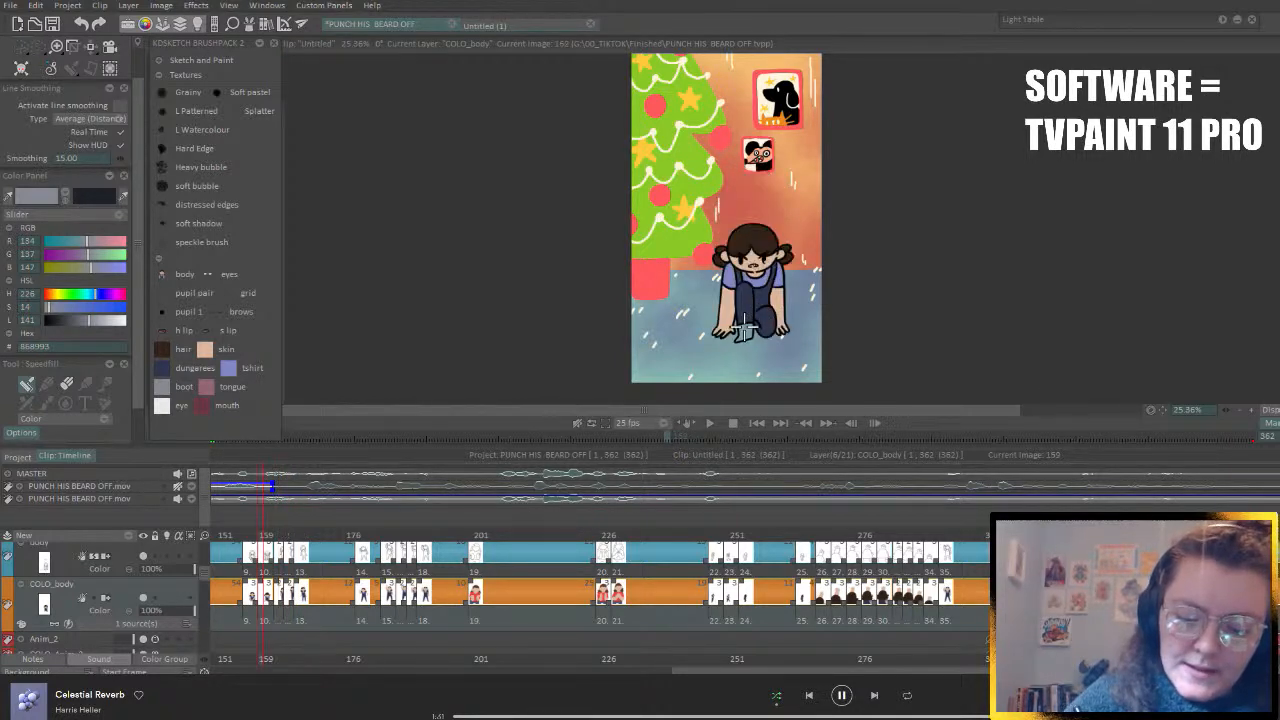
{"action": "key", "text": "Left"}
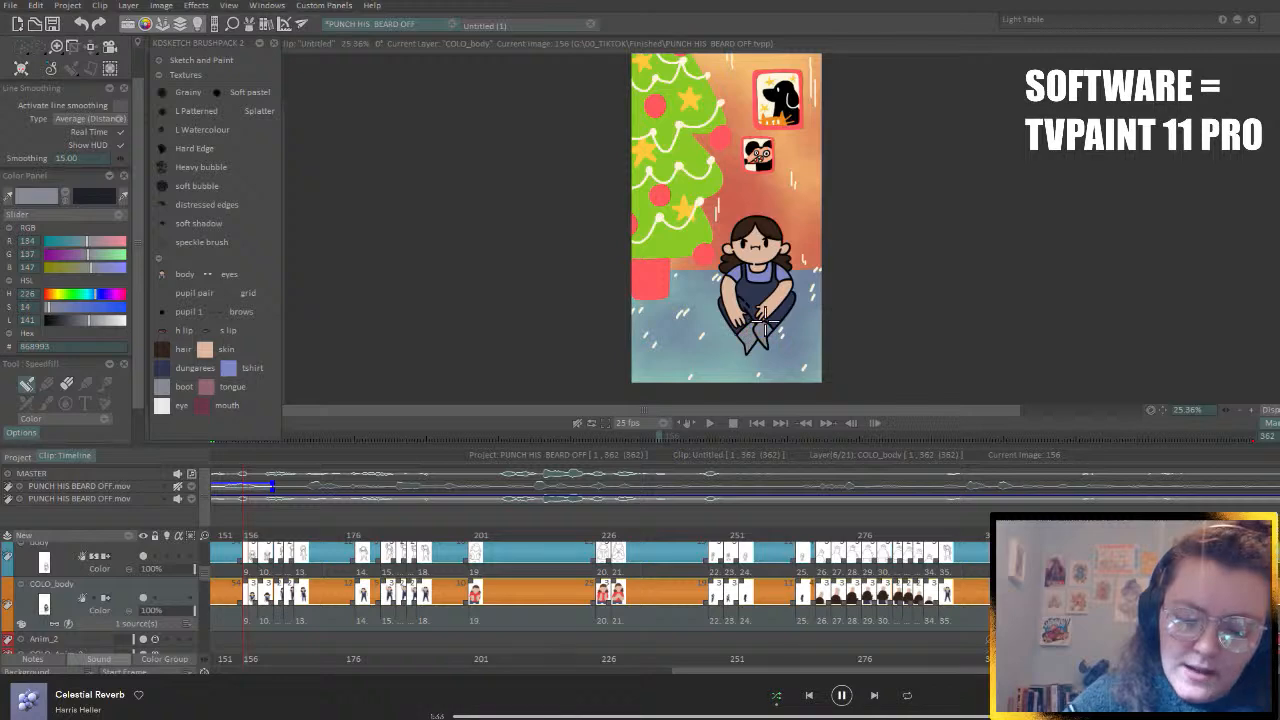
{"action": "key", "text": "Left"}
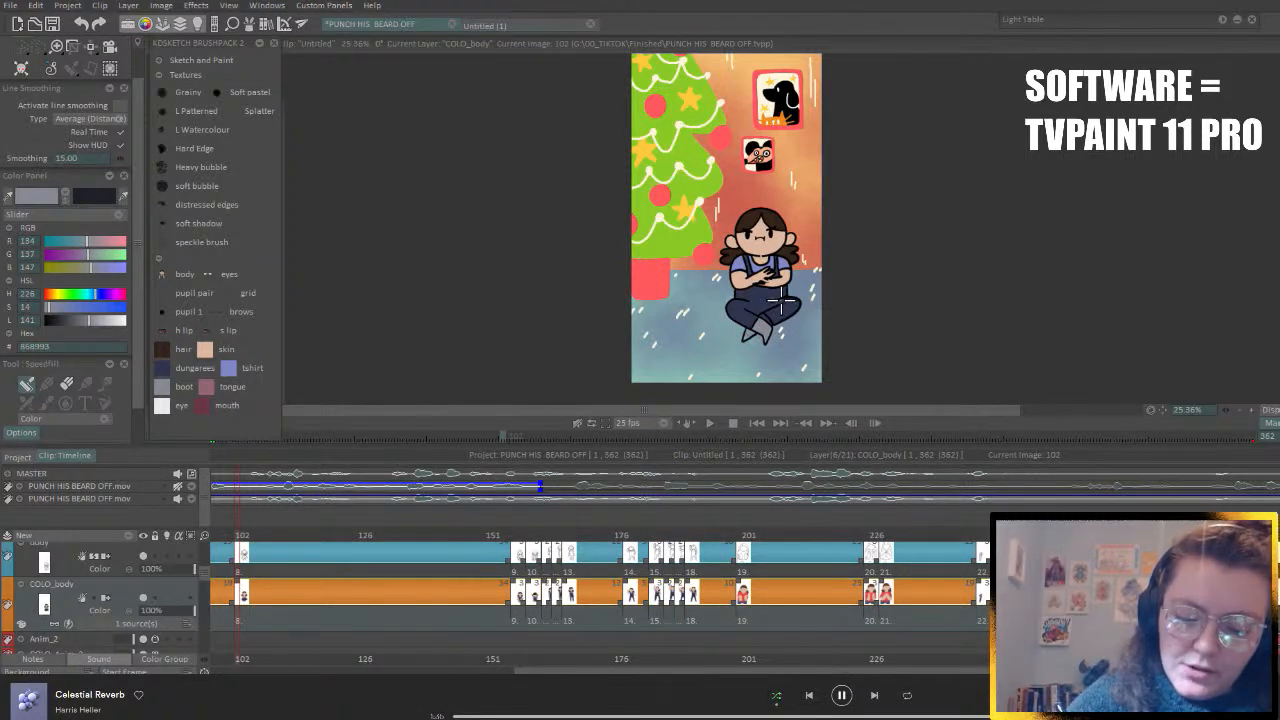
- Go back through the woman's early drawings to the start of the clip, checking their body colours
{"action": "key", "text": "Left"}
{"action": "key", "text": "Left"}
{"action": "key", "text": "Left"}
{"action": "key", "text": "Left"}
{"action": "key", "text": "Left"}
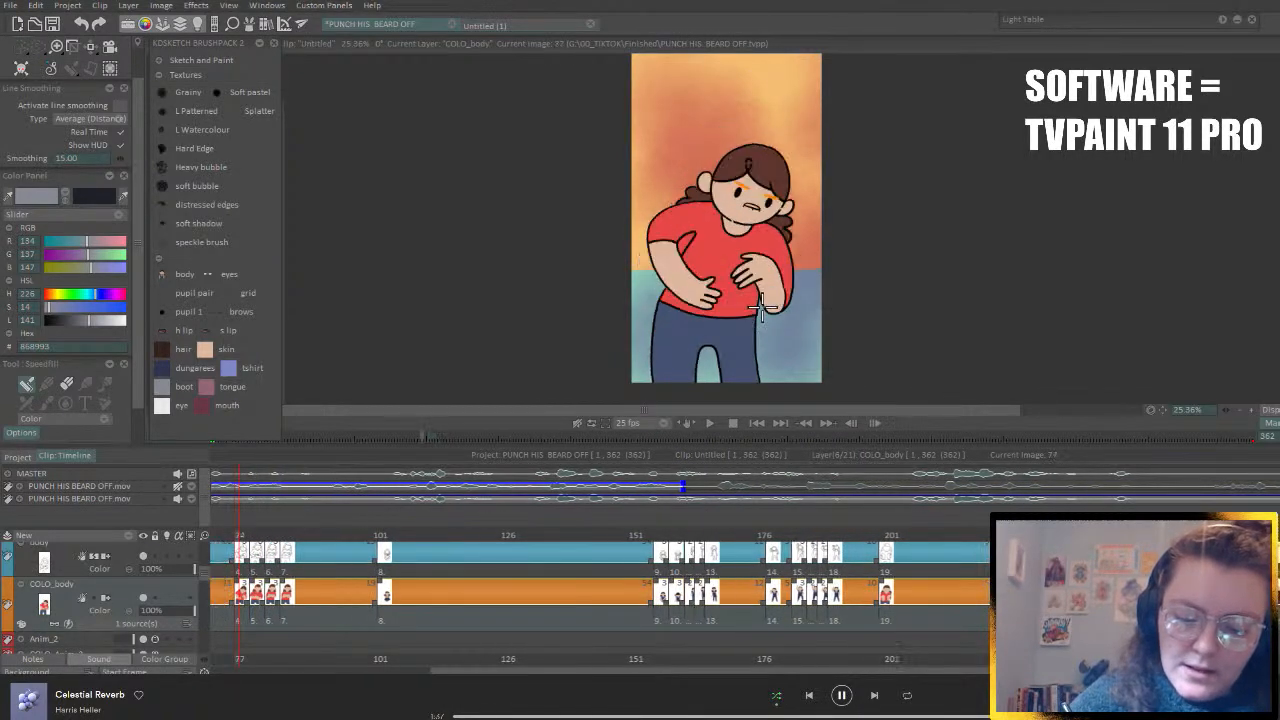
{"action": "key", "text": "Home"}
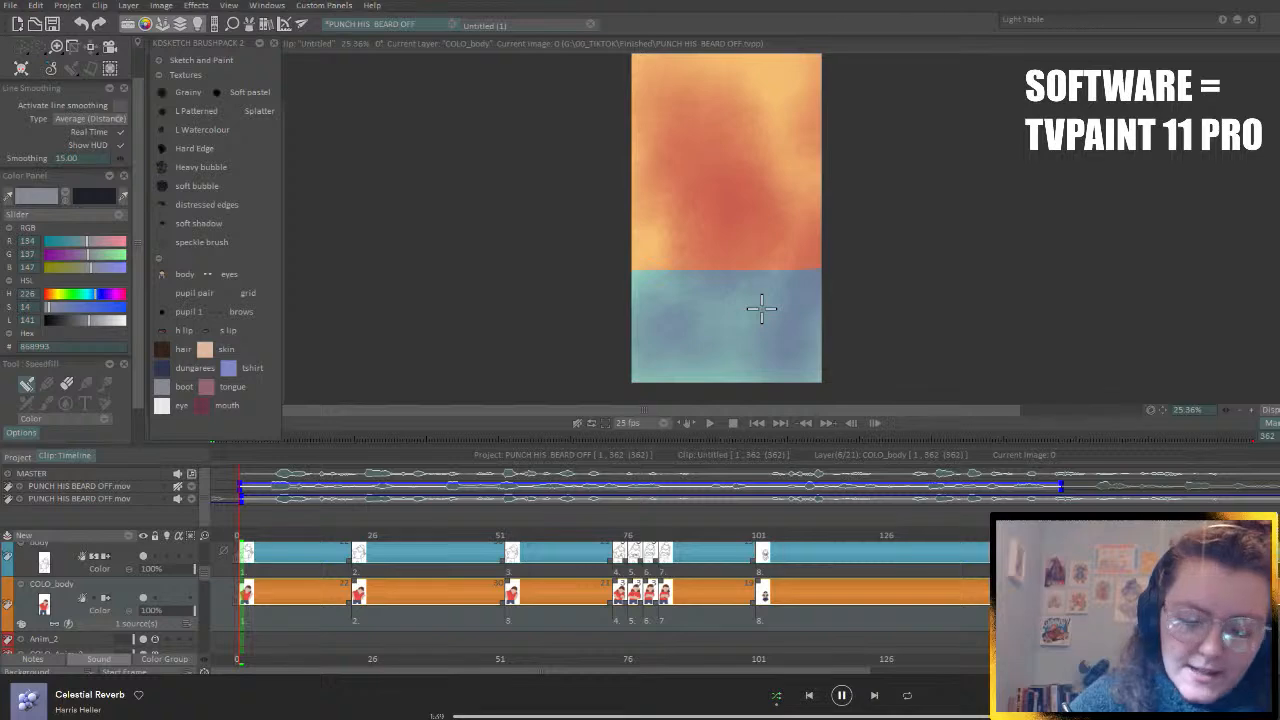
{"action": "key", "text": "Right"}
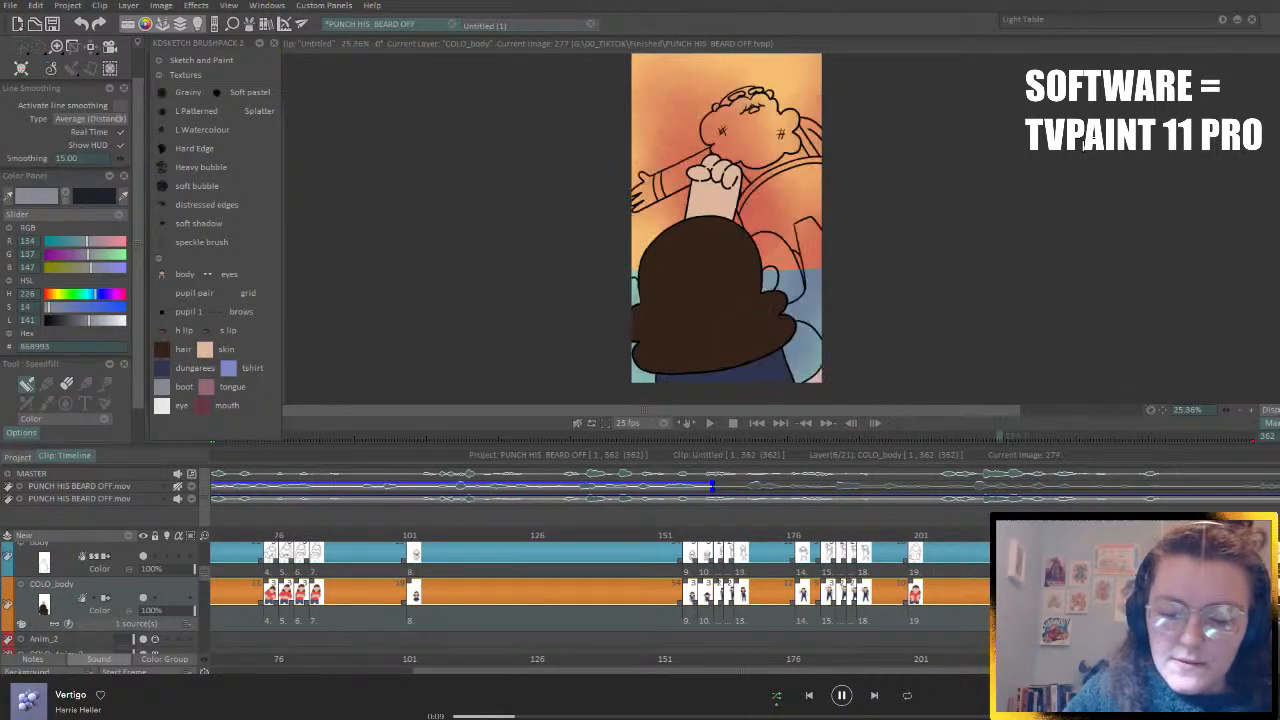
- Fill the girl's sleeve with the periwinkle t-shirt colour and both ears with skin colour on the back-view drawing at image 274
{"action": "left_click", "coordinate": [226, 371]}
{"action": "left_click", "coordinate": [815, 335]}
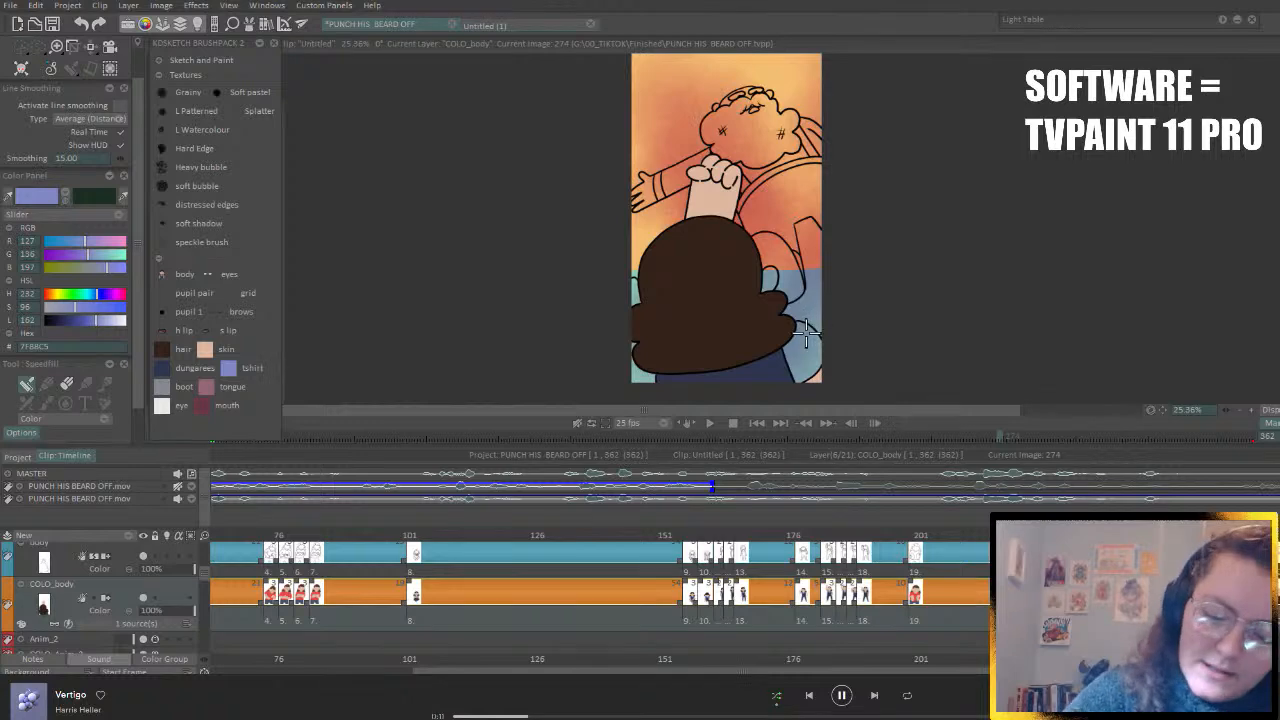
{"action": "key", "text": "ctrl+z"}
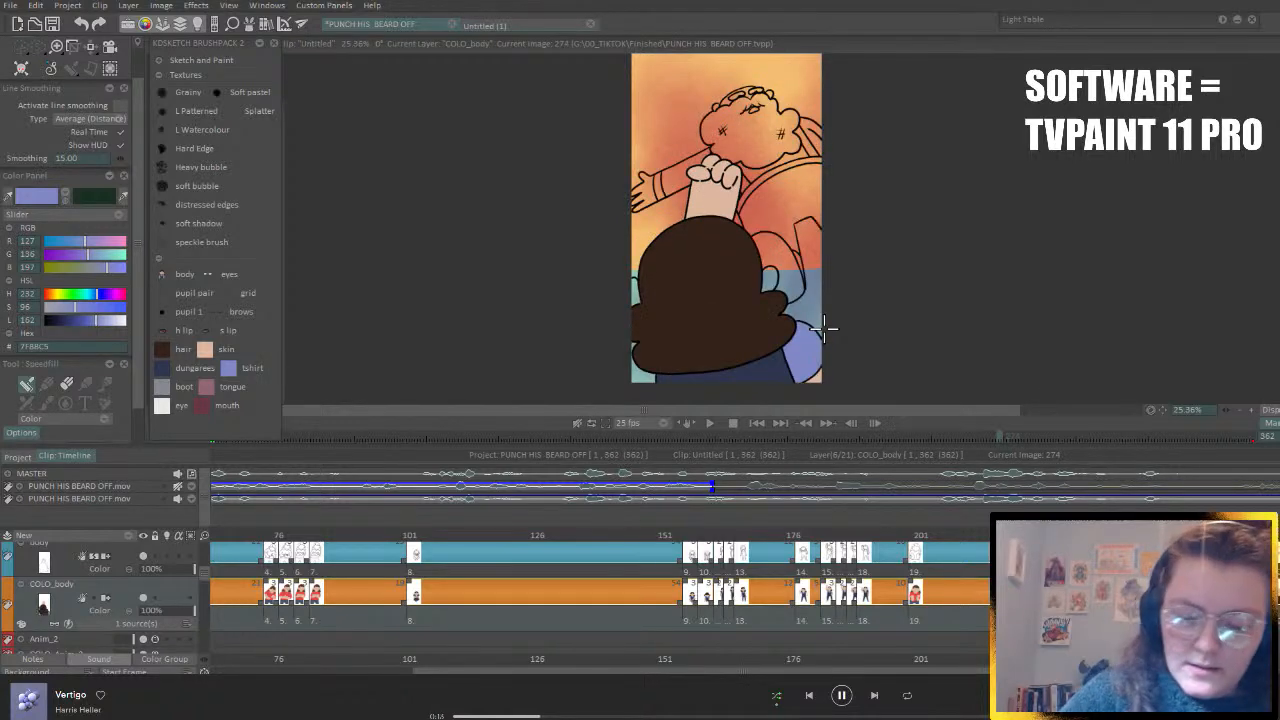
{"action": "left_click", "coordinate": [207, 350]}
{"action": "left_click", "coordinate": [770, 275]}
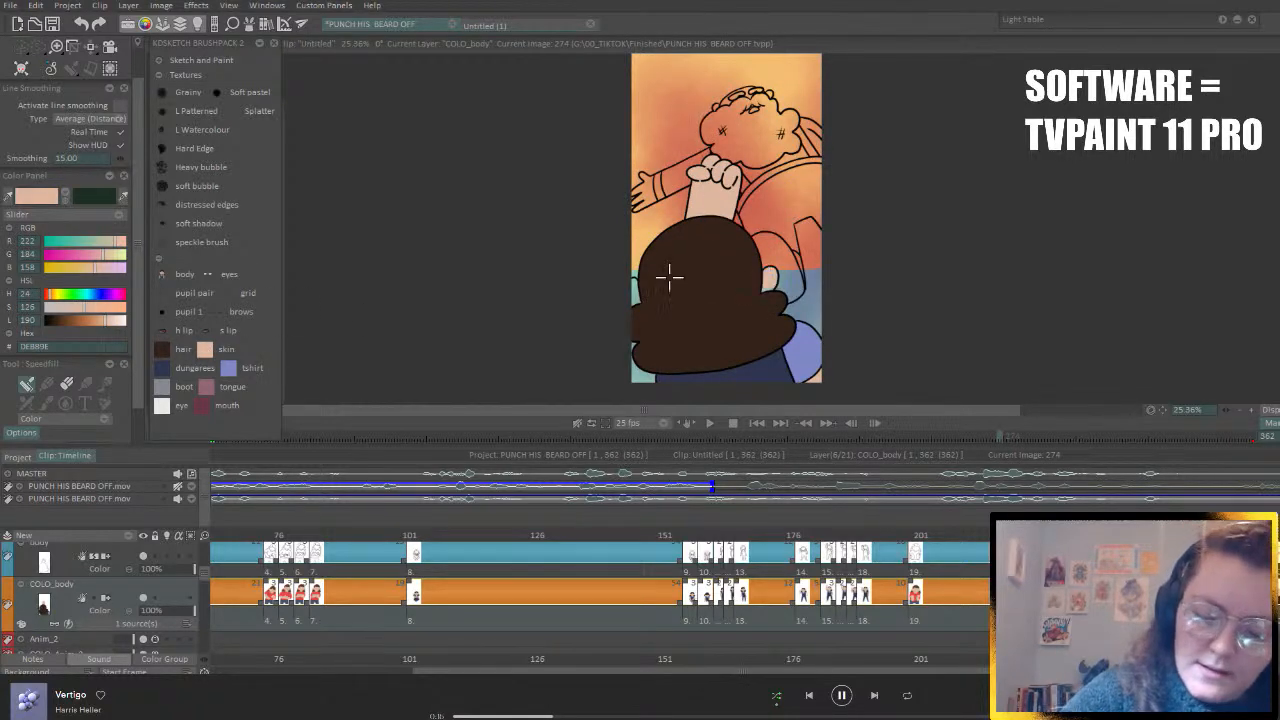
{"action": "left_click", "coordinate": [635, 289]}
- Check the back-view punching drawings for unfilled areas, continuing forward through the drawings to the end of the clip
{"action": "key", "text": "Left"}
{"action": "key", "text": "Left"}
{"action": "key", "text": "Left"}
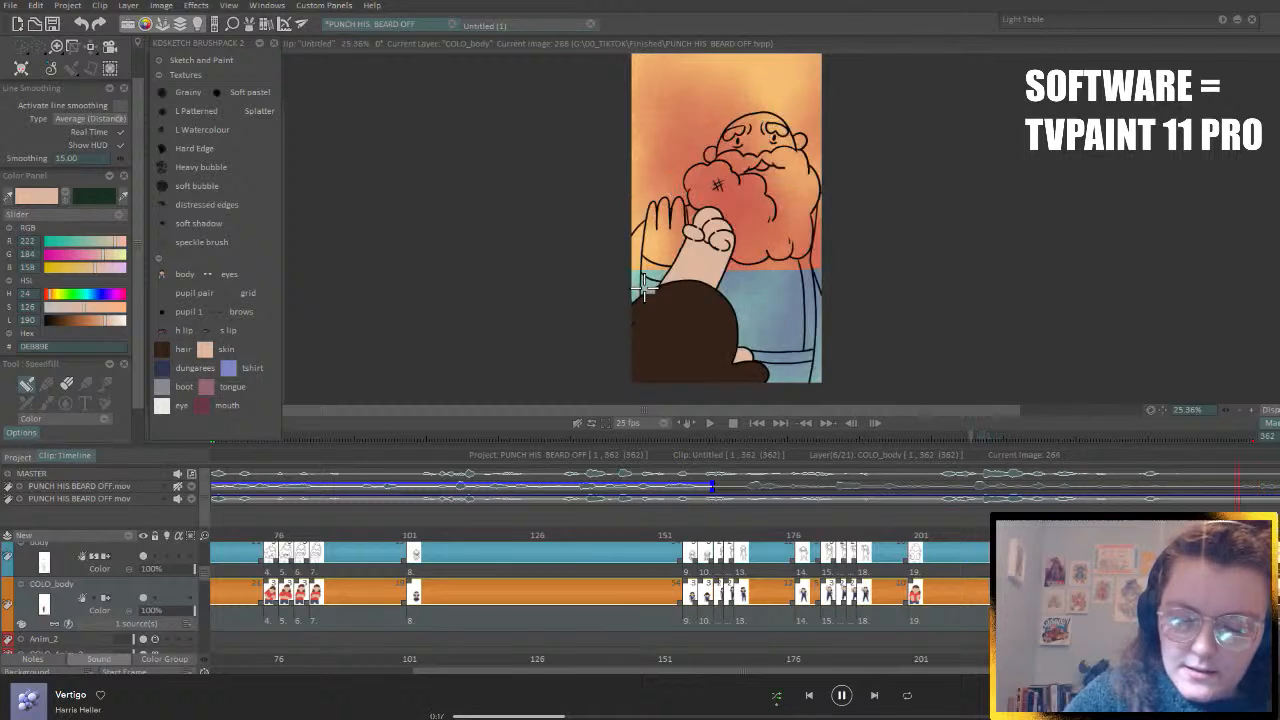
{"action": "key", "text": "Right"}
{"action": "key", "text": "Right"}
{"action": "key", "text": "Right"}
{"action": "key", "text": "Right"}
{"action": "key", "text": "Right"}
{"action": "key", "text": "Right"}
{"action": "key", "text": "Right"}
{"action": "key", "text": "Right"}
{"action": "key", "text": "Right"}
{"action": "key", "text": "Right"}
{"action": "key", "text": "Right"}
{"action": "key", "text": "Right"}
{"action": "key", "text": "Right"}
{"action": "key", "text": "Right"}
{"action": "key", "text": "Right"}
{"action": "key", "text": "Right"}
{"action": "key", "text": "Right"}
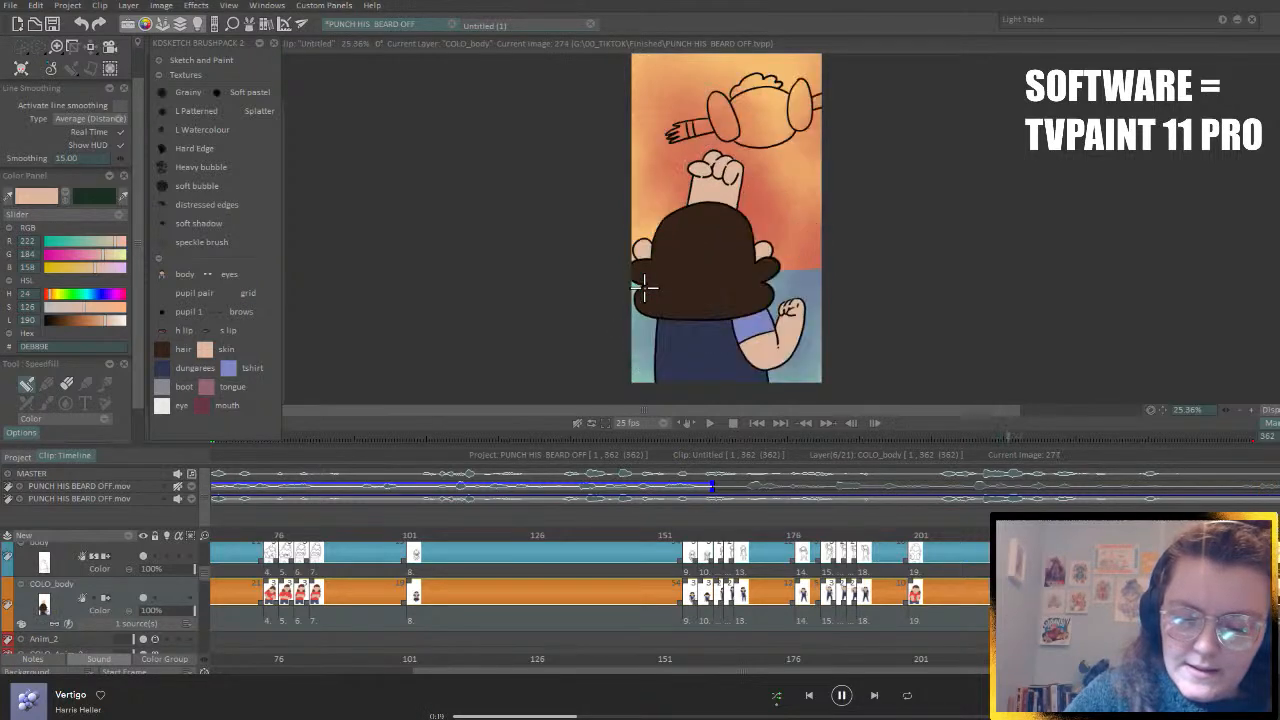
{"action": "key", "text": "Right"}
{"action": "key", "text": "Right"}
{"action": "key", "text": "Right"}
{"action": "key", "text": "Right"}
{"action": "key", "text": "Right"}
{"action": "key", "text": "Right"}
{"action": "key", "text": "Right"}
{"action": "key", "text": "Right"}
{"action": "key", "text": "Right"}
{"action": "key", "text": "Right"}
{"action": "key", "text": "Right"}
{"action": "key", "text": "Right"}
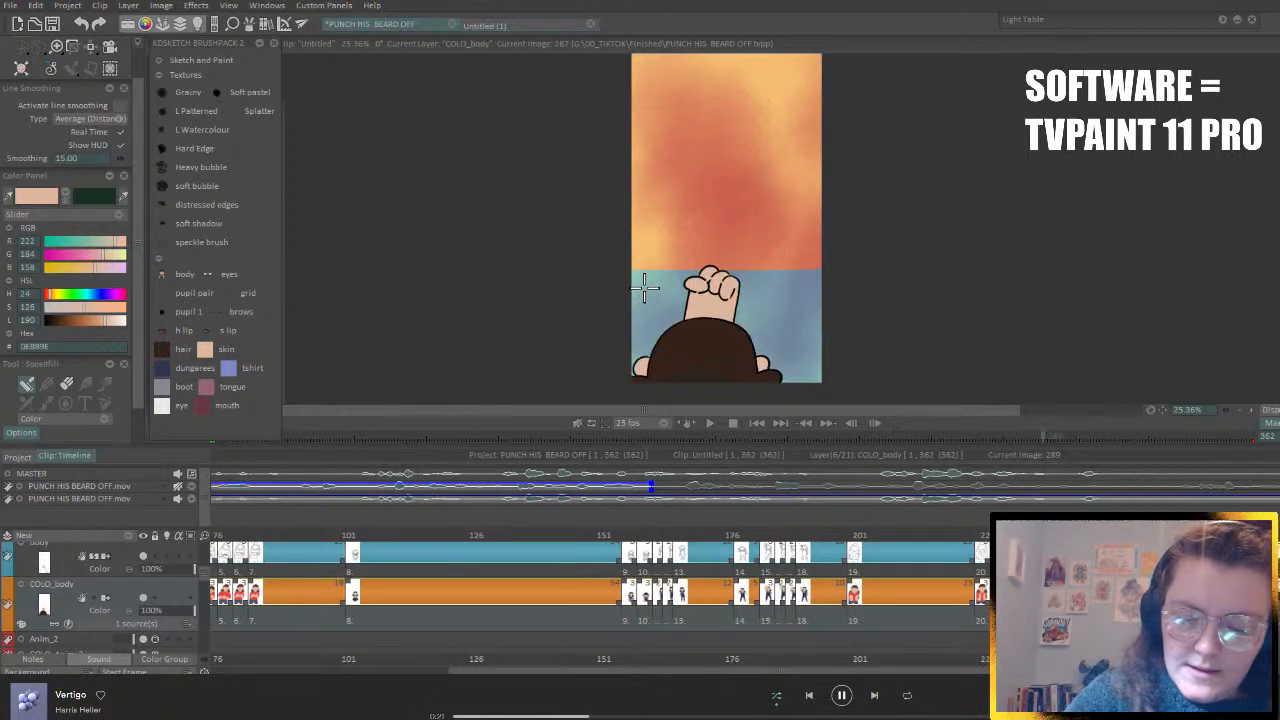
{"action": "key", "text": "Right"}
{"action": "key", "text": "Right"}
{"action": "key", "text": "Right"}
{"action": "key", "text": "Right"}
{"action": "key", "text": "Right"}
{"action": "key", "text": "Right"}
{"action": "key", "text": "Right"}
{"action": "key", "text": "Right"}
{"action": "key", "text": "Right"}
{"action": "key", "text": "Right"}
{"action": "key", "text": "Right"}
{"action": "key", "text": "Right"}
{"action": "key", "text": "Right"}
{"action": "key", "text": "Right"}
{"action": "key", "text": "Right"}
{"action": "key", "text": "Right"}
{"action": "key", "text": "Right"}
{"action": "key", "text": "Right"}
{"action": "key", "text": "Right"}
{"action": "key", "text": "Right"}
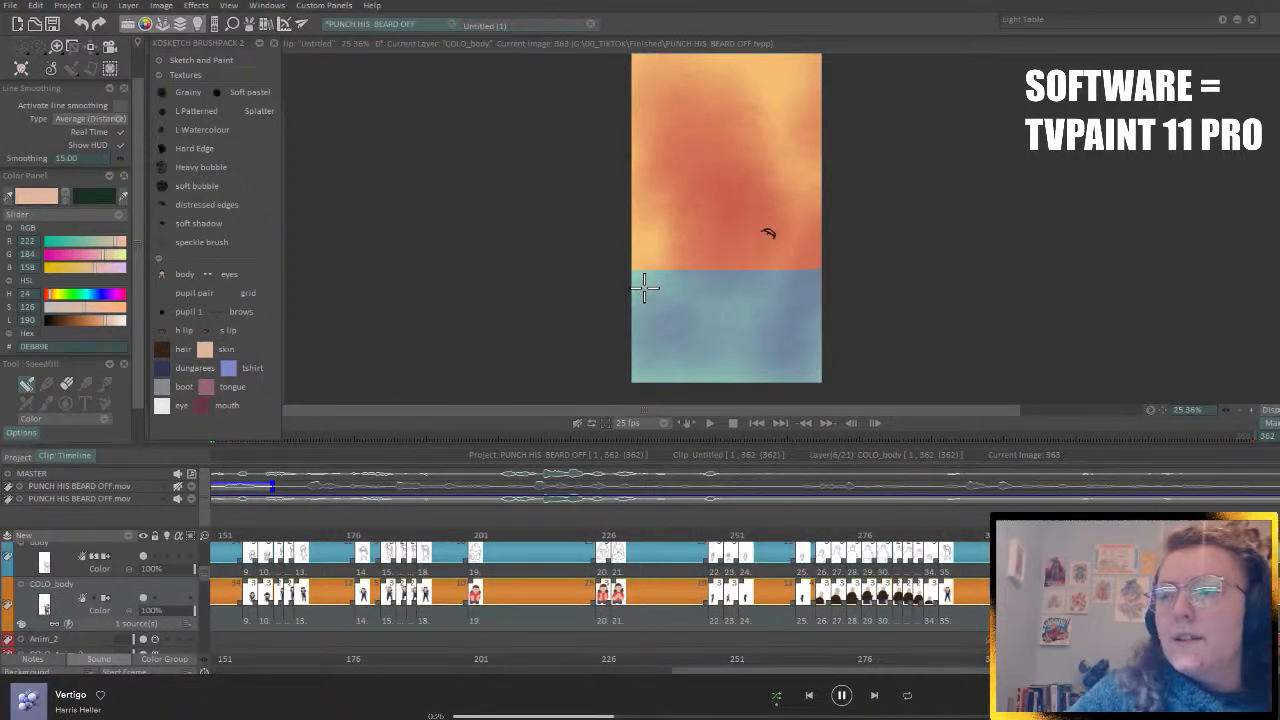
- Review the body colours backwards from the end of the clip to the woman's drawing at image 74
{"action": "key", "text": "Left"}
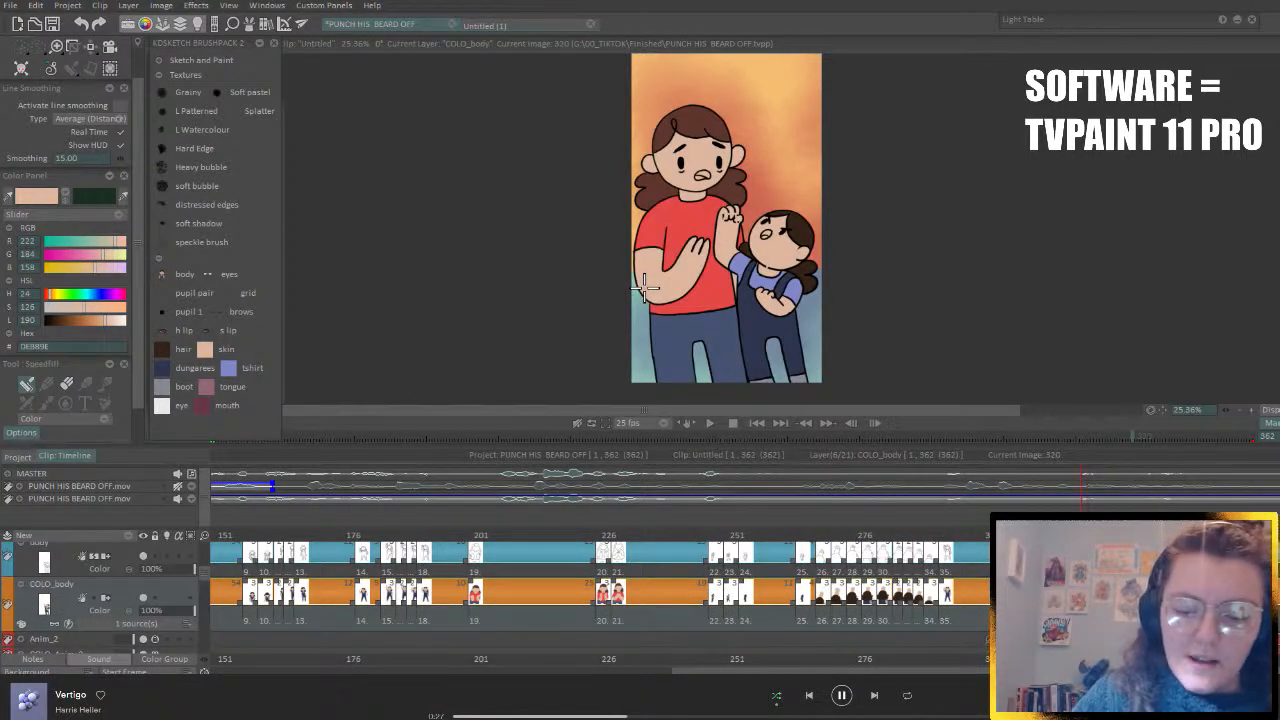
{"action": "key", "text": "Right"}
{"action": "key", "text": "Left"}
{"action": "key", "text": "Left"}
{"action": "key", "text": "Left"}
{"action": "key", "text": "Left"}
{"action": "key", "text": "Left"}
{"action": "key", "text": "Left"}
{"action": "key", "text": "Left"}
{"action": "key", "text": "Left"}
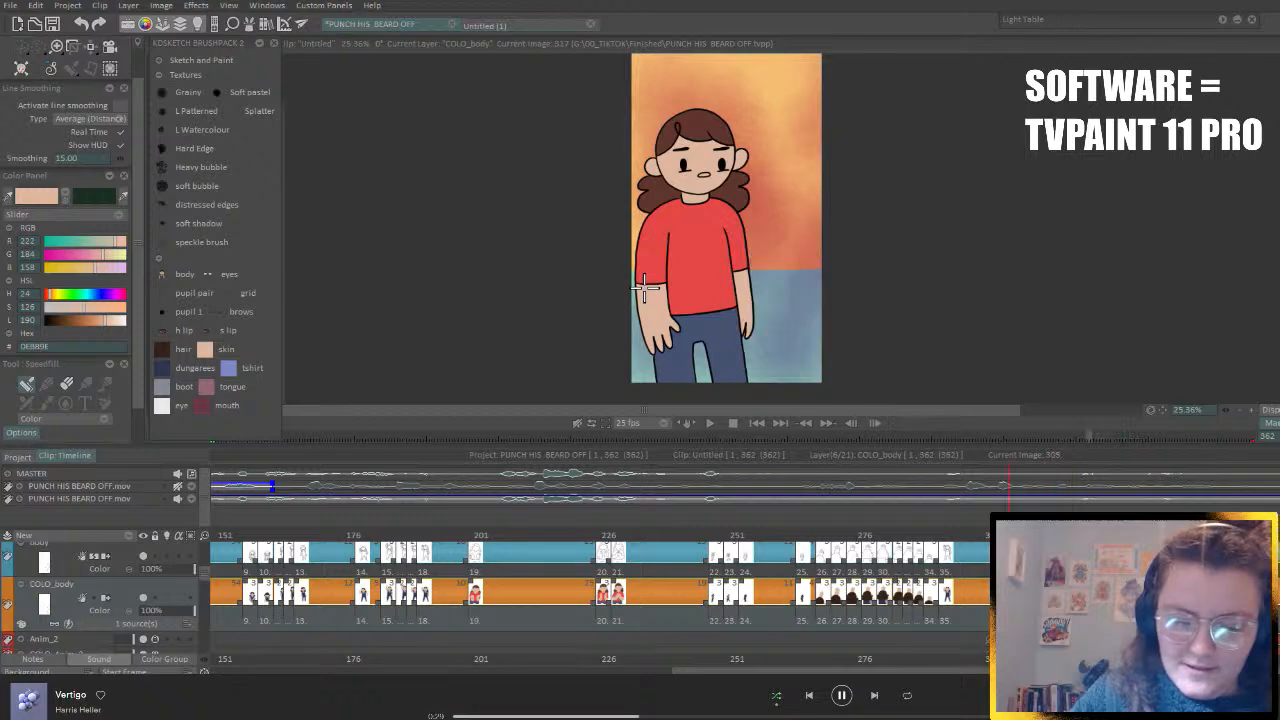
{"action": "key", "text": "Left"}
{"action": "key", "text": "Left"}
{"action": "key", "text": "Left"}
{"action": "key", "text": "Left"}
{"action": "key", "text": "Left"}
{"action": "key", "text": "Left"}
{"action": "key", "text": "Left"}
{"action": "key", "text": "Left"}
{"action": "key", "text": "Left"}
{"action": "key", "text": "Left"}
{"action": "key", "text": "Left"}
{"action": "key", "text": "Left"}
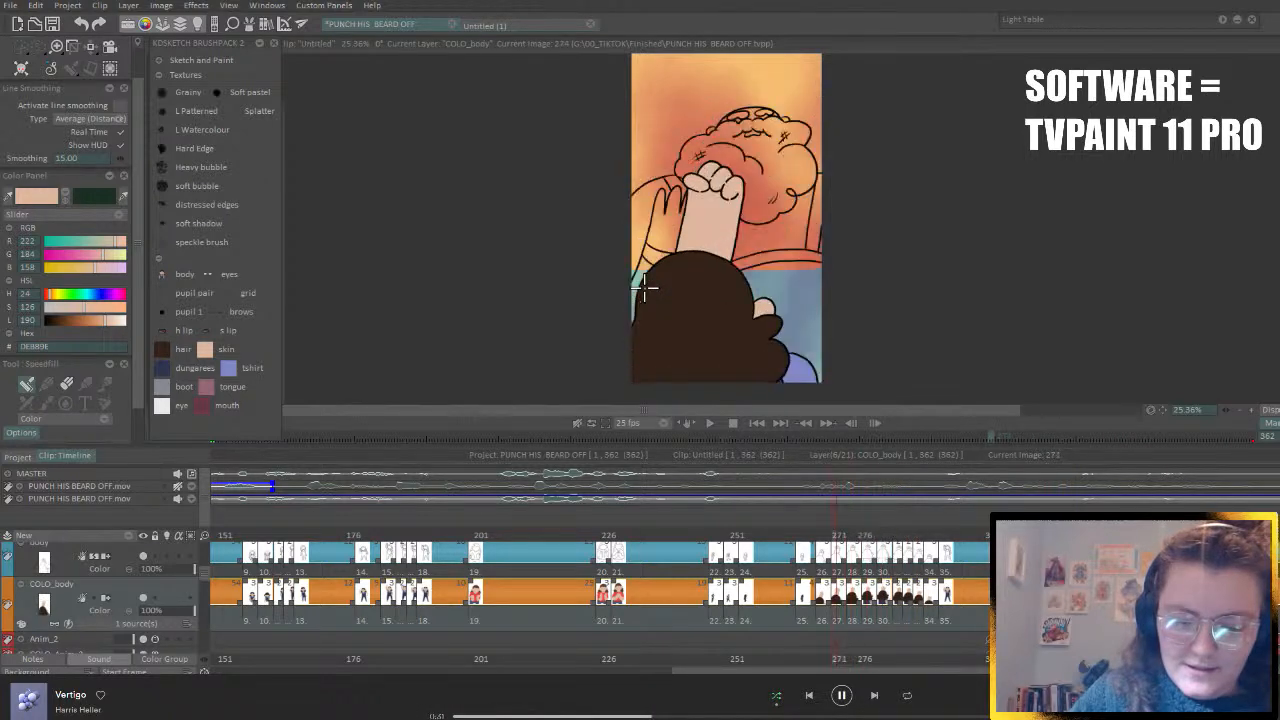
{"action": "key", "text": "Left"}
{"action": "key", "text": "Left"}
{"action": "key", "text": "Left"}
{"action": "key", "text": "Left"}
{"action": "key", "text": "Left"}
{"action": "key", "text": "Left"}
{"action": "key", "text": "Left"}
{"action": "key", "text": "Left"}
{"action": "key", "text": "Left"}
{"action": "key", "text": "Left"}
{"action": "key", "text": "Left"}
{"action": "key", "text": "Left"}
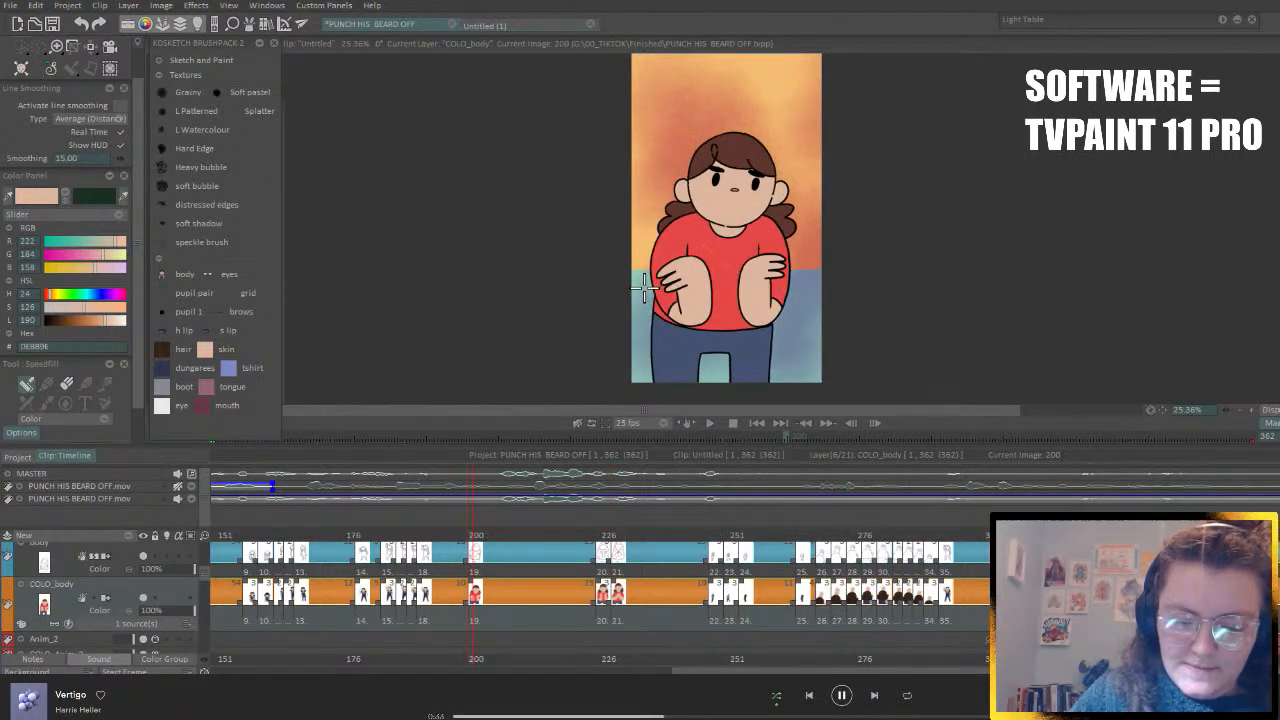
{"action": "key", "text": "Left"}
{"action": "key", "text": "Left"}
{"action": "key", "text": "Left"}
{"action": "key", "text": "Left"}
{"action": "key", "text": "Left"}
{"action": "key", "text": "Left"}
{"action": "key", "text": "Left"}
{"action": "key", "text": "Left"}
{"action": "key", "text": "Left"}
{"action": "key", "text": "Left"}
{"action": "key", "text": "Left"}
{"action": "key", "text": "Left"}
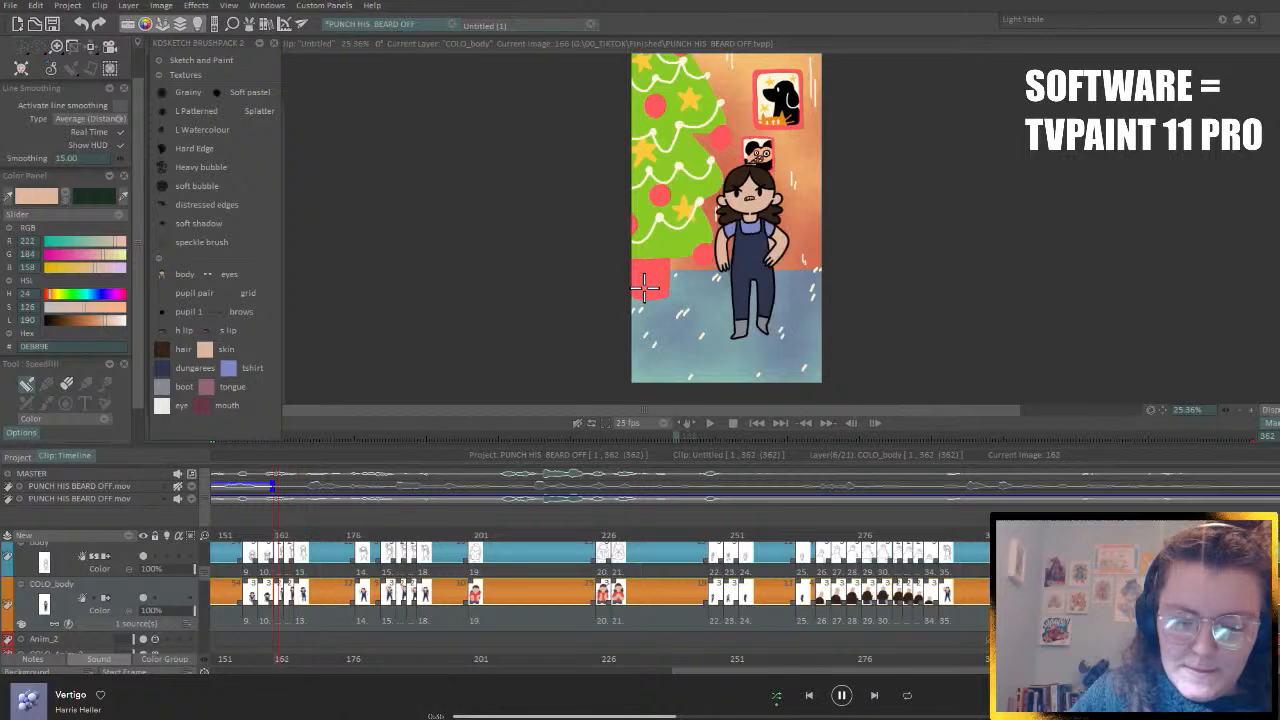
{"action": "key", "text": "Left"}
{"action": "key", "text": "Left"}
{"action": "key", "text": "Left"}
{"action": "key", "text": "Left"}
{"action": "key", "text": "Left"}
{"action": "key", "text": "Left"}
{"action": "key", "text": "Left"}
{"action": "key", "text": "Left"}
{"action": "key", "text": "Left"}
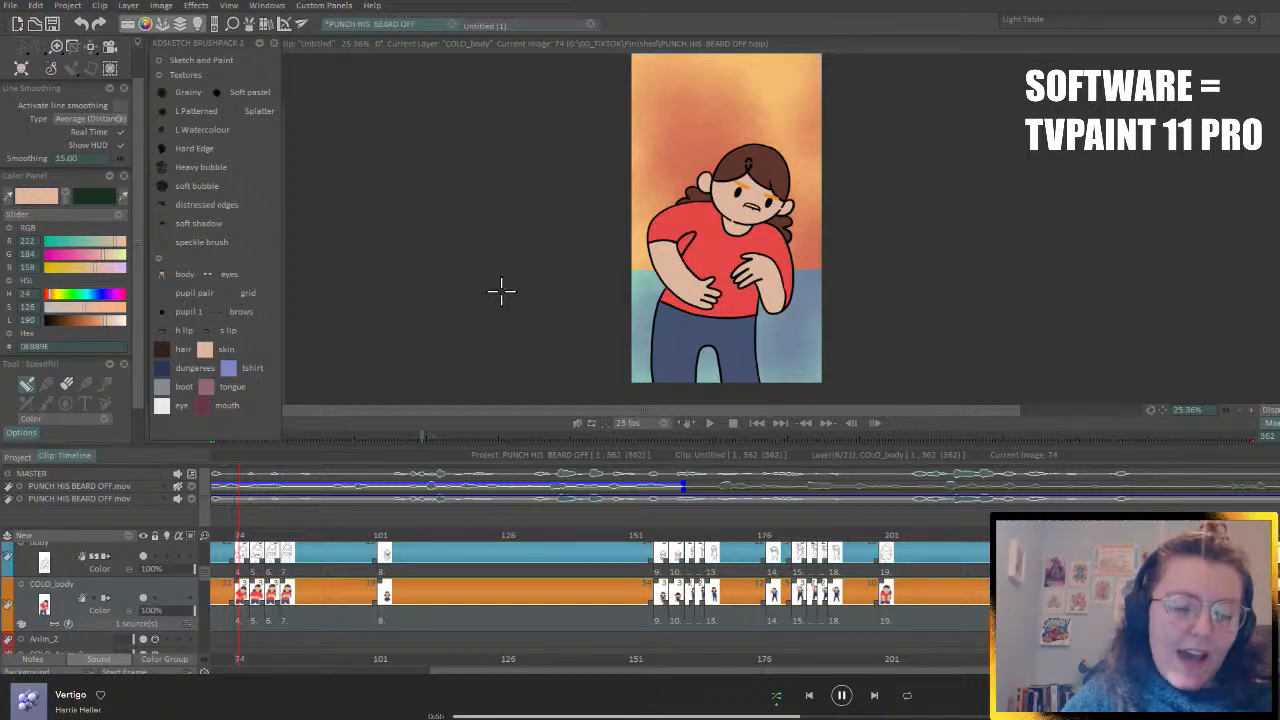
- Return to the woman's first drawing at image 1 of the COLO_body layer
{"action": "scroll", "coordinate": [130, 64], "scroll_direction": "up", "scroll_amount": 1}
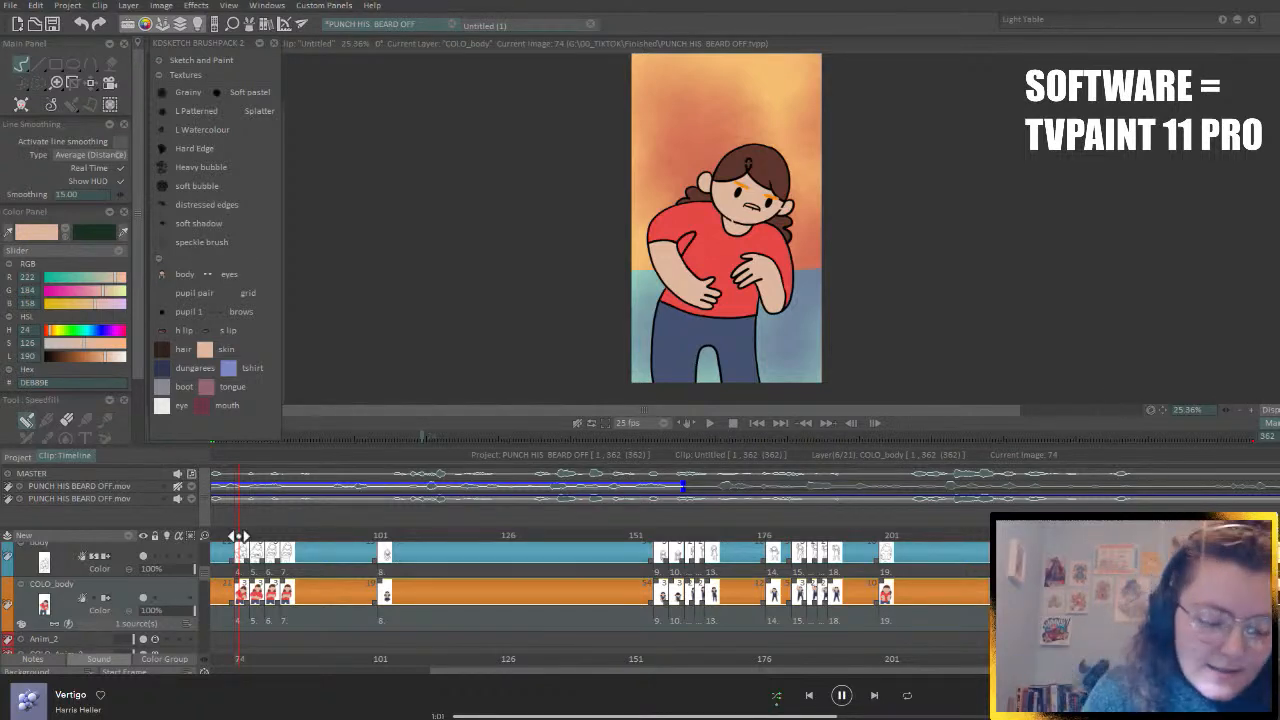
{"action": "scroll", "coordinate": [291, 584], "scroll_direction": "up", "scroll_amount": 6}
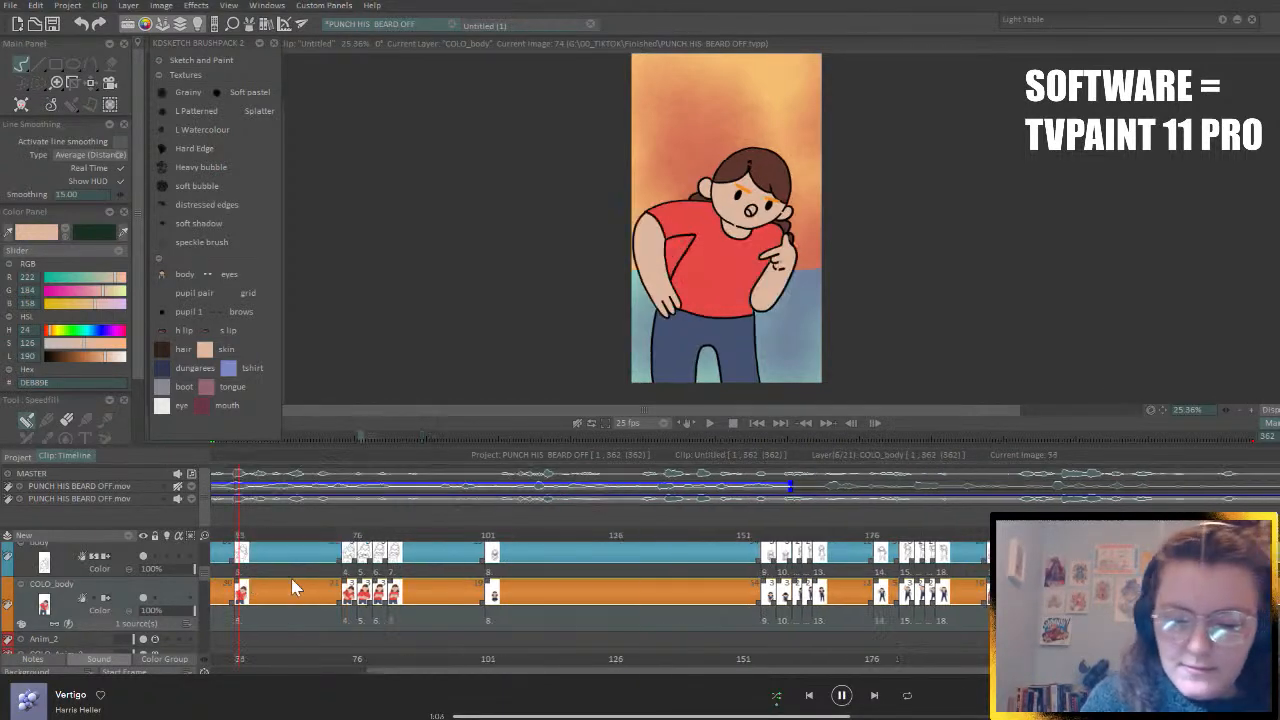
{"action": "scroll", "coordinate": [291, 584], "scroll_direction": "up", "scroll_amount": 1}
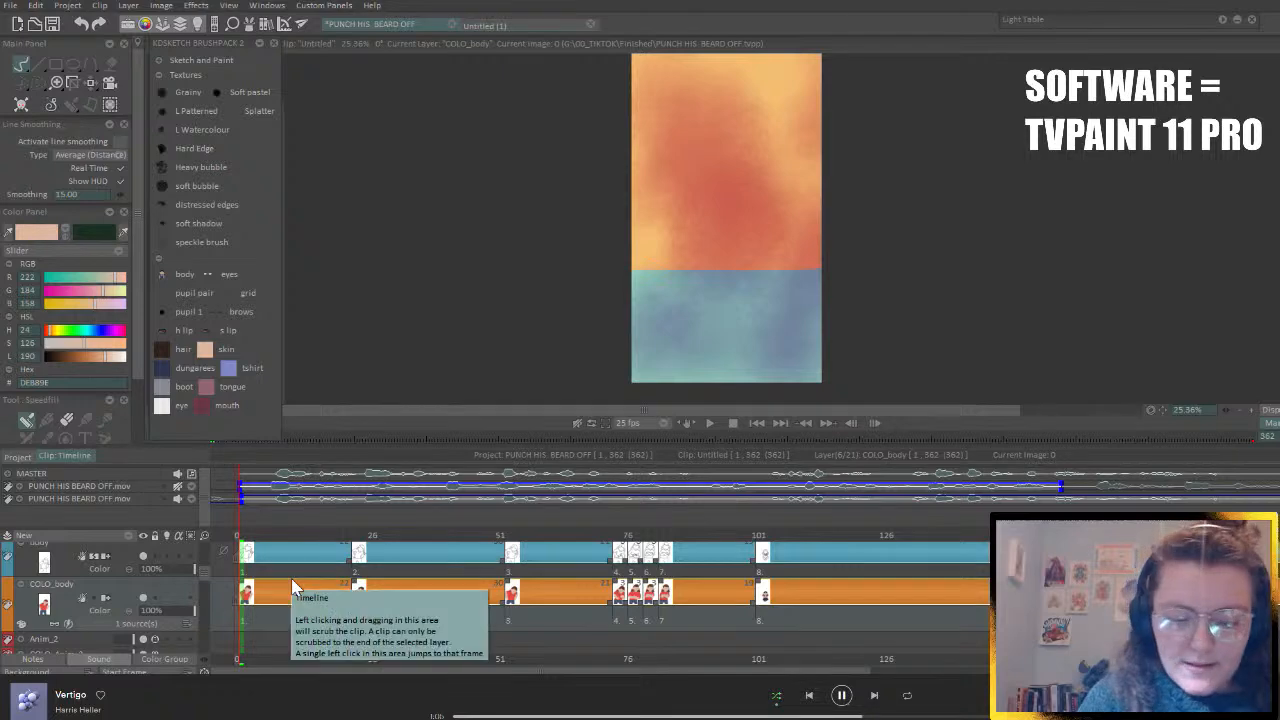
{"action": "scroll", "coordinate": [291, 584], "scroll_direction": "down", "scroll_amount": 1}
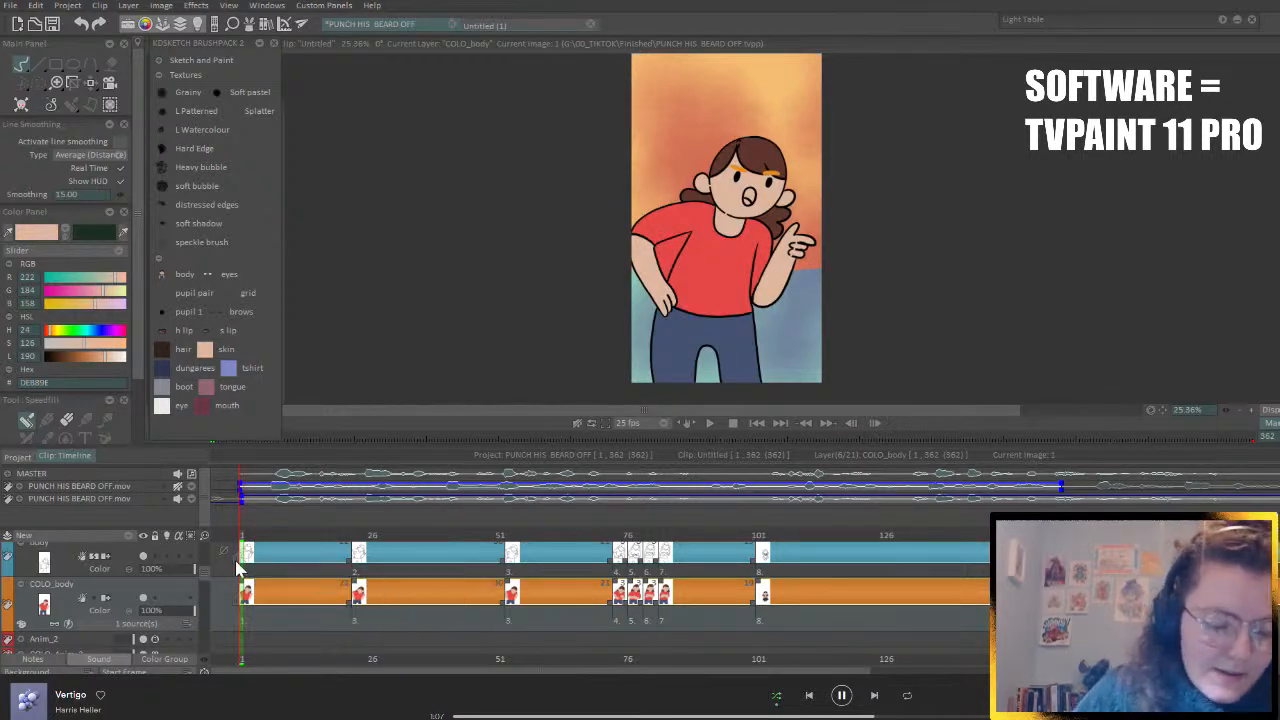
{"action": "right_click", "coordinate": [128, 589]}
{"action": "left_click", "coordinate": [182, 677]}
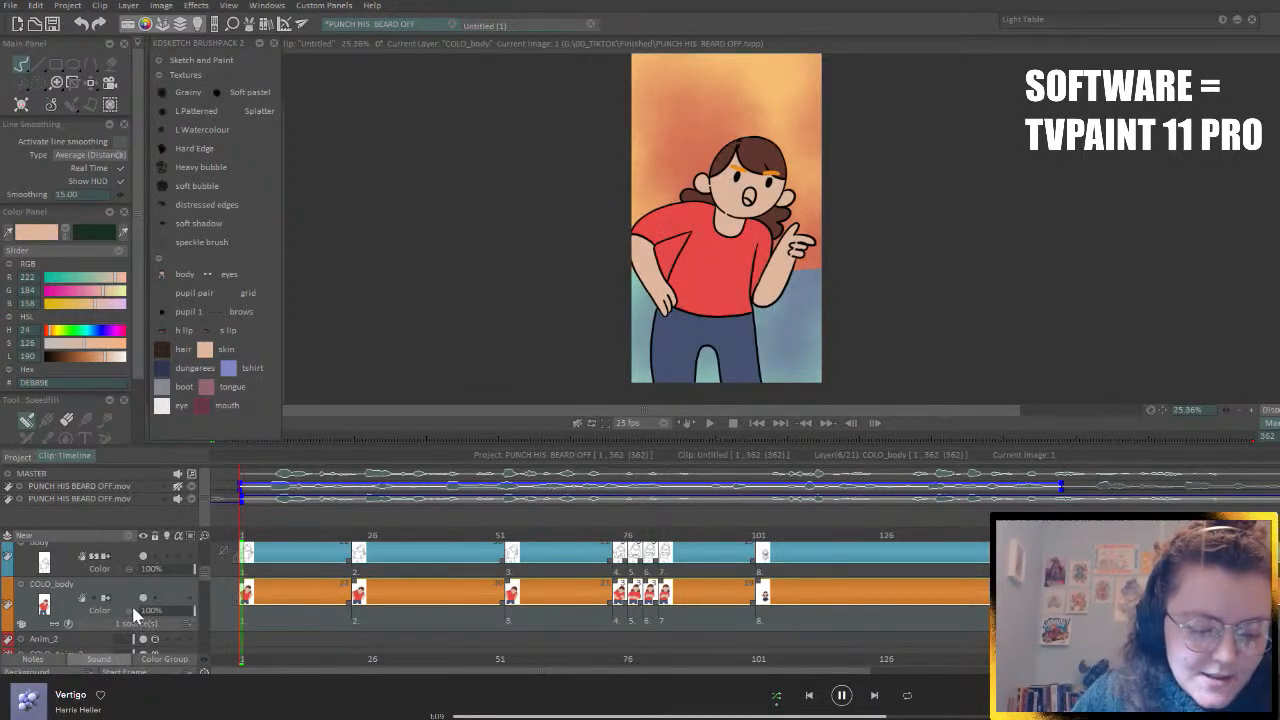
- Select the brows layer and recolour the woman's eyebrows black at image 1, using Filled Stroke
{"action": "scroll", "coordinate": [144, 600], "scroll_direction": "up", "scroll_amount": 4}
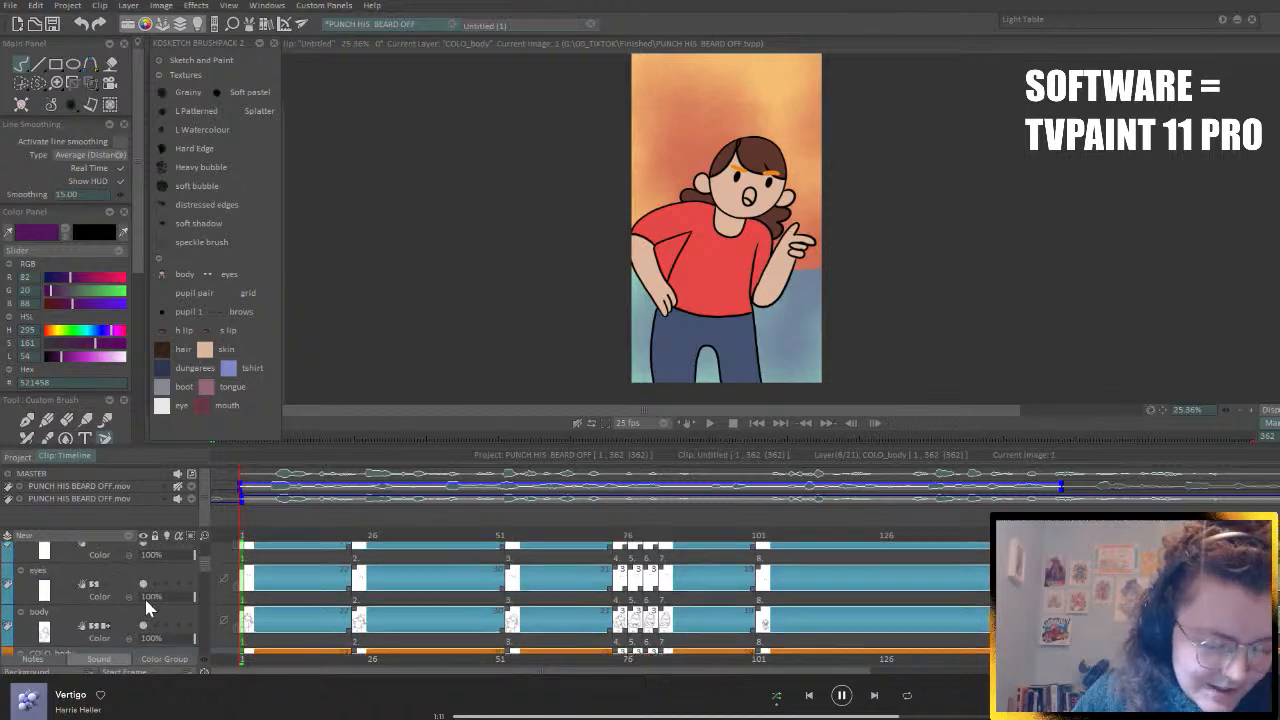
{"action": "left_click", "coordinate": [125, 591]}
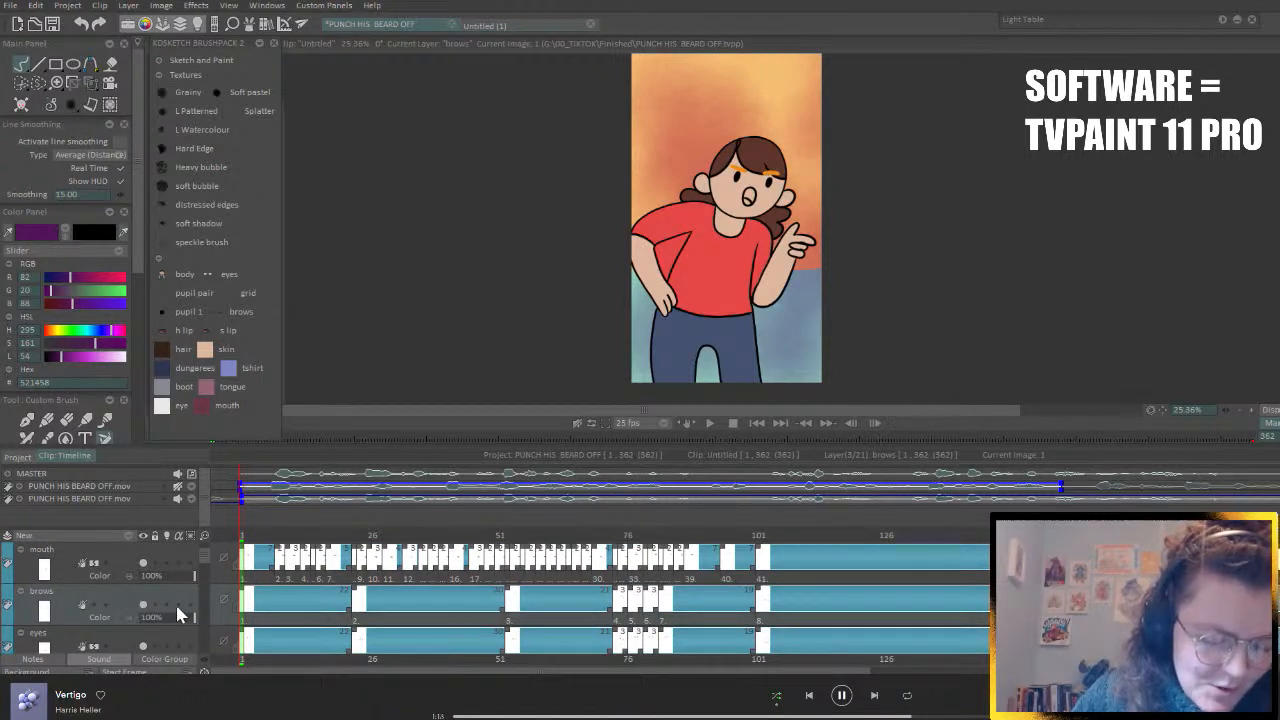
{"action": "left_click", "coordinate": [62, 230]}
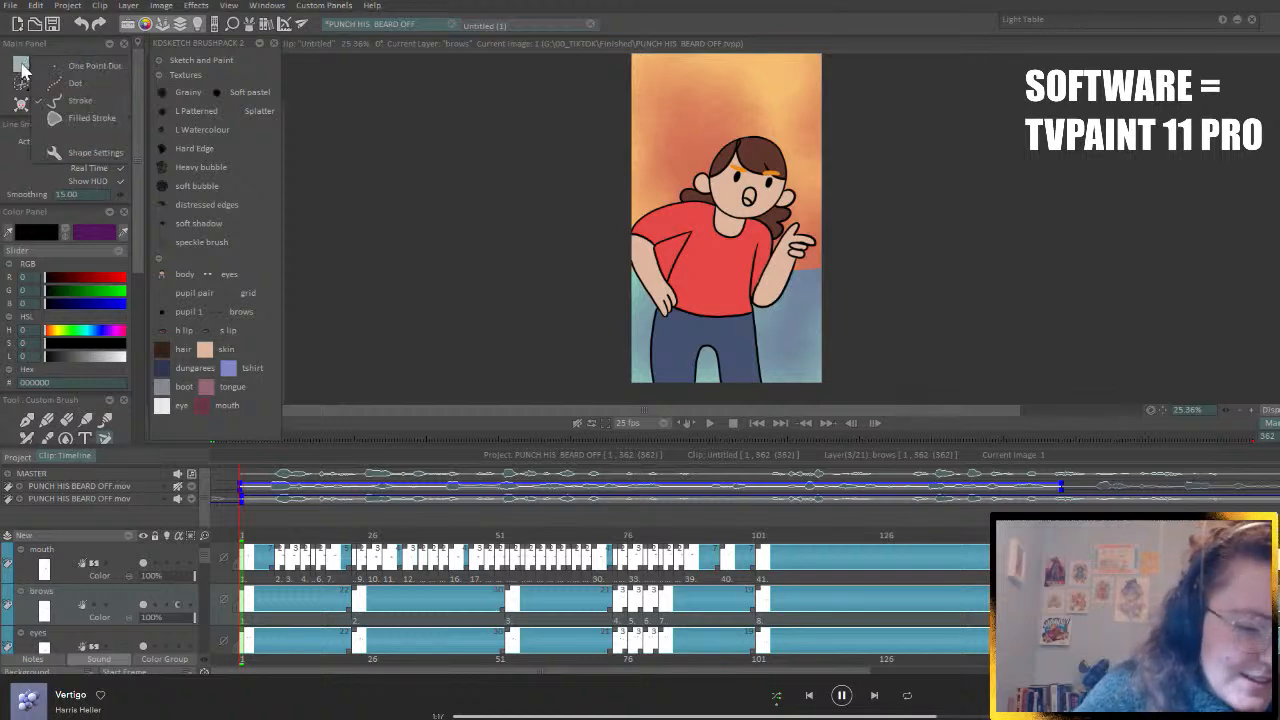
{"action": "left_click", "coordinate": [55, 107]}
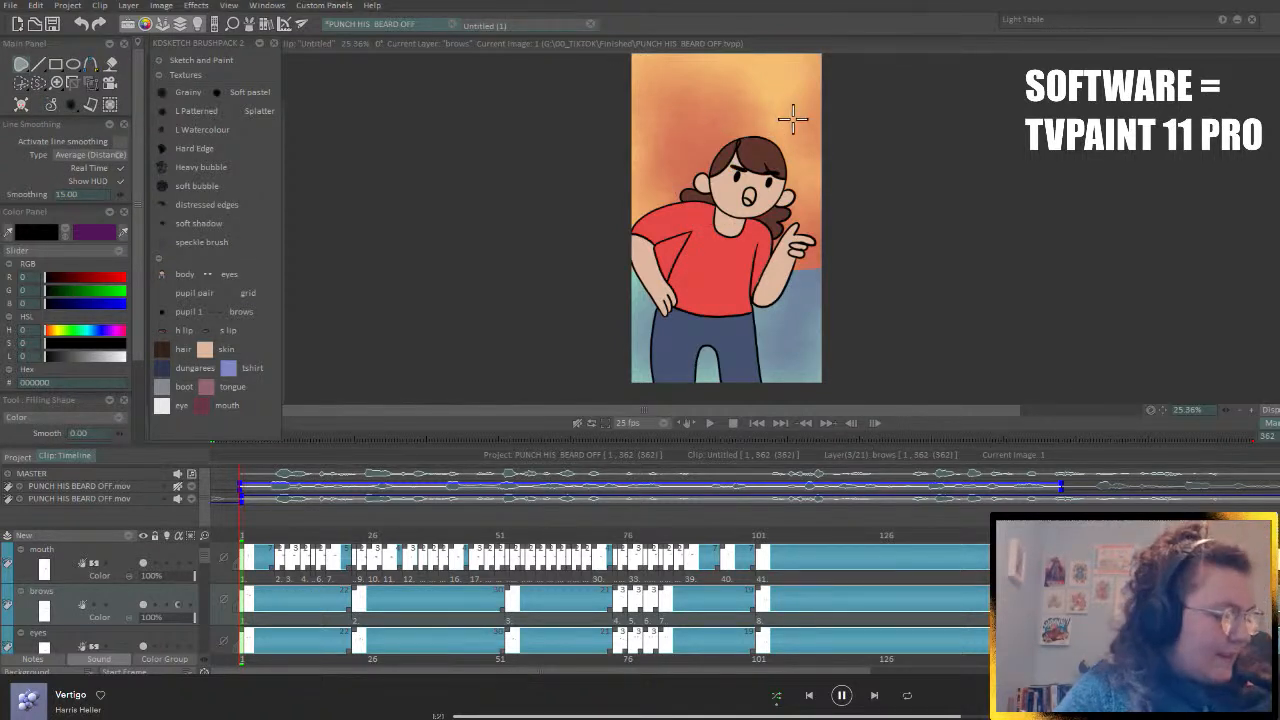
- Recolour the orange eyebrows black on the remaining drawings of the brows layer, and return to image 1
{"action": "key", "text": "Right"}
{"action": "key", "text": "Right"}
{"action": "key", "text": "Right"}
{"action": "key", "text": "Right"}
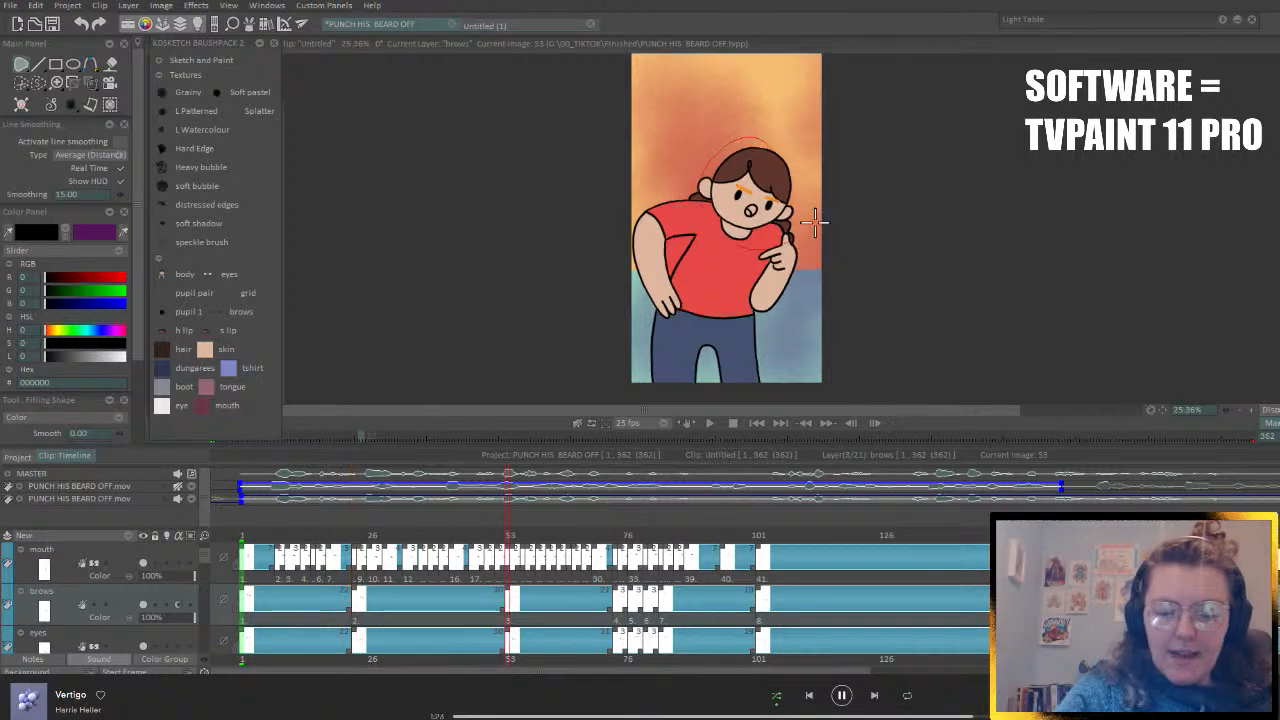
{"action": "key", "text": "Right"}
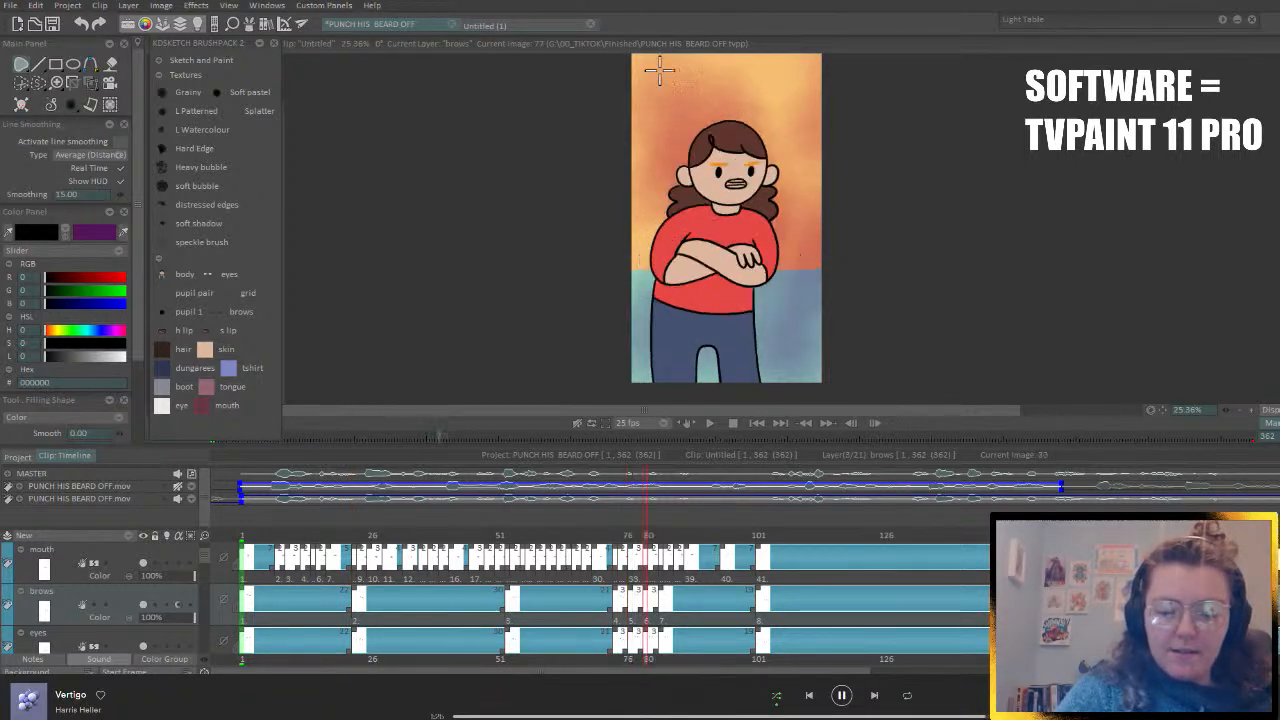
{"action": "key", "text": "Right"}
{"action": "key", "text": "Right"}
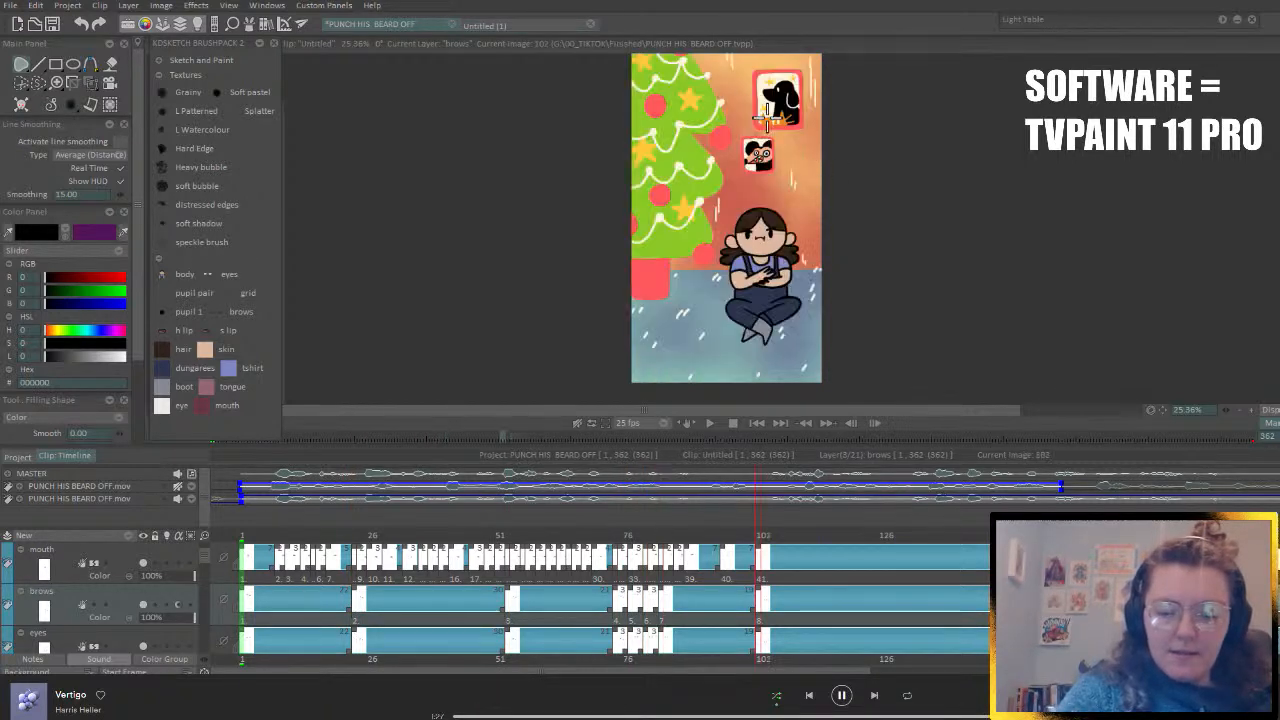
{"action": "key", "text": "Right"}
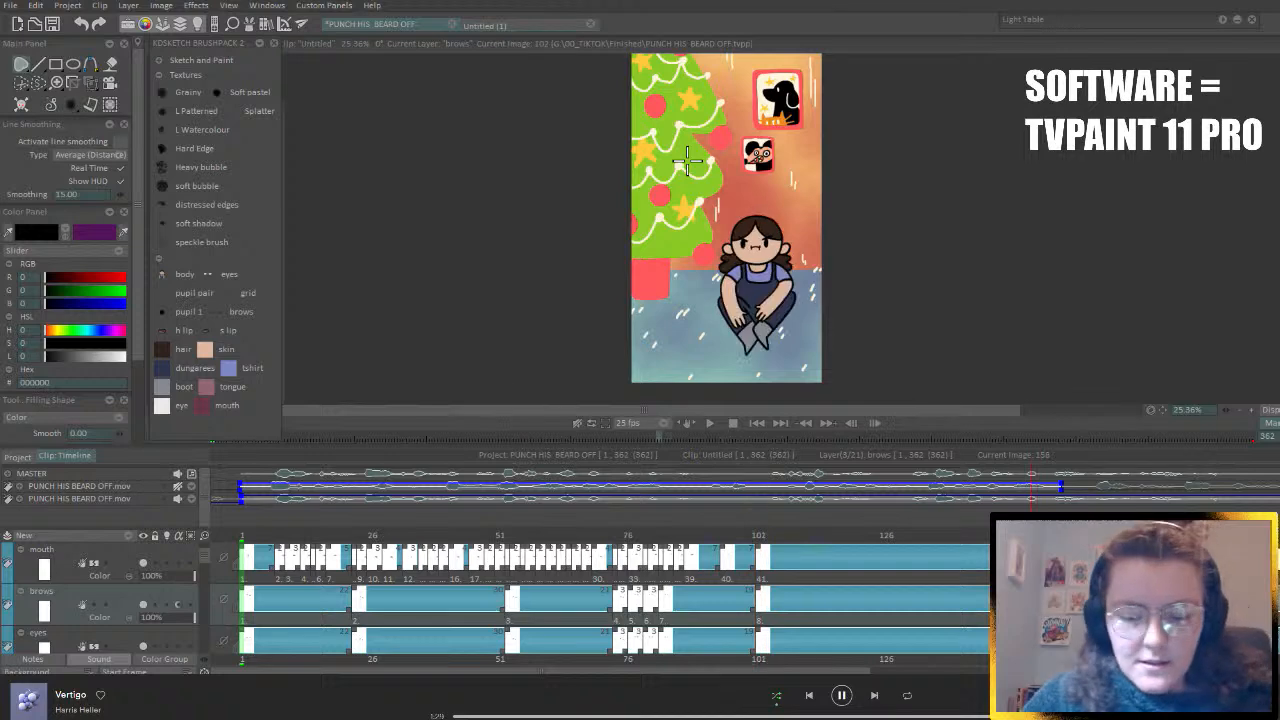
{"action": "key", "text": "Right"}
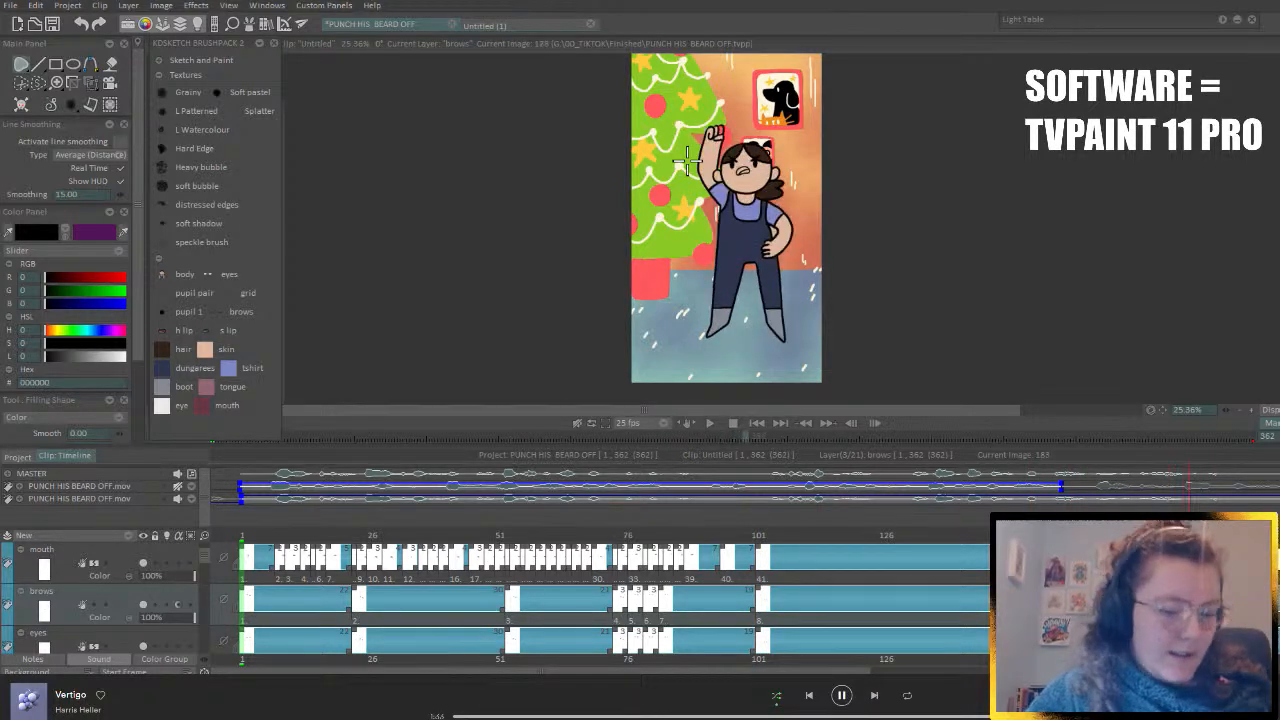
{"action": "left_click", "coordinate": [241, 535]}
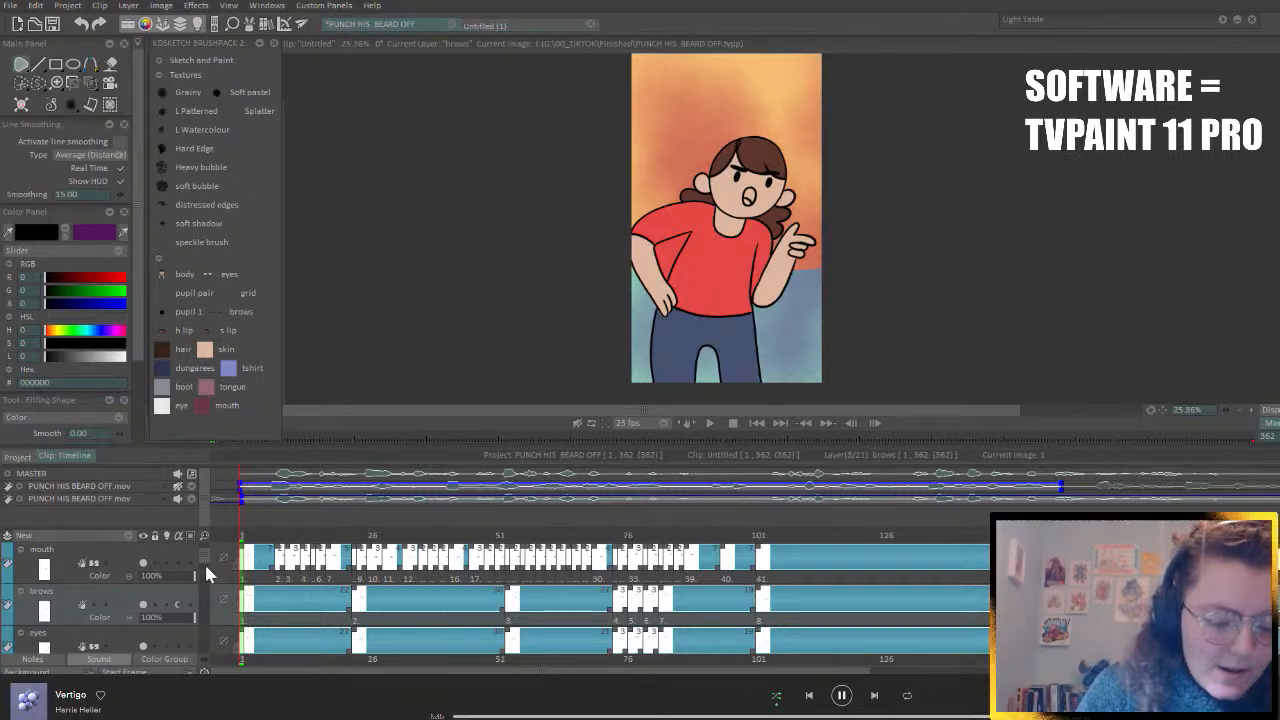
- Select the COLO_body layer and set the Paint bucket to Erase mode with Above as its source
{"action": "left_click_drag", "start_coordinate": [204, 561], "coordinate": [203, 564]}
{"action": "scroll", "coordinate": [203, 571], "scroll_direction": "down", "scroll_amount": 5}
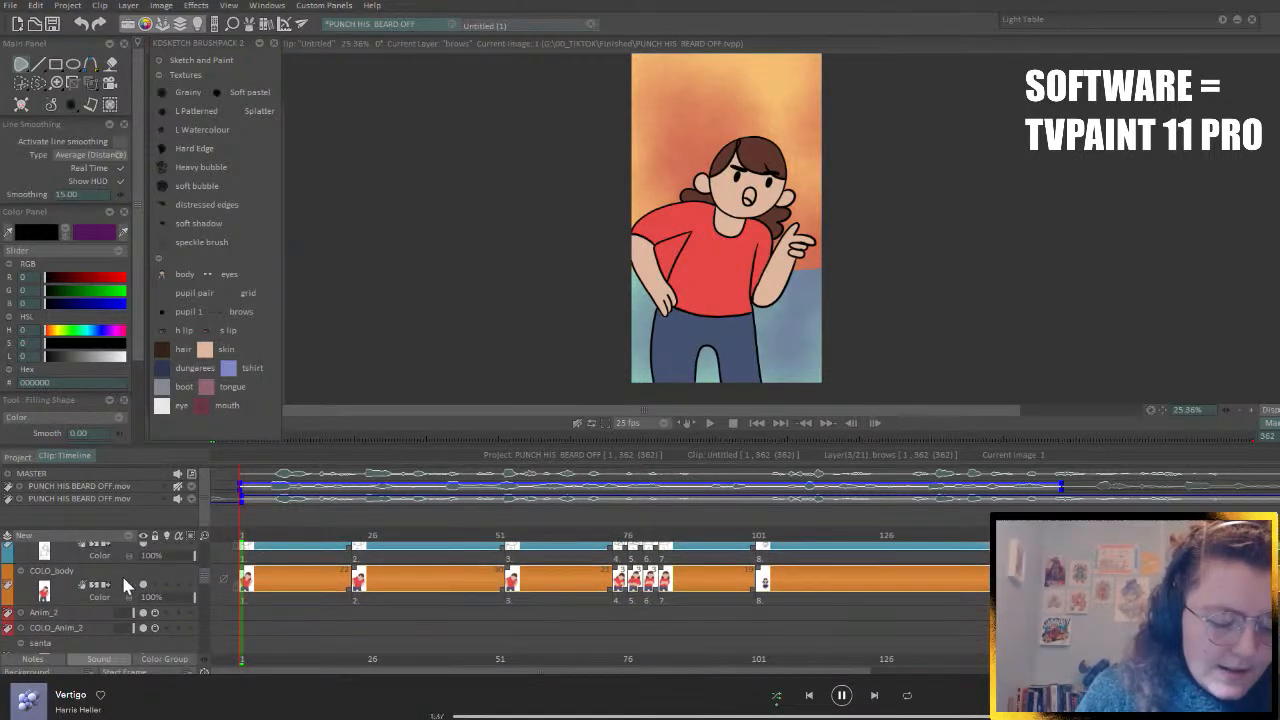
{"action": "left_click", "coordinate": [123, 578]}
{"action": "scroll", "coordinate": [203, 575], "scroll_direction": "up", "scroll_amount": 2}
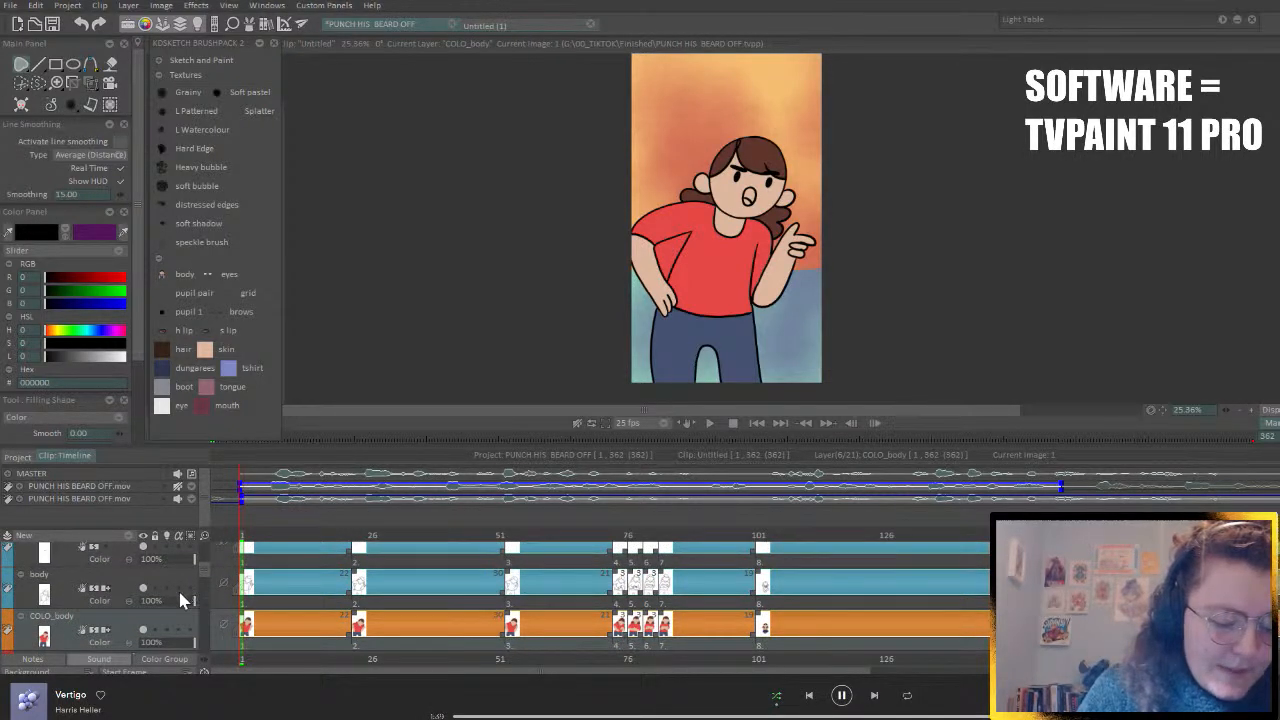
{"action": "left_click", "coordinate": [112, 66]}
{"action": "left_click_drag", "start_coordinate": [138, 98], "coordinate": [144, 233]}
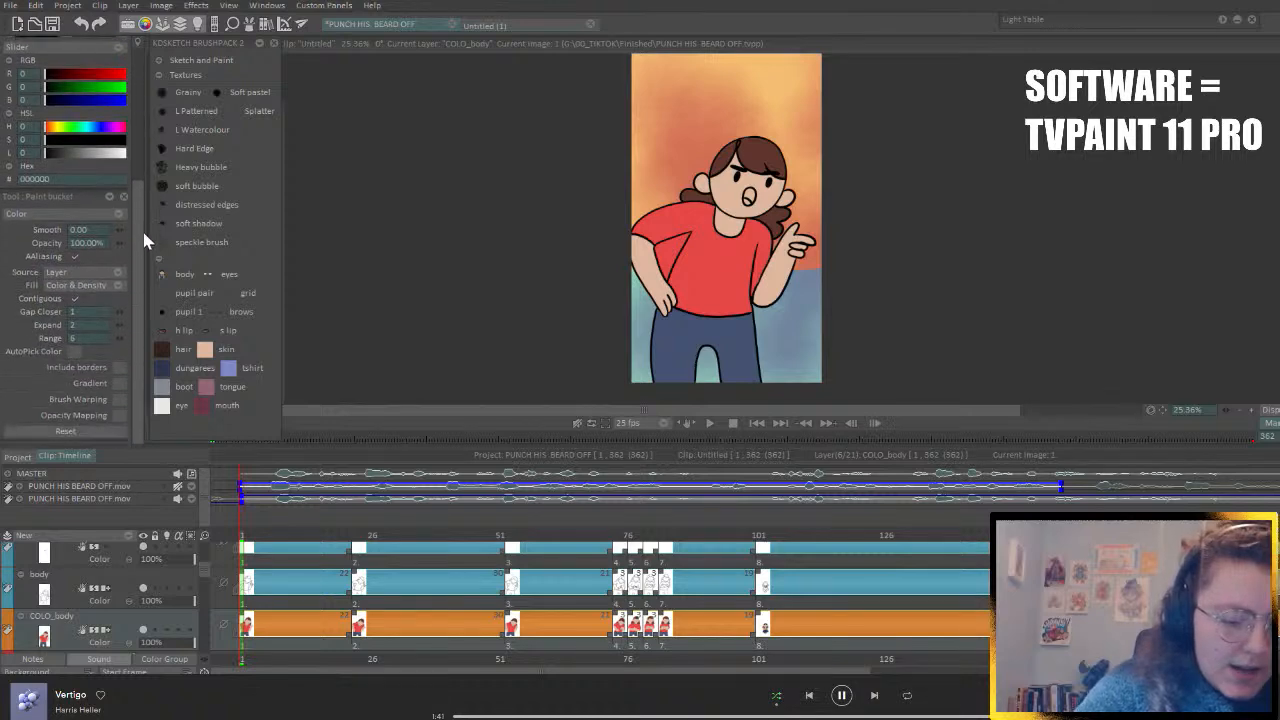
{"action": "left_click", "coordinate": [114, 270]}
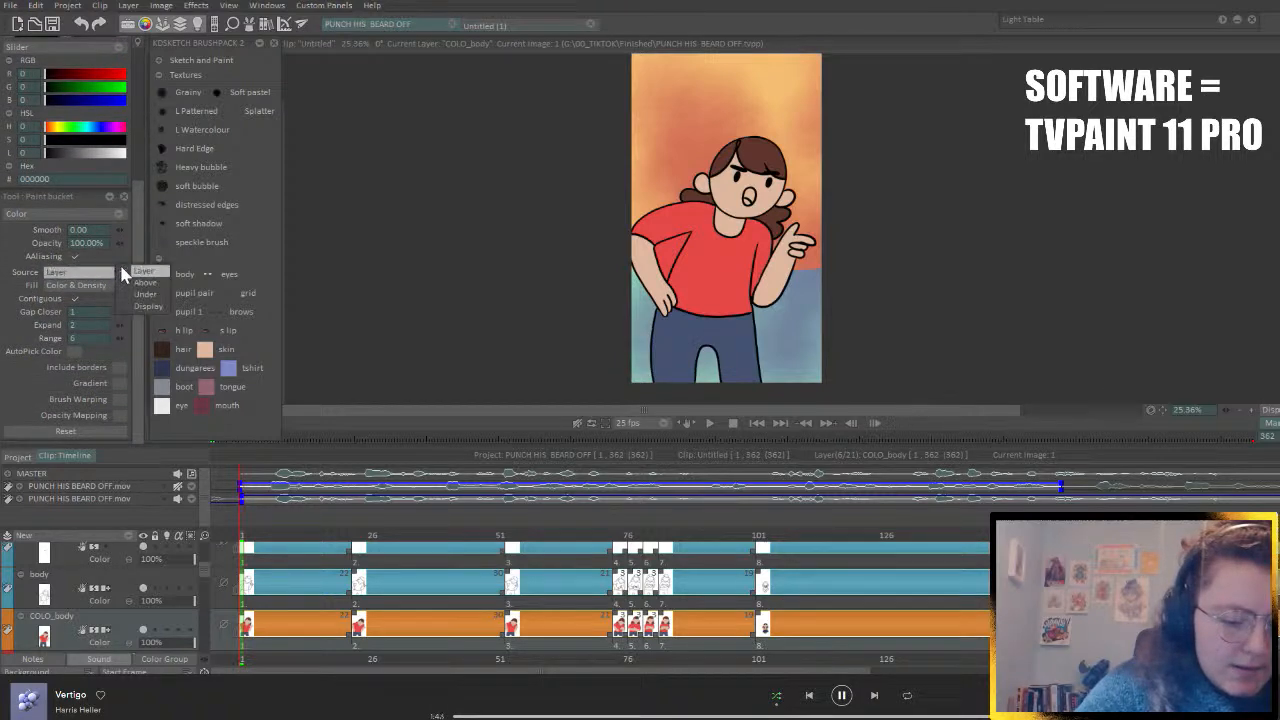
{"action": "left_click", "coordinate": [145, 283]}
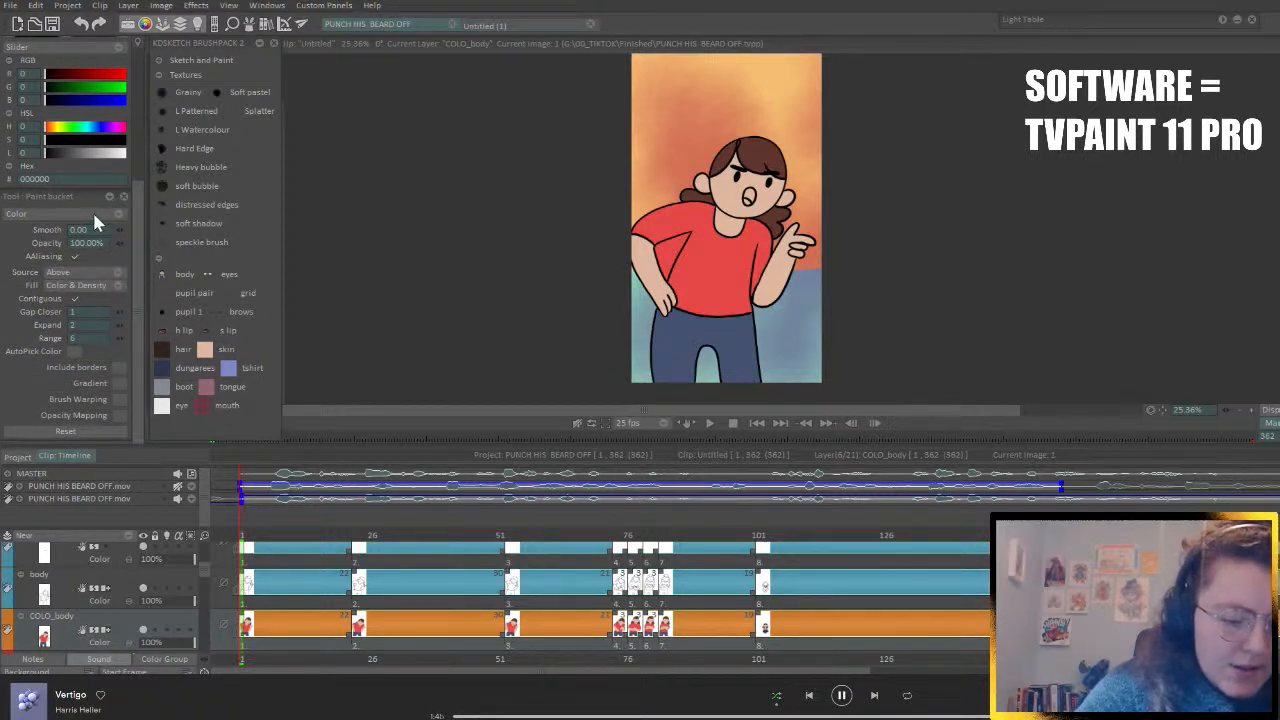
{"action": "left_click", "coordinate": [95, 214]}
{"action": "left_click", "coordinate": [130, 236]}
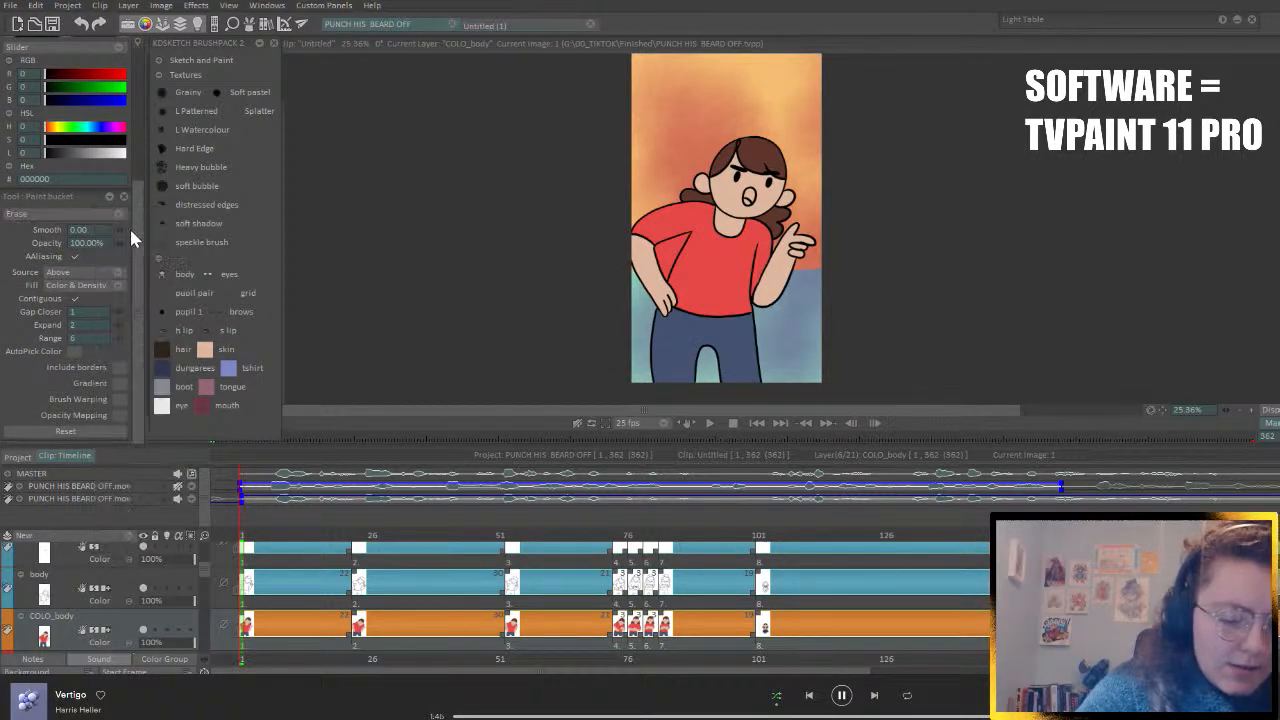
- Erase the fill between the woman's bent arm and torso on her first three COLO_body drawings, through image 53
{"action": "left_click", "coordinate": [668, 255]}
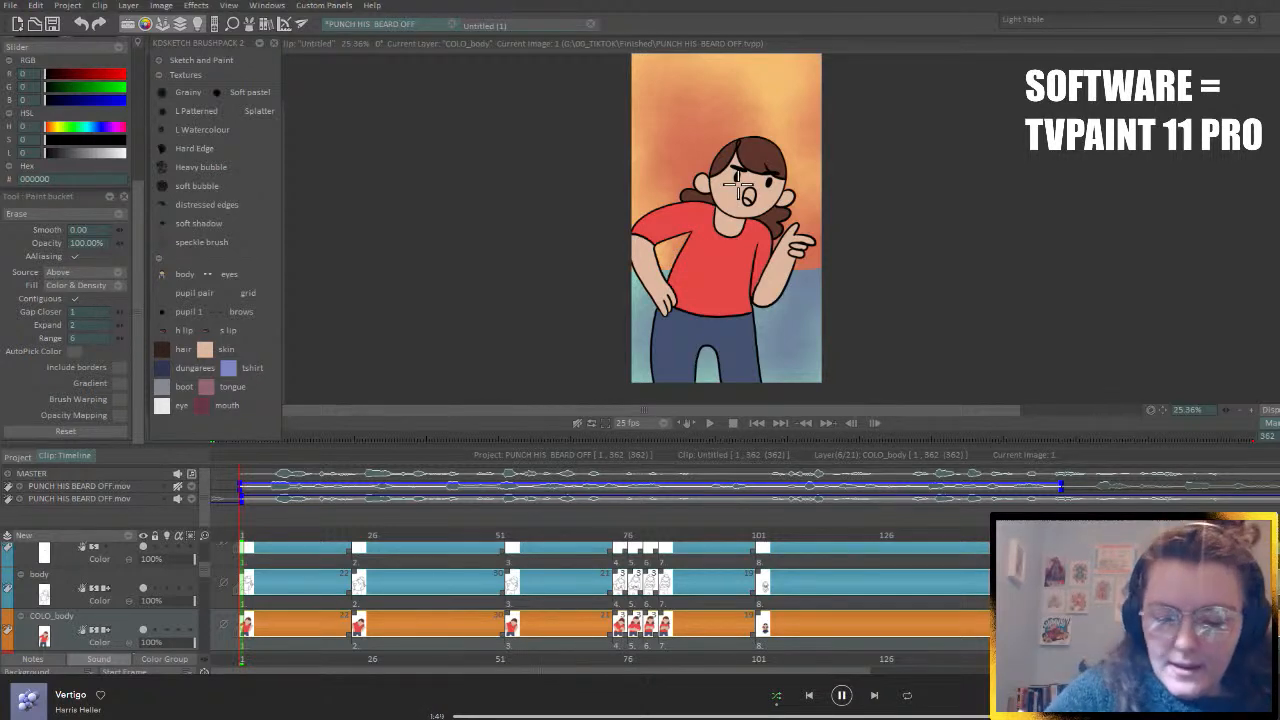
{"action": "key", "text": "ctrl+Right"}
{"action": "left_click", "coordinate": [680, 244]}
{"action": "key", "text": "ctrl+Right"}
{"action": "left_click", "coordinate": [686, 239]}
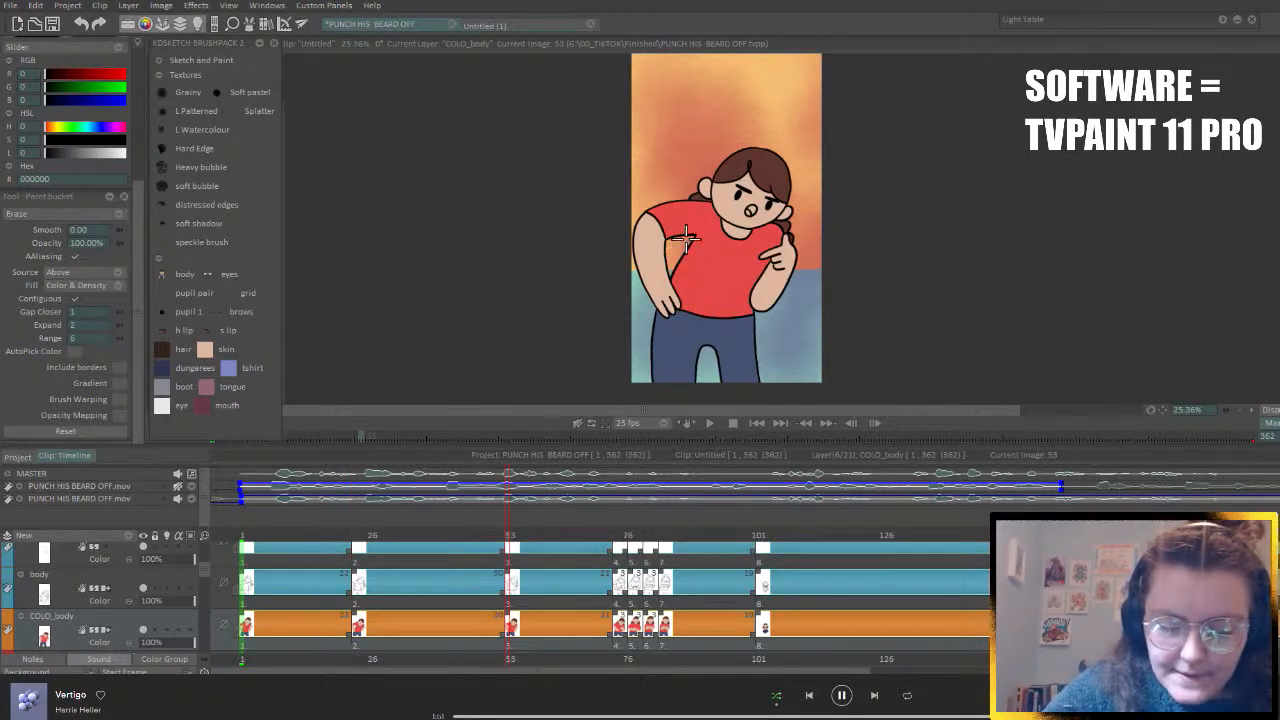
- Erase the fill enclosed beside the woman's forearm on the folding-arms drawings at image 77 and the following drawing
{"action": "key", "text": "ctrl+Right"}
{"action": "key", "text": "ctrl+Right"}
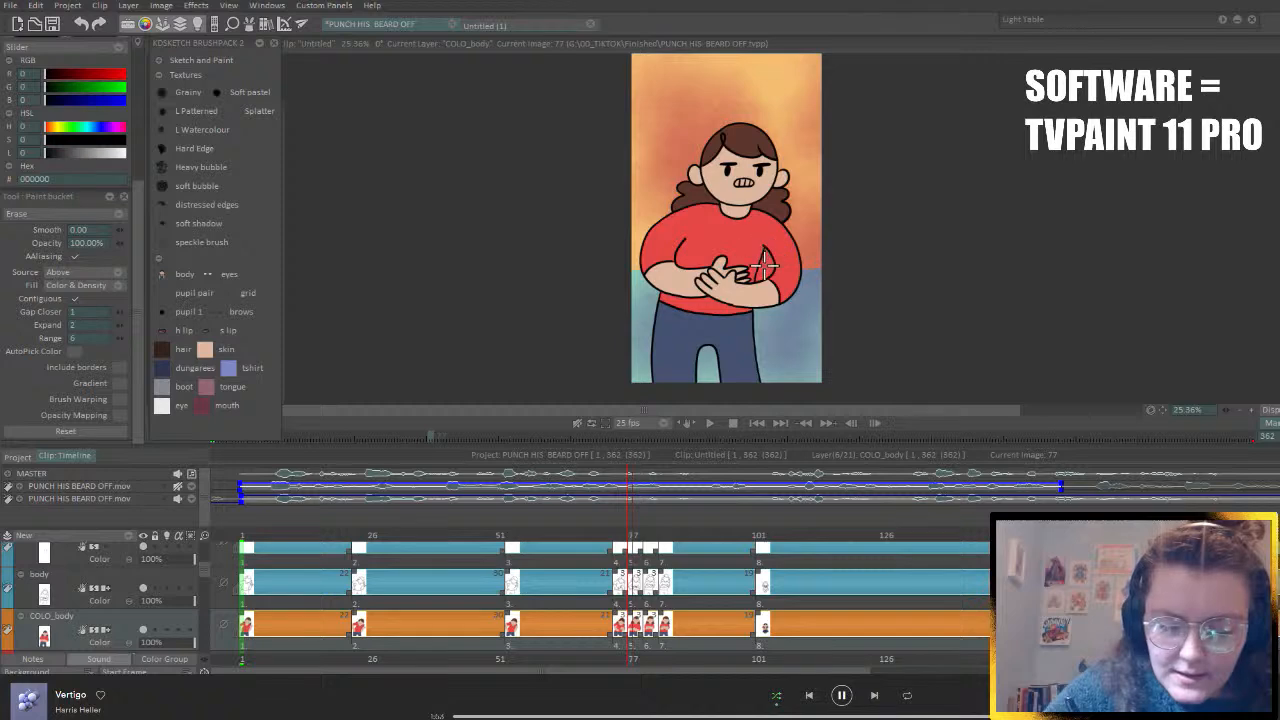
{"action": "left_click", "coordinate": [764, 265]}
{"action": "key", "text": "ctrl+Right"}
{"action": "left_click", "coordinate": [772, 262]}
{"action": "key", "text": "ctrl+Right"}
{"action": "key", "text": "ctrl+Right"}
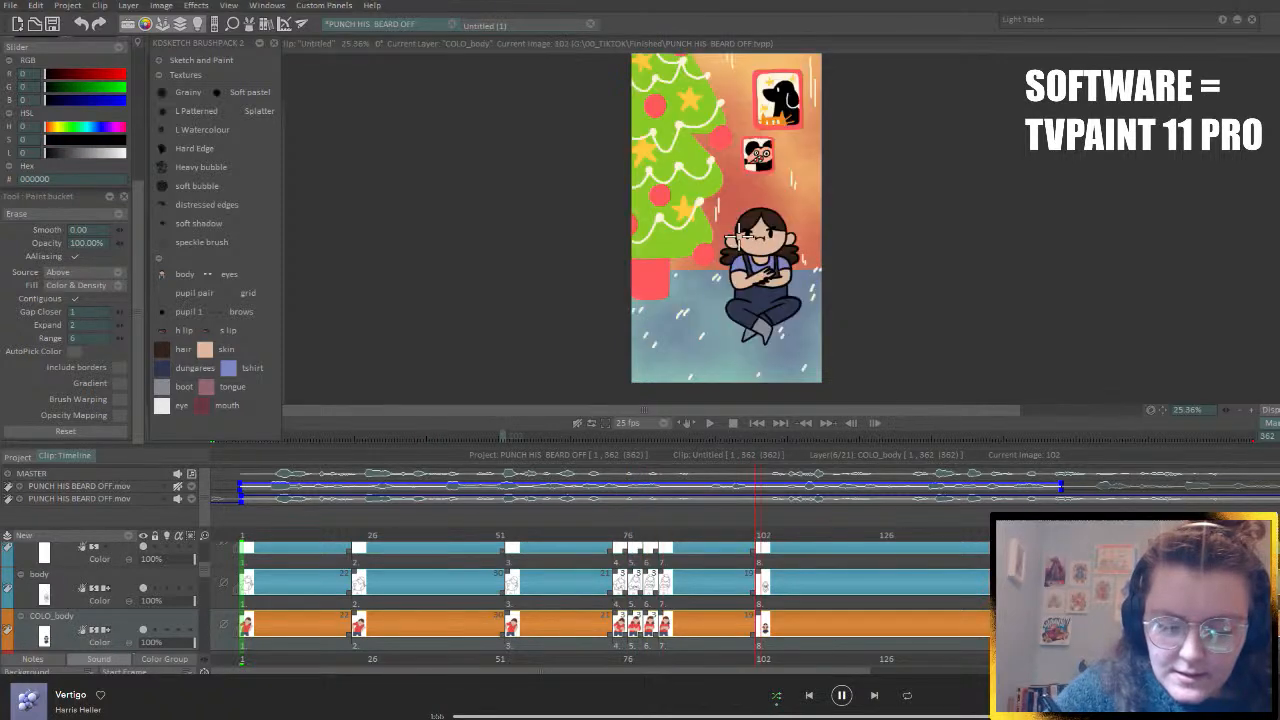
- Erase the fill enclosed between the girl's arm and torso on her standing drawings from image 162 to image 178
{"action": "key", "text": "ctrl+Right"}
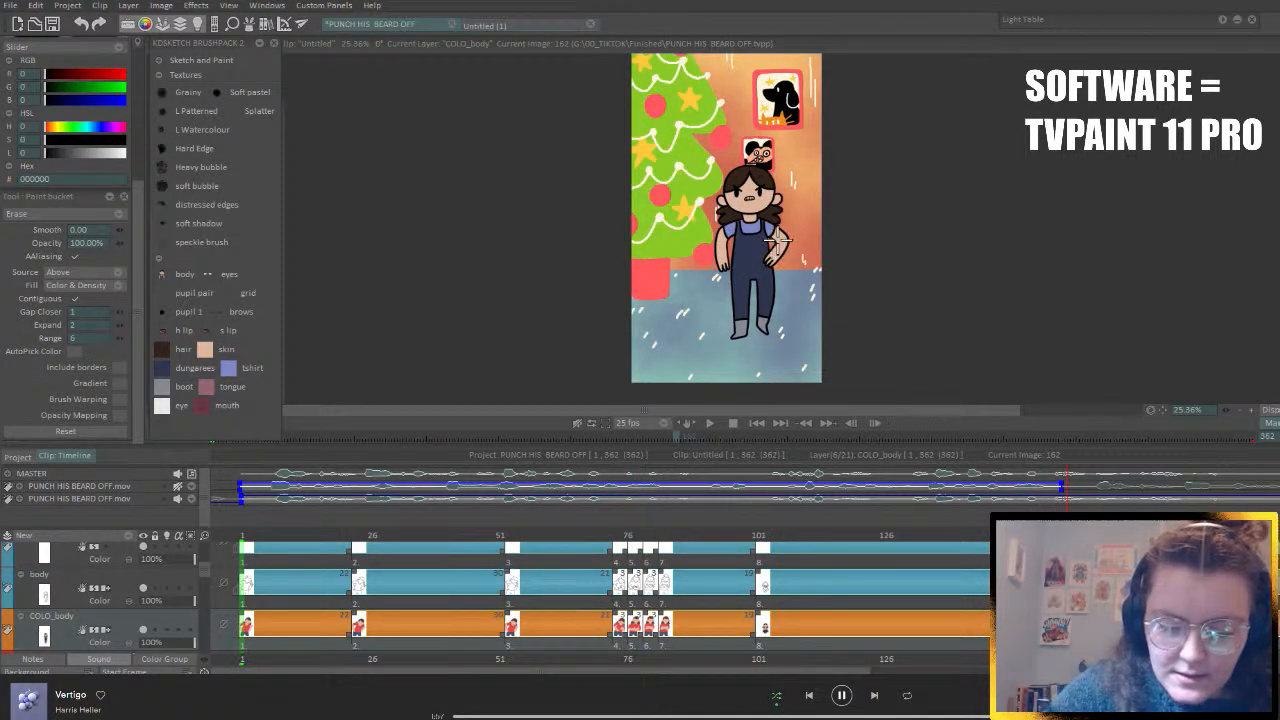
{"action": "key", "text": "ctrl+Right"}
{"action": "key", "text": "ctrl+Right"}
{"action": "key", "text": "ctrl+Right"}
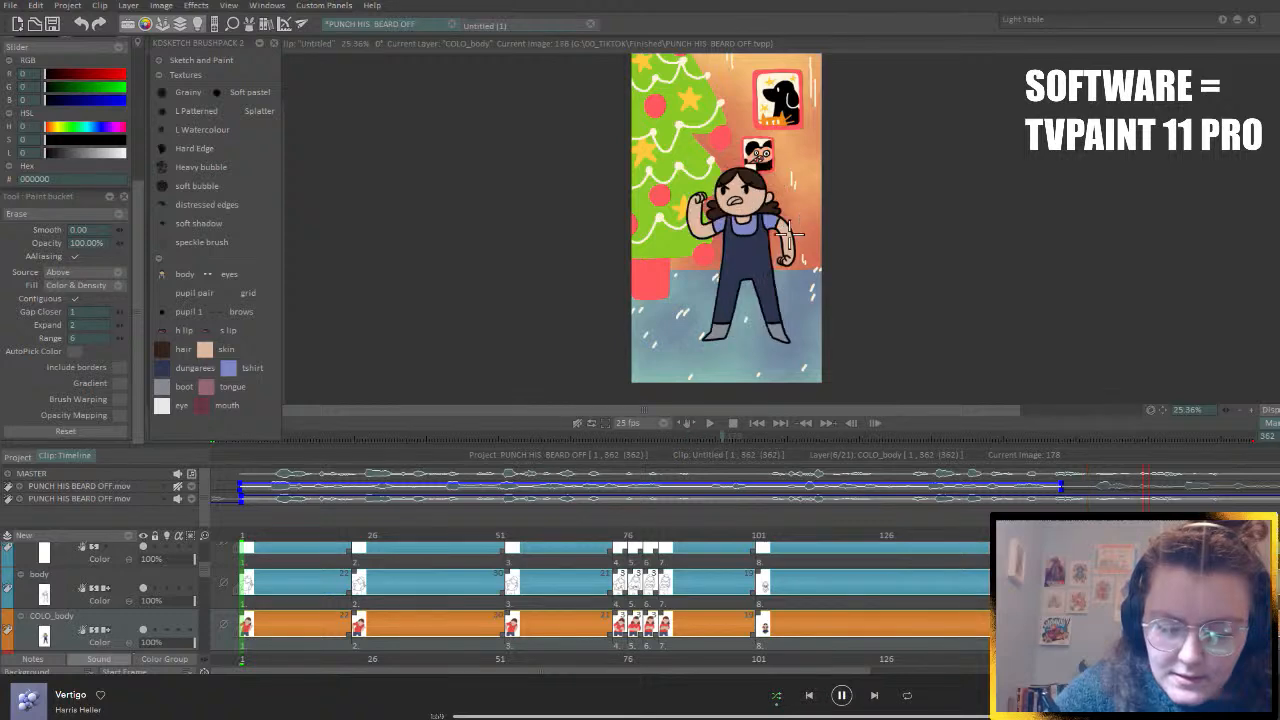
{"action": "key", "text": "ctrl+Right"}
{"action": "key", "text": "ctrl+Left"}
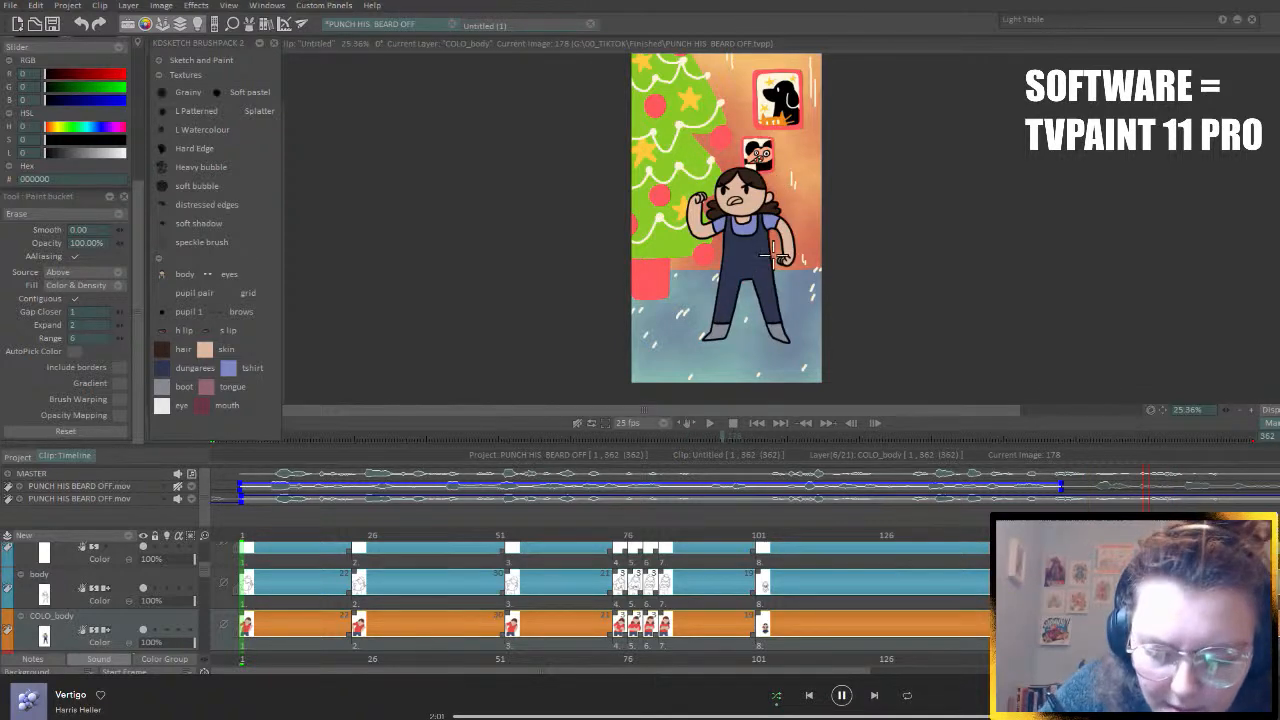
- Erase the fill in the gaps around the girl's bent and raised arms on the COLO_body drawings up to image 190
{"action": "key", "text": "ctrl+Right"}
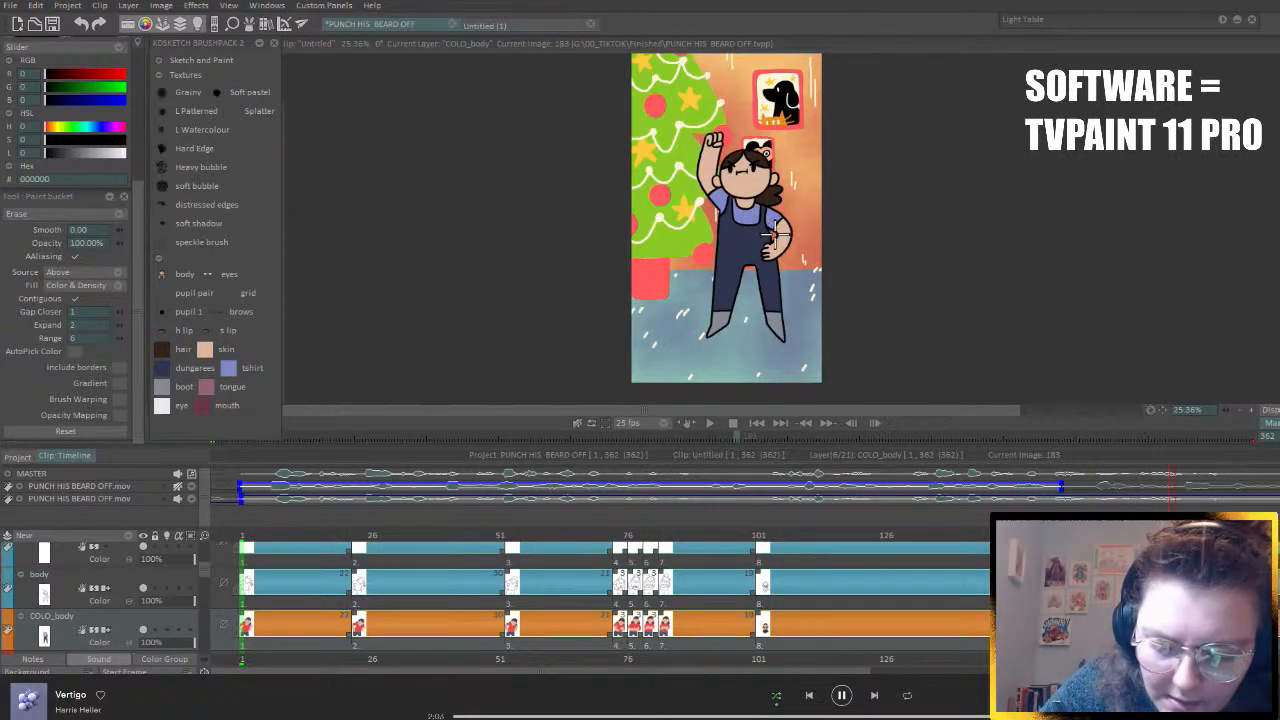
{"action": "key", "text": "ctrl+Right"}
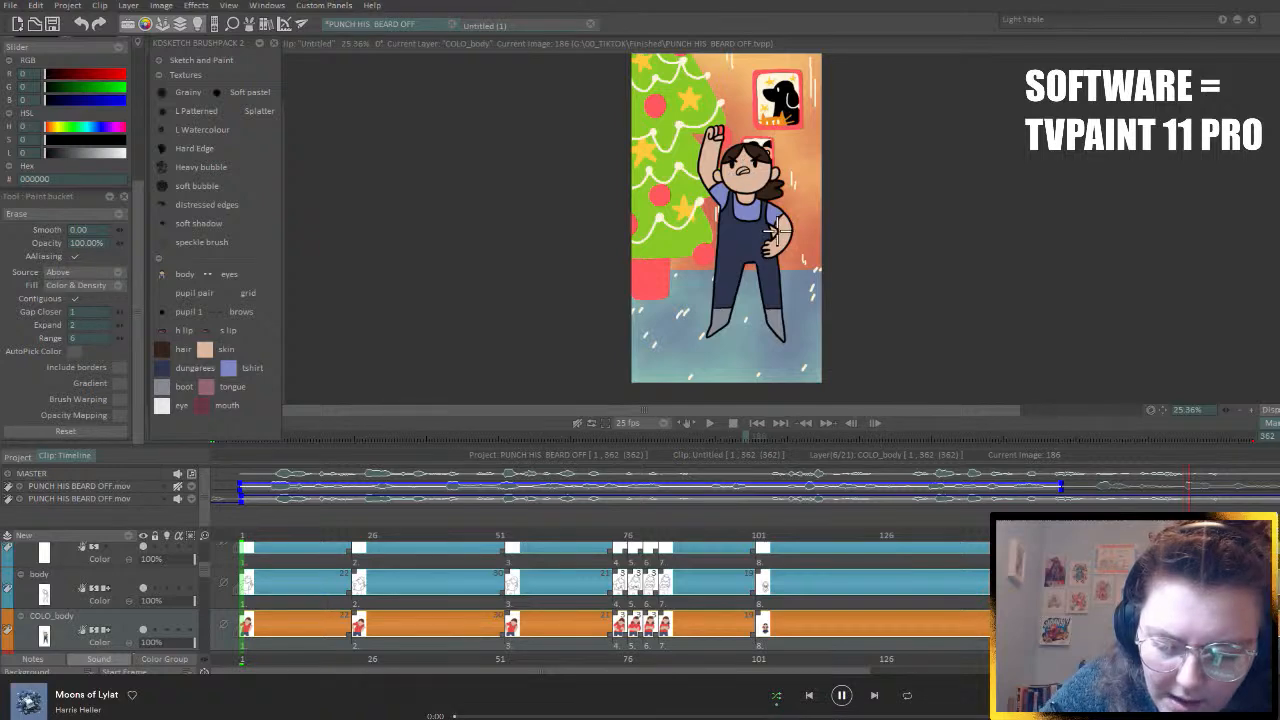
{"action": "key", "text": "ctrl+Right"}
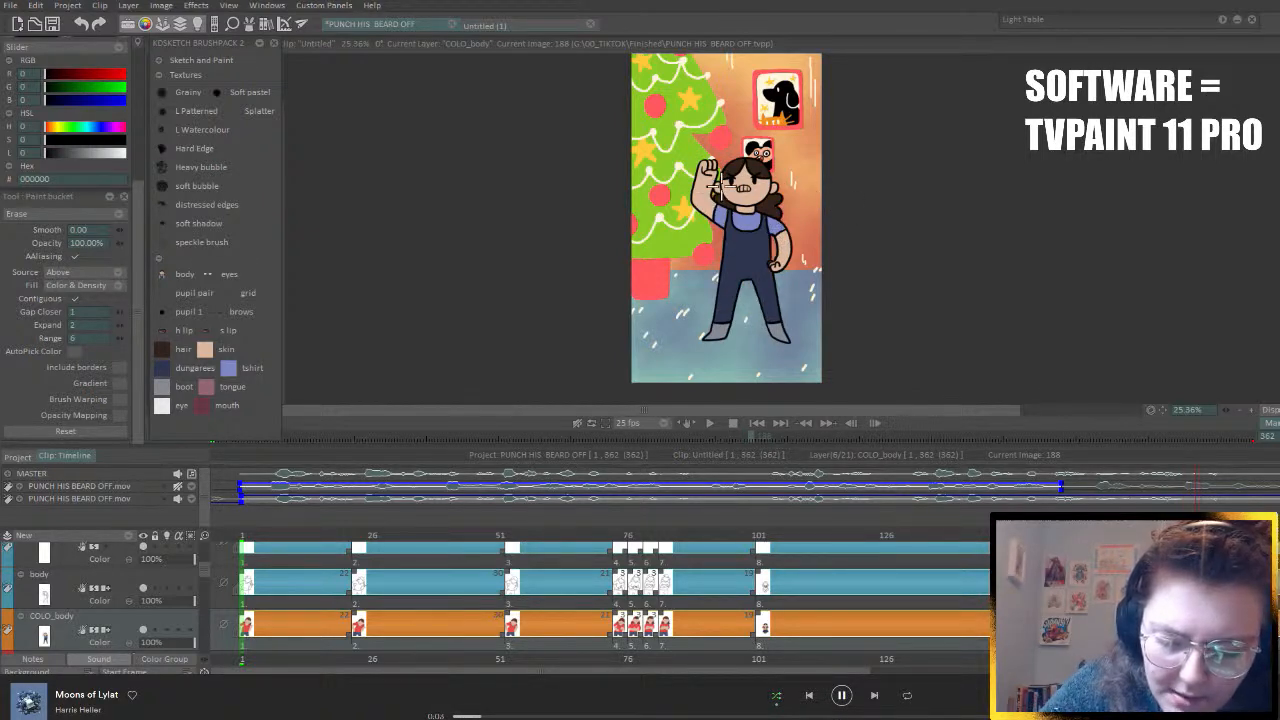
{"action": "key", "text": "ctrl+Right"}
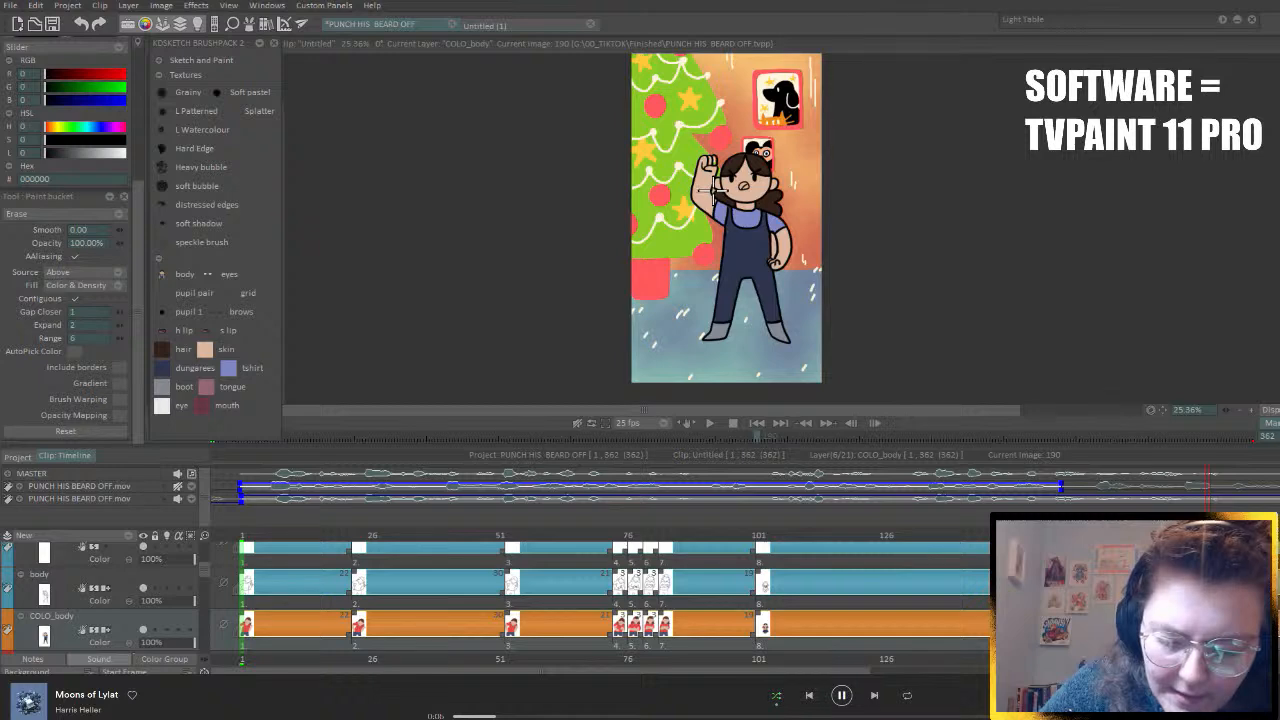
- Check the COLO_body drawings from the woman at image 200 through the Santa punching scene for background gaps left filled
{"action": "key", "text": "ctrl+Right"}
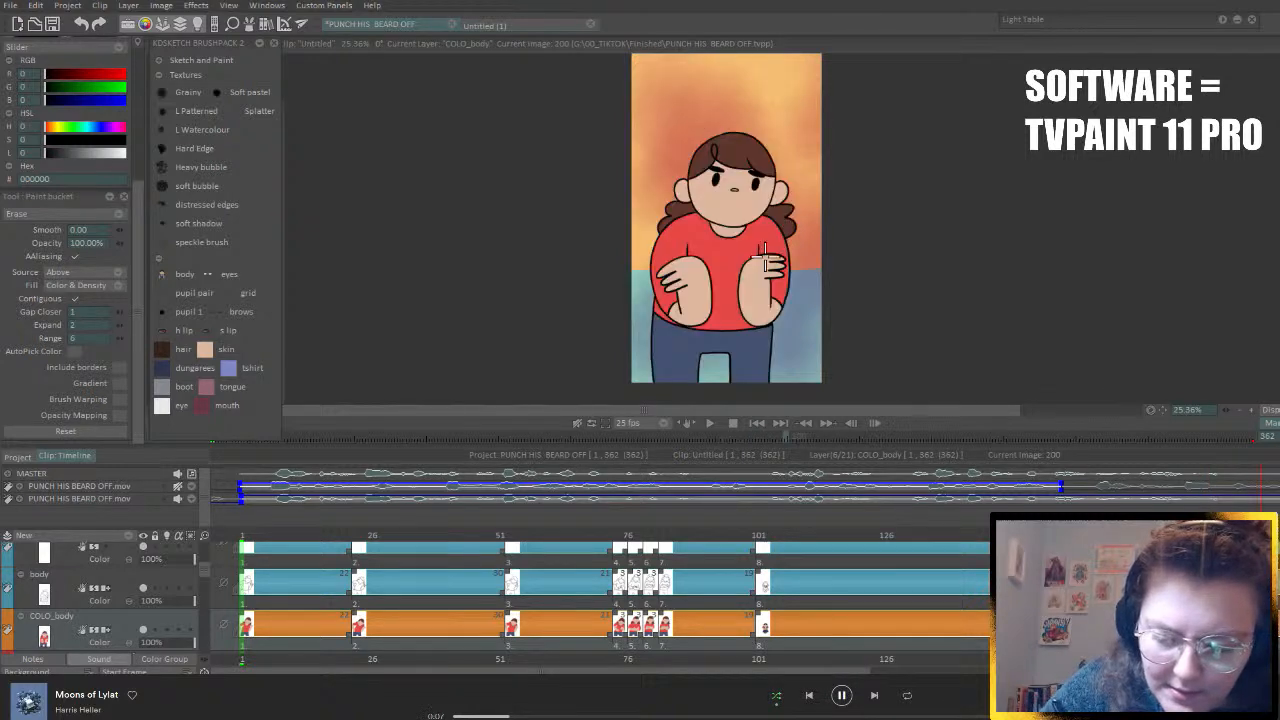
{"action": "key", "text": "ctrl+Right"}
{"action": "key", "text": "ctrl+Right"}
{"action": "key", "text": "ctrl+Right"}
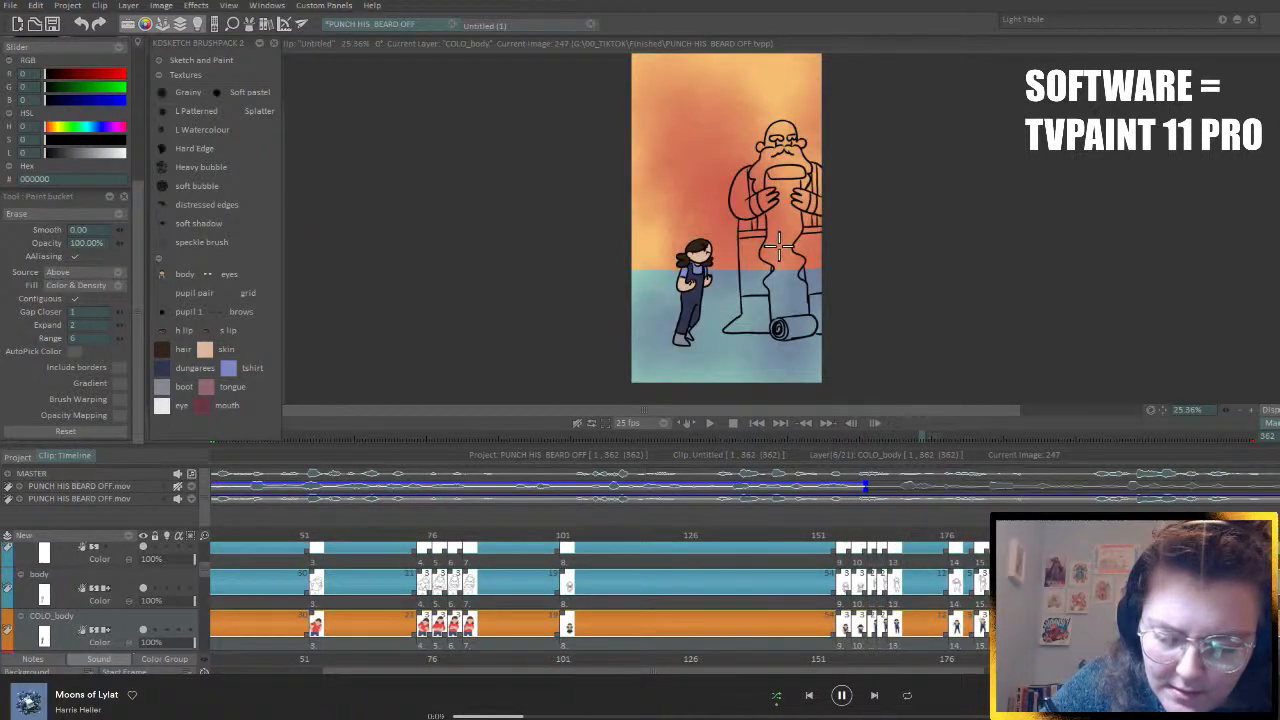
{"action": "key", "text": "ctrl+Right"}
{"action": "key", "text": "ctrl+Right"}
{"action": "key", "text": "ctrl+Right"}
{"action": "key", "text": "ctrl+Right"}
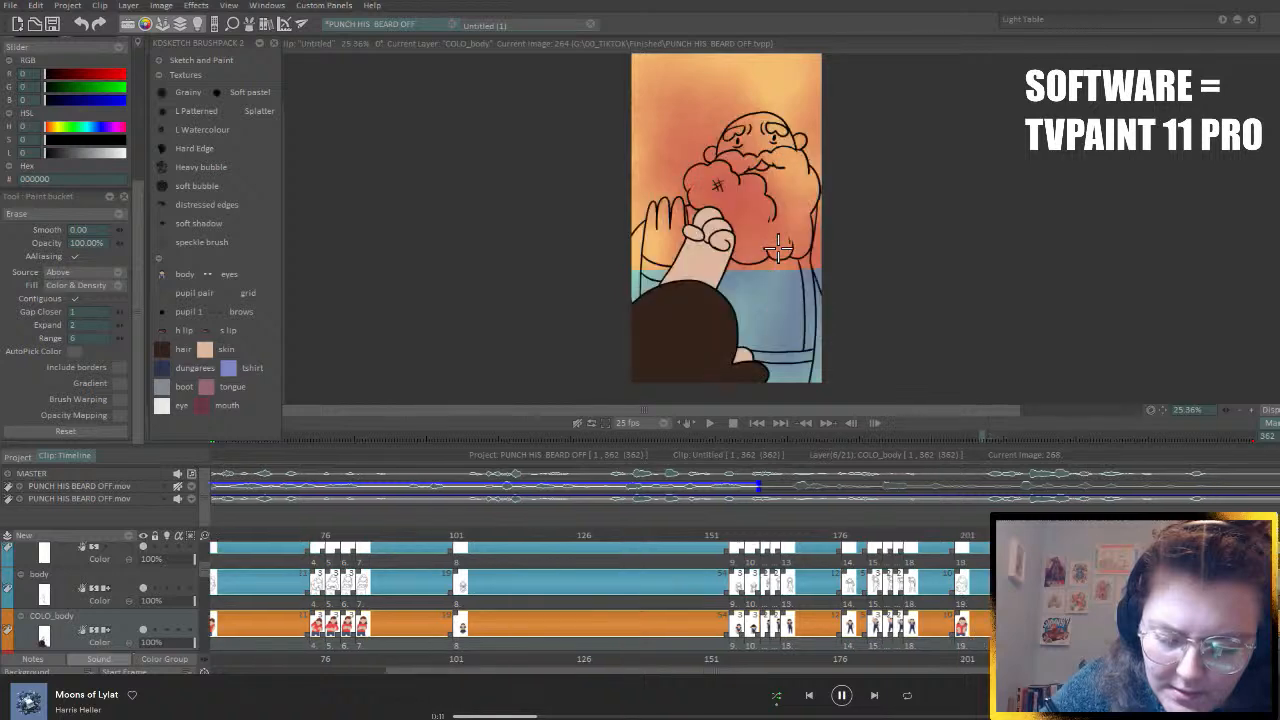
{"action": "key", "text": "ctrl+Right"}
{"action": "key", "text": "ctrl+Right"}
{"action": "key", "text": "ctrl+Right"}
{"action": "key", "text": "ctrl+Right"}
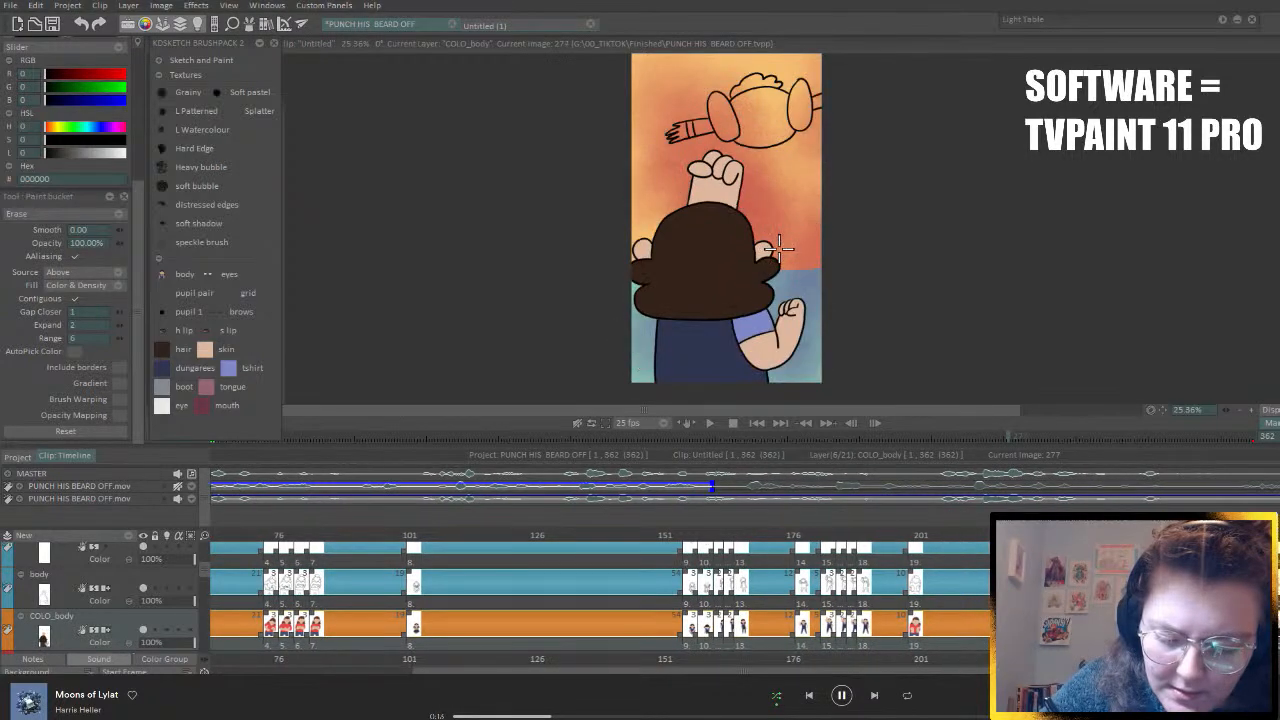
{"action": "key", "text": "ctrl+Right"}
- Check the closing drawings of the girl and woman, from image 292 to the end of the clip, for filled gaps
{"action": "key", "text": "ctrl+Right"}
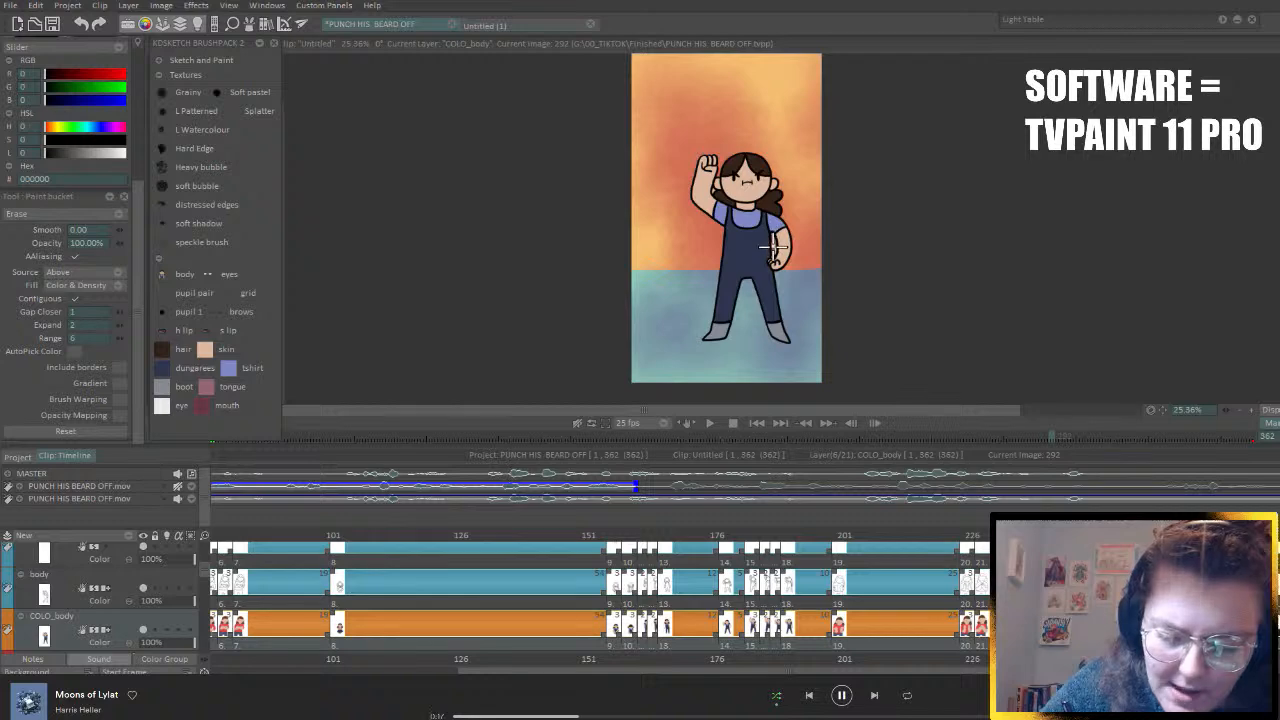
{"action": "key", "text": "ctrl+Right"}
{"action": "key", "text": "ctrl+Right"}
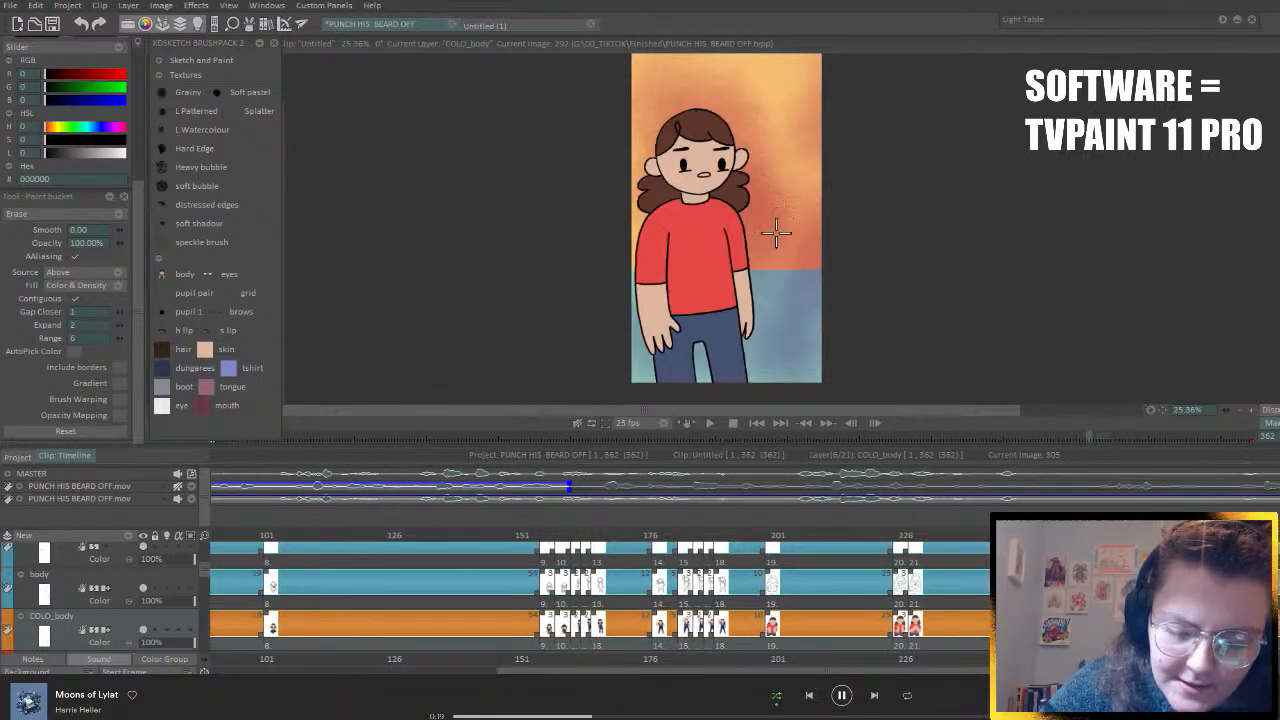
{"action": "key", "text": "ctrl+Right"}
{"action": "key", "text": "ctrl+Right"}
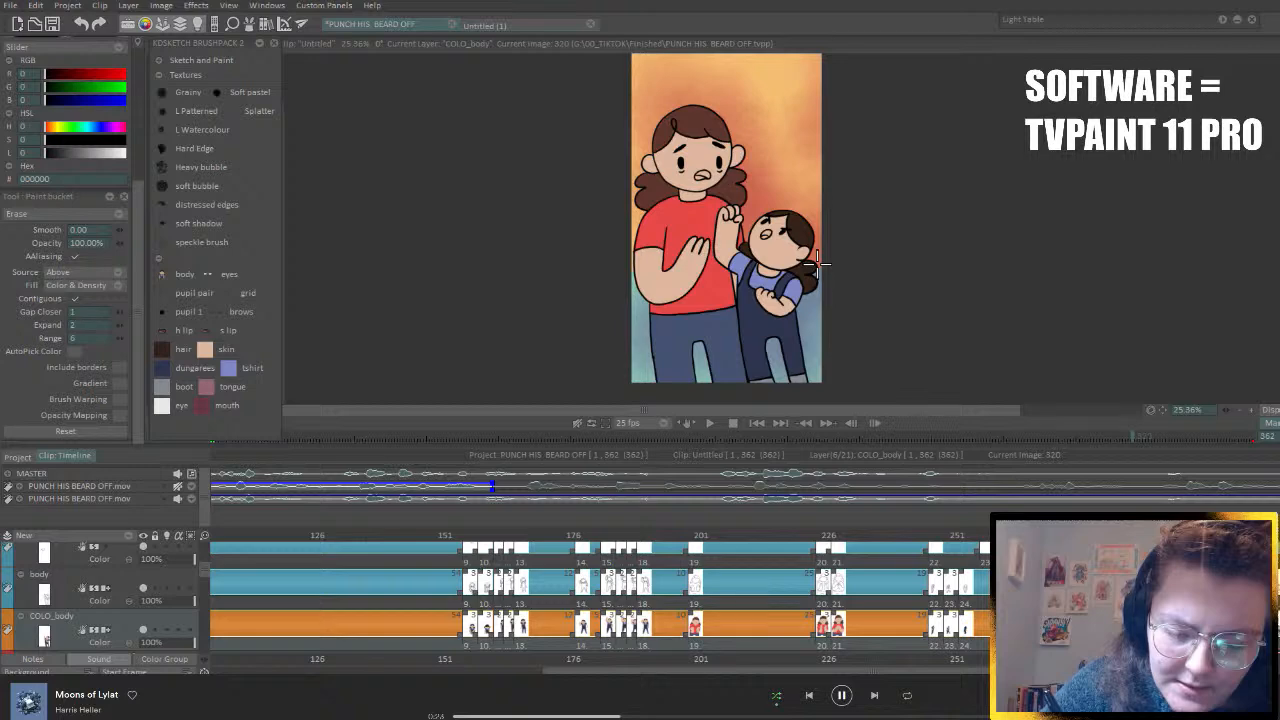
{"action": "key", "text": "ctrl+Left"}
{"action": "key", "text": "ctrl+Right"}
{"action": "key", "text": "ctrl+Right"}
{"action": "key", "text": "ctrl+Left"}
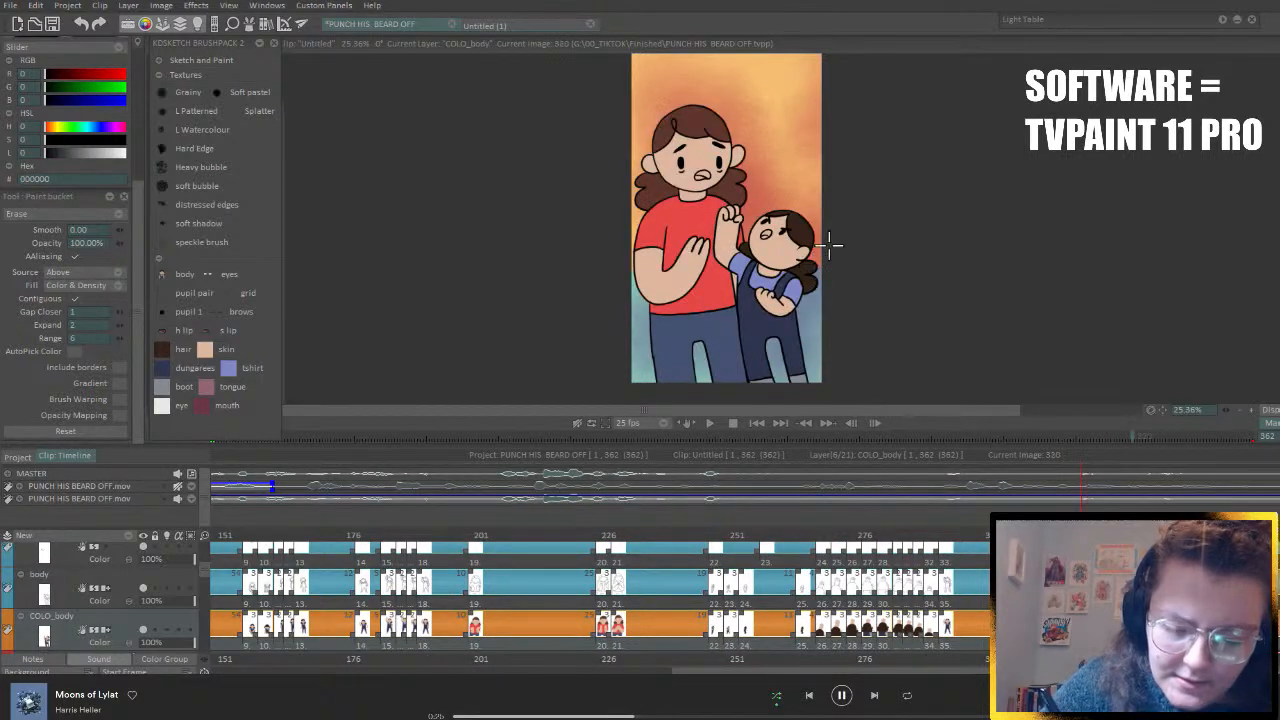
{"action": "key", "text": "ctrl+Left"}
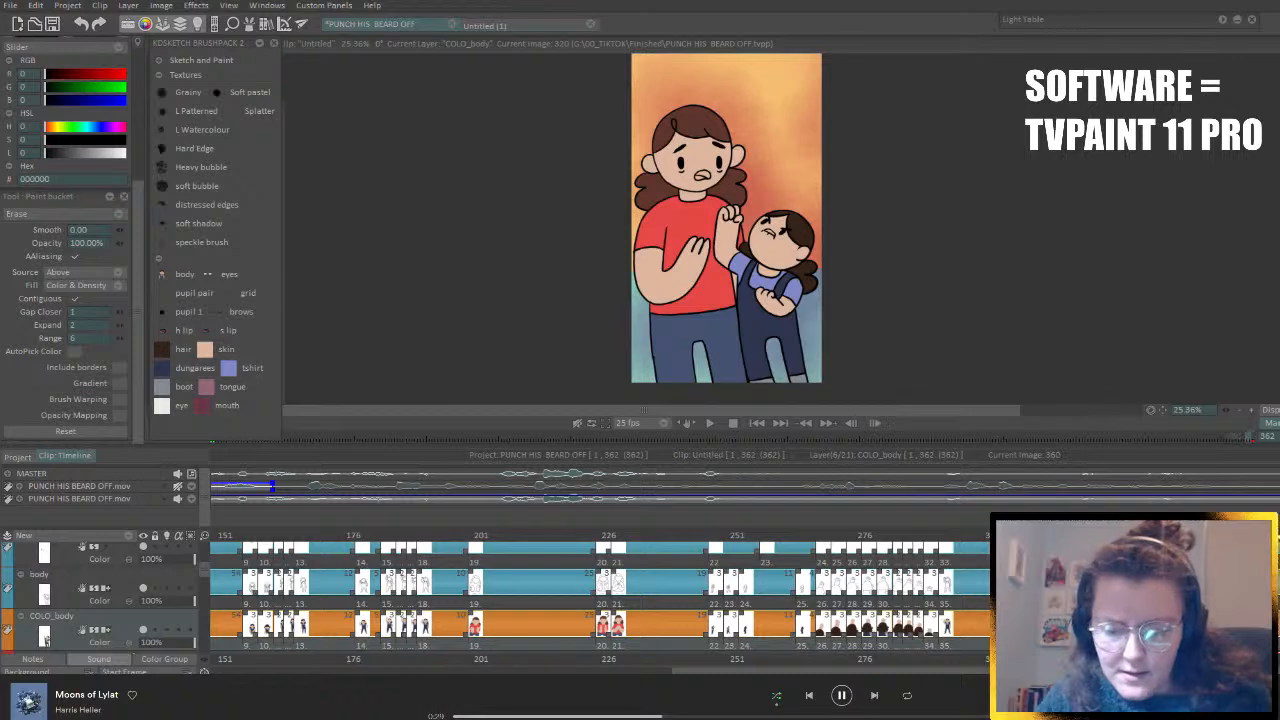
{"action": "key", "text": "Left"}
{"action": "key", "text": "Left"}
{"action": "key", "text": "Left"}
{"action": "key", "text": "Left"}
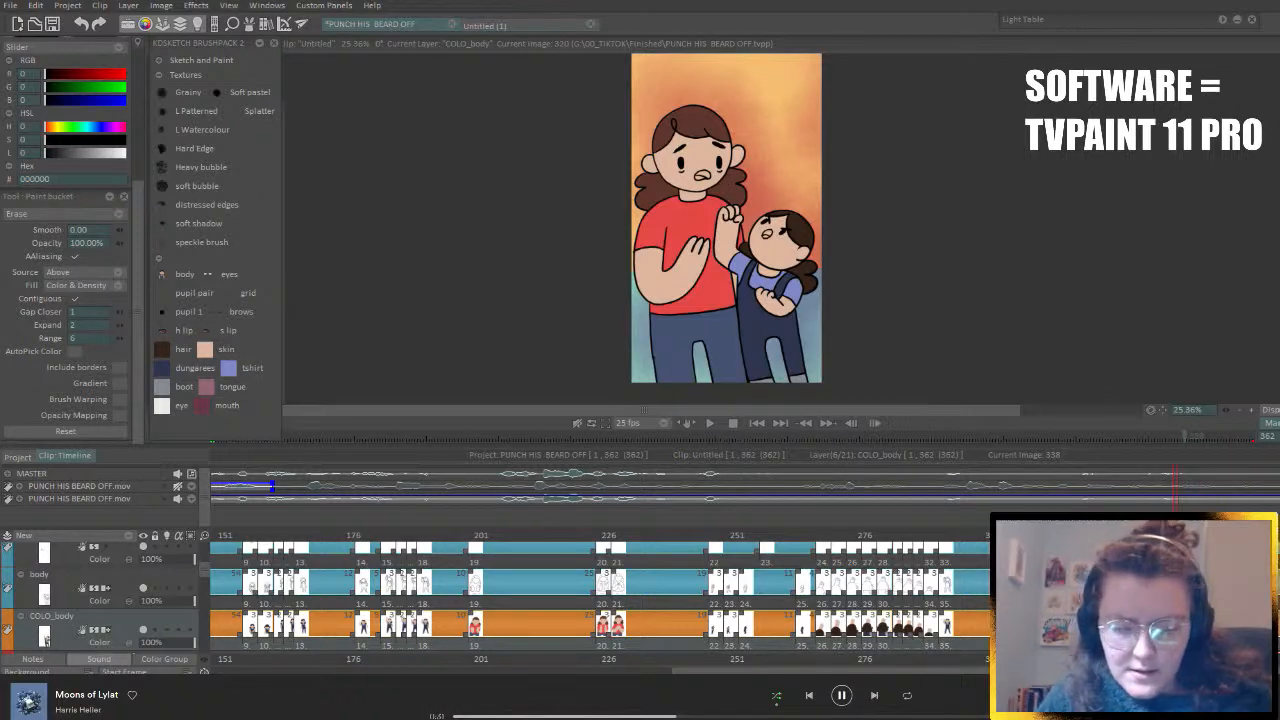
- Lock the COLO_body layer, and collapse it and the body layer in the timeline
{"action": "left_click", "coordinate": [154, 628]}
{"action": "left_click", "coordinate": [22, 619]}
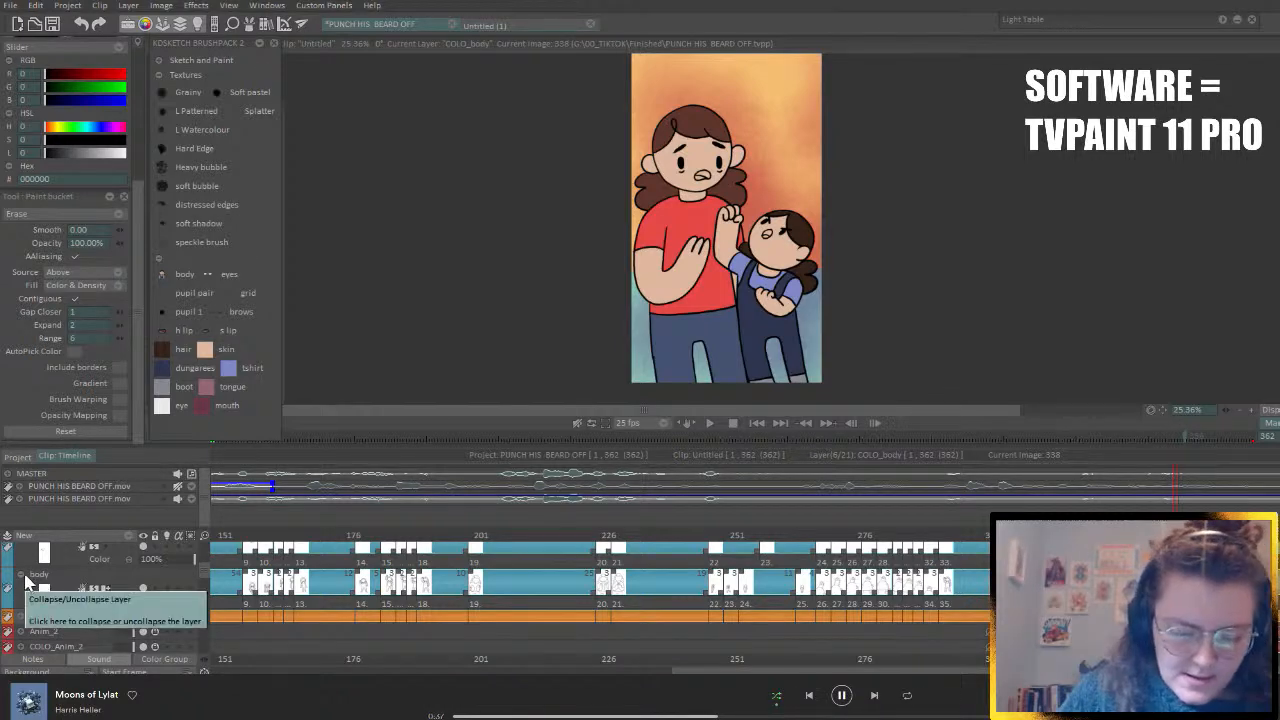
{"action": "scroll", "coordinate": [63, 604], "scroll_direction": "up", "scroll_amount": 2}
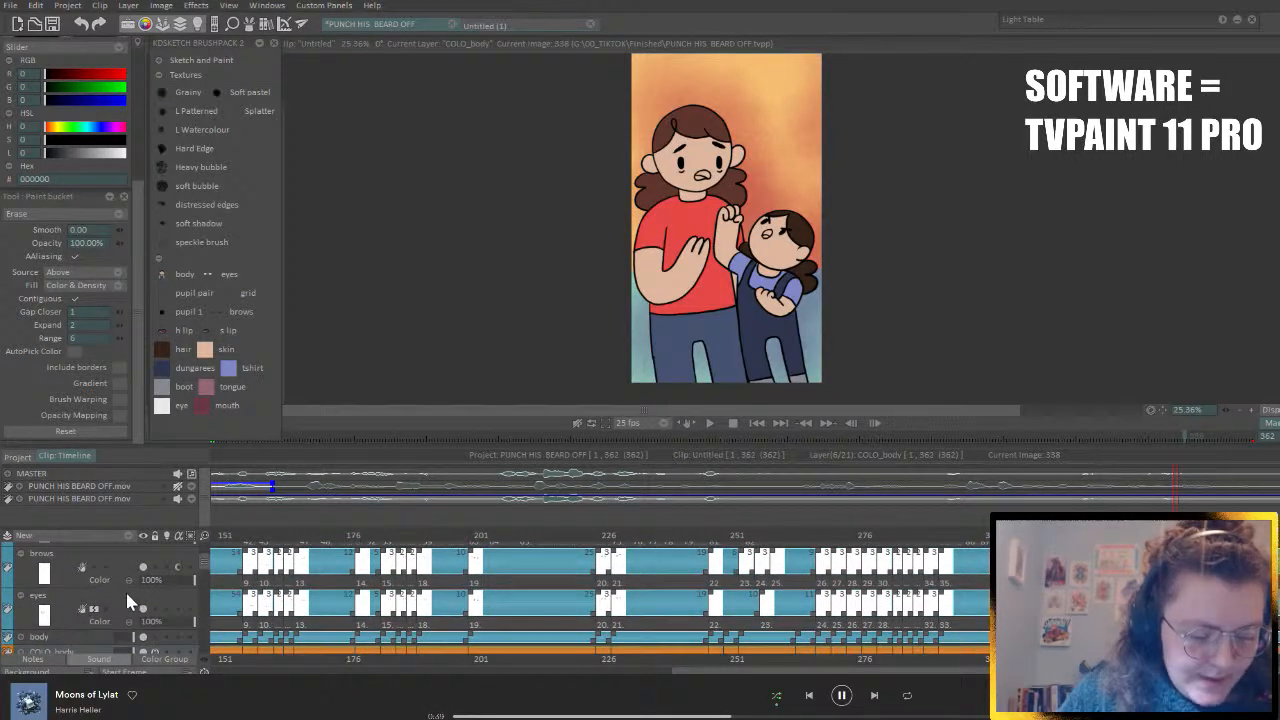
- Scrub to image 174, and collapse the eyes and brows layers in the timeline
{"action": "left_click", "coordinate": [124, 598]}
{"action": "left_click_drag", "start_coordinate": [250, 540], "coordinate": [726, 538]}
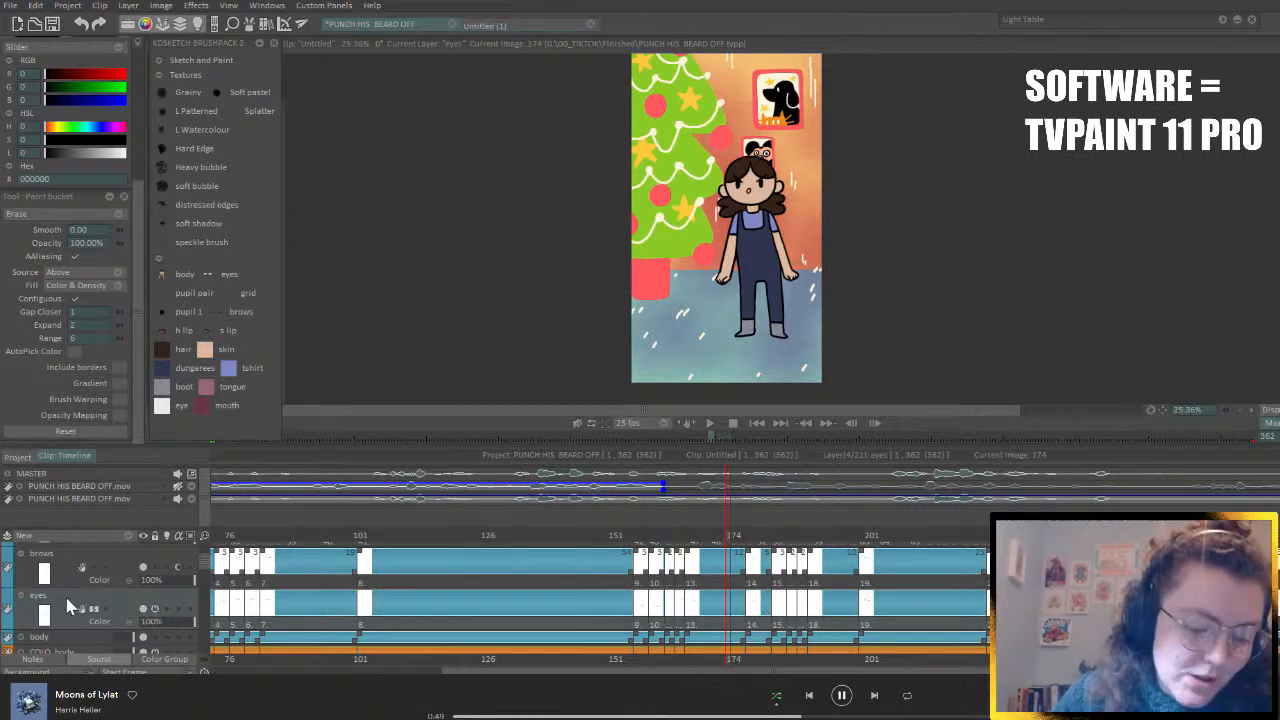
{"action": "left_click", "coordinate": [28, 598]}
{"action": "left_click", "coordinate": [124, 556]}
{"action": "scroll", "coordinate": [139, 580], "scroll_direction": "up", "scroll_amount": 2}
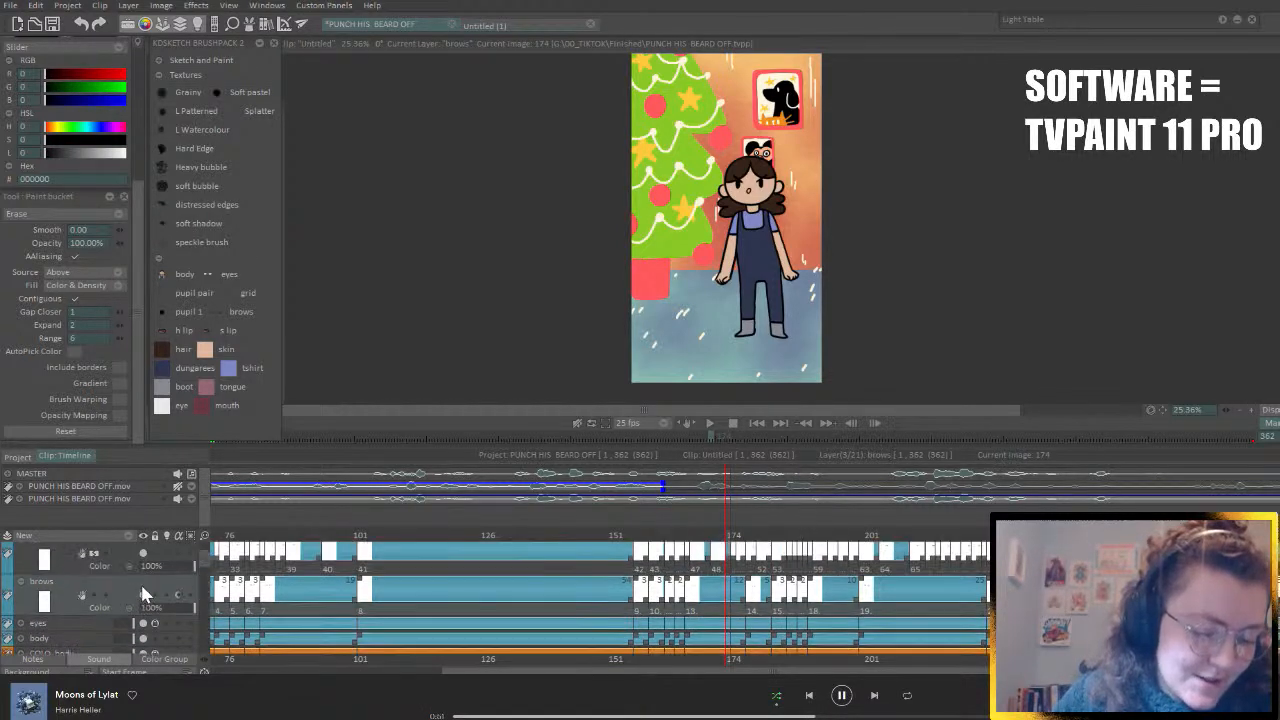
{"action": "left_click", "coordinate": [22, 608]}
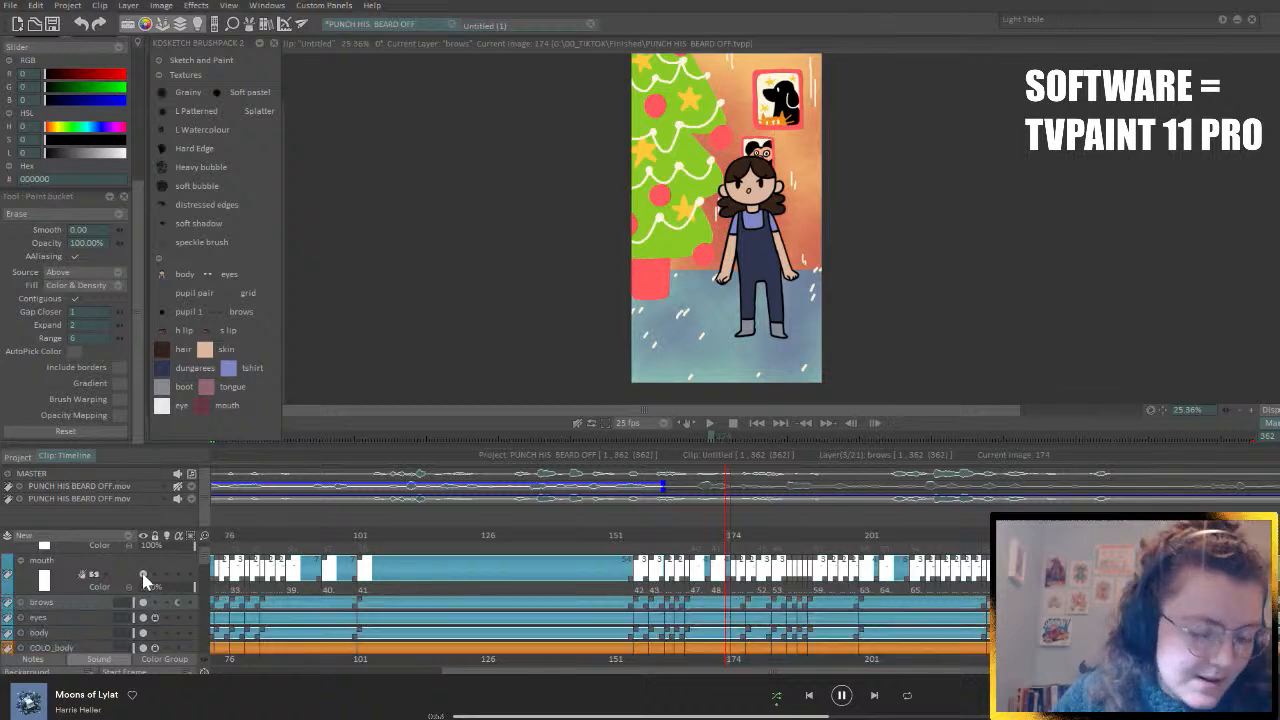
- Create a Color & Texture layer sourced from the mouth layer, and load the mouth colour swatch for filling
{"action": "scroll", "coordinate": [110, 576], "scroll_direction": "up", "scroll_amount": 1}
{"action": "left_click", "coordinate": [118, 580]}
{"action": "left_click", "coordinate": [112, 535]}
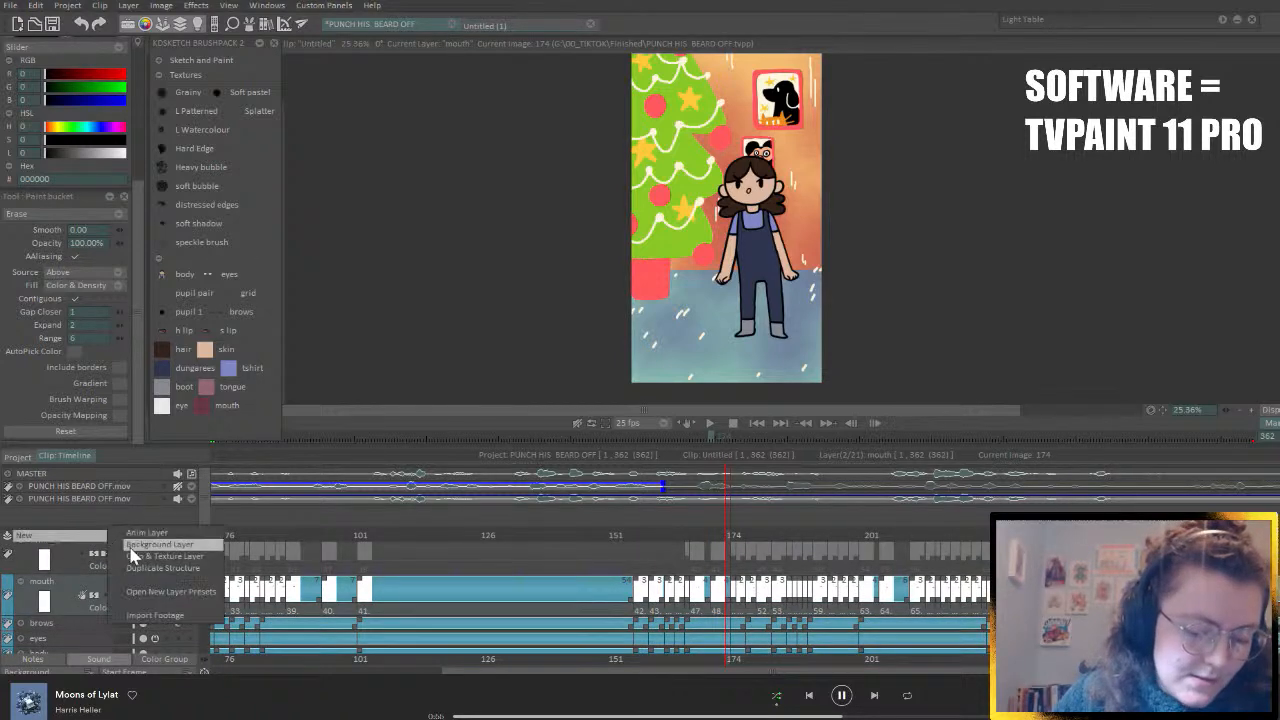
{"action": "left_click", "coordinate": [140, 559]}
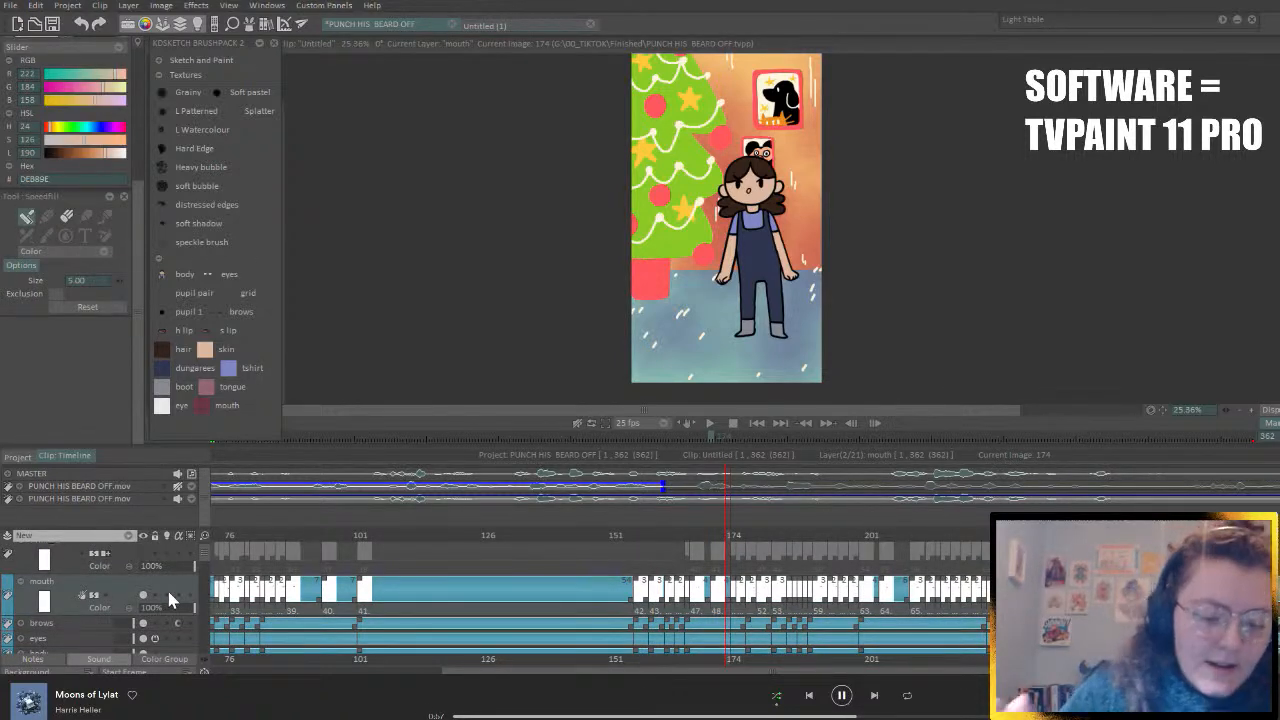
{"action": "left_click", "coordinate": [205, 405]}
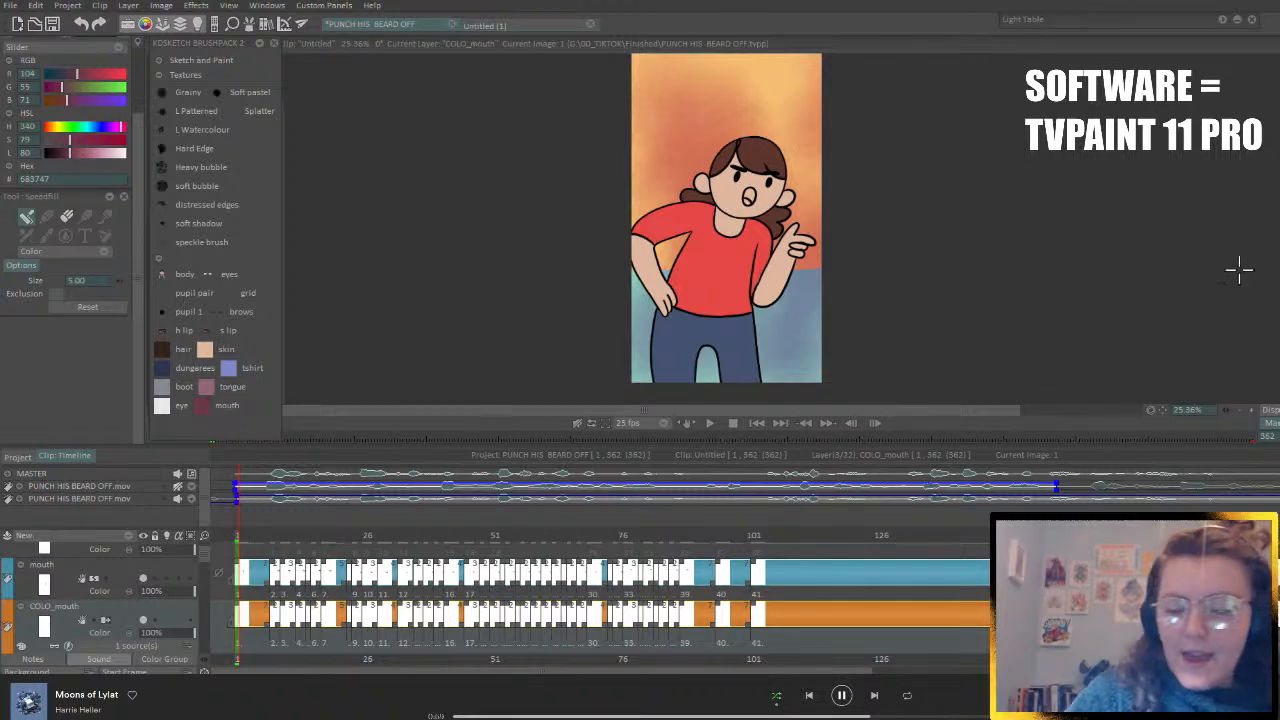
- Fill the inside of the woman's open mouth with the mouth colour on the COLO_mouth drawings from image 1 to image 26
{"action": "key", "text": "Right"}
{"action": "left_click", "coordinate": [751, 195]}
{"action": "key", "text": "Right"}
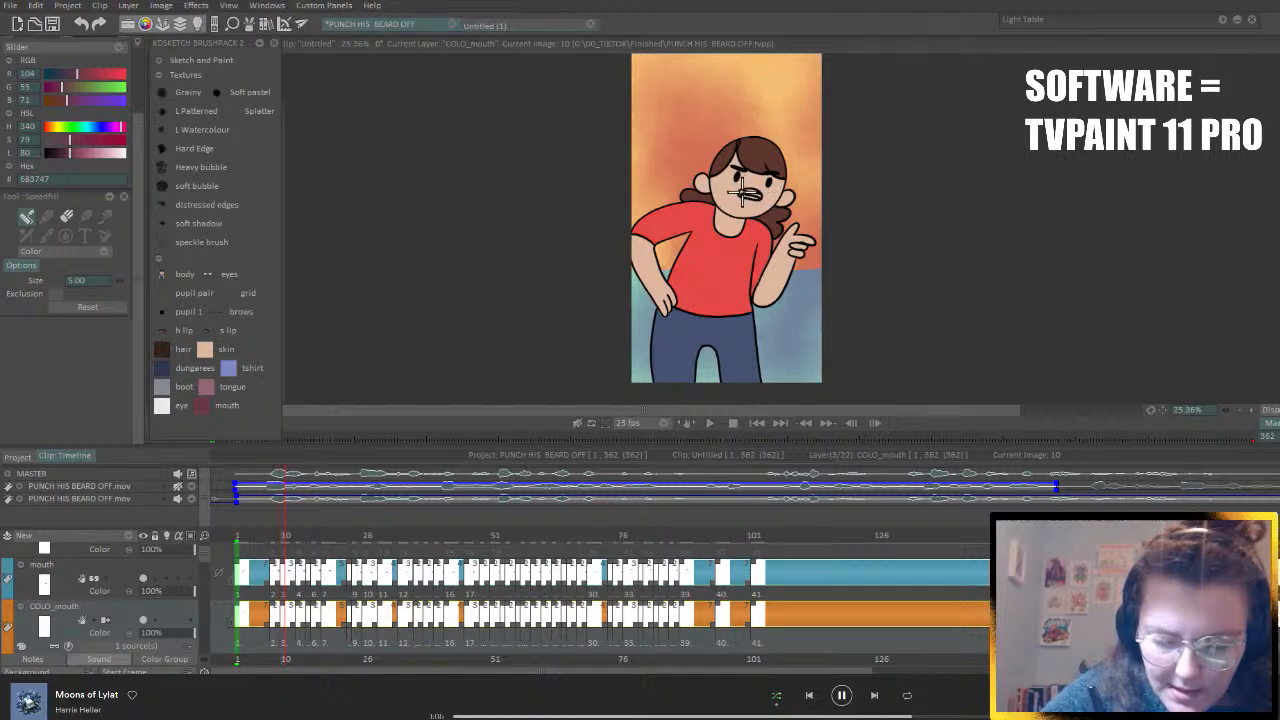
{"action": "key", "text": "Right"}
{"action": "key", "text": "Right"}
{"action": "key", "text": "Right"}
{"action": "key", "text": "Right"}
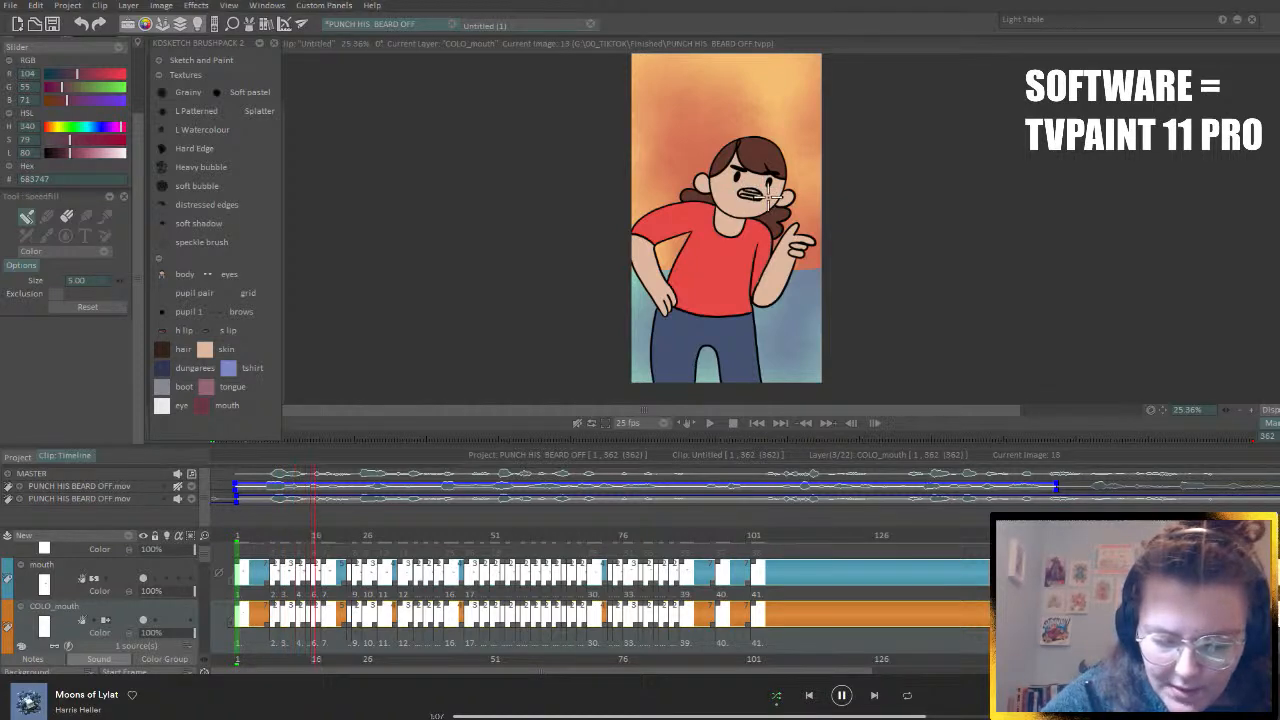
{"action": "key", "text": "Right"}
{"action": "key", "text": "Right"}
{"action": "key", "text": "Right"}
{"action": "key", "text": "Right"}
{"action": "key", "text": "Right"}
{"action": "key", "text": "Right"}
{"action": "key", "text": "Right"}
{"action": "key", "text": "Right"}
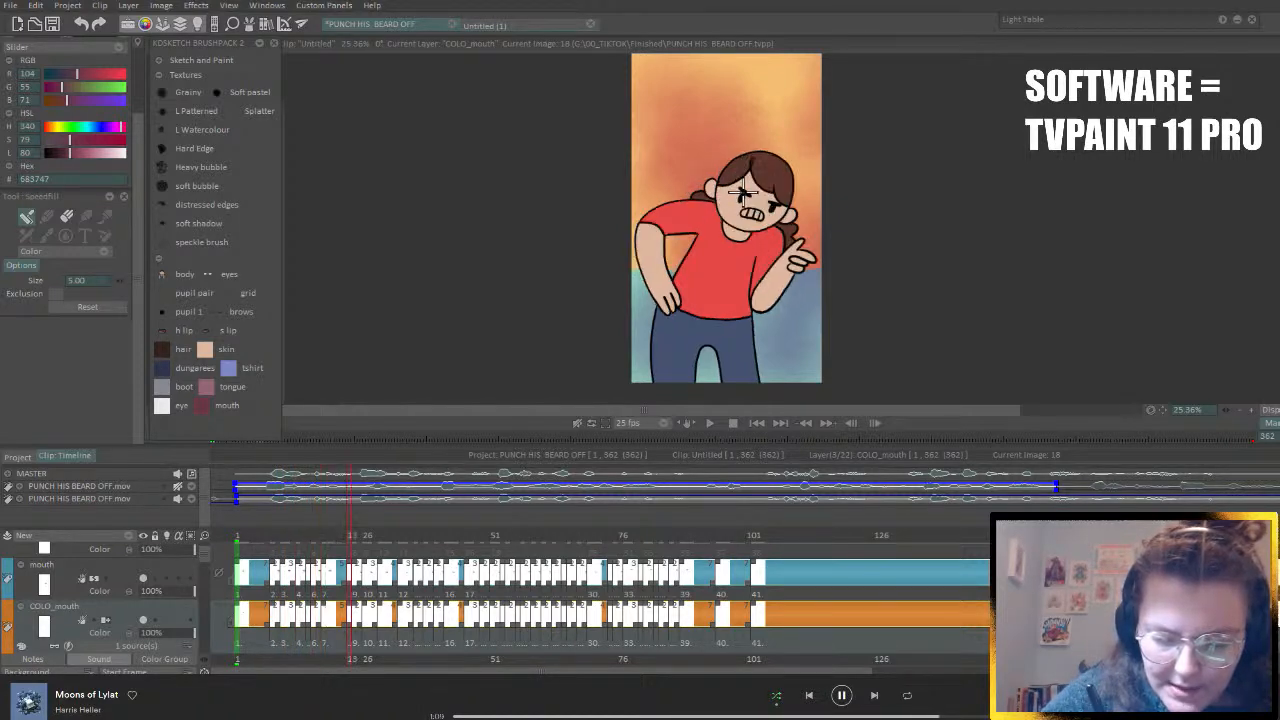
{"action": "key", "text": "Right"}
{"action": "key", "text": "Right"}
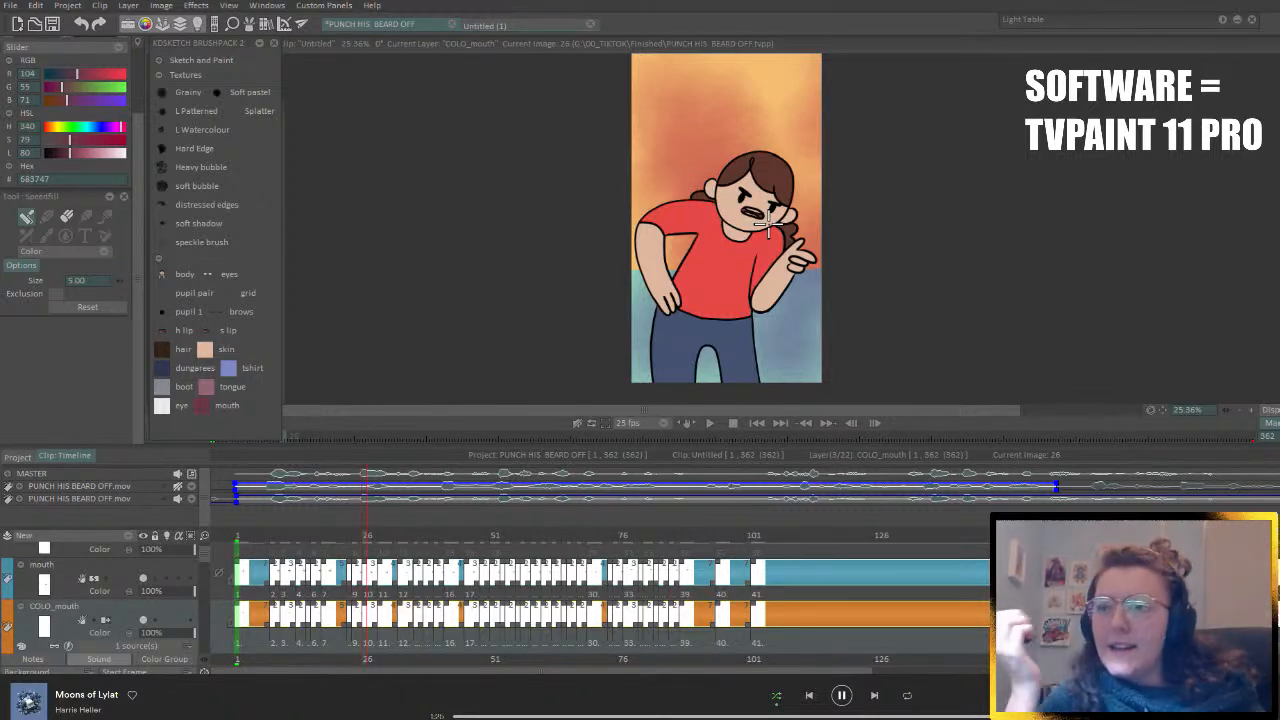
- Play back the clip and scrub its opening frames to check the mouth shapes and fills
{"action": "left_click", "coordinate": [757, 423]}
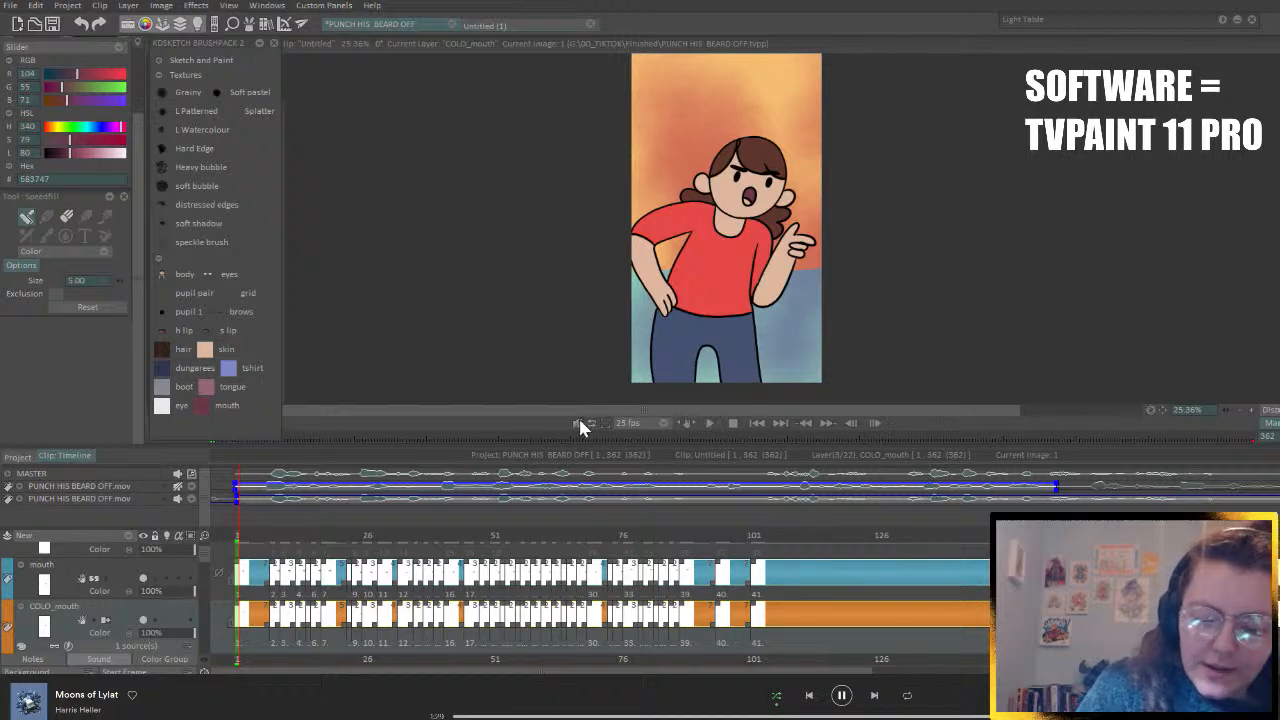
{"action": "left_click", "coordinate": [710, 424]}
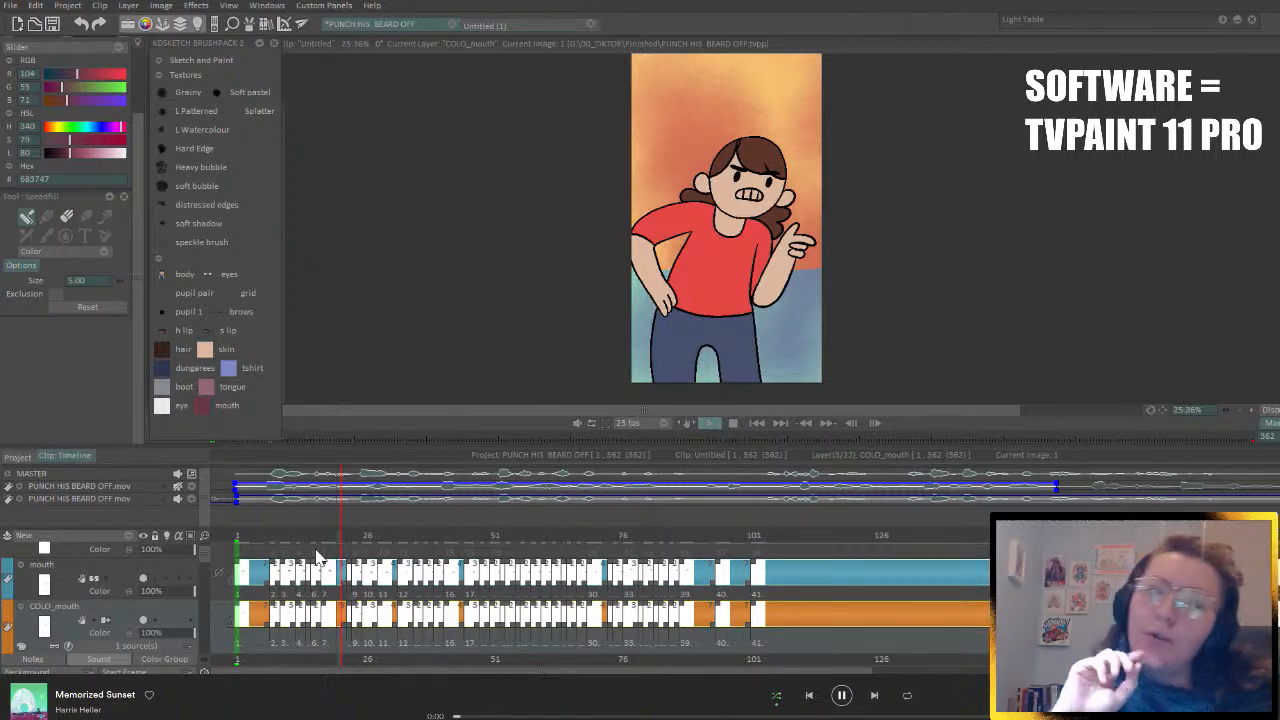
{"action": "left_click", "coordinate": [236, 535]}
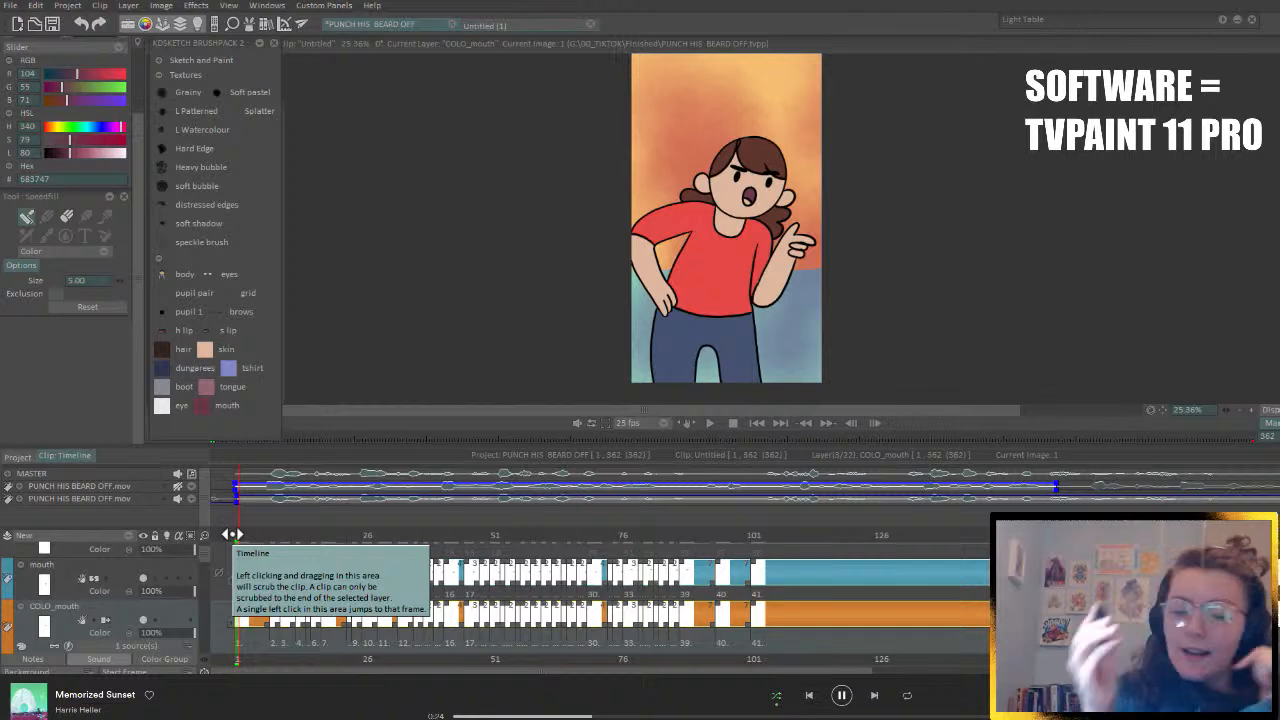
{"action": "left_click_drag", "start_coordinate": [237, 535], "coordinate": [297, 537]}
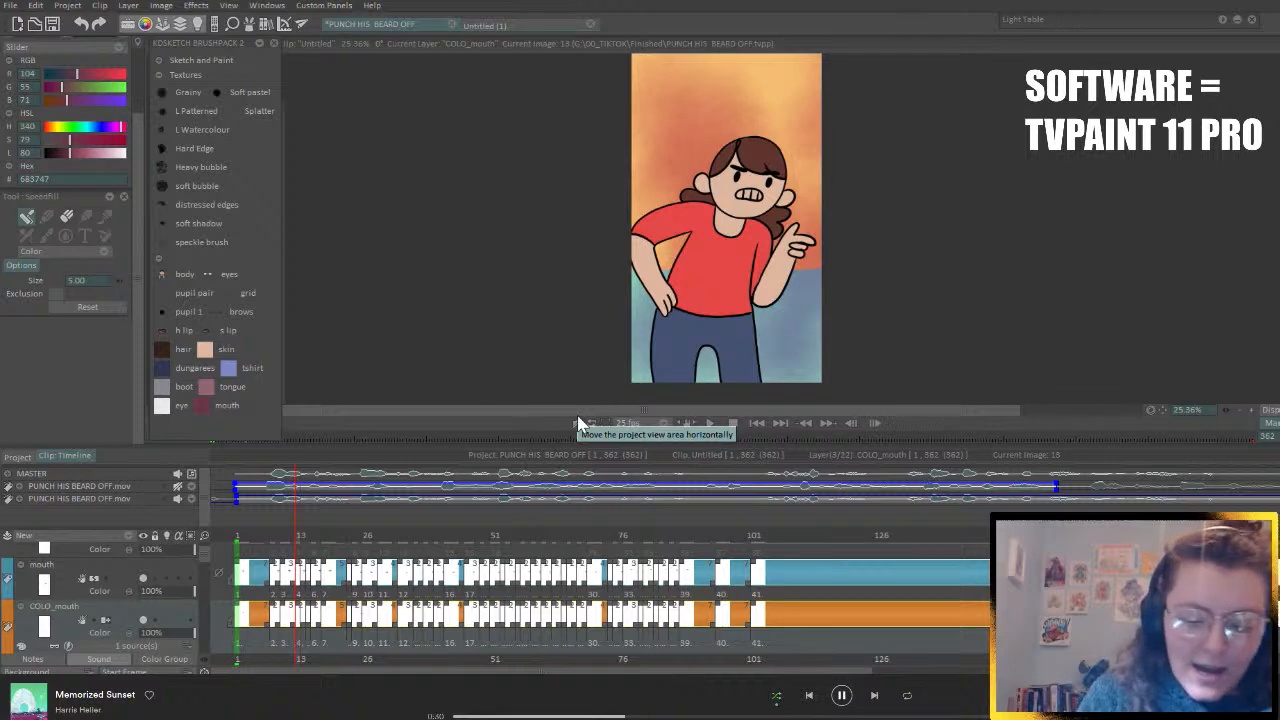
{"action": "left_click_drag", "start_coordinate": [314, 531], "coordinate": [397, 531]}
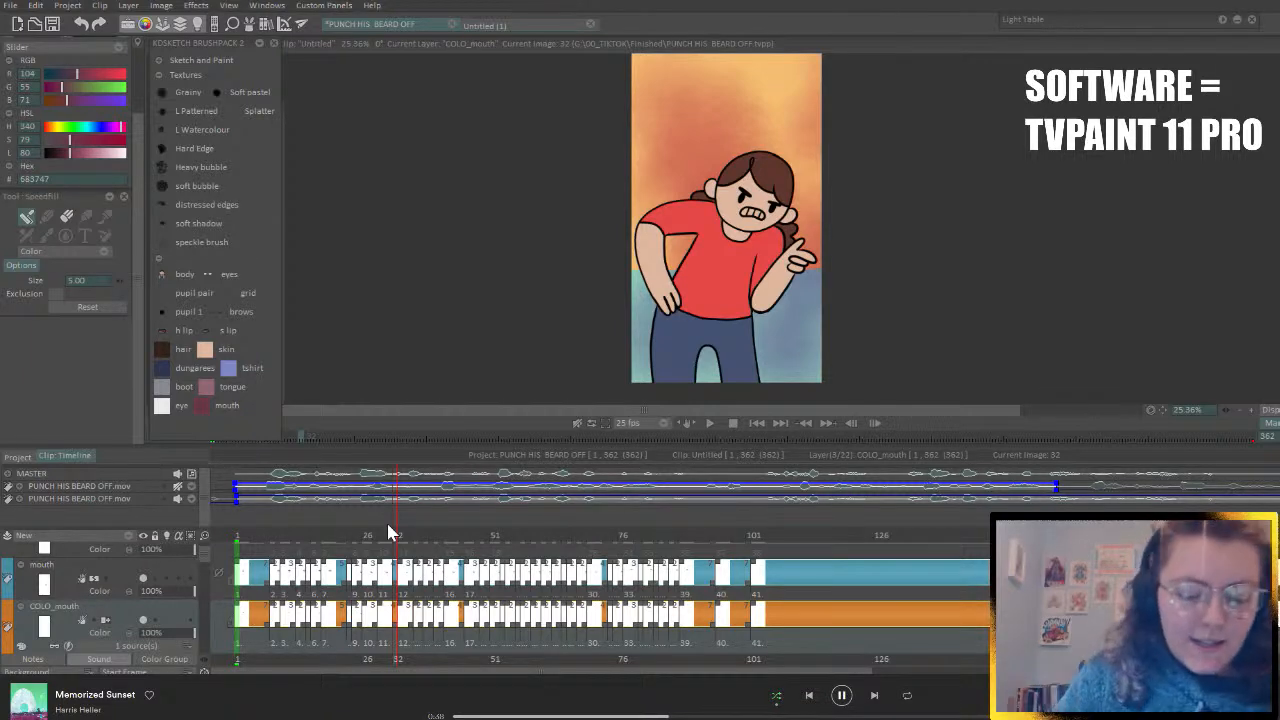
{"action": "left_click_drag", "start_coordinate": [246, 533], "coordinate": [420, 568]}
{"action": "left_click", "coordinate": [757, 422]}
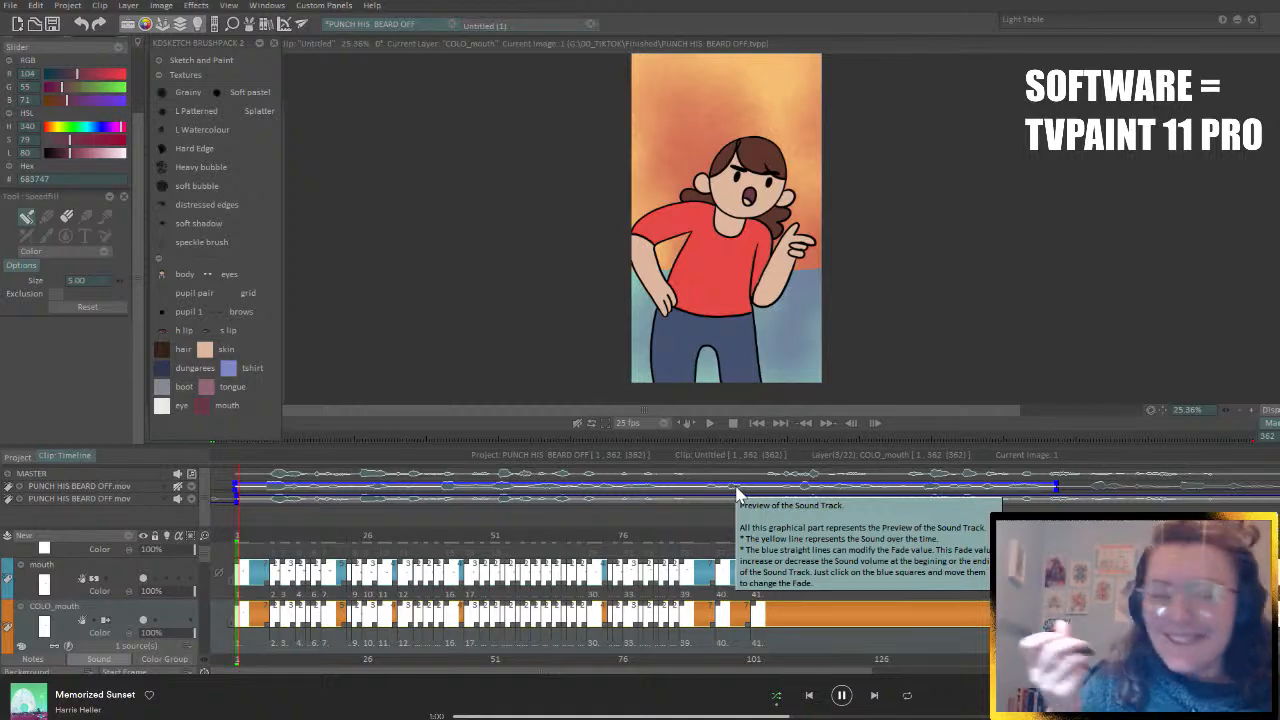
{"action": "left_click", "coordinate": [706, 423]}
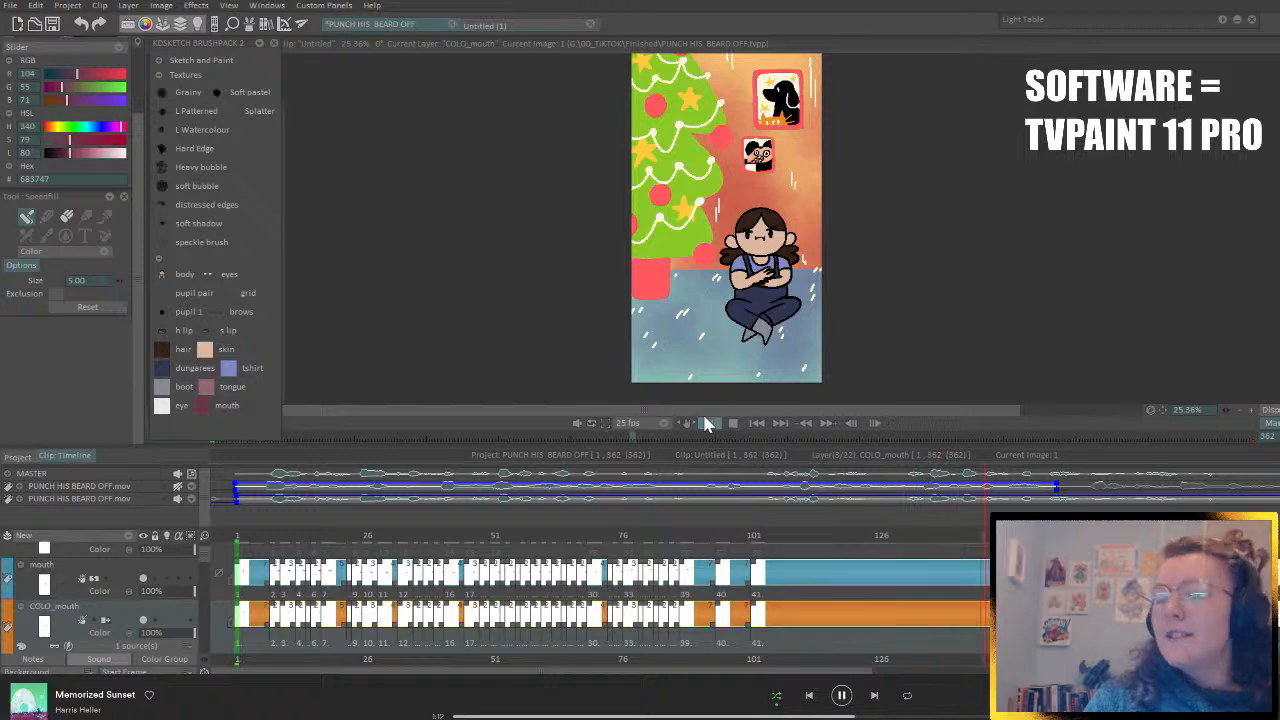
- Zoom to 50%, enlarge the canvas area, and replay the woman's opening lines to examine her mouths more closely
{"action": "left_click", "coordinate": [1251, 410]}
{"action": "left_click", "coordinate": [1251, 410]}
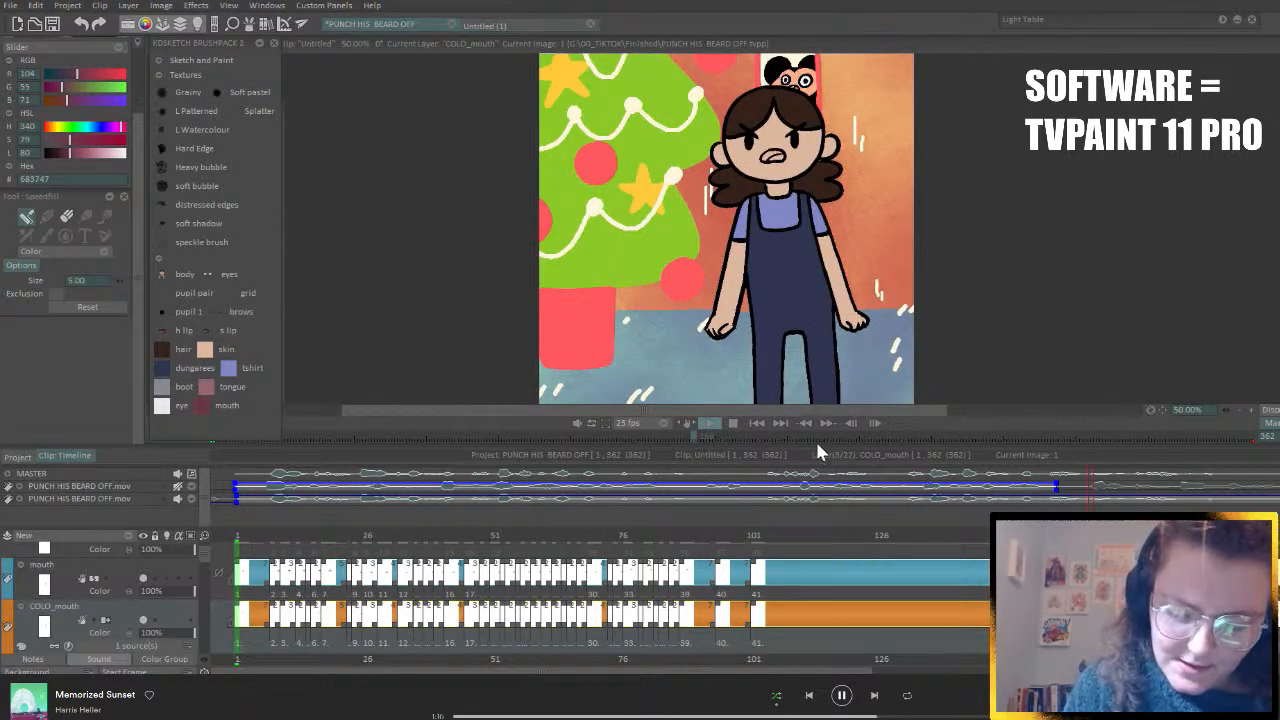
{"action": "left_click", "coordinate": [112, 667]}
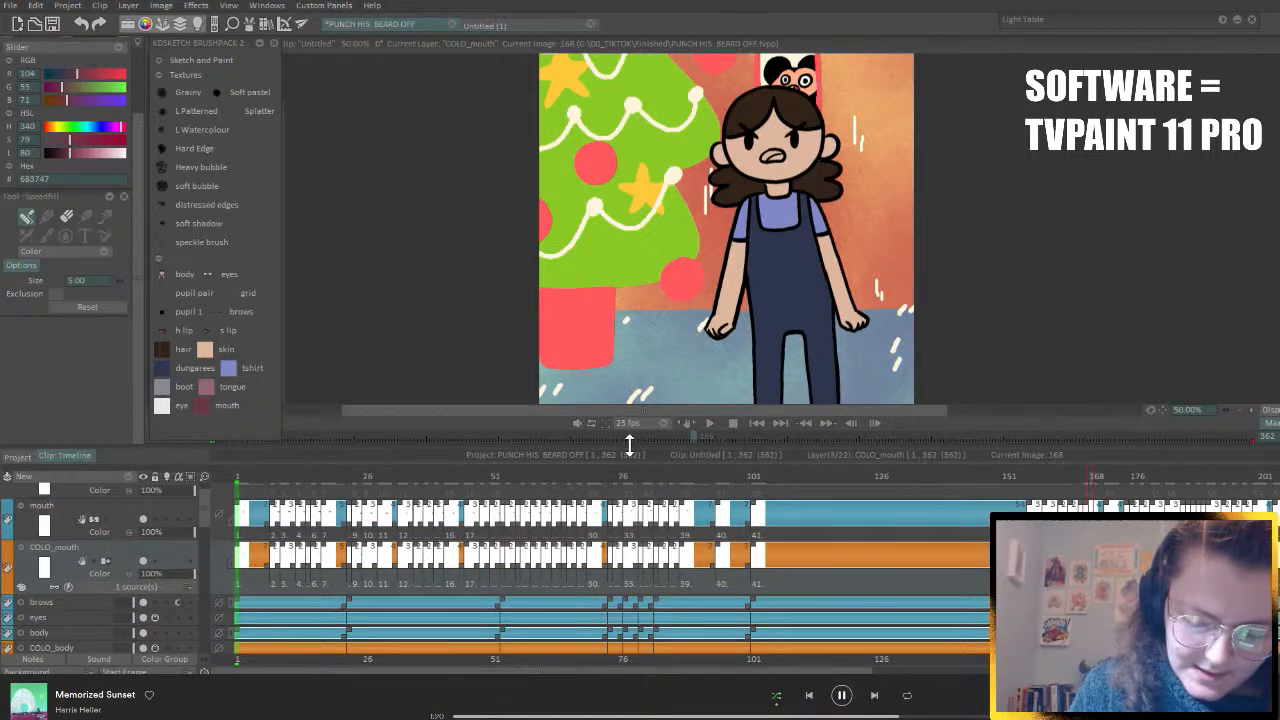
{"action": "left_click_drag", "start_coordinate": [629, 443], "coordinate": [613, 566]}
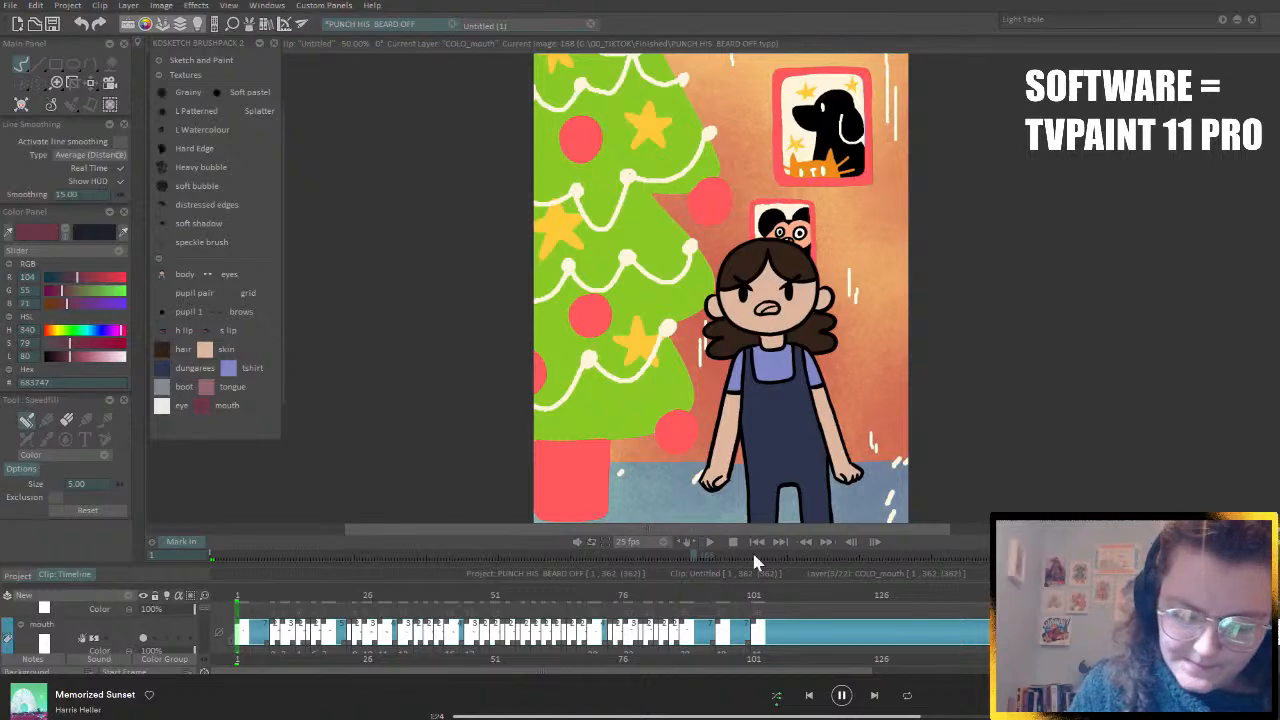
{"action": "left_click", "coordinate": [734, 541]}
{"action": "left_click", "coordinate": [710, 542]}
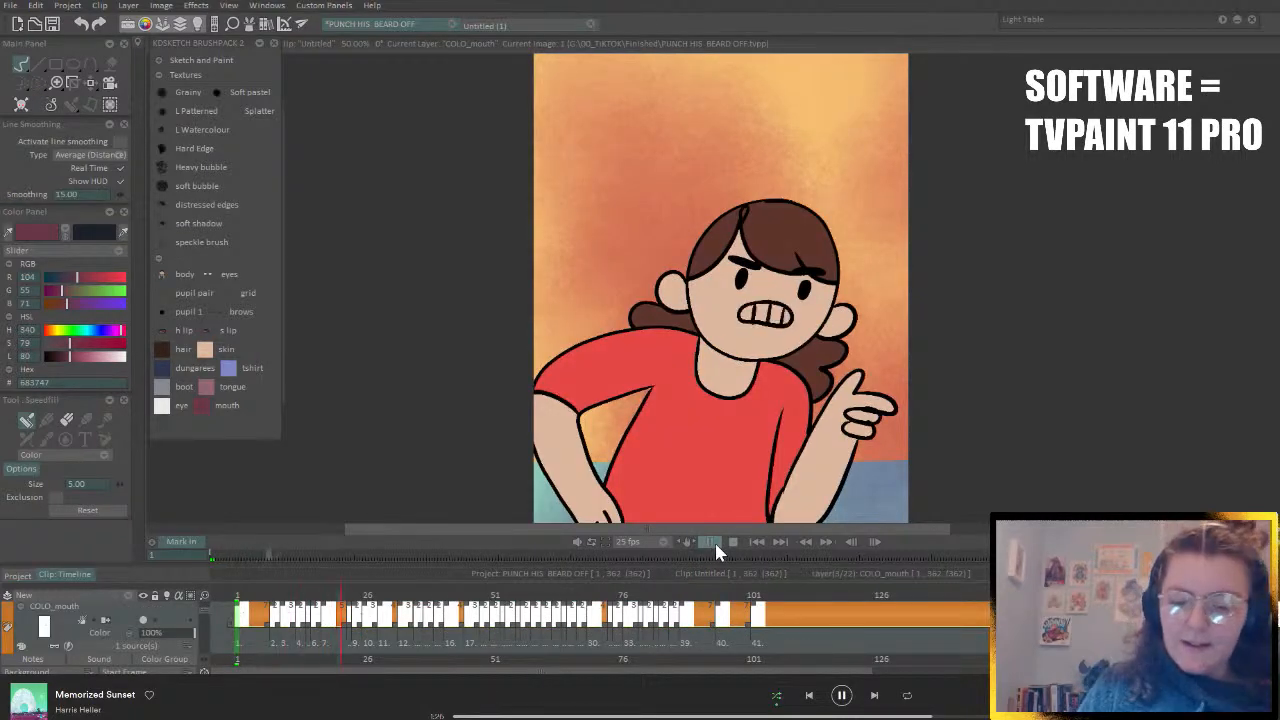
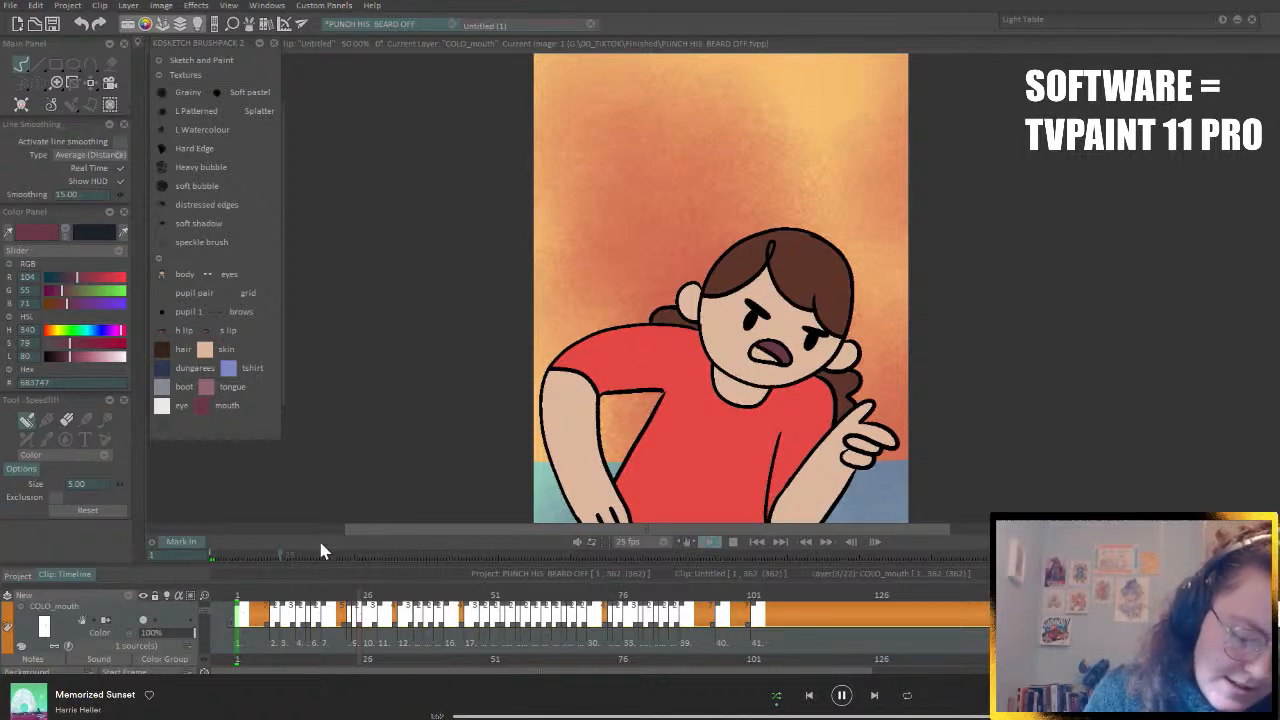
{"action": "key", "text": "space"}
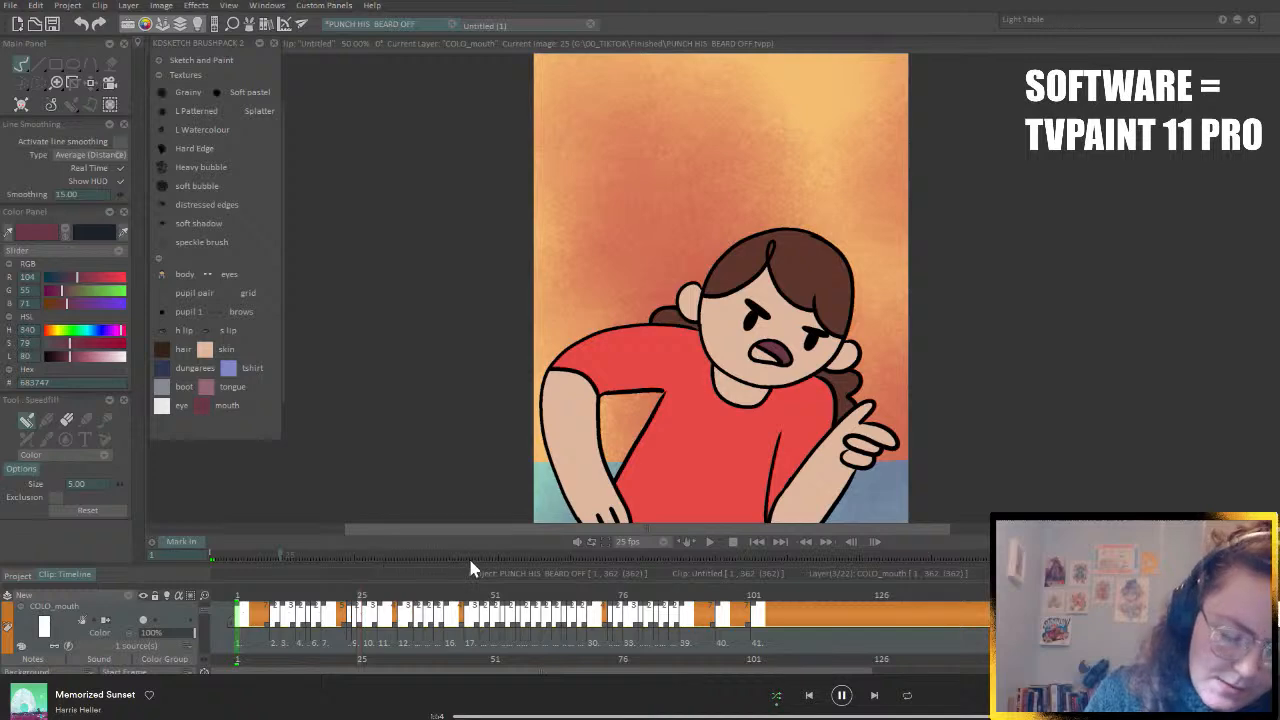
- Restore more timeline space, and recheck the COLO_mouth drawings from image 7 to image 24 for missing fills
{"action": "left_click_drag", "start_coordinate": [471, 557], "coordinate": [485, 480]}
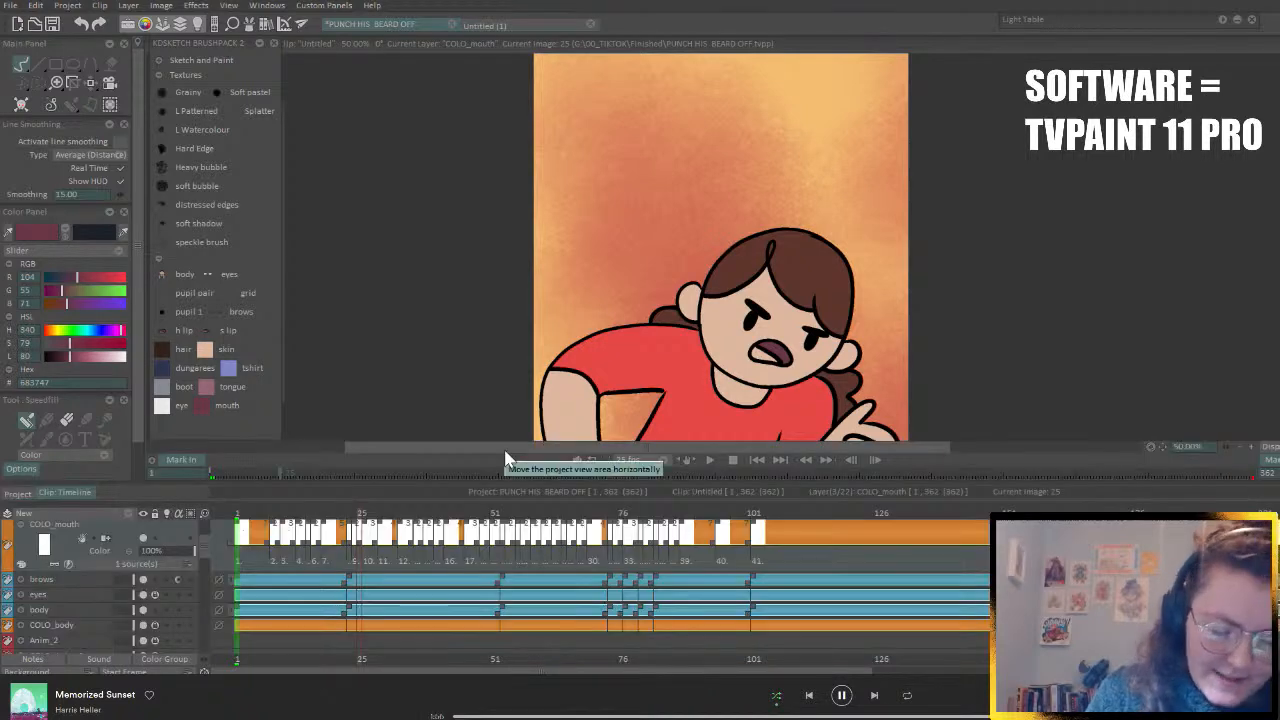
{"action": "scroll", "coordinate": [206, 533], "scroll_direction": "up", "scroll_amount": 2}
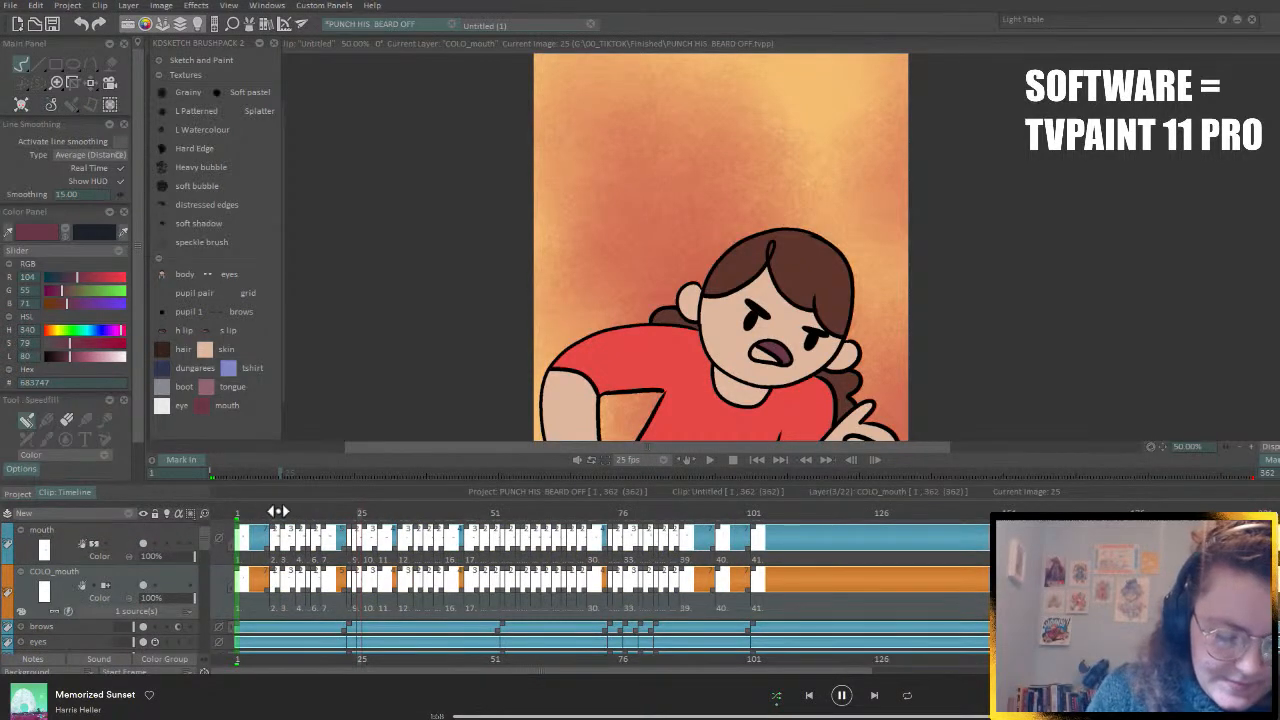
{"action": "left_click", "coordinate": [267, 512]}
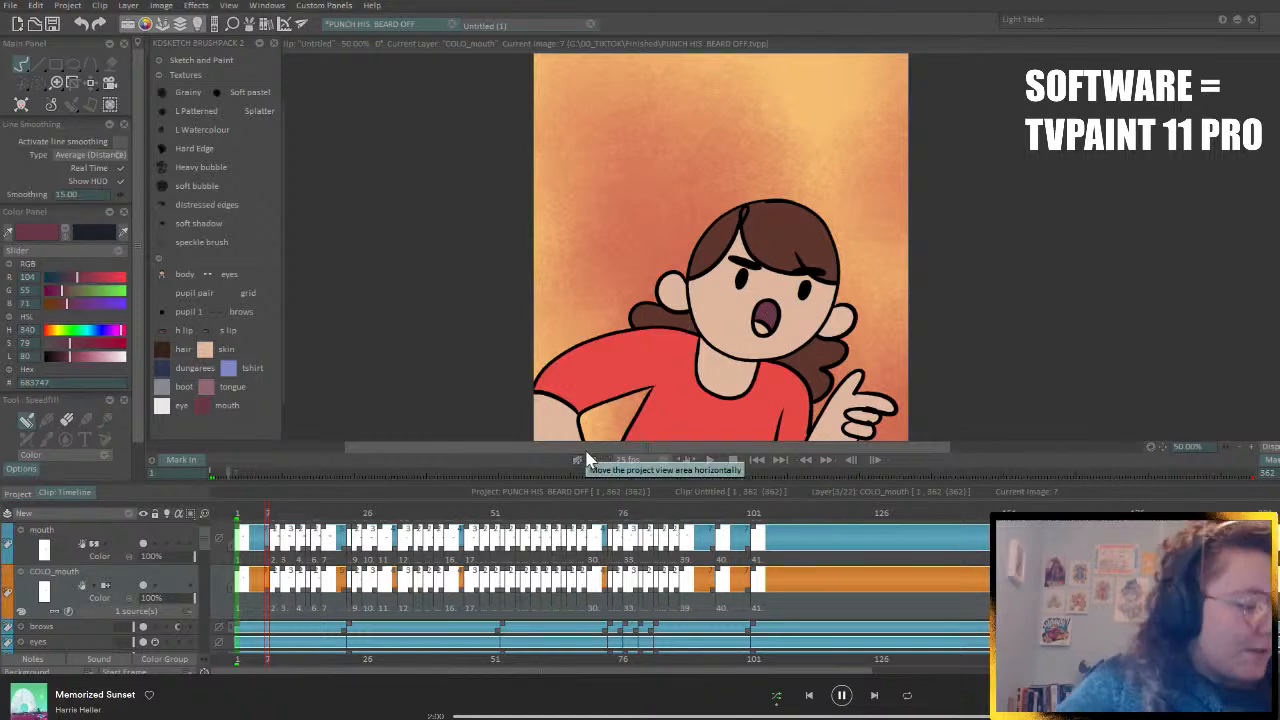
{"action": "key", "text": "Right"}
{"action": "key", "text": "Right"}
{"action": "key", "text": "Right"}
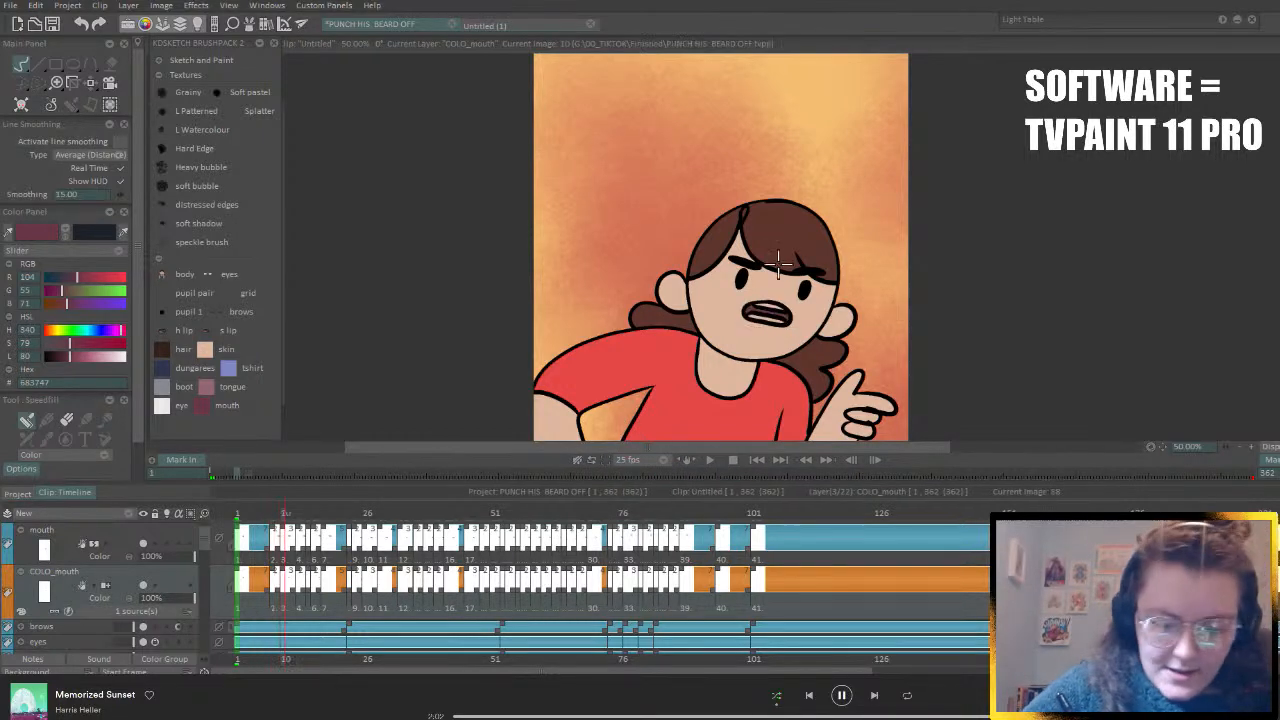
{"action": "key", "text": "Right"}
{"action": "key", "text": "Right"}
{"action": "key", "text": "Right"}
{"action": "key", "text": "Right"}
{"action": "key", "text": "Right"}
{"action": "key", "text": "Right"}
{"action": "key", "text": "Right"}
{"action": "key", "text": "Right"}
{"action": "key", "text": "Right"}
{"action": "key", "text": "Right"}
{"action": "key", "text": "Right"}
{"action": "key", "text": "Right"}
{"action": "key", "text": "Right"}
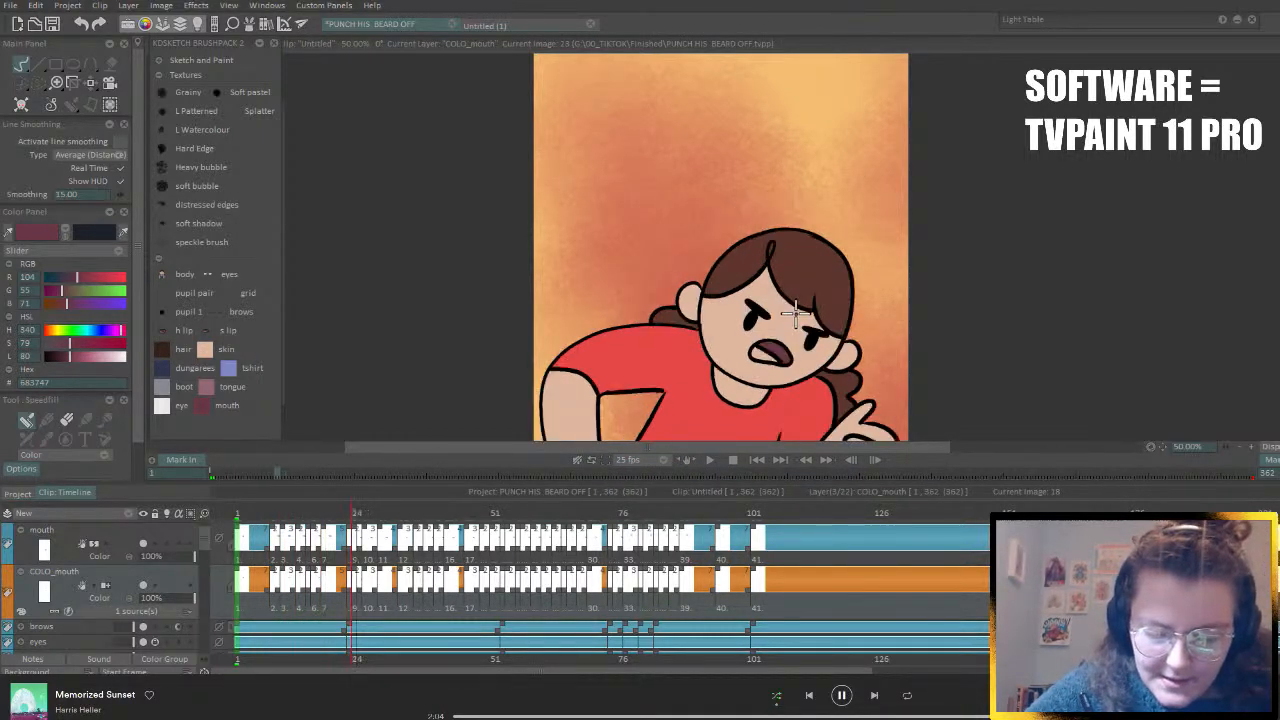
- Continue filling the woman's open mouths with the mouth colour on the COLO_mouth drawings up to image 46
{"action": "key", "text": "Right"}
{"action": "key", "text": "Right"}
{"action": "key", "text": "Right"}
{"action": "key", "text": "Right"}
{"action": "key", "text": "Right"}
{"action": "key", "text": "Right"}
{"action": "key", "text": "Right"}
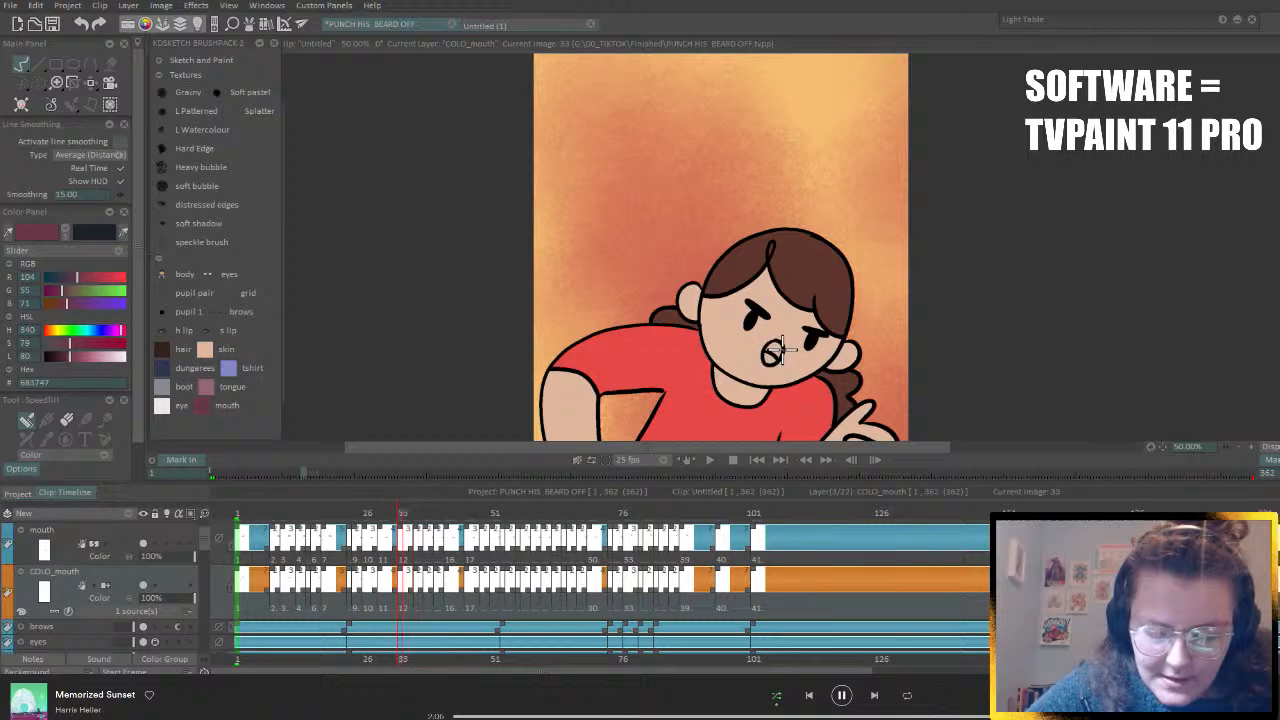
{"action": "key", "text": "Right"}
{"action": "key", "text": "Right"}
{"action": "key", "text": "Right"}
{"action": "key", "text": "Right"}
{"action": "key", "text": "Right"}
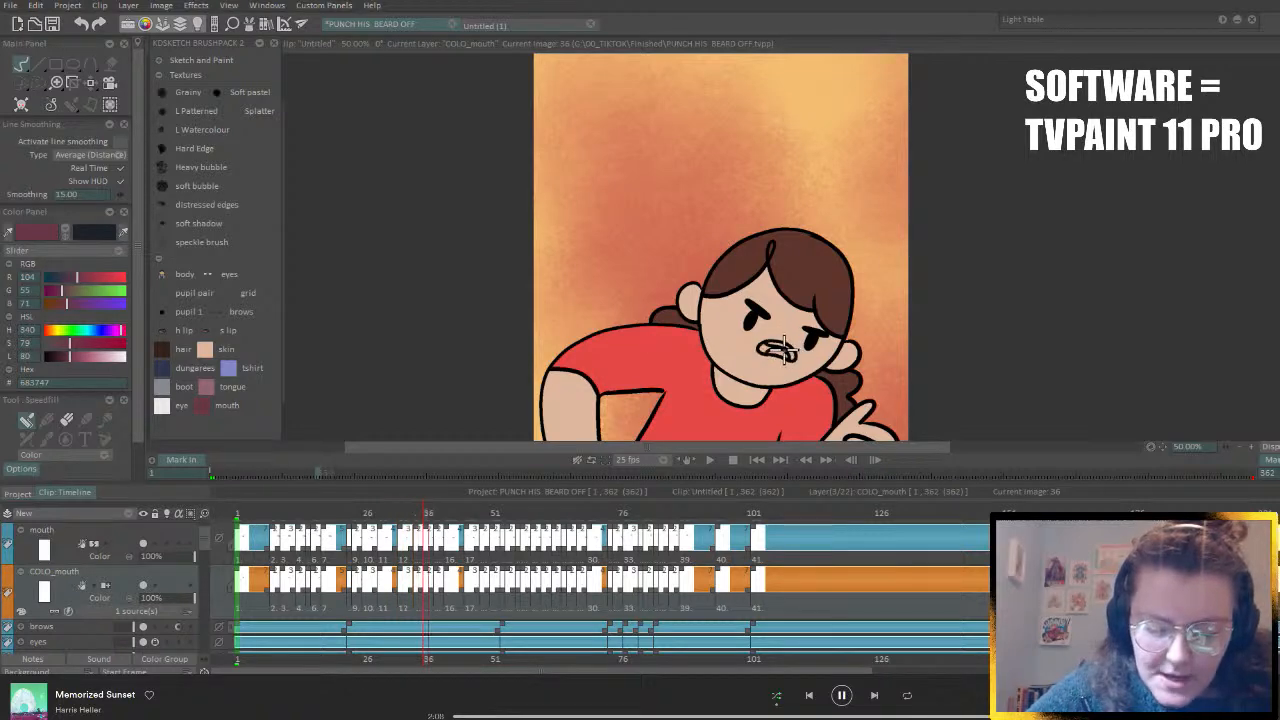
{"action": "key", "text": "Right"}
{"action": "key", "text": "Right"}
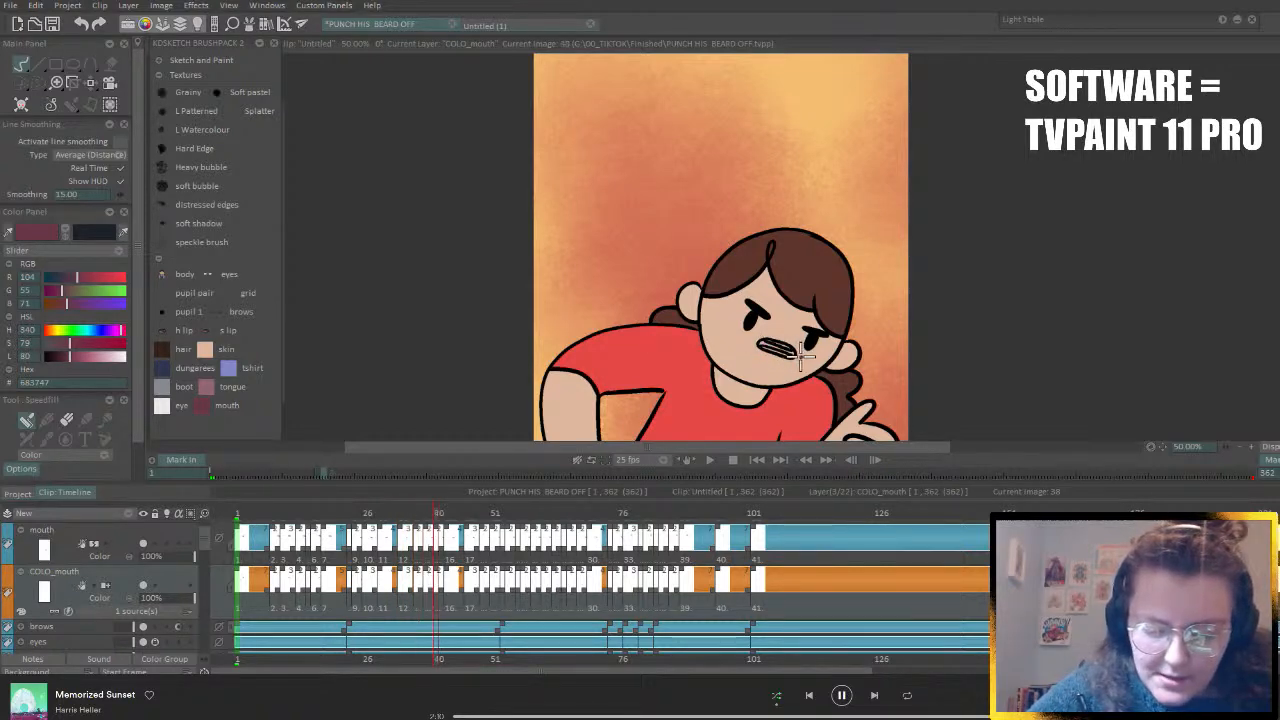
{"action": "key", "text": "Right"}
{"action": "key", "text": "Right"}
{"action": "key", "text": "Right"}
{"action": "key", "text": "Right"}
{"action": "key", "text": "Right"}
{"action": "key", "text": "Right"}
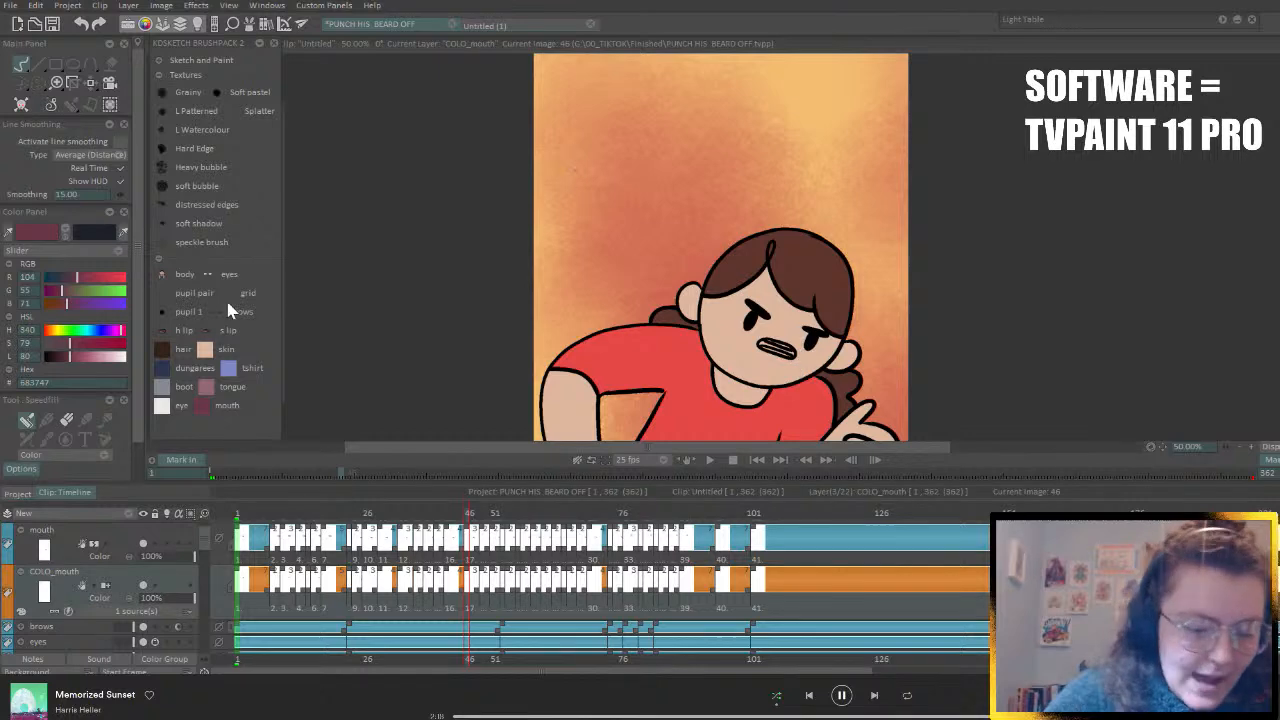
{"action": "left_click", "coordinate": [161, 329]}
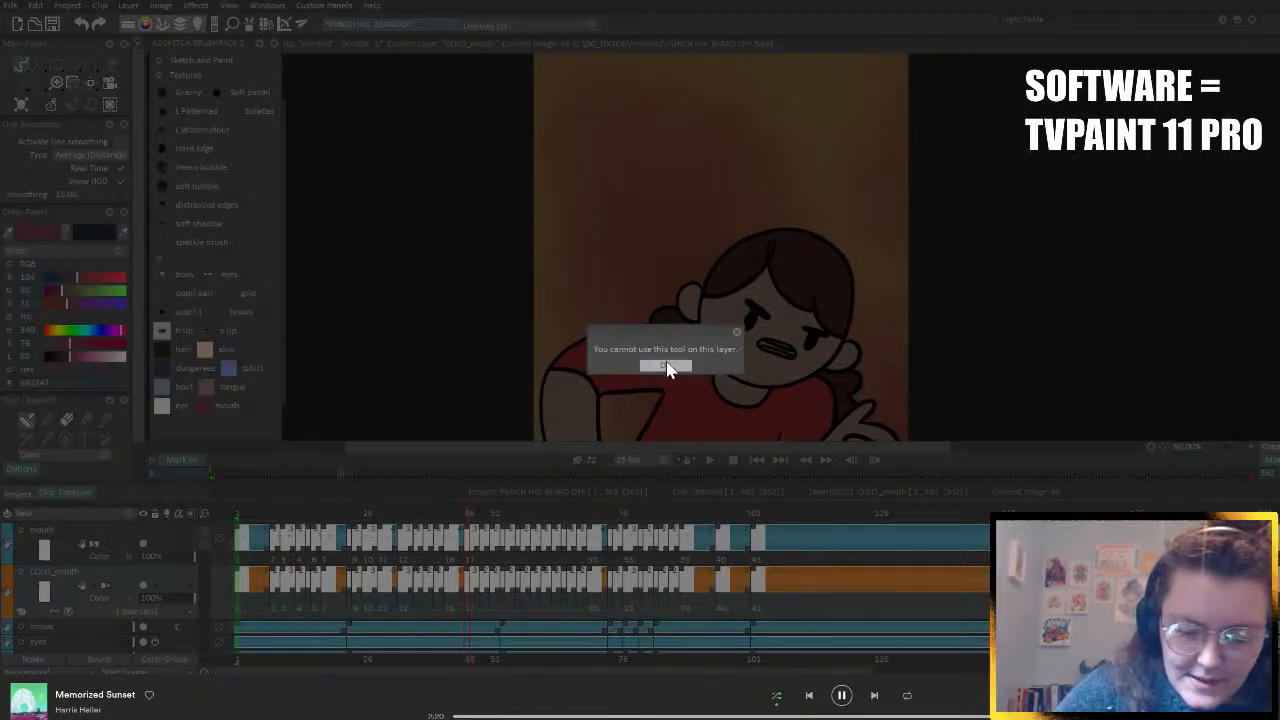
{"action": "left_click", "coordinate": [665, 364]}
{"action": "left_click", "coordinate": [182, 333]}
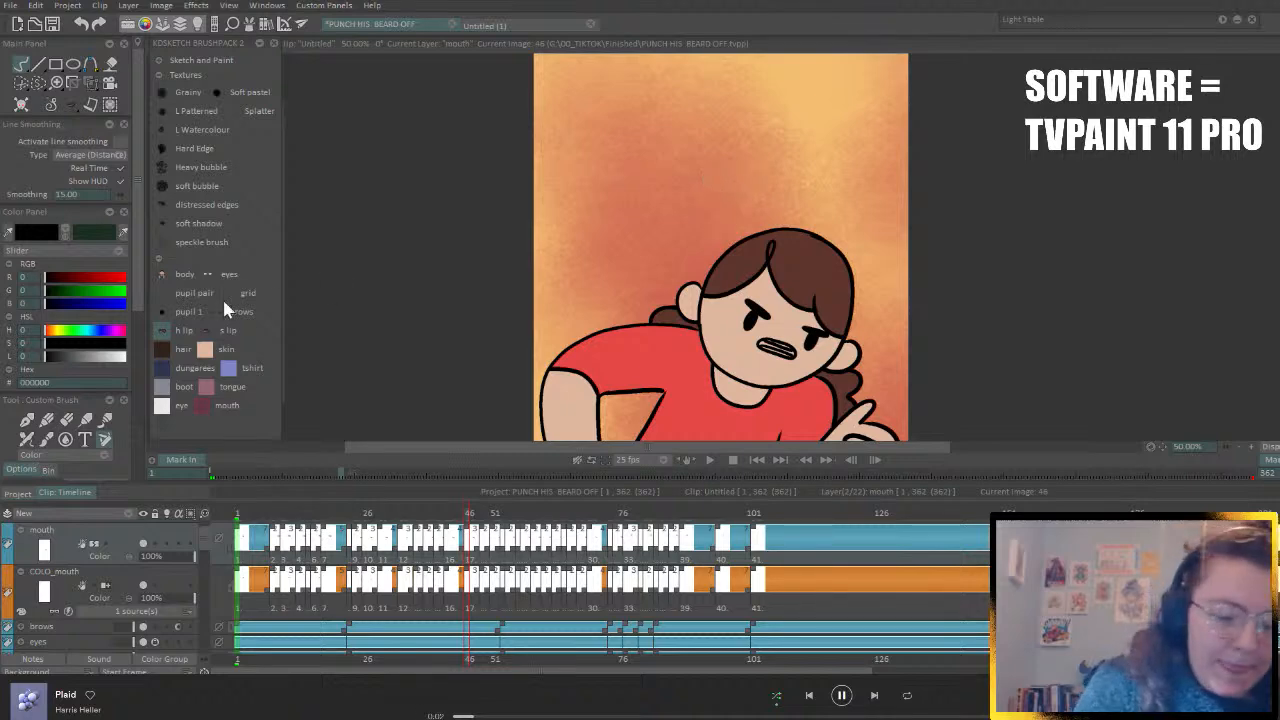
{"action": "left_click", "coordinate": [207, 333]}
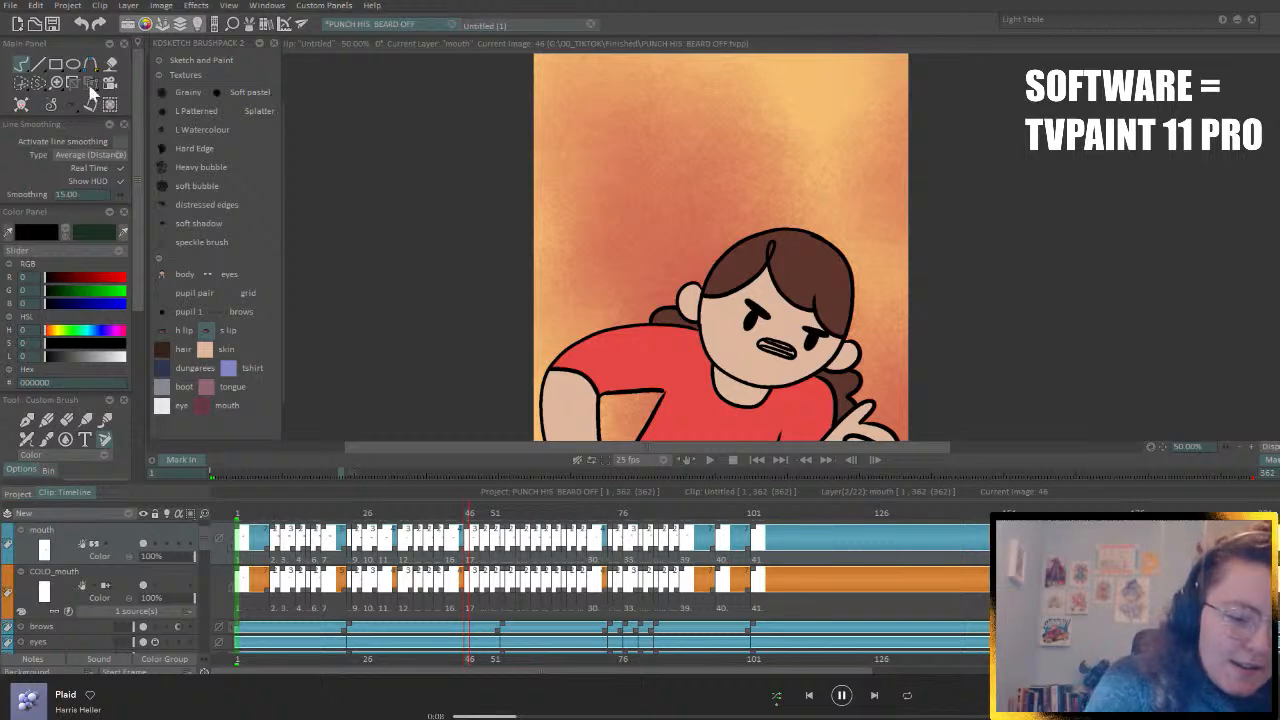
{"action": "left_click", "coordinate": [47, 421]}
- Fill the woman's mouth on image 46 of the COLO_mouth layer with the mouth colour, undoing the stray black fill first
{"action": "left_click", "coordinate": [127, 579]}
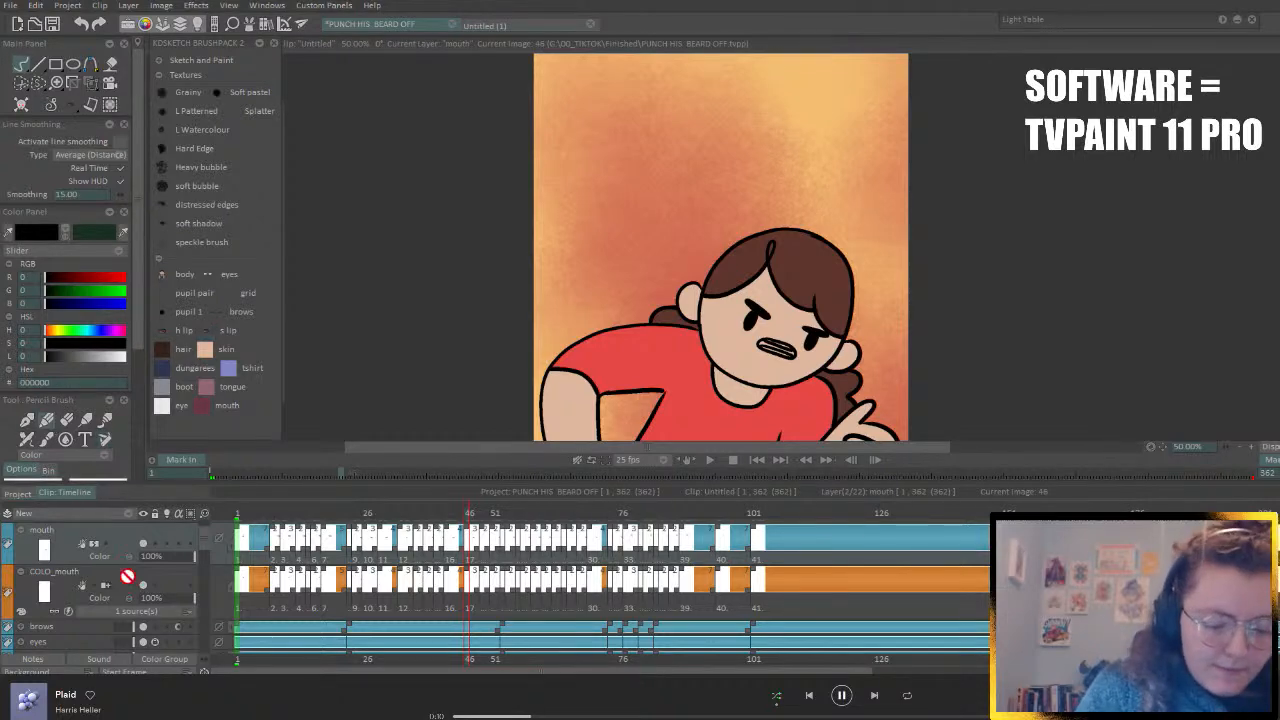
{"action": "left_click_drag", "start_coordinate": [766, 345], "coordinate": [796, 354]}
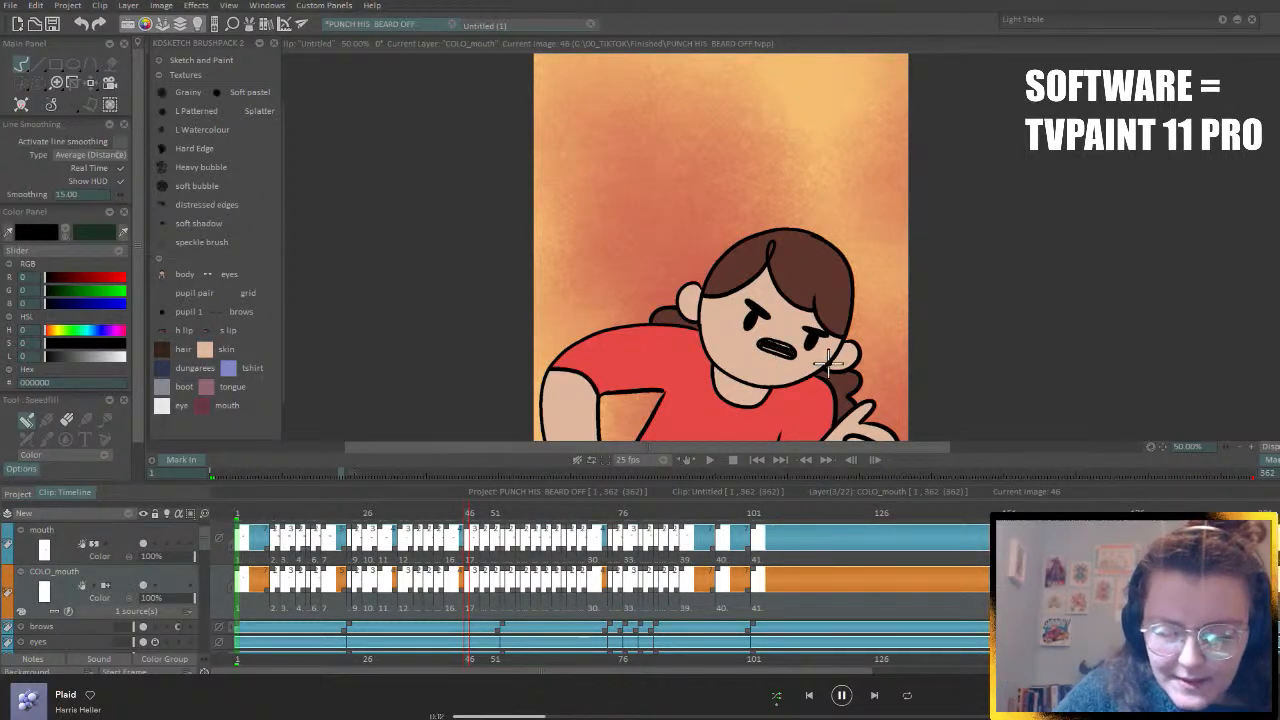
{"action": "key", "text": "ctrl+z"}
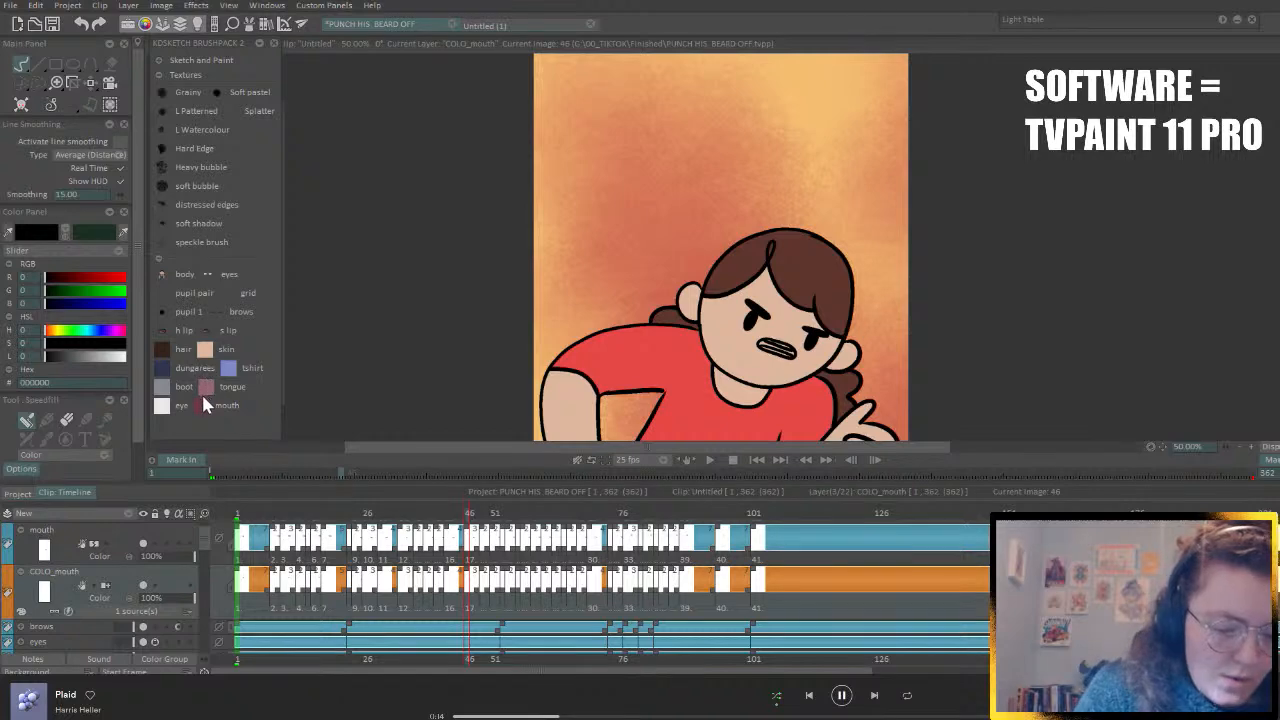
{"action": "left_click", "coordinate": [202, 400]}
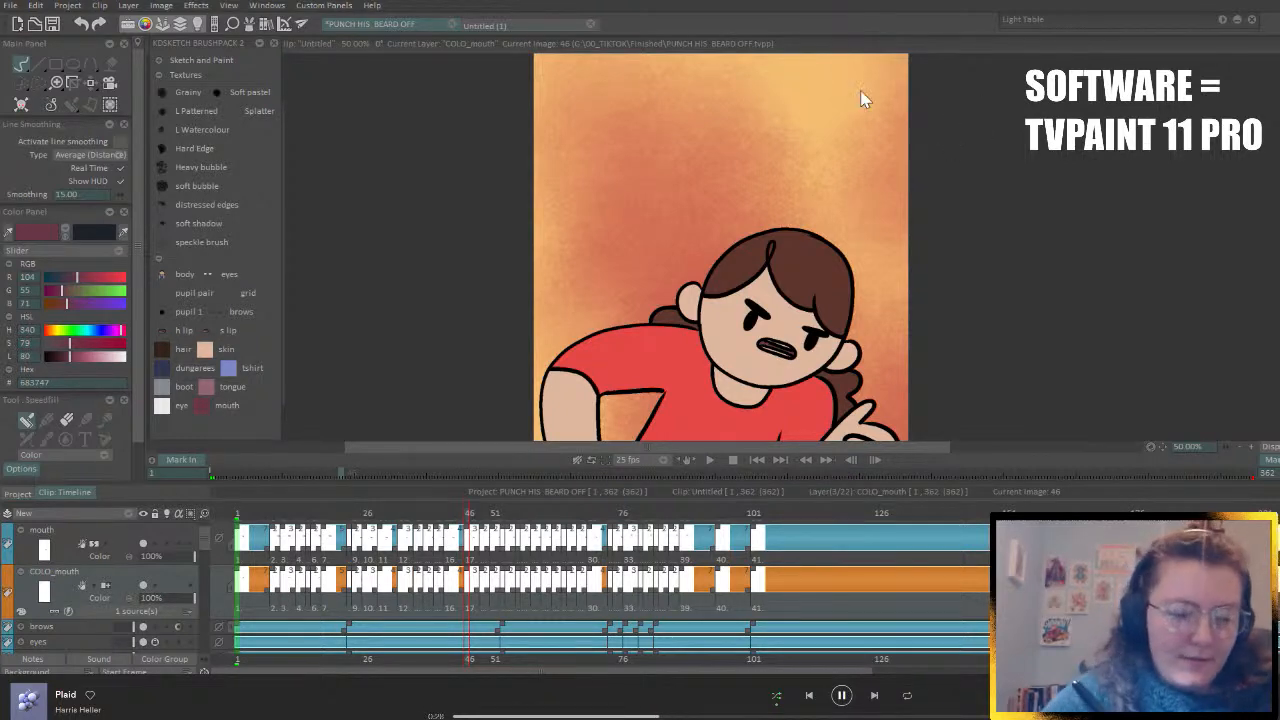
- Draw a short black test squiggle above the woman's head on the mouth layer at image 46, and undo it
{"action": "left_click", "coordinate": [128, 539]}
{"action": "key", "text": "b"}
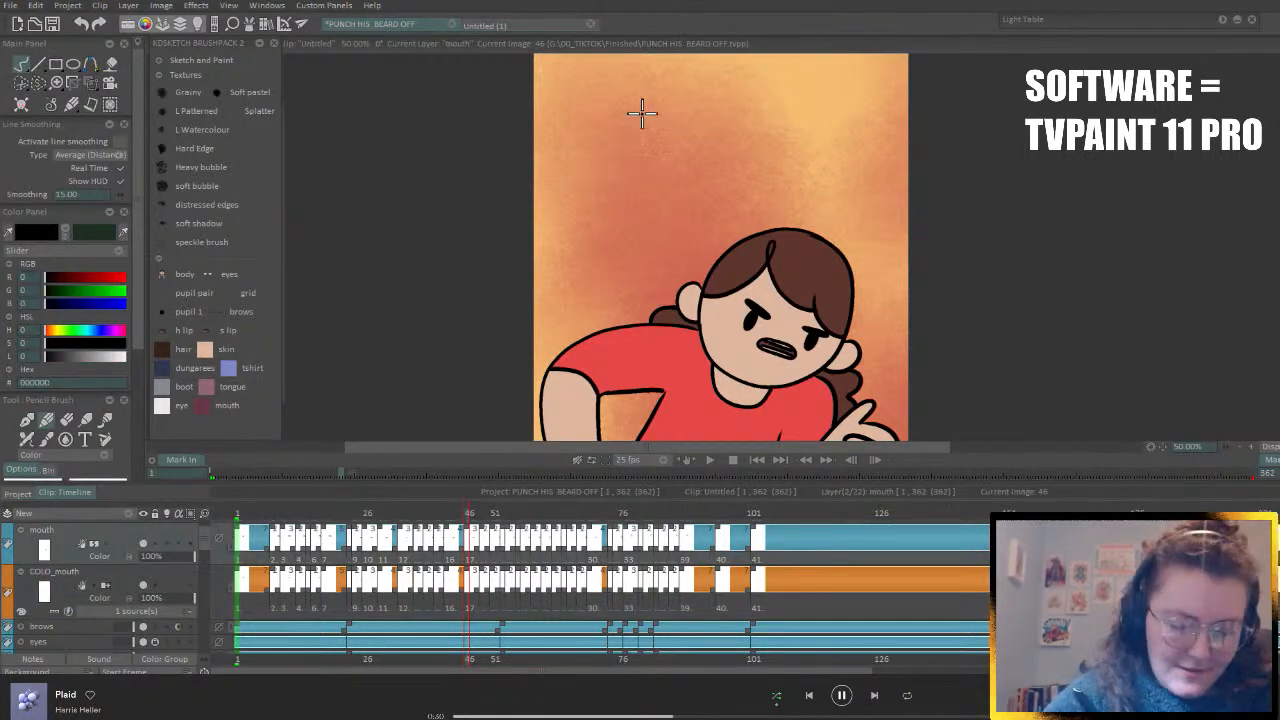
{"action": "mouse_move", "coordinate": [630, 110]}
{"action": "left_mouse_down"}
{"action": "mouse_move", "coordinate": [647, 147]}
{"action": "mouse_move", "coordinate": [709, 145]}
{"action": "left_mouse_up"}
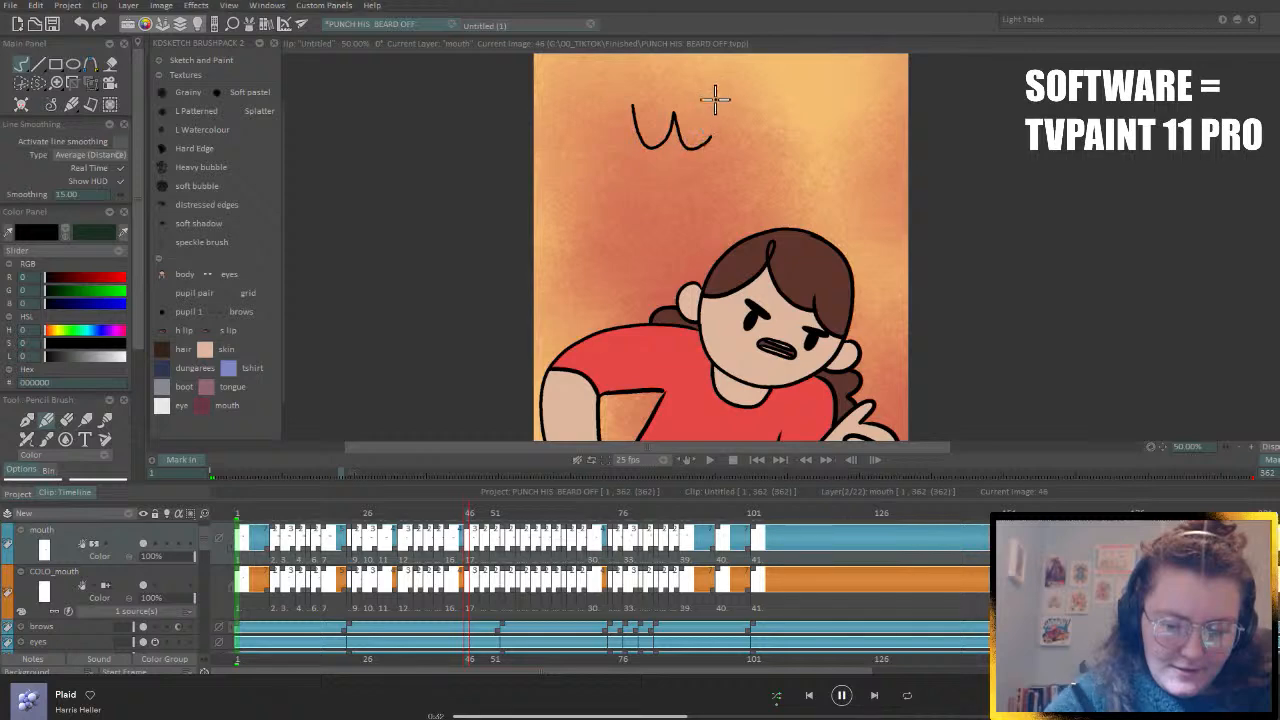
{"action": "mouse_move", "coordinate": [708, 94]}
{"action": "left_mouse_down"}
{"action": "mouse_move", "coordinate": [673, 90]}
{"action": "mouse_move", "coordinate": [709, 101]}
{"action": "left_mouse_up"}
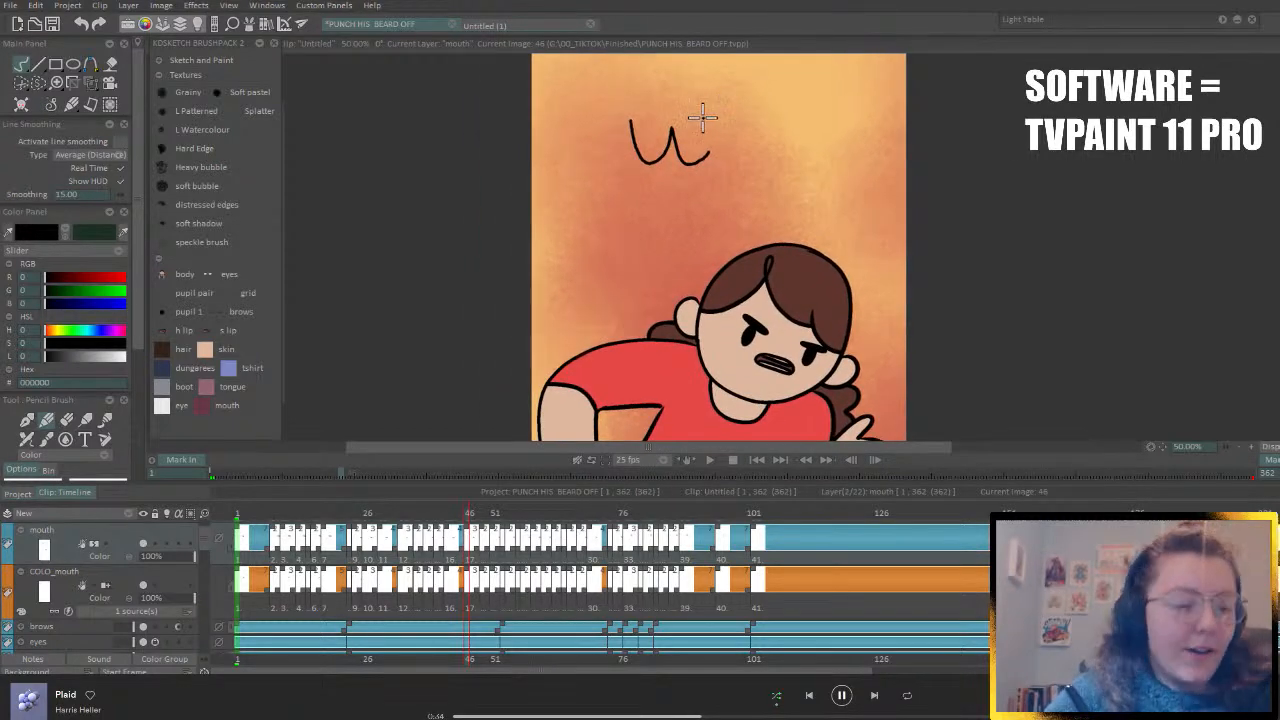
{"action": "key", "text": "ctrl+z"}
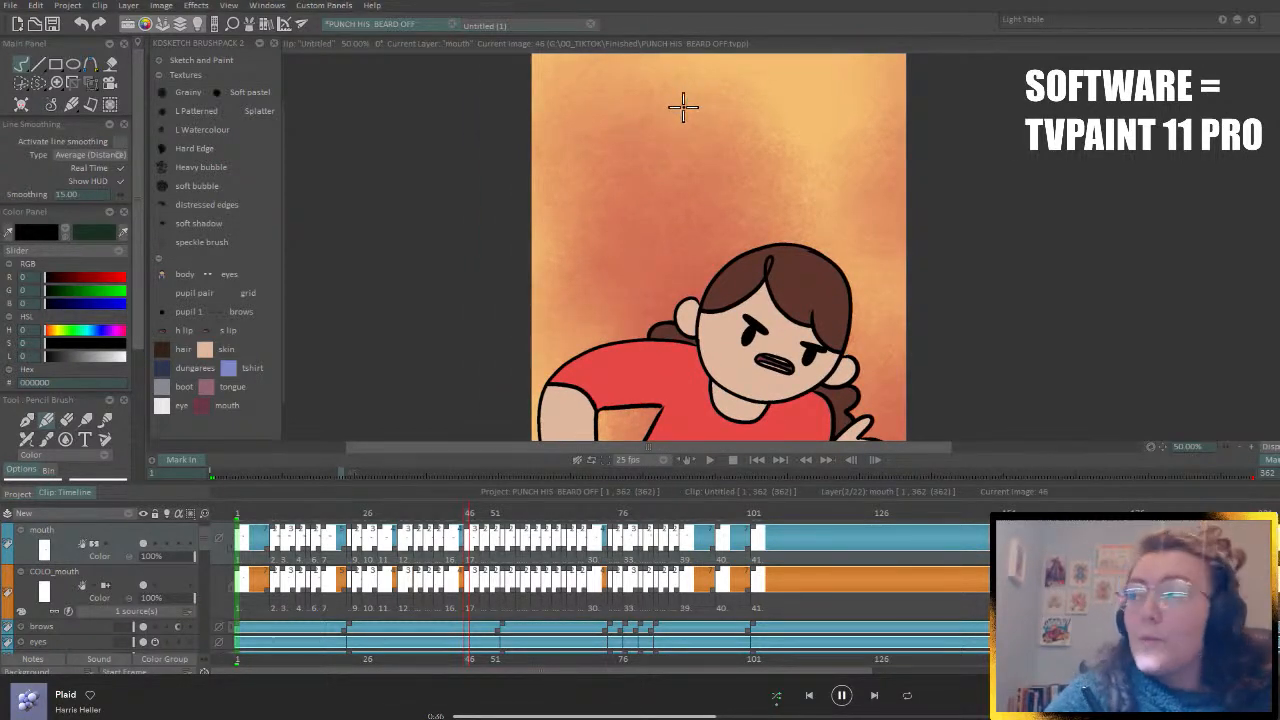
{"action": "mouse_move", "coordinate": [666, 131]}
{"action": "left_mouse_down"}
{"action": "mouse_move", "coordinate": [627, 140]}
{"action": "mouse_move", "coordinate": [709, 134]}
{"action": "mouse_move", "coordinate": [651, 100]}
{"action": "mouse_move", "coordinate": [669, 200]}
{"action": "mouse_move", "coordinate": [640, 114]}
{"action": "left_mouse_up"}
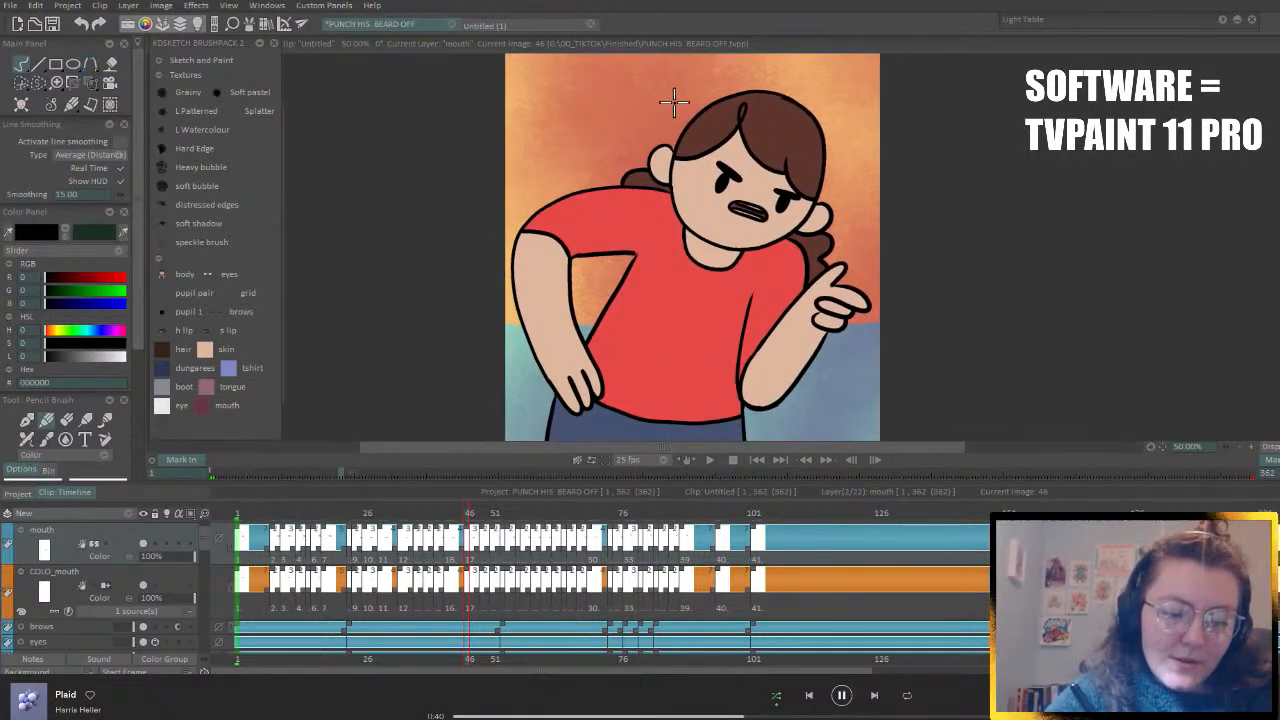
- Switch between the mouth and COLO_mouth layers, and flip between images 42, 46 and the preceding drawing to compare the mouths
{"action": "key", "text": "Down"}
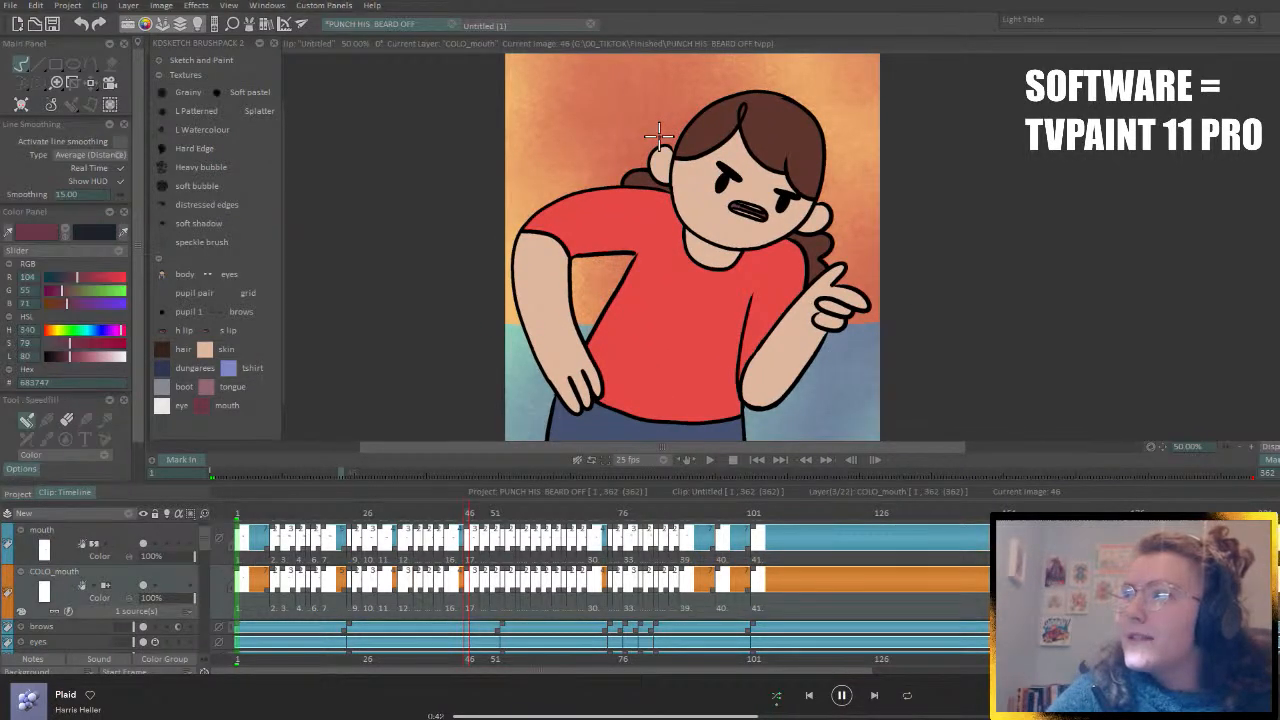
{"action": "key", "text": "Up"}
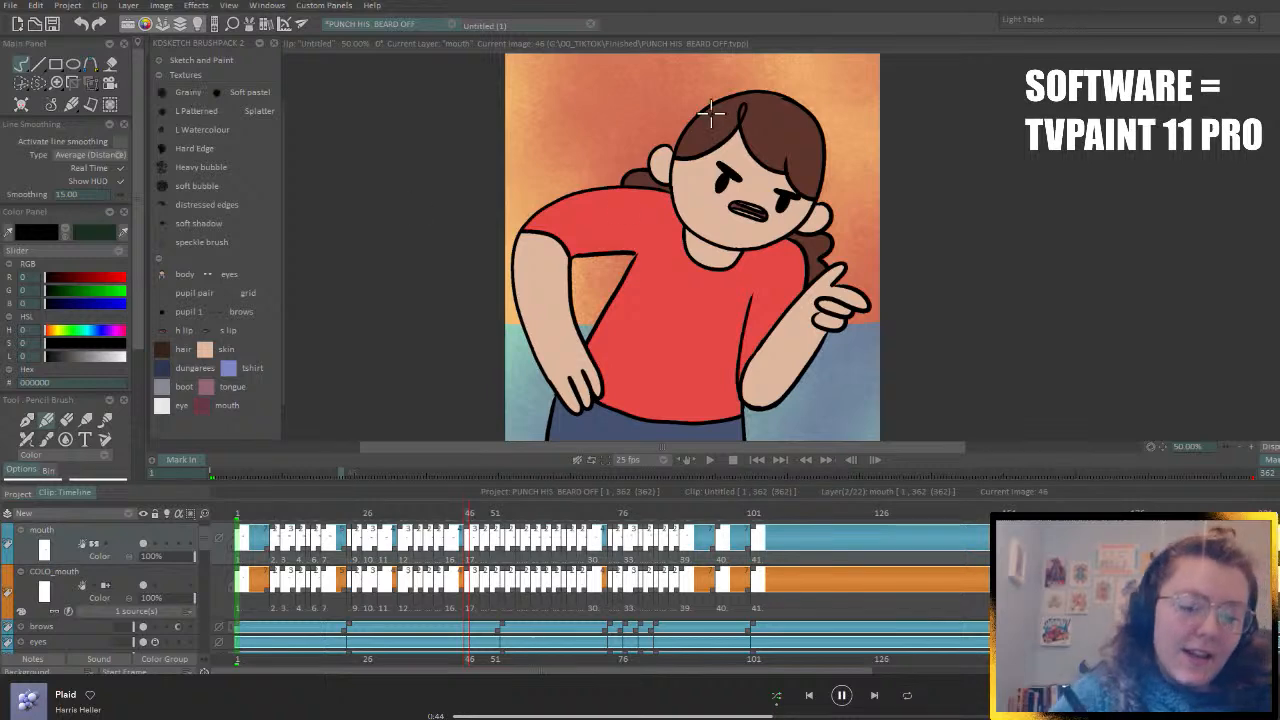
{"action": "key", "text": "Left"}
{"action": "key", "text": "Right"}
{"action": "key", "text": "Left"}
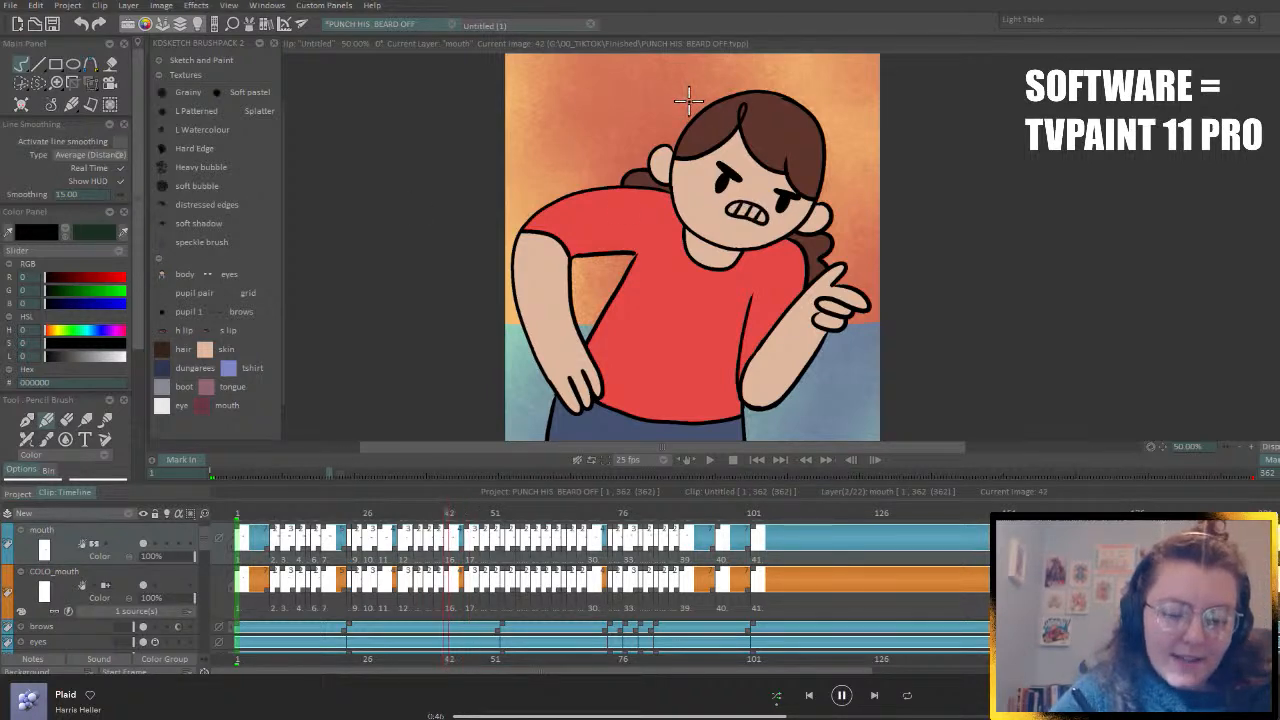
{"action": "key", "text": "Right"}
{"action": "key", "text": "Left"}
{"action": "key", "text": "Right"}
{"action": "key", "text": "Left"}
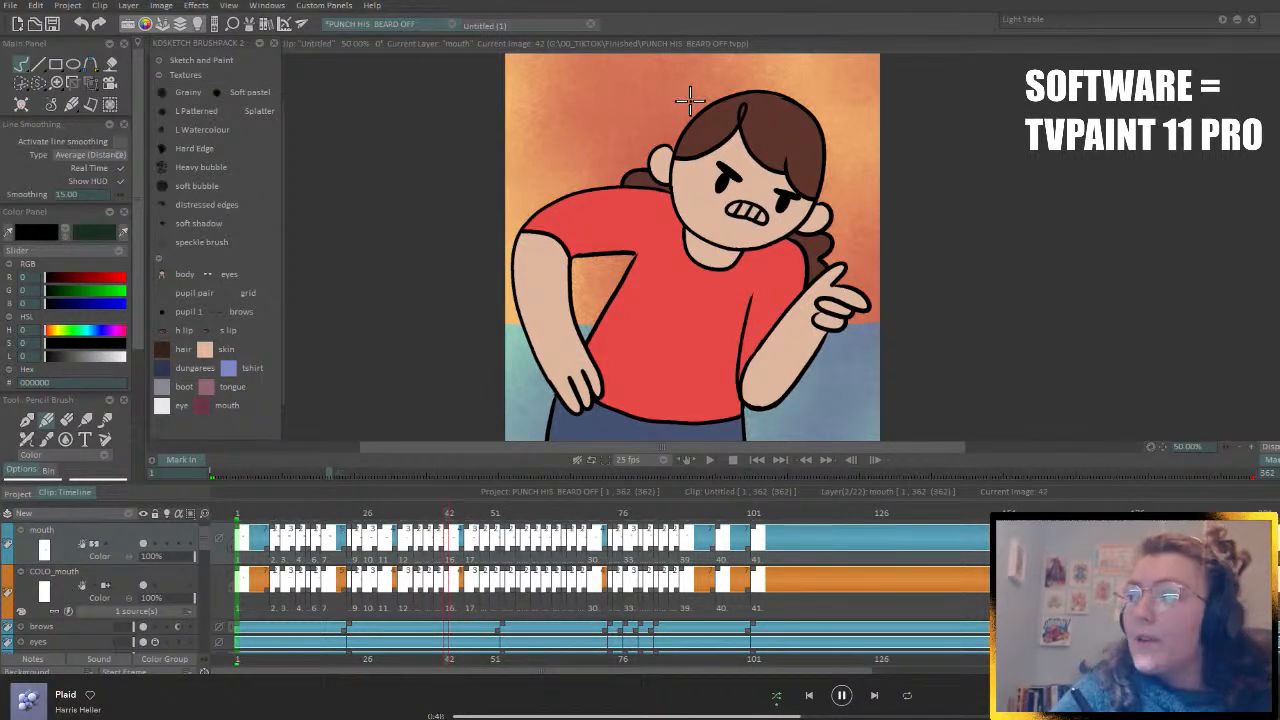
{"action": "key", "text": "Right"}
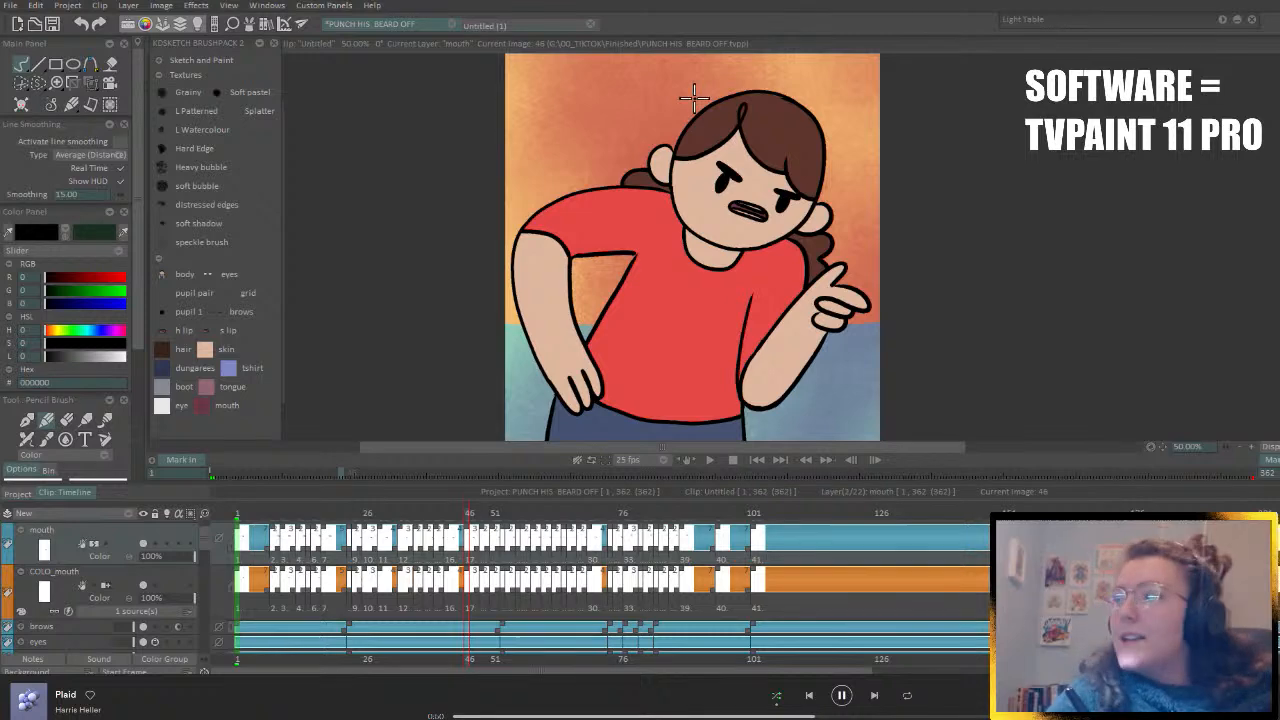
{"action": "key", "text": "Left"}
{"action": "key", "text": "Left"}
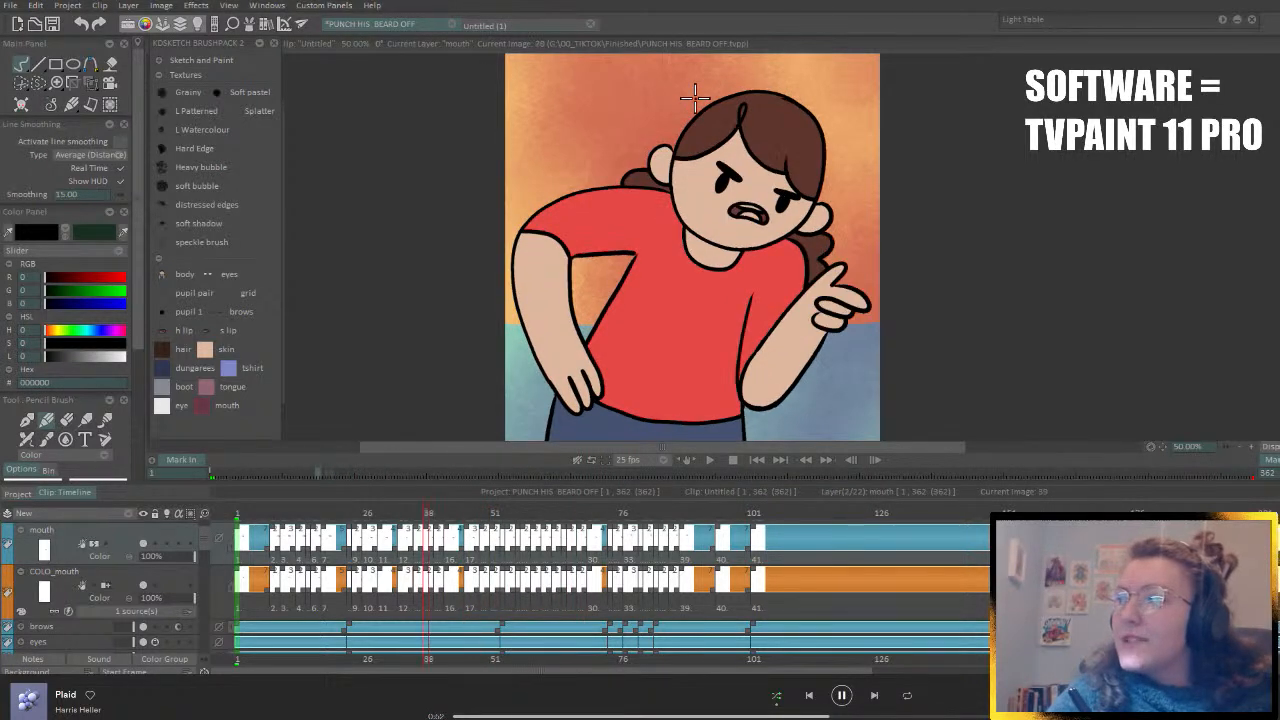
{"action": "key", "text": "Right"}
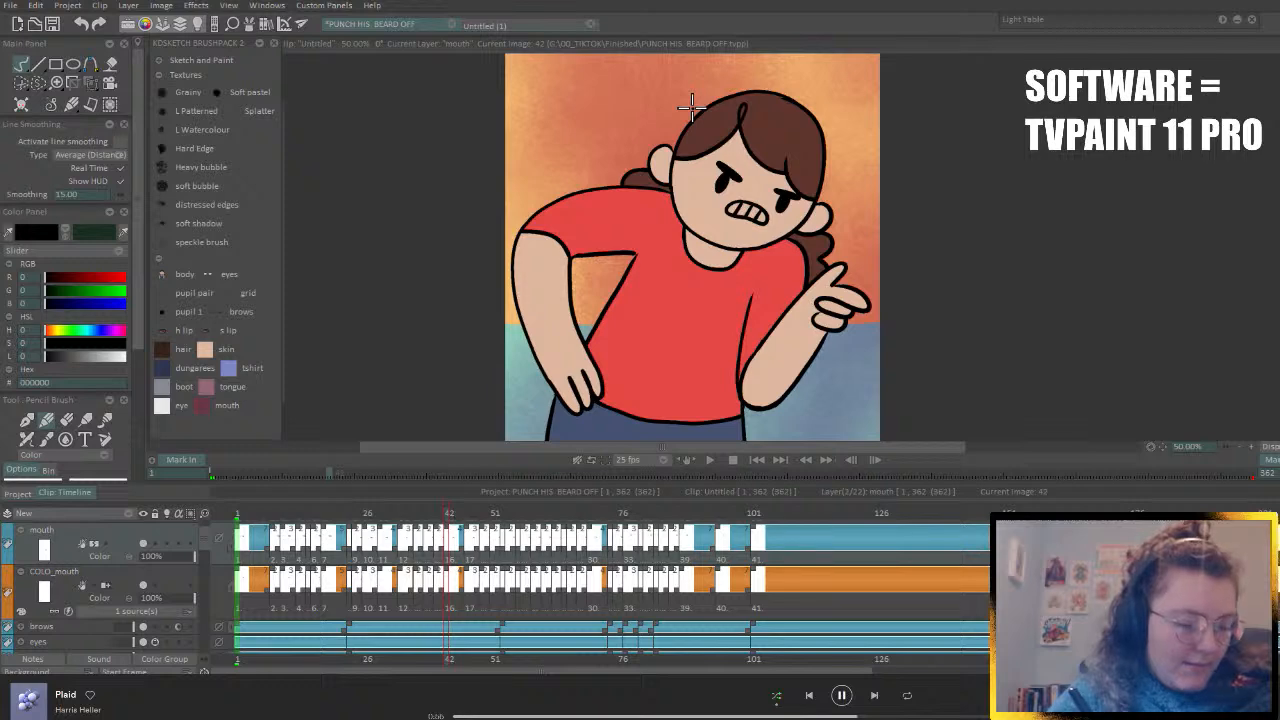
- Clear the woman's mouth drawing on image 42 of the mouth layer, and undo the clearing
{"action": "key", "text": "BackSpace"}
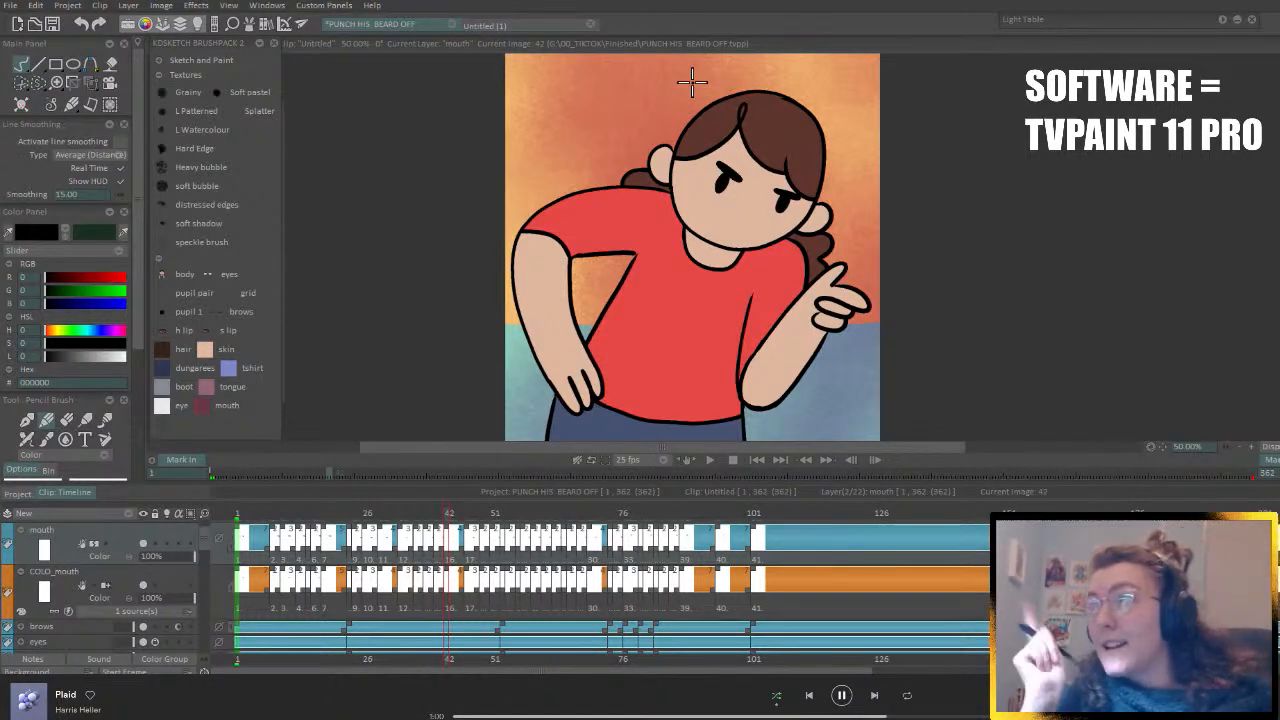
{"action": "key", "text": "ctrl+z"}
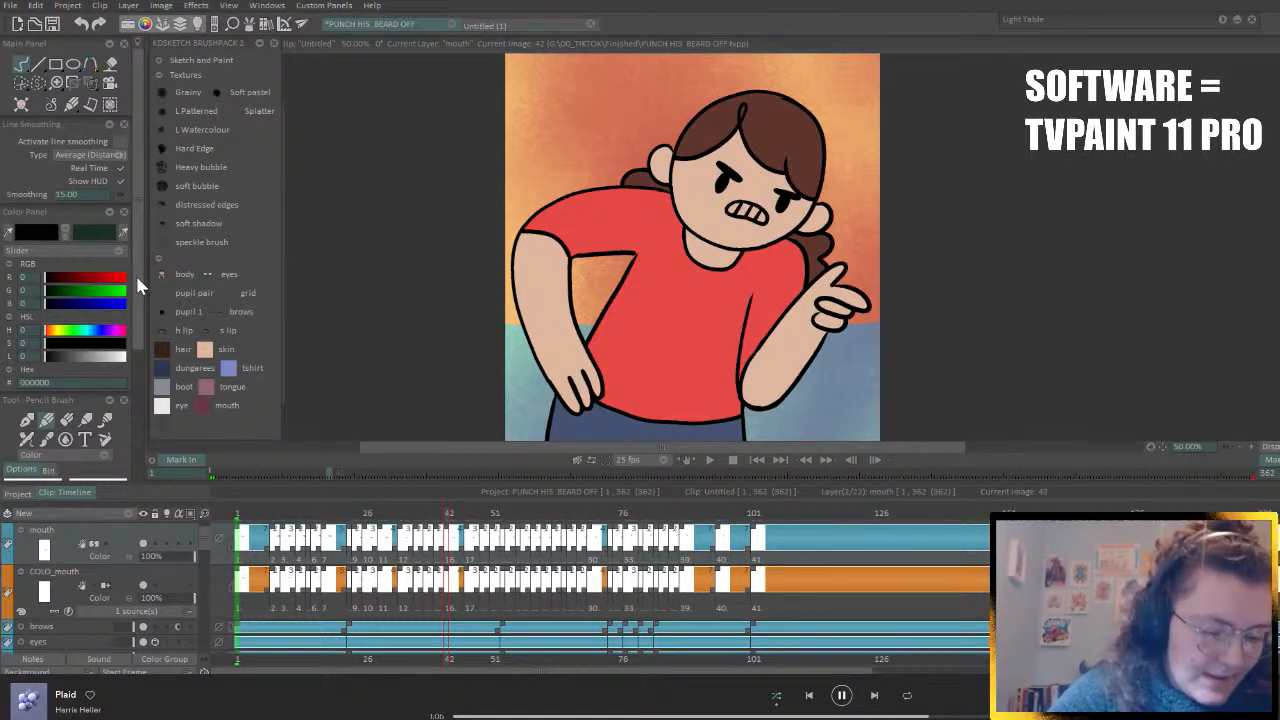
- Set the pencil brush mode to Erase, try scribbling over the mouth on image 42, and undo the strokes
{"action": "left_click", "coordinate": [104, 454]}
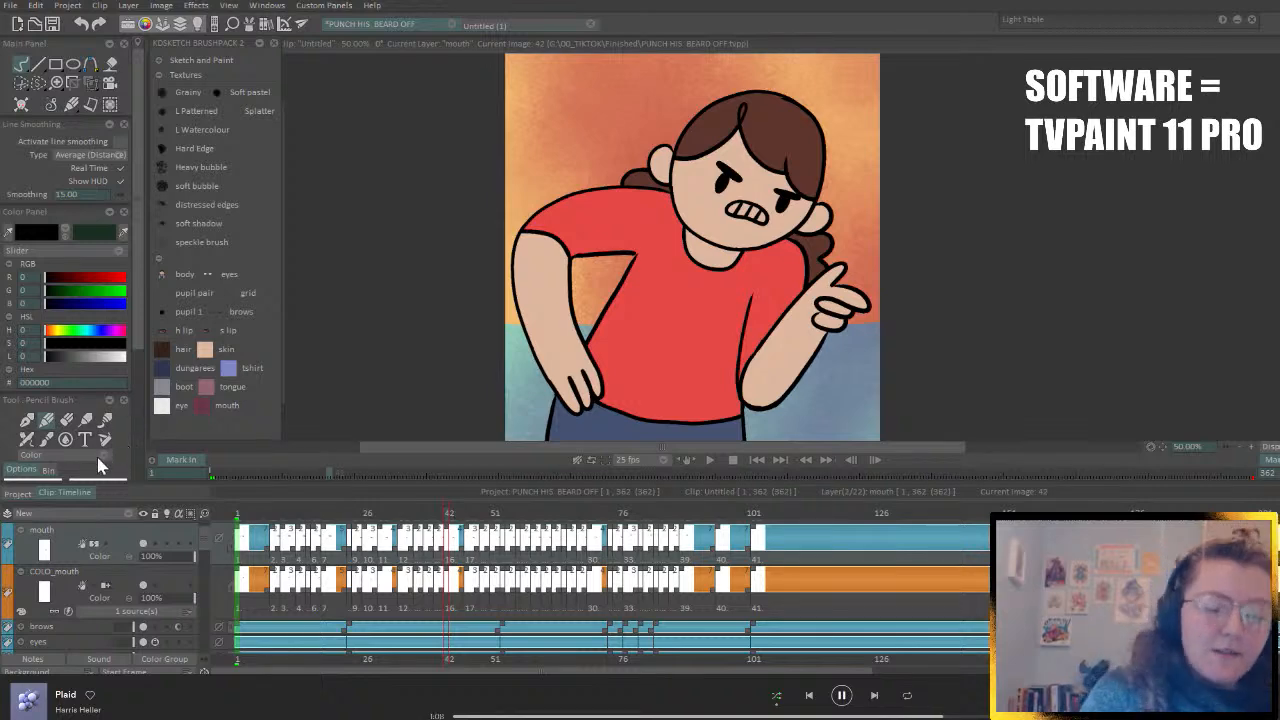
{"action": "left_click", "coordinate": [91, 464]}
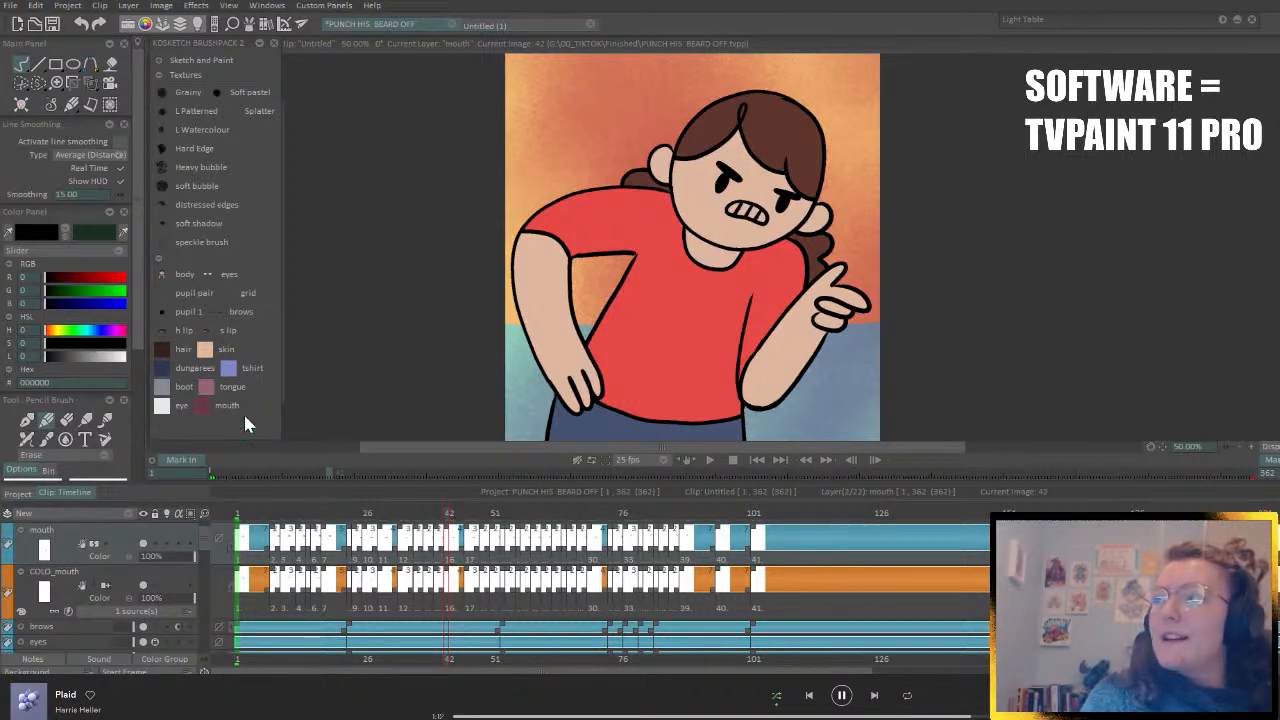
{"action": "mouse_move", "coordinate": [735, 170]}
{"action": "left_mouse_down"}
{"action": "mouse_move", "coordinate": [725, 215]}
{"action": "mouse_move", "coordinate": [740, 268]}
{"action": "left_mouse_up"}
{"action": "left_click_drag", "start_coordinate": [770, 220], "coordinate": [700, 207]}
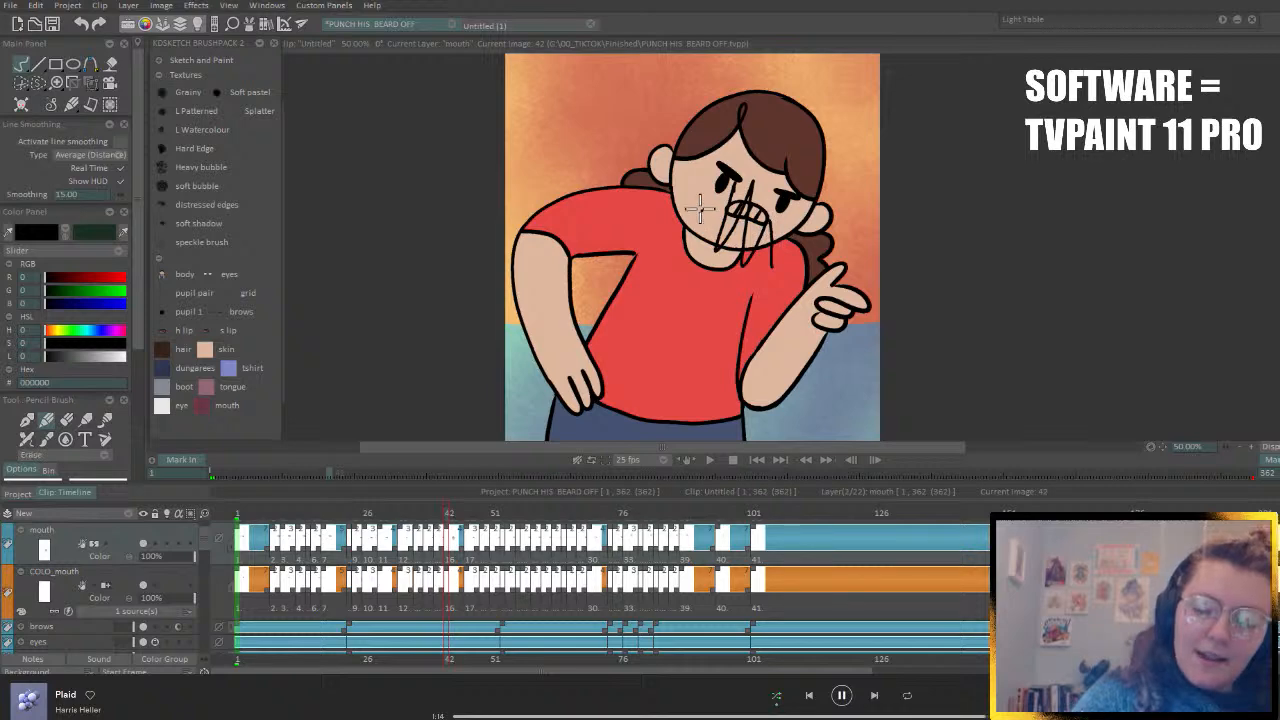
{"action": "key", "text": "ctrl+z"}
{"action": "key", "text": "ctrl+z"}
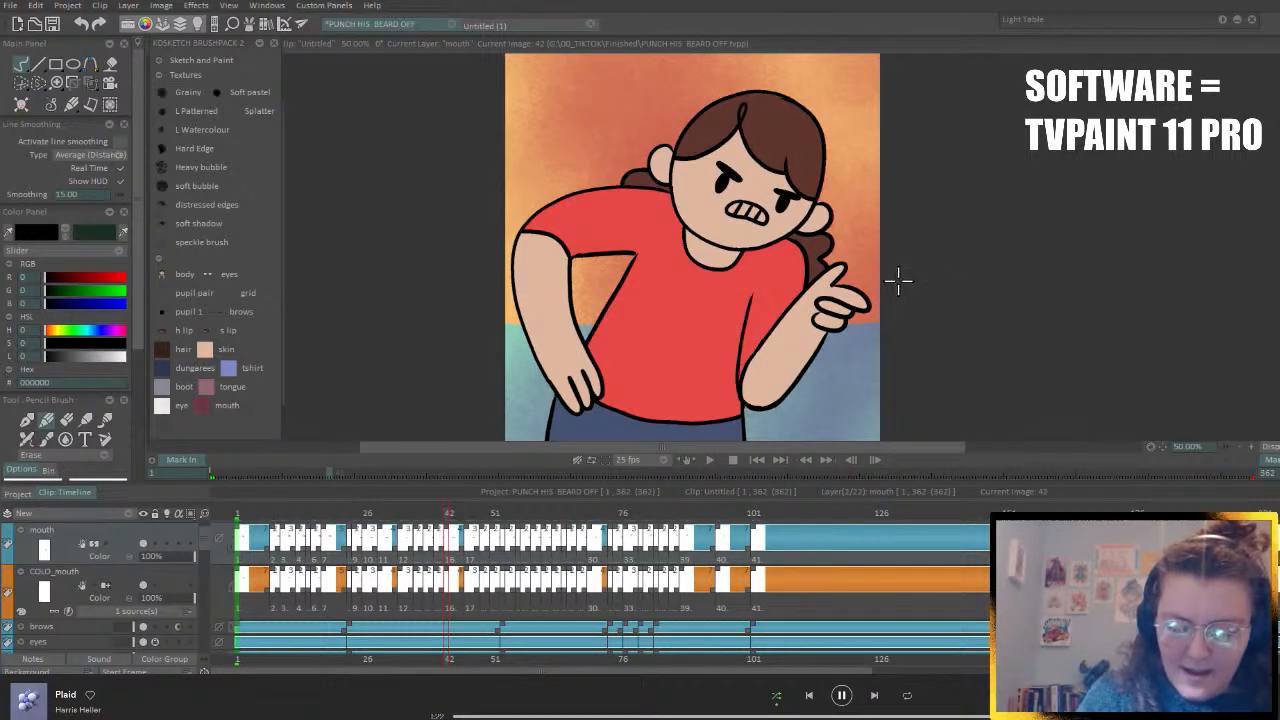
{"action": "right_click", "coordinate": [657, 556]}
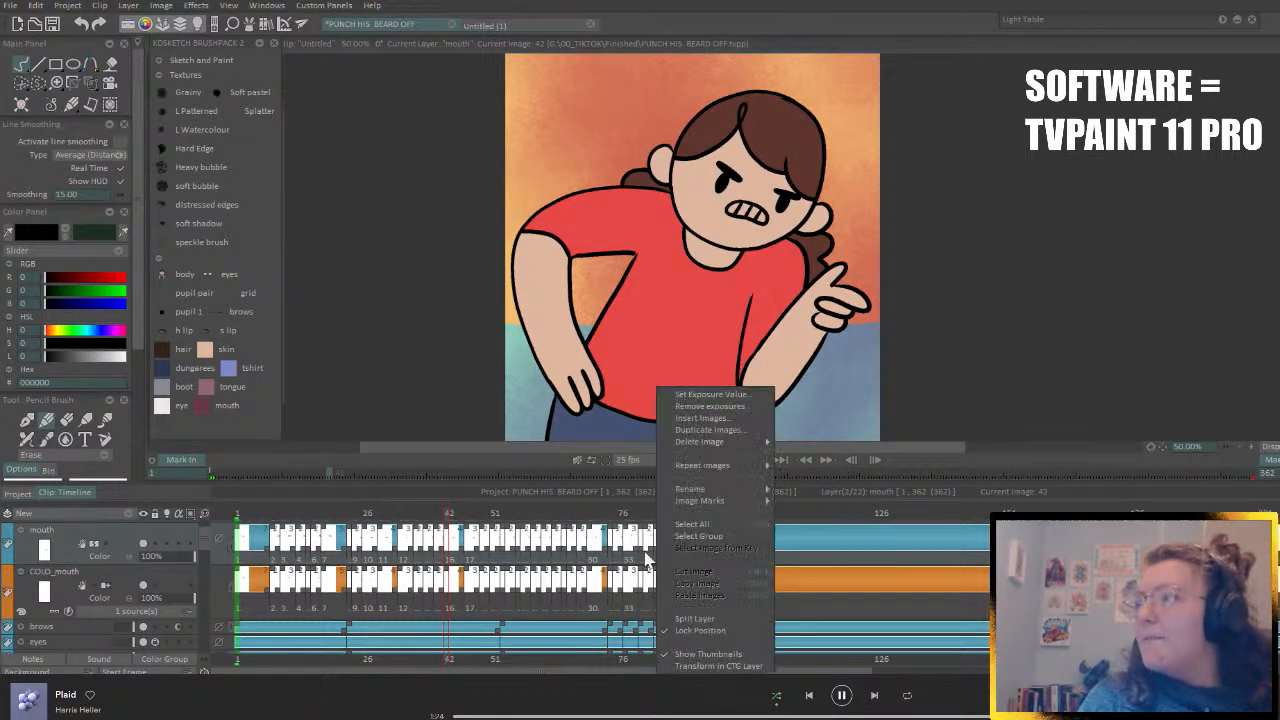
{"action": "left_click", "coordinate": [626, 541]}
{"action": "right_click", "coordinate": [628, 545]}
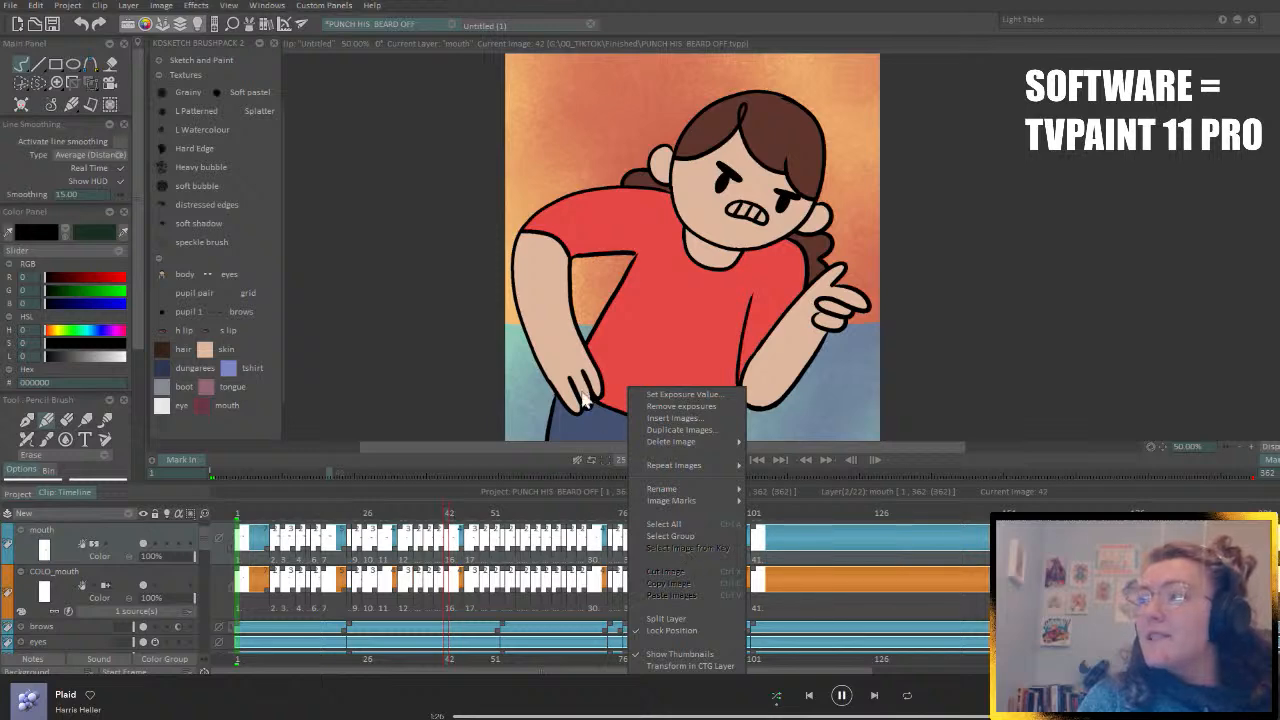
{"action": "left_click", "coordinate": [468, 345]}
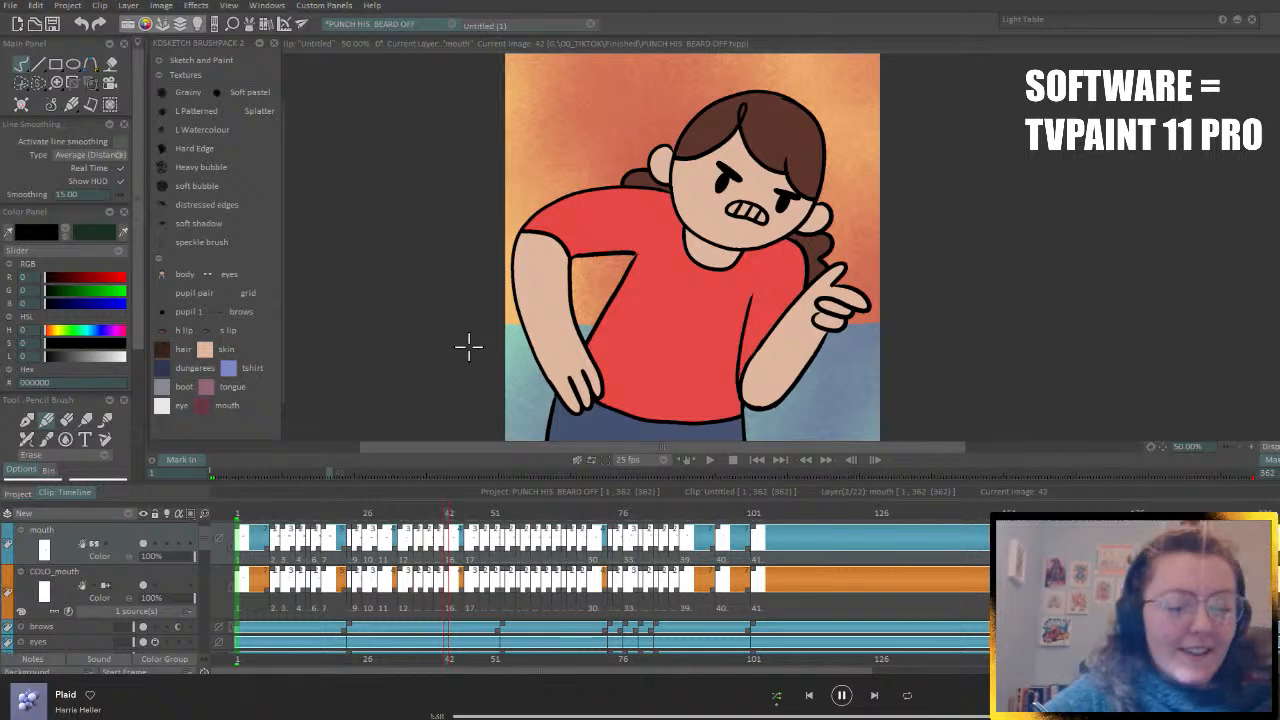
- Choose the mouth swatch as the active colour
{"action": "left_click", "coordinate": [204, 405]}
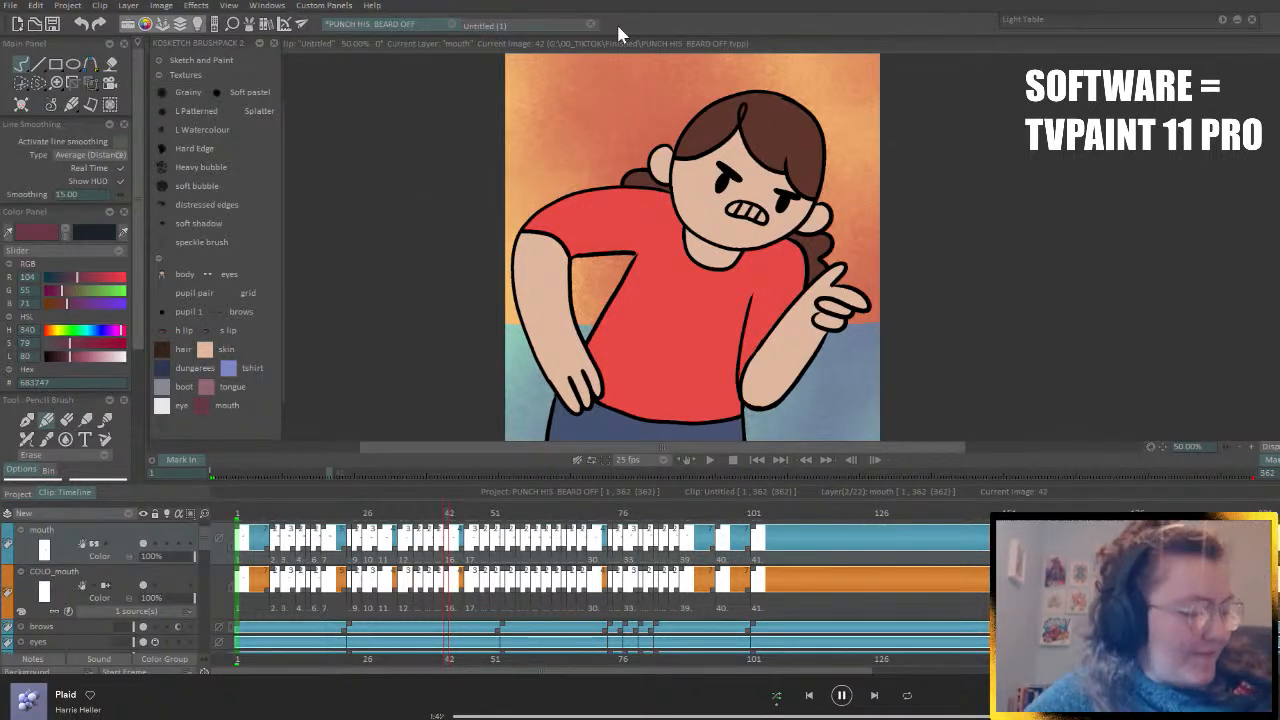
- Review the mouth drawings backwards from frame 42 to the start of the clip, checking their colouring
{"action": "key", "text": "Left"}
{"action": "key", "text": "Left"}
{"action": "key", "text": "Left"}
{"action": "key", "text": "Left"}
{"action": "key", "text": "Left"}
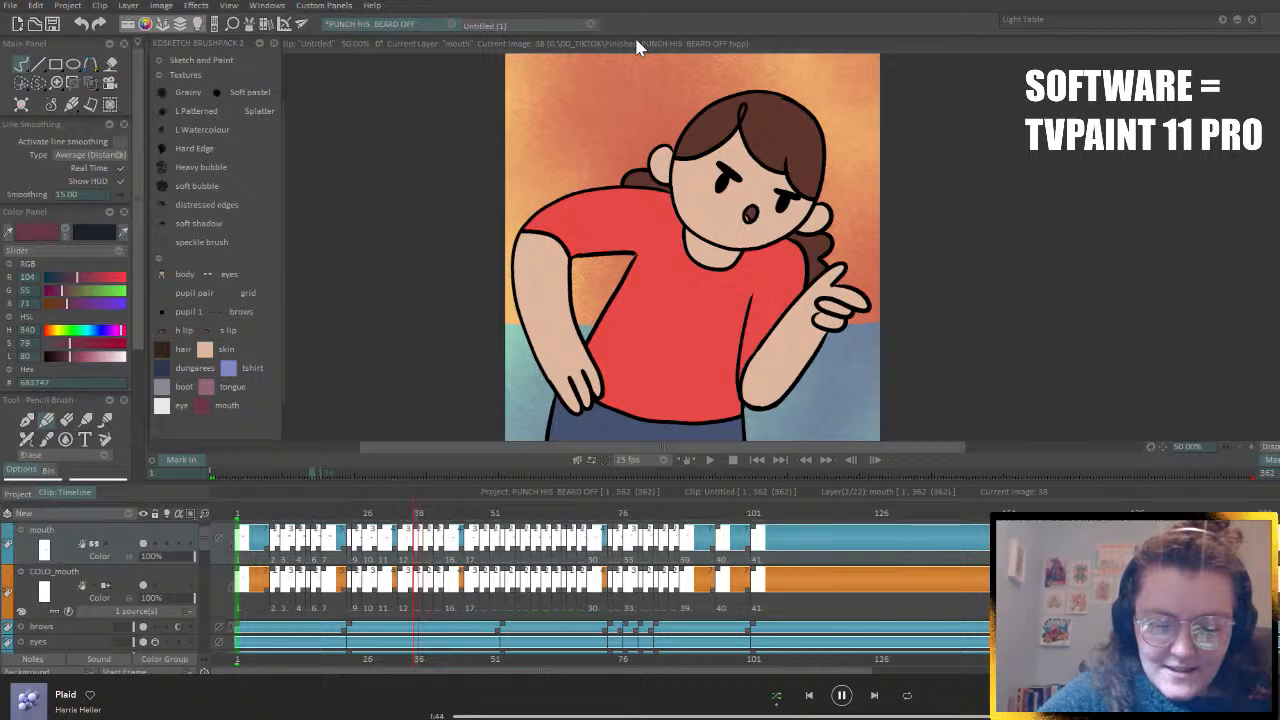
{"action": "key", "text": "Left"}
{"action": "key", "text": "Left"}
{"action": "key", "text": "Left"}
{"action": "key", "text": "Left"}
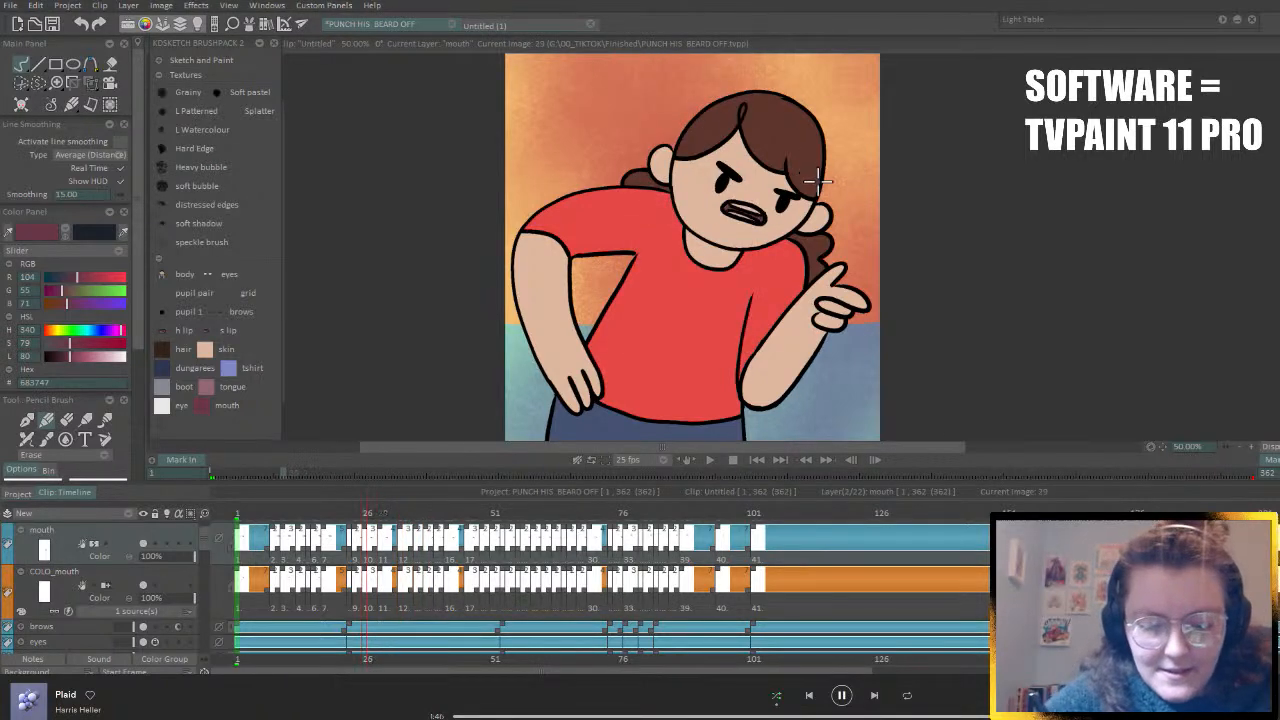
{"action": "key", "text": "Left"}
{"action": "key", "text": "Left"}
{"action": "key", "text": "Left"}
{"action": "key", "text": "Left"}
{"action": "key", "text": "Left"}
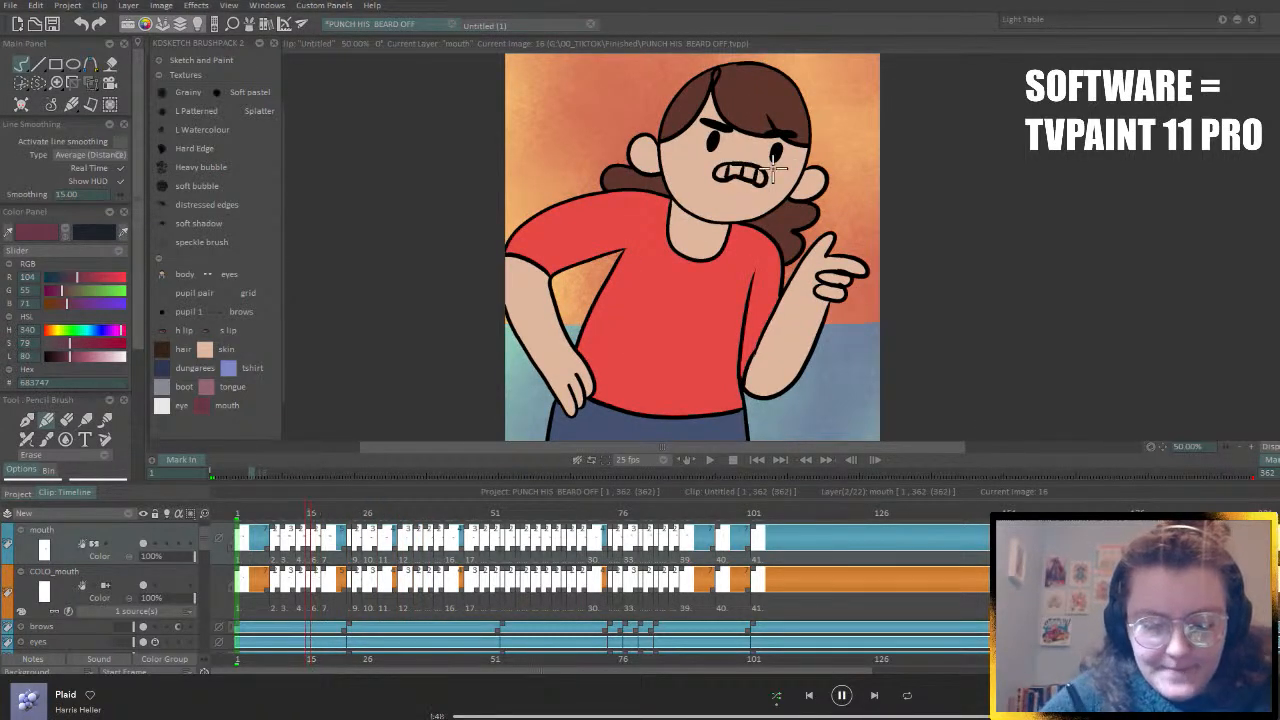
{"action": "key", "text": "Left"}
{"action": "key", "text": "Left"}
{"action": "key", "text": "Left"}
{"action": "key", "text": "Left"}
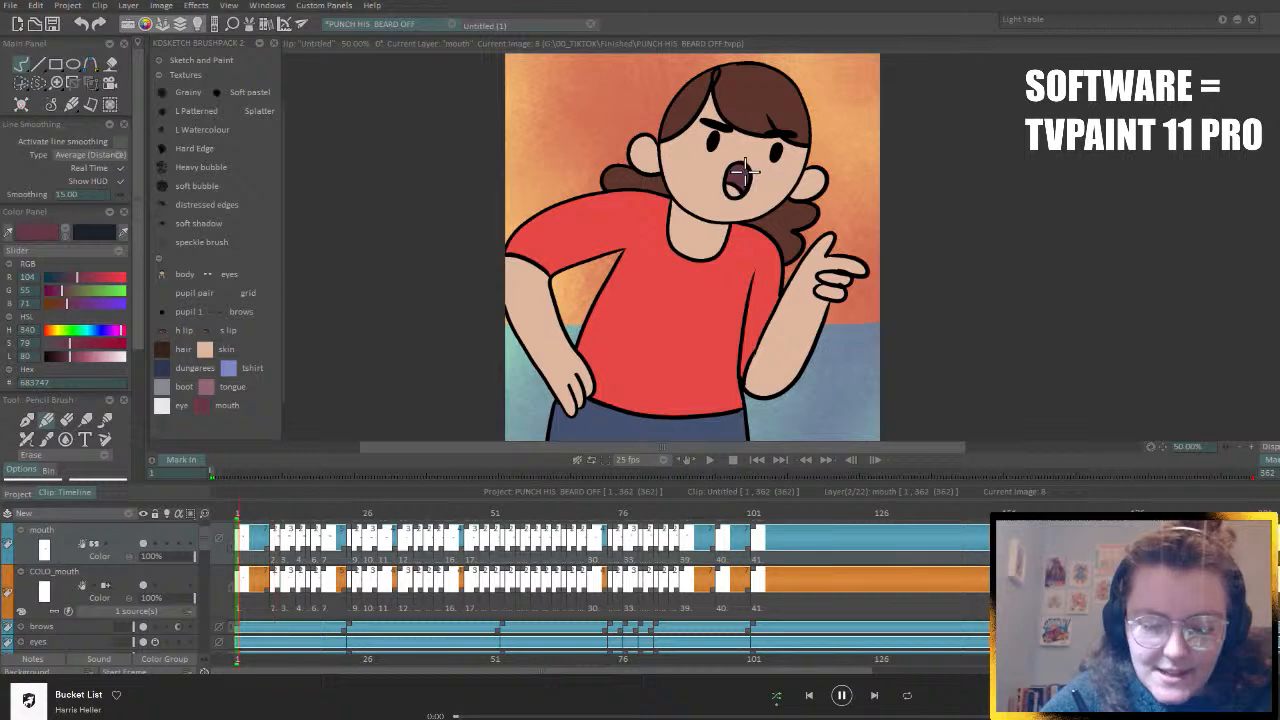
{"action": "key", "text": "Home"}
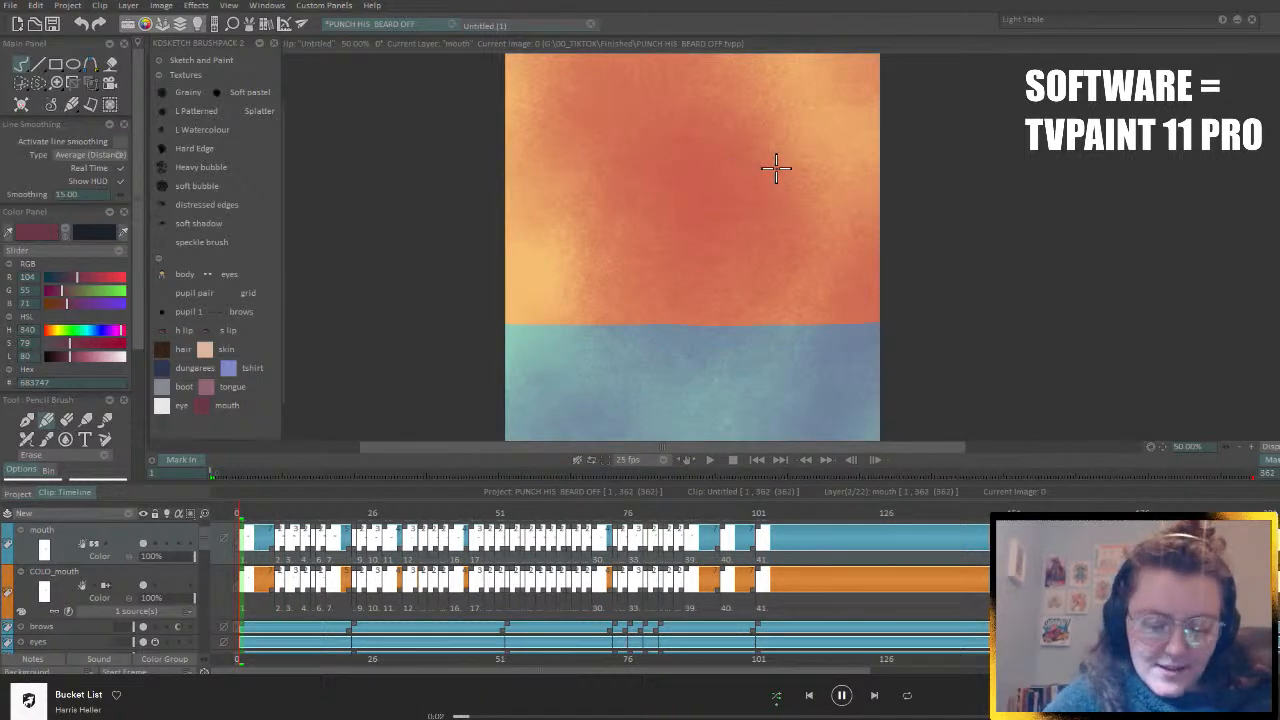
- Check the mouth colouring frame by frame from the start of the clip up to frame 49
{"action": "key", "text": "Right"}
{"action": "key", "text": "Right"}
{"action": "key", "text": "Right"}
{"action": "key", "text": "Right"}
{"action": "key", "text": "Right"}
{"action": "key", "text": "Right"}
{"action": "key", "text": "Right"}
{"action": "key", "text": "Right"}
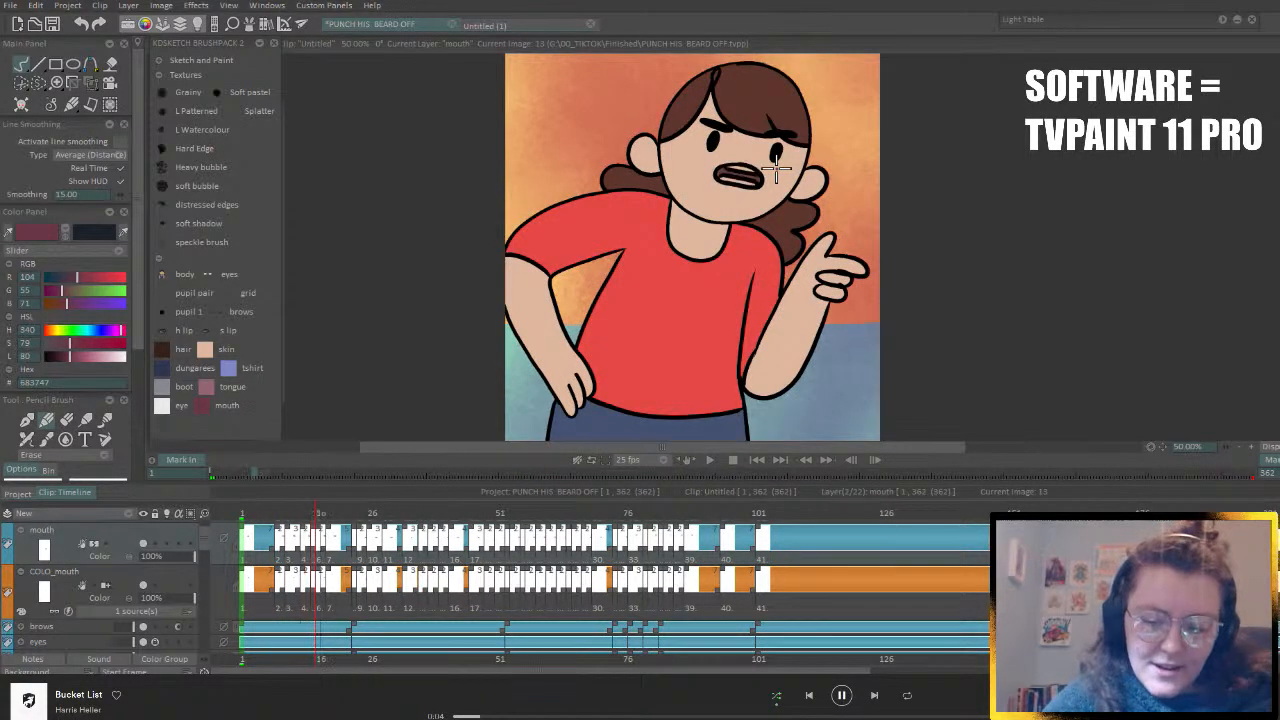
{"action": "key", "text": "Right"}
{"action": "key", "text": "Right"}
{"action": "key", "text": "Right"}
{"action": "key", "text": "Right"}
{"action": "key", "text": "Right"}
{"action": "key", "text": "Right"}
{"action": "key", "text": "Right"}
{"action": "key", "text": "Right"}
{"action": "key", "text": "Right"}
{"action": "key", "text": "Right"}
{"action": "key", "text": "Right"}
{"action": "key", "text": "Right"}
{"action": "key", "text": "Right"}
{"action": "key", "text": "Right"}
{"action": "key", "text": "Right"}
{"action": "key", "text": "Right"}
{"action": "key", "text": "Right"}
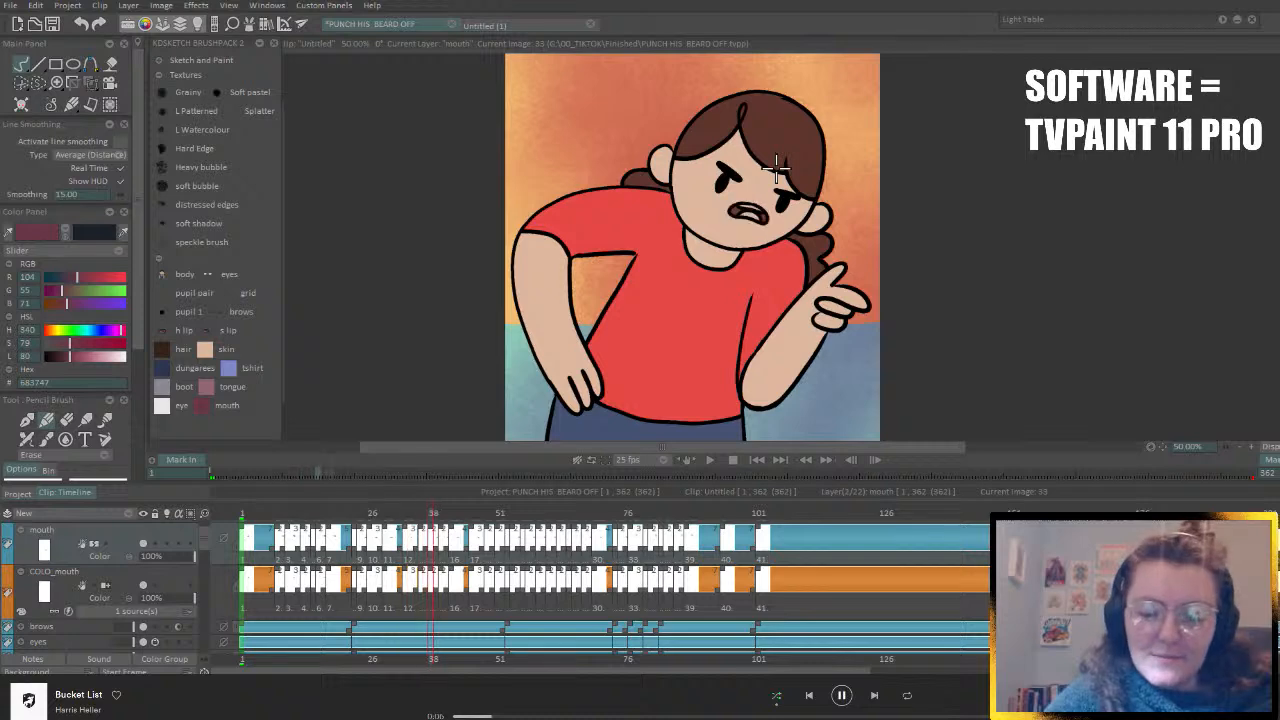
{"action": "key", "text": "Right"}
{"action": "key", "text": "Right"}
{"action": "key", "text": "Right"}
{"action": "key", "text": "Right"}
{"action": "key", "text": "Right"}
{"action": "key", "text": "Right"}
{"action": "key", "text": "Right"}
{"action": "key", "text": "Right"}
{"action": "key", "text": "Right"}
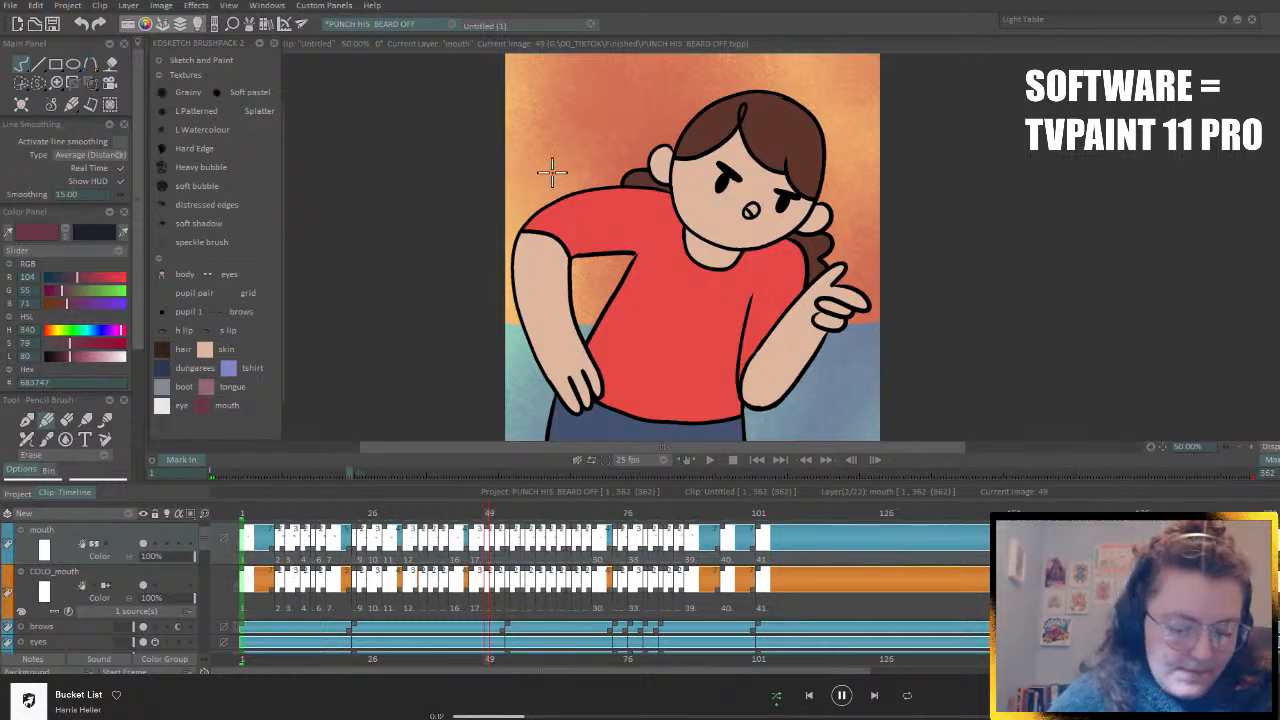
- Fill the open mouths on frames 49 and 51 of the COLO_mouth layer with the mouth colour
{"action": "left_click", "coordinate": [133, 578]}
{"action": "left_click", "coordinate": [751, 209]}
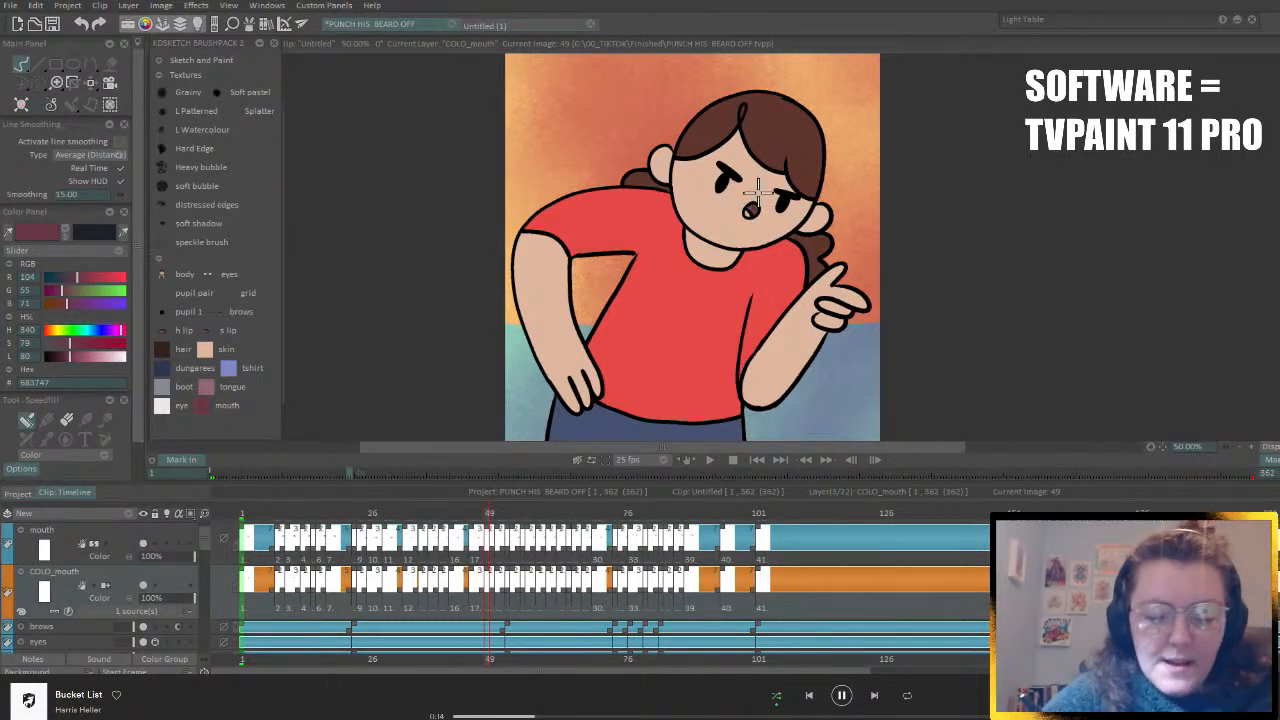
{"action": "key", "text": "Right"}
{"action": "key", "text": "Right"}
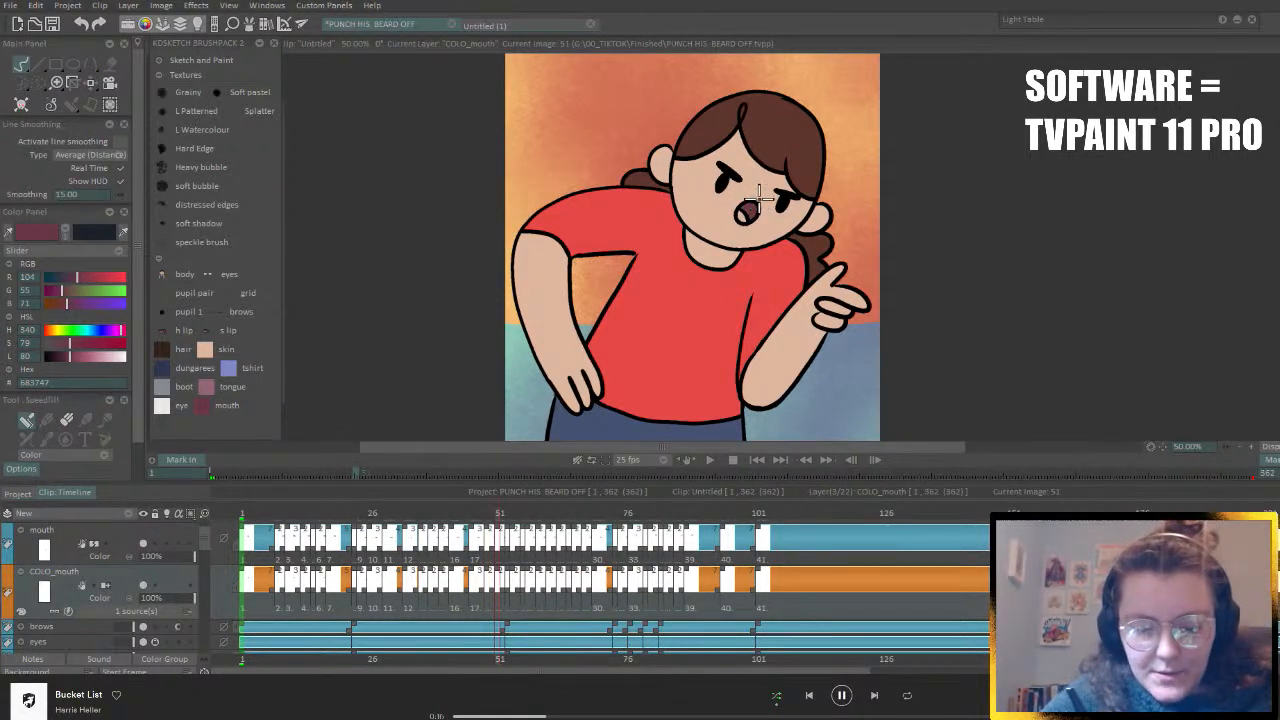
- Fill the gaps around the teeth with the mouth colour on COLO_mouth frames 54 to 59
{"action": "key", "text": "Right"}
{"action": "key", "text": "Right"}
{"action": "key", "text": "Right"}
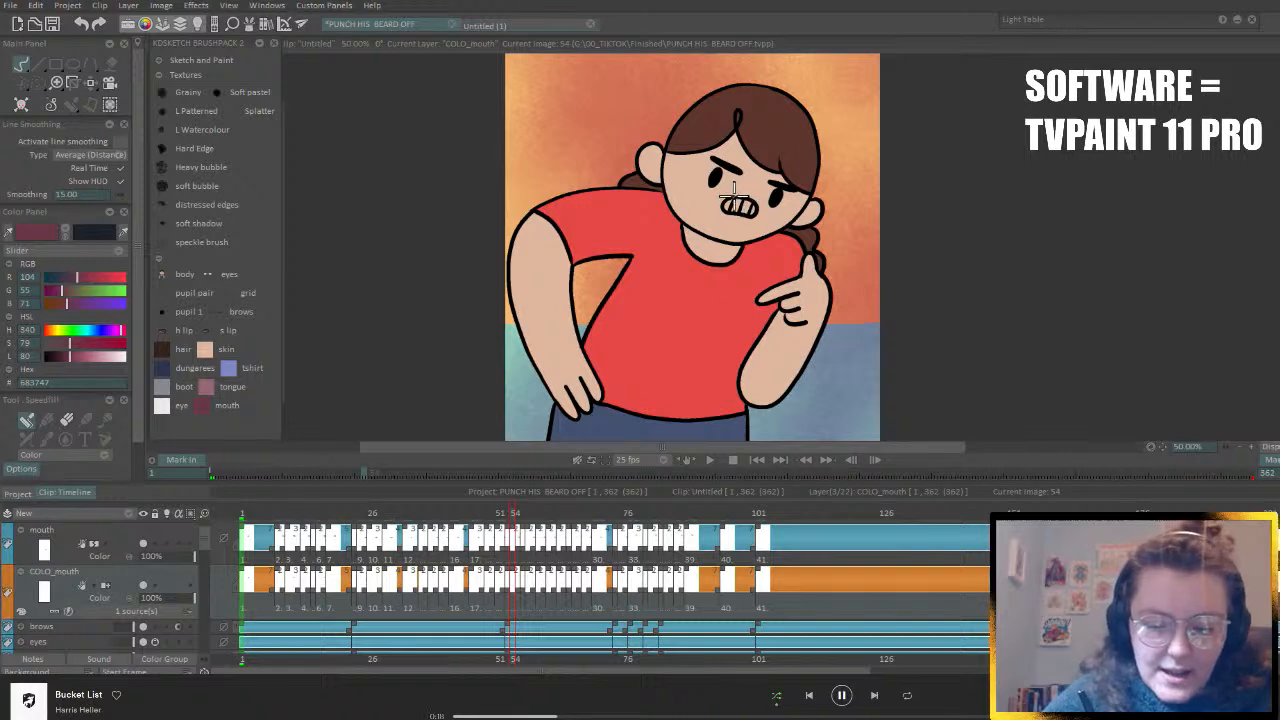
{"action": "key", "text": "Right"}
{"action": "key", "text": "Right"}
{"action": "key", "text": "Right"}
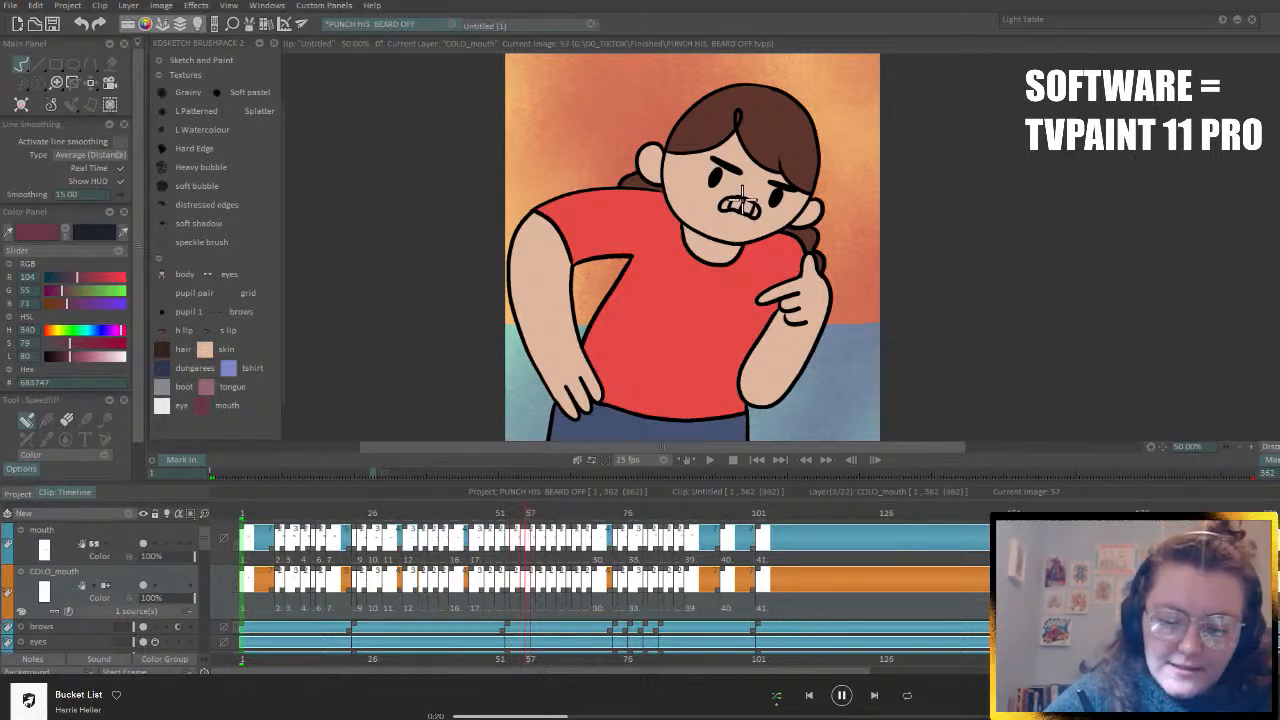
{"action": "key", "text": "Right"}
{"action": "key", "text": "Right"}
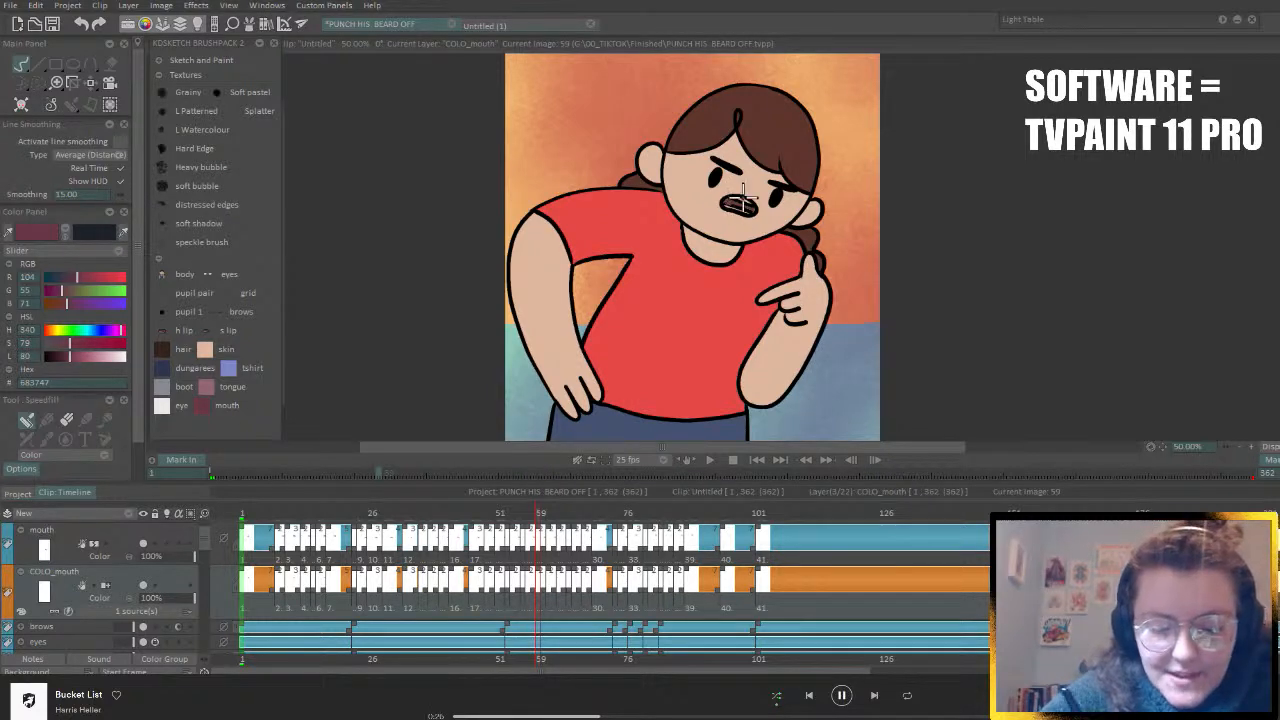
- Continue filling the mouth interiors with the mouth colour on COLO_mouth frames 63 to 70
{"action": "key", "text": "Right"}
{"action": "key", "text": "Right"}
{"action": "key", "text": "Right"}
{"action": "key", "text": "Right"}
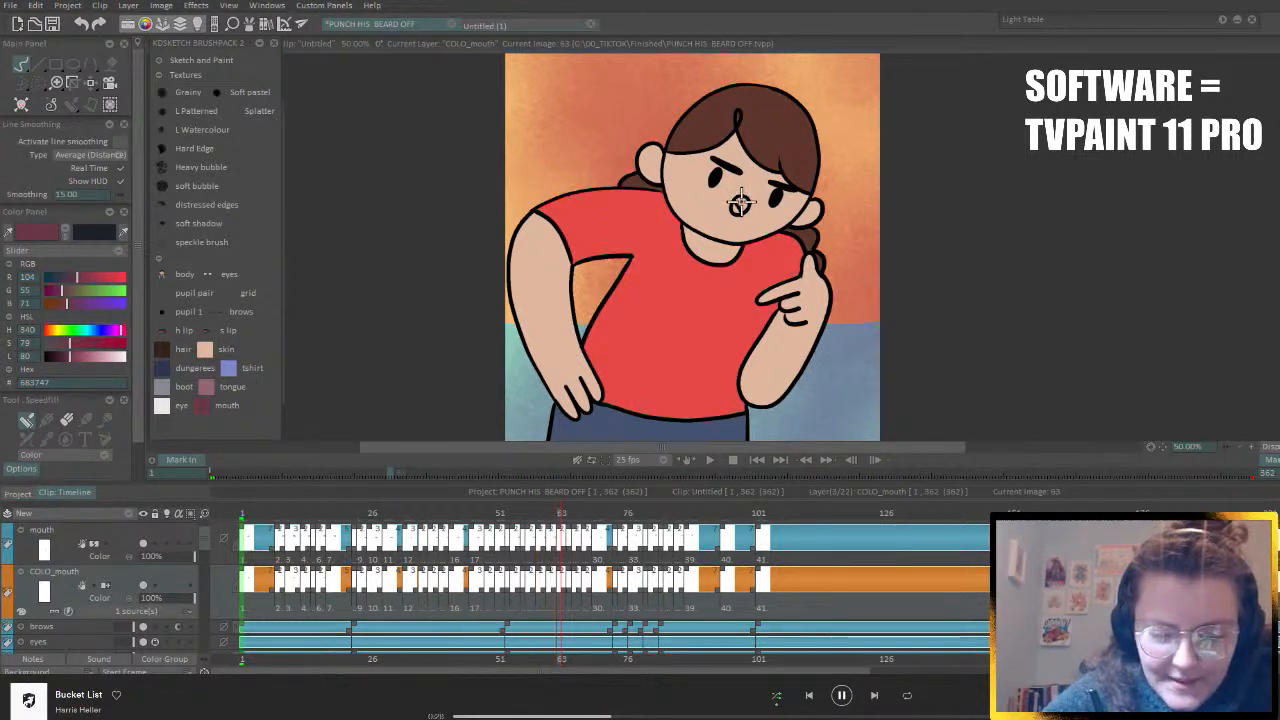
{"action": "key", "text": "Right"}
{"action": "key", "text": "Right"}
{"action": "key", "text": "Right"}
{"action": "key", "text": "Right"}
{"action": "key", "text": "Right"}
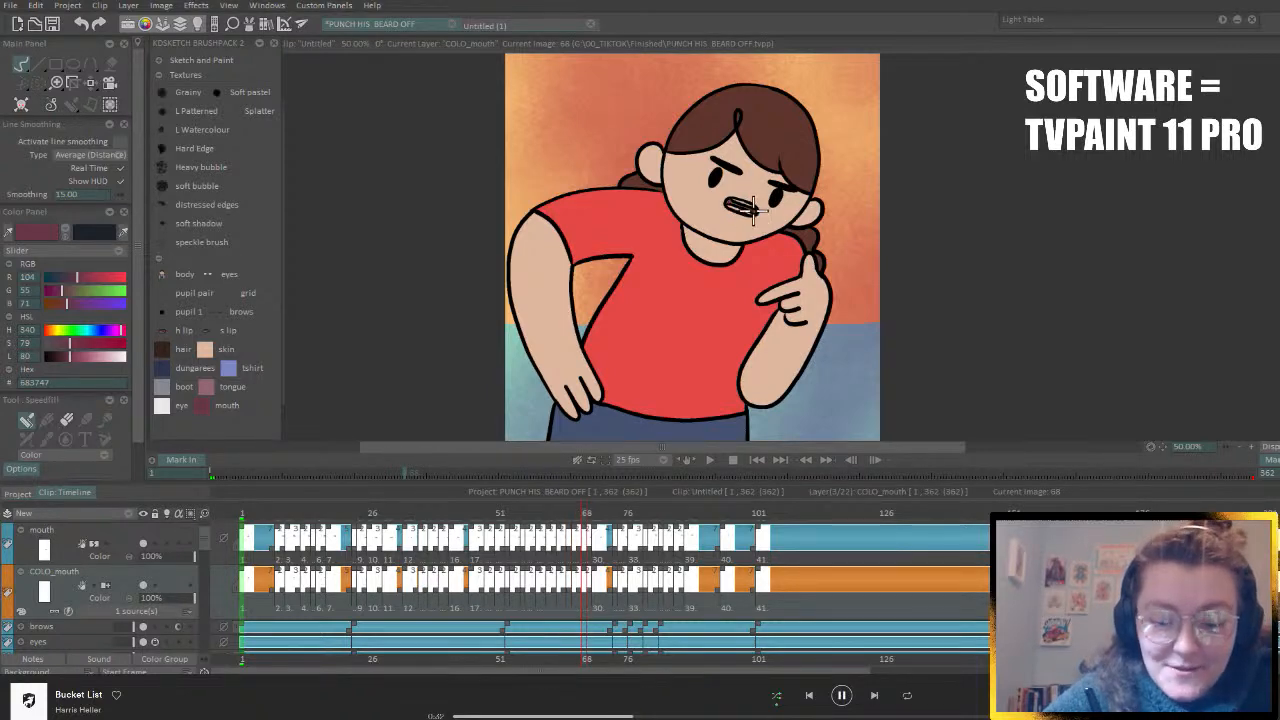
{"action": "key", "text": "Right"}
{"action": "key", "text": "Right"}
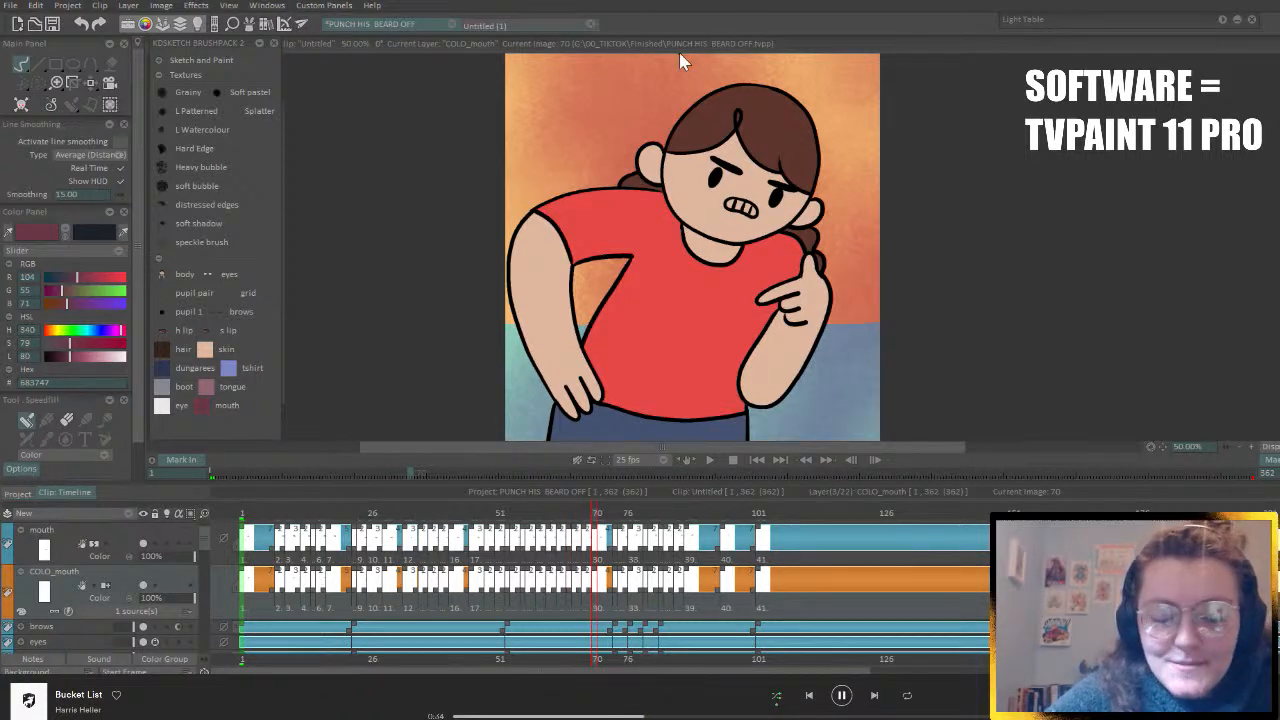
- Fill the mouths with the mouth colour on COLO_mouth frames 75 to 80, as the character folds her arms
{"action": "key", "text": "Right"}
{"action": "key", "text": "Right"}
{"action": "key", "text": "Right"}
{"action": "key", "text": "Right"}
{"action": "key", "text": "Right"}
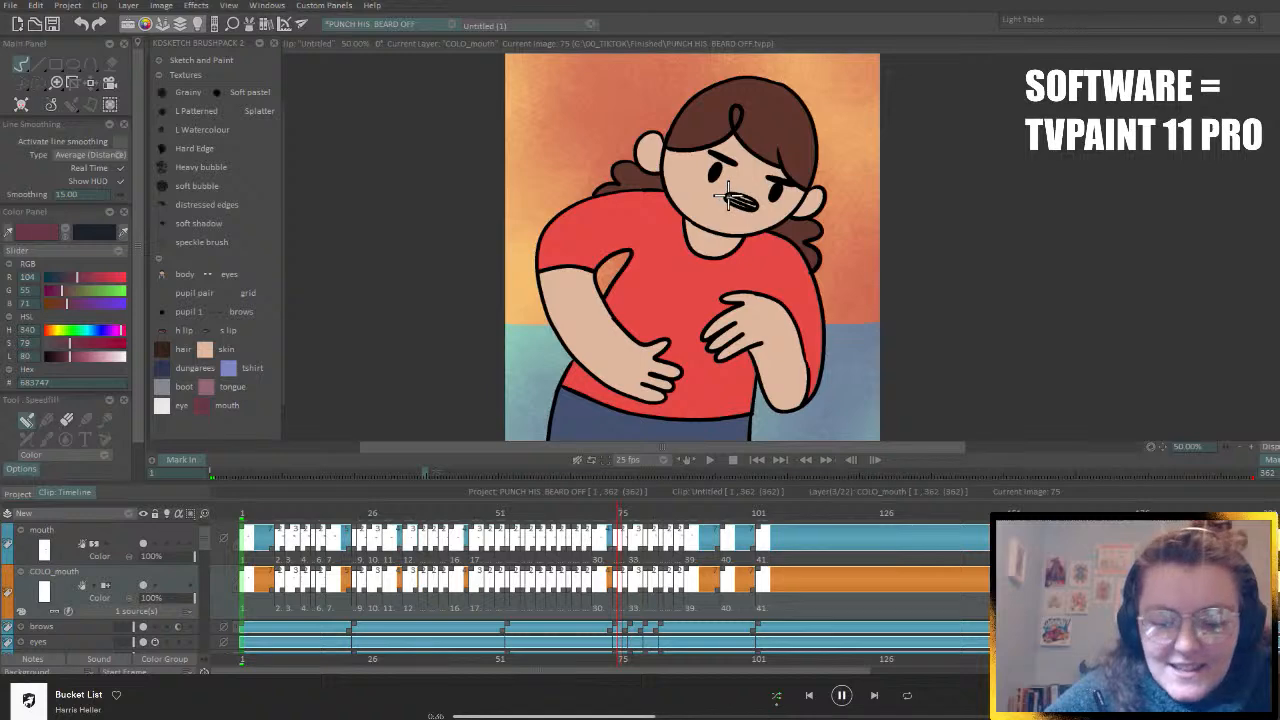
{"action": "key", "text": "Right"}
{"action": "key", "text": "Right"}
{"action": "key", "text": "Right"}
{"action": "key", "text": "Right"}
{"action": "key", "text": "Right"}
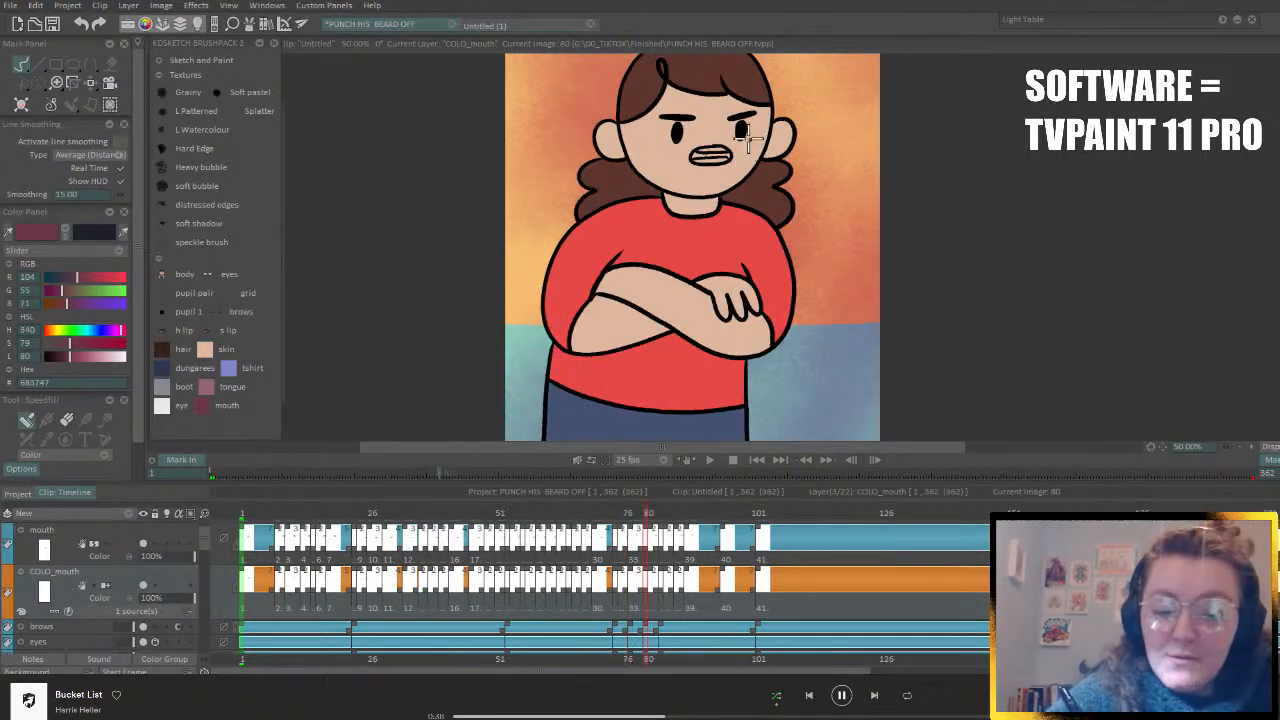
- Fill the mouths of the arms-crossed pose with the mouth colour on COLO_mouth frames 83 to 86
{"action": "key", "text": "Right"}
{"action": "key", "text": "Right"}
{"action": "key", "text": "Right"}
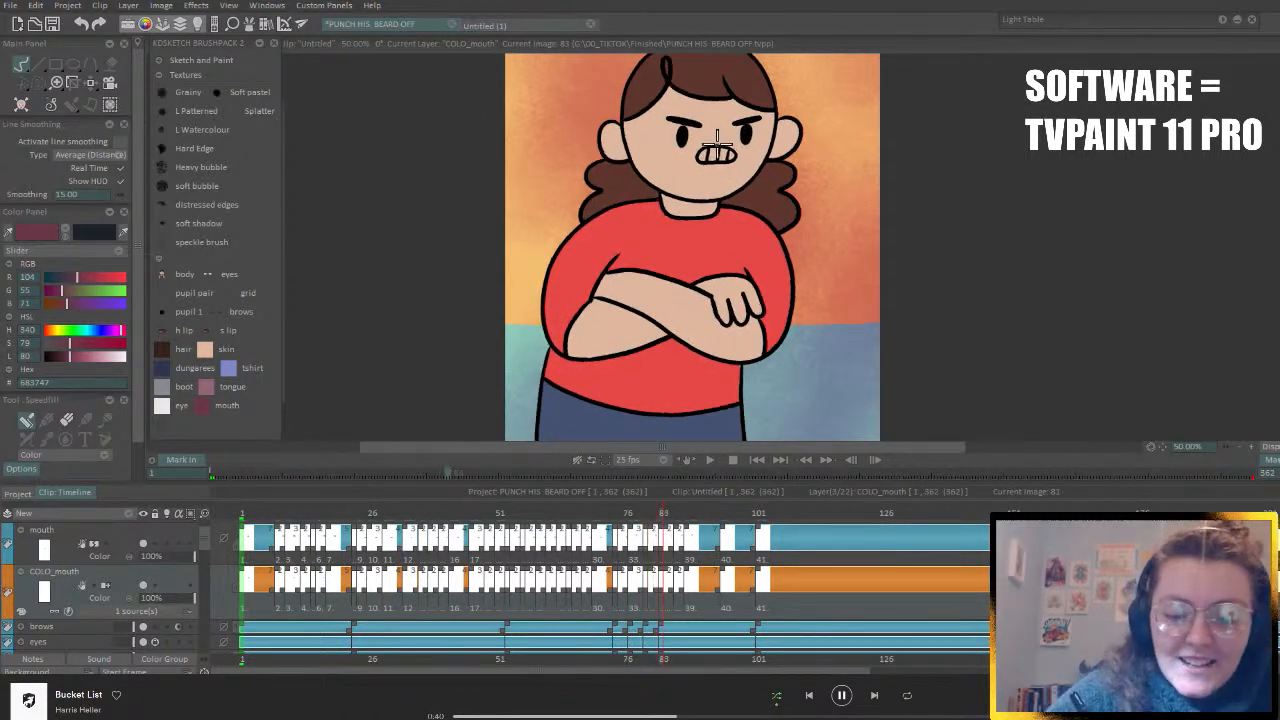
{"action": "key", "text": "Right"}
{"action": "key", "text": "Right"}
{"action": "key", "text": "Right"}
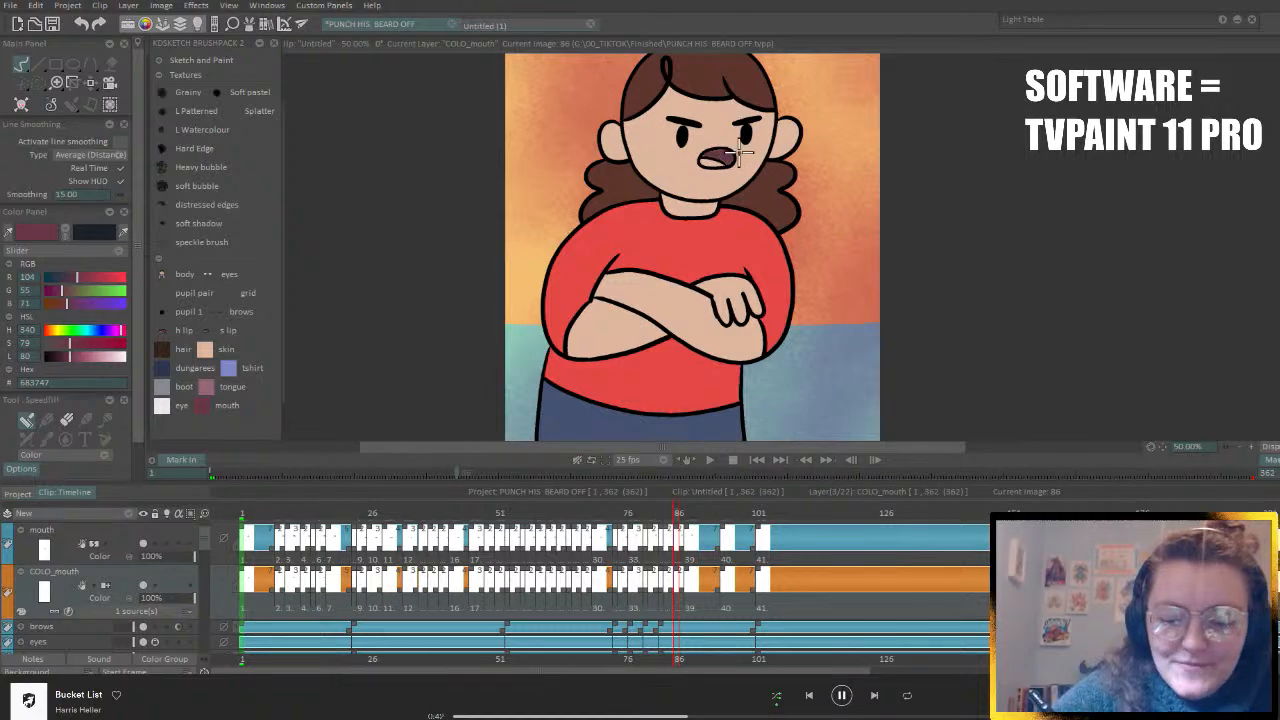
{"action": "key", "text": "Right"}
{"action": "key", "text": "Right"}
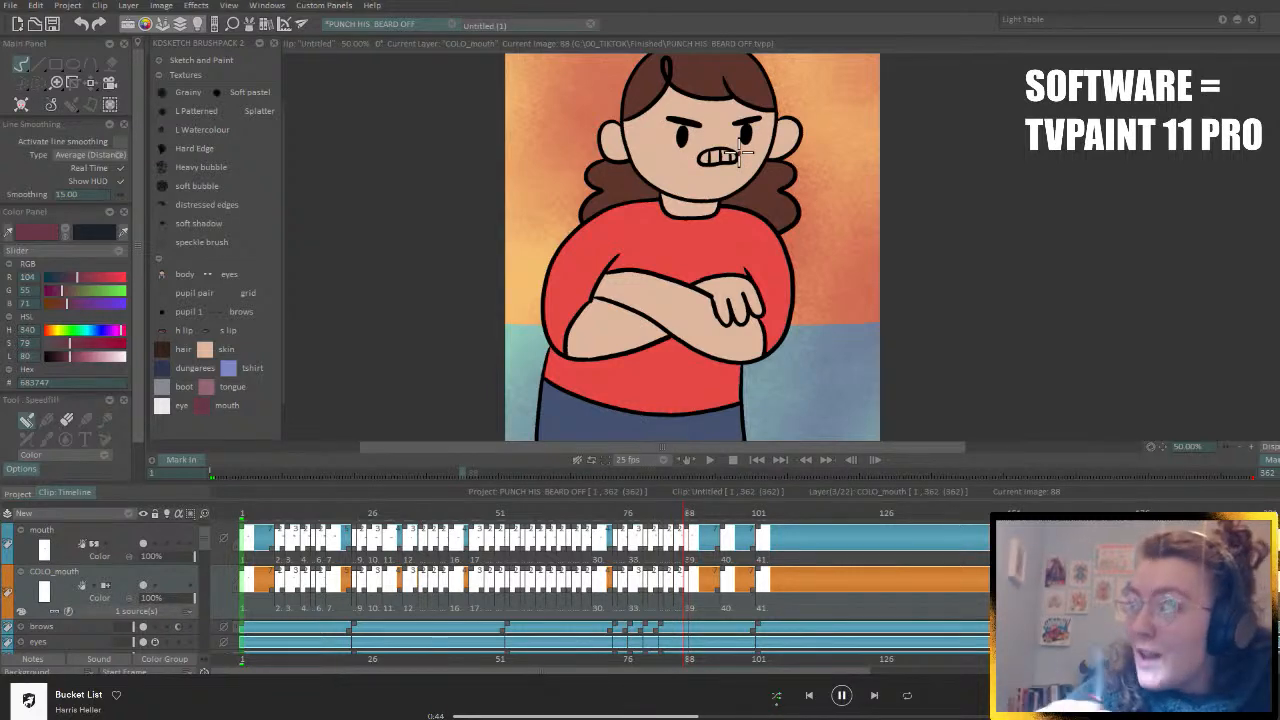
- Work through COLO_mouth frames 88 to 102, filling any open mouths with the mouth colour
{"action": "key", "text": "Right"}
{"action": "key", "text": "Right"}
{"action": "key", "text": "Right"}
{"action": "key", "text": "Right"}
{"action": "key", "text": "Right"}
{"action": "key", "text": "Right"}
{"action": "key", "text": "Right"}
{"action": "key", "text": "Right"}
{"action": "key", "text": "Right"}
{"action": "key", "text": "Right"}
{"action": "key", "text": "Right"}
{"action": "key", "text": "Right"}
{"action": "key", "text": "Right"}
{"action": "key", "text": "Right"}
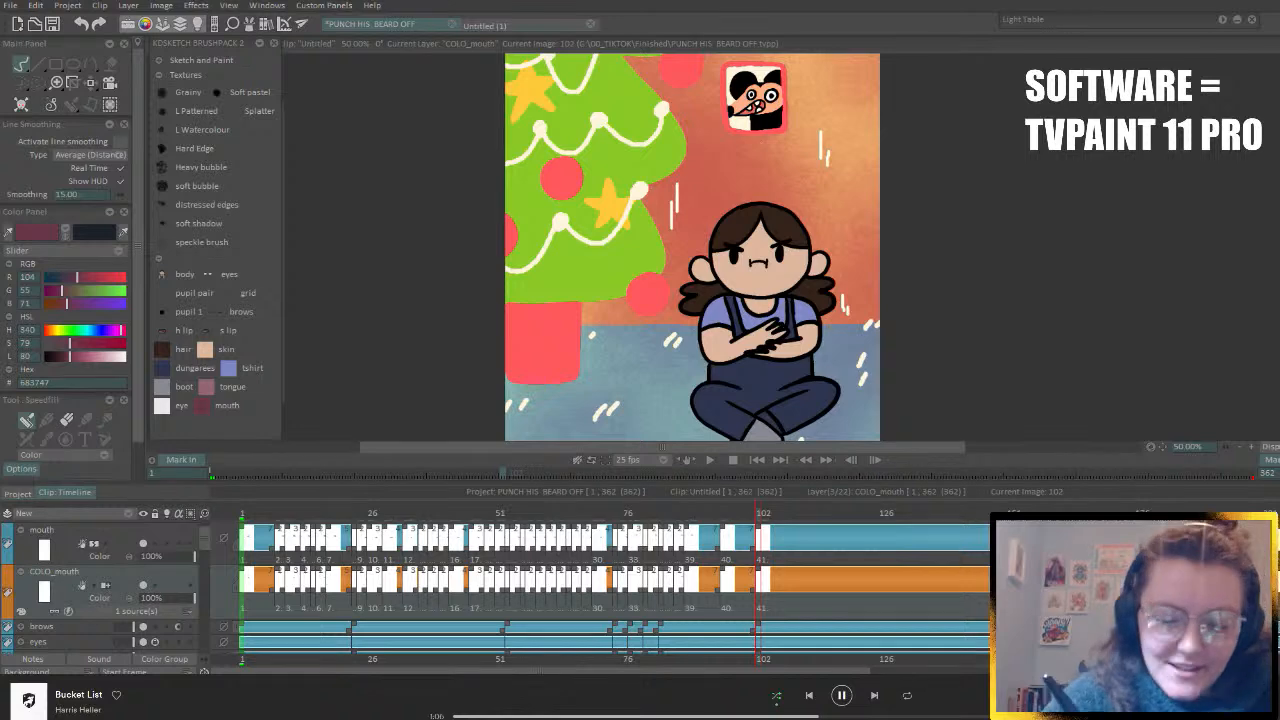
- Skip ahead to frame 156 and fill the standing girl's mouths on COLO_mouth frames 164 to 167
{"action": "left_click", "coordinate": [1033, 513]}
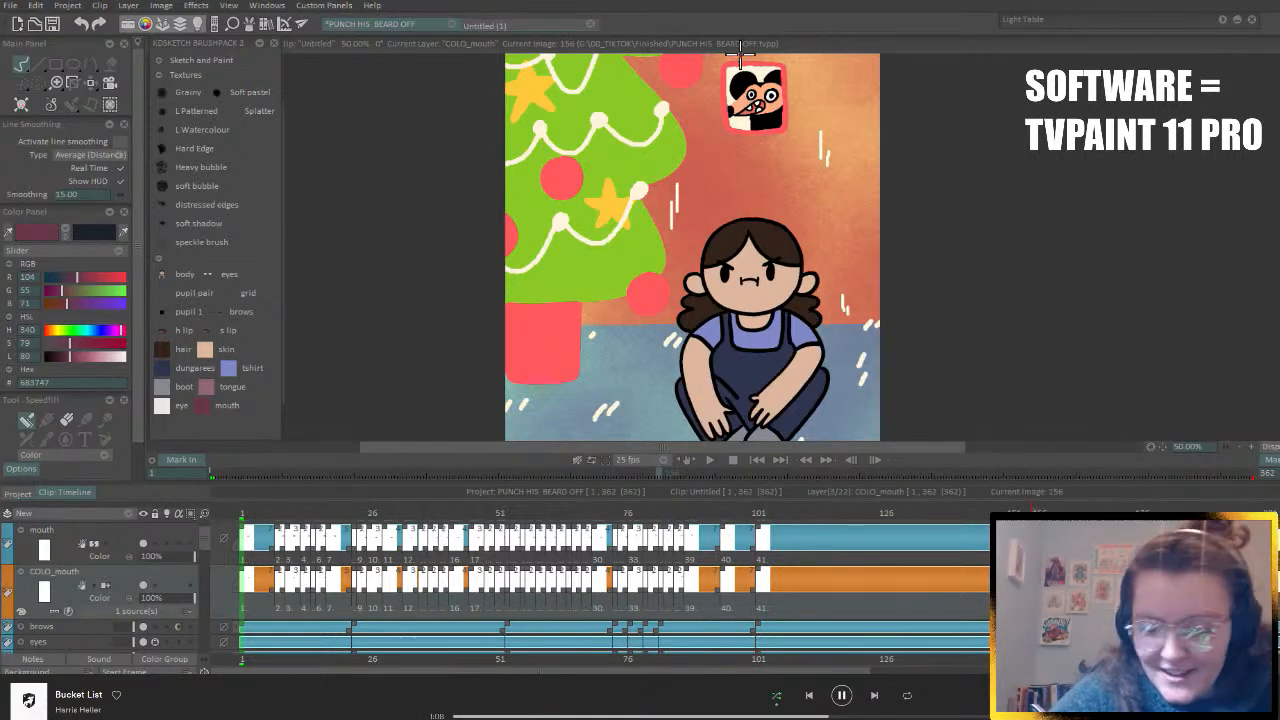
{"action": "key", "text": "Left"}
{"action": "key", "text": "Right"}
{"action": "key", "text": "Right"}
{"action": "key", "text": "Right"}
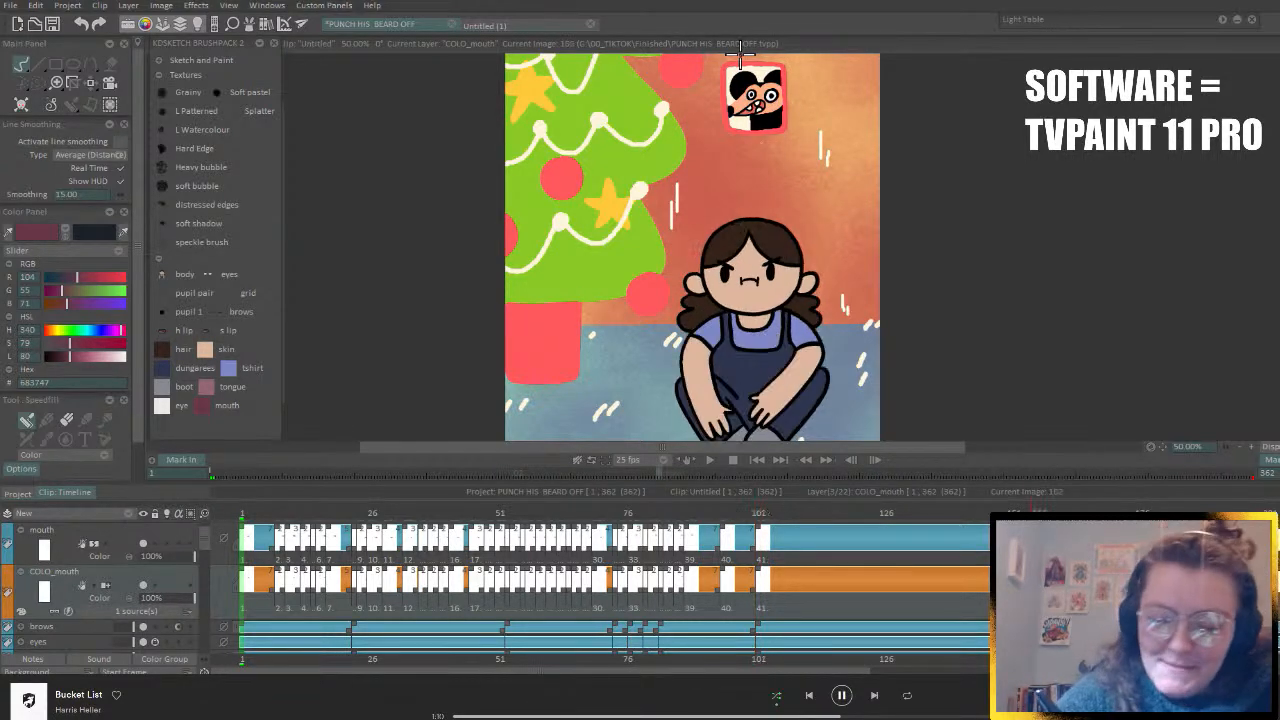
{"action": "key", "text": "Right"}
{"action": "key", "text": "Right"}
{"action": "key", "text": "Right"}
{"action": "key", "text": "Right"}
{"action": "key", "text": "Right"}
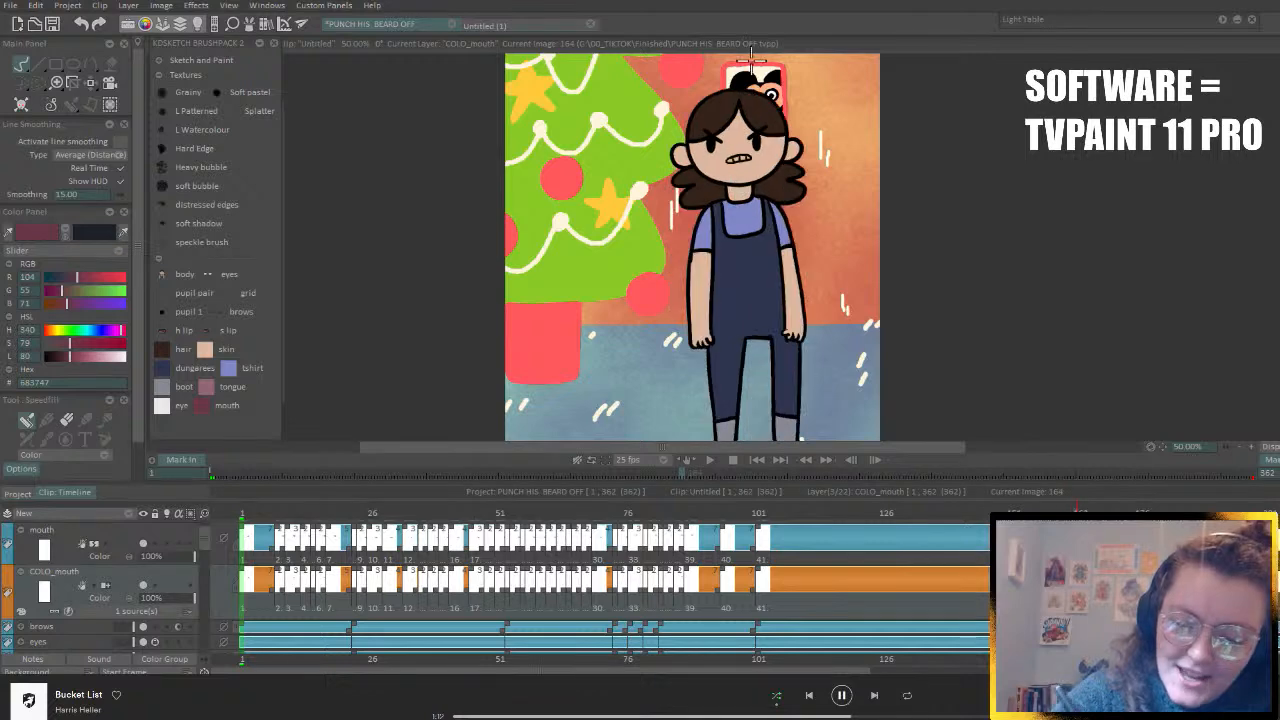
{"action": "key", "text": "Right"}
{"action": "key", "text": "Right"}
{"action": "key", "text": "Right"}
{"action": "key", "text": "Right"}
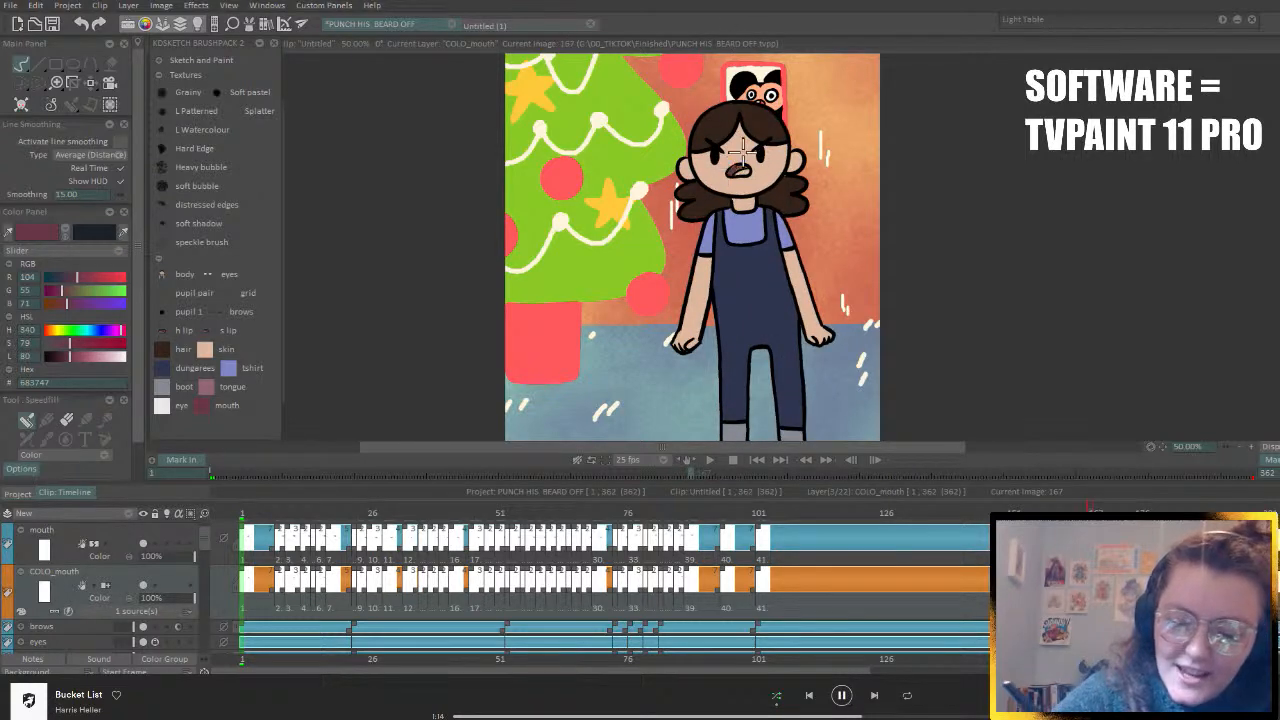
- Fill the girl's mouth interiors with the mouth colour on COLO_mouth frames 171 to 178
{"action": "key", "text": "Right"}
{"action": "key", "text": "Right"}
{"action": "key", "text": "Right"}
{"action": "key", "text": "Right"}
{"action": "key", "text": "Right"}
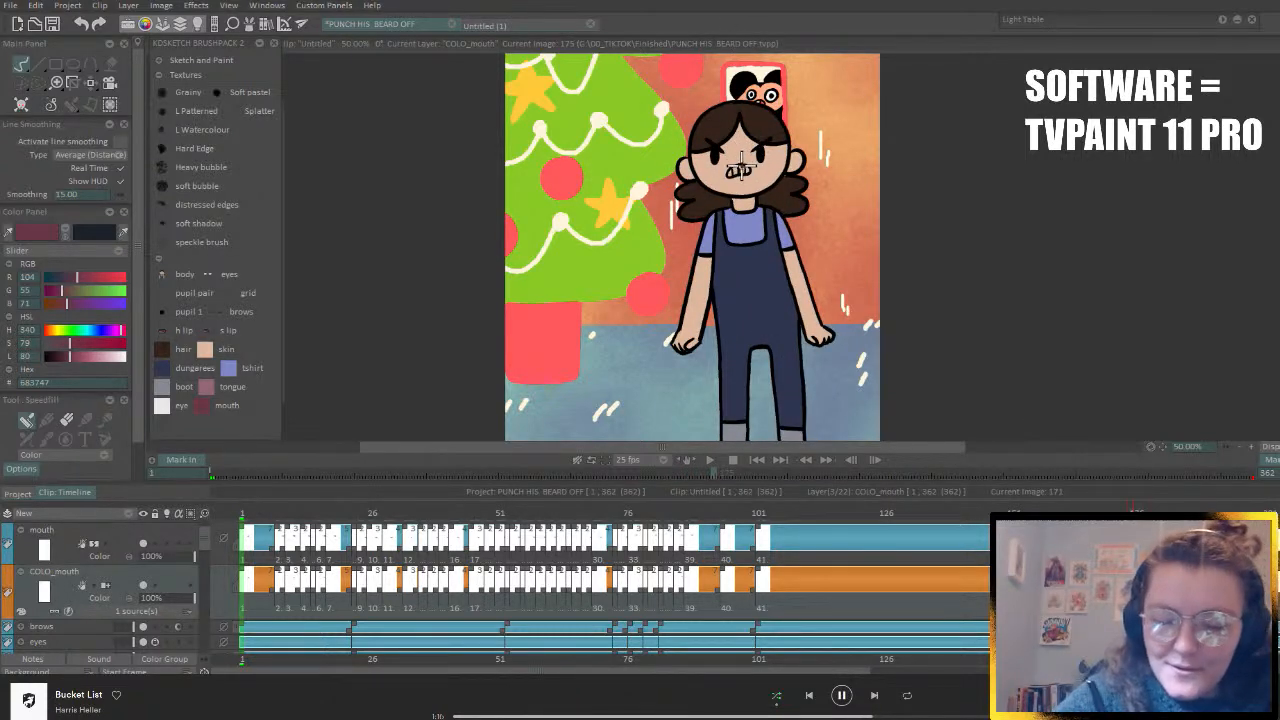
{"action": "key", "text": "Right"}
{"action": "key", "text": "Right"}
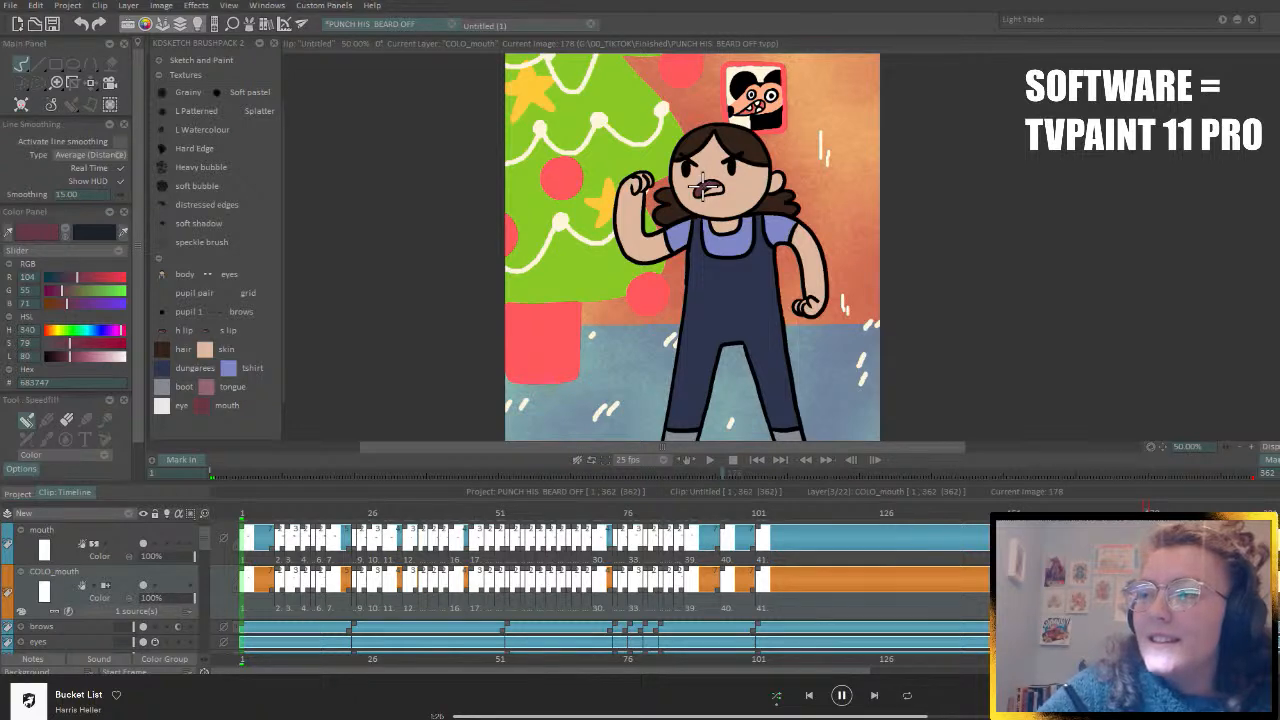
{"action": "key", "text": "Right"}
{"action": "key", "text": "Right"}
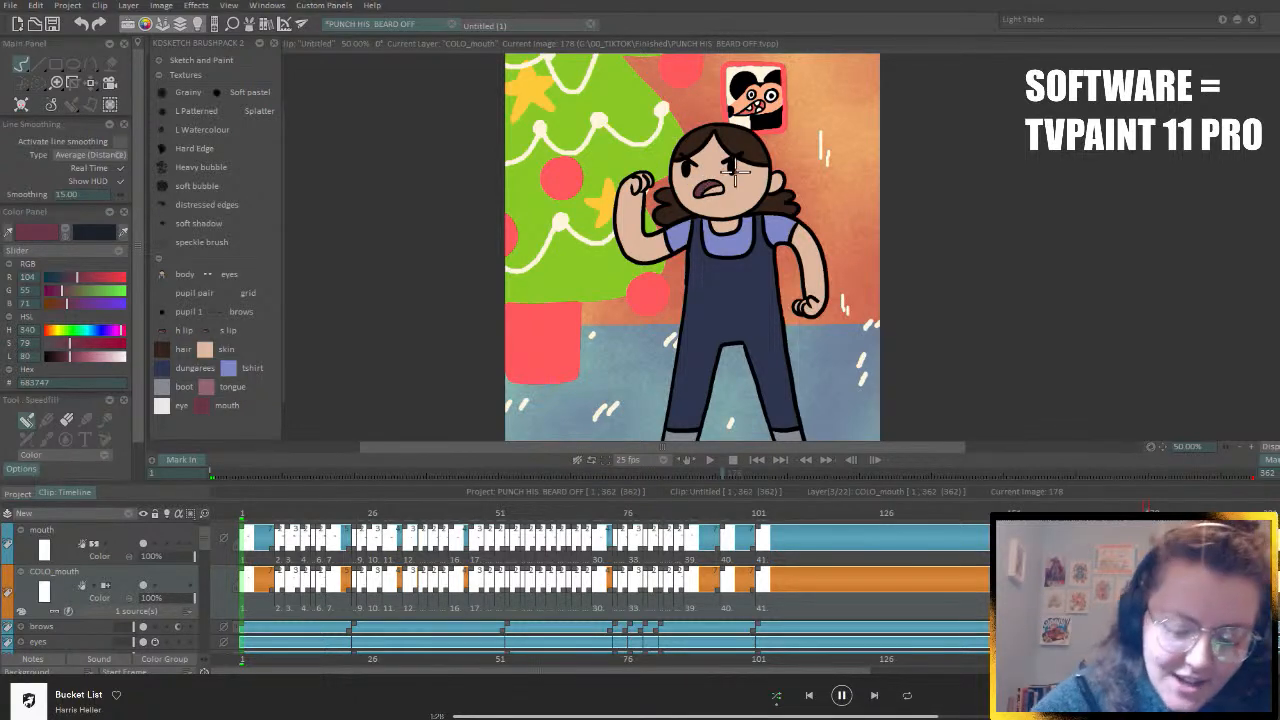
- Fill the girl's open mouths in the raised-fist pose with the mouth colour up to COLO_mouth frame 190
{"action": "key", "text": "Right"}
{"action": "key", "text": "Right"}
{"action": "key", "text": "Right"}
{"action": "key", "text": "Right"}
{"action": "key", "text": "Right"}
{"action": "key", "text": "Right"}
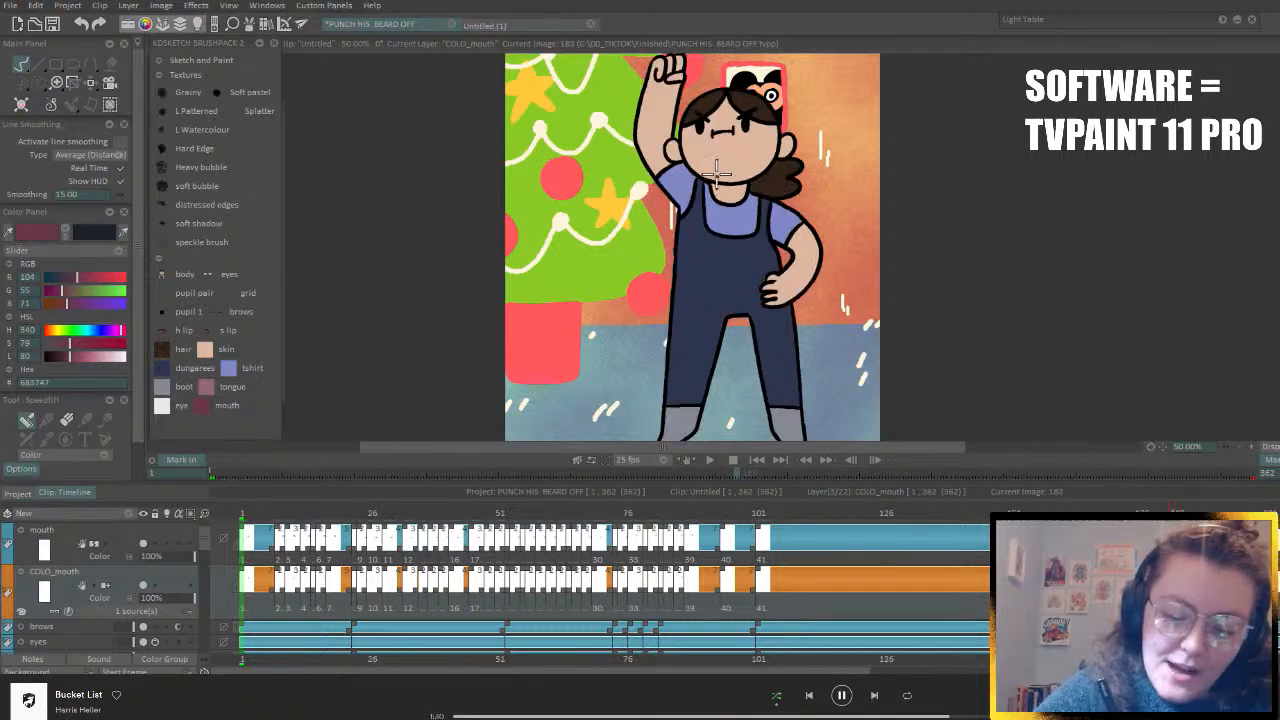
{"action": "key", "text": "Right"}
{"action": "key", "text": "Right"}
{"action": "key", "text": "Right"}
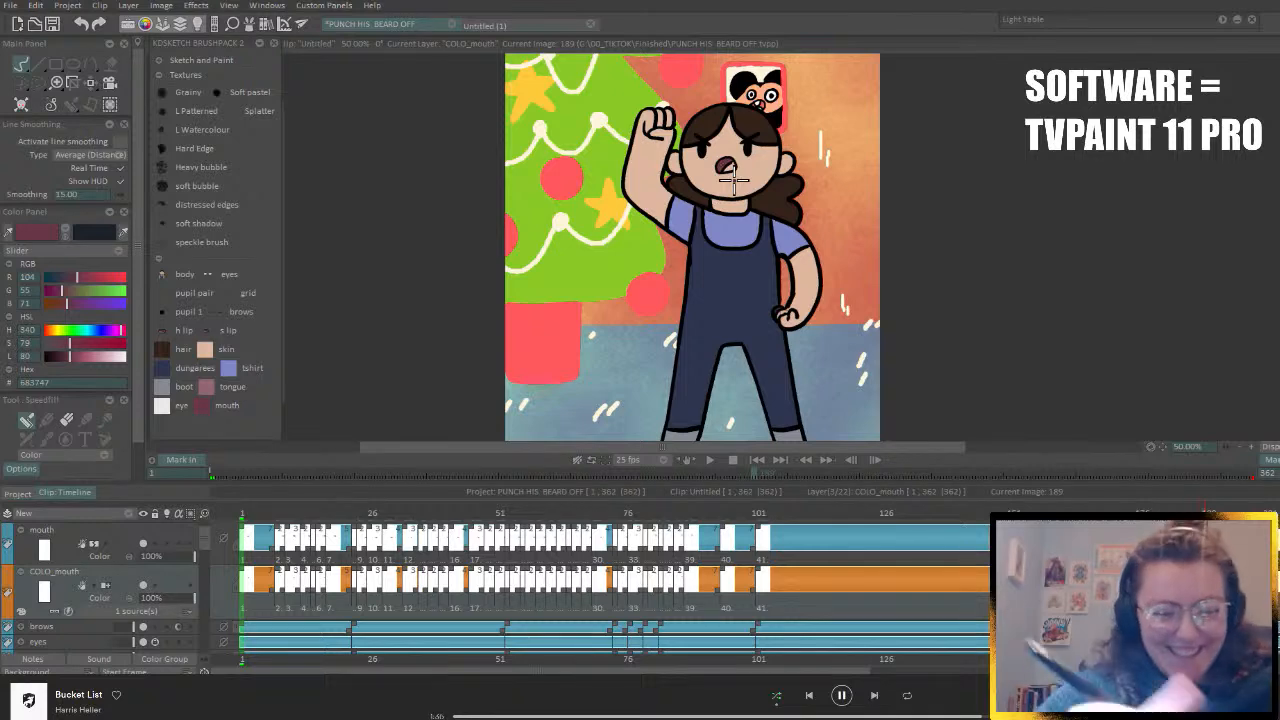
{"action": "key", "text": "Right"}
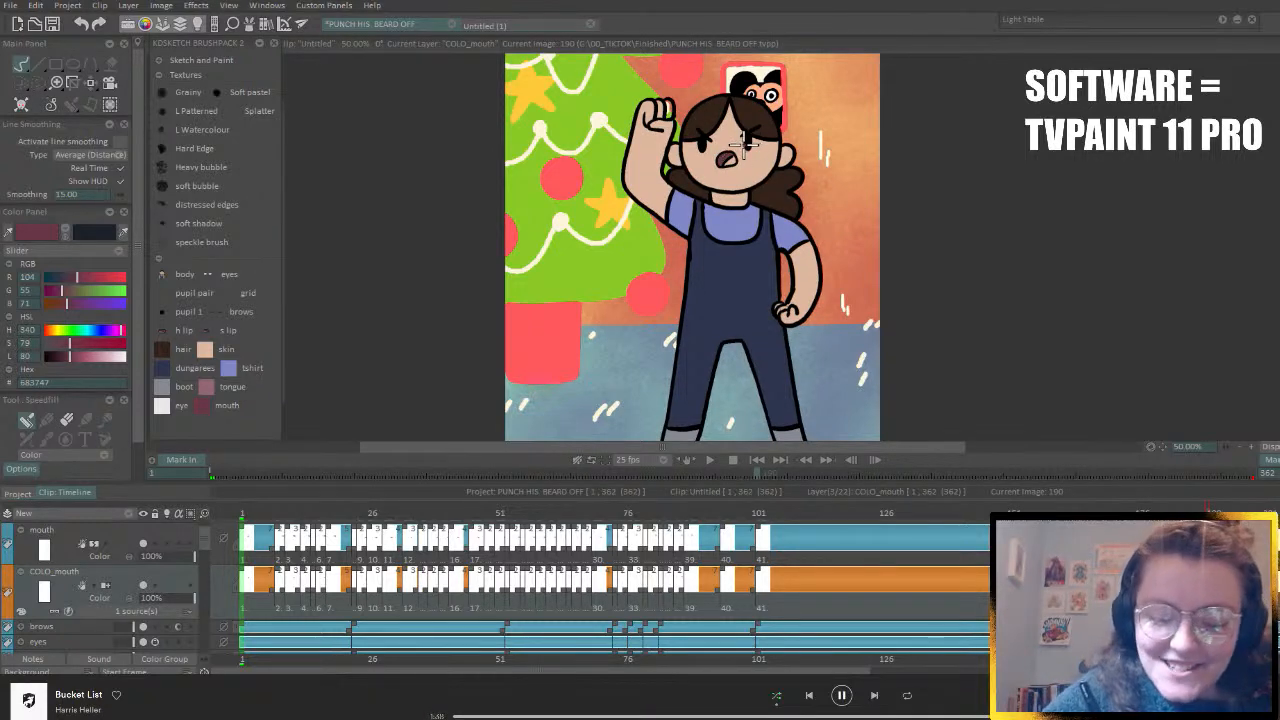
- Fill the girl's remaining open mouths in the raised-fist pose with the mouth colour on COLO_mouth frames 191 to 198
{"action": "key", "text": "Right"}
{"action": "key", "text": "Right"}
{"action": "key", "text": "Right"}
{"action": "key", "text": "Right"}
{"action": "key", "text": "Right"}
{"action": "key", "text": "Right"}
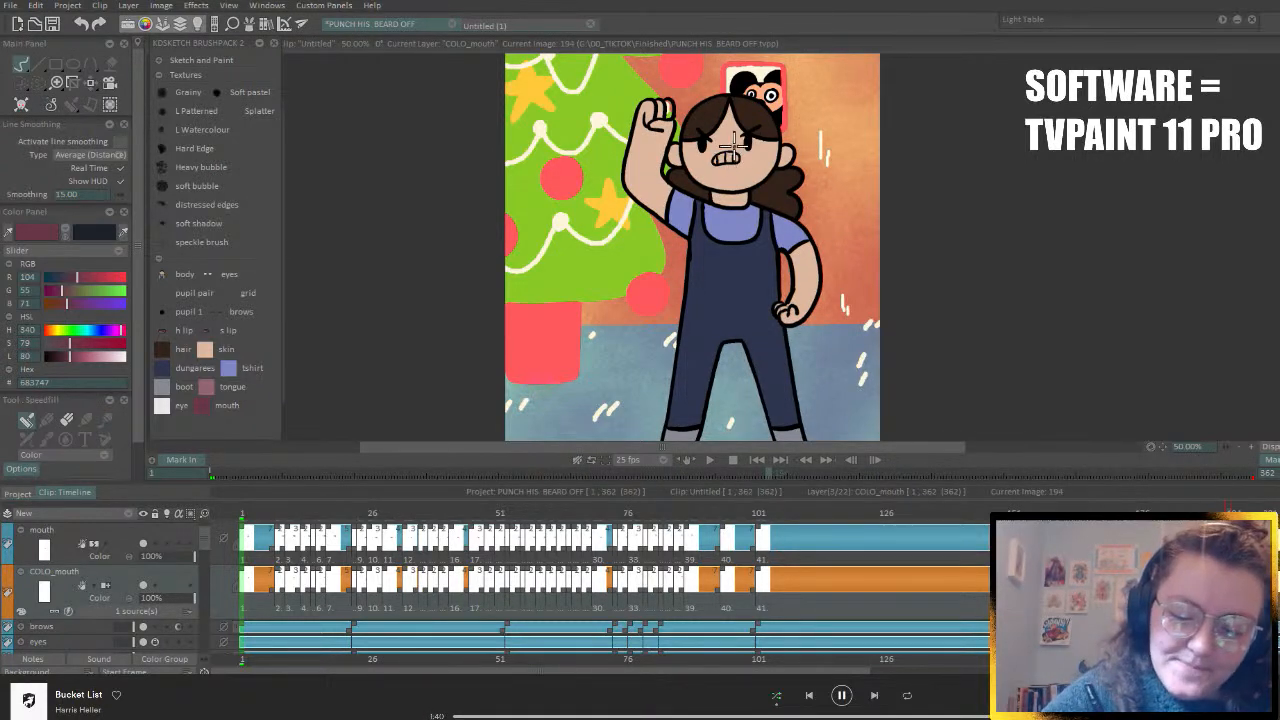
{"action": "key", "text": "Right"}
{"action": "key", "text": "Right"}
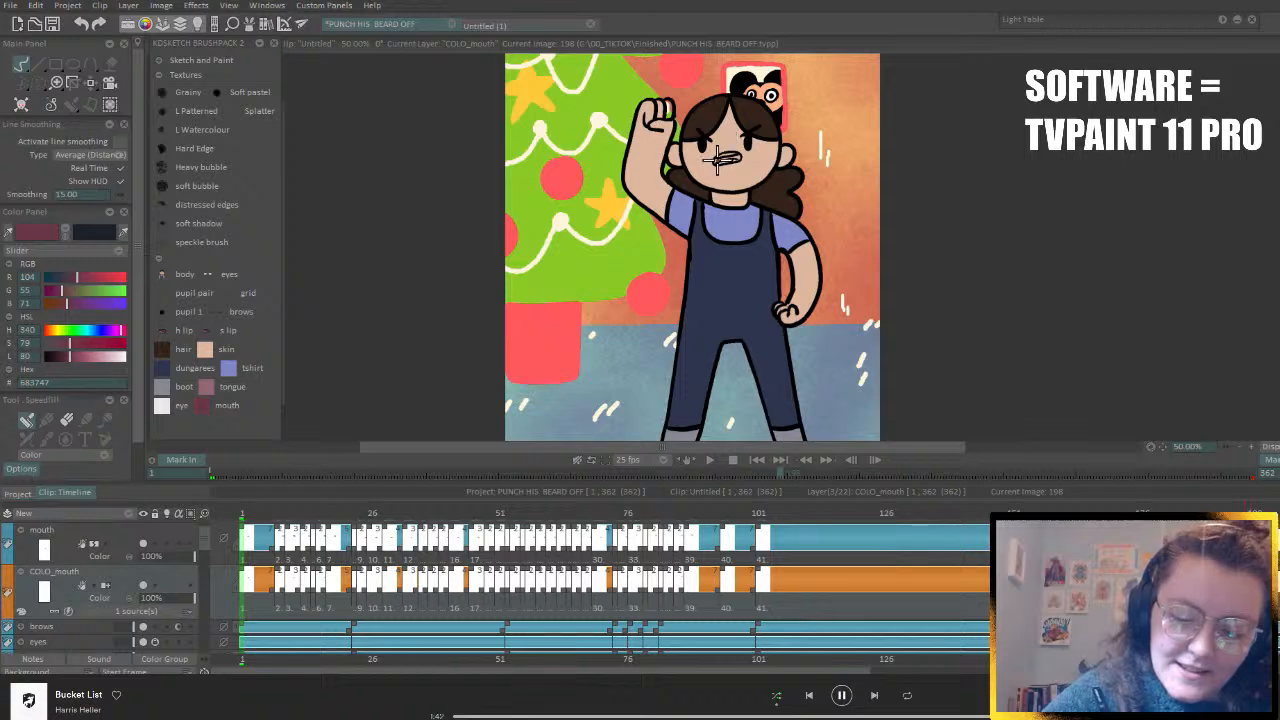
- Fill the red-shirted character's open mouths in the crossed-arms pose with the mouth colour on COLO_mouth frames 200 to 210
{"action": "key", "text": "Right"}
{"action": "key", "text": "Right"}
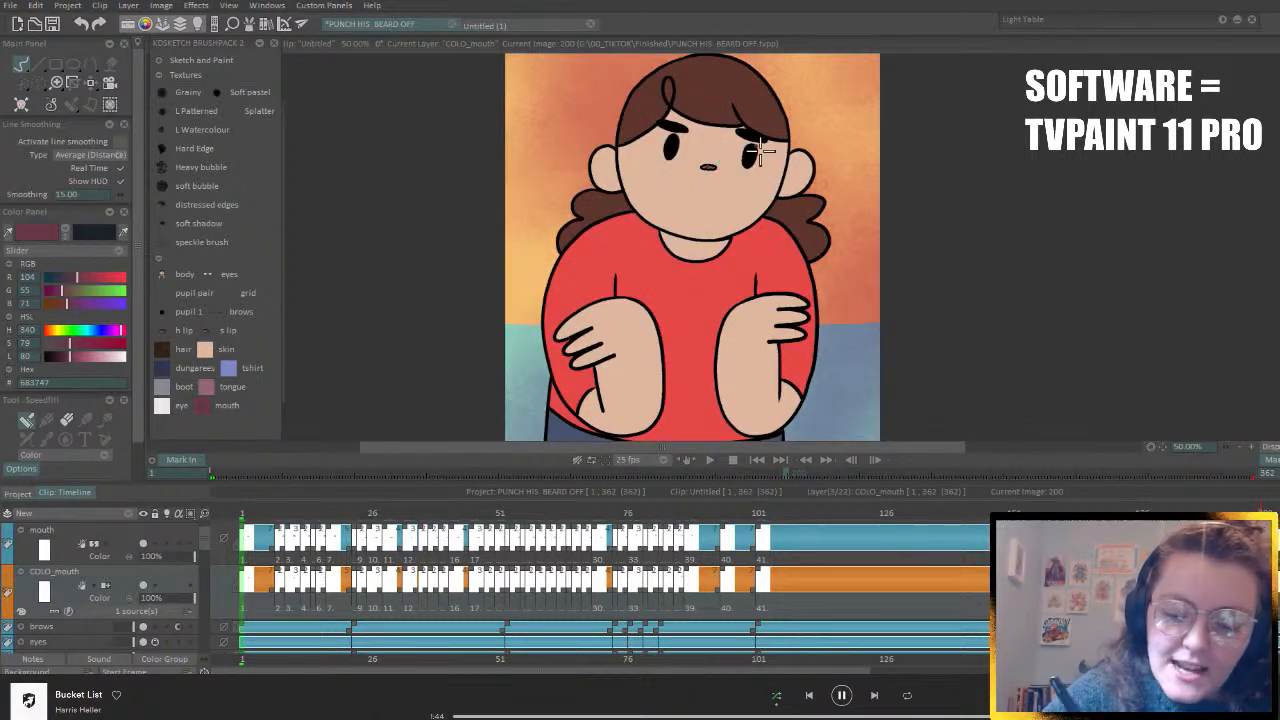
{"action": "key", "text": "Right"}
{"action": "key", "text": "Right"}
{"action": "key", "text": "Right"}
{"action": "key", "text": "Right"}
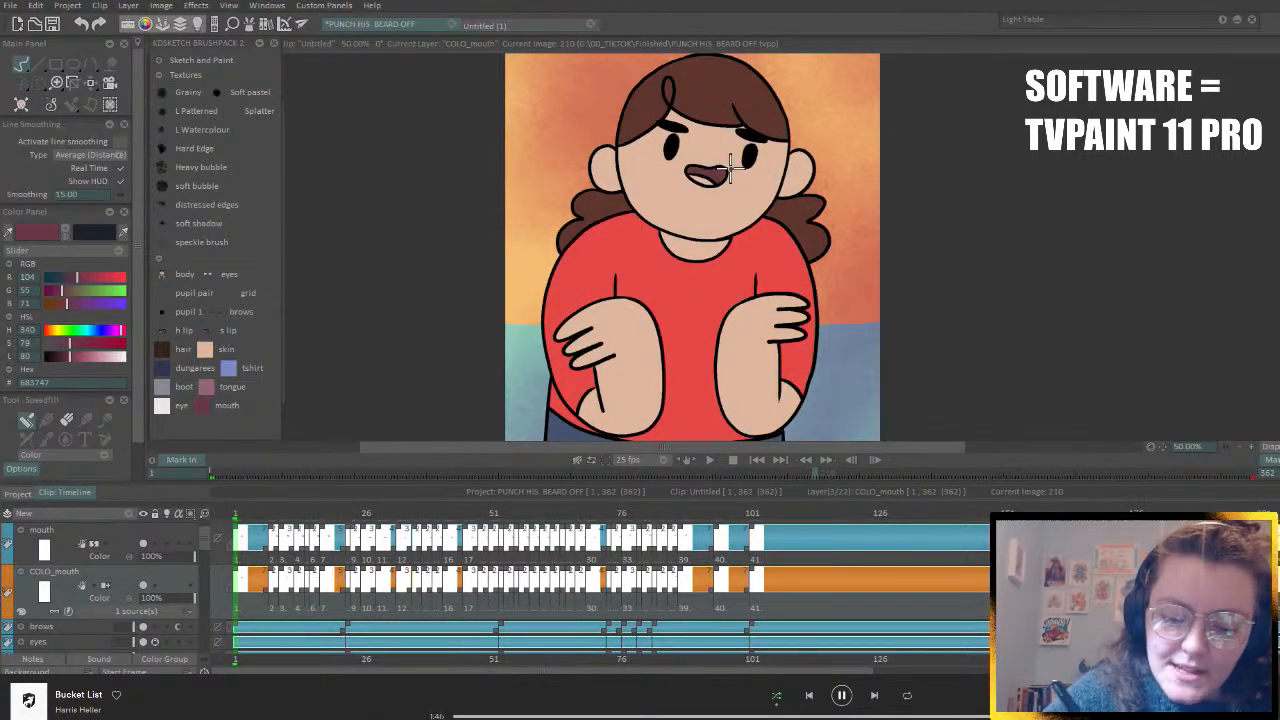
- Fill the crossed-arms character's open mouths with the mouth colour on COLO_mouth frames 211 to 218
{"action": "key", "text": "Right"}
{"action": "key", "text": "Right"}
{"action": "key", "text": "Right"}
{"action": "key", "text": "Right"}
{"action": "key", "text": "Right"}
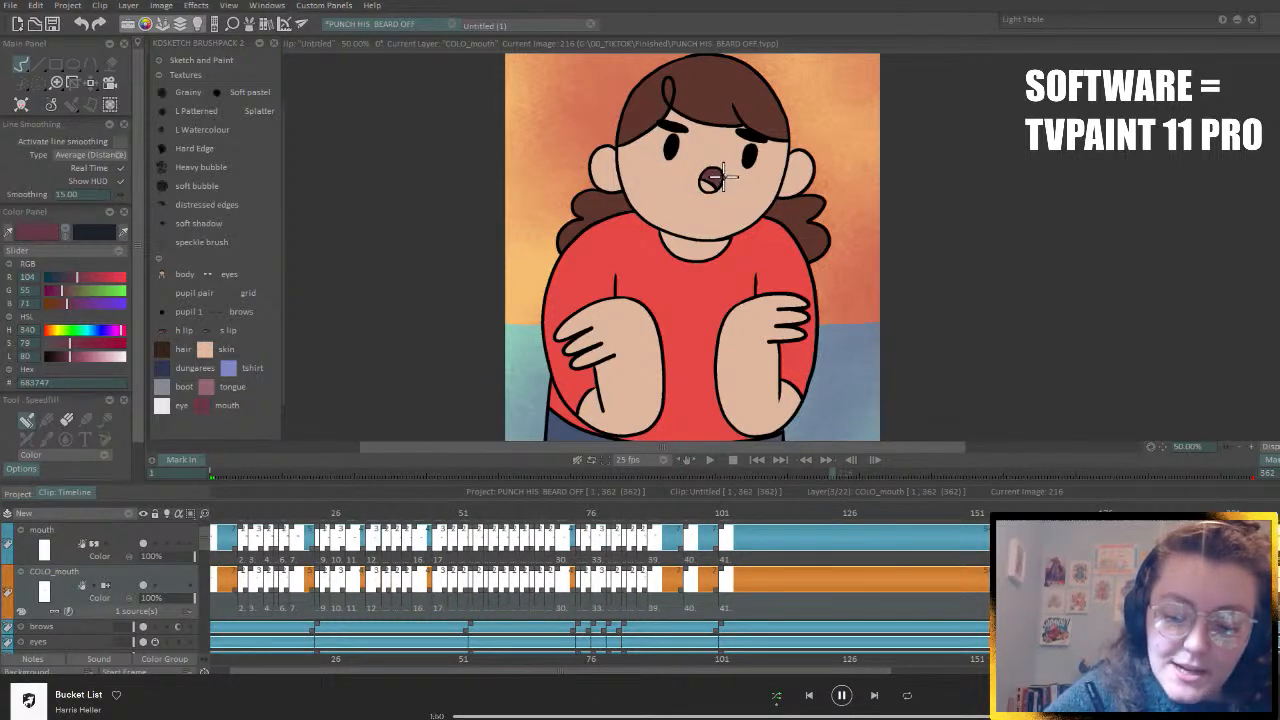
{"action": "key", "text": "Right"}
{"action": "key", "text": "Right"}
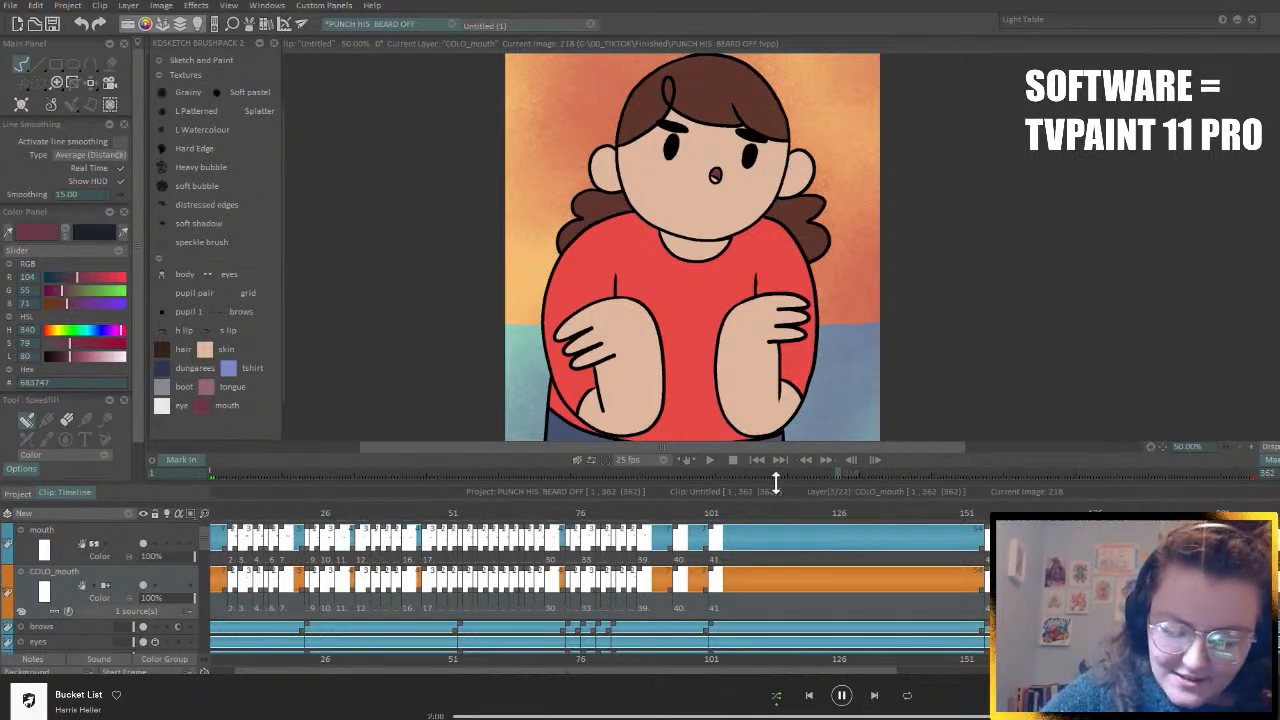
- Fill the crossed-arms character's mouth interiors around the teeth with the mouth colour on COLO_mouth frames 220 to 224
{"action": "key", "text": "Right"}
{"action": "key", "text": "Right"}
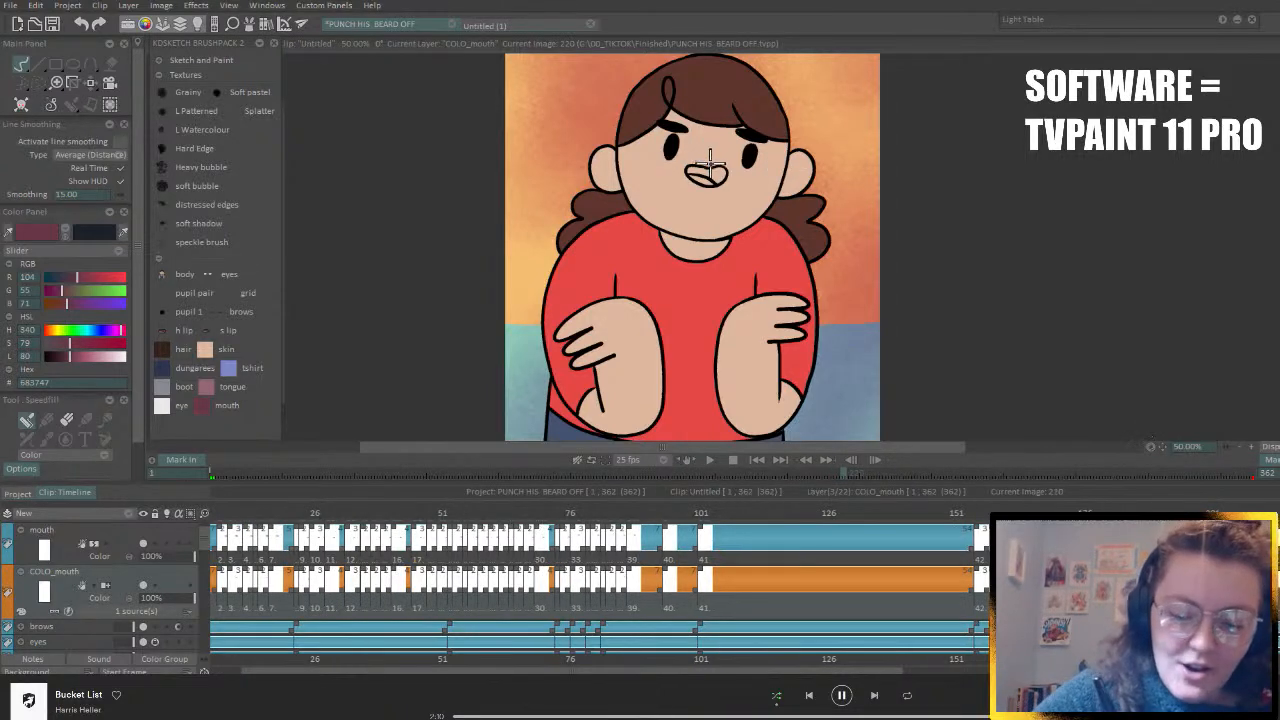
{"action": "left_click", "coordinate": [713, 171]}
{"action": "key", "text": "Right"}
{"action": "key", "text": "Right"}
{"action": "key", "text": "Right"}
{"action": "key", "text": "Right"}
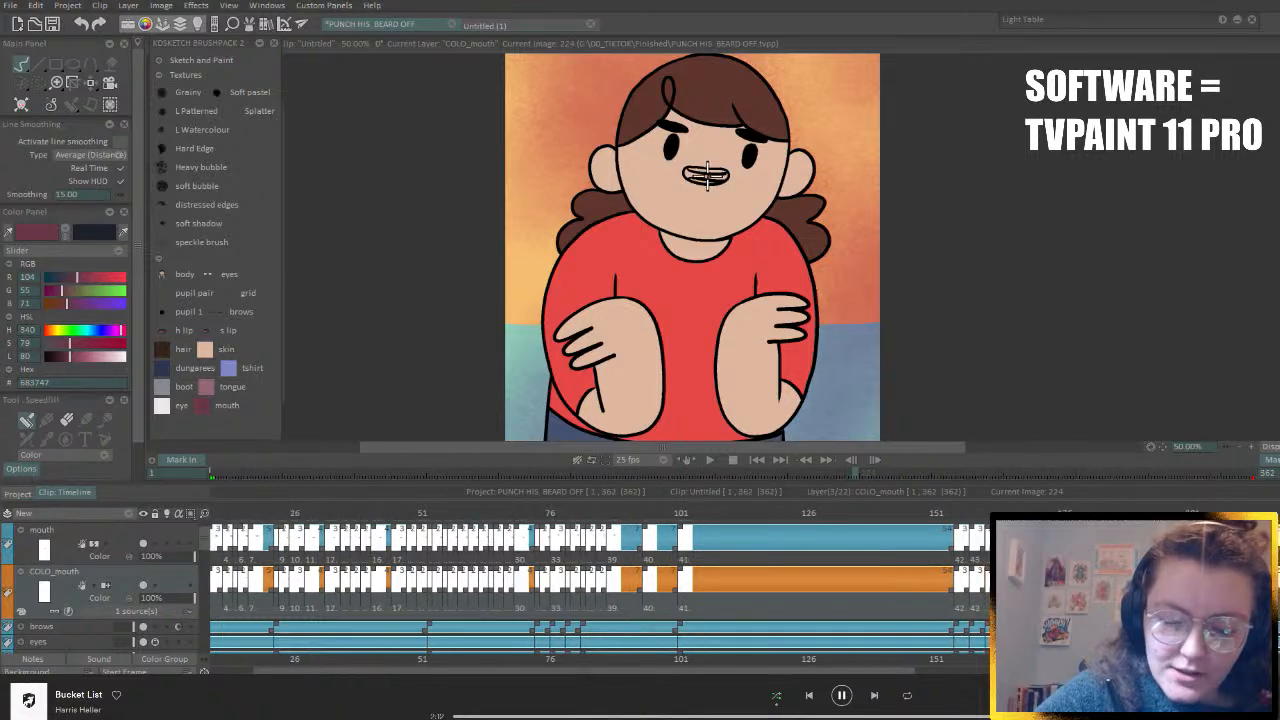
{"action": "left_click", "coordinate": [721, 179]}
{"action": "key", "text": "Right"}
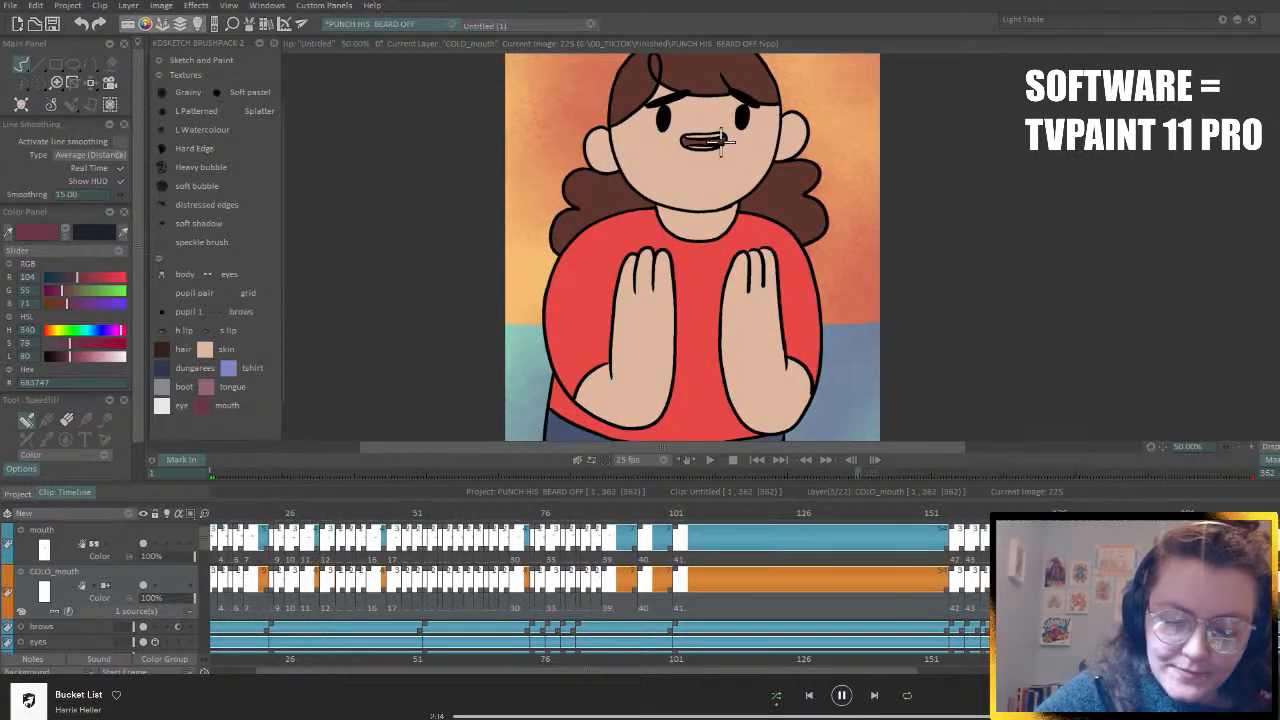
- Fill the red-shirted character's mouths as the hands come together on COLO_mouth frames 225 to 232
{"action": "key", "text": "Right"}
{"action": "key", "text": "Right"}
{"action": "key", "text": "Right"}
{"action": "key", "text": "Right"}
{"action": "key", "text": "Right"}
{"action": "key", "text": "Right"}
{"action": "key", "text": "Right"}
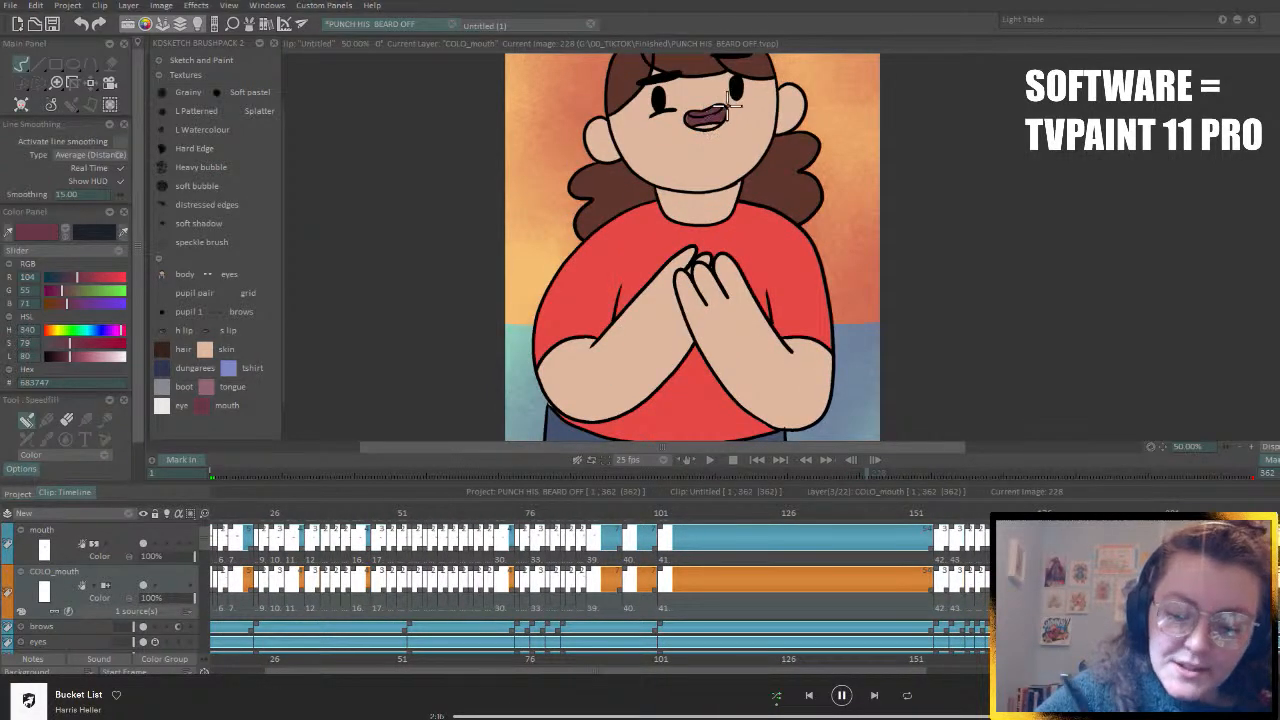
{"action": "key", "text": "Right"}
{"action": "key", "text": "Right"}
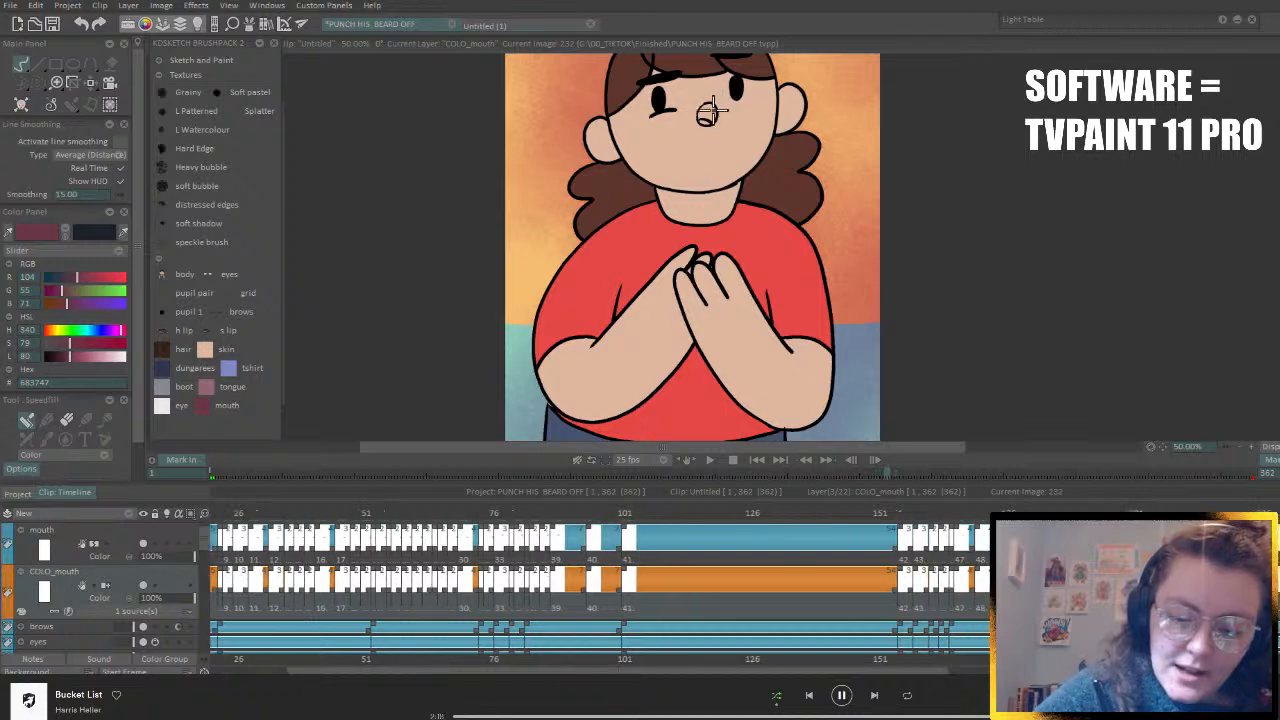
- Fill the mouths in the clasped-hands pose with the mouth colour on COLO_mouth frames 232 to 245
{"action": "key", "text": "Right"}
{"action": "key", "text": "Right"}
{"action": "key", "text": "Right"}
{"action": "key", "text": "Right"}
{"action": "key", "text": "Right"}
{"action": "key", "text": "Right"}
{"action": "key", "text": "Right"}
{"action": "key", "text": "Right"}
{"action": "key", "text": "Right"}
{"action": "key", "text": "Right"}
{"action": "key", "text": "Right"}
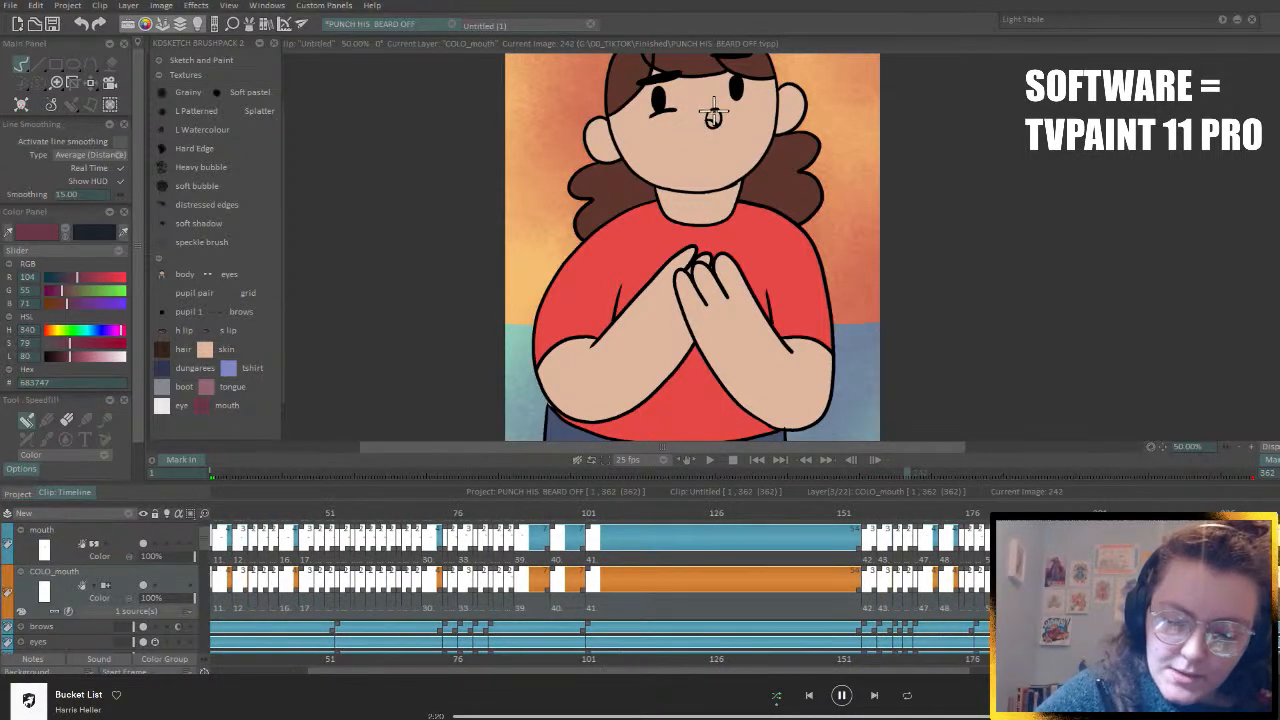
{"action": "key", "text": "Right"}
{"action": "key", "text": "Right"}
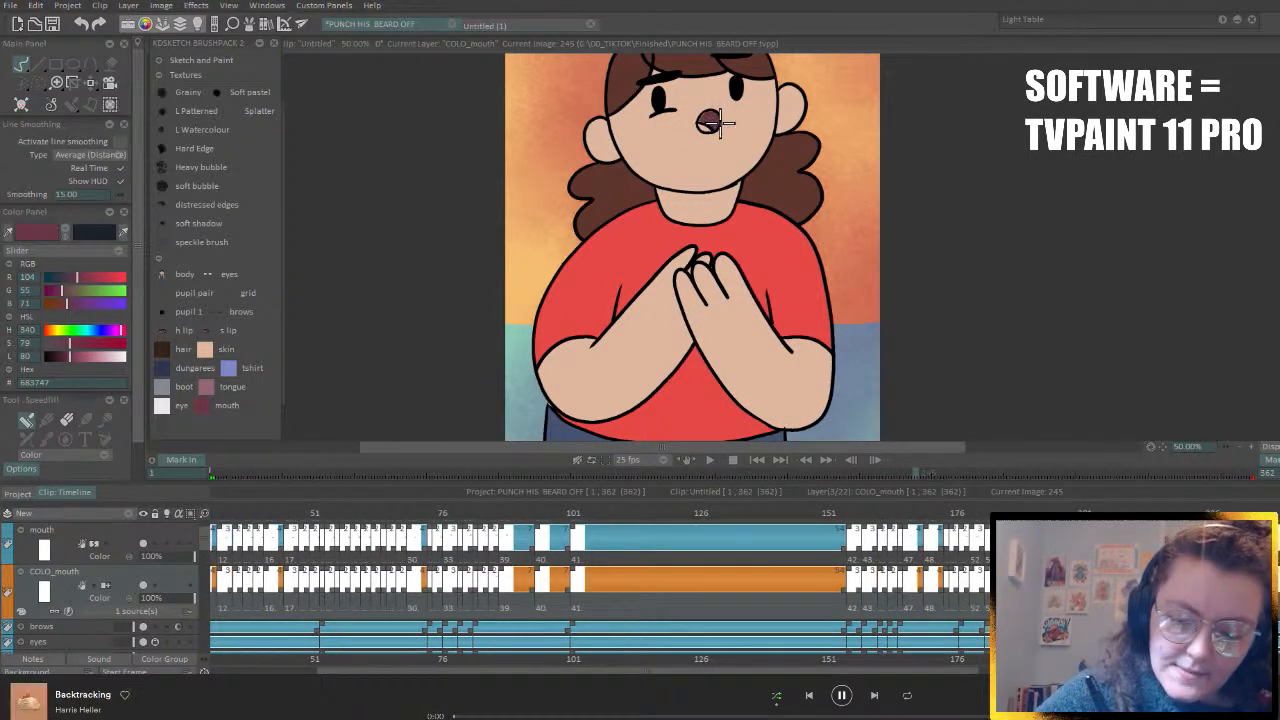
- Skip past the Santa scene to frame 292 and fill the raised-fist girl's mouths on COLO_mouth frames 292 to 297
{"action": "key", "text": "Right"}
{"action": "key", "text": "Right"}
{"action": "key", "text": "Right"}
{"action": "key", "text": "Right"}
{"action": "key", "text": "Right"}
{"action": "key", "text": "Right"}
{"action": "key", "text": "Right"}
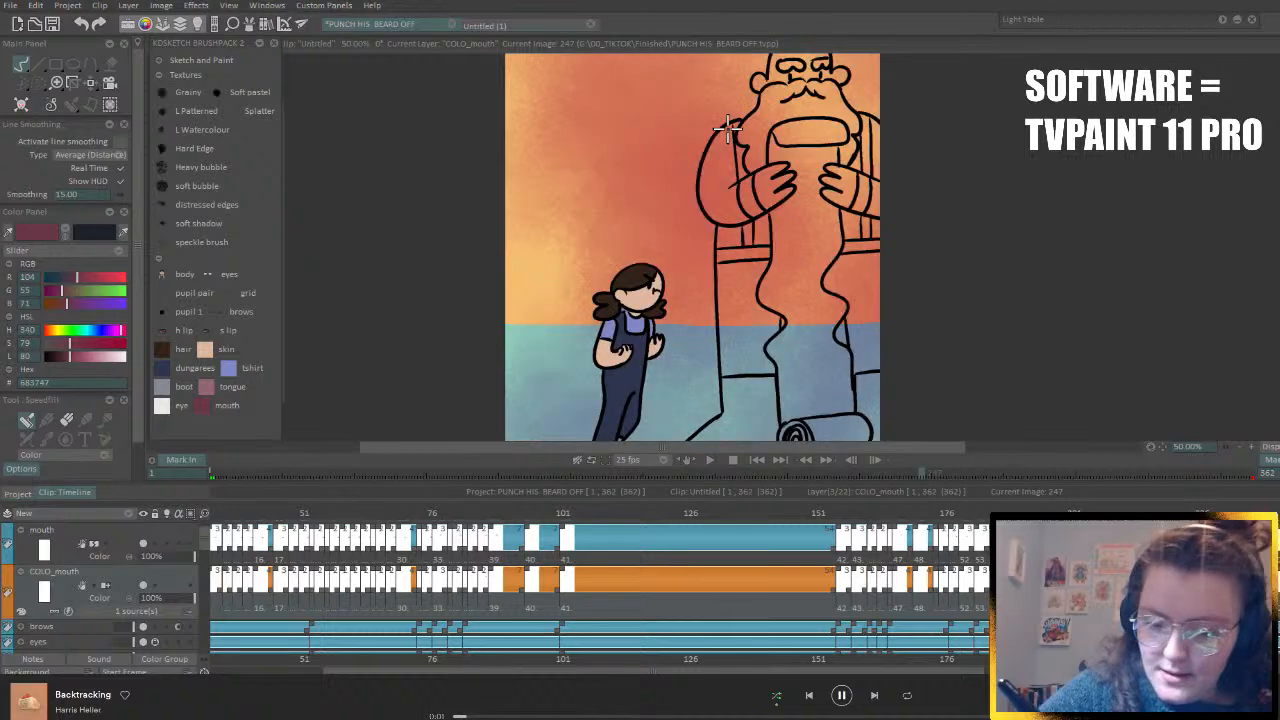
{"action": "key", "text": "Right"}
{"action": "key", "text": "Right"}
{"action": "key", "text": "Right"}
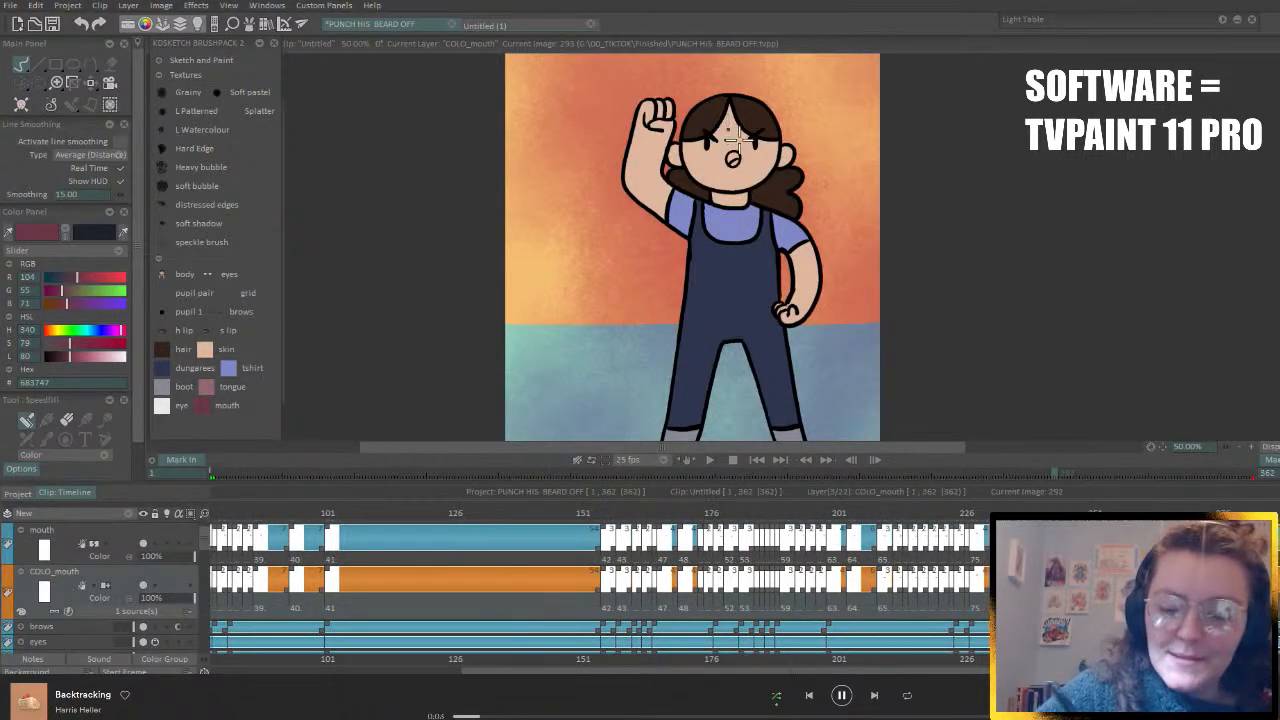
{"action": "key", "text": "Right"}
{"action": "key", "text": "Right"}
{"action": "key", "text": "Right"}
{"action": "key", "text": "Right"}
{"action": "key", "text": "Right"}
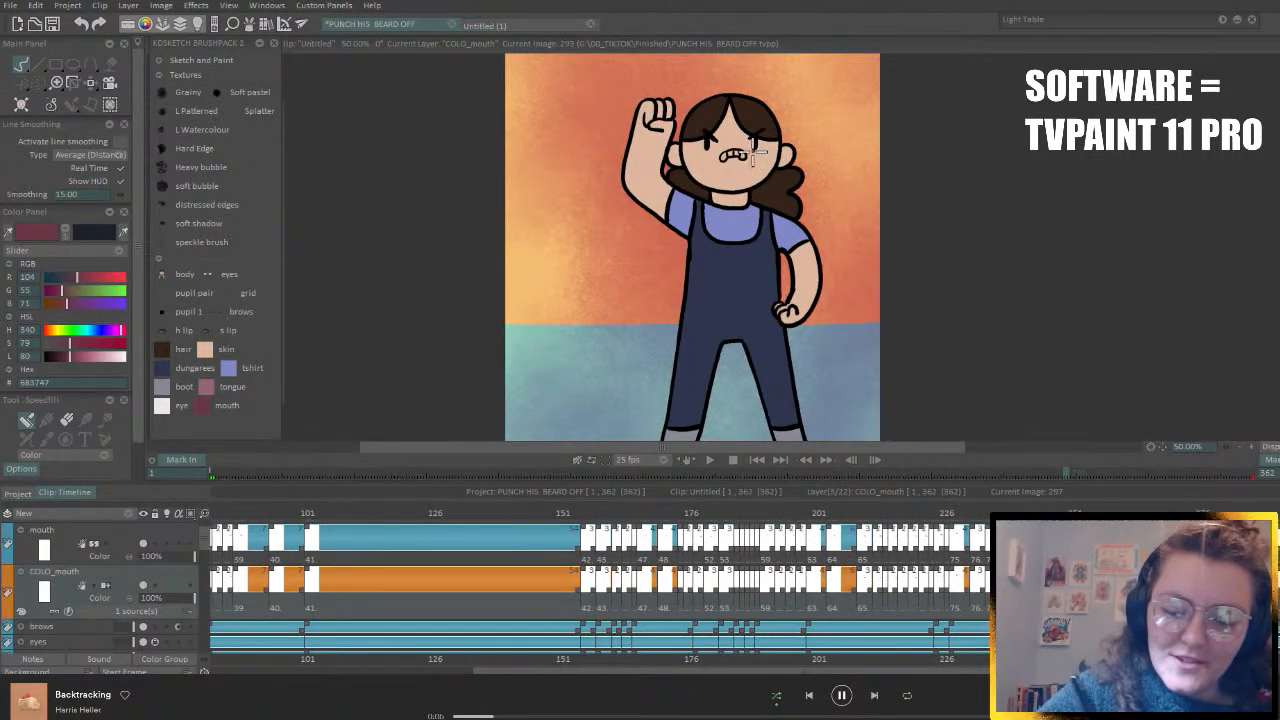
- Work through COLO_mouth frames 297 to 305, filling any open mouths with the mouth colour
{"action": "key", "text": "Right"}
{"action": "key", "text": "Right"}
{"action": "key", "text": "Right"}
{"action": "key", "text": "Right"}
{"action": "key", "text": "Right"}
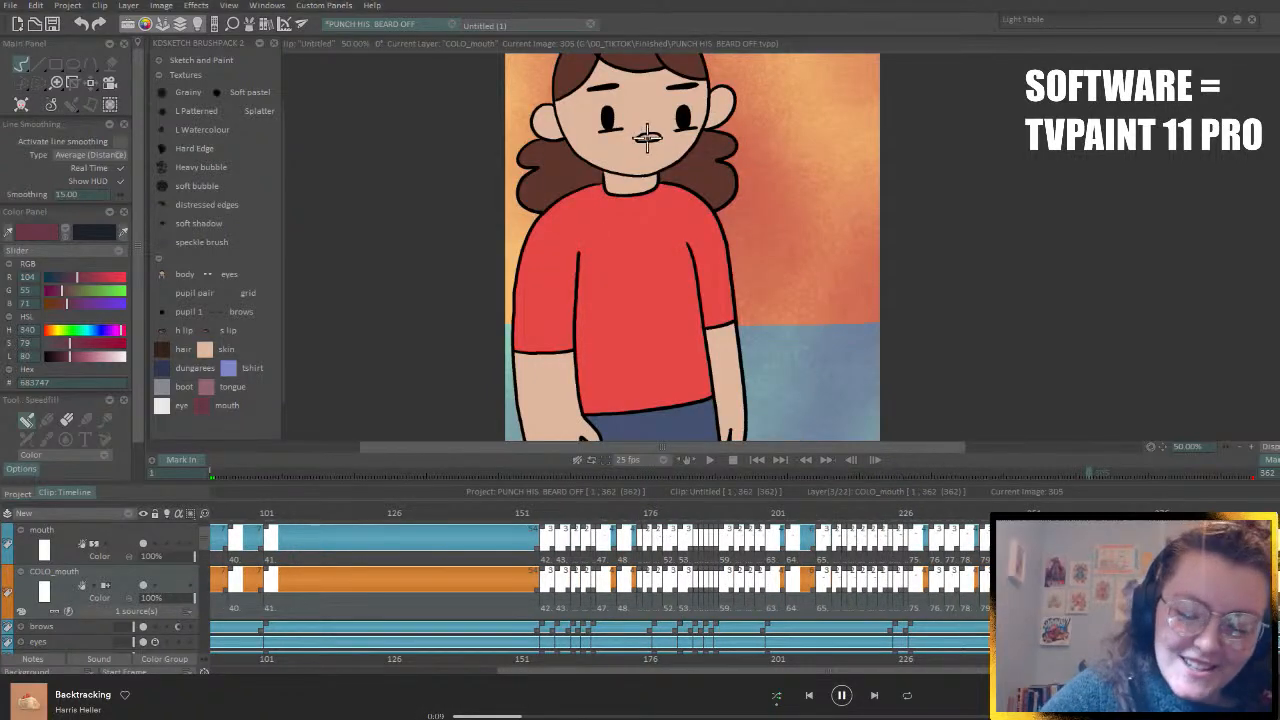
{"action": "left_click", "coordinate": [643, 137]}
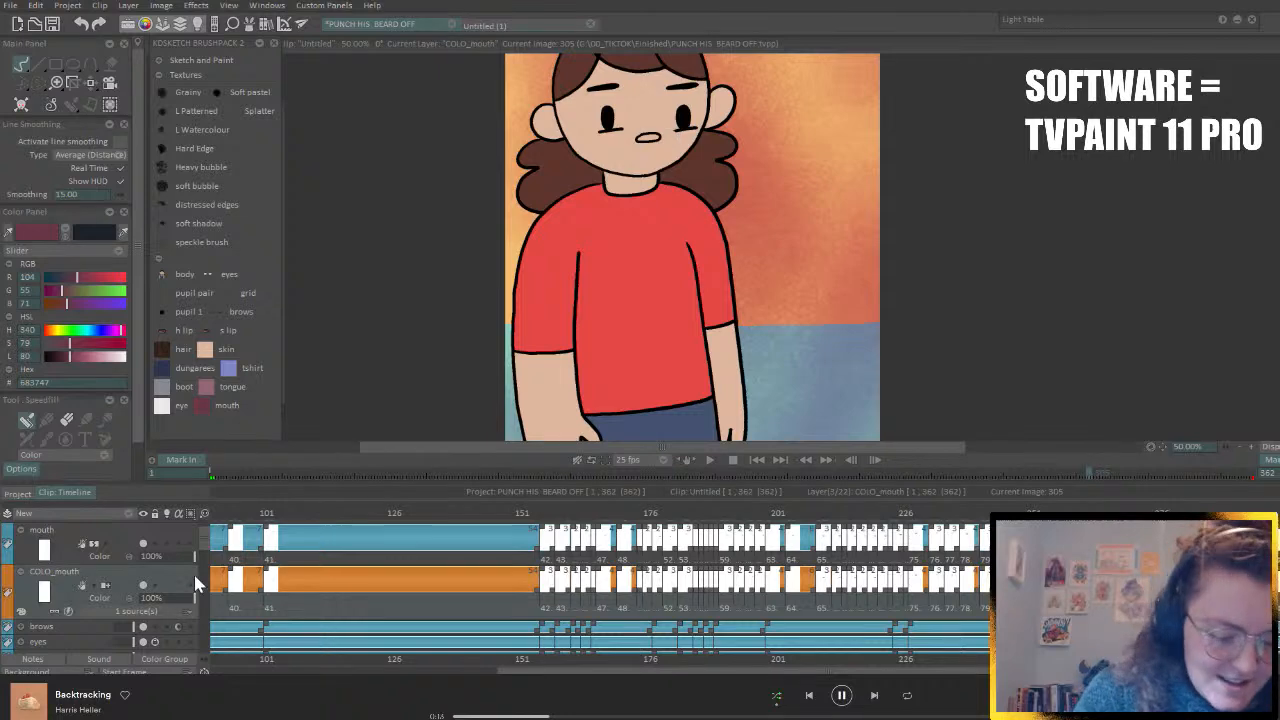
- Fill the small girl's open mouths beside the red-shirted character with the mouth colour on COLO_mouth frames 306 to 319
{"action": "key", "text": "Right"}
{"action": "key", "text": "Right"}
{"action": "key", "text": "Right"}
{"action": "key", "text": "Right"}
{"action": "key", "text": "Right"}
{"action": "key", "text": "Right"}
{"action": "key", "text": "Right"}
{"action": "key", "text": "Right"}
{"action": "key", "text": "Right"}
{"action": "key", "text": "Right"}
{"action": "key", "text": "Right"}
{"action": "key", "text": "Right"}
{"action": "key", "text": "Right"}
{"action": "key", "text": "Right"}
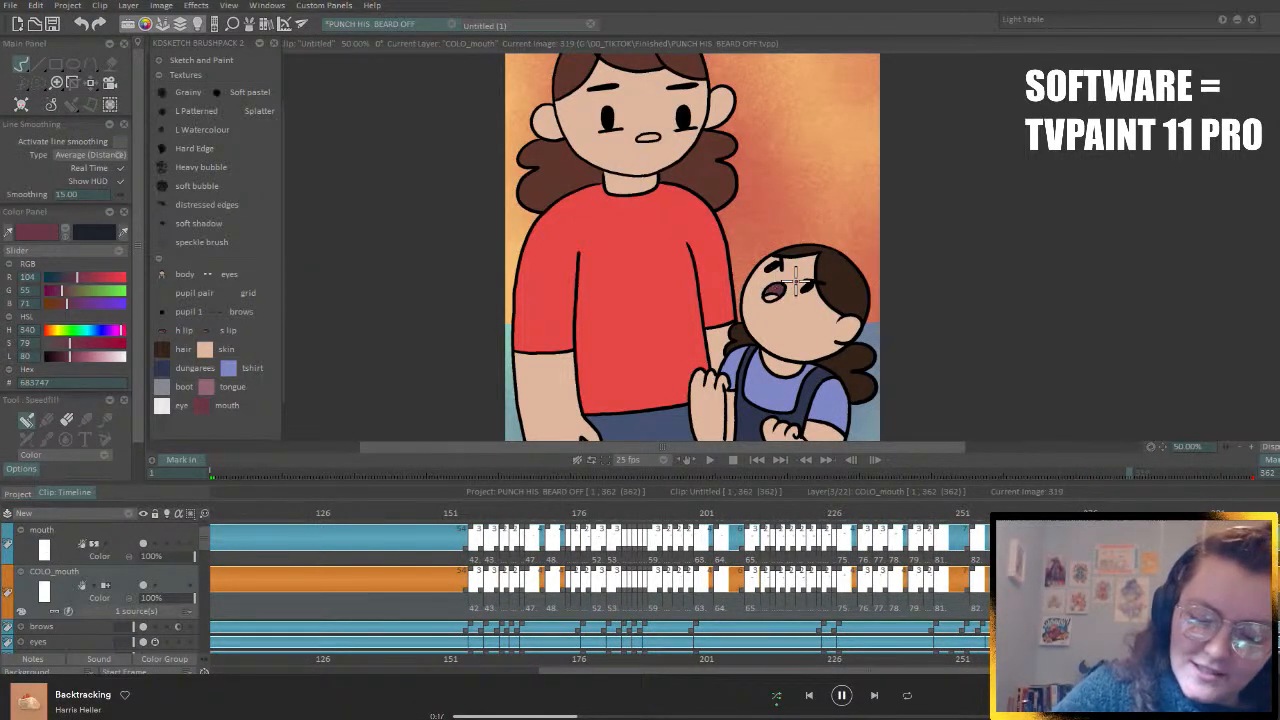
- Fill the small girl's open mouths with the mouth colour on COLO_mouth frames 320 to 325
{"action": "key", "text": "Right"}
{"action": "key", "text": "Right"}
{"action": "key", "text": "Right"}
{"action": "key", "text": "Right"}
{"action": "key", "text": "Right"}
{"action": "key", "text": "Right"}
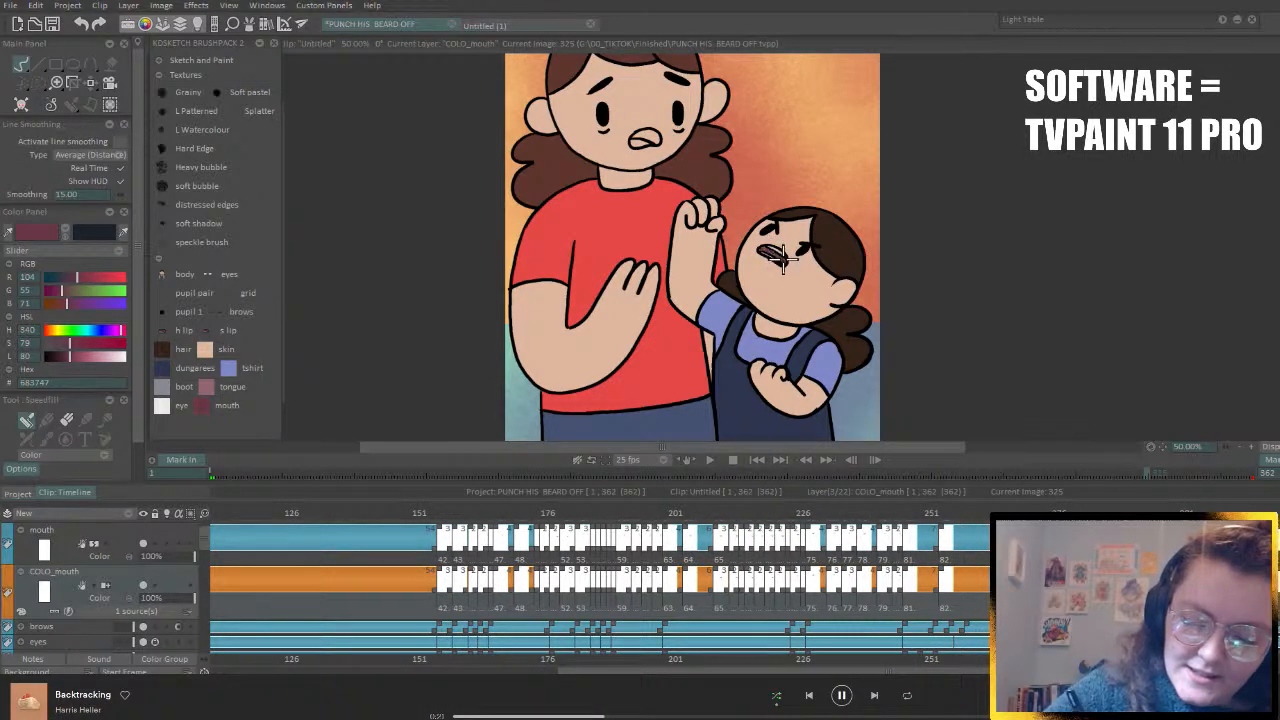
- Fill the small girl's mouth interiors around the teeth with the mouth colour on COLO_mouth frames 326 to 331
{"action": "key", "text": "Right"}
{"action": "key", "text": "Right"}
{"action": "key", "text": "Right"}
{"action": "key", "text": "Right"}
{"action": "key", "text": "Right"}
{"action": "key", "text": "Right"}
{"action": "key", "text": "Right"}
{"action": "key", "text": "Right"}
{"action": "key", "text": "Right"}
{"action": "key", "text": "Right"}
{"action": "key", "text": "Right"}
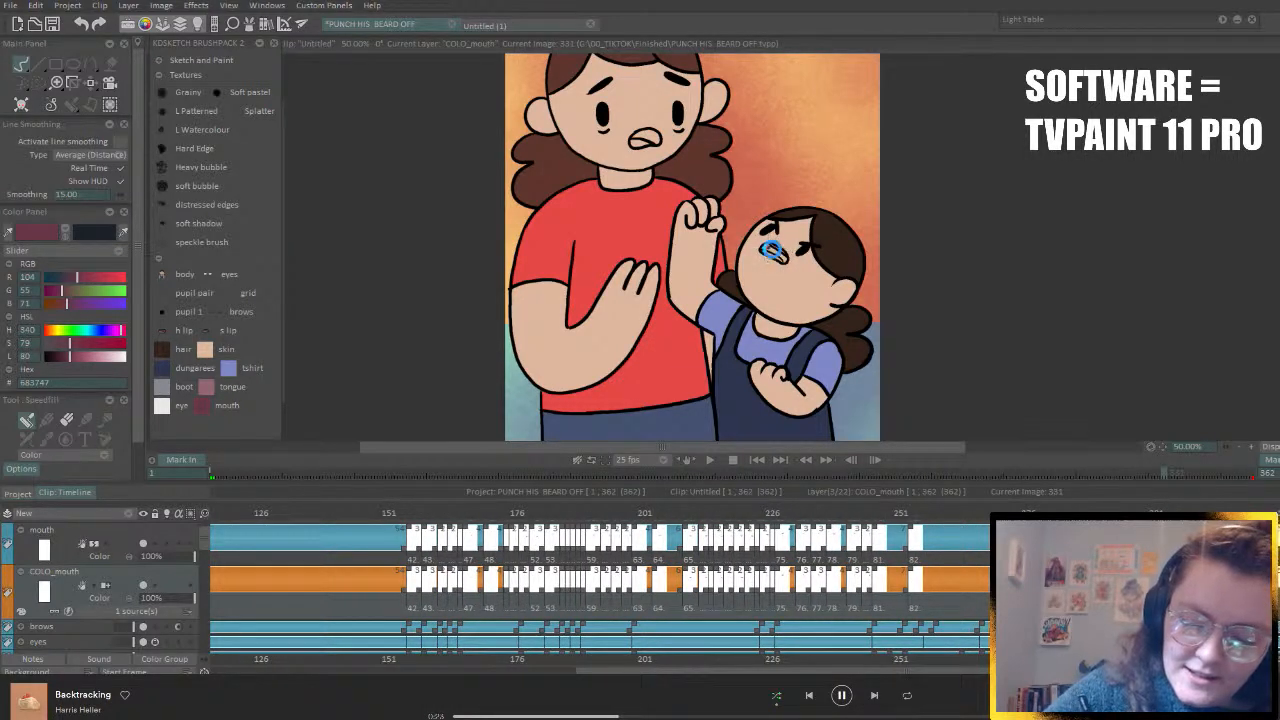
- Work through COLO_mouth frames 332 to 341, filling the small girl's open mouths with the mouth colour
{"action": "key", "text": "Right"}
{"action": "key", "text": "Right"}
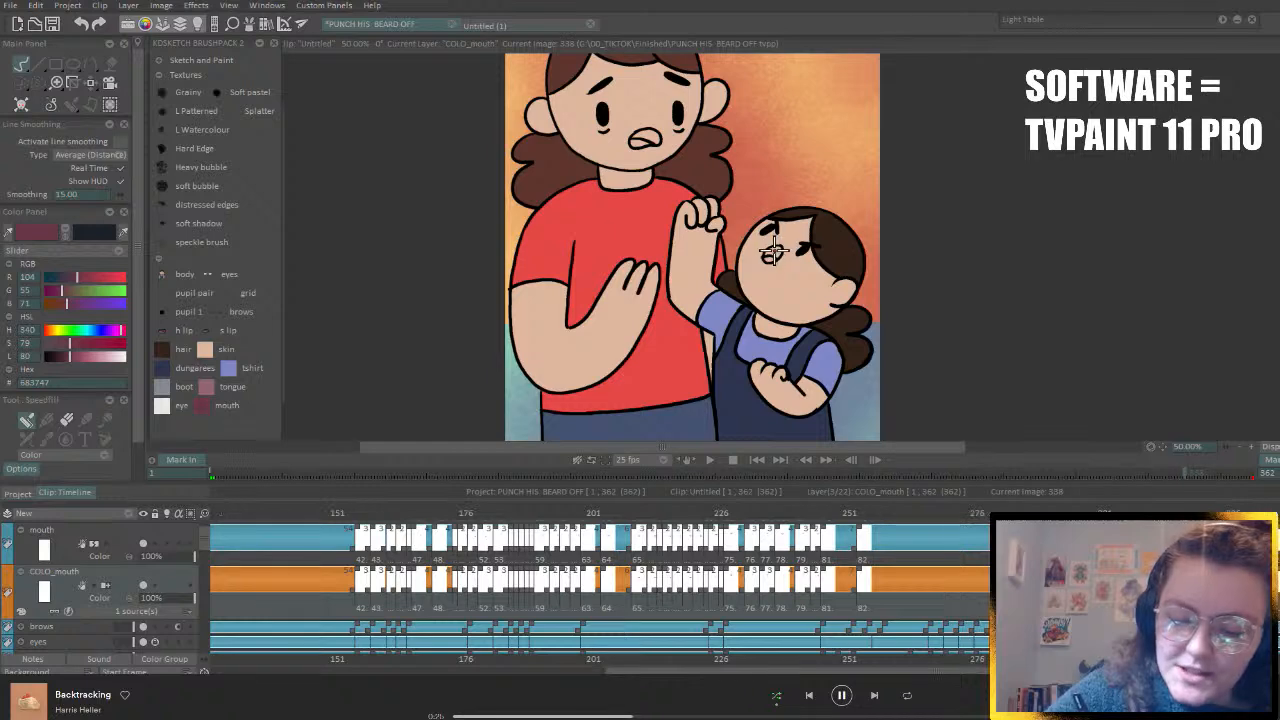
{"action": "key", "text": "Right"}
{"action": "key", "text": "Right"}
{"action": "key", "text": "Right"}
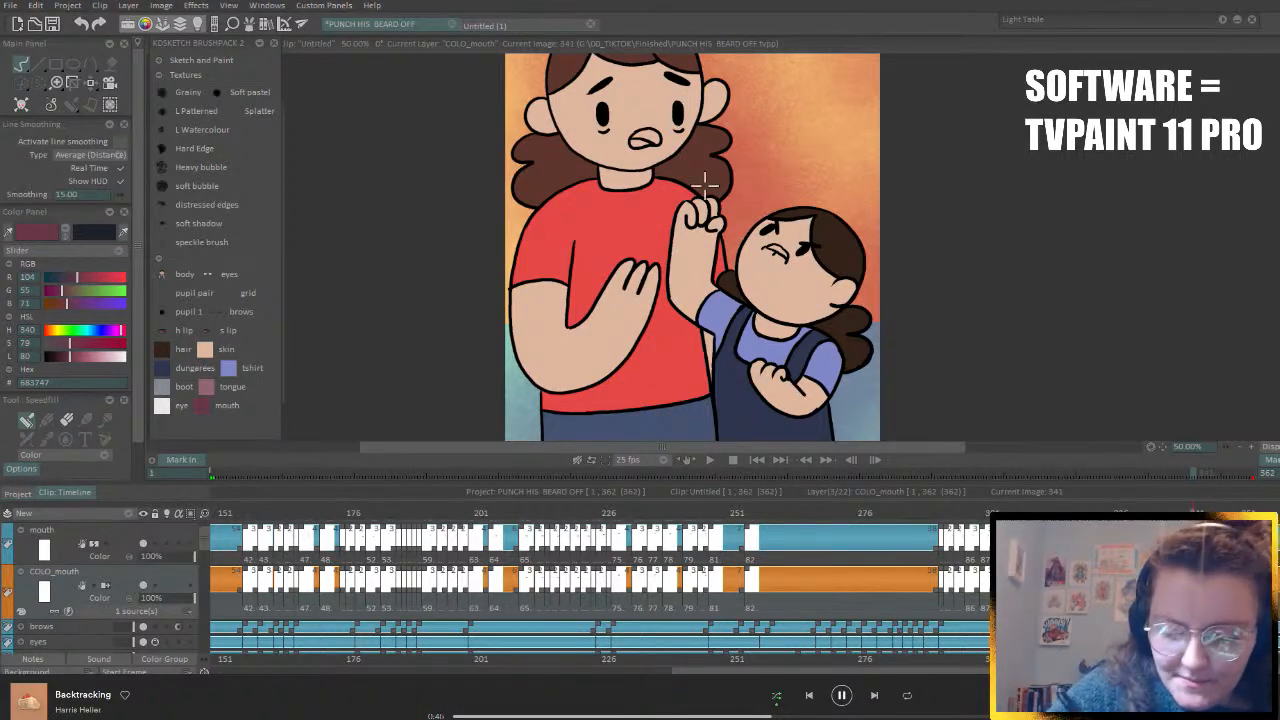
- Review the small girl's mouth fills back and forth between frames 336 and 341
{"action": "key", "text": "Left"}
{"action": "key", "text": "Right"}
{"action": "key", "text": "Left"}
{"action": "key", "text": "Left"}
{"action": "key", "text": "Left"}
{"action": "key", "text": "Left"}
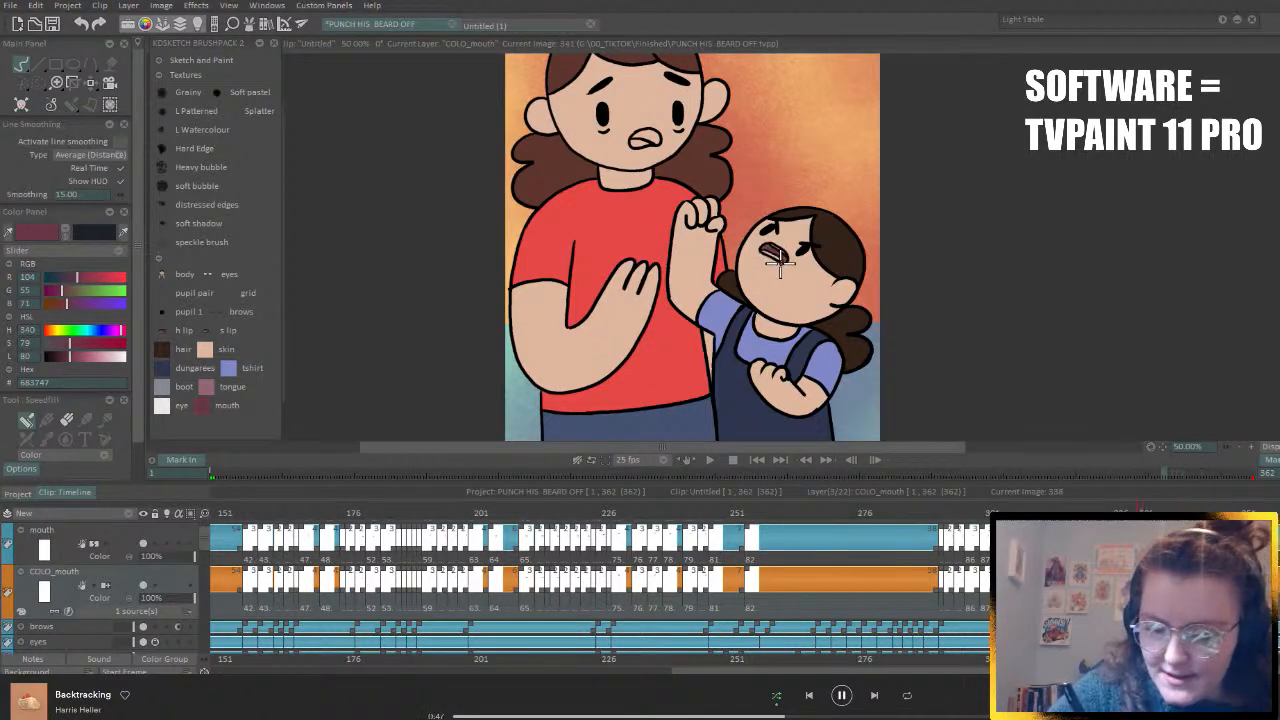
{"action": "key", "text": "Right"}
{"action": "key", "text": "Right"}
{"action": "key", "text": "Right"}
{"action": "key", "text": "Right"}
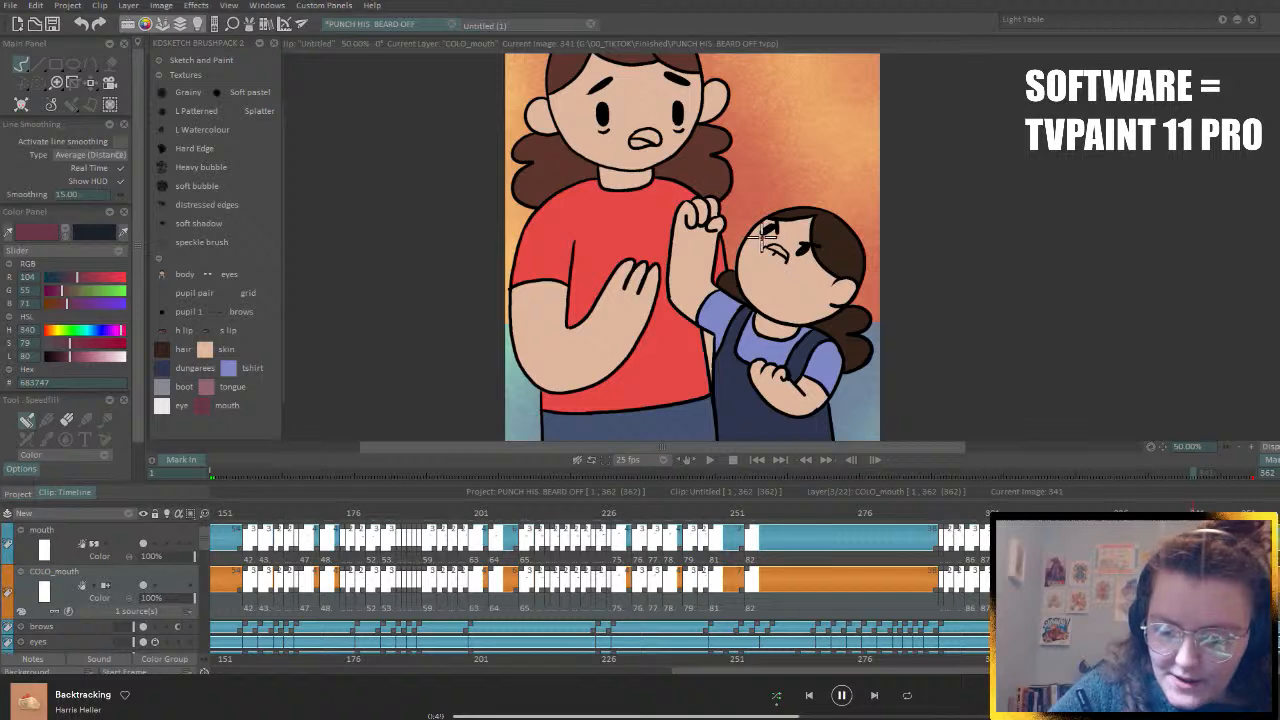
{"action": "key", "text": "Left"}
{"action": "key", "text": "Left"}
{"action": "key", "text": "Left"}
{"action": "key", "text": "Left"}
{"action": "key", "text": "Left"}
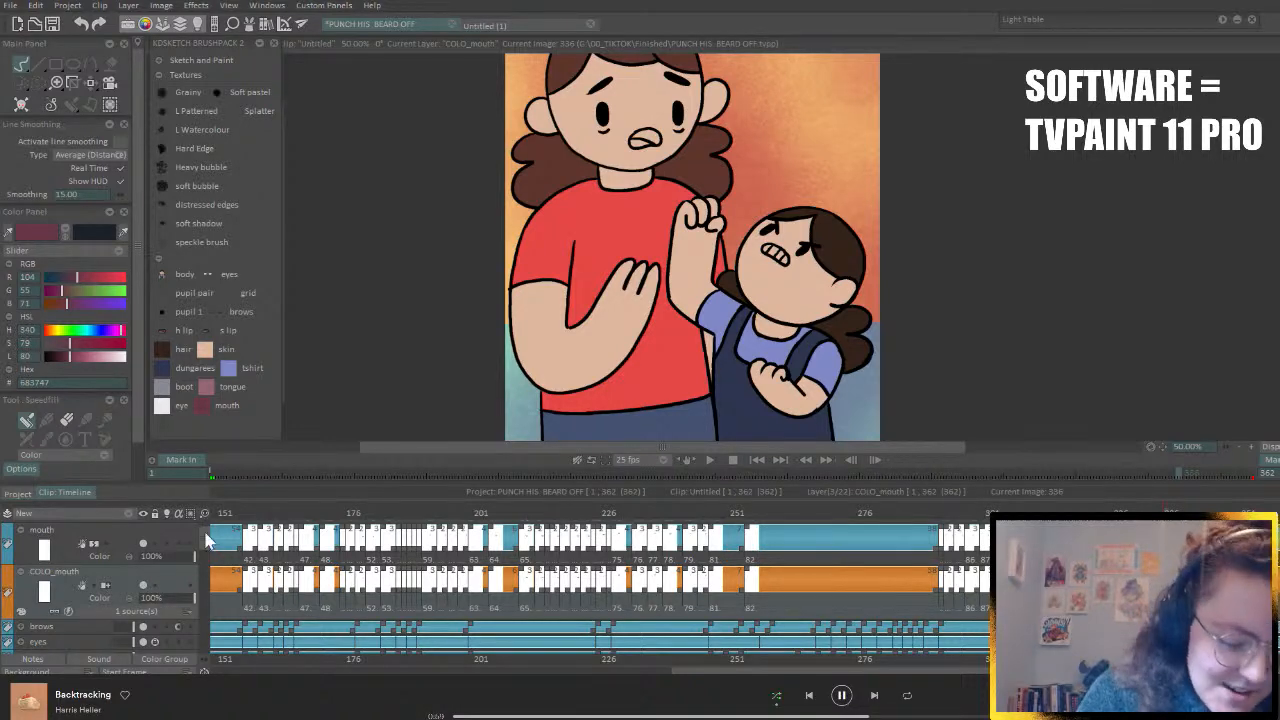
- Select the eyes layer and create a COLO_eyes colour layer for it
{"action": "left_click_drag", "start_coordinate": [205, 532], "coordinate": [206, 552]}
{"action": "left_click", "coordinate": [143, 560]}
{"action": "left_click", "coordinate": [143, 560]}
{"action": "left_click", "coordinate": [143, 575]}
{"action": "left_click", "coordinate": [143, 575]}
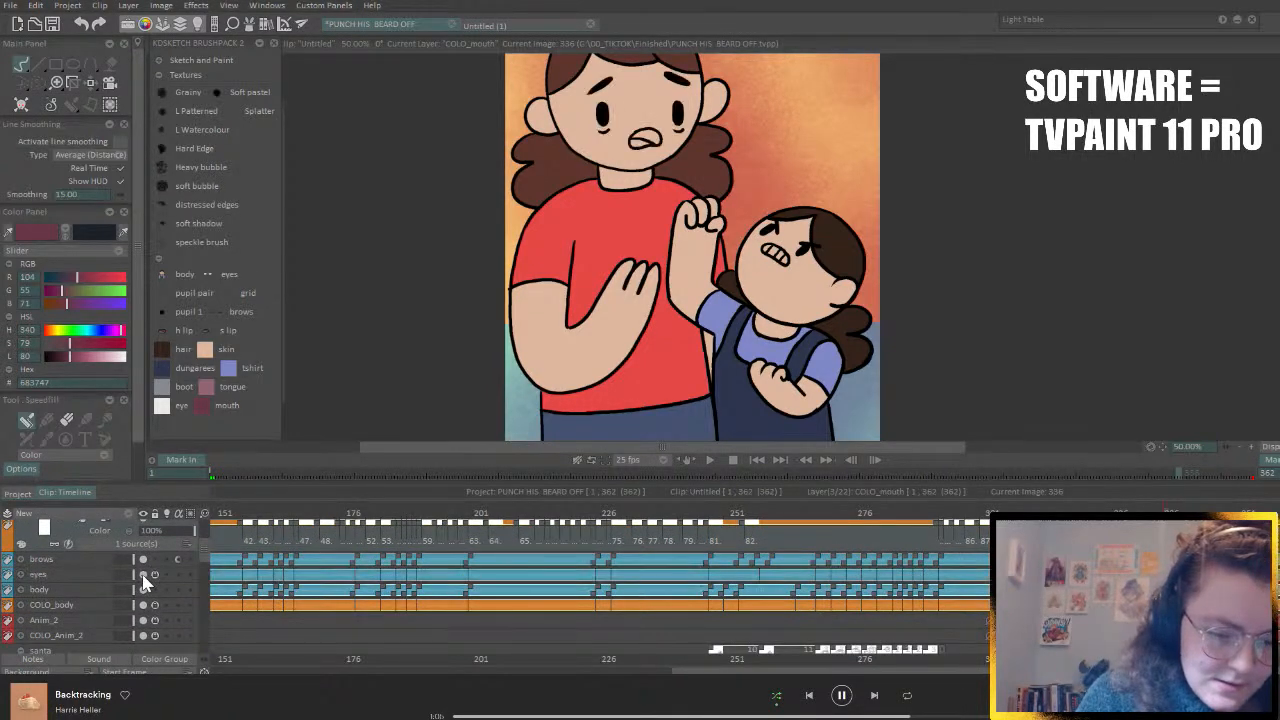
{"action": "left_click", "coordinate": [98, 576]}
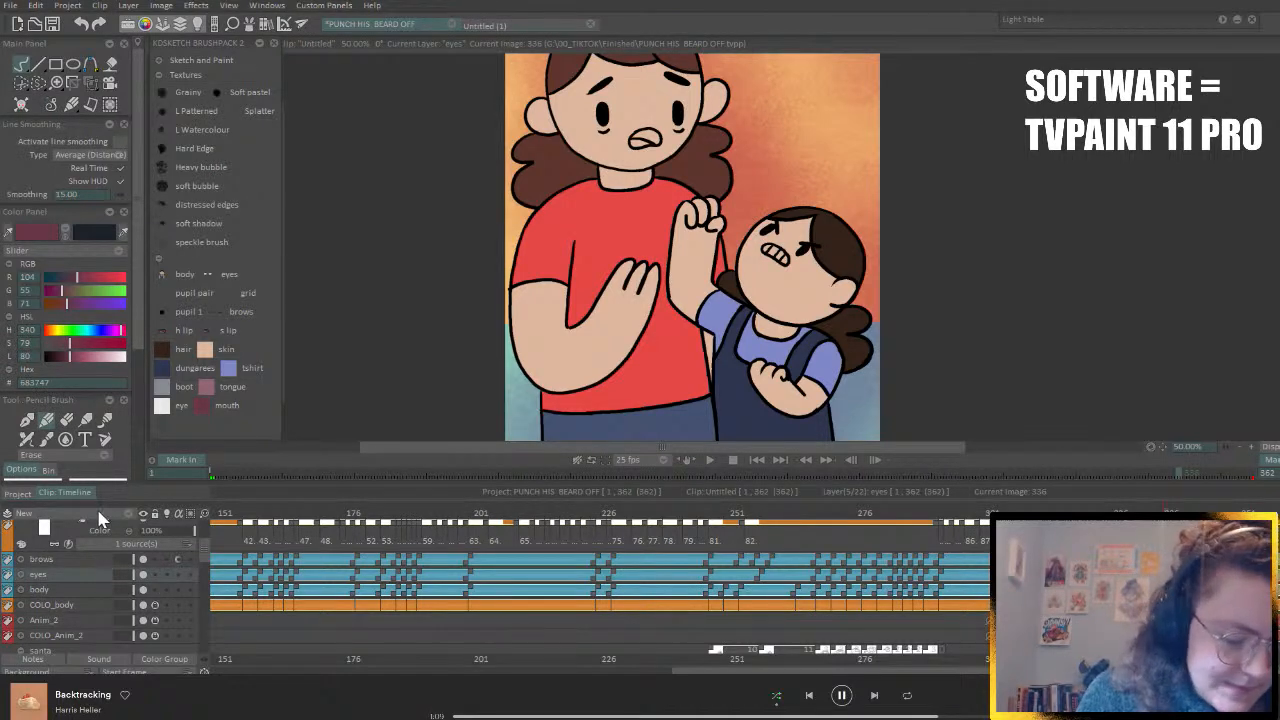
{"action": "left_click", "coordinate": [98, 518]}
{"action": "left_click", "coordinate": [180, 553]}
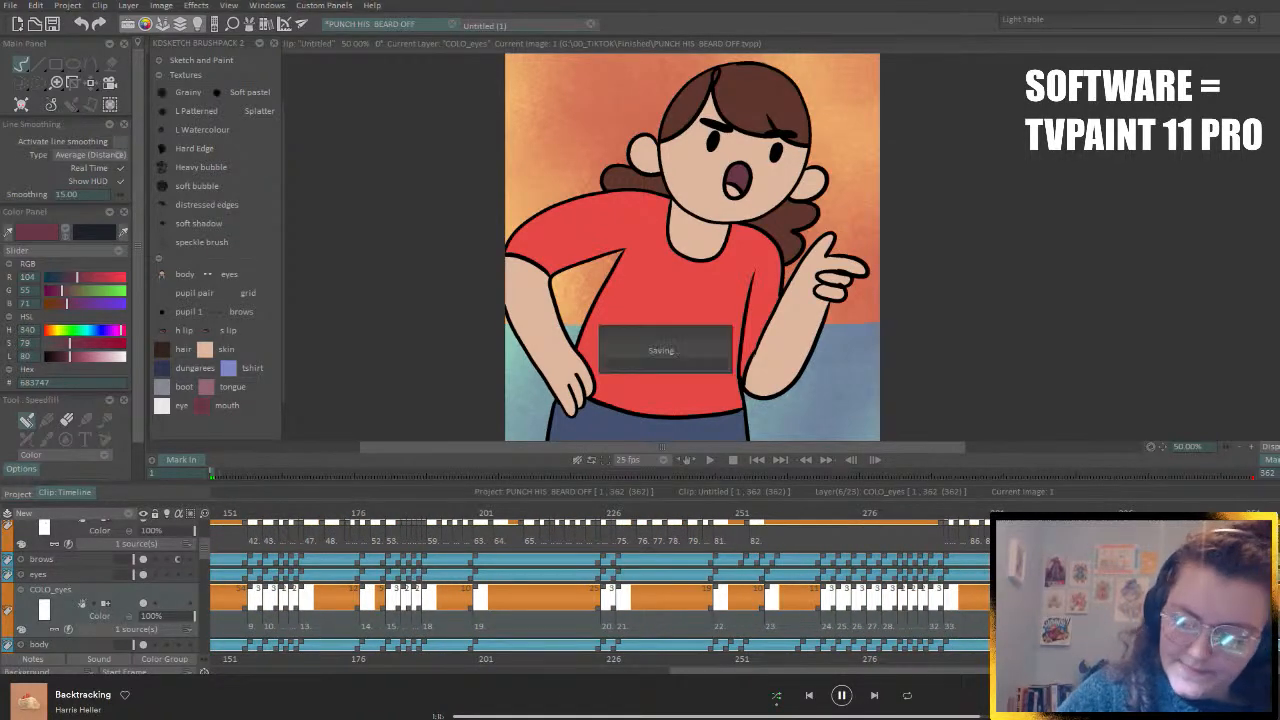
- Around frame 320 on COLO_eyes, fill the red-shirted character's mouth with the mouth colour and the tongue with the tongue colour
{"action": "left_click", "coordinate": [1094, 513]}
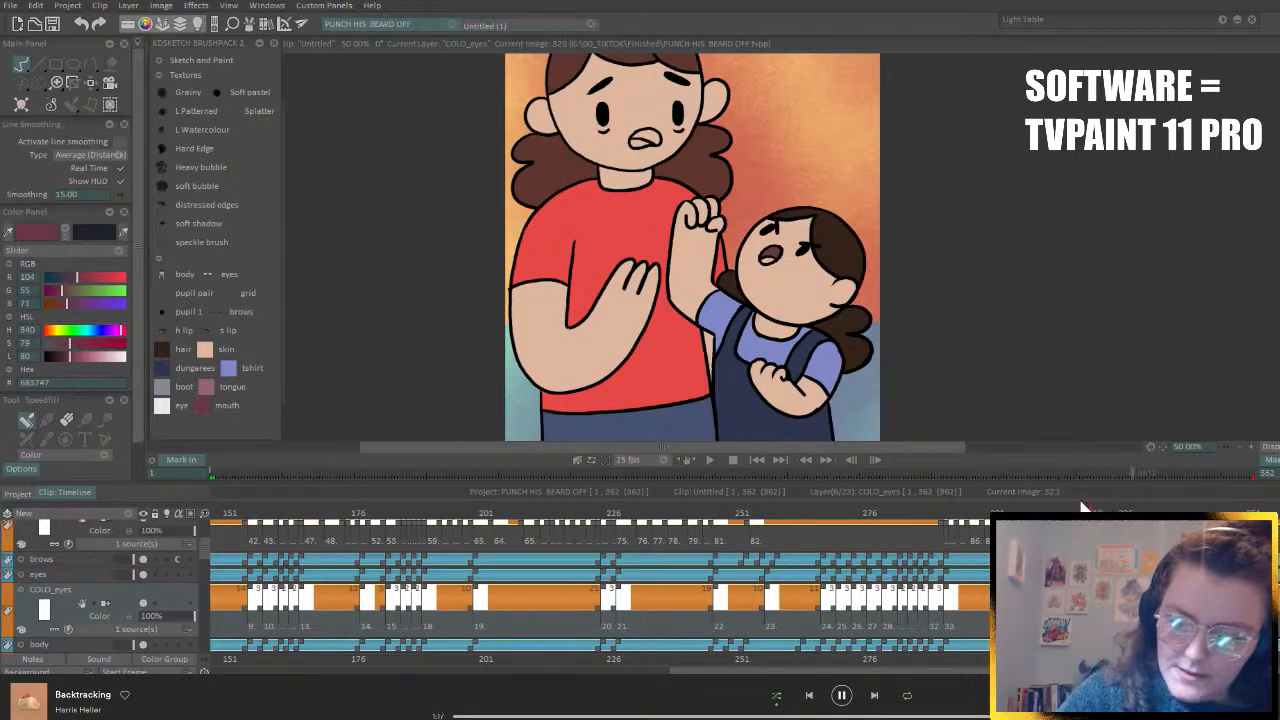
{"action": "left_click_drag", "start_coordinate": [657, 137], "coordinate": [666, 136]}
{"action": "key", "text": "Left"}
{"action": "key", "text": "Left"}
{"action": "key", "text": "Right"}
{"action": "key", "text": "Right"}
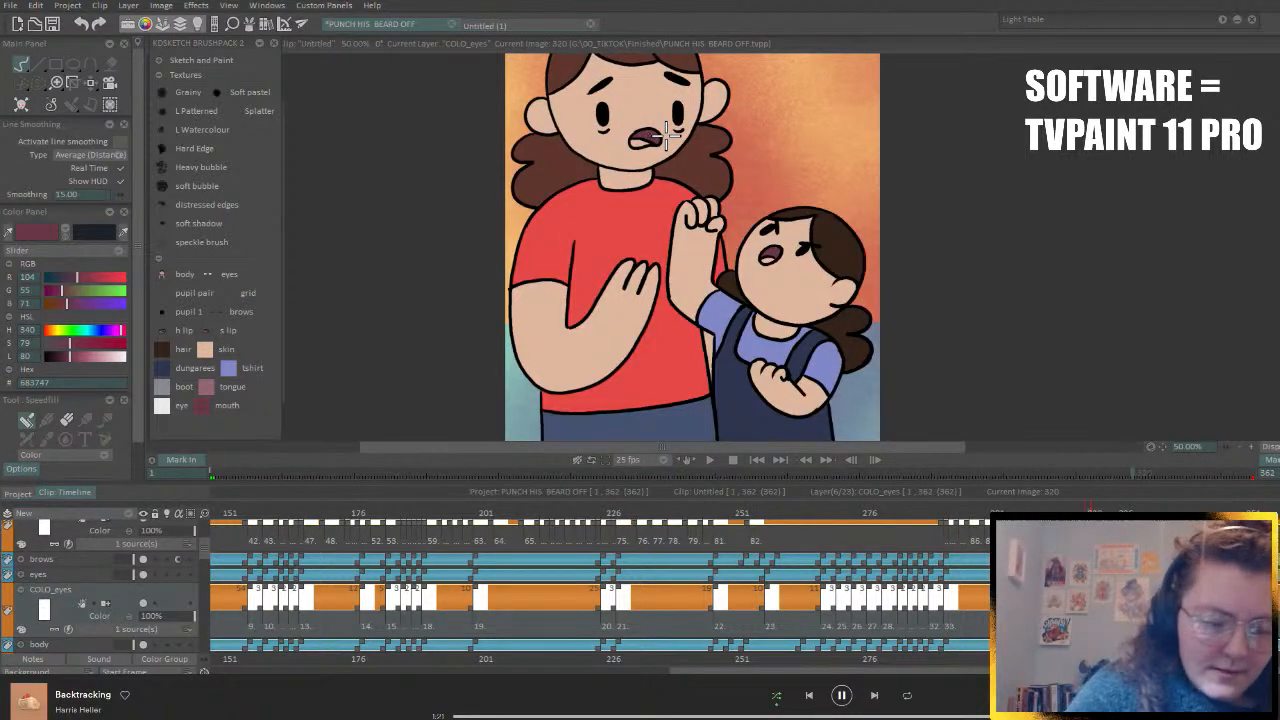
{"action": "left_click", "coordinate": [206, 388]}
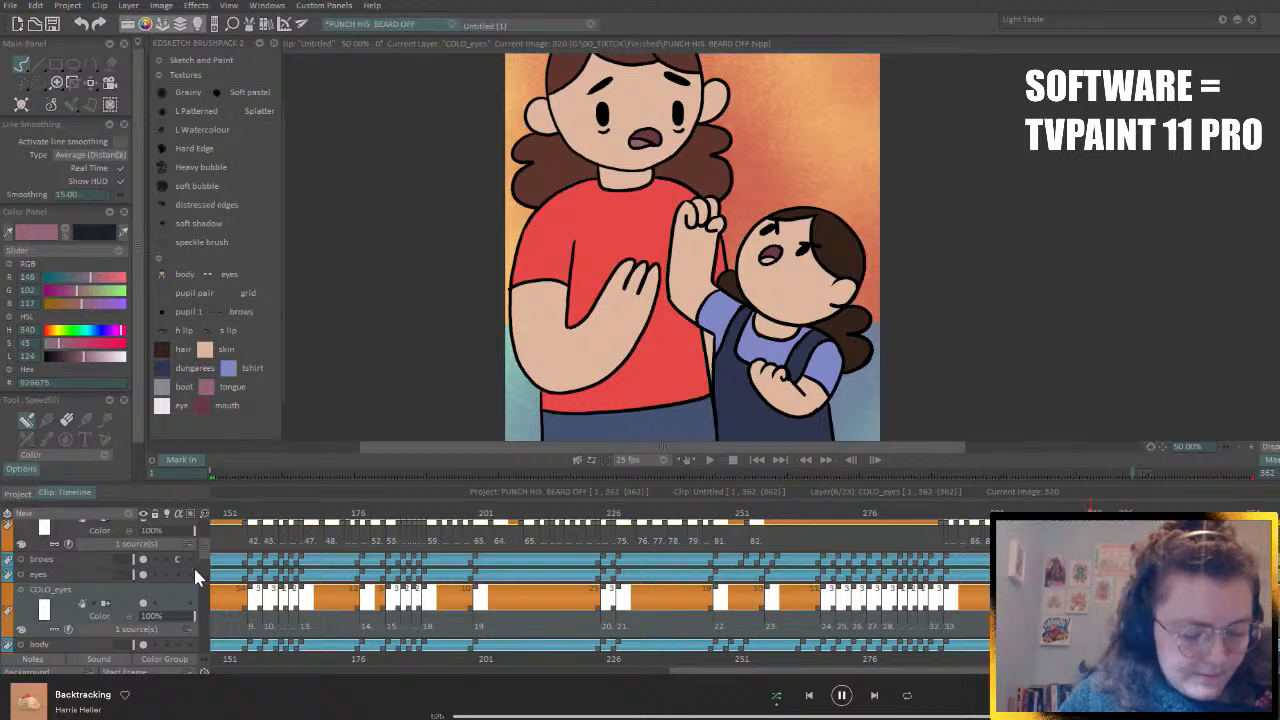
- Collapse the COLO_eyes layer in the timeline and make the brows layer active
{"action": "right_click", "coordinate": [124, 582]}
{"action": "left_click", "coordinate": [162, 644]}
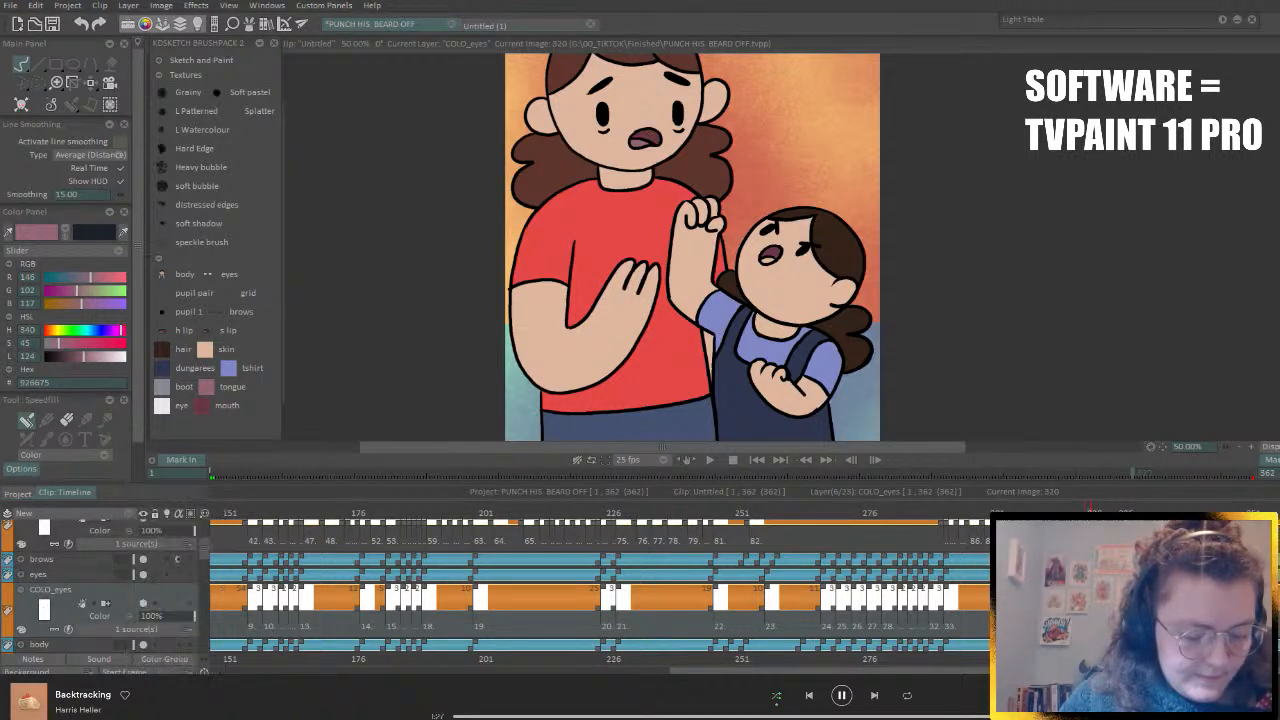
{"action": "left_click", "coordinate": [23, 592]}
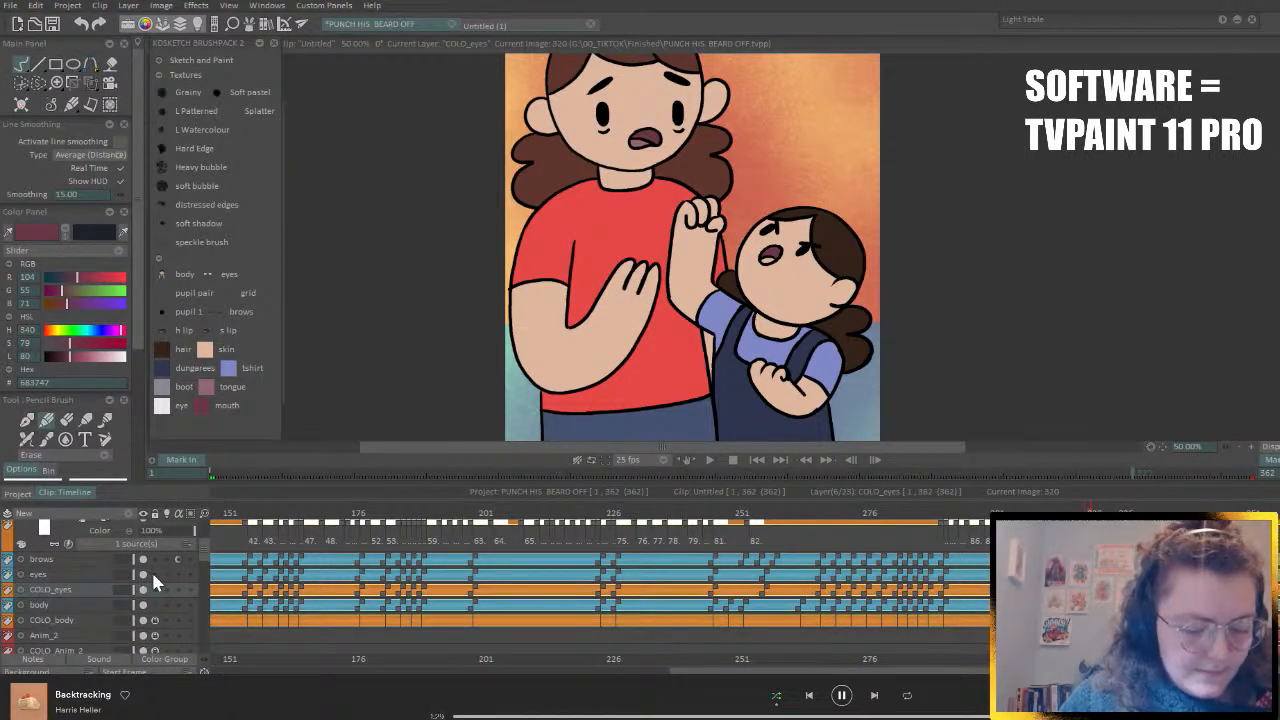
{"action": "left_click", "coordinate": [90, 558]}
{"action": "scroll", "coordinate": [92, 612], "scroll_direction": "up", "scroll_amount": 1}
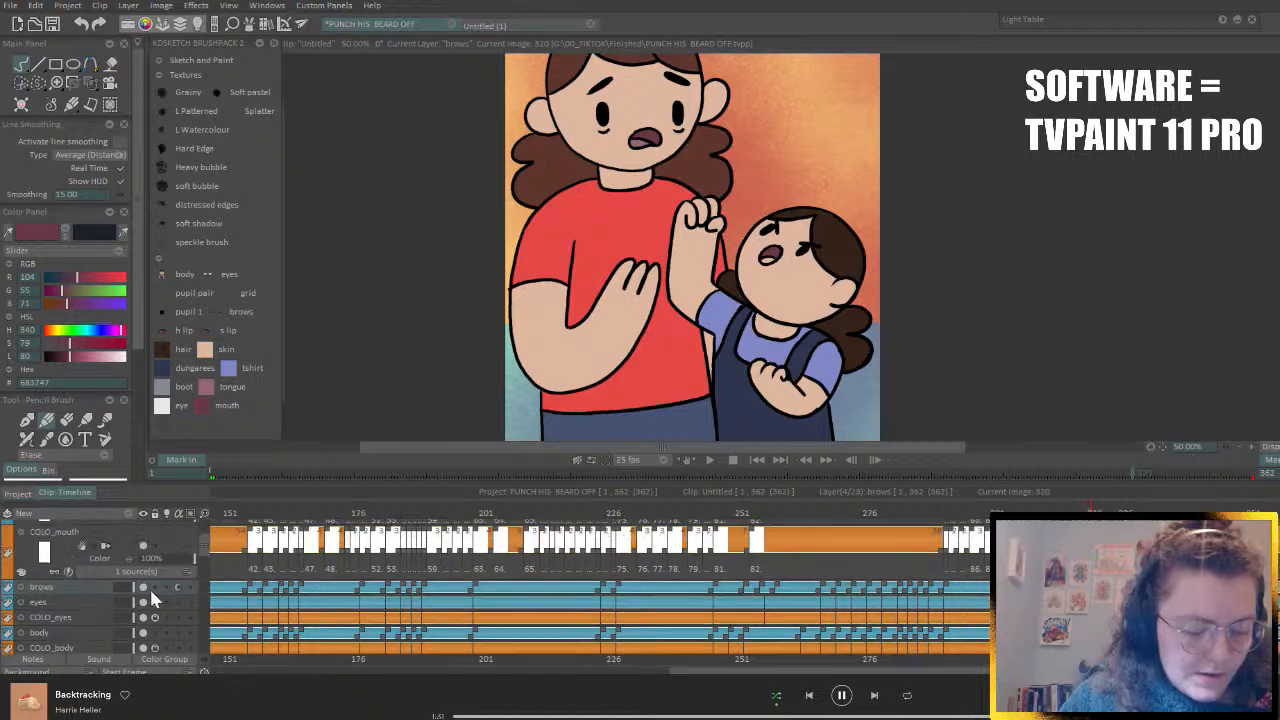
- On the COLO_mouth layer, fill the red-shirted character's tongue on frame 1 with the tongue colour
{"action": "left_click", "coordinate": [125, 543]}
{"action": "scroll", "coordinate": [128, 590], "scroll_direction": "up", "scroll_amount": 1}
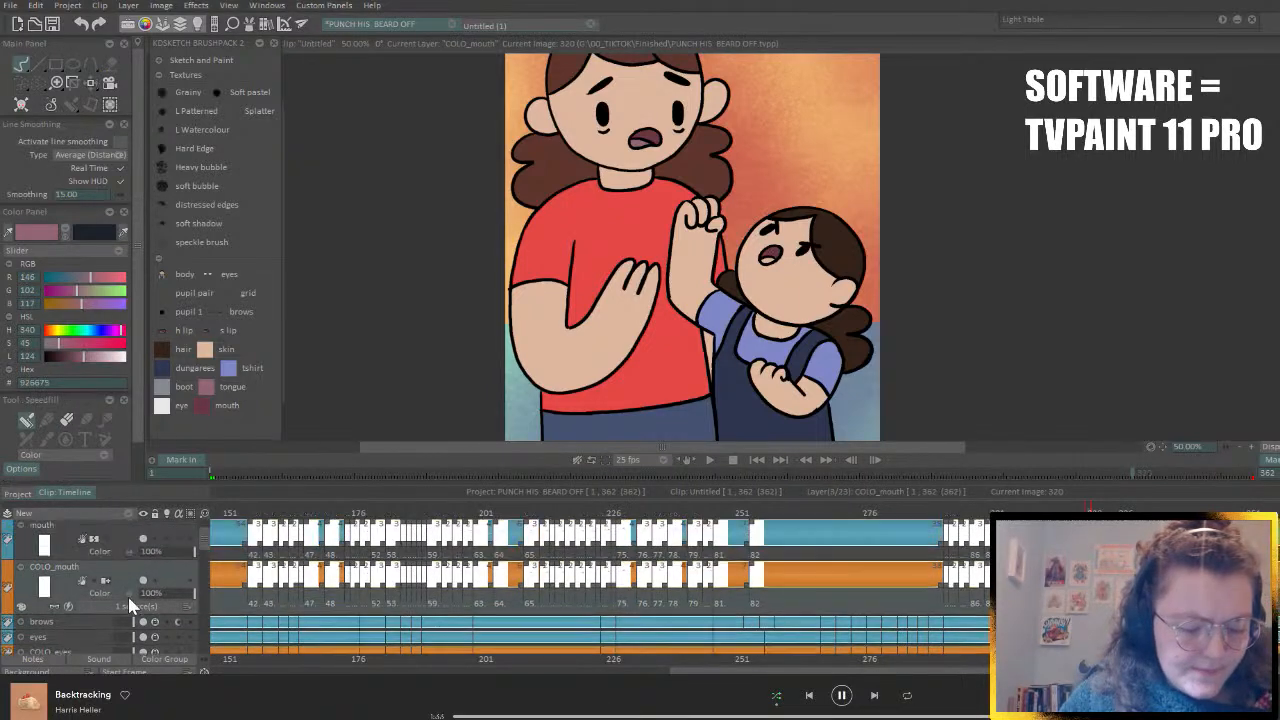
{"action": "left_click_drag", "start_coordinate": [393, 512], "coordinate": [64, 557]}
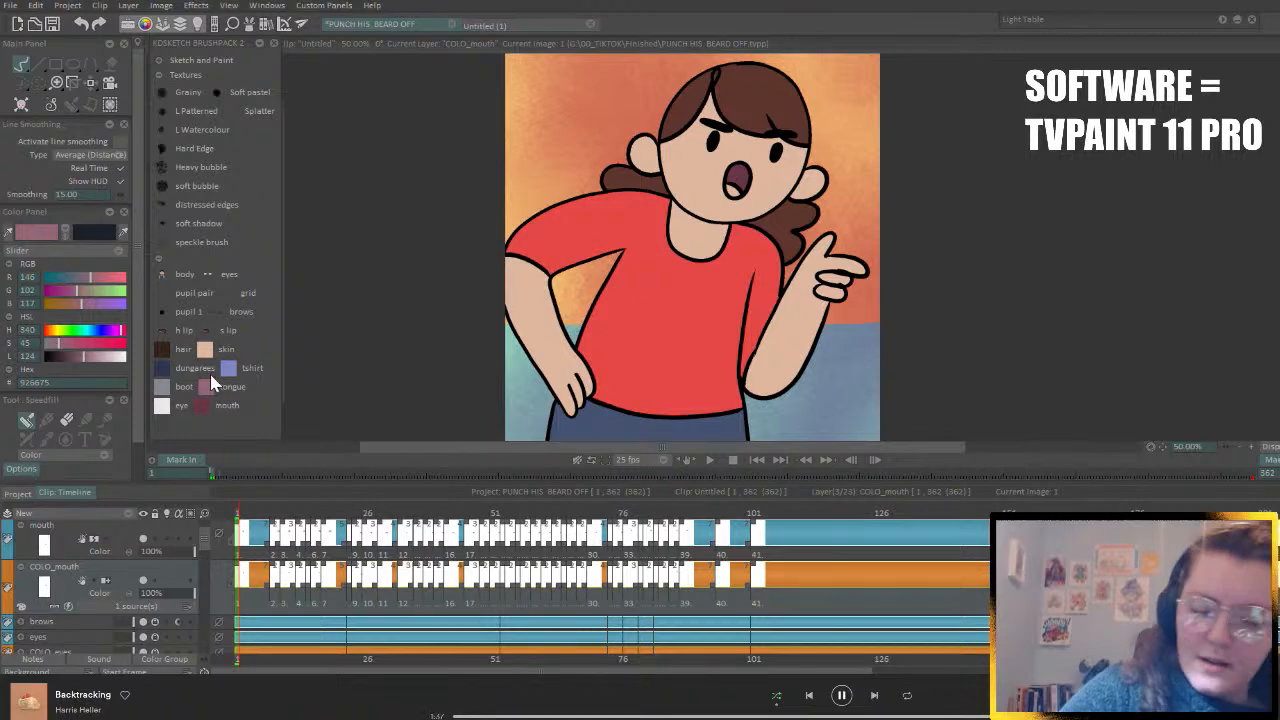
{"action": "left_click", "coordinate": [735, 192]}
{"action": "key", "text": "ctrl+Right"}
{"action": "key", "text": "ctrl+Right"}
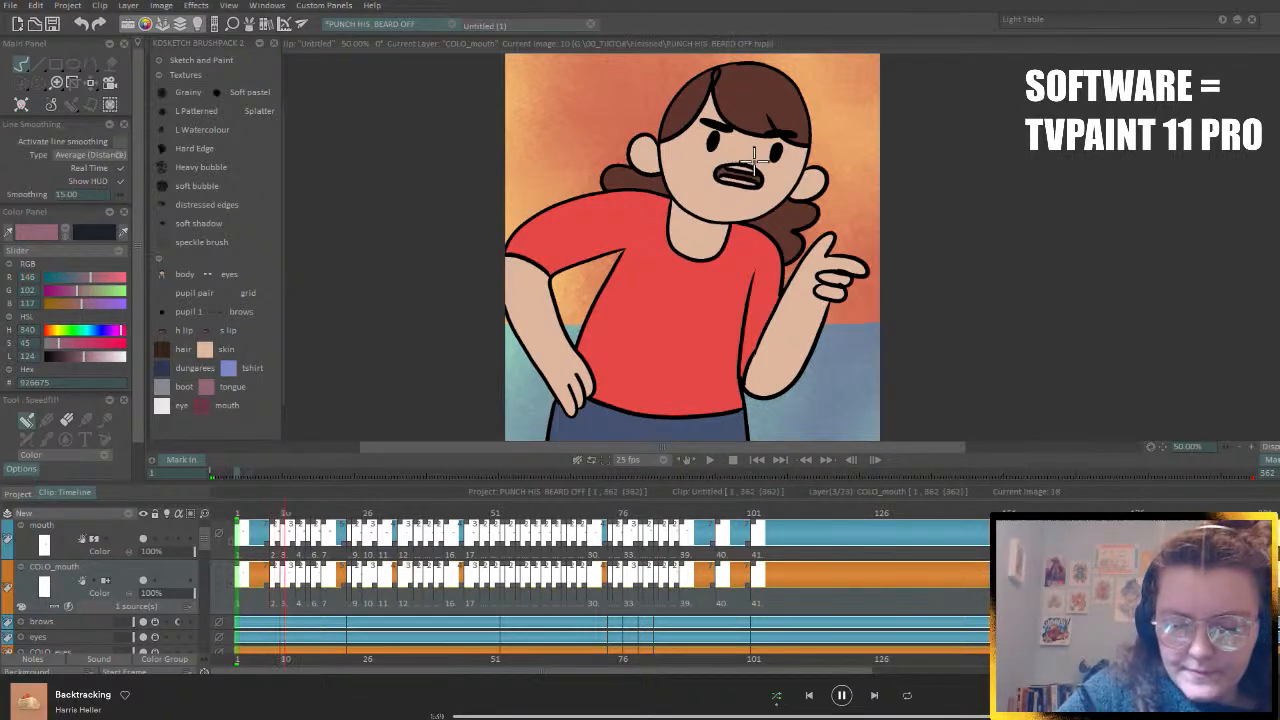
- Continue the tongue colour fills on the red-shirted character's COLO_mouth drawings from frame 10 to frame 26
{"action": "key", "text": "ctrl+Right"}
{"action": "key", "text": "ctrl+Right"}
{"action": "key", "text": "ctrl+Right"}
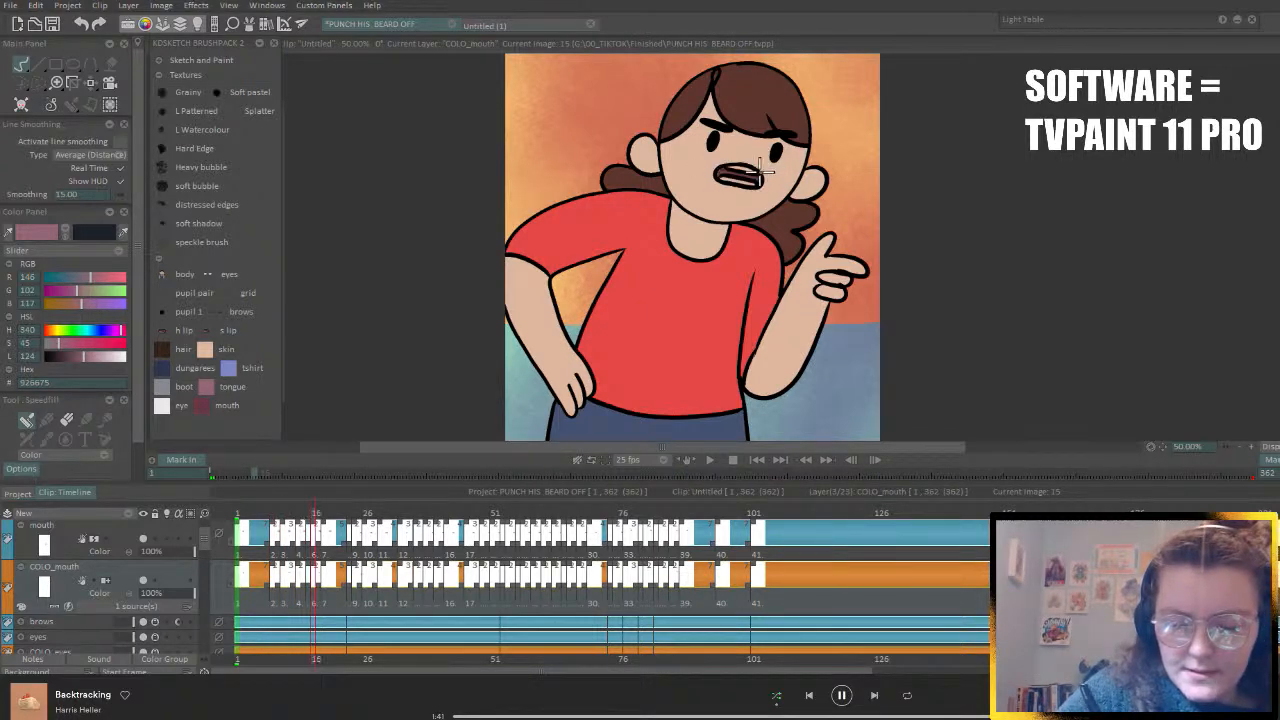
{"action": "key", "text": "ctrl+Right"}
{"action": "key", "text": "ctrl+Right"}
{"action": "key", "text": "ctrl+Right"}
{"action": "key", "text": "ctrl+Right"}
{"action": "key", "text": "ctrl+Left"}
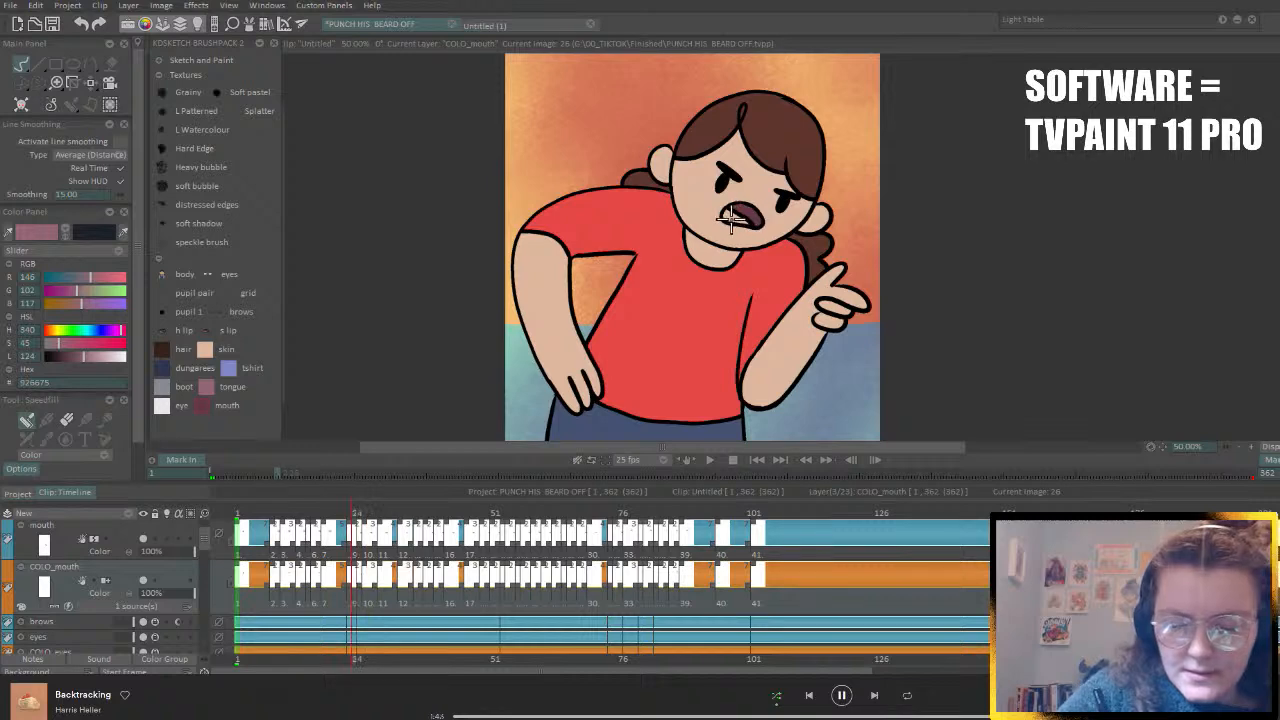
{"action": "key", "text": "ctrl+Left"}
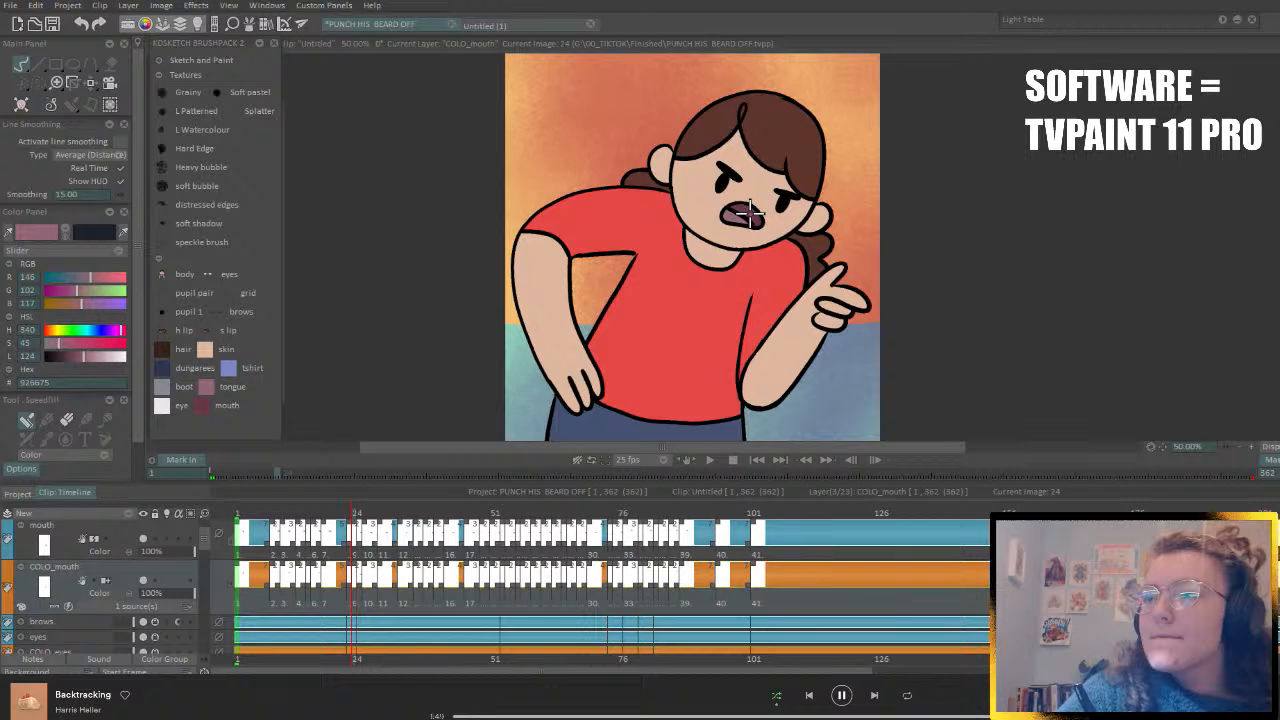
- Play the whole animation from the first frame and inspect the red-shirted character's mouth around frame 18
{"action": "left_click", "coordinate": [759, 463]}
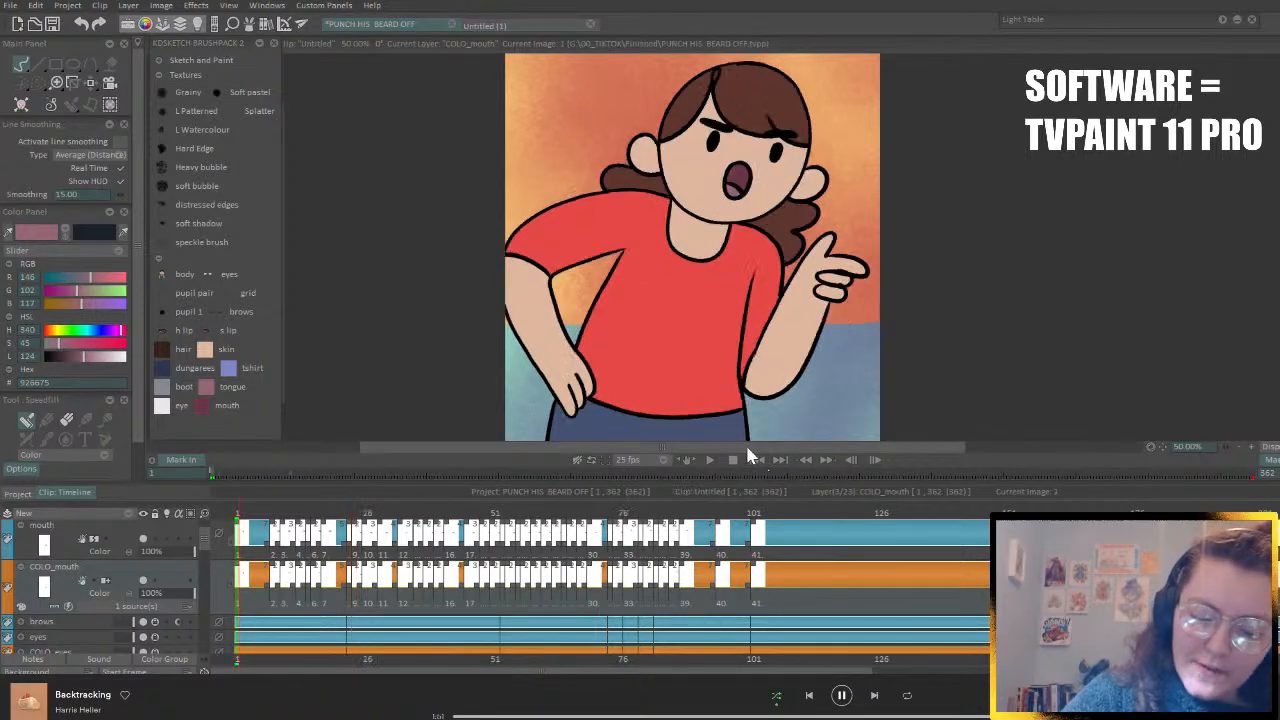
{"action": "scroll", "coordinate": [769, 290], "scroll_direction": "down", "scroll_amount": 2}
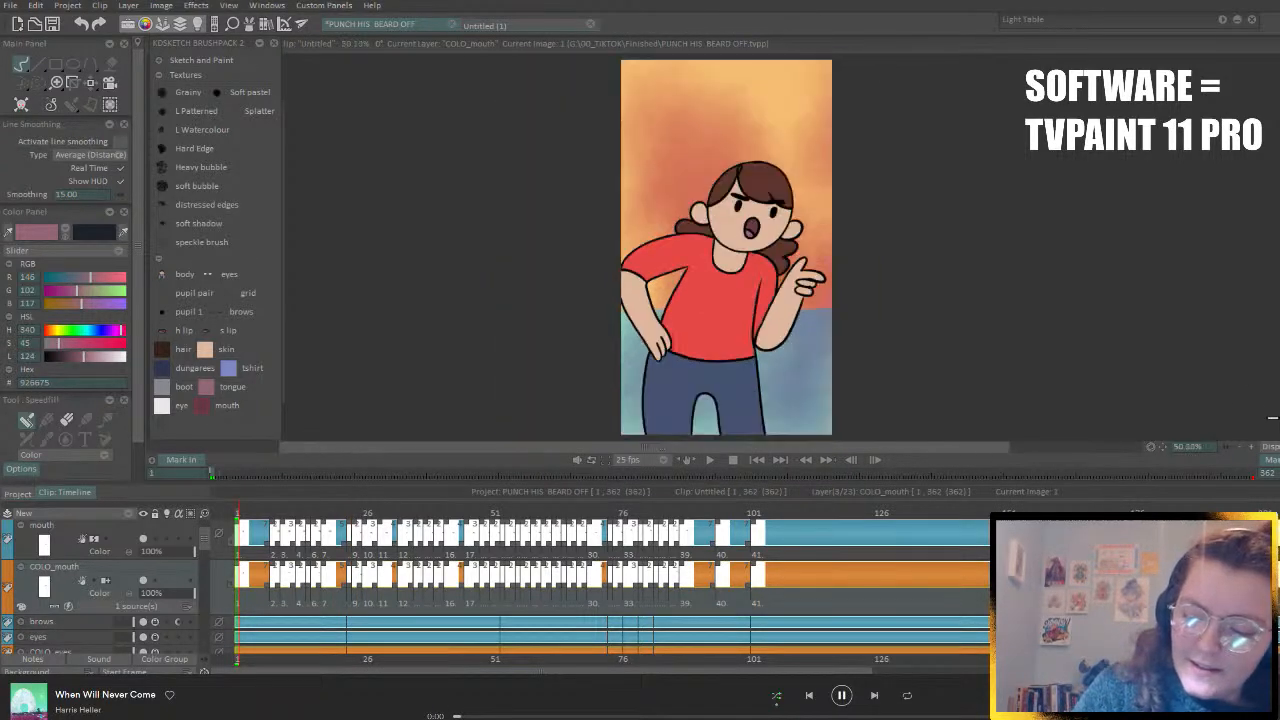
{"action": "left_click", "coordinate": [711, 461]}
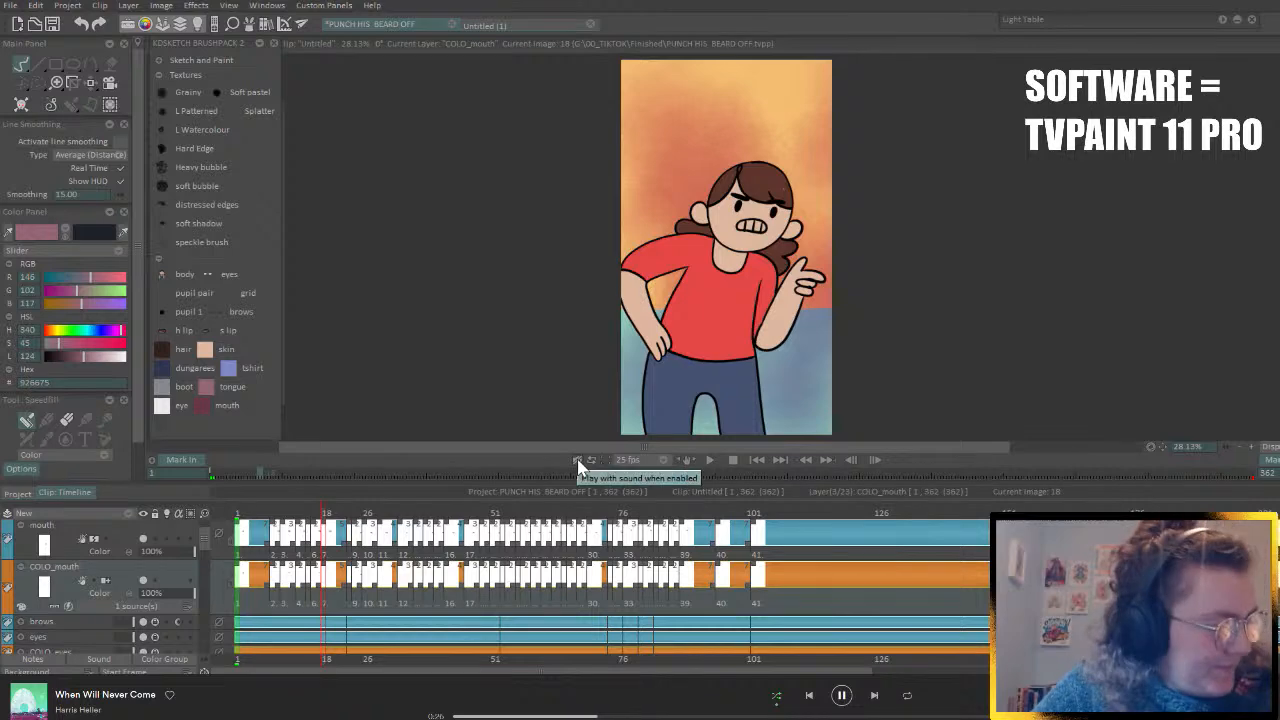
{"action": "key", "text": "Left"}
{"action": "key", "text": "Right"}
{"action": "key", "text": "Right"}
{"action": "key", "text": "Left"}
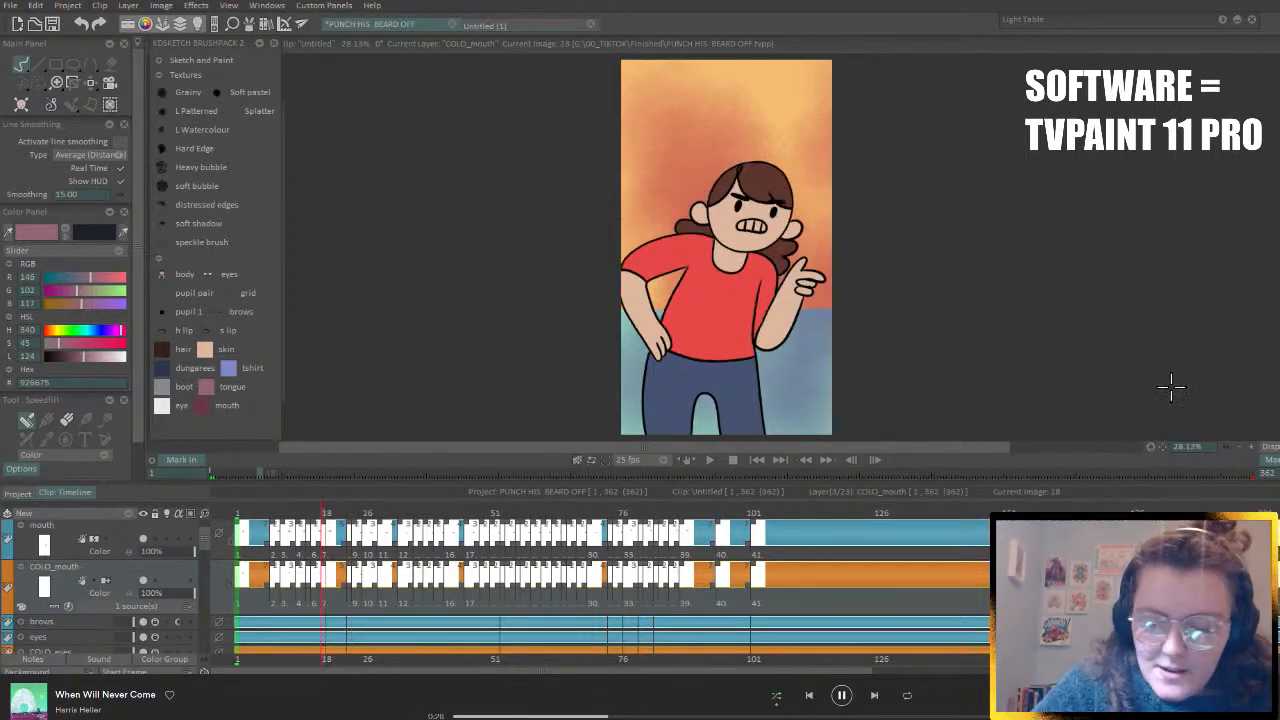
- Examine the red-shirted character's mouth up close, comparing the drawings before frame 18 with the gritted teeth on frame 18
{"action": "left_click", "coordinate": [1251, 449]}
{"action": "left_click", "coordinate": [1251, 449]}
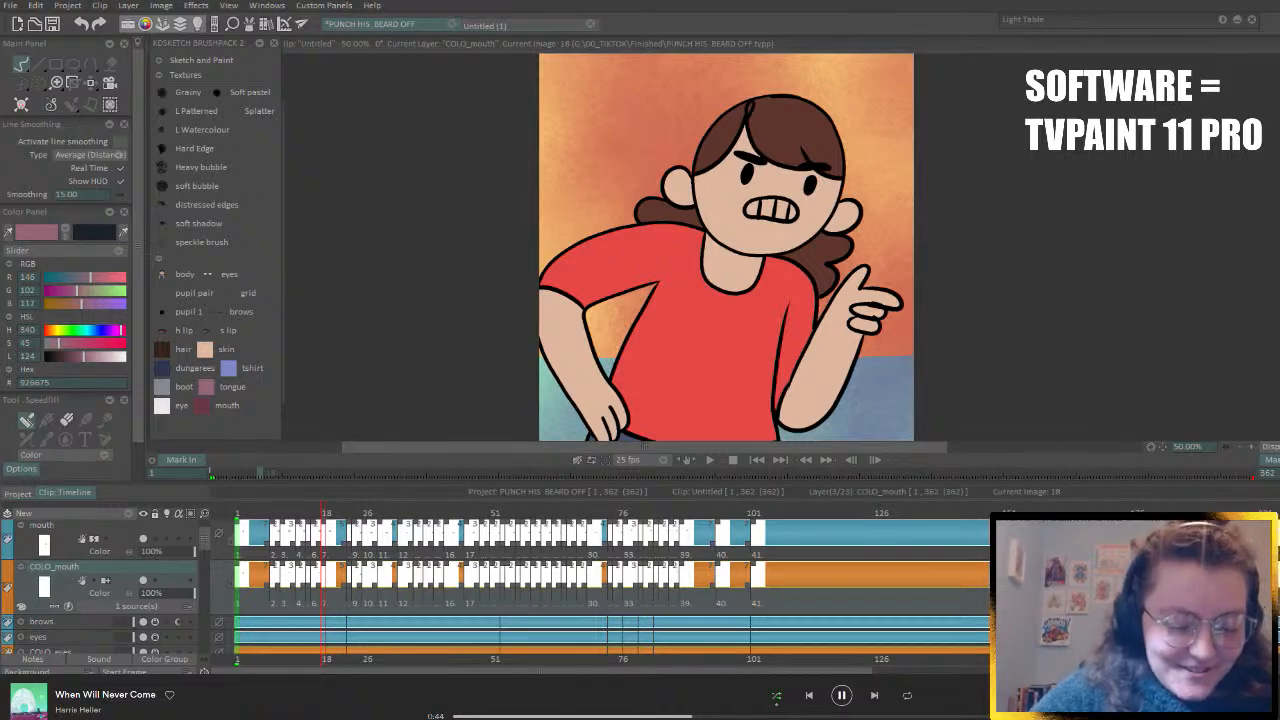
{"action": "key", "text": "Left"}
{"action": "key", "text": "Left"}
{"action": "key", "text": "Right"}
{"action": "key", "text": "Right"}
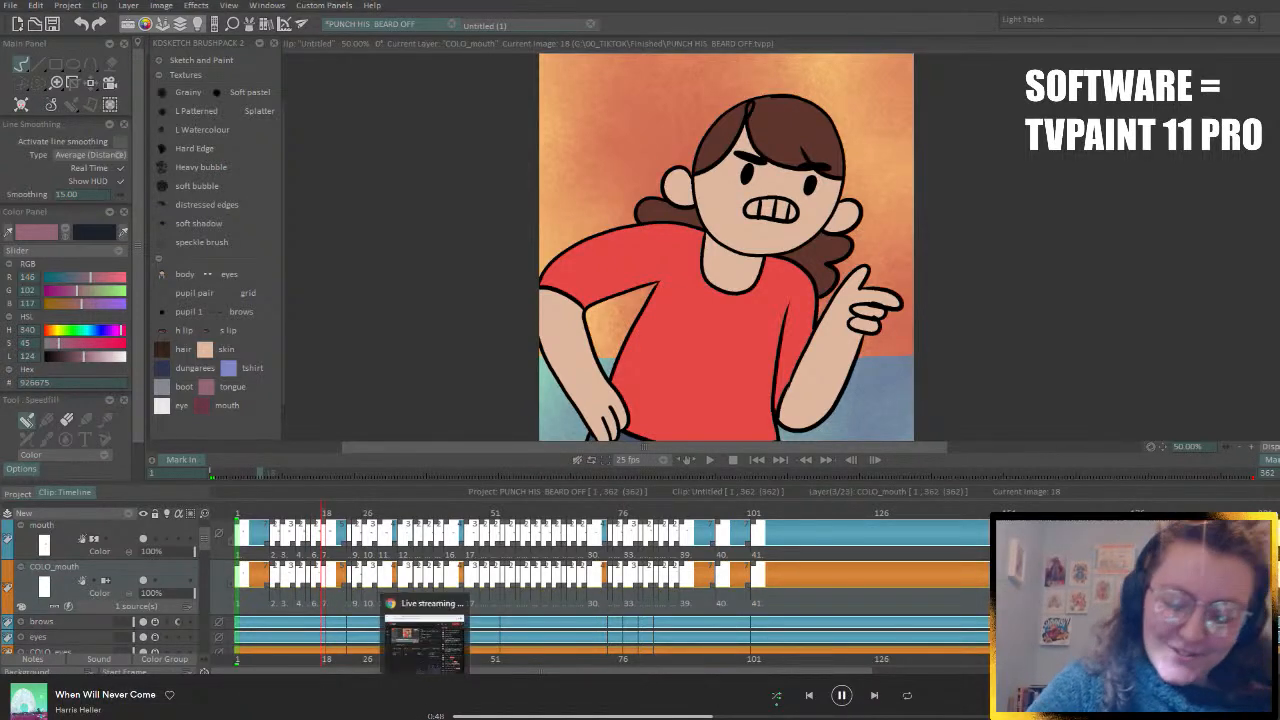
{"action": "key", "text": "Left"}
{"action": "key", "text": "Left"}
{"action": "key", "text": "Left"}
{"action": "key", "text": "Left"}
{"action": "key", "text": "Left"}
{"action": "key", "text": "Left"}
{"action": "key", "text": "Left"}
{"action": "key", "text": "Left"}
{"action": "key", "text": "Left"}
{"action": "key", "text": "Left"}
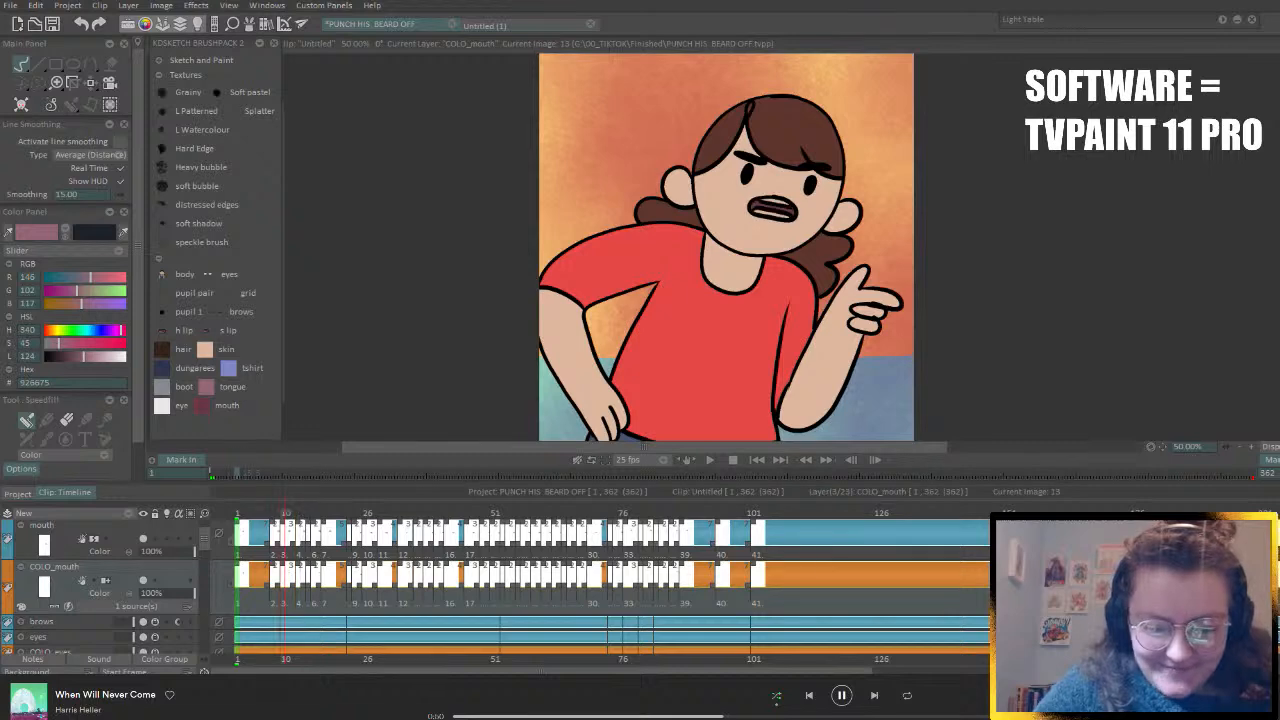
{"action": "key", "text": "Right"}
{"action": "key", "text": "Right"}
{"action": "key", "text": "Right"}
{"action": "key", "text": "Right"}
{"action": "key", "text": "Right"}
{"action": "key", "text": "Right"}
{"action": "key", "text": "Right"}
{"action": "key", "text": "Right"}
{"action": "key", "text": "Right"}
{"action": "key", "text": "Right"}
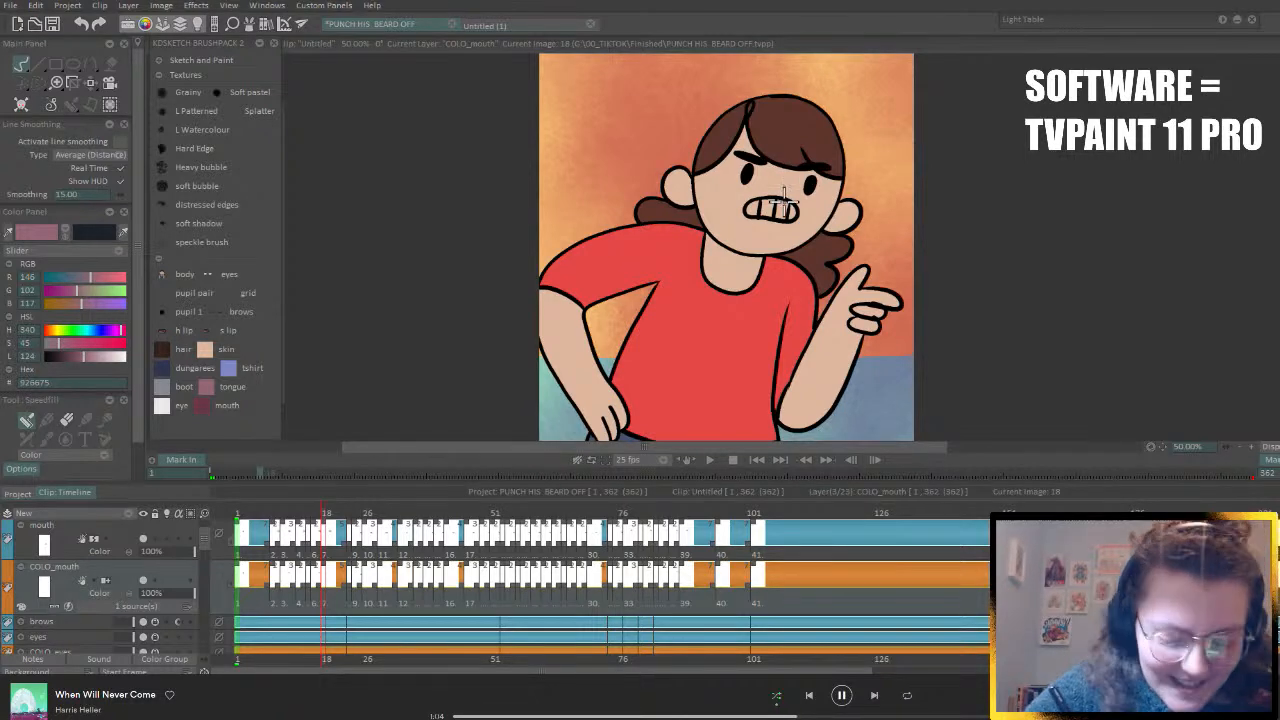
- Review the mouth colours on the red-shirted character between frames 18 and 33, comparing back to frame 23
{"action": "key", "text": "Right"}
{"action": "key", "text": "Right"}
{"action": "key", "text": "Right"}
{"action": "key", "text": "Right"}
{"action": "key", "text": "Right"}
{"action": "key", "text": "Right"}
{"action": "key", "text": "Right"}
{"action": "key", "text": "Right"}
{"action": "key", "text": "Right"}
{"action": "key", "text": "Right"}
{"action": "key", "text": "Right"}
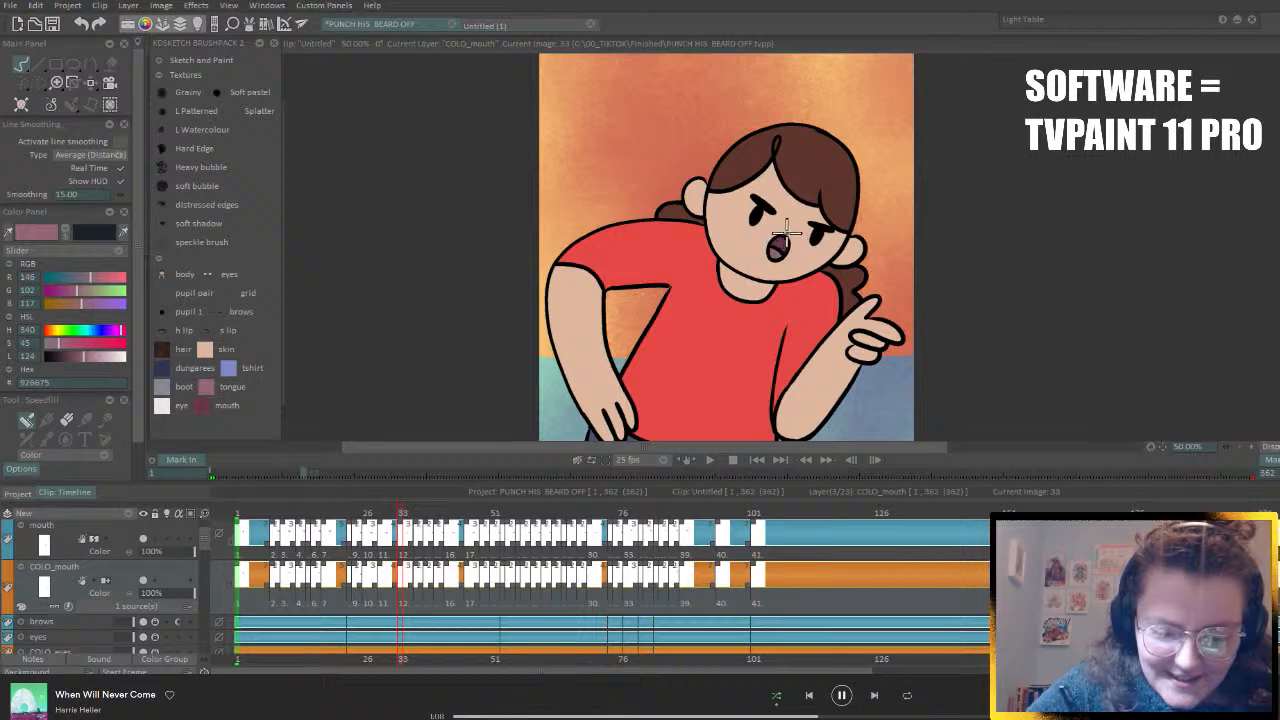
{"action": "key", "text": "Left"}
{"action": "key", "text": "Left"}
{"action": "key", "text": "Left"}
{"action": "key", "text": "Left"}
{"action": "key", "text": "Left"}
{"action": "key", "text": "Left"}
{"action": "key", "text": "Left"}
{"action": "key", "text": "Left"}
{"action": "key", "text": "Left"}
{"action": "key", "text": "Left"}
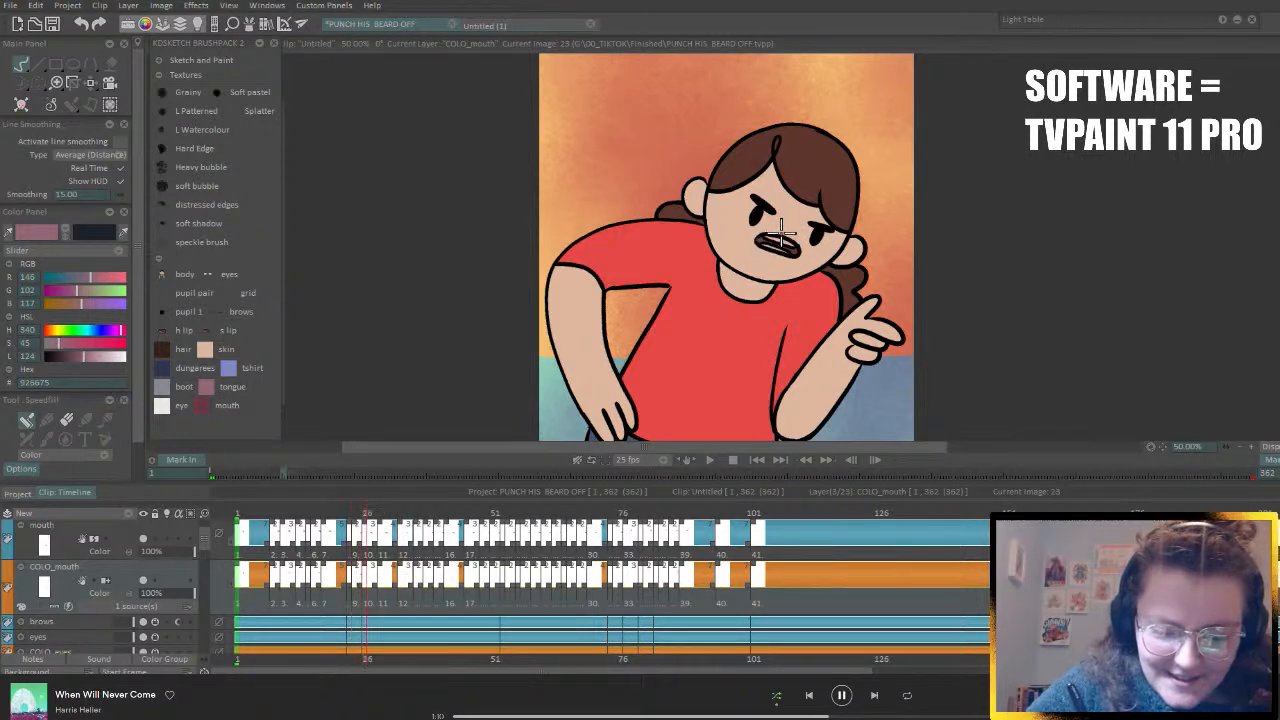
- Fill the red-shirted character's tongue with the tongue colour on COLO_mouth around frame 36
{"action": "key", "text": "Right"}
{"action": "key", "text": "Right"}
{"action": "key", "text": "Right"}
{"action": "key", "text": "Right"}
{"action": "key", "text": "Right"}
{"action": "key", "text": "Right"}
{"action": "key", "text": "Right"}
{"action": "key", "text": "Right"}
{"action": "key", "text": "Right"}
{"action": "key", "text": "Right"}
{"action": "key", "text": "Right"}
{"action": "key", "text": "Right"}
{"action": "key", "text": "Right"}
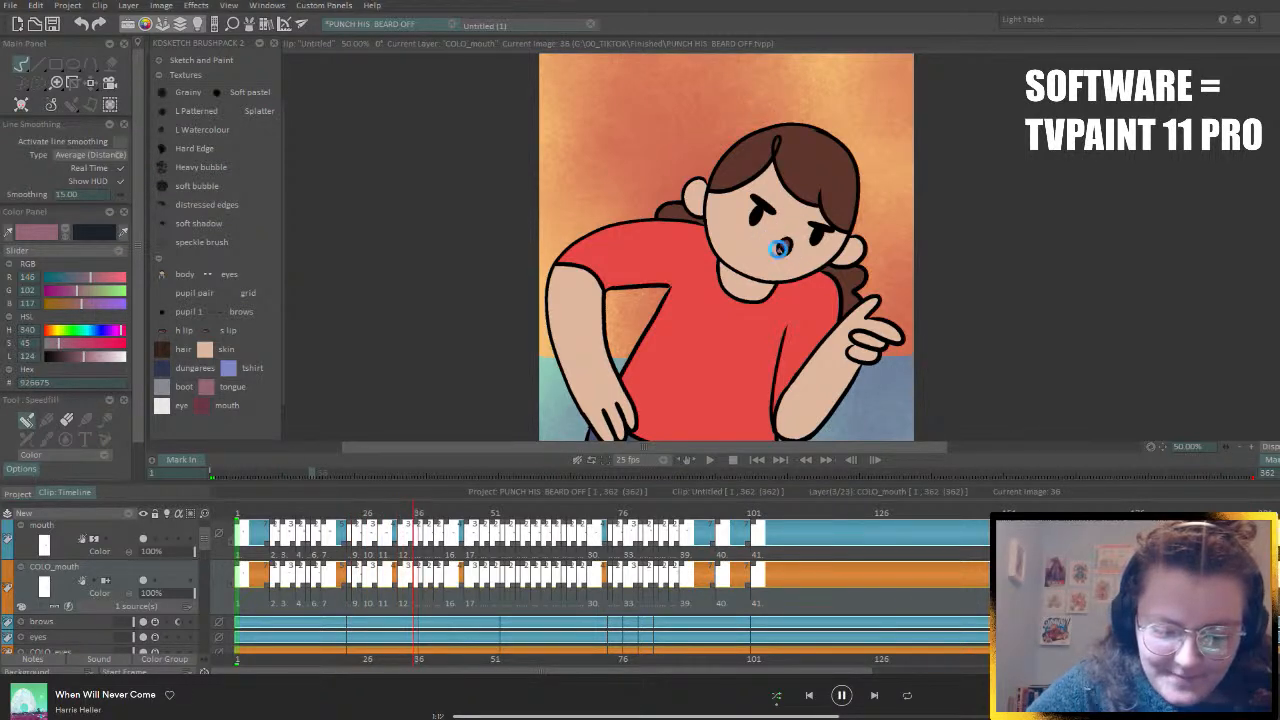
{"action": "key", "text": "Right"}
{"action": "key", "text": "Right"}
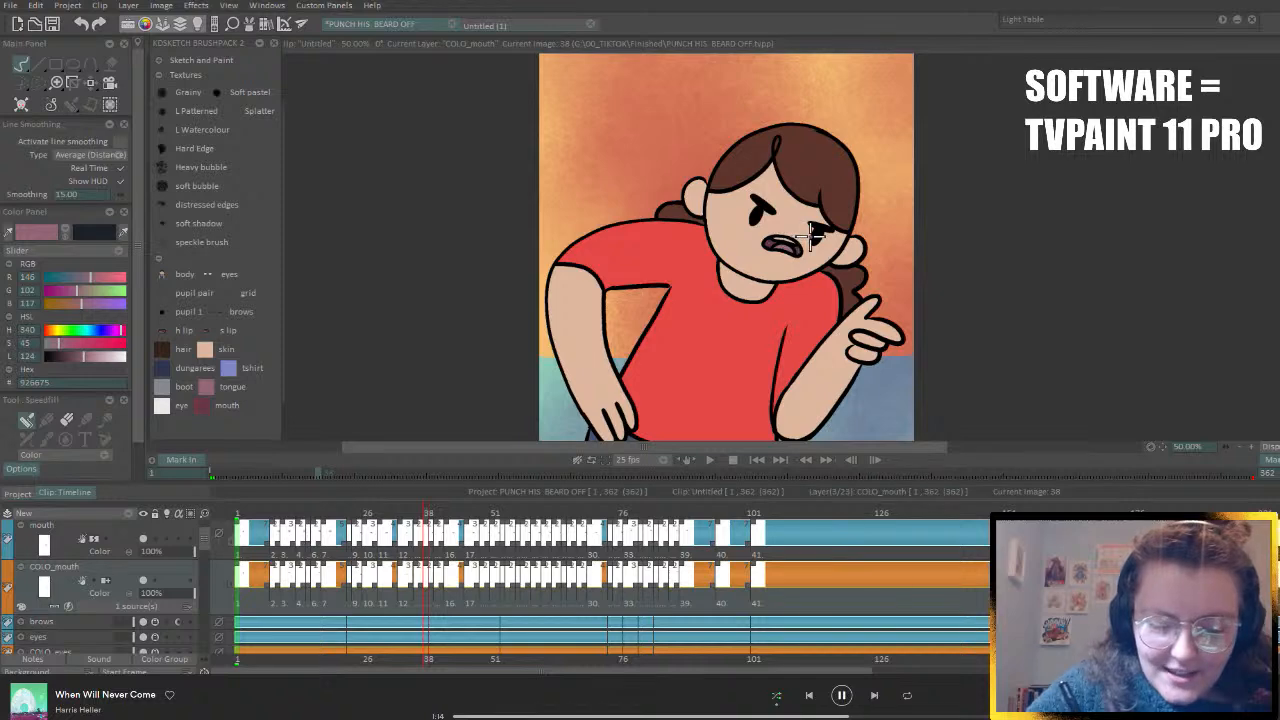
- Colour the tongue in the red-shirted character's small round mouth around frames 46 to 49
{"action": "key", "text": "Right"}
{"action": "key", "text": "Right"}
{"action": "key", "text": "Right"}
{"action": "key", "text": "Right"}
{"action": "key", "text": "Right"}
{"action": "key", "text": "Right"}
{"action": "key", "text": "Right"}
{"action": "key", "text": "Right"}
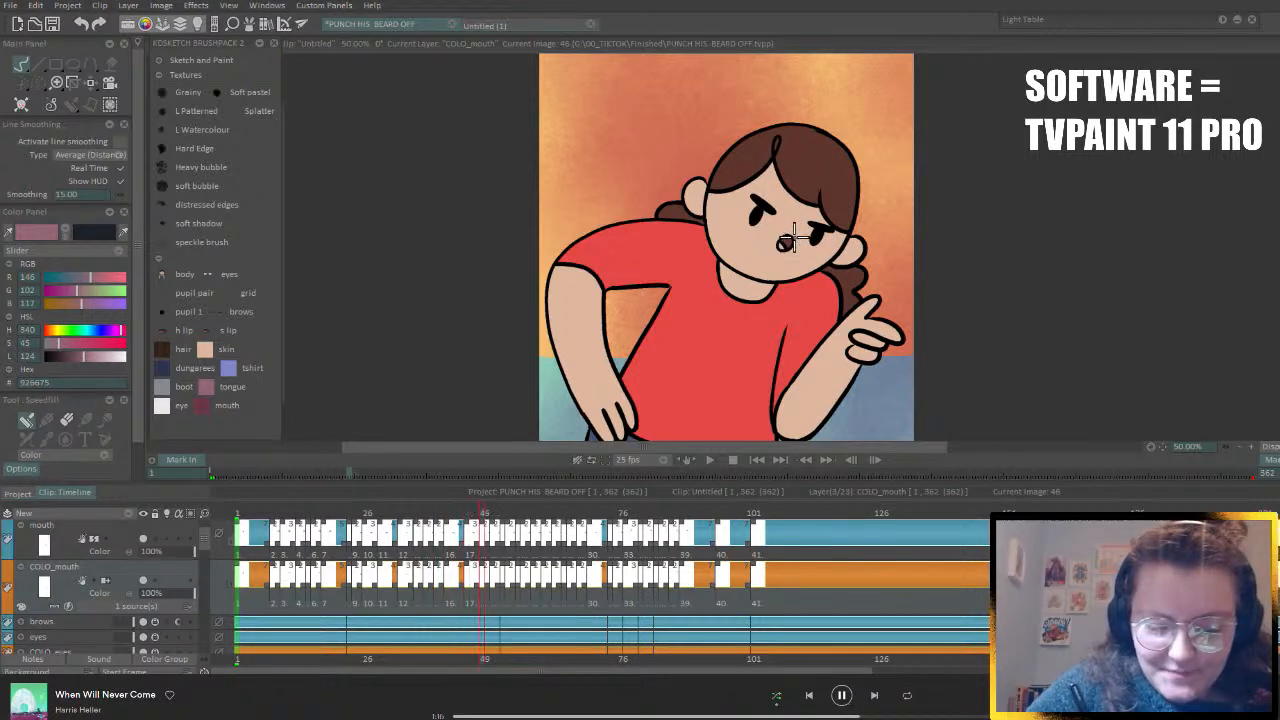
{"action": "key", "text": "Right"}
{"action": "key", "text": "Right"}
{"action": "key", "text": "Right"}
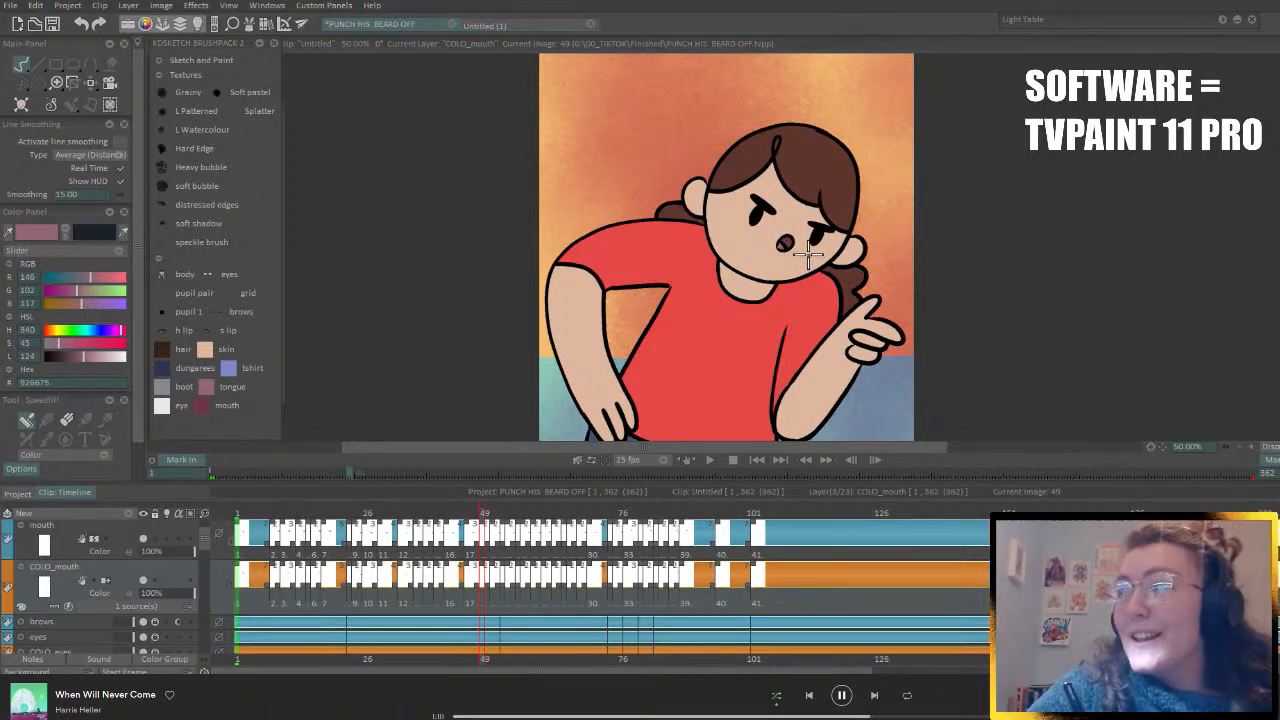
- Fill the red-shirted character's tongue with the tongue colour on the mouth drawings from frame 51 to frame 59
{"action": "key", "text": "Right"}
{"action": "key", "text": "Right"}
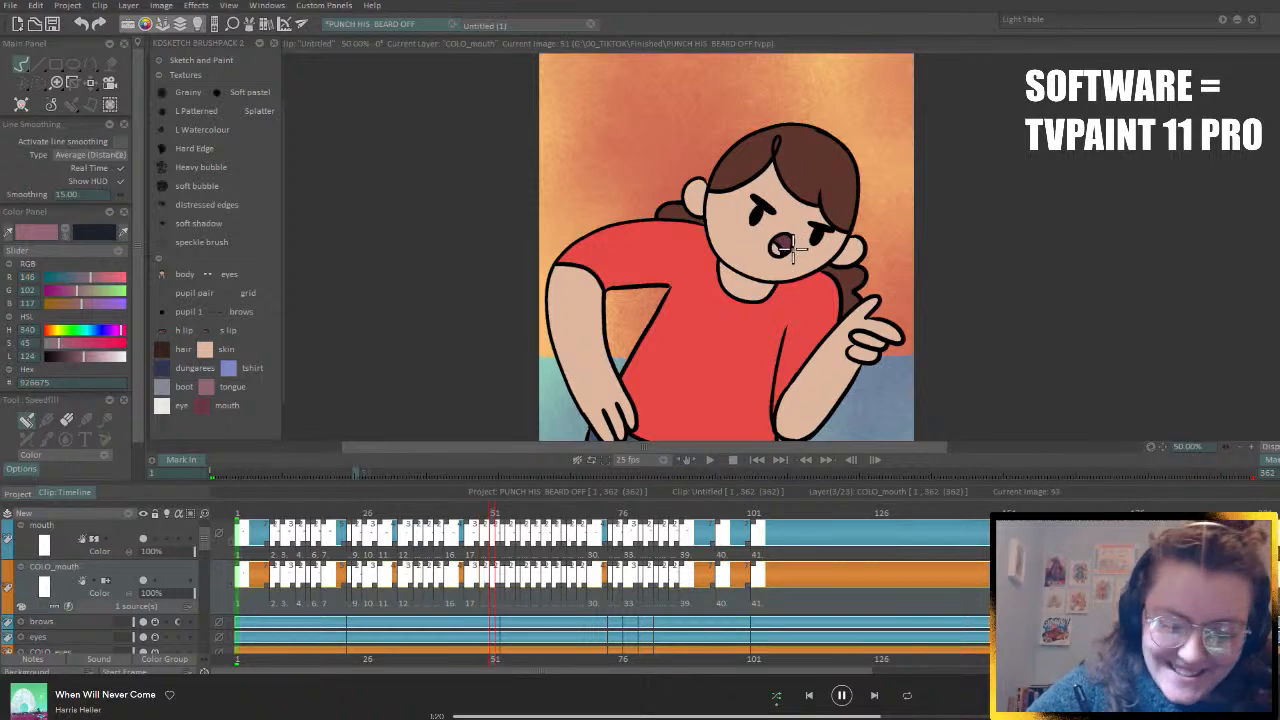
{"action": "key", "text": "Right"}
{"action": "key", "text": "Right"}
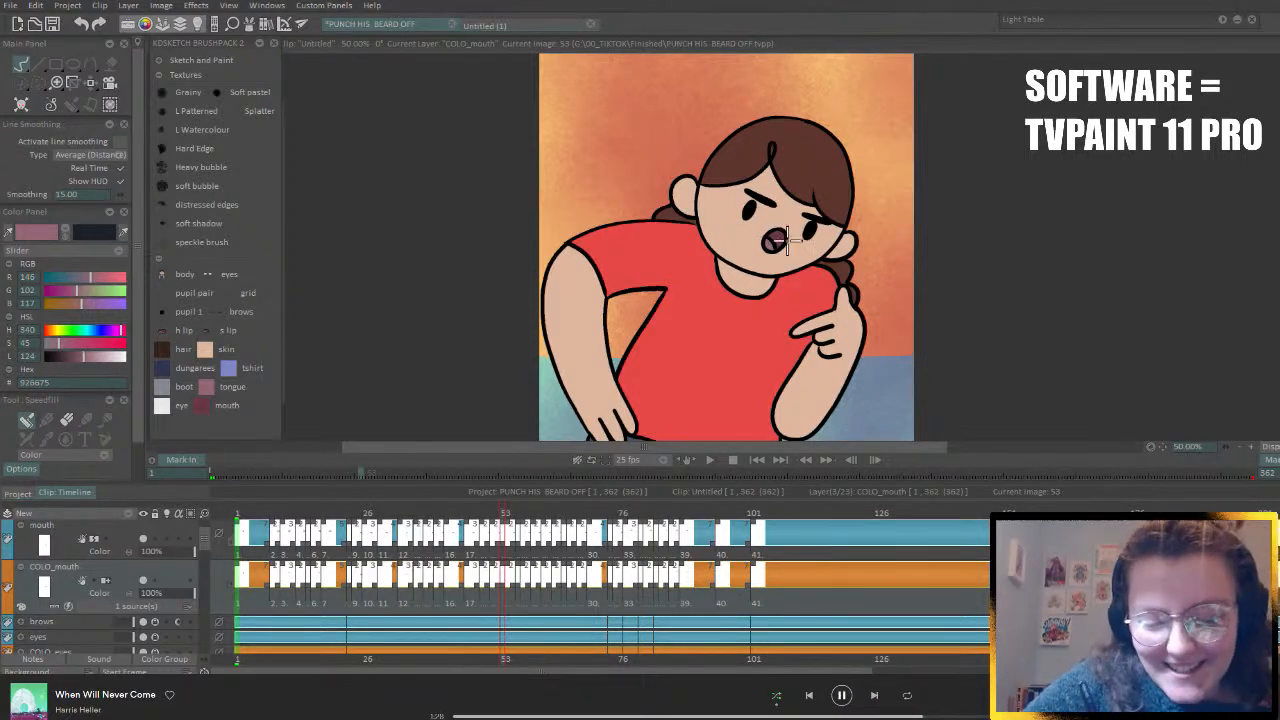
{"action": "key", "text": "Right"}
{"action": "key", "text": "Right"}
{"action": "key", "text": "Right"}
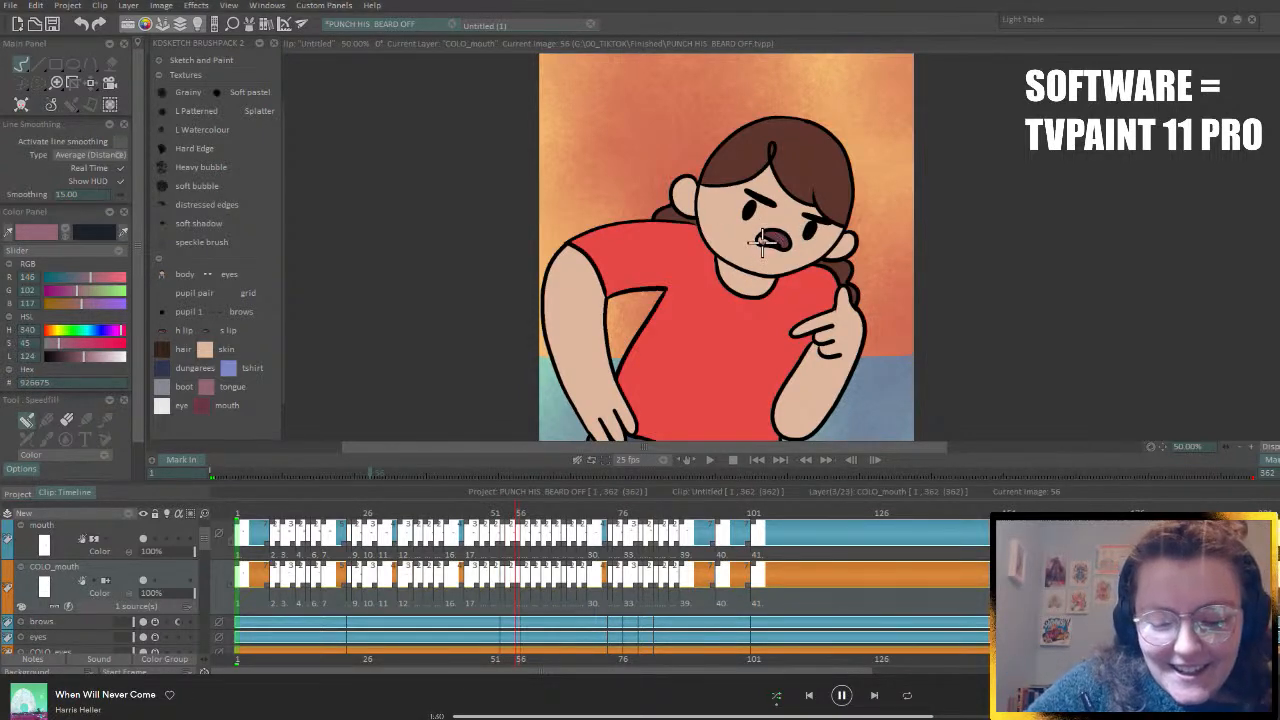
{"action": "key", "text": "Right"}
{"action": "key", "text": "Right"}
{"action": "key", "text": "Right"}
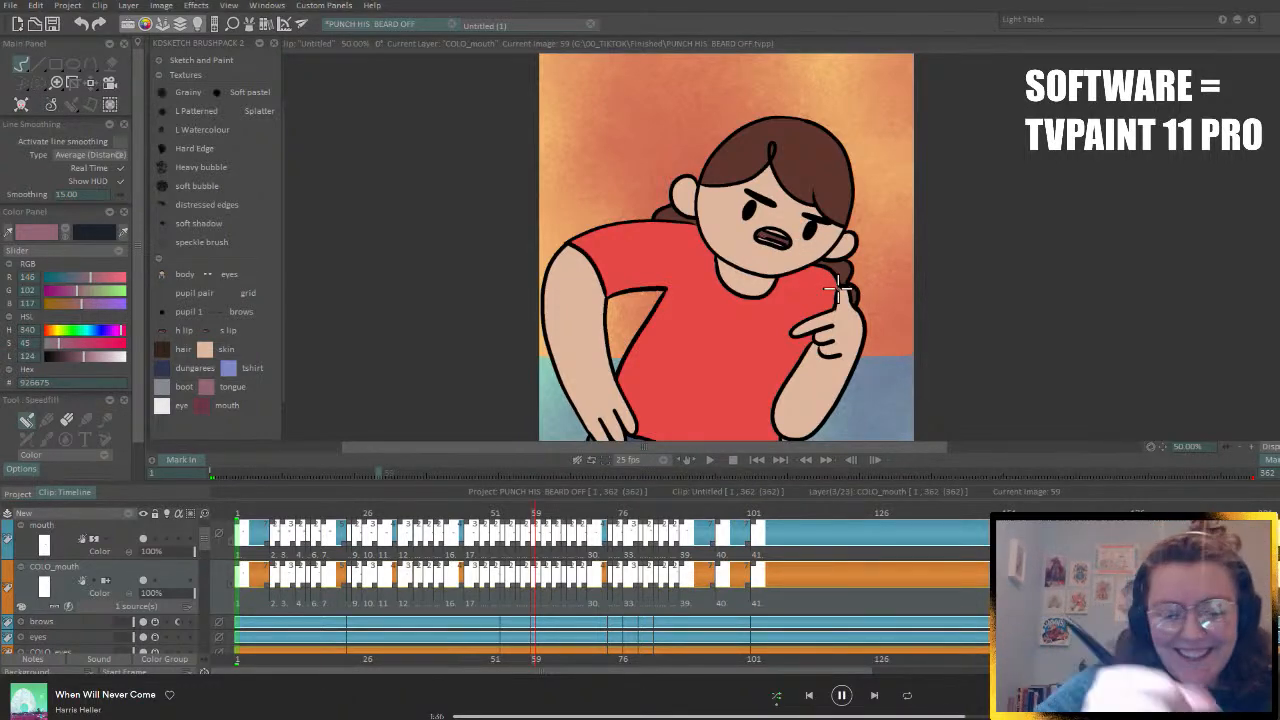
- Fill the tongue in the red-shirted character's small open mouth around frame 63 with the tongue colour
{"action": "key", "text": "Right"}
{"action": "key", "text": "Right"}
{"action": "key", "text": "Right"}
{"action": "key", "text": "Right"}
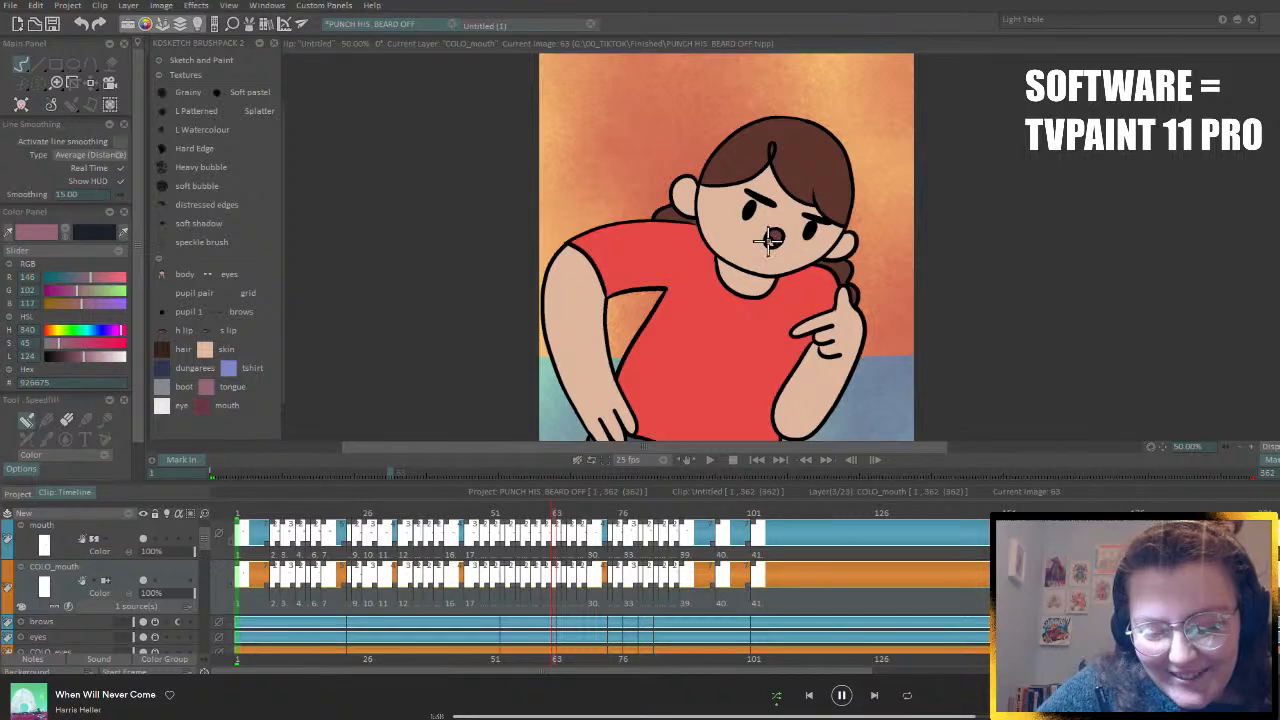
{"action": "key", "text": "Right"}
{"action": "key", "text": "Right"}
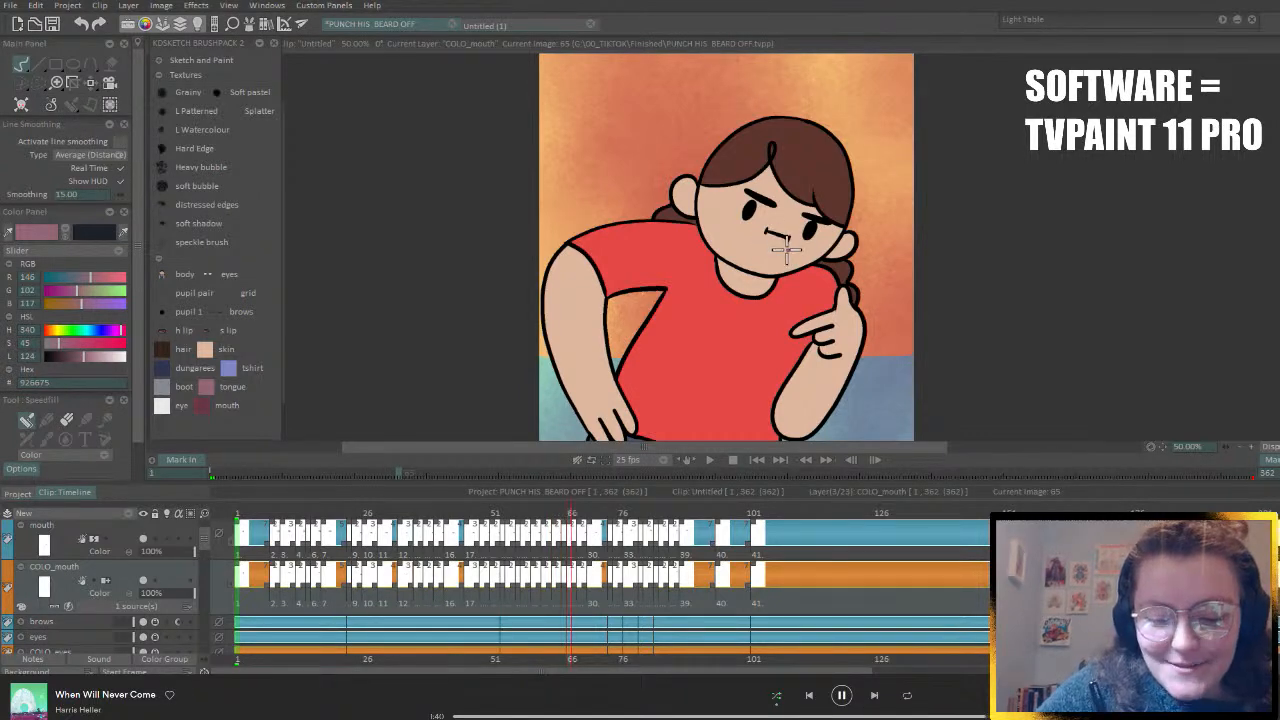
- Check the red-shirted character's mouth drawings from frame 65 to frame 80 for uncoloured tongues
{"action": "key", "text": "Right"}
{"action": "key", "text": "Right"}
{"action": "key", "text": "Right"}
{"action": "key", "text": "Right"}
{"action": "key", "text": "Right"}
{"action": "key", "text": "Right"}
{"action": "key", "text": "Right"}
{"action": "key", "text": "Right"}
{"action": "key", "text": "Right"}
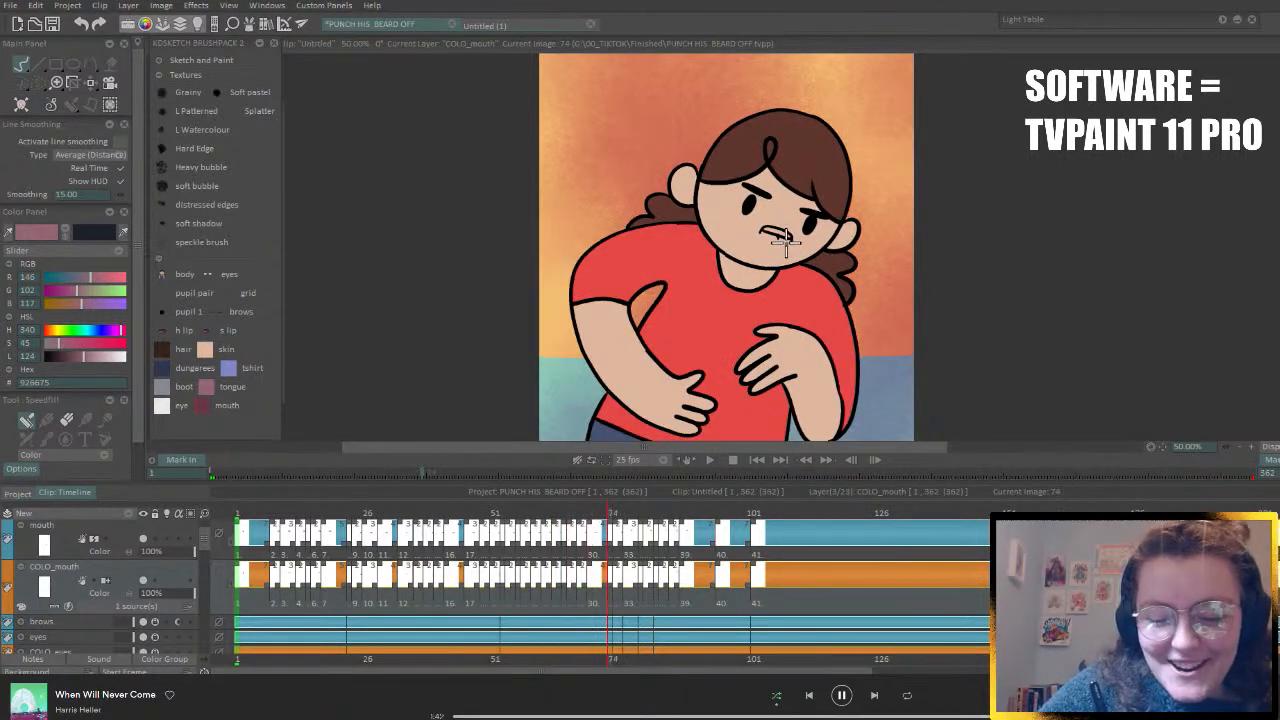
{"action": "key", "text": "Right"}
{"action": "key", "text": "Right"}
{"action": "key", "text": "Right"}
{"action": "key", "text": "Right"}
{"action": "key", "text": "Right"}
{"action": "key", "text": "Right"}
{"action": "key", "text": "Right"}
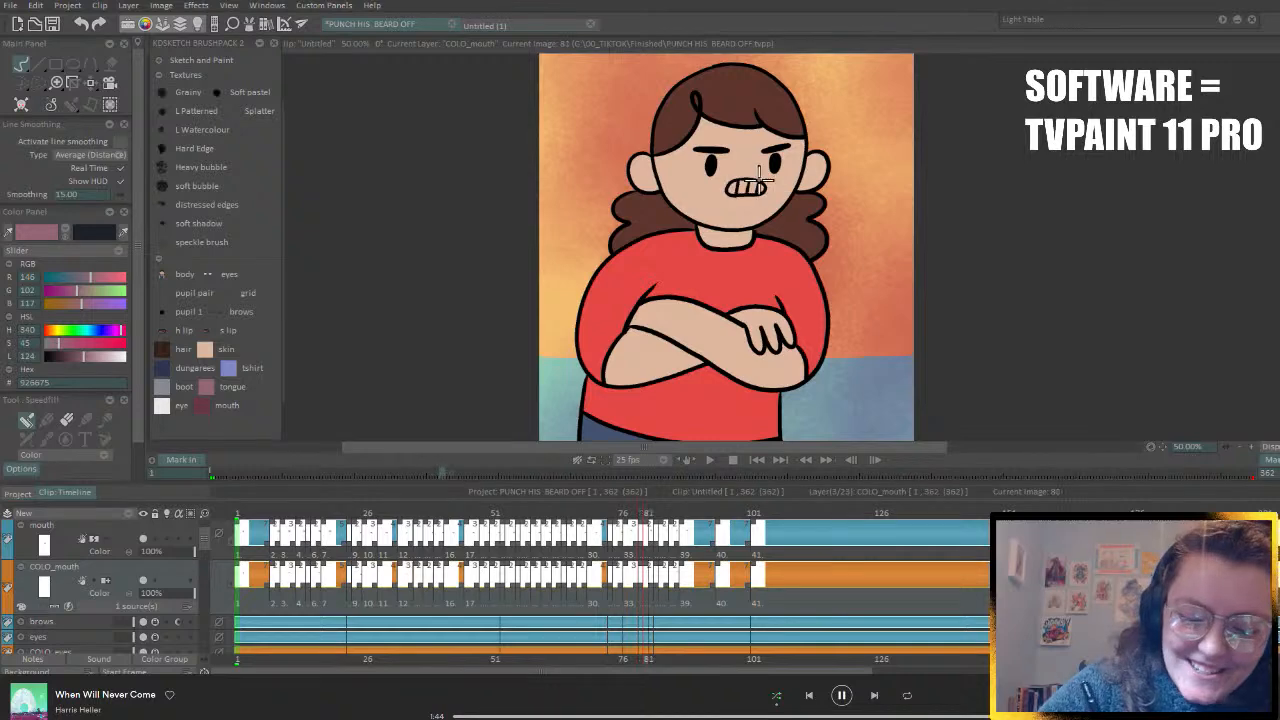
- Fill the arms-crossed character's tongue around frame 86 with the tongue colour and go on to the seated girl at frame 102
{"action": "key", "text": "Right"}
{"action": "key", "text": "Right"}
{"action": "key", "text": "Right"}
{"action": "key", "text": "Right"}
{"action": "key", "text": "Right"}
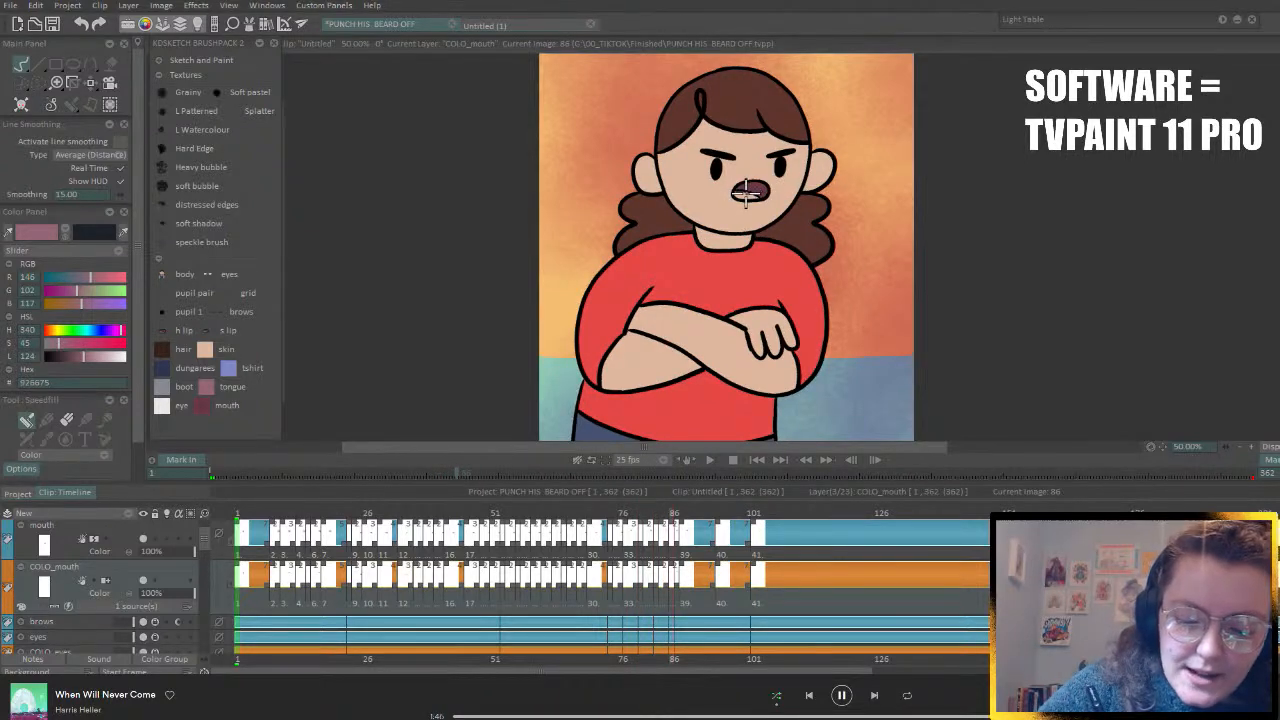
{"action": "key", "text": "Right"}
{"action": "key", "text": "Right"}
{"action": "key", "text": "Right"}
{"action": "key", "text": "Right"}
{"action": "key", "text": "Right"}
{"action": "key", "text": "Right"}
{"action": "key", "text": "Right"}
{"action": "key", "text": "Right"}
{"action": "key", "text": "Right"}
{"action": "key", "text": "Right"}
{"action": "key", "text": "Right"}
{"action": "key", "text": "Right"}
{"action": "key", "text": "Right"}
{"action": "key", "text": "Right"}
{"action": "key", "text": "Right"}
{"action": "key", "text": "Right"}
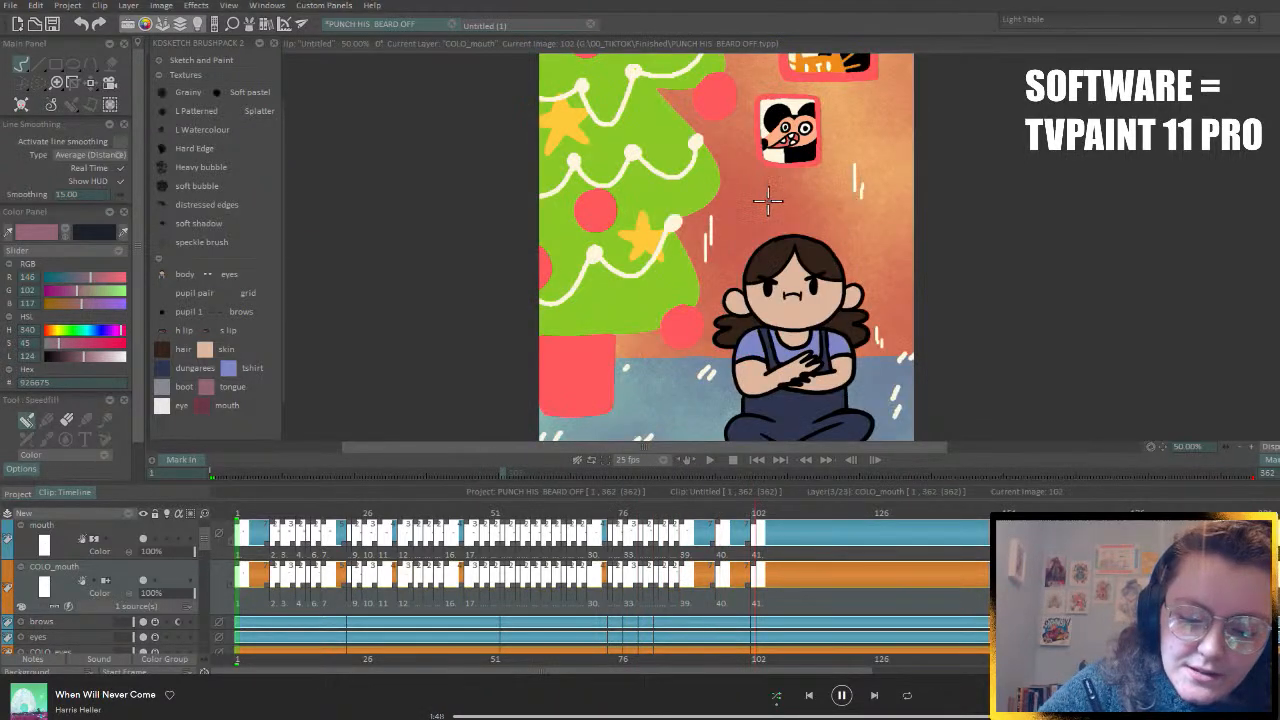
- Go past the seated girl to the standing girl in dungarees and fill her tongue from frame 164 to frame 167 with the tongue colour
{"action": "key", "text": "Right"}
{"action": "key", "text": "Right"}
{"action": "key", "text": "Right"}
{"action": "key", "text": "Right"}
{"action": "key", "text": "Right"}
{"action": "key", "text": "Right"}
{"action": "key", "text": "Right"}
{"action": "key", "text": "Right"}
{"action": "key", "text": "Right"}
{"action": "key", "text": "Right"}
{"action": "key", "text": "Right"}
{"action": "key", "text": "Right"}
{"action": "key", "text": "Right"}
{"action": "key", "text": "Right"}
{"action": "key", "text": "Right"}
{"action": "key", "text": "Right"}
{"action": "key", "text": "Right"}
{"action": "key", "text": "Right"}
{"action": "key", "text": "Right"}
{"action": "key", "text": "Right"}
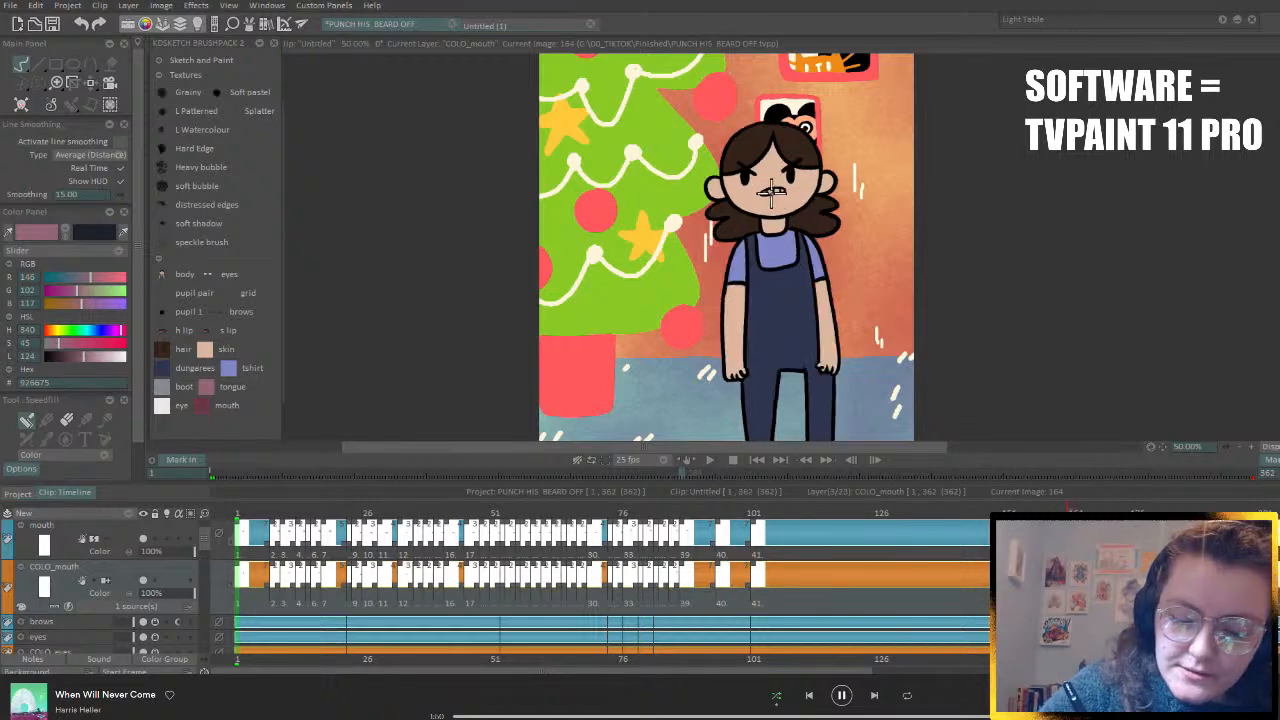
{"action": "key", "text": "Right"}
{"action": "key", "text": "Right"}
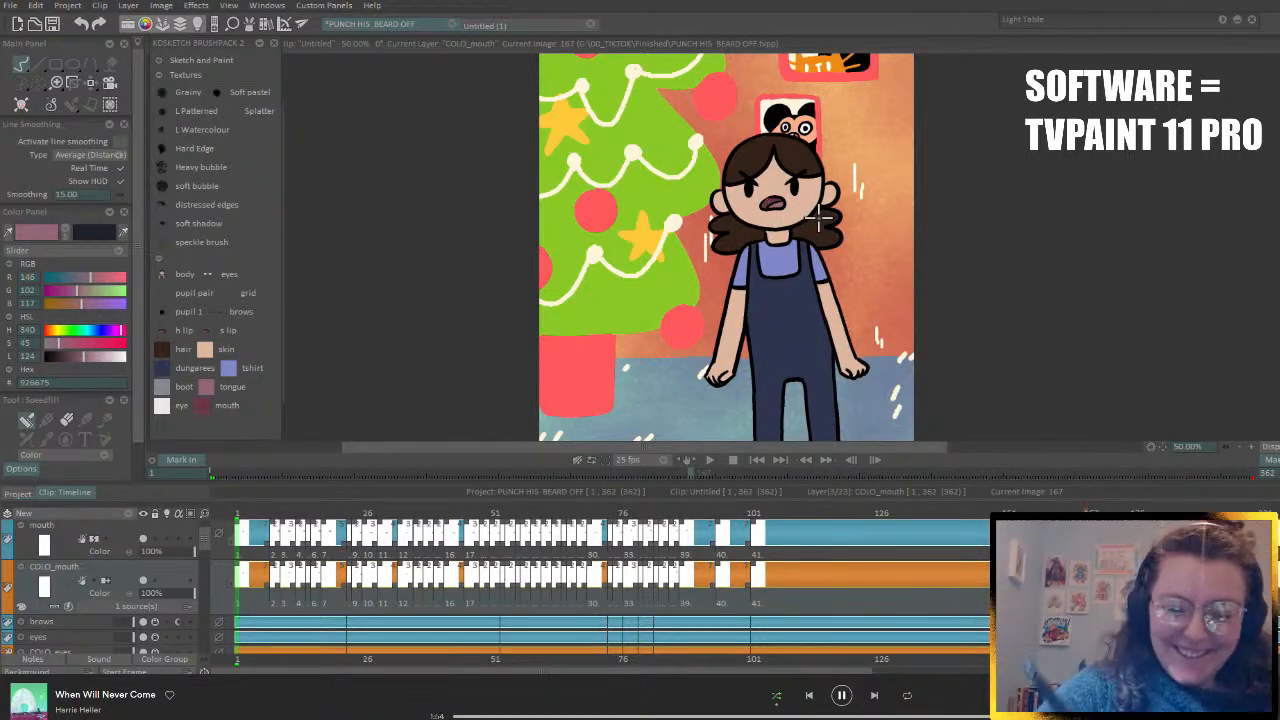
- Fill the standing girl's tongue in her small open mouth around frame 176 and go on to her raised-fist pose at frame 178
{"action": "key", "text": "Right"}
{"action": "key", "text": "Right"}
{"action": "key", "text": "Right"}
{"action": "key", "text": "Right"}
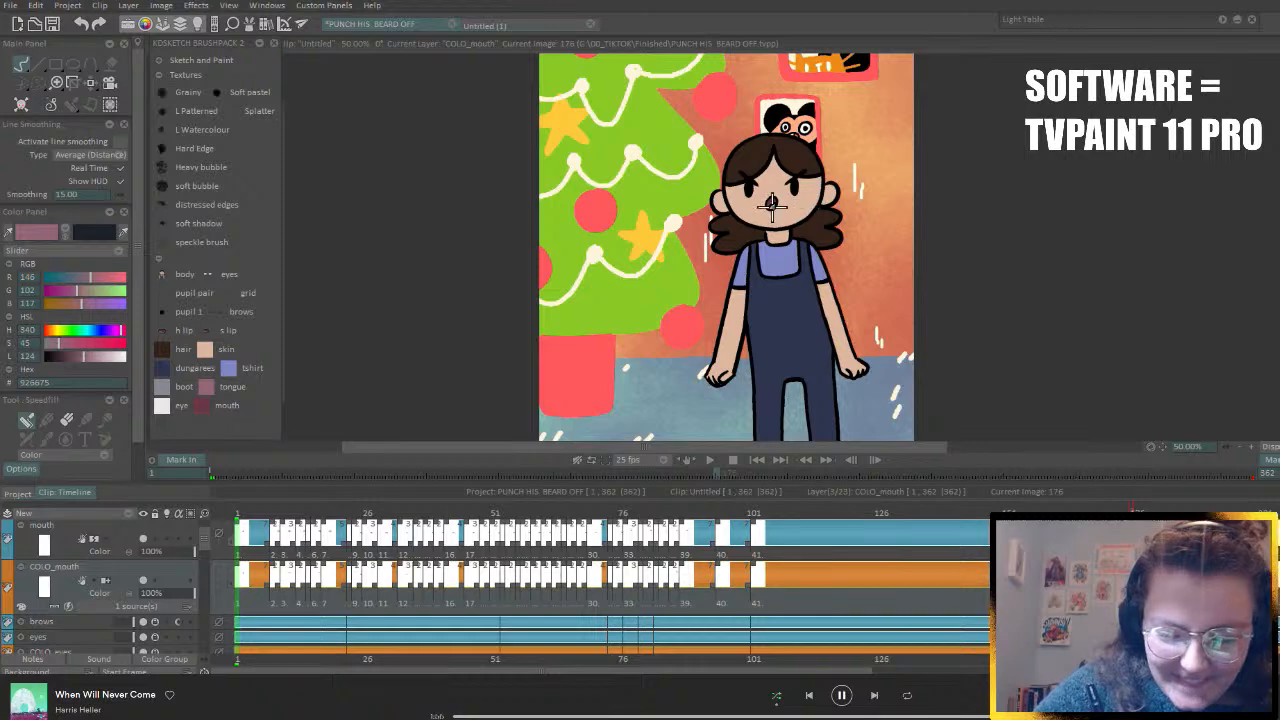
{"action": "key", "text": "Right"}
{"action": "key", "text": "Right"}
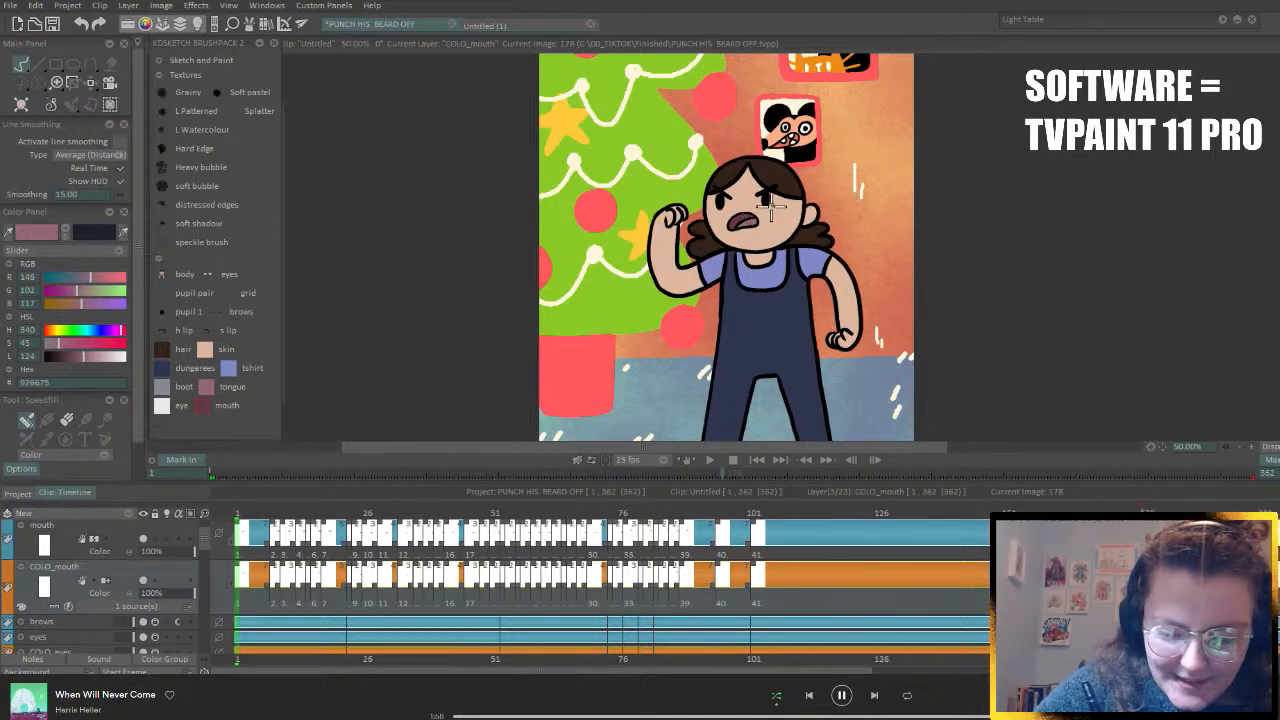
- Fill the raised-fist girl's tongue with the tongue colour on the mouth drawings up to frame 188
{"action": "key", "text": "Right"}
{"action": "key", "text": "Right"}
{"action": "key", "text": "Right"}
{"action": "key", "text": "Right"}
{"action": "key", "text": "Right"}
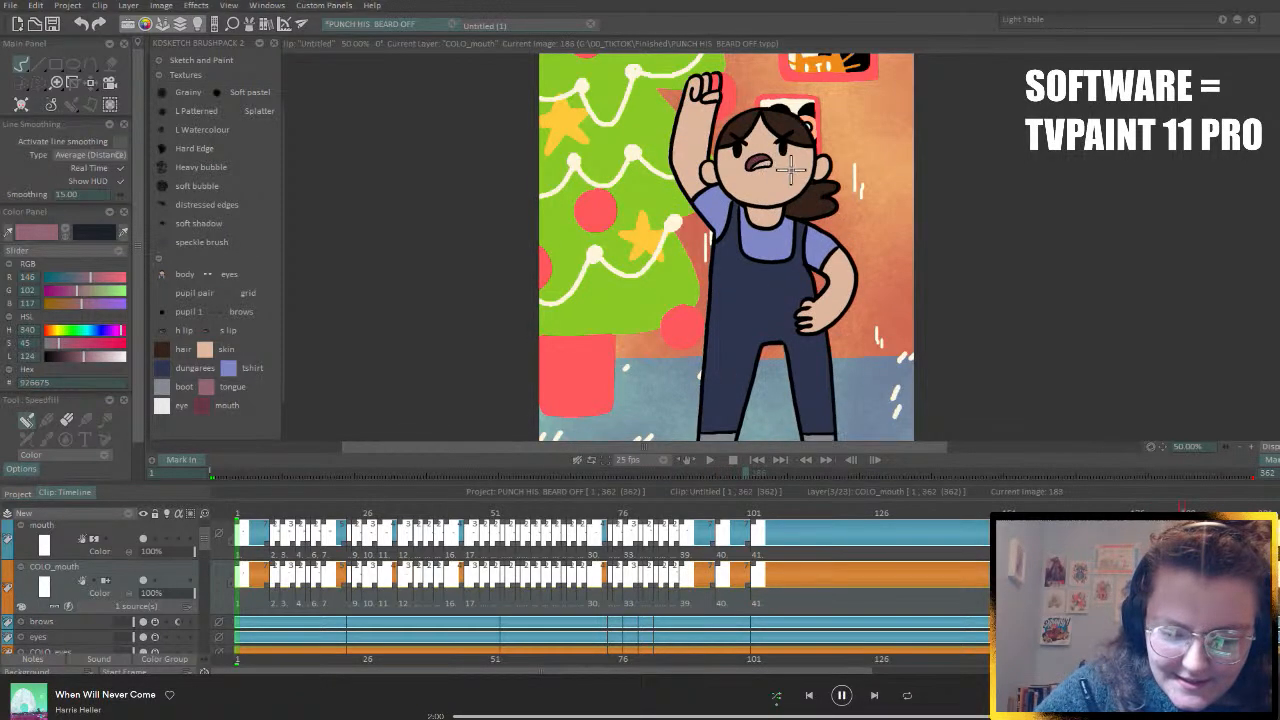
{"action": "key", "text": "Right"}
{"action": "key", "text": "Right"}
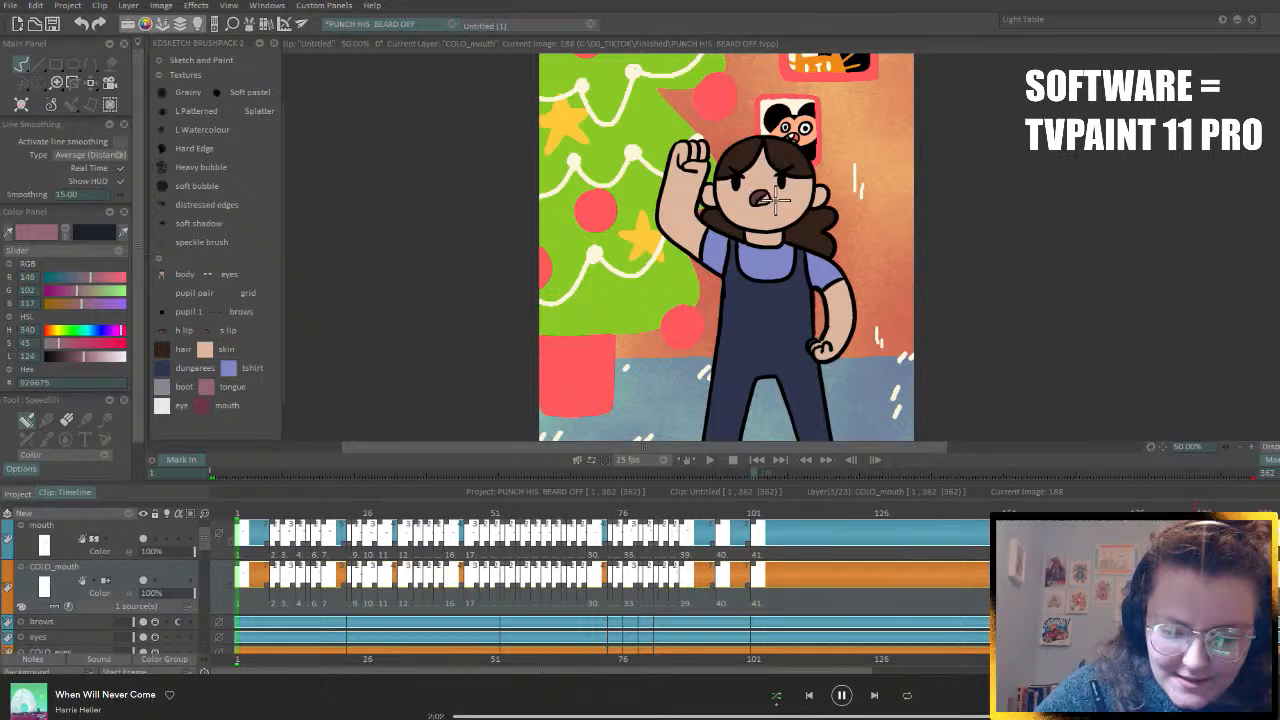
- Fill the raised-fist girl's tongue with the tongue colour from frame 190 to frame 196
{"action": "key", "text": "Right"}
{"action": "key", "text": "Right"}
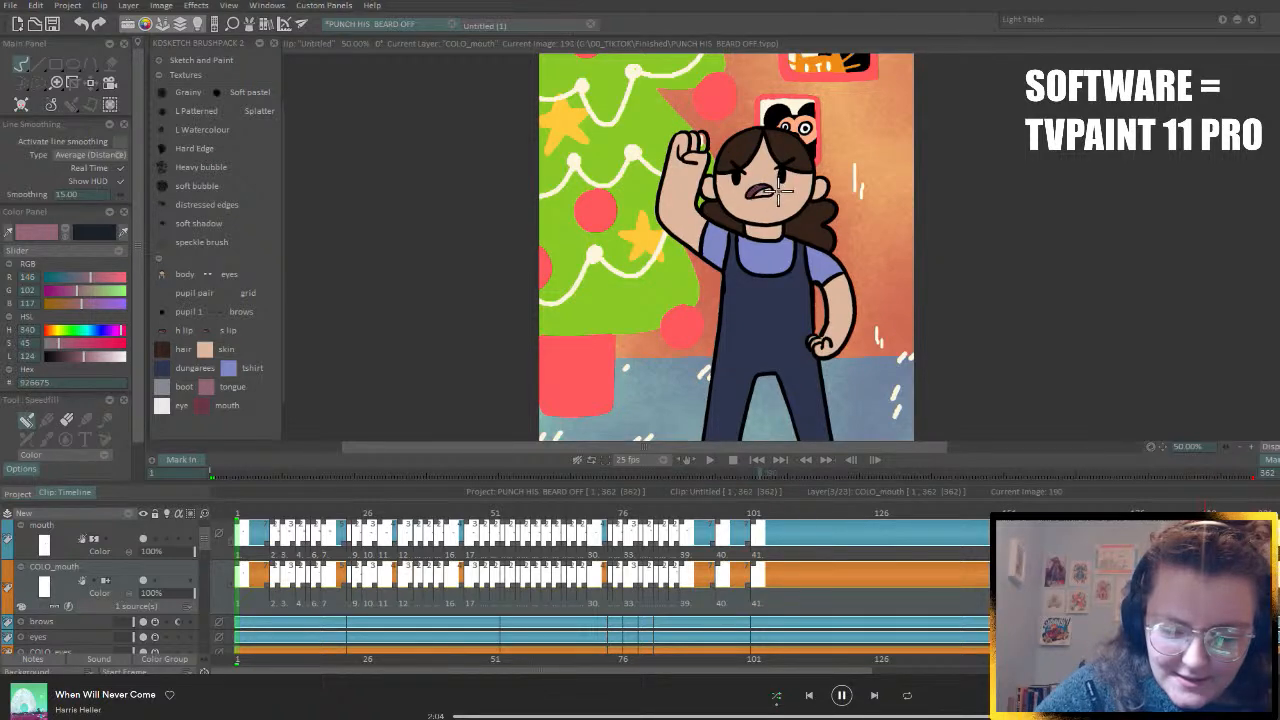
{"action": "key", "text": "Right"}
{"action": "key", "text": "Right"}
{"action": "key", "text": "Right"}
{"action": "key", "text": "Right"}
{"action": "key", "text": "Right"}
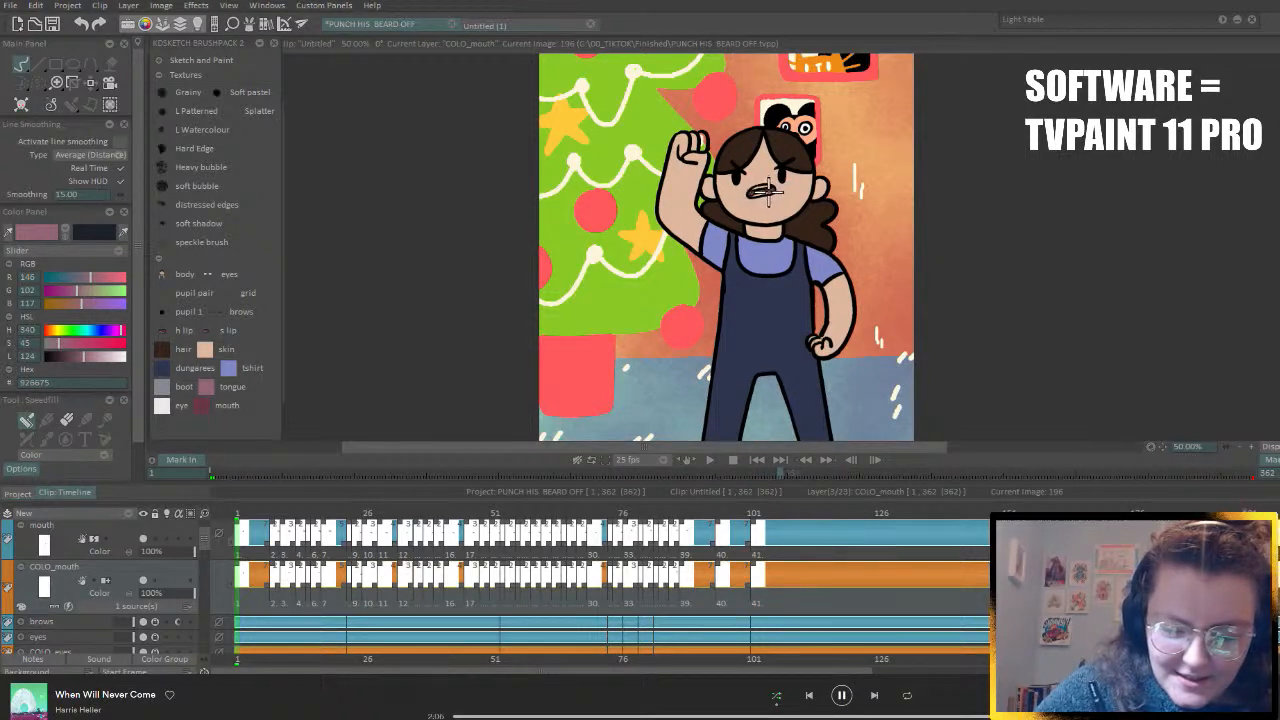
- Go on to the arms-crossed character in the red shirt and fill the tongue around frame 210 with the tongue colour
{"action": "key", "text": "Right"}
{"action": "key", "text": "Right"}
{"action": "key", "text": "Right"}
{"action": "key", "text": "Right"}
{"action": "key", "text": "Right"}
{"action": "key", "text": "Right"}
{"action": "key", "text": "Right"}
{"action": "key", "text": "Right"}
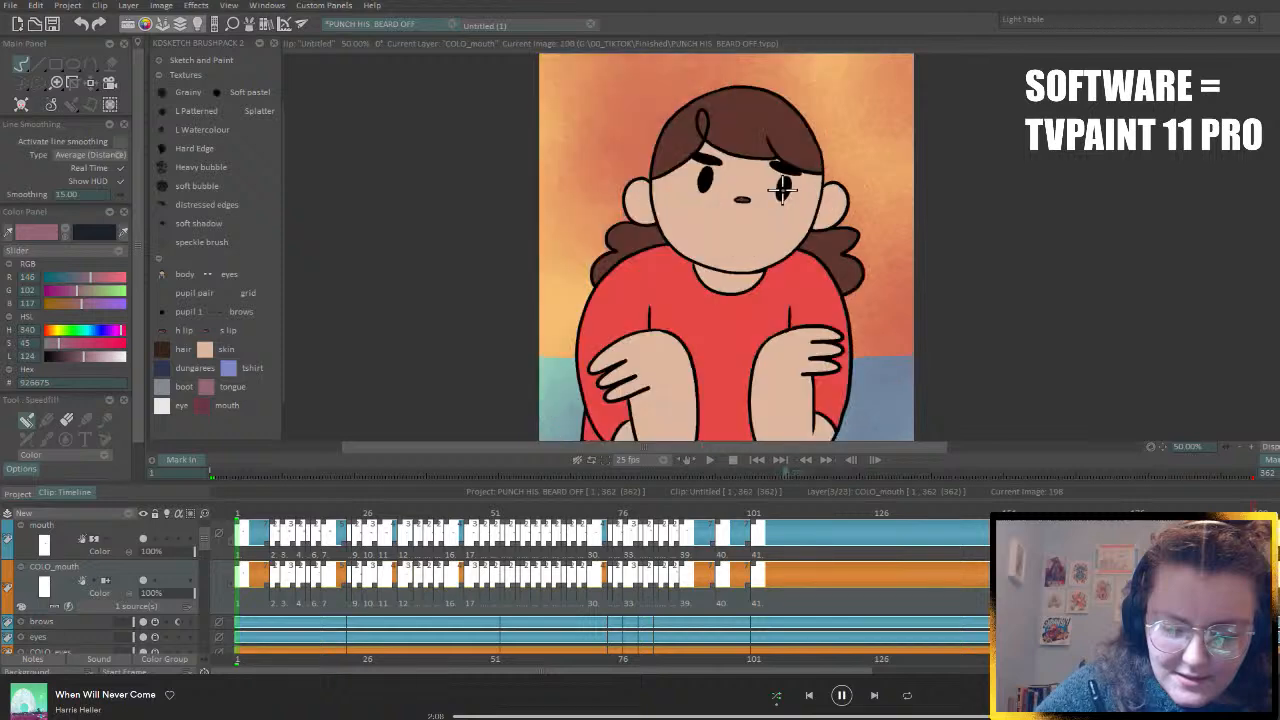
{"action": "key", "text": "Right"}
{"action": "key", "text": "Right"}
{"action": "key", "text": "Right"}
{"action": "key", "text": "Right"}
{"action": "key", "text": "Right"}
{"action": "key", "text": "Right"}
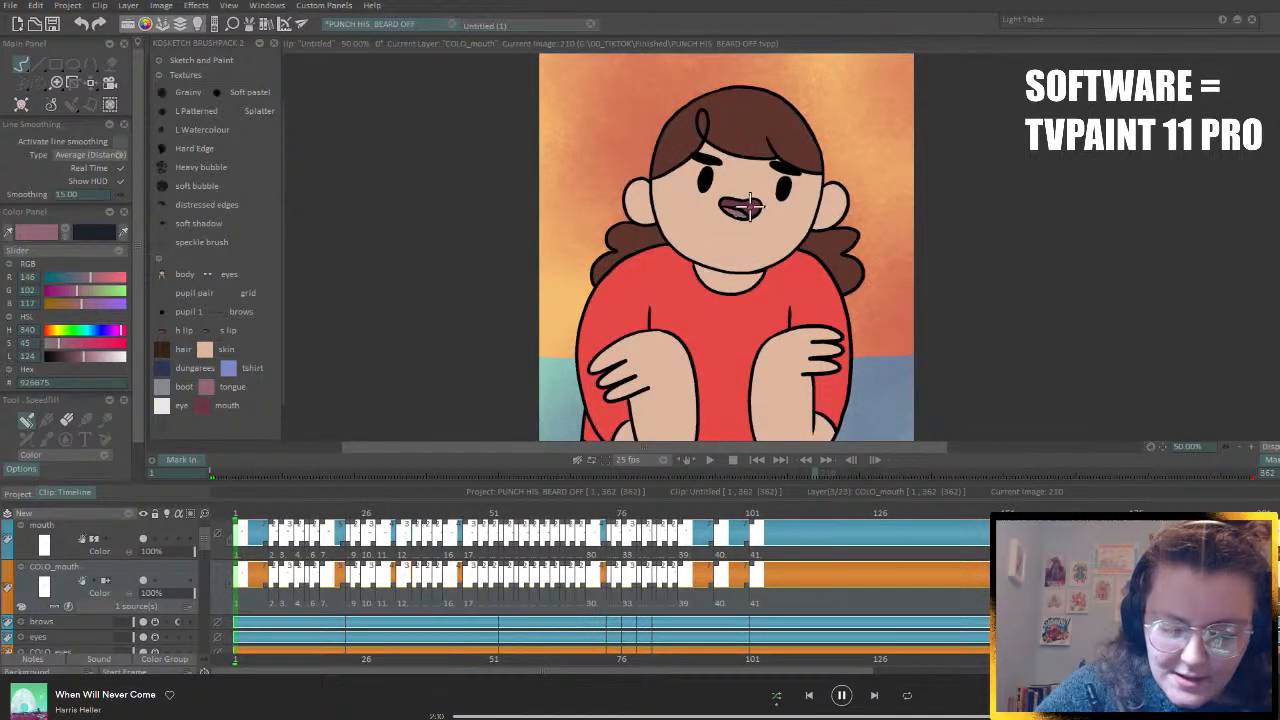
- Fill the arms-crossed character's tongue with the tongue colour on the mouth drawings from frame 215 to frame 220
{"action": "key", "text": "Right"}
{"action": "key", "text": "Right"}
{"action": "key", "text": "Right"}
{"action": "key", "text": "Right"}
{"action": "key", "text": "Right"}
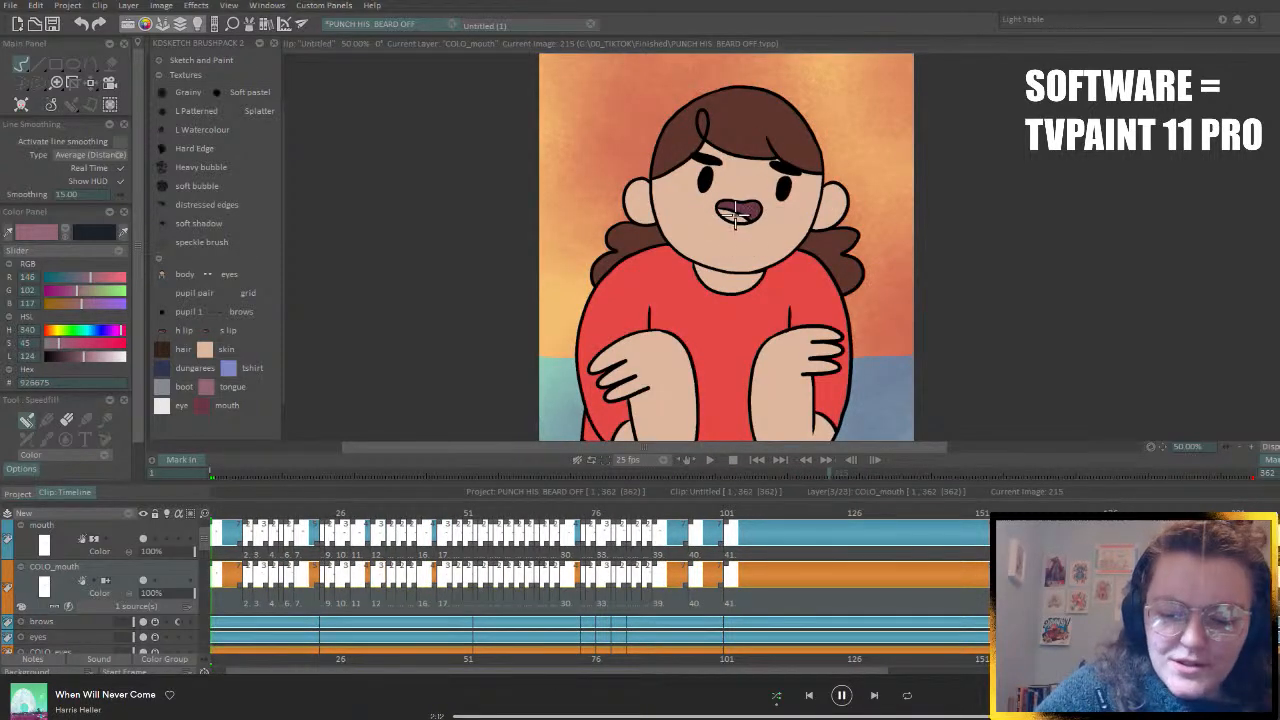
{"action": "key", "text": "Right"}
{"action": "key", "text": "Right"}
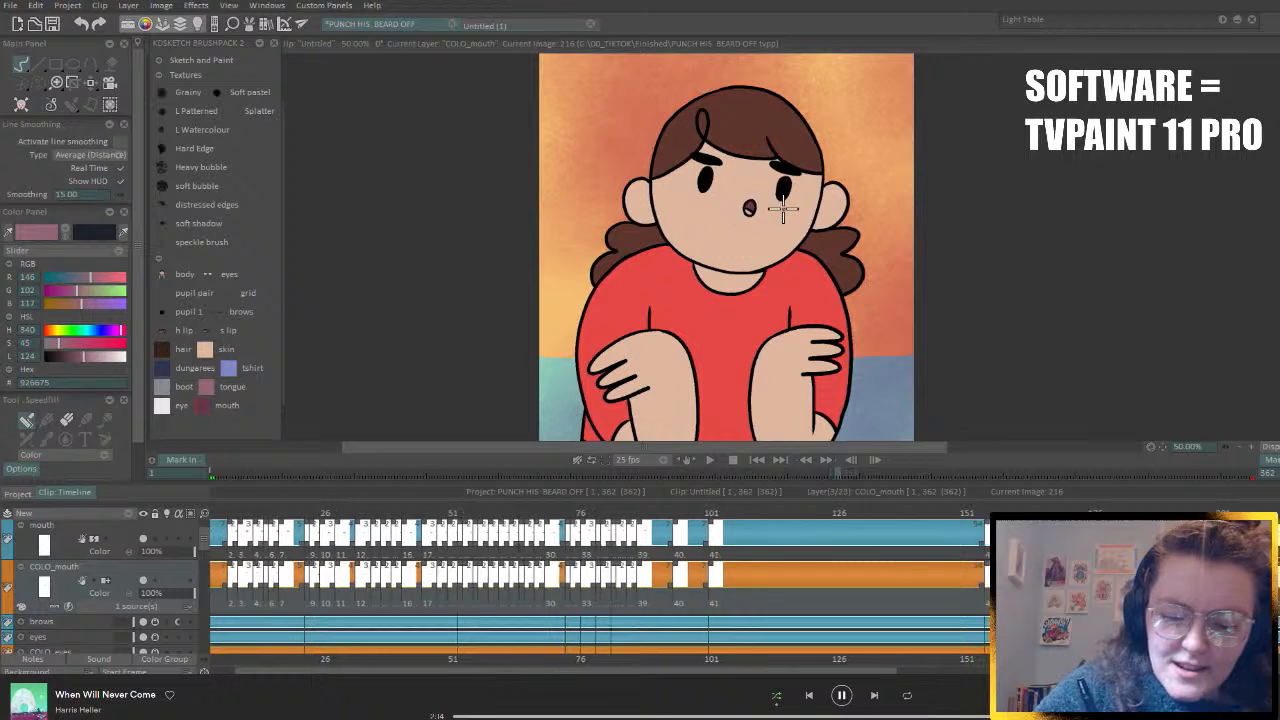
{"action": "key", "text": "Right"}
{"action": "key", "text": "Right"}
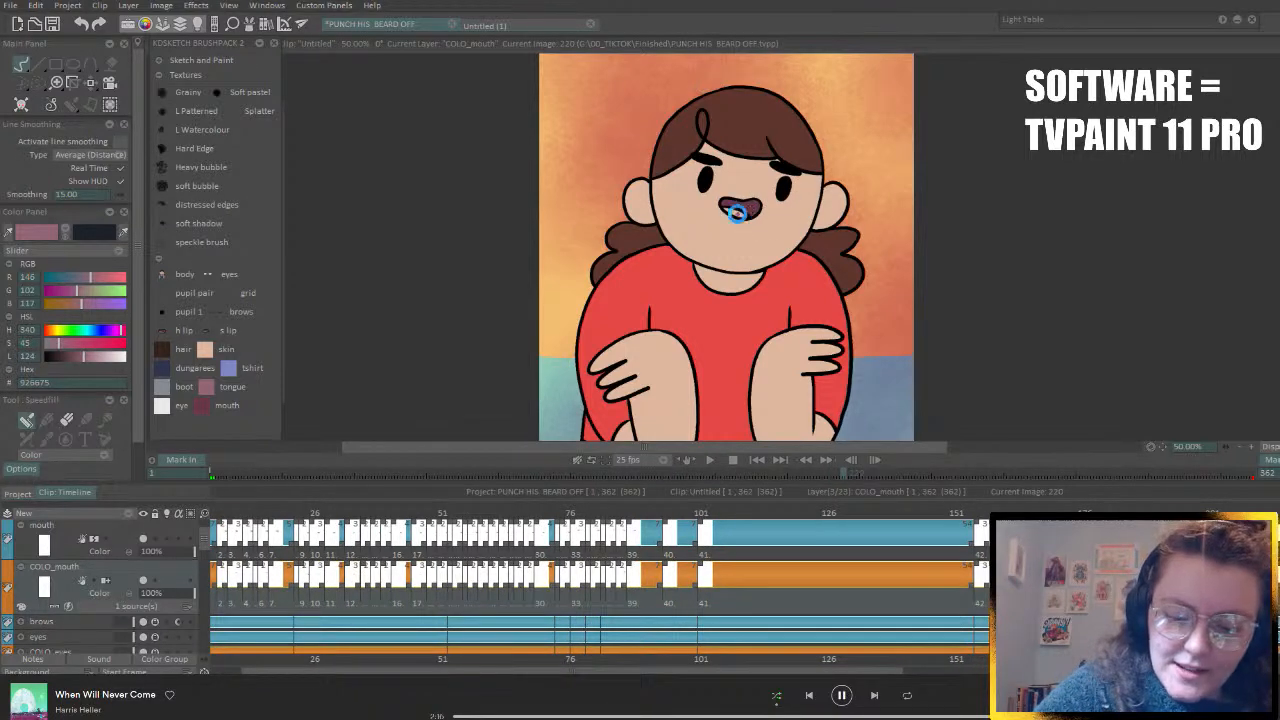
- Fill the red-shirted character's tongue in the raised-hands pose around frame 225 and go on to the toothy mouth at frame 227
{"action": "key", "text": "Right"}
{"action": "key", "text": "Right"}
{"action": "key", "text": "Right"}
{"action": "key", "text": "Right"}
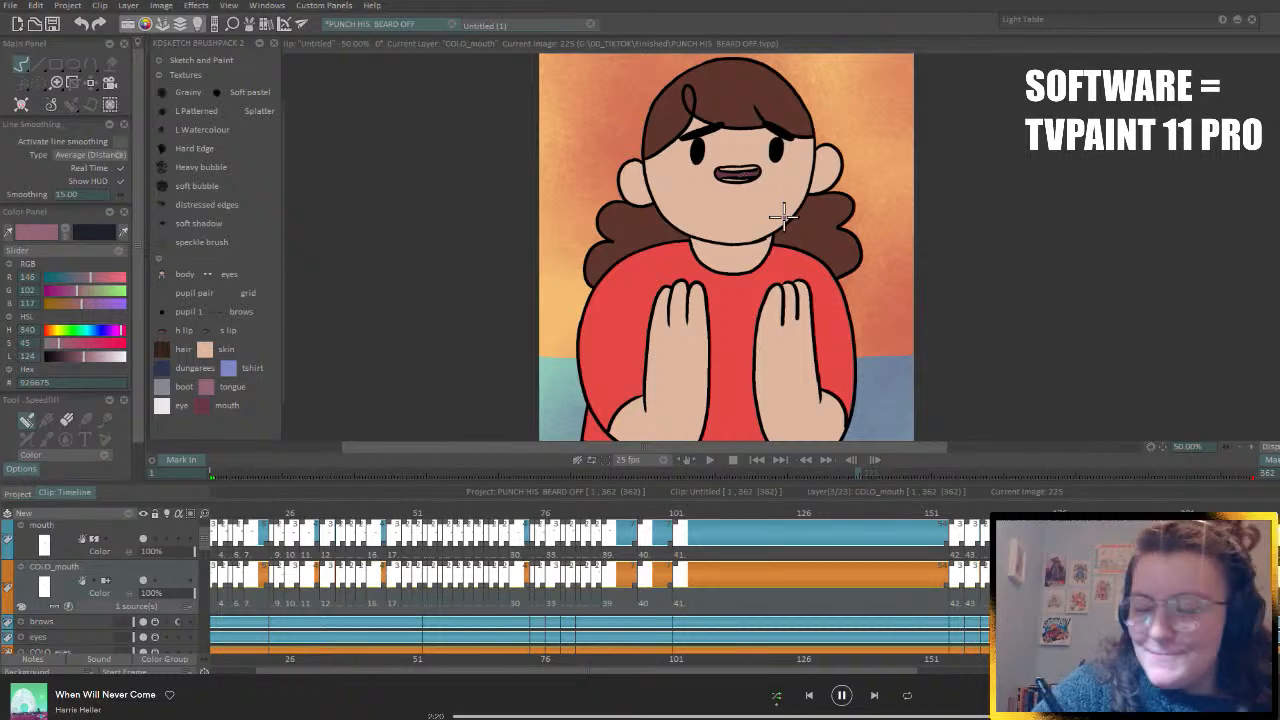
{"action": "key", "text": "Right"}
{"action": "key", "text": "Right"}
{"action": "key", "text": "Right"}
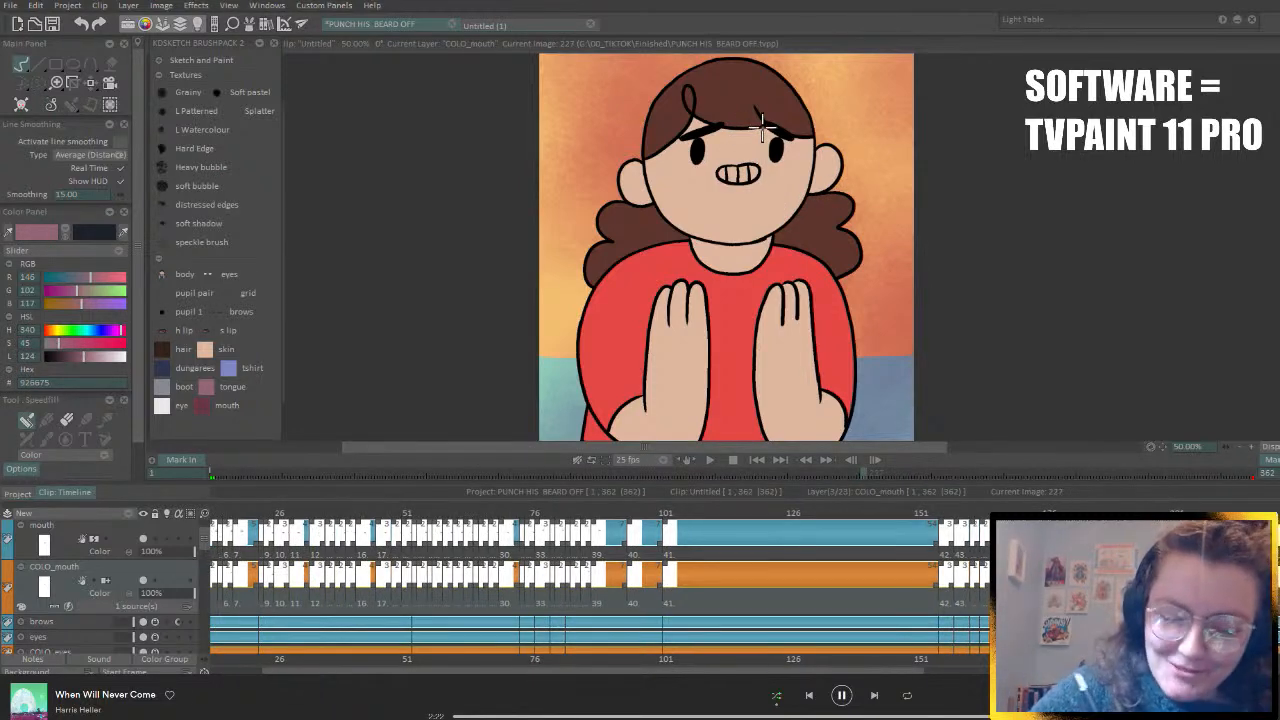
- Fill the red-shirted character's tongue in the hands-together pose with the tongue colour from frame 232 to frame 242
{"action": "key", "text": "Right"}
{"action": "key", "text": "Right"}
{"action": "key", "text": "Right"}
{"action": "key", "text": "Right"}
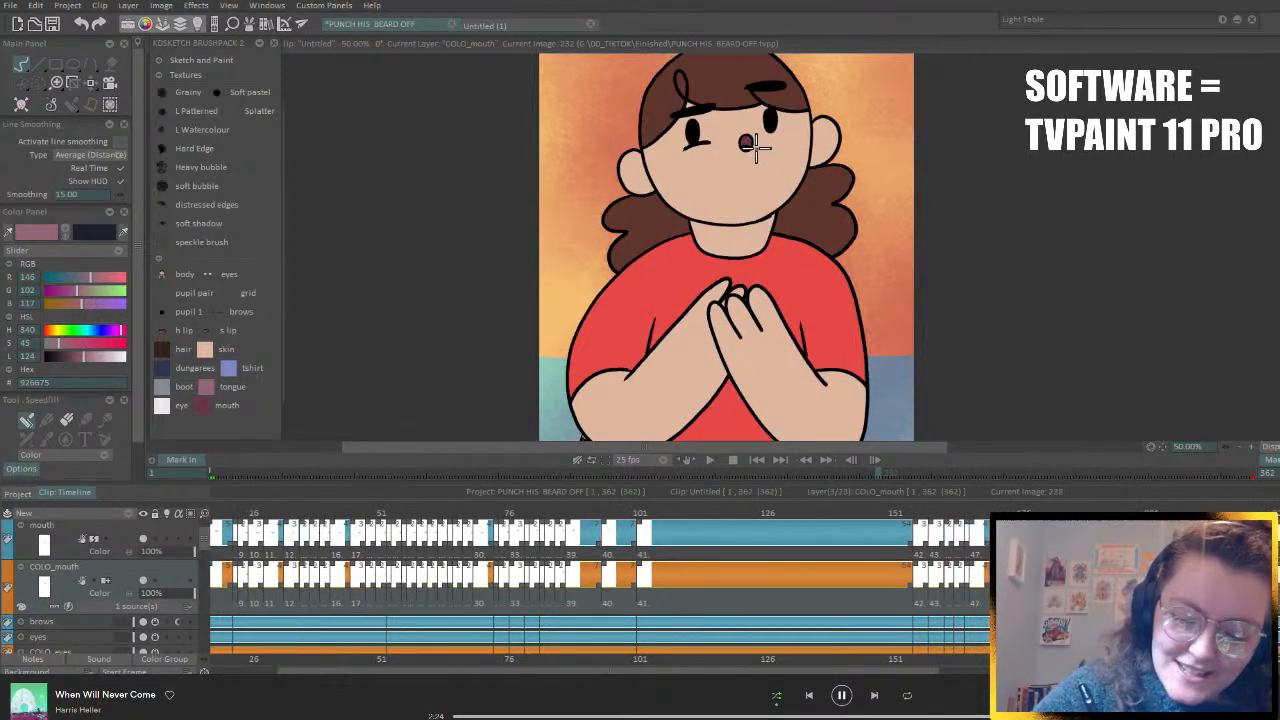
{"action": "key", "text": "Right"}
{"action": "key", "text": "Right"}
{"action": "key", "text": "Right"}
{"action": "key", "text": "Right"}
{"action": "key", "text": "Right"}
{"action": "key", "text": "Right"}
{"action": "key", "text": "Right"}
{"action": "key", "text": "Right"}
{"action": "key", "text": "Right"}
{"action": "key", "text": "Right"}
{"action": "key", "text": "Right"}
{"action": "key", "text": "Right"}
{"action": "key", "text": "Right"}
{"action": "key", "text": "Right"}
{"action": "key", "text": "Right"}
{"action": "key", "text": "Right"}
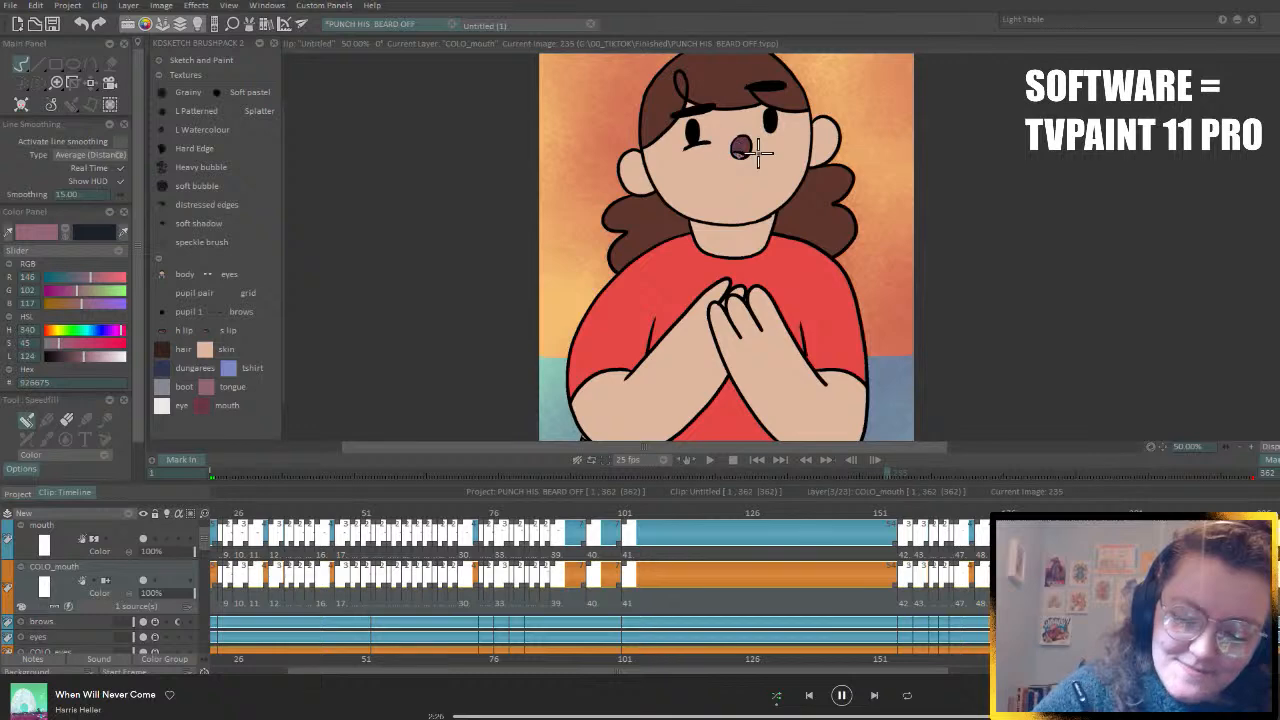
{"action": "key", "text": "Right"}
{"action": "key", "text": "Right"}
{"action": "key", "text": "Right"}
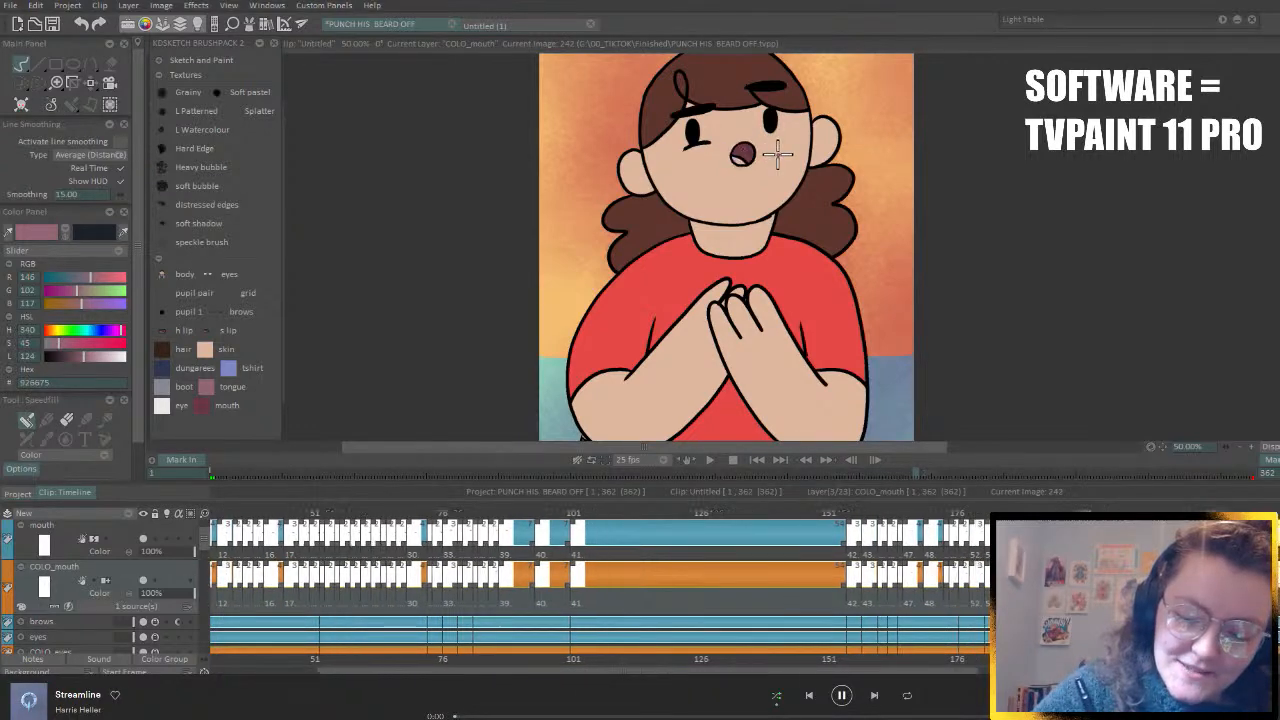
- Go past the bearded man's scene and fill the raised-fist girl's tongue around frame 293 with the tongue colour
{"action": "key", "text": "Right"}
{"action": "key", "text": "Right"}
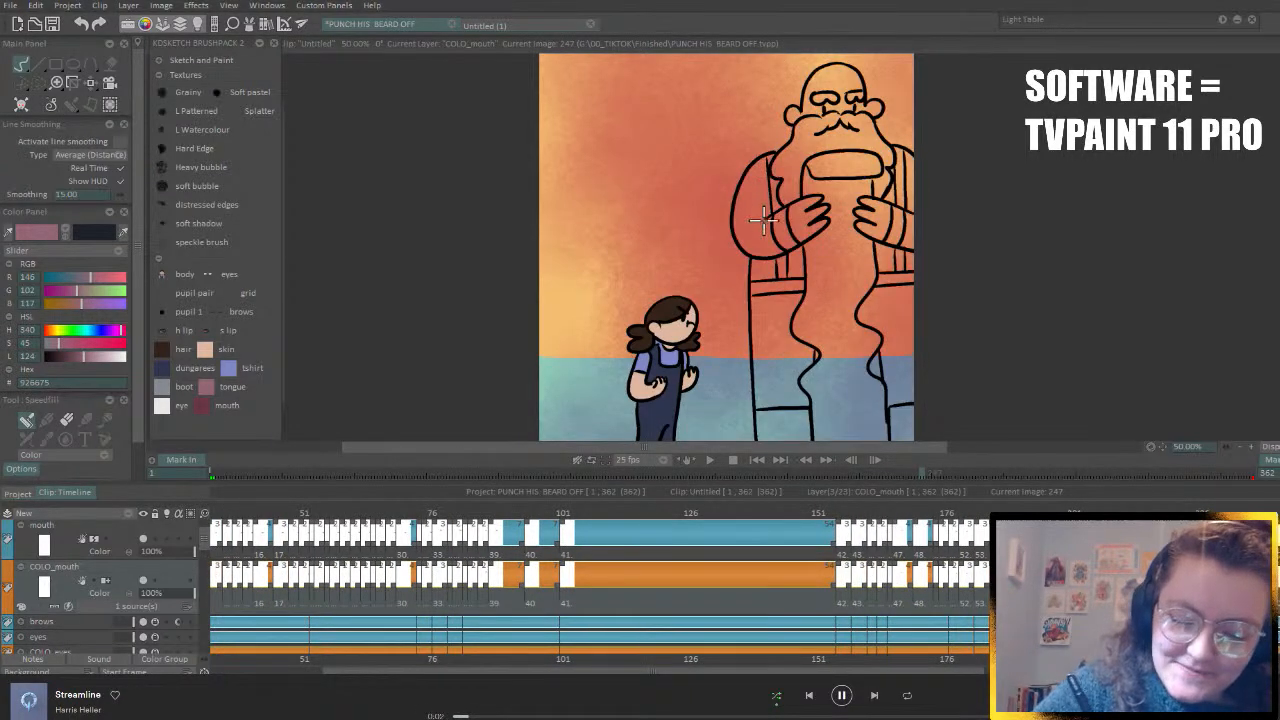
{"action": "key", "text": "Right"}
{"action": "key", "text": "Right"}
{"action": "key", "text": "Right"}
{"action": "key", "text": "Right"}
{"action": "key", "text": "Right"}
{"action": "key", "text": "Right"}
{"action": "key", "text": "Right"}
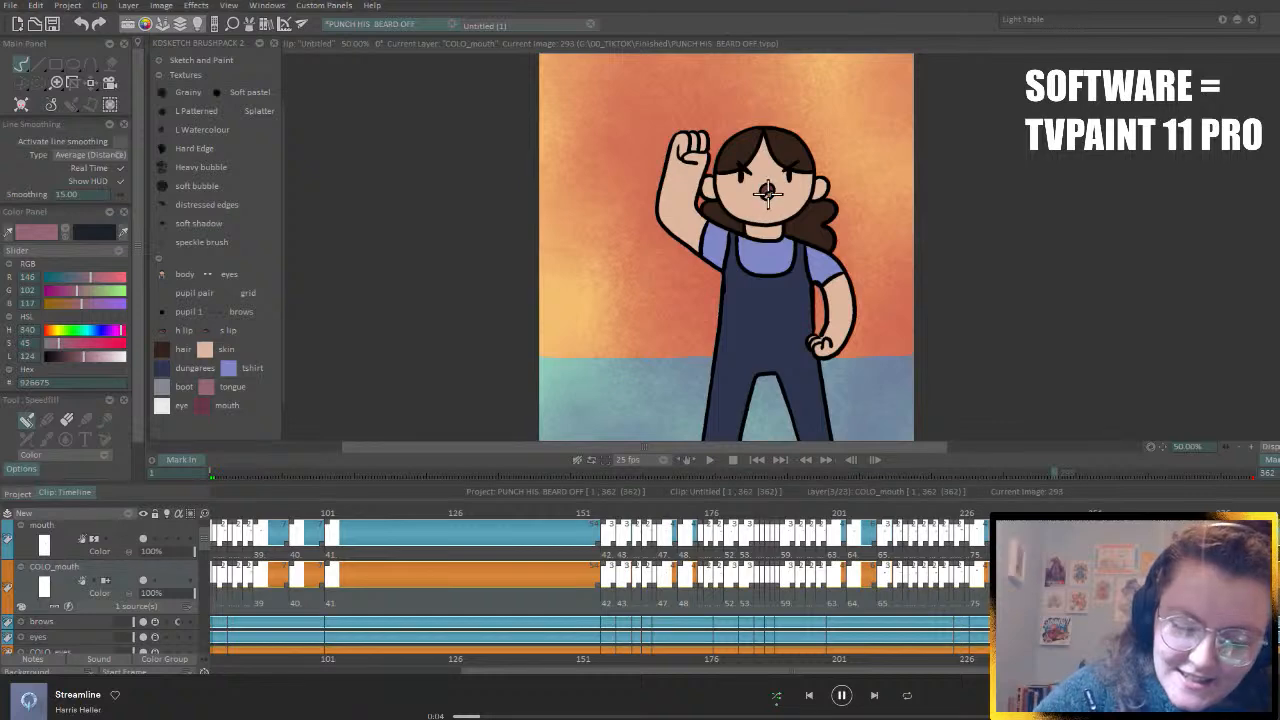
- Fill the raised-fist girl's tongue on the mouth drawings up to frame 300 and go on to the red-shirted character at frame 303
{"action": "key", "text": "Right"}
{"action": "key", "text": "Right"}
{"action": "key", "text": "Right"}
{"action": "key", "text": "Right"}
{"action": "key", "text": "Right"}
{"action": "key", "text": "Right"}
{"action": "key", "text": "Right"}
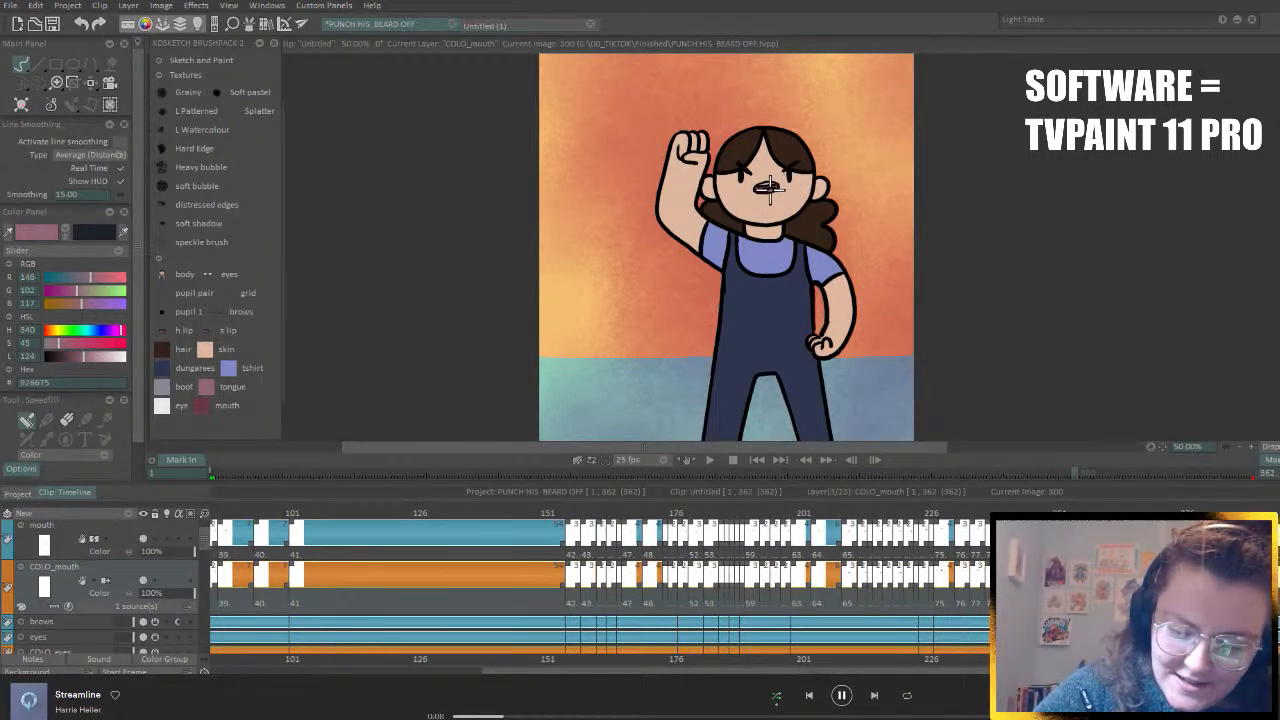
{"action": "key", "text": "Right"}
{"action": "key", "text": "Right"}
{"action": "key", "text": "Right"}
{"action": "key", "text": "Right"}
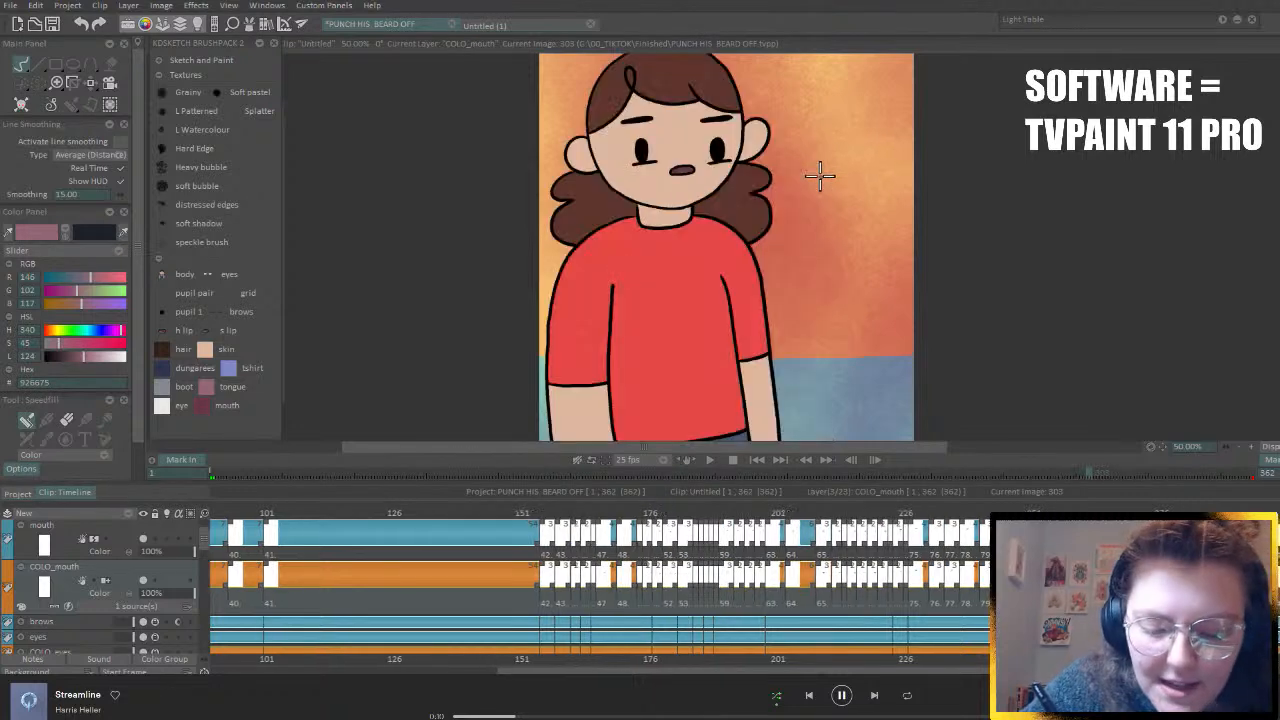
- Check the red-shirted character's and the girl's mouth drawings from frame 303 to frame 319 for uncoloured tongues
{"action": "key", "text": "Right"}
{"action": "key", "text": "Right"}
{"action": "key", "text": "Right"}
{"action": "key", "text": "Right"}
{"action": "key", "text": "Right"}
{"action": "key", "text": "Right"}
{"action": "key", "text": "Right"}
{"action": "key", "text": "Right"}
{"action": "key", "text": "Right"}
{"action": "key", "text": "Right"}
{"action": "key", "text": "Right"}
{"action": "key", "text": "Right"}
{"action": "key", "text": "Right"}
{"action": "key", "text": "Right"}
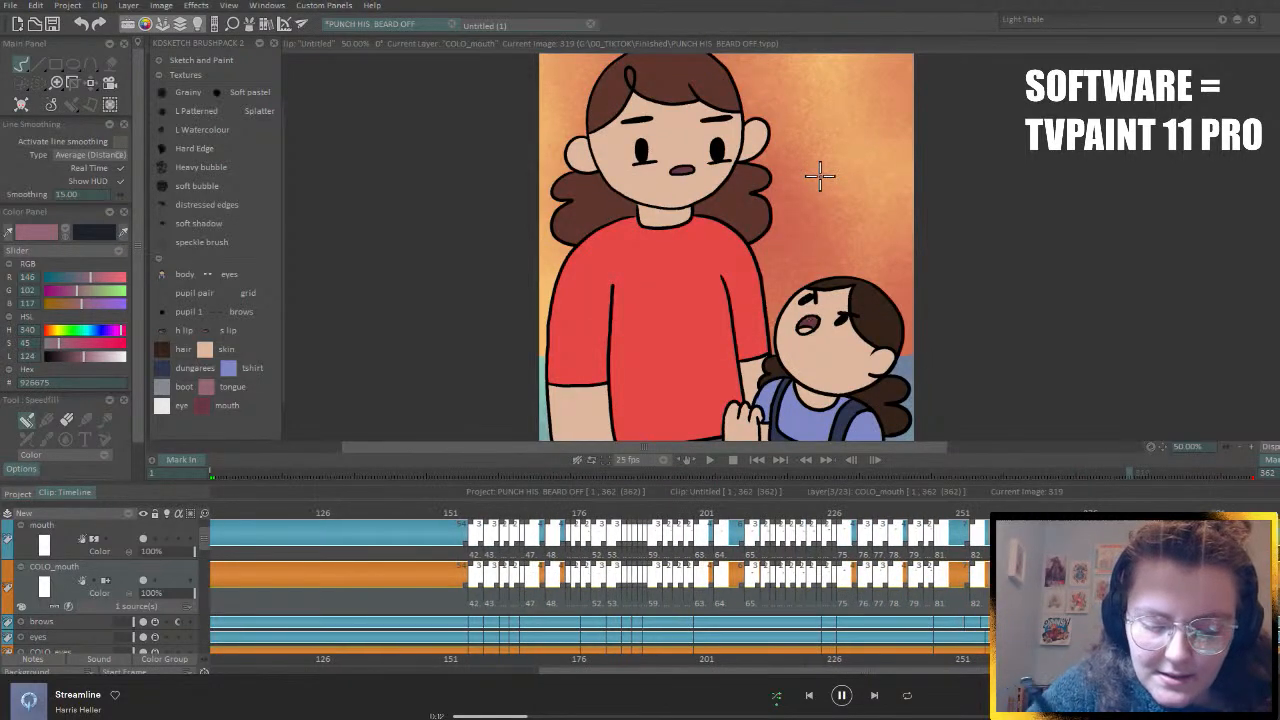
- Fill the tongues of the red-shirted character and the girl beside her from frame 320 up to the girl's toothy mouth at frame 327
{"action": "key", "text": "Right"}
{"action": "key", "text": "Right"}
{"action": "key", "text": "Right"}
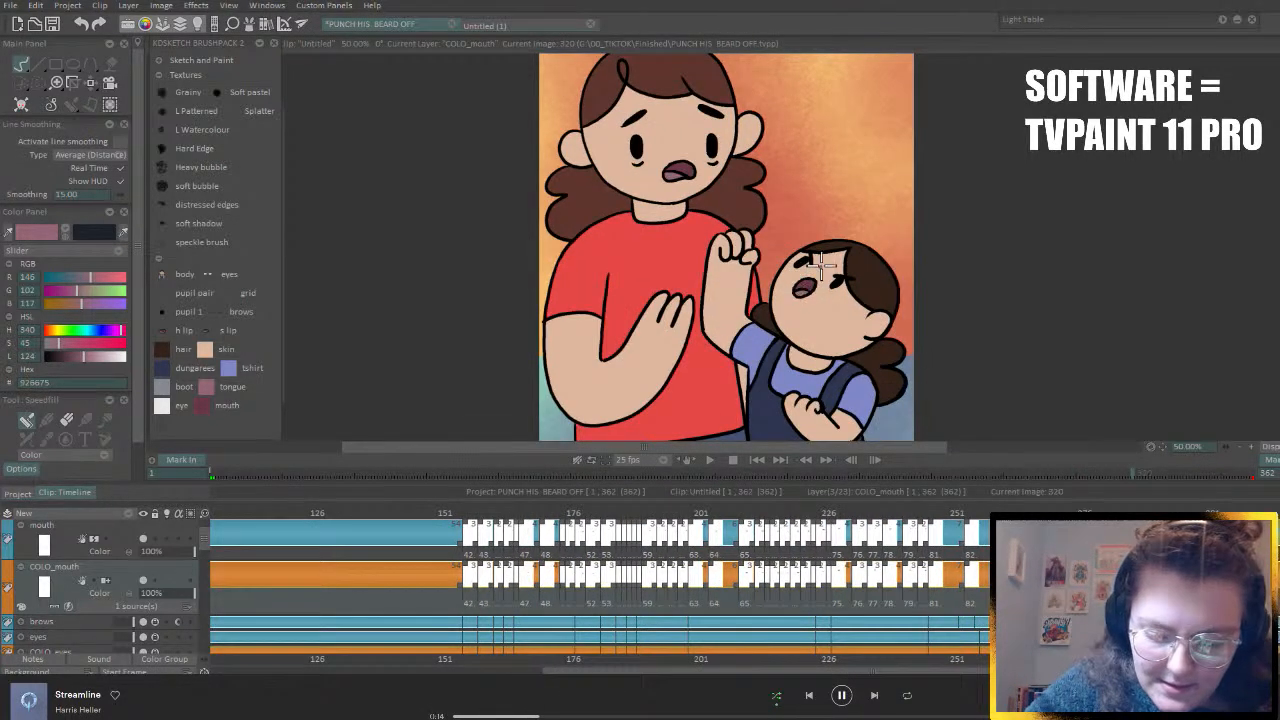
{"action": "key", "text": "Right"}
{"action": "key", "text": "Right"}
{"action": "key", "text": "Right"}
{"action": "key", "text": "Right"}
{"action": "key", "text": "Right"}
{"action": "key", "text": "Right"}
{"action": "key", "text": "Right"}
{"action": "key", "text": "Right"}
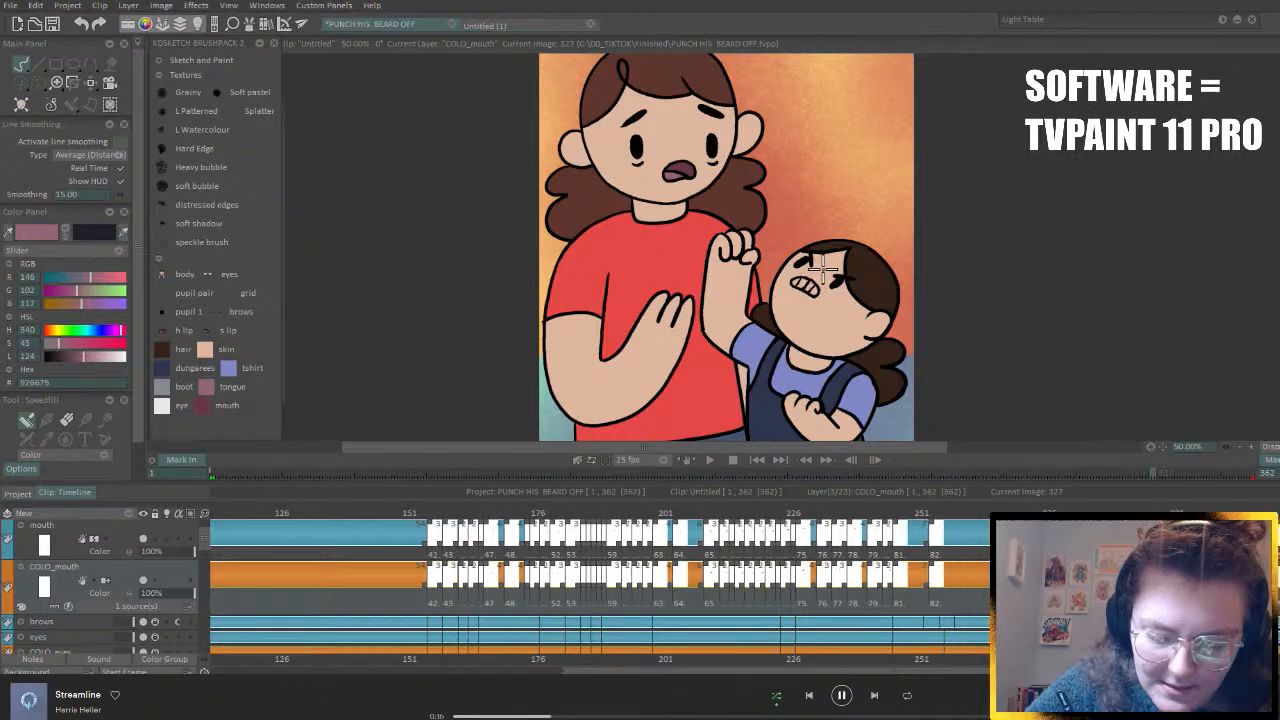
- Fill the girl's tongue beside the red-shirted character with the tongue colour on the remaining mouth drawings up to frame 341
{"action": "key", "text": "Right"}
{"action": "key", "text": "Right"}
{"action": "key", "text": "Right"}
{"action": "key", "text": "Right"}
{"action": "key", "text": "Right"}
{"action": "key", "text": "Right"}
{"action": "key", "text": "Right"}
{"action": "key", "text": "Right"}
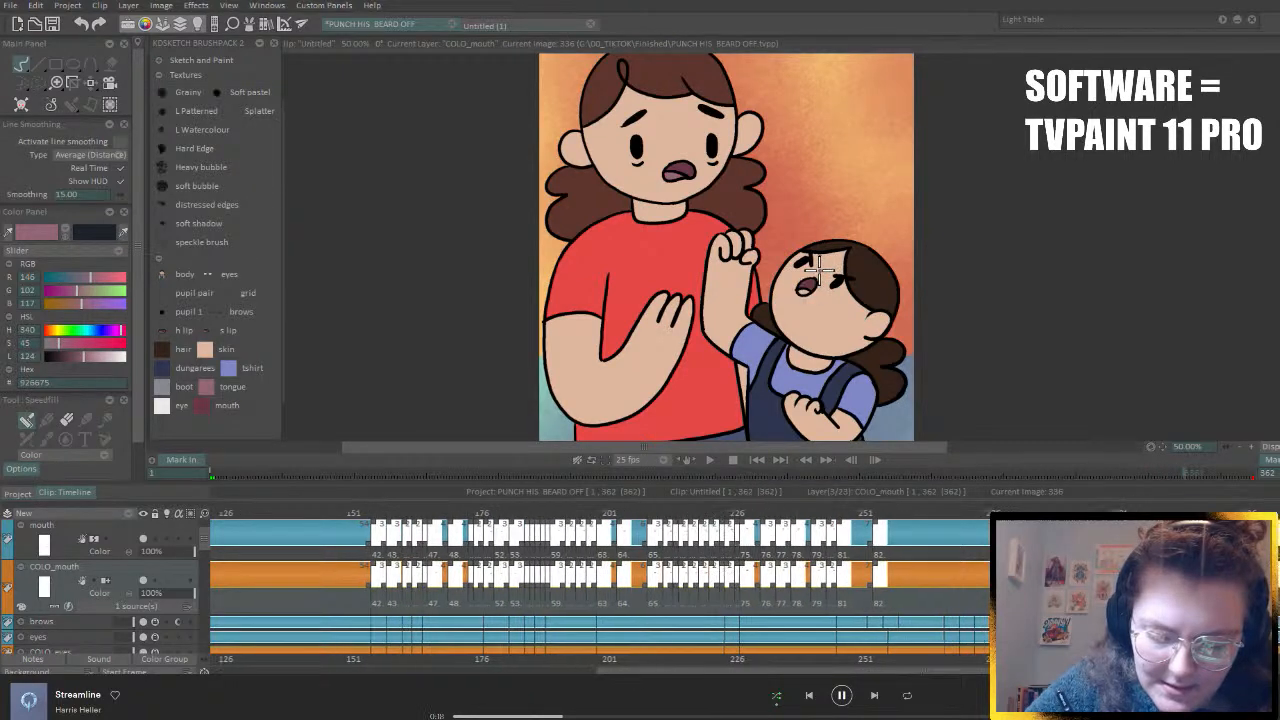
{"action": "key", "text": "Right"}
{"action": "key", "text": "Right"}
{"action": "key", "text": "Right"}
{"action": "key", "text": "Right"}
{"action": "key", "text": "Right"}
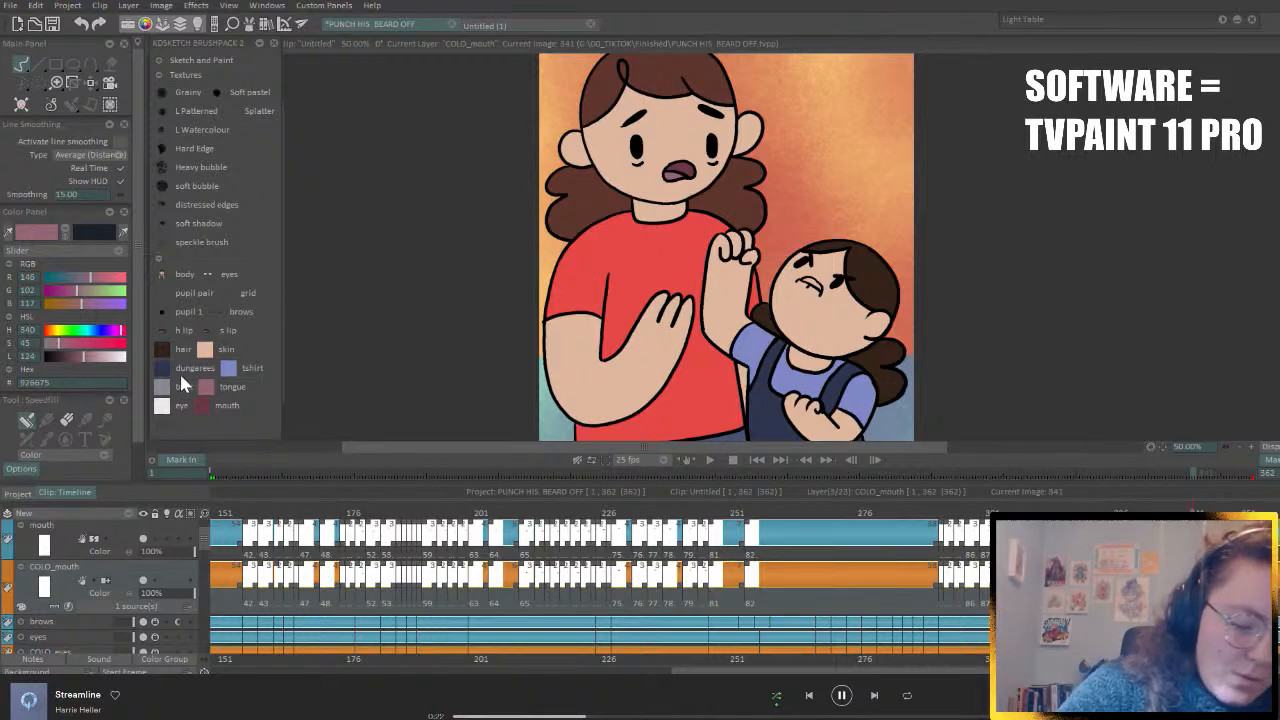
- Pick the white eye colour and fill the girl's teeth on the mouth drawings from frame 341 back to frame 325
{"action": "left_click", "coordinate": [161, 406]}
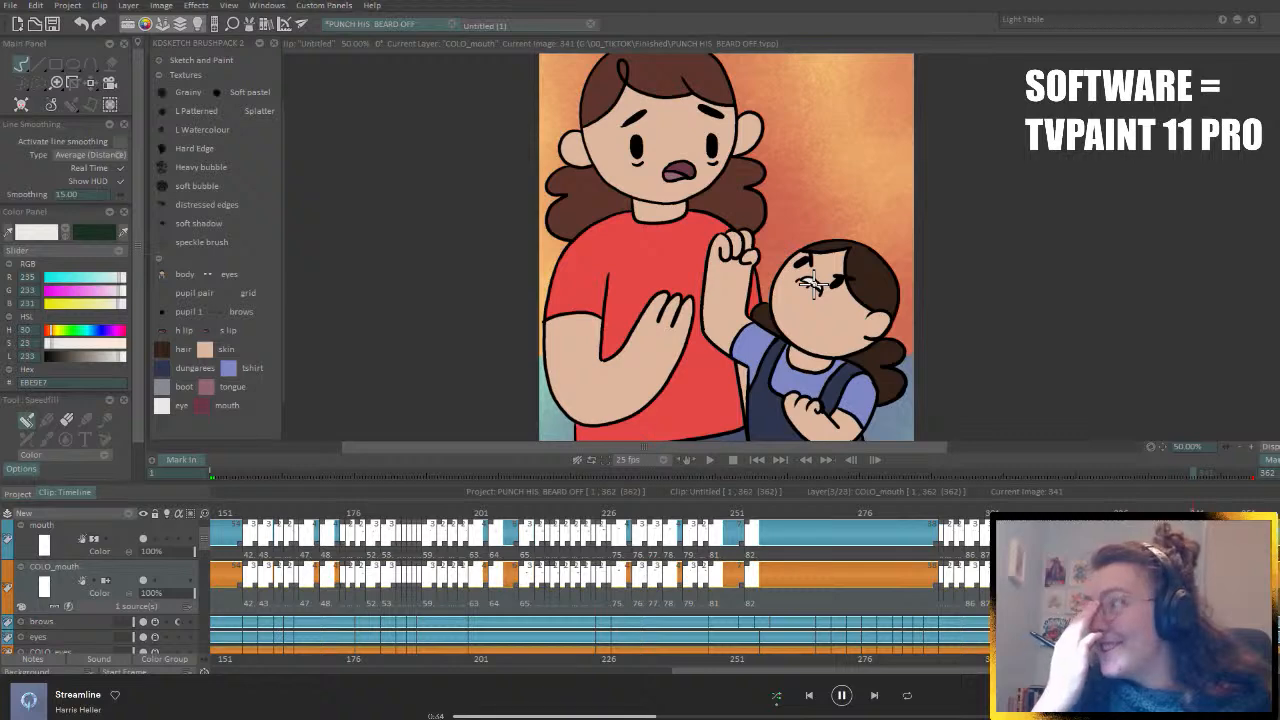
{"action": "key", "text": "Left"}
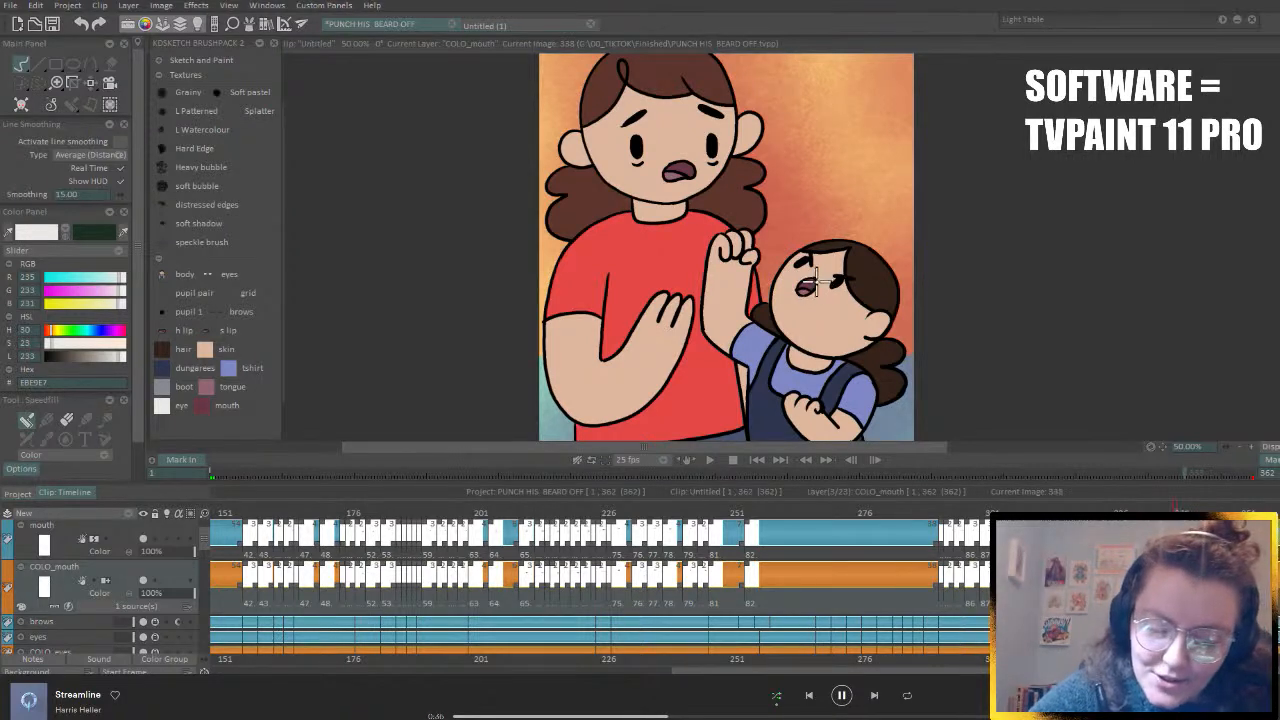
{"action": "key", "text": "Left"}
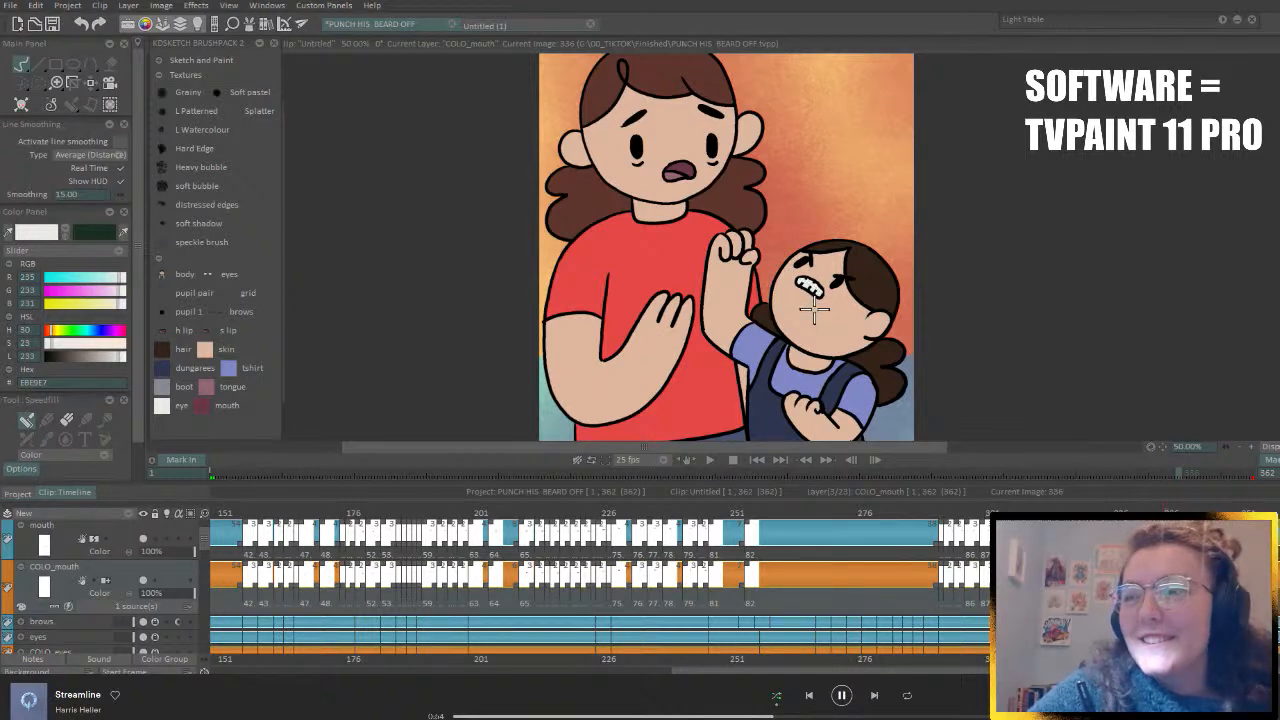
{"action": "key", "text": "Left"}
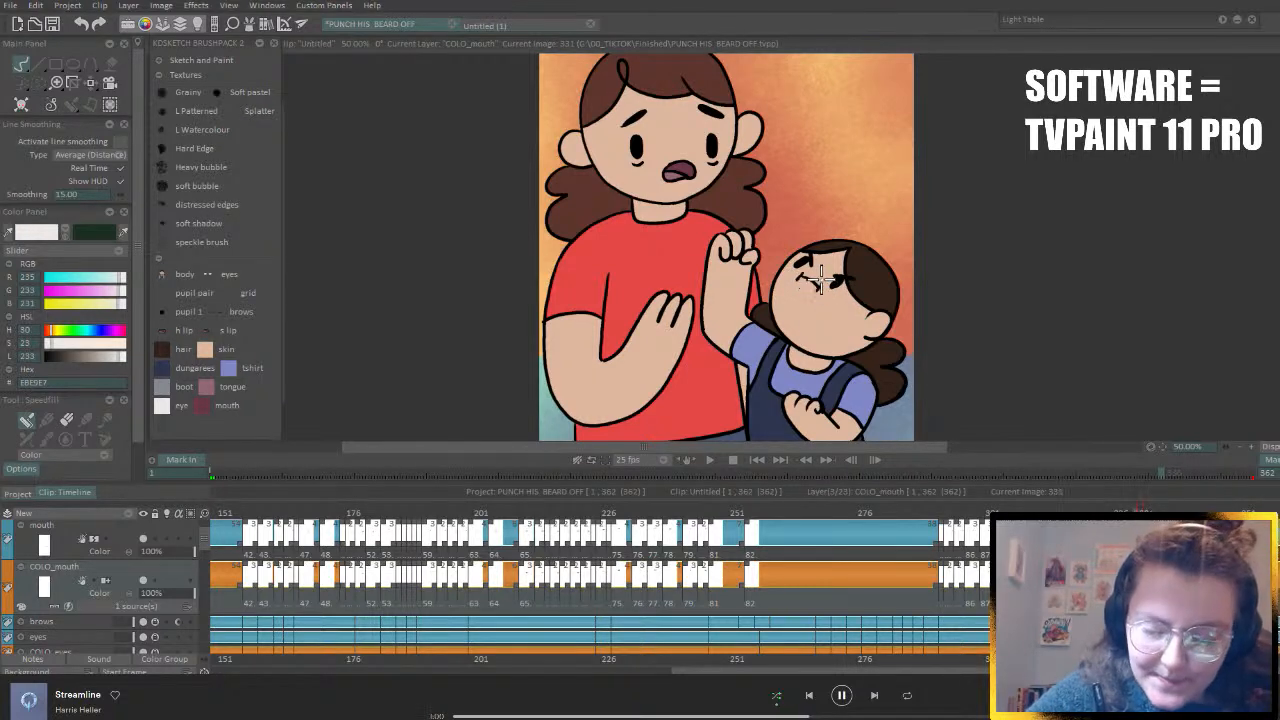
{"action": "key", "text": "Left"}
{"action": "left_click_drag", "start_coordinate": [812, 282], "coordinate": [810, 282]}
{"action": "key", "text": "Left"}
{"action": "key", "text": "Left"}
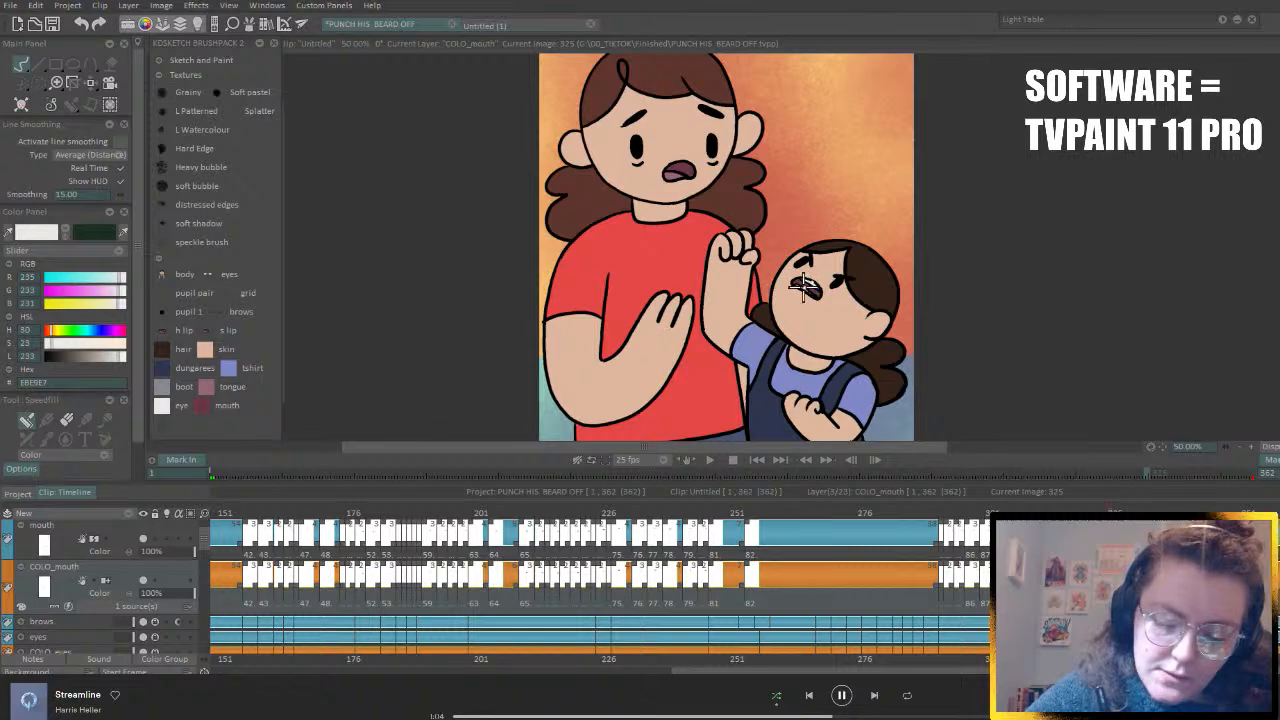
- Fill the teeth of the girl beside the red-shirted character in white from frame 325 back to frame 320
{"action": "key", "text": "Left"}
{"action": "key", "text": "Left"}
{"action": "key", "text": "Left"}
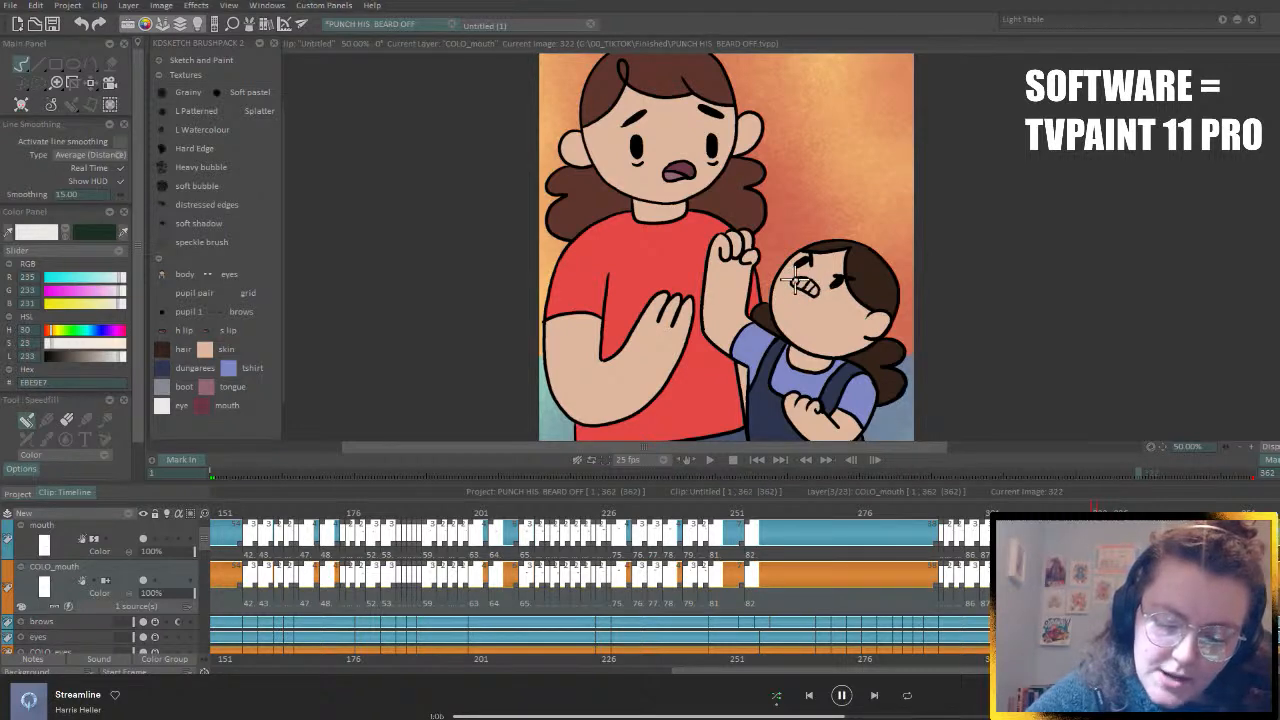
{"action": "key", "text": "Left"}
{"action": "key", "text": "Left"}
{"action": "key", "text": "Left"}
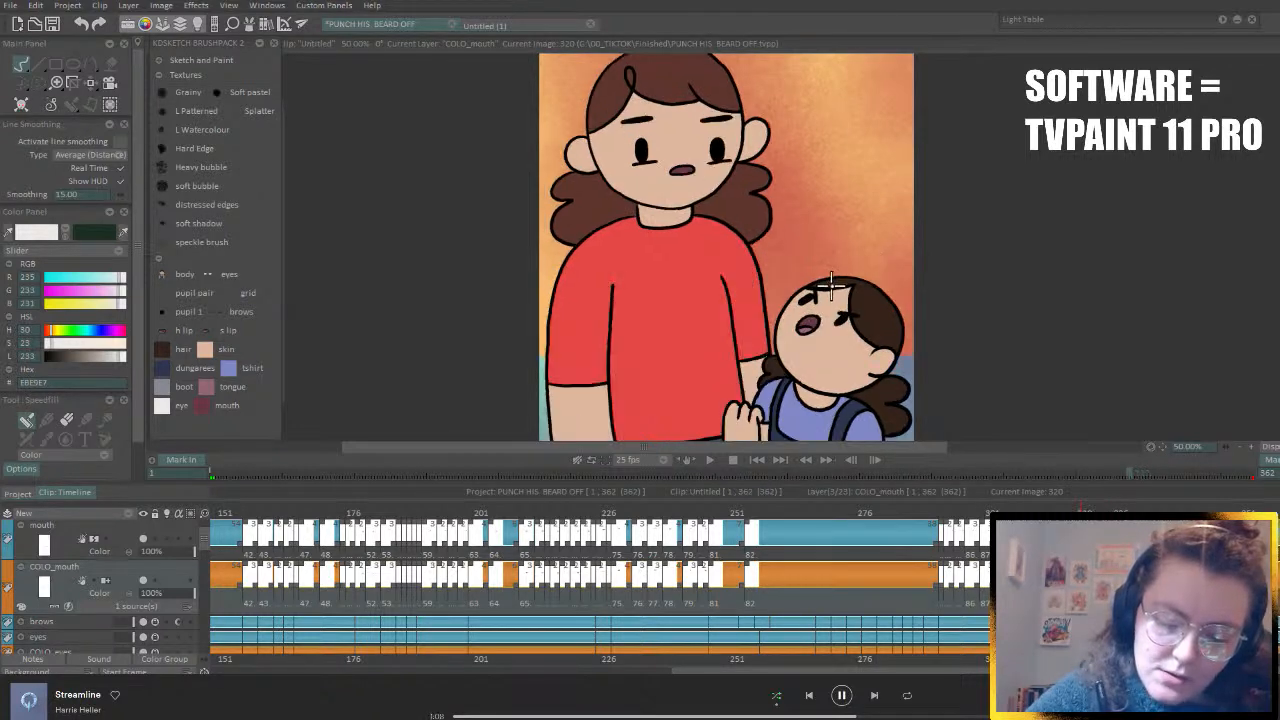
- Check the mouth drawings from frame 320 back to the raised-fist girl at frame 303 for unfilled teeth
{"action": "key", "text": "Left"}
{"action": "key", "text": "Left"}
{"action": "key", "text": "Left"}
{"action": "key", "text": "Left"}
{"action": "key", "text": "Left"}
{"action": "key", "text": "Left"}
{"action": "key", "text": "Left"}
{"action": "key", "text": "Left"}
{"action": "key", "text": "Left"}
{"action": "key", "text": "Left"}
{"action": "key", "text": "Left"}
{"action": "key", "text": "Left"}
{"action": "key", "text": "Left"}
{"action": "key", "text": "Left"}
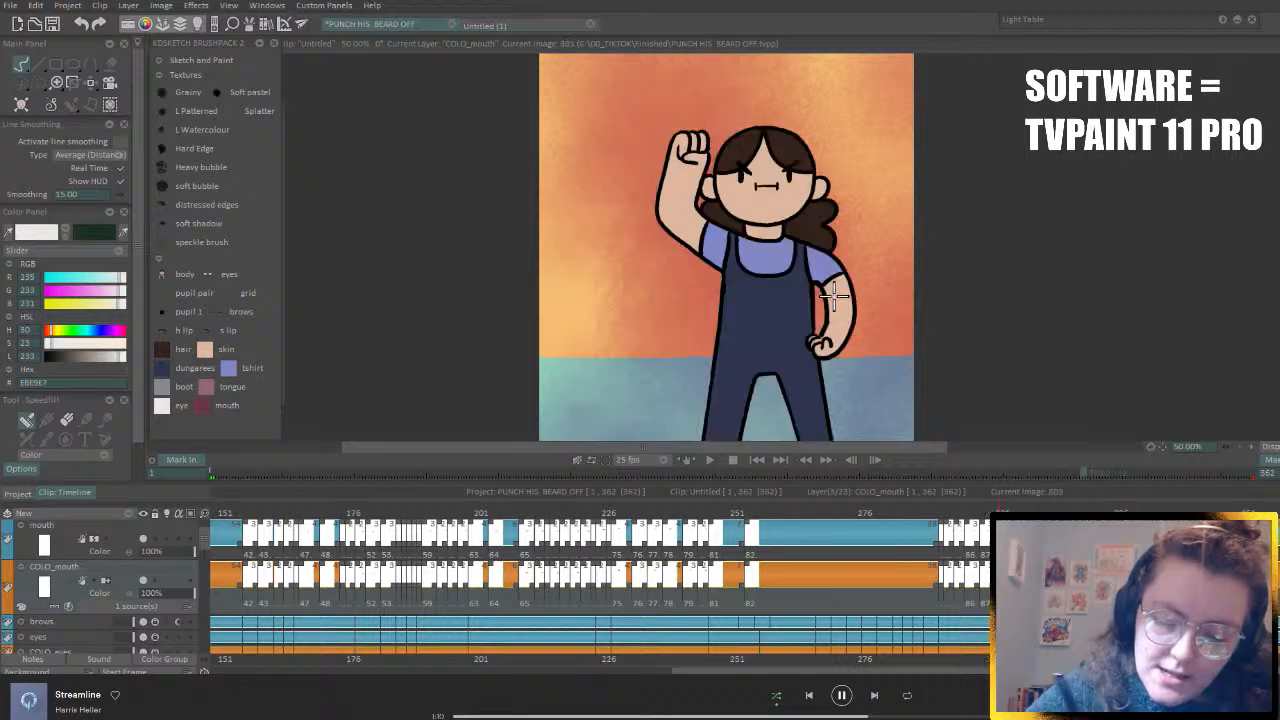
- Fill the raised-fist girl's teeth in white on the mouth drawings from frame 303 back to frame 297
{"action": "key", "text": "Left"}
{"action": "key", "text": "Left"}
{"action": "key", "text": "Left"}
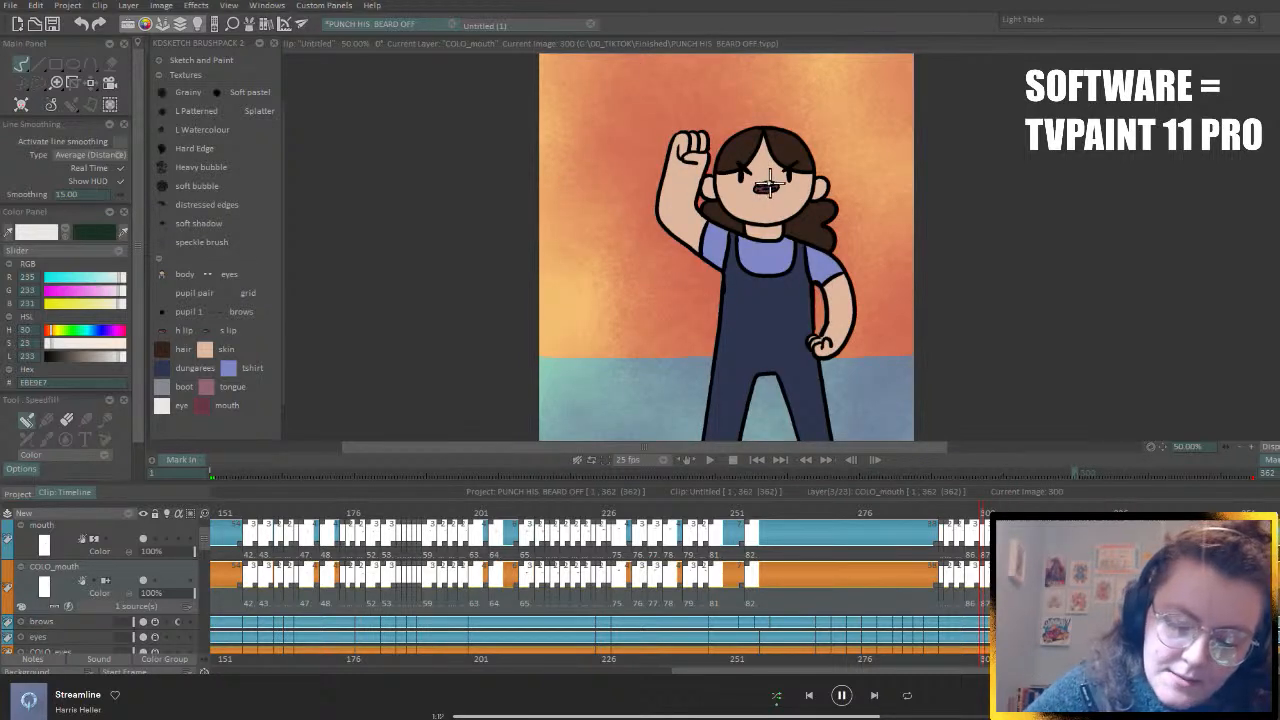
{"action": "key", "text": "Left"}
{"action": "key", "text": "Left"}
{"action": "key", "text": "Left"}
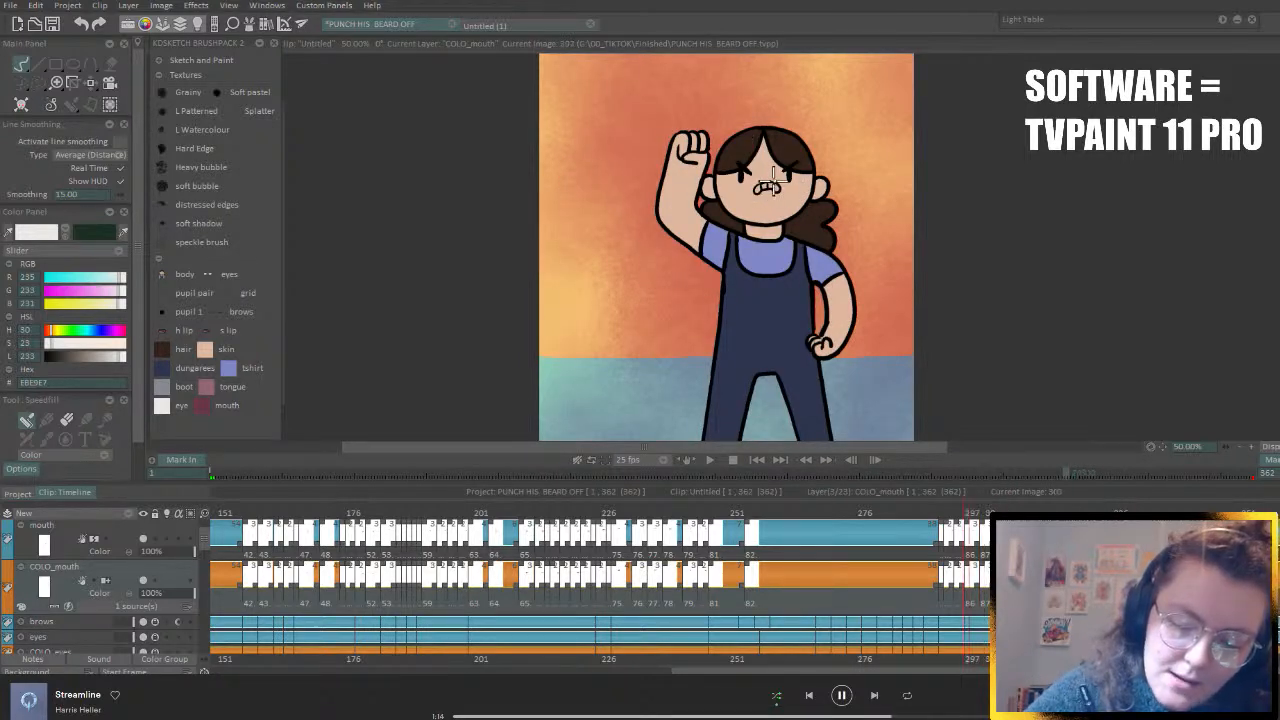
{"action": "key", "text": "Left"}
{"action": "key", "text": "Left"}
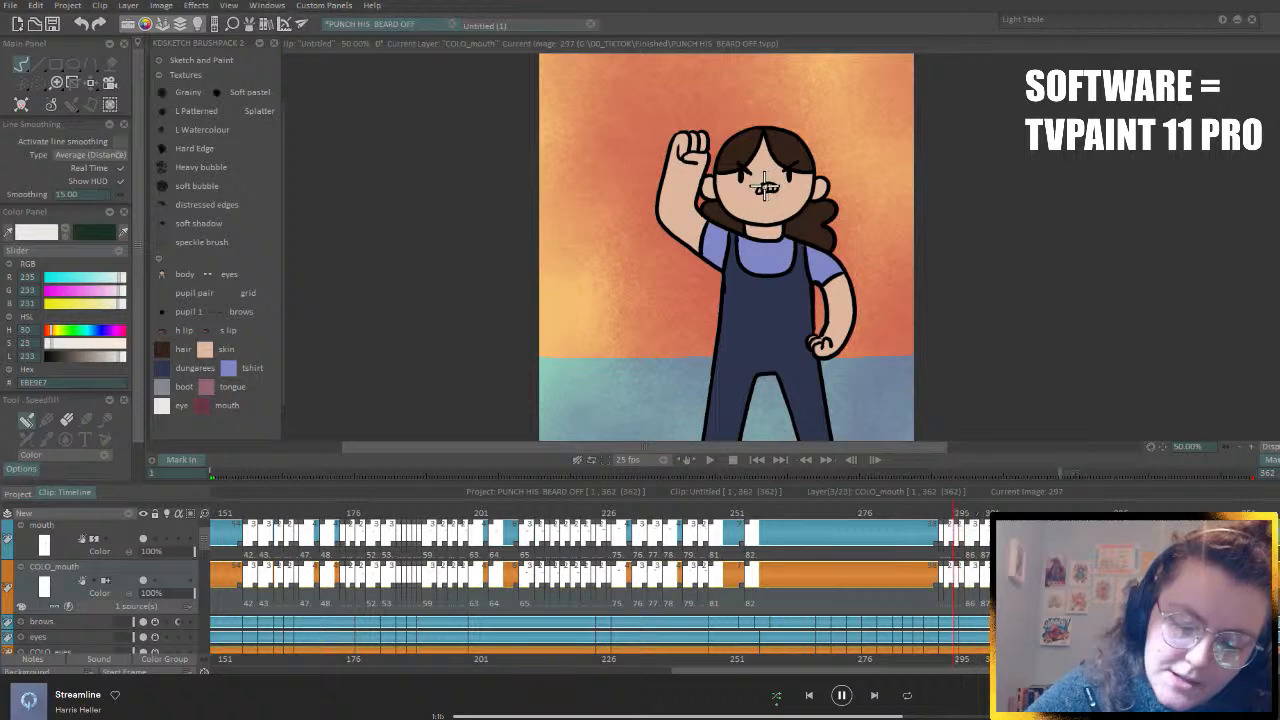
- Fill the girl's remaining teeth from frame 297 back to frame 293 and go back to the red-shirted character at frame 245
{"action": "key", "text": "Left"}
{"action": "key", "text": "Left"}
{"action": "key", "text": "Left"}
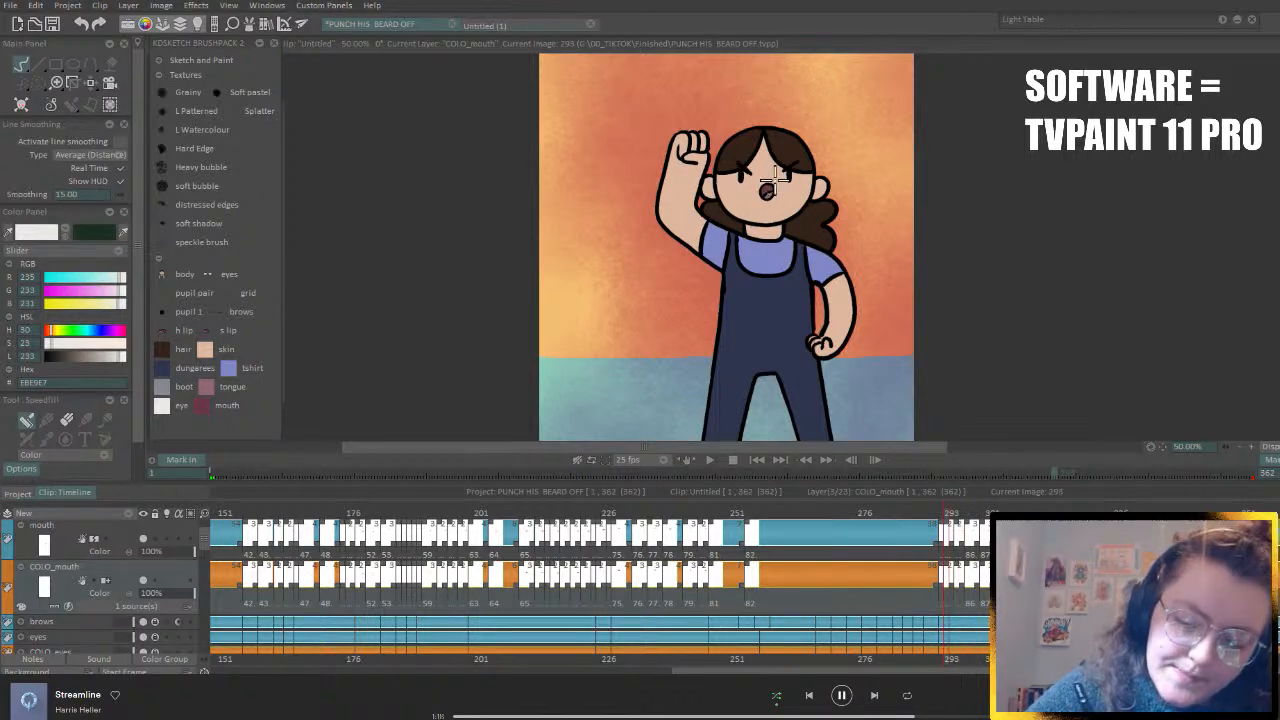
{"action": "key", "text": "Left"}
{"action": "key", "text": "Left"}
{"action": "key", "text": "Left"}
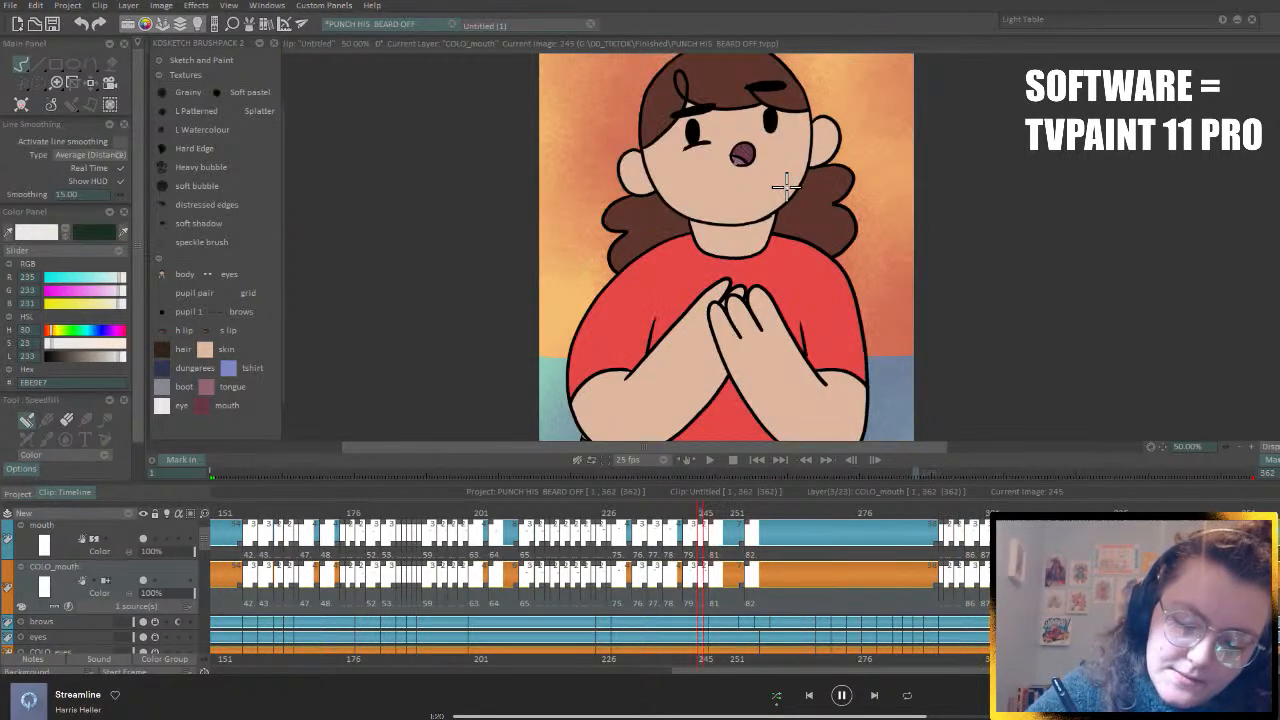
- Fill the teeth of the red-shirted character with clasped hands in white from frame 245 back to frame 228
{"action": "key", "text": "Left"}
{"action": "key", "text": "Left"}
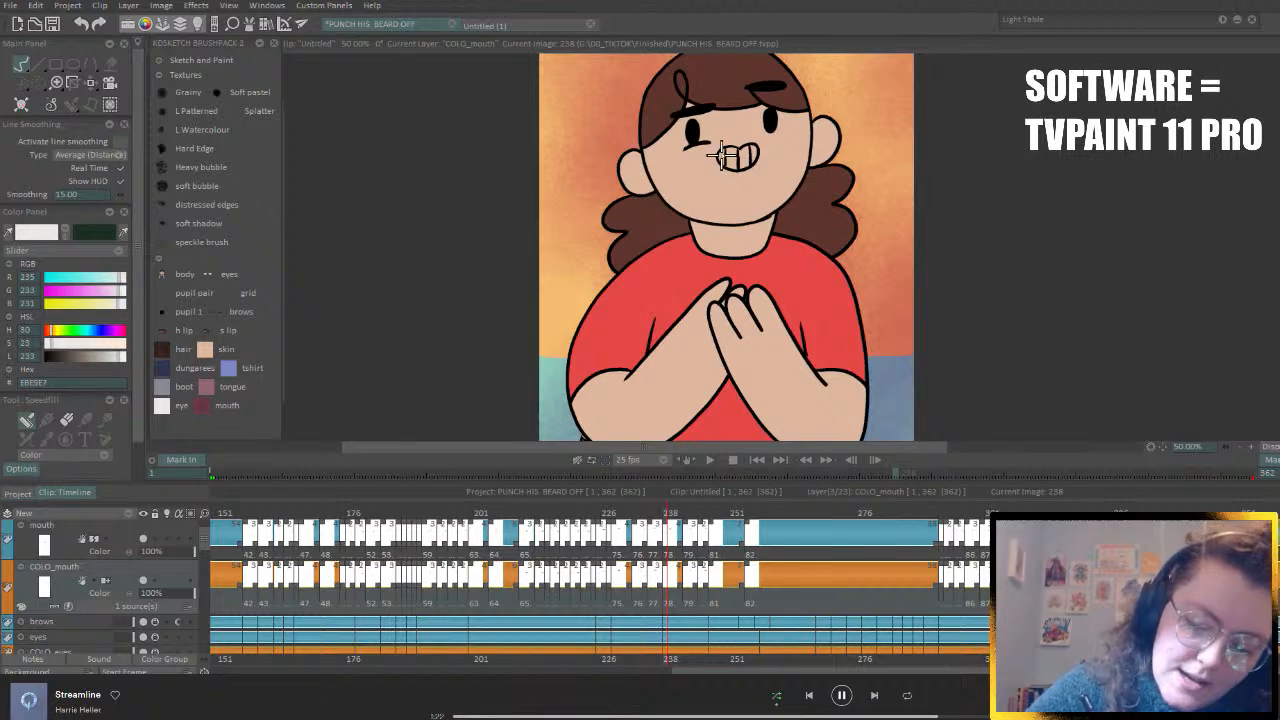
{"action": "key", "text": "Left"}
{"action": "key", "text": "Left"}
{"action": "key", "text": "Left"}
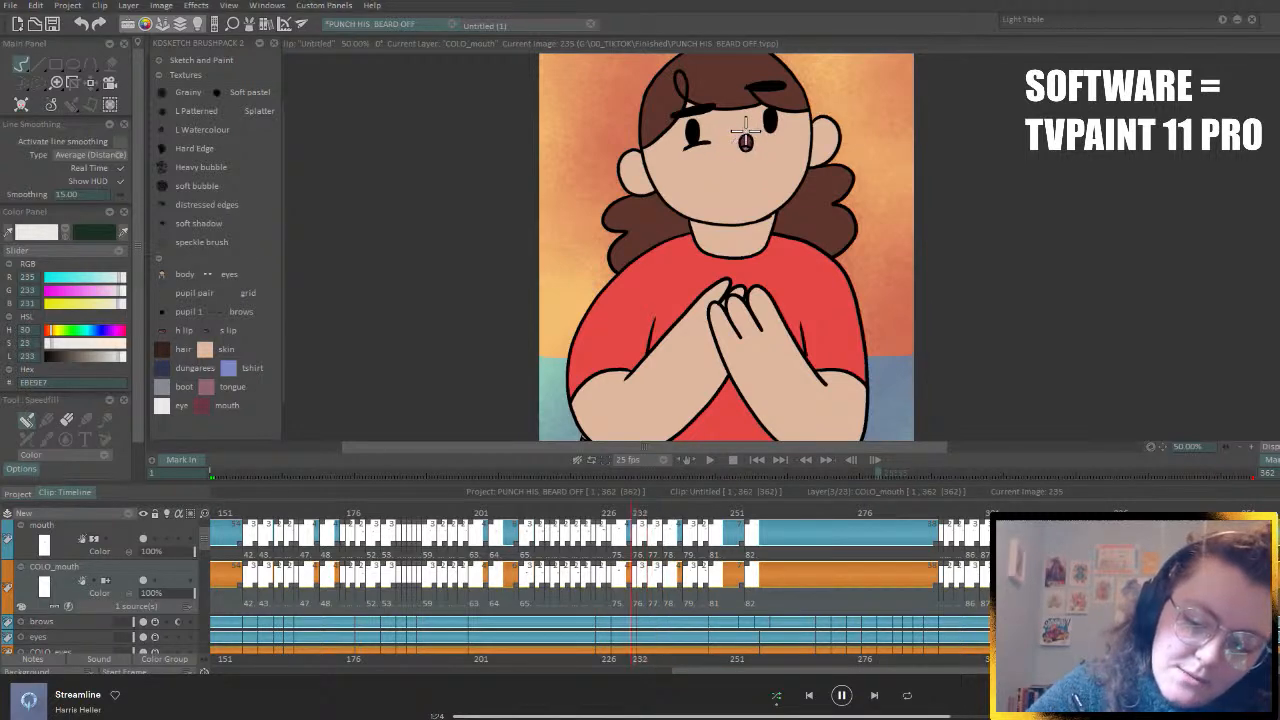
{"action": "key", "text": "Left"}
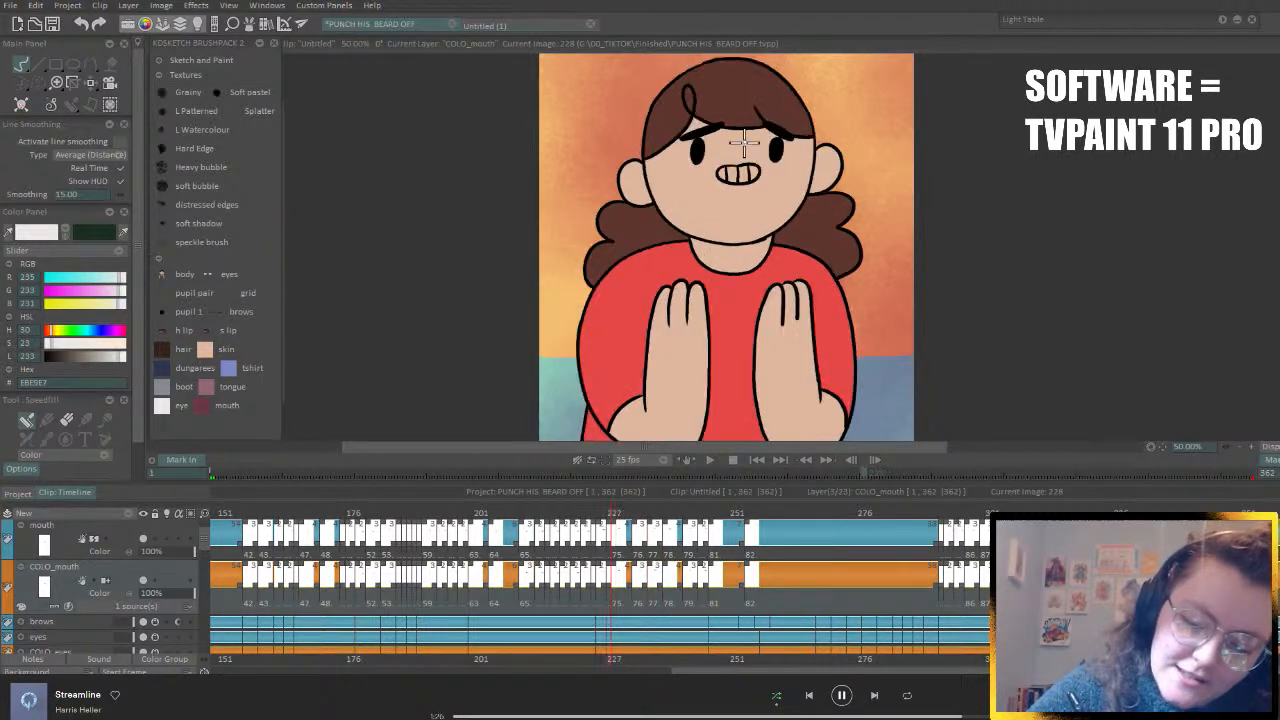
- Fill the red-shirted character's teeth in white on the mouth drawings from frame 228 back to frame 222
{"action": "key", "text": "Left"}
{"action": "key", "text": "Left"}
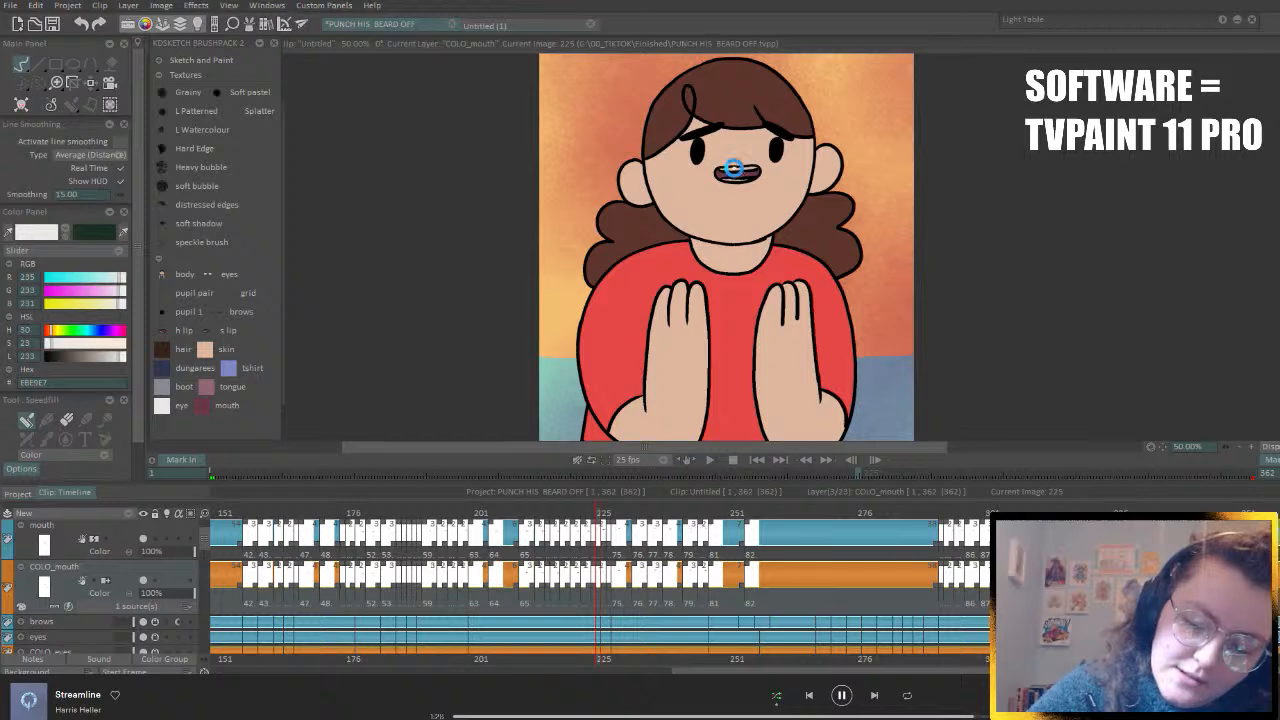
{"action": "key", "text": "Left"}
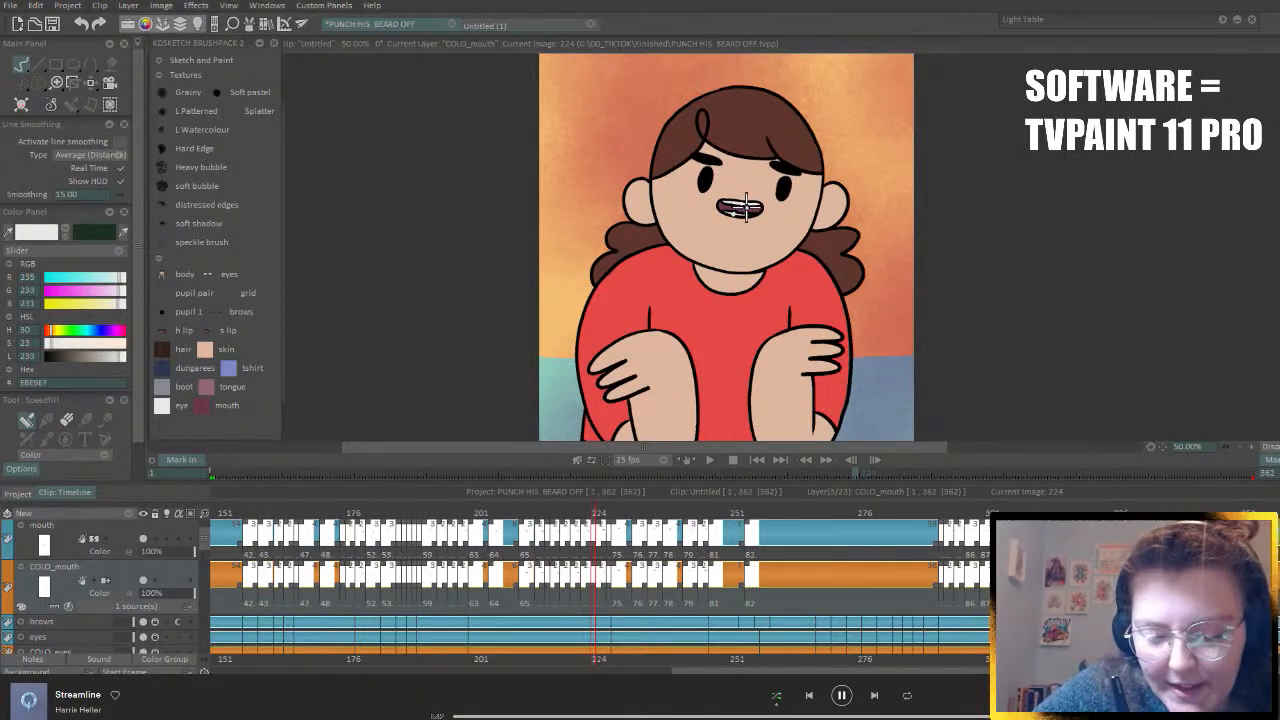
{"action": "key", "text": "Left"}
{"action": "key", "text": "Left"}
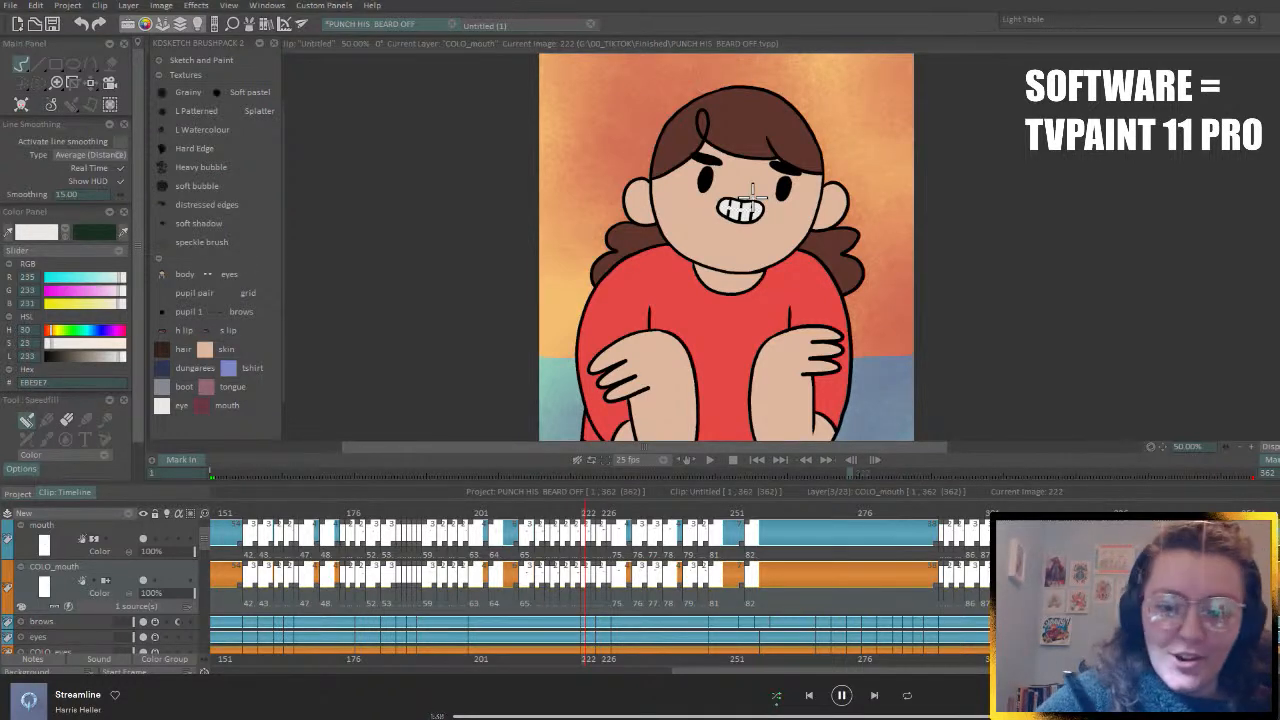
- Continue the white teeth fill on the red-shirted character with crossed arms from frame 222 back to frame 213
{"action": "key", "text": "Left"}
{"action": "key", "text": "Left"}
{"action": "key", "text": "Left"}
{"action": "key", "text": "Left"}
{"action": "key", "text": "Left"}
{"action": "key", "text": "Left"}
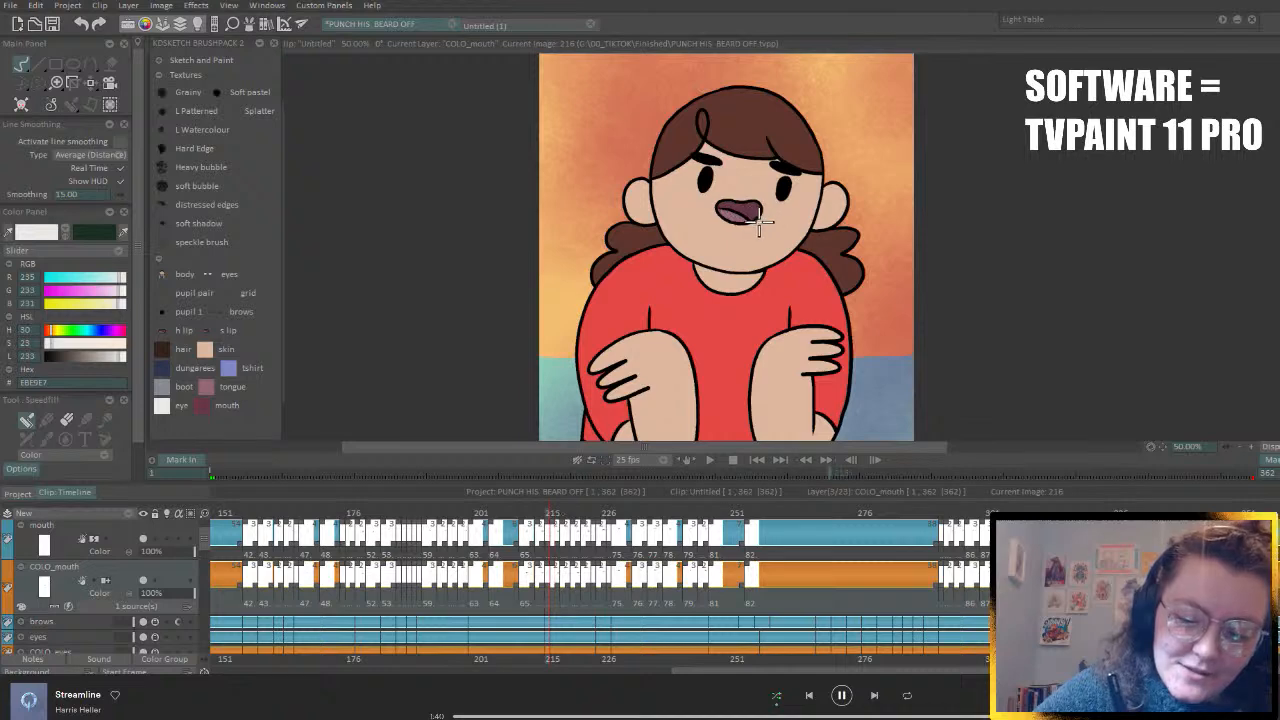
{"action": "key", "text": "Left"}
{"action": "key", "text": "Left"}
{"action": "key", "text": "Left"}
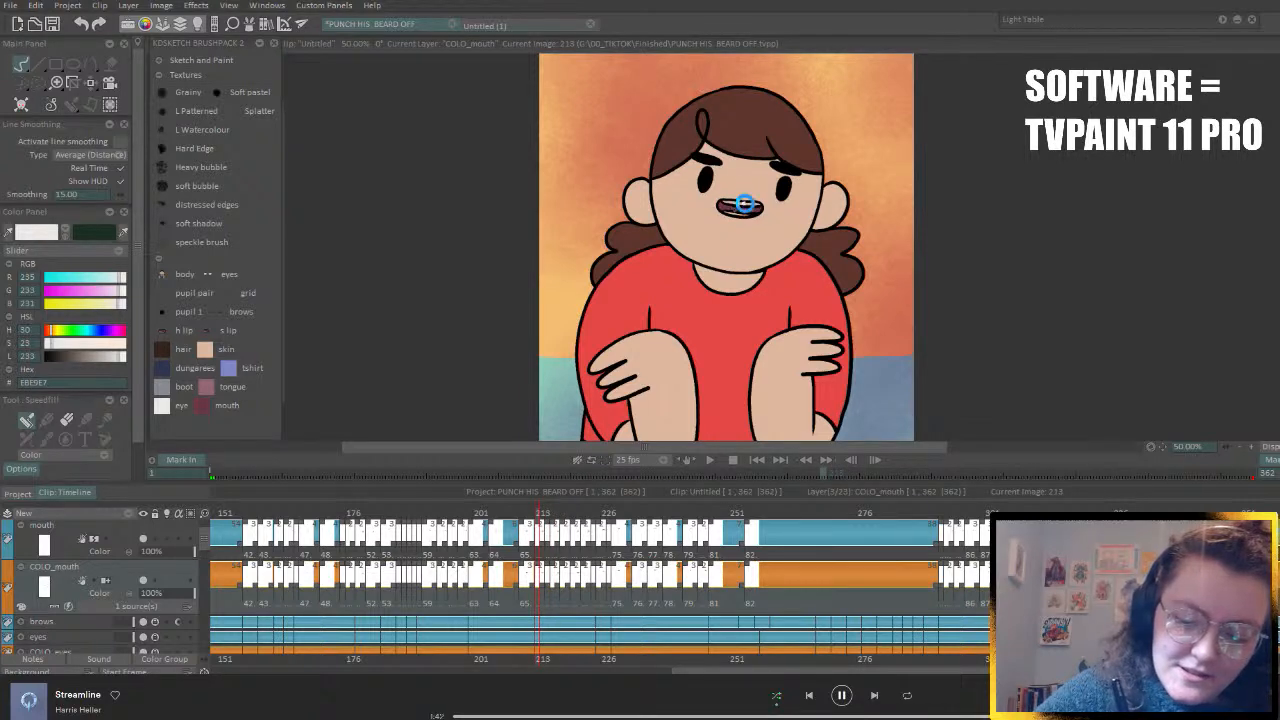
- Fill the red-shirted character's teeth in white on the mouth drawings from frame 213 back to frame 200
{"action": "key", "text": "Left"}
{"action": "key", "text": "Left"}
{"action": "key", "text": "Left"}
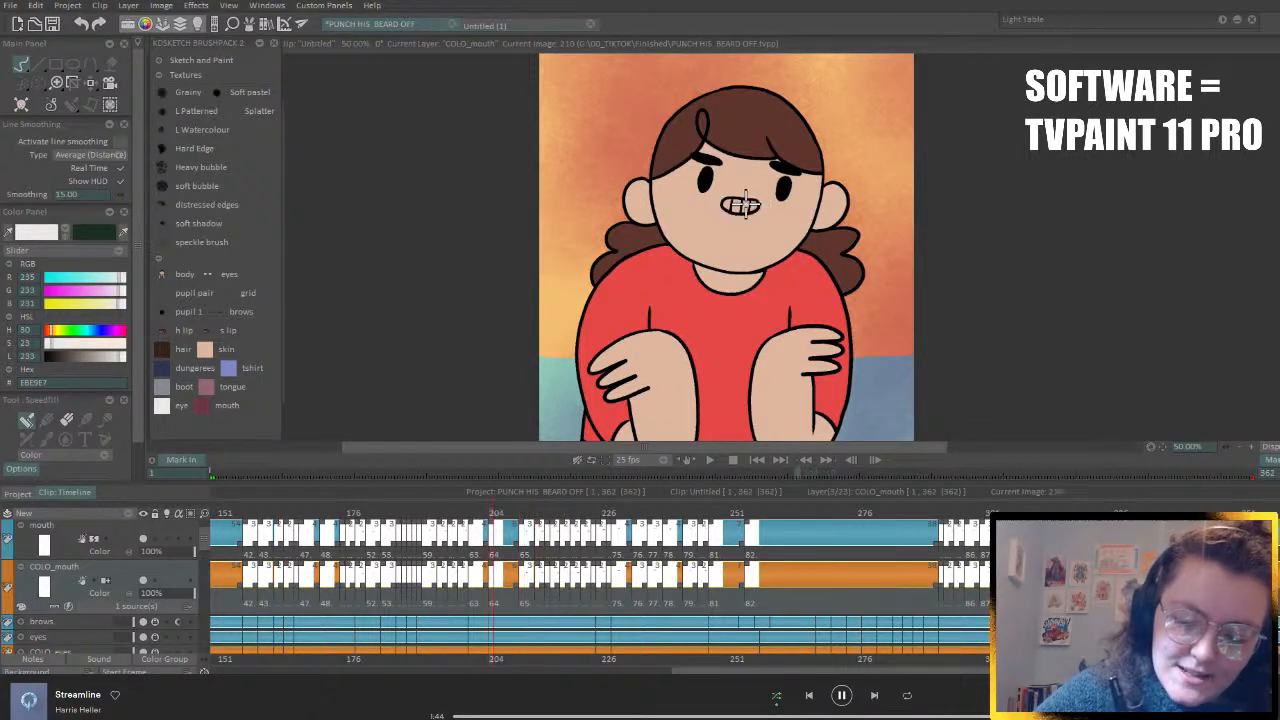
{"action": "key", "text": "Left"}
{"action": "key", "text": "Left"}
{"action": "key", "text": "Left"}
{"action": "key", "text": "Left"}
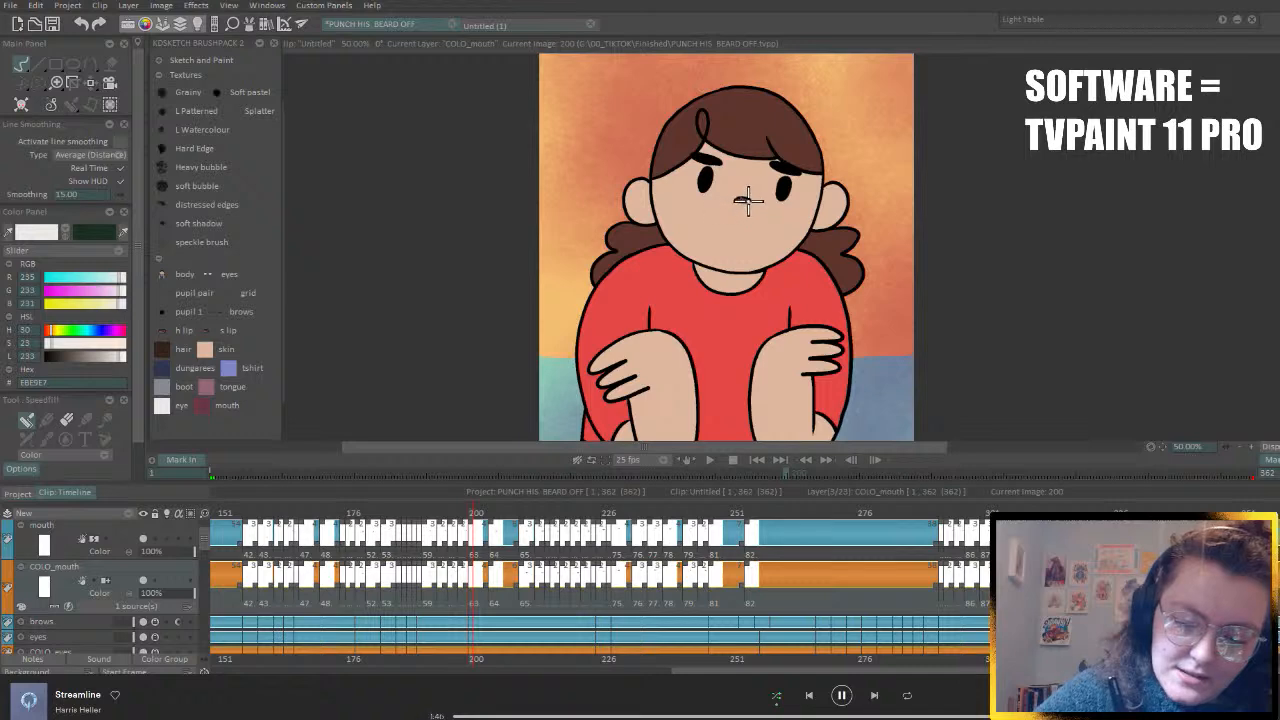
- Go back to the girl by the Christmas tree at frame 198 and fill her teeth in white back to frame 194
{"action": "key", "text": "Left"}
{"action": "key", "text": "Left"}
{"action": "key", "text": "Left"}
{"action": "key", "text": "Left"}
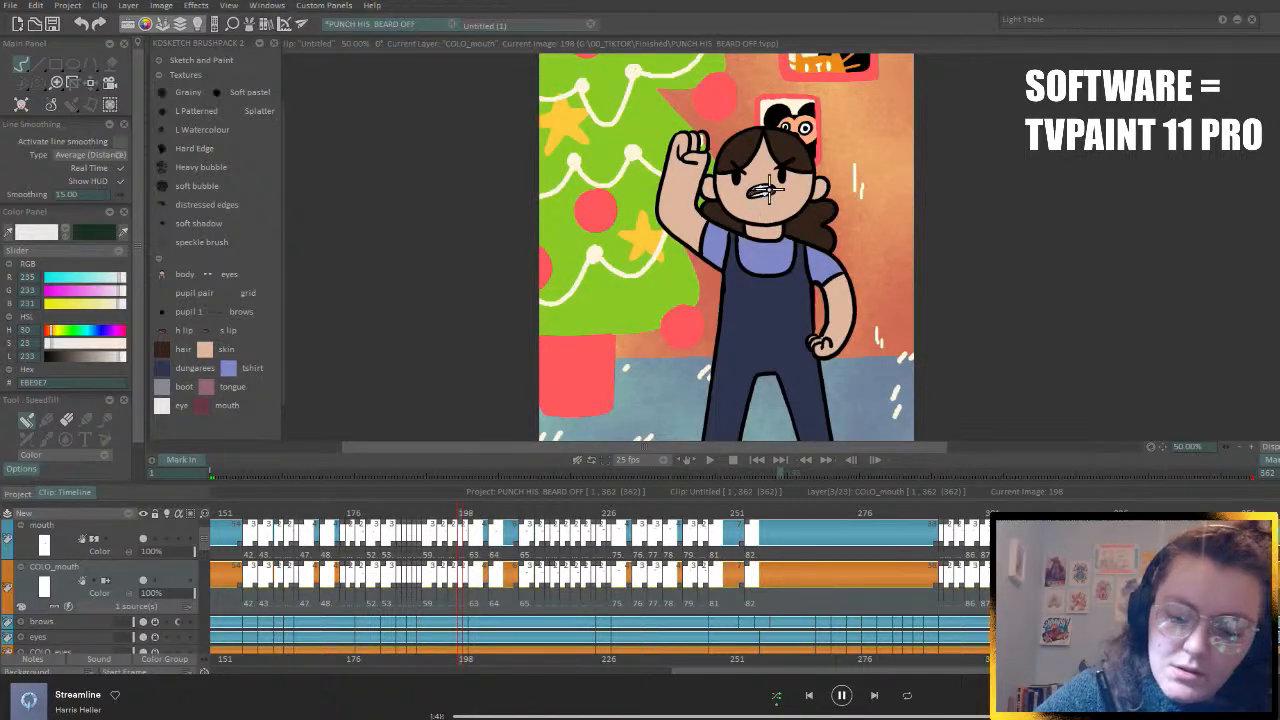
{"action": "key", "text": "Left"}
{"action": "key", "text": "Left"}
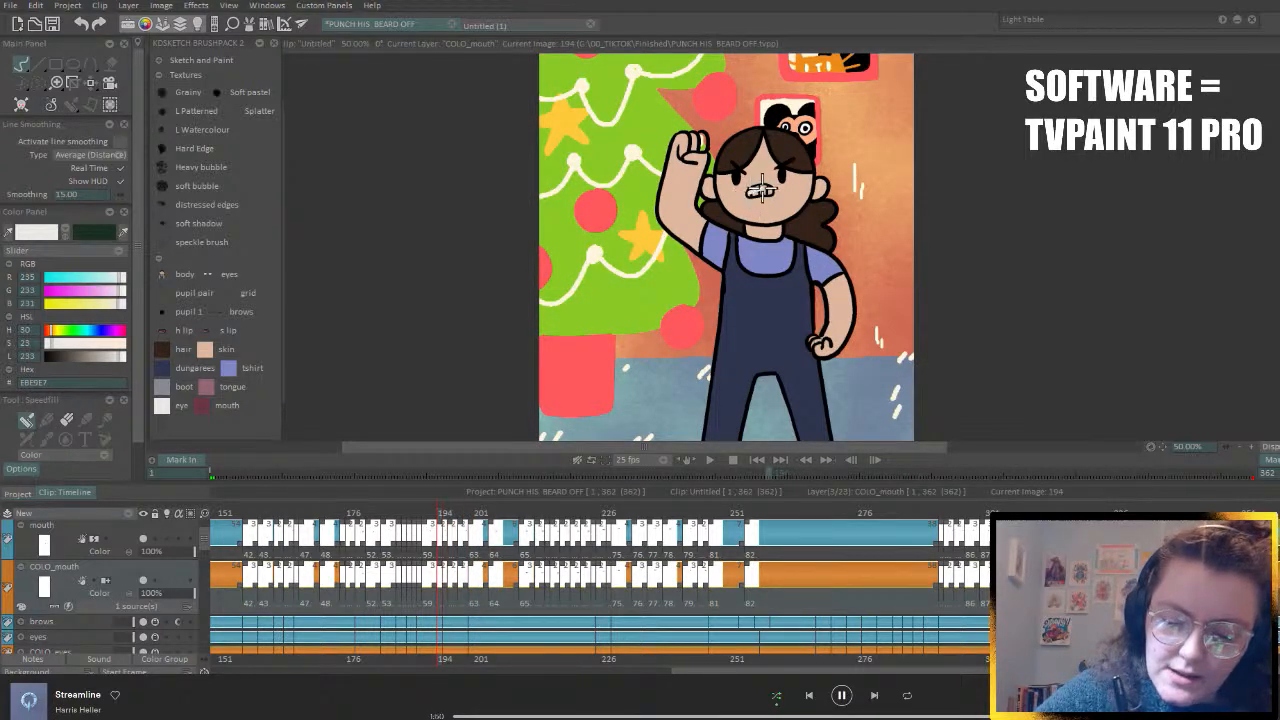
- Fill the raised-fist girl's teeth by the Christmas tree in white from frame 194 back to frame 187
{"action": "key", "text": "Left"}
{"action": "key", "text": "Left"}
{"action": "key", "text": "Left"}
{"action": "key", "text": "Left"}
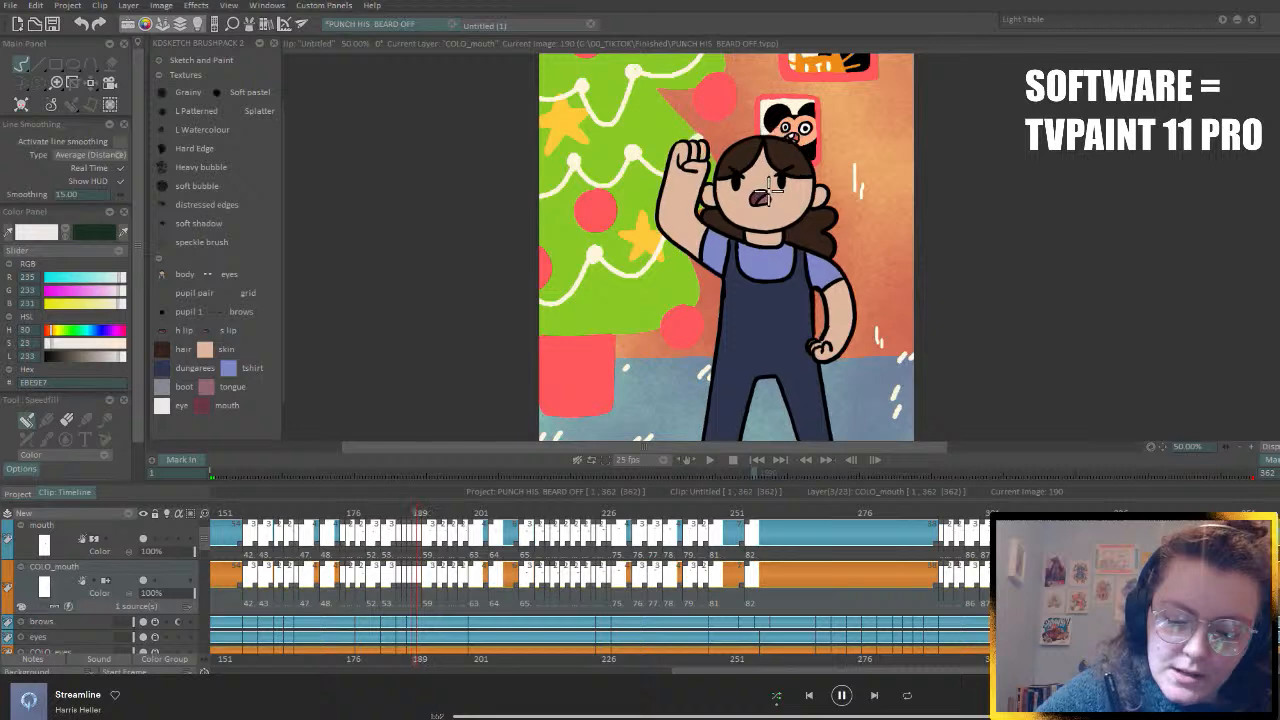
{"action": "key", "text": "Left"}
{"action": "key", "text": "Left"}
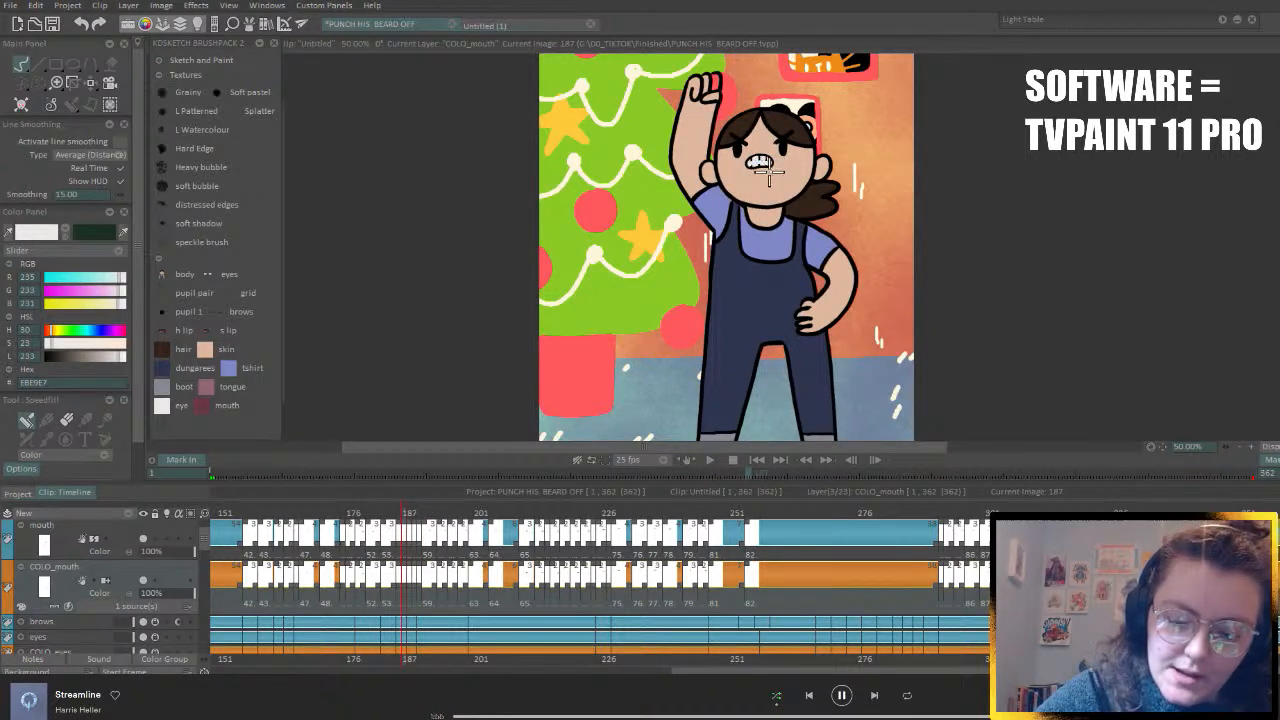
- Work back through the girl's mouth drawings from frame 187 to frame 175, filling any uncoloured teeth in white
{"action": "key", "text": "Left"}
{"action": "key", "text": "Left"}
{"action": "key", "text": "Left"}
{"action": "key", "text": "Left"}
{"action": "key", "text": "Left"}
{"action": "key", "text": "Left"}
{"action": "key", "text": "Left"}
{"action": "key", "text": "Left"}
{"action": "key", "text": "Left"}
{"action": "key", "text": "Left"}
{"action": "key", "text": "Left"}
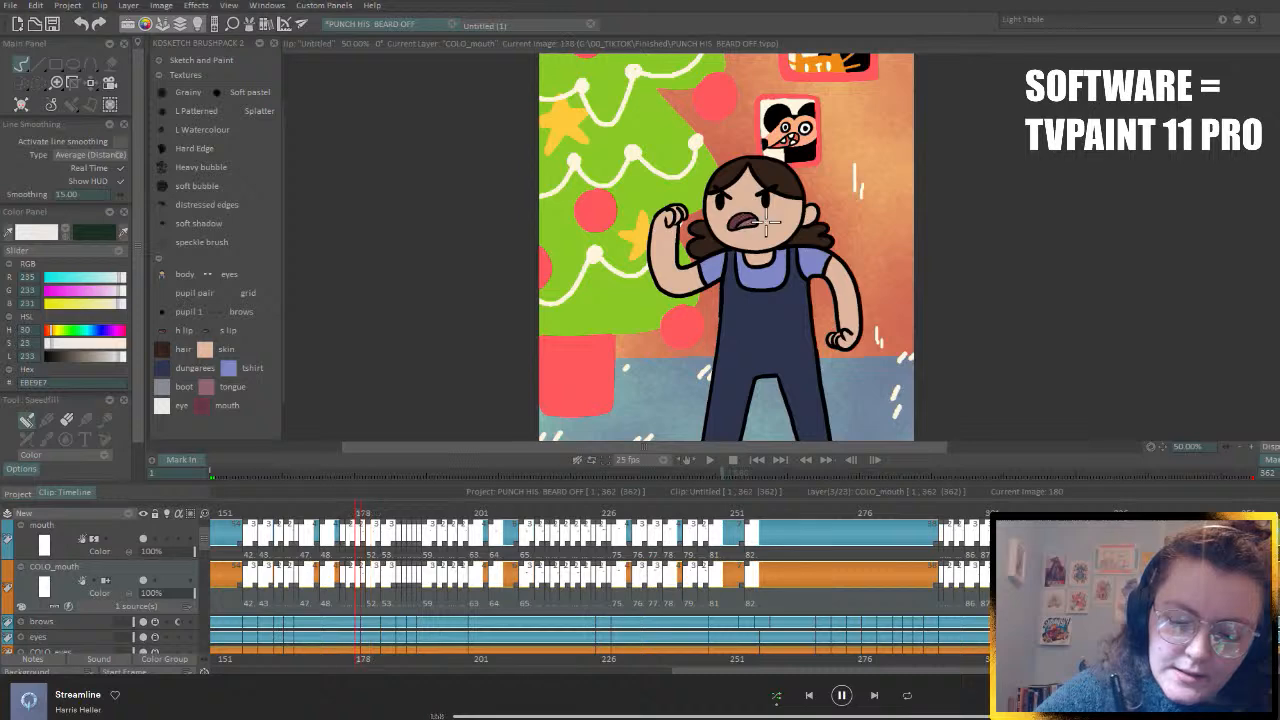
{"action": "key", "text": "Left"}
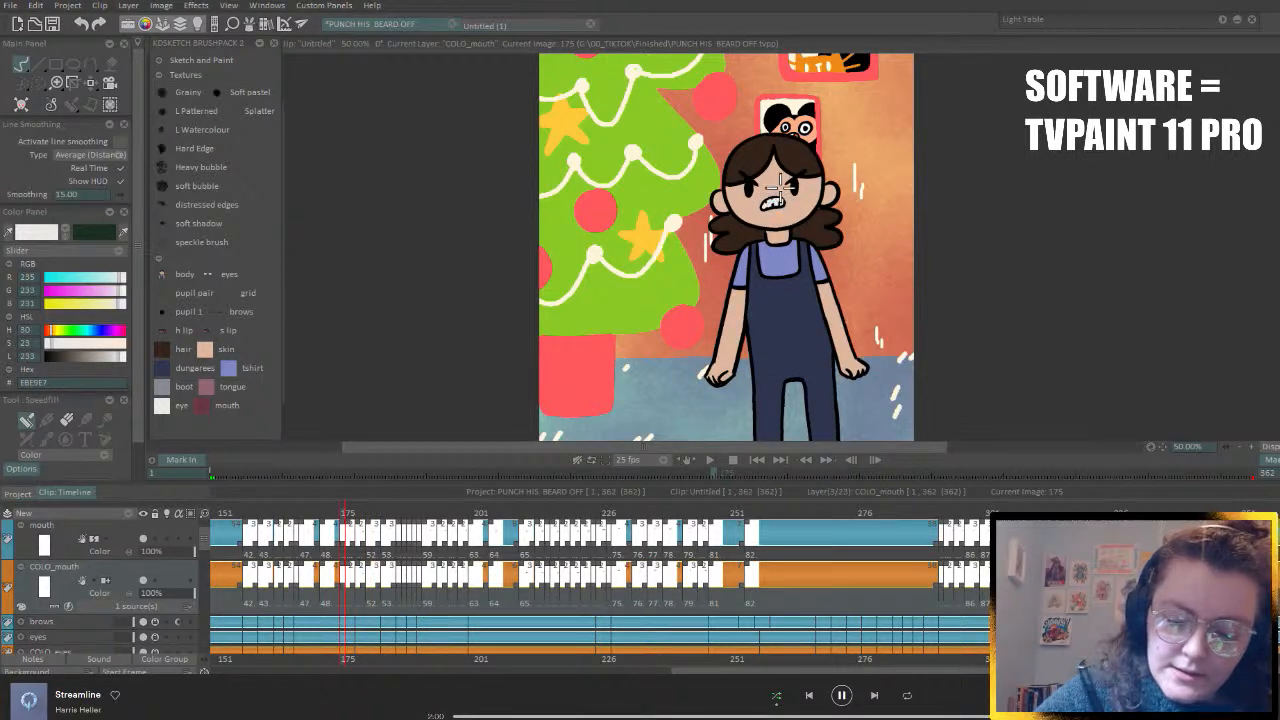
- Fill the teeth of the girl standing with her arms down in white from frame 175 back to frame 167
{"action": "key", "text": "Left"}
{"action": "key", "text": "Left"}
{"action": "key", "text": "Left"}
{"action": "key", "text": "Left"}
{"action": "key", "text": "Left"}
{"action": "key", "text": "Left"}
{"action": "key", "text": "Left"}
{"action": "key", "text": "Left"}
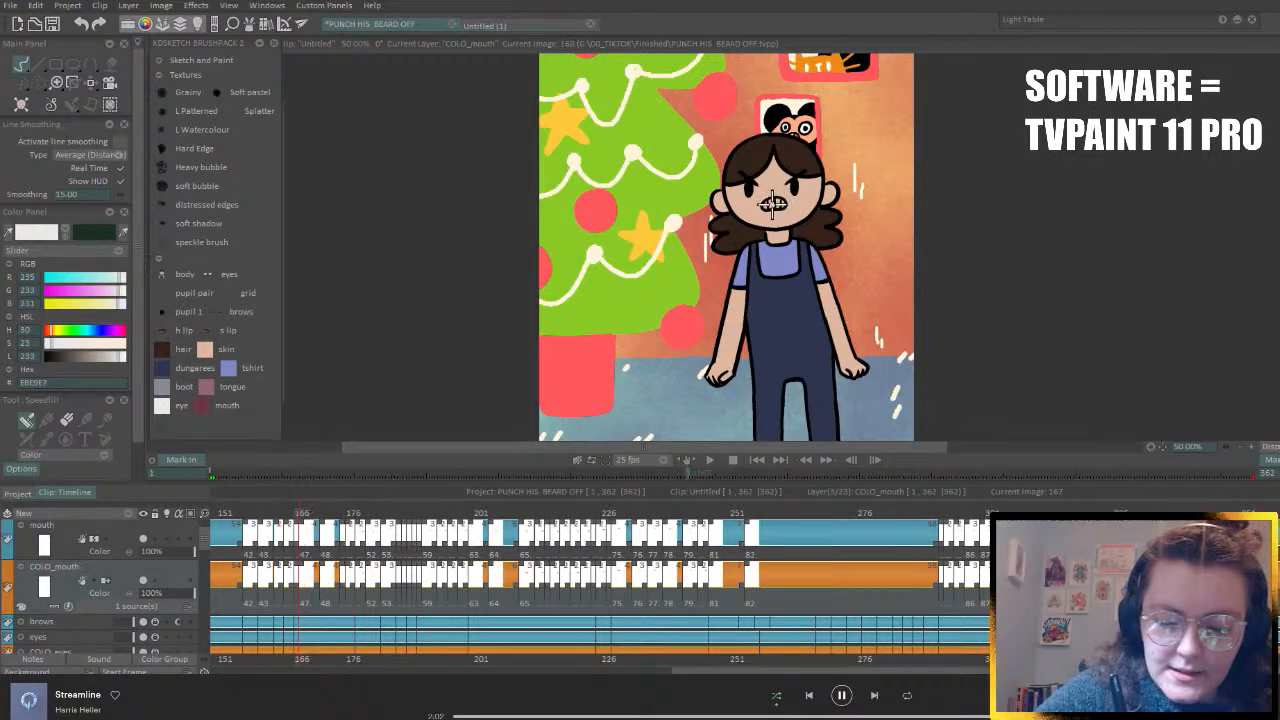
- Fill the girl's teeth in white on the mouth drawings from frame 167 back to the crouching pose at frame 159
{"action": "key", "text": "Left"}
{"action": "key", "text": "Left"}
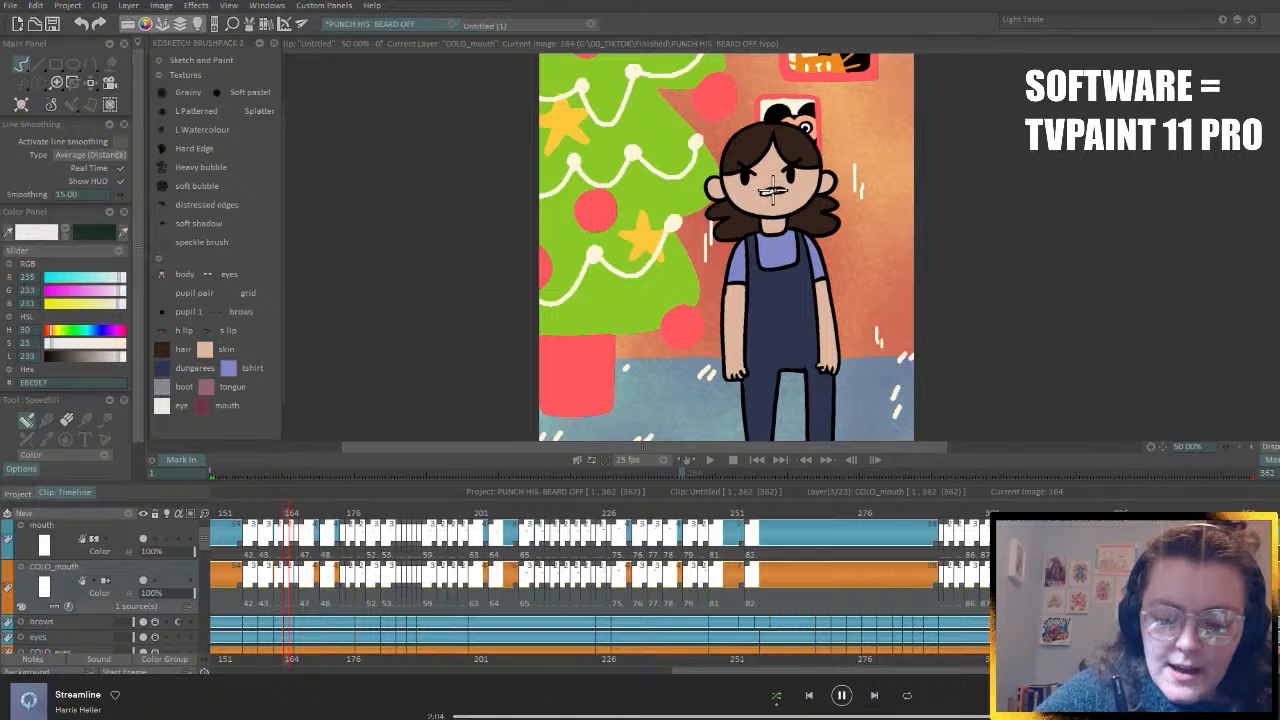
{"action": "key", "text": "Left"}
{"action": "key", "text": "Left"}
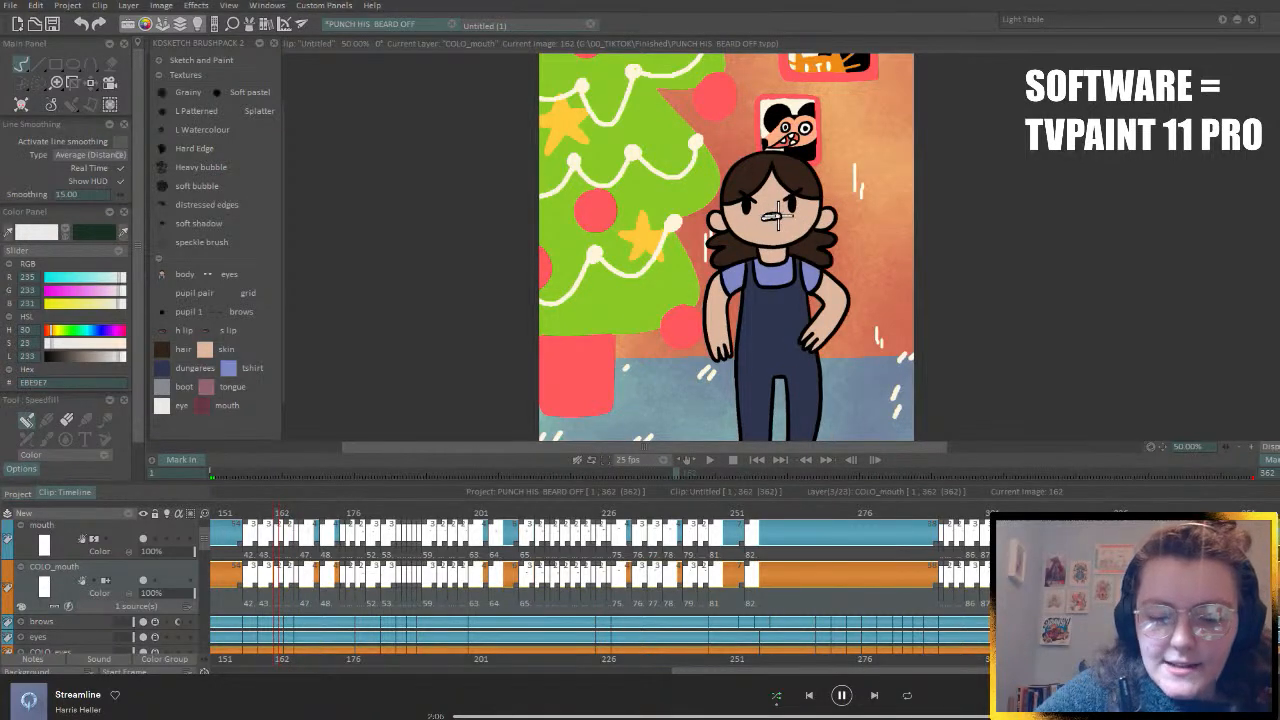
{"action": "key", "text": "Left"}
{"action": "key", "text": "Left"}
{"action": "key", "text": "Left"}
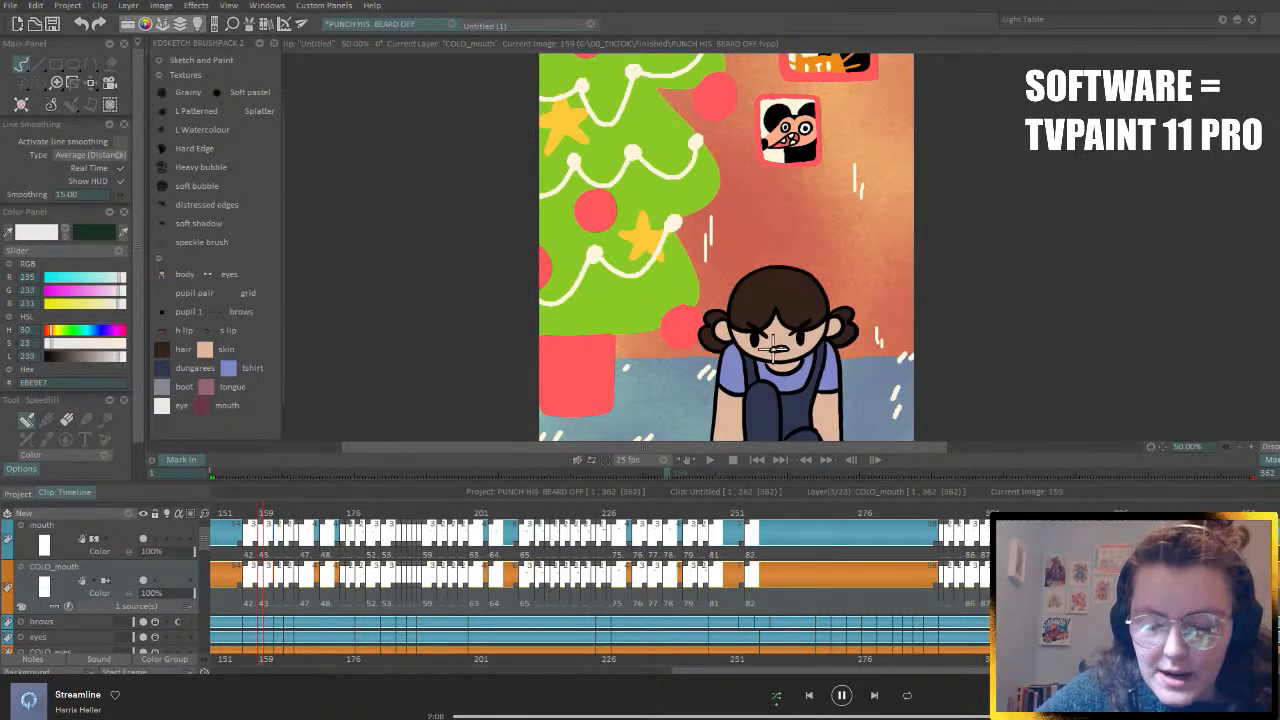
- Finish the teeth fill on the crouching girl and go back to her closed mouth at frame 156
{"action": "key", "text": "Left"}
{"action": "key", "text": "Left"}
{"action": "key", "text": "Left"}
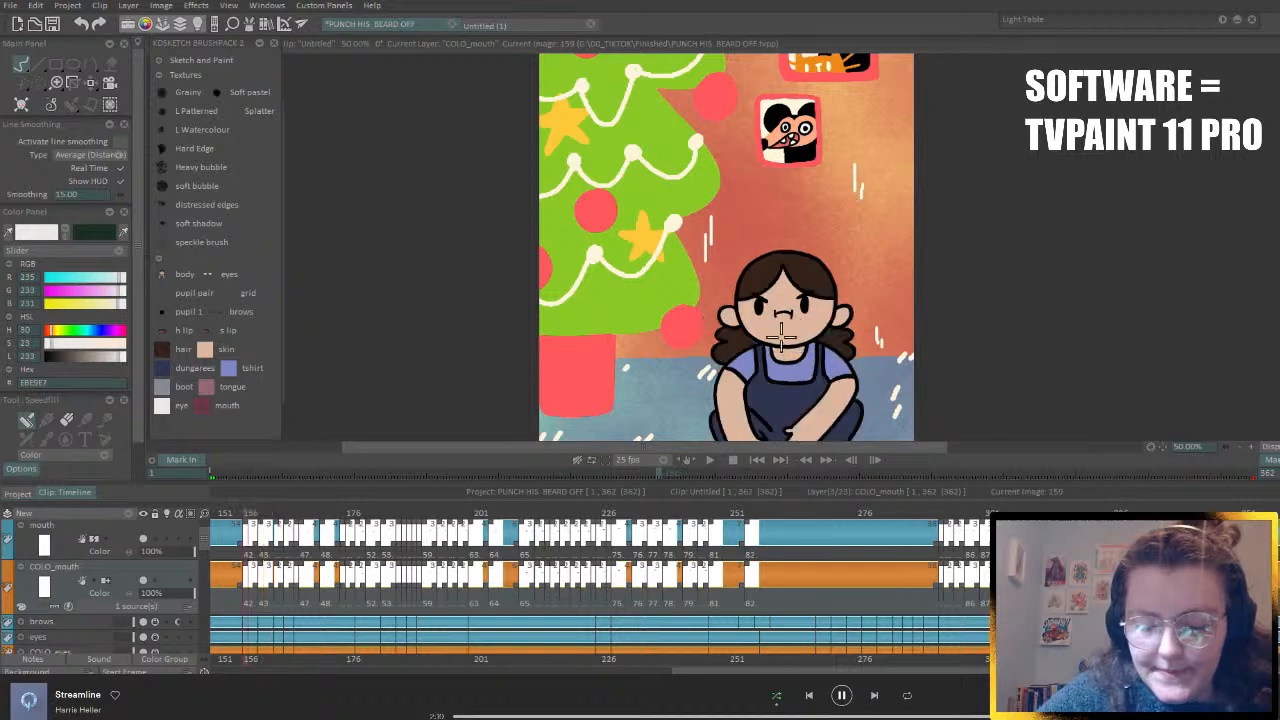
{"action": "key", "text": "Left"}
{"action": "key", "text": "Left"}
{"action": "key", "text": "Left"}
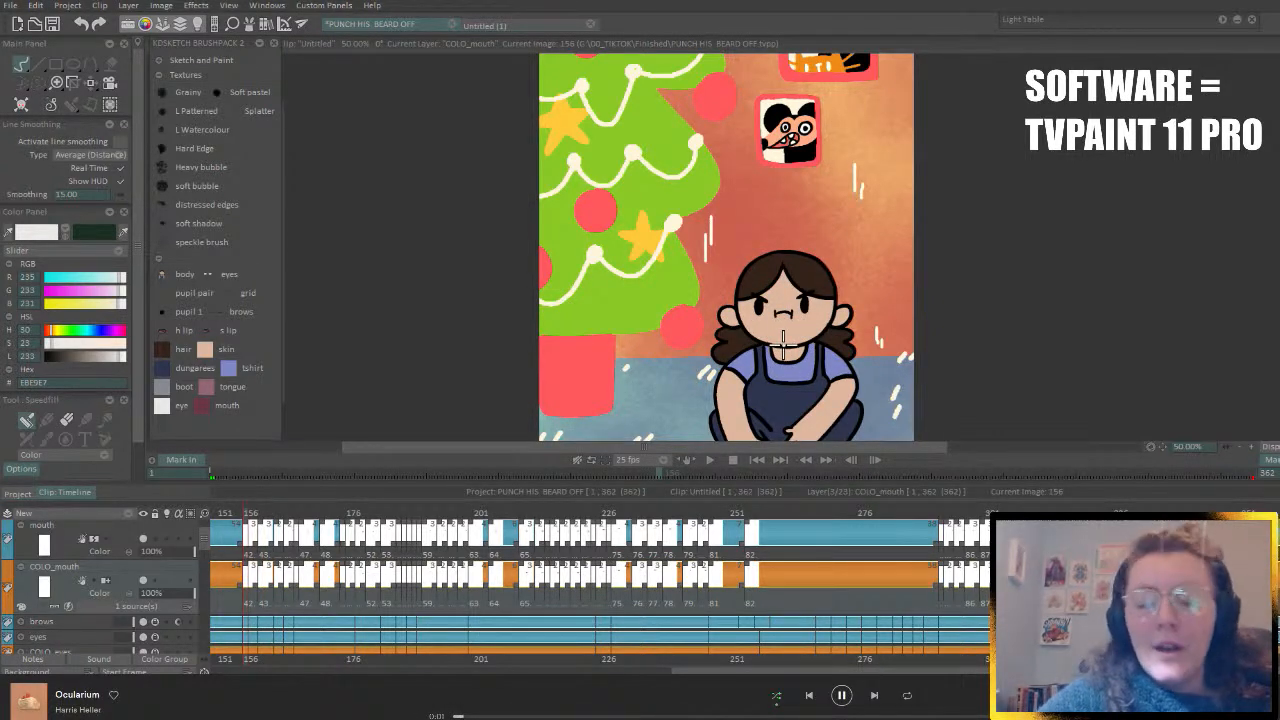
- Fill the teeth of the girl with crossed arms in white from frame 88 back to frame 80
{"action": "key", "text": "ctrl+Left"}
{"action": "key", "text": "ctrl+Left"}
{"action": "key", "text": "ctrl+Left"}
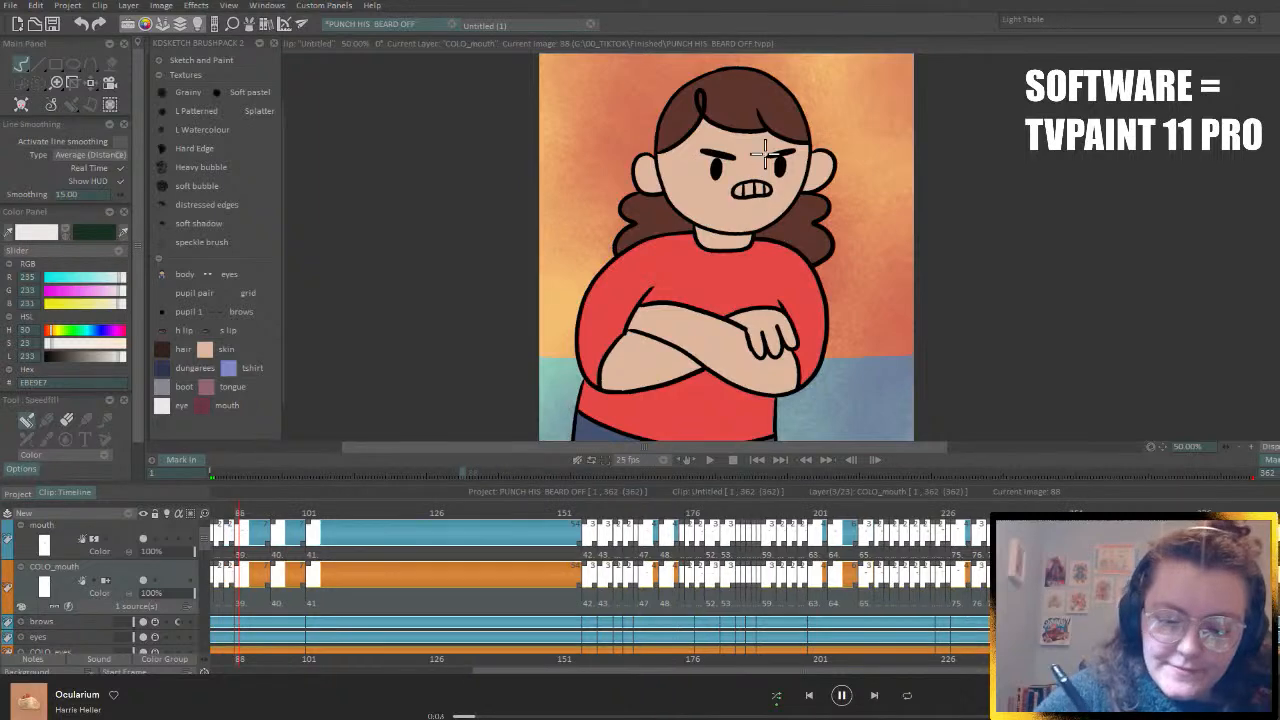
{"action": "key", "text": "Left"}
{"action": "key", "text": "Left"}
{"action": "key", "text": "Left"}
{"action": "key", "text": "Left"}
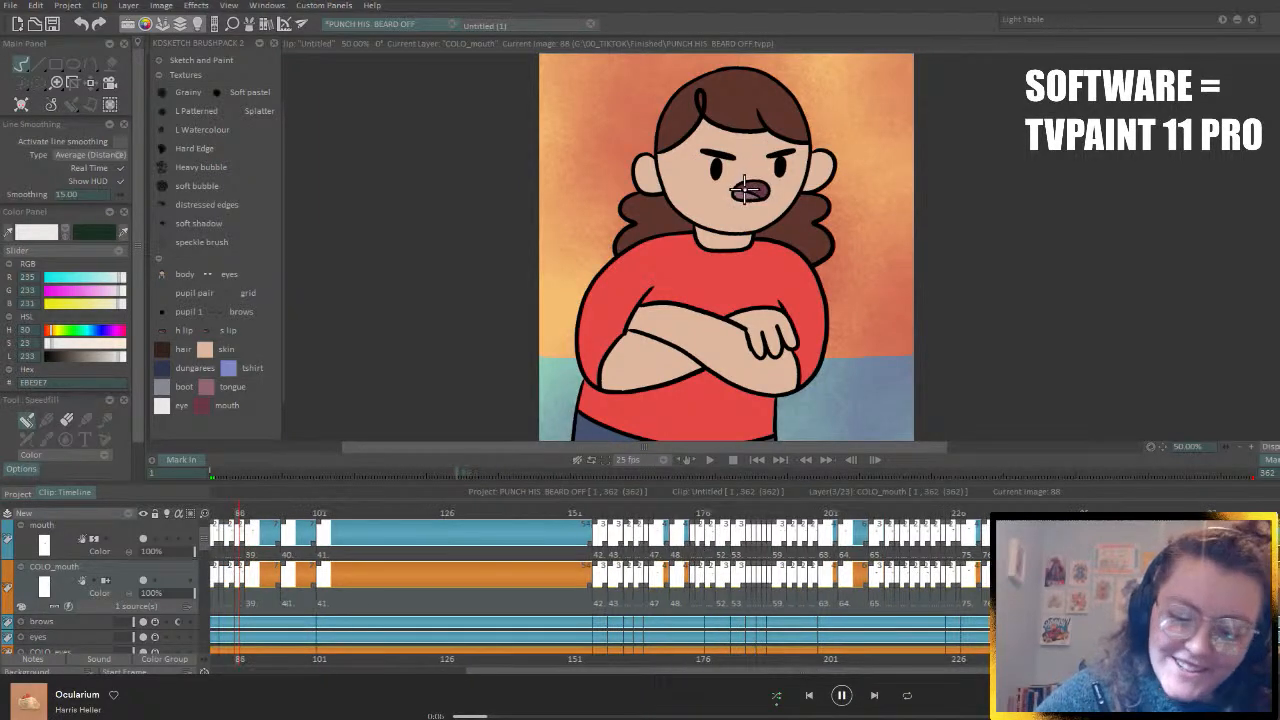
{"action": "key", "text": "Left"}
{"action": "key", "text": "Left"}
{"action": "key", "text": "Left"}
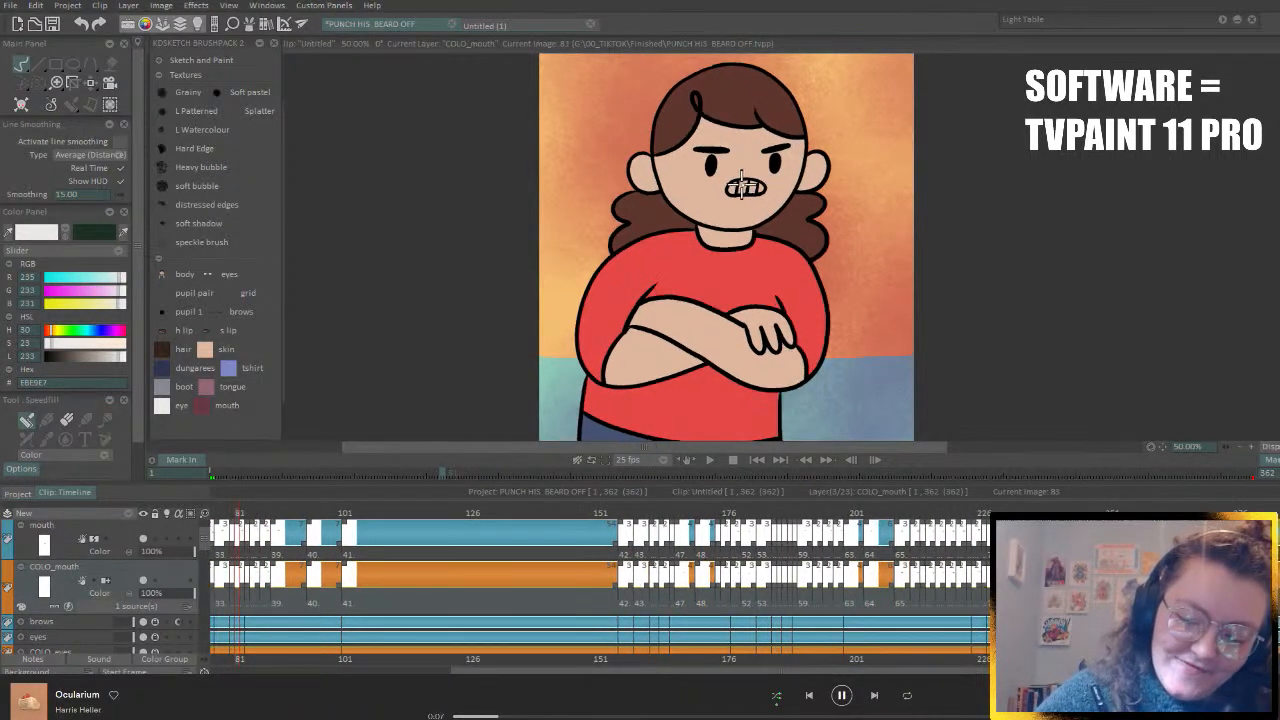
{"action": "key", "text": "Left"}
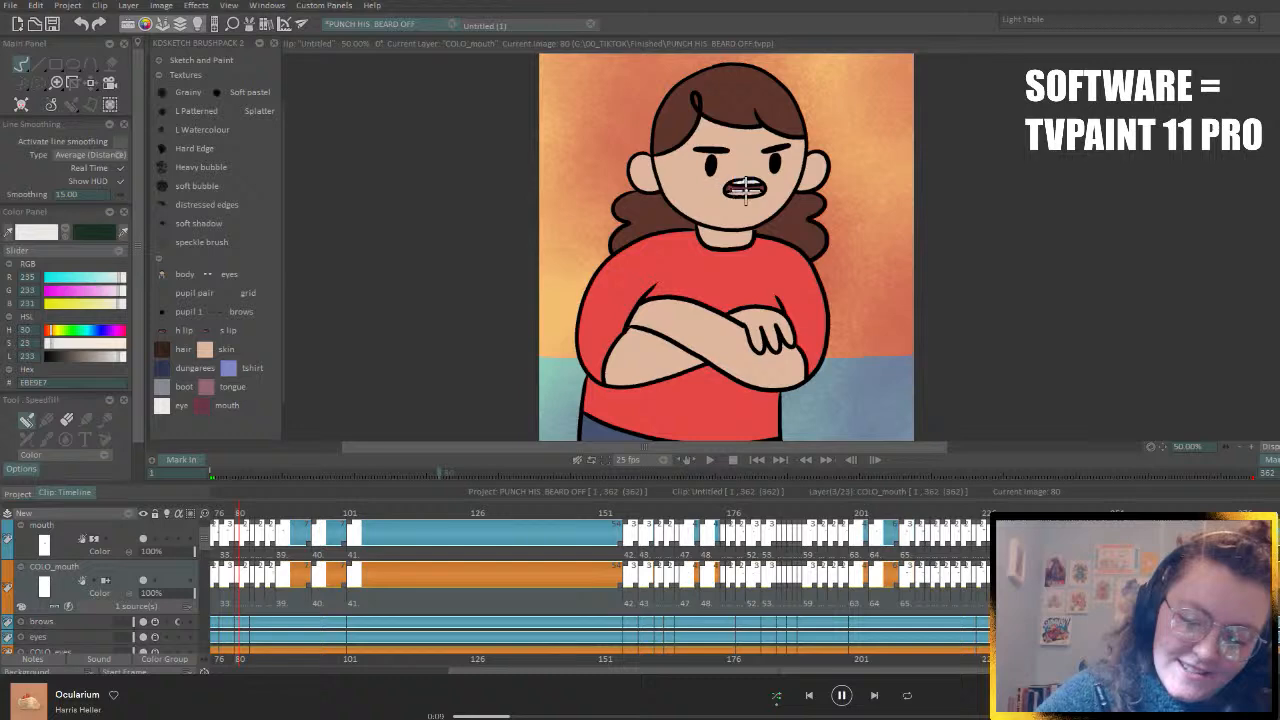
- Fill the girl's teeth in white from frame 80 back through the leaning poses to frame 70
{"action": "key", "text": "Left"}
{"action": "key", "text": "Left"}
{"action": "key", "text": "Left"}
{"action": "key", "text": "Left"}
{"action": "key", "text": "Left"}
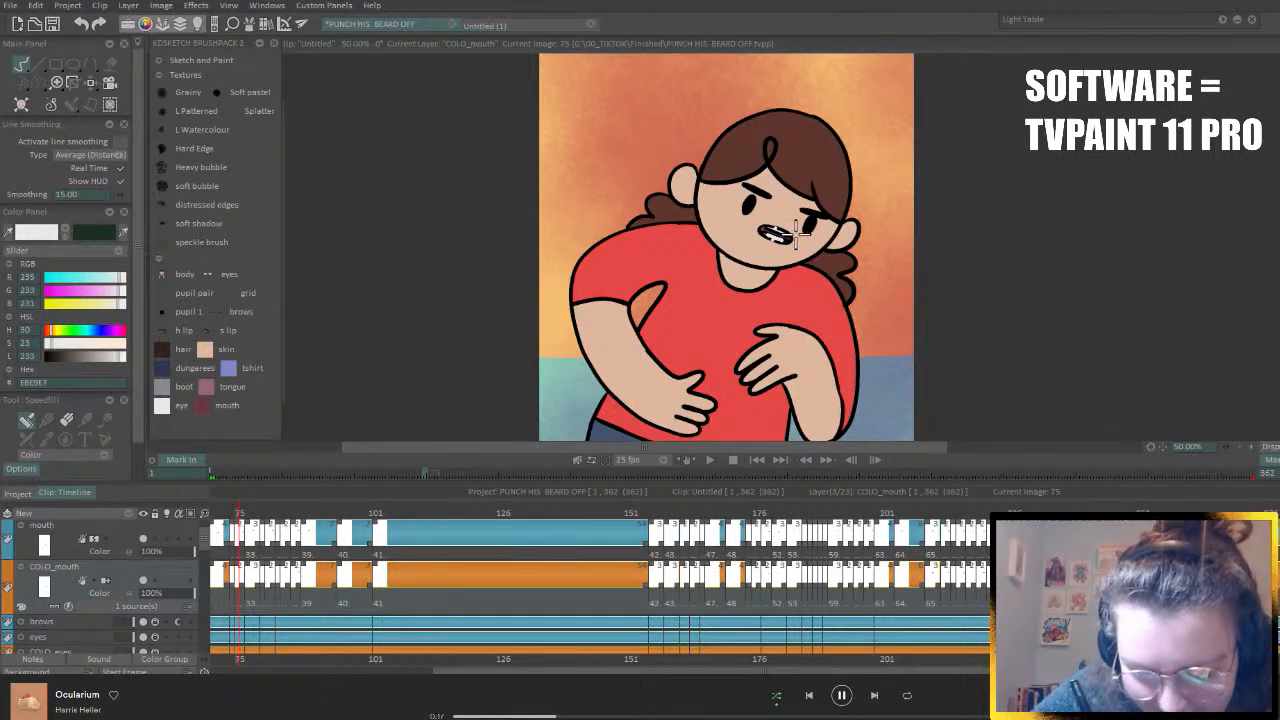
{"action": "key", "text": "Left"}
{"action": "key", "text": "Left"}
{"action": "key", "text": "Left"}
{"action": "key", "text": "Left"}
{"action": "key", "text": "Left"}
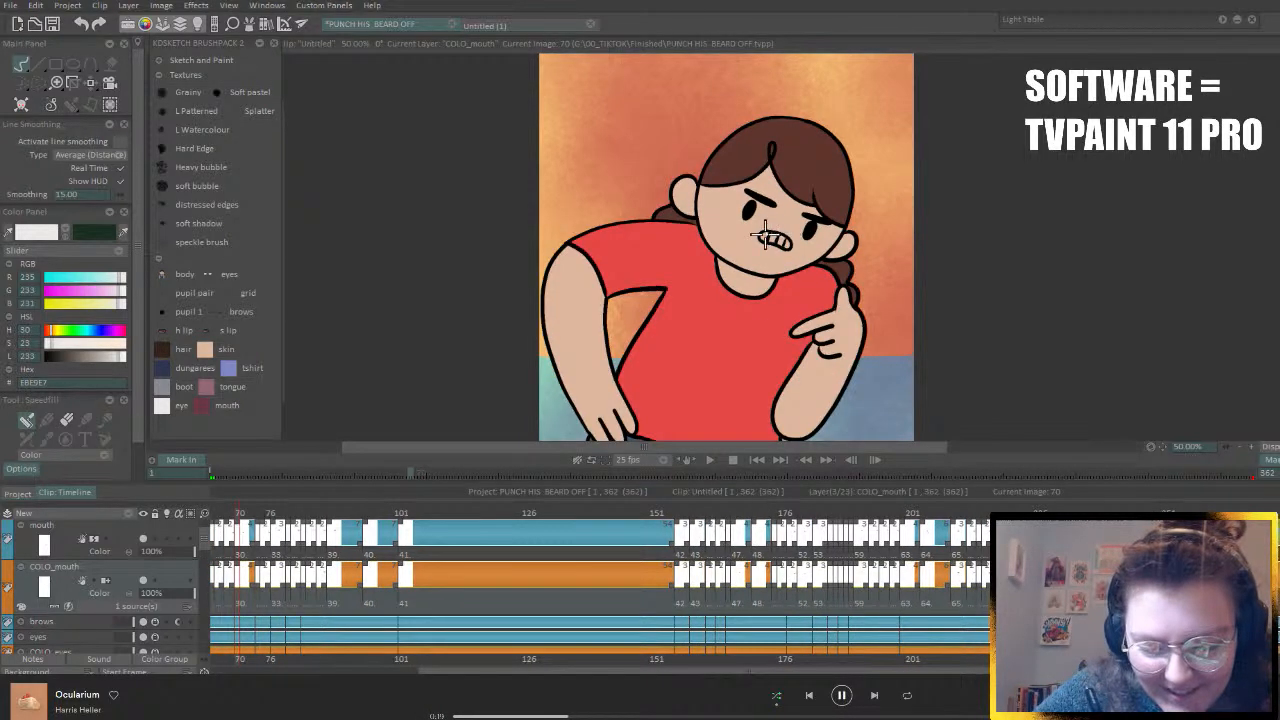
- Fill the leaning girl's teeth in white on the mouth drawings from frame 70 back to frame 59
{"action": "key", "text": "Left"}
{"action": "key", "text": "Left"}
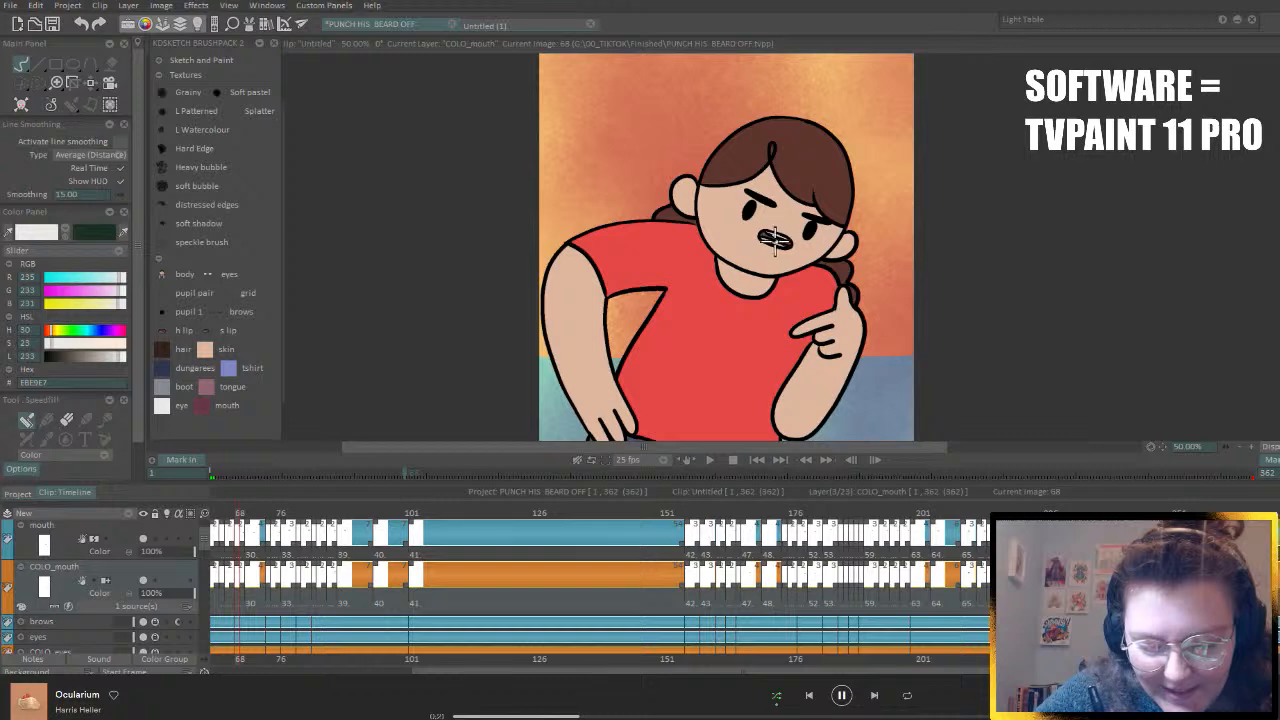
{"action": "key", "text": "Left"}
{"action": "key", "text": "Left"}
{"action": "key", "text": "Left"}
{"action": "key", "text": "Left"}
{"action": "key", "text": "Left"}
{"action": "key", "text": "Left"}
{"action": "key", "text": "Left"}
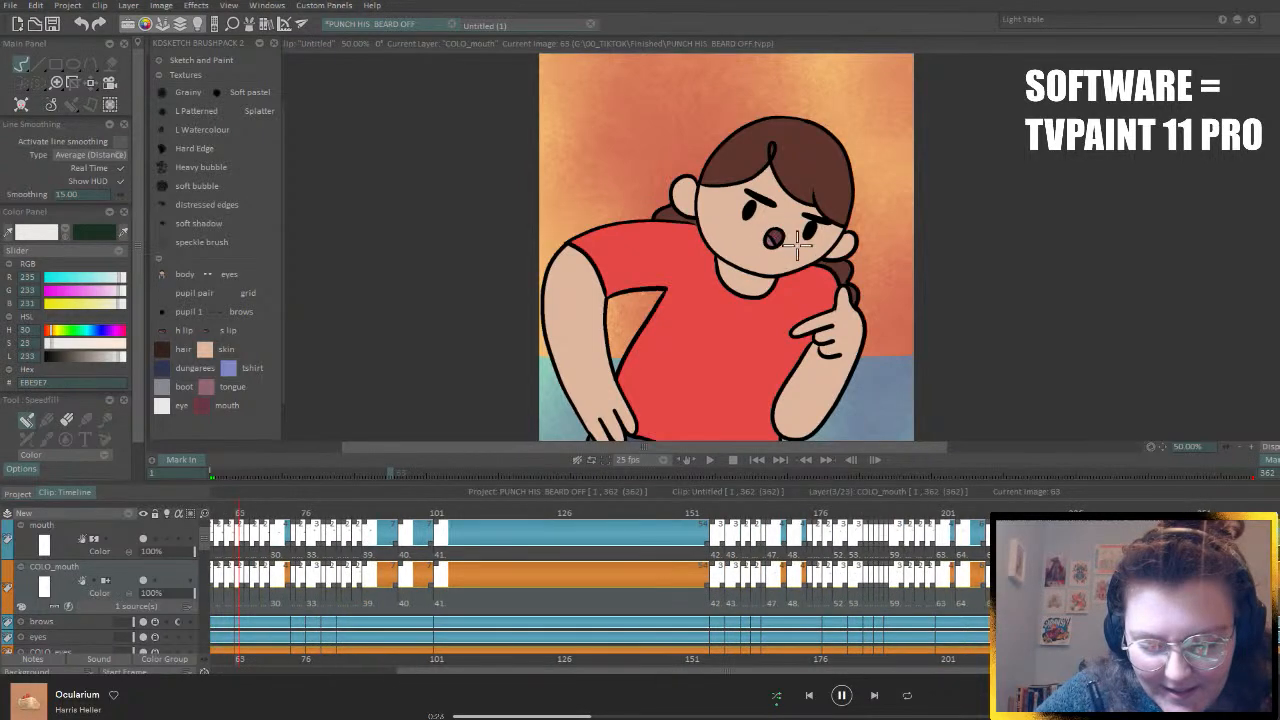
{"action": "key", "text": "Left"}
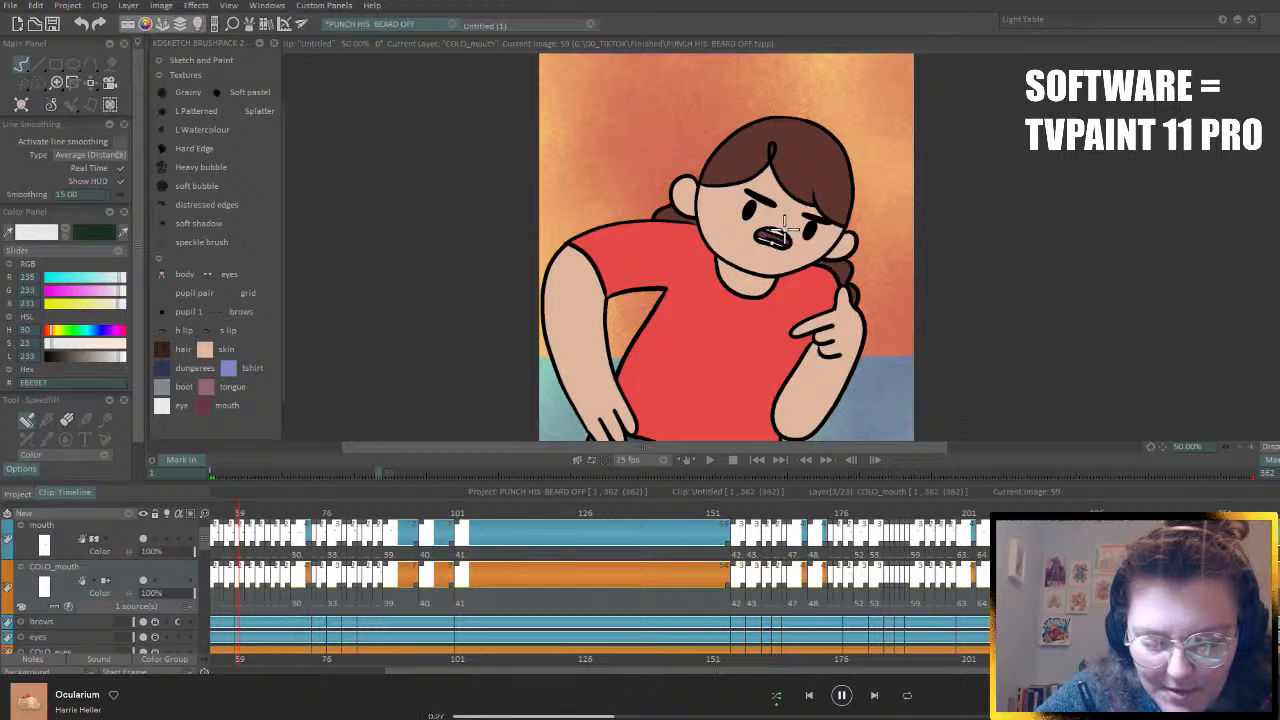
- Continue the white teeth fill on the girl's mouth drawings from frame 59 back to frame 49
{"action": "key", "text": "Left"}
{"action": "key", "text": "Left"}
{"action": "key", "text": "Left"}
{"action": "key", "text": "Left"}
{"action": "key", "text": "Left"}
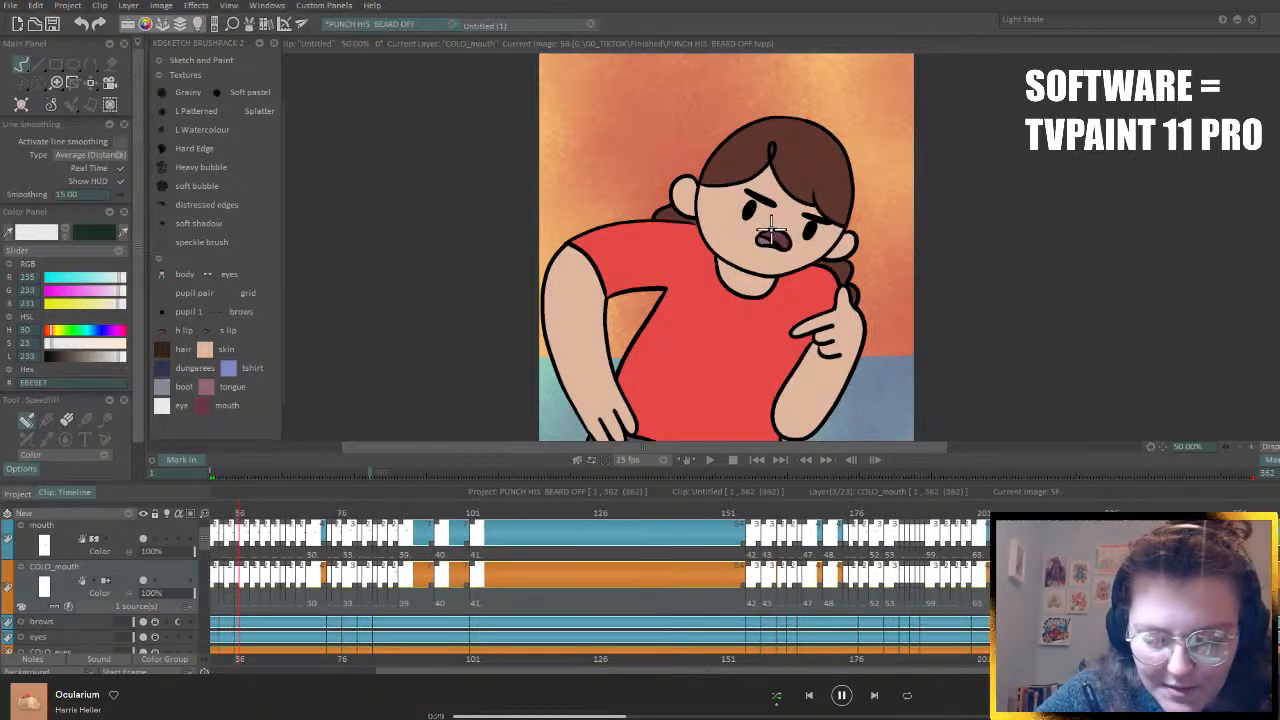
{"action": "key", "text": "Left"}
{"action": "key", "text": "Left"}
{"action": "key", "text": "Left"}
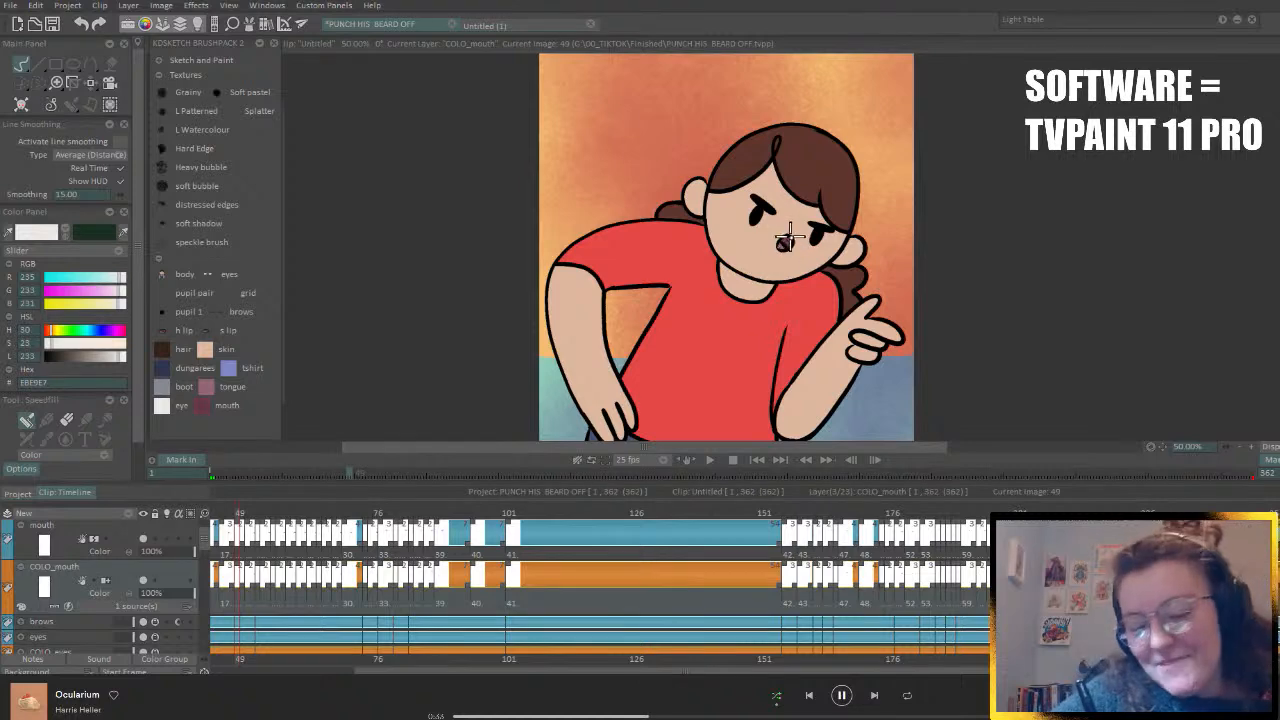
- Fill the teeth of the pointing, scowling girl in white from frame 49 back to frame 38
{"action": "key", "text": "Left"}
{"action": "key", "text": "Left"}
{"action": "key", "text": "Left"}
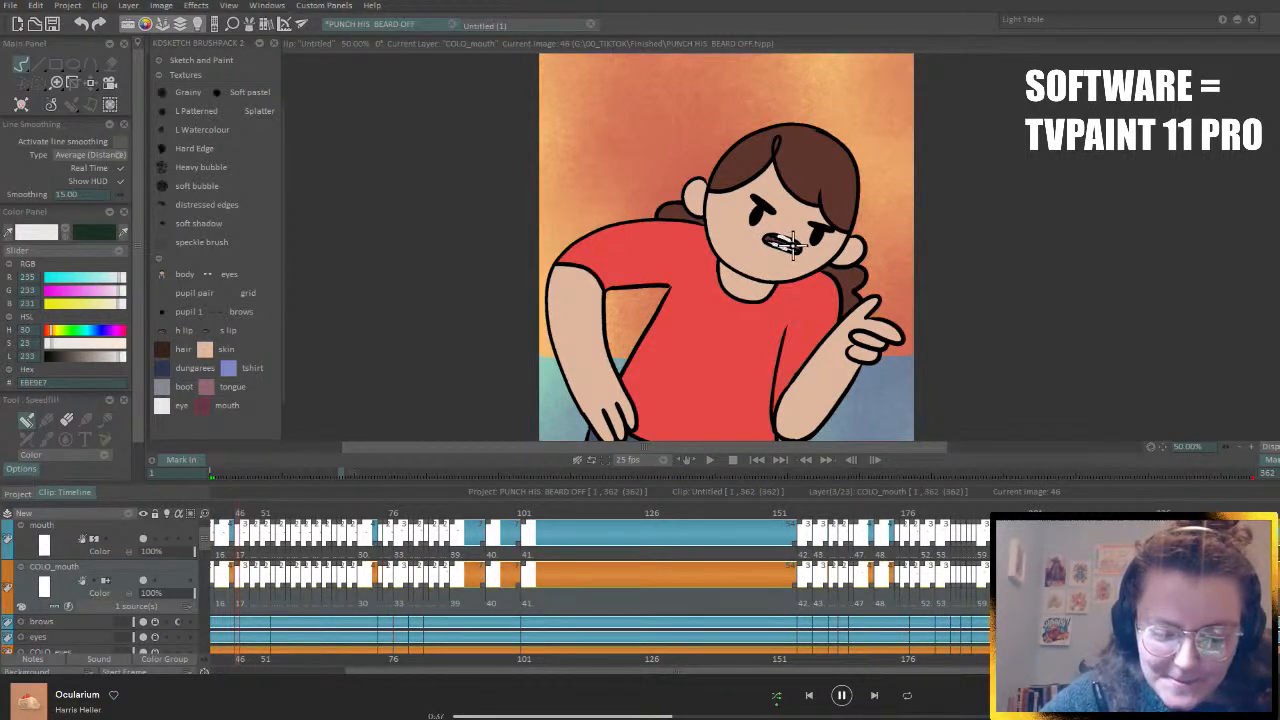
{"action": "key", "text": "Left"}
{"action": "key", "text": "Left"}
{"action": "key", "text": "Left"}
{"action": "key", "text": "Left"}
{"action": "key", "text": "Left"}
{"action": "key", "text": "Left"}
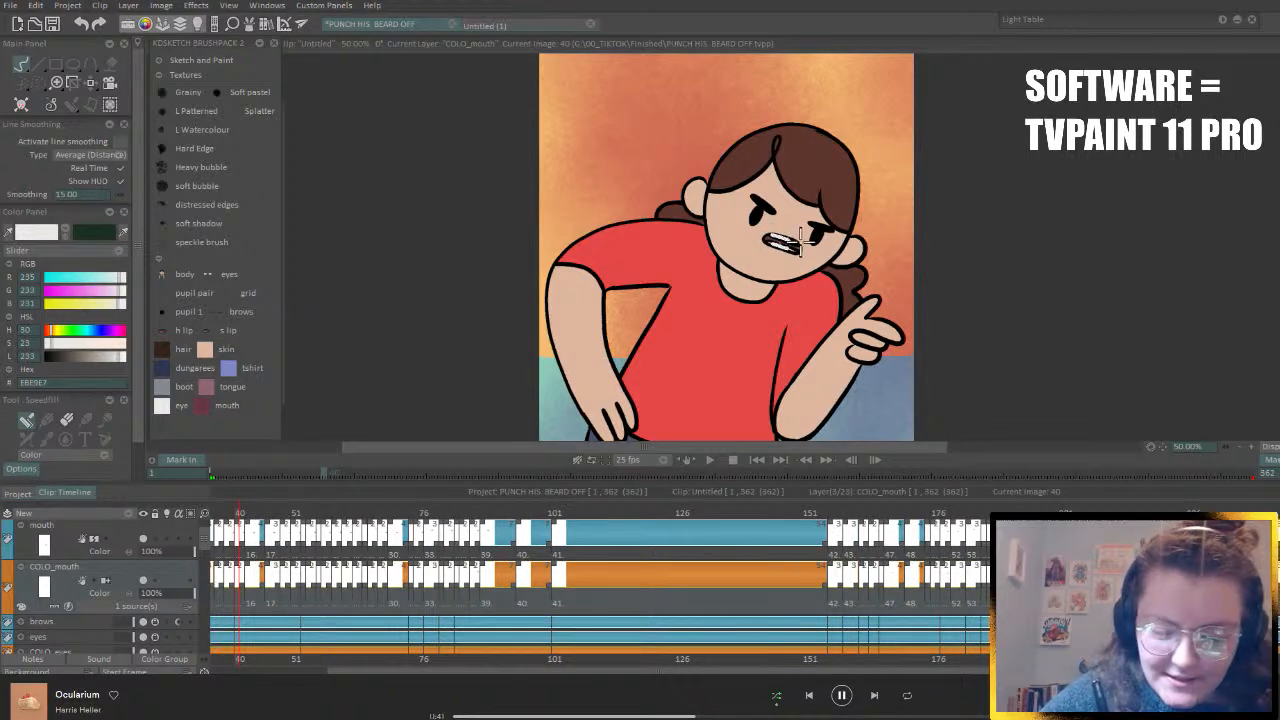
{"action": "key", "text": "Left"}
{"action": "key", "text": "Left"}
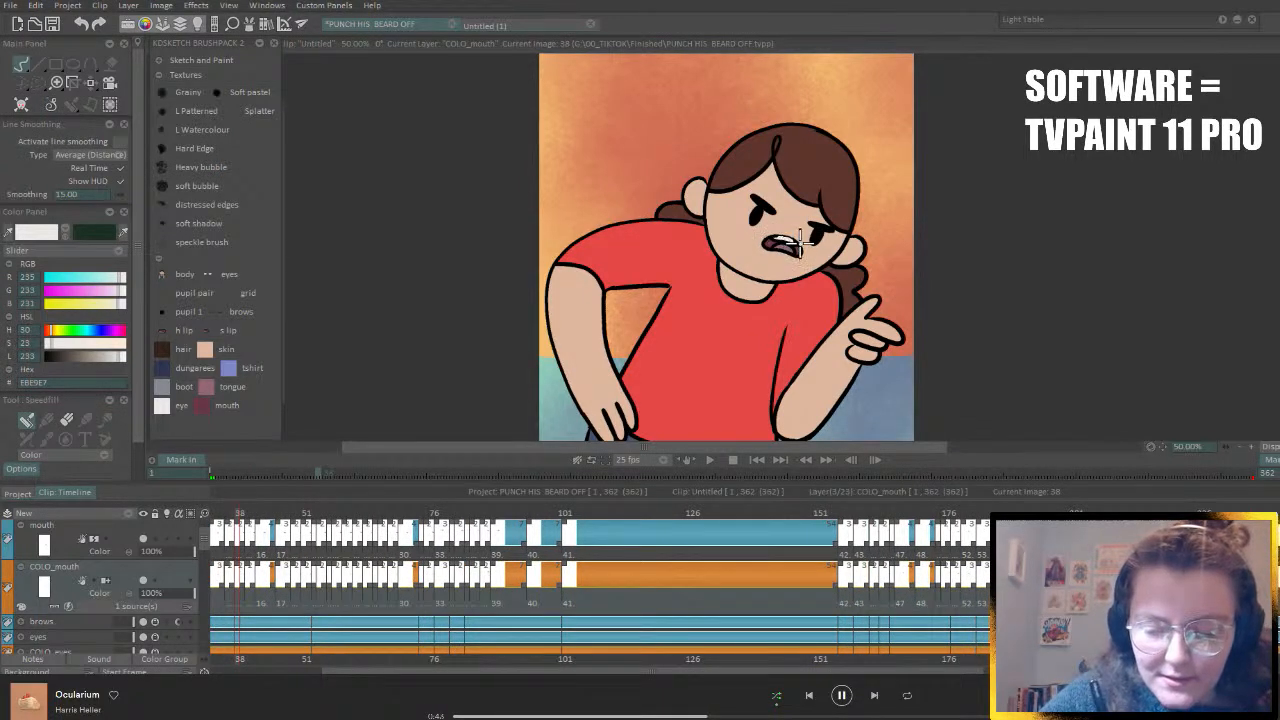
- Fill the pointing girl's teeth in white on the mouth drawings from frame 38 back to frame 26
{"action": "key", "text": "Left"}
{"action": "key", "text": "Left"}
{"action": "key", "text": "Left"}
{"action": "key", "text": "Left"}
{"action": "key", "text": "Left"}
{"action": "key", "text": "Left"}
{"action": "key", "text": "Left"}
{"action": "key", "text": "Left"}
{"action": "key", "text": "Left"}
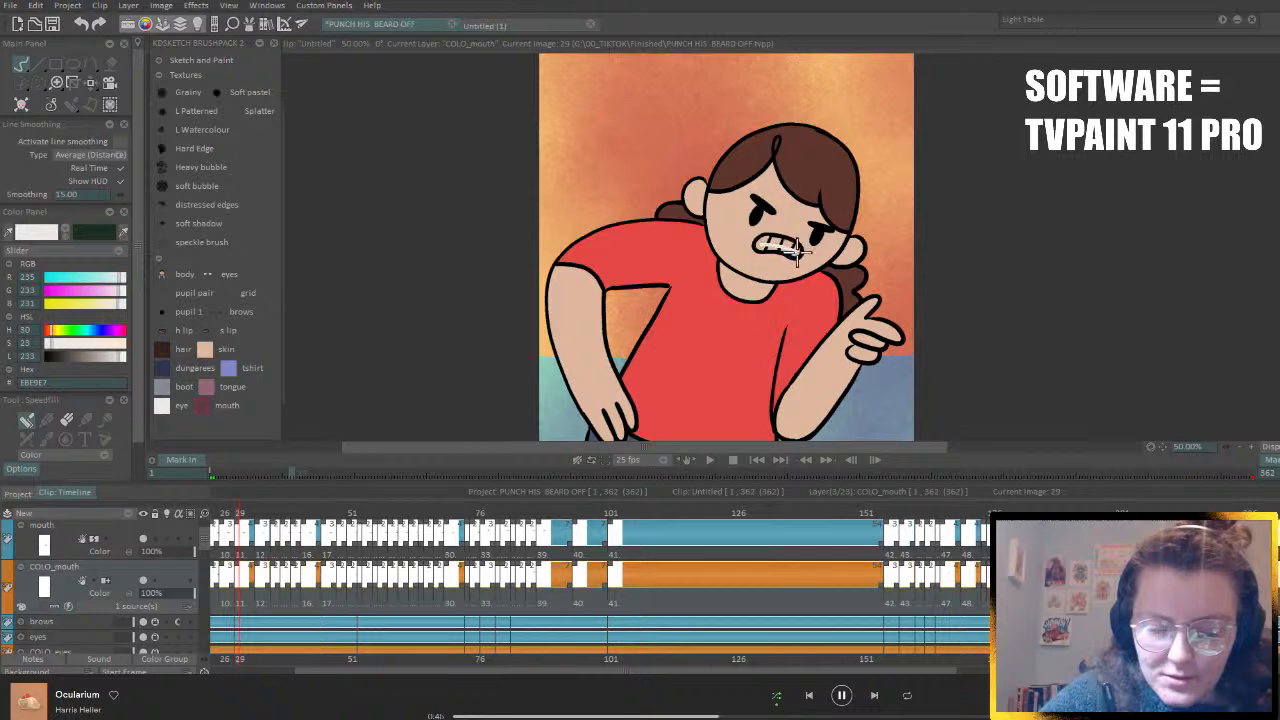
{"action": "key", "text": "Left"}
{"action": "key", "text": "Left"}
{"action": "key", "text": "Left"}
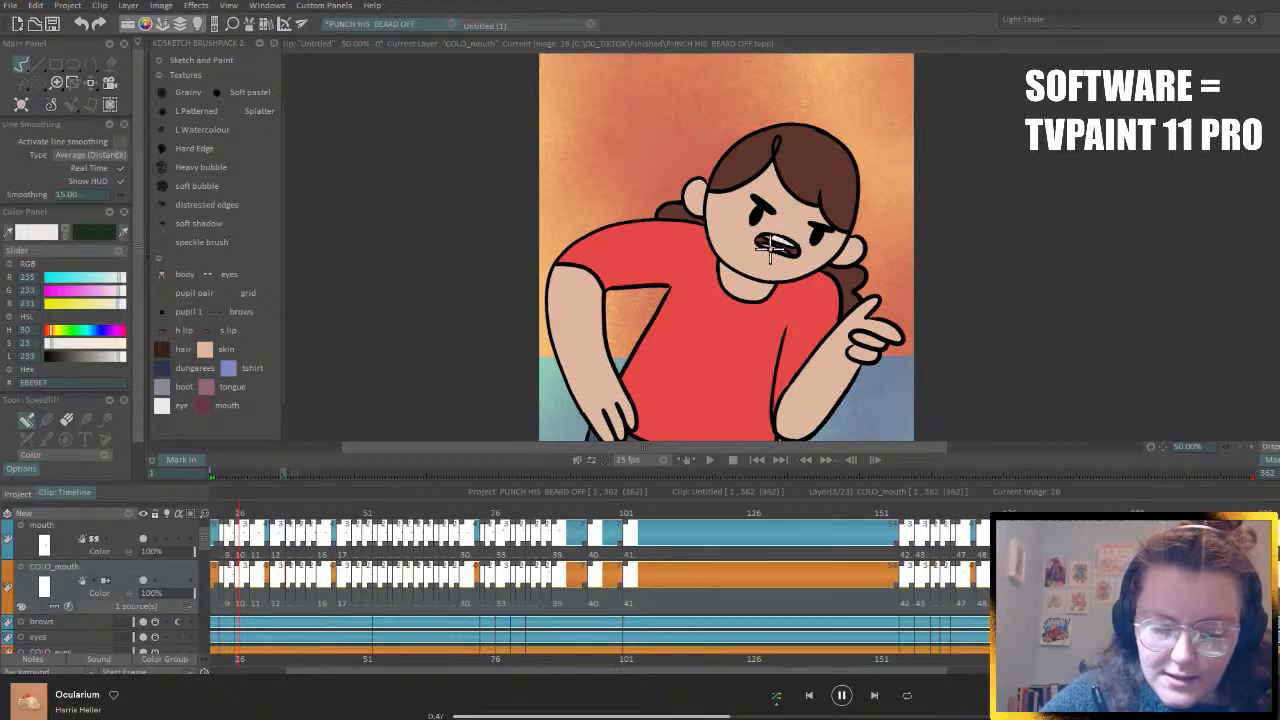
- Fill the girl's teeth in white from frame 26 back to the raised-head pose at frame 18
{"action": "key", "text": "Left"}
{"action": "key", "text": "Left"}
{"action": "key", "text": "Left"}
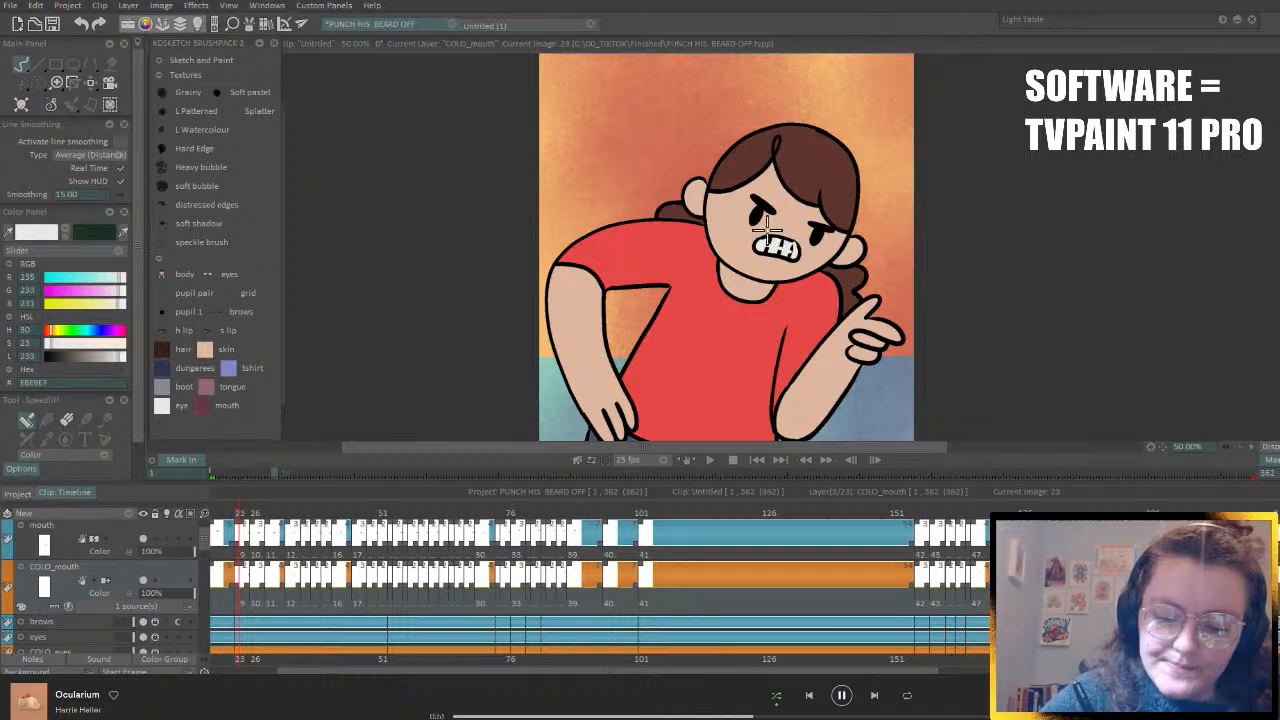
{"action": "key", "text": "Left"}
{"action": "key", "text": "Left"}
{"action": "key", "text": "Left"}
{"action": "key", "text": "Left"}
{"action": "key", "text": "Left"}
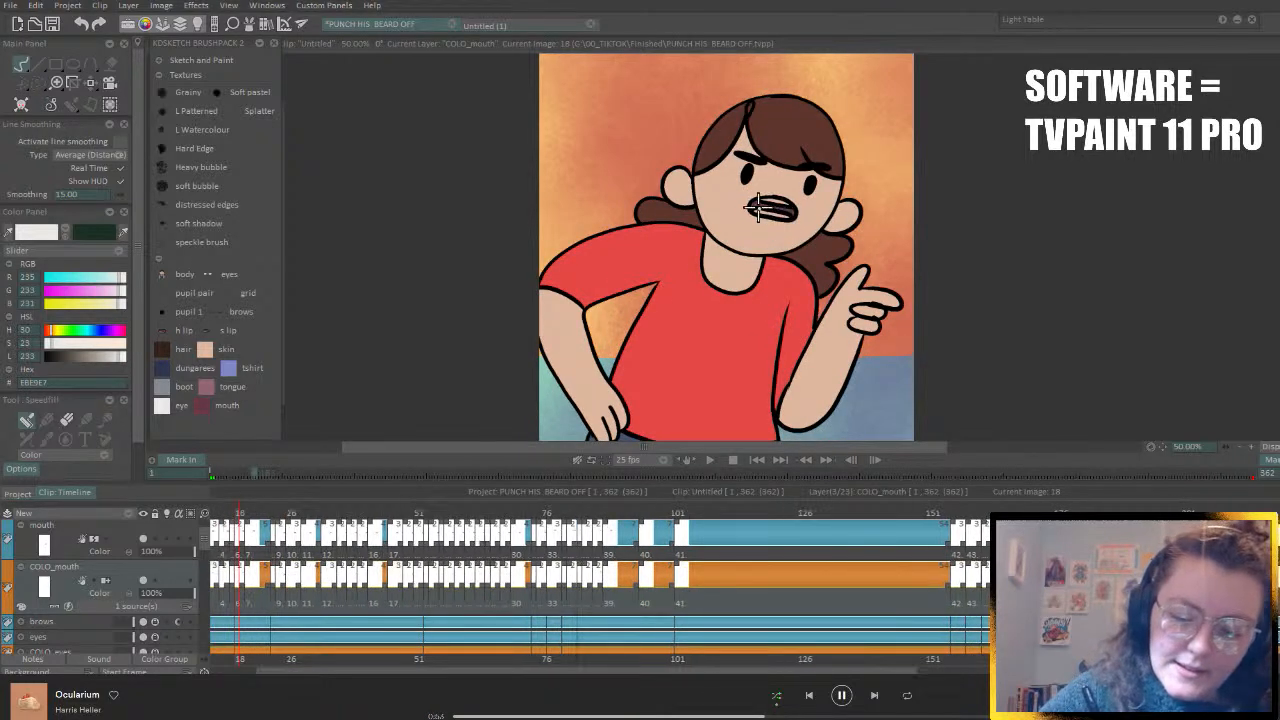
- Fill the remaining uncoloured teeth in white on the opening mouth drawings from frame 18 back past frame 13
{"action": "key", "text": "Left"}
{"action": "key", "text": "Left"}
{"action": "key", "text": "Left"}
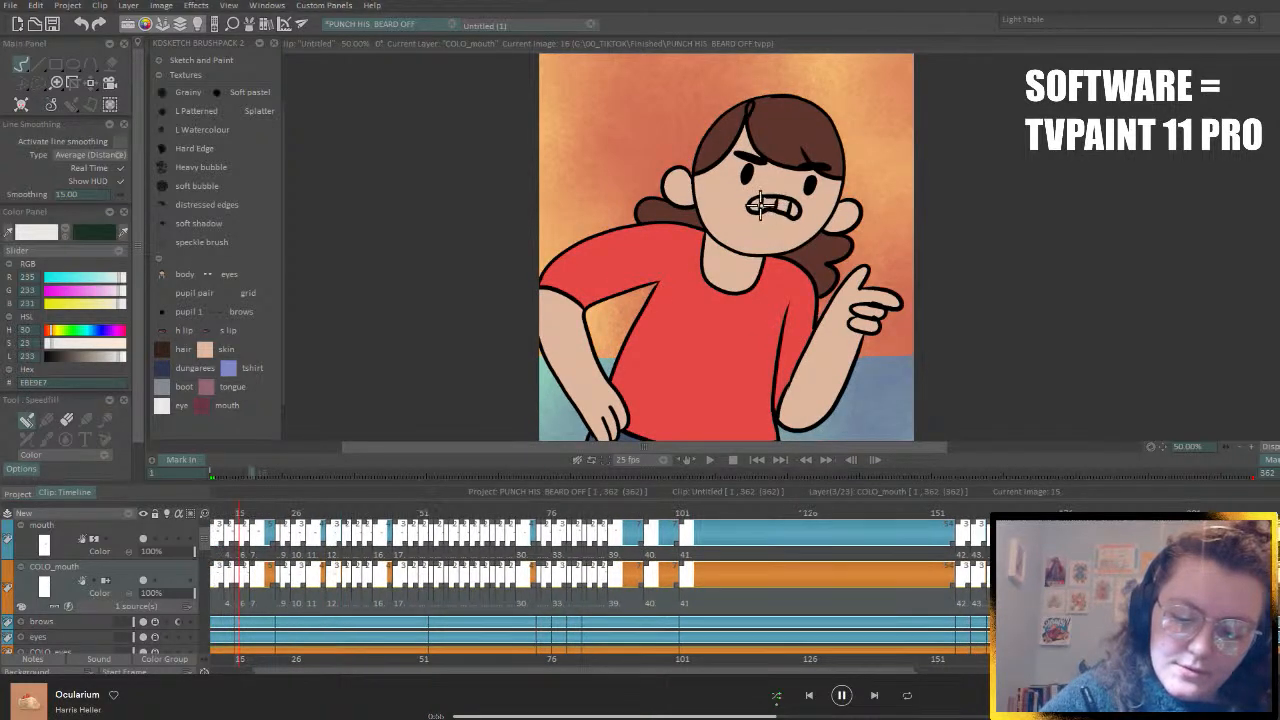
{"action": "key", "text": "Left"}
{"action": "key", "text": "Left"}
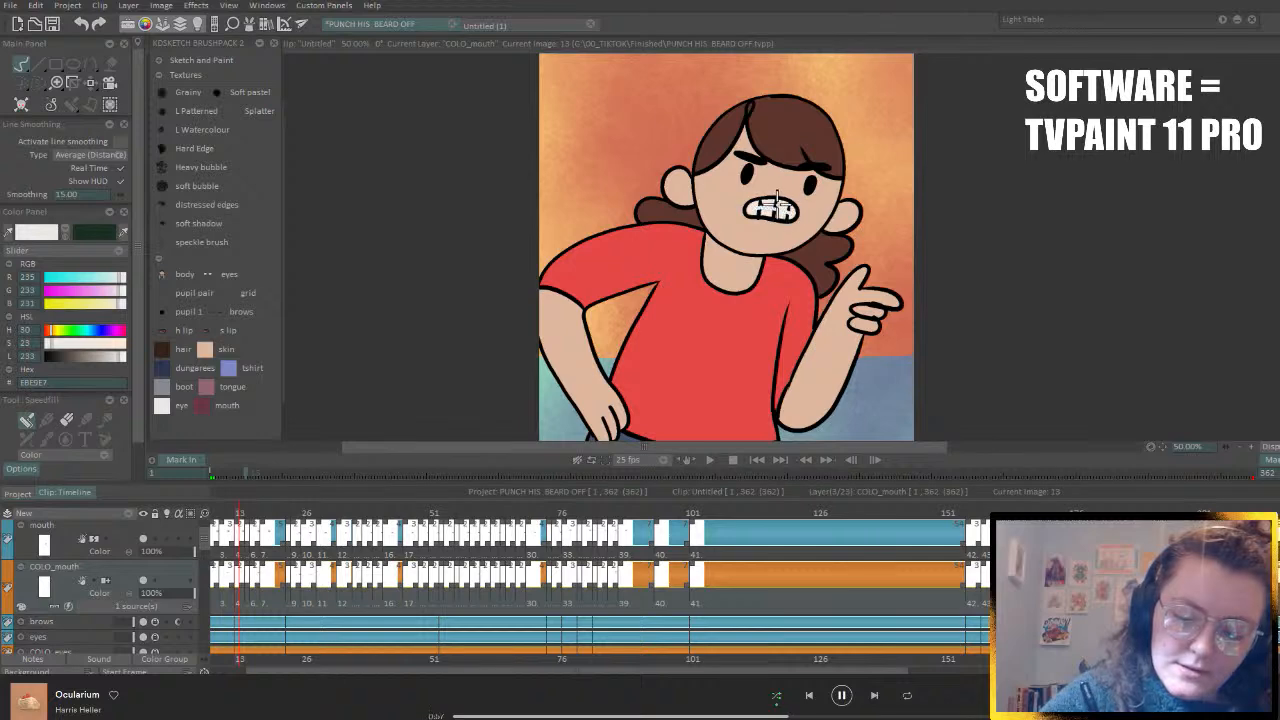
{"action": "key", "text": "Left"}
{"action": "key", "text": "Left"}
{"action": "key", "text": "Left"}
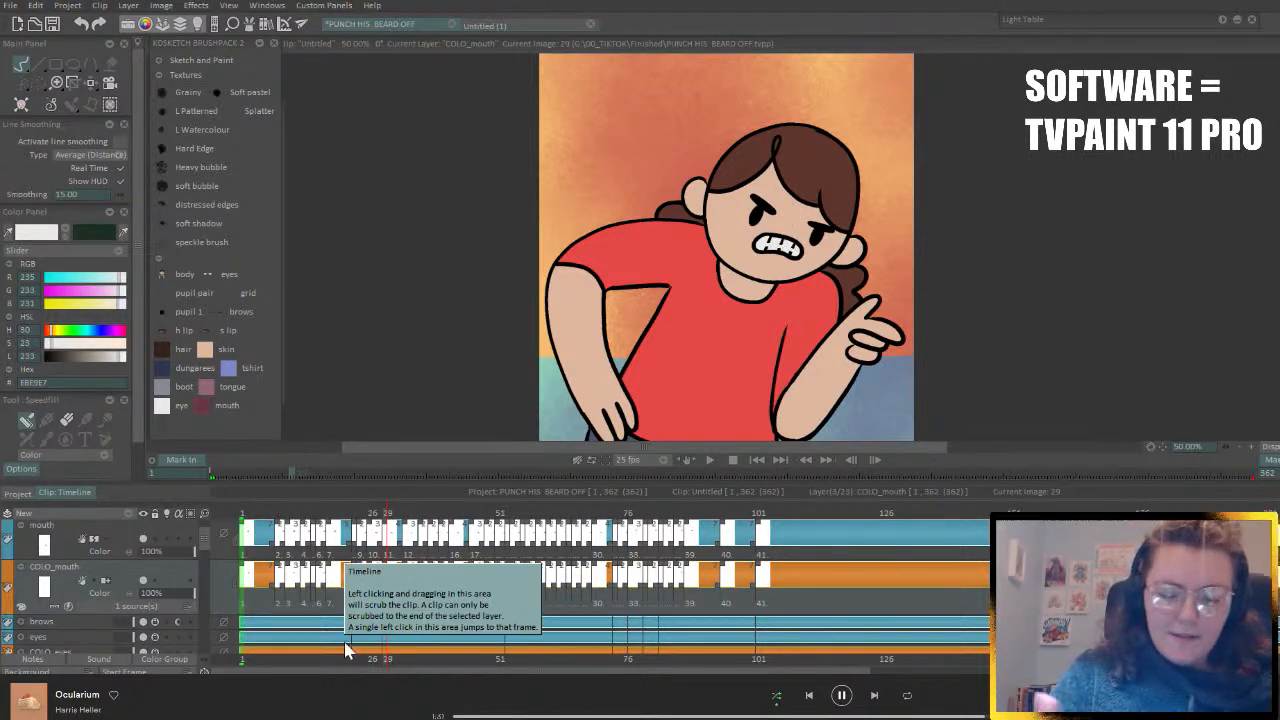
- Play the animation from the first frame with the whole picture in view to check the coloured mouths
{"action": "left_click", "coordinate": [757, 459]}
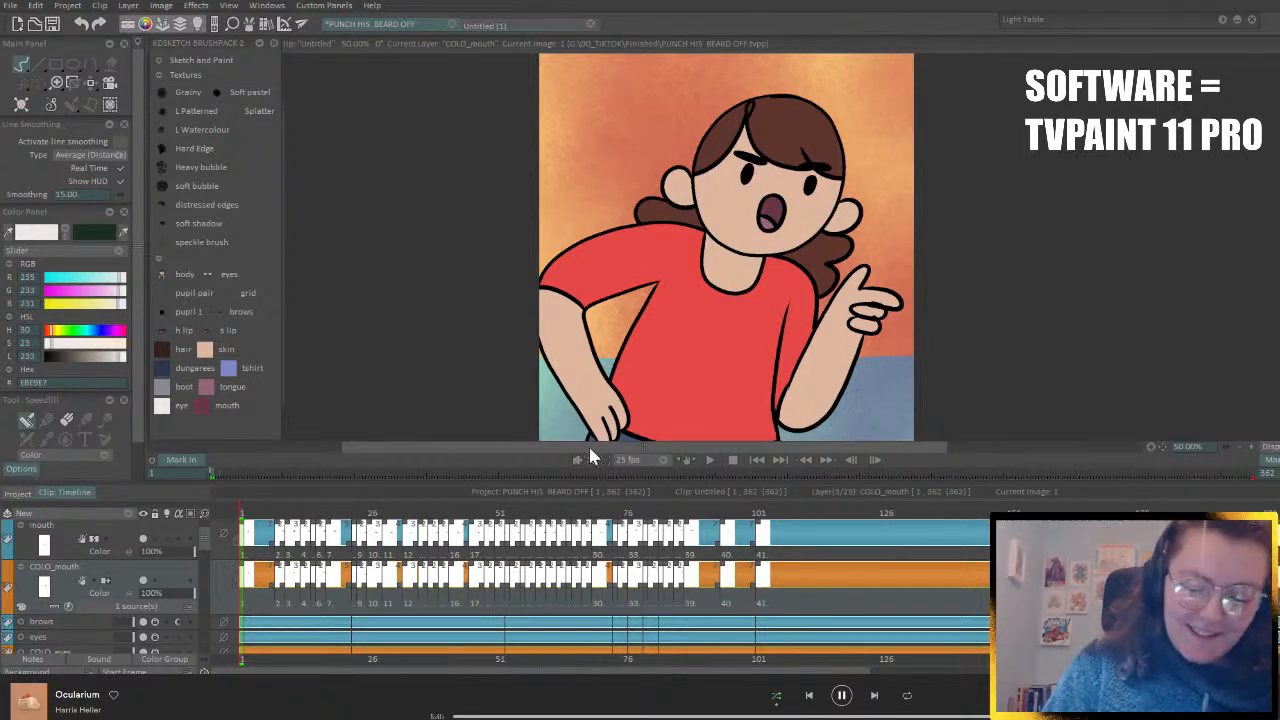
{"action": "left_click", "coordinate": [711, 460]}
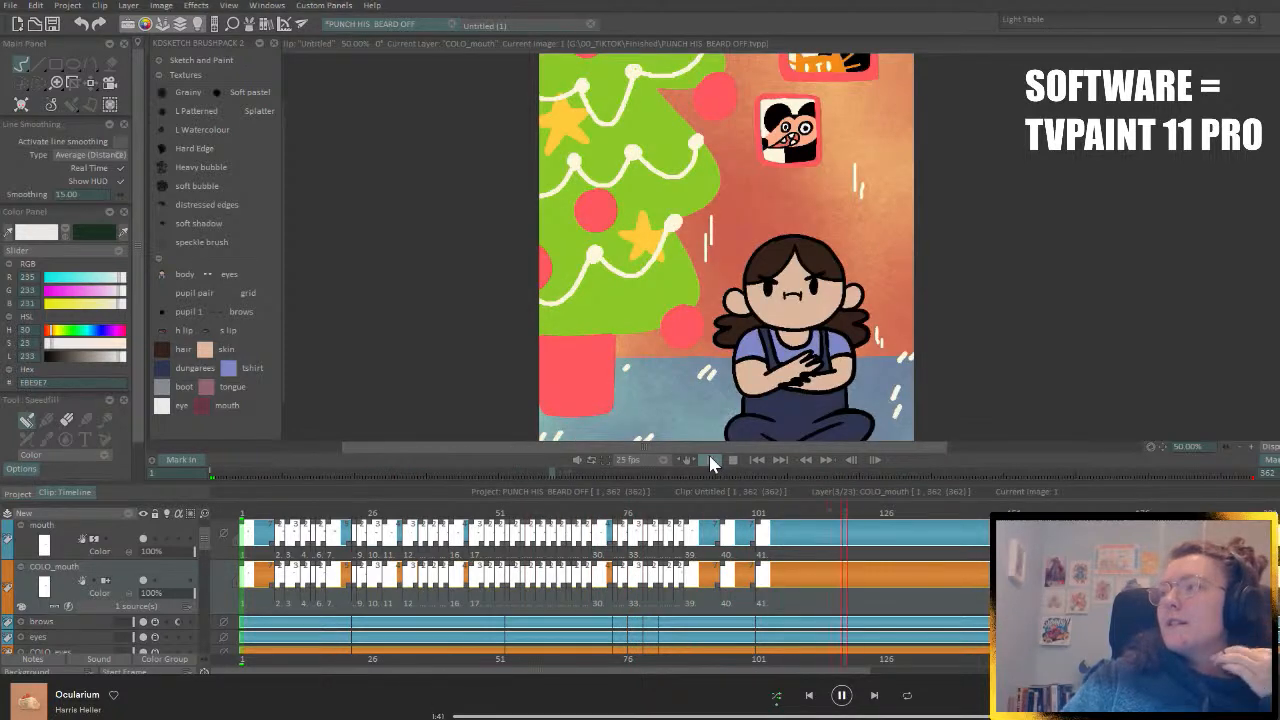
{"action": "left_click", "coordinate": [716, 460]}
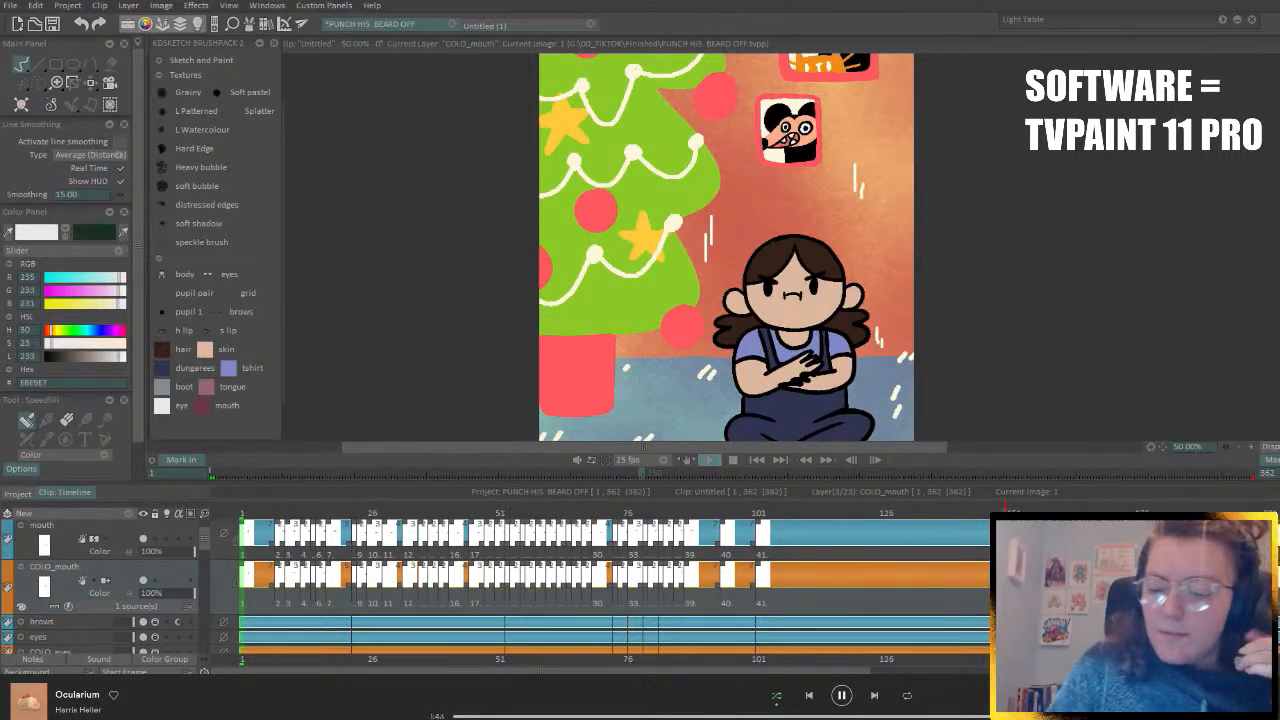
{"action": "scroll", "coordinate": [727, 248], "scroll_direction": "down", "scroll_amount": 2}
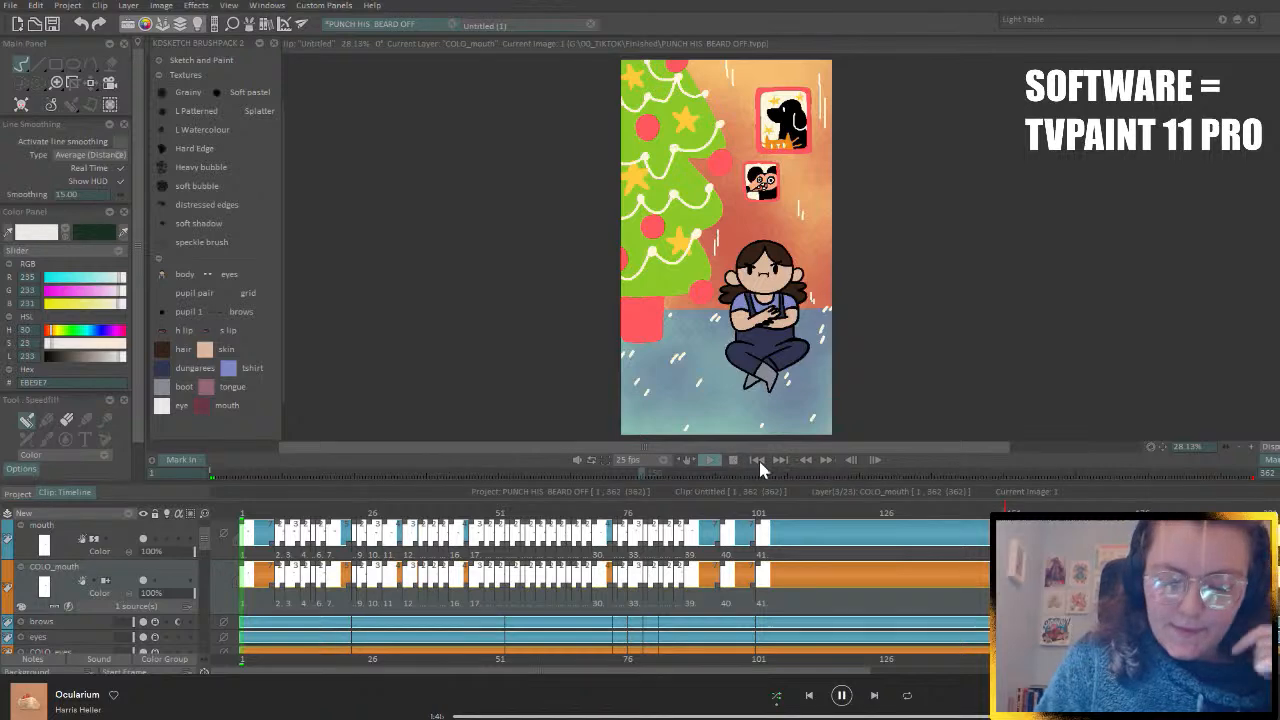
{"action": "left_click", "coordinate": [757, 460]}
{"action": "left_click", "coordinate": [709, 460]}
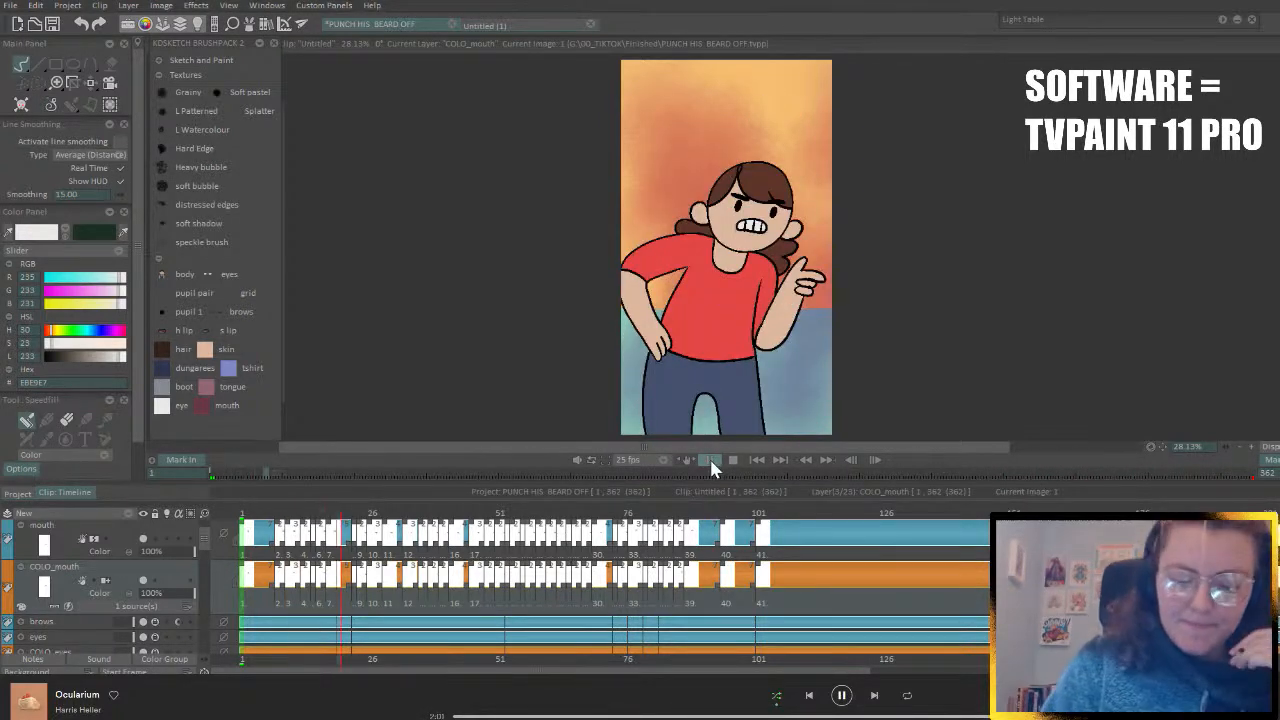
{"action": "left_click", "coordinate": [711, 461]}
- Go to frame 247, where Santa appears, and add a new animation layer directly below the santa layer
{"action": "left_click_drag", "start_coordinate": [745, 671], "coordinate": [1080, 671]}
{"action": "left_click", "coordinate": [1016, 510]}
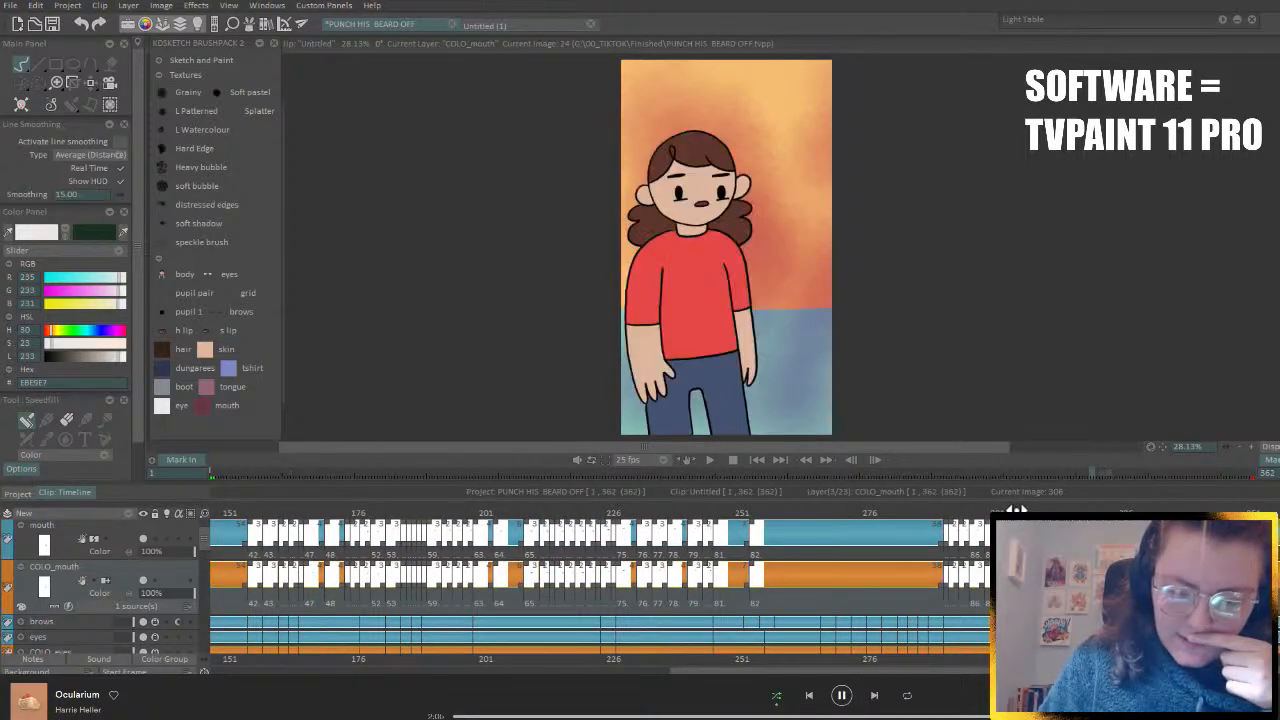
{"action": "left_click_drag", "start_coordinate": [1016, 510], "coordinate": [716, 570]}
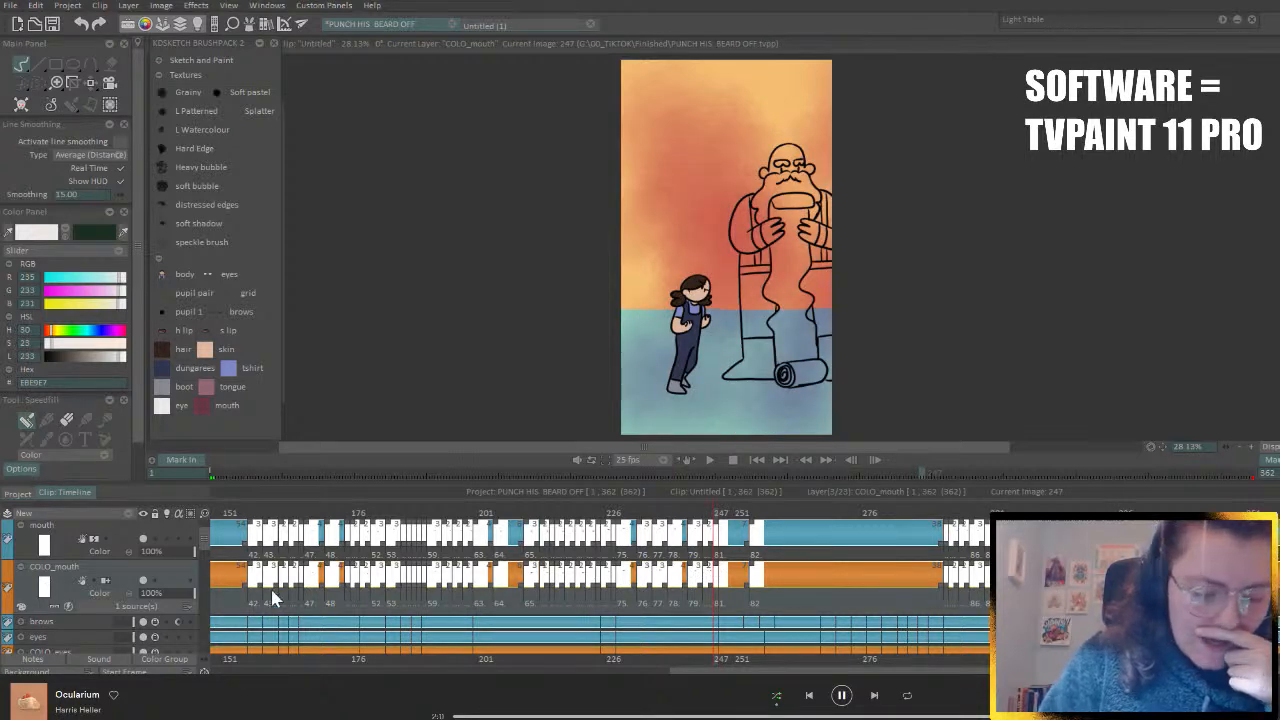
{"action": "scroll", "coordinate": [210, 553], "scroll_direction": "down", "scroll_amount": 3}
{"action": "scroll", "coordinate": [210, 553], "scroll_direction": "down", "scroll_amount": 5}
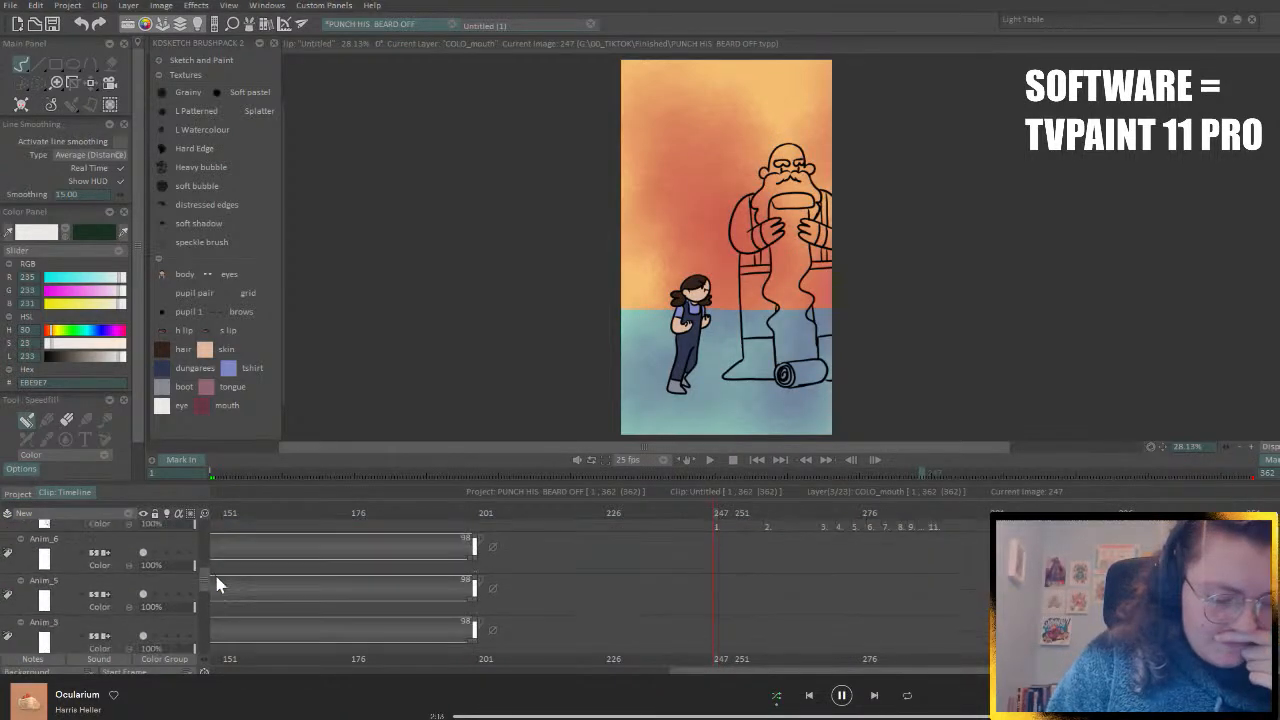
{"action": "scroll", "coordinate": [219, 607], "scroll_direction": "down", "scroll_amount": 5}
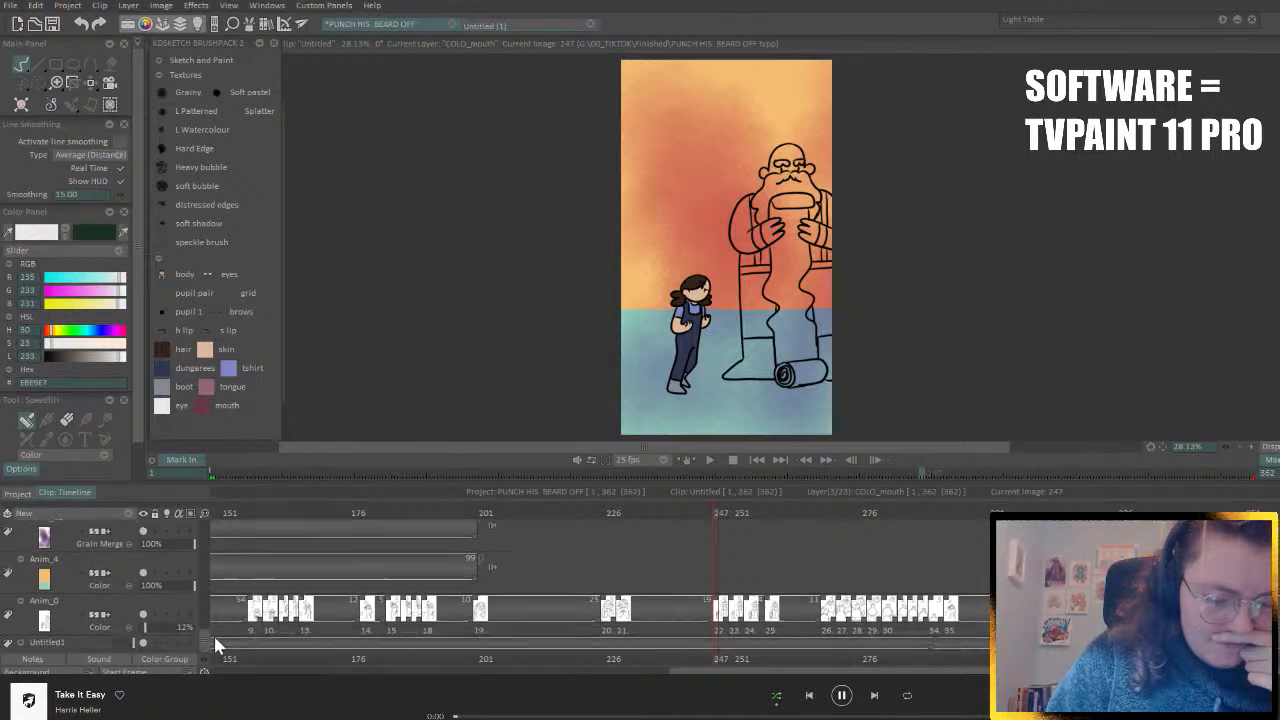
{"action": "scroll", "coordinate": [219, 600], "scroll_direction": "down", "scroll_amount": 5}
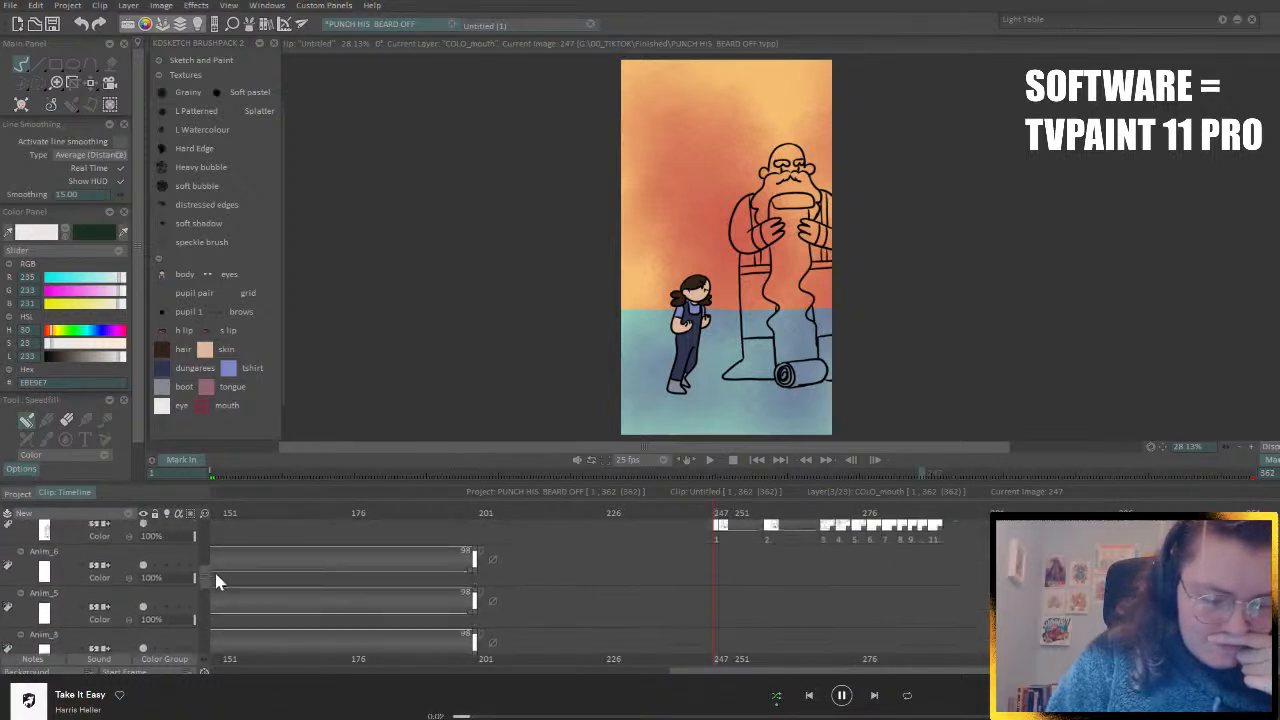
{"action": "left_click", "coordinate": [129, 583]}
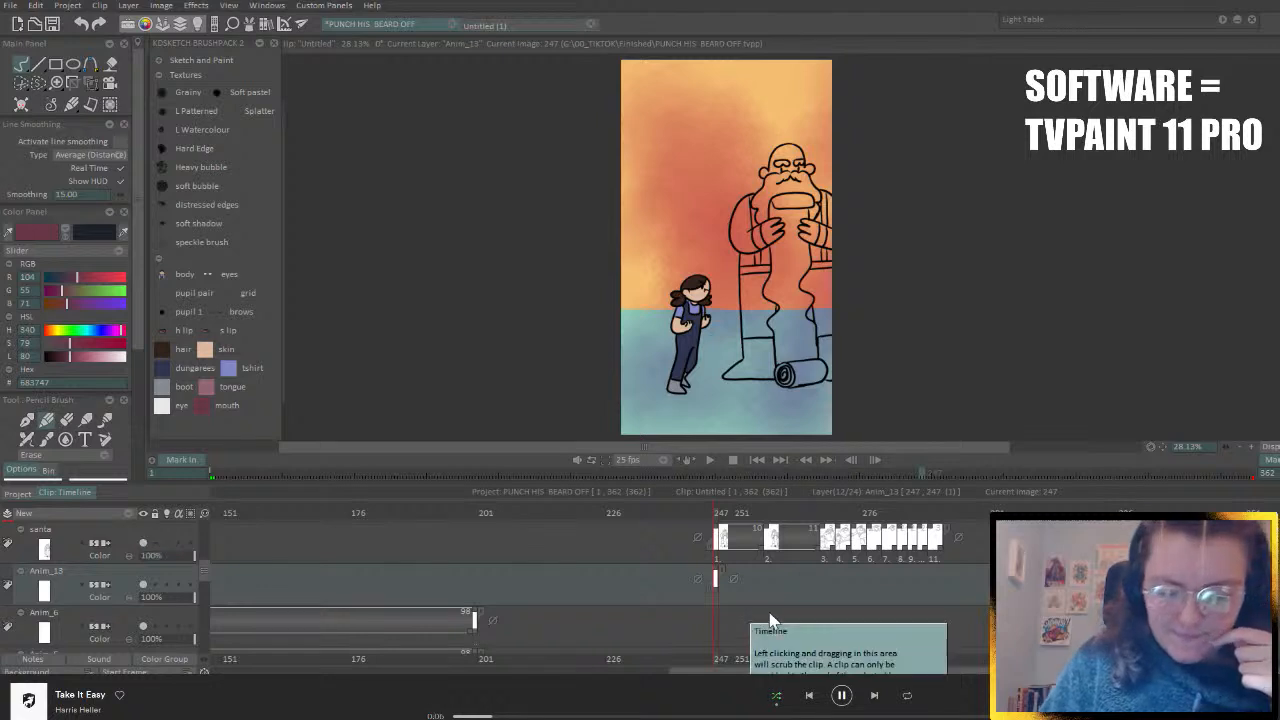
- Extend the new layer below santa to frame 292 and go back to frame 247
{"action": "left_click", "coordinate": [941, 513]}
{"action": "left_click_drag", "start_coordinate": [940, 513], "coordinate": [946, 513]}
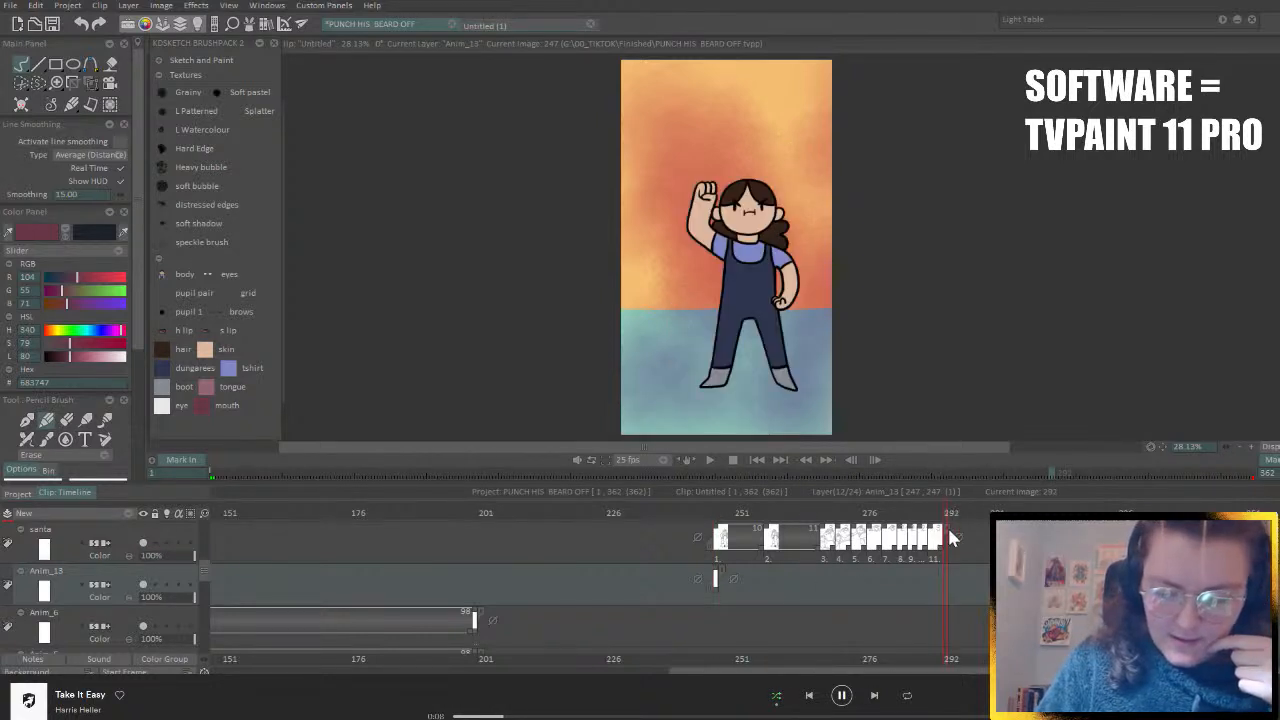
{"action": "key", "text": "Insert"}
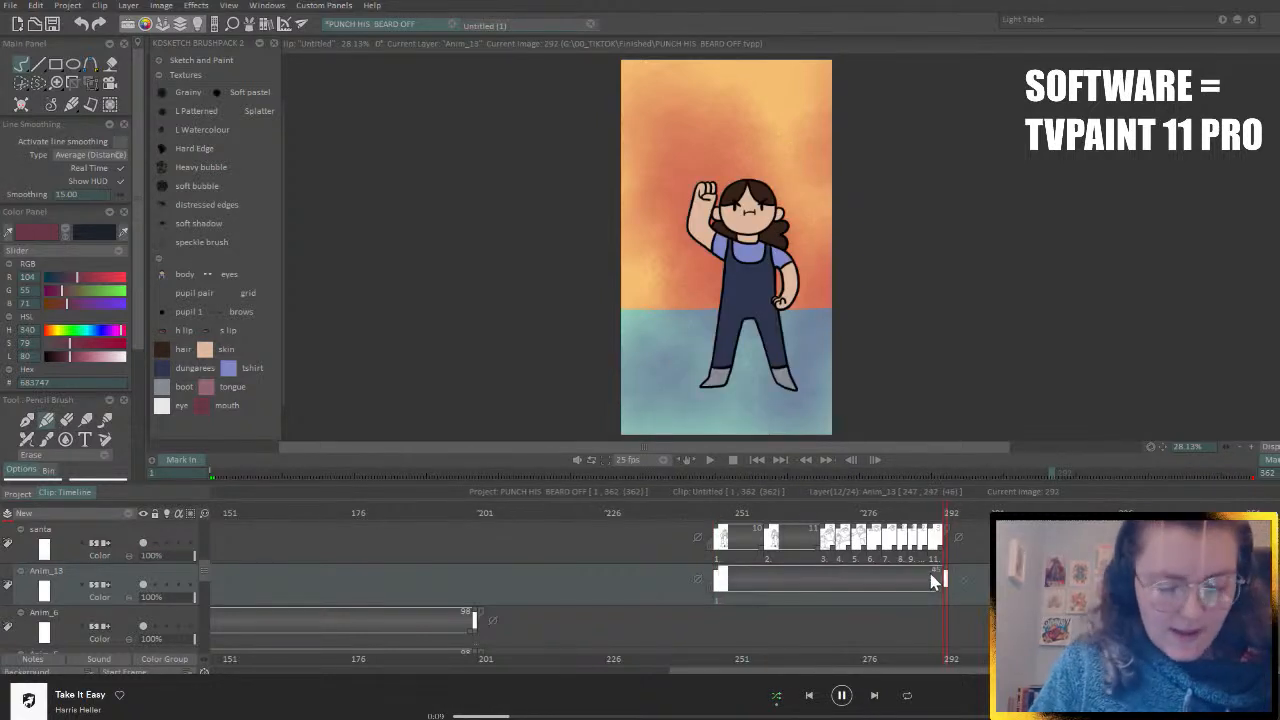
{"action": "left_click", "coordinate": [718, 511]}
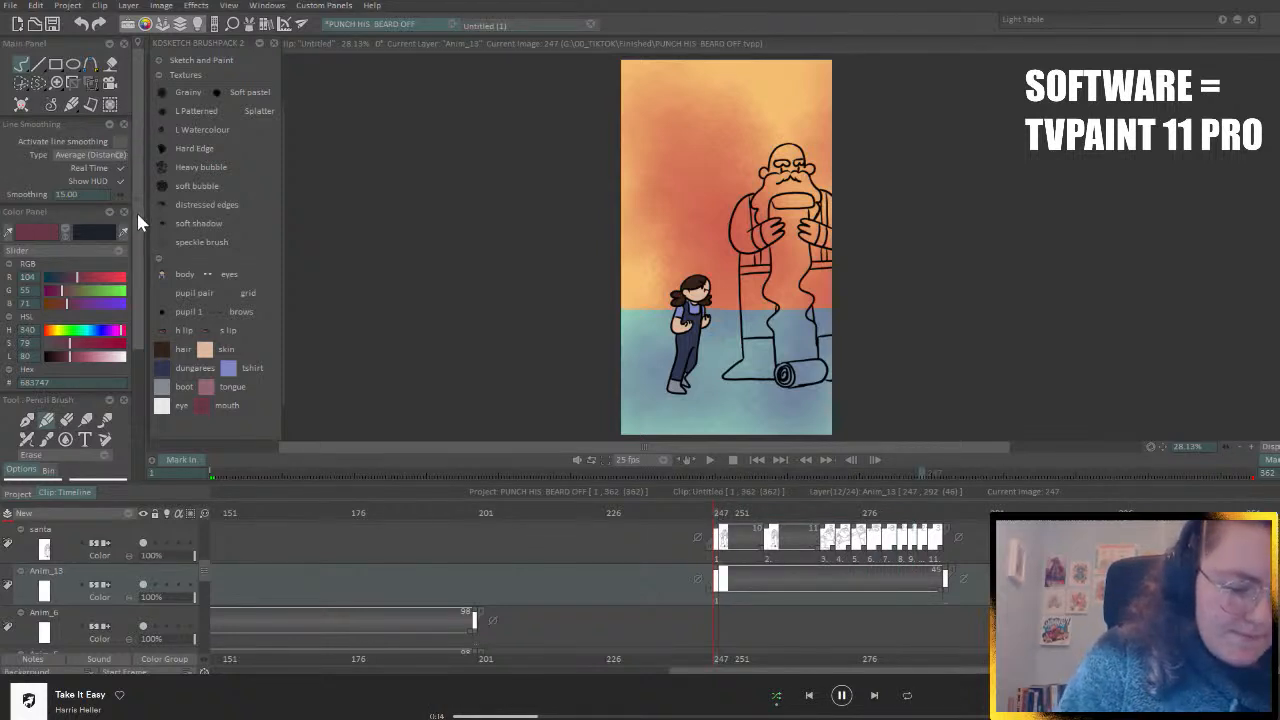
- With the Filling Shape tool in Color mode and blue RGB 158, 179, 204, fill the whole picture on the layer below santa
{"action": "left_click_drag", "start_coordinate": [136, 210], "coordinate": [138, 264]}
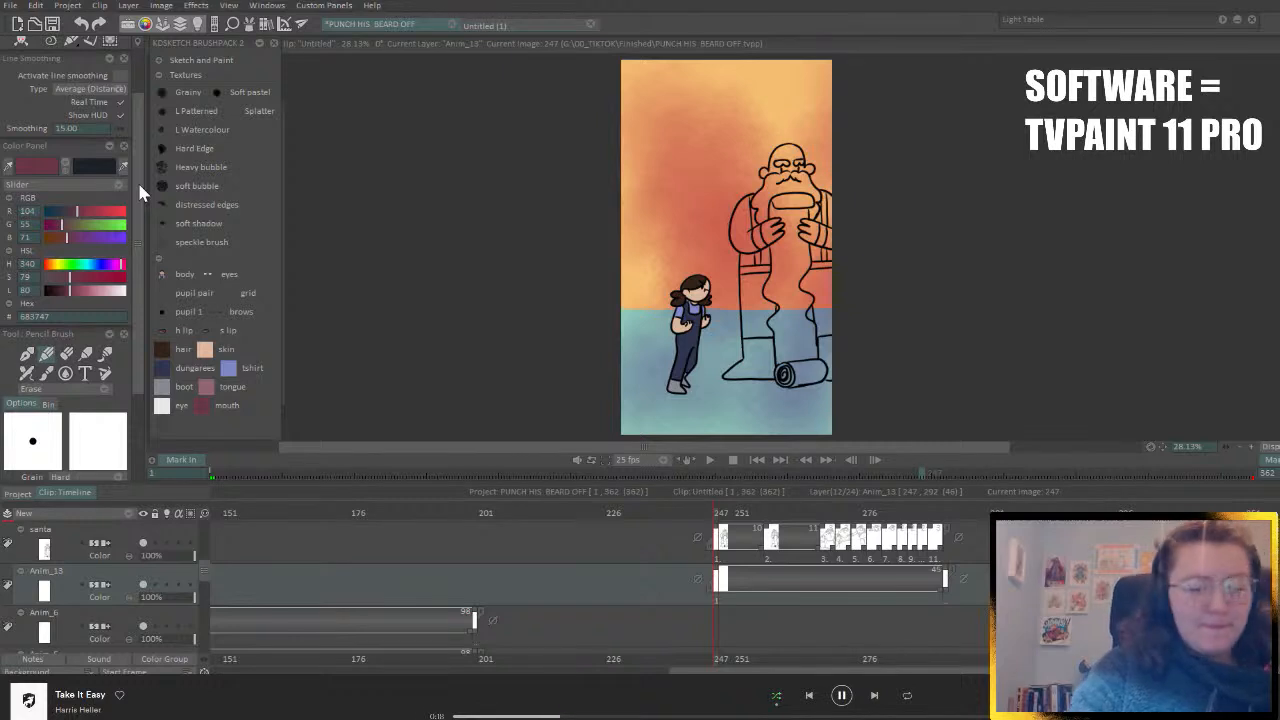
{"action": "scroll", "coordinate": [140, 106], "scroll_direction": "up", "scroll_amount": 3}
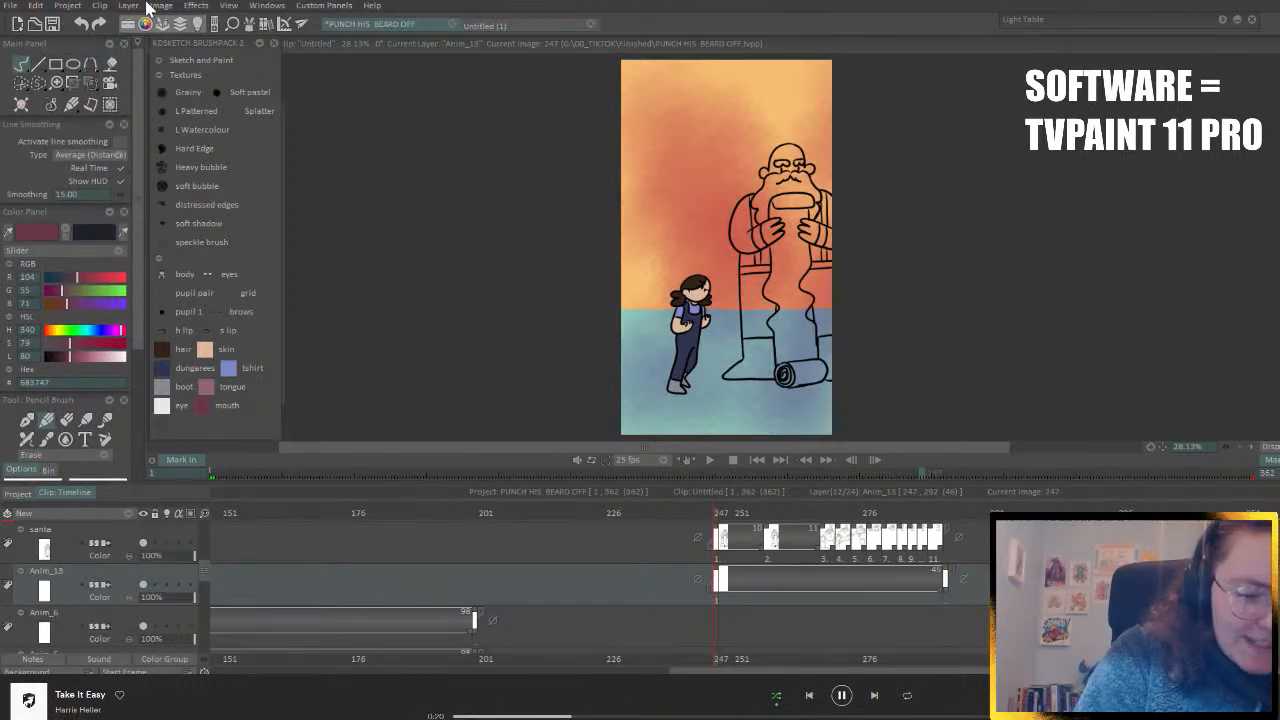
{"action": "left_click", "coordinate": [70, 105]}
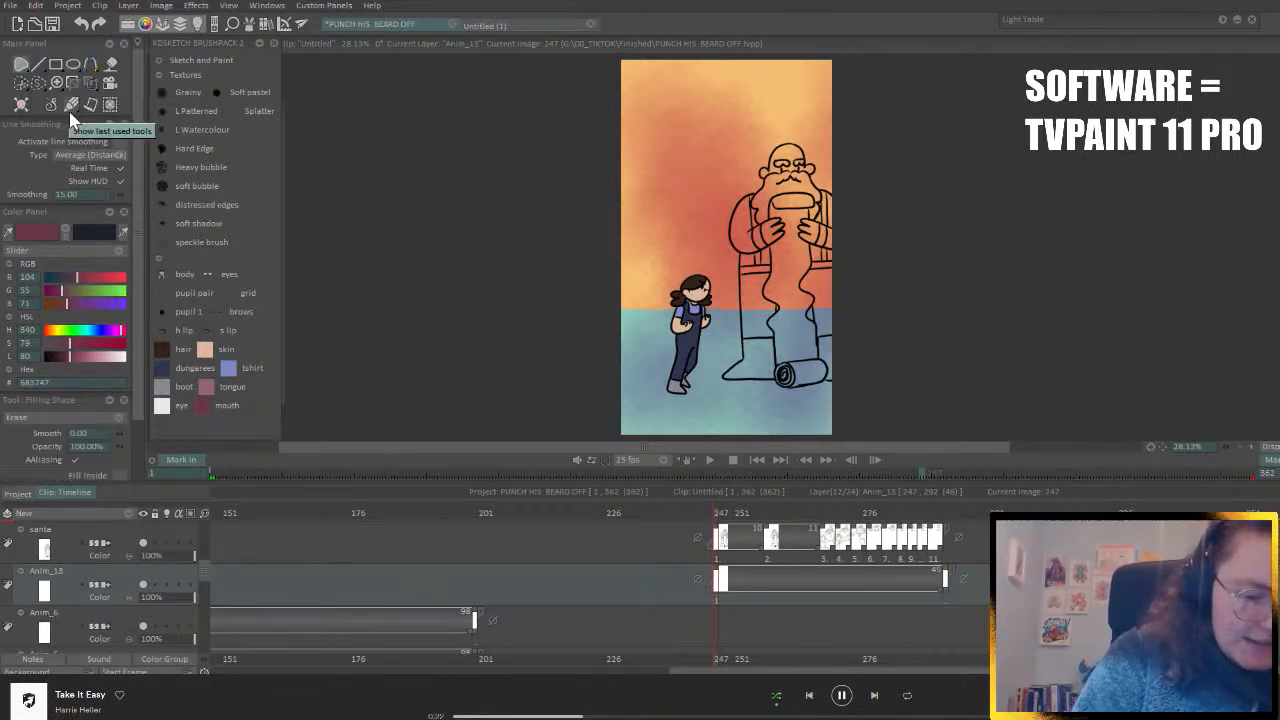
{"action": "left_click", "coordinate": [106, 356]}
{"action": "left_click", "coordinate": [92, 331]}
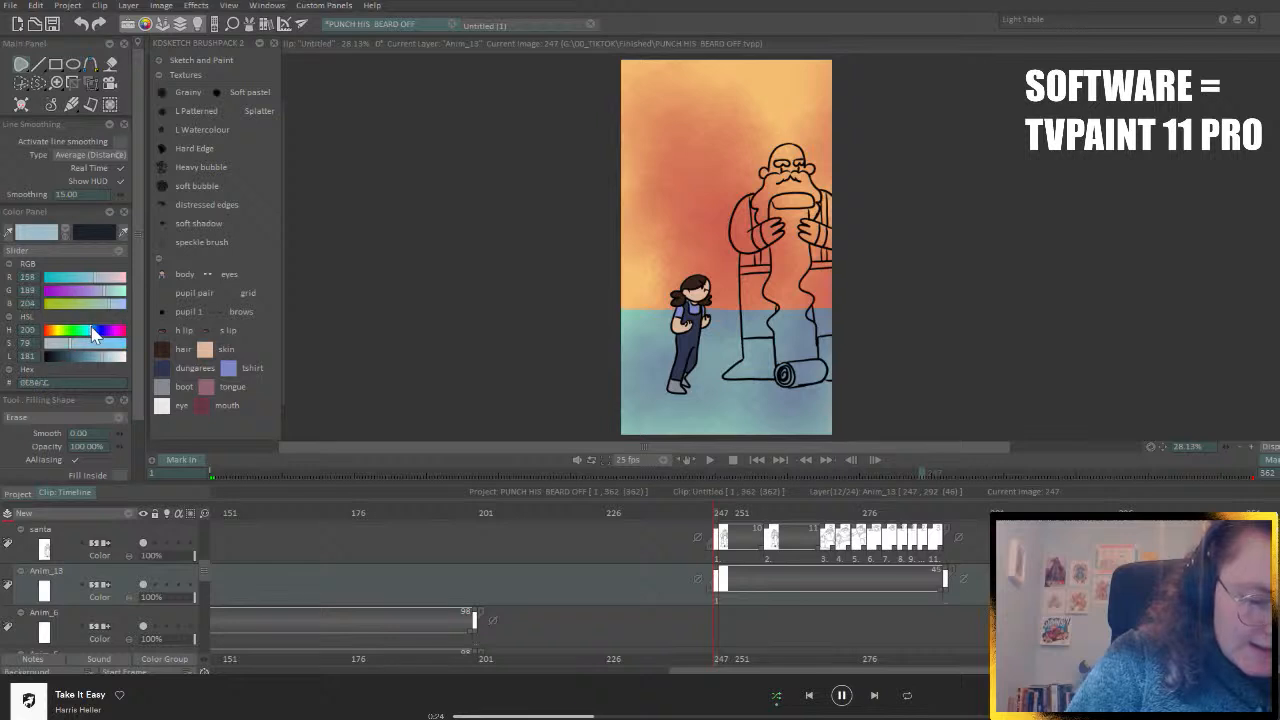
{"action": "left_click", "coordinate": [94, 331]}
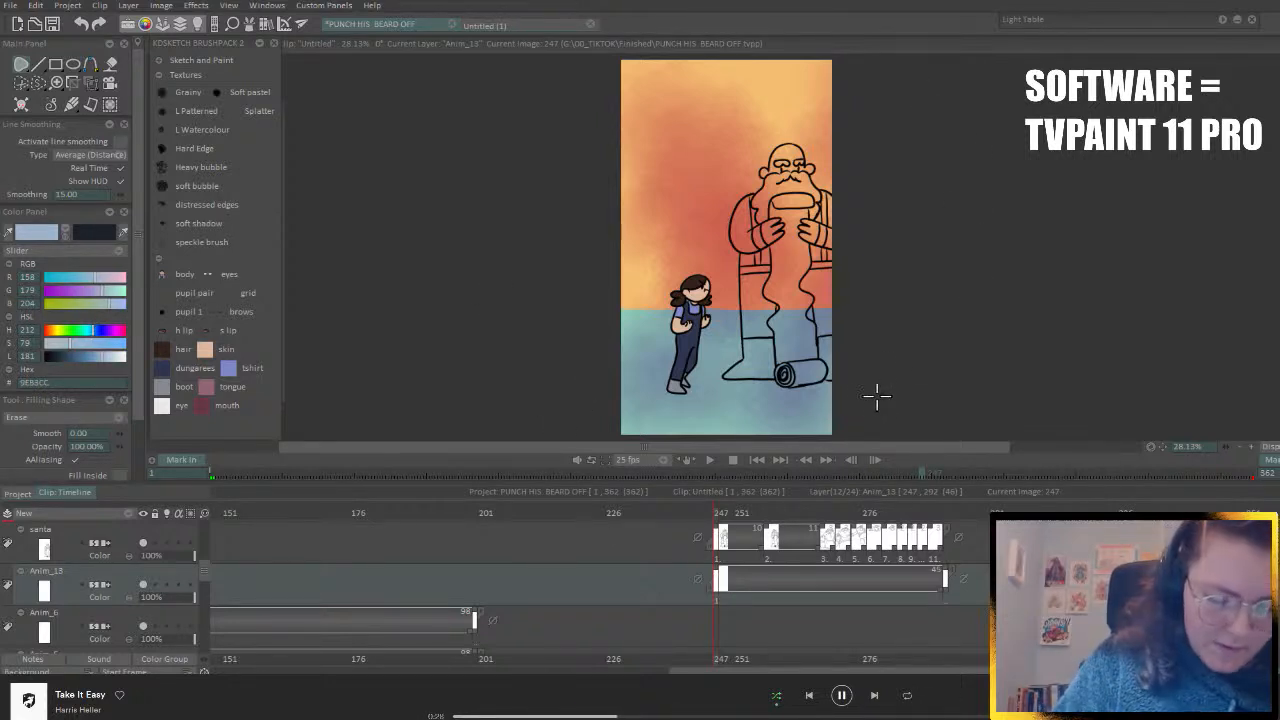
{"action": "left_click_drag", "start_coordinate": [207, 578], "coordinate": [214, 551]}
{"action": "left_click", "coordinate": [116, 418]}
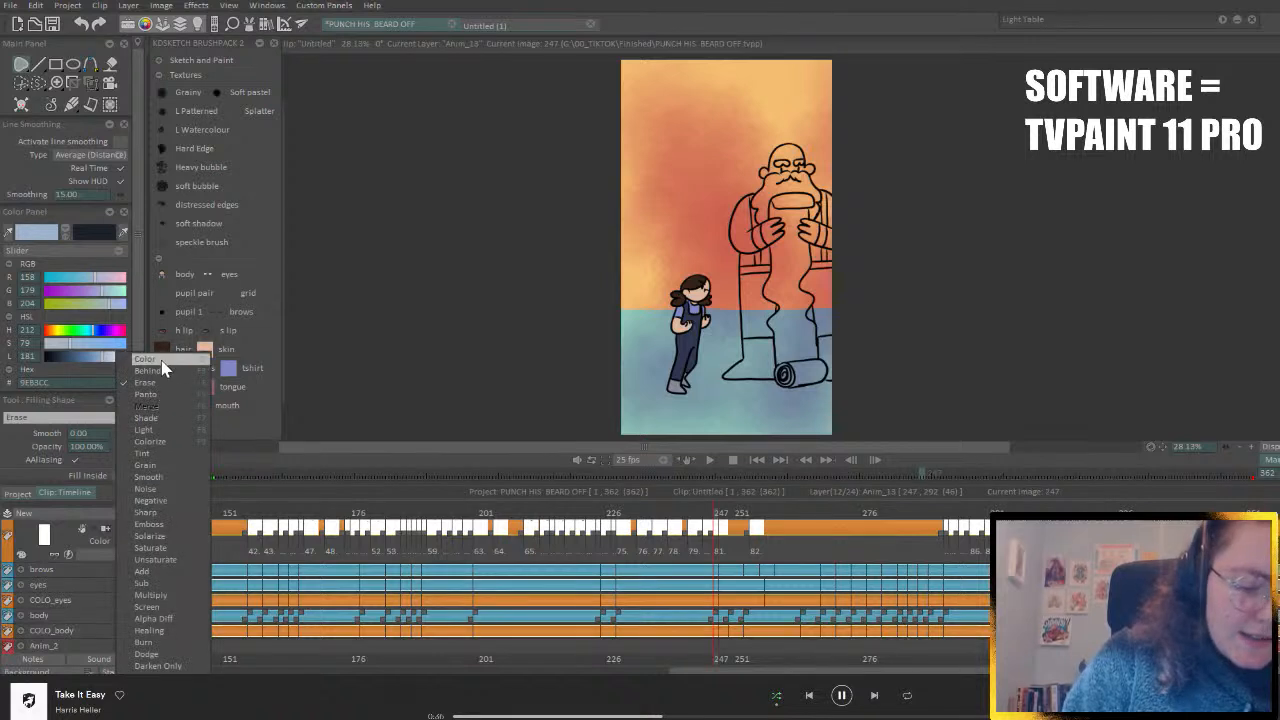
{"action": "left_click", "coordinate": [166, 360]}
{"action": "left_click_drag", "start_coordinate": [493, 232], "coordinate": [530, 300]}
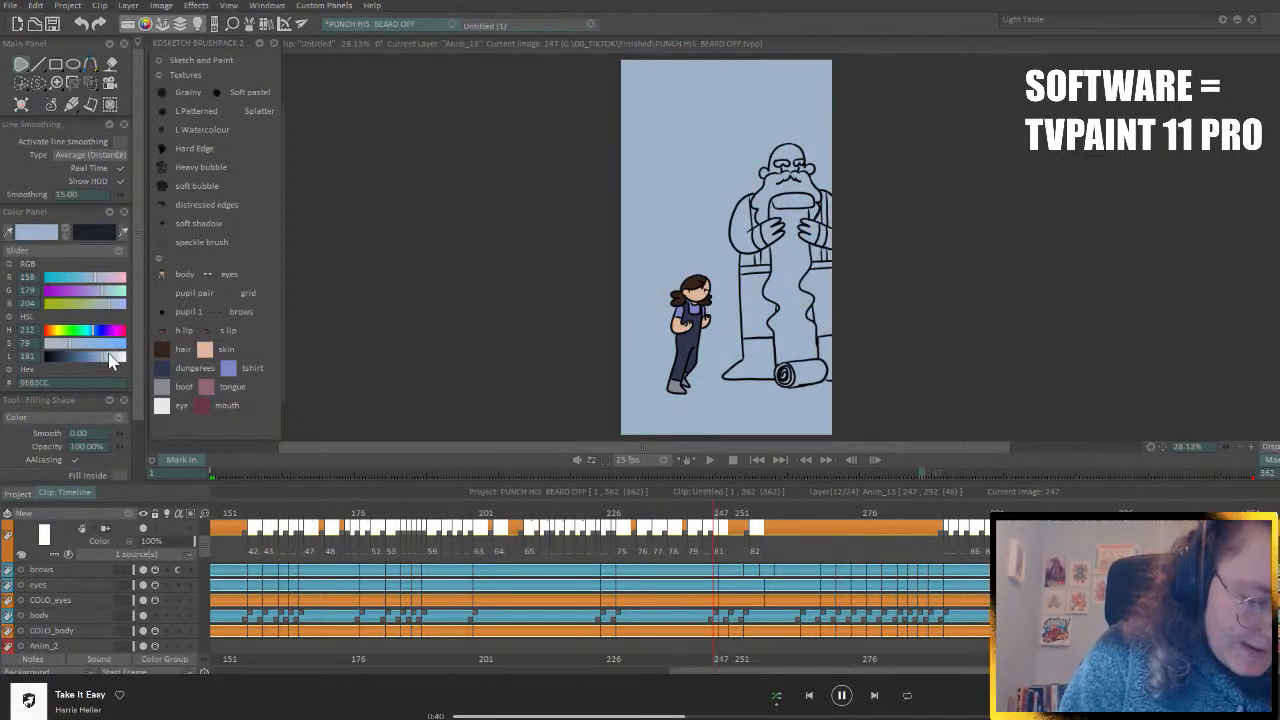
- Lighten the blue to RGB 209, 219, 231 and fill the sky above a gently curved horizon behind Santa
{"action": "left_click_drag", "start_coordinate": [110, 361], "coordinate": [116, 362]}
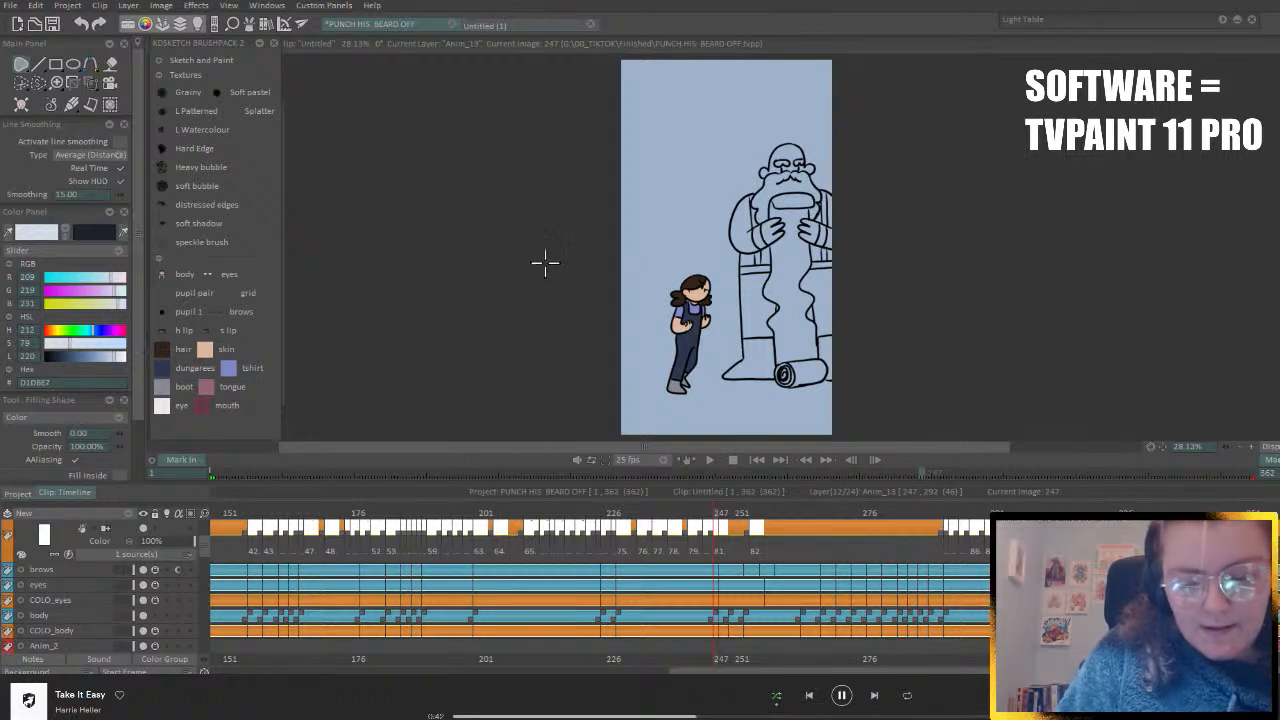
{"action": "mouse_move", "coordinate": [544, 263]}
{"action": "left_mouse_down"}
{"action": "mouse_move", "coordinate": [715, 252]}
{"action": "mouse_move", "coordinate": [672, 12]}
{"action": "left_mouse_up"}
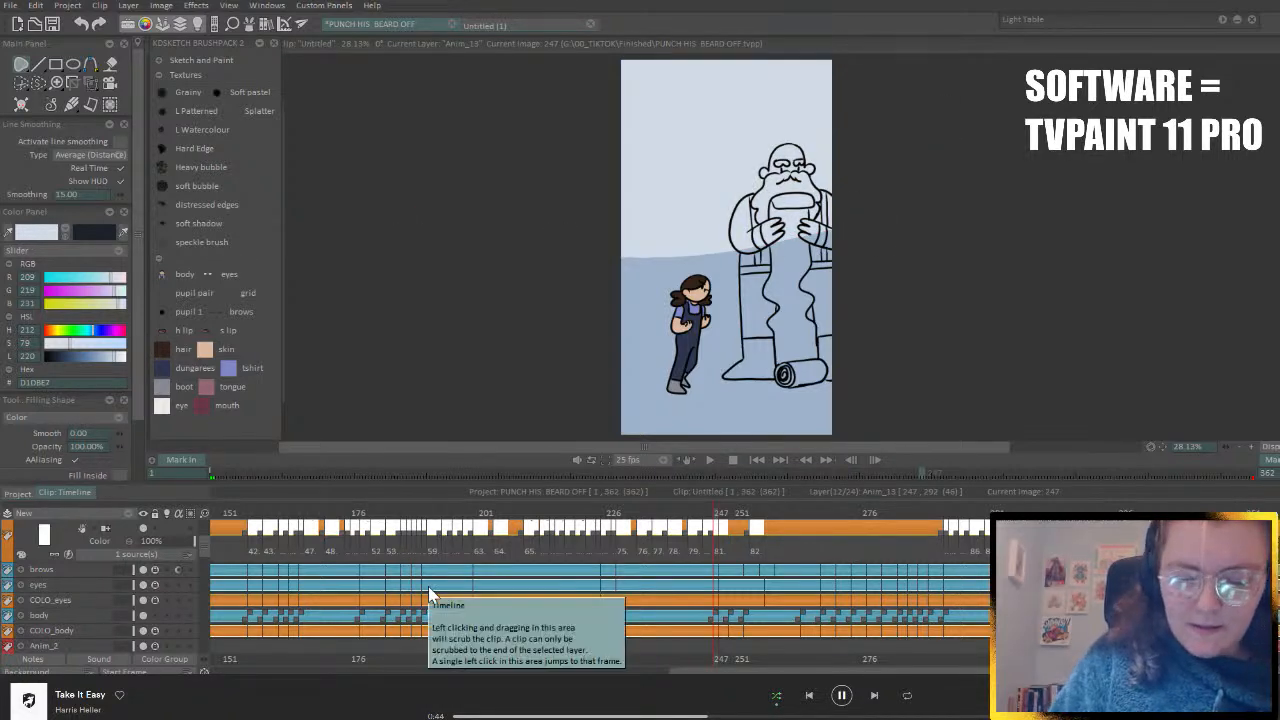
{"action": "mouse_move", "coordinate": [586, 267]}
{"action": "left_mouse_down"}
{"action": "mouse_move", "coordinate": [895, 214]}
{"action": "mouse_move", "coordinate": [592, 208]}
{"action": "left_mouse_up"}
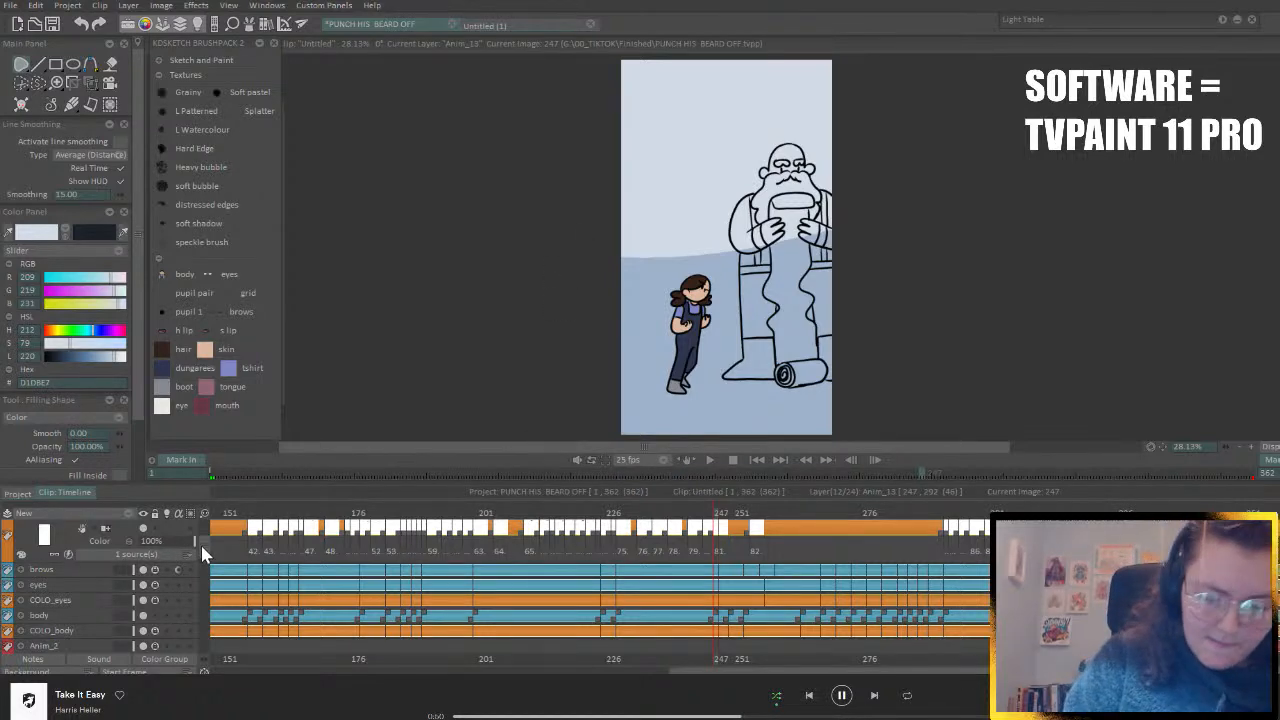
- Add a new animation layer between santa and the sky layer and fill pale mountain shapes in RGB 217, 225, 235
{"action": "left_click_drag", "start_coordinate": [204, 546], "coordinate": [200, 570]}
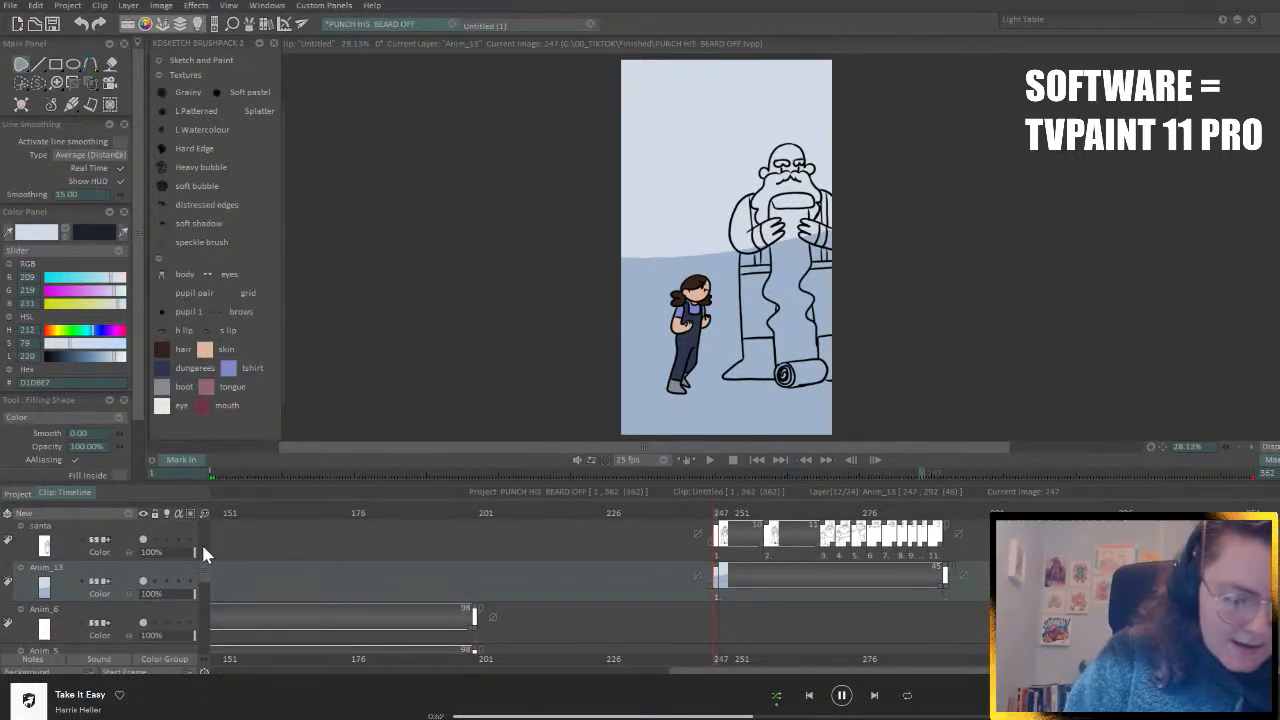
{"action": "left_click", "coordinate": [127, 513]}
{"action": "left_click", "coordinate": [146, 515]}
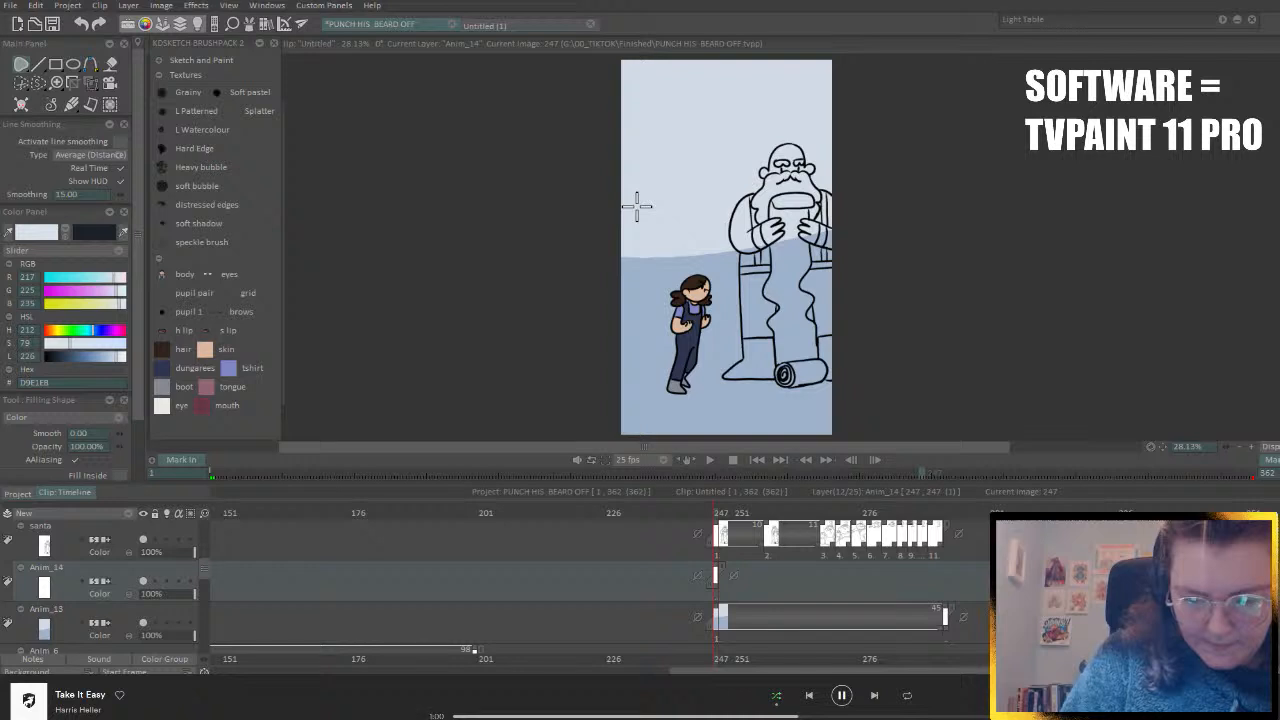
{"action": "mouse_move", "coordinate": [617, 254]}
{"action": "left_mouse_down"}
{"action": "mouse_move", "coordinate": [653, 166]}
{"action": "mouse_move", "coordinate": [703, 252]}
{"action": "mouse_move", "coordinate": [621, 260]}
{"action": "left_mouse_up"}
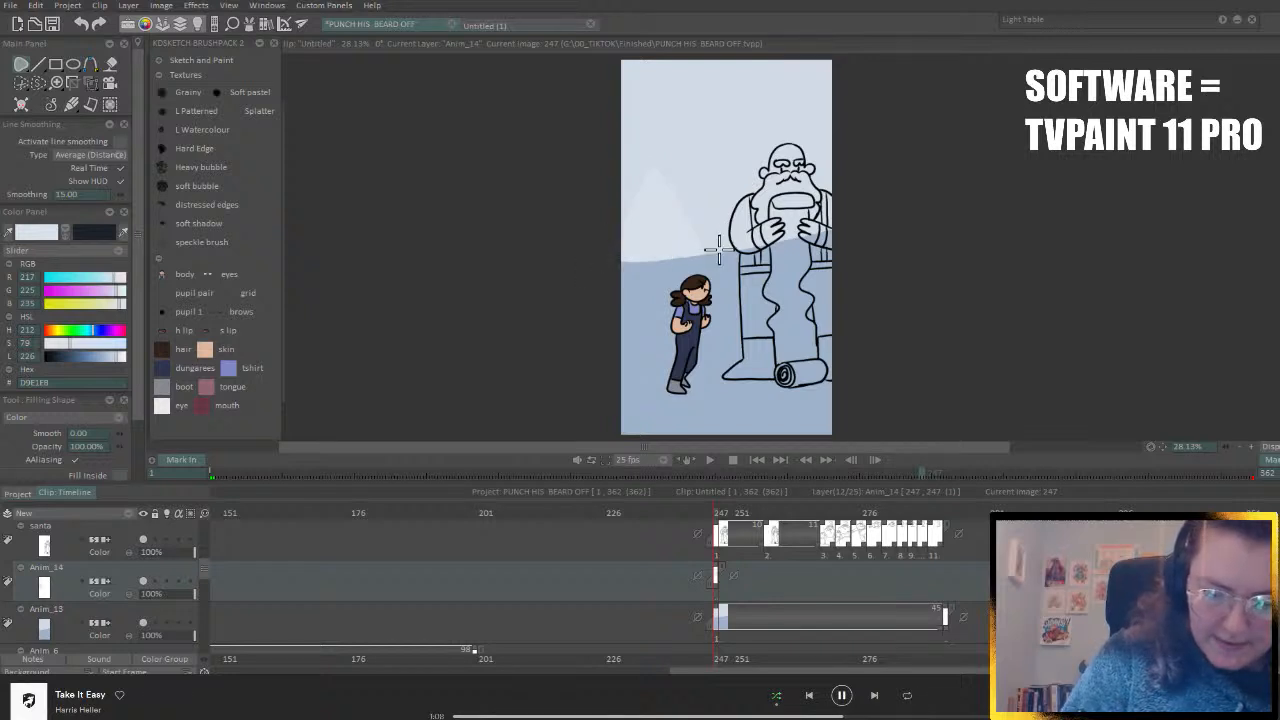
{"action": "mouse_move", "coordinate": [720, 249]}
{"action": "left_mouse_down"}
{"action": "mouse_move", "coordinate": [741, 157]}
{"action": "mouse_move", "coordinate": [787, 98]}
{"action": "mouse_move", "coordinate": [843, 78]}
{"action": "mouse_move", "coordinate": [873, 123]}
{"action": "mouse_move", "coordinate": [865, 195]}
{"action": "mouse_move", "coordinate": [832, 224]}
{"action": "mouse_move", "coordinate": [744, 240]}
{"action": "mouse_move", "coordinate": [728, 257]}
{"action": "mouse_move", "coordinate": [853, 238]}
{"action": "mouse_move", "coordinate": [847, 144]}
{"action": "left_mouse_up"}
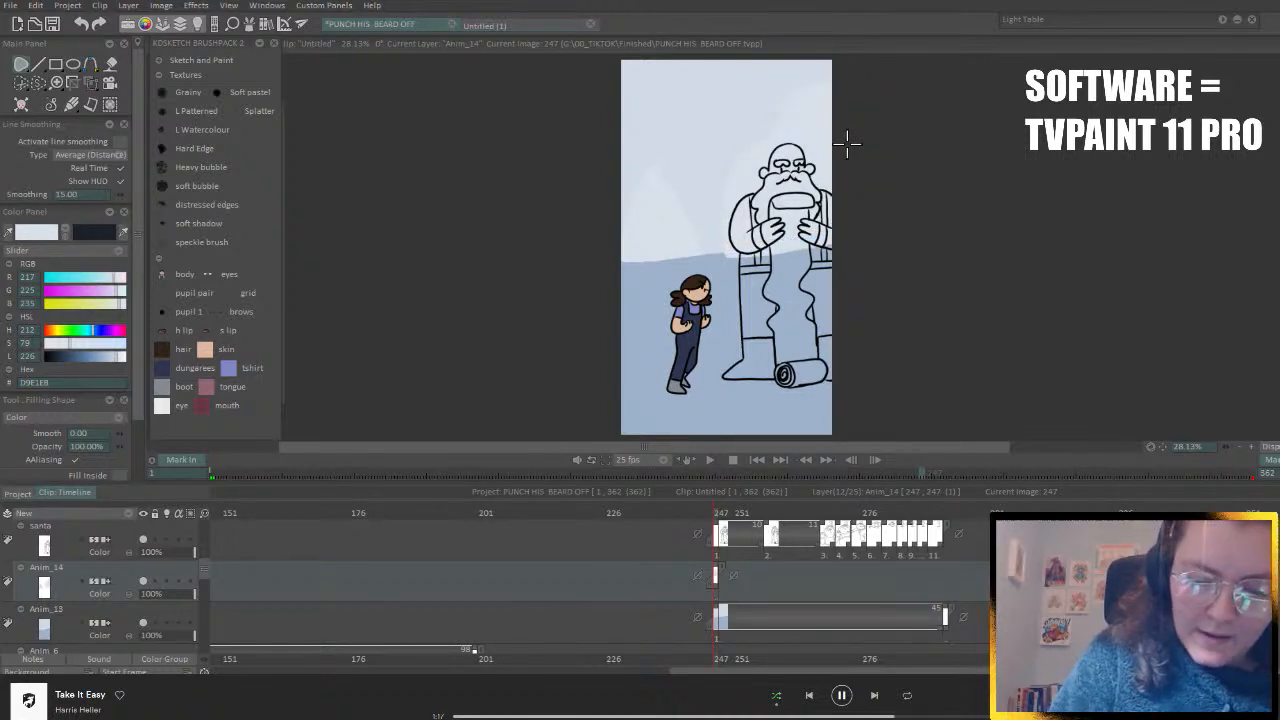
- Fill two small near-white clouds in RGB 243, 246, 249 in the sky, undoing the larger trial clouds
{"action": "left_click", "coordinate": [122, 355]}
{"action": "mouse_move", "coordinate": [689, 106]}
{"action": "left_mouse_down"}
{"action": "mouse_move", "coordinate": [560, 115]}
{"action": "mouse_move", "coordinate": [734, 89]}
{"action": "mouse_move", "coordinate": [678, 90]}
{"action": "left_mouse_up"}
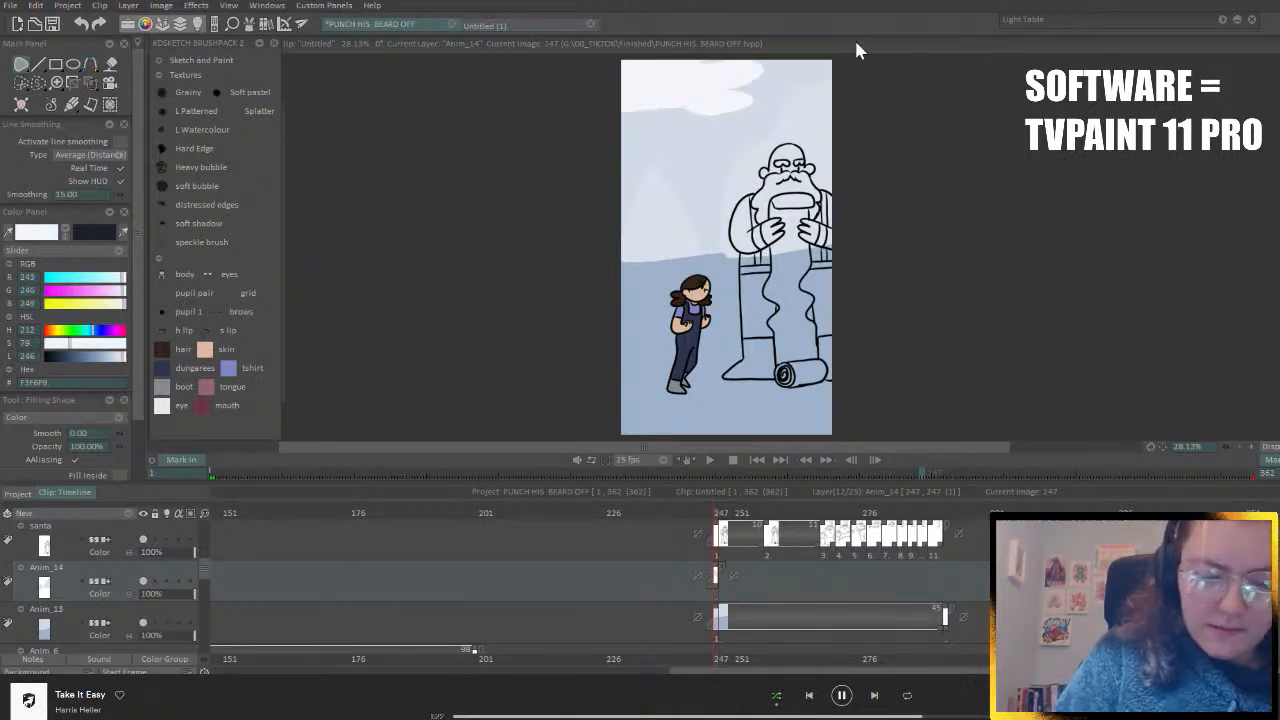
{"action": "key", "text": "ctrl+z"}
{"action": "mouse_move", "coordinate": [588, 117]}
{"action": "left_mouse_down"}
{"action": "mouse_move", "coordinate": [721, 109]}
{"action": "mouse_move", "coordinate": [687, 95]}
{"action": "mouse_move", "coordinate": [733, 72]}
{"action": "mouse_move", "coordinate": [650, 50]}
{"action": "left_mouse_up"}
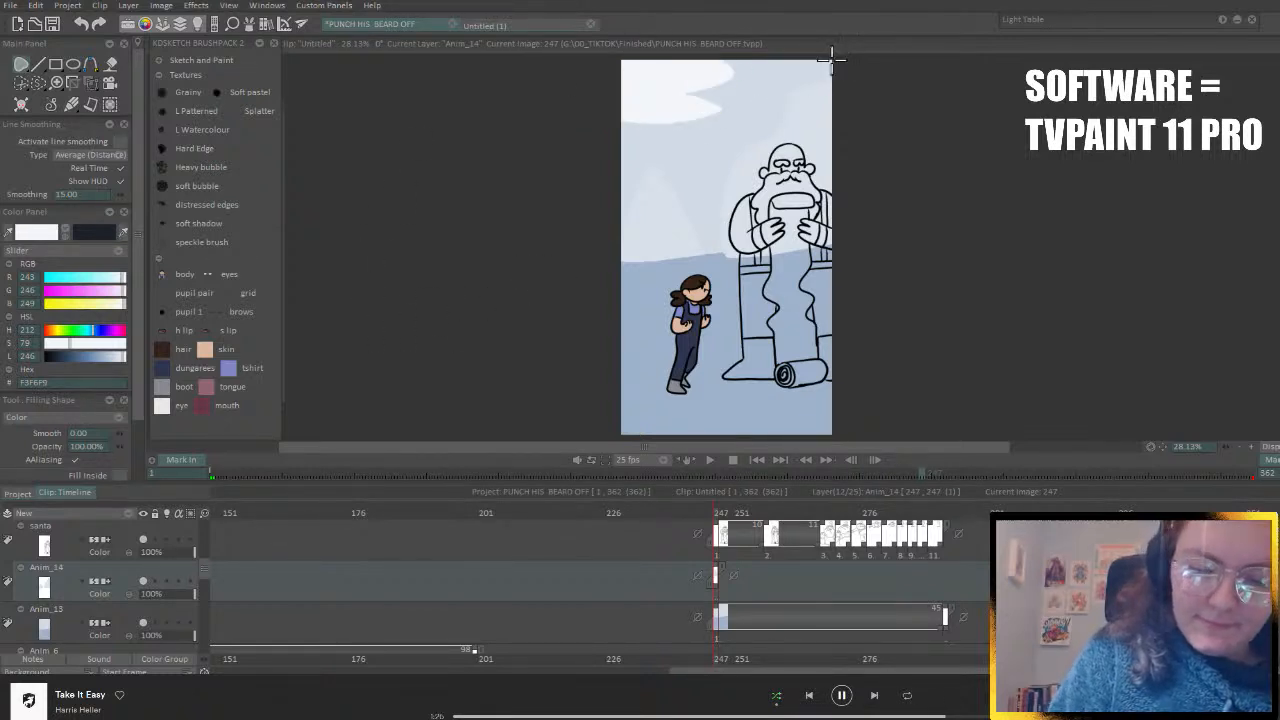
{"action": "mouse_move", "coordinate": [825, 60]}
{"action": "left_mouse_down"}
{"action": "mouse_move", "coordinate": [783, 69]}
{"action": "mouse_move", "coordinate": [725, 126]}
{"action": "mouse_move", "coordinate": [836, 52]}
{"action": "mouse_move", "coordinate": [750, 69]}
{"action": "mouse_move", "coordinate": [832, 60]}
{"action": "left_mouse_up"}
{"action": "key", "text": "ctrl+z"}
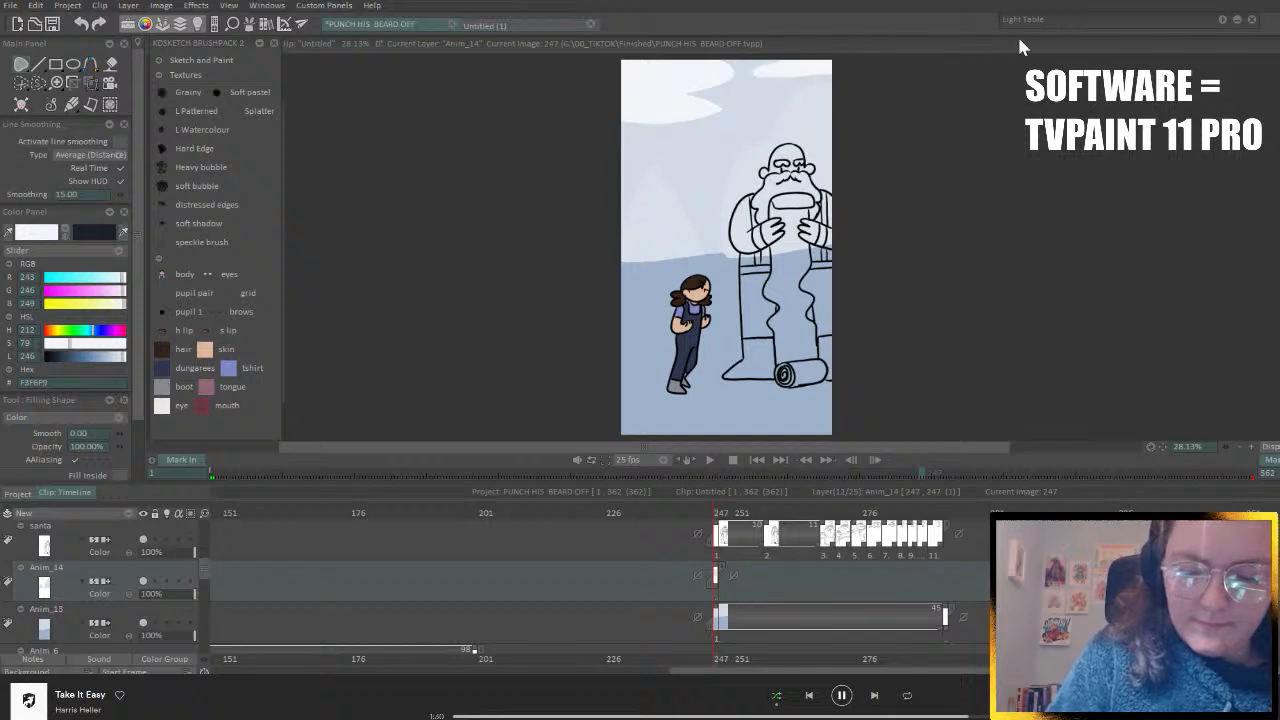
{"action": "key", "text": "ctrl+z"}
{"action": "key", "text": "ctrl+z"}
{"action": "mouse_move", "coordinate": [614, 88]}
{"action": "left_mouse_down"}
{"action": "mouse_move", "coordinate": [663, 80]}
{"action": "mouse_move", "coordinate": [651, 45]}
{"action": "mouse_move", "coordinate": [640, 50]}
{"action": "left_mouse_up"}
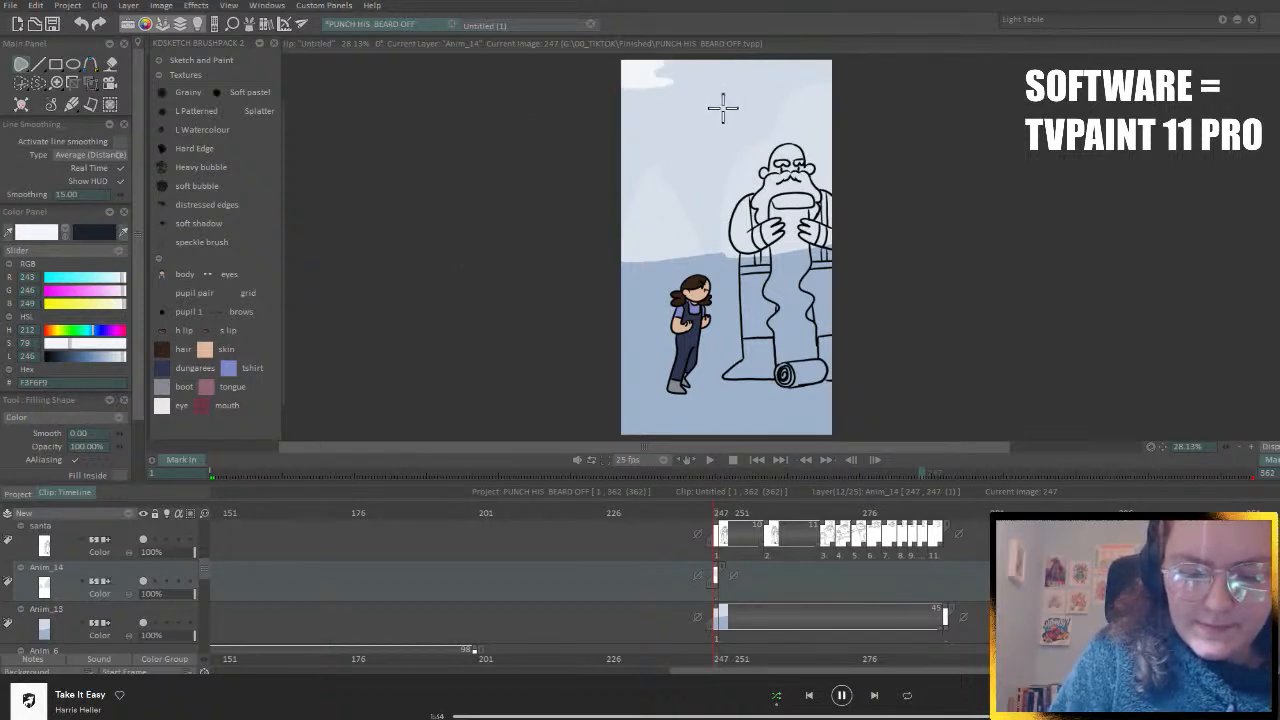
{"action": "mouse_move", "coordinate": [723, 106]}
{"action": "left_mouse_down"}
{"action": "mouse_move", "coordinate": [677, 114]}
{"action": "mouse_move", "coordinate": [686, 120]}
{"action": "mouse_move", "coordinate": [666, 130]}
{"action": "mouse_move", "coordinate": [746, 129]}
{"action": "mouse_move", "coordinate": [711, 86]}
{"action": "left_mouse_up"}
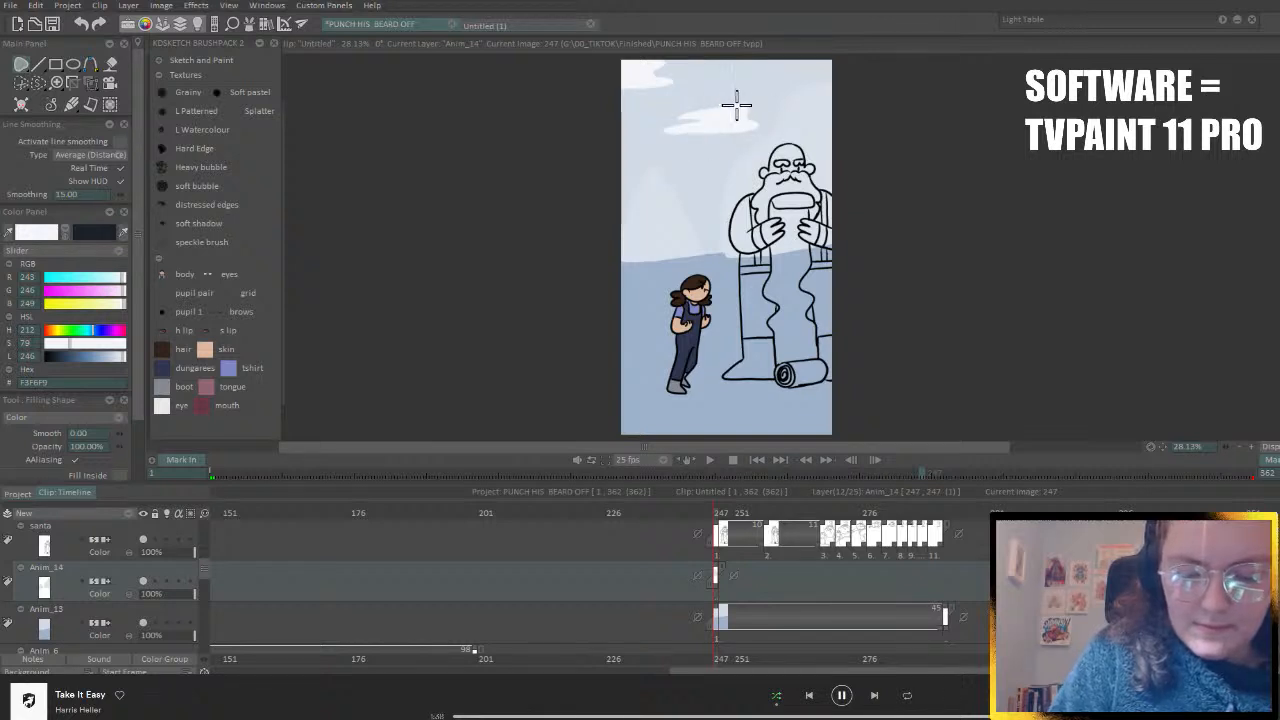
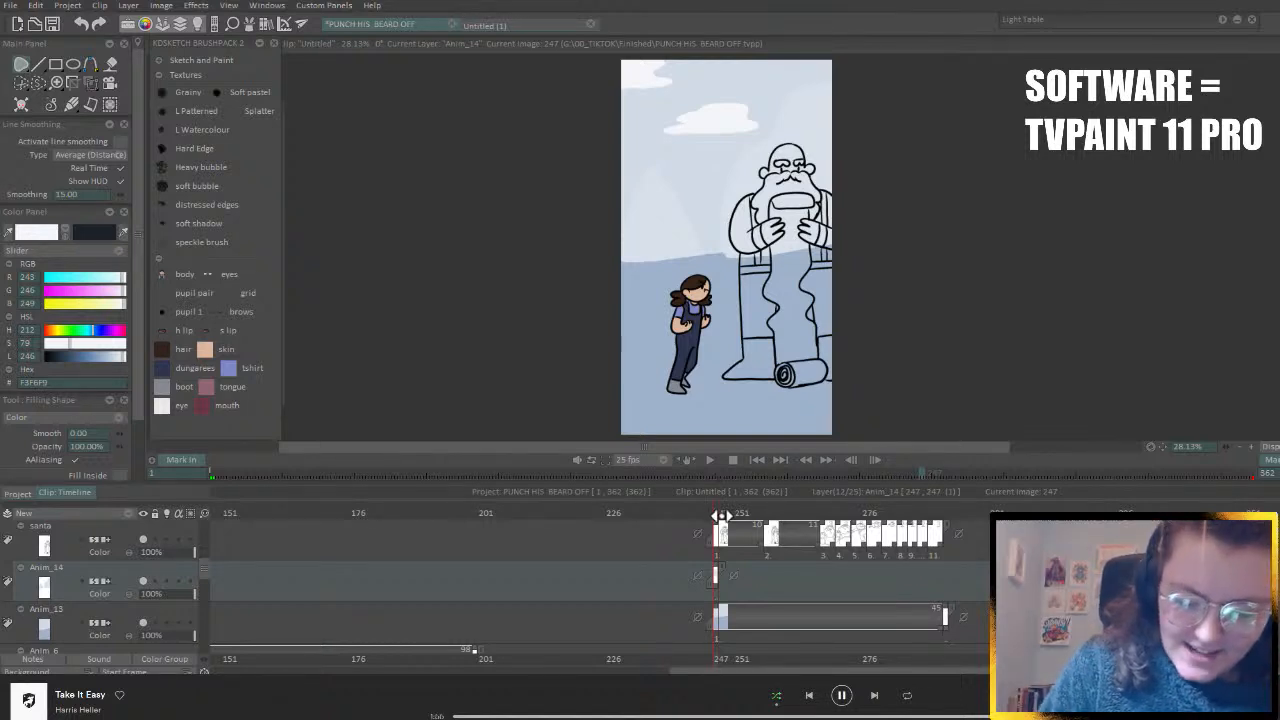
- Extend the mountain and cloud layer to frame 292 and check its first and last frames
{"action": "left_click_drag", "start_coordinate": [721, 516], "coordinate": [719, 512]}
{"action": "left_click_drag", "start_coordinate": [724, 591], "coordinate": [936, 596]}
{"action": "left_click", "coordinate": [951, 513]}
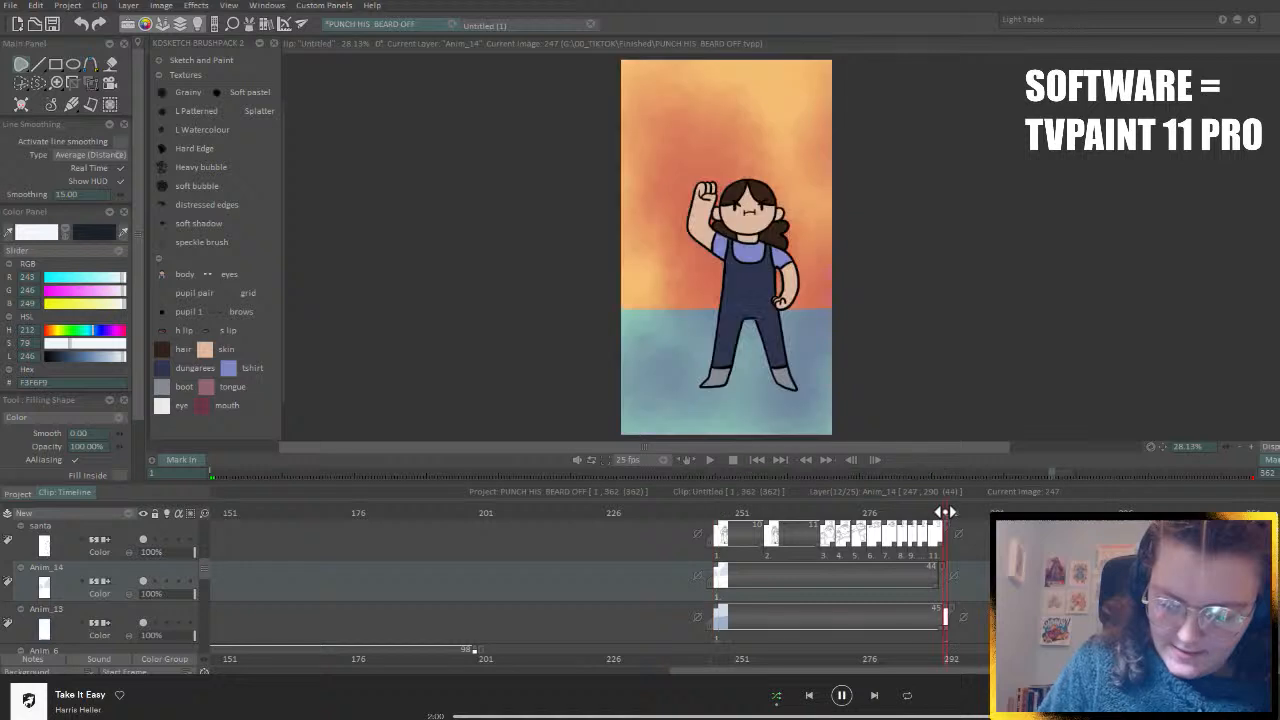
{"action": "left_click", "coordinate": [719, 513]}
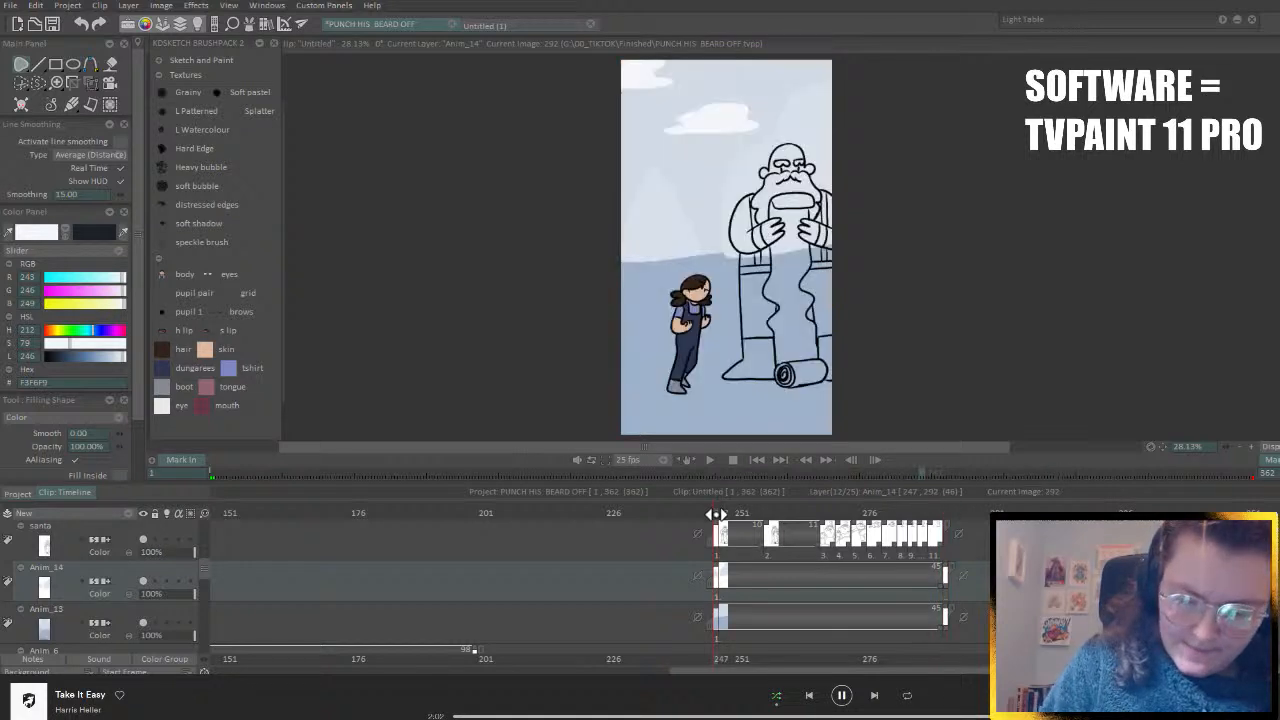
{"action": "left_click", "coordinate": [943, 514]}
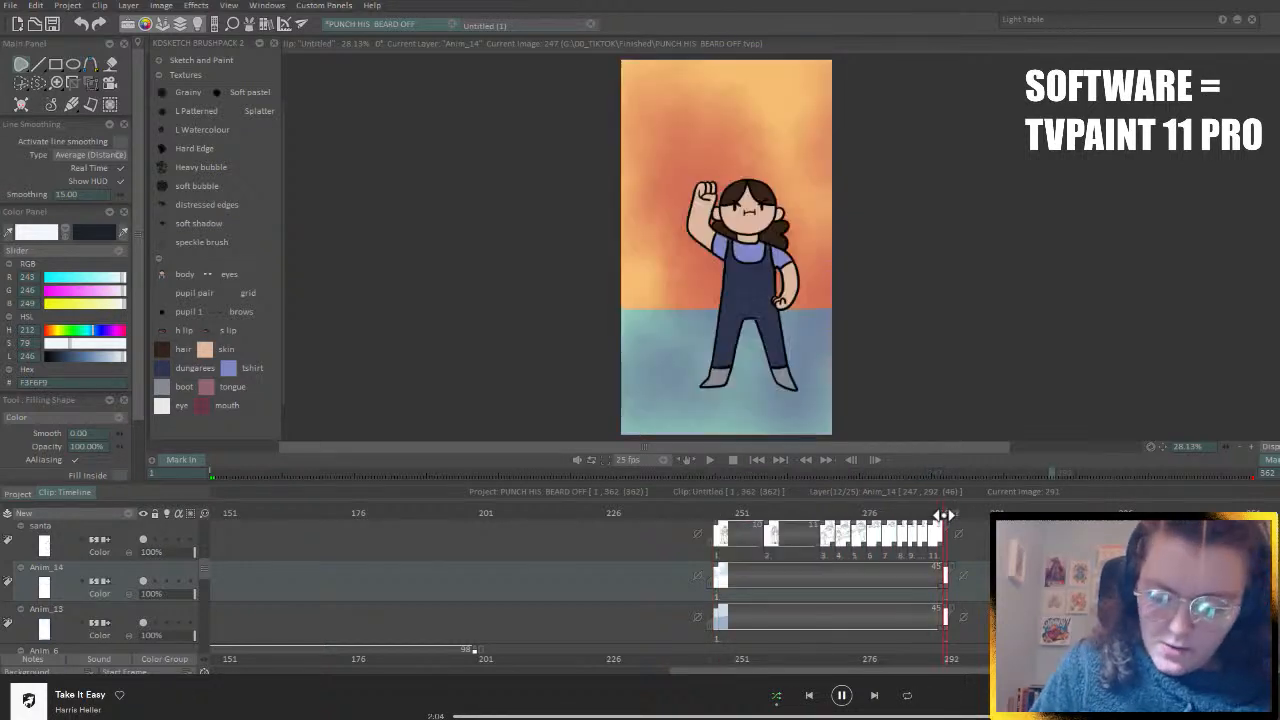
- On frame 198, fill the uncoloured finger of the girl's raised fist with the skin colour on the COLO_body layer
{"action": "scroll", "coordinate": [200, 582], "scroll_direction": "down", "scroll_amount": 5}
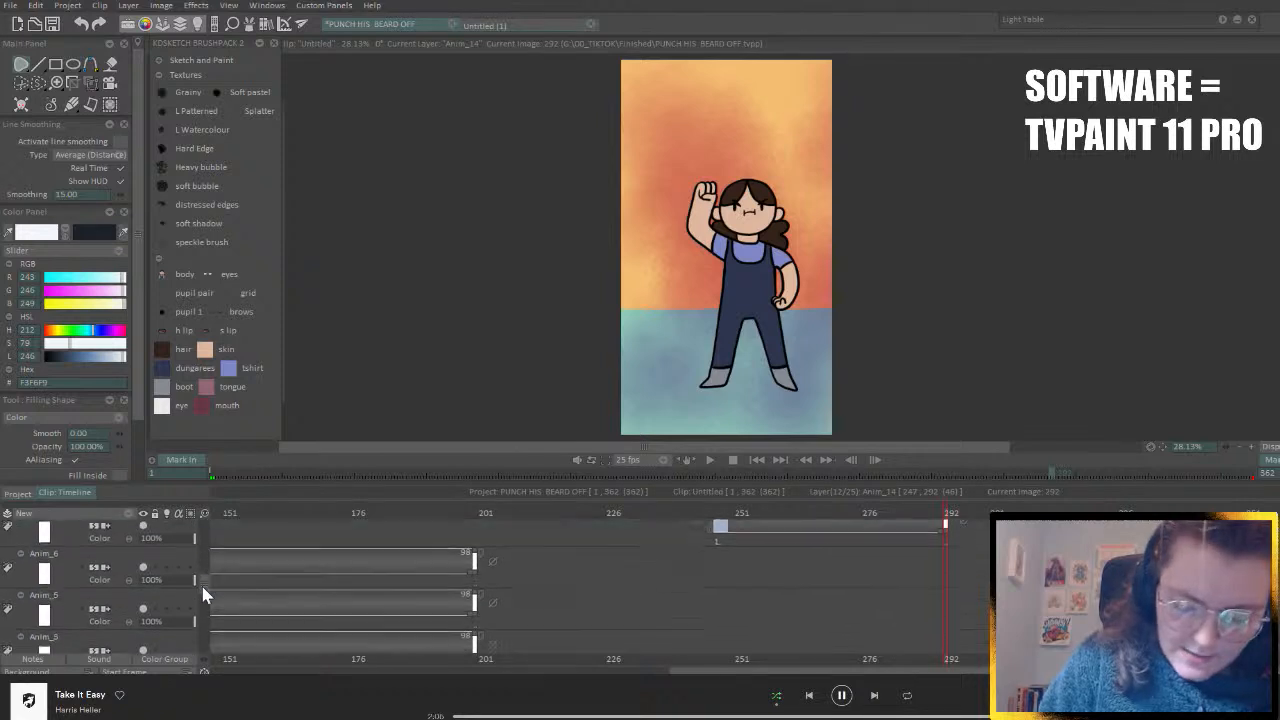
{"action": "left_click", "coordinate": [492, 516]}
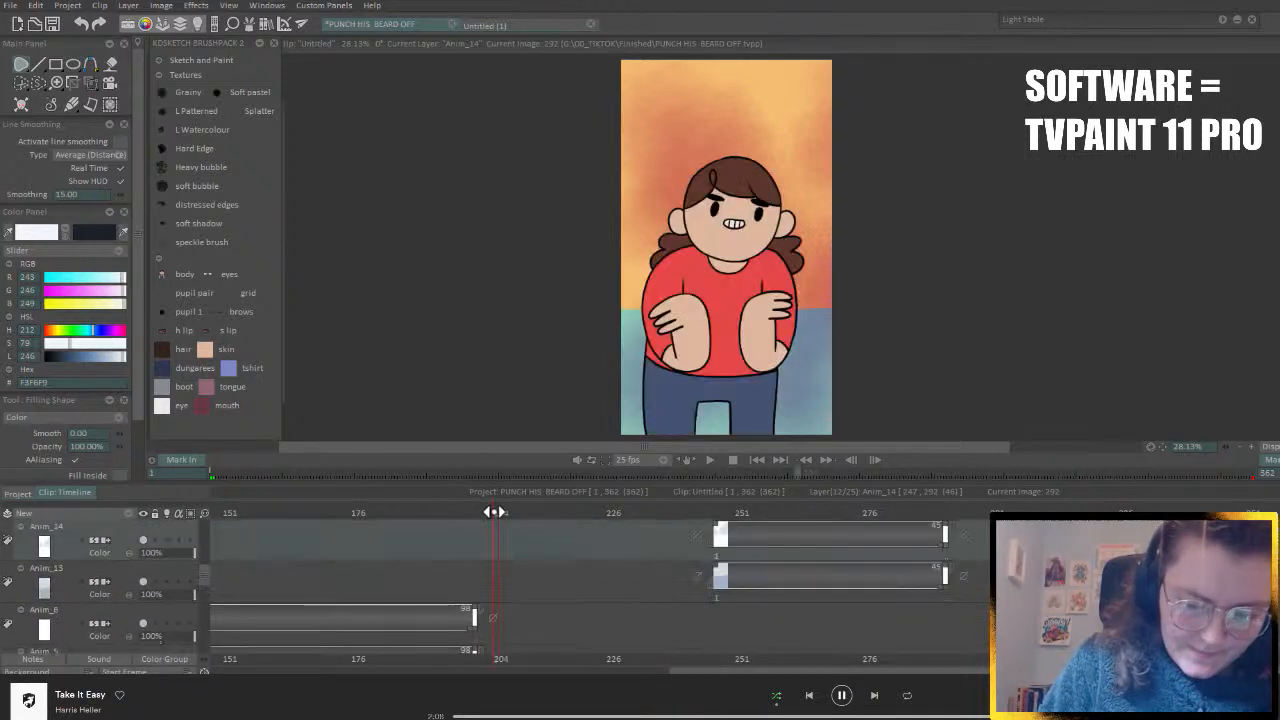
{"action": "left_click_drag", "start_coordinate": [491, 516], "coordinate": [466, 524]}
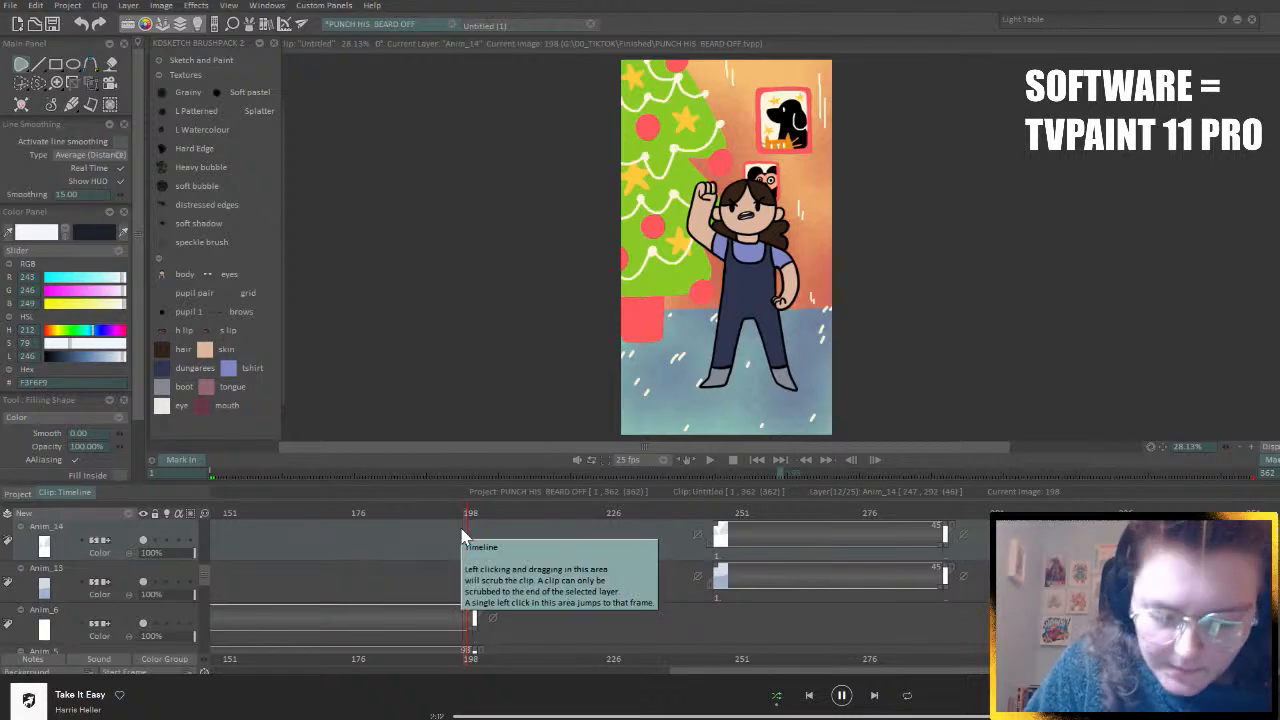
{"action": "left_click", "coordinate": [1251, 447]}
{"action": "left_click", "coordinate": [1251, 447]}
{"action": "left_click", "coordinate": [1251, 447]}
{"action": "left_click", "coordinate": [1251, 447]}
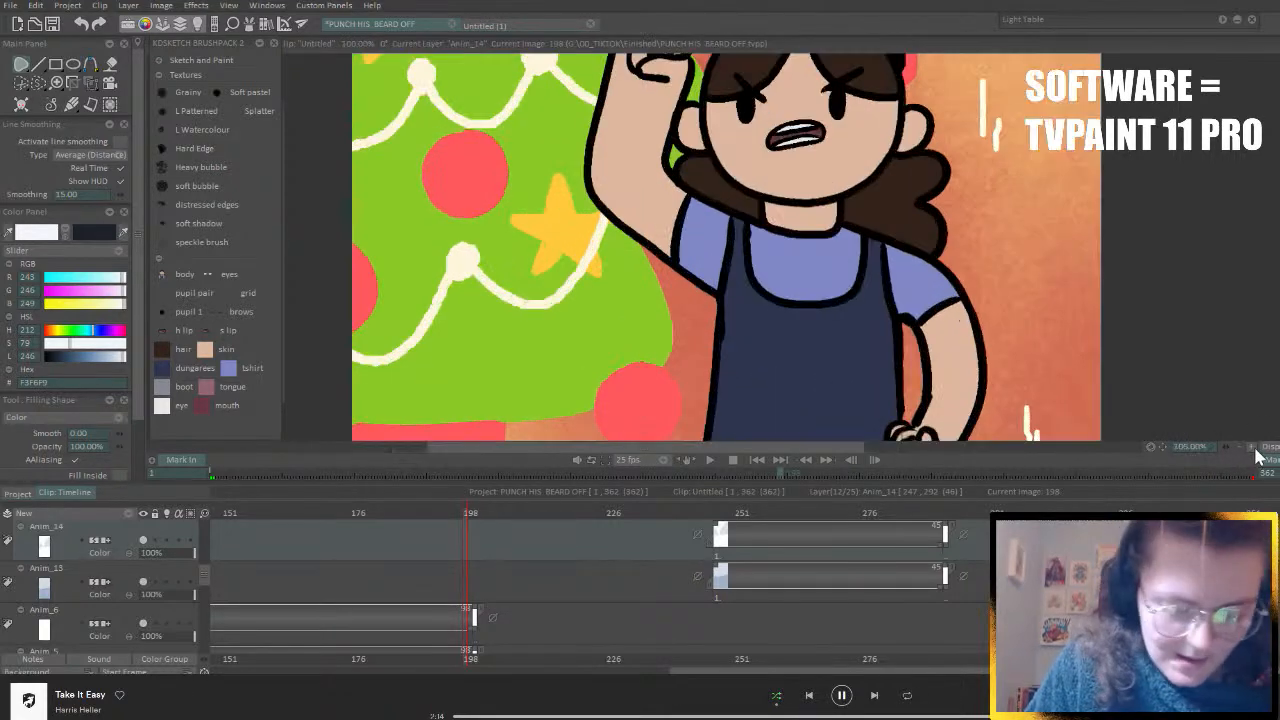
{"action": "scroll", "coordinate": [206, 568], "scroll_direction": "down", "scroll_amount": 10}
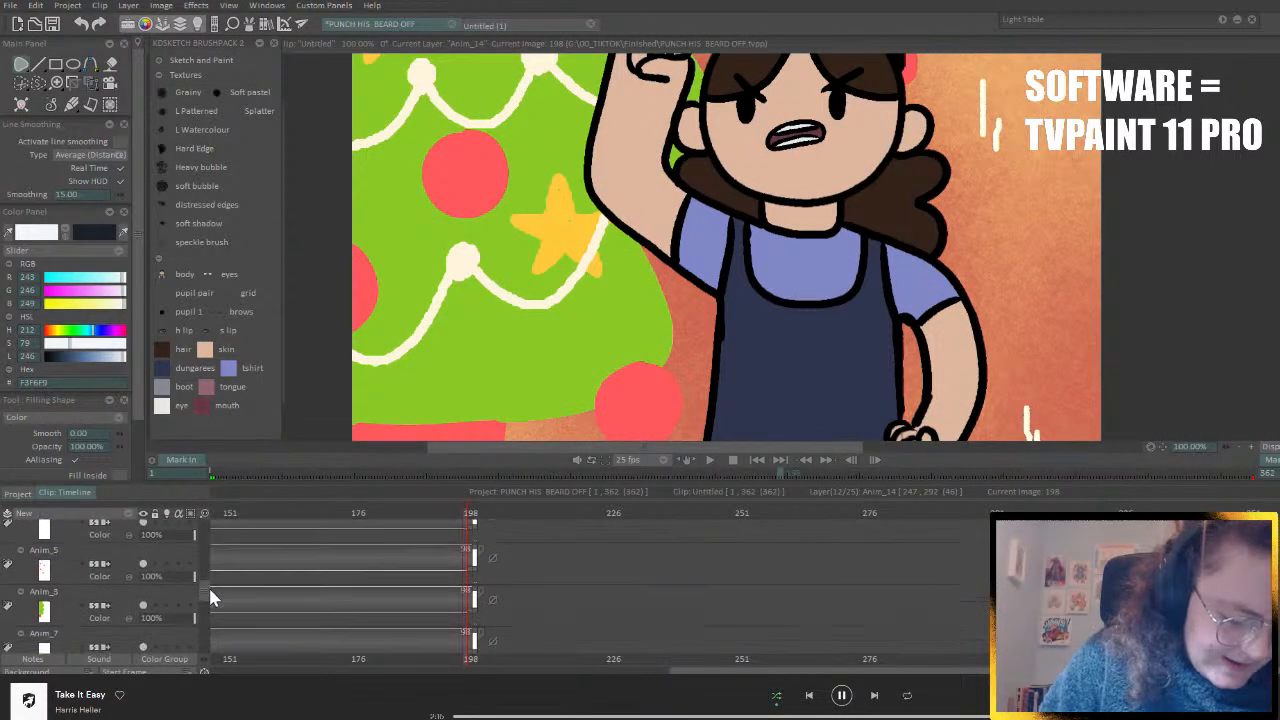
{"action": "scroll", "coordinate": [220, 560], "scroll_direction": "up", "scroll_amount": 2}
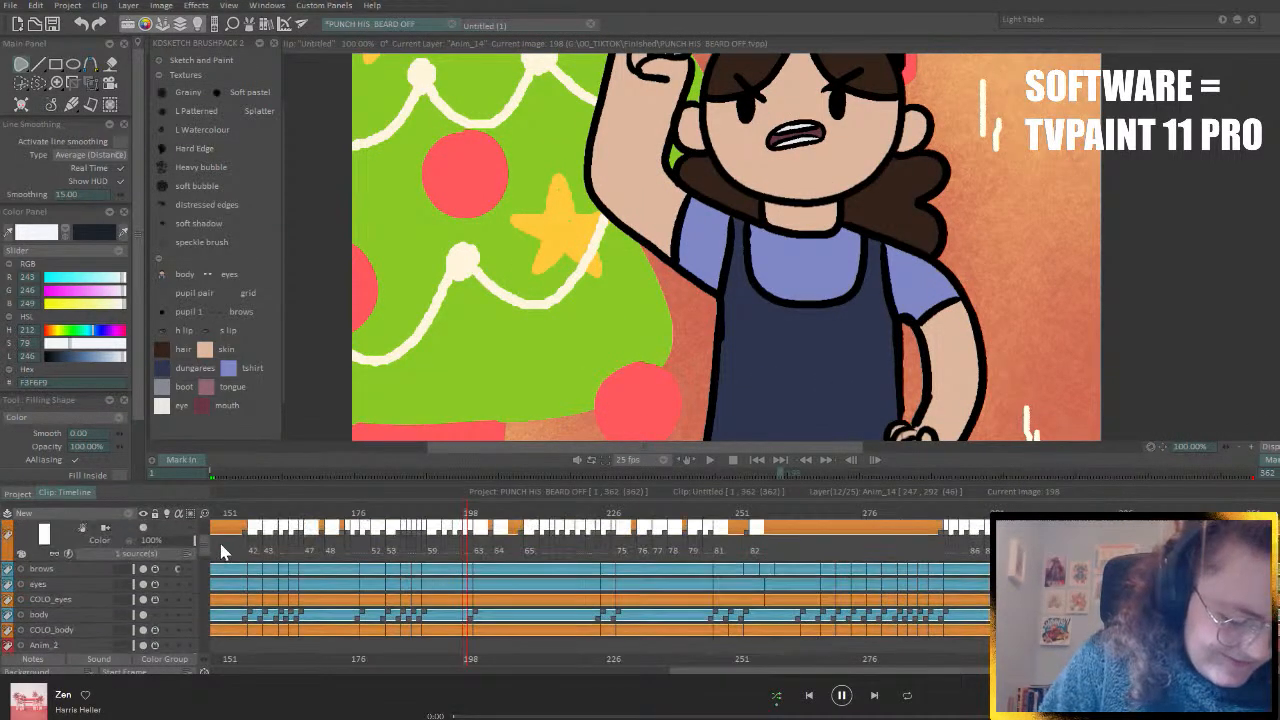
{"action": "left_click", "coordinate": [85, 635]}
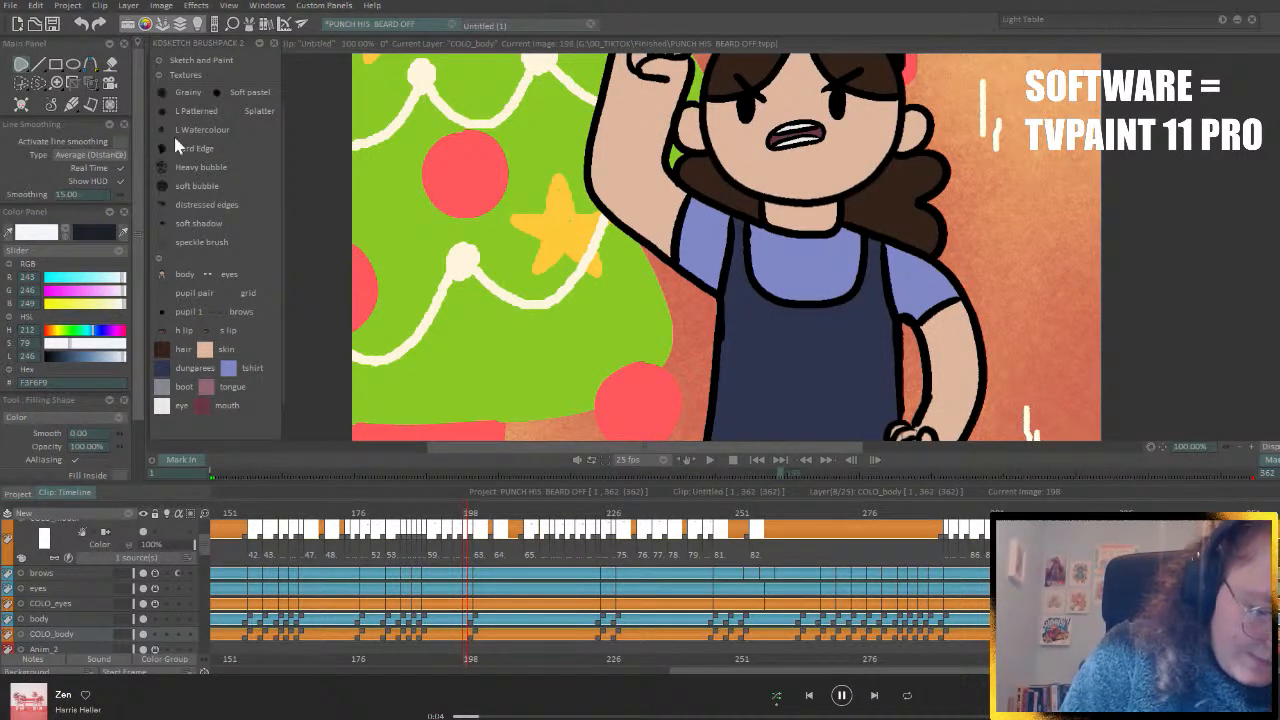
{"action": "left_click", "coordinate": [204, 350]}
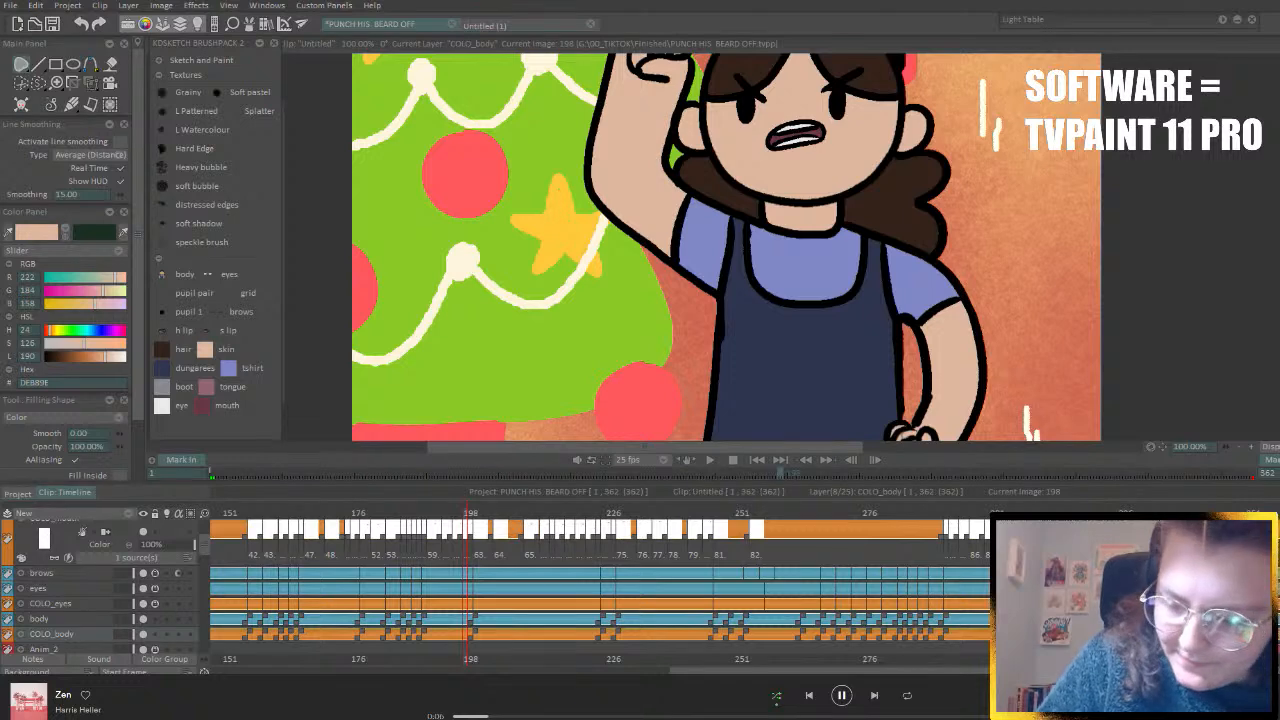
{"action": "left_click_drag", "start_coordinate": [1270, 222], "coordinate": [1268, 192]}
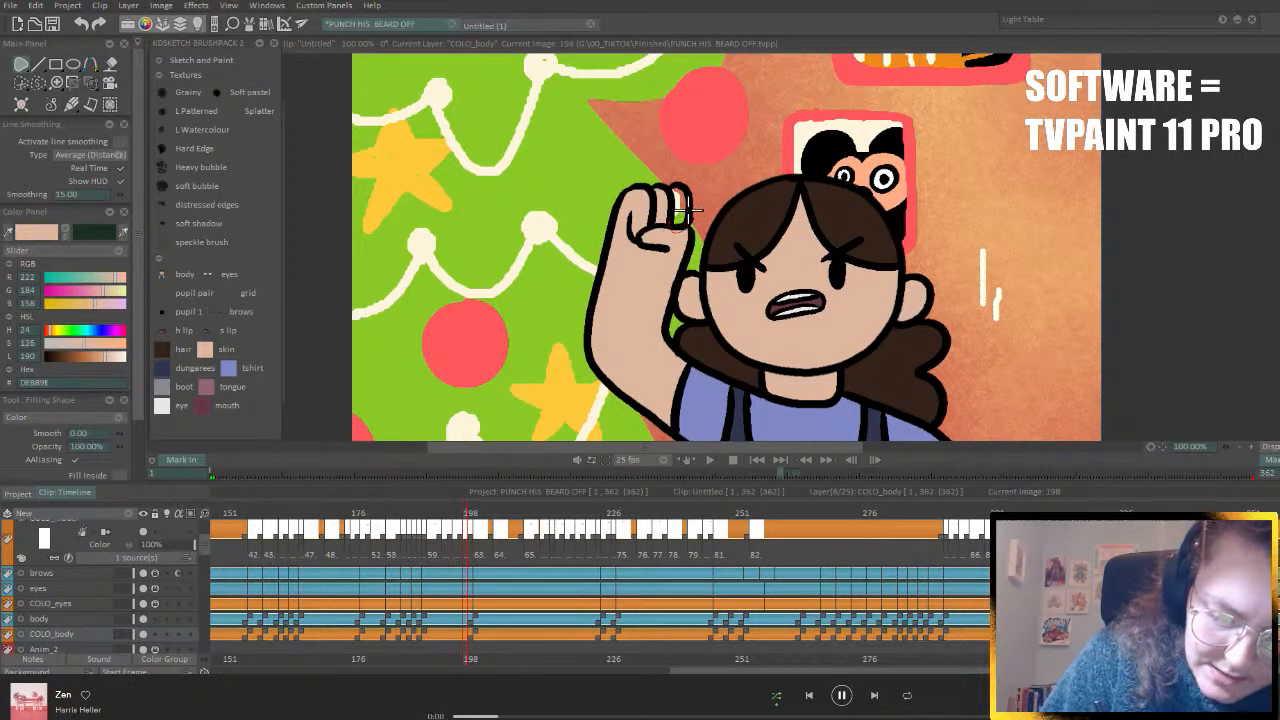
{"action": "left_click_drag", "start_coordinate": [669, 193], "coordinate": [672, 207]}
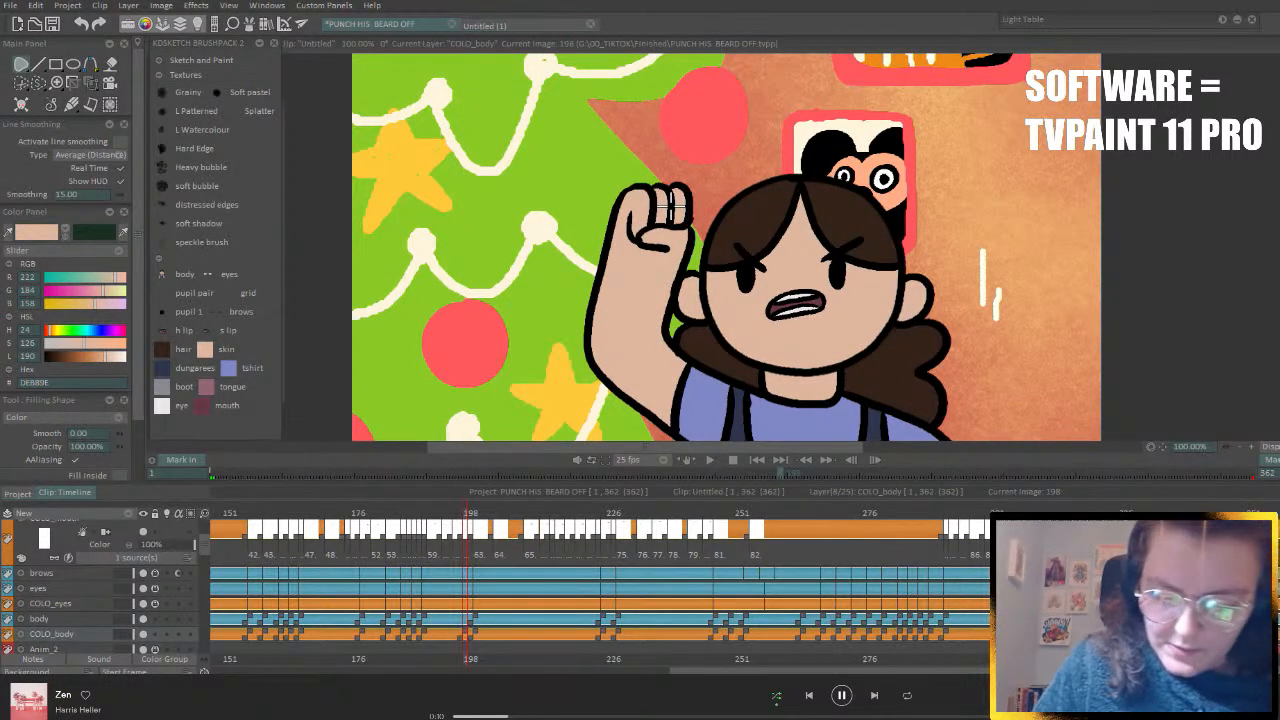
- Save the project and bring the girl's whole figure on frame 198 into view
{"action": "left_click", "coordinate": [1240, 447]}
{"action": "left_click", "coordinate": [1240, 447]}
{"action": "left_click", "coordinate": [1240, 447]}
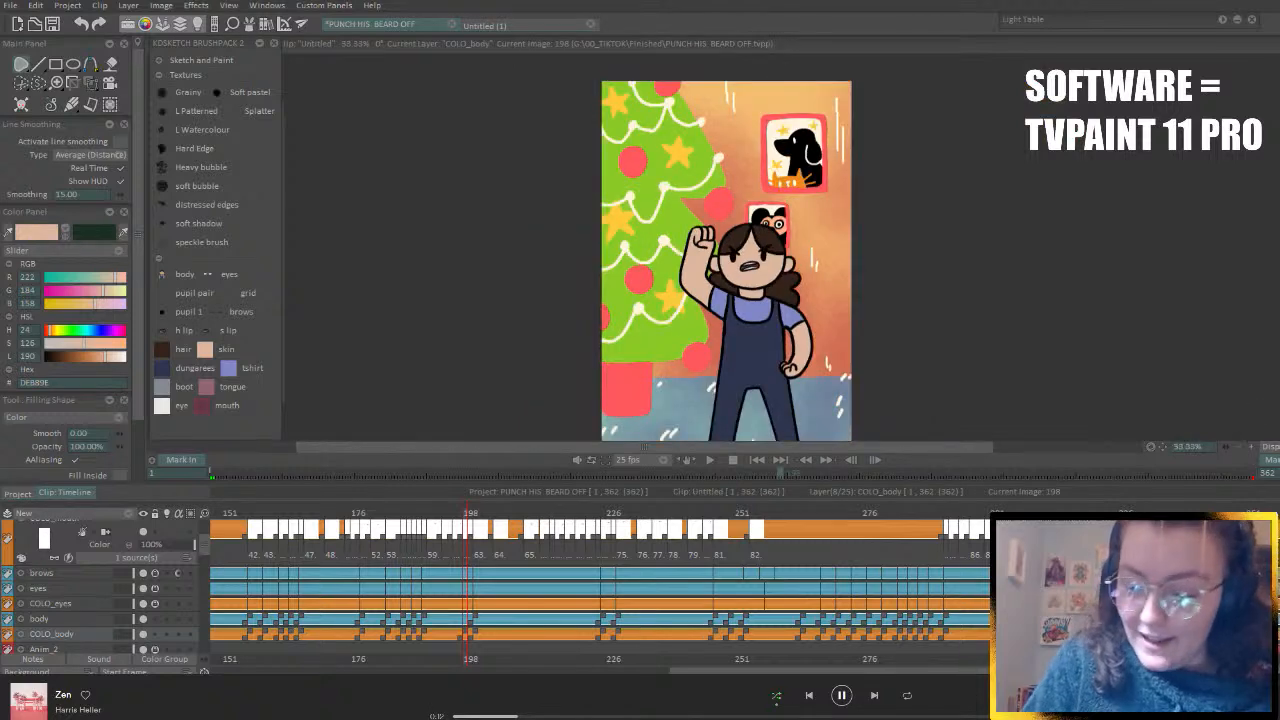
{"action": "key", "text": "ctrl+s"}
{"action": "left_click_drag", "start_coordinate": [1273, 150], "coordinate": [1273, 222]}
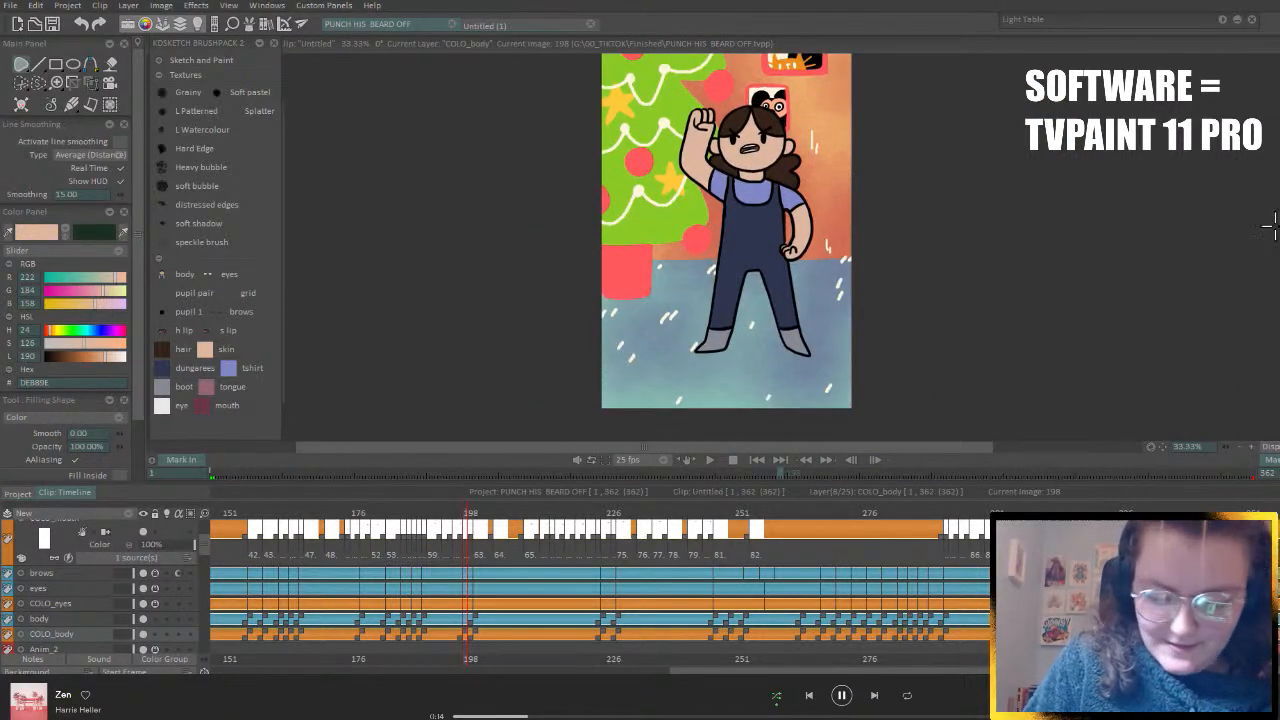
- Check the colouring on the frames from 198 to 256 and collapse the COLO_mouth layer in the timeline
{"action": "left_click_drag", "start_coordinate": [640, 513], "coordinate": [642, 584]}
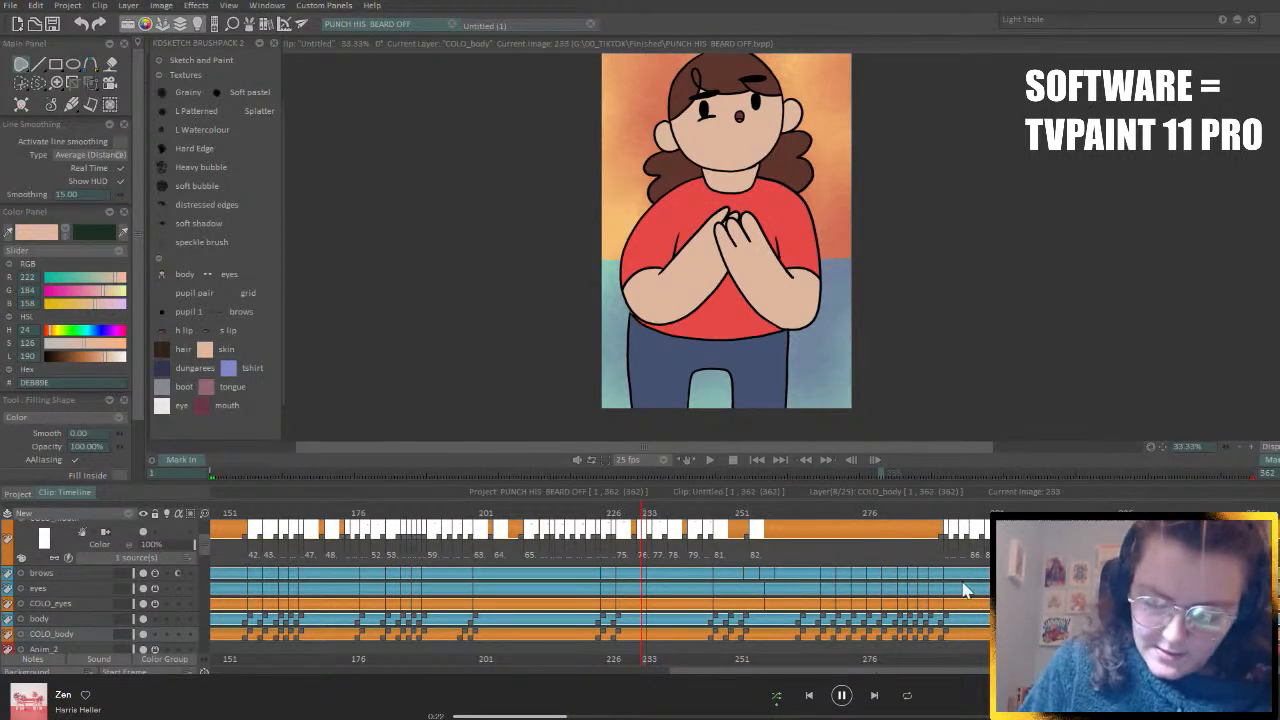
{"action": "left_click_drag", "start_coordinate": [965, 590], "coordinate": [745, 549]}
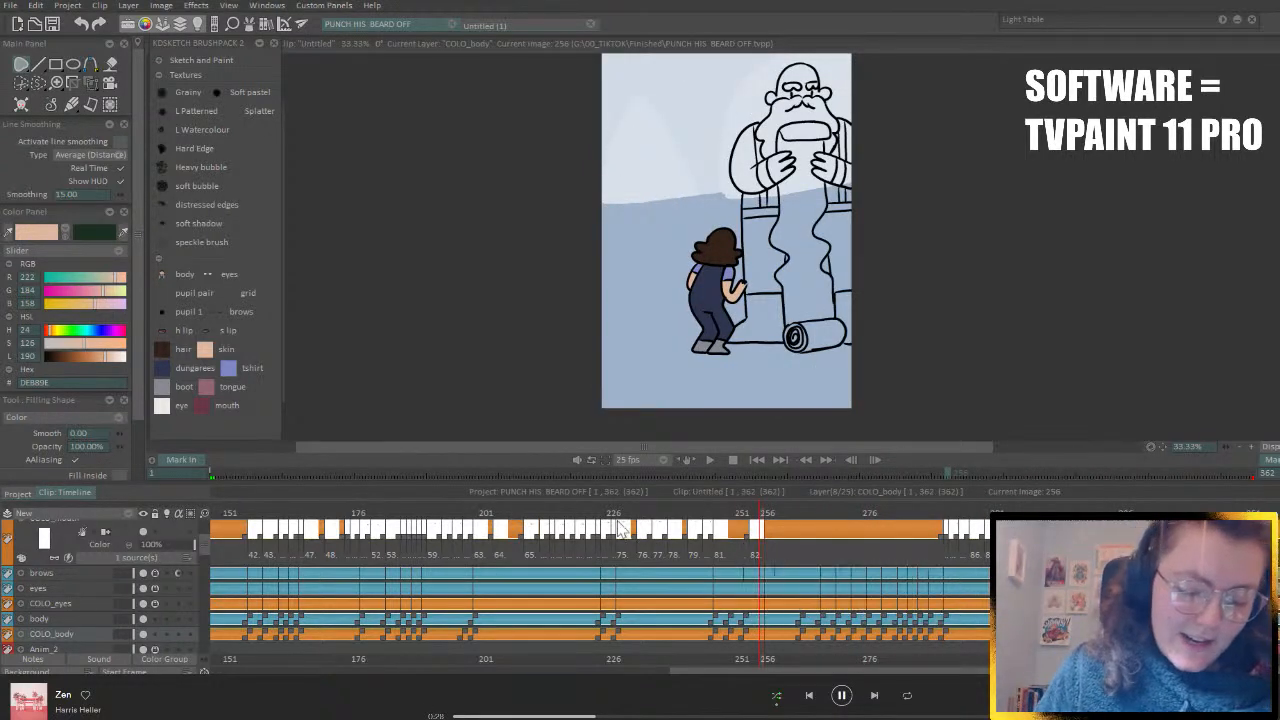
{"action": "scroll", "coordinate": [556, 541], "scroll_direction": "up", "scroll_amount": 3}
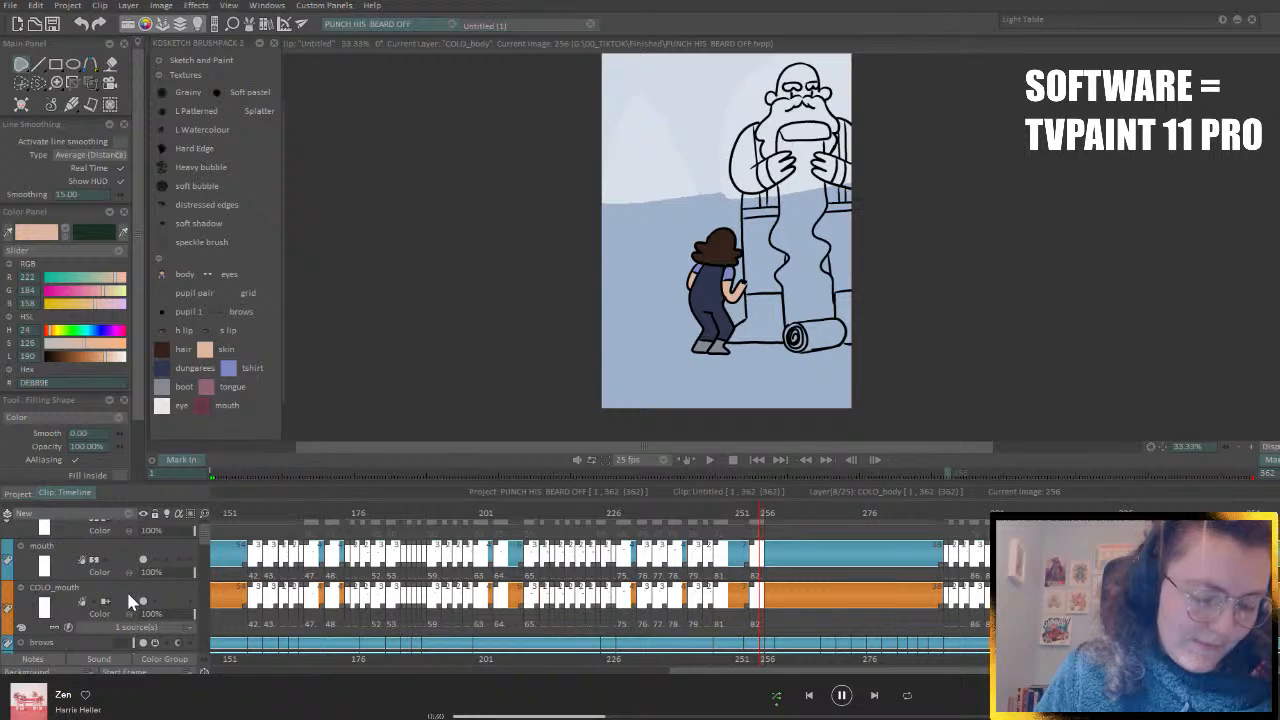
{"action": "key", "text": "b"}
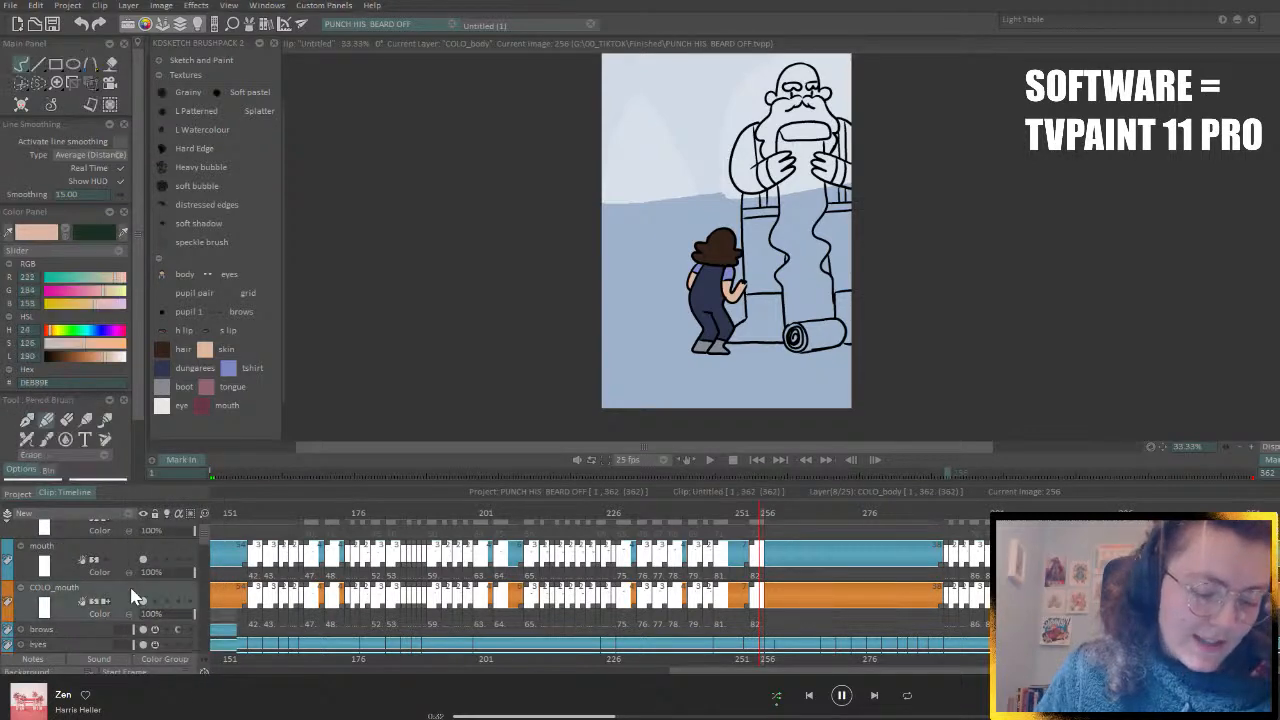
{"action": "left_click", "coordinate": [135, 597]}
{"action": "left_click", "coordinate": [21, 591]}
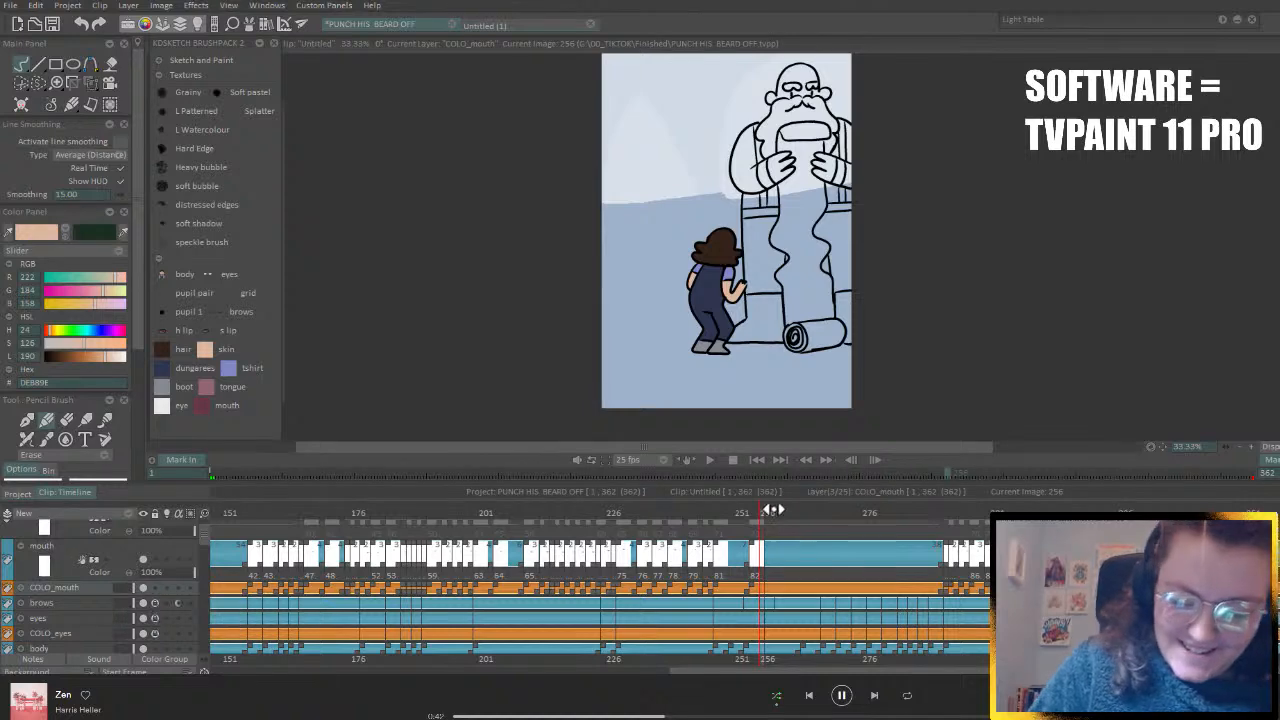
- Add a new animation layer directly above the mountain and cloud layer Anim_14, starting at frame 247
{"action": "mouse_move", "coordinate": [770, 511]}
{"action": "left_mouse_down"}
{"action": "mouse_move", "coordinate": [797, 512]}
{"action": "mouse_move", "coordinate": [782, 511]}
{"action": "left_mouse_up"}
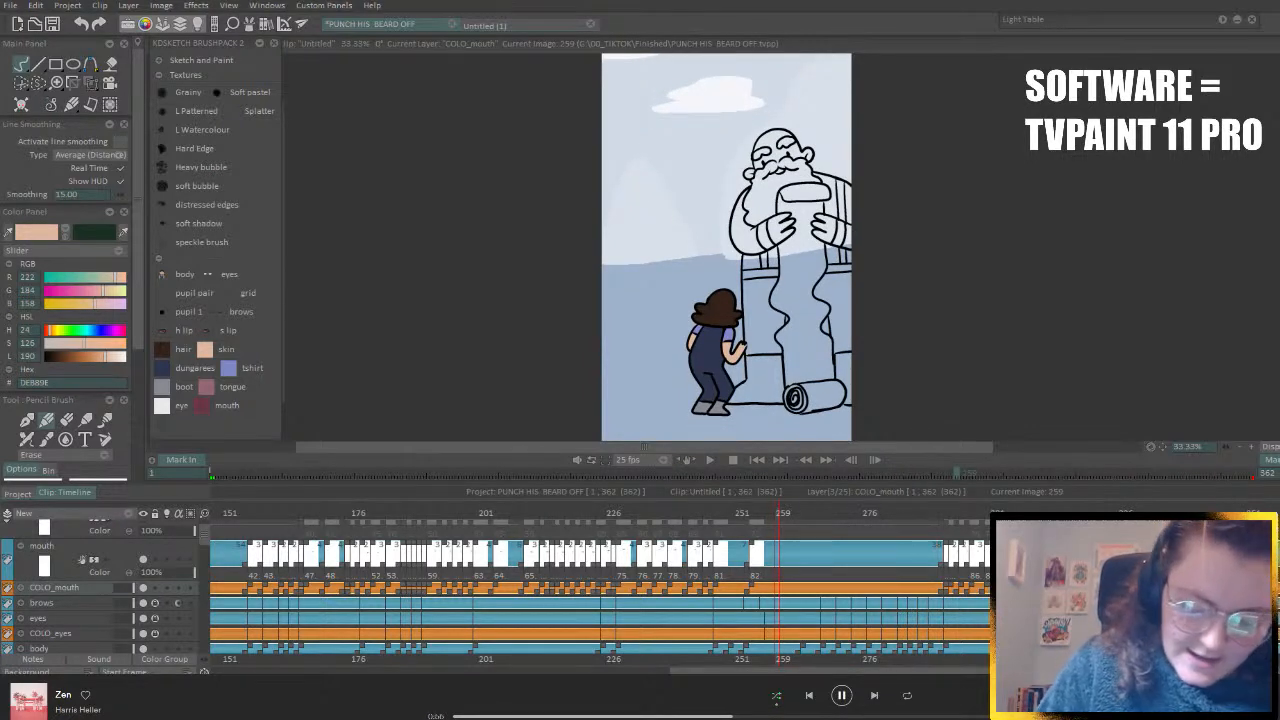
{"action": "left_click_drag", "start_coordinate": [850, 671], "coordinate": [671, 672]}
{"action": "scroll", "coordinate": [203, 557], "scroll_direction": "down", "scroll_amount": 5}
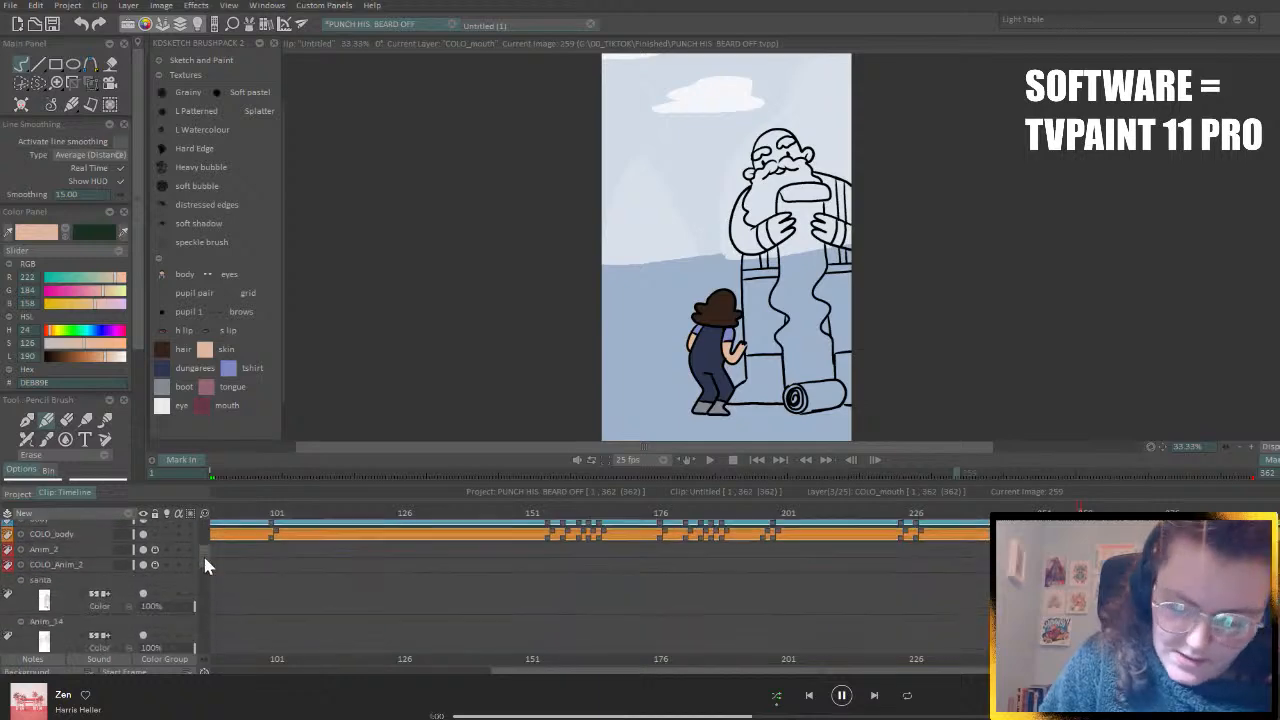
{"action": "left_click", "coordinate": [123, 548]}
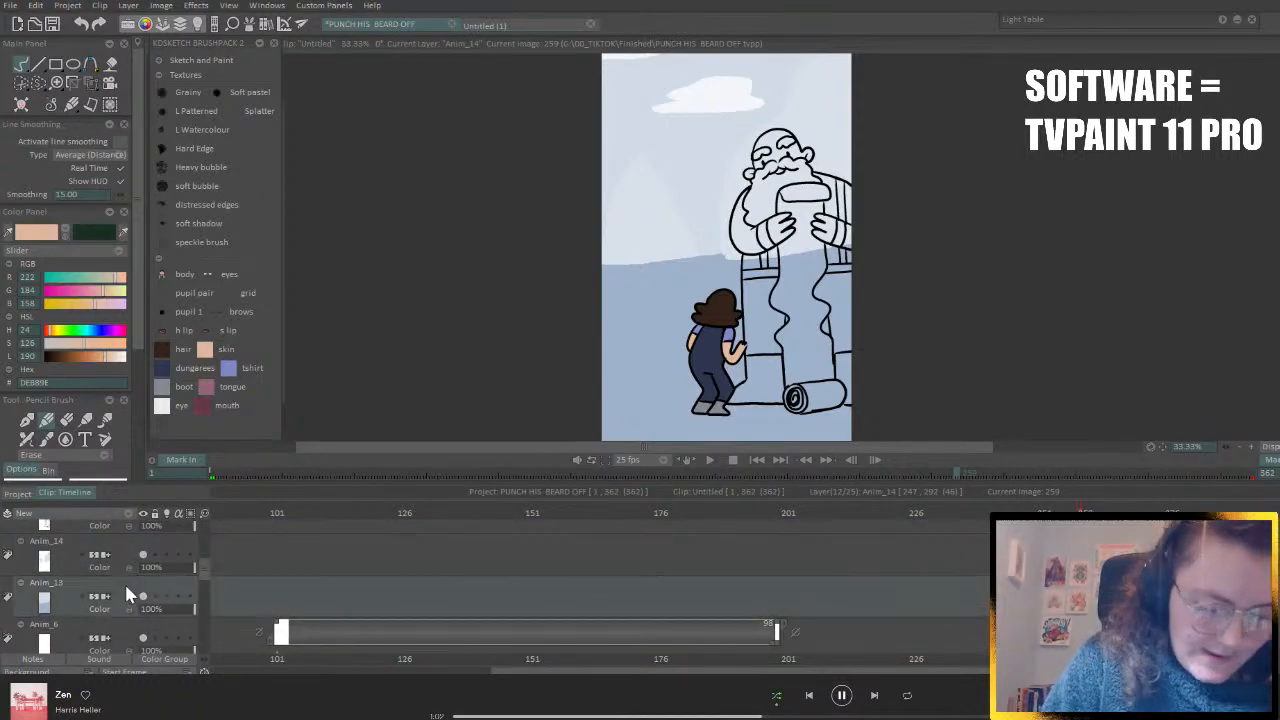
{"action": "left_click_drag", "start_coordinate": [1083, 512], "coordinate": [1020, 511]}
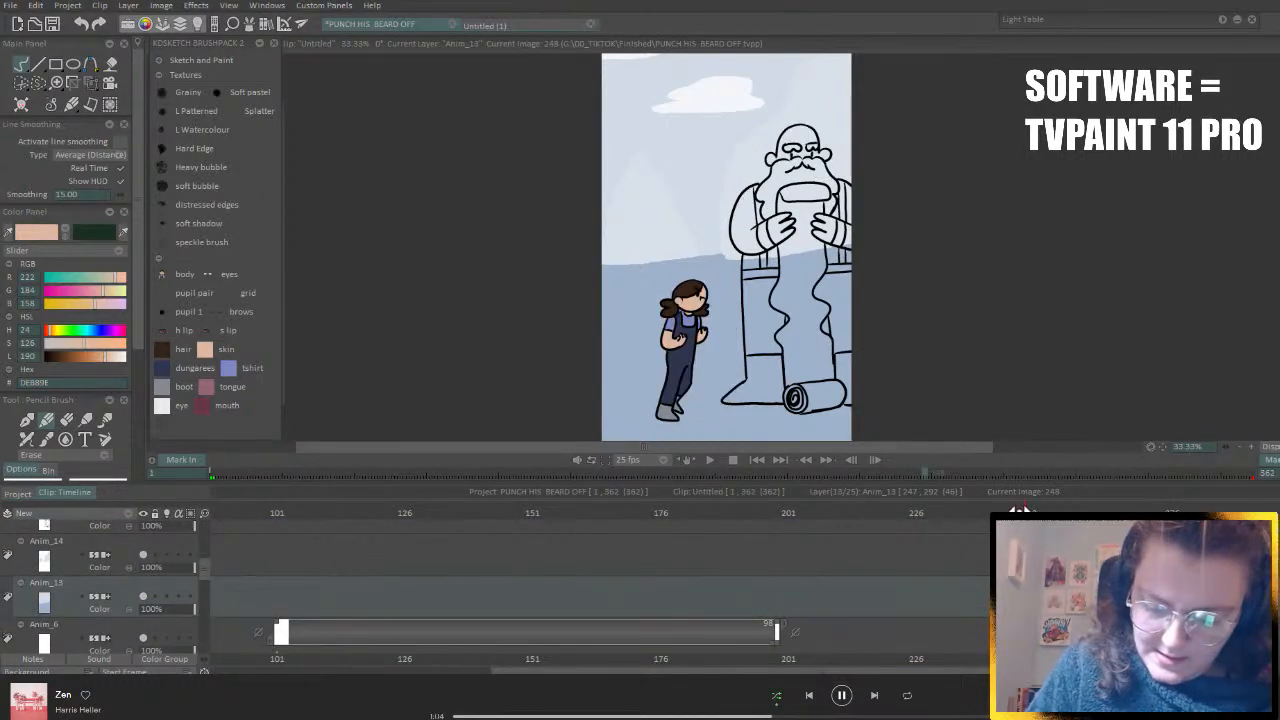
{"action": "left_click_drag", "start_coordinate": [740, 671], "coordinate": [853, 671]}
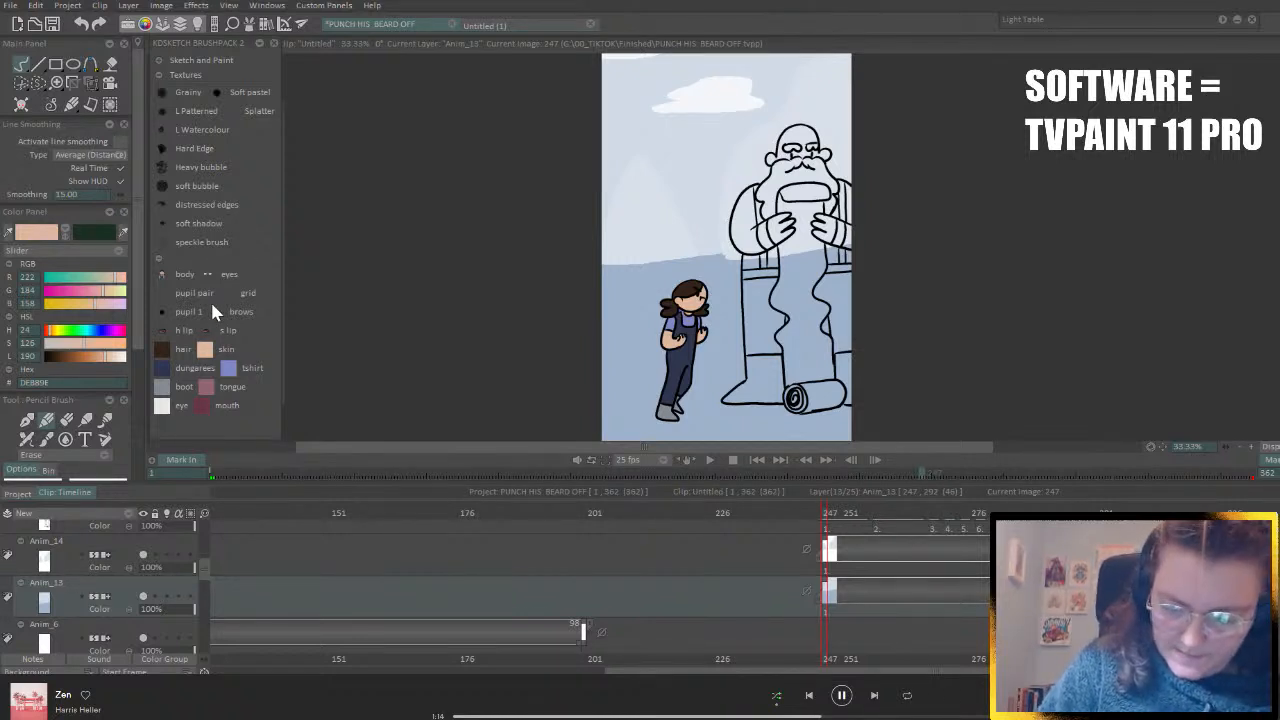
{"action": "left_click", "coordinate": [134, 560]}
{"action": "left_click", "coordinate": [130, 514]}
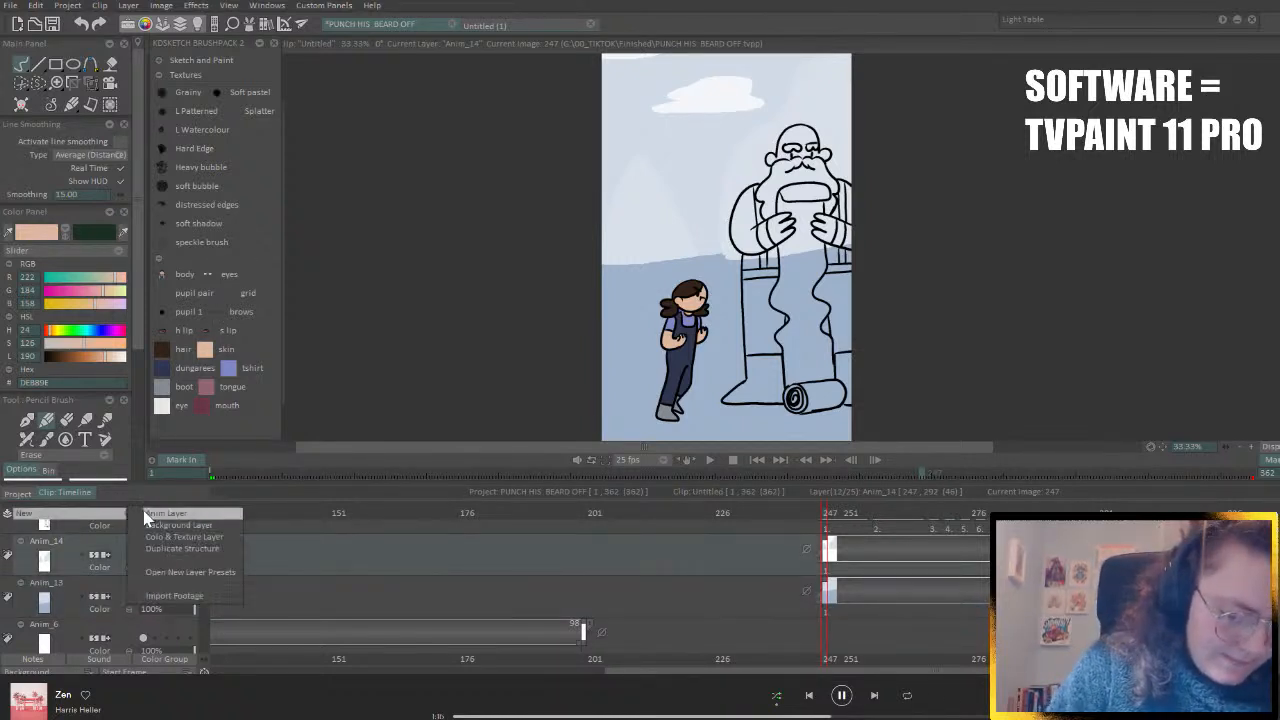
{"action": "left_click", "coordinate": [155, 515]}
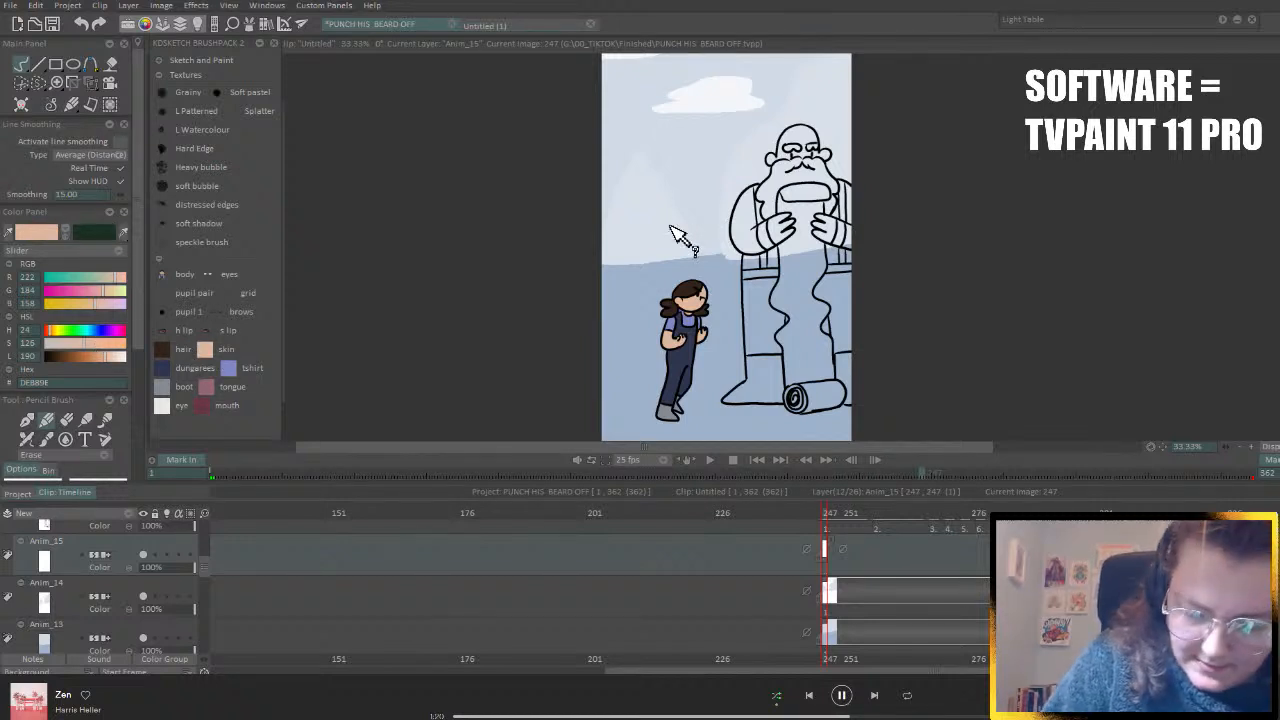
- Draw thin crag lines on the mountains at frame 247 with the pencil brush in Color mode, using RGB 127, 154, 187
{"action": "left_click", "coordinate": [648, 268], "text": "ctrl"}
{"action": "left_click_drag", "start_coordinate": [104, 362], "coordinate": [97, 366]}
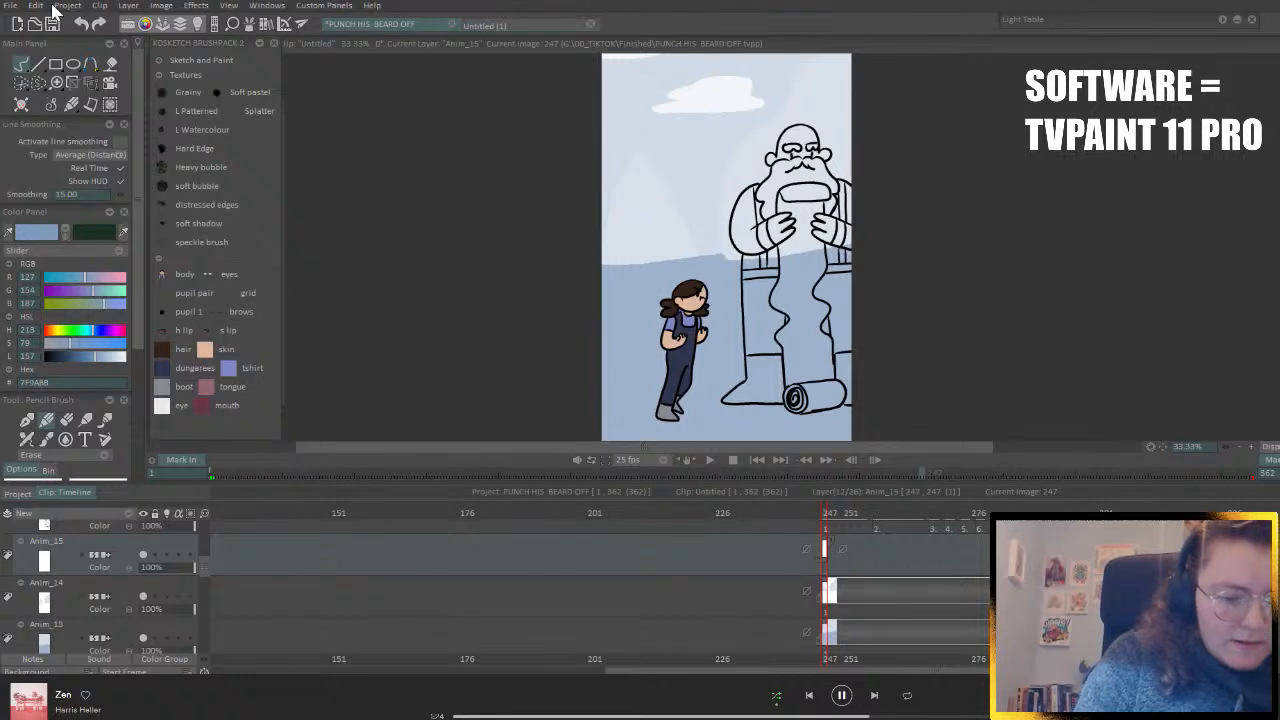
{"action": "scroll", "coordinate": [130, 300], "scroll_direction": "down", "scroll_amount": 2}
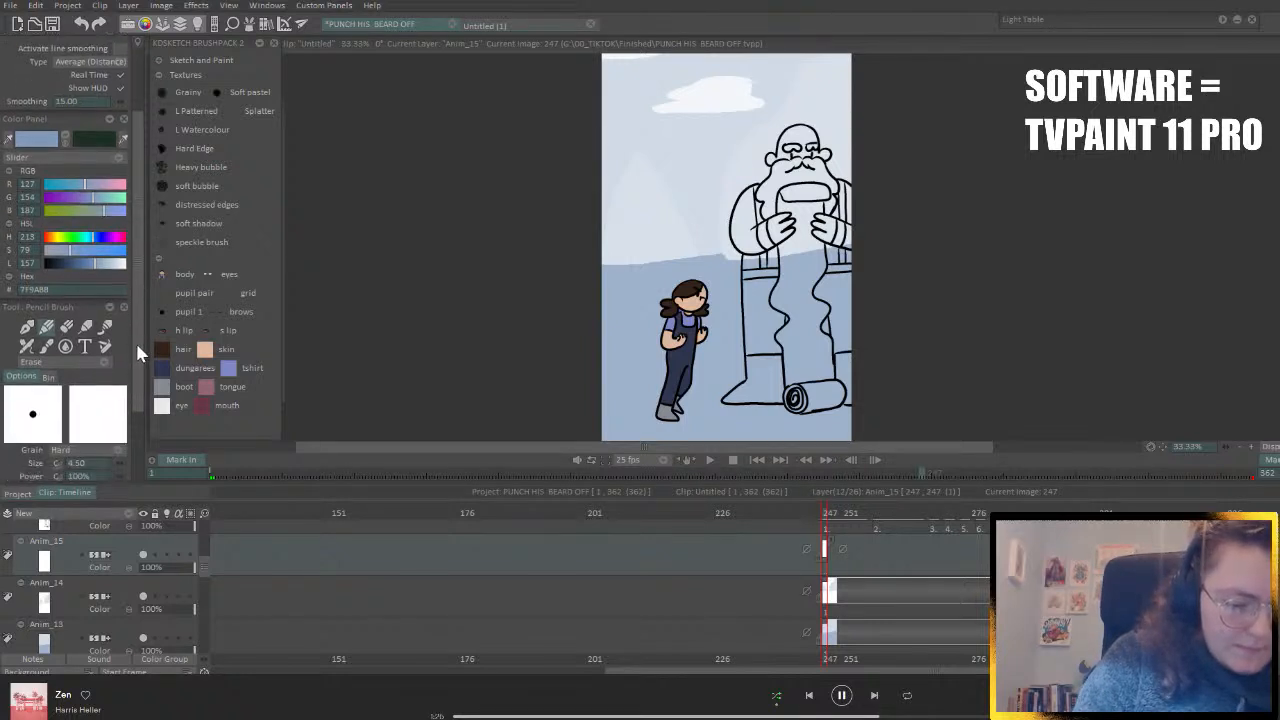
{"action": "scroll", "coordinate": [138, 340], "scroll_direction": "down", "scroll_amount": 2}
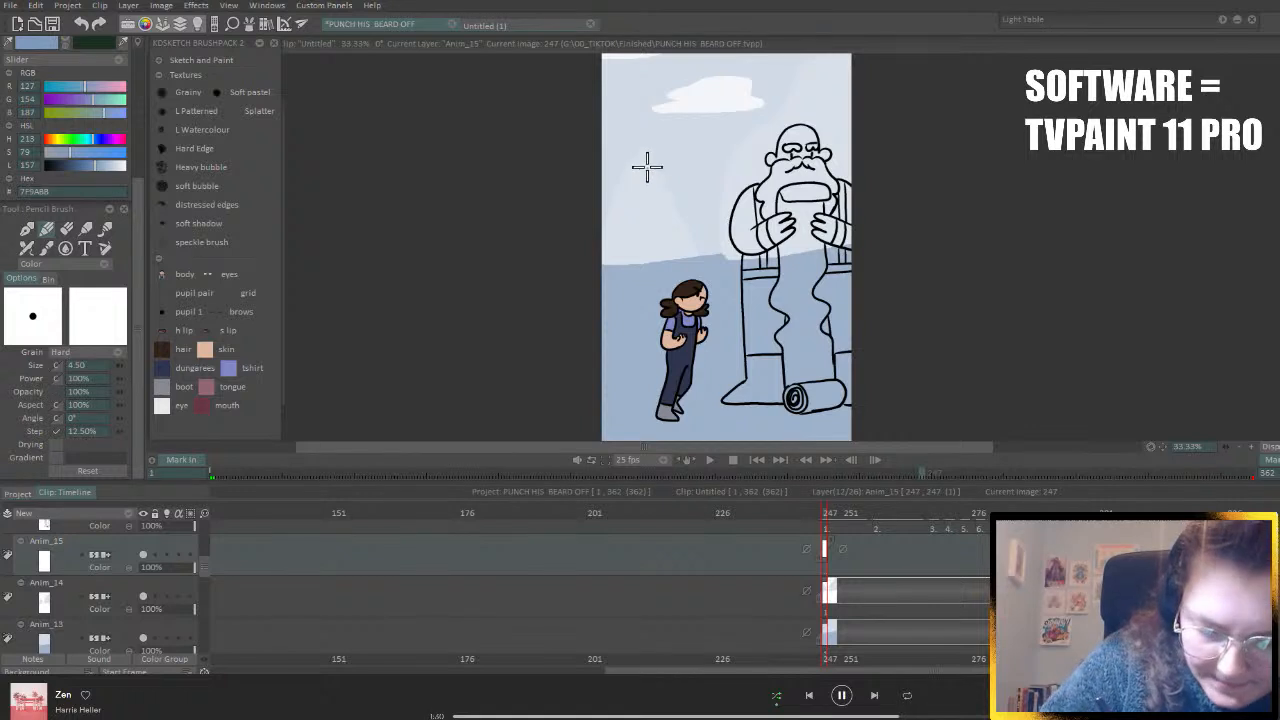
{"action": "left_click_drag", "start_coordinate": [643, 160], "coordinate": [663, 196]}
{"action": "left_click_drag", "start_coordinate": [617, 262], "coordinate": [628, 230]}
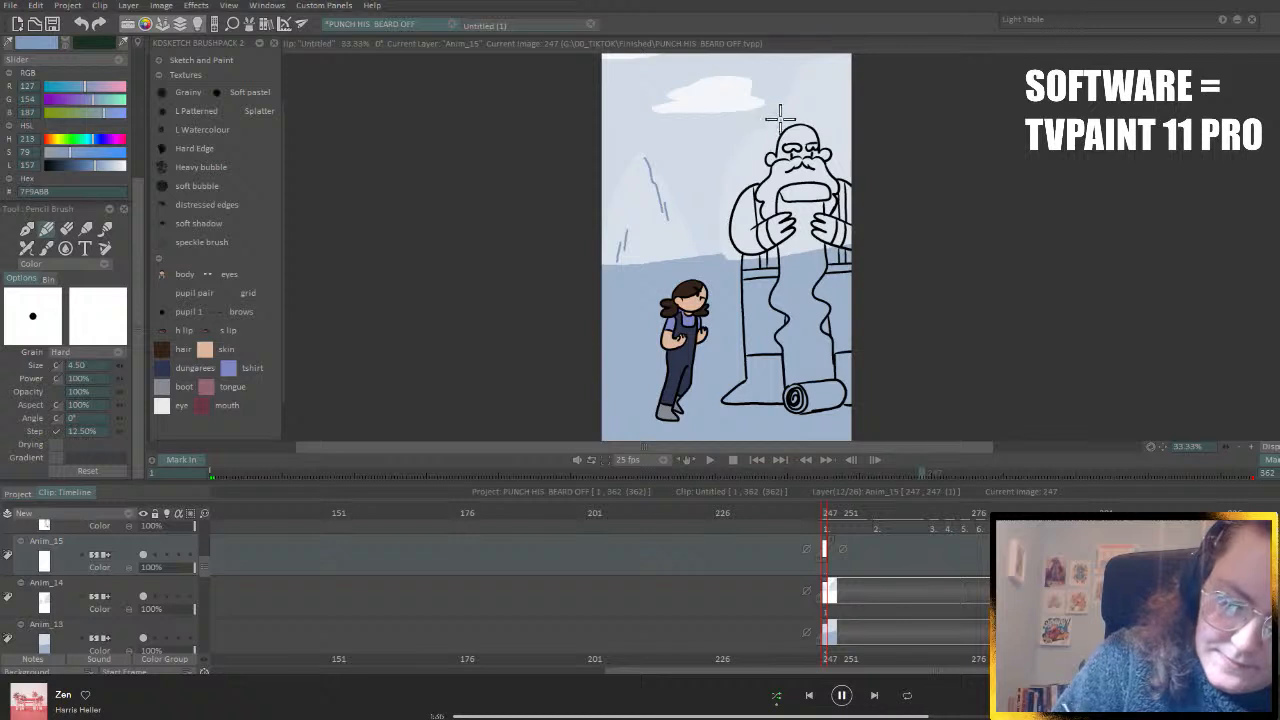
{"action": "left_click_drag", "start_coordinate": [788, 94], "coordinate": [760, 160]}
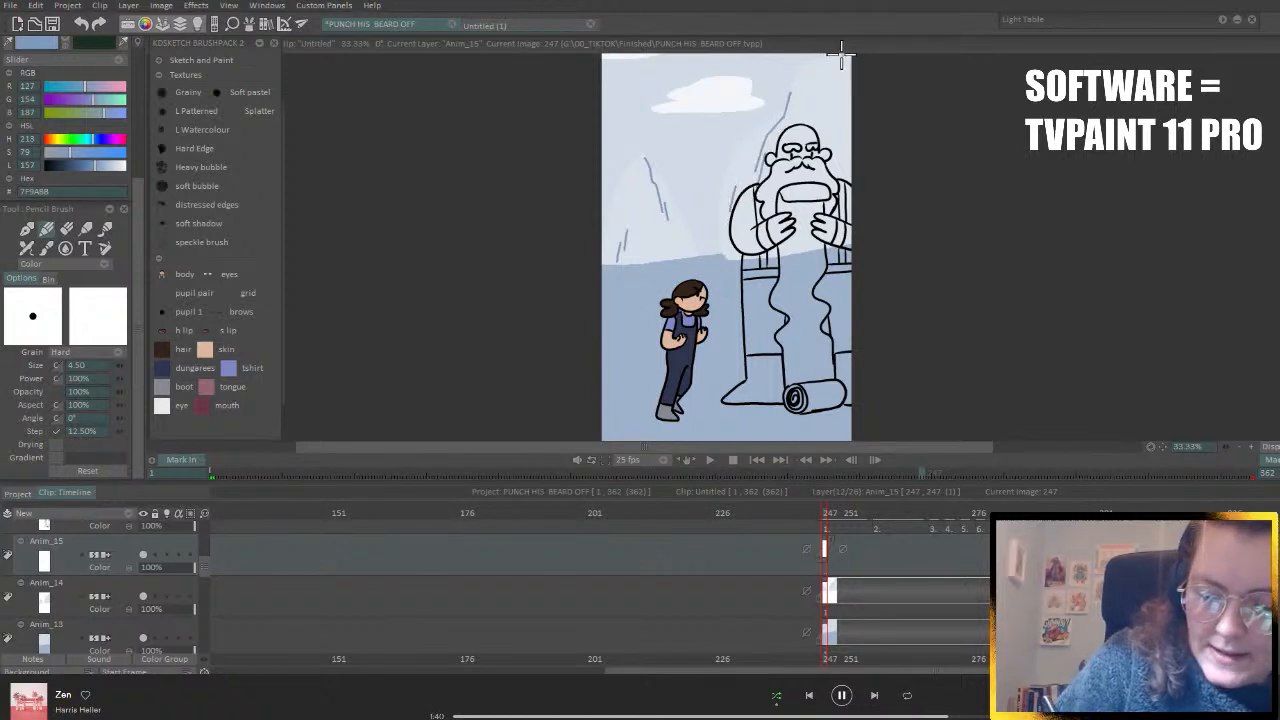
{"action": "left_click_drag", "start_coordinate": [836, 60], "coordinate": [848, 170]}
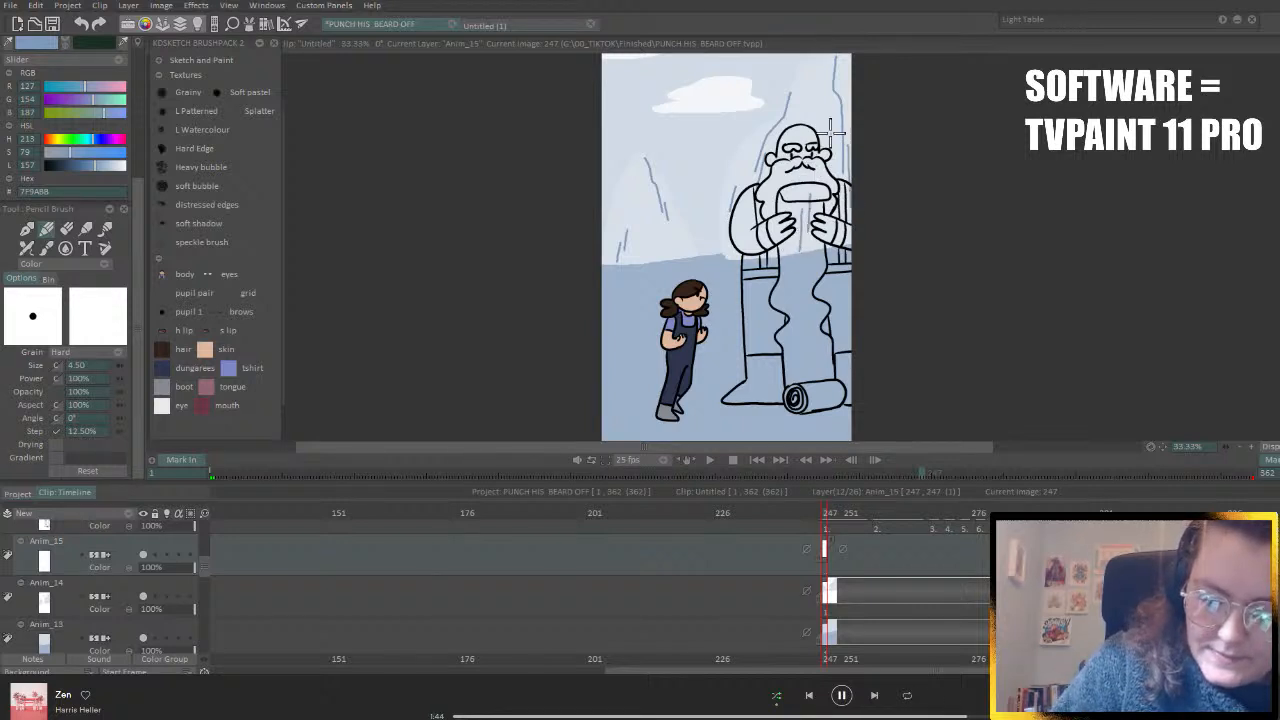
- Start a blank drawing at frame 268 on the mountain and cloud layer for Santa's close-up
{"action": "left_click_drag", "start_coordinate": [847, 516], "coordinate": [930, 524]}
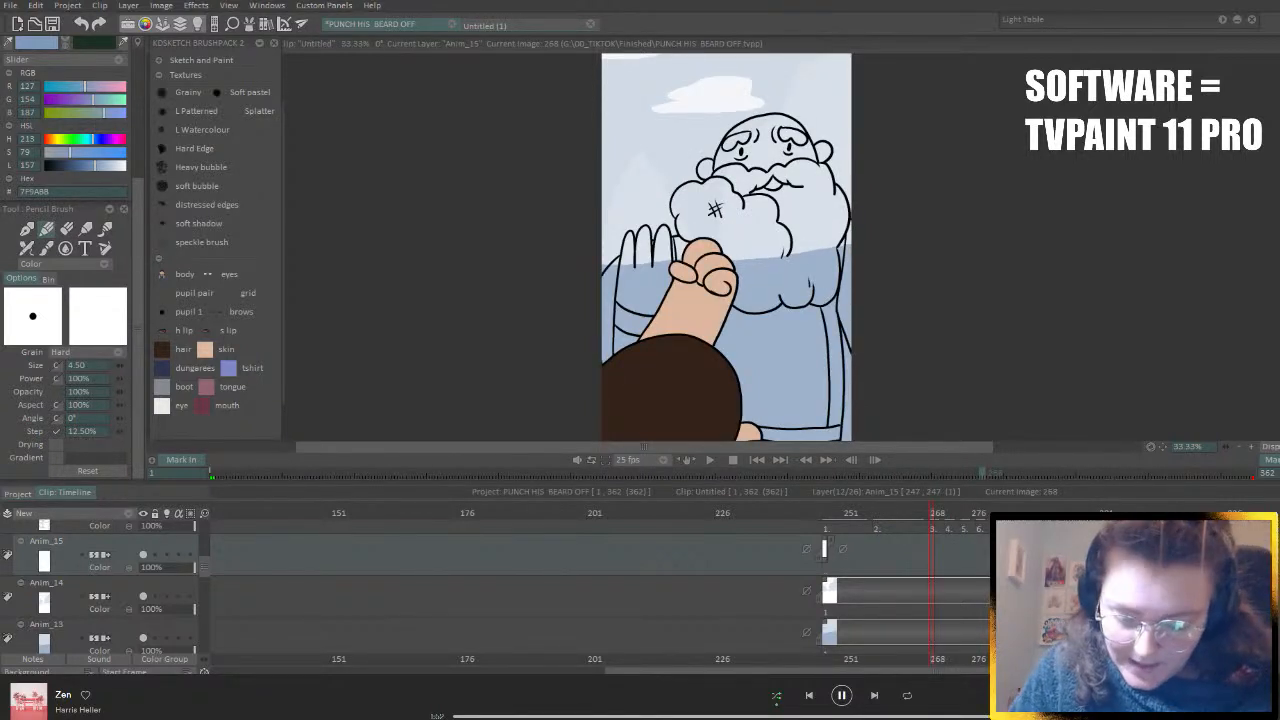
{"action": "left_click", "coordinate": [122, 592]}
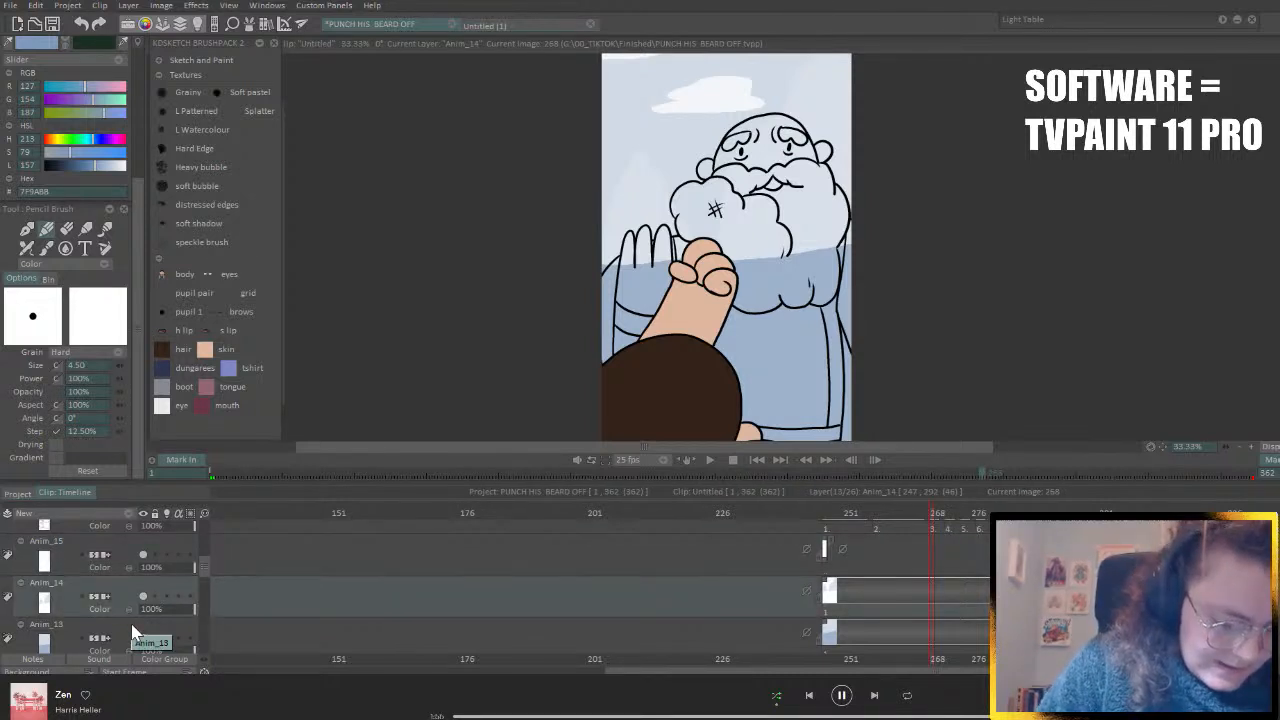
{"action": "key", "text": "Delete"}
- Fill the whole canvas of frame 268 on the Anim_13 layer with sky blue RGB 209, 219, 231 using a Filled Stroke
{"action": "left_click", "coordinate": [128, 630]}
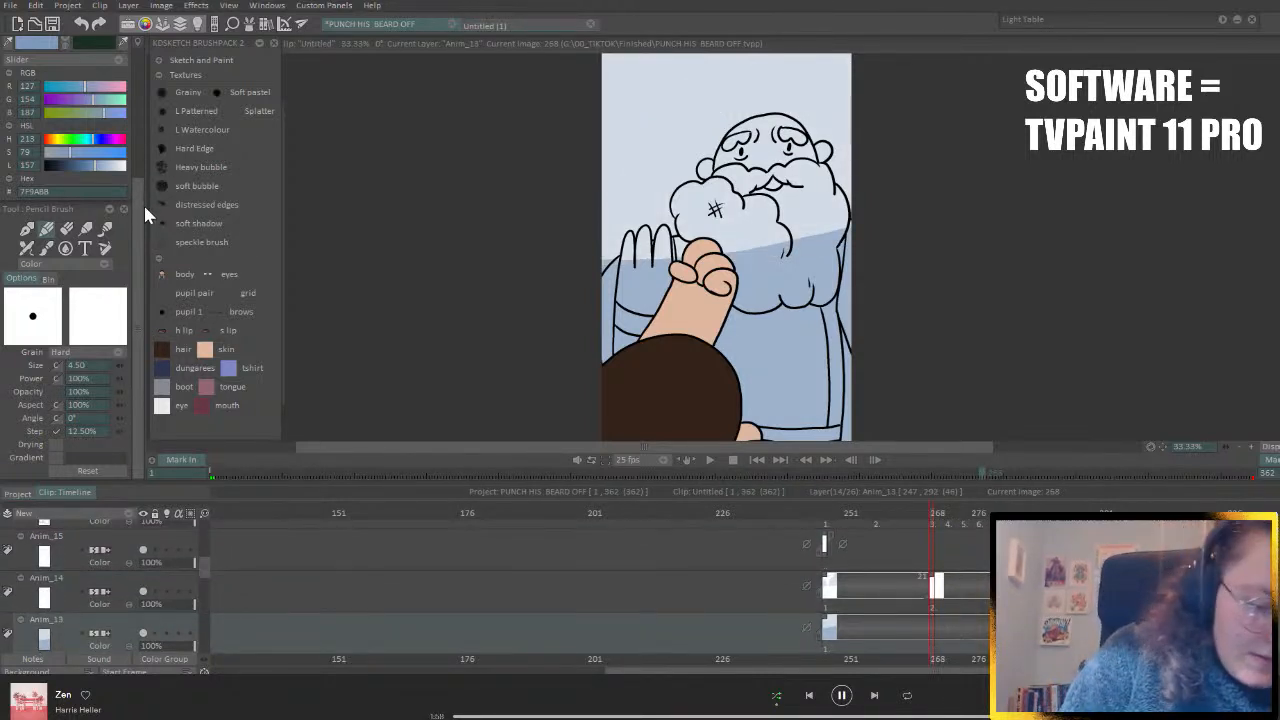
{"action": "left_click_drag", "start_coordinate": [145, 215], "coordinate": [146, 55]}
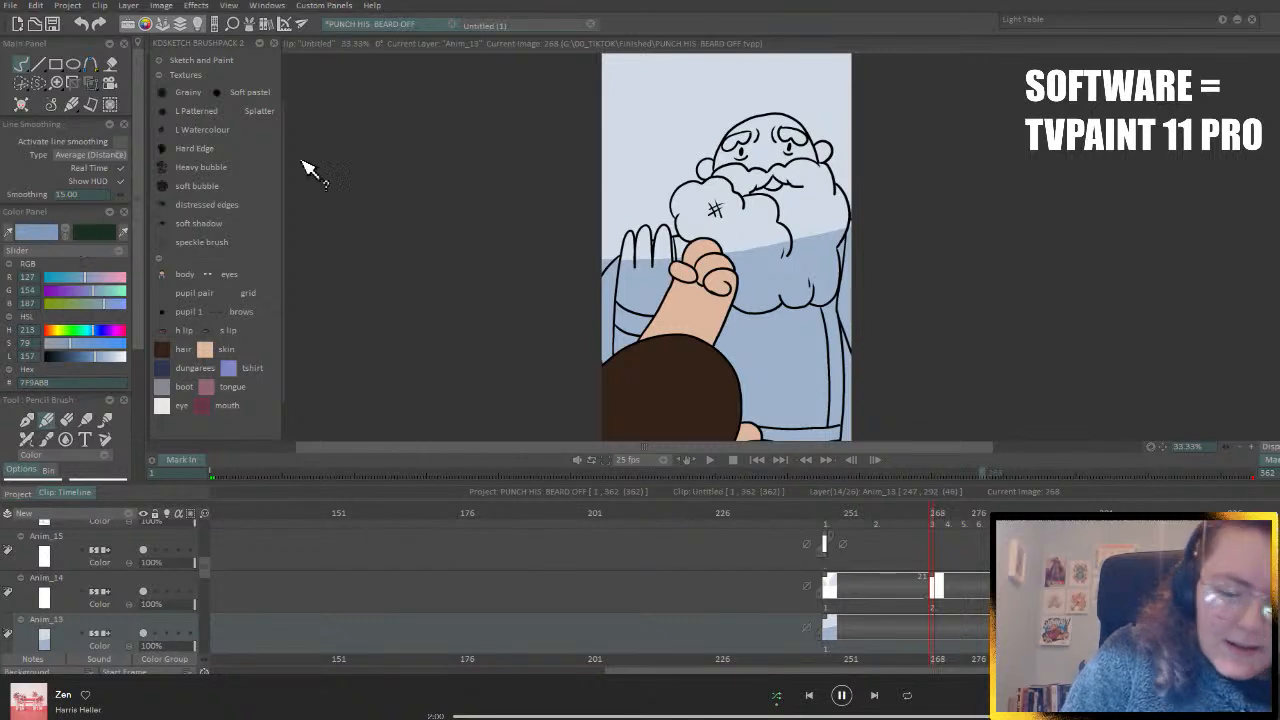
{"action": "left_click", "coordinate": [728, 97]}
{"action": "left_click", "coordinate": [22, 66]}
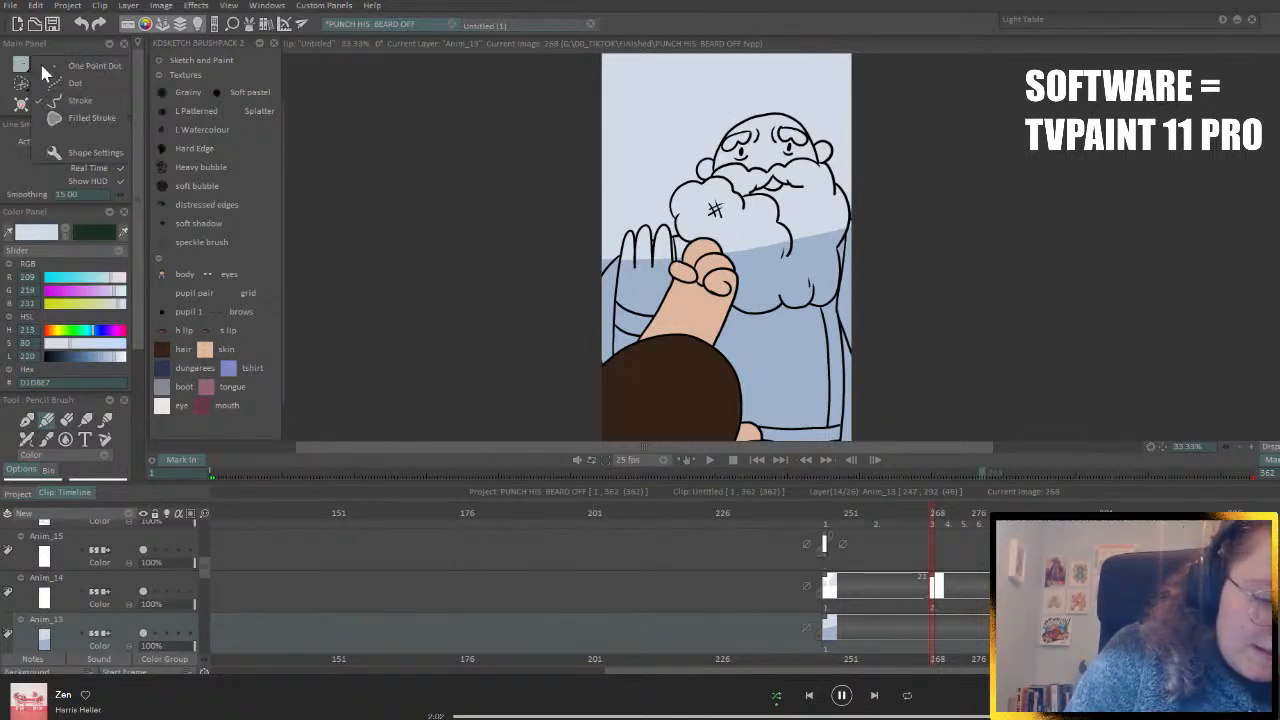
{"action": "left_click", "coordinate": [94, 118]}
{"action": "mouse_move", "coordinate": [914, 149]}
{"action": "left_mouse_down"}
{"action": "mouse_move", "coordinate": [1089, 340]}
{"action": "mouse_move", "coordinate": [940, 140]}
{"action": "left_mouse_up"}
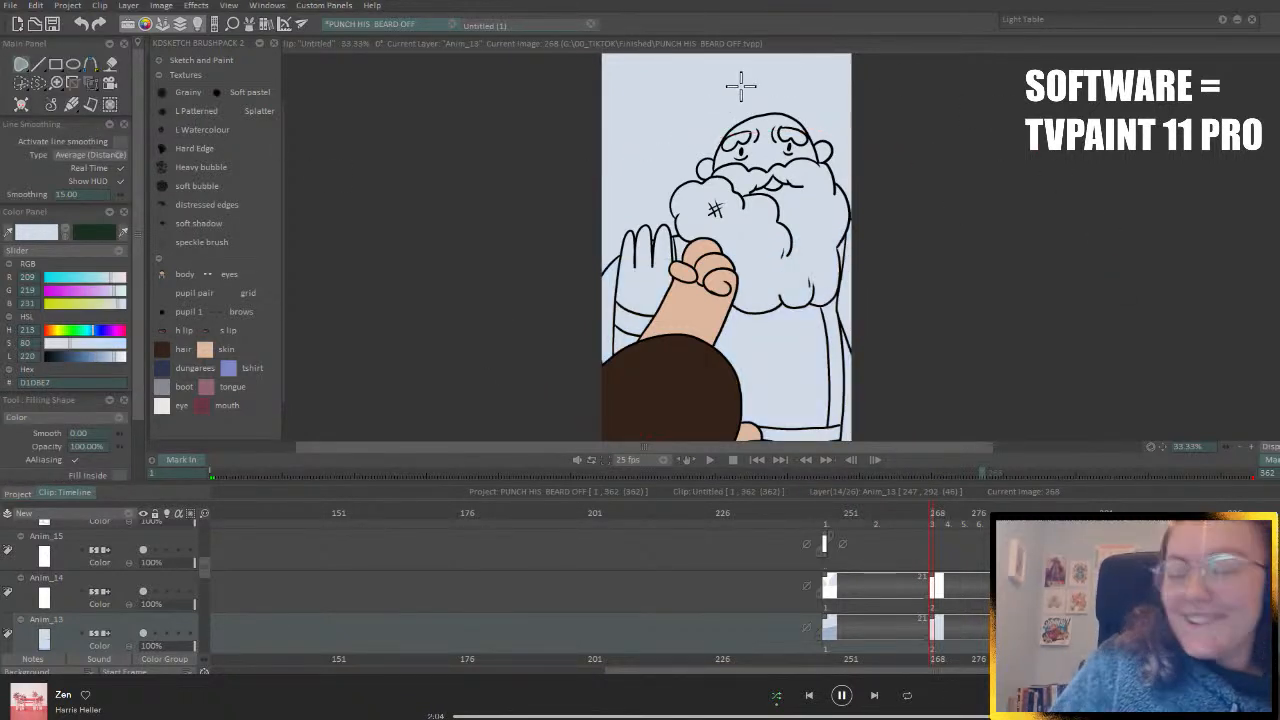
- On frame 268 of the Anim_14 layer, fill three clouds around Santa's head in RGB 243, 246, 249, sampled from frame 264
{"action": "left_click_drag", "start_coordinate": [1278, 220], "coordinate": [1278, 250]}
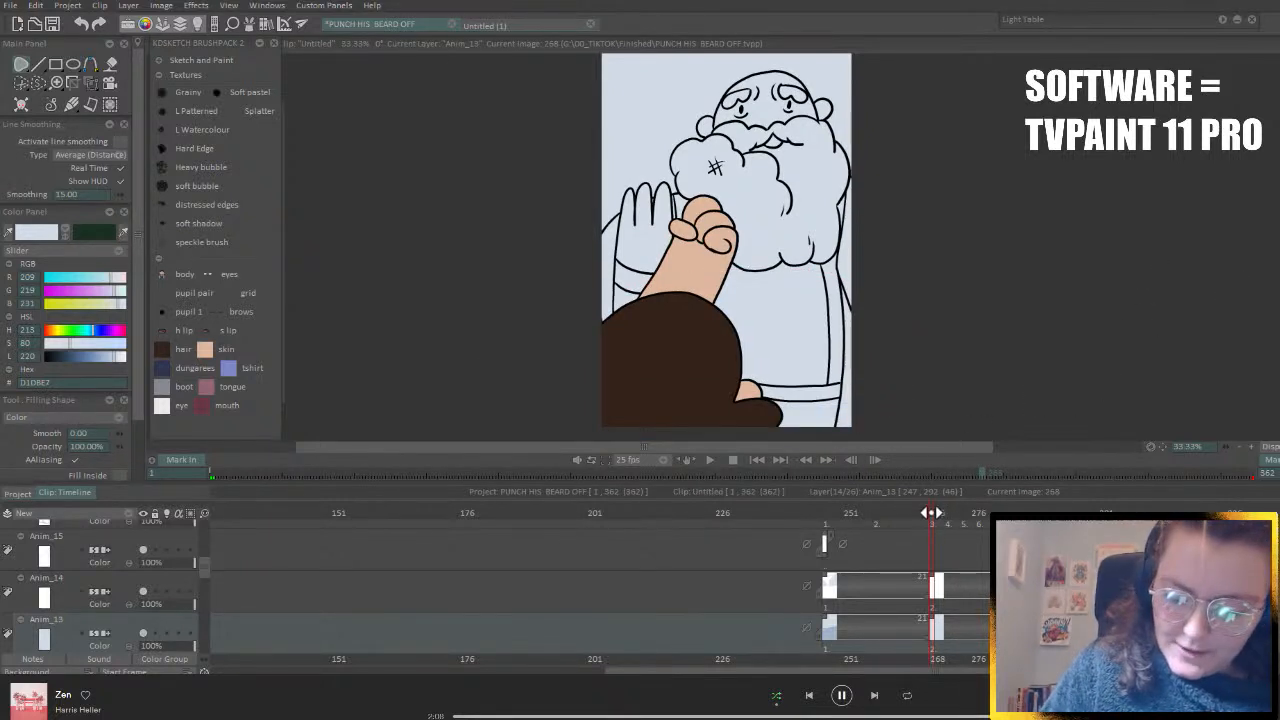
{"action": "left_click_drag", "start_coordinate": [931, 512], "coordinate": [928, 514]}
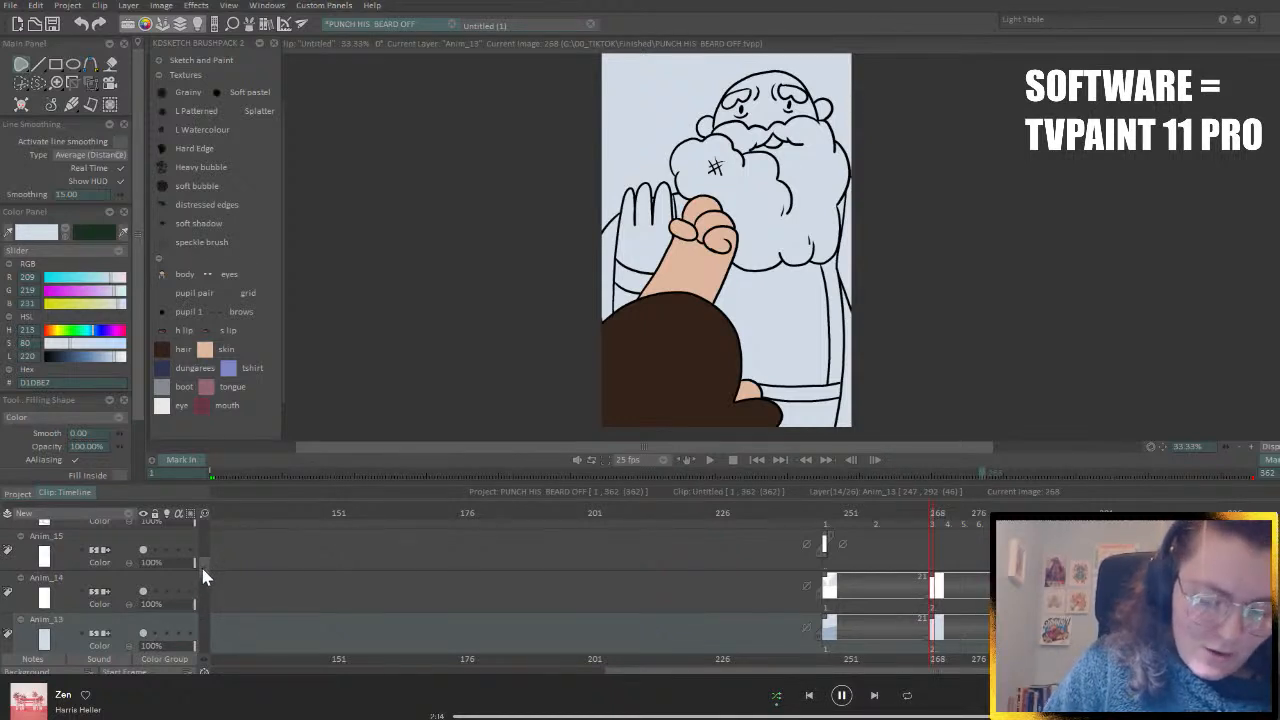
{"action": "left_click", "coordinate": [126, 588]}
{"action": "left_click_drag", "start_coordinate": [206, 566], "coordinate": [210, 551]}
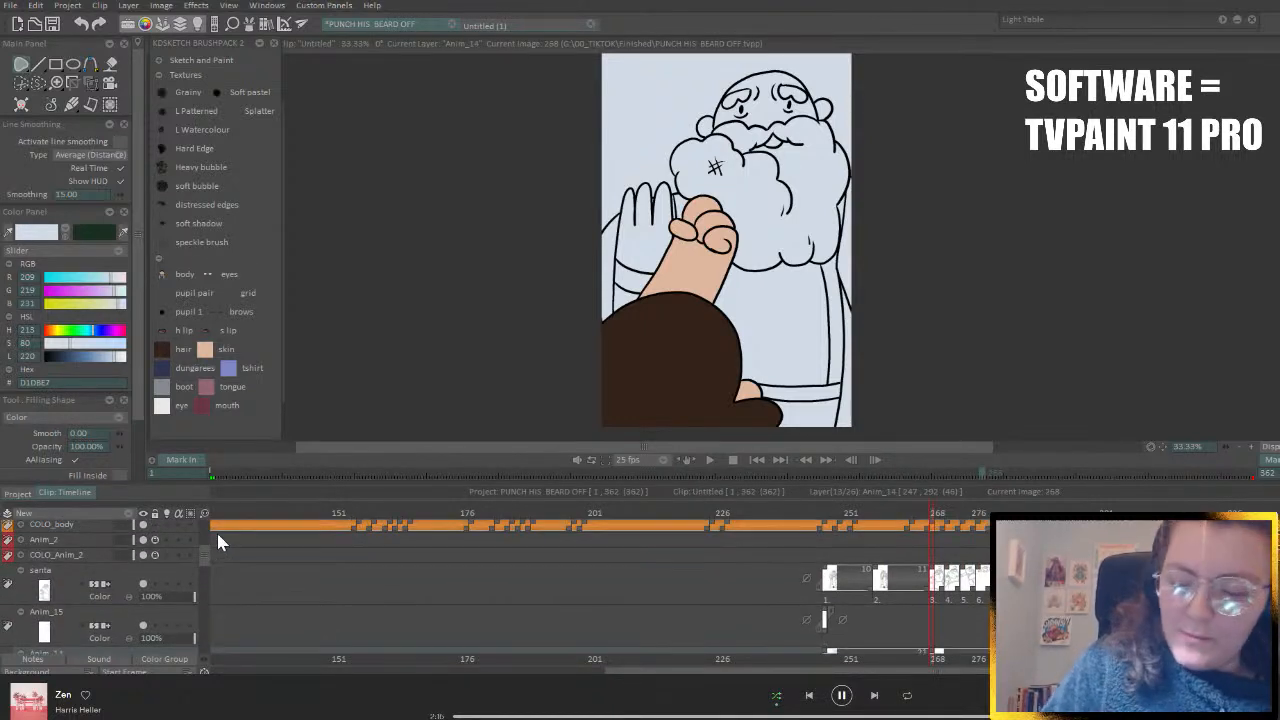
{"action": "left_click_drag", "start_coordinate": [1229, 446], "coordinate": [1163, 466]}
{"action": "left_click", "coordinate": [911, 514]}
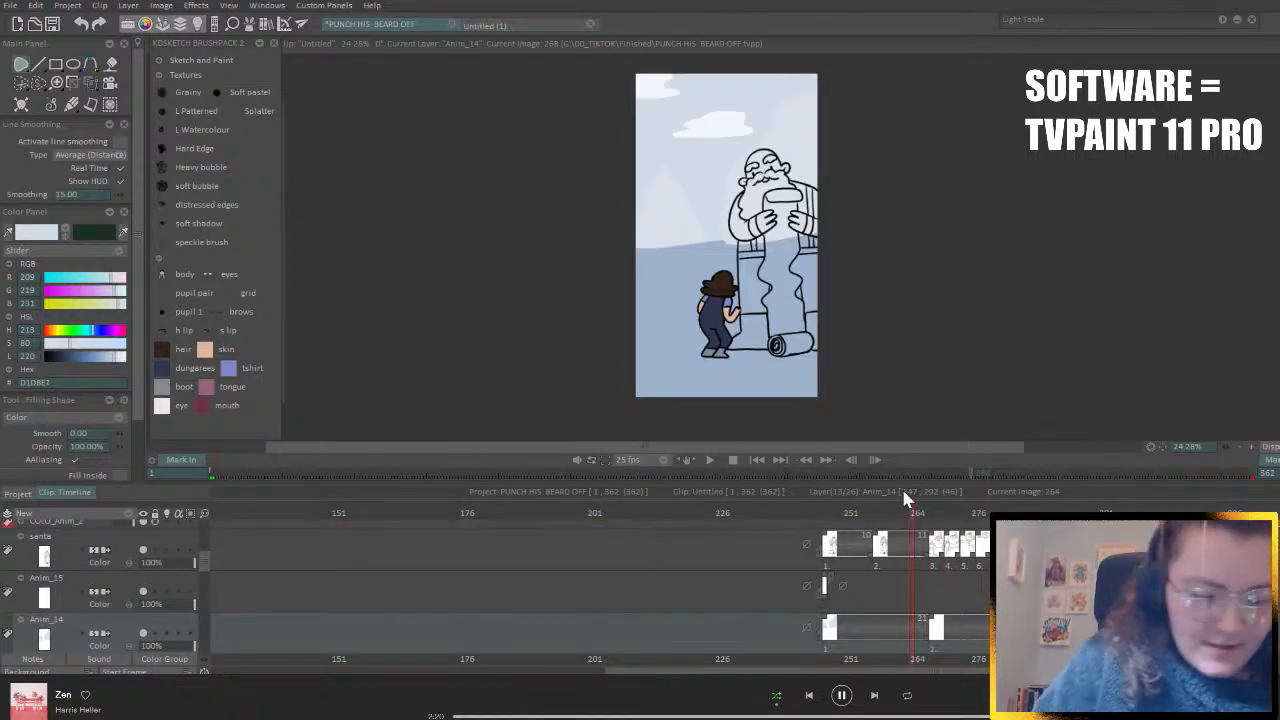
{"action": "left_click", "coordinate": [720, 120], "text": "ctrl"}
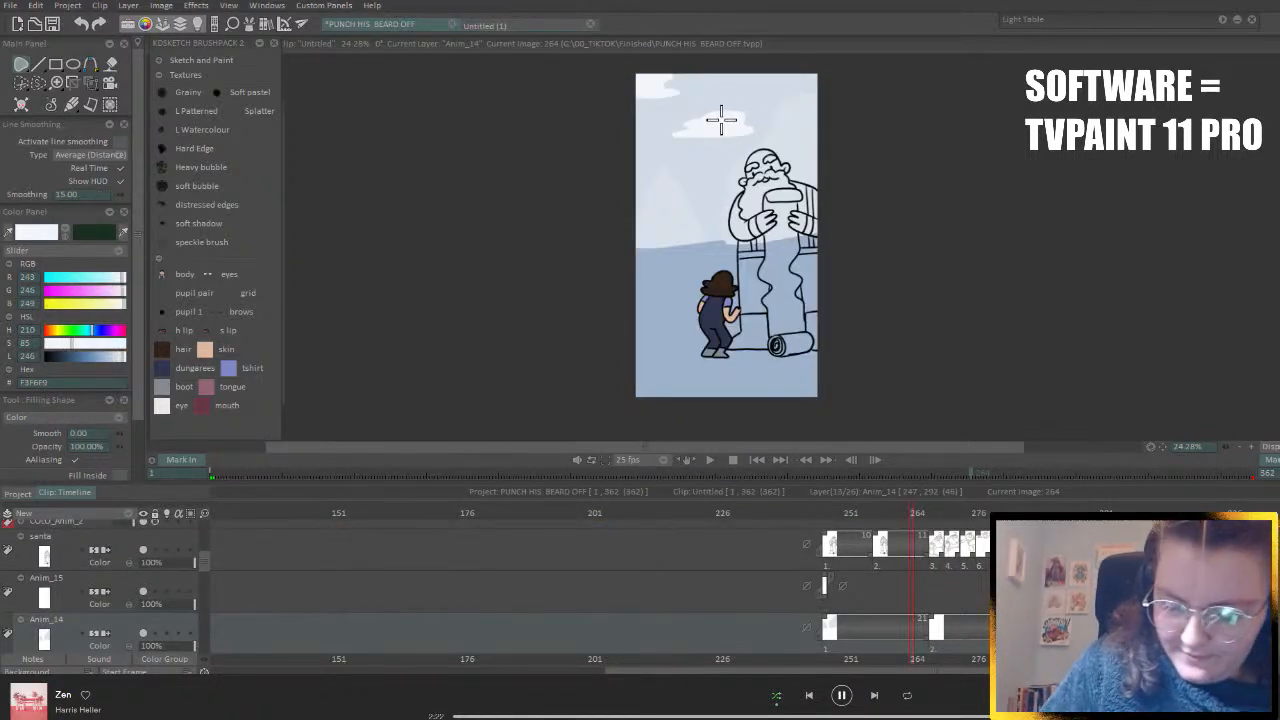
{"action": "left_click", "coordinate": [936, 513]}
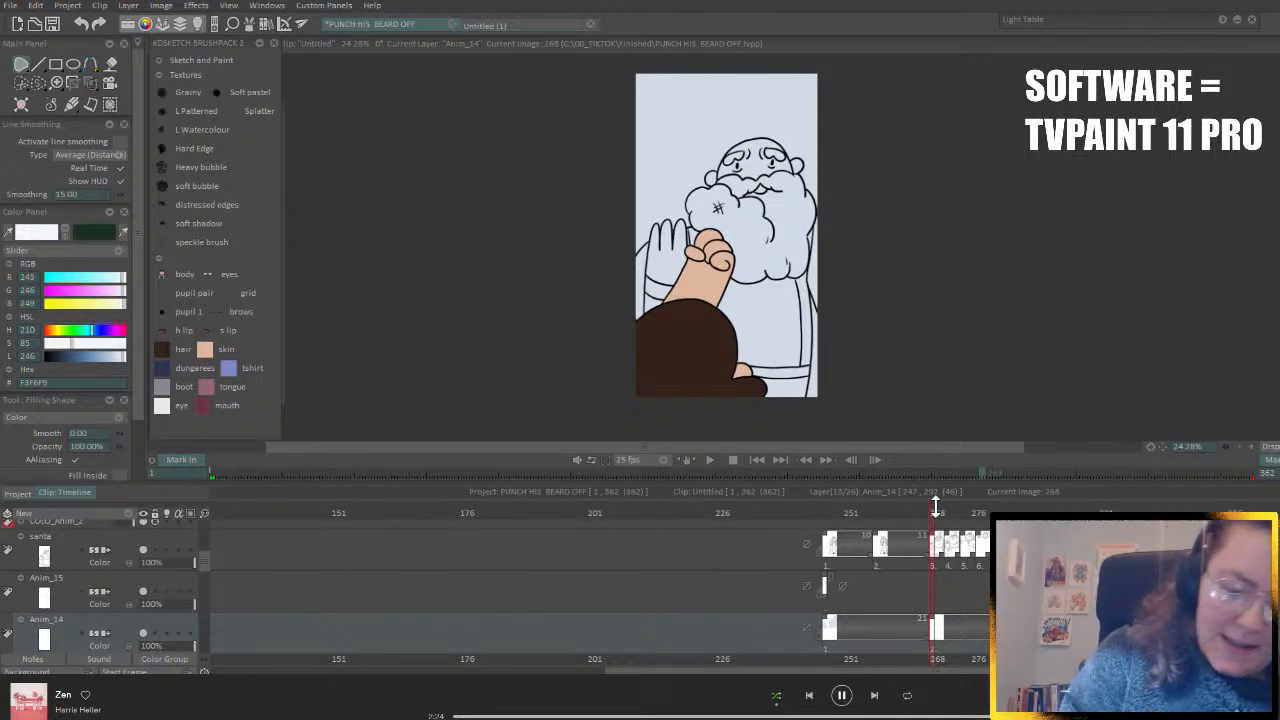
{"action": "mouse_move", "coordinate": [625, 124]}
{"action": "left_mouse_down"}
{"action": "mouse_move", "coordinate": [680, 112]}
{"action": "mouse_move", "coordinate": [668, 100]}
{"action": "mouse_move", "coordinate": [693, 88]}
{"action": "mouse_move", "coordinate": [671, 63]}
{"action": "mouse_move", "coordinate": [617, 77]}
{"action": "left_mouse_up"}
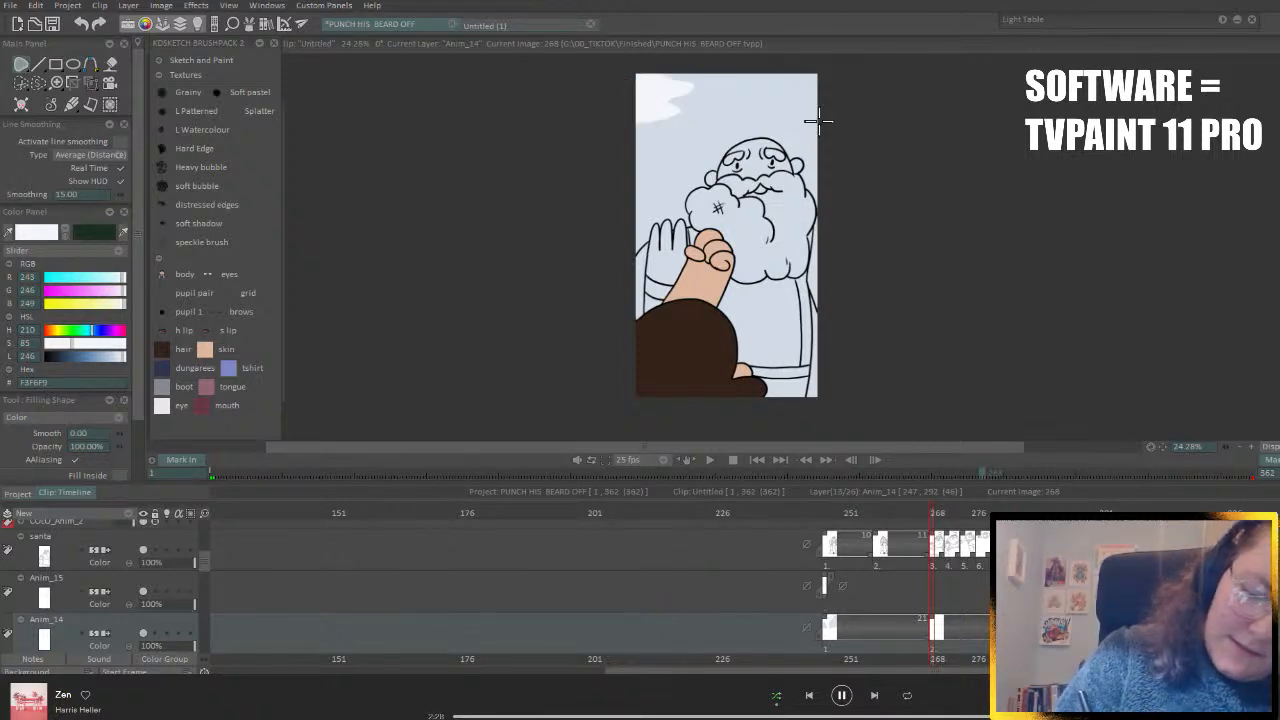
{"action": "mouse_move", "coordinate": [818, 120]}
{"action": "left_mouse_down"}
{"action": "mouse_move", "coordinate": [780, 113]}
{"action": "mouse_move", "coordinate": [756, 140]}
{"action": "mouse_move", "coordinate": [843, 124]}
{"action": "left_mouse_up"}
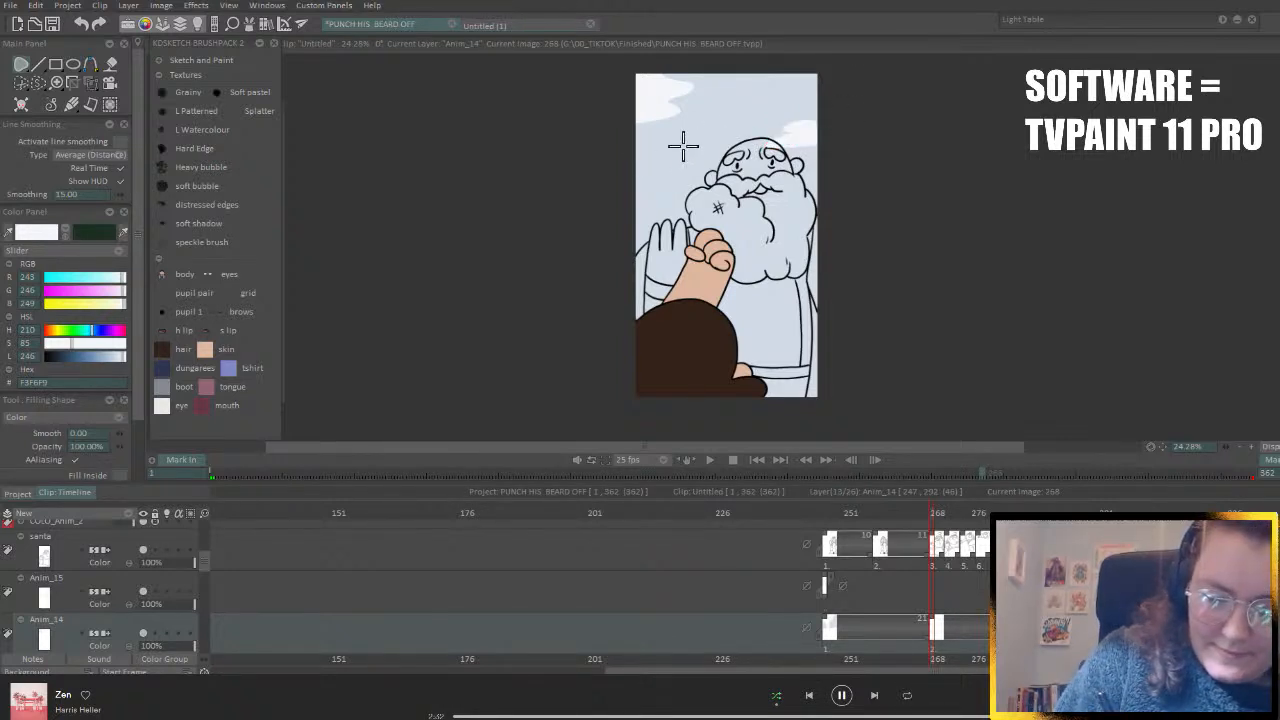
{"action": "mouse_move", "coordinate": [683, 146]}
{"action": "left_mouse_down"}
{"action": "mouse_move", "coordinate": [708, 157]}
{"action": "mouse_move", "coordinate": [670, 156]}
{"action": "left_mouse_up"}
- Try a larger cloud behind Santa's torso on frame 268, undo it, and view the preceding wide shot
{"action": "mouse_move", "coordinate": [829, 237]}
{"action": "left_mouse_down"}
{"action": "mouse_move", "coordinate": [793, 250]}
{"action": "mouse_move", "coordinate": [741, 305]}
{"action": "mouse_move", "coordinate": [761, 318]}
{"action": "mouse_move", "coordinate": [822, 305]}
{"action": "left_mouse_up"}
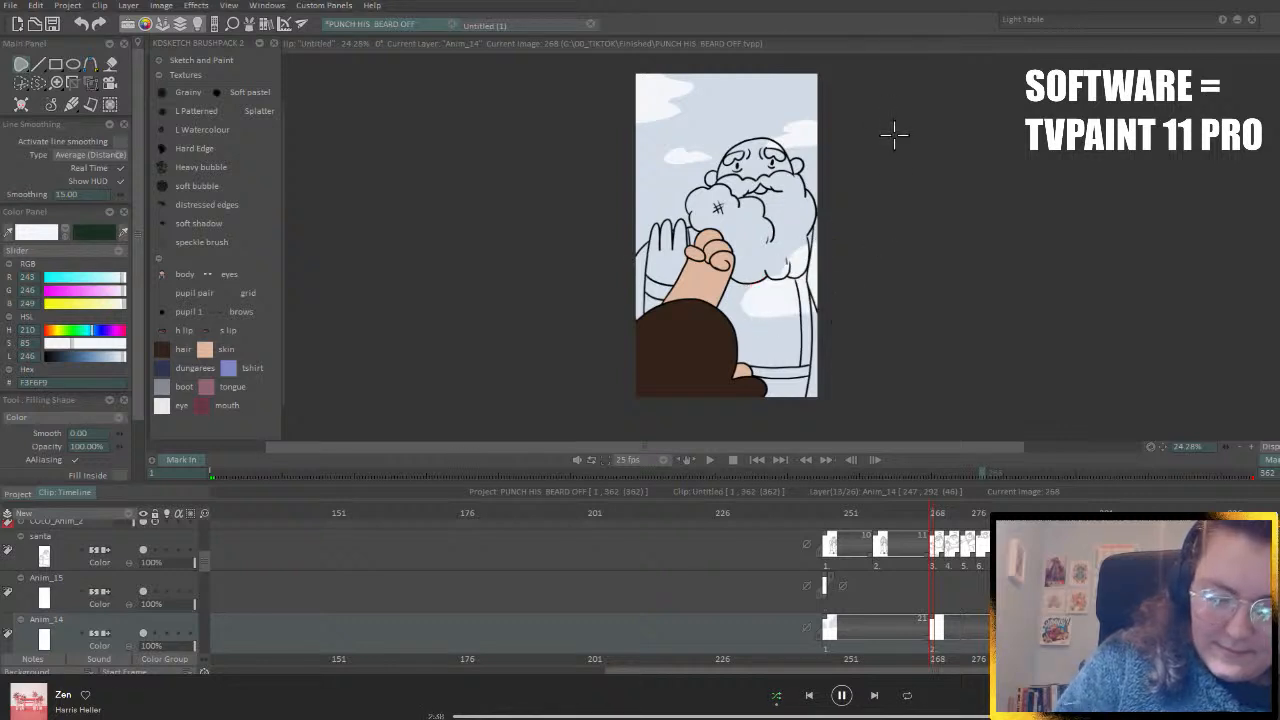
{"action": "key", "text": "ctrl+z"}
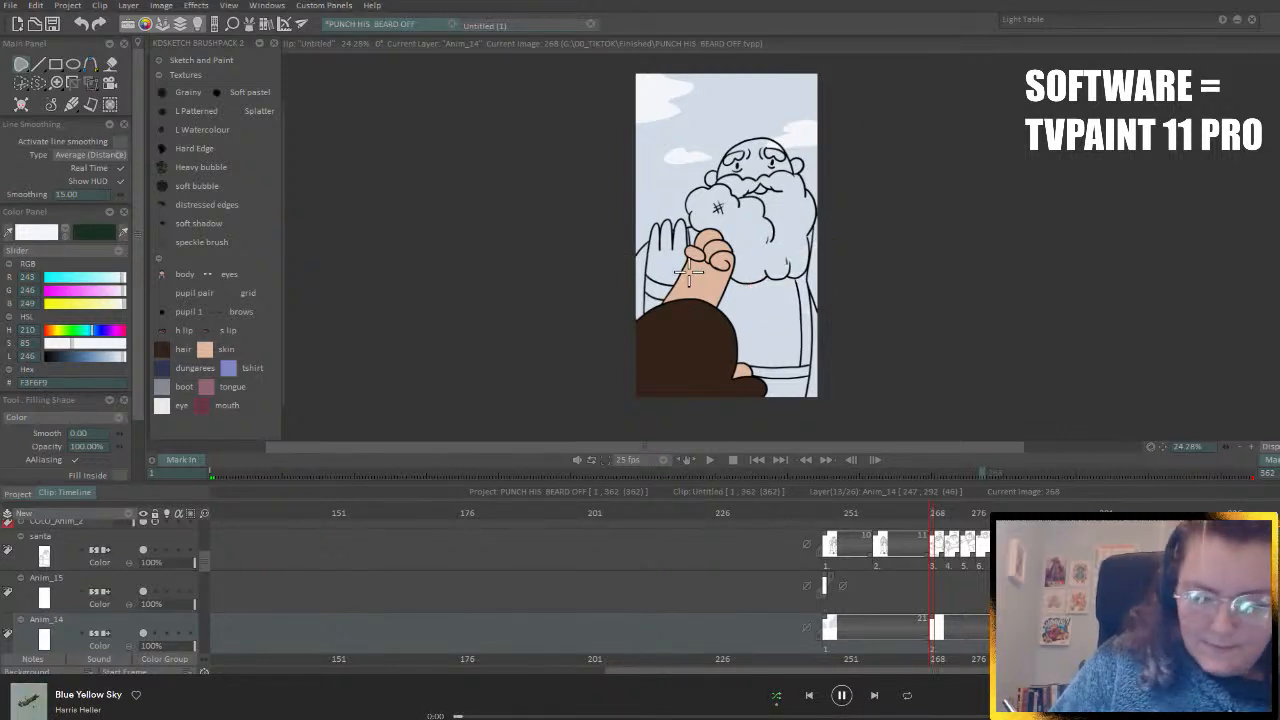
{"action": "left_click", "coordinate": [908, 513]}
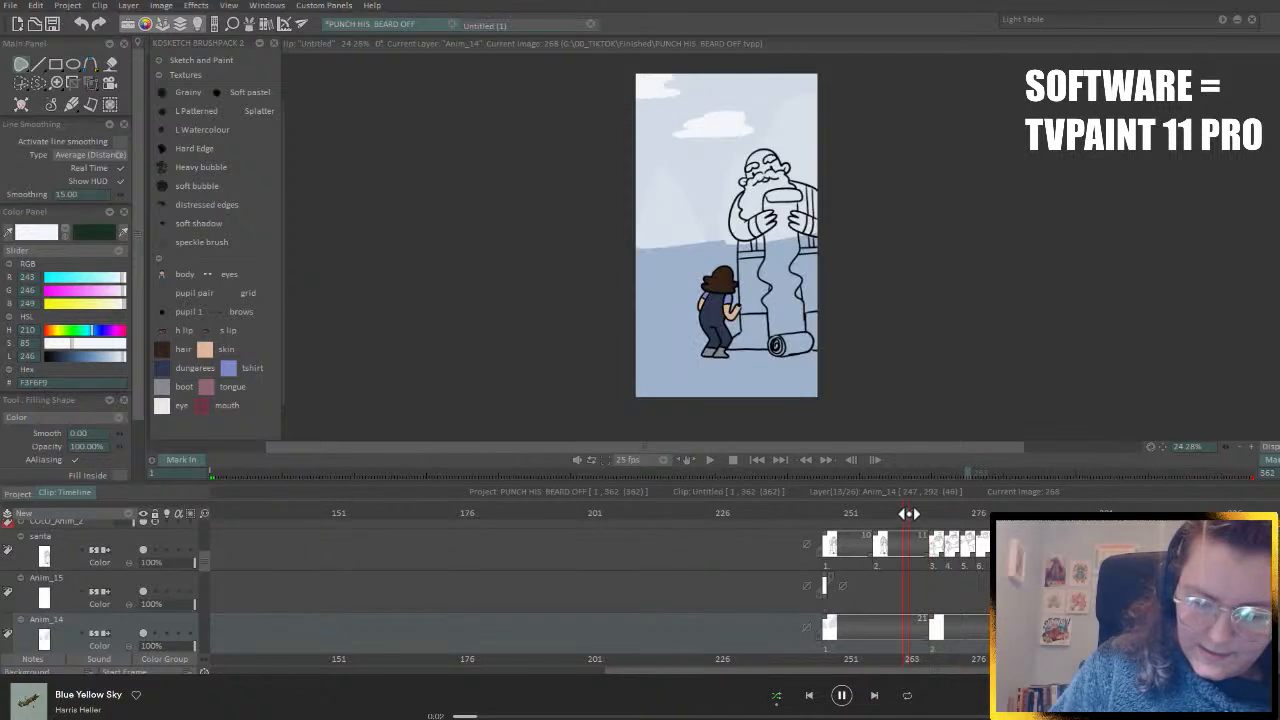
- On frame 268 of the Anim_14 layer, fill mountain shapes behind Santa's torso in RGB 217, 225, 235, sampled from the wide shot
{"action": "left_click", "coordinate": [790, 150], "text": "ctrl"}
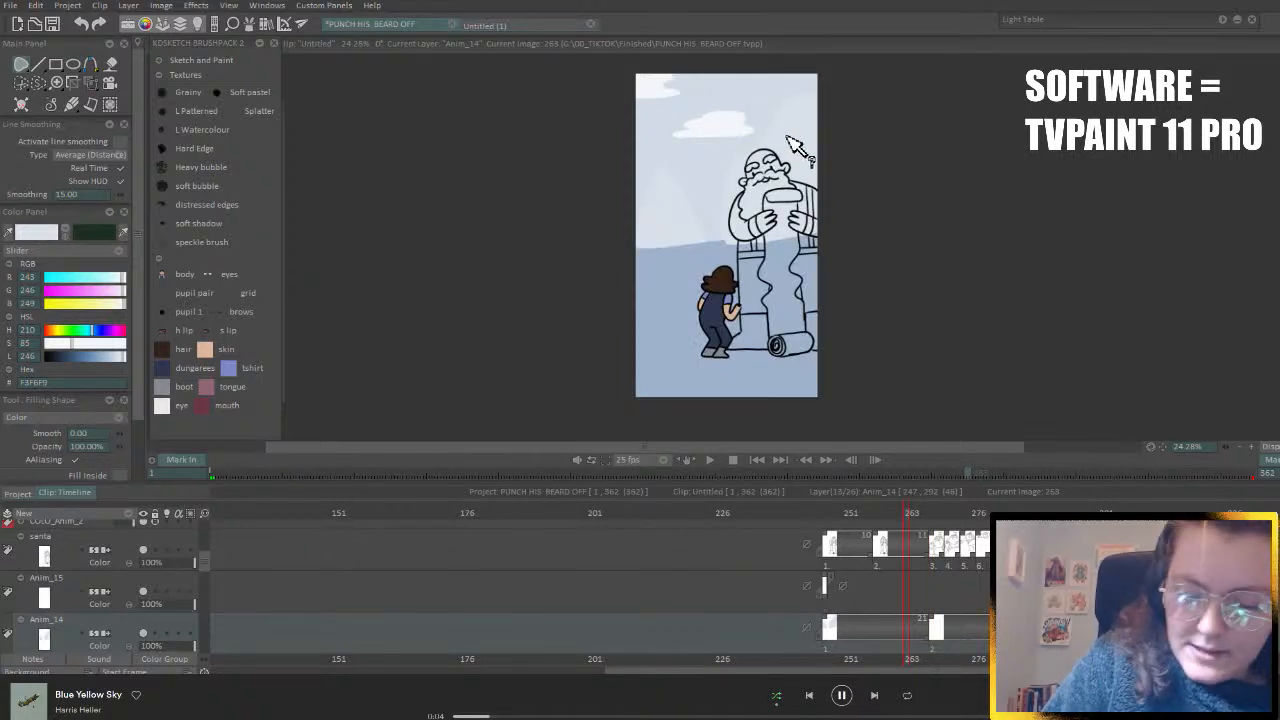
{"action": "left_click", "coordinate": [932, 514]}
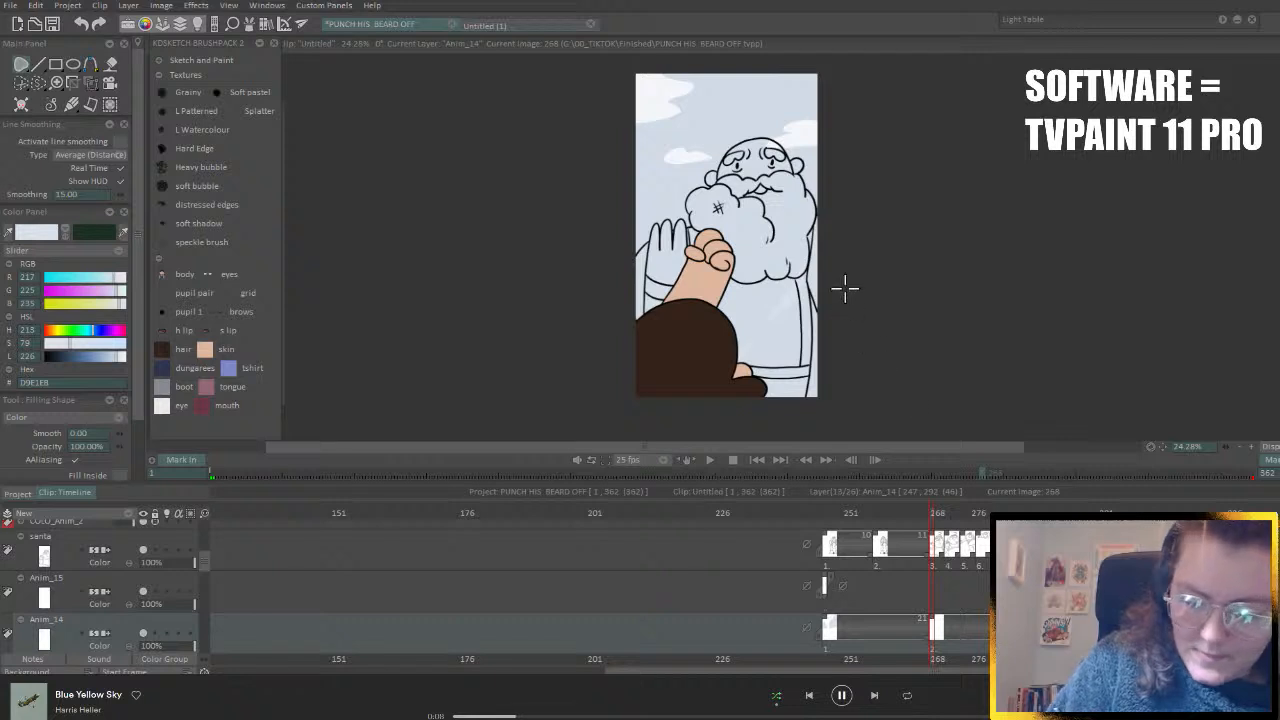
{"action": "mouse_move", "coordinate": [848, 212]}
{"action": "left_mouse_down"}
{"action": "mouse_move", "coordinate": [780, 290]}
{"action": "mouse_move", "coordinate": [781, 442]}
{"action": "mouse_move", "coordinate": [860, 420]}
{"action": "left_mouse_up"}
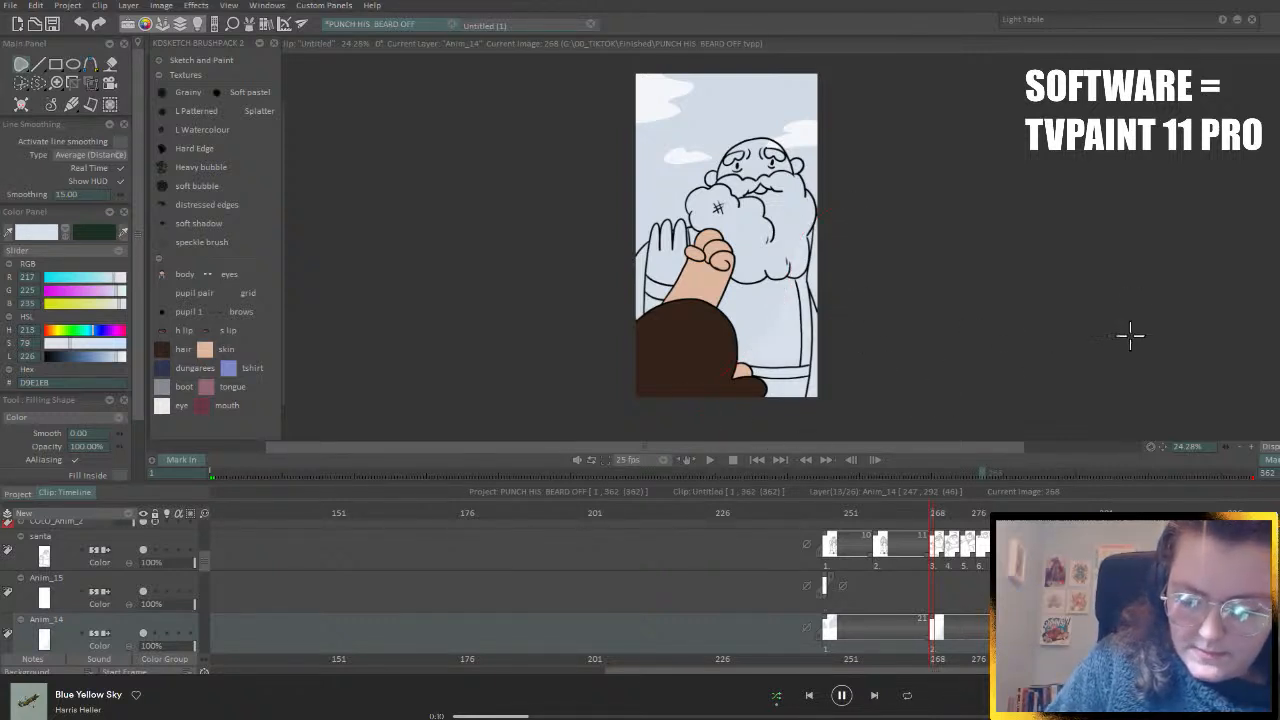
{"action": "mouse_move", "coordinate": [831, 187]}
{"action": "left_mouse_down"}
{"action": "mouse_move", "coordinate": [783, 295]}
{"action": "mouse_move", "coordinate": [730, 372]}
{"action": "mouse_move", "coordinate": [762, 432]}
{"action": "left_mouse_up"}
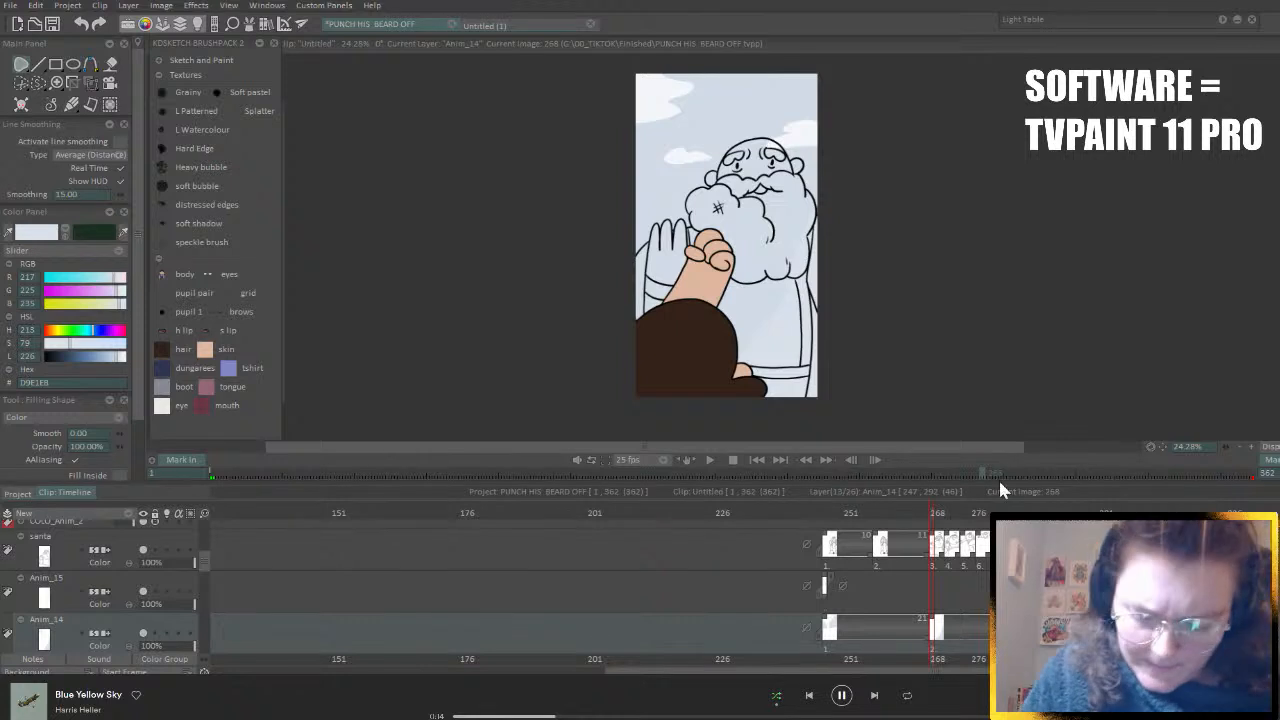
{"action": "left_click_drag", "start_coordinate": [932, 513], "coordinate": [960, 541]}
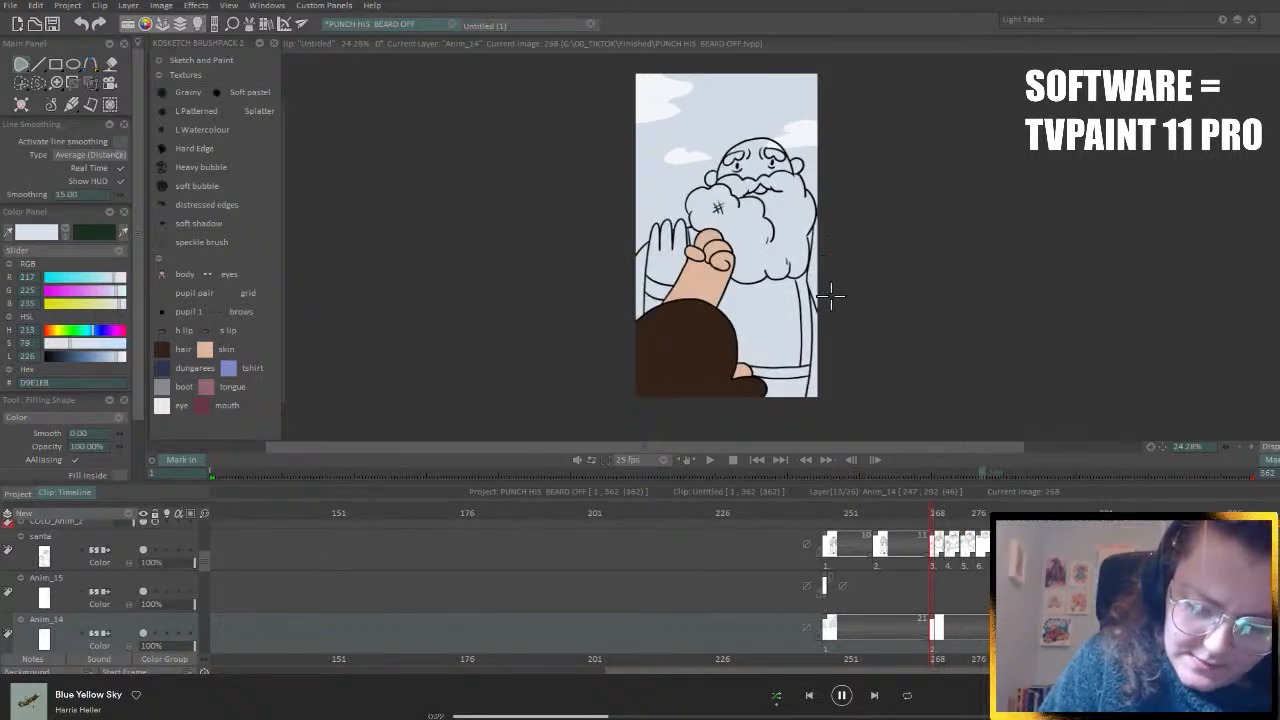
{"action": "left_click_drag", "start_coordinate": [817, 295], "coordinate": [661, 439]}
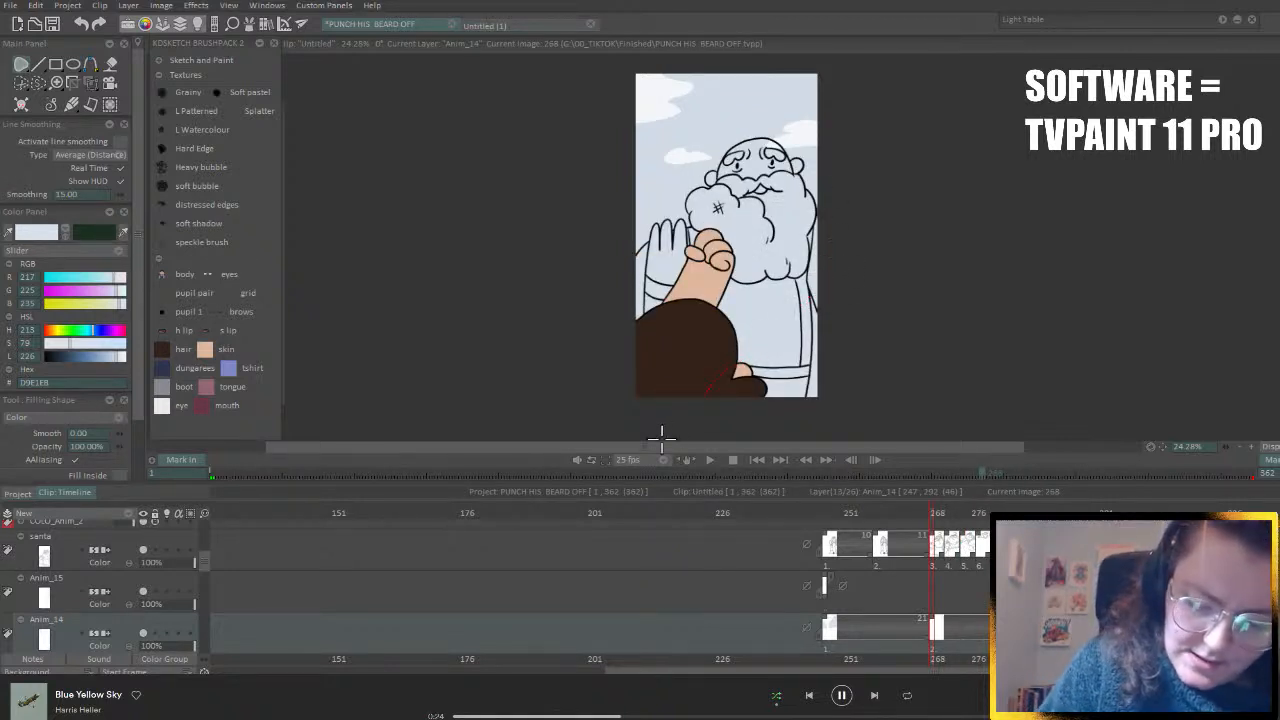
{"action": "mouse_move", "coordinate": [809, 289]}
{"action": "left_mouse_down"}
{"action": "mouse_move", "coordinate": [777, 346]}
{"action": "mouse_move", "coordinate": [834, 427]}
{"action": "mouse_move", "coordinate": [923, 272]}
{"action": "left_mouse_up"}
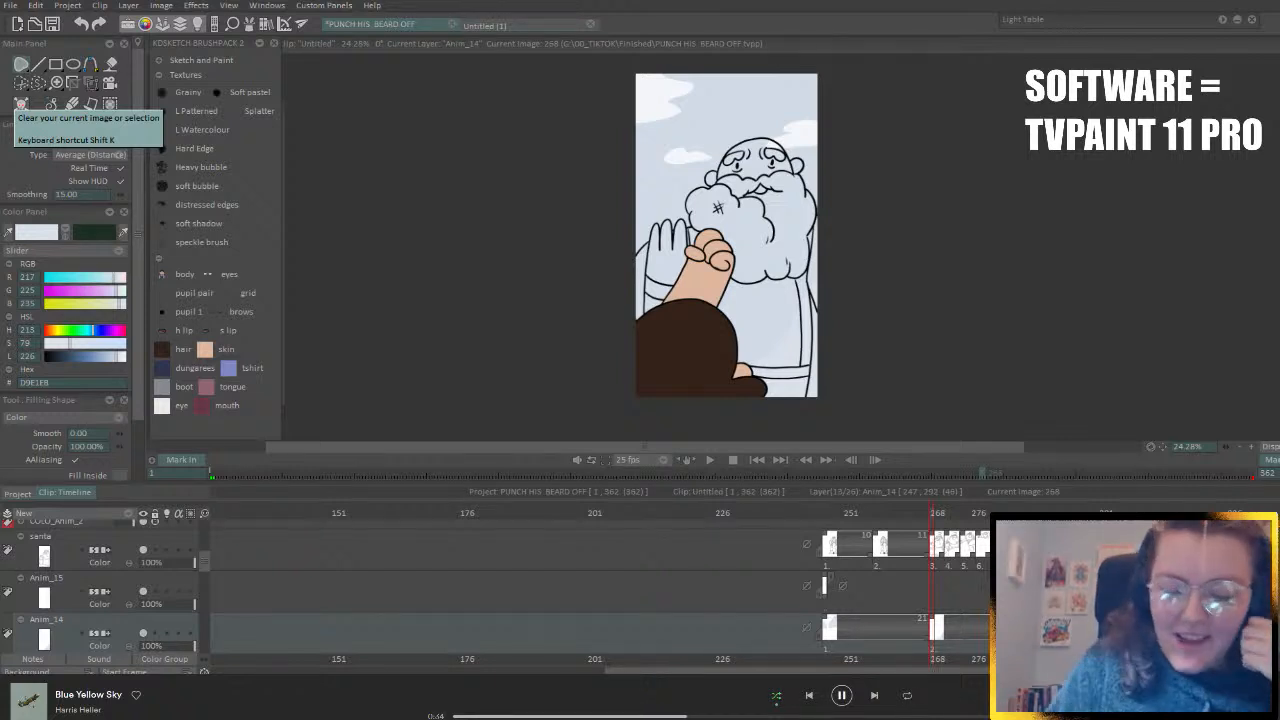
- Play back the opening of the animation from frame 1
{"action": "left_click", "coordinate": [756, 459]}
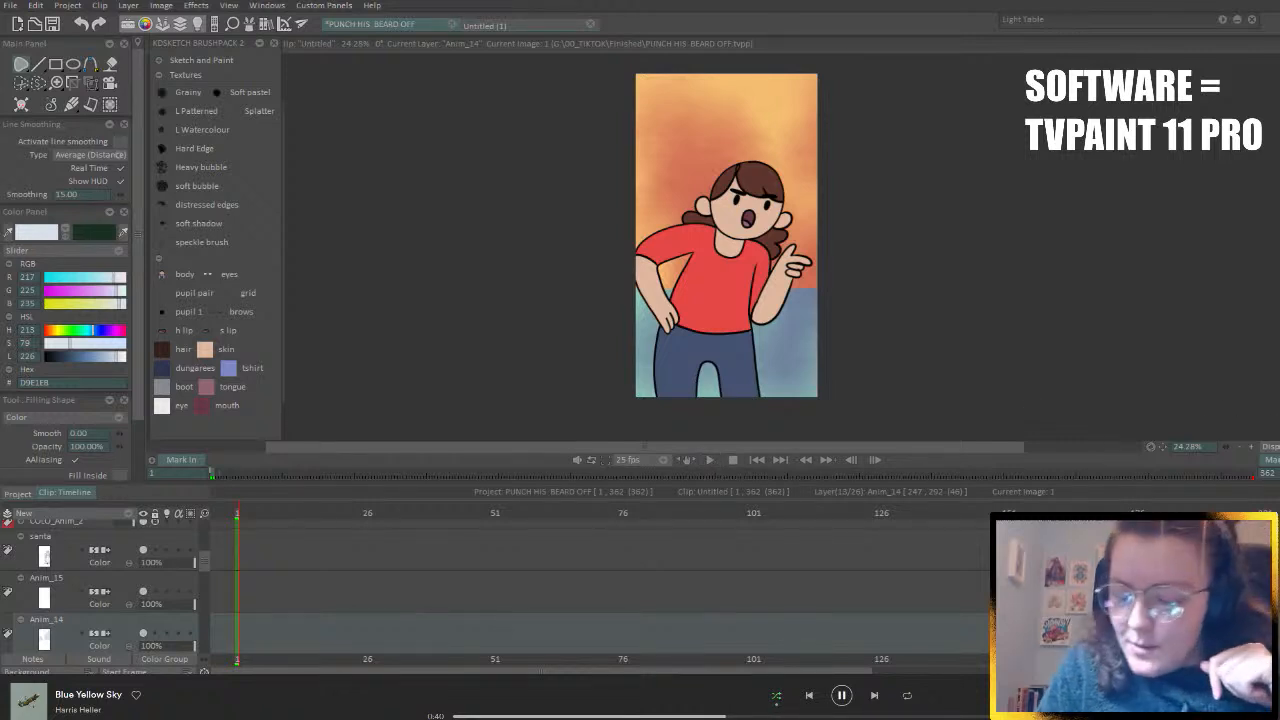
{"action": "scroll", "coordinate": [726, 161], "scroll_direction": "up", "scroll_amount": 1}
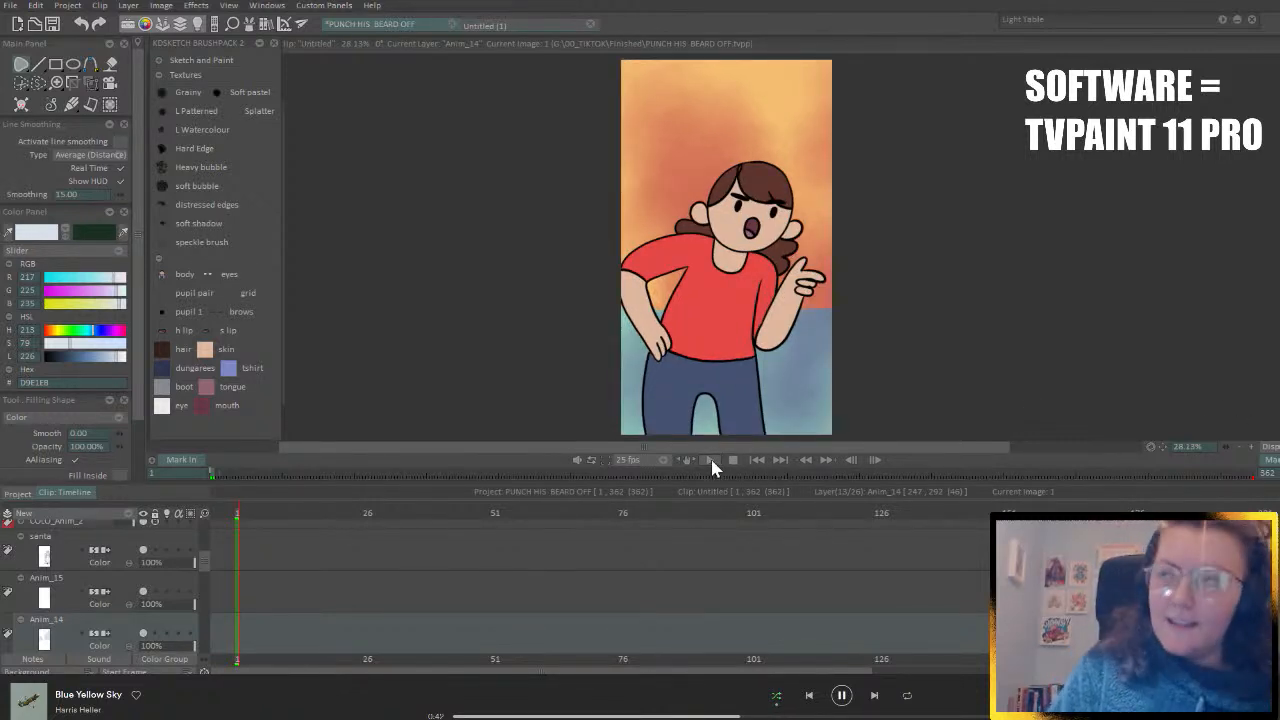
{"action": "left_click", "coordinate": [708, 460]}
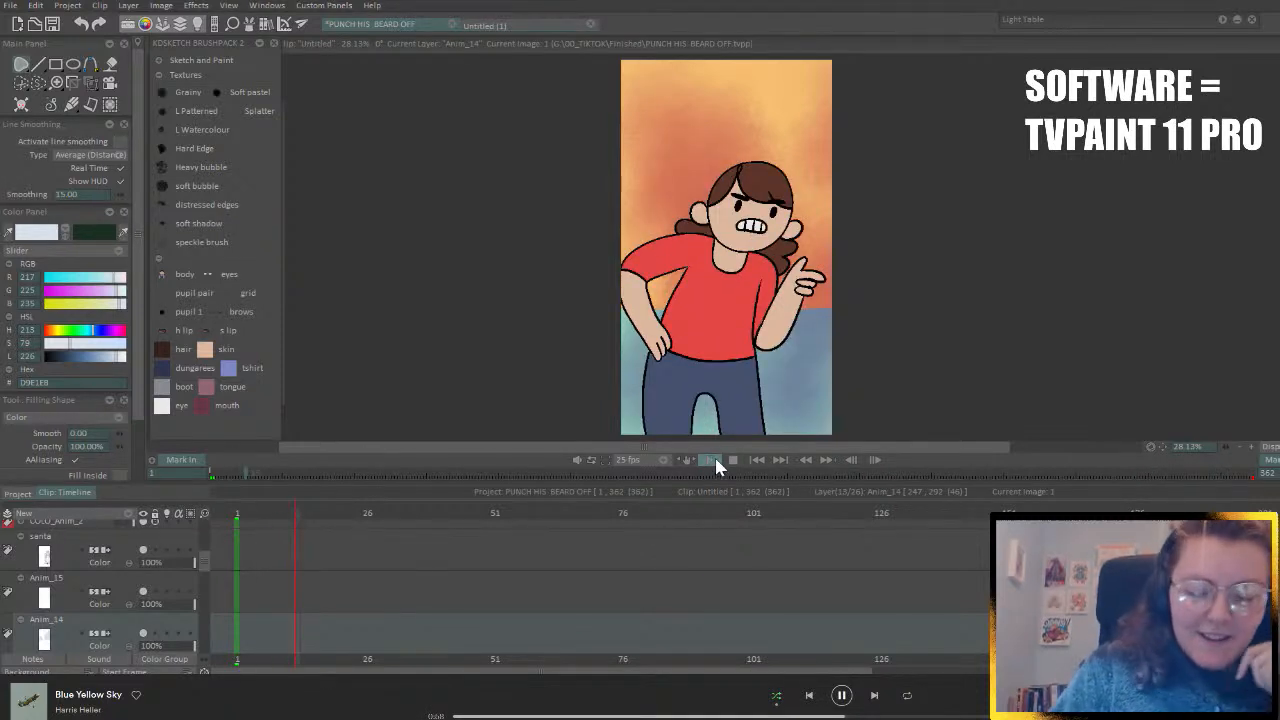
{"action": "key", "text": "Return"}
- Extend the exposure of the crack-line drawing on the Anim_15 layer from frame 247 through frame 267
{"action": "left_click_drag", "start_coordinate": [281, 671], "coordinate": [719, 672]}
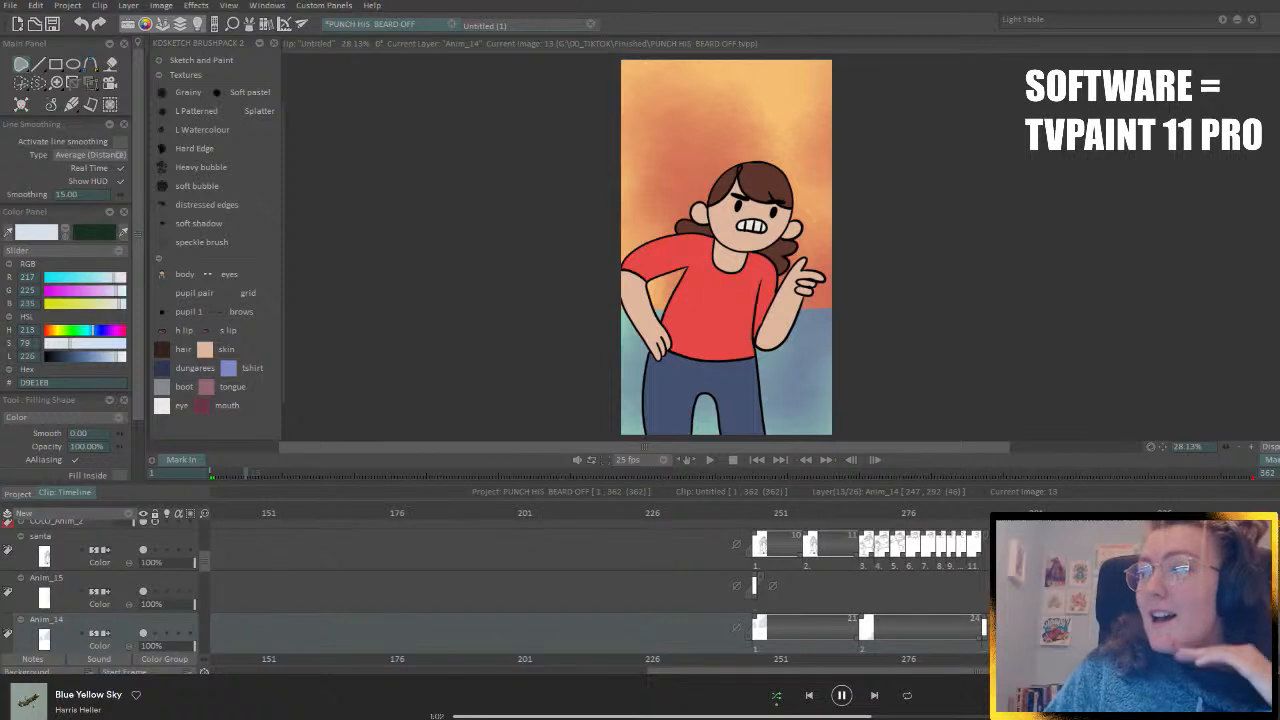
{"action": "left_click", "coordinate": [760, 506]}
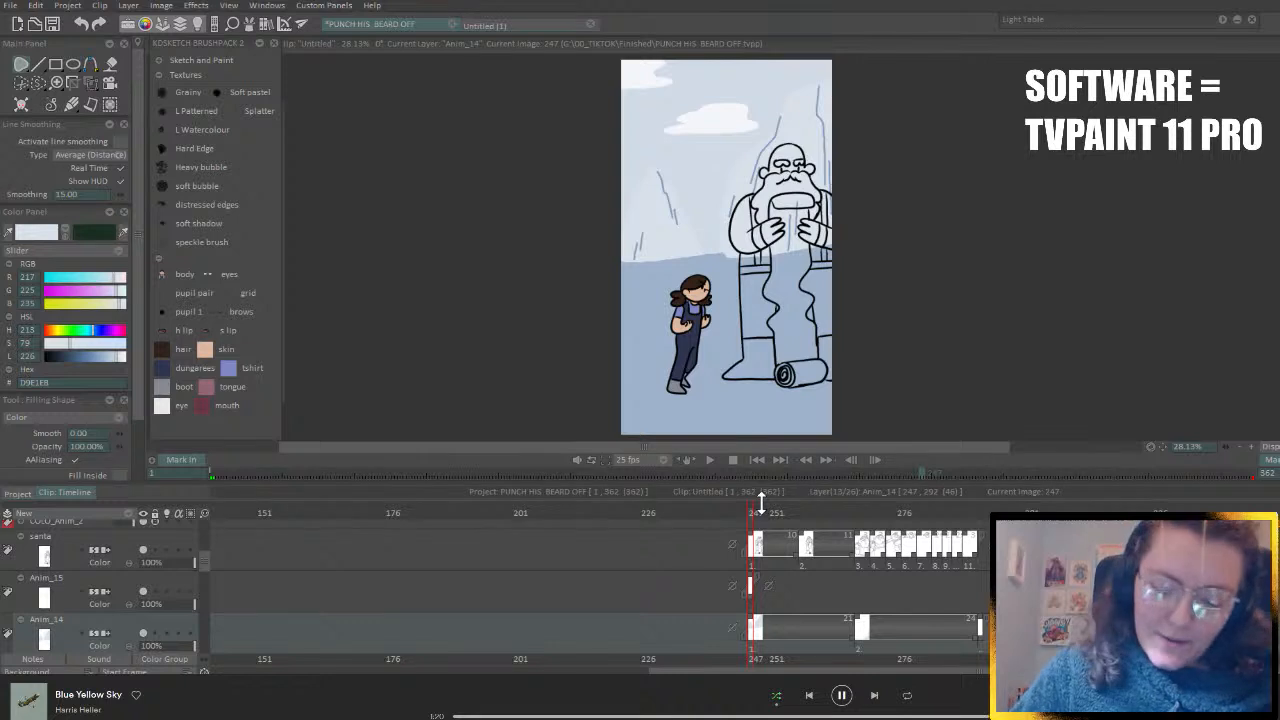
{"action": "left_click_drag", "start_coordinate": [756, 513], "coordinate": [851, 517]}
{"action": "left_click_drag", "start_coordinate": [755, 605], "coordinate": [858, 605]}
{"action": "left_click_drag", "start_coordinate": [851, 517], "coordinate": [841, 514]}
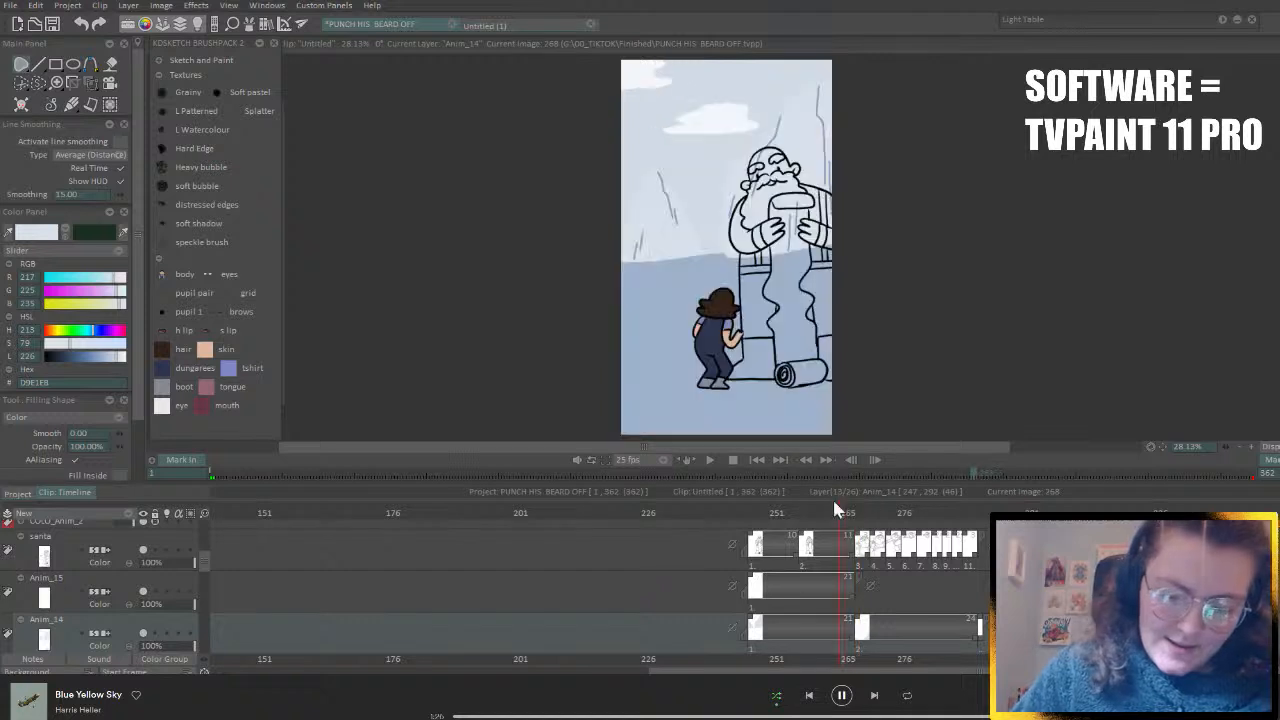
- Sample the mountain crack-line colour RGB 138, 163, 193 on frame 265 and add a drawing at frame 268 on the Anim_15 layer
{"action": "left_click", "coordinate": [818, 110]}
{"action": "left_click", "coordinate": [818, 110]}
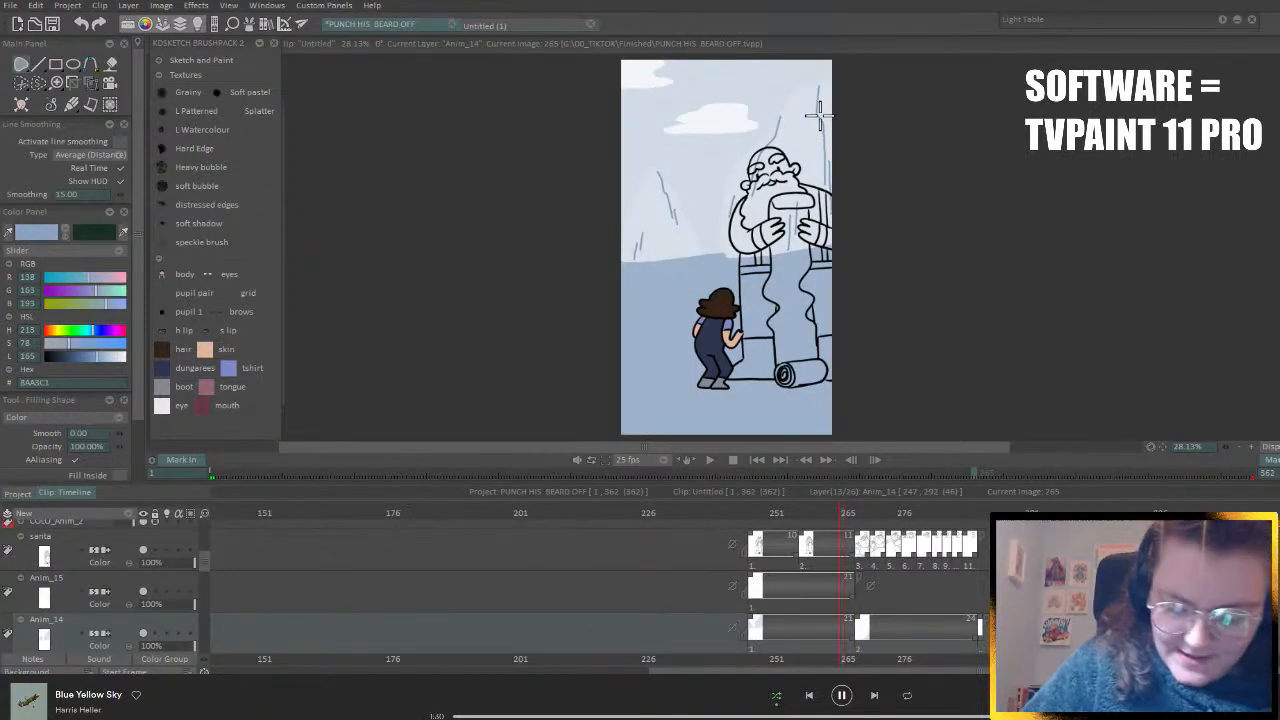
{"action": "key", "text": "Right"}
{"action": "key", "text": "Right"}
{"action": "key", "text": "Right"}
{"action": "left_click", "coordinate": [819, 116]}
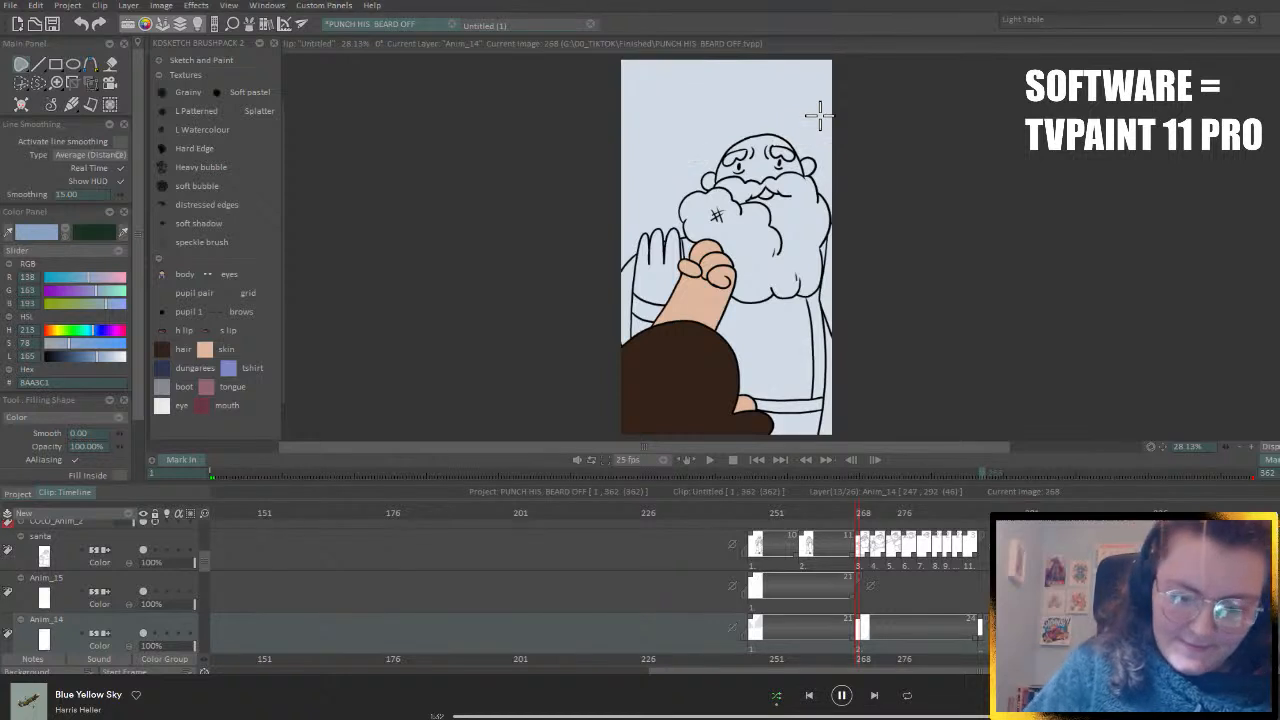
{"action": "key", "text": "ctrl+z"}
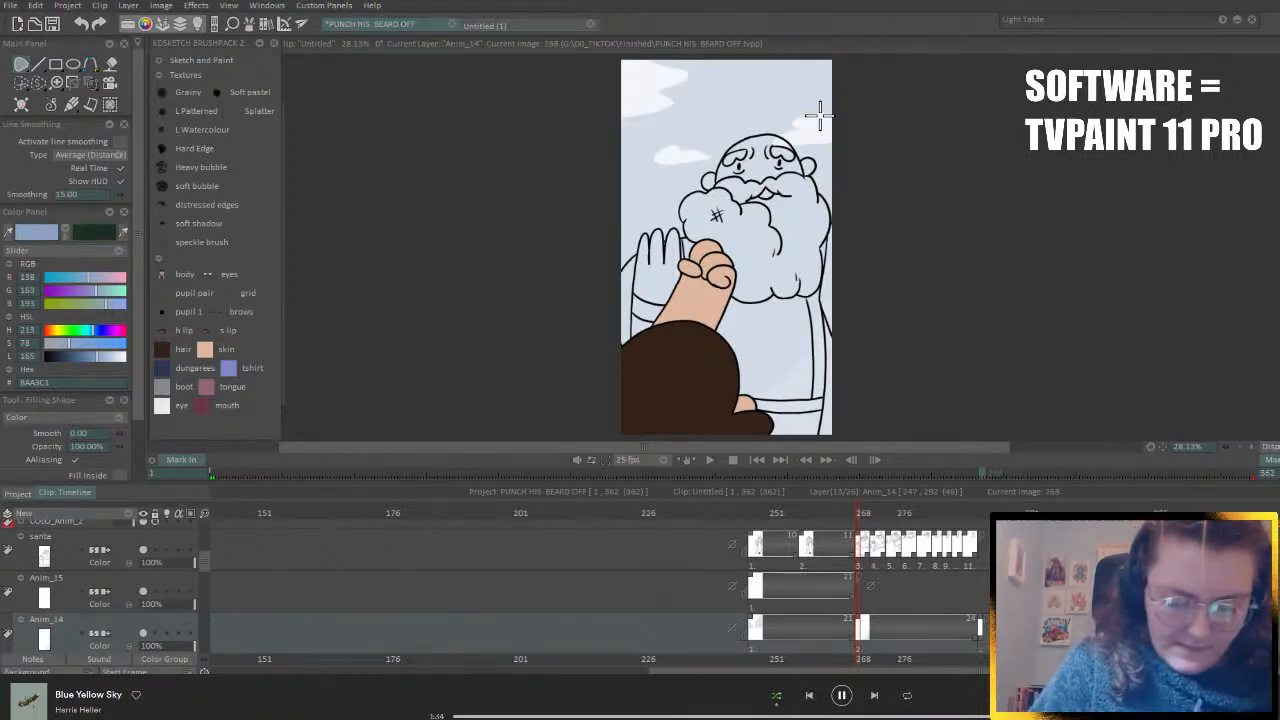
{"action": "left_click", "coordinate": [126, 591]}
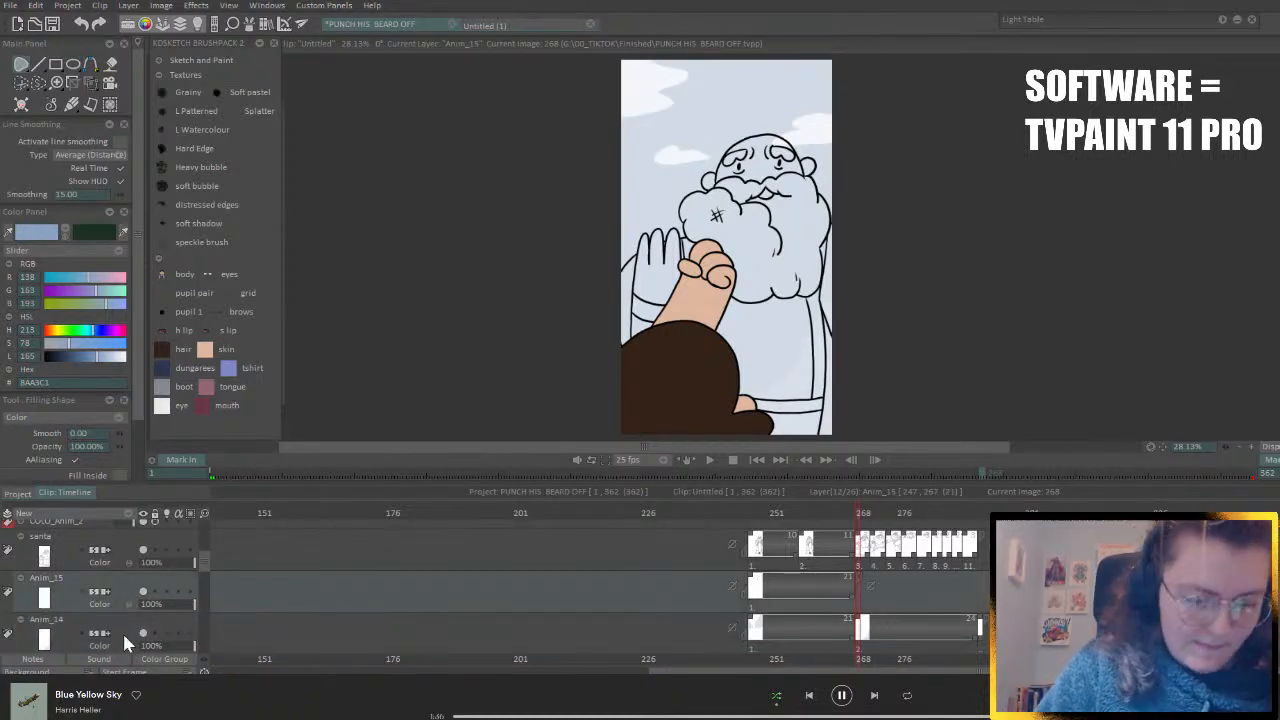
{"action": "key", "text": "Right"}
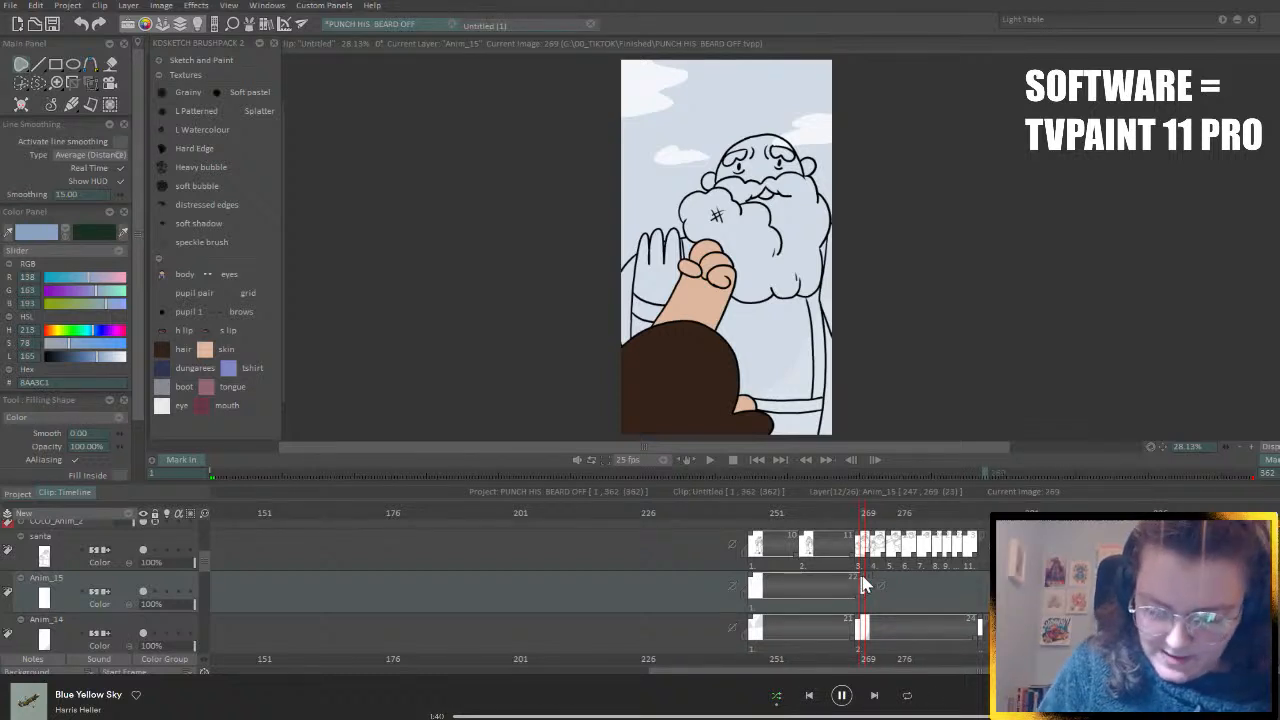
- Compare the wide shot at frame 267 with the close-up at frame 268, and review the wide shot back to frame 256
{"action": "left_click", "coordinate": [850, 512]}
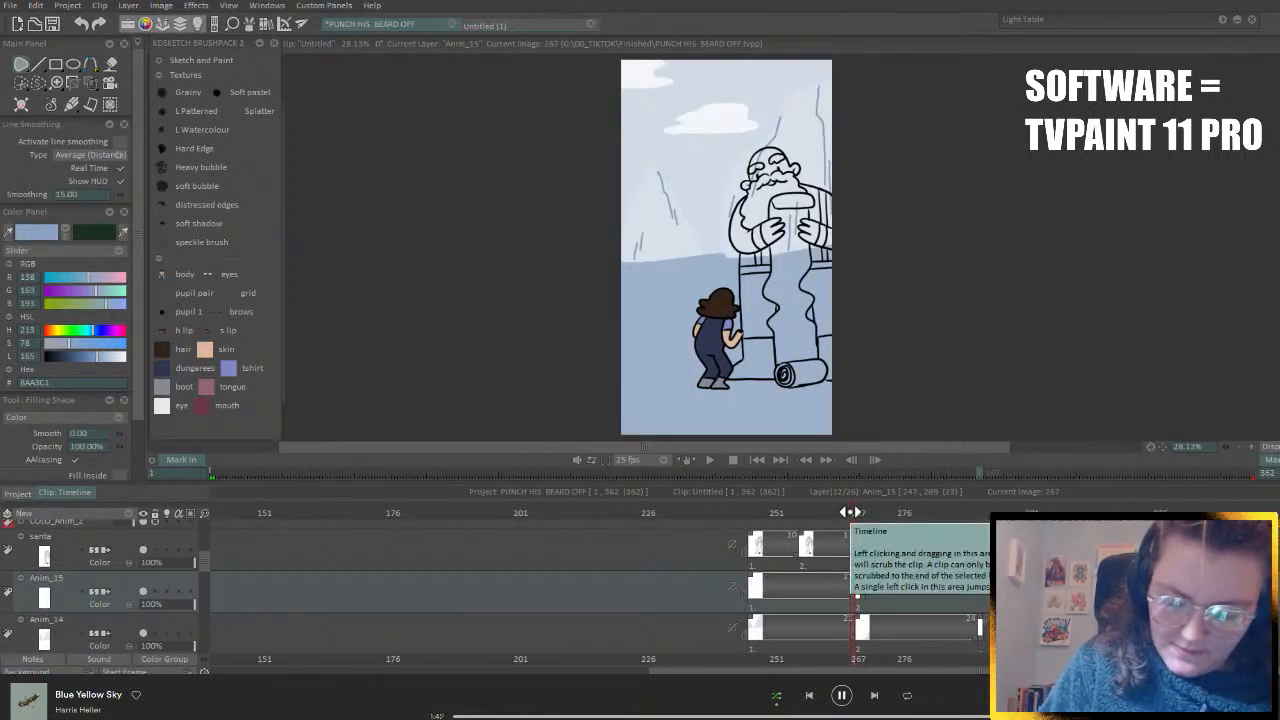
{"action": "key", "text": "Right"}
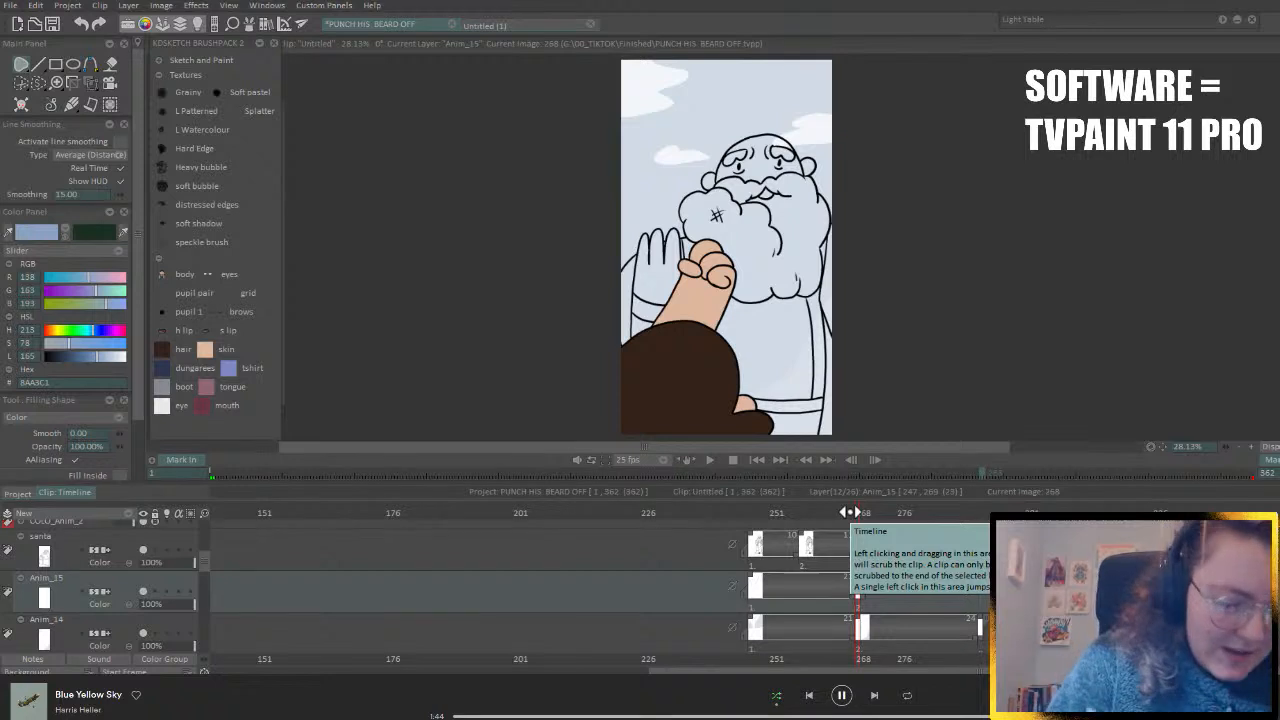
{"action": "key", "text": "Left"}
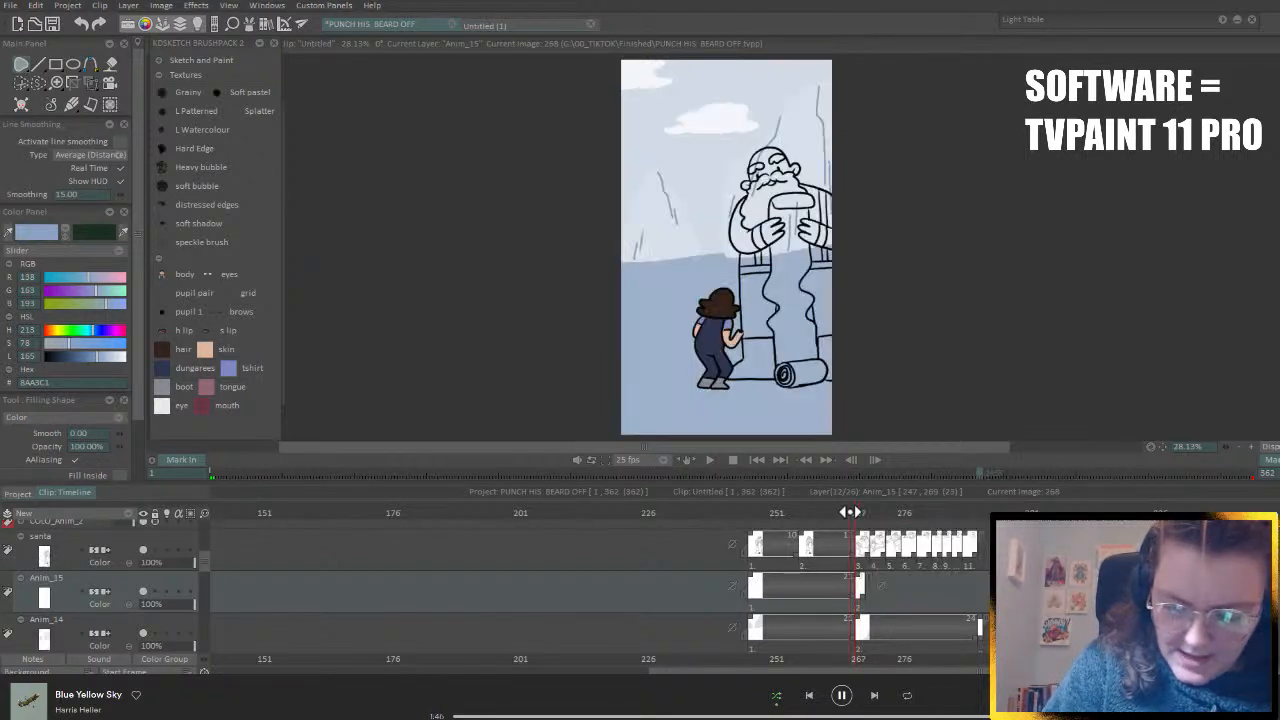
{"action": "key", "text": "Right"}
{"action": "key", "text": "Left"}
{"action": "key", "text": "Left"}
{"action": "key", "text": "Left"}
{"action": "key", "text": "Left"}
{"action": "key", "text": "Left"}
{"action": "key", "text": "Left"}
{"action": "key", "text": "Left"}
{"action": "key", "text": "Left"}
{"action": "key", "text": "Left"}
{"action": "key", "text": "Left"}
{"action": "key", "text": "Left"}
{"action": "key", "text": "Left"}
{"action": "key", "text": "Left"}
{"action": "left_click_drag", "start_coordinate": [848, 512], "coordinate": [791, 542]}
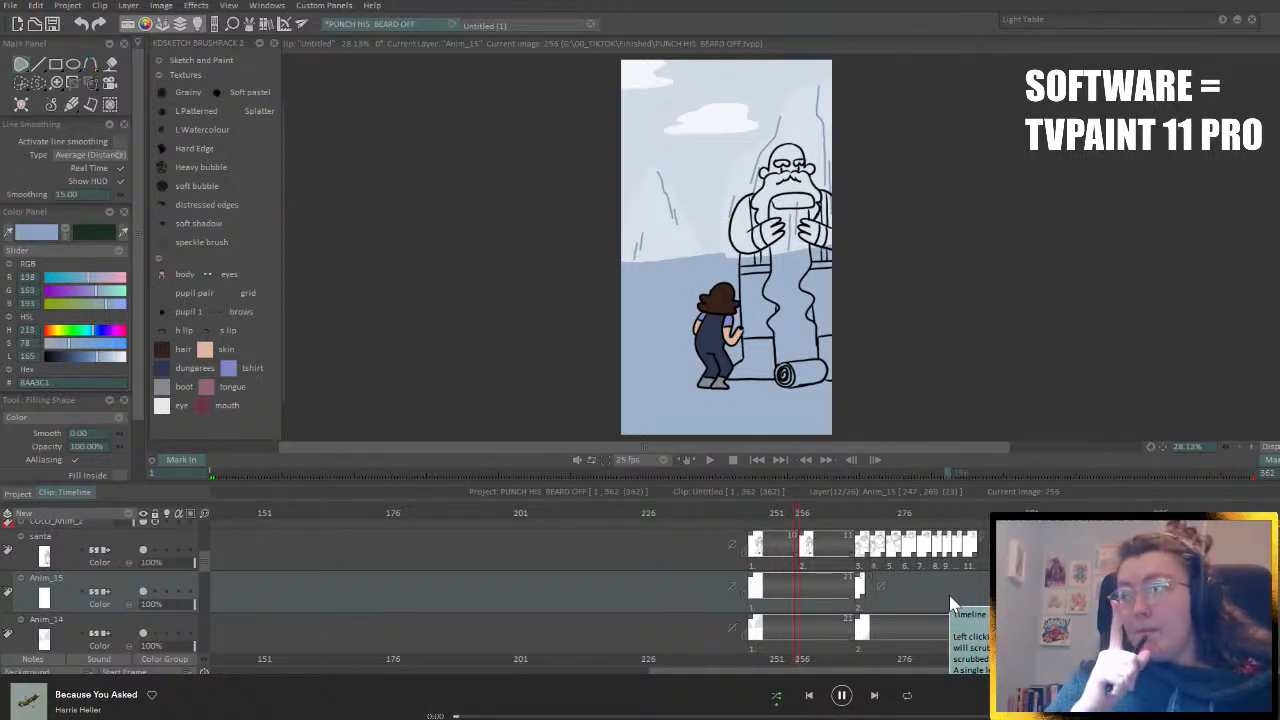
- Sample the pale mountain colour RGB 217, 225, 235 on frame 264 and return to frame 247 on the Anim_15 layer
{"action": "left_click_drag", "start_coordinate": [801, 513], "coordinate": [840, 514]}
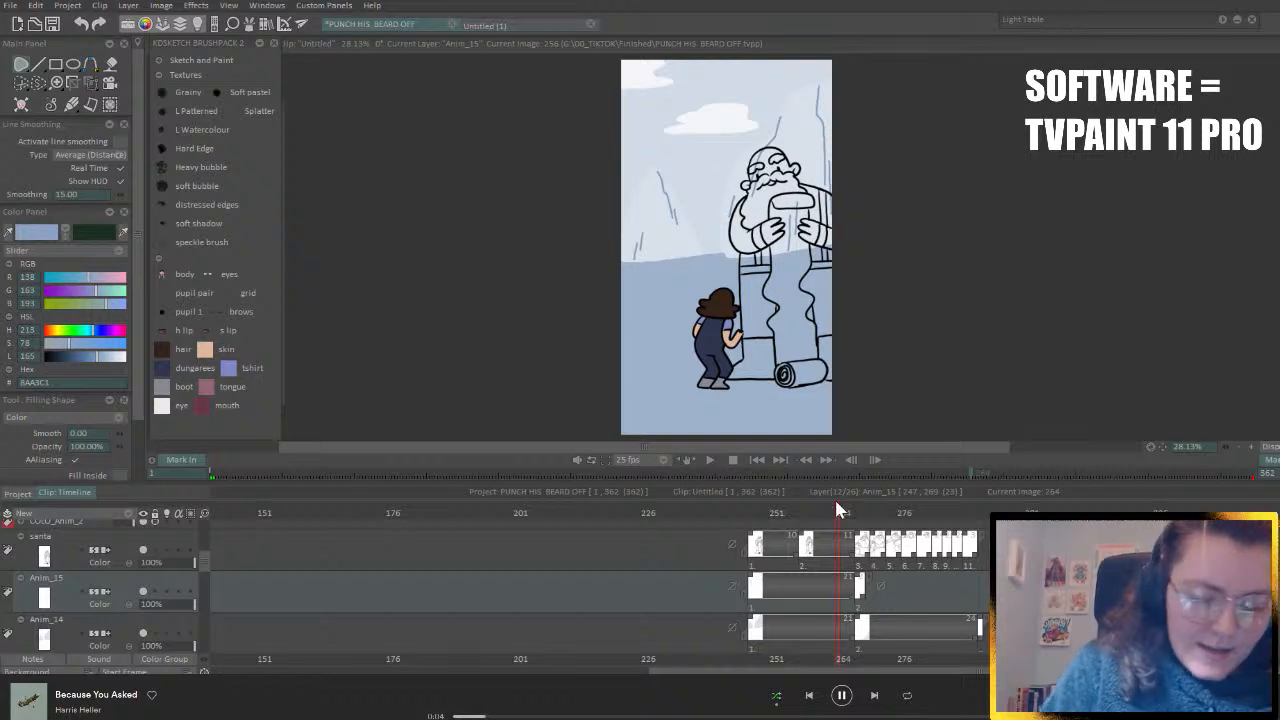
{"action": "left_click", "coordinate": [690, 232], "text": "ctrl"}
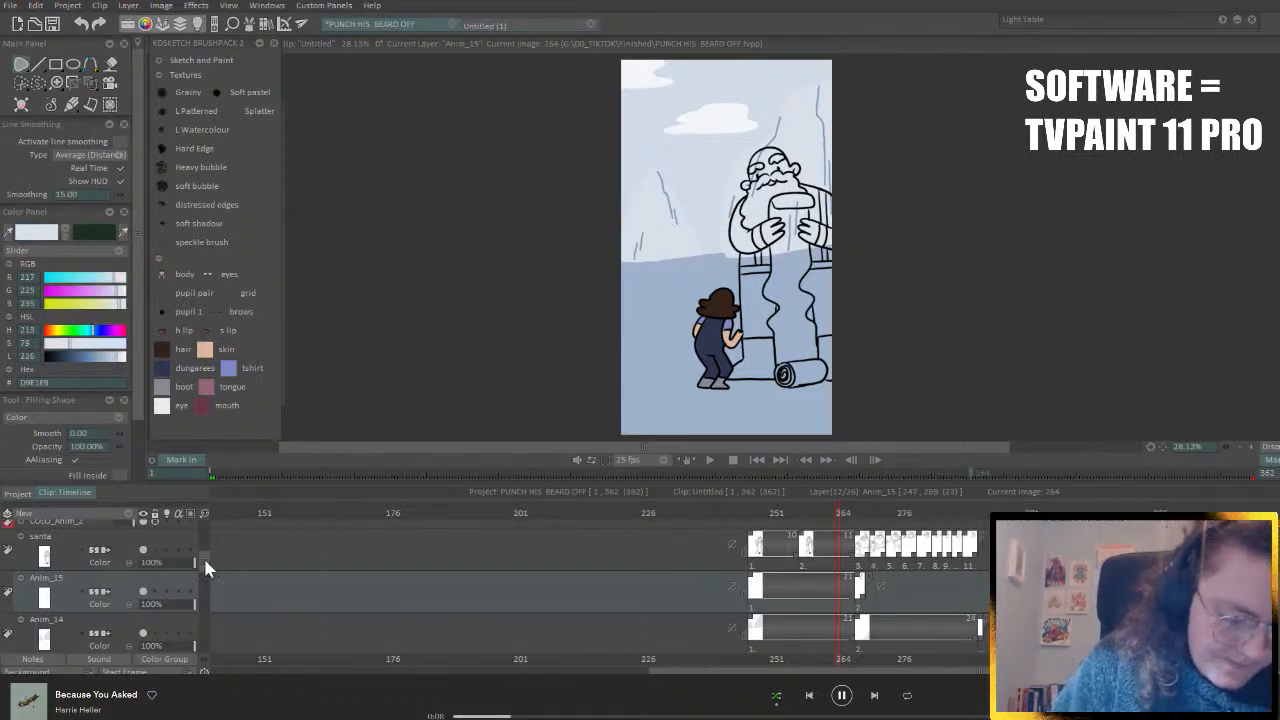
{"action": "mouse_move", "coordinate": [203, 556]}
{"action": "left_mouse_down"}
{"action": "mouse_move", "coordinate": [204, 568]}
{"action": "mouse_move", "coordinate": [182, 570]}
{"action": "left_mouse_up"}
{"action": "left_click", "coordinate": [130, 556]}
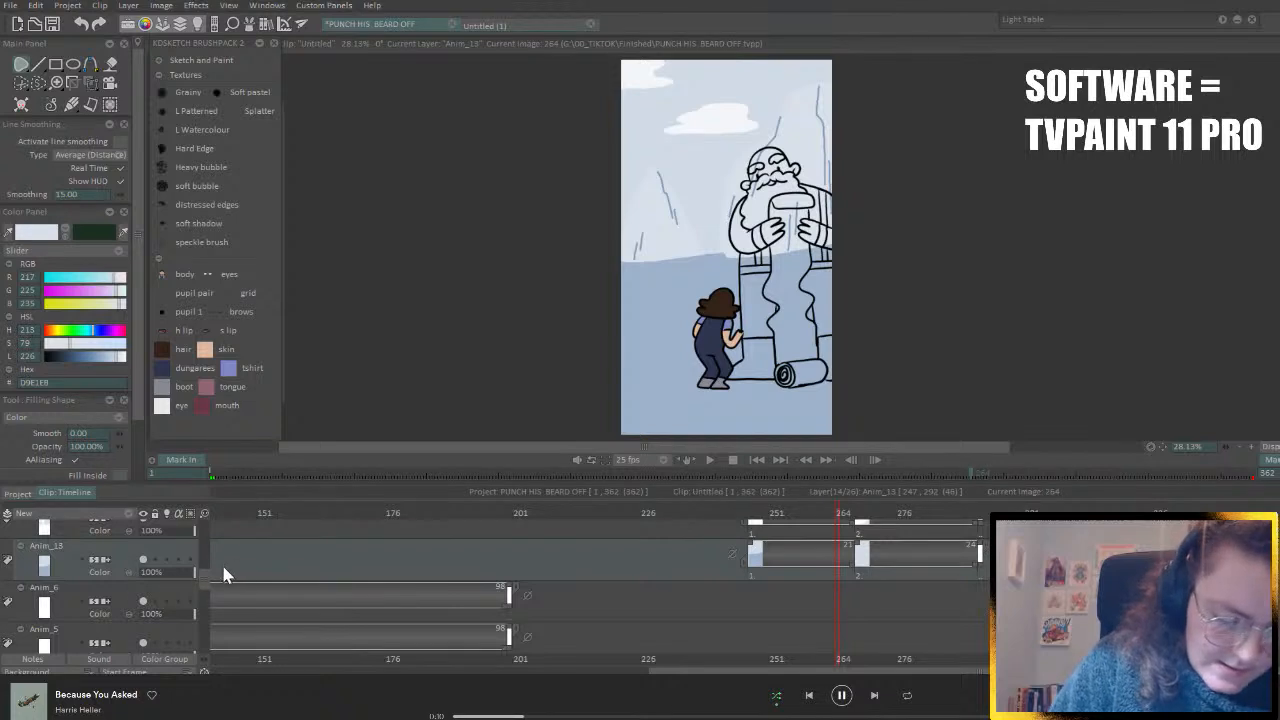
{"action": "scroll", "coordinate": [210, 564], "scroll_direction": "up", "scroll_amount": 2}
{"action": "left_click", "coordinate": [126, 578]}
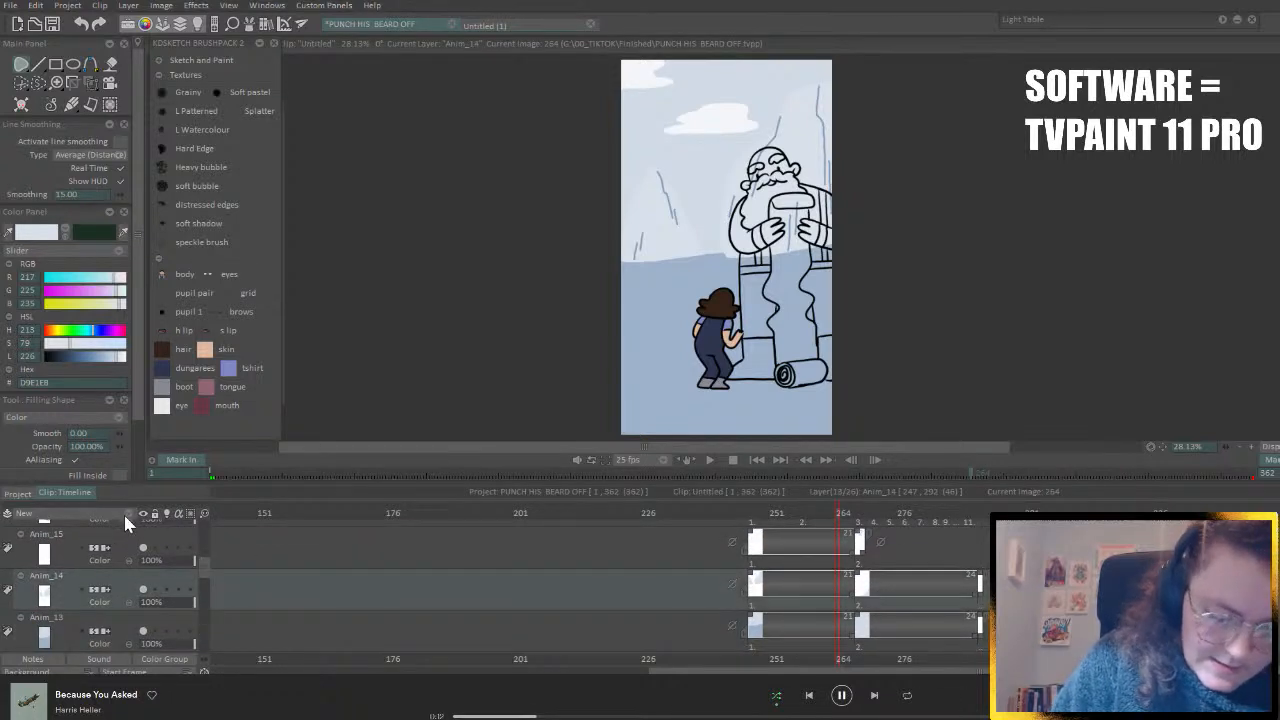
{"action": "left_click", "coordinate": [752, 518]}
{"action": "left_click", "coordinate": [126, 547]}
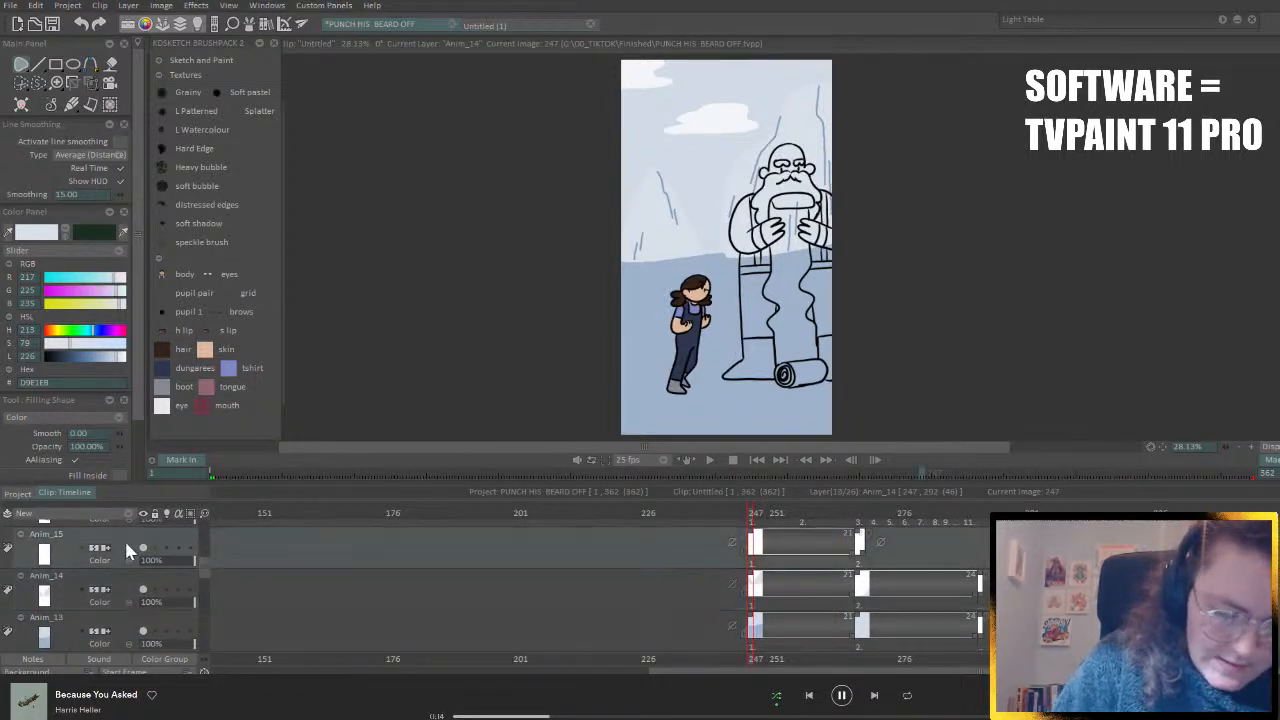
- Outline an oval snow patch behind the girl on frame 247 with the colour brush and fill it in RGB 217, 225, 235
{"action": "mouse_move", "coordinate": [703, 265]}
{"action": "left_mouse_down"}
{"action": "mouse_move", "coordinate": [596, 301]}
{"action": "mouse_move", "coordinate": [592, 320]}
{"action": "mouse_move", "coordinate": [654, 320]}
{"action": "mouse_move", "coordinate": [710, 290]}
{"action": "left_mouse_up"}
{"action": "key", "text": "ctrl+z"}
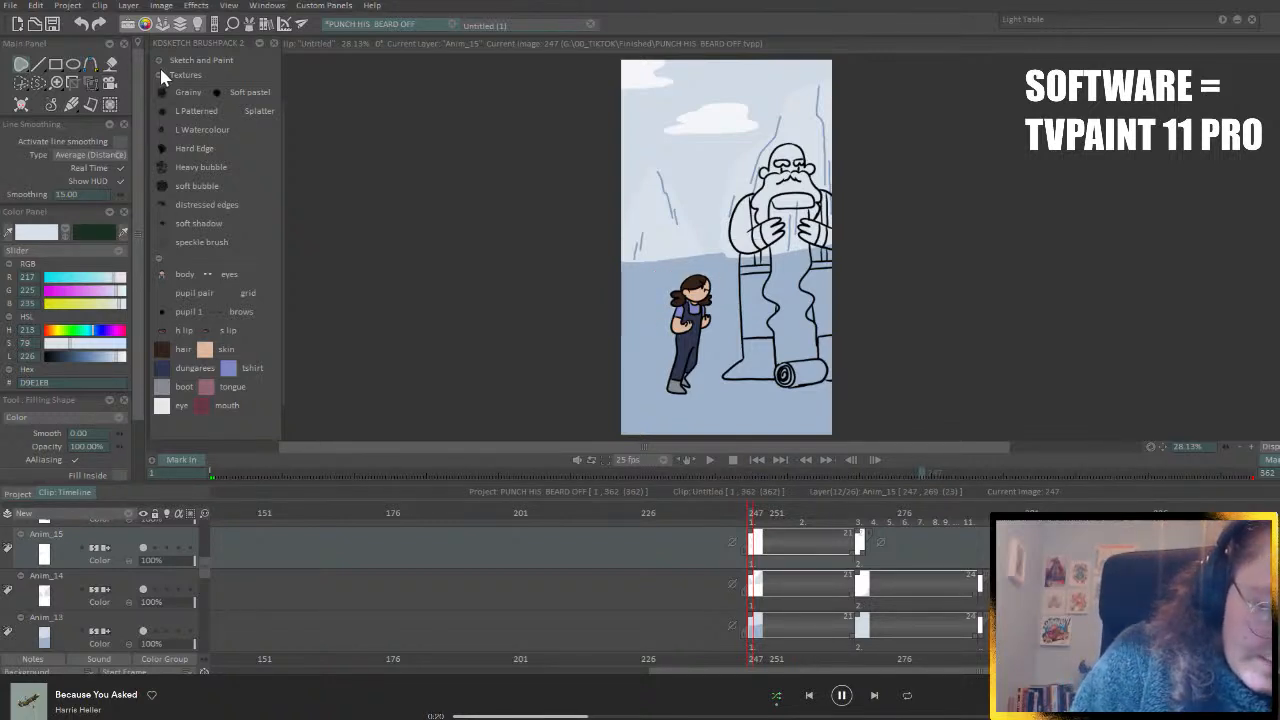
{"action": "left_click_drag", "start_coordinate": [195, 44], "coordinate": [340, 50]}
{"action": "left_click", "coordinate": [233, 128]}
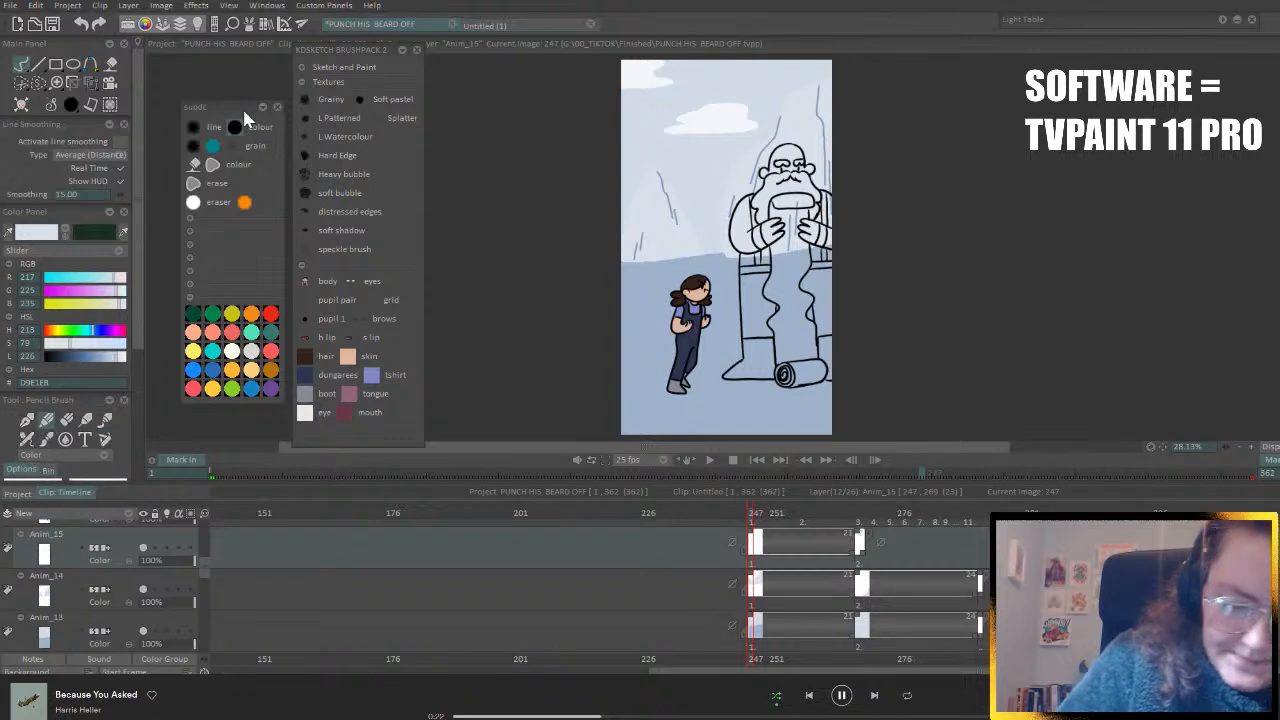
{"action": "mouse_move", "coordinate": [606, 310]}
{"action": "left_mouse_down"}
{"action": "mouse_move", "coordinate": [692, 274]}
{"action": "mouse_move", "coordinate": [738, 286]}
{"action": "mouse_move", "coordinate": [724, 315]}
{"action": "mouse_move", "coordinate": [655, 330]}
{"action": "mouse_move", "coordinate": [603, 314]}
{"action": "mouse_move", "coordinate": [625, 298]}
{"action": "left_mouse_up"}
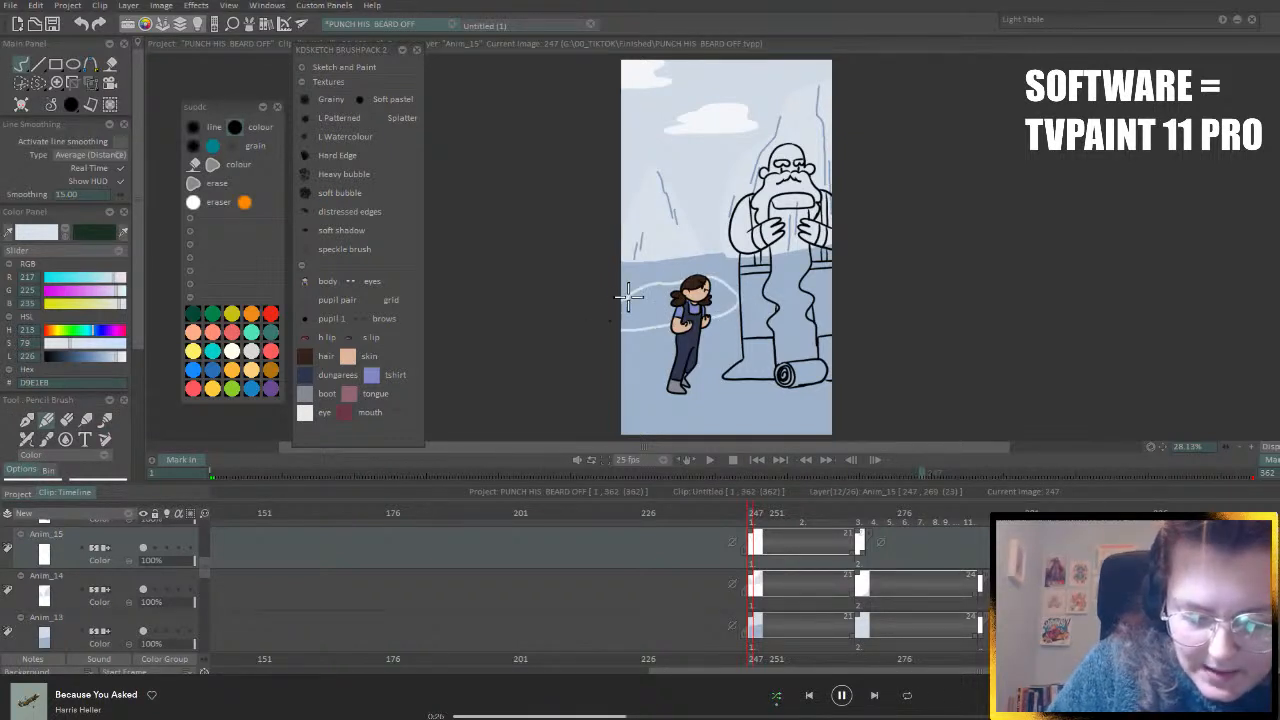
{"action": "left_click", "coordinate": [214, 164]}
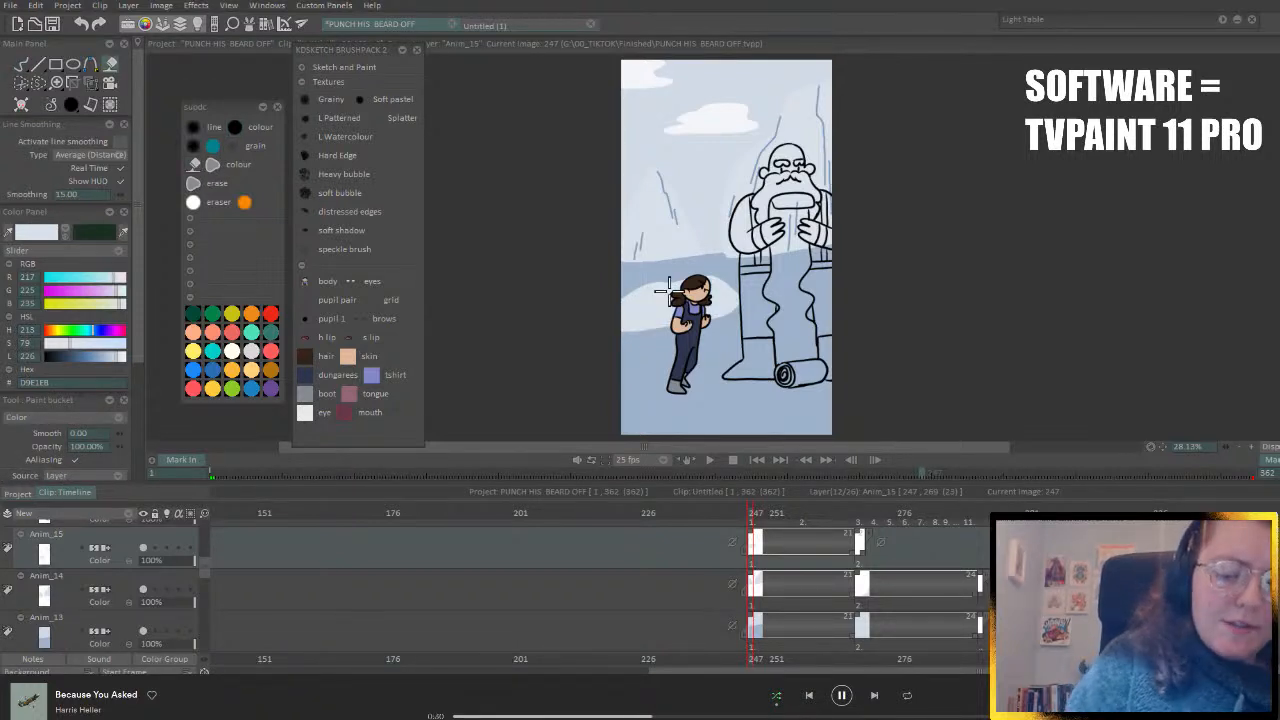
- Outline a small snow patch at the picture's edge behind the girl on frame 247 and fill it in RGB 217, 225, 235
{"action": "left_click", "coordinate": [237, 128]}
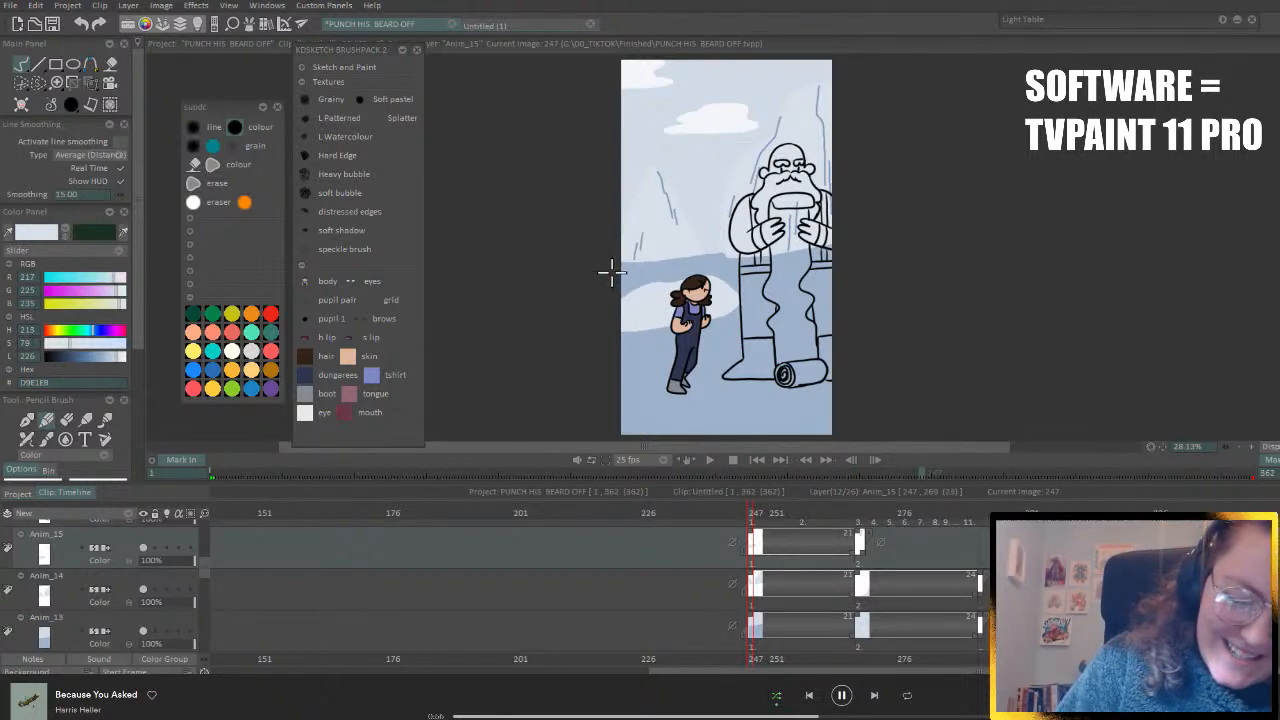
{"action": "mouse_move", "coordinate": [609, 273]}
{"action": "left_mouse_down"}
{"action": "mouse_move", "coordinate": [635, 283]}
{"action": "mouse_move", "coordinate": [610, 291]}
{"action": "left_mouse_up"}
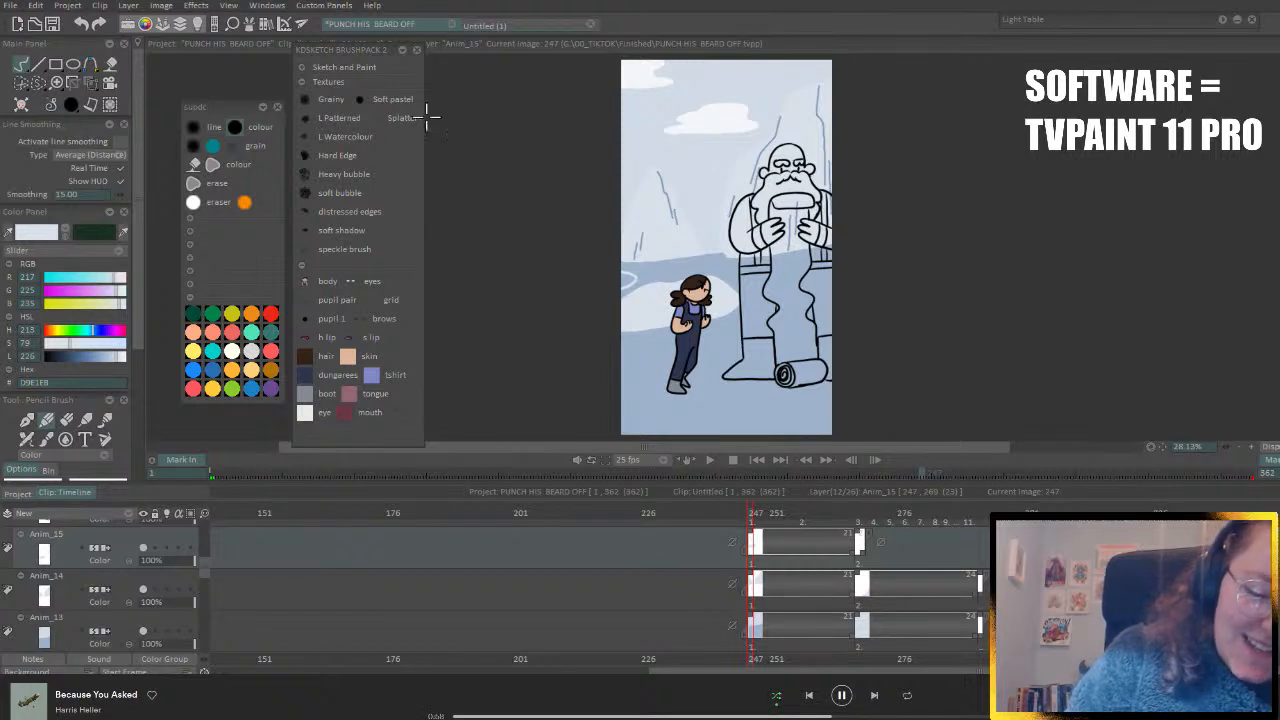
{"action": "left_click", "coordinate": [196, 180]}
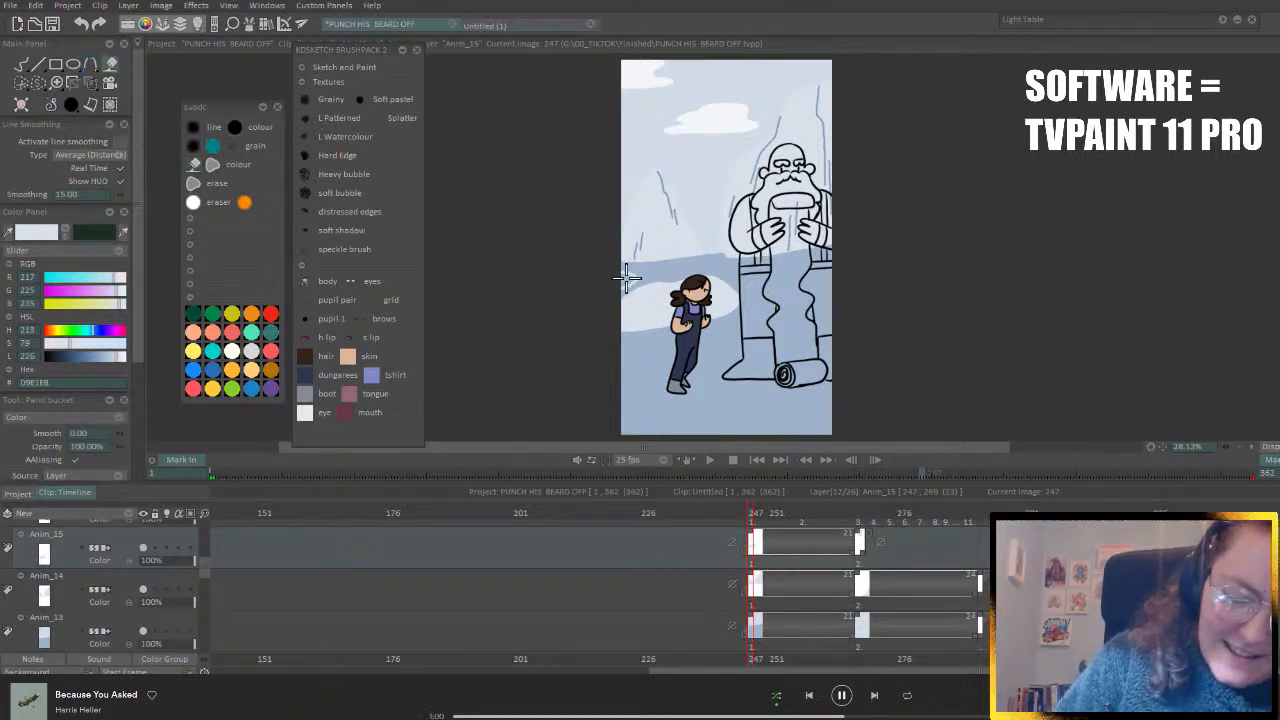
- Outline and fill the foreground snow ground and a small oval snow patch above the girl's head on frame 247 in RGB 217, 225, 235
{"action": "left_click", "coordinate": [236, 129]}
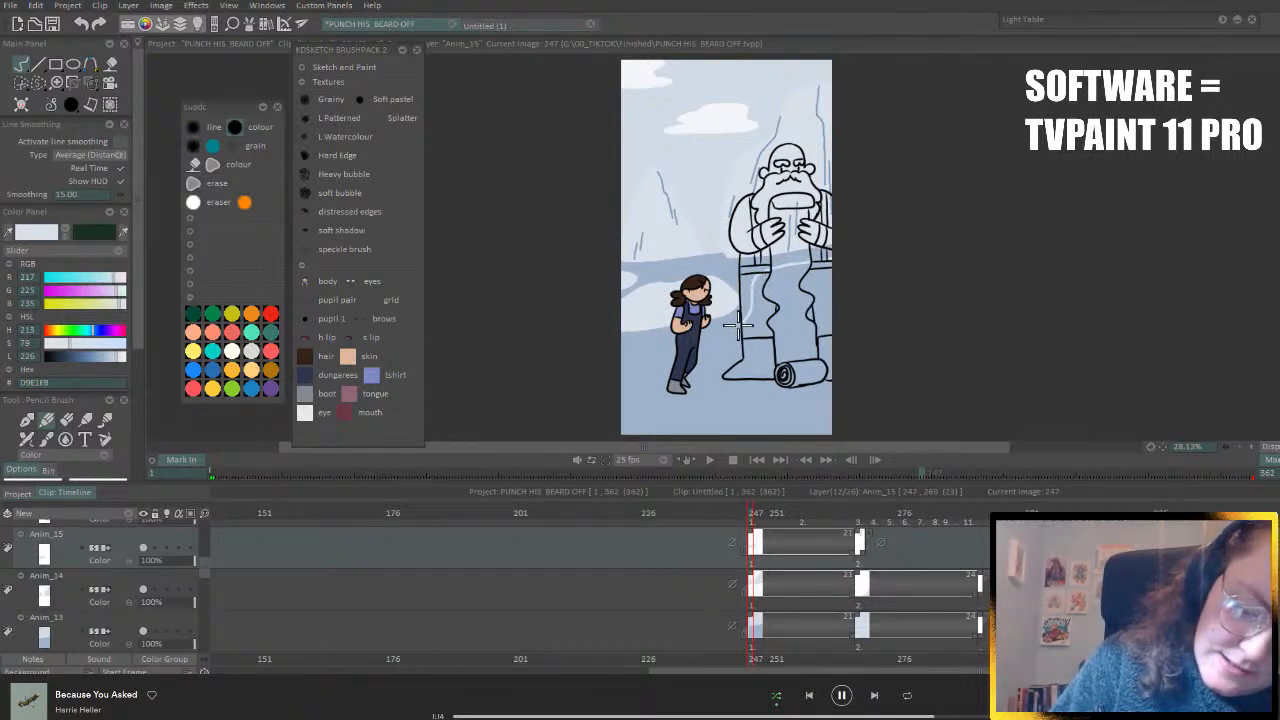
{"action": "left_click_drag", "start_coordinate": [738, 302], "coordinate": [600, 354]}
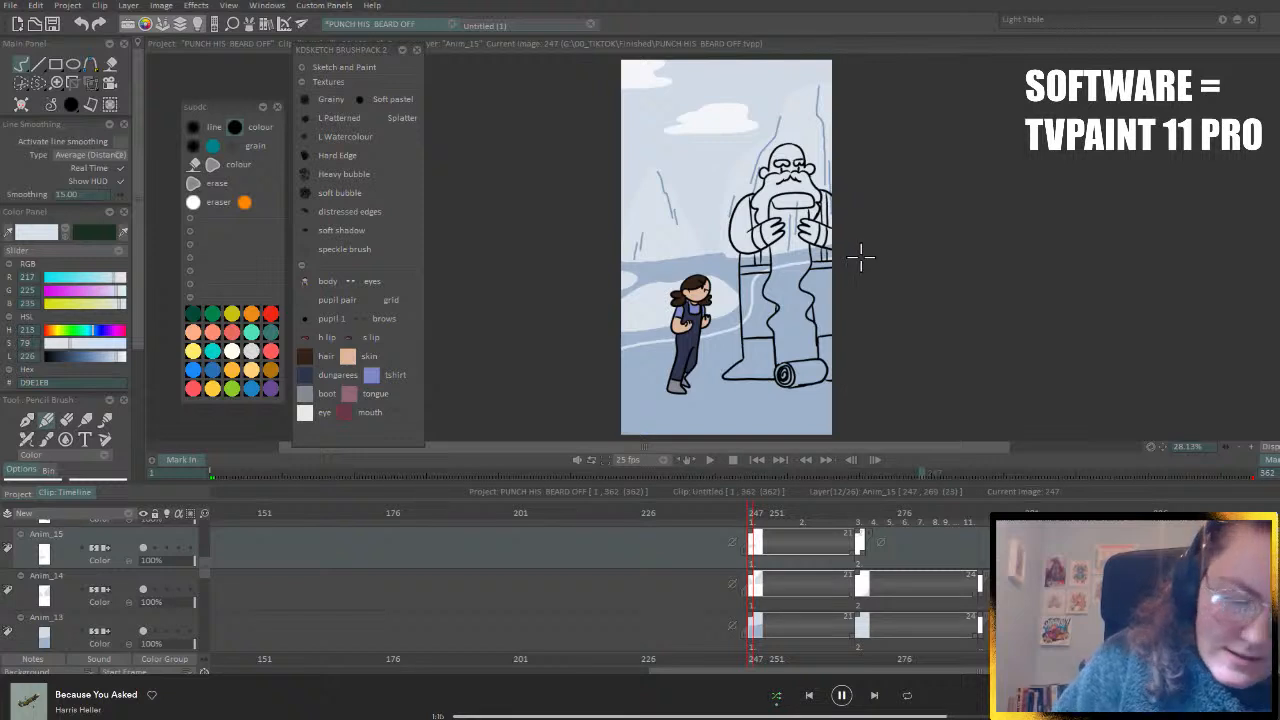
{"action": "left_click", "coordinate": [111, 67]}
{"action": "left_click", "coordinate": [755, 352]}
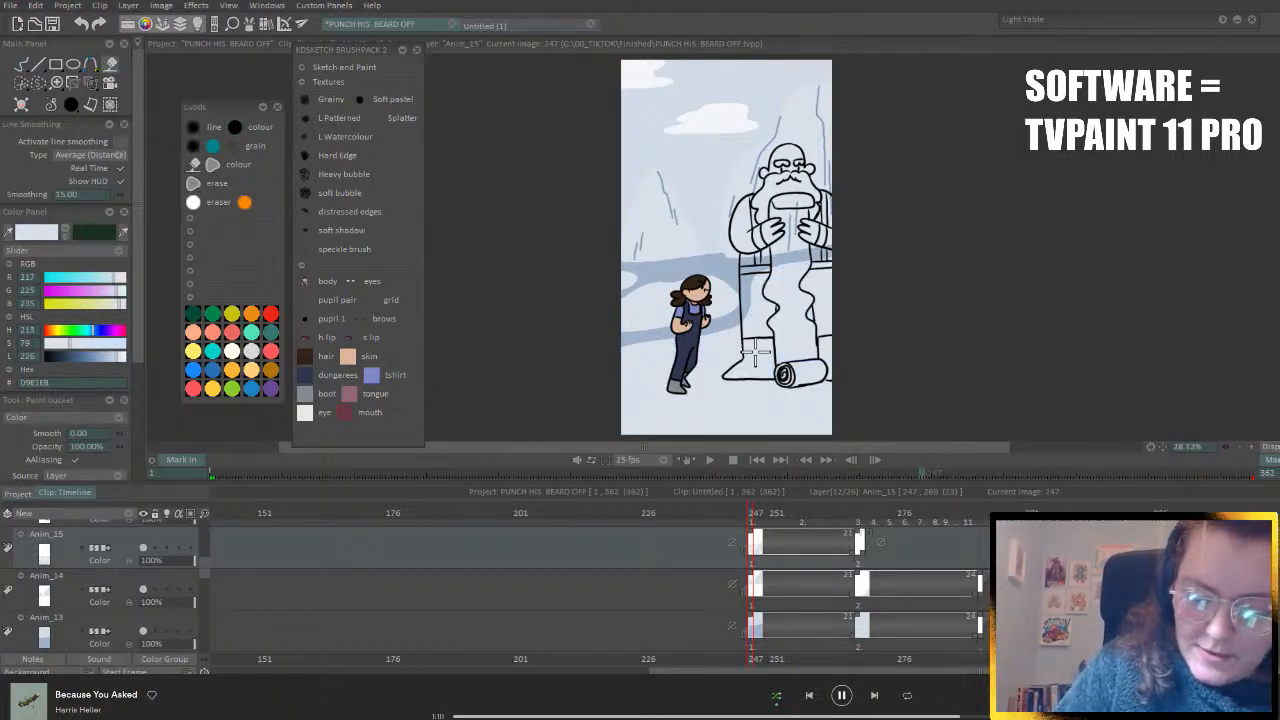
{"action": "left_click", "coordinate": [233, 131]}
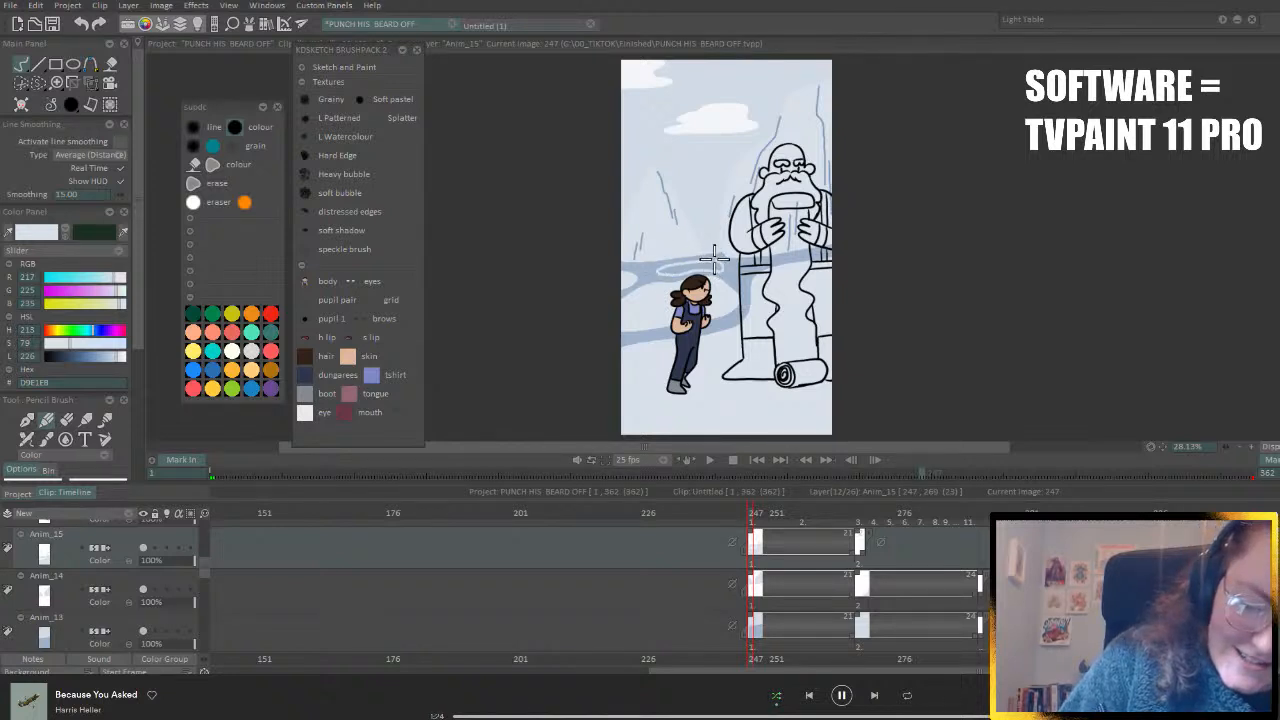
{"action": "left_click", "coordinate": [112, 64]}
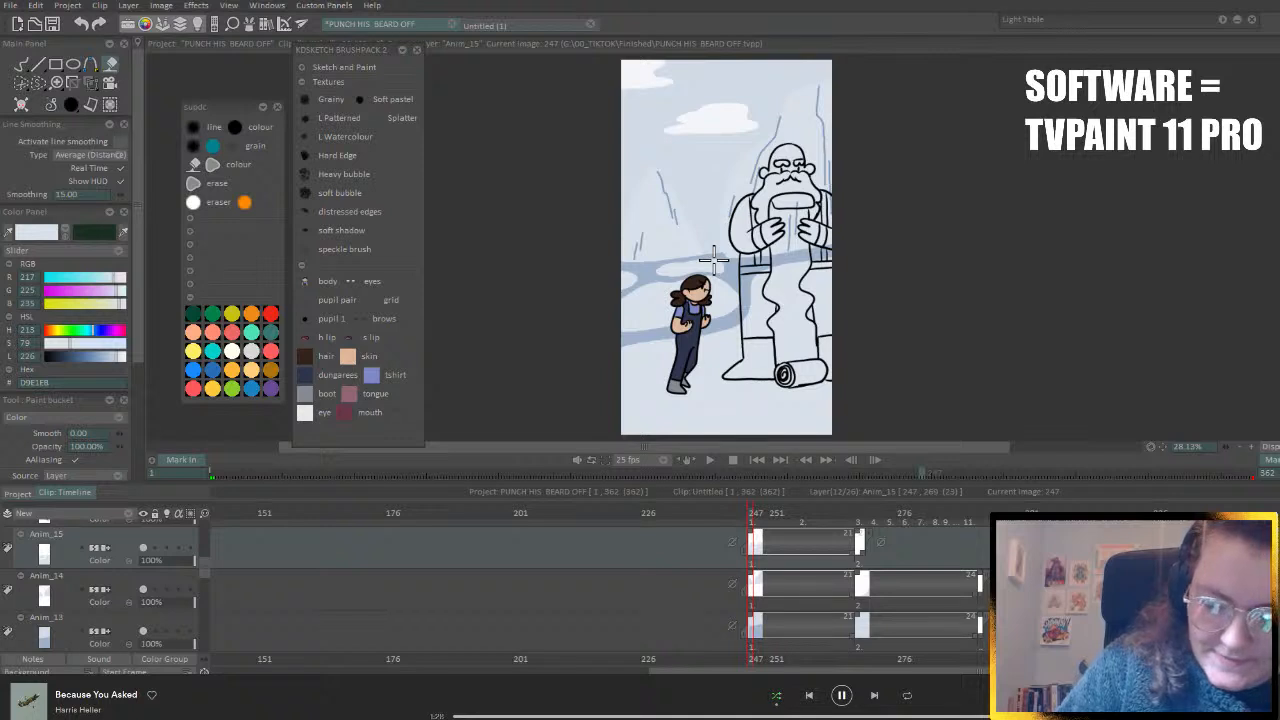
- Sample the mountain crack-line colour RGB 130, 156, 189 and outline the snow patches with it on the Anim_15 layer
{"action": "left_click", "coordinate": [21, 64]}
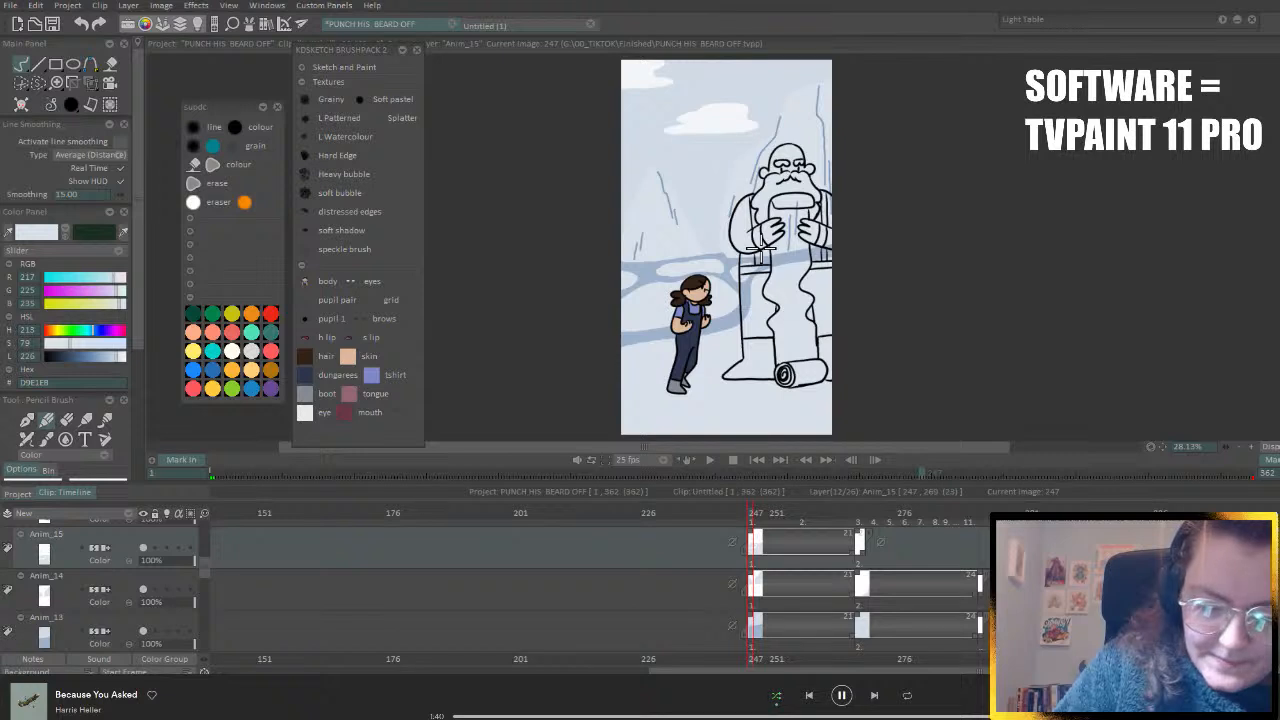
{"action": "left_click", "coordinate": [733, 258], "text": "ctrl"}
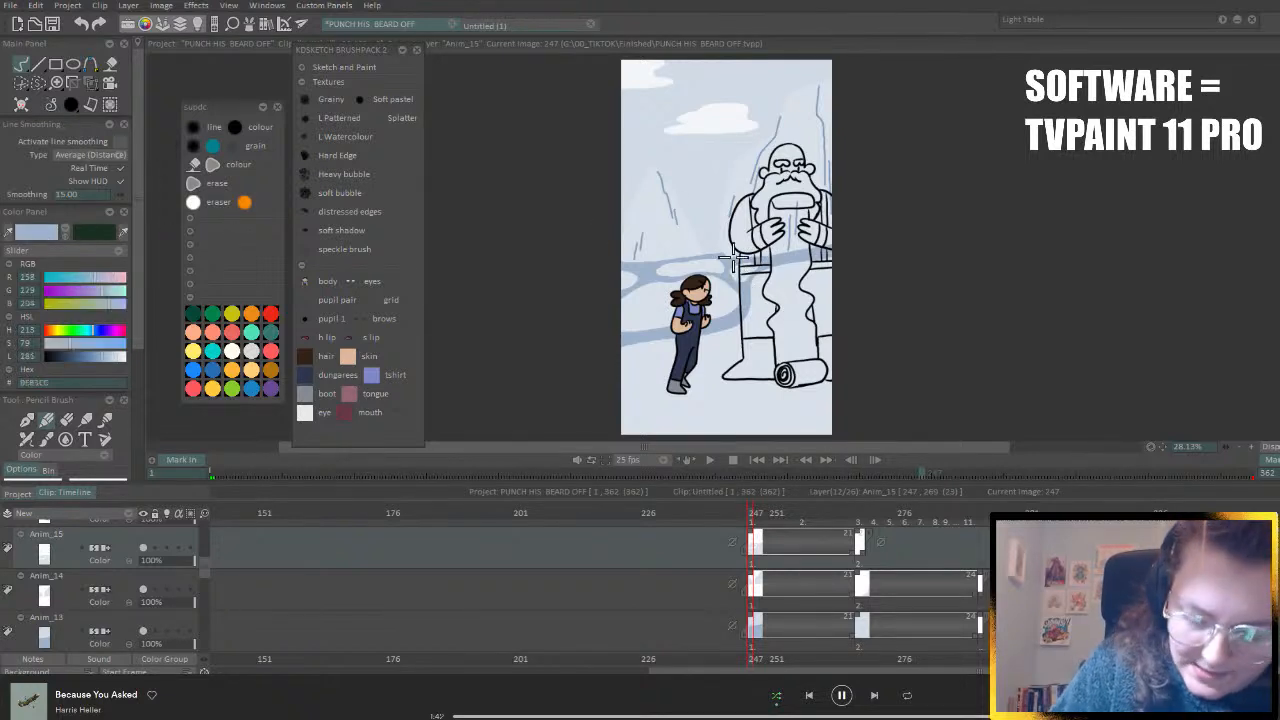
{"action": "left_click", "coordinate": [128, 630]}
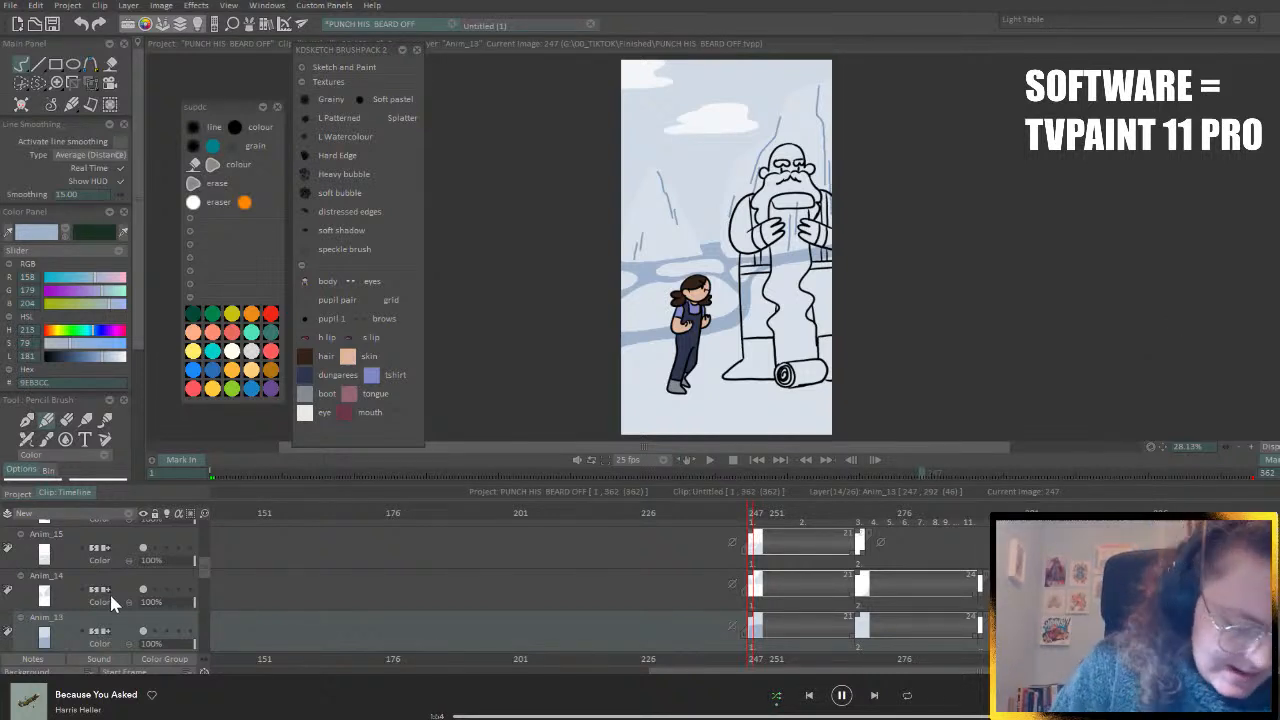
{"action": "left_click", "coordinate": [130, 543]}
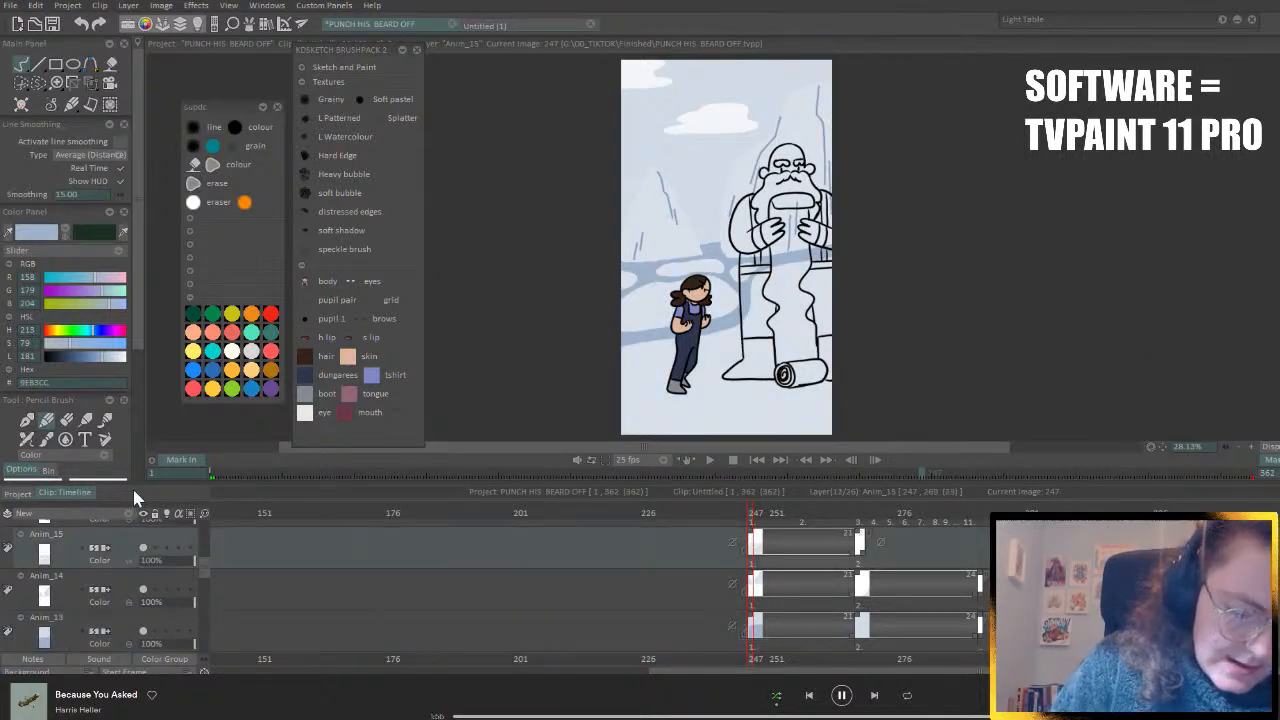
{"action": "left_click", "coordinate": [818, 117]}
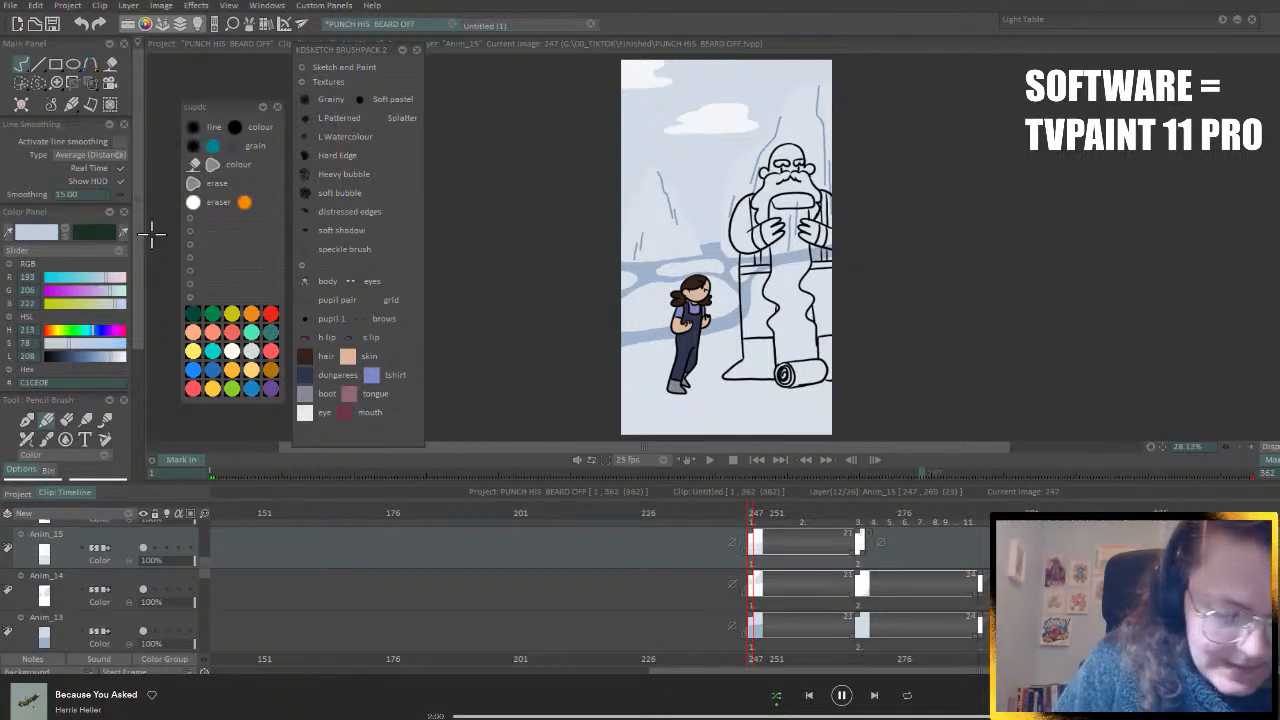
{"action": "left_click", "coordinate": [663, 200]}
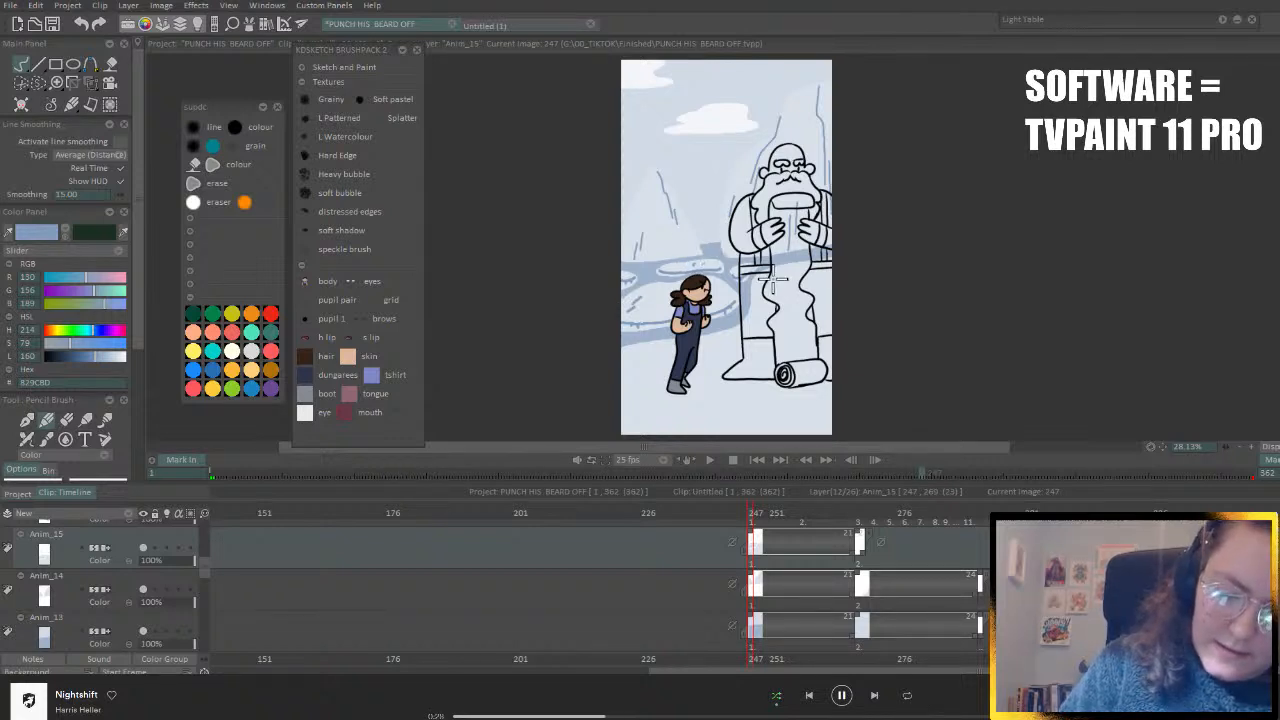
- Set the pencil brush size to 5 and darken the colour to RGB 81, 113, 155
{"action": "scroll", "coordinate": [130, 360], "scroll_direction": "down", "scroll_amount": 3}
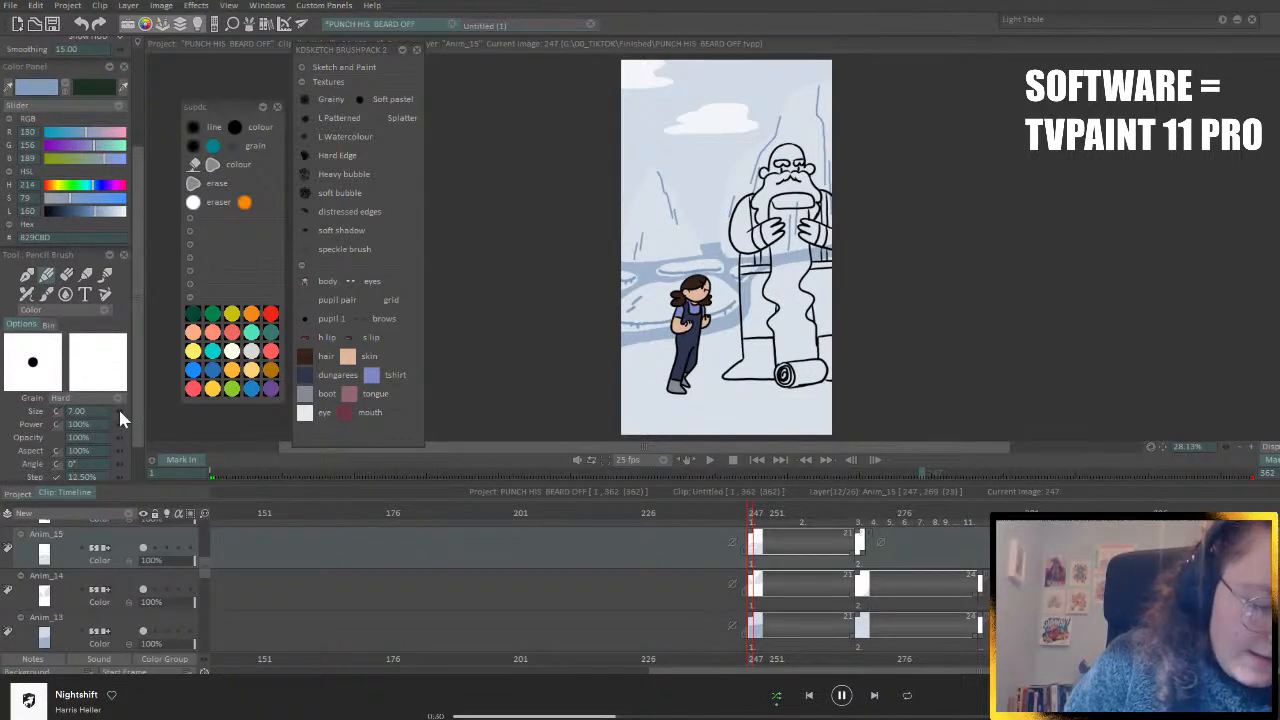
{"action": "left_click_drag", "start_coordinate": [118, 410], "coordinate": [112, 410]}
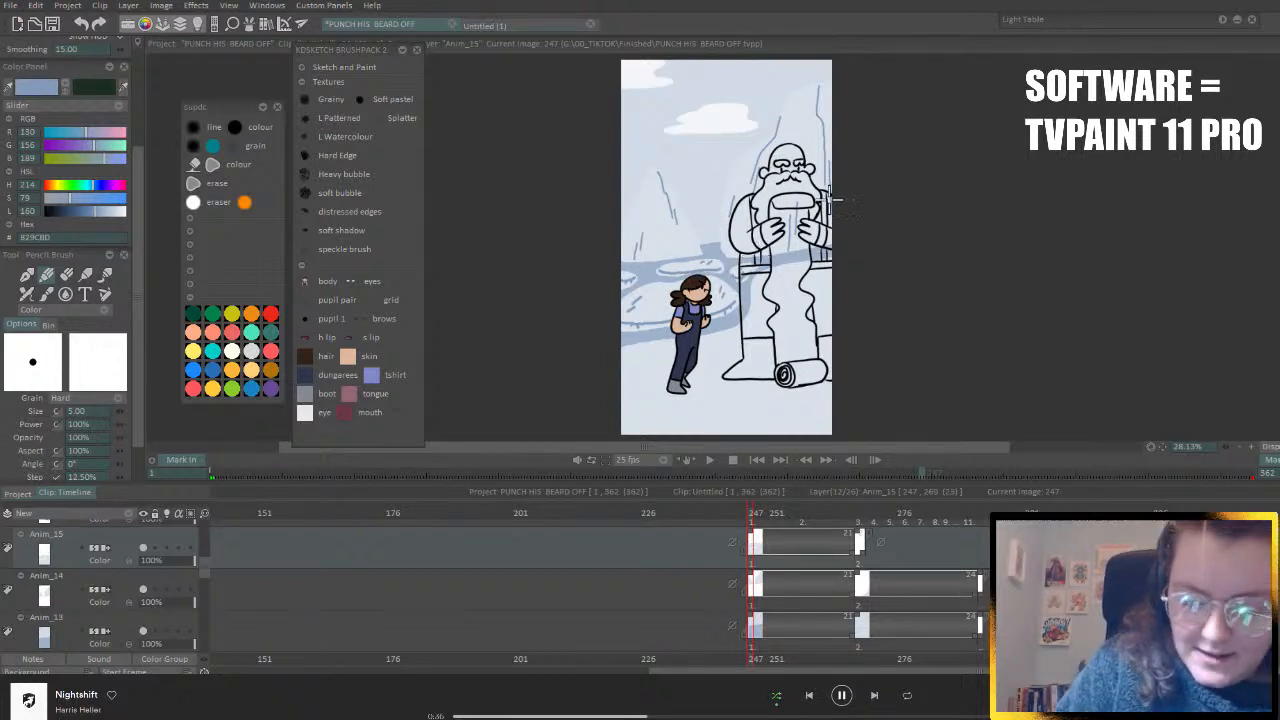
{"action": "left_click_drag", "start_coordinate": [72, 216], "coordinate": [84, 215]}
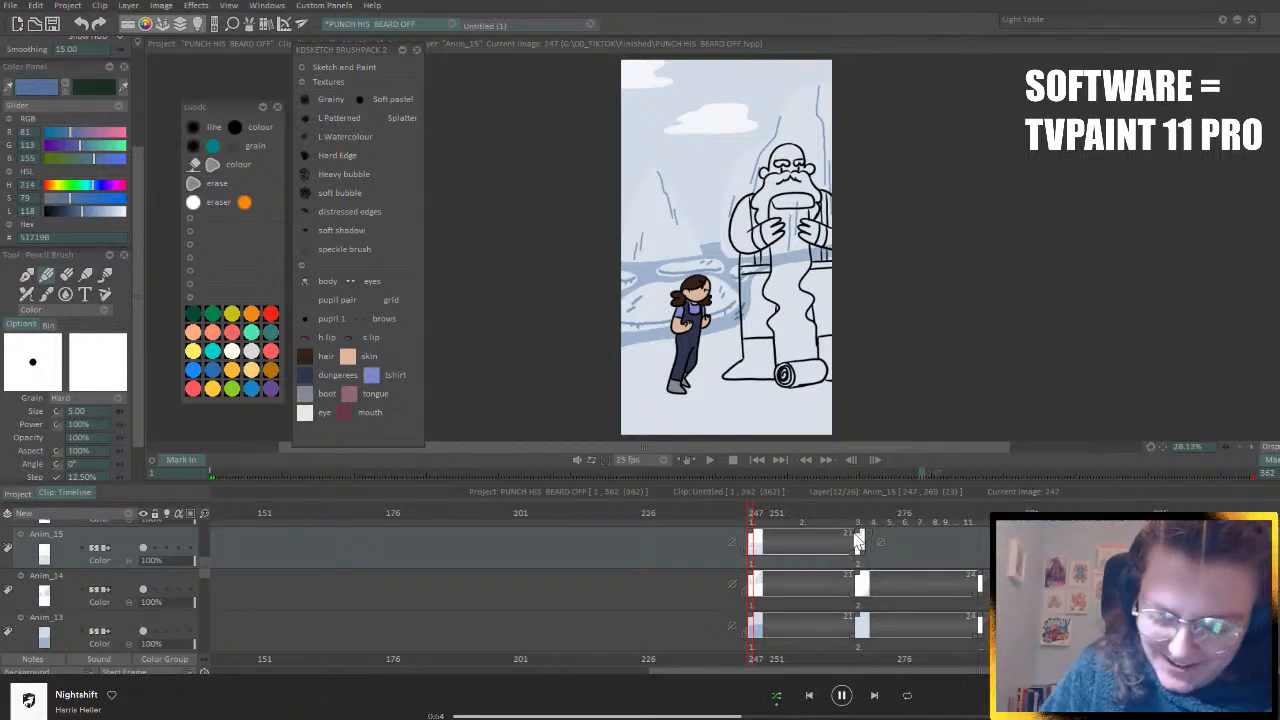
- Add an animation layer above Anim_15 at frame 247 and draw dark blue ripple lines along the blue strips between the snow patches
{"action": "left_click_drag", "start_coordinate": [849, 516], "coordinate": [752, 541]}
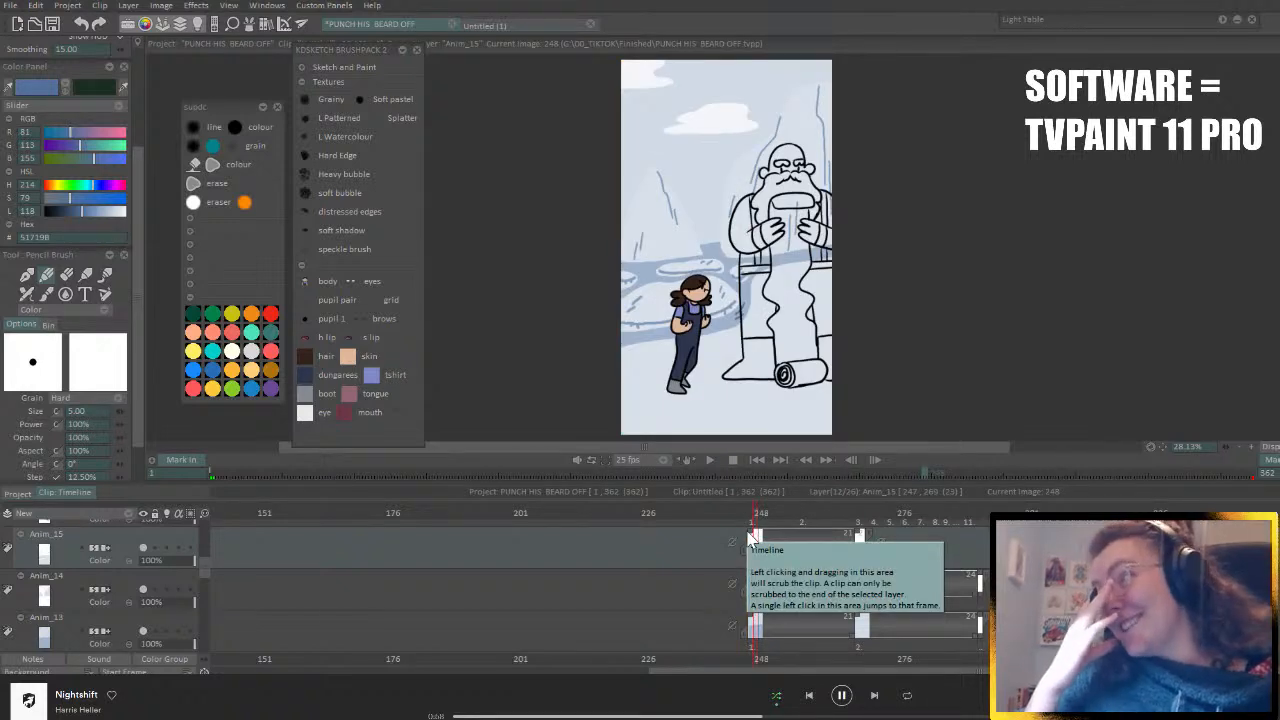
{"action": "key", "text": "Left"}
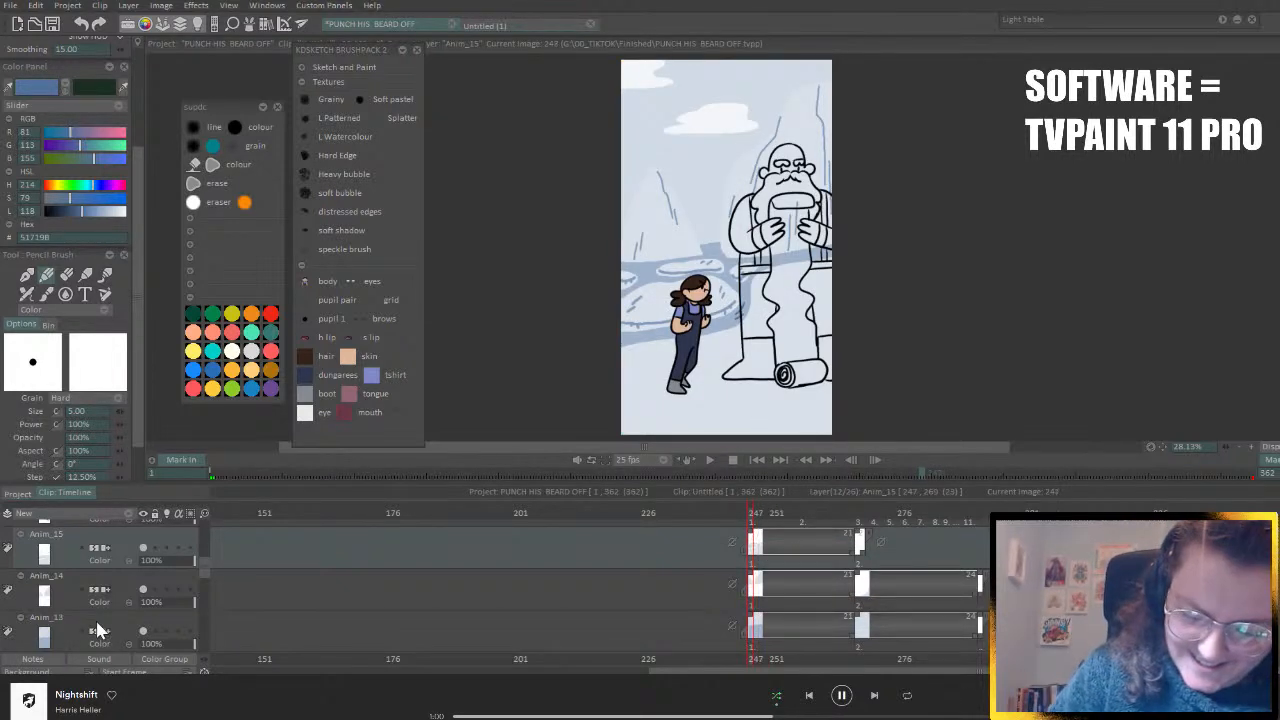
{"action": "left_click", "coordinate": [128, 514]}
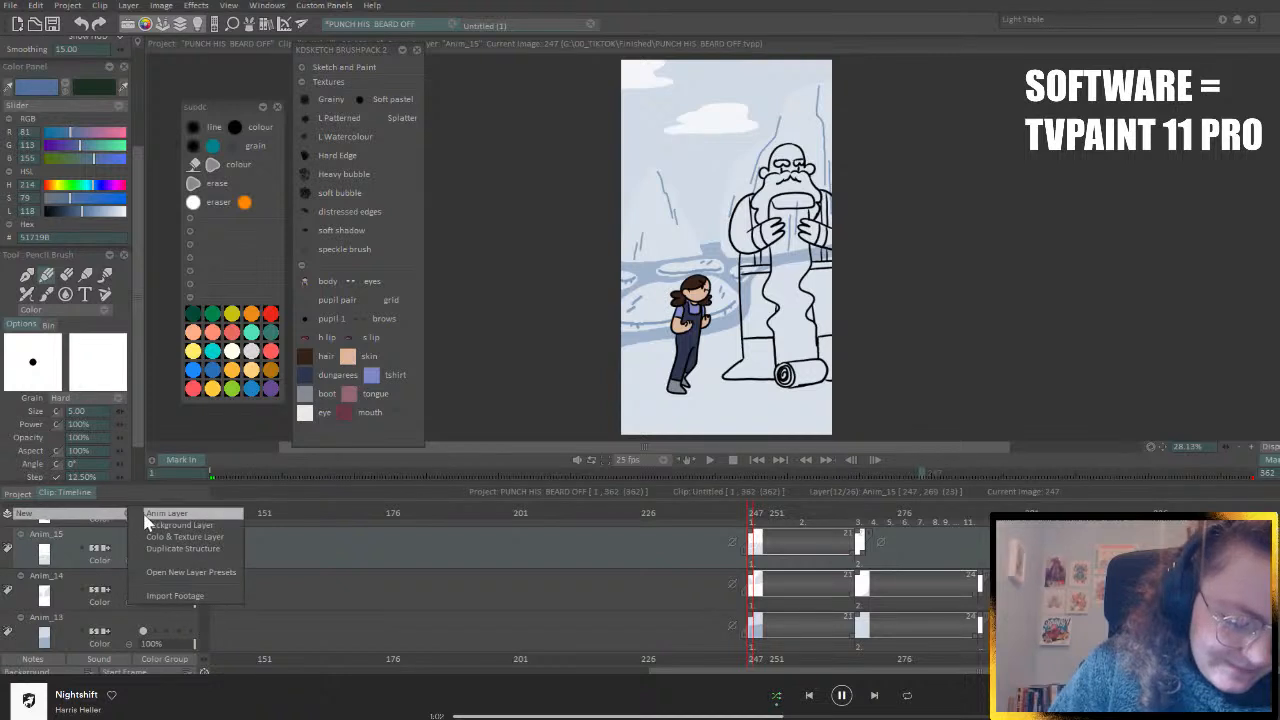
{"action": "left_click", "coordinate": [180, 513]}
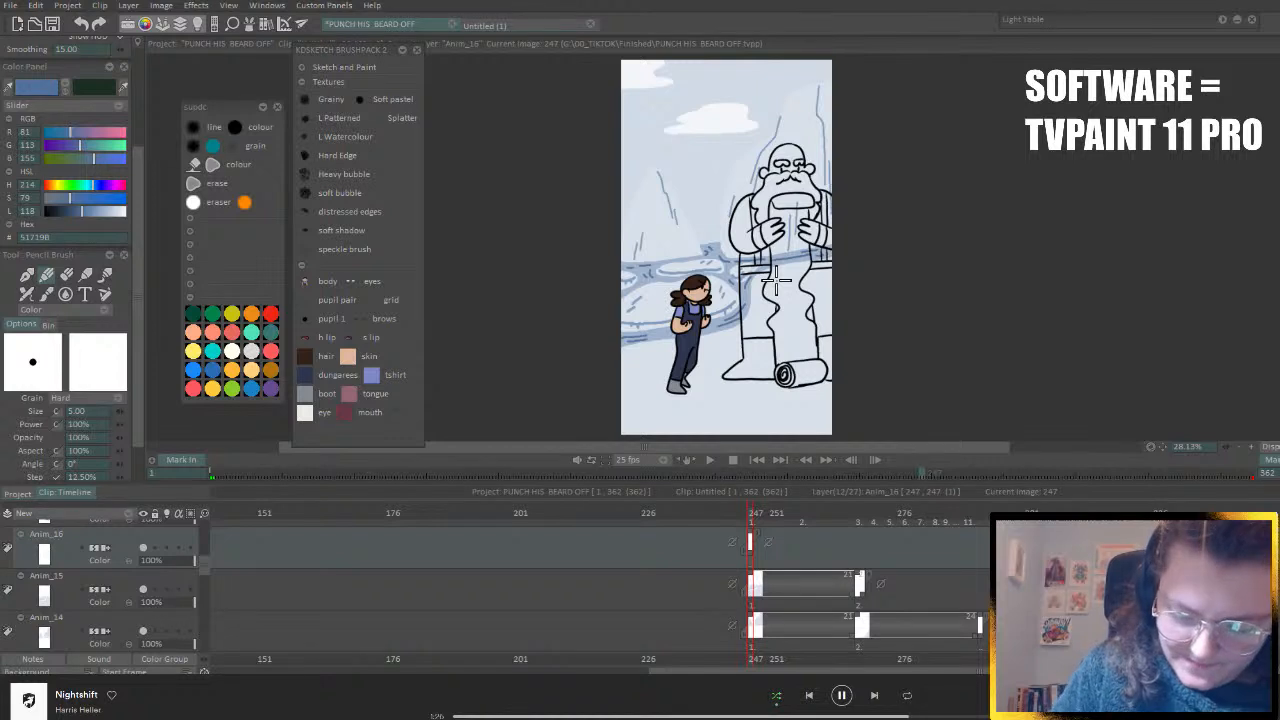
- Hold the first ripple drawing to frame 249, add a drawing at frame 250, and redraw the ripples using the Anim_16 light table
{"action": "left_click", "coordinate": [767, 519]}
{"action": "key", "text": "Right"}
{"action": "key", "text": "Right"}
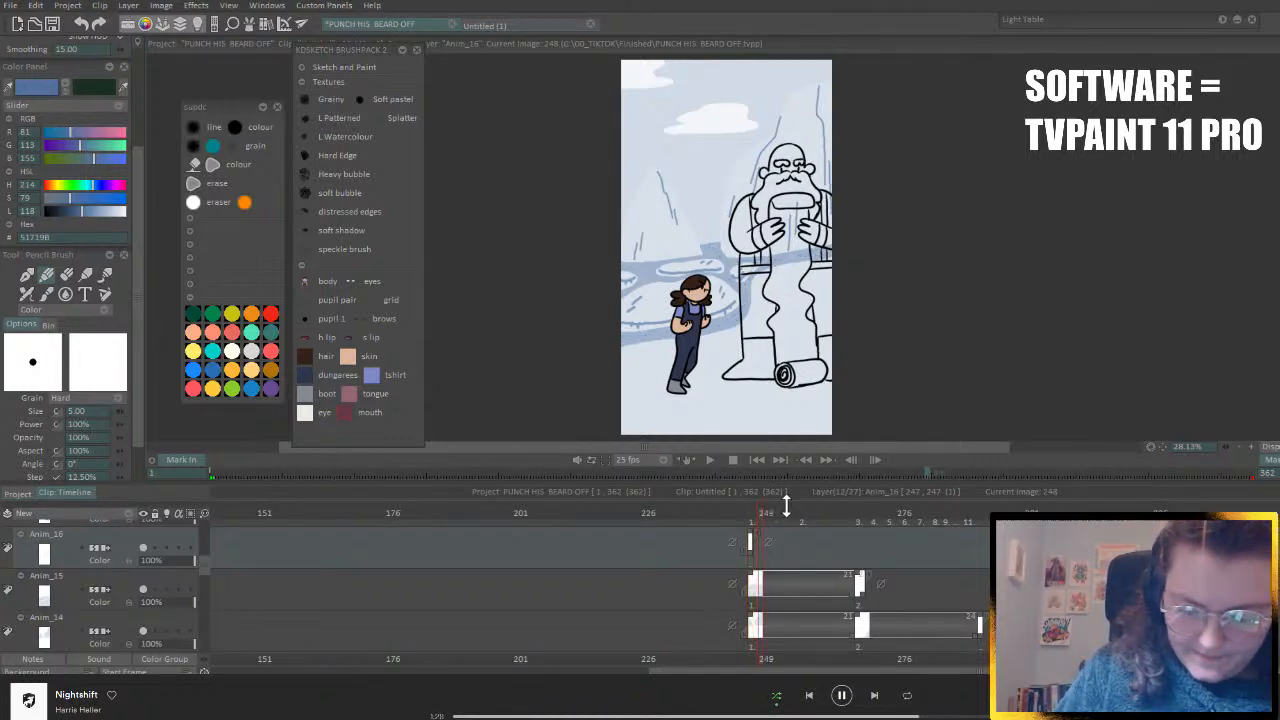
{"action": "key", "text": "Insert"}
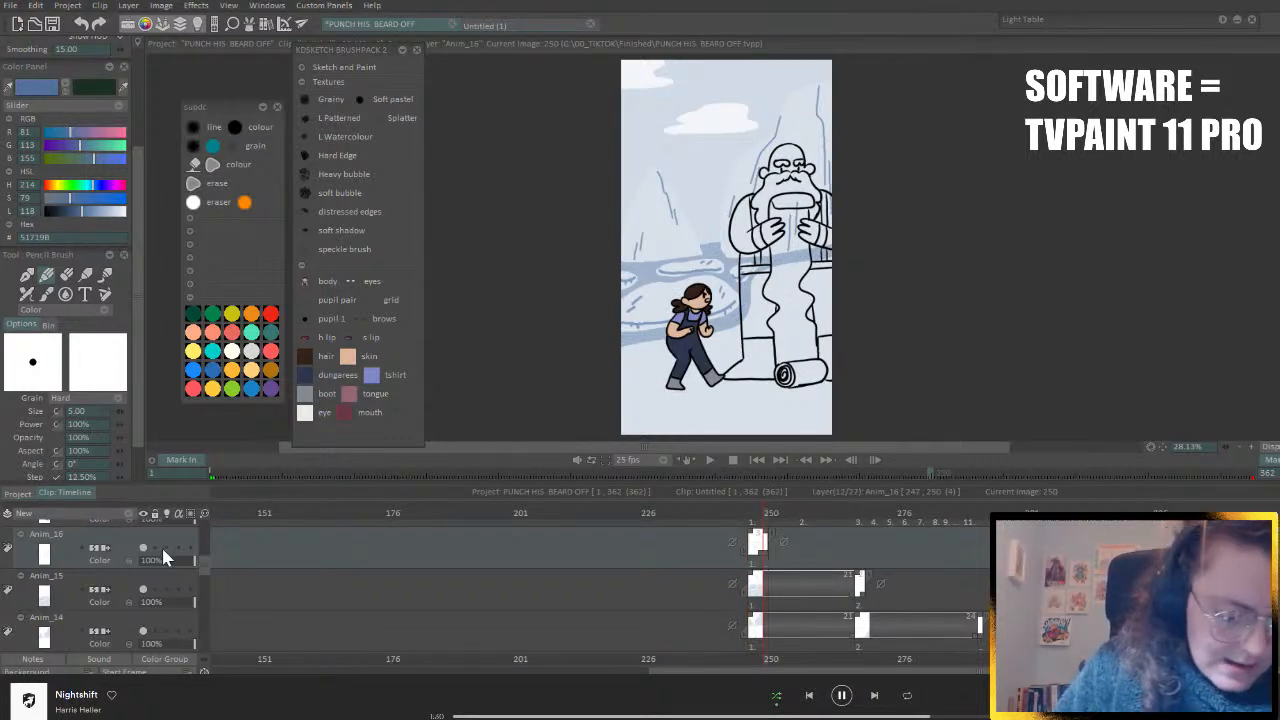
{"action": "left_click", "coordinate": [166, 548]}
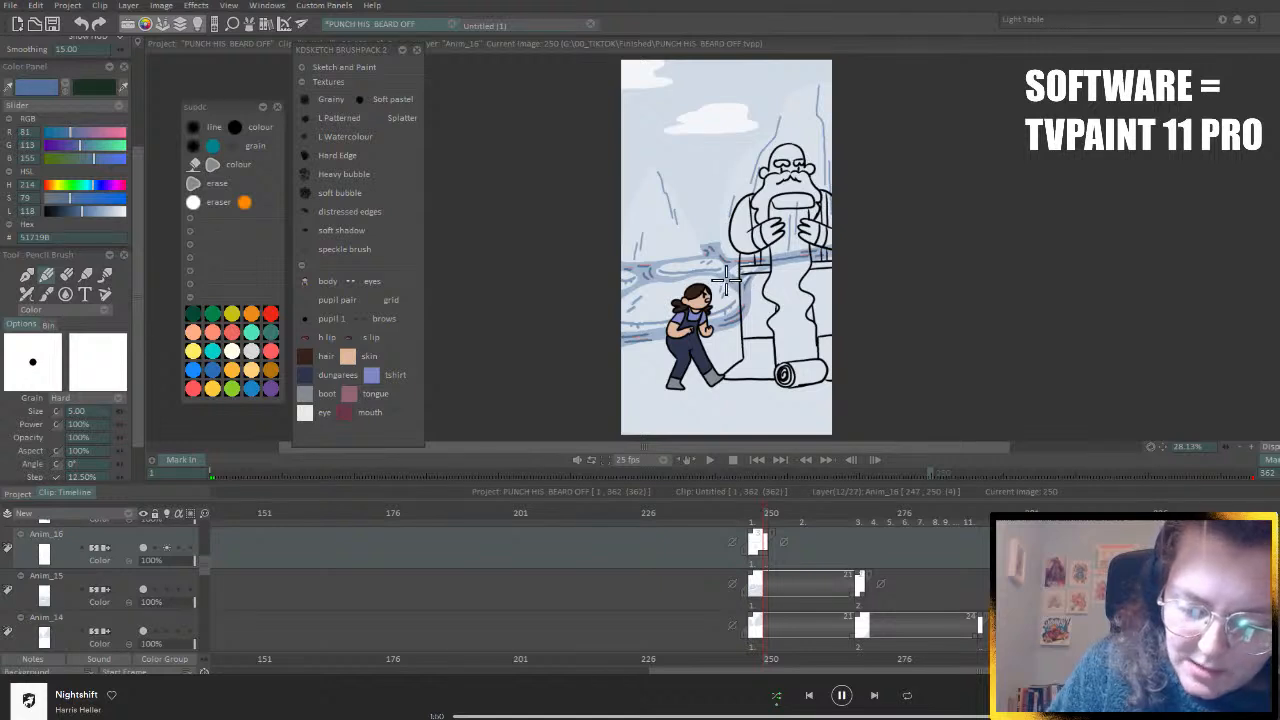
- Add a third three-frame drawing to Anim_16 and draw another variation of the ripple lines over the light table
{"action": "key", "text": "Right"}
{"action": "key", "text": "Right"}
{"action": "key", "text": "Right"}
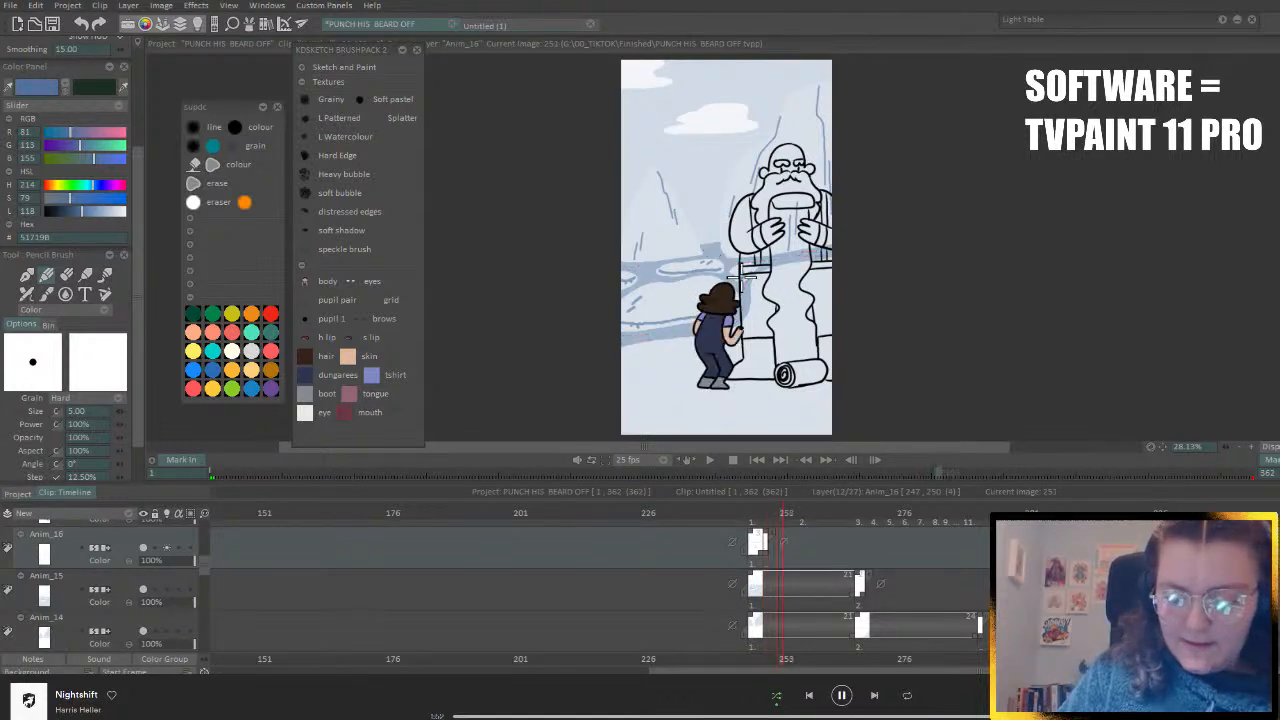
{"action": "key", "text": "Insert"}
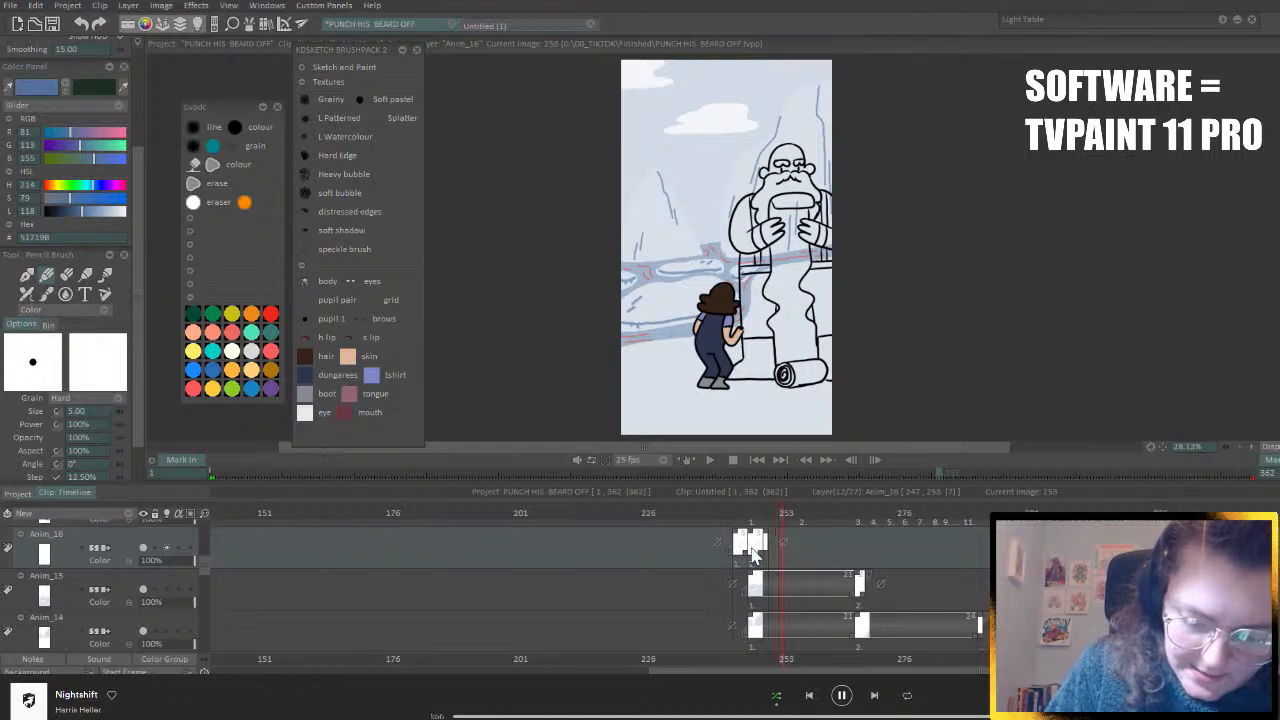
{"action": "left_click", "coordinate": [764, 512]}
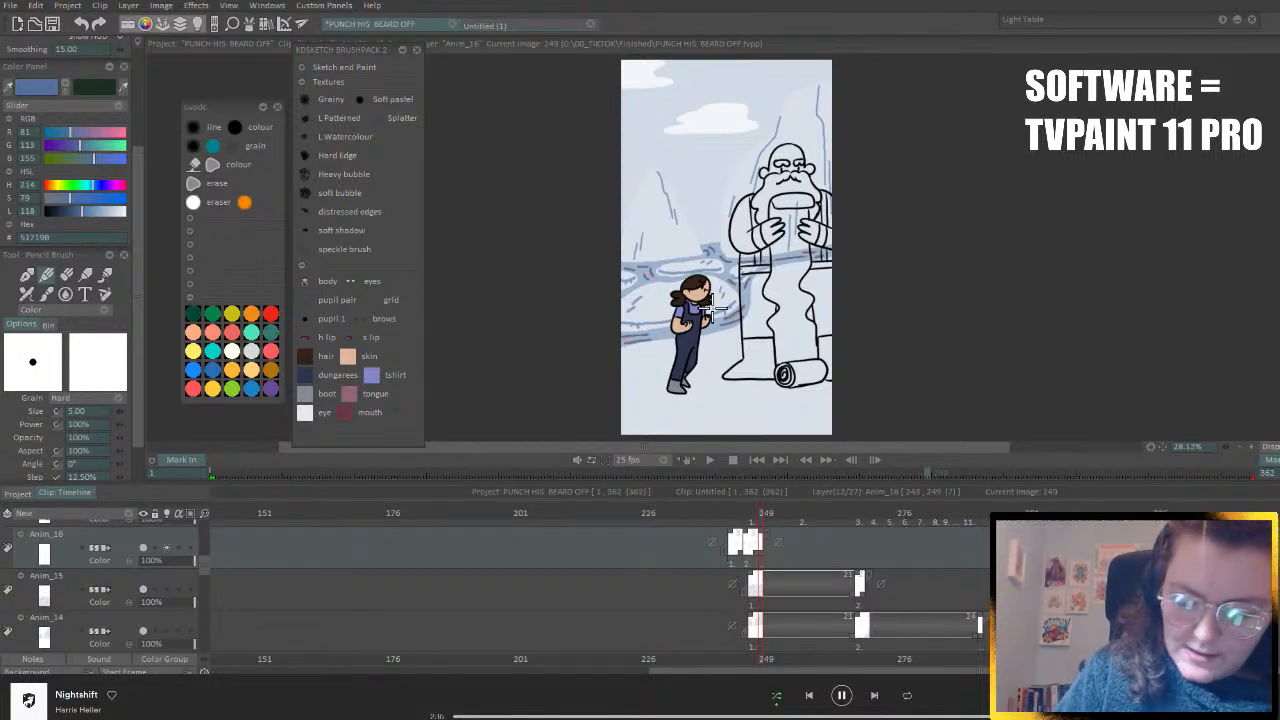
- Move the ripple drawings on Anim_16 to start at frame 247 and repeat them in three-frame holds up to frame 267
{"action": "left_click_drag", "start_coordinate": [764, 553], "coordinate": [796, 544]}
{"action": "left_click", "coordinate": [810, 542]}
{"action": "left_click", "coordinate": [788, 531]}
{"action": "left_click", "coordinate": [821, 555]}
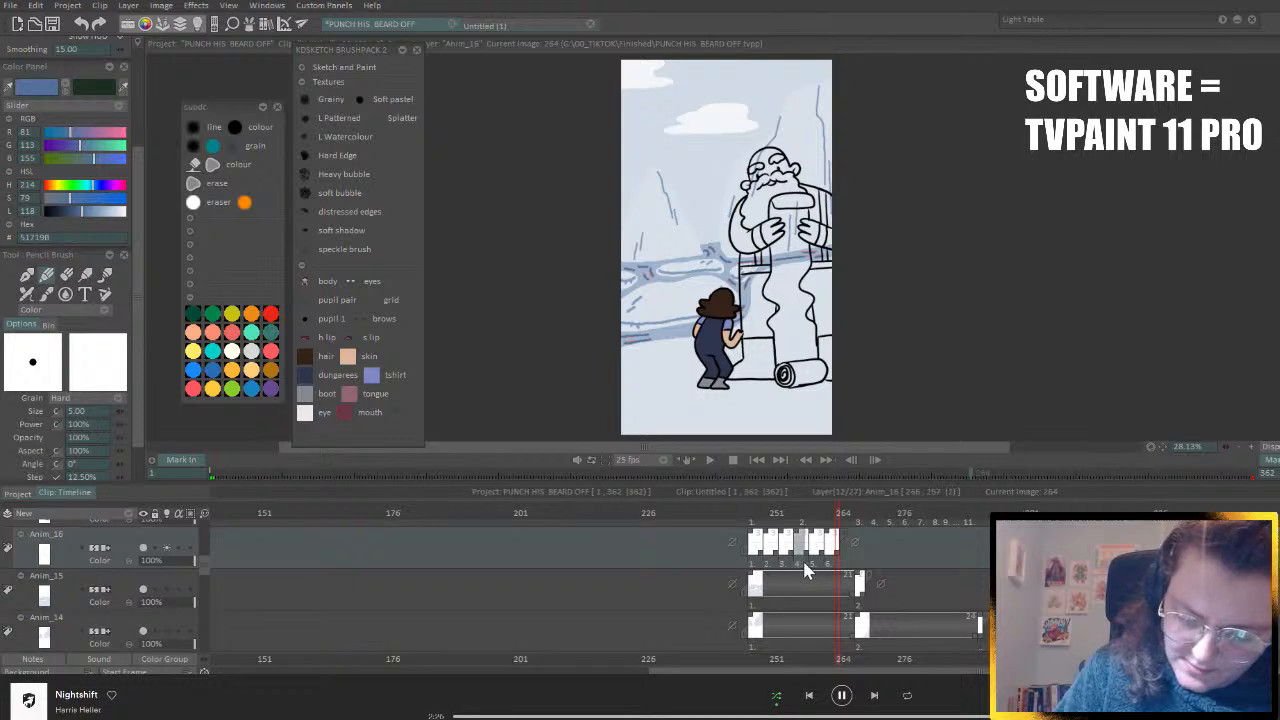
{"action": "left_click", "coordinate": [804, 553]}
{"action": "left_click_drag", "start_coordinate": [845, 546], "coordinate": [757, 530]}
{"action": "left_click", "coordinate": [867, 559]}
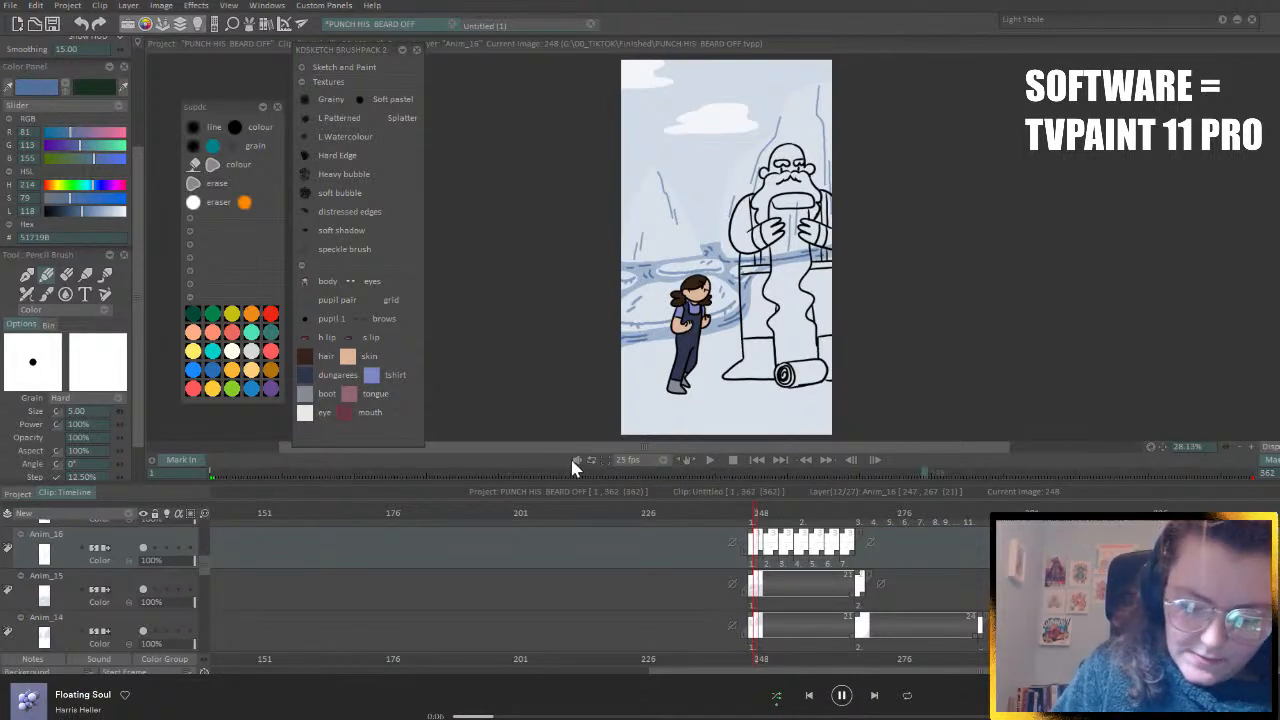
- Scrub through the ripple animation from frame 248 to the close-up at frame 268 and save the project
{"action": "left_click_drag", "start_coordinate": [757, 514], "coordinate": [785, 509]}
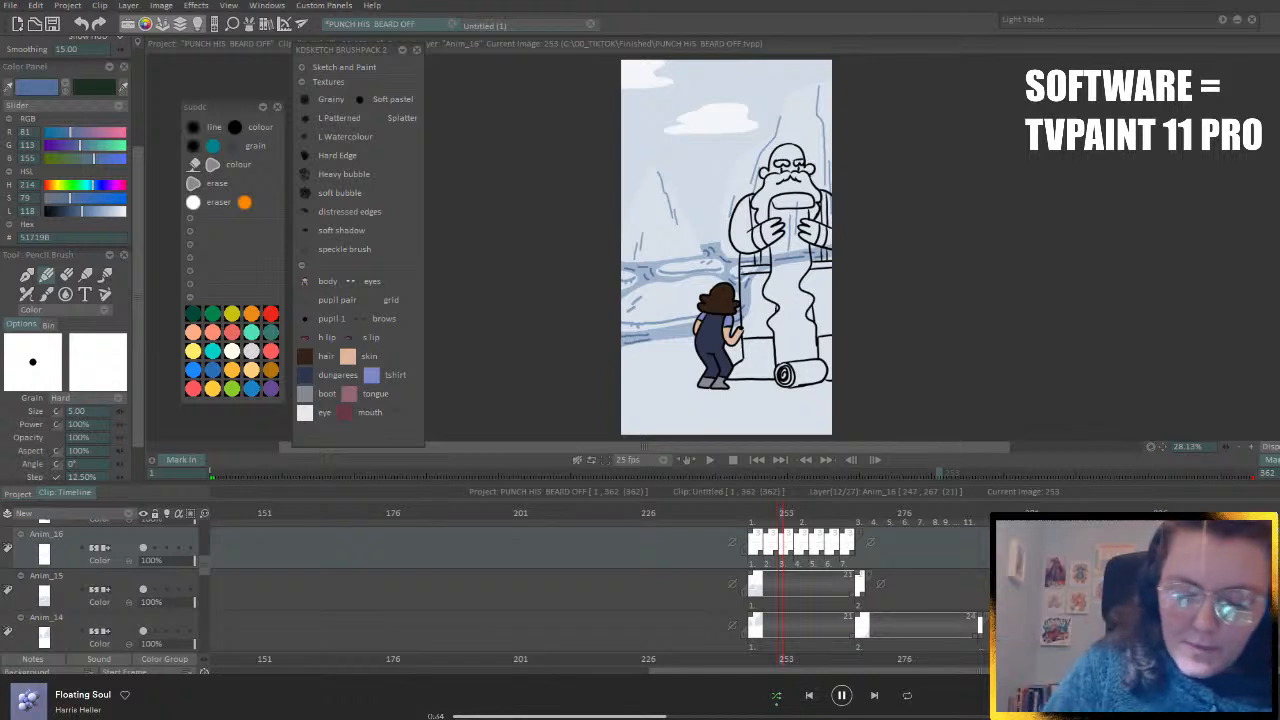
{"action": "left_click", "coordinate": [756, 518]}
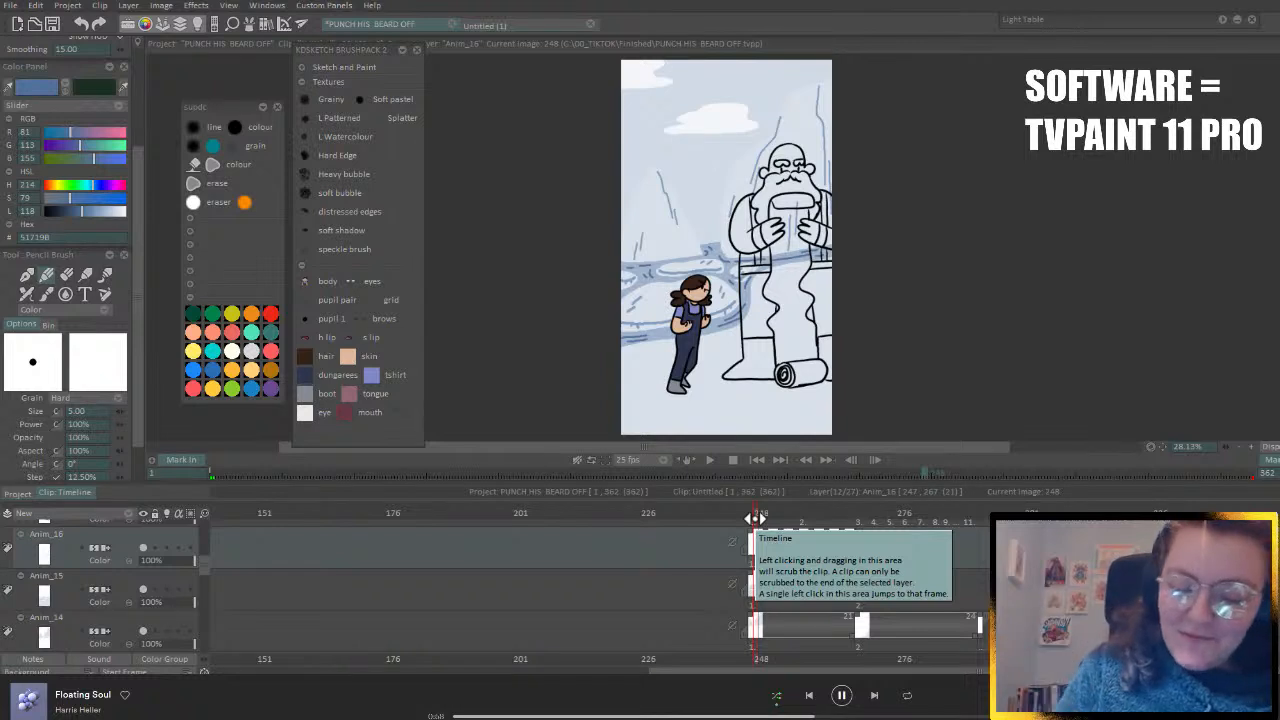
{"action": "left_click_drag", "start_coordinate": [766, 509], "coordinate": [836, 514]}
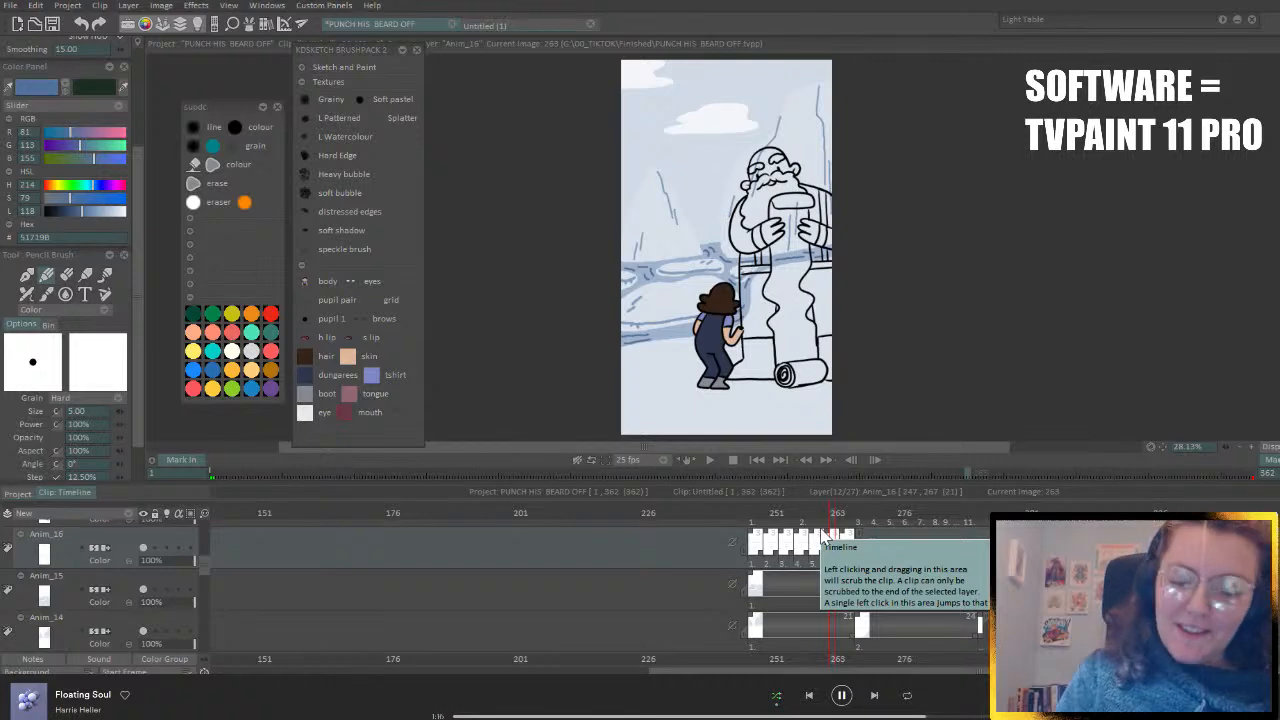
{"action": "mouse_move", "coordinate": [772, 512]}
{"action": "left_mouse_down"}
{"action": "mouse_move", "coordinate": [960, 512]}
{"action": "mouse_move", "coordinate": [787, 540]}
{"action": "mouse_move", "coordinate": [890, 538]}
{"action": "mouse_move", "coordinate": [857, 540]}
{"action": "left_mouse_up"}
{"action": "key", "text": "ctrl+s"}
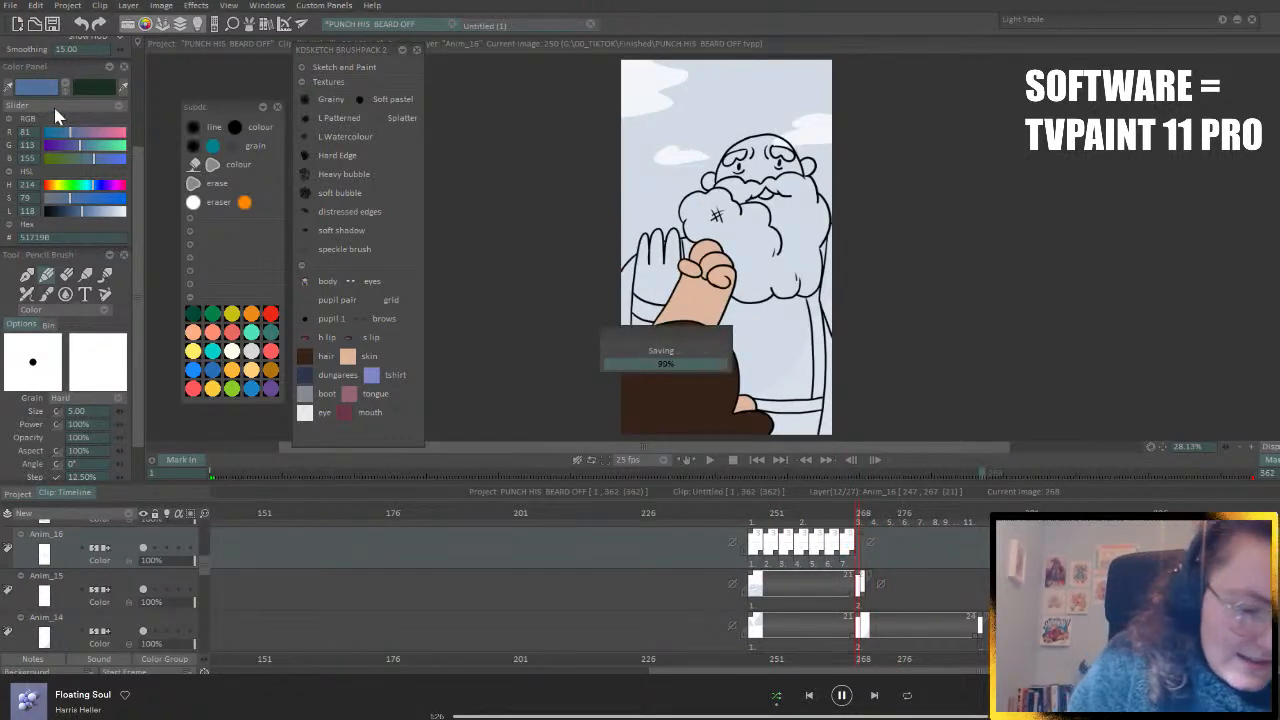
- Sample the pale background colour RGB 217, 225, 235 from the close-up and extend the Anim_16 layer to frame 268
{"action": "left_click", "coordinate": [800, 423], "text": "ctrl"}
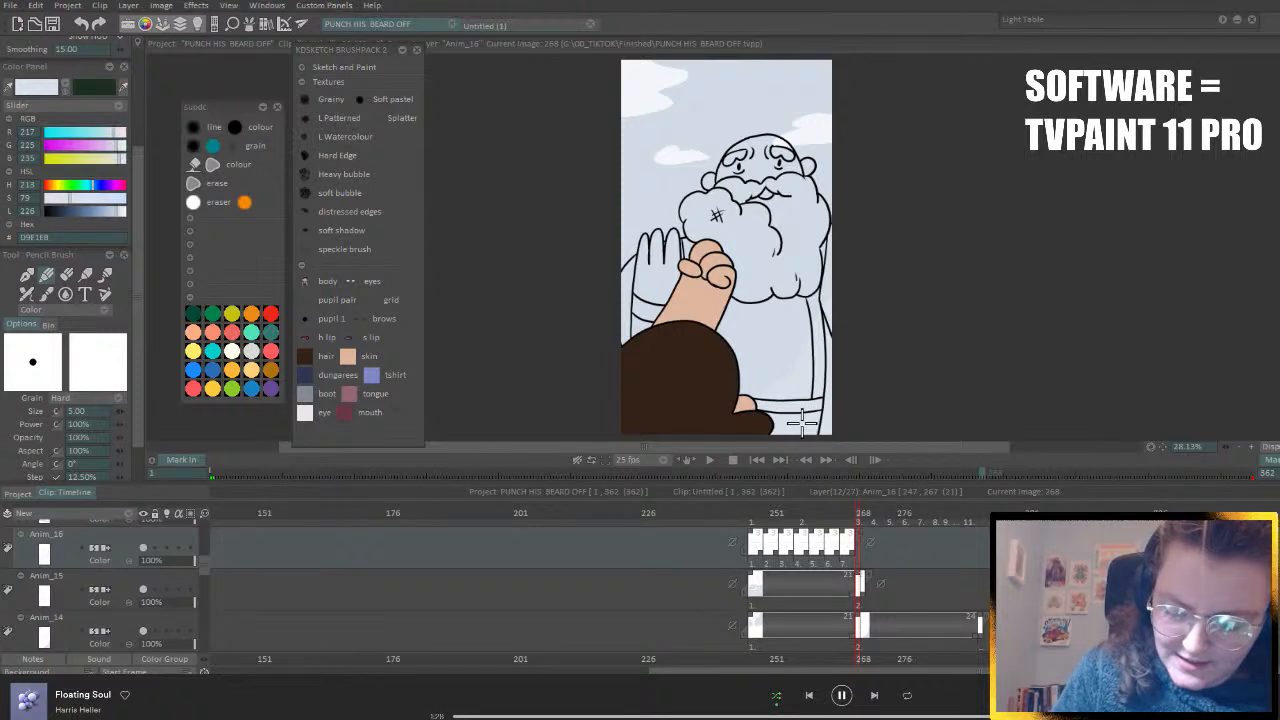
{"action": "left_click_drag", "start_coordinate": [857, 517], "coordinate": [857, 517]}
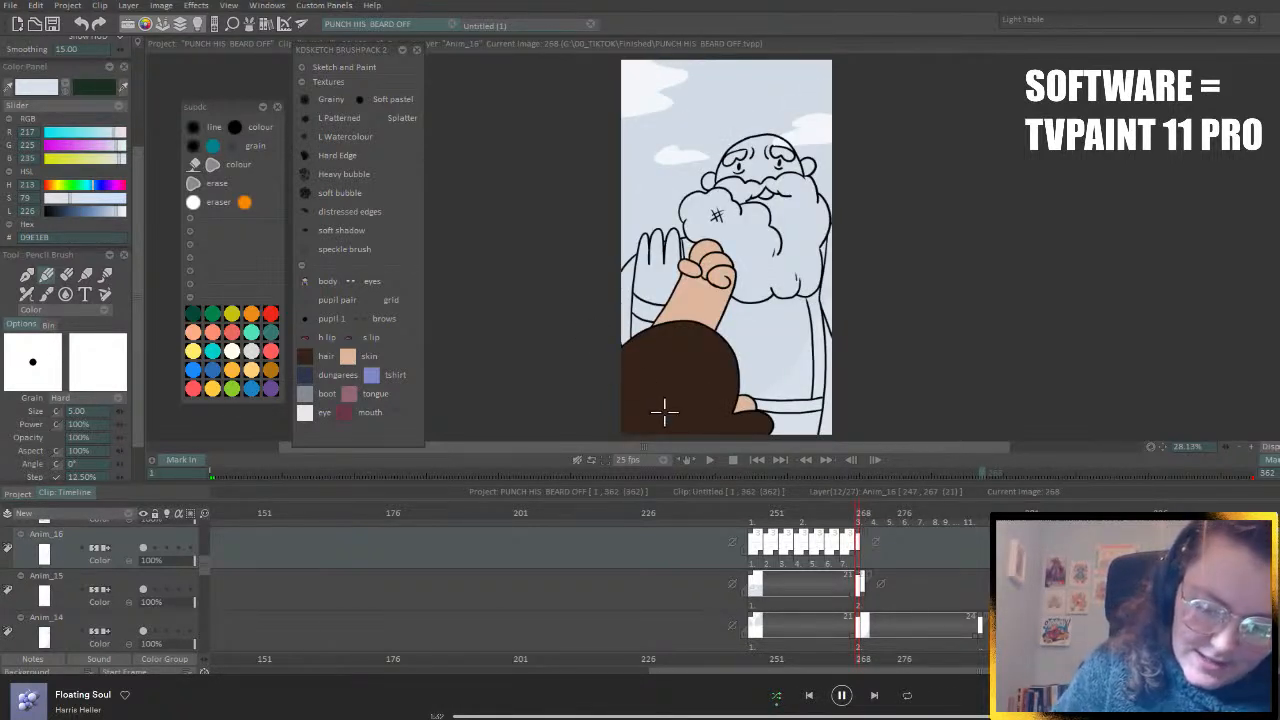
- Extend the second drawing on Anim_15 to frame 291 and scrub back through the close-up to frame 276
{"action": "left_click", "coordinate": [664, 410]}
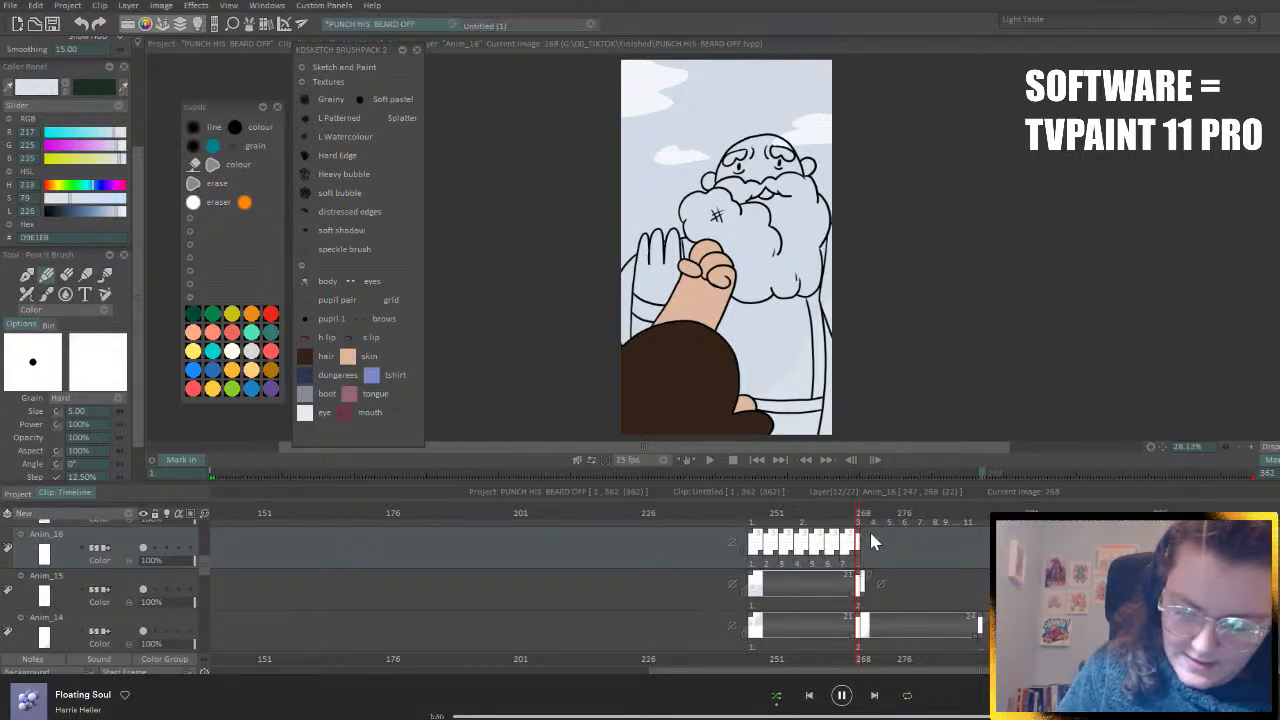
{"action": "left_click", "coordinate": [212, 166]}
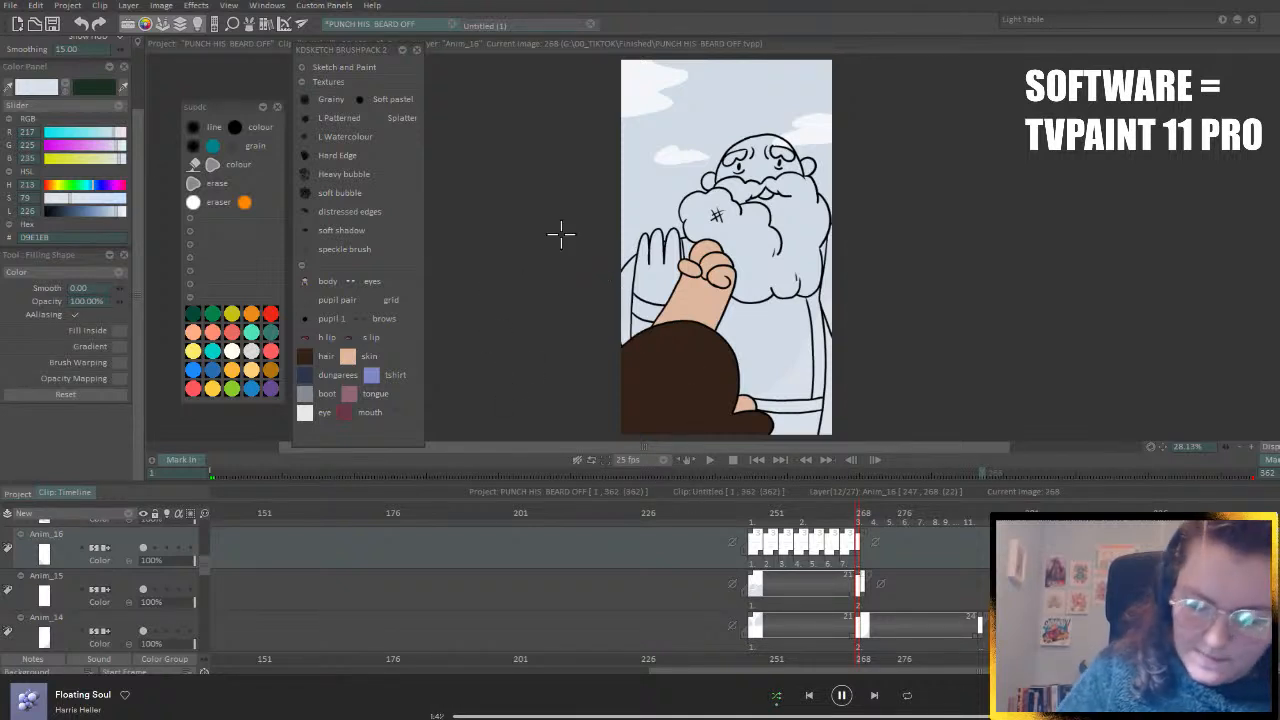
{"action": "left_click_drag", "start_coordinate": [858, 514], "coordinate": [943, 525]}
{"action": "left_click_drag", "start_coordinate": [866, 593], "coordinate": [978, 600]}
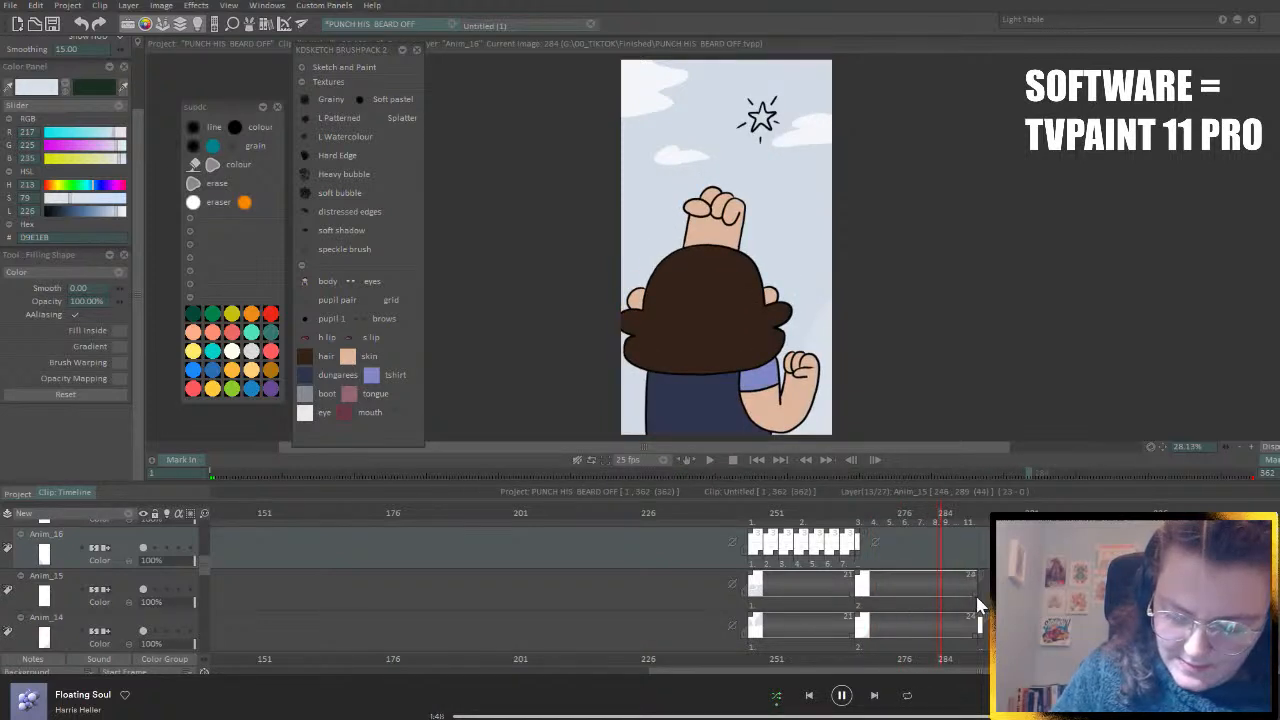
{"action": "left_click", "coordinate": [968, 513]}
{"action": "left_click_drag", "start_coordinate": [970, 513], "coordinate": [900, 527]}
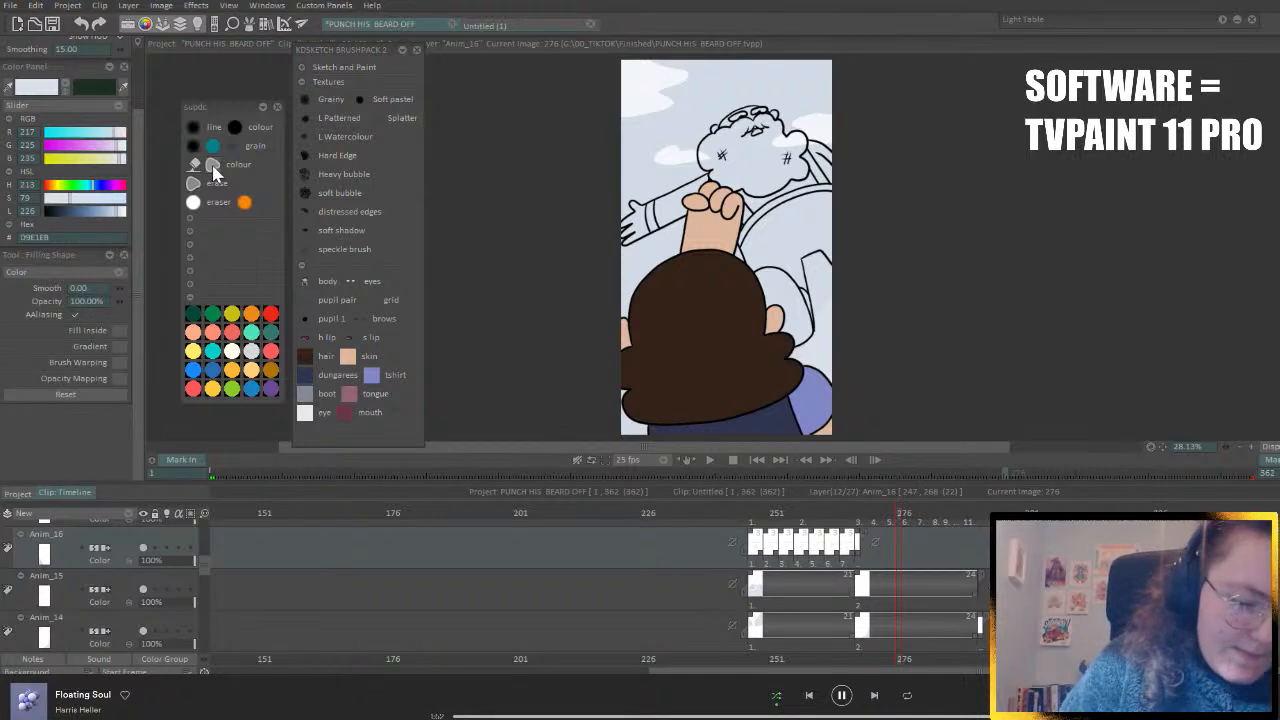
- Examine which background artwork Anim_15 and Anim_16 hold at frames 268 and 263, hiding and reshowing Anim_15
{"action": "left_click", "coordinate": [130, 590]}
{"action": "left_click", "coordinate": [863, 520]}
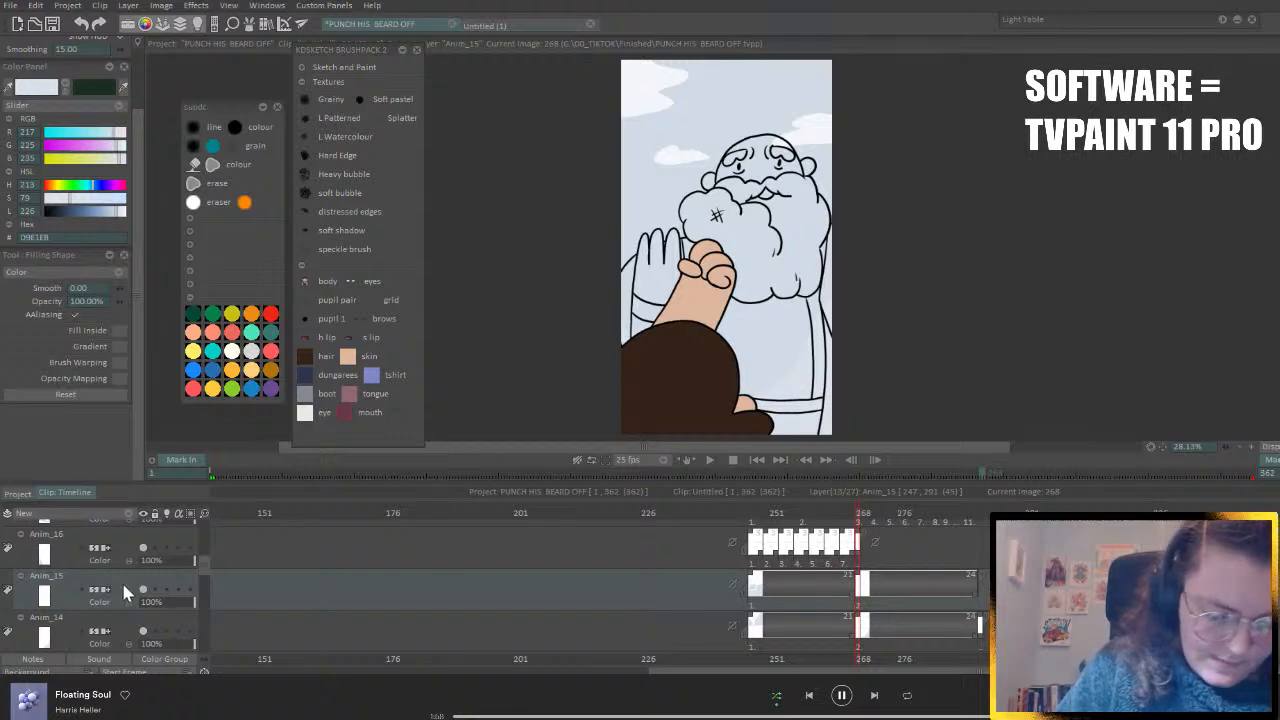
{"action": "left_click", "coordinate": [127, 552]}
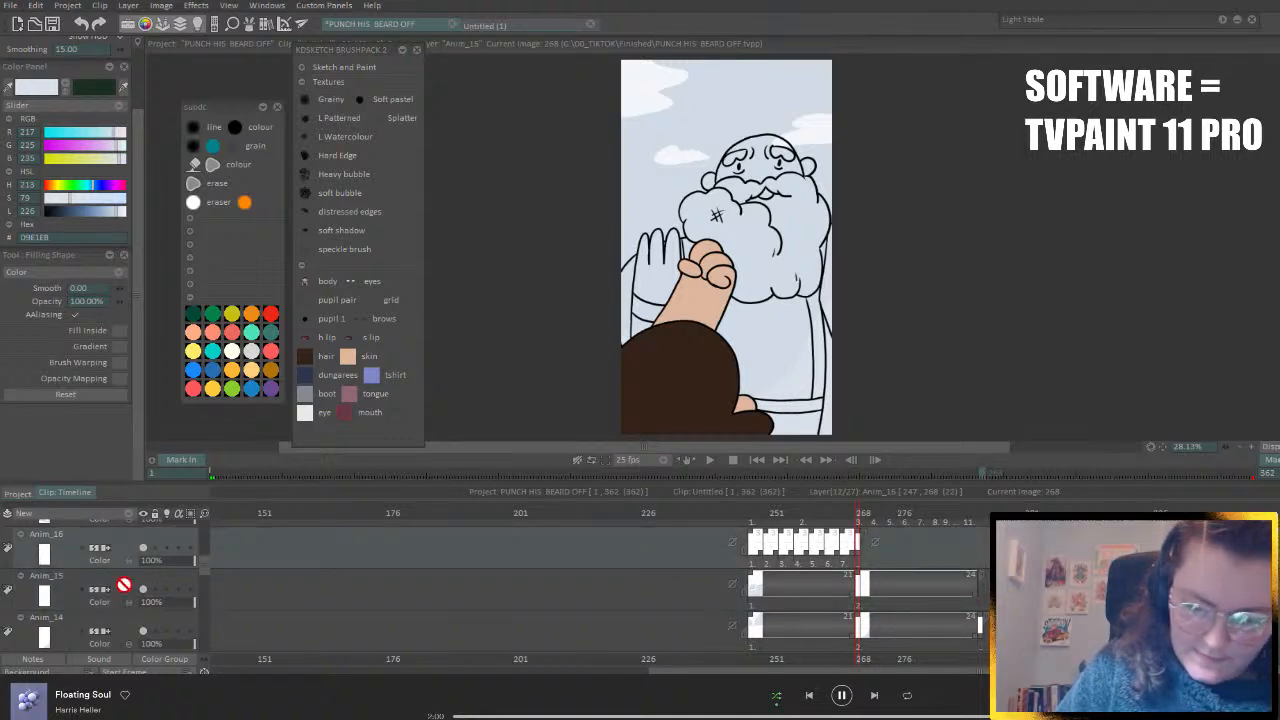
{"action": "left_click", "coordinate": [124, 584]}
{"action": "key", "text": "Up"}
{"action": "left_click", "coordinate": [132, 589]}
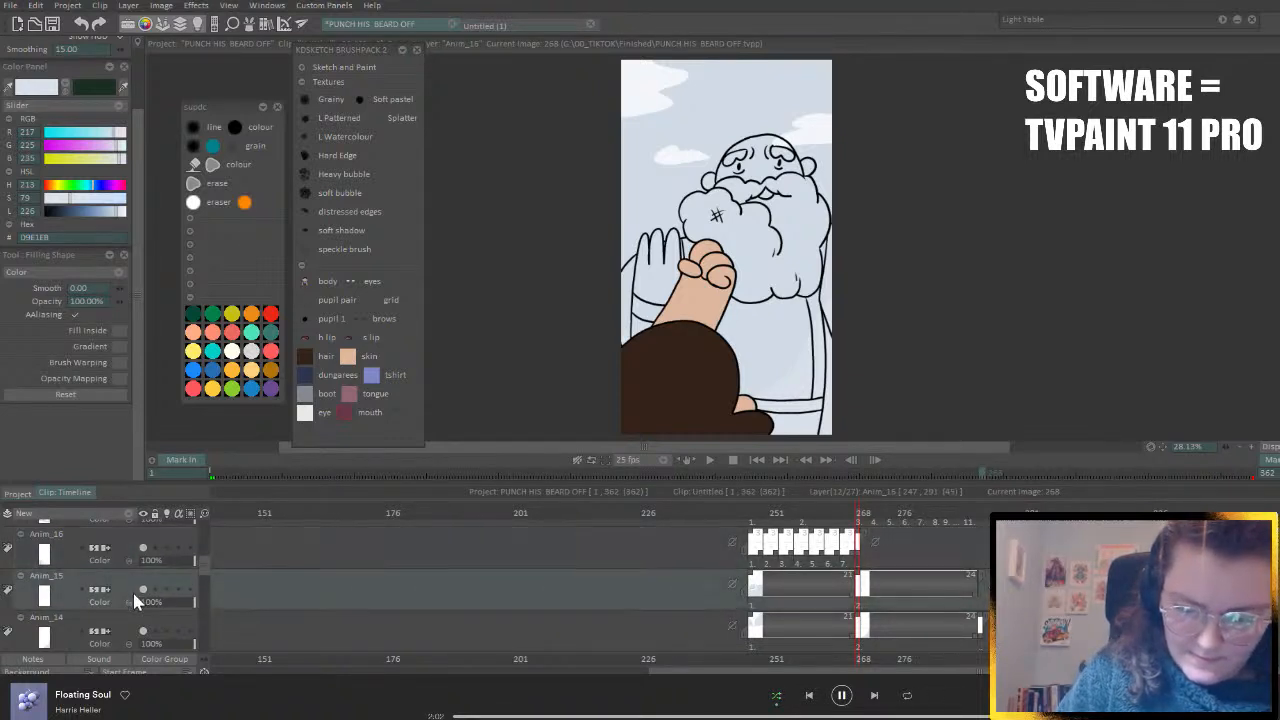
{"action": "left_click", "coordinate": [130, 552]}
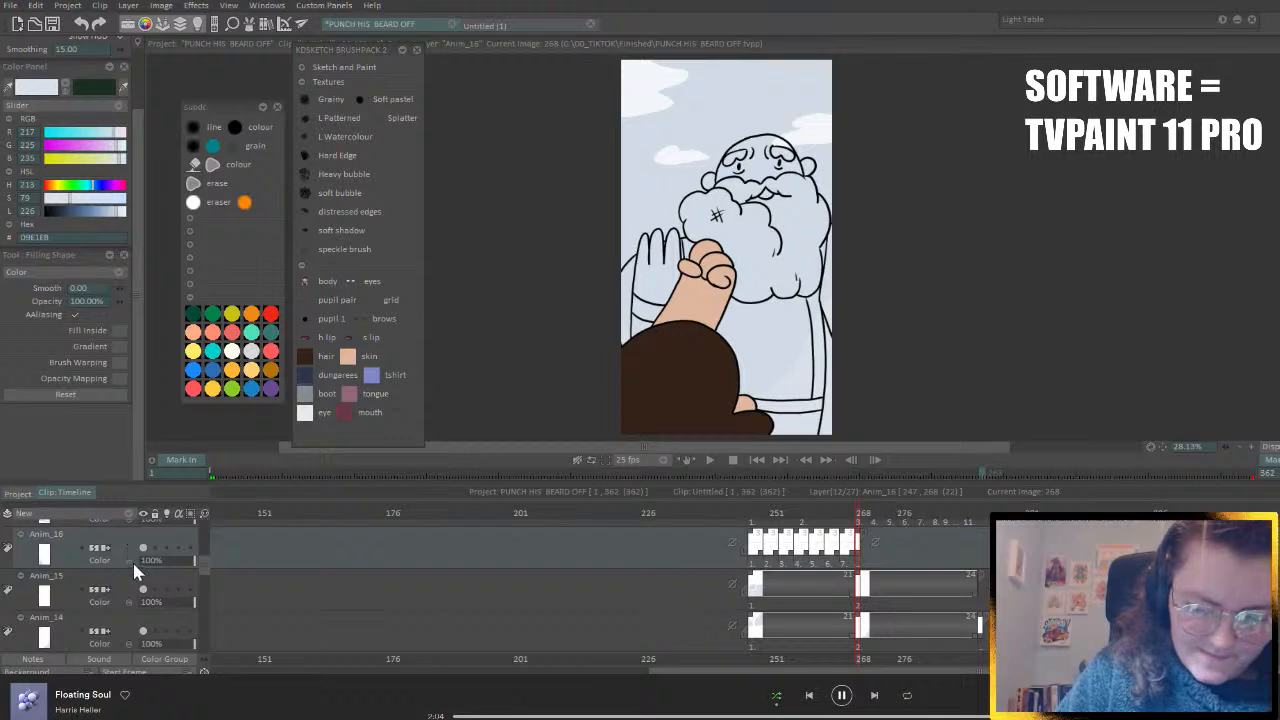
{"action": "left_click", "coordinate": [134, 589]}
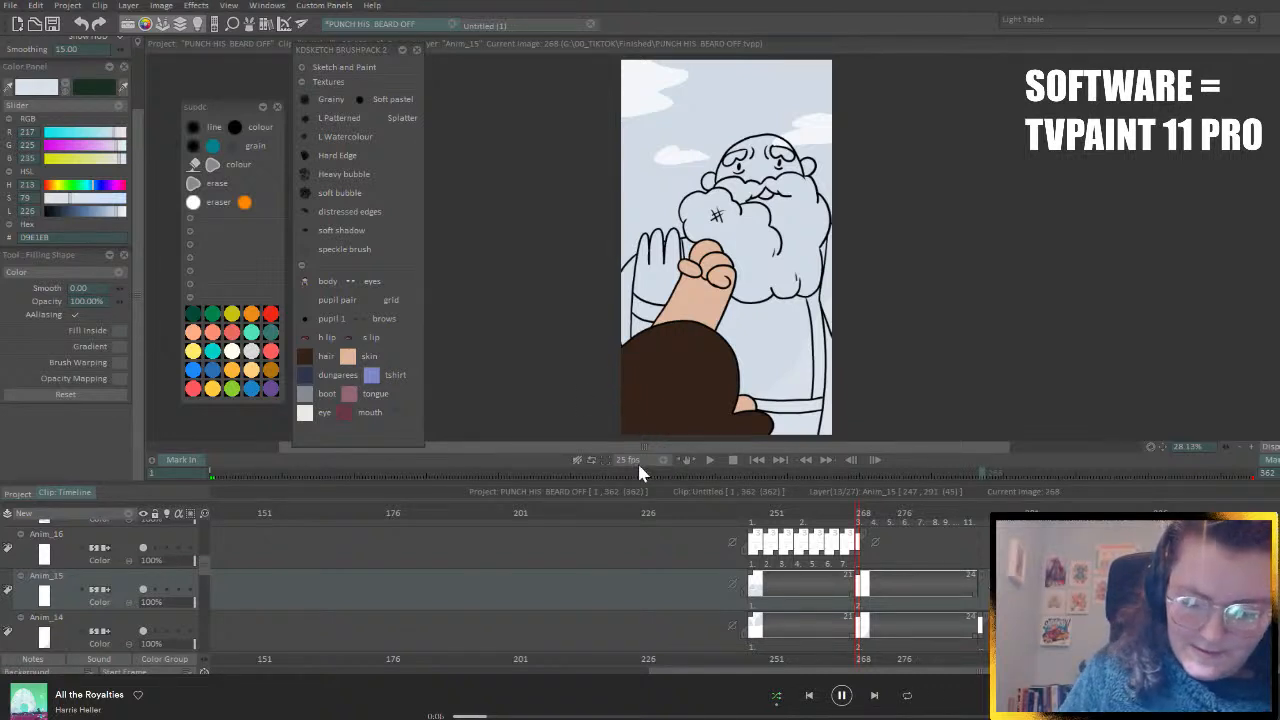
{"action": "left_click_drag", "start_coordinate": [868, 513], "coordinate": [845, 550]}
{"action": "left_click", "coordinate": [143, 591]}
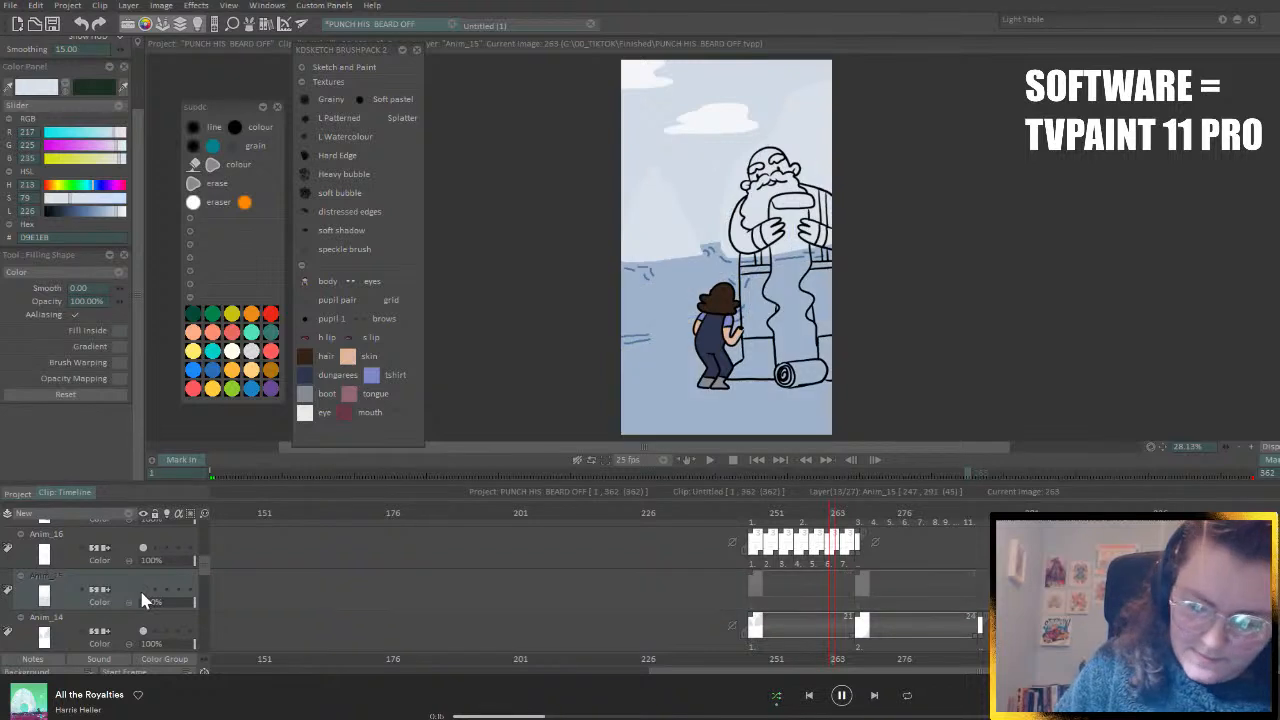
{"action": "left_click", "coordinate": [143, 591]}
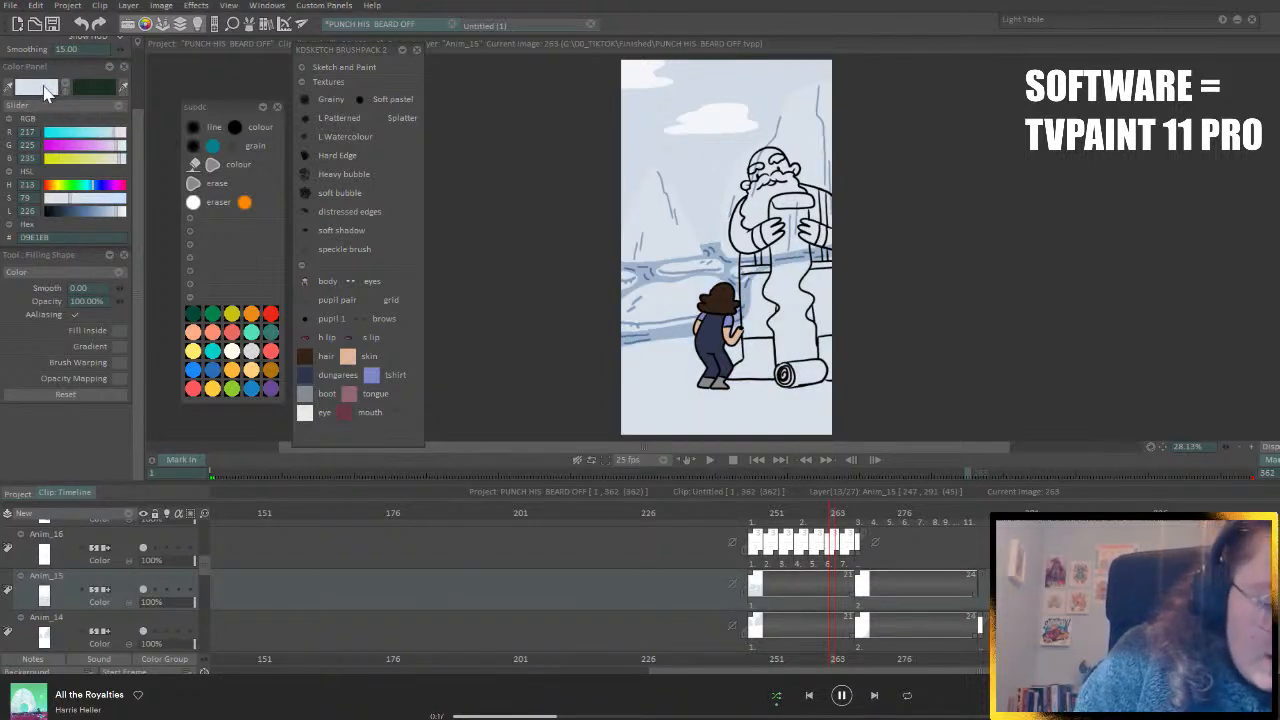
- Sample the blue line colour RGB 129, 156, 188 at frame 263 and pencil mountain detail lines in the close-up's lower right on frame 268 of Anim_15
{"action": "left_click", "coordinate": [665, 190]}
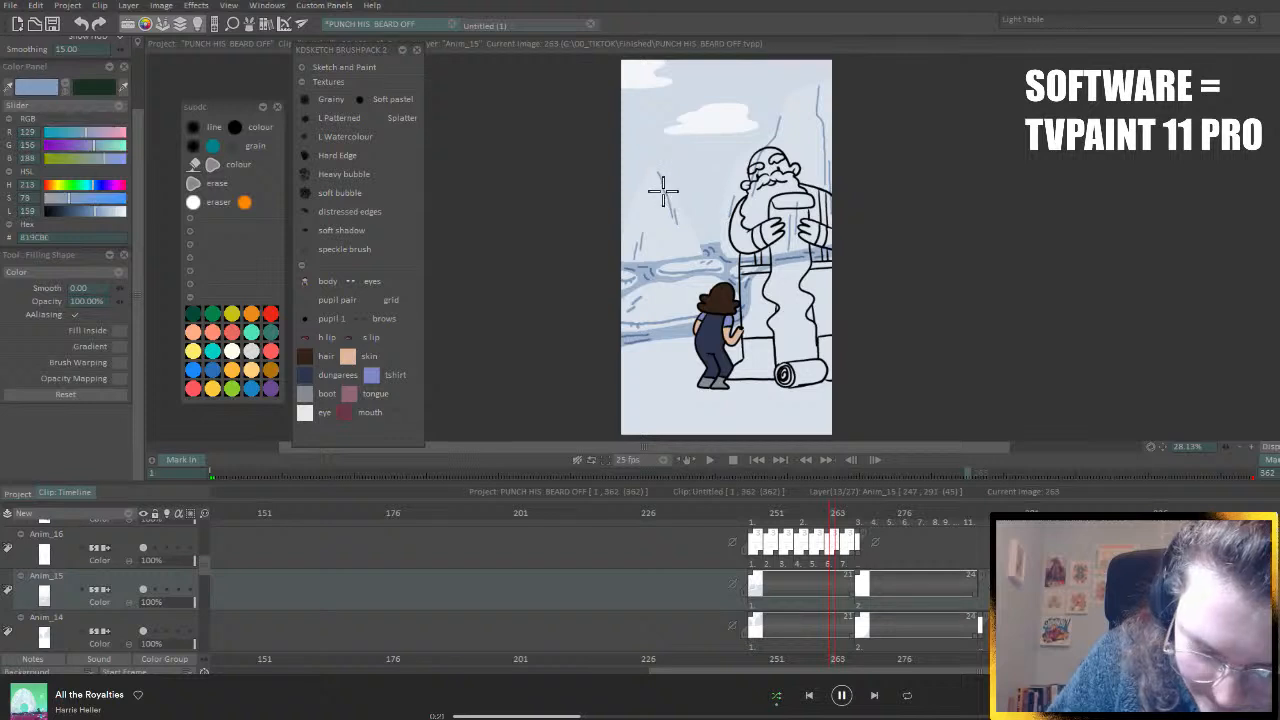
{"action": "left_click", "coordinate": [872, 461]}
{"action": "left_click", "coordinate": [872, 461]}
{"action": "left_click", "coordinate": [872, 461]}
{"action": "left_click", "coordinate": [872, 461]}
{"action": "left_click", "coordinate": [872, 461]}
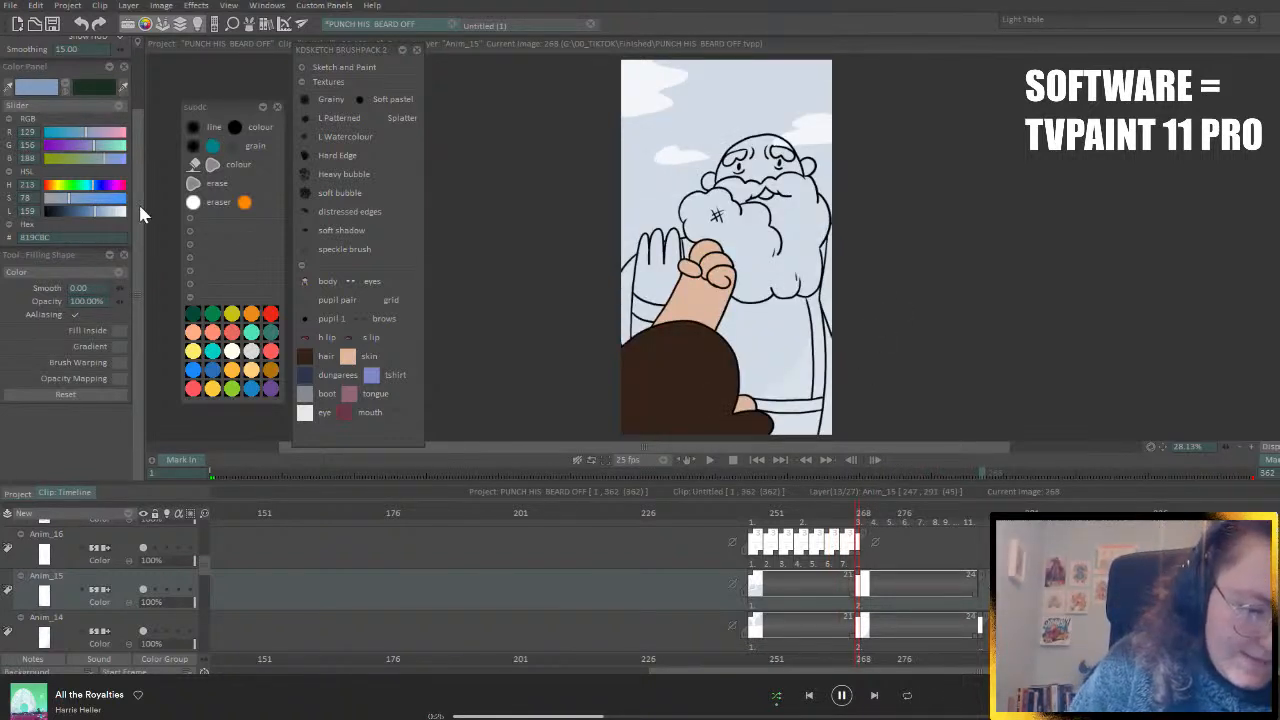
{"action": "left_click_drag", "start_coordinate": [138, 202], "coordinate": [153, 115]}
{"action": "left_click", "coordinate": [70, 100]}
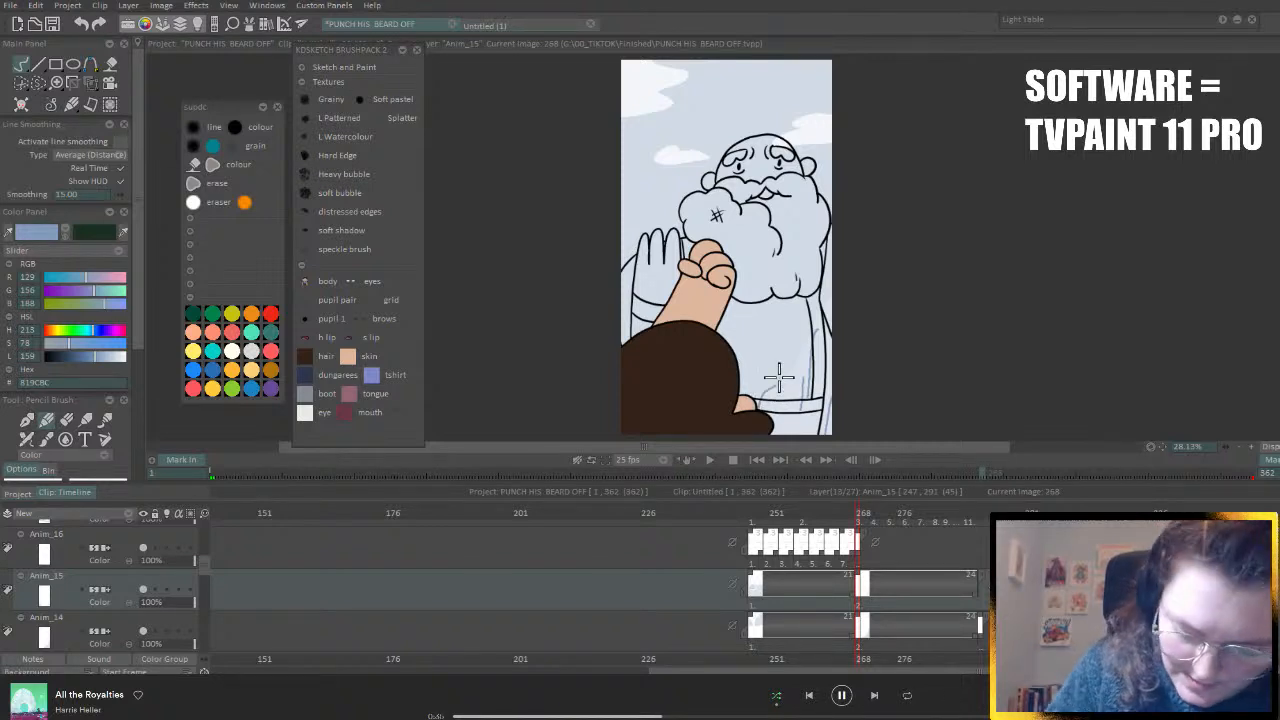
- Draw blue detail lines on the mountain at the close-up's lower left at frame 291 and scrub back to check them
{"action": "left_click", "coordinate": [944, 510]}
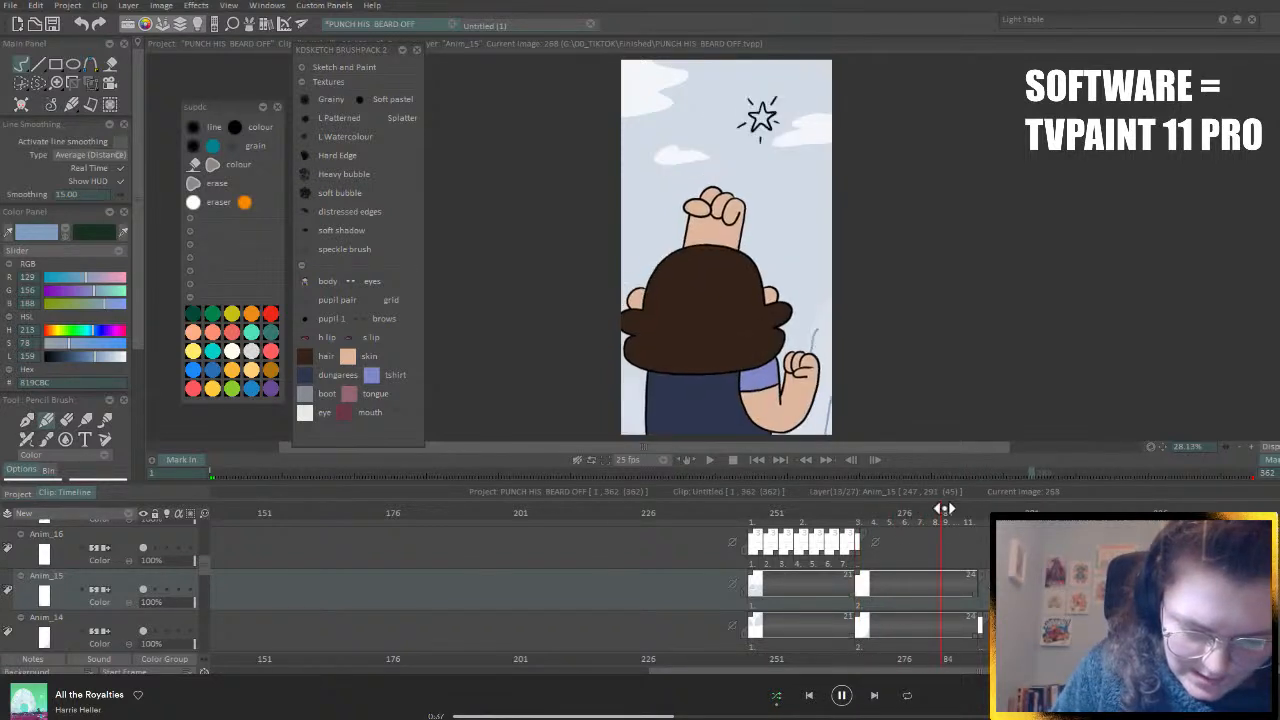
{"action": "left_click_drag", "start_coordinate": [944, 510], "coordinate": [975, 510]}
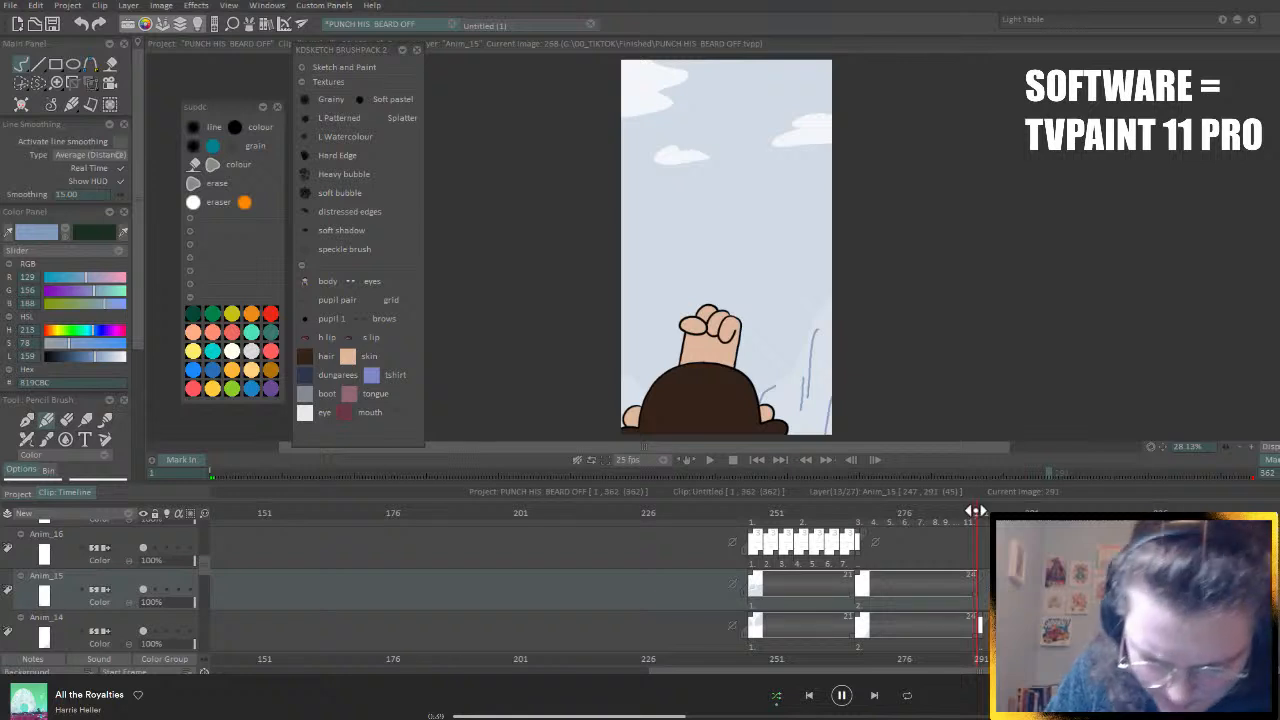
{"action": "left_click_drag", "start_coordinate": [622, 378], "coordinate": [643, 404]}
{"action": "left_click_drag", "start_coordinate": [976, 584], "coordinate": [865, 586]}
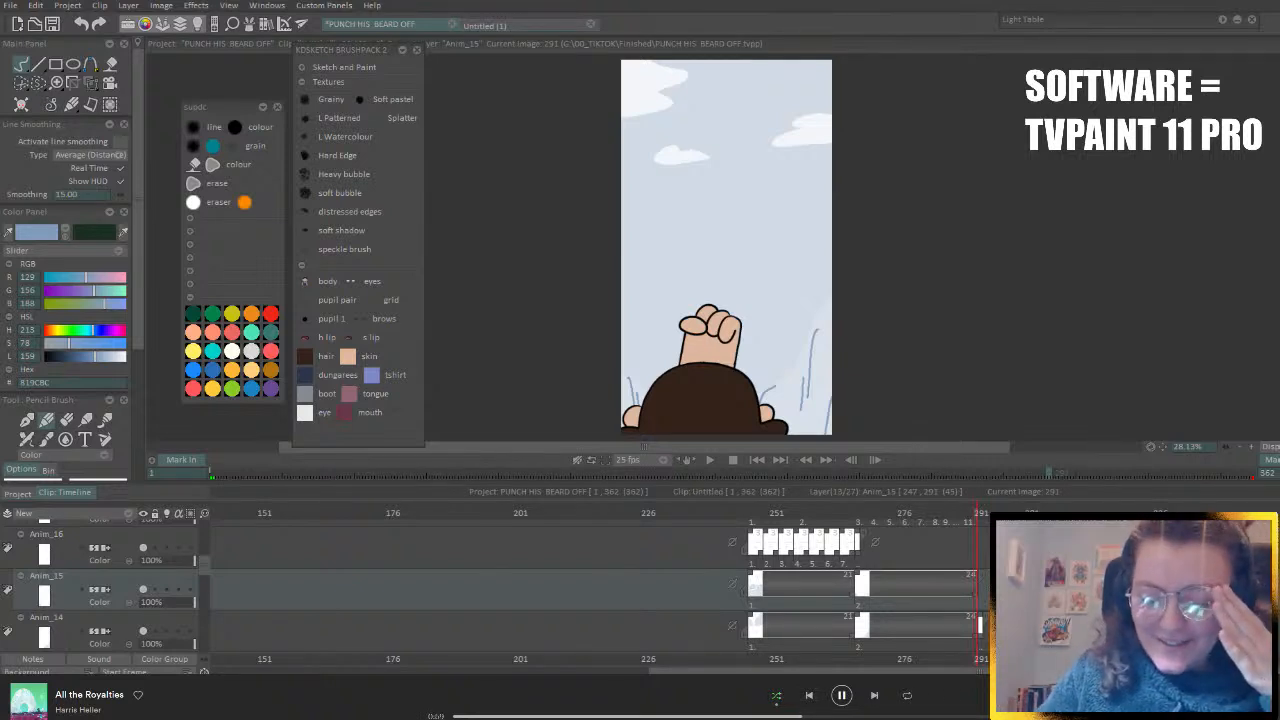
{"action": "left_click_drag", "start_coordinate": [977, 513], "coordinate": [876, 512]}
{"action": "key", "text": "z"}
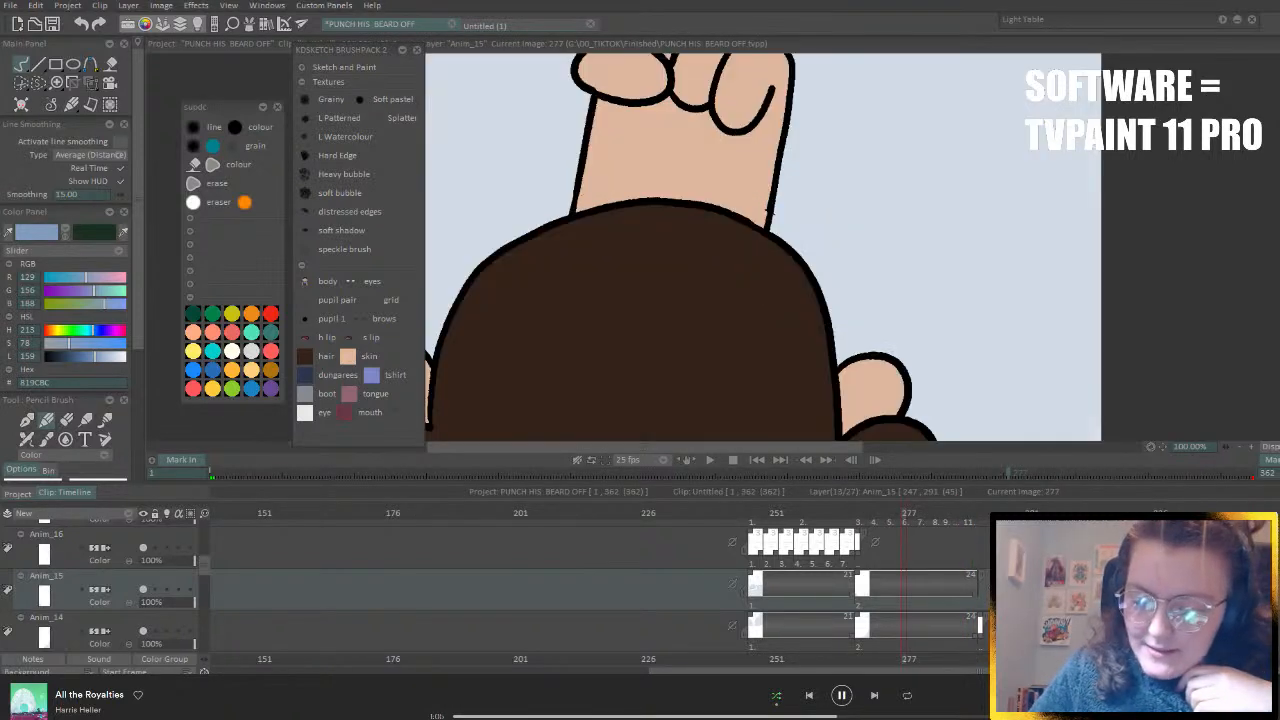
{"action": "key", "text": "z"}
- Play the animation from the first frame to review it
{"action": "left_click", "coordinate": [757, 460]}
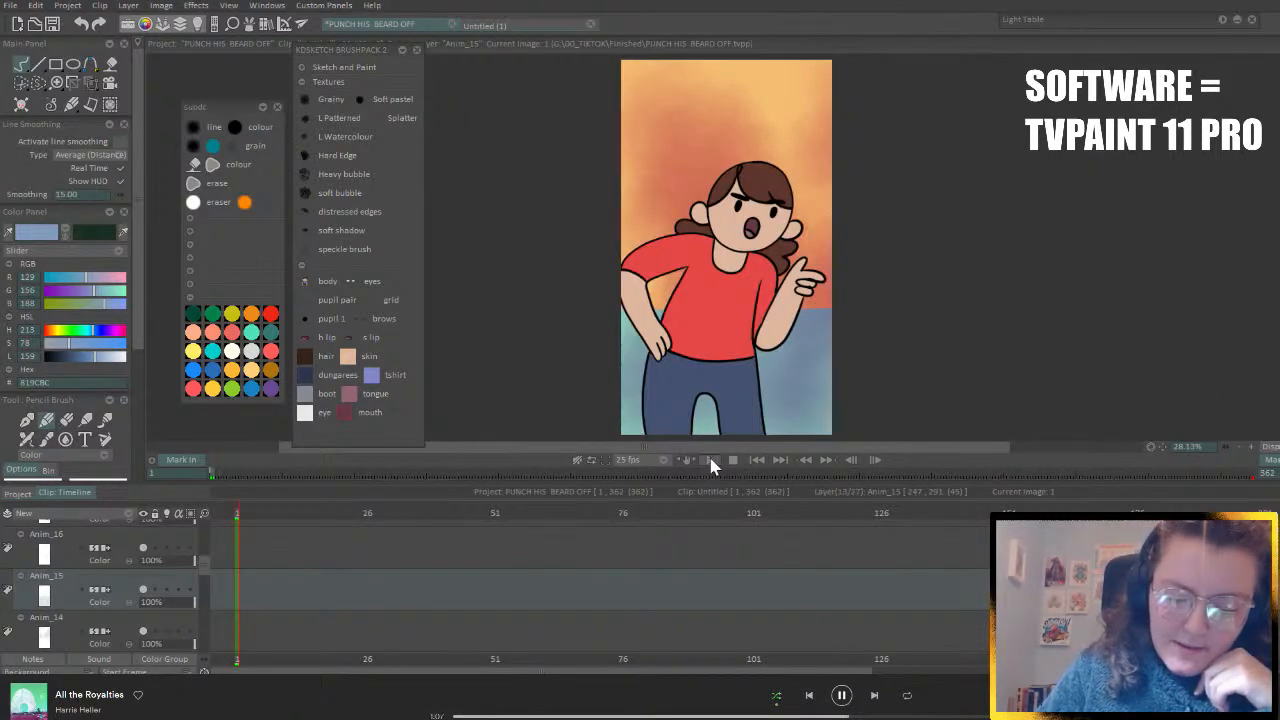
{"action": "left_click", "coordinate": [706, 460]}
{"action": "left_click", "coordinate": [719, 461]}
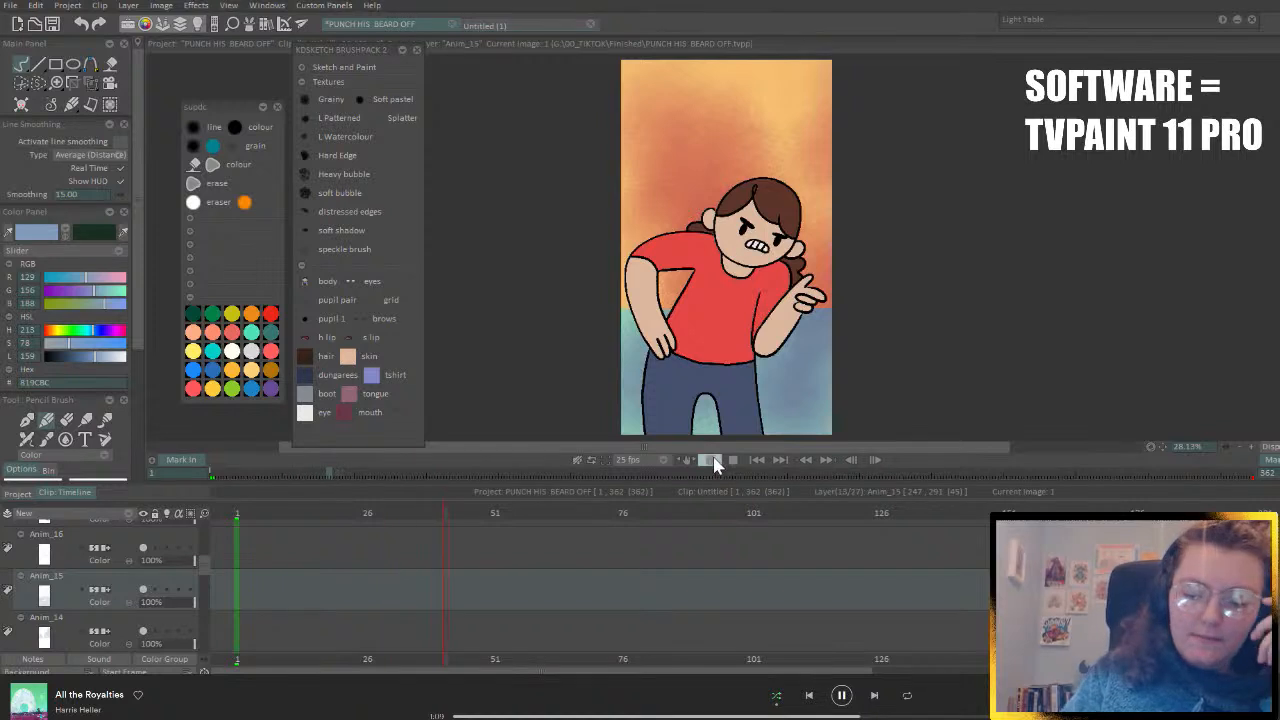
{"action": "left_click", "coordinate": [714, 461]}
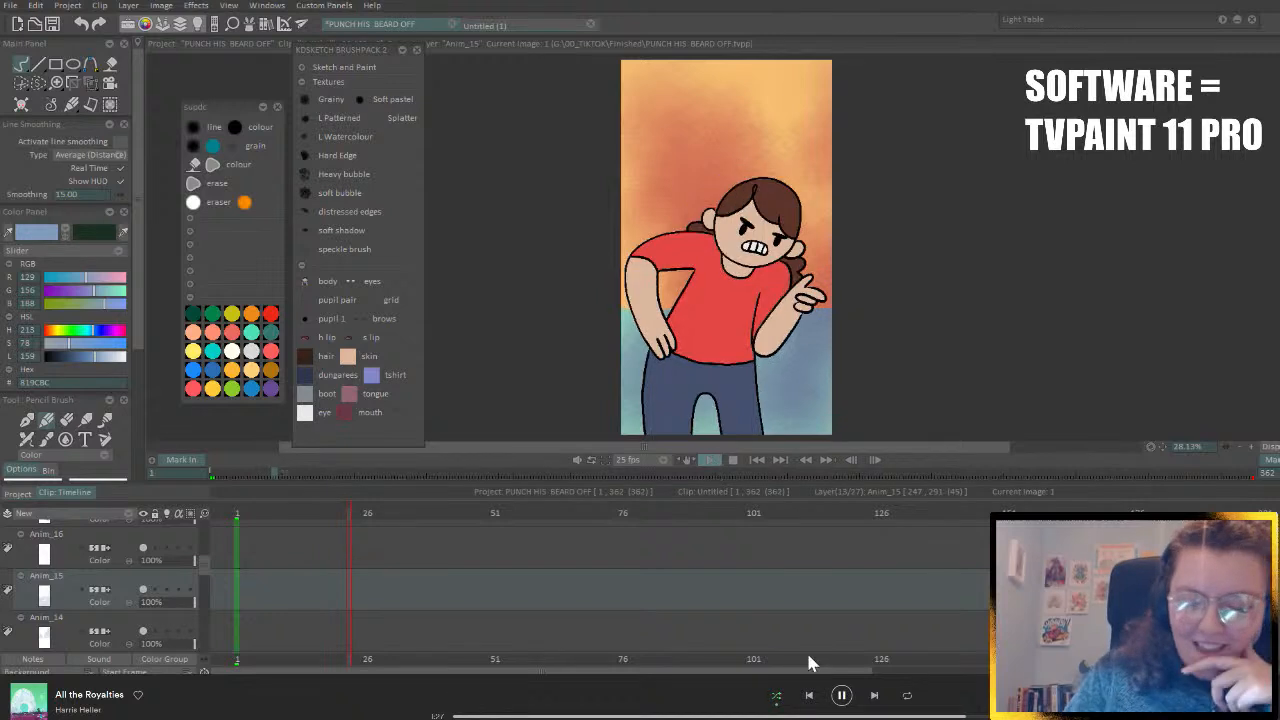
{"action": "left_click", "coordinate": [710, 460]}
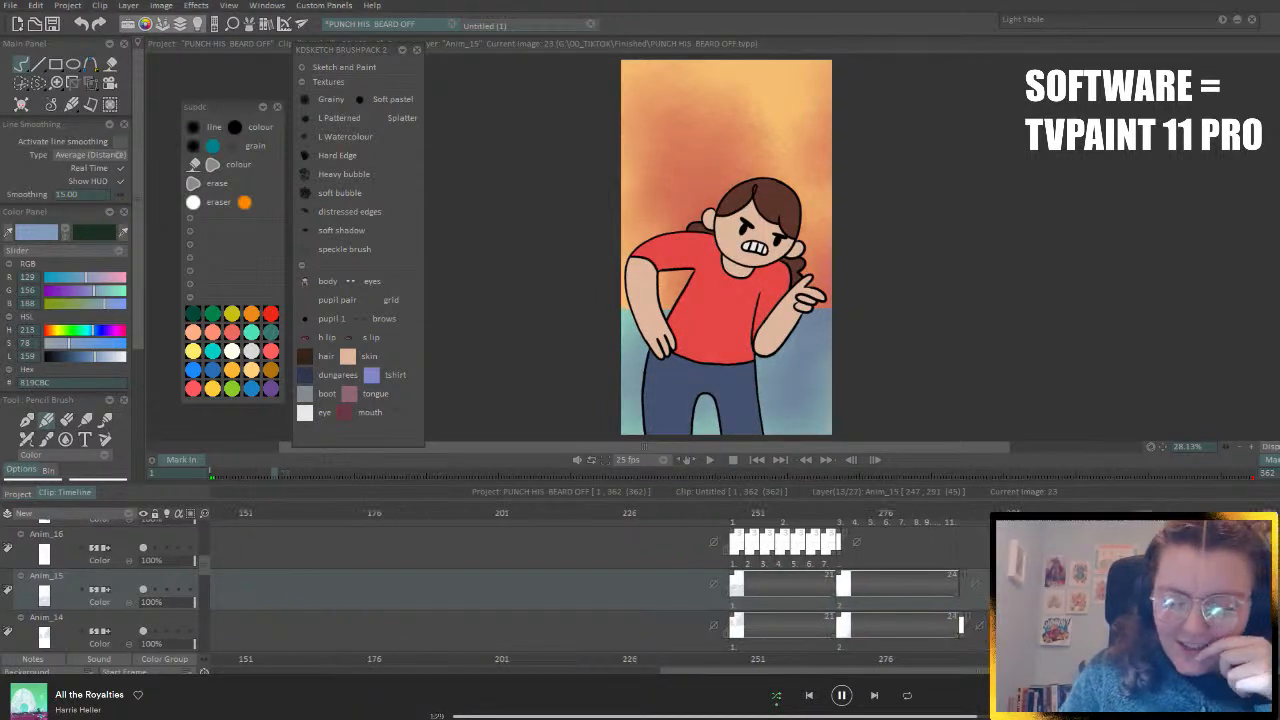
- Return to frame 247 and create the colour layer COLO_santa from the santa line layer
{"action": "left_click", "coordinate": [957, 515]}
{"action": "left_click_drag", "start_coordinate": [957, 513], "coordinate": [731, 618]}
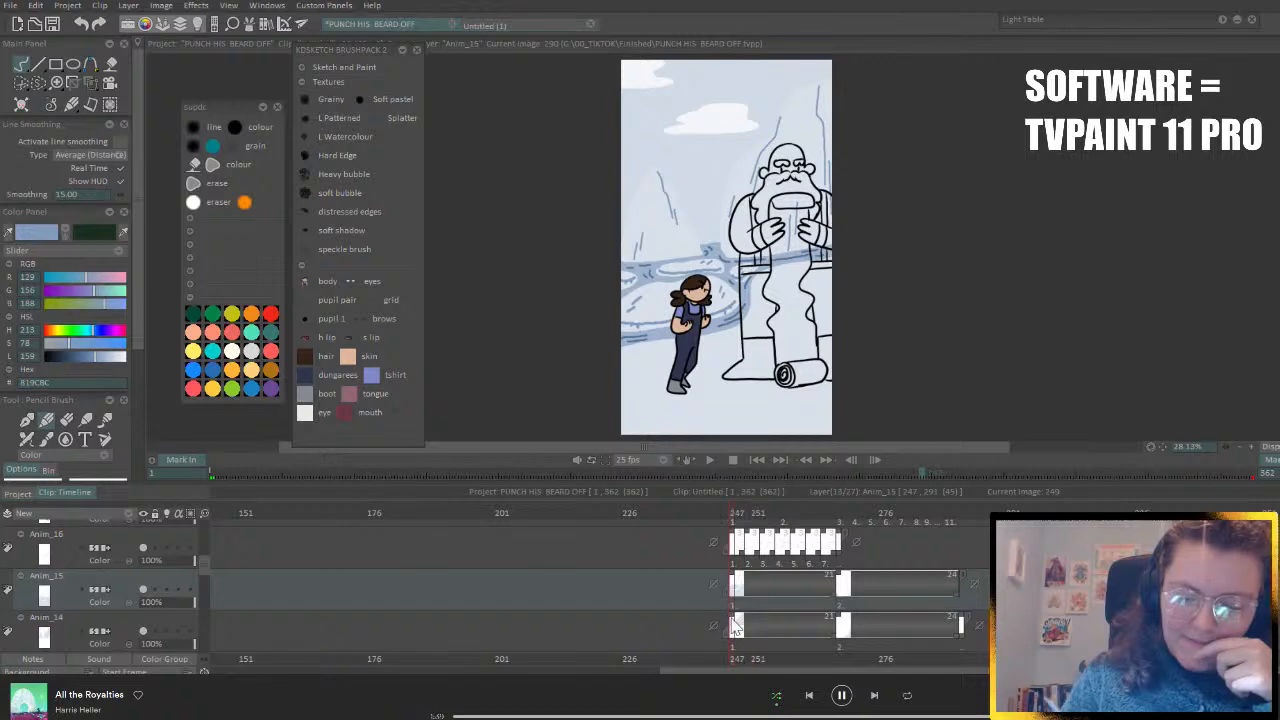
{"action": "scroll", "coordinate": [206, 558], "scroll_direction": "up", "scroll_amount": 2}
{"action": "scroll", "coordinate": [208, 561], "scroll_direction": "up", "scroll_amount": 2}
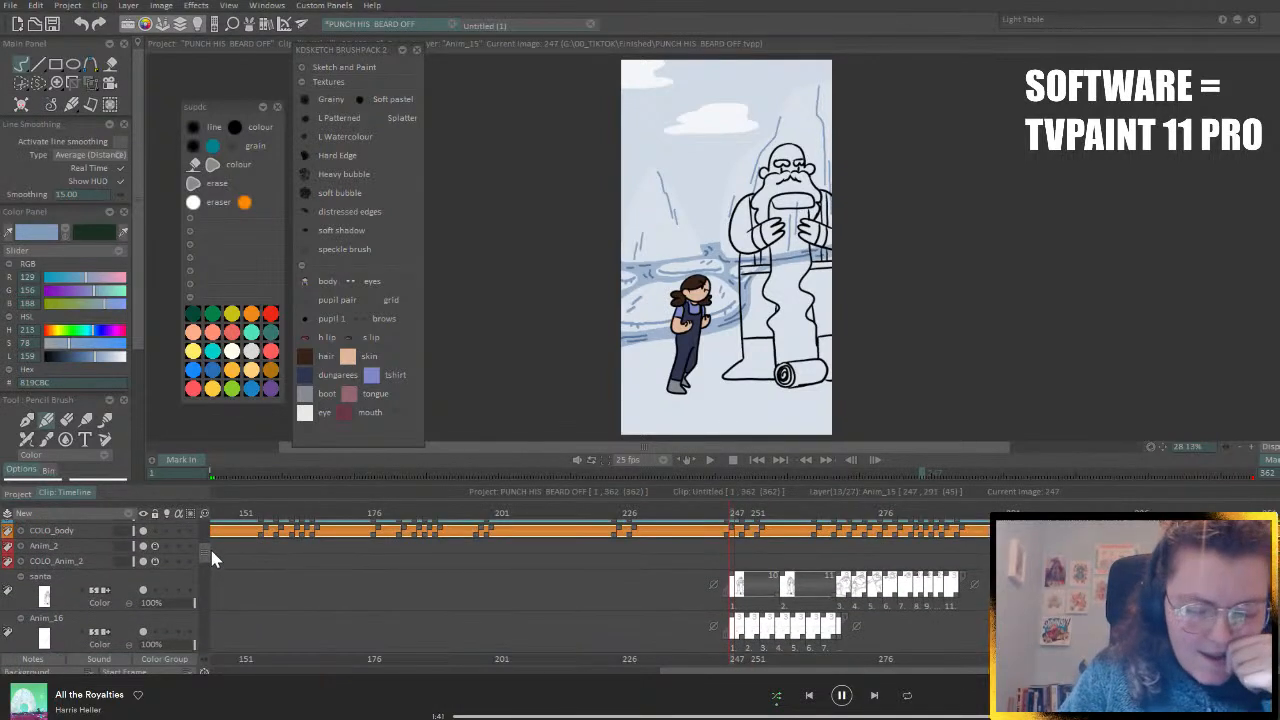
{"action": "left_click_drag", "start_coordinate": [211, 551], "coordinate": [209, 551]}
{"action": "left_click", "coordinate": [130, 582]}
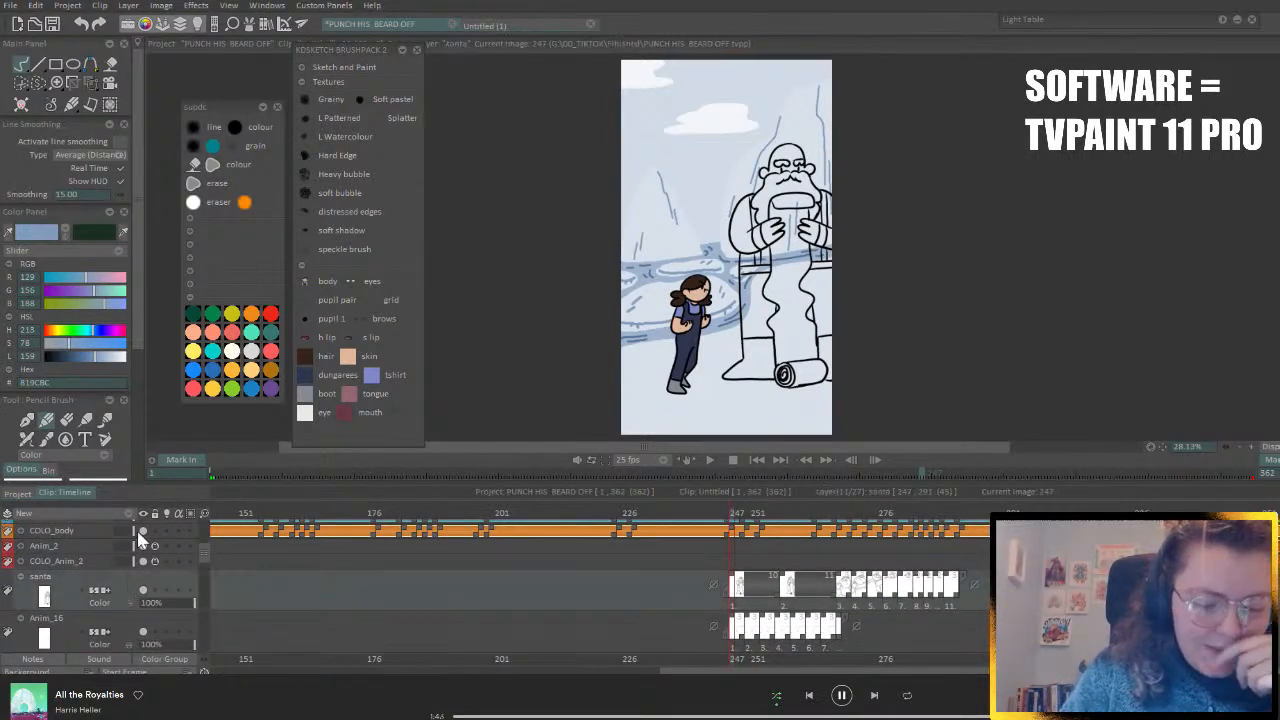
{"action": "left_click", "coordinate": [128, 513]}
{"action": "left_click", "coordinate": [192, 535]}
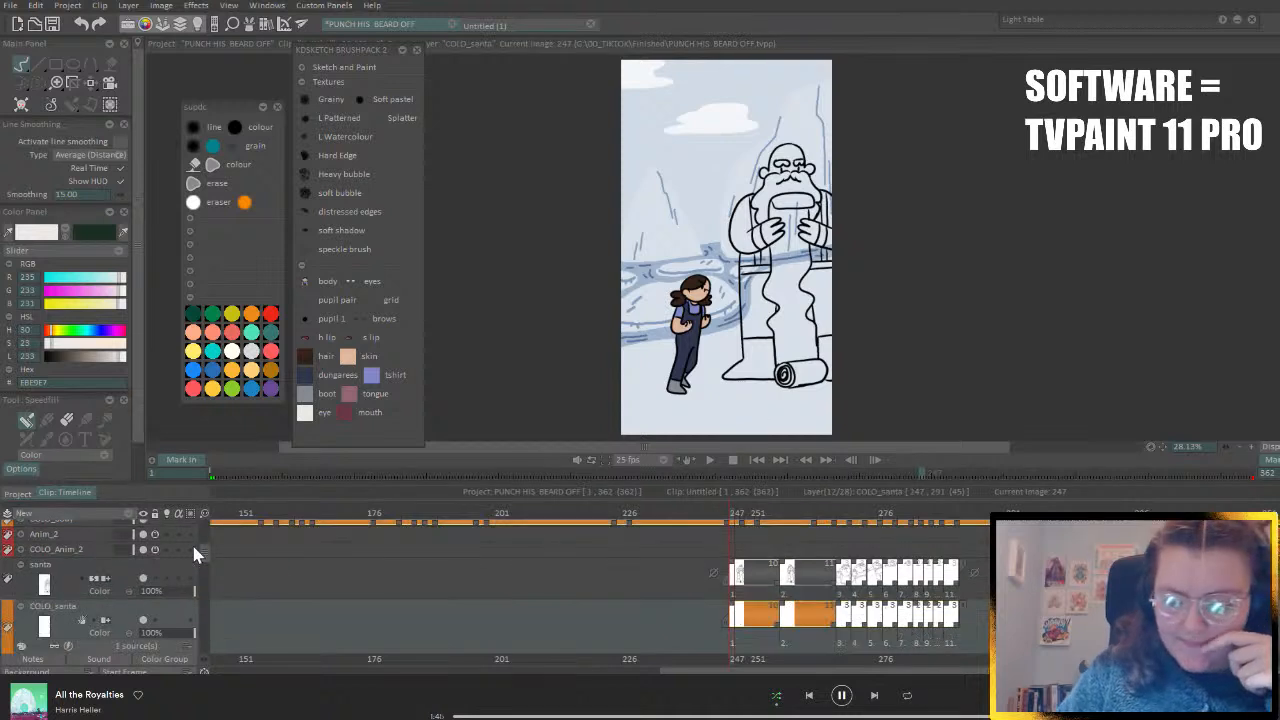
- Fill Santa's head and both hands with the skin colour RGB 222, 184, 158 on frame 247
{"action": "left_click", "coordinate": [348, 356]}
{"action": "left_click", "coordinate": [774, 170]}
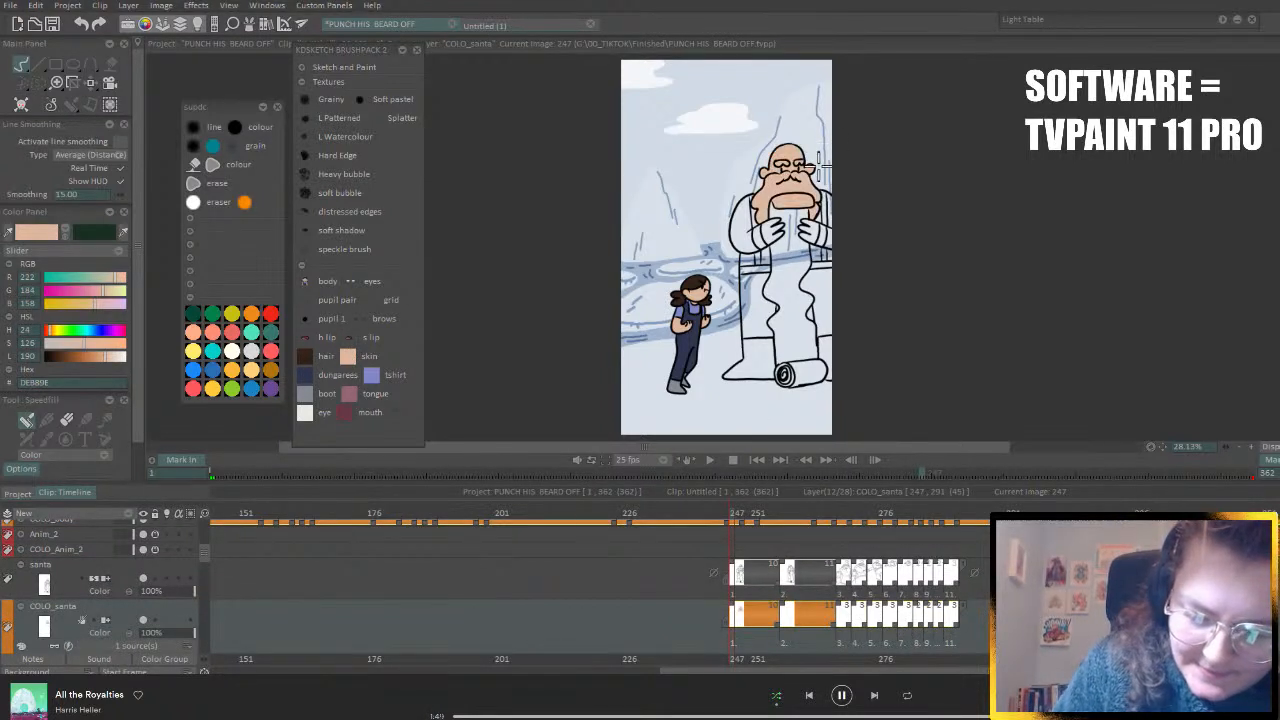
{"action": "left_click", "coordinate": [770, 230]}
{"action": "left_click", "coordinate": [806, 229]}
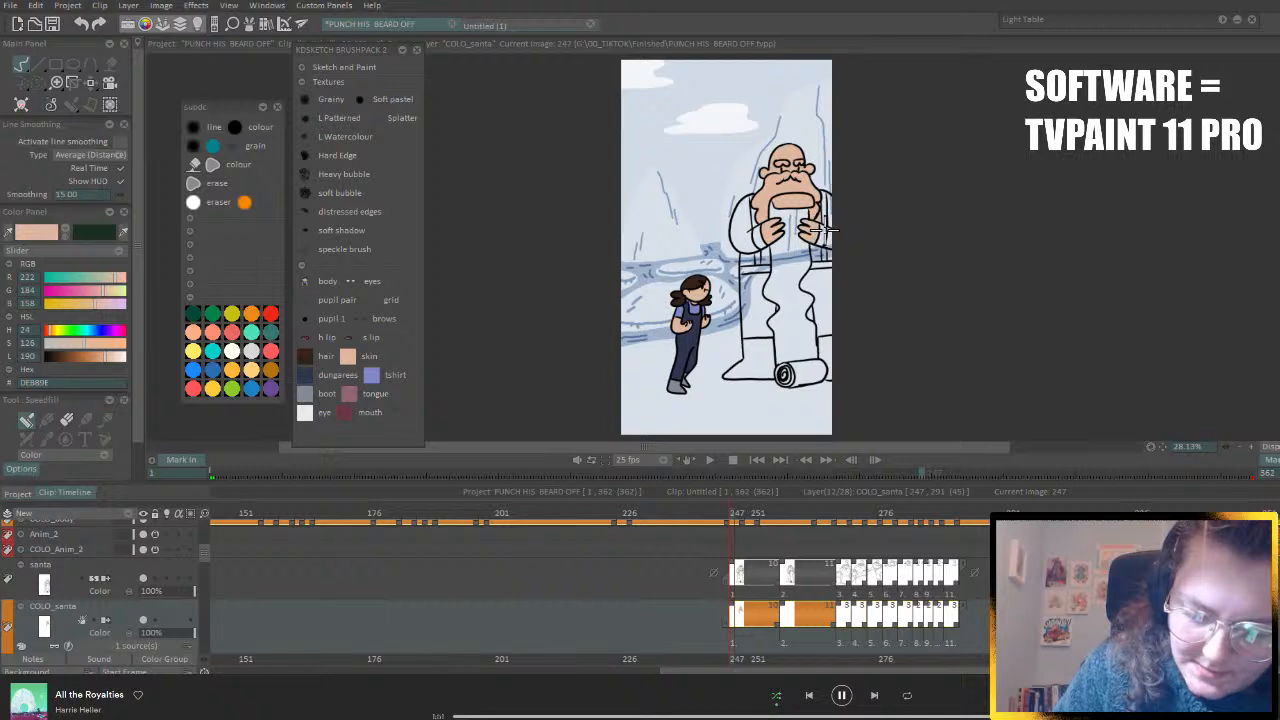
- Fill Santa's long paper scroll and its rolled end with cream FFFFEA on frames 247 and 257
{"action": "left_click", "coordinate": [231, 351]}
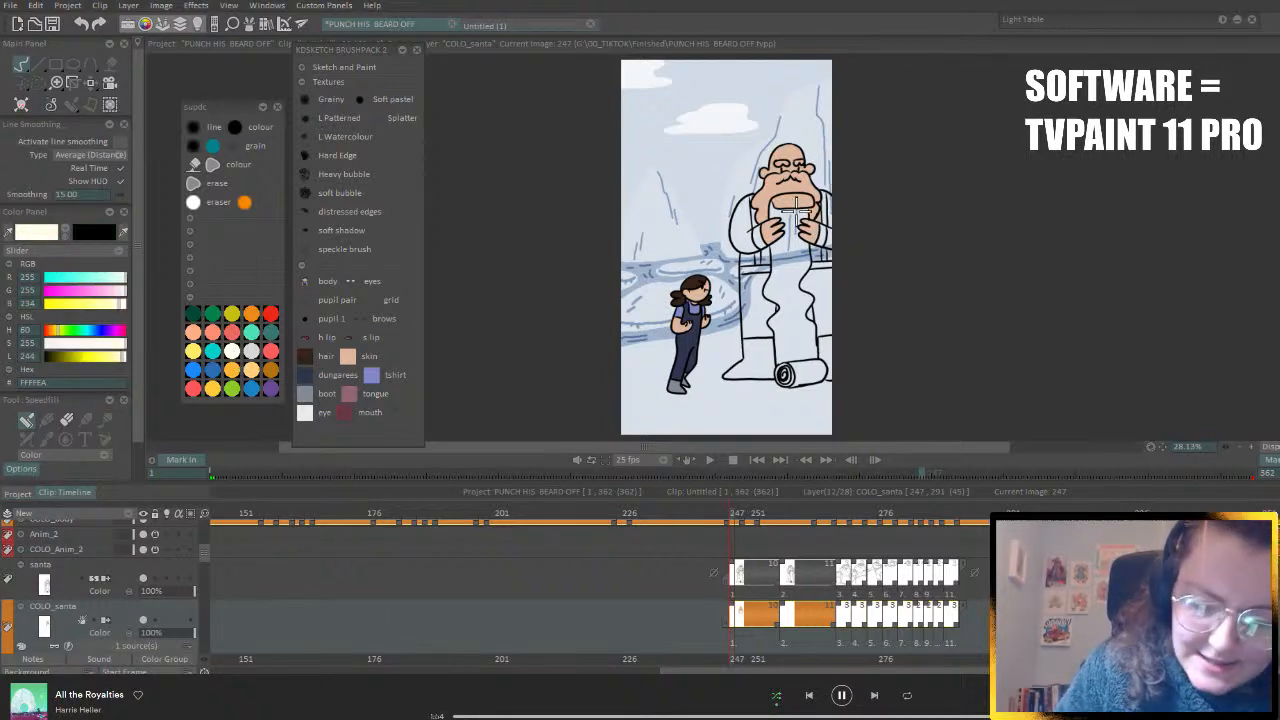
{"action": "left_click", "coordinate": [800, 294]}
{"action": "left_click", "coordinate": [788, 372]}
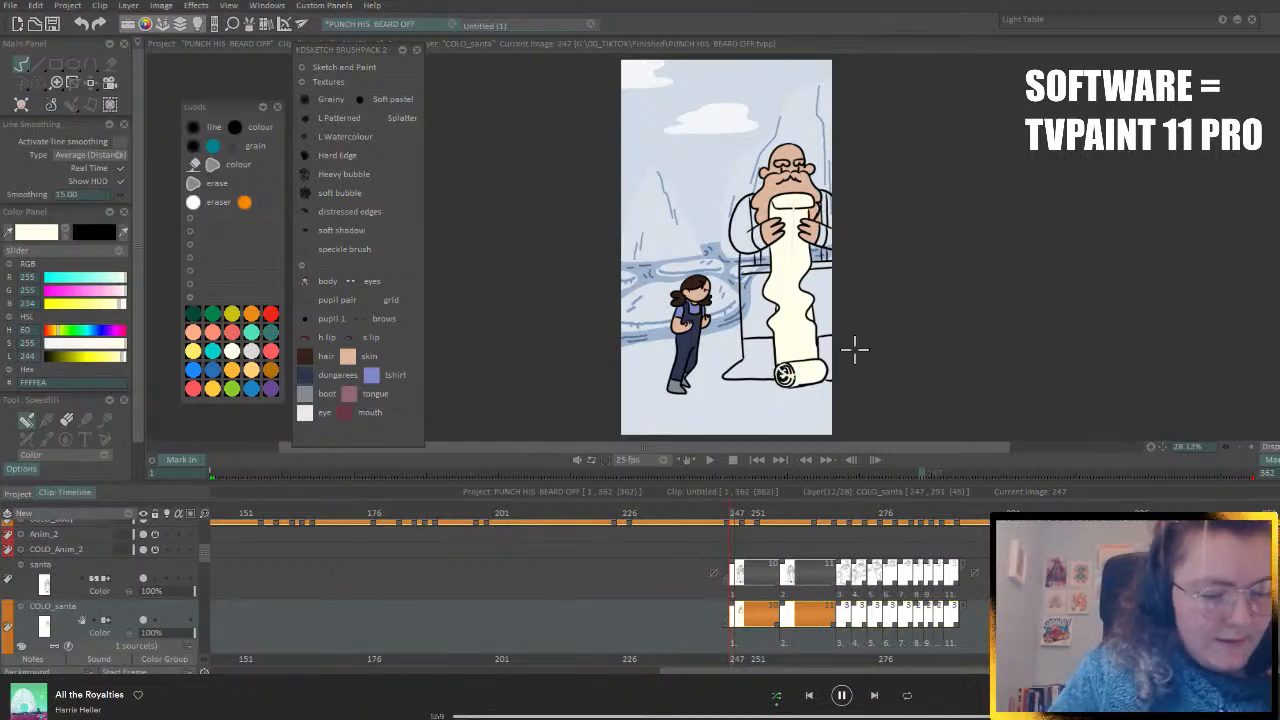
{"action": "key", "text": "Right"}
{"action": "left_click", "coordinate": [790, 333]}
{"action": "left_click", "coordinate": [782, 373]}
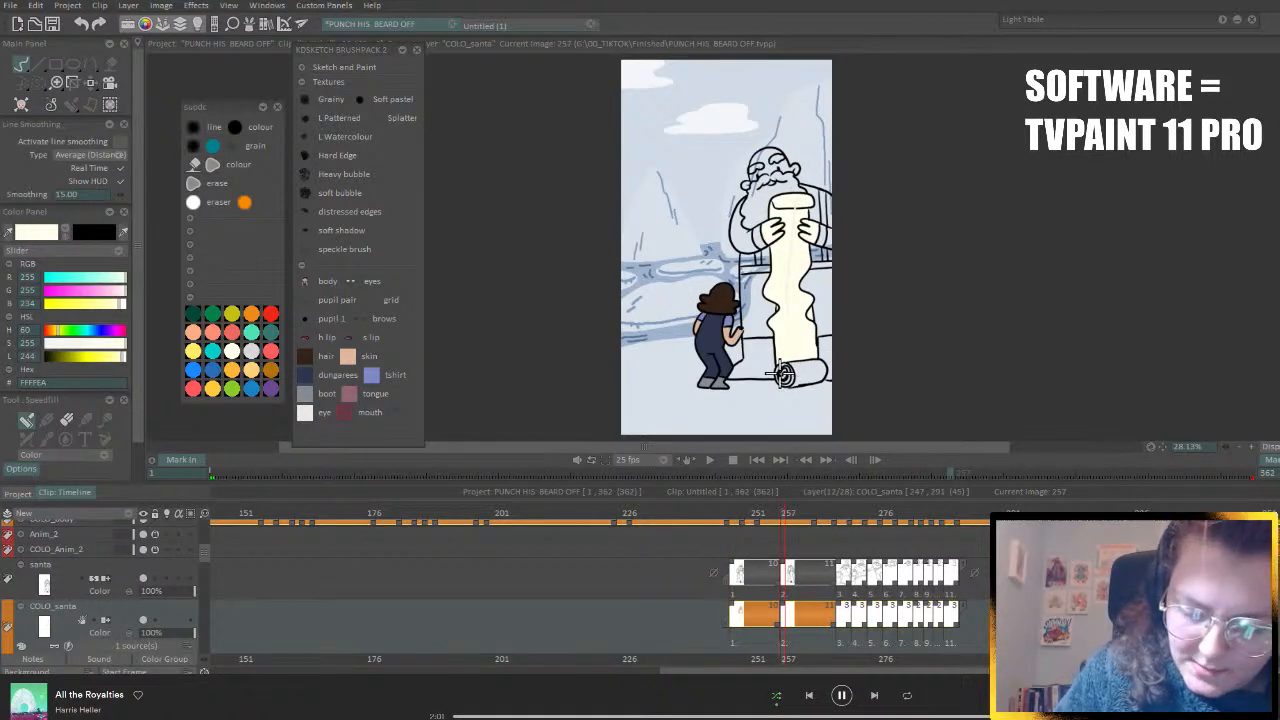
- Fill Santa's boot with black 000000 on frame 247
{"action": "key", "text": "Right"}
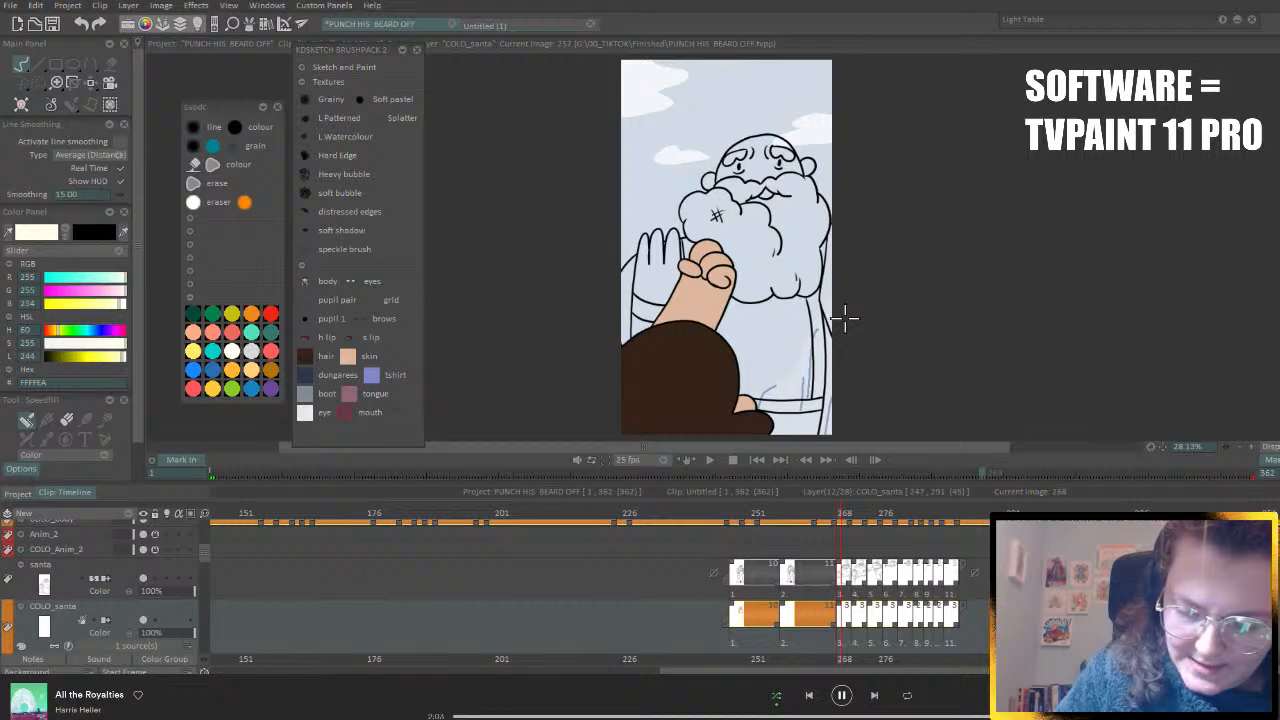
{"action": "key", "text": "Left"}
{"action": "key", "text": "Left"}
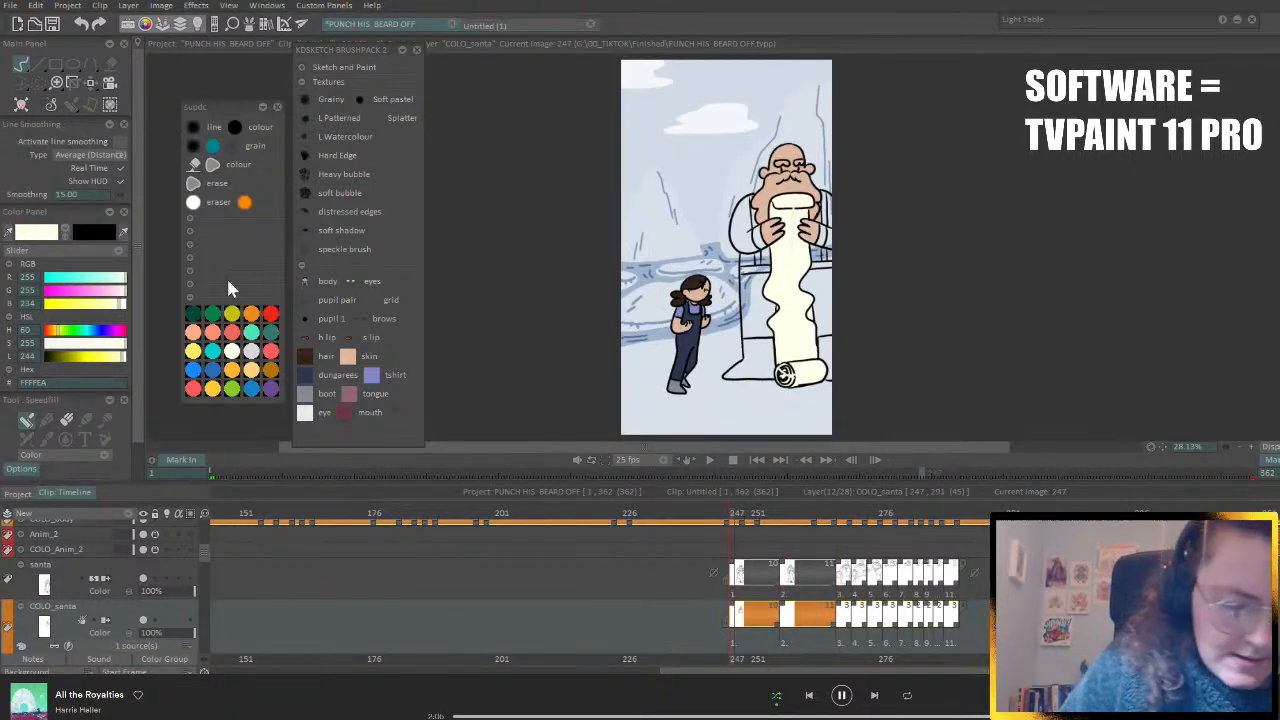
{"action": "left_click", "coordinate": [66, 238]}
{"action": "left_click", "coordinate": [756, 362]}
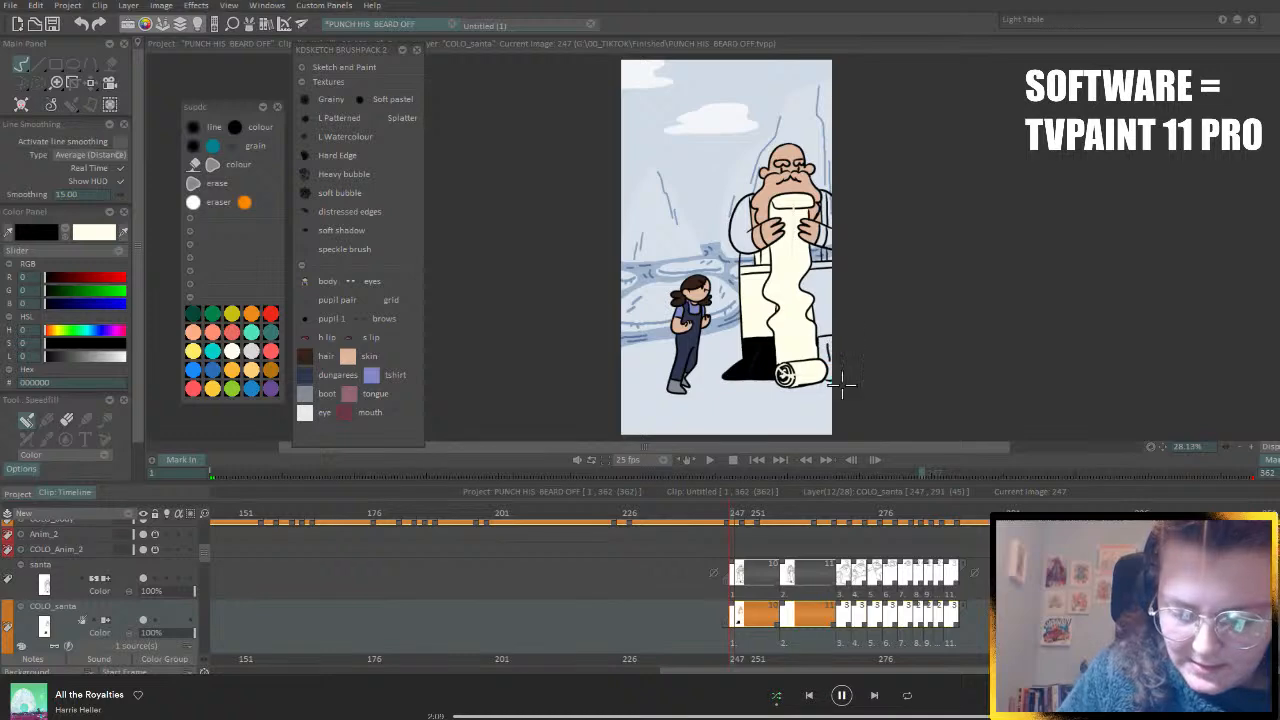
- Fill Santa's boots with the same black on frames 257, 274 and 277
{"action": "key", "text": "Right"}
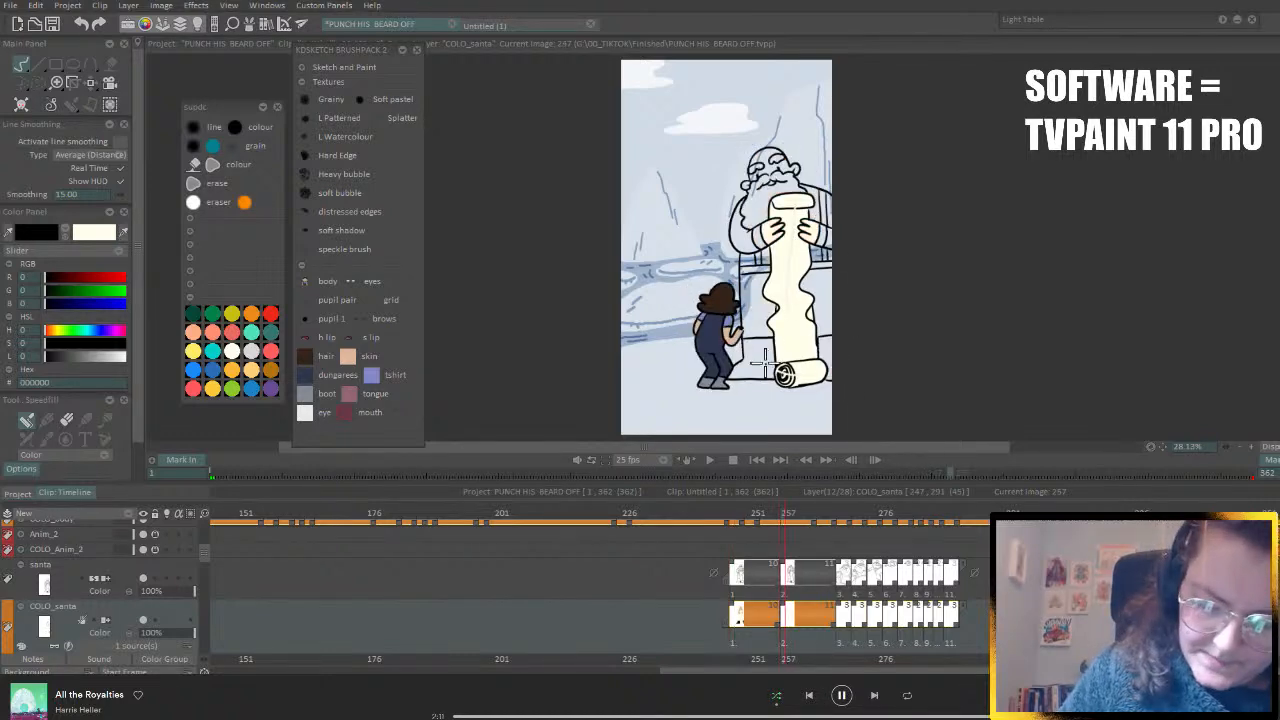
{"action": "key", "text": "Right"}
{"action": "key", "text": "Right"}
{"action": "key", "text": "Right"}
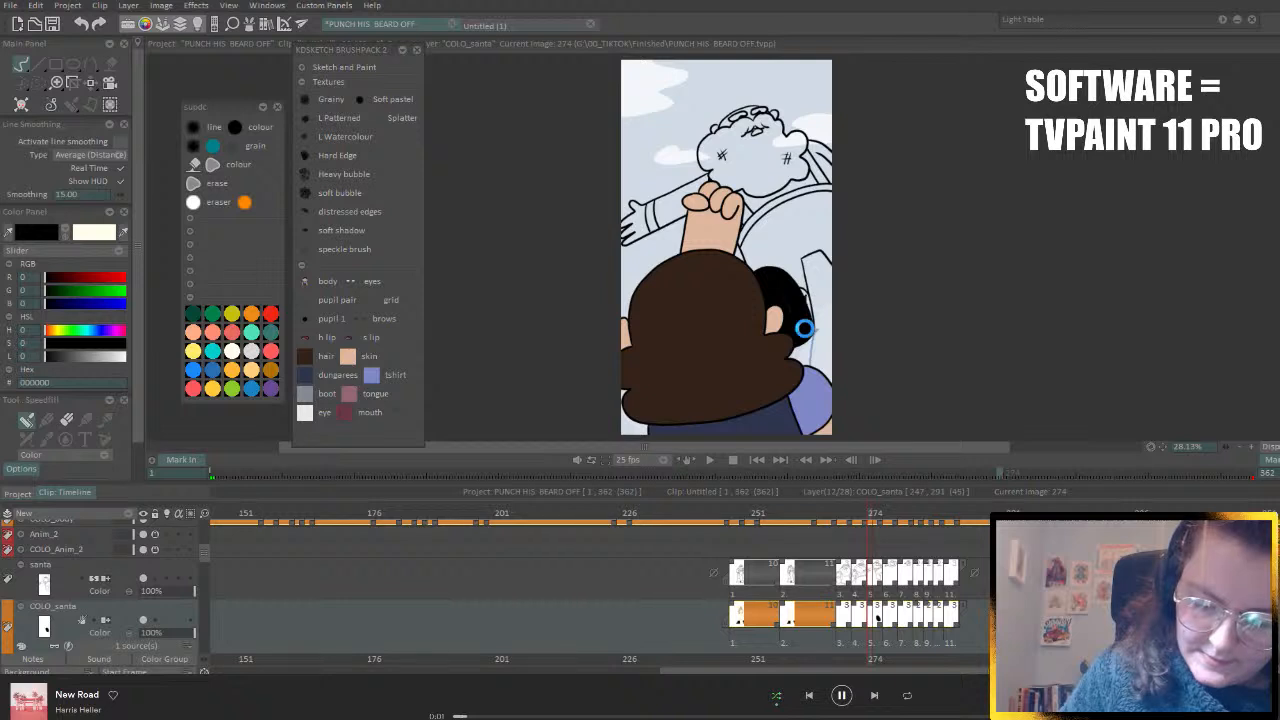
{"action": "key", "text": "Right"}
{"action": "key", "text": "Right"}
{"action": "key", "text": "Right"}
{"action": "key", "text": "Right"}
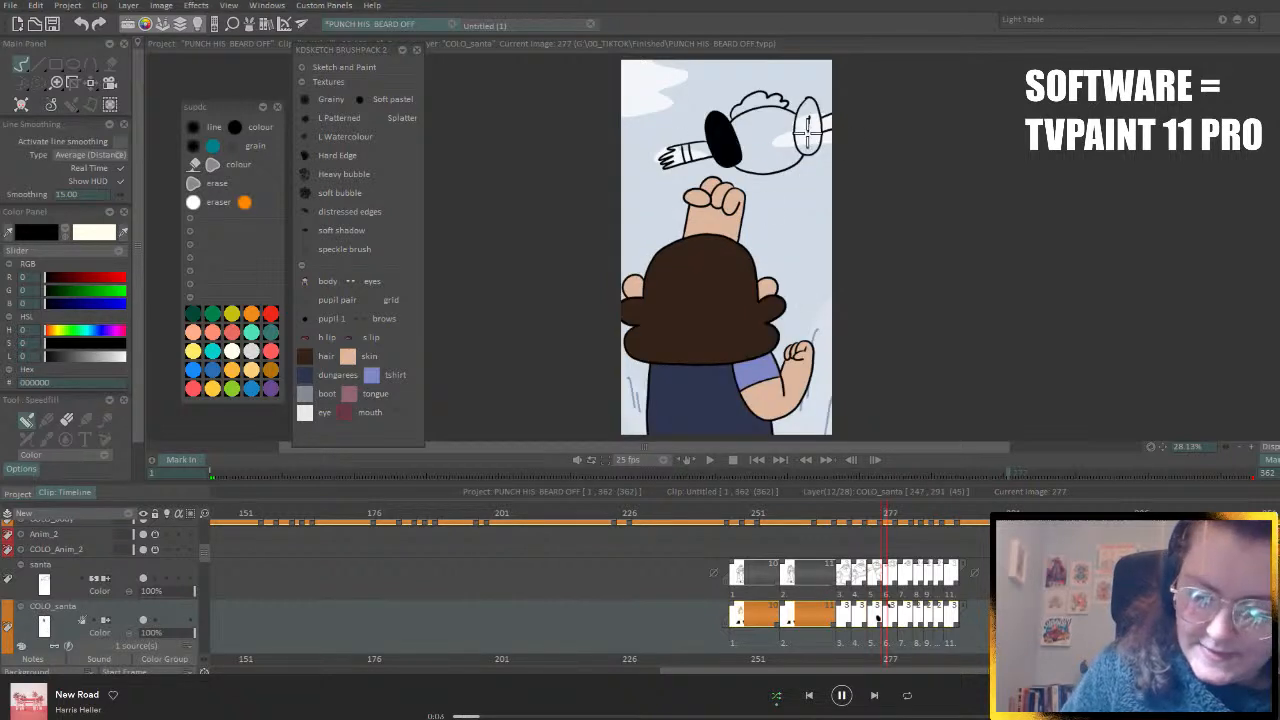
- Step through the Santa drawings to the end of the punch and back to frame 268, checking for parts that still need black
{"action": "key", "text": "Right"}
{"action": "key", "text": "Right"}
{"action": "key", "text": "Right"}
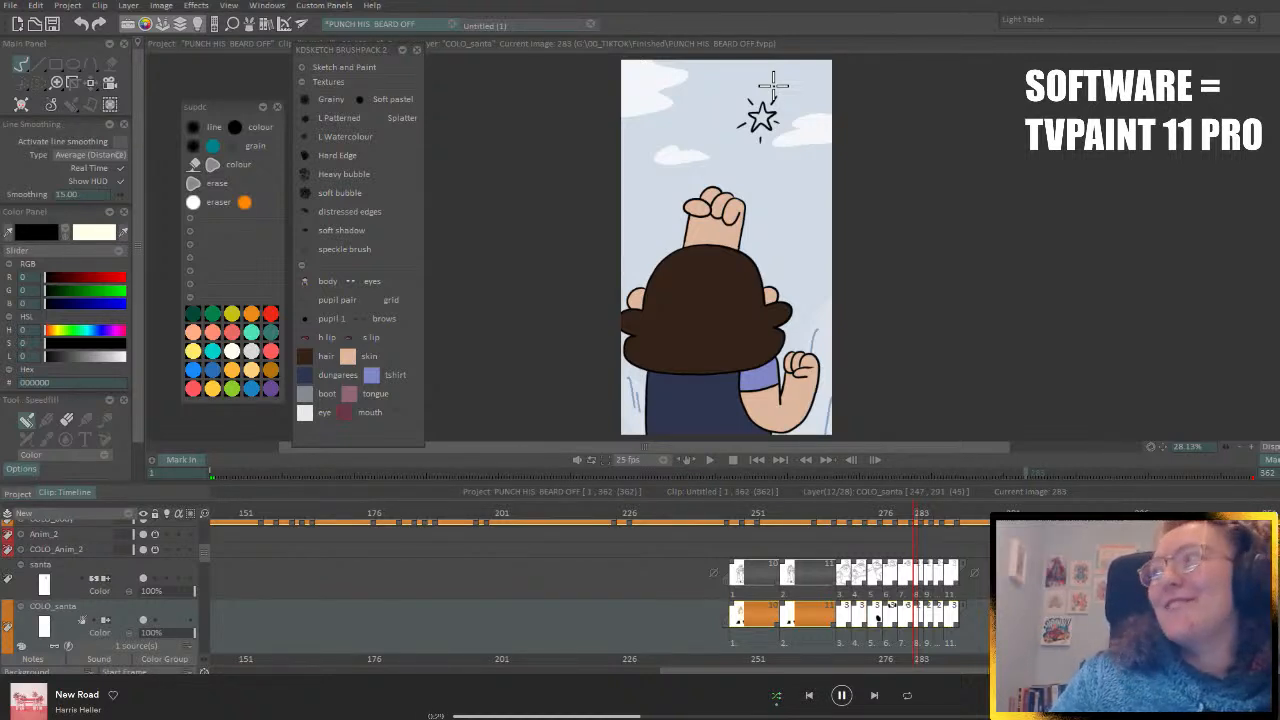
{"action": "key", "text": "Right"}
{"action": "key", "text": "Right"}
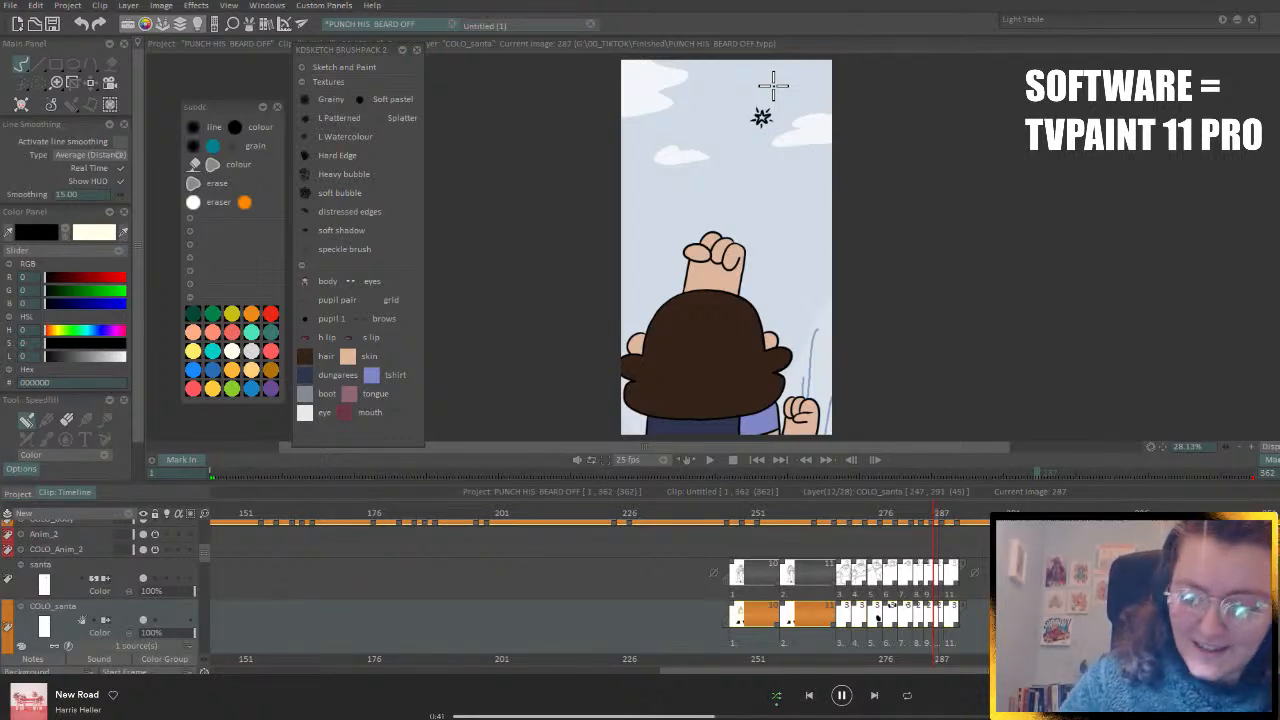
{"action": "key", "text": "Right"}
{"action": "key", "text": "Right"}
{"action": "key", "text": "Left"}
{"action": "key", "text": "Left"}
{"action": "key", "text": "Left"}
{"action": "key", "text": "Left"}
{"action": "key", "text": "Left"}
{"action": "key", "text": "Left"}
{"action": "key", "text": "Left"}
{"action": "key", "text": "Left"}
{"action": "key", "text": "Left"}
{"action": "key", "text": "Left"}
{"action": "key", "text": "Left"}
{"action": "key", "text": "Left"}
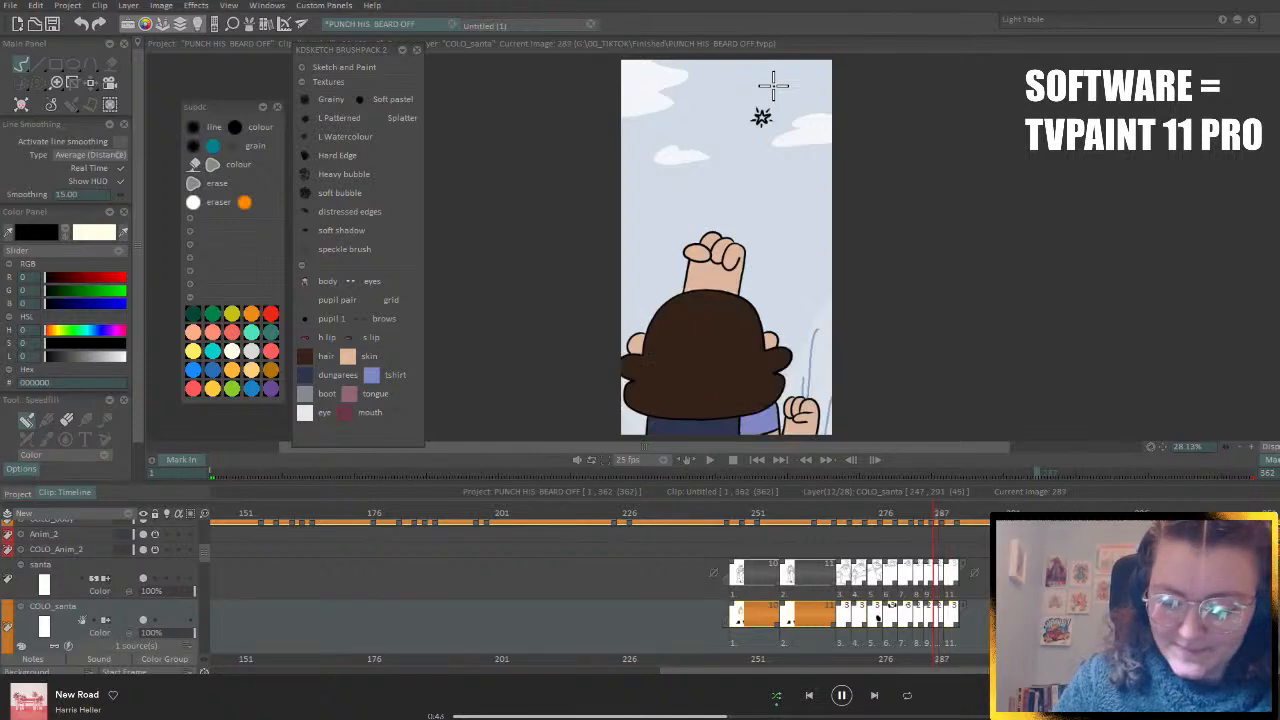
{"action": "key", "text": "Left"}
{"action": "key", "text": "Left"}
{"action": "key", "text": "Left"}
{"action": "key", "text": "Left"}
{"action": "key", "text": "Left"}
{"action": "key", "text": "Left"}
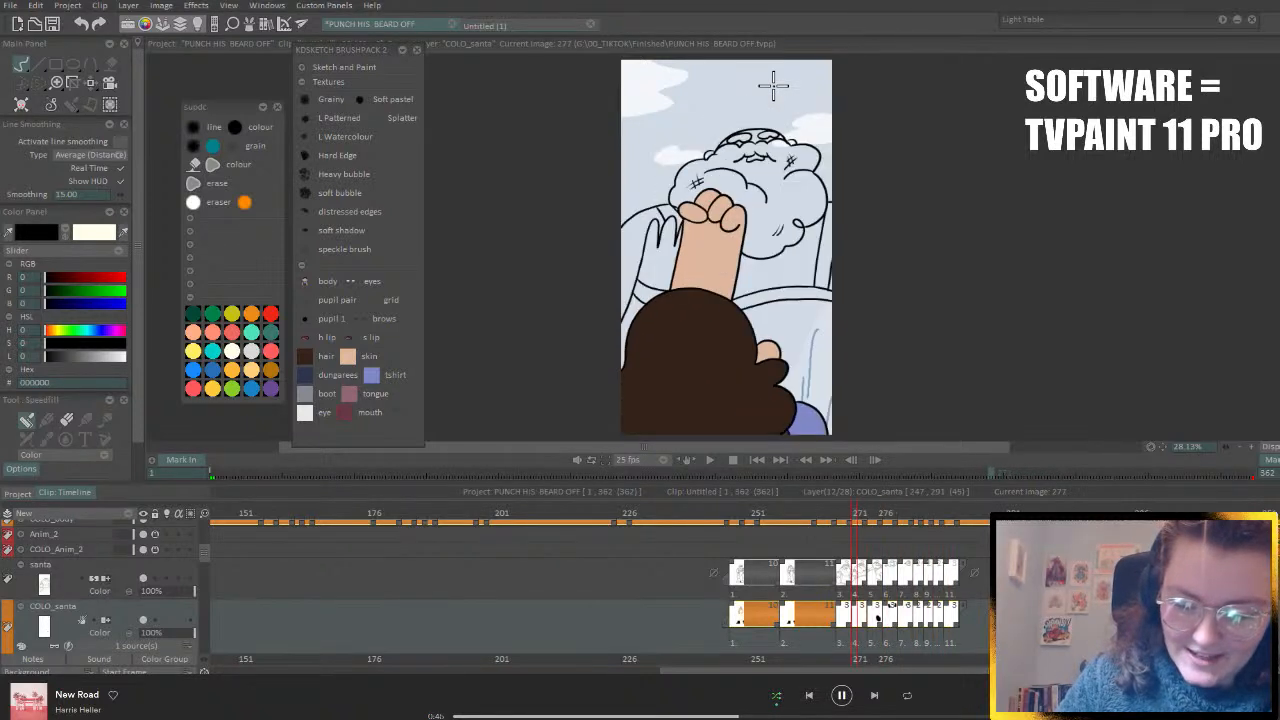
{"action": "key", "text": "Right"}
{"action": "key", "text": "Right"}
{"action": "key", "text": "Right"}
{"action": "key", "text": "Left"}
{"action": "key", "text": "Left"}
{"action": "key", "text": "Left"}
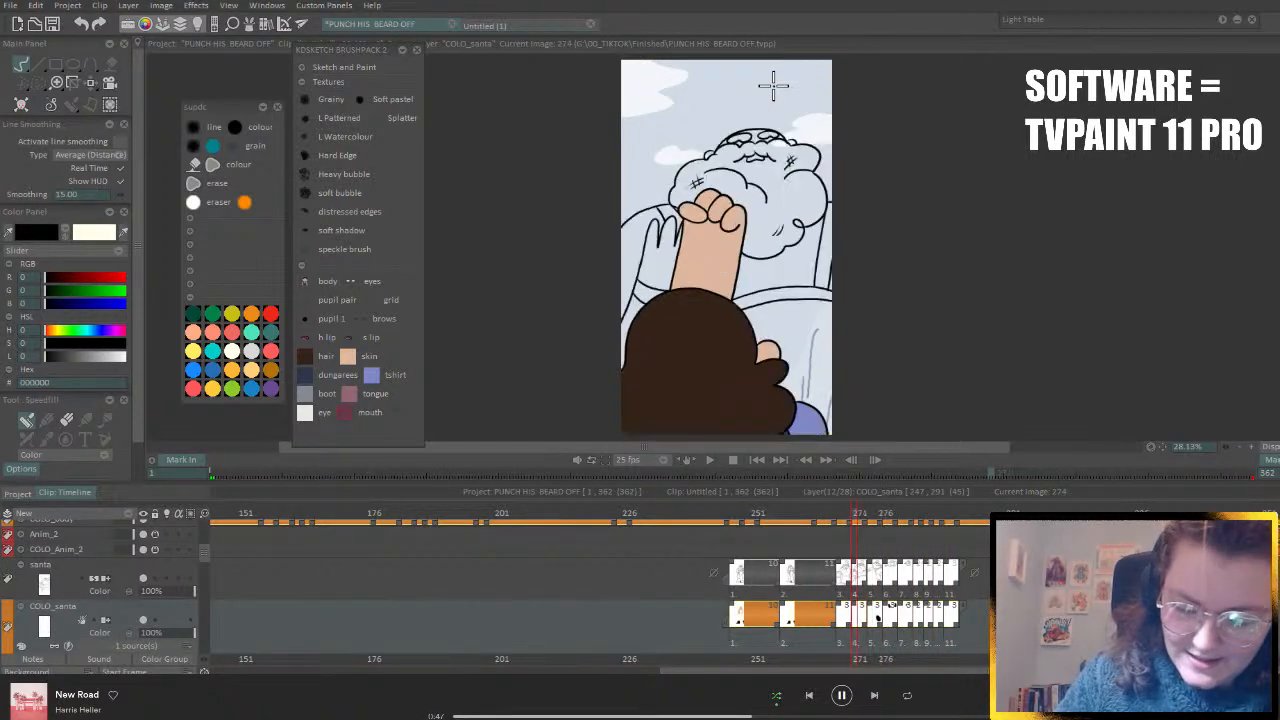
{"action": "key", "text": "Left"}
{"action": "key", "text": "Left"}
{"action": "key", "text": "Left"}
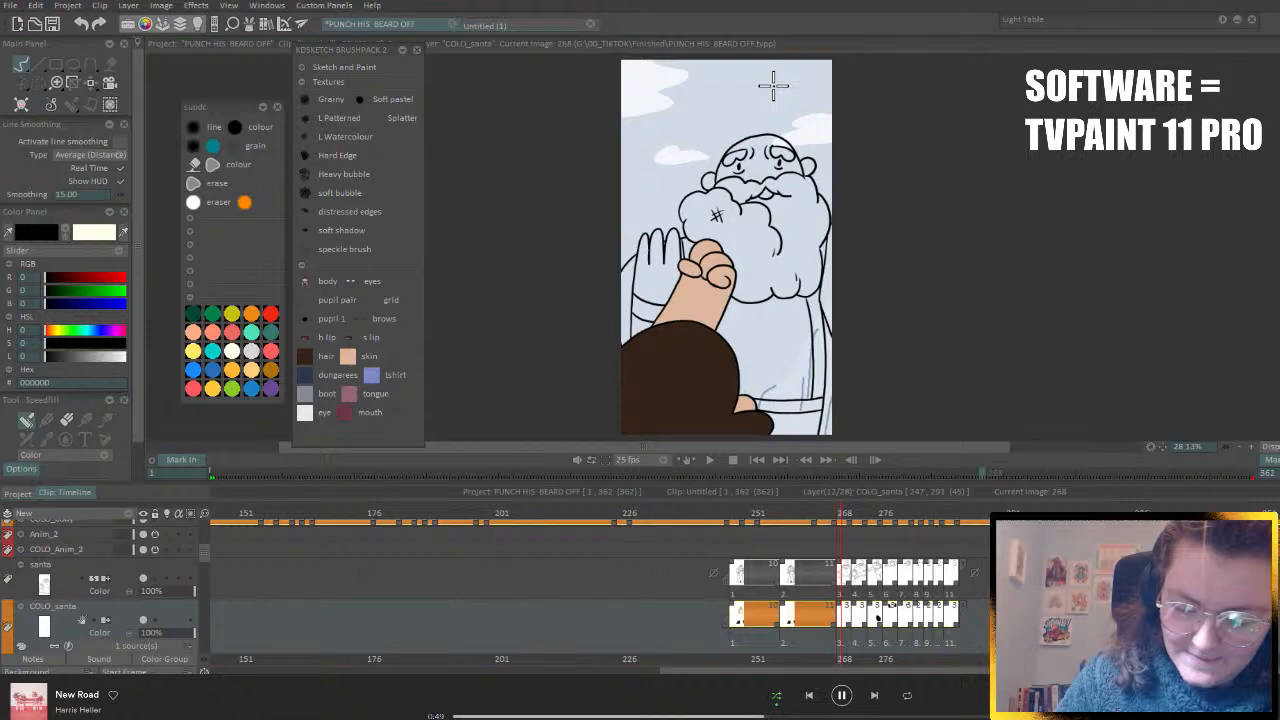
- Fill Santa's trousers, coat and sleeves with red FF595E on frame 257
{"action": "key", "text": "Left"}
{"action": "key", "text": "Left"}
{"action": "key", "text": "Left"}
{"action": "key", "text": "Left"}
{"action": "key", "text": "Left"}
{"action": "key", "text": "Left"}
{"action": "key", "text": "Left"}
{"action": "key", "text": "Left"}
{"action": "key", "text": "Left"}
{"action": "key", "text": "Left"}
{"action": "key", "text": "Left"}
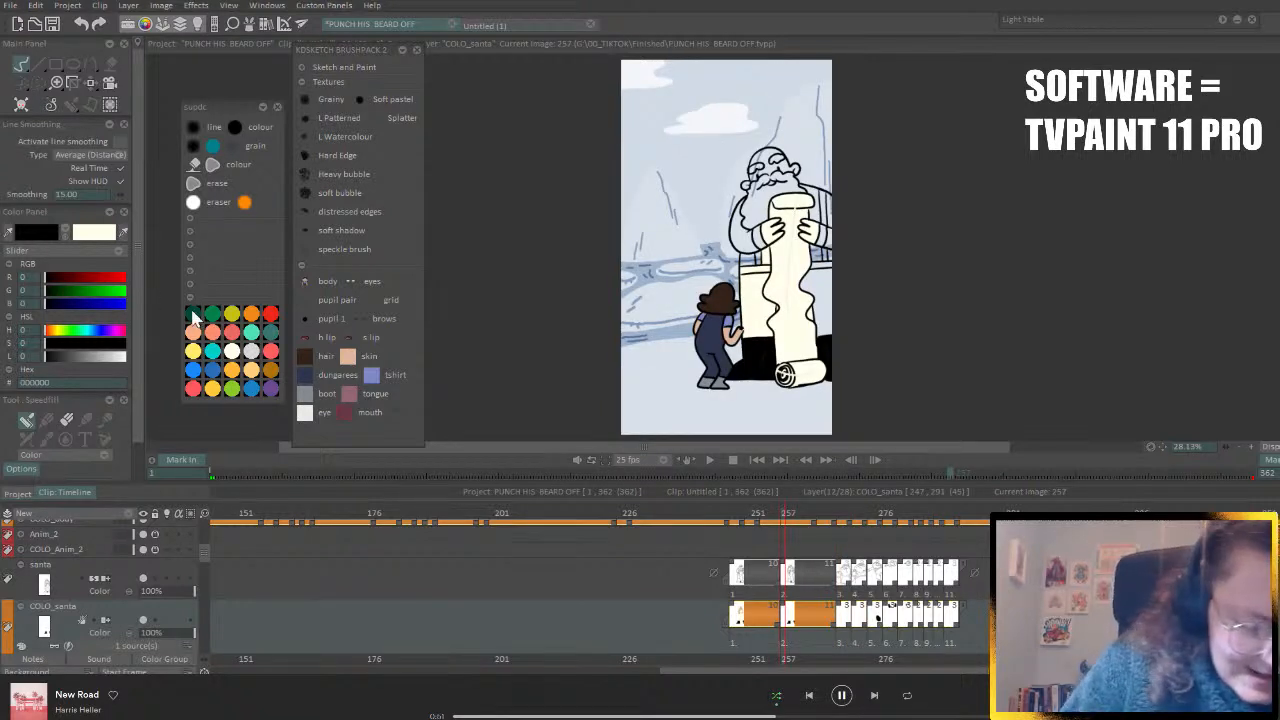
{"action": "left_click", "coordinate": [194, 388]}
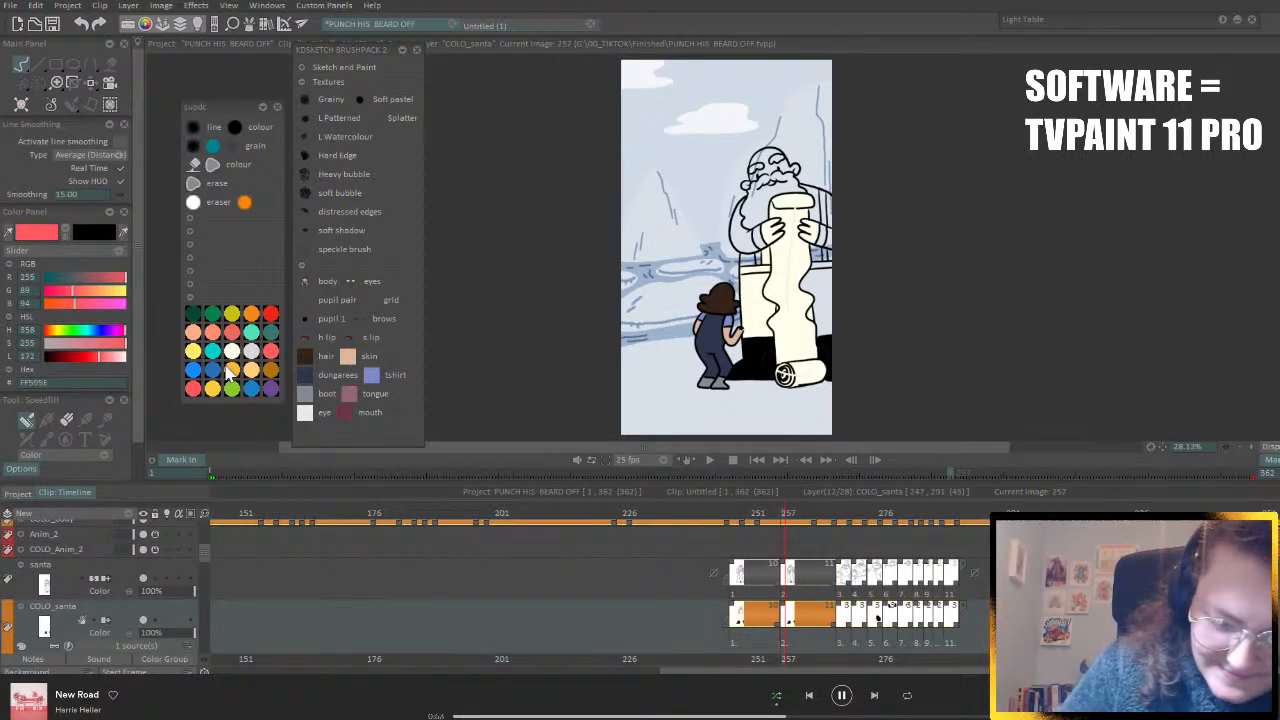
{"action": "left_click", "coordinate": [752, 310]}
{"action": "left_click", "coordinate": [824, 304]}
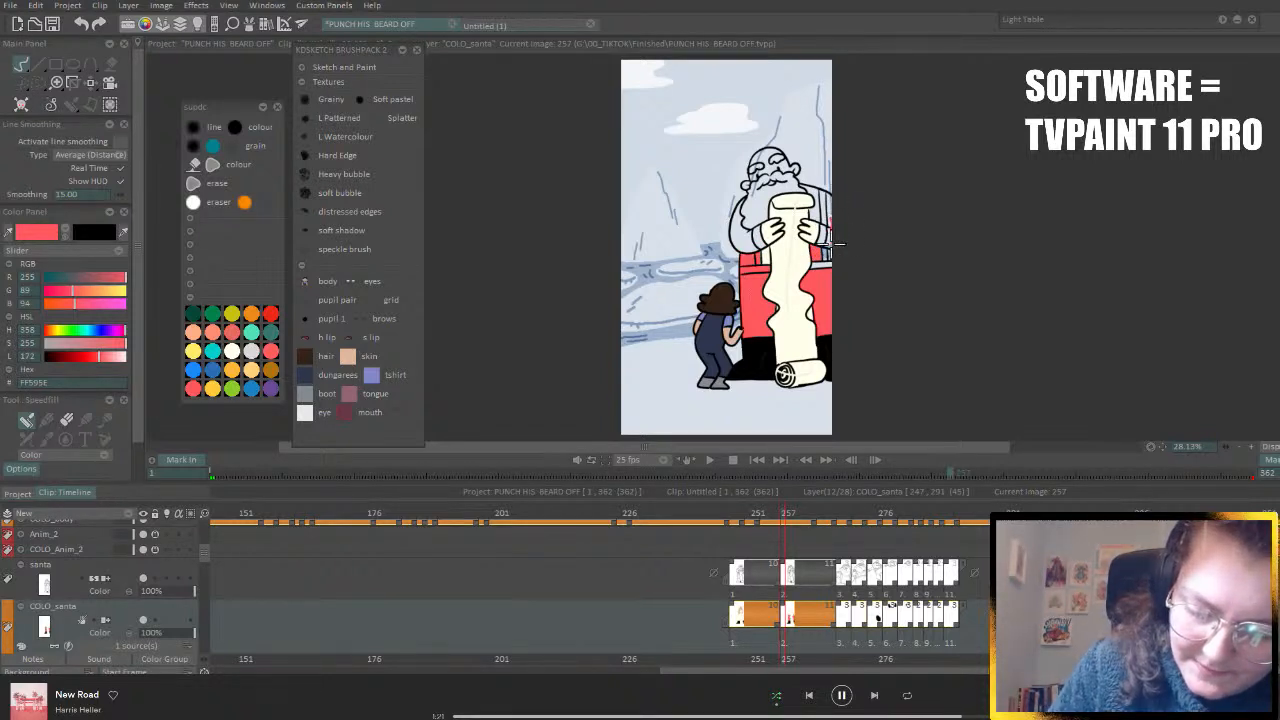
{"action": "left_click", "coordinate": [768, 228]}
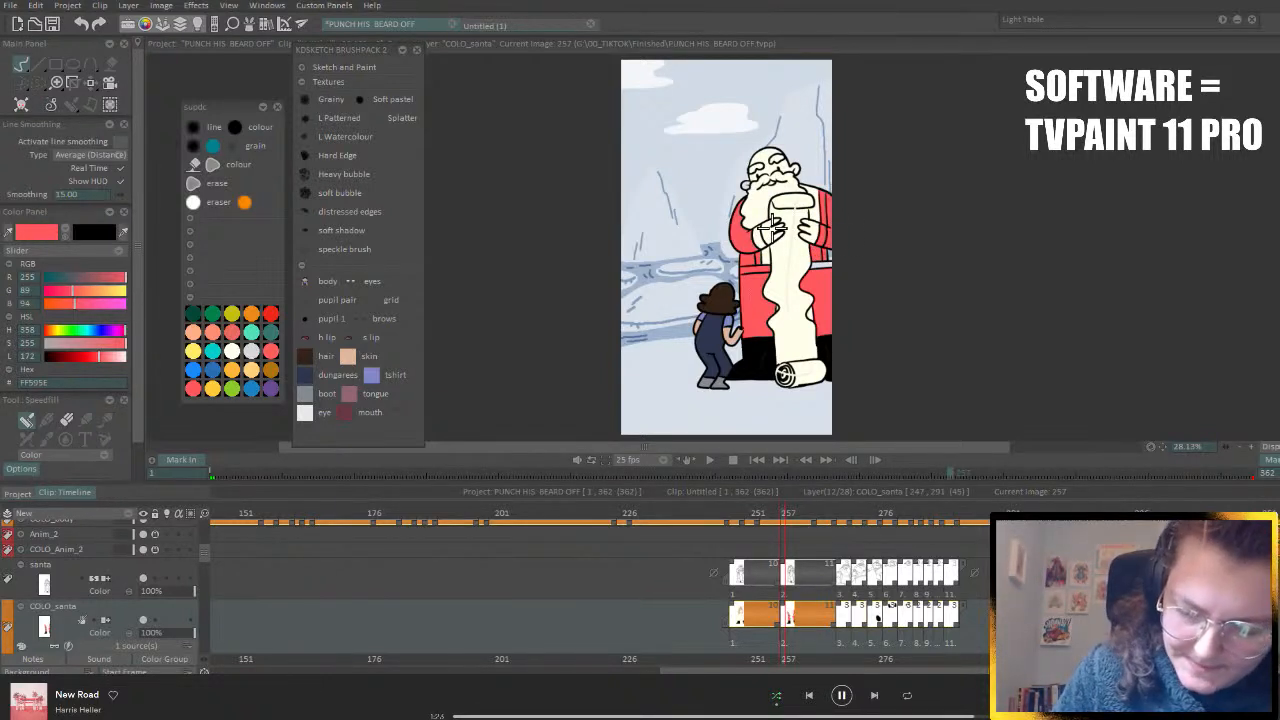
- Return to frame 247 and fill Santa's trousers, coat and both sleeves with the same red
{"action": "key", "text": "Left"}
{"action": "key", "text": "Left"}
{"action": "key", "text": "Left"}
{"action": "key", "text": "Left"}
{"action": "key", "text": "Left"}
{"action": "key", "text": "Left"}
{"action": "key", "text": "Left"}
{"action": "key", "text": "Left"}
{"action": "key", "text": "Left"}
{"action": "key", "text": "Left"}
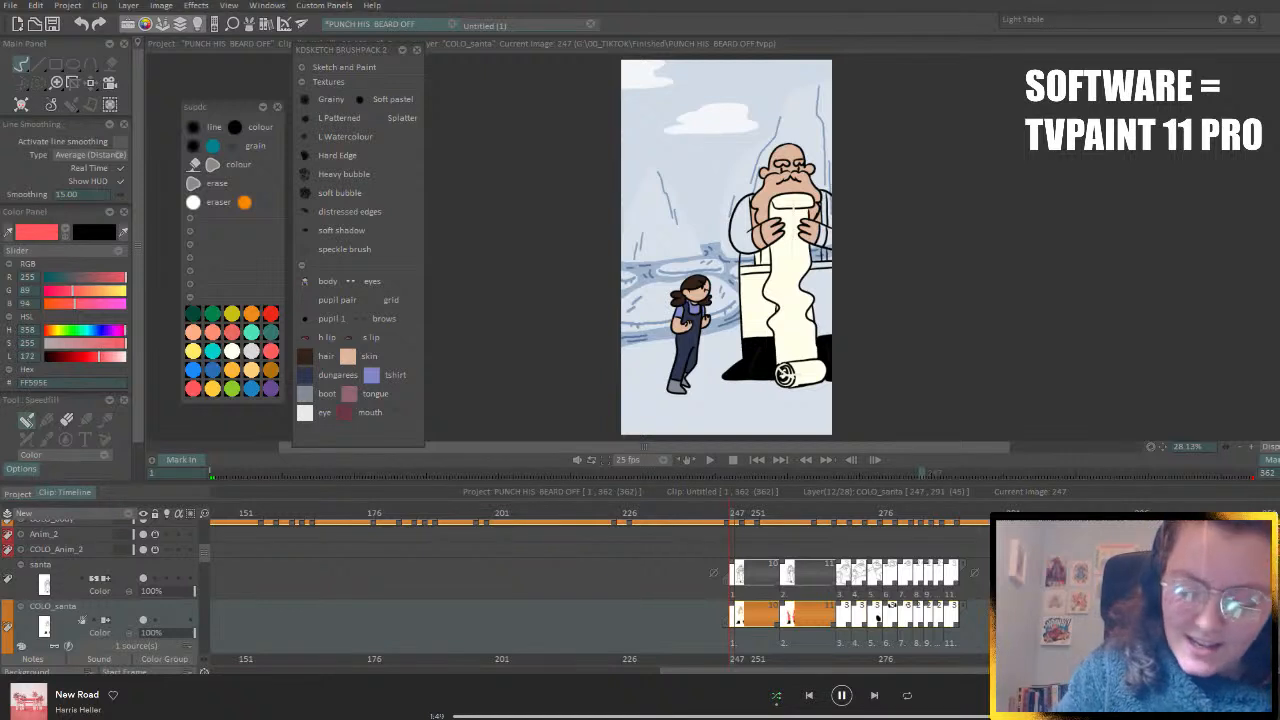
{"action": "left_click_drag", "start_coordinate": [738, 513], "coordinate": [737, 513]}
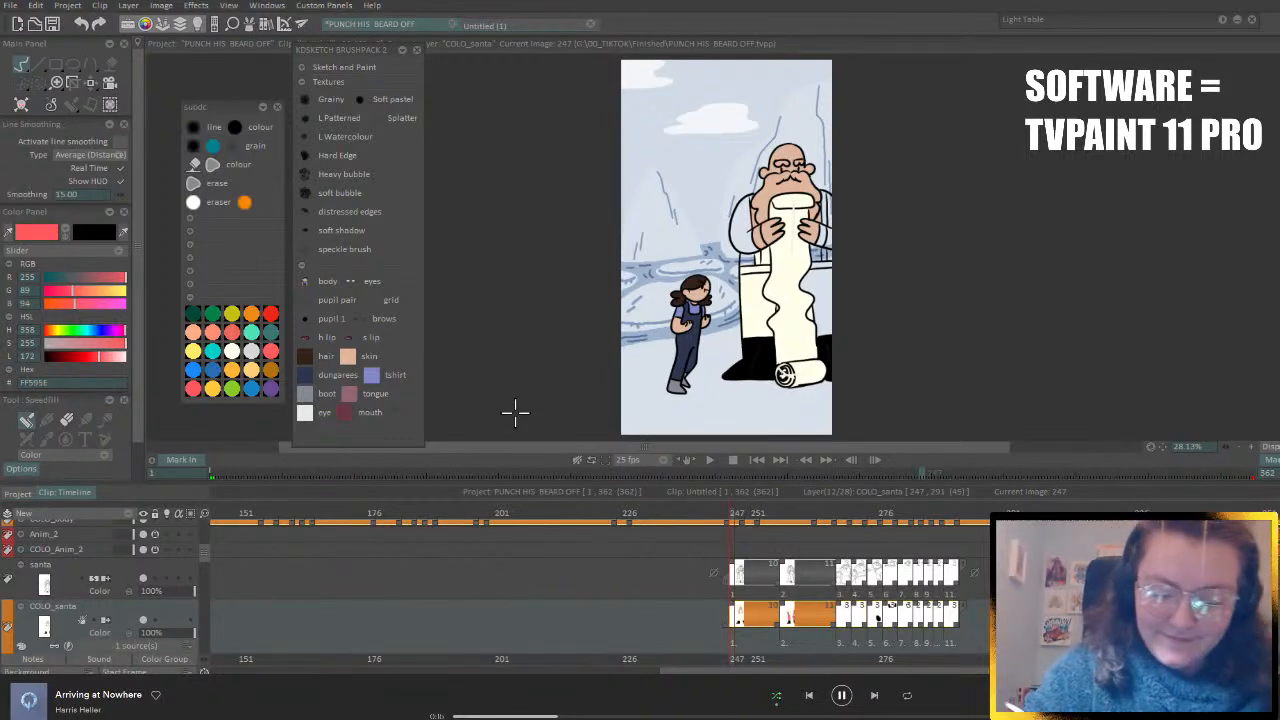
{"action": "mouse_move", "coordinate": [738, 515]}
{"action": "left_mouse_down"}
{"action": "mouse_move", "coordinate": [760, 516]}
{"action": "mouse_move", "coordinate": [733, 519]}
{"action": "left_mouse_up"}
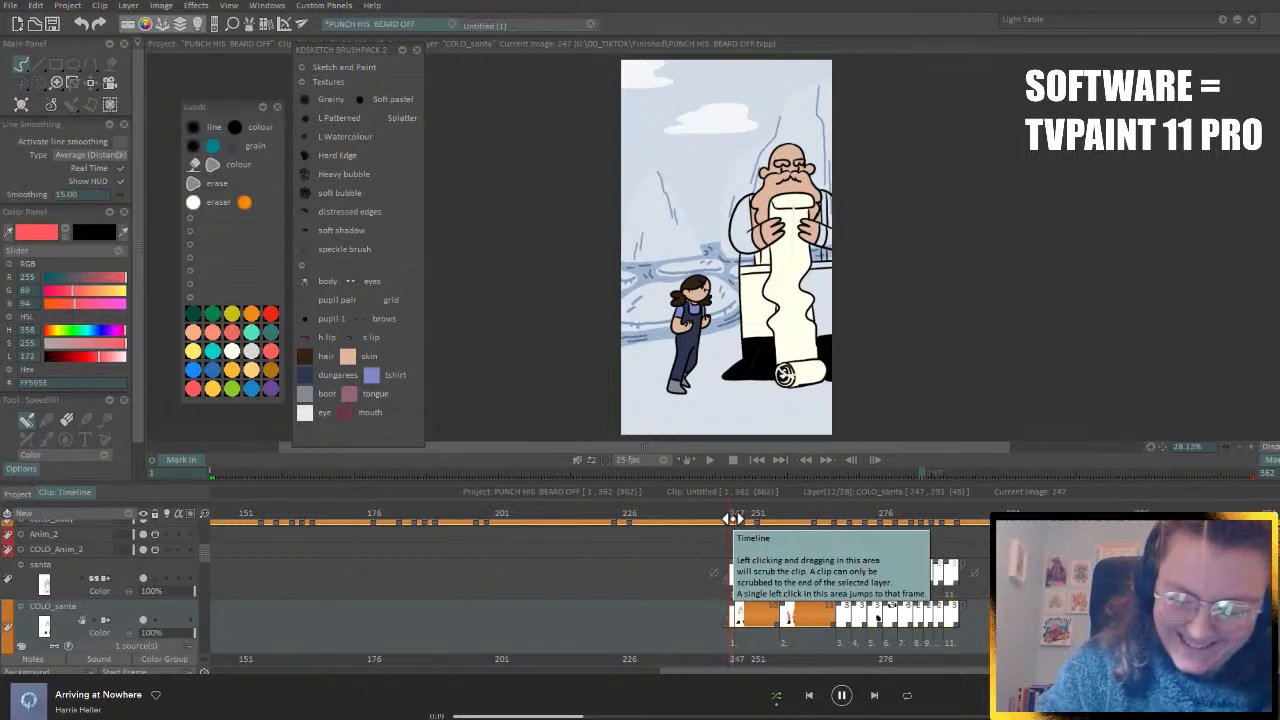
{"action": "left_click_drag", "start_coordinate": [744, 514], "coordinate": [743, 512]}
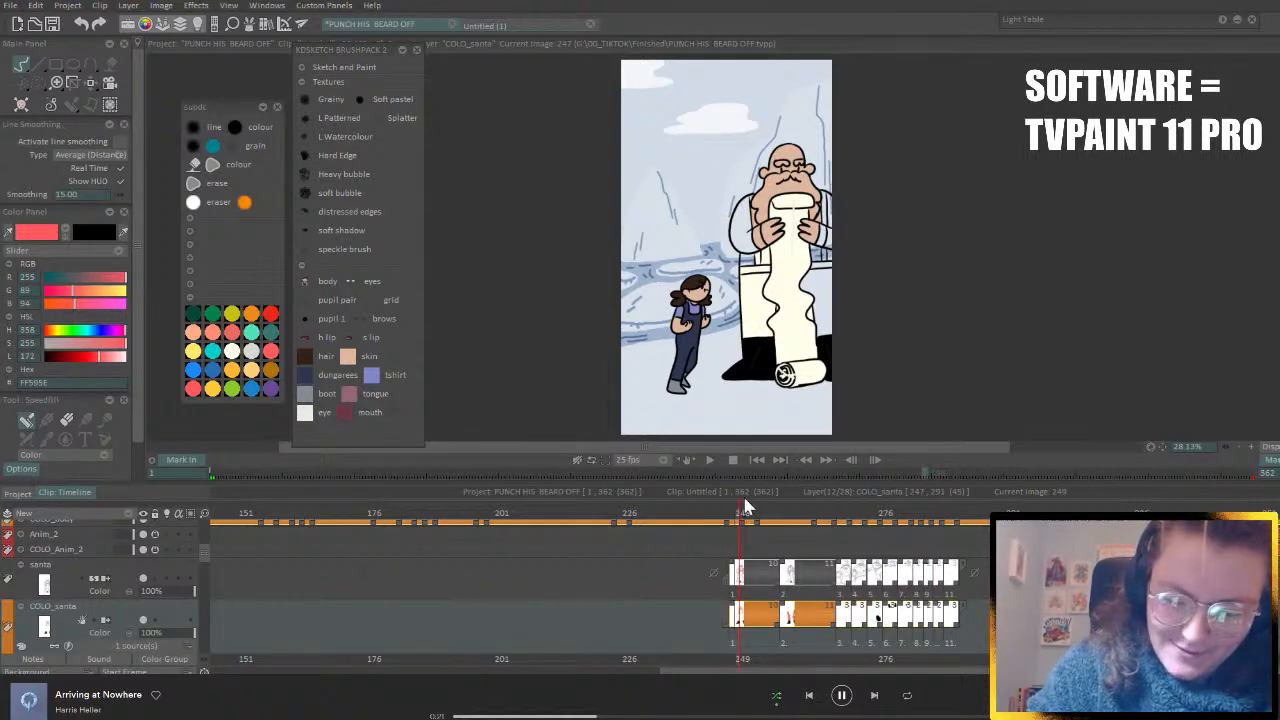
{"action": "key", "text": "Left"}
{"action": "key", "text": "Left"}
{"action": "left_click_drag", "start_coordinate": [748, 289], "coordinate": [752, 324]}
{"action": "left_click_drag", "start_coordinate": [820, 282], "coordinate": [820, 300]}
{"action": "left_click_drag", "start_coordinate": [745, 239], "coordinate": [748, 258]}
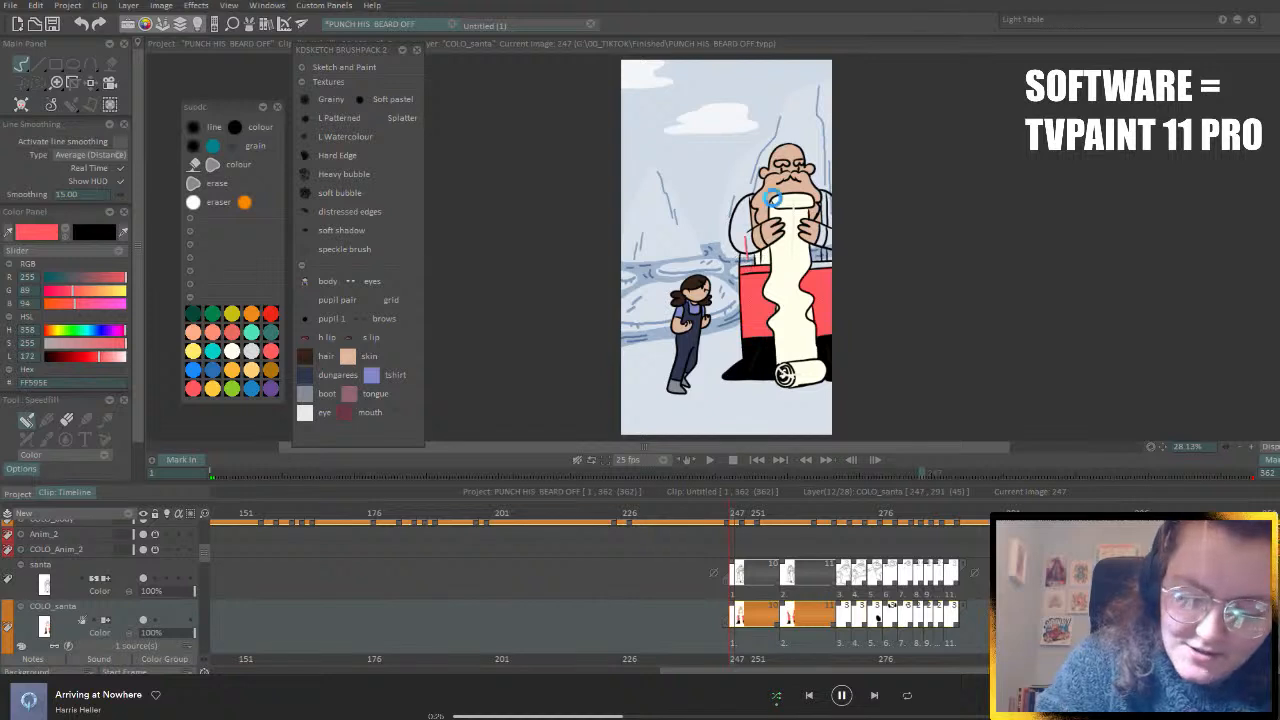
{"action": "left_click_drag", "start_coordinate": [828, 239], "coordinate": [827, 251]}
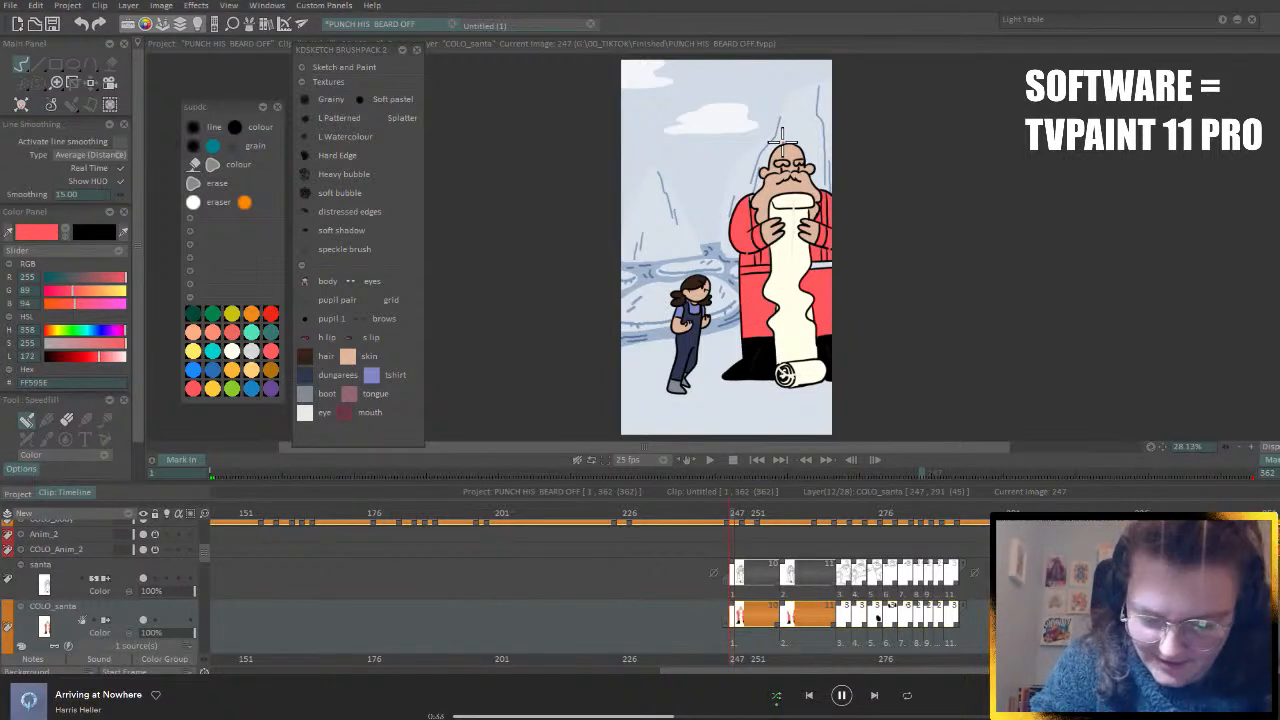
- Fill Santa's coat and raised arm with red on close-up frame 268, and undo the last fill along the canvas edge
{"action": "key", "text": "ctrl+Right"}
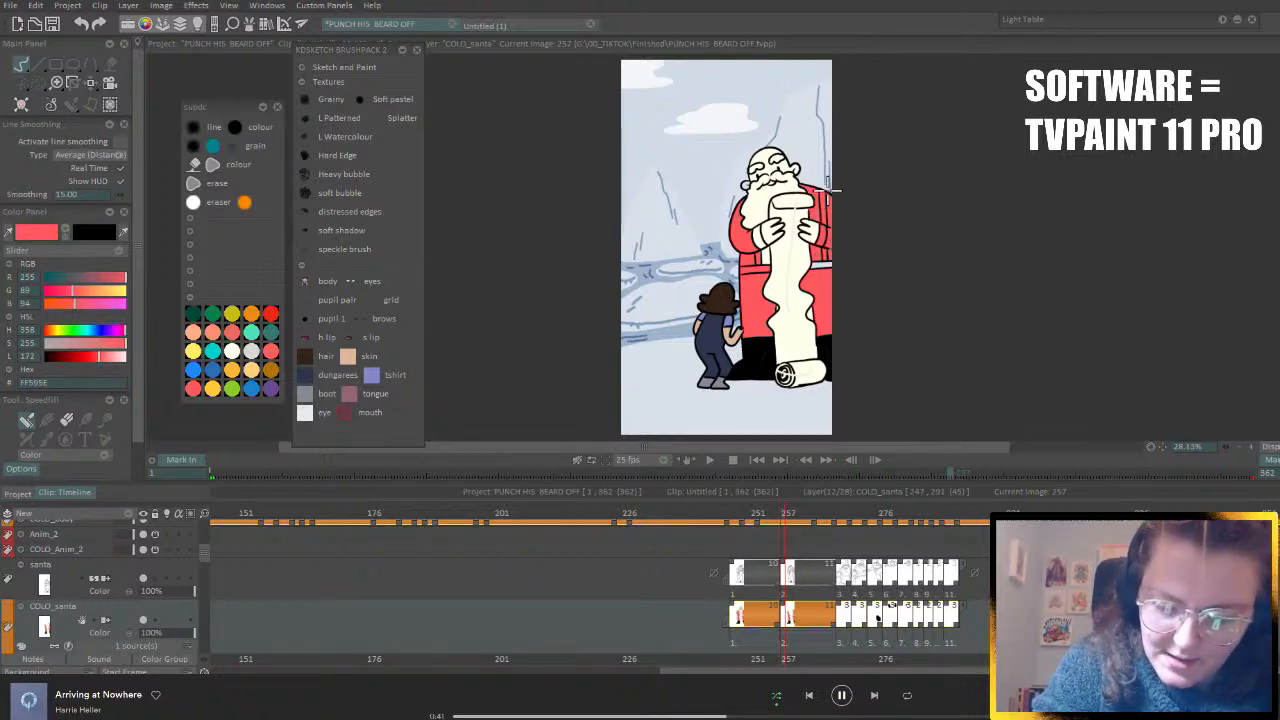
{"action": "key", "text": "ctrl+Right"}
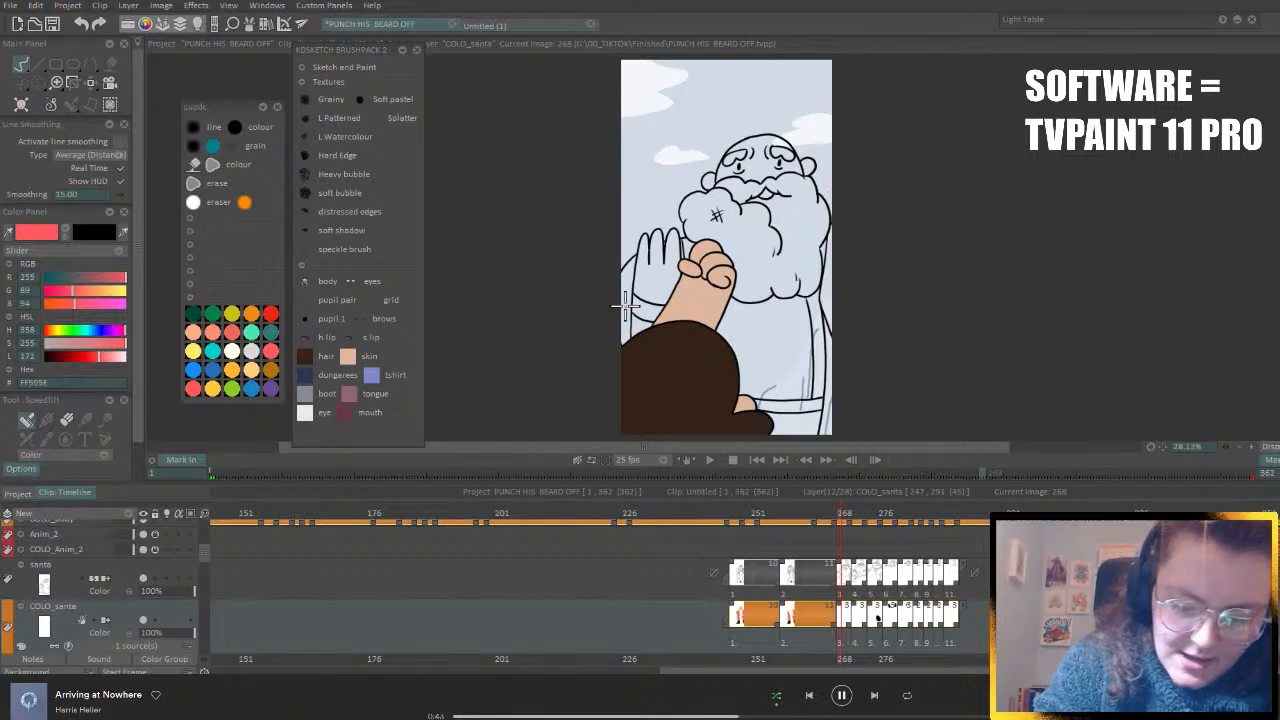
{"action": "left_click", "coordinate": [634, 329]}
{"action": "left_click", "coordinate": [800, 338]}
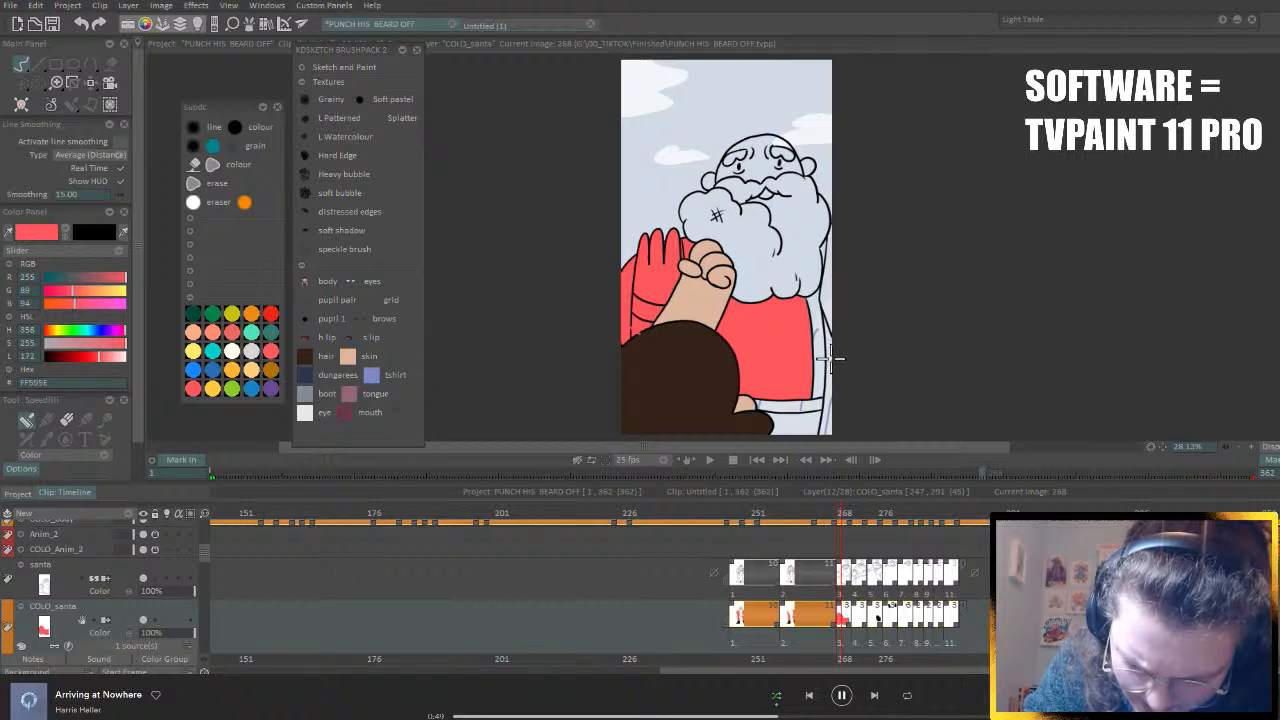
{"action": "left_click", "coordinate": [830, 360]}
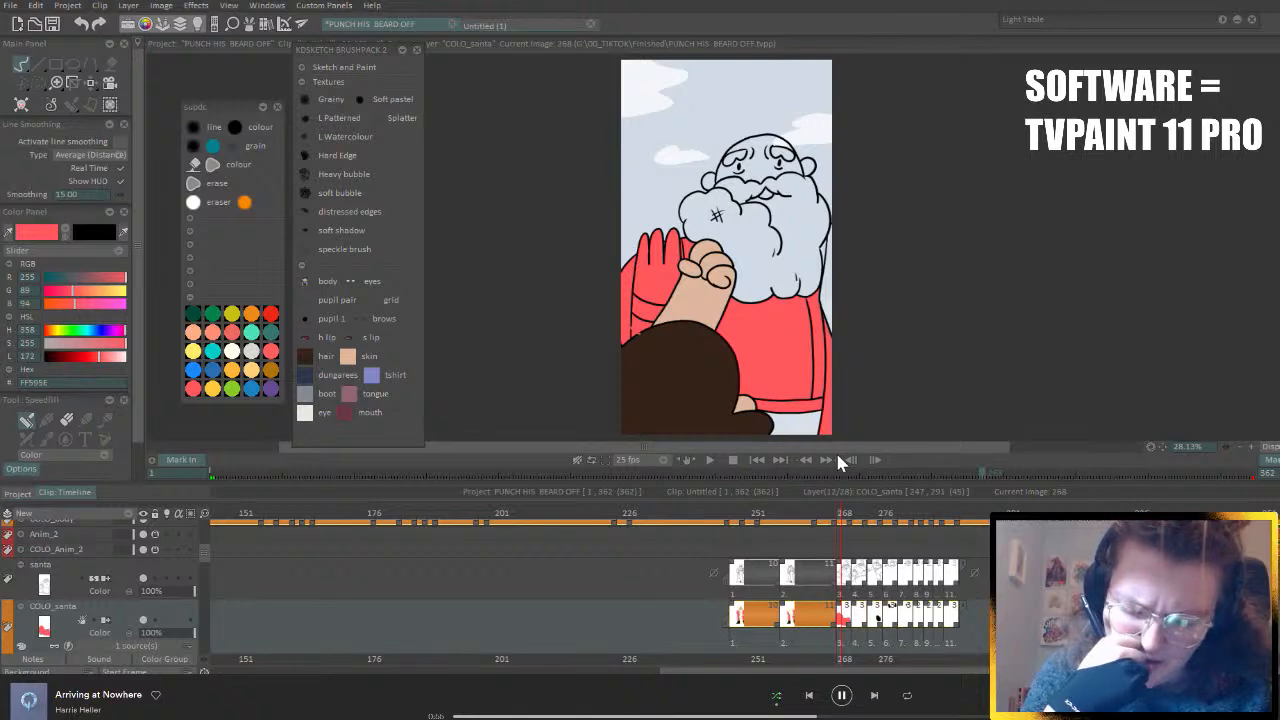
{"action": "key", "text": "ctrl+z"}
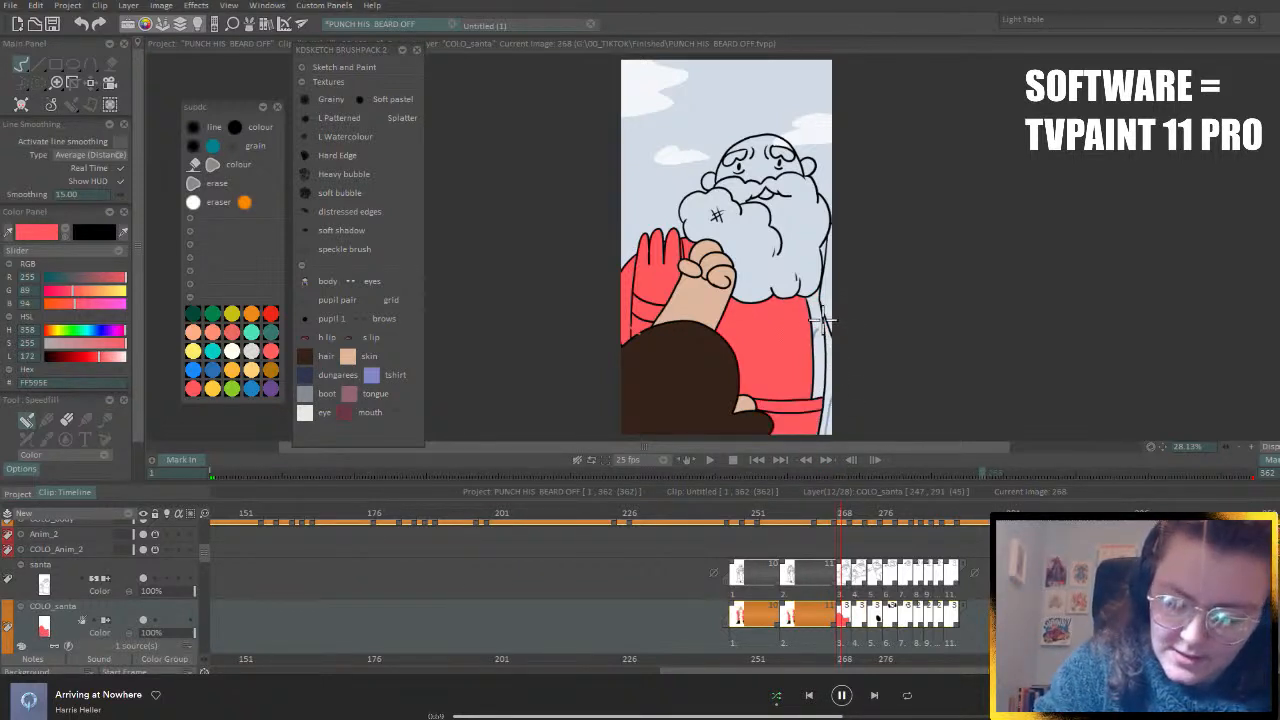
- Fill Santa's figure with red FF595E on frame 268 and his coat, arm and trousers on frame 271 of the COLO_santa layer
{"action": "left_click_drag", "start_coordinate": [828, 244], "coordinate": [828, 286]}
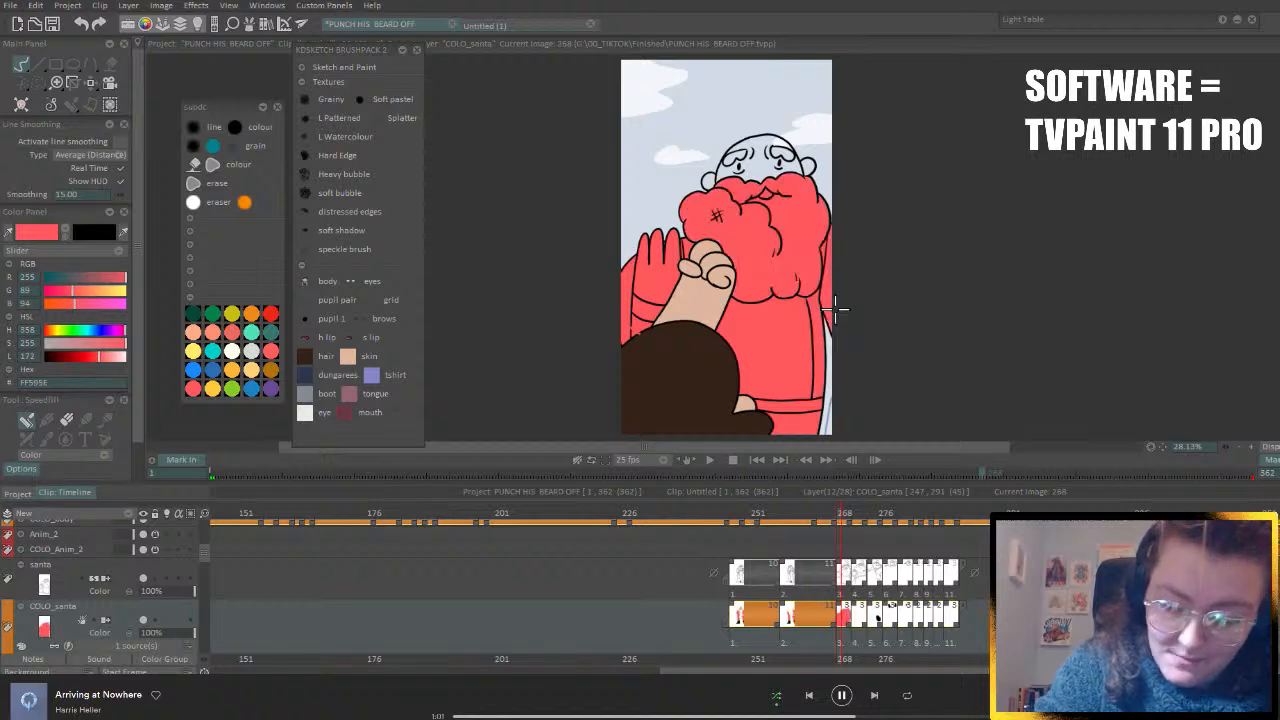
{"action": "key", "text": "Right"}
{"action": "key", "text": "Right"}
{"action": "key", "text": "Right"}
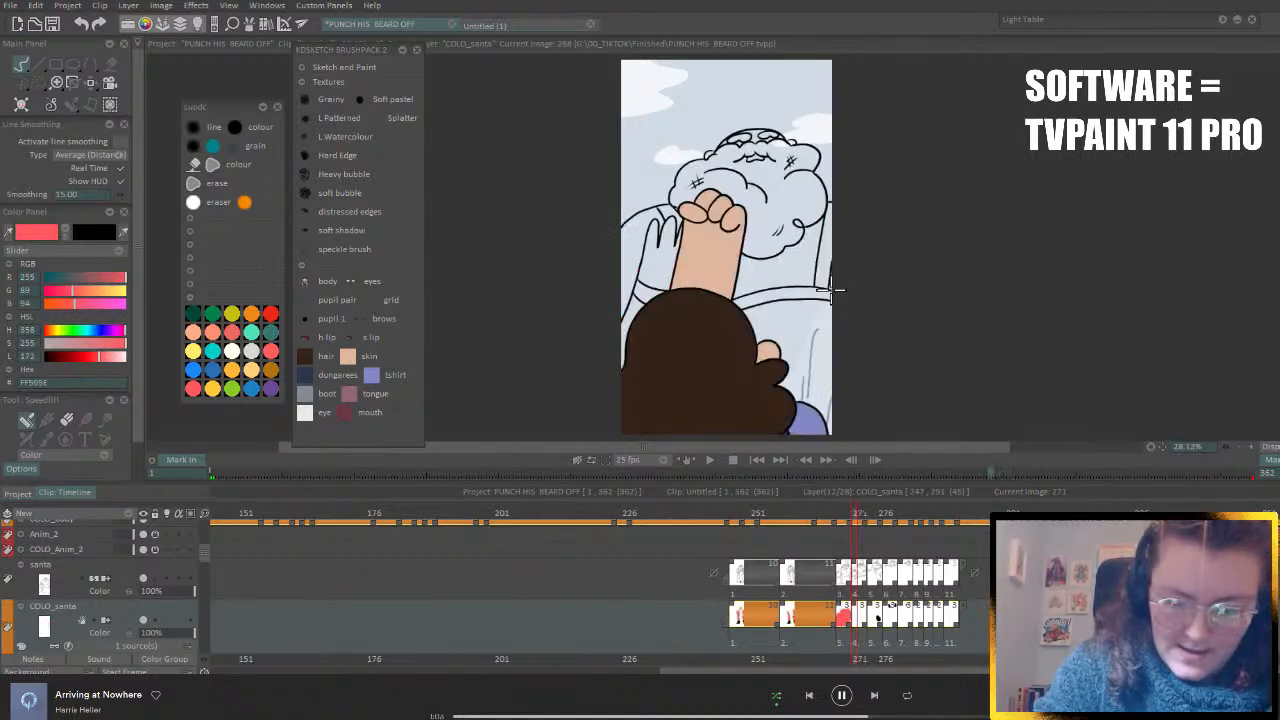
{"action": "mouse_move", "coordinate": [833, 288]}
{"action": "left_mouse_down"}
{"action": "mouse_move", "coordinate": [817, 236]}
{"action": "mouse_move", "coordinate": [801, 254]}
{"action": "mouse_move", "coordinate": [825, 276]}
{"action": "left_mouse_up"}
{"action": "left_click_drag", "start_coordinate": [786, 326], "coordinate": [808, 329]}
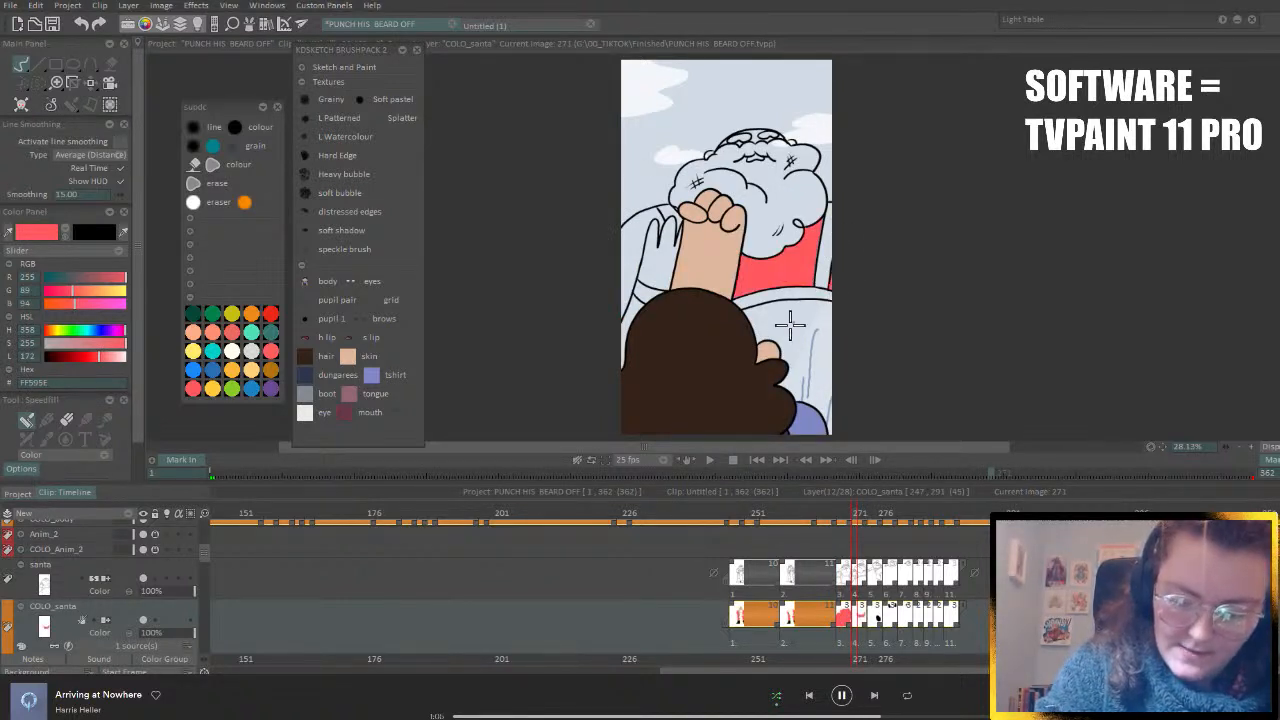
{"action": "left_click_drag", "start_coordinate": [636, 228], "coordinate": [626, 276]}
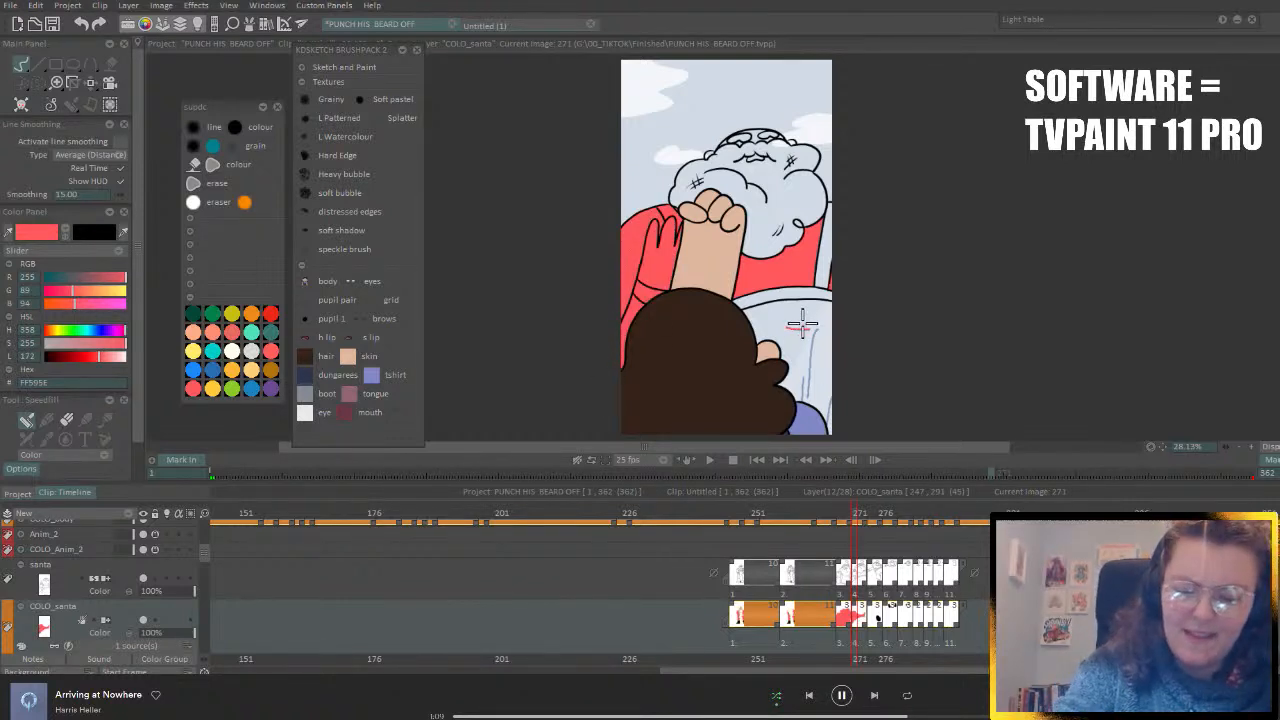
{"action": "left_click_drag", "start_coordinate": [803, 323], "coordinate": [836, 329]}
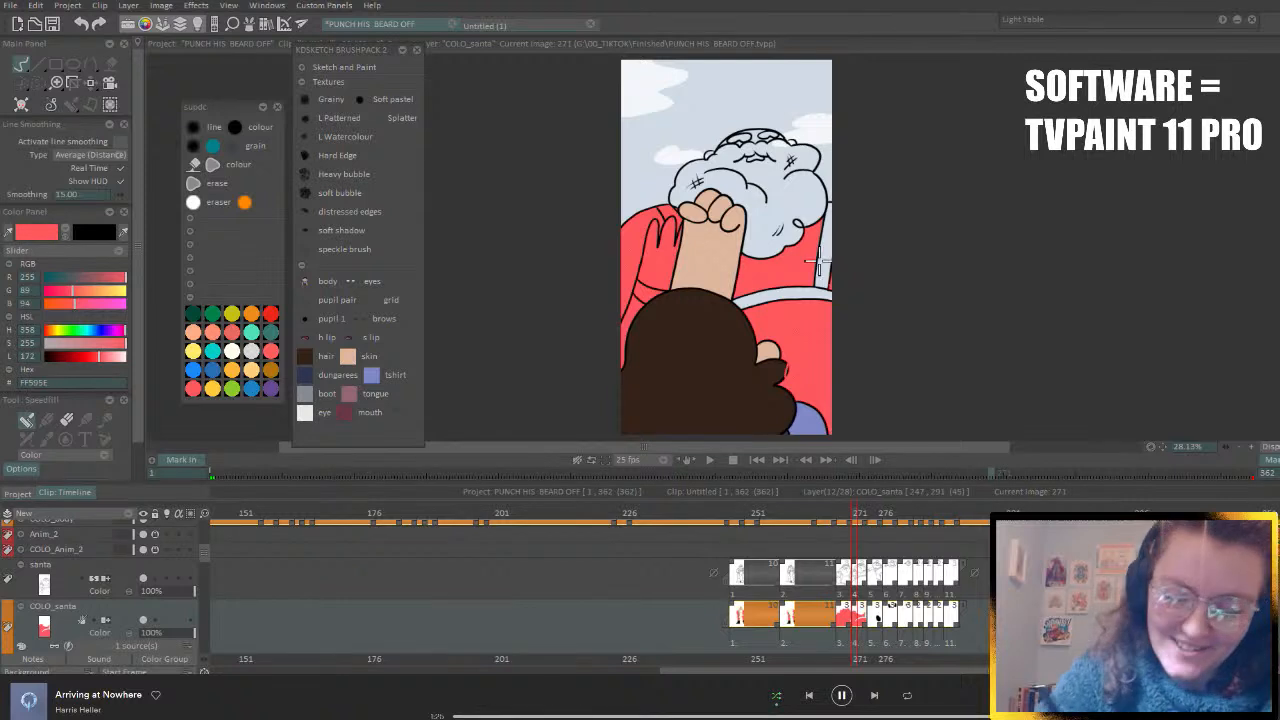
- Fill Santa's sleeves, coat and lower body with the same red on frame 274
{"action": "key", "text": "Right"}
{"action": "key", "text": "Right"}
{"action": "key", "text": "Right"}
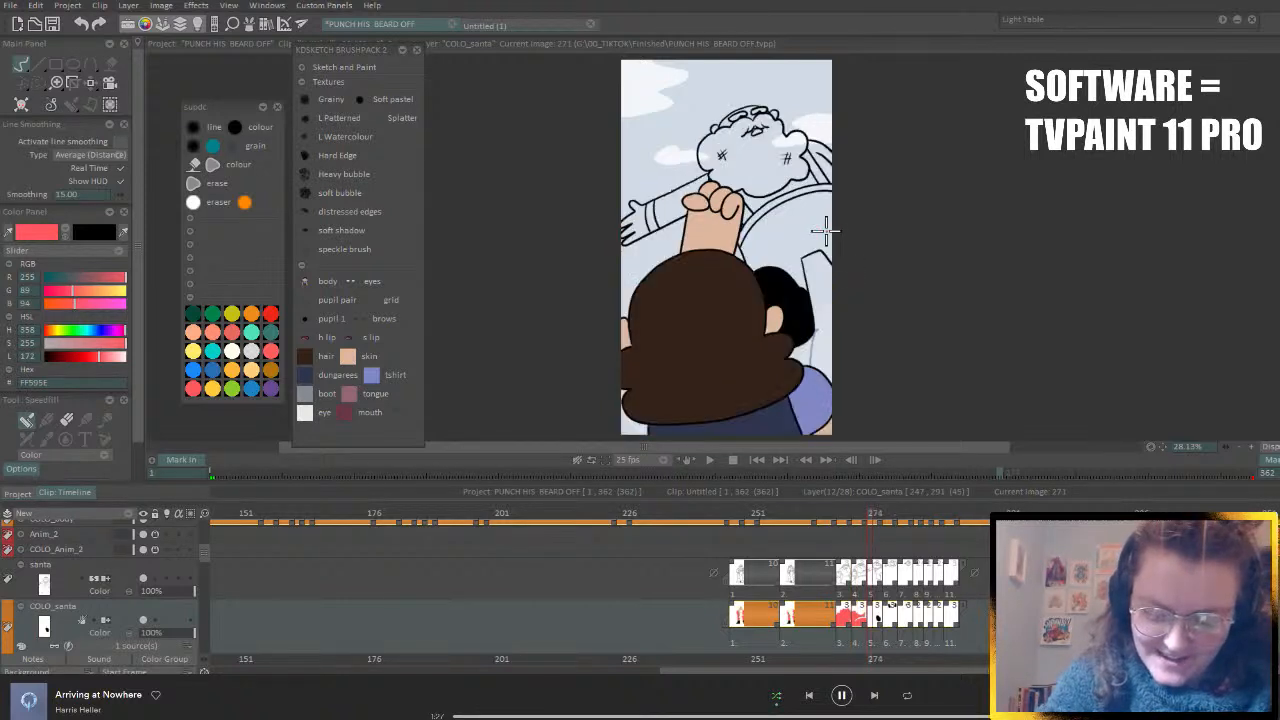
{"action": "mouse_move", "coordinate": [660, 208]}
{"action": "left_mouse_down"}
{"action": "mouse_move", "coordinate": [685, 180]}
{"action": "mouse_move", "coordinate": [758, 192]}
{"action": "mouse_move", "coordinate": [752, 202]}
{"action": "mouse_move", "coordinate": [827, 176]}
{"action": "left_mouse_up"}
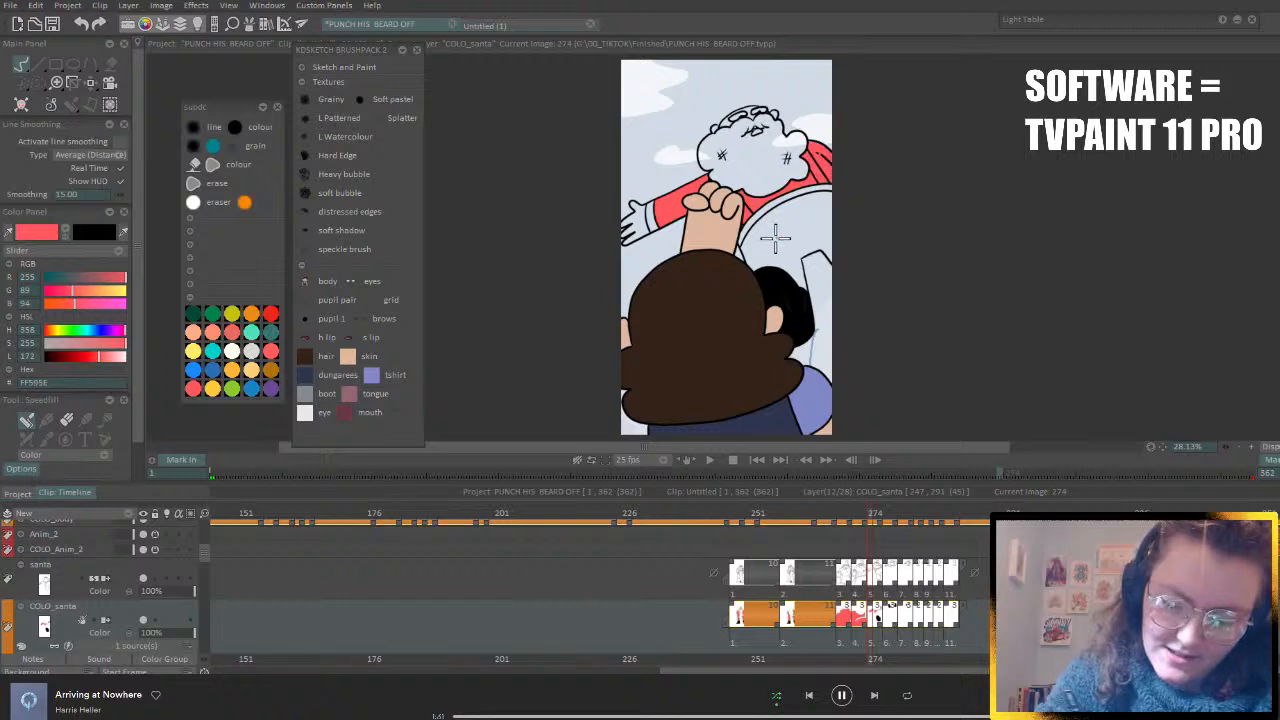
{"action": "left_click_drag", "start_coordinate": [777, 239], "coordinate": [844, 202]}
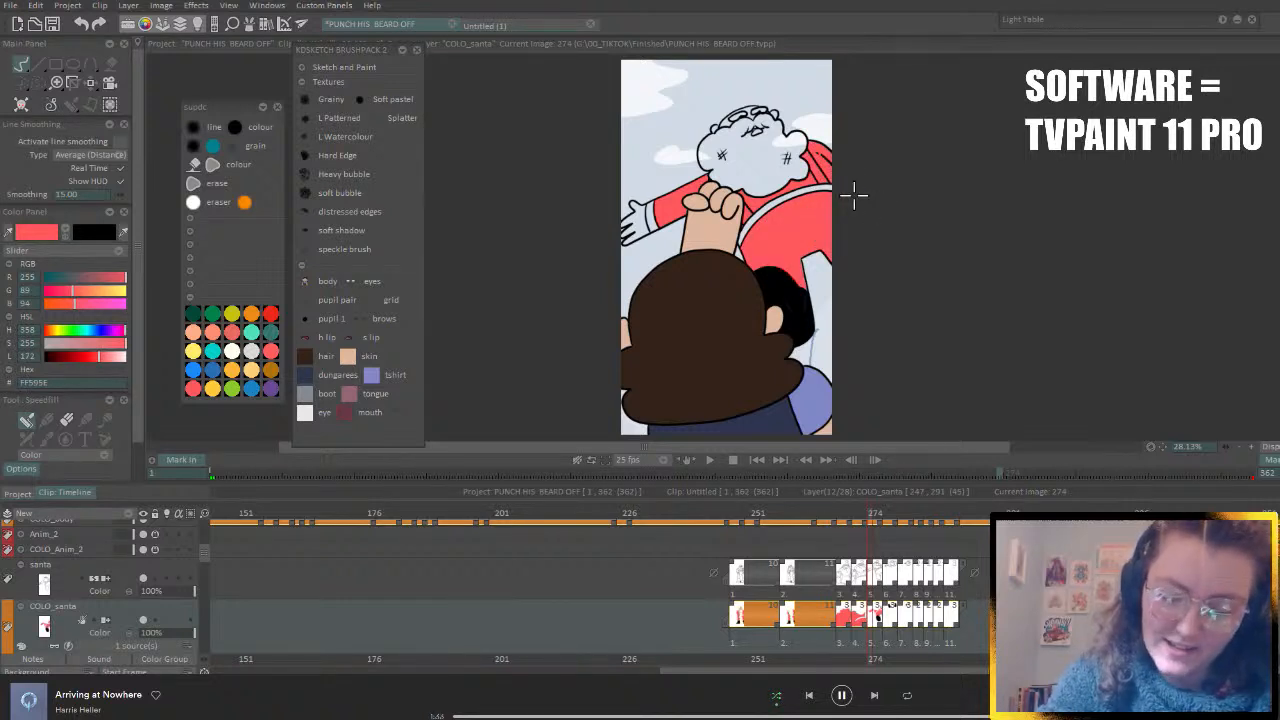
- Fill the airborne Santa's round body and remaining sleeve with red on frame 277
{"action": "key", "text": "Right"}
{"action": "key", "text": "Right"}
{"action": "key", "text": "Right"}
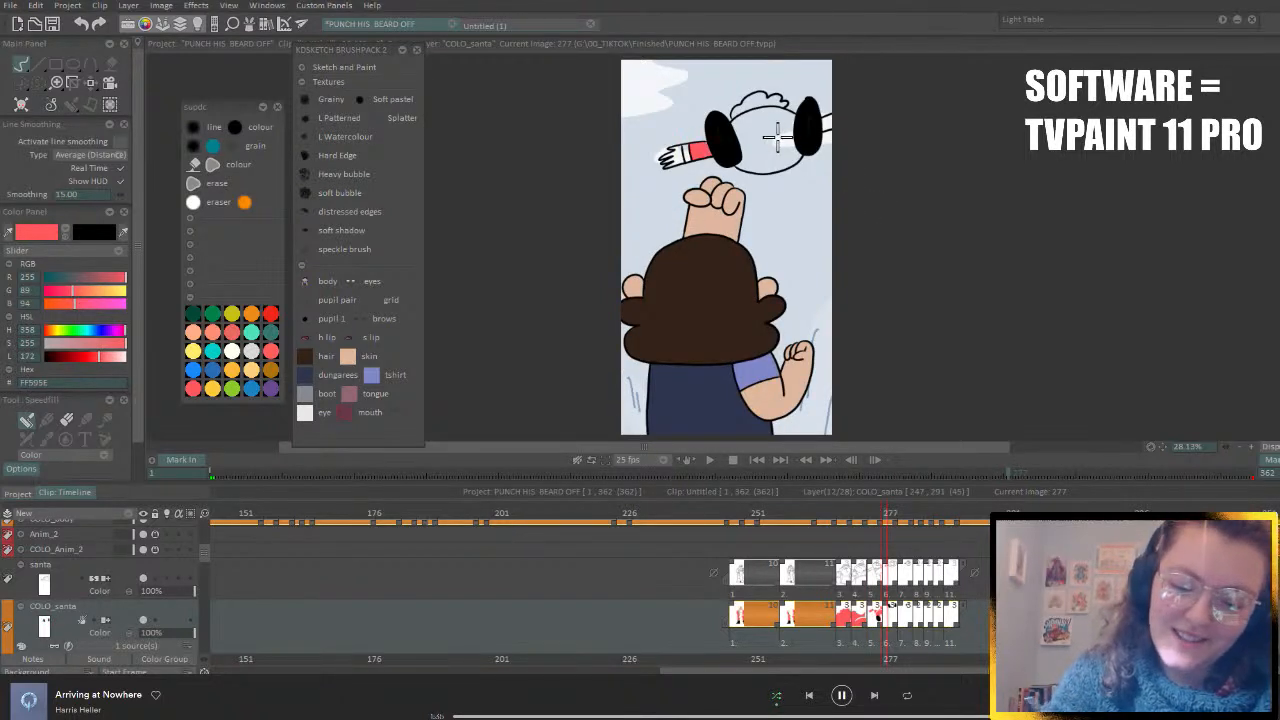
{"action": "mouse_move", "coordinate": [772, 140]}
{"action": "left_mouse_down"}
{"action": "mouse_move", "coordinate": [788, 148]}
{"action": "mouse_move", "coordinate": [829, 114]}
{"action": "left_mouse_up"}
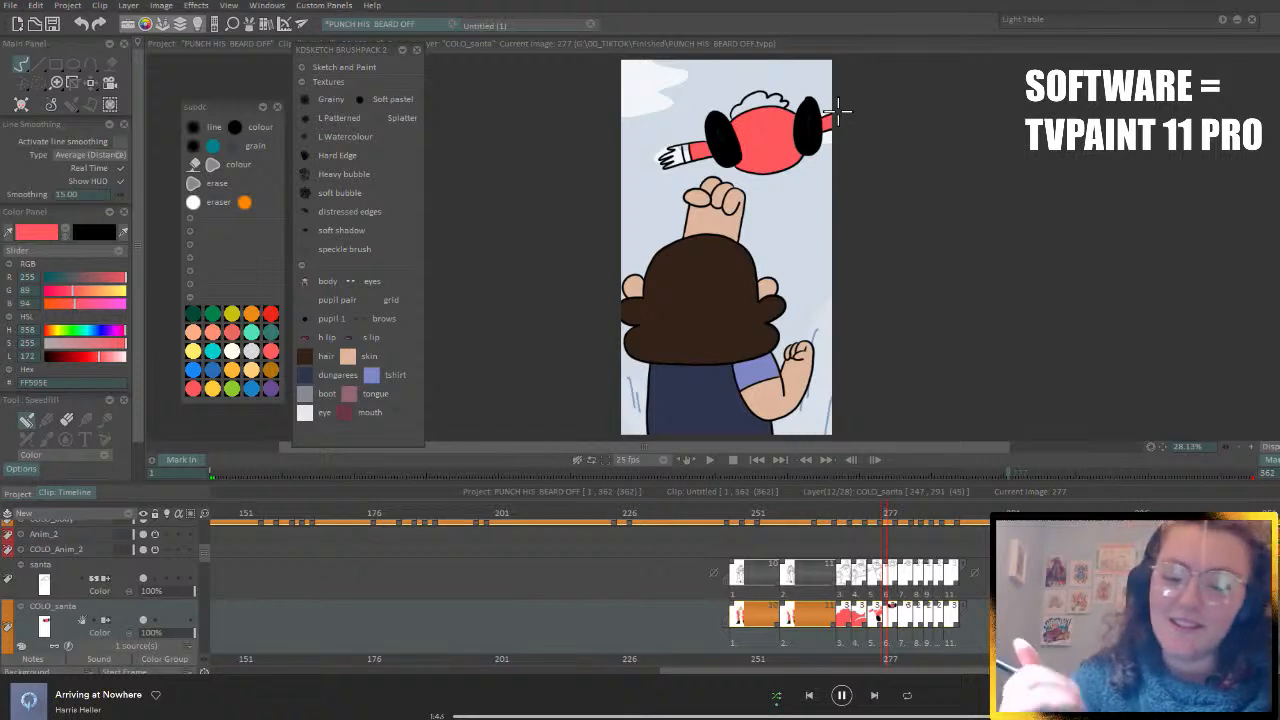
- Fill the small flying Santa's body and both sleeves with red on frame 280
{"action": "key", "text": "Right"}
{"action": "left_click", "coordinate": [763, 111]}
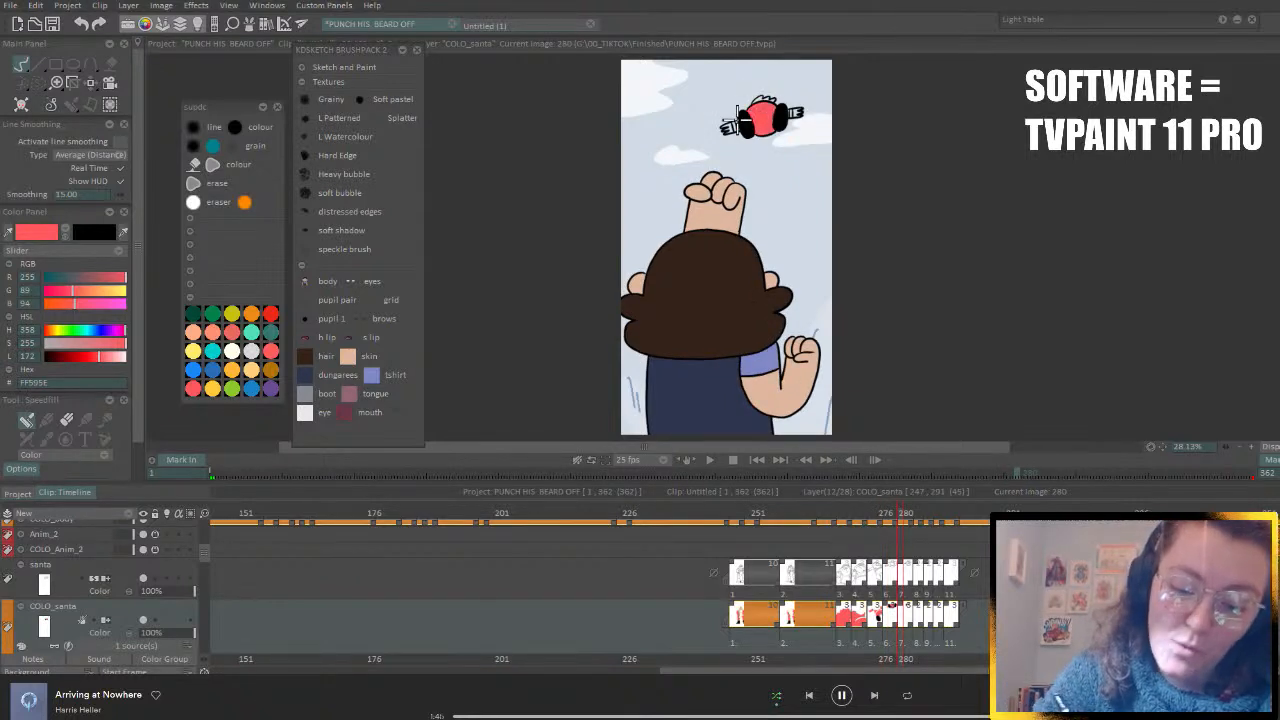
{"action": "left_click", "coordinate": [735, 125]}
{"action": "left_click", "coordinate": [794, 112]}
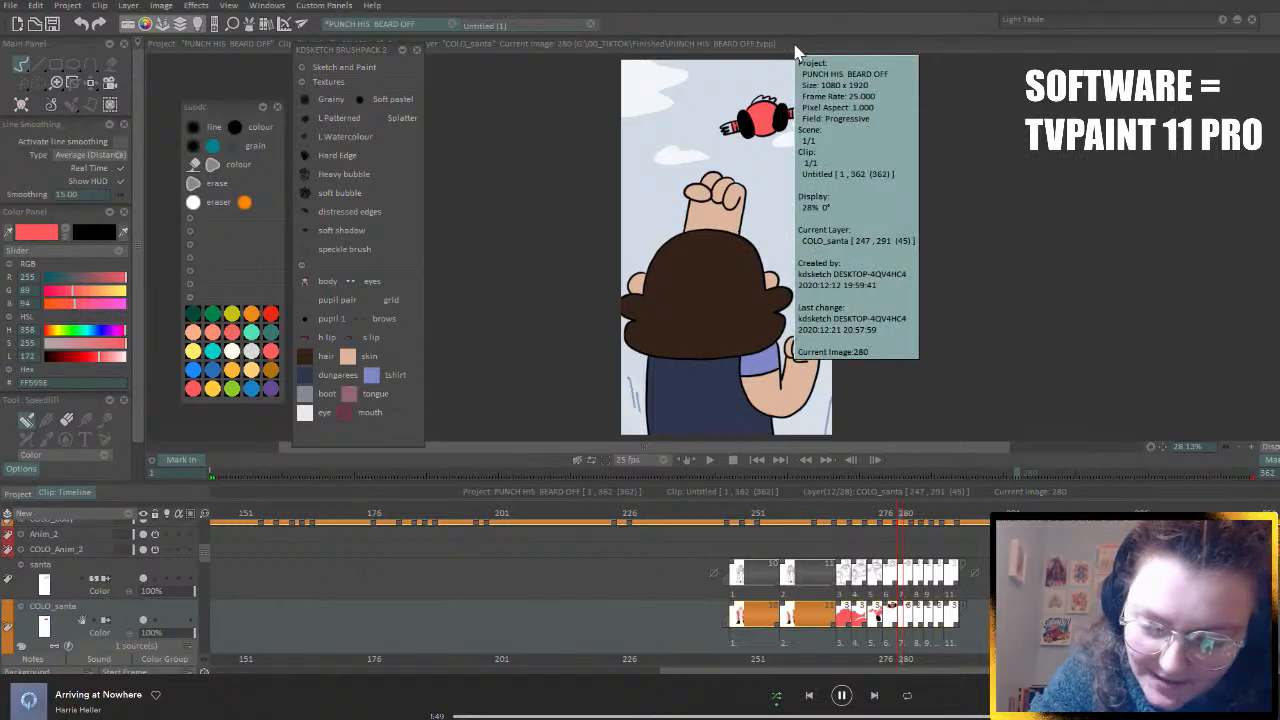
- Go back through the coloured frames to frame 247 and fill Santa's suspenders and belt with black
{"action": "key", "text": "Right"}
{"action": "key", "text": "Left"}
{"action": "key", "text": "Left"}
{"action": "key", "text": "Left"}
{"action": "key", "text": "Left"}
{"action": "key", "text": "Left"}
{"action": "key", "text": "Left"}
{"action": "key", "text": "Left"}
{"action": "key", "text": "Left"}
{"action": "key", "text": "Left"}
{"action": "key", "text": "Left"}
{"action": "key", "text": "Left"}
{"action": "key", "text": "Left"}
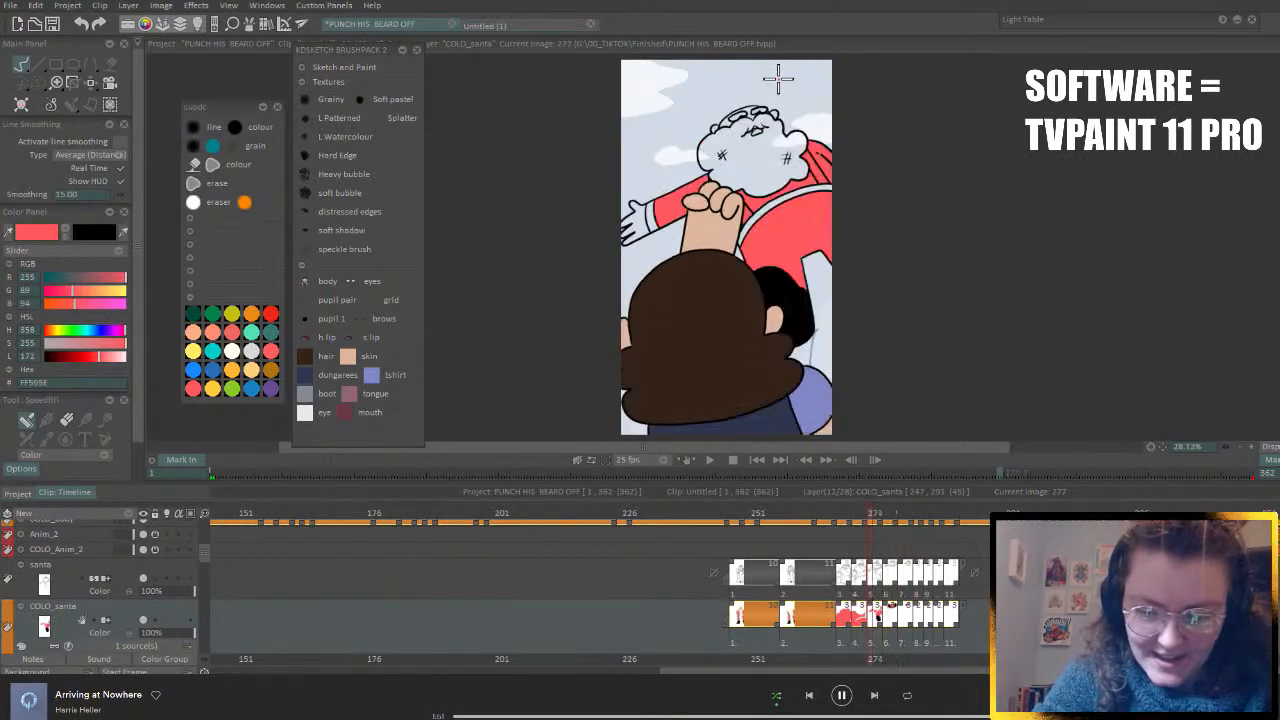
{"action": "key", "text": "Left"}
{"action": "key", "text": "Left"}
{"action": "key", "text": "Left"}
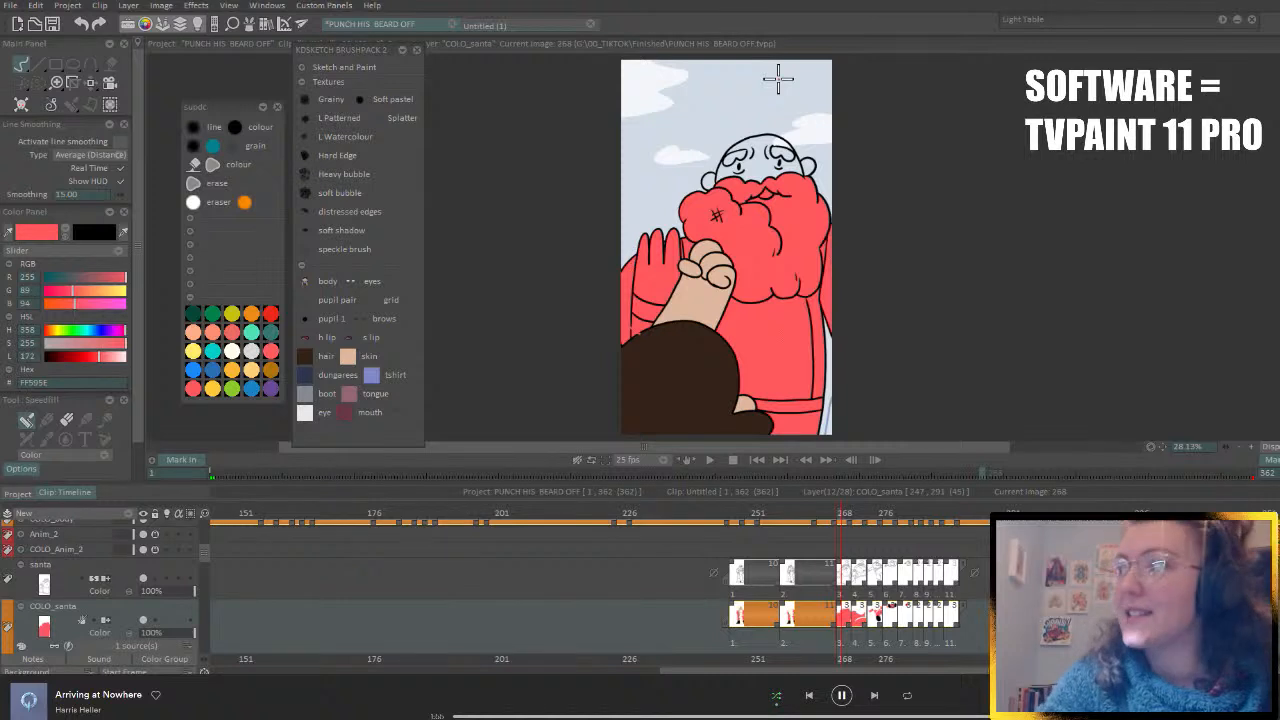
{"action": "key", "text": "Left"}
{"action": "key", "text": "Left"}
{"action": "key", "text": "Left"}
{"action": "key", "text": "Left"}
{"action": "key", "text": "Left"}
{"action": "key", "text": "Left"}
{"action": "key", "text": "Left"}
{"action": "key", "text": "Left"}
{"action": "key", "text": "Left"}
{"action": "key", "text": "Left"}
{"action": "key", "text": "Left"}
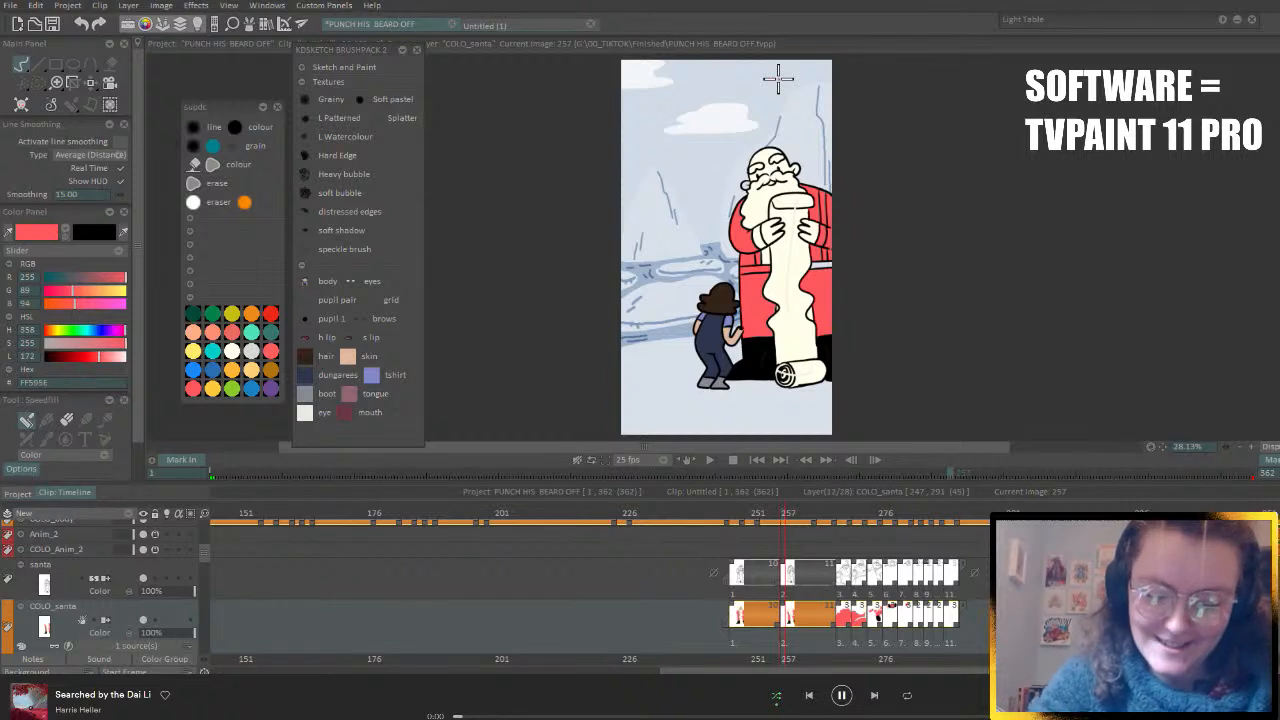
{"action": "key", "text": "Left"}
{"action": "key", "text": "Left"}
{"action": "key", "text": "Left"}
{"action": "key", "text": "Left"}
{"action": "key", "text": "Left"}
{"action": "key", "text": "Left"}
{"action": "key", "text": "Left"}
{"action": "key", "text": "Left"}
{"action": "key", "text": "Left"}
{"action": "key", "text": "Left"}
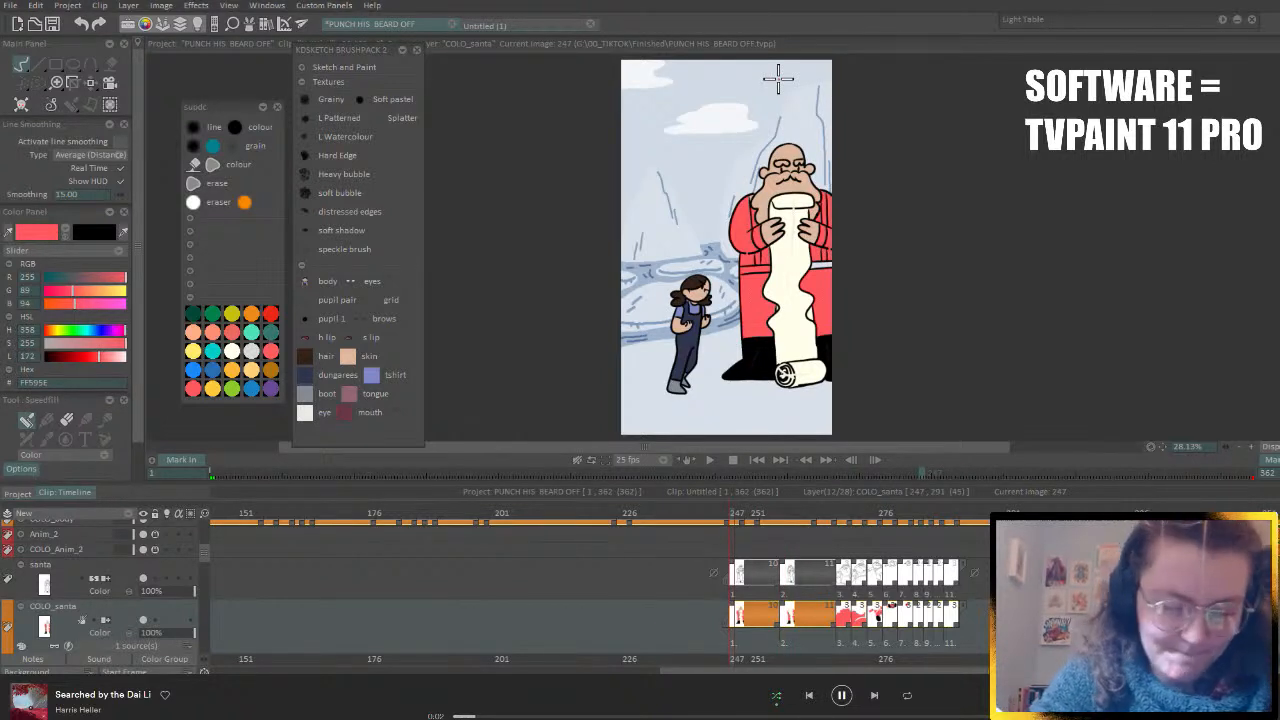
{"action": "key", "text": "x"}
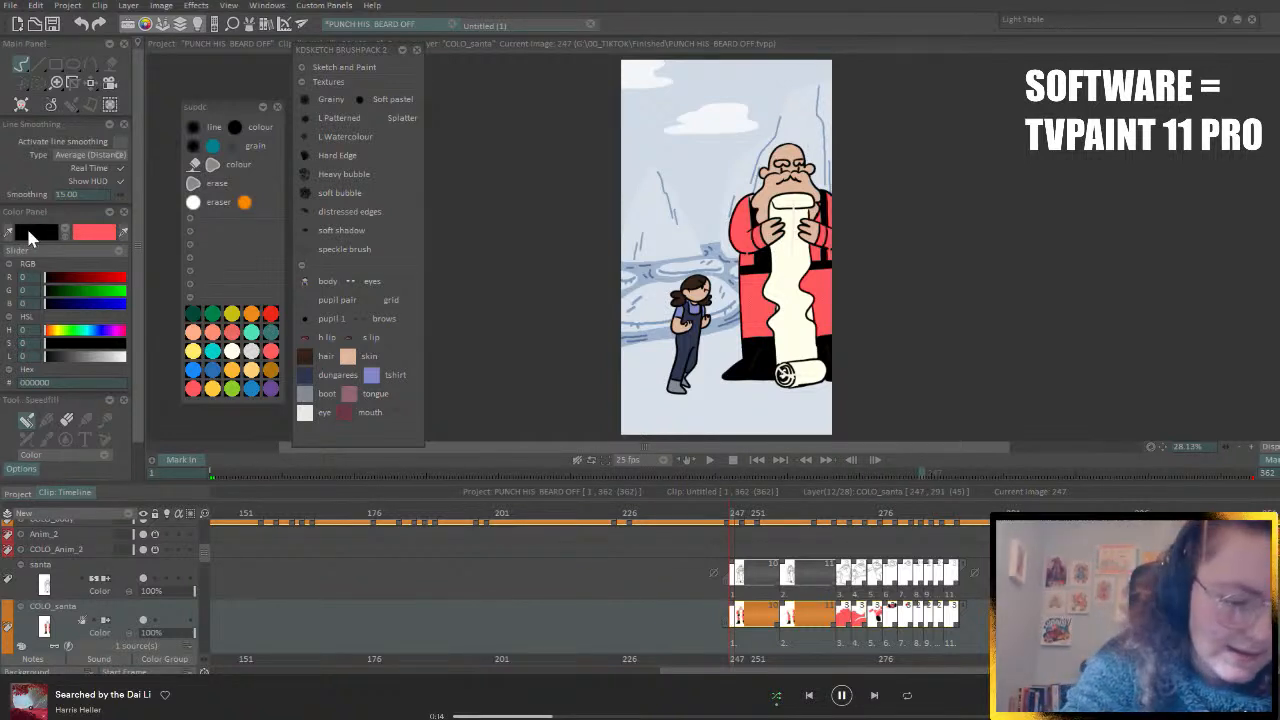
- Try recolouring Santa's sleeves on frame 247 with cream FFFFEA and white FFFFFF, and undo the fills
{"action": "left_click", "coordinate": [822, 298]}
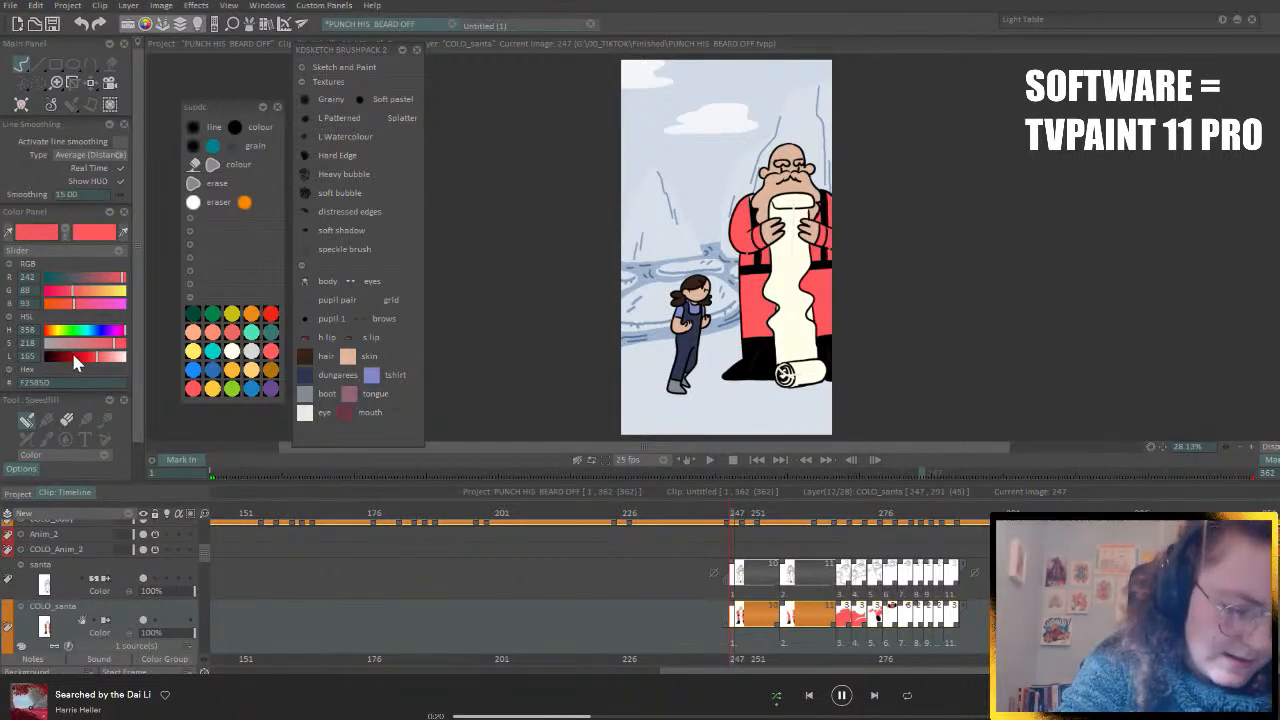
{"action": "left_click_drag", "start_coordinate": [73, 360], "coordinate": [20, 357]}
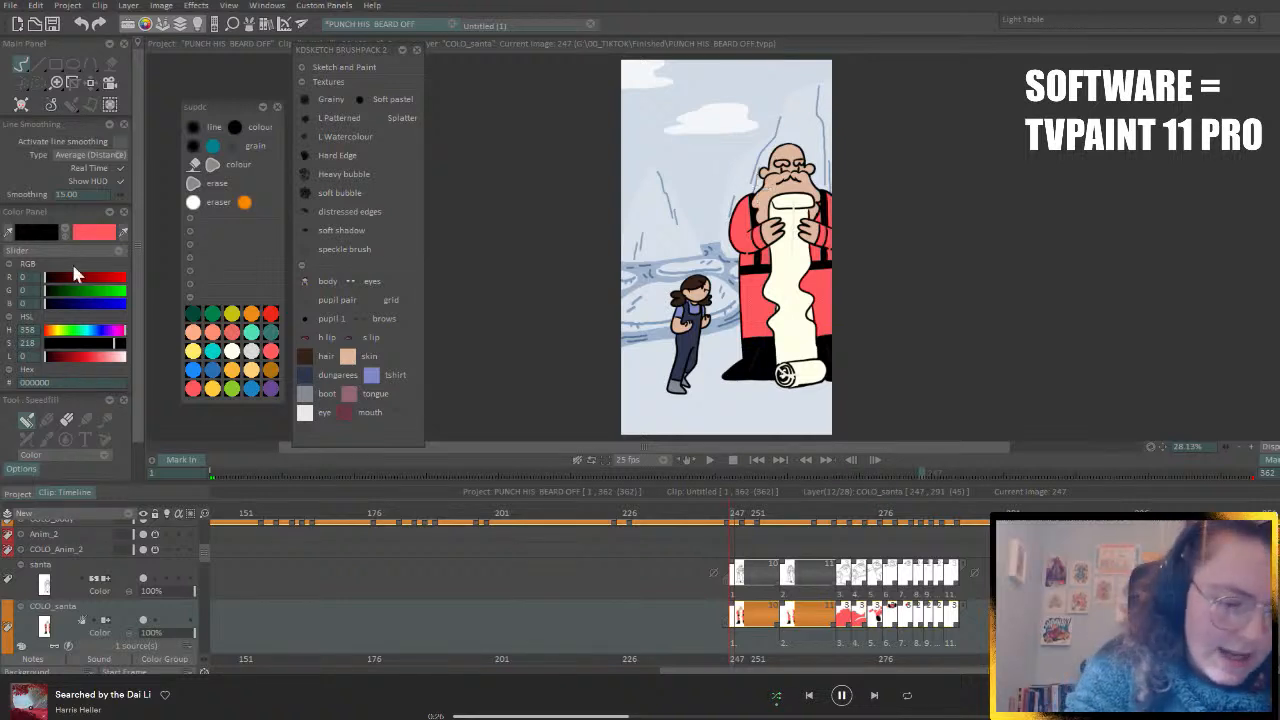
{"action": "left_click", "coordinate": [253, 346]}
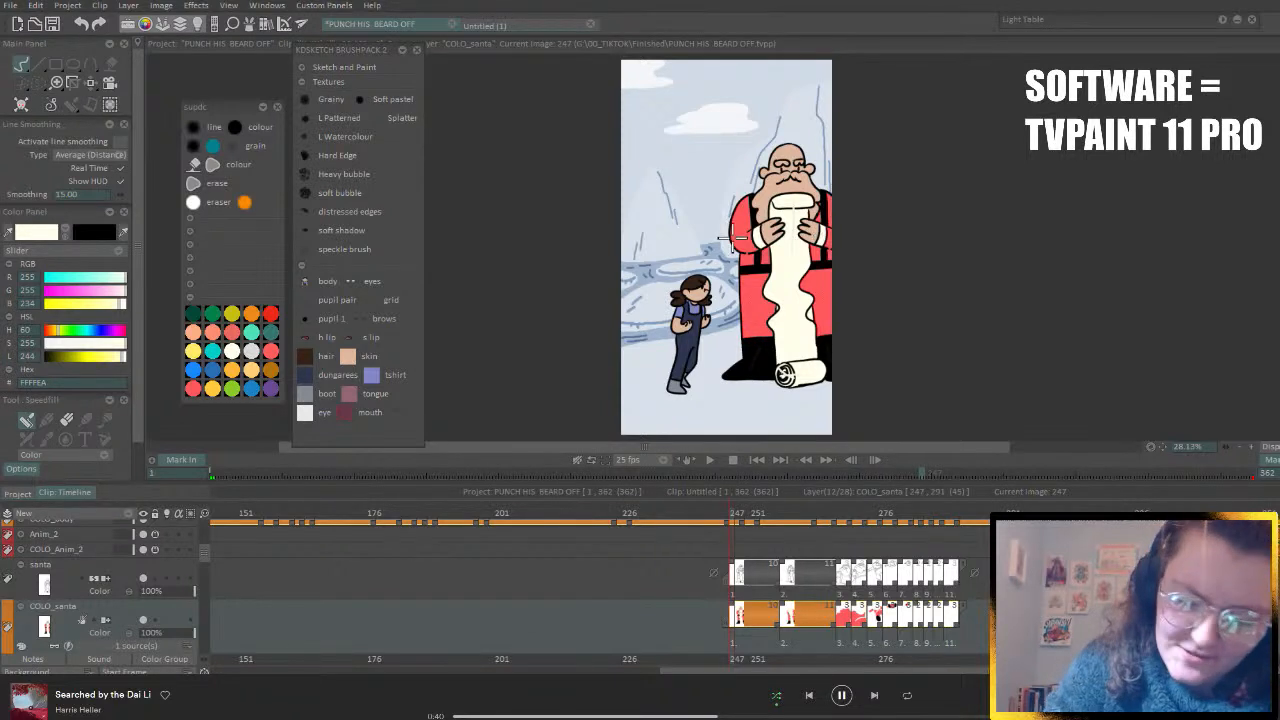
{"action": "mouse_move", "coordinate": [736, 228]}
{"action": "left_mouse_down"}
{"action": "mouse_move", "coordinate": [749, 261]}
{"action": "mouse_move", "coordinate": [768, 257]}
{"action": "left_mouse_up"}
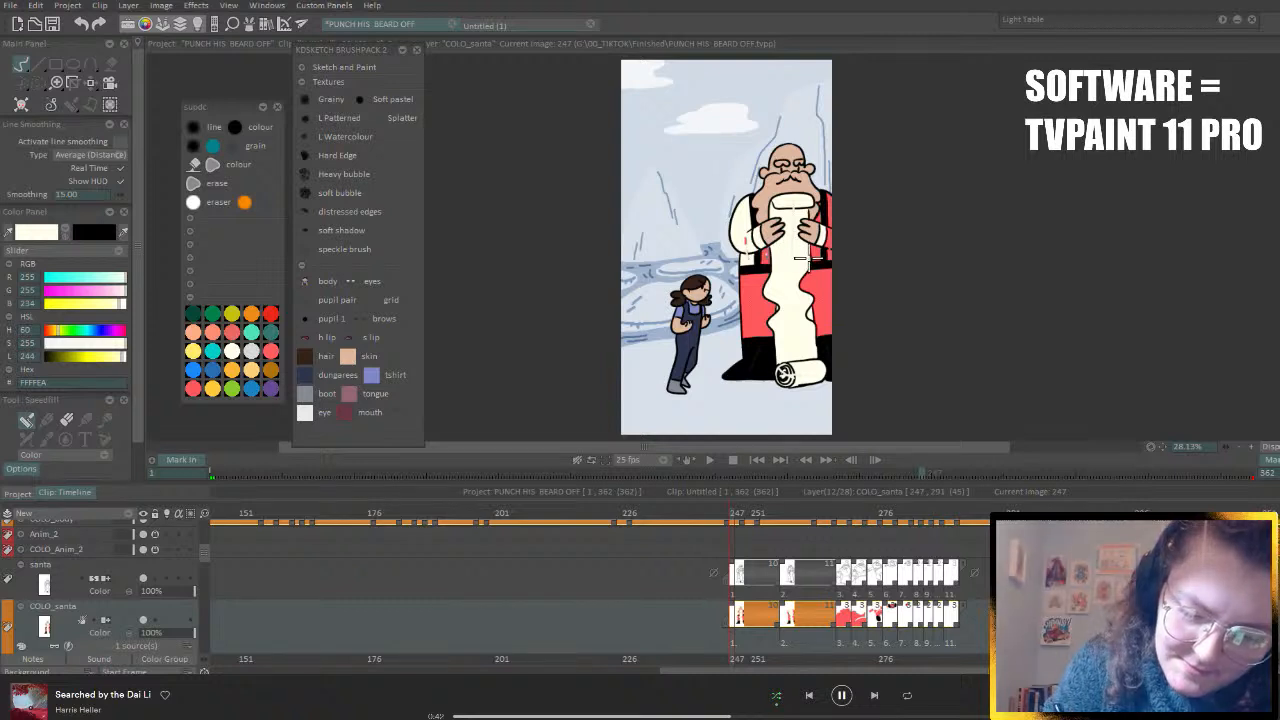
{"action": "left_click", "coordinate": [232, 351]}
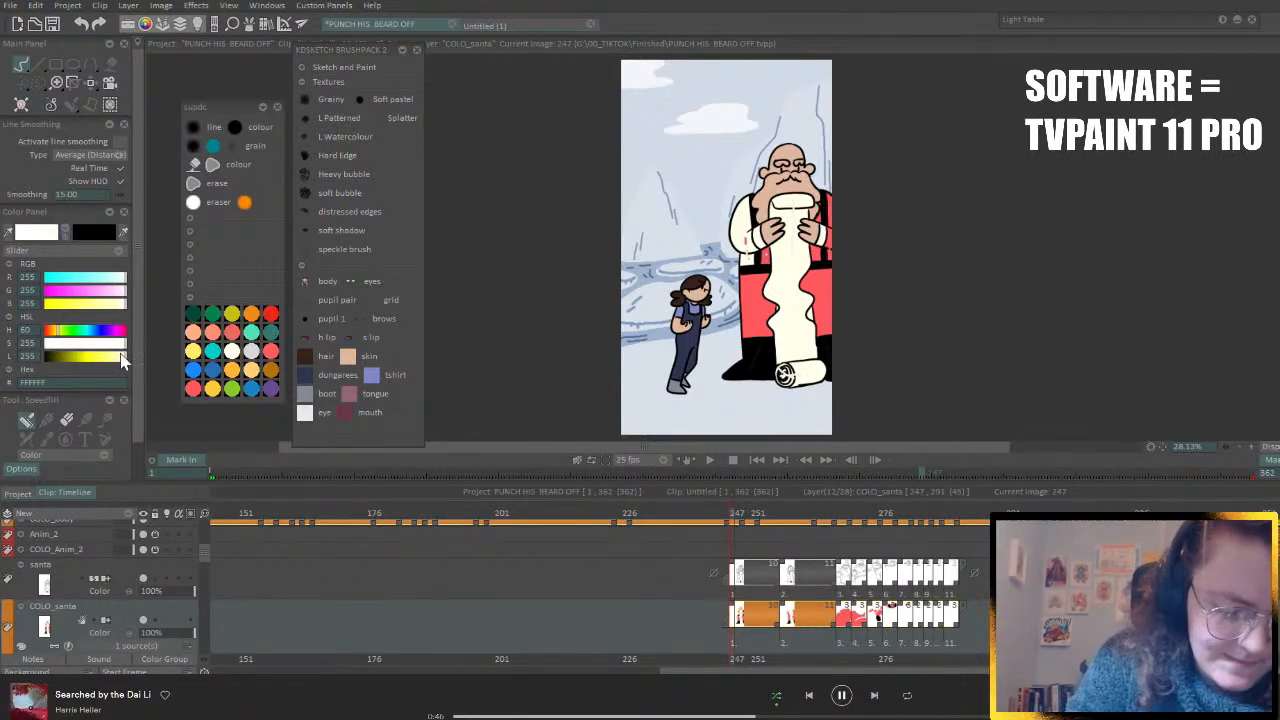
{"action": "left_click", "coordinate": [748, 238]}
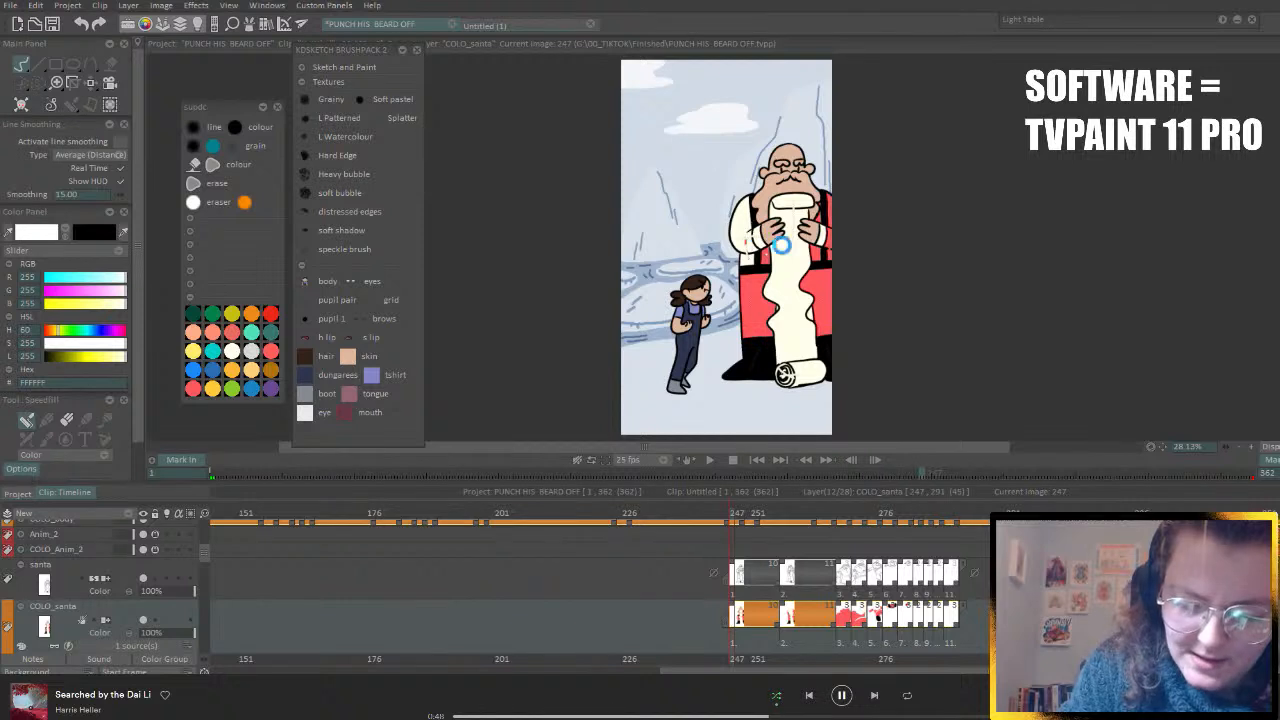
{"action": "left_click", "coordinate": [747, 258]}
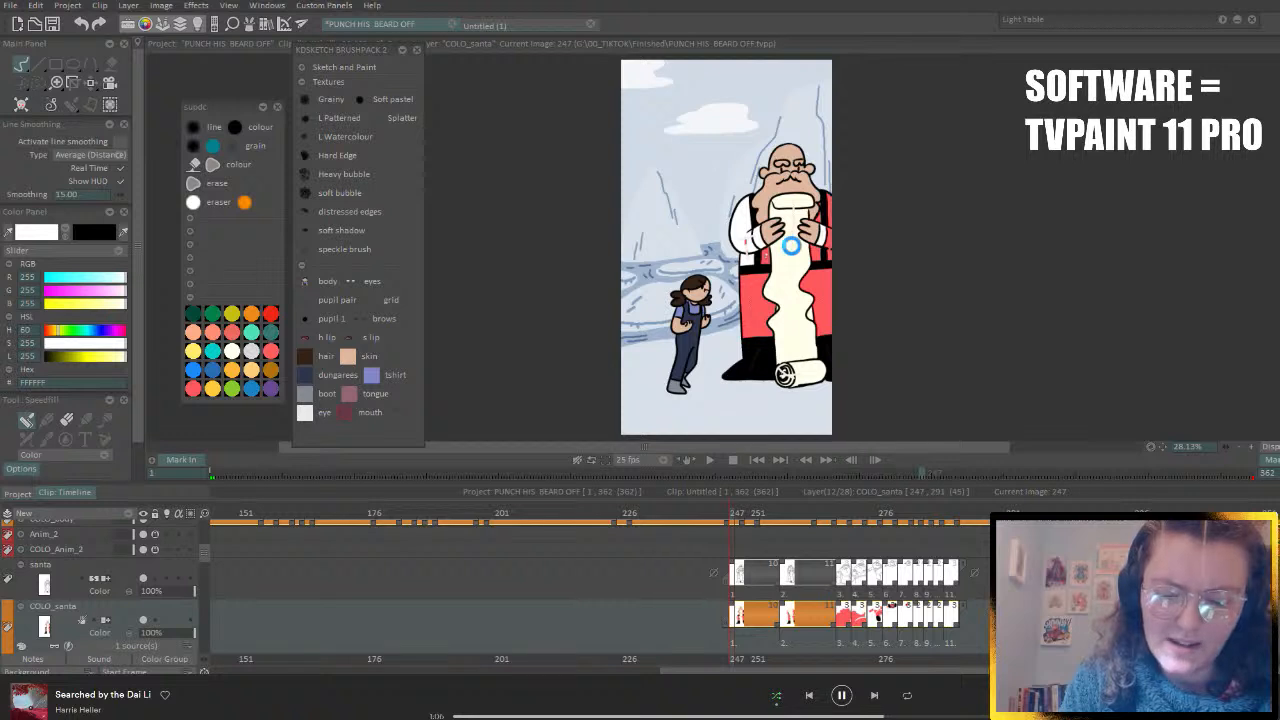
{"action": "key", "text": "ctrl+z"}
{"action": "key", "text": "ctrl+z"}
{"action": "key", "text": "ctrl+z"}
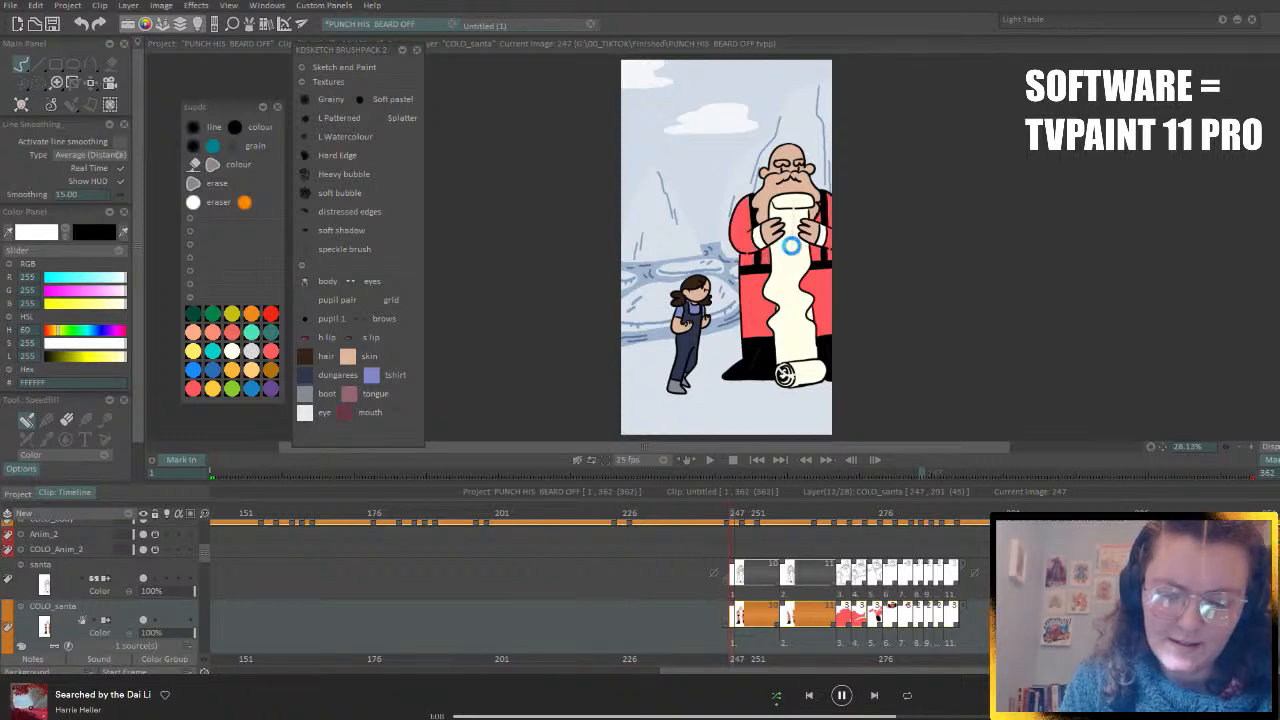
- Fill Santa's suspenders with black on frames 257 and 268, undoing the stray black fill over his raised hand
{"action": "left_click", "coordinate": [106, 29]}
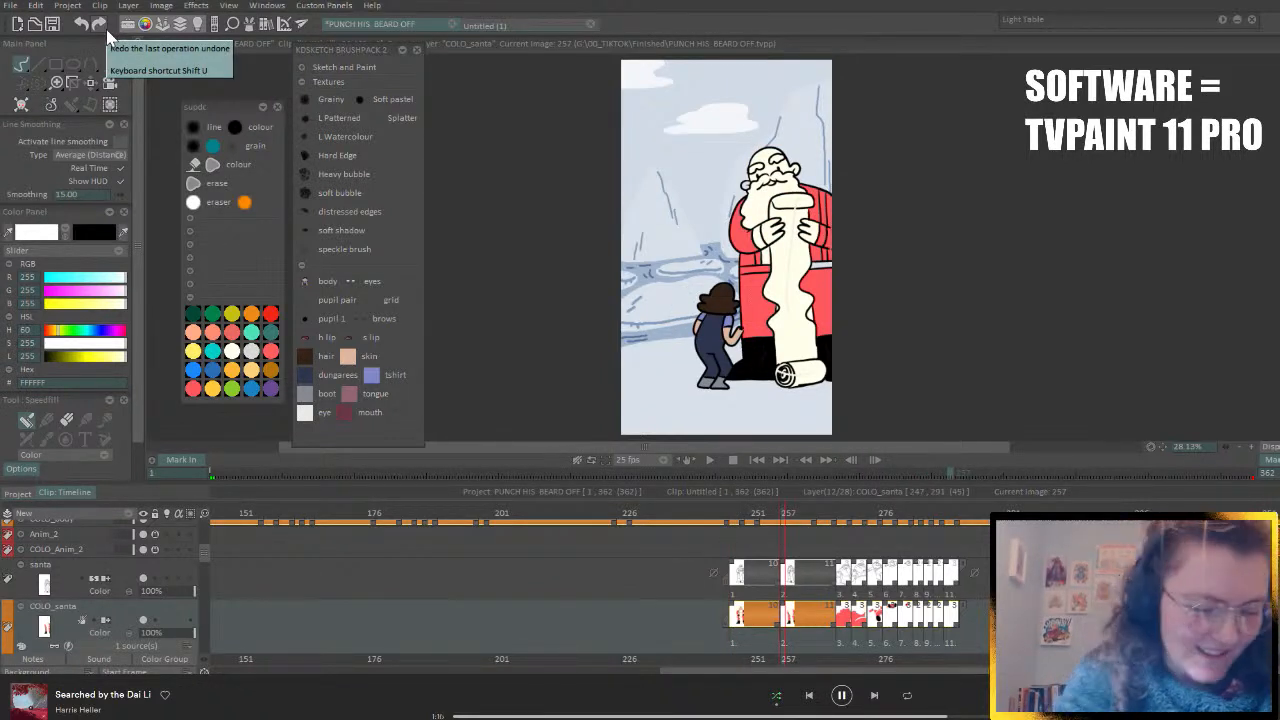
{"action": "left_click", "coordinate": [66, 232]}
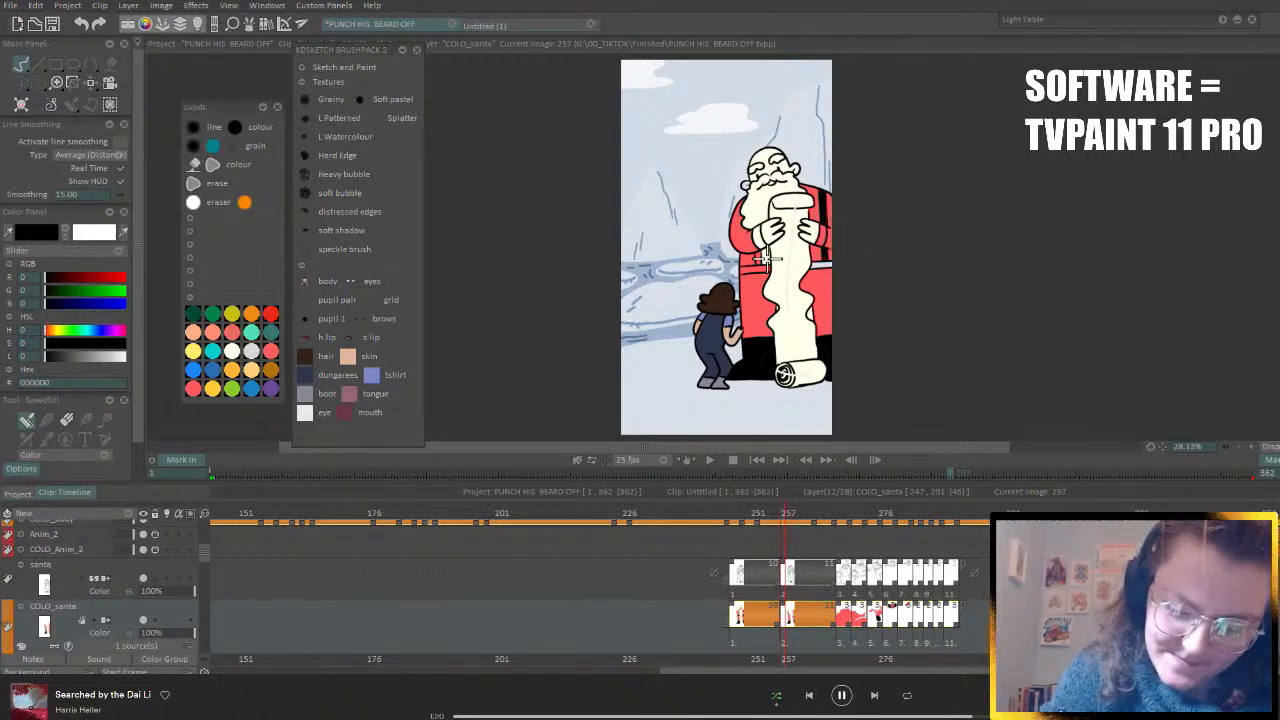
{"action": "key", "text": "Right"}
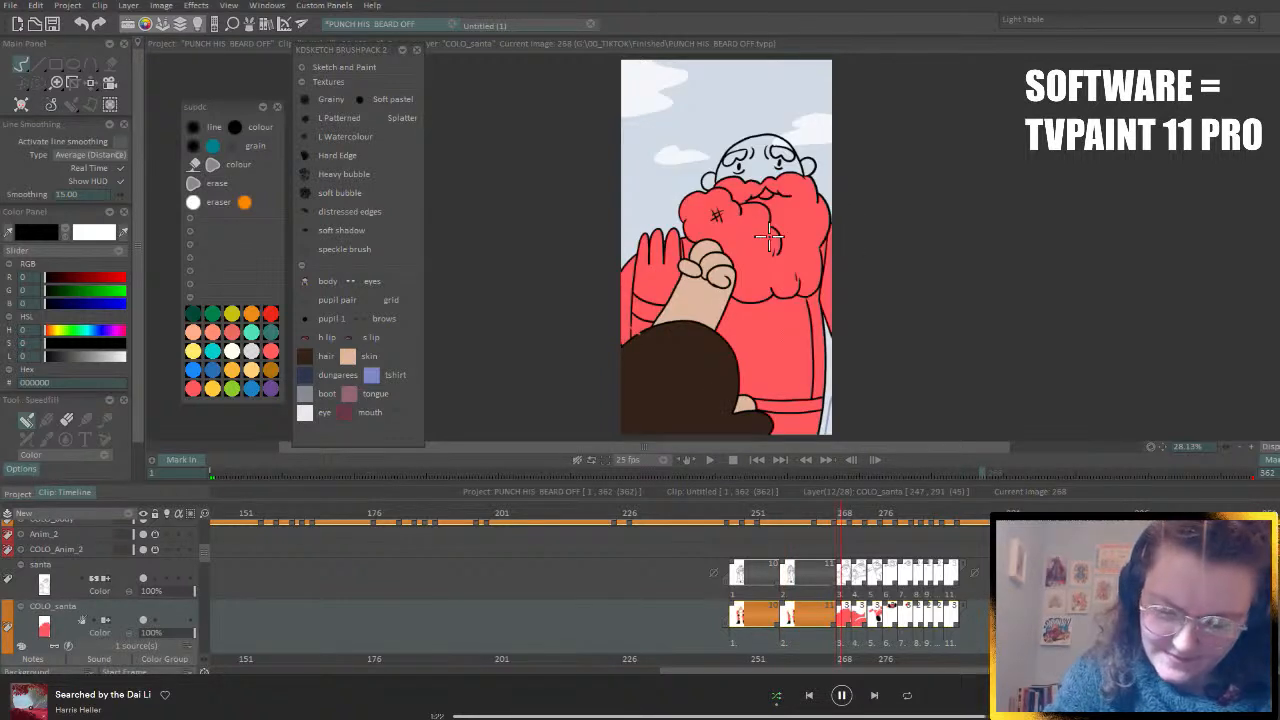
{"action": "left_click_drag", "start_coordinate": [816, 298], "coordinate": [820, 395]}
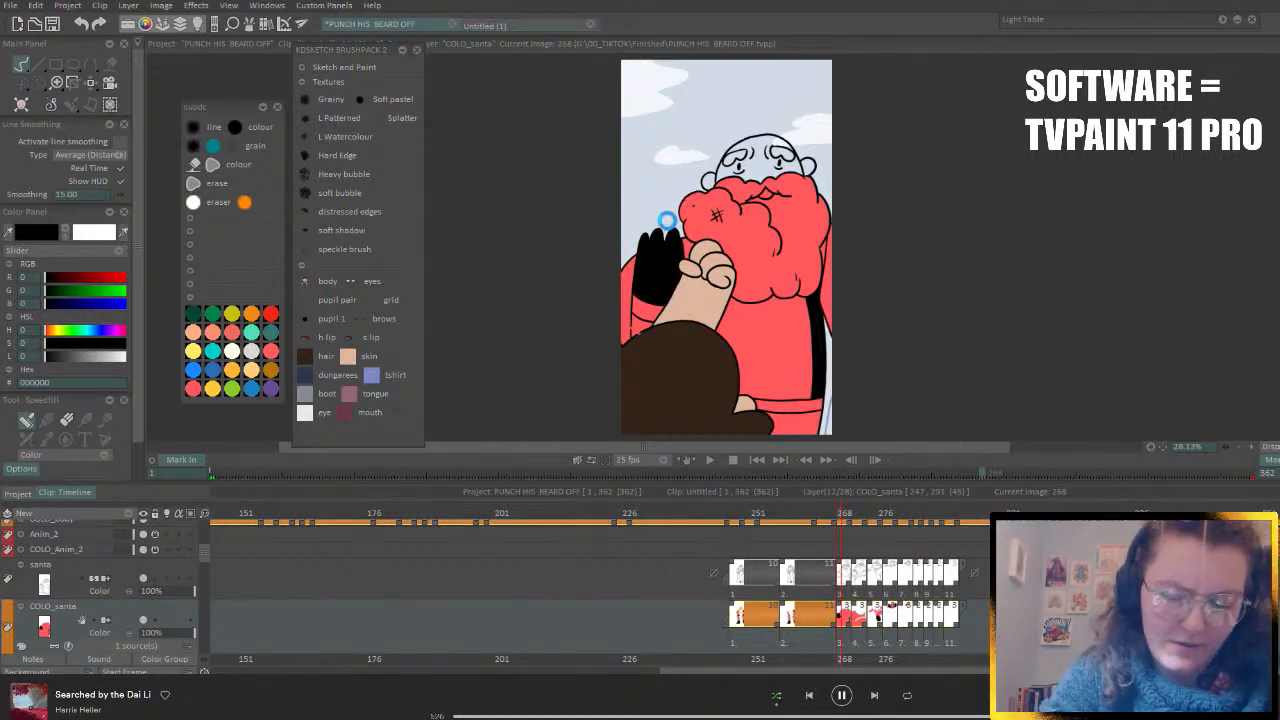
{"action": "key", "text": "ctrl+z"}
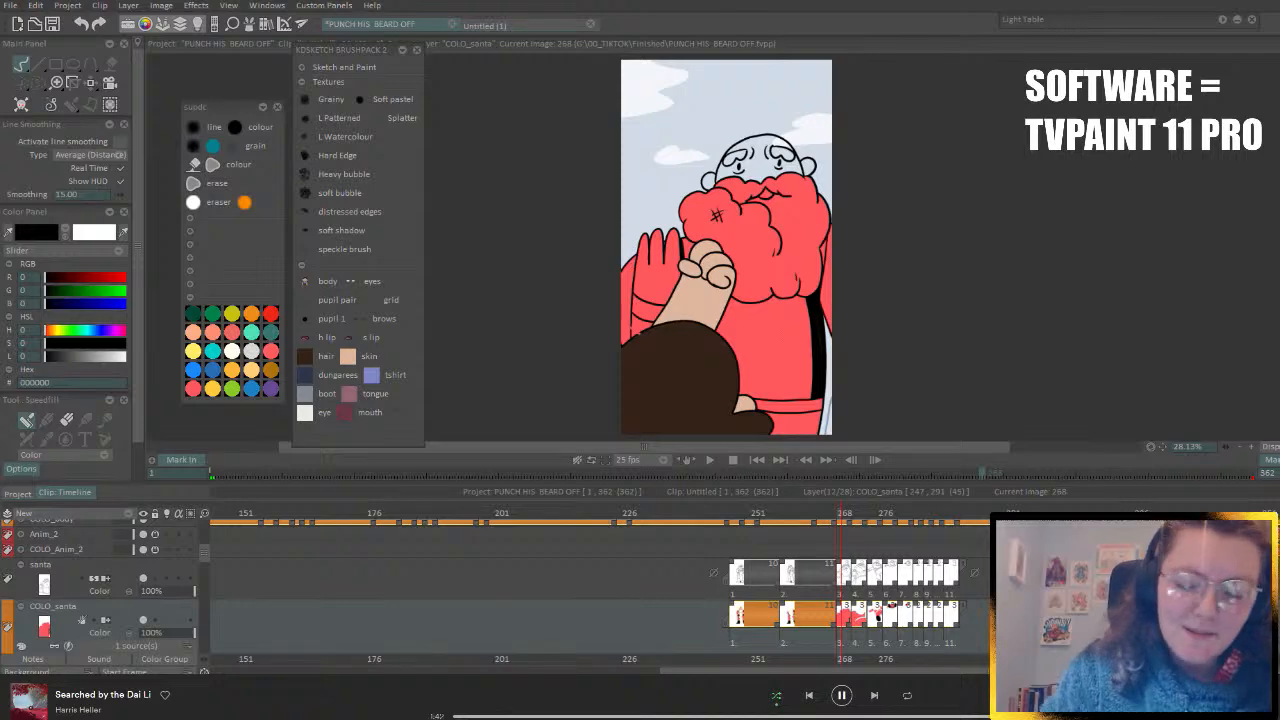
- Flip between frames 267 and 268 to compare Santa's colouring across the cut
{"action": "left_click_drag", "start_coordinate": [842, 512], "coordinate": [839, 512]}
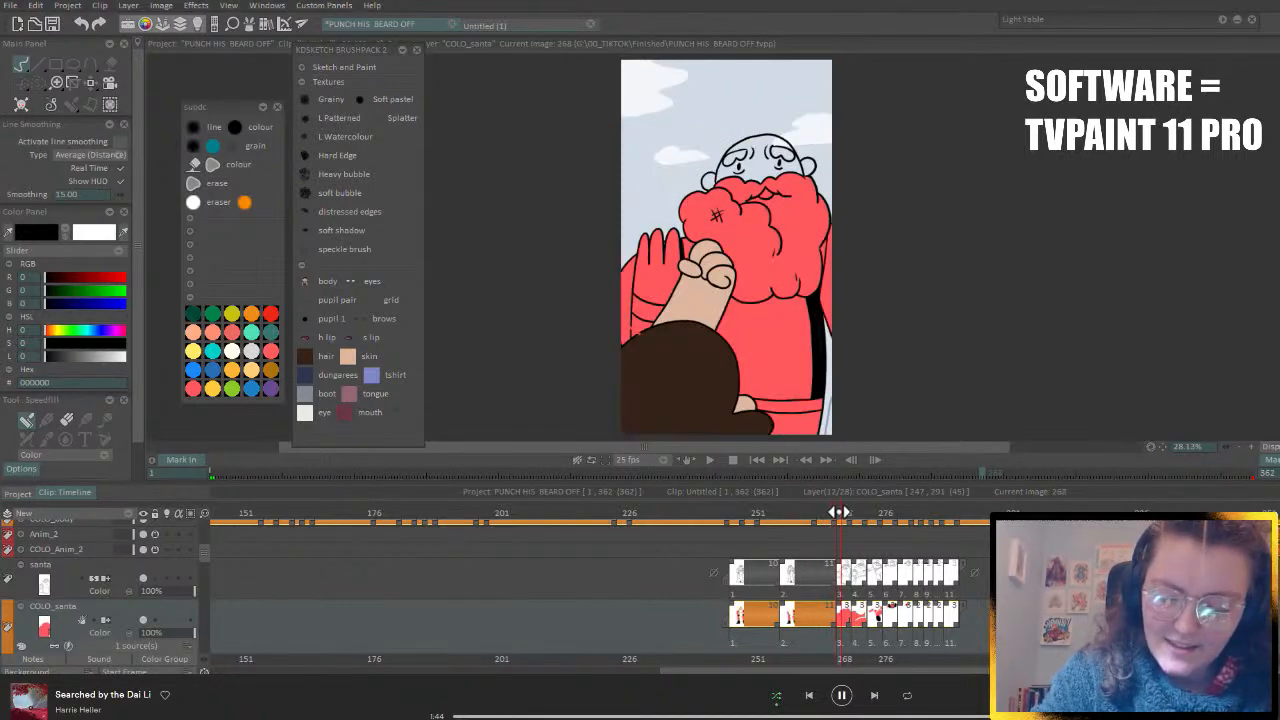
{"action": "key", "text": "Left"}
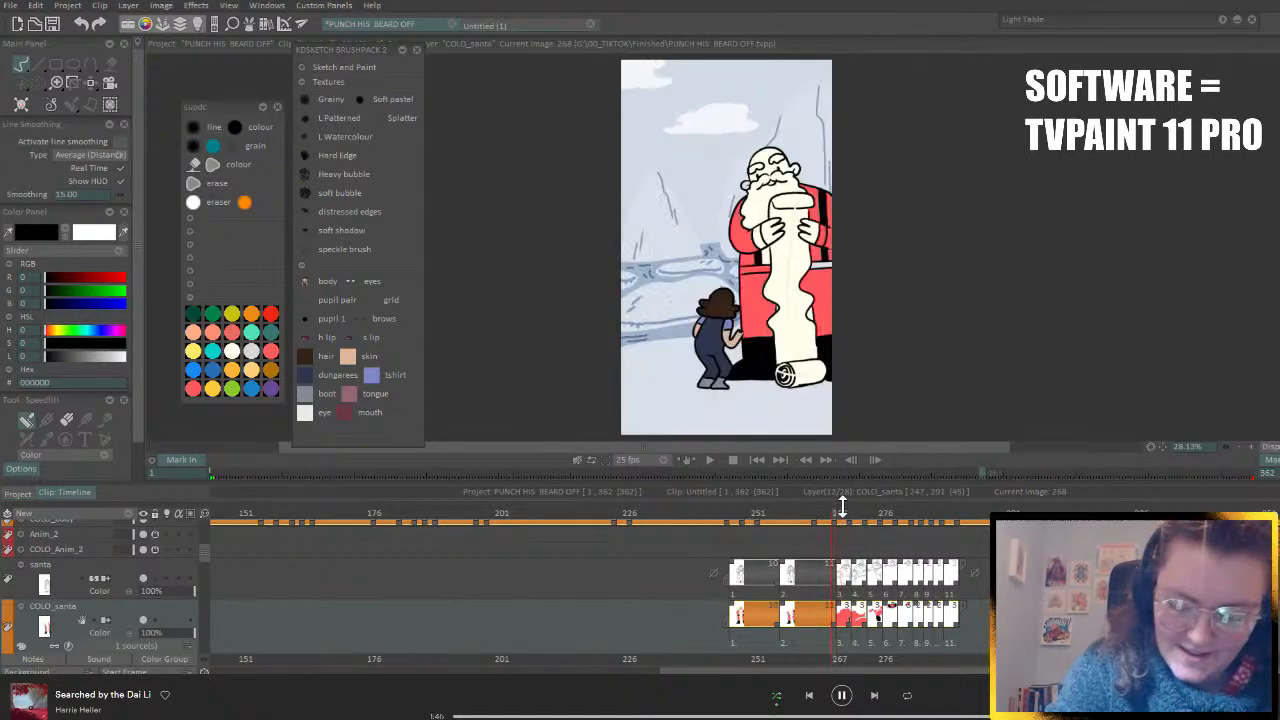
{"action": "key", "text": "Right"}
{"action": "key", "text": "Left"}
{"action": "key", "text": "Right"}
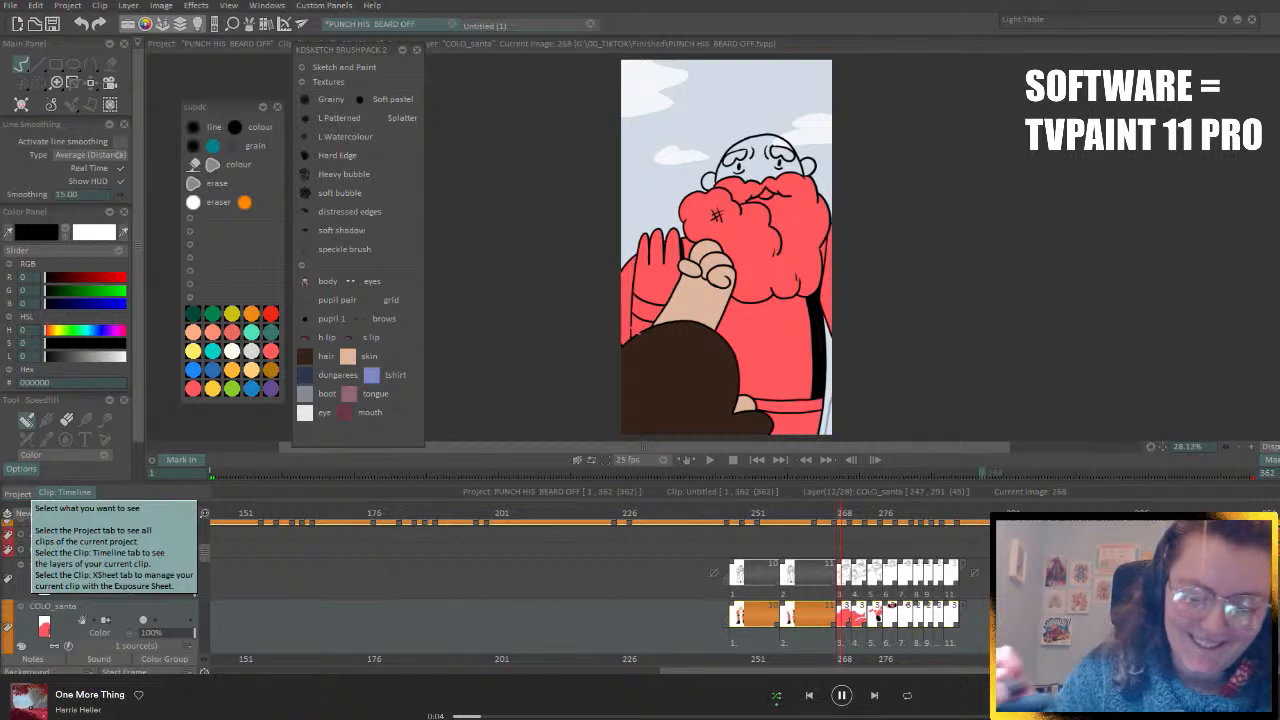
- Go back to frame 257 and sample the suit red FF595E and the cream FFFFEA from Santa's artwork
{"action": "left_click_drag", "start_coordinate": [833, 512], "coordinate": [785, 508]}
{"action": "left_click", "coordinate": [60, 230]}
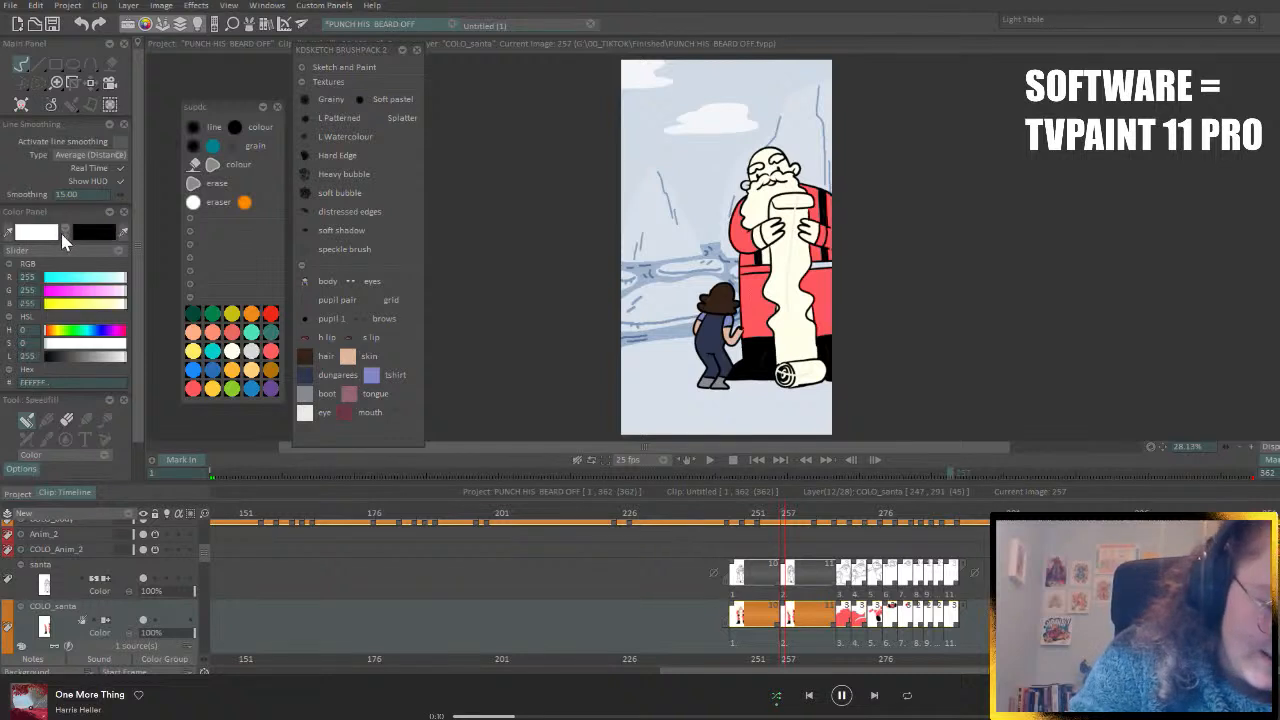
{"action": "left_click", "coordinate": [816, 289], "text": "ctrl"}
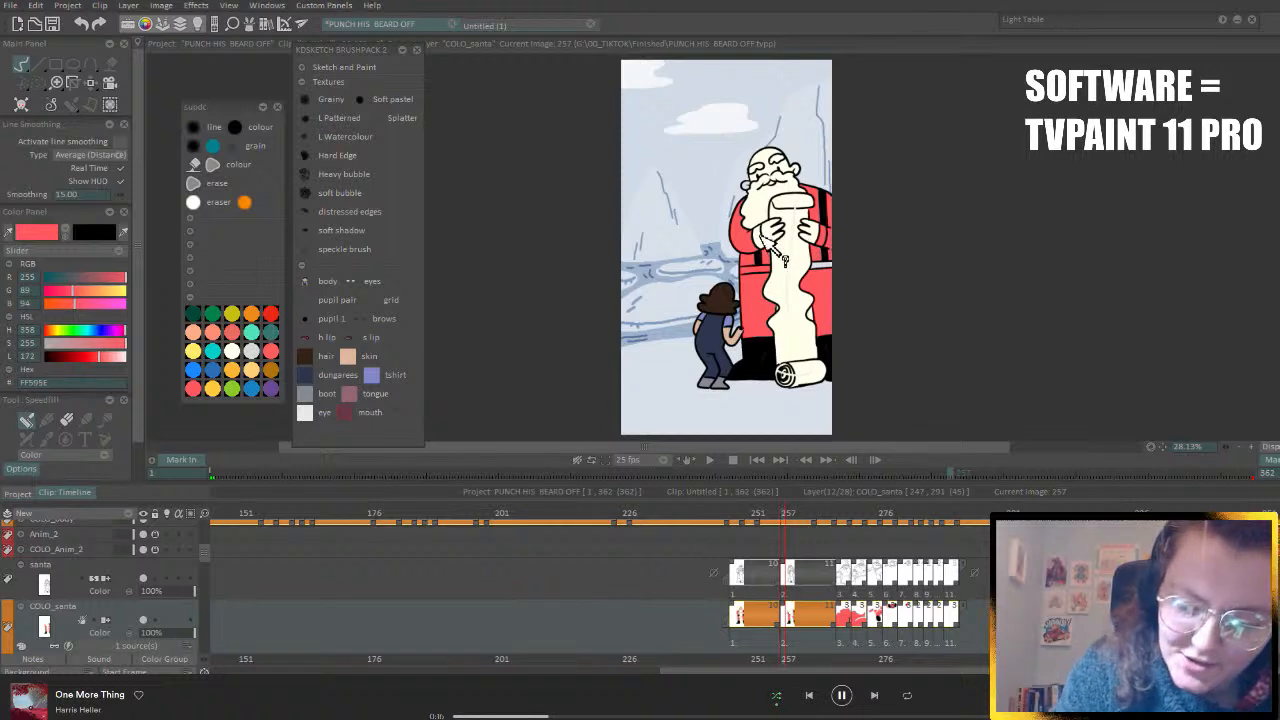
{"action": "left_click", "coordinate": [782, 256], "text": "ctrl"}
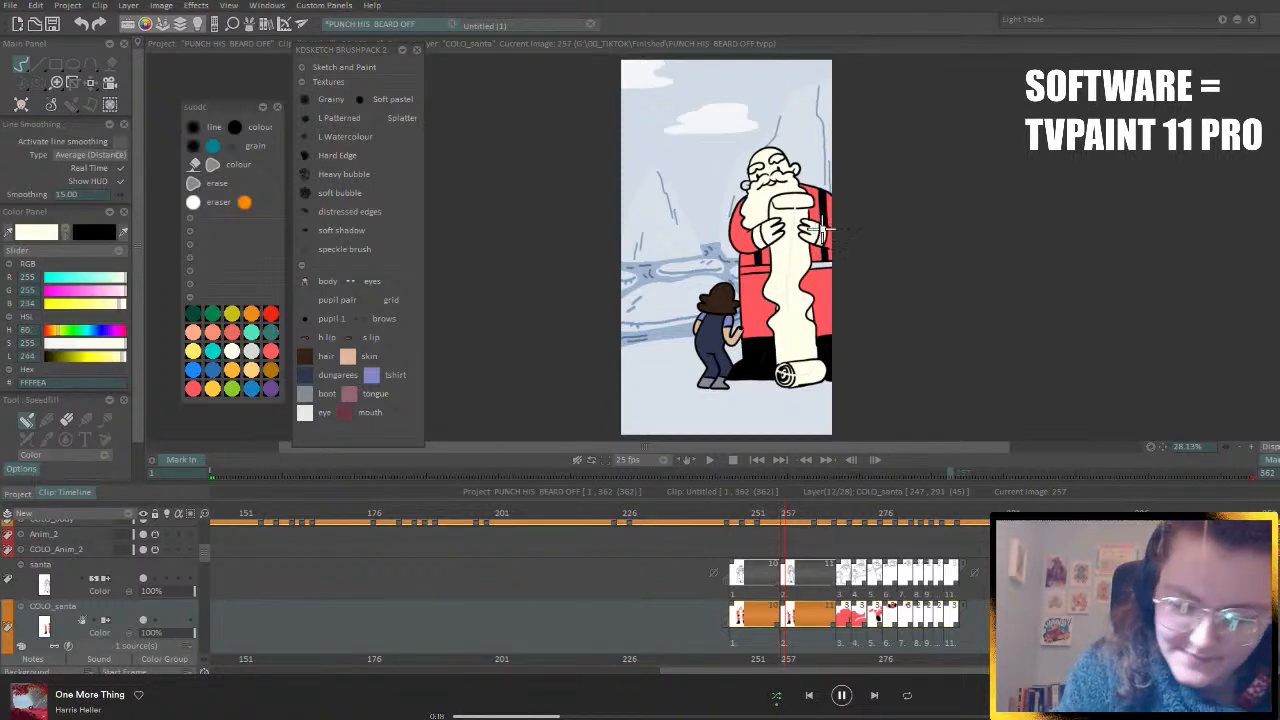
{"action": "left_click", "coordinate": [822, 283], "text": "ctrl"}
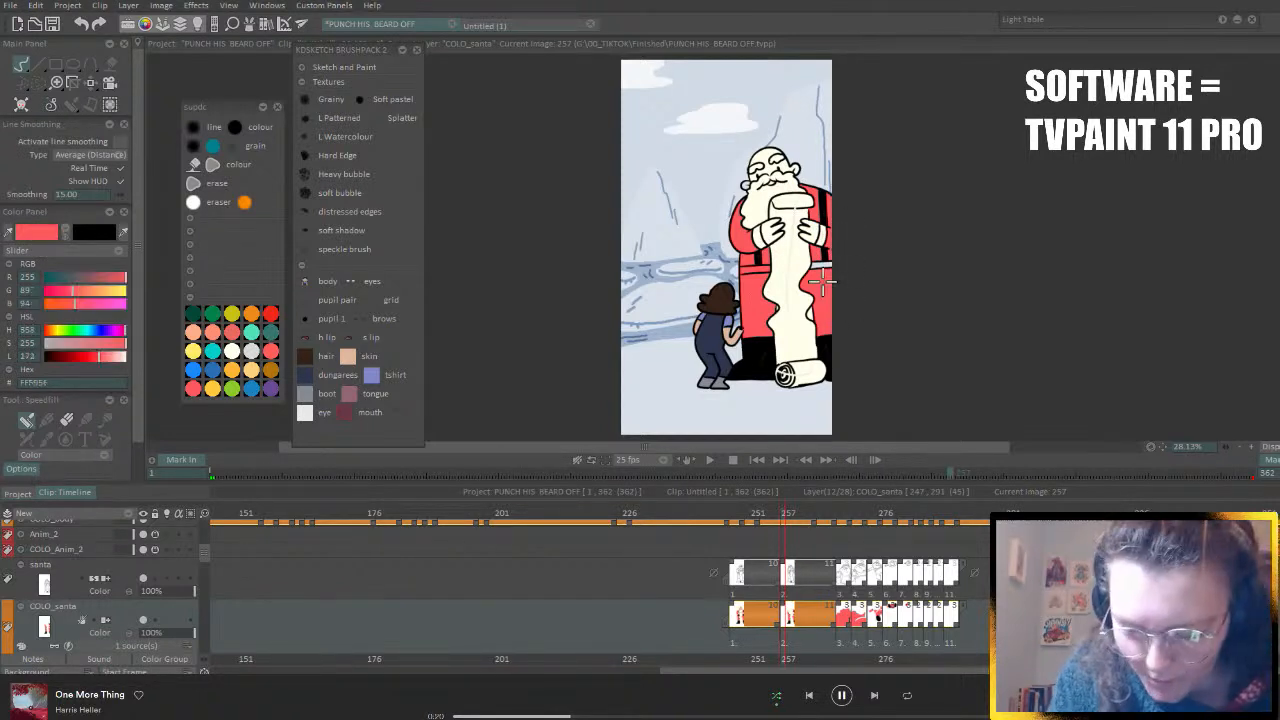
- On frame 268, fill Santa's belt and the strip of suspender beside his beard with black
{"action": "key", "text": "Right"}
{"action": "key", "text": "Right"}
{"action": "key", "text": "Right"}
{"action": "key", "text": "Right"}
{"action": "key", "text": "Right"}
{"action": "key", "text": "Right"}
{"action": "key", "text": "Right"}
{"action": "key", "text": "Right"}
{"action": "key", "text": "Right"}
{"action": "key", "text": "Right"}
{"action": "key", "text": "Right"}
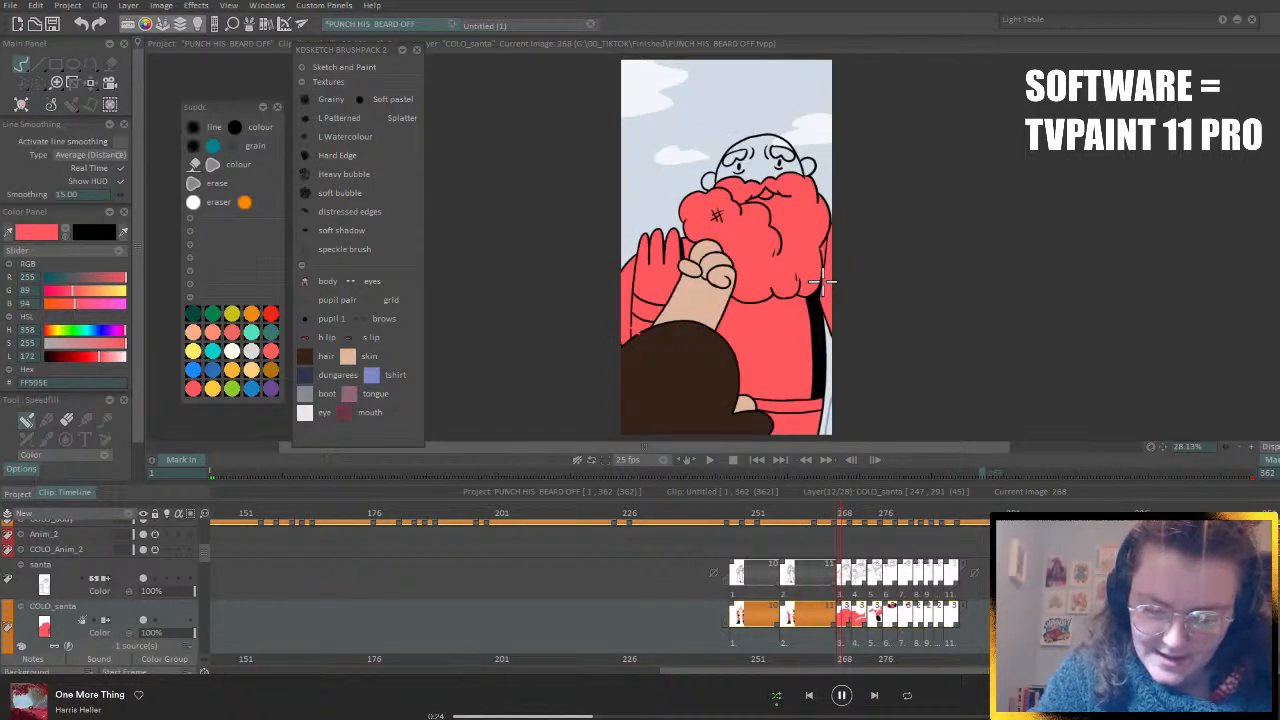
{"action": "left_click", "coordinate": [65, 236]}
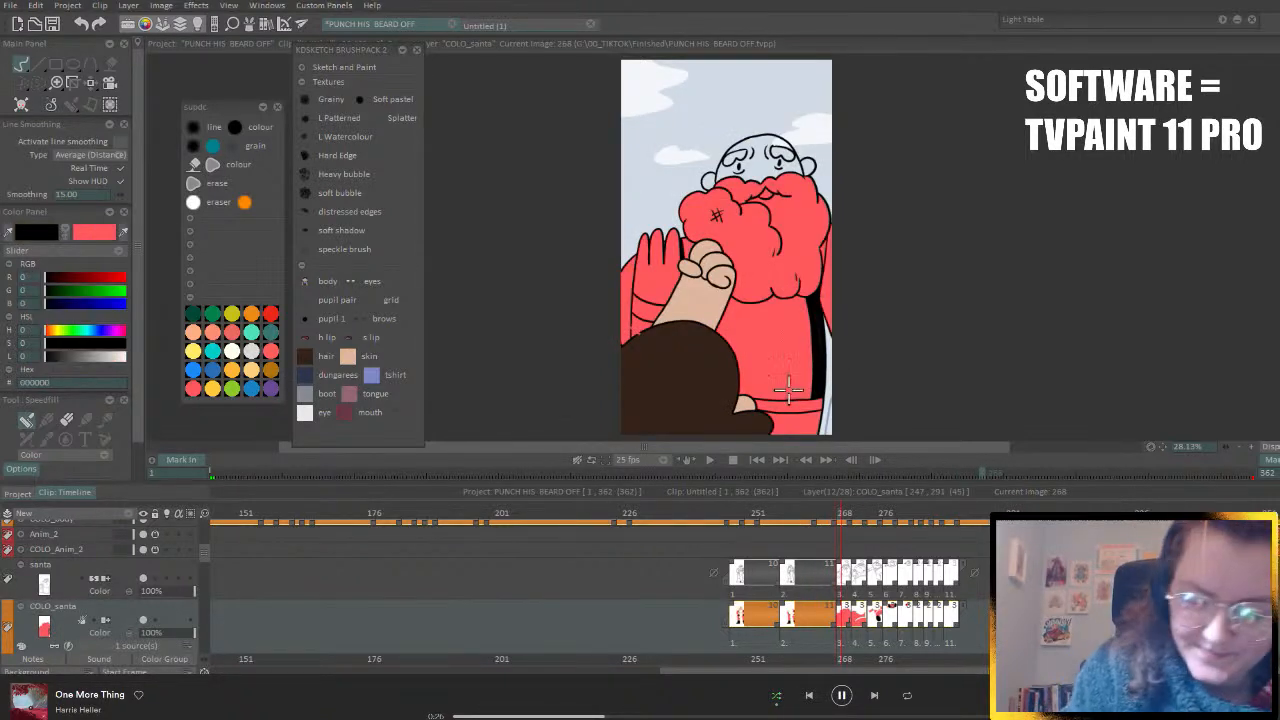
{"action": "left_click", "coordinate": [822, 401]}
{"action": "left_click", "coordinate": [824, 256]}
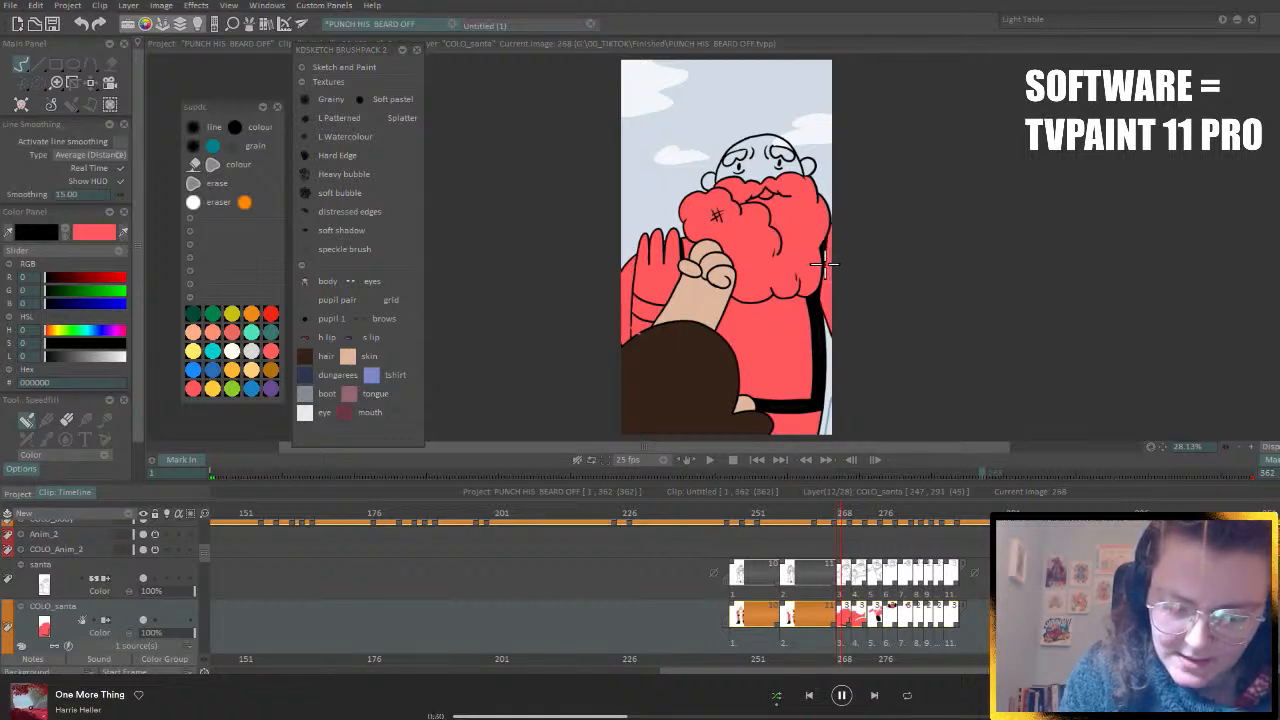
- Fill Santa's raised hand and cuff on frame 268 and his cuff on frame 271 with cream FFFFEA
{"action": "left_click", "coordinate": [236, 351]}
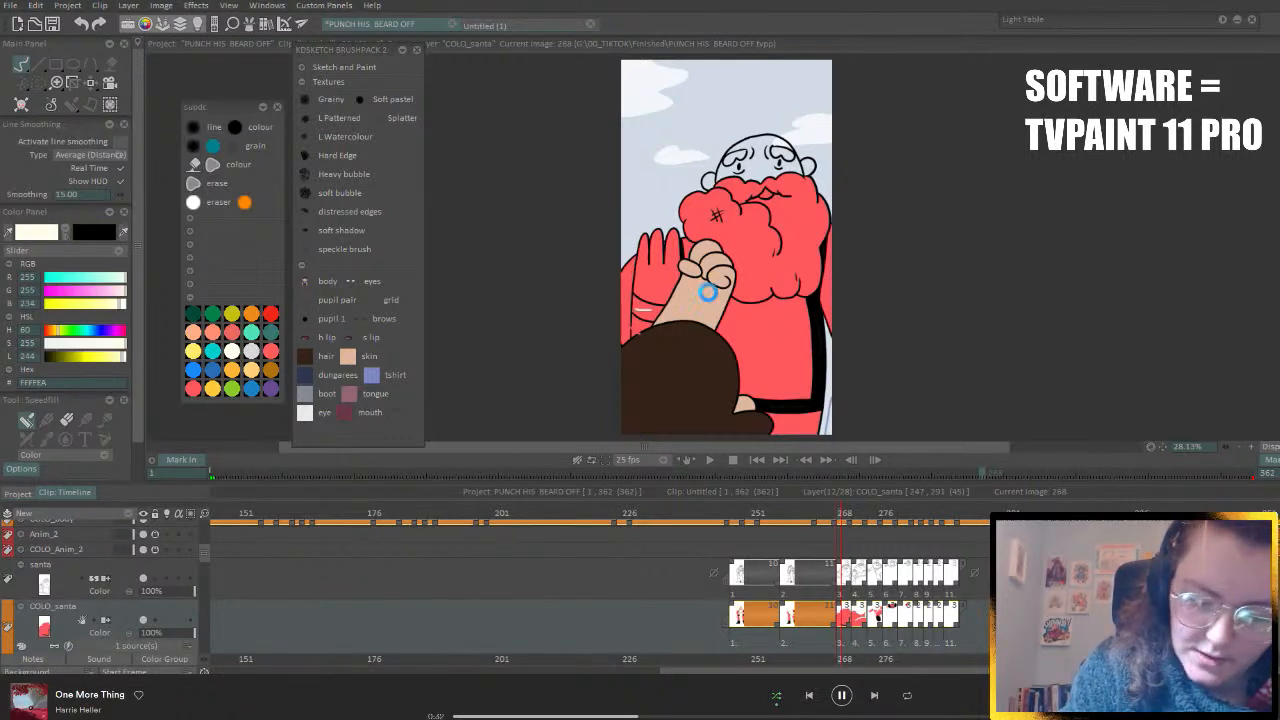
{"action": "left_click", "coordinate": [728, 281]}
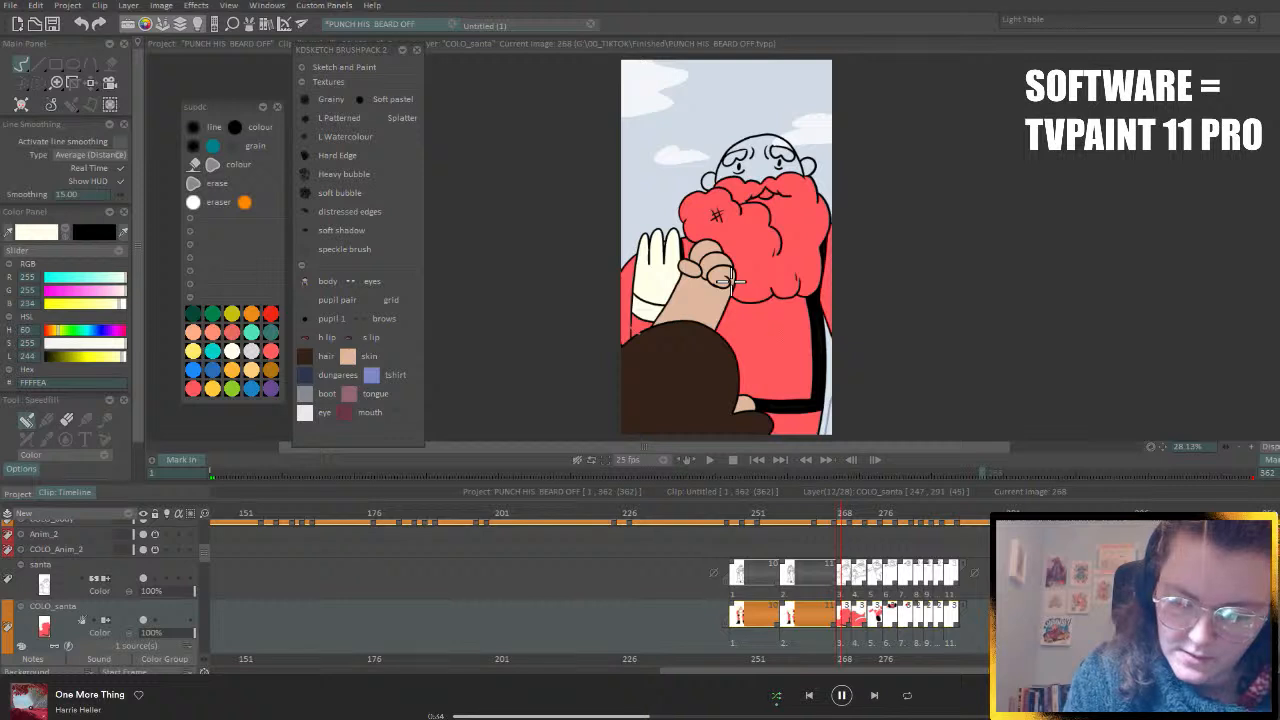
{"action": "key", "text": "Right"}
{"action": "key", "text": "Right"}
{"action": "key", "text": "Right"}
{"action": "key", "text": "Left"}
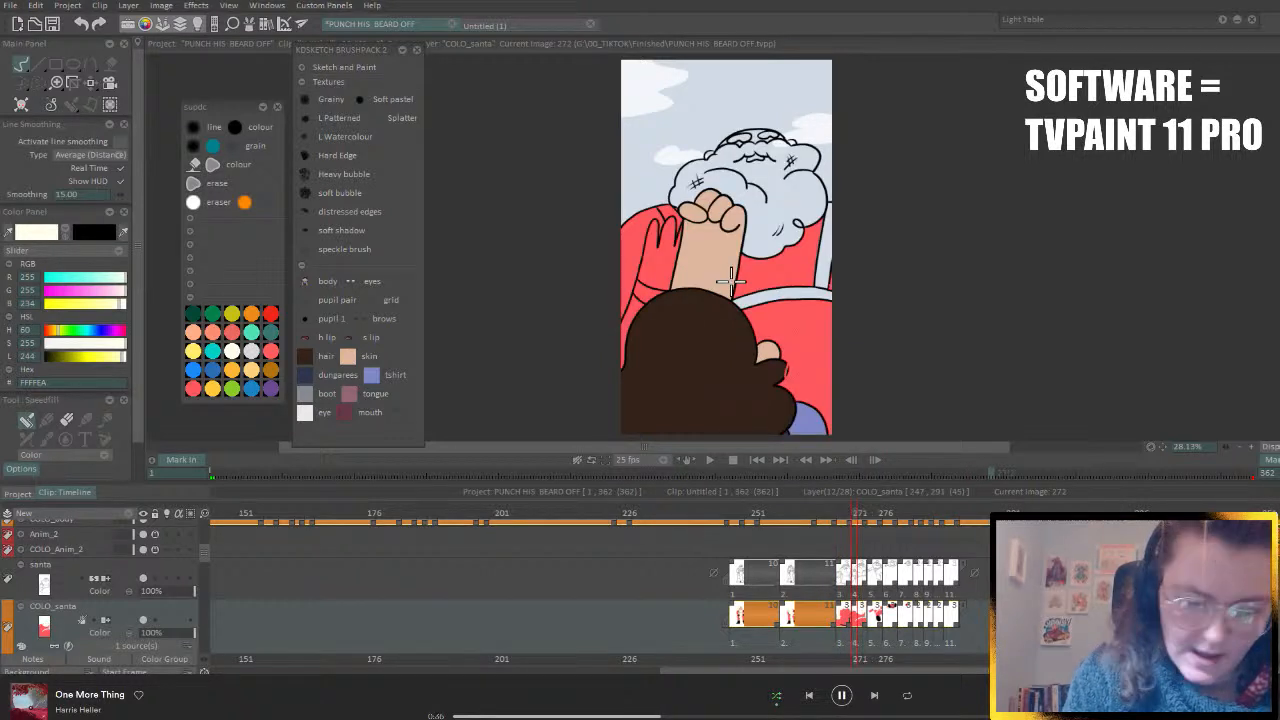
{"action": "left_click", "coordinate": [648, 292]}
- Work forward through frames 274, 277 and 280, filling Santa's sleeve cuffs with cream FFFFEA
{"action": "key", "text": "Right"}
{"action": "key", "text": "Right"}
{"action": "key", "text": "Right"}
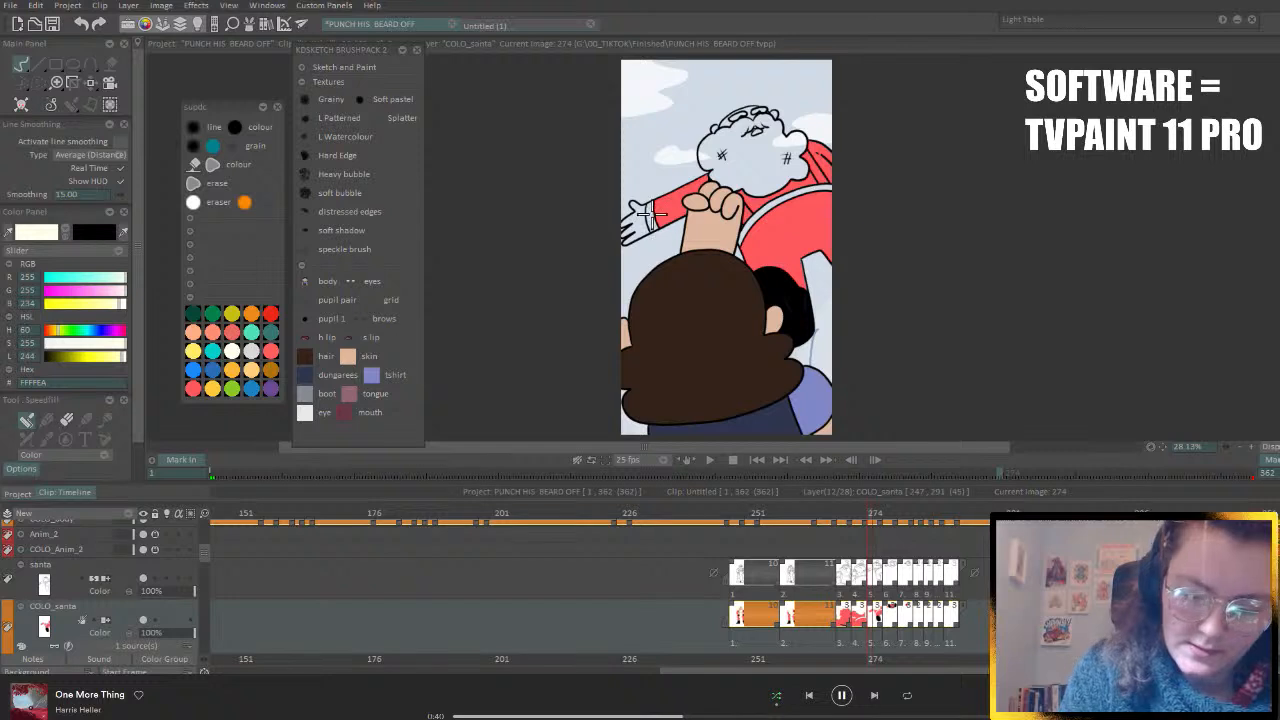
{"action": "key", "text": "Right"}
{"action": "key", "text": "Right"}
{"action": "key", "text": "Right"}
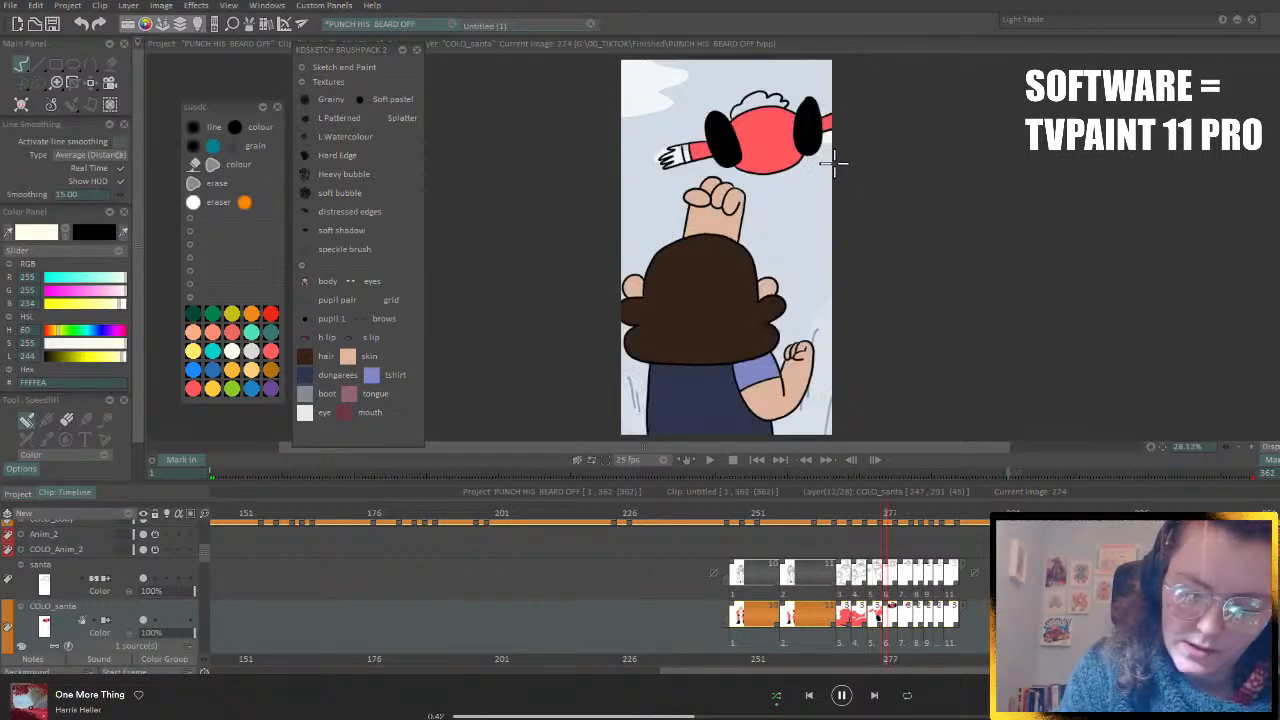
{"action": "key", "text": "Right"}
{"action": "key", "text": "Right"}
{"action": "key", "text": "Right"}
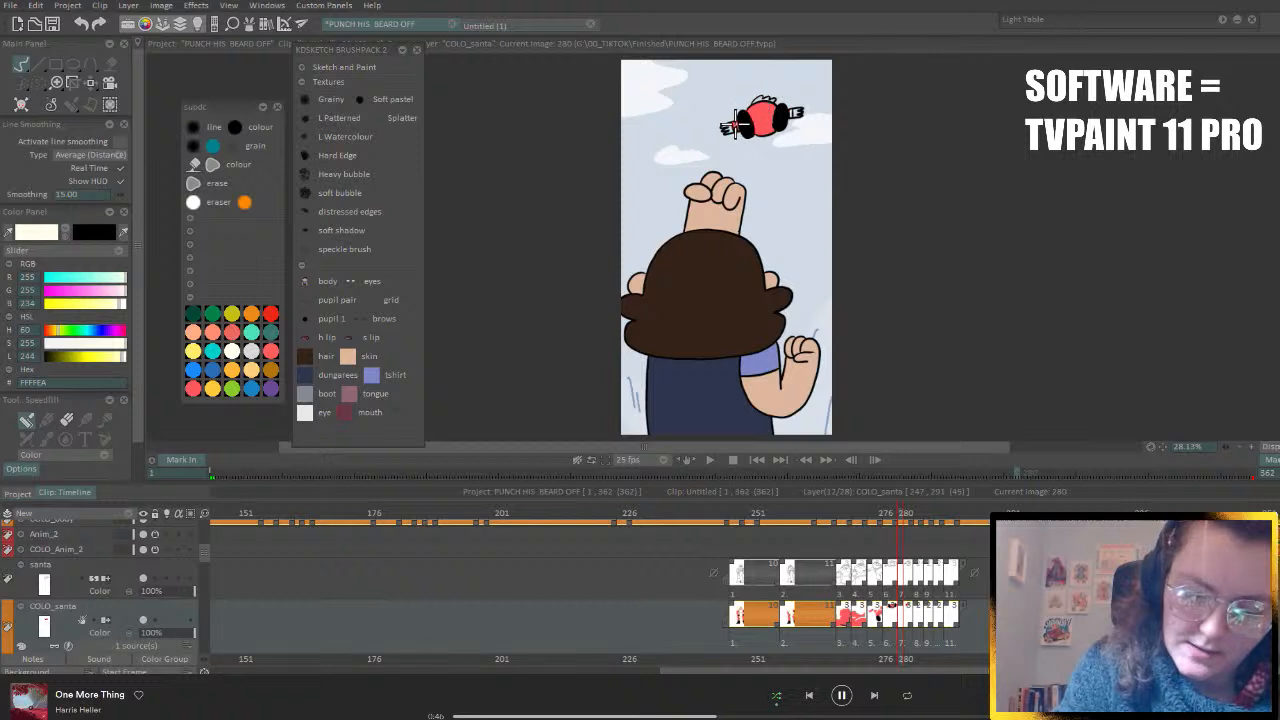
{"action": "key", "text": "Right"}
{"action": "key", "text": "Right"}
- Go back to frame 257 and fill Santa's belt on both sides of the scroll with black
{"action": "key", "text": "Left"}
{"action": "key", "text": "Left"}
{"action": "key", "text": "Left"}
{"action": "key", "text": "Left"}
{"action": "key", "text": "Left"}
{"action": "key", "text": "Left"}
{"action": "key", "text": "Left"}
{"action": "key", "text": "Left"}
{"action": "key", "text": "Left"}
{"action": "key", "text": "Left"}
{"action": "key", "text": "Left"}
{"action": "key", "text": "Left"}
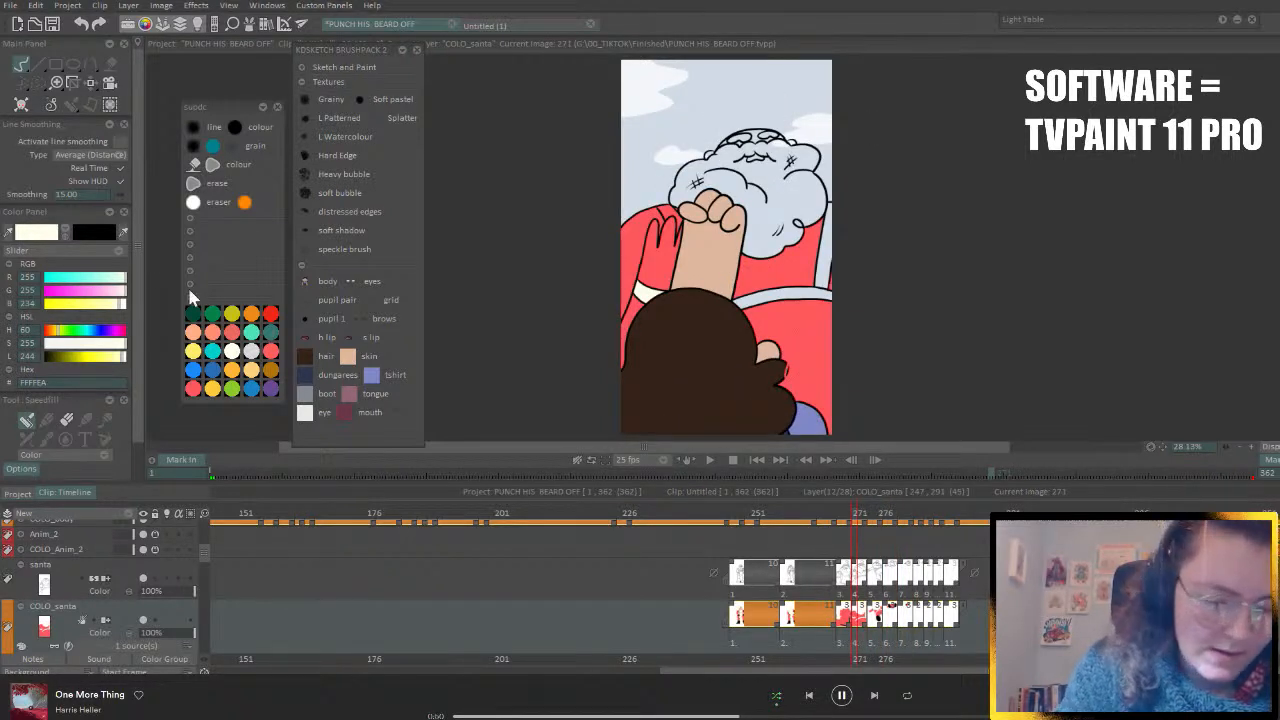
{"action": "left_click", "coordinate": [65, 233]}
{"action": "key", "text": "Left"}
{"action": "key", "text": "Left"}
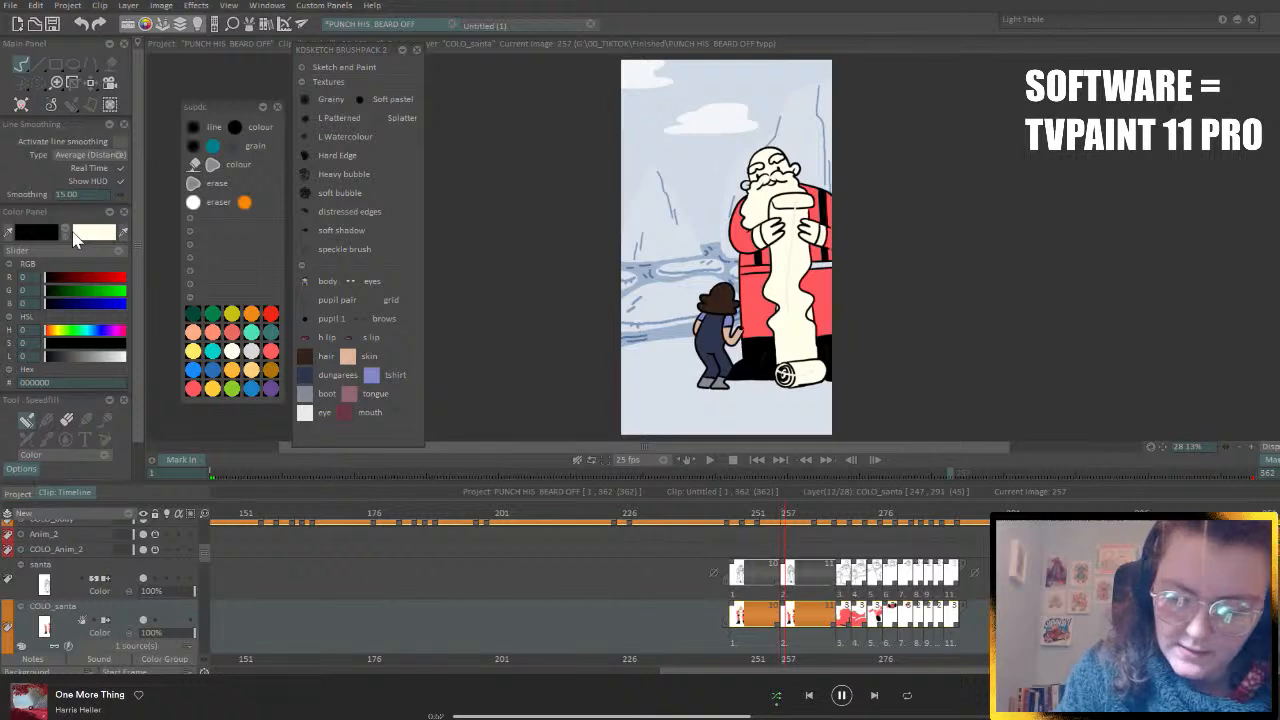
{"action": "key", "text": "Right"}
{"action": "key", "text": "Right"}
{"action": "key", "text": "Left"}
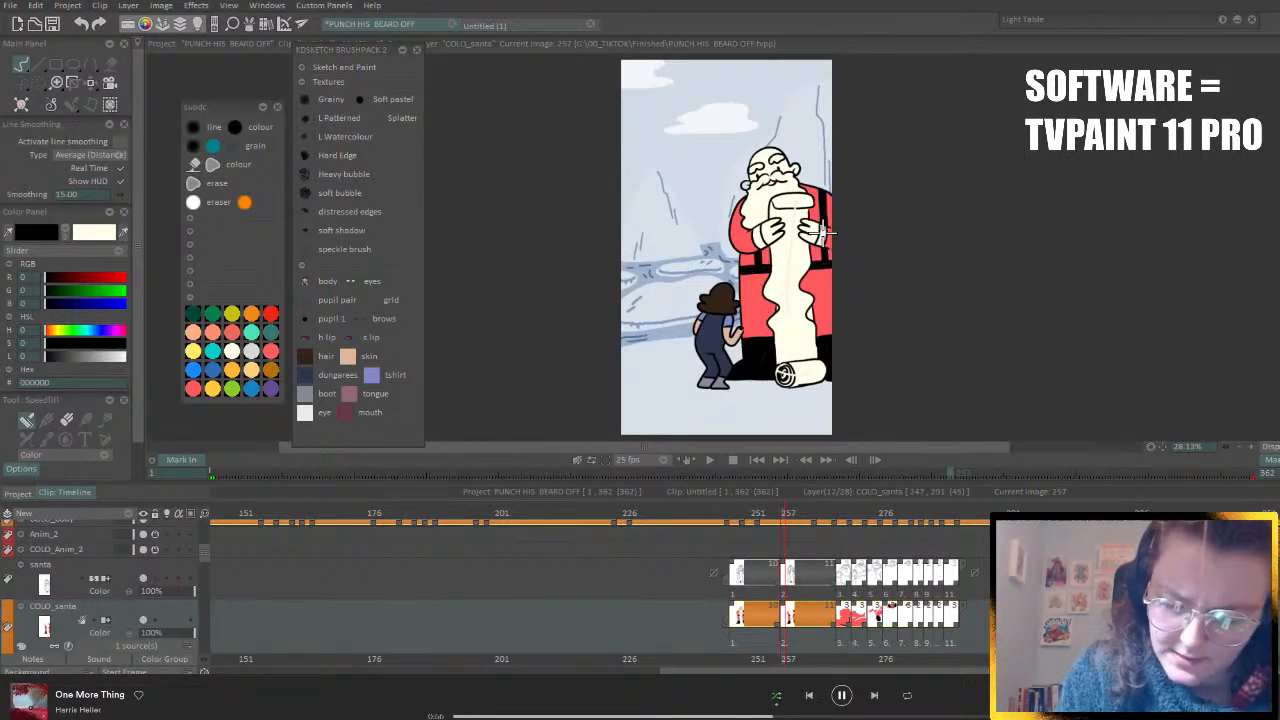
- Fill Santa's belt and suspenders with black on frame 271, undoing the stray black fill over his cuff
{"action": "key", "text": "Right"}
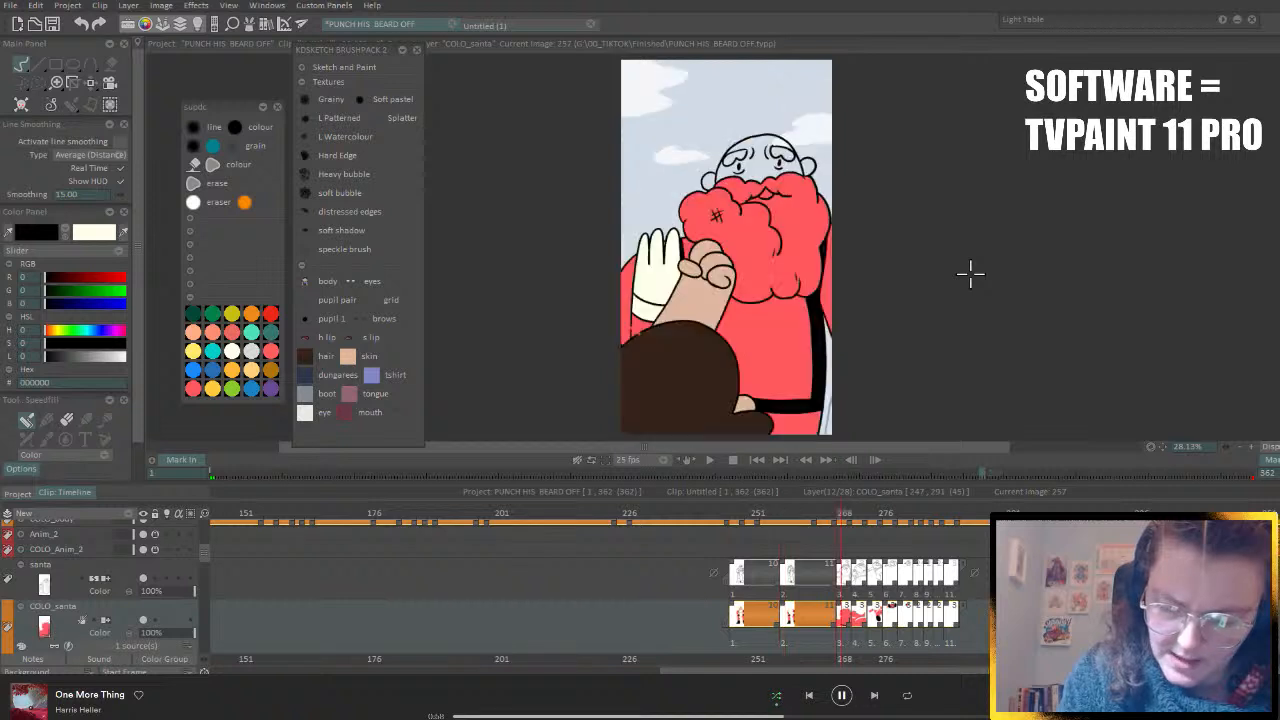
{"action": "key", "text": "Left"}
{"action": "key", "text": "Right"}
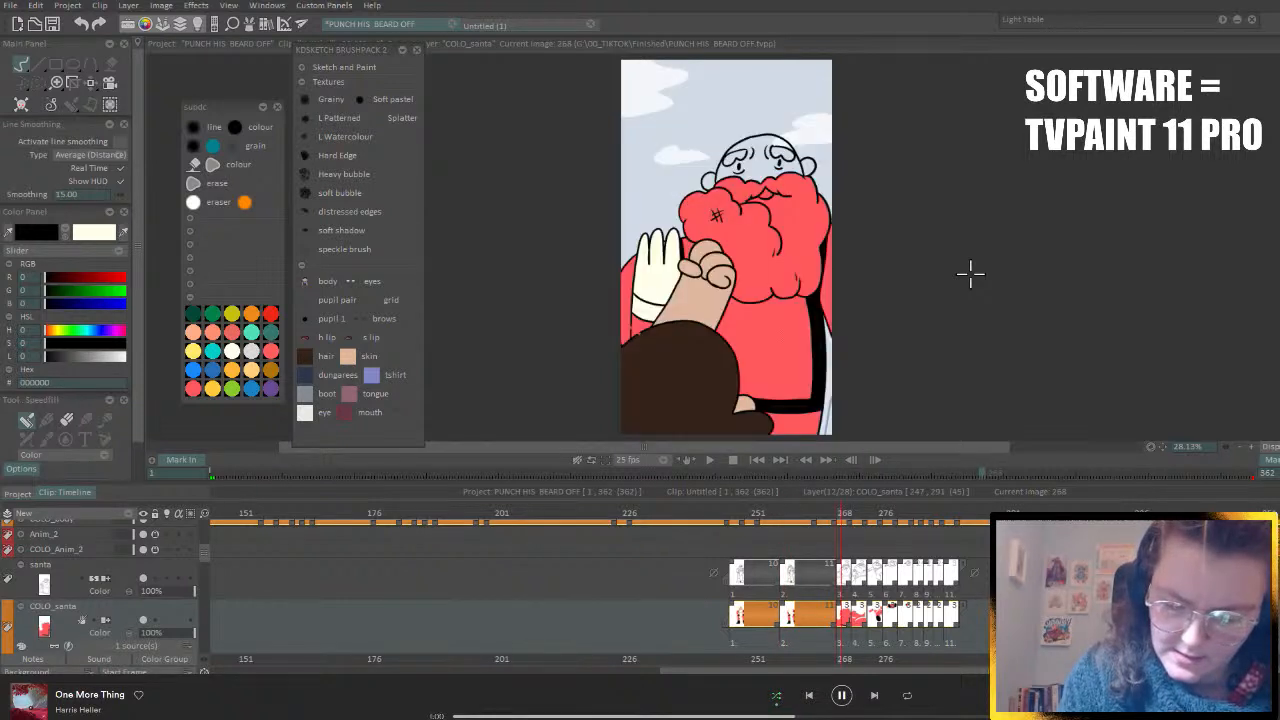
{"action": "key", "text": "Right"}
{"action": "key", "text": "Right"}
{"action": "key", "text": "Right"}
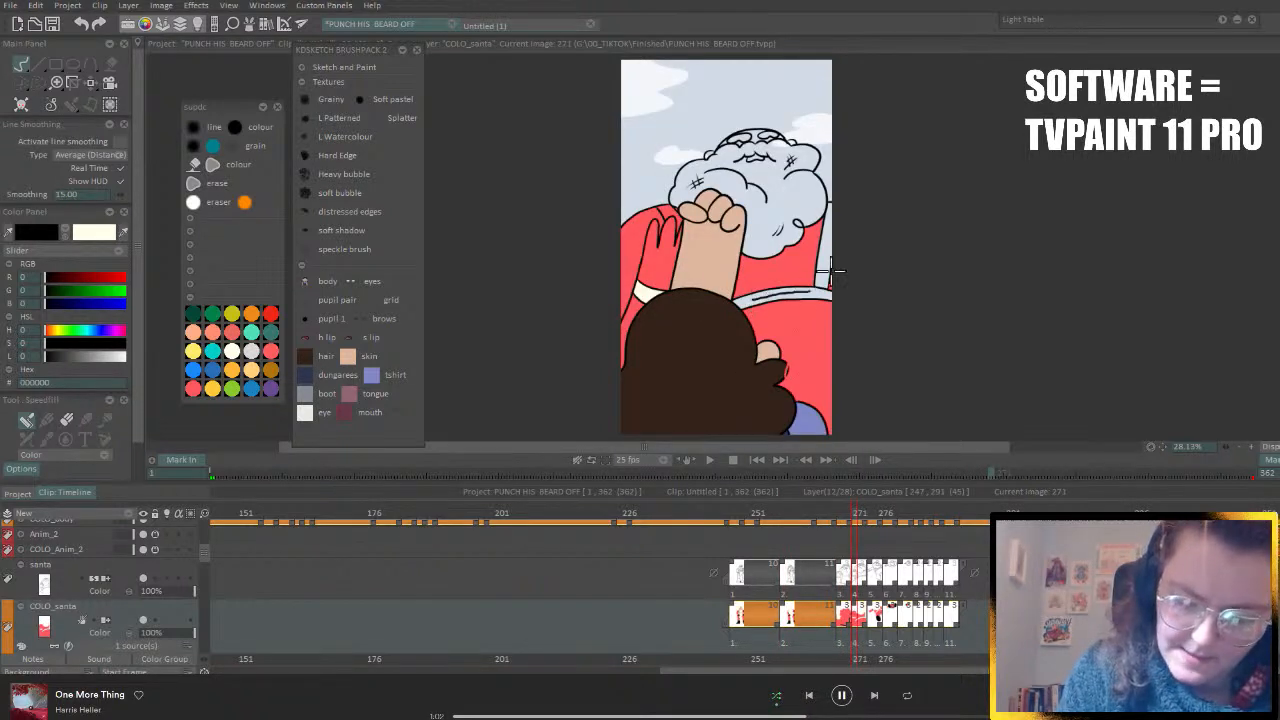
{"action": "left_click_drag", "start_coordinate": [661, 294], "coordinate": [643, 290]}
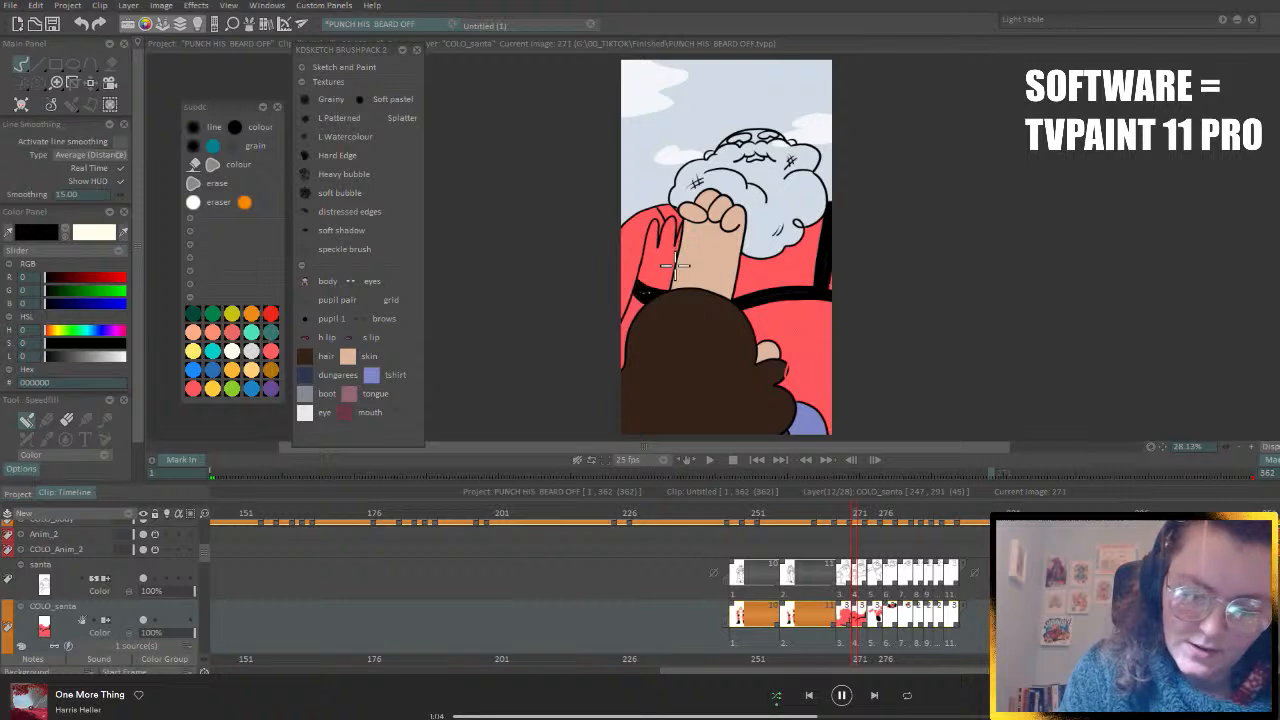
{"action": "key", "text": "ctrl+z"}
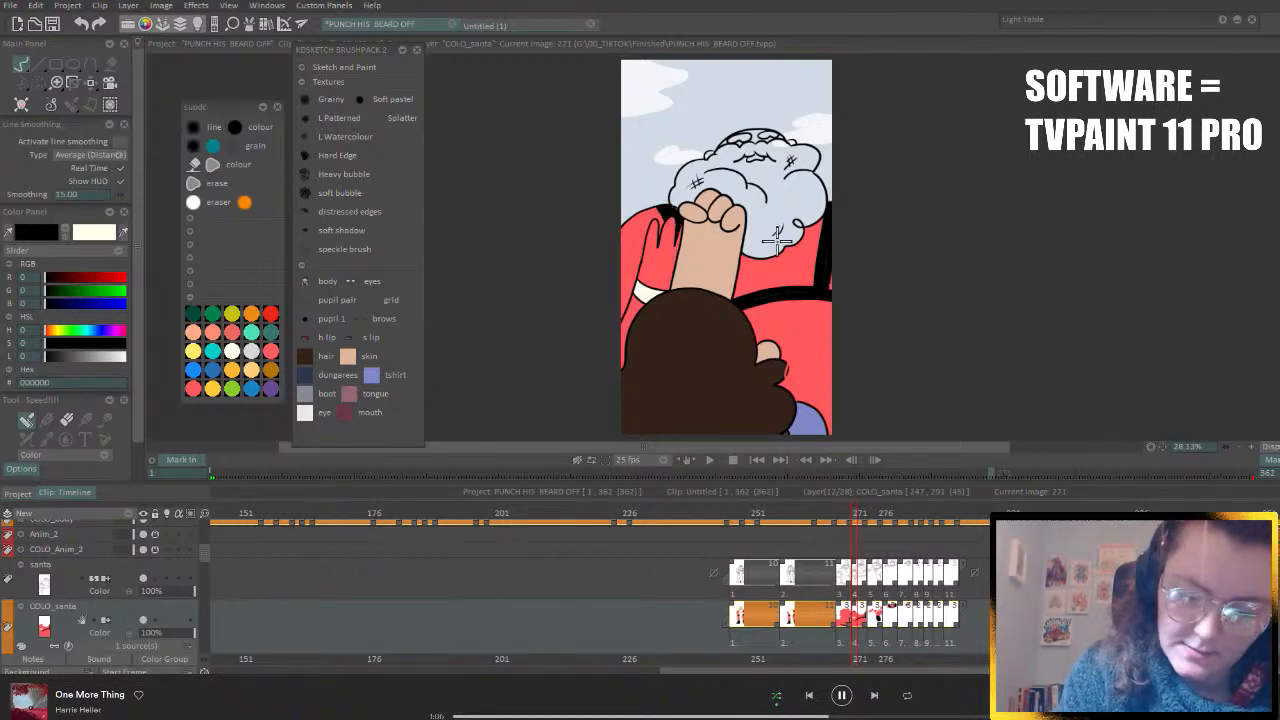
- Fill Santa's belt with black on frame 274
{"action": "key", "text": "Right"}
{"action": "key", "text": "Right"}
{"action": "key", "text": "Right"}
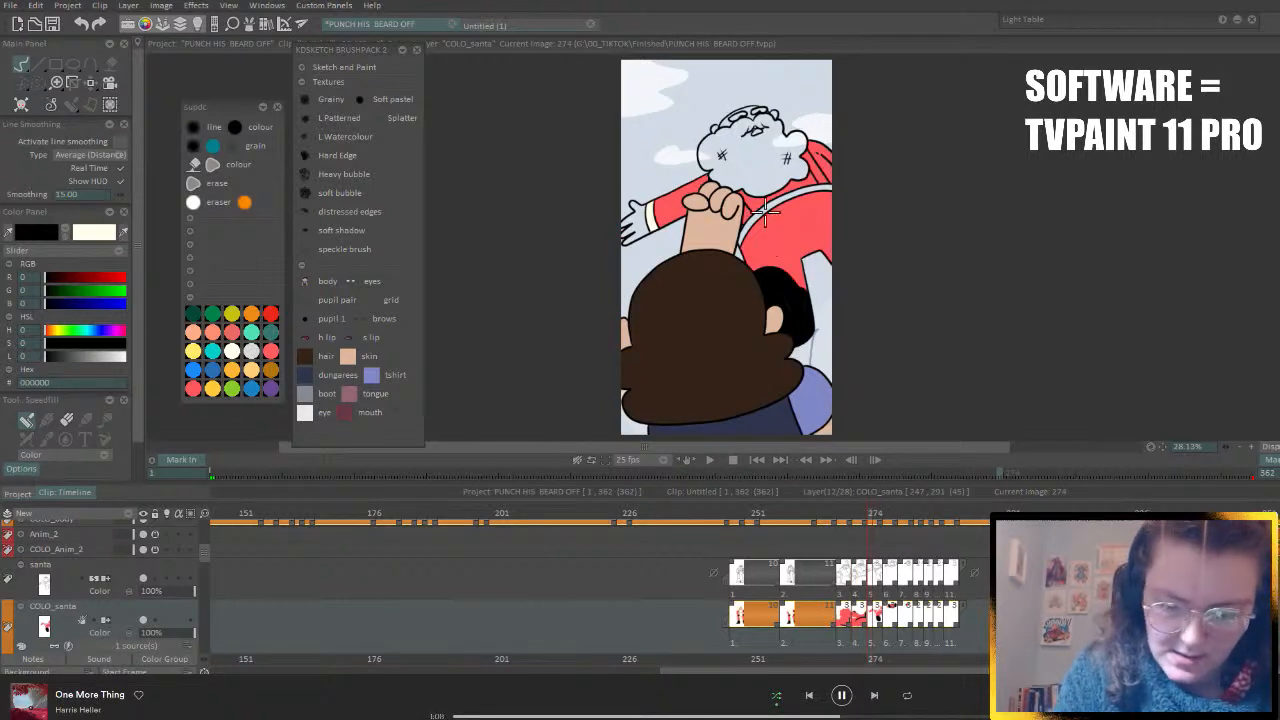
{"action": "left_click_drag", "start_coordinate": [790, 182], "coordinate": [757, 212]}
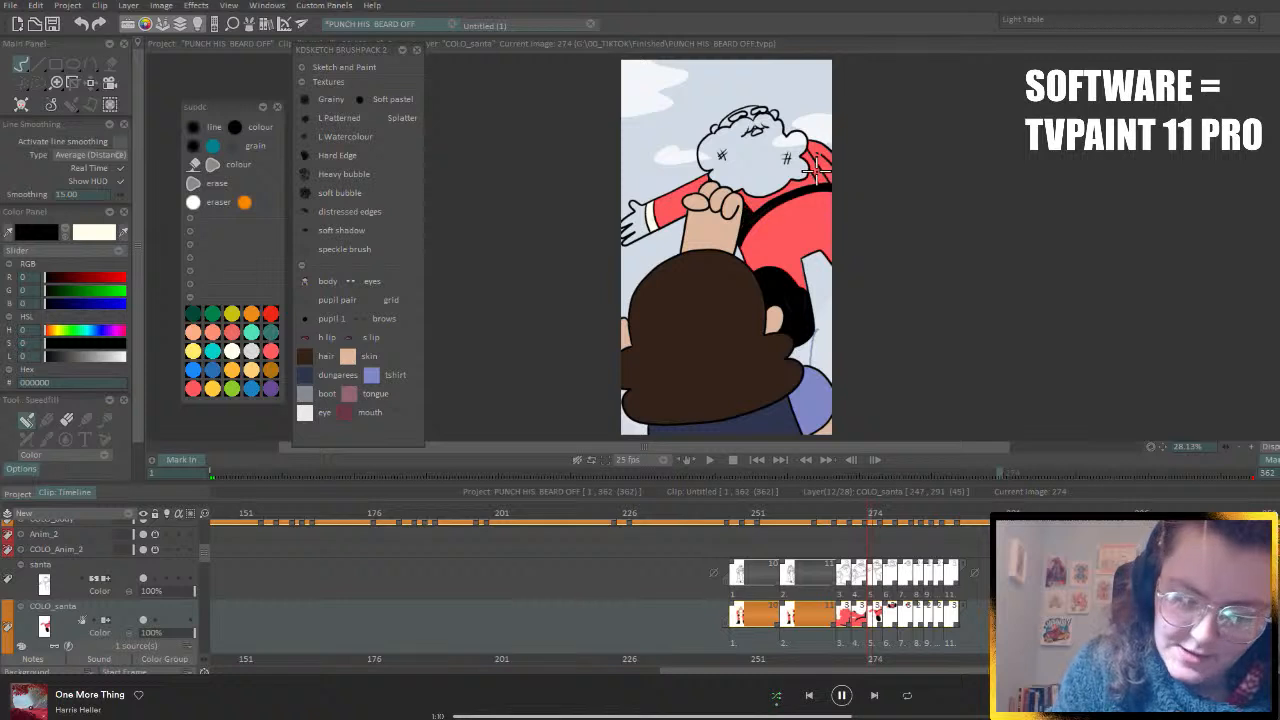
- Step through the remaining Santa frames to frame 283 and save the project
{"action": "key", "text": "Right"}
{"action": "key", "text": "Right"}
{"action": "key", "text": "Right"}
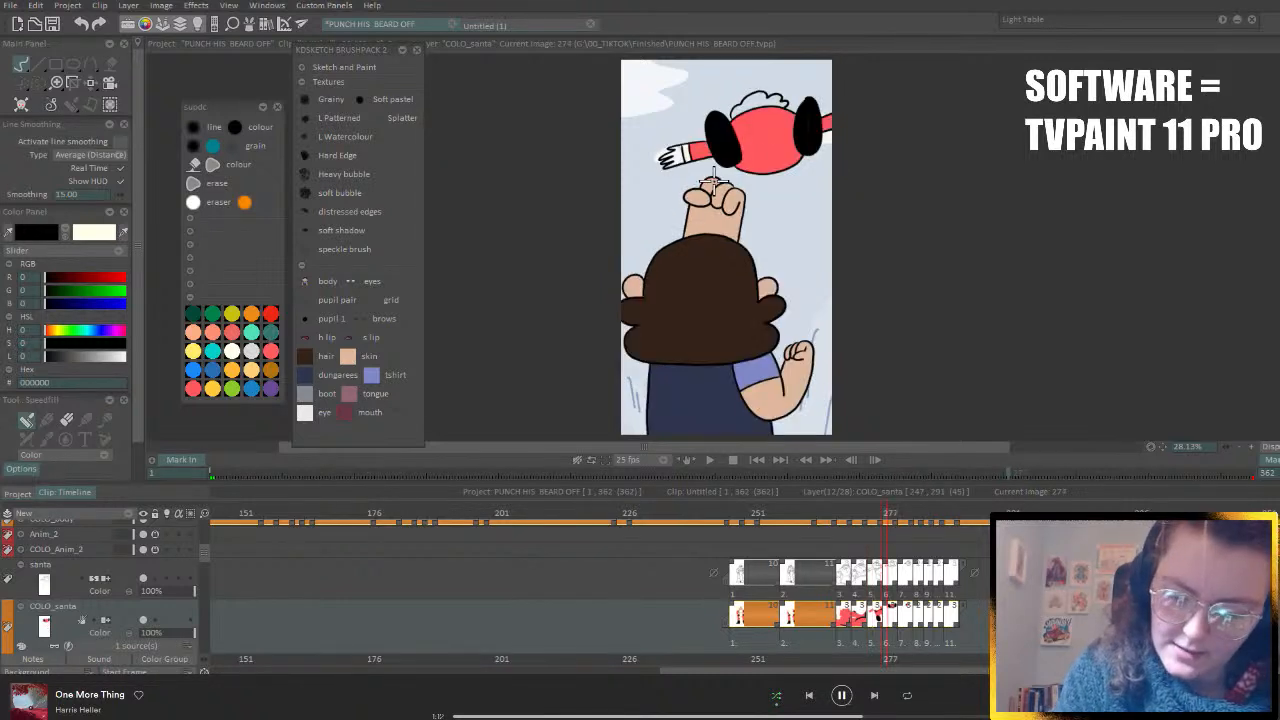
{"action": "key", "text": "Right"}
{"action": "key", "text": "Right"}
{"action": "key", "text": "Right"}
{"action": "key", "text": "Right"}
{"action": "key", "text": "Right"}
{"action": "key", "text": "Right"}
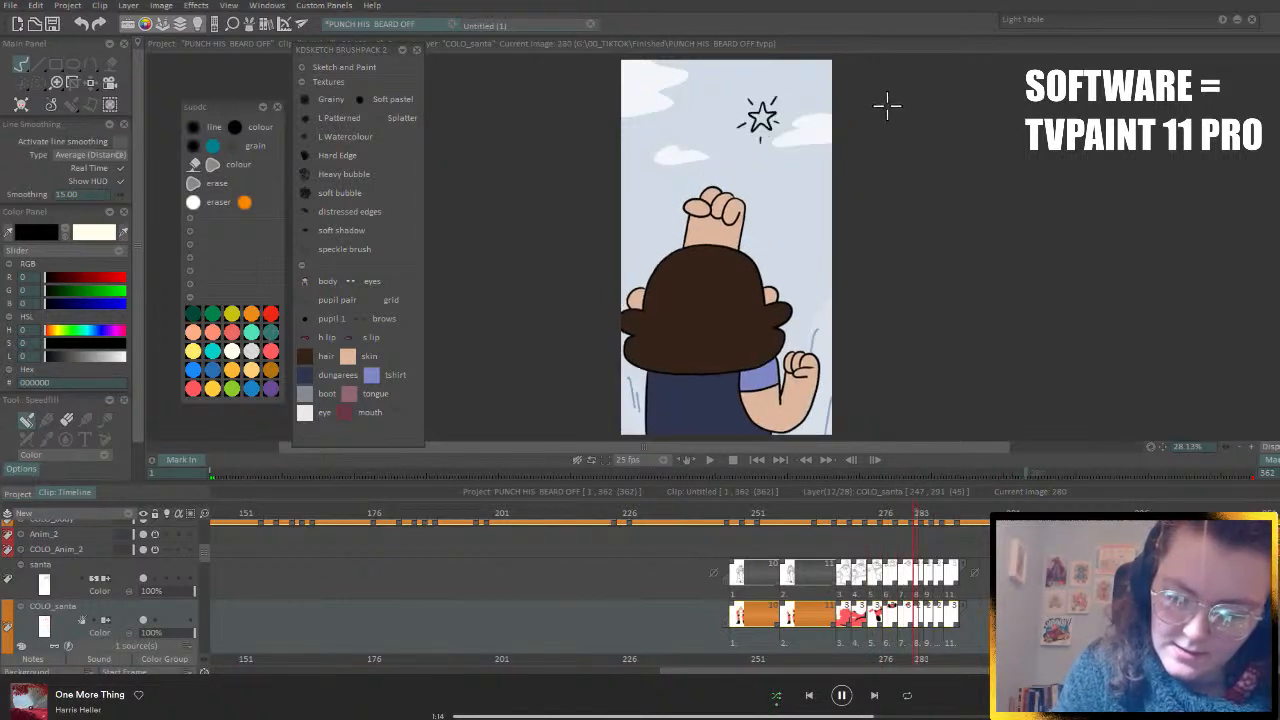
{"action": "key", "text": "ctrl+s"}
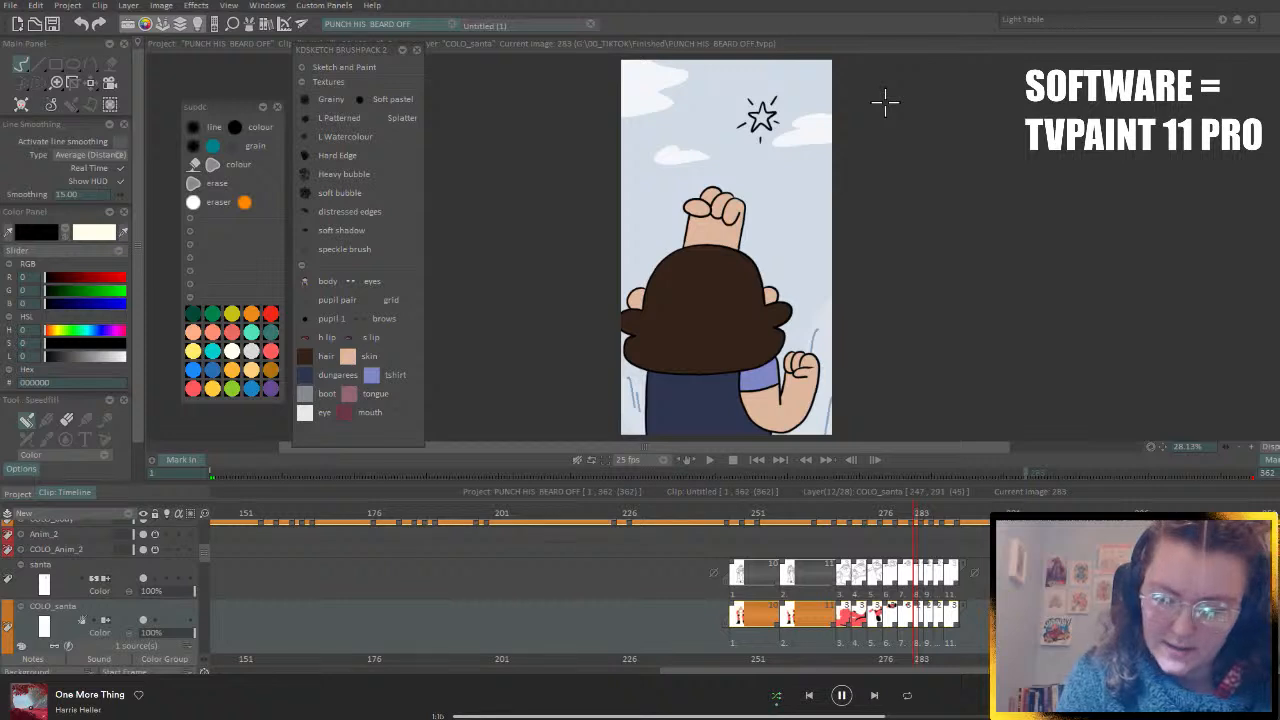
- Go back to frames 257 and 247 and fill Santa's head on both, plus his hands on frame 247, with skin colour DEB89E
{"action": "key", "text": "Right"}
{"action": "key", "text": "Right"}
{"action": "key", "text": "Left"}
{"action": "key", "text": "Left"}
{"action": "key", "text": "Left"}
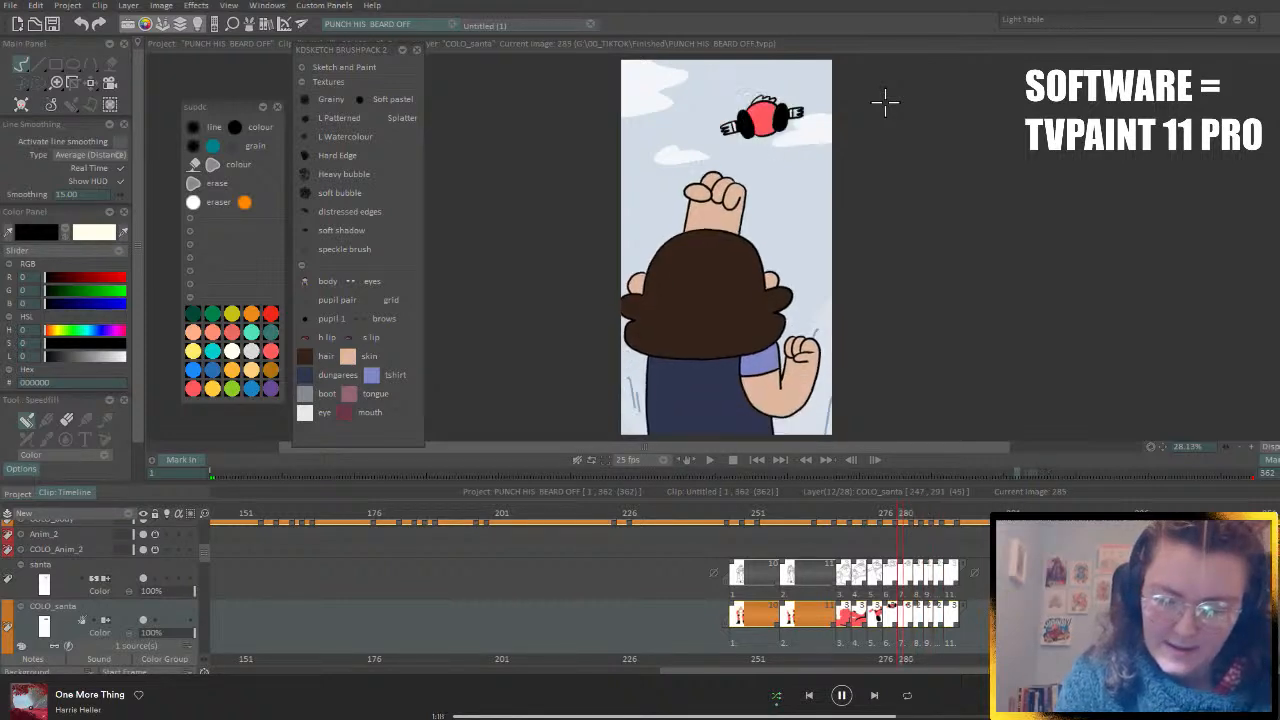
{"action": "key", "text": "Left"}
{"action": "key", "text": "Left"}
{"action": "key", "text": "Left"}
{"action": "key", "text": "Left"}
{"action": "key", "text": "Left"}
{"action": "key", "text": "Left"}
{"action": "key", "text": "Left"}
{"action": "key", "text": "Left"}
{"action": "key", "text": "Left"}
{"action": "key", "text": "Left"}
{"action": "key", "text": "Left"}
{"action": "key", "text": "Left"}
{"action": "key", "text": "Left"}
{"action": "key", "text": "Left"}
{"action": "key", "text": "Left"}
{"action": "key", "text": "Left"}
{"action": "key", "text": "Left"}
{"action": "key", "text": "Left"}
{"action": "key", "text": "Left"}
{"action": "key", "text": "Left"}
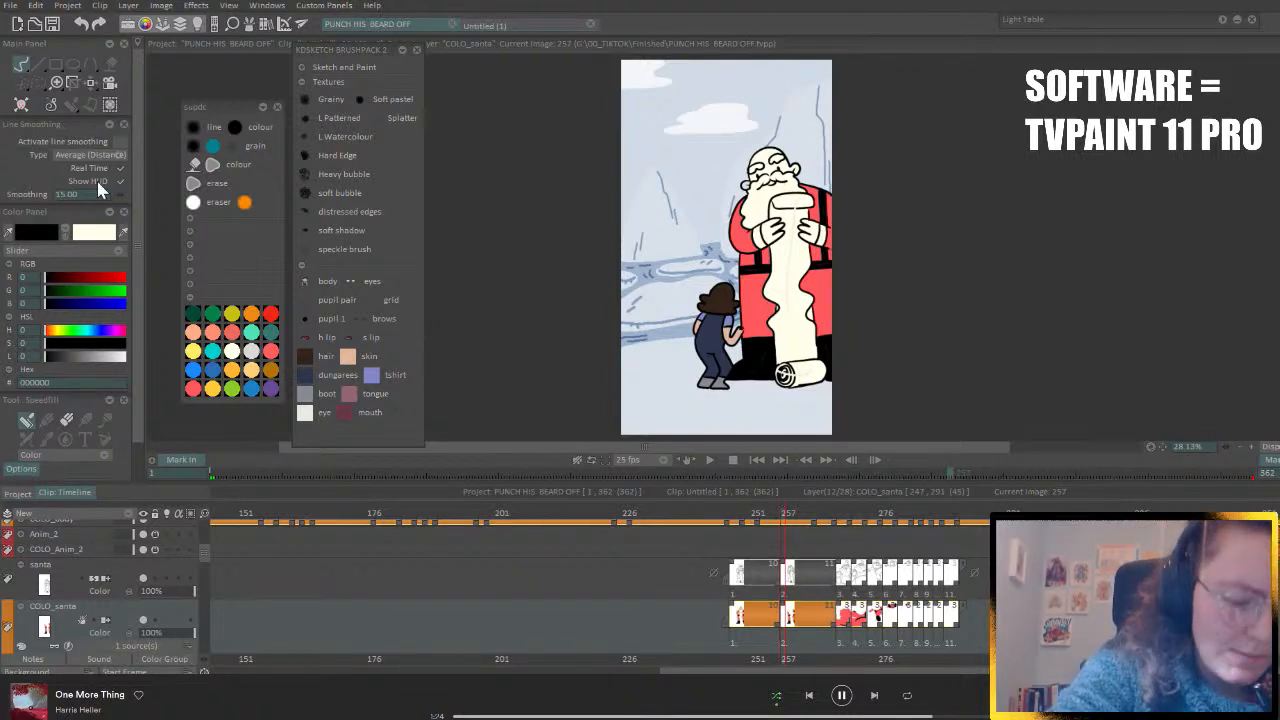
{"action": "left_click", "coordinate": [349, 358]}
{"action": "left_click", "coordinate": [746, 185]}
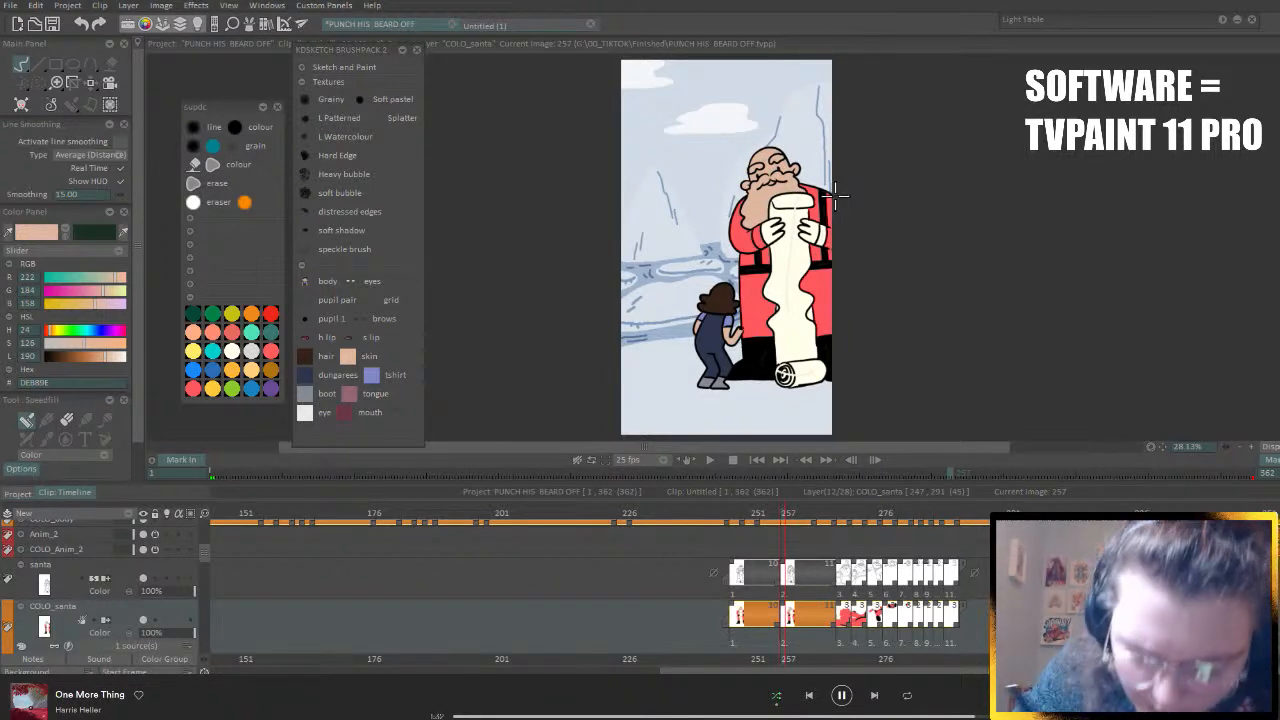
{"action": "key", "text": "Left"}
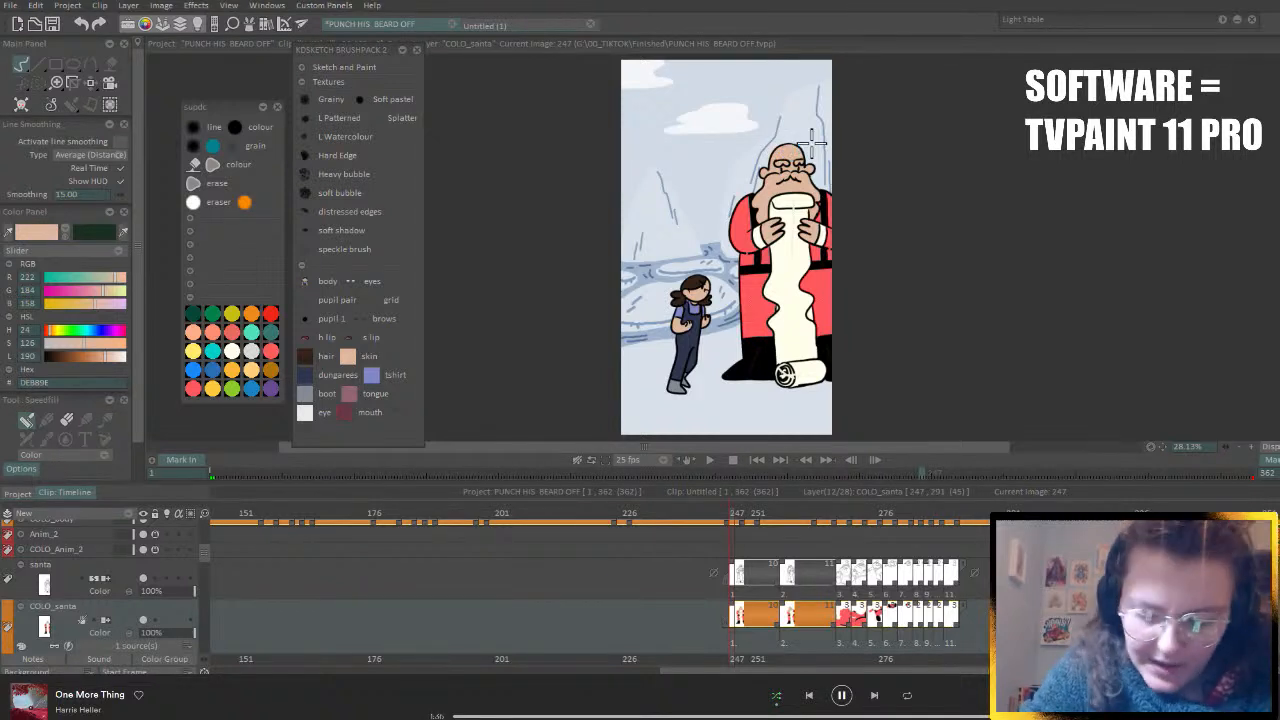
{"action": "key", "text": "Right"}
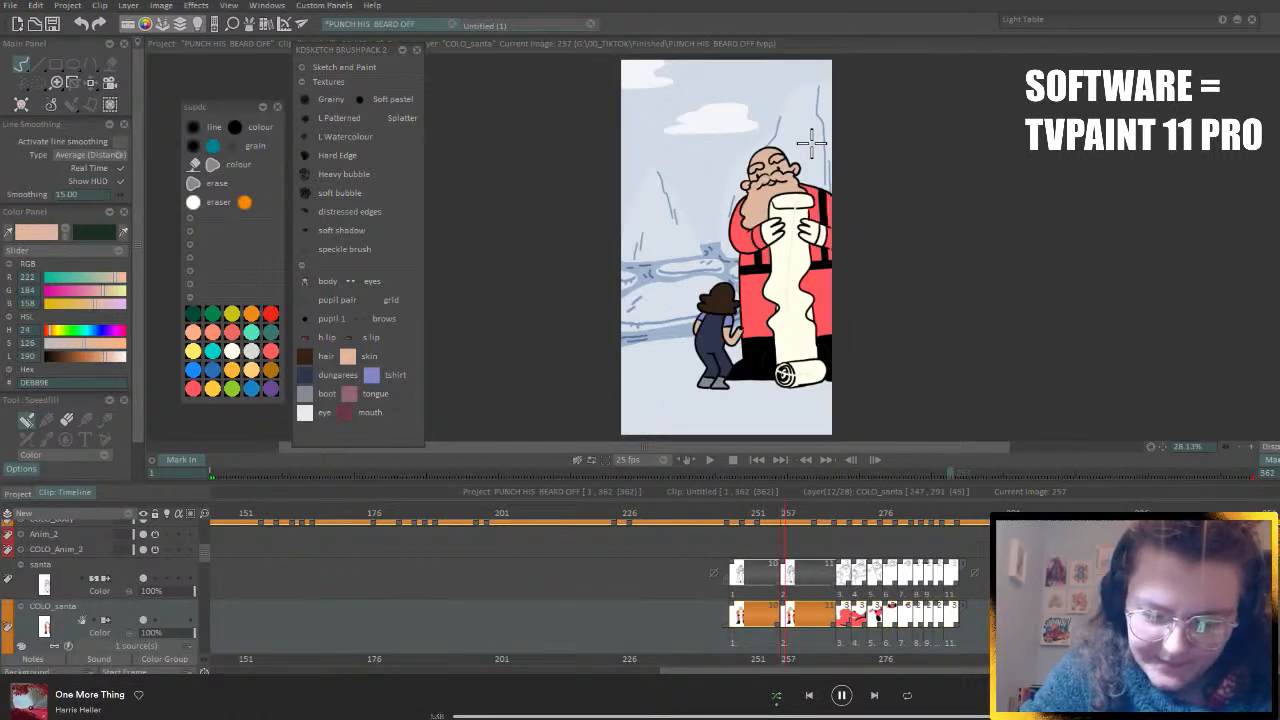
- Fill Santa's face and raised hand with skin colour DEB89E on frames 268 and 271, and his beard with red on frame 271
{"action": "key", "text": "Right"}
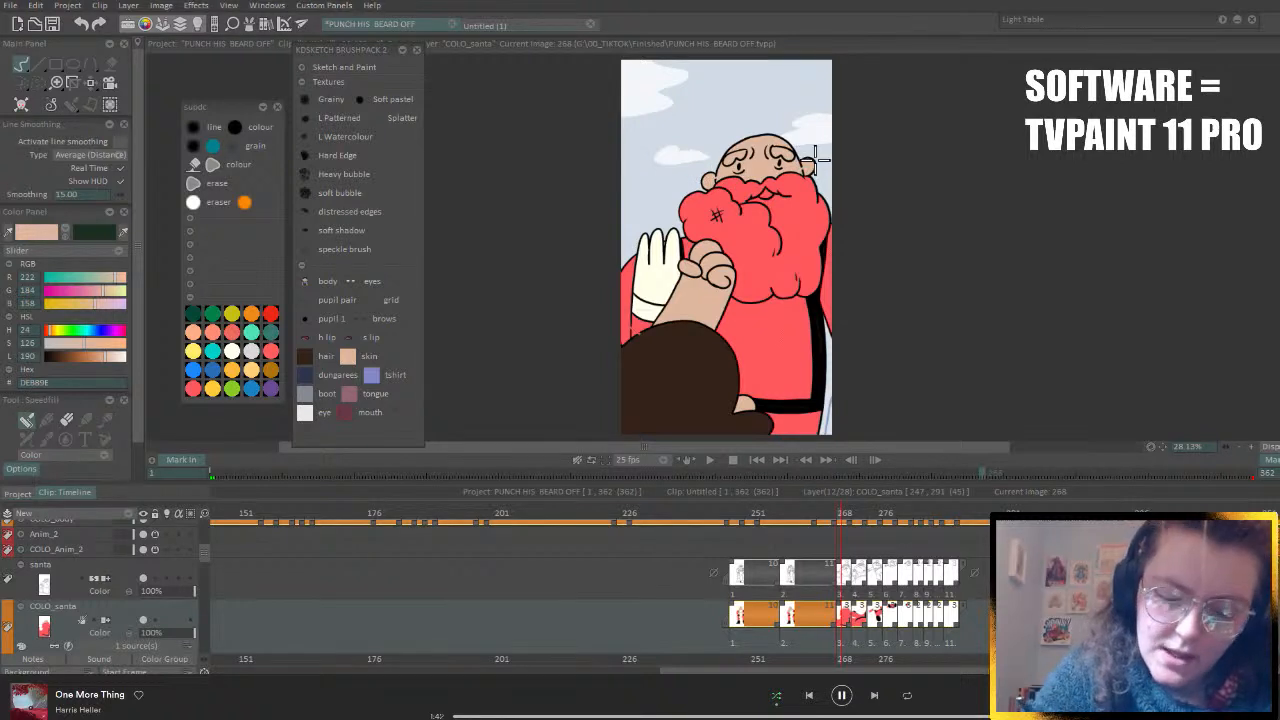
{"action": "left_click", "coordinate": [684, 241]}
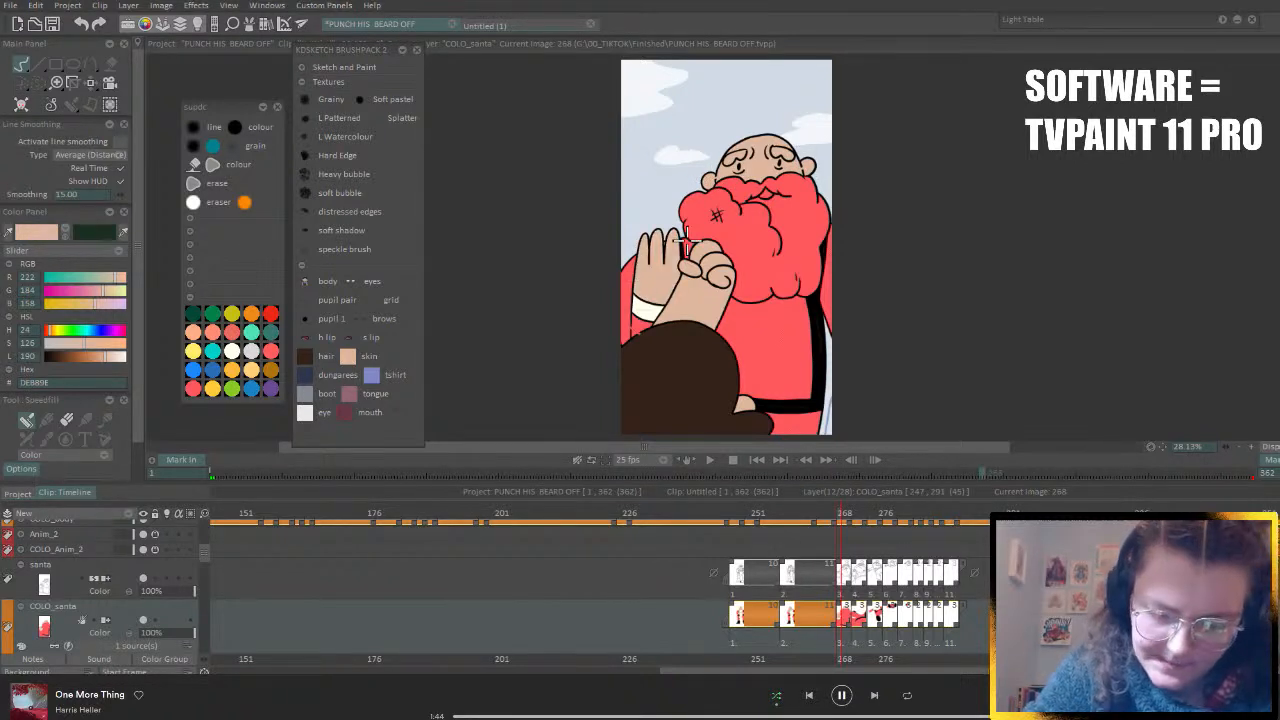
{"action": "key", "text": "Right"}
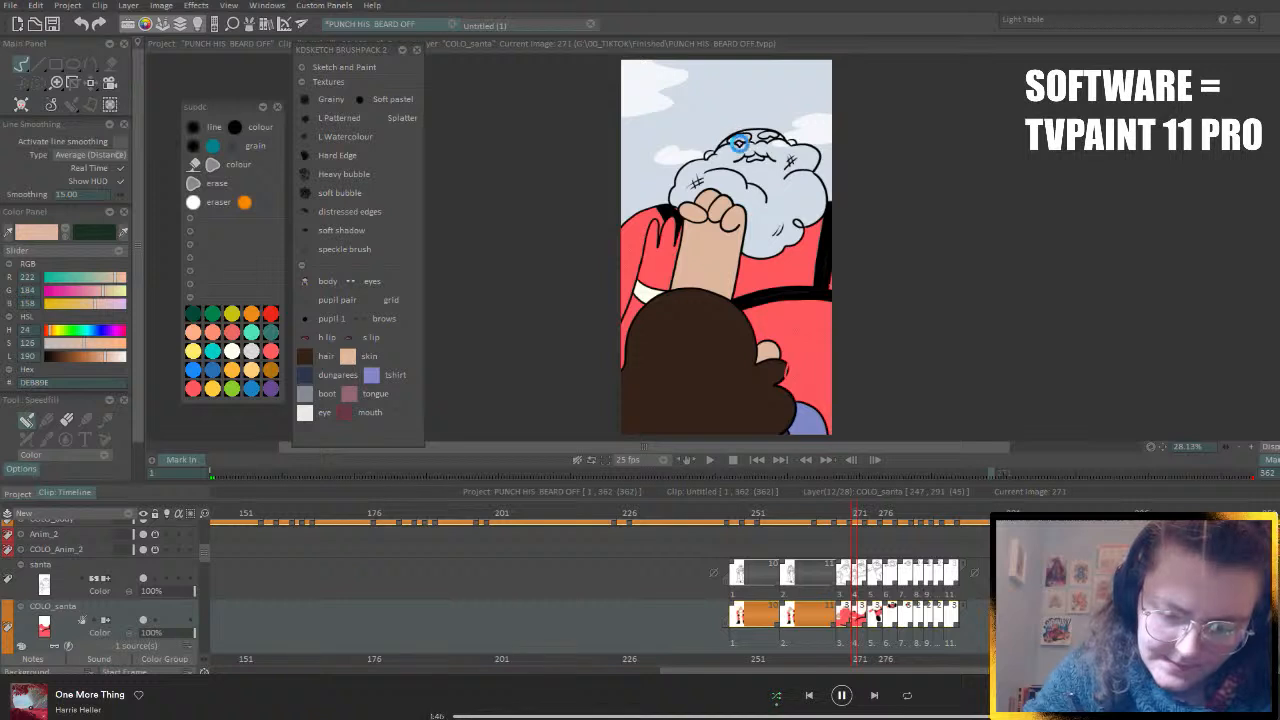
{"action": "left_click", "coordinate": [792, 140]}
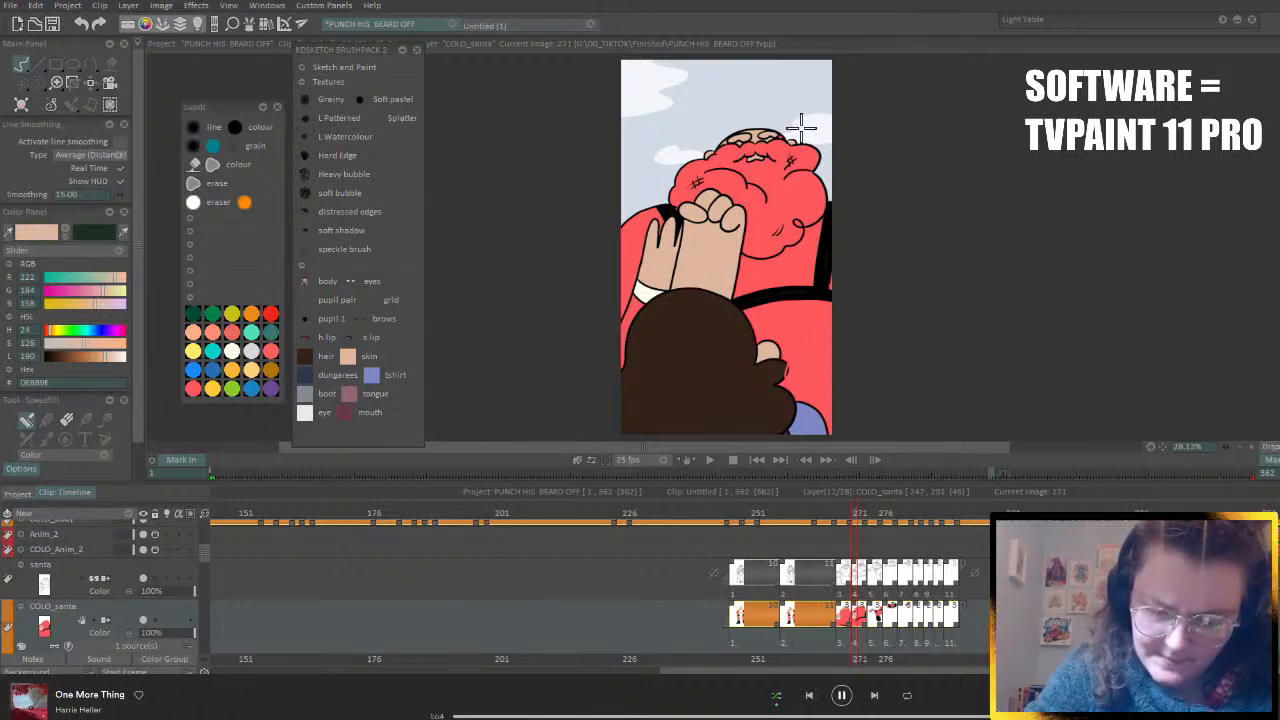
- Pick cream FFFFEA and review Santa's colouring on frames 247, 257 and 268
{"action": "key", "text": "Left"}
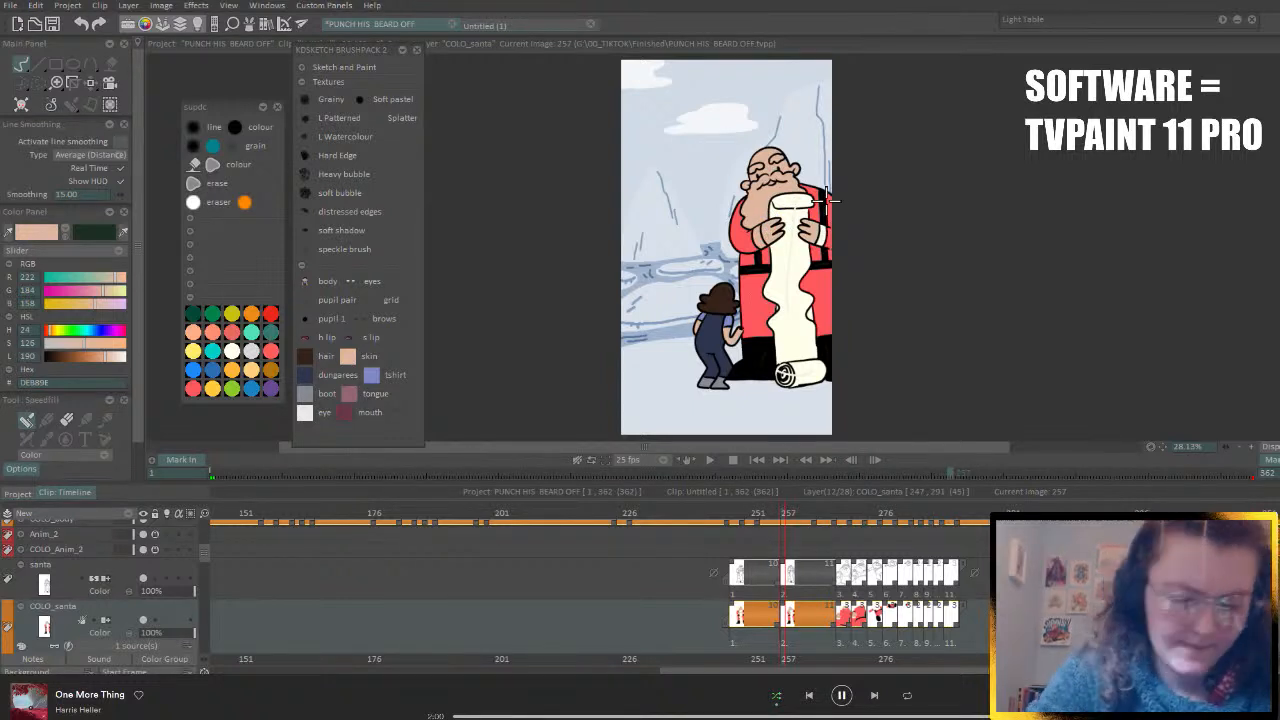
{"action": "left_click", "coordinate": [233, 352]}
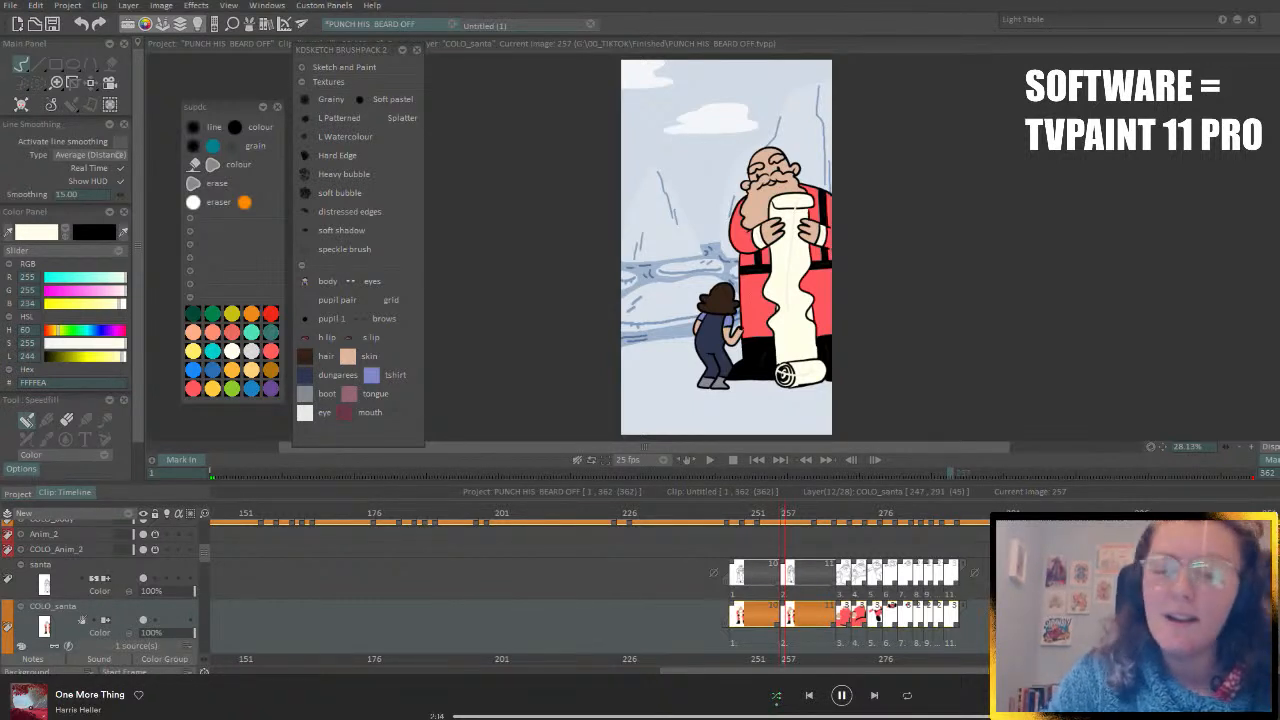
{"action": "left_click", "coordinate": [775, 509]}
{"action": "key", "text": "Left"}
{"action": "key", "text": "Right"}
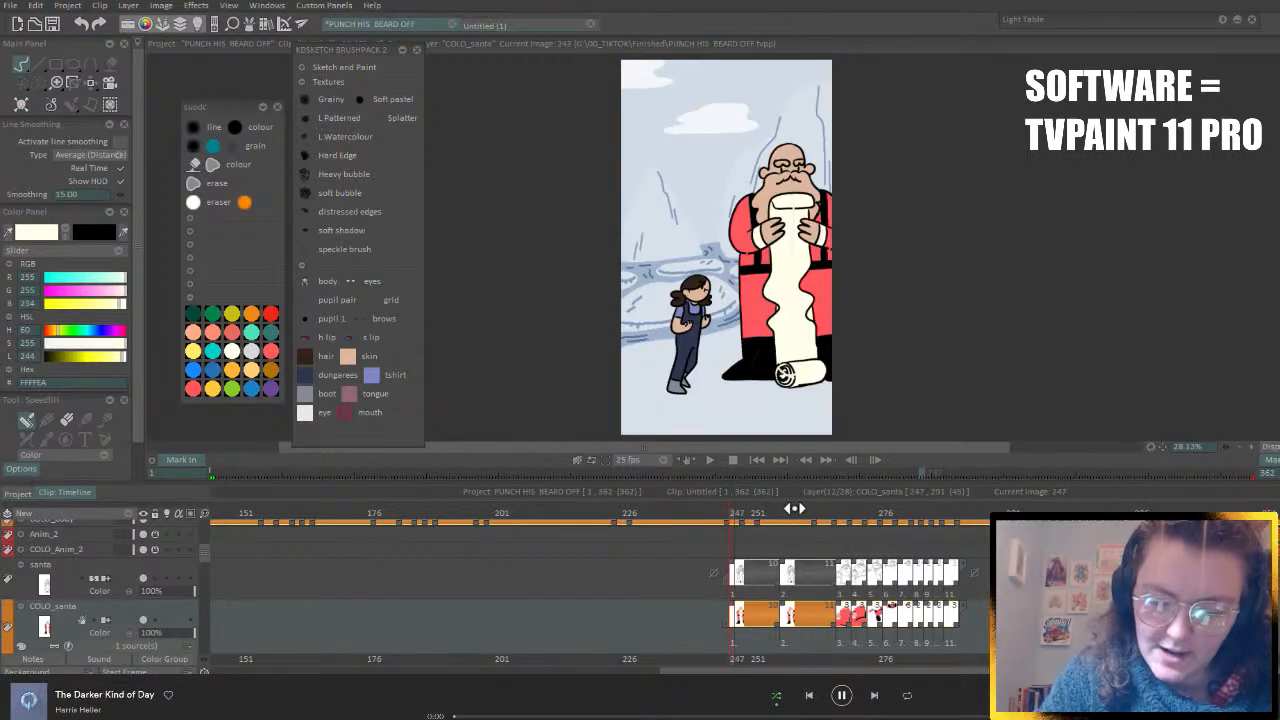
{"action": "left_click", "coordinate": [793, 509]}
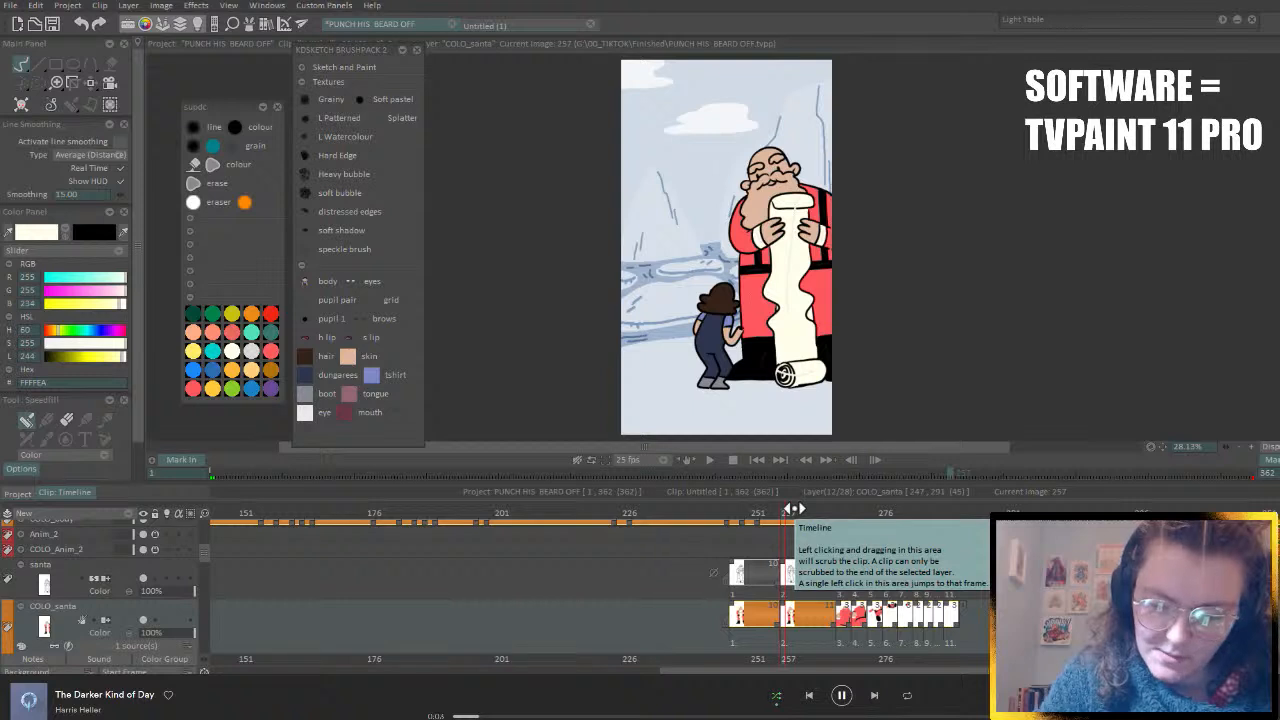
{"action": "key", "text": "Right"}
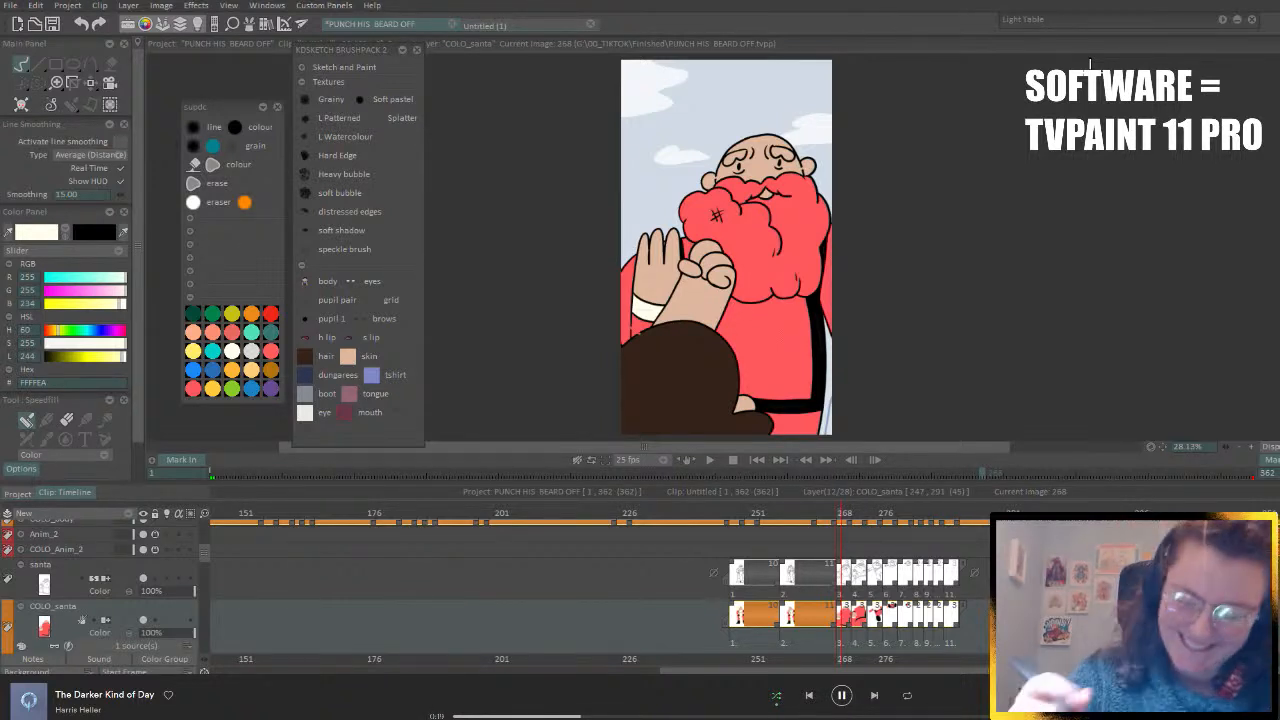
{"action": "left_click_drag", "start_coordinate": [839, 514], "coordinate": [839, 513]}
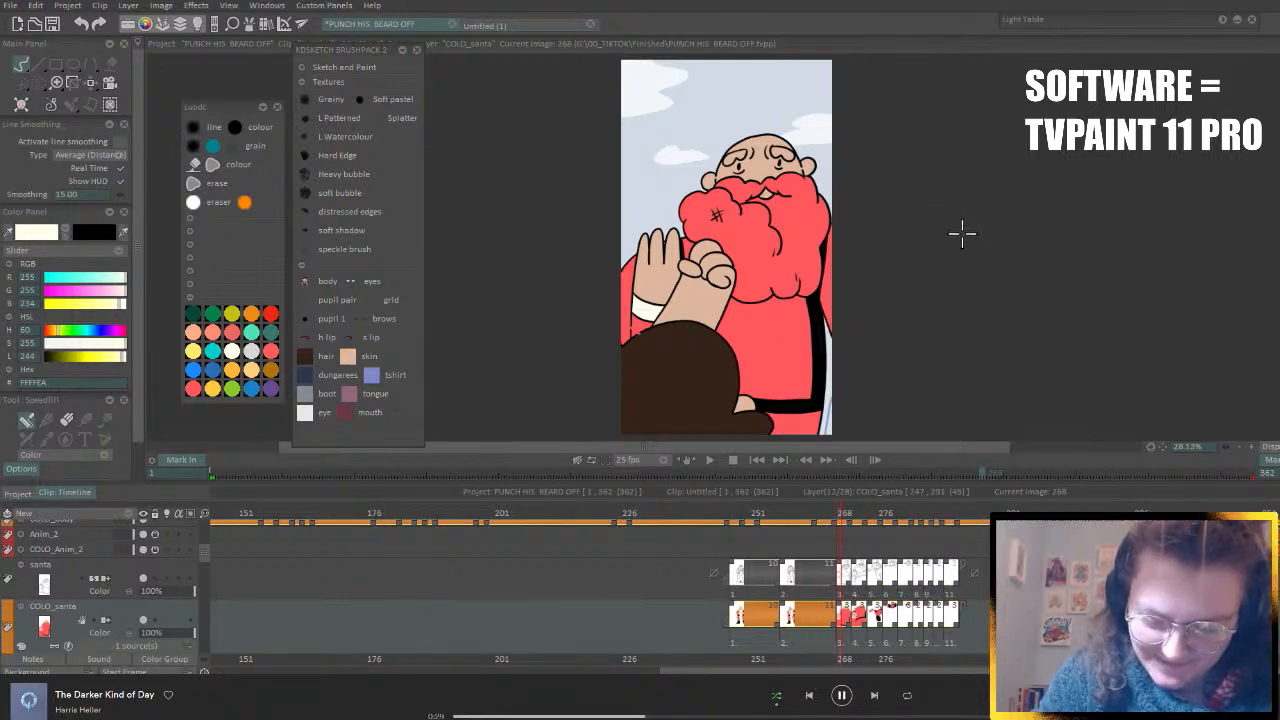
- Fill Santa's face and outstretched hand on frame 274 with skin colour DEB89E, and his beard with red
{"action": "key", "text": "Right"}
{"action": "key", "text": "Right"}
{"action": "key", "text": "Right"}
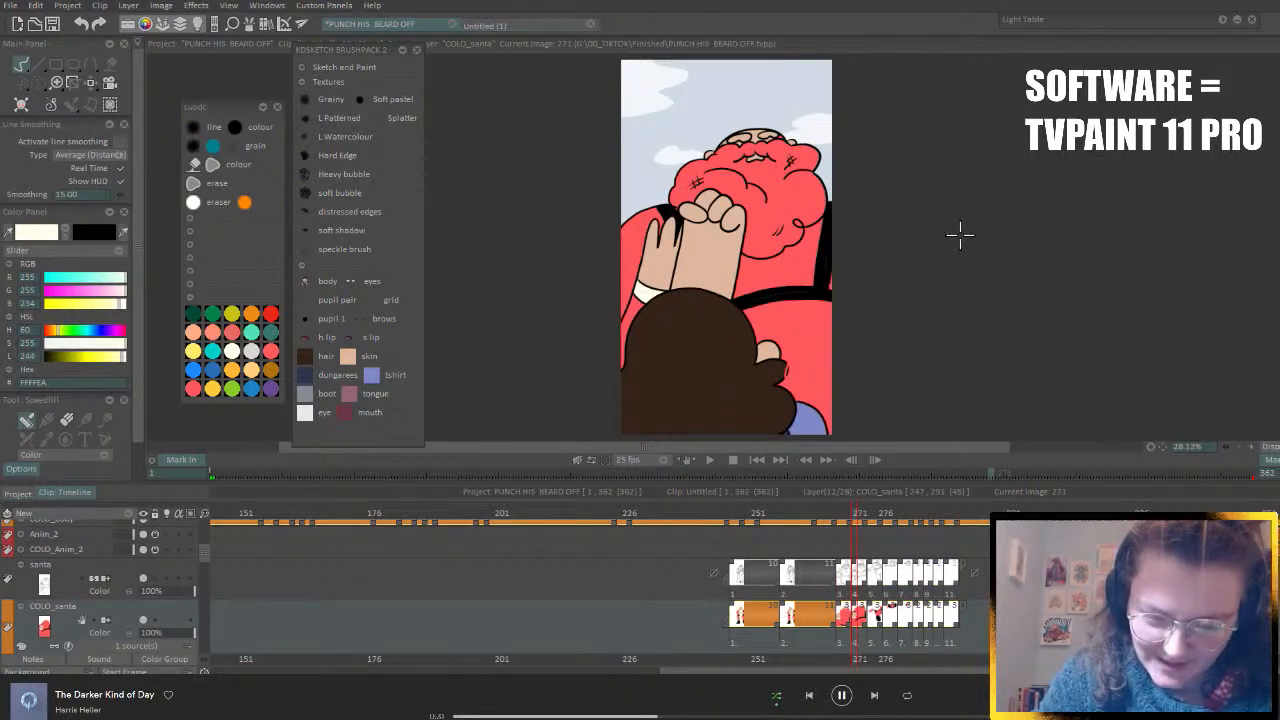
{"action": "key", "text": "Left"}
{"action": "key", "text": "Right"}
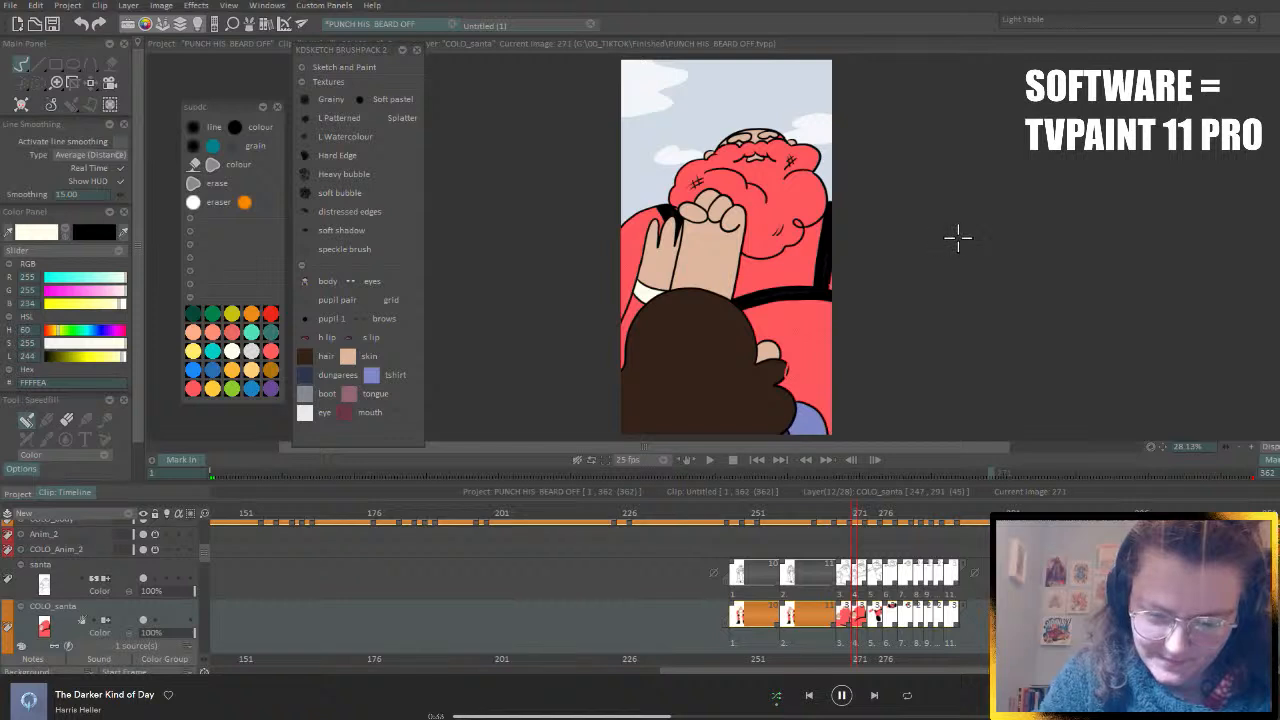
{"action": "key", "text": "Right"}
{"action": "key", "text": "Right"}
{"action": "key", "text": "Right"}
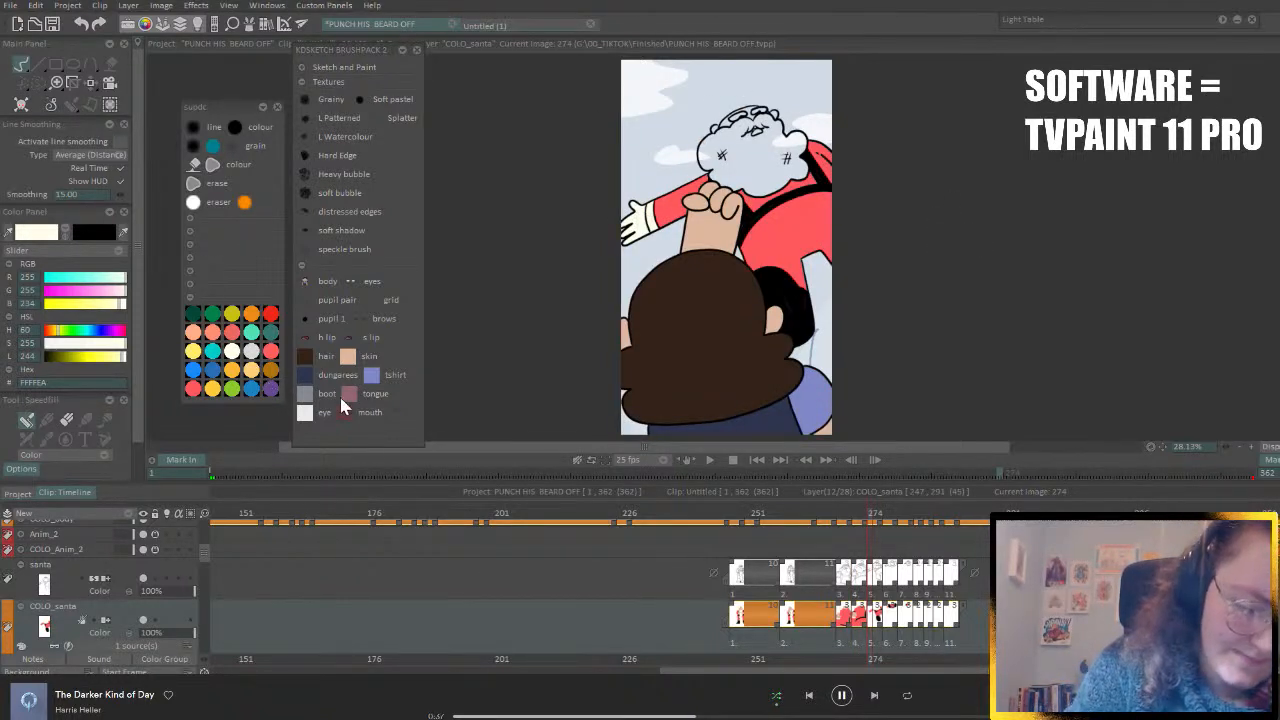
{"action": "left_click", "coordinate": [348, 358]}
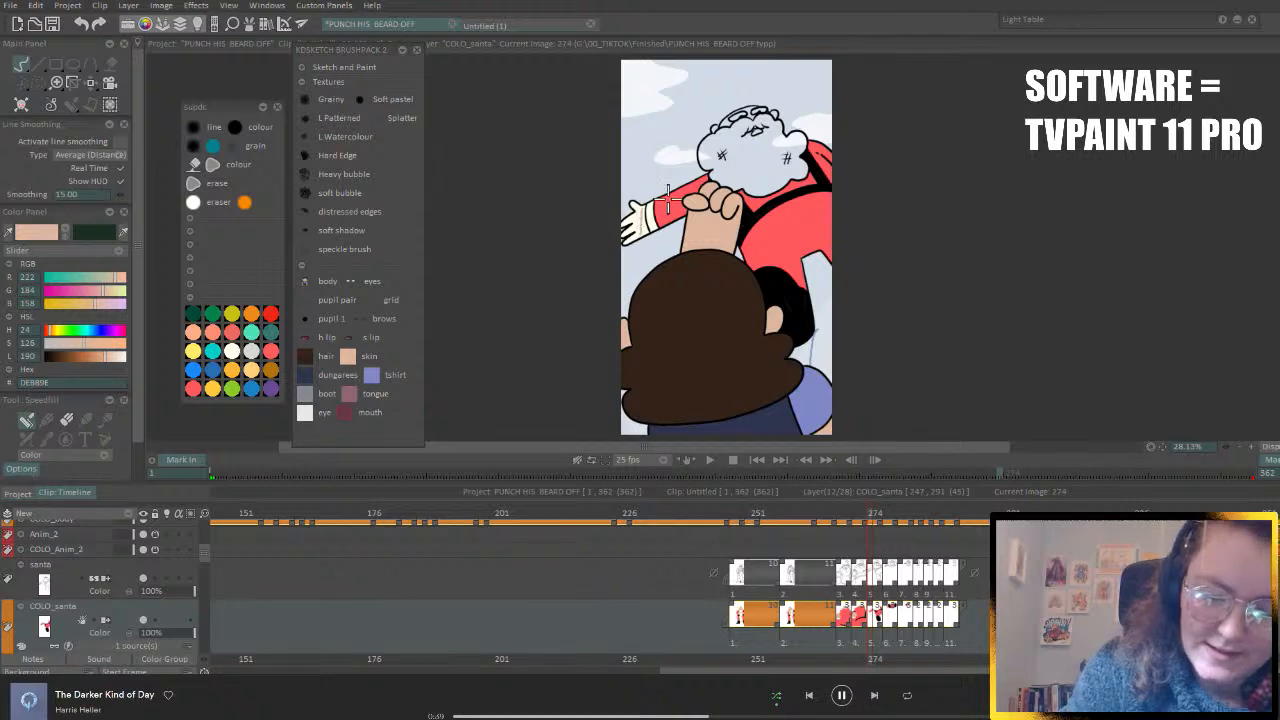
{"action": "left_click", "coordinate": [745, 127]}
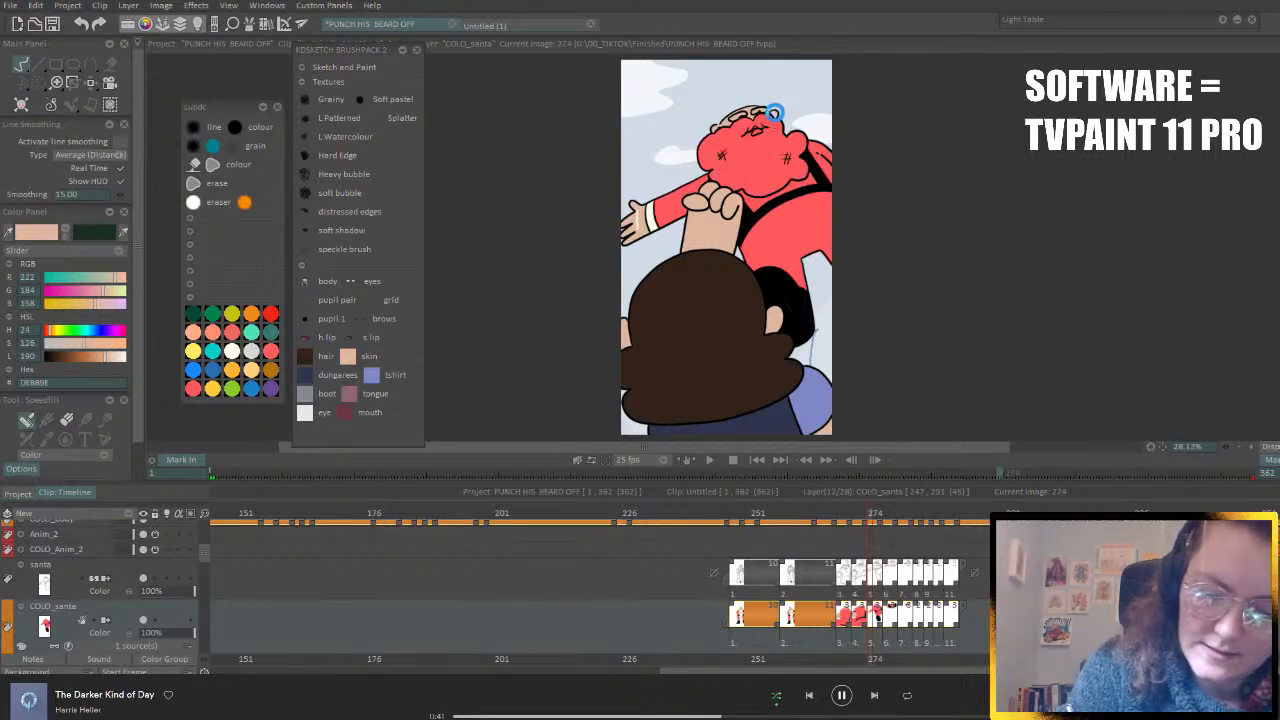
- Fill Santa's hands with skin colour DEB89E on frames 277 and 280
{"action": "key", "text": "Right"}
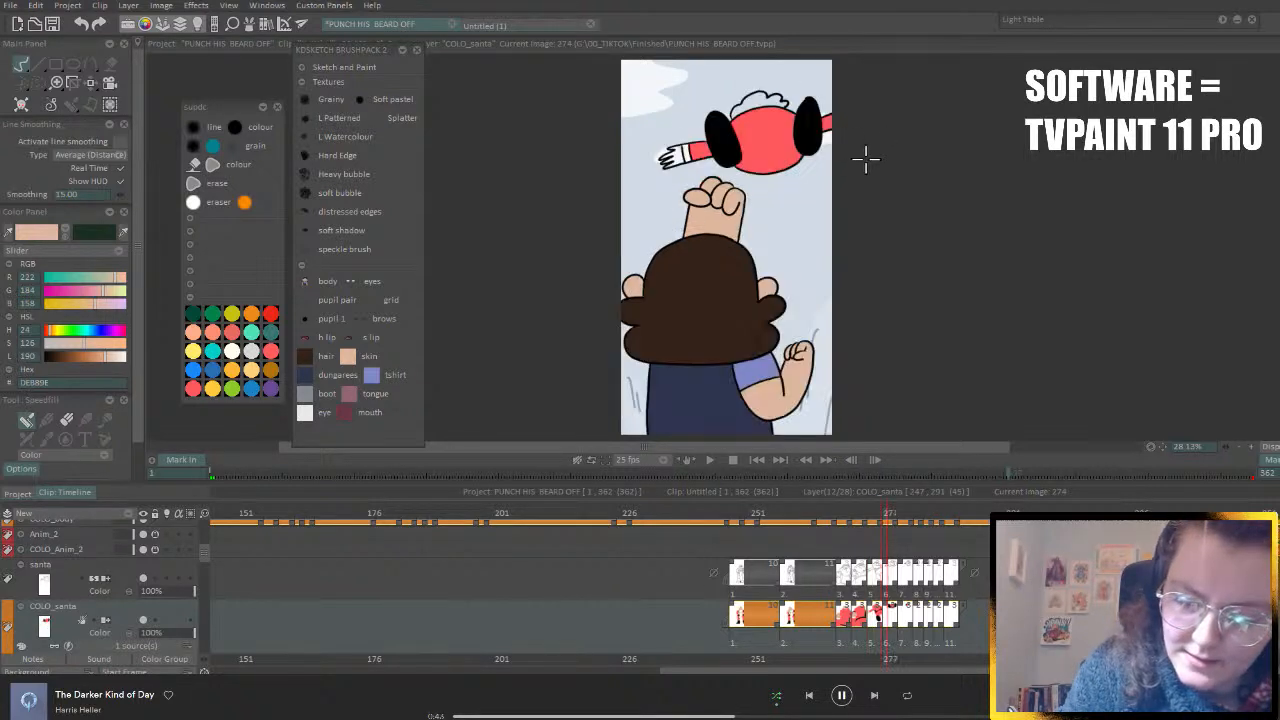
{"action": "key", "text": "Right"}
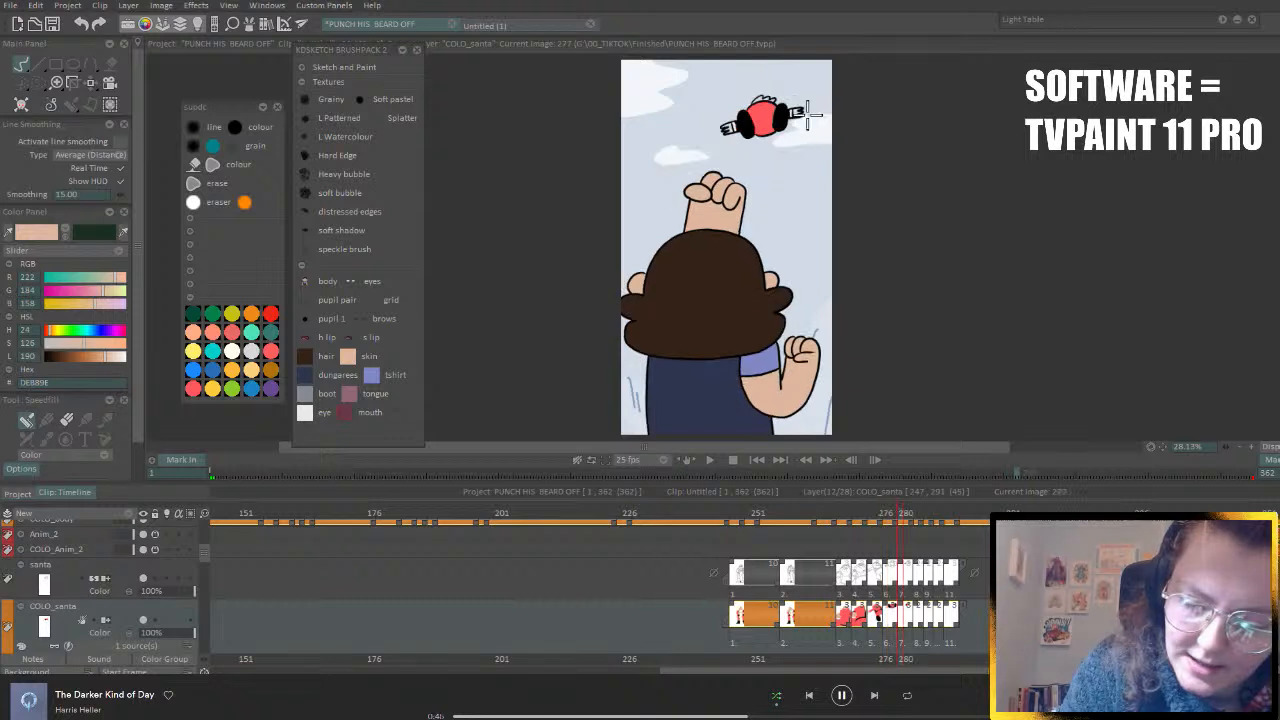
{"action": "key", "text": "Right"}
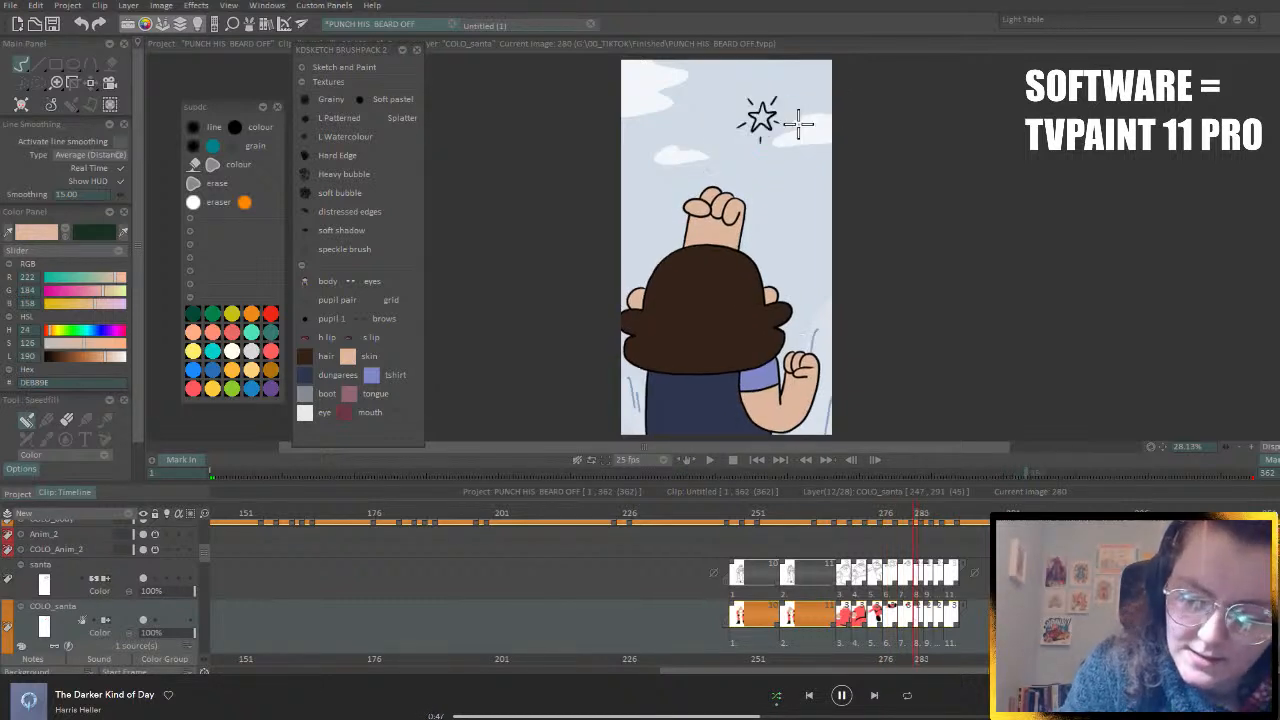
- Go back to frame 271 and recolour Santa's beard with cream FFFFEA
{"action": "key", "text": "Left"}
{"action": "key", "text": "Left"}
{"action": "key", "text": "Left"}
{"action": "key", "text": "Left"}
{"action": "key", "text": "Left"}
{"action": "key", "text": "Left"}
{"action": "key", "text": "Left"}
{"action": "key", "text": "Left"}
{"action": "key", "text": "Left"}
{"action": "key", "text": "Left"}
{"action": "key", "text": "Left"}
{"action": "key", "text": "Left"}
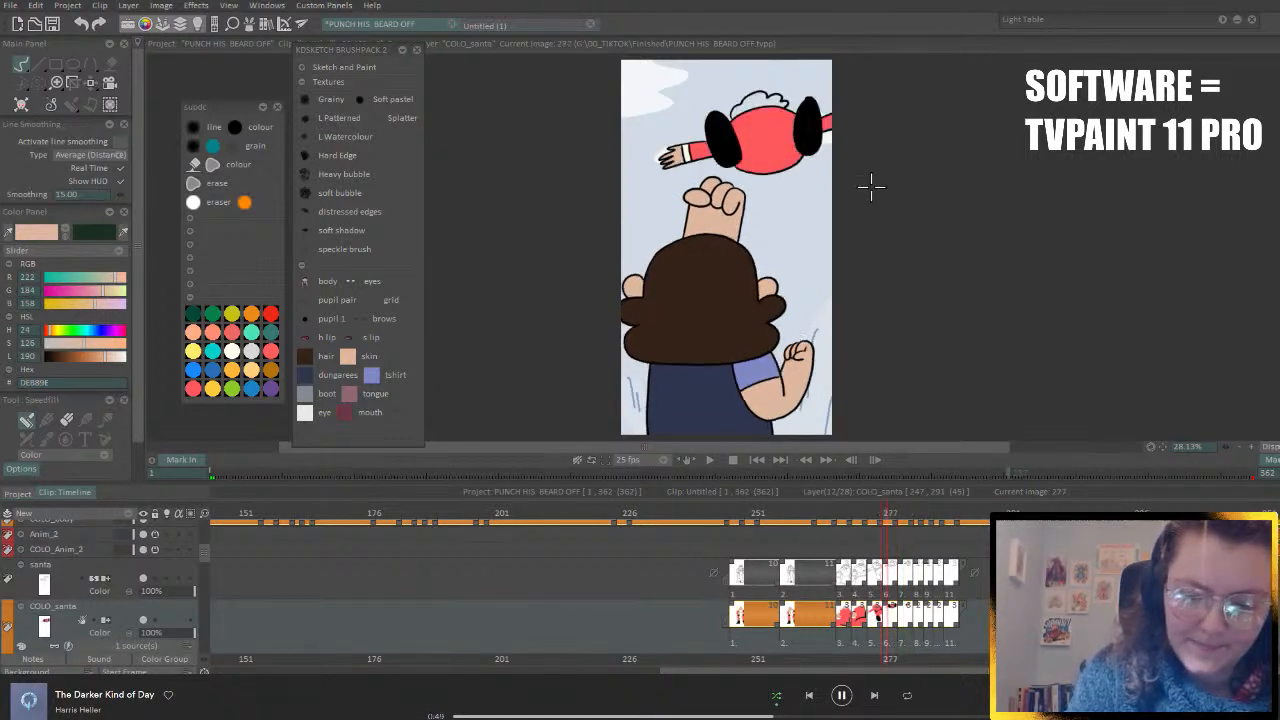
{"action": "left_click", "coordinate": [236, 352]}
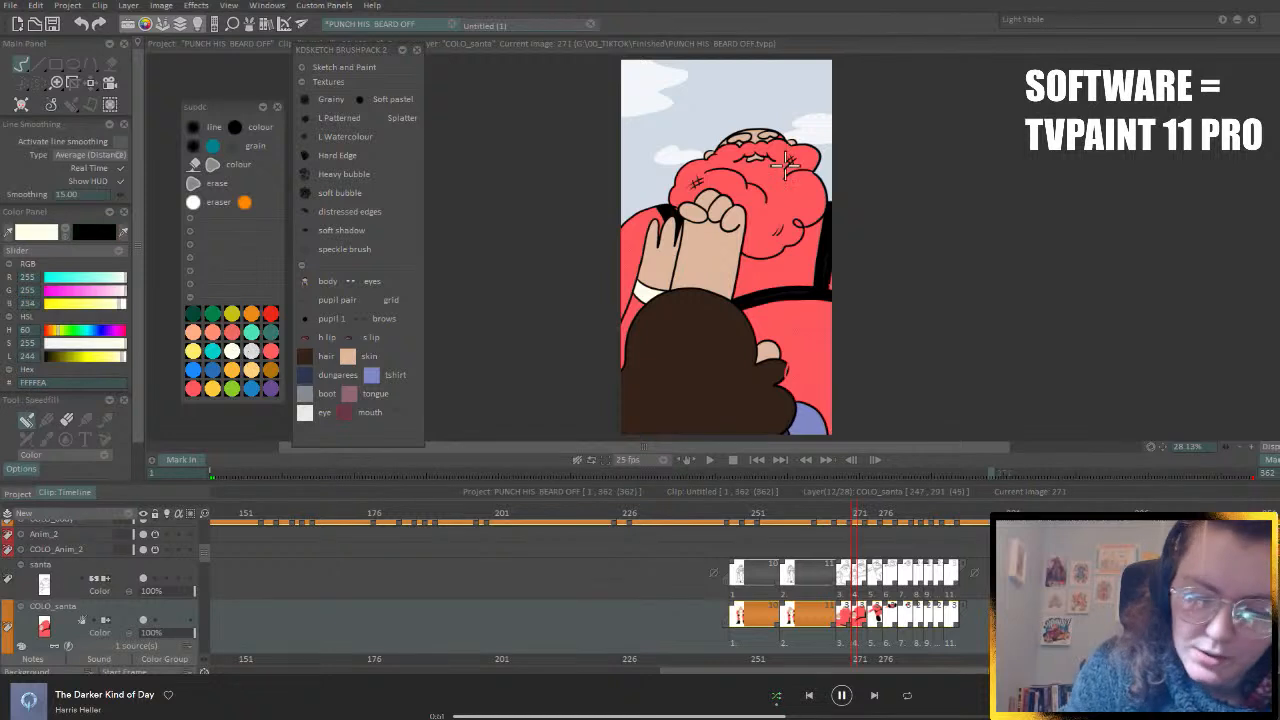
{"action": "left_click_drag", "start_coordinate": [782, 180], "coordinate": [770, 214]}
{"action": "left_click", "coordinate": [771, 214]}
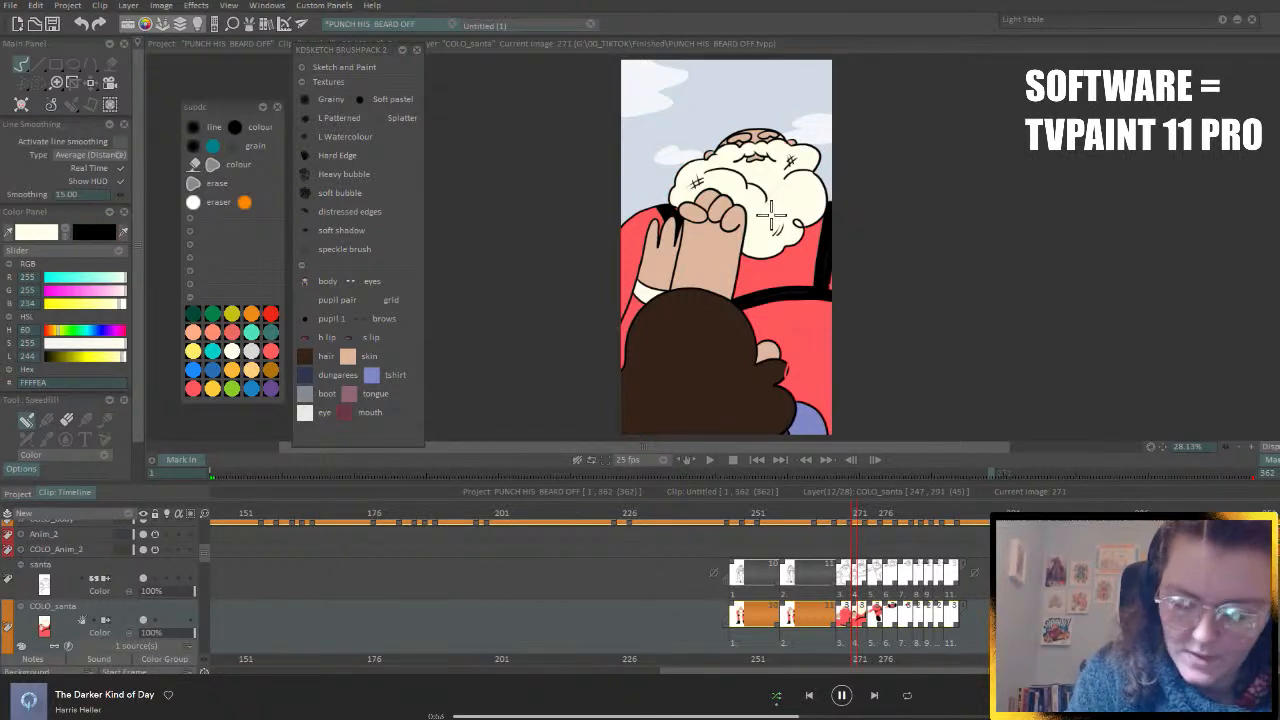
- Fill Santa's beard with cream FFFFEA on frames 268, 257 and 247
{"action": "key", "text": "Left"}
{"action": "left_click", "coordinate": [773, 231]}
{"action": "key", "text": "Left"}
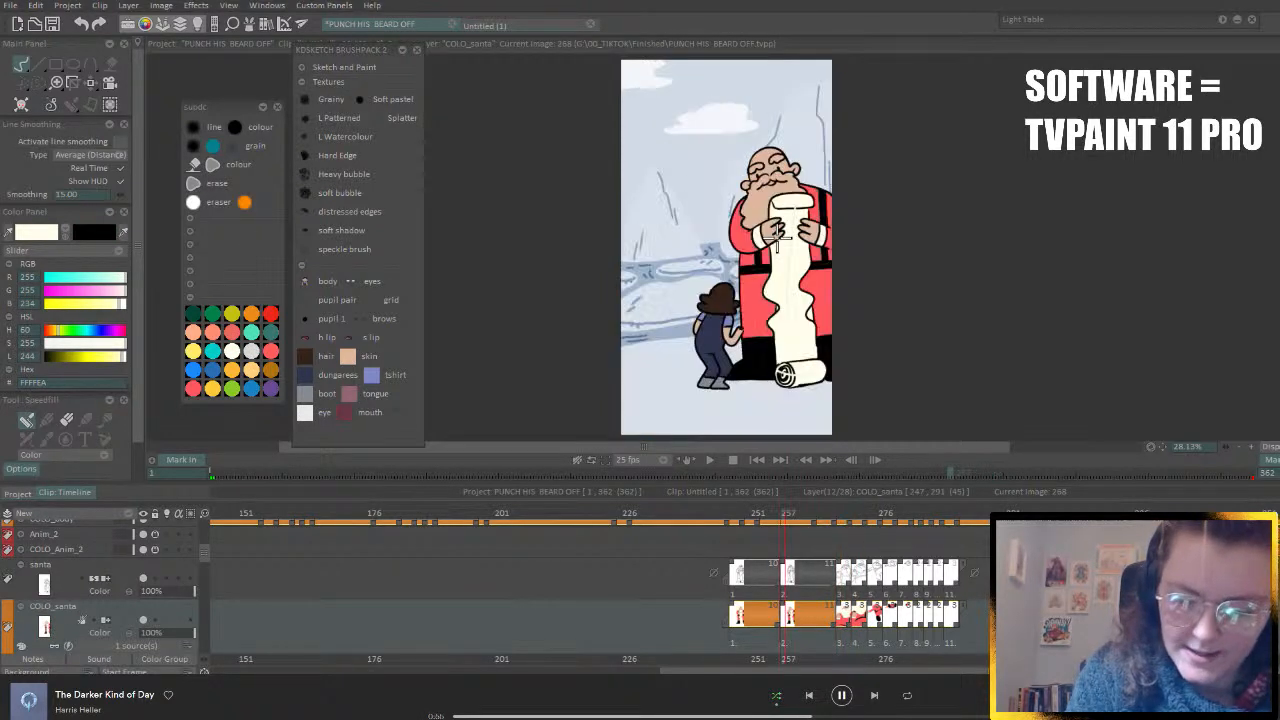
{"action": "left_click", "coordinate": [782, 198]}
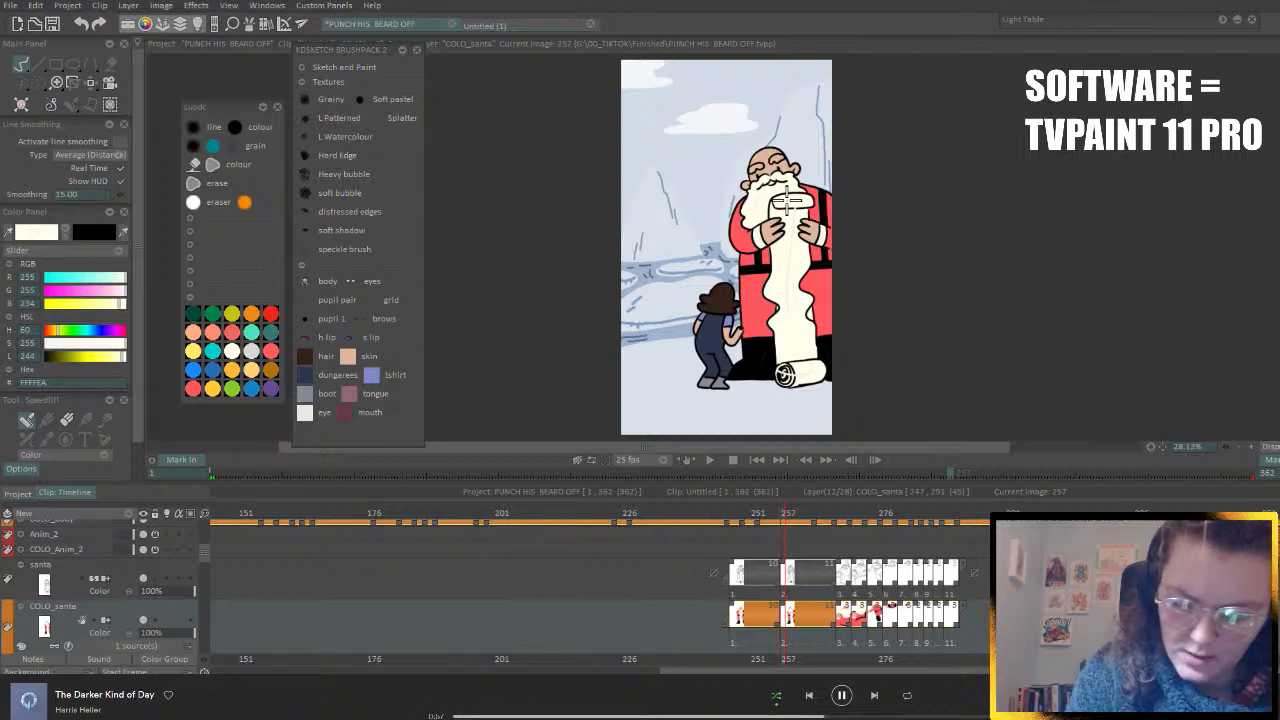
{"action": "key", "text": "Left"}
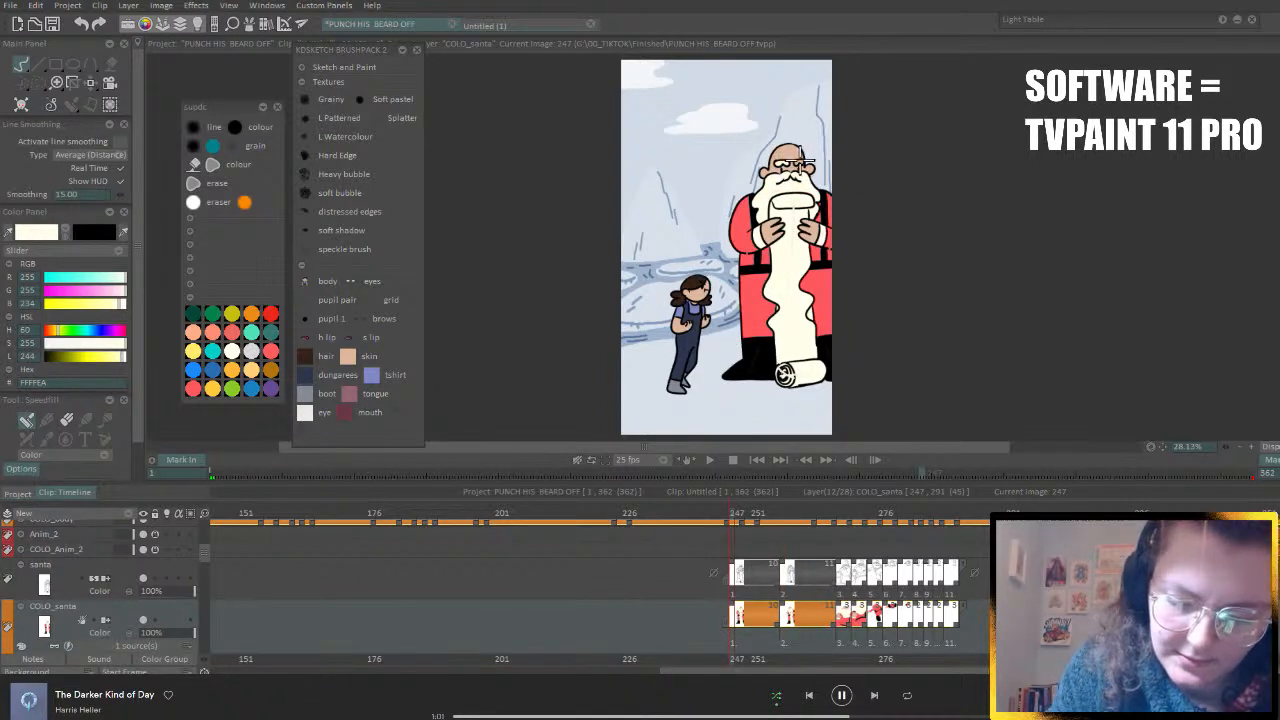
- Fill Santa's eyebrows with cream FFFFEA on frames 257 and 268
{"action": "key", "text": "Right"}
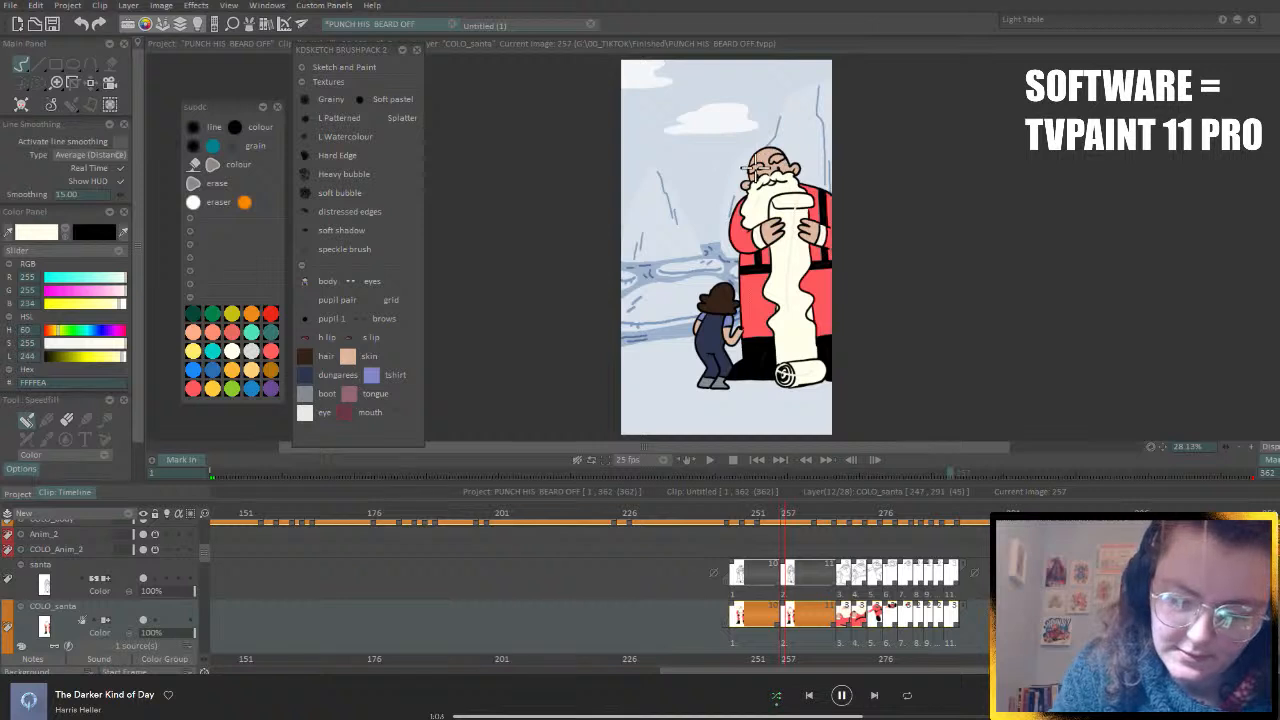
{"action": "key", "text": "Right"}
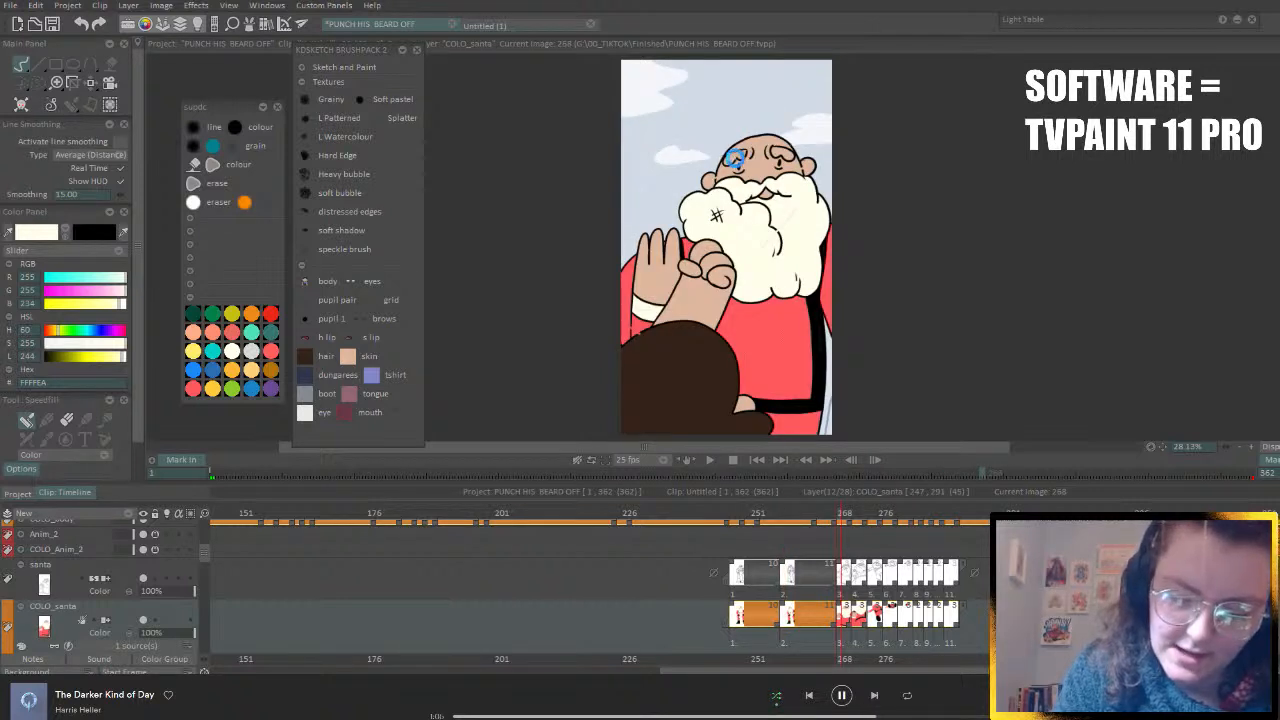
{"action": "key", "text": "Left"}
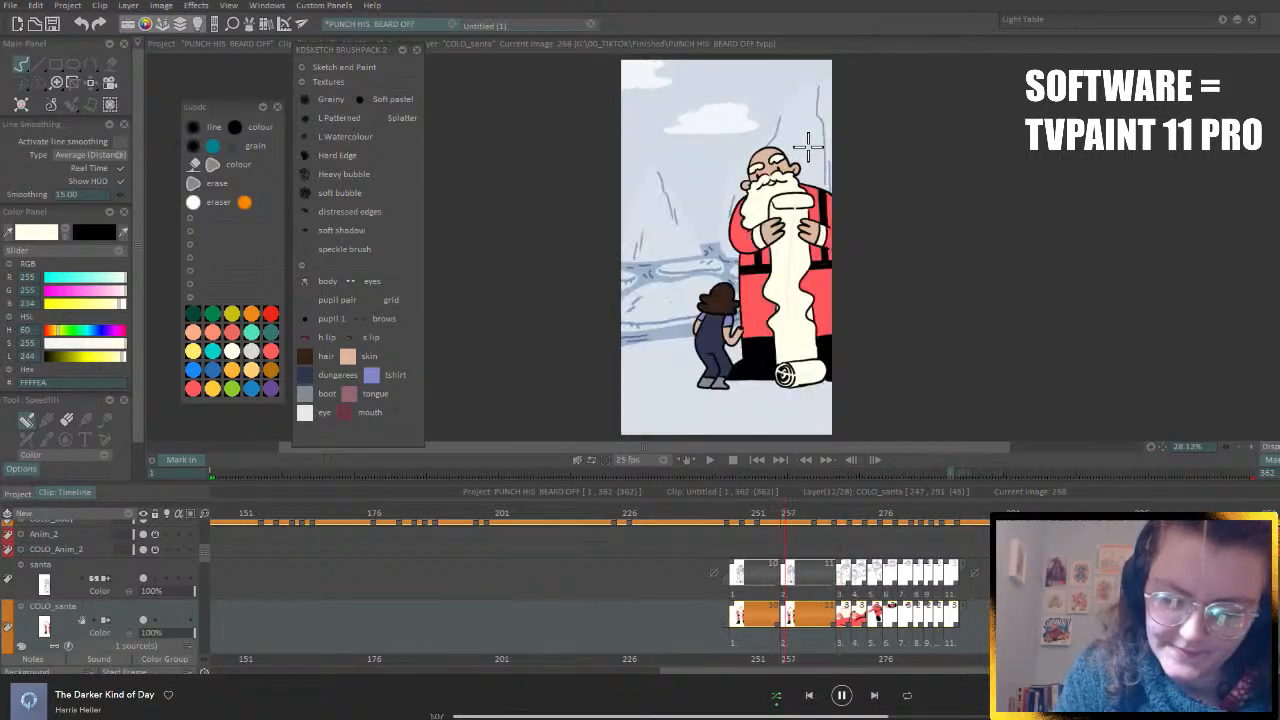
- Fill Santa's beard with cream FFFFEA on frames 274, 277 and 280
{"action": "left_click", "coordinate": [376, 392]}
{"action": "left_click", "coordinate": [347, 356]}
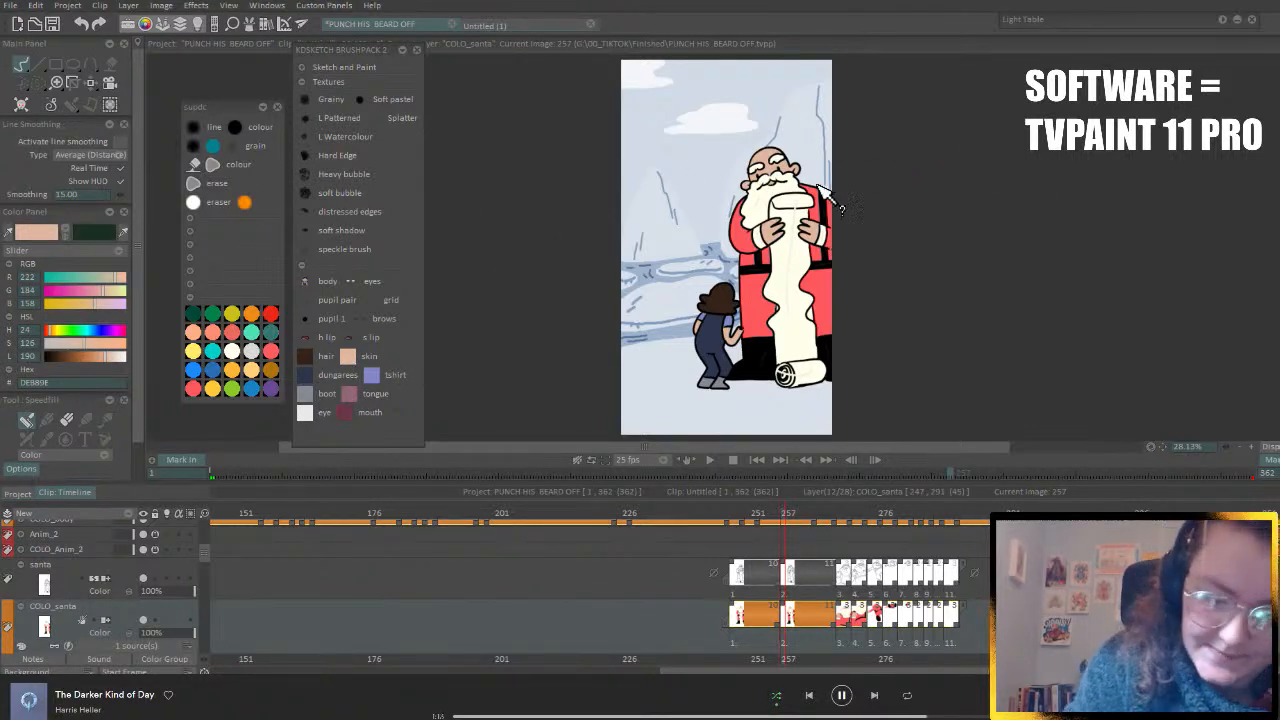
{"action": "left_click", "coordinate": [755, 204]}
{"action": "key", "text": "Right"}
{"action": "key", "text": "Left"}
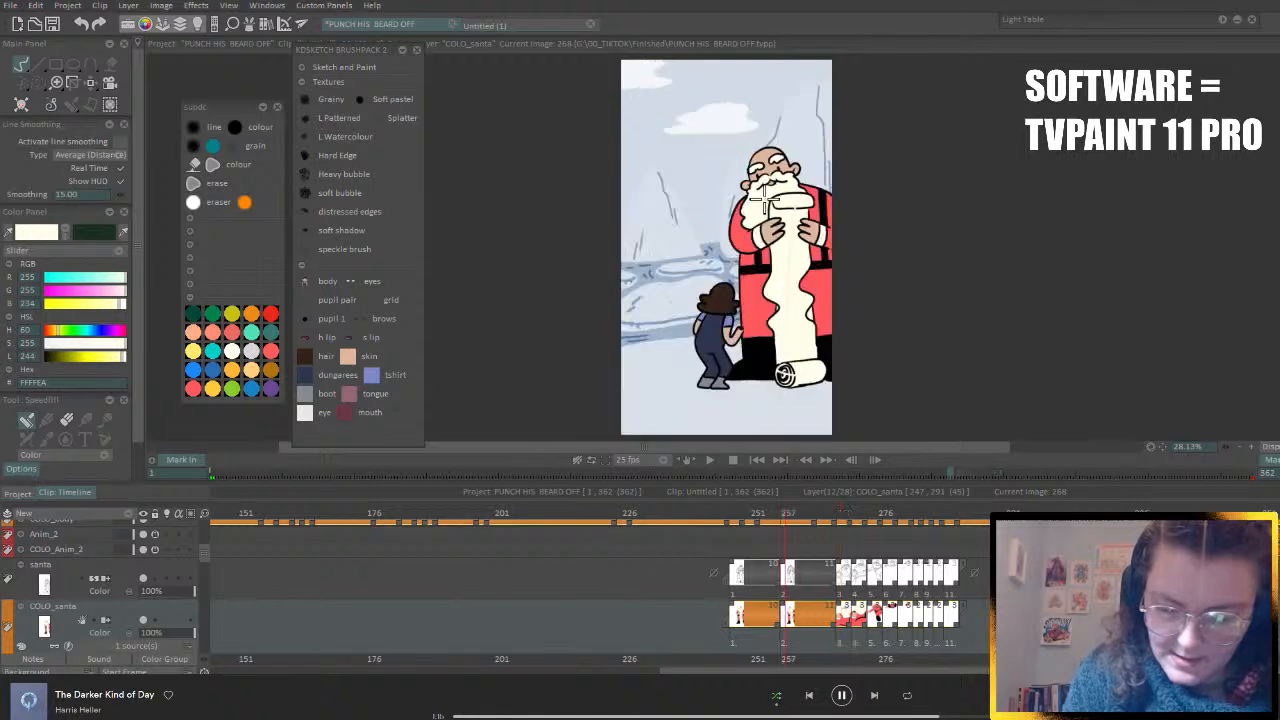
{"action": "key", "text": "Left"}
{"action": "key", "text": "Right"}
{"action": "key", "text": "Right"}
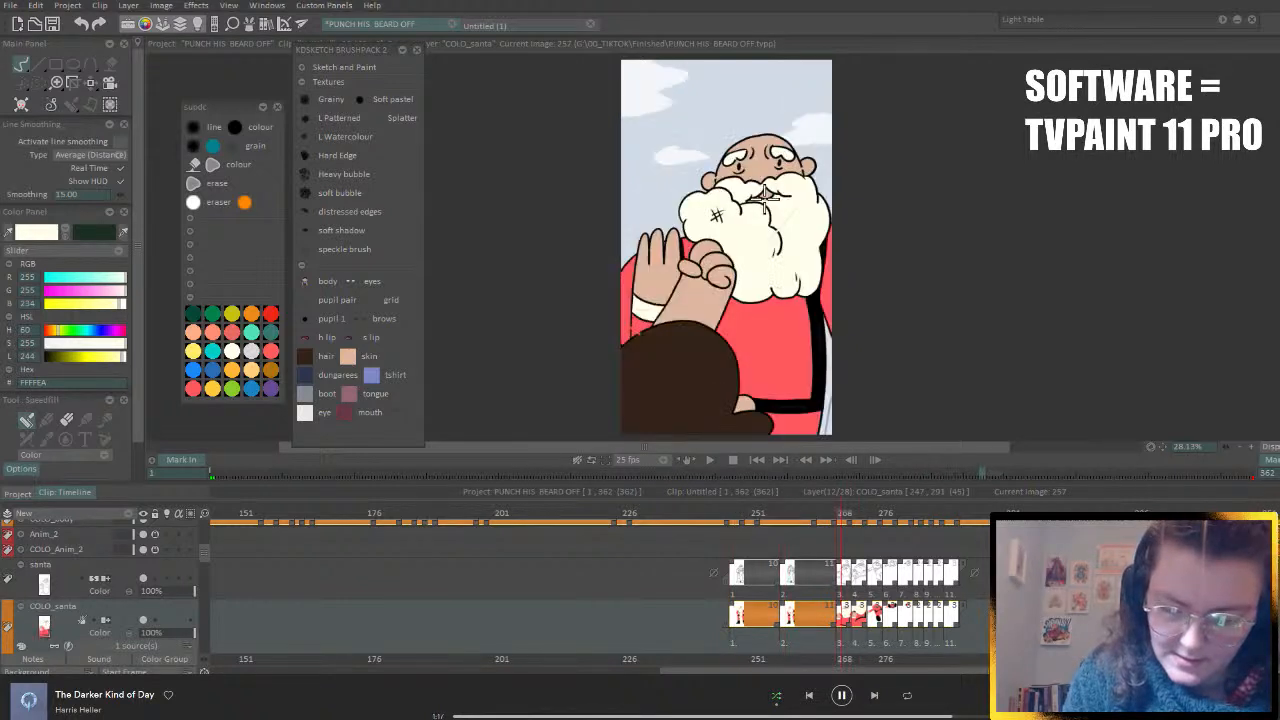
{"action": "key", "text": "Right"}
{"action": "key", "text": "Right"}
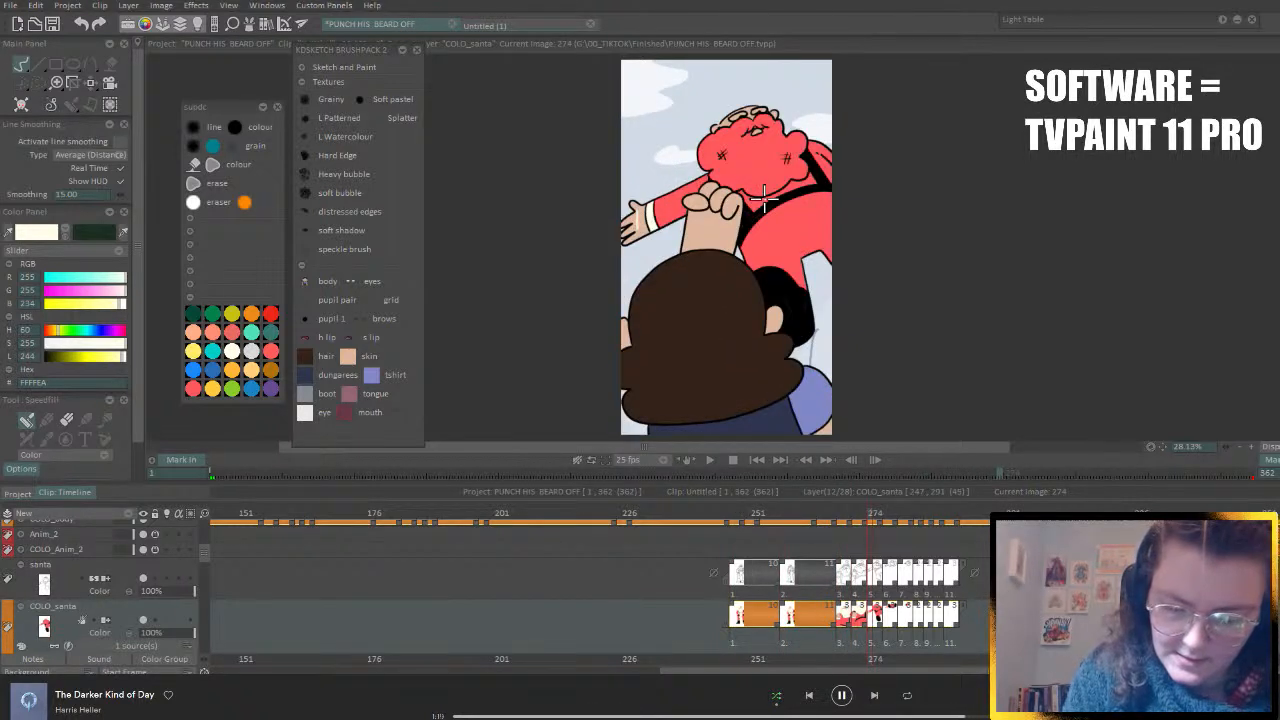
{"action": "left_click", "coordinate": [742, 160]}
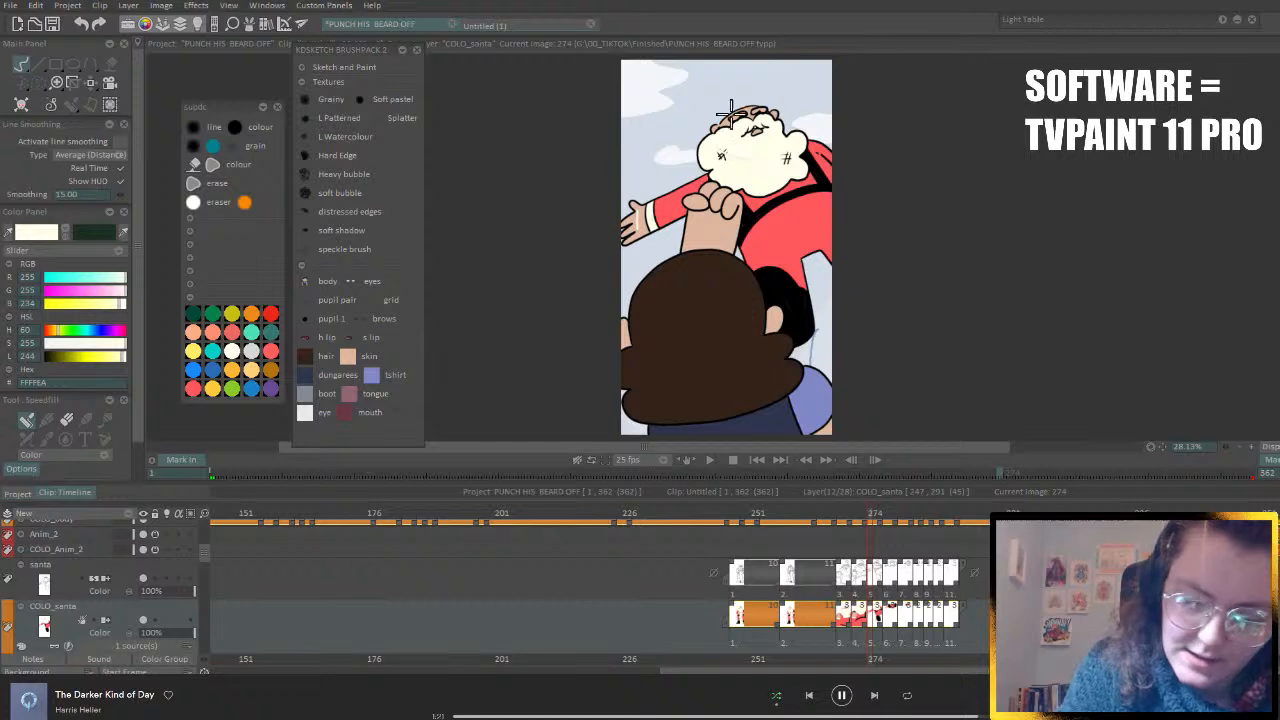
{"action": "key", "text": "Right"}
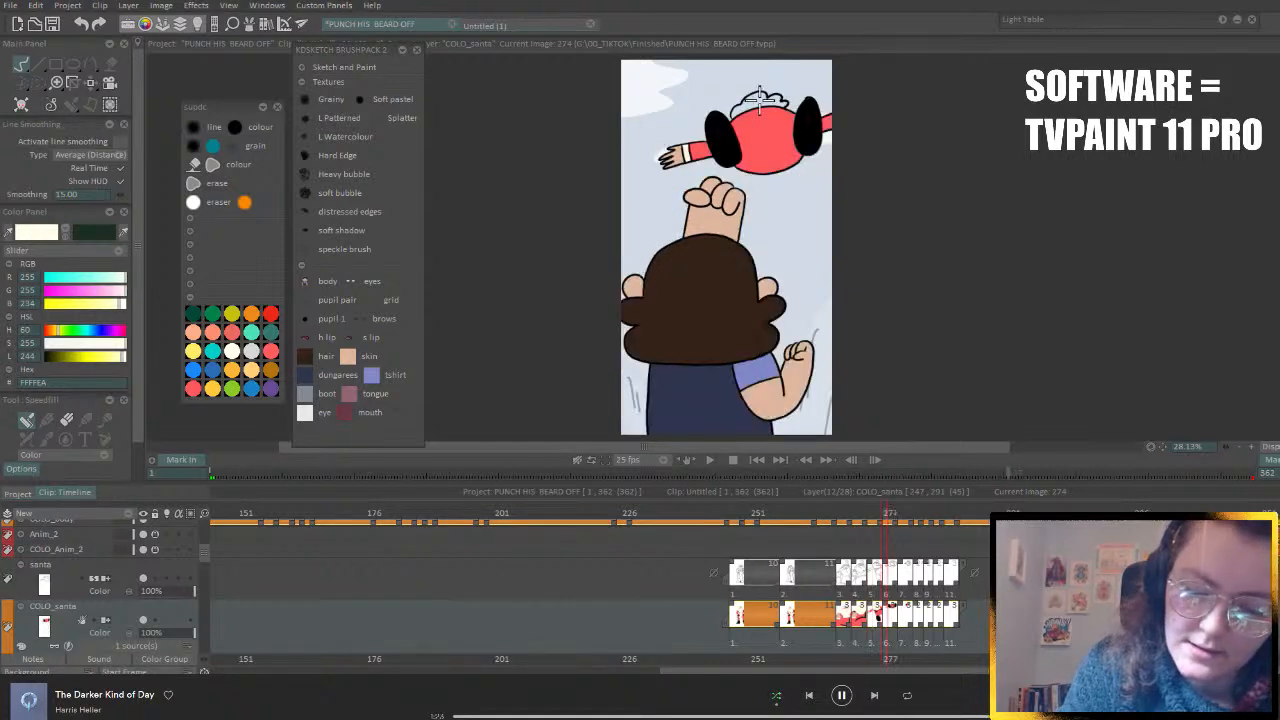
{"action": "key", "text": "Right"}
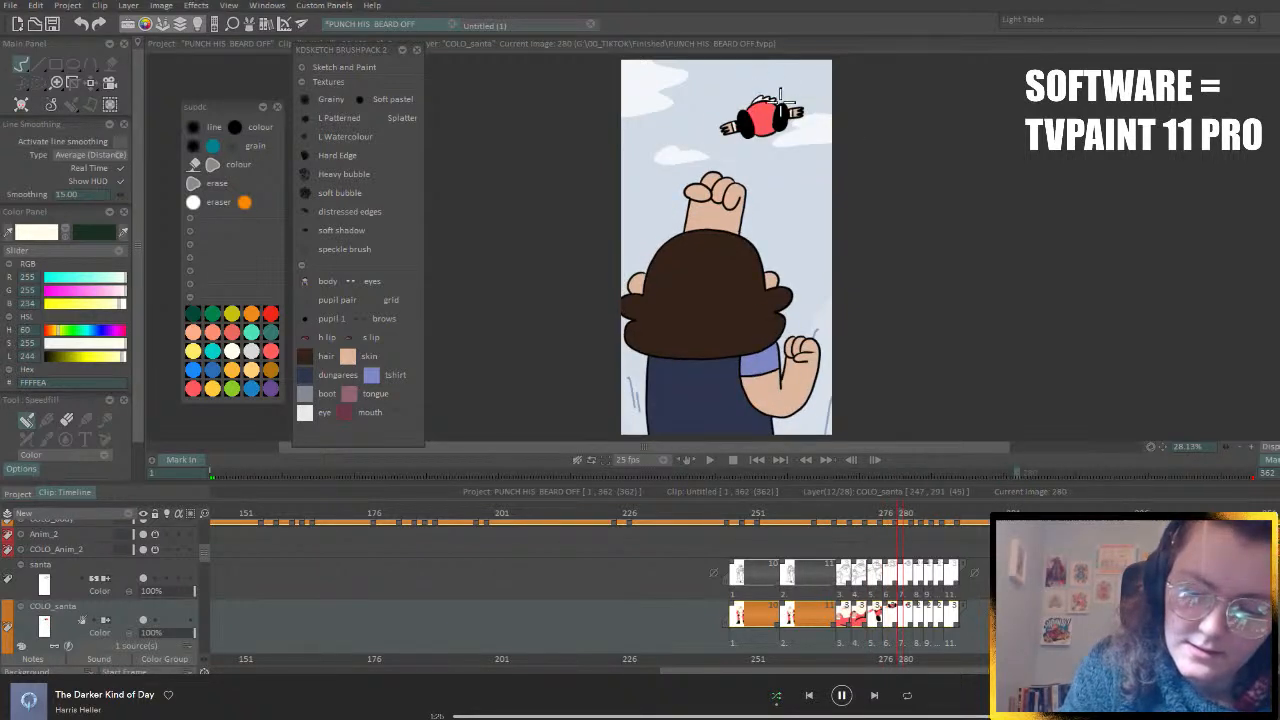
- Fill the star in the sky with yellow FFCA3A on frame 283 and the next two star frames
{"action": "key", "text": "Right"}
{"action": "left_click", "coordinate": [213, 388]}
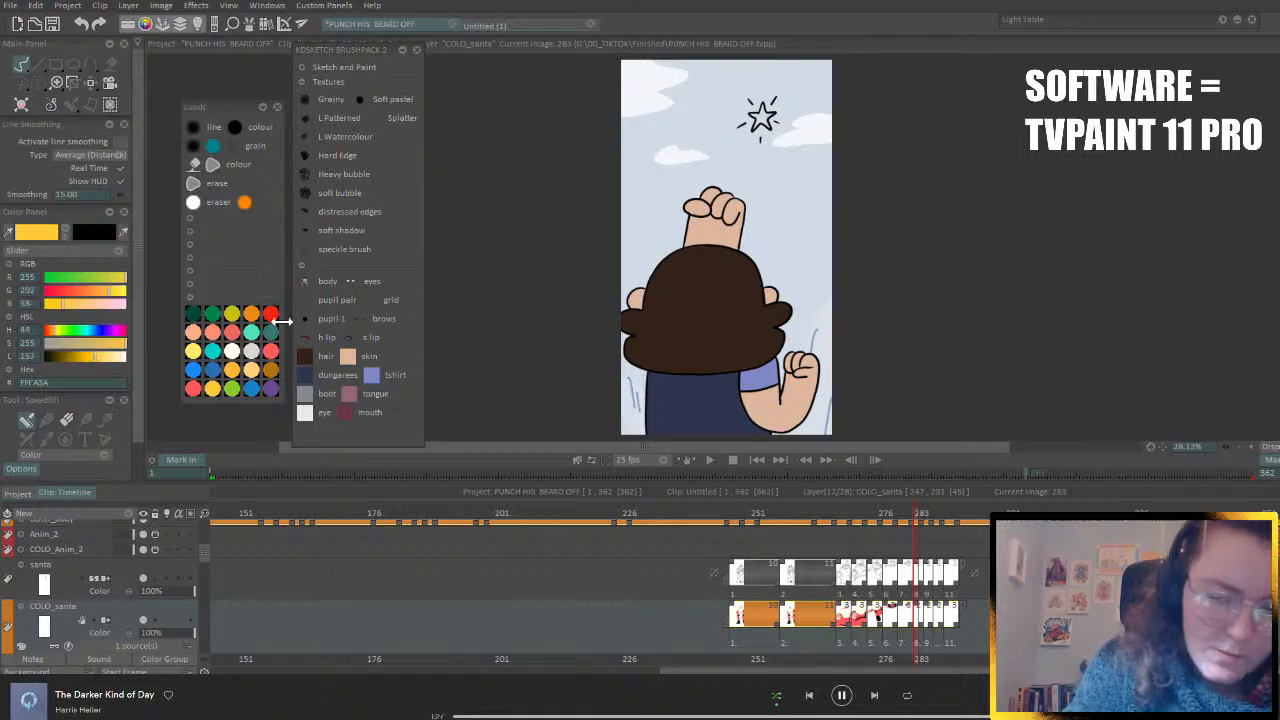
{"action": "left_click", "coordinate": [761, 118]}
{"action": "key", "text": "Right"}
{"action": "left_click", "coordinate": [761, 118]}
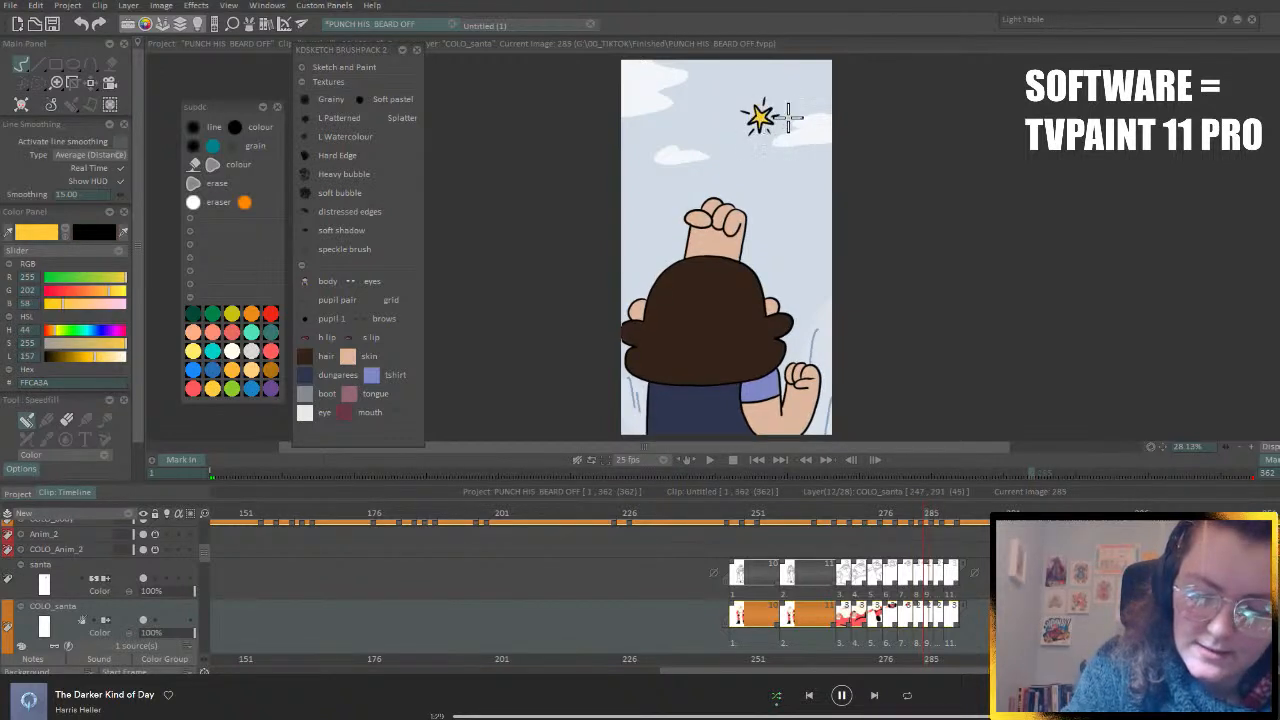
{"action": "key", "text": "Right"}
{"action": "left_click", "coordinate": [762, 118]}
{"action": "key", "text": "Right"}
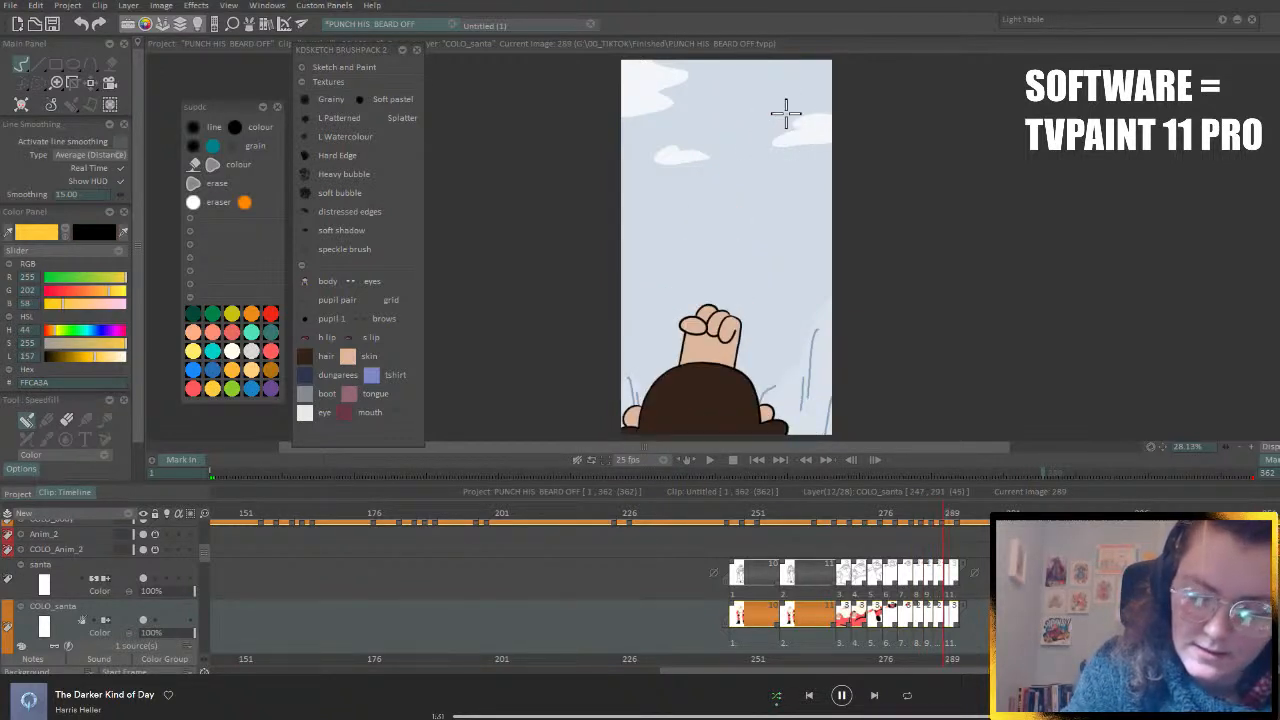
- Return to frame 1 and play back the whole animation
{"action": "left_click", "coordinate": [757, 460]}
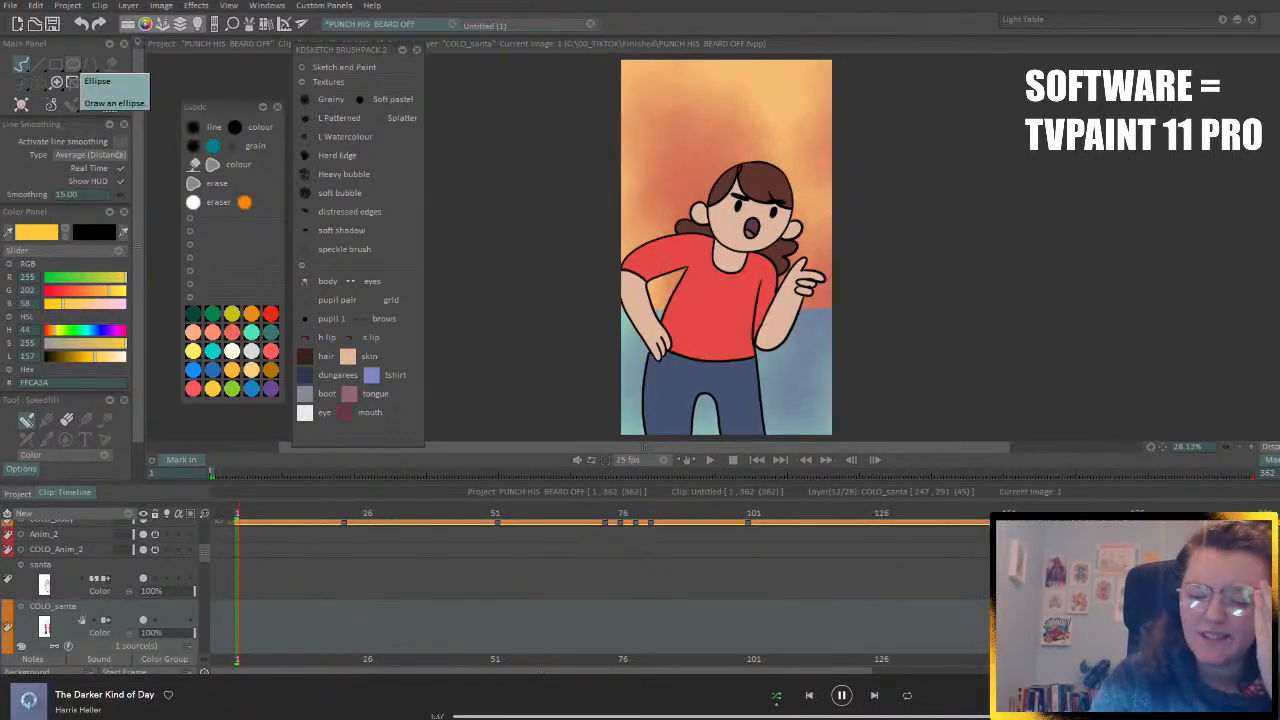
{"action": "left_click", "coordinate": [711, 460]}
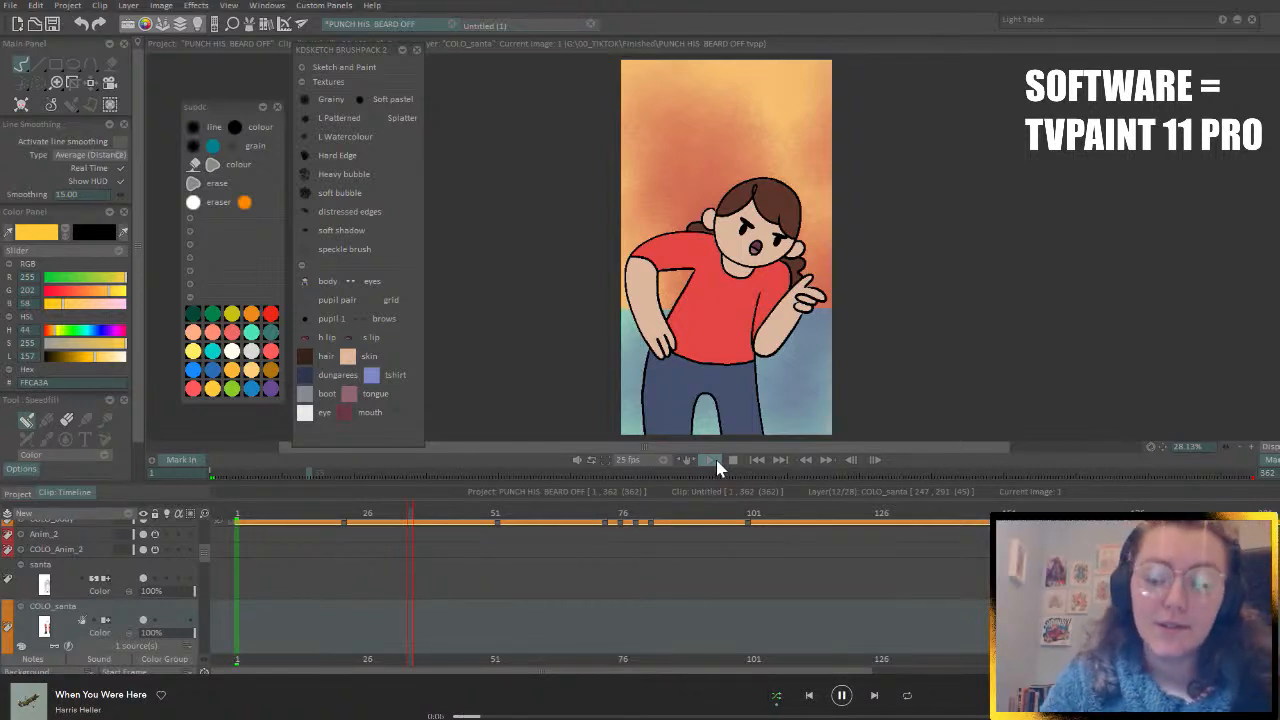
- Go back to frame 1 and scrub through the timeline to frame 186 to look for colouring gaps
{"action": "left_click", "coordinate": [757, 459]}
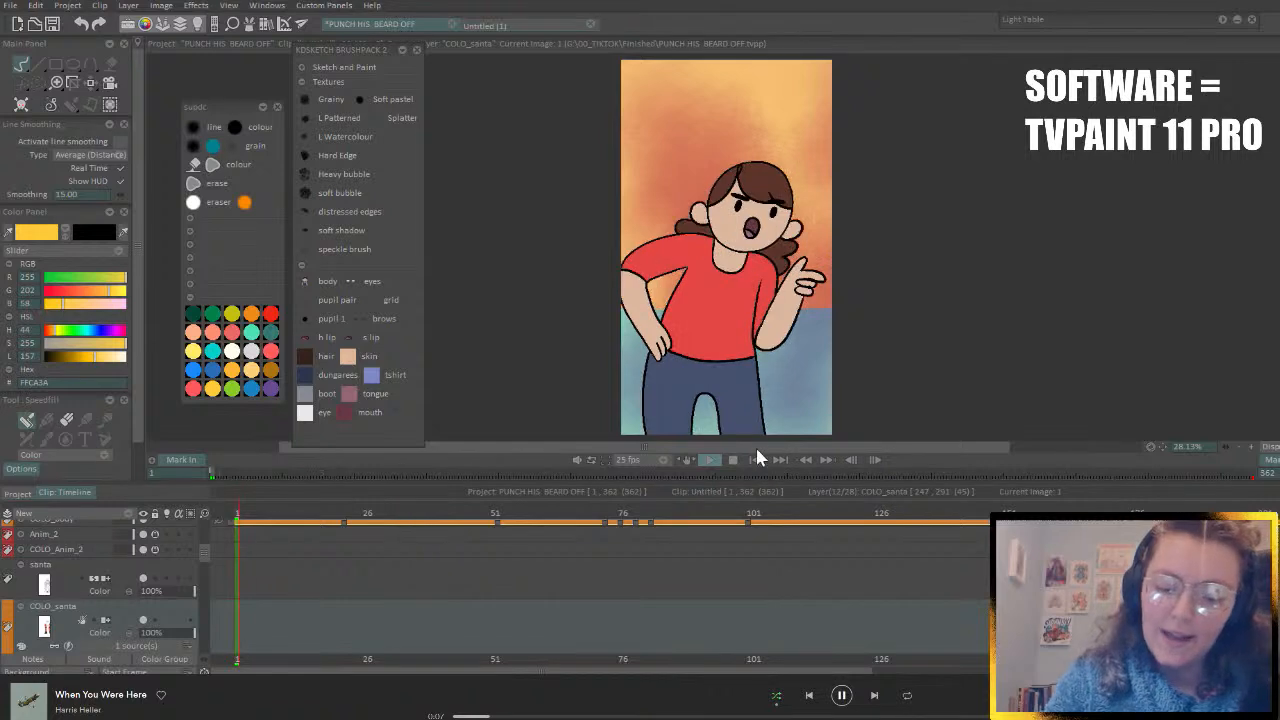
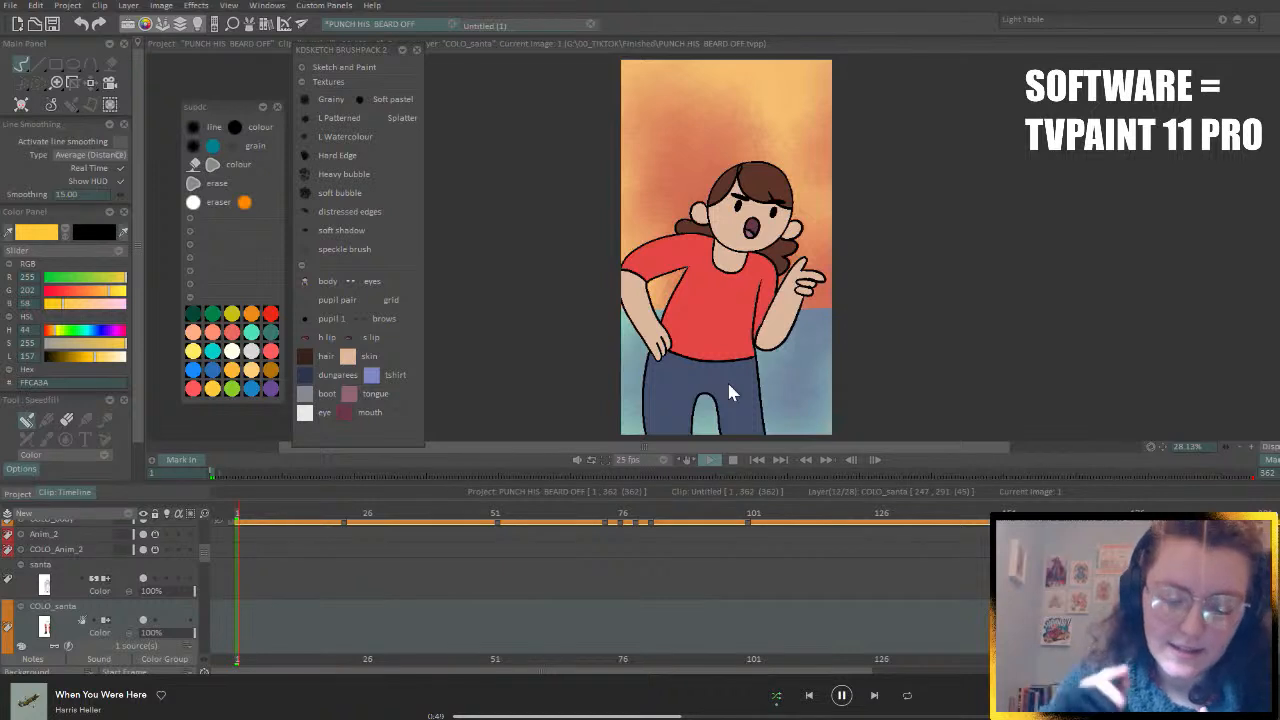
{"action": "left_click", "coordinate": [245, 512]}
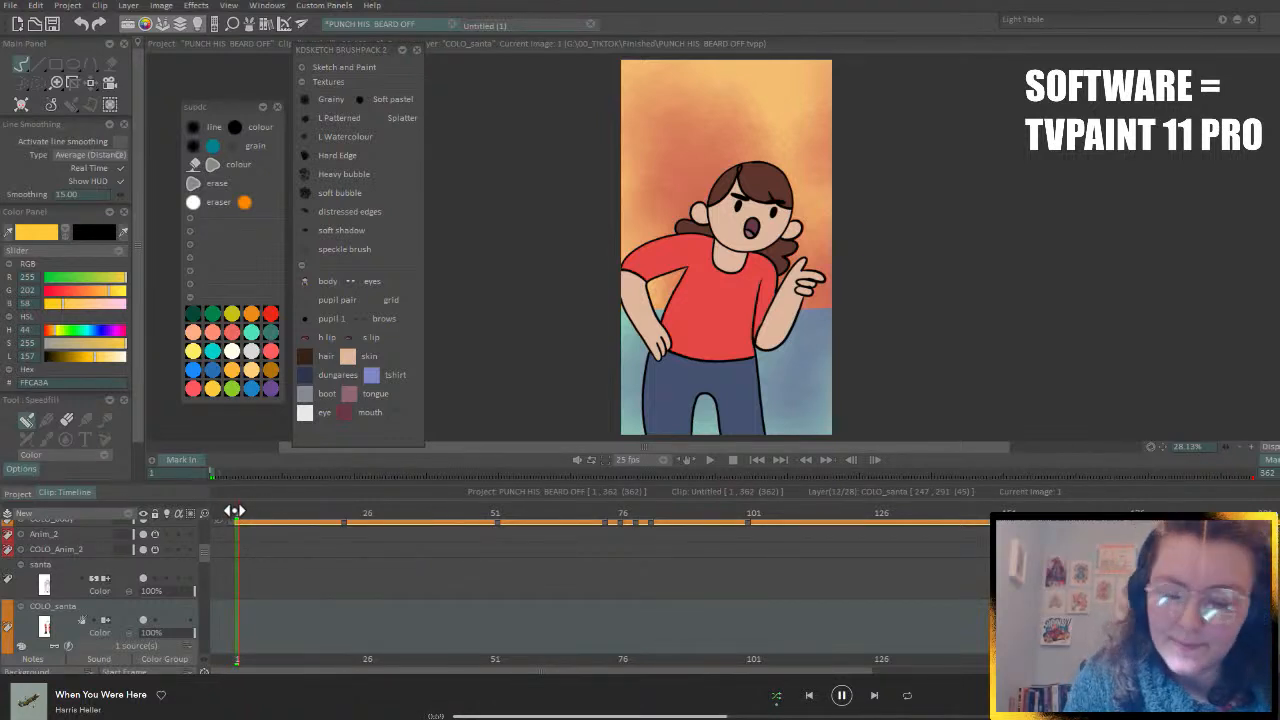
{"action": "left_click", "coordinate": [269, 513]}
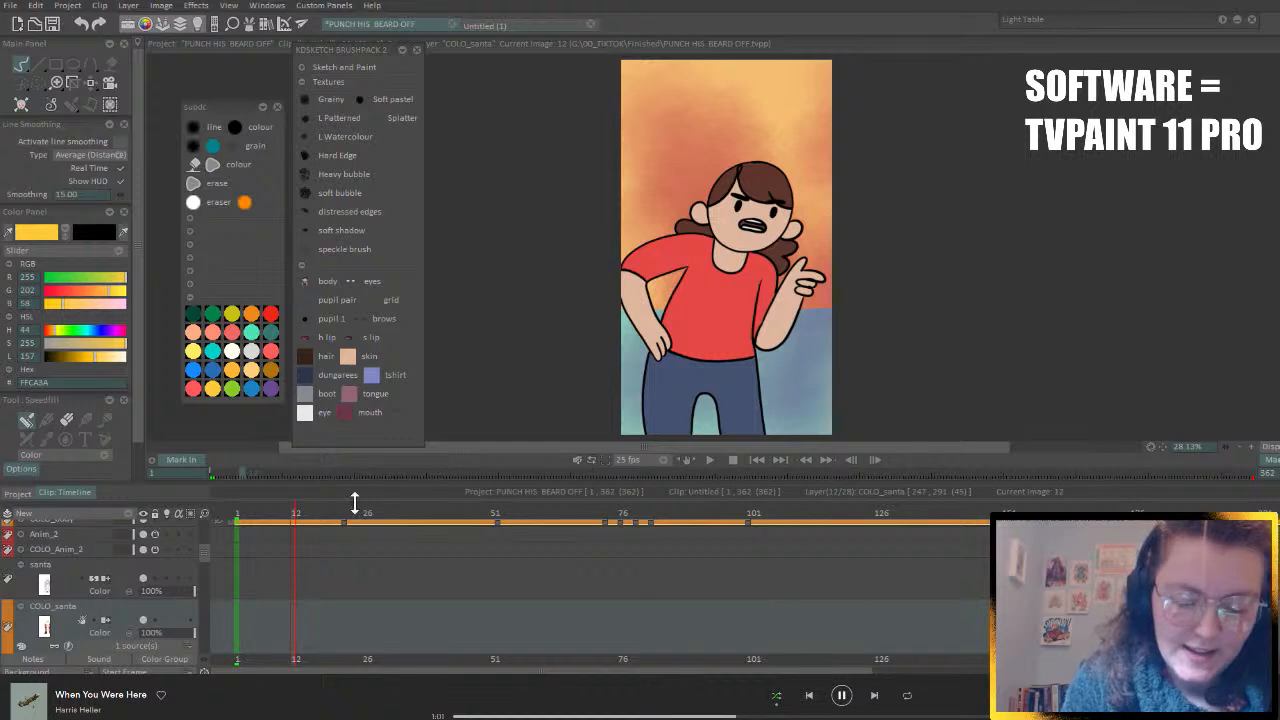
{"action": "left_click", "coordinate": [399, 510]}
{"action": "mouse_move", "coordinate": [399, 508]}
{"action": "left_mouse_down"}
{"action": "mouse_move", "coordinate": [966, 531]}
{"action": "mouse_move", "coordinate": [1256, 513]}
{"action": "mouse_move", "coordinate": [1147, 513]}
{"action": "mouse_move", "coordinate": [1170, 513]}
{"action": "left_mouse_up"}
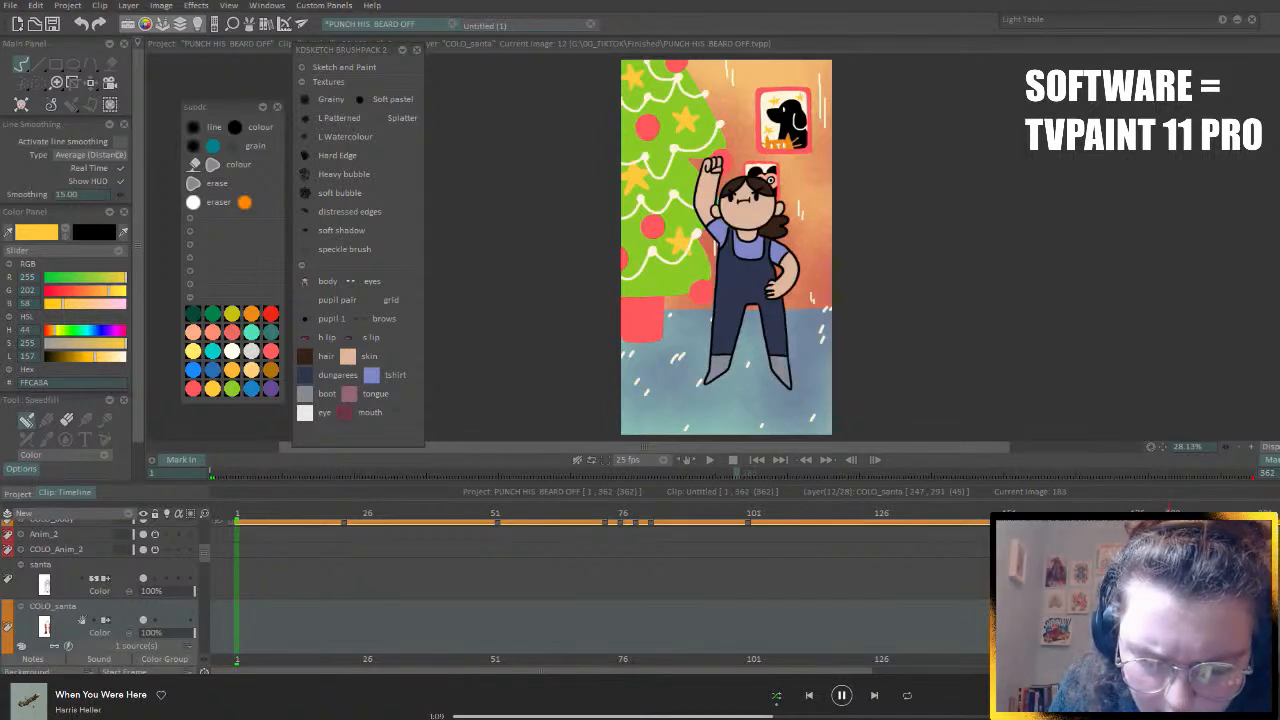
{"action": "left_click_drag", "start_coordinate": [751, 473], "coordinate": [745, 473]}
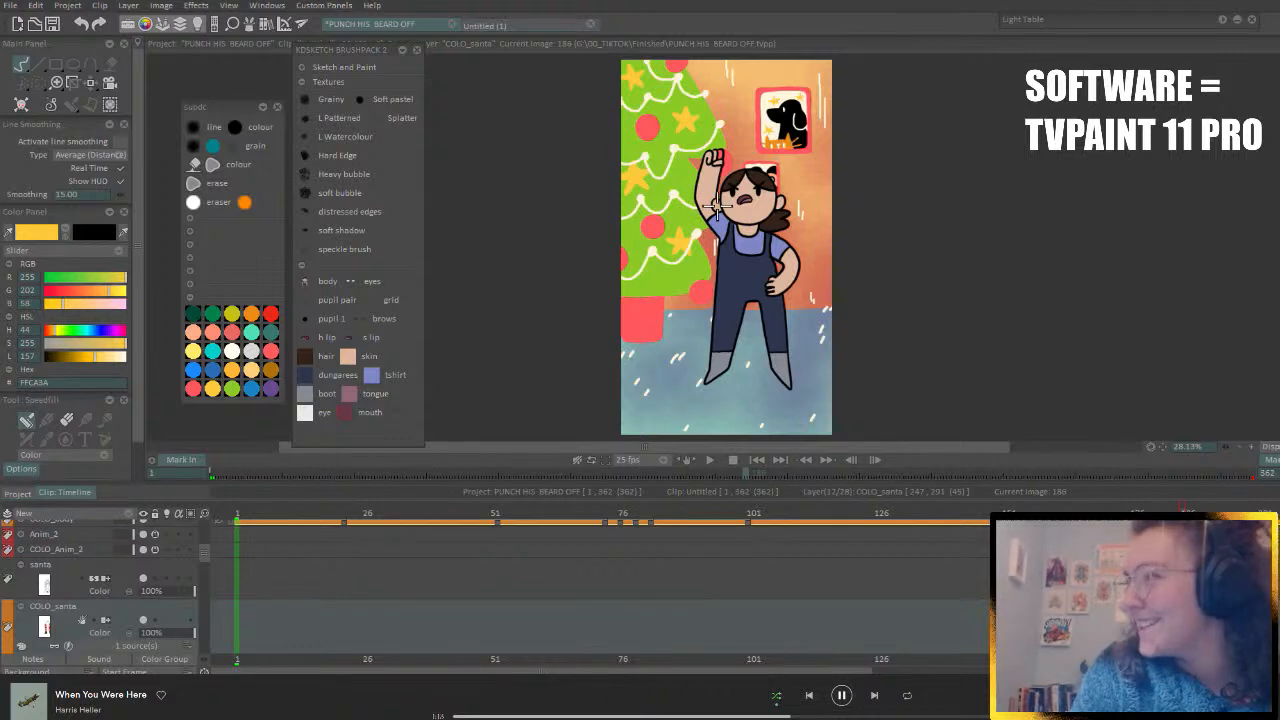
- Fill the uncoloured finger of the raised fist with the skin colour on frame 186 of the COLO_body layer, using the colour filling shape
{"action": "left_click_drag", "start_coordinate": [738, 670], "coordinate": [1094, 670]}
{"action": "left_click_drag", "start_coordinate": [205, 554], "coordinate": [212, 541]}
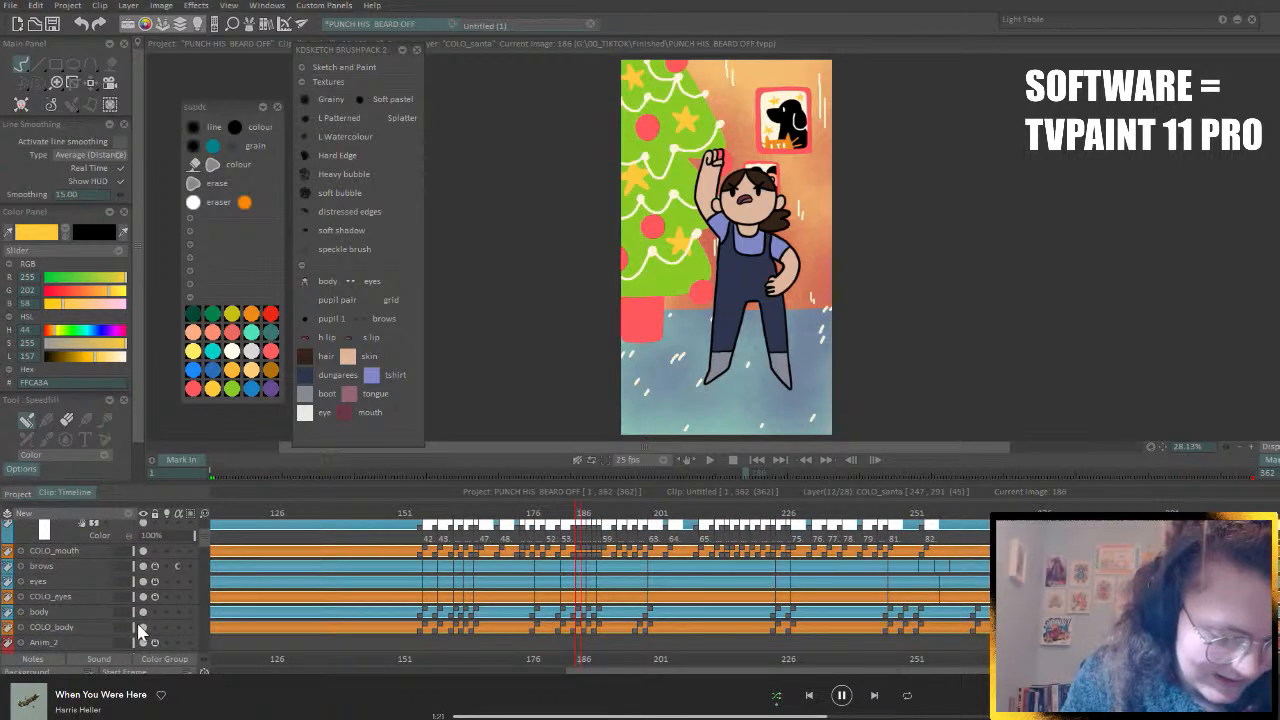
{"action": "left_click", "coordinate": [21, 628]}
{"action": "left_click", "coordinate": [130, 628]}
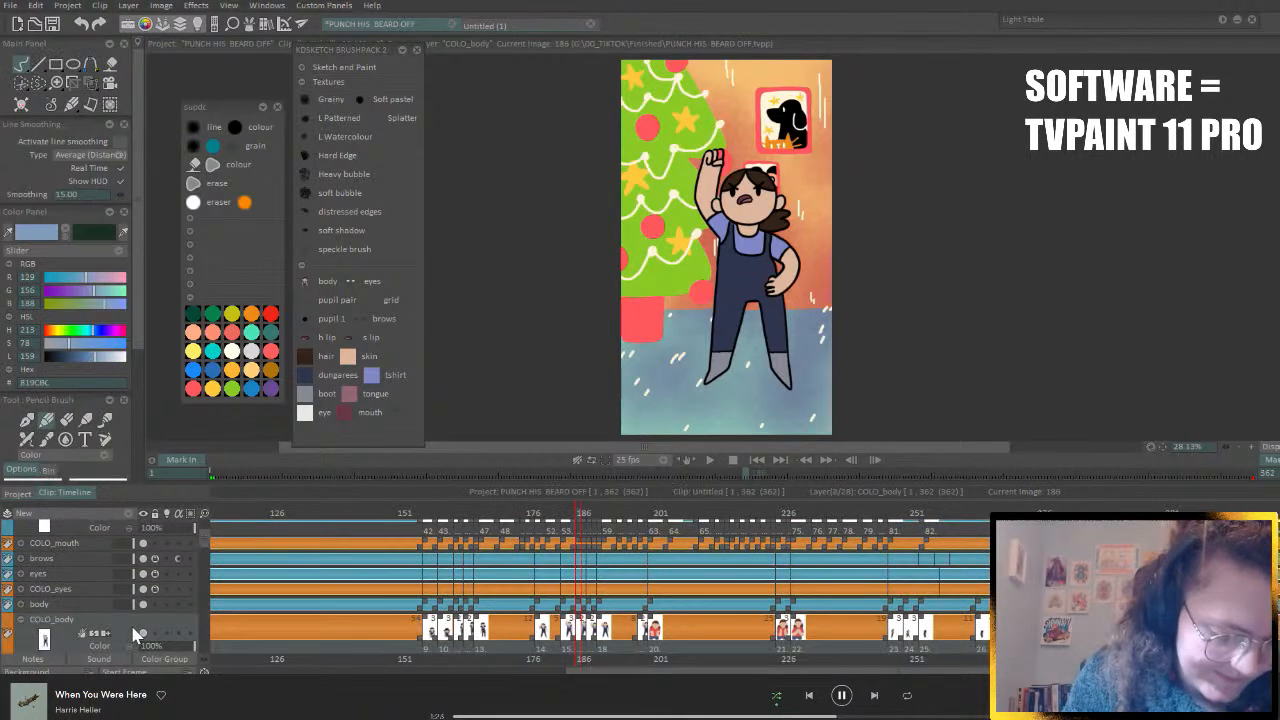
{"action": "left_click", "coordinate": [220, 165]}
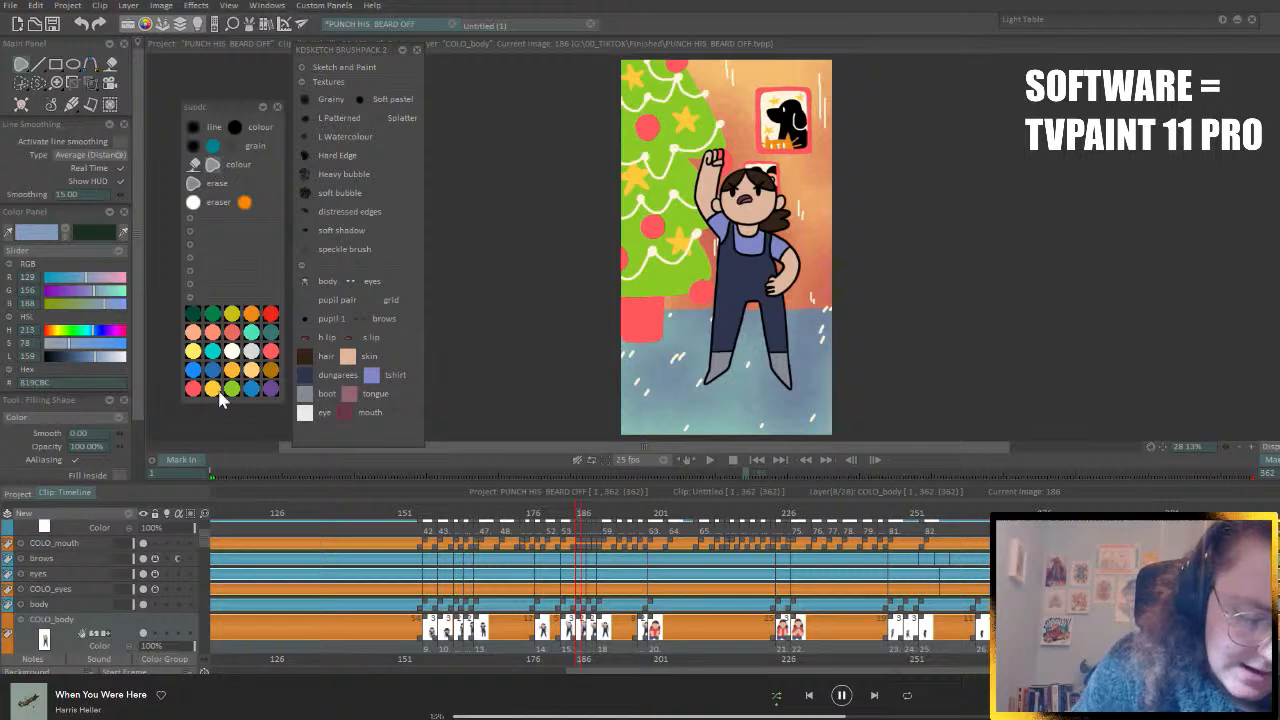
{"action": "left_click", "coordinate": [347, 356]}
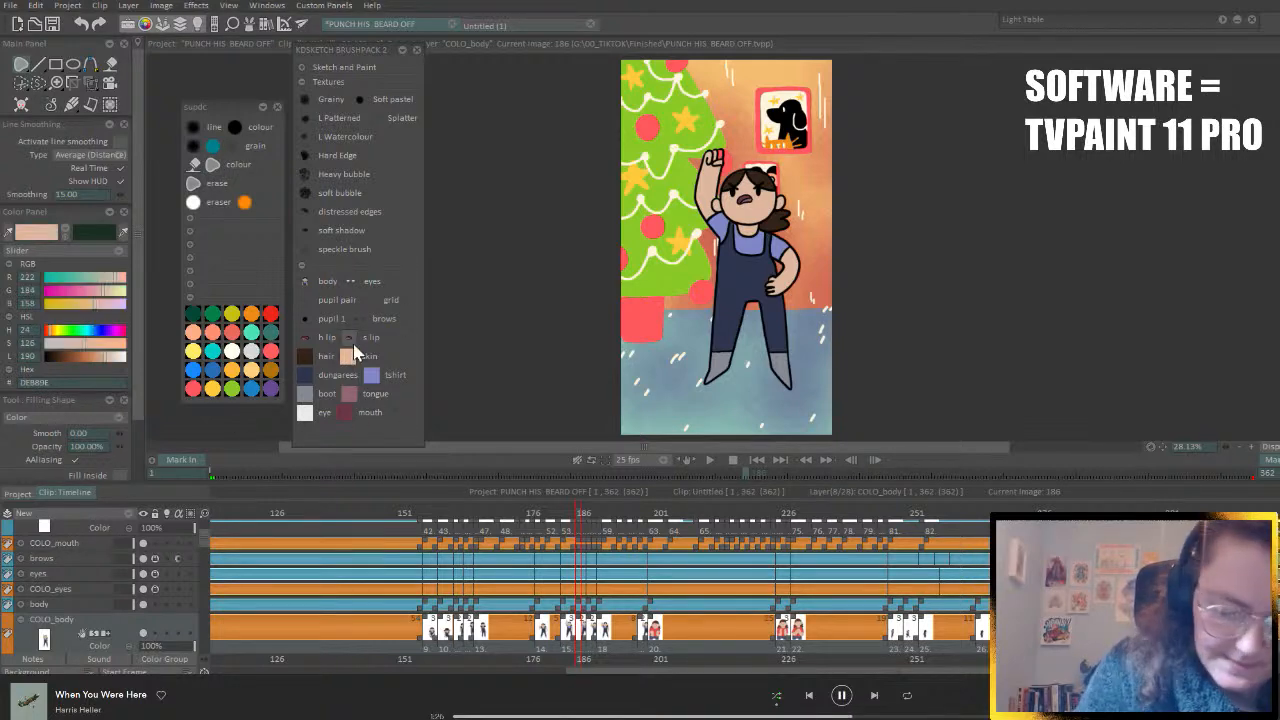
{"action": "left_click", "coordinate": [1254, 448]}
{"action": "left_click_drag", "start_coordinate": [1258, 418], "coordinate": [1259, 171]}
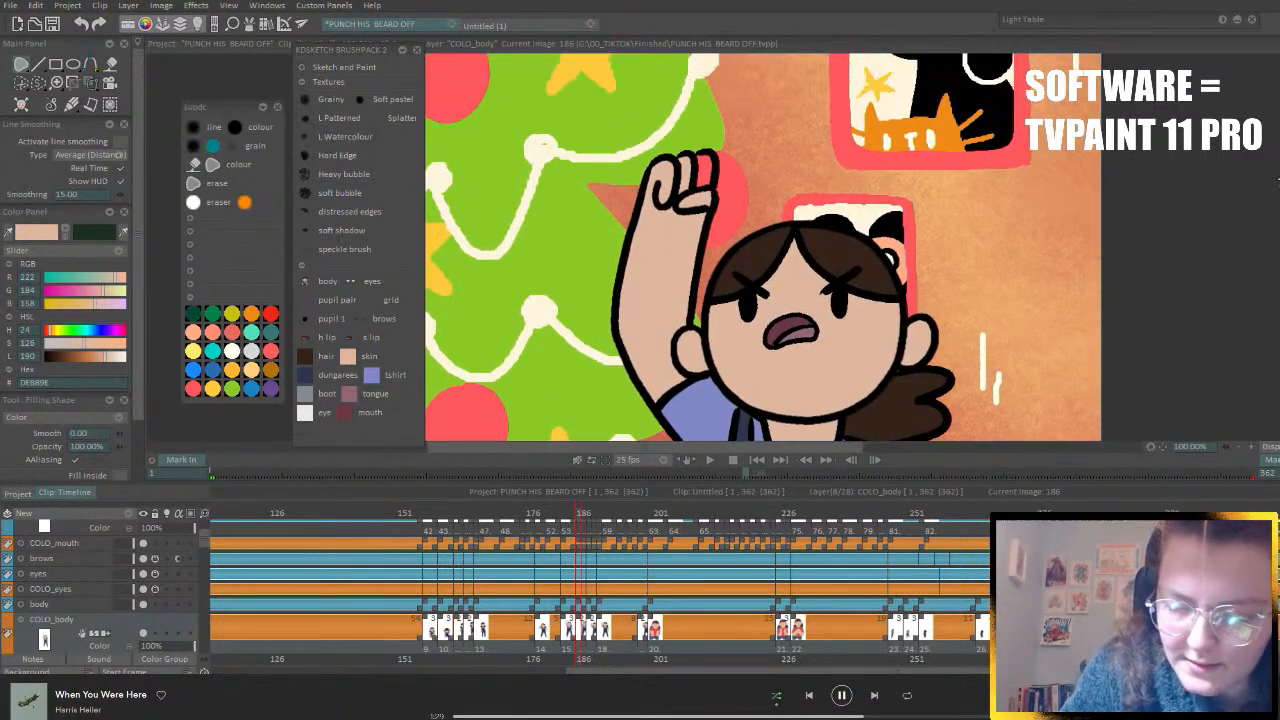
{"action": "mouse_move", "coordinate": [703, 152]}
{"action": "left_mouse_down"}
{"action": "mouse_move", "coordinate": [690, 182]}
{"action": "mouse_move", "coordinate": [718, 192]}
{"action": "mouse_move", "coordinate": [704, 130]}
{"action": "left_mouse_up"}
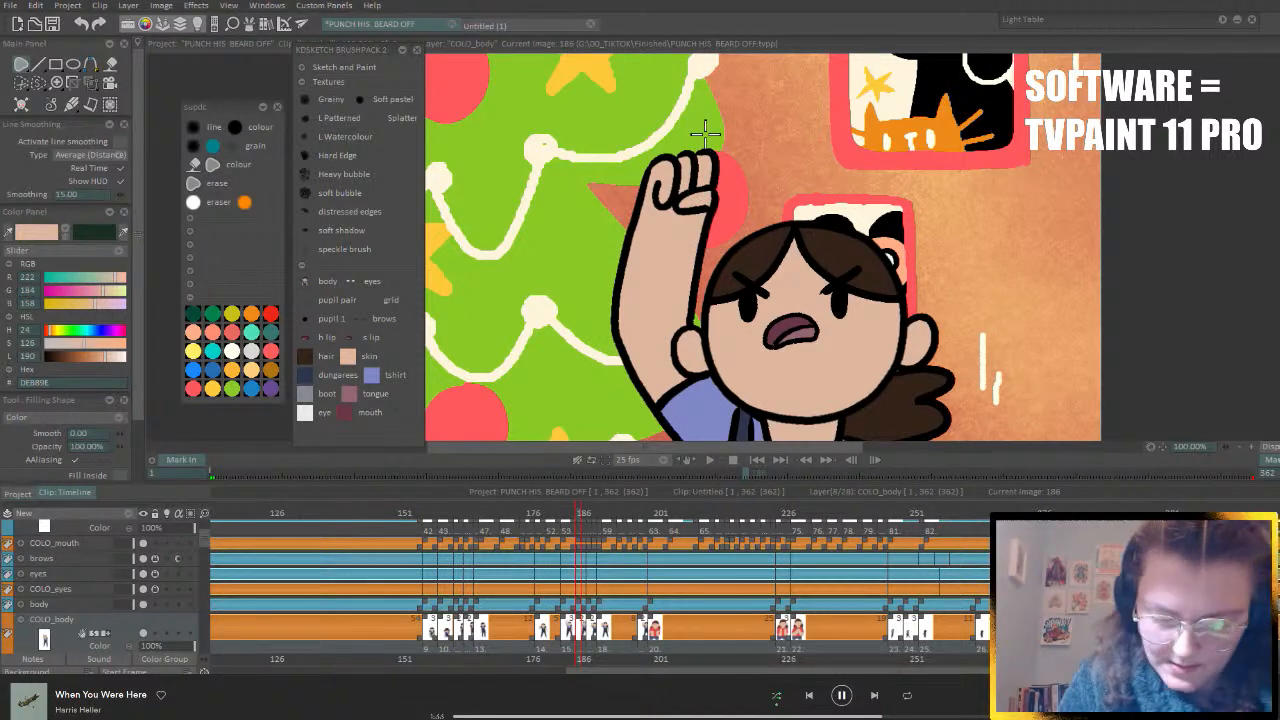
- Fill the uncoloured finger gap of the lowered fist with the skin colour on frame 190
{"action": "key", "text": "Right"}
{"action": "key", "text": "Right"}
{"action": "key", "text": "Right"}
{"action": "key", "text": "Right"}
{"action": "key", "text": "Right"}
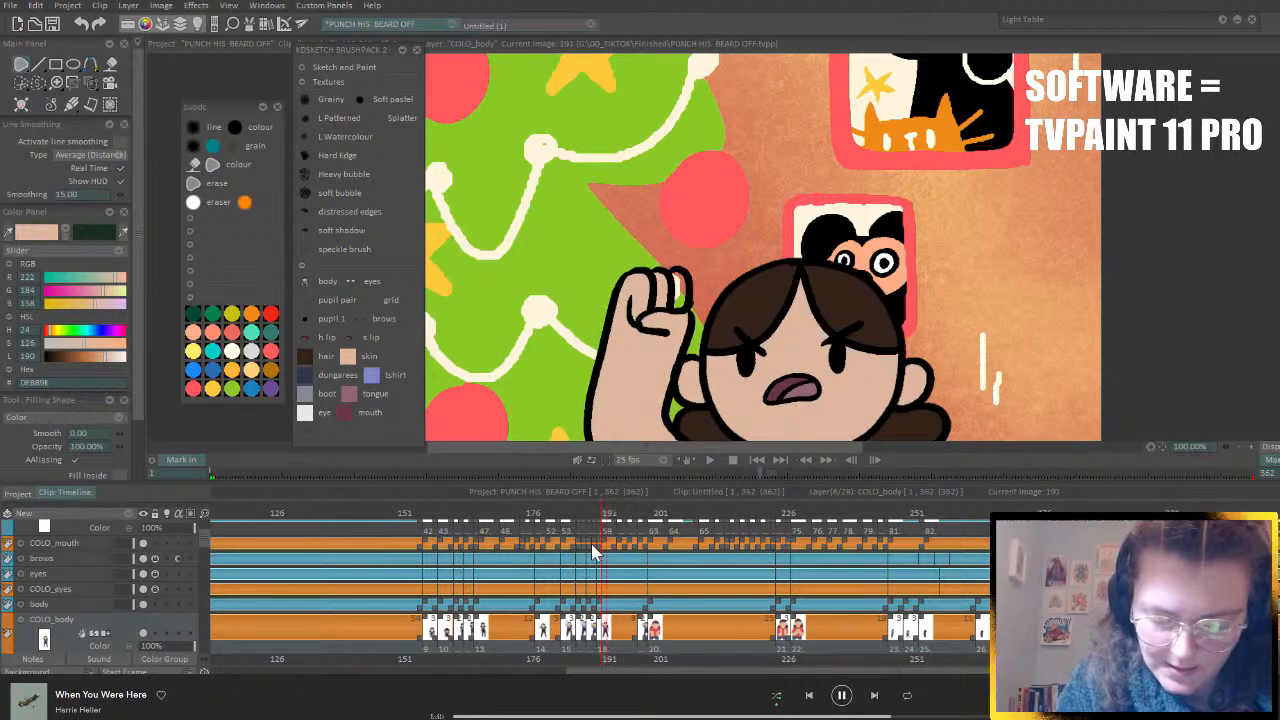
{"action": "key", "text": "Left"}
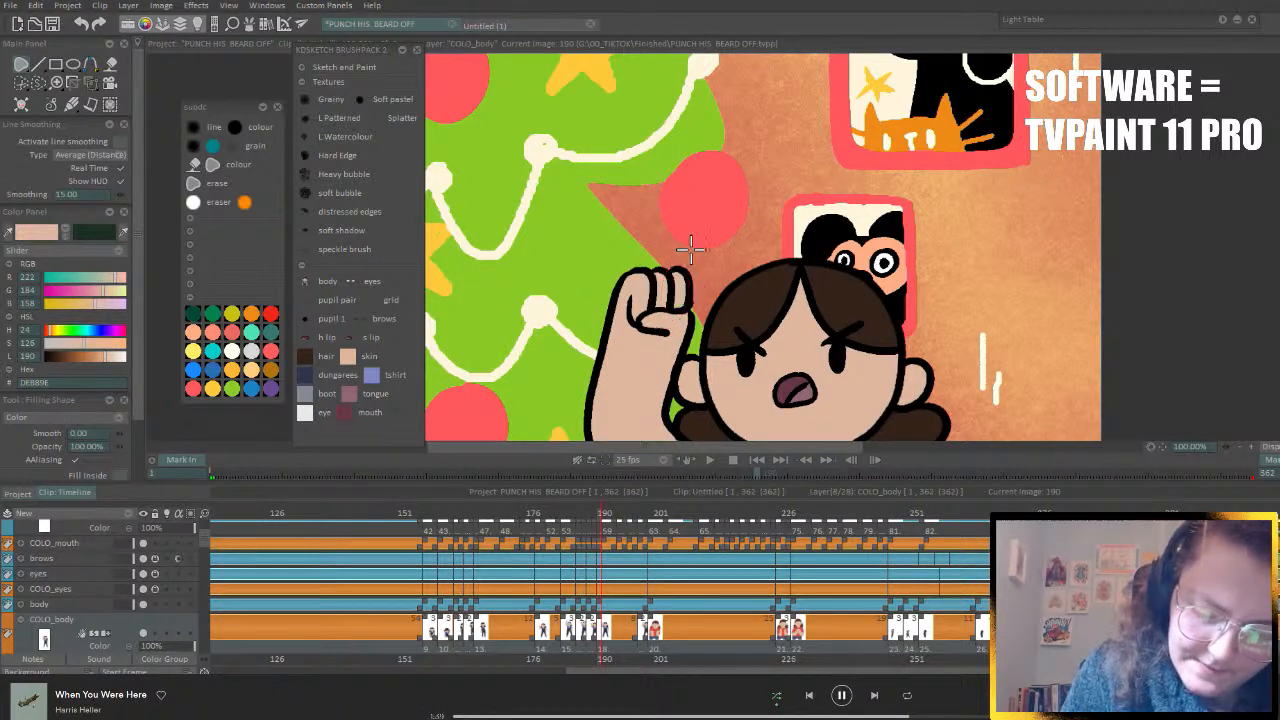
- Step back and forth through the frames from 190 to 200 to check the girl's body colouring
{"action": "key", "text": "Right"}
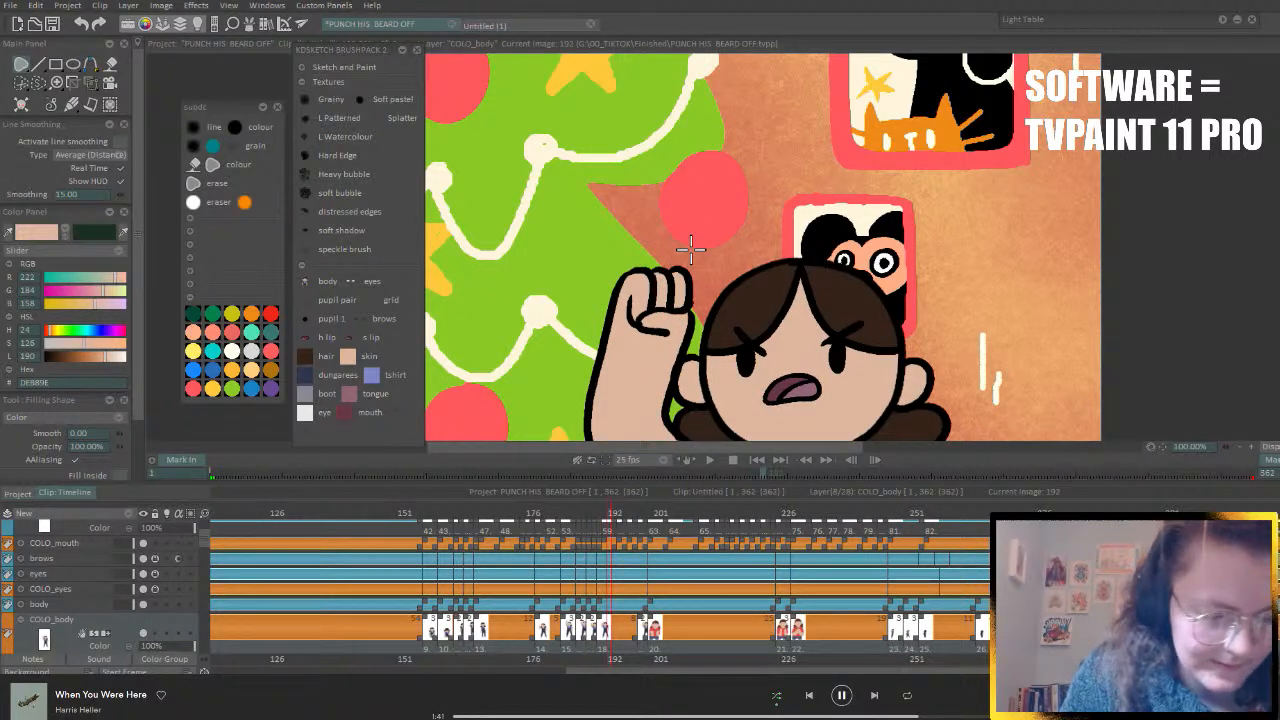
{"action": "key", "text": "Right"}
{"action": "key", "text": "Right"}
{"action": "key", "text": "Right"}
{"action": "key", "text": "Right"}
{"action": "key", "text": "Right"}
{"action": "key", "text": "Right"}
{"action": "key", "text": "Left"}
{"action": "key", "text": "Left"}
{"action": "key", "text": "Left"}
{"action": "key", "text": "Left"}
{"action": "key", "text": "Left"}
{"action": "key", "text": "Left"}
{"action": "key", "text": "Left"}
{"action": "key", "text": "Left"}
{"action": "key", "text": "Left"}
{"action": "key", "text": "Left"}
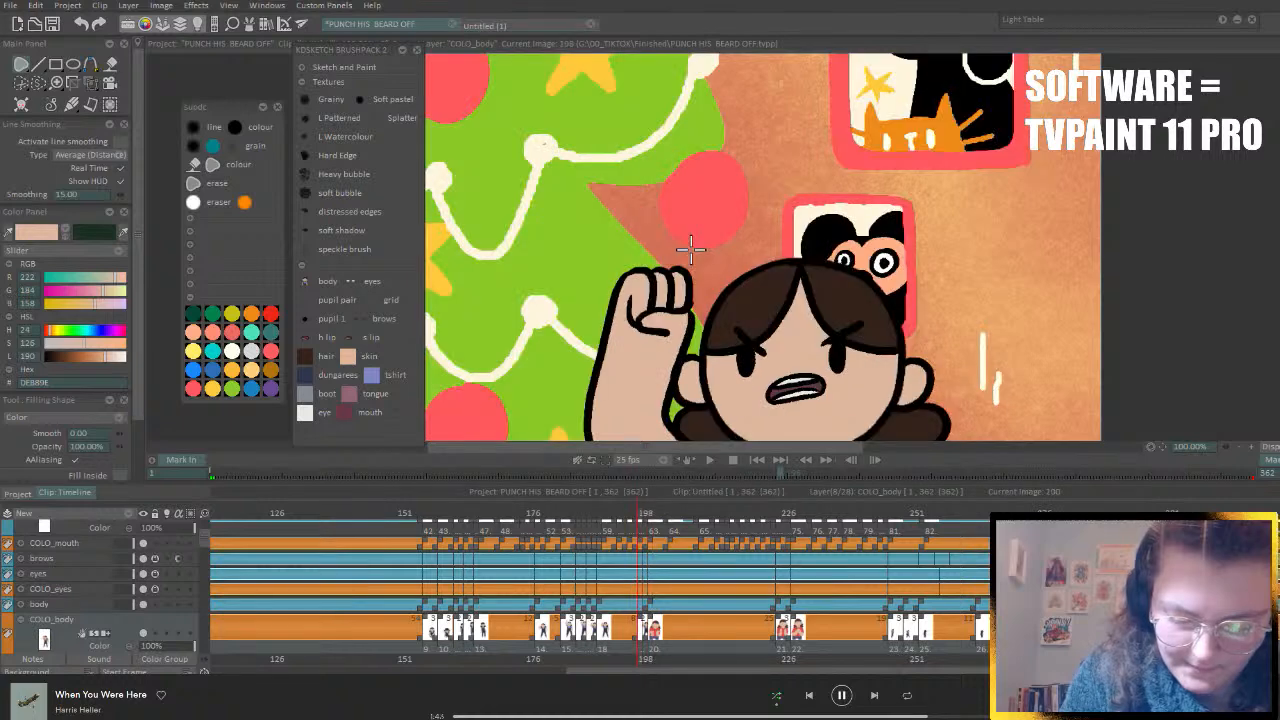
{"action": "key", "text": "Right"}
{"action": "key", "text": "Right"}
{"action": "key", "text": "Right"}
{"action": "key", "text": "Right"}
{"action": "key", "text": "Right"}
{"action": "key", "text": "Right"}
{"action": "key", "text": "Right"}
{"action": "key", "text": "Right"}
{"action": "key", "text": "Right"}
{"action": "key", "text": "Right"}
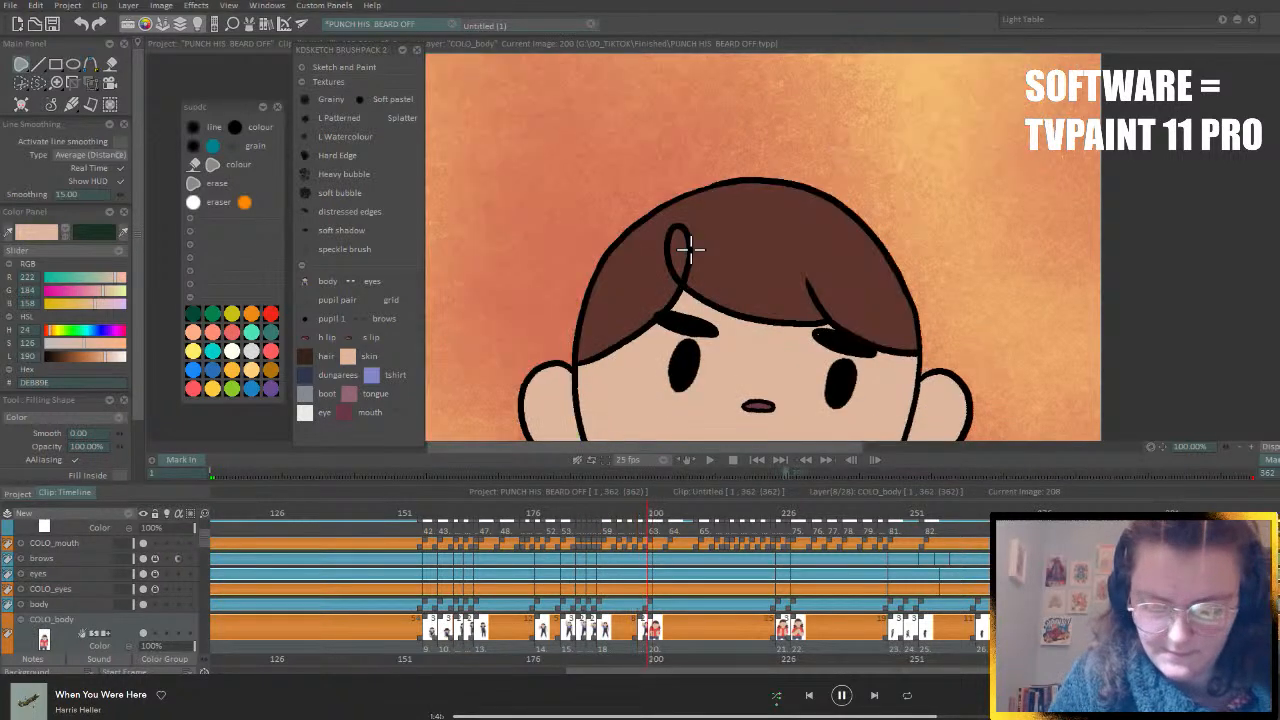
- Step through the frames from 200 to 268, examining the colouring of the girl and Santa
{"action": "left_click", "coordinate": [1240, 448]}
{"action": "left_click", "coordinate": [1240, 448]}
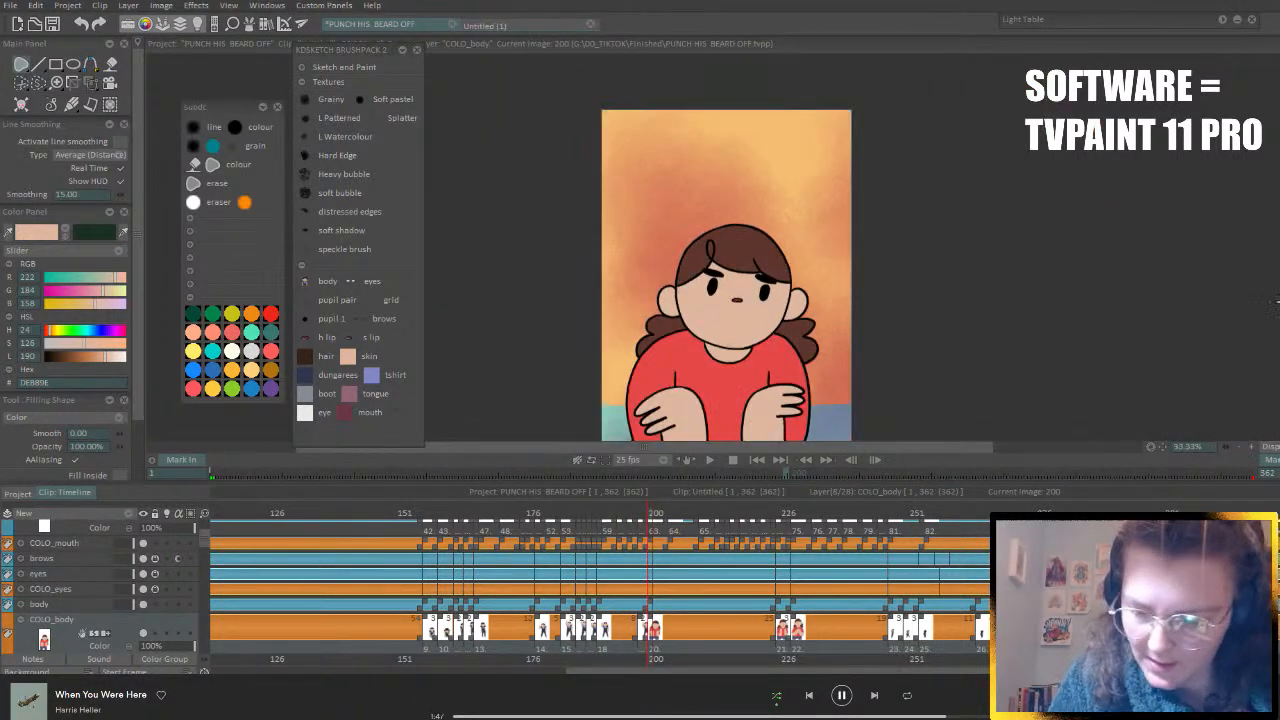
{"action": "scroll", "coordinate": [726, 275], "scroll_direction": "down", "scroll_amount": 4}
{"action": "key", "text": "Right"}
{"action": "key", "text": "Right"}
{"action": "key", "text": "Right"}
{"action": "key", "text": "Right"}
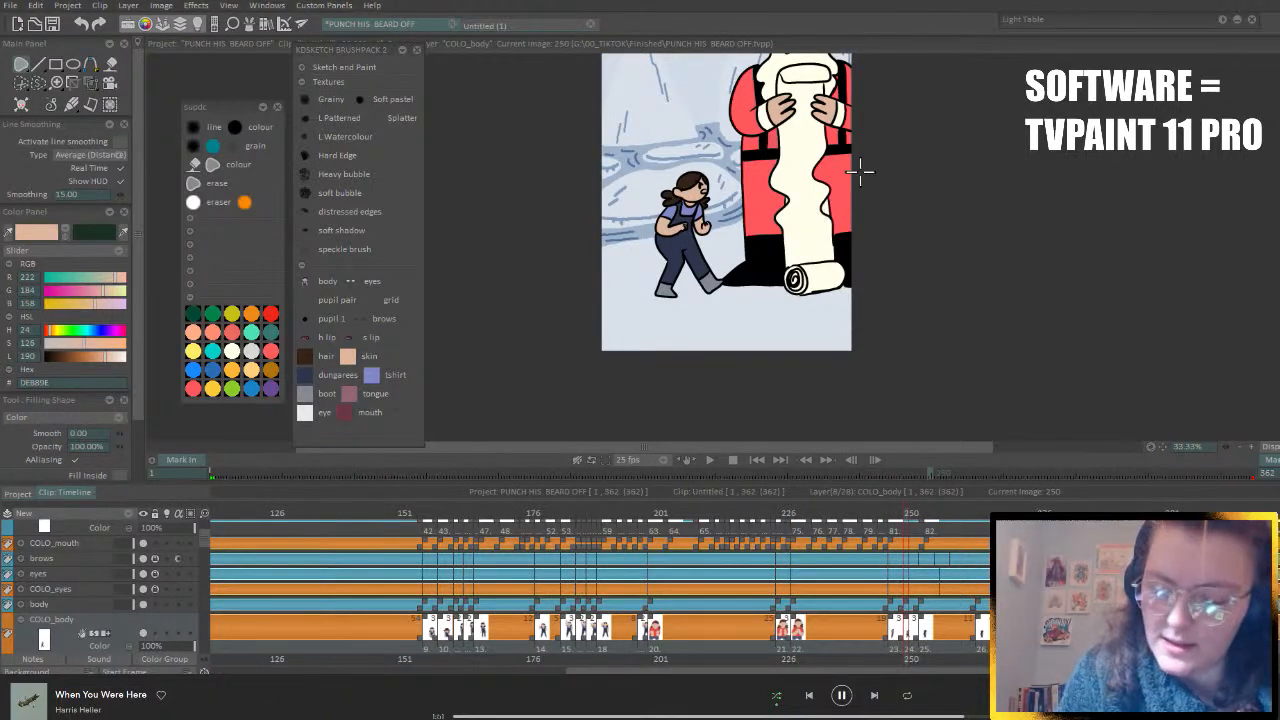
{"action": "scroll", "coordinate": [726, 247], "scroll_direction": "up", "scroll_amount": 2}
{"action": "key", "text": "Right"}
{"action": "key", "text": "Right"}
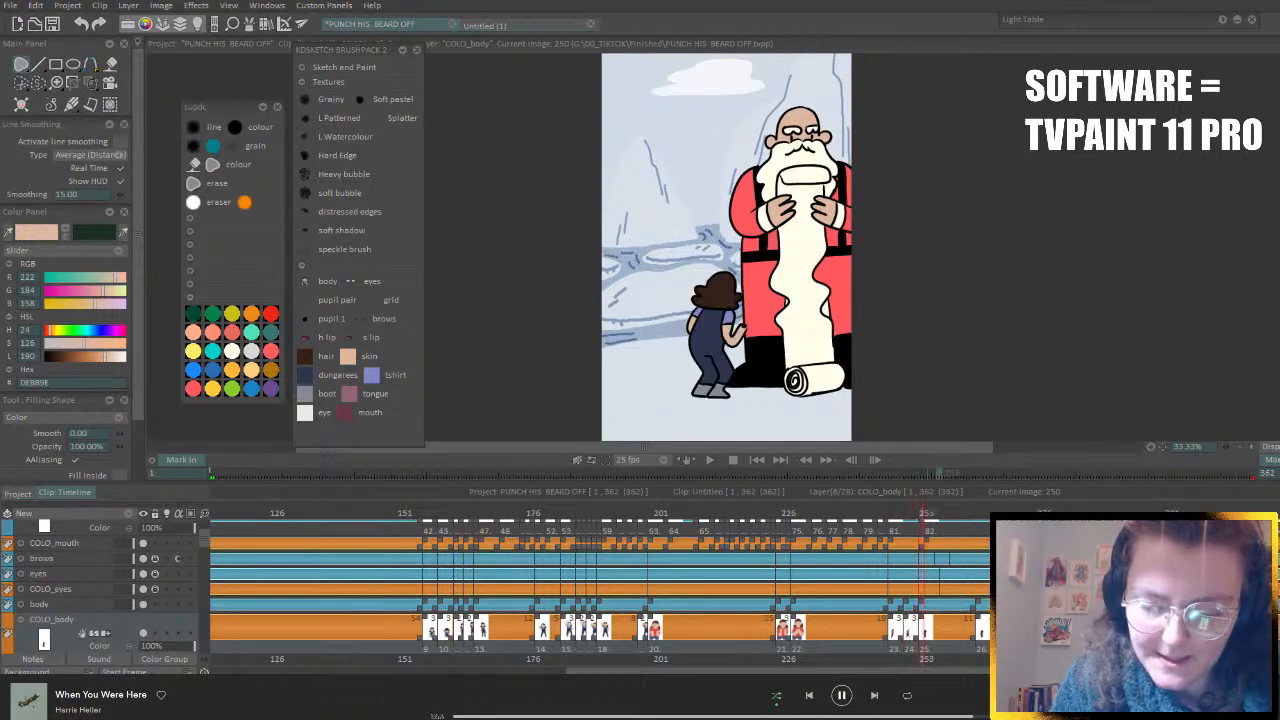
{"action": "key", "text": "Right"}
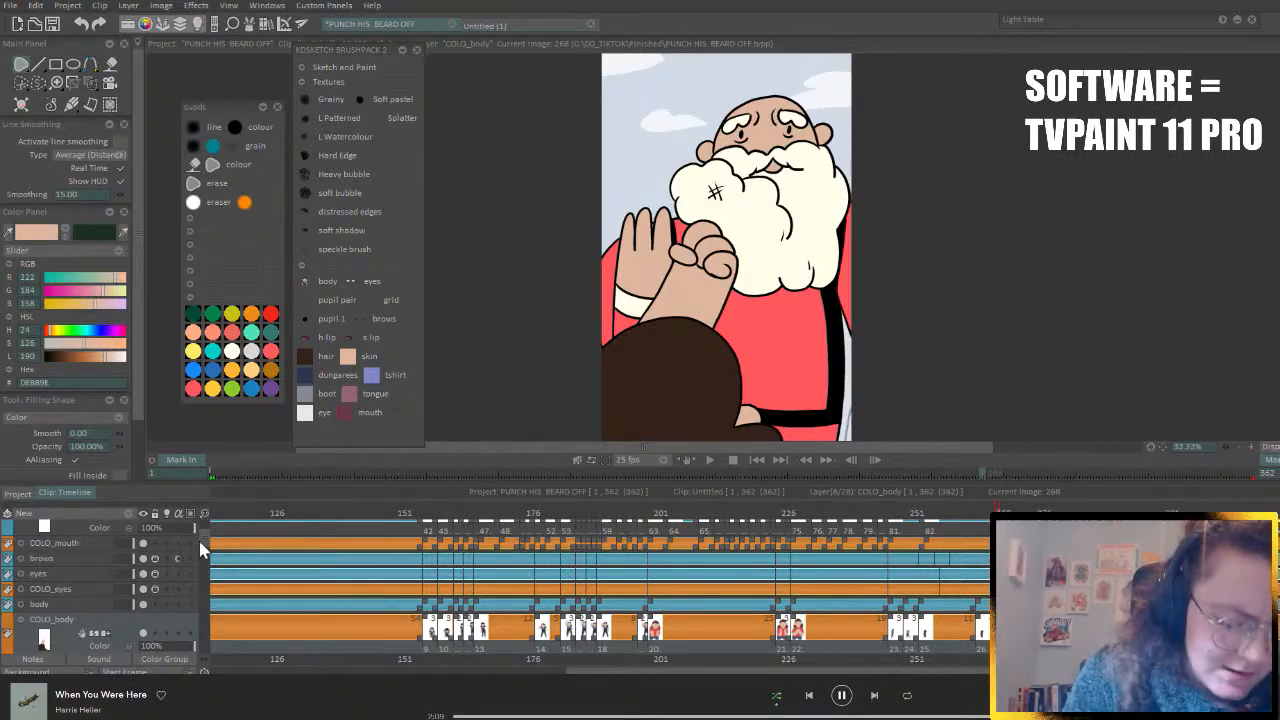
- Draw the missing black line at the lower edge of Santa's coat trim on the santa layer at frame 268, with brush size 4
{"action": "left_click_drag", "start_coordinate": [204, 540], "coordinate": [208, 571]}
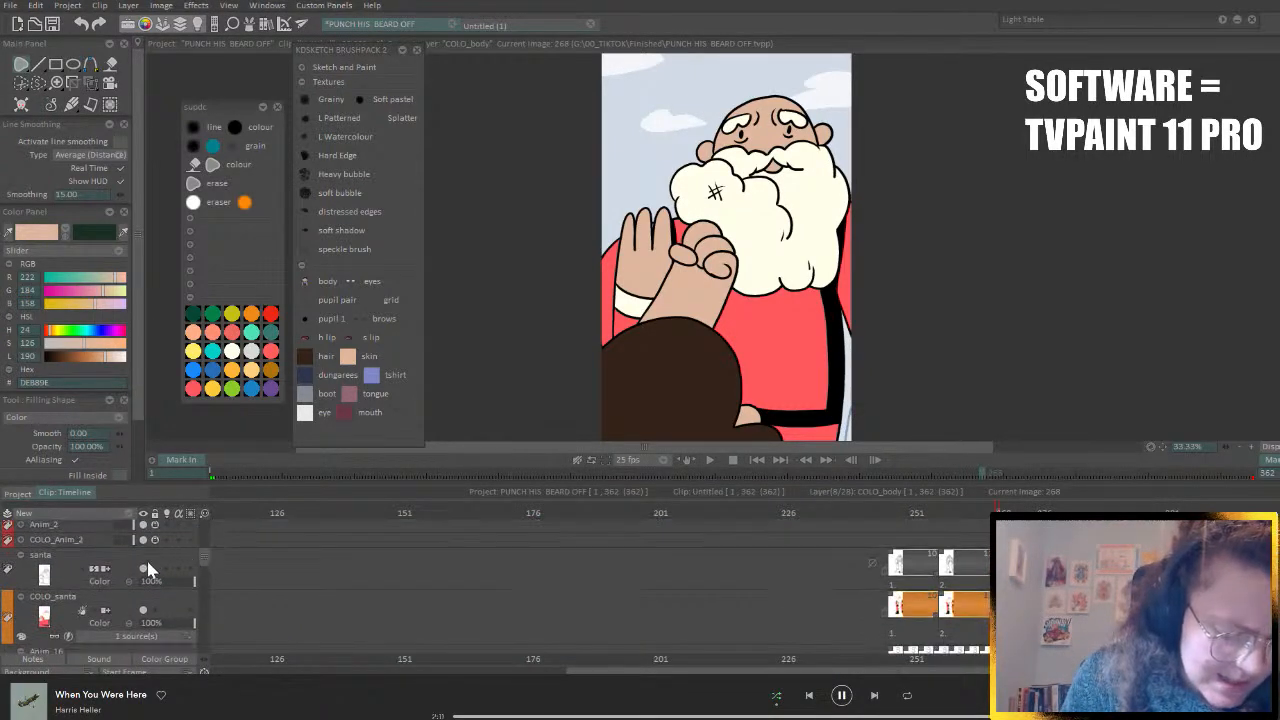
{"action": "left_click", "coordinate": [150, 566]}
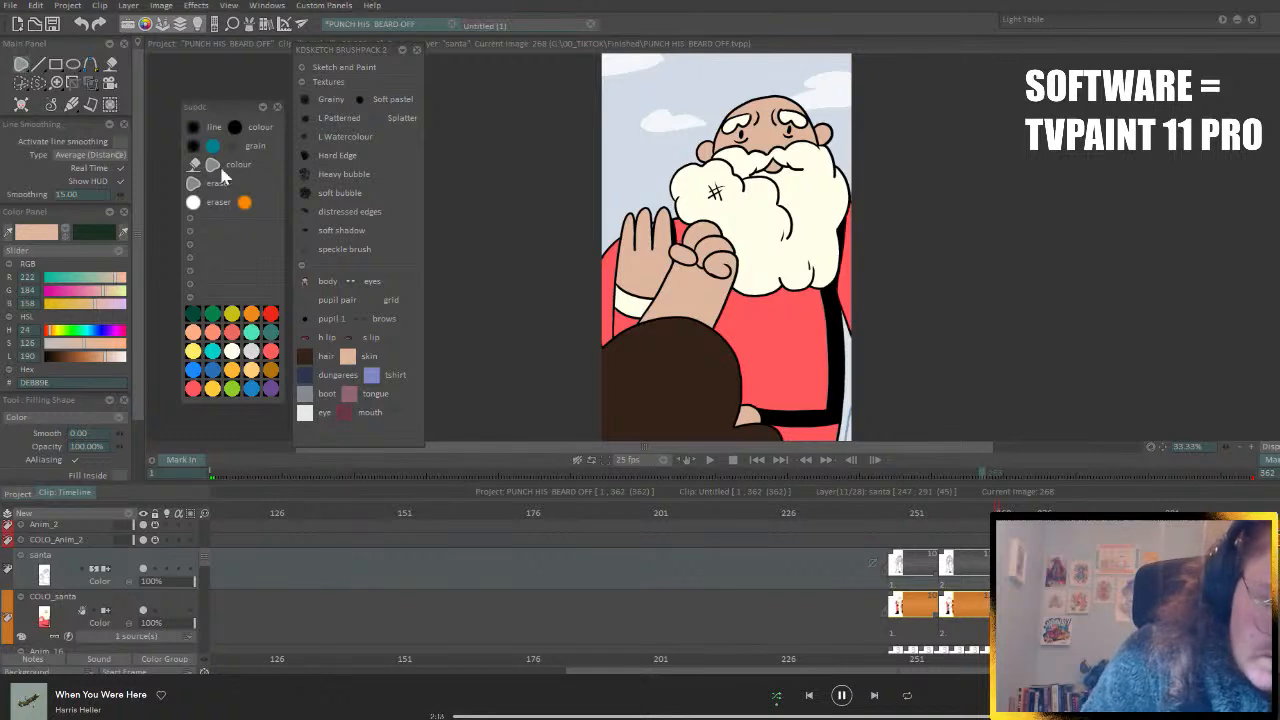
{"action": "left_click", "coordinate": [194, 183]}
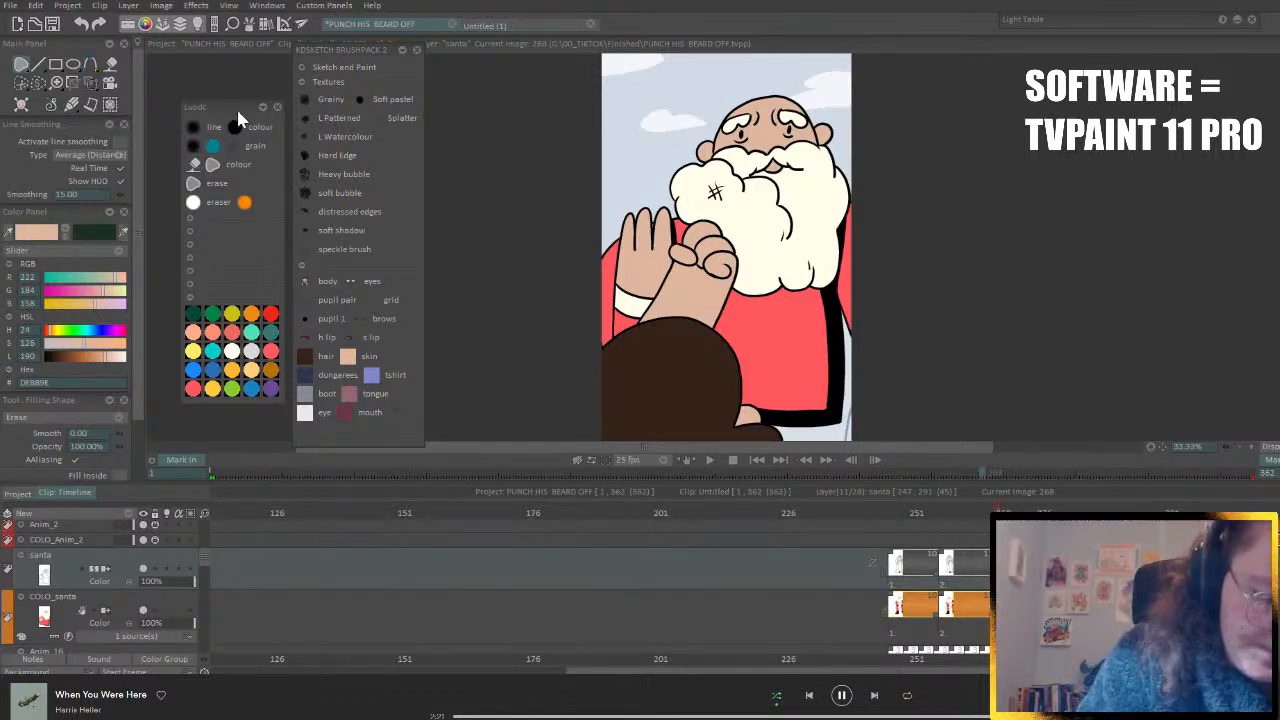
{"action": "left_click", "coordinate": [194, 128]}
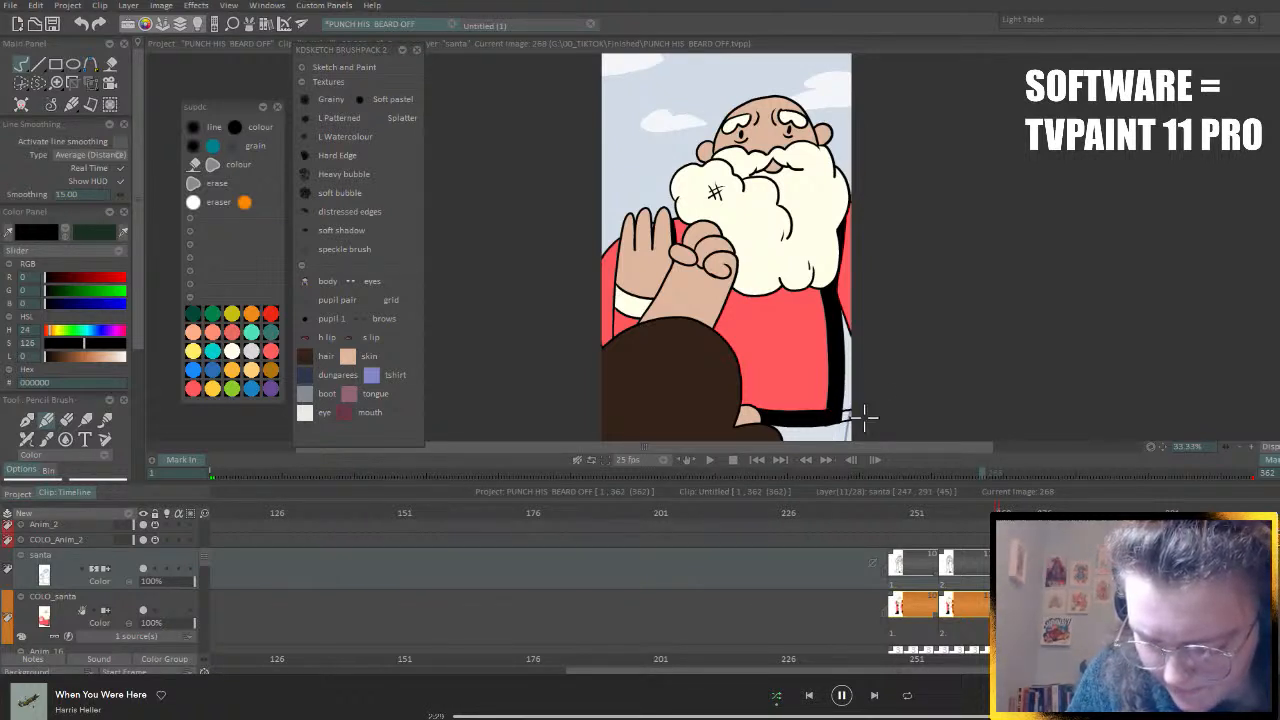
{"action": "left_click_drag", "start_coordinate": [828, 424], "coordinate": [858, 418]}
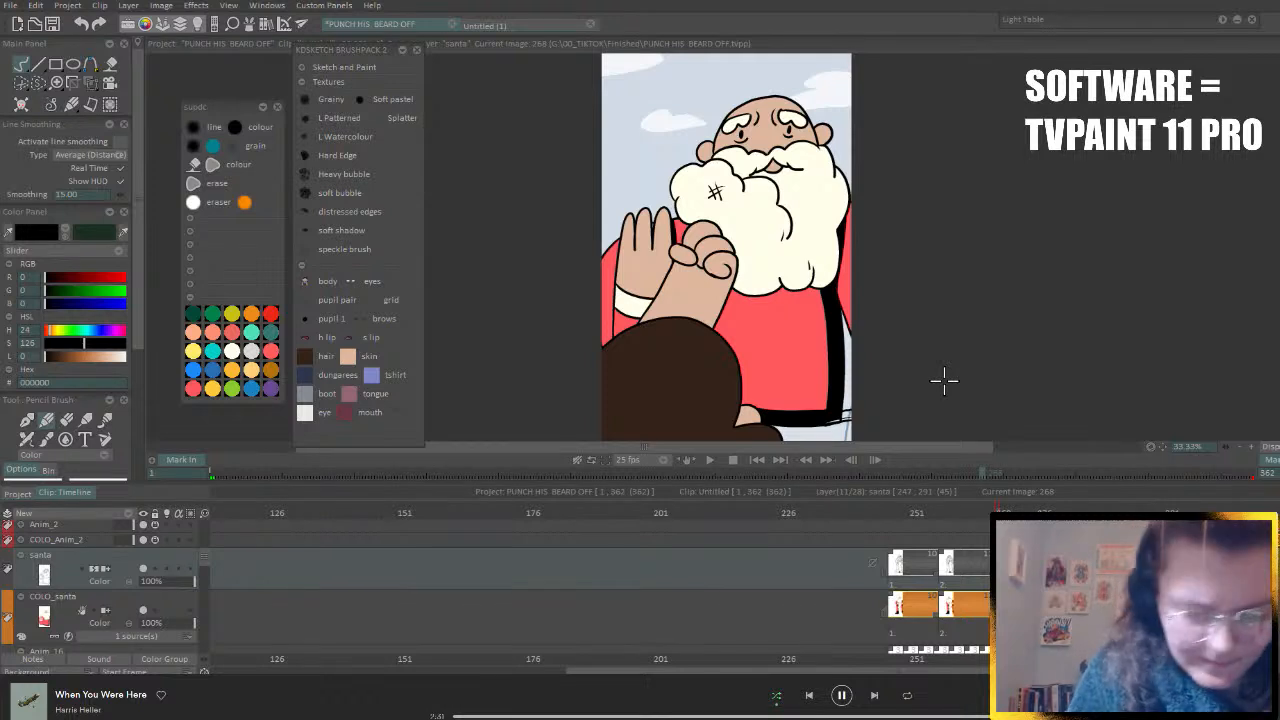
{"action": "key", "text": "ctrl+z"}
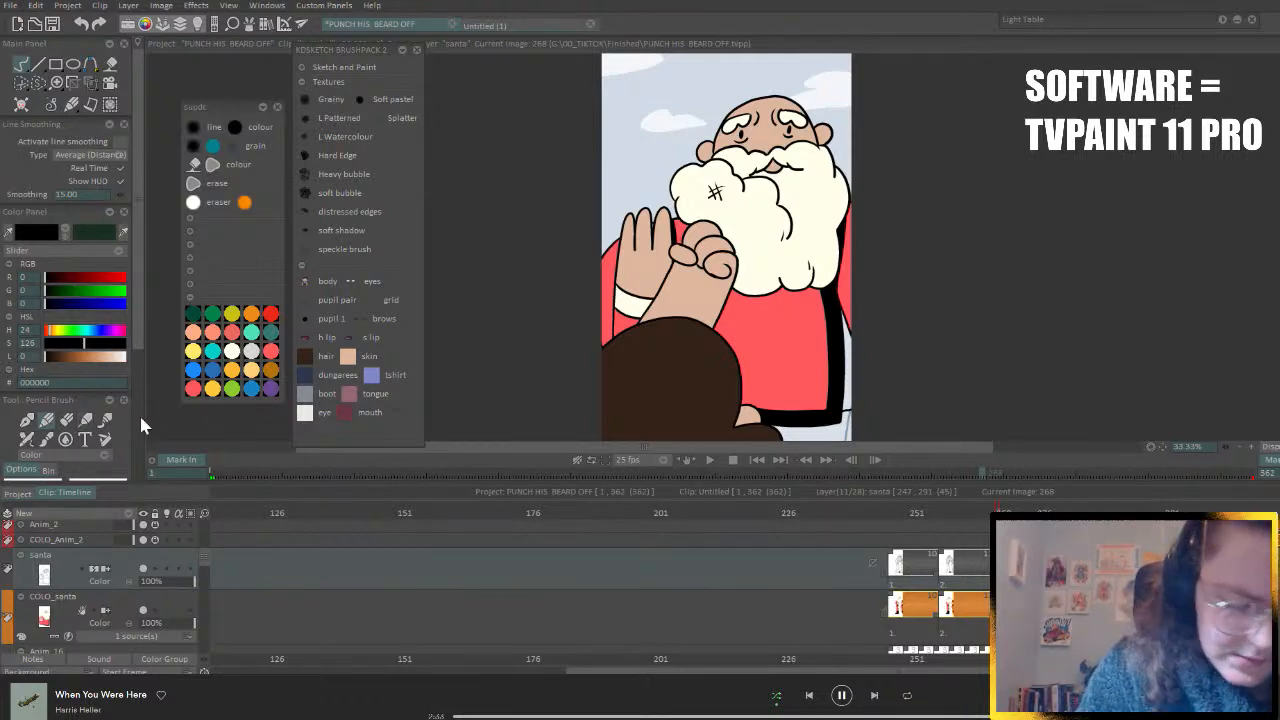
{"action": "scroll", "coordinate": [130, 360], "scroll_direction": "down", "scroll_amount": 5}
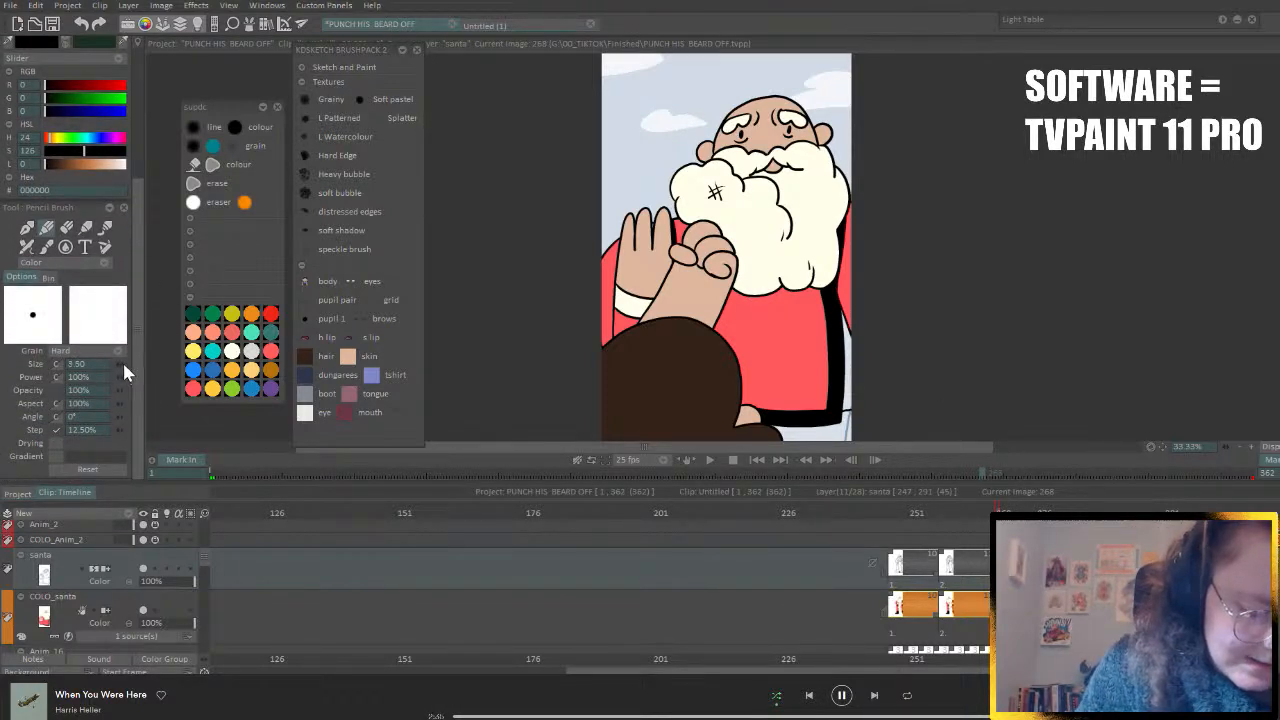
{"action": "left_click_drag", "start_coordinate": [836, 425], "coordinate": [865, 421]}
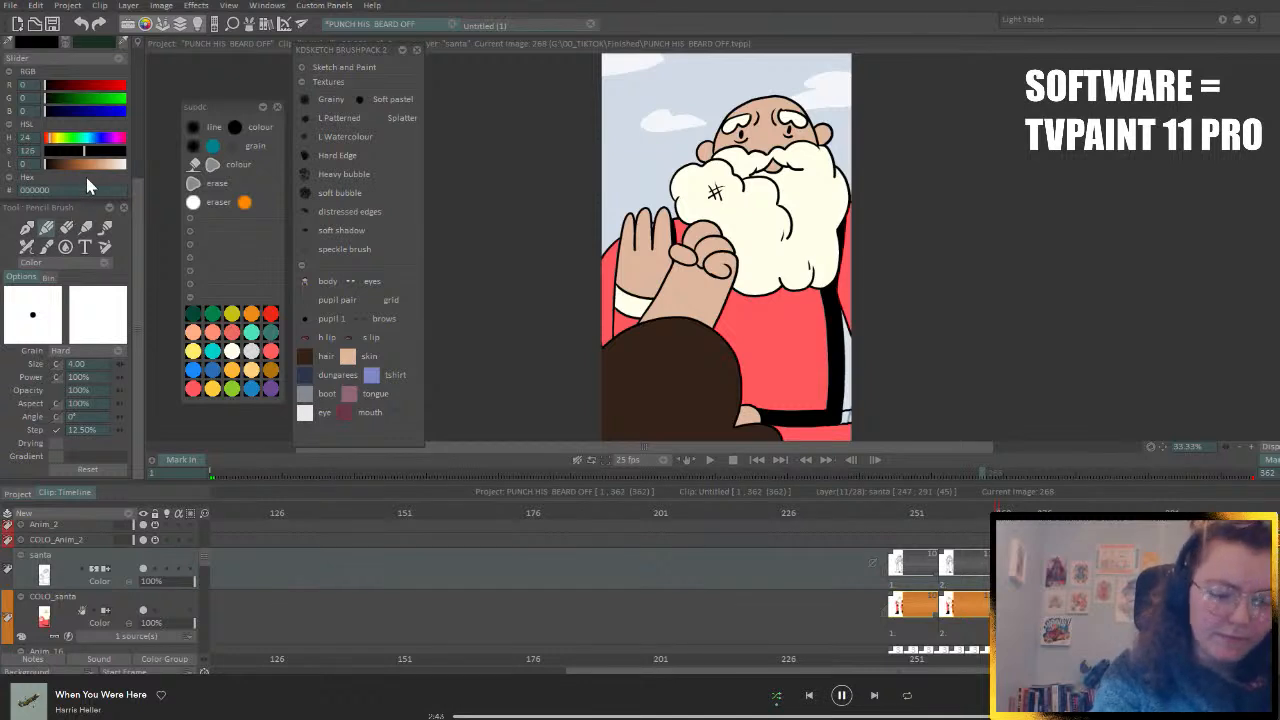
- Fill the gap at the outer end of Santa's coat trim with black 000000 on the COLO_santa layer at frame 268
{"action": "left_click", "coordinate": [121, 608]}
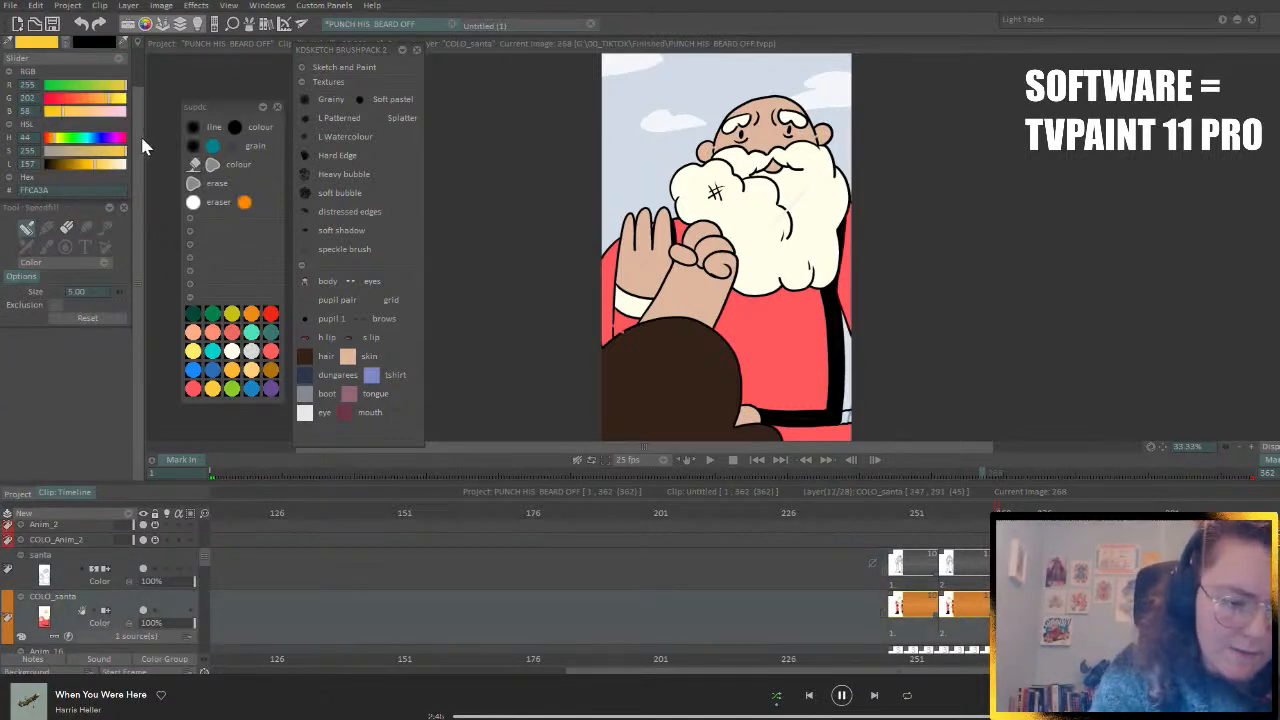
{"action": "scroll", "coordinate": [125, 100], "scroll_direction": "up", "scroll_amount": 5}
{"action": "left_click", "coordinate": [769, 347], "text": "ctrl"}
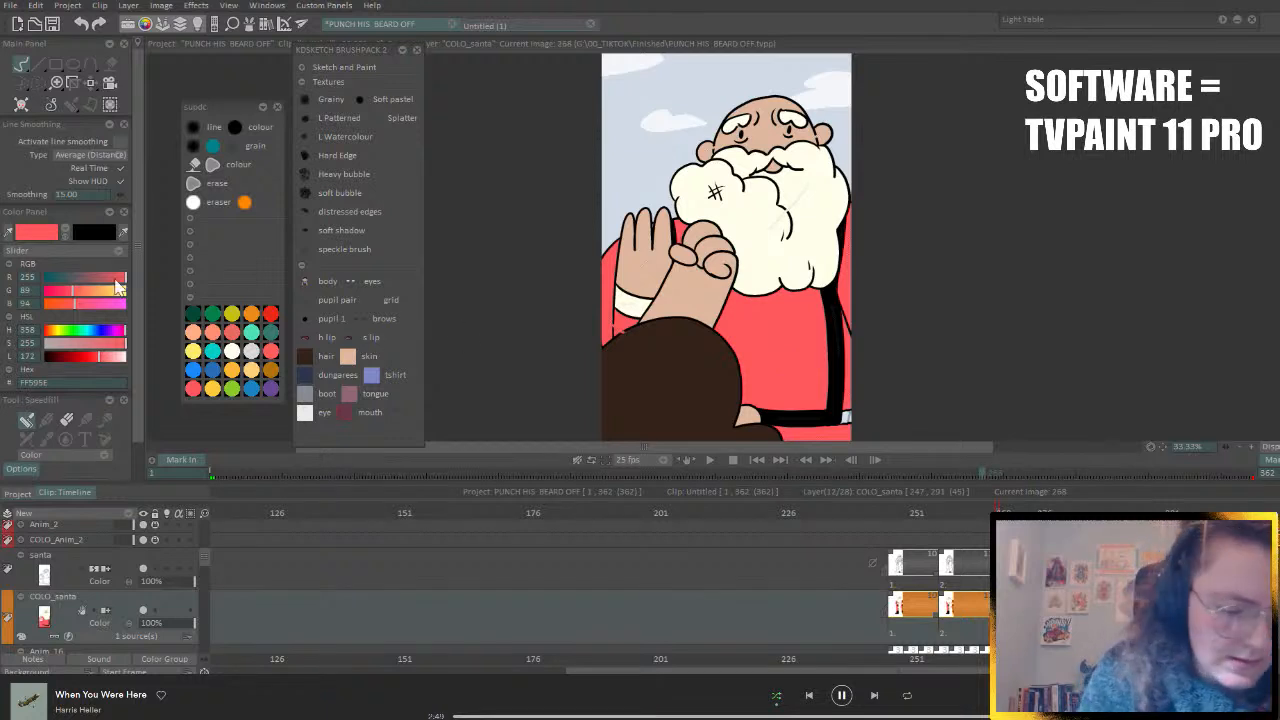
{"action": "left_click", "coordinate": [66, 234]}
{"action": "left_click", "coordinate": [844, 416]}
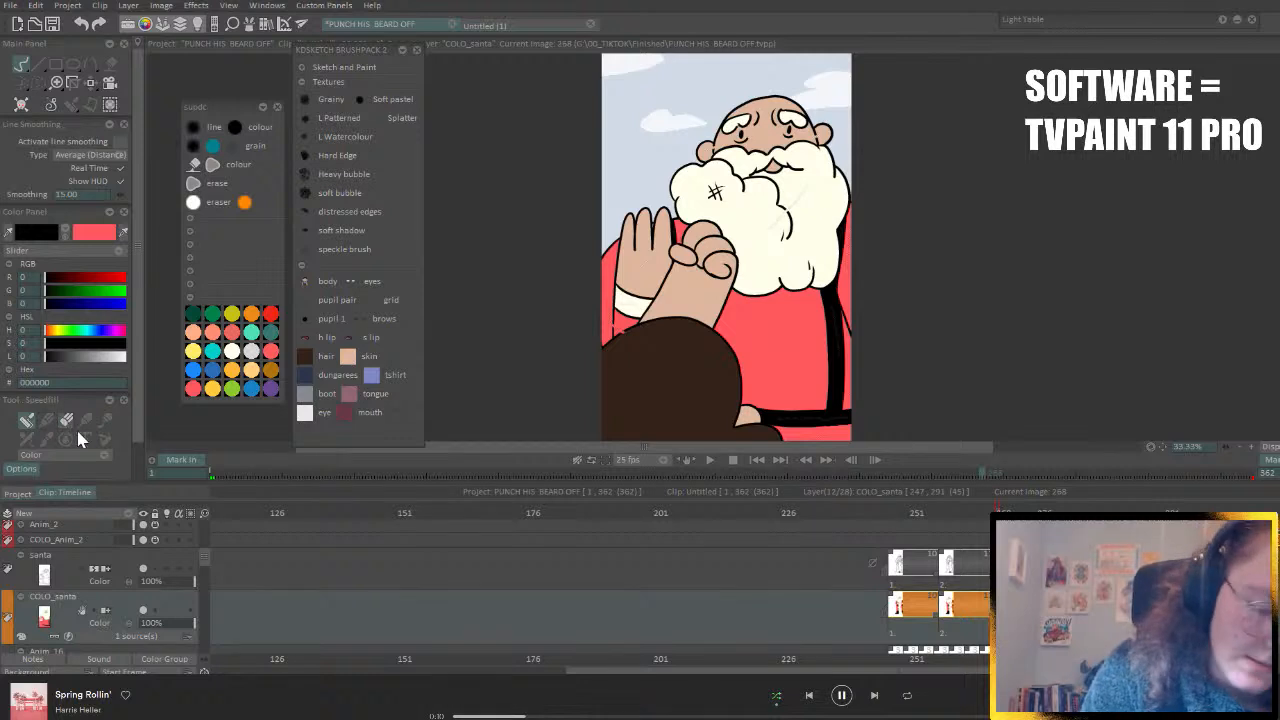
- Activate the erasing filling shape on the santa layer and examine the frames from 268 to 271
{"action": "left_click", "coordinate": [122, 570]}
{"action": "left_click", "coordinate": [211, 166]}
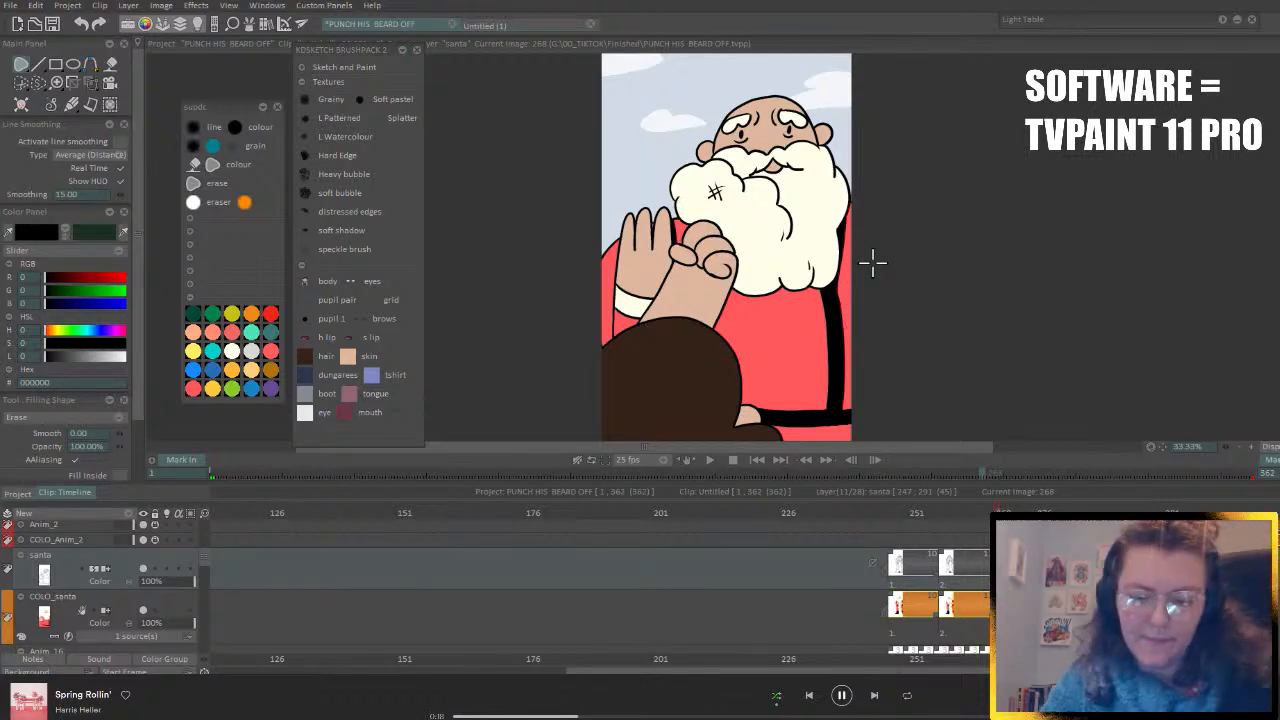
{"action": "left_click_drag", "start_coordinate": [990, 515], "coordinate": [1055, 513]}
{"action": "key", "text": "Left"}
{"action": "key", "text": "Left"}
{"action": "key", "text": "Left"}
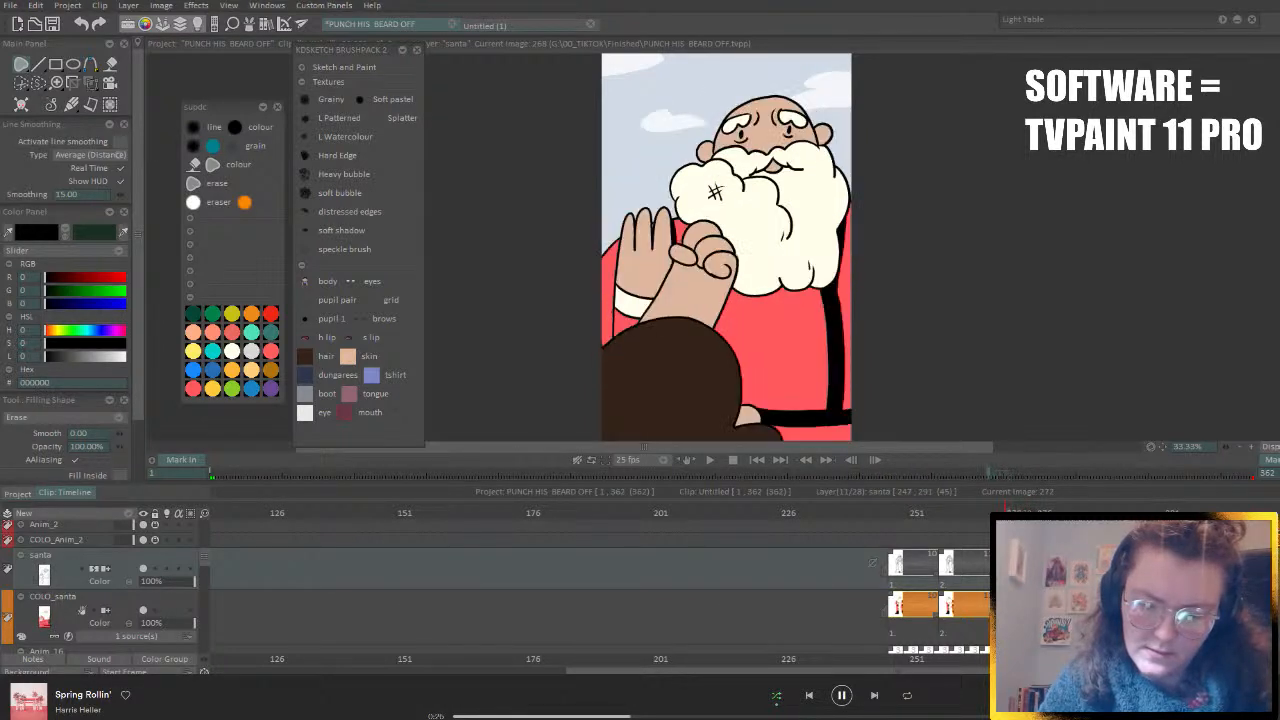
{"action": "key", "text": "Right"}
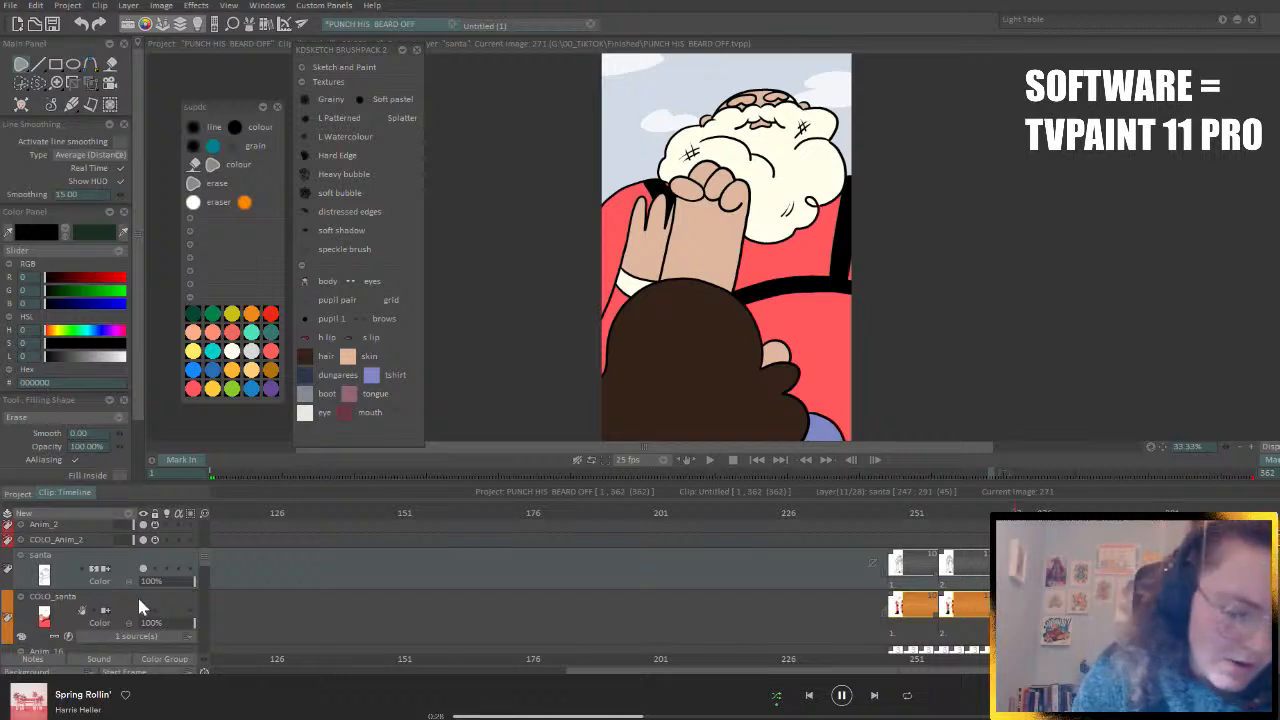
- Touch up Santa's head with the skin colour DEB89E on the COLO_santa layer at frame 271
{"action": "left_click", "coordinate": [140, 607]}
{"action": "left_click", "coordinate": [236, 348]}
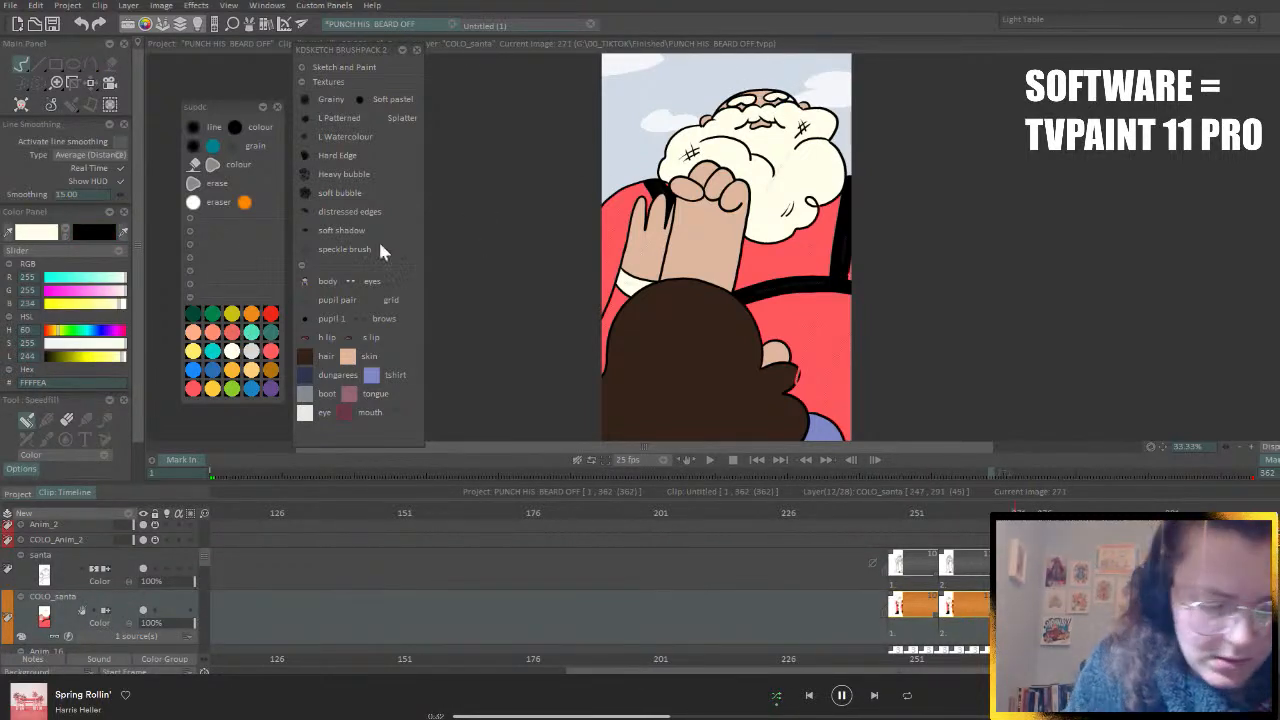
{"action": "left_click", "coordinate": [349, 356]}
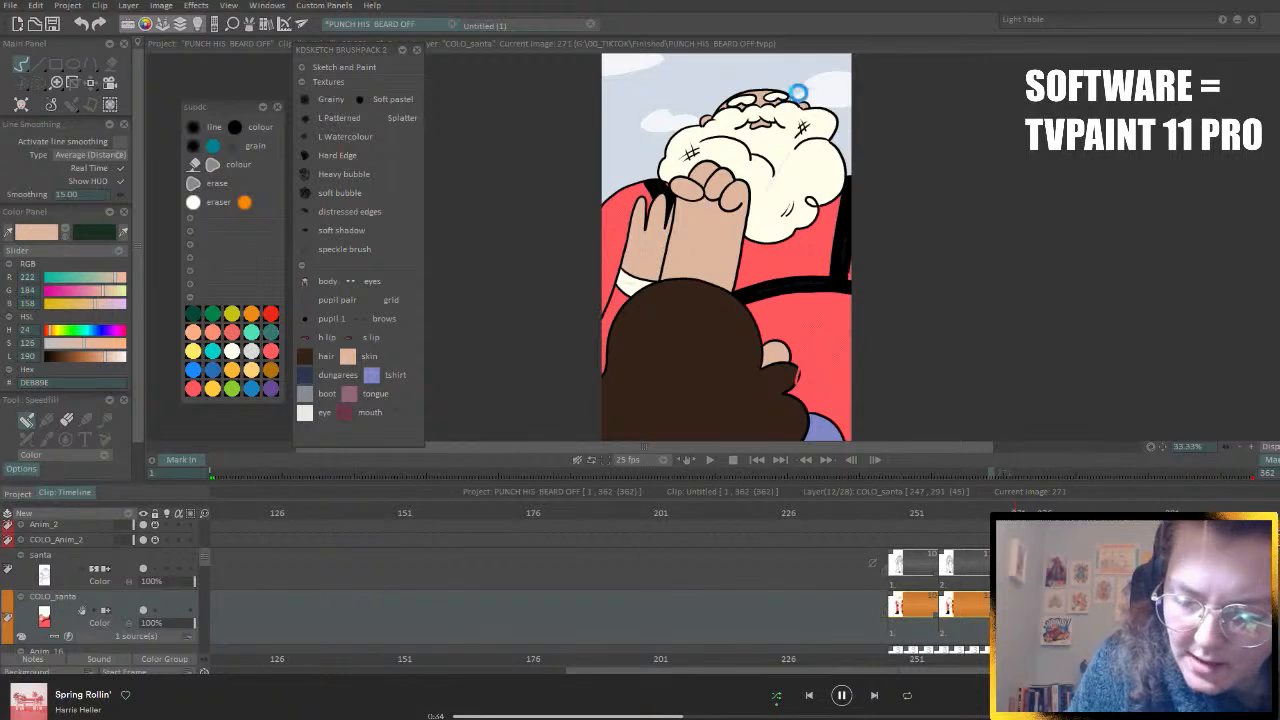
- Step back from frame 271 towards the start of the Santa scene, examining the colouring
{"action": "key", "text": "Left"}
{"action": "key", "text": "Left"}
{"action": "key", "text": "Left"}
{"action": "key", "text": "Left"}
{"action": "key", "text": "Left"}
{"action": "key", "text": "Left"}
{"action": "key", "text": "Left"}
{"action": "key", "text": "Left"}
{"action": "key", "text": "Left"}
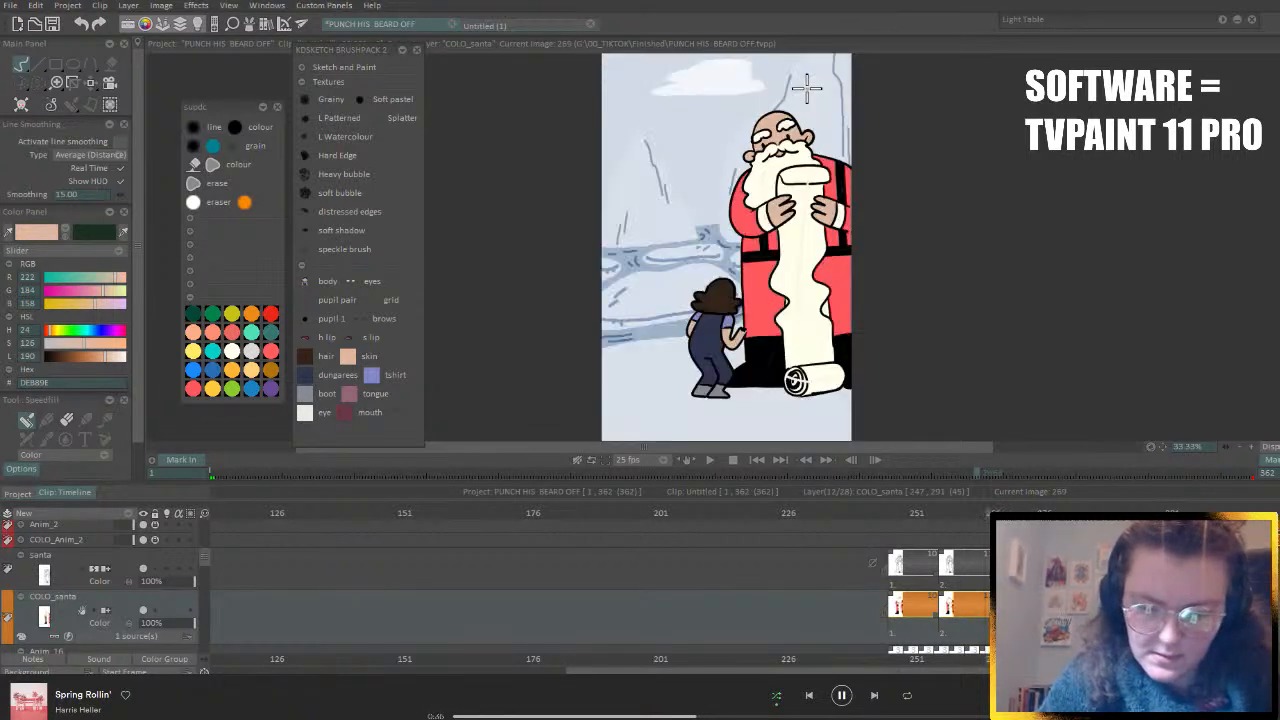
{"action": "key", "text": "Left"}
{"action": "key", "text": "Left"}
{"action": "key", "text": "Left"}
{"action": "key", "text": "Left"}
{"action": "key", "text": "Left"}
{"action": "key", "text": "Left"}
- Step forward through the Santa scene to frame 283, examining the girl and Santa up to the star
{"action": "key", "text": "Right"}
{"action": "key", "text": "Right"}
{"action": "key", "text": "Right"}
{"action": "key", "text": "Right"}
{"action": "key", "text": "Right"}
{"action": "key", "text": "Right"}
{"action": "key", "text": "Right"}
{"action": "key", "text": "Right"}
{"action": "key", "text": "Right"}
{"action": "key", "text": "Right"}
{"action": "key", "text": "Right"}
{"action": "key", "text": "Right"}
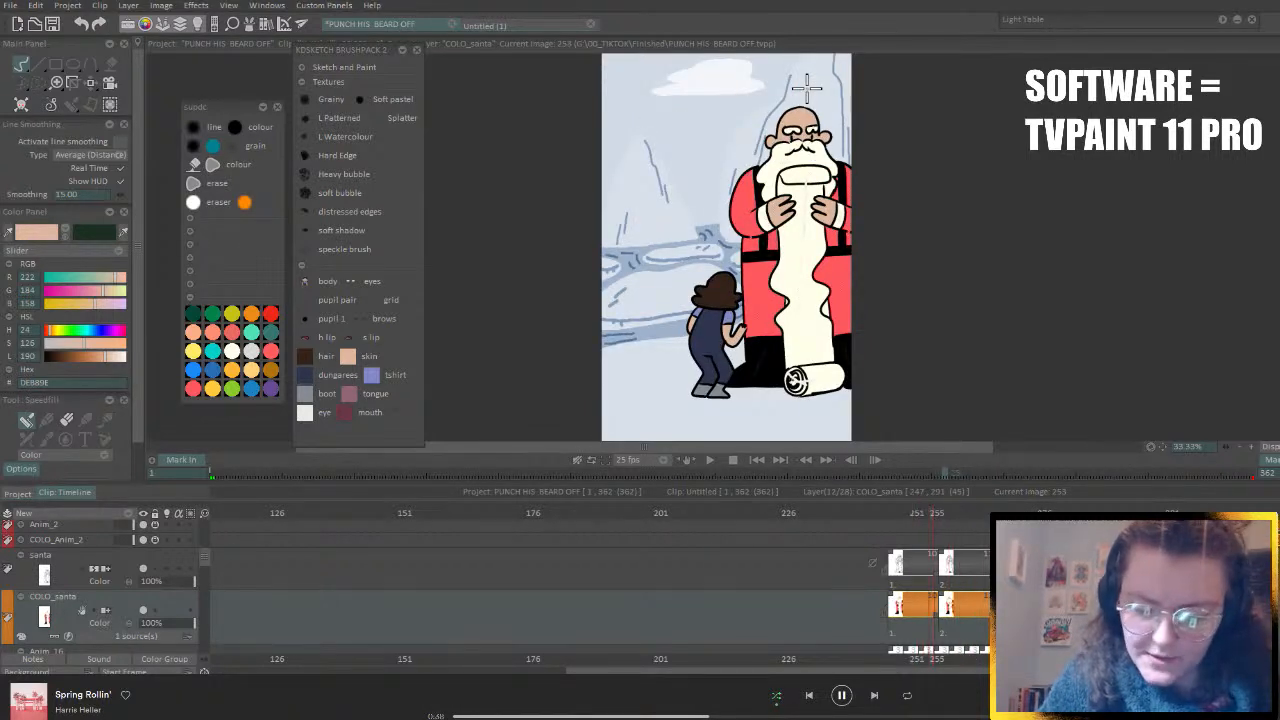
{"action": "key", "text": "Right"}
{"action": "key", "text": "Right"}
{"action": "key", "text": "Right"}
{"action": "key", "text": "Right"}
{"action": "key", "text": "Right"}
{"action": "key", "text": "Right"}
{"action": "key", "text": "Right"}
{"action": "key", "text": "Right"}
{"action": "key", "text": "Right"}
{"action": "key", "text": "Right"}
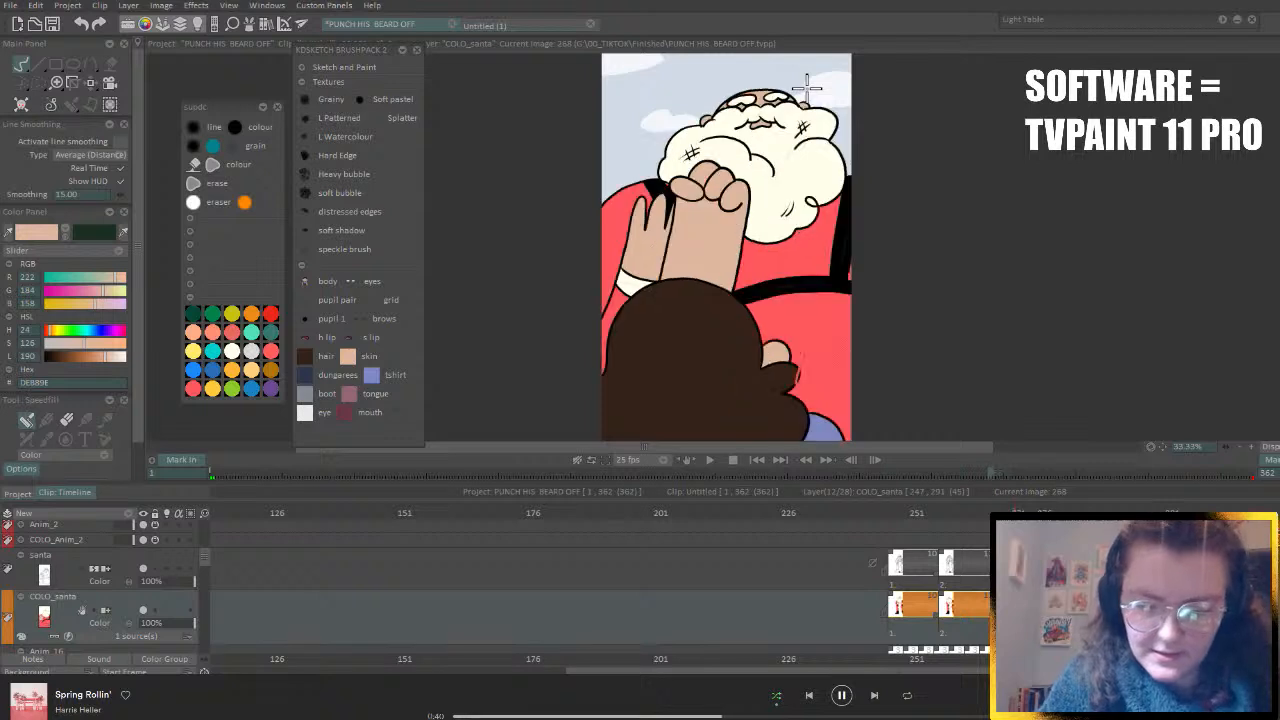
{"action": "key", "text": "Right"}
{"action": "key", "text": "Right"}
{"action": "key", "text": "Right"}
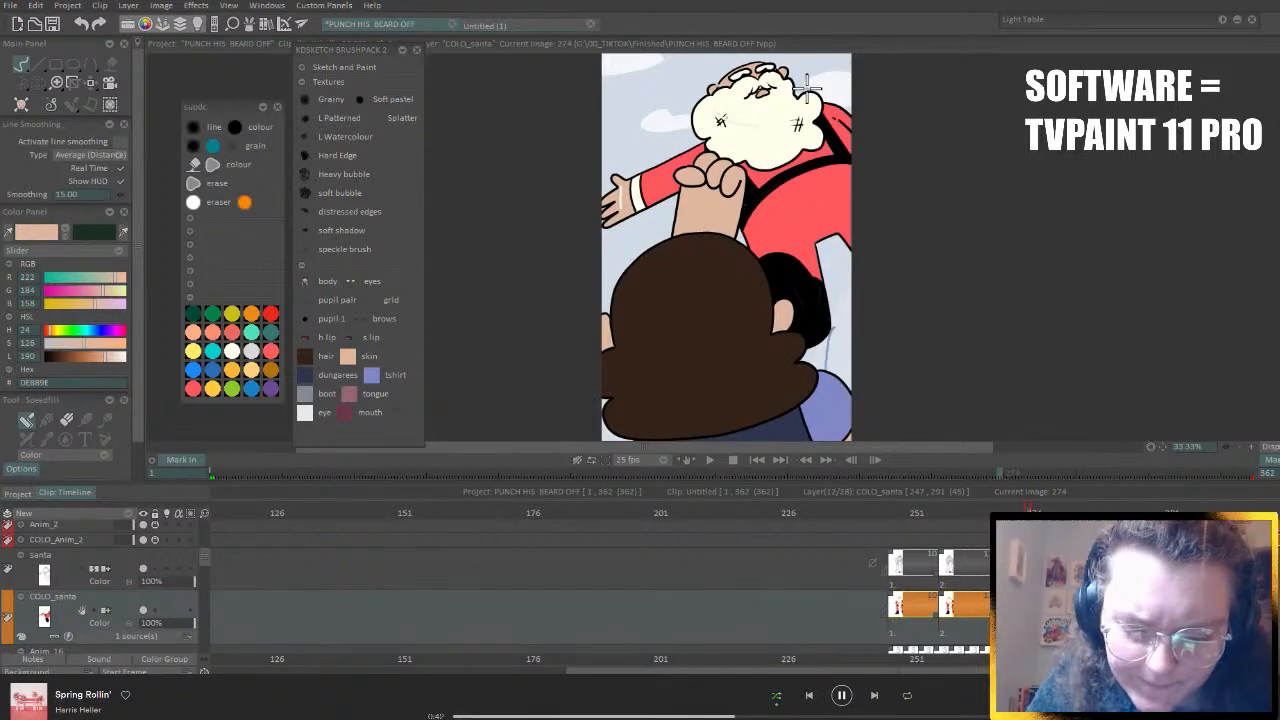
{"action": "key", "text": "Right"}
{"action": "key", "text": "Right"}
{"action": "key", "text": "Right"}
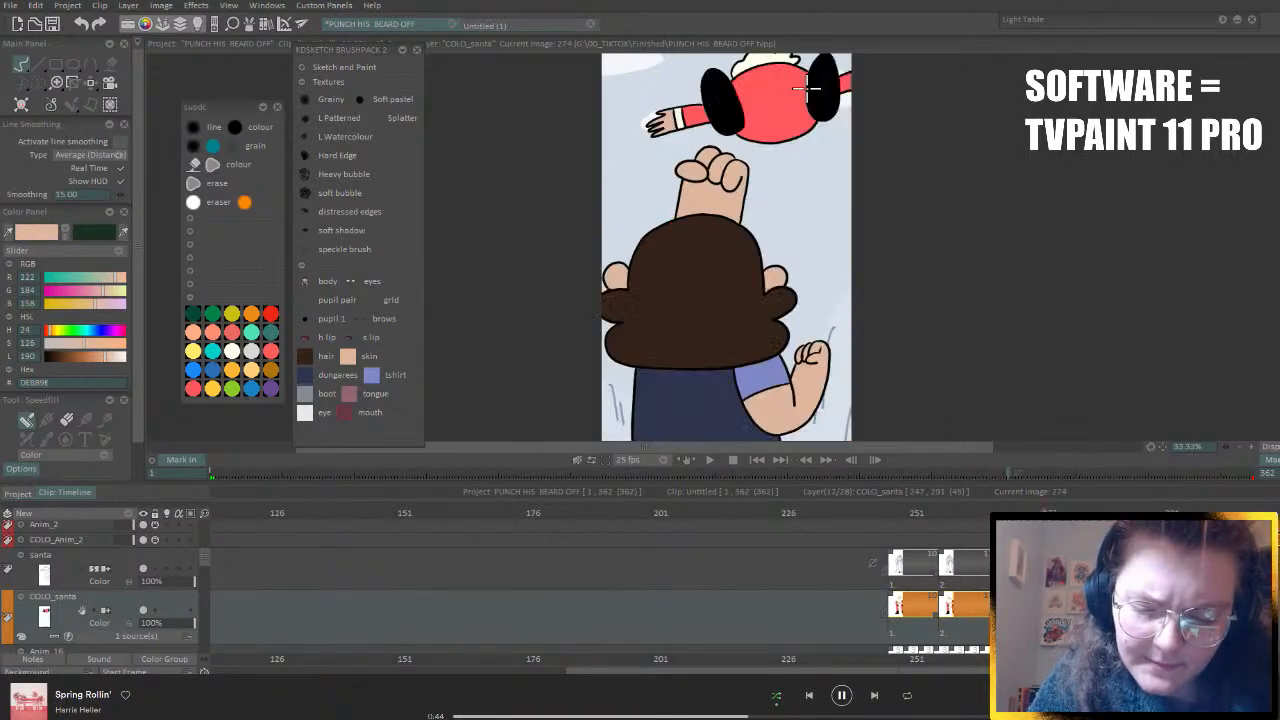
{"action": "key", "text": "Right"}
{"action": "key", "text": "Right"}
{"action": "key", "text": "Right"}
{"action": "key", "text": "Right"}
{"action": "key", "text": "Right"}
{"action": "key", "text": "Right"}
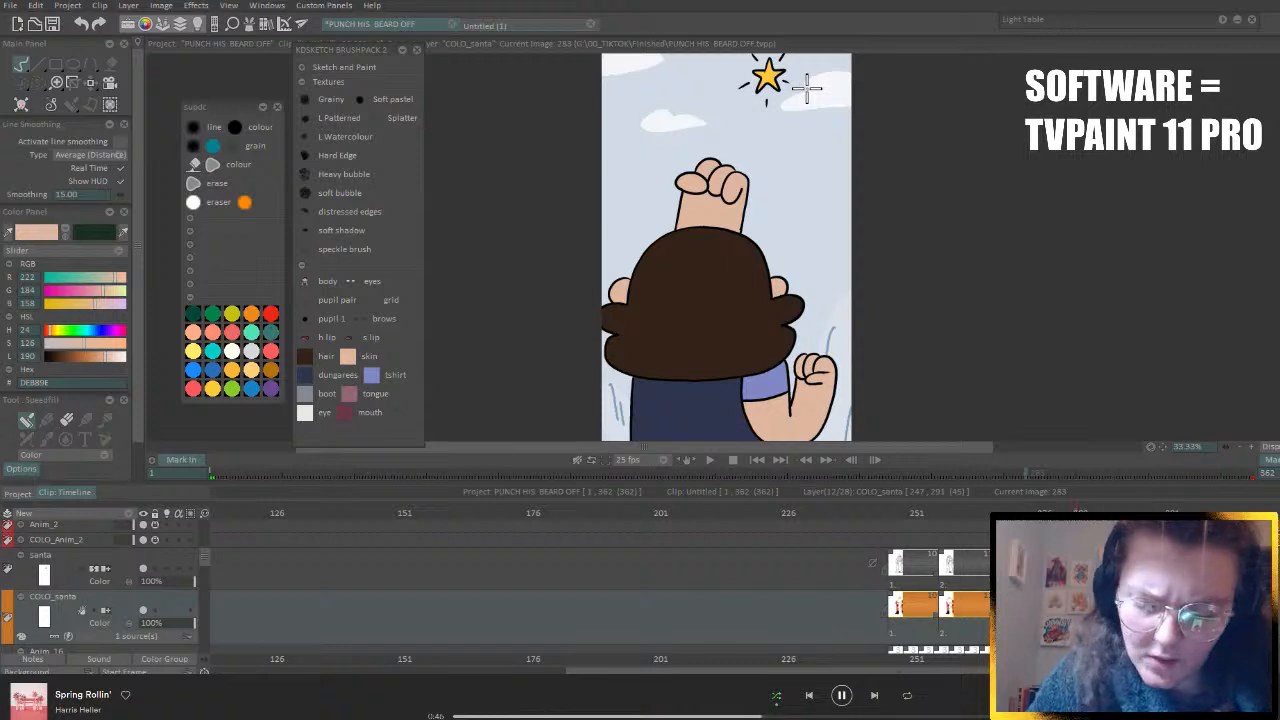
{"action": "key", "text": "shift+space"}
{"action": "key", "text": "shift+space"}
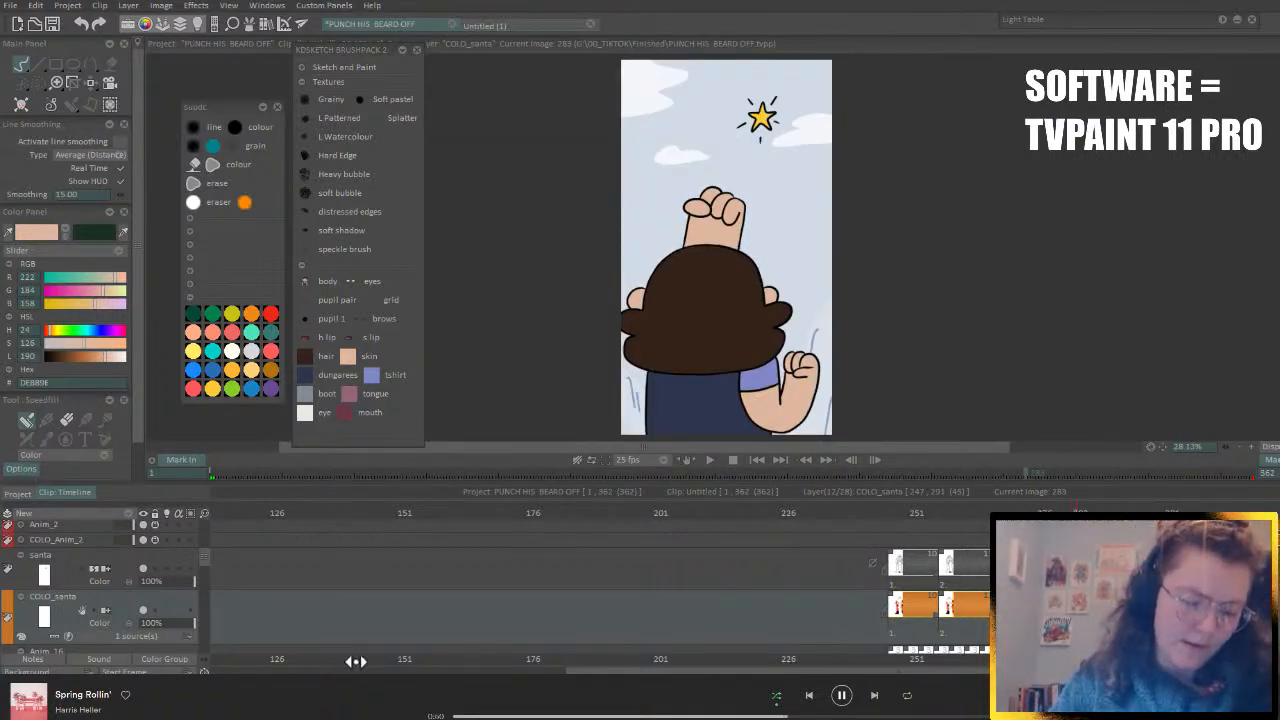
- Convert the COLO_santa colour and texture layer into a regular animation layer
{"action": "right_click", "coordinate": [128, 600]}
{"action": "key", "text": "b"}
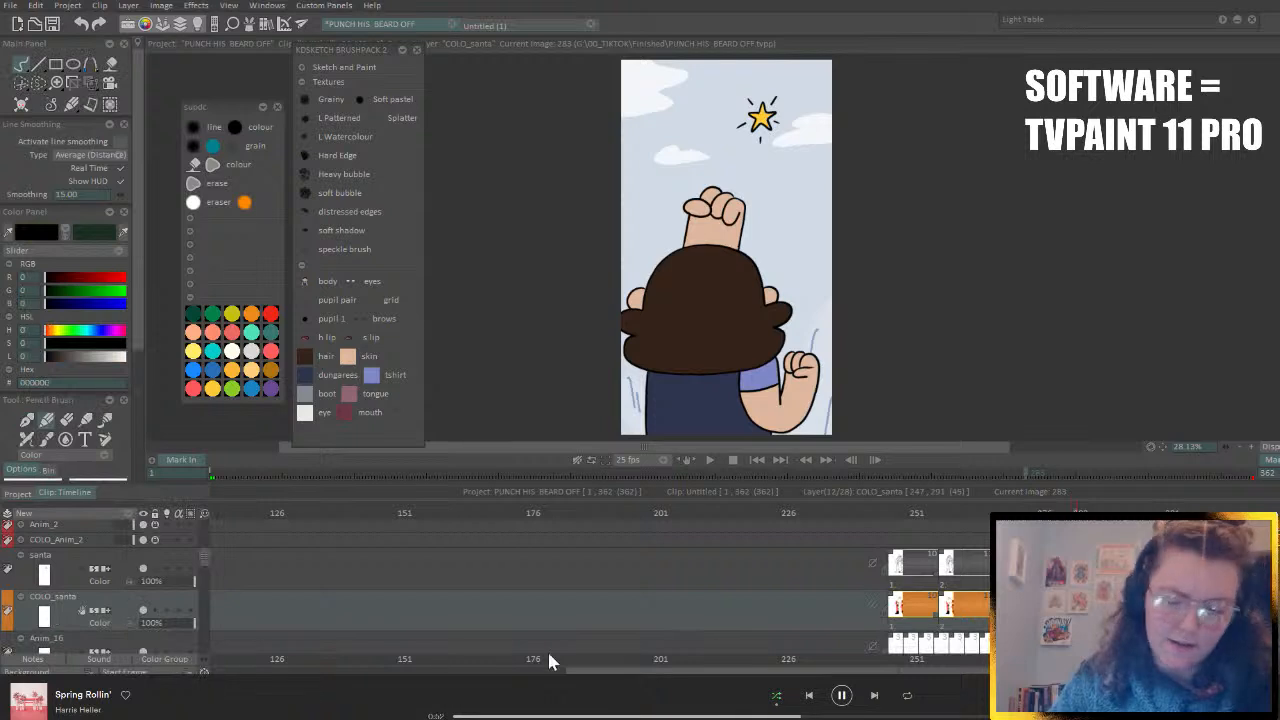
- Scrub from frame 283 back to frame 1 and forward to frame 247 to review the whole animation
{"action": "left_click_drag", "start_coordinate": [1078, 575], "coordinate": [714, 569]}
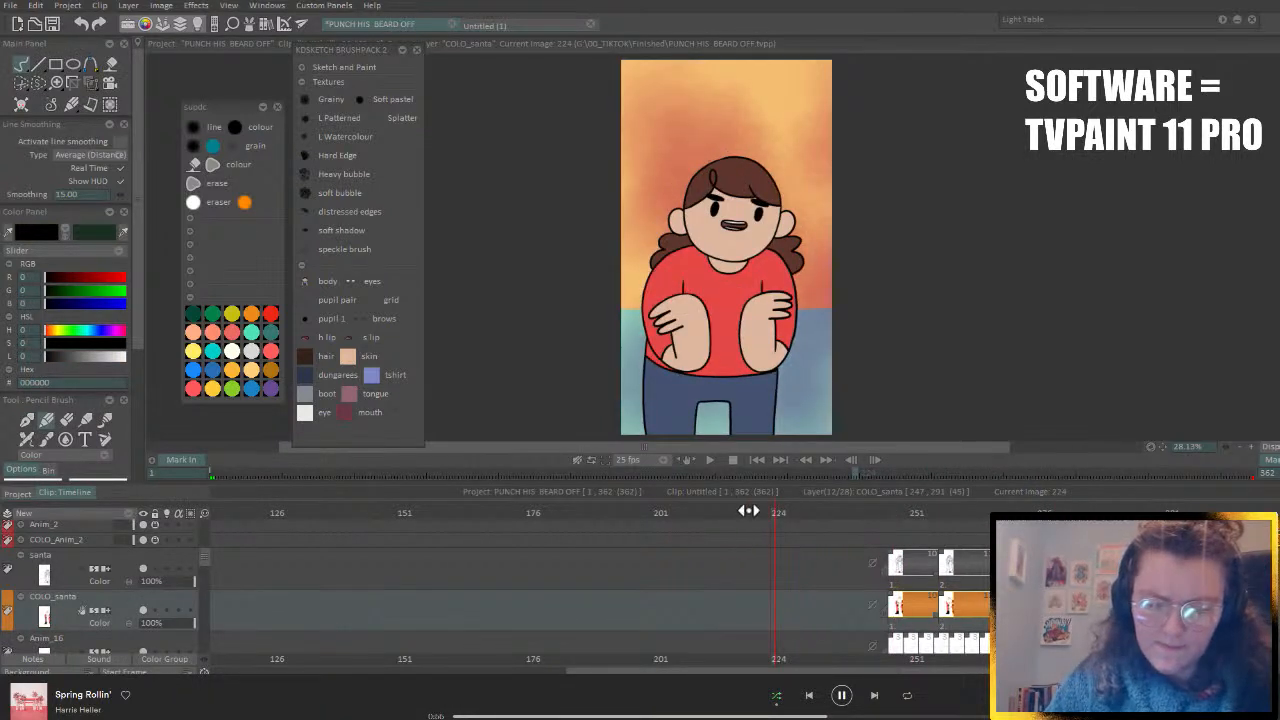
{"action": "left_click_drag", "start_coordinate": [710, 516], "coordinate": [592, 541]}
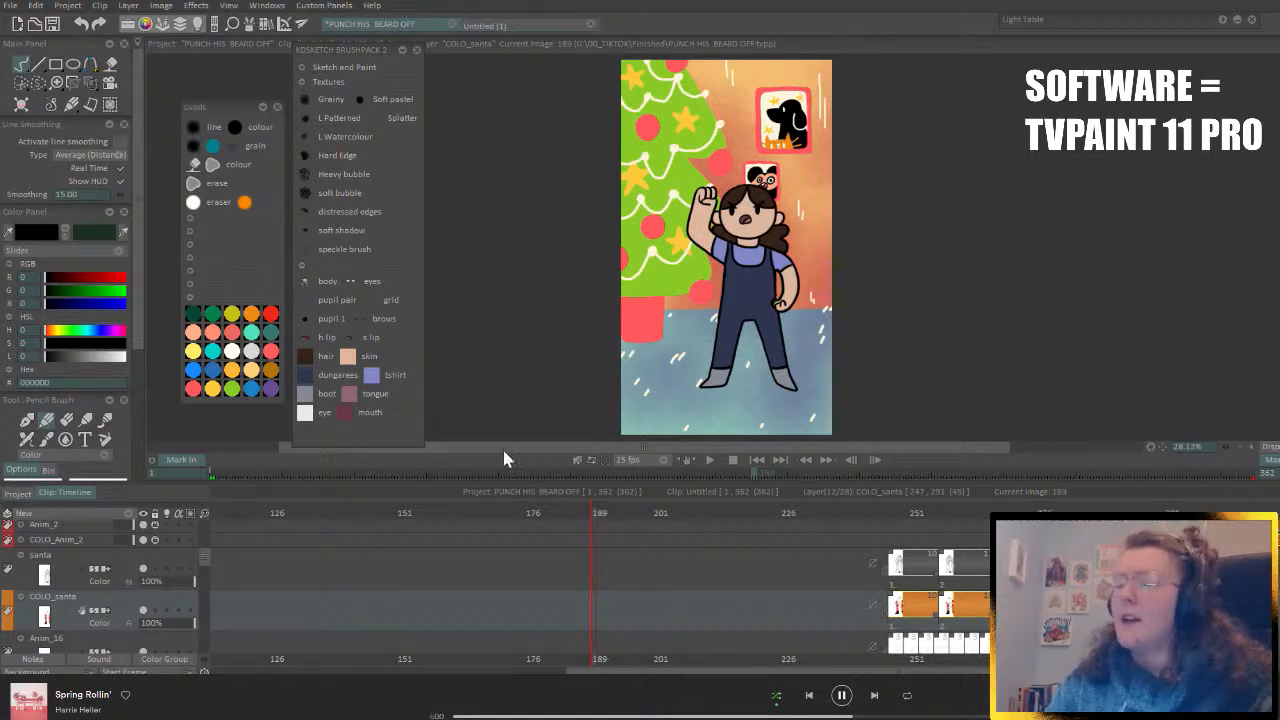
{"action": "left_click_drag", "start_coordinate": [566, 512], "coordinate": [445, 482]}
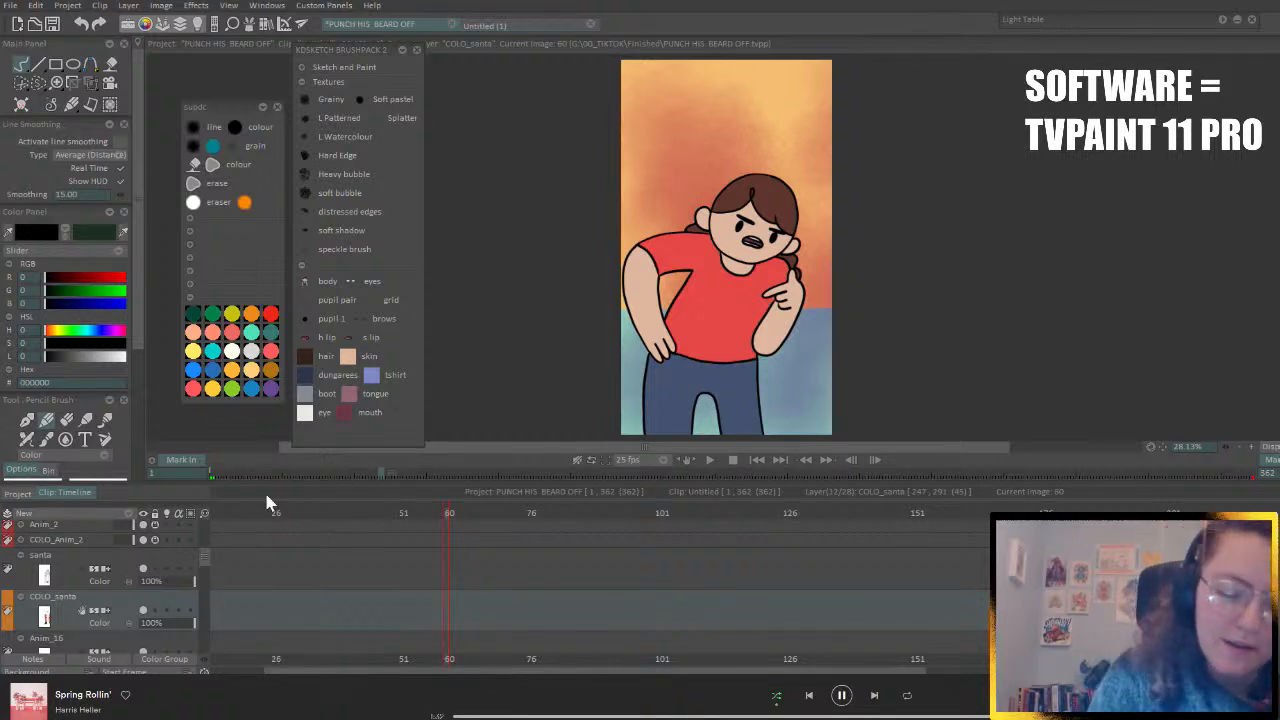
{"action": "left_click_drag", "start_coordinate": [270, 512], "coordinate": [165, 540]}
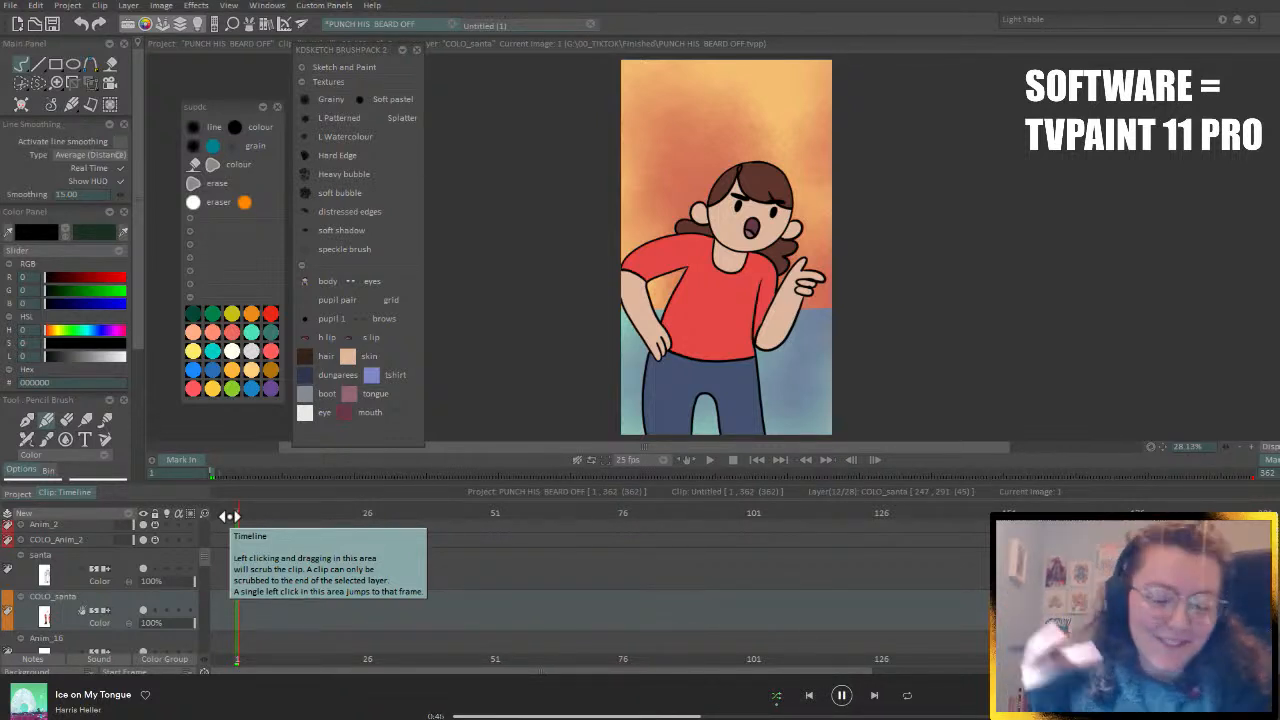
{"action": "left_click", "coordinate": [236, 511]}
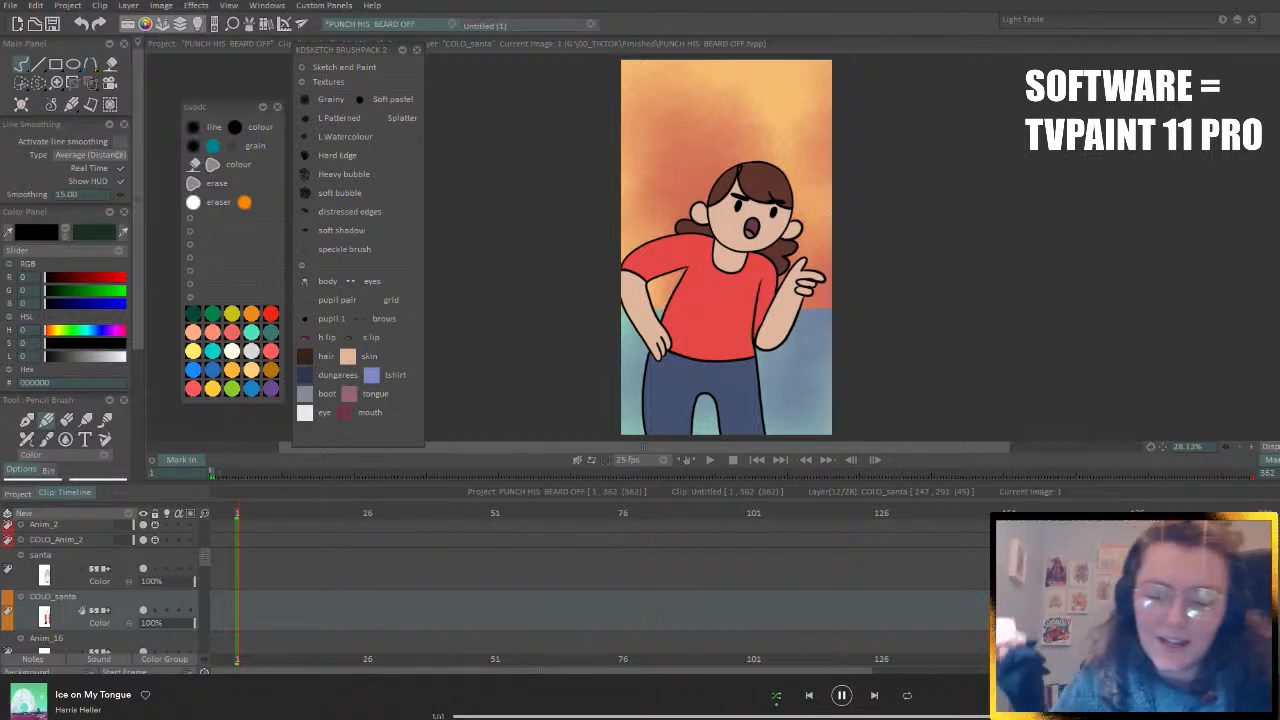
{"action": "left_click_drag", "start_coordinate": [572, 511], "coordinate": [960, 556]}
{"action": "left_click_drag", "start_coordinate": [931, 514], "coordinate": [932, 508]}
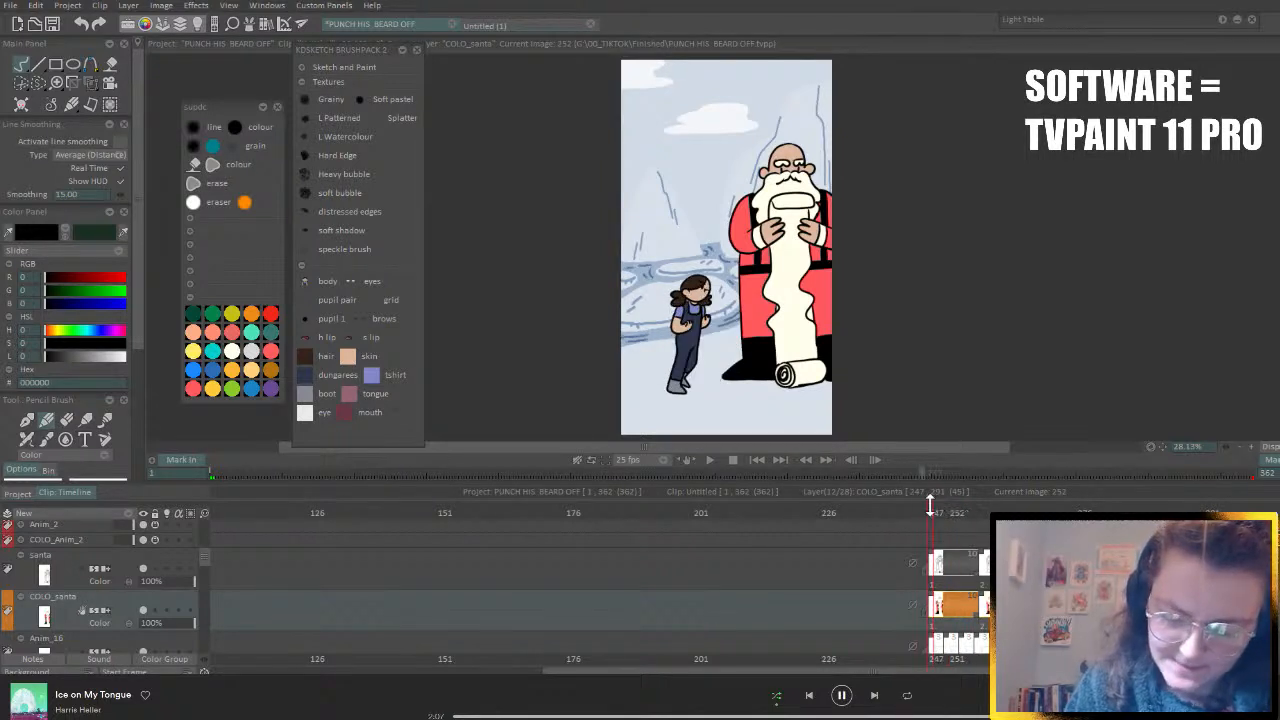
- Add a new Colo & Texture layer based on the santa line layer at frame 247
{"action": "left_click", "coordinate": [133, 587]}
{"action": "left_click", "coordinate": [128, 514]}
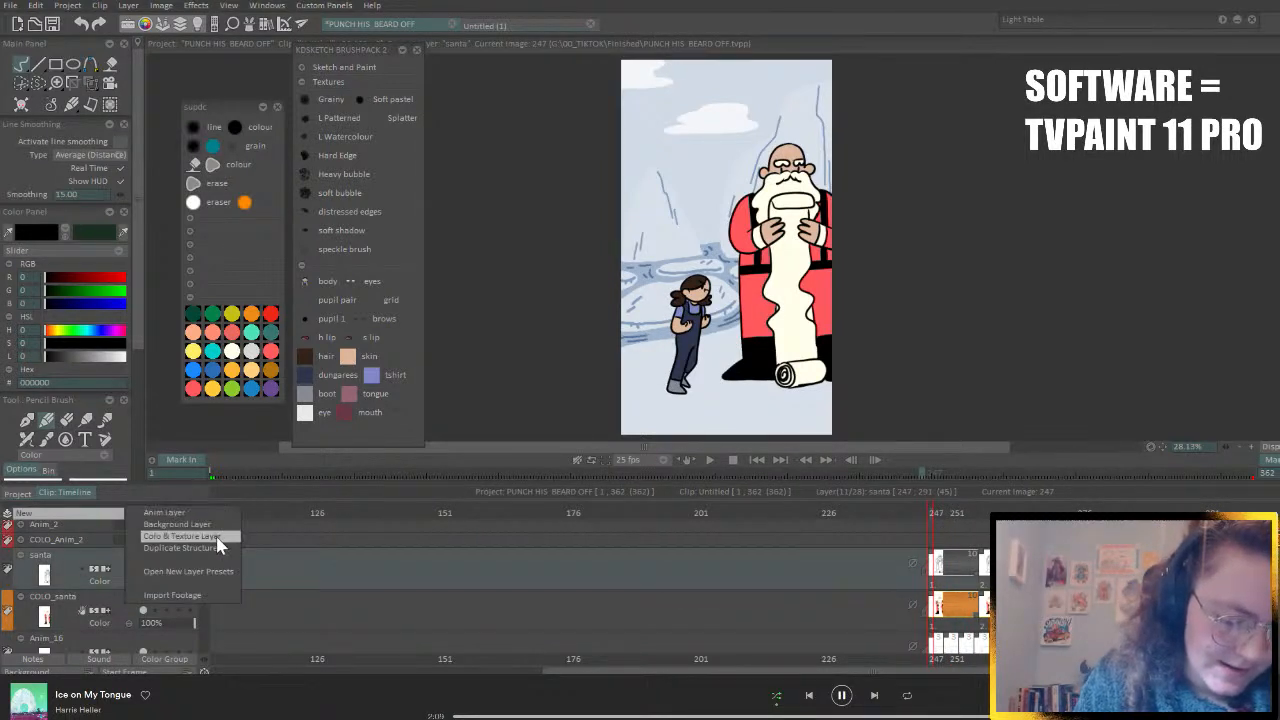
{"action": "left_click", "coordinate": [218, 536]}
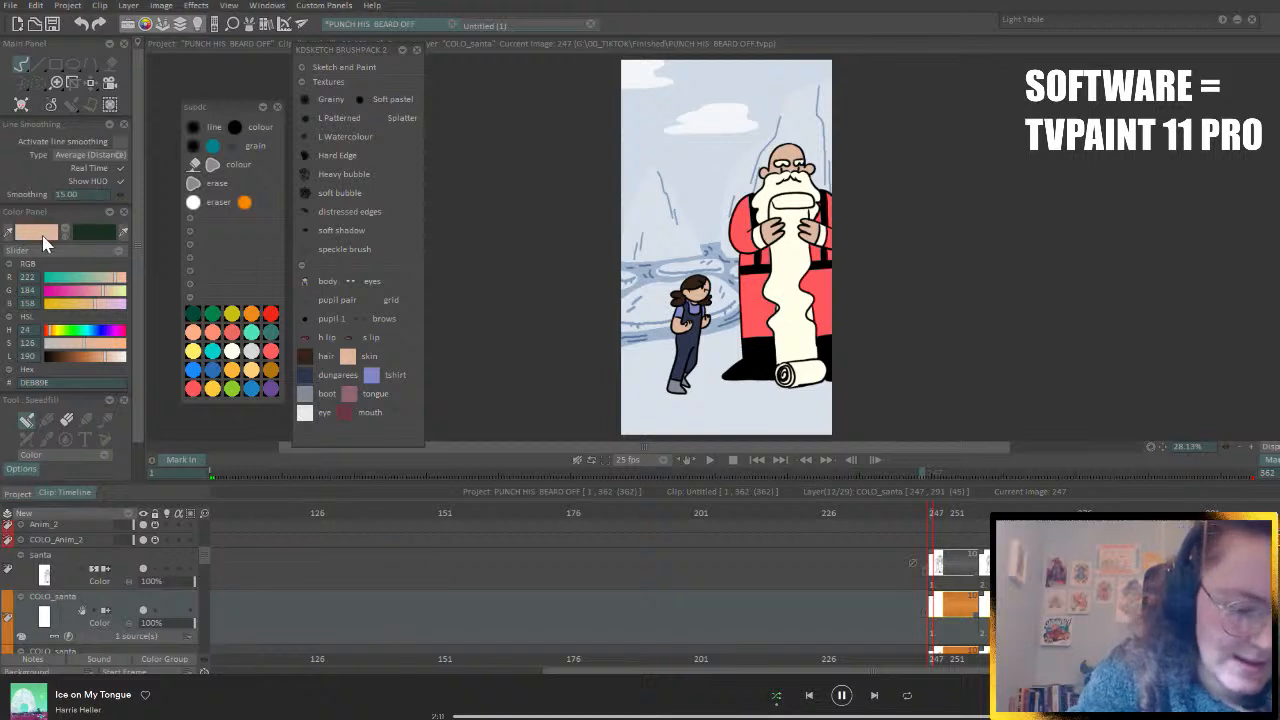
- Fill Santa's belt with cream FFFFEA at frame 247 and save the project
{"action": "left_click", "coordinate": [233, 350]}
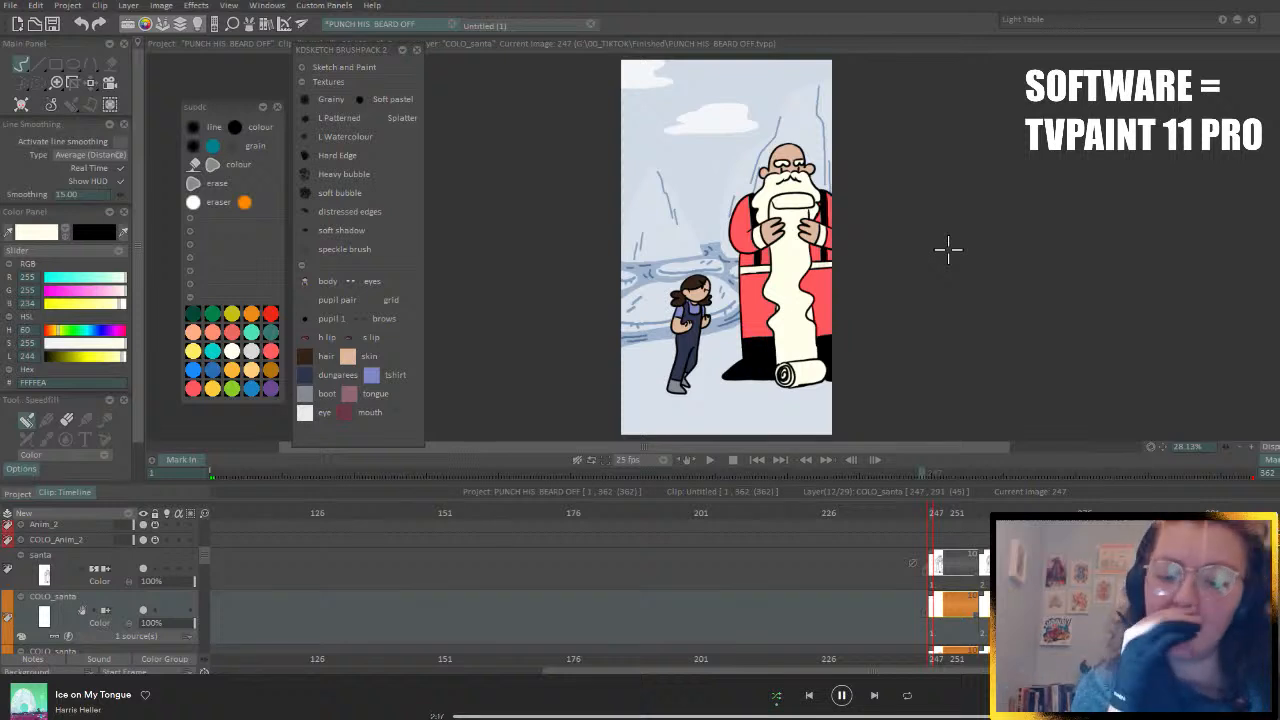
{"action": "key", "text": "ctrl+s"}
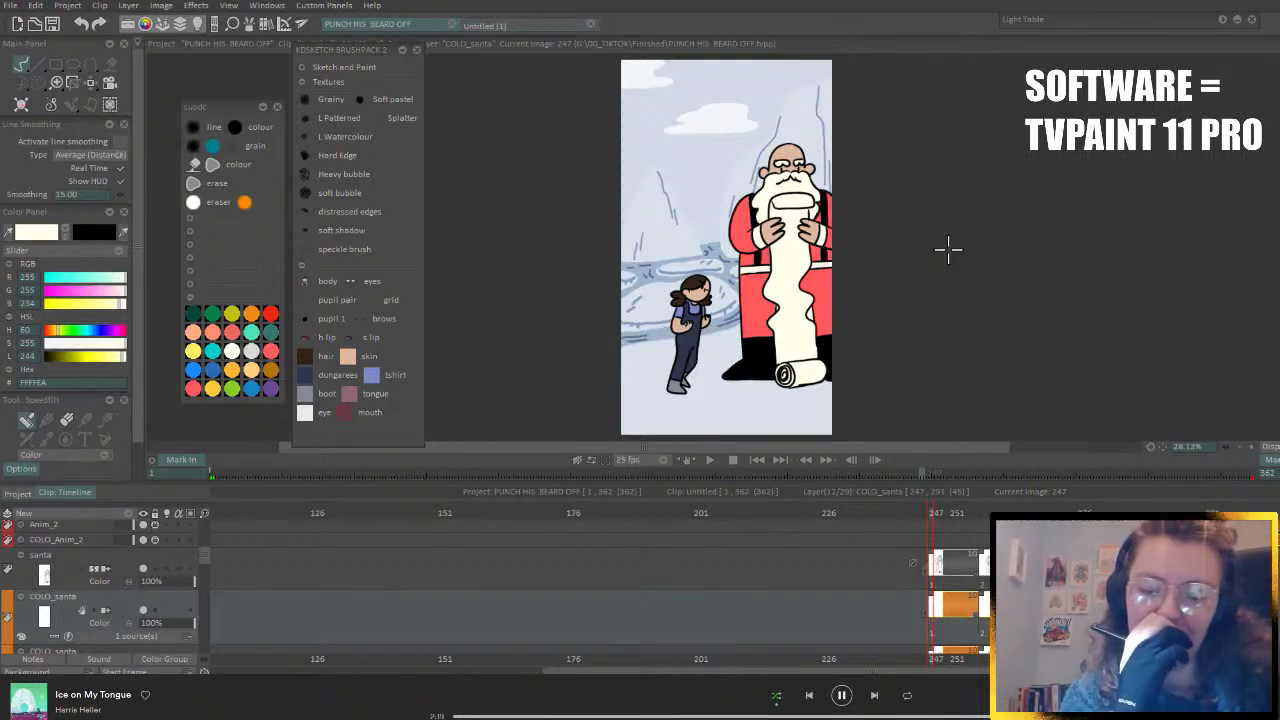
{"action": "left_click", "coordinate": [195, 335]}
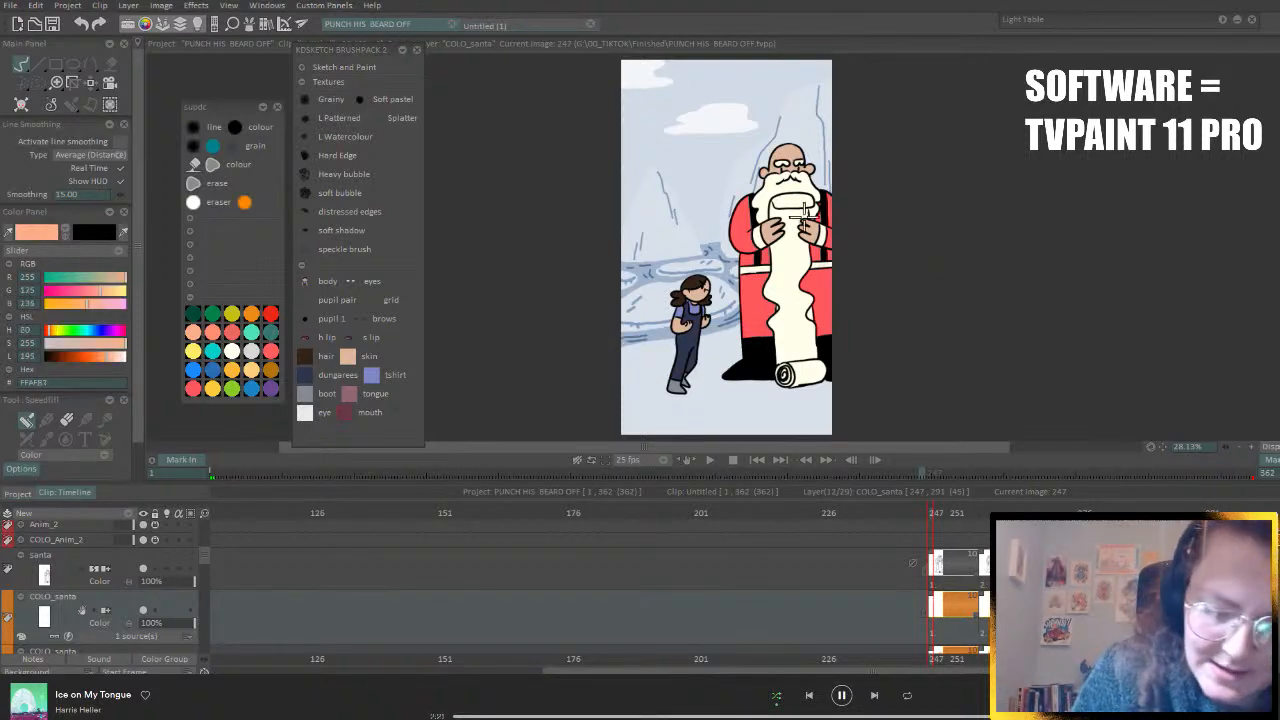
{"action": "left_click_drag", "start_coordinate": [790, 200], "coordinate": [788, 276]}
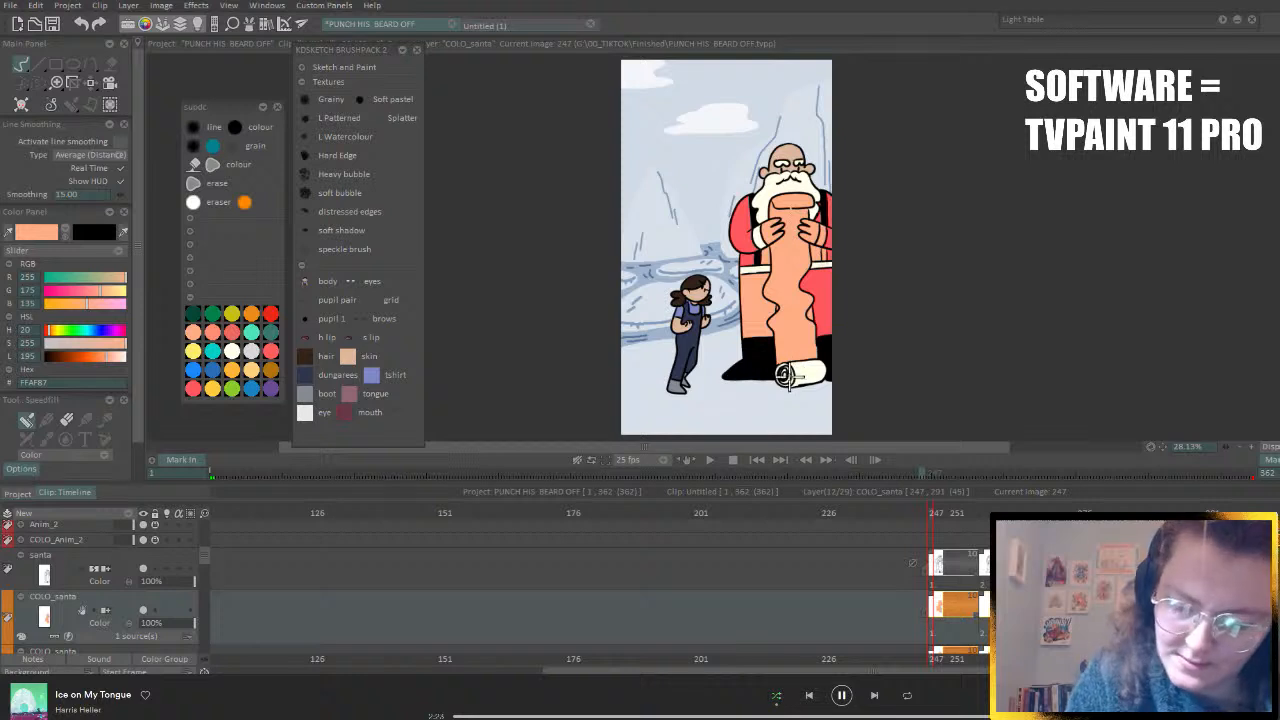
{"action": "key", "text": "ctrl+z"}
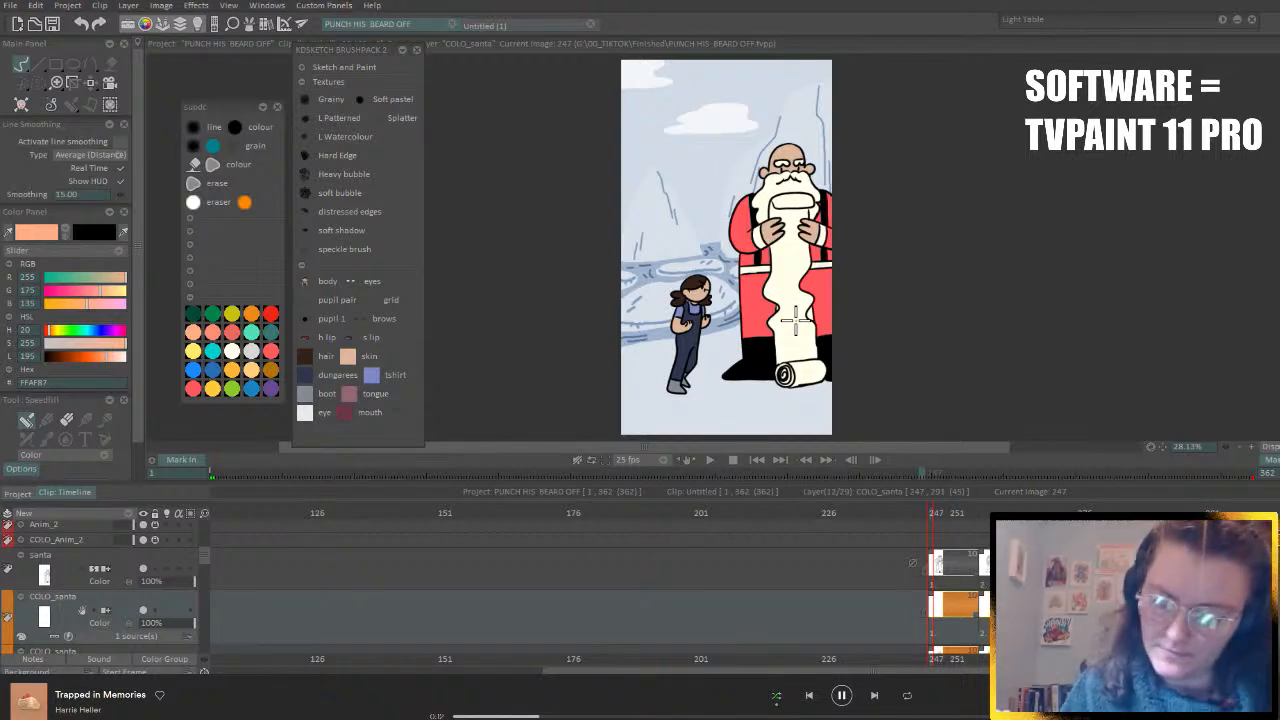
- Fill Santa's belt with cream FFFFEA on the new COLO_santa layer at frame 257
{"action": "key", "text": "Right"}
{"action": "key", "text": "Right"}
{"action": "key", "text": "Right"}
{"action": "key", "text": "Right"}
{"action": "key", "text": "Right"}
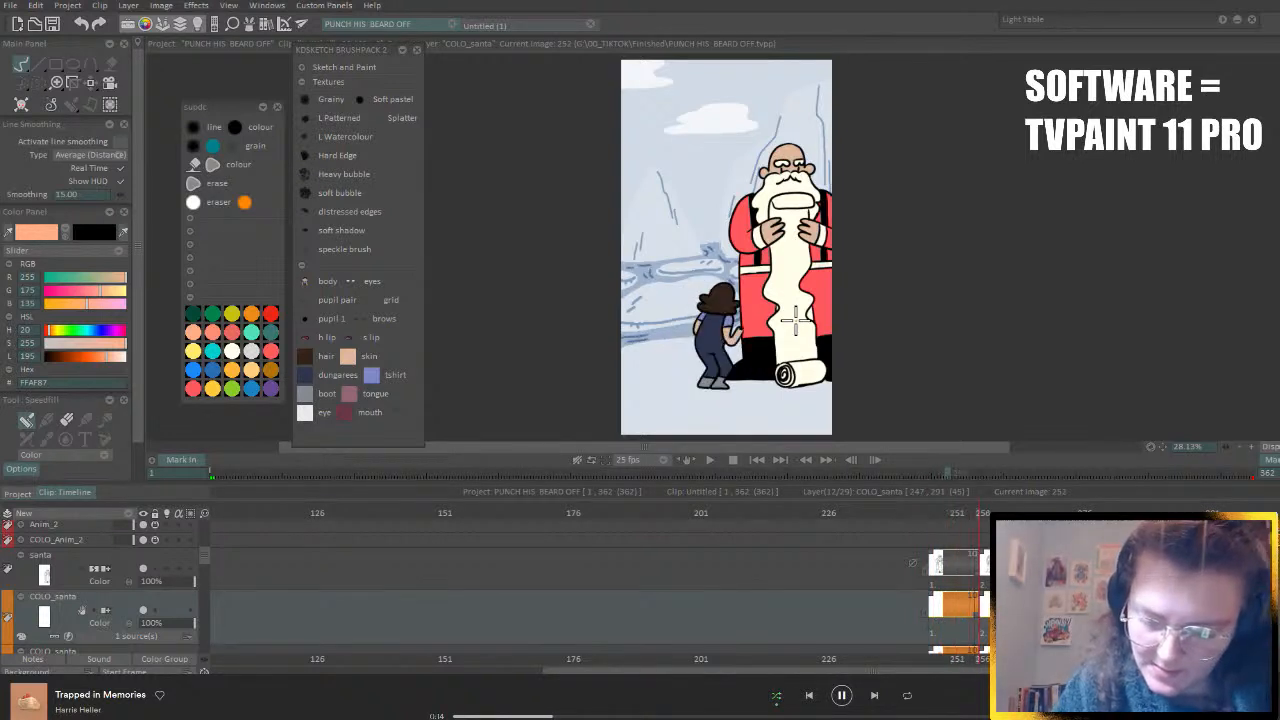
{"action": "key", "text": "Right"}
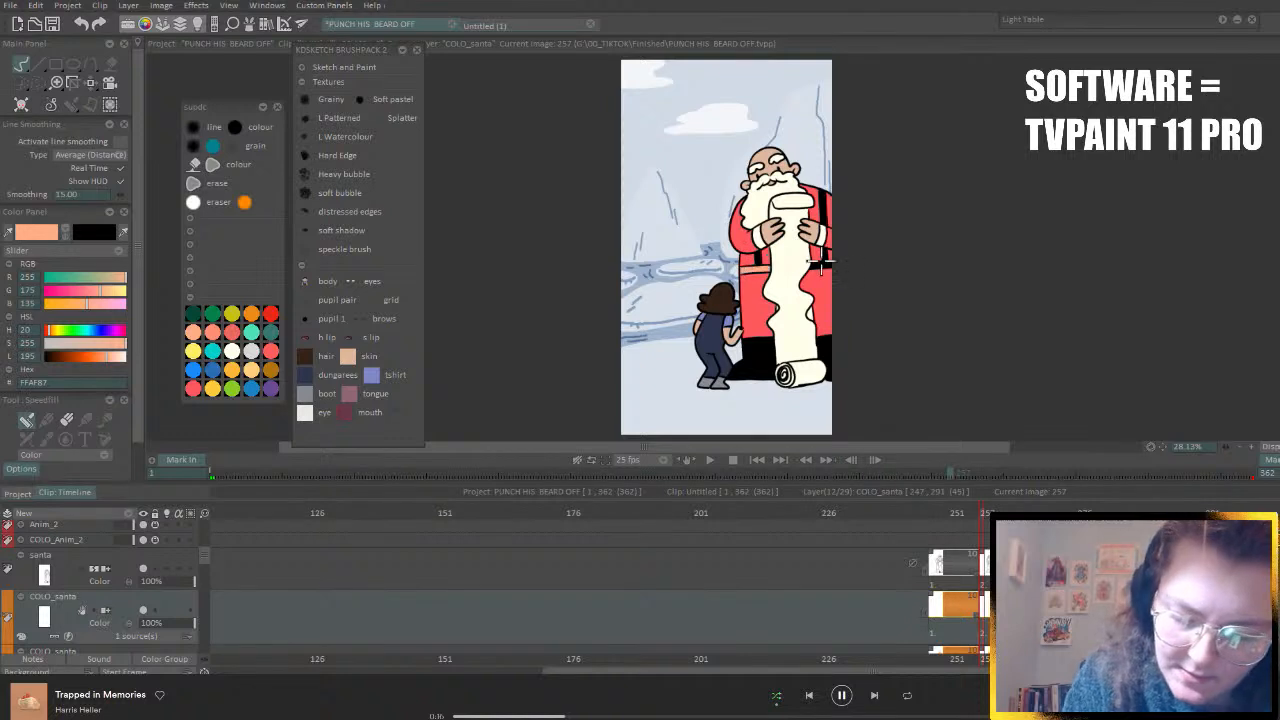
{"action": "left_click", "coordinate": [232, 352]}
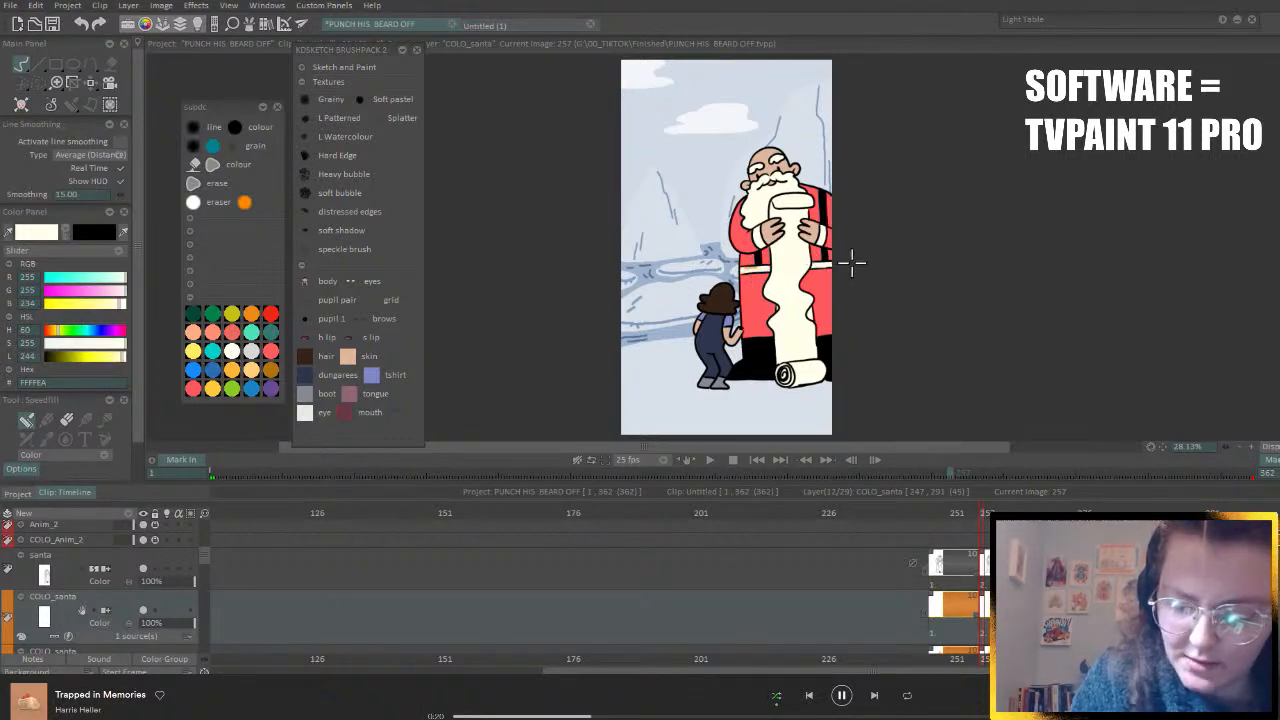
- Fill Santa's belt with cream FFFFEA in the close-up at frame 268
{"action": "key", "text": "Right"}
{"action": "key", "text": "Right"}
{"action": "key", "text": "Right"}
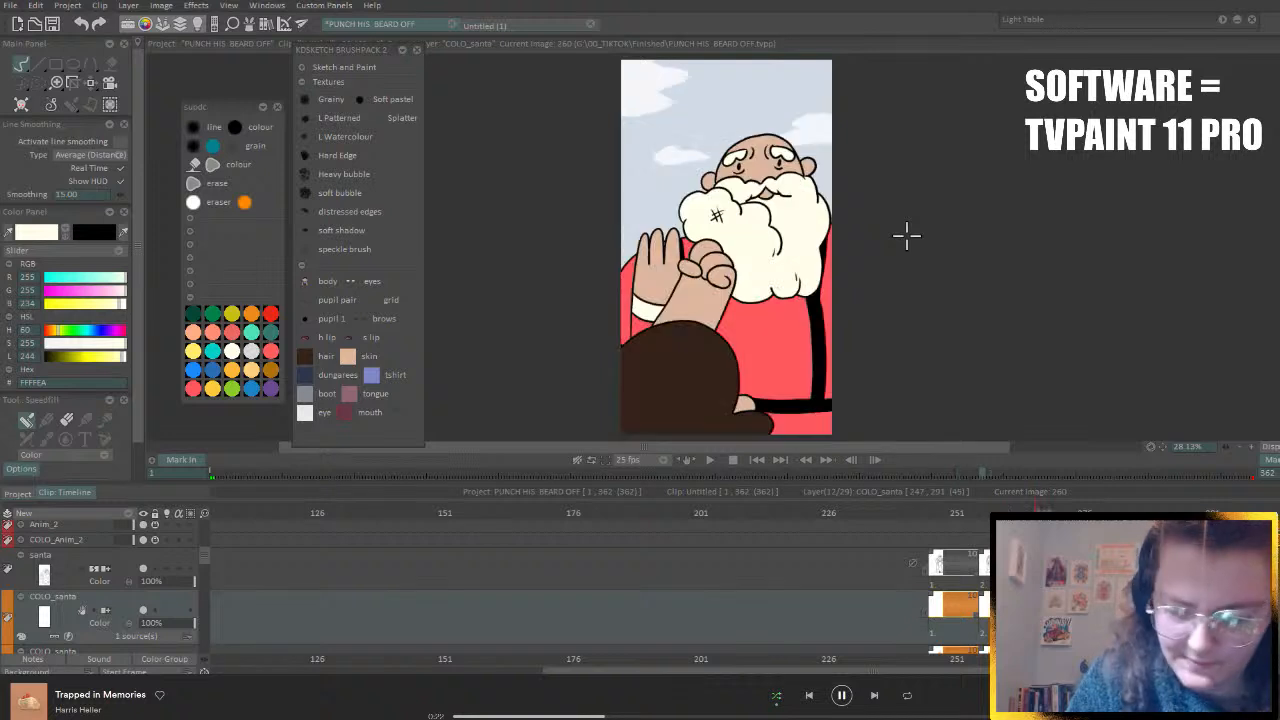
{"action": "mouse_move", "coordinate": [805, 404]}
{"action": "left_mouse_down"}
{"action": "mouse_move", "coordinate": [768, 407]}
{"action": "mouse_move", "coordinate": [832, 405]}
{"action": "left_mouse_up"}
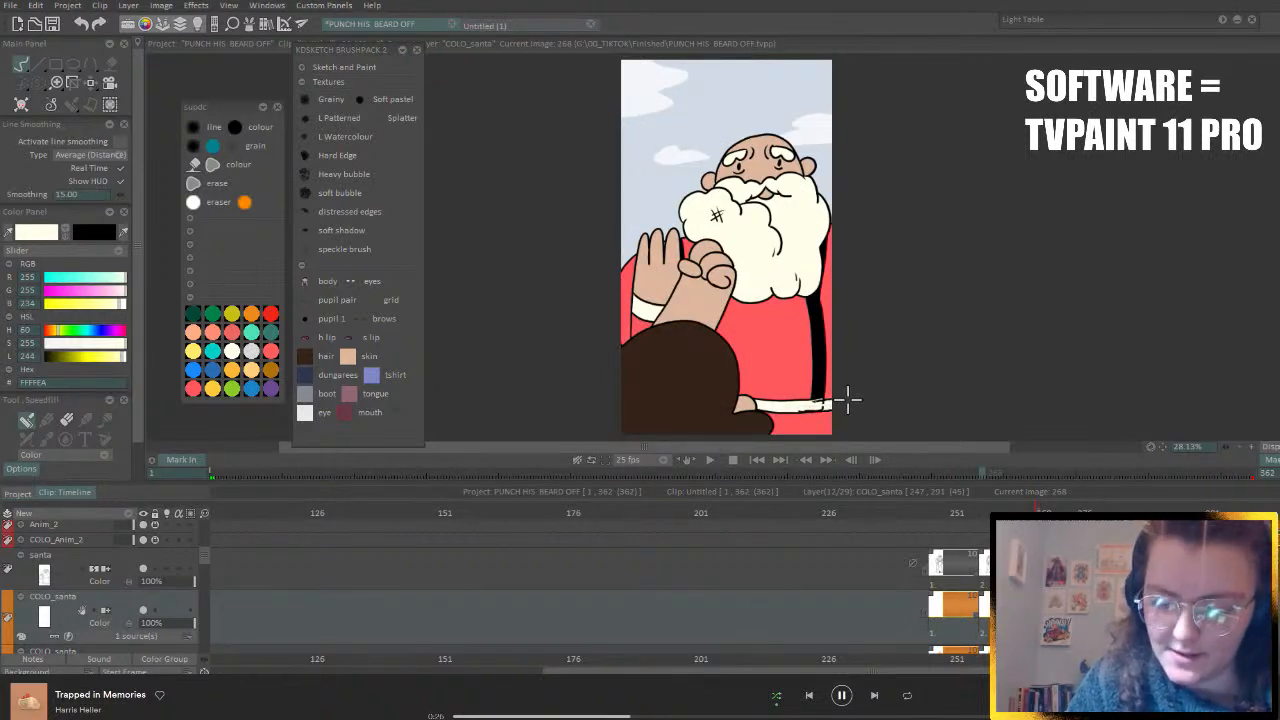
- Fill Santa's curved belt with cream FFFFEA at frame 274, where he is punched backwards
{"action": "key", "text": "Right"}
{"action": "key", "text": "Right"}
{"action": "key", "text": "Right"}
{"action": "key", "text": "Right"}
{"action": "key", "text": "Right"}
{"action": "key", "text": "Right"}
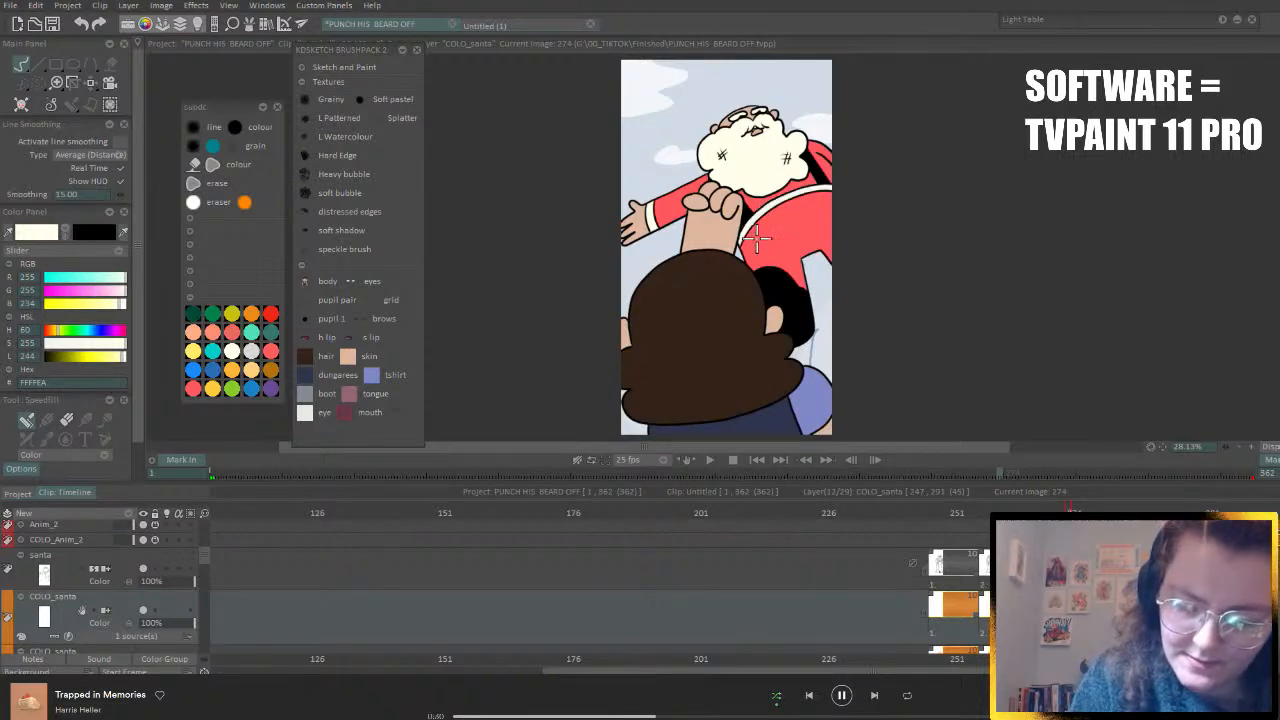
- Step back and forth through the frames between 257 and 274 to check the belt's new cream colouring
{"action": "key", "text": "Right"}
{"action": "key", "text": "Right"}
{"action": "key", "text": "Right"}
{"action": "key", "text": "Left"}
{"action": "key", "text": "Left"}
{"action": "key", "text": "Left"}
{"action": "key", "text": "Left"}
{"action": "key", "text": "Left"}
{"action": "key", "text": "Left"}
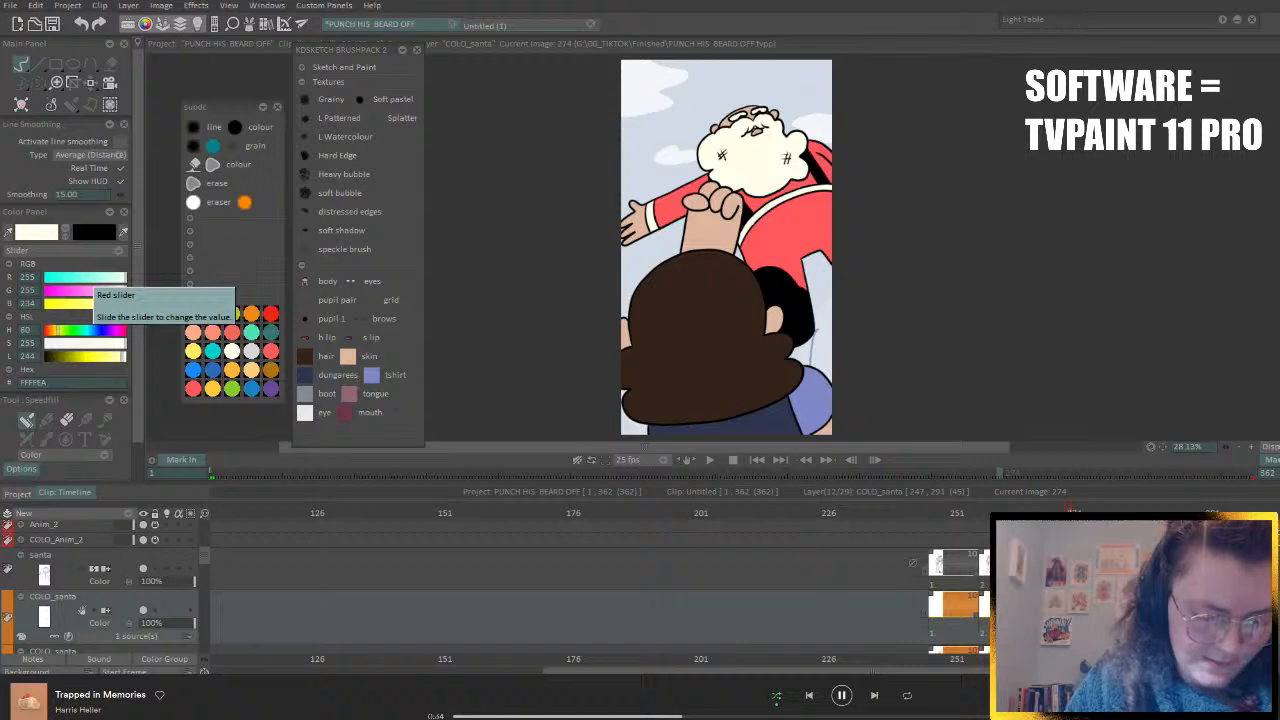
{"action": "key", "text": "Left"}
{"action": "key", "text": "Left"}
{"action": "key", "text": "Left"}
{"action": "key", "text": "Left"}
{"action": "key", "text": "Left"}
{"action": "key", "text": "Left"}
{"action": "key", "text": "Left"}
{"action": "key", "text": "Left"}
{"action": "key", "text": "Left"}
{"action": "key", "text": "Left"}
{"action": "key", "text": "Left"}
{"action": "key", "text": "Left"}
{"action": "key", "text": "Left"}
{"action": "key", "text": "Left"}
{"action": "key", "text": "Left"}
{"action": "key", "text": "Left"}
{"action": "key", "text": "Left"}
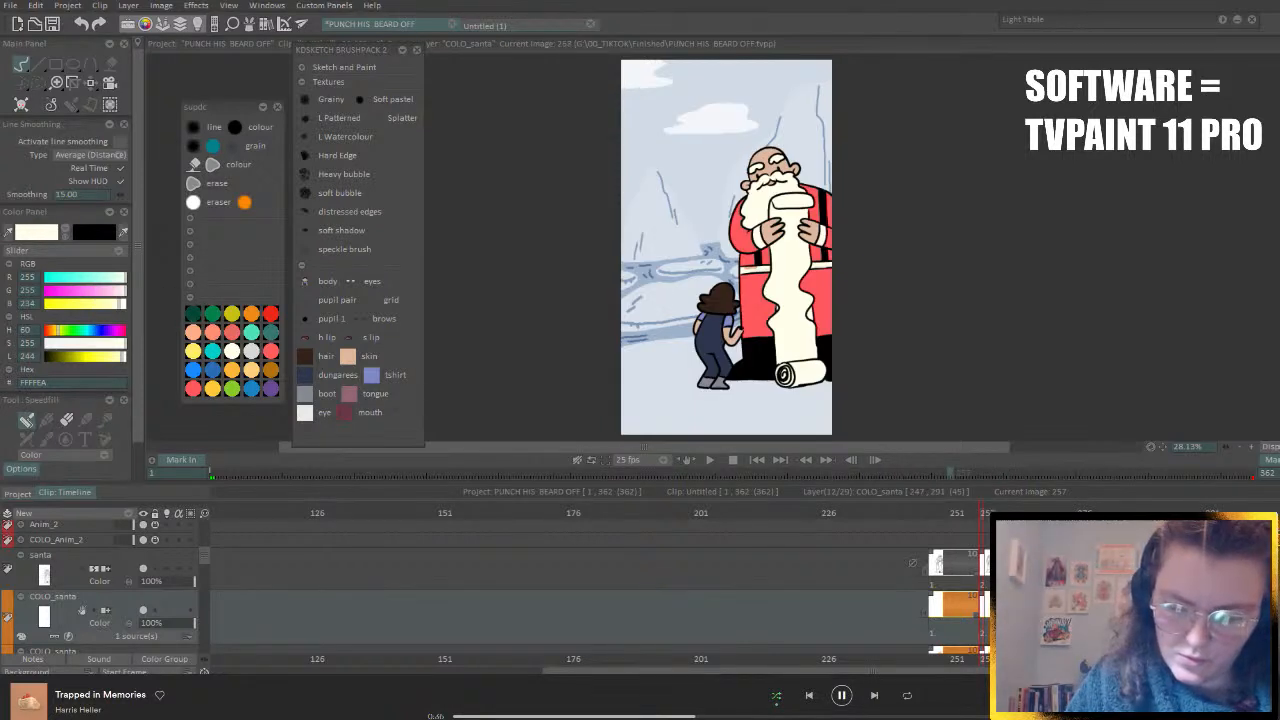
{"action": "key", "text": "Return"}
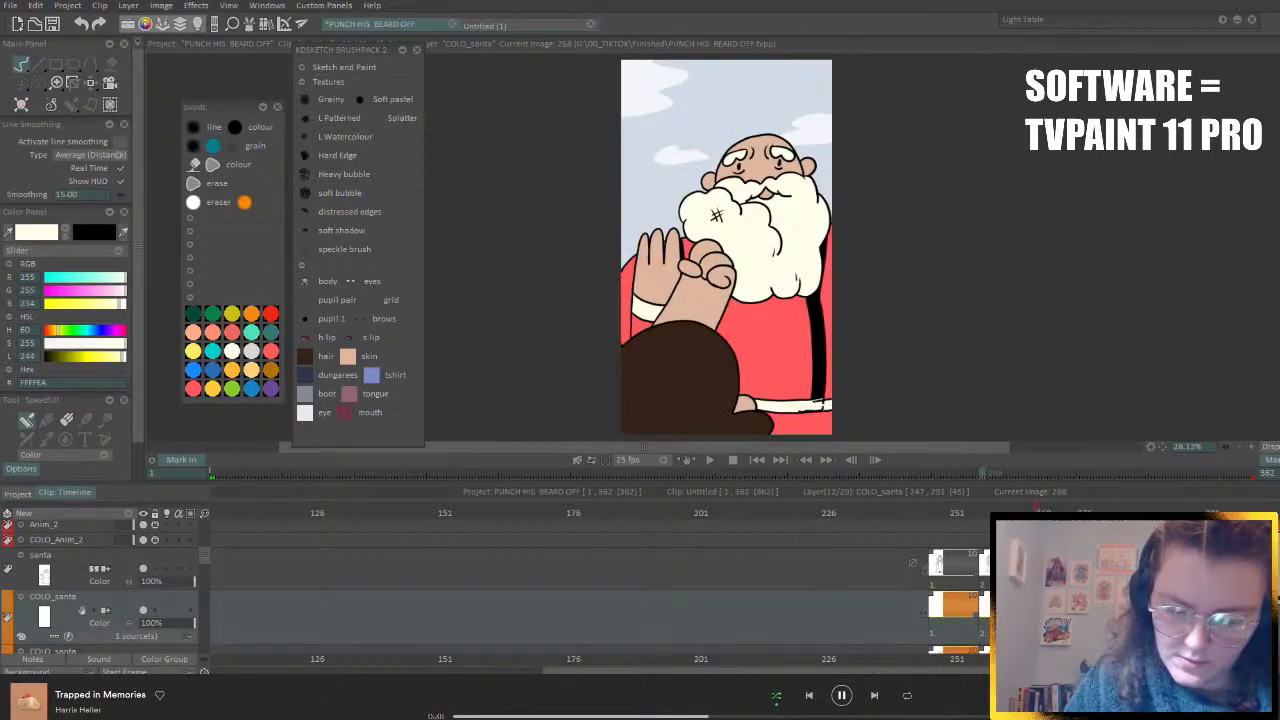
- Step back through the frames from 268 to the start of Santa's layers at frame 247
{"action": "key", "text": "Left"}
{"action": "key", "text": "Left"}
{"action": "key", "text": "Left"}
{"action": "key", "text": "Left"}
{"action": "key", "text": "Left"}
{"action": "key", "text": "Left"}
{"action": "key", "text": "Left"}
{"action": "key", "text": "Left"}
{"action": "key", "text": "Left"}
{"action": "key", "text": "Left"}
{"action": "key", "text": "Left"}
{"action": "key", "text": "Left"}
{"action": "key", "text": "Left"}
{"action": "key", "text": "Left"}
{"action": "key", "text": "Left"}
{"action": "key", "text": "Left"}
{"action": "key", "text": "Left"}
{"action": "key", "text": "Left"}
{"action": "key", "text": "Left"}
{"action": "key", "text": "Left"}
{"action": "key", "text": "Right"}
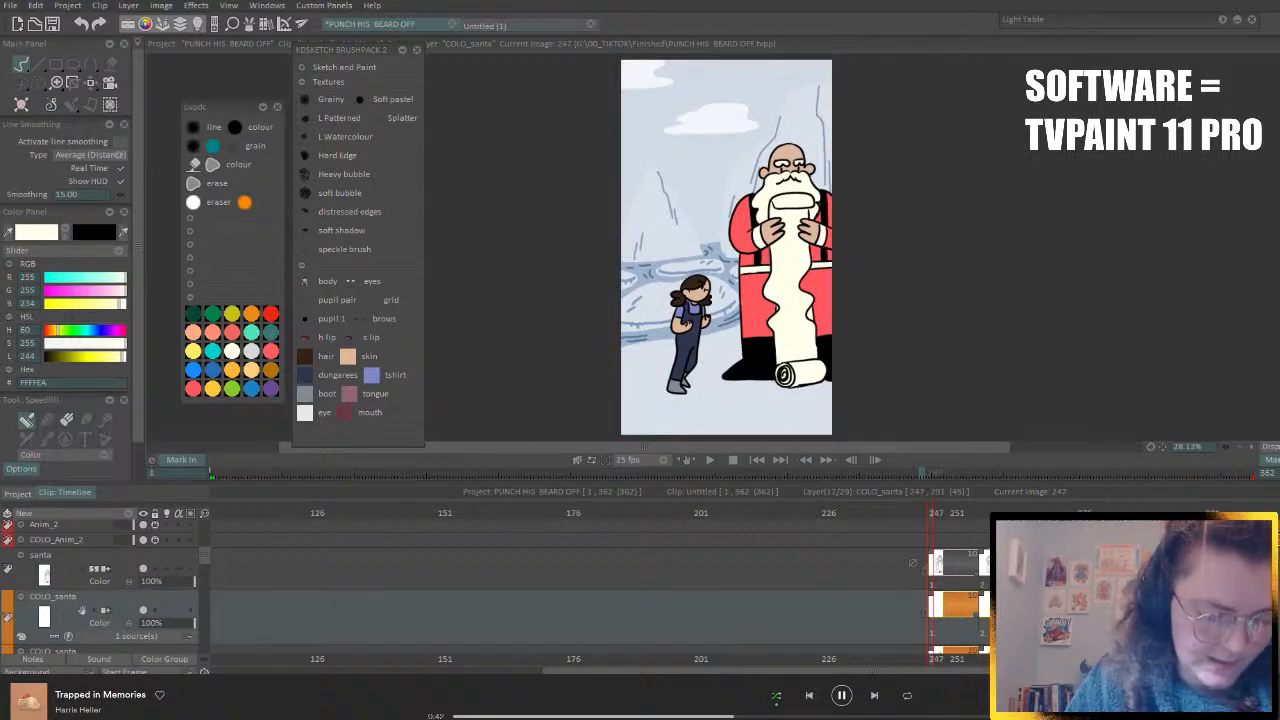
- Convert the upper COLO_santa colour layer from a source-based fill layer into a regular animation layer
{"action": "right_click", "coordinate": [121, 598]}
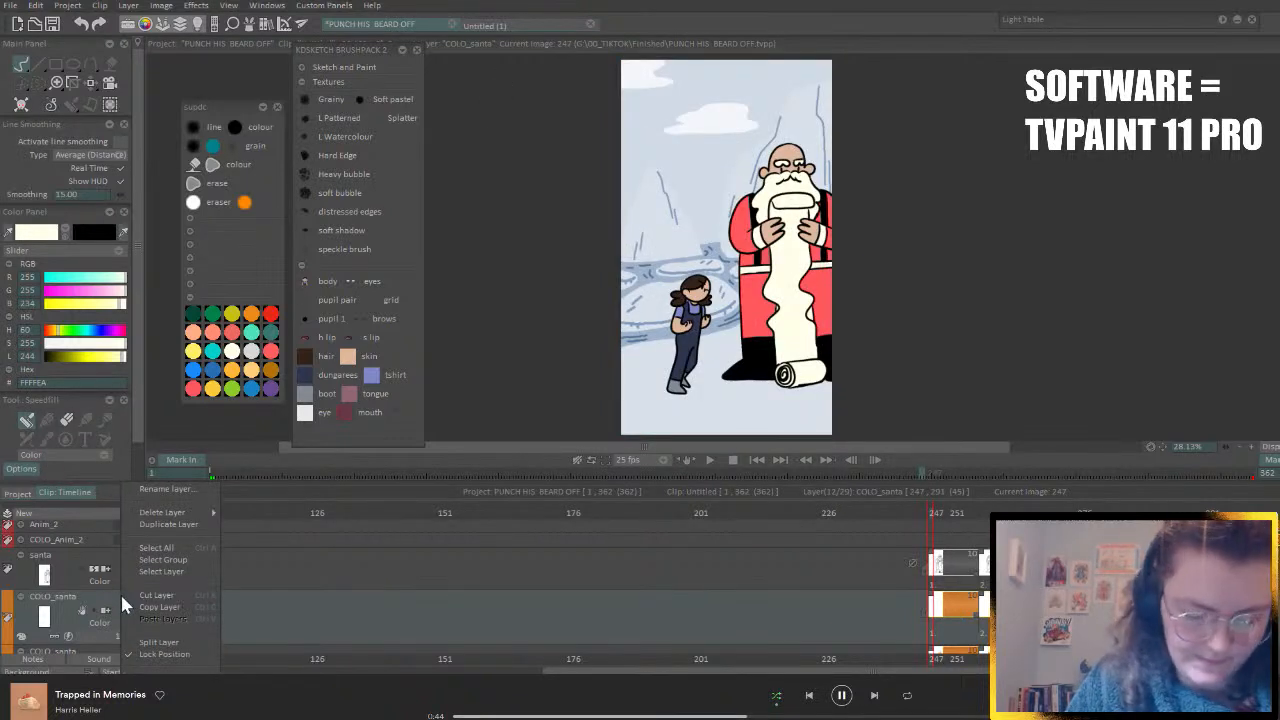
{"action": "left_click", "coordinate": [172, 680]}
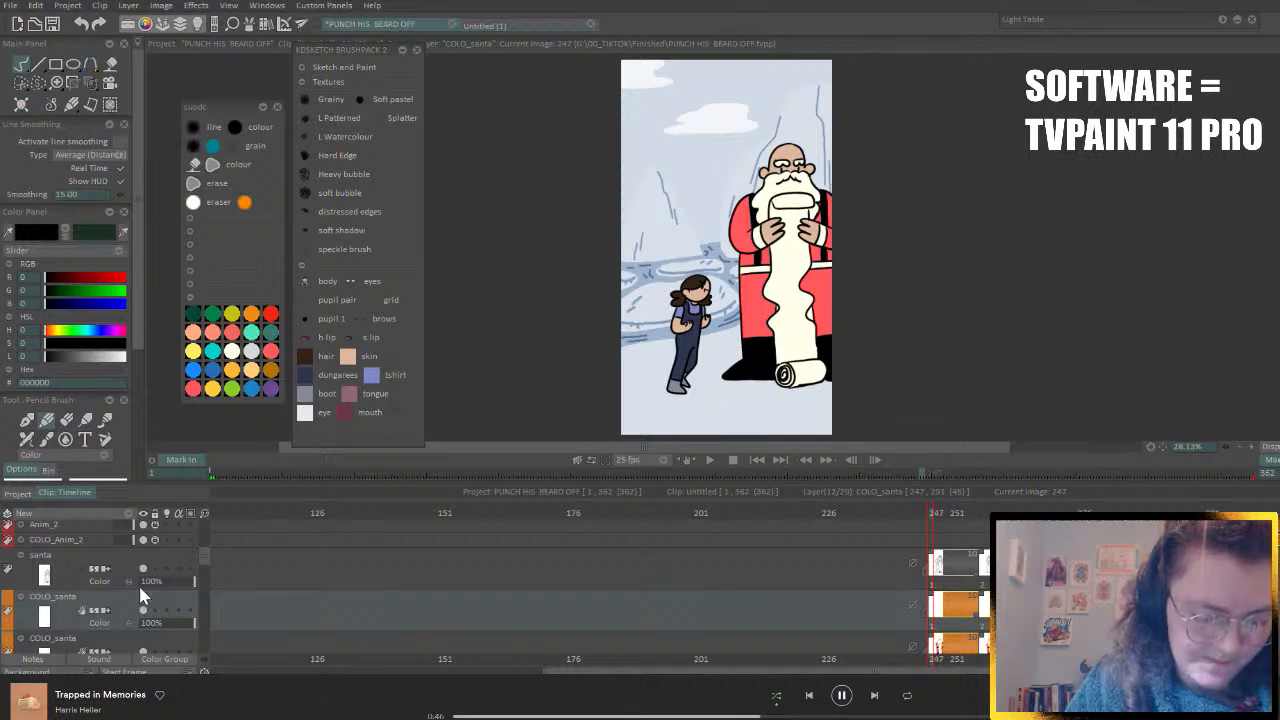
{"action": "scroll", "coordinate": [138, 583], "scroll_direction": "down", "scroll_amount": 1}
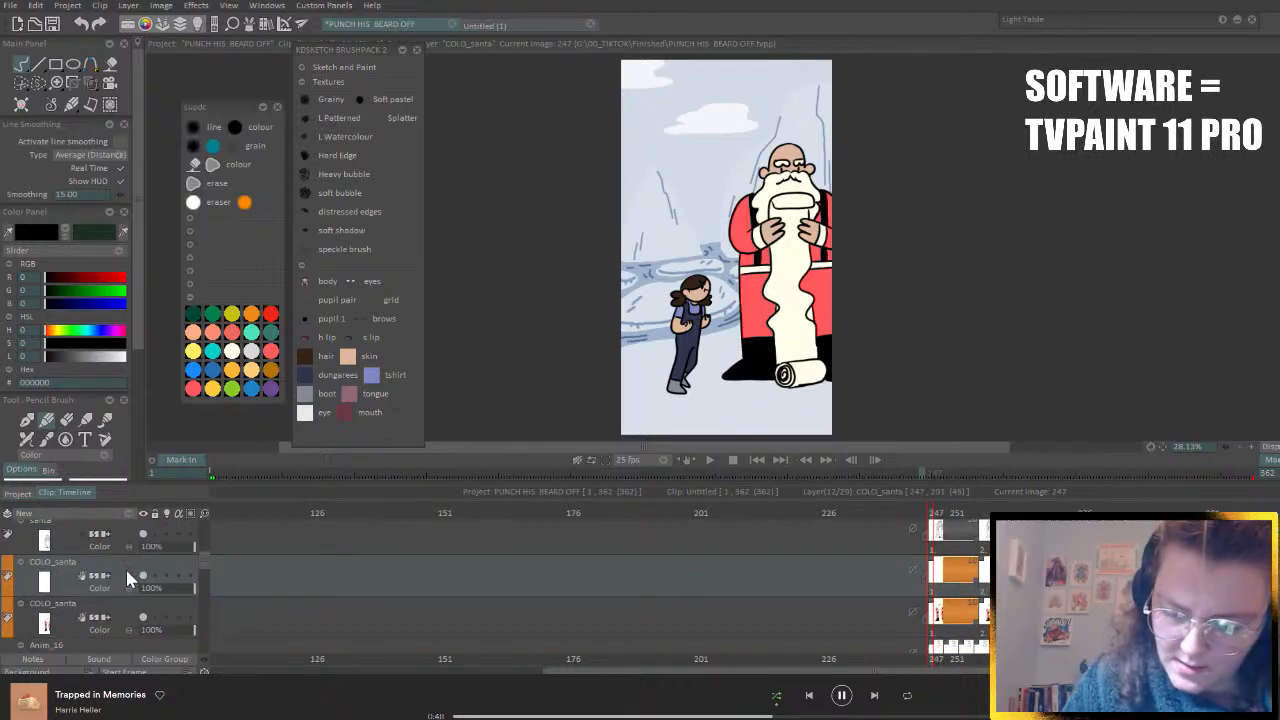
- Erase the rough lines where the black strap meets the belt on the santa line layer at frame 268, using a filled-stroke eraser
{"action": "key", "text": "Right"}
{"action": "key", "text": "Right"}
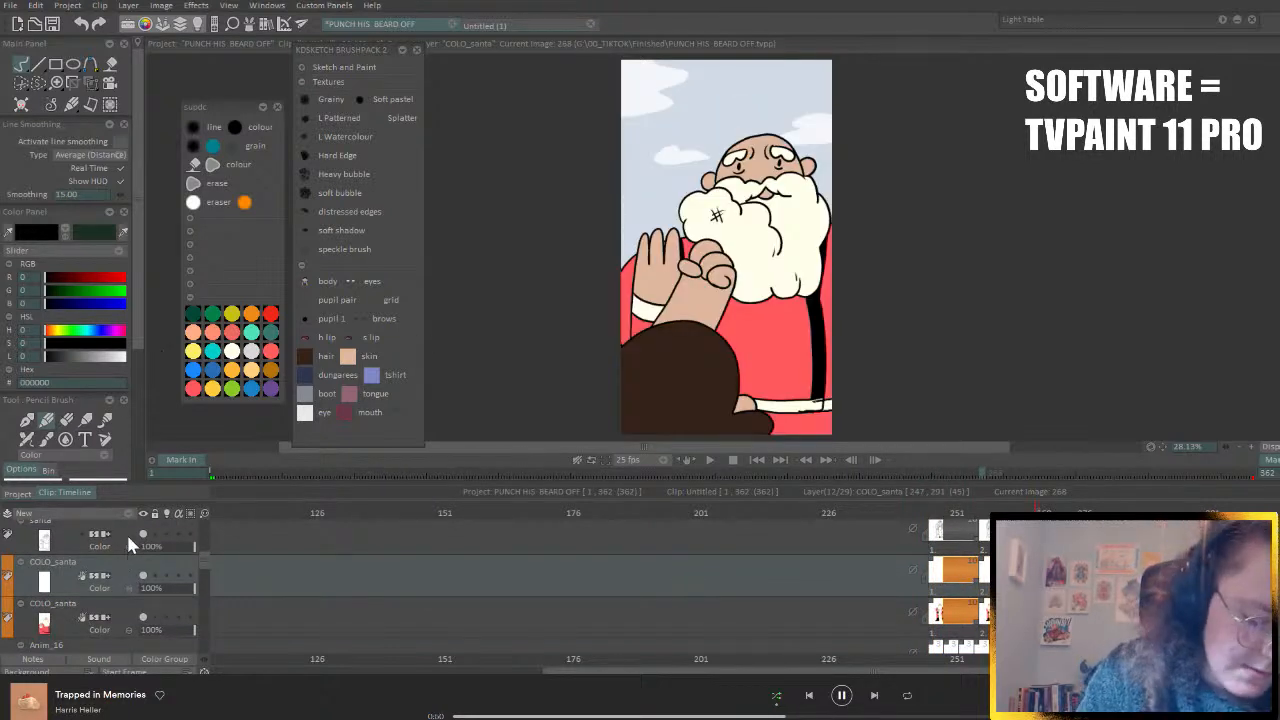
{"action": "left_click", "coordinate": [127, 538]}
{"action": "left_click", "coordinate": [67, 420]}
{"action": "left_click", "coordinate": [1251, 448]}
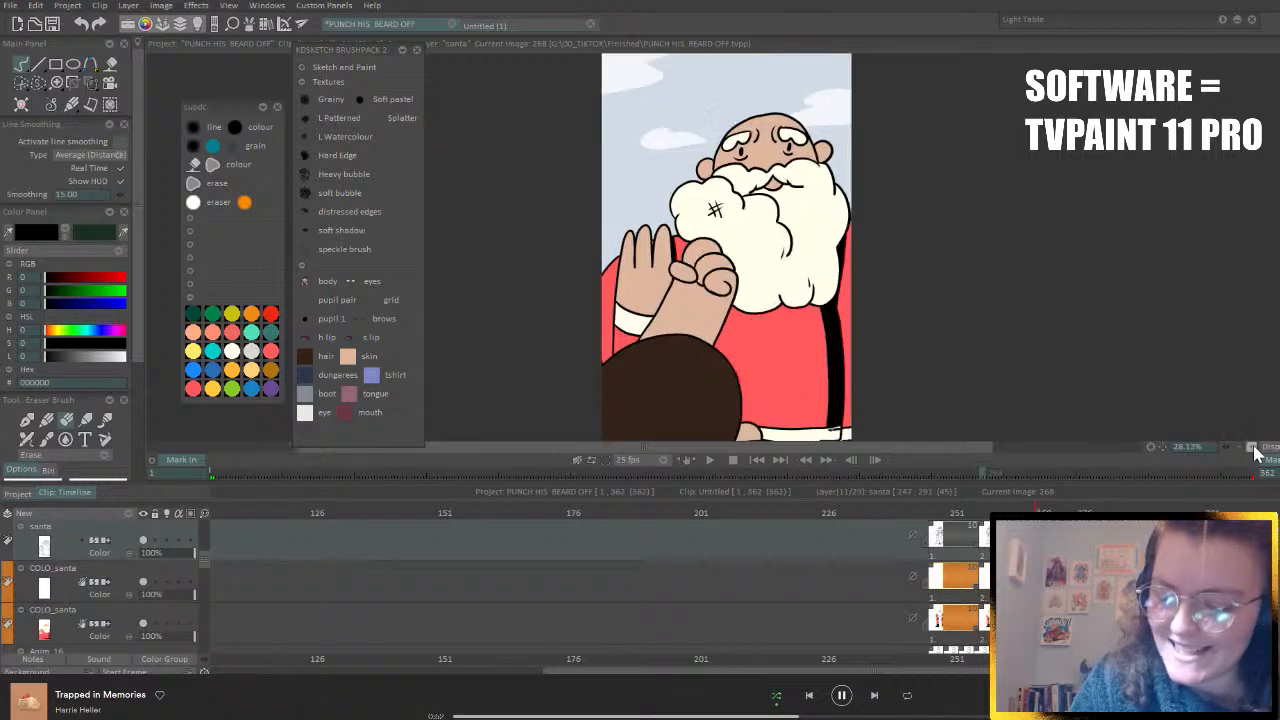
{"action": "left_click", "coordinate": [1251, 448]}
{"action": "left_click", "coordinate": [1251, 448]}
{"action": "scroll", "coordinate": [726, 247], "scroll_direction": "down", "scroll_amount": 5}
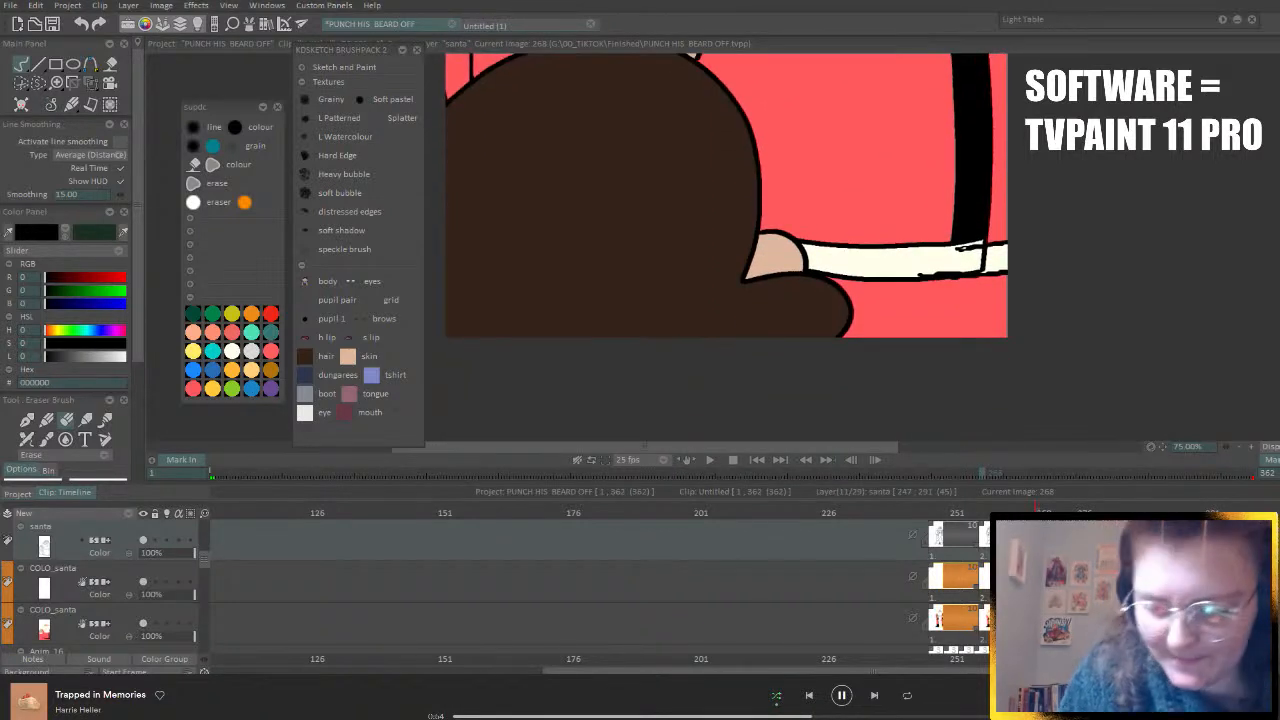
{"action": "left_click", "coordinate": [211, 166]}
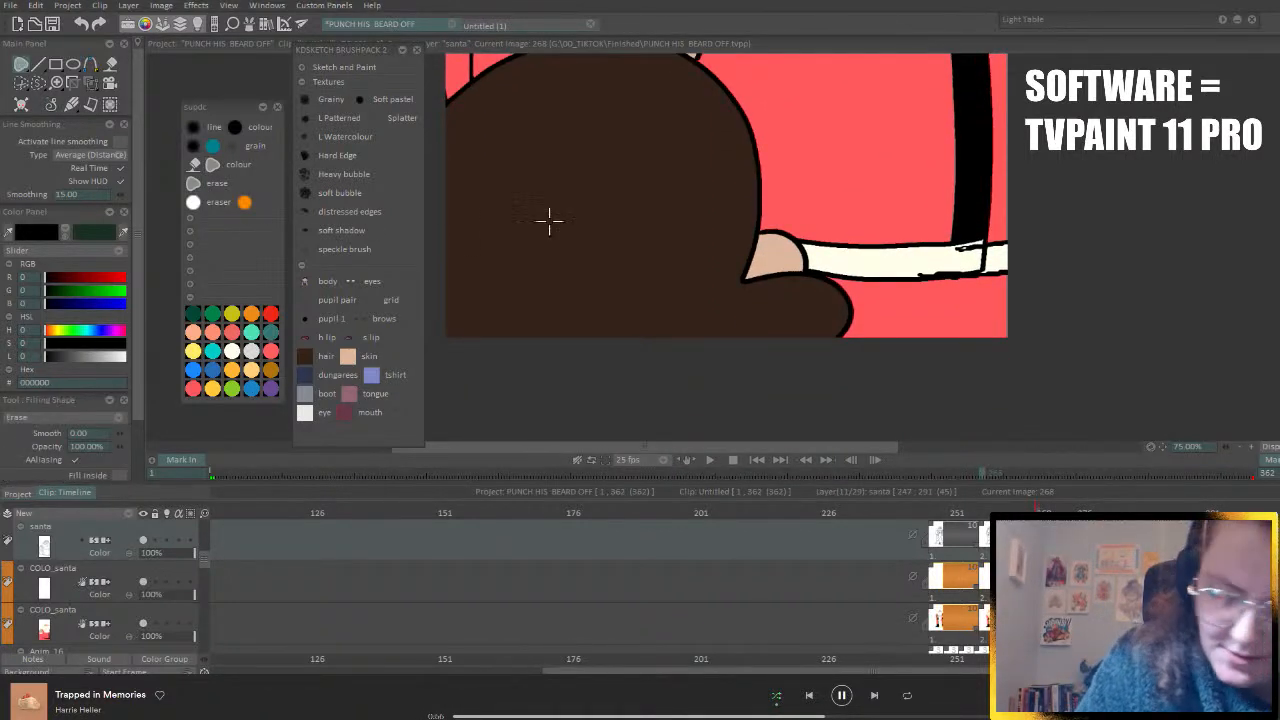
{"action": "mouse_move", "coordinate": [947, 250]}
{"action": "left_mouse_down"}
{"action": "mouse_move", "coordinate": [1027, 240]}
{"action": "mouse_move", "coordinate": [1041, 254]}
{"action": "mouse_move", "coordinate": [937, 277]}
{"action": "mouse_move", "coordinate": [872, 262]}
{"action": "left_mouse_up"}
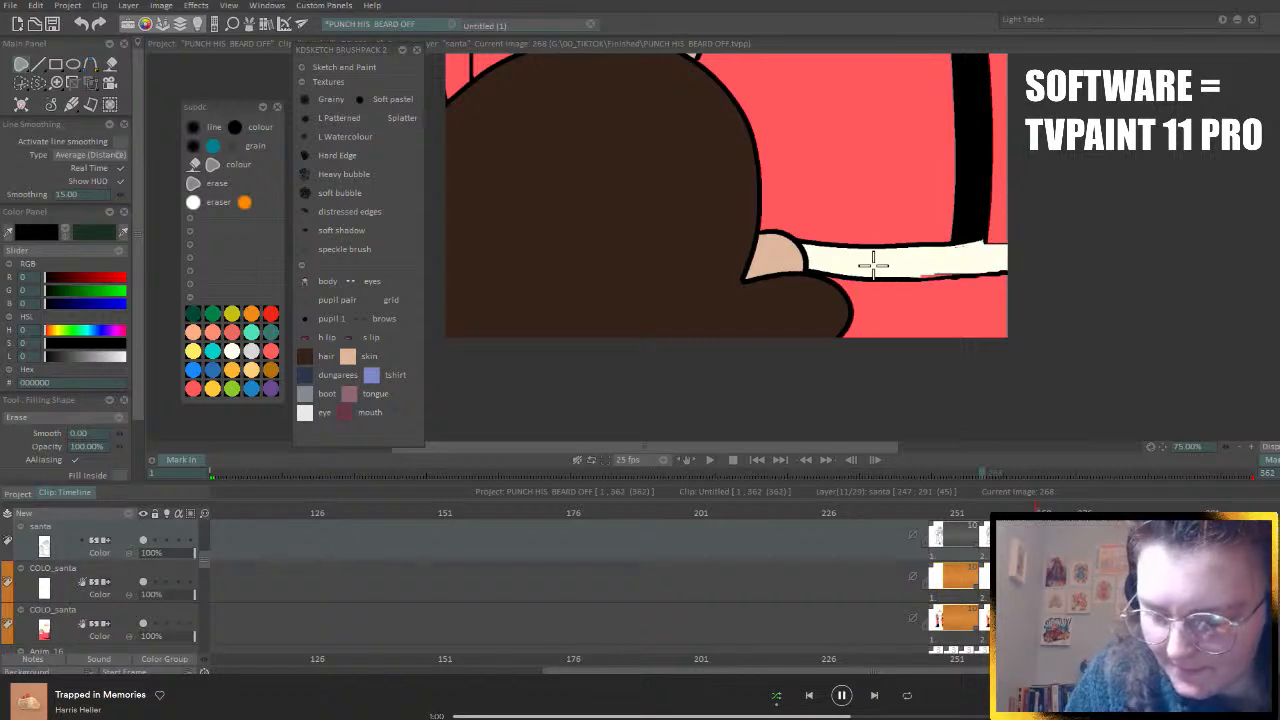
- Redraw the belt's upper and lower outlines at frame 268 in black, using freehand strokes with the hard pencil at size 5.00
{"action": "left_click", "coordinate": [21, 65]}
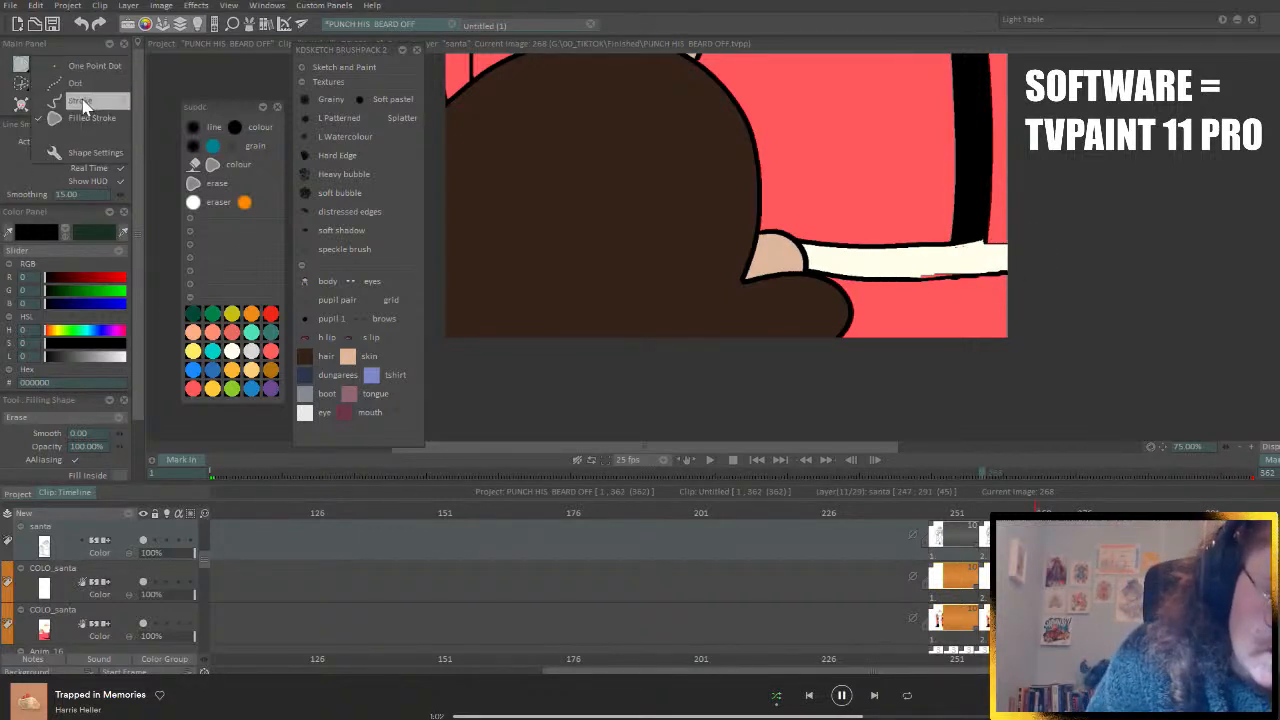
{"action": "left_click", "coordinate": [83, 105]}
{"action": "scroll", "coordinate": [137, 308], "scroll_direction": "down", "scroll_amount": 3}
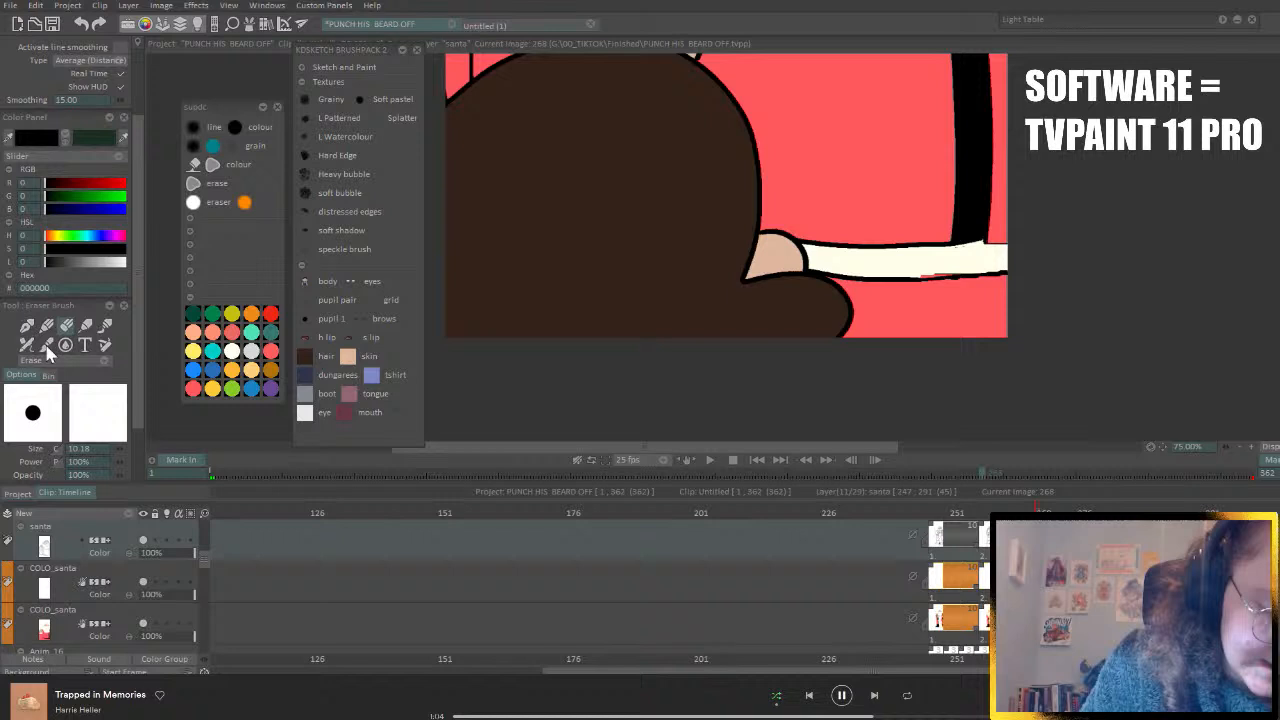
{"action": "scroll", "coordinate": [133, 345], "scroll_direction": "down", "scroll_amount": 3}
{"action": "left_click", "coordinate": [117, 361]}
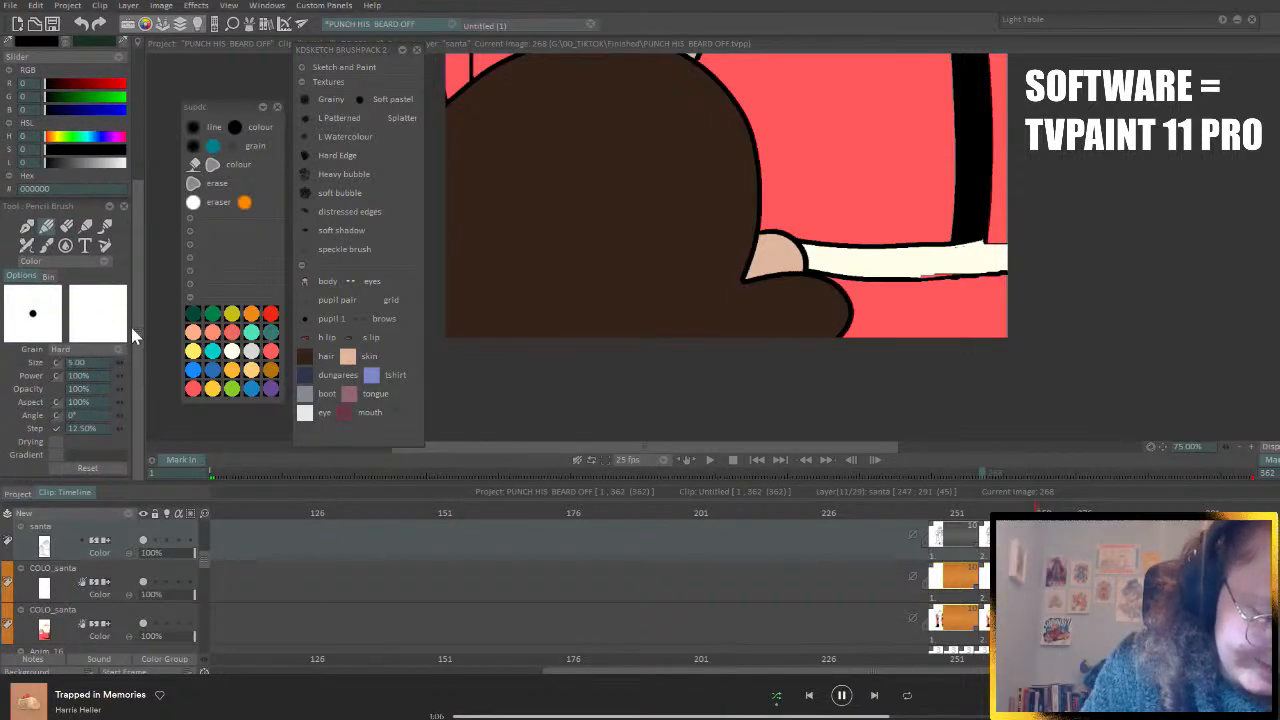
{"action": "scroll", "coordinate": [136, 240], "scroll_direction": "up", "scroll_amount": 4}
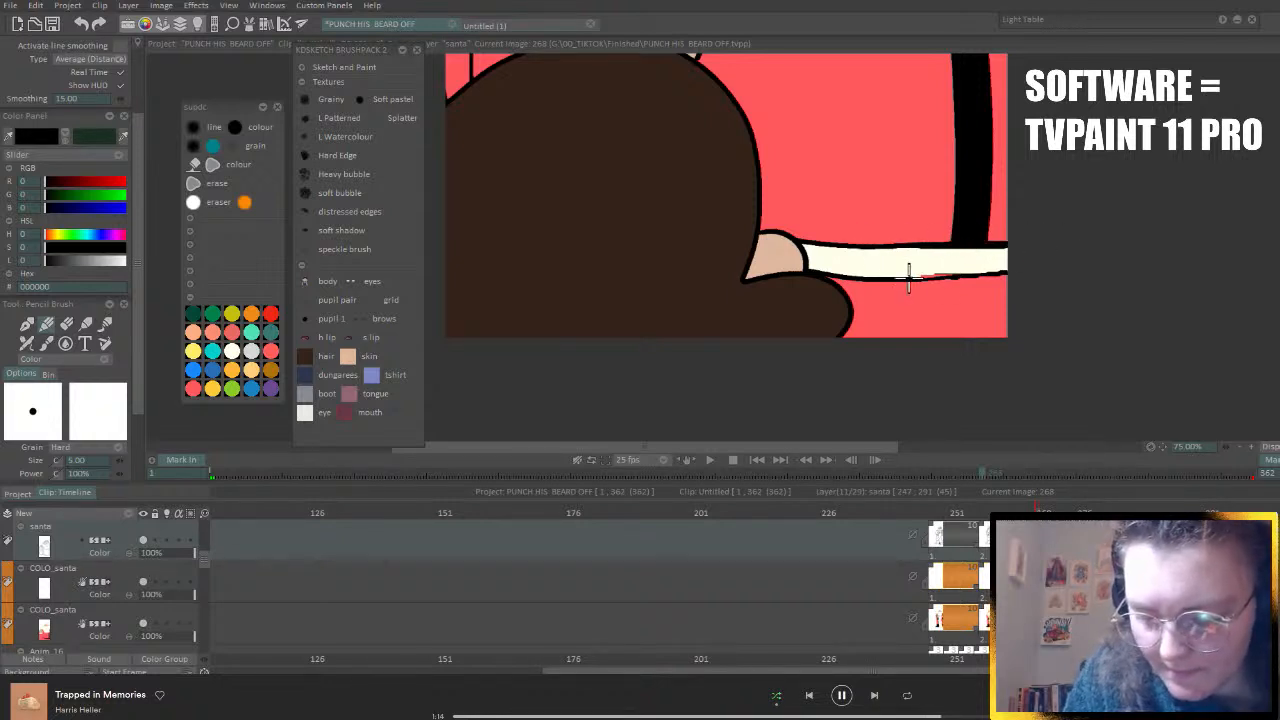
{"action": "left_click_drag", "start_coordinate": [886, 278], "coordinate": [1022, 267]}
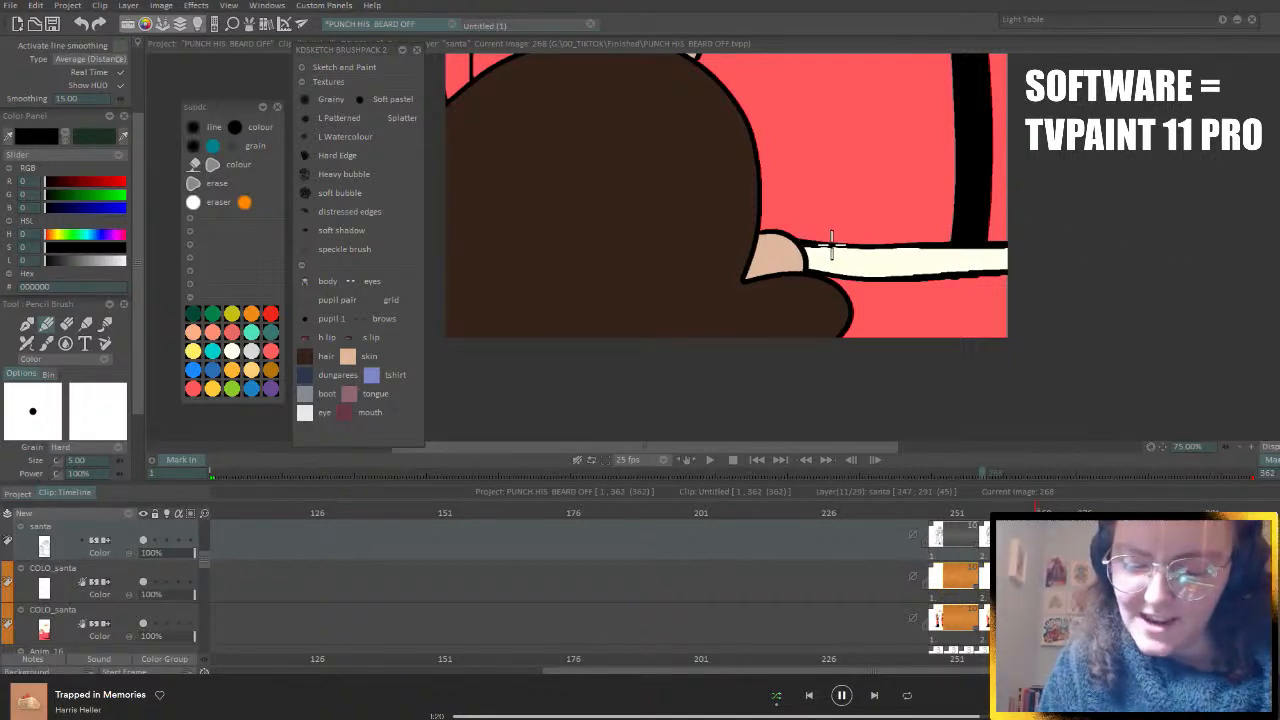
{"action": "mouse_move", "coordinate": [795, 240]}
{"action": "left_mouse_down"}
{"action": "mouse_move", "coordinate": [863, 249]}
{"action": "mouse_move", "coordinate": [990, 236]}
{"action": "left_mouse_up"}
{"action": "key", "text": "ctrl+z"}
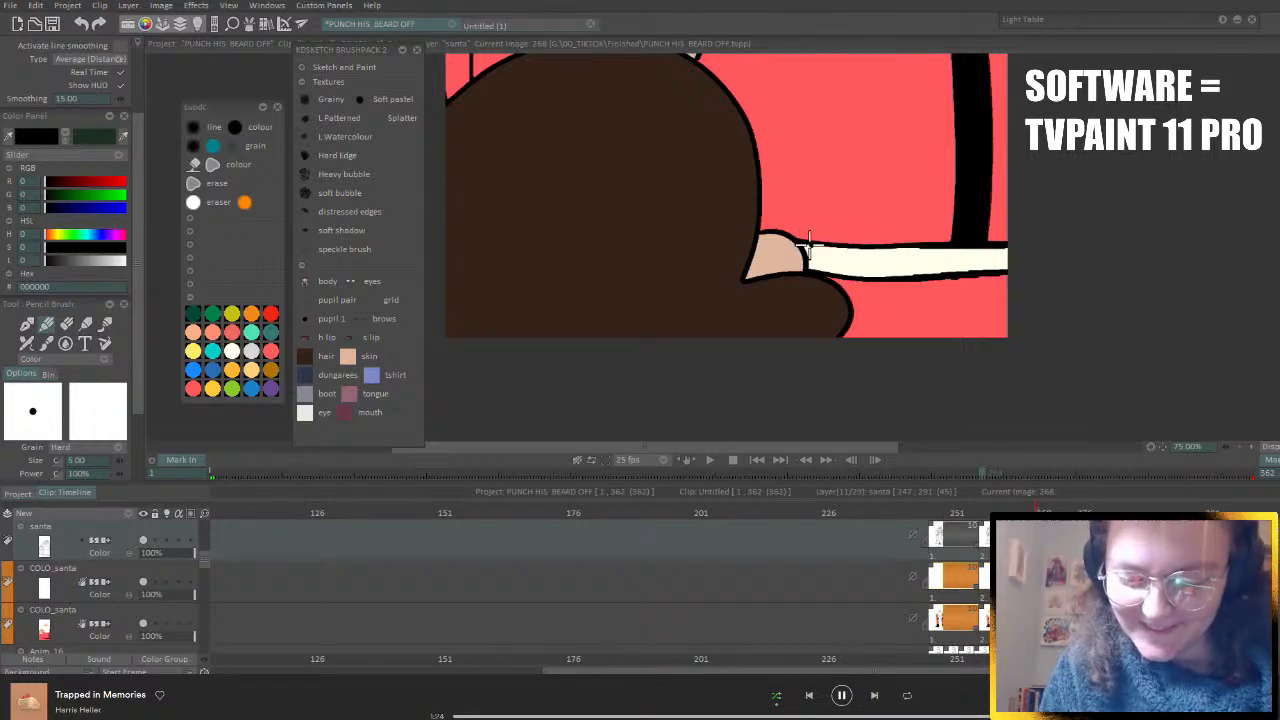
{"action": "left_click_drag", "start_coordinate": [802, 243], "coordinate": [981, 236]}
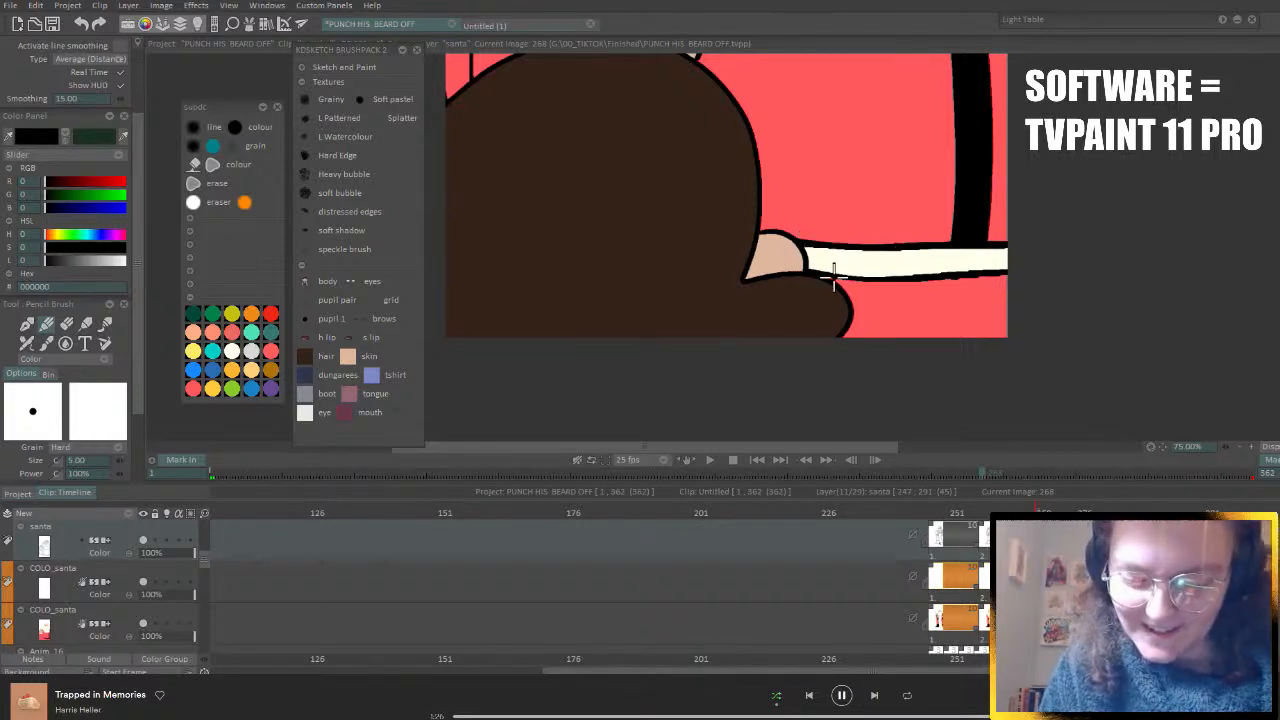
{"action": "mouse_move", "coordinate": [796, 274]}
{"action": "left_mouse_down"}
{"action": "mouse_move", "coordinate": [918, 276]}
{"action": "mouse_move", "coordinate": [997, 262]}
{"action": "left_mouse_up"}
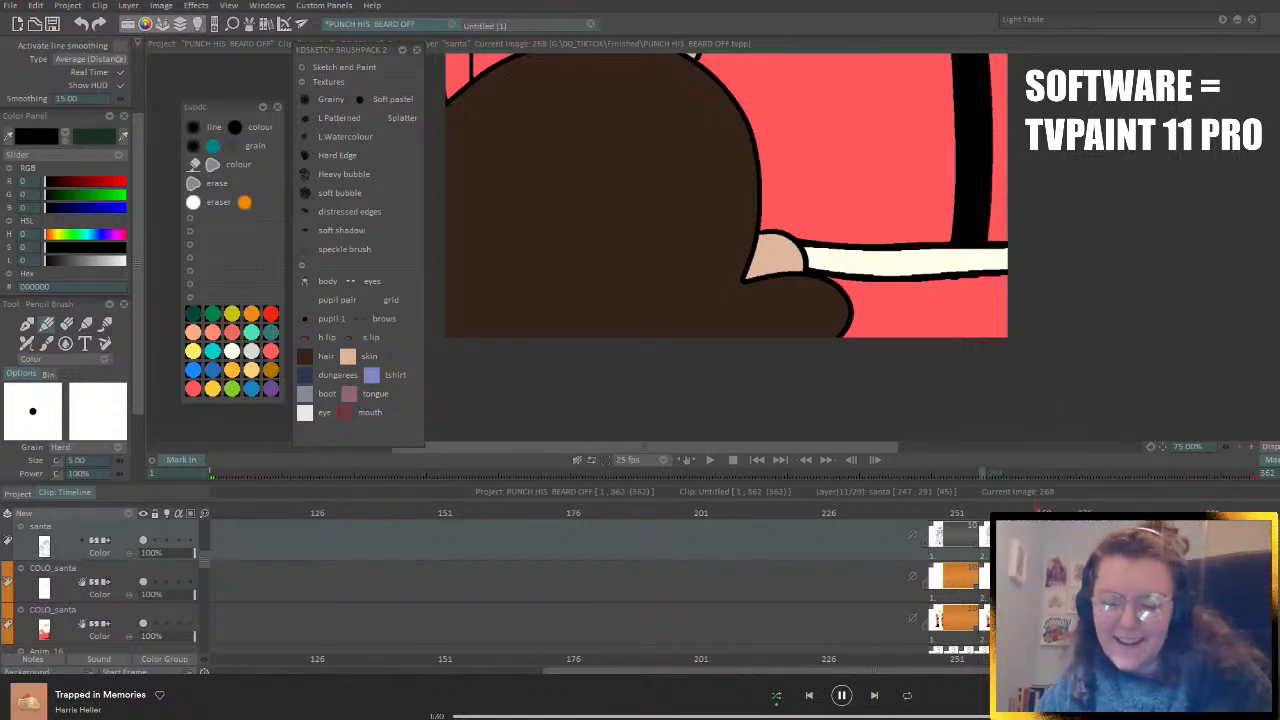
- Scrub through Santa's frames between 254 and 280 to check the cleaned-up belt and the punch
{"action": "left_click", "coordinate": [1060, 510]}
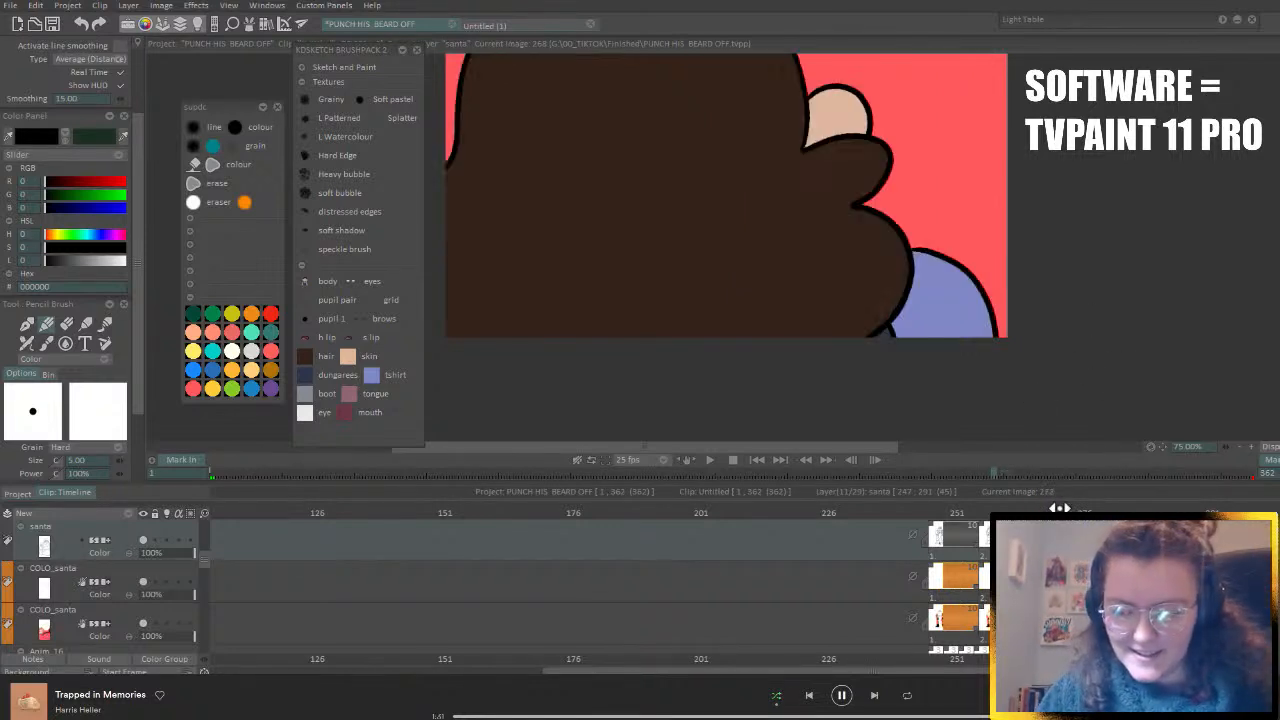
{"action": "left_click", "coordinate": [1239, 447]}
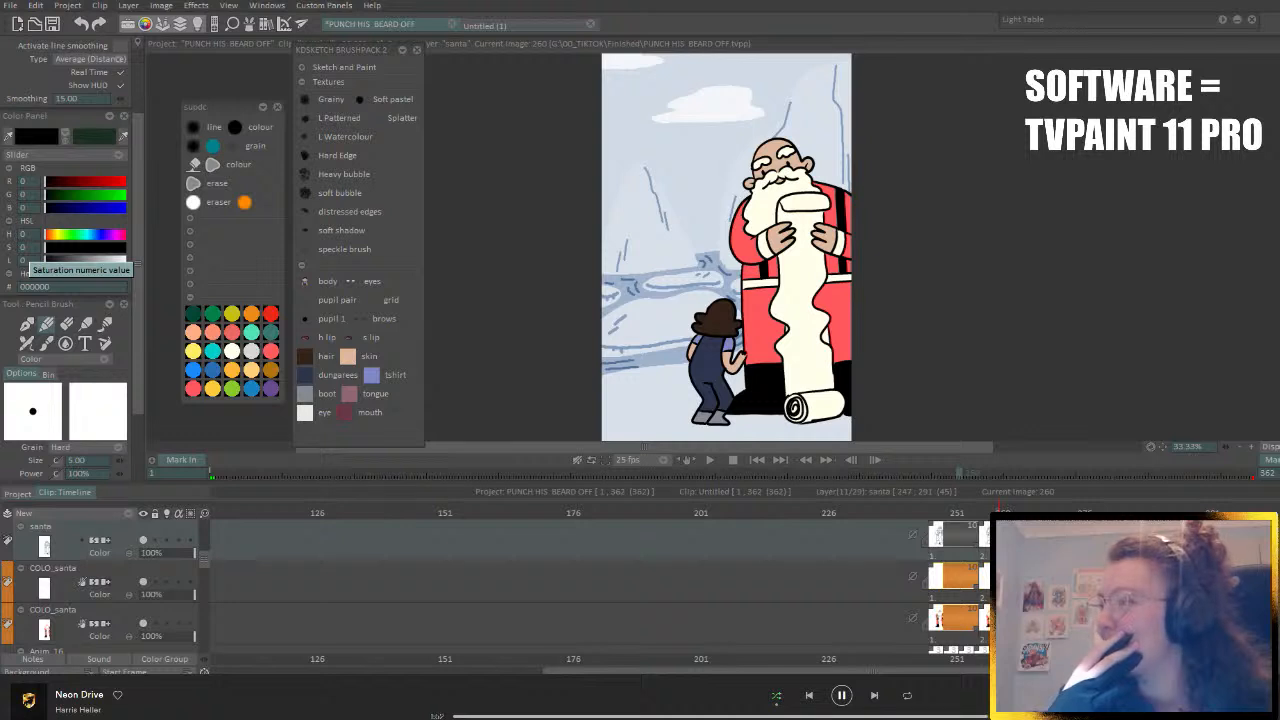
{"action": "left_click", "coordinate": [966, 514]}
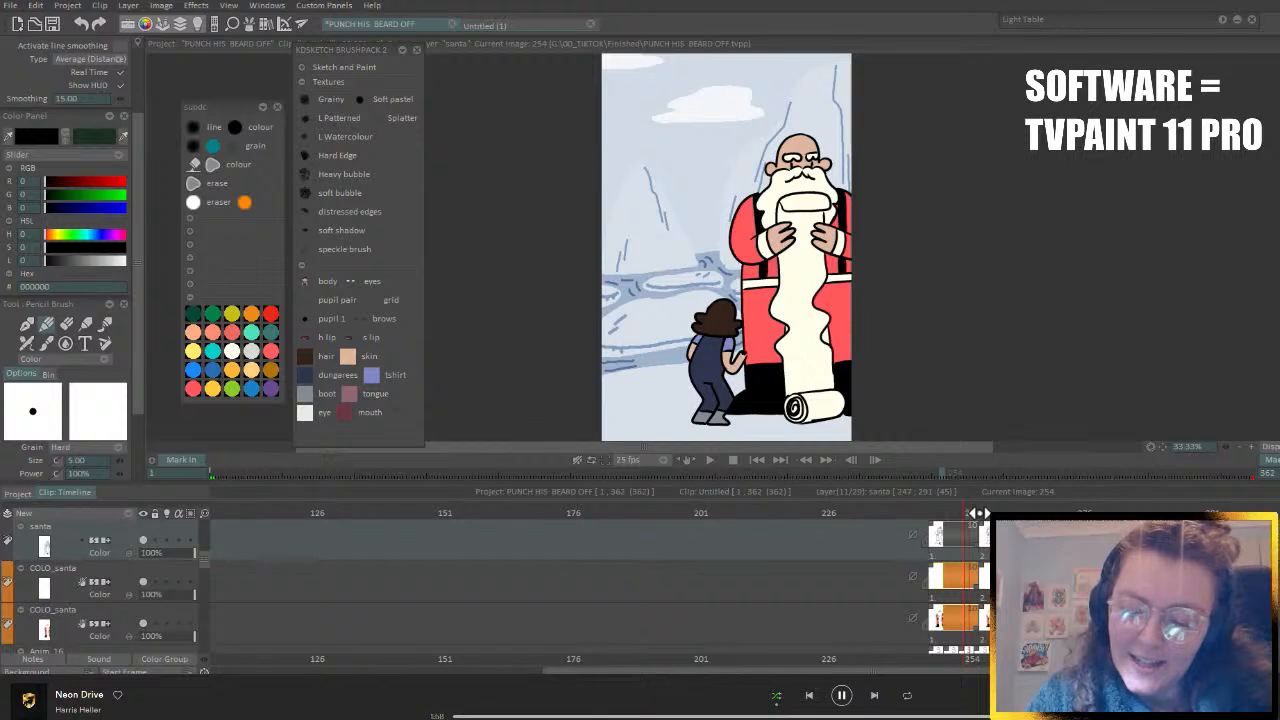
{"action": "left_click_drag", "start_coordinate": [978, 514], "coordinate": [1044, 506]}
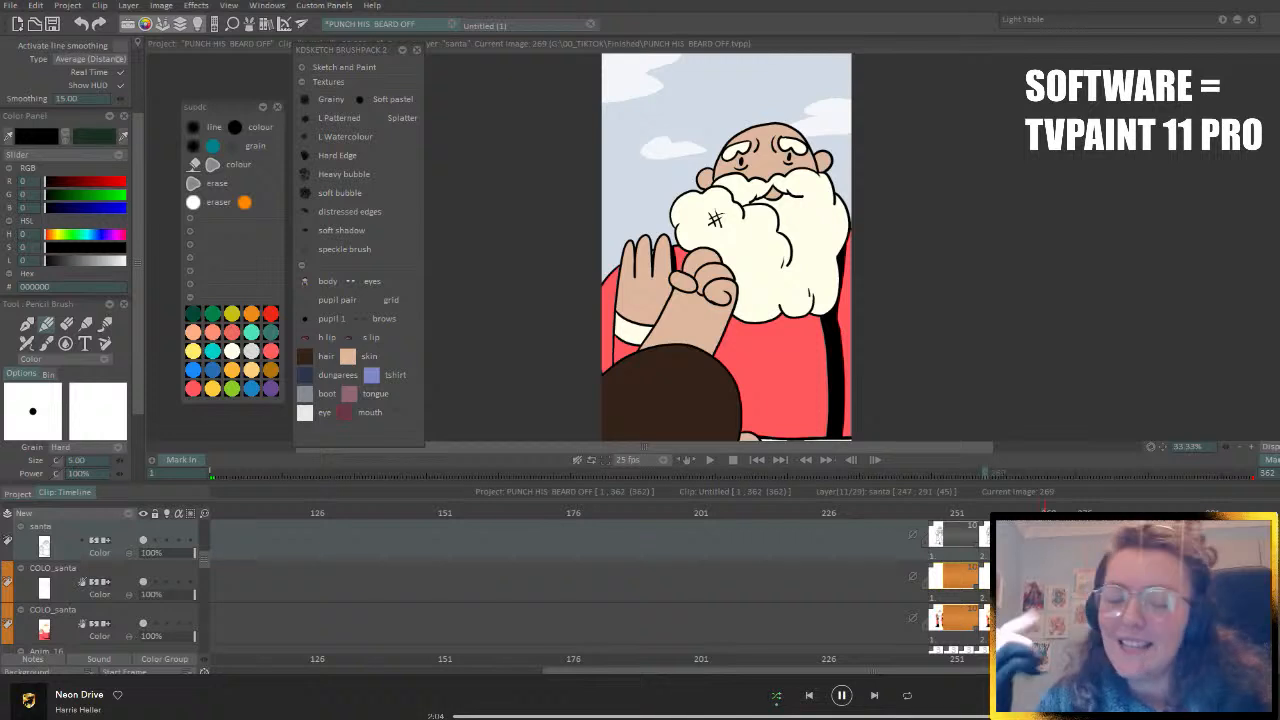
{"action": "left_click_drag", "start_coordinate": [1050, 512], "coordinate": [1100, 504]}
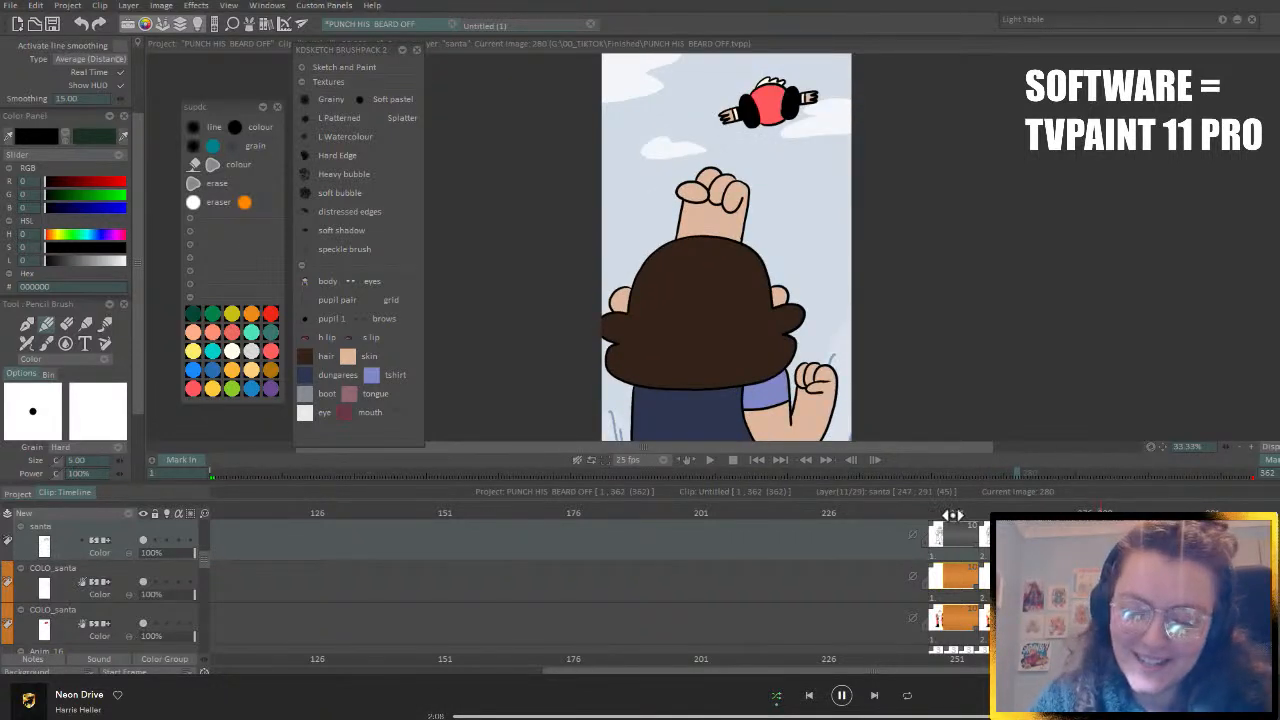
{"action": "left_click_drag", "start_coordinate": [948, 512], "coordinate": [980, 516]}
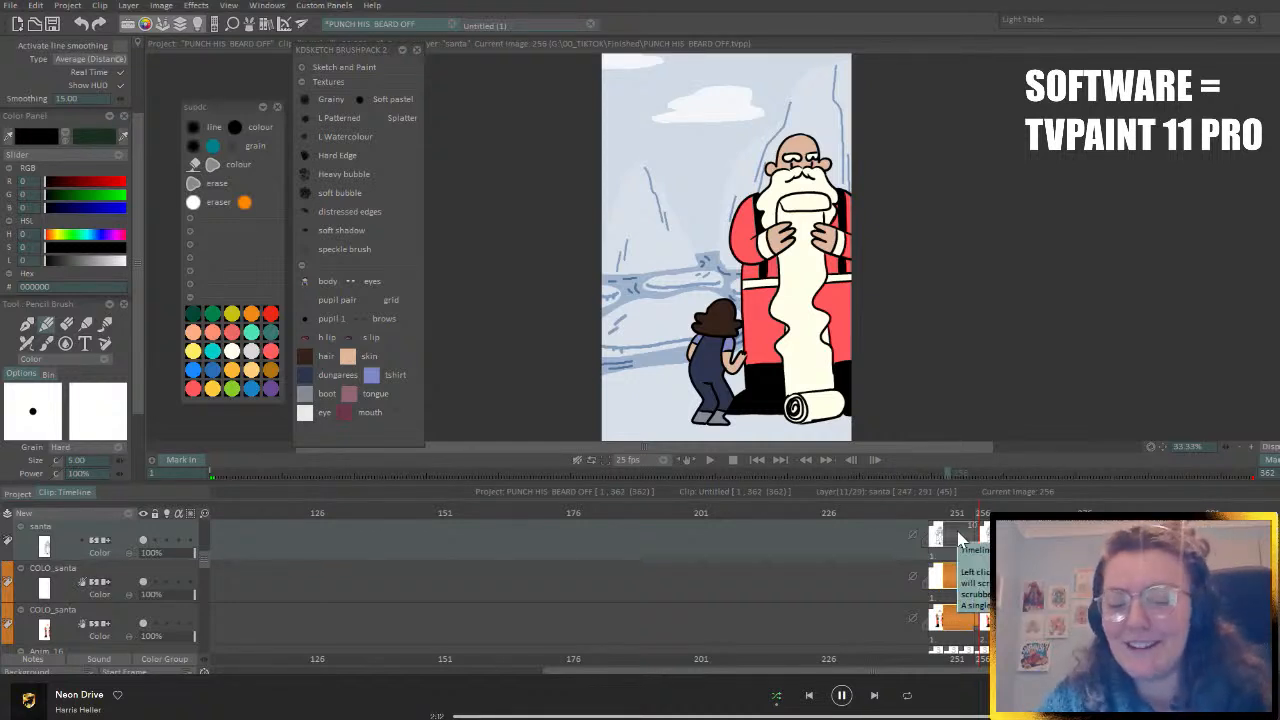
- Fit the whole canvas in view and play the animation from its first frame
{"action": "key", "text": "Home"}
{"action": "key", "text": "Home"}
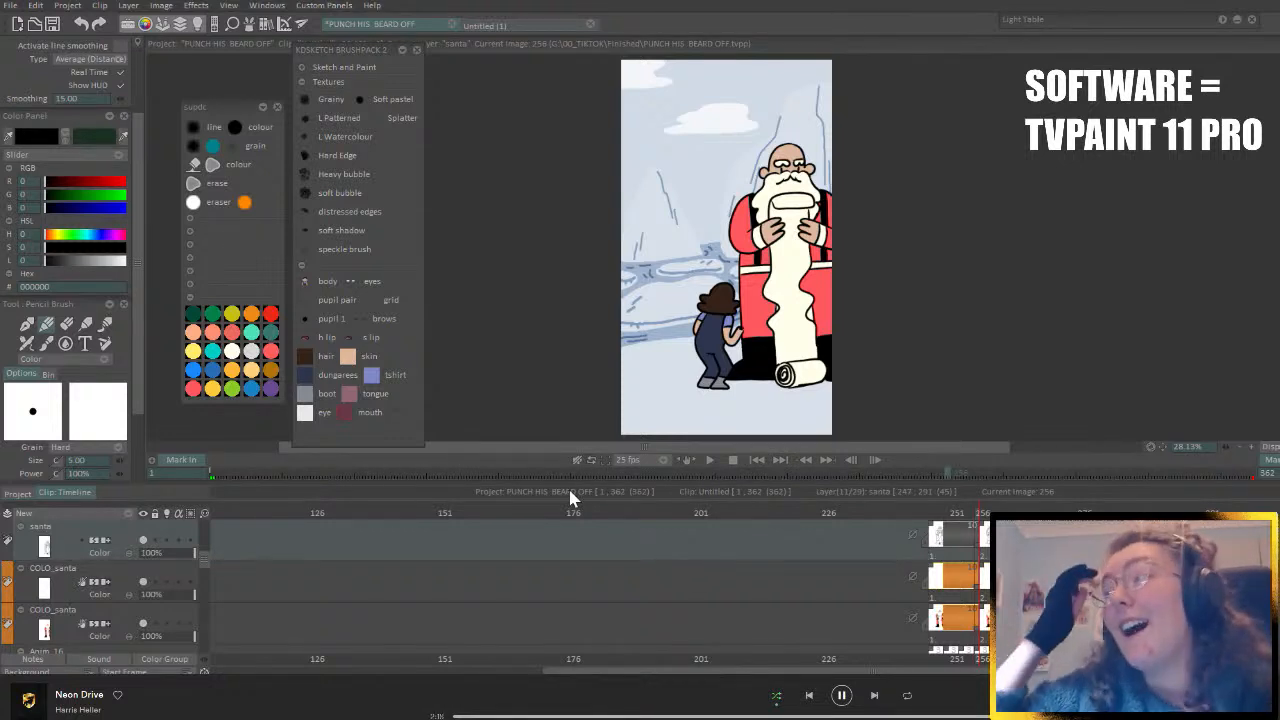
{"action": "left_click", "coordinate": [764, 461]}
{"action": "left_click", "coordinate": [711, 461]}
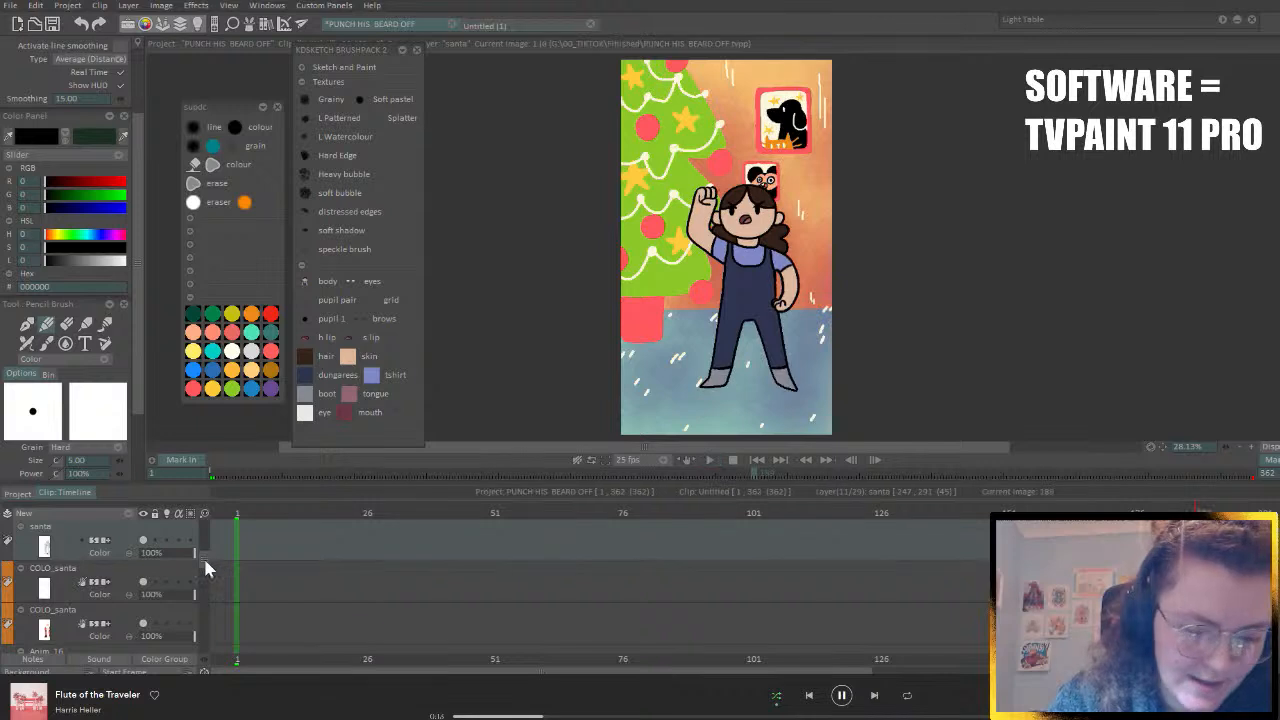
- Set layer Anim_11 to Hold after its end and extend its drawing over the blank last frame just before frame 200
{"action": "left_click_drag", "start_coordinate": [204, 559], "coordinate": [208, 578]}
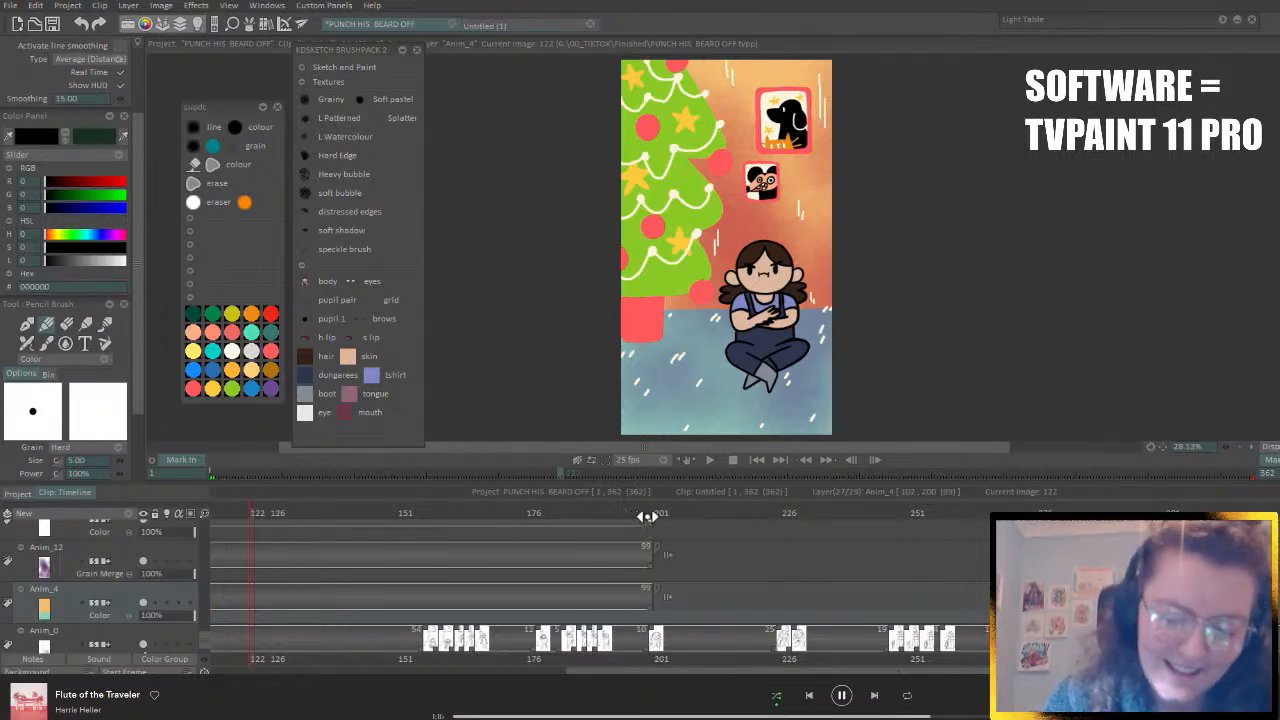
{"action": "mouse_move", "coordinate": [646, 514]}
{"action": "left_mouse_down"}
{"action": "mouse_move", "coordinate": [871, 514]}
{"action": "mouse_move", "coordinate": [660, 524]}
{"action": "mouse_move", "coordinate": [645, 513]}
{"action": "left_mouse_up"}
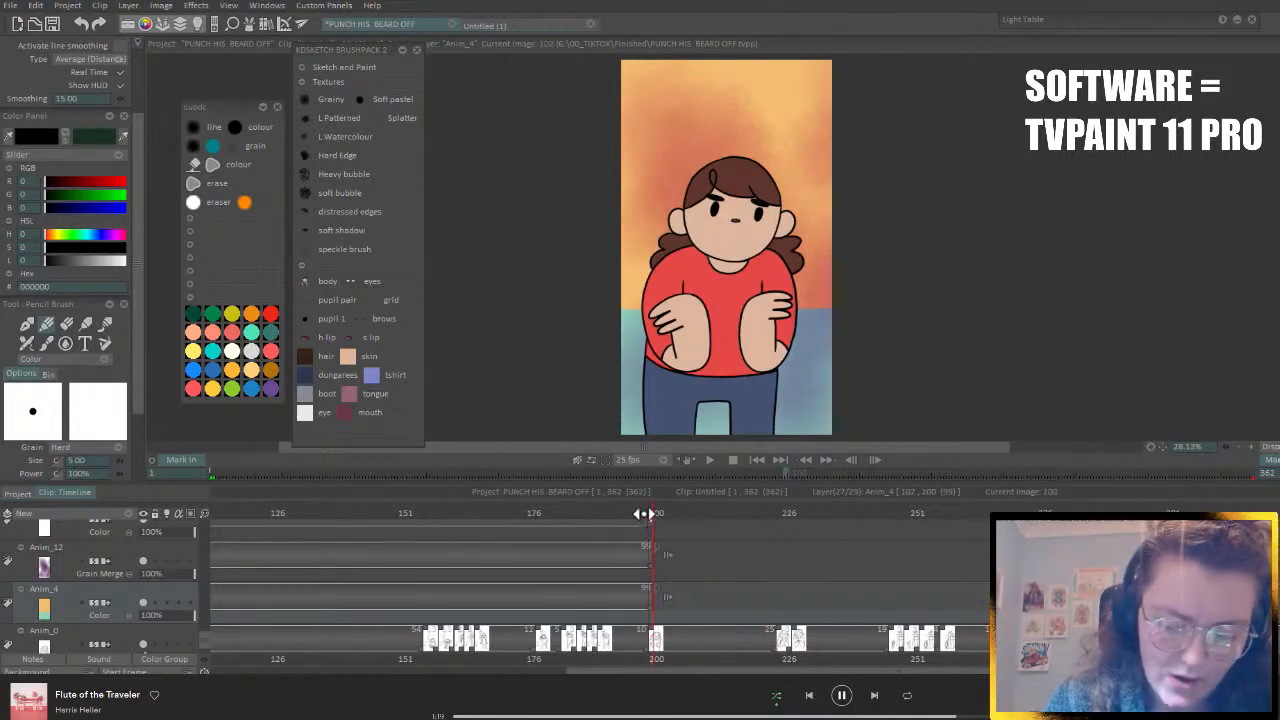
{"action": "scroll", "coordinate": [204, 633], "scroll_direction": "up", "scroll_amount": 4}
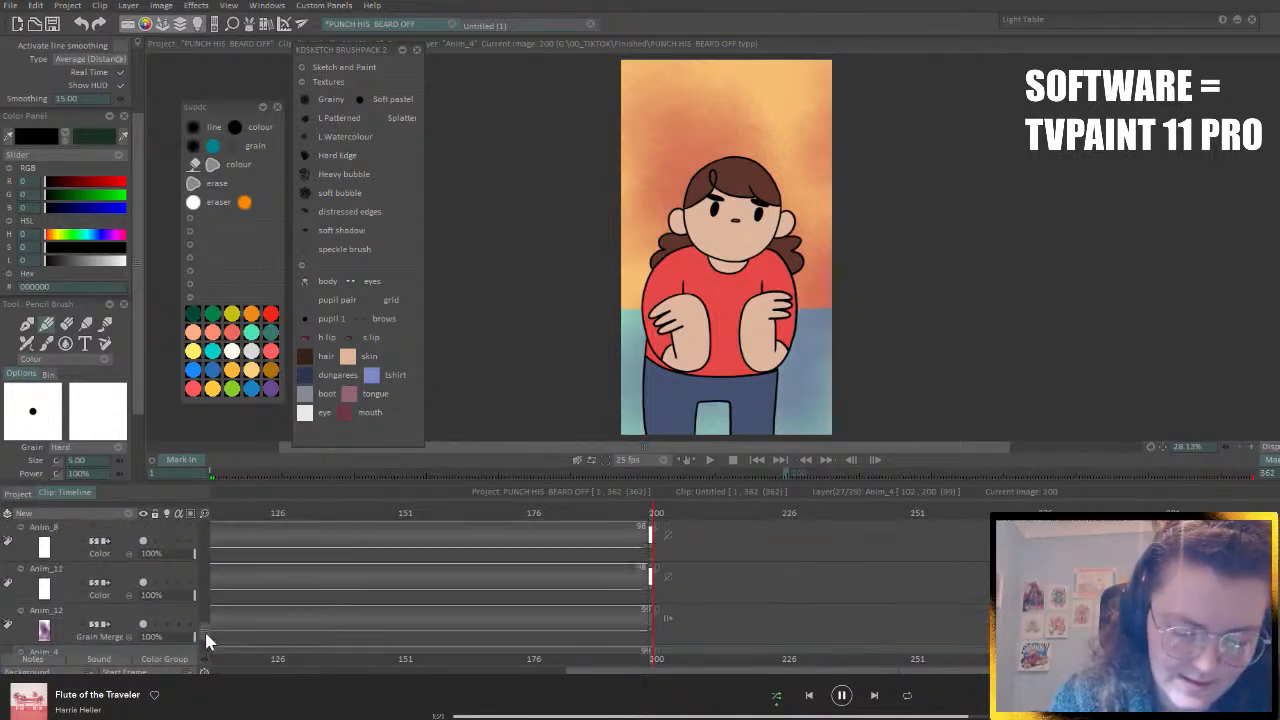
{"action": "left_click", "coordinate": [668, 597]}
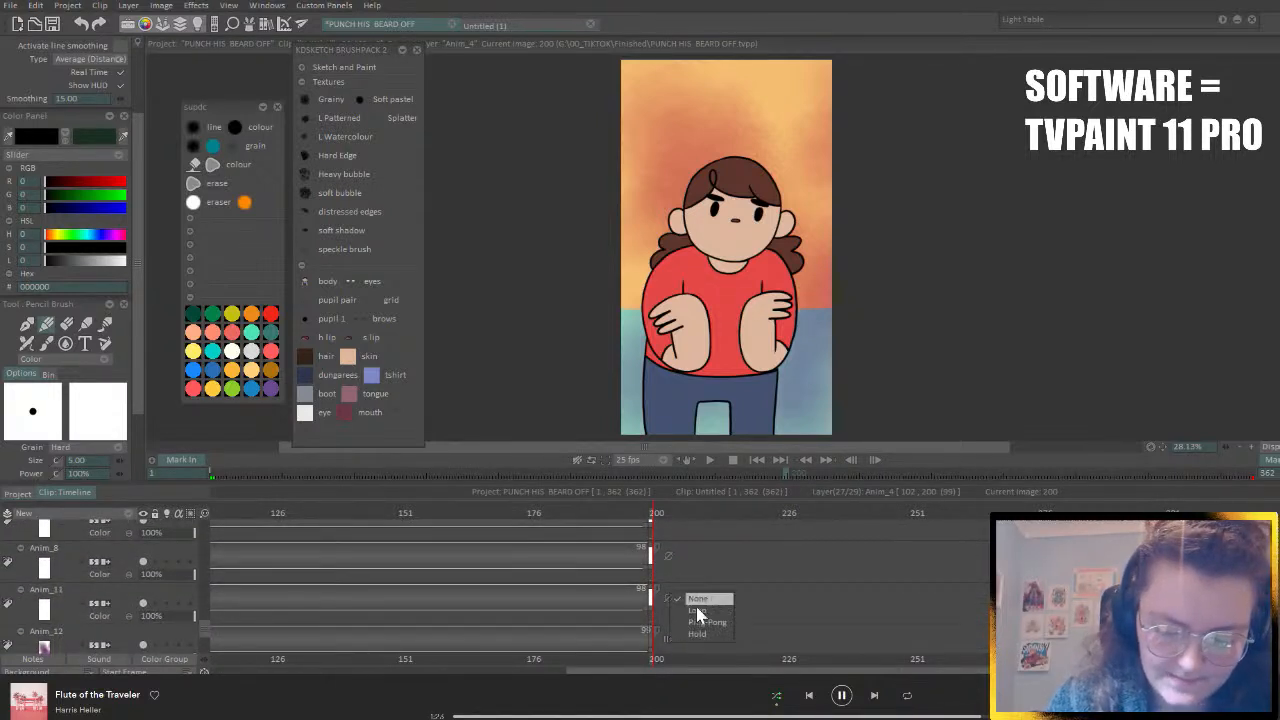
{"action": "left_click", "coordinate": [700, 633]}
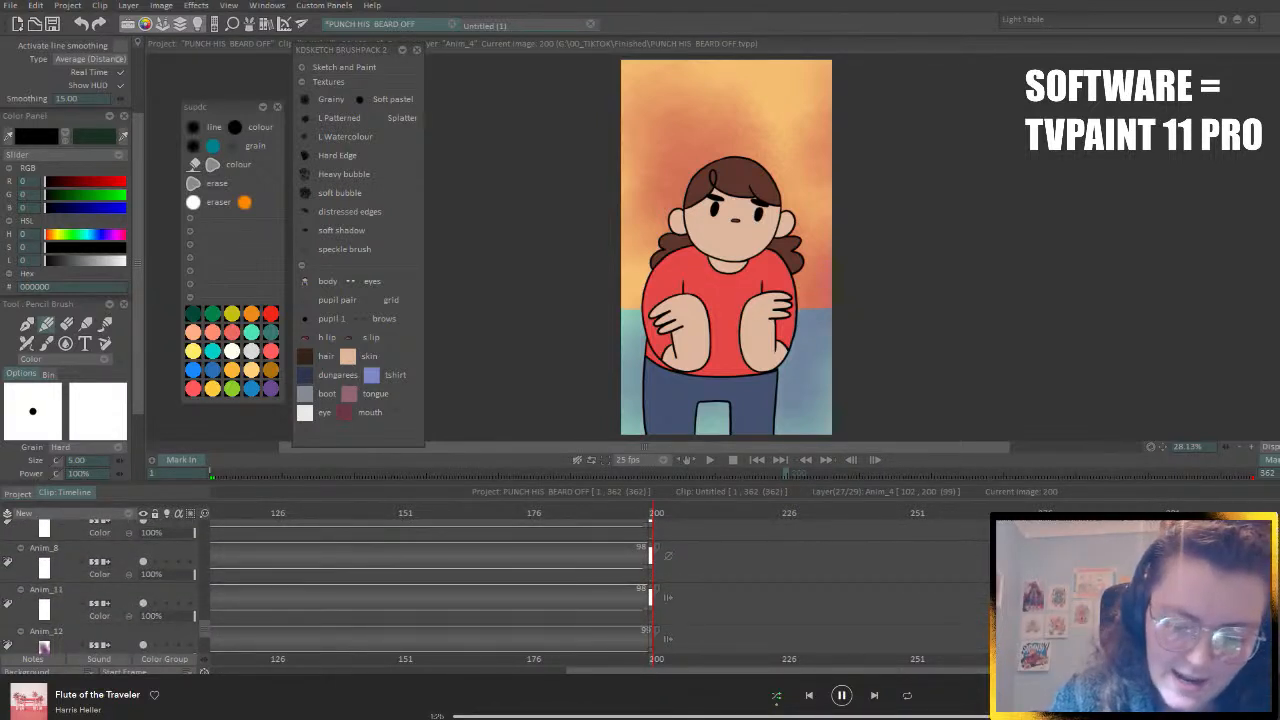
{"action": "left_click", "coordinate": [307, 513]}
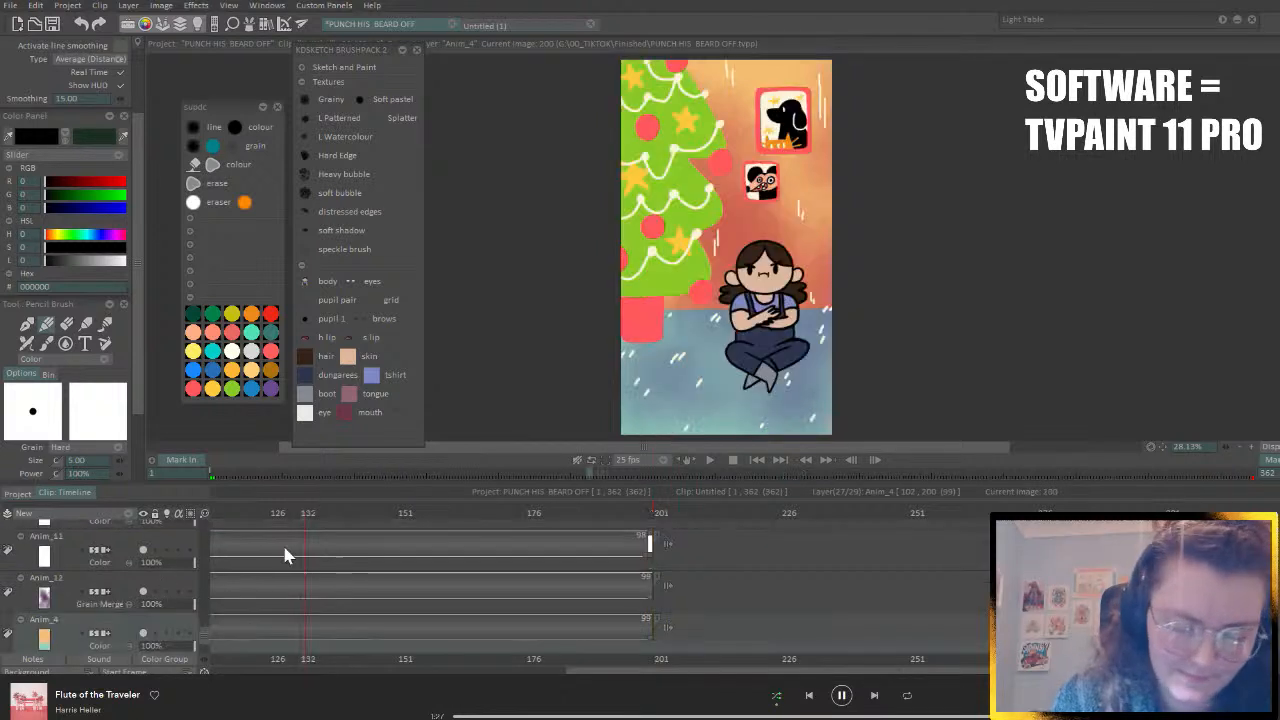
{"action": "left_click", "coordinate": [650, 513]}
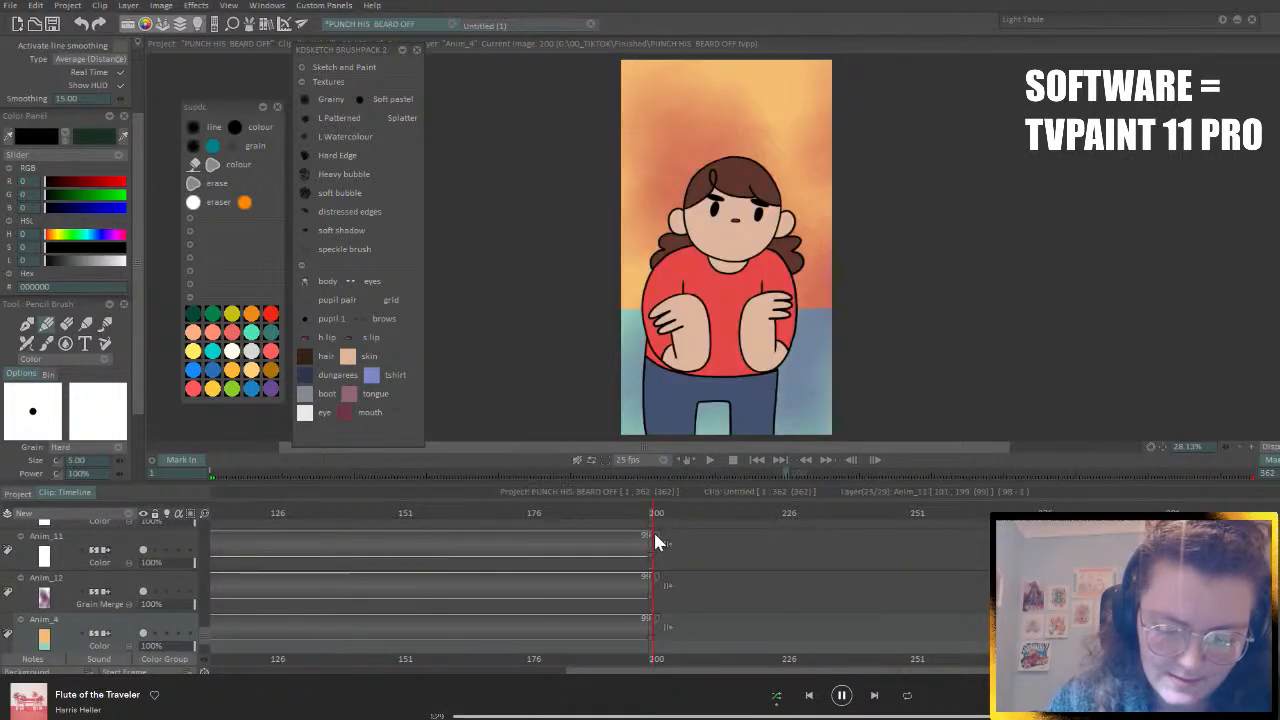
- Hide and show layer Anim_8 at frame 200 to check what it contributes to the image
{"action": "scroll", "coordinate": [203, 629], "scroll_direction": "up", "scroll_amount": 3}
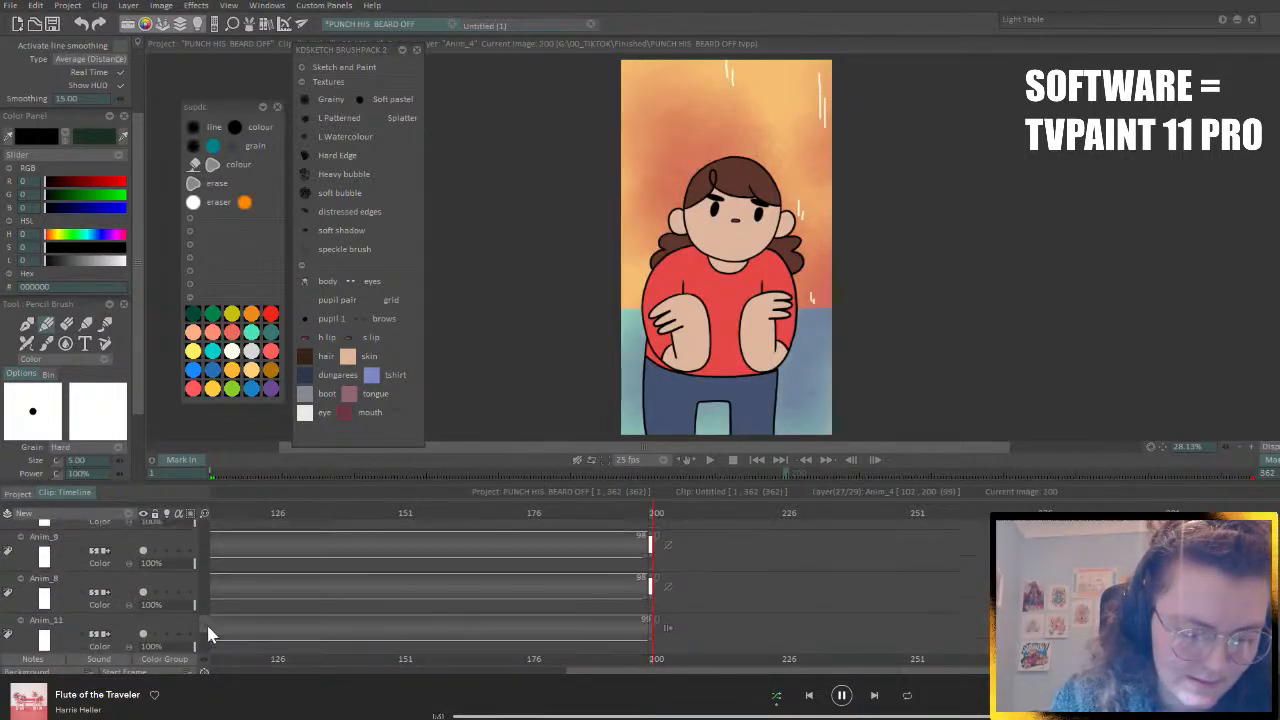
{"action": "left_click", "coordinate": [144, 614]}
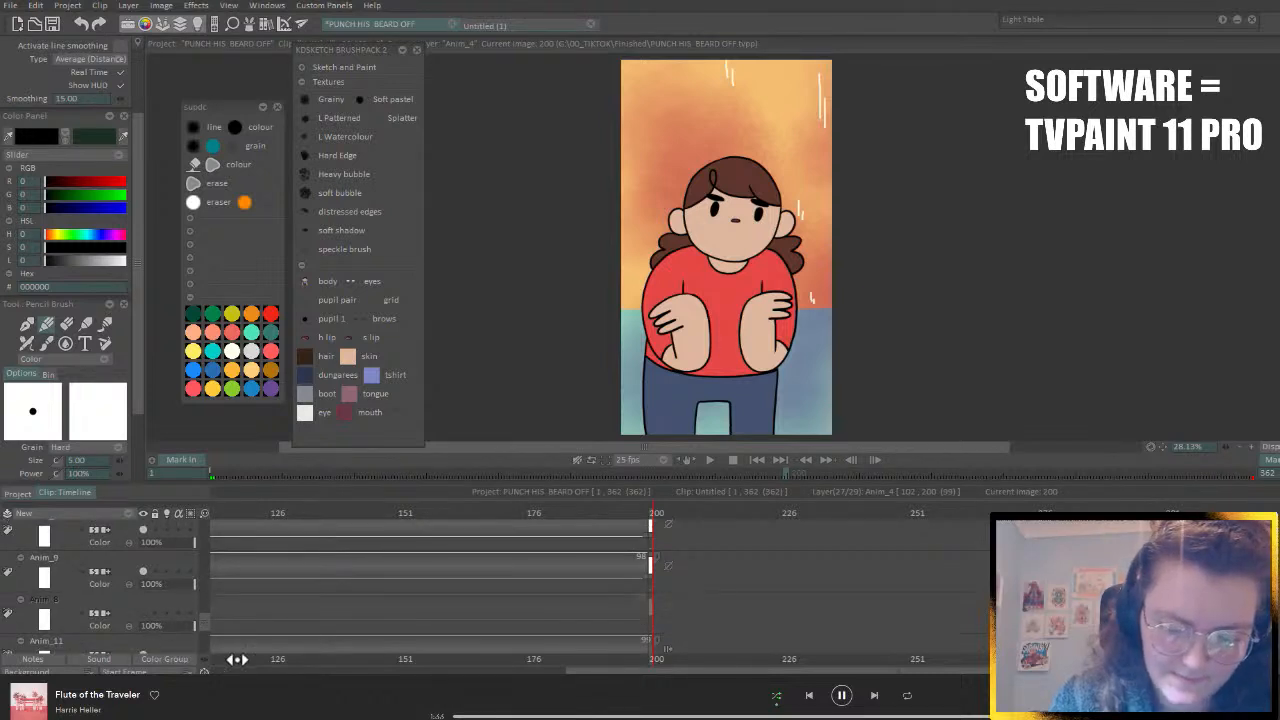
{"action": "left_click", "coordinate": [145, 614]}
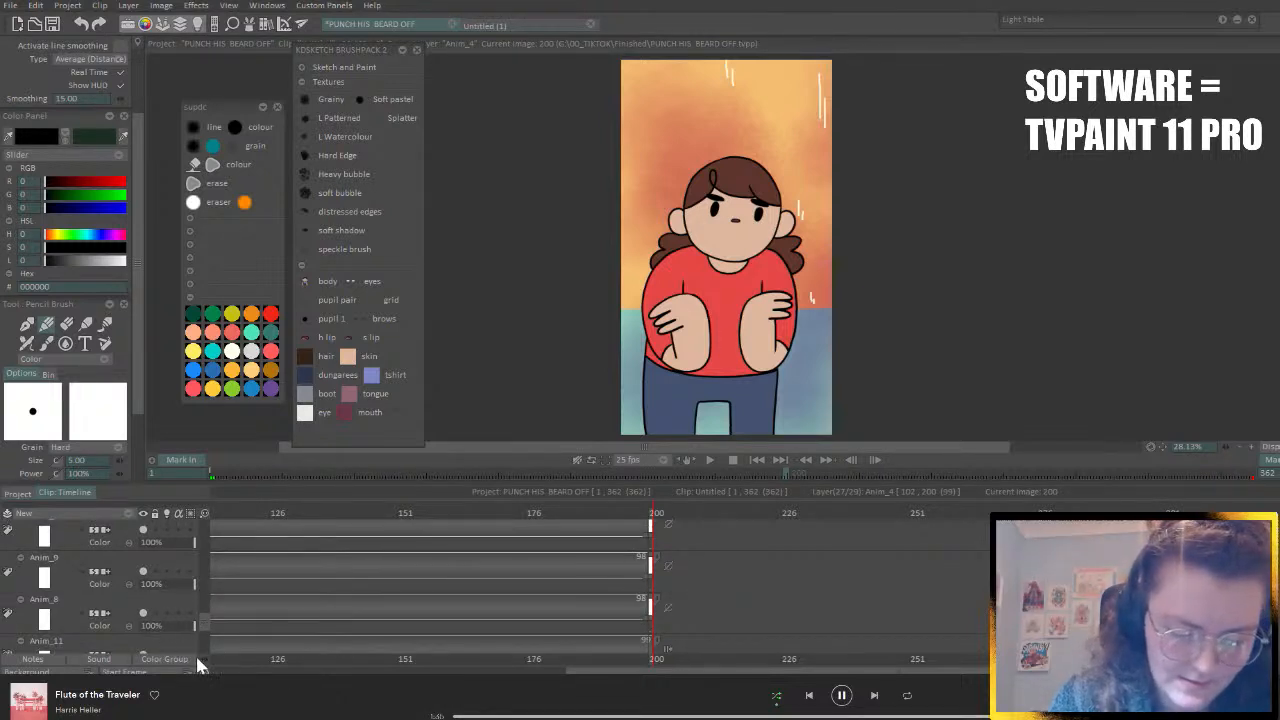
- Hide and show layers Anim_9 and Anim_11 at frame 200 to check what each contributes, and make Anim_11 current
{"action": "left_click", "coordinate": [143, 572]}
{"action": "left_click", "coordinate": [143, 572]}
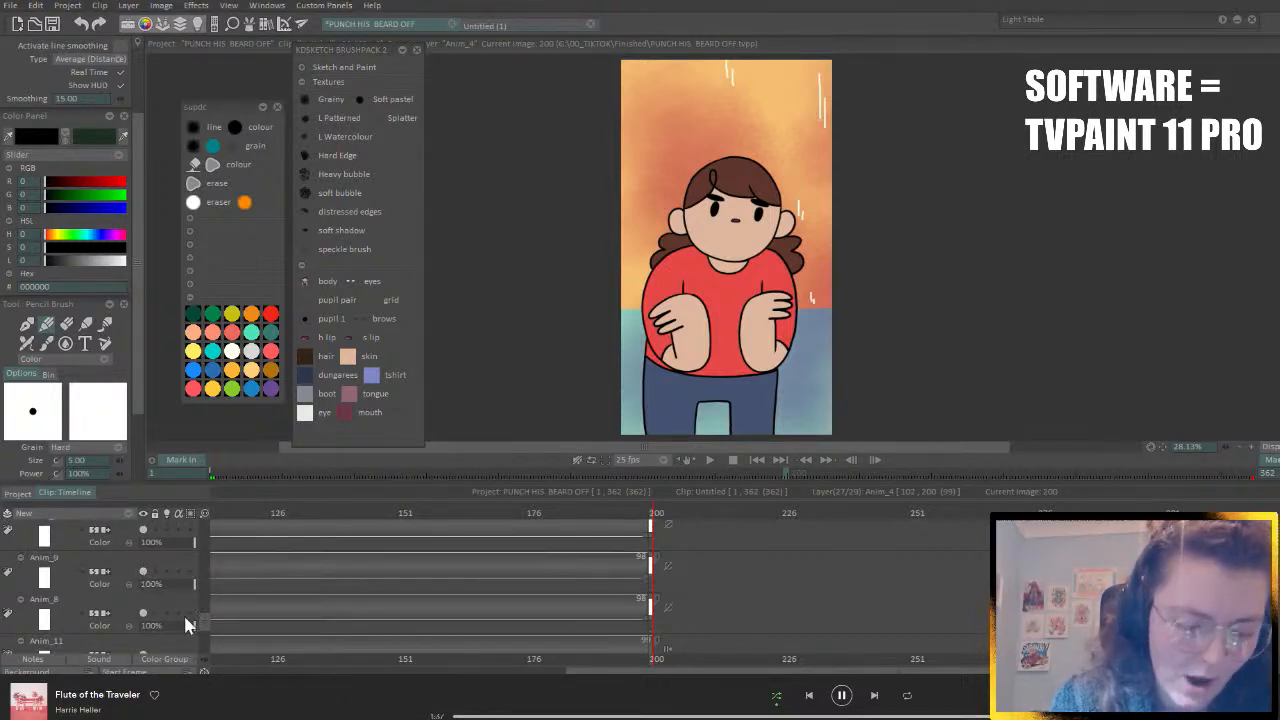
{"action": "left_click_drag", "start_coordinate": [204, 617], "coordinate": [205, 625]}
{"action": "left_click", "coordinate": [143, 613]}
{"action": "left_click", "coordinate": [143, 613]}
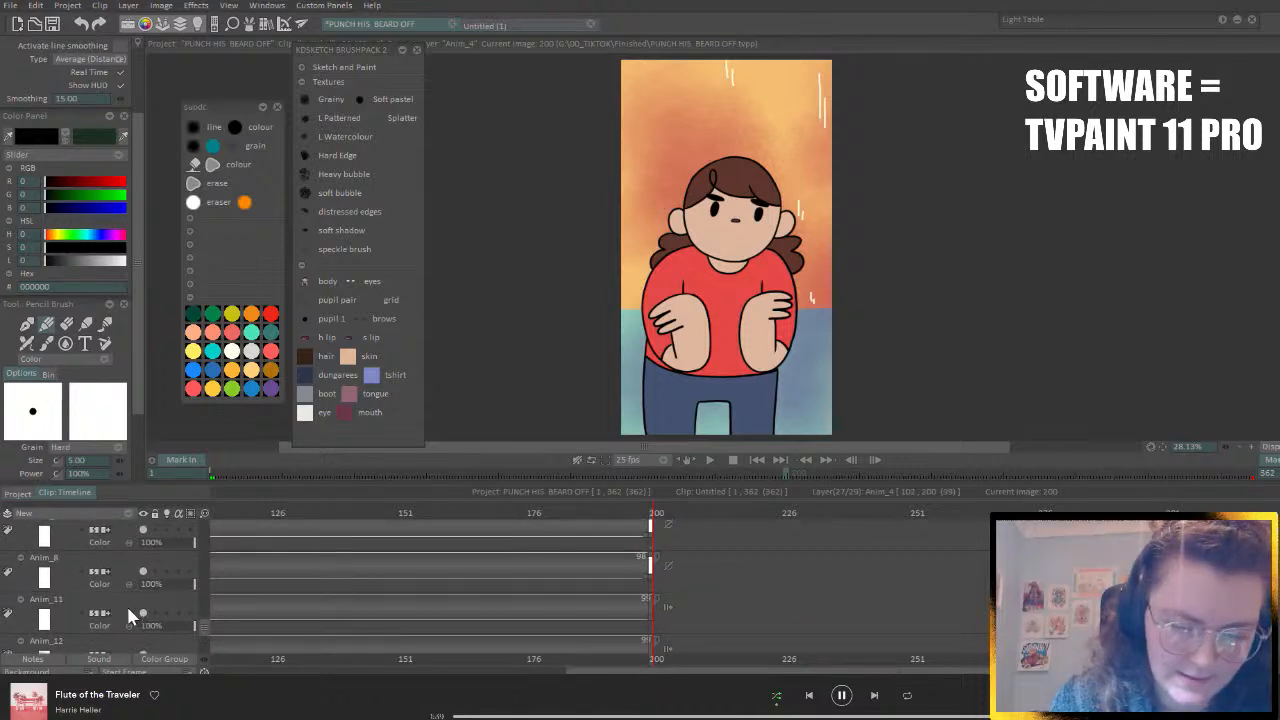
{"action": "left_click", "coordinate": [127, 605]}
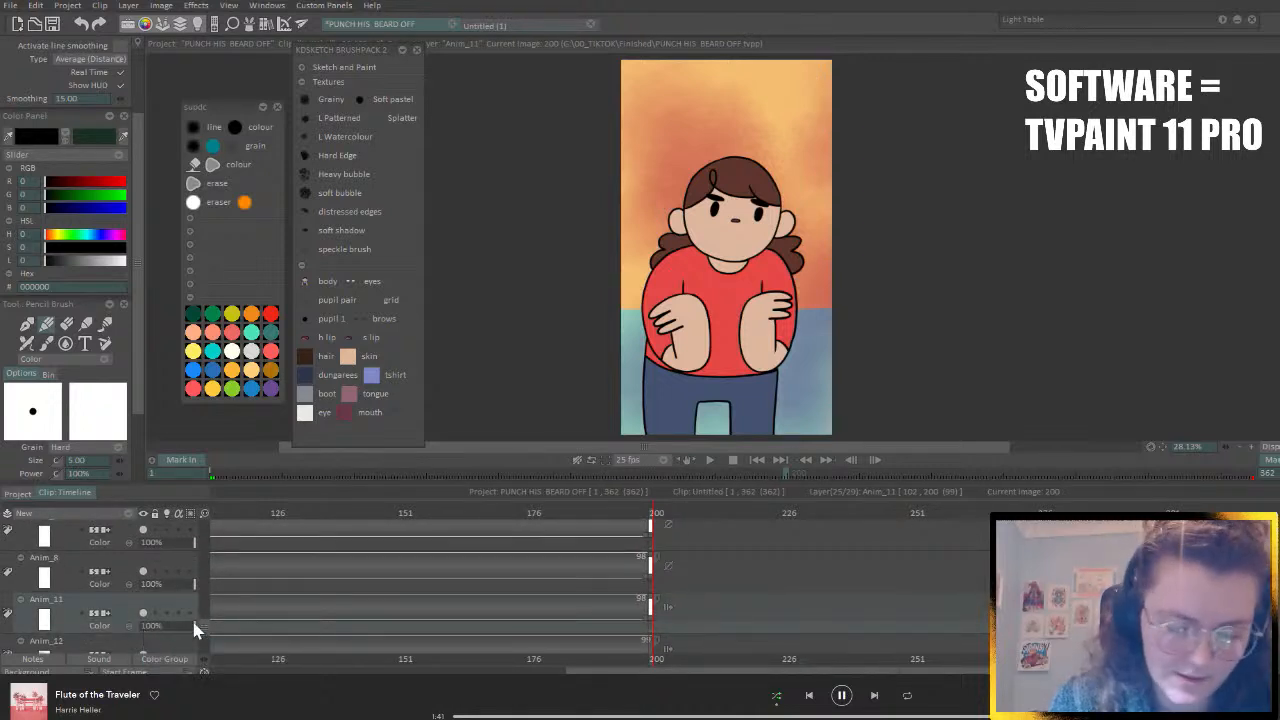
- Go back to frame 198 and hide and show layers Anim_8, Anim_3 and Anim_6 to identify their parts of the background
{"action": "left_click_drag", "start_coordinate": [655, 512], "coordinate": [641, 511]}
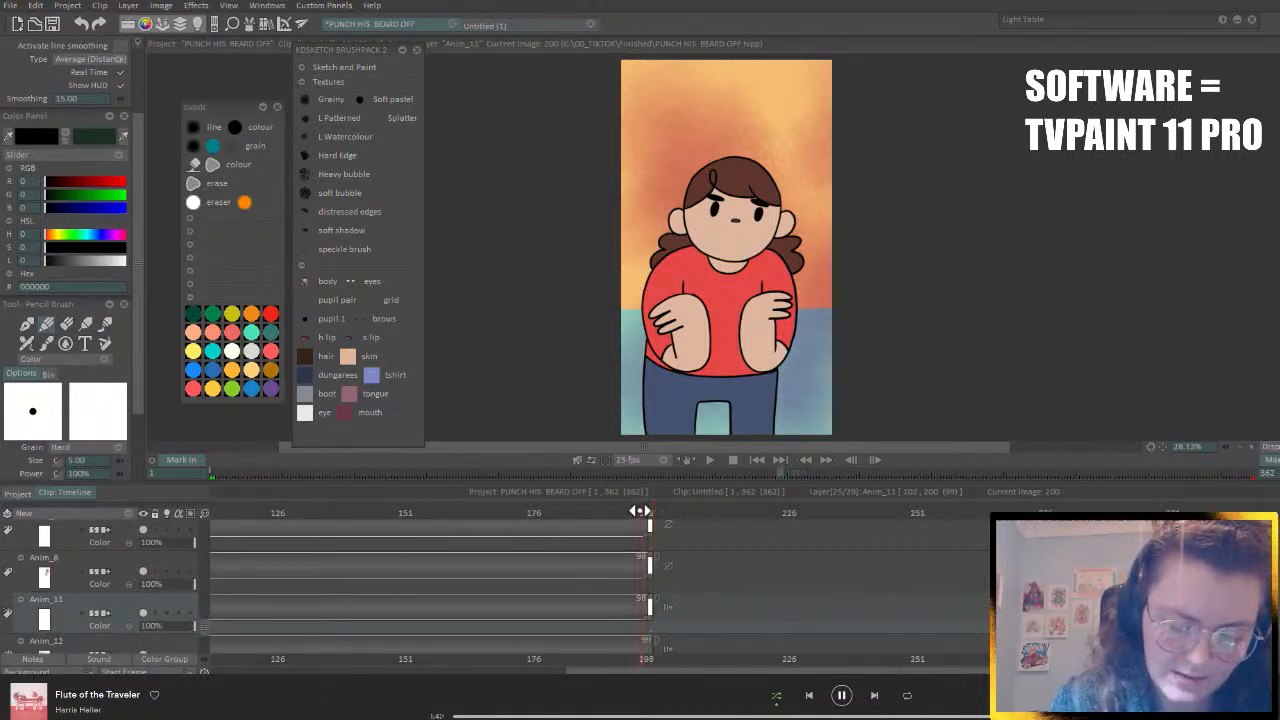
{"action": "left_click", "coordinate": [142, 573]}
{"action": "left_click", "coordinate": [142, 574]}
{"action": "scroll", "coordinate": [205, 620], "scroll_direction": "up", "scroll_amount": 2}
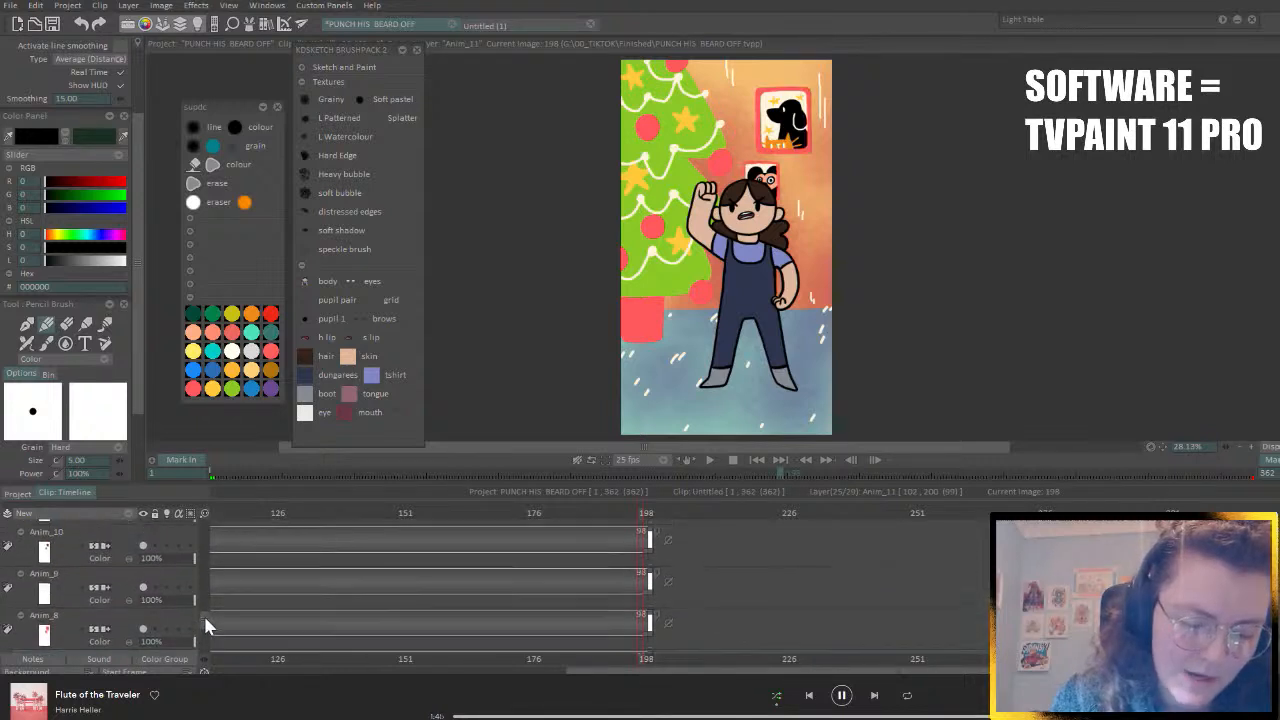
{"action": "scroll", "coordinate": [189, 616], "scroll_direction": "up", "scroll_amount": 2}
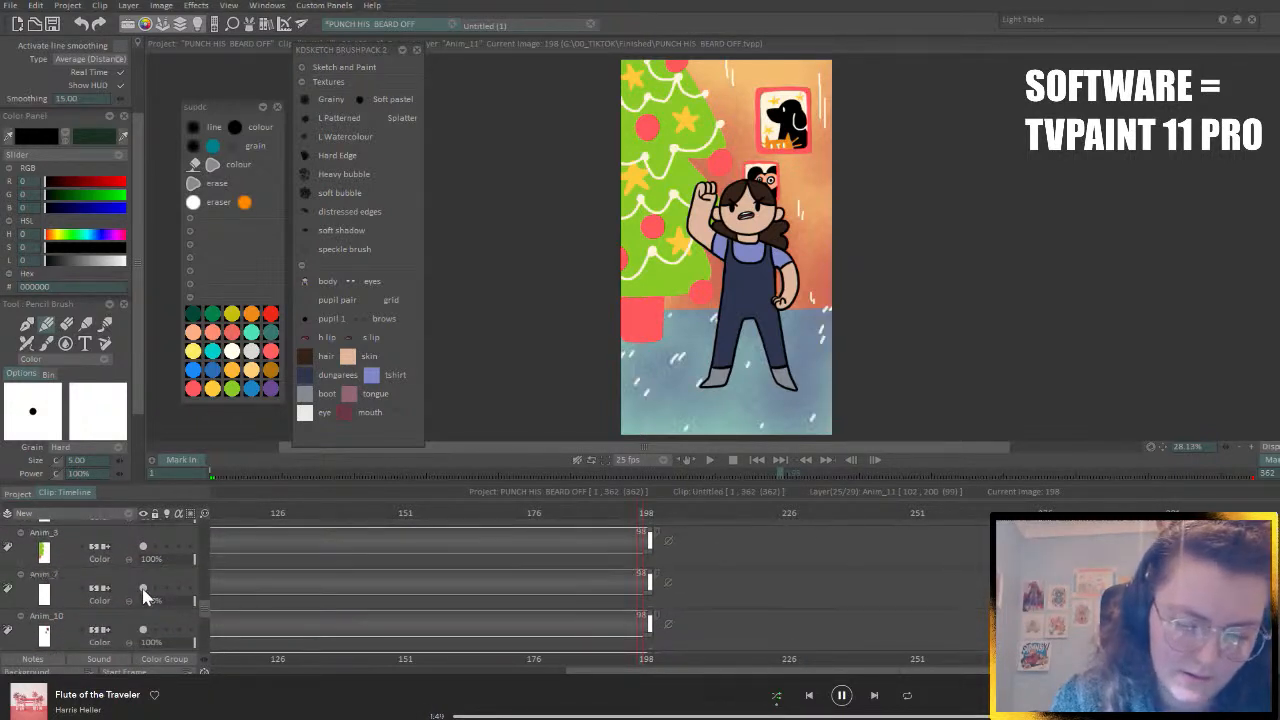
{"action": "scroll", "coordinate": [205, 618], "scroll_direction": "up", "scroll_amount": 1}
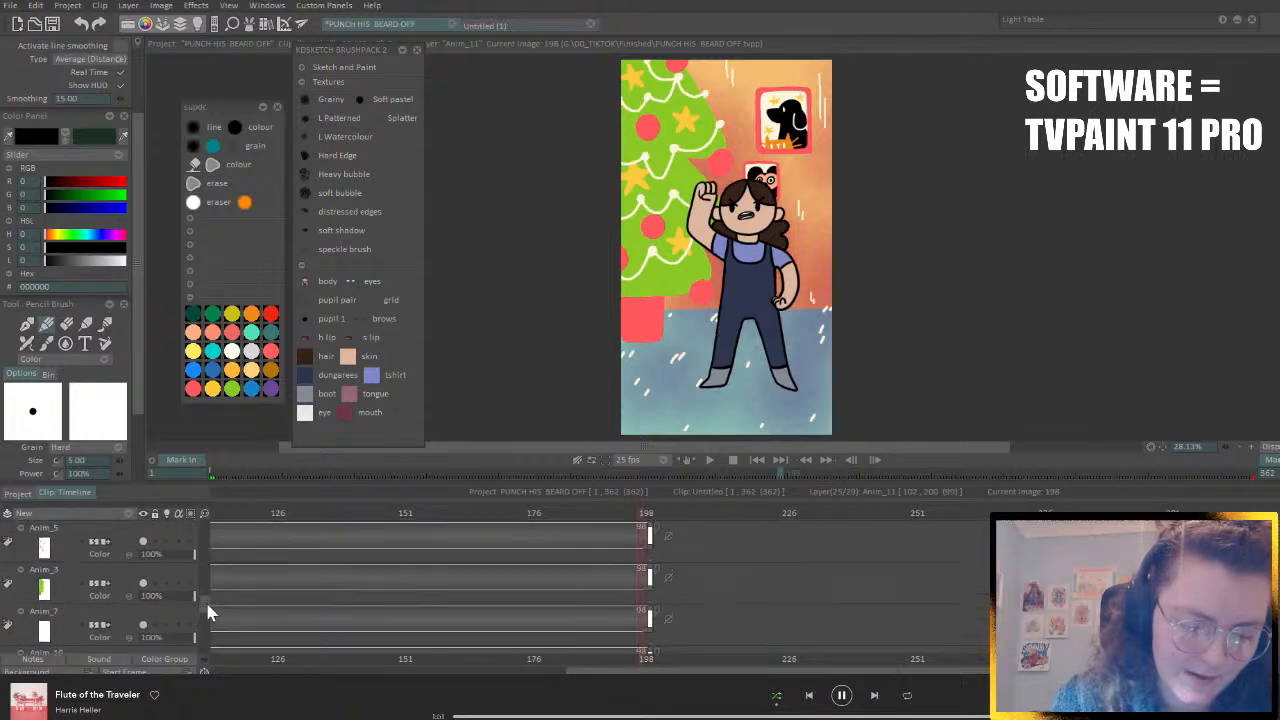
{"action": "left_click", "coordinate": [145, 585]}
{"action": "left_click", "coordinate": [145, 586]}
{"action": "scroll", "coordinate": [200, 615], "scroll_direction": "up", "scroll_amount": 2}
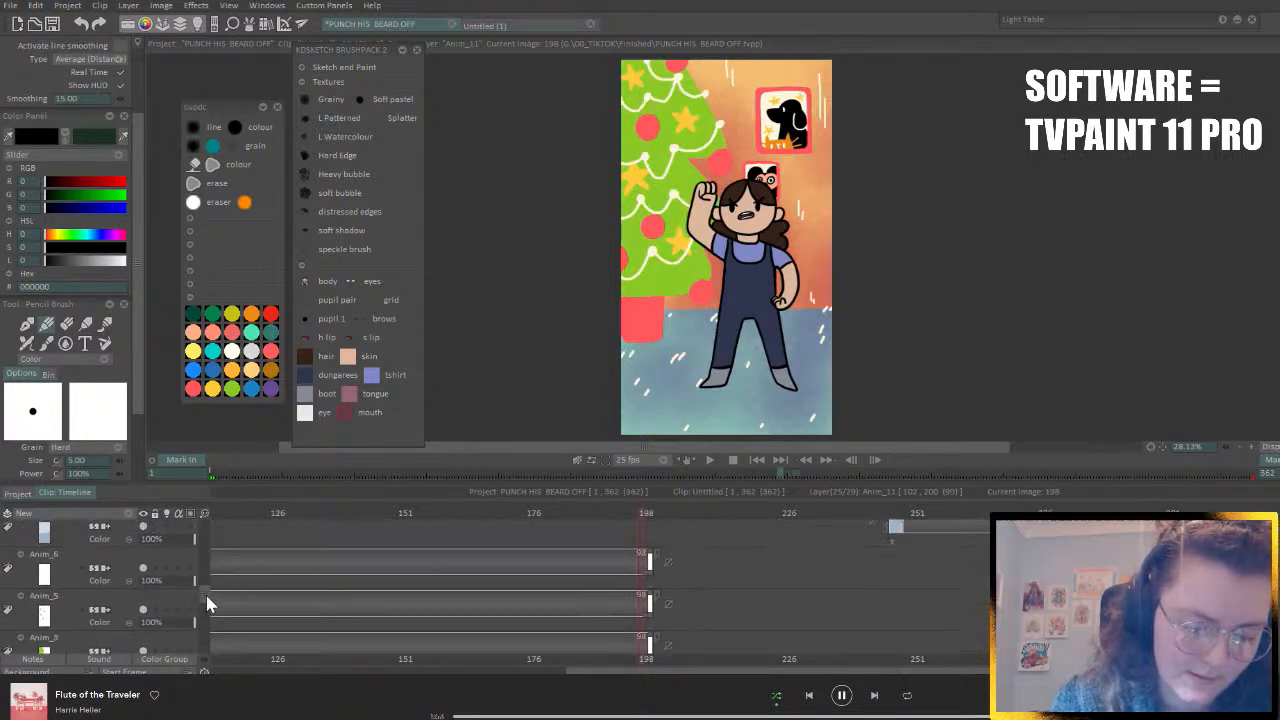
{"action": "left_click", "coordinate": [143, 577]}
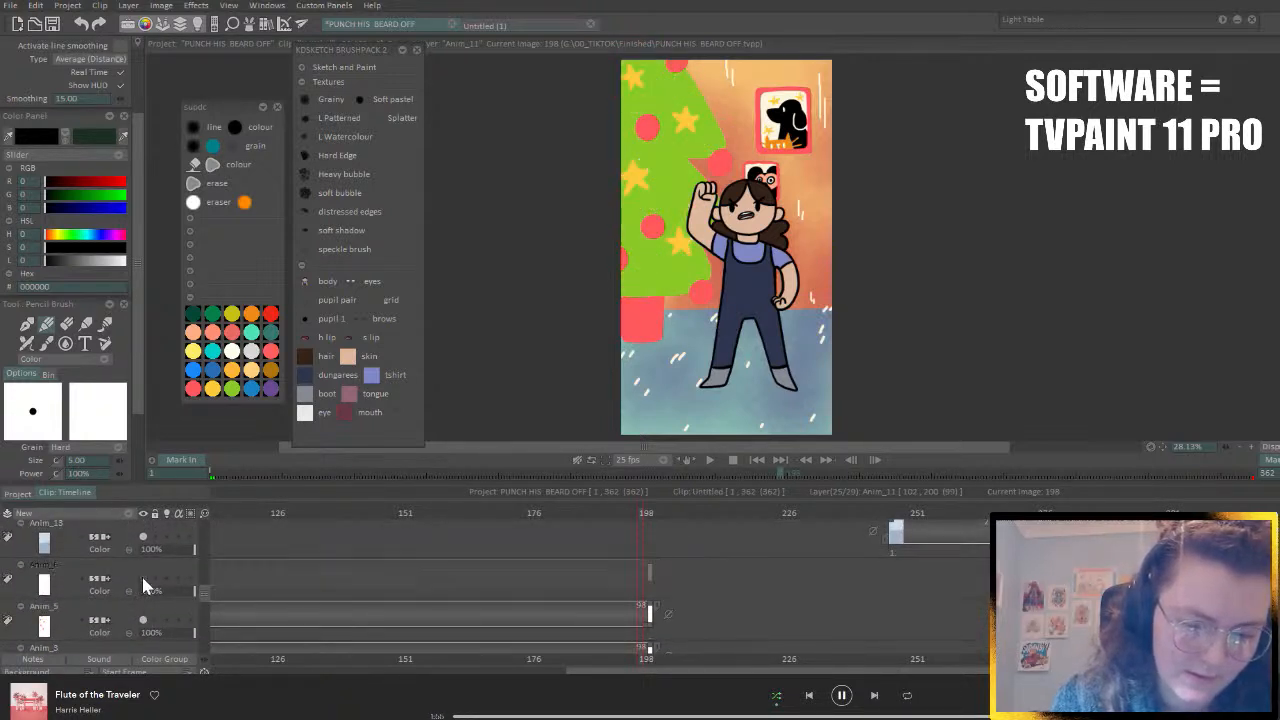
{"action": "left_click", "coordinate": [143, 577]}
- Set layers Anim_9 and Anim_8 to Hold after their end, and extend their drawings and Anim_11's over the blank last frame
{"action": "left_click_drag", "start_coordinate": [628, 670], "coordinate": [689, 670]}
{"action": "left_click_drag", "start_coordinate": [817, 514], "coordinate": [1020, 514]}
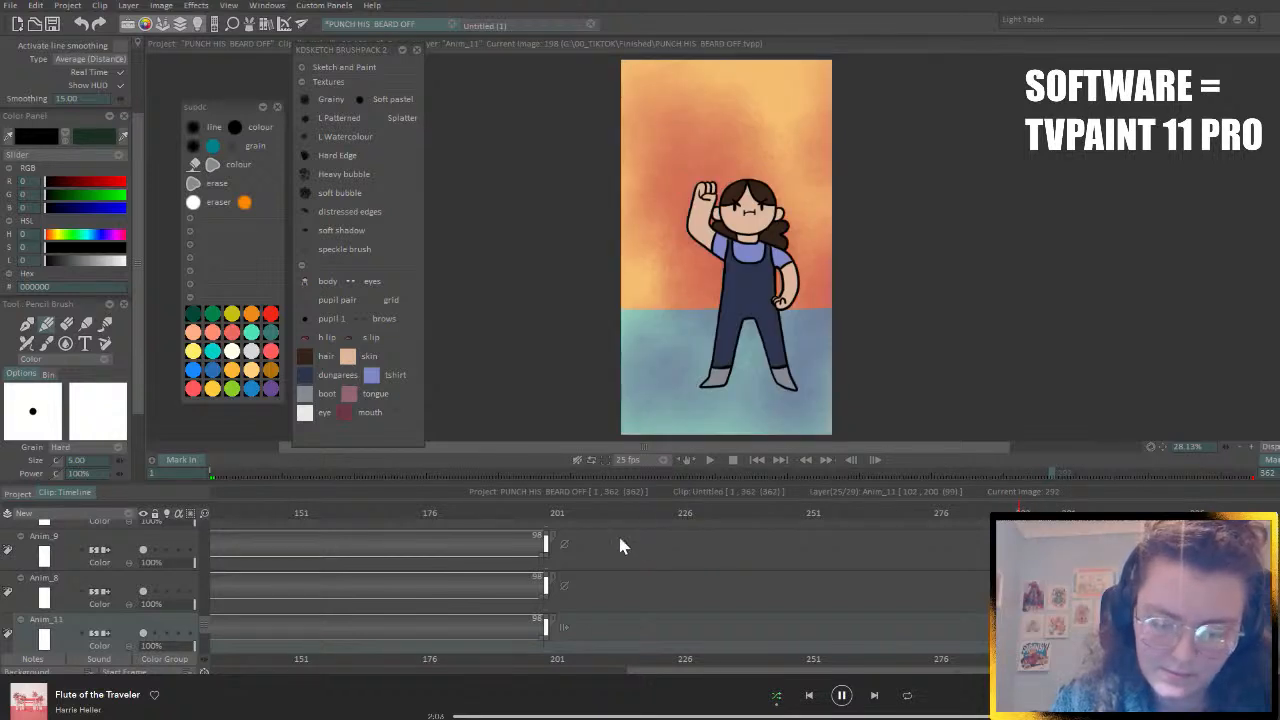
{"action": "left_click", "coordinate": [564, 545]}
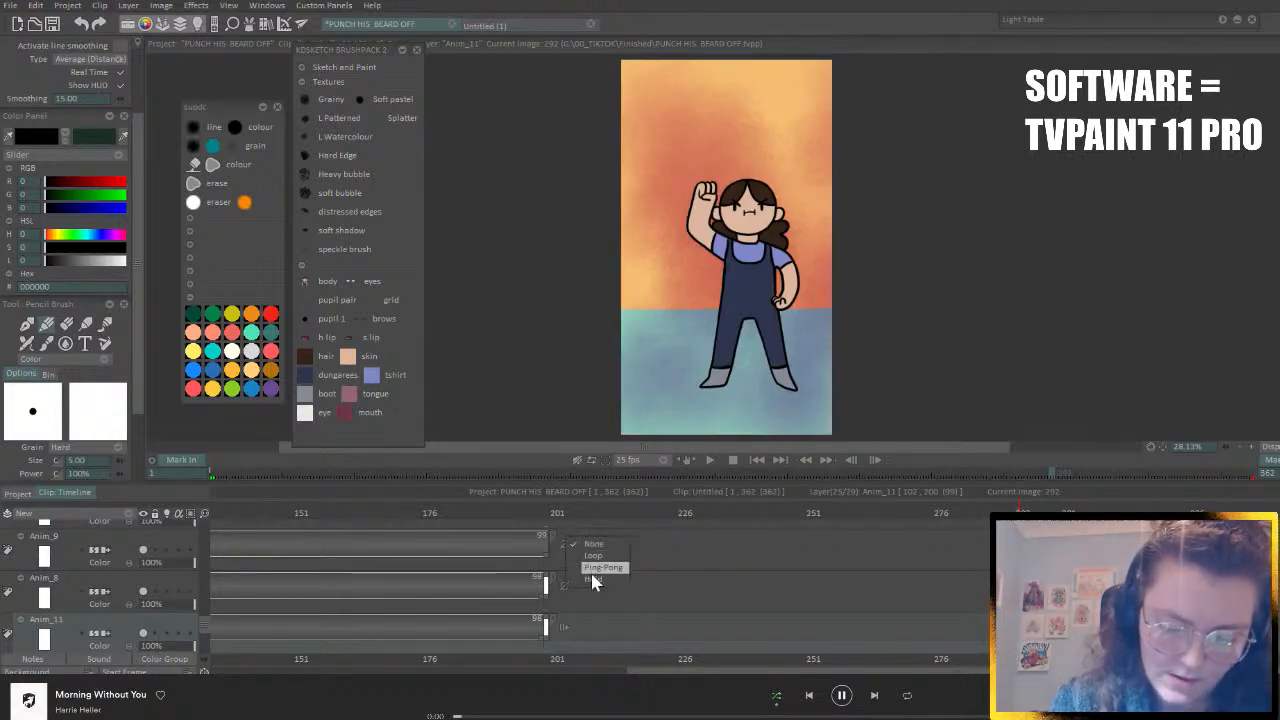
{"action": "left_click", "coordinate": [592, 580]}
{"action": "left_click", "coordinate": [564, 586]}
{"action": "left_click", "coordinate": [592, 621]}
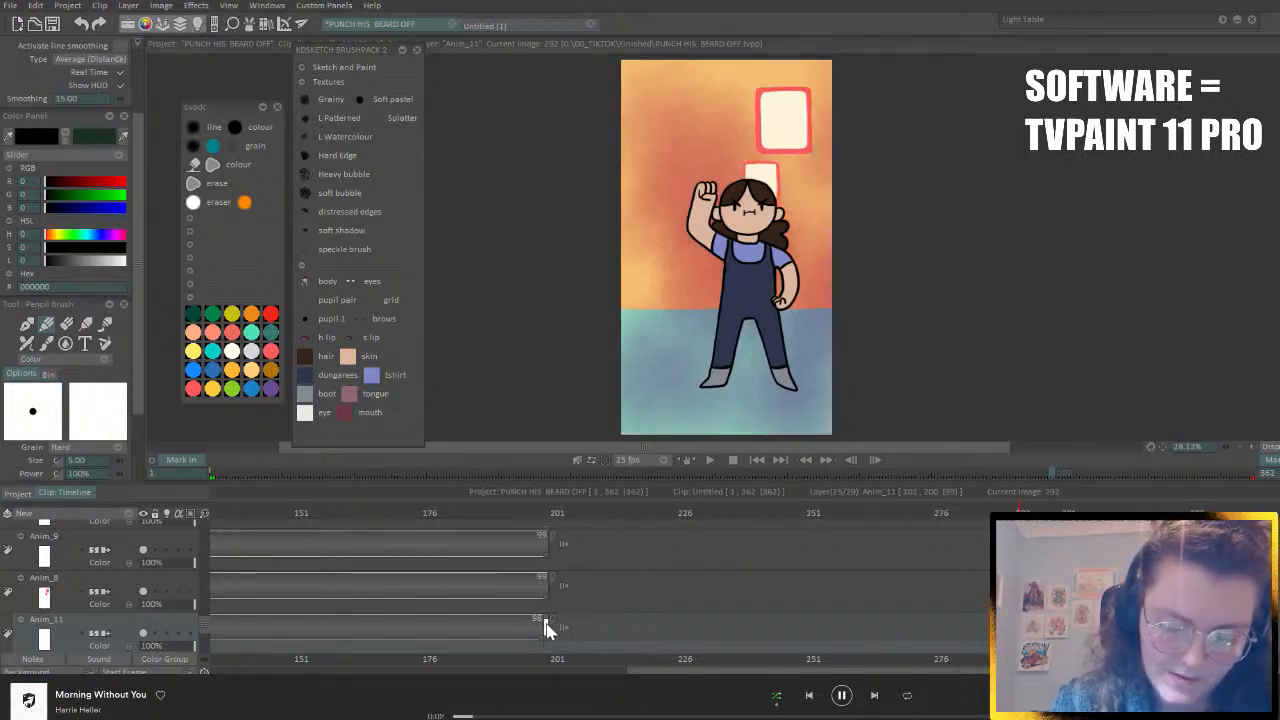
{"action": "left_click_drag", "start_coordinate": [545, 625], "coordinate": [563, 627]}
{"action": "left_click", "coordinate": [566, 630]}
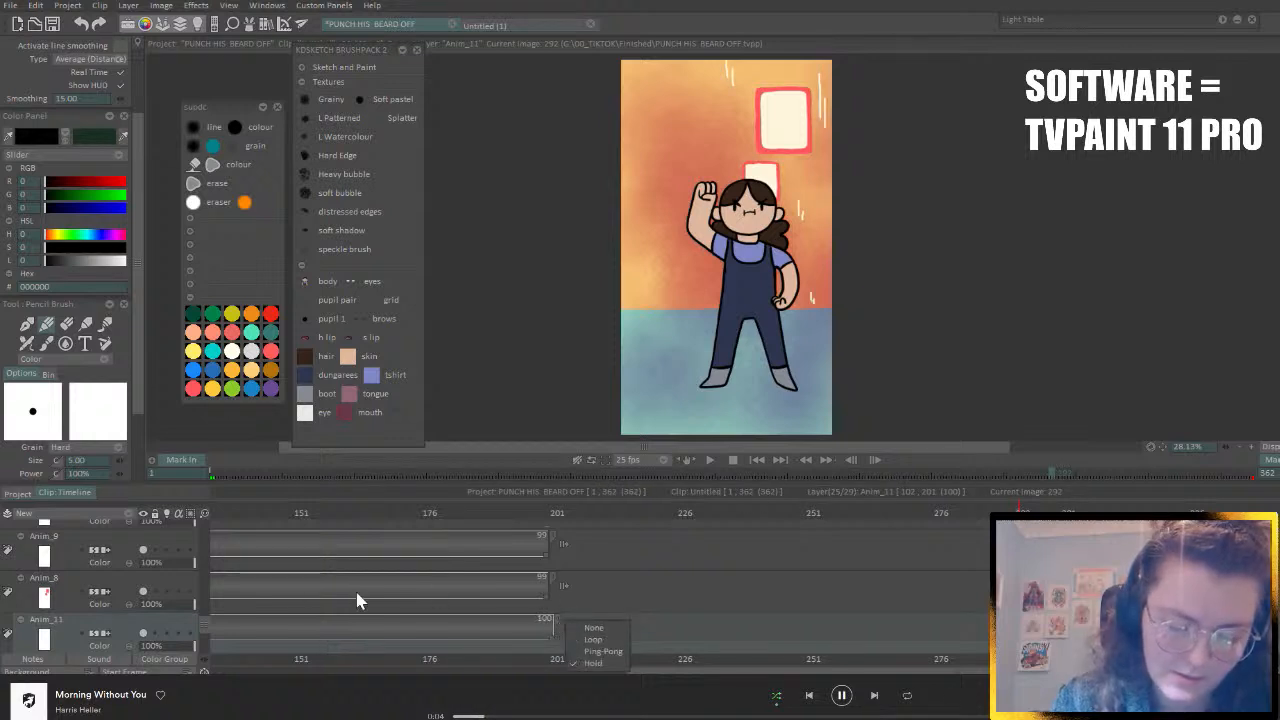
- Extend the drawings on layers Anim_10, Anim_7, Anim_3, Anim_5 and Anim_6 over their blank last frame at 200
{"action": "scroll", "coordinate": [203, 630], "scroll_direction": "down", "scroll_amount": 2}
{"action": "scroll", "coordinate": [203, 640], "scroll_direction": "up", "scroll_amount": 5}
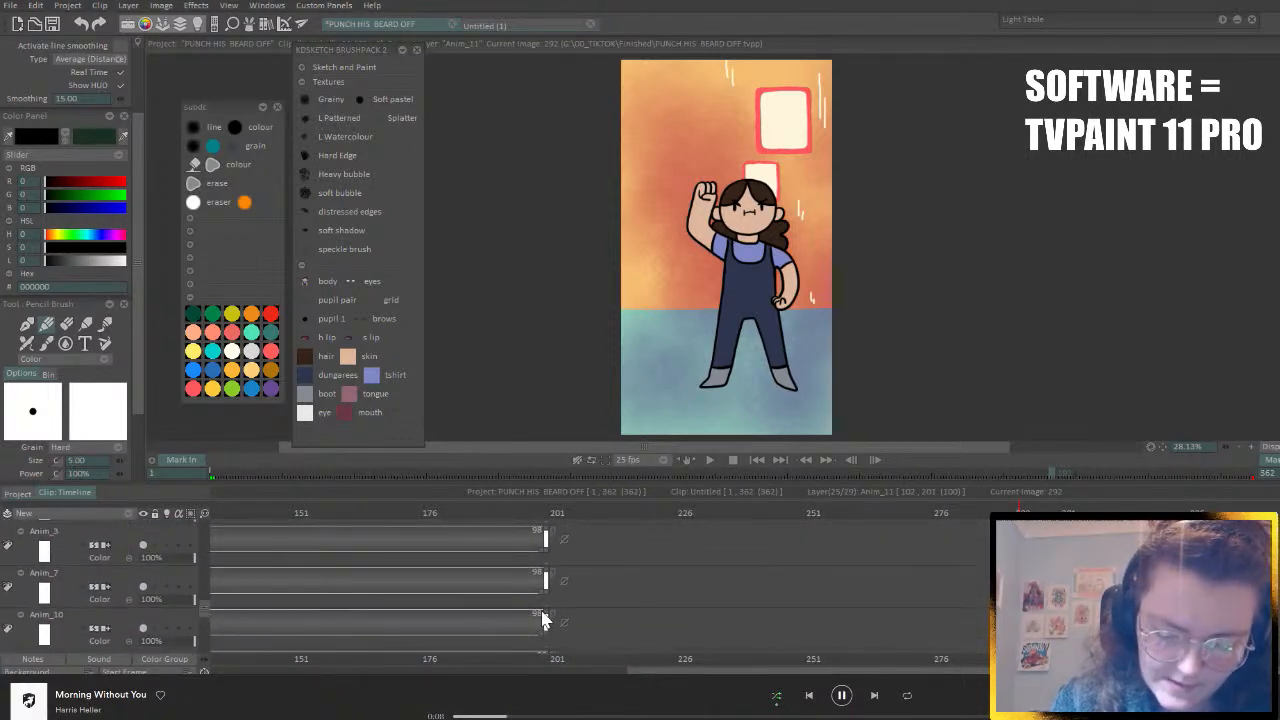
{"action": "left_click_drag", "start_coordinate": [543, 617], "coordinate": [551, 617]}
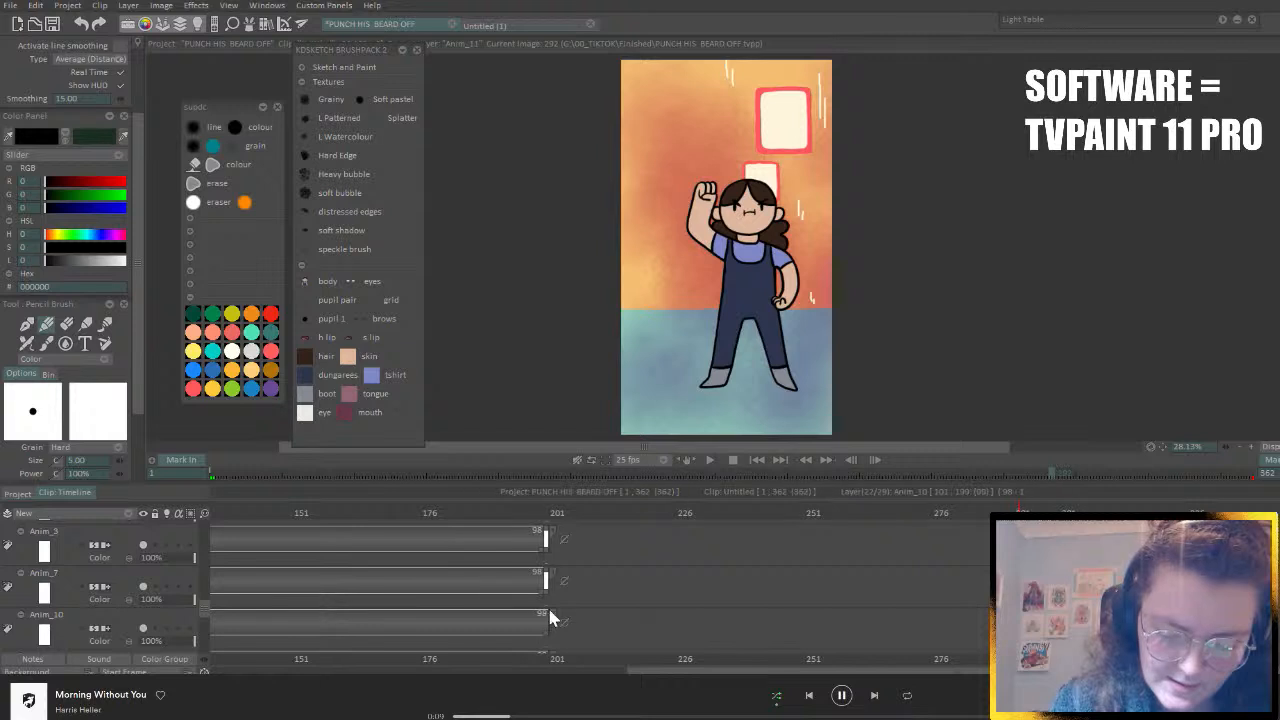
{"action": "left_click", "coordinate": [555, 514]}
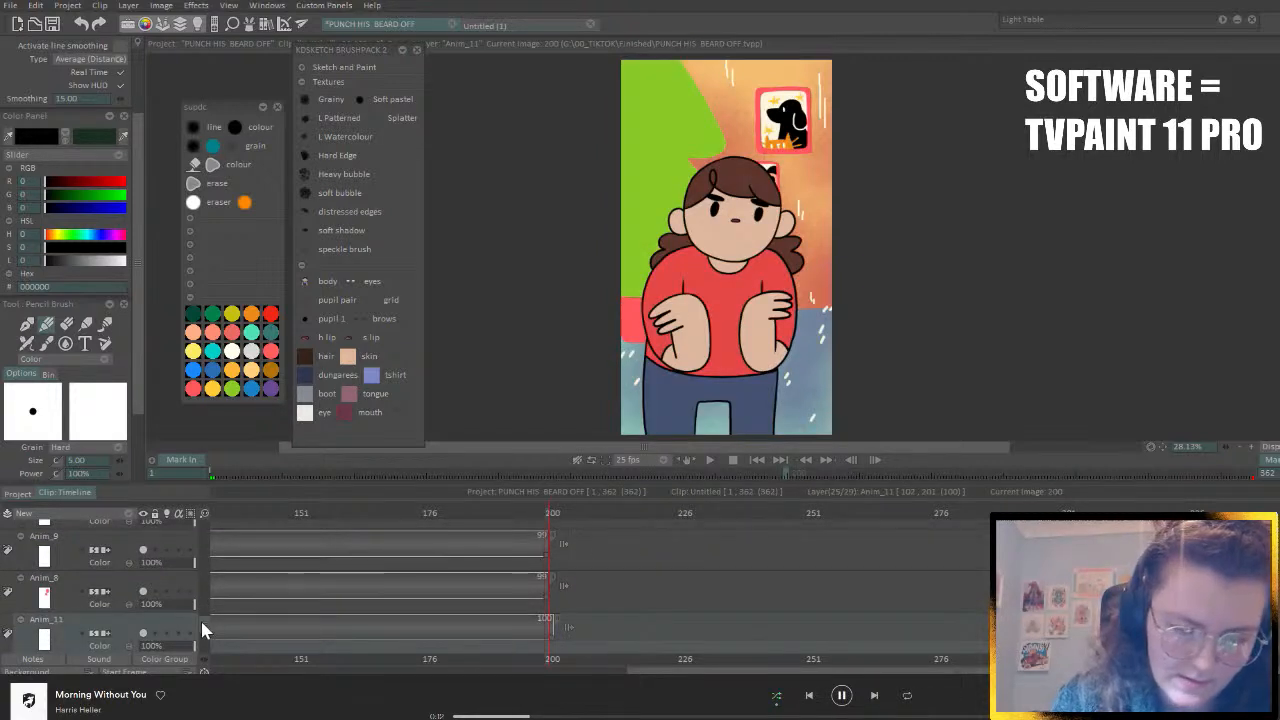
{"action": "scroll", "coordinate": [200, 618], "scroll_direction": "up", "scroll_amount": 3}
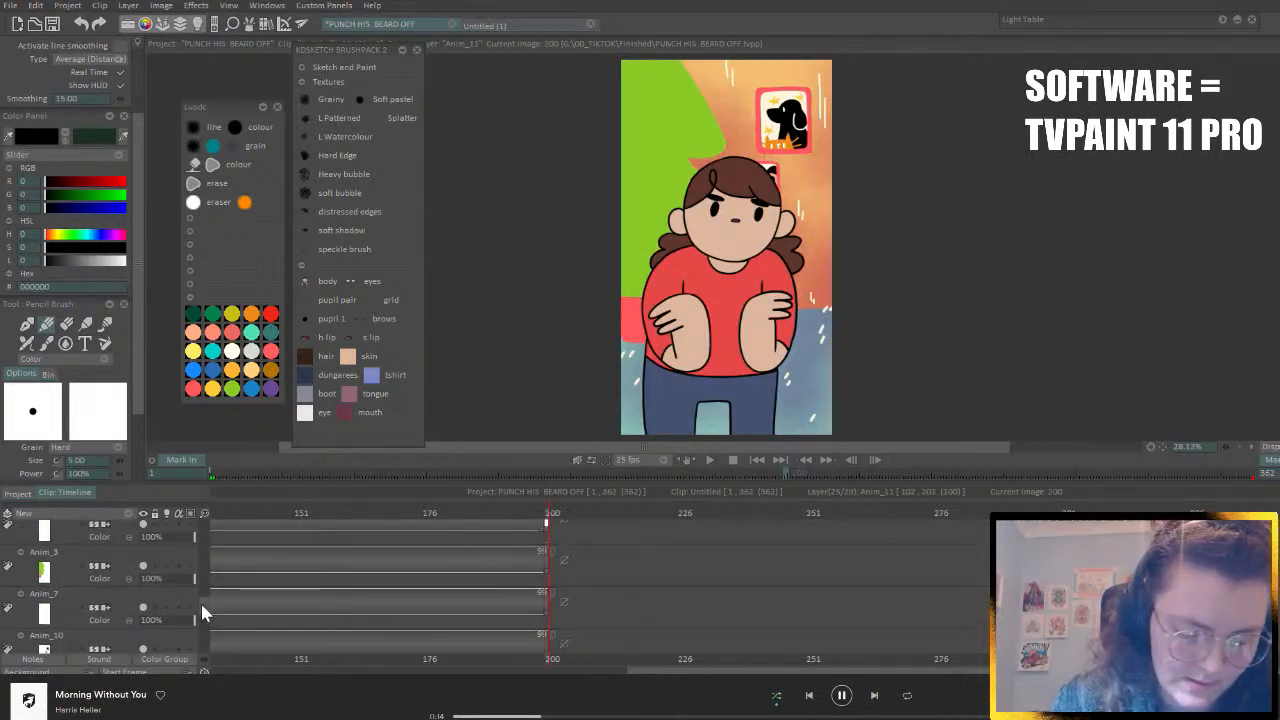
{"action": "scroll", "coordinate": [200, 601], "scroll_direction": "up", "scroll_amount": 2}
{"action": "left_click", "coordinate": [546, 595]}
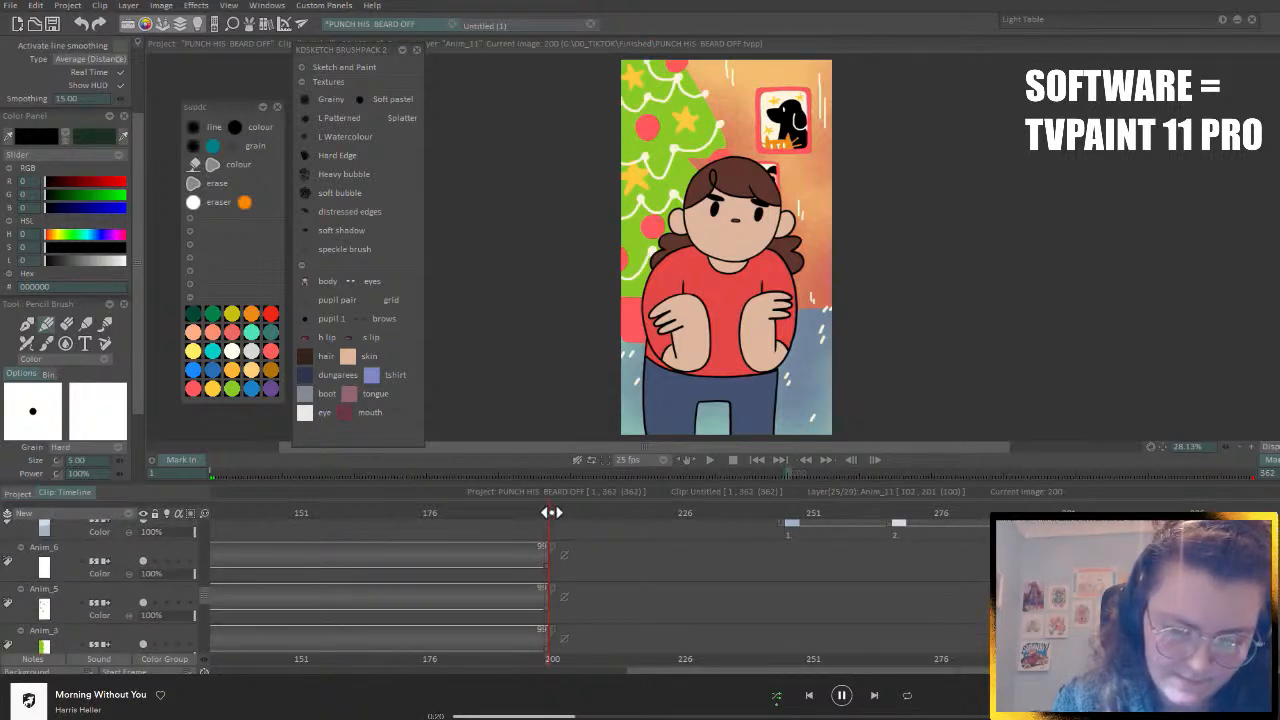
{"action": "scroll", "coordinate": [553, 518], "scroll_direction": "down", "scroll_amount": 2}
- Go to frame 201 and add a new animation layer between Anim_13 and Anim_6
{"action": "left_click_drag", "start_coordinate": [548, 516], "coordinate": [553, 517]}
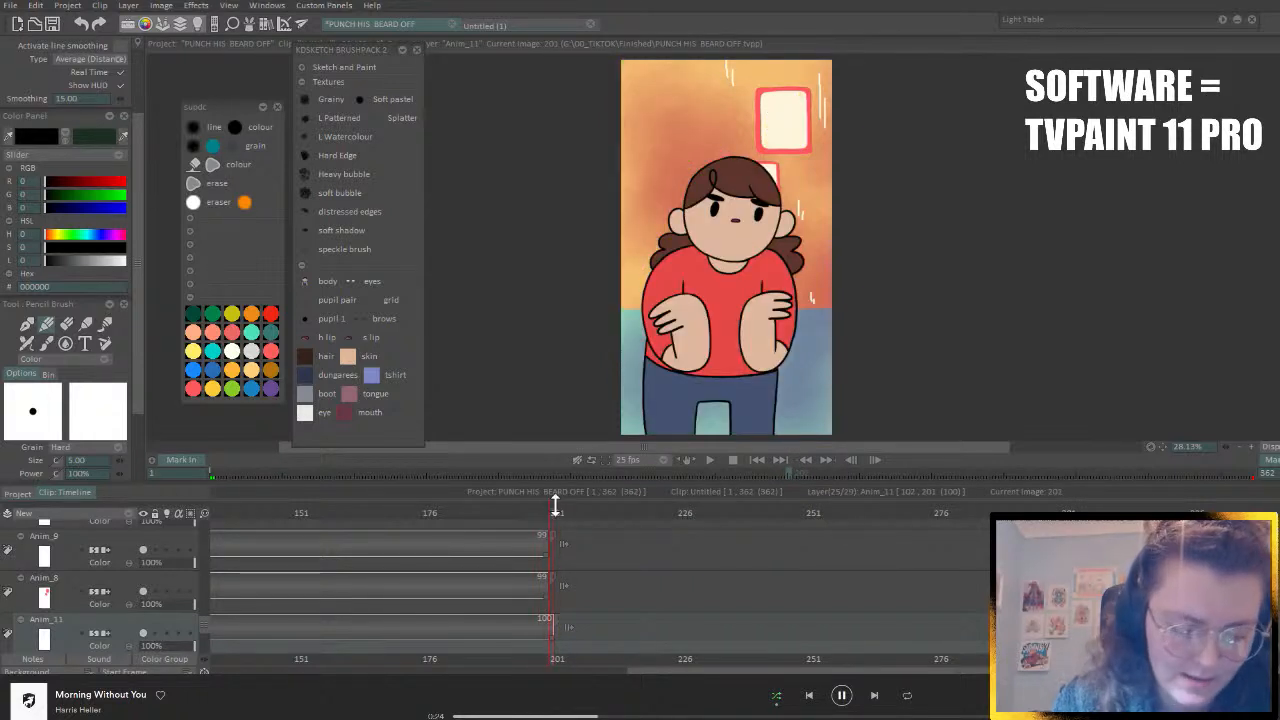
{"action": "left_click_drag", "start_coordinate": [203, 625], "coordinate": [202, 584]}
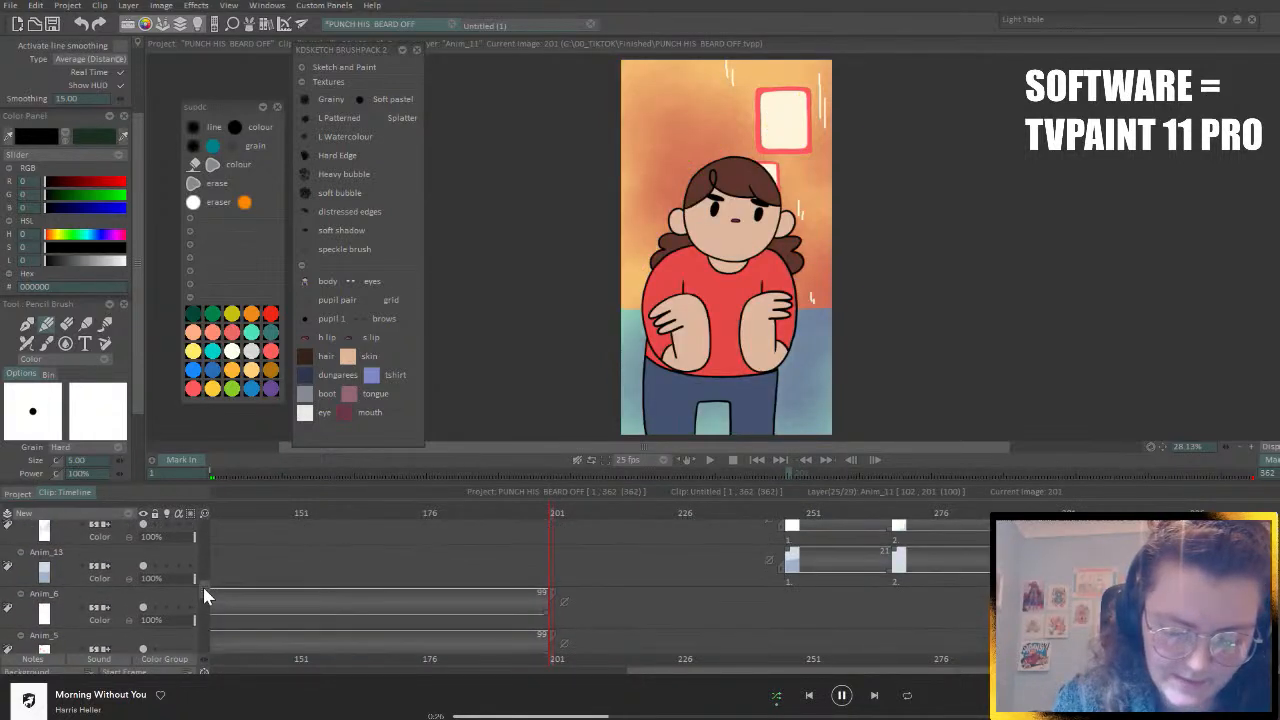
{"action": "left_click", "coordinate": [121, 597]}
{"action": "left_click", "coordinate": [127, 514]}
{"action": "left_click", "coordinate": [156, 519]}
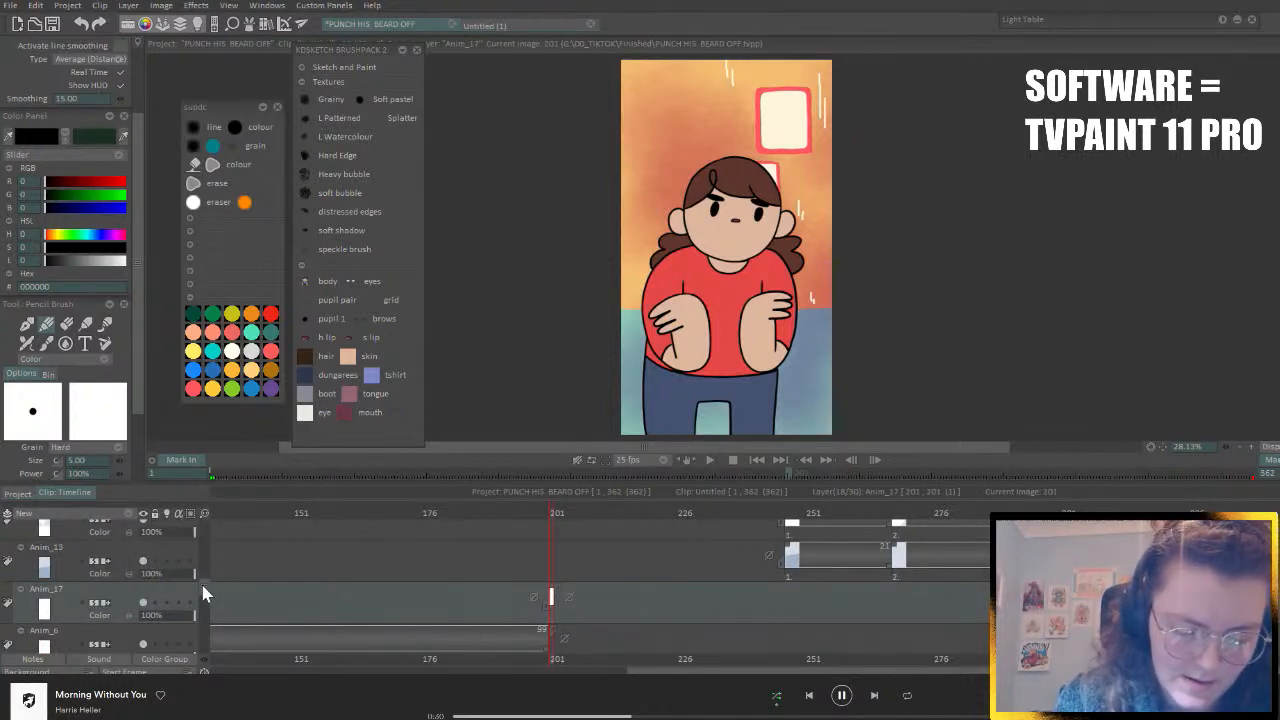
{"action": "scroll", "coordinate": [203, 593], "scroll_direction": "down", "scroll_amount": 3}
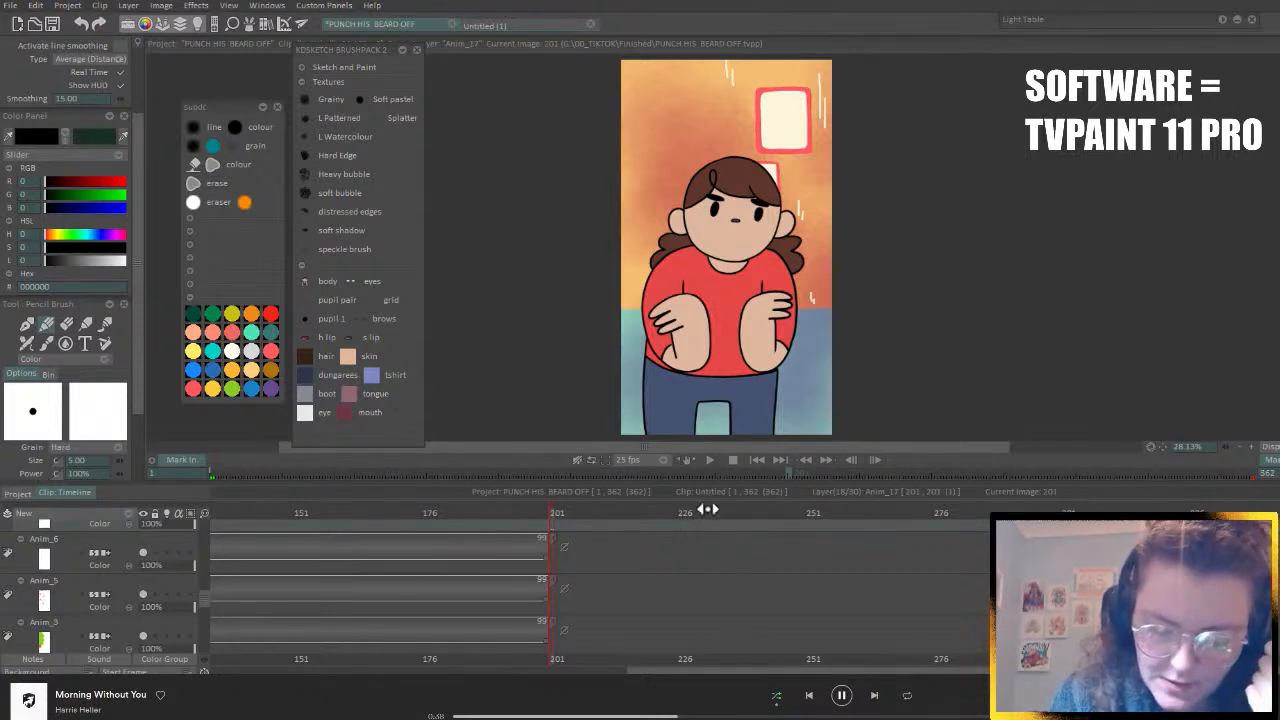
- Extend layer Anim_6 to frame 305 and return to frame 200 to check the image
{"action": "left_click_drag", "start_coordinate": [708, 510], "coordinate": [1053, 513]}
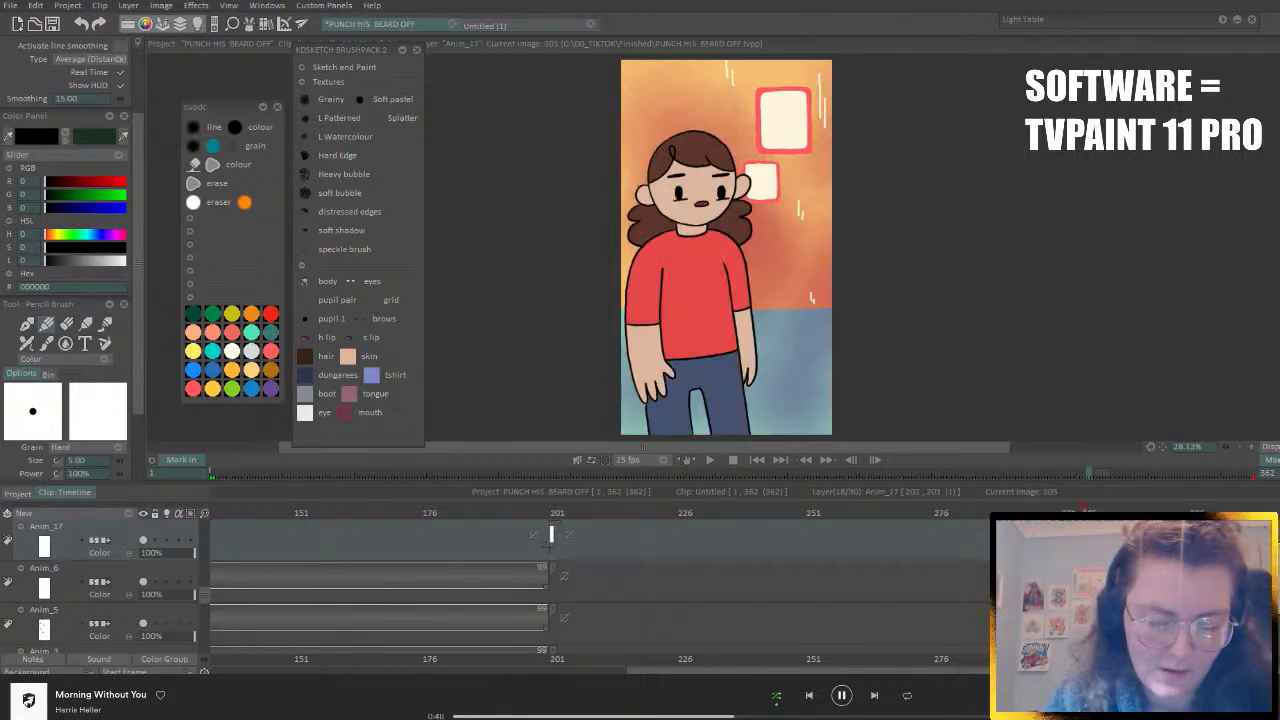
{"action": "left_click", "coordinate": [130, 584]}
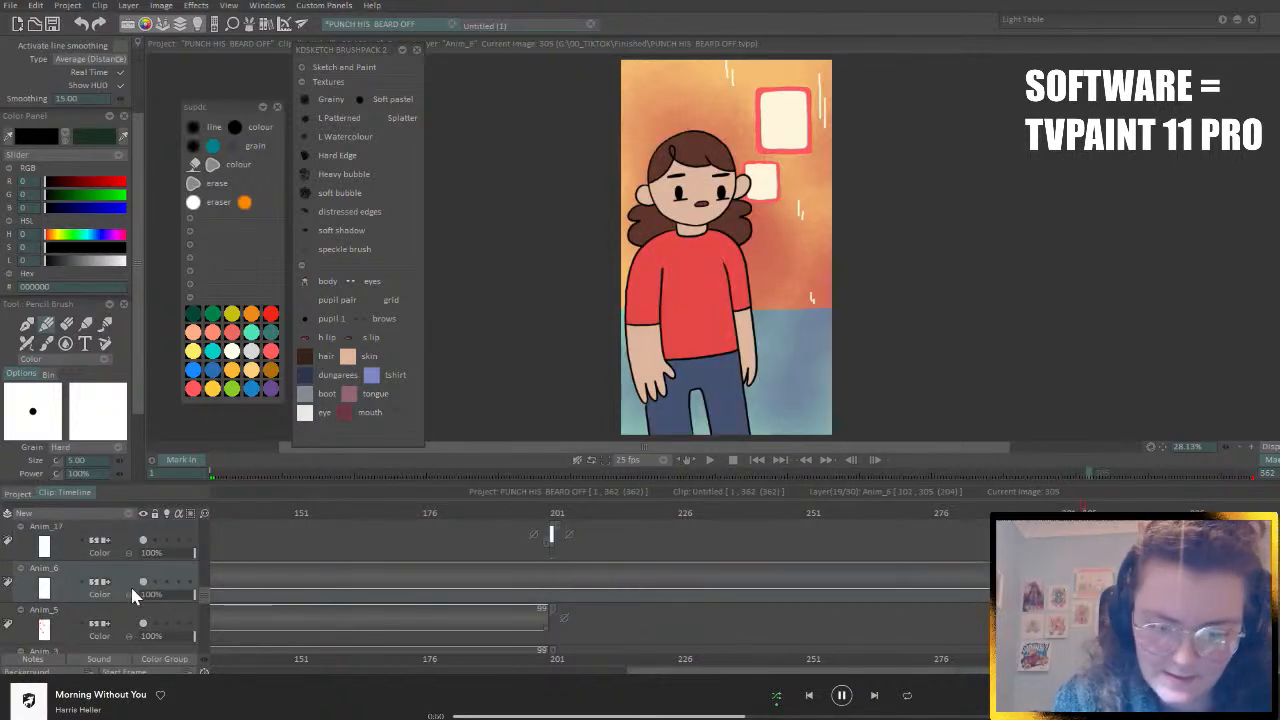
{"action": "left_click_drag", "start_coordinate": [553, 512], "coordinate": [563, 512]}
{"action": "mouse_move", "coordinate": [546, 516]}
{"action": "left_mouse_down"}
{"action": "mouse_move", "coordinate": [531, 517]}
{"action": "mouse_move", "coordinate": [548, 519]}
{"action": "left_mouse_up"}
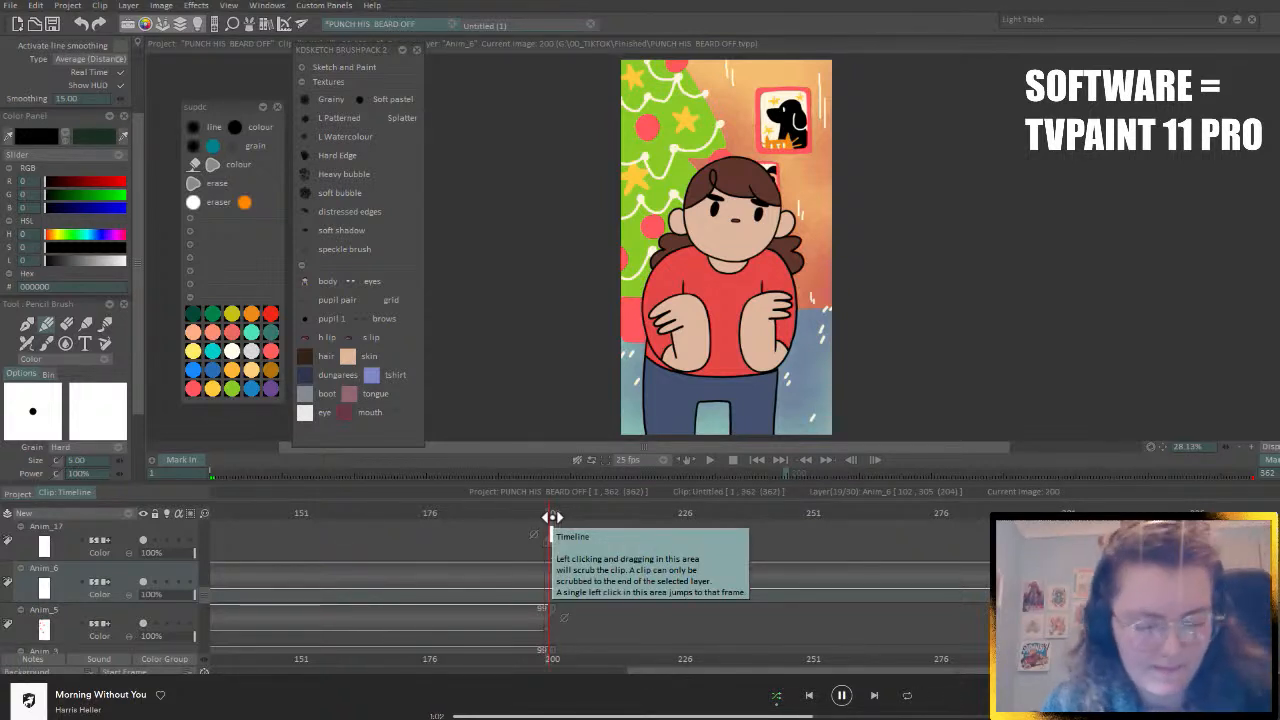
- Carry Anim_6's garland drawing on past frame 200, check it at frames 201 and 292, and choose the Eraser Brush
{"action": "left_click", "coordinate": [552, 517]}
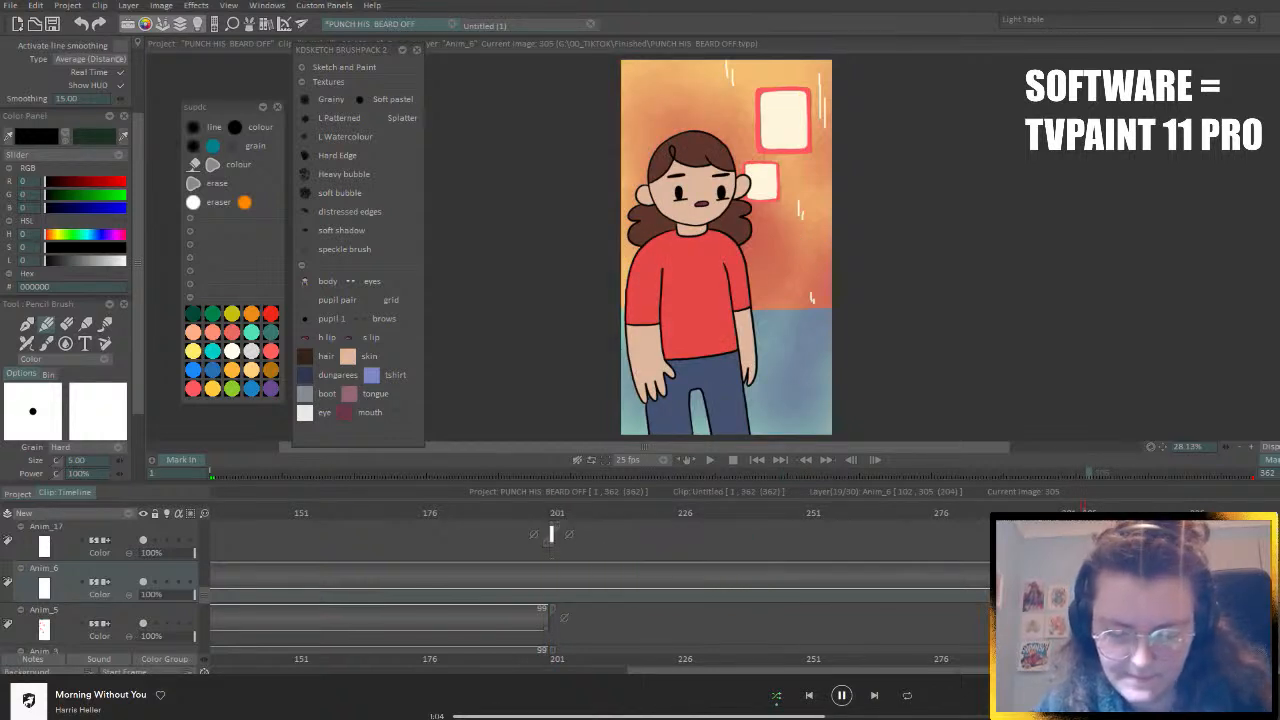
{"action": "left_click_drag", "start_coordinate": [1070, 515], "coordinate": [1013, 529]}
{"action": "left_click", "coordinate": [553, 516]}
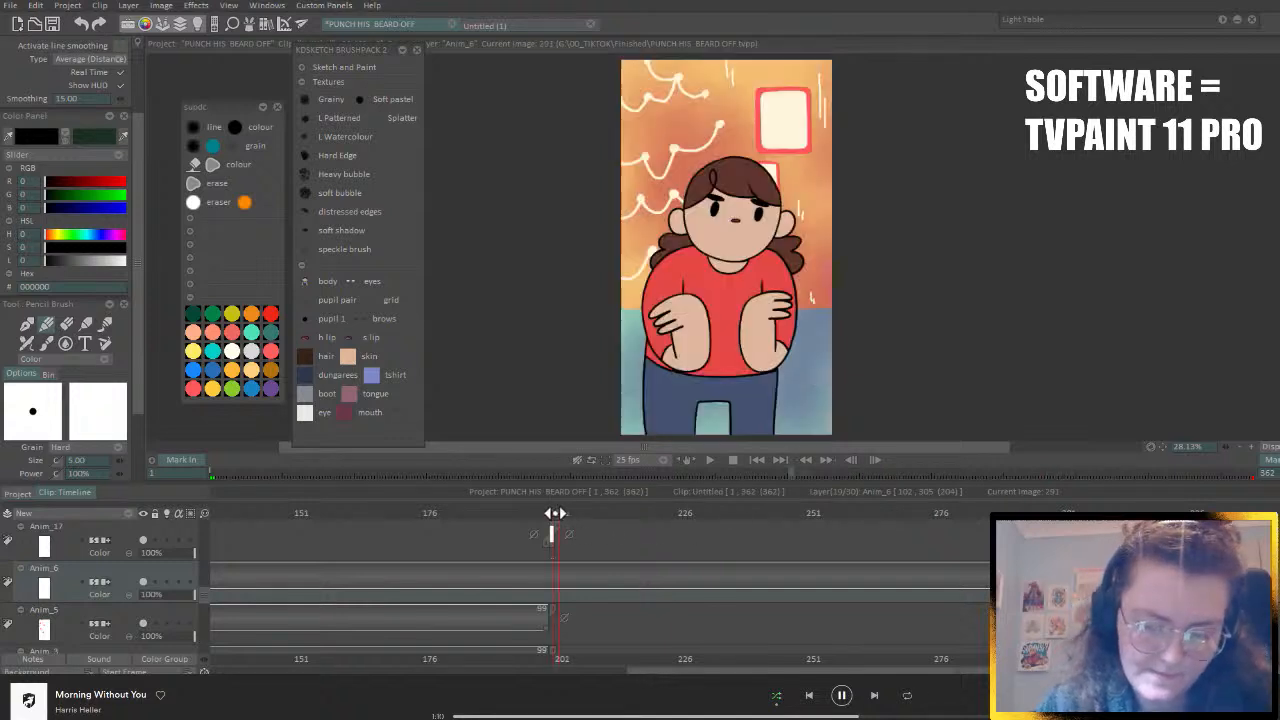
{"action": "right_click", "coordinate": [576, 518]}
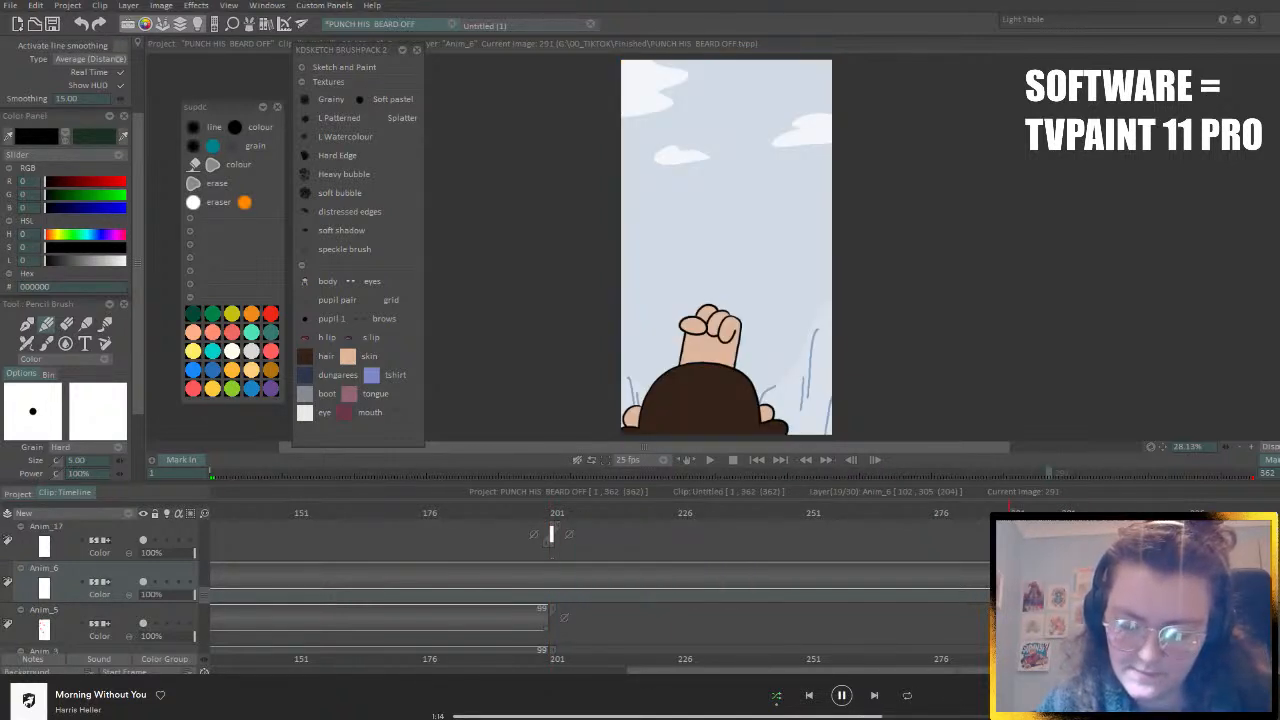
{"action": "left_click", "coordinate": [66, 323]}
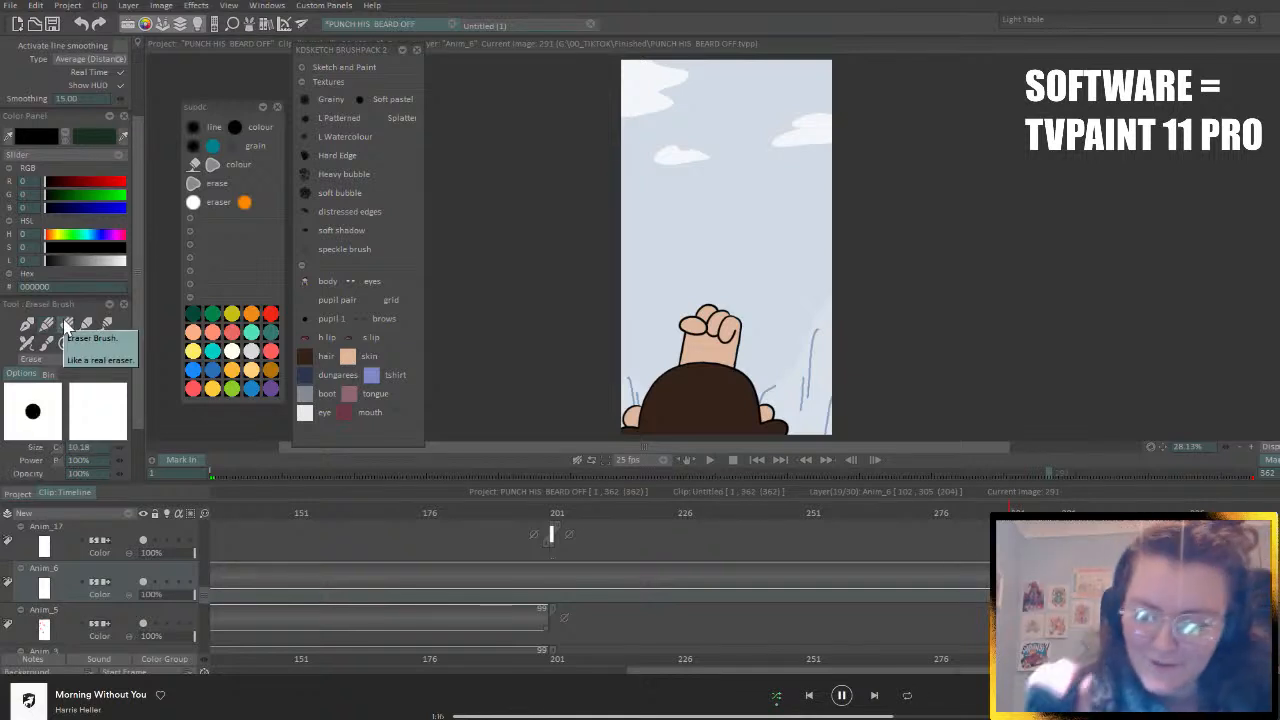
{"action": "left_click", "coordinate": [1020, 511]}
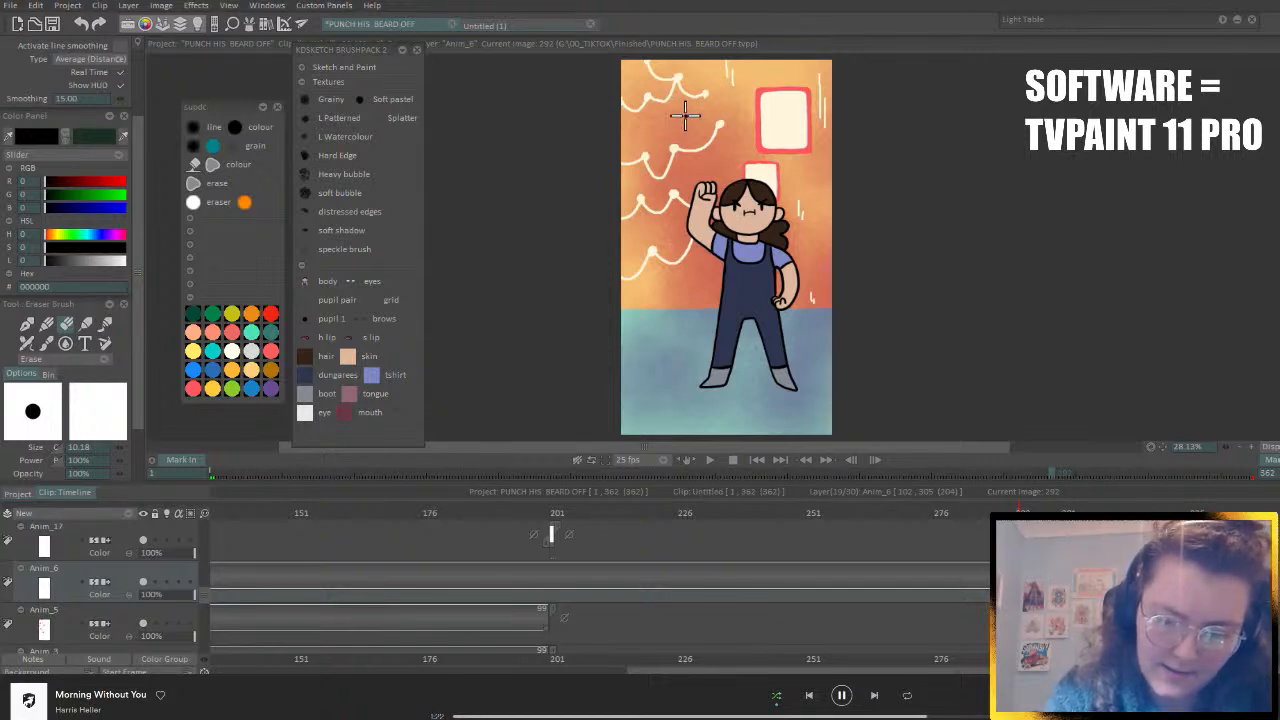
- Extend layer Anim_5 to frame 292 and then on to frame 305
{"action": "left_click", "coordinate": [122, 614]}
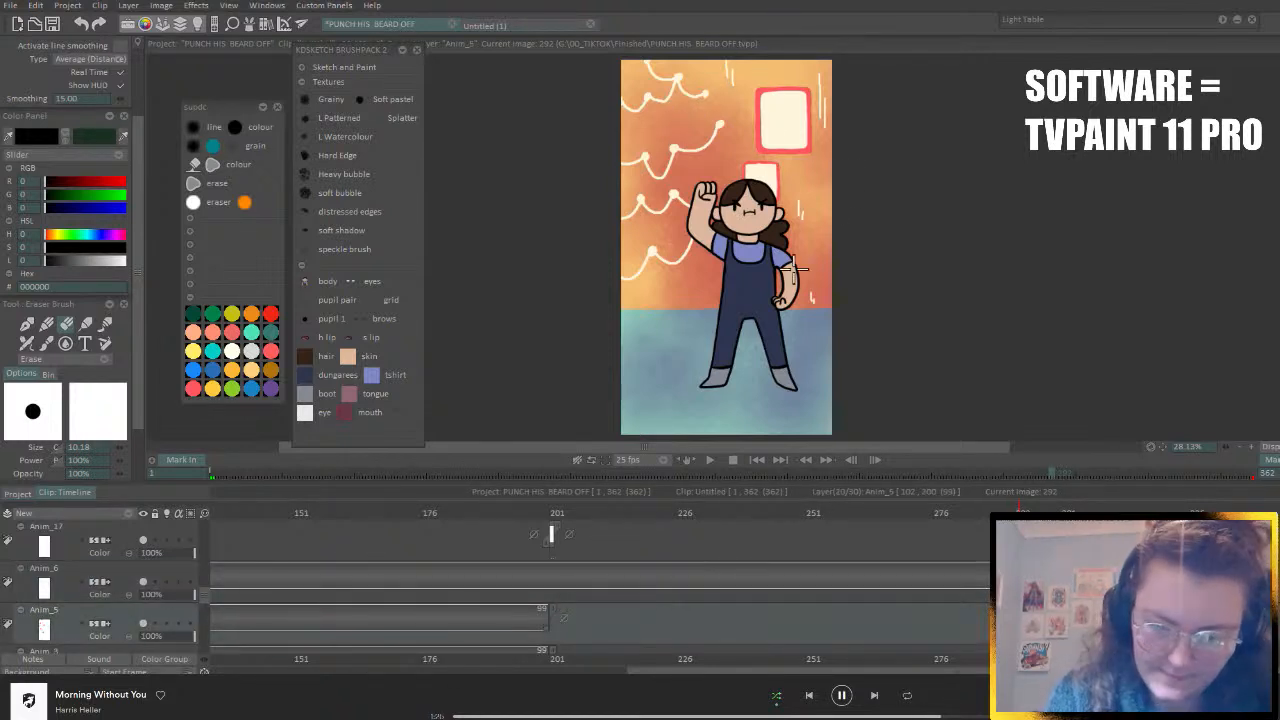
{"action": "left_click", "coordinate": [751, 188]}
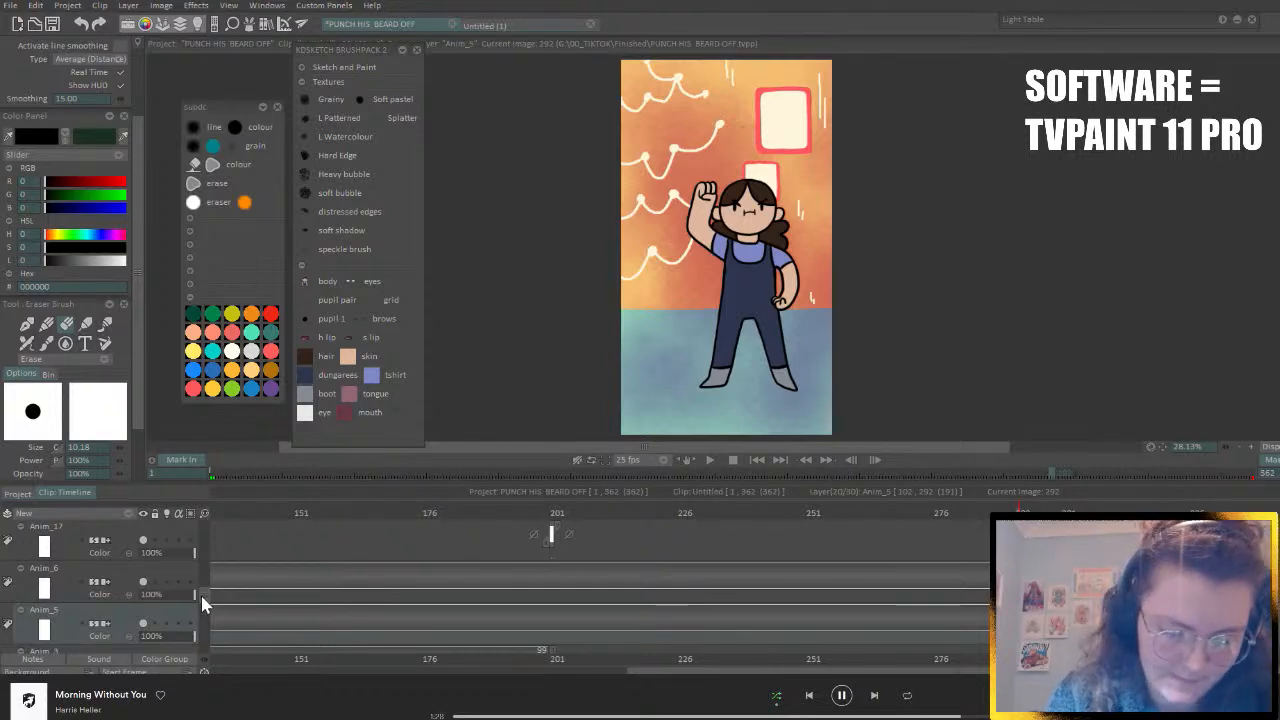
{"action": "scroll", "coordinate": [200, 593], "scroll_direction": "down", "scroll_amount": 2}
{"action": "left_click", "coordinate": [1086, 511]}
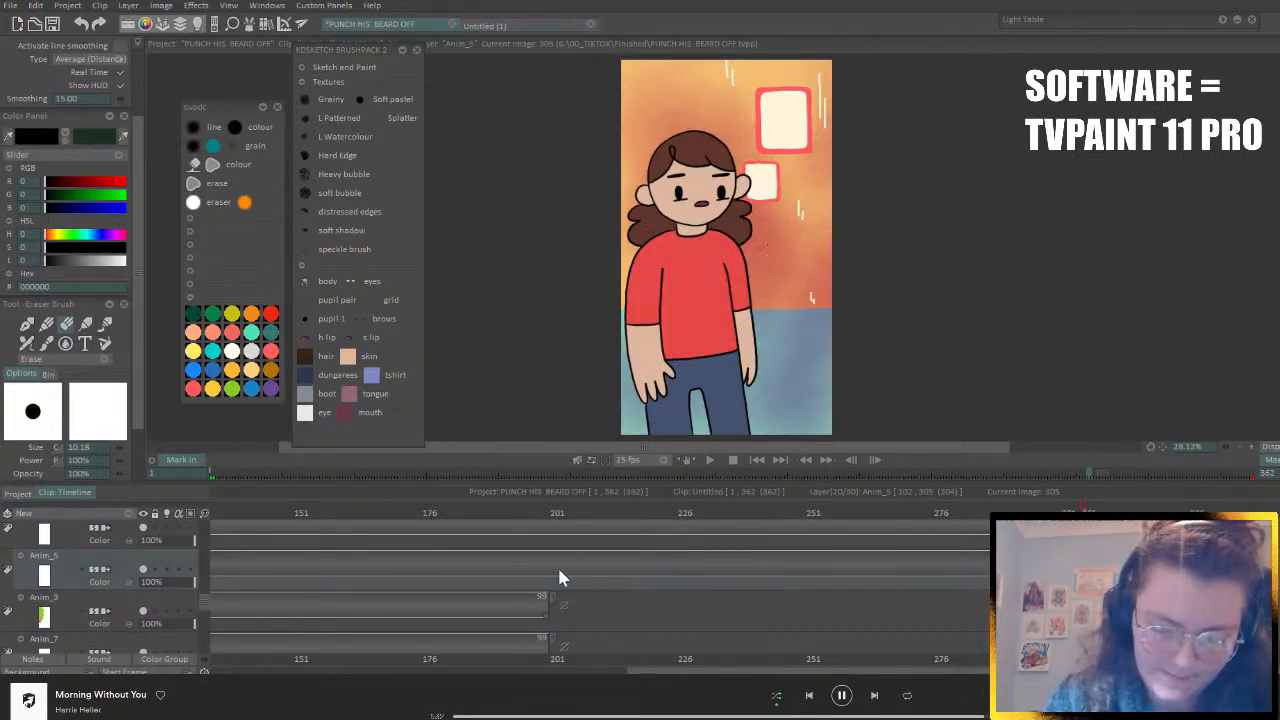
- Go to frame 200 and split that frame off as a separate image on layers Anim_5 and Anim_6
{"action": "left_click_drag", "start_coordinate": [558, 514], "coordinate": [545, 514]}
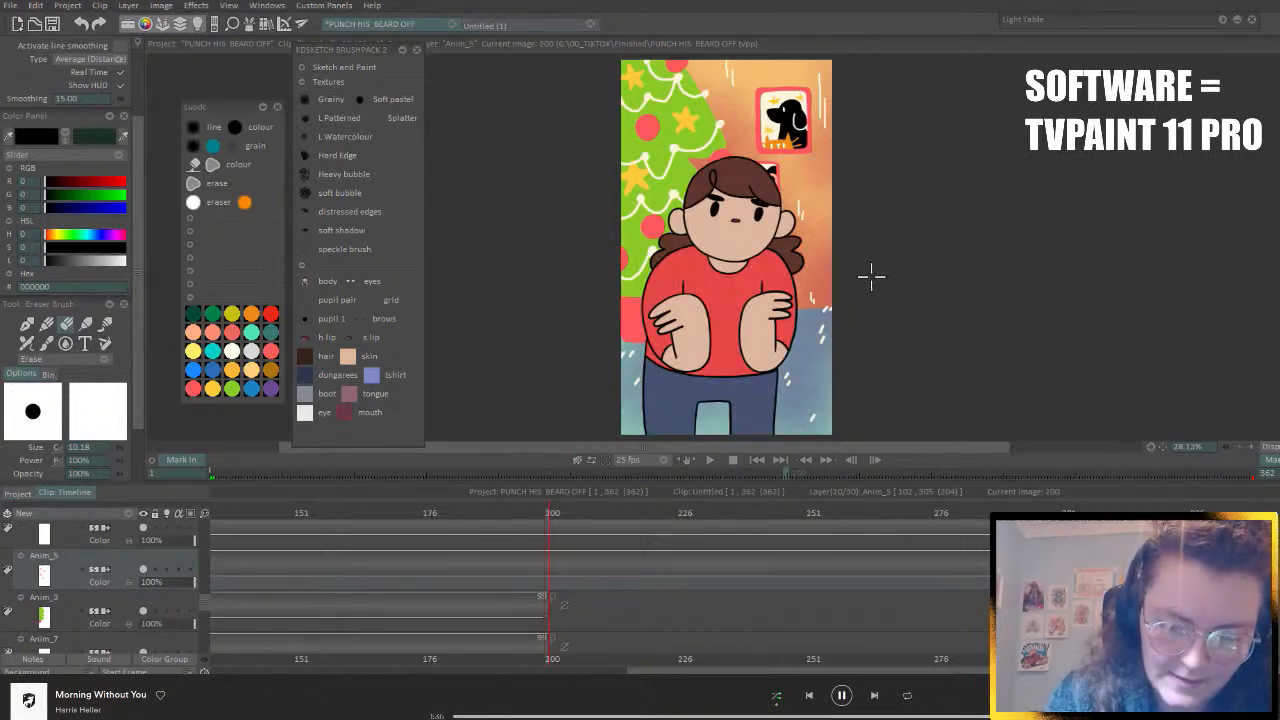
{"action": "left_click", "coordinate": [831, 247]}
{"action": "scroll", "coordinate": [199, 593], "scroll_direction": "up", "scroll_amount": 3}
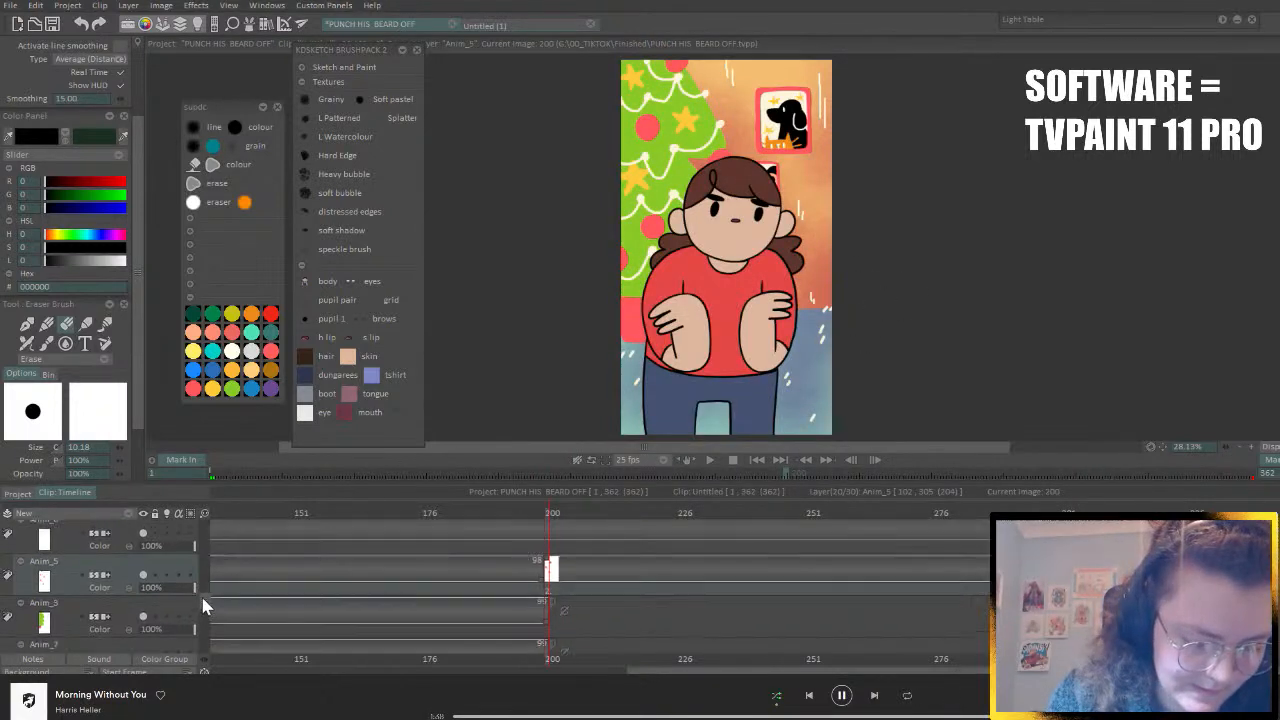
{"action": "left_click", "coordinate": [130, 585]}
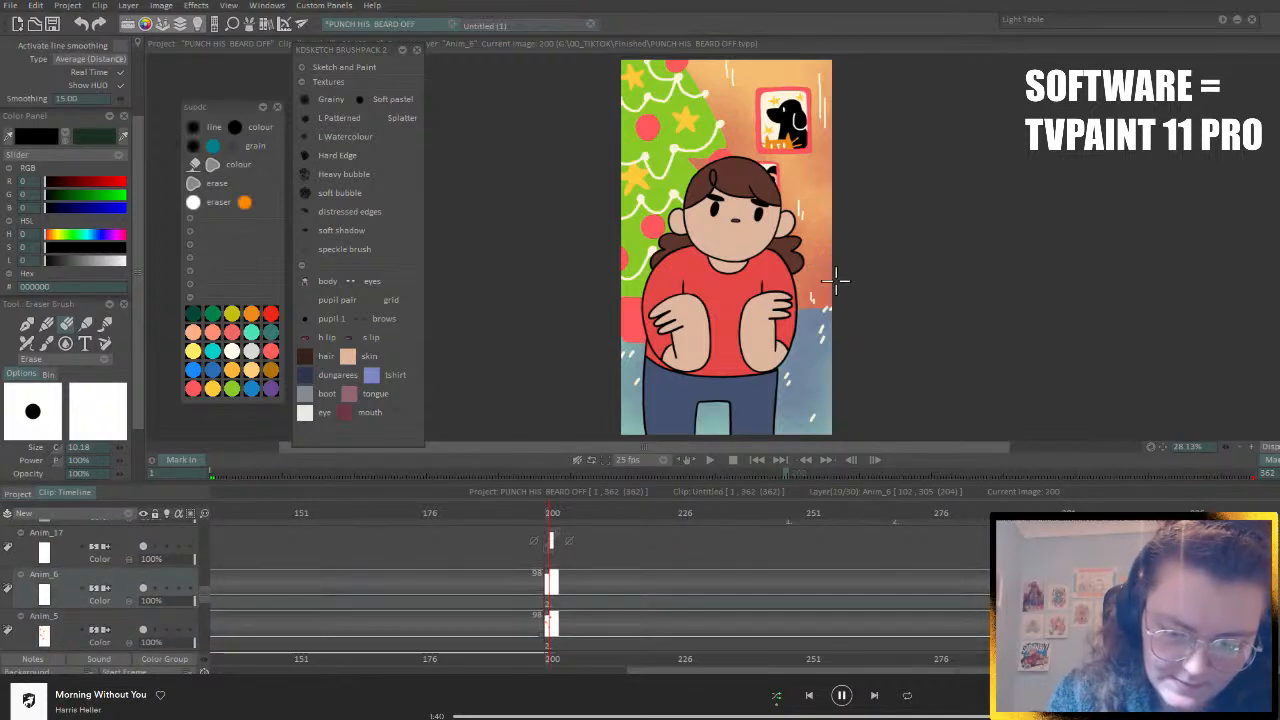
- Split frame 200 off as a separate image on layers Anim_3 and Anim_7
{"action": "scroll", "coordinate": [200, 600], "scroll_direction": "down", "scroll_amount": 3}
{"action": "scroll", "coordinate": [200, 605], "scroll_direction": "up", "scroll_amount": 2}
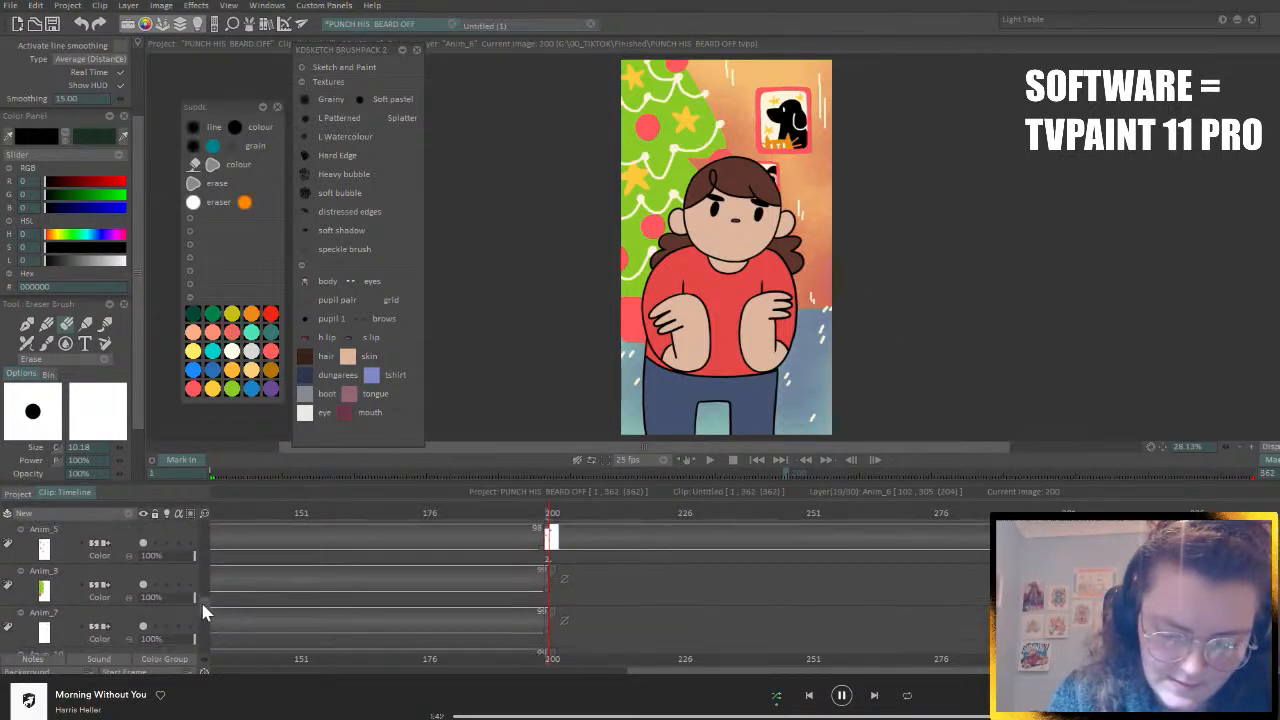
{"action": "left_click", "coordinate": [200, 596]}
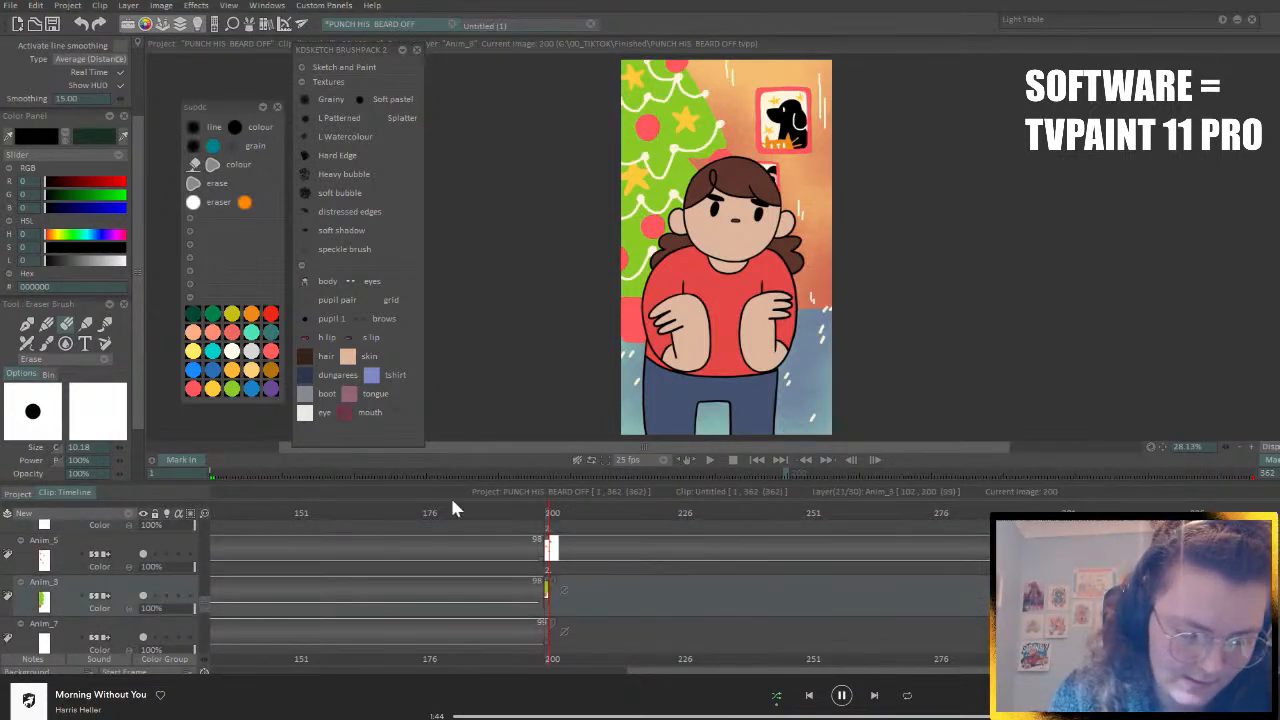
{"action": "left_click", "coordinate": [124, 629]}
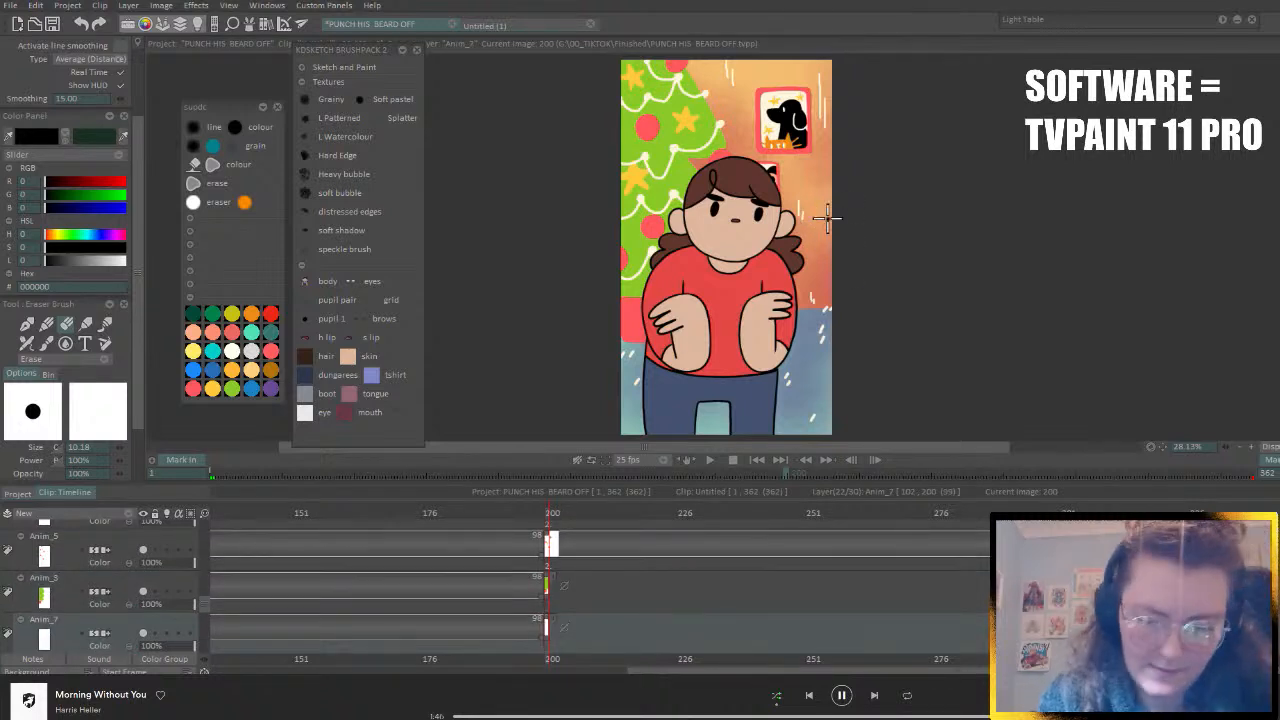
- Split frame 200 off as a separate image on layers Anim_10, Anim_9, Anim_8 and Anim_11
{"action": "scroll", "coordinate": [205, 609], "scroll_direction": "down", "scroll_amount": 2}
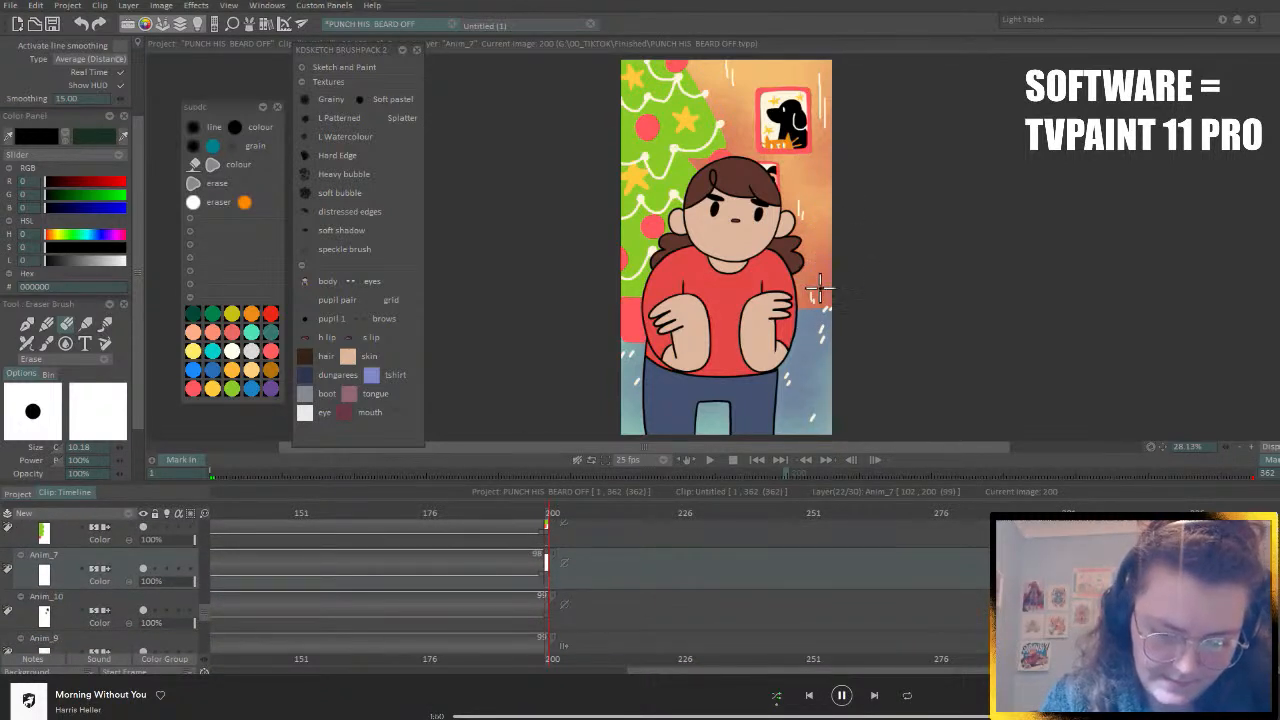
{"action": "key", "text": "Down"}
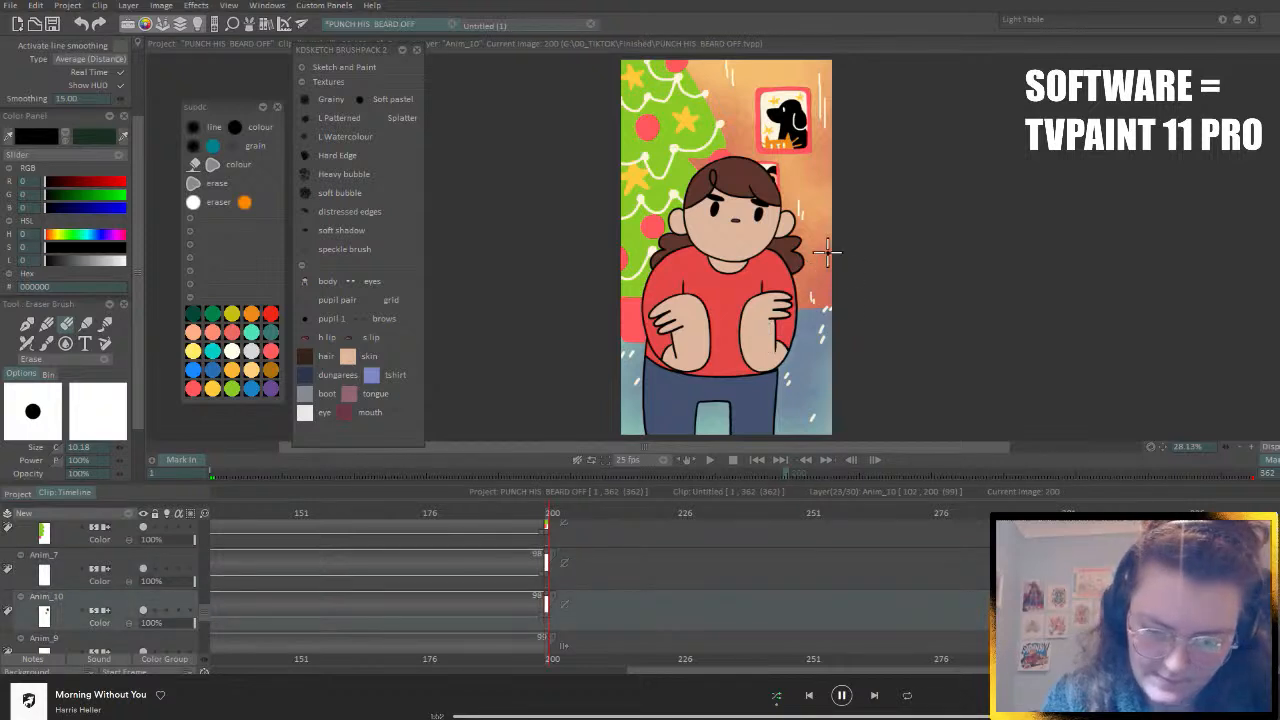
{"action": "key", "text": "Down"}
{"action": "key", "text": "Down"}
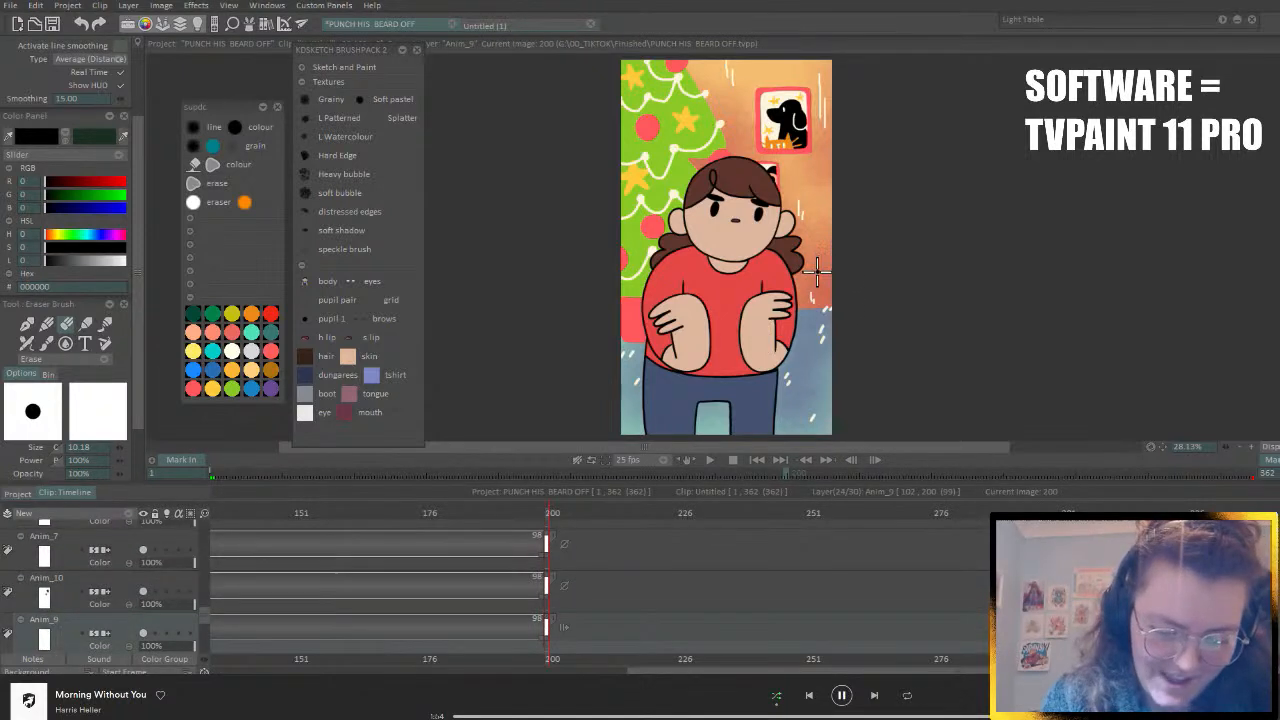
{"action": "key", "text": "Down"}
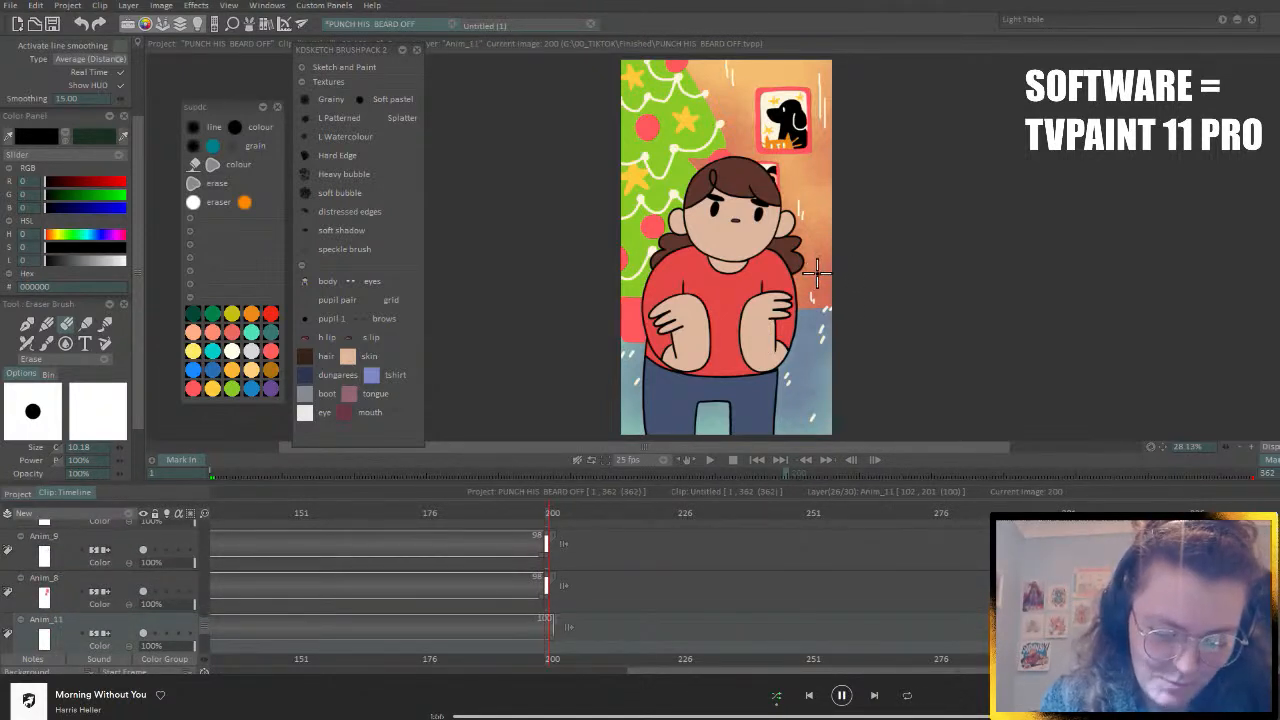
{"action": "key", "text": "Down"}
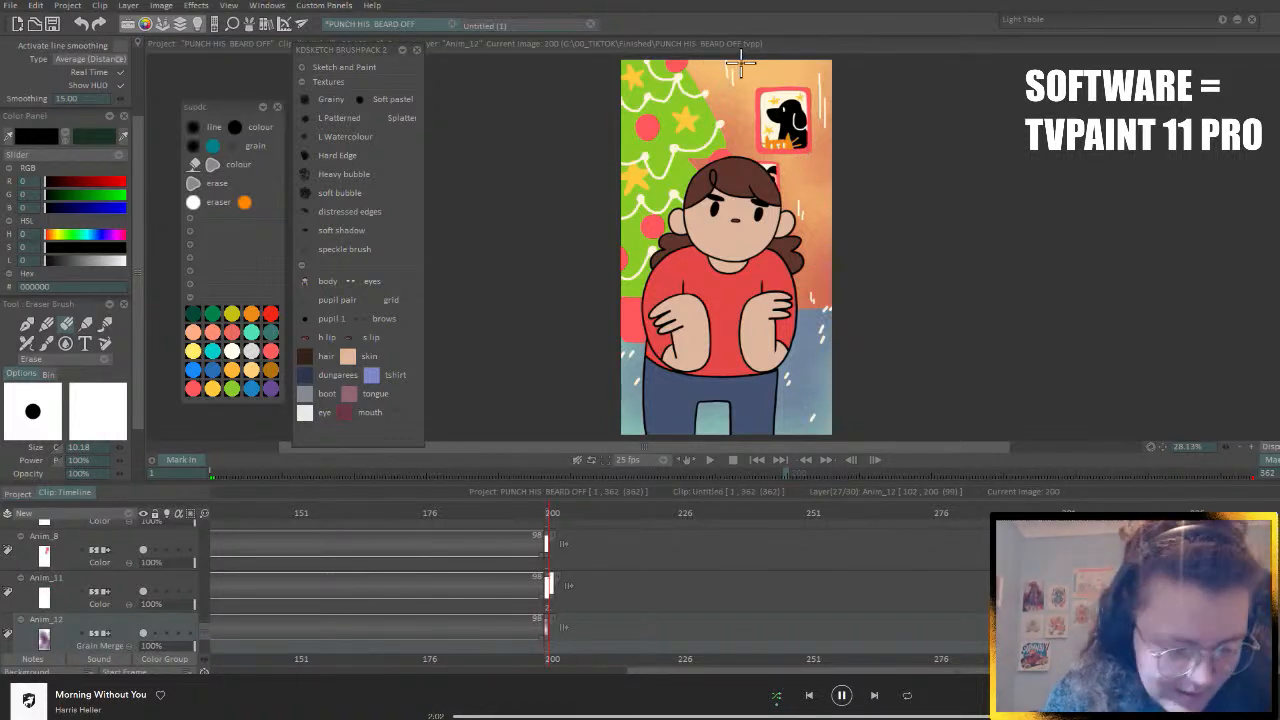
{"action": "key", "text": "Down"}
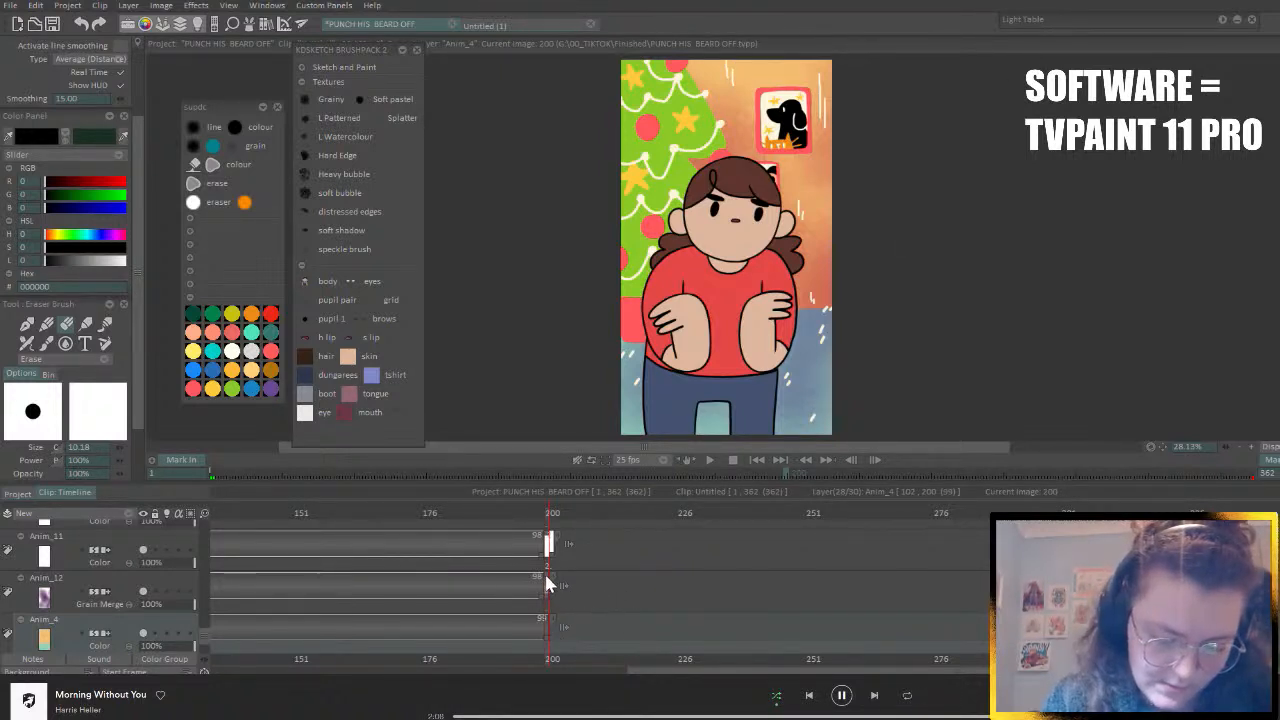
{"action": "left_click_drag", "start_coordinate": [545, 577], "coordinate": [559, 583]}
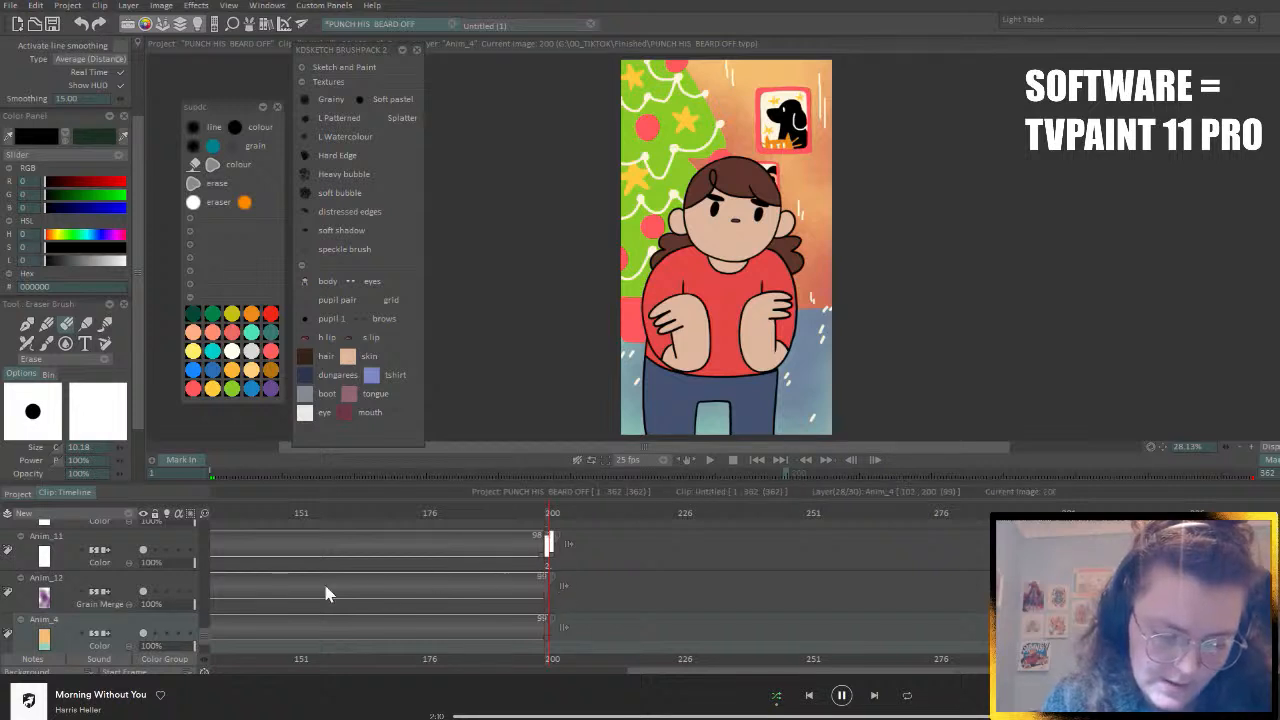
- Review the separated frame 200 images on the background layers from Anim_12 up to Anim_7
{"action": "scroll", "coordinate": [206, 638], "scroll_direction": "up", "scroll_amount": 1}
{"action": "scroll", "coordinate": [206, 638], "scroll_direction": "up", "scroll_amount": 1}
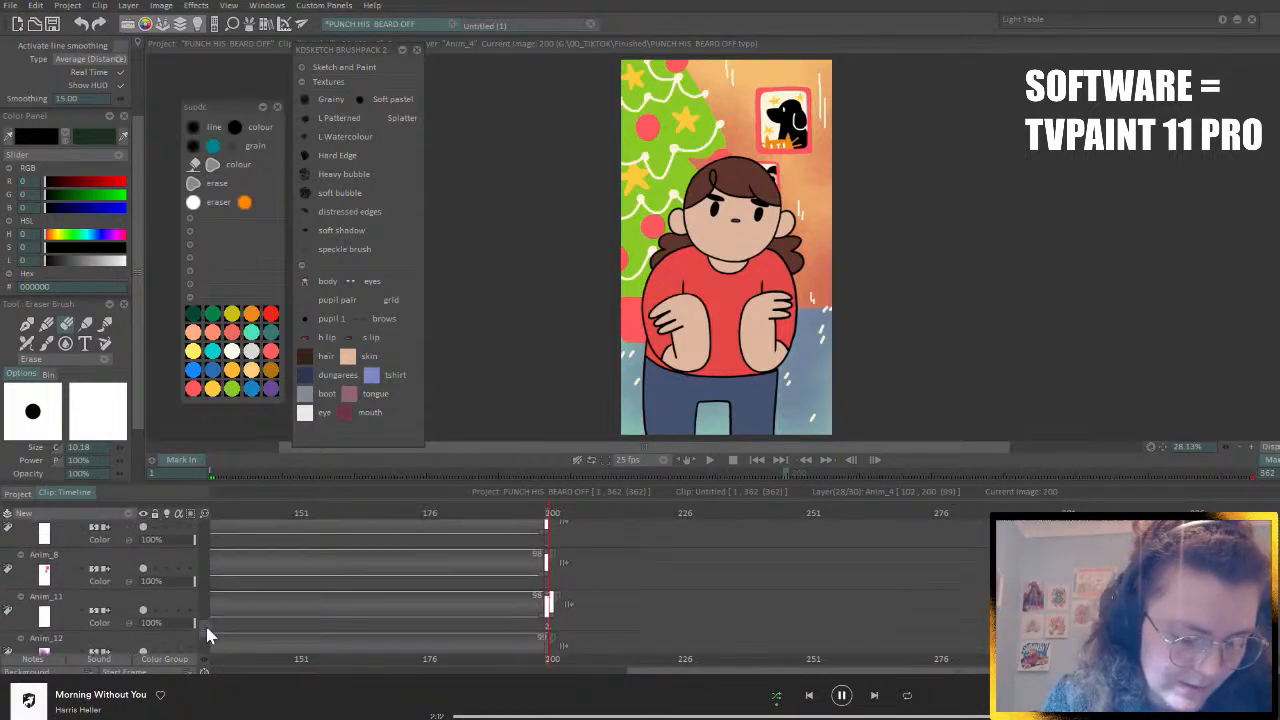
{"action": "left_click", "coordinate": [133, 606]}
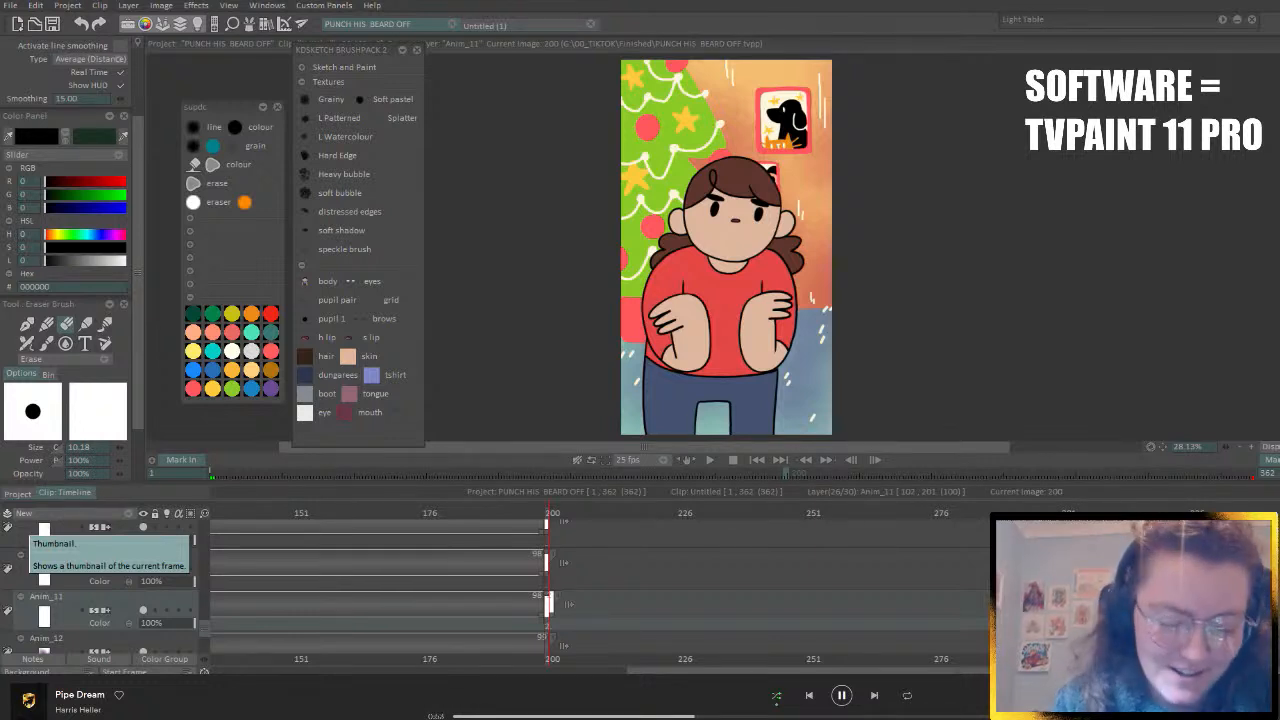
{"action": "scroll", "coordinate": [204, 624], "scroll_direction": "down", "scroll_amount": 2}
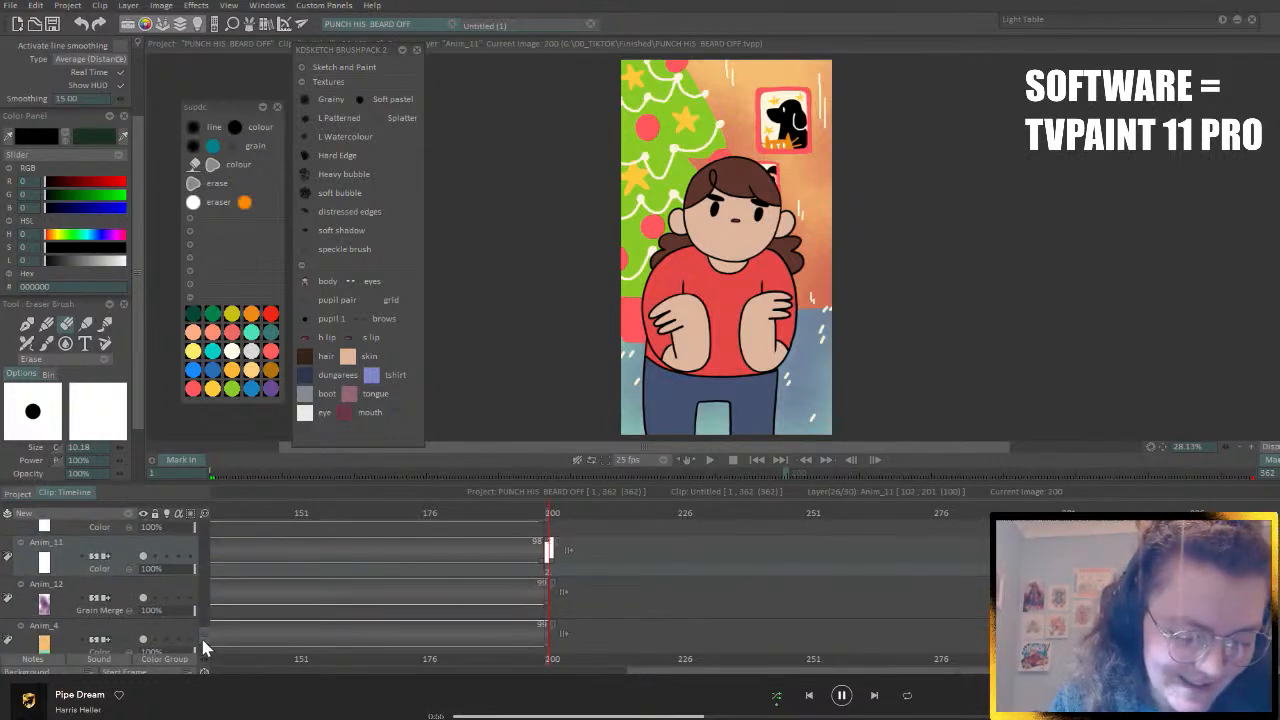
{"action": "scroll", "coordinate": [204, 634], "scroll_direction": "up", "scroll_amount": 2}
{"action": "left_click", "coordinate": [125, 602]}
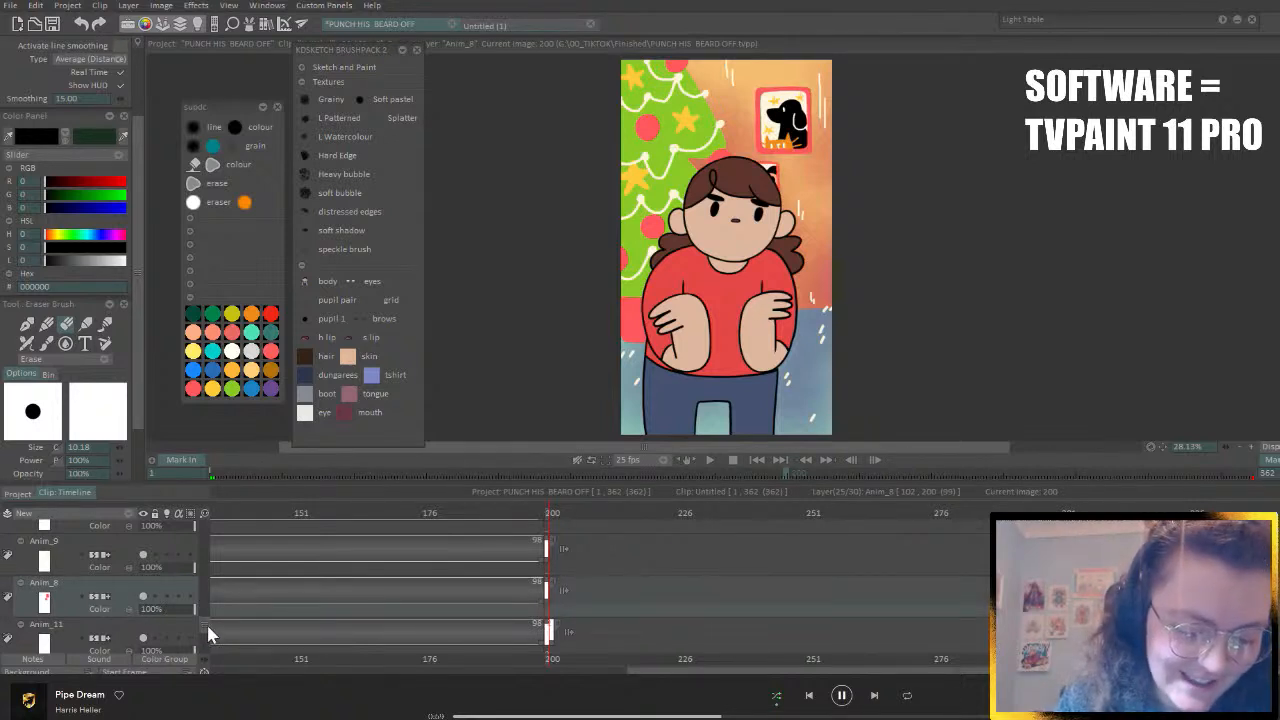
{"action": "scroll", "coordinate": [206, 622], "scroll_direction": "down", "scroll_amount": 2}
{"action": "scroll", "coordinate": [206, 623], "scroll_direction": "up", "scroll_amount": 5}
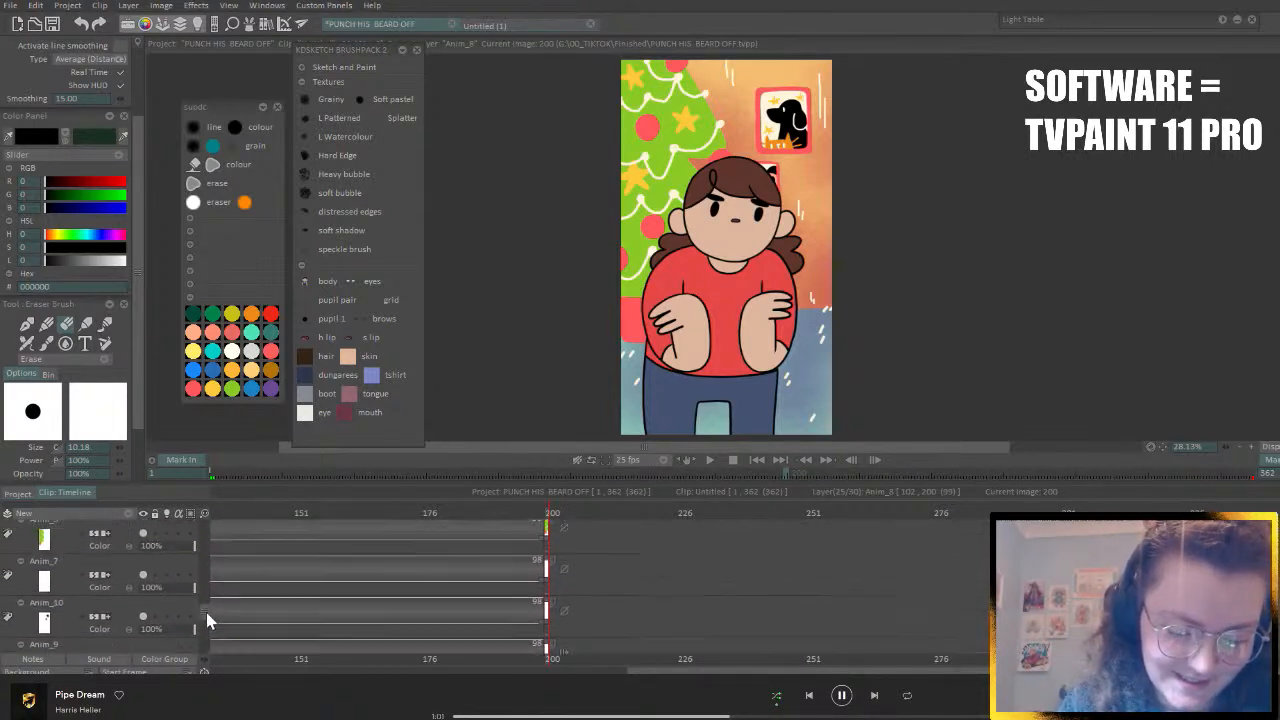
{"action": "scroll", "coordinate": [205, 613], "scroll_direction": "down", "scroll_amount": 1}
- Try to extend layer Anim_3 to frame 292, compare the neighbouring frames, and undo the extension
{"action": "left_click", "coordinate": [125, 570]}
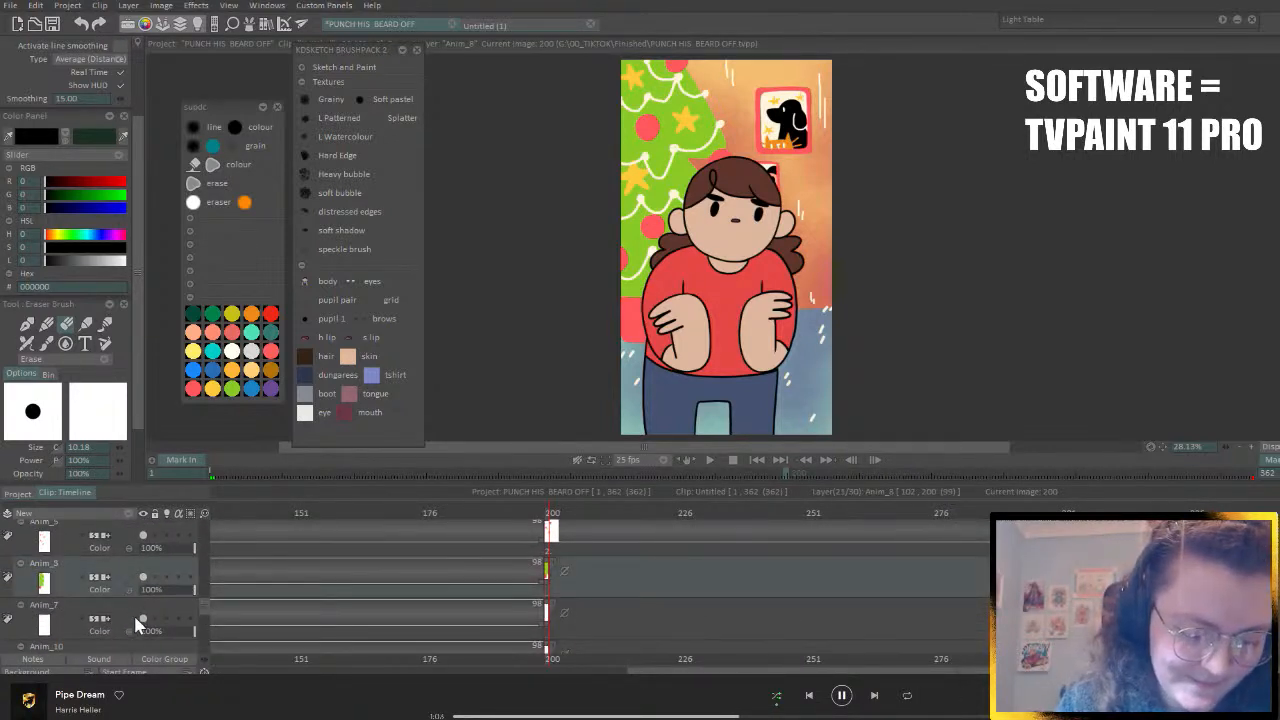
{"action": "left_click", "coordinate": [1020, 512]}
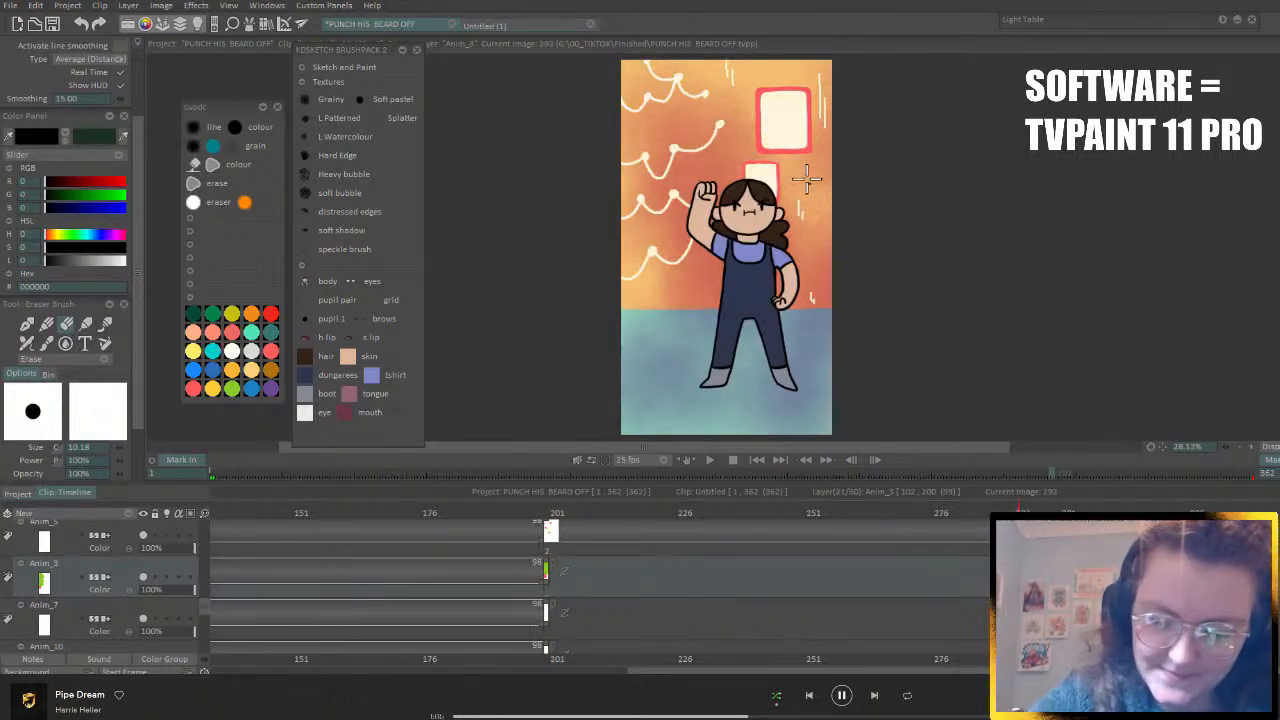
{"action": "left_click", "coordinate": [756, 70]}
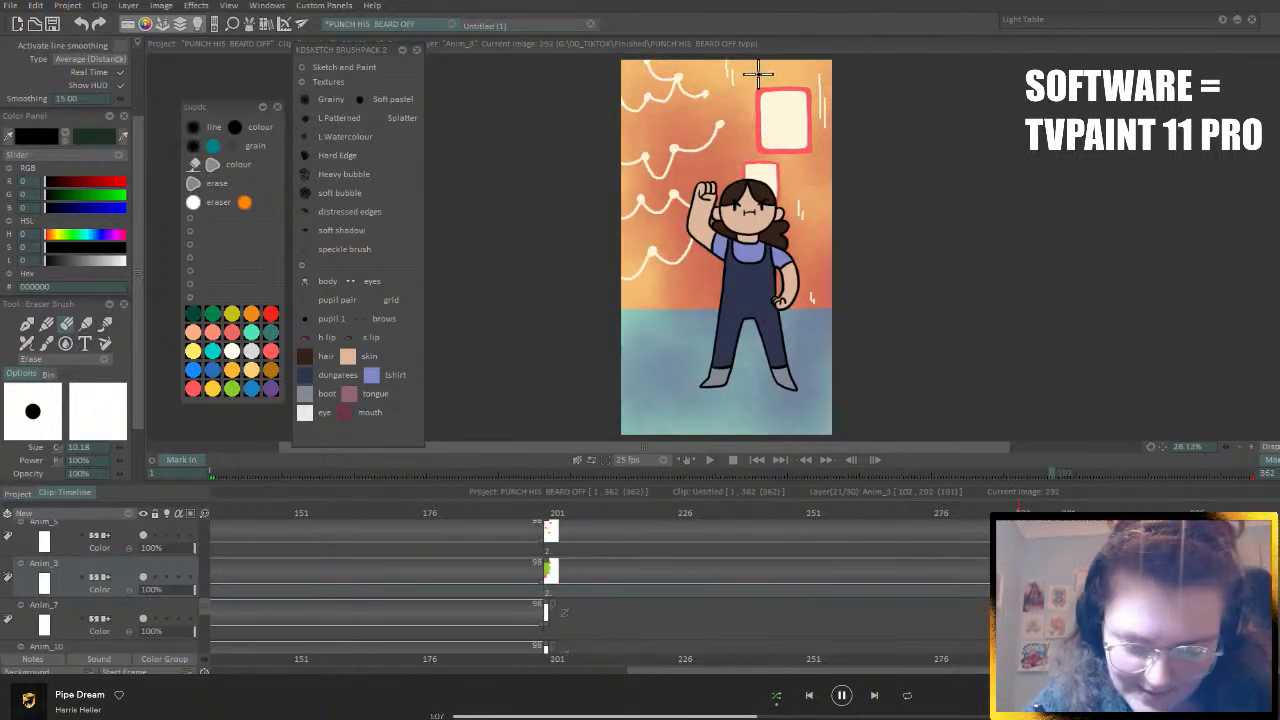
{"action": "key", "text": "Right"}
{"action": "key", "text": "Right"}
{"action": "key", "text": "Right"}
{"action": "key", "text": "Right"}
{"action": "key", "text": "Left"}
{"action": "key", "text": "Left"}
{"action": "key", "text": "Left"}
{"action": "key", "text": "Left"}
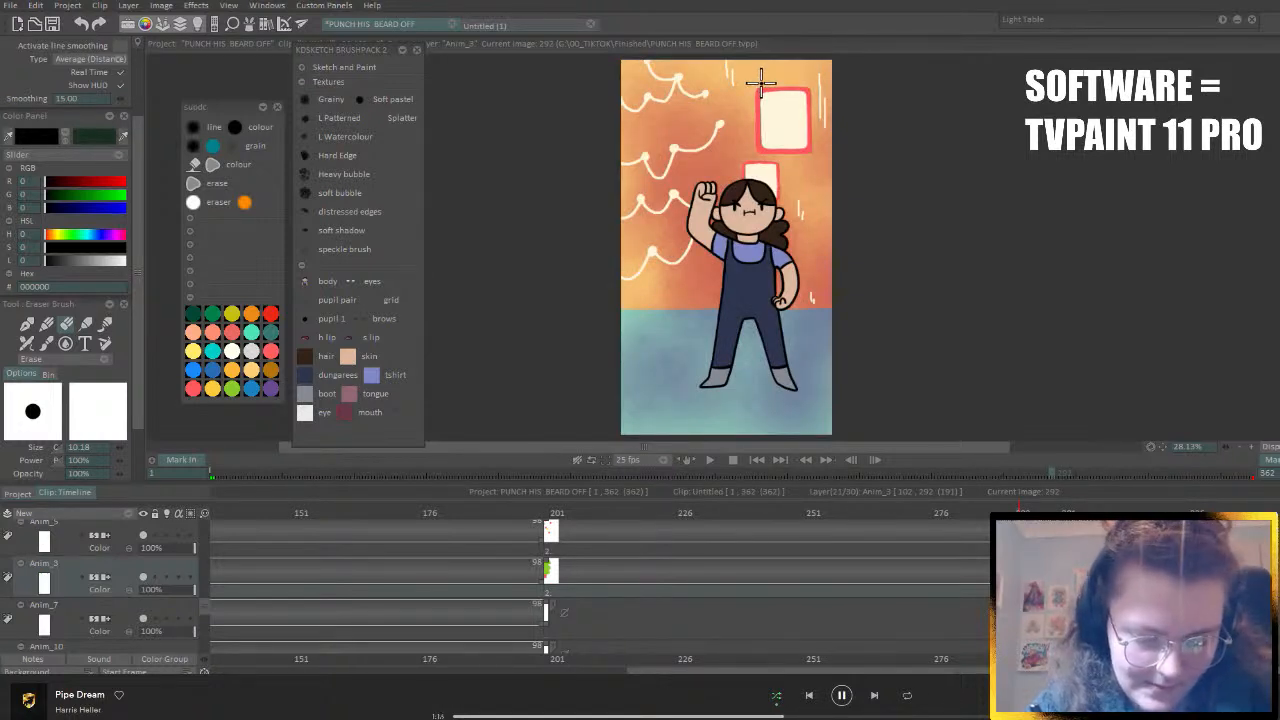
{"action": "key", "text": "ctrl+z"}
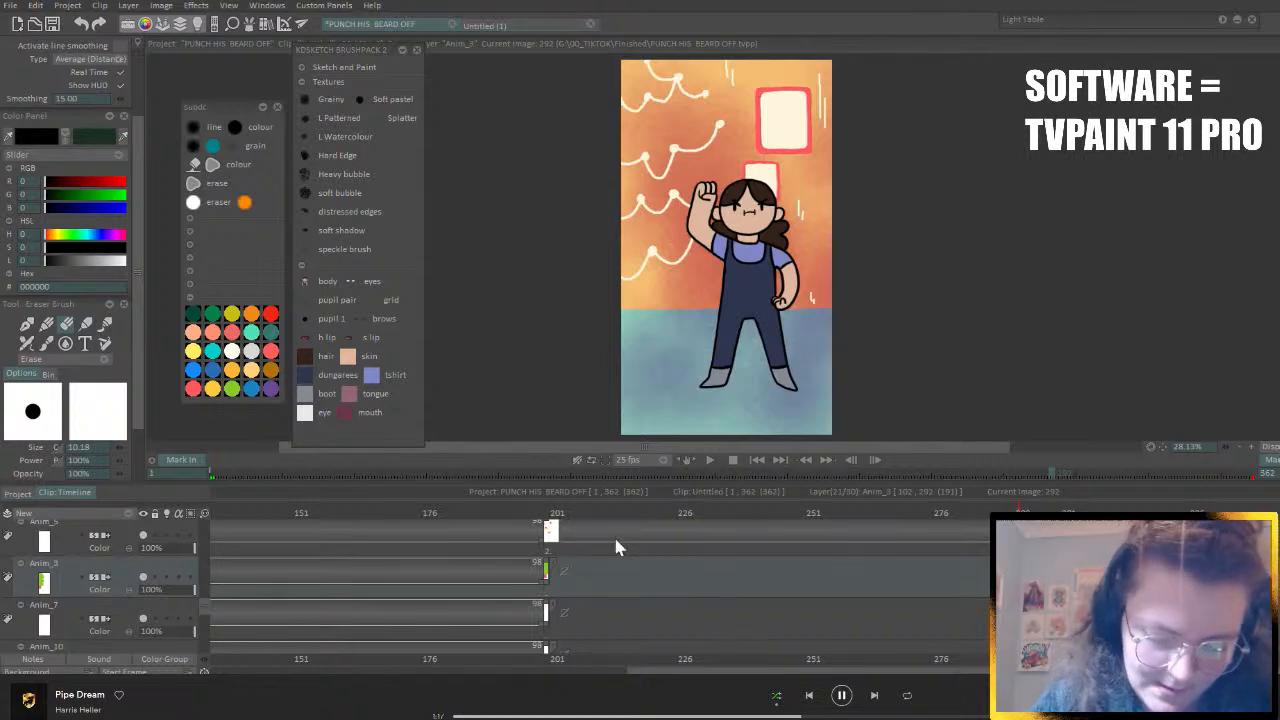
- Make layers Anim_3 and Anim_7 hold their last image past frame 200 for the tree and the floor marks
{"action": "left_click", "coordinate": [565, 571]}
{"action": "left_click", "coordinate": [598, 607]}
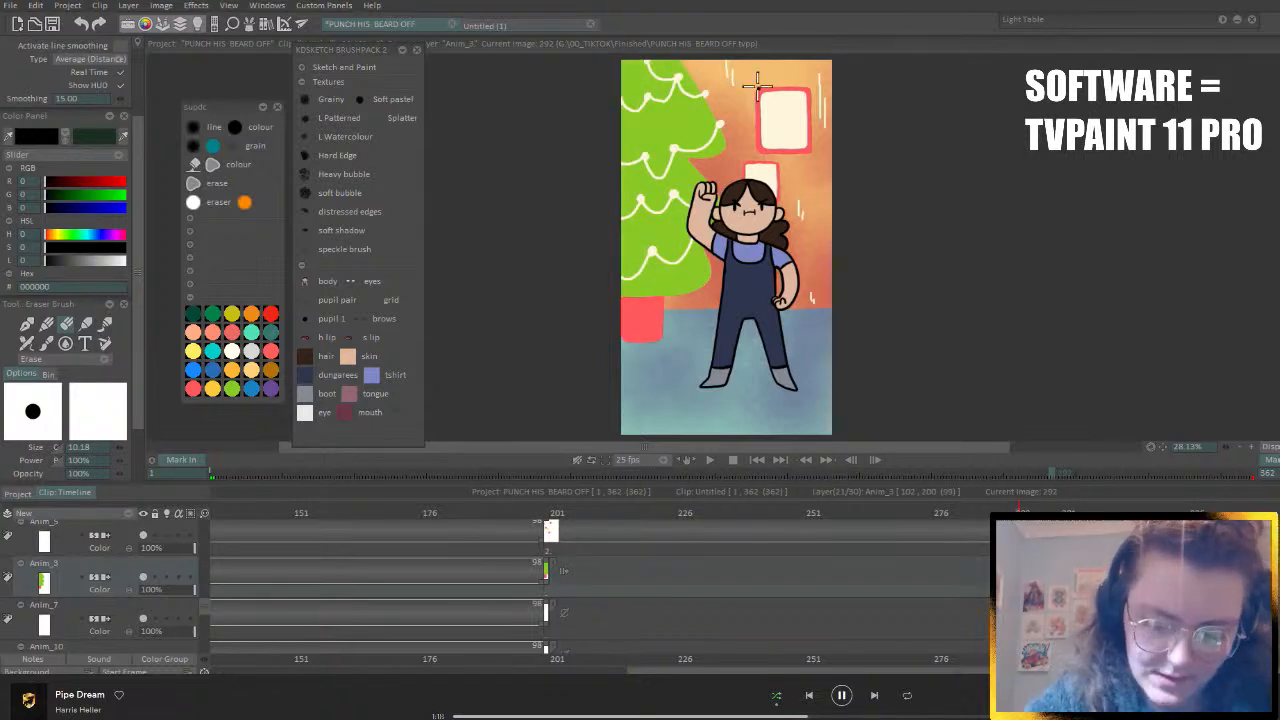
{"action": "left_click", "coordinate": [565, 612]}
{"action": "left_click", "coordinate": [593, 634]}
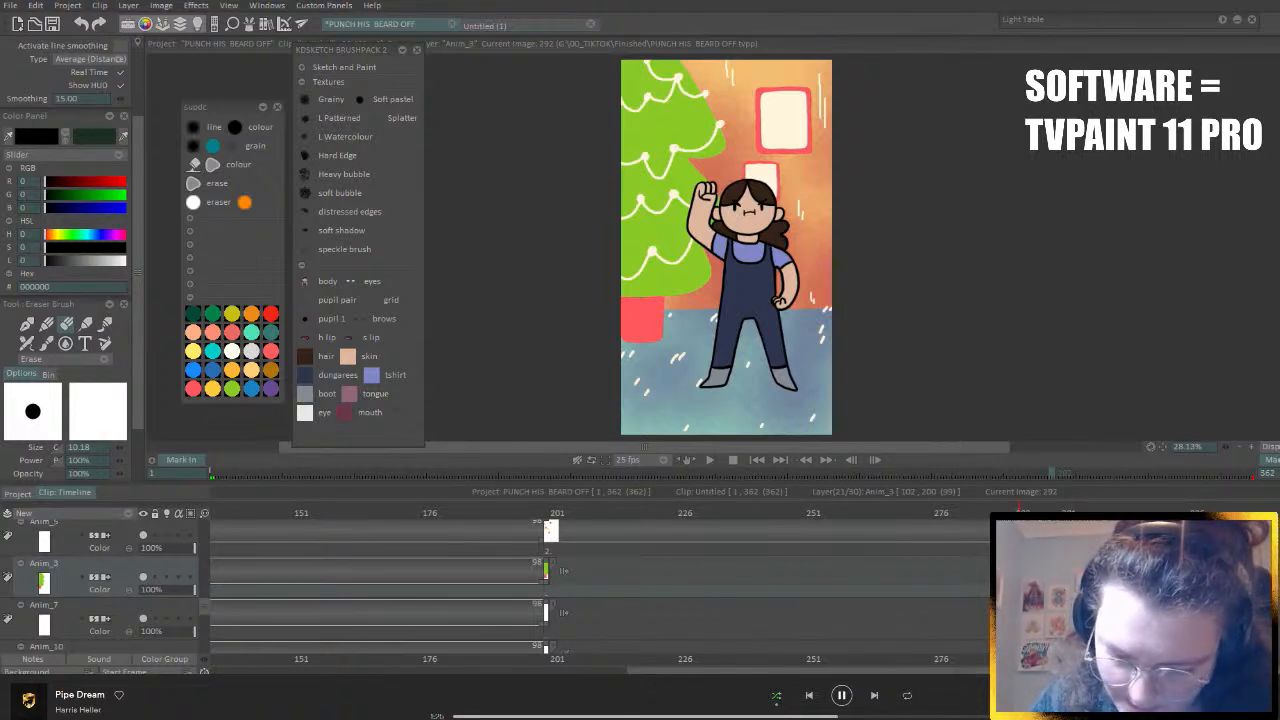
- Select layer Anim_5 and check its tree ornaments at frames 289, 201 and 305
{"action": "key", "text": "Left"}
{"action": "key", "text": "Left"}
{"action": "key", "text": "Left"}
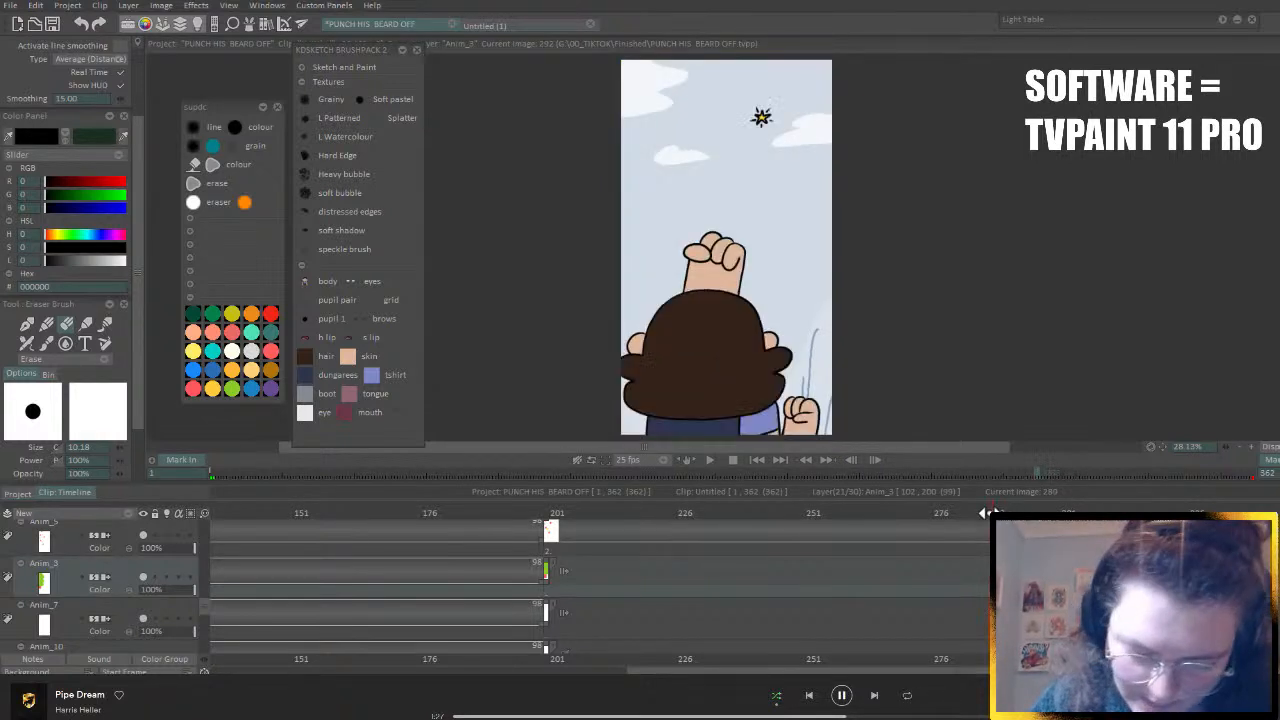
{"action": "mouse_move", "coordinate": [551, 516]}
{"action": "left_mouse_down"}
{"action": "mouse_move", "coordinate": [729, 526]}
{"action": "mouse_move", "coordinate": [551, 523]}
{"action": "left_mouse_up"}
{"action": "left_click", "coordinate": [556, 532]}
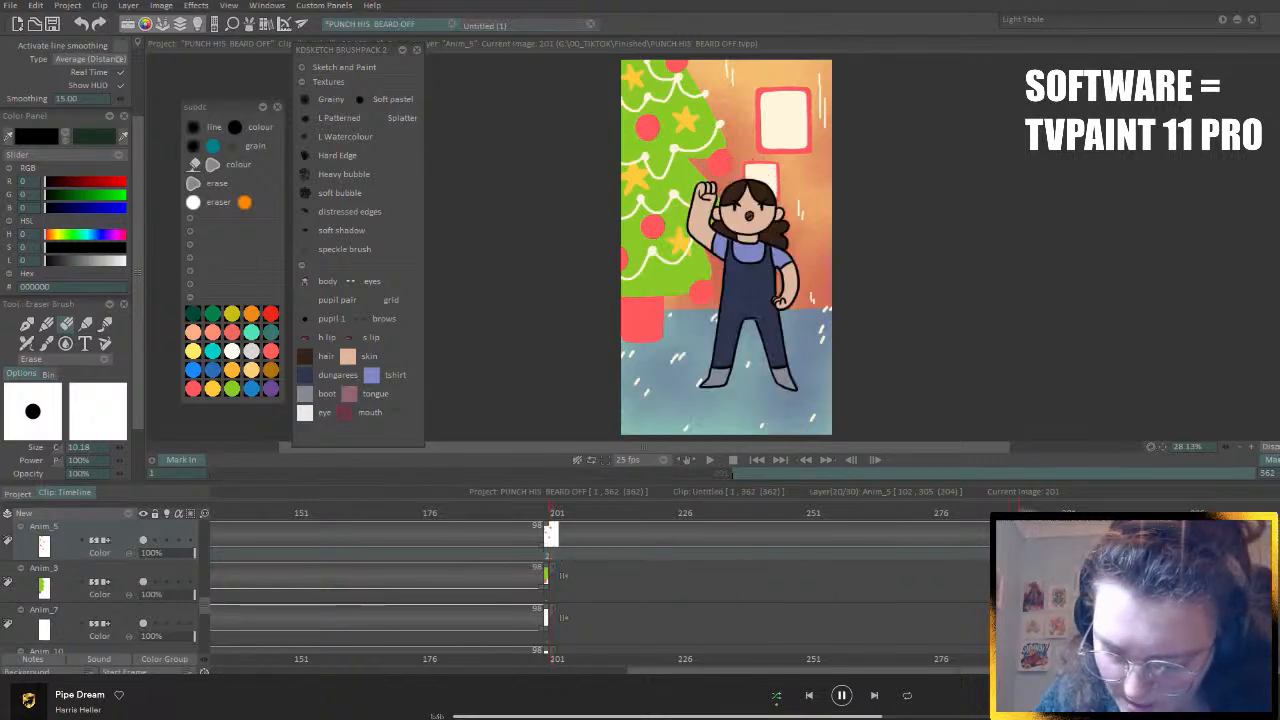
{"action": "left_click_drag", "start_coordinate": [1022, 513], "coordinate": [1083, 513]}
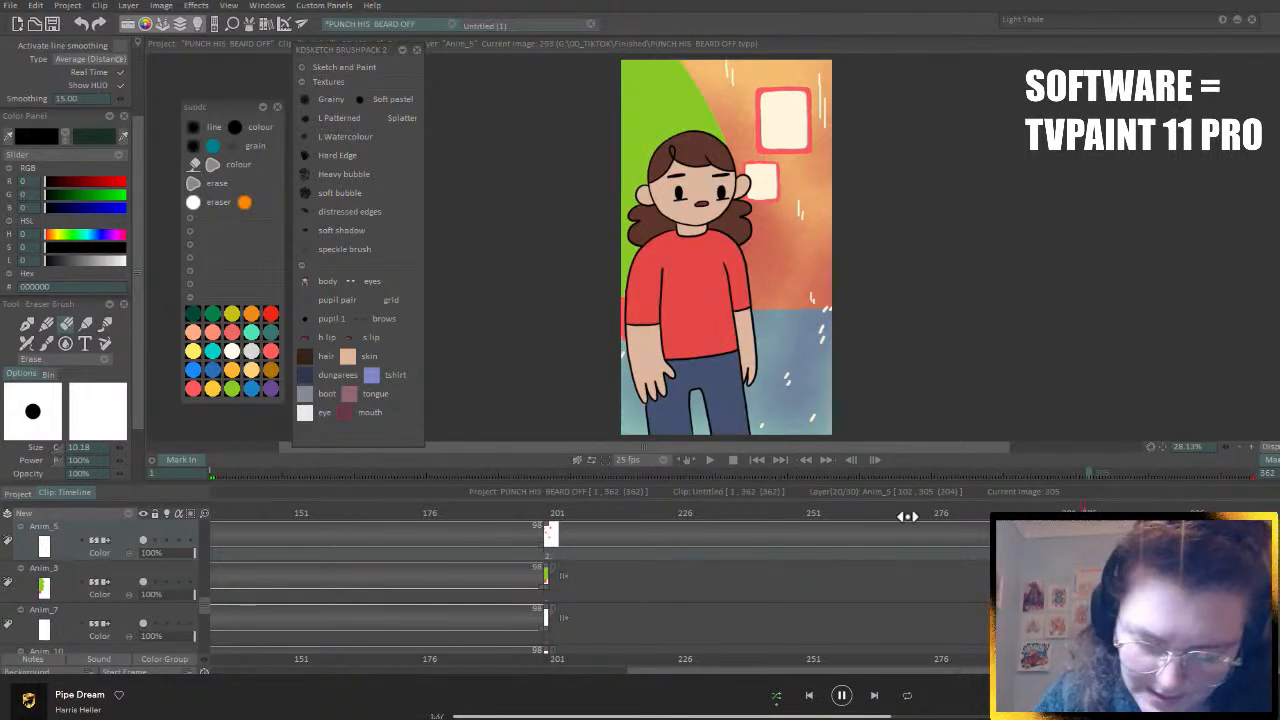
- Delete the ornament drawing on layer Anim_5 at frame 200
{"action": "left_click", "coordinate": [552, 513]}
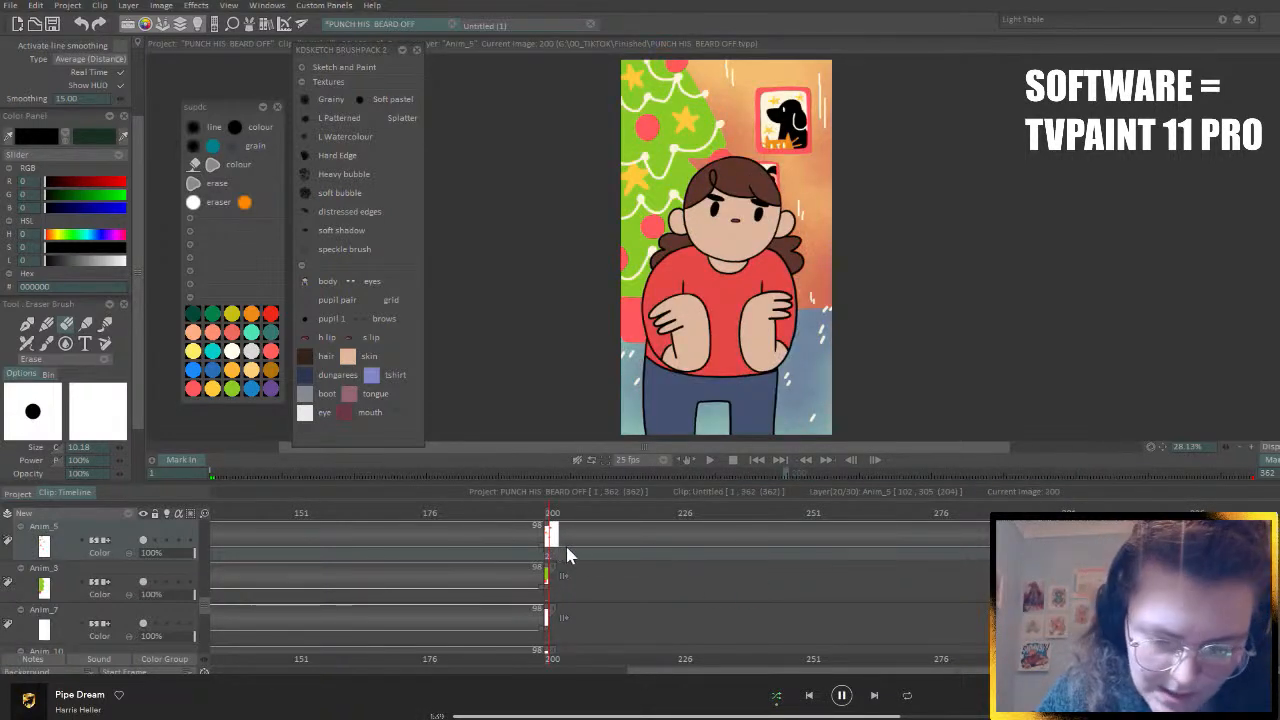
{"action": "key", "text": "Delete"}
{"action": "scroll", "coordinate": [206, 600], "scroll_direction": "up", "scroll_amount": 4}
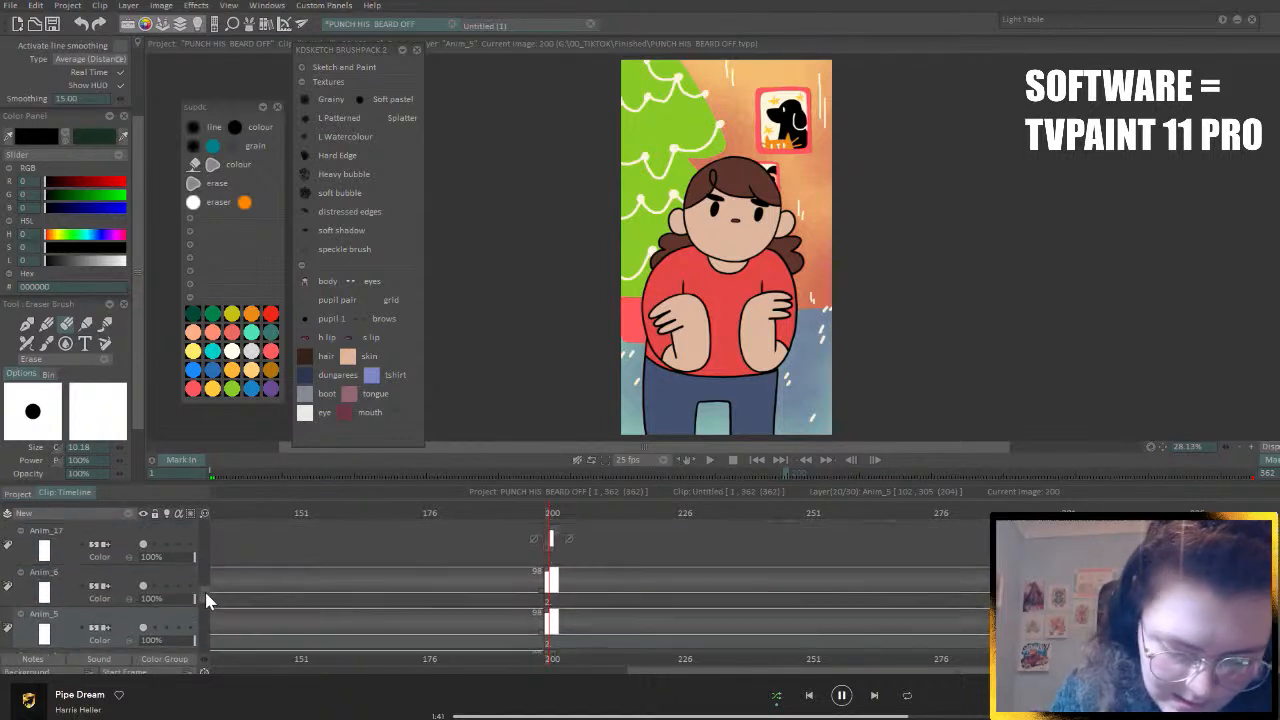
- Toggle layer Anim_6 off and on at frame 196, and carry Anim_5's ornament drawing over to frame 297
{"action": "left_click", "coordinate": [531, 514]}
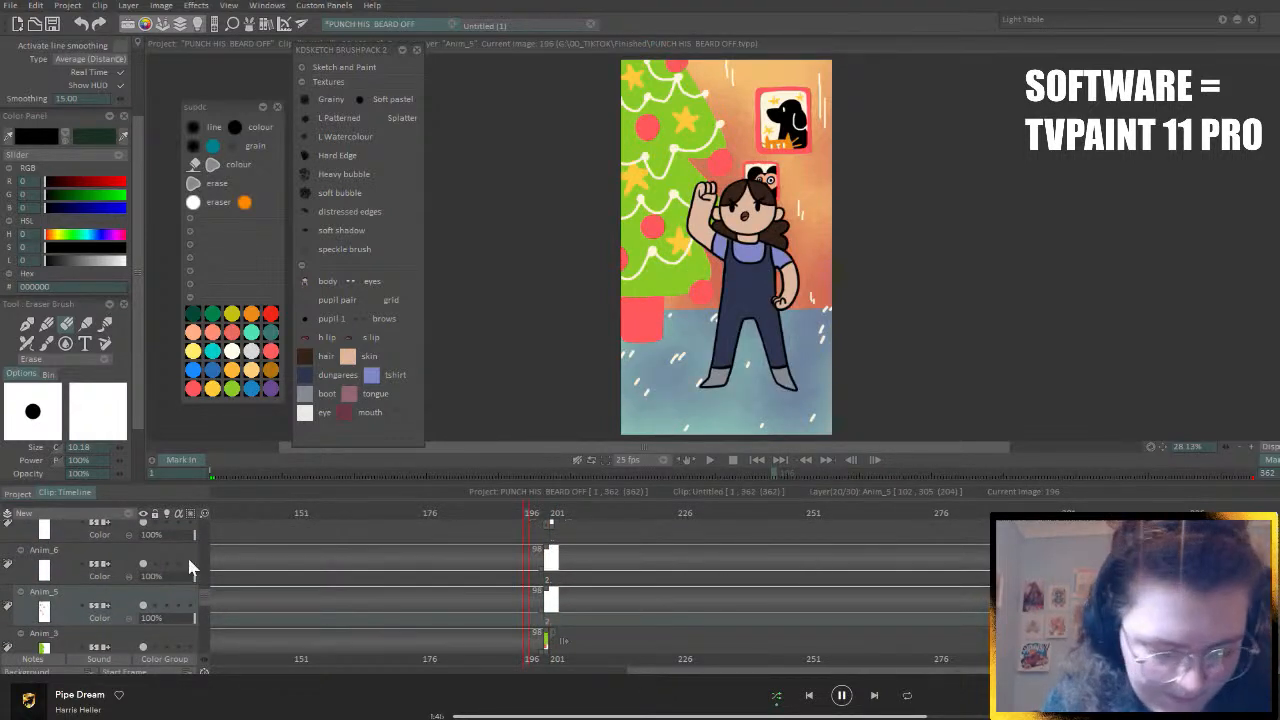
{"action": "left_click", "coordinate": [143, 564]}
{"action": "left_click", "coordinate": [142, 562]}
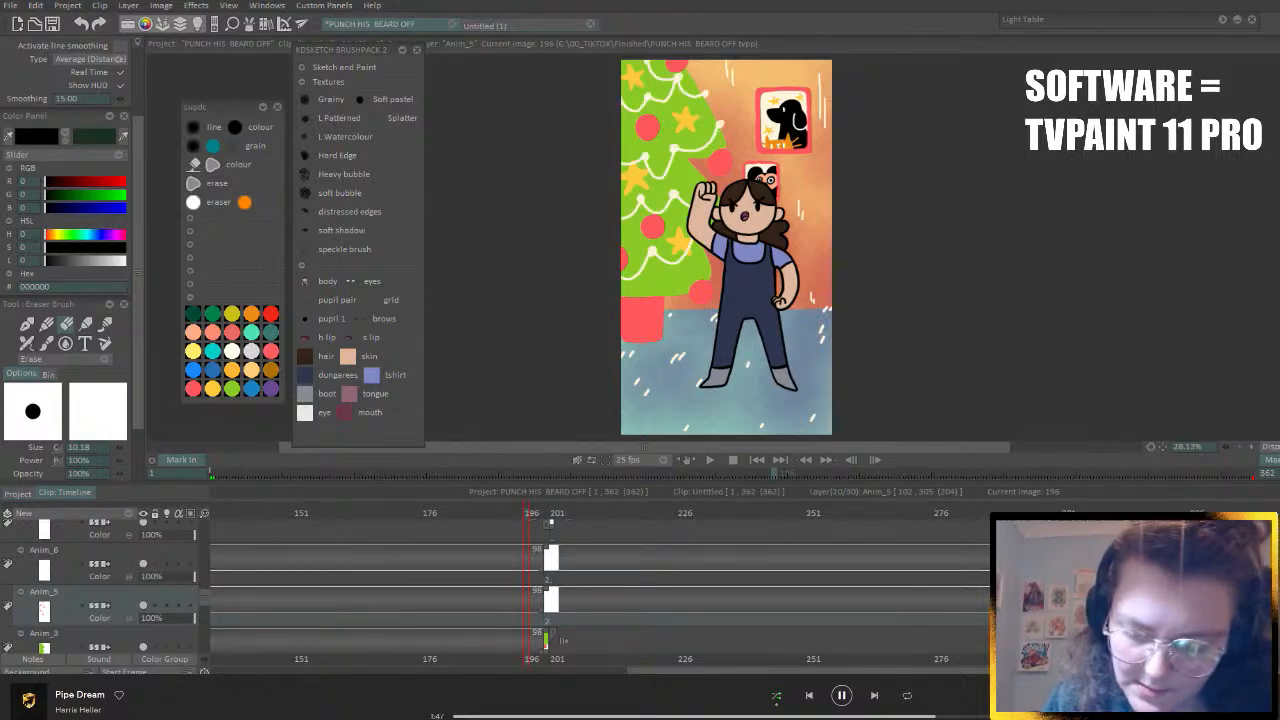
{"action": "left_click", "coordinate": [1043, 512]}
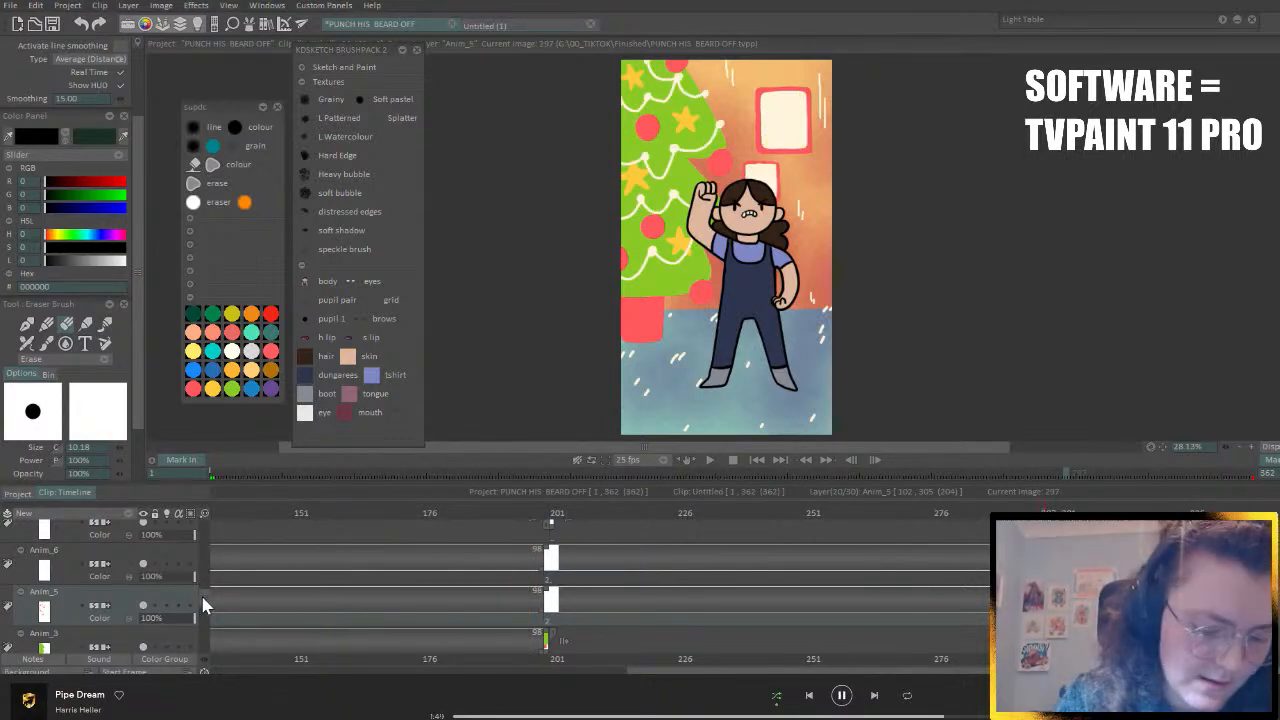
- Make layer Anim_10 hold its last image so the framed pictures continue at frame 297
{"action": "scroll", "coordinate": [205, 603], "scroll_direction": "down", "scroll_amount": 3}
{"action": "scroll", "coordinate": [207, 617], "scroll_direction": "down", "scroll_amount": 2}
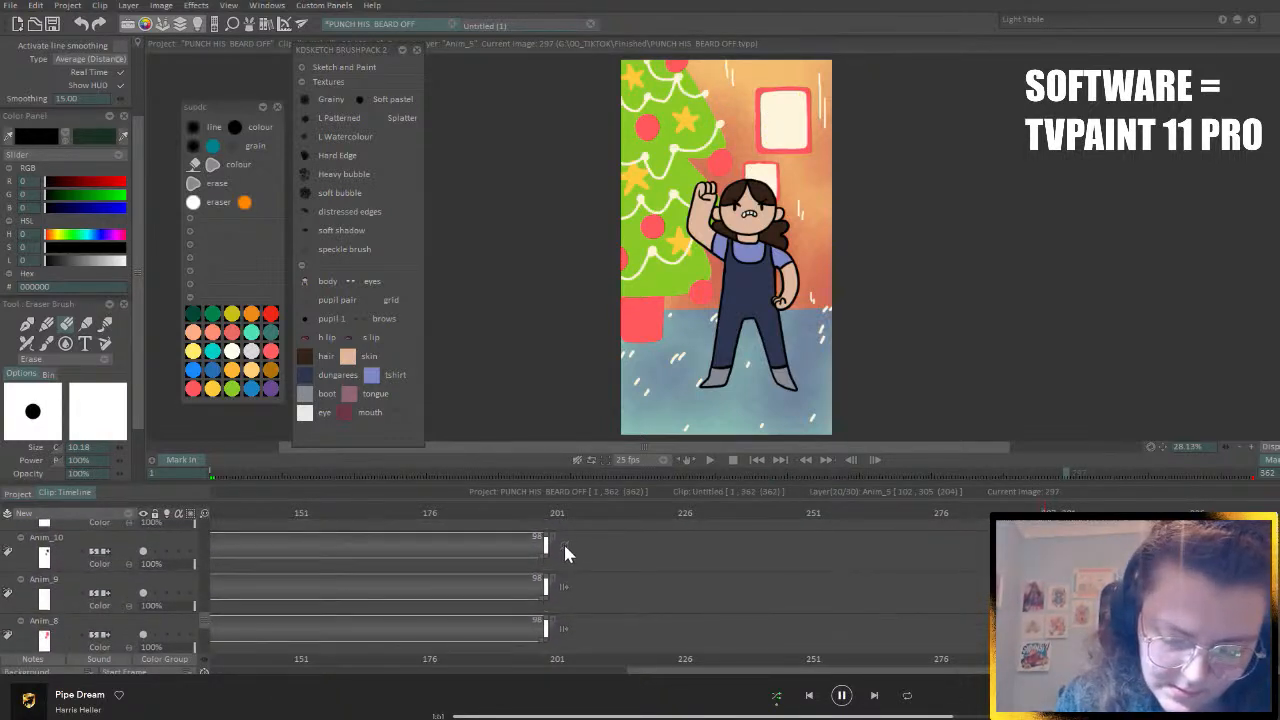
{"action": "left_click", "coordinate": [591, 582]}
{"action": "scroll", "coordinate": [202, 617], "scroll_direction": "down", "scroll_amount": 3}
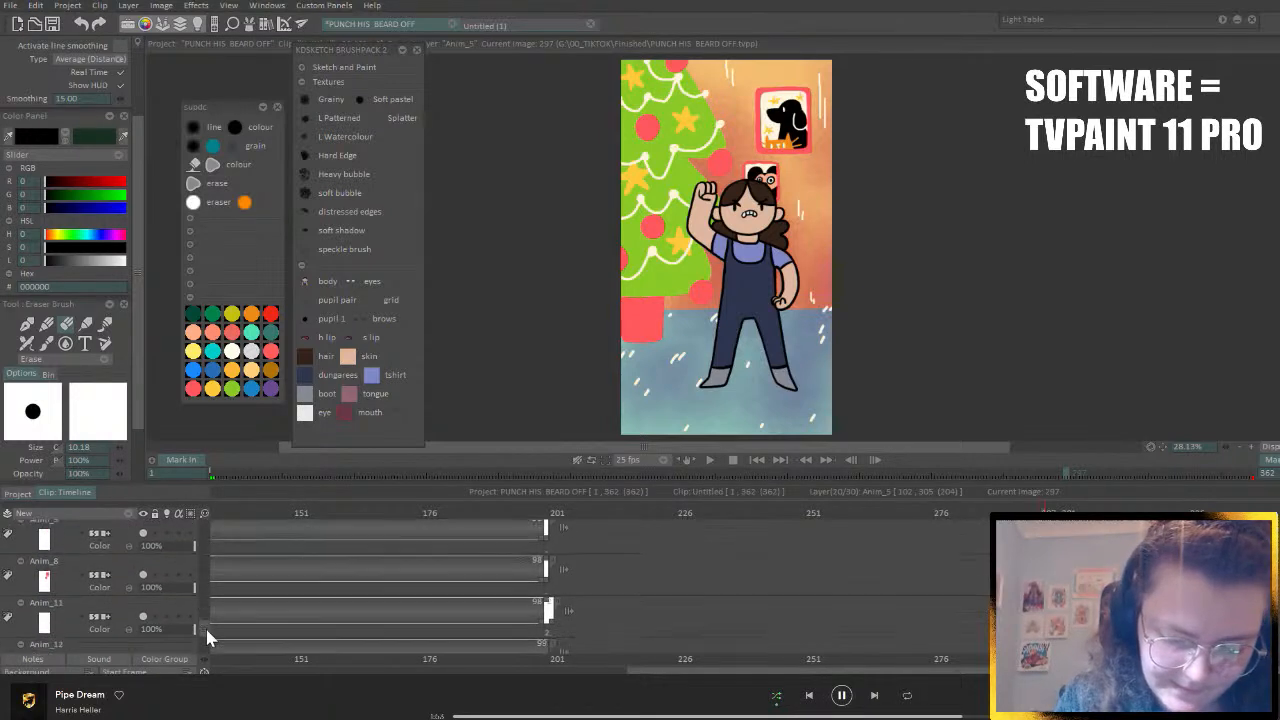
- Extend the tree layer Anim_3 past frame 200 with an image at frame 292
{"action": "scroll", "coordinate": [205, 625], "scroll_direction": "up", "scroll_amount": 5}
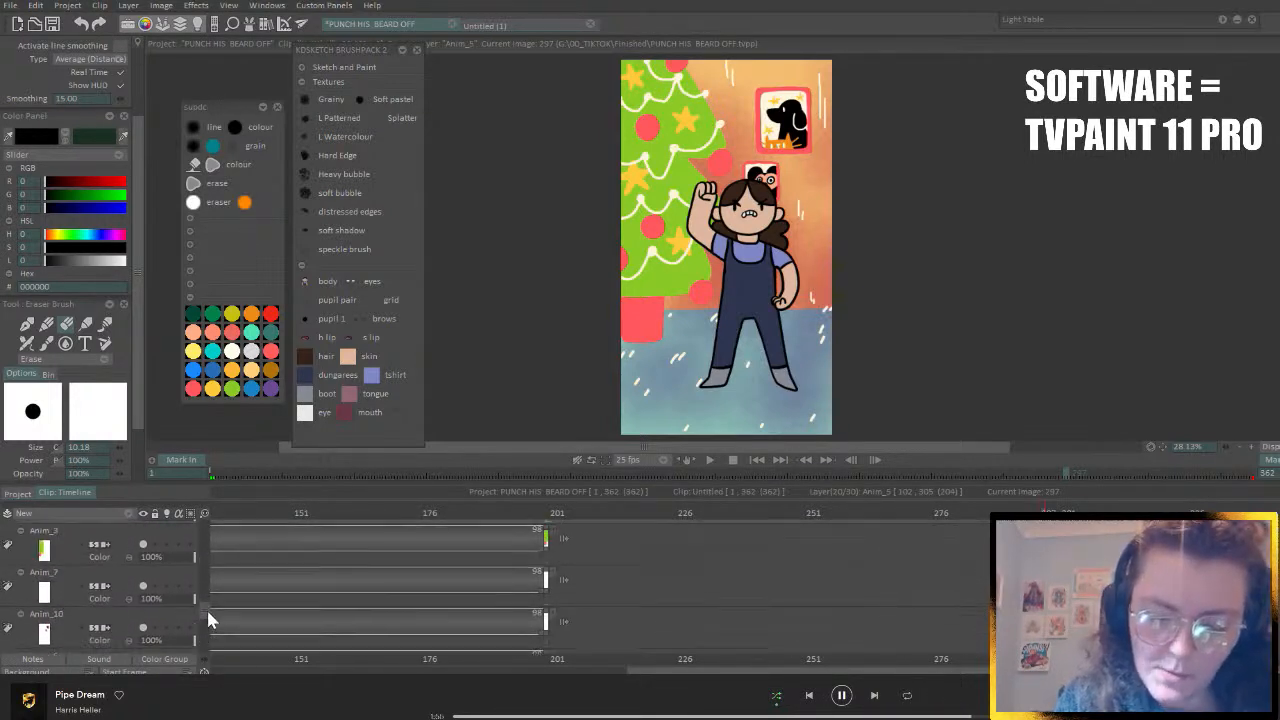
{"action": "scroll", "coordinate": [203, 608], "scroll_direction": "up", "scroll_amount": 1}
{"action": "scroll", "coordinate": [196, 584], "scroll_direction": "down", "scroll_amount": 1}
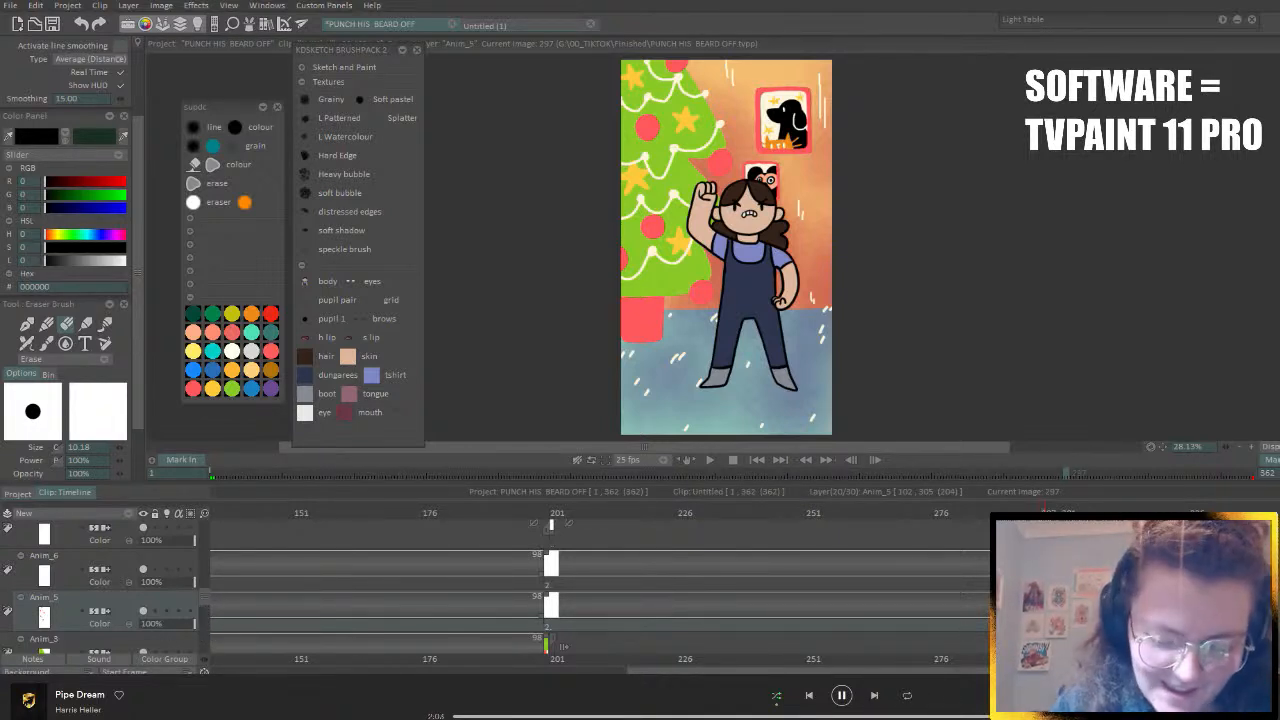
{"action": "scroll", "coordinate": [203, 600], "scroll_direction": "down", "scroll_amount": 4}
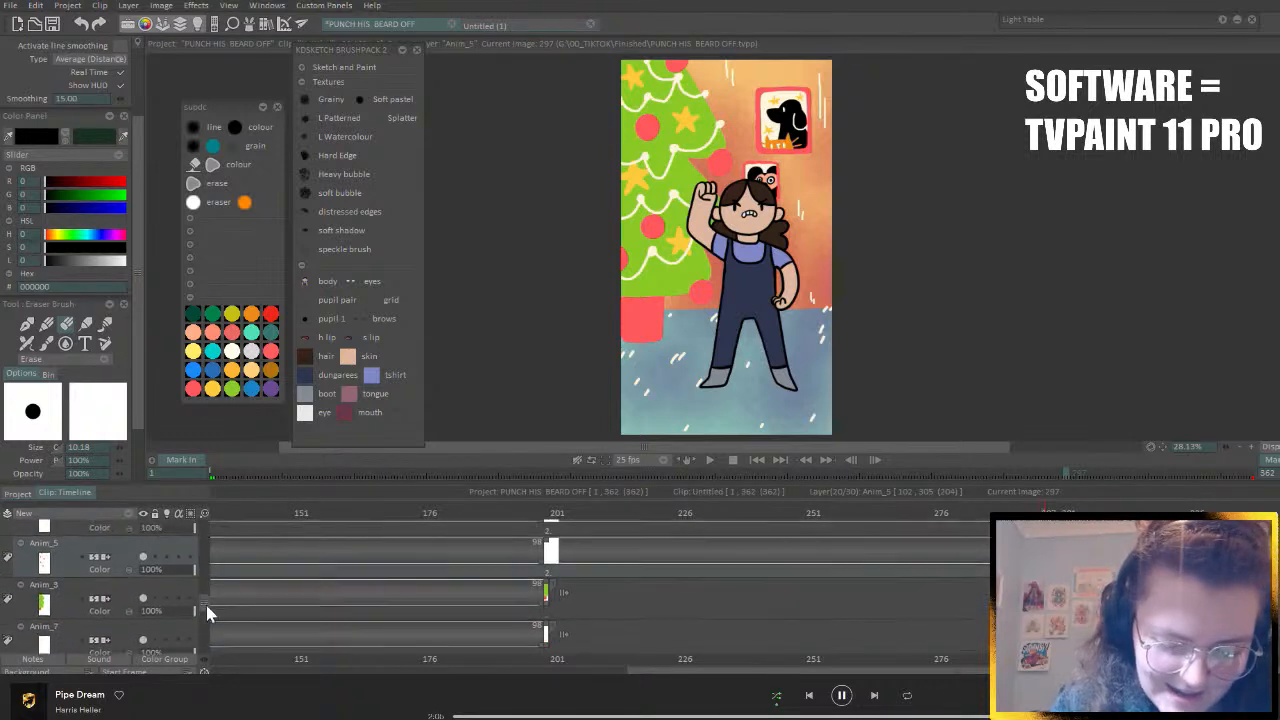
{"action": "left_click", "coordinate": [546, 517]}
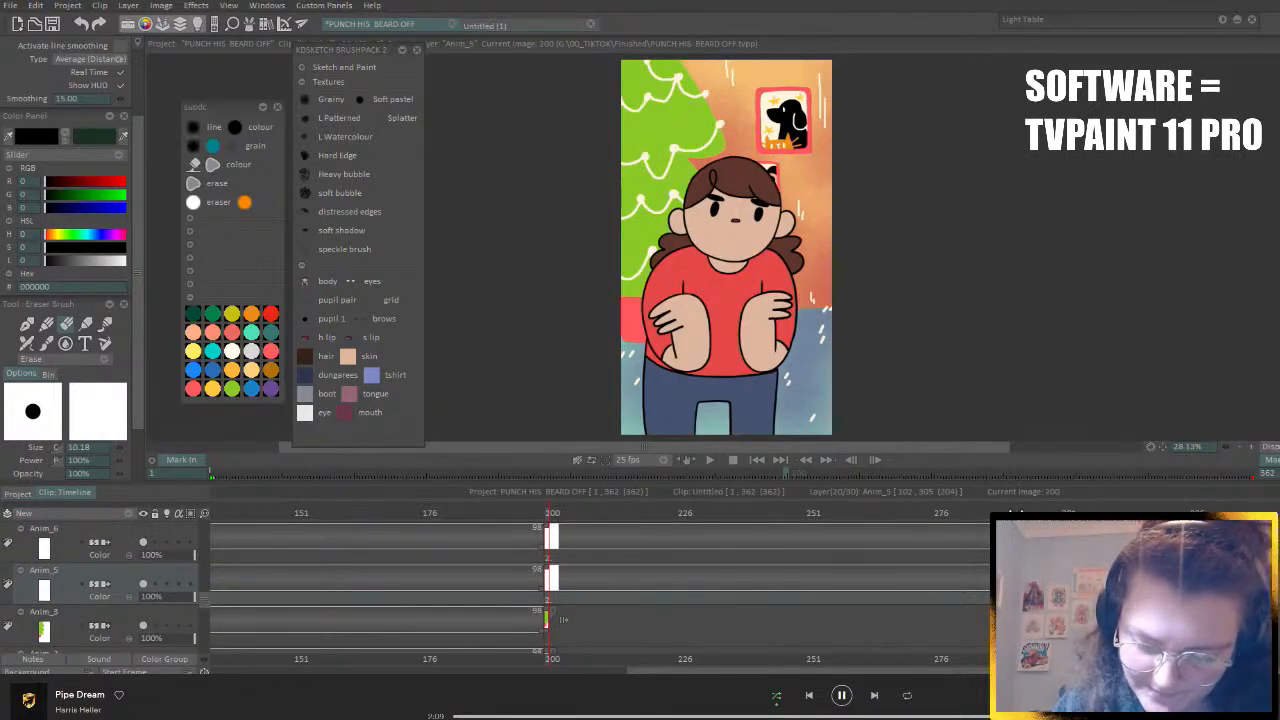
{"action": "left_click", "coordinate": [1018, 513]}
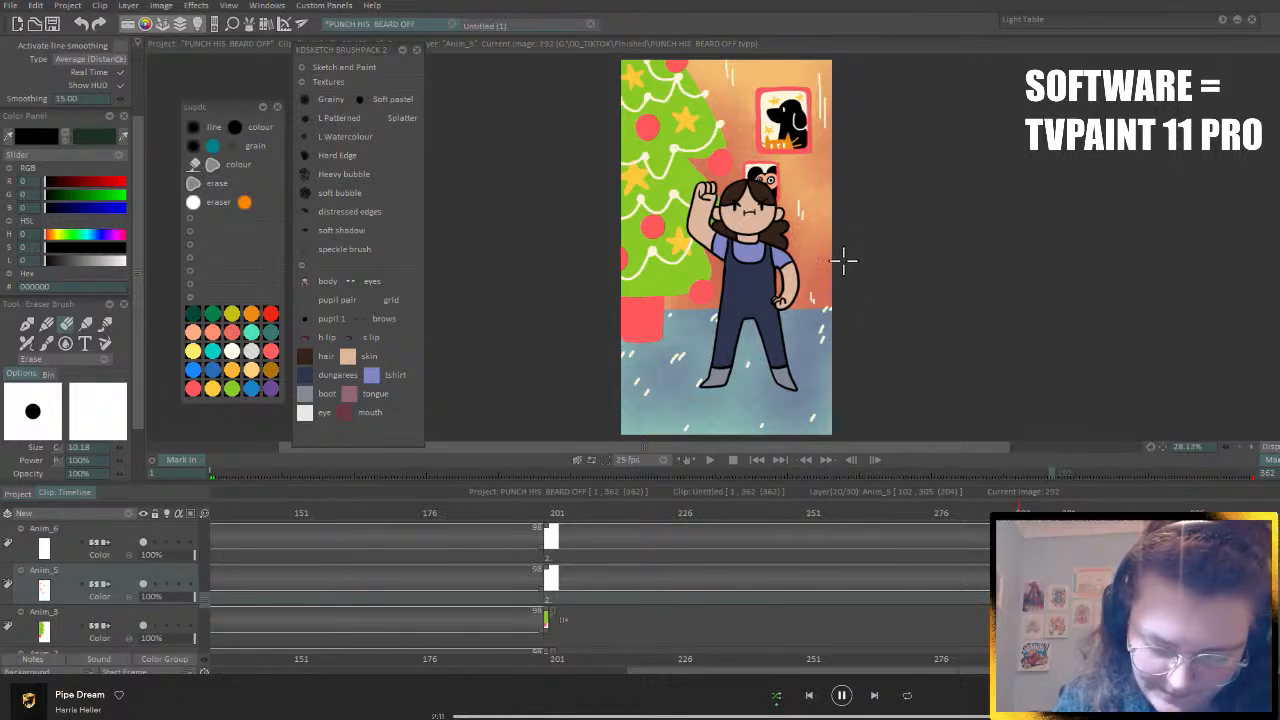
{"action": "left_click", "coordinate": [128, 624]}
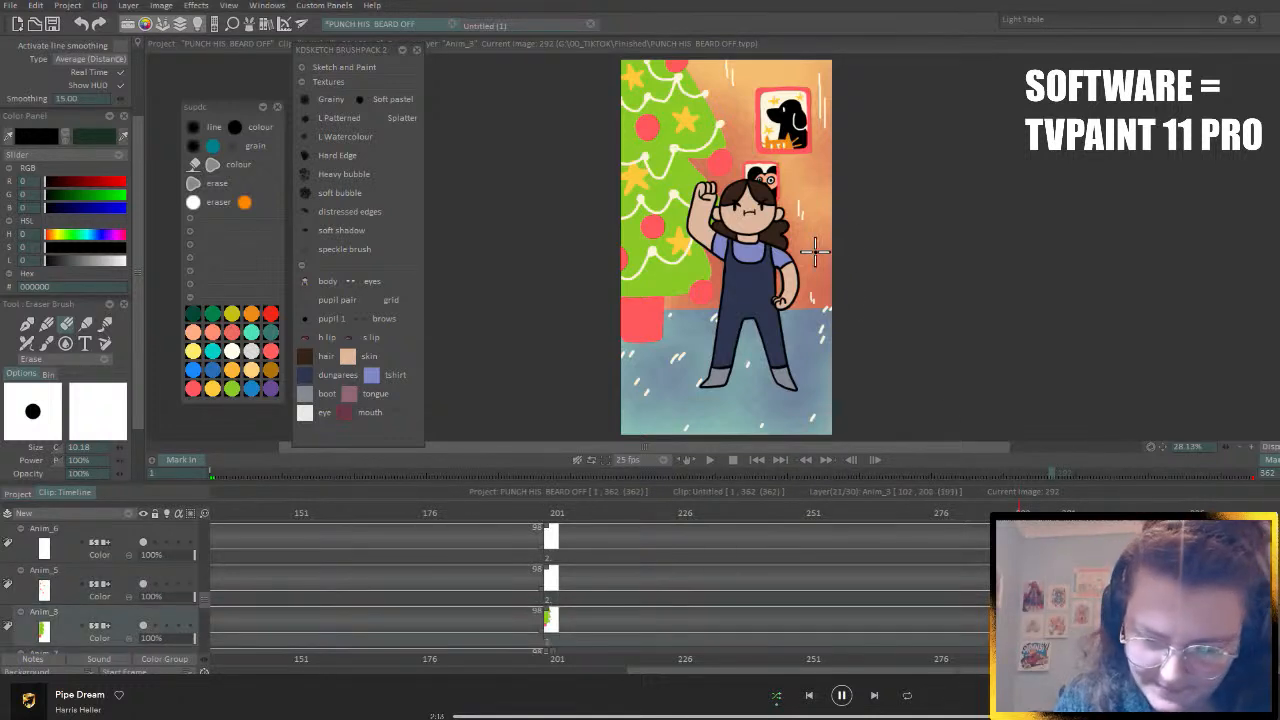
- Advance to frame 305 and extend layer Anim_3 with another image there
{"action": "key", "text": "Right"}
{"action": "key", "text": "Right"}
{"action": "key", "text": "Right"}
{"action": "key", "text": "Right"}
{"action": "key", "text": "Right"}
{"action": "key", "text": "Right"}
{"action": "key", "text": "Right"}
{"action": "key", "text": "Right"}
{"action": "key", "text": "Right"}
{"action": "key", "text": "Right"}
{"action": "key", "text": "Right"}
{"action": "key", "text": "Right"}
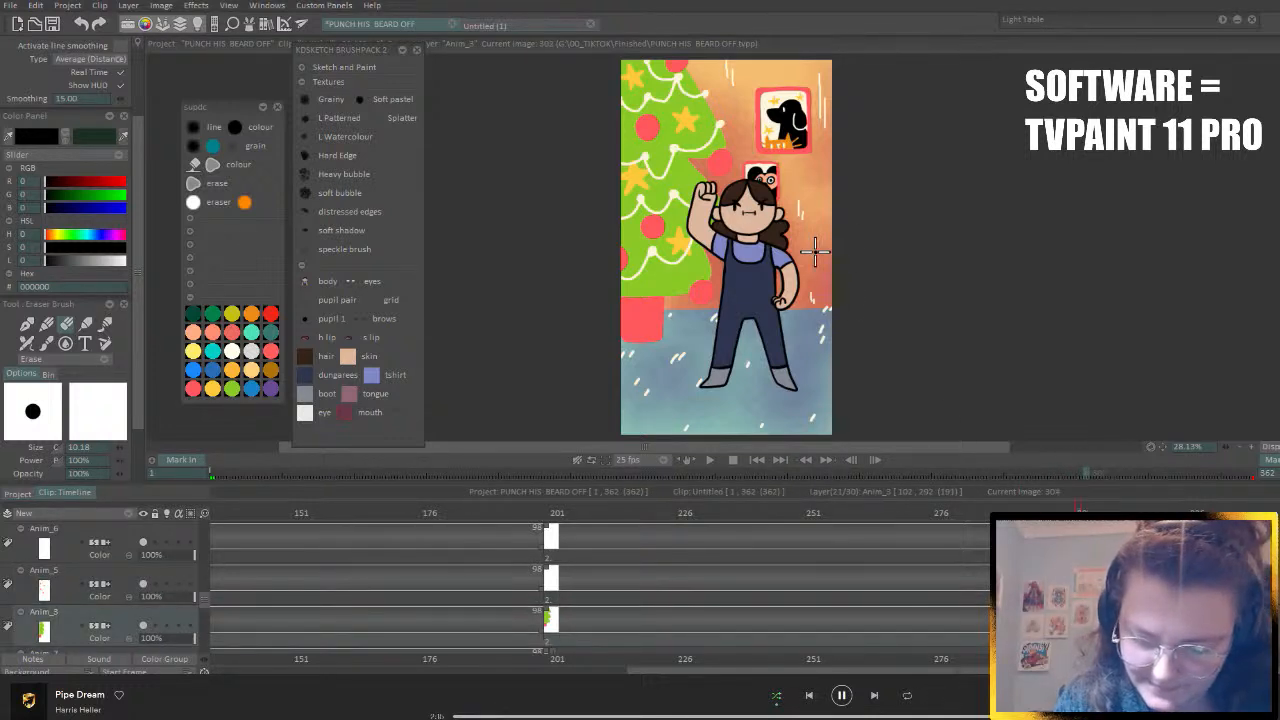
{"action": "key", "text": "Right"}
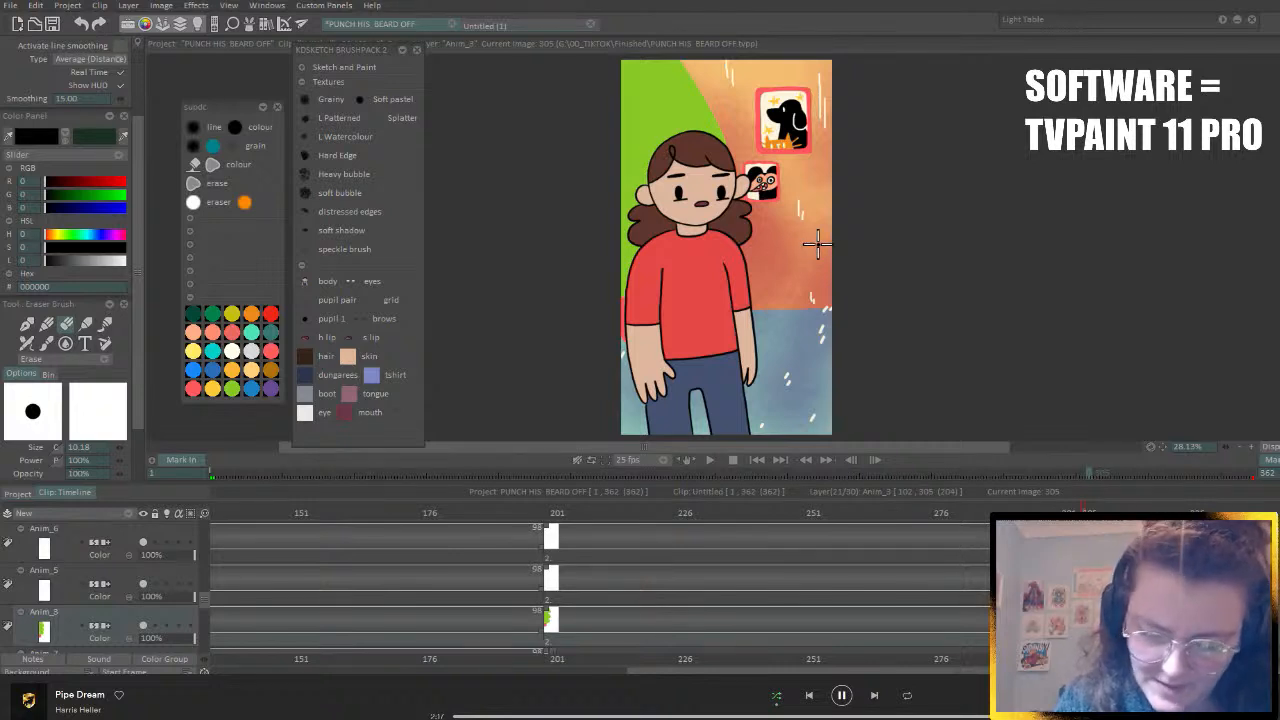
- Extend layer Anim_7 with an image at frame 305 and go back to frame 292
{"action": "left_click_drag", "start_coordinate": [204, 601], "coordinate": [203, 615]}
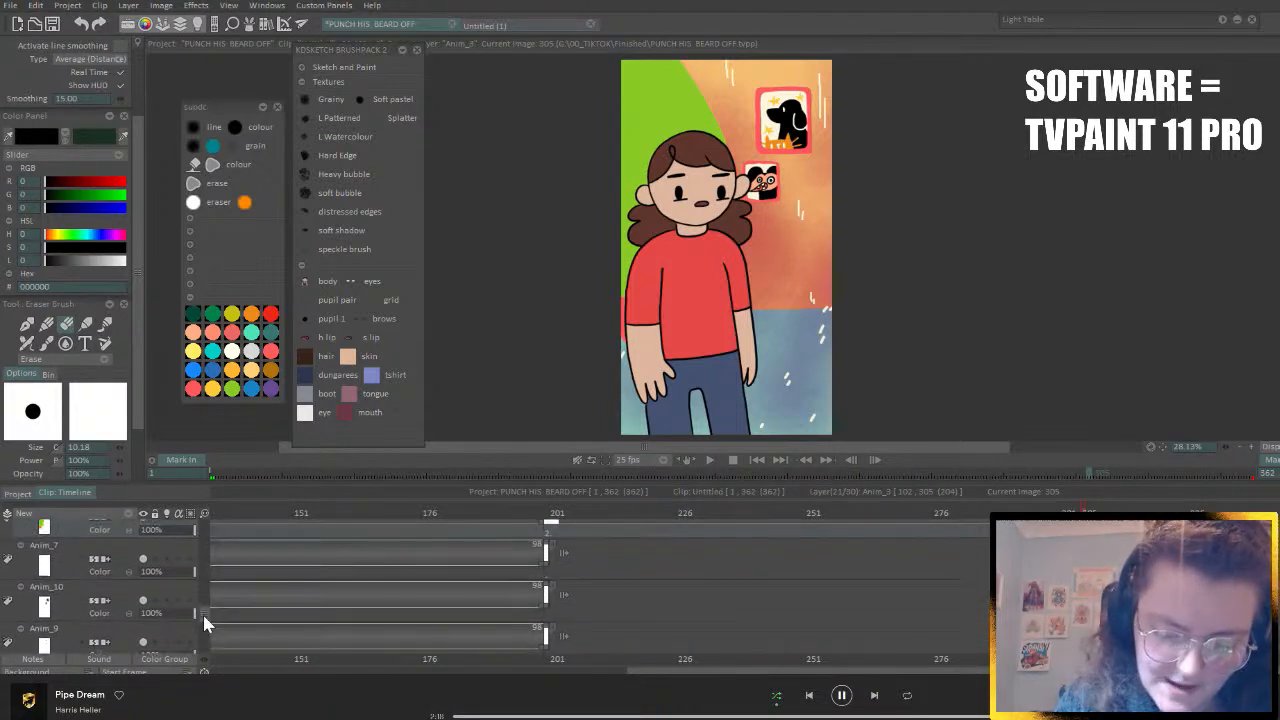
{"action": "left_click", "coordinate": [137, 562]}
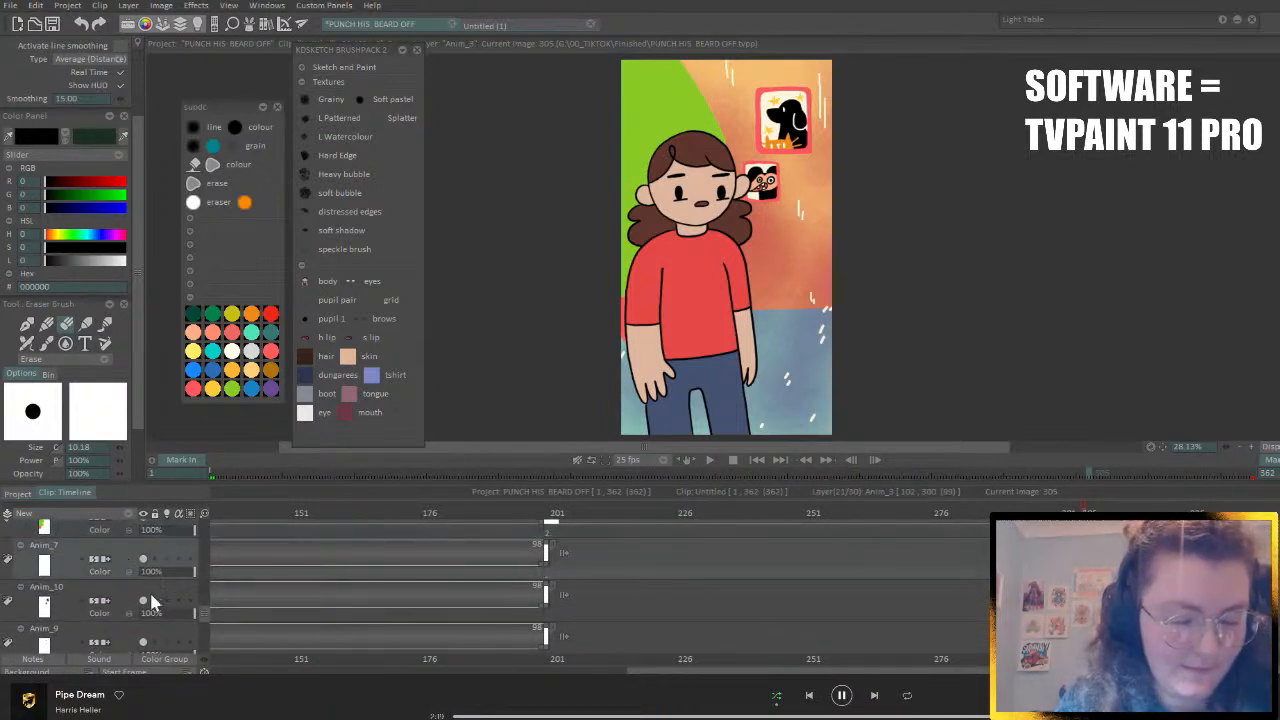
{"action": "left_click", "coordinate": [820, 232]}
{"action": "key", "text": "Left"}
{"action": "key", "text": "Left"}
{"action": "key", "text": "Left"}
{"action": "key", "text": "Left"}
{"action": "key", "text": "Left"}
{"action": "key", "text": "Left"}
{"action": "key", "text": "Left"}
{"action": "key", "text": "Left"}
{"action": "key", "text": "Left"}
{"action": "key", "text": "Left"}
{"action": "key", "text": "Left"}
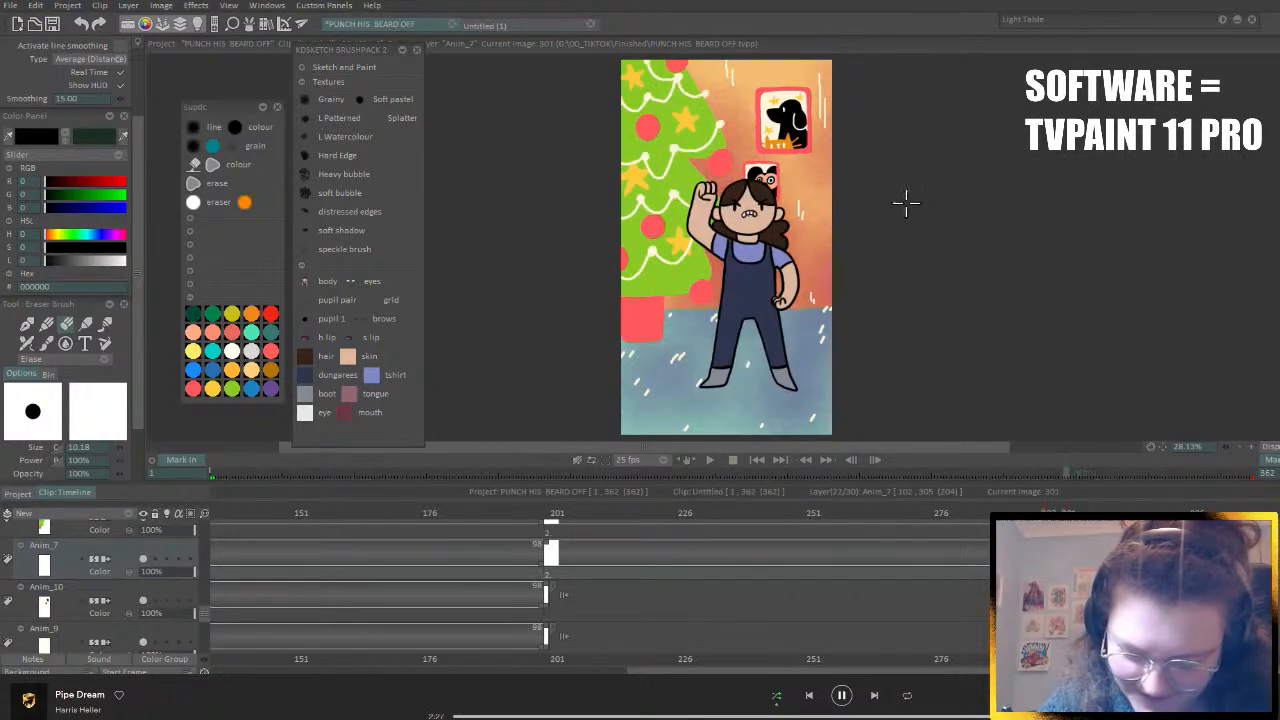
{"action": "key", "text": "Left"}
{"action": "key", "text": "Left"}
{"action": "key", "text": "Left"}
{"action": "key", "text": "Left"}
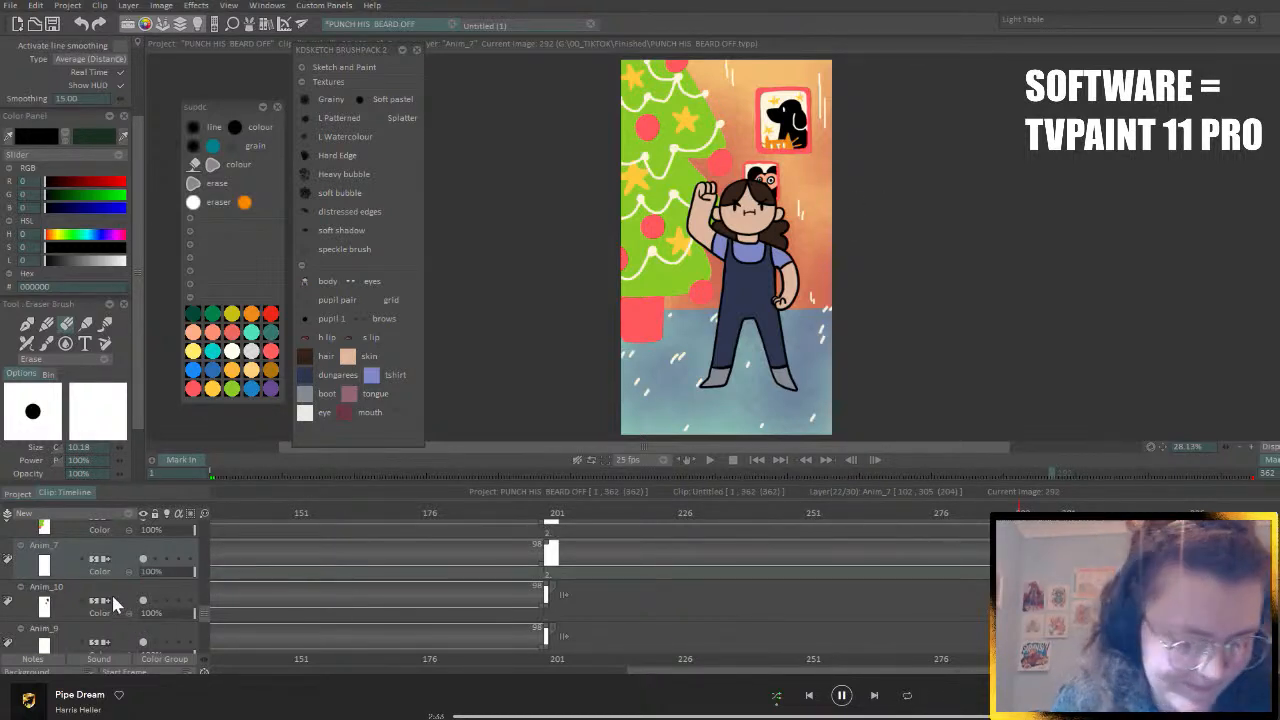
- Extend layer Anim_10 with an image at frame 292 and another at frame 305
{"action": "left_click", "coordinate": [142, 613]}
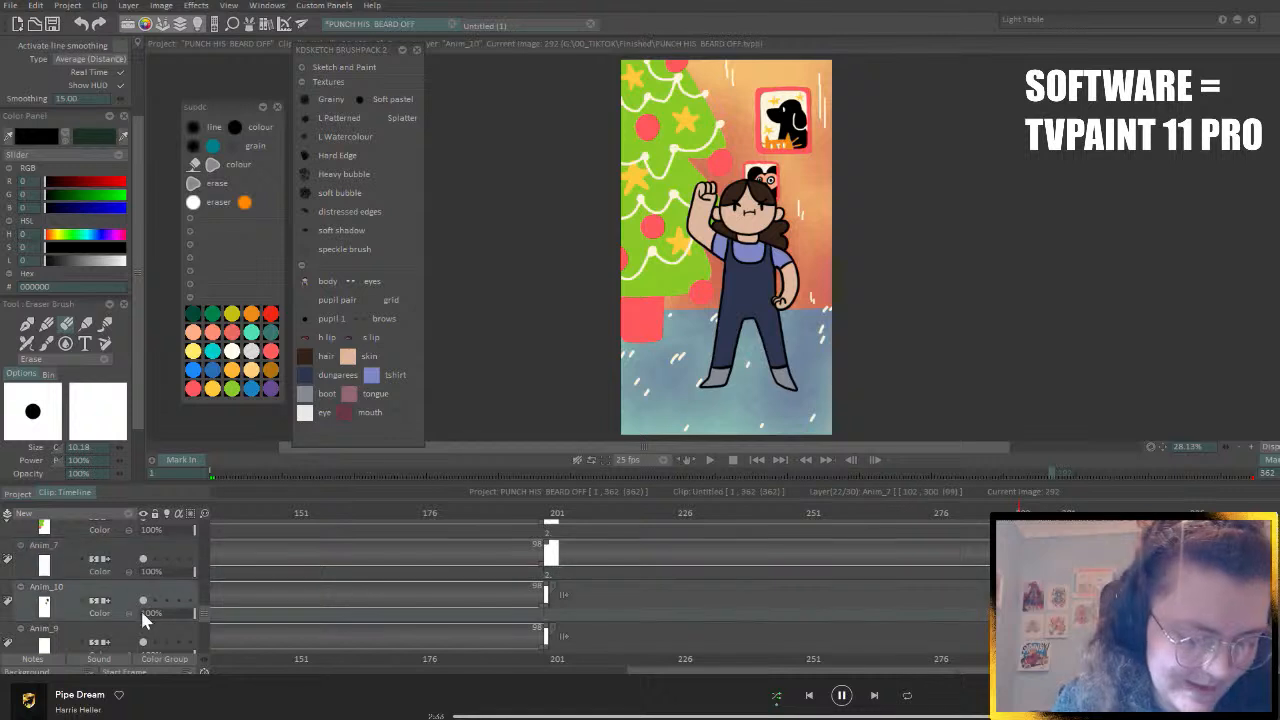
{"action": "left_click", "coordinate": [836, 190]}
{"action": "key", "text": "Right"}
{"action": "key", "text": "Right"}
{"action": "key", "text": "Right"}
{"action": "key", "text": "Right"}
{"action": "key", "text": "Right"}
{"action": "key", "text": "Right"}
{"action": "key", "text": "Right"}
{"action": "key", "text": "Right"}
{"action": "key", "text": "Right"}
{"action": "key", "text": "Right"}
{"action": "key", "text": "Right"}
{"action": "key", "text": "Right"}
{"action": "key", "text": "Right"}
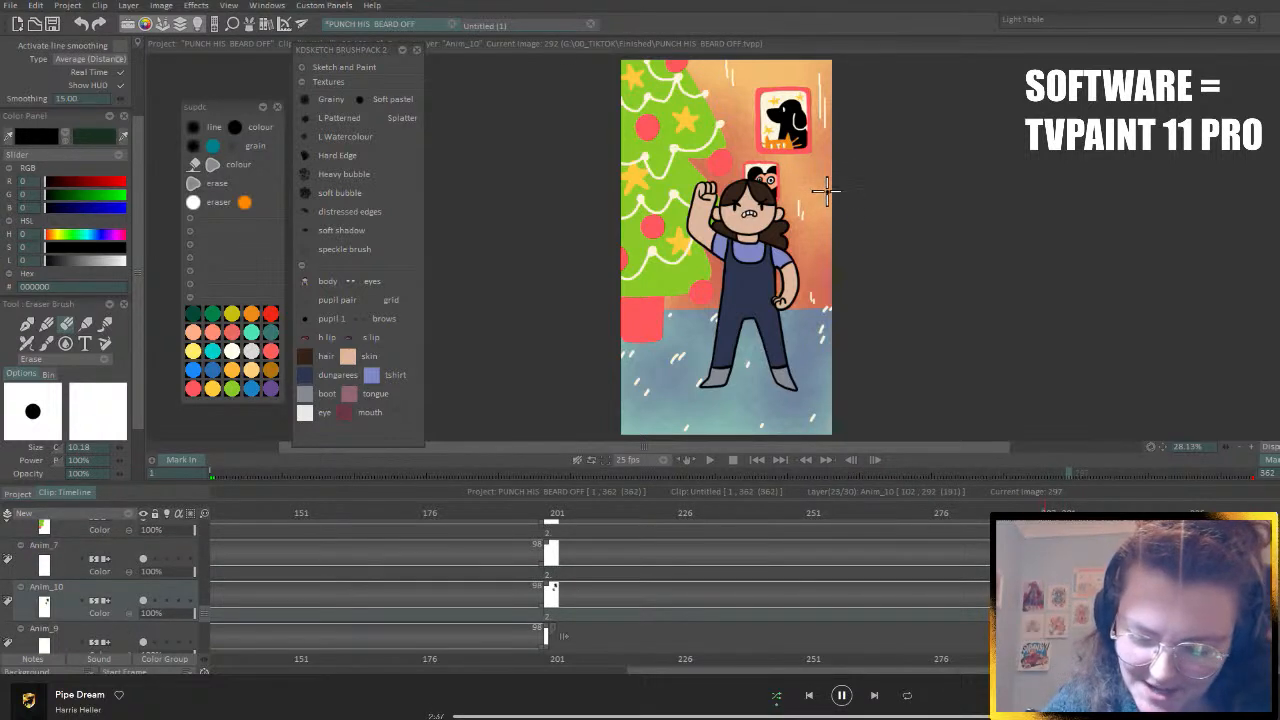
{"action": "left_click", "coordinate": [822, 187]}
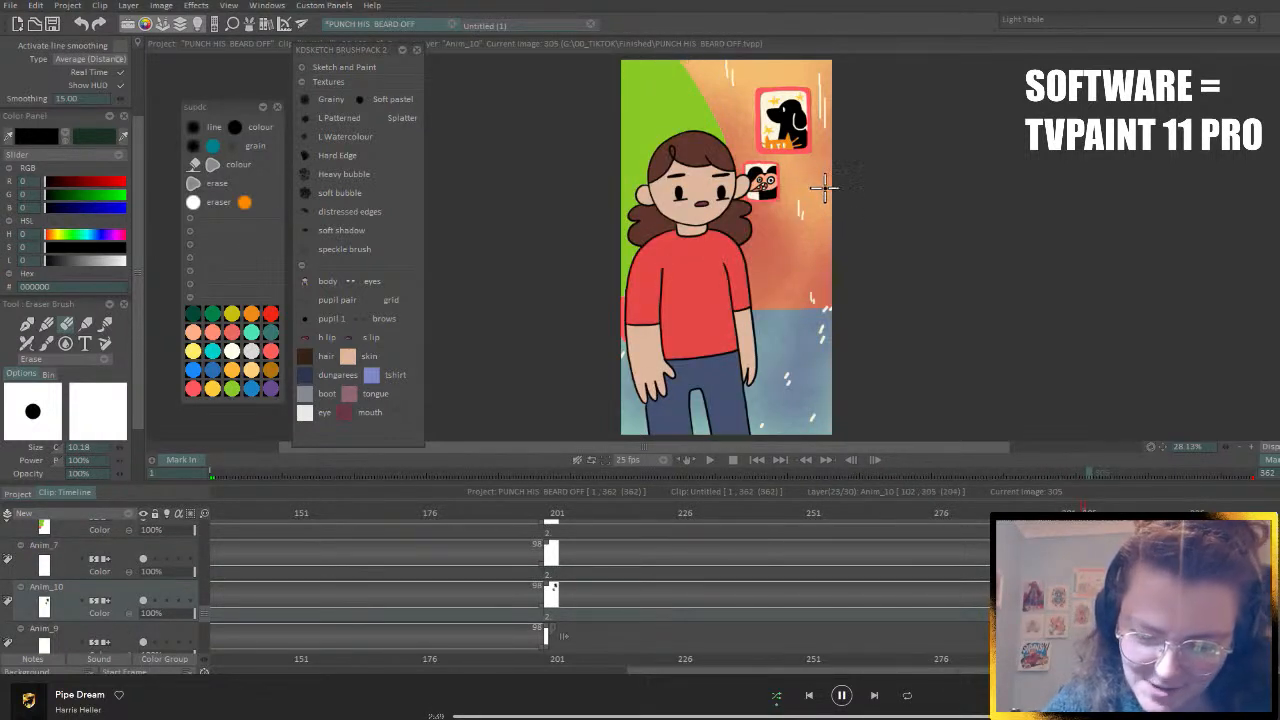
- Extend layer Anim_9 with an image at frame 305 and go back to frame 292
{"action": "scroll", "coordinate": [208, 625], "scroll_direction": "down", "scroll_amount": 2}
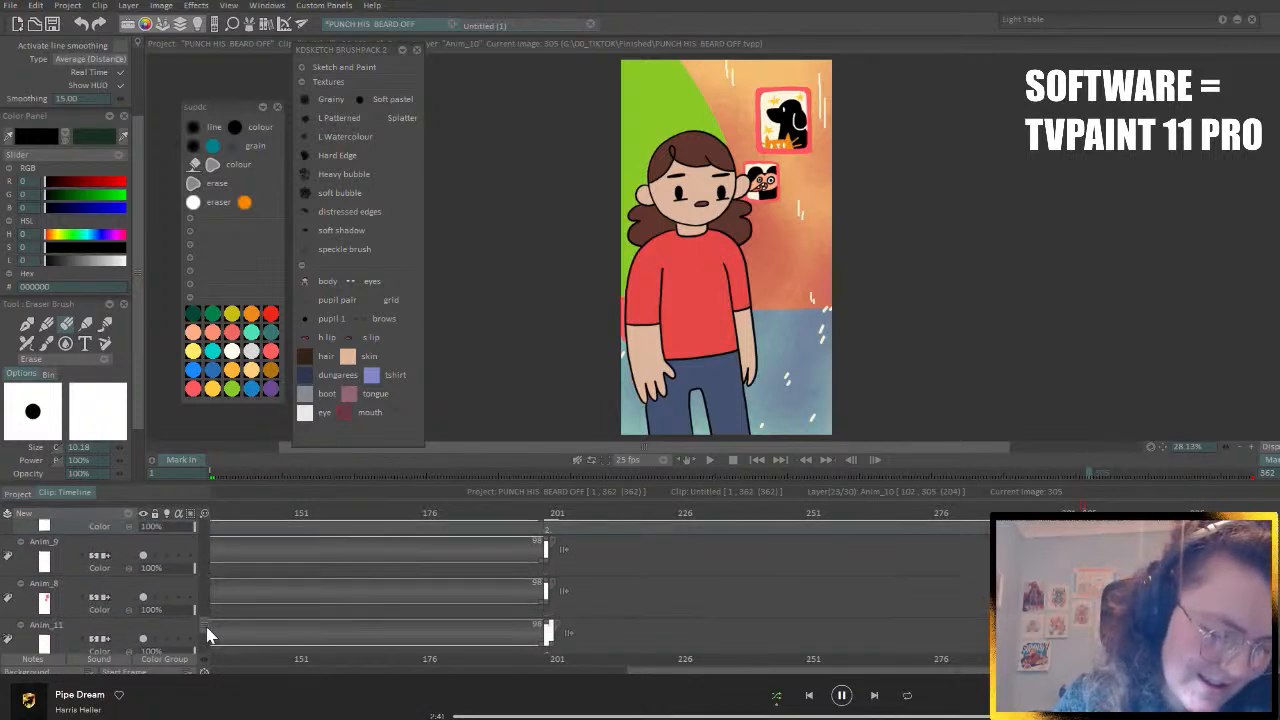
{"action": "left_click", "coordinate": [128, 555]}
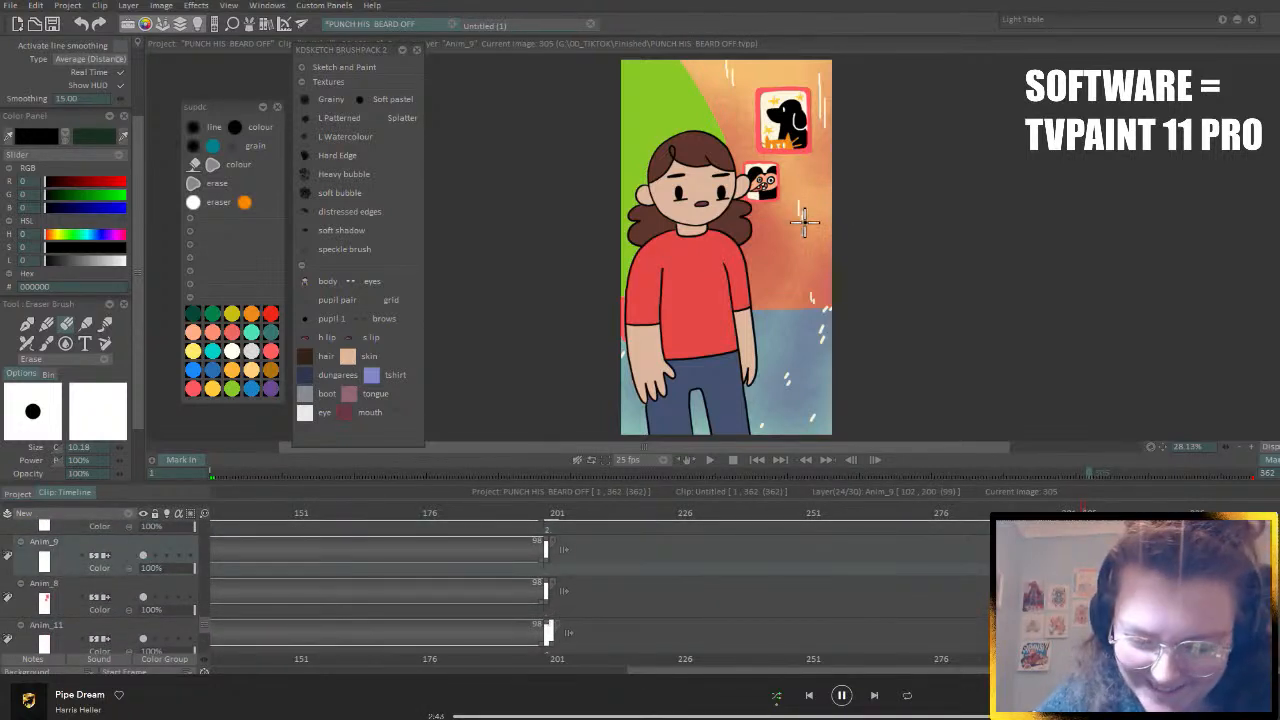
{"action": "left_click", "coordinate": [752, 64]}
{"action": "key", "text": "Left"}
{"action": "key", "text": "Left"}
{"action": "key", "text": "Left"}
{"action": "key", "text": "Left"}
{"action": "key", "text": "Left"}
{"action": "key", "text": "Left"}
{"action": "key", "text": "Left"}
{"action": "key", "text": "Left"}
{"action": "key", "text": "Left"}
{"action": "key", "text": "Left"}
{"action": "key", "text": "Left"}
{"action": "key", "text": "Left"}
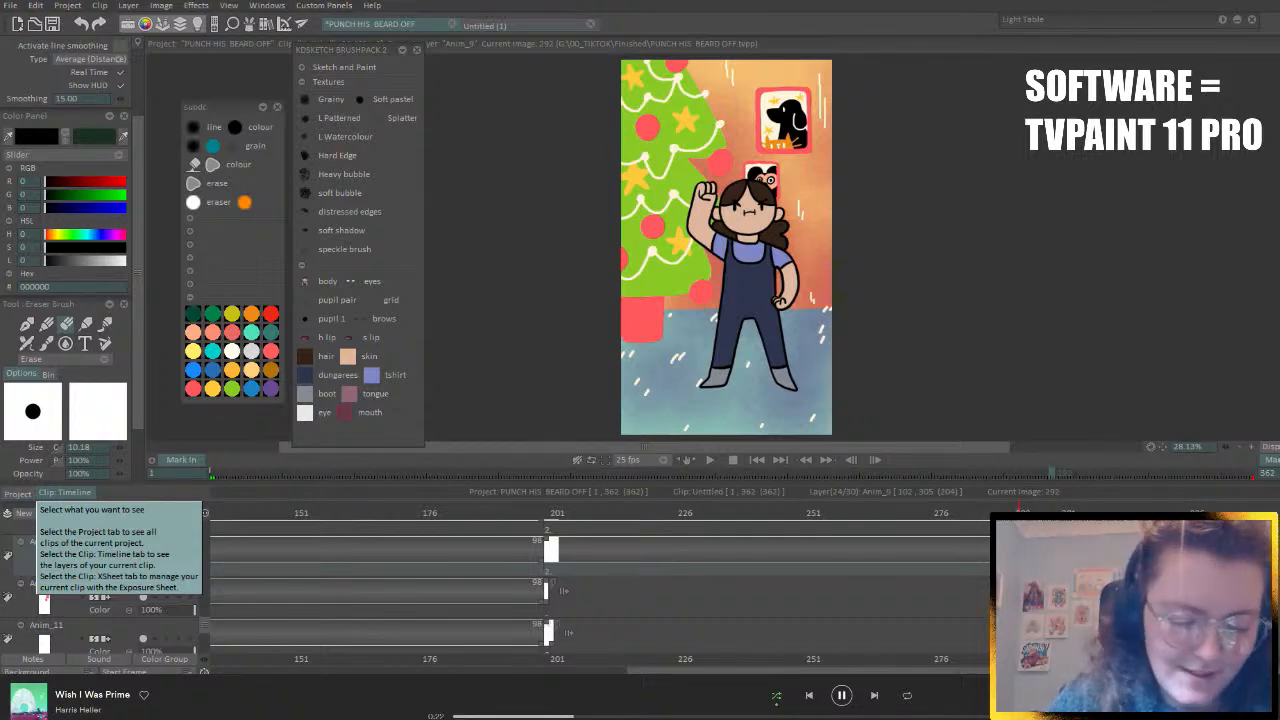
- Extend layer Anim_8, which holds the red picture frames, with images at frames 292 and 305
{"action": "left_click", "coordinate": [137, 598]}
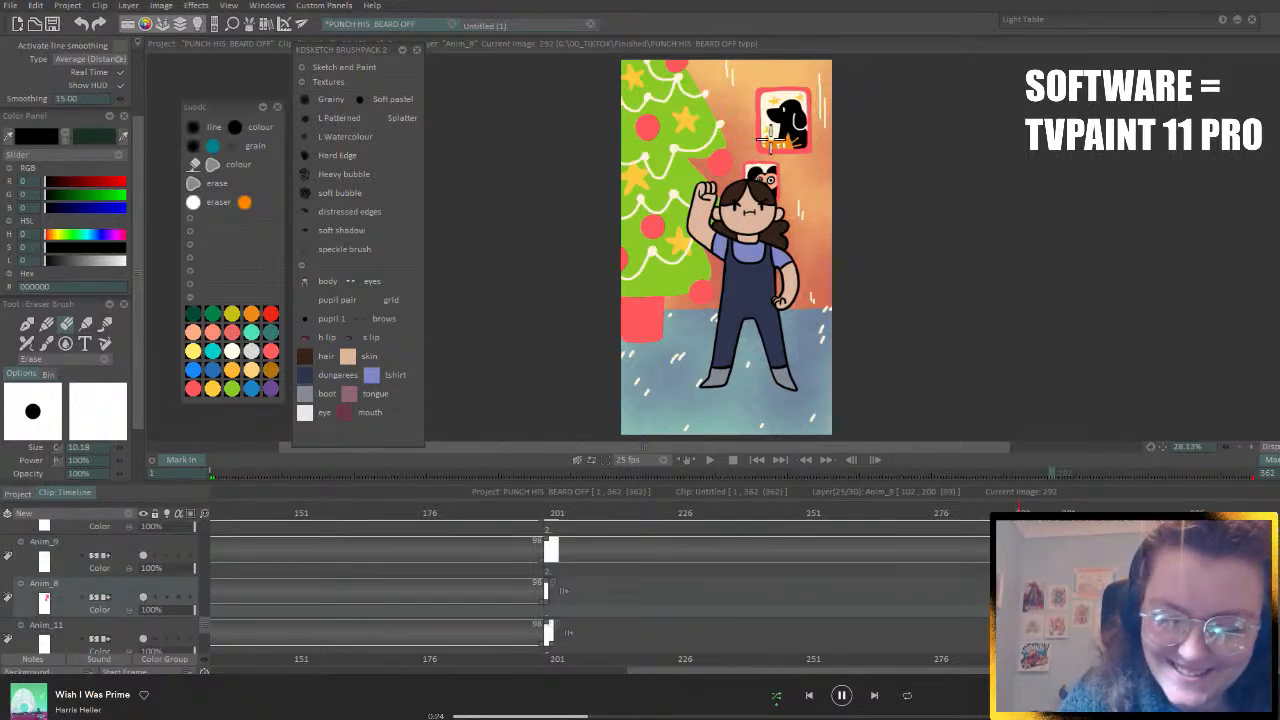
{"action": "left_click", "coordinate": [708, 65]}
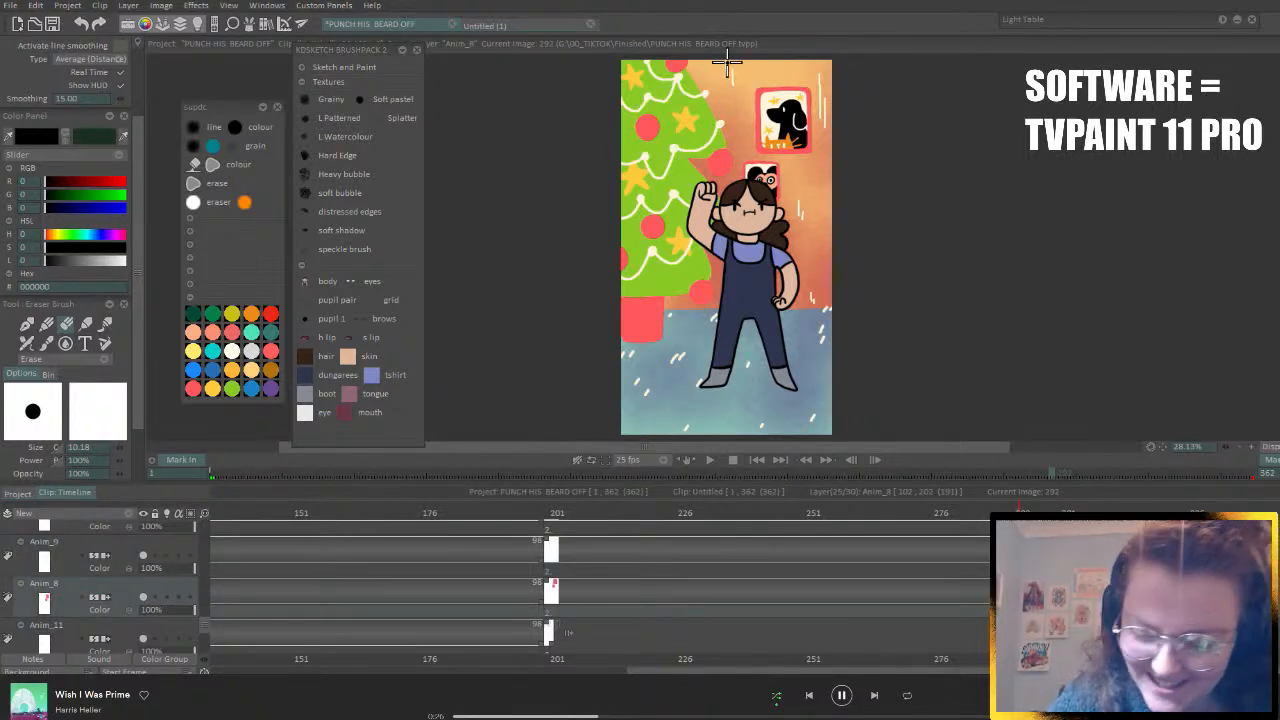
{"action": "key", "text": "Right"}
{"action": "key", "text": "Right"}
{"action": "key", "text": "Right"}
{"action": "key", "text": "Right"}
{"action": "key", "text": "Right"}
{"action": "key", "text": "Right"}
{"action": "key", "text": "Right"}
{"action": "key", "text": "Right"}
{"action": "key", "text": "Right"}
{"action": "key", "text": "Right"}
{"action": "key", "text": "Right"}
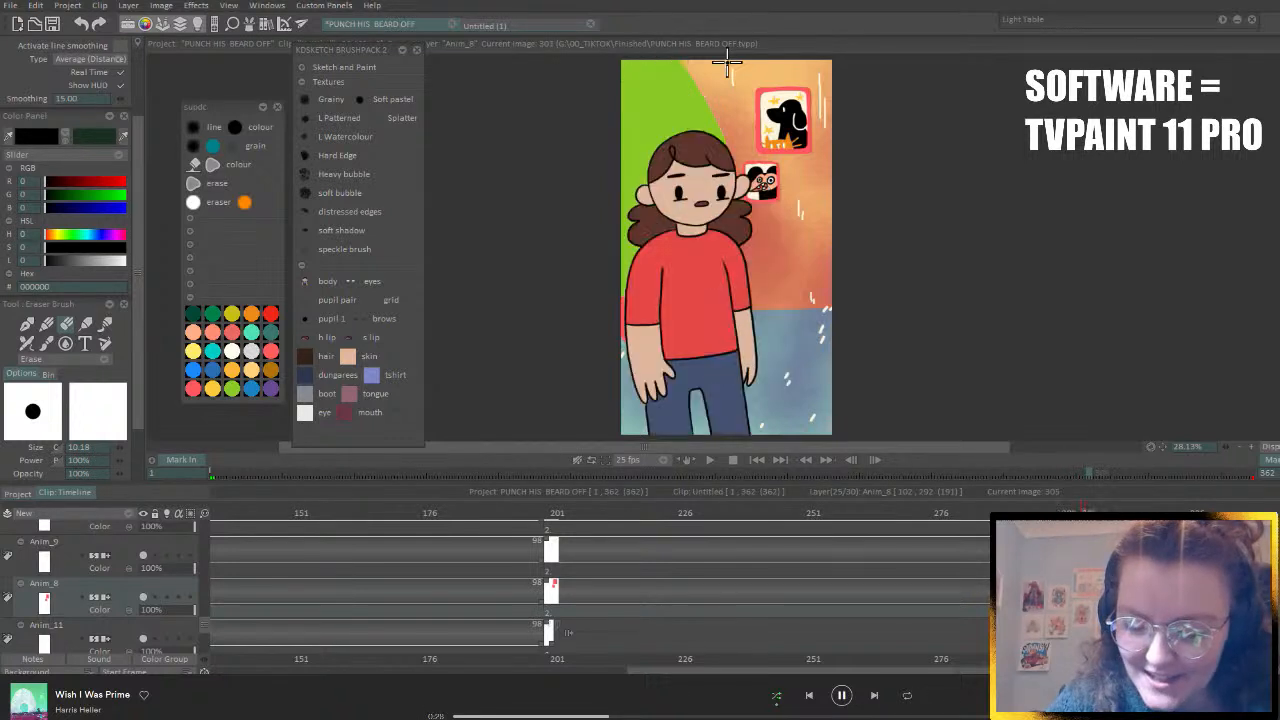
{"action": "left_click", "coordinate": [727, 65]}
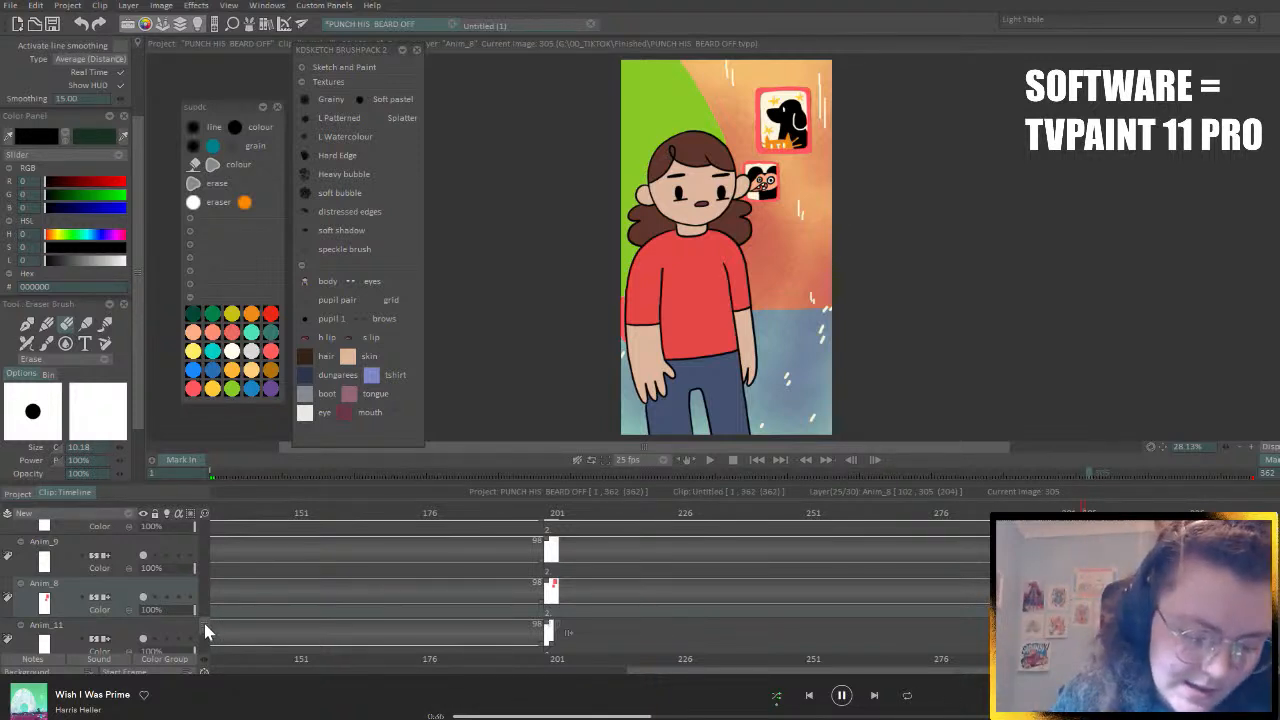
- Extend layer Anim_11 past frame 200 with images at frames 292 and 305
{"action": "scroll", "coordinate": [206, 632], "scroll_direction": "down", "scroll_amount": 2}
{"action": "left_click", "coordinate": [121, 574]}
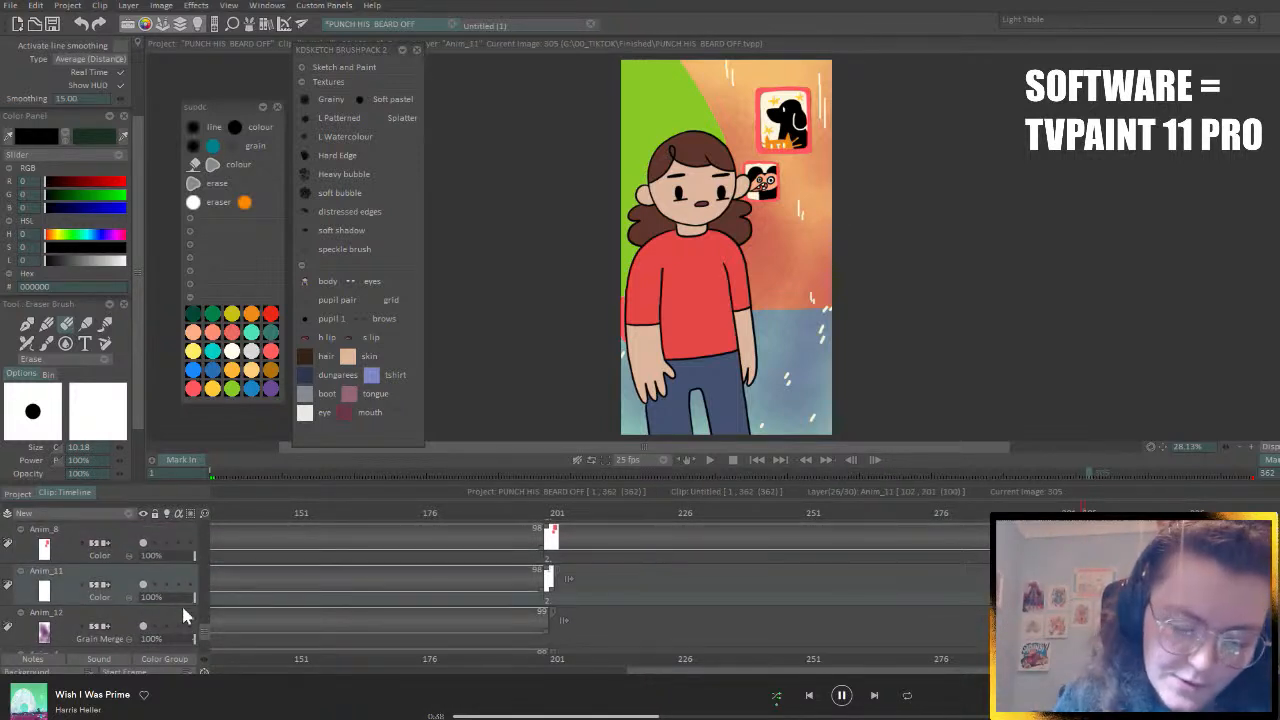
{"action": "left_click", "coordinate": [548, 514]}
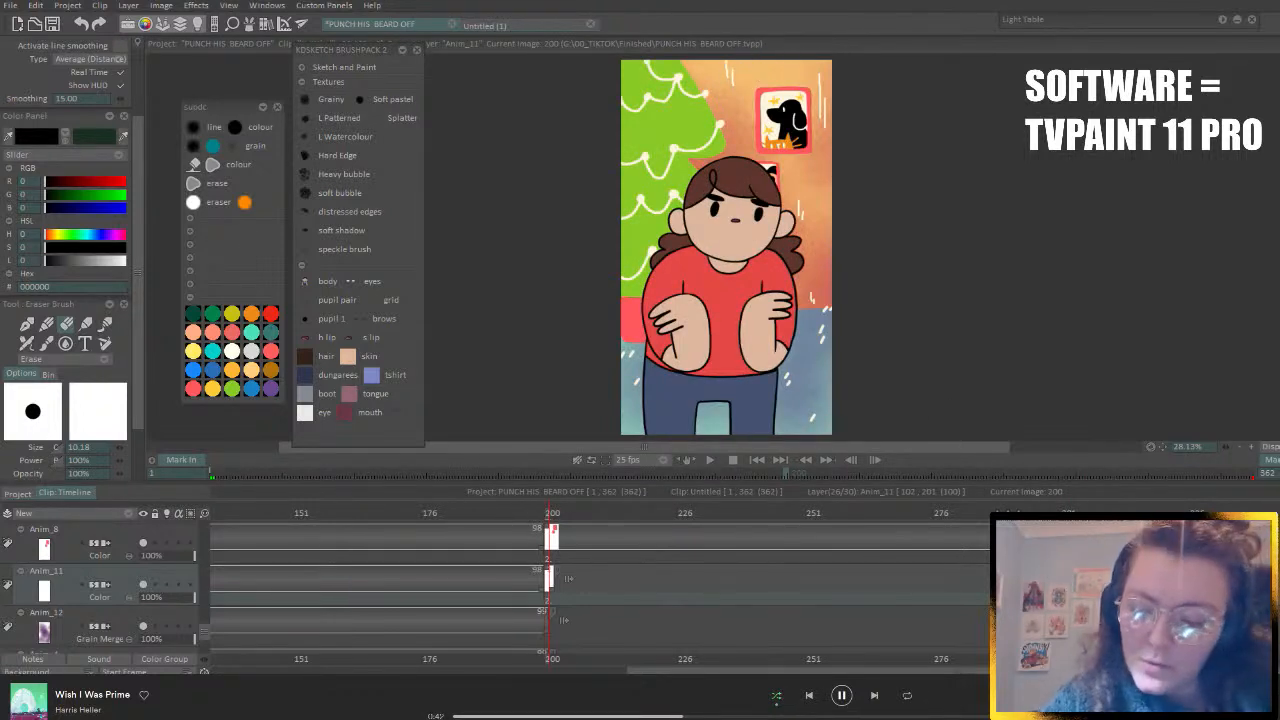
{"action": "left_click", "coordinate": [1020, 514]}
{"action": "left_click", "coordinate": [743, 66]}
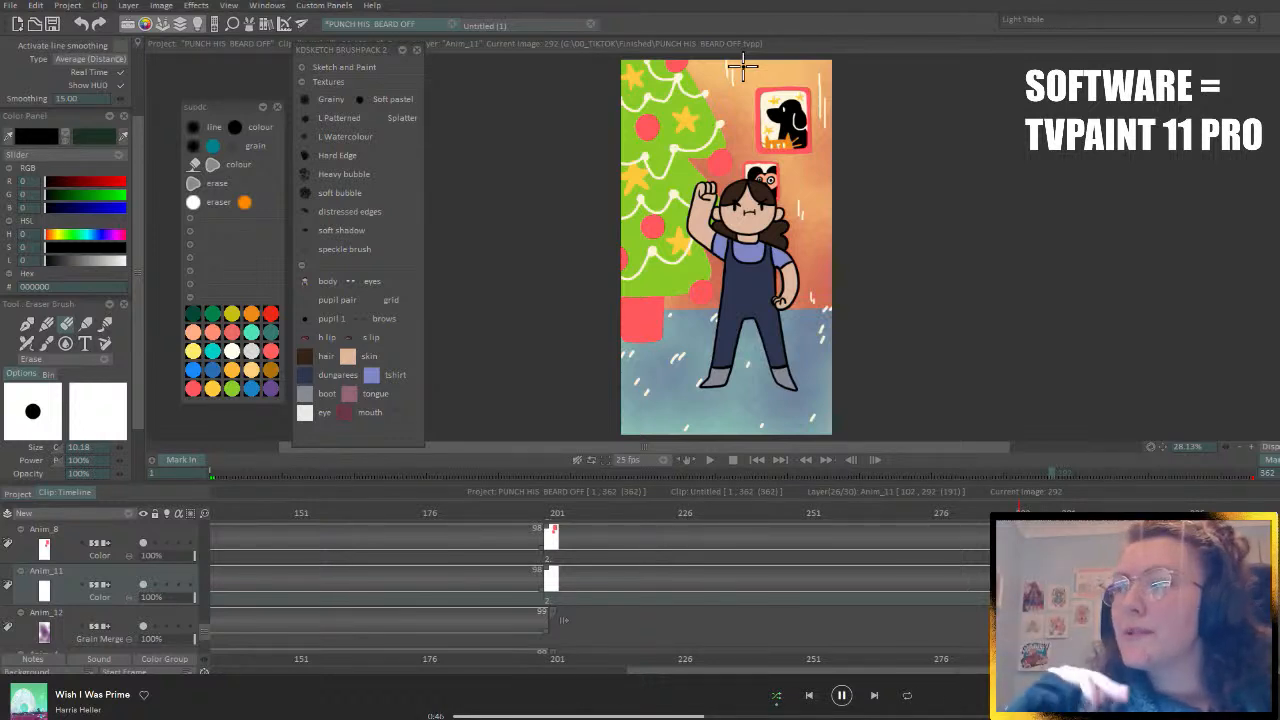
{"action": "key", "text": "Right"}
{"action": "key", "text": "Right"}
{"action": "key", "text": "Right"}
{"action": "key", "text": "Right"}
{"action": "key", "text": "Right"}
{"action": "key", "text": "Right"}
{"action": "key", "text": "Right"}
{"action": "key", "text": "Right"}
{"action": "key", "text": "Right"}
{"action": "key", "text": "Right"}
{"action": "key", "text": "Right"}
{"action": "key", "text": "Right"}
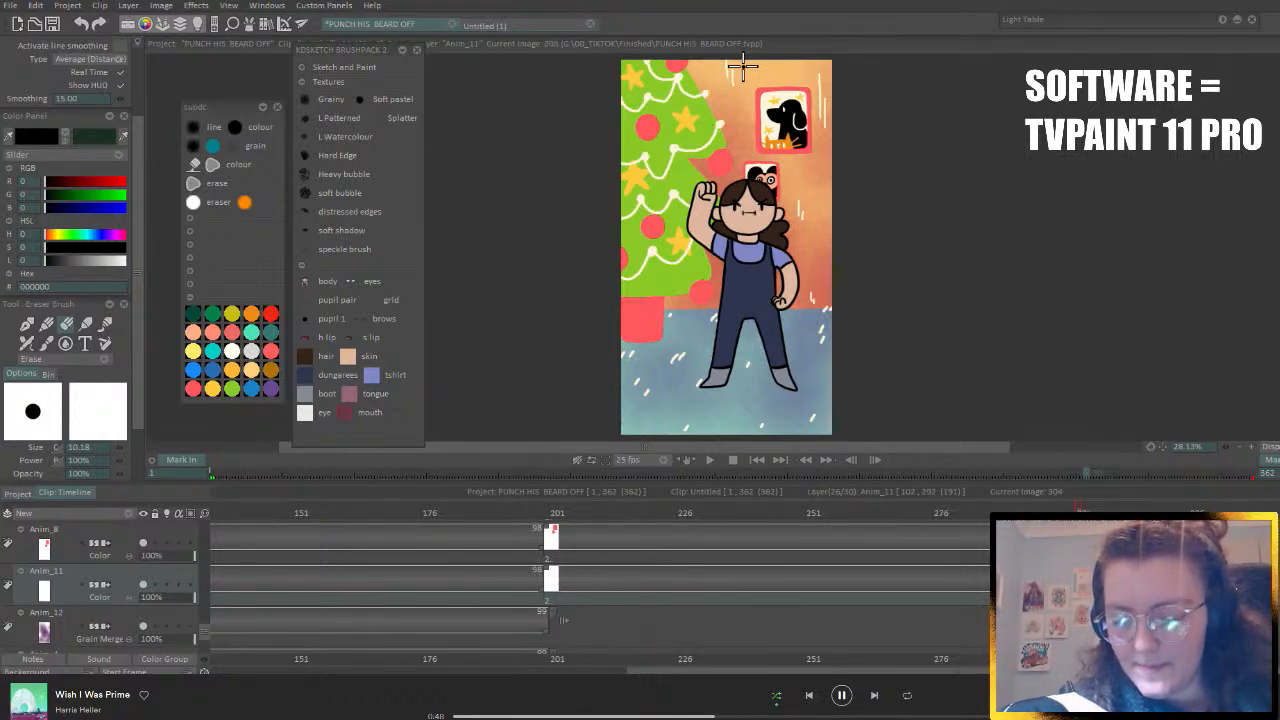
{"action": "key", "text": "Right"}
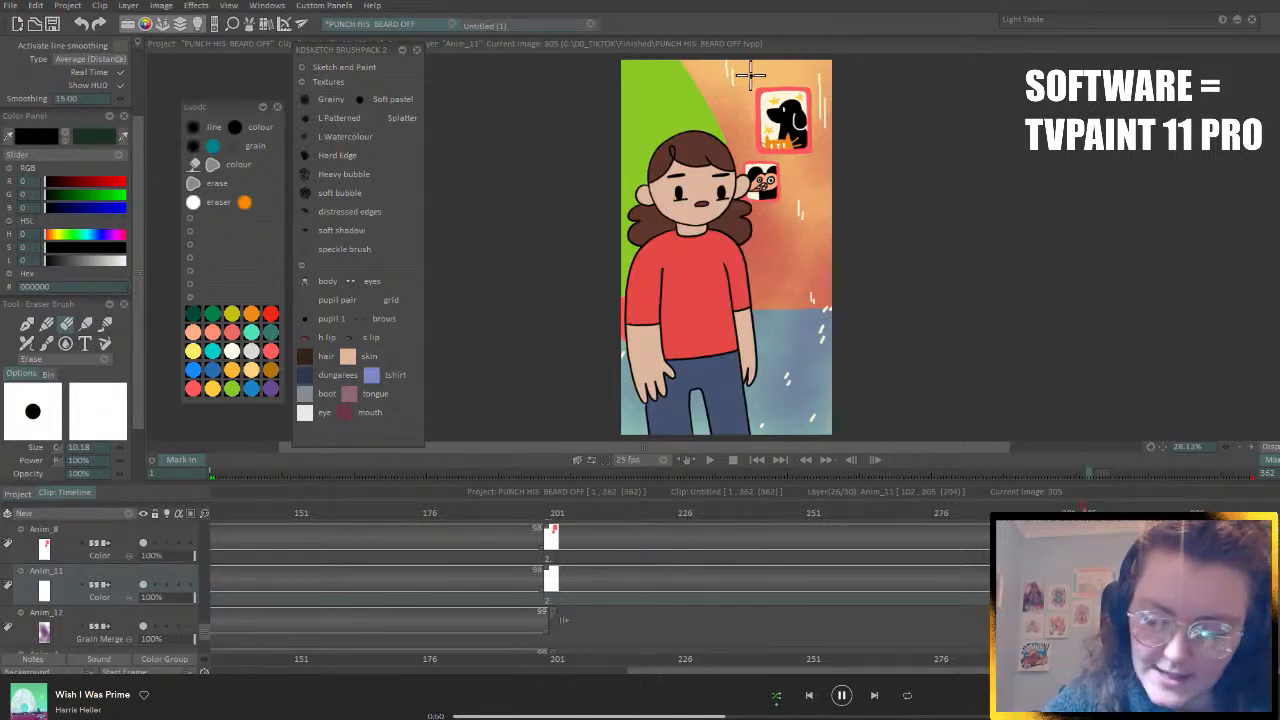
- Step back to frame 290 and forward again to frame 305 to check the background across the shot changes
{"action": "key", "text": "Left"}
{"action": "key", "text": "Left"}
{"action": "key", "text": "Left"}
{"action": "key", "text": "Left"}
{"action": "key", "text": "Left"}
{"action": "key", "text": "Left"}
{"action": "key", "text": "Left"}
{"action": "key", "text": "Left"}
{"action": "key", "text": "Left"}
{"action": "key", "text": "Left"}
{"action": "key", "text": "Left"}
{"action": "key", "text": "Left"}
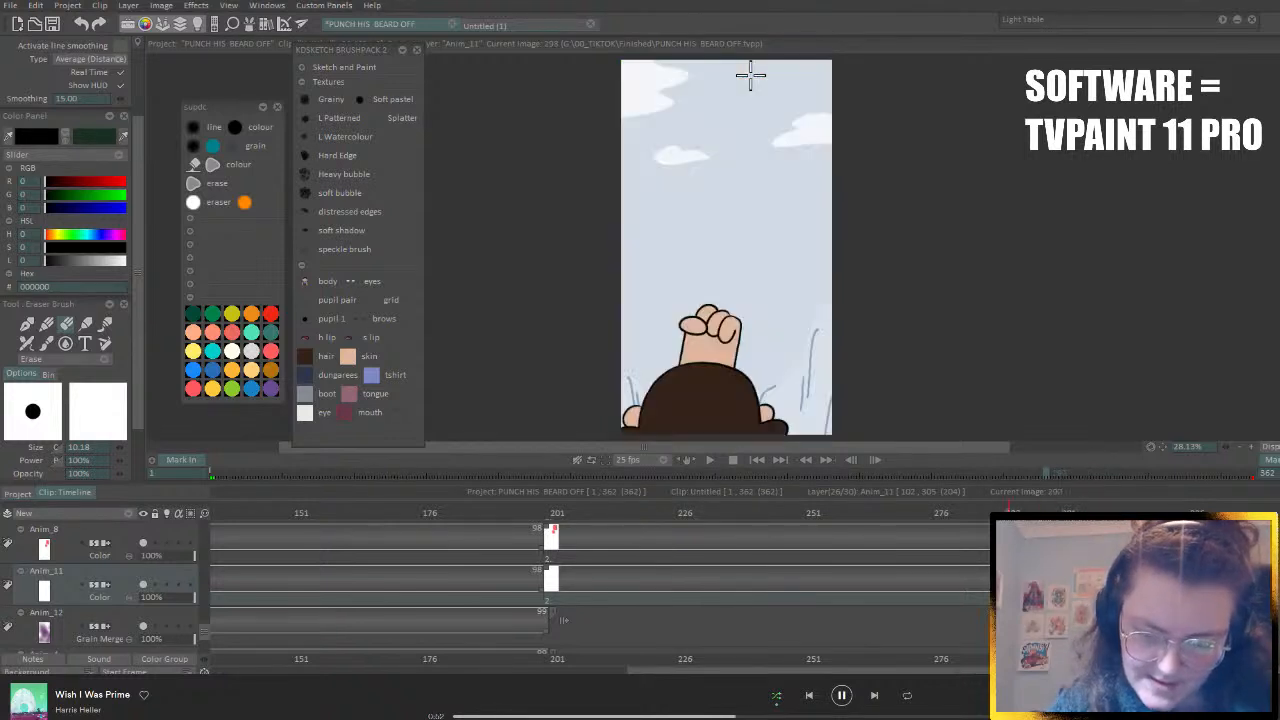
{"action": "key", "text": "Right"}
{"action": "key", "text": "Right"}
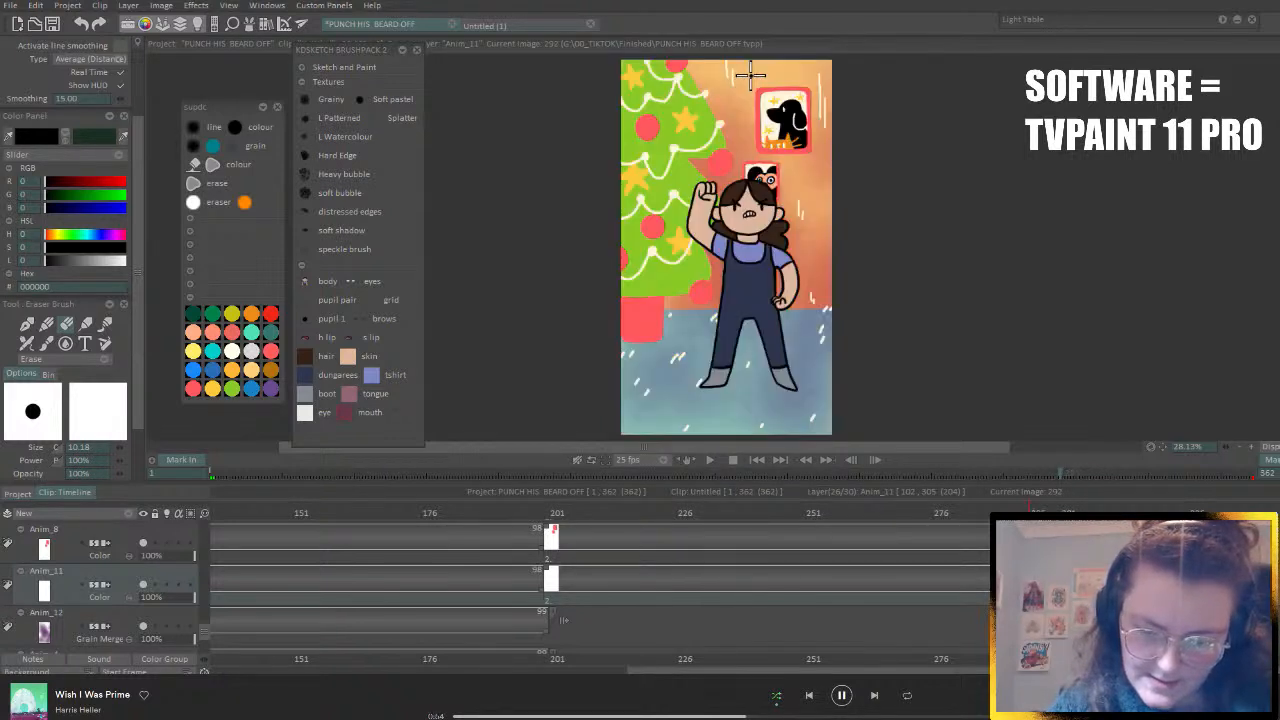
{"action": "key", "text": "Right"}
{"action": "key", "text": "Right"}
{"action": "key", "text": "Right"}
{"action": "key", "text": "Right"}
{"action": "key", "text": "Right"}
{"action": "key", "text": "Right"}
{"action": "key", "text": "Right"}
{"action": "key", "text": "Right"}
{"action": "key", "text": "Right"}
{"action": "key", "text": "Right"}
{"action": "key", "text": "Right"}
{"action": "key", "text": "Right"}
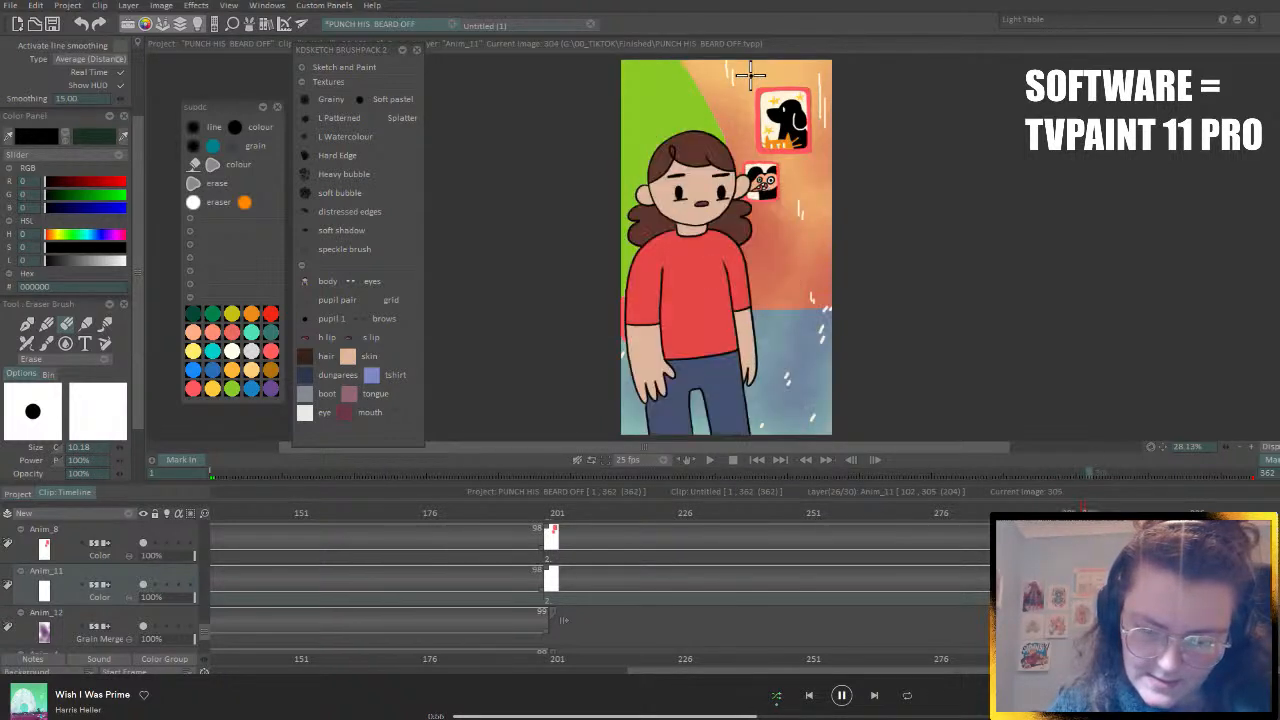
- Clear the wall marks, picture frames and pictures at frame 305 on layers Anim_11, Anim_8, Anim_9 and Anim_10
{"action": "key", "text": "Delete"}
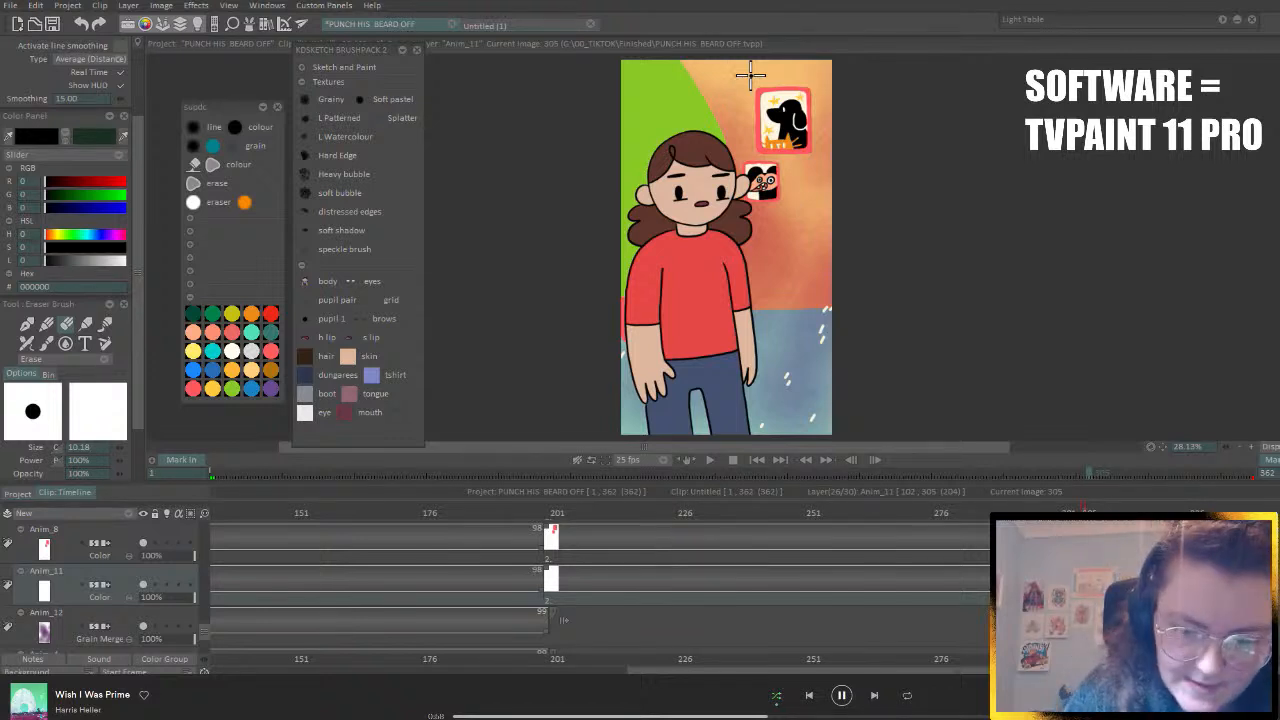
{"action": "left_click", "coordinate": [126, 540]}
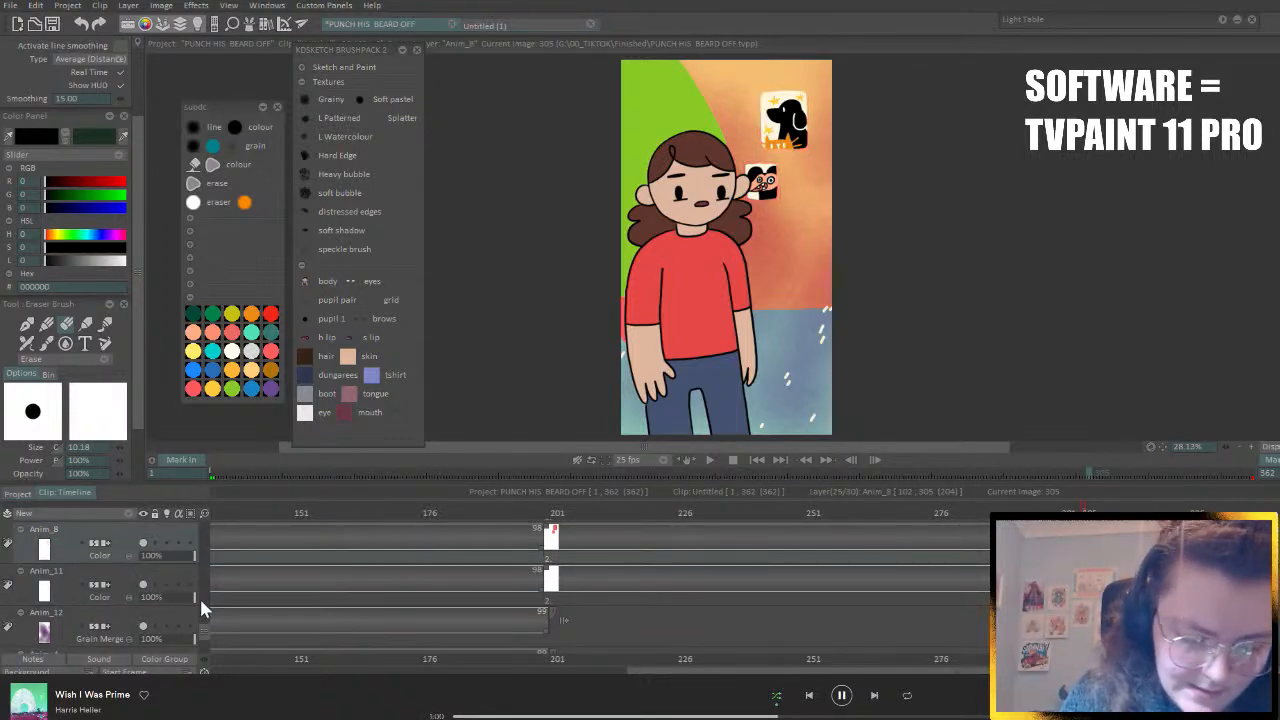
{"action": "left_click_drag", "start_coordinate": [203, 628], "coordinate": [203, 596]}
{"action": "left_click", "coordinate": [126, 566]}
{"action": "key", "text": "Delete"}
{"action": "left_click", "coordinate": [128, 608]}
{"action": "key", "text": "Delete"}
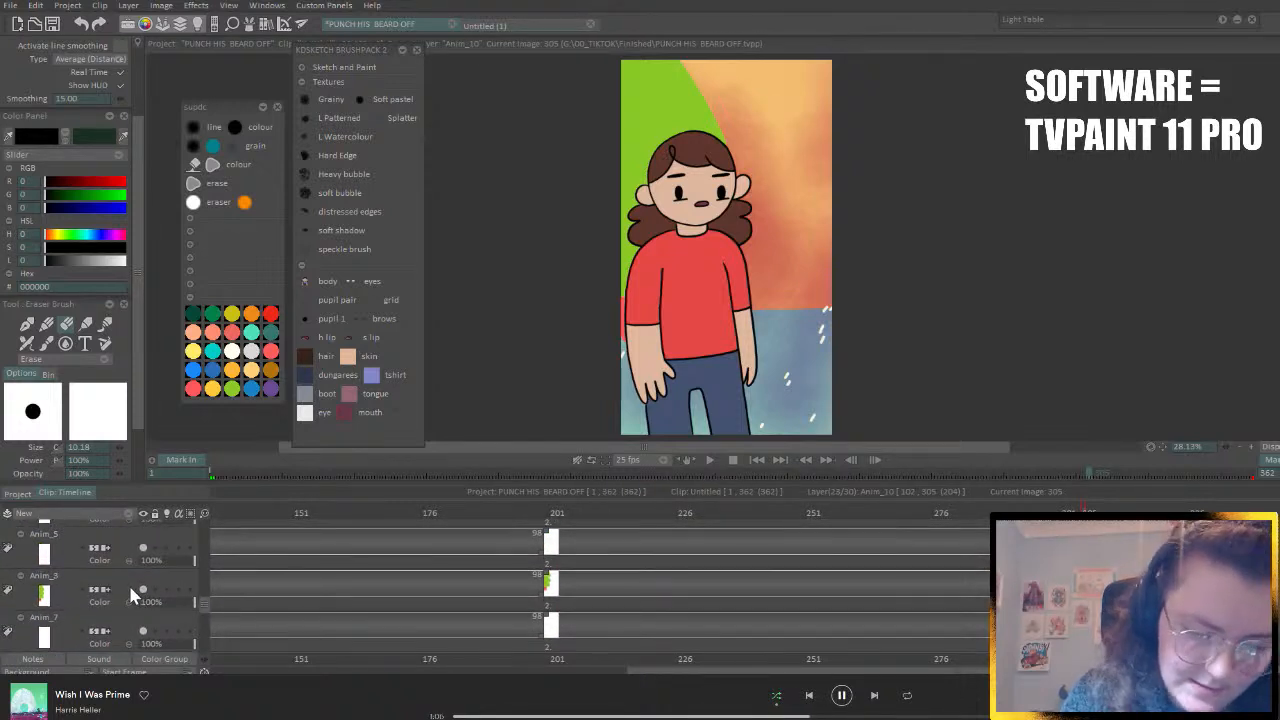
- Clear the floor marks on layer Anim_7 and the tree on layer Anim_3 at frame 305
{"action": "left_click", "coordinate": [125, 623]}
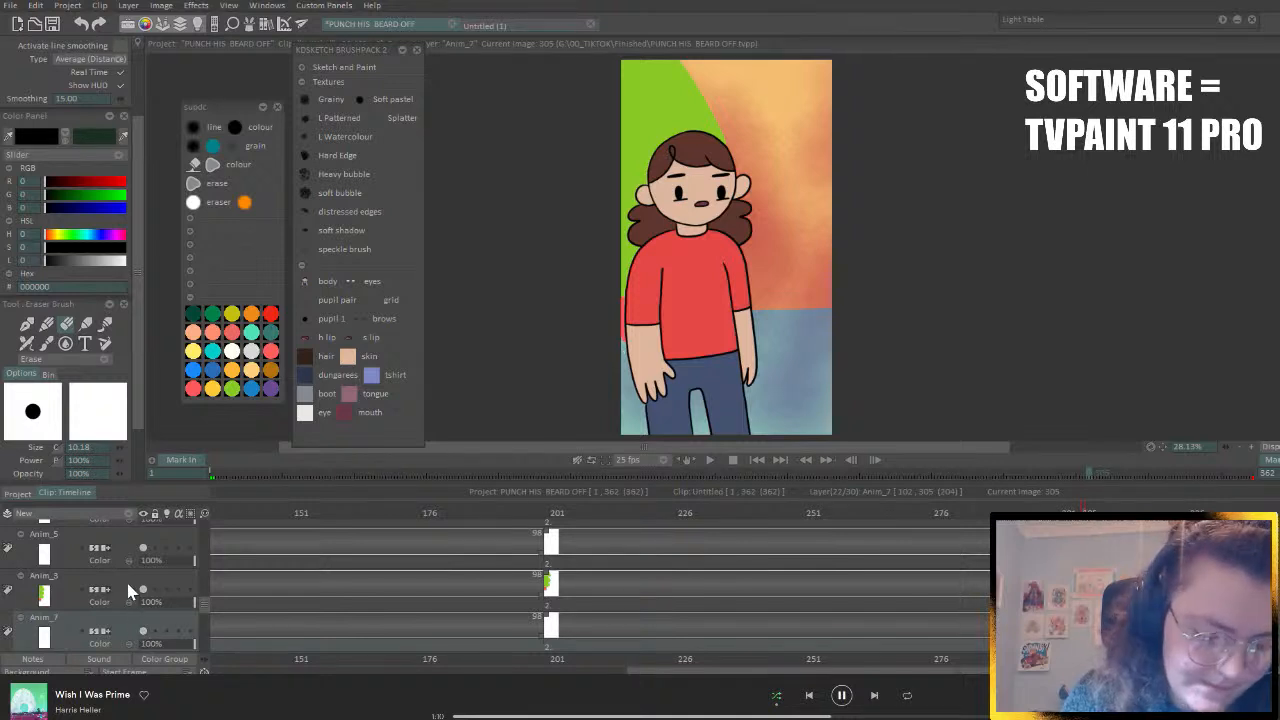
{"action": "left_click", "coordinate": [132, 597]}
{"action": "key", "text": "Delete"}
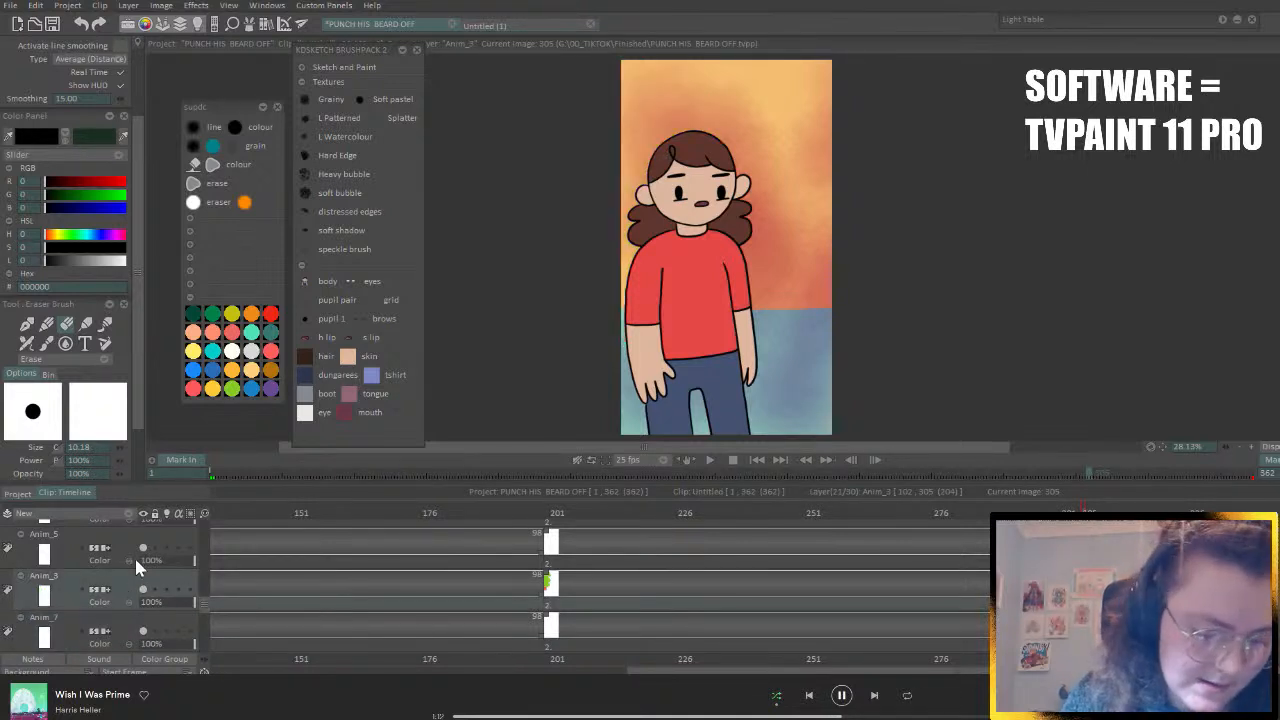
- Compare the background layers at frames 305, 198, 293 and 200 across the shot changes
{"action": "left_click", "coordinate": [143, 553]}
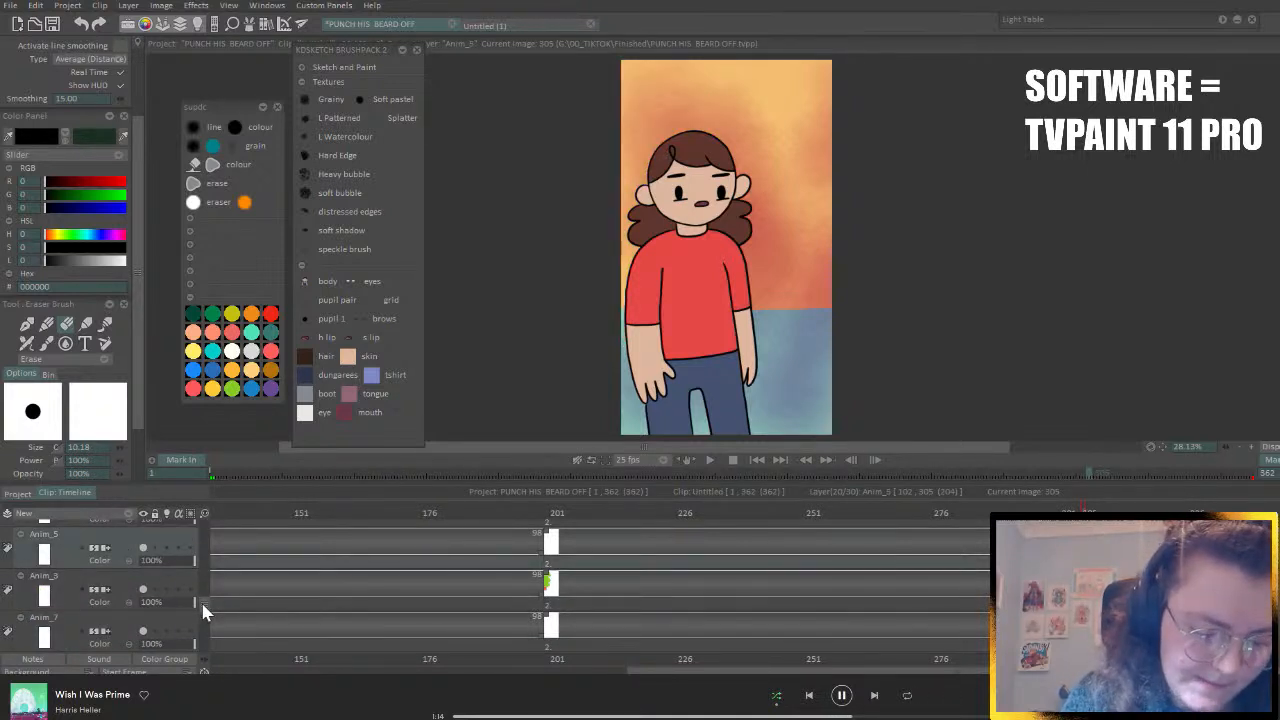
{"action": "scroll", "coordinate": [205, 597], "scroll_direction": "up", "scroll_amount": 2}
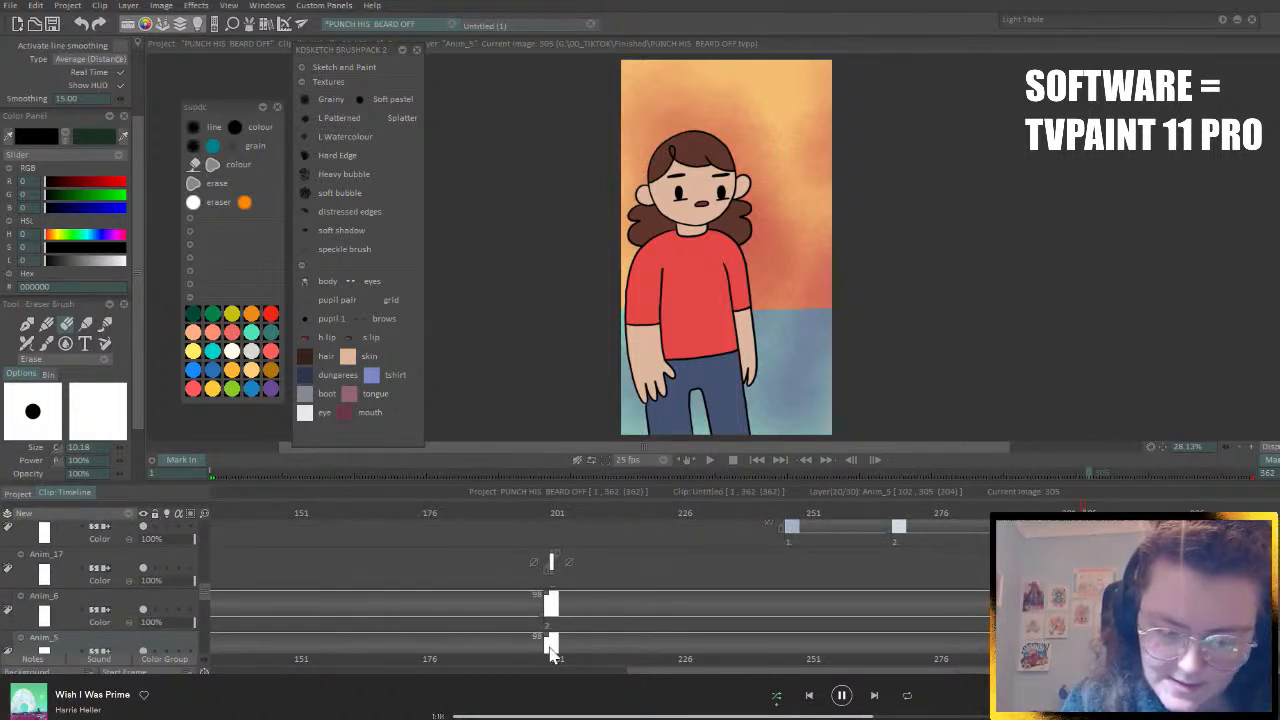
{"action": "scroll", "coordinate": [203, 595], "scroll_direction": "down", "scroll_amount": 5}
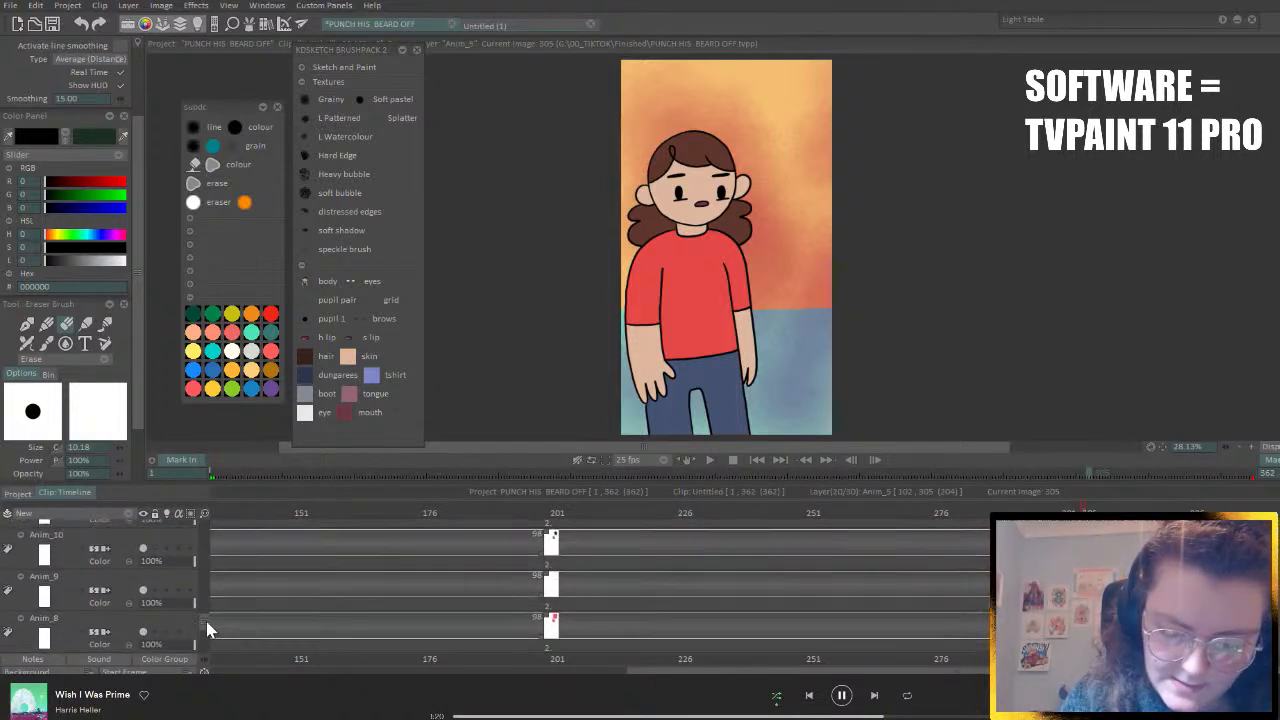
{"action": "scroll", "coordinate": [206, 625], "scroll_direction": "down", "scroll_amount": 3}
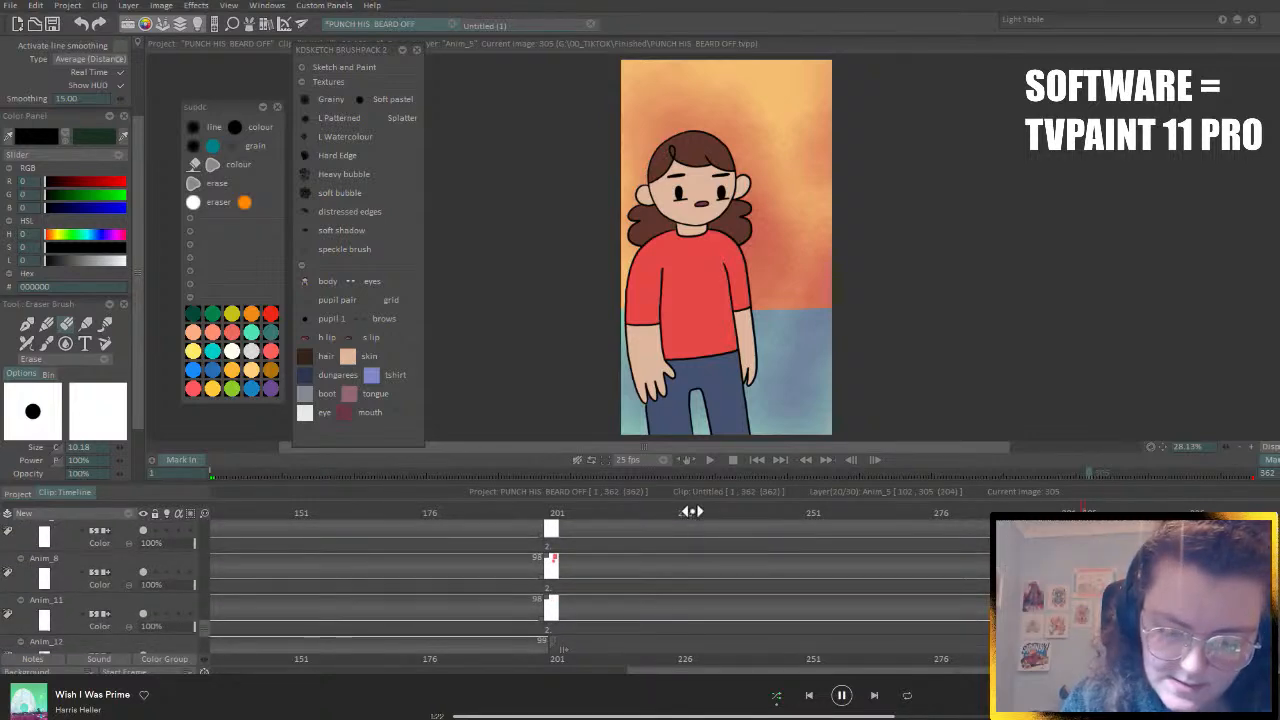
{"action": "left_click_drag", "start_coordinate": [692, 511], "coordinate": [533, 562]}
{"action": "scroll", "coordinate": [206, 610], "scroll_direction": "up", "scroll_amount": 1}
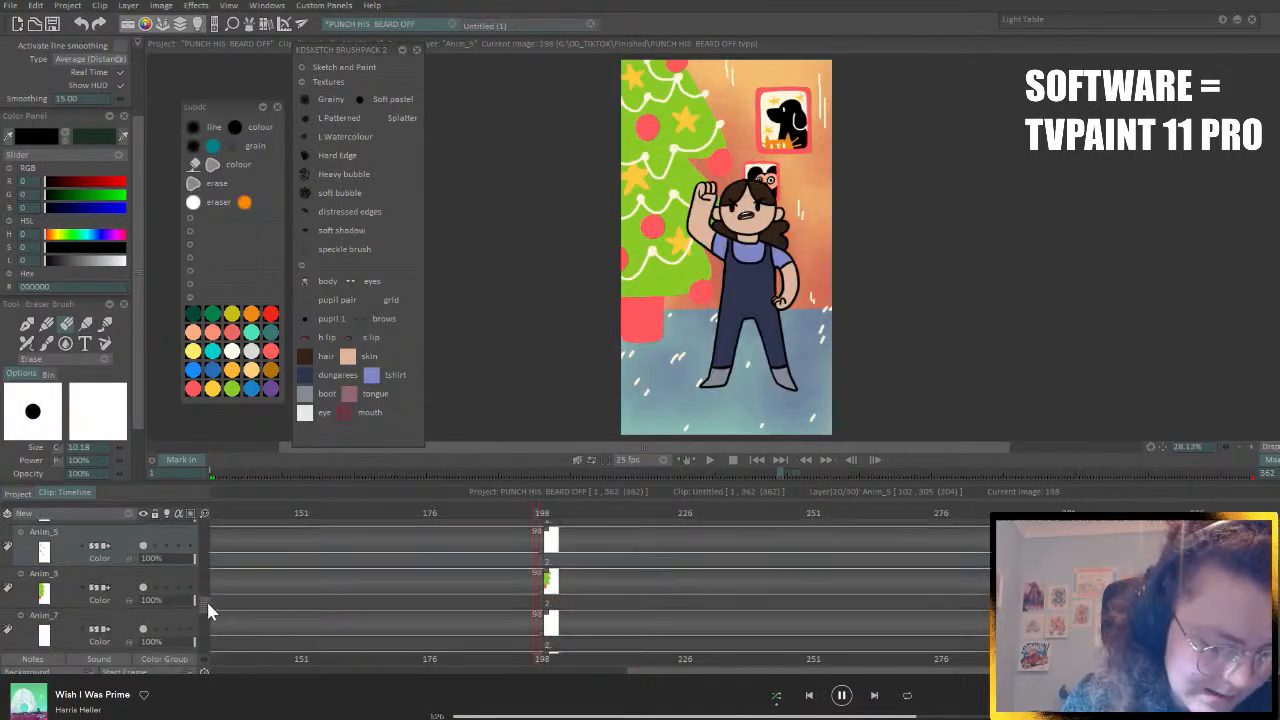
{"action": "scroll", "coordinate": [206, 605], "scroll_direction": "up", "scroll_amount": 1}
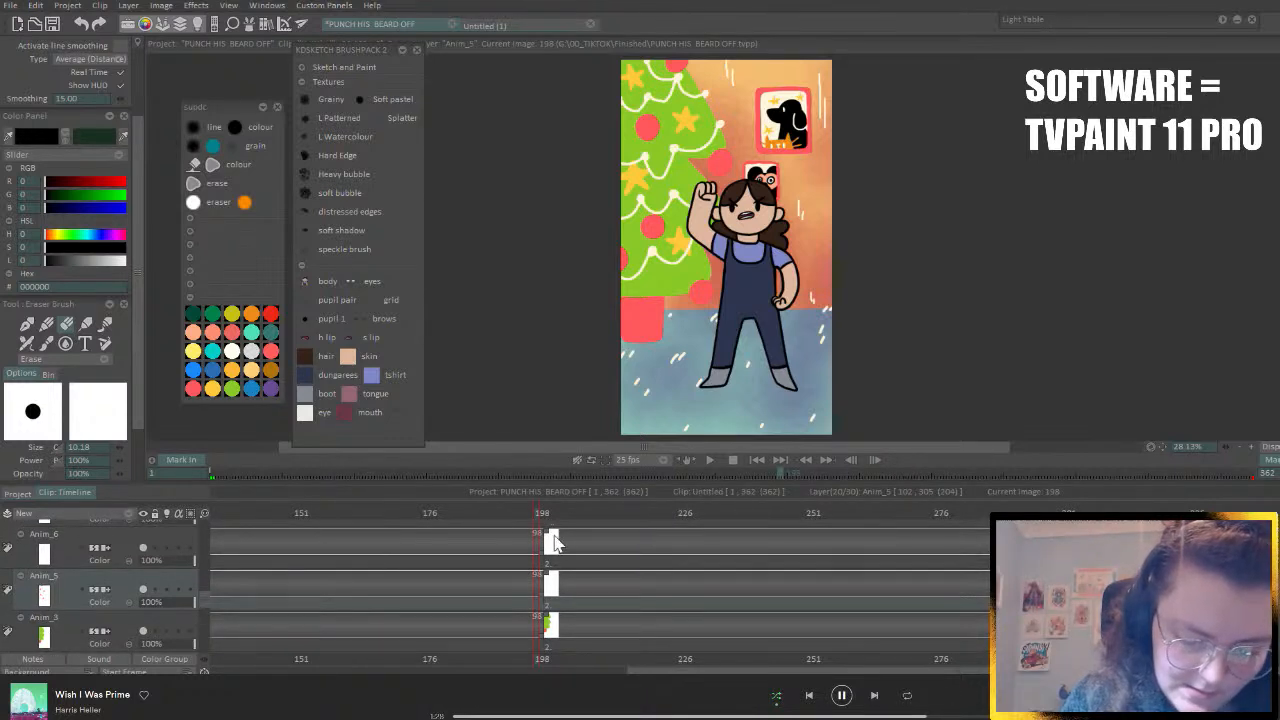
{"action": "left_click_drag", "start_coordinate": [555, 543], "coordinate": [565, 543]}
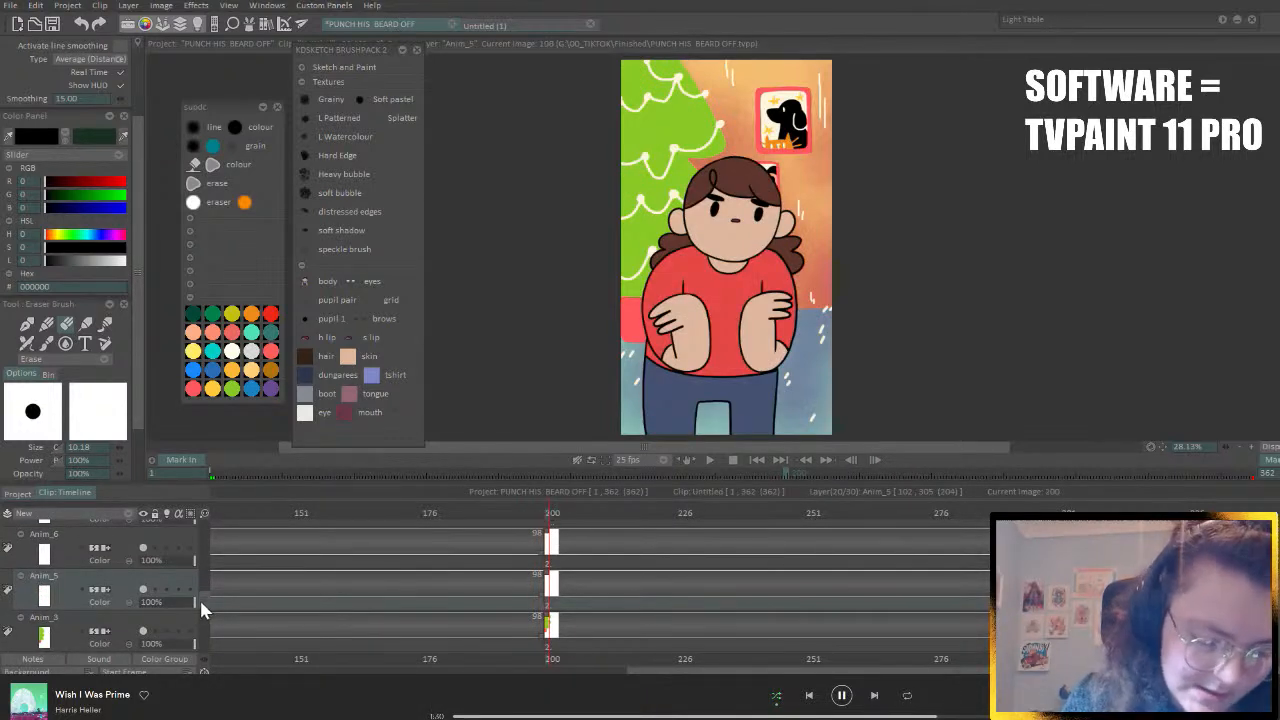
{"action": "key", "text": "Right"}
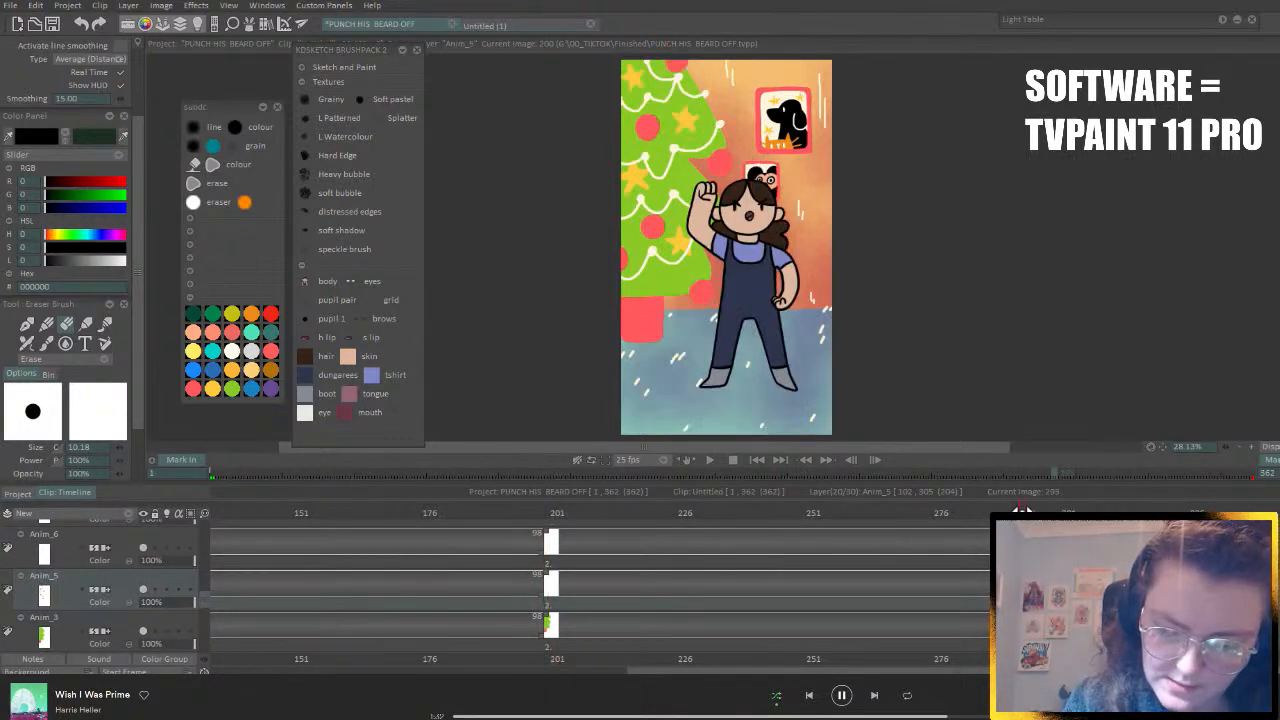
{"action": "key", "text": "Left"}
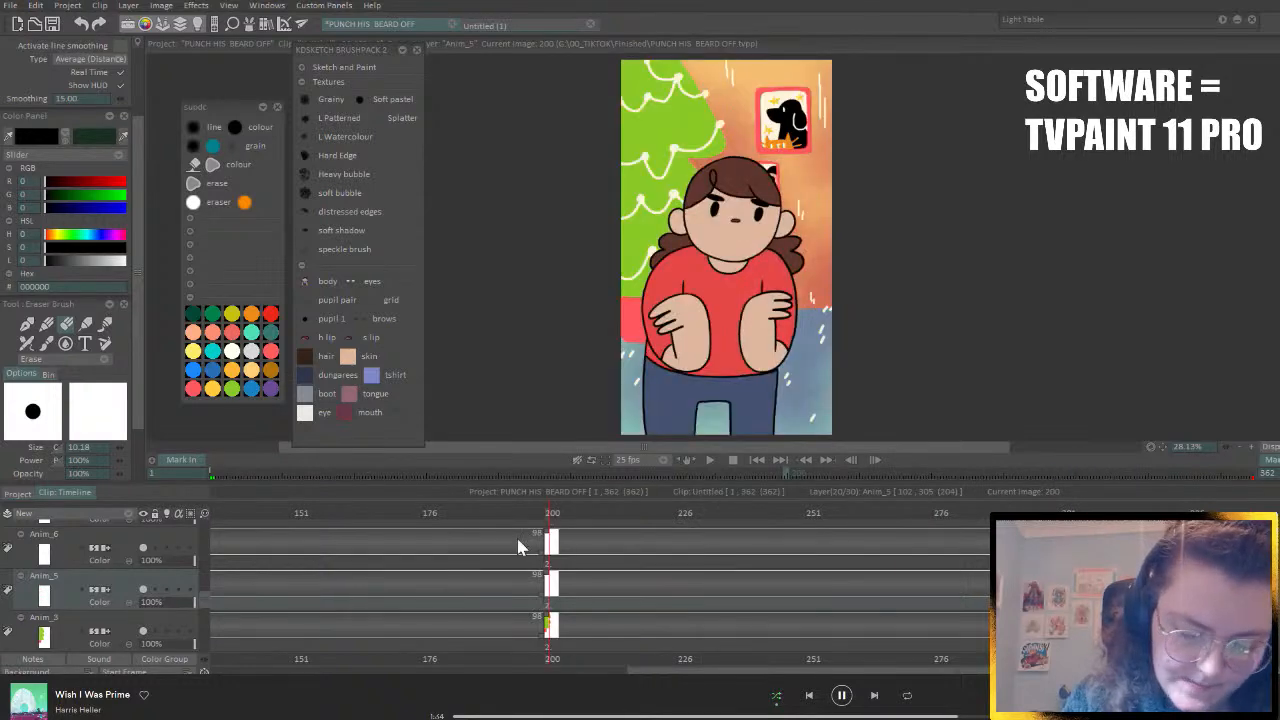
- Clear the garland, tree, floor marks, pictures, picture frames and wall marks from the background layers, Anim_6 through Anim_11, at frame 200
{"action": "left_click_drag", "start_coordinate": [203, 600], "coordinate": [210, 593]}
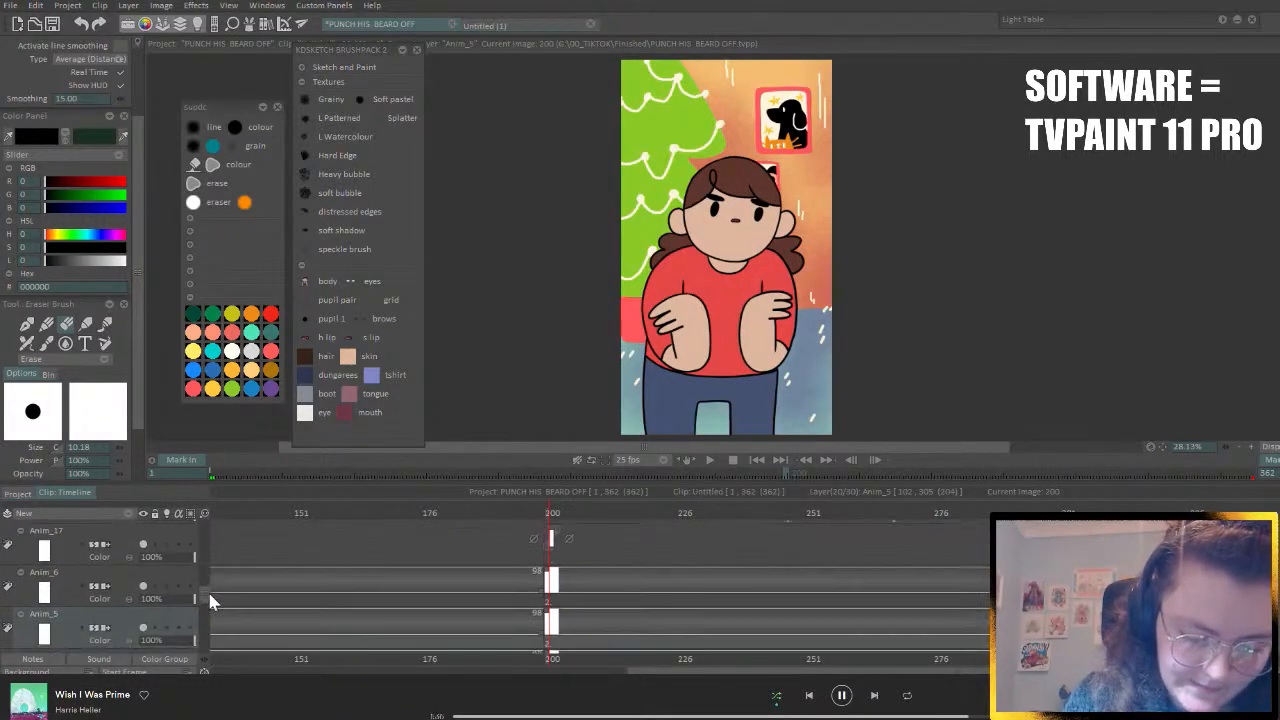
{"action": "left_click", "coordinate": [140, 628]}
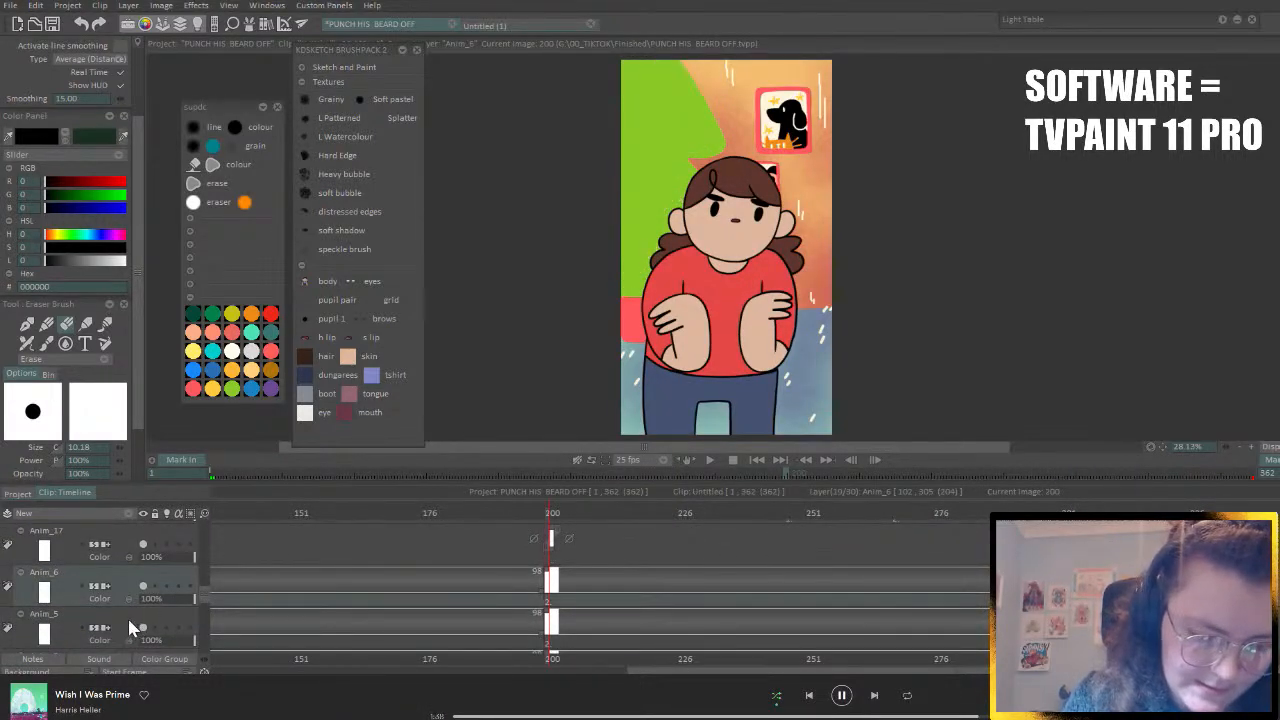
{"action": "left_click_drag", "start_coordinate": [204, 597], "coordinate": [207, 640]}
{"action": "left_click", "coordinate": [141, 613]}
{"action": "key", "text": "Delete"}
{"action": "left_click", "coordinate": [125, 613]}
{"action": "key", "text": "Delete"}
{"action": "left_click", "coordinate": [123, 598]}
{"action": "key", "text": "Delete"}
{"action": "left_click", "coordinate": [148, 631]}
{"action": "key", "text": "Delete"}
{"action": "left_click", "coordinate": [123, 586]}
{"action": "key", "text": "Delete"}
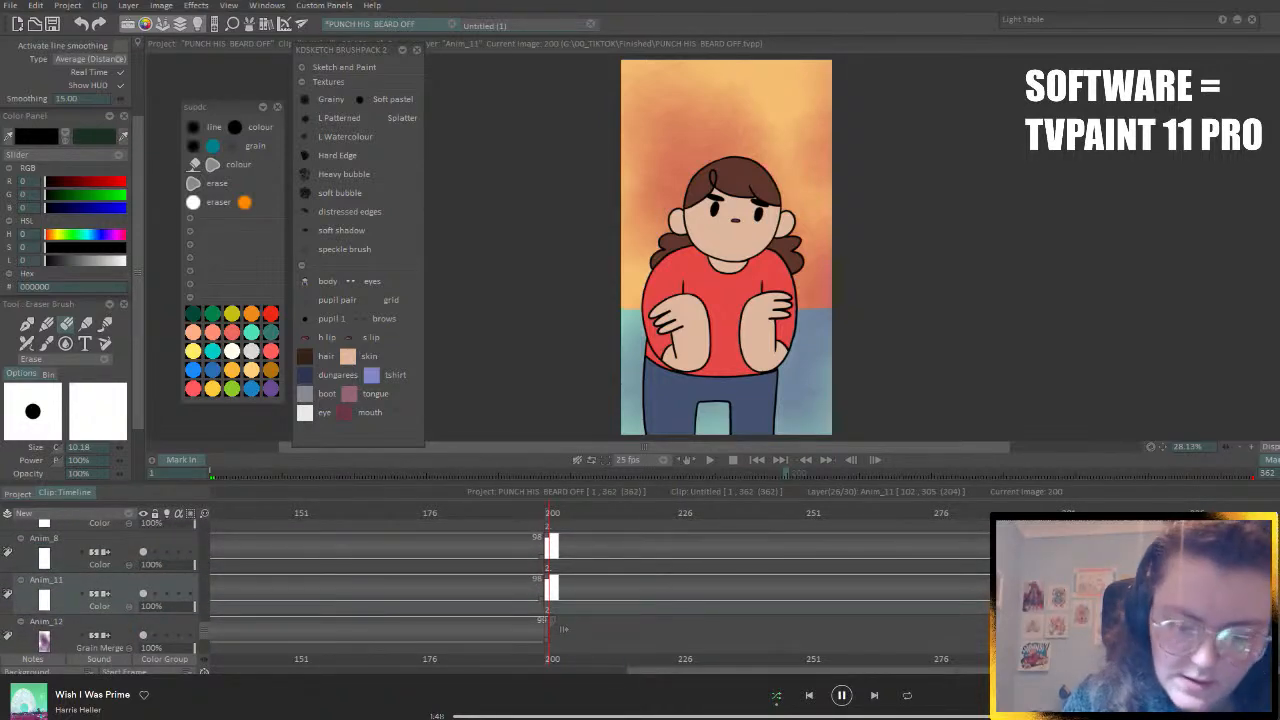
- Play the animation from frame 1 to review it, check the shot change at frame 102, and return to frame 1
{"action": "left_click_drag", "start_coordinate": [549, 515], "coordinate": [666, 595]}
{"action": "left_click", "coordinate": [577, 461]}
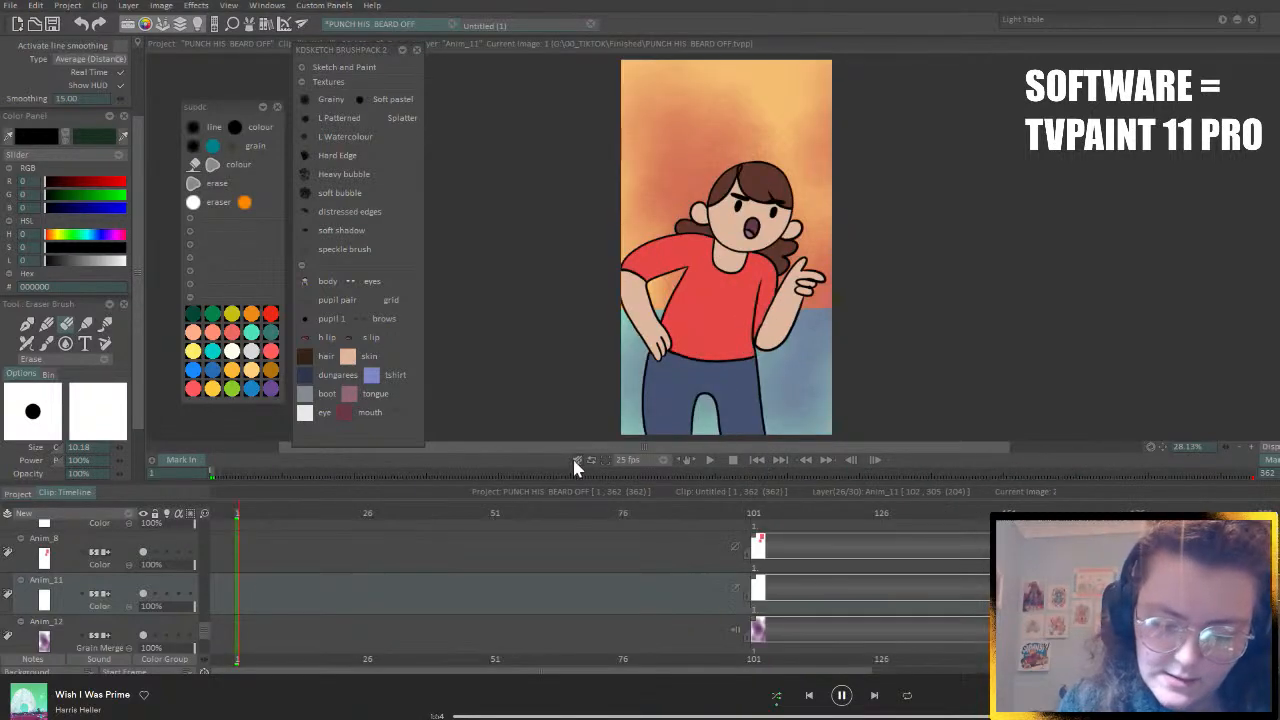
{"action": "left_click", "coordinate": [707, 463]}
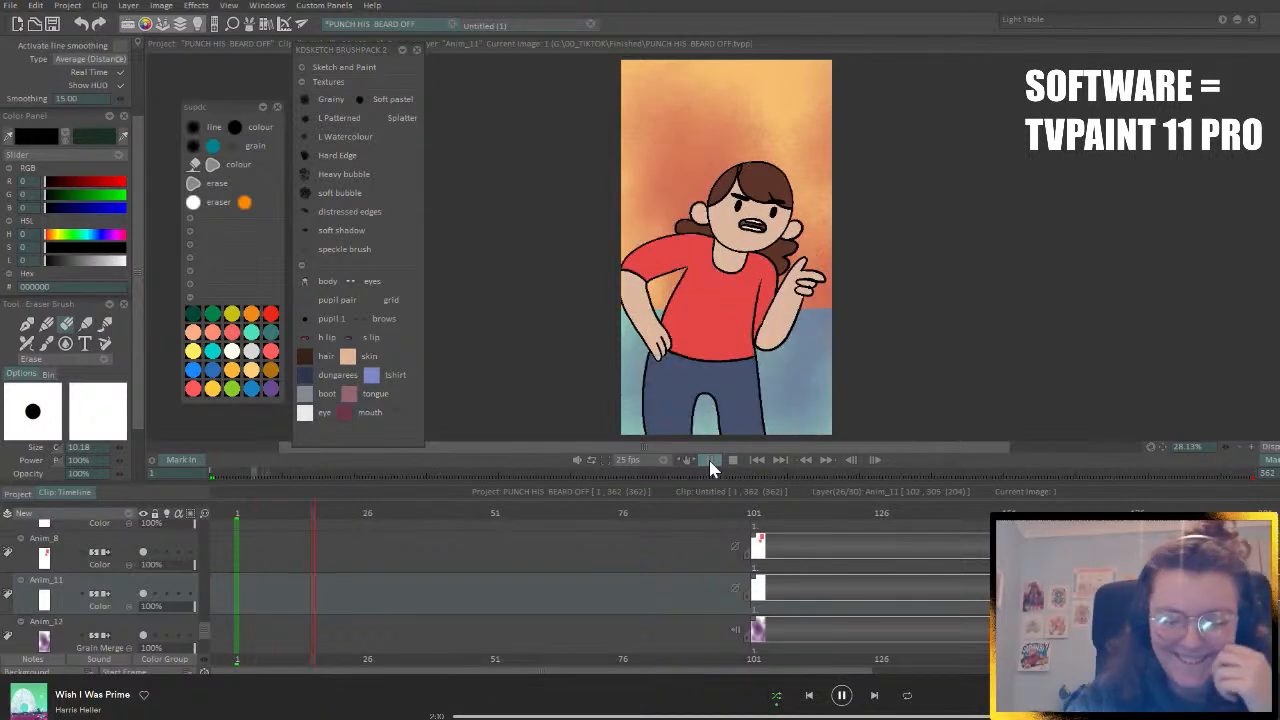
{"action": "left_click", "coordinate": [728, 460]}
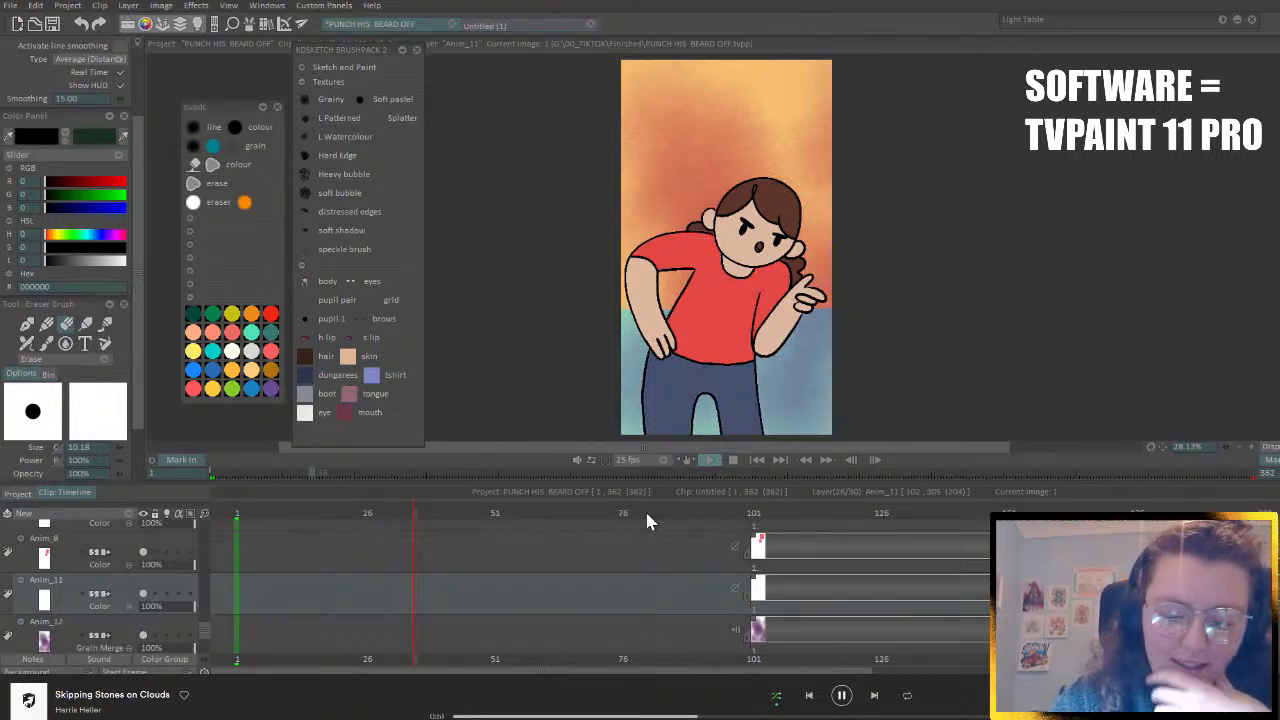
{"action": "left_click", "coordinate": [751, 511]}
{"action": "left_click", "coordinate": [756, 511]}
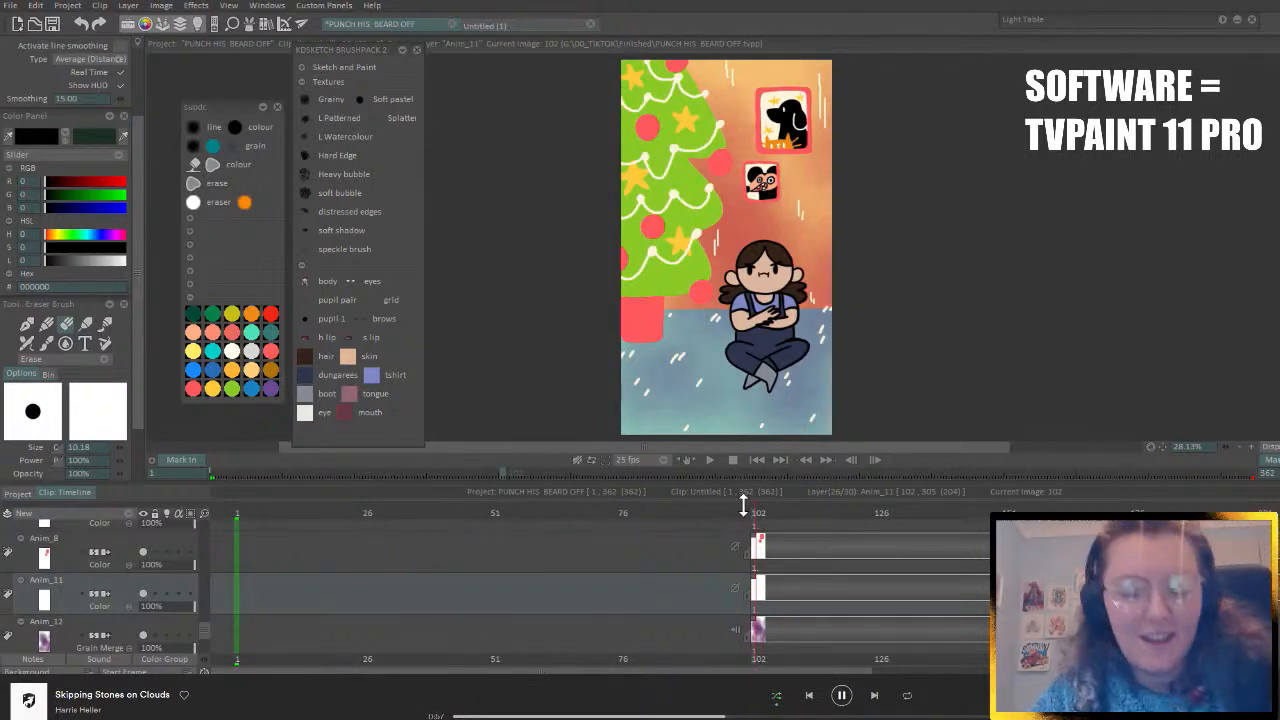
{"action": "left_click_drag", "start_coordinate": [744, 511], "coordinate": [178, 550]}
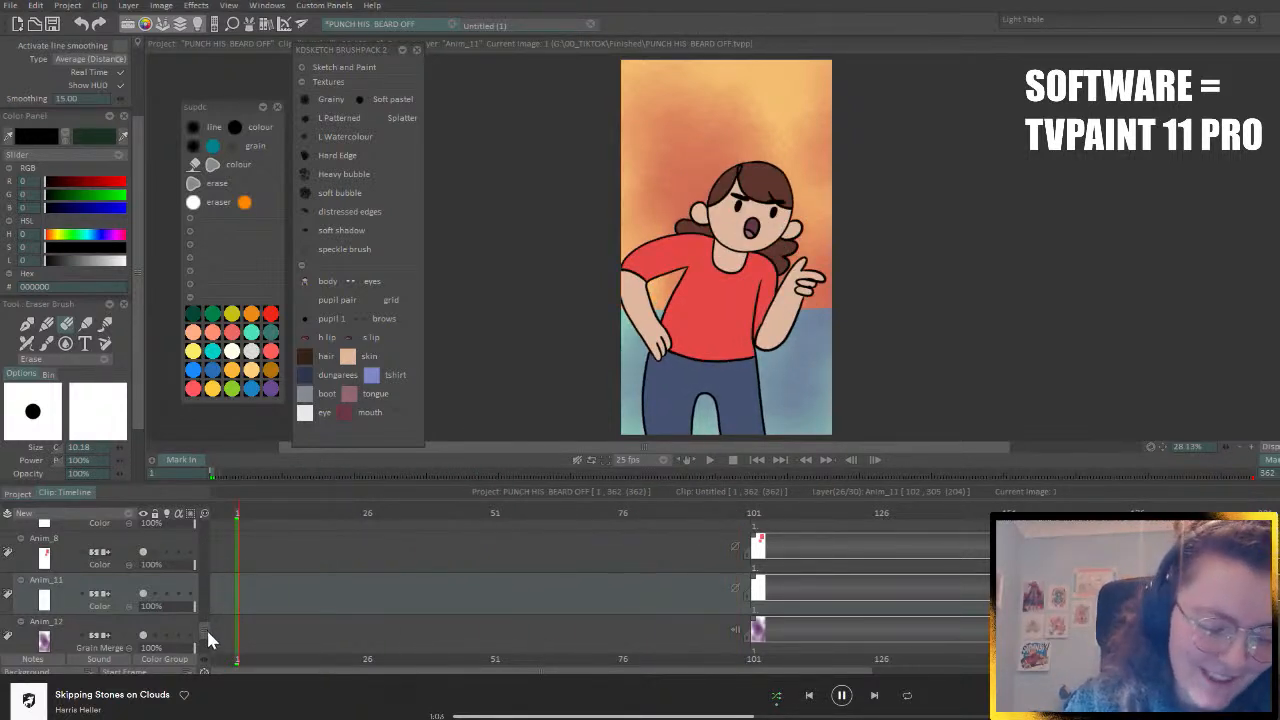
- Add a new animation layer above Anim_12 and outline two picture frames on the wall at frame 1 in coral red FF595E
{"action": "mouse_move", "coordinate": [206, 627]}
{"action": "left_mouse_down"}
{"action": "mouse_move", "coordinate": [212, 586]}
{"action": "mouse_move", "coordinate": [207, 641]}
{"action": "mouse_move", "coordinate": [208, 624]}
{"action": "left_mouse_up"}
{"action": "left_click", "coordinate": [125, 517]}
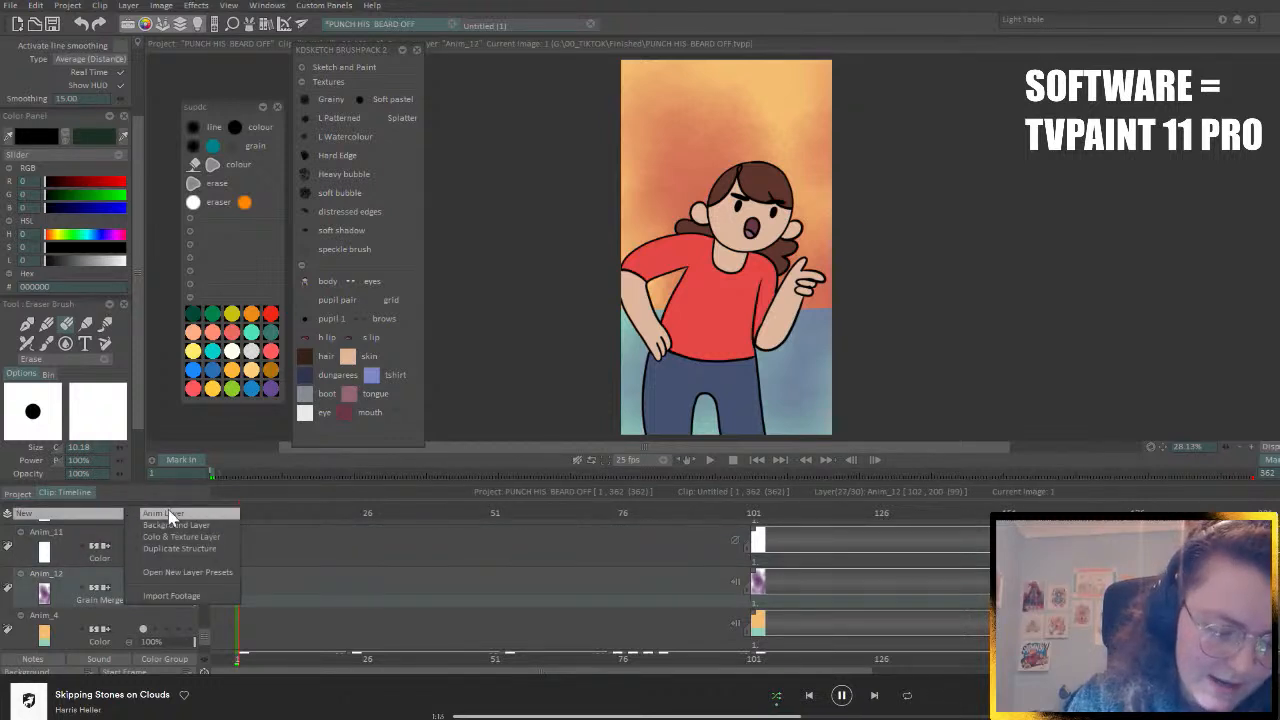
{"action": "left_click", "coordinate": [170, 527]}
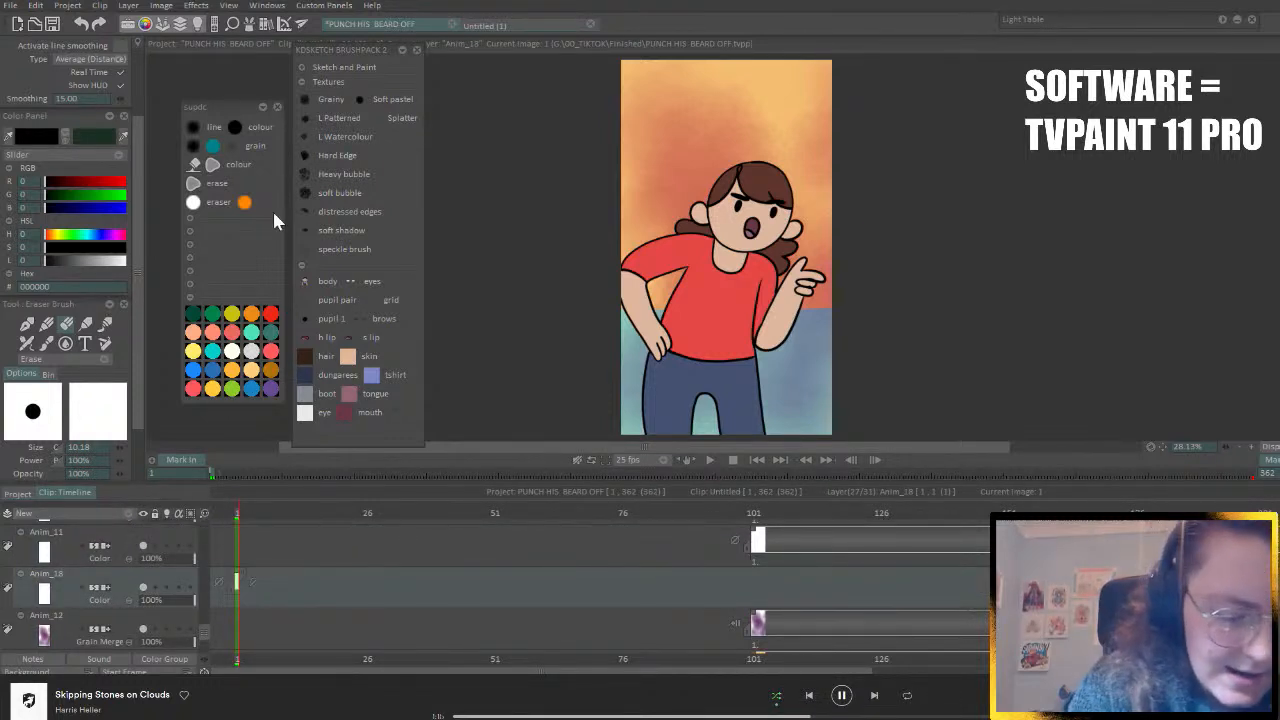
{"action": "left_click", "coordinate": [197, 390]}
{"action": "left_click", "coordinate": [236, 128]}
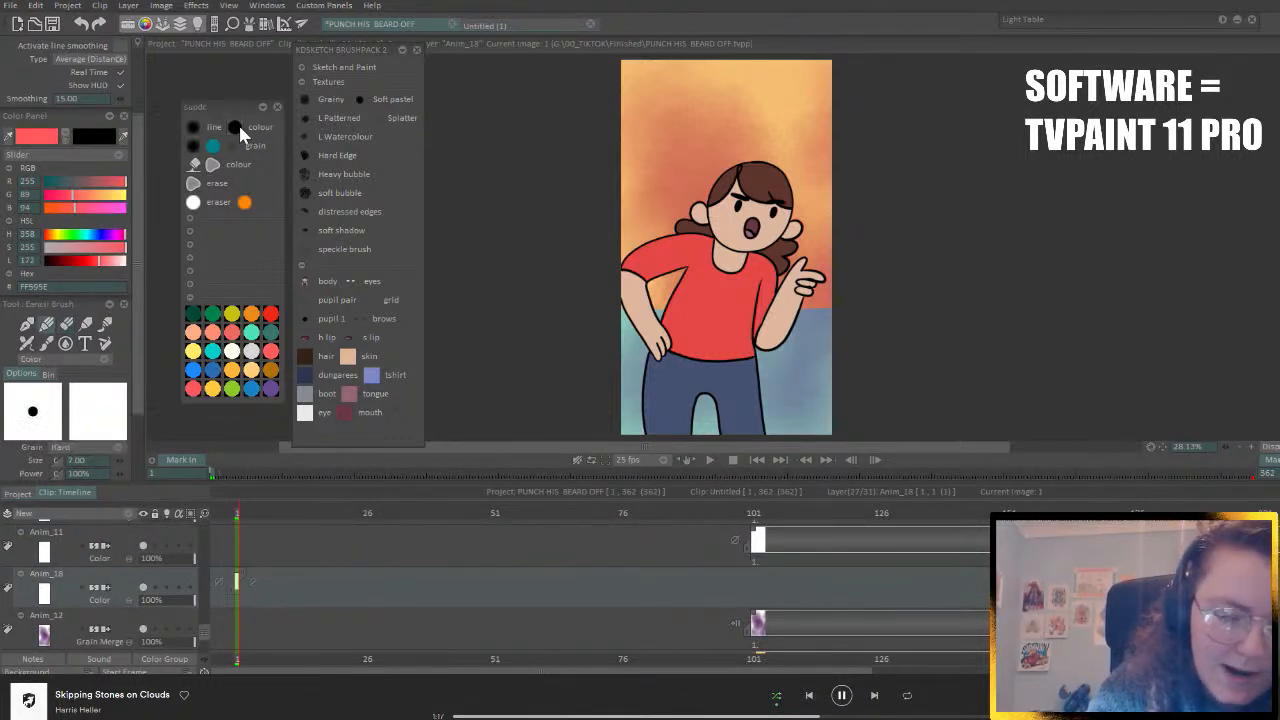
{"action": "mouse_move", "coordinate": [645, 90]}
{"action": "left_mouse_down"}
{"action": "mouse_move", "coordinate": [699, 90]}
{"action": "mouse_move", "coordinate": [701, 145]}
{"action": "left_mouse_up"}
{"action": "mouse_move", "coordinate": [651, 90]}
{"action": "left_mouse_down"}
{"action": "mouse_move", "coordinate": [651, 162]}
{"action": "mouse_move", "coordinate": [711, 158]}
{"action": "mouse_move", "coordinate": [712, 91]}
{"action": "mouse_move", "coordinate": [663, 90]}
{"action": "left_mouse_up"}
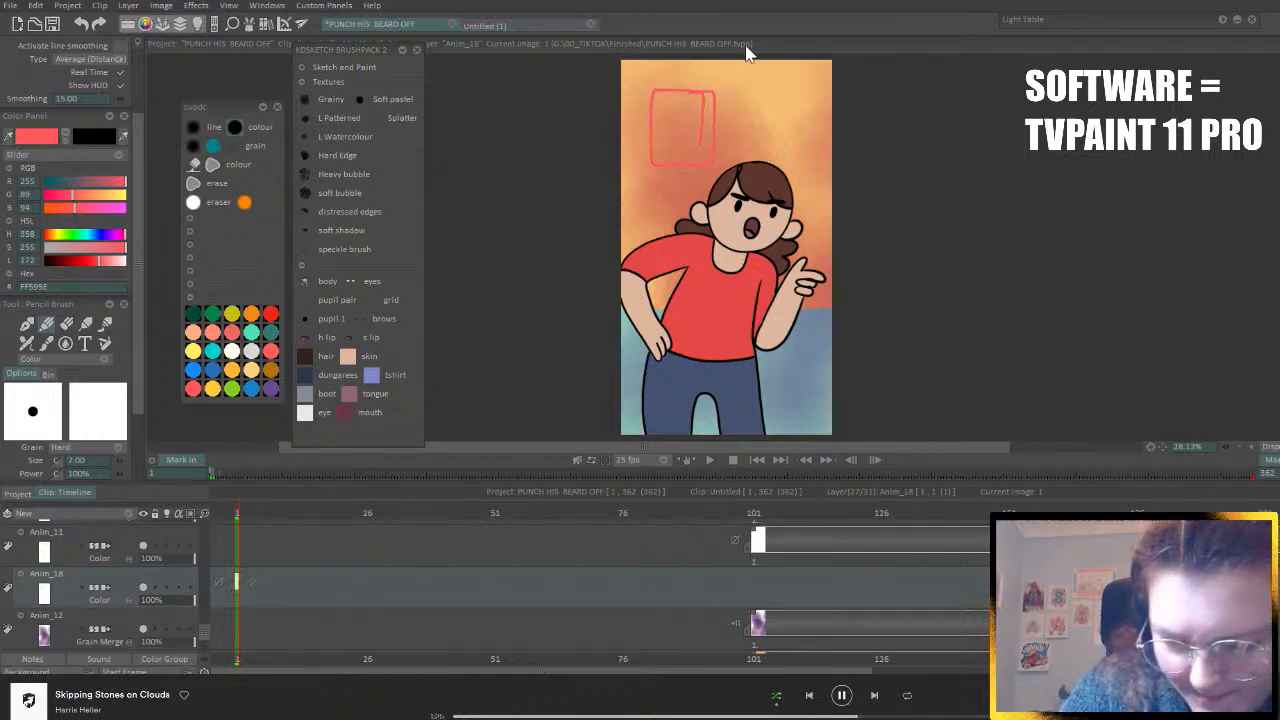
{"action": "mouse_move", "coordinate": [755, 134]}
{"action": "left_mouse_down"}
{"action": "mouse_move", "coordinate": [760, 204]}
{"action": "mouse_move", "coordinate": [823, 195]}
{"action": "mouse_move", "coordinate": [819, 127]}
{"action": "mouse_move", "coordinate": [751, 131]}
{"action": "mouse_move", "coordinate": [757, 158]}
{"action": "left_mouse_up"}
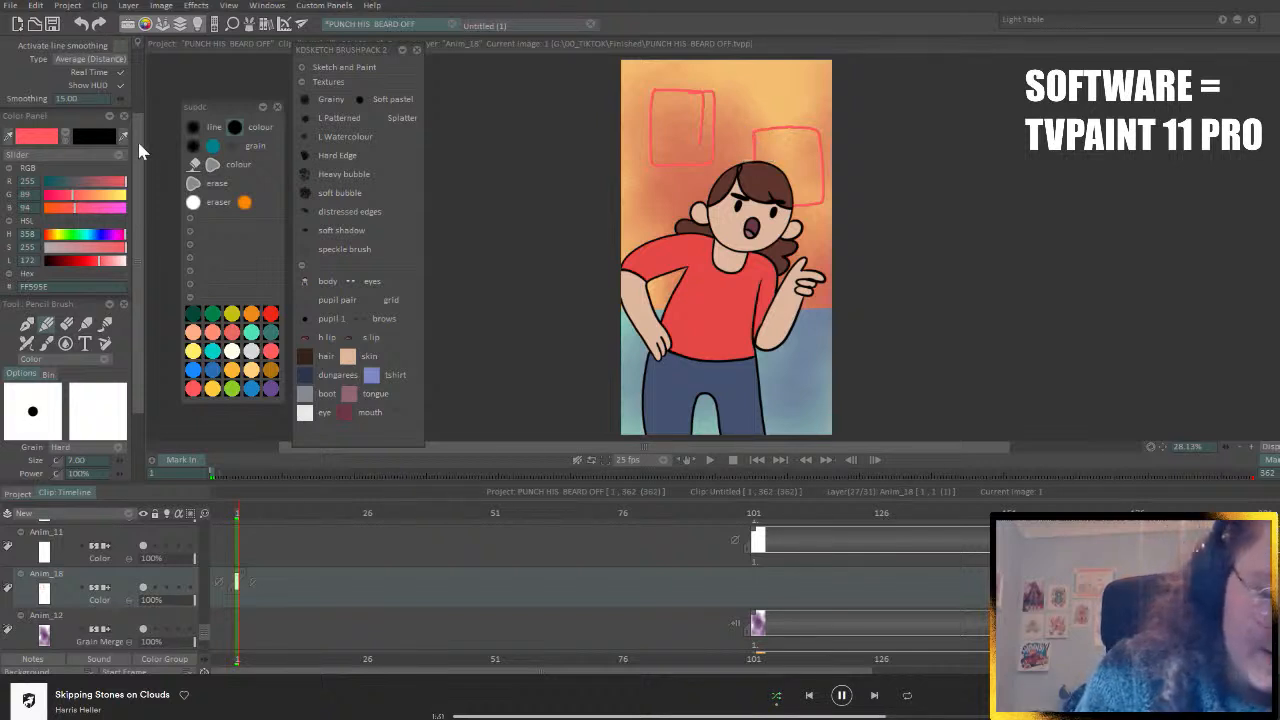
- Shift both picture frame outlines slightly to the left with the Panning tool
{"action": "left_click_drag", "start_coordinate": [139, 151], "coordinate": [138, 90]}
{"action": "left_click", "coordinate": [91, 84]}
{"action": "left_click", "coordinate": [148, 82]}
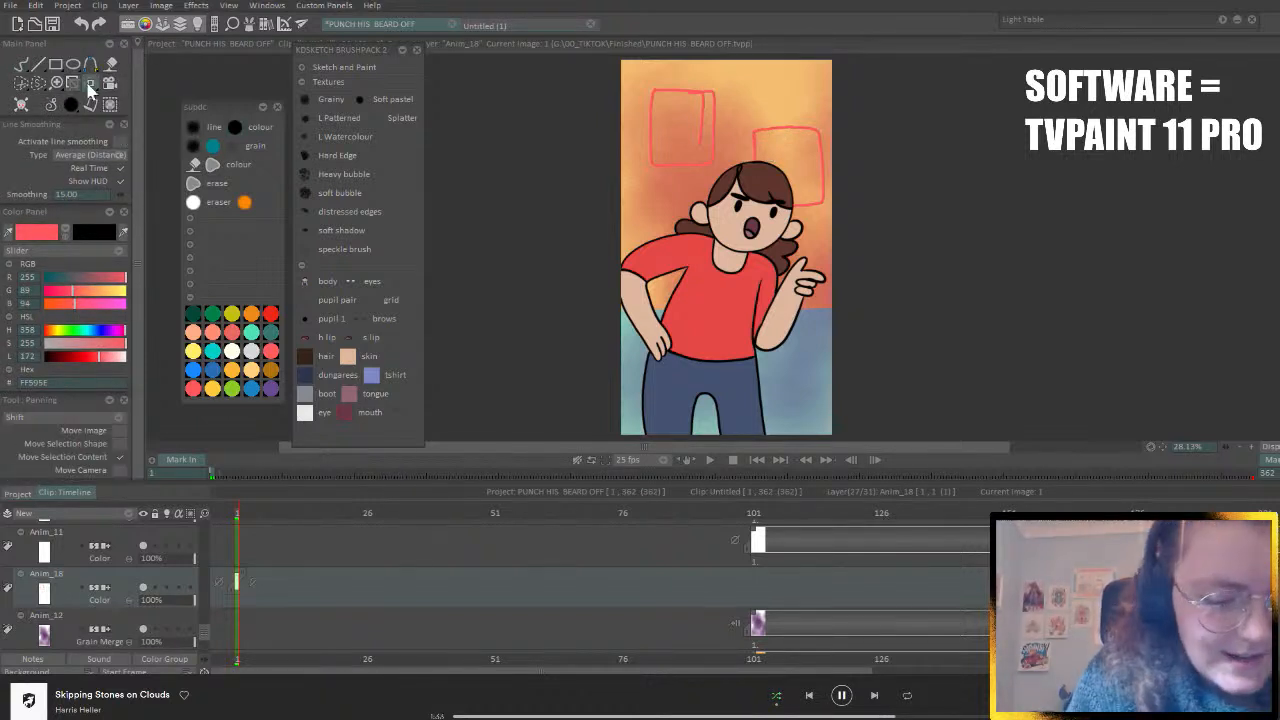
{"action": "left_click_drag", "start_coordinate": [795, 180], "coordinate": [784, 179]}
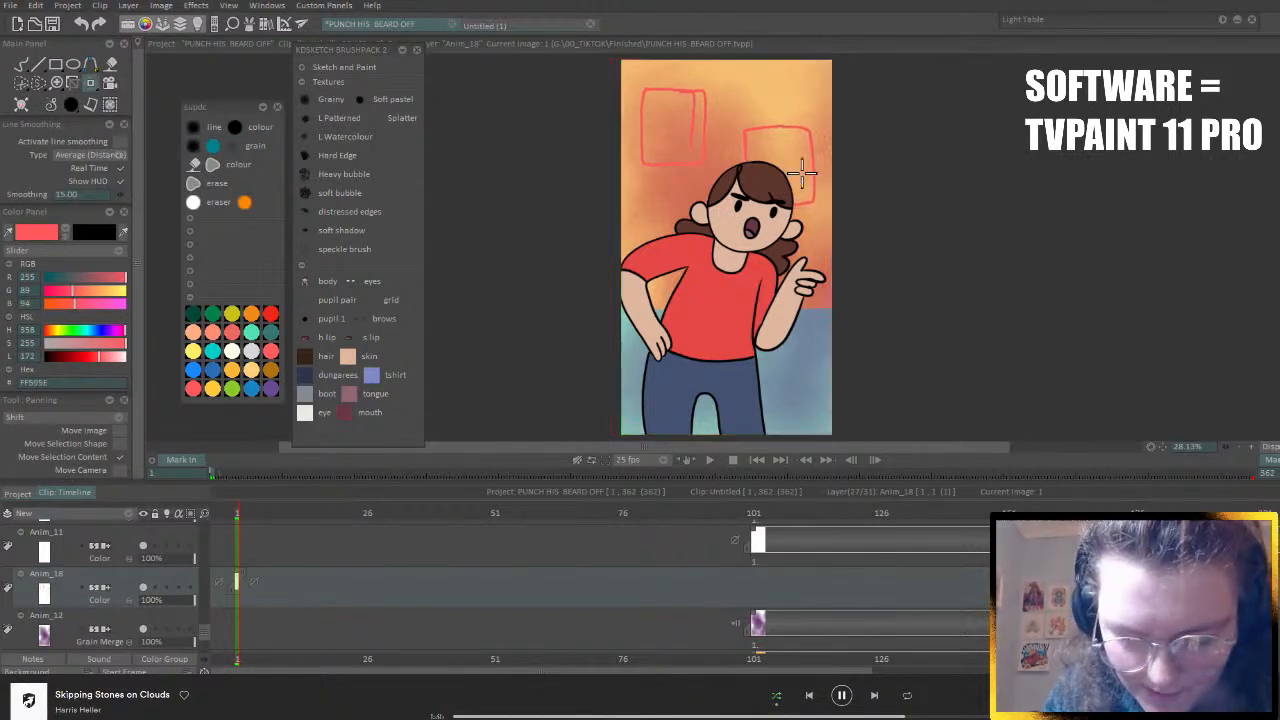
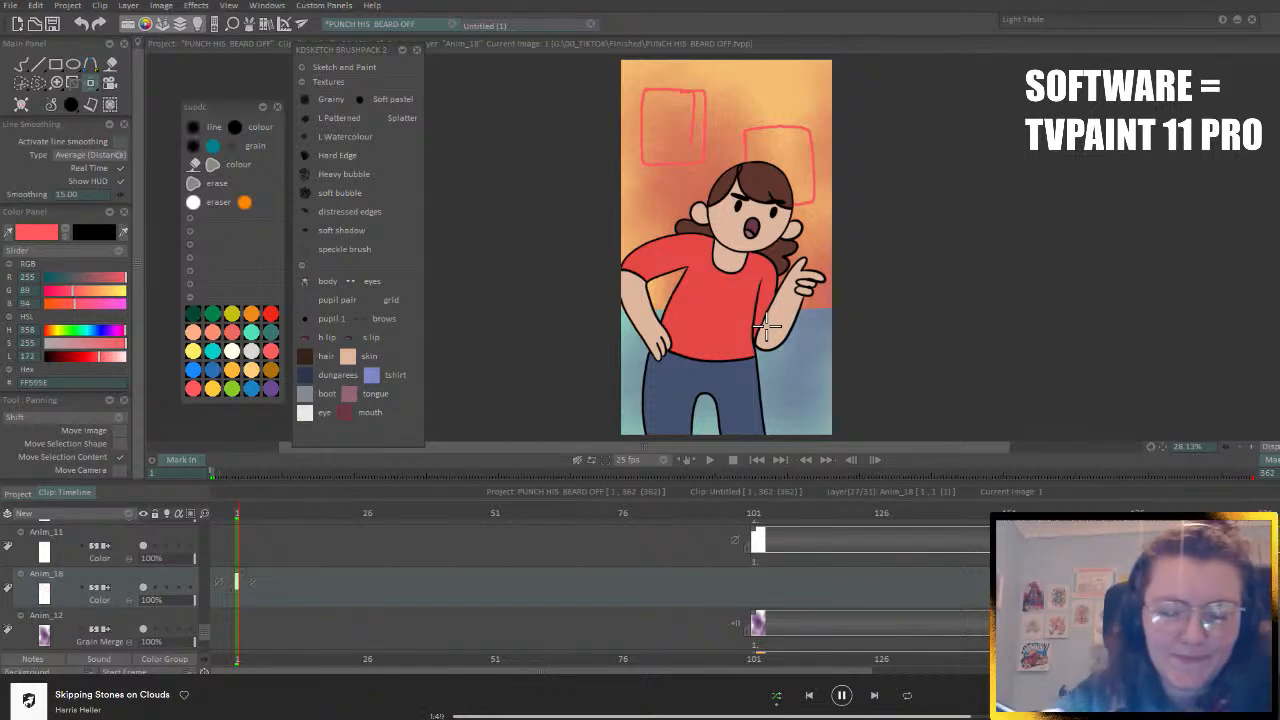
- Fill both picture frame outlines with coral red using the paint bucket in Color mode
{"action": "left_click", "coordinate": [111, 64]}
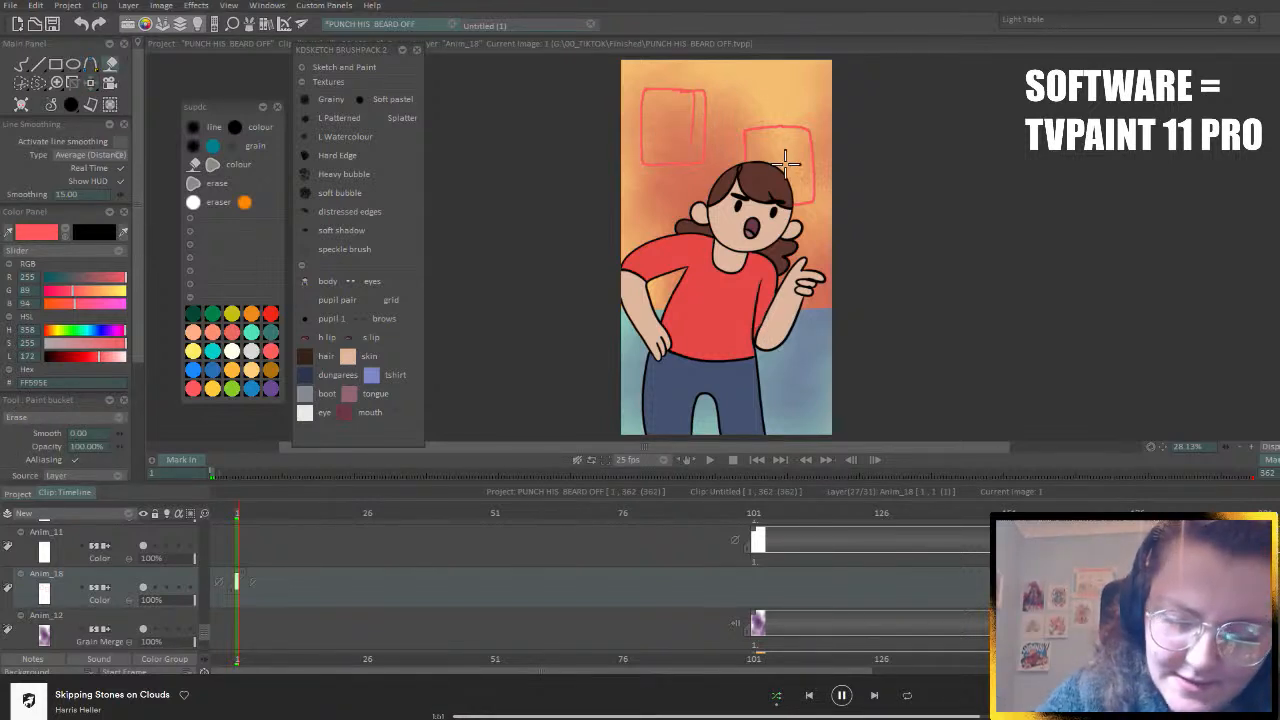
{"action": "left_click", "coordinate": [86, 416]}
{"action": "left_click", "coordinate": [116, 359]}
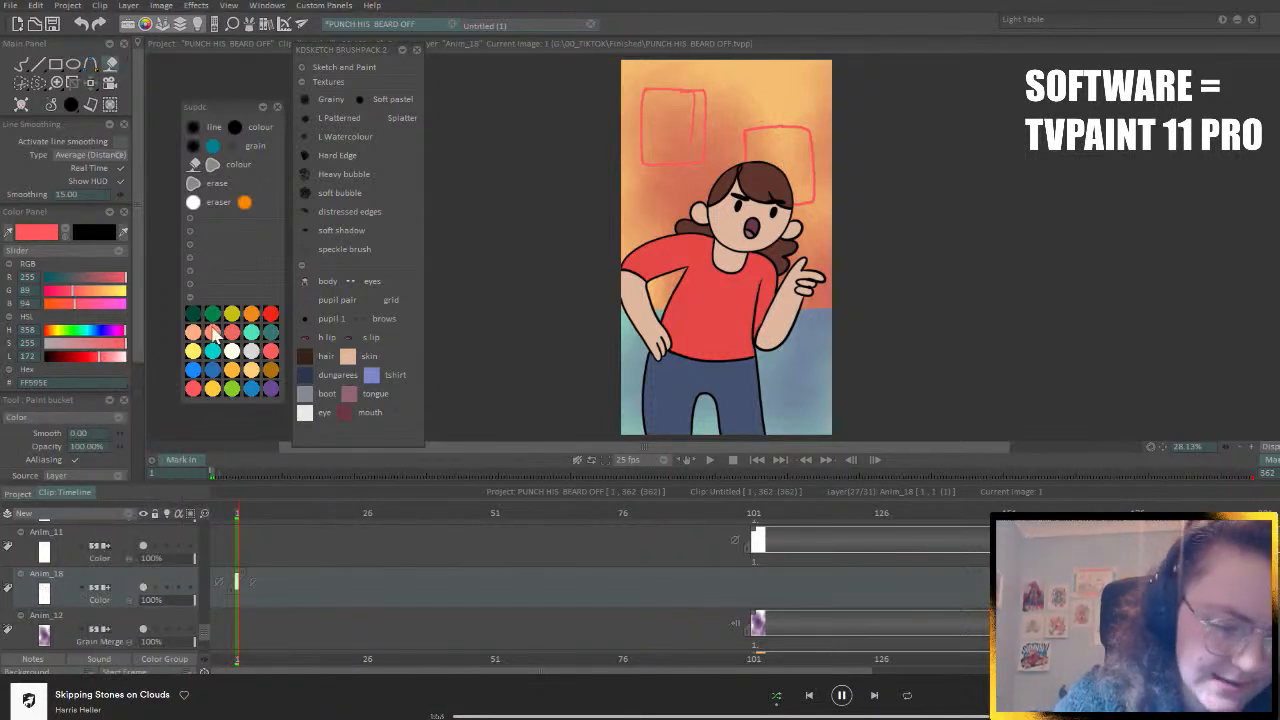
{"action": "left_click", "coordinate": [672, 158]}
{"action": "left_click", "coordinate": [788, 158]}
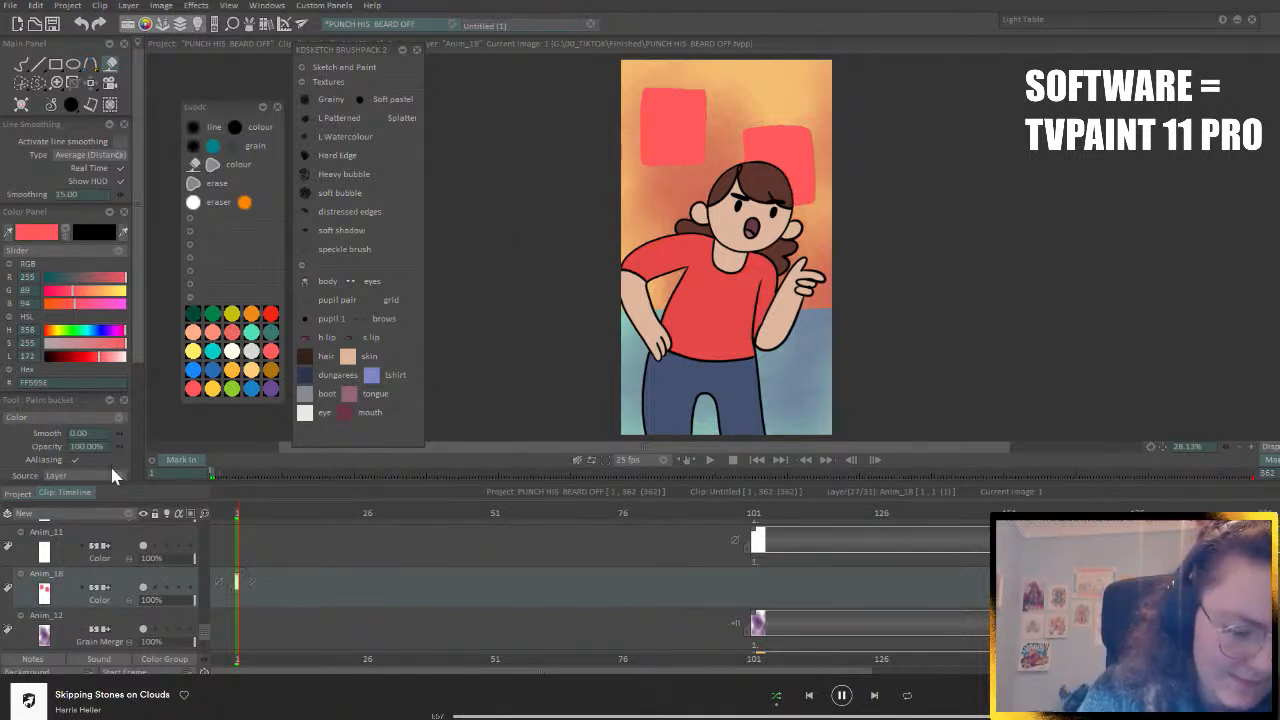
- Add another animation layer above Anim_18 and draw cream FFFFEA borders just inside the edges of both picture frames
{"action": "left_click", "coordinate": [126, 514]}
{"action": "left_click", "coordinate": [176, 536]}
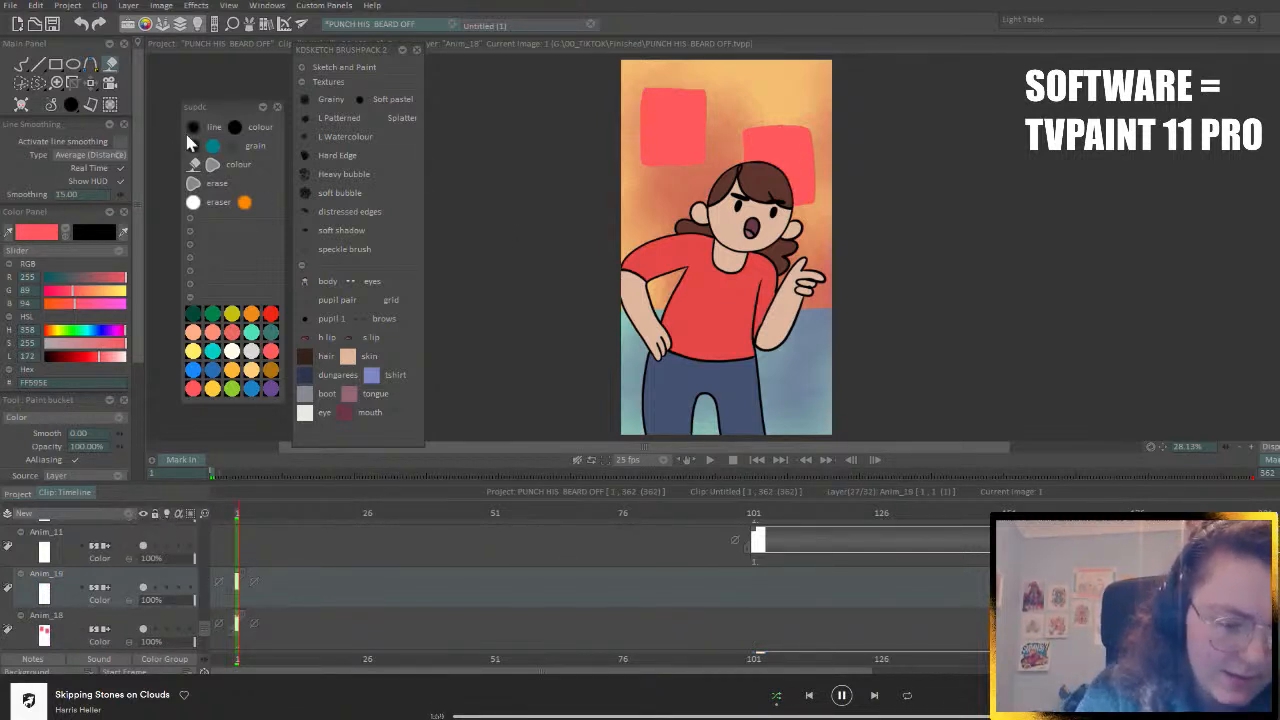
{"action": "left_click", "coordinate": [231, 350]}
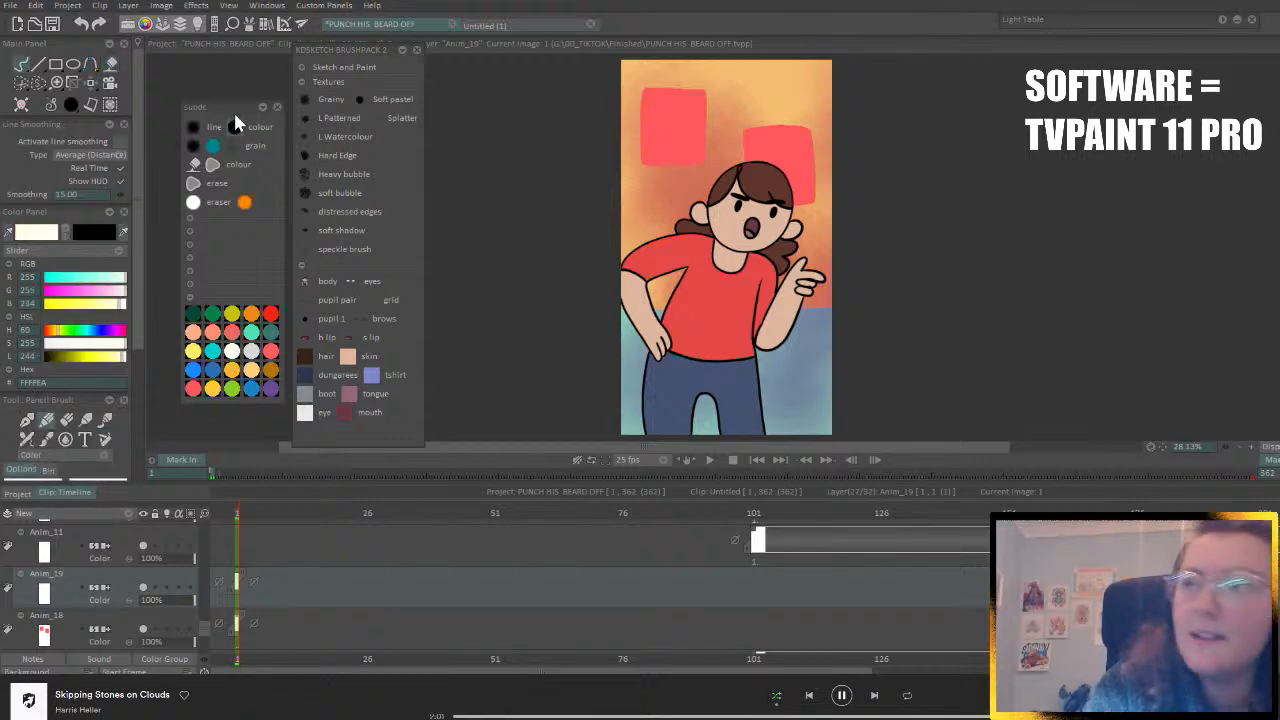
{"action": "left_click", "coordinate": [234, 120]}
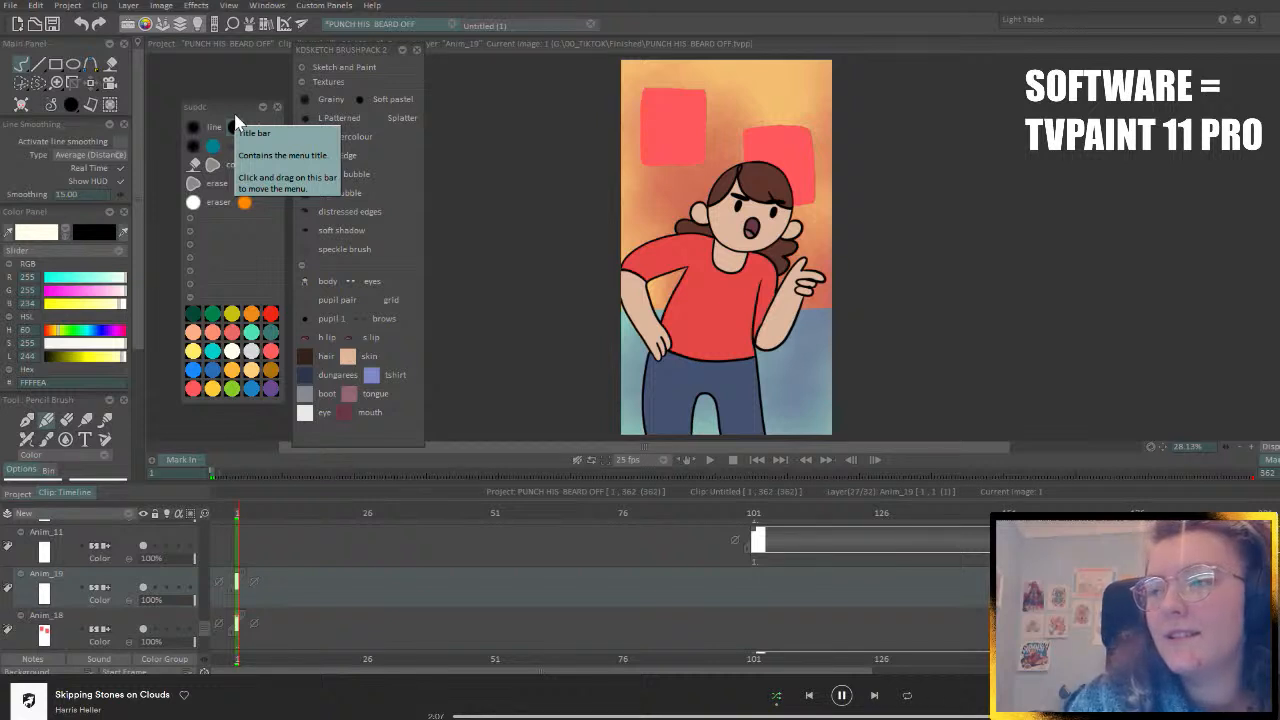
{"action": "triple_click", "coordinate": [1250, 447]}
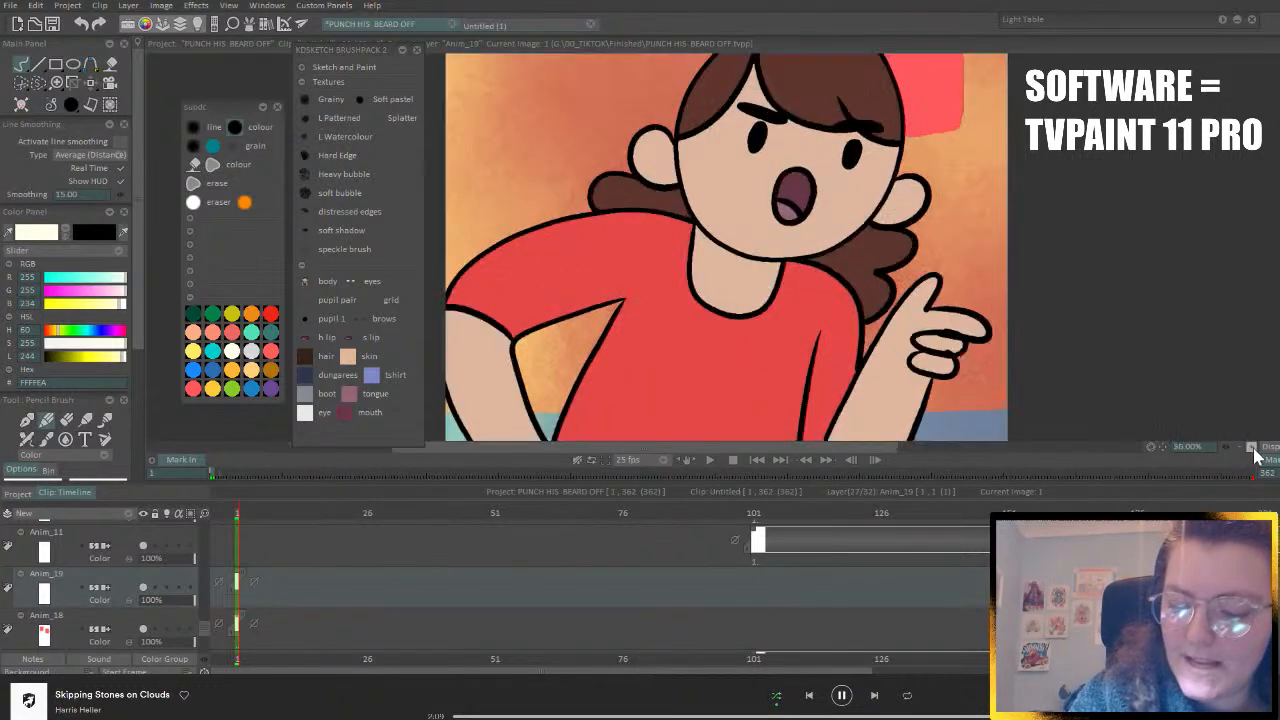
{"action": "left_click", "coordinate": [1158, 448]}
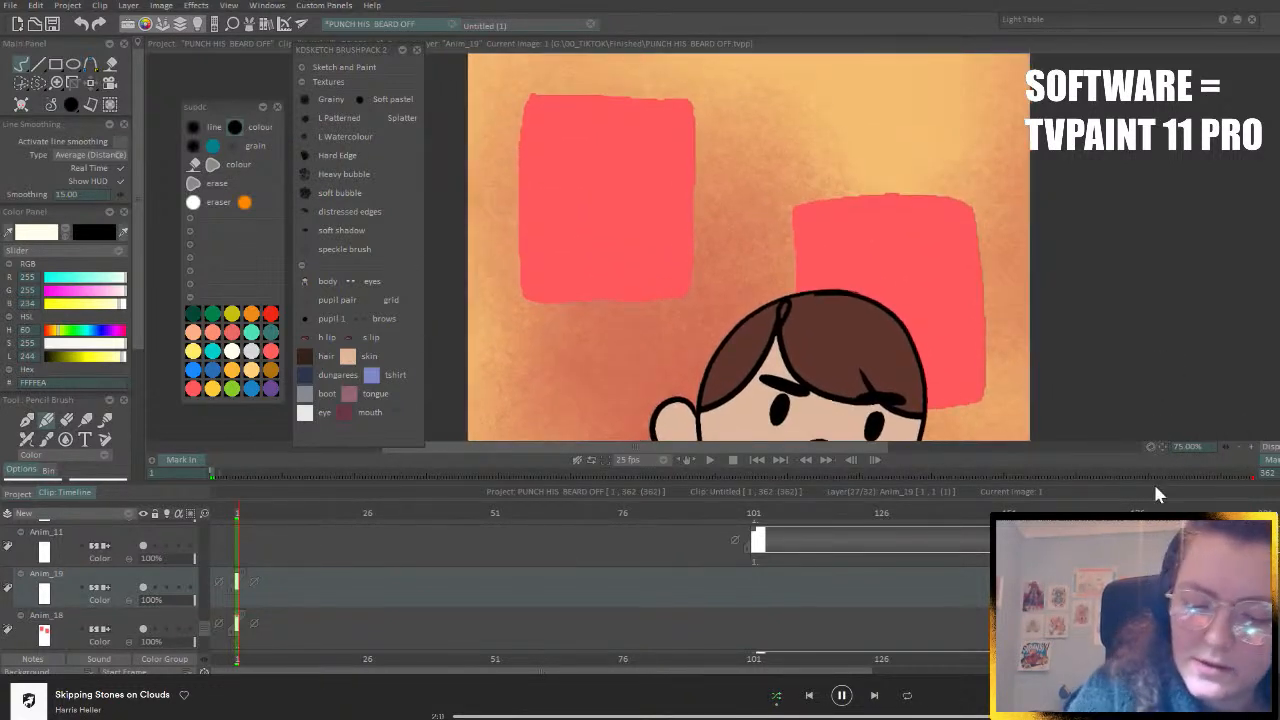
{"action": "mouse_move", "coordinate": [549, 113]}
{"action": "left_mouse_down"}
{"action": "mouse_move", "coordinate": [537, 120]}
{"action": "mouse_move", "coordinate": [534, 271]}
{"action": "mouse_move", "coordinate": [545, 285]}
{"action": "mouse_move", "coordinate": [661, 281]}
{"action": "mouse_move", "coordinate": [676, 262]}
{"action": "mouse_move", "coordinate": [677, 117]}
{"action": "mouse_move", "coordinate": [555, 112]}
{"action": "mouse_move", "coordinate": [550, 100]}
{"action": "left_mouse_up"}
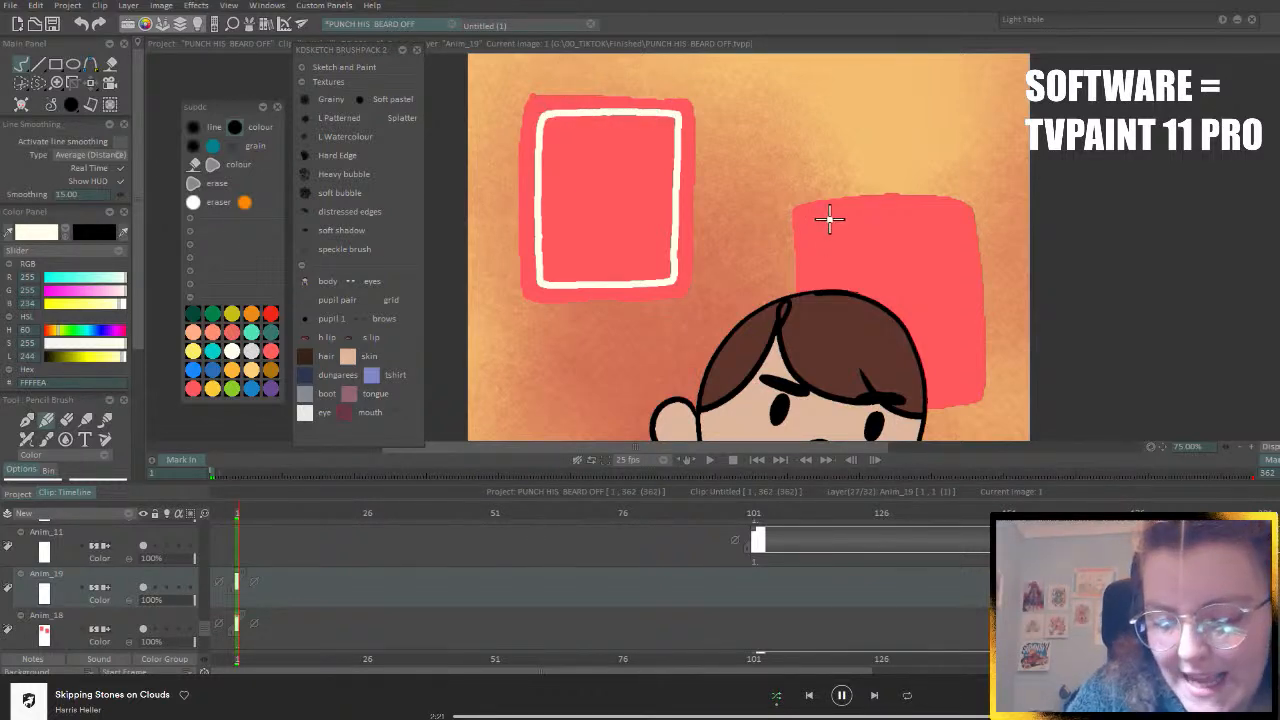
{"action": "mouse_move", "coordinate": [838, 215]}
{"action": "left_mouse_down"}
{"action": "mouse_move", "coordinate": [823, 213]}
{"action": "mouse_move", "coordinate": [813, 258]}
{"action": "mouse_move", "coordinate": [820, 332]}
{"action": "mouse_move", "coordinate": [848, 376]}
{"action": "mouse_move", "coordinate": [960, 372]}
{"action": "mouse_move", "coordinate": [964, 302]}
{"action": "mouse_move", "coordinate": [942, 210]}
{"action": "mouse_move", "coordinate": [808, 224]}
{"action": "left_mouse_up"}
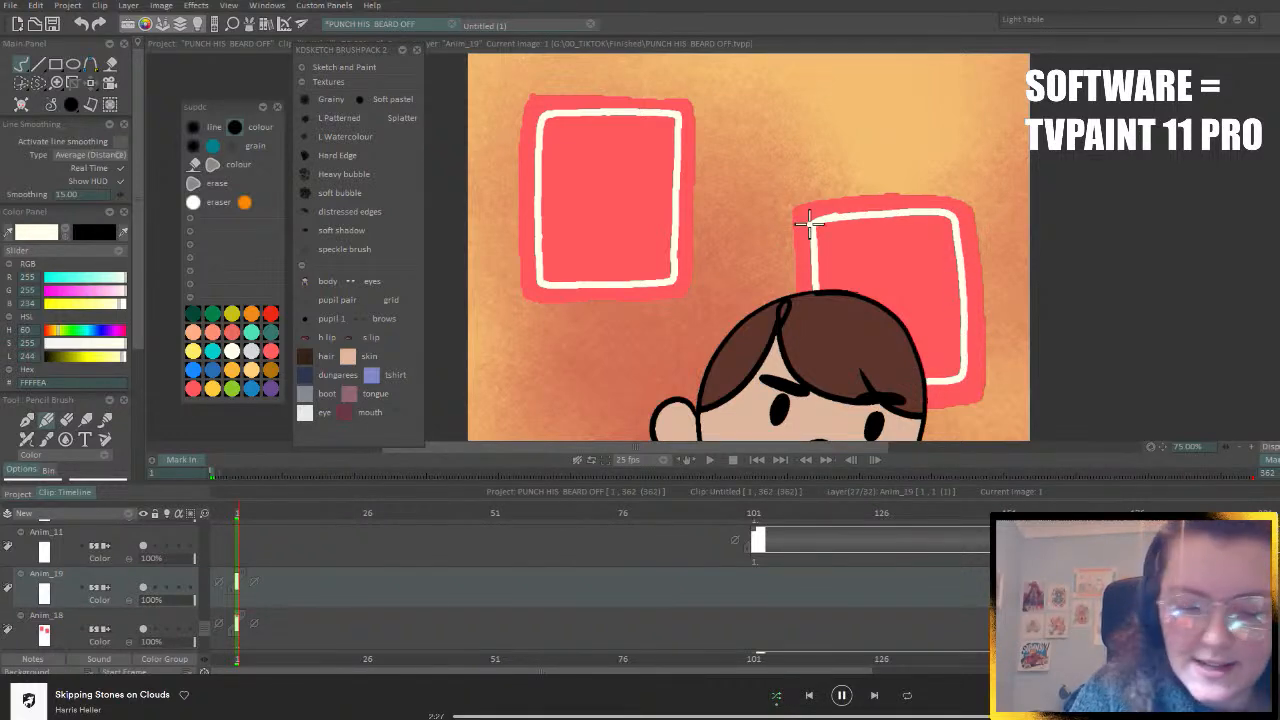
- Fill the interiors of both picture frames with cream FFFFEA using the paint bucket, and return to the freehand pencil
{"action": "left_click", "coordinate": [112, 63]}
{"action": "left_click", "coordinate": [676, 204]}
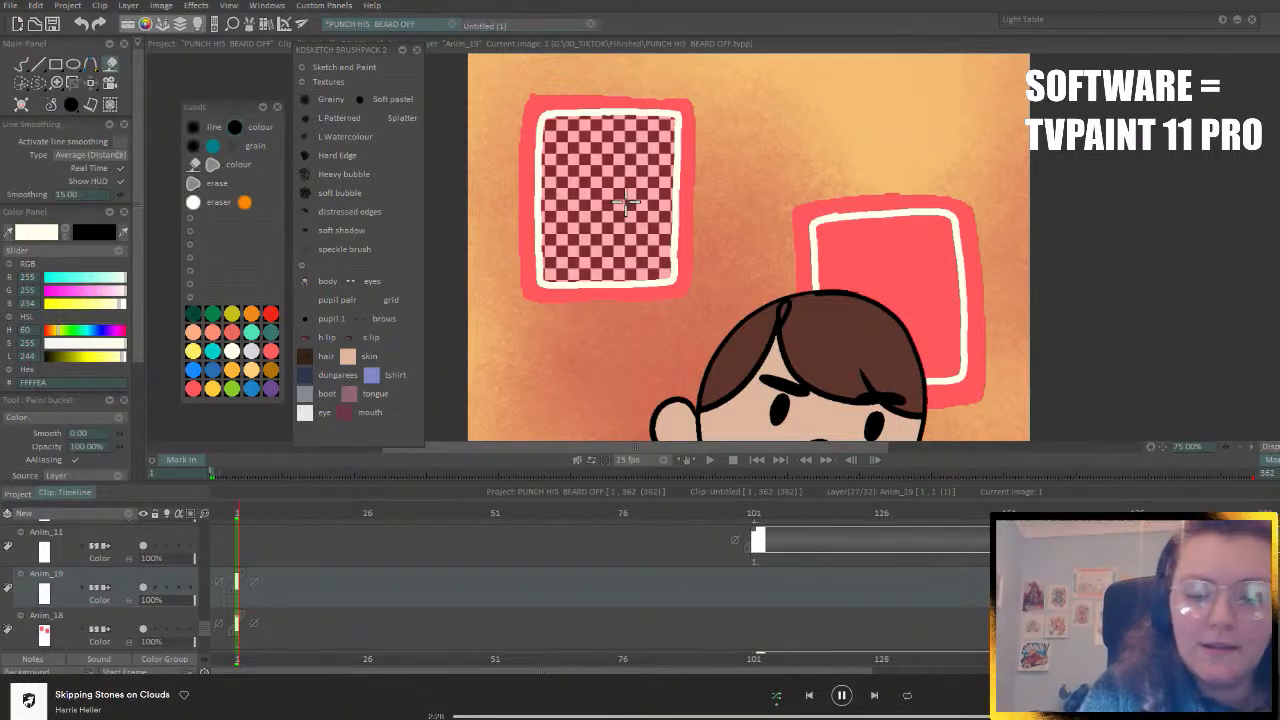
{"action": "left_click", "coordinate": [936, 303]}
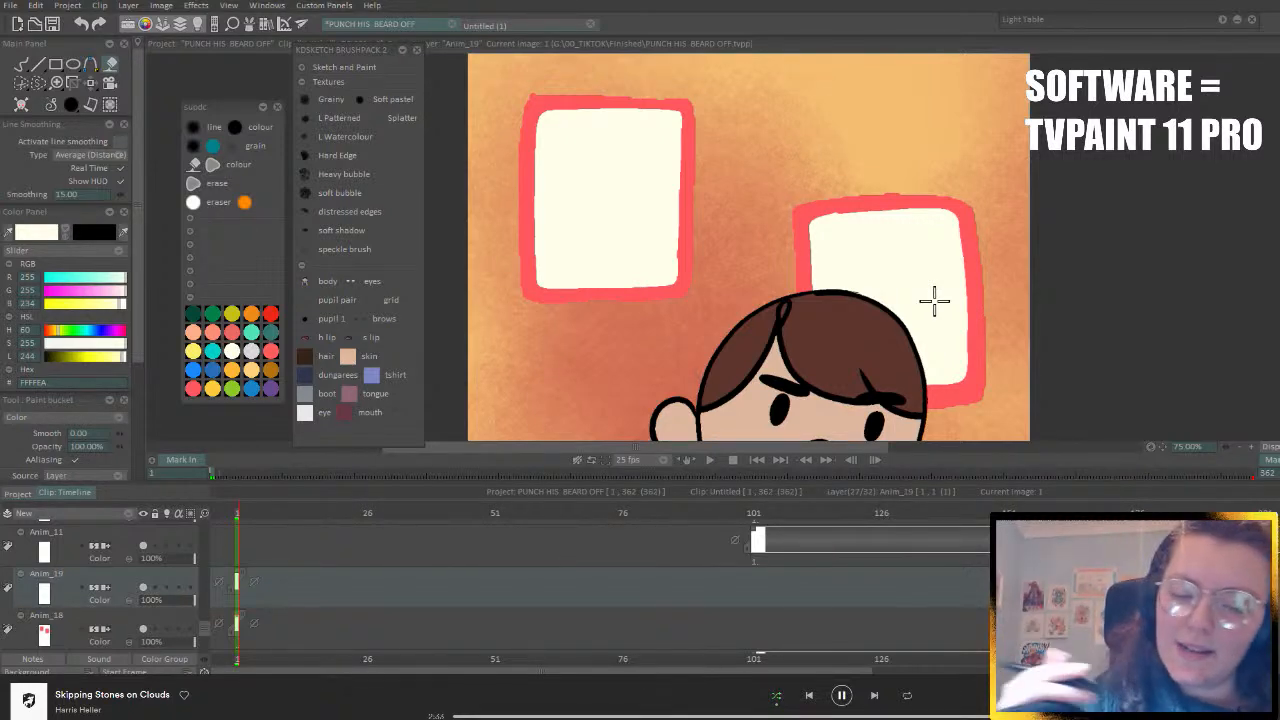
{"action": "scroll", "coordinate": [935, 301], "scroll_direction": "down", "scroll_amount": 1}
{"action": "scroll", "coordinate": [935, 301], "scroll_direction": "down", "scroll_amount": 1}
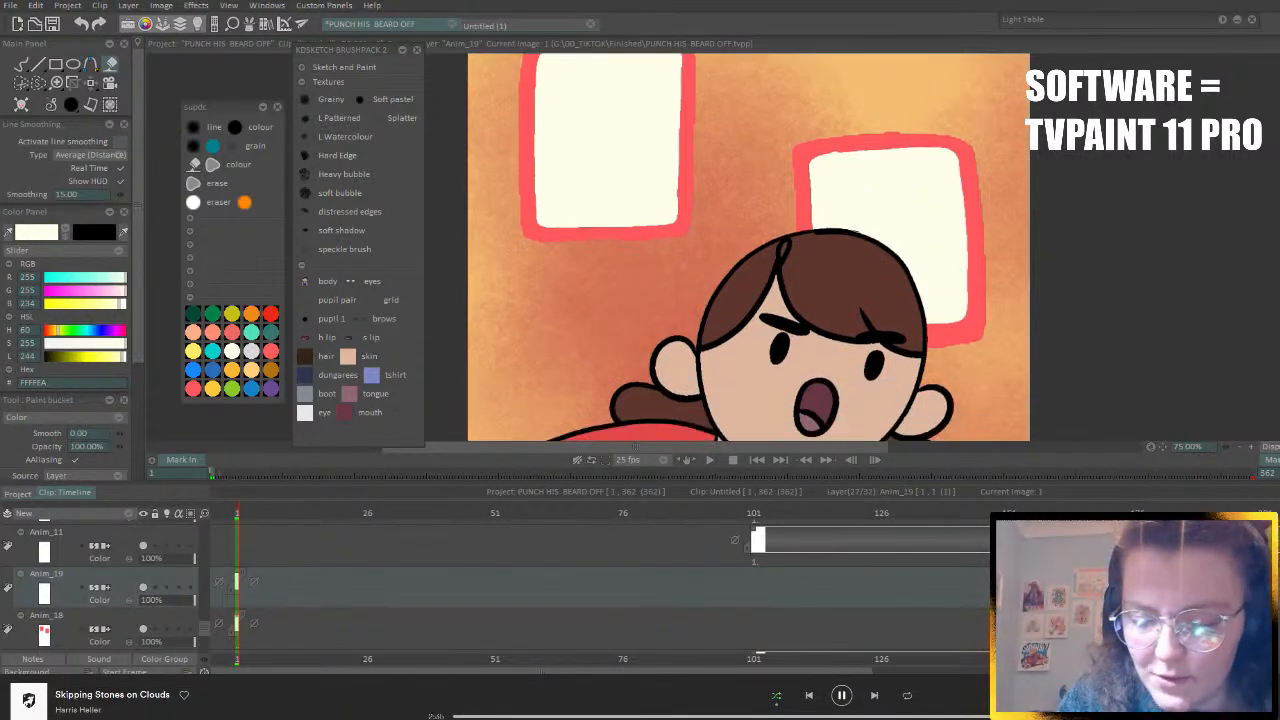
{"action": "scroll", "coordinate": [935, 301], "scroll_direction": "up", "scroll_amount": 2}
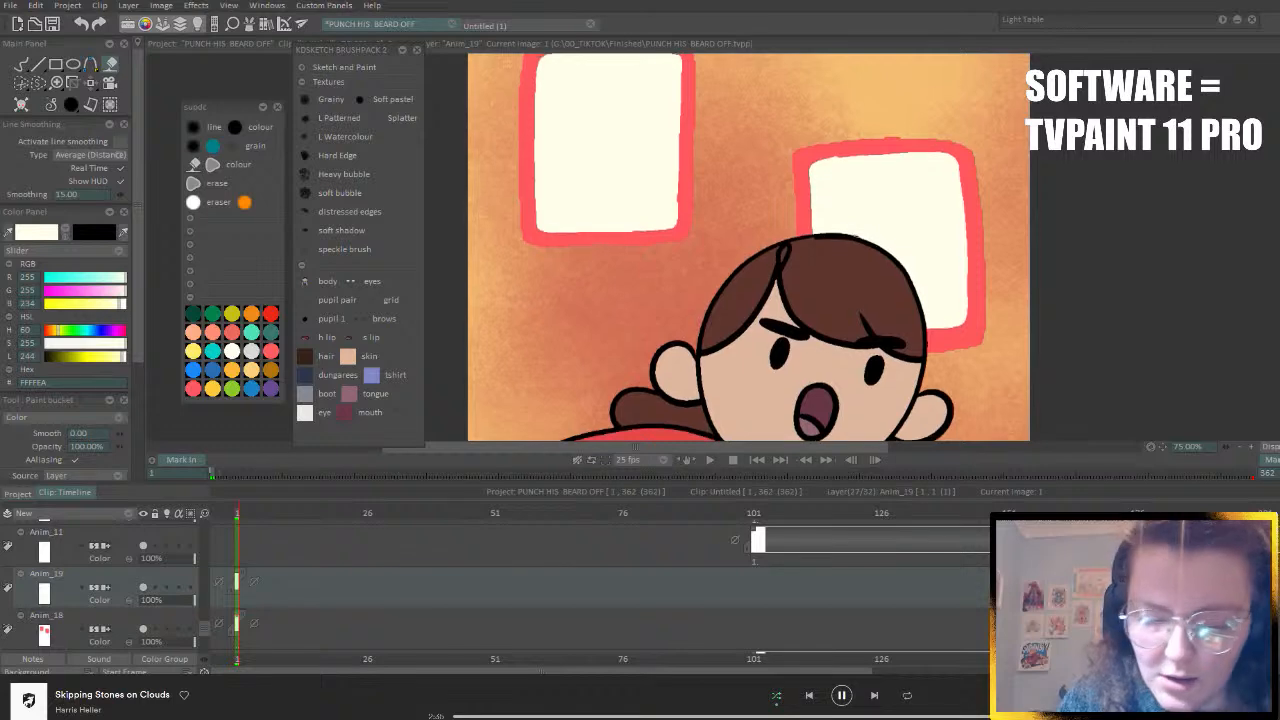
{"action": "left_click", "coordinate": [20, 63]}
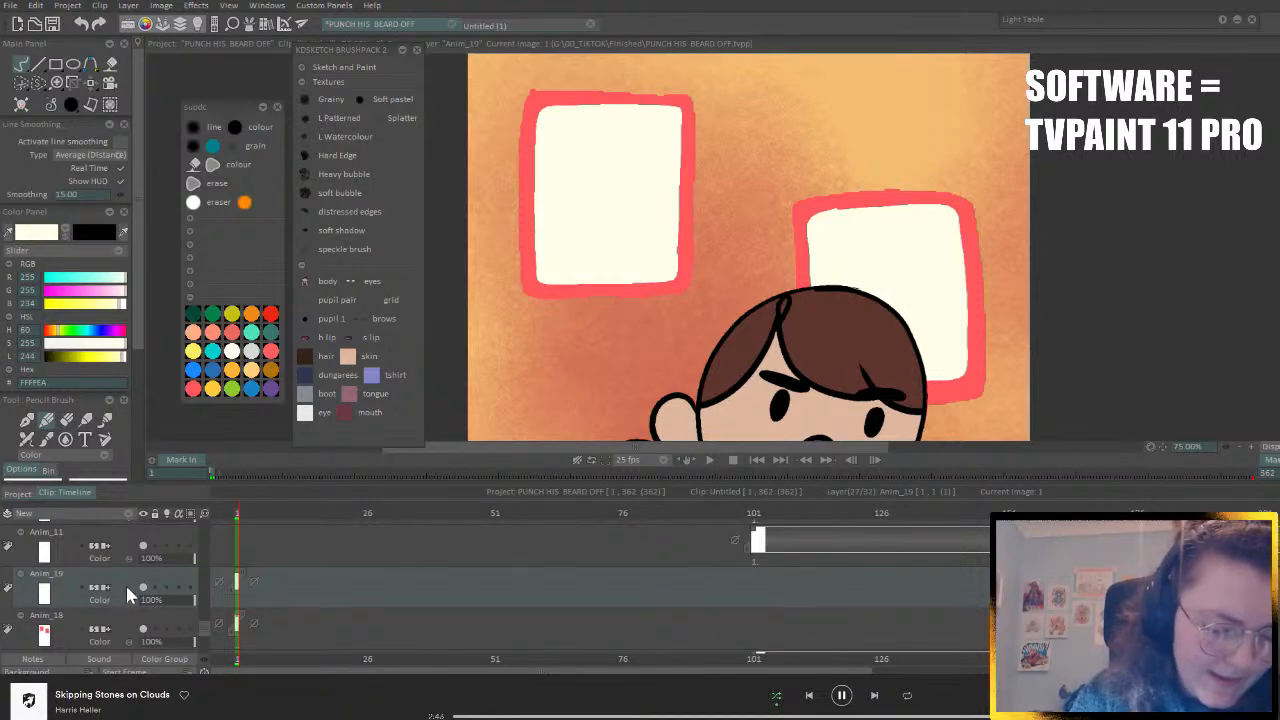
- Assign the picture layers Anim_19 and Anim_18 to the yellow color group and leave Display Current turned off
{"action": "mouse_move", "coordinate": [127, 592]}
{"action": "left_mouse_down"}
{"action": "mouse_move", "coordinate": [126, 510]}
{"action": "mouse_move", "coordinate": [128, 654]}
{"action": "mouse_move", "coordinate": [148, 585]}
{"action": "left_mouse_up"}
{"action": "left_click", "coordinate": [768, 398]}
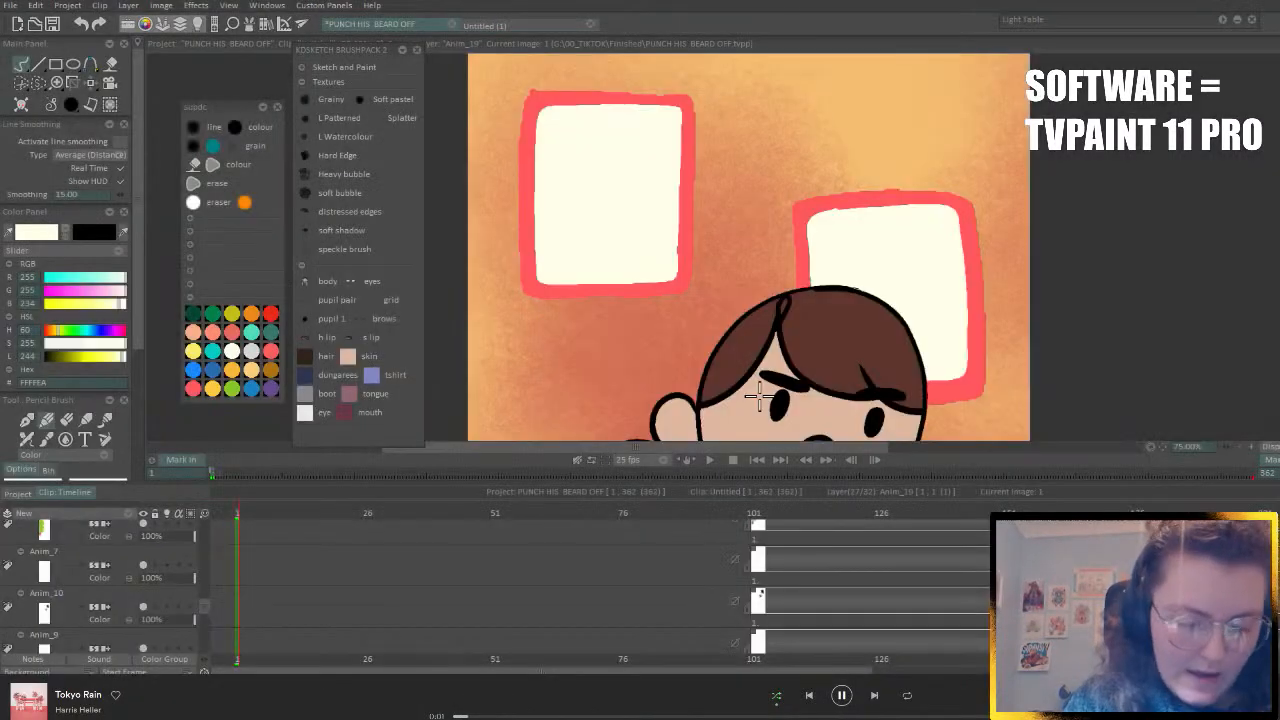
{"action": "left_click_drag", "start_coordinate": [201, 604], "coordinate": [205, 638]}
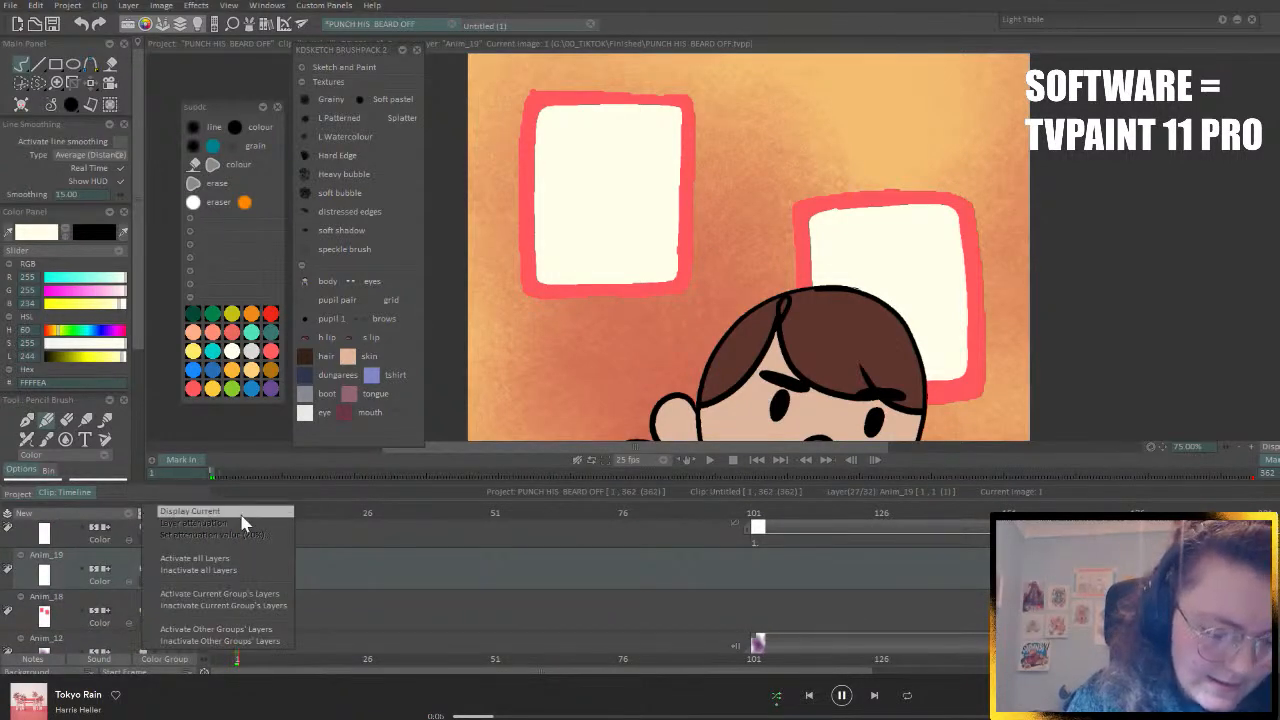
{"action": "left_click", "coordinate": [240, 512]}
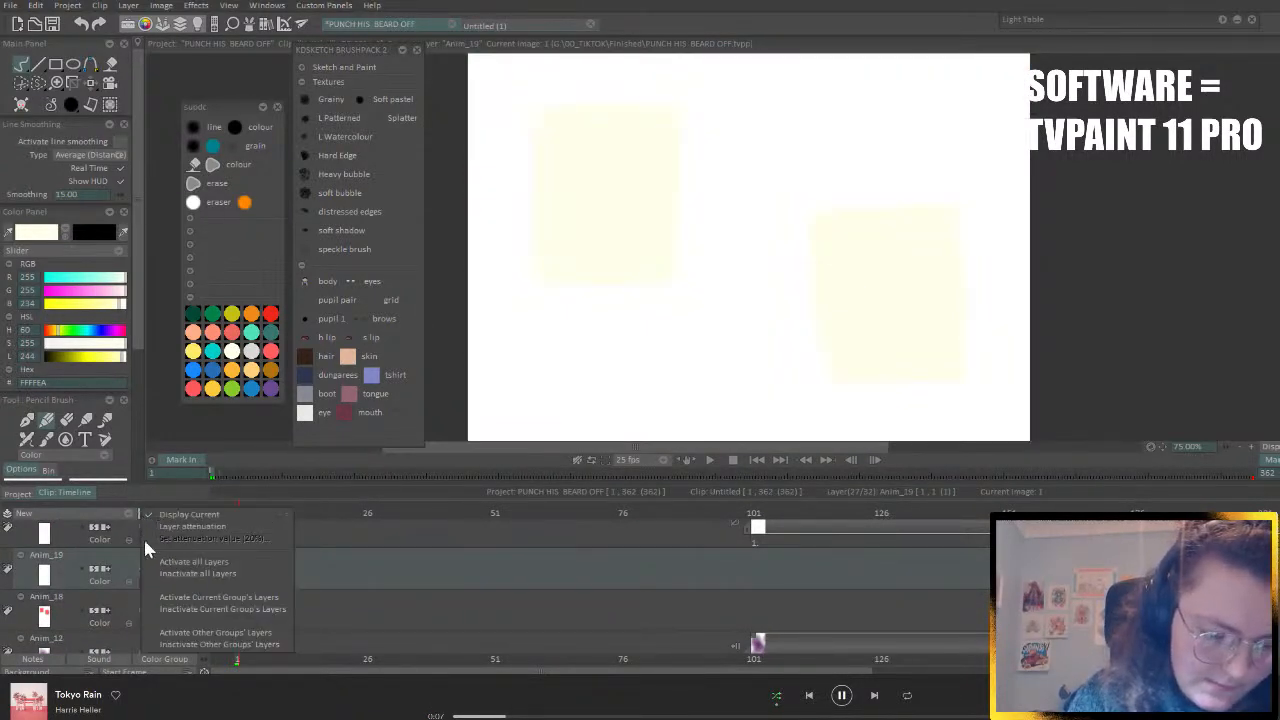
{"action": "left_click", "coordinate": [14, 570]}
{"action": "left_click", "coordinate": [54, 559]}
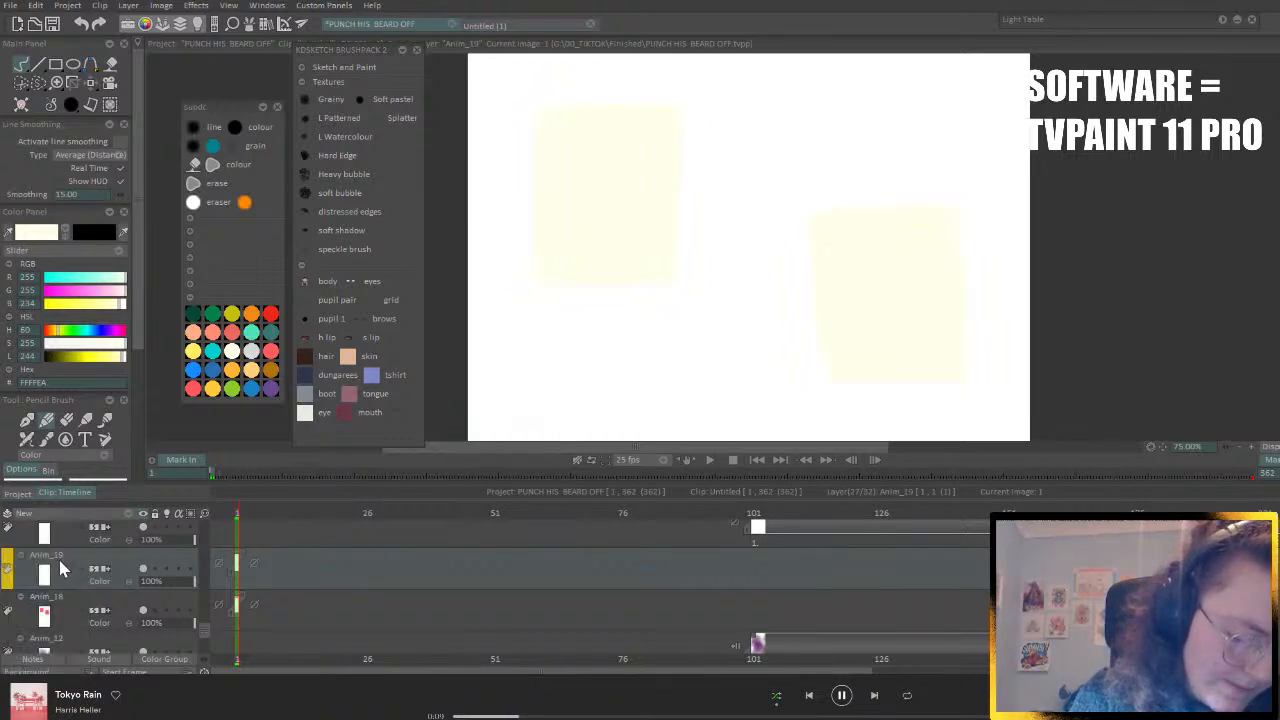
{"action": "left_click", "coordinate": [16, 615]}
{"action": "left_click", "coordinate": [54, 559]}
{"action": "left_click", "coordinate": [143, 513]}
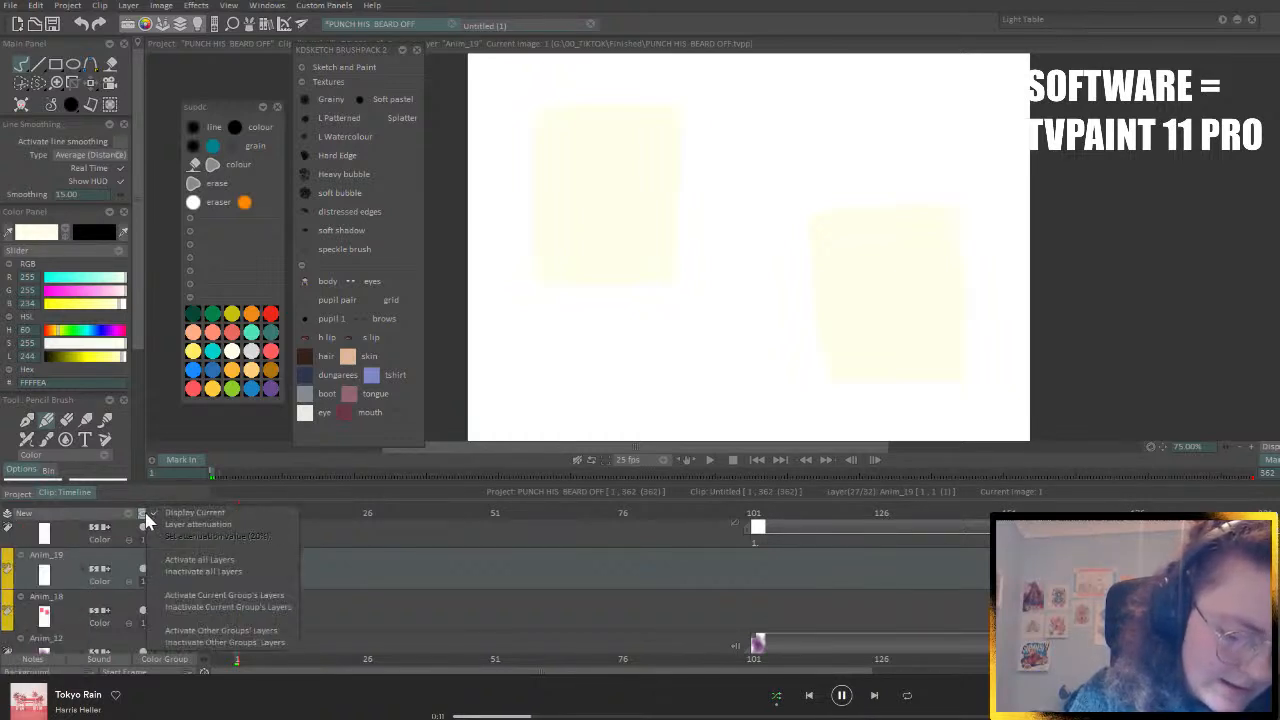
{"action": "left_click", "coordinate": [195, 513]}
{"action": "left_click", "coordinate": [142, 508]}
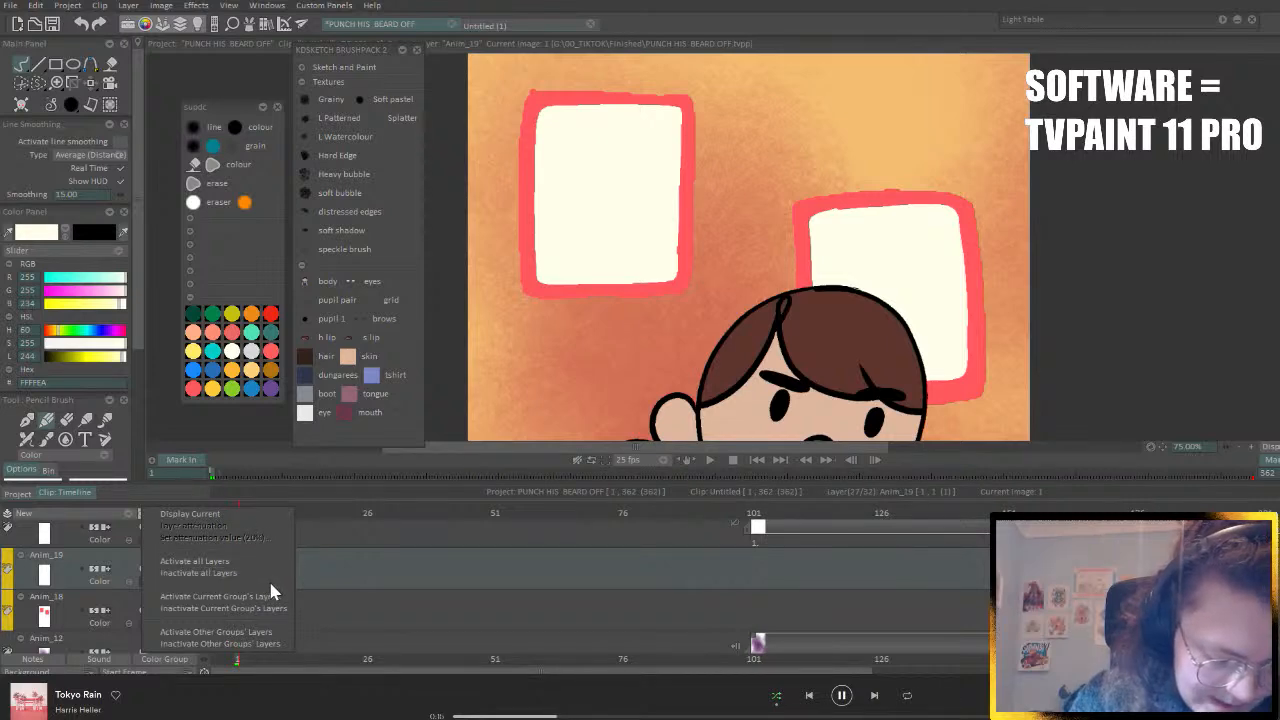
{"action": "left_click", "coordinate": [114, 567]}
- Show the Anim_1 layer briefly, hide it again, and collapse its row in the timeline
{"action": "left_click_drag", "start_coordinate": [205, 615], "coordinate": [195, 520]}
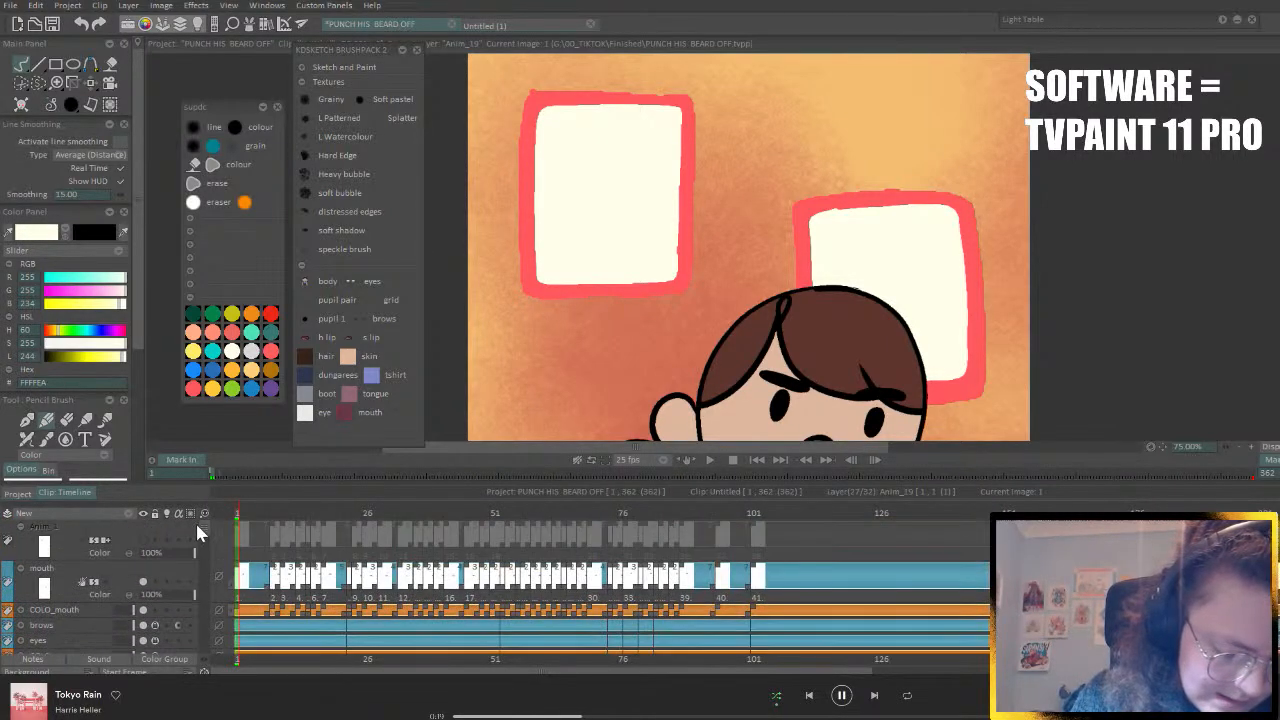
{"action": "left_click", "coordinate": [137, 545]}
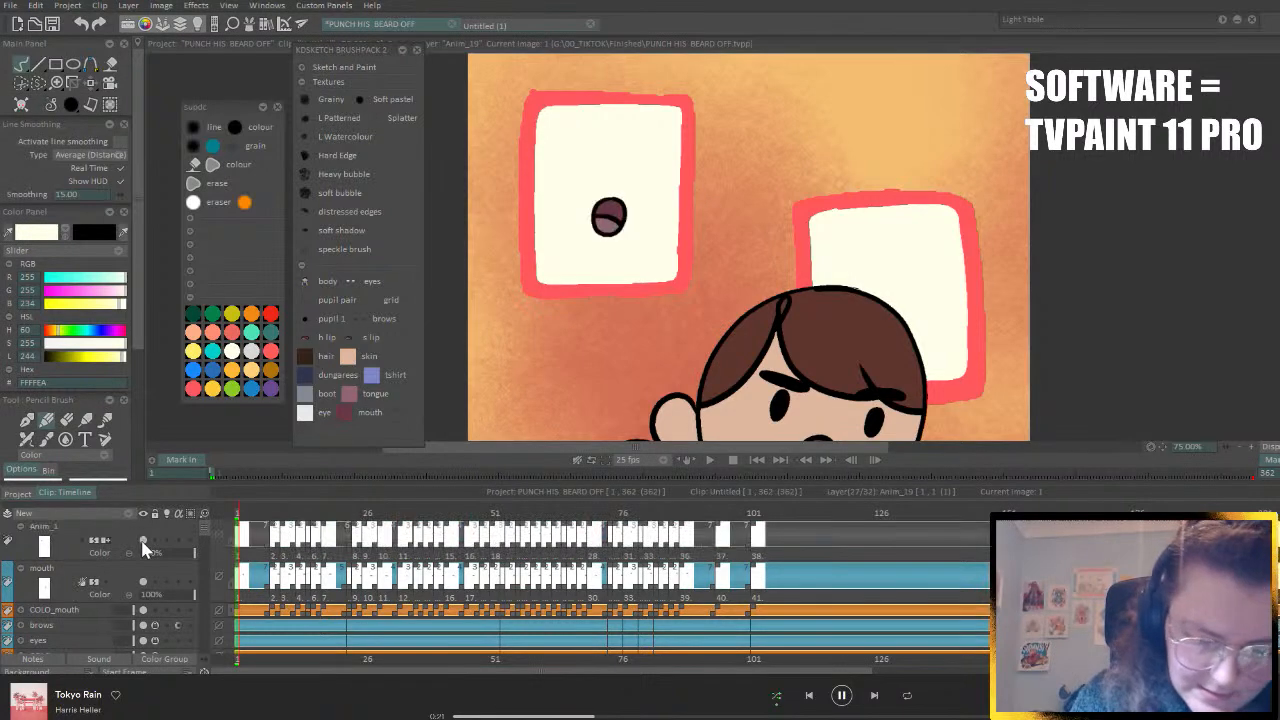
{"action": "left_click", "coordinate": [132, 538]}
{"action": "left_click", "coordinate": [133, 539]}
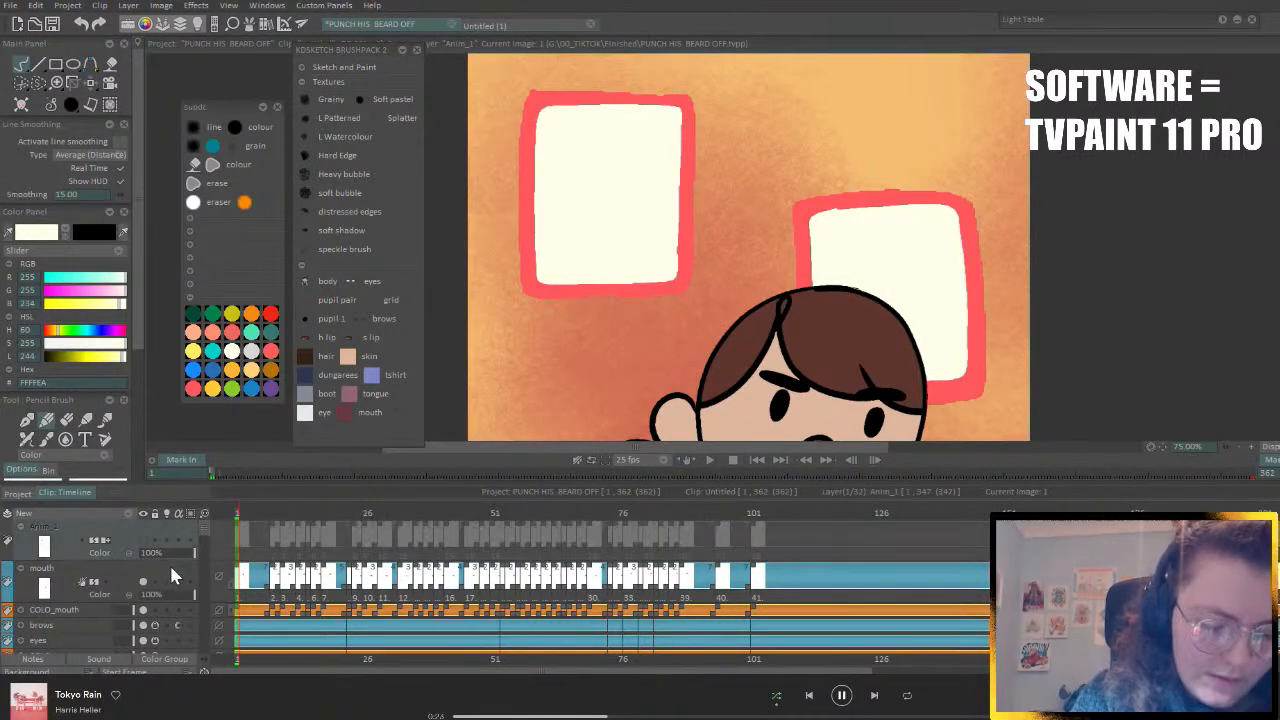
{"action": "left_click", "coordinate": [21, 527]}
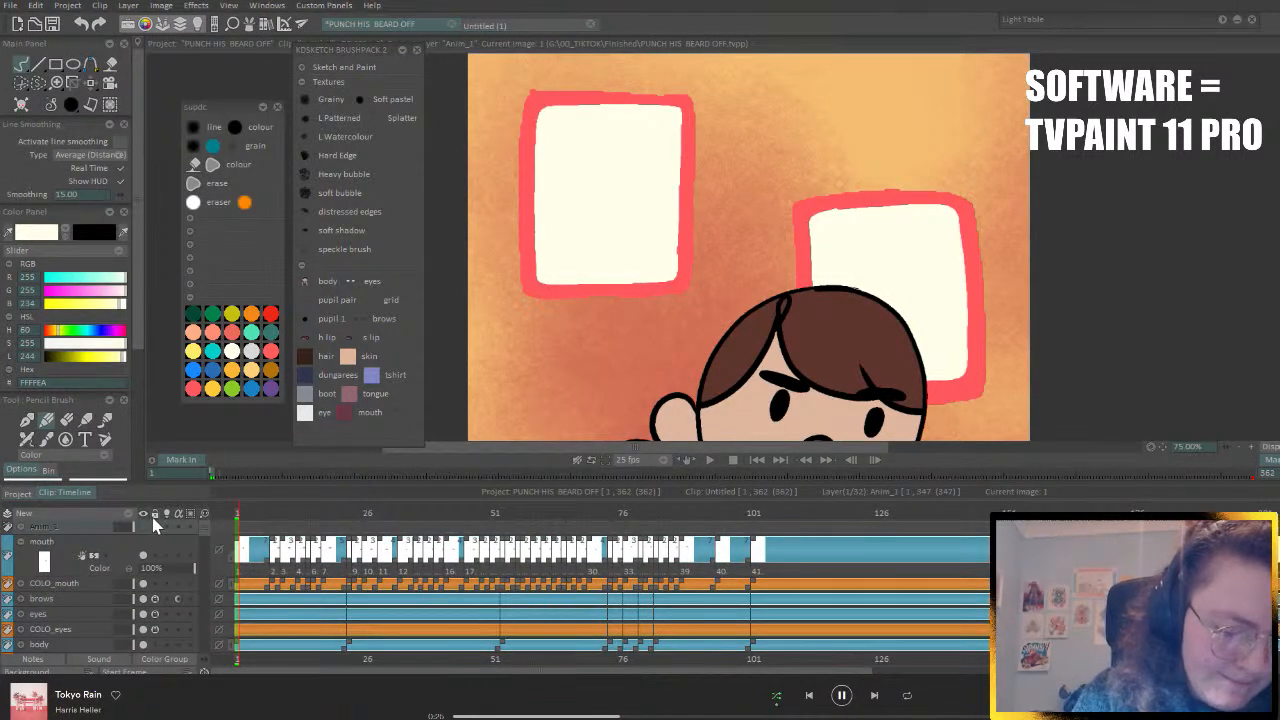
- Make Anim_19 the current layer
{"action": "left_click_drag", "start_coordinate": [206, 528], "coordinate": [205, 567]}
{"action": "mouse_move", "coordinate": [203, 602]}
{"action": "left_mouse_down"}
{"action": "mouse_move", "coordinate": [203, 652]}
{"action": "mouse_move", "coordinate": [213, 532]}
{"action": "mouse_move", "coordinate": [214, 629]}
{"action": "mouse_move", "coordinate": [217, 618]}
{"action": "left_mouse_up"}
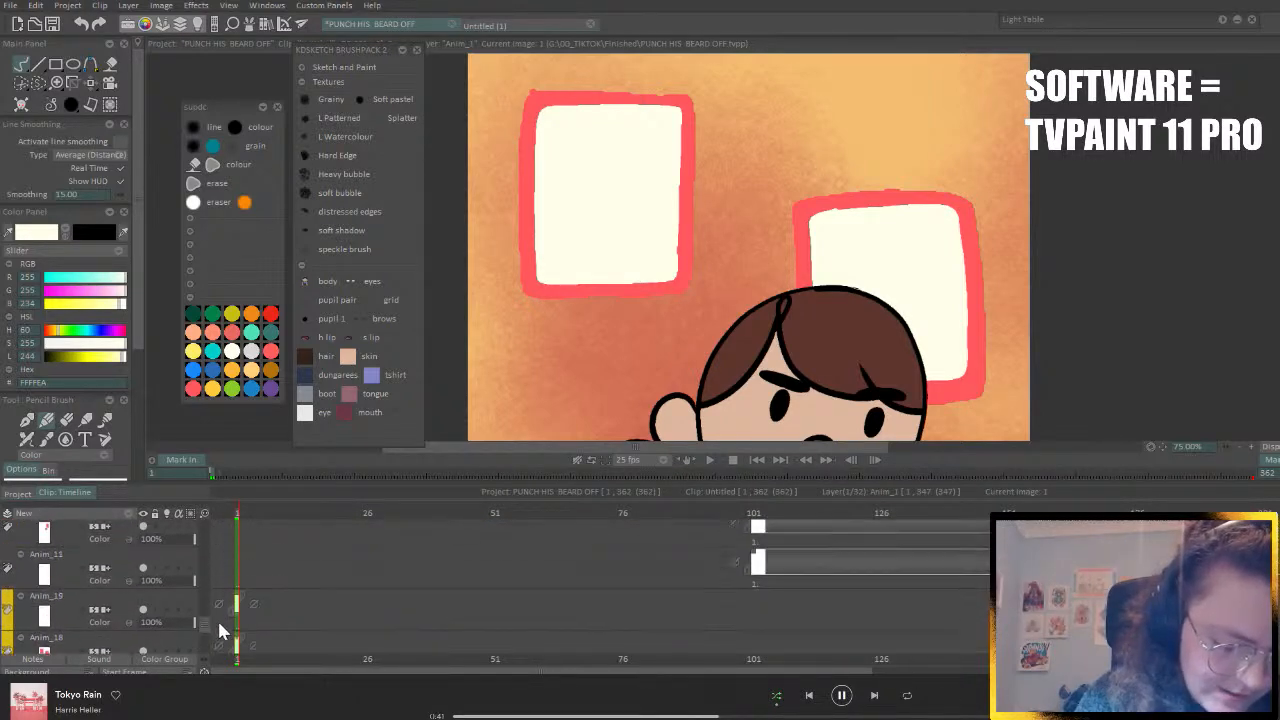
{"action": "left_click", "coordinate": [121, 601]}
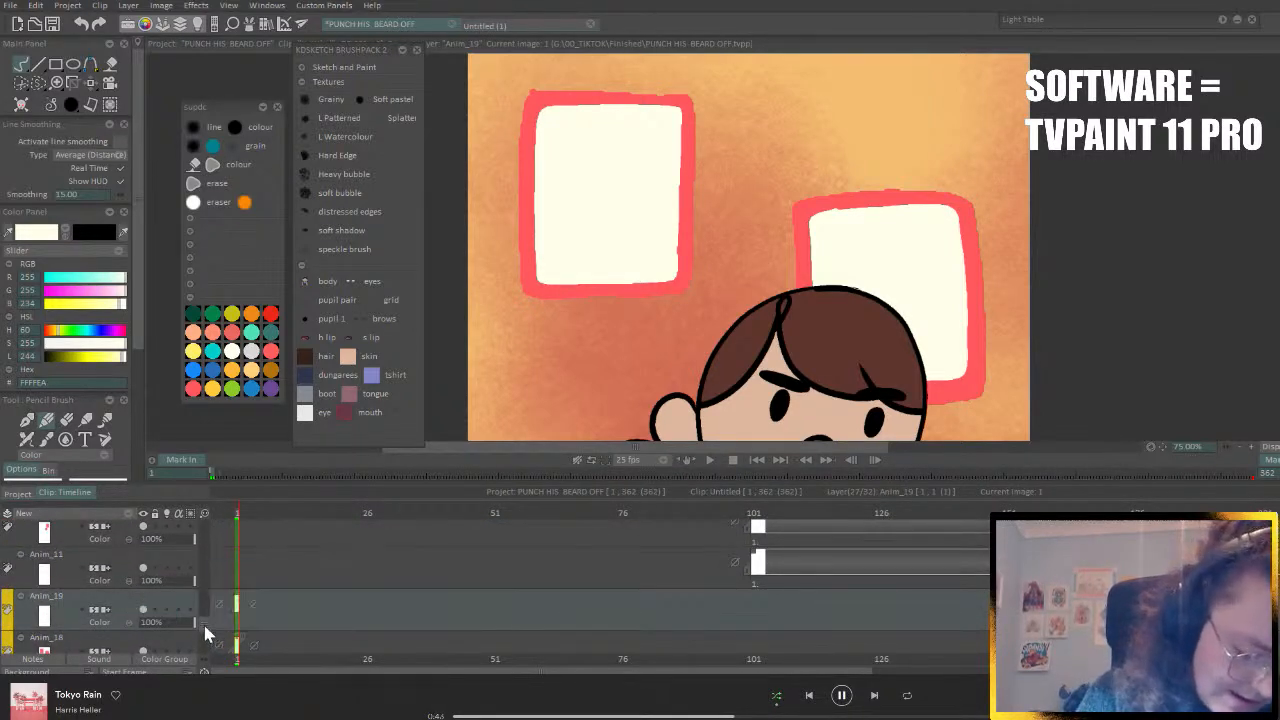
{"action": "scroll", "coordinate": [206, 636], "scroll_direction": "down", "scroll_amount": 2}
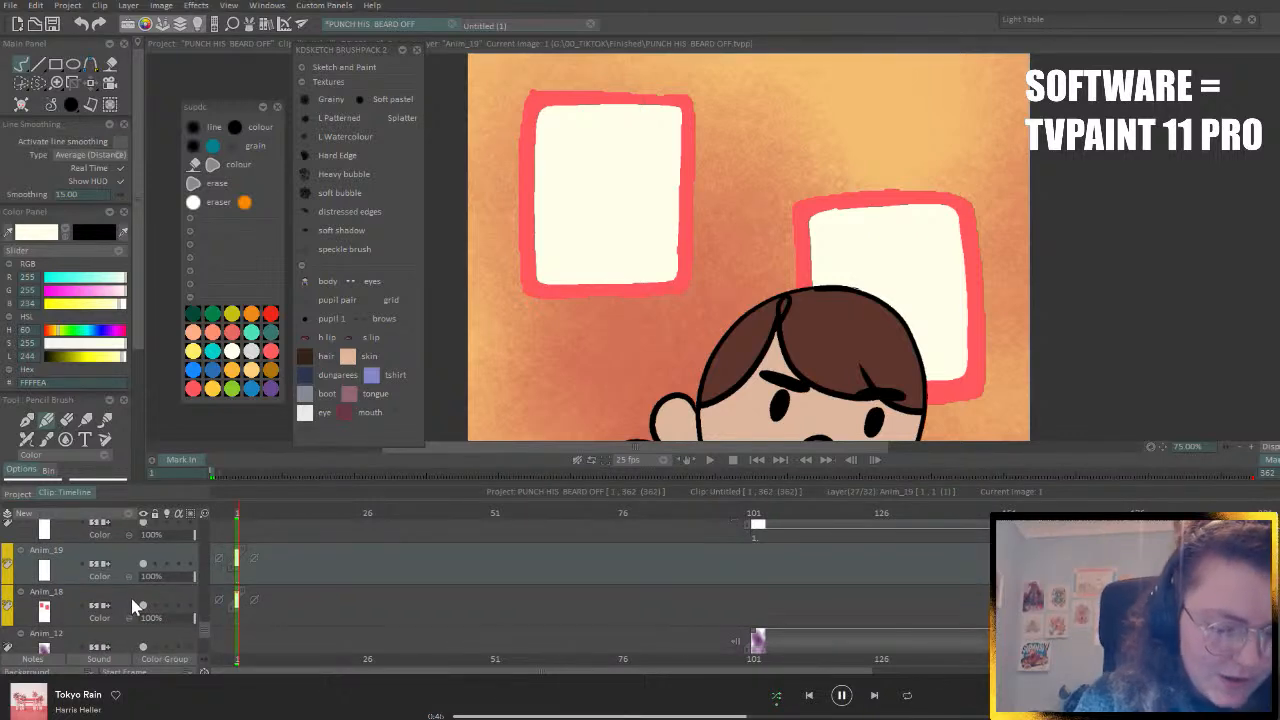
{"action": "left_click", "coordinate": [146, 515]}
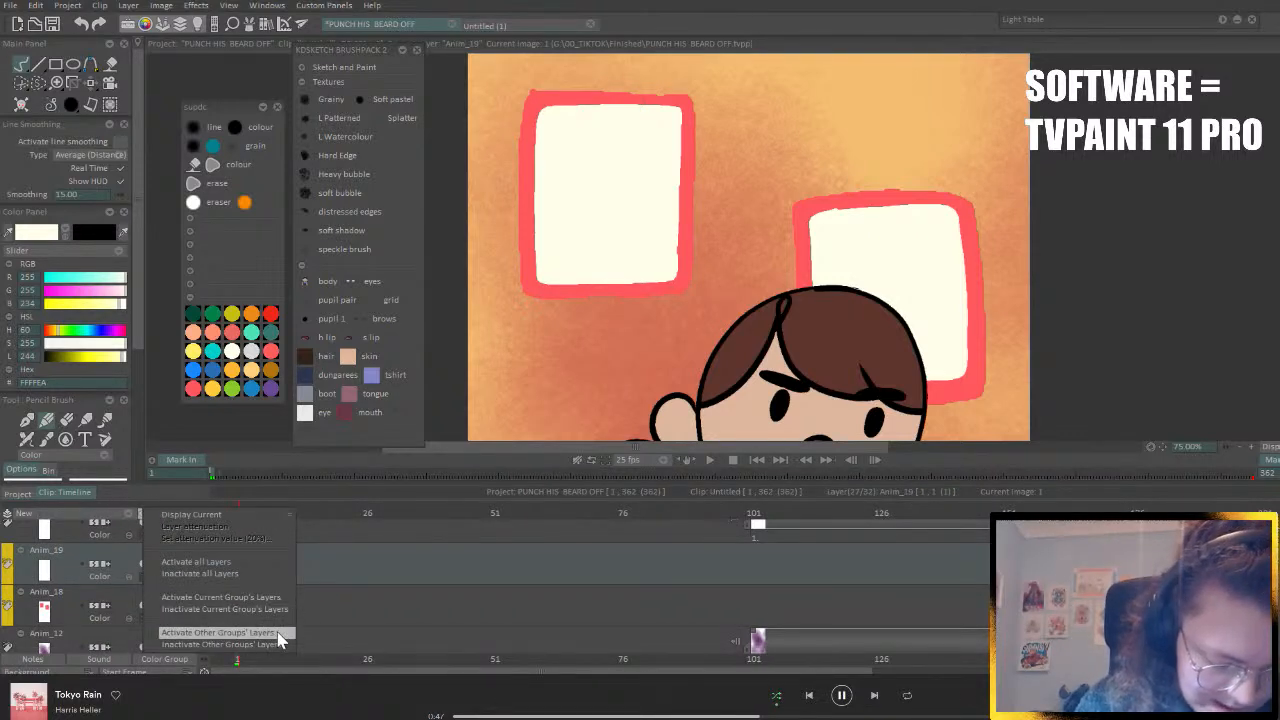
{"action": "left_click", "coordinate": [218, 633]}
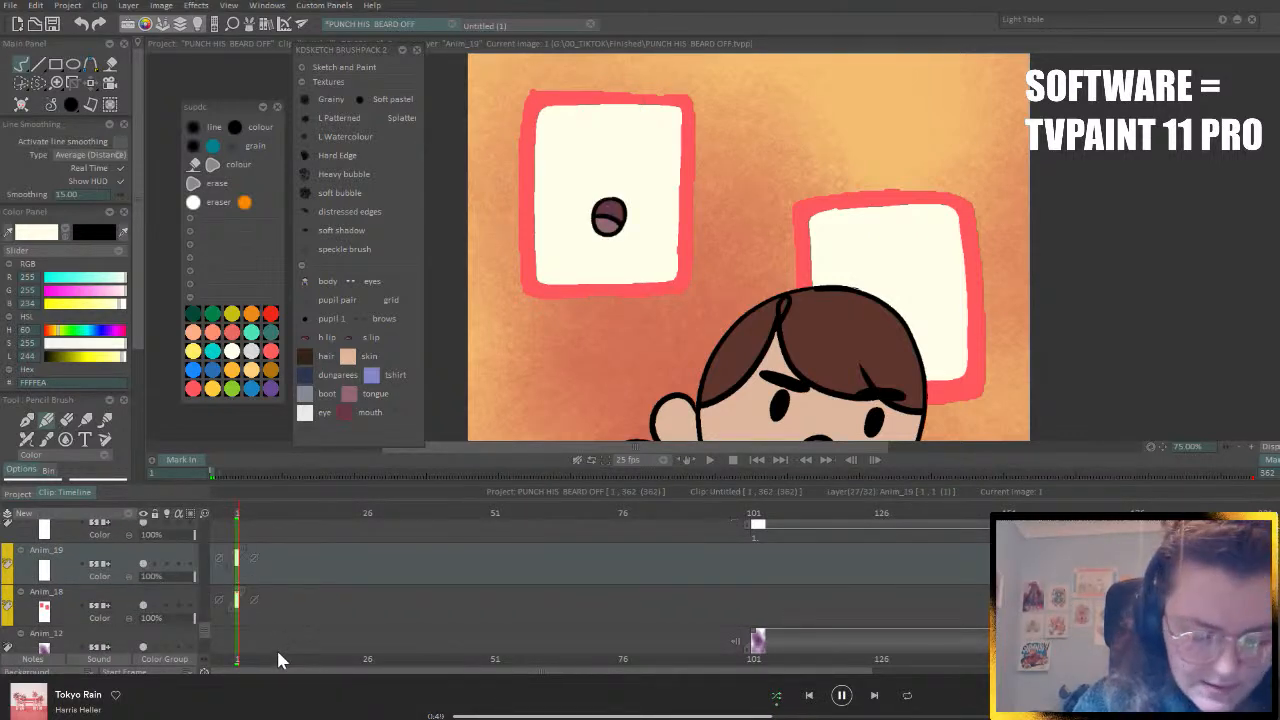
{"action": "left_click", "coordinate": [146, 515]}
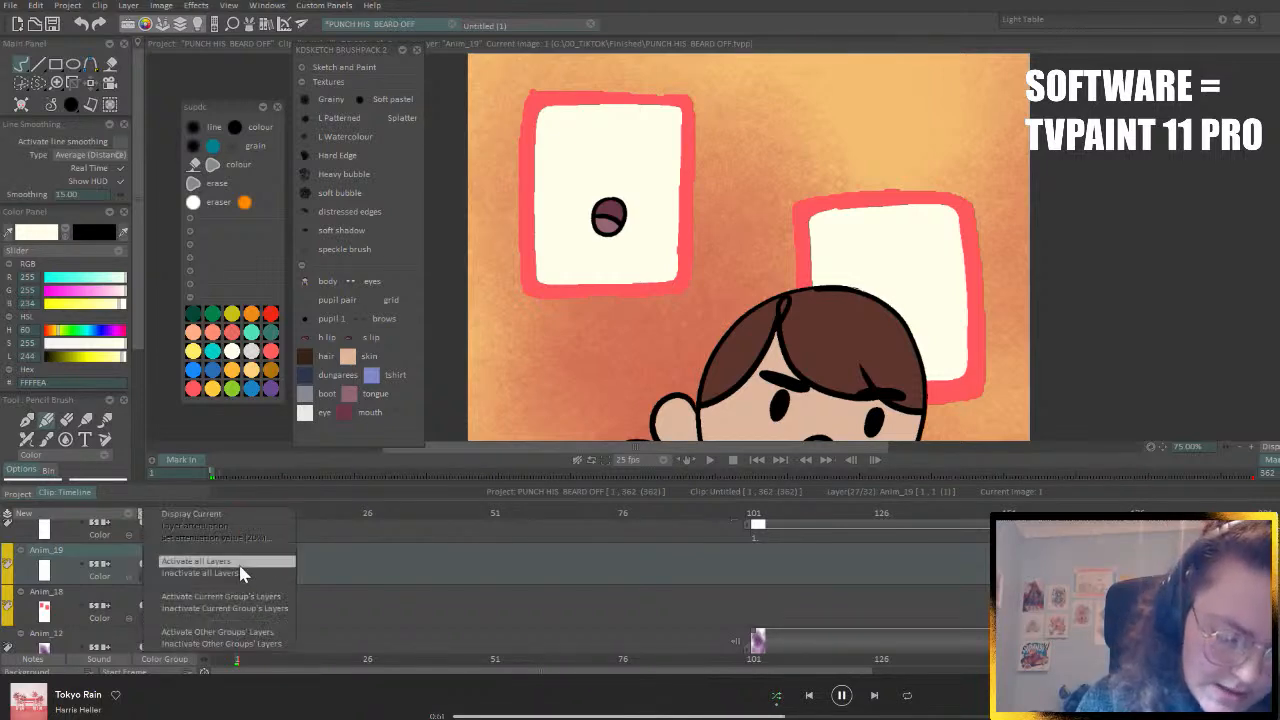
{"action": "left_click", "coordinate": [276, 634]}
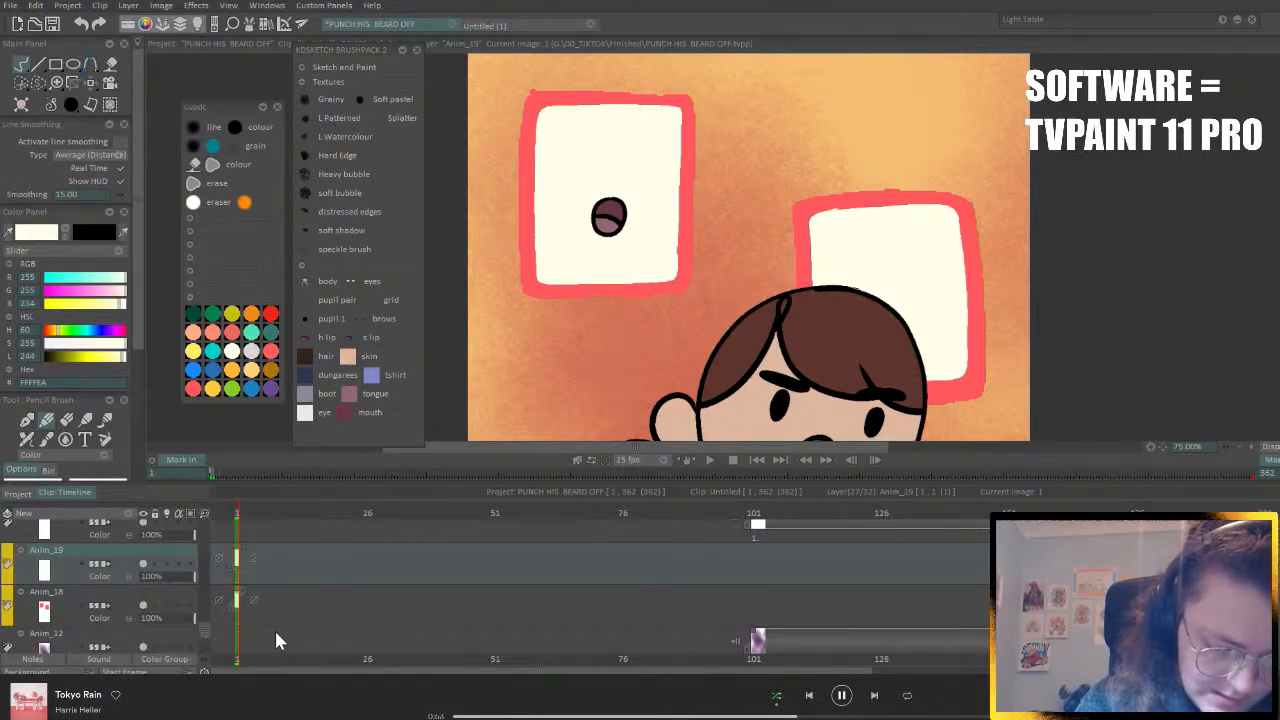
- Inactivate the other color groups' layers and extend the cream fill along the lower edge of the right picture frame on Anim_19
{"action": "right_click", "coordinate": [276, 637]}
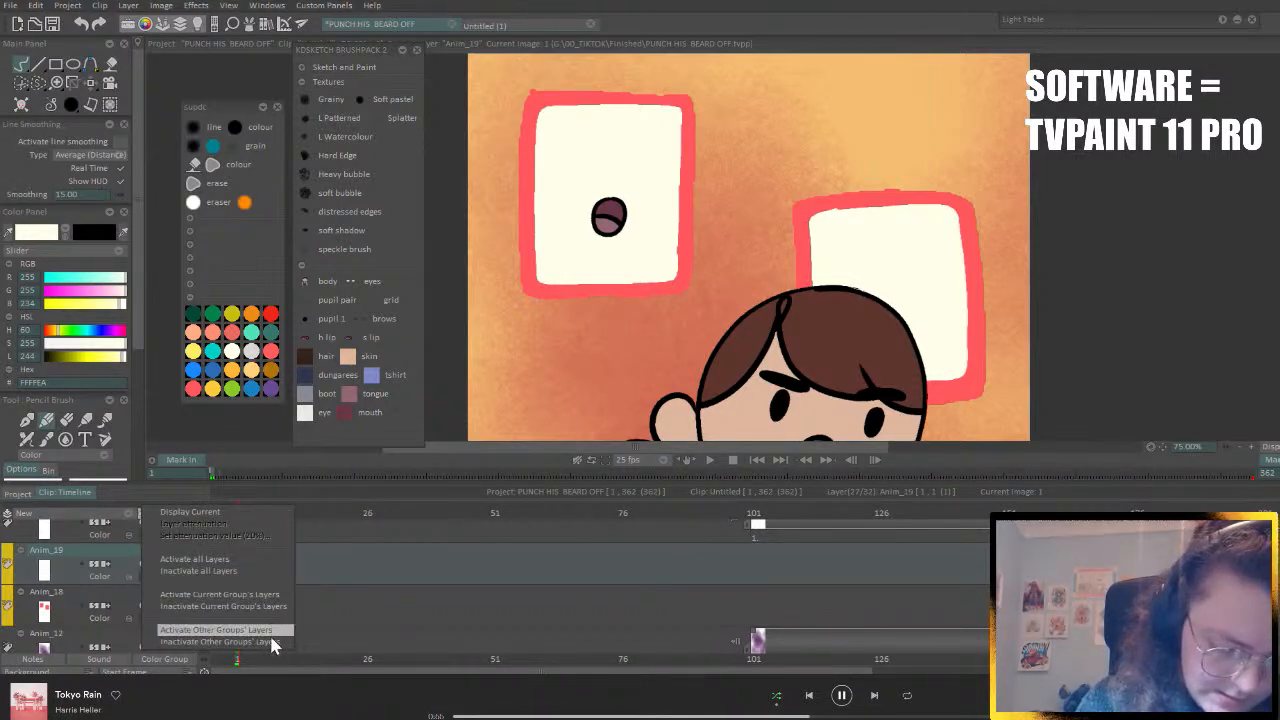
{"action": "left_click", "coordinate": [268, 642]}
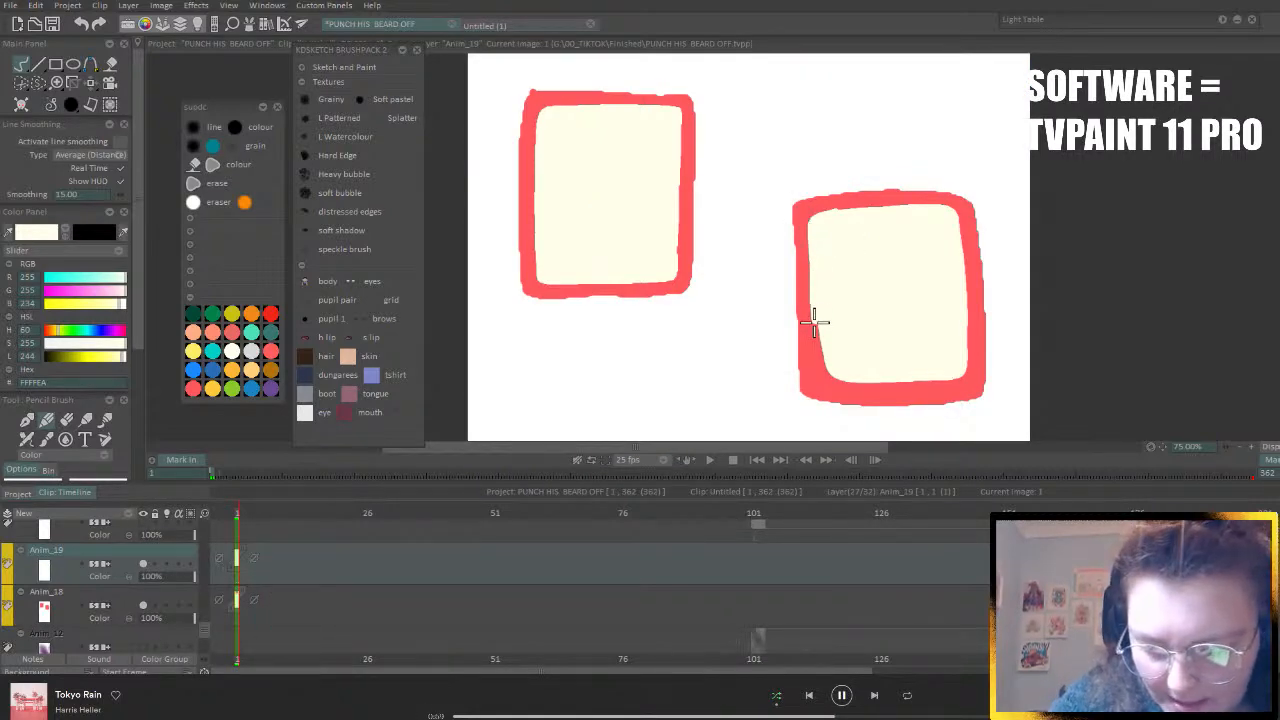
{"action": "mouse_move", "coordinate": [818, 340]}
{"action": "left_mouse_down"}
{"action": "mouse_move", "coordinate": [832, 383]}
{"action": "mouse_move", "coordinate": [962, 382]}
{"action": "left_mouse_up"}
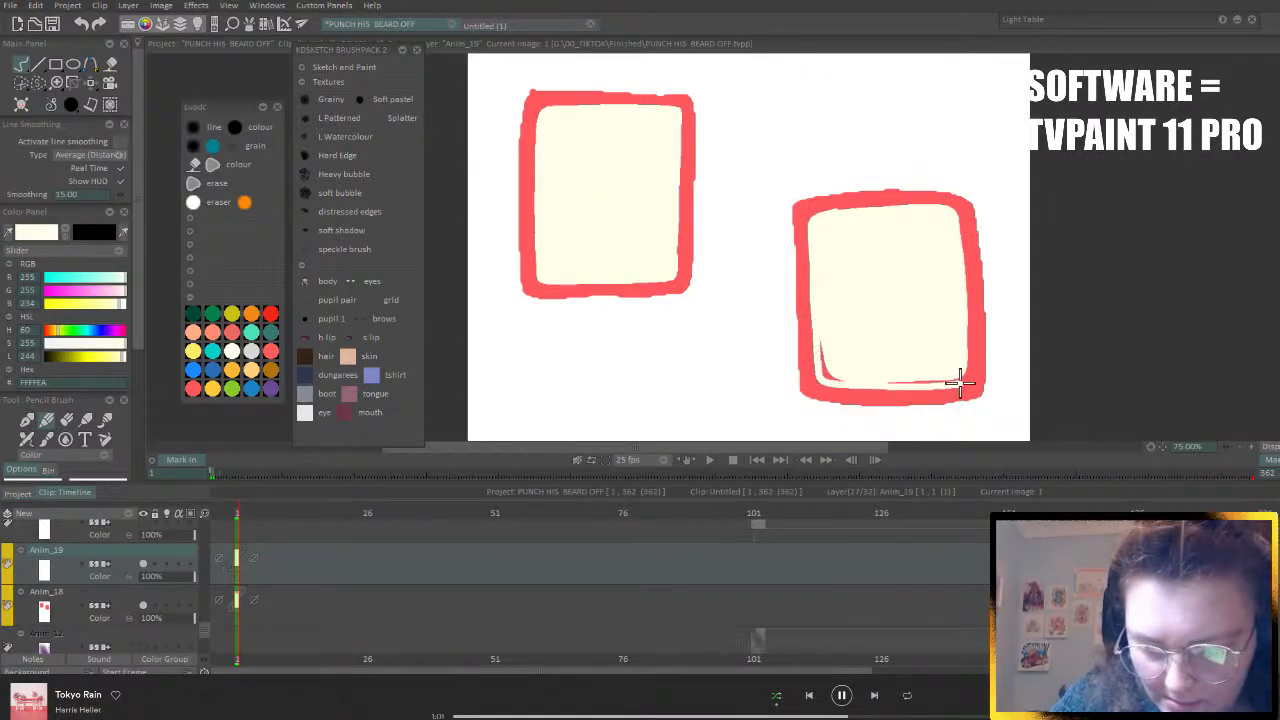
{"action": "mouse_move", "coordinate": [823, 334]}
{"action": "left_mouse_down"}
{"action": "mouse_move", "coordinate": [822, 373]}
{"action": "mouse_move", "coordinate": [895, 359]}
{"action": "mouse_move", "coordinate": [919, 373]}
{"action": "mouse_move", "coordinate": [886, 383]}
{"action": "mouse_move", "coordinate": [967, 383]}
{"action": "left_mouse_up"}
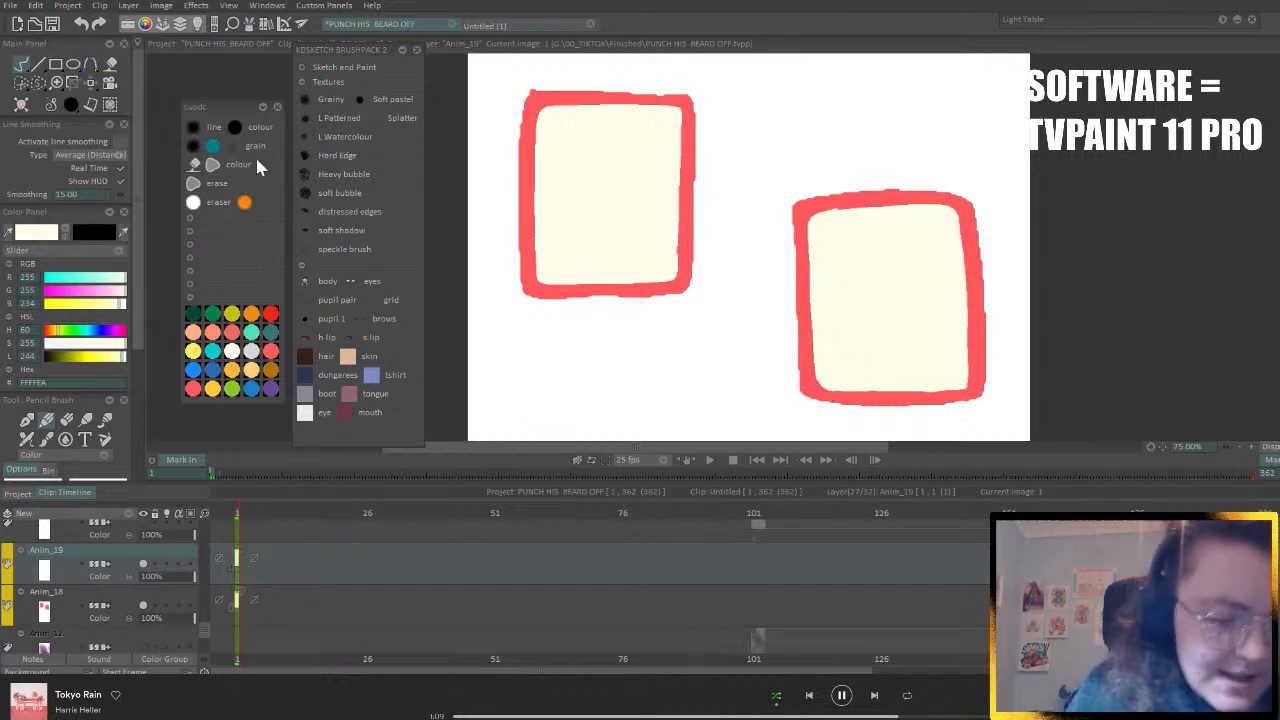
- On Anim_18, paint coral red FF595E strokes along the top and bottom outer edges of both picture frames to smooth them
{"action": "left_click", "coordinate": [193, 389]}
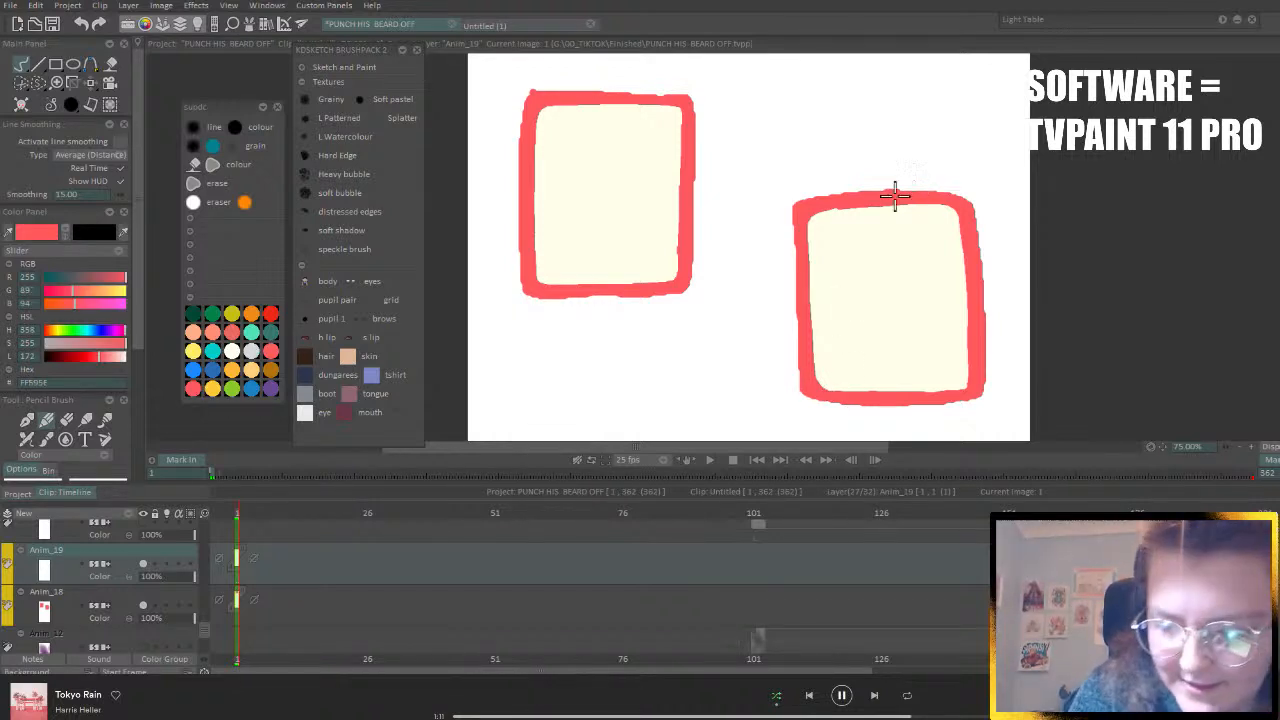
{"action": "left_click", "coordinate": [172, 621]}
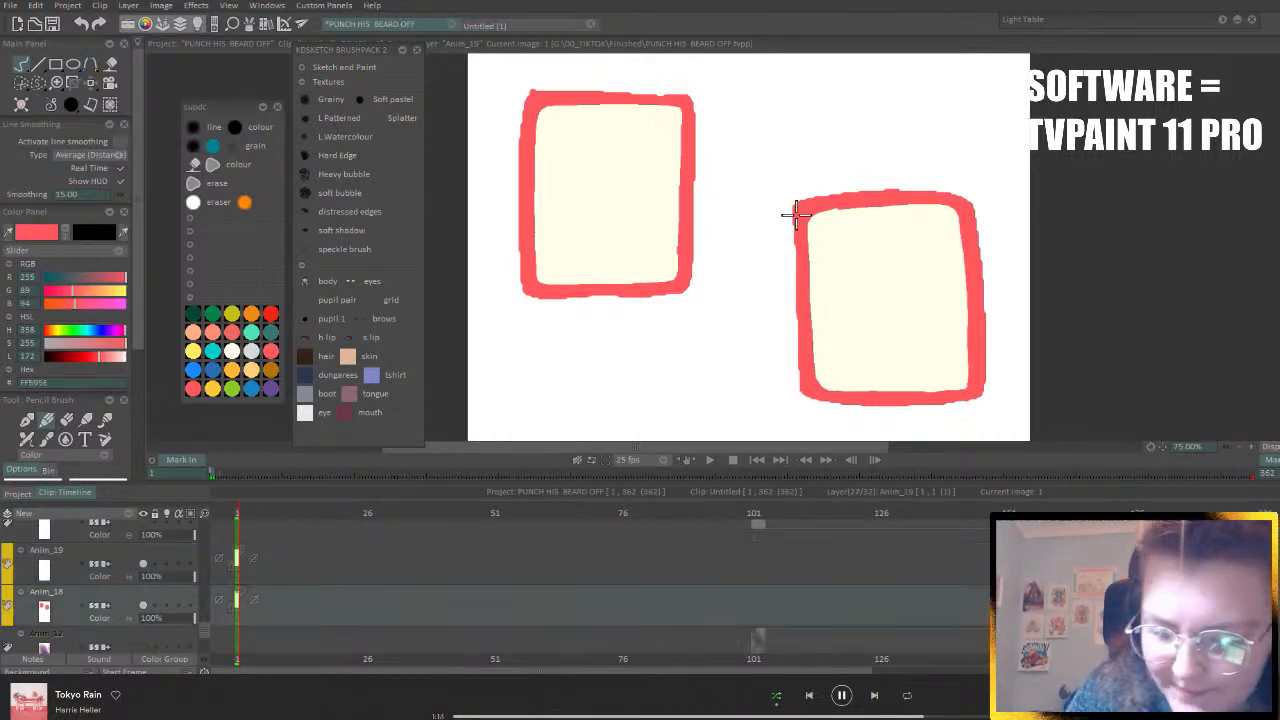
{"action": "mouse_move", "coordinate": [797, 203]}
{"action": "left_mouse_down"}
{"action": "mouse_move", "coordinate": [954, 189]}
{"action": "mouse_move", "coordinate": [976, 210]}
{"action": "left_mouse_up"}
{"action": "key", "text": "ctrl+z"}
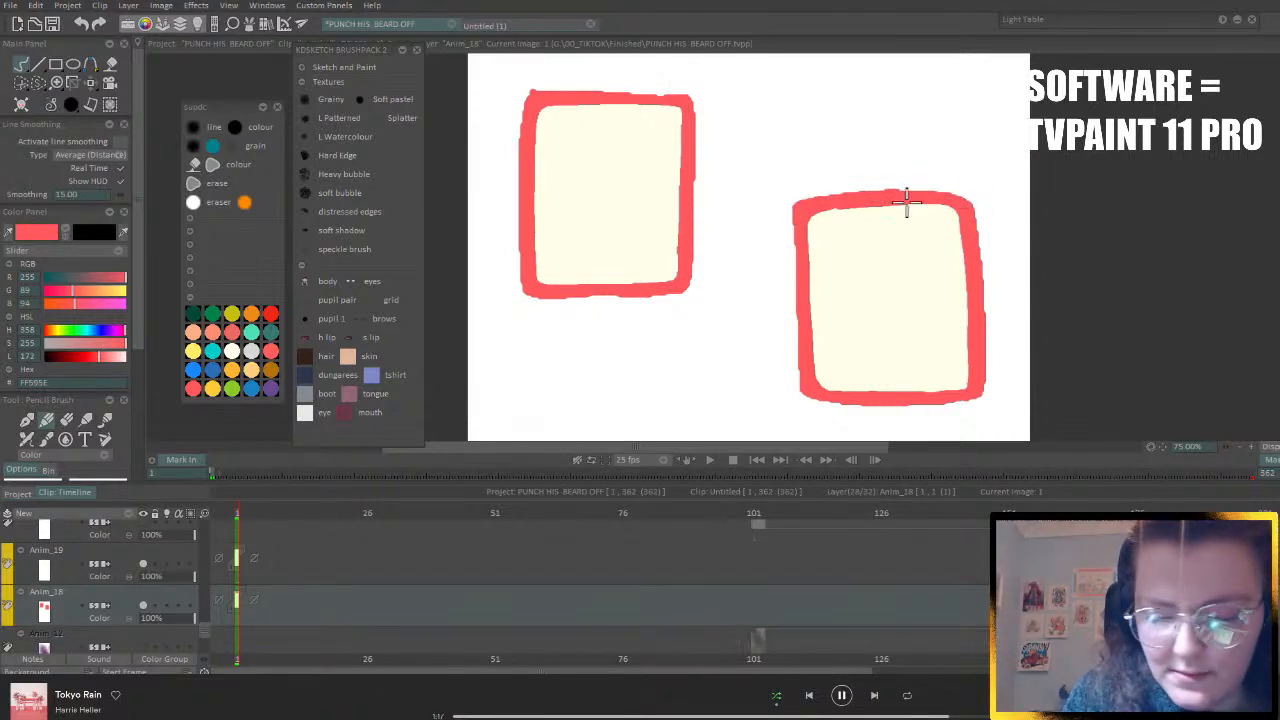
{"action": "mouse_move", "coordinate": [800, 194]}
{"action": "left_mouse_down"}
{"action": "mouse_move", "coordinate": [952, 192]}
{"action": "mouse_move", "coordinate": [980, 243]}
{"action": "left_mouse_up"}
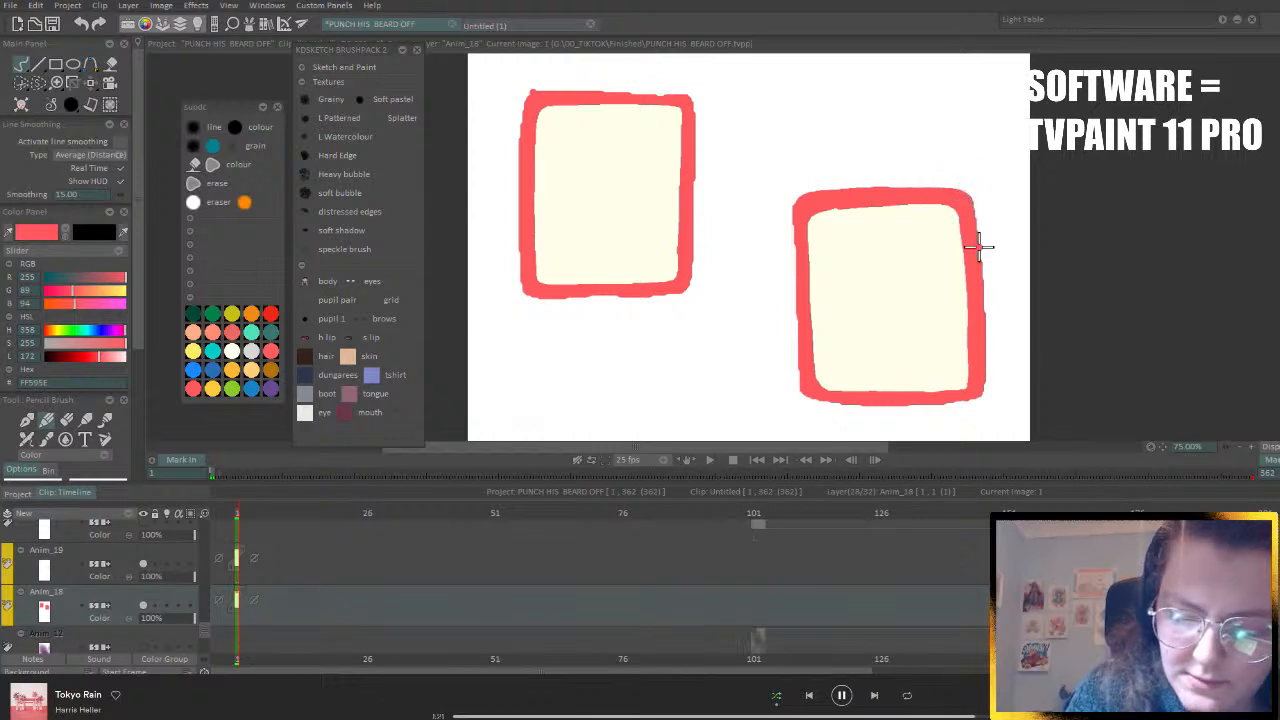
{"action": "mouse_move", "coordinate": [800, 362]}
{"action": "left_mouse_down"}
{"action": "mouse_move", "coordinate": [803, 391]}
{"action": "mouse_move", "coordinate": [849, 403]}
{"action": "mouse_move", "coordinate": [960, 403]}
{"action": "mouse_move", "coordinate": [979, 390]}
{"action": "mouse_move", "coordinate": [986, 323]}
{"action": "left_mouse_up"}
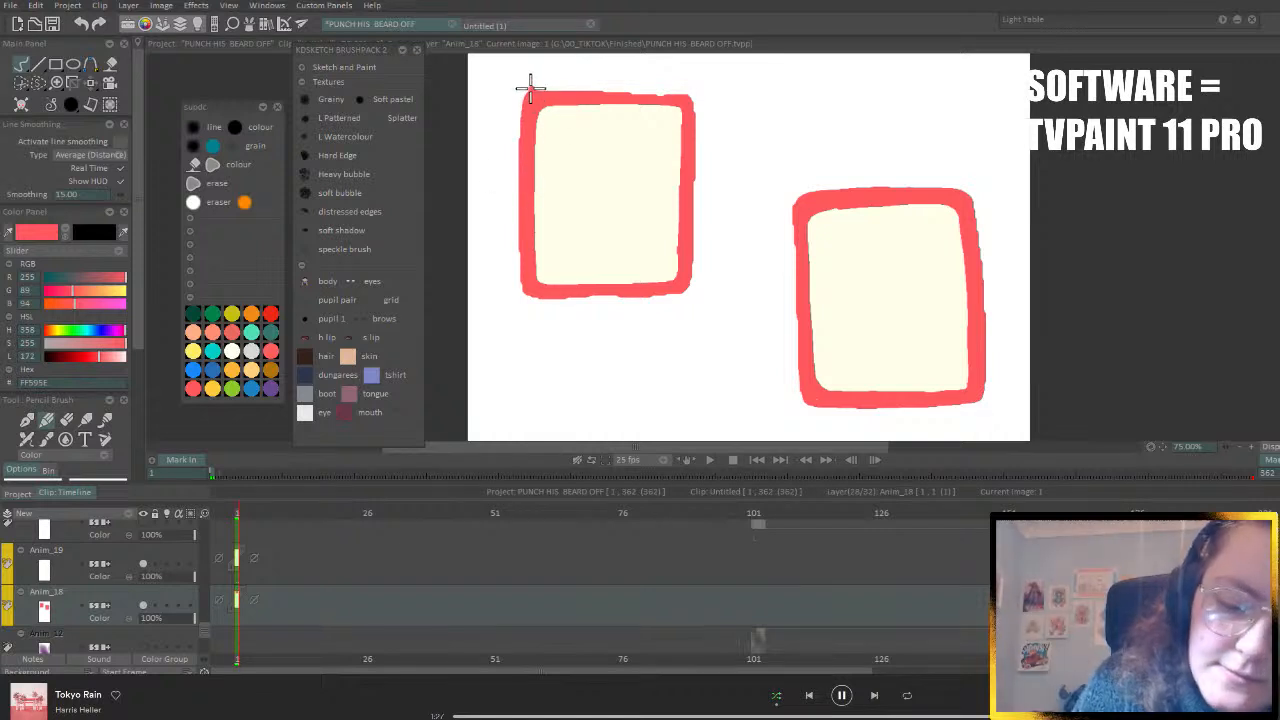
{"action": "mouse_move", "coordinate": [524, 92]}
{"action": "left_mouse_down"}
{"action": "mouse_move", "coordinate": [682, 90]}
{"action": "mouse_move", "coordinate": [620, 86]}
{"action": "mouse_move", "coordinate": [680, 120]}
{"action": "mouse_move", "coordinate": [688, 97]}
{"action": "mouse_move", "coordinate": [688, 245]}
{"action": "left_mouse_up"}
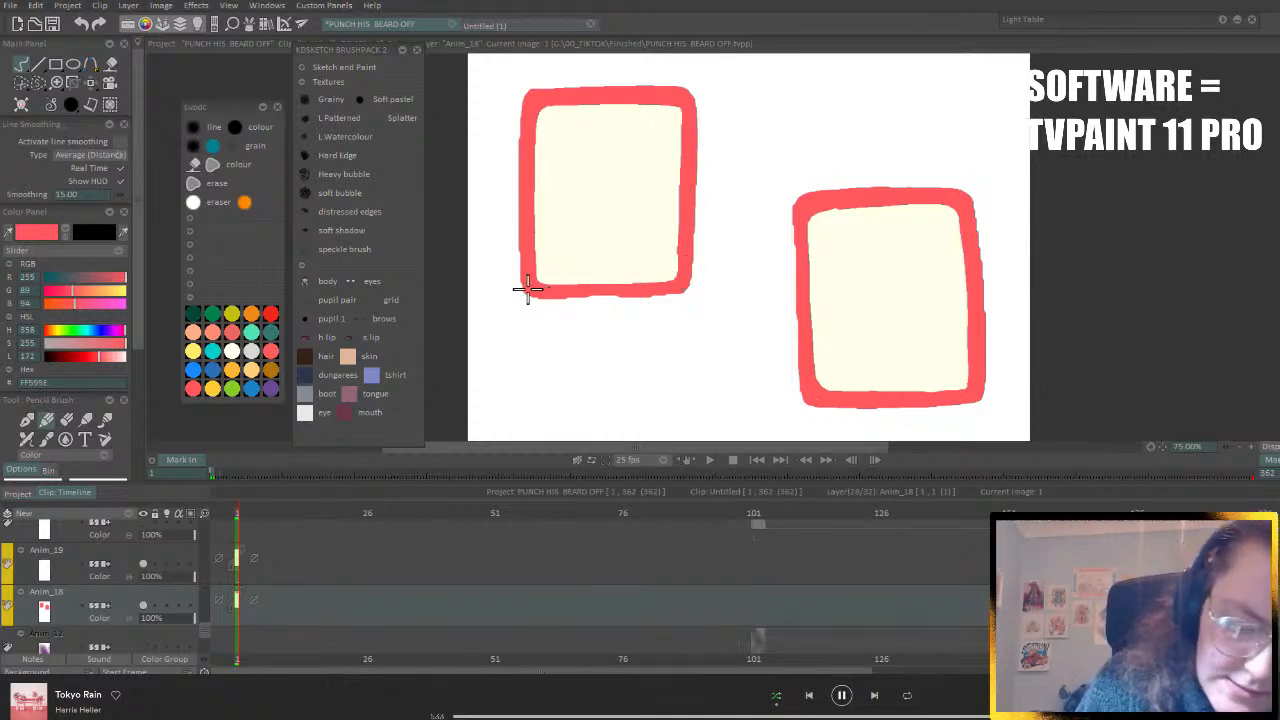
{"action": "mouse_move", "coordinate": [520, 286]}
{"action": "left_mouse_down"}
{"action": "mouse_move", "coordinate": [654, 290]}
{"action": "mouse_move", "coordinate": [634, 289]}
{"action": "mouse_move", "coordinate": [671, 286]}
{"action": "mouse_move", "coordinate": [688, 268]}
{"action": "mouse_move", "coordinate": [680, 286]}
{"action": "mouse_move", "coordinate": [518, 288]}
{"action": "left_mouse_up"}
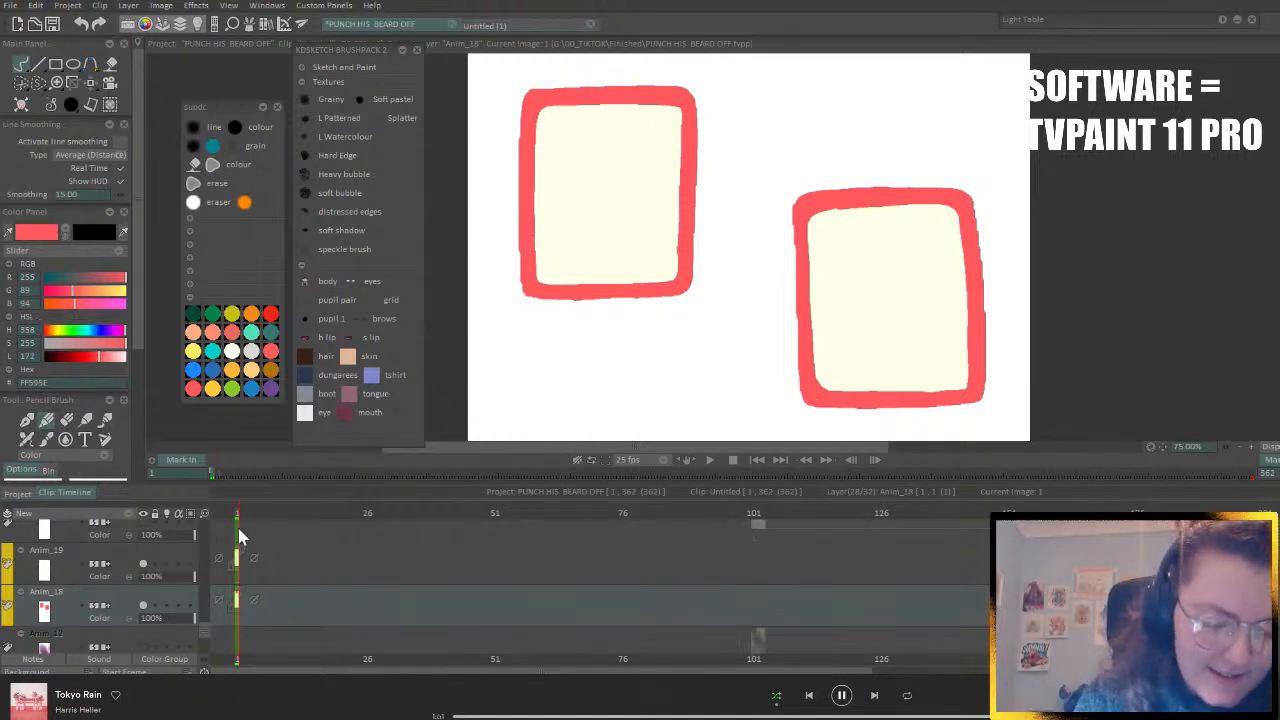
- Add a new layer above Anim_19 and paint a round head filled with skin tone DEB89E inside the left picture frame
{"action": "left_click", "coordinate": [140, 568]}
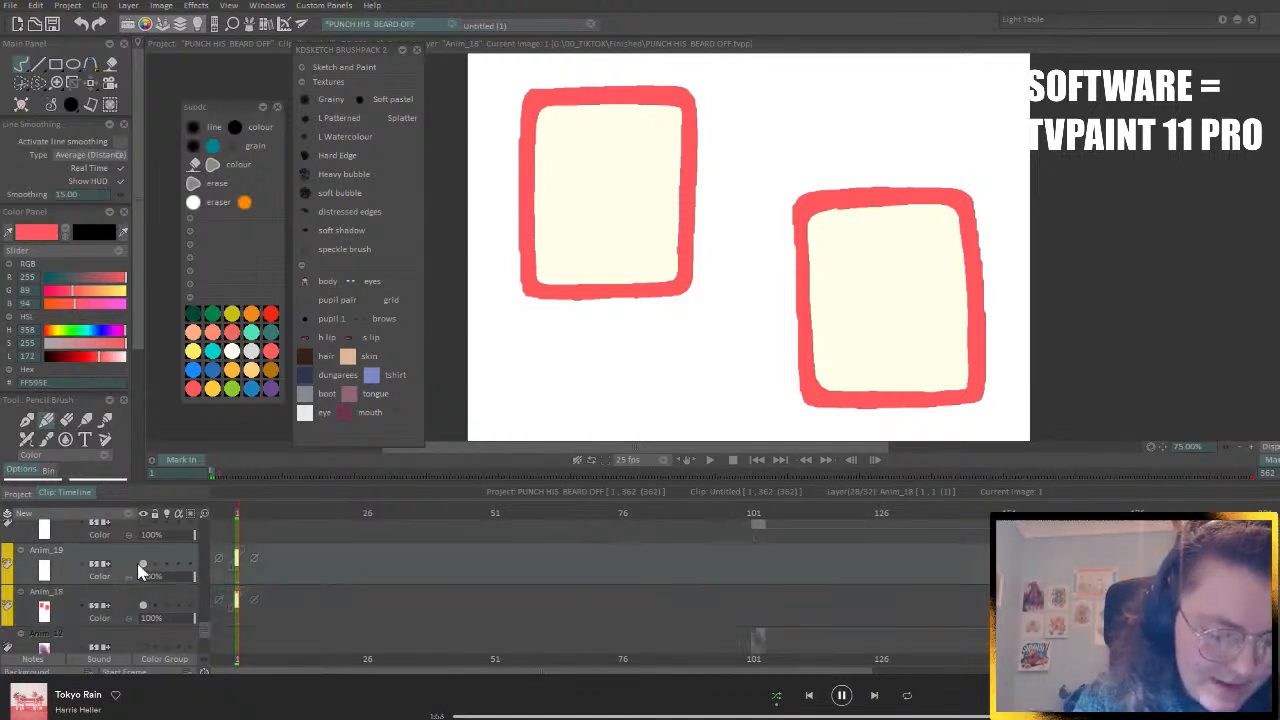
{"action": "scroll", "coordinate": [205, 630], "scroll_direction": "up", "scroll_amount": 2}
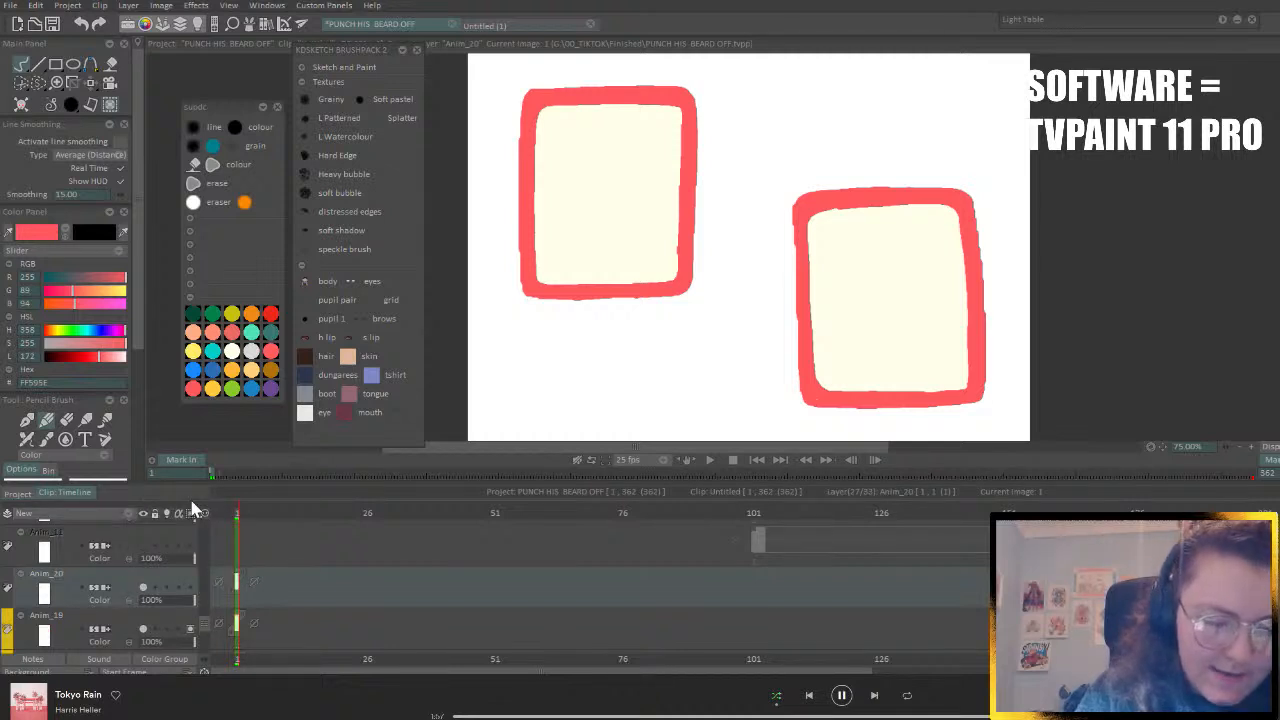
{"action": "left_click", "coordinate": [349, 358]}
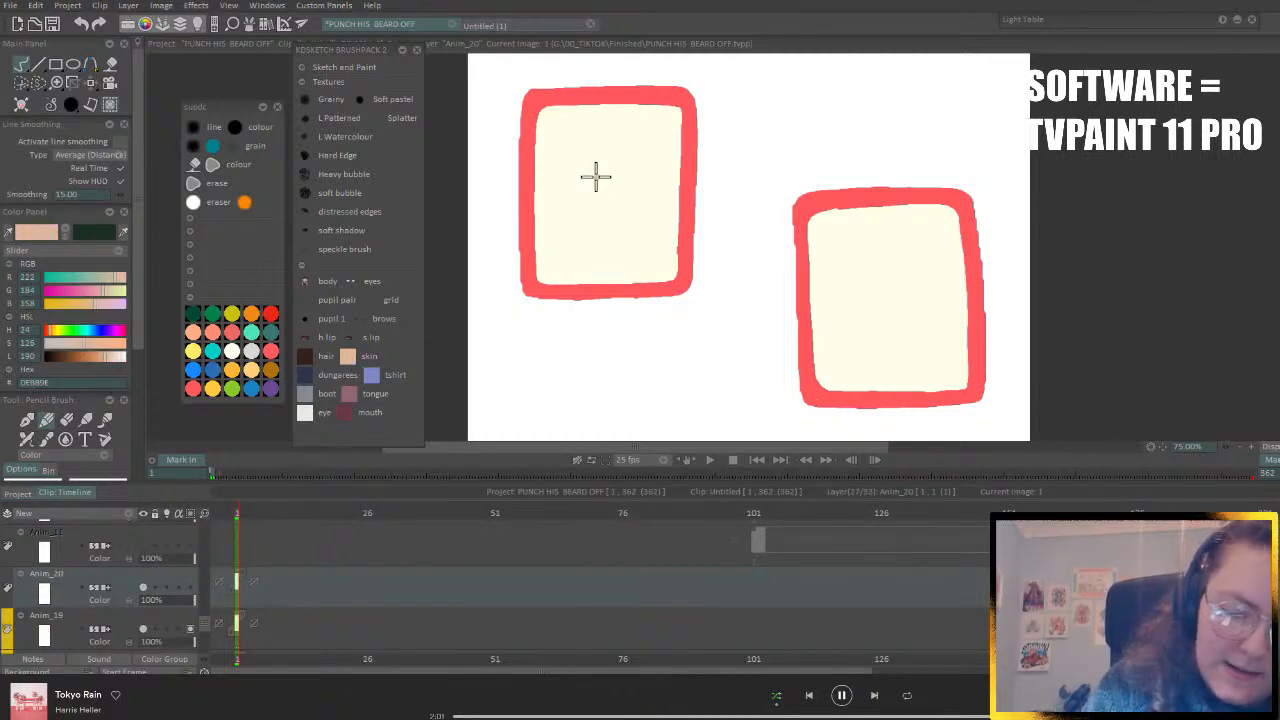
{"action": "mouse_move", "coordinate": [609, 149]}
{"action": "left_mouse_down"}
{"action": "mouse_move", "coordinate": [561, 193]}
{"action": "mouse_move", "coordinate": [565, 223]}
{"action": "mouse_move", "coordinate": [600, 244]}
{"action": "mouse_move", "coordinate": [639, 236]}
{"action": "mouse_move", "coordinate": [655, 196]}
{"action": "mouse_move", "coordinate": [649, 169]}
{"action": "mouse_move", "coordinate": [587, 148]}
{"action": "left_mouse_up"}
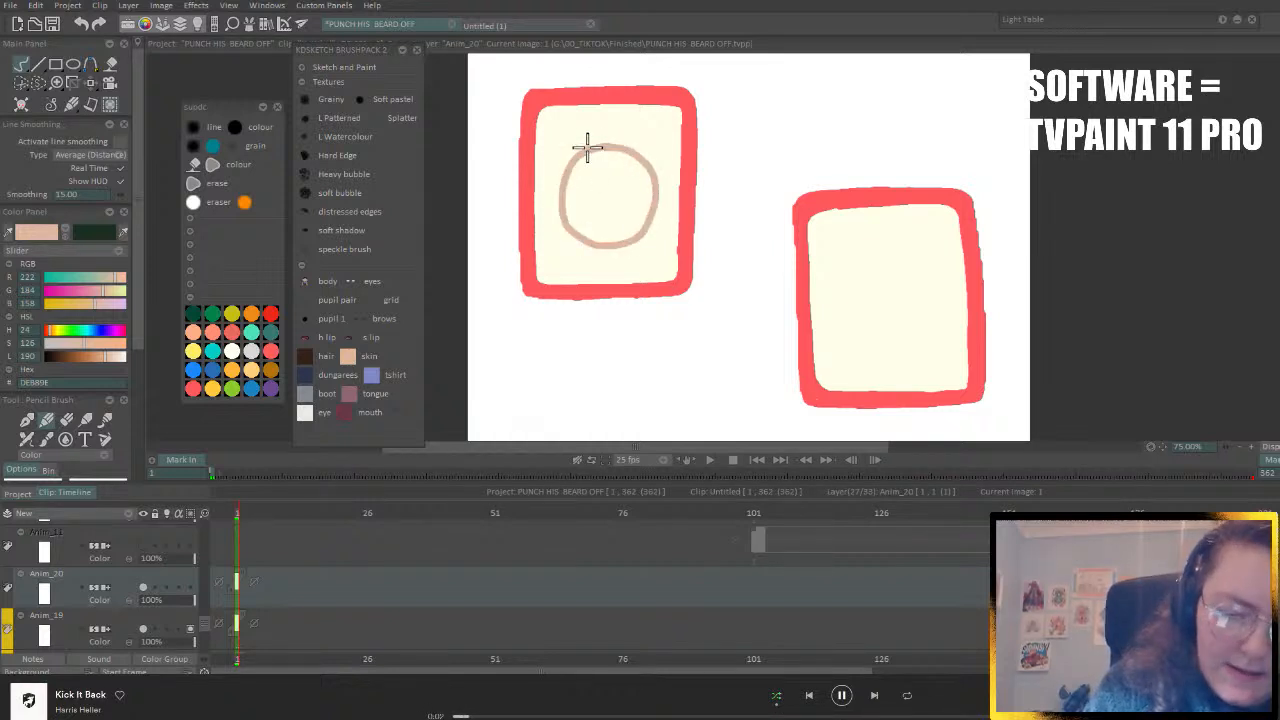
{"action": "left_click", "coordinate": [110, 62]}
{"action": "left_click", "coordinate": [615, 190]}
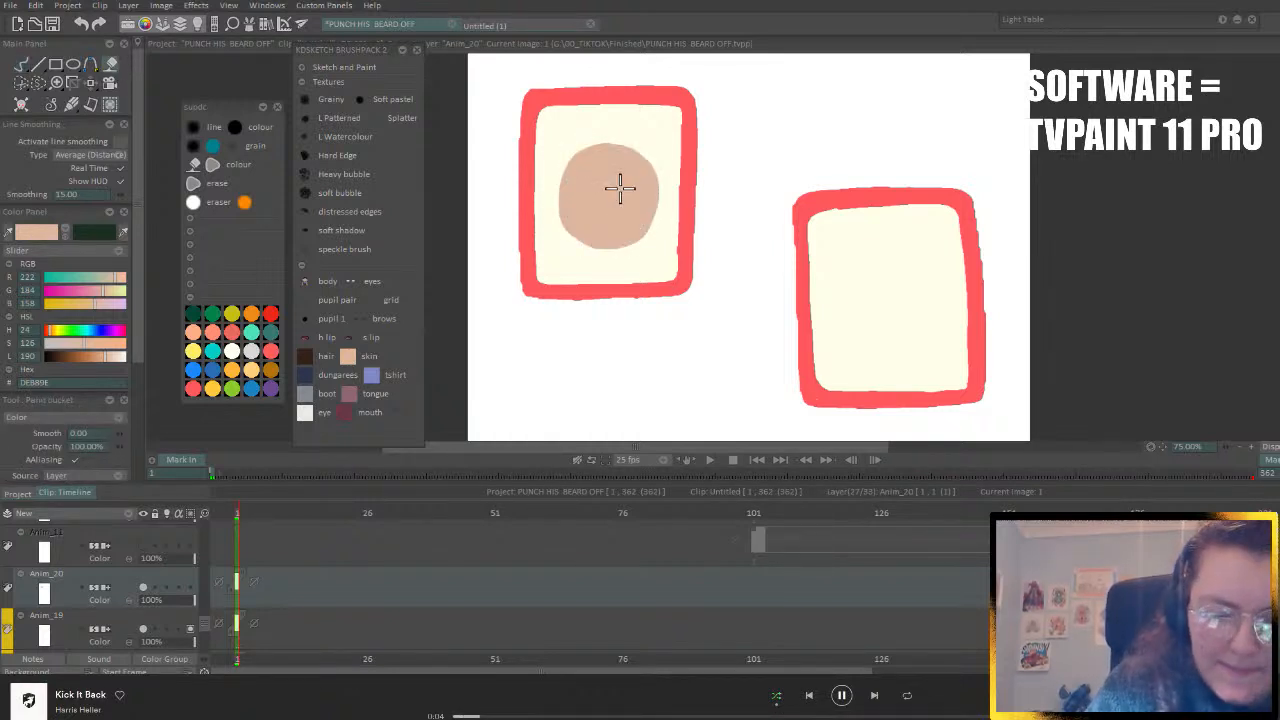
- Paint a rounded skin-tone ear on each side of the head in the left picture frame
{"action": "left_click", "coordinate": [31, 63]}
{"action": "mouse_move", "coordinate": [548, 202]}
{"action": "left_mouse_down"}
{"action": "mouse_move", "coordinate": [551, 191]}
{"action": "mouse_move", "coordinate": [558, 210]}
{"action": "left_mouse_up"}
{"action": "left_click_drag", "start_coordinate": [653, 202], "coordinate": [660, 203]}
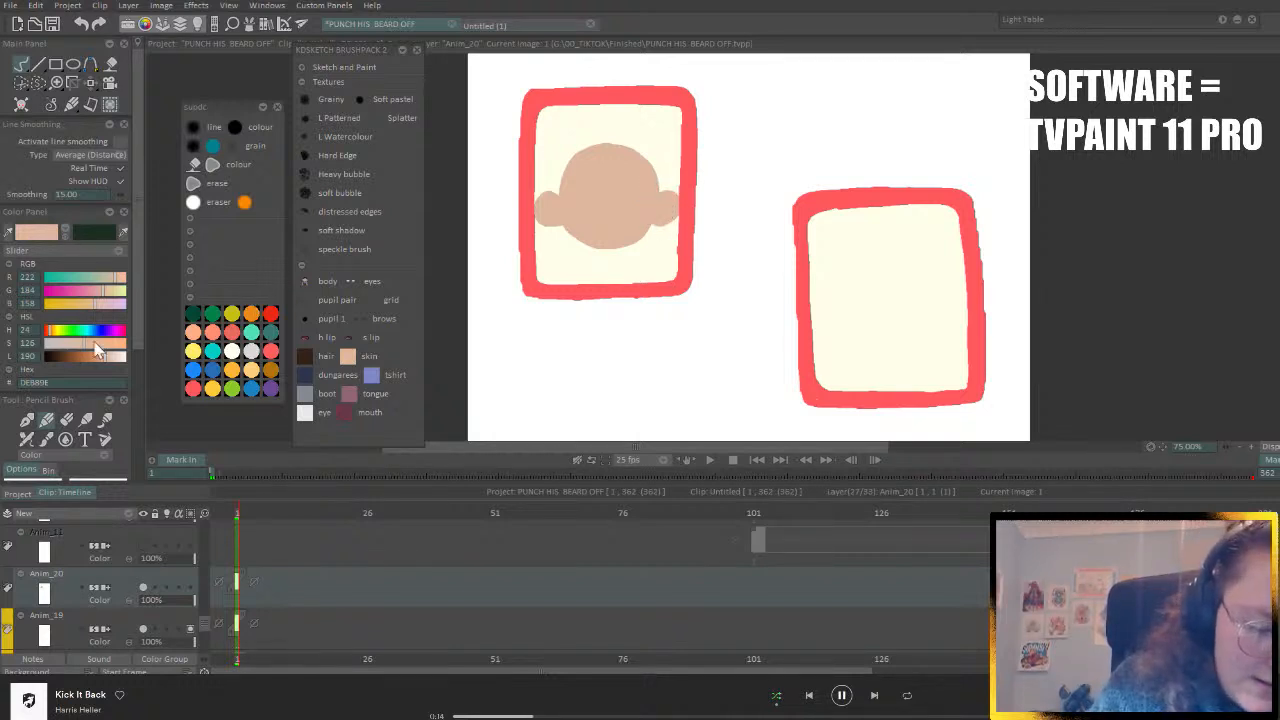
- Paint black eyes and an inverted-V mouth on the head, plus a coral red FF595E V mark on its forehead
{"action": "left_click_drag", "start_coordinate": [99, 356], "coordinate": [15, 355]}
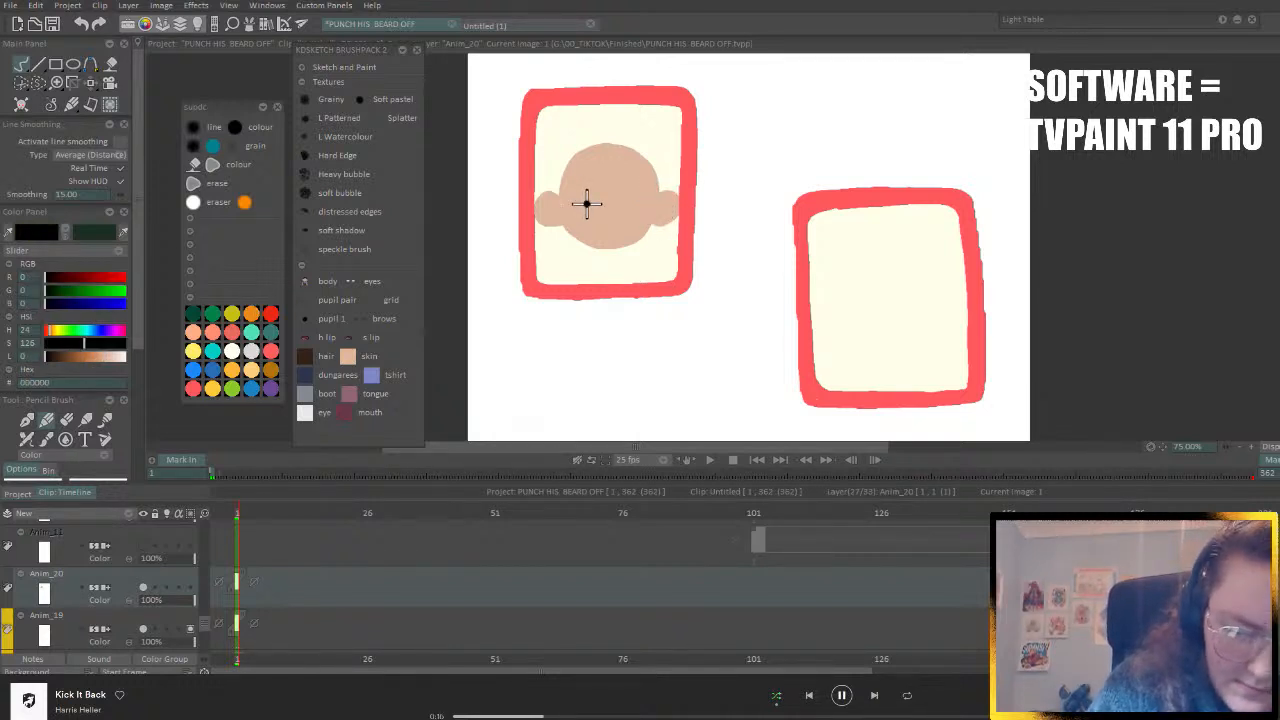
{"action": "mouse_move", "coordinate": [595, 216]}
{"action": "left_mouse_down"}
{"action": "mouse_move", "coordinate": [607, 191]}
{"action": "mouse_move", "coordinate": [628, 215]}
{"action": "mouse_move", "coordinate": [636, 194]}
{"action": "left_mouse_up"}
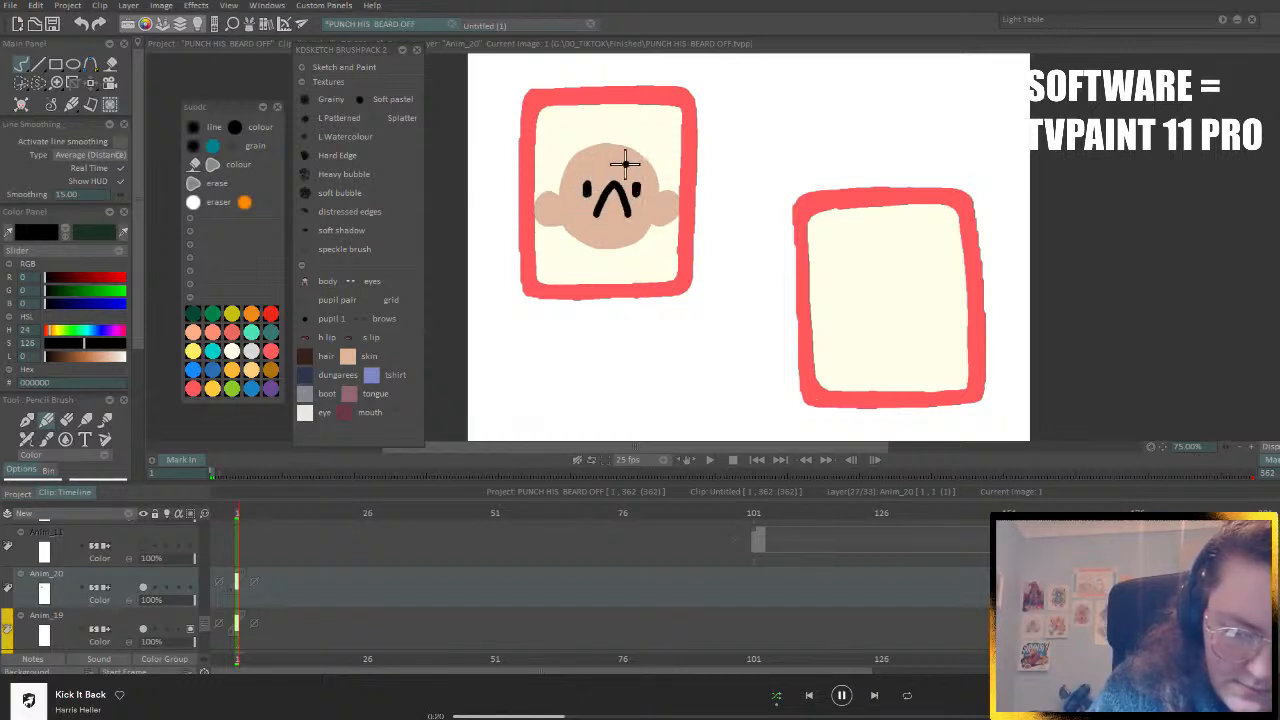
{"action": "left_click", "coordinate": [194, 389]}
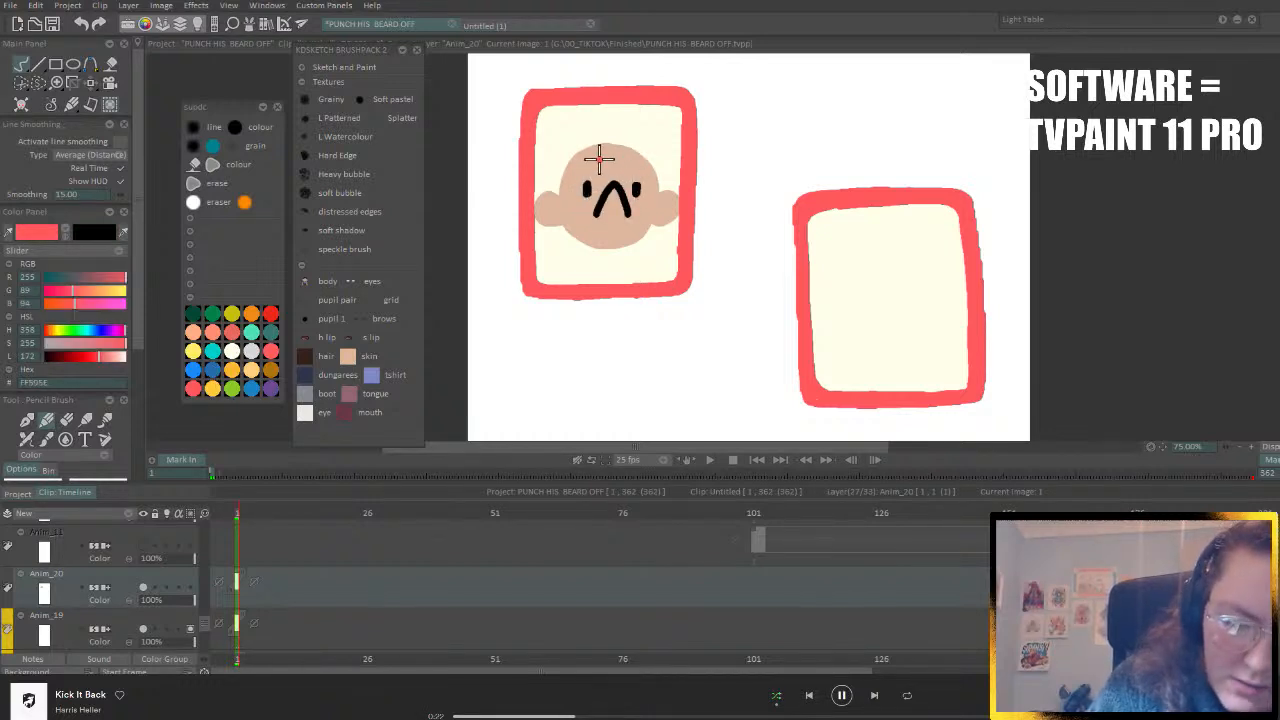
{"action": "left_click_drag", "start_coordinate": [597, 157], "coordinate": [620, 170]}
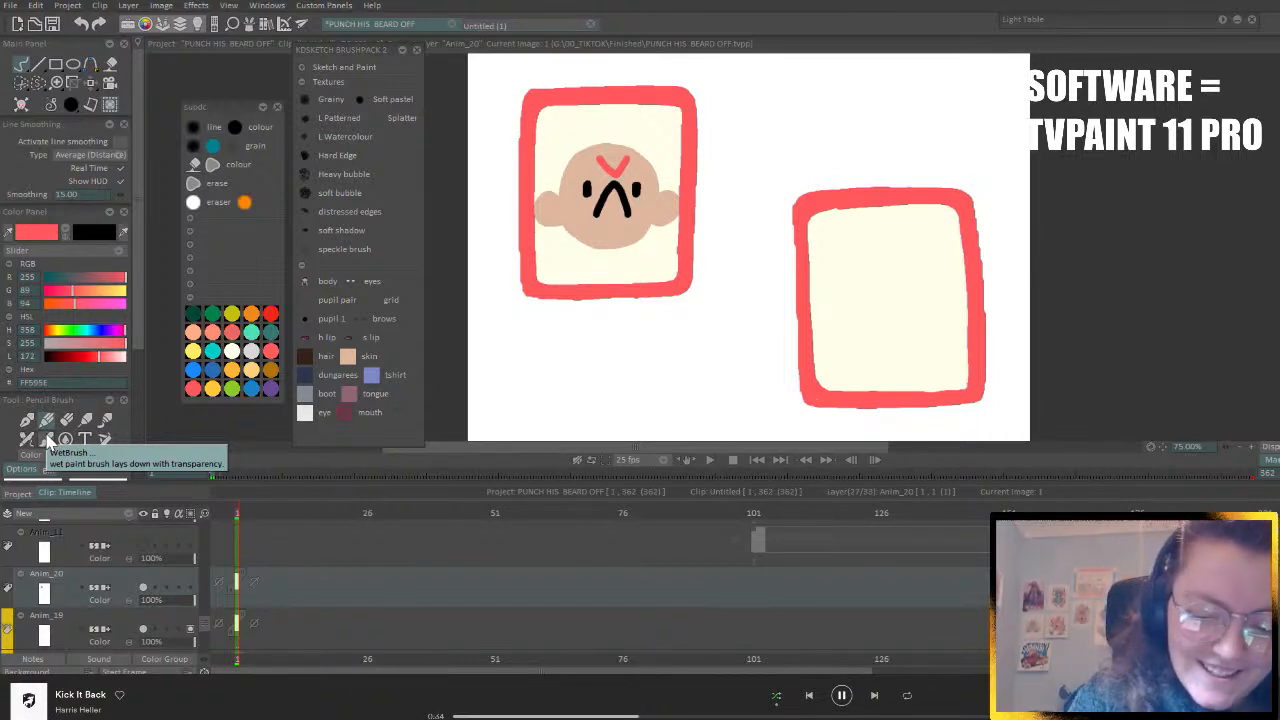
- Paint a small curled hair tuft in yellow FFCA3A on top of the head in the left picture
{"action": "left_click", "coordinate": [213, 390]}
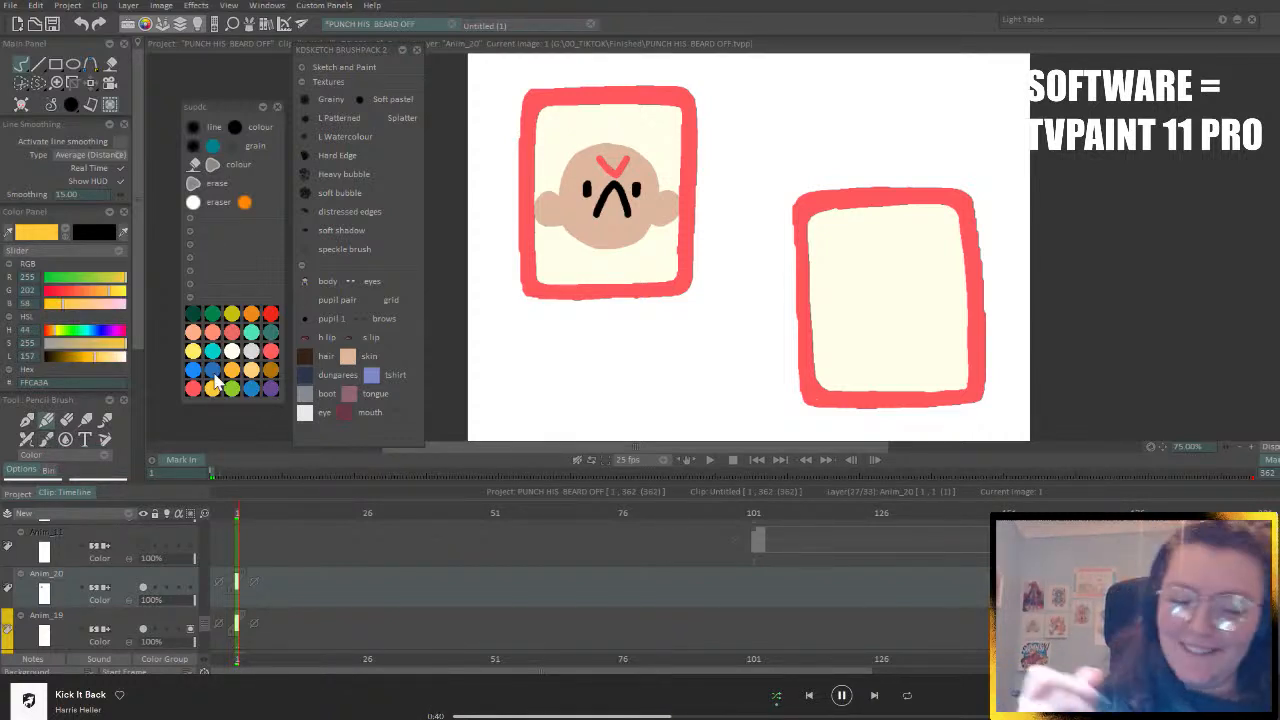
{"action": "left_click_drag", "start_coordinate": [607, 143], "coordinate": [620, 121]}
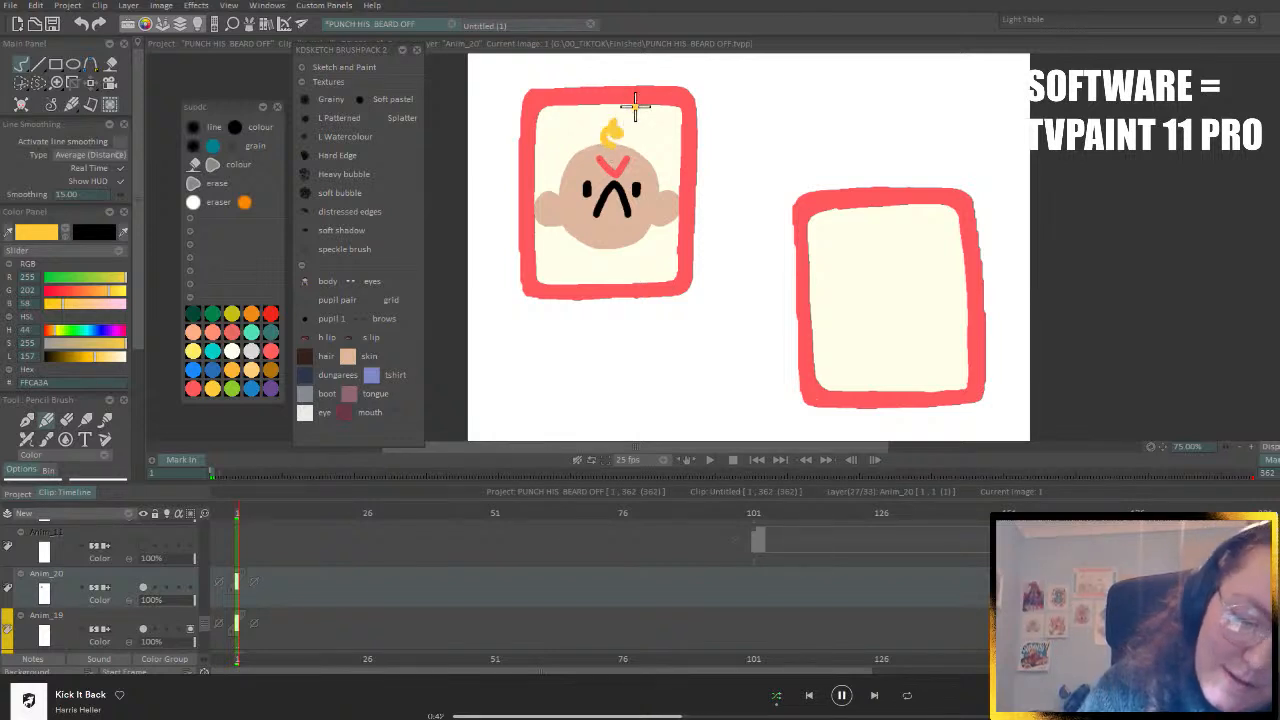
- Draw a short black line inside each ear of the bald character in the upper frame, using brush size 3.50
{"action": "left_click_drag", "start_coordinate": [65, 354], "coordinate": [17, 382]}
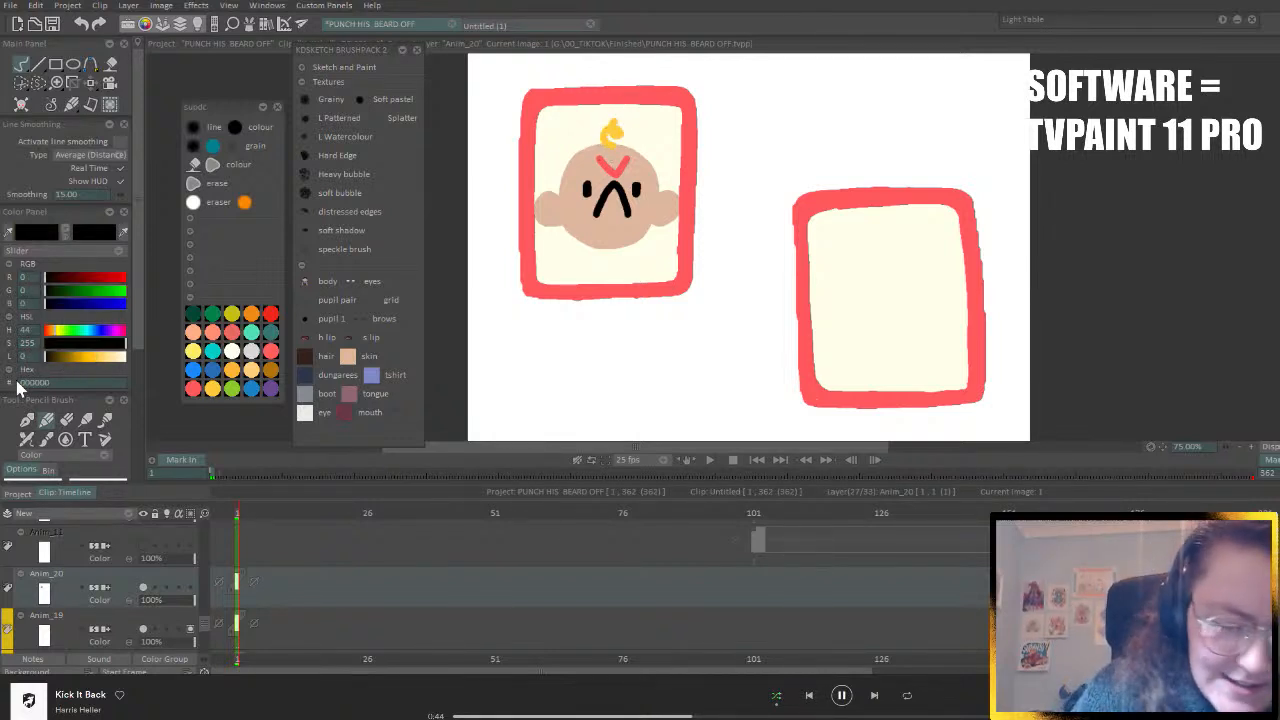
{"action": "mouse_move", "coordinate": [132, 316]}
{"action": "left_mouse_down"}
{"action": "mouse_move", "coordinate": [130, 418]}
{"action": "mouse_move", "coordinate": [117, 386]}
{"action": "left_mouse_up"}
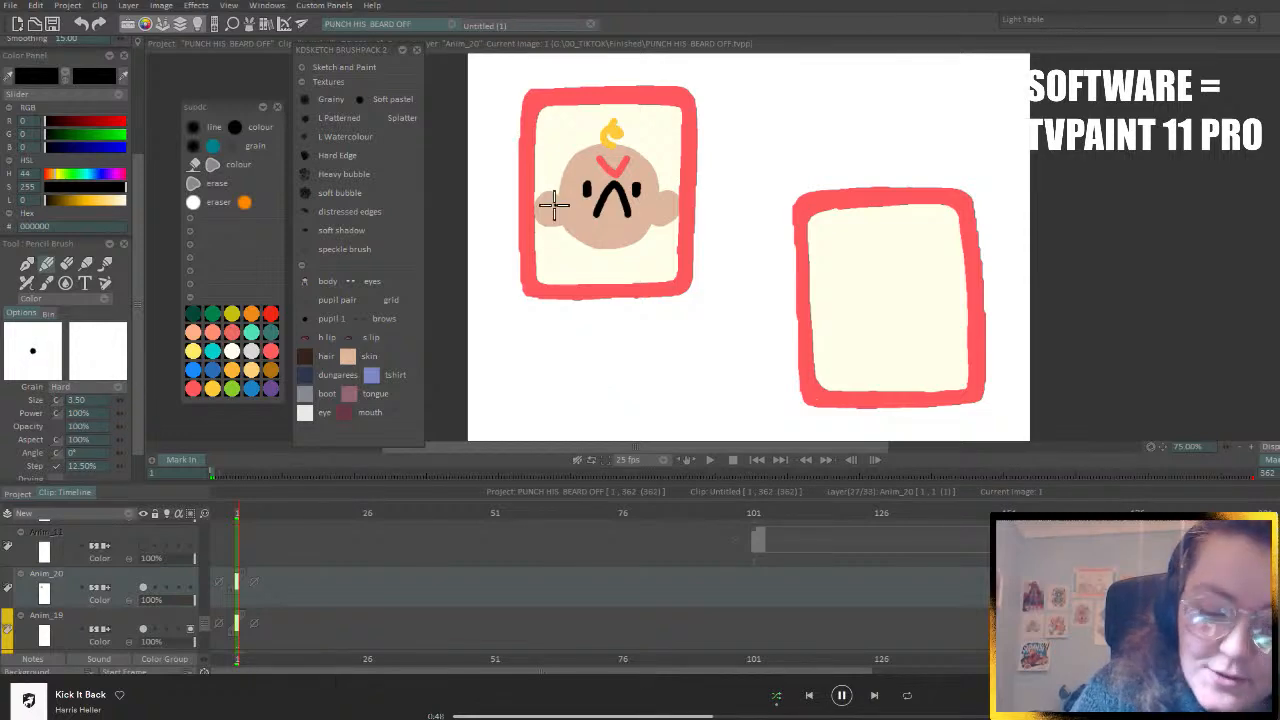
{"action": "left_click_drag", "start_coordinate": [545, 206], "coordinate": [562, 213]}
{"action": "left_click_drag", "start_coordinate": [668, 204], "coordinate": [653, 210]}
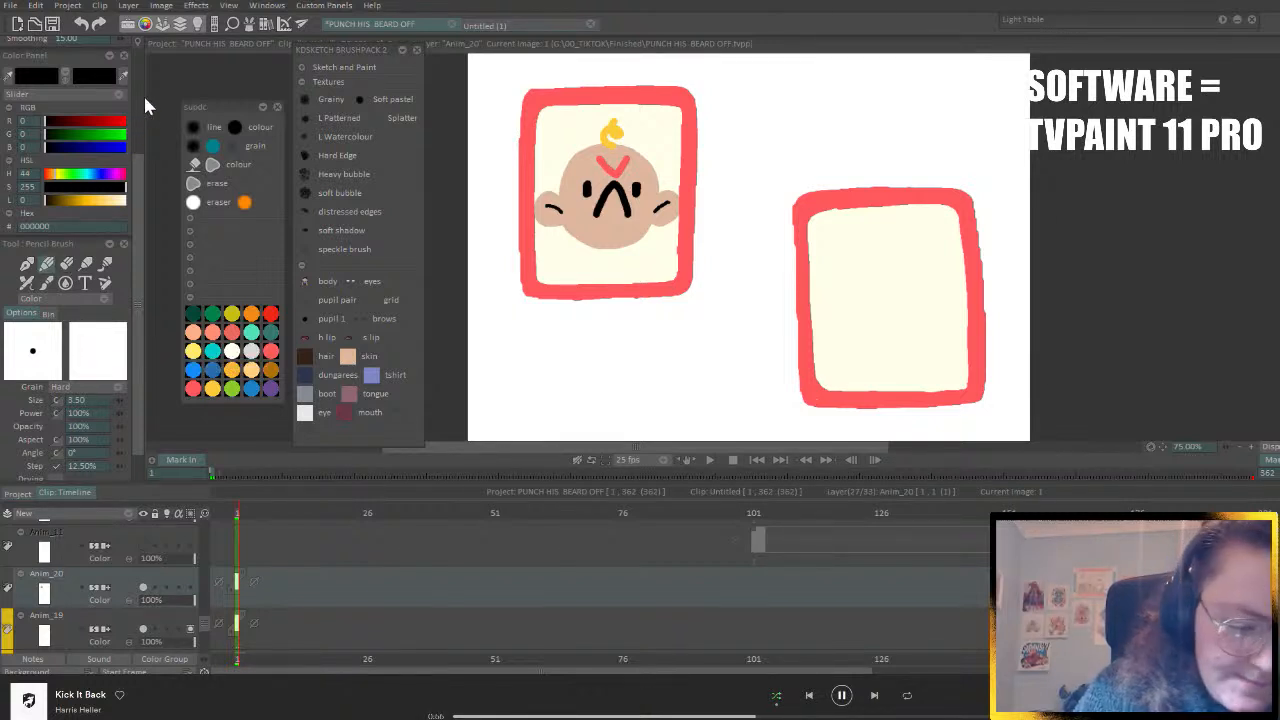
- Draw a round head outline with two ears and a neck in the skin colour inside the empty frame, using brush size 7.00
{"action": "left_click", "coordinate": [348, 358]}
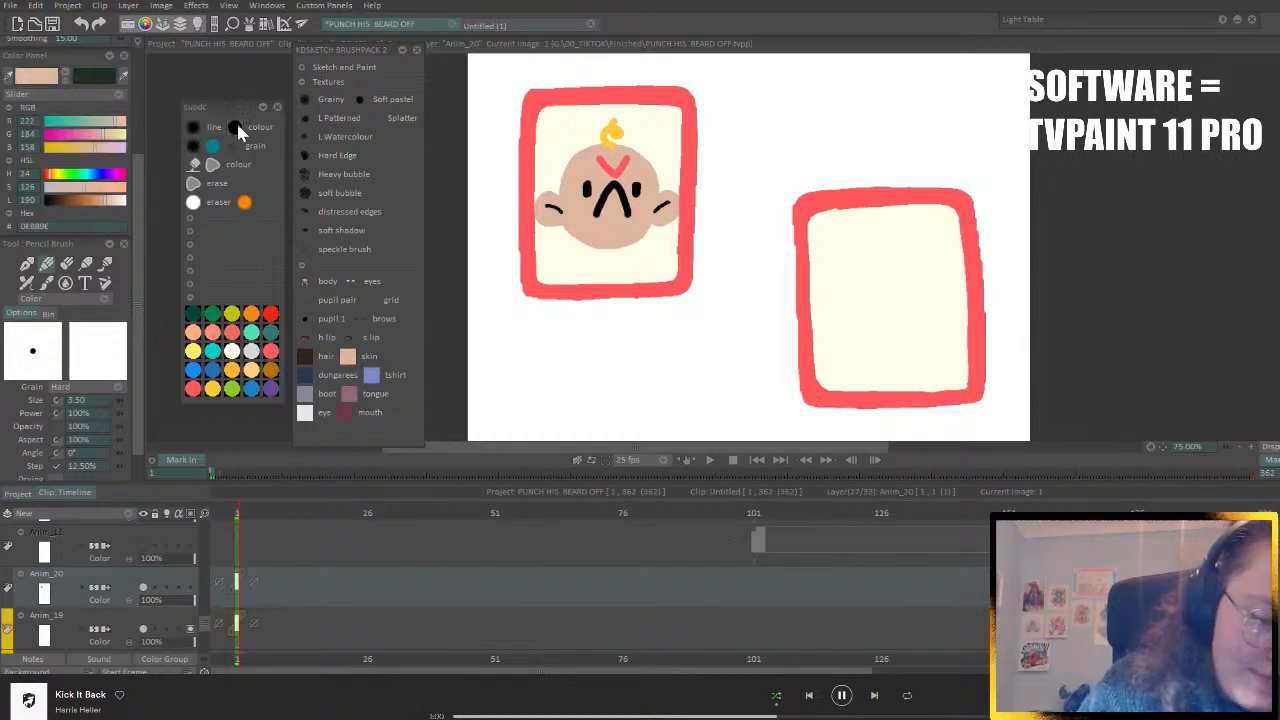
{"action": "mouse_move", "coordinate": [895, 276]}
{"action": "left_mouse_down"}
{"action": "mouse_move", "coordinate": [854, 312]}
{"action": "mouse_move", "coordinate": [873, 348]}
{"action": "mouse_move", "coordinate": [909, 348]}
{"action": "mouse_move", "coordinate": [928, 303]}
{"action": "mouse_move", "coordinate": [914, 284]}
{"action": "mouse_move", "coordinate": [866, 277]}
{"action": "left_mouse_up"}
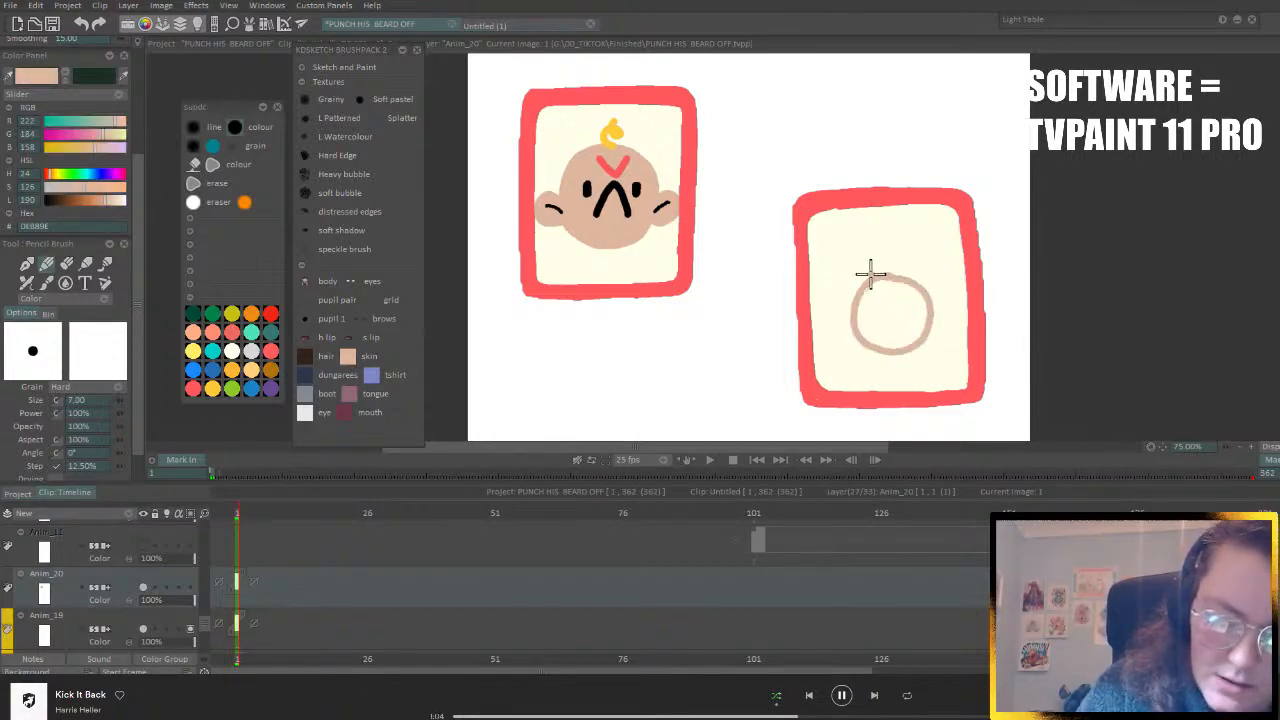
{"action": "left_click_drag", "start_coordinate": [854, 323], "coordinate": [843, 334]}
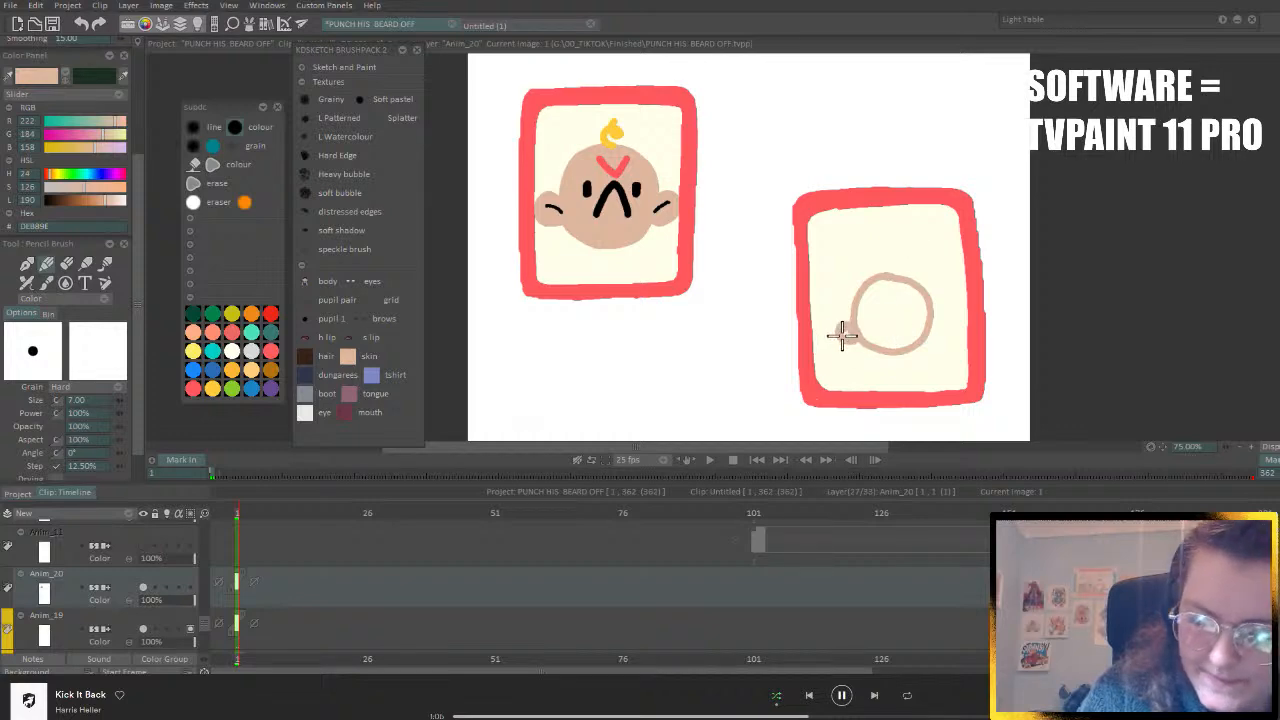
{"action": "mouse_move", "coordinate": [938, 316]}
{"action": "left_mouse_down"}
{"action": "mouse_move", "coordinate": [899, 365]}
{"action": "mouse_move", "coordinate": [896, 344]}
{"action": "mouse_move", "coordinate": [920, 363]}
{"action": "left_mouse_up"}
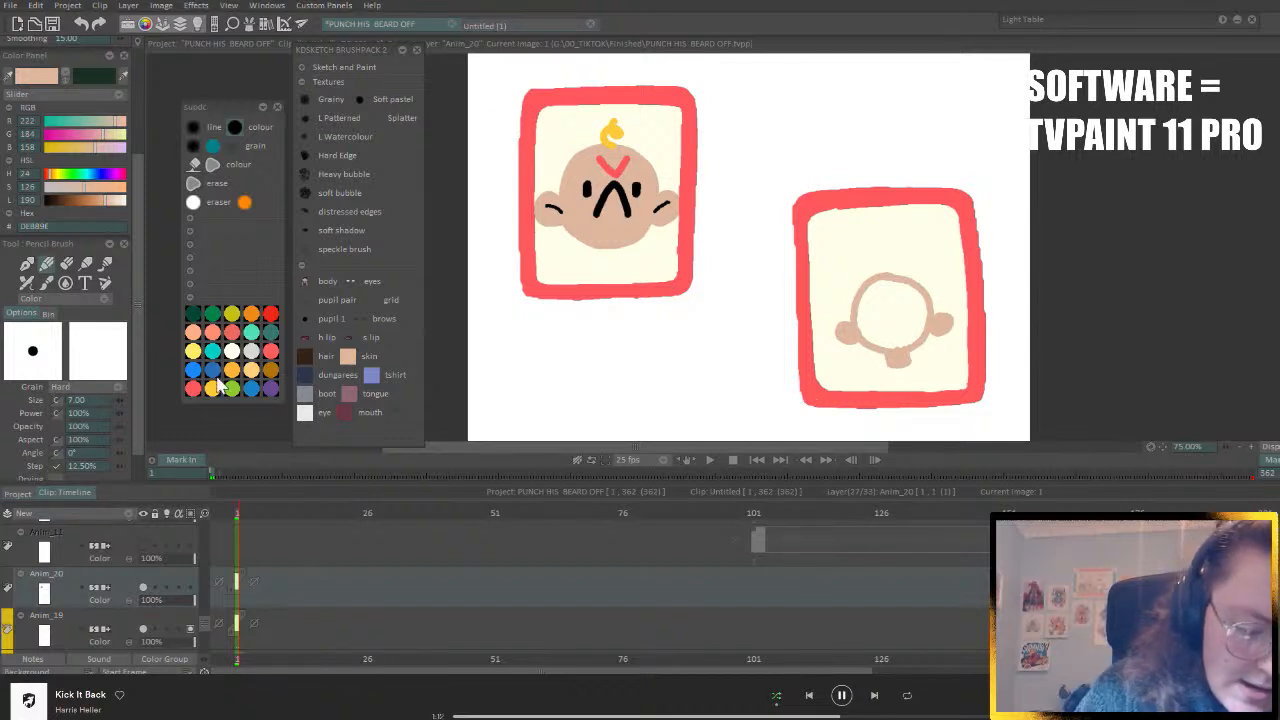
- Paint the second character's shoulders in the periwinkle T-shirt colour and fill the head outline with the skin colour
{"action": "left_click", "coordinate": [387, 366]}
{"action": "mouse_move", "coordinate": [886, 366]}
{"action": "left_mouse_down"}
{"action": "mouse_move", "coordinate": [864, 374]}
{"action": "mouse_move", "coordinate": [931, 363]}
{"action": "mouse_move", "coordinate": [930, 379]}
{"action": "mouse_move", "coordinate": [888, 368]}
{"action": "mouse_move", "coordinate": [866, 384]}
{"action": "mouse_move", "coordinate": [884, 378]}
{"action": "mouse_move", "coordinate": [876, 391]}
{"action": "mouse_move", "coordinate": [905, 370]}
{"action": "mouse_move", "coordinate": [925, 385]}
{"action": "mouse_move", "coordinate": [919, 374]}
{"action": "left_mouse_up"}
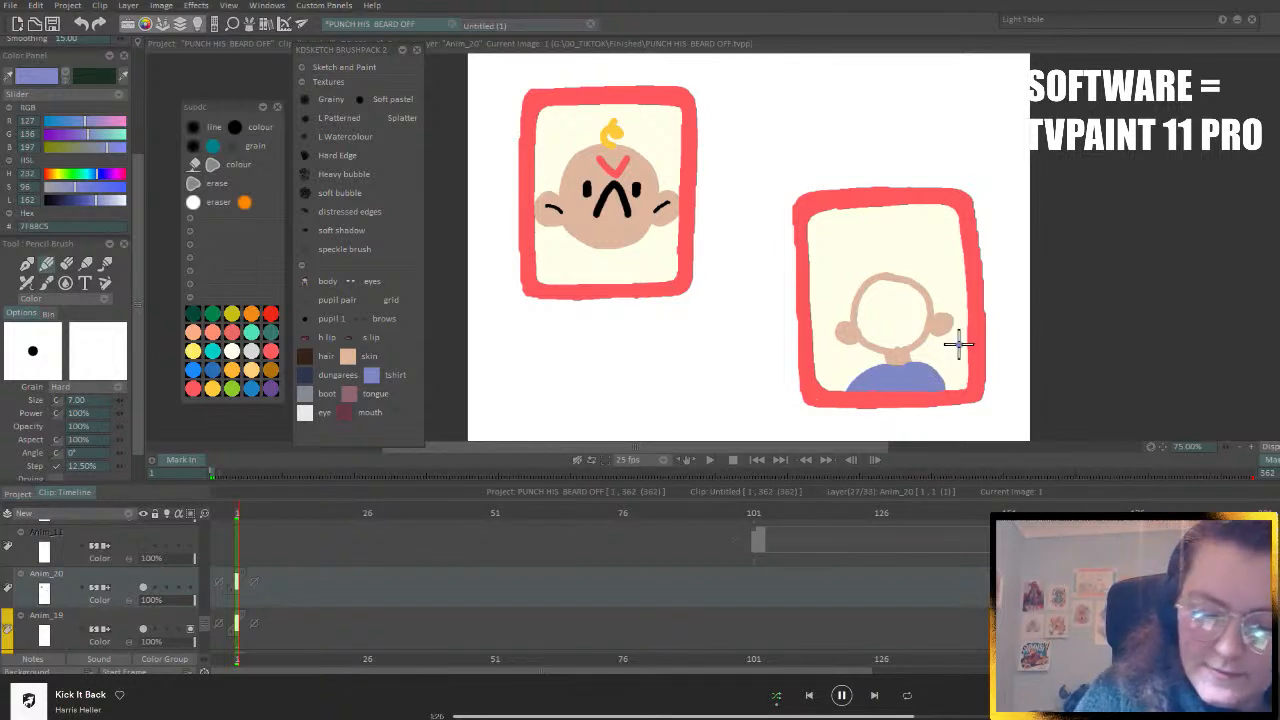
{"action": "left_click", "coordinate": [198, 181]}
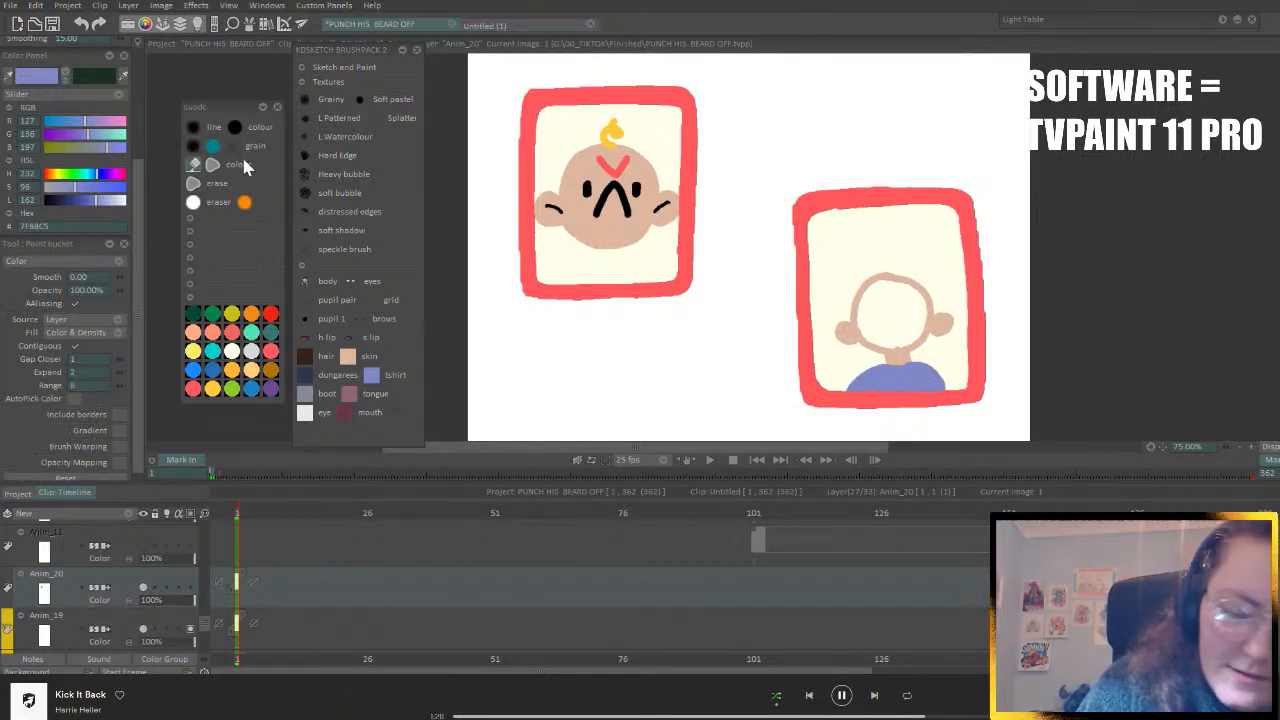
{"action": "left_click", "coordinate": [348, 357]}
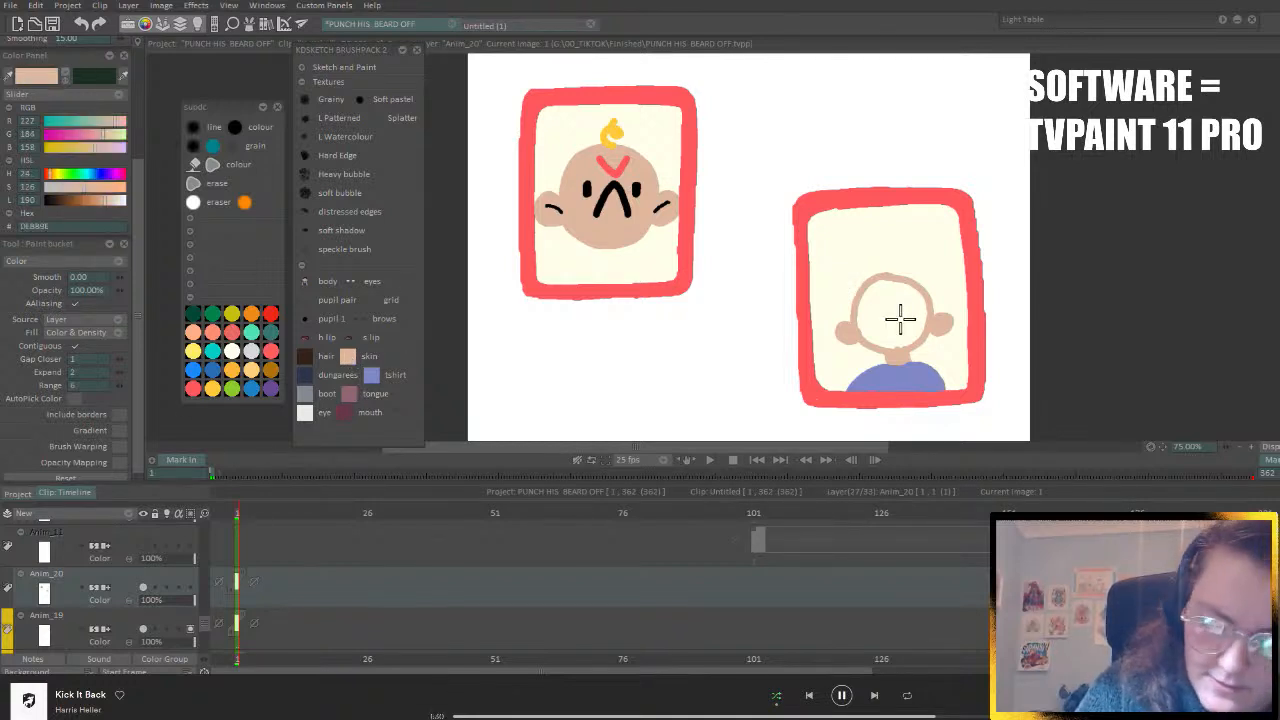
{"action": "left_click", "coordinate": [905, 316]}
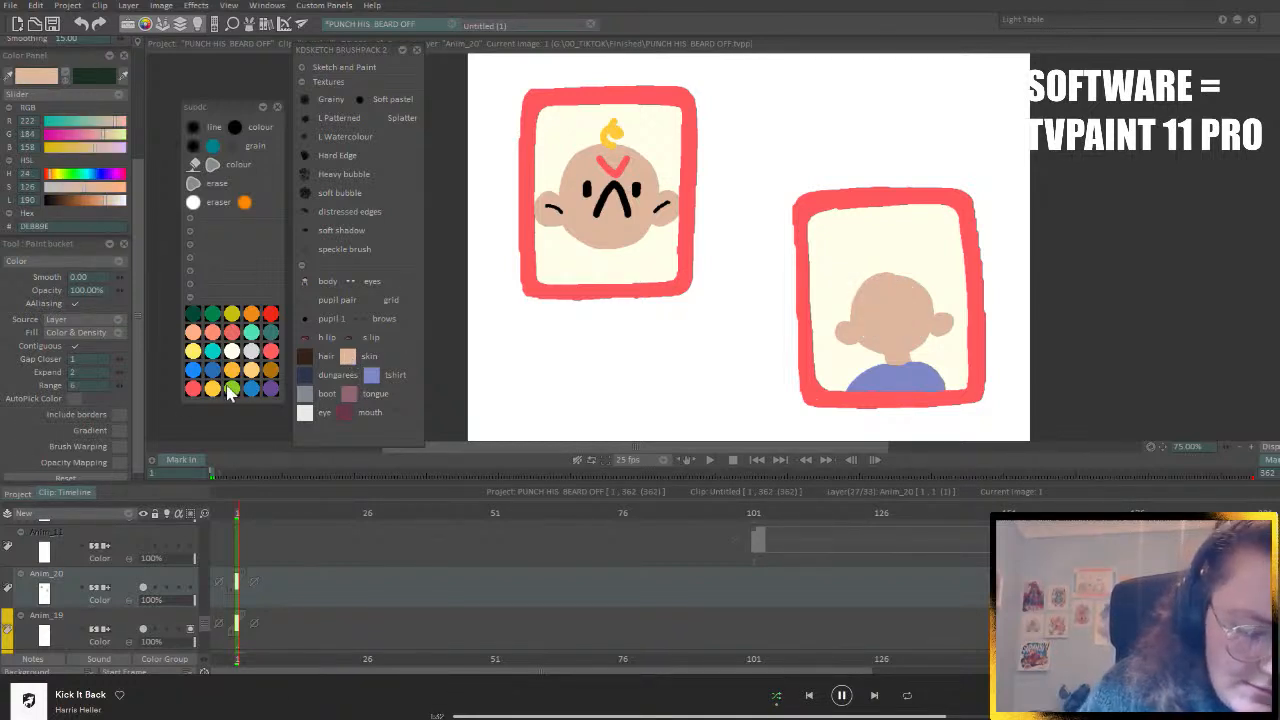
- Try freehand curly yellow hair across the top of the second character's head
{"action": "left_click", "coordinate": [212, 389]}
{"action": "left_click_drag", "start_coordinate": [138, 215], "coordinate": [130, 62]}
{"action": "left_click", "coordinate": [22, 63]}
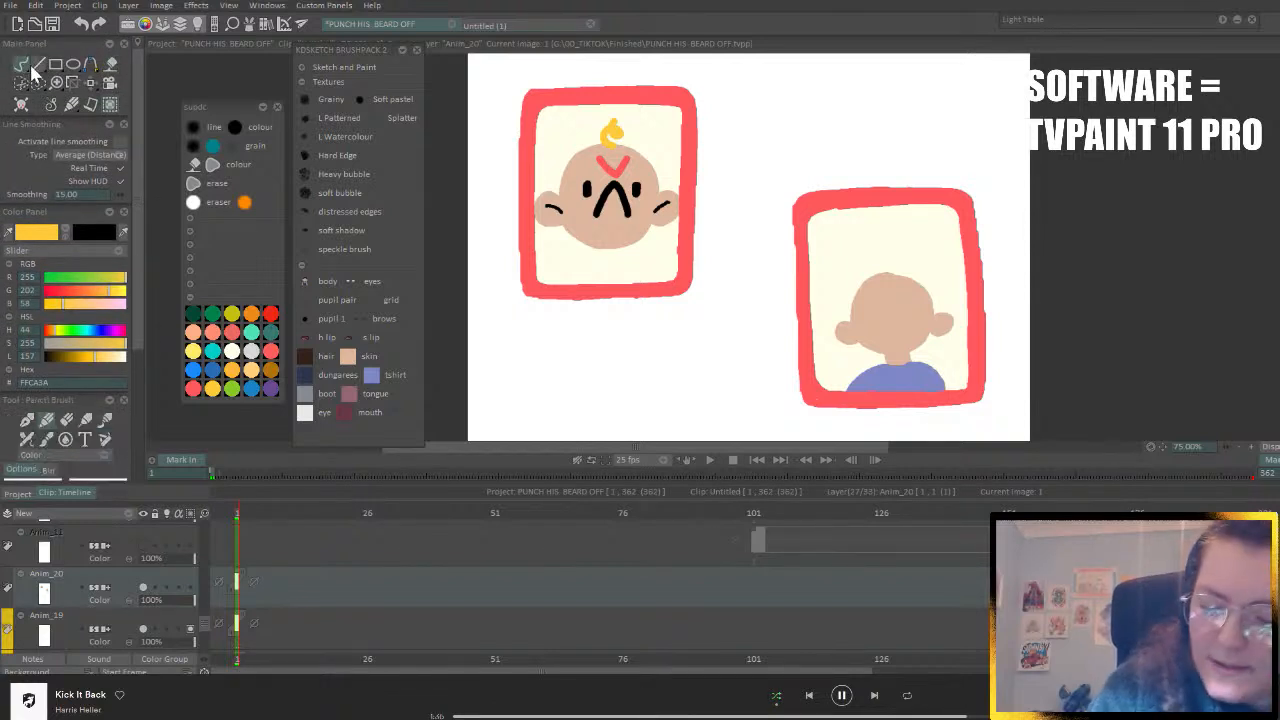
{"action": "mouse_move", "coordinate": [889, 276]}
{"action": "left_mouse_down"}
{"action": "mouse_move", "coordinate": [894, 294]}
{"action": "mouse_move", "coordinate": [923, 278]}
{"action": "mouse_move", "coordinate": [909, 280]}
{"action": "mouse_move", "coordinate": [915, 298]}
{"action": "mouse_move", "coordinate": [934, 294]}
{"action": "mouse_move", "coordinate": [885, 278]}
{"action": "mouse_move", "coordinate": [844, 294]}
{"action": "mouse_move", "coordinate": [849, 316]}
{"action": "mouse_move", "coordinate": [848, 300]}
{"action": "left_mouse_up"}
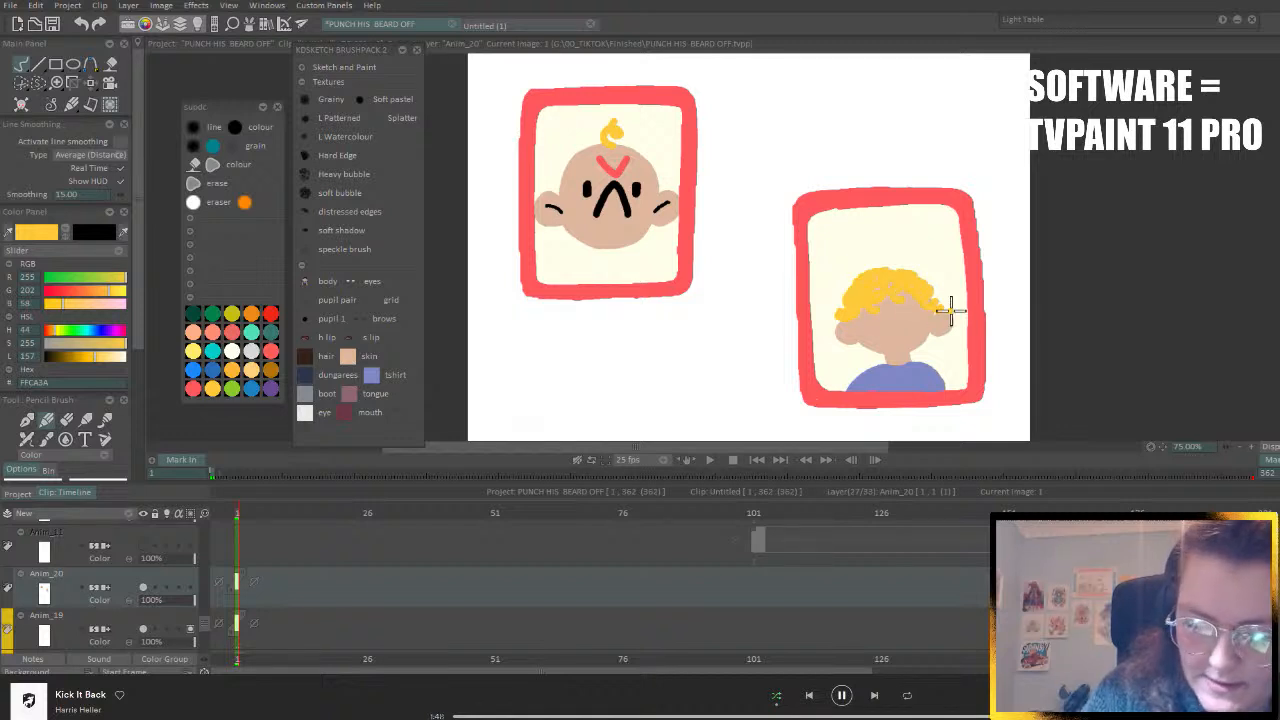
- Try black eyes, slanted angry eyebrows and a frowning mouth on the curly-haired character
{"action": "left_click", "coordinate": [68, 236]}
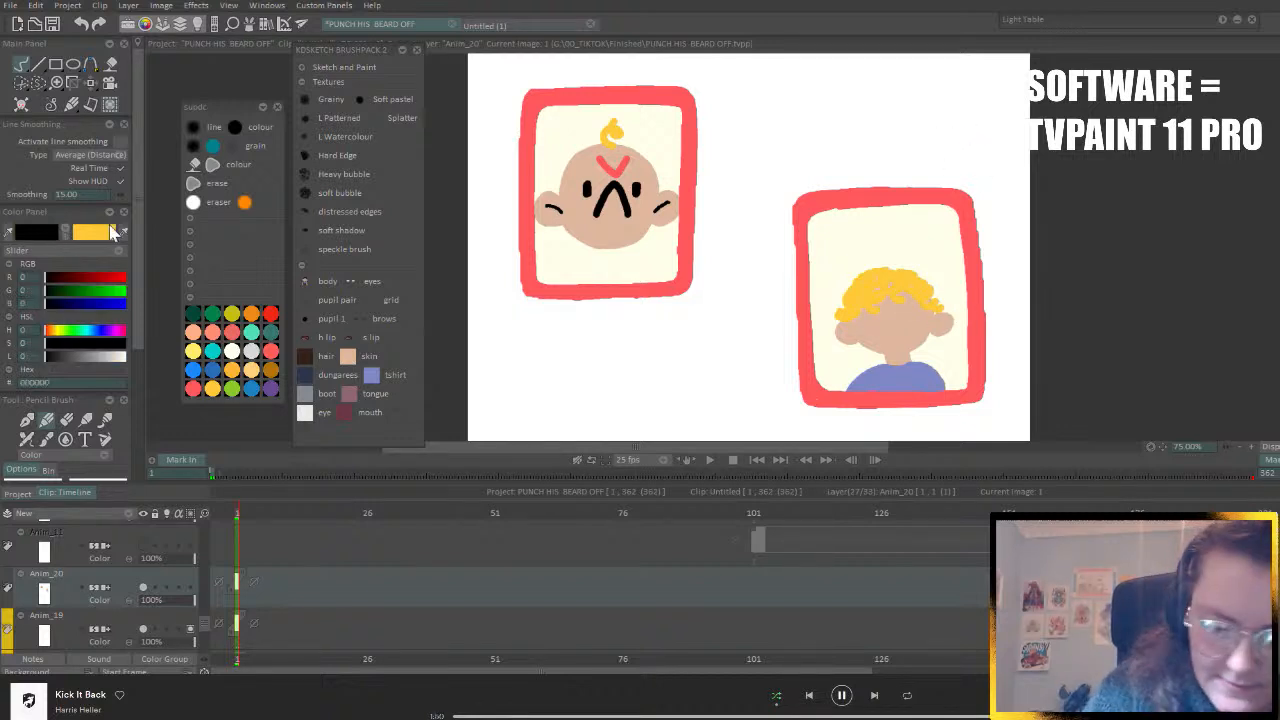
{"action": "left_click", "coordinate": [876, 320]}
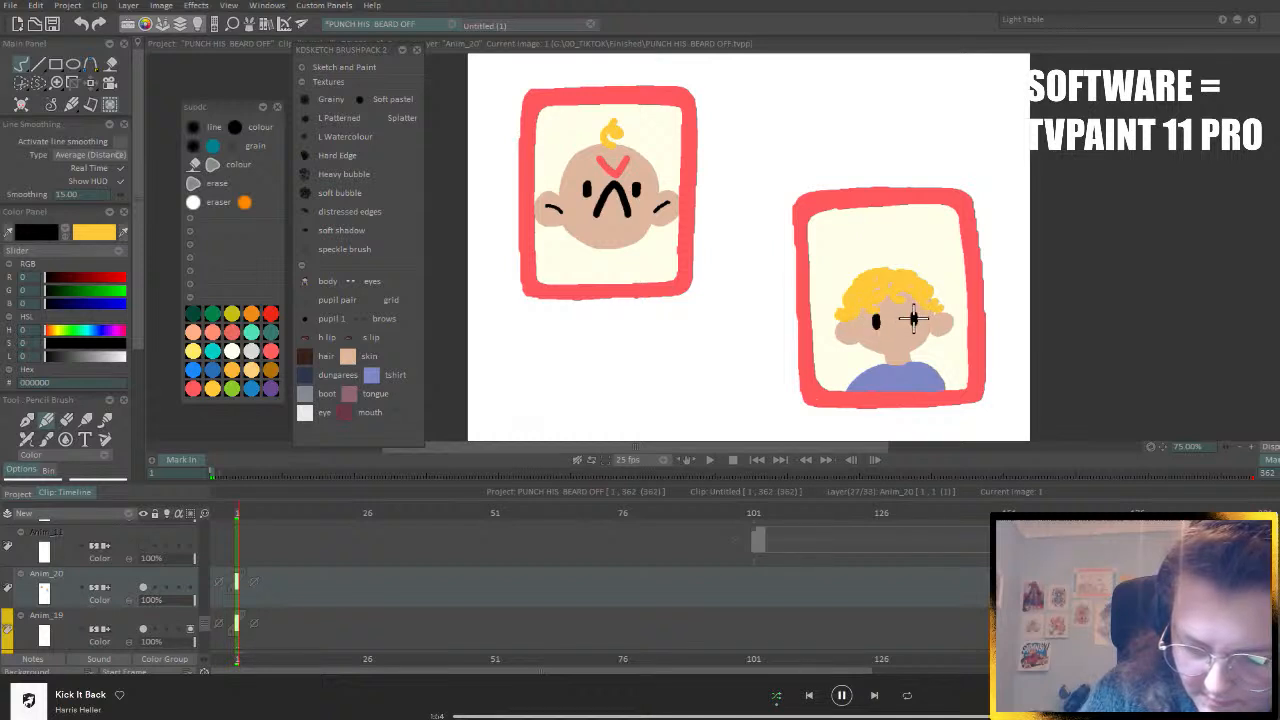
{"action": "mouse_move", "coordinate": [889, 335]}
{"action": "left_mouse_down"}
{"action": "mouse_move", "coordinate": [909, 334]}
{"action": "mouse_move", "coordinate": [892, 320]}
{"action": "left_mouse_up"}
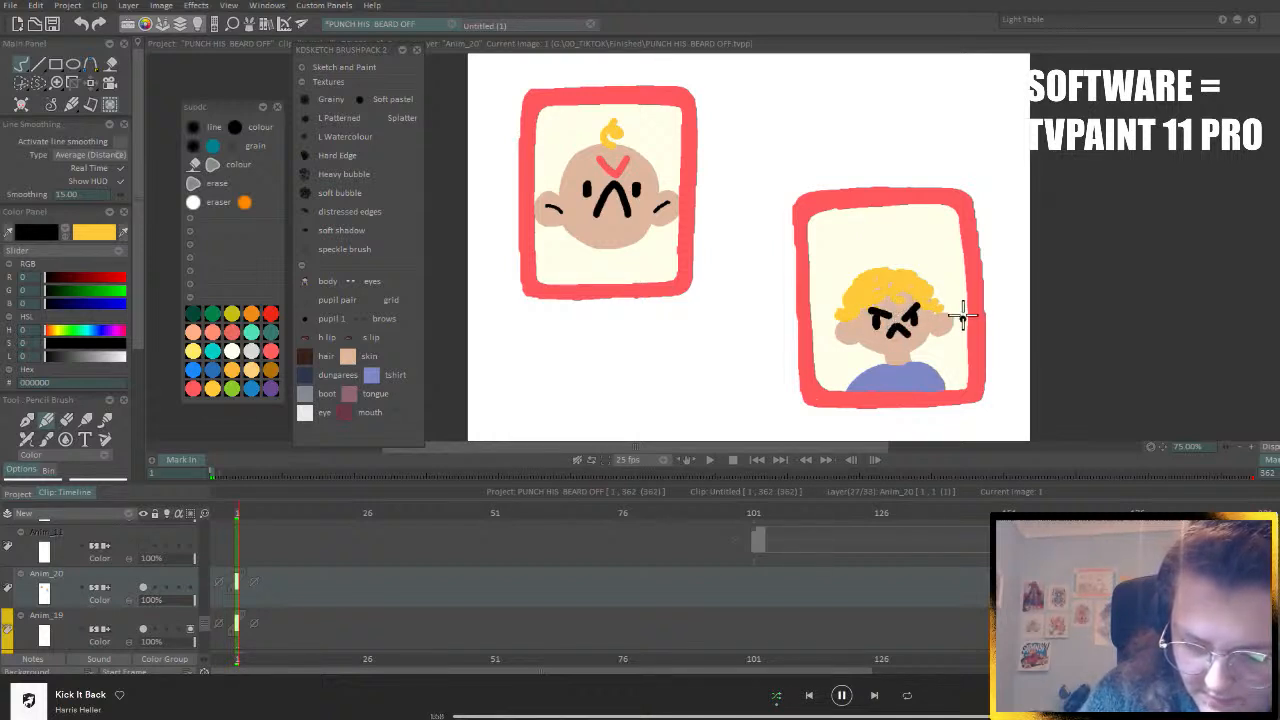
- Undo the black facial features and all the curly yellow hair on the second character
{"action": "key", "text": "ctrl+z"}
{"action": "key", "text": "ctrl+z"}
{"action": "key", "text": "ctrl+z"}
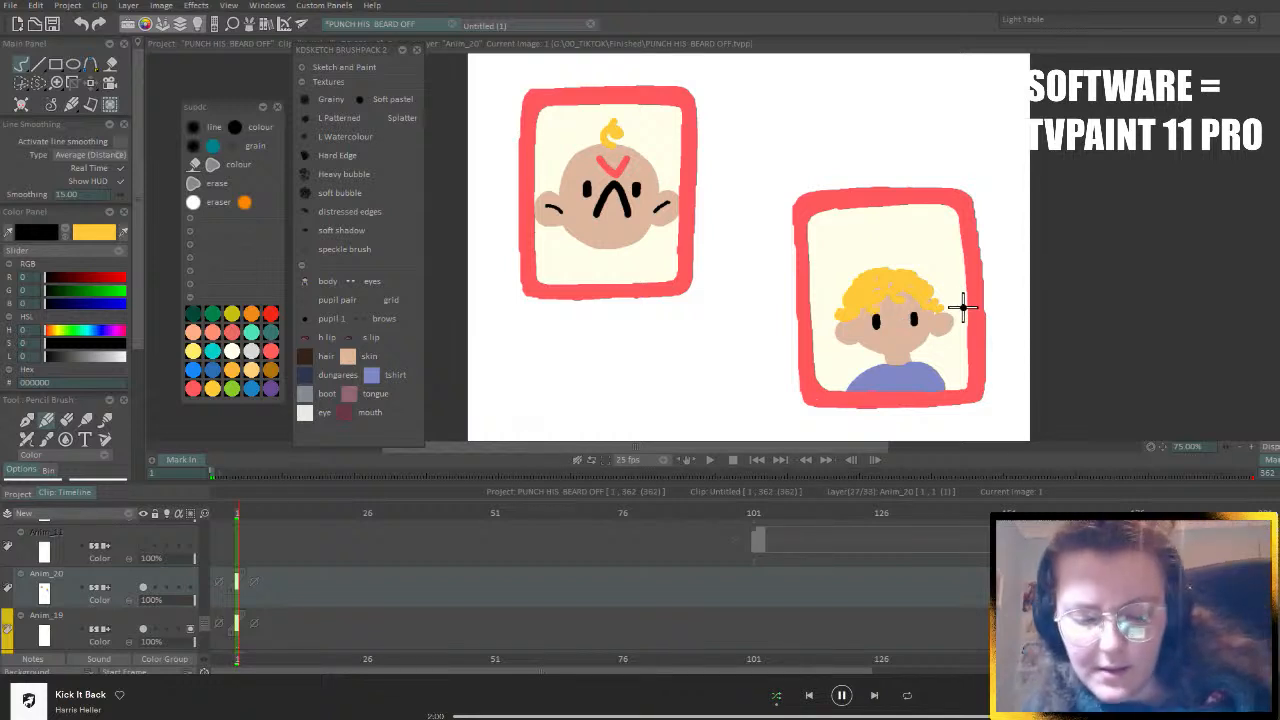
{"action": "key", "text": "ctrl+z"}
{"action": "key", "text": "ctrl+z"}
{"action": "scroll", "coordinate": [140, 402], "scroll_direction": "down", "scroll_amount": 3}
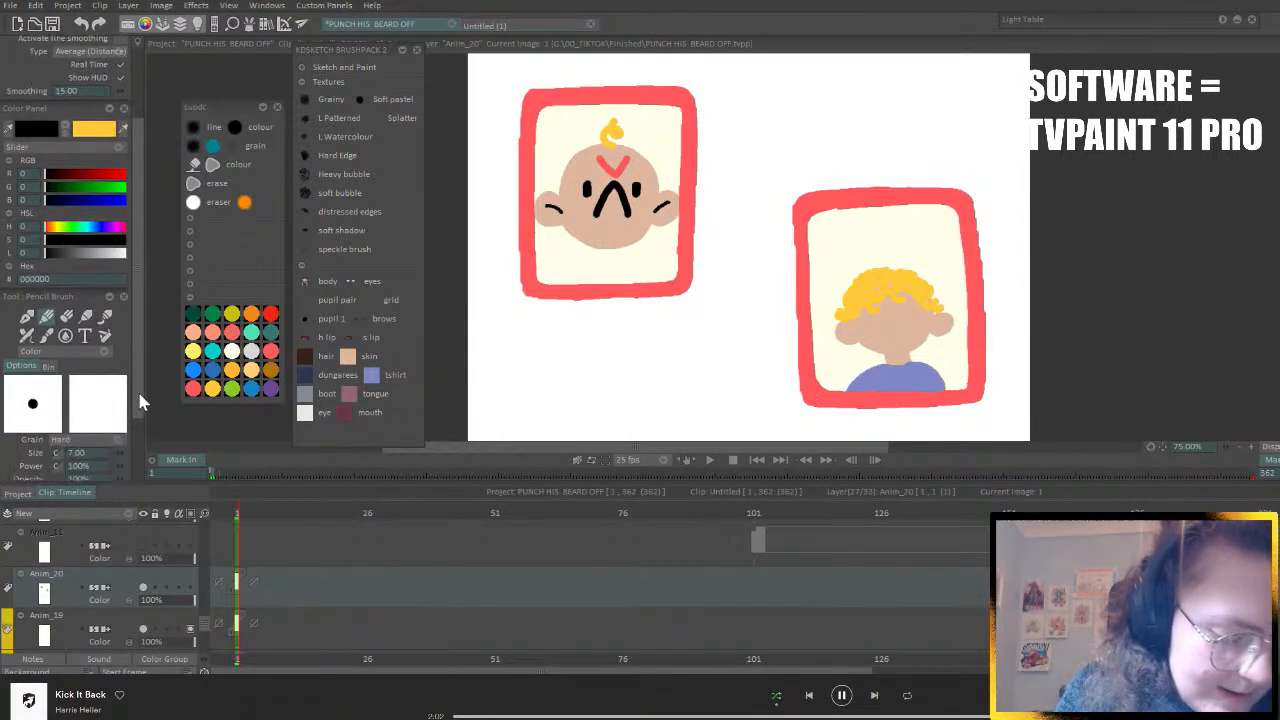
{"action": "scroll", "coordinate": [140, 402], "scroll_direction": "down", "scroll_amount": 2}
{"action": "key", "text": "ctrl+z"}
{"action": "key", "text": "ctrl+z"}
{"action": "key", "text": "ctrl+z"}
{"action": "key", "text": "ctrl+z"}
{"action": "key", "text": "ctrl+z"}
{"action": "key", "text": "ctrl+z"}
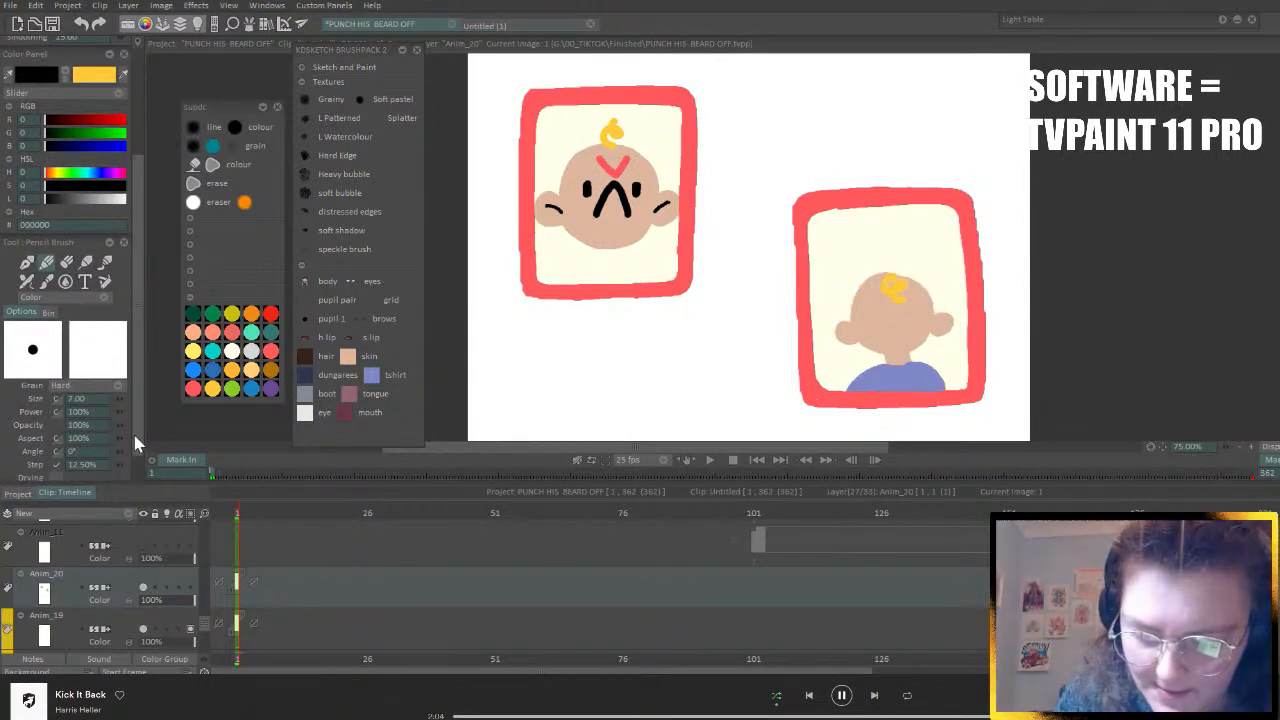
{"action": "key", "text": "ctrl+z"}
- Draw a small curled tuft of yellow hair on top of the second character's bald head
{"action": "scroll", "coordinate": [135, 430], "scroll_direction": "down", "scroll_amount": 1}
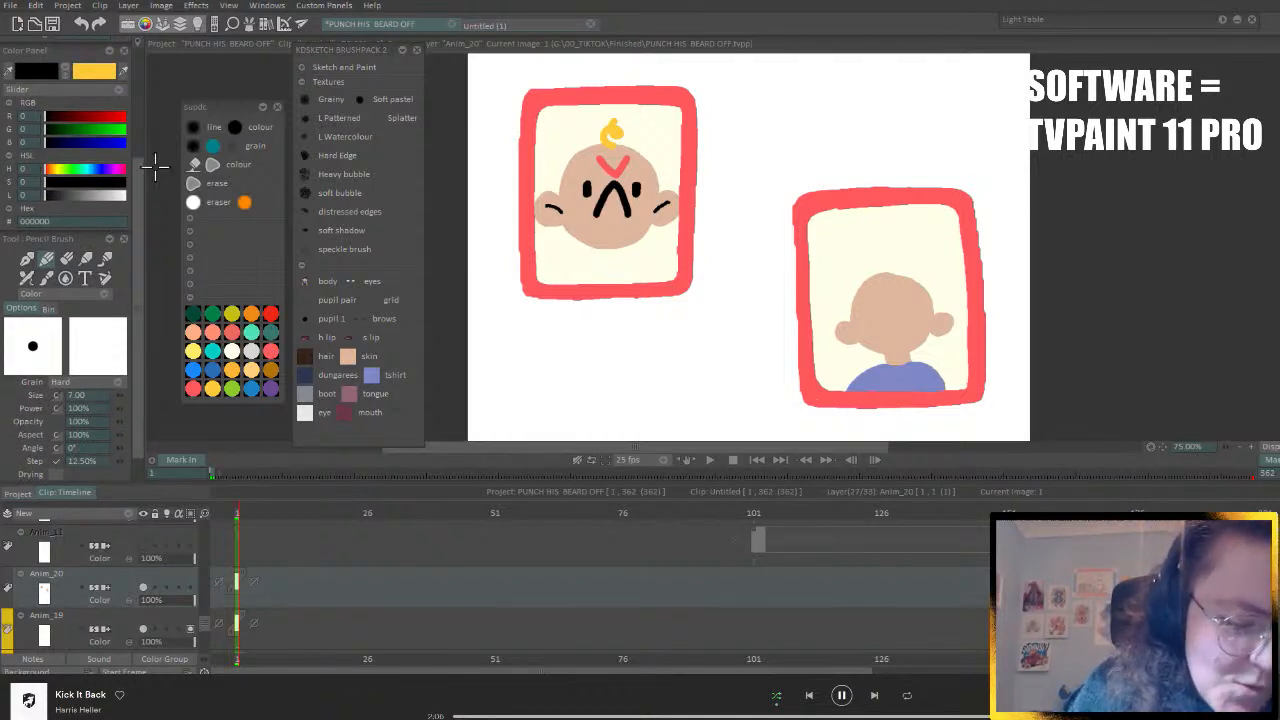
{"action": "left_click", "coordinate": [212, 388]}
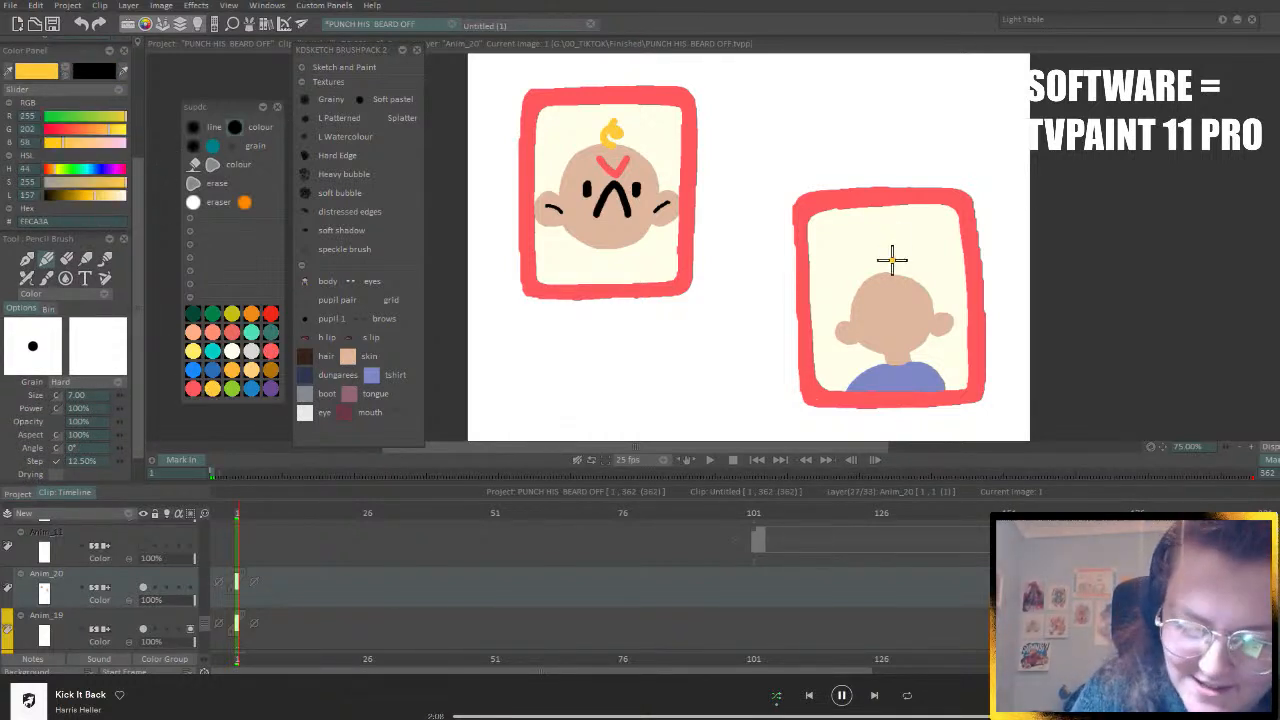
{"action": "left_click_drag", "start_coordinate": [889, 276], "coordinate": [884, 260]}
{"action": "key", "text": "ctrl+z"}
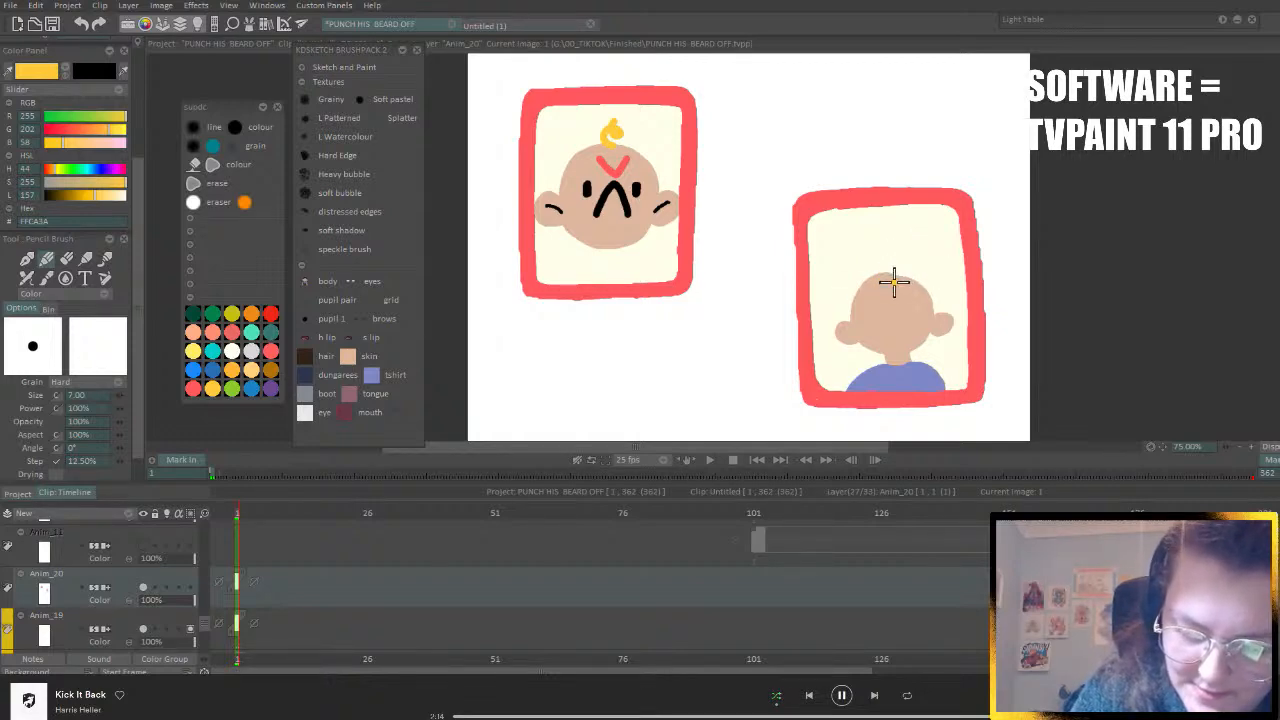
{"action": "mouse_move", "coordinate": [894, 283]}
{"action": "left_mouse_down"}
{"action": "mouse_move", "coordinate": [877, 280]}
{"action": "mouse_move", "coordinate": [886, 254]}
{"action": "left_mouse_up"}
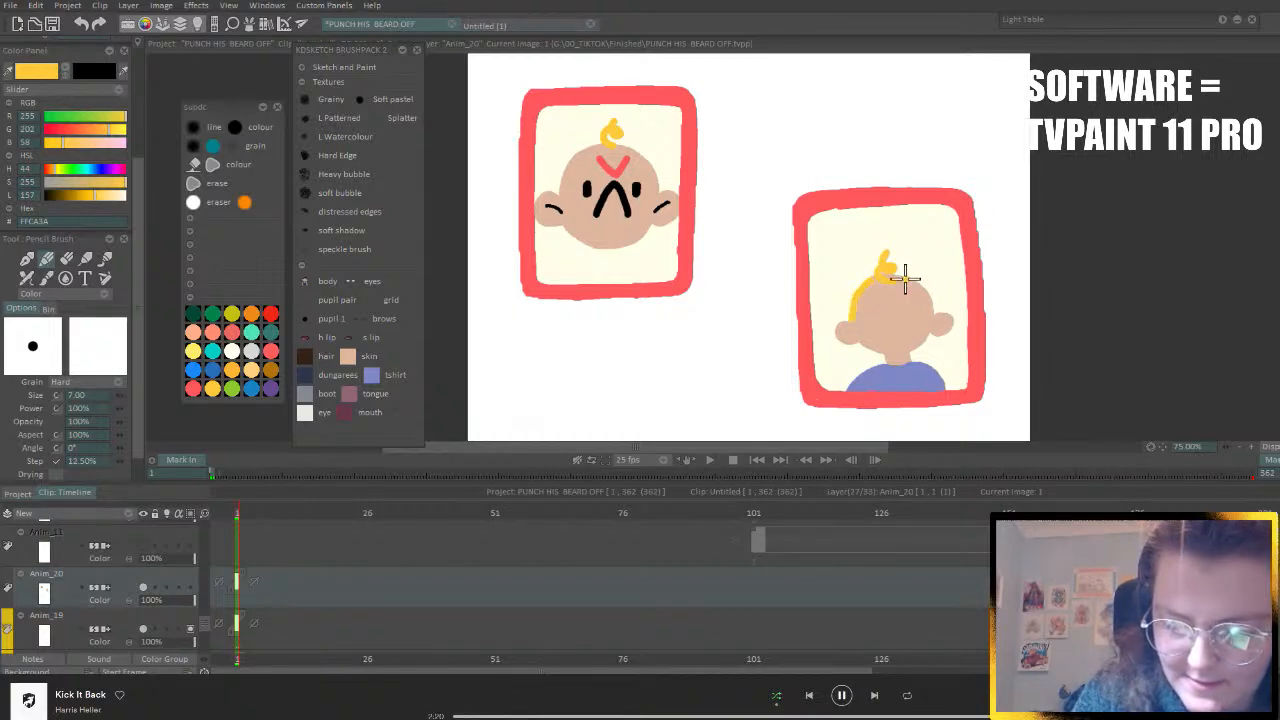
{"action": "mouse_move", "coordinate": [871, 283]}
{"action": "left_mouse_down"}
{"action": "mouse_move", "coordinate": [852, 318]}
{"action": "mouse_move", "coordinate": [868, 279]}
{"action": "mouse_move", "coordinate": [852, 315]}
{"action": "mouse_move", "coordinate": [917, 277]}
{"action": "mouse_move", "coordinate": [930, 292]}
{"action": "left_mouse_up"}
{"action": "key", "text": "ctrl+z"}
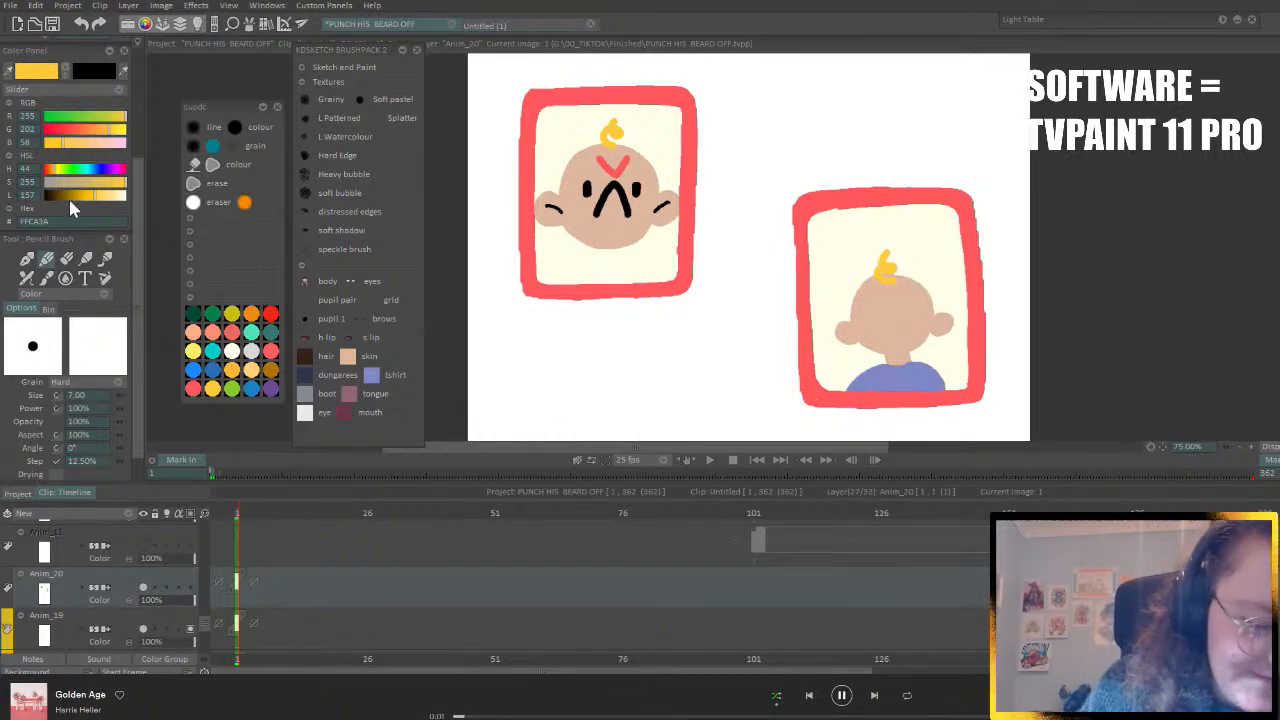
- Draw black eyes, slanted angry eyebrows and a small frown on the second character with brush size 4.00
{"action": "left_click_drag", "start_coordinate": [70, 201], "coordinate": [8, 222]}
{"action": "scroll", "coordinate": [114, 394], "scroll_direction": "down", "scroll_amount": 3}
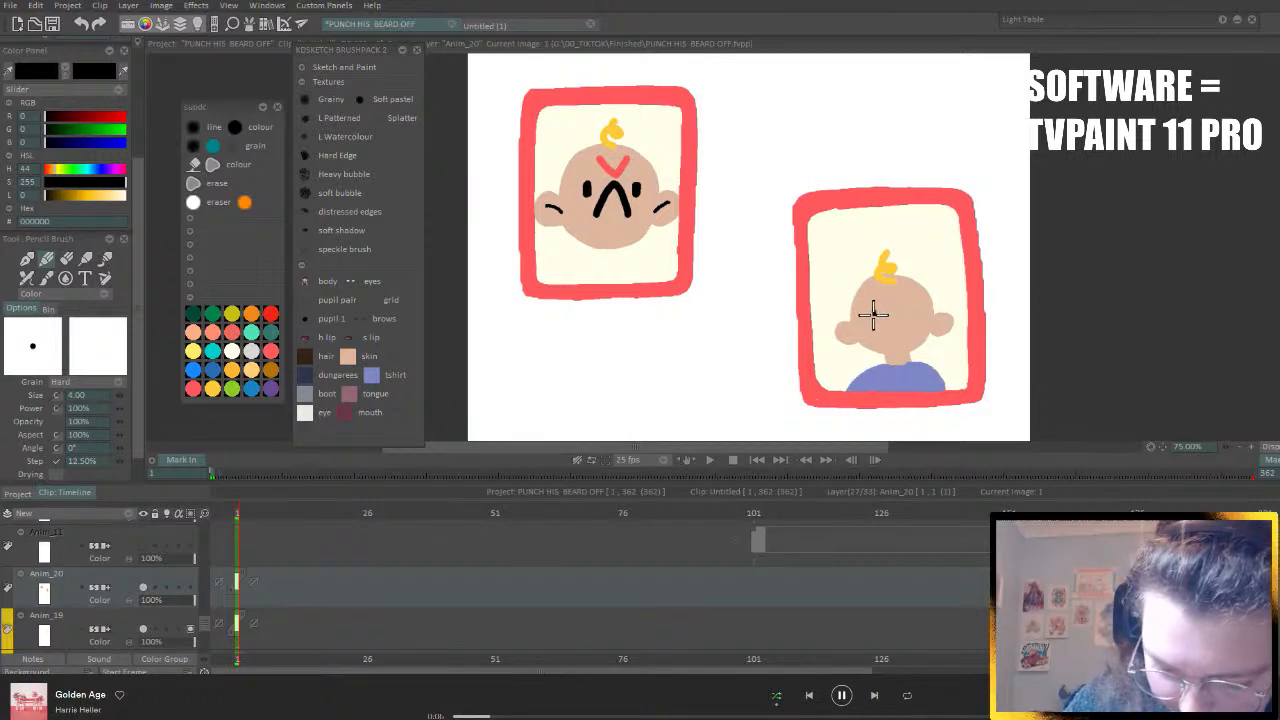
{"action": "mouse_move", "coordinate": [874, 309]}
{"action": "left_mouse_down"}
{"action": "mouse_move", "coordinate": [874, 320]}
{"action": "mouse_move", "coordinate": [912, 318]}
{"action": "mouse_move", "coordinate": [898, 321]}
{"action": "mouse_move", "coordinate": [905, 330]}
{"action": "mouse_move", "coordinate": [884, 317]}
{"action": "mouse_move", "coordinate": [918, 298]}
{"action": "left_mouse_up"}
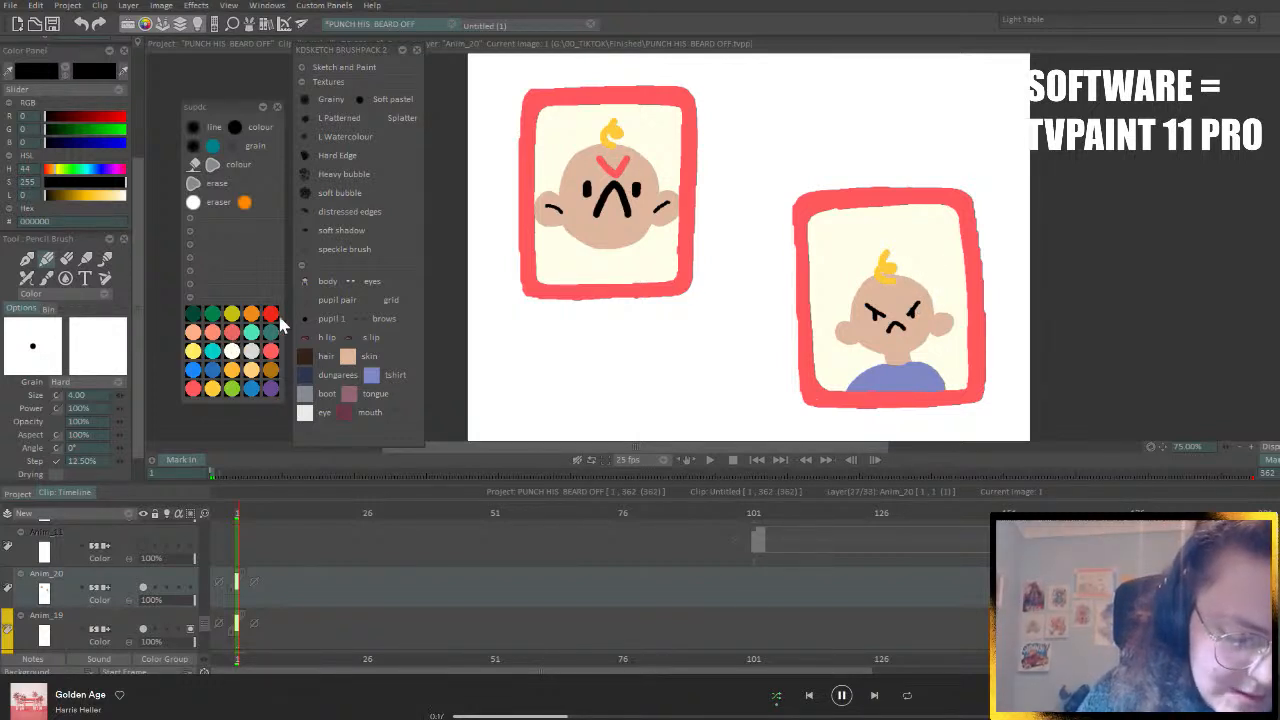
- Draw a pointed party hat over the second character's hair tuft and colour it solid bright blue with brush size 6.50
{"action": "left_click", "coordinate": [253, 390]}
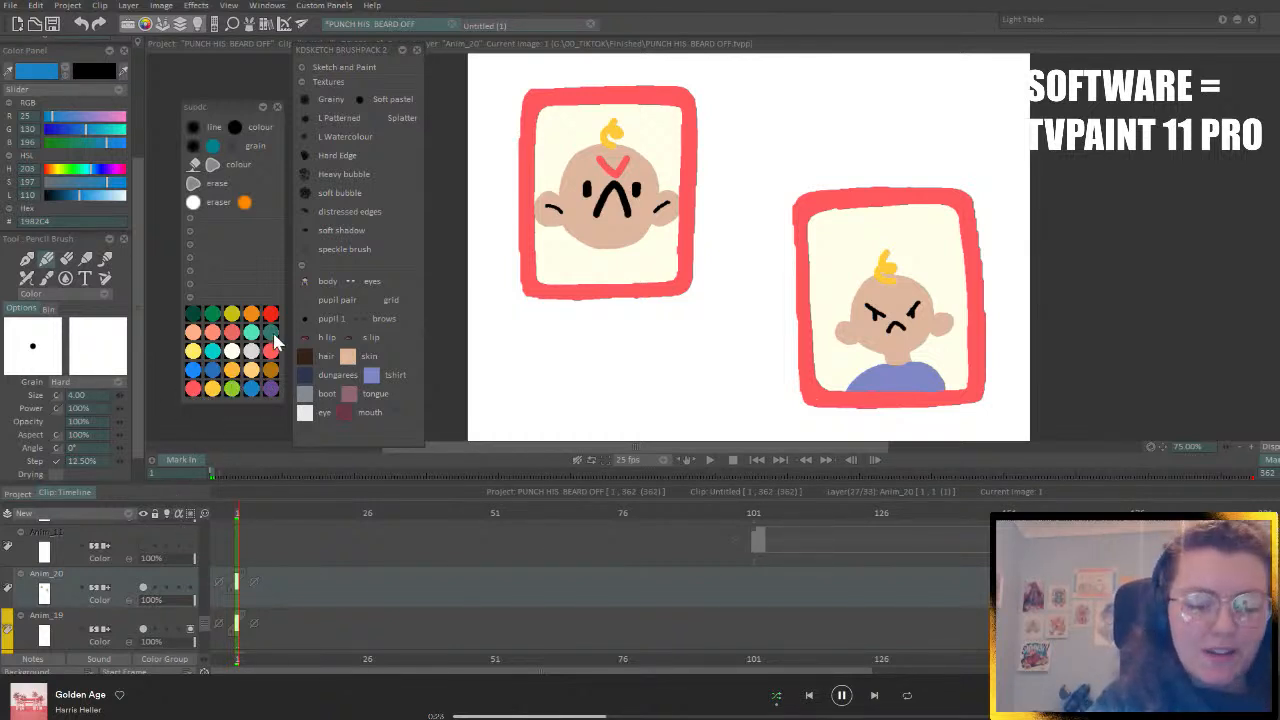
{"action": "left_click", "coordinate": [210, 366]}
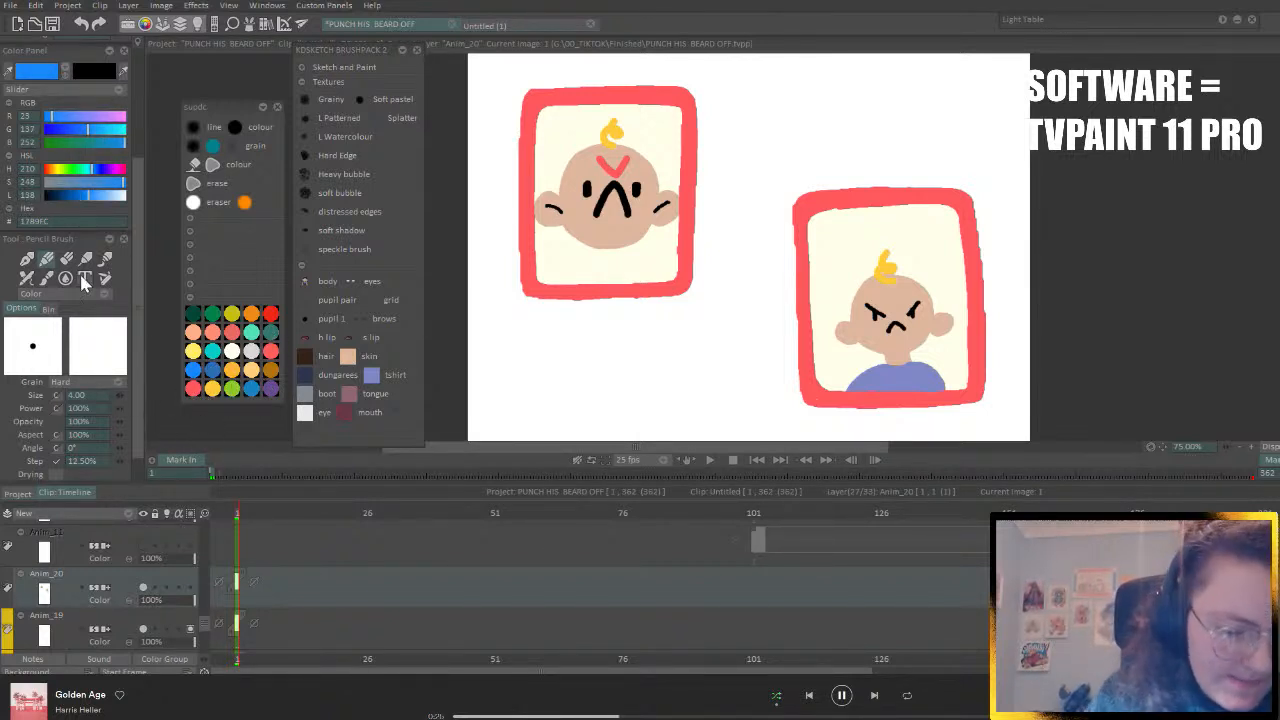
{"action": "left_click_drag", "start_coordinate": [122, 396], "coordinate": [131, 385]}
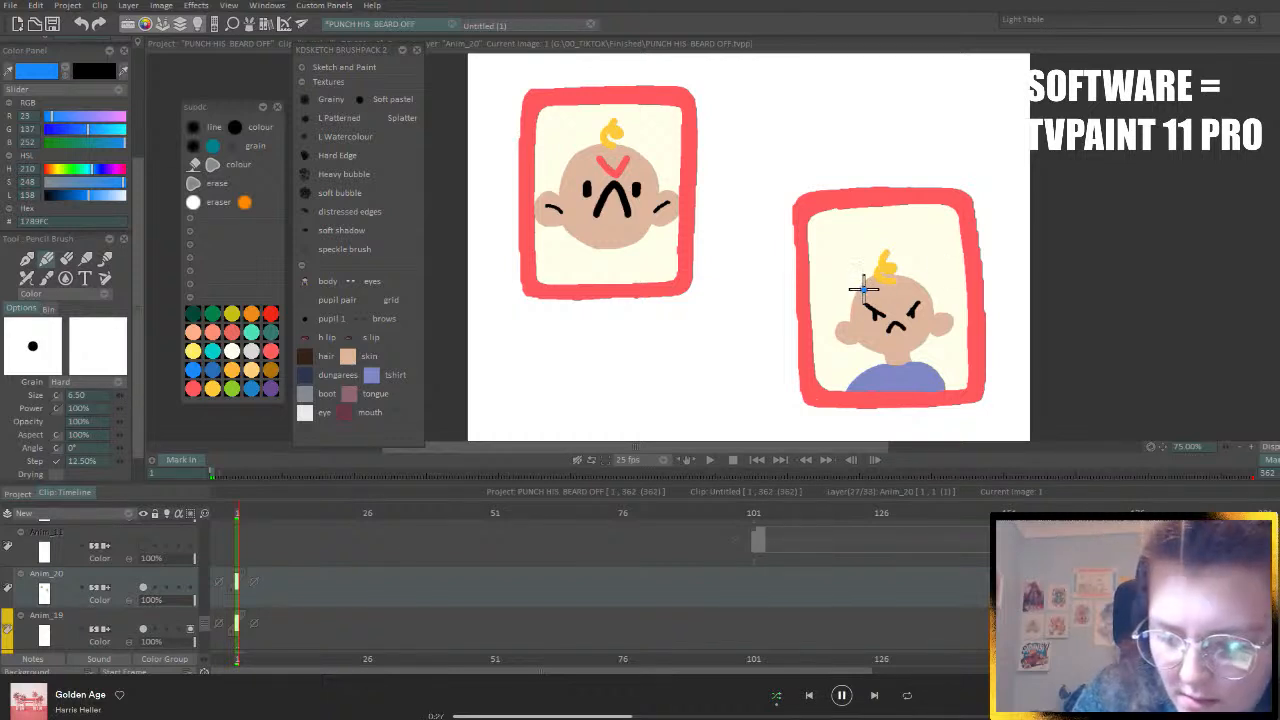
{"action": "mouse_move", "coordinate": [864, 287]}
{"action": "left_mouse_down"}
{"action": "mouse_move", "coordinate": [916, 283]}
{"action": "mouse_move", "coordinate": [881, 227]}
{"action": "mouse_move", "coordinate": [863, 286]}
{"action": "left_mouse_up"}
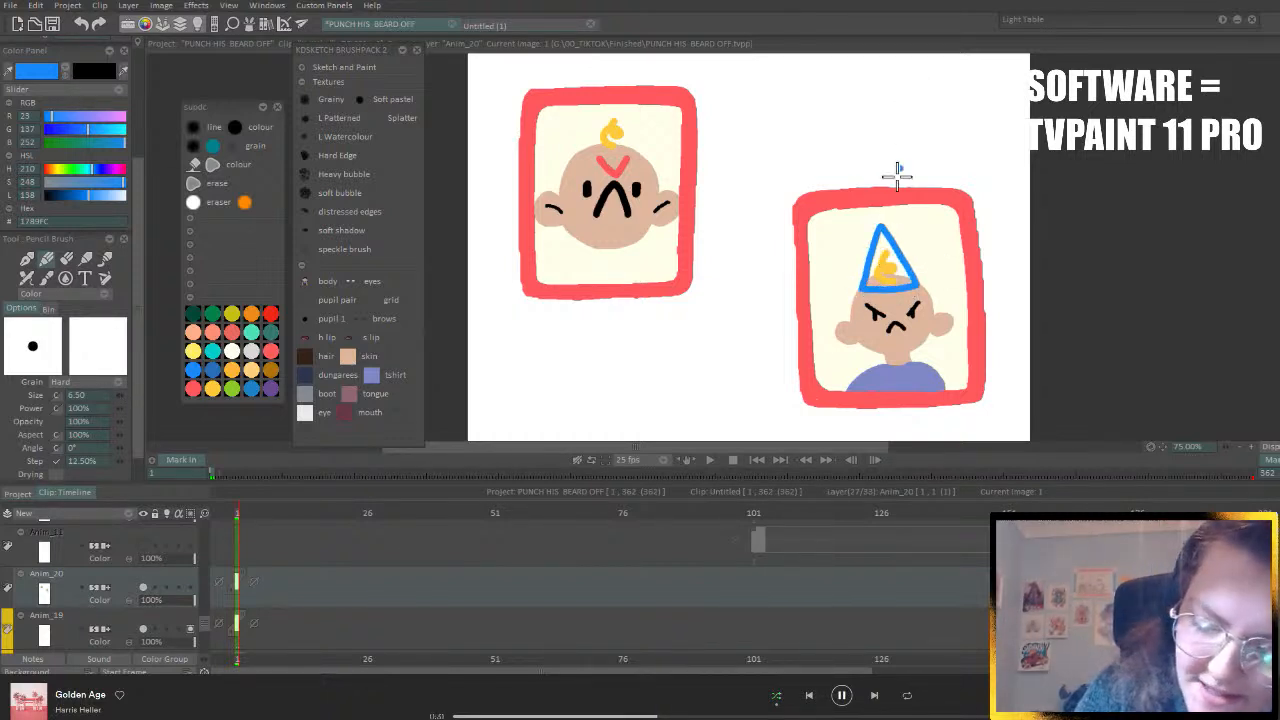
{"action": "mouse_move", "coordinate": [879, 232]}
{"action": "left_mouse_down"}
{"action": "mouse_move", "coordinate": [872, 270]}
{"action": "mouse_move", "coordinate": [905, 250]}
{"action": "mouse_move", "coordinate": [885, 265]}
{"action": "mouse_move", "coordinate": [907, 272]}
{"action": "mouse_move", "coordinate": [872, 285]}
{"action": "mouse_move", "coordinate": [870, 245]}
{"action": "mouse_move", "coordinate": [882, 272]}
{"action": "left_mouse_up"}
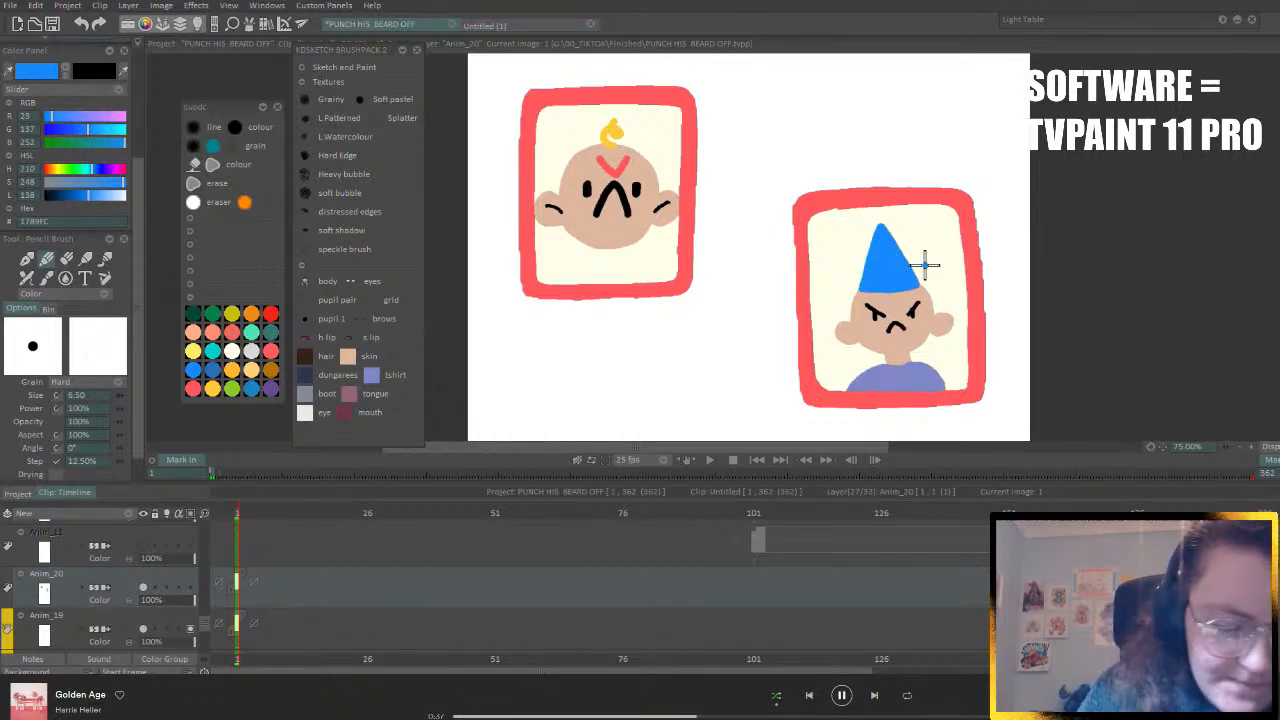
- Draw an off-white hat strap around the second character's face with brush size 3.00 and add a small yellow star to the hat
{"action": "left_click", "coordinate": [231, 349]}
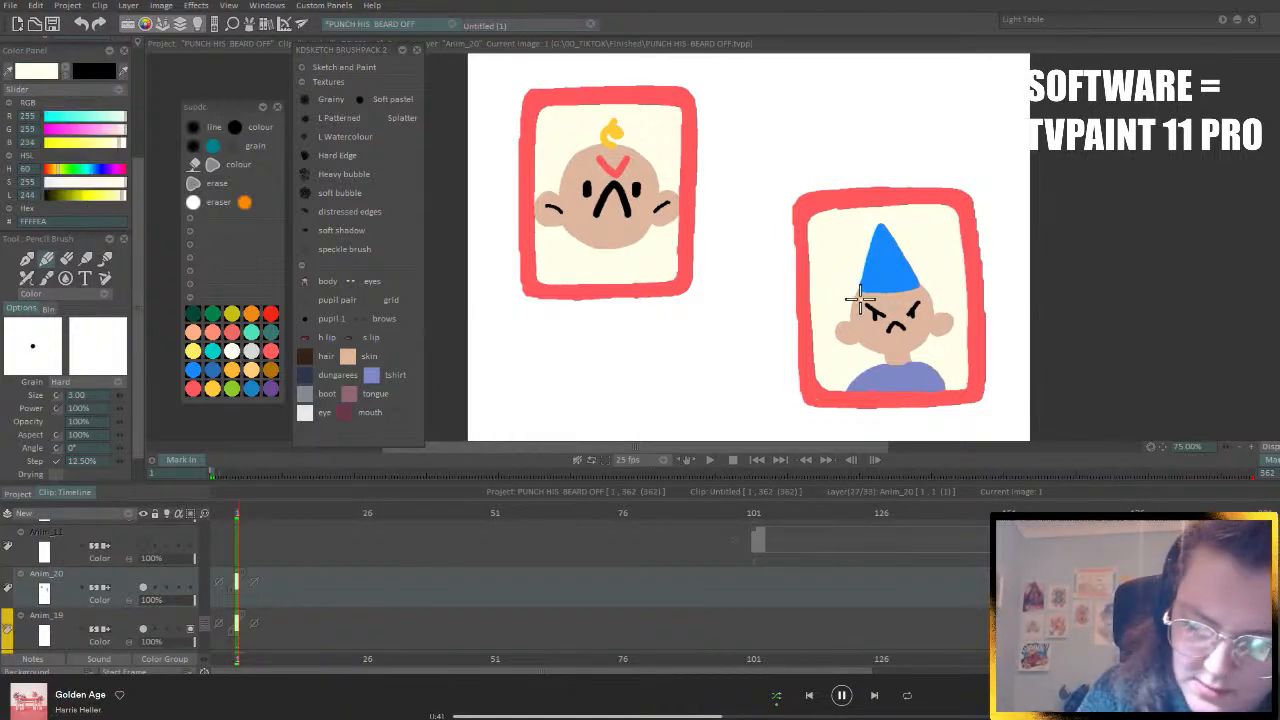
{"action": "mouse_move", "coordinate": [853, 291]}
{"action": "left_mouse_down"}
{"action": "mouse_move", "coordinate": [848, 342]}
{"action": "mouse_move", "coordinate": [893, 370]}
{"action": "mouse_move", "coordinate": [920, 355]}
{"action": "mouse_move", "coordinate": [918, 286]}
{"action": "left_mouse_up"}
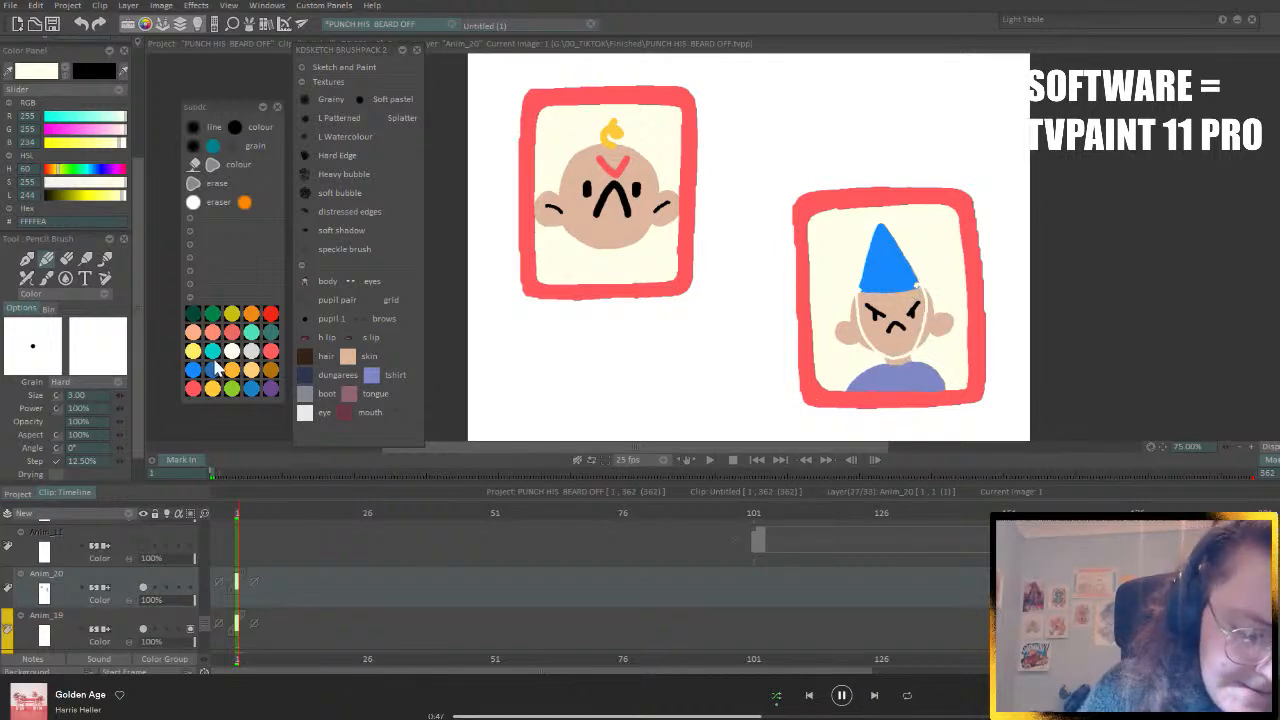
{"action": "left_click", "coordinate": [211, 392]}
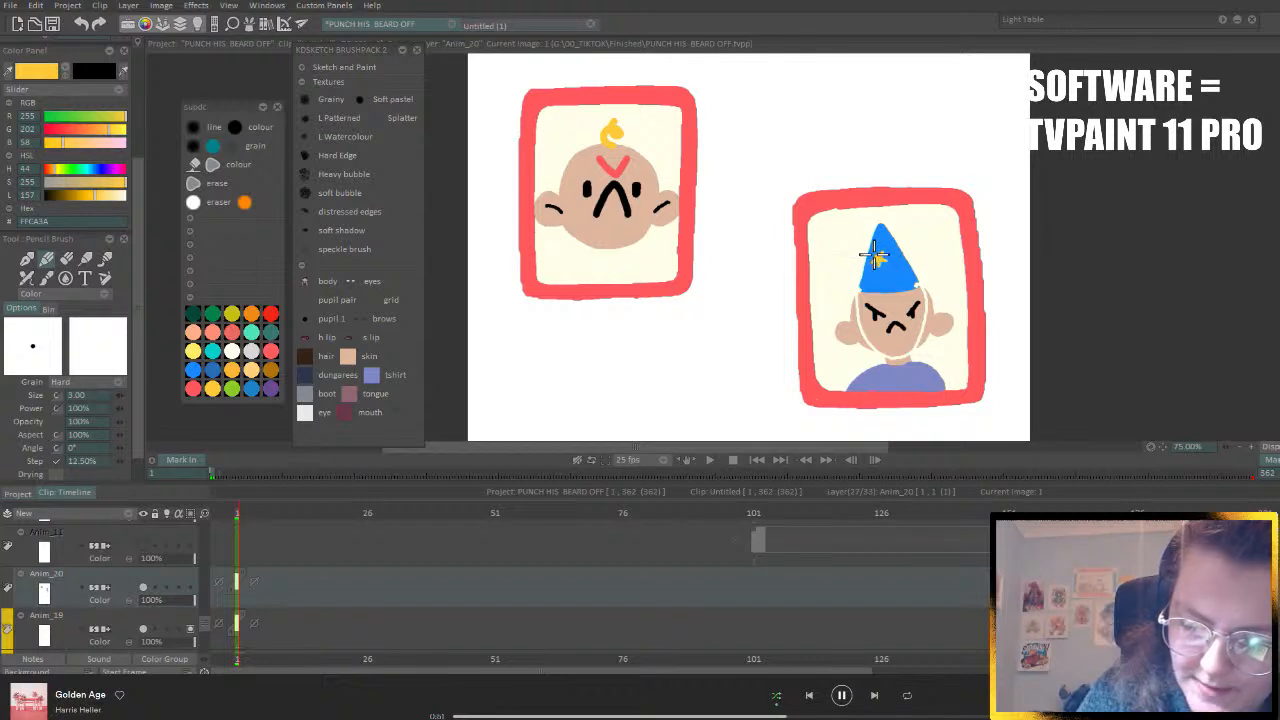
{"action": "left_click_drag", "start_coordinate": [875, 256], "coordinate": [881, 261]}
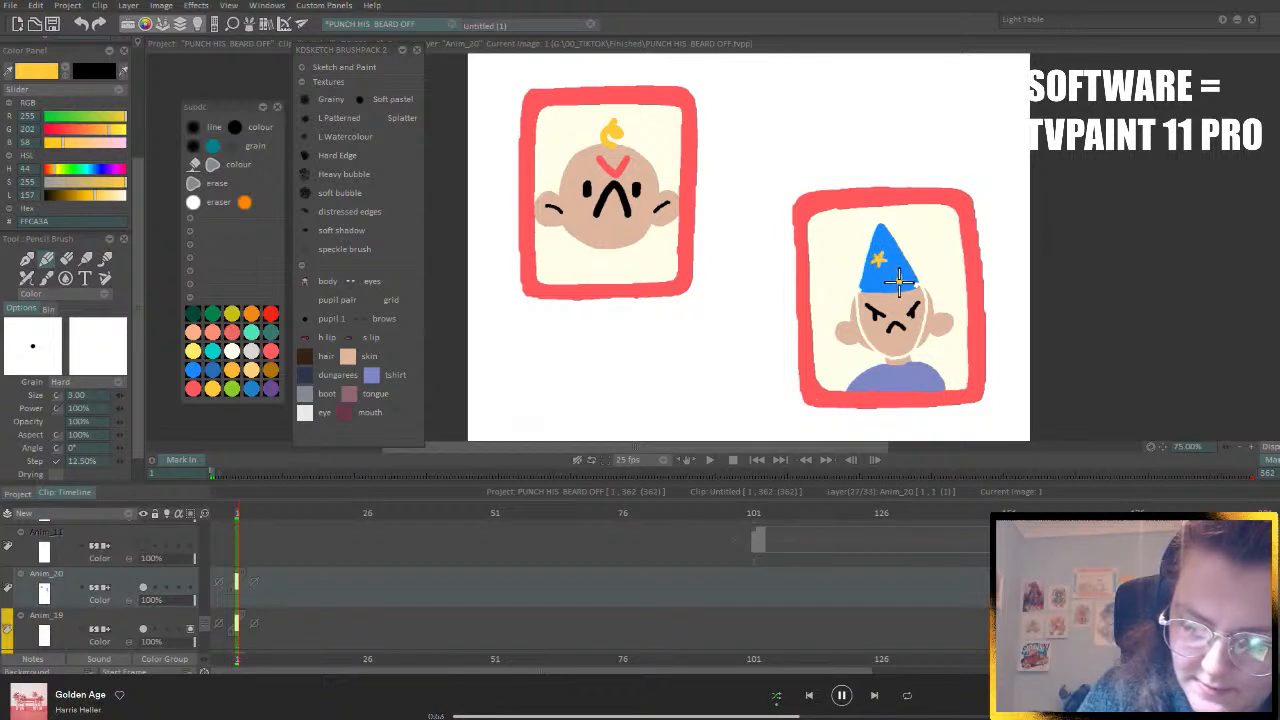
- Add a second small yellow star near the lower edge of the blue party hat
{"action": "left_click_drag", "start_coordinate": [895, 283], "coordinate": [899, 285]}
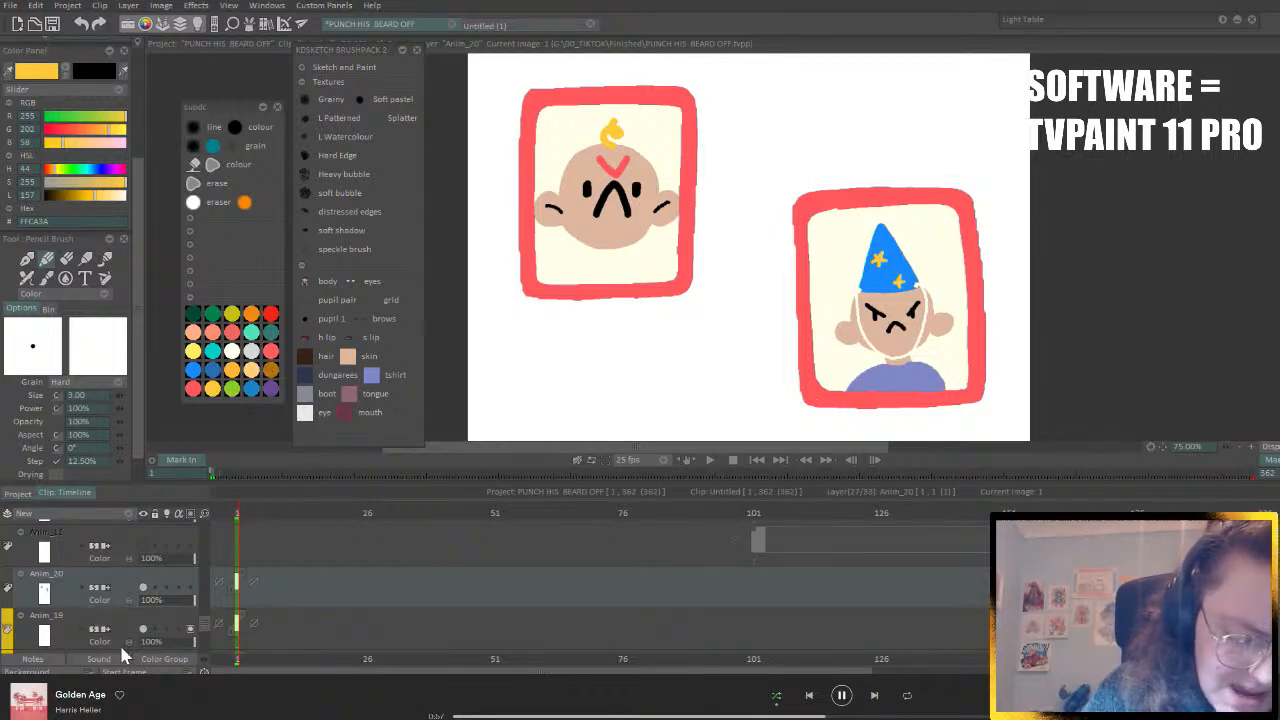
{"action": "left_click", "coordinate": [139, 586]}
{"action": "left_click", "coordinate": [140, 587]}
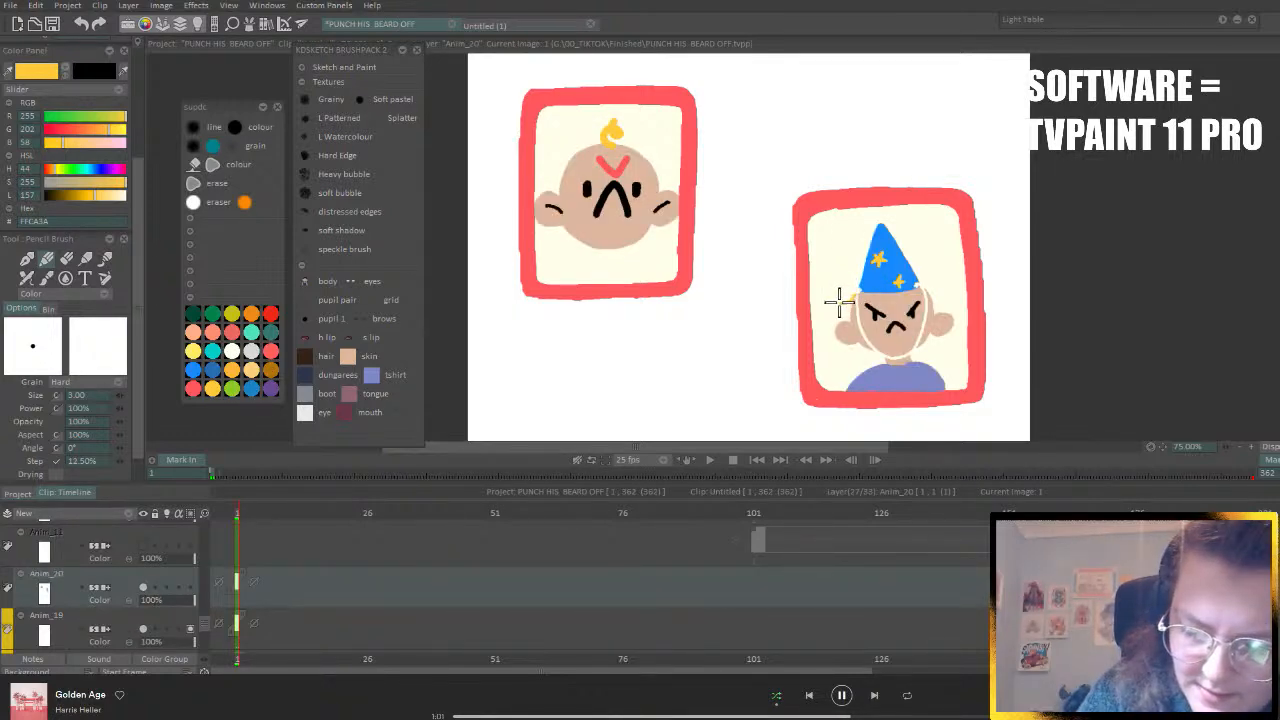
- Draw curly yellow hair on both sides of the second character's head and a yellow fringe under the party hat with brush size 3.00
{"action": "left_click_drag", "start_coordinate": [849, 303], "coordinate": [842, 312]}
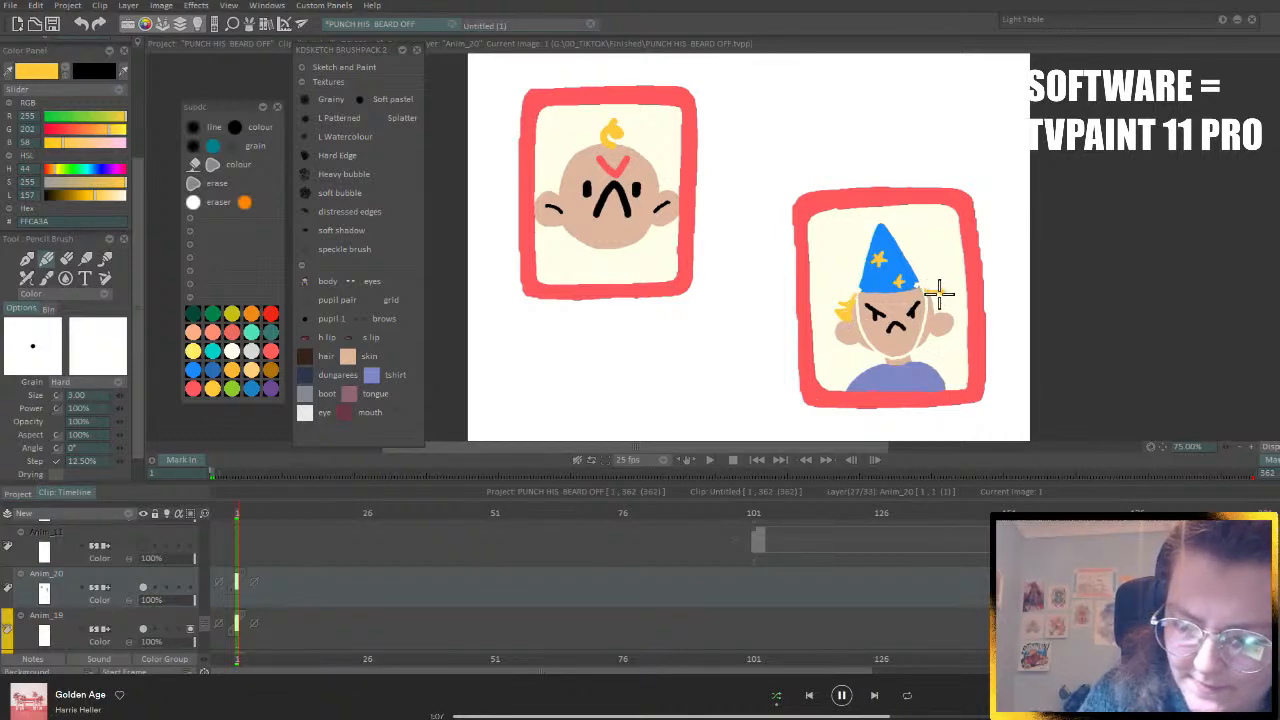
{"action": "left_click_drag", "start_coordinate": [938, 292], "coordinate": [934, 313]}
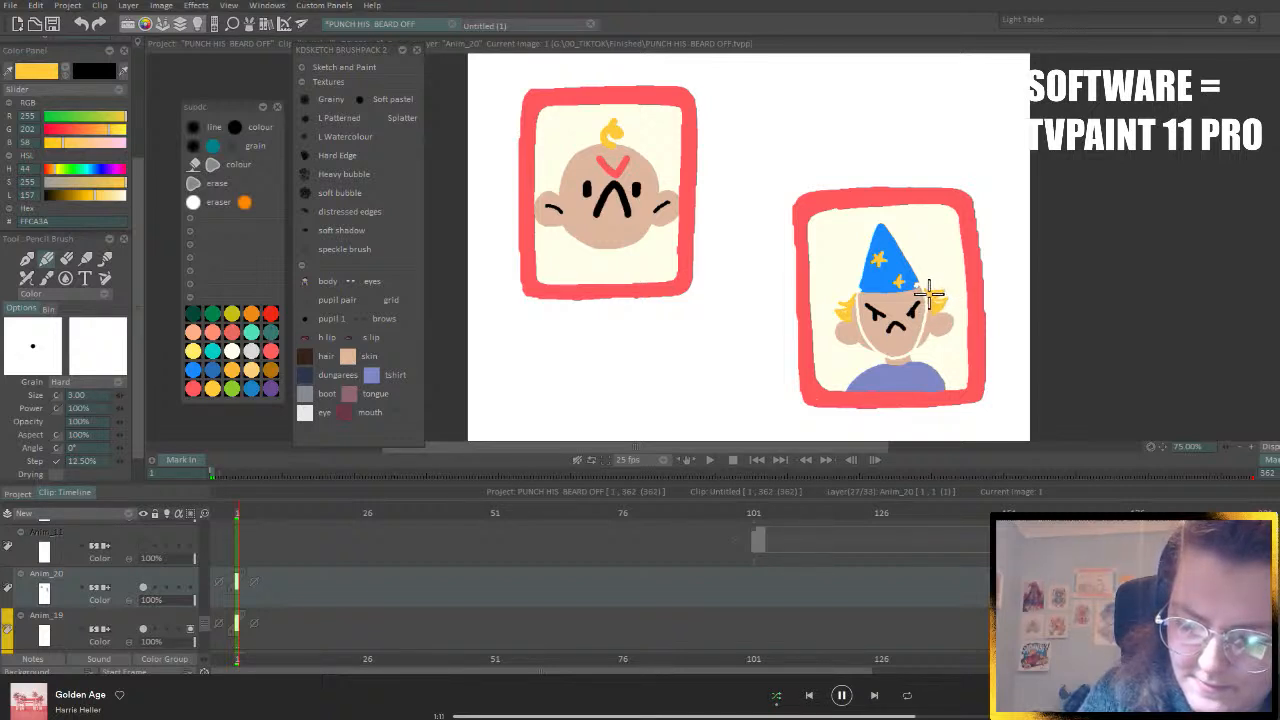
{"action": "left_click_drag", "start_coordinate": [930, 293], "coordinate": [936, 306]}
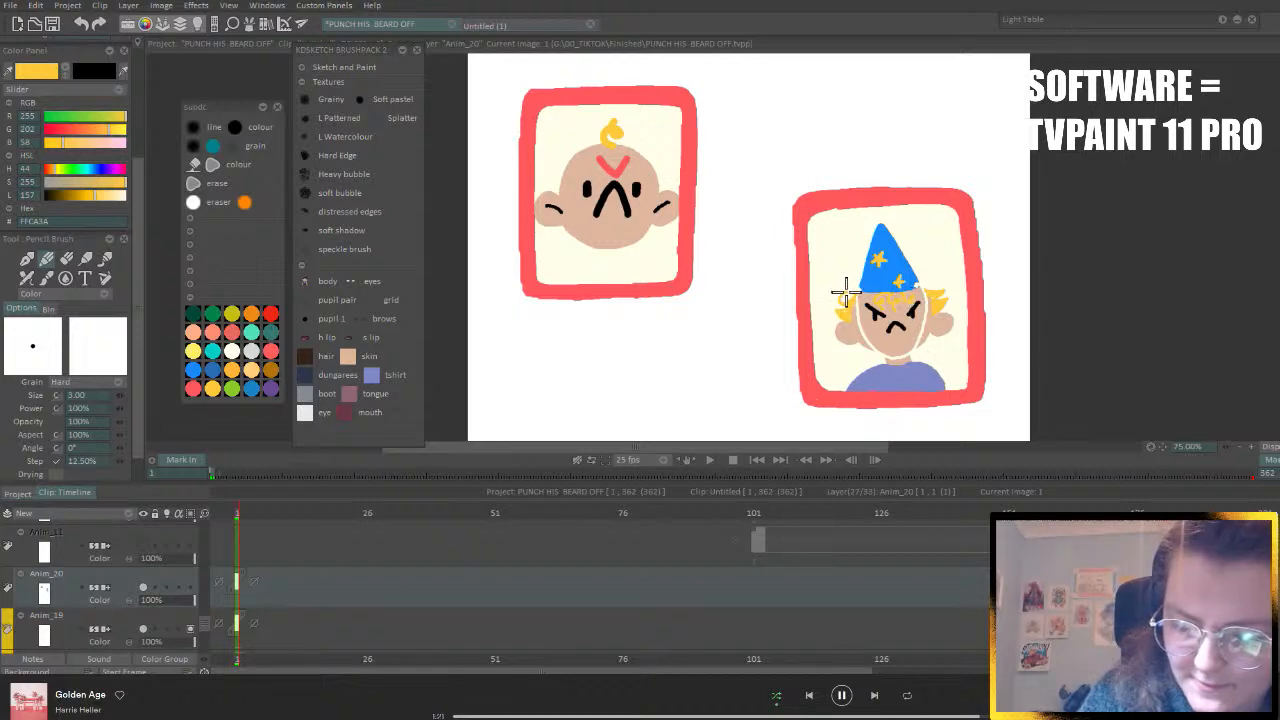
{"action": "left_click_drag", "start_coordinate": [853, 297], "coordinate": [828, 312]}
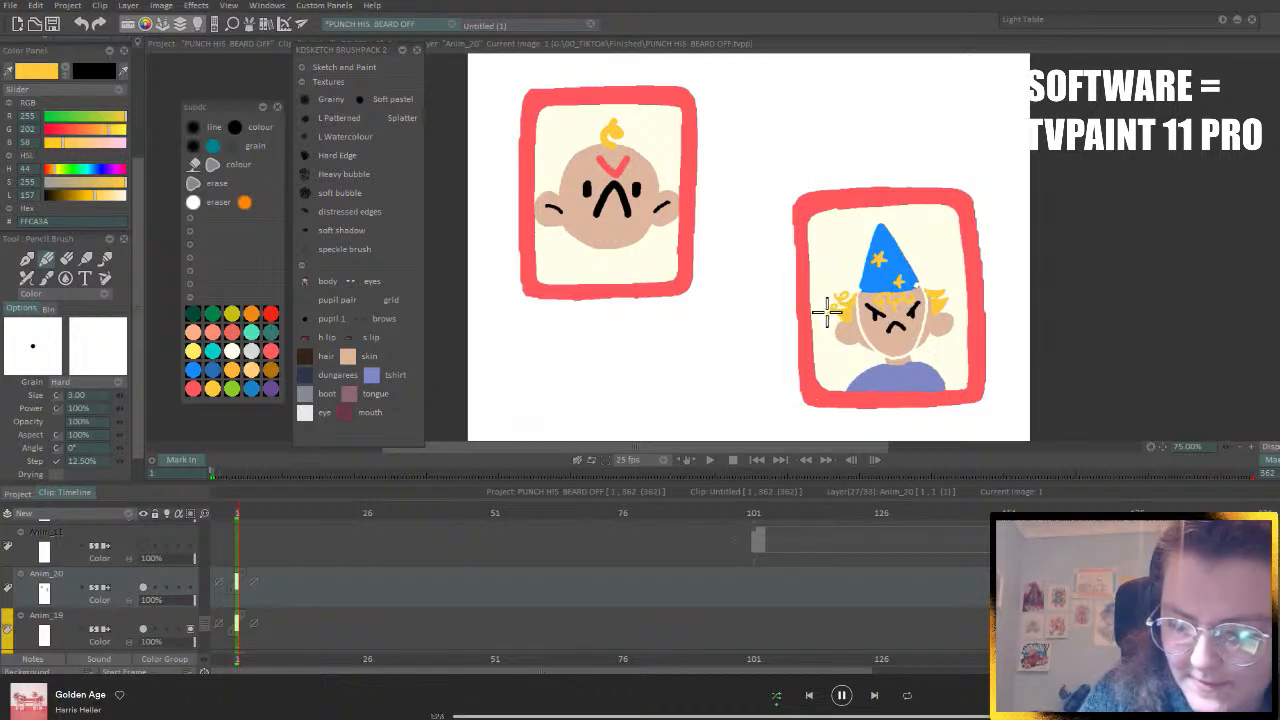
{"action": "mouse_move", "coordinate": [941, 292]}
{"action": "left_mouse_down"}
{"action": "mouse_move", "coordinate": [945, 272]}
{"action": "mouse_move", "coordinate": [974, 290]}
{"action": "mouse_move", "coordinate": [925, 290]}
{"action": "mouse_move", "coordinate": [931, 271]}
{"action": "mouse_move", "coordinate": [951, 271]}
{"action": "left_mouse_up"}
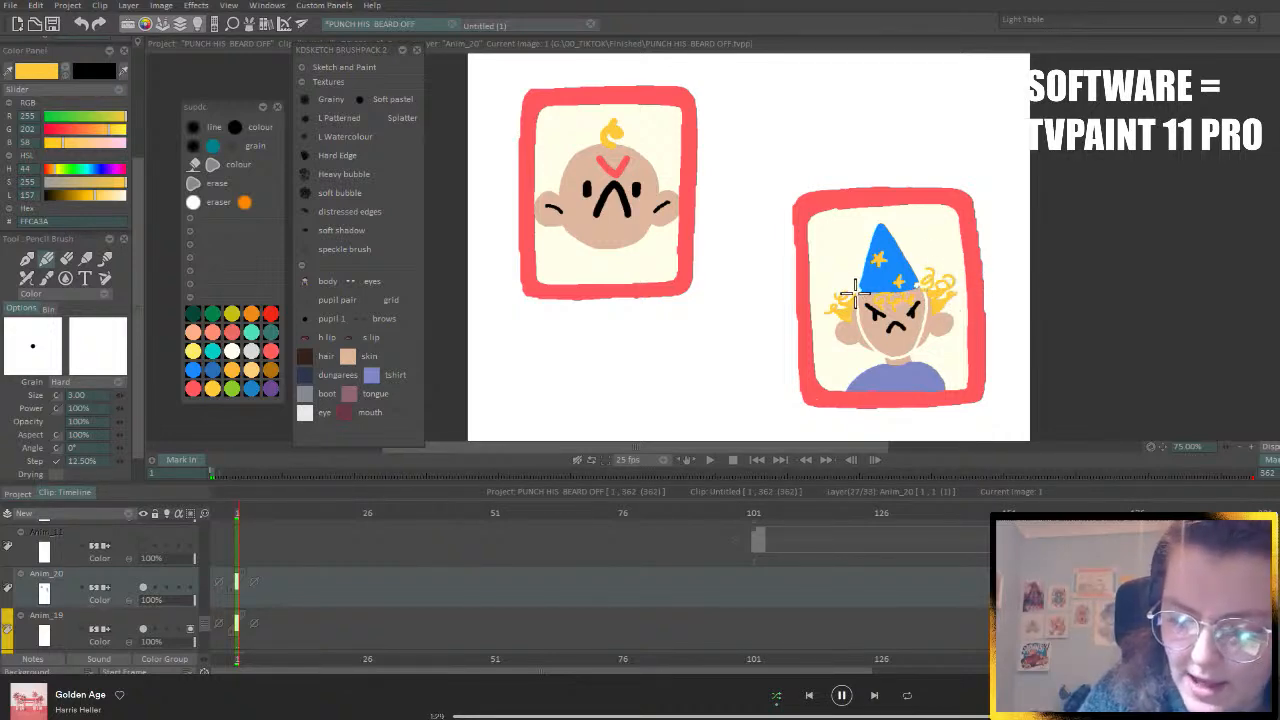
{"action": "mouse_move", "coordinate": [848, 280]}
{"action": "left_mouse_down"}
{"action": "mouse_move", "coordinate": [851, 263]}
{"action": "mouse_move", "coordinate": [880, 265]}
{"action": "mouse_move", "coordinate": [935, 322]}
{"action": "mouse_move", "coordinate": [845, 305]}
{"action": "mouse_move", "coordinate": [856, 333]}
{"action": "mouse_move", "coordinate": [857, 297]}
{"action": "left_mouse_up"}
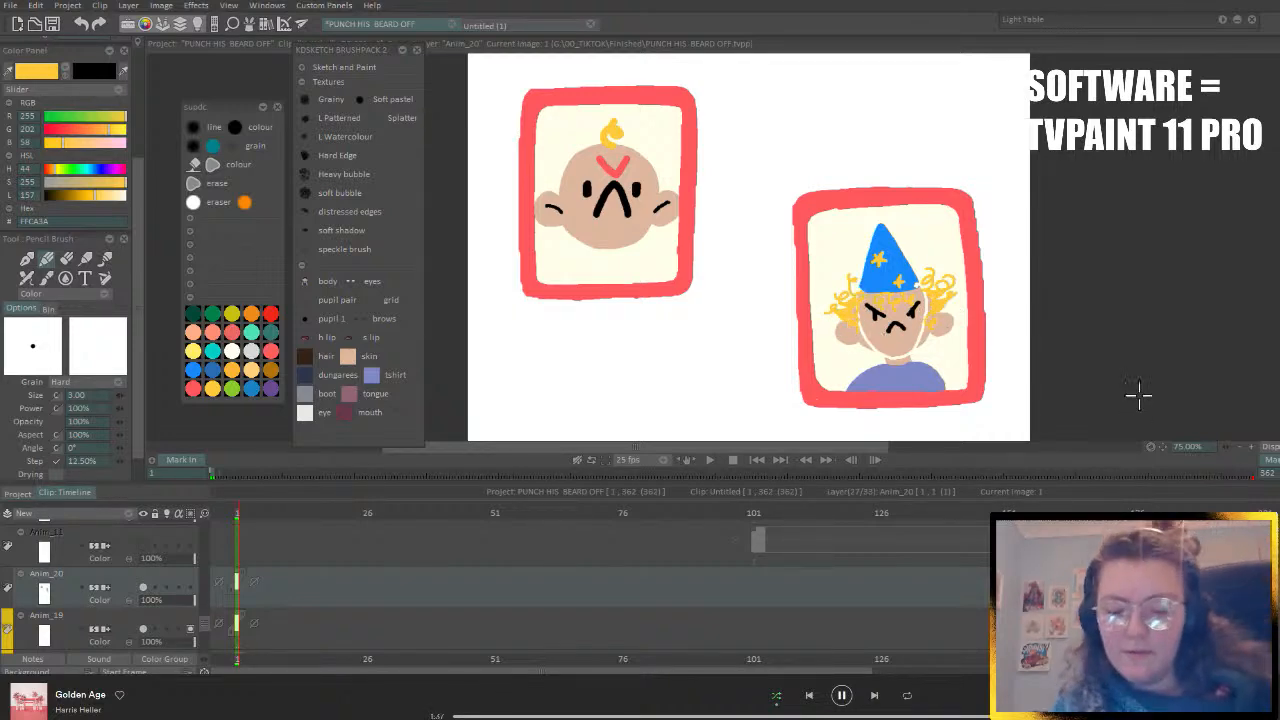
- Paint a neck and filled shoulders below the first character's head in the skin colour with brush size 7.00
{"action": "left_click", "coordinate": [347, 357]}
{"action": "left_click", "coordinate": [244, 121]}
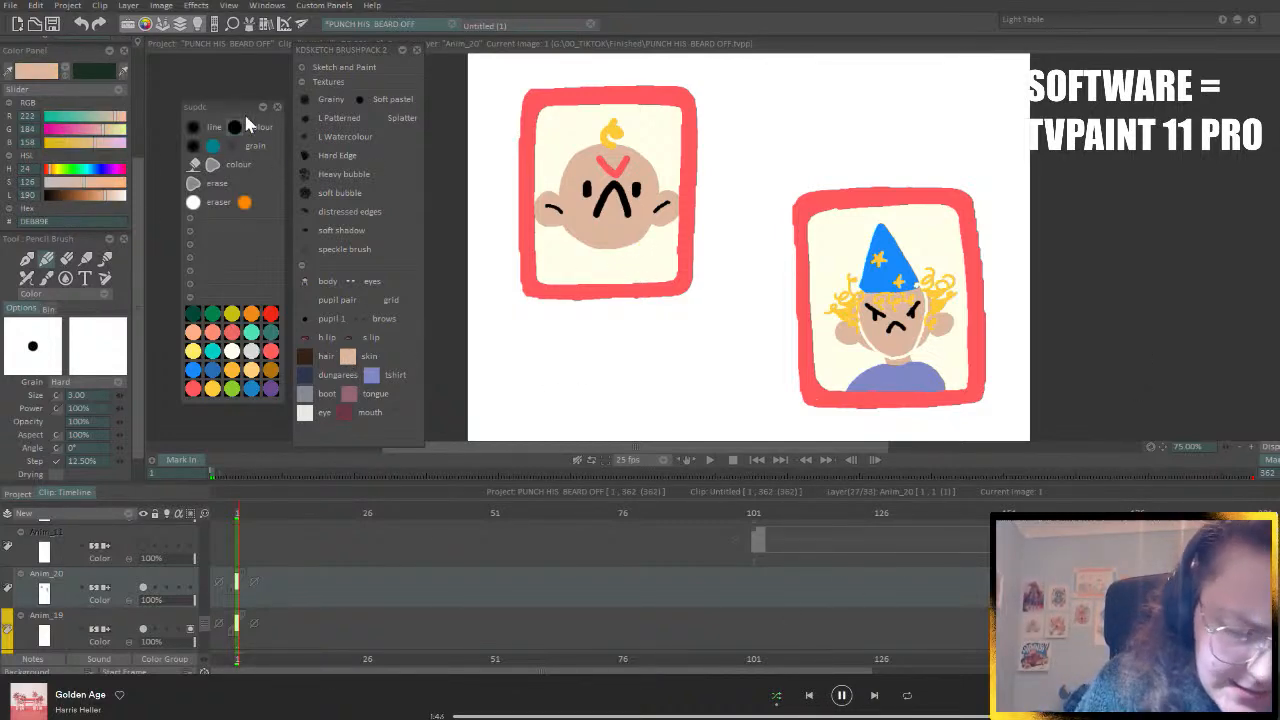
{"action": "mouse_move", "coordinate": [603, 245]}
{"action": "left_mouse_down"}
{"action": "mouse_move", "coordinate": [586, 243]}
{"action": "mouse_move", "coordinate": [631, 243]}
{"action": "mouse_move", "coordinate": [591, 246]}
{"action": "mouse_move", "coordinate": [614, 240]}
{"action": "mouse_move", "coordinate": [537, 277]}
{"action": "left_mouse_up"}
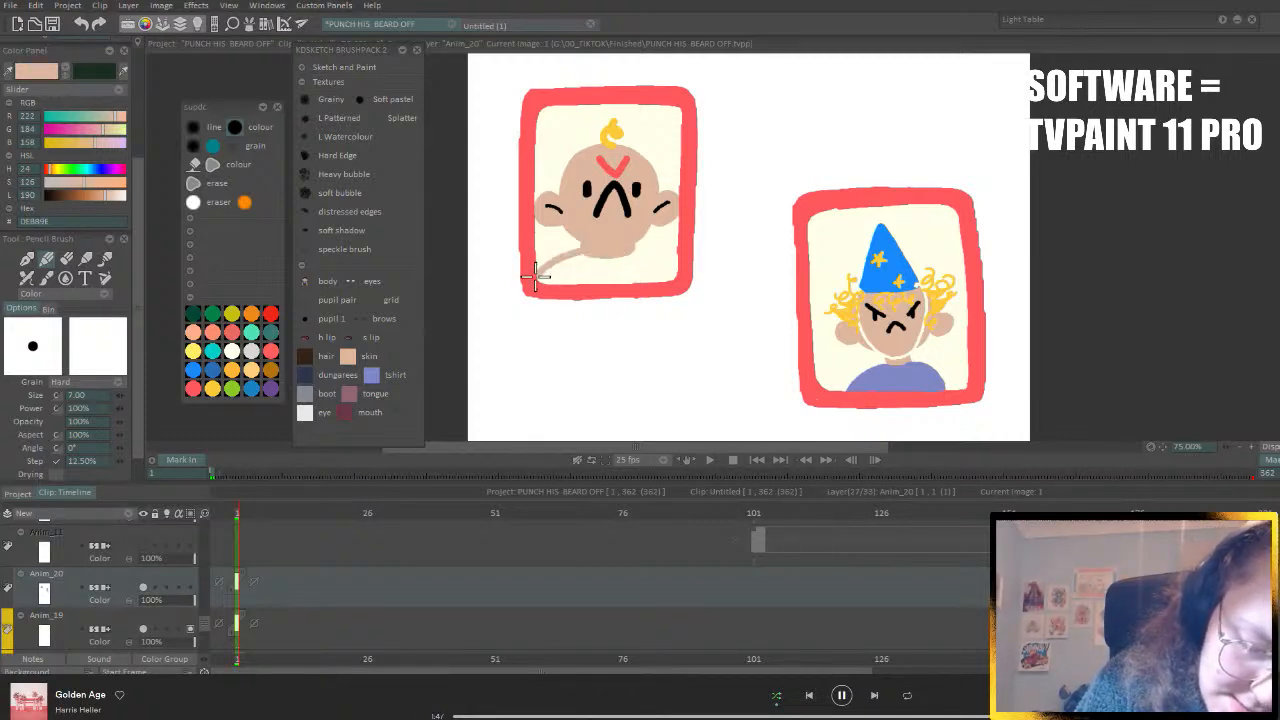
{"action": "mouse_move", "coordinate": [631, 251]}
{"action": "left_mouse_down"}
{"action": "mouse_move", "coordinate": [672, 275]}
{"action": "mouse_move", "coordinate": [566, 262]}
{"action": "mouse_move", "coordinate": [580, 250]}
{"action": "mouse_move", "coordinate": [580, 262]}
{"action": "mouse_move", "coordinate": [652, 252]}
{"action": "mouse_move", "coordinate": [660, 277]}
{"action": "mouse_move", "coordinate": [630, 289]}
{"action": "left_mouse_up"}
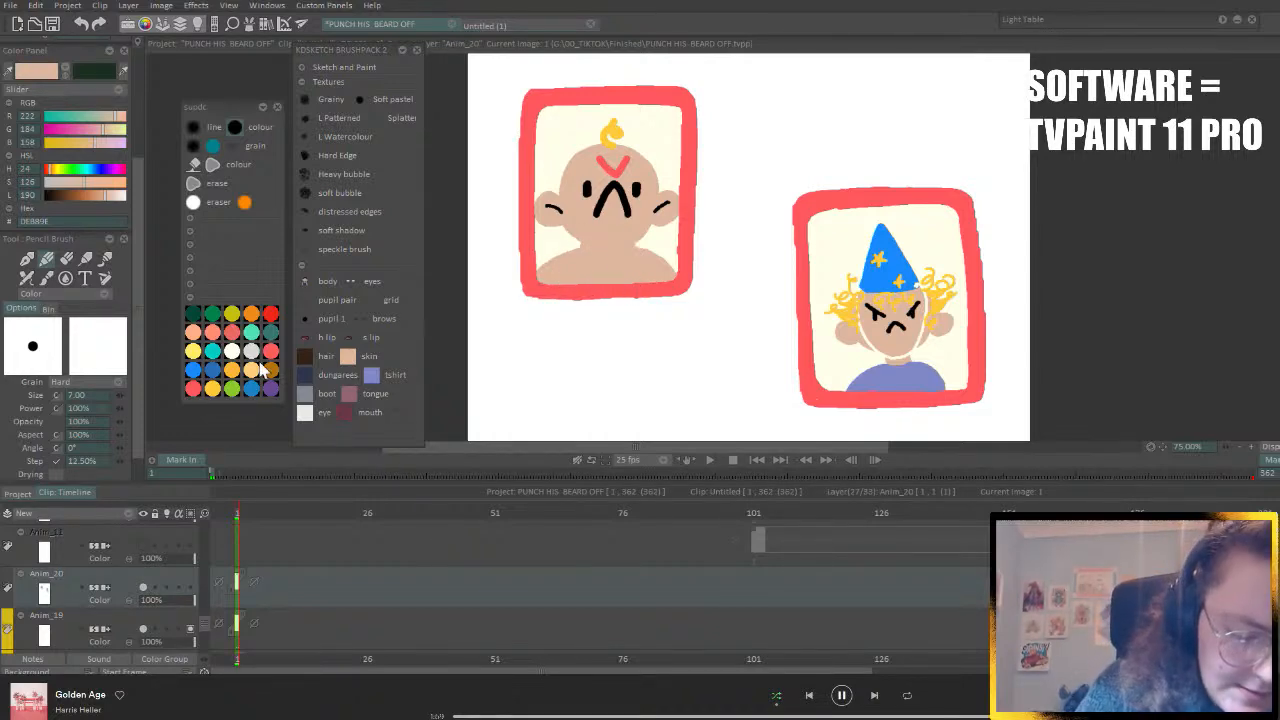
- Paint a light yellow shirt over the first character's shoulders and add a scalloped orange collar around the neck
{"action": "left_click", "coordinate": [232, 351]}
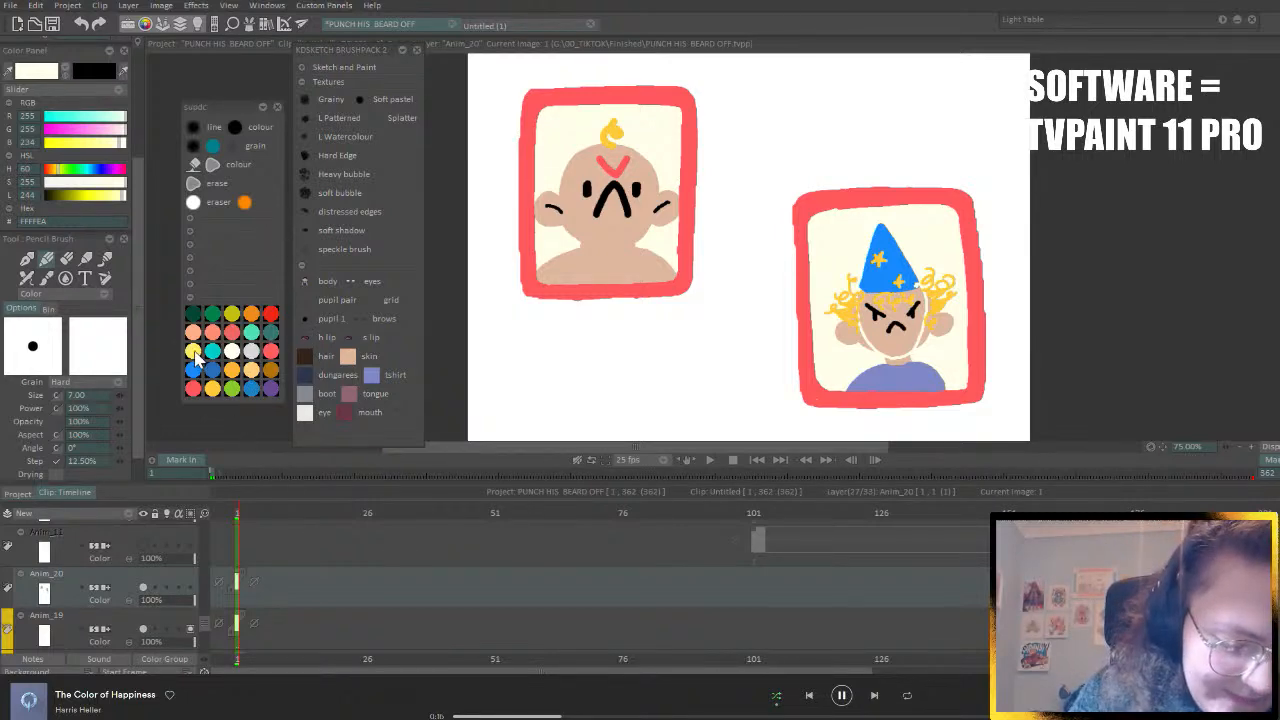
{"action": "left_click", "coordinate": [193, 352]}
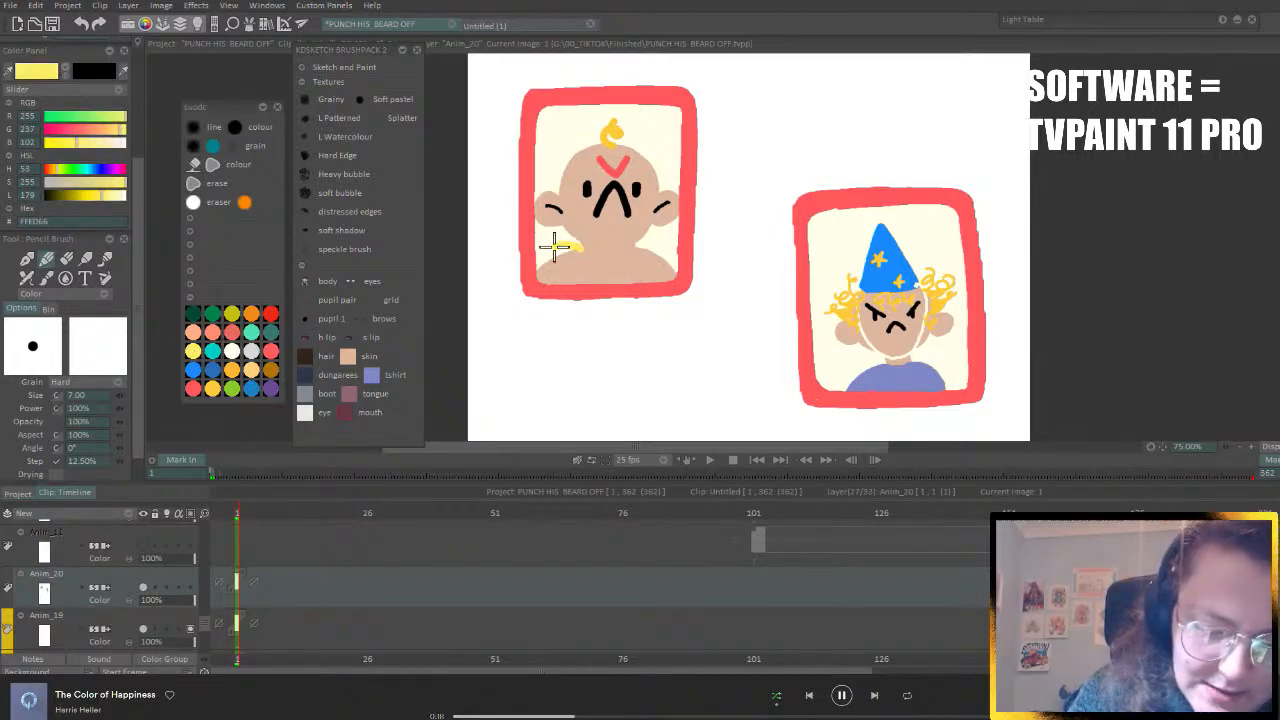
{"action": "mouse_move", "coordinate": [560, 246]}
{"action": "left_mouse_down"}
{"action": "mouse_move", "coordinate": [636, 265]}
{"action": "mouse_move", "coordinate": [651, 243]}
{"action": "mouse_move", "coordinate": [565, 246]}
{"action": "mouse_move", "coordinate": [586, 251]}
{"action": "mouse_move", "coordinate": [577, 267]}
{"action": "mouse_move", "coordinate": [605, 254]}
{"action": "mouse_move", "coordinate": [603, 266]}
{"action": "mouse_move", "coordinate": [615, 255]}
{"action": "mouse_move", "coordinate": [623, 265]}
{"action": "mouse_move", "coordinate": [666, 213]}
{"action": "mouse_move", "coordinate": [563, 252]}
{"action": "mouse_move", "coordinate": [528, 282]}
{"action": "mouse_move", "coordinate": [549, 279]}
{"action": "mouse_move", "coordinate": [539, 289]}
{"action": "mouse_move", "coordinate": [550, 293]}
{"action": "mouse_move", "coordinate": [663, 265]}
{"action": "left_mouse_up"}
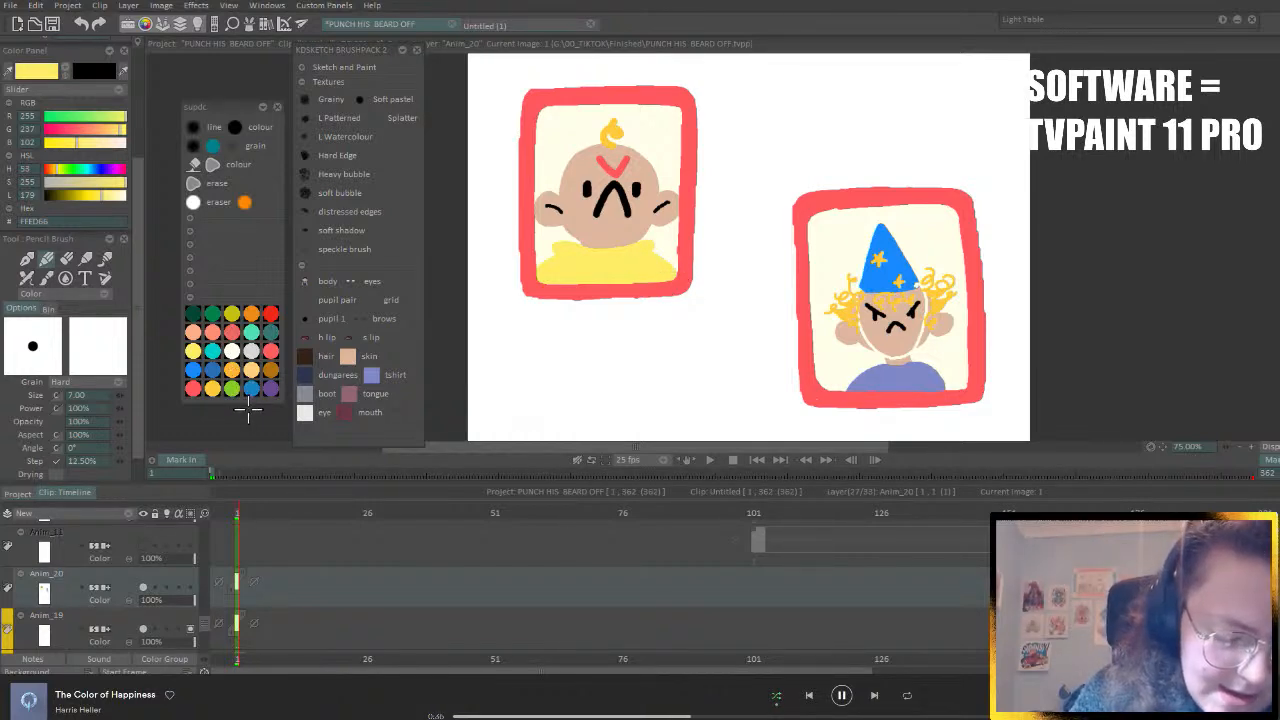
{"action": "left_click", "coordinate": [231, 372]}
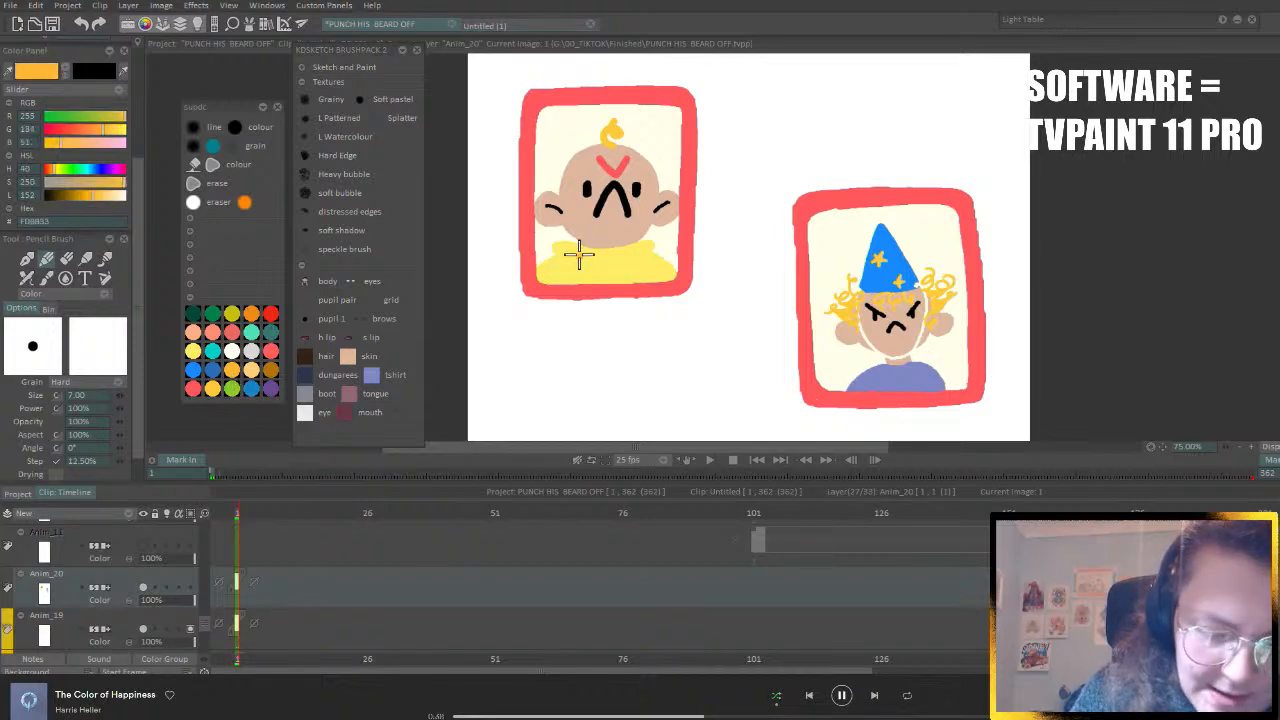
{"action": "mouse_move", "coordinate": [580, 249]}
{"action": "left_mouse_down"}
{"action": "mouse_move", "coordinate": [645, 264]}
{"action": "mouse_move", "coordinate": [656, 241]}
{"action": "mouse_move", "coordinate": [567, 248]}
{"action": "mouse_move", "coordinate": [591, 249]}
{"action": "mouse_move", "coordinate": [582, 268]}
{"action": "mouse_move", "coordinate": [603, 257]}
{"action": "mouse_move", "coordinate": [616, 270]}
{"action": "mouse_move", "coordinate": [647, 244]}
{"action": "mouse_move", "coordinate": [646, 260]}
{"action": "mouse_move", "coordinate": [633, 257]}
{"action": "mouse_move", "coordinate": [656, 233]}
{"action": "left_mouse_up"}
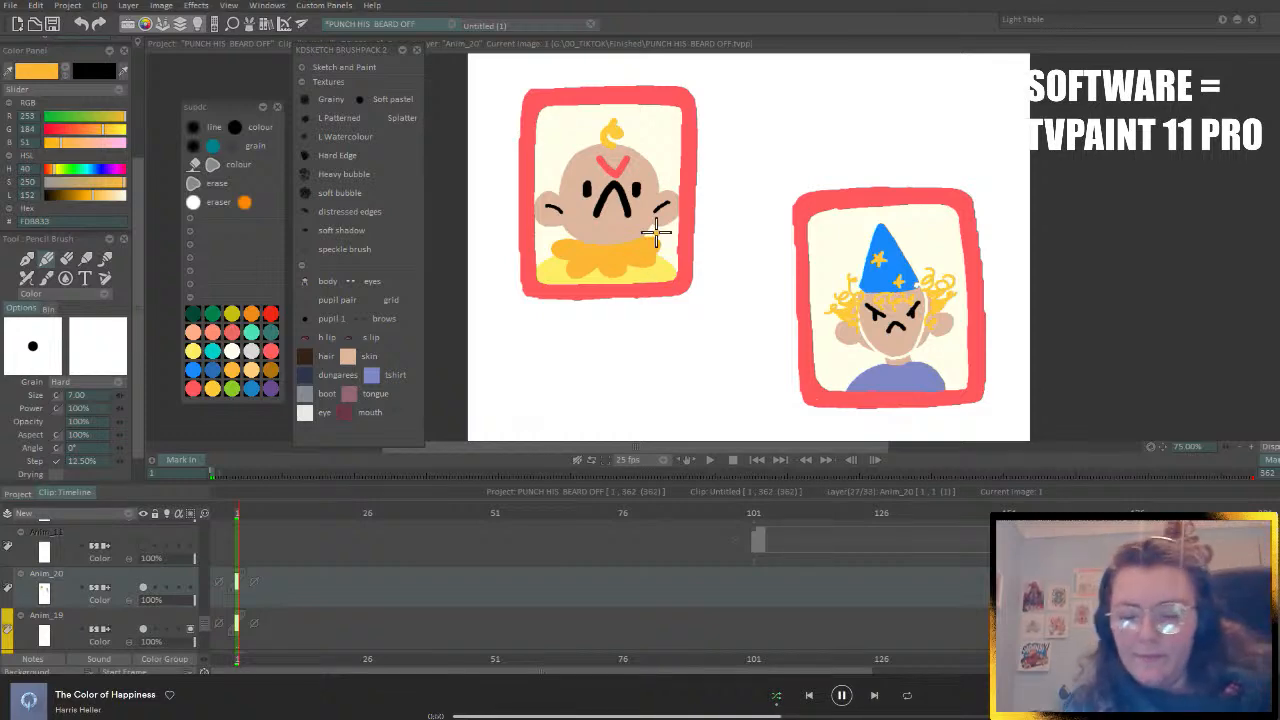
- Show the whole frame, activate all layers and hide the unneeded layer above the mouth layer
{"action": "left_click", "coordinate": [1162, 447]}
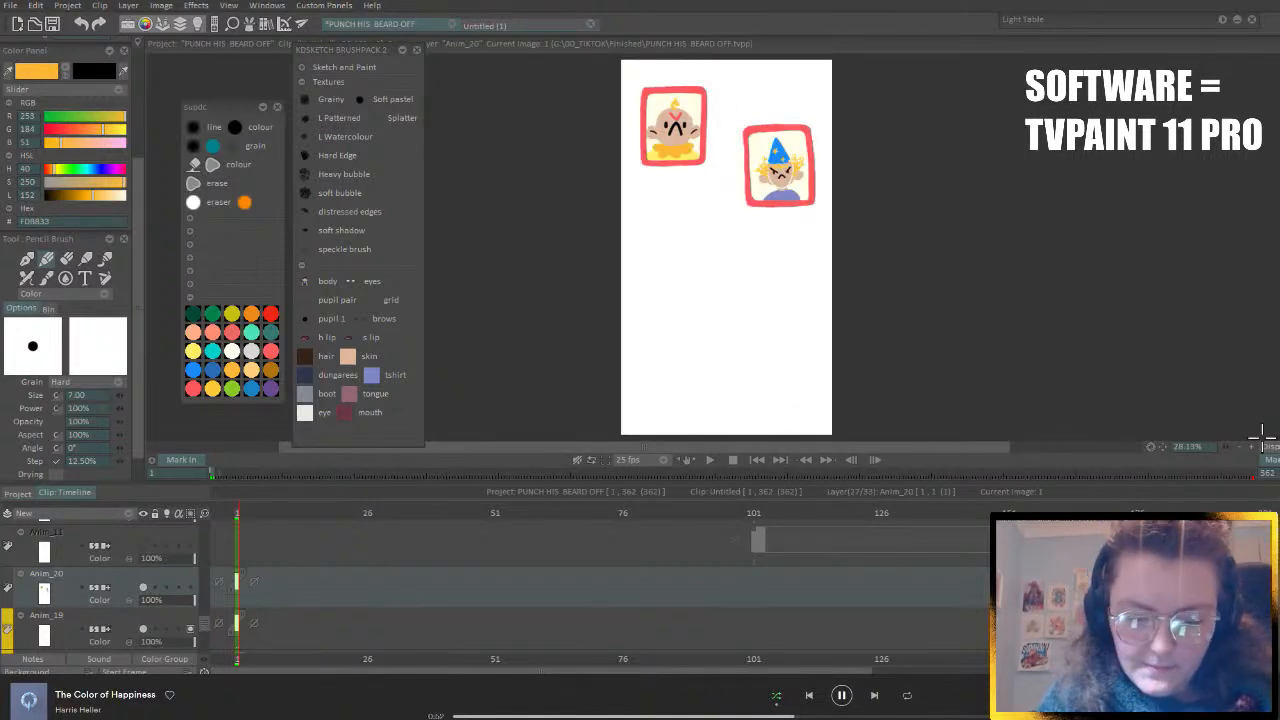
{"action": "left_click", "coordinate": [142, 514]}
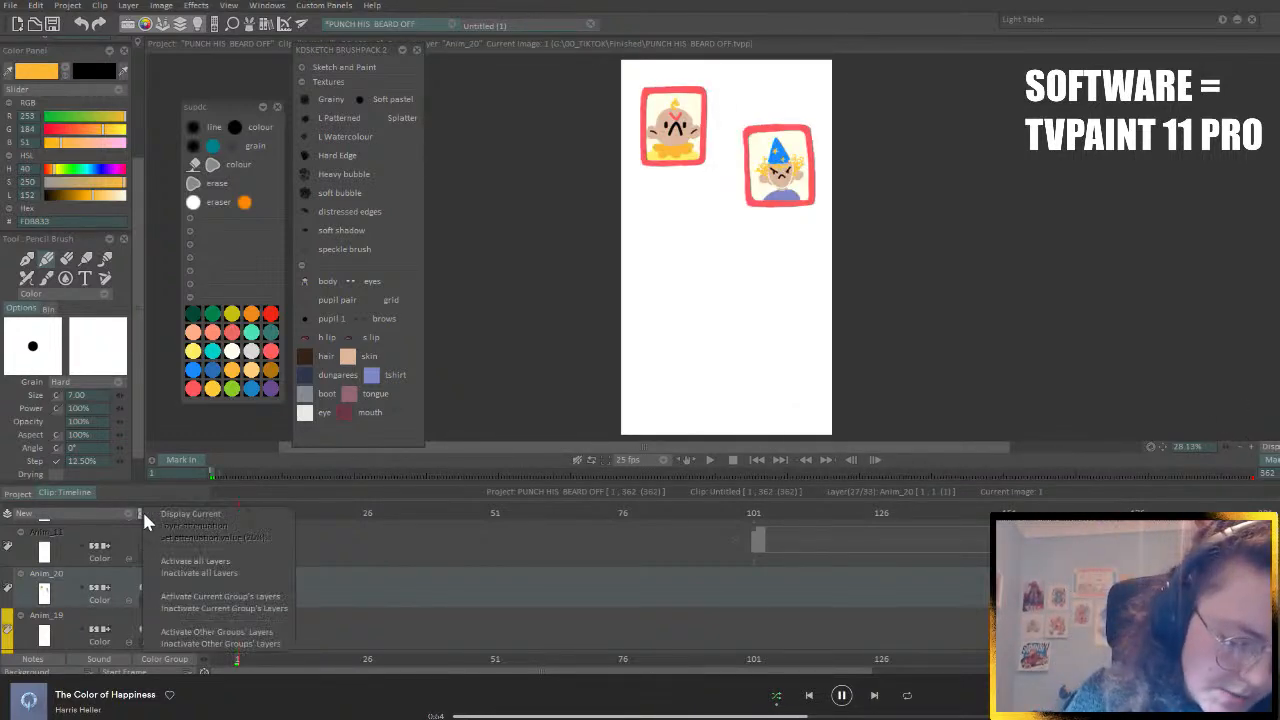
{"action": "left_click", "coordinate": [270, 566]}
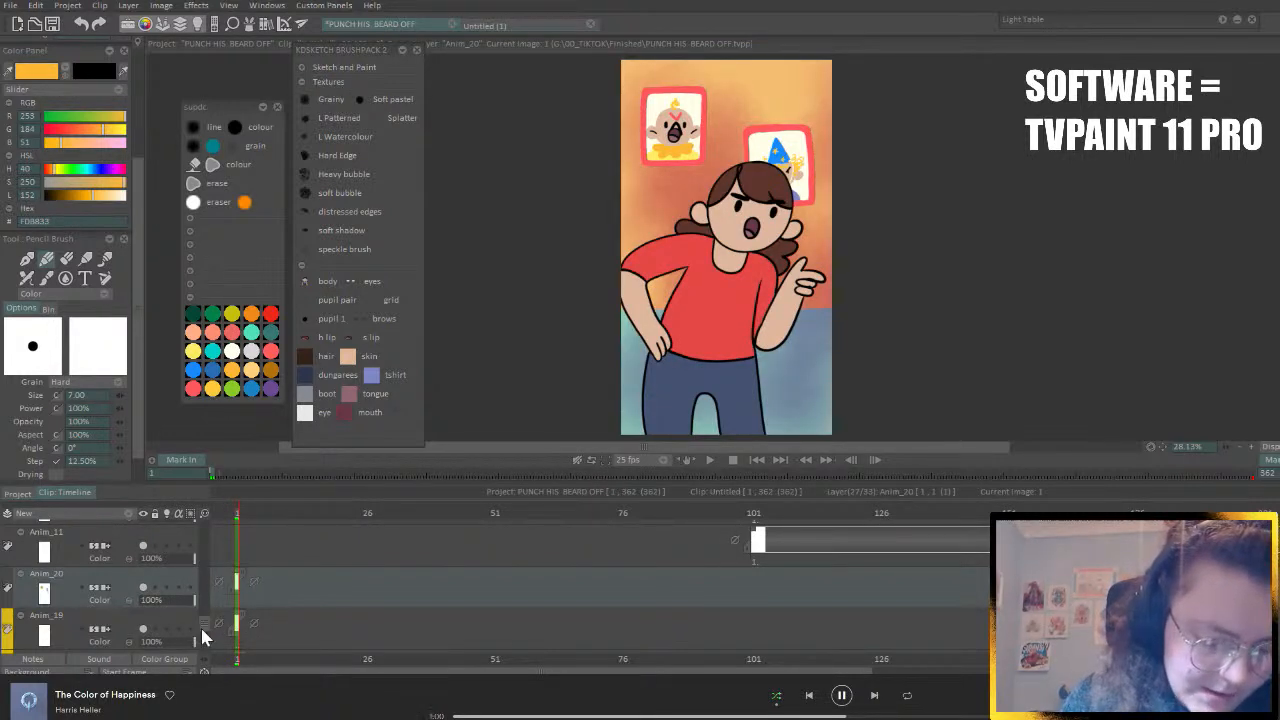
{"action": "left_click_drag", "start_coordinate": [203, 628], "coordinate": [214, 503]}
{"action": "left_click", "coordinate": [143, 528]}
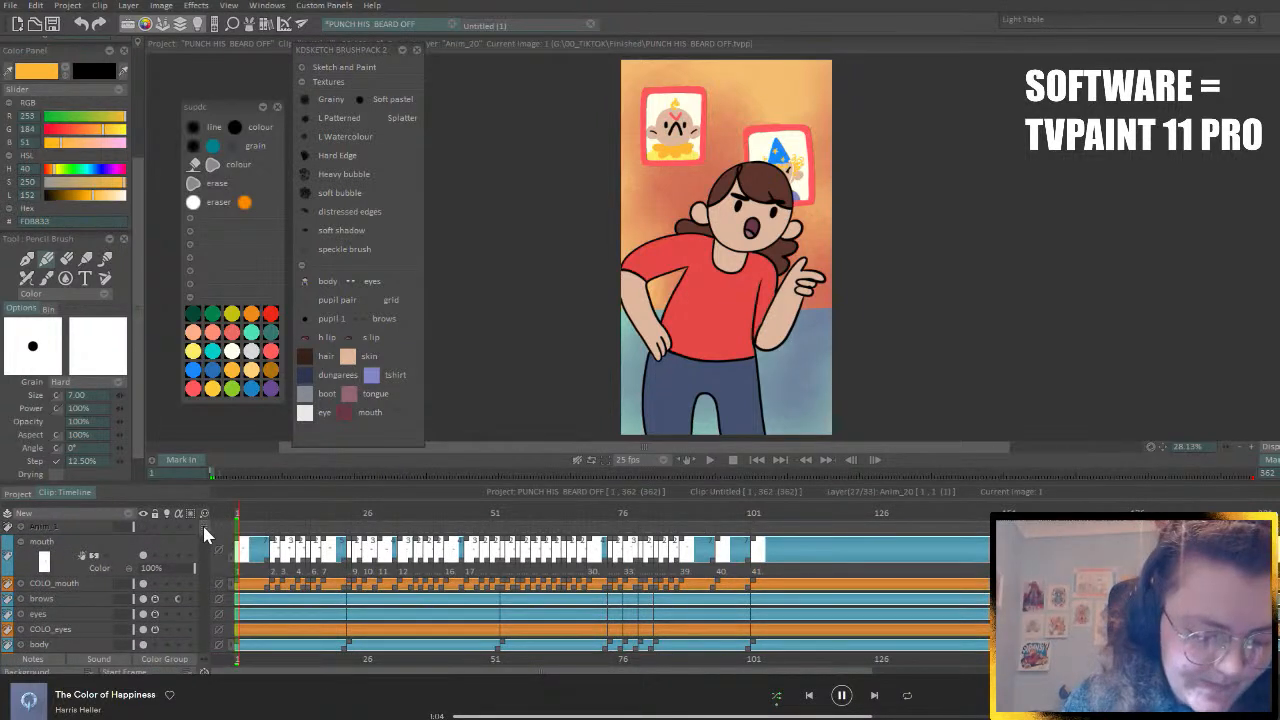
- Merge the portrait layers Anim_20, Anim_19 and Anim_18 into one layer
{"action": "left_click_drag", "start_coordinate": [202, 523], "coordinate": [205, 632]}
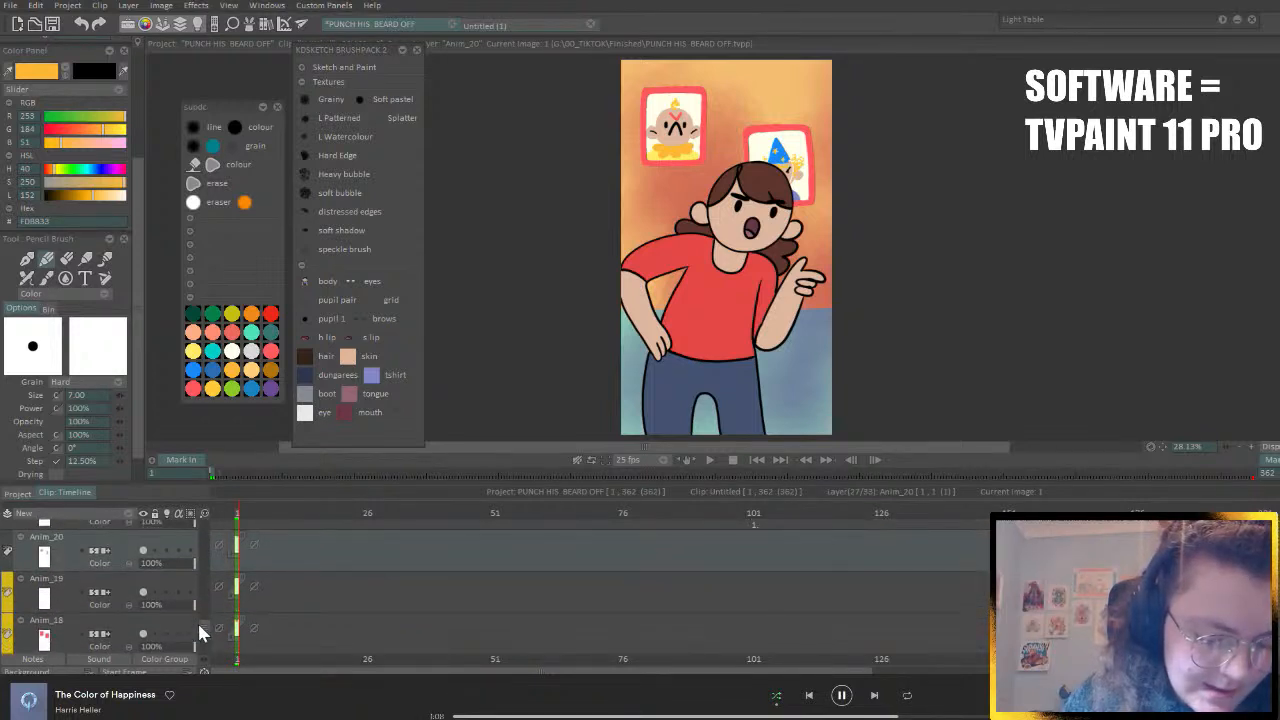
{"action": "left_click", "coordinate": [128, 630]}
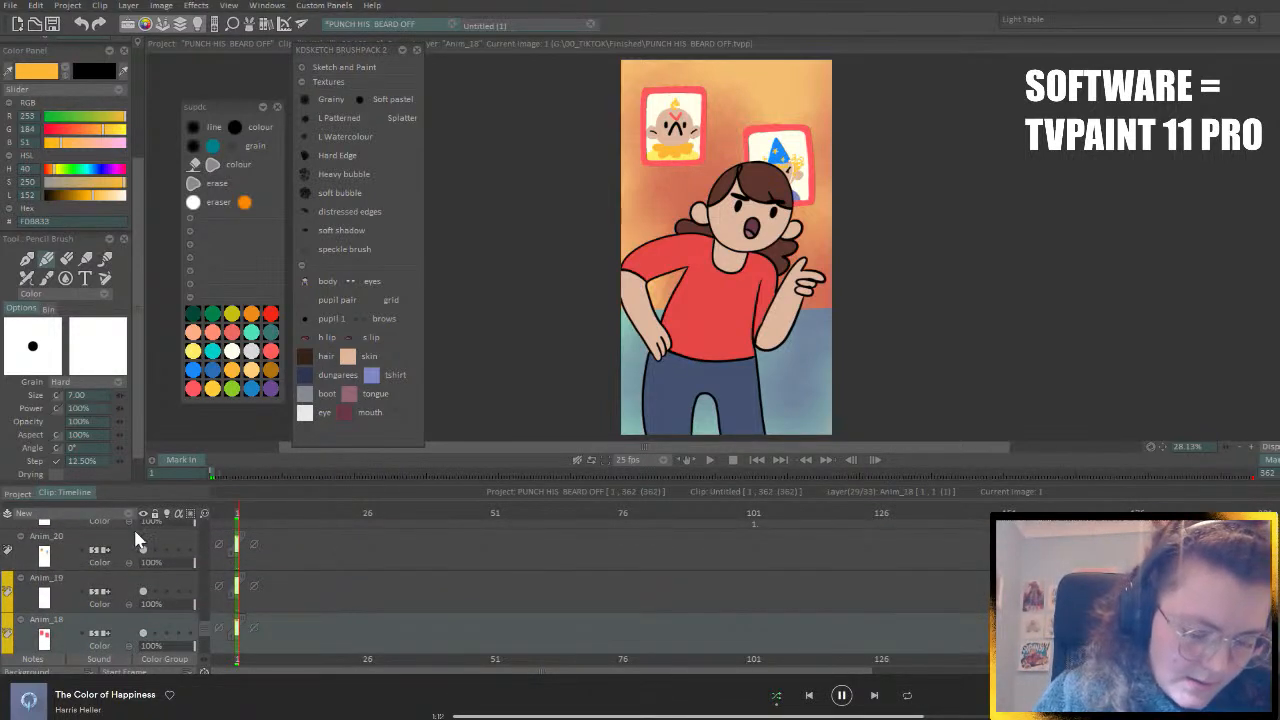
{"action": "left_click", "coordinate": [131, 550]}
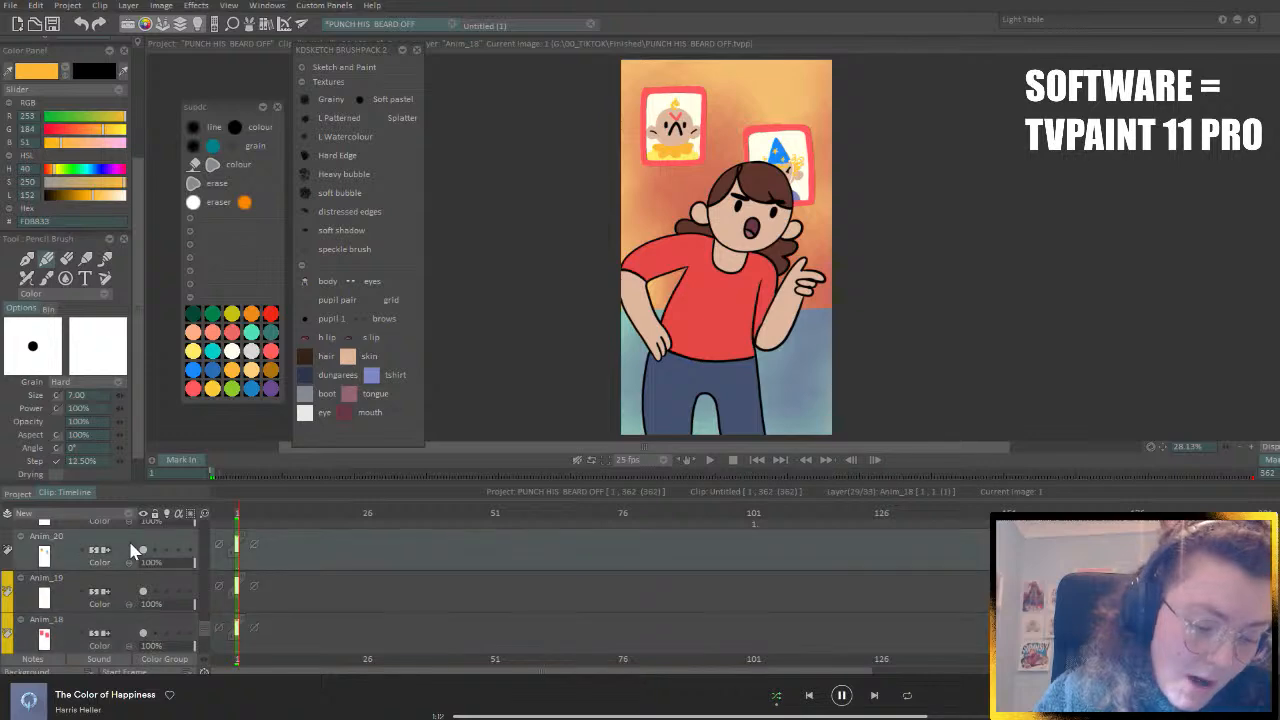
{"action": "left_click", "coordinate": [117, 626], "text": "shift"}
{"action": "left_click", "coordinate": [8, 517]}
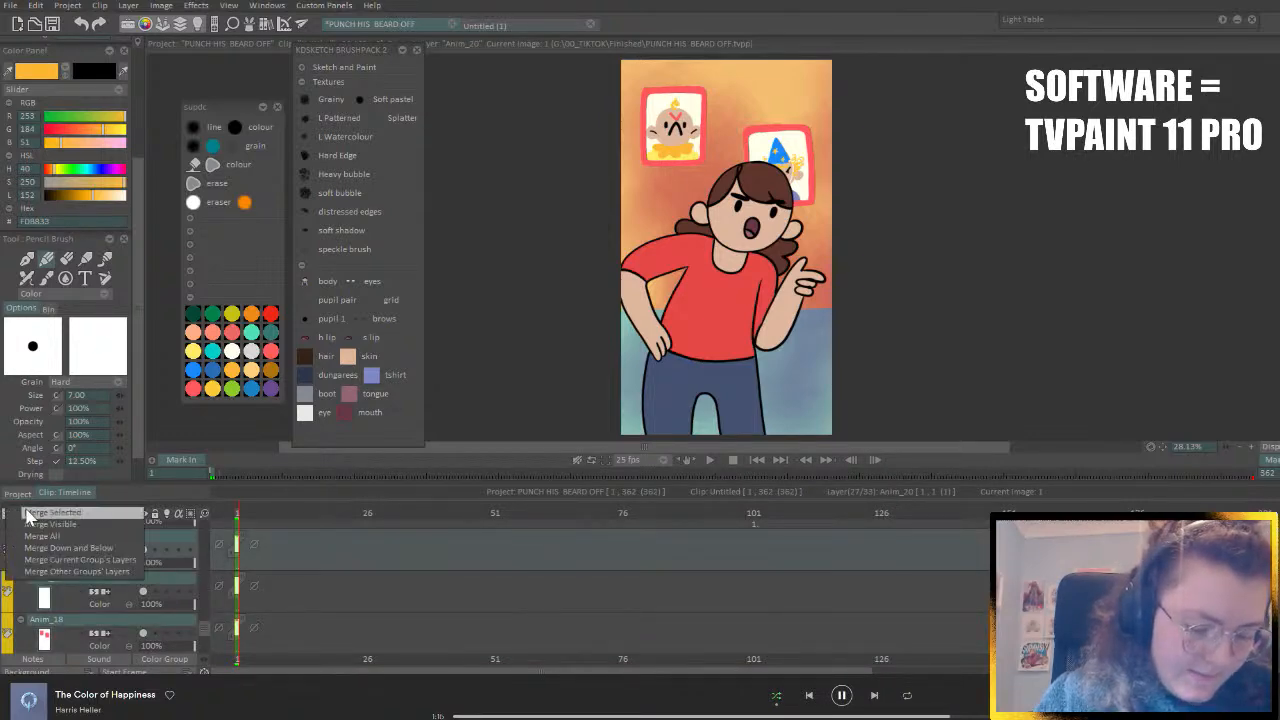
{"action": "left_click", "coordinate": [30, 520]}
{"action": "left_click", "coordinate": [563, 380]}
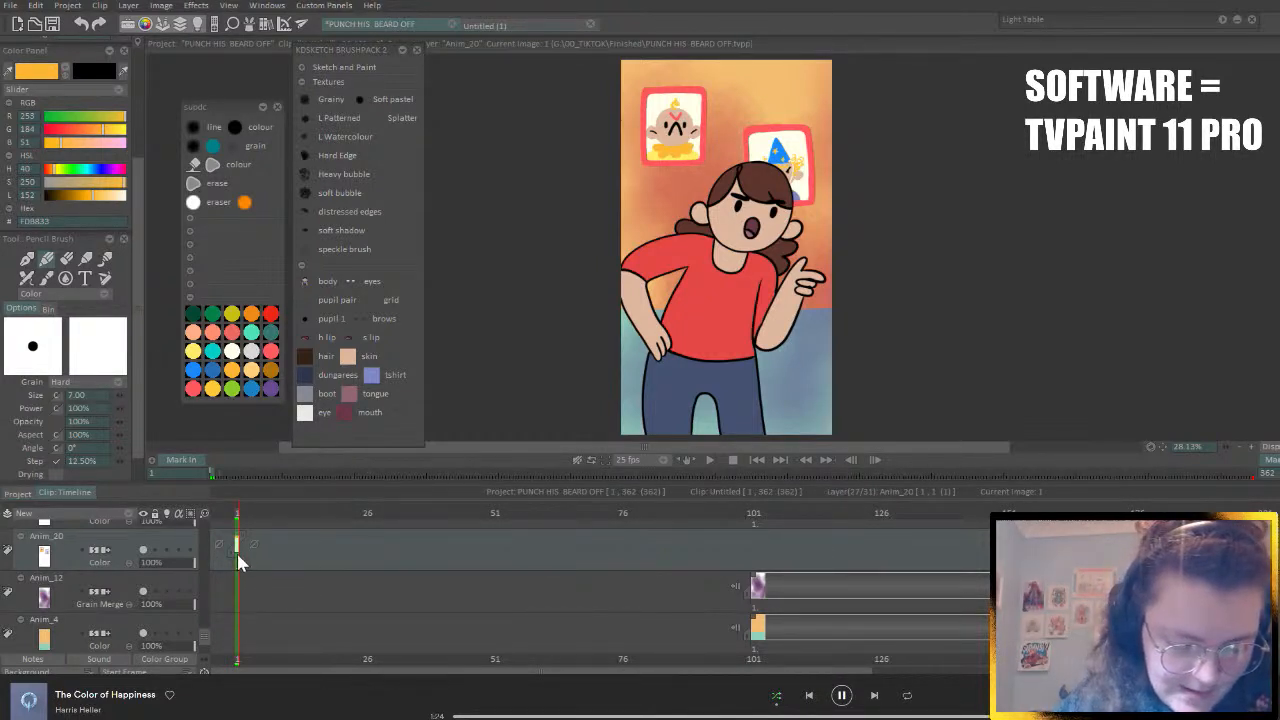
- Extend the merged portraits layer from frame 1 to frame 101, check it along the timeline and return to the first frame
{"action": "left_click_drag", "start_coordinate": [245, 545], "coordinate": [745, 539]}
{"action": "left_click", "coordinate": [763, 513]}
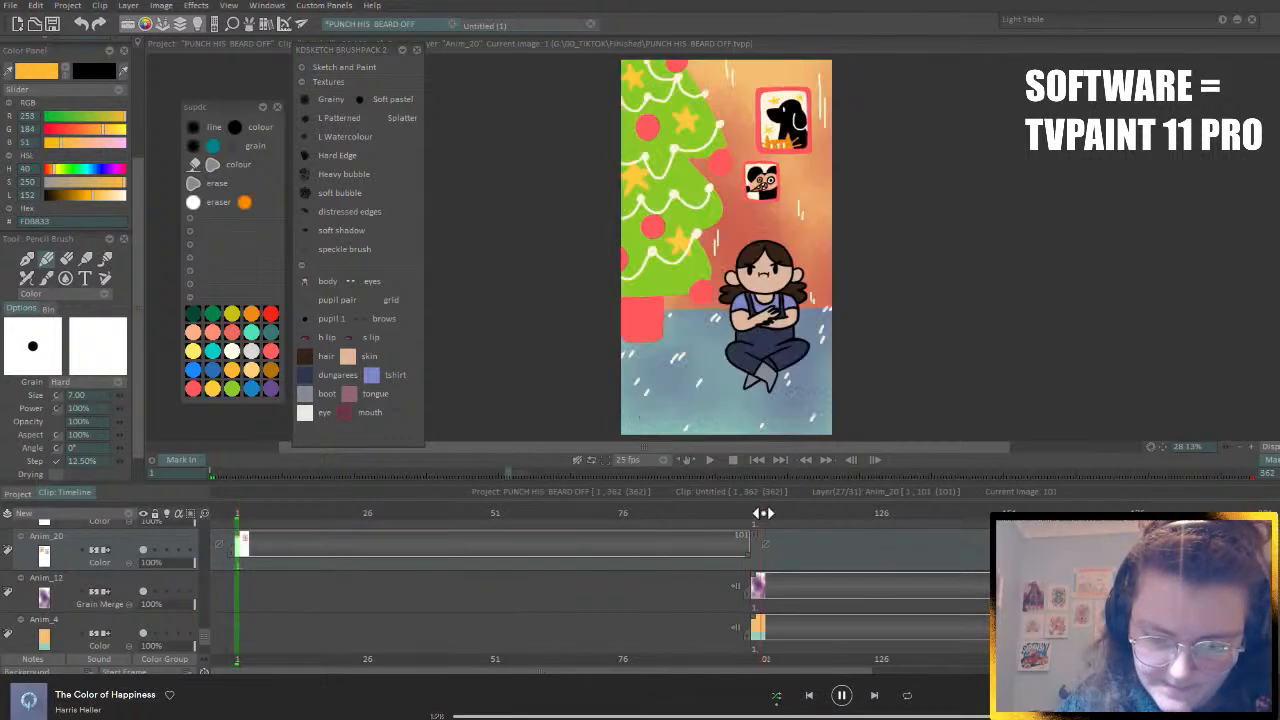
{"action": "left_click", "coordinate": [753, 513]}
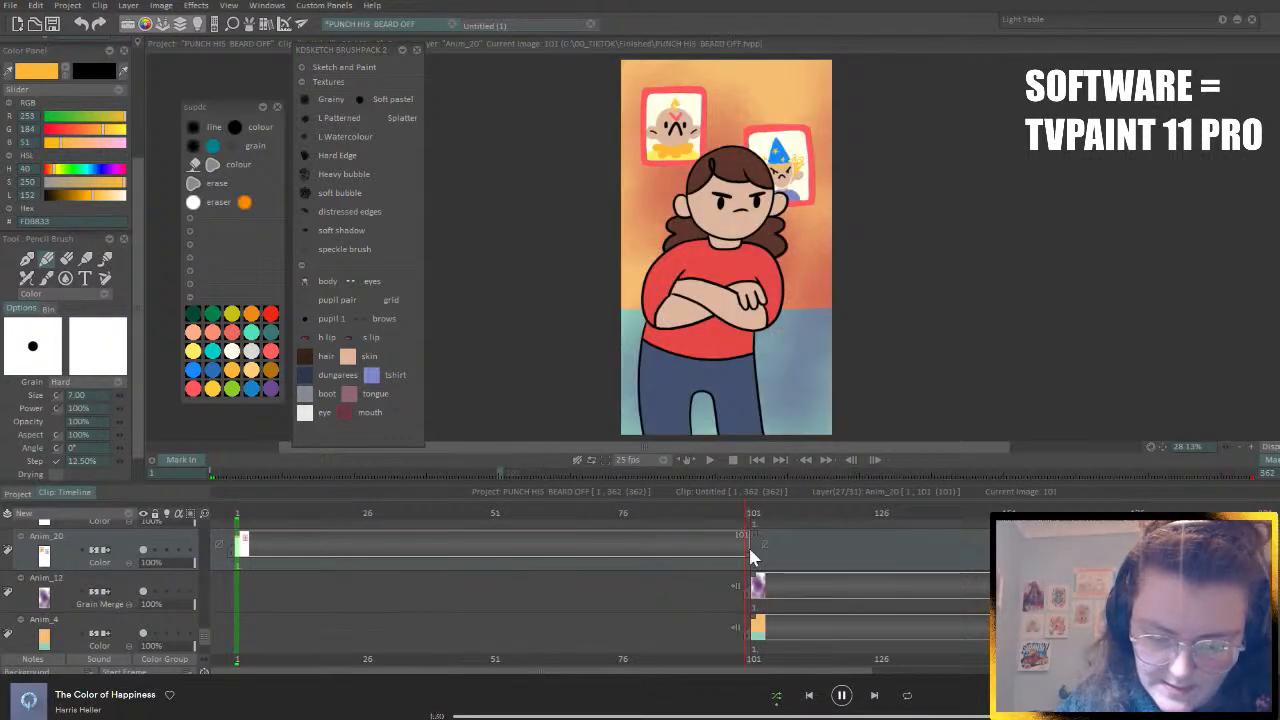
{"action": "mouse_move", "coordinate": [752, 557]}
{"action": "left_mouse_down"}
{"action": "mouse_move", "coordinate": [765, 551]}
{"action": "mouse_move", "coordinate": [737, 557]}
{"action": "left_mouse_up"}
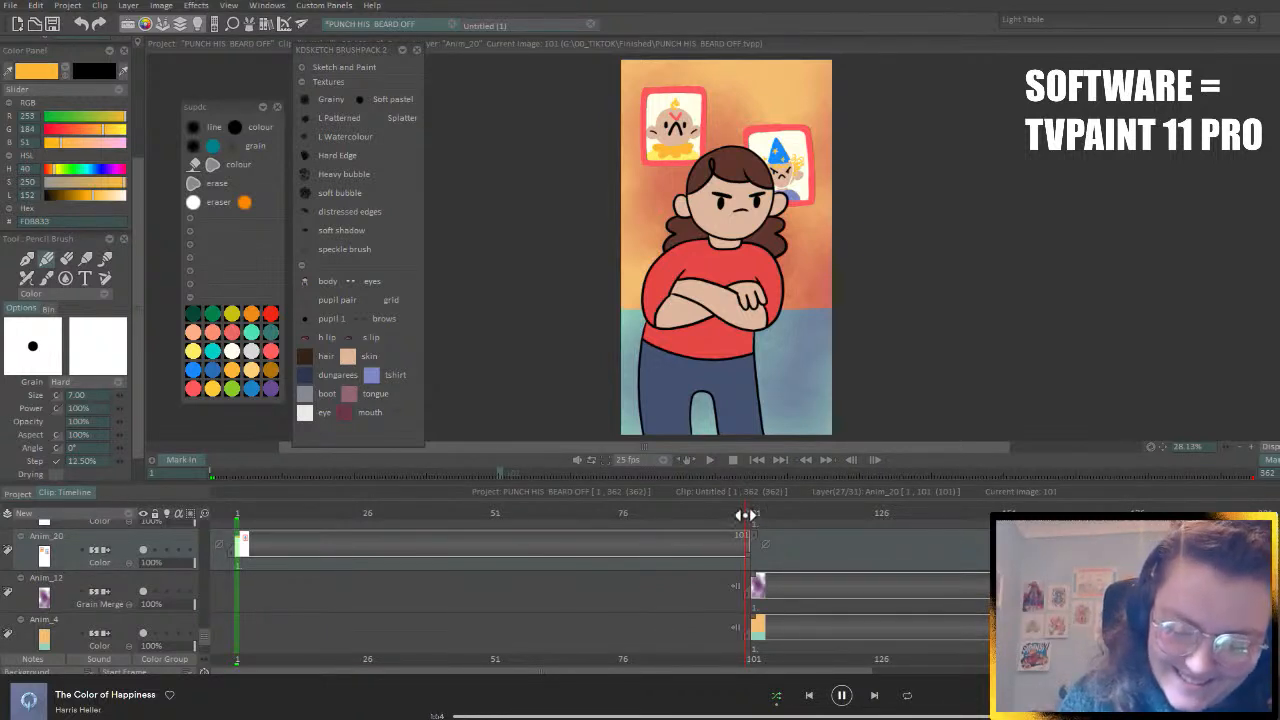
{"action": "left_click_drag", "start_coordinate": [745, 515], "coordinate": [471, 546]}
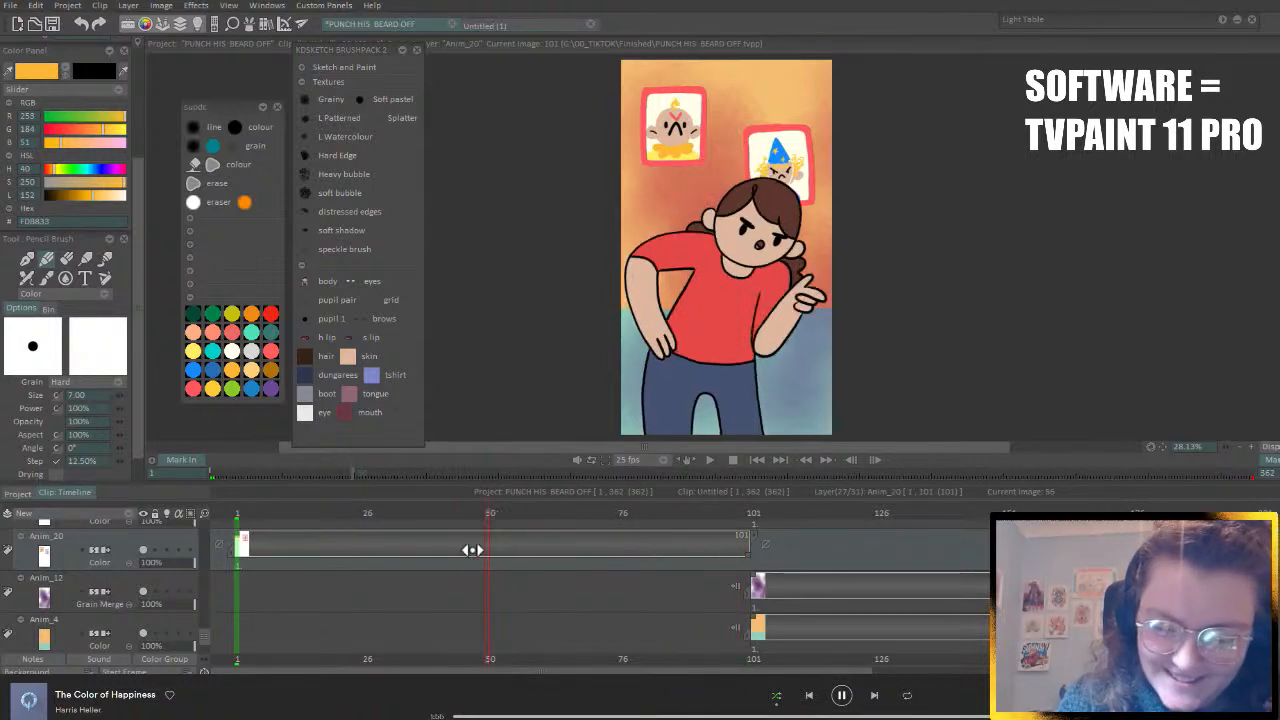
{"action": "left_click", "coordinate": [215, 516]}
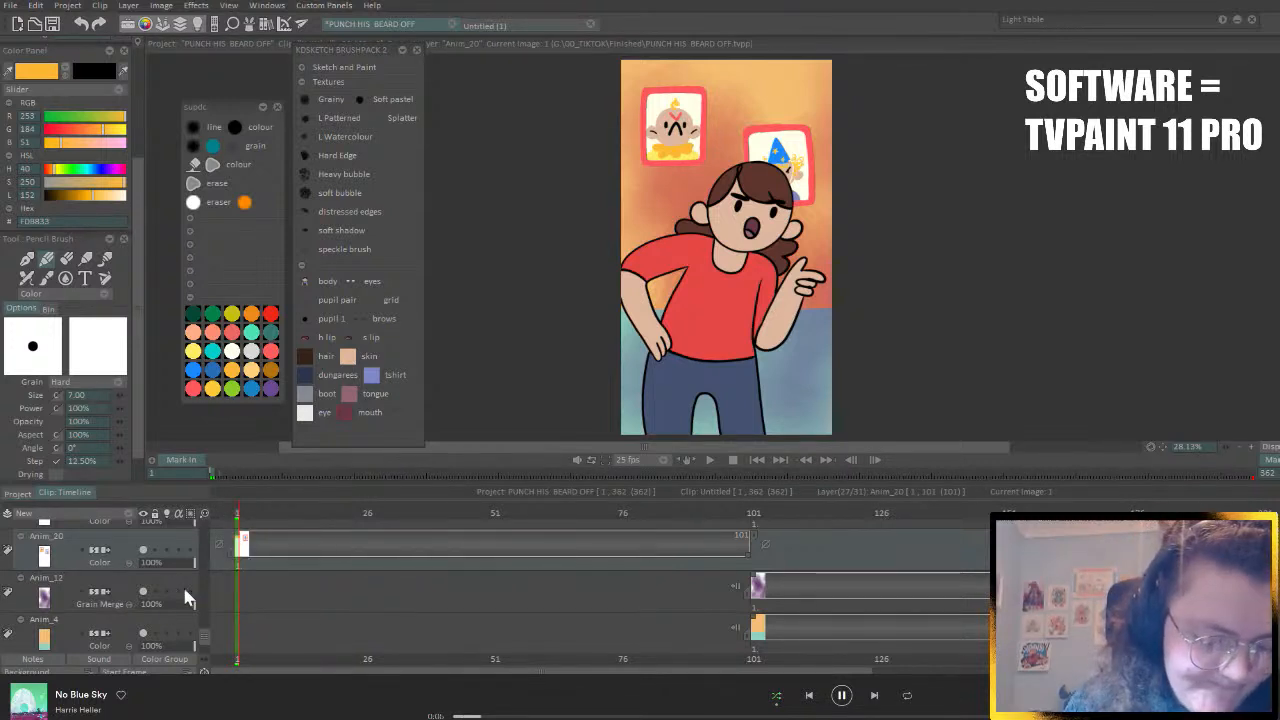
- Add a new layer above the merged portraits layer and set a muted greyish blue as the drawing colour
{"action": "left_click", "coordinate": [112, 514]}
{"action": "left_click", "coordinate": [142, 516]}
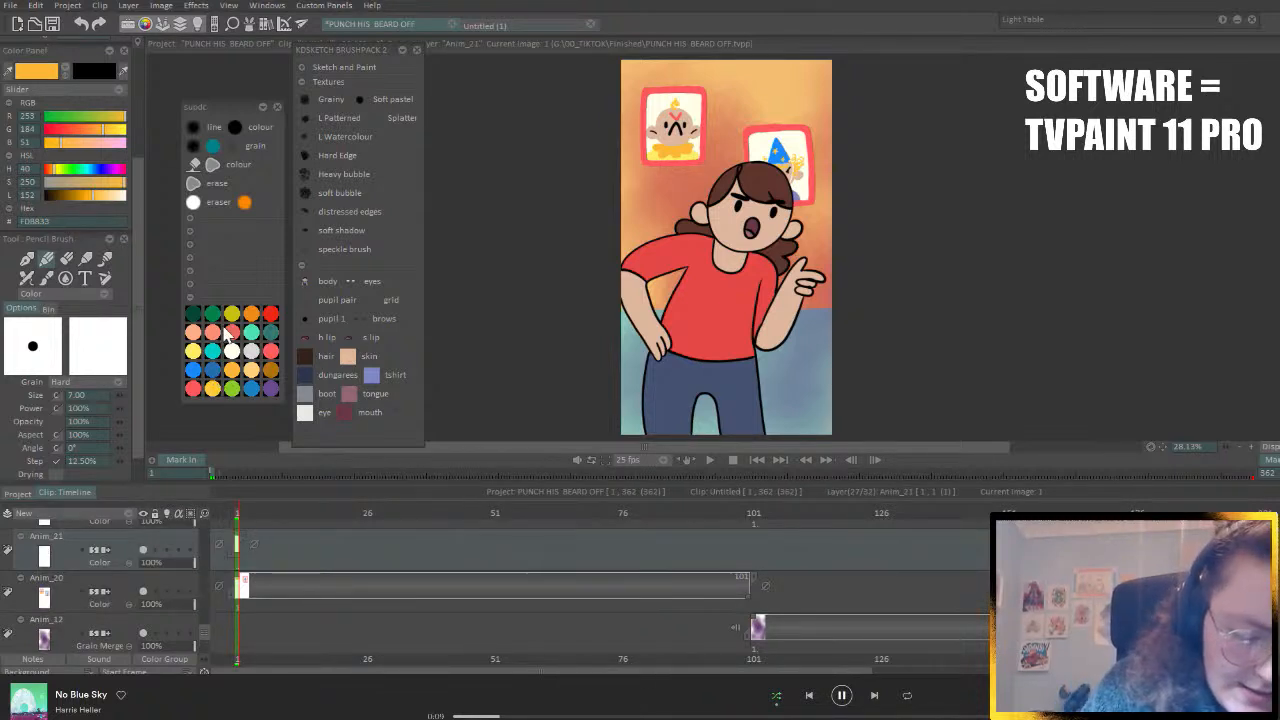
{"action": "left_click", "coordinate": [212, 370]}
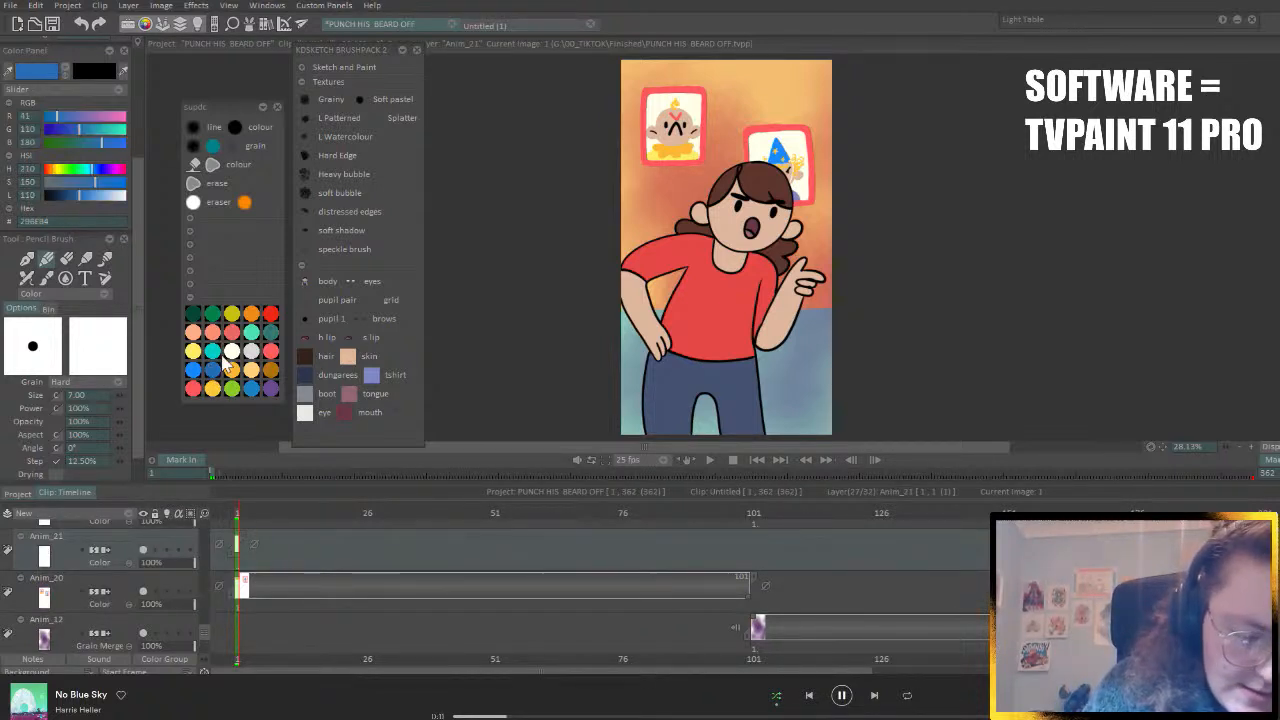
{"action": "left_click", "coordinate": [86, 194]}
{"action": "left_click_drag", "start_coordinate": [82, 184], "coordinate": [67, 183]}
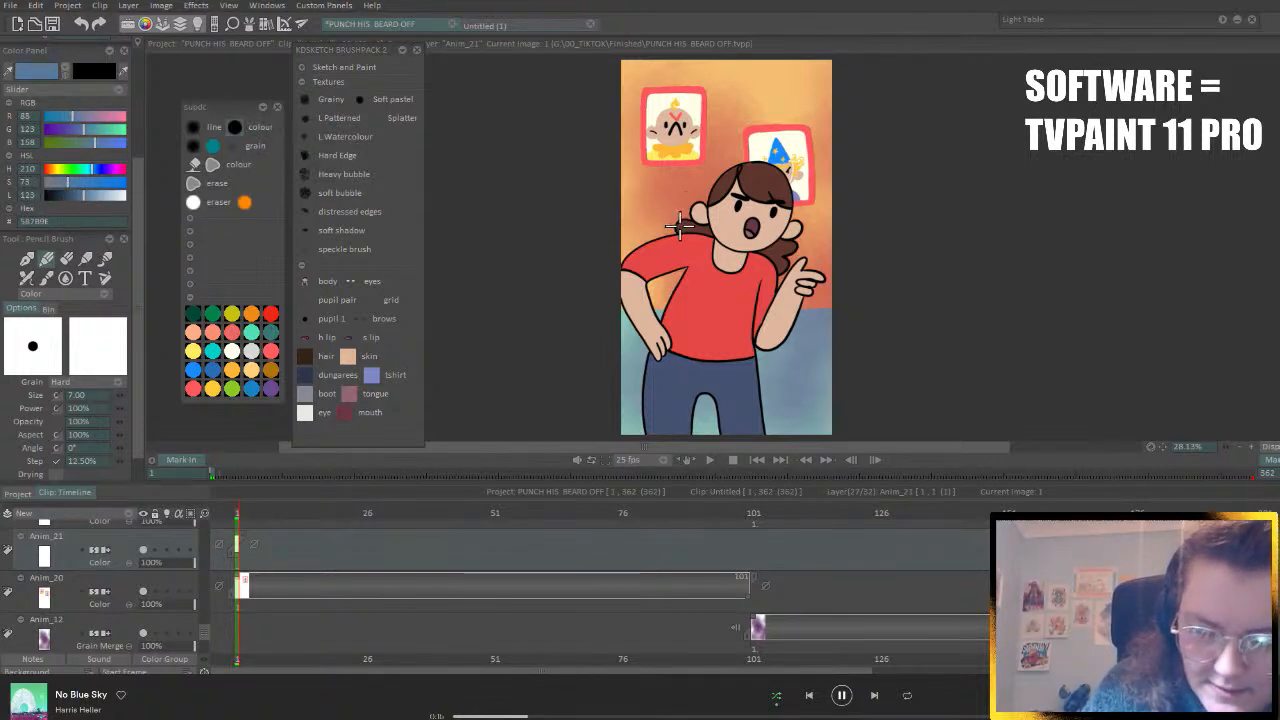
- Outline an armchair behind the woman in muted blue, displaying only the current layer, and fill the shape with the same colour
{"action": "left_click_drag", "start_coordinate": [658, 212], "coordinate": [712, 197]}
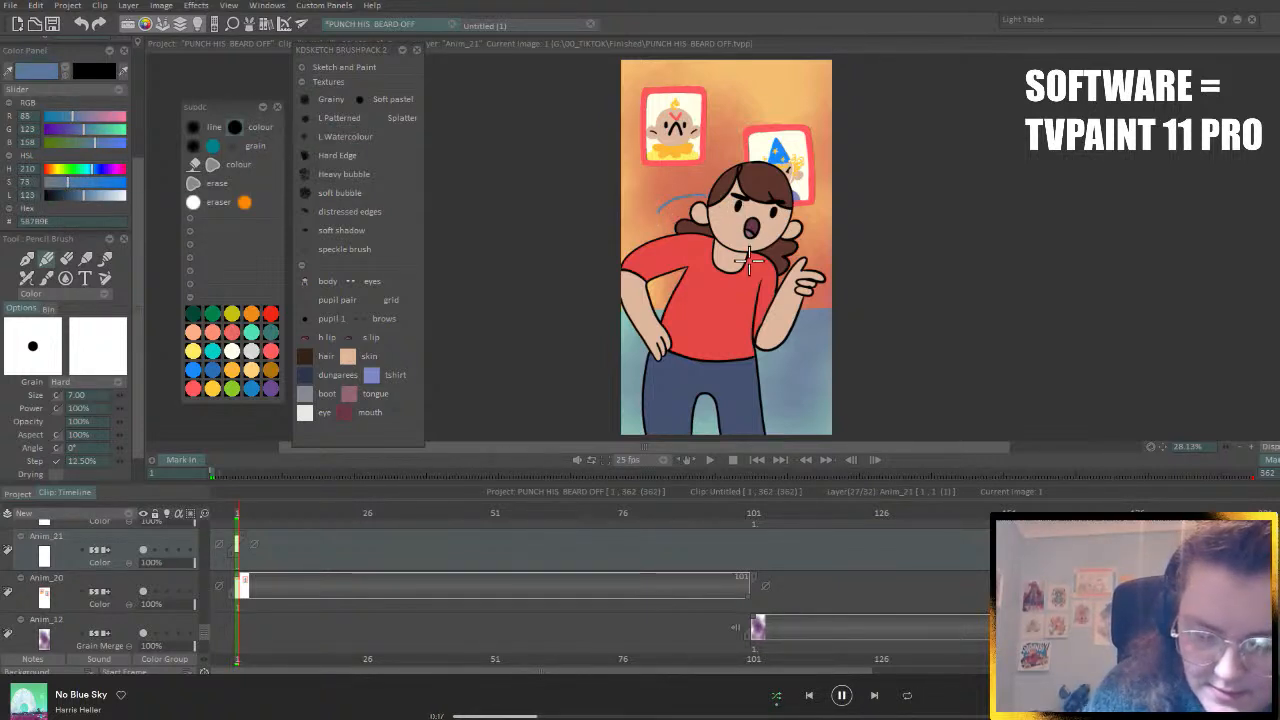
{"action": "left_click", "coordinate": [141, 514]}
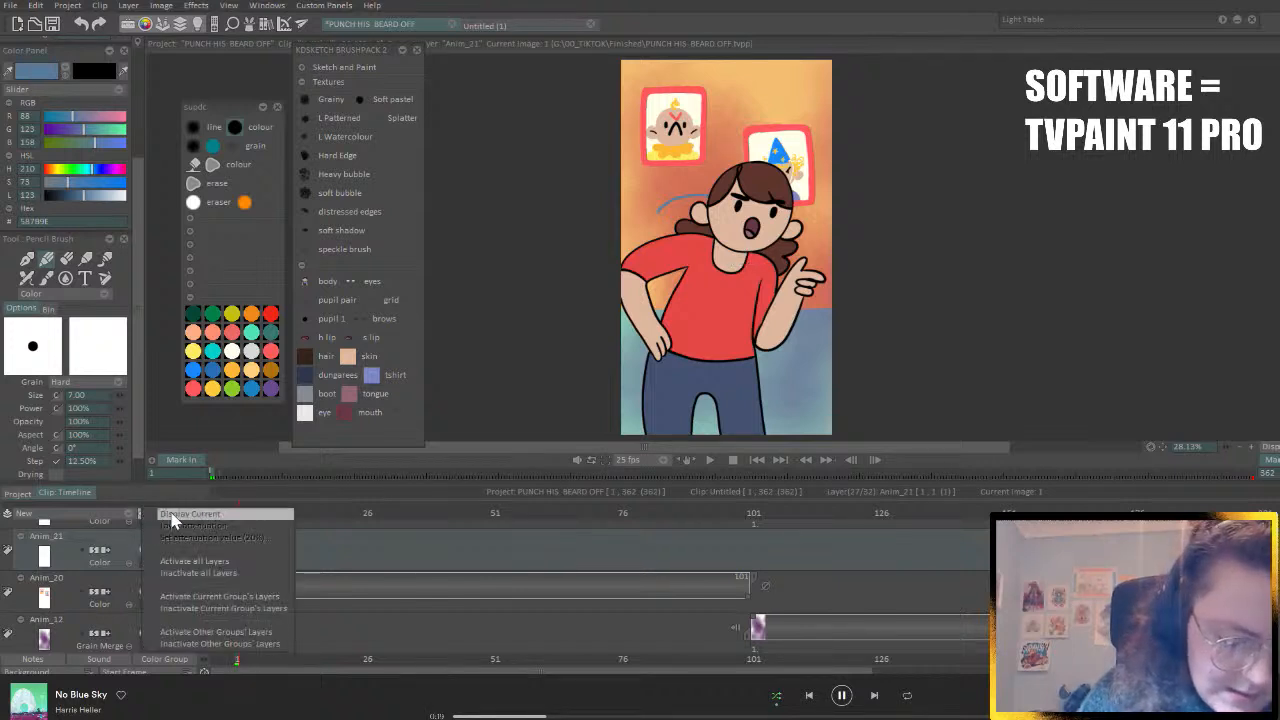
{"action": "left_click", "coordinate": [215, 518]}
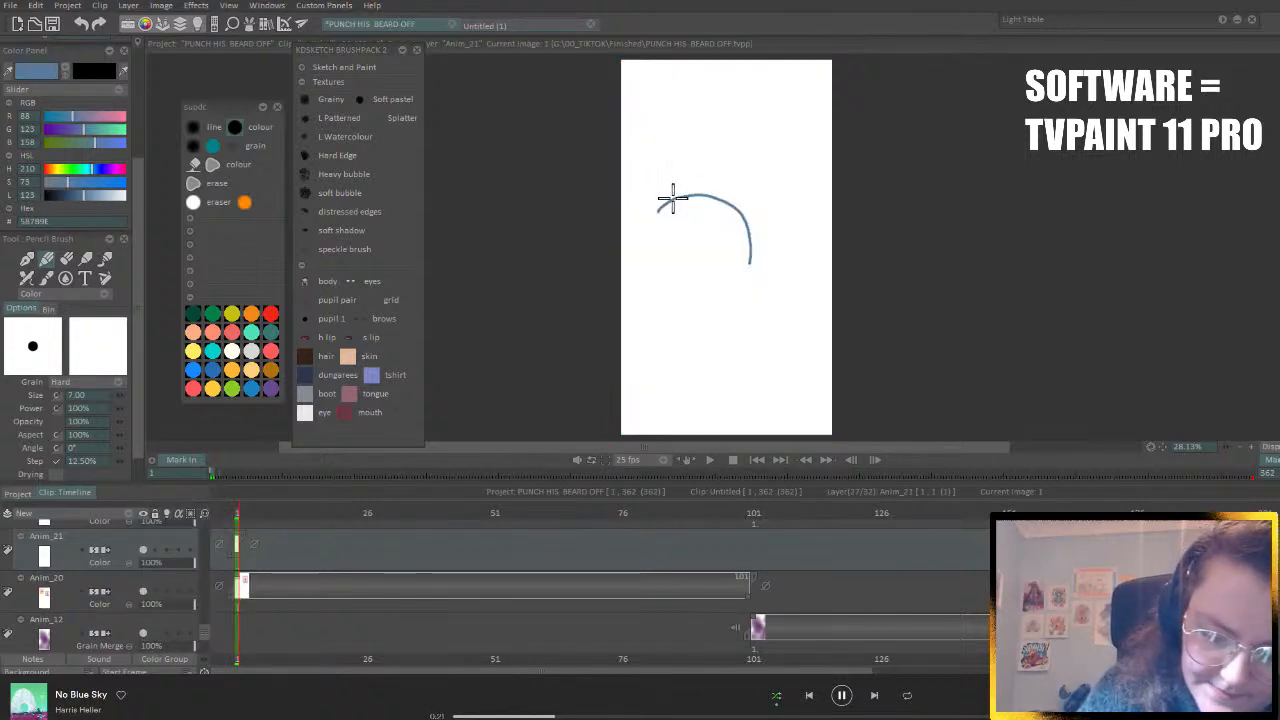
{"action": "mouse_move", "coordinate": [669, 197]}
{"action": "left_mouse_down"}
{"action": "mouse_move", "coordinate": [644, 261]}
{"action": "mouse_move", "coordinate": [653, 221]}
{"action": "mouse_move", "coordinate": [639, 267]}
{"action": "mouse_move", "coordinate": [611, 266]}
{"action": "left_mouse_up"}
{"action": "mouse_move", "coordinate": [751, 255]}
{"action": "left_mouse_down"}
{"action": "mouse_move", "coordinate": [741, 338]}
{"action": "mouse_move", "coordinate": [729, 324]}
{"action": "mouse_move", "coordinate": [657, 354]}
{"action": "mouse_move", "coordinate": [649, 342]}
{"action": "left_mouse_up"}
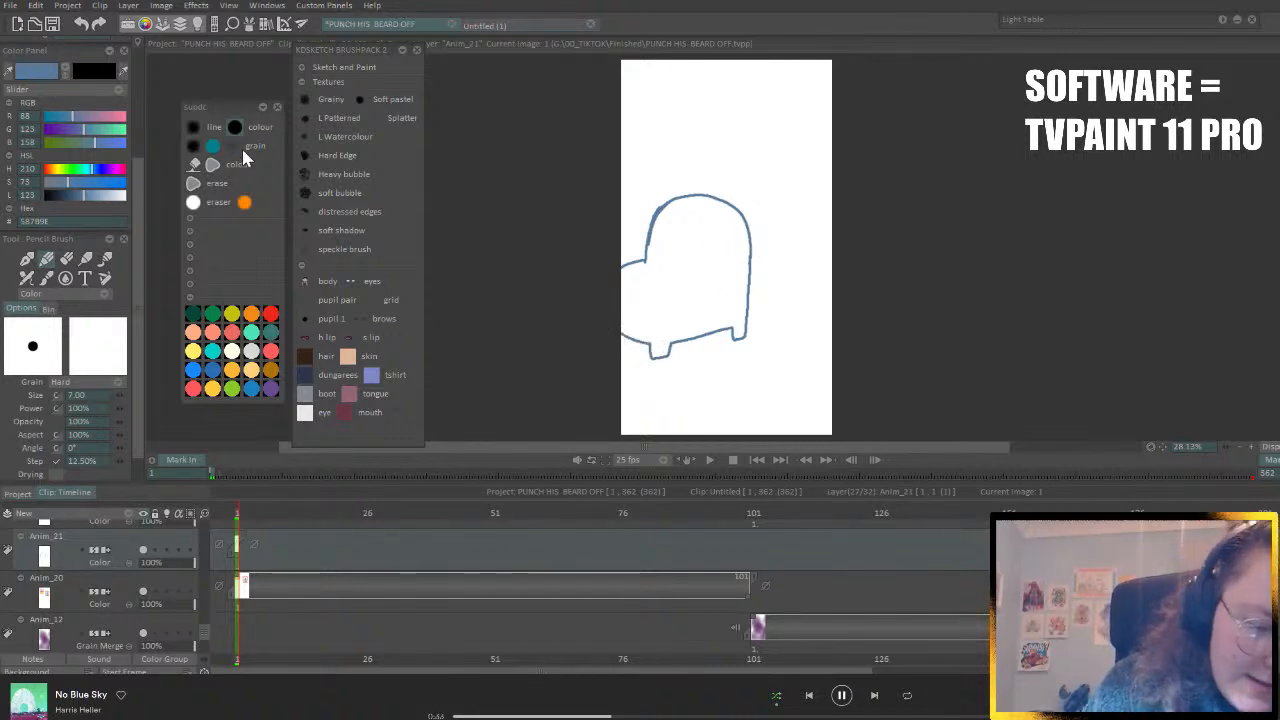
{"action": "left_click", "coordinate": [212, 164]}
{"action": "left_click", "coordinate": [690, 265]}
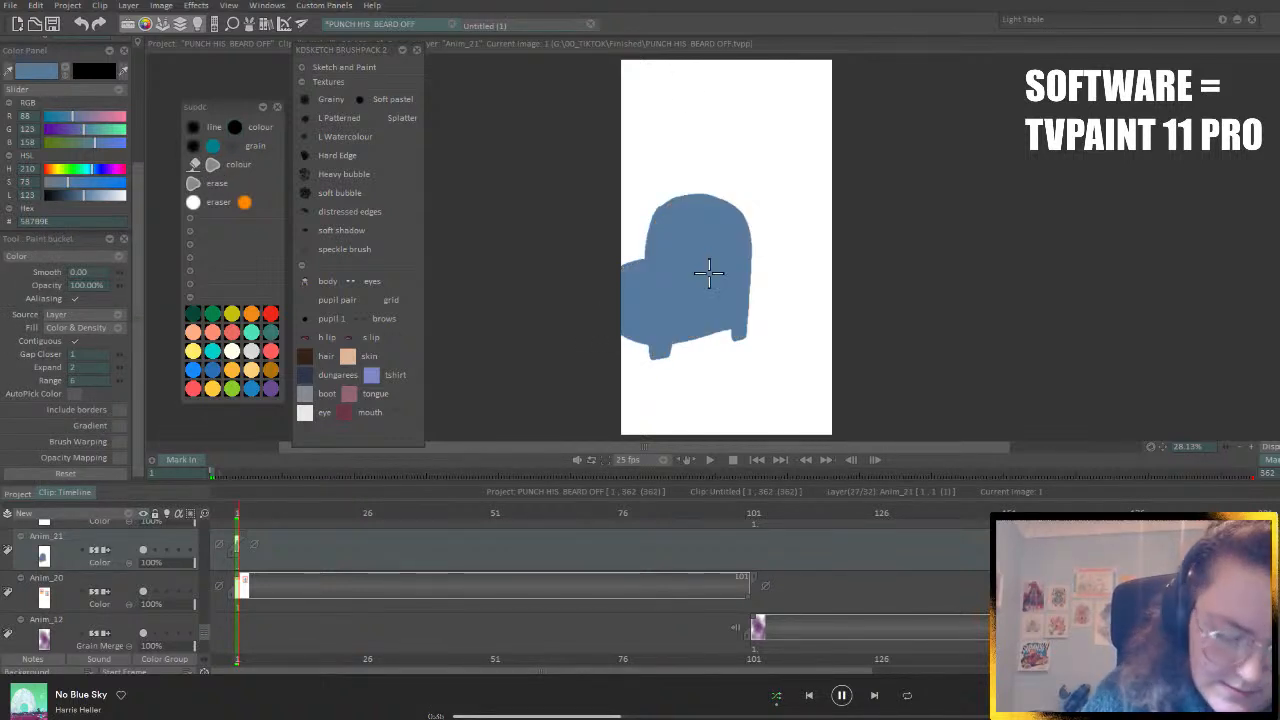
- Display all layers again, lower the COLO_body layer's opacity to 40% and return to the armchair layer
{"action": "left_click", "coordinate": [144, 512]}
{"action": "left_click", "coordinate": [182, 515]}
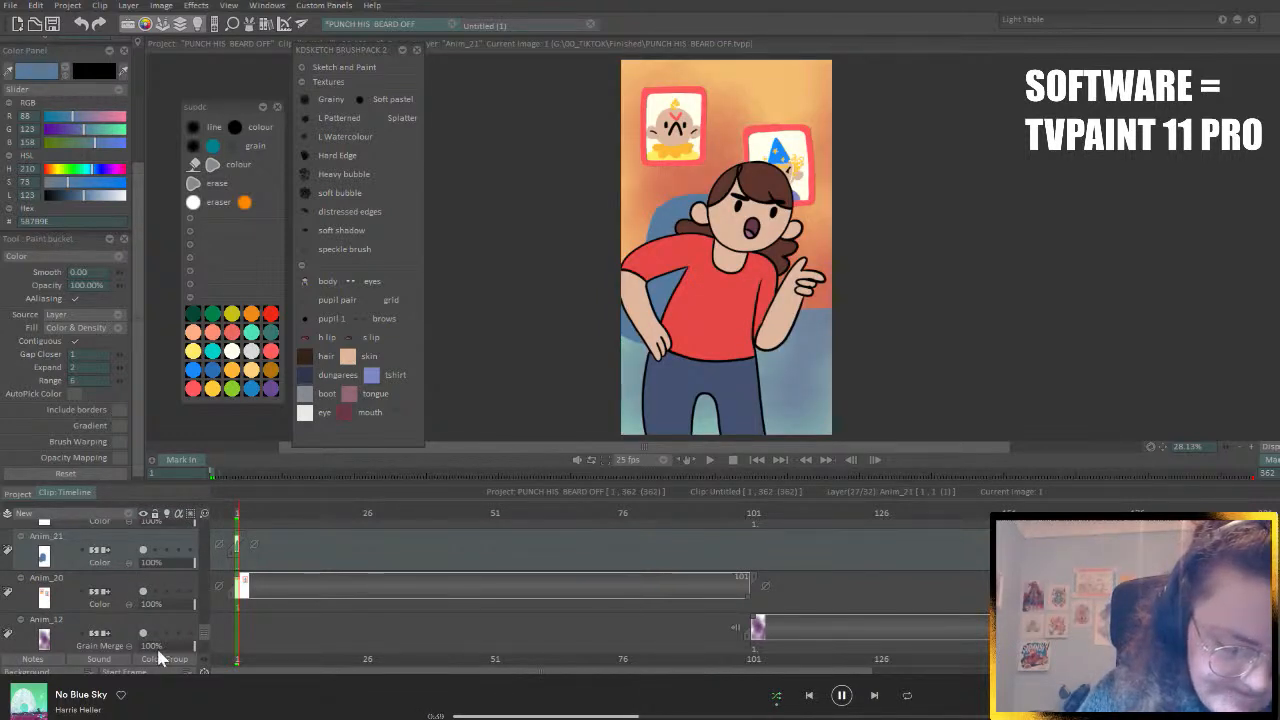
{"action": "left_click_drag", "start_coordinate": [202, 633], "coordinate": [220, 530]}
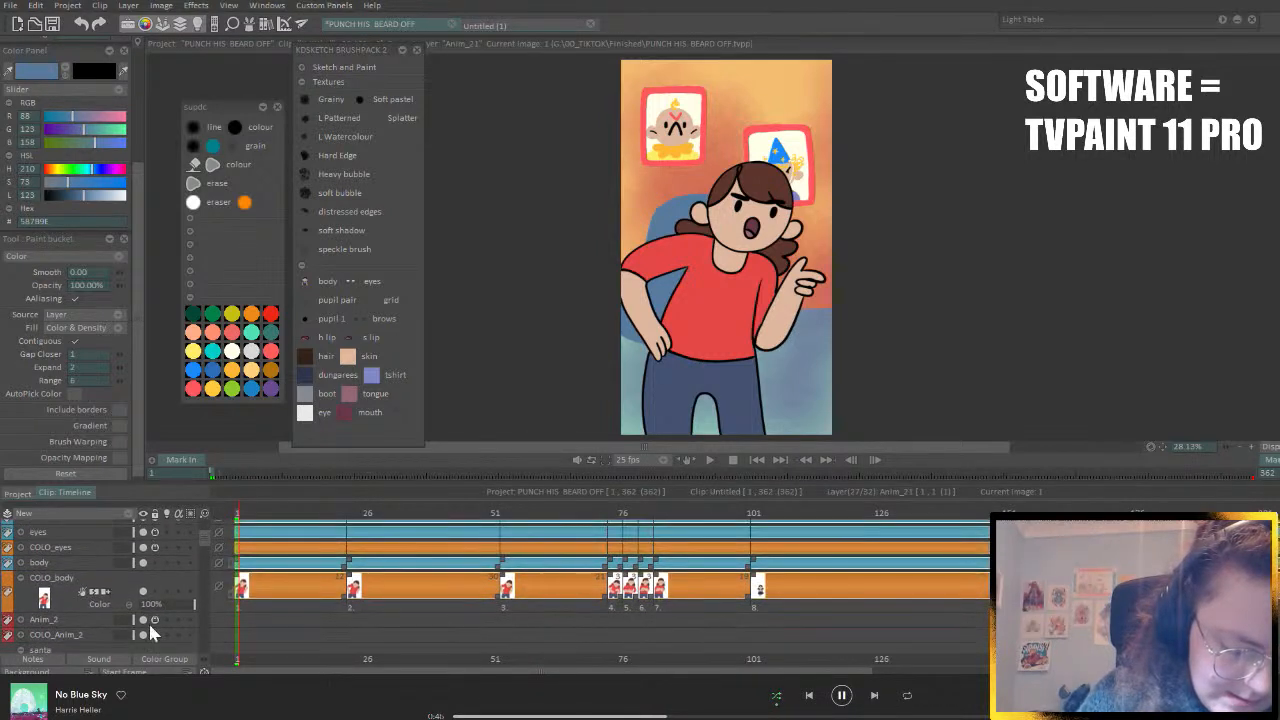
{"action": "left_click", "coordinate": [160, 604]}
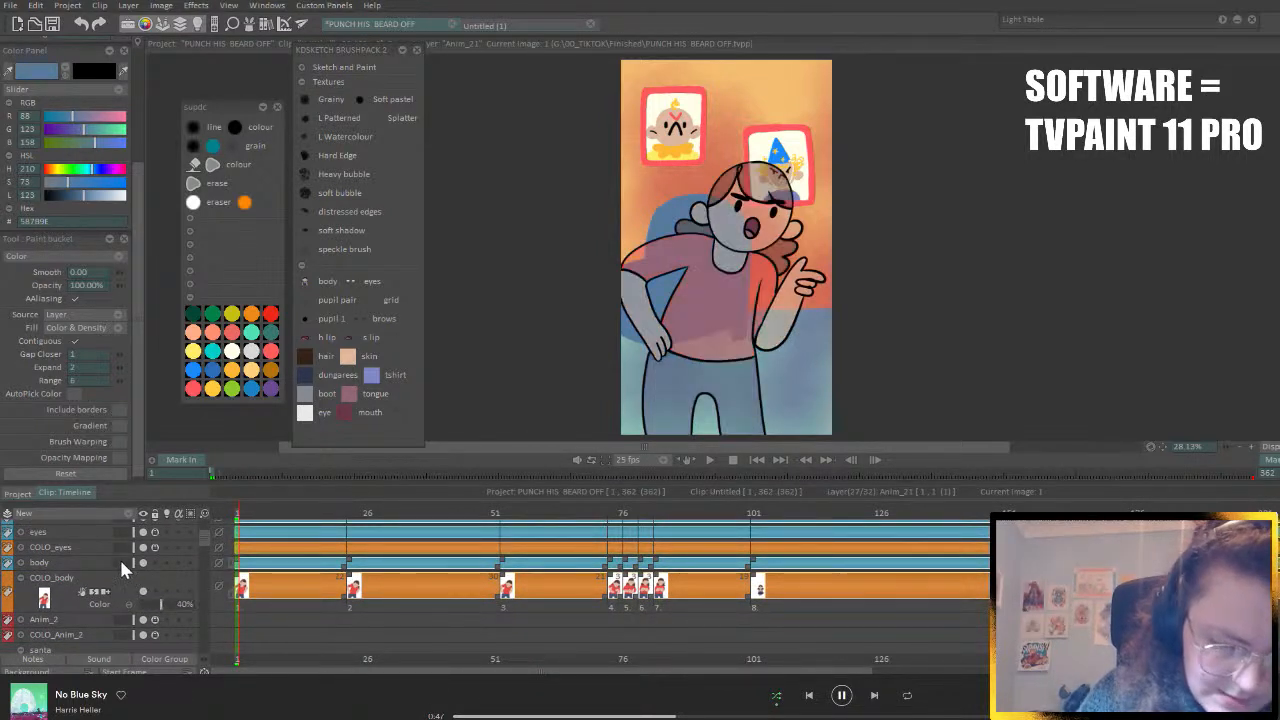
{"action": "left_click_drag", "start_coordinate": [204, 532], "coordinate": [205, 628]}
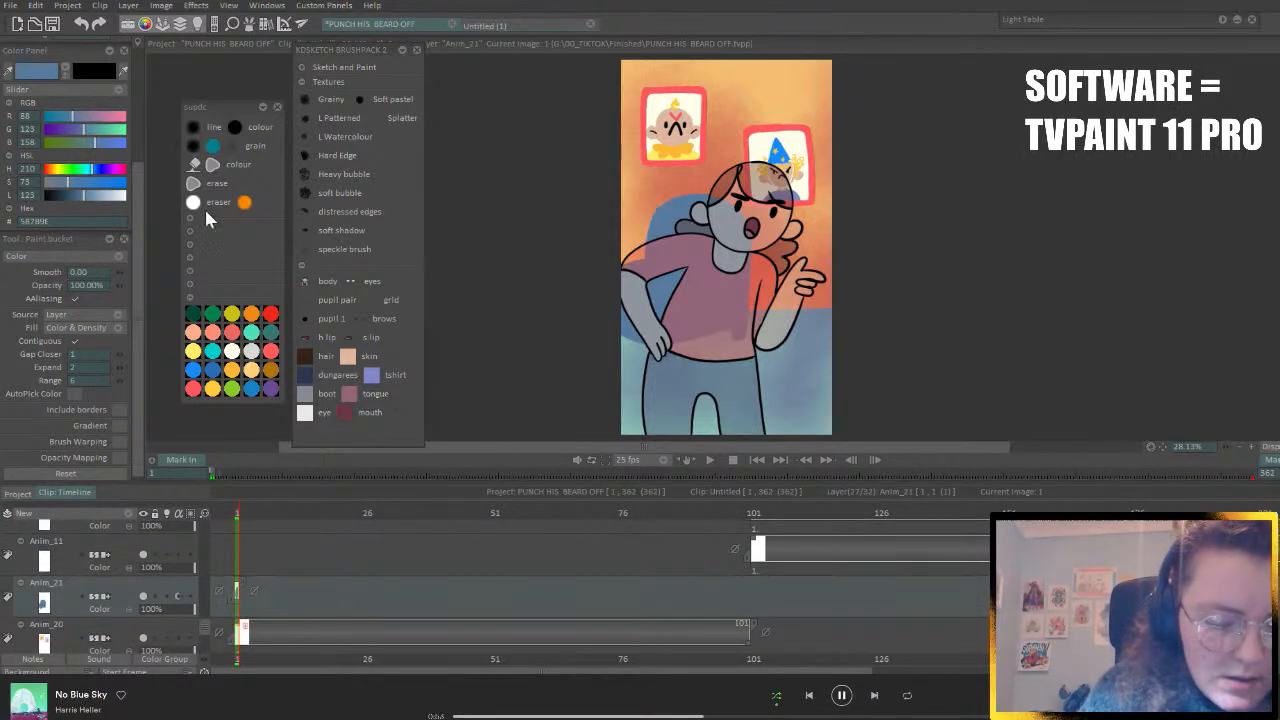
- Choose a bright blue, try sketching armrest shapes over the armchair, and display only the armchair layer
{"action": "left_click", "coordinate": [194, 372]}
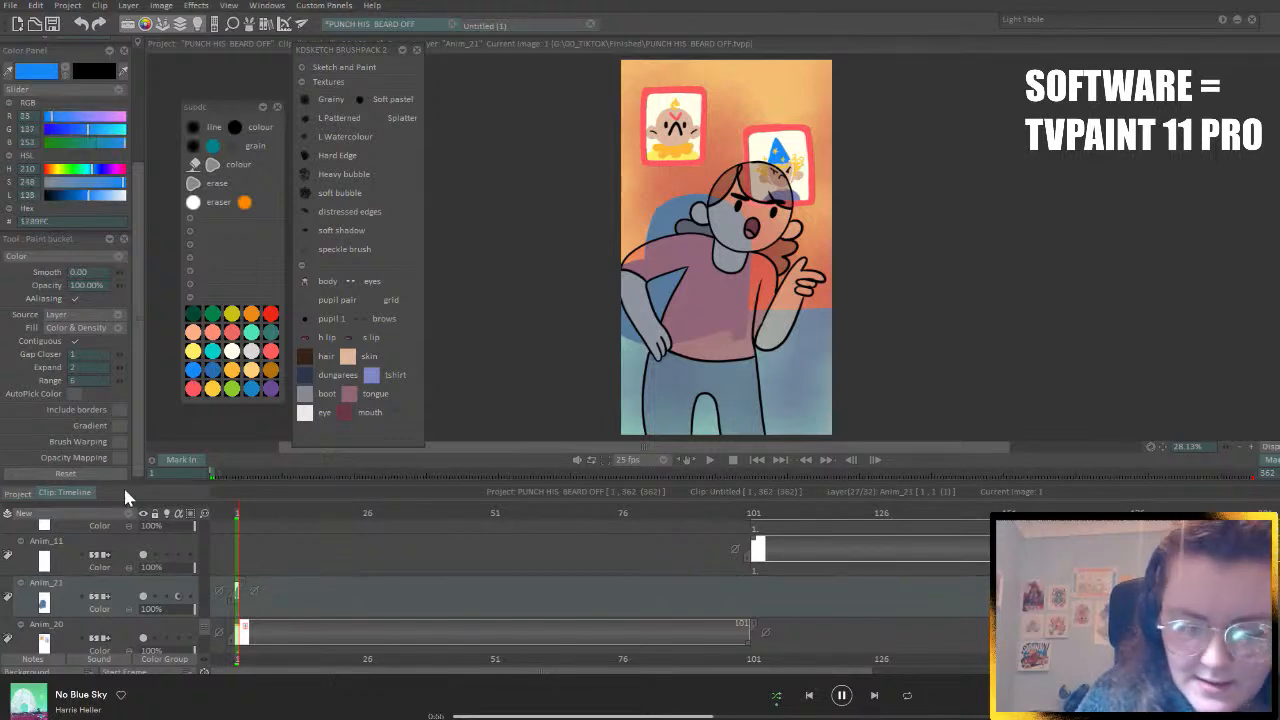
{"action": "left_click", "coordinate": [236, 129]}
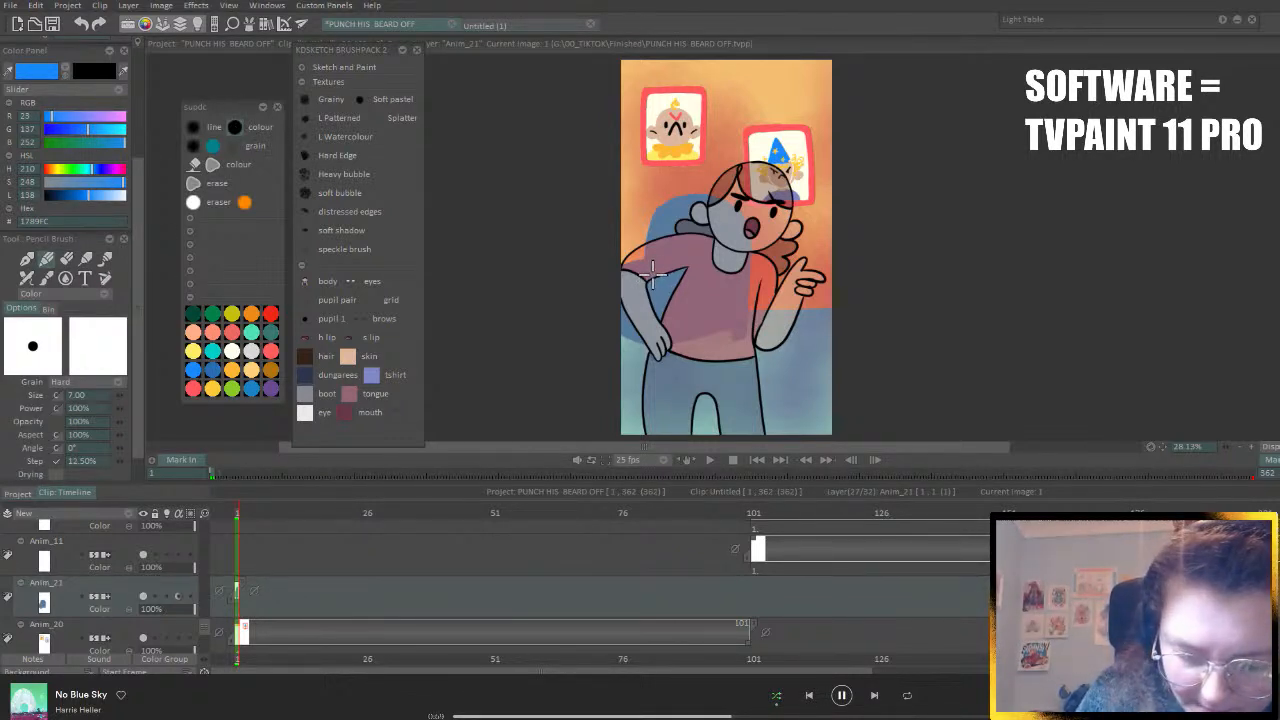
{"action": "mouse_move", "coordinate": [619, 297]}
{"action": "left_mouse_down"}
{"action": "mouse_move", "coordinate": [650, 310]}
{"action": "mouse_move", "coordinate": [664, 283]}
{"action": "mouse_move", "coordinate": [703, 270]}
{"action": "mouse_move", "coordinate": [634, 286]}
{"action": "mouse_move", "coordinate": [640, 266]}
{"action": "left_mouse_up"}
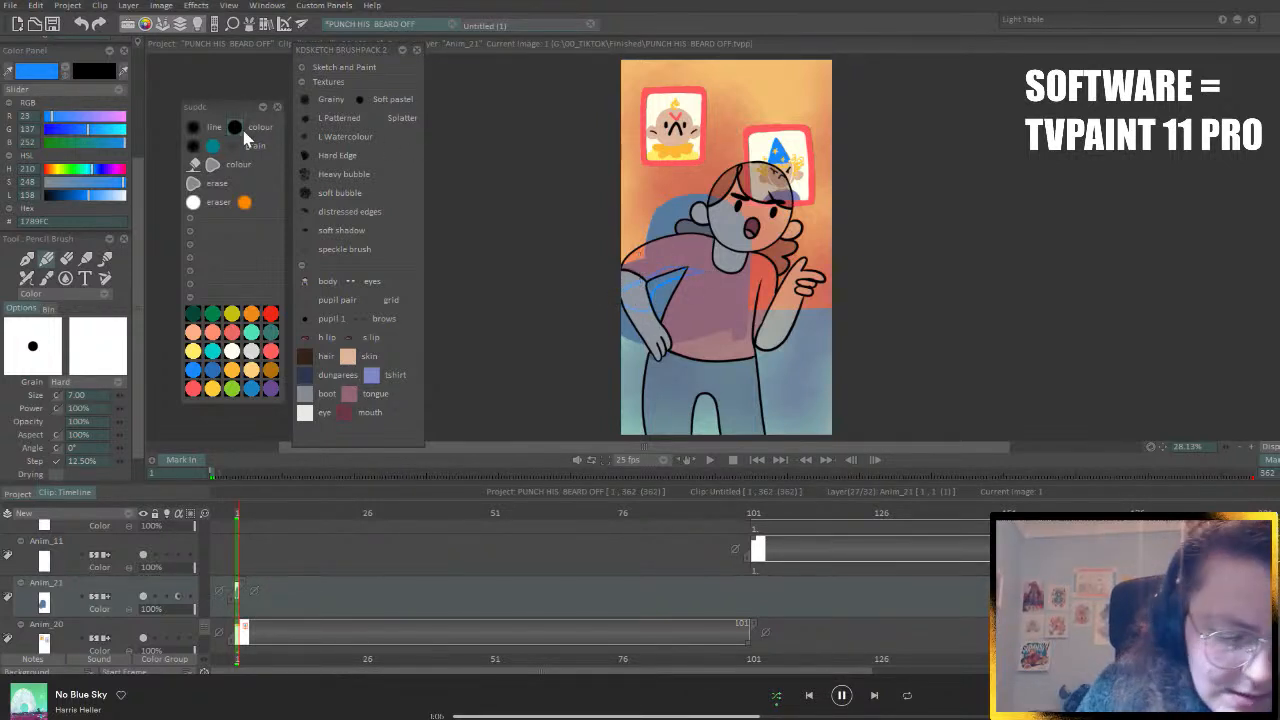
{"action": "left_click", "coordinate": [194, 165]}
{"action": "left_click", "coordinate": [650, 288]}
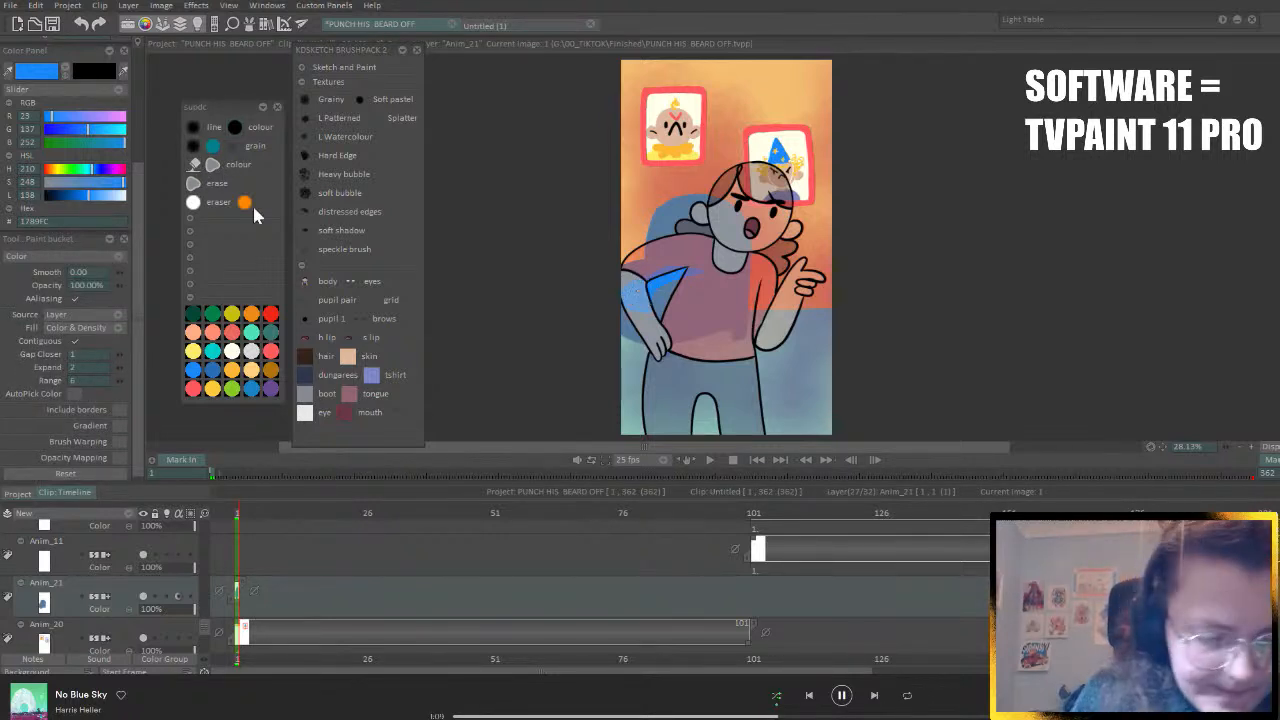
{"action": "left_click", "coordinate": [235, 127]}
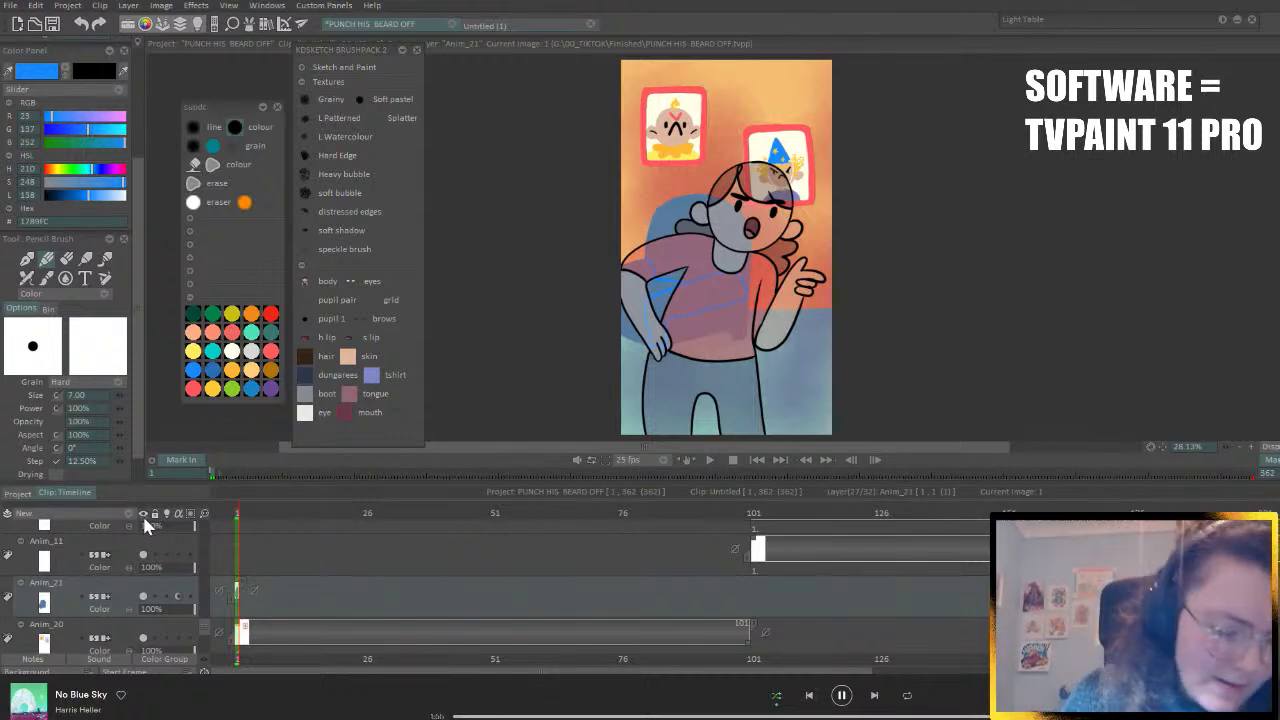
{"action": "left_click", "coordinate": [191, 514]}
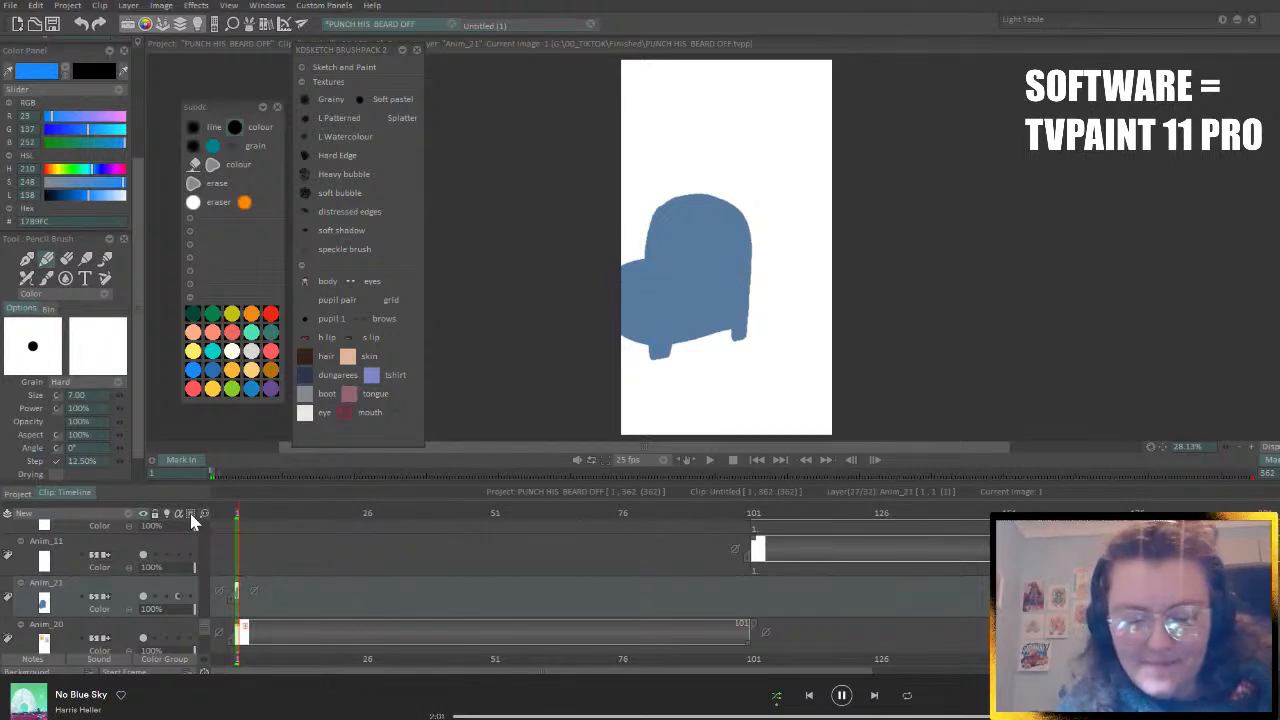
{"action": "mouse_move", "coordinate": [643, 260]}
{"action": "left_mouse_down"}
{"action": "mouse_move", "coordinate": [673, 259]}
{"action": "mouse_move", "coordinate": [661, 283]}
{"action": "mouse_move", "coordinate": [603, 298]}
{"action": "mouse_move", "coordinate": [663, 285]}
{"action": "mouse_move", "coordinate": [644, 321]}
{"action": "left_mouse_up"}
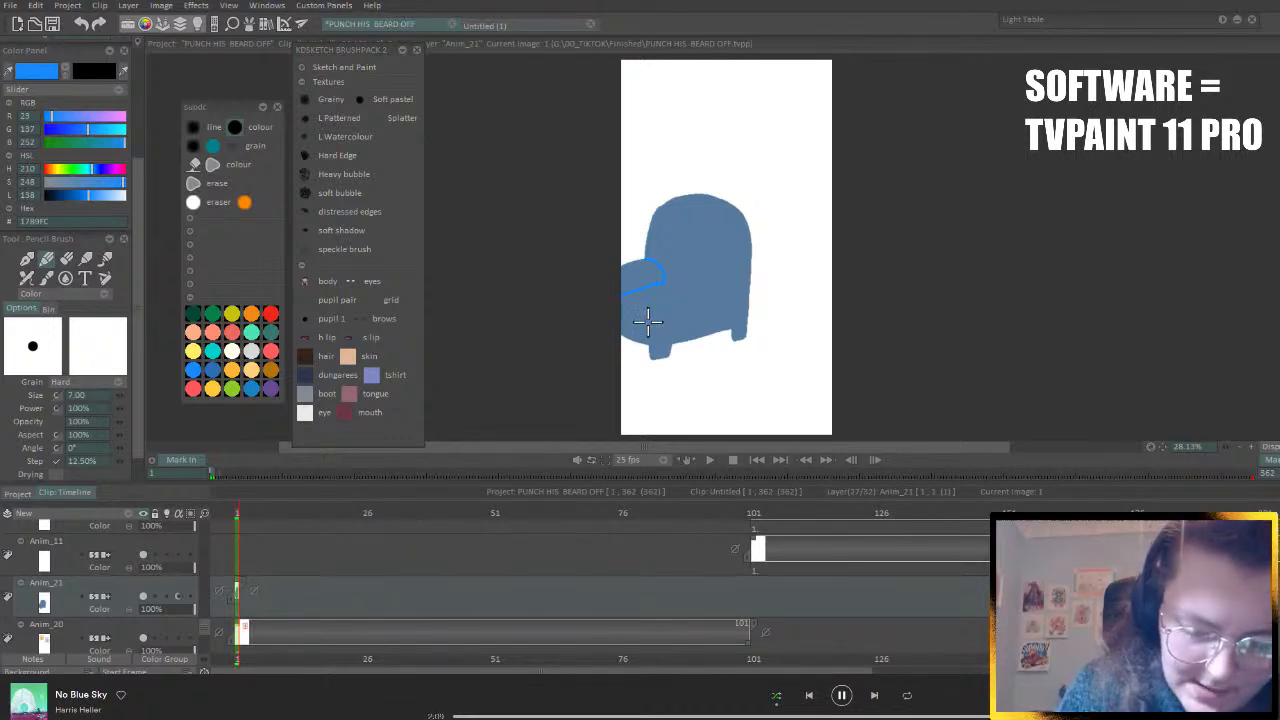
{"action": "left_click_drag", "start_coordinate": [654, 298], "coordinate": [727, 274]}
{"action": "key", "text": "ctrl+z"}
{"action": "key", "text": "ctrl+z"}
{"action": "key", "text": "ctrl+z"}
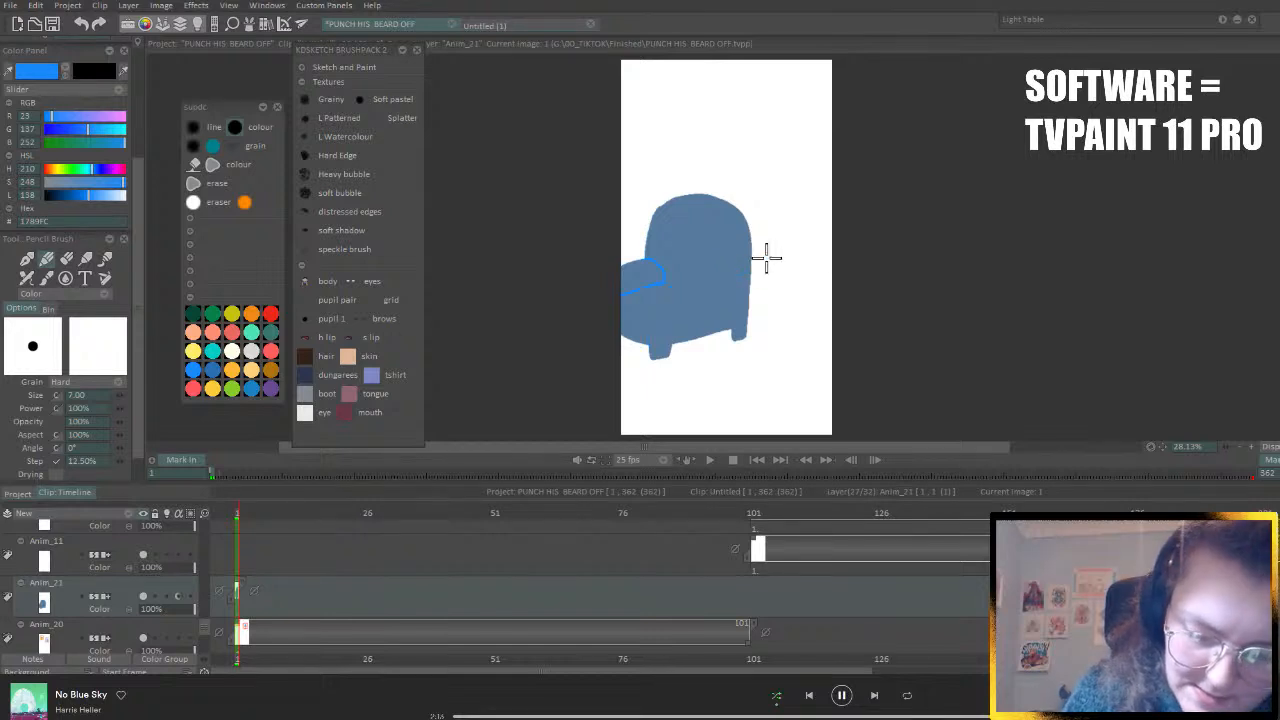
- Draw a curved bright blue line for the armchair's side panel and fill the panel and its legs with that colour
{"action": "mouse_move", "coordinate": [650, 356]}
{"action": "left_mouse_down"}
{"action": "mouse_move", "coordinate": [658, 293]}
{"action": "mouse_move", "coordinate": [760, 258]}
{"action": "left_mouse_up"}
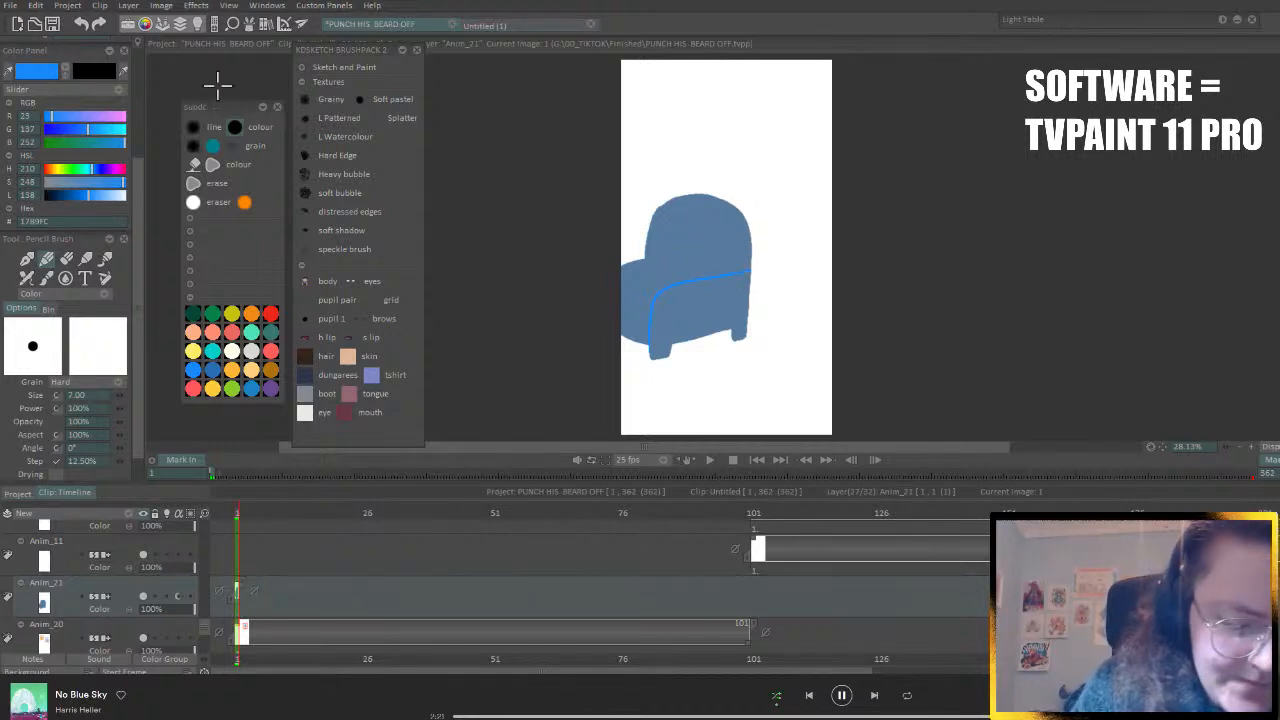
{"action": "left_click", "coordinate": [211, 164]}
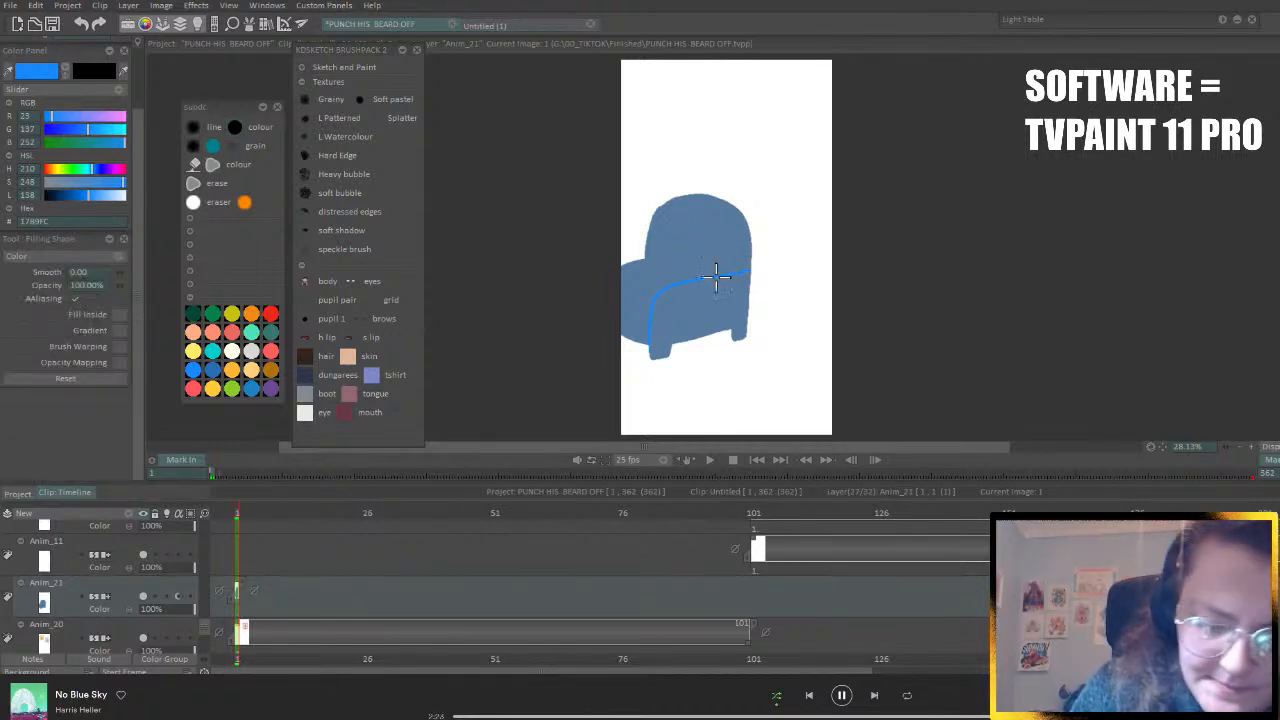
{"action": "mouse_move", "coordinate": [741, 270]}
{"action": "left_mouse_down"}
{"action": "mouse_move", "coordinate": [657, 291]}
{"action": "mouse_move", "coordinate": [646, 374]}
{"action": "mouse_move", "coordinate": [760, 275]}
{"action": "left_mouse_up"}
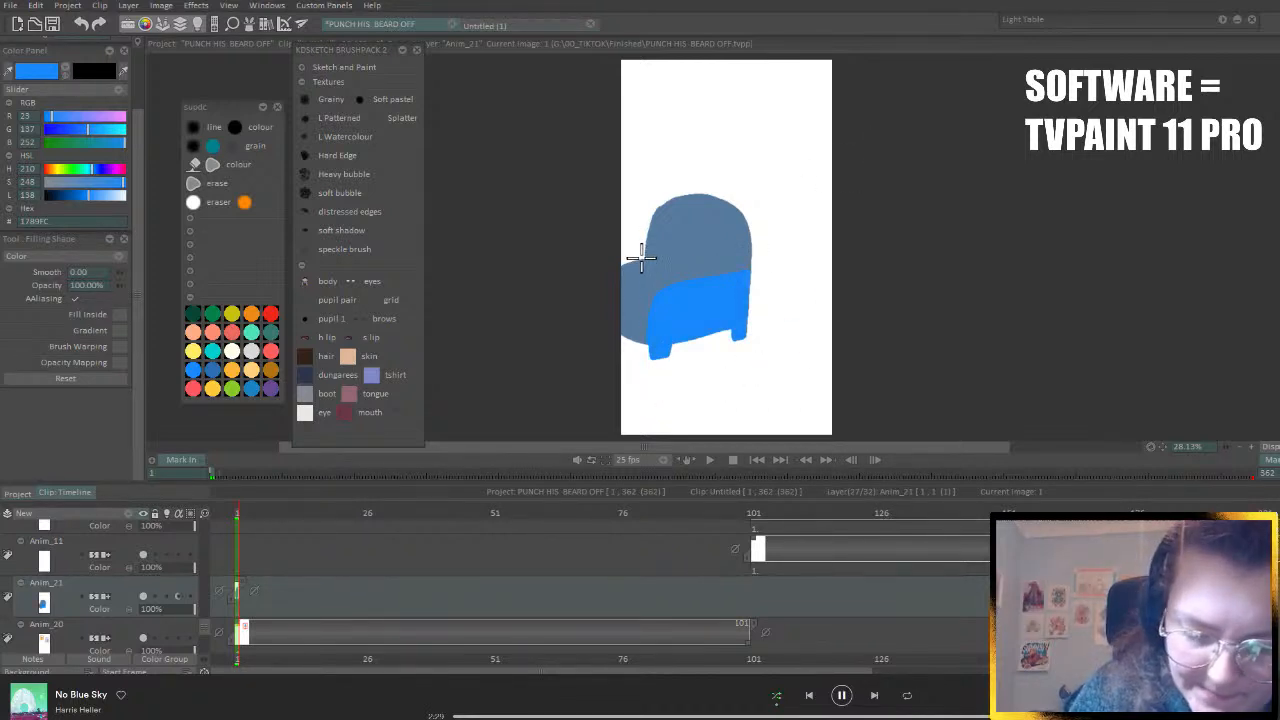
- Fill the seat and front section beside the armchair's side panel in bright blue, leaving a thin muted blue gap between them
{"action": "mouse_move", "coordinate": [645, 260]}
{"action": "left_mouse_down"}
{"action": "mouse_move", "coordinate": [651, 277]}
{"action": "mouse_move", "coordinate": [578, 307]}
{"action": "left_mouse_up"}
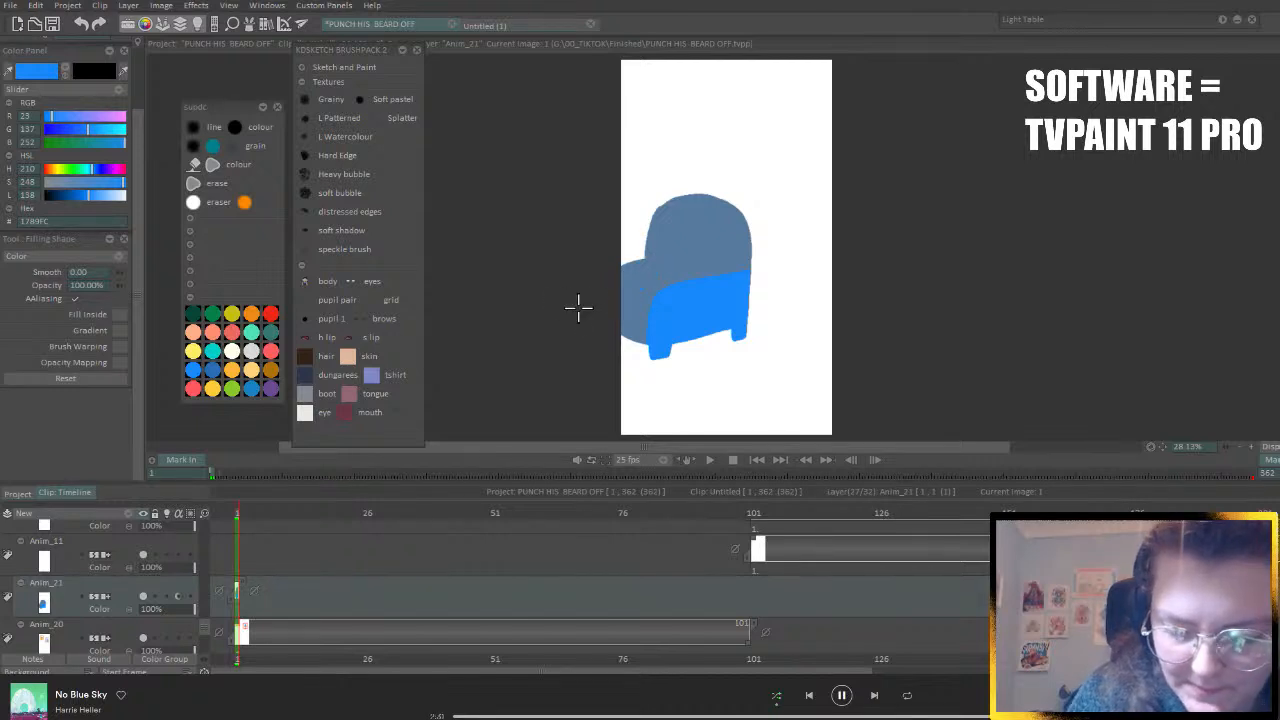
{"action": "mouse_move", "coordinate": [640, 254]}
{"action": "left_mouse_down"}
{"action": "mouse_move", "coordinate": [652, 266]}
{"action": "mouse_move", "coordinate": [636, 288]}
{"action": "mouse_move", "coordinate": [625, 246]}
{"action": "left_mouse_up"}
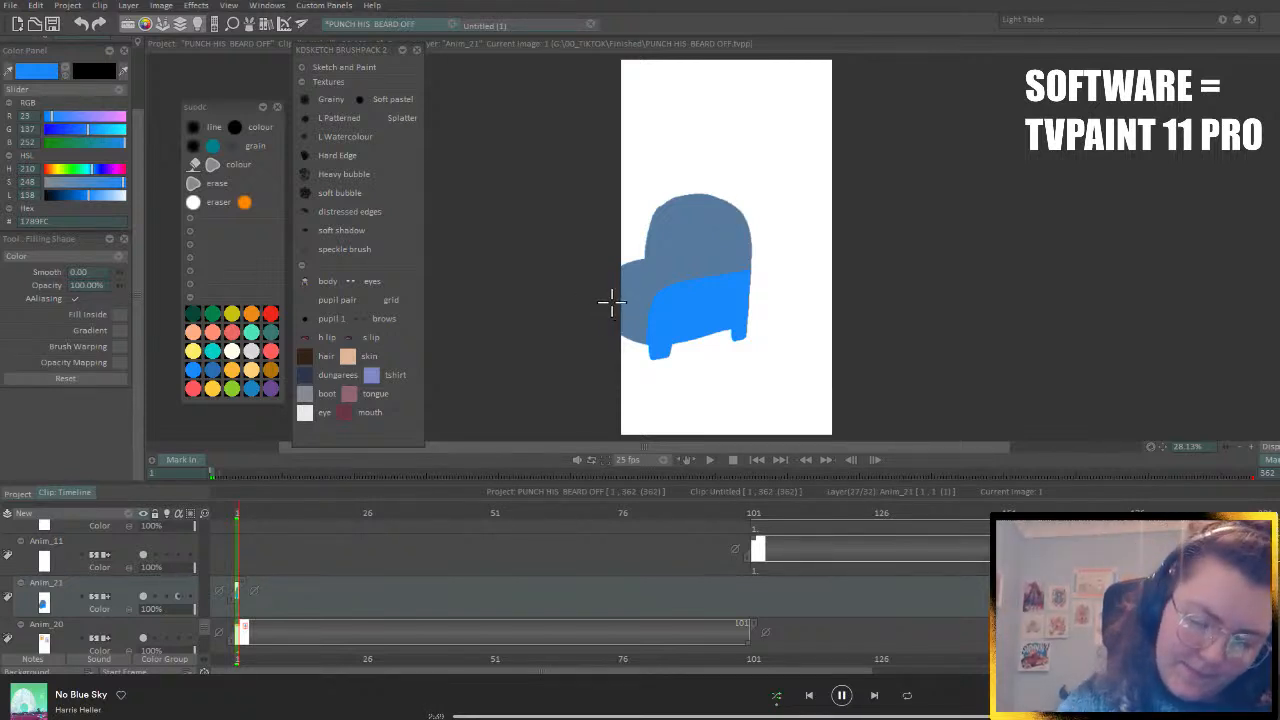
{"action": "mouse_move", "coordinate": [611, 299]}
{"action": "left_mouse_down"}
{"action": "mouse_move", "coordinate": [639, 335]}
{"action": "mouse_move", "coordinate": [589, 297]}
{"action": "left_mouse_up"}
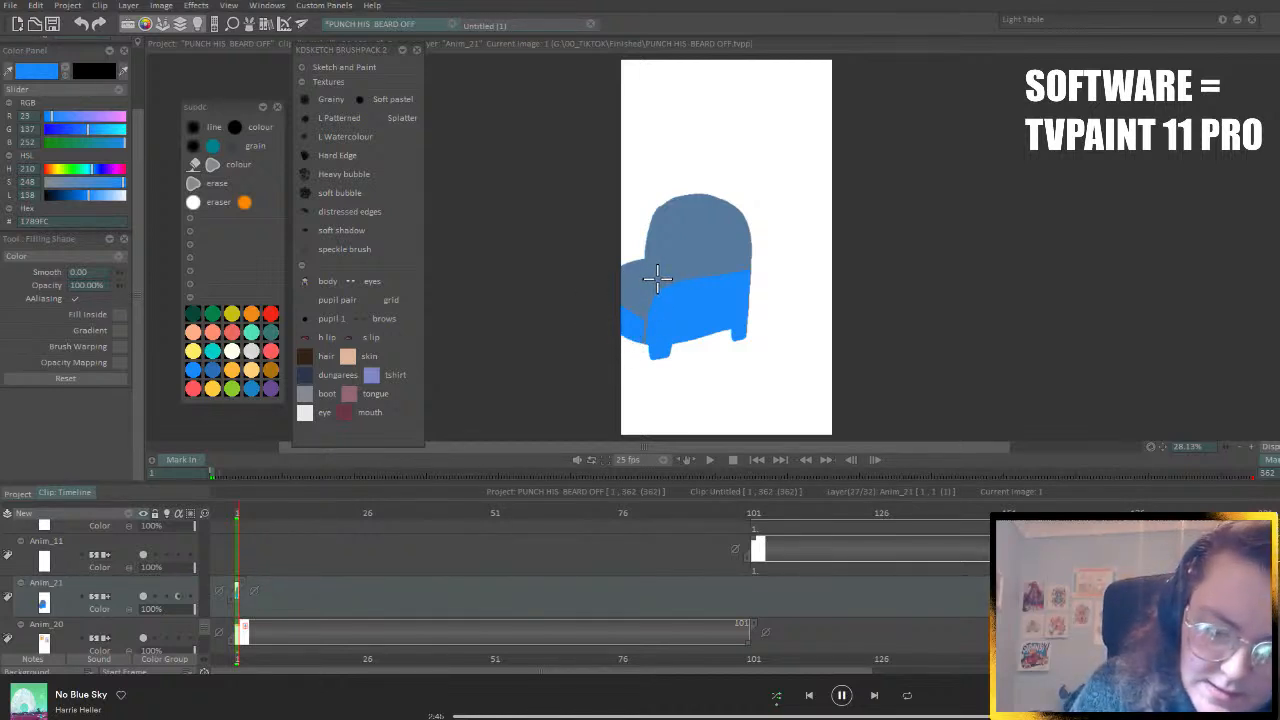
{"action": "mouse_move", "coordinate": [652, 278]}
{"action": "left_mouse_down"}
{"action": "mouse_move", "coordinate": [611, 294]}
{"action": "mouse_move", "coordinate": [637, 302]}
{"action": "mouse_move", "coordinate": [666, 282]}
{"action": "mouse_move", "coordinate": [640, 330]}
{"action": "mouse_move", "coordinate": [634, 288]}
{"action": "left_mouse_up"}
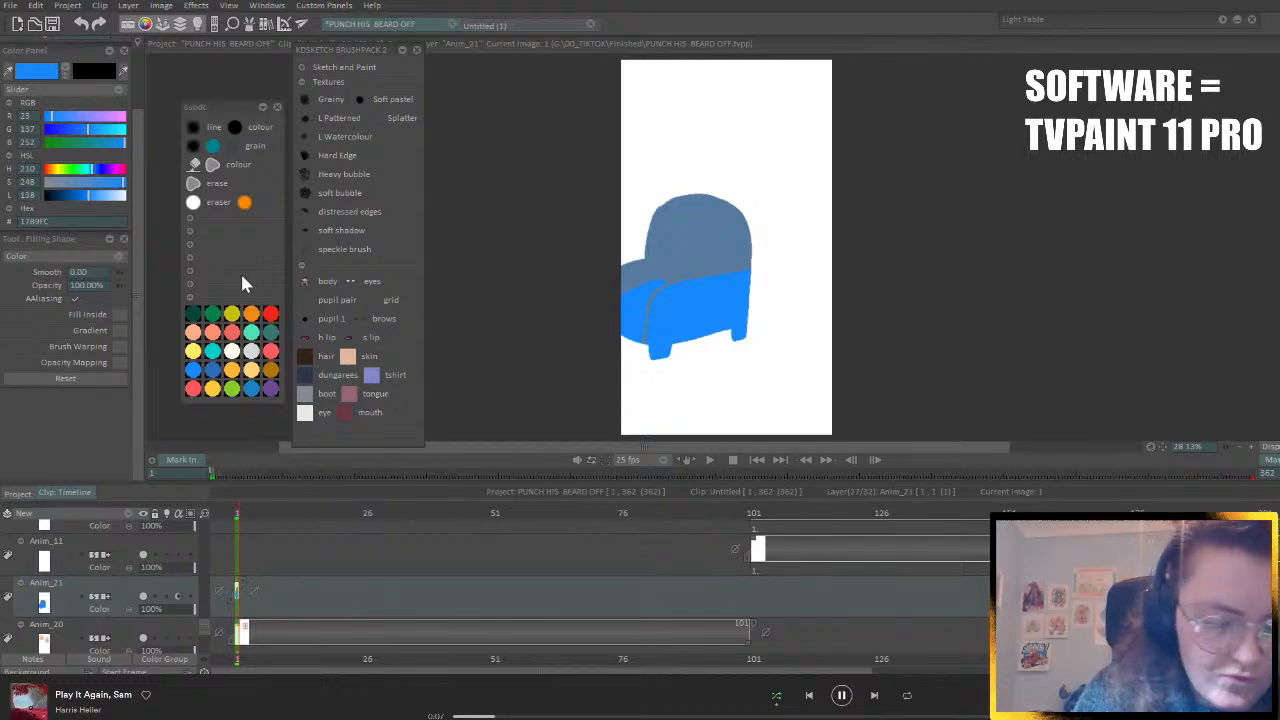
- Darken the blue to a lightness of 112 and paint a shaded area along the lower front of the armchair
{"action": "left_click_drag", "start_coordinate": [85, 198], "coordinate": [79, 197]}
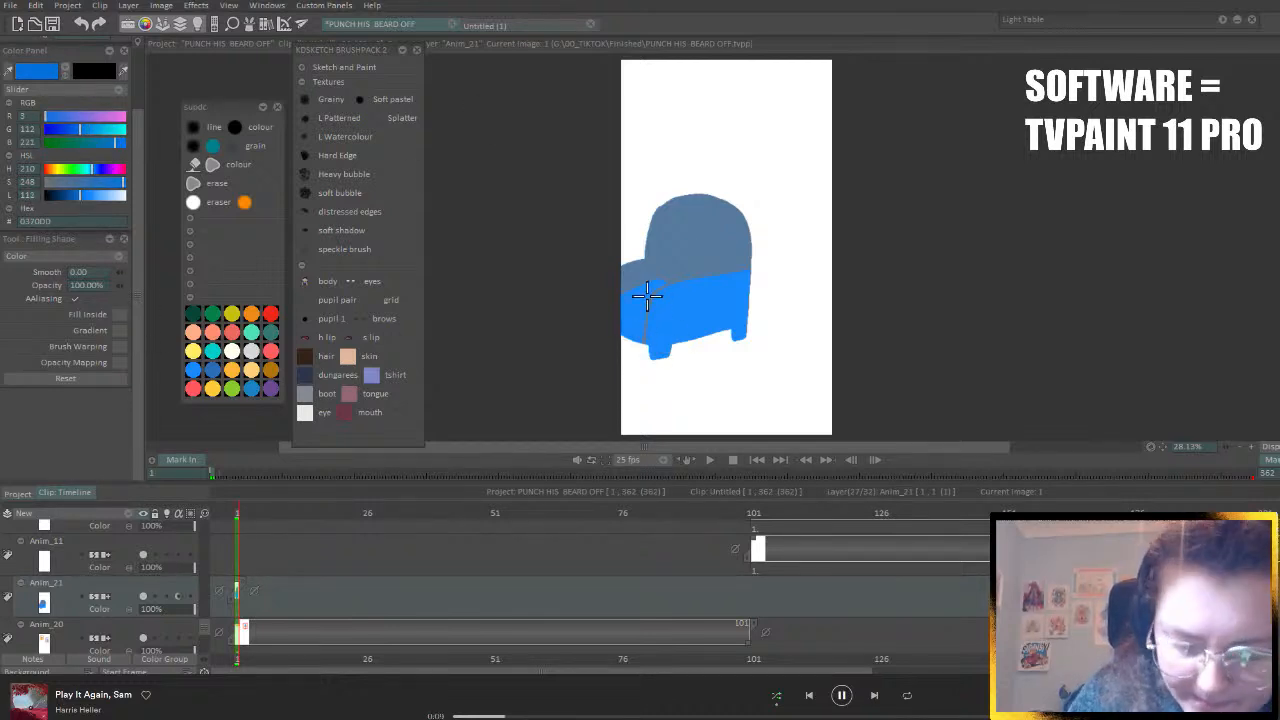
{"action": "mouse_move", "coordinate": [618, 310]}
{"action": "left_mouse_down"}
{"action": "mouse_move", "coordinate": [644, 320]}
{"action": "mouse_move", "coordinate": [645, 339]}
{"action": "mouse_move", "coordinate": [590, 318]}
{"action": "left_mouse_up"}
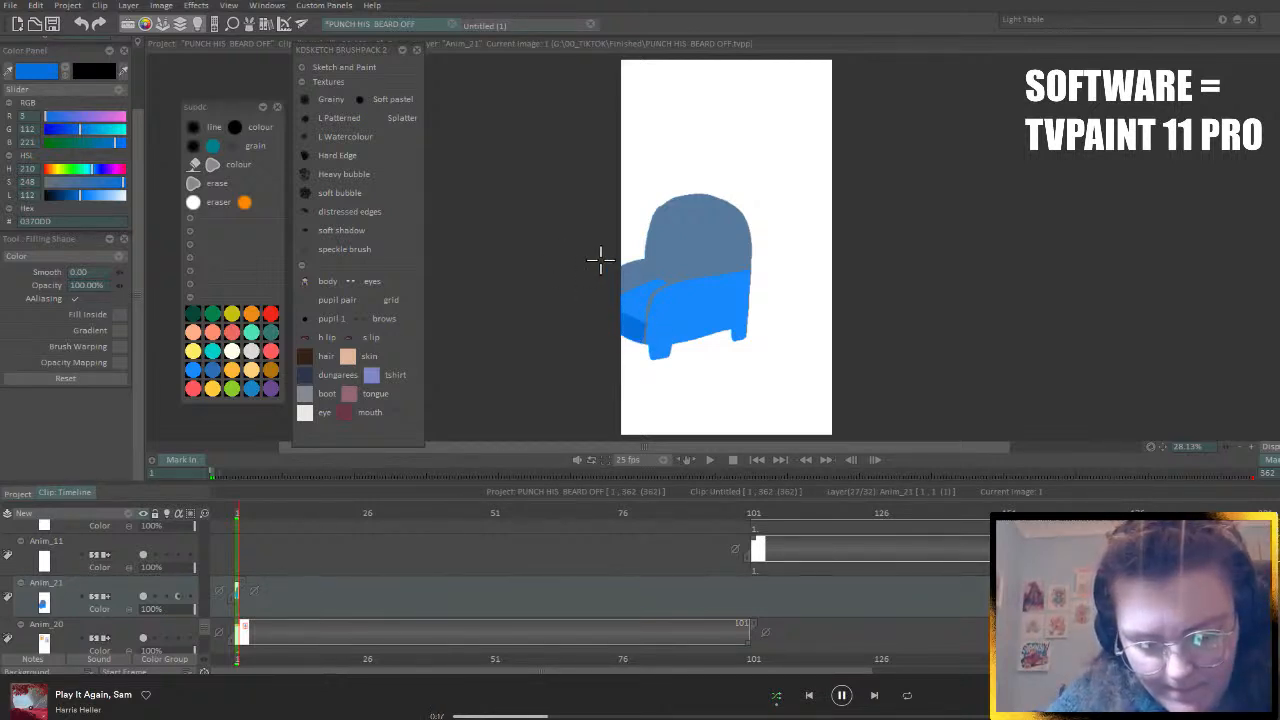
{"action": "mouse_move", "coordinate": [652, 272]}
{"action": "left_mouse_down"}
{"action": "mouse_move", "coordinate": [660, 214]}
{"action": "mouse_move", "coordinate": [720, 196]}
{"action": "mouse_move", "coordinate": [748, 226]}
{"action": "mouse_move", "coordinate": [748, 262]}
{"action": "mouse_move", "coordinate": [714, 277]}
{"action": "mouse_move", "coordinate": [673, 281]}
{"action": "mouse_move", "coordinate": [658, 264]}
{"action": "left_mouse_up"}
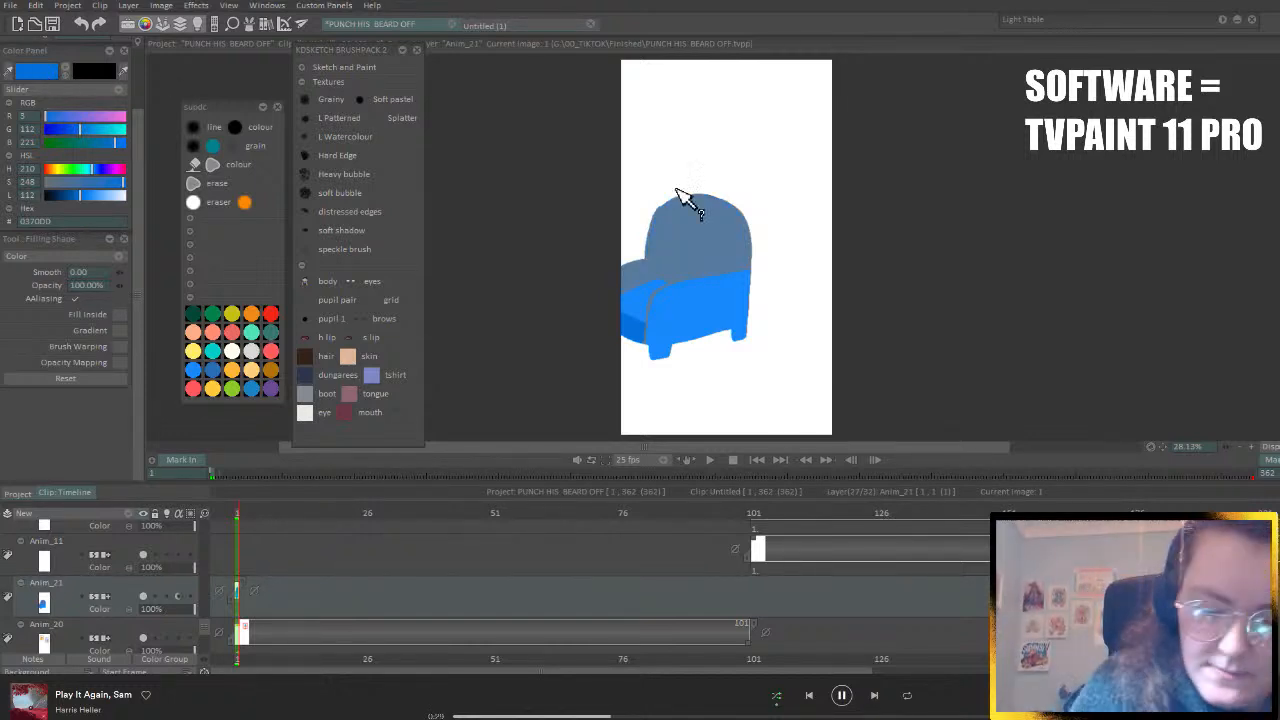
{"action": "left_click", "coordinate": [705, 250], "text": "ctrl"}
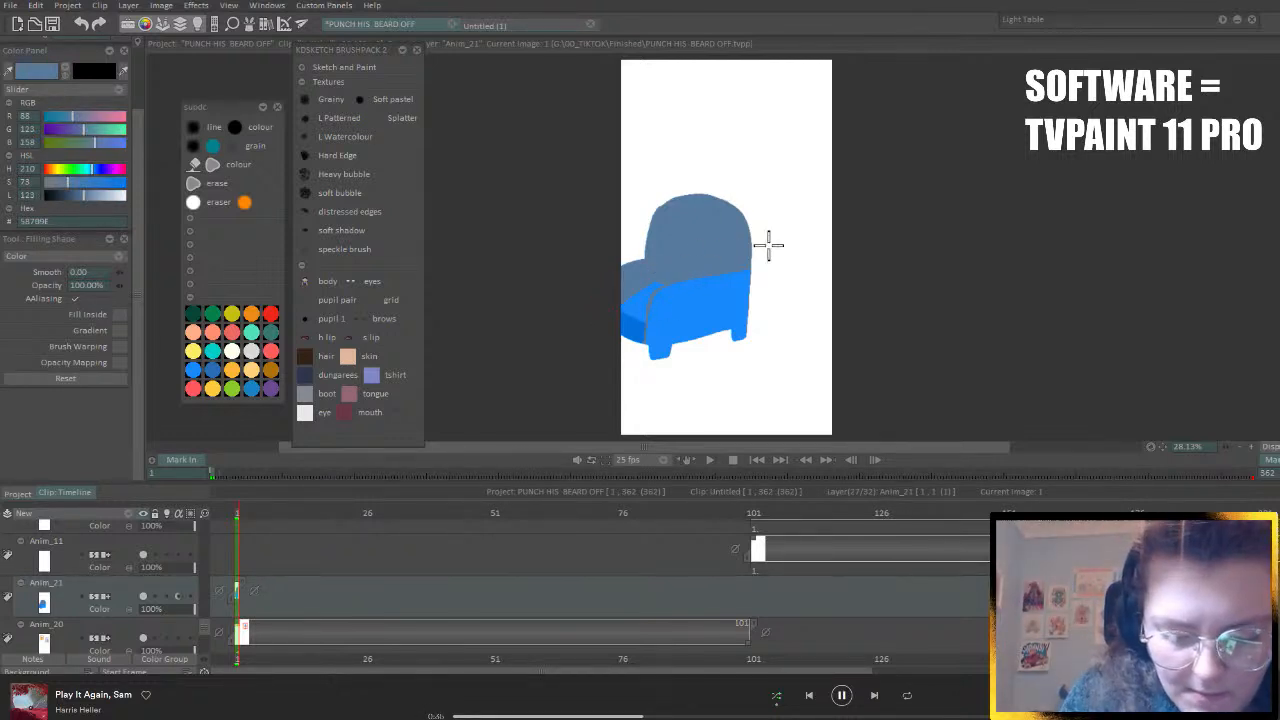
{"action": "left_click", "coordinate": [634, 328]}
{"action": "mouse_move", "coordinate": [616, 311]}
{"action": "left_mouse_down"}
{"action": "mouse_move", "coordinate": [649, 315]}
{"action": "mouse_move", "coordinate": [624, 354]}
{"action": "left_mouse_up"}
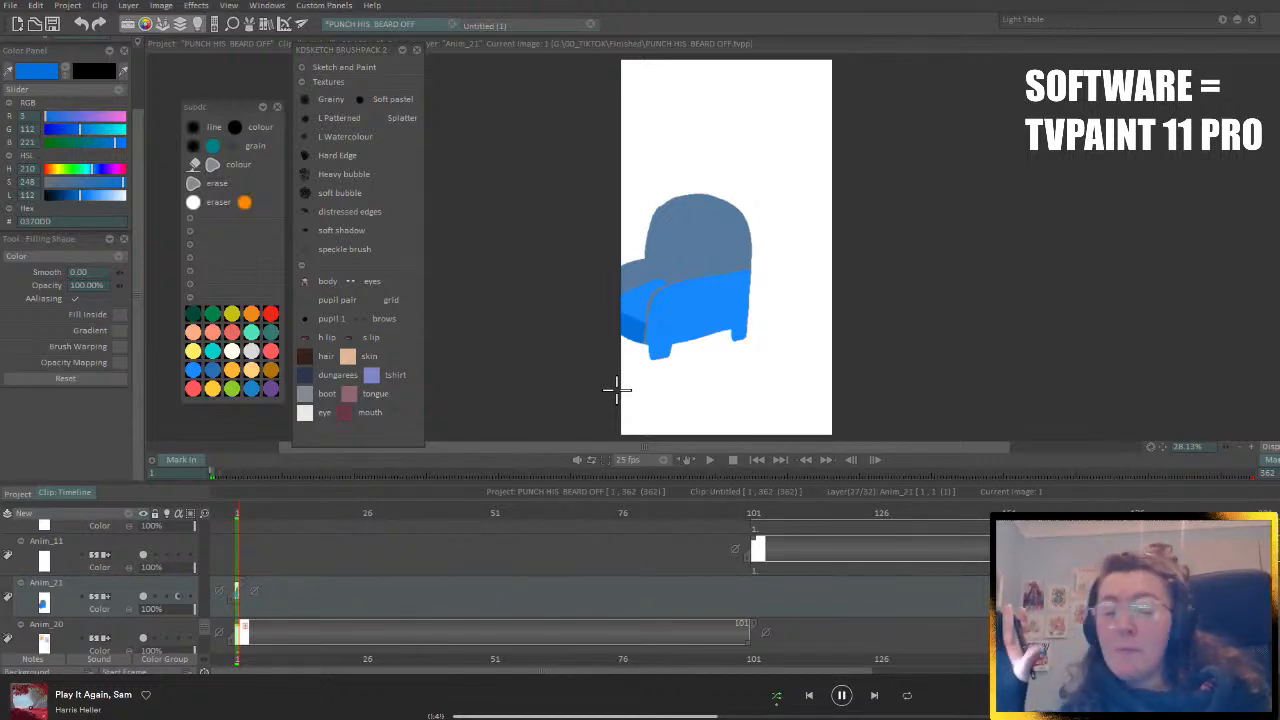
- Add black line details to the armchair with a size 3 pencil: creases on the backrest and far arm, an armrest spiral and side seams
{"action": "left_click_drag", "start_coordinate": [44, 196], "coordinate": [18, 190]}
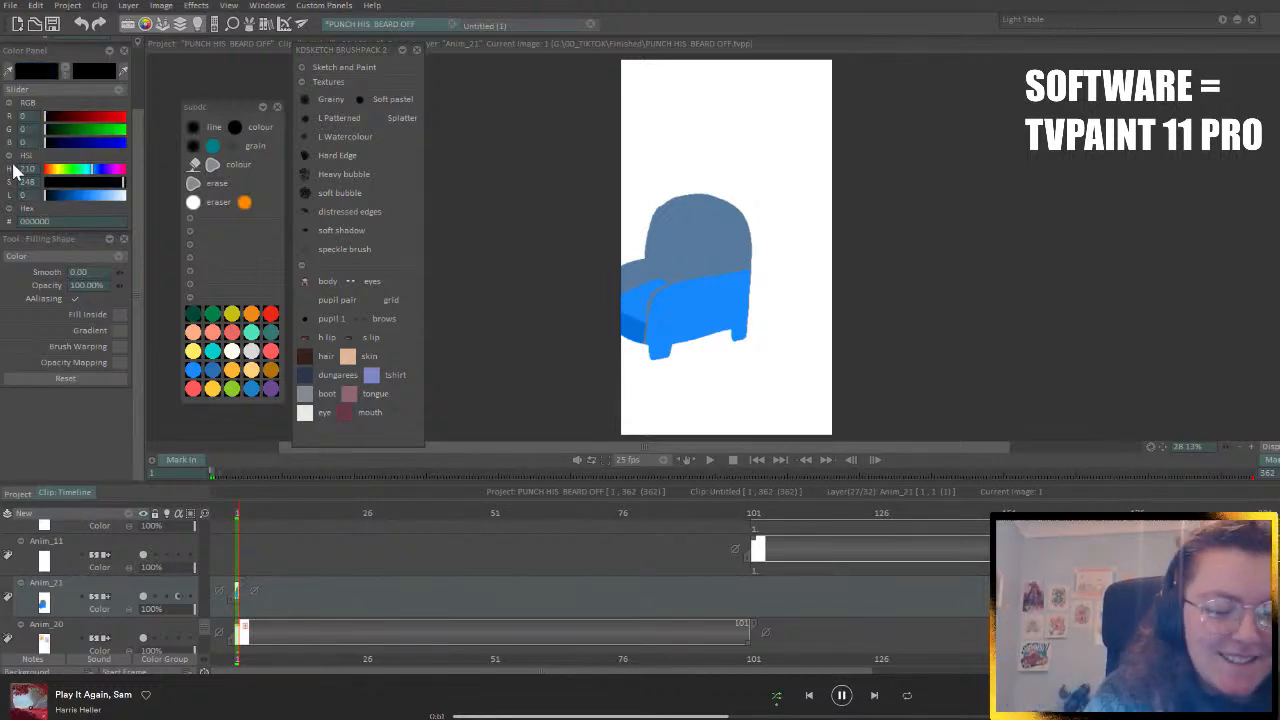
{"action": "left_click", "coordinate": [236, 127]}
{"action": "left_click_drag", "start_coordinate": [121, 395], "coordinate": [111, 395]}
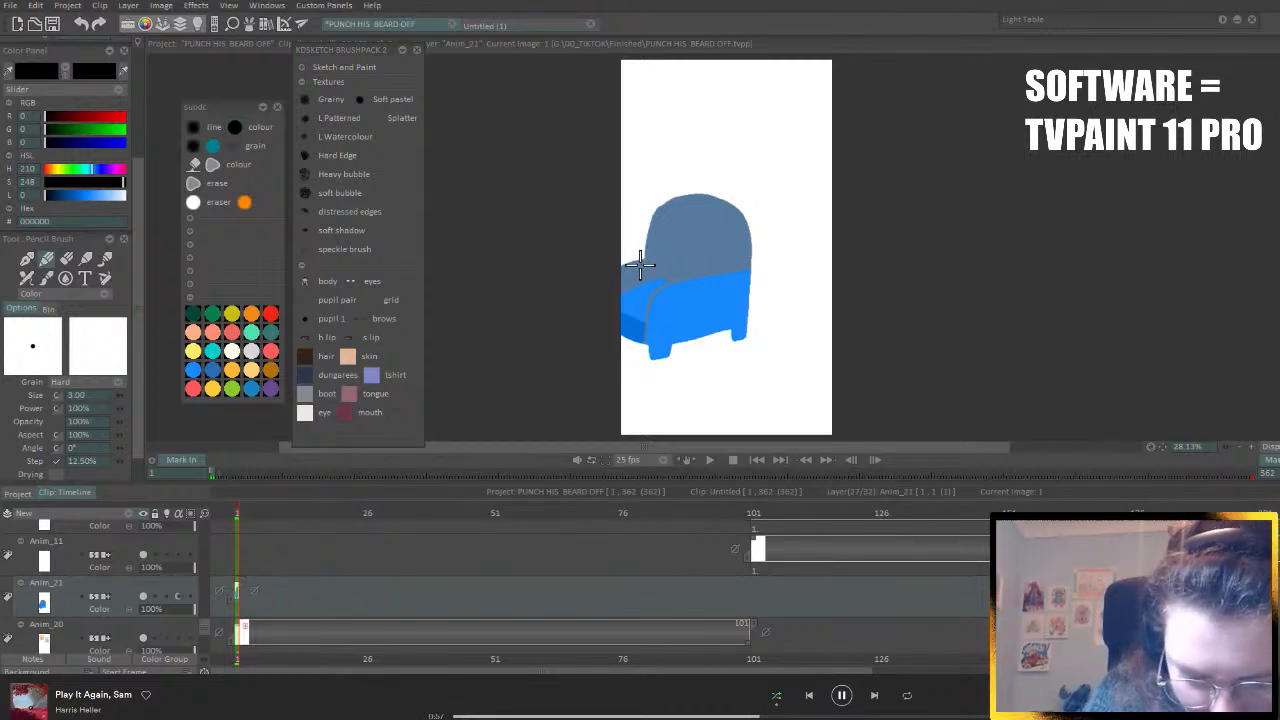
{"action": "left_click_drag", "start_coordinate": [643, 264], "coordinate": [629, 268]}
{"action": "left_click_drag", "start_coordinate": [643, 269], "coordinate": [630, 275]}
{"action": "left_click_drag", "start_coordinate": [681, 208], "coordinate": [688, 247]}
{"action": "left_click_drag", "start_coordinate": [671, 316], "coordinate": [742, 300]}
{"action": "left_click_drag", "start_coordinate": [663, 298], "coordinate": [662, 341]}
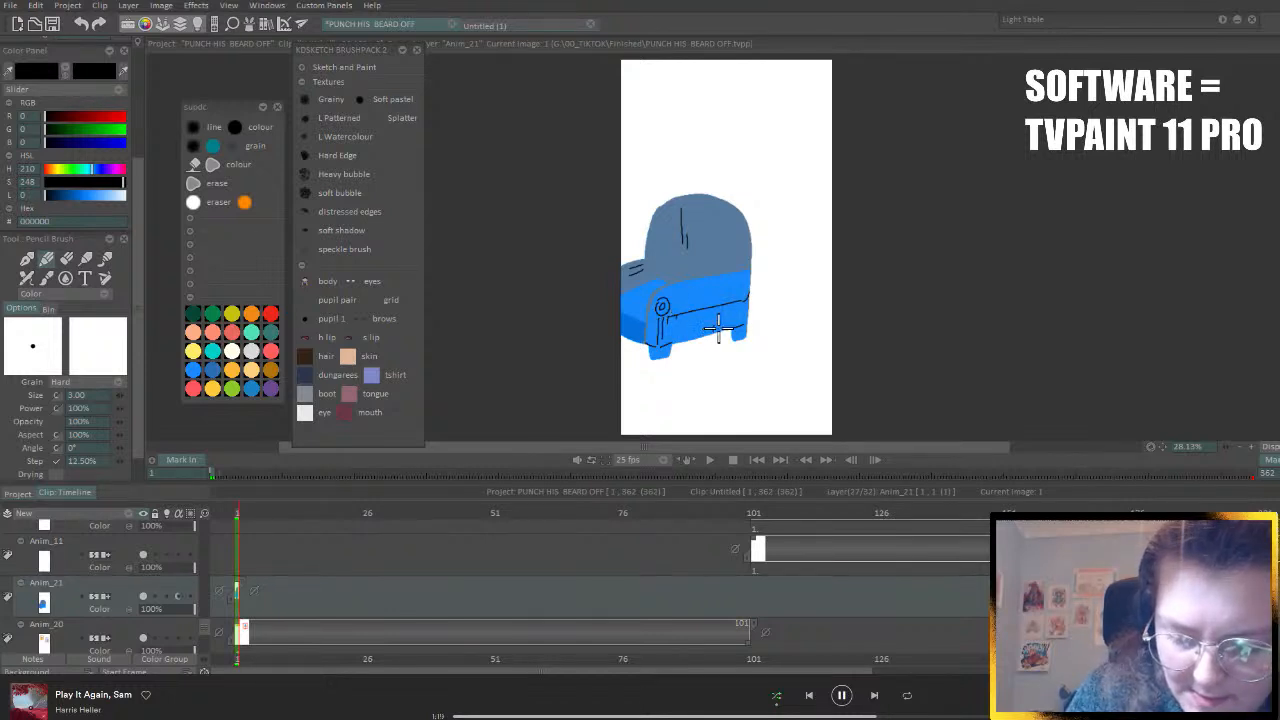
- Finish the creases on the armchair's backrest and hold the Anim_21 drawing through frame 101, saving the project with all layers shown
{"action": "left_click_drag", "start_coordinate": [726, 250], "coordinate": [719, 263]}
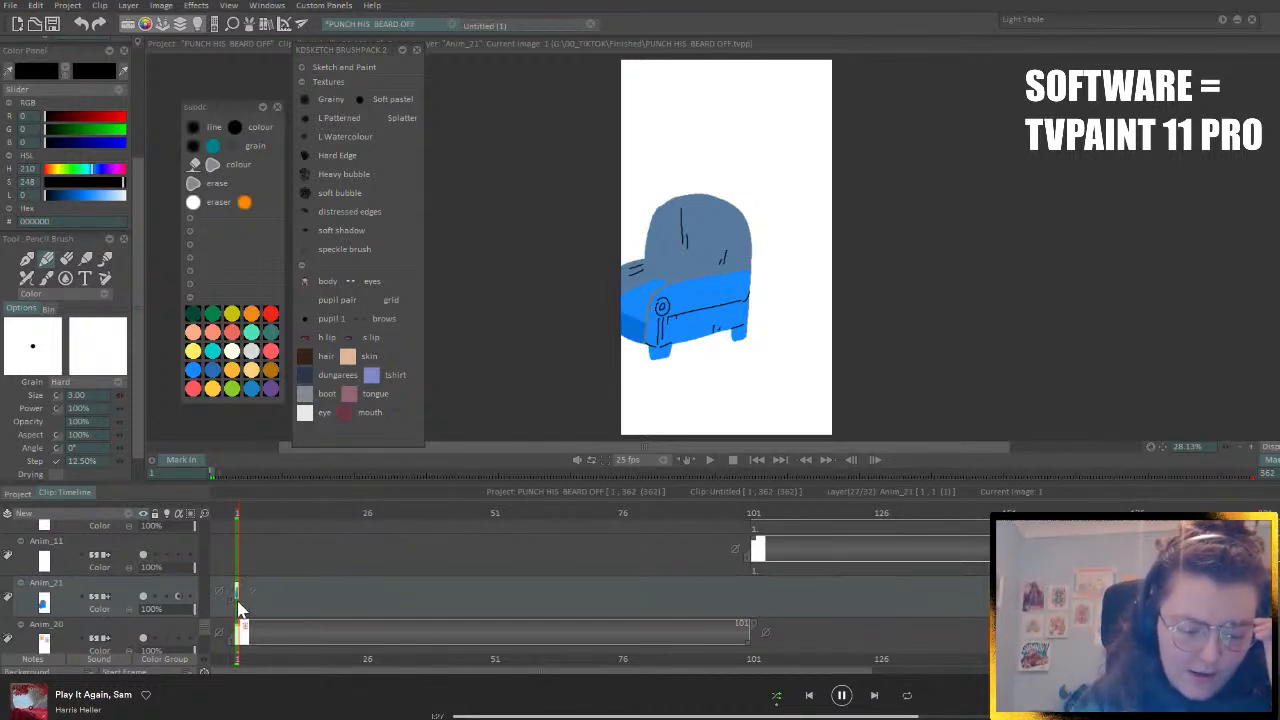
{"action": "left_click_drag", "start_coordinate": [239, 603], "coordinate": [748, 591]}
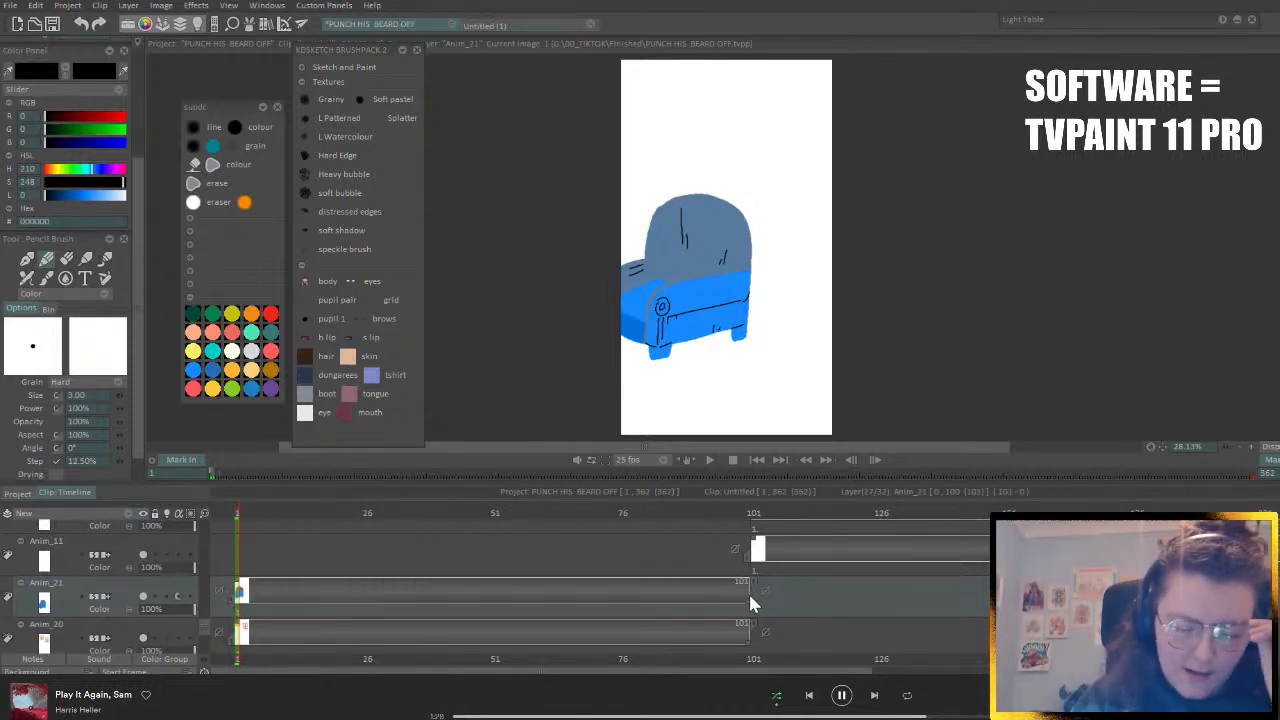
{"action": "left_click", "coordinate": [144, 513]}
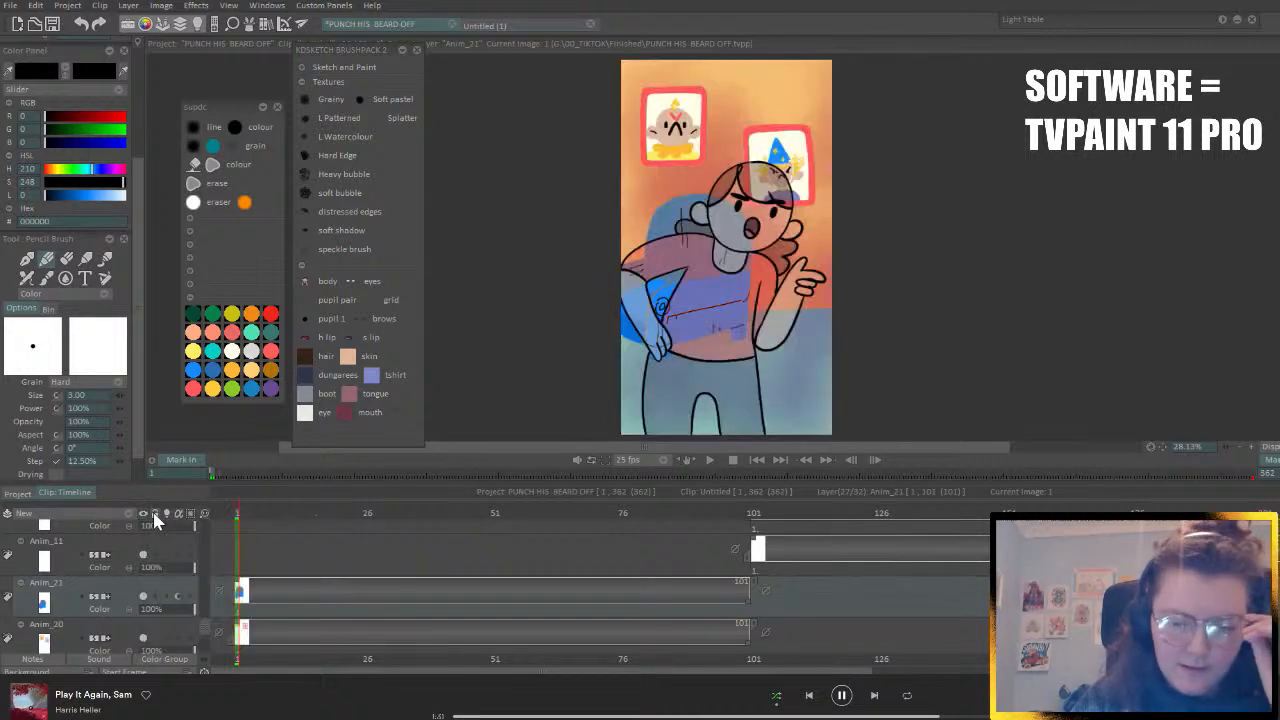
{"action": "key", "text": "ctrl+s"}
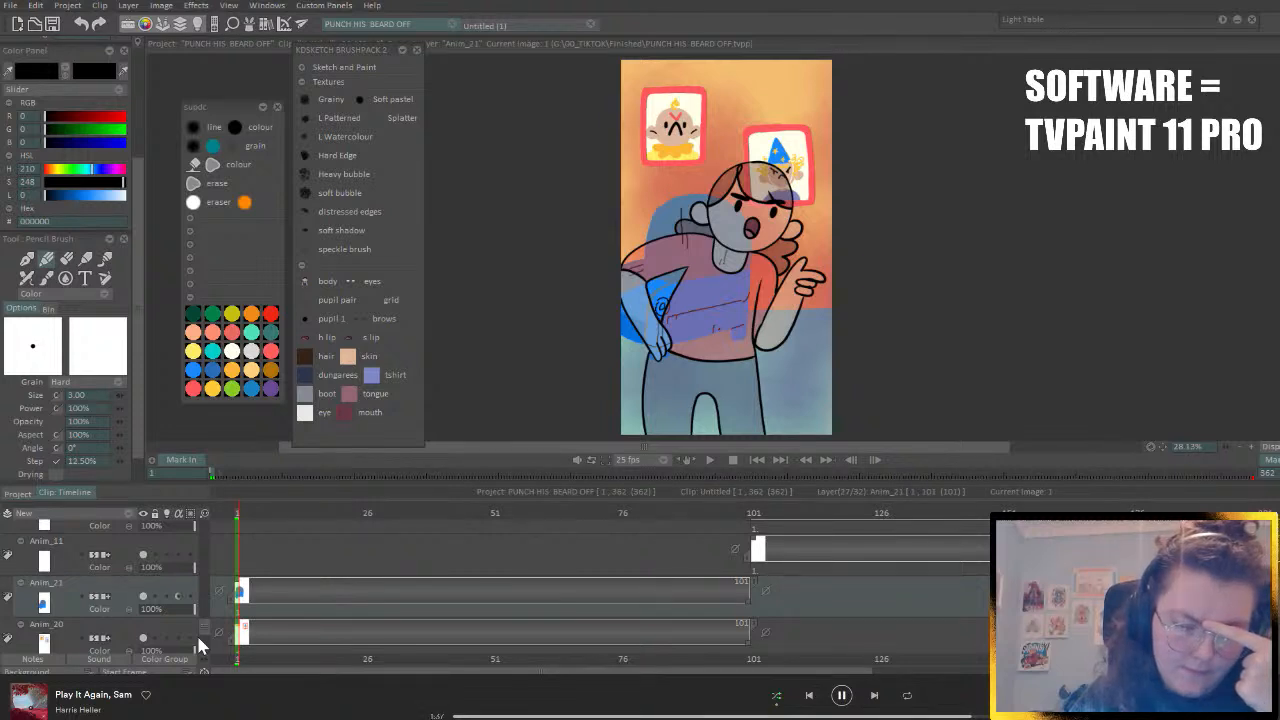
- Paint three yellow (FFCA3A) dots on the floor beside the woman's pointing arm
{"action": "left_click", "coordinate": [212, 388]}
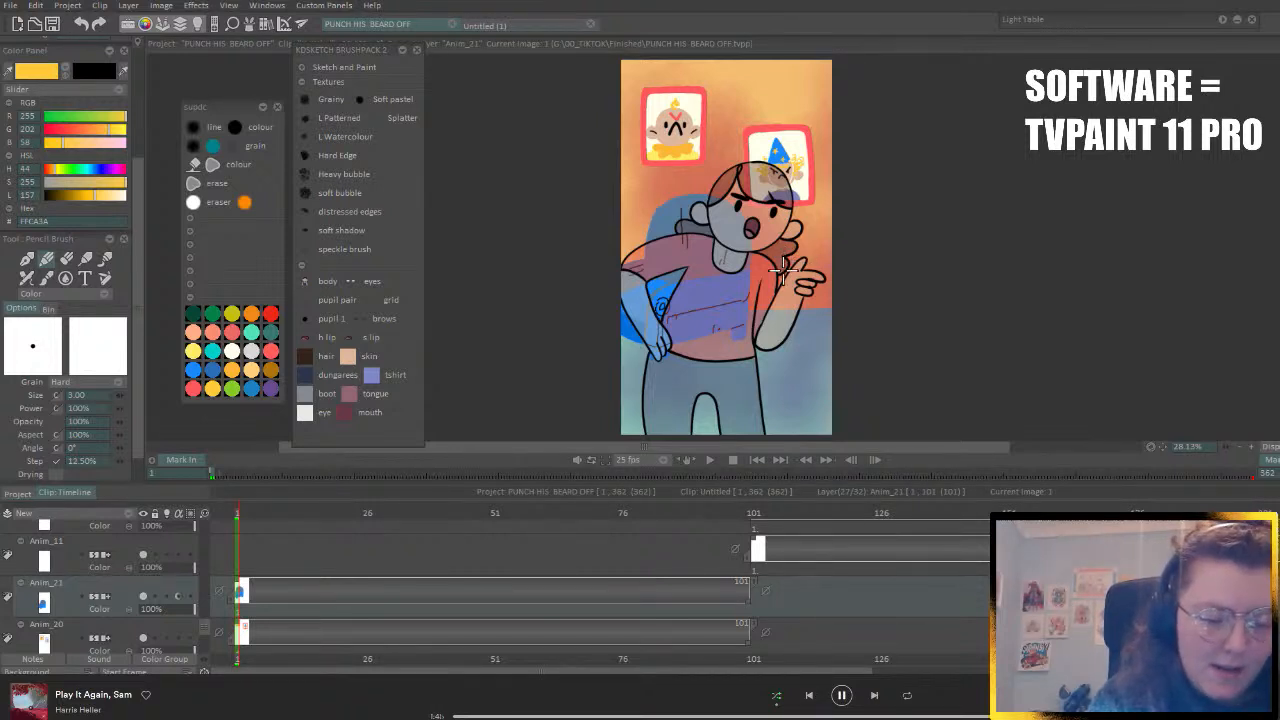
{"action": "left_click", "coordinate": [235, 127]}
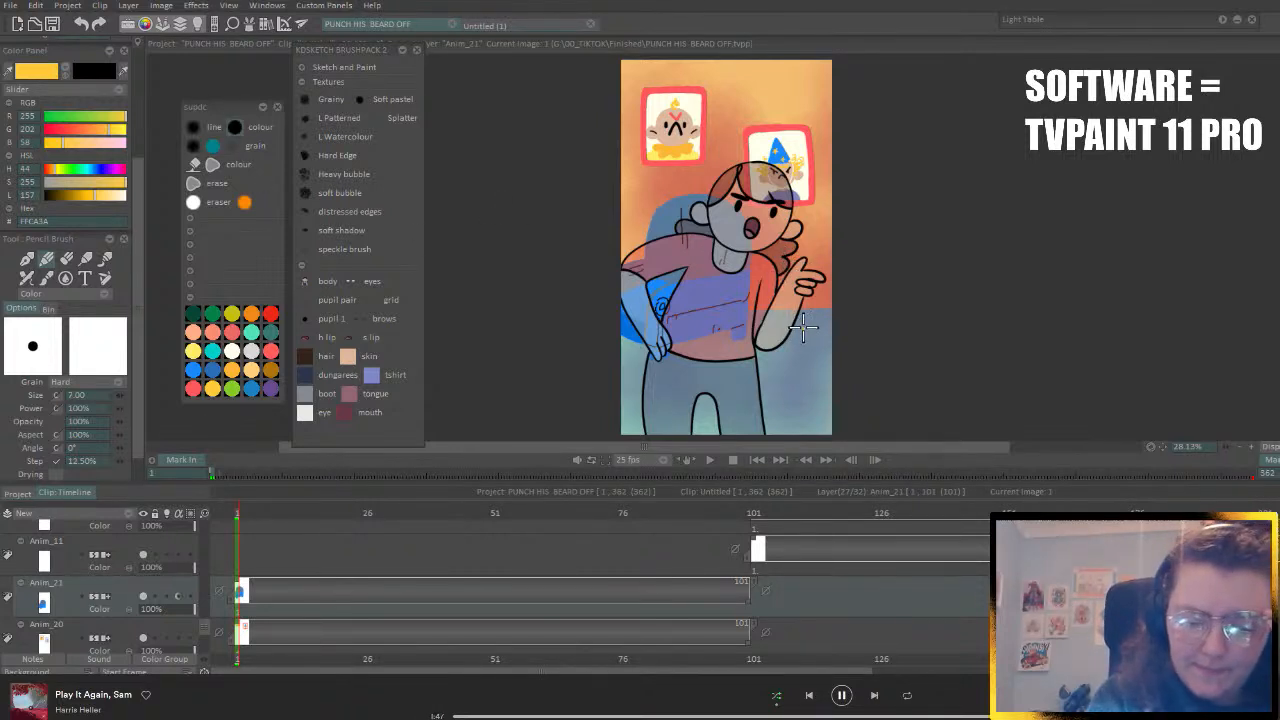
{"action": "left_click_drag", "start_coordinate": [807, 327], "coordinate": [796, 327]}
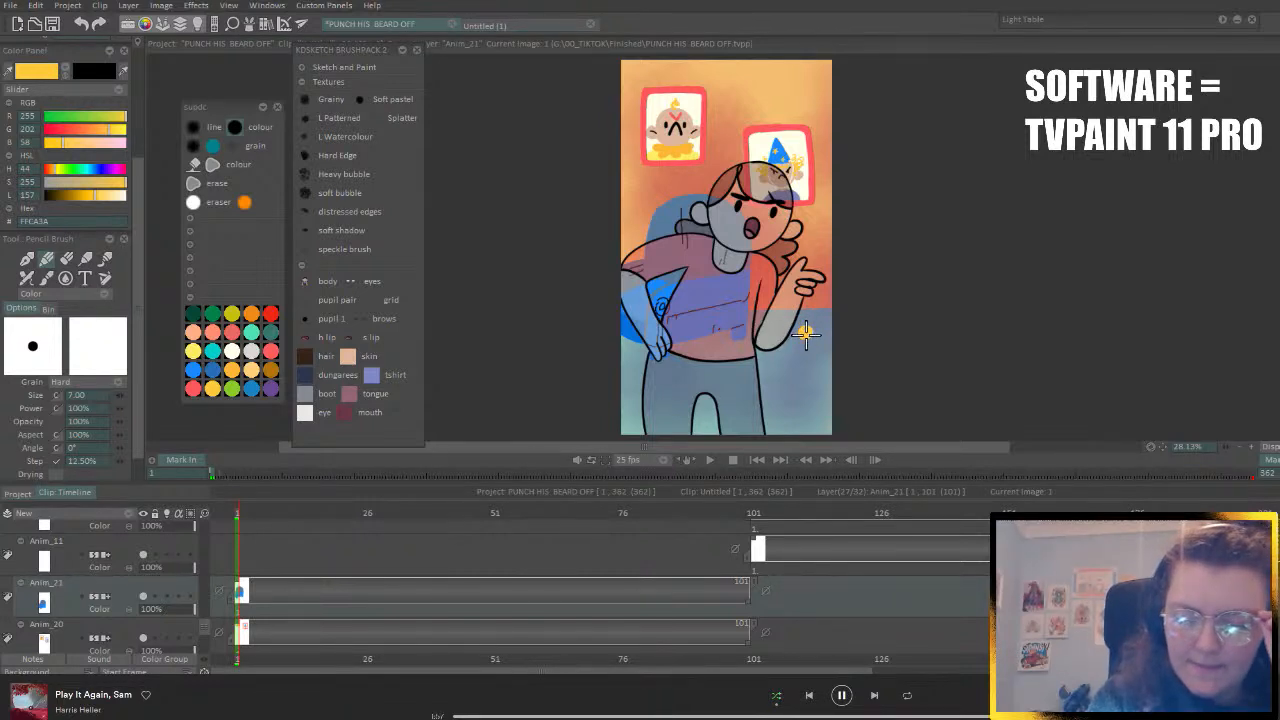
{"action": "left_click_drag", "start_coordinate": [806, 335], "coordinate": [809, 331]}
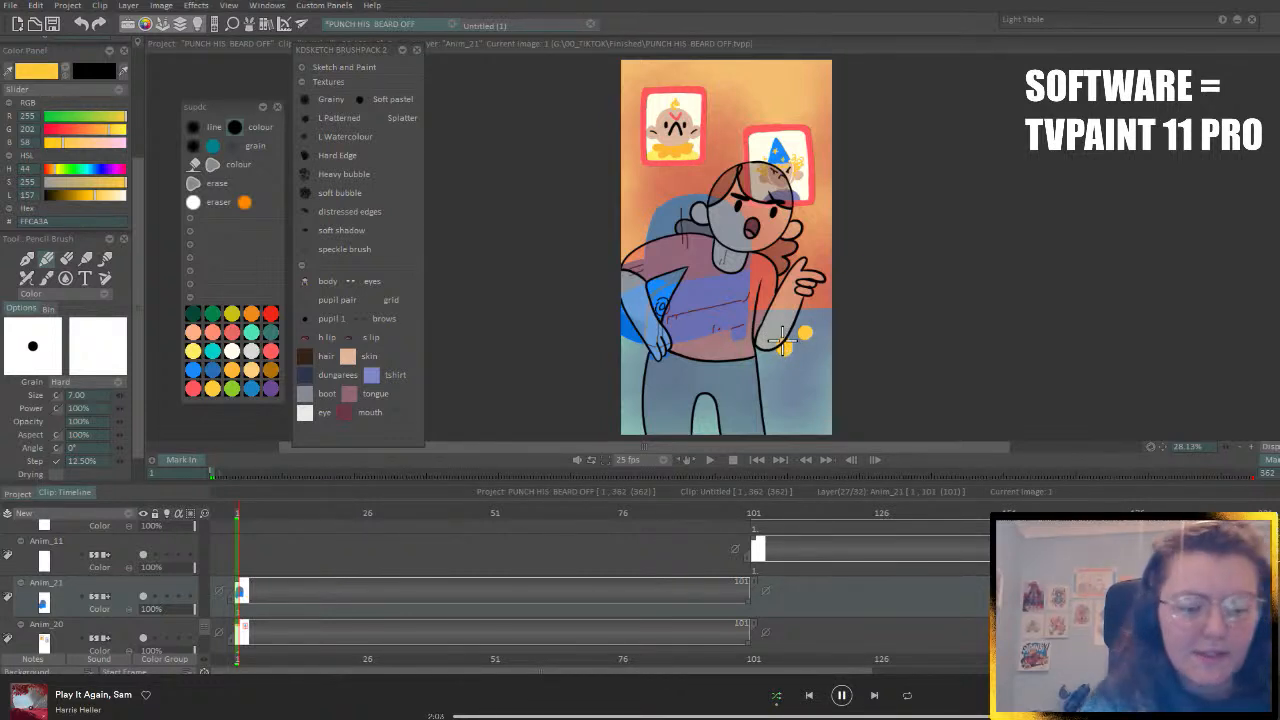
{"action": "left_click", "coordinate": [1254, 448]}
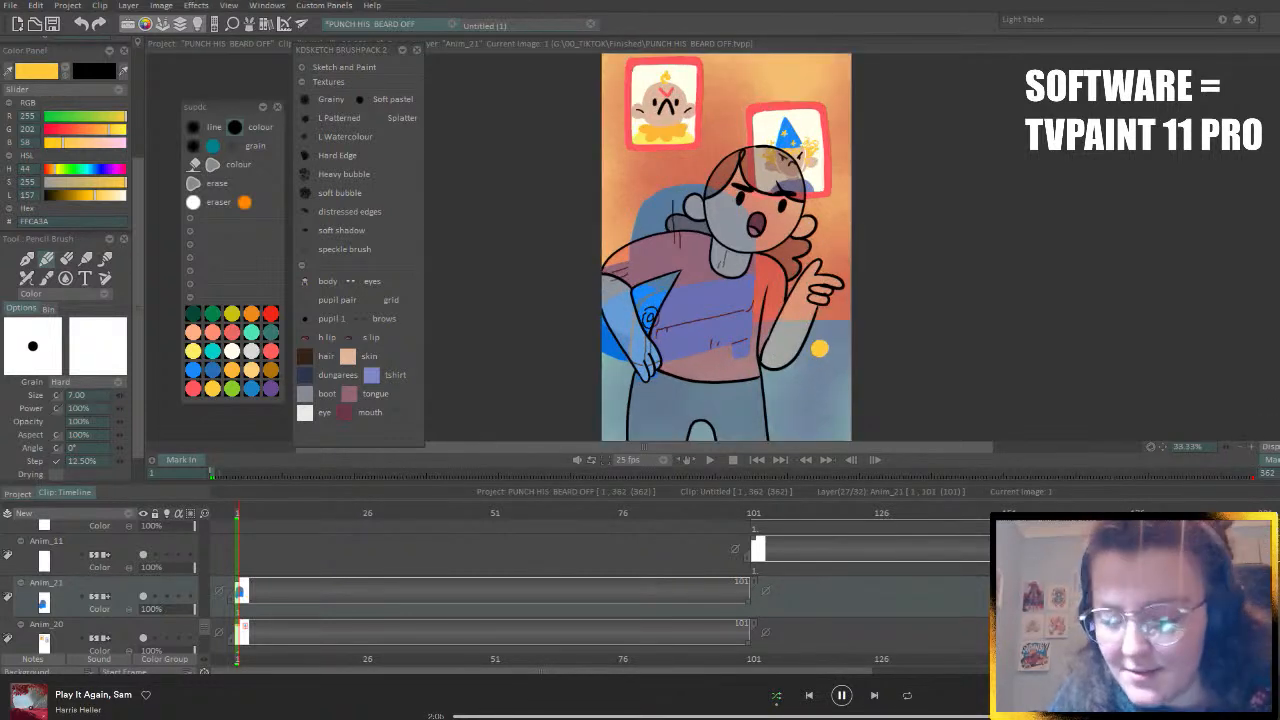
- Add a layer above the armchair and draw short pale cream (FFFFEA) strokes across the floor around the woman with a size 3 pencil
{"action": "left_click_drag", "start_coordinate": [1273, 232], "coordinate": [1272, 294]}
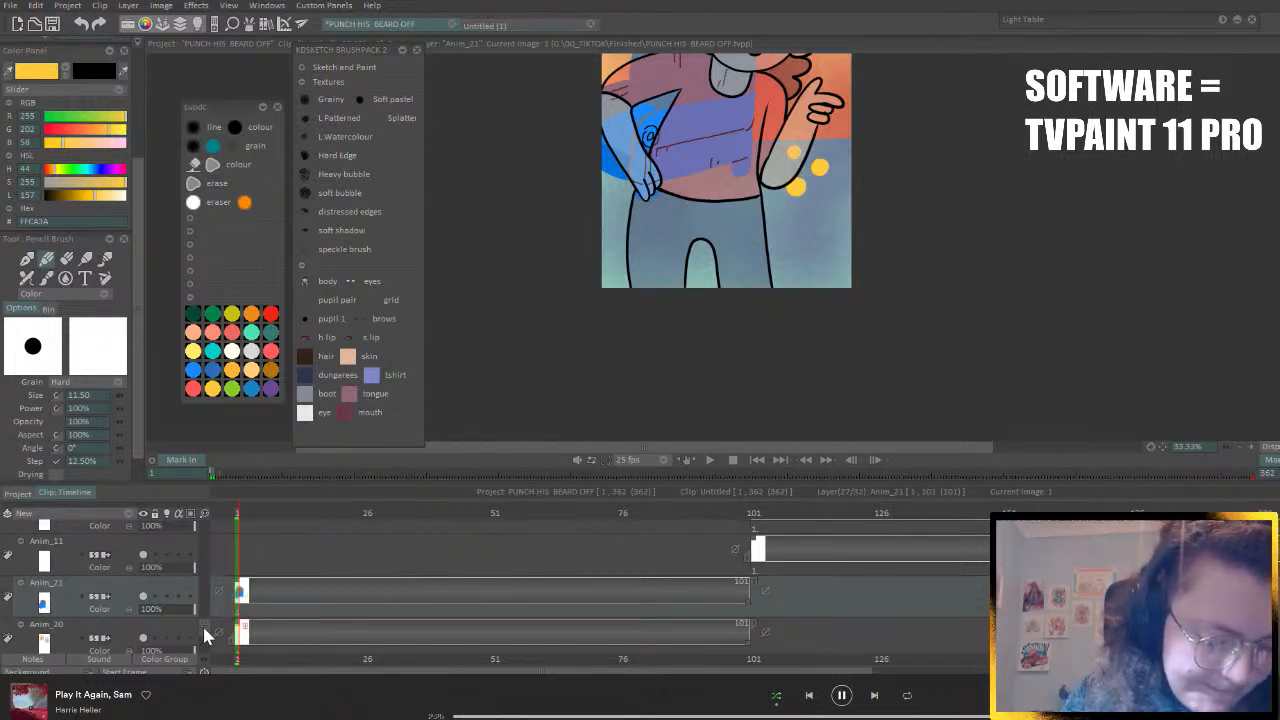
{"action": "scroll", "coordinate": [205, 630], "scroll_direction": "down", "scroll_amount": 2}
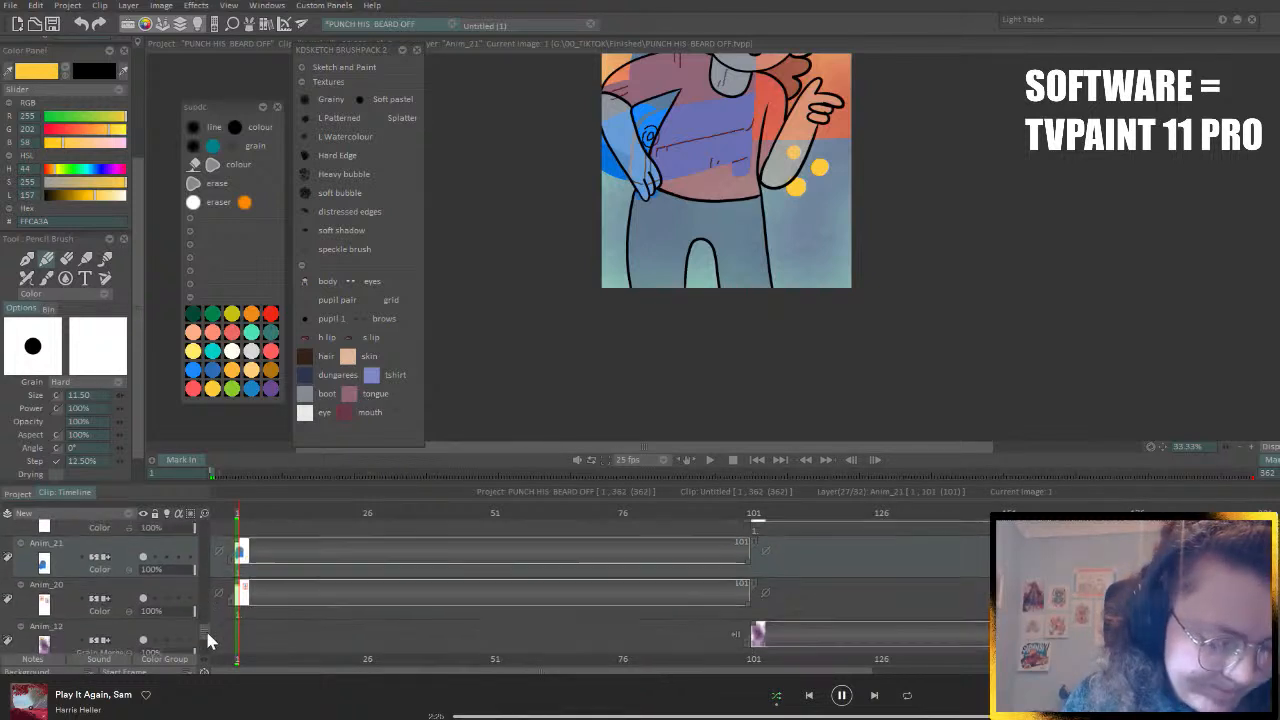
{"action": "left_click", "coordinate": [125, 515]}
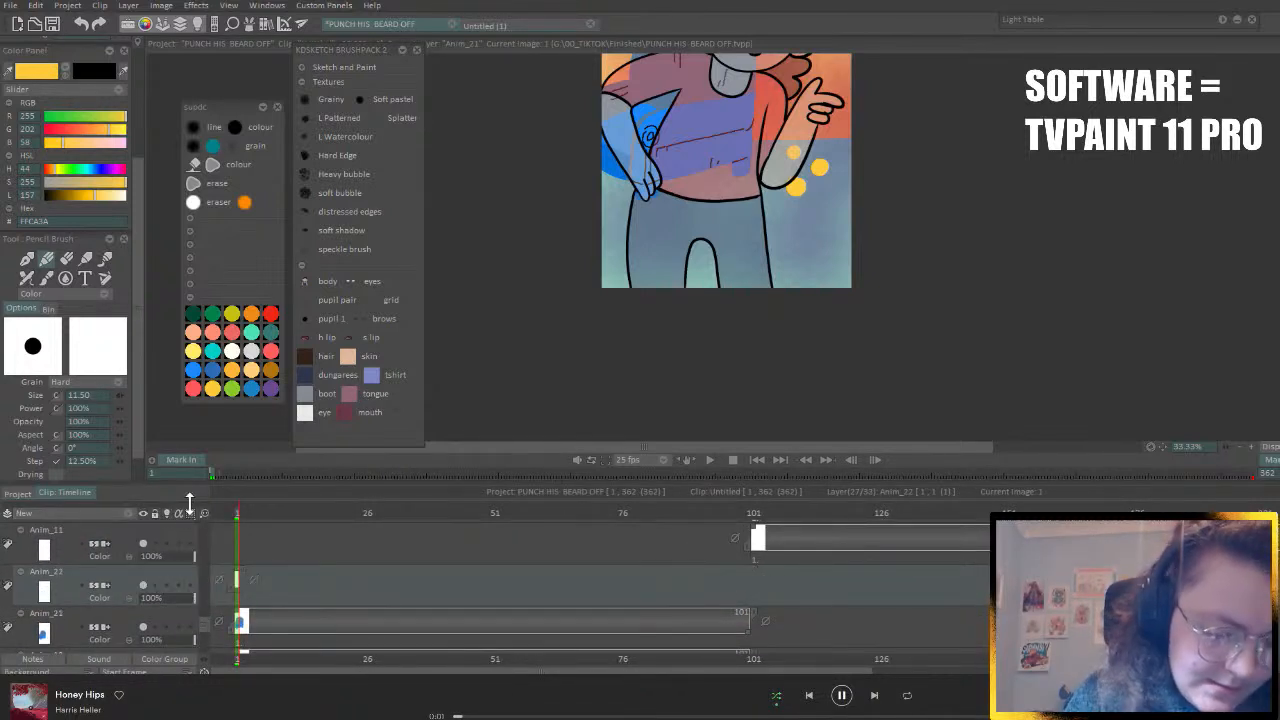
{"action": "left_click", "coordinate": [235, 130]}
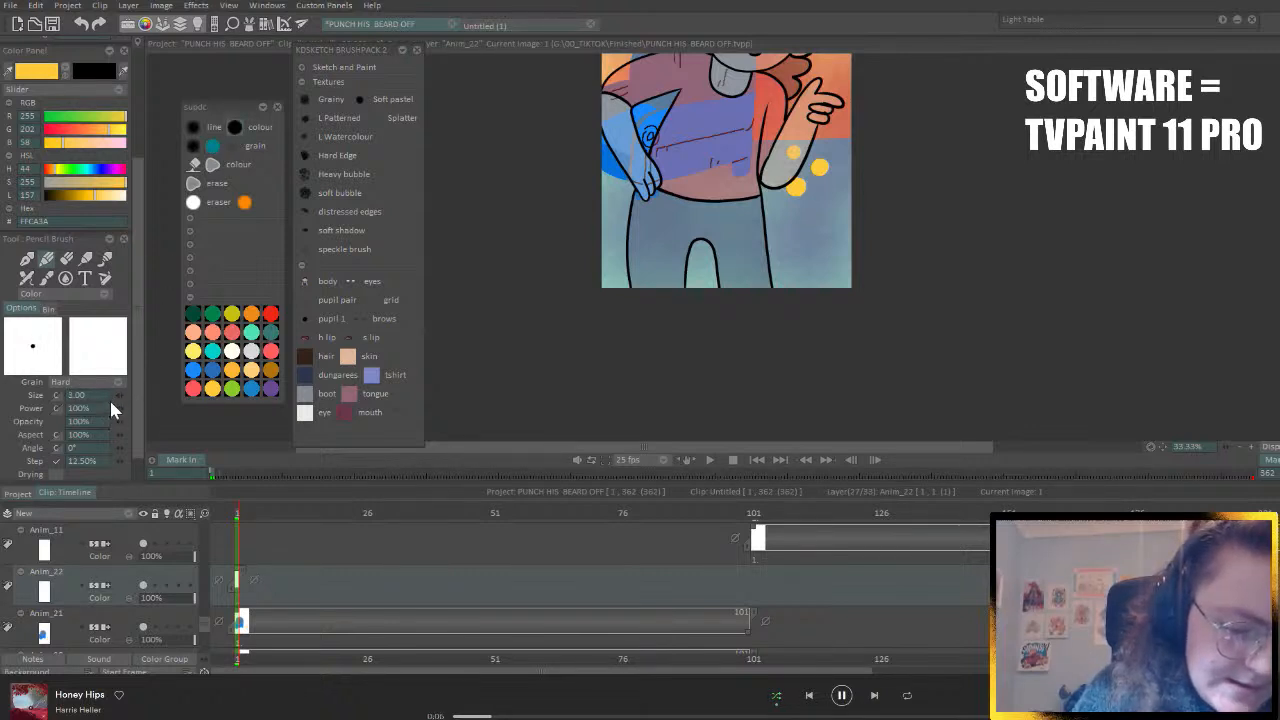
{"action": "left_click", "coordinate": [232, 350]}
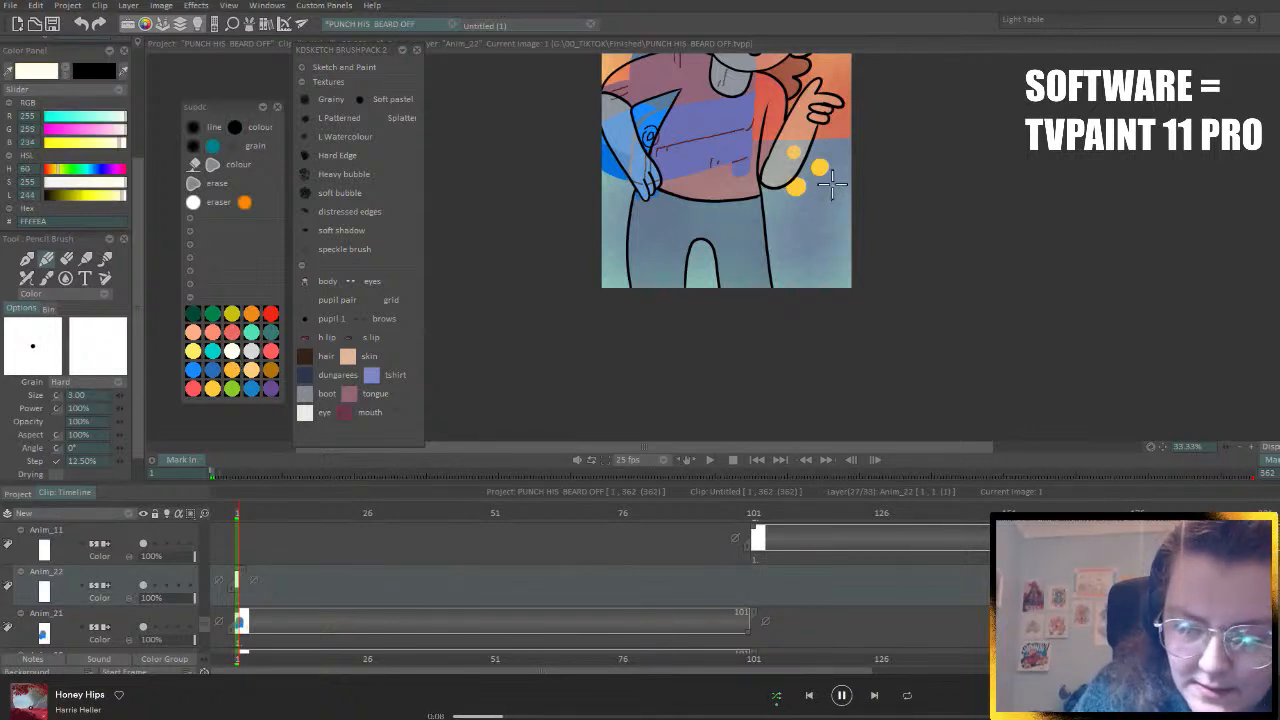
{"action": "left_click_drag", "start_coordinate": [832, 184], "coordinate": [832, 190]}
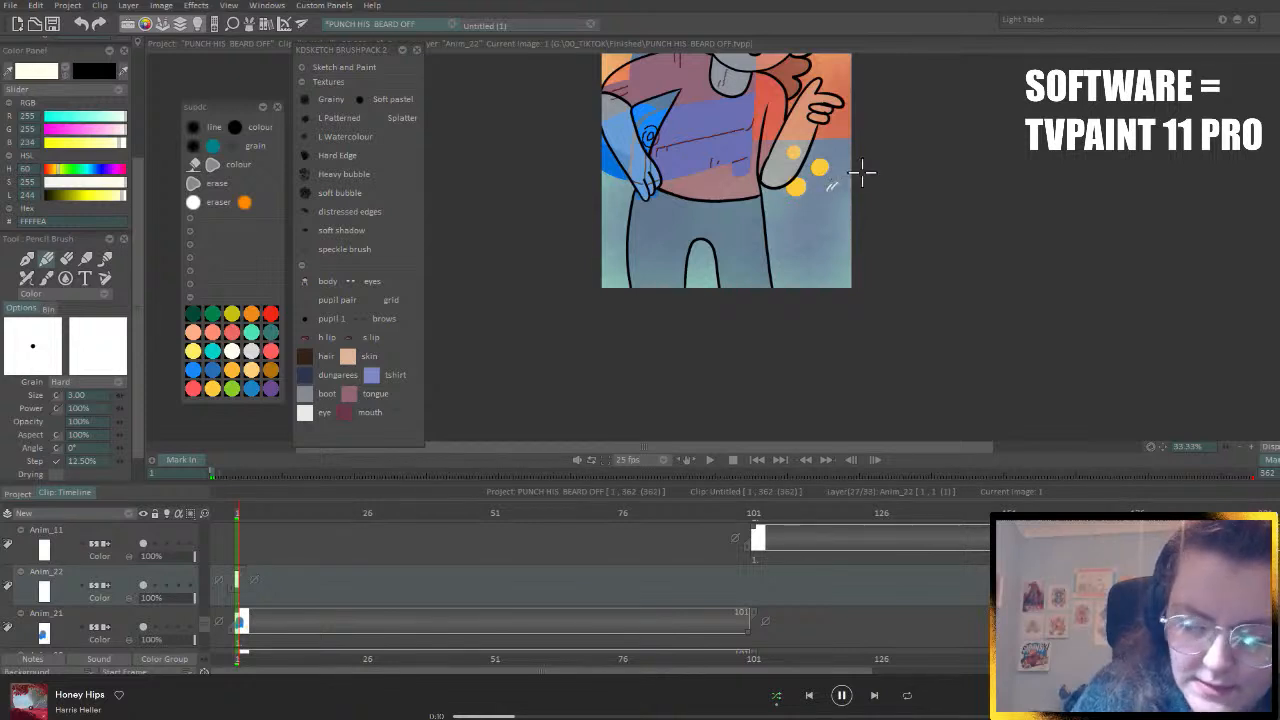
{"action": "left_click_drag", "start_coordinate": [621, 190], "coordinate": [619, 200]}
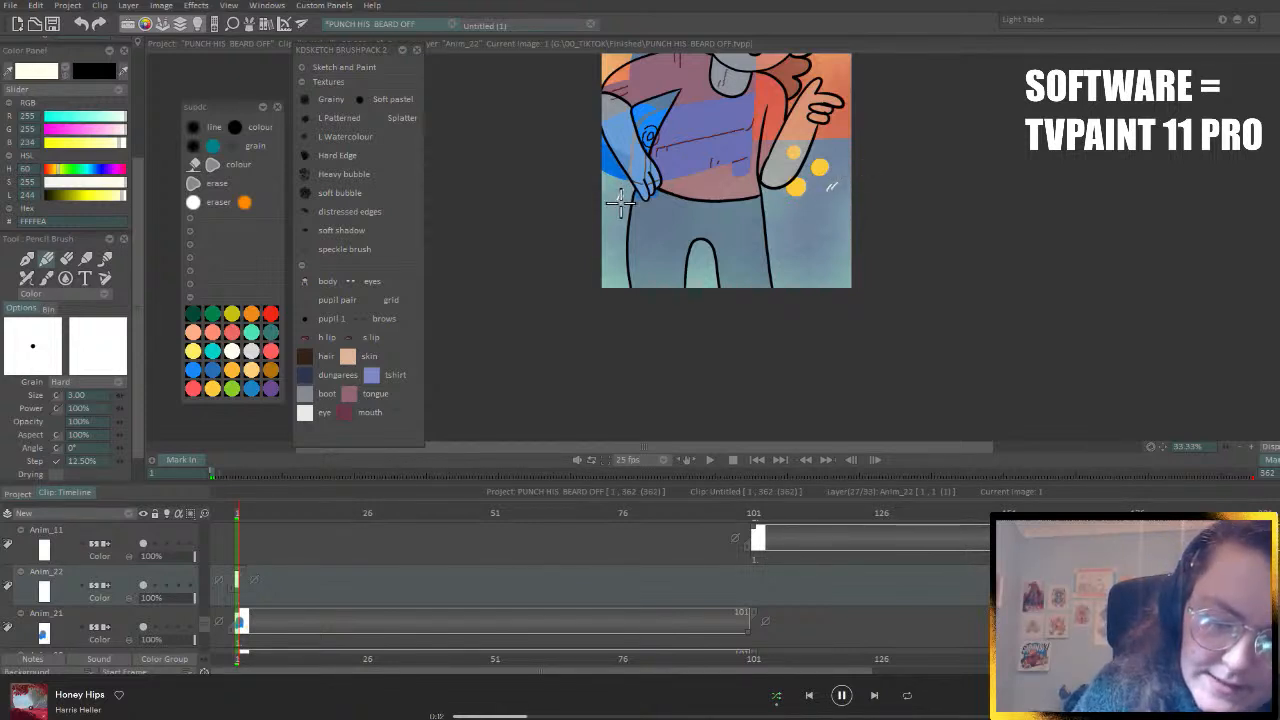
{"action": "left_click_drag", "start_coordinate": [775, 216], "coordinate": [782, 233]}
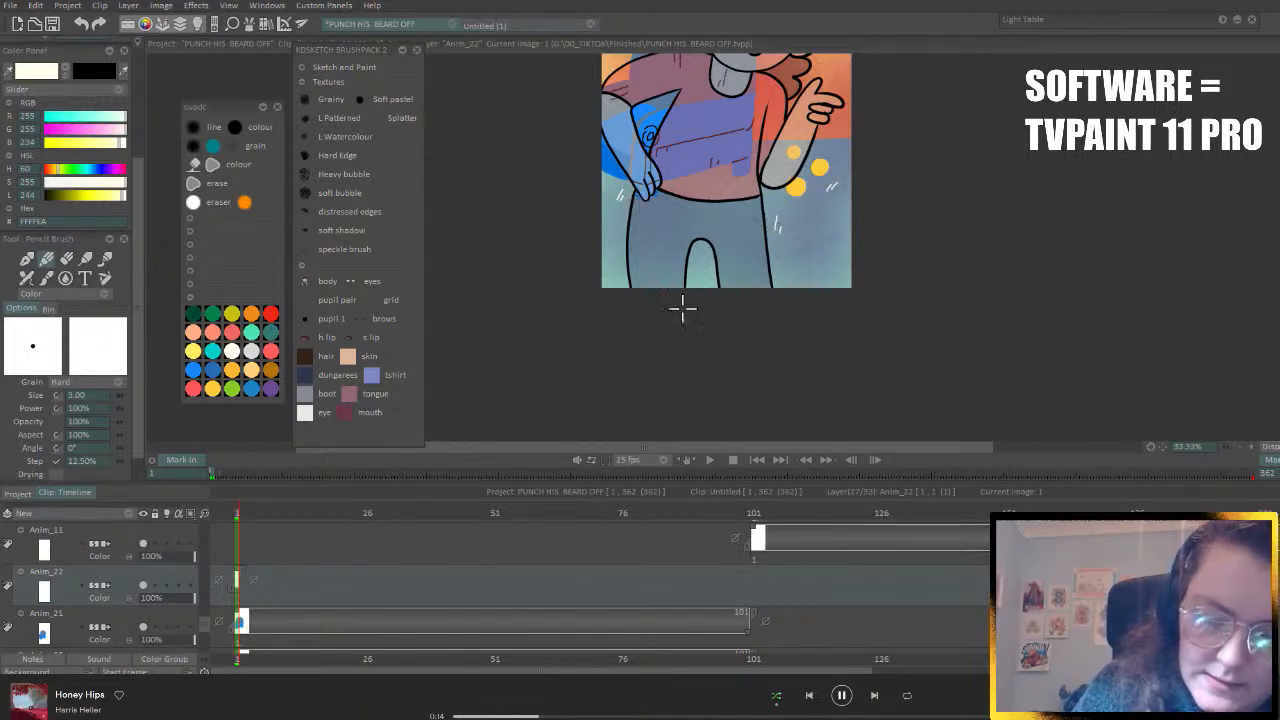
{"action": "left_click_drag", "start_coordinate": [612, 276], "coordinate": [626, 275]}
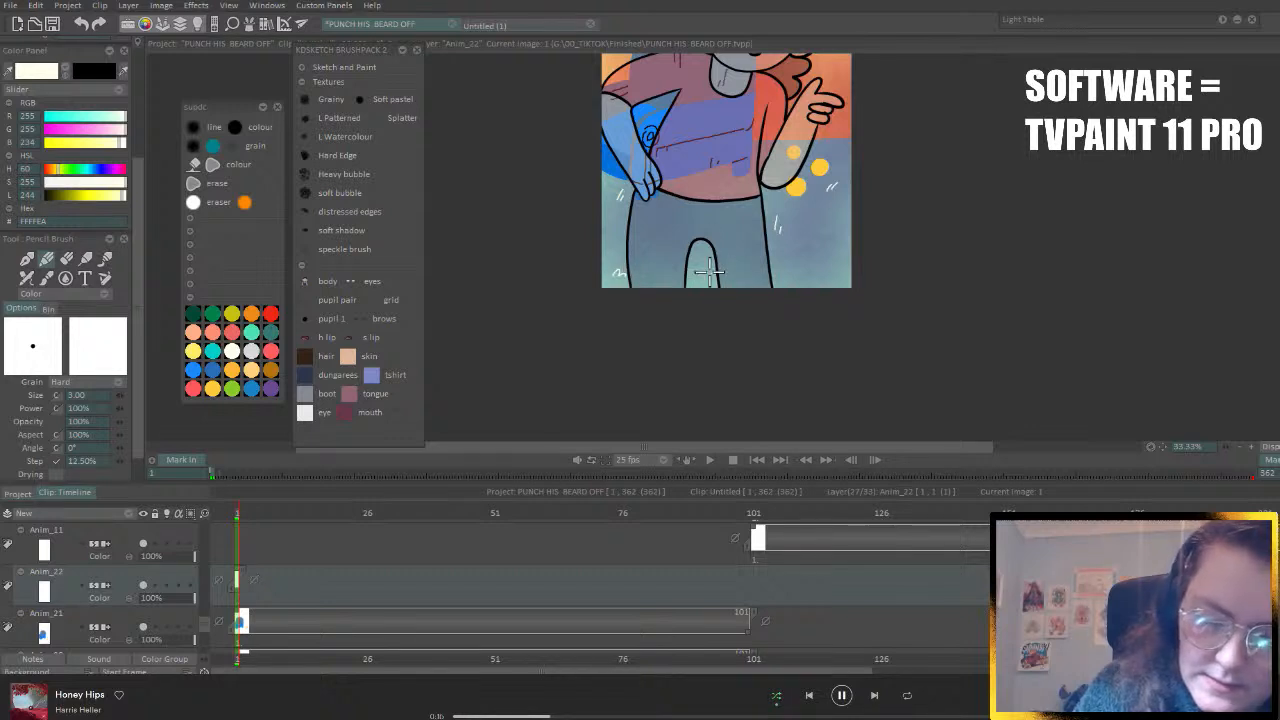
{"action": "left_click_drag", "start_coordinate": [705, 253], "coordinate": [706, 258]}
{"action": "left_click_drag", "start_coordinate": [706, 263], "coordinate": [706, 269]}
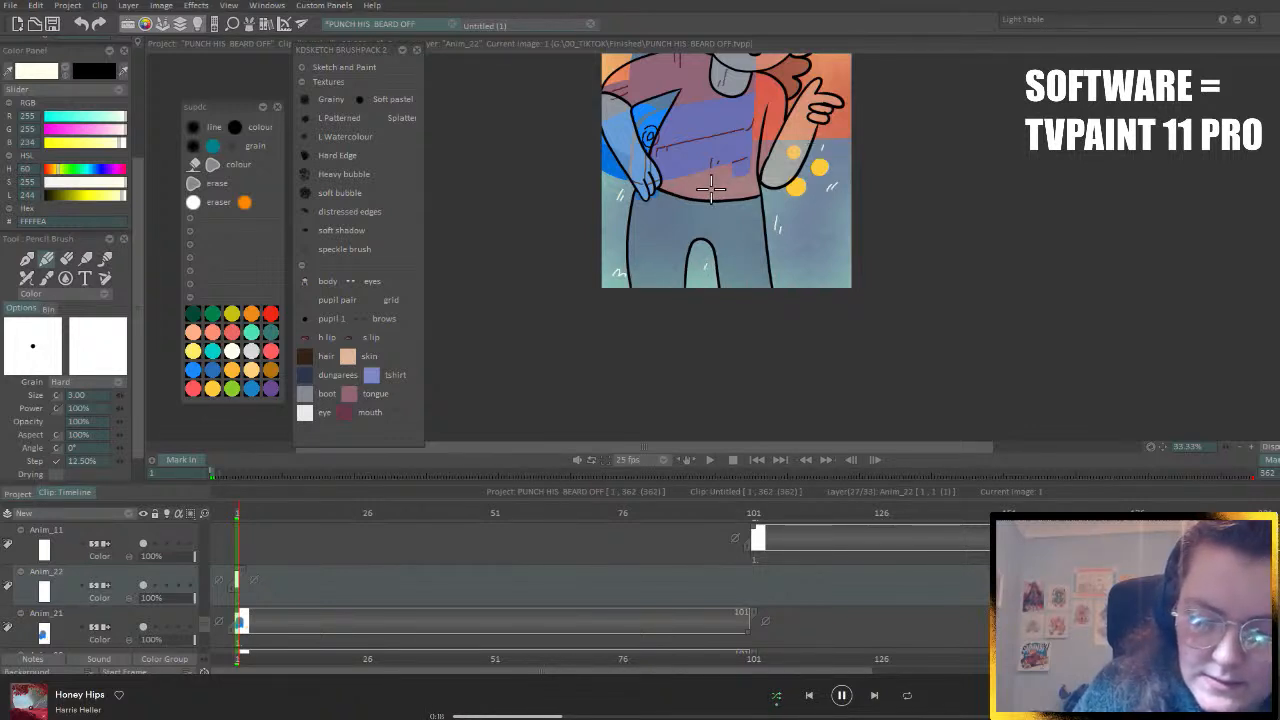
{"action": "mouse_move", "coordinate": [838, 248]}
{"action": "left_mouse_down"}
{"action": "mouse_move", "coordinate": [837, 269]}
{"action": "mouse_move", "coordinate": [800, 280]}
{"action": "left_mouse_up"}
{"action": "left_click_drag", "start_coordinate": [844, 145], "coordinate": [843, 151]}
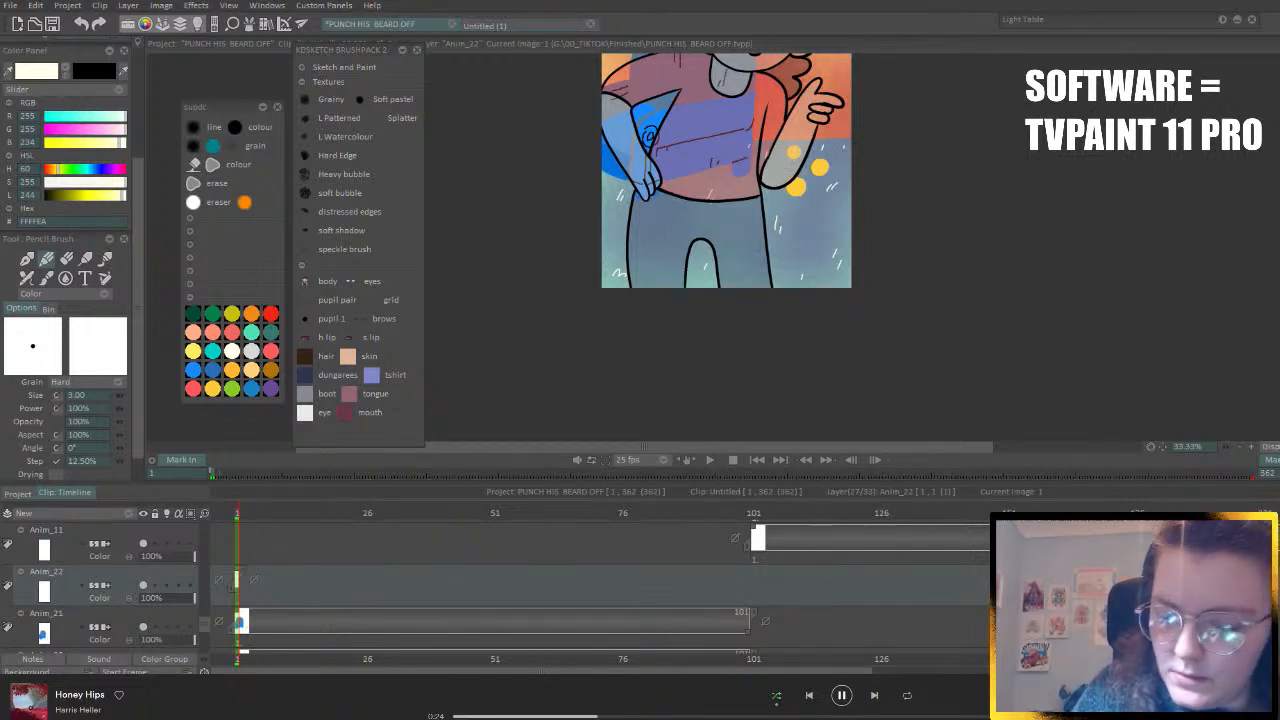
- Compare the floor strokes with the wall and floor strokes in the Christmas tree scene that begins around frame 102
{"action": "scroll", "coordinate": [726, 248], "scroll_direction": "up", "scroll_amount": 5}
{"action": "left_click", "coordinate": [837, 513]}
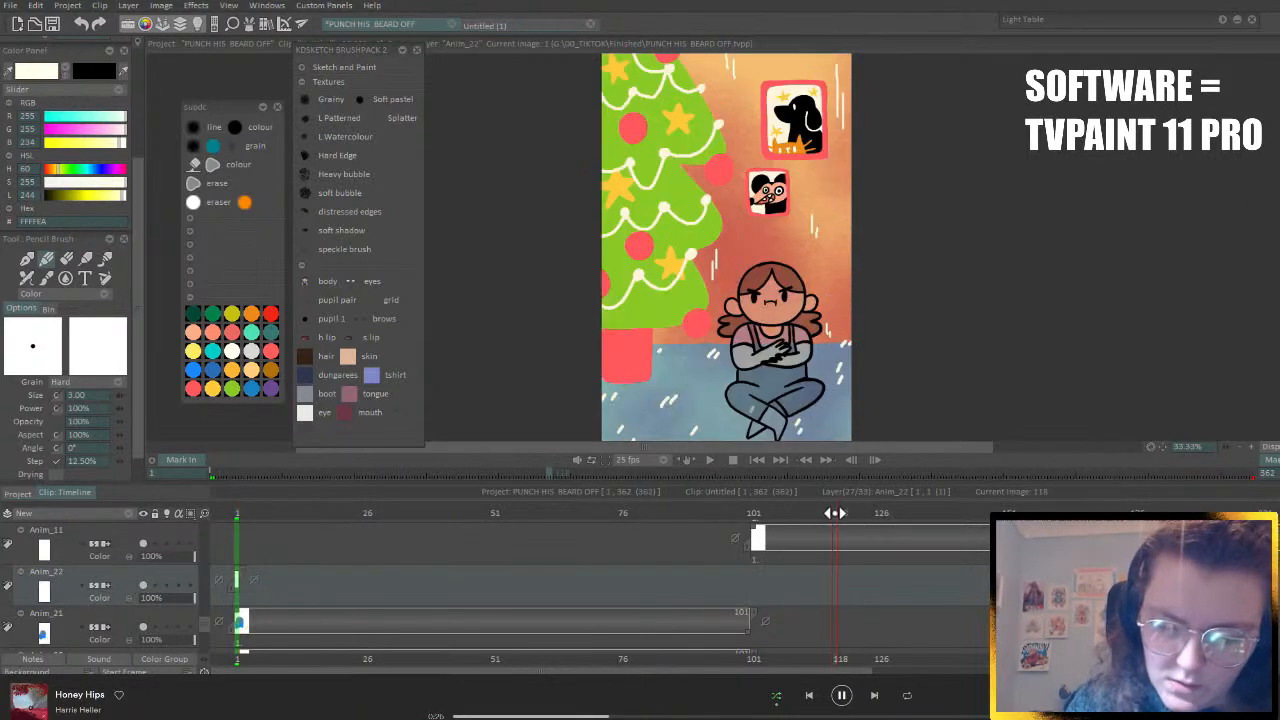
{"action": "left_click_drag", "start_coordinate": [834, 513], "coordinate": [239, 565]}
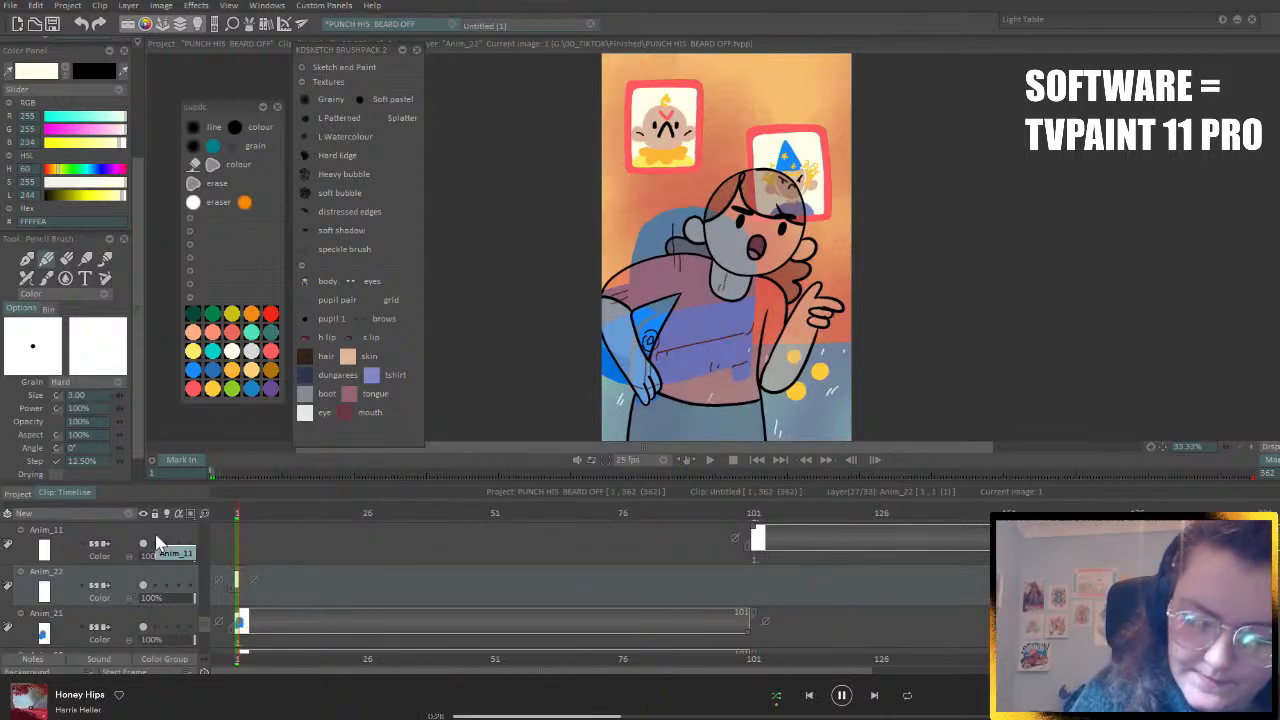
{"action": "left_click", "coordinate": [759, 513]}
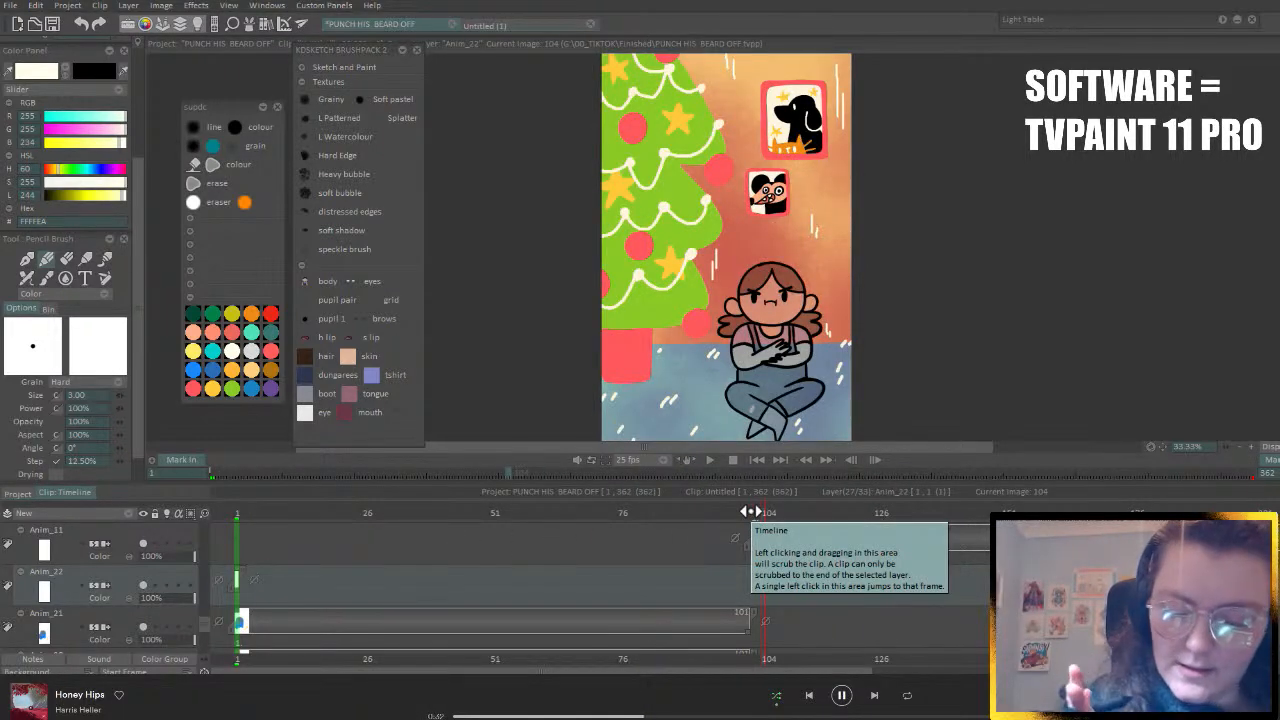
{"action": "left_click", "coordinate": [752, 513]}
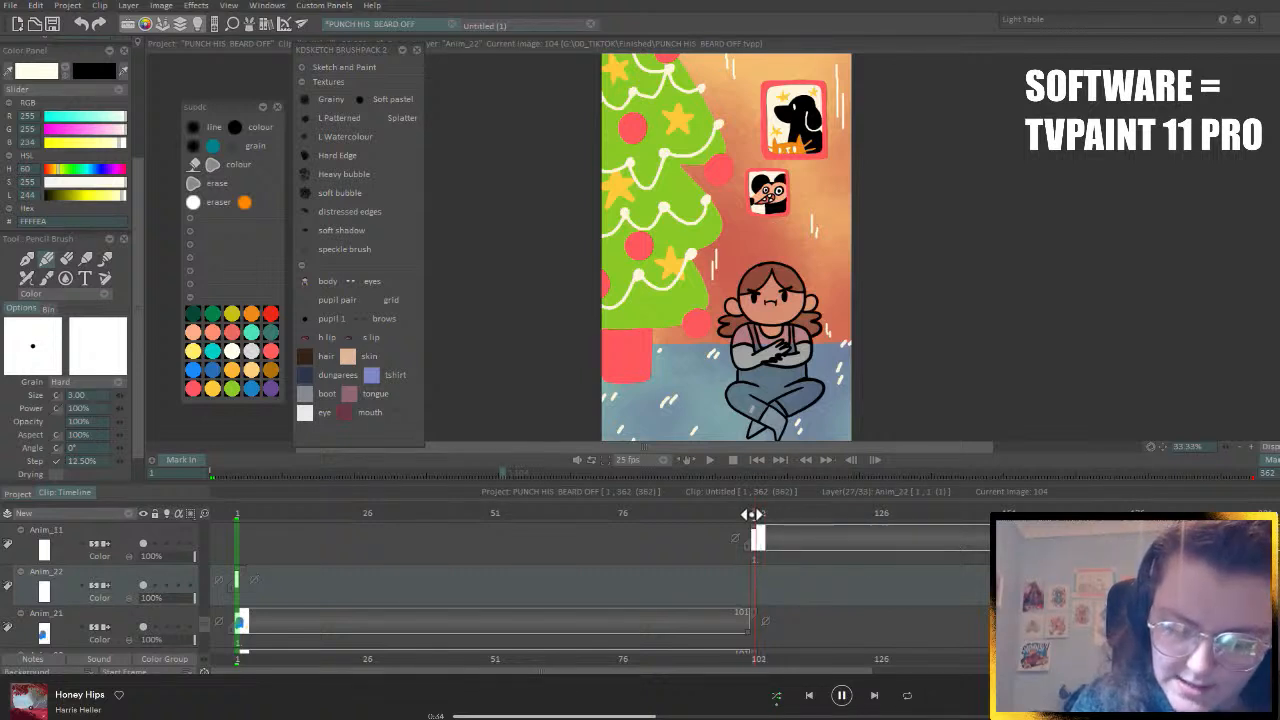
- Try strokes on the wall at frame 102 to match the existing marks and set the pencil size to 4.5
{"action": "left_click_drag", "start_coordinate": [825, 220], "coordinate": [827, 243]}
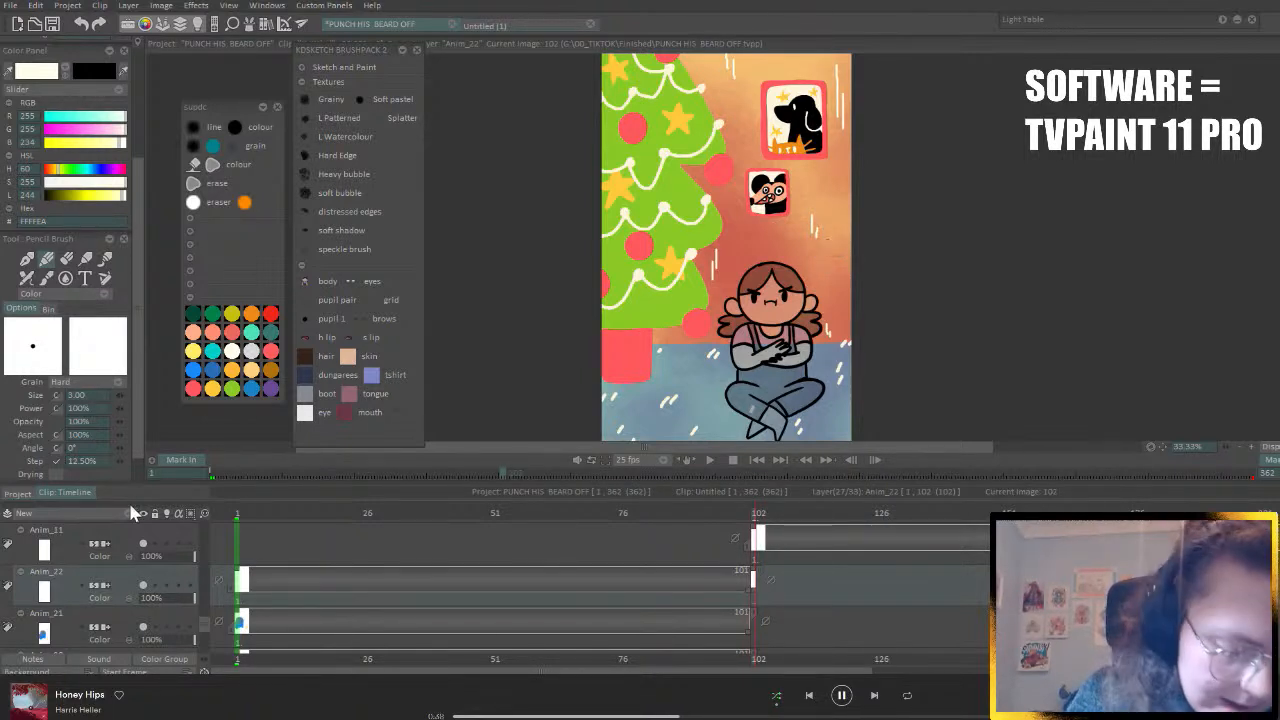
{"action": "left_click_drag", "start_coordinate": [118, 396], "coordinate": [121, 396]}
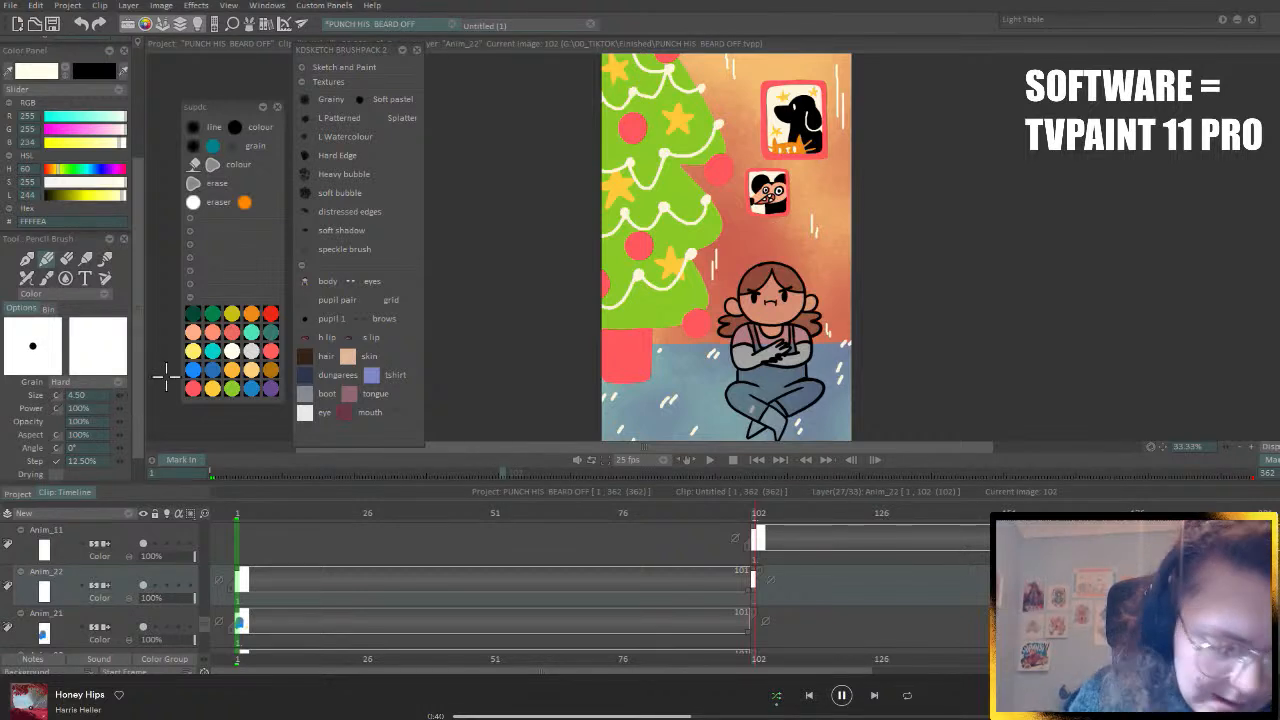
{"action": "left_click_drag", "start_coordinate": [824, 224], "coordinate": [826, 253]}
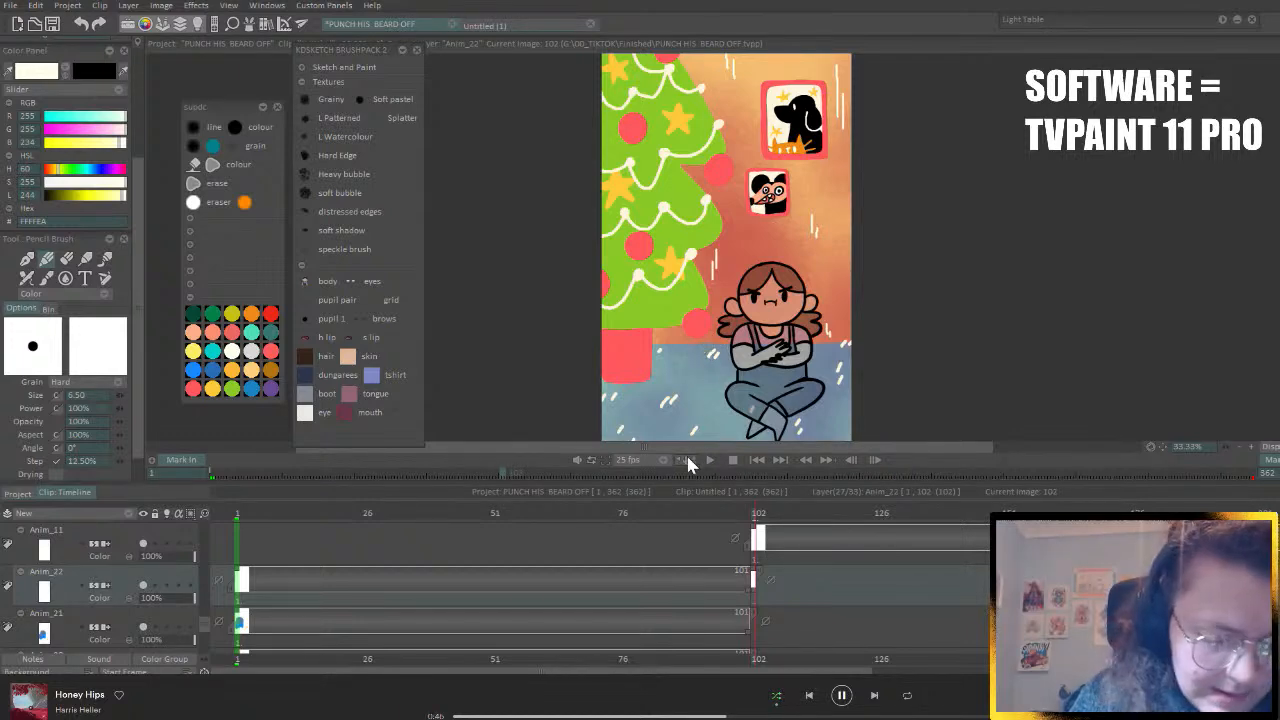
{"action": "left_click_drag", "start_coordinate": [115, 391], "coordinate": [110, 392]}
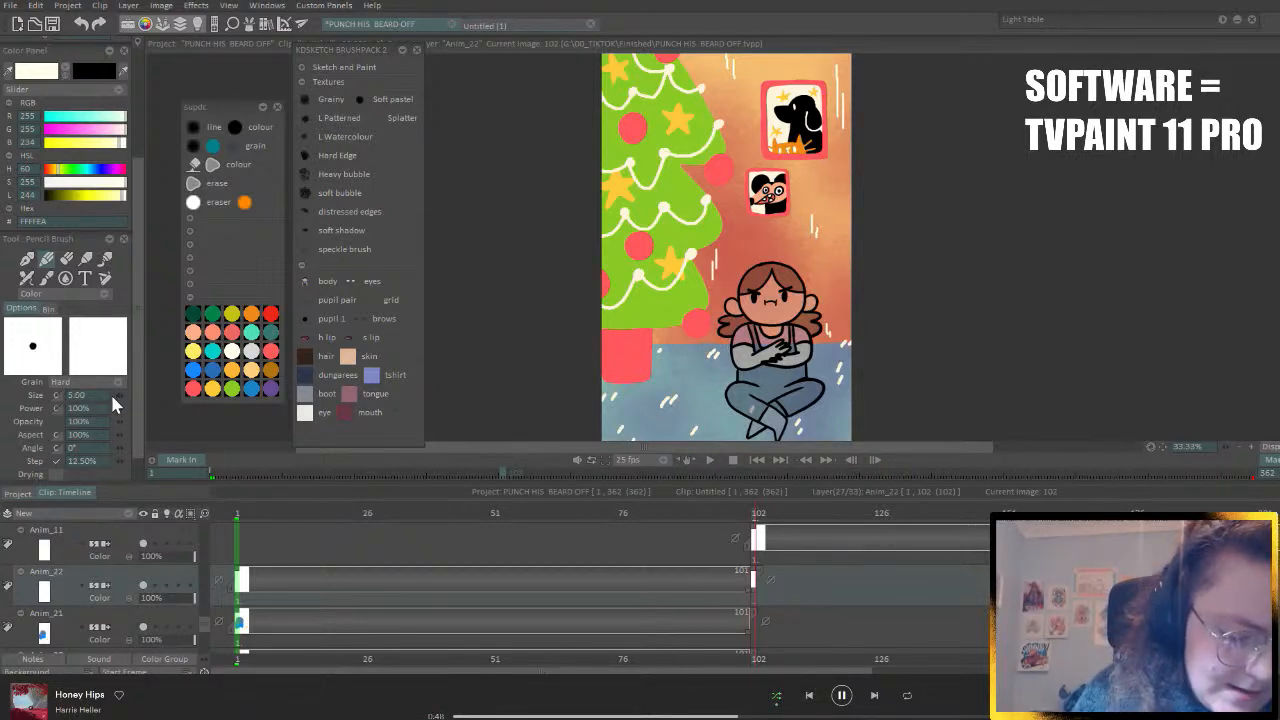
- Draw thin vertical cream streaks on the orange wall around the portraits and the woman in frame 1 with the size 4.5 pencil
{"action": "left_click", "coordinate": [228, 513]}
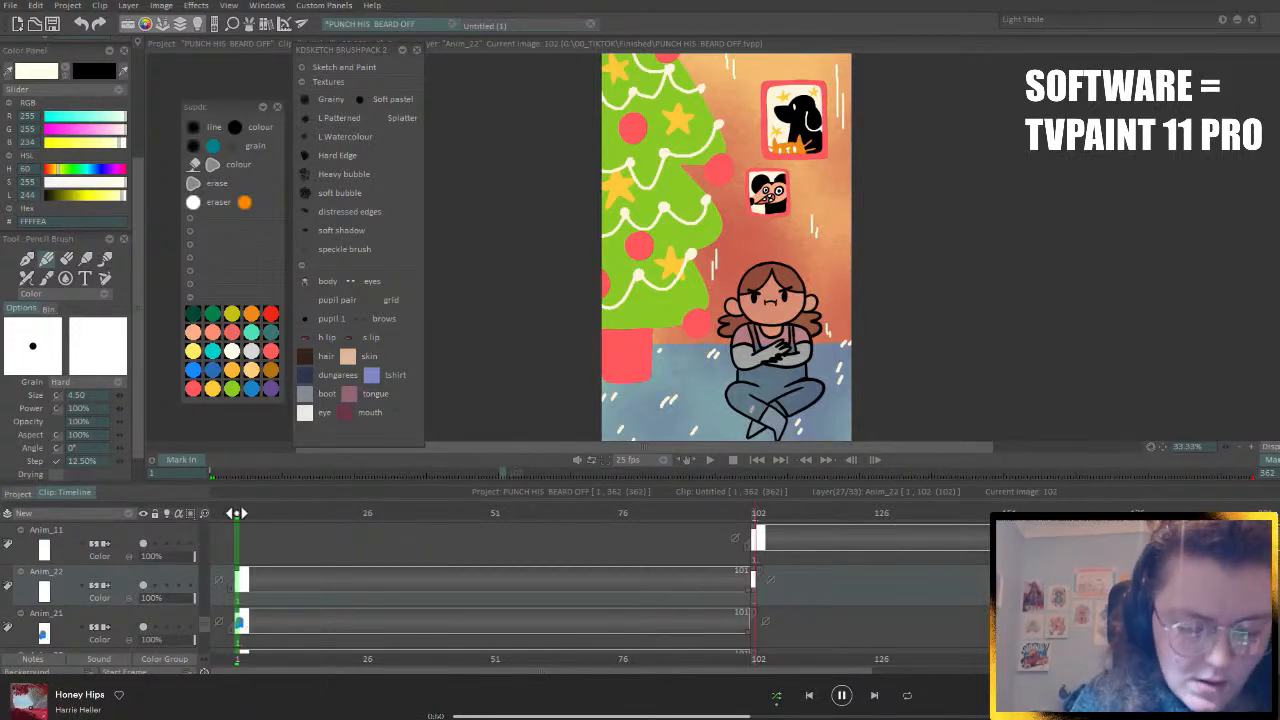
{"action": "mouse_move", "coordinate": [726, 270]}
{"action": "left_mouse_down"}
{"action": "mouse_move", "coordinate": [726, 249]}
{"action": "mouse_move", "coordinate": [726, 293]}
{"action": "left_mouse_up"}
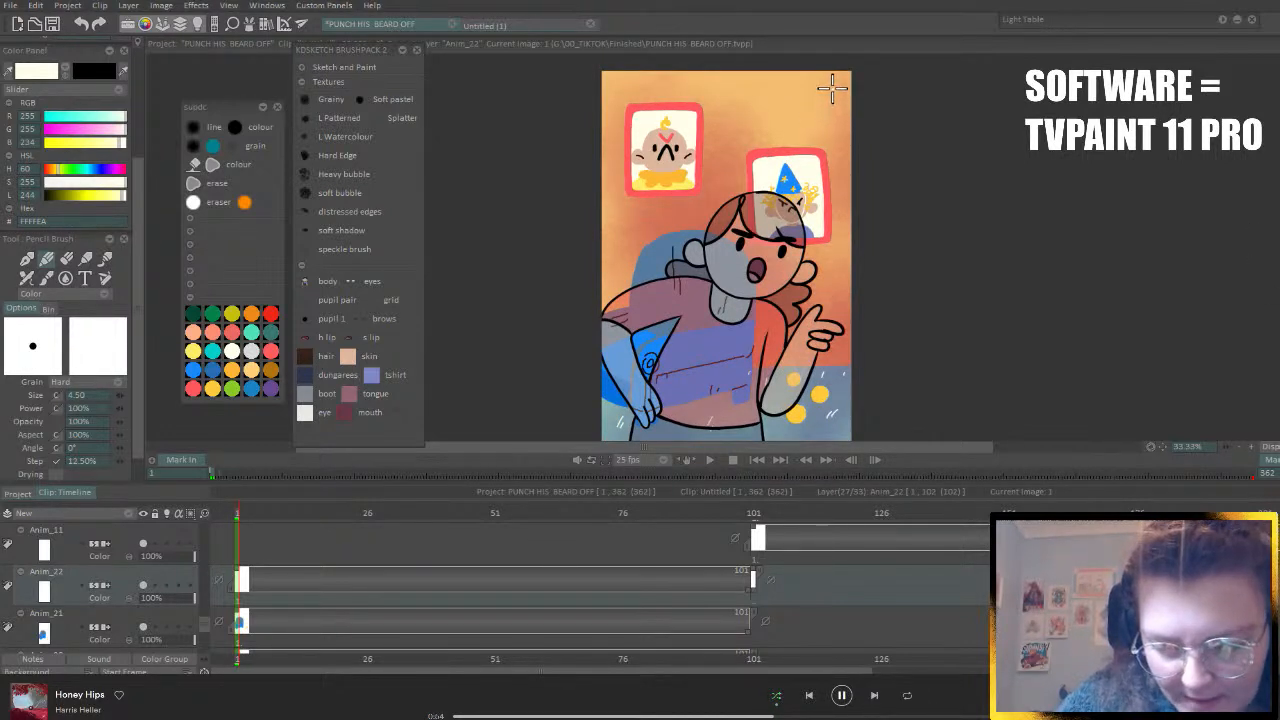
{"action": "left_click_drag", "start_coordinate": [831, 88], "coordinate": [845, 160]}
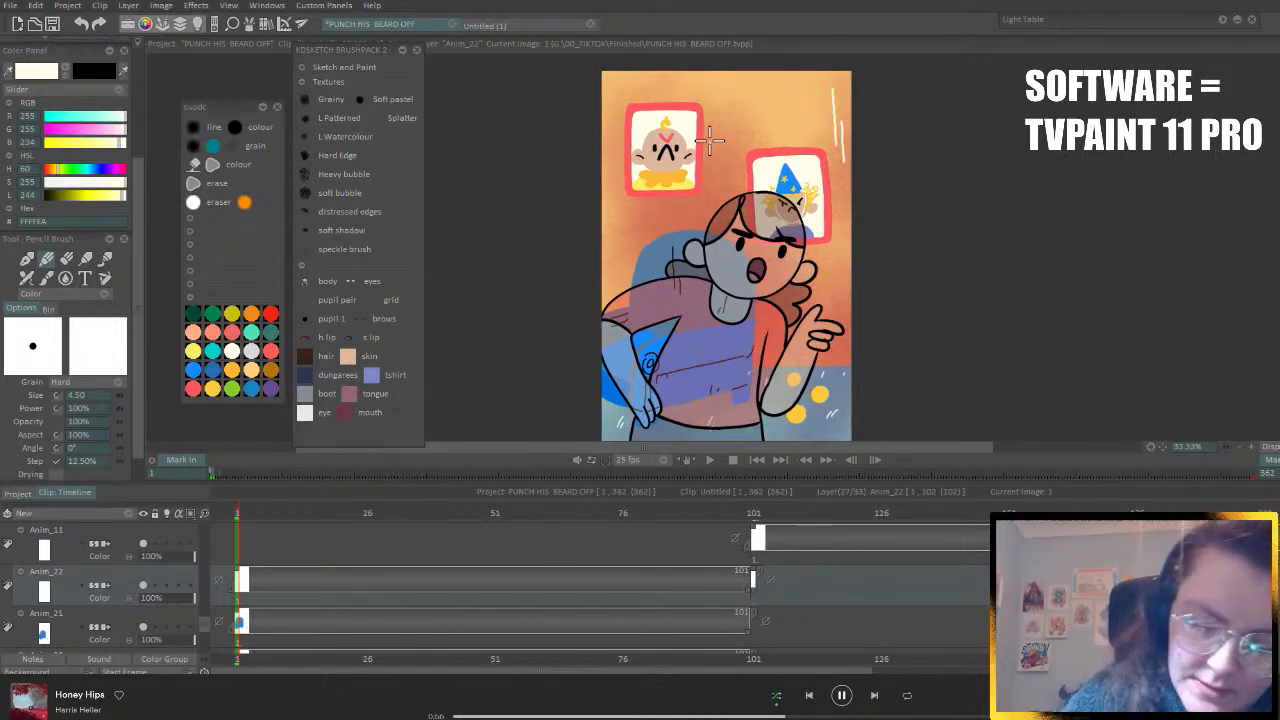
{"action": "left_click_drag", "start_coordinate": [709, 92], "coordinate": [716, 120]}
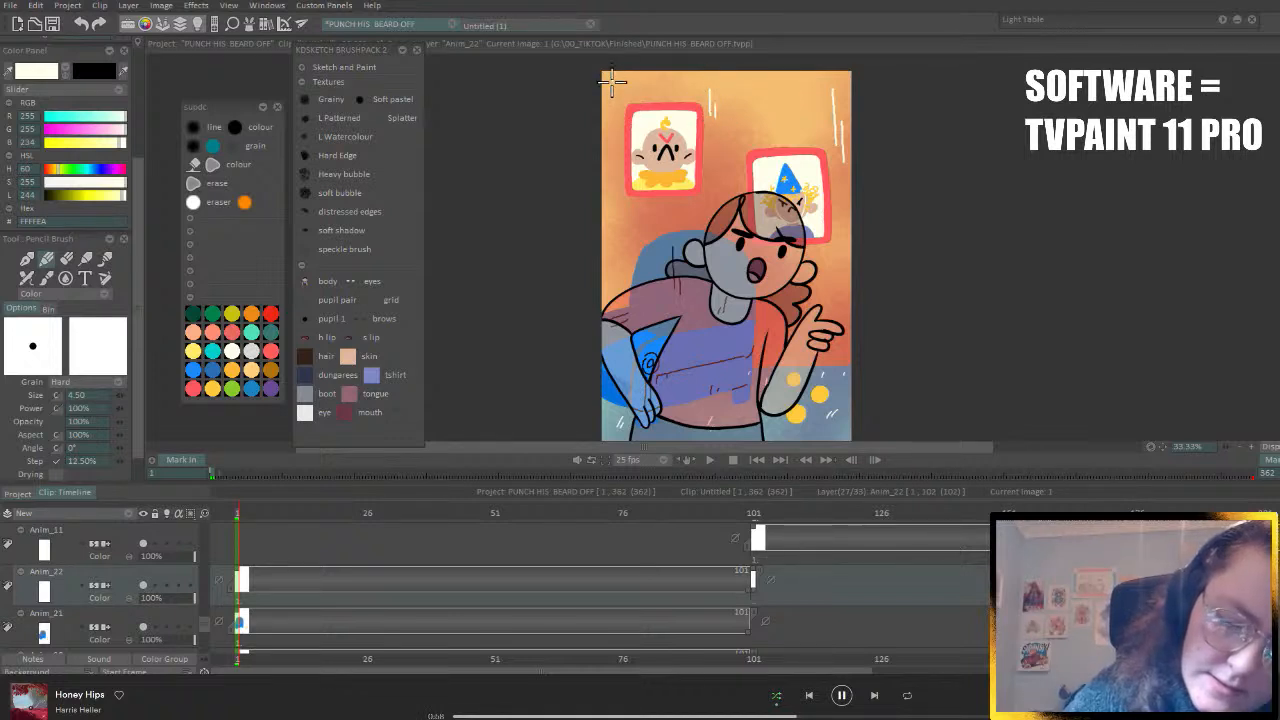
{"action": "left_click_drag", "start_coordinate": [612, 82], "coordinate": [614, 112]}
{"action": "left_click_drag", "start_coordinate": [607, 217], "coordinate": [609, 236]}
{"action": "left_click_drag", "start_coordinate": [611, 238], "coordinate": [612, 258]}
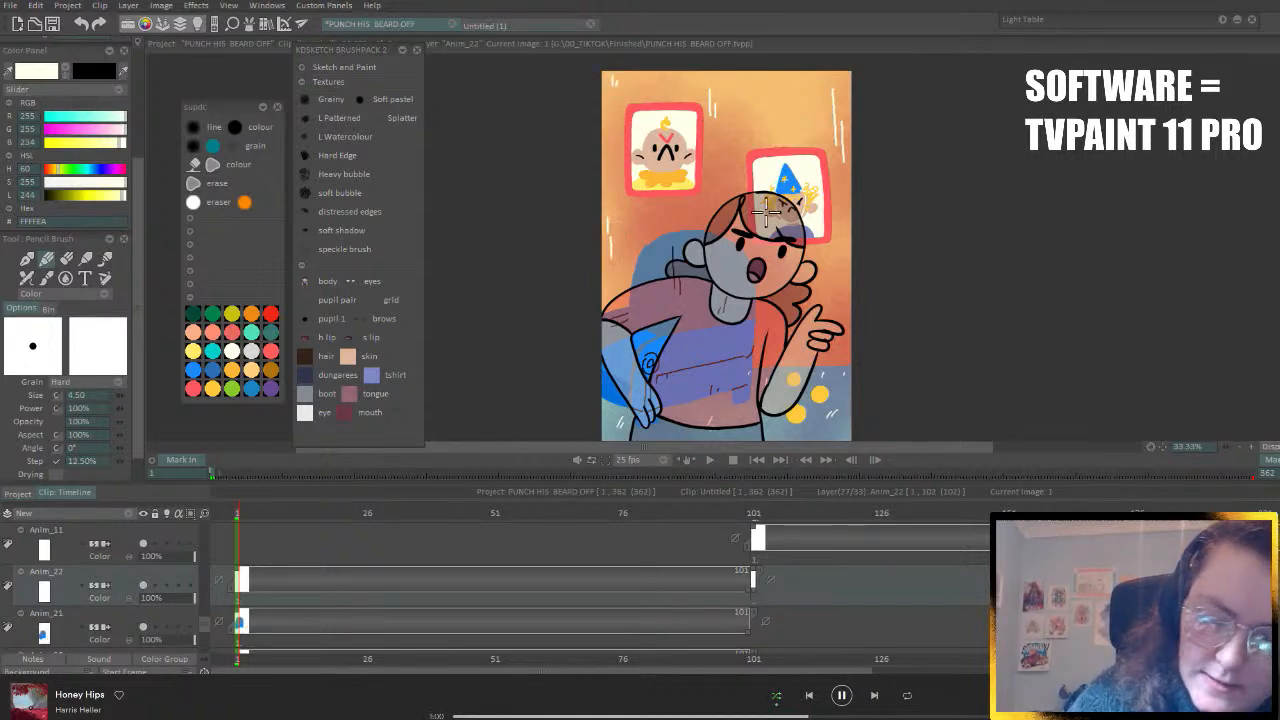
{"action": "left_click_drag", "start_coordinate": [667, 211], "coordinate": [668, 222]}
{"action": "left_click_drag", "start_coordinate": [824, 280], "coordinate": [824, 303]}
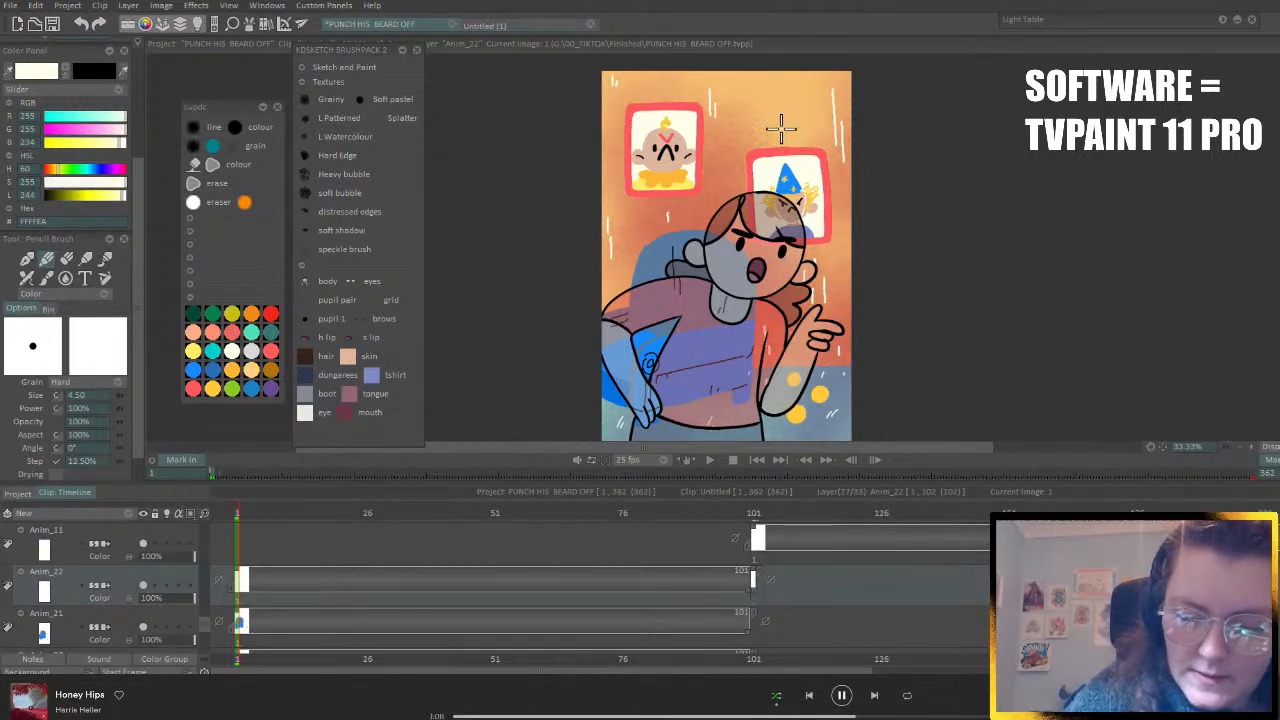
{"action": "left_click_drag", "start_coordinate": [740, 310], "coordinate": [740, 177]}
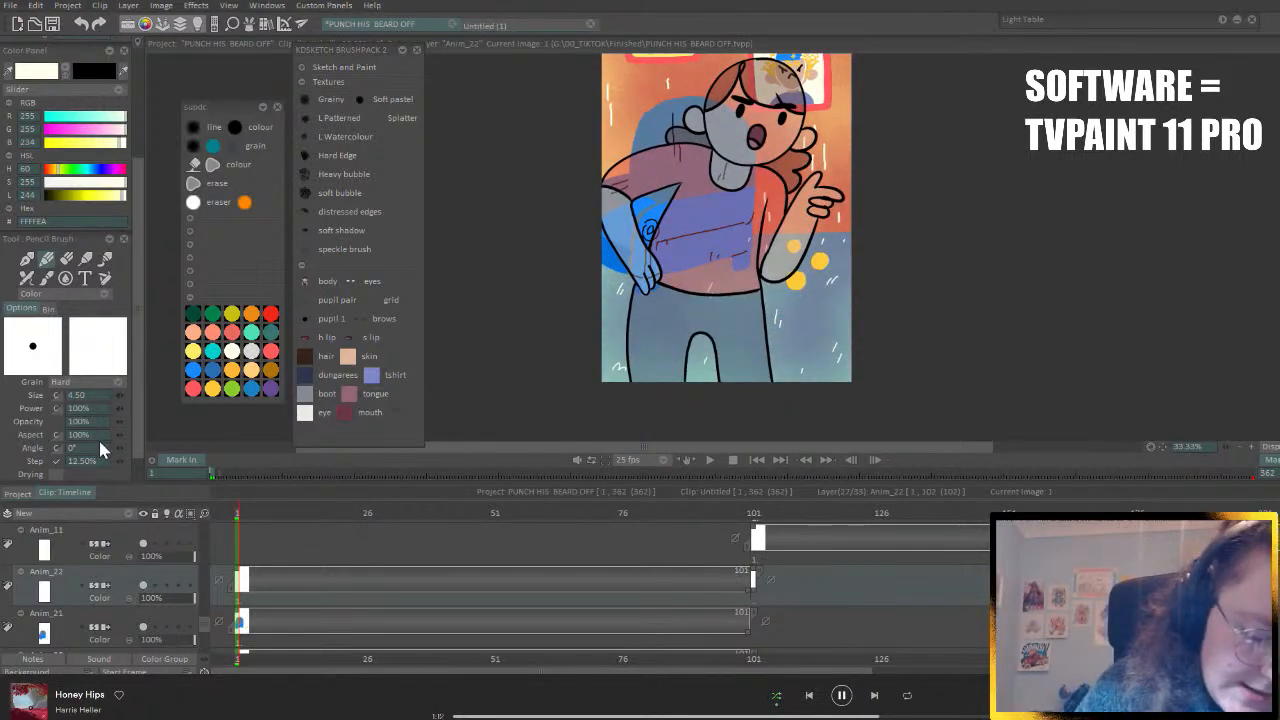
- Erase the short cream strokes from the floor around the woman in frame 1 with the erasing filled shape tool
{"action": "left_click", "coordinate": [85, 262]}
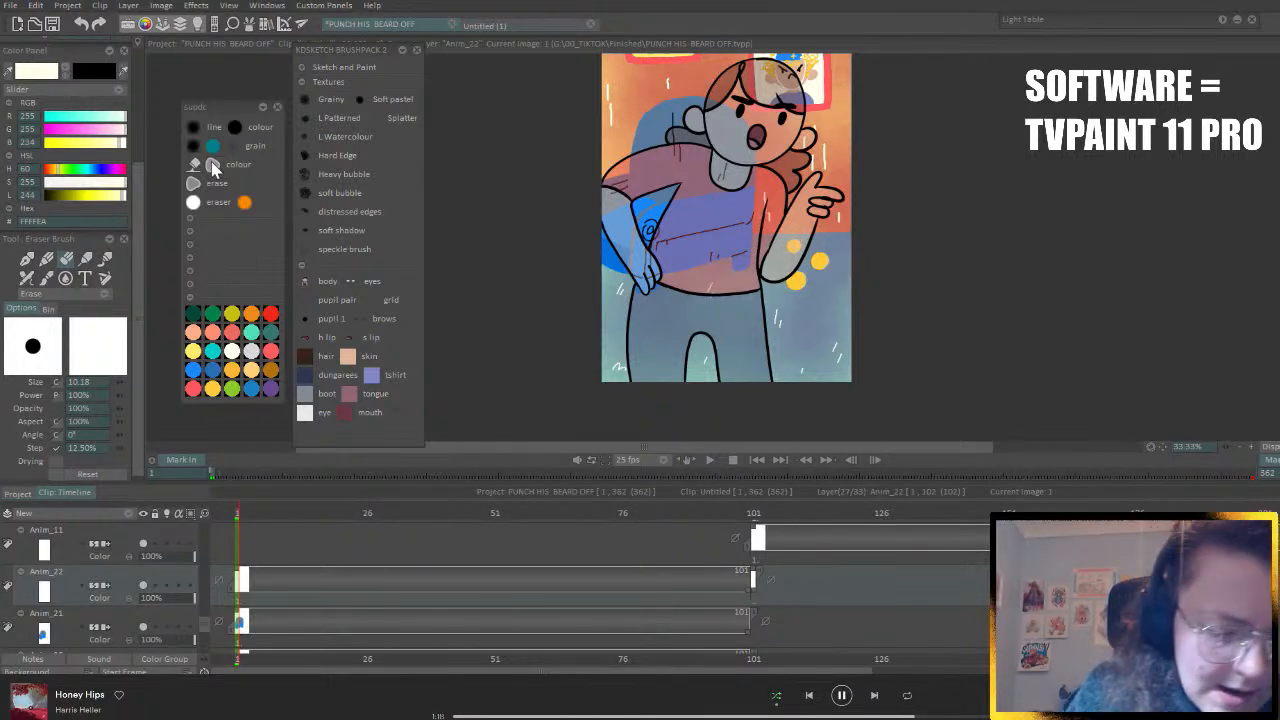
{"action": "left_click", "coordinate": [194, 185]}
{"action": "mouse_move", "coordinate": [846, 388]}
{"action": "left_mouse_down"}
{"action": "mouse_move", "coordinate": [873, 282]}
{"action": "mouse_move", "coordinate": [678, 260]}
{"action": "mouse_move", "coordinate": [842, 400]}
{"action": "left_mouse_up"}
- Find the layer holding the floor strokes of the Christmas tree scene at frame 102 and erase all strokes from the blue floor
{"action": "left_click", "coordinate": [755, 512]}
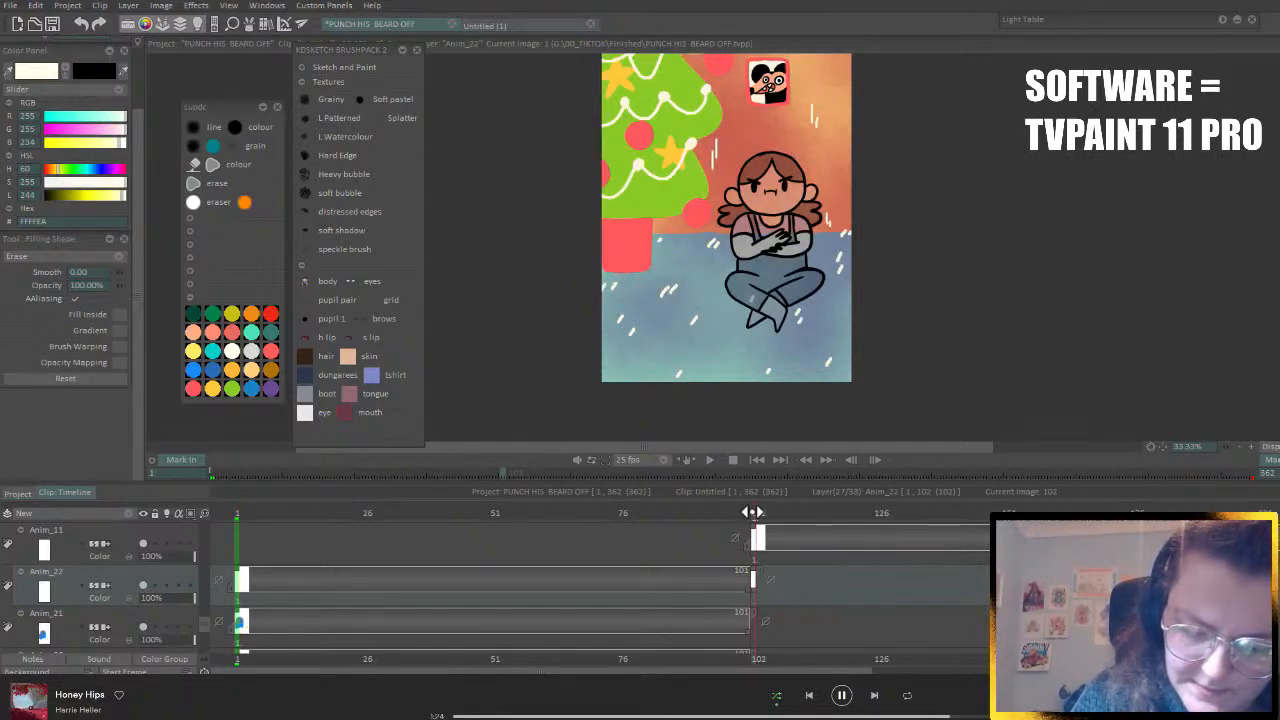
{"action": "scroll", "coordinate": [203, 620], "scroll_direction": "up", "scroll_amount": 2}
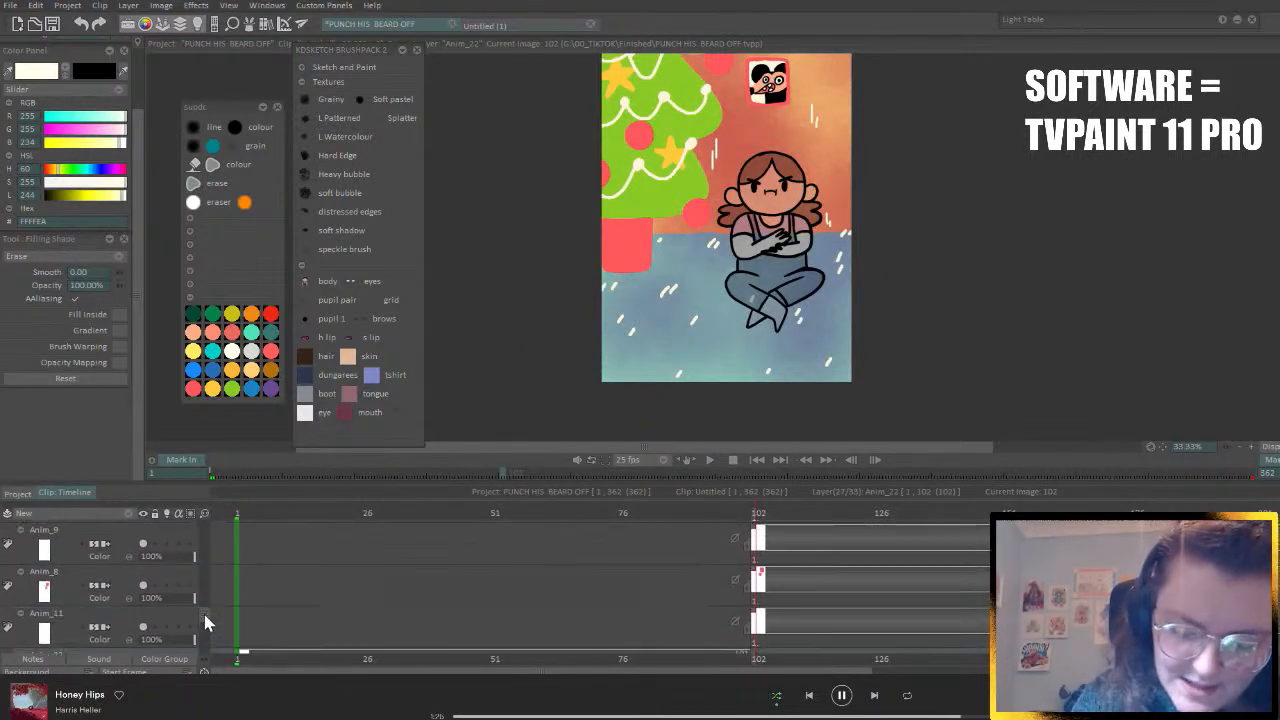
{"action": "left_click_drag", "start_coordinate": [205, 621], "coordinate": [205, 623]}
{"action": "left_click", "coordinate": [143, 622]}
{"action": "left_click", "coordinate": [143, 622]}
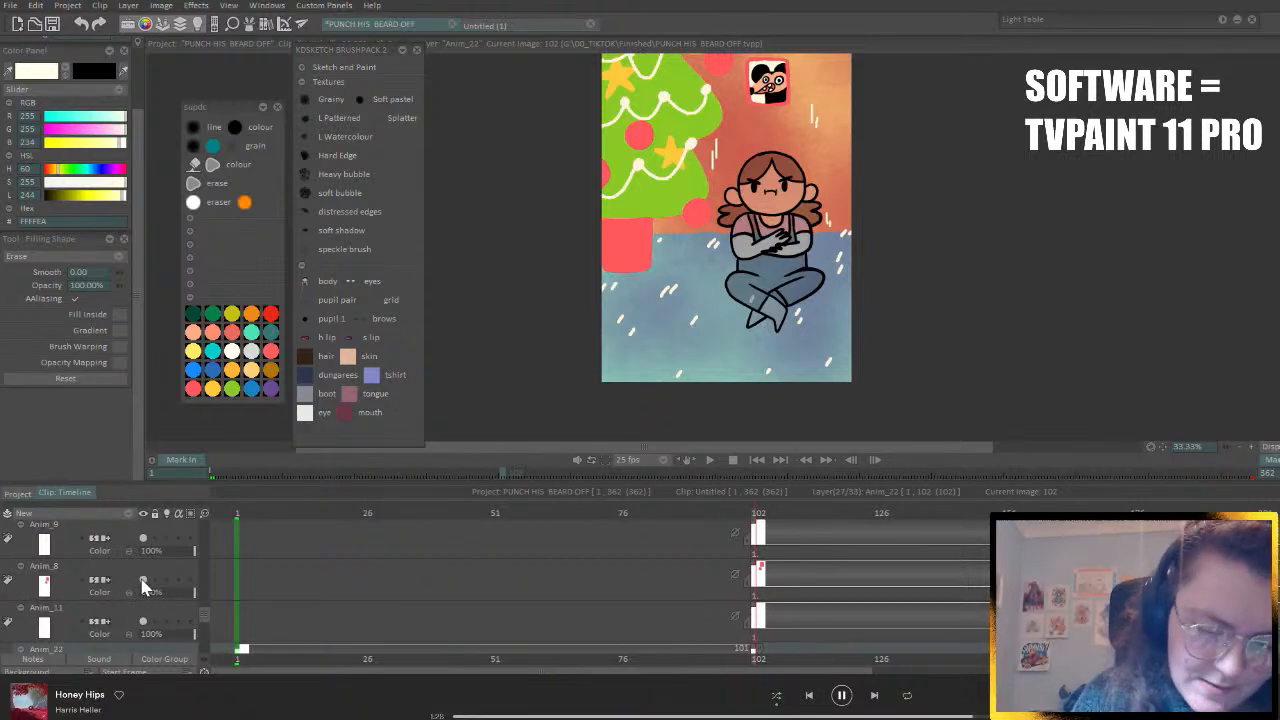
{"action": "left_click", "coordinate": [143, 581]}
{"action": "left_click", "coordinate": [143, 581]}
{"action": "left_click", "coordinate": [143, 539]}
{"action": "left_click", "coordinate": [143, 539]}
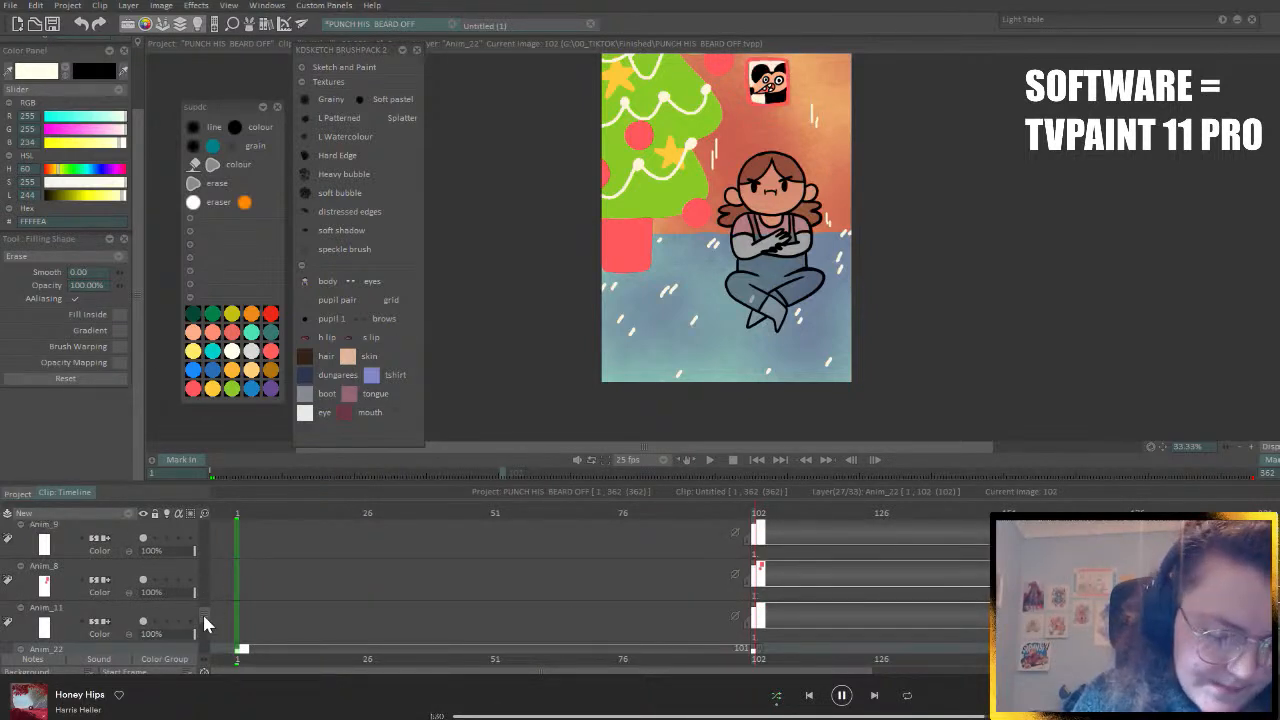
{"action": "left_click_drag", "start_coordinate": [204, 616], "coordinate": [205, 606]}
{"action": "left_click", "coordinate": [143, 592]}
{"action": "left_click", "coordinate": [143, 592]}
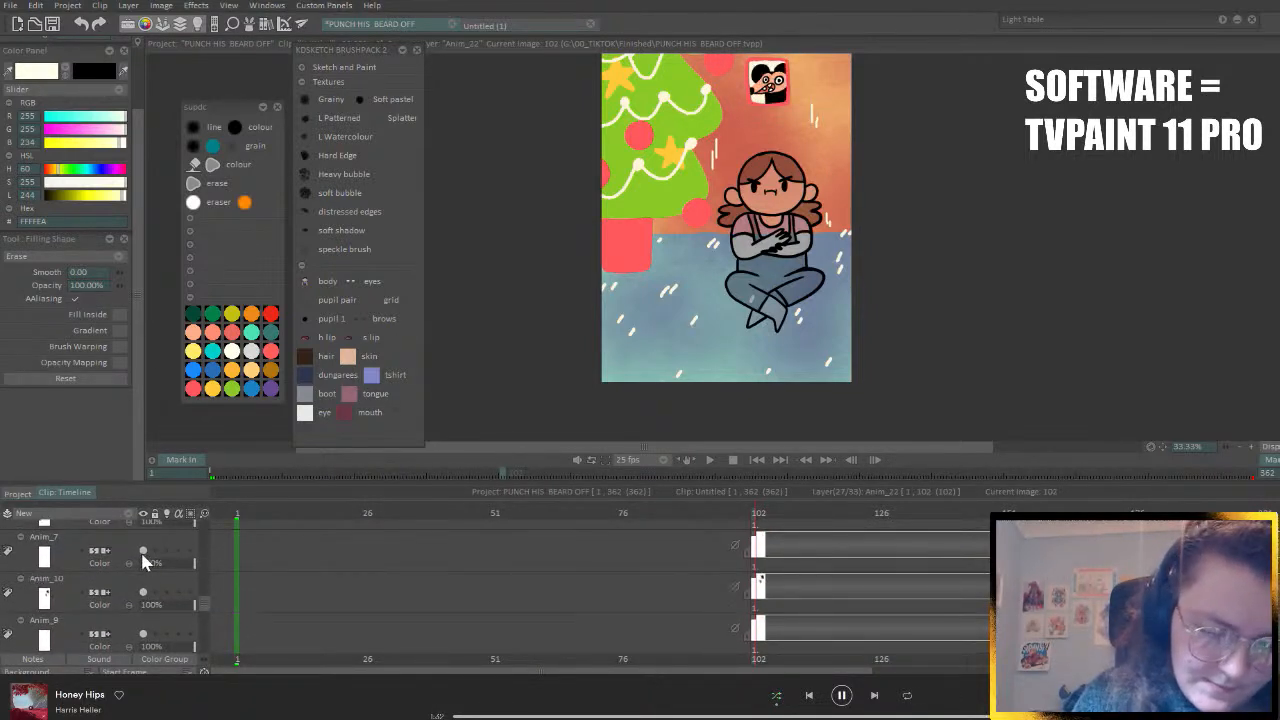
{"action": "left_click", "coordinate": [122, 556]}
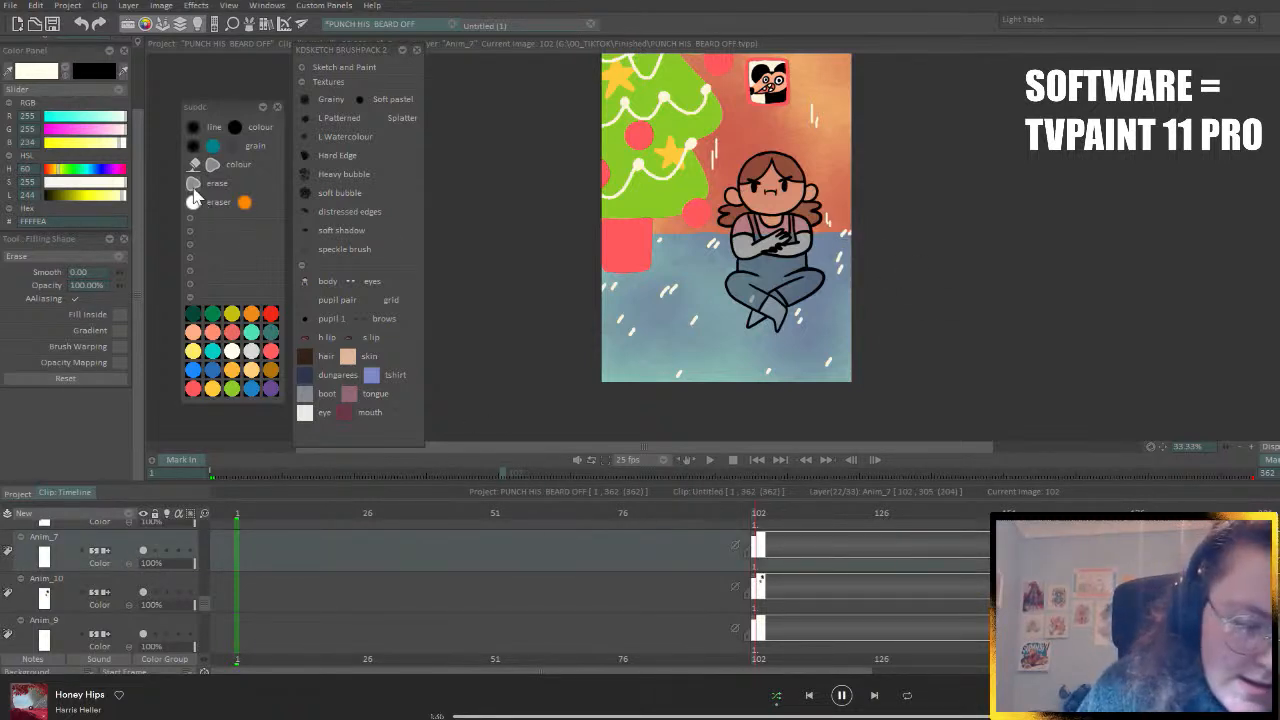
{"action": "mouse_move", "coordinate": [893, 270]}
{"action": "left_mouse_down"}
{"action": "mouse_move", "coordinate": [856, 218]}
{"action": "mouse_move", "coordinate": [801, 242]}
{"action": "mouse_move", "coordinate": [618, 236]}
{"action": "mouse_move", "coordinate": [506, 337]}
{"action": "mouse_move", "coordinate": [726, 455]}
{"action": "mouse_move", "coordinate": [1040, 295]}
{"action": "left_mouse_up"}
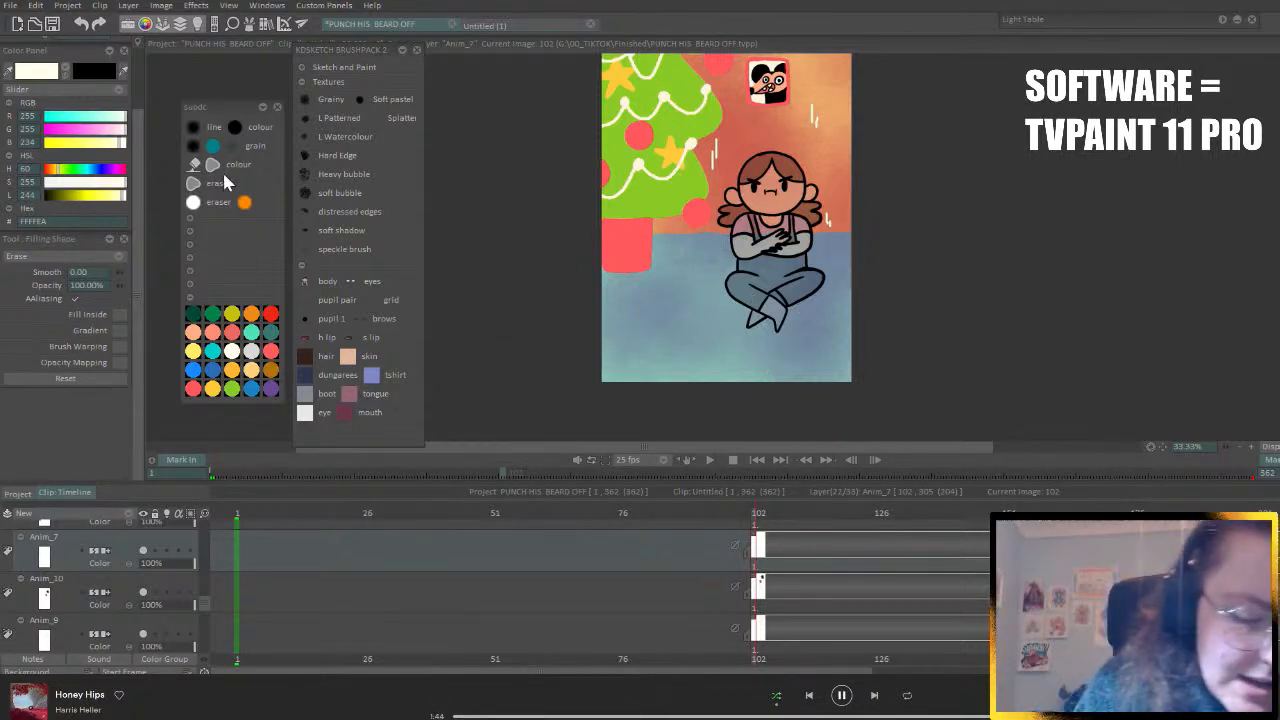
- Try cream dashes, squiggles and dots across the blue floor at frame 102 with a size 7 pencil
{"action": "left_click", "coordinate": [237, 134]}
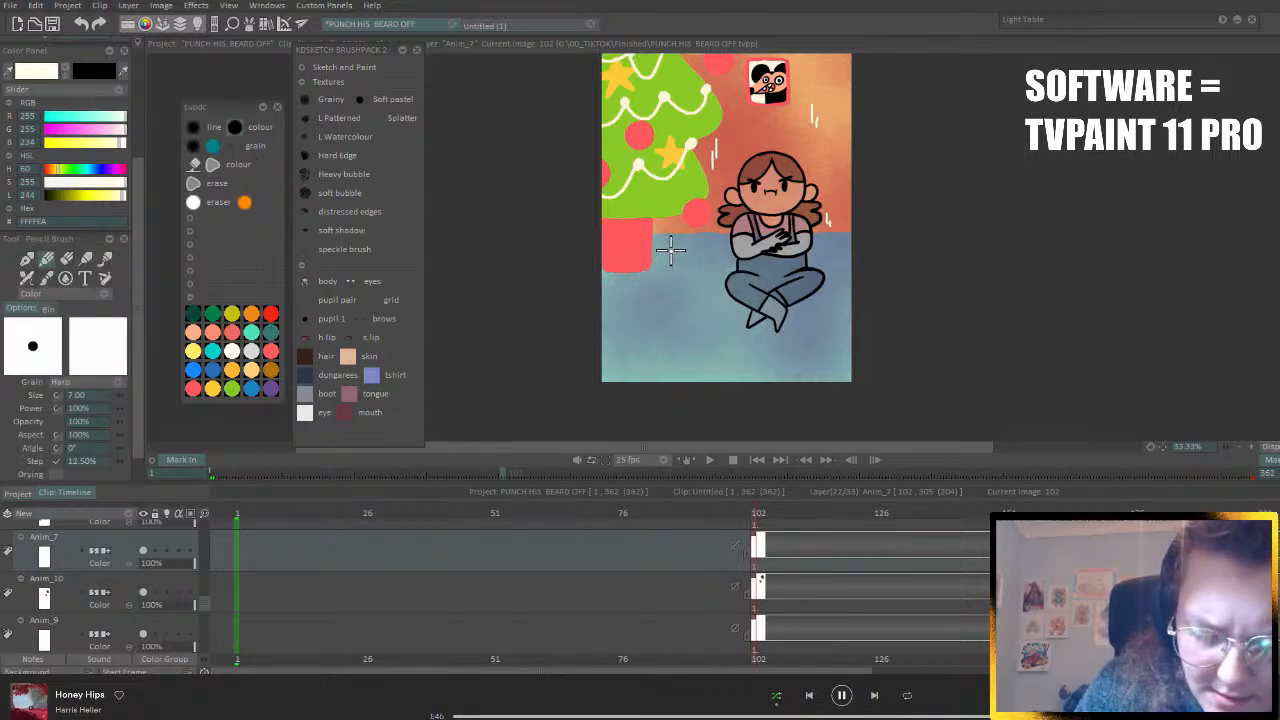
{"action": "left_click_drag", "start_coordinate": [676, 252], "coordinate": [670, 267]}
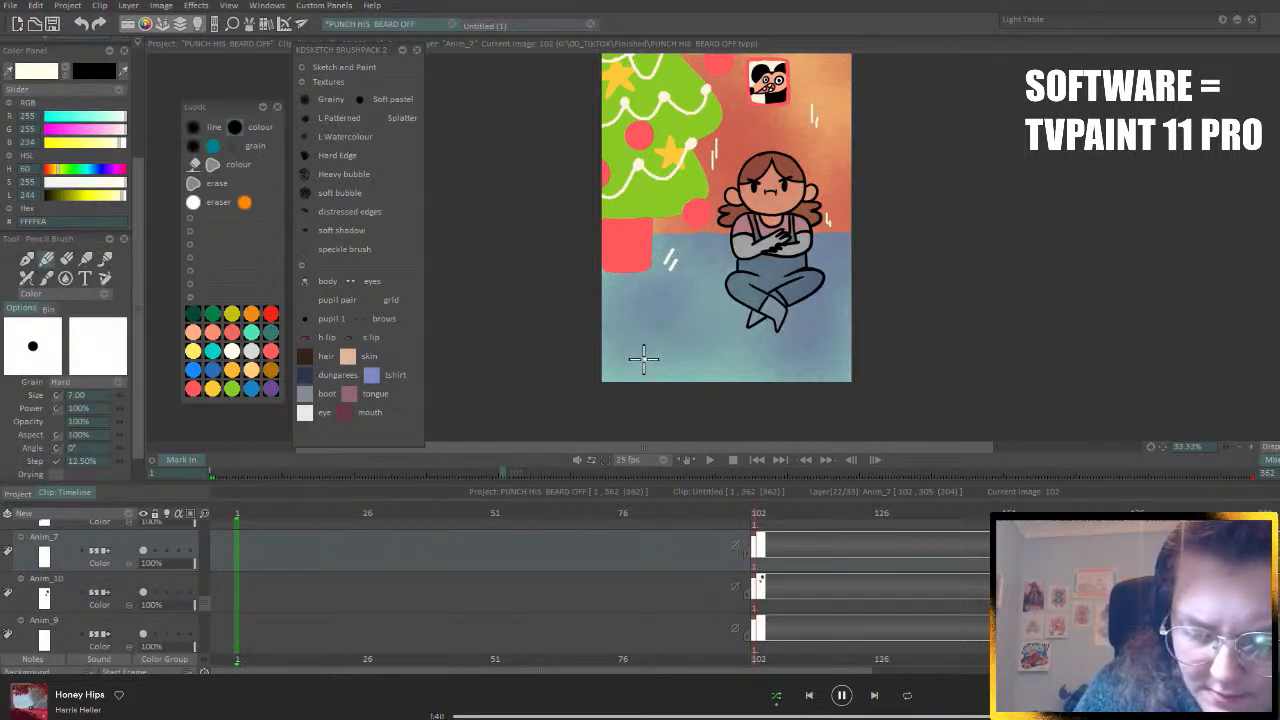
{"action": "left_click_drag", "start_coordinate": [638, 295], "coordinate": [670, 293]}
{"action": "left_click", "coordinate": [673, 295]}
{"action": "left_click", "coordinate": [680, 297]}
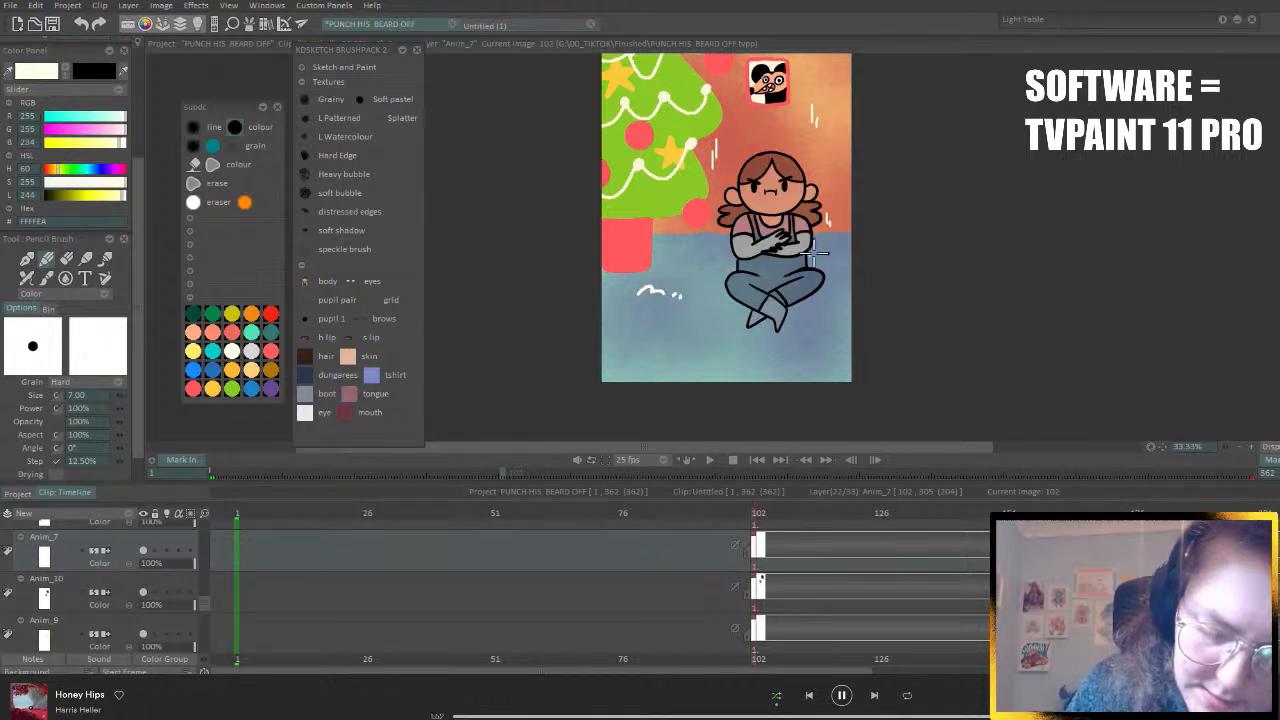
{"action": "left_click", "coordinate": [832, 246]}
{"action": "left_click", "coordinate": [836, 251]}
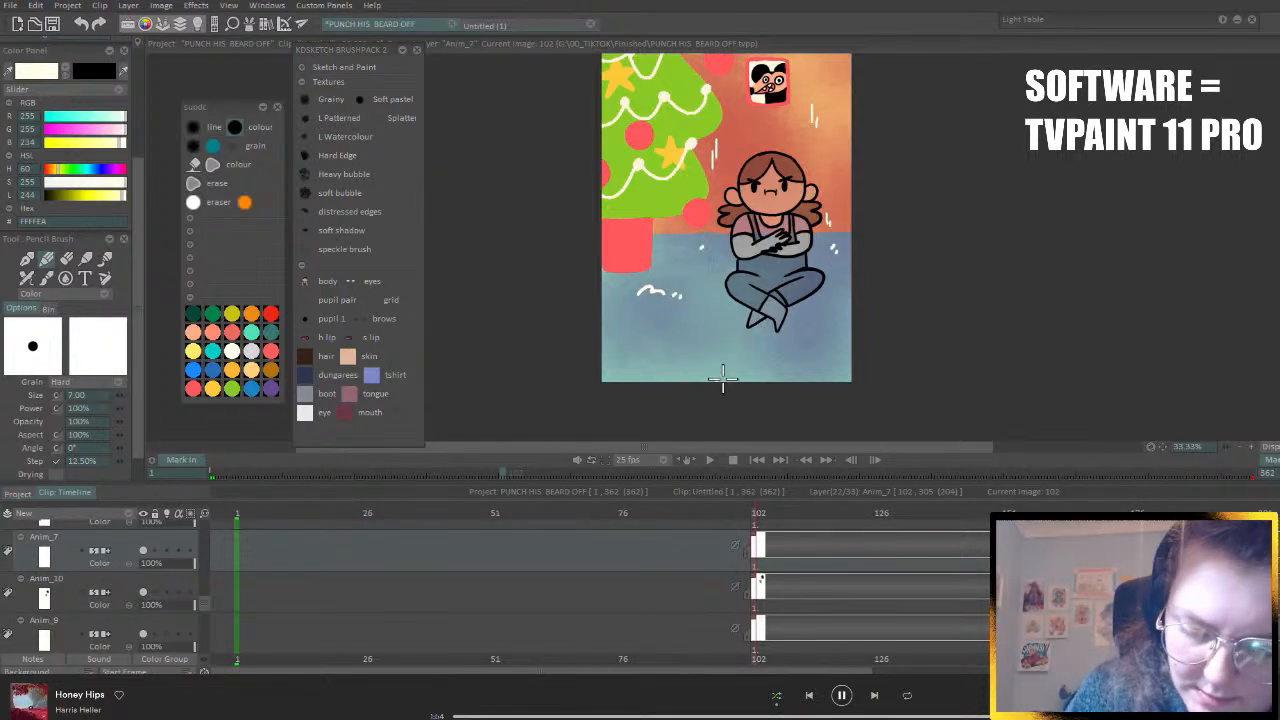
{"action": "left_click_drag", "start_coordinate": [748, 371], "coordinate": [772, 369]}
{"action": "left_click", "coordinate": [816, 355]}
{"action": "left_click", "coordinate": [823, 357]}
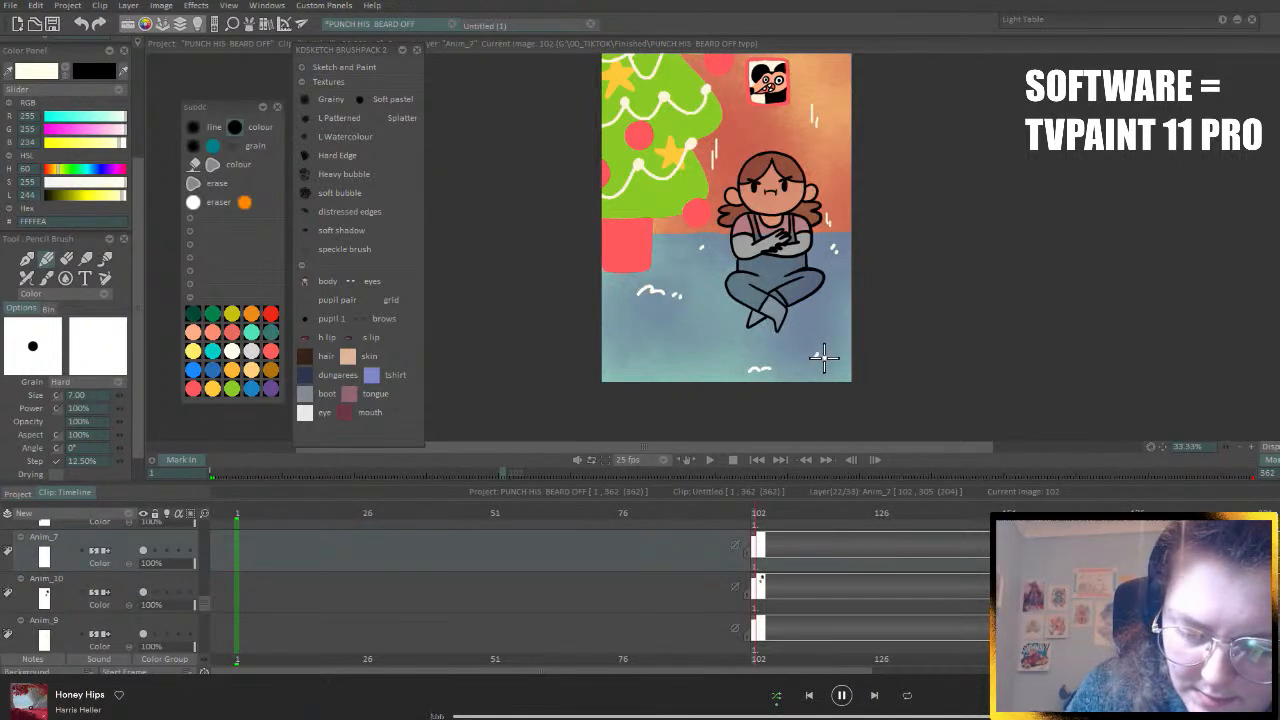
{"action": "left_click", "coordinate": [616, 354]}
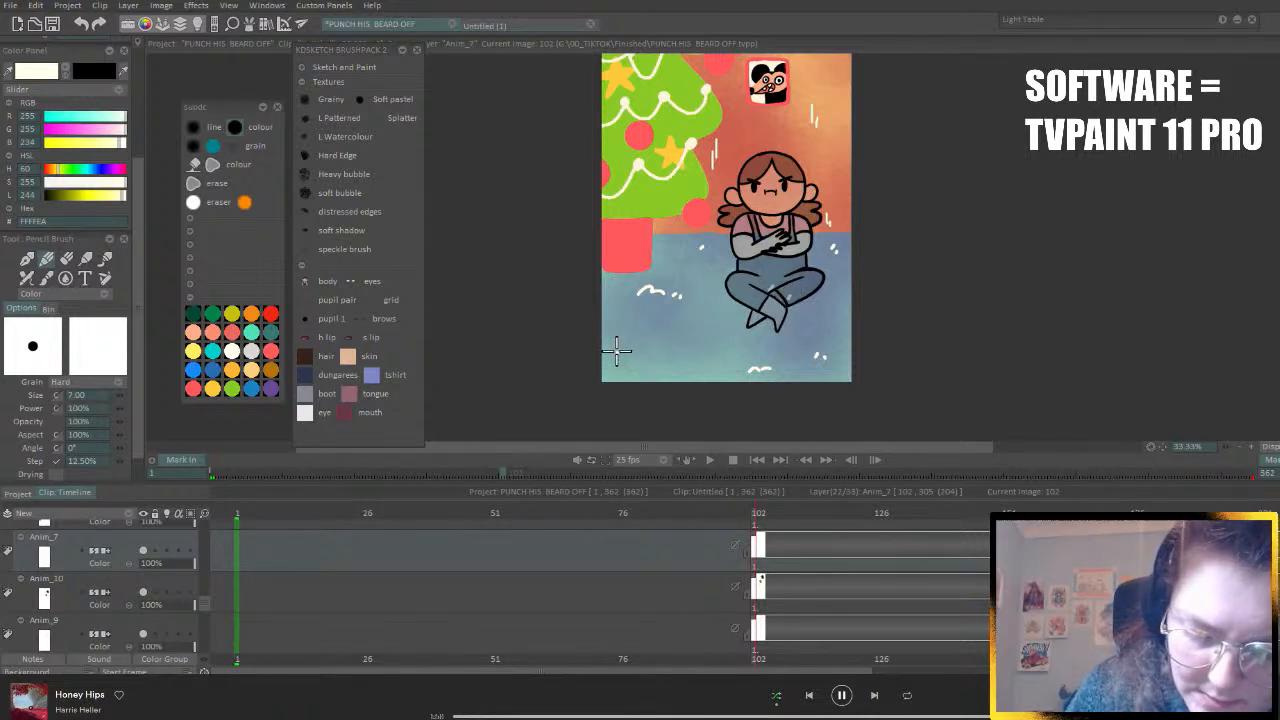
{"action": "left_click", "coordinate": [622, 366]}
{"action": "left_click", "coordinate": [657, 250]}
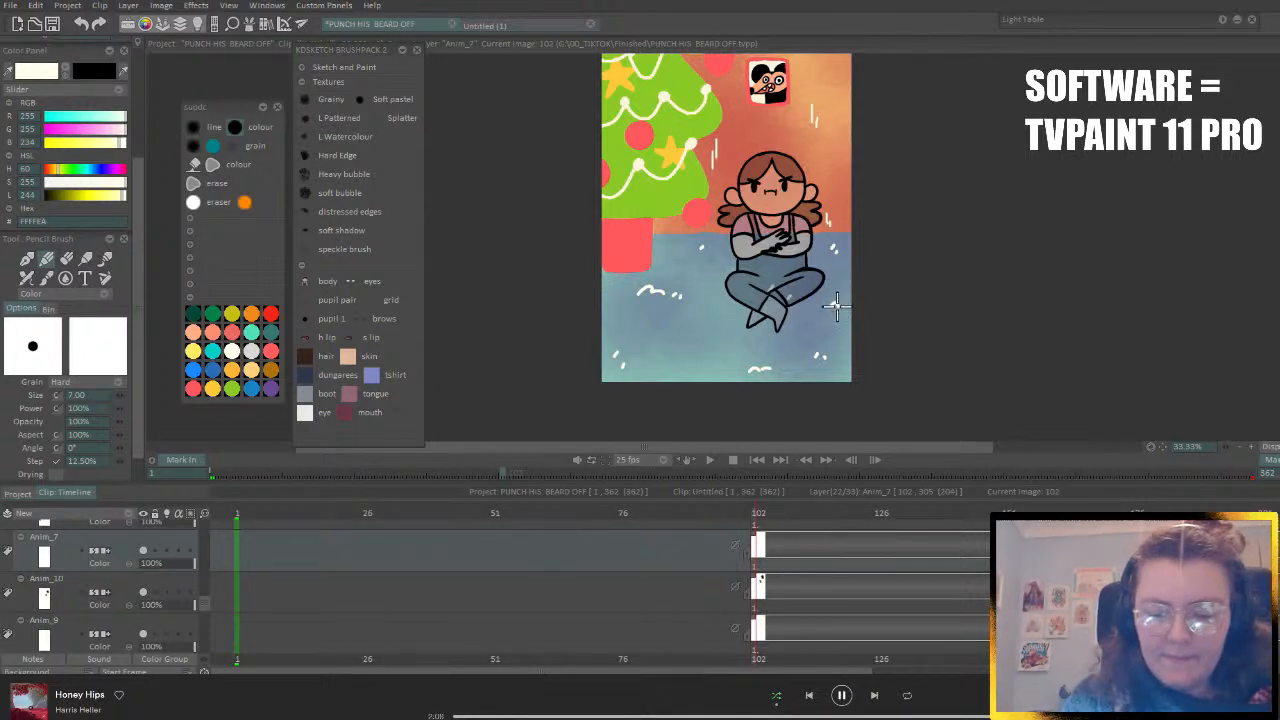
{"action": "left_click_drag", "start_coordinate": [832, 307], "coordinate": [846, 303]}
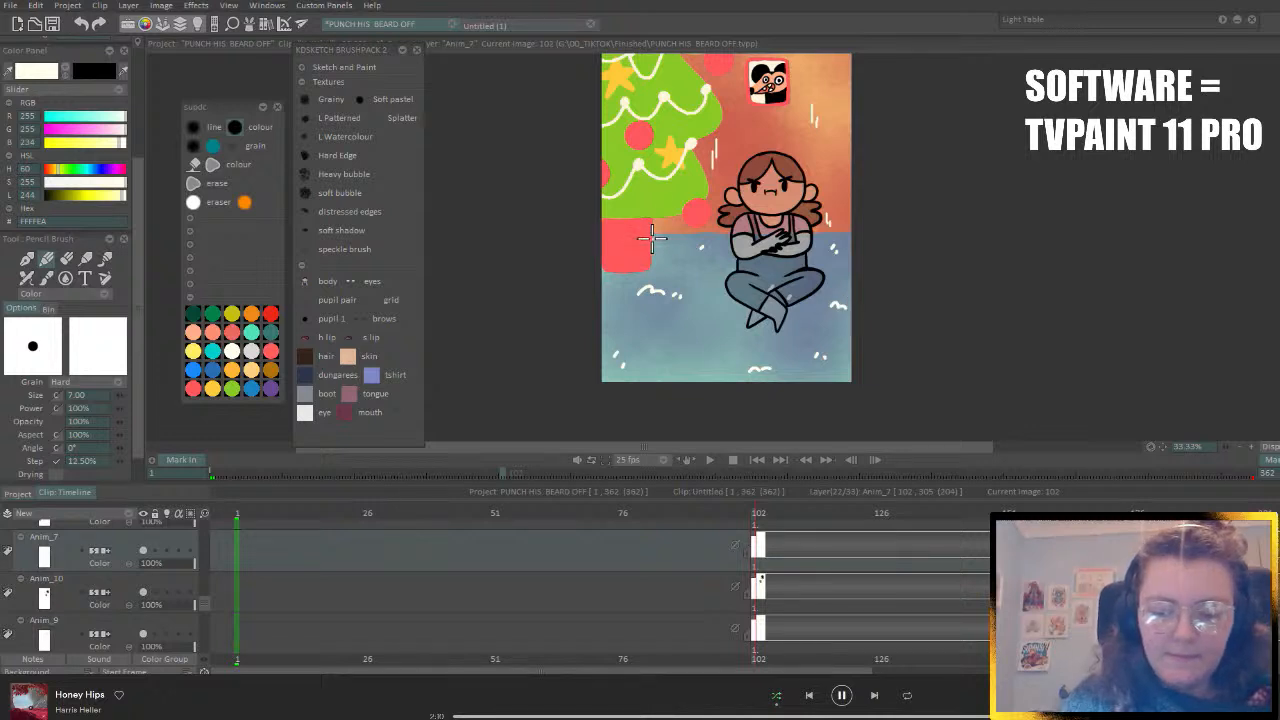
{"action": "left_click_drag", "start_coordinate": [653, 238], "coordinate": [667, 244]}
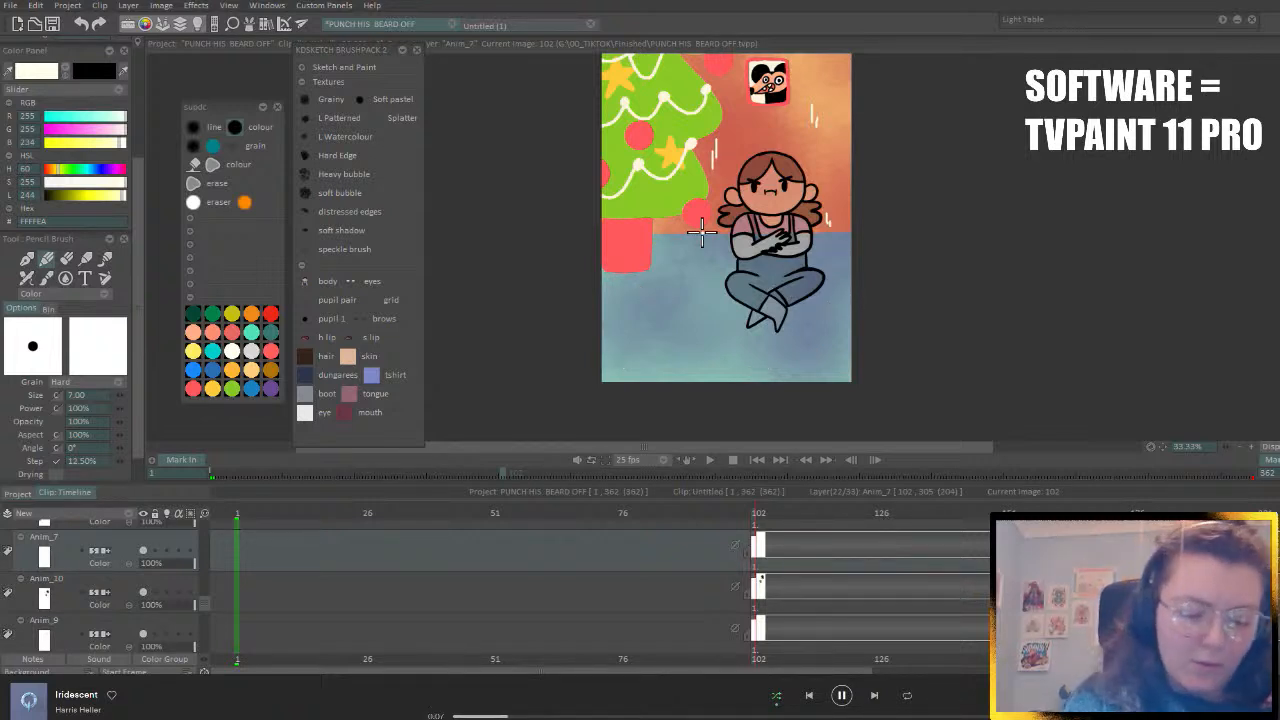
- Set the pencil size to 4.5 and draw small clusters of cream strokes across the blue floor at frame 102
{"action": "left_click_drag", "start_coordinate": [117, 389], "coordinate": [112, 392]}
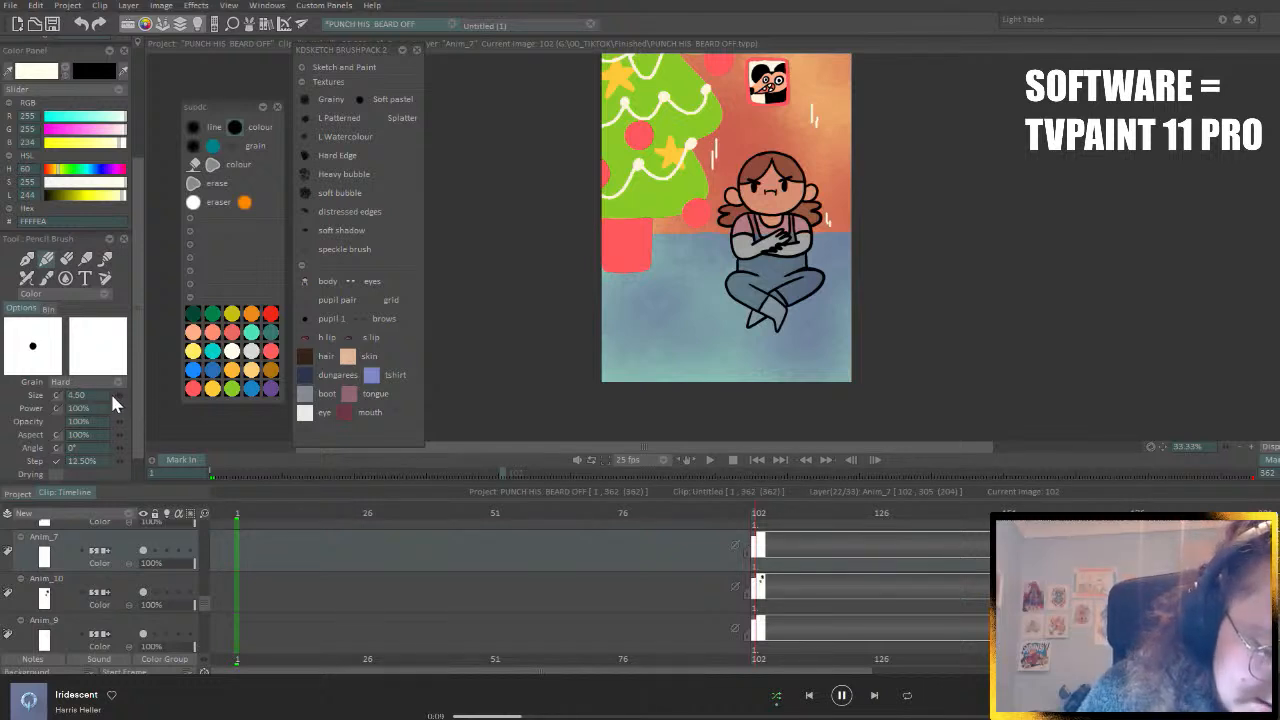
{"action": "left_click_drag", "start_coordinate": [661, 247], "coordinate": [660, 259]}
{"action": "left_click_drag", "start_coordinate": [825, 248], "coordinate": [822, 255]}
{"action": "left_click_drag", "start_coordinate": [828, 251], "coordinate": [824, 259]}
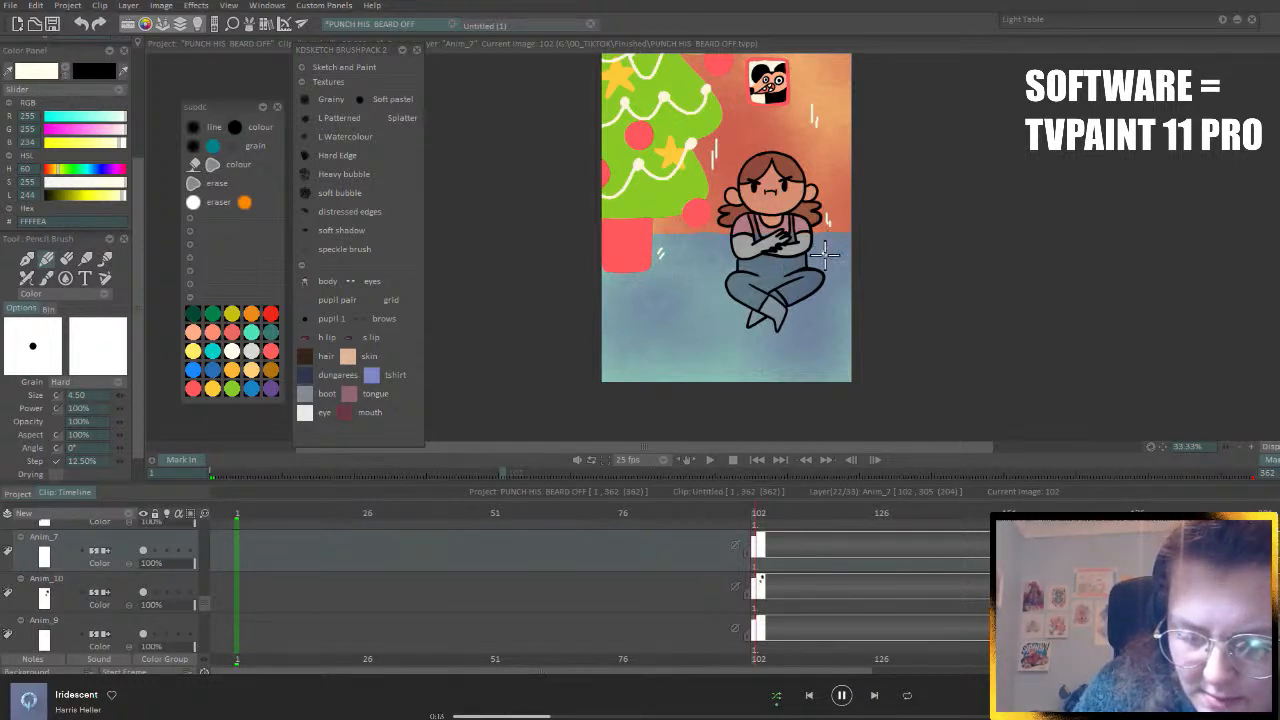
{"action": "left_click_drag", "start_coordinate": [684, 308], "coordinate": [686, 317]}
{"action": "left_click_drag", "start_coordinate": [762, 343], "coordinate": [787, 341]}
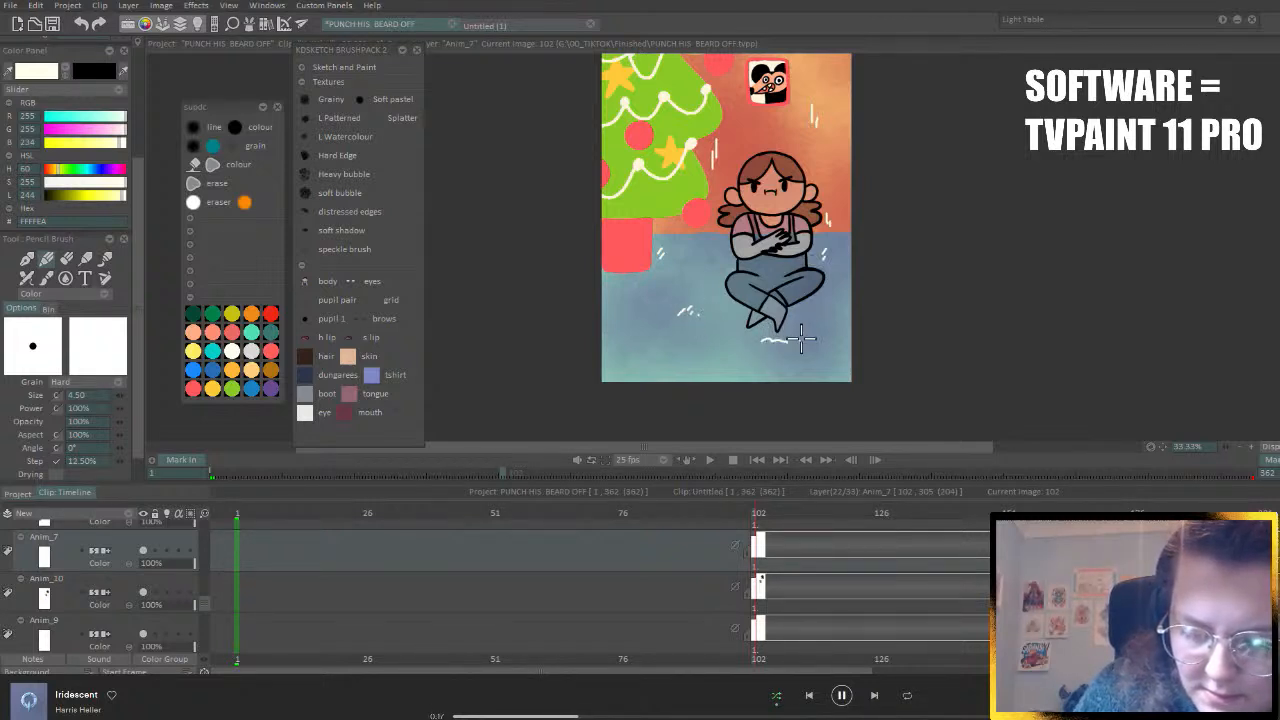
{"action": "left_click", "coordinate": [807, 347]}
{"action": "left_click", "coordinate": [819, 346]}
{"action": "left_click_drag", "start_coordinate": [612, 354], "coordinate": [673, 366]}
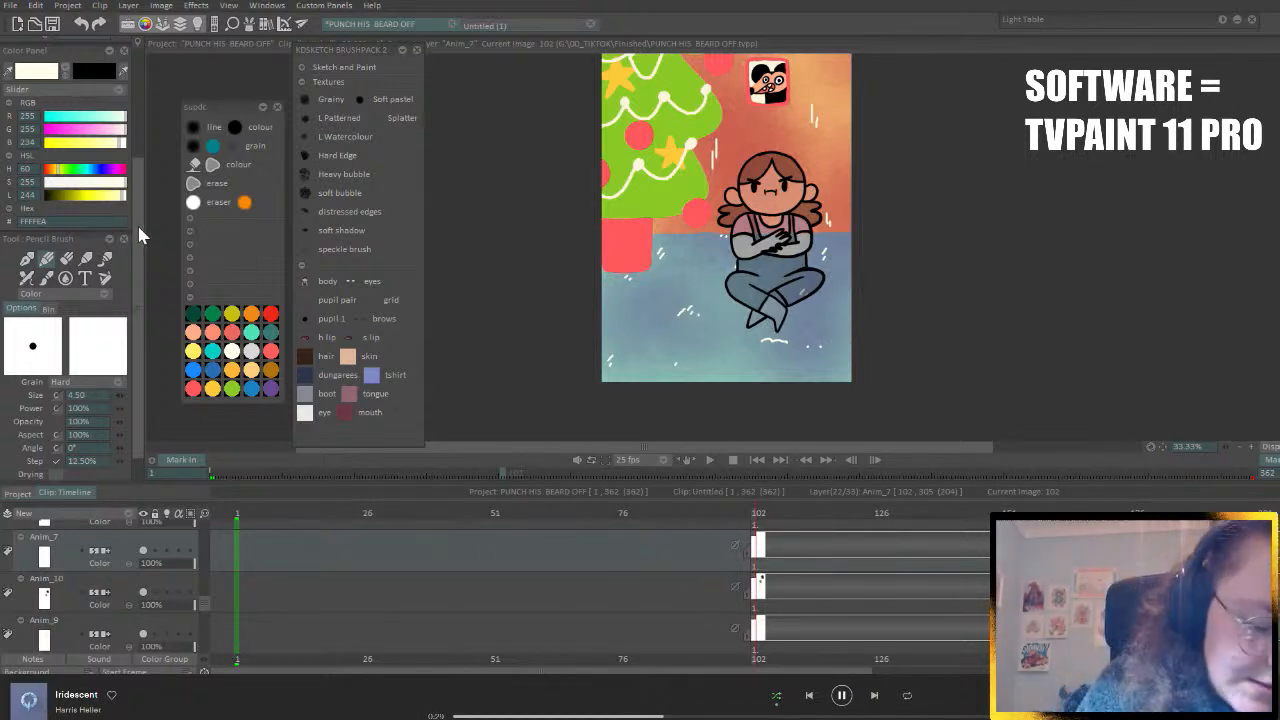
- Check the floor strokes behind the standing woman at frame 197 and near the end of the Christmas tree scene
{"action": "left_click_drag", "start_coordinate": [143, 249], "coordinate": [145, 83]}
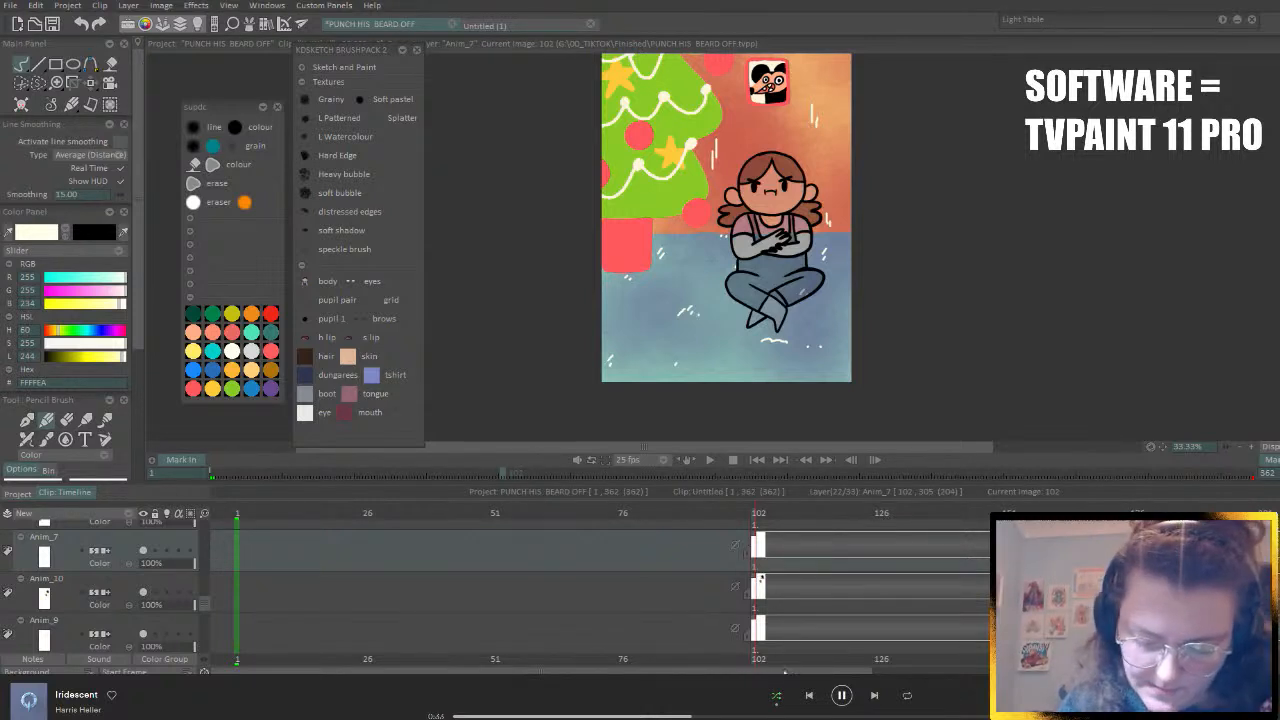
{"action": "left_click_drag", "start_coordinate": [785, 673], "coordinate": [1105, 673]}
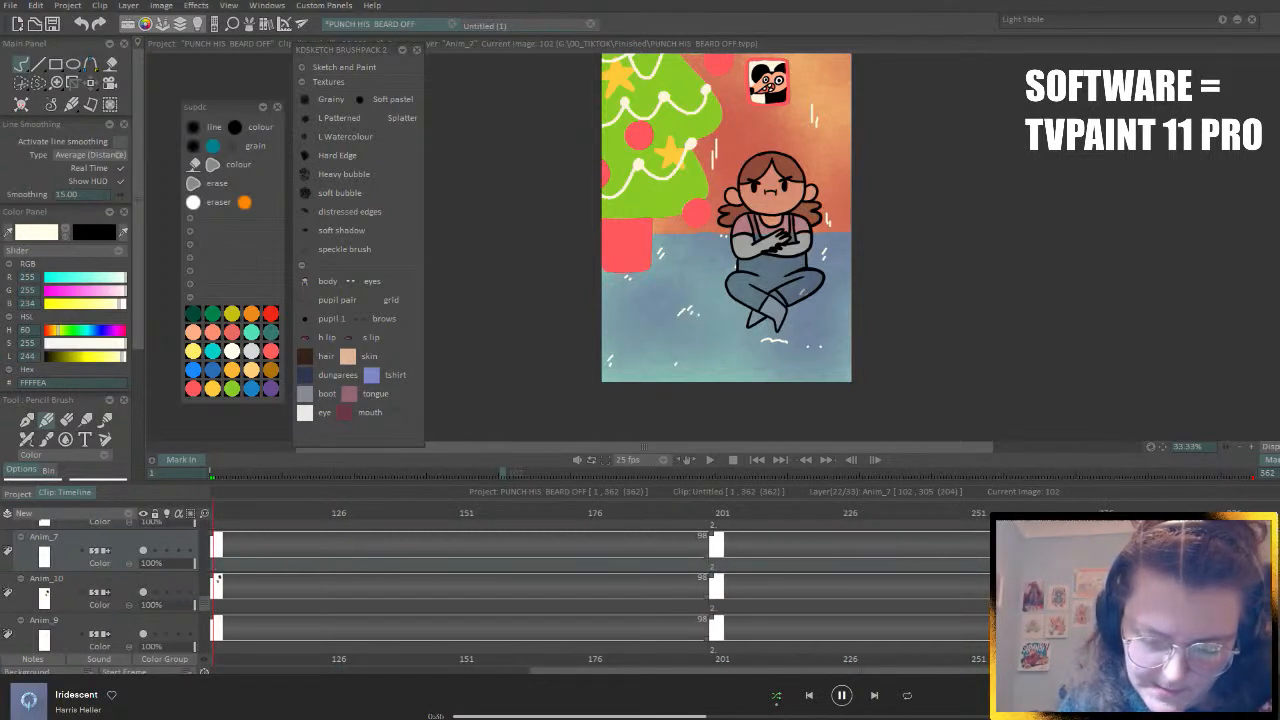
{"action": "left_click", "coordinate": [697, 569]}
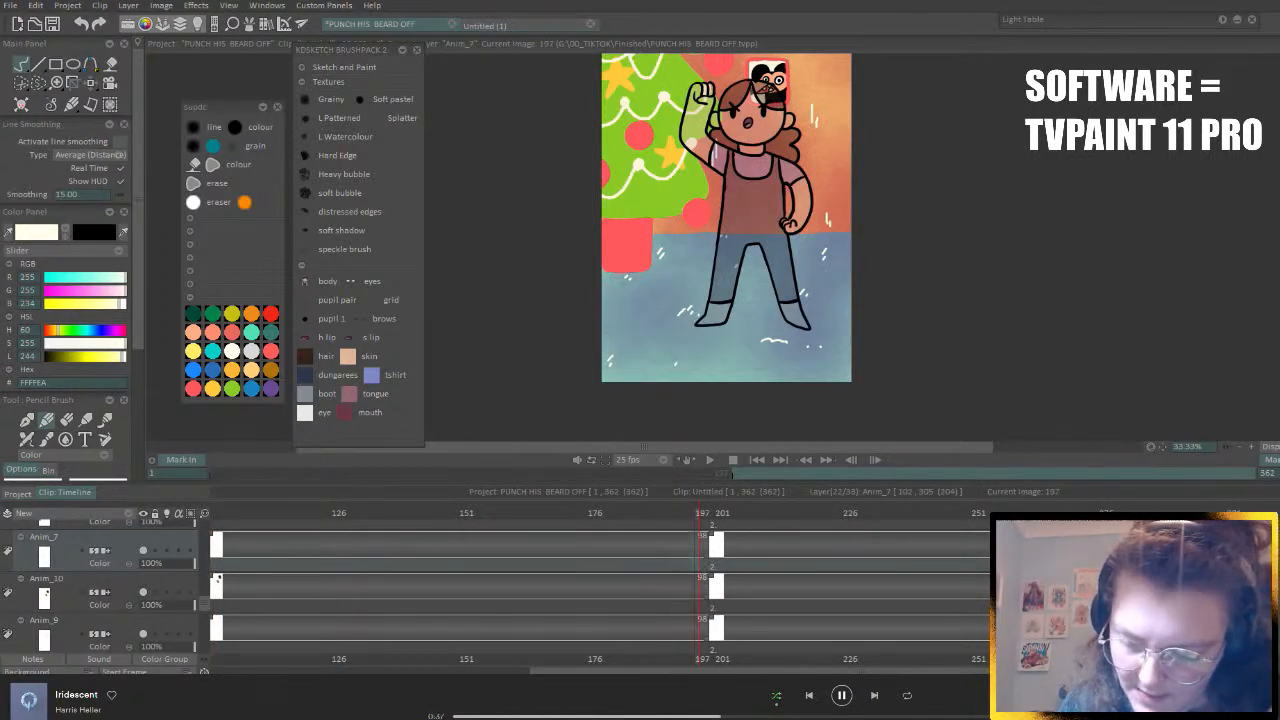
{"action": "left_click", "coordinate": [1190, 565]}
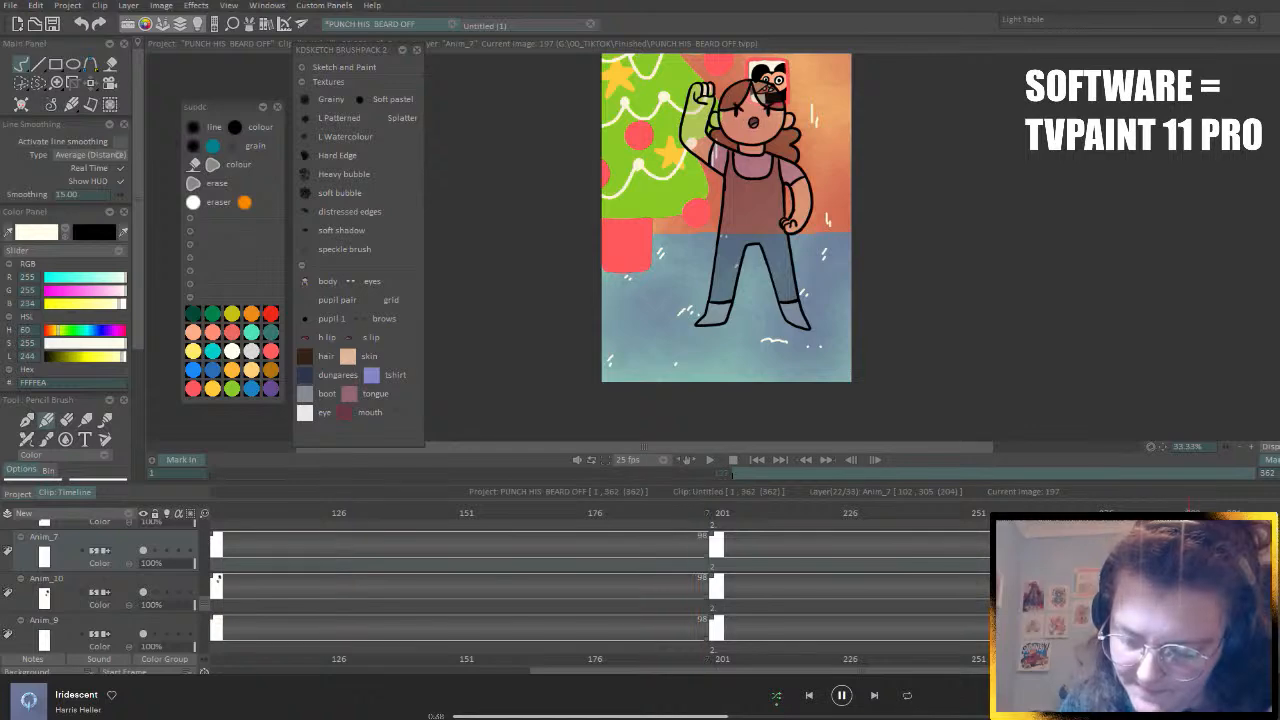
{"action": "left_click", "coordinate": [1248, 512]}
{"action": "left_click", "coordinate": [1241, 512]}
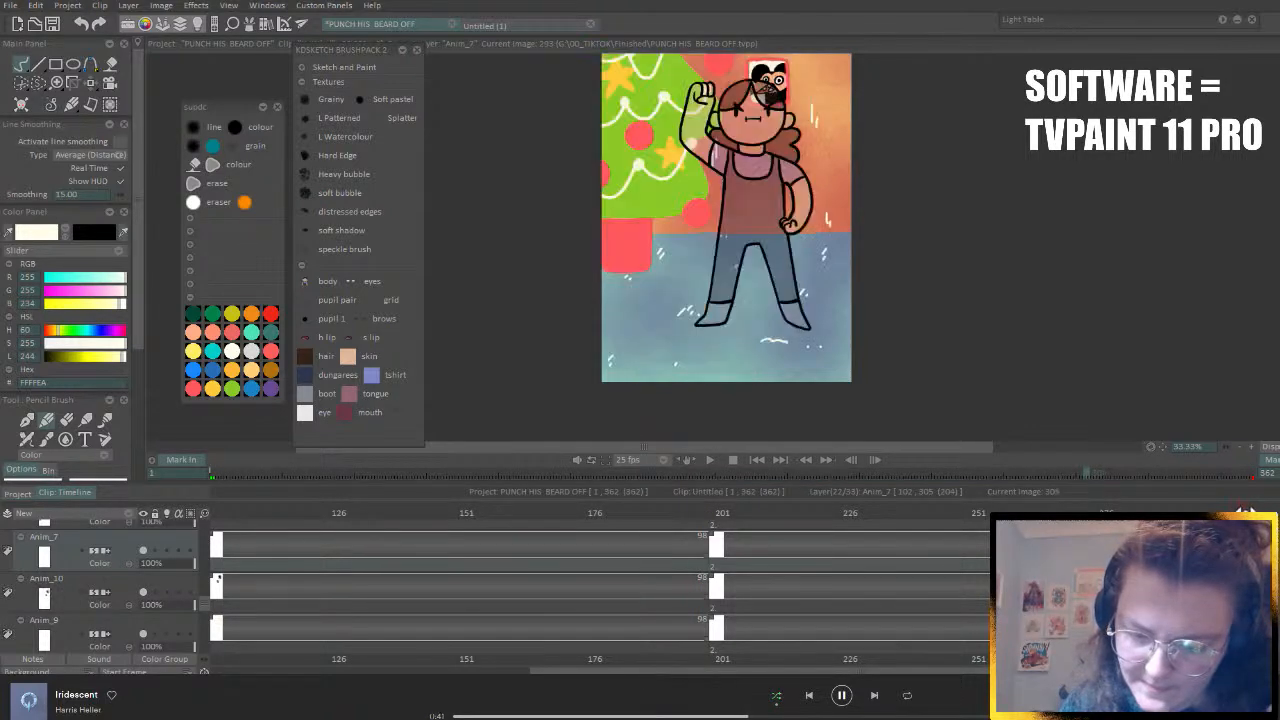
{"action": "left_click", "coordinate": [1246, 512]}
- Draw short paired cream strokes on the floor around the woman in frame 1 on the Anim_22 layer
{"action": "left_click_drag", "start_coordinate": [1248, 512], "coordinate": [205, 625]}
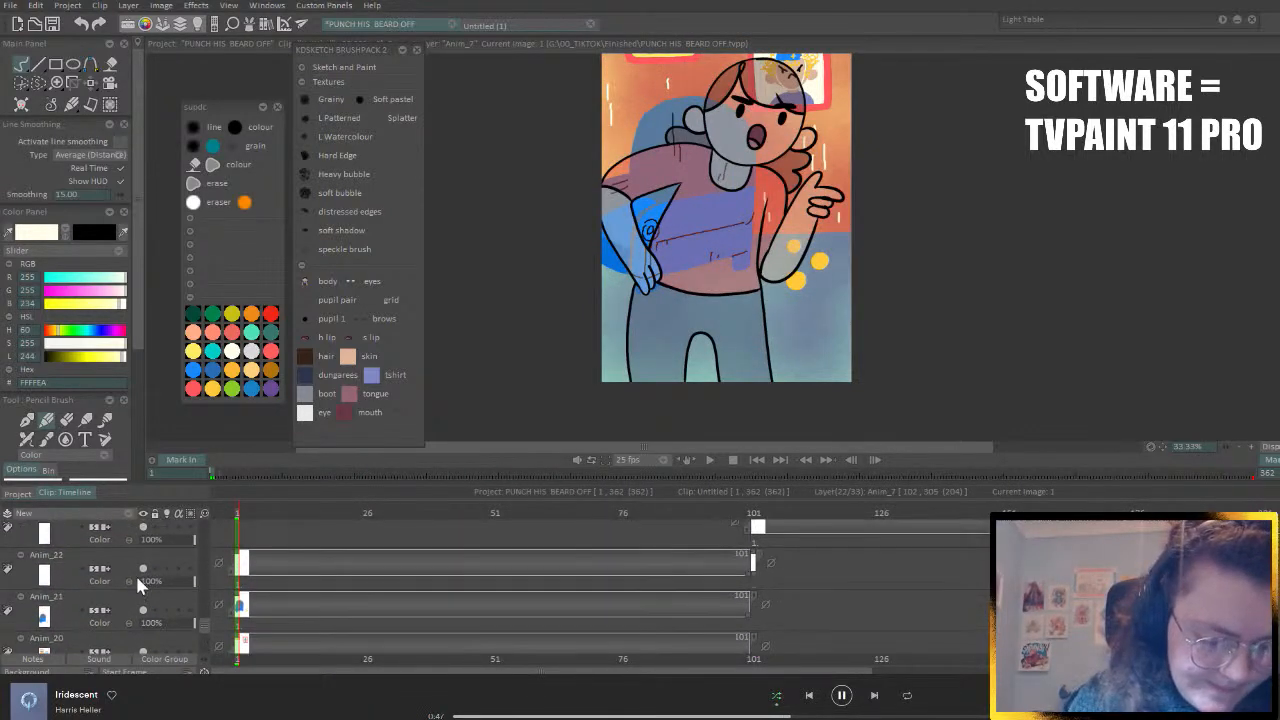
{"action": "left_click", "coordinate": [130, 566]}
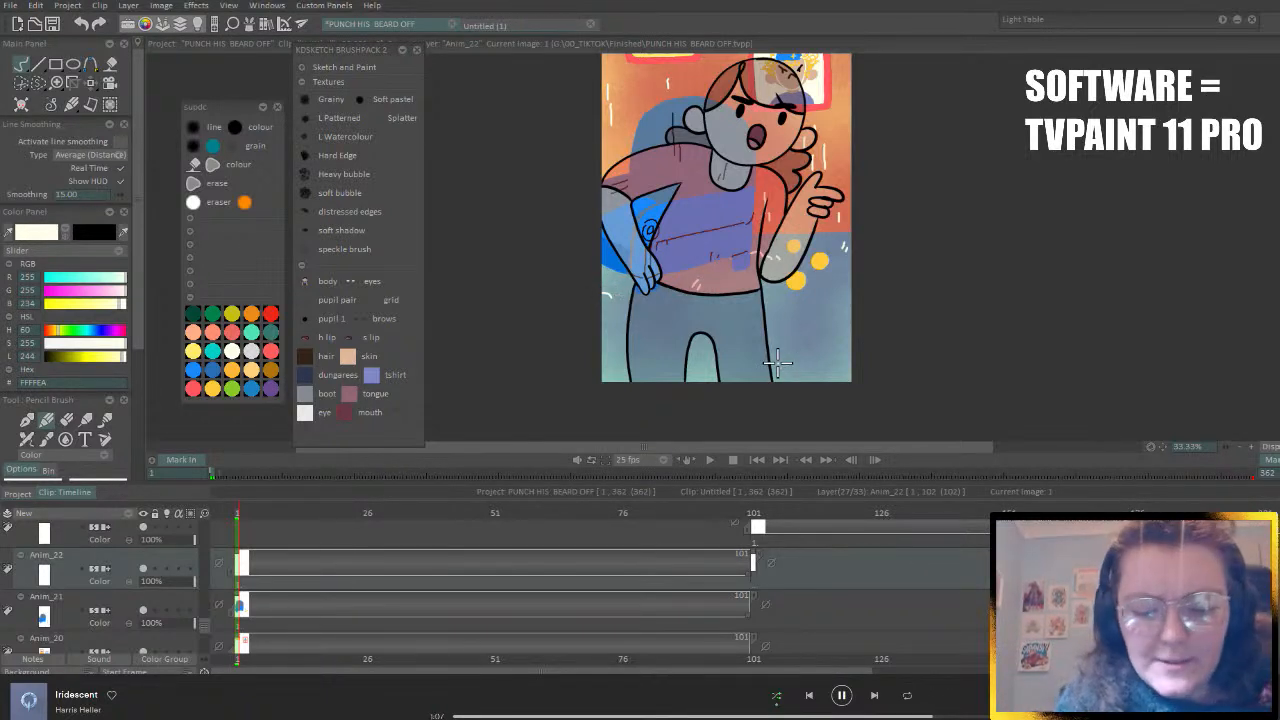
{"action": "left_click_drag", "start_coordinate": [610, 288], "coordinate": [607, 299]}
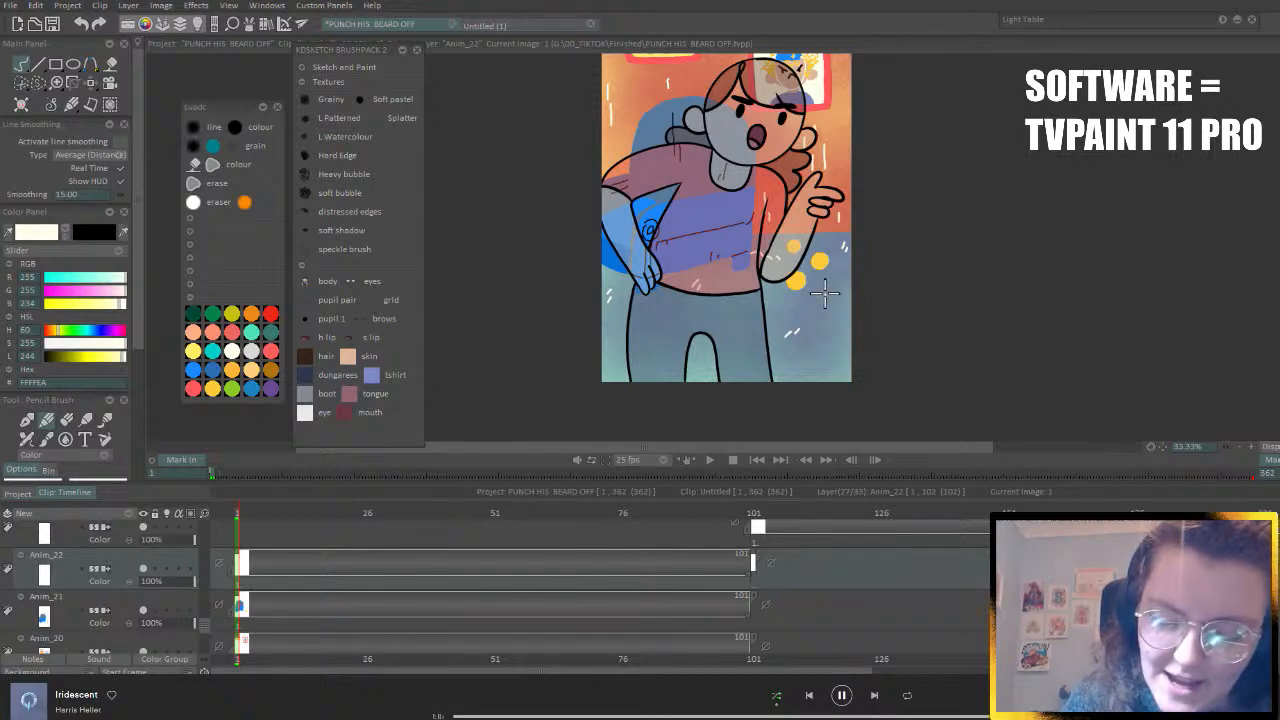
{"action": "left_click_drag", "start_coordinate": [671, 331], "coordinate": [672, 336]}
{"action": "left_click_drag", "start_coordinate": [680, 329], "coordinate": [677, 334]}
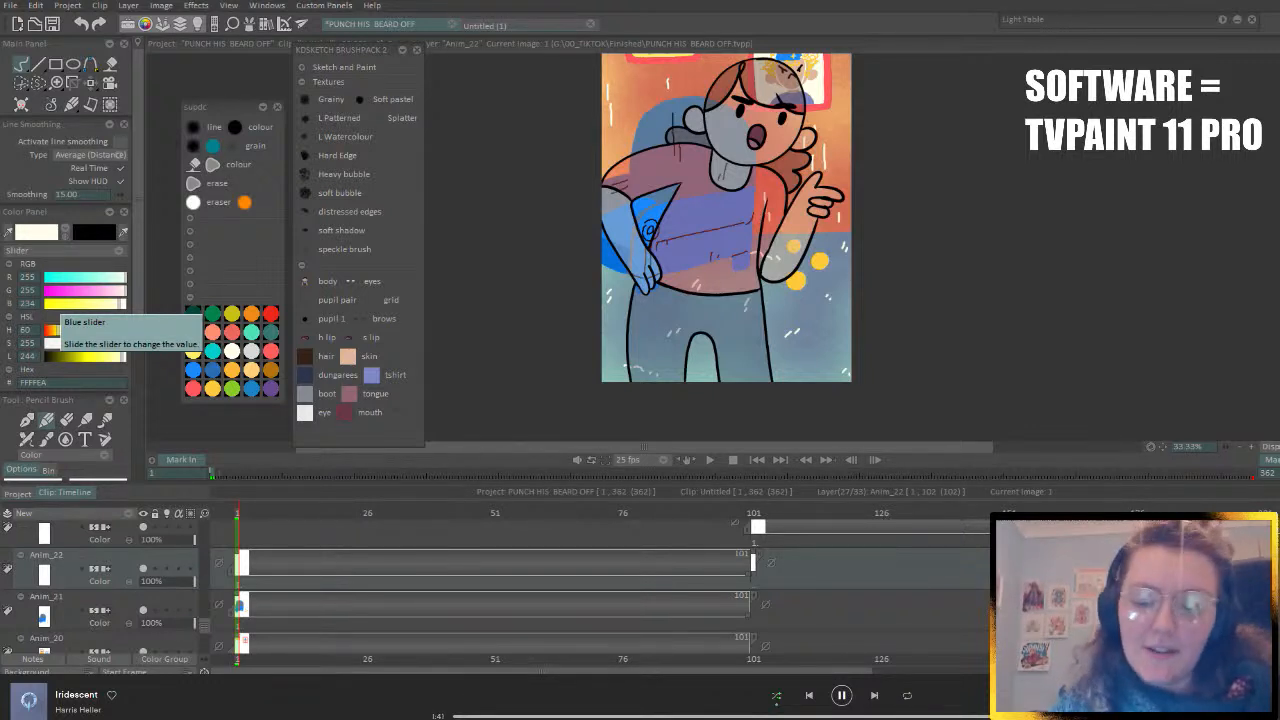
- Pick dark green (008146) as the drawing colour and add a new layer above the cream stroke layer at frame 1
{"action": "left_click", "coordinate": [741, 525]}
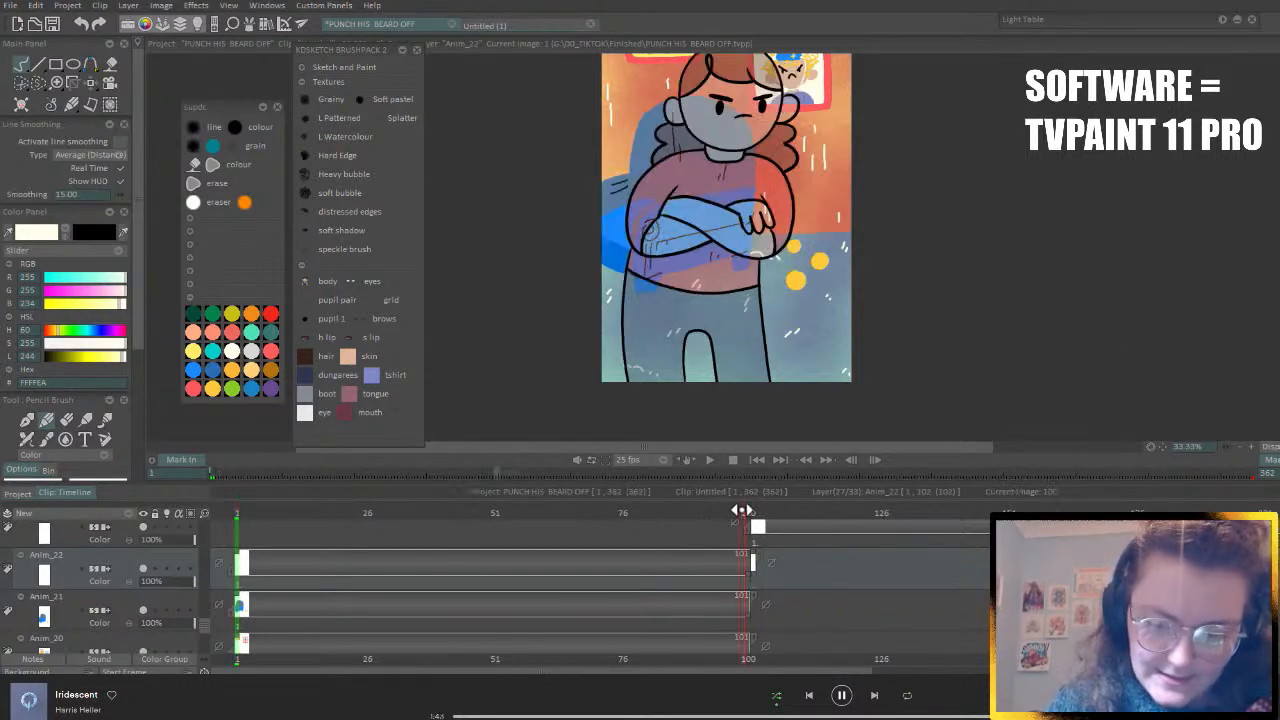
{"action": "left_click_drag", "start_coordinate": [1277, 312], "coordinate": [1277, 238]}
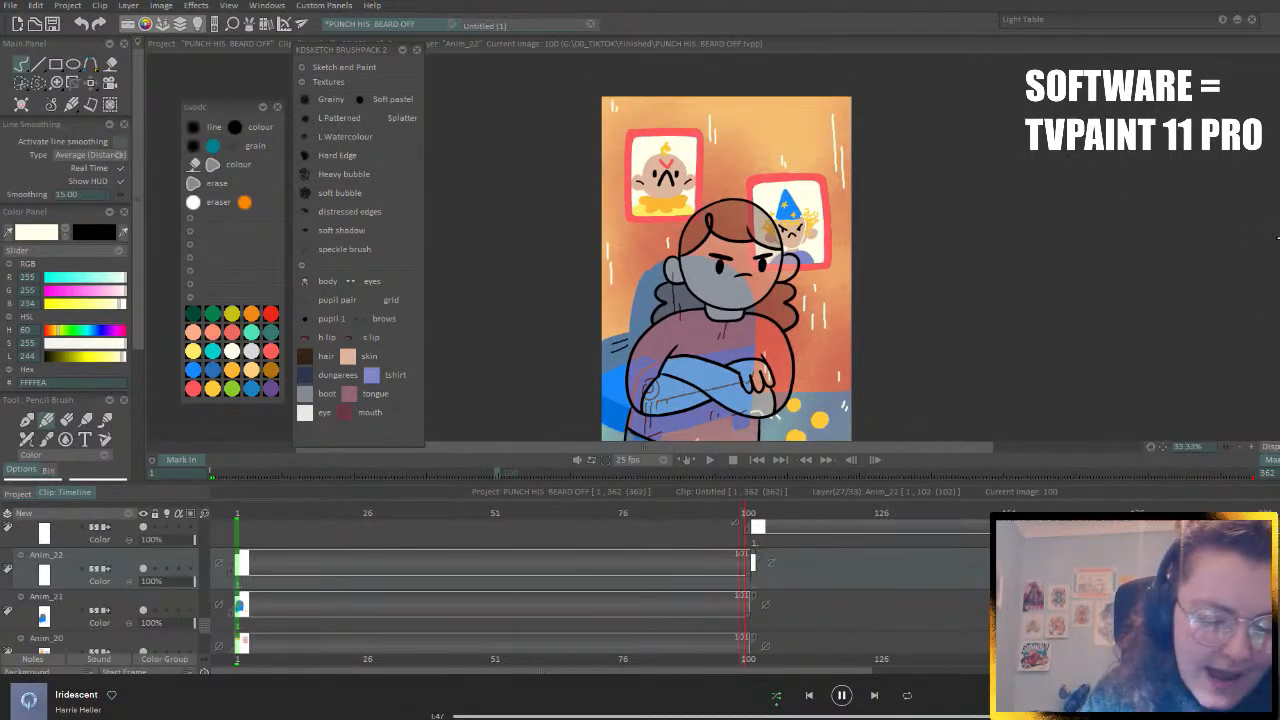
{"action": "left_click", "coordinate": [211, 316]}
{"action": "left_click", "coordinate": [237, 514]}
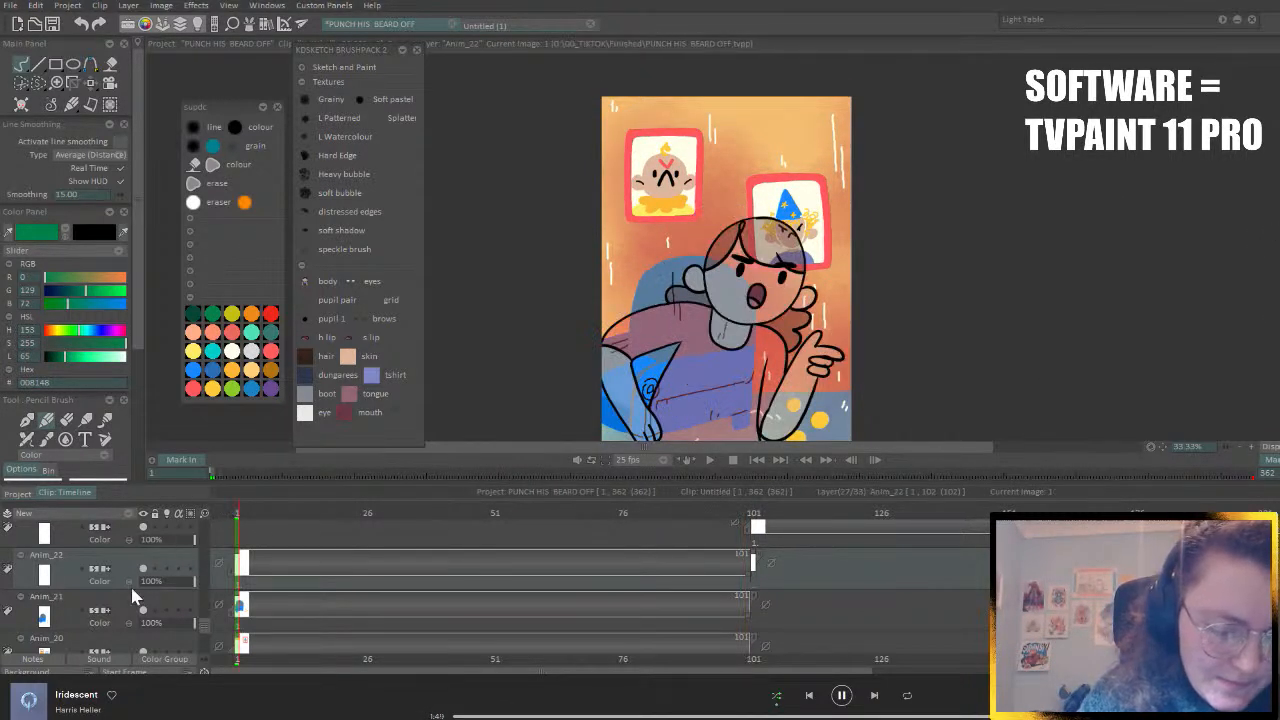
{"action": "left_click", "coordinate": [143, 568]}
{"action": "left_click", "coordinate": [142, 567]}
{"action": "left_click", "coordinate": [128, 563]}
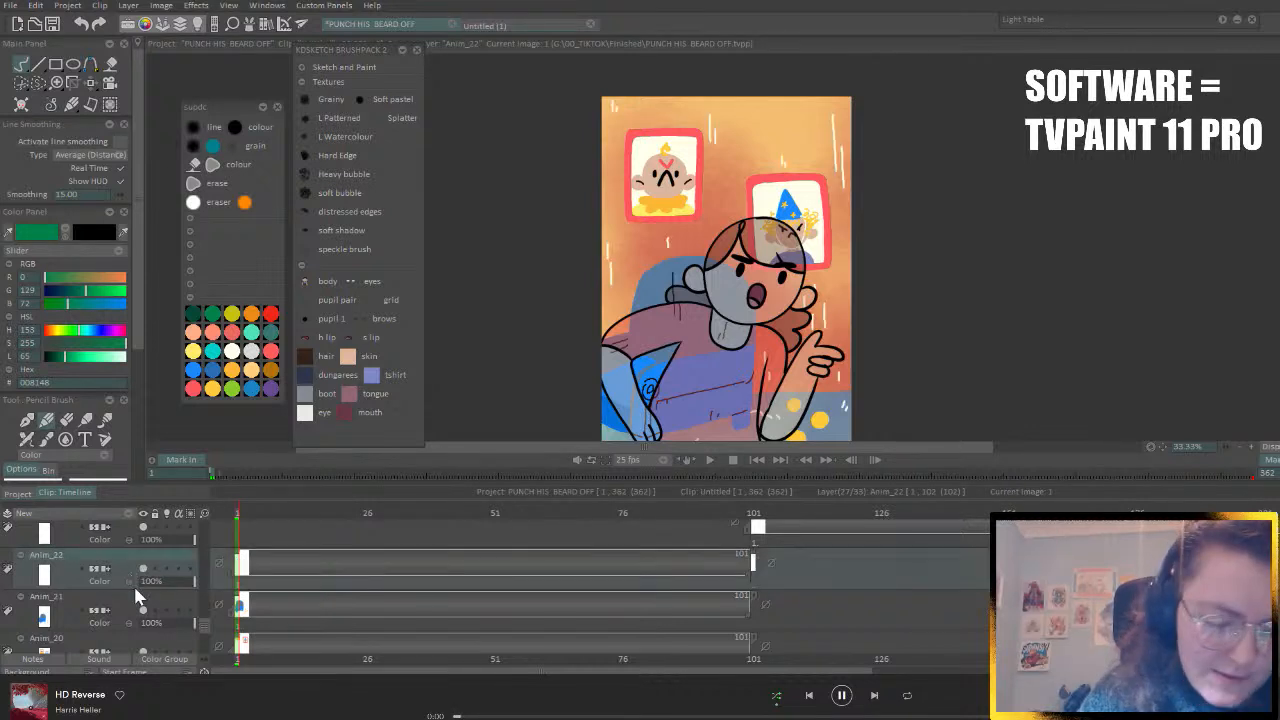
{"action": "left_click", "coordinate": [117, 515]}
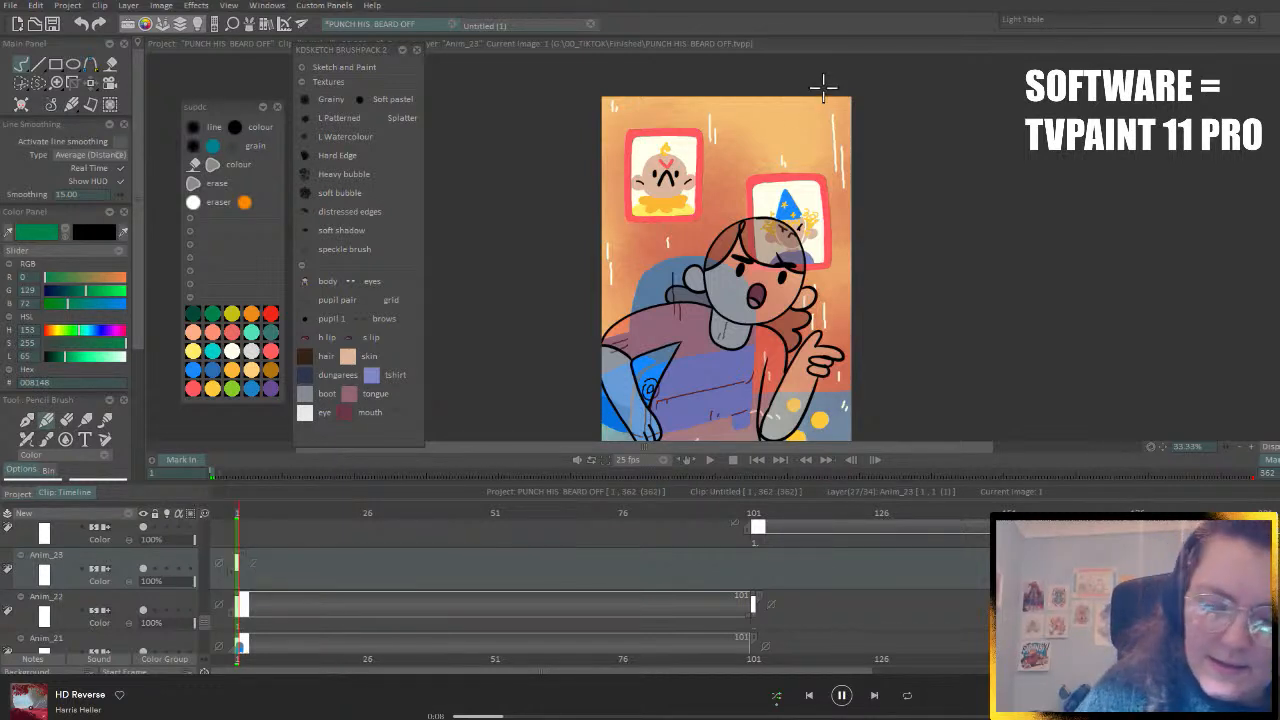
{"action": "scroll", "coordinate": [140, 337], "scroll_direction": "down", "scroll_amount": 2}
{"action": "scroll", "coordinate": [138, 360], "scroll_direction": "down", "scroll_amount": 4}
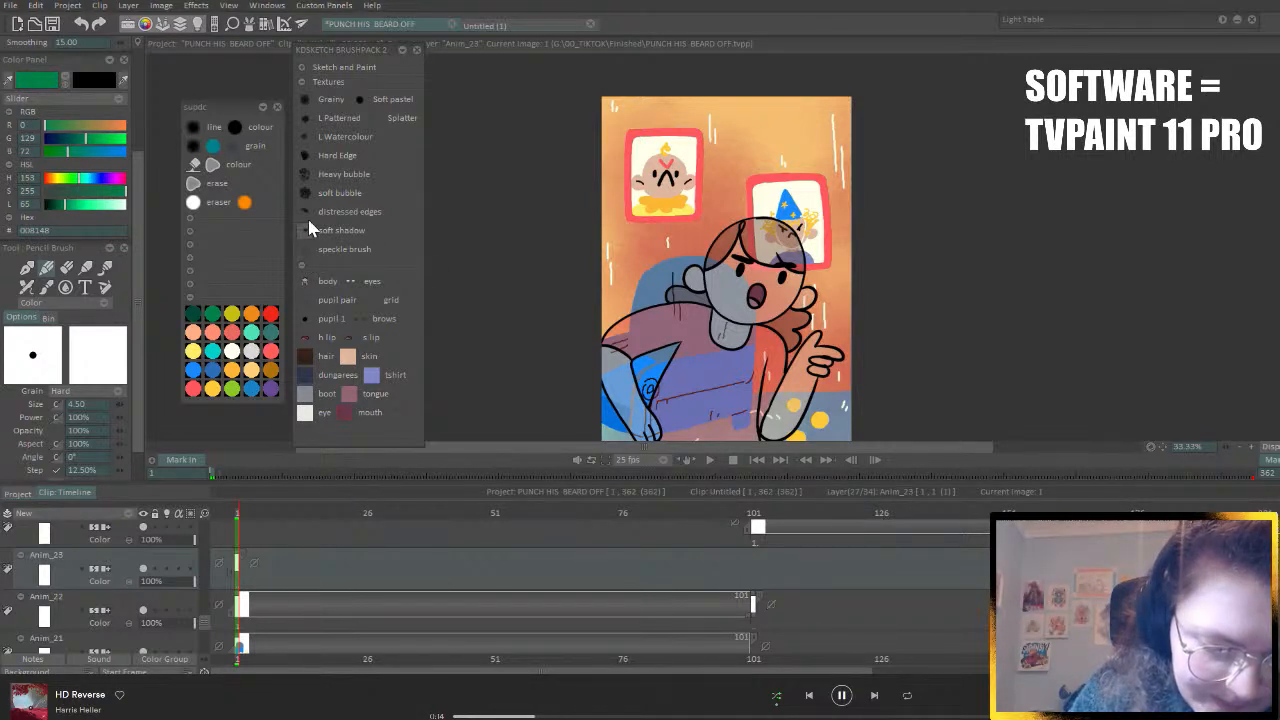
{"action": "left_click", "coordinate": [305, 158]}
{"action": "left_click_drag", "start_coordinate": [770, 136], "coordinate": [855, 80]}
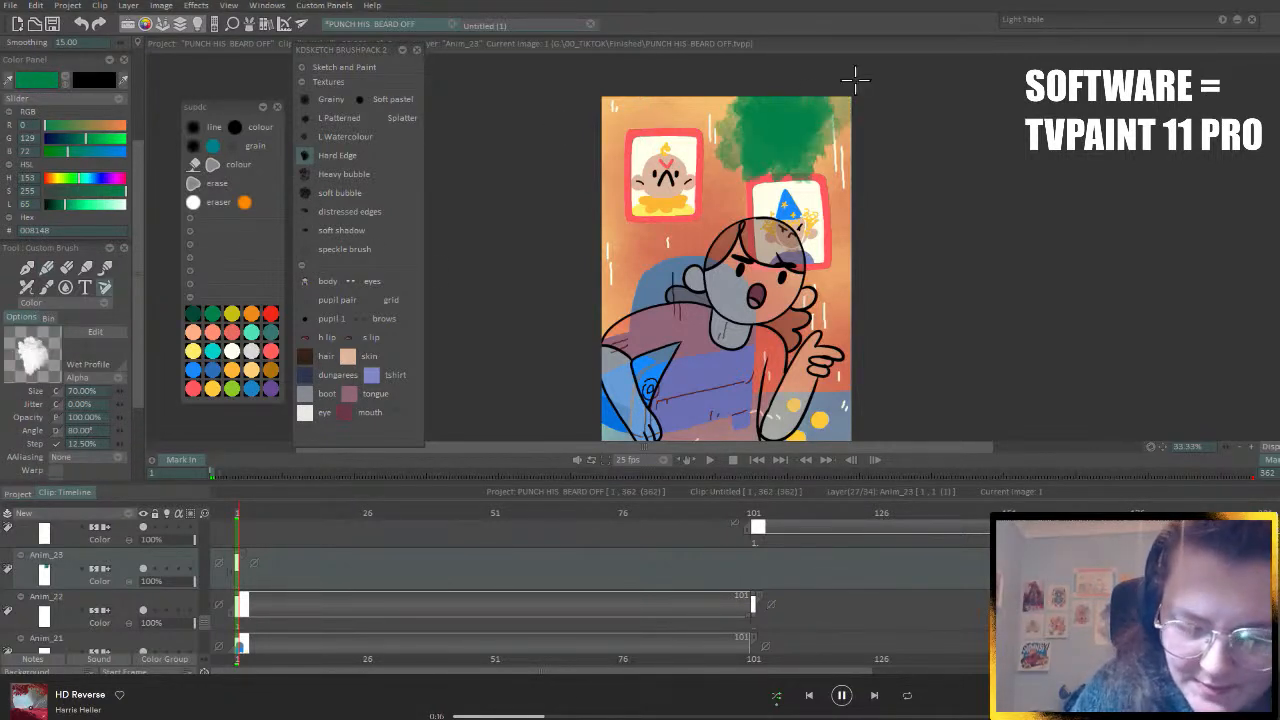
{"action": "key", "text": "ctrl+z"}
{"action": "key", "text": "ctrl+z"}
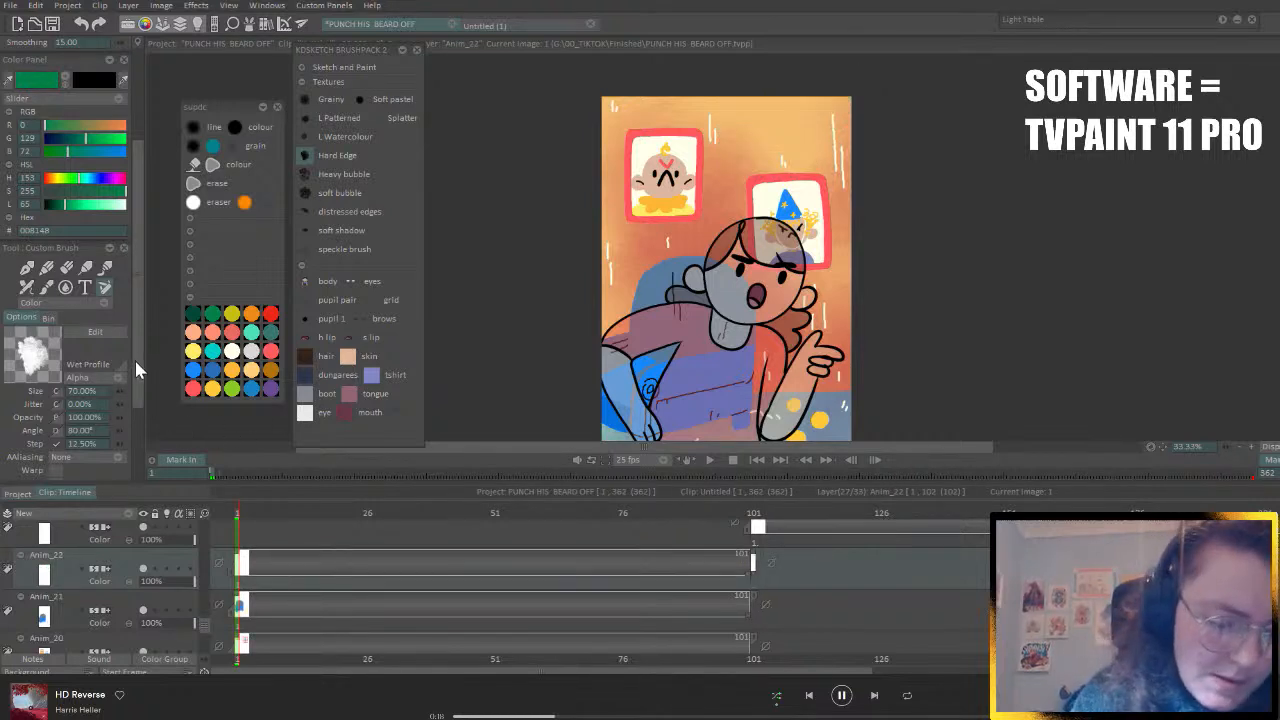
- Add a new layer above Anim_22 and try painting a dark green garland along the wall's upper edge with the Hard Edge brush at 20% size
{"action": "scroll", "coordinate": [135, 362], "scroll_direction": "down", "scroll_amount": 4}
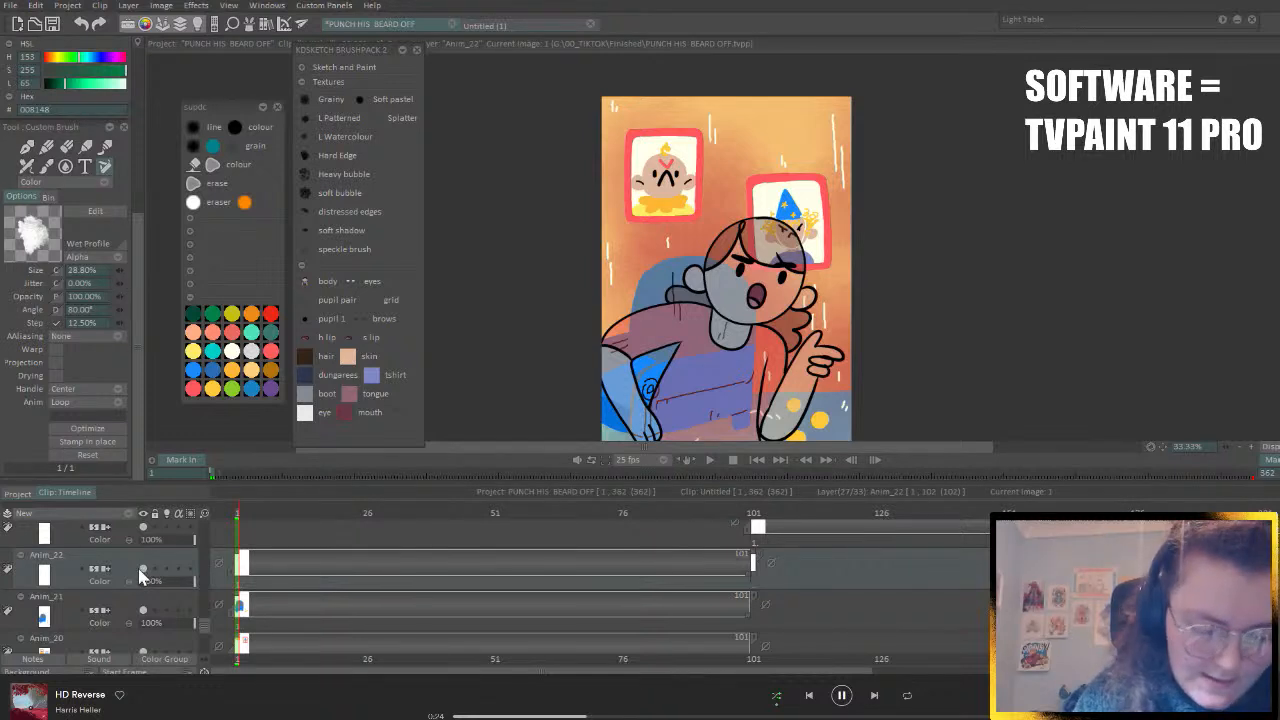
{"action": "left_click", "coordinate": [124, 516]}
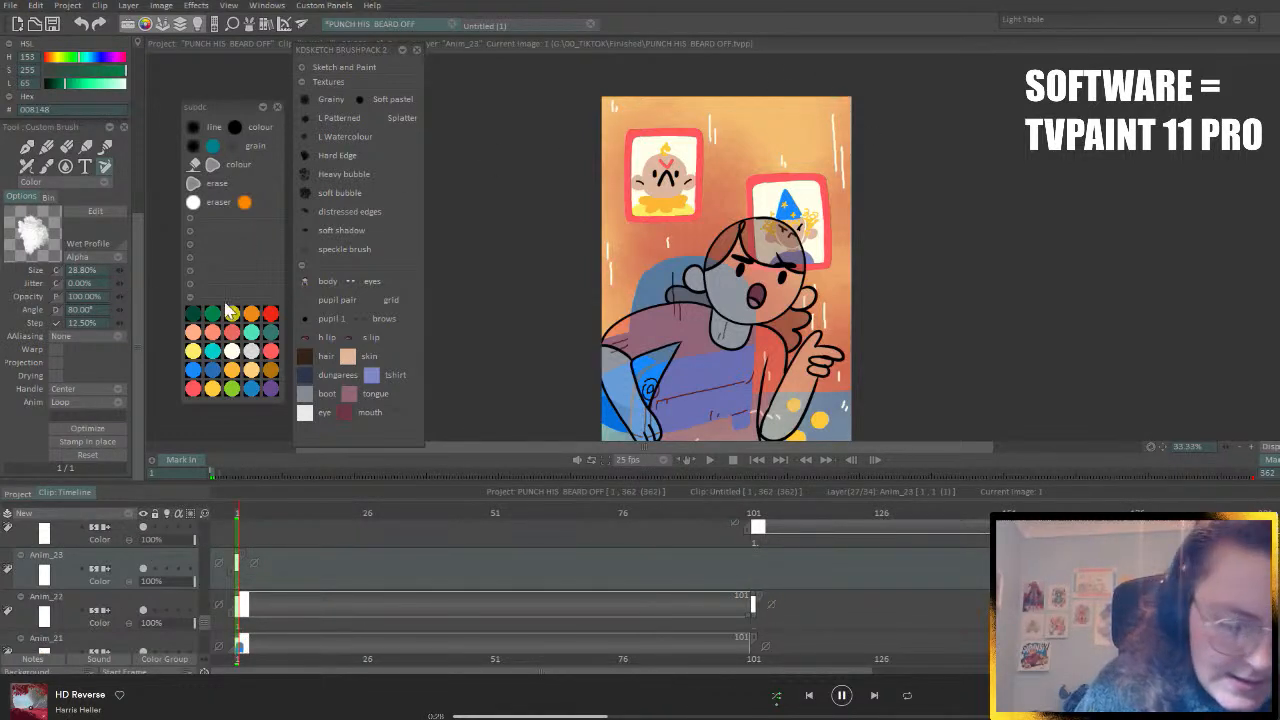
{"action": "left_click_drag", "start_coordinate": [119, 271], "coordinate": [85, 260]}
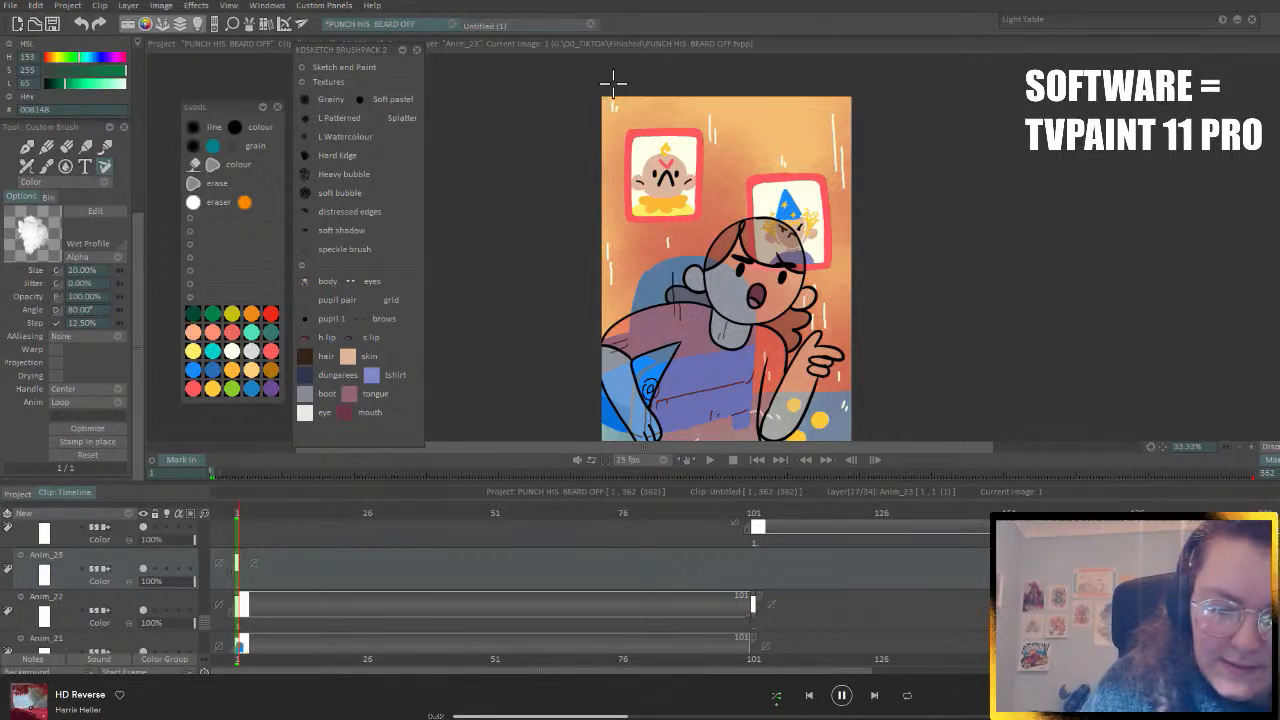
{"action": "mouse_move", "coordinate": [611, 80]}
{"action": "left_mouse_down"}
{"action": "mouse_move", "coordinate": [738, 139]}
{"action": "mouse_move", "coordinate": [793, 88]}
{"action": "left_mouse_up"}
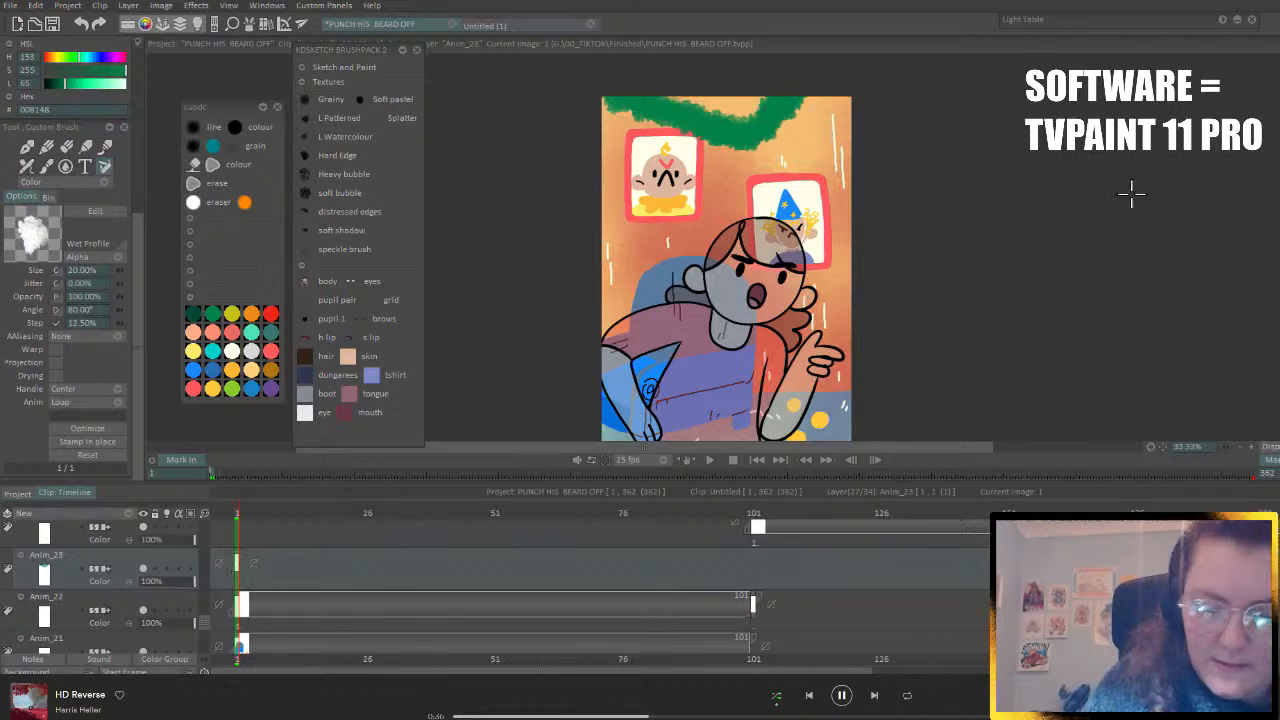
{"action": "key", "text": "ctrl+z"}
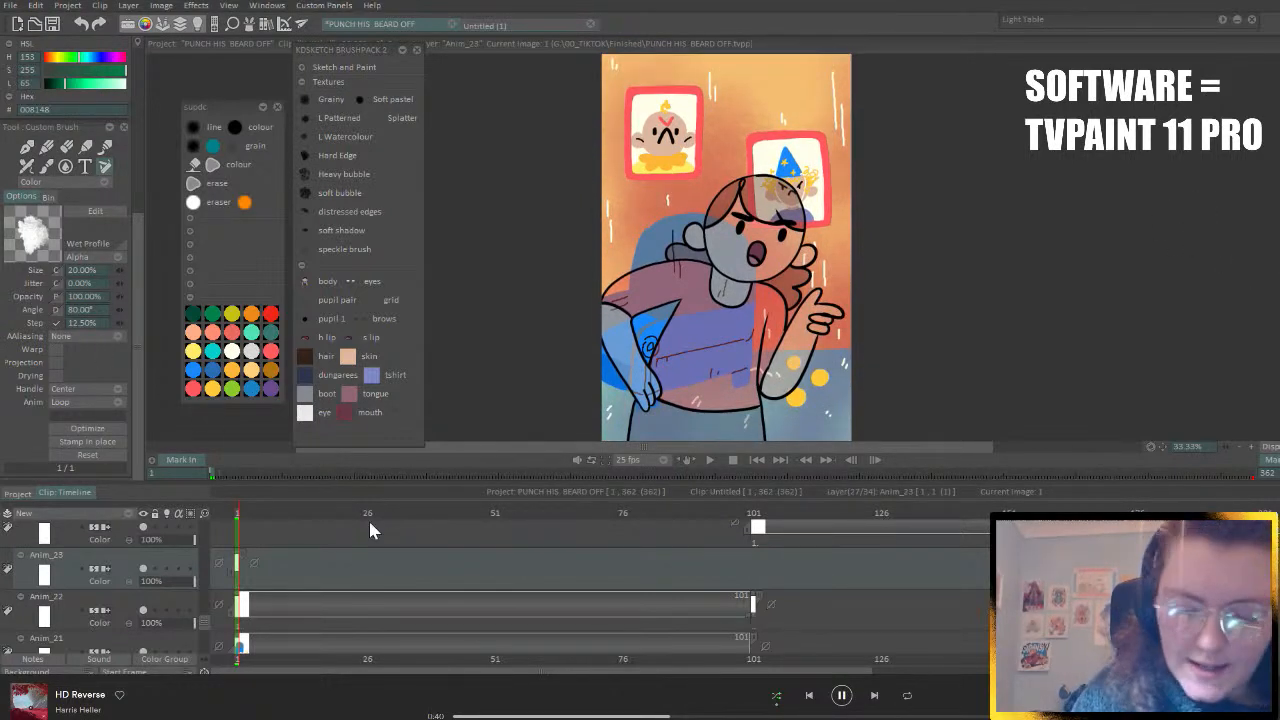
- Draw sagging string-light wires across the upper wall on the Anim_23 layer with the pencil in cream (FFFFEA)
{"action": "left_click", "coordinate": [244, 346]}
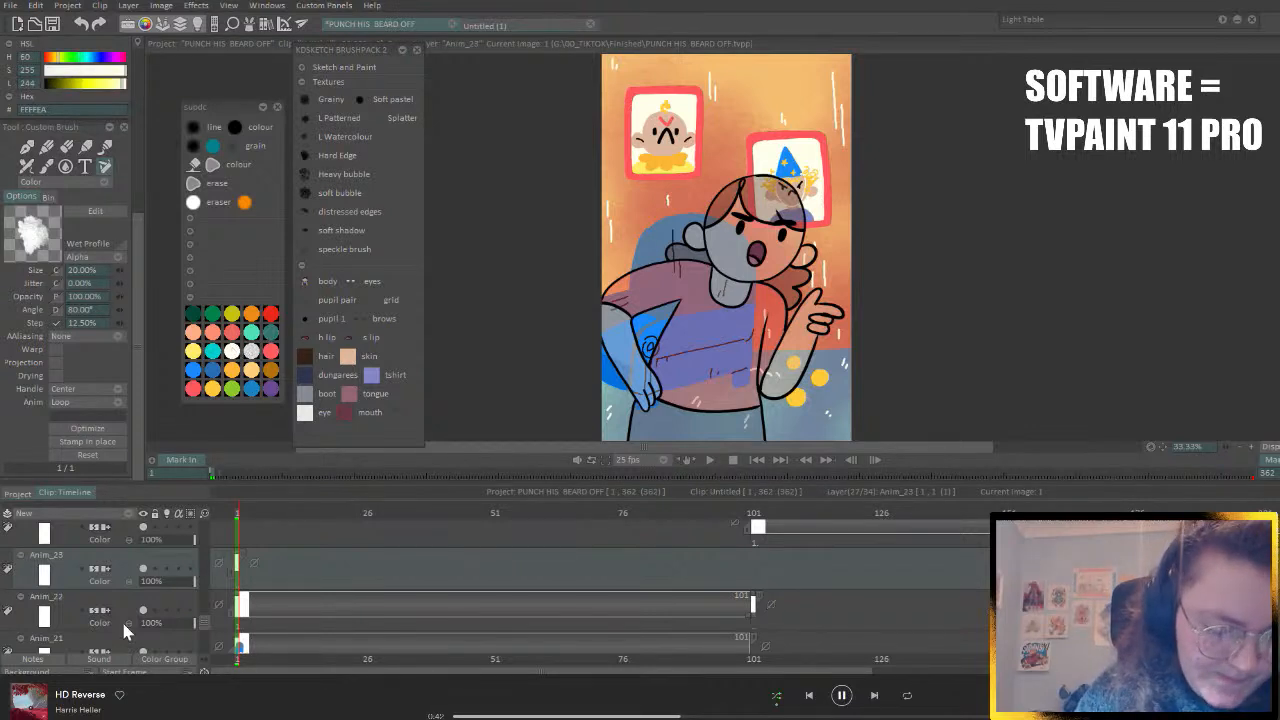
{"action": "left_click", "coordinate": [124, 559]}
{"action": "left_click", "coordinate": [86, 146]}
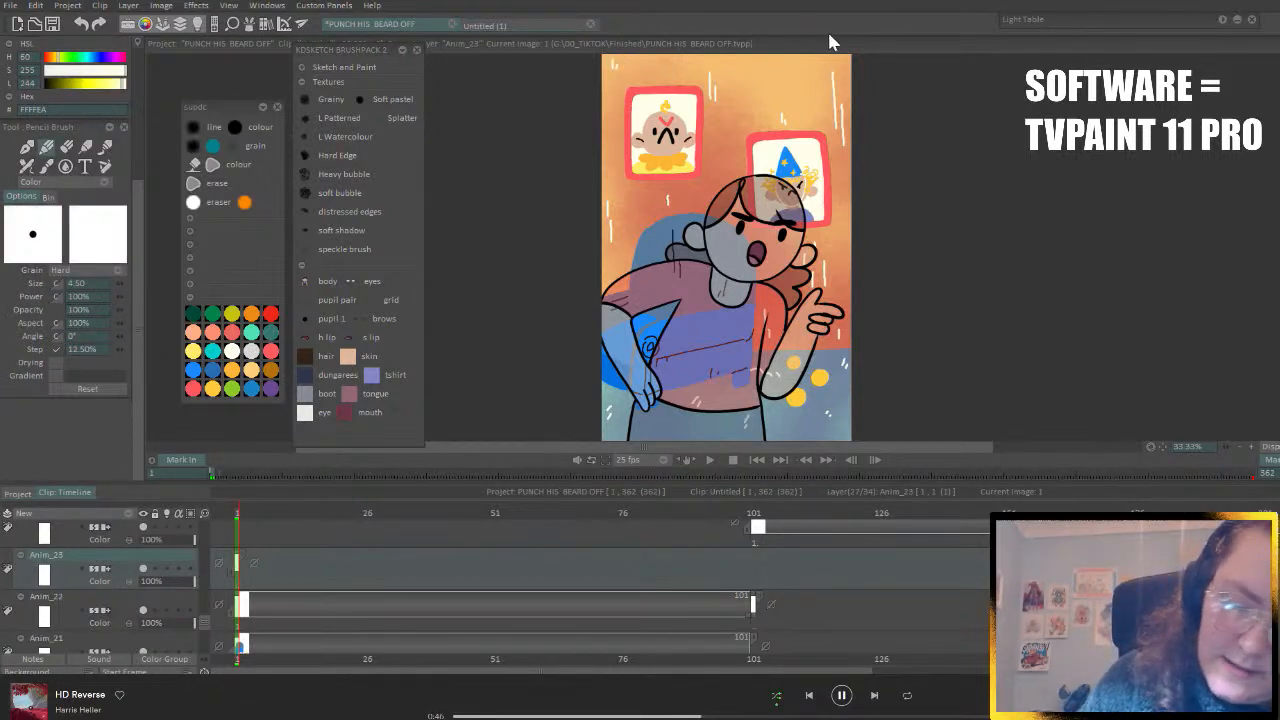
{"action": "left_click", "coordinate": [1239, 448]}
{"action": "left_click", "coordinate": [1239, 448]}
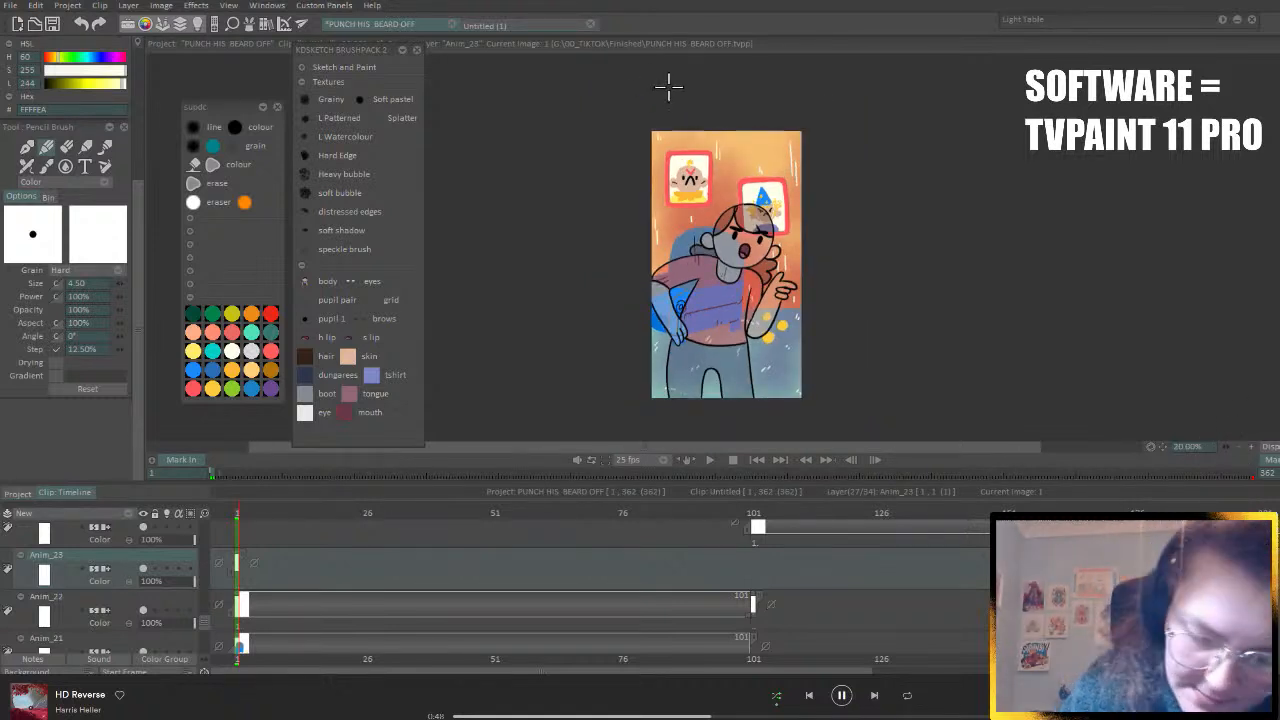
{"action": "mouse_move", "coordinate": [686, 134]}
{"action": "left_mouse_down"}
{"action": "mouse_move", "coordinate": [731, 148]}
{"action": "mouse_move", "coordinate": [771, 116]}
{"action": "left_mouse_up"}
{"action": "key", "text": "ctrl+z"}
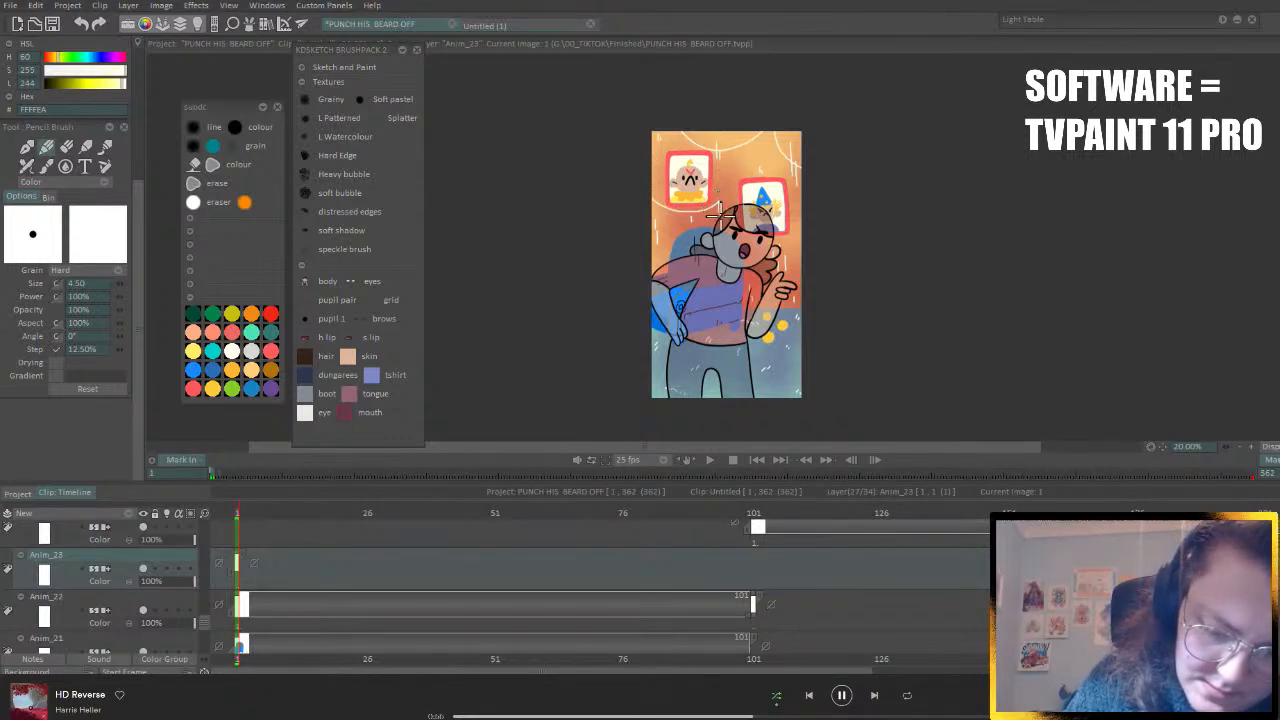
{"action": "key", "text": "ctrl+shift+z"}
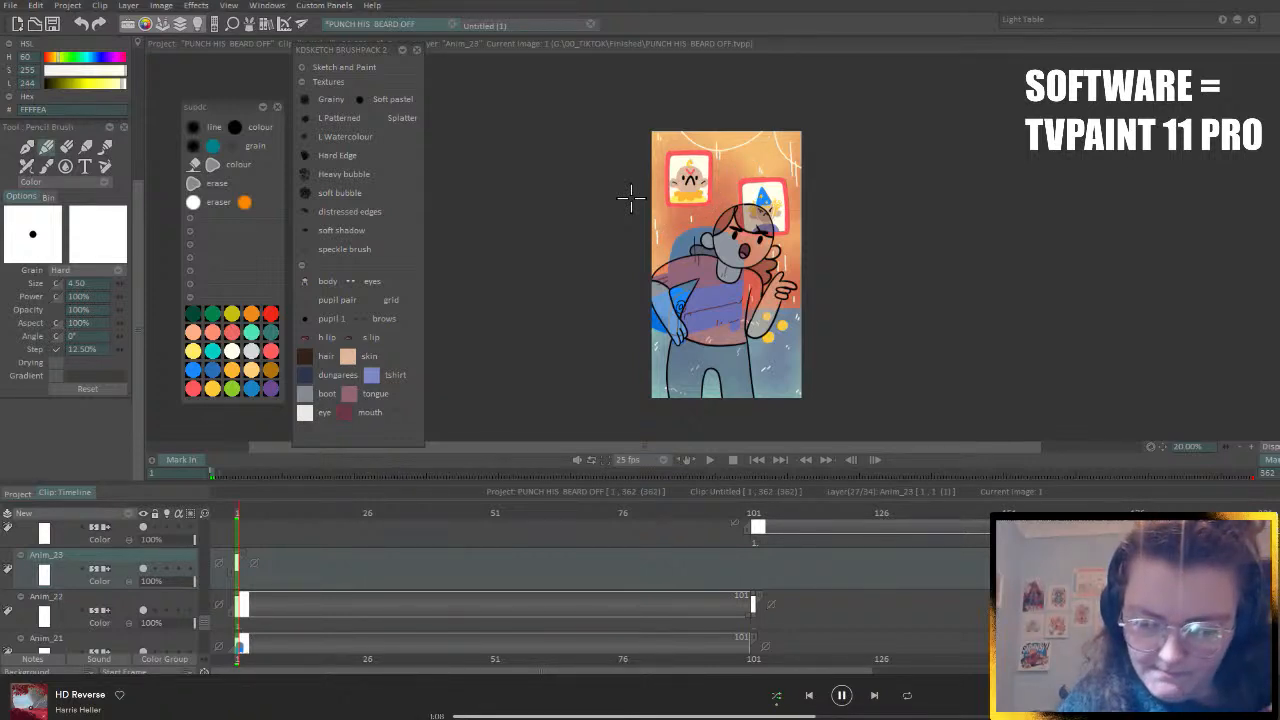
- Draw small filled cream bulbs hanging at regular intervals along both string-light wires
{"action": "left_click", "coordinate": [1257, 449]}
{"action": "left_click_drag", "start_coordinate": [1161, 447], "coordinate": [1166, 549]}
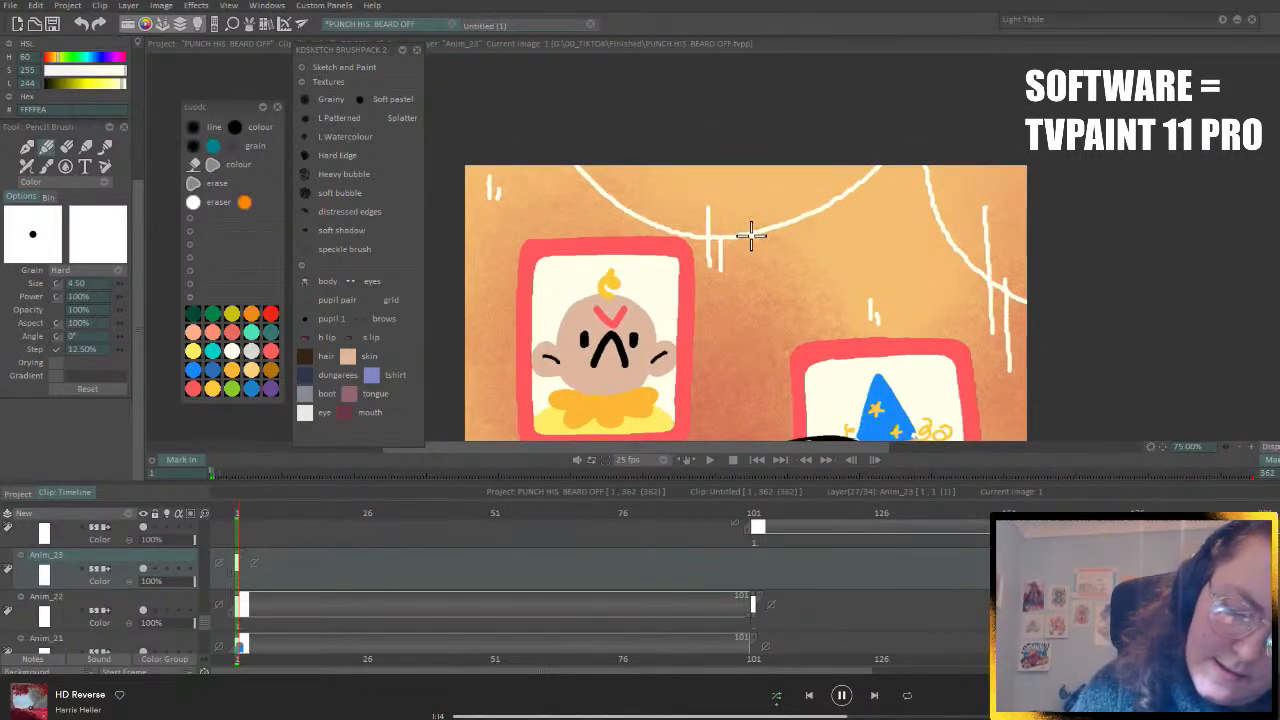
{"action": "mouse_move", "coordinate": [751, 235]}
{"action": "left_mouse_down"}
{"action": "mouse_move", "coordinate": [766, 263]}
{"action": "mouse_move", "coordinate": [749, 214]}
{"action": "mouse_move", "coordinate": [760, 262]}
{"action": "left_mouse_up"}
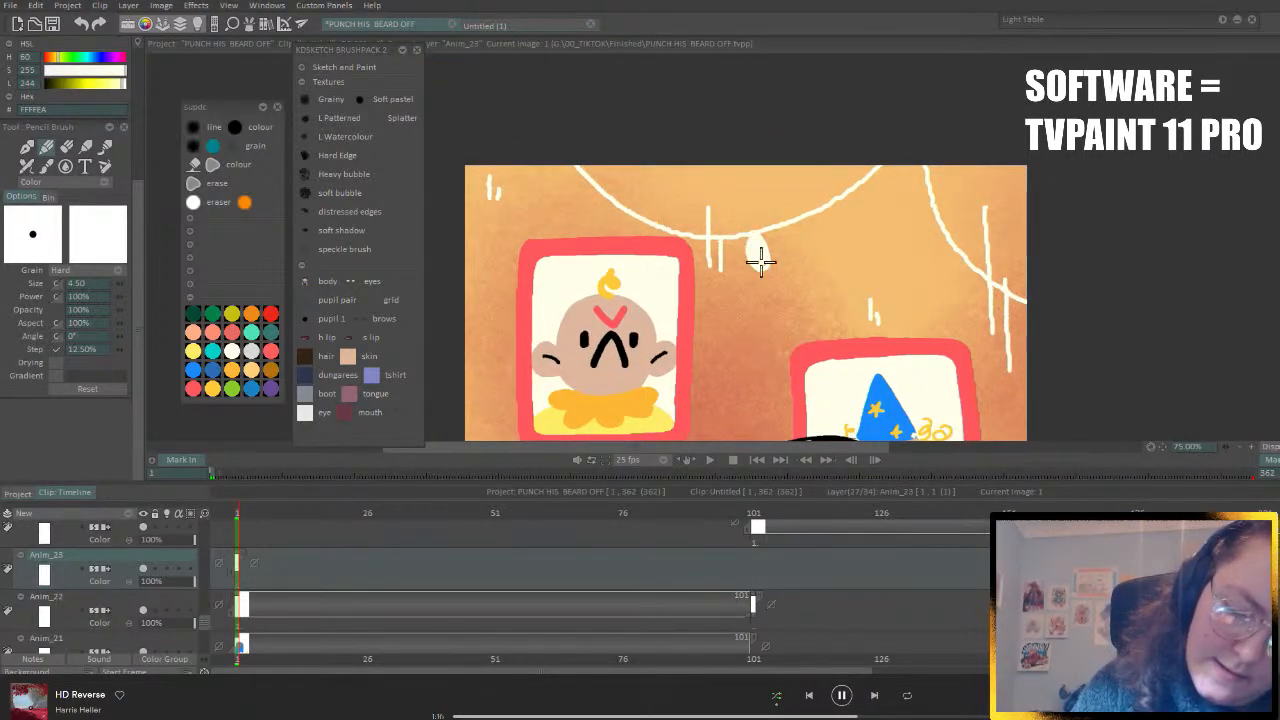
{"action": "key", "text": "ctrl+z"}
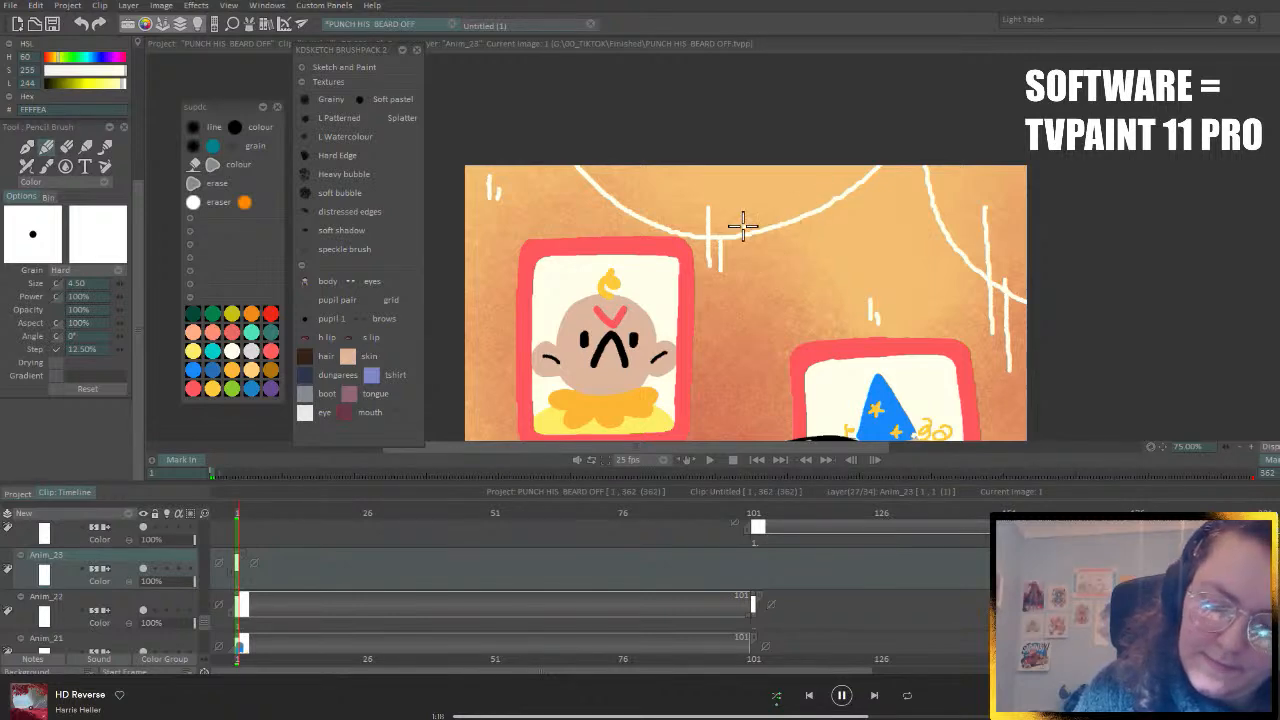
{"action": "mouse_move", "coordinate": [749, 243]}
{"action": "left_mouse_down"}
{"action": "mouse_move", "coordinate": [749, 229]}
{"action": "mouse_move", "coordinate": [812, 232]}
{"action": "left_mouse_up"}
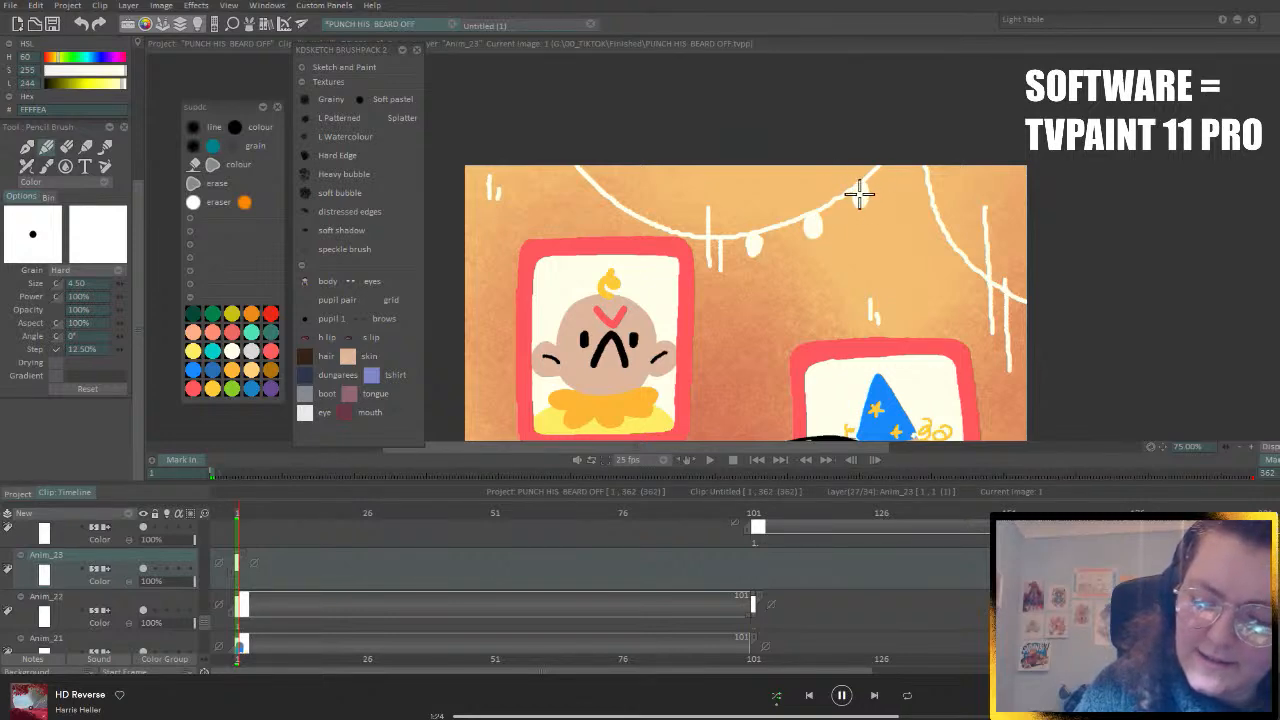
{"action": "mouse_move", "coordinate": [858, 192]}
{"action": "left_mouse_down"}
{"action": "mouse_move", "coordinate": [889, 177]}
{"action": "mouse_move", "coordinate": [916, 190]}
{"action": "mouse_move", "coordinate": [924, 175]}
{"action": "mouse_move", "coordinate": [948, 266]}
{"action": "mouse_move", "coordinate": [980, 277]}
{"action": "left_mouse_up"}
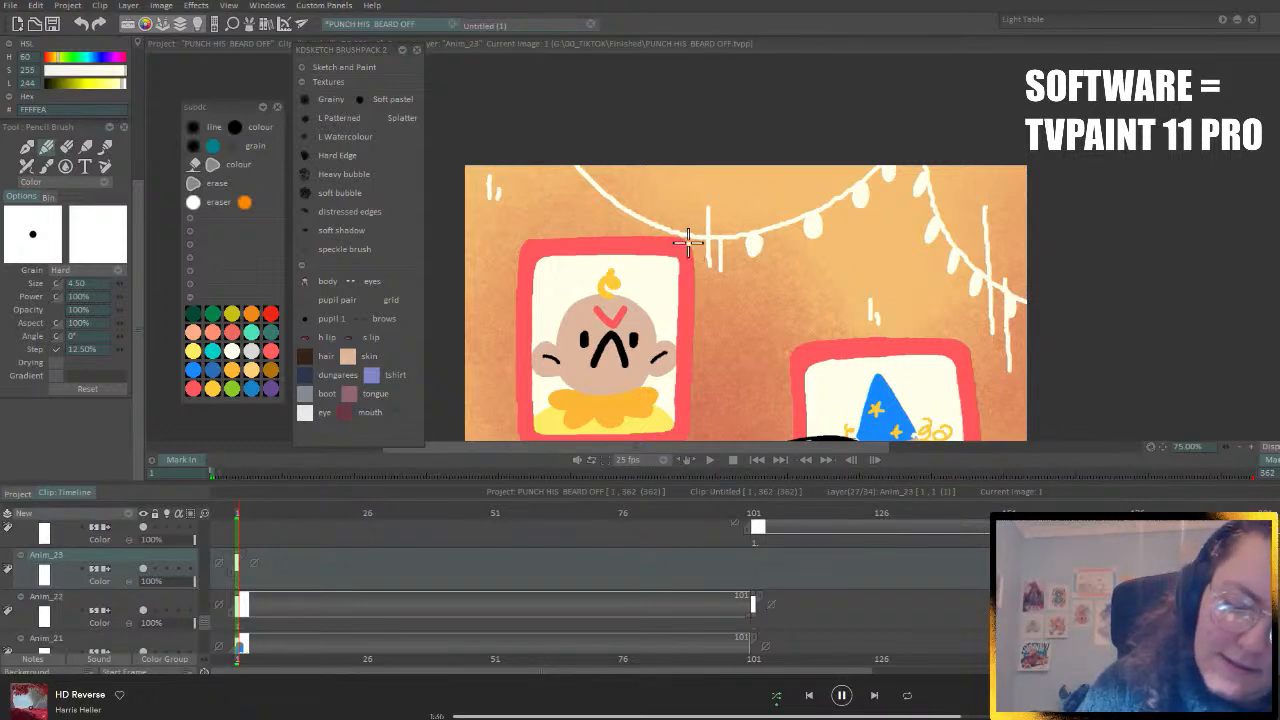
{"action": "mouse_move", "coordinate": [688, 240]}
{"action": "left_mouse_down"}
{"action": "mouse_move", "coordinate": [629, 234]}
{"action": "mouse_move", "coordinate": [571, 194]}
{"action": "left_mouse_up"}
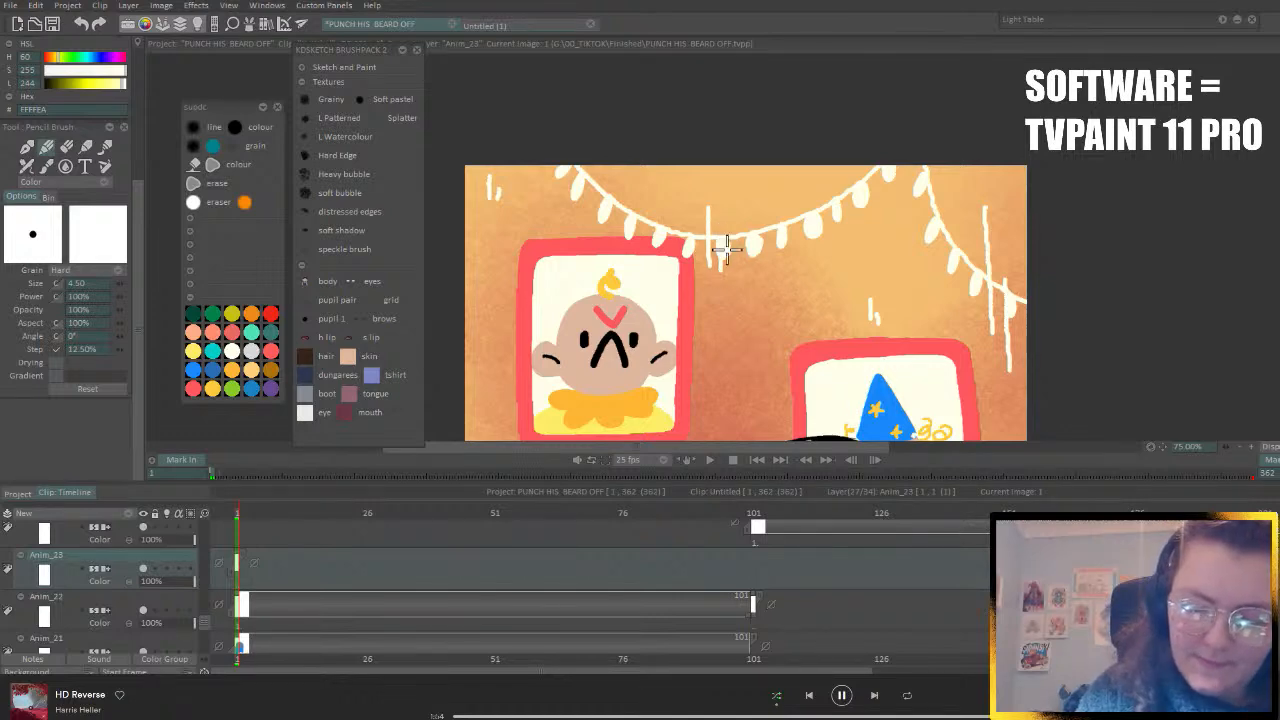
- Extend the string-light drawing on Anim_23 to frame 101 and set the Anim_22 stroke layer's opacity to 50%
{"action": "left_click", "coordinate": [1240, 447]}
{"action": "left_click", "coordinate": [1240, 447]}
{"action": "left_click", "coordinate": [1240, 447]}
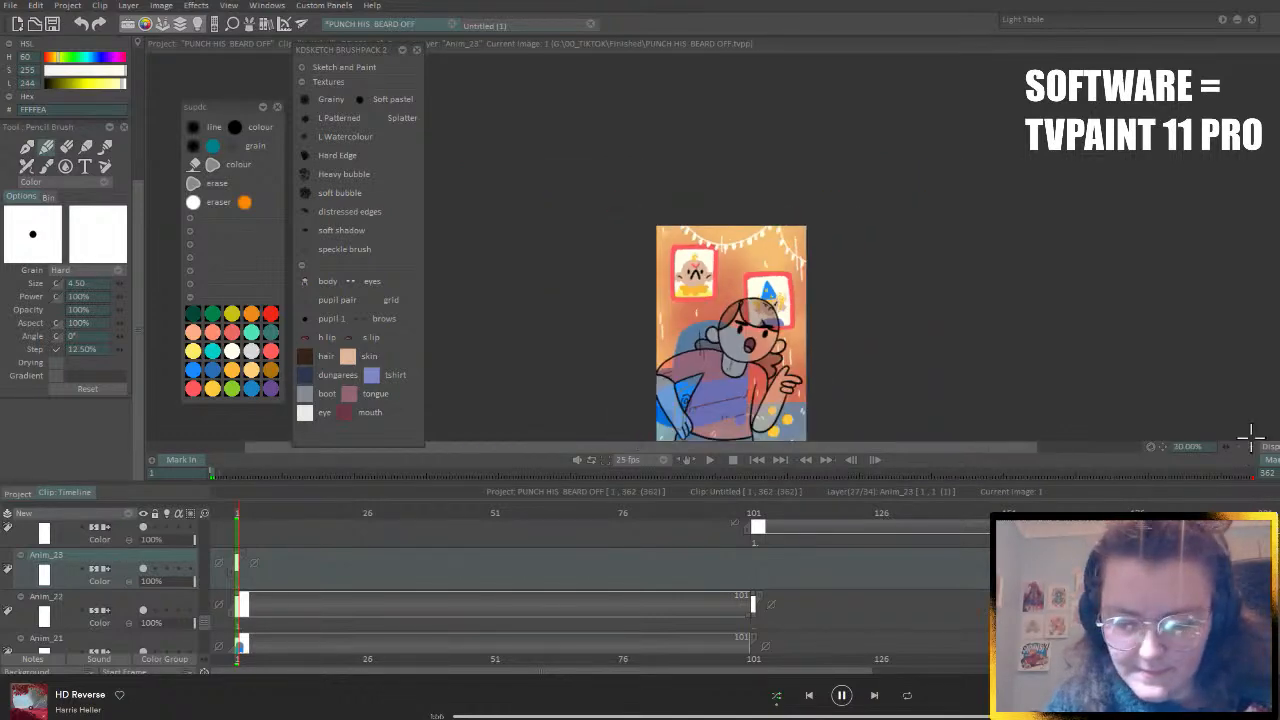
{"action": "scroll", "coordinate": [731, 320], "scroll_direction": "down", "scroll_amount": 3}
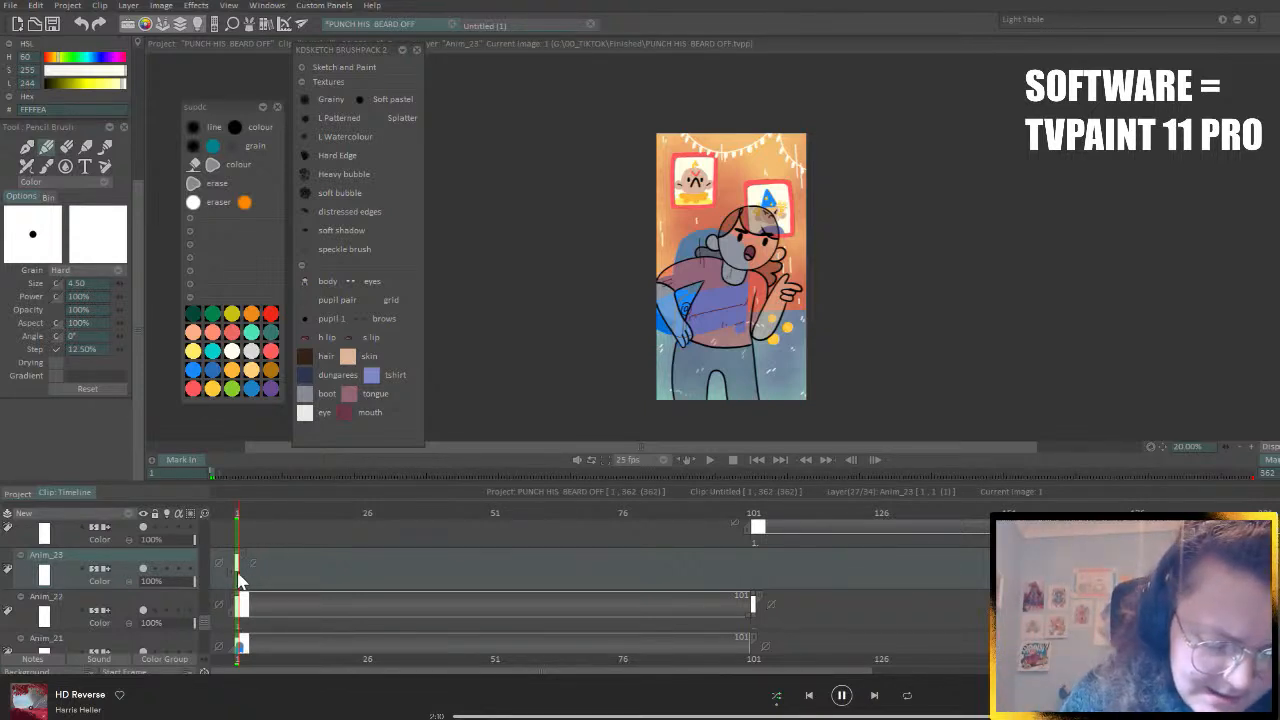
{"action": "left_click_drag", "start_coordinate": [240, 578], "coordinate": [750, 580]}
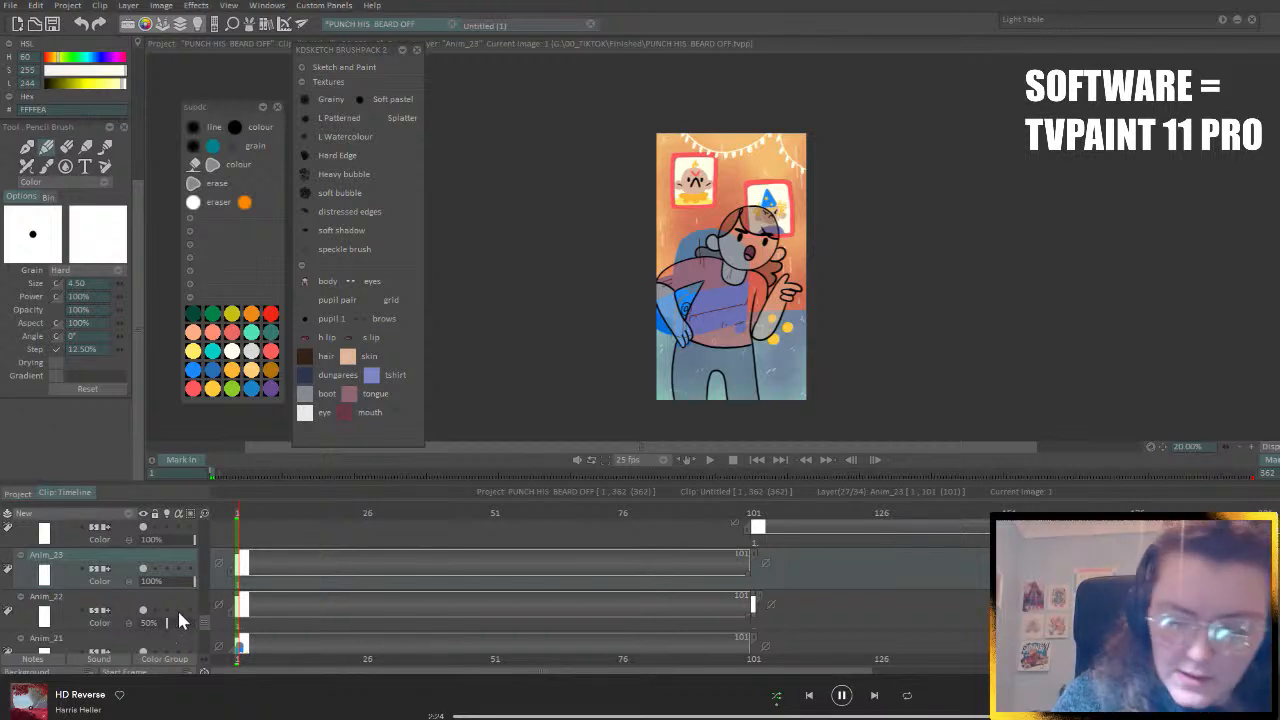
{"action": "left_click", "coordinate": [121, 607]}
{"action": "scroll", "coordinate": [130, 598], "scroll_direction": "down", "scroll_amount": 2}
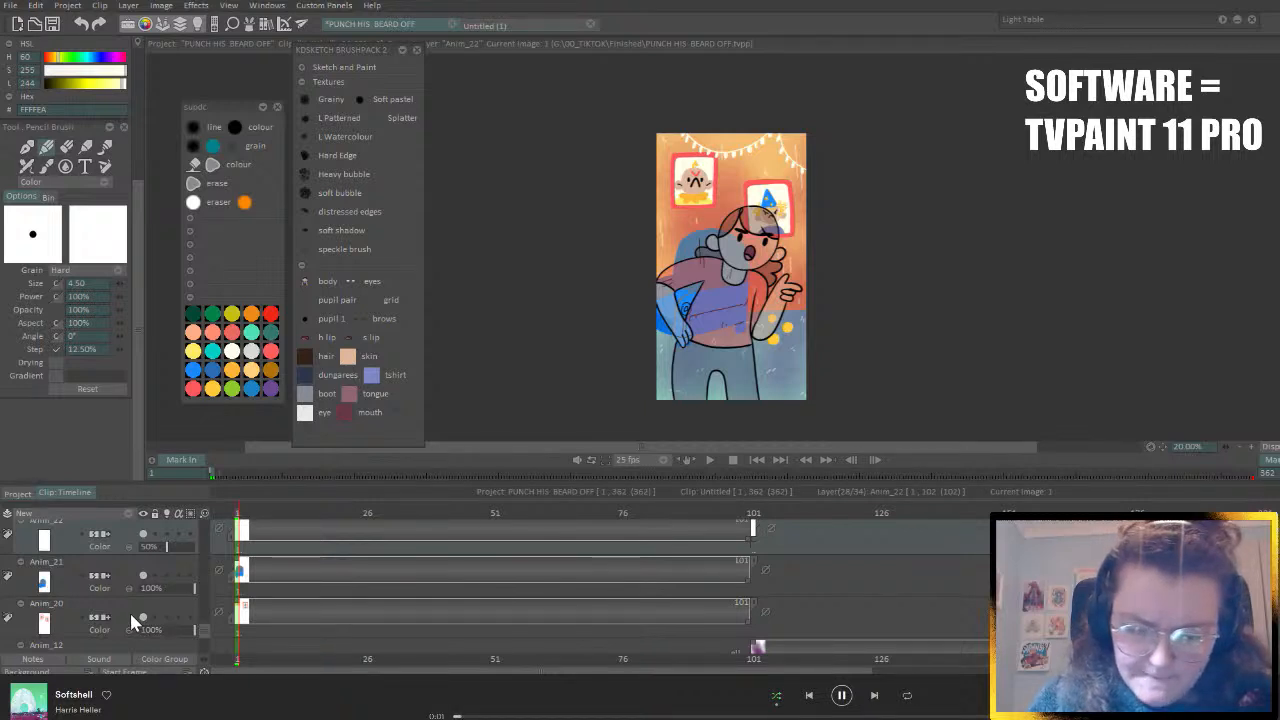
{"action": "left_click", "coordinate": [128, 610]}
{"action": "scroll", "coordinate": [113, 604], "scroll_direction": "up", "scroll_amount": 2}
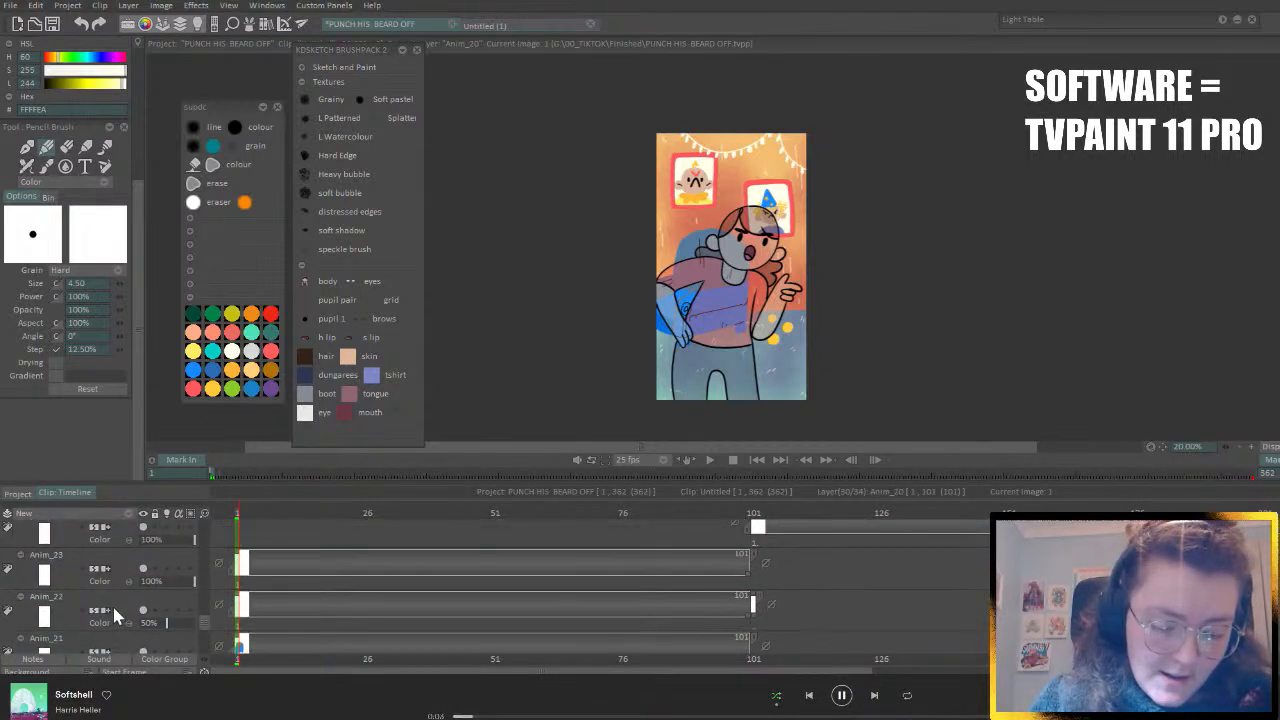
{"action": "left_click", "coordinate": [125, 590]}
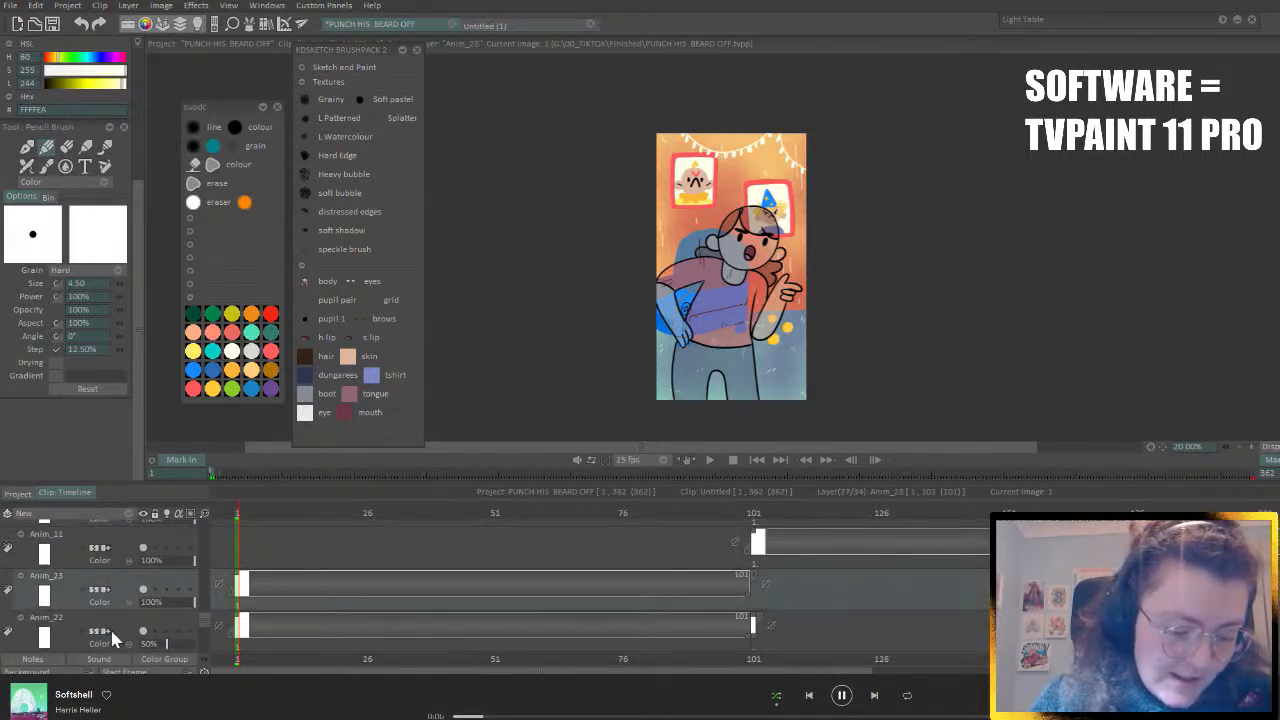
{"action": "scroll", "coordinate": [111, 615], "scroll_direction": "down", "scroll_amount": 2}
- Duplicate the 362-frame clip in the project and reopen the first clip's timeline
{"action": "left_click", "coordinate": [17, 493]}
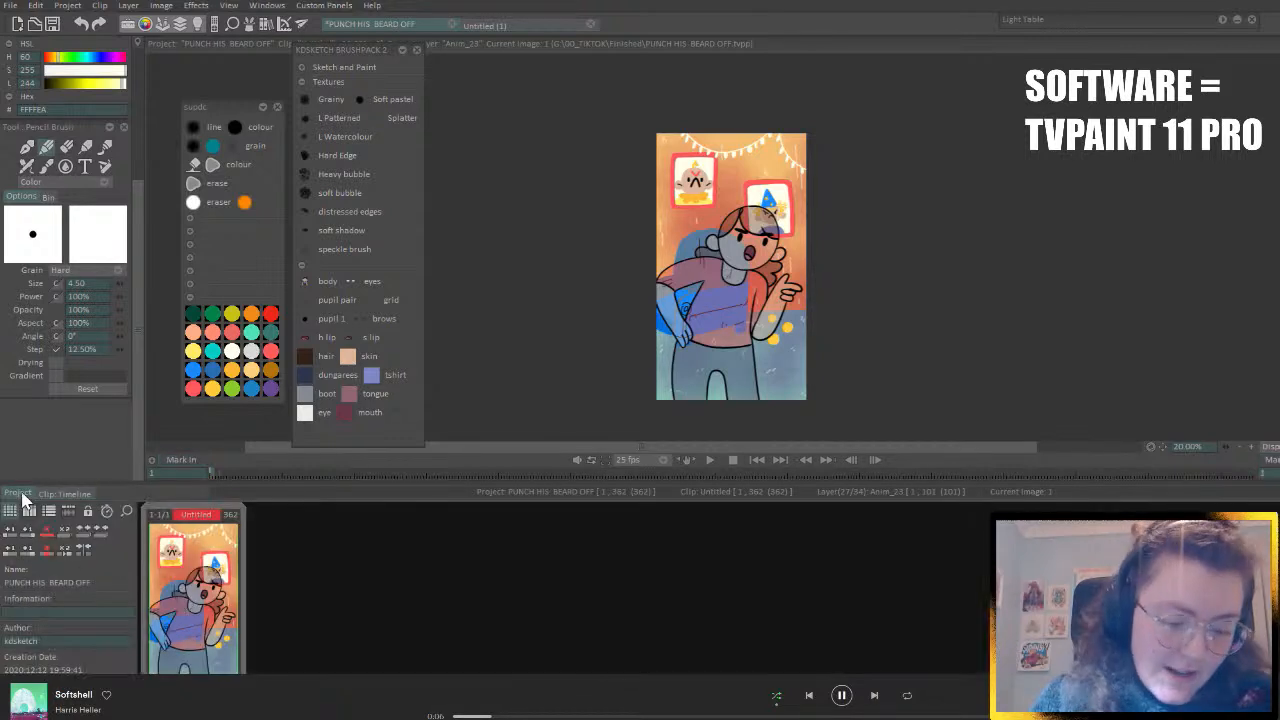
{"action": "right_click", "coordinate": [205, 577]}
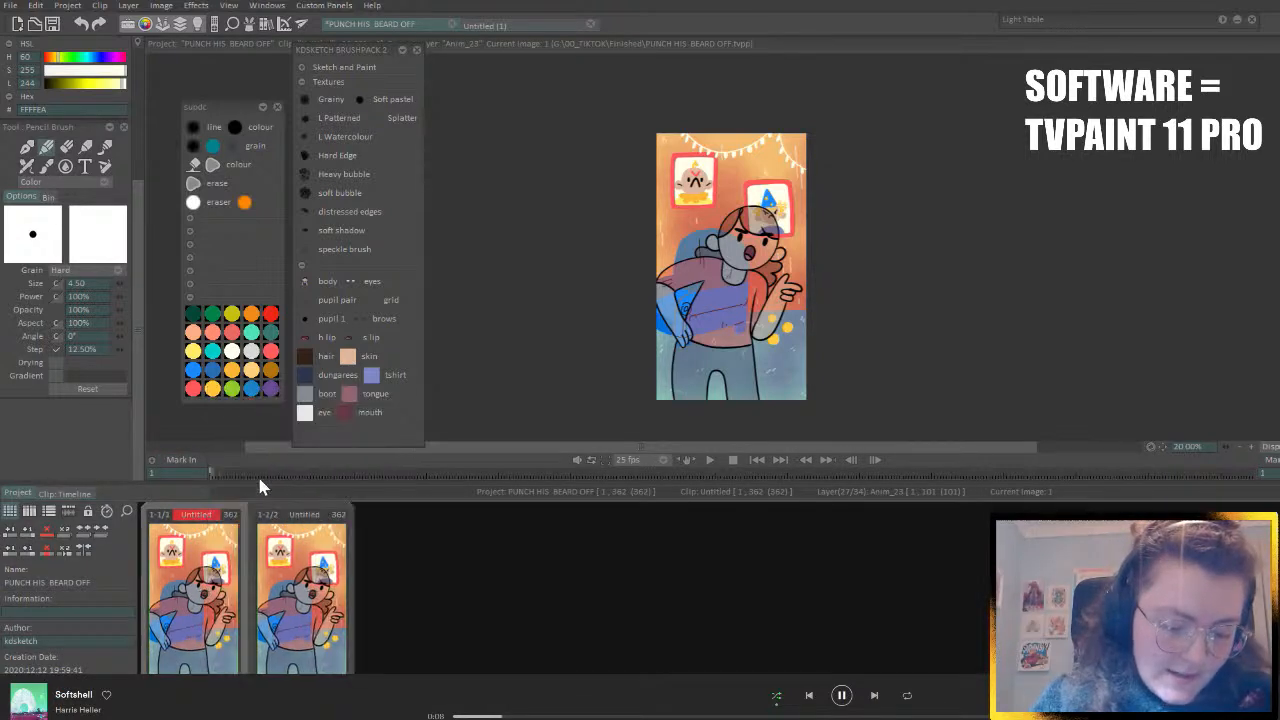
{"action": "double_click", "coordinate": [300, 568]}
{"action": "left_click", "coordinate": [18, 494]}
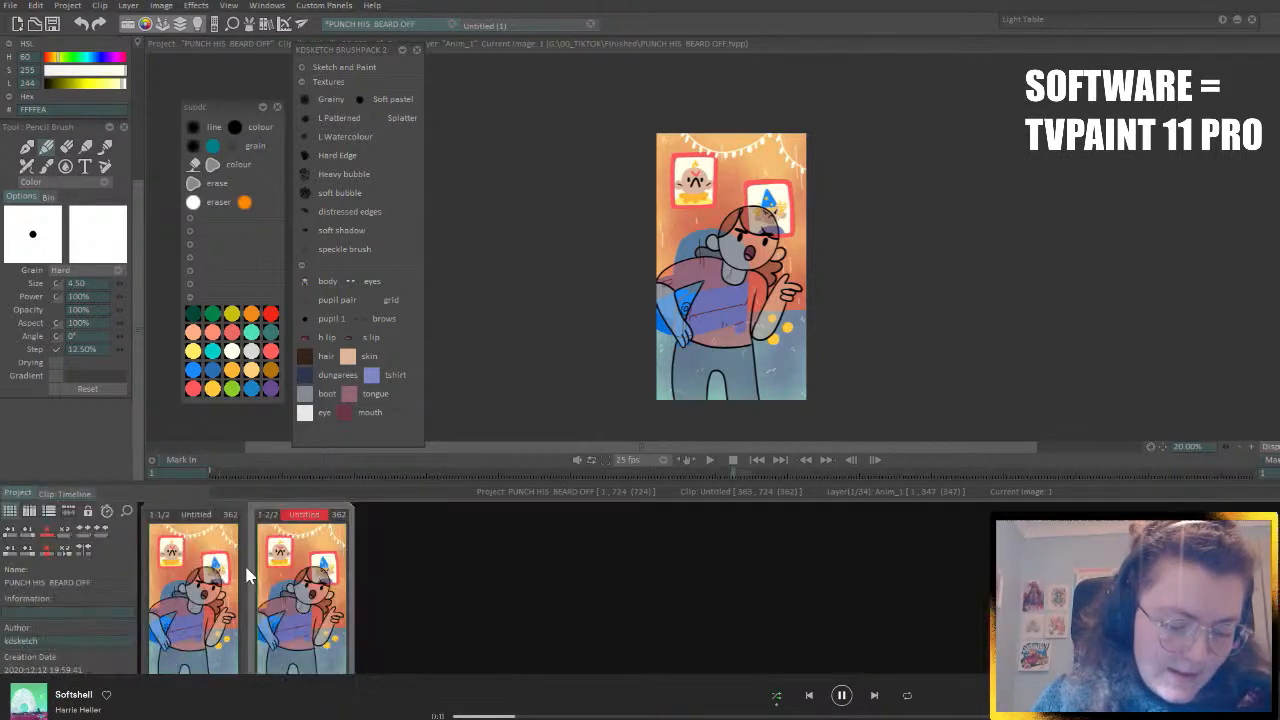
{"action": "double_click", "coordinate": [199, 554]}
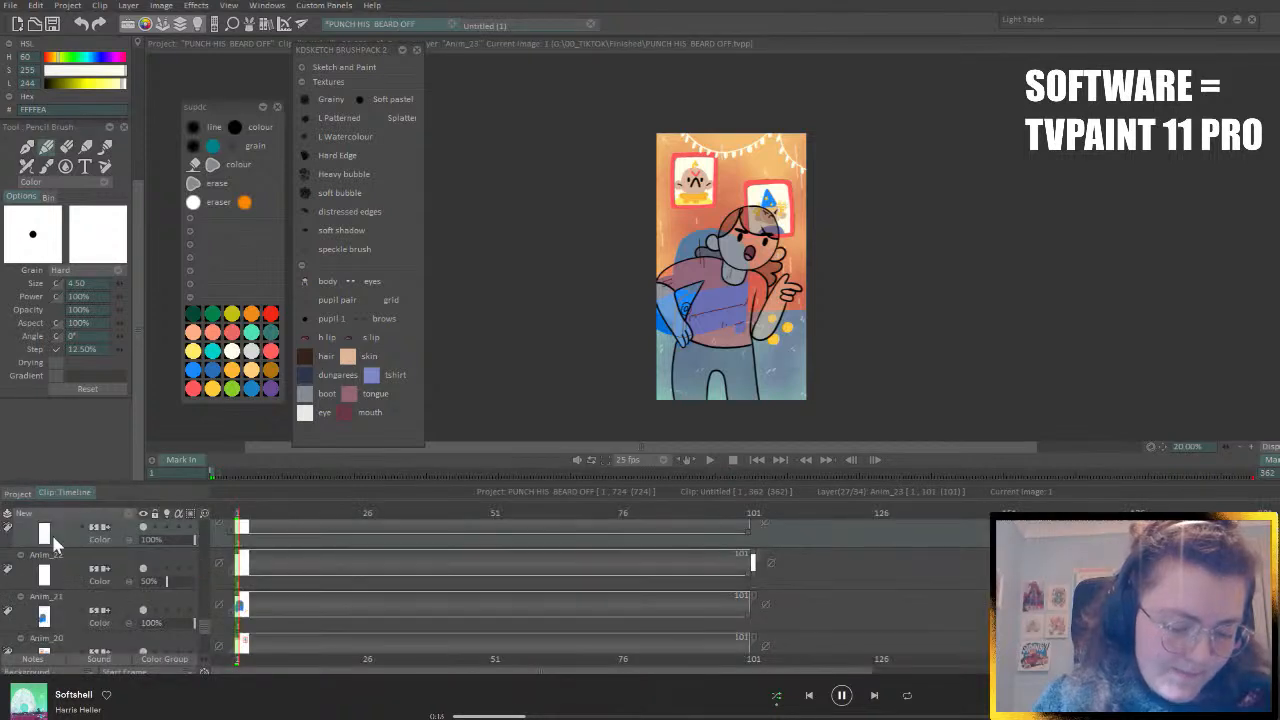
- Merge the background layers from Anim_23 down to Anim_20 into one layer, keeping colour group, image marks and instance names
{"action": "scroll", "coordinate": [80, 560], "scroll_direction": "down", "scroll_amount": 2}
{"action": "left_click", "coordinate": [117, 595]}
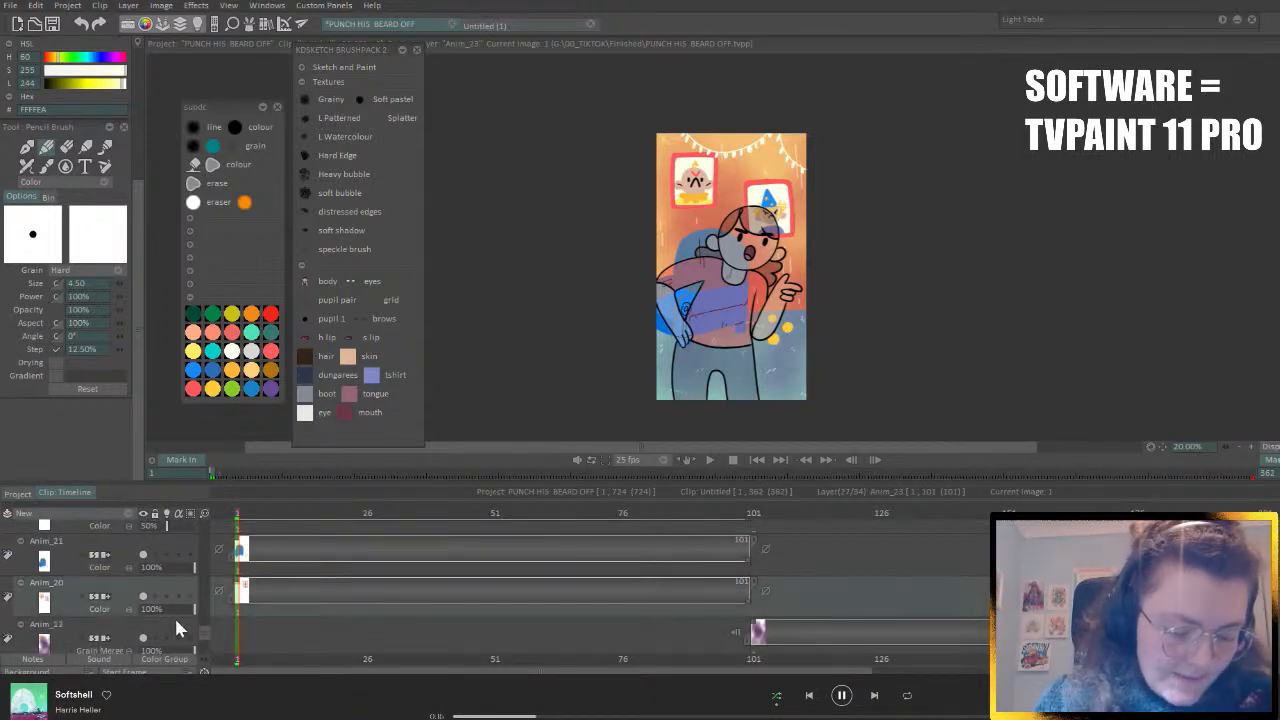
{"action": "scroll", "coordinate": [206, 622], "scroll_direction": "up", "scroll_amount": 4}
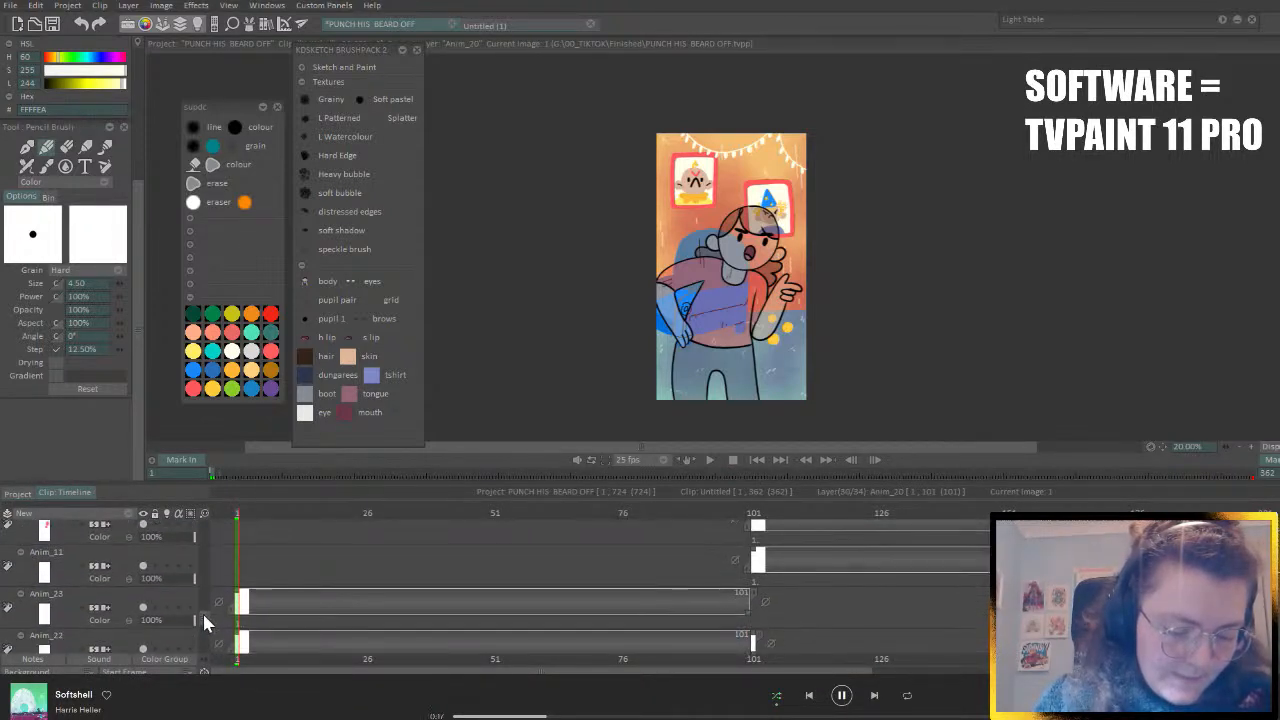
{"action": "left_click", "coordinate": [114, 598]}
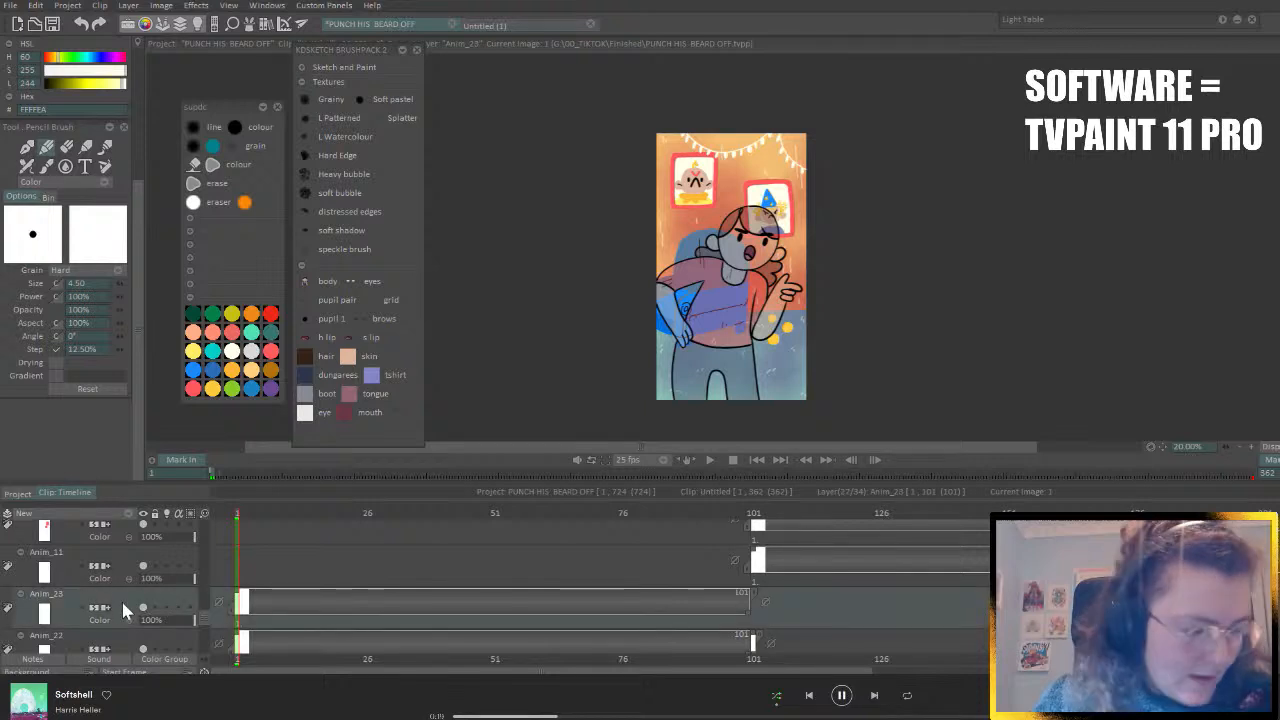
{"action": "scroll", "coordinate": [117, 592], "scroll_direction": "down", "scroll_amount": 1}
{"action": "scroll", "coordinate": [117, 590], "scroll_direction": "down", "scroll_amount": 3}
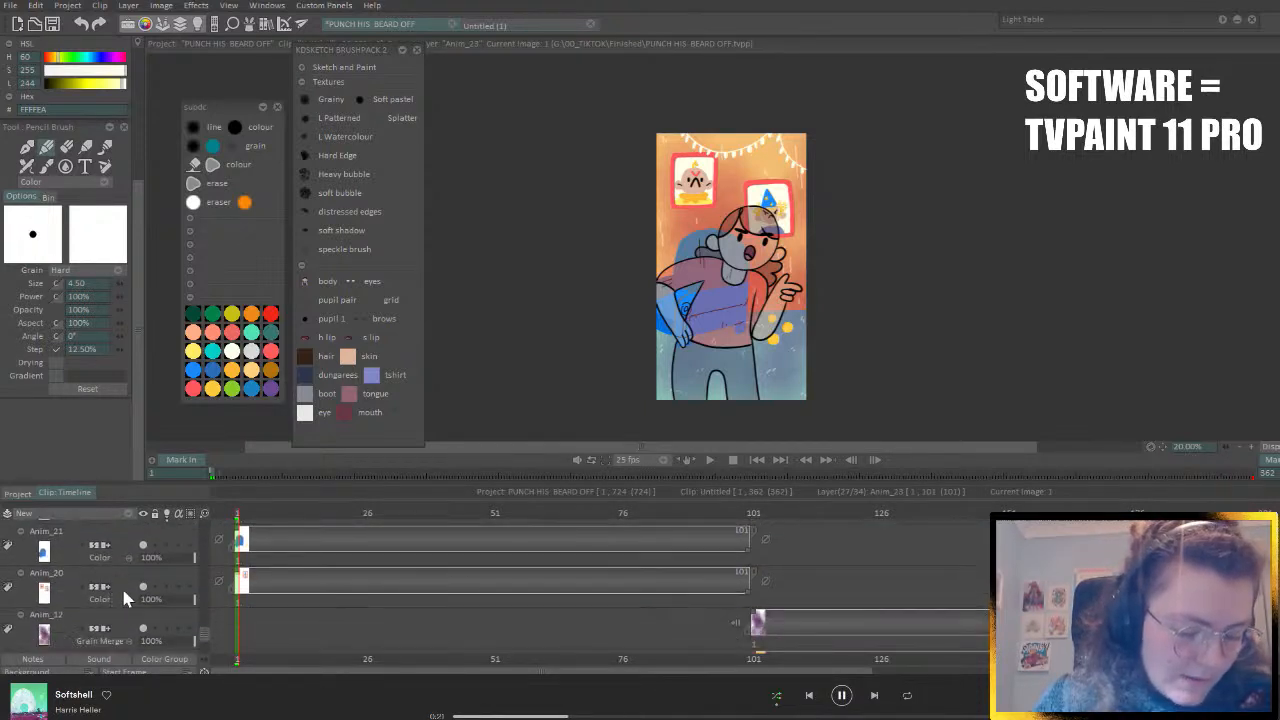
{"action": "left_click", "coordinate": [121, 585], "text": "shift"}
{"action": "left_click", "coordinate": [7, 513]}
{"action": "left_click", "coordinate": [20, 520]}
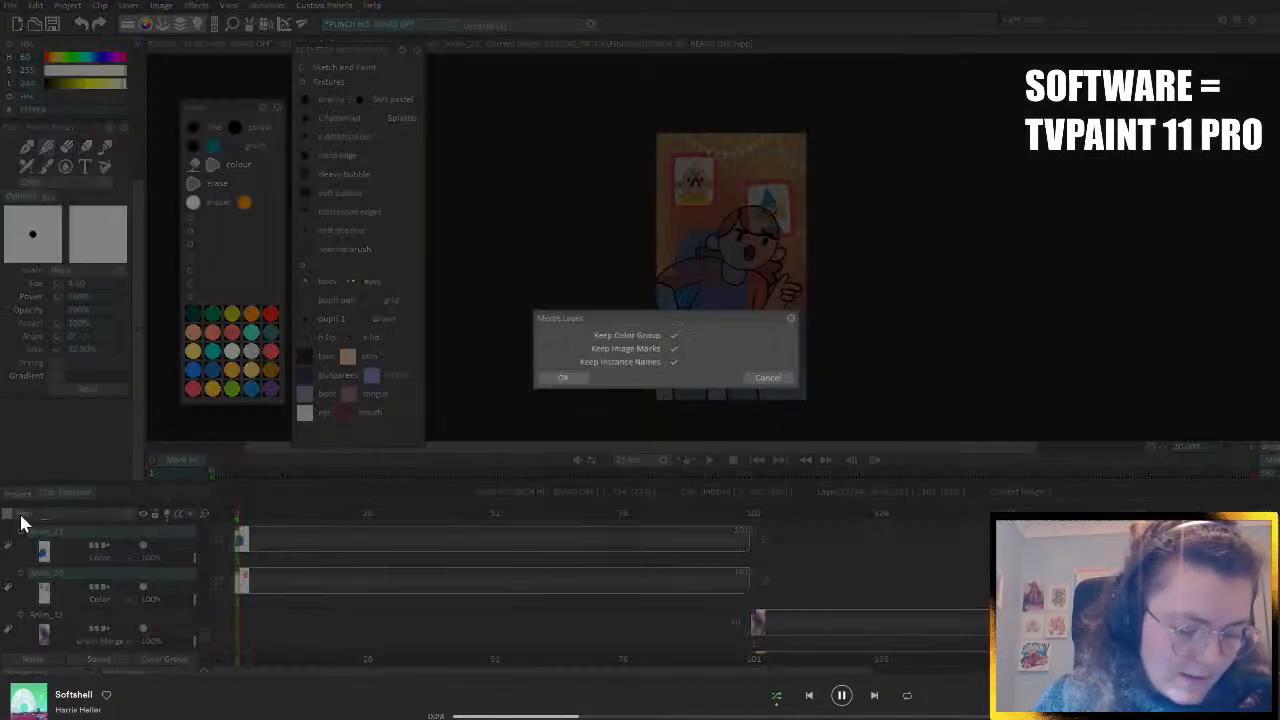
{"action": "left_click", "coordinate": [560, 378]}
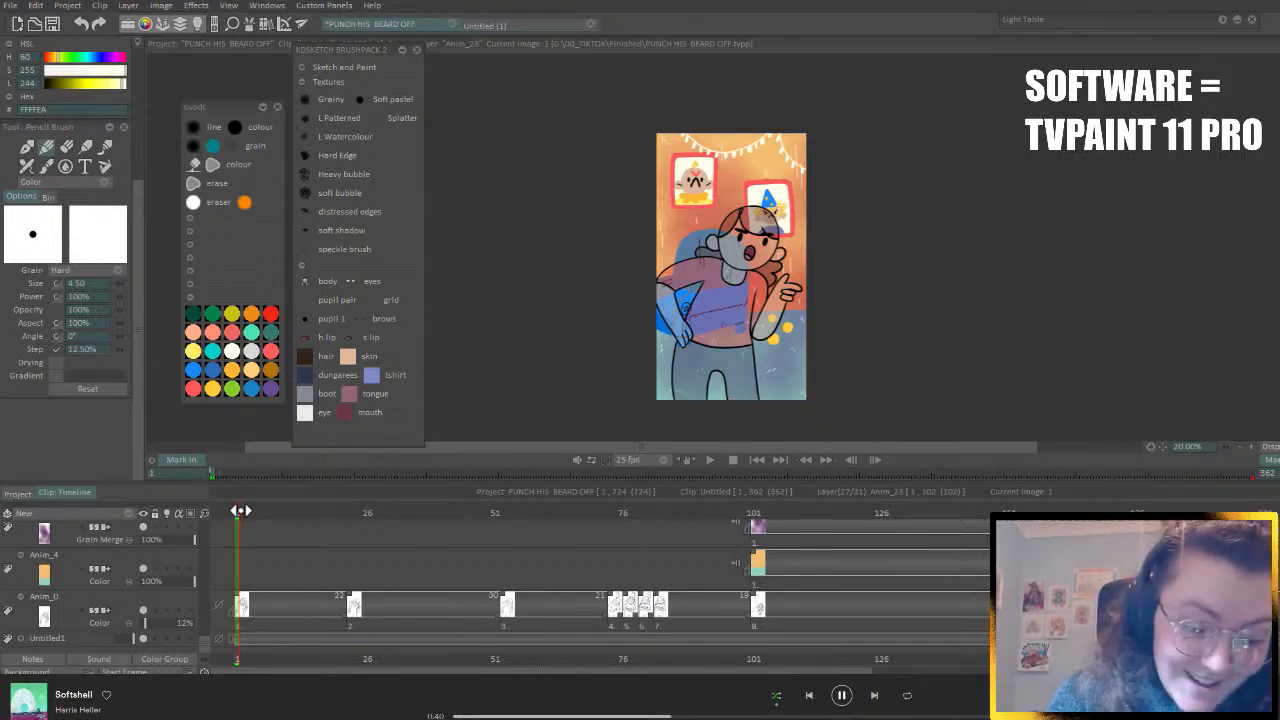
- Extend the Anim_23 layer to about frame 292, blank after frame 101 and repeating the string-light background drawing from frame 201
{"action": "scroll", "coordinate": [198, 548], "scroll_direction": "up", "scroll_amount": 2}
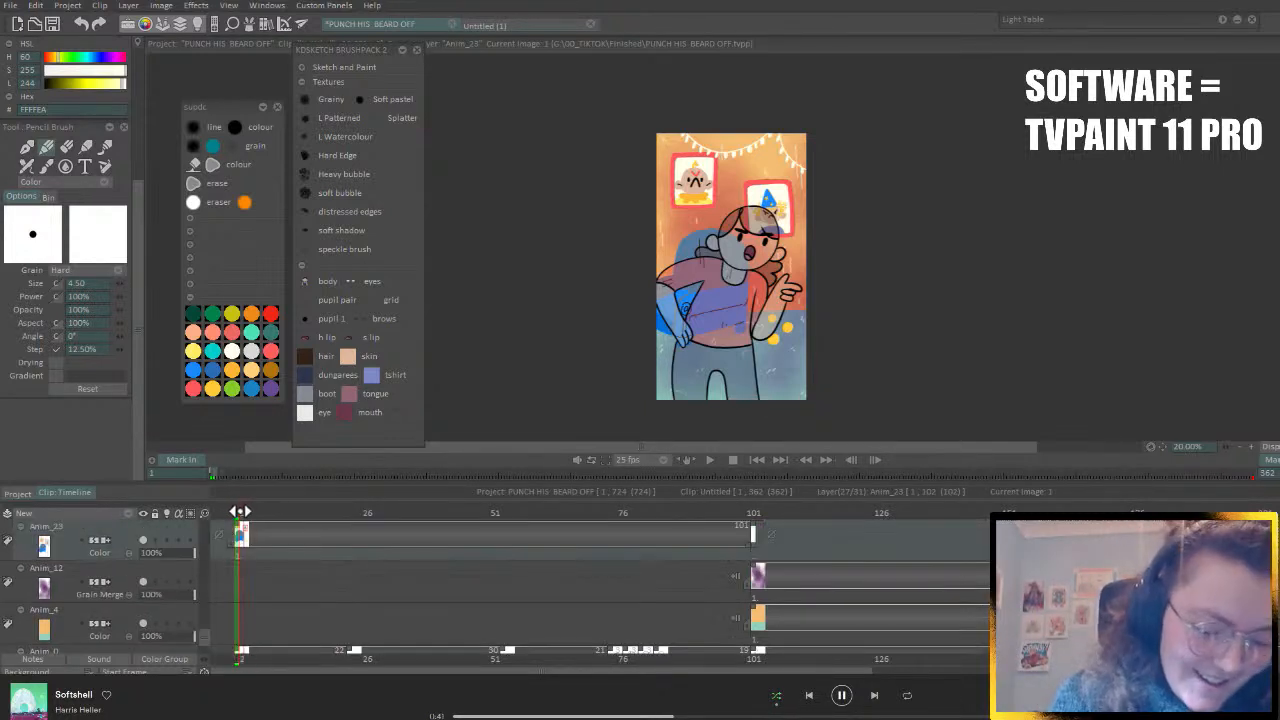
{"action": "scroll", "coordinate": [205, 635], "scroll_direction": "up", "scroll_amount": 2}
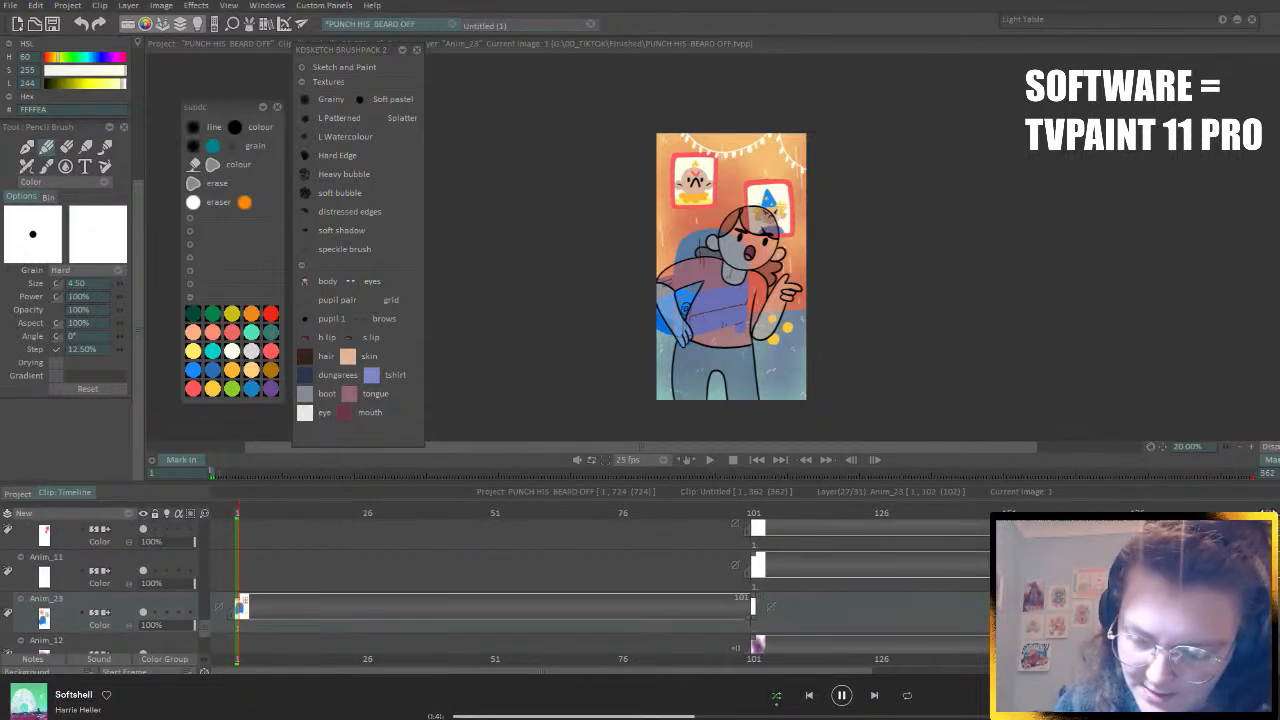
{"action": "left_click", "coordinate": [652, 622]}
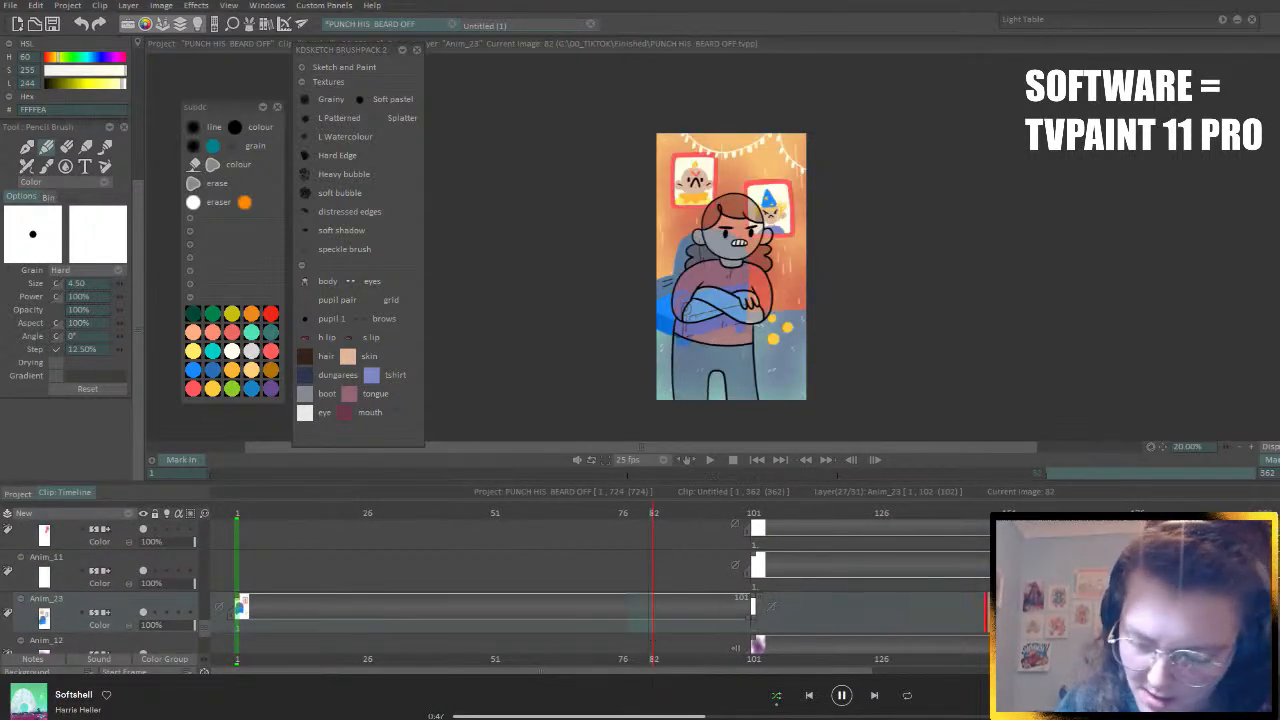
{"action": "left_click_drag", "start_coordinate": [760, 615], "coordinate": [1276, 615]}
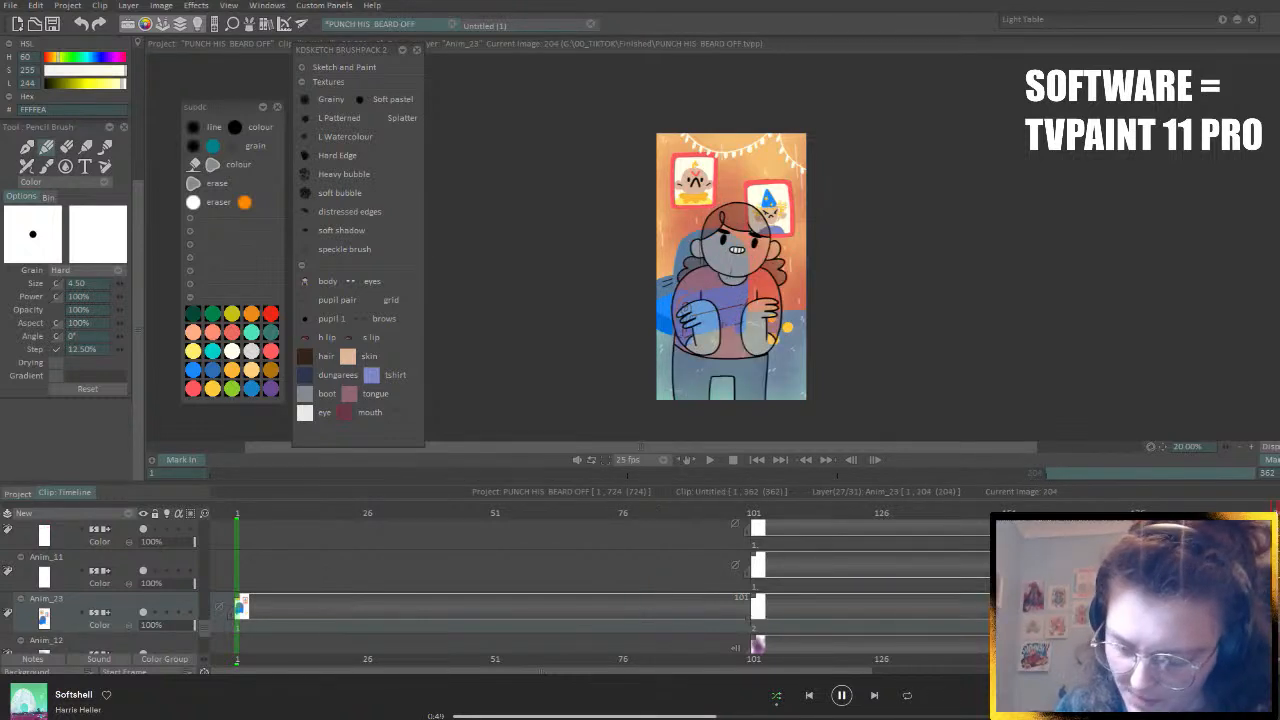
{"action": "left_click_drag", "start_coordinate": [560, 671], "coordinate": [997, 671]}
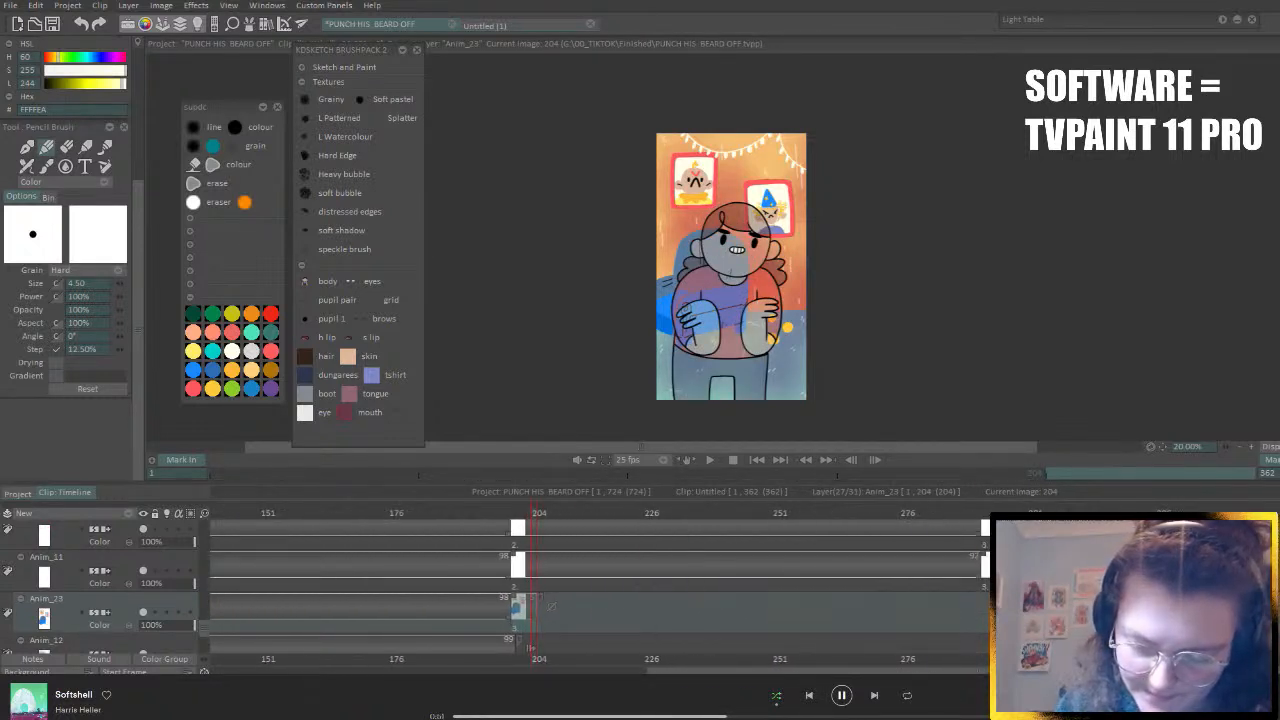
{"action": "left_click", "coordinate": [984, 513]}
{"action": "left_click_drag", "start_coordinate": [549, 606], "coordinate": [984, 605]}
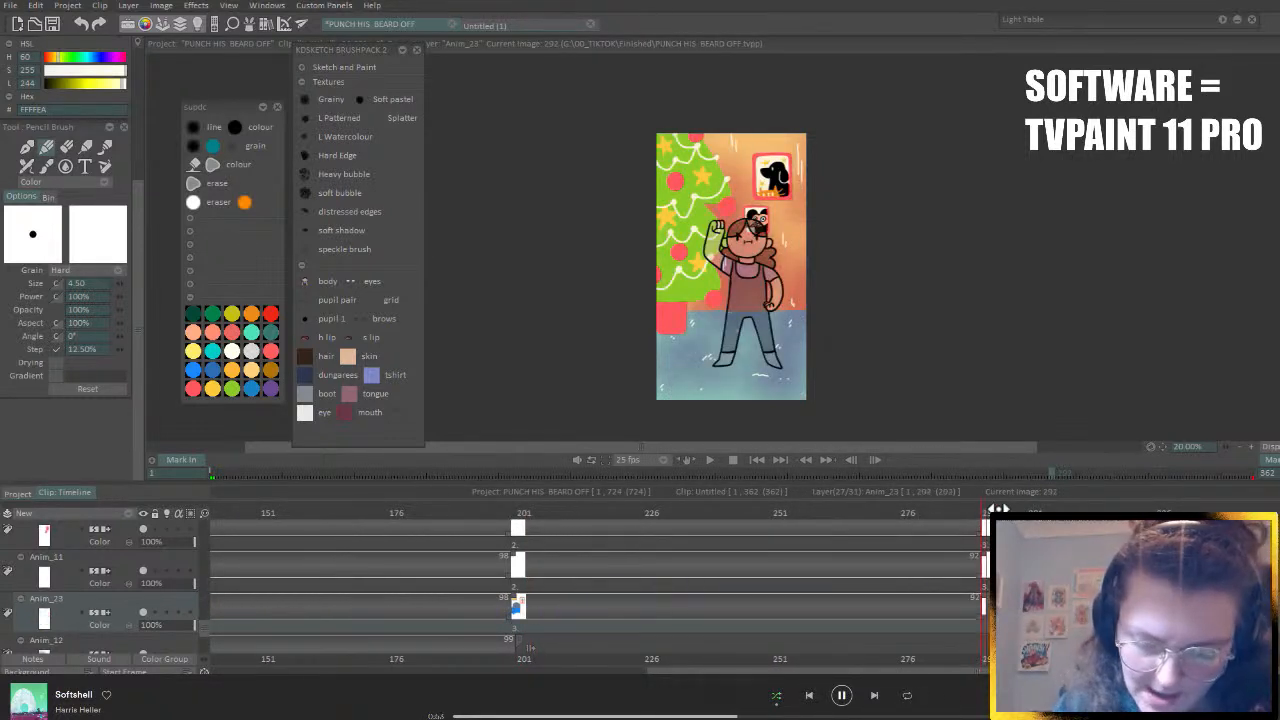
- Continue Anim_23 to frame 308, leaving the tree scene blank and repeating the background drawing behind the red-shirt character's closing scene
{"action": "left_click", "coordinate": [766, 622]}
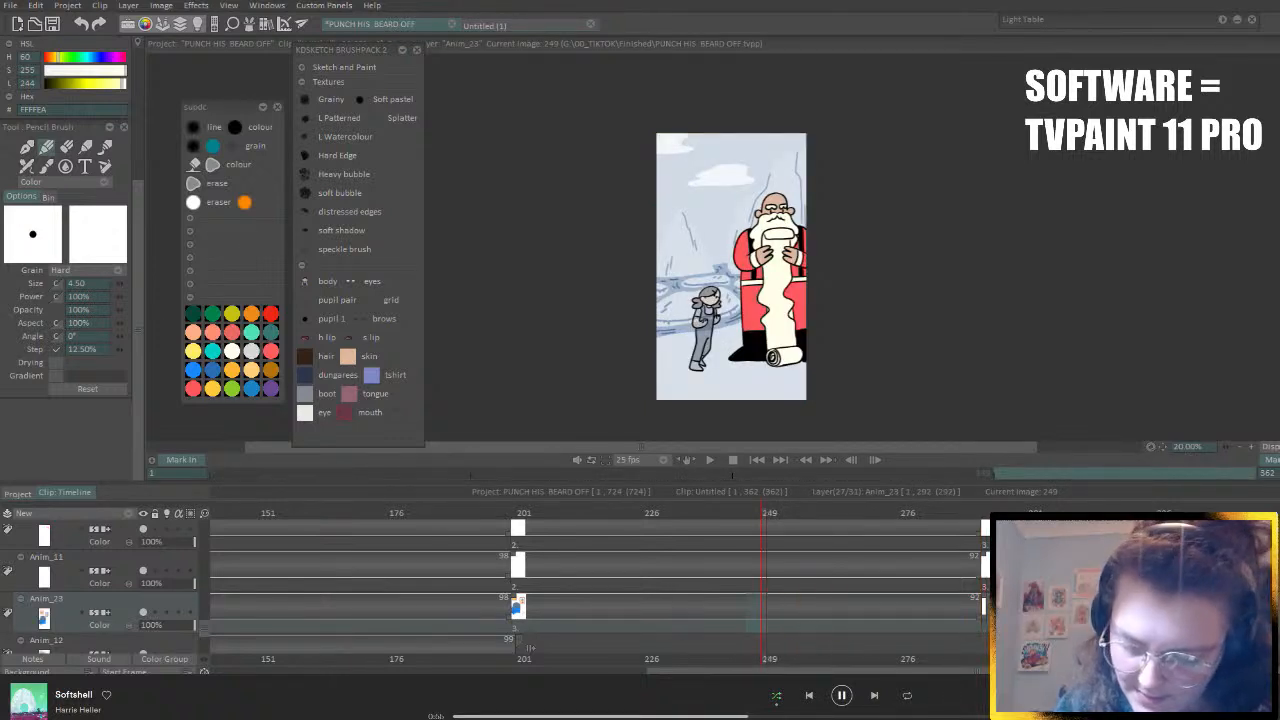
{"action": "left_click_drag", "start_coordinate": [998, 606], "coordinate": [1076, 606]}
{"action": "left_click", "coordinate": [1048, 511]}
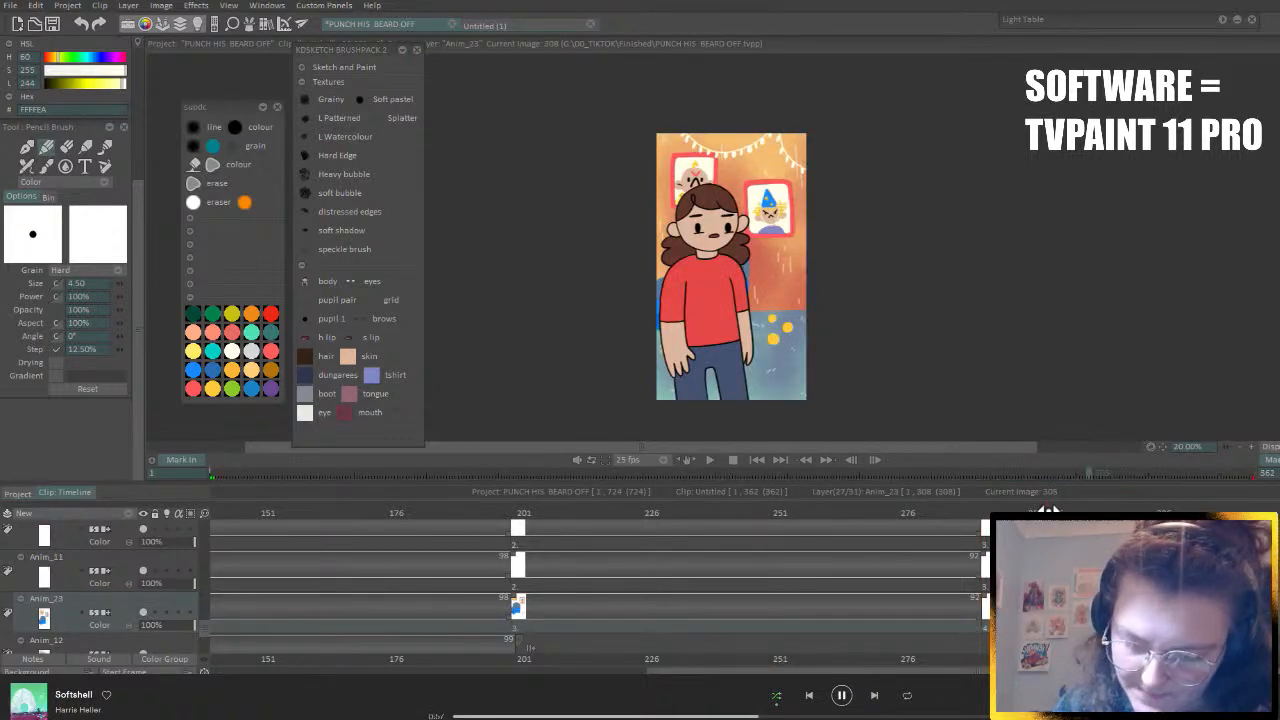
{"action": "left_click_drag", "start_coordinate": [1048, 511], "coordinate": [1071, 511]}
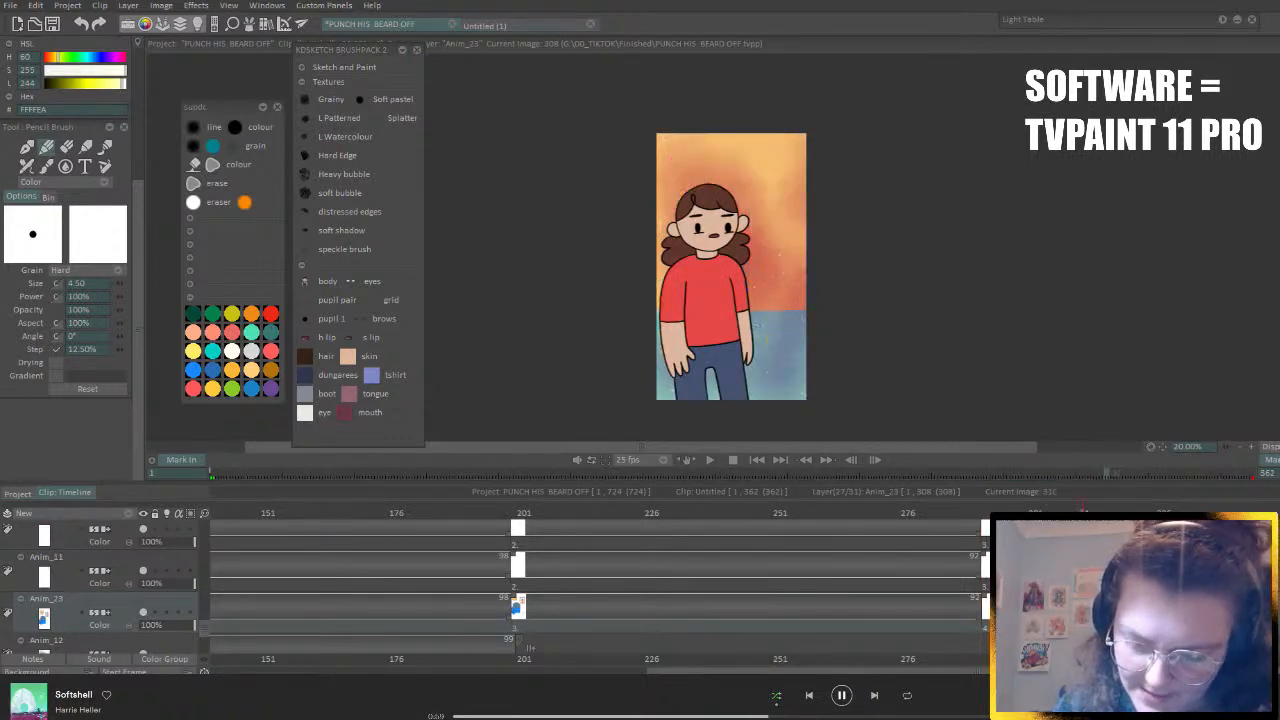
{"action": "left_click_drag", "start_coordinate": [1076, 606], "coordinate": [1092, 606]}
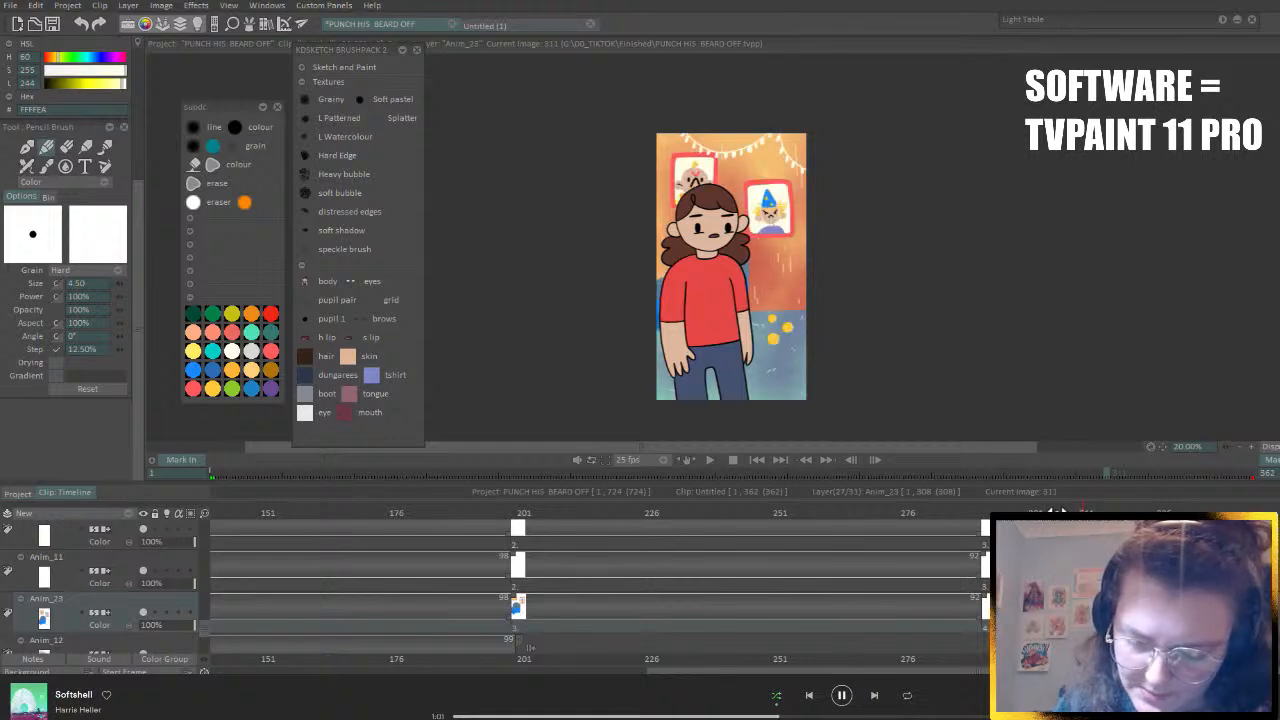
- Go to the tree scene at frame 296 and set the Anim_7 stroke layer's opacity to 50%
{"action": "left_click_drag", "start_coordinate": [1057, 512], "coordinate": [982, 556]}
{"action": "key", "text": "Right"}
{"action": "key", "text": "Right"}
{"action": "key", "text": "Right"}
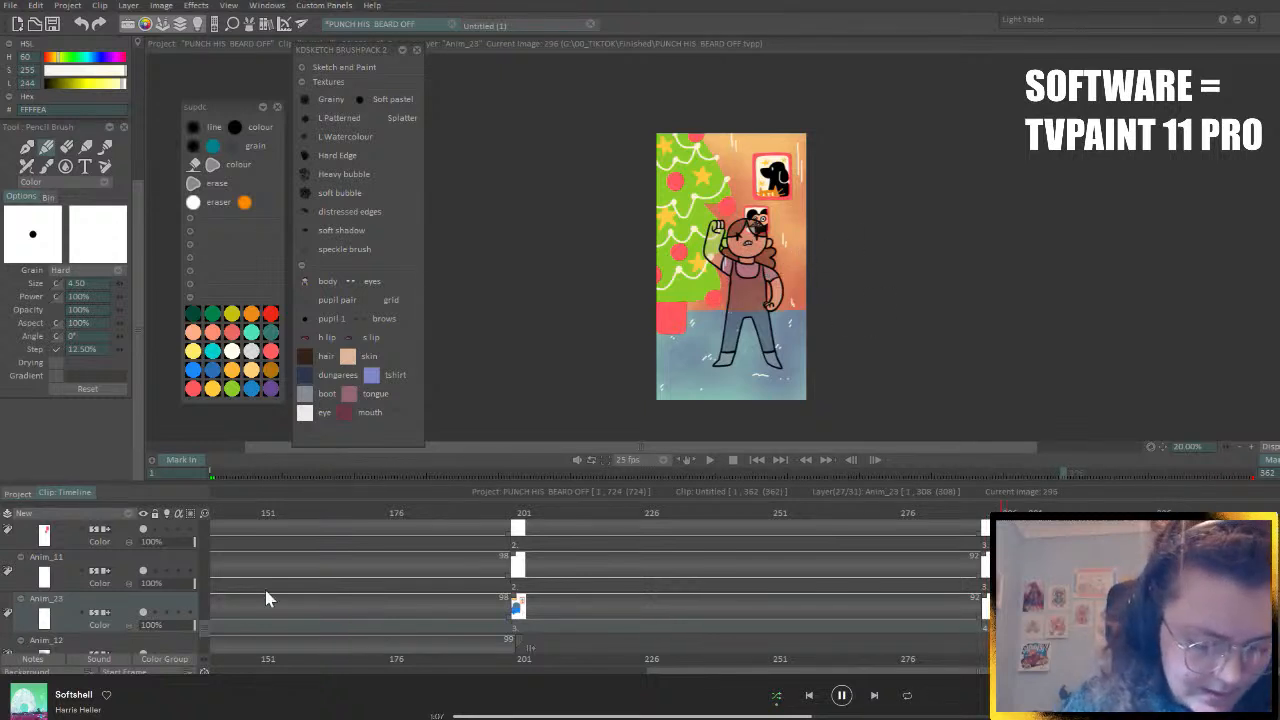
{"action": "scroll", "coordinate": [202, 600], "scroll_direction": "down", "scroll_amount": 5}
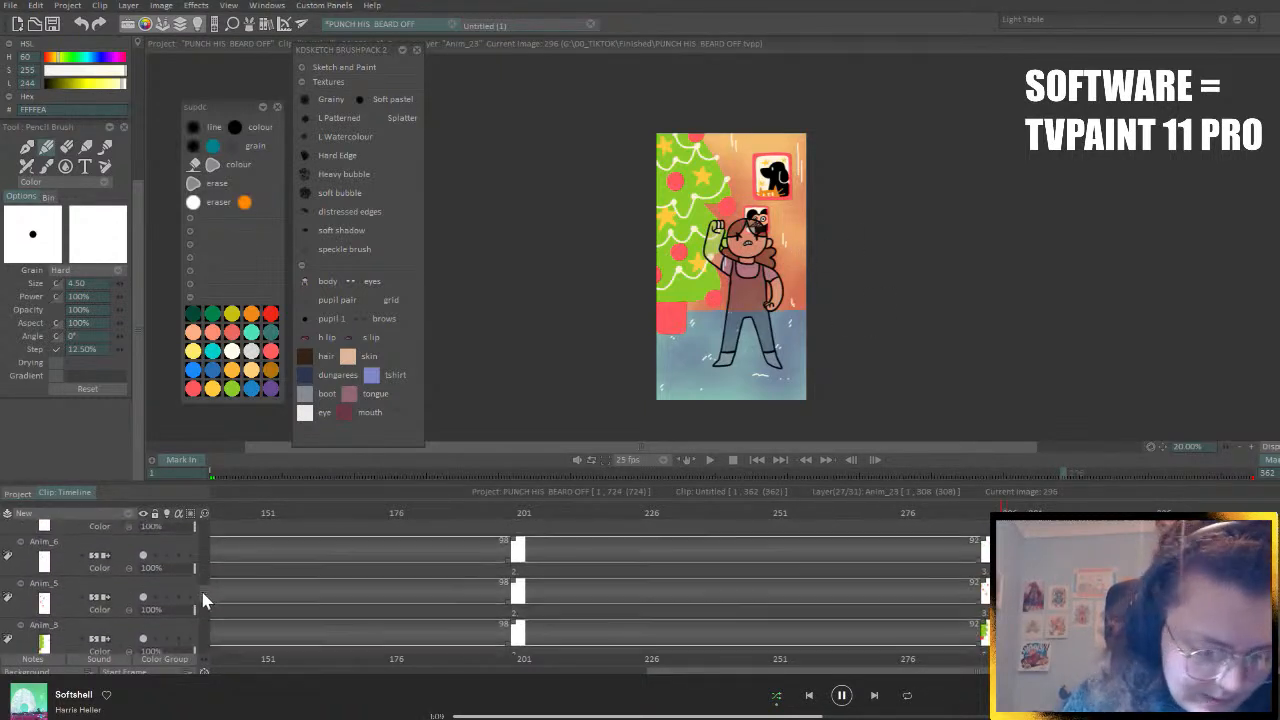
{"action": "scroll", "coordinate": [202, 598], "scroll_direction": "up", "scroll_amount": 5}
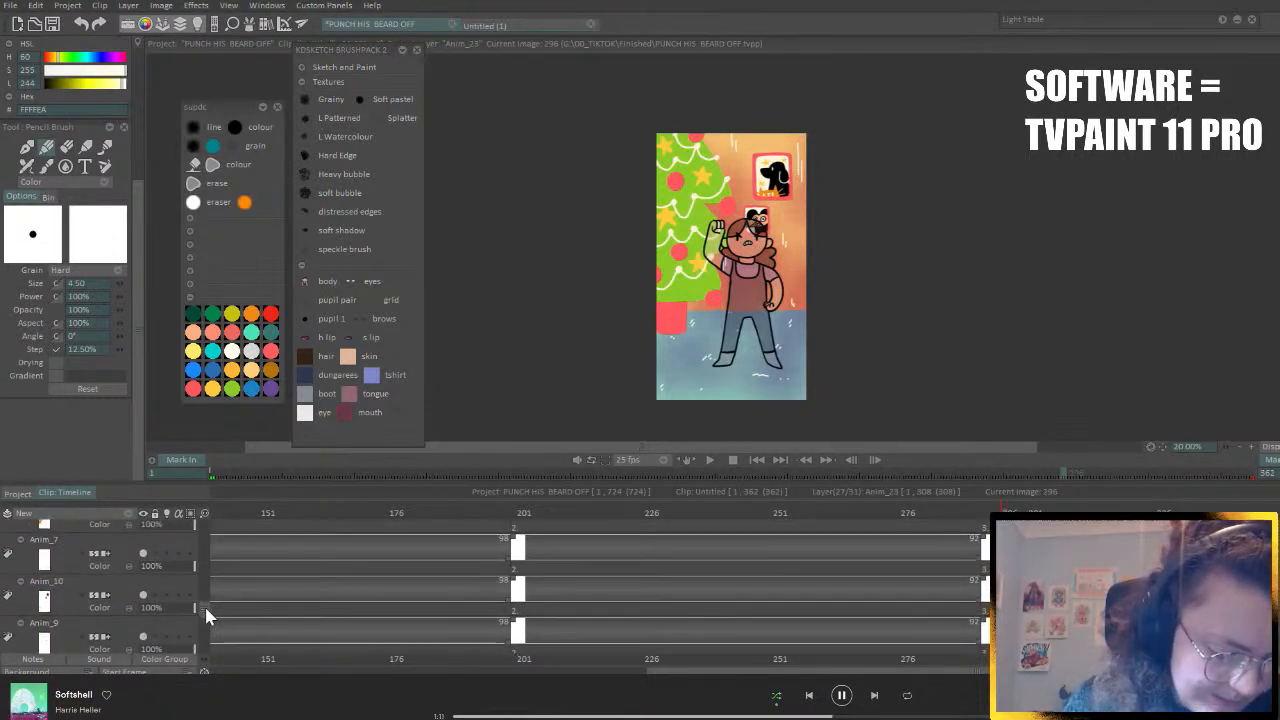
{"action": "left_click", "coordinate": [129, 548]}
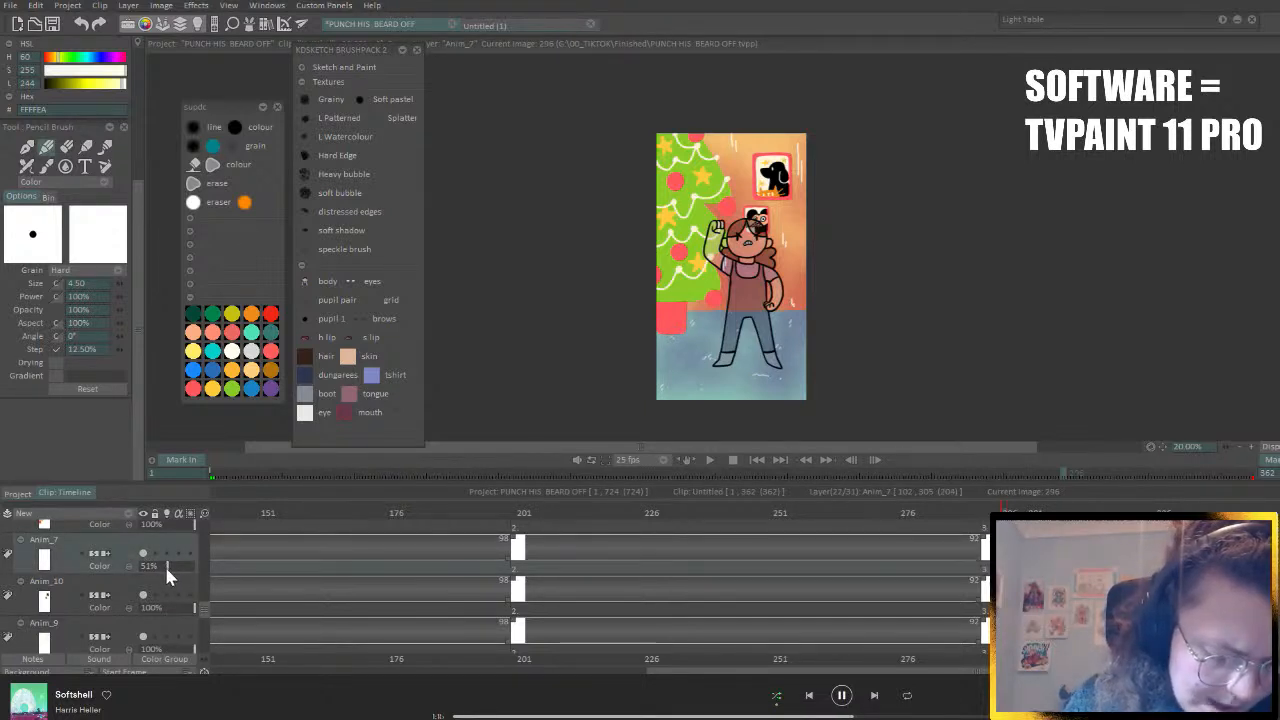
{"action": "left_click_drag", "start_coordinate": [166, 574], "coordinate": [205, 611]}
- Set the Anim_11 layer's opacity to 50%
{"action": "left_click", "coordinate": [143, 615]}
{"action": "left_click", "coordinate": [143, 615]}
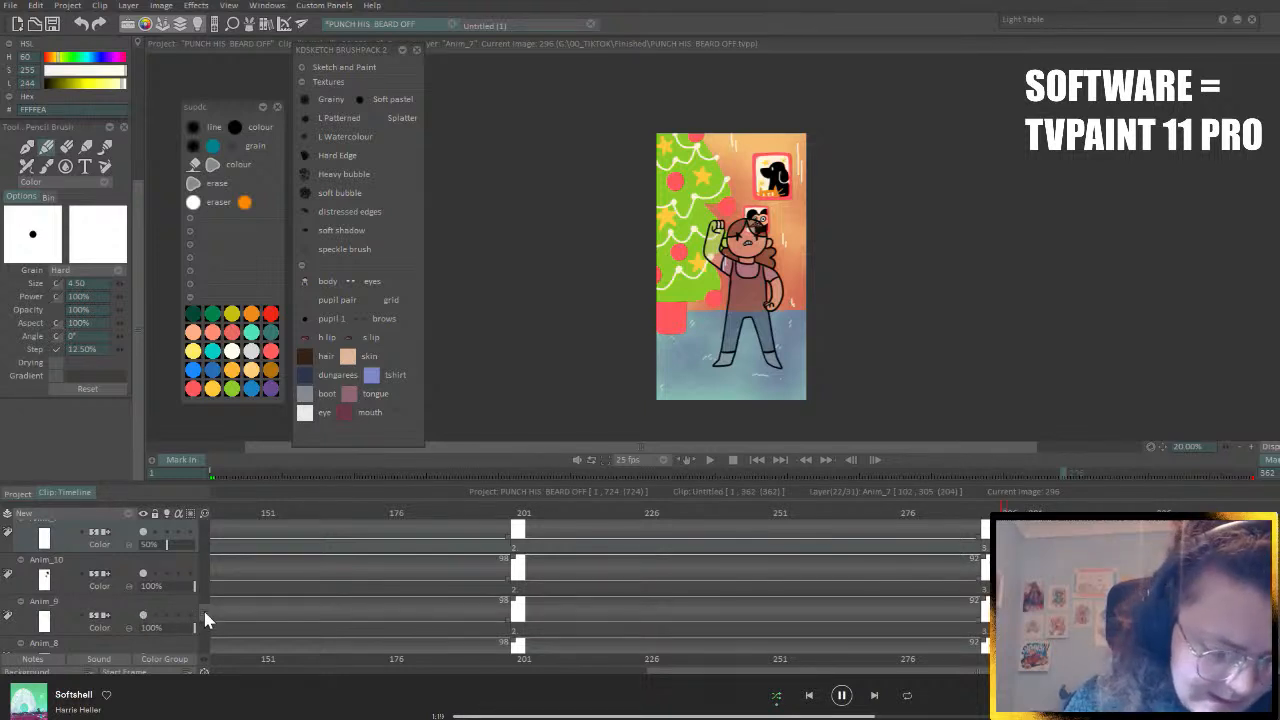
{"action": "scroll", "coordinate": [175, 616], "scroll_direction": "down", "scroll_amount": 1}
{"action": "scroll", "coordinate": [204, 618], "scroll_direction": "down", "scroll_amount": 1}
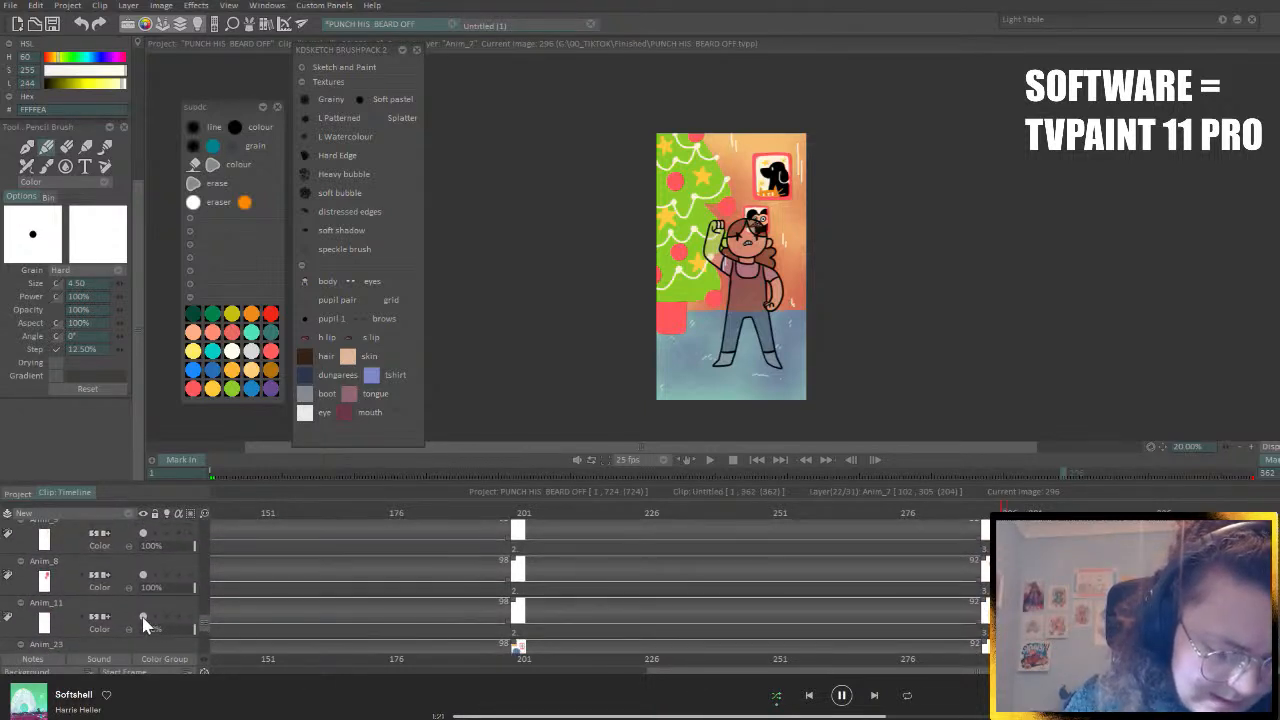
{"action": "left_click", "coordinate": [151, 628]}
{"action": "left_click", "coordinate": [167, 628]}
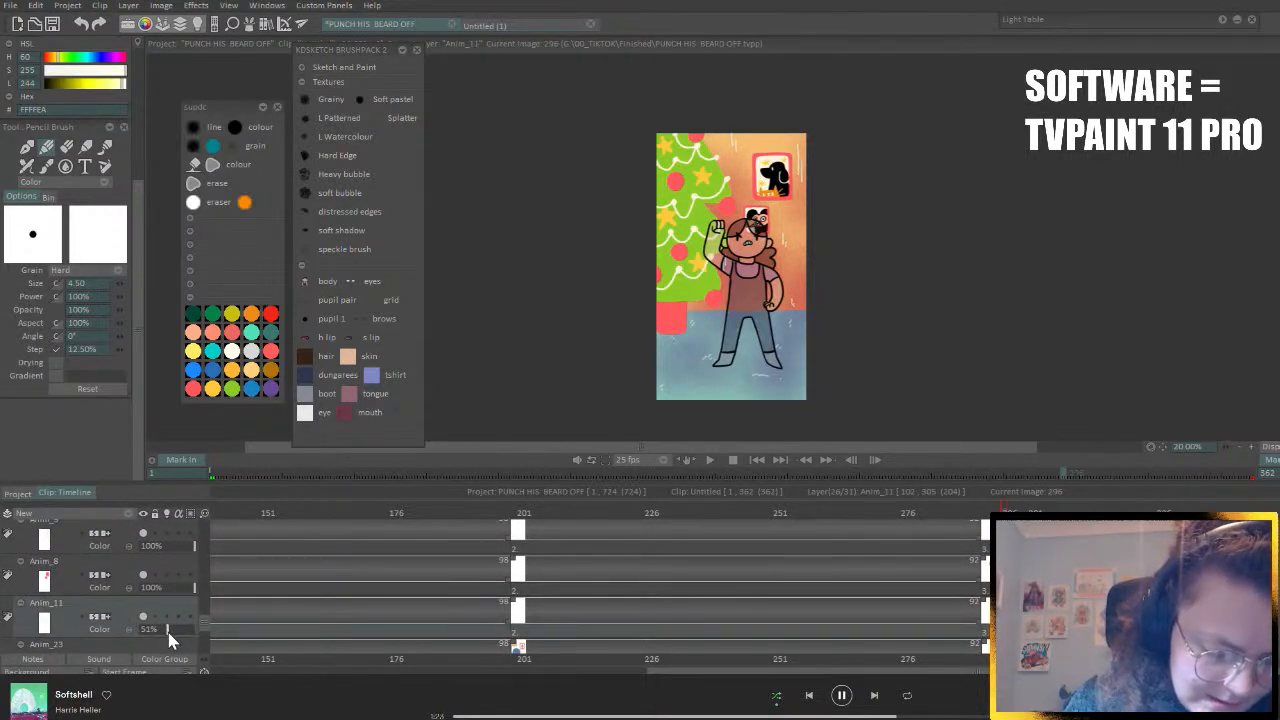
{"action": "scroll", "coordinate": [204, 622], "scroll_direction": "down", "scroll_amount": 2}
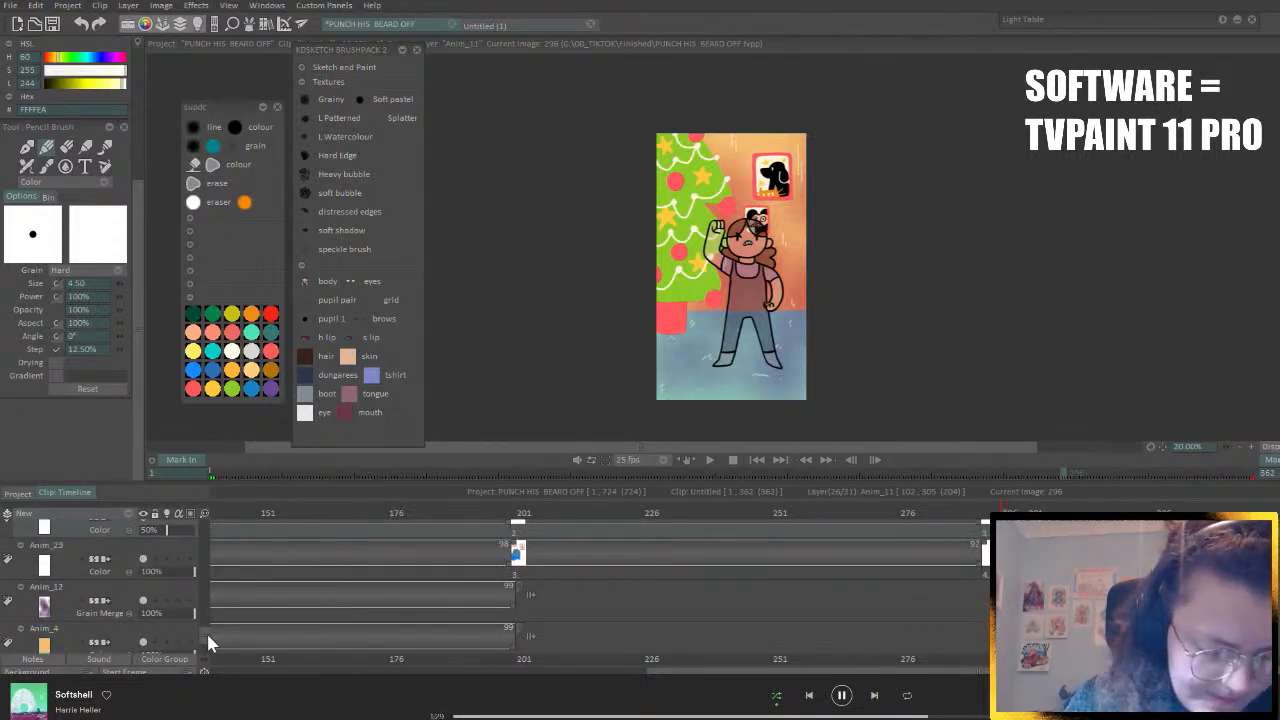
- Restore the COLO_body layer's opacity to 100%
{"action": "scroll", "coordinate": [206, 632], "scroll_direction": "up", "scroll_amount": 3}
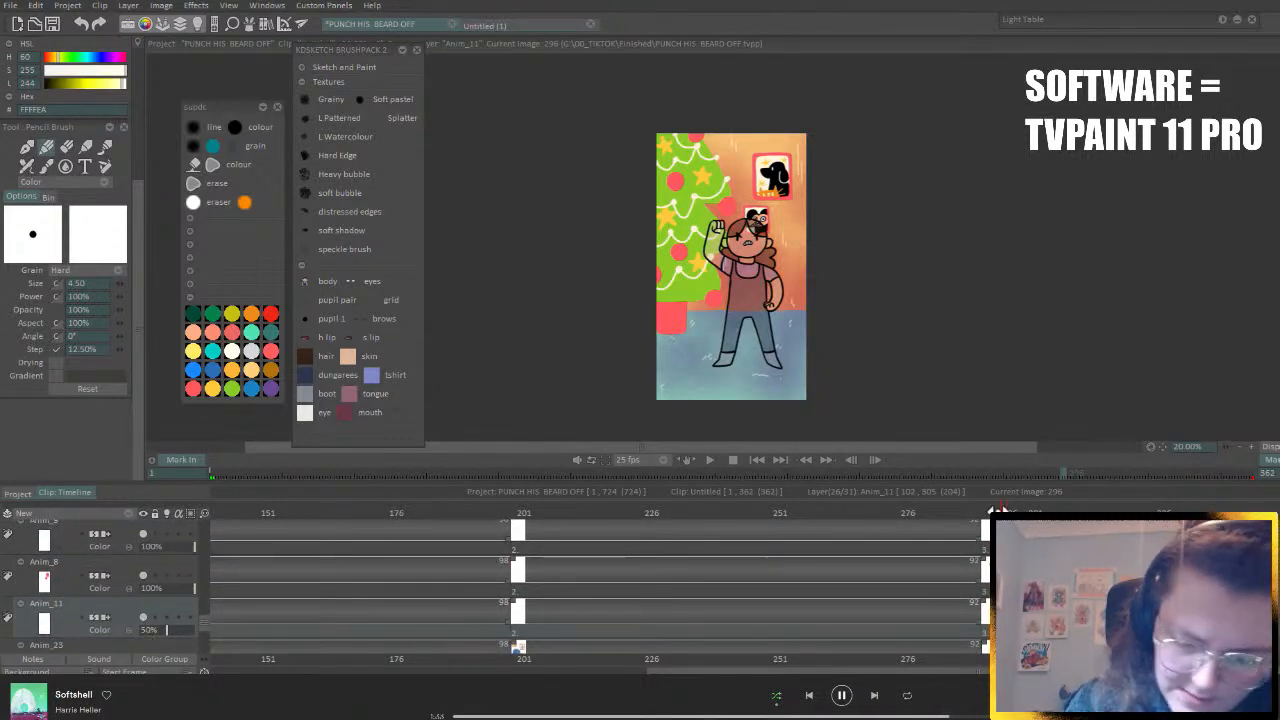
{"action": "scroll", "coordinate": [205, 605], "scroll_direction": "down", "scroll_amount": 5}
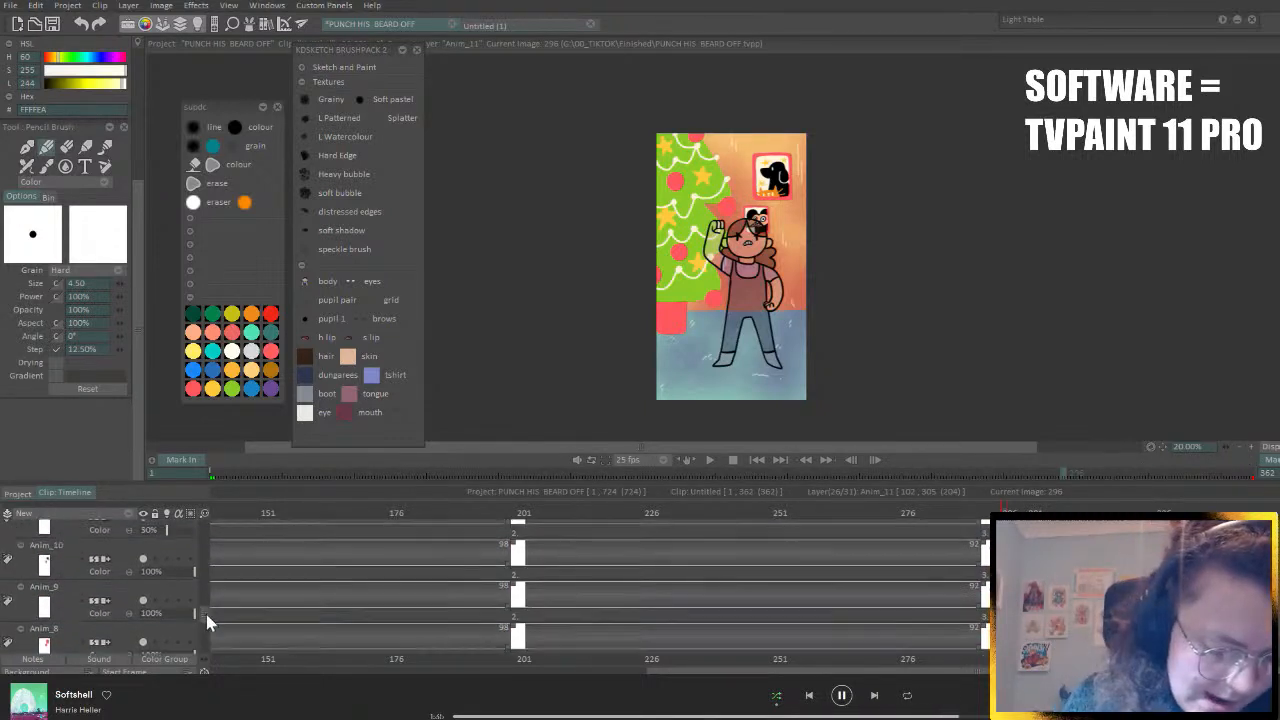
{"action": "scroll", "coordinate": [214, 580], "scroll_direction": "up", "scroll_amount": 4}
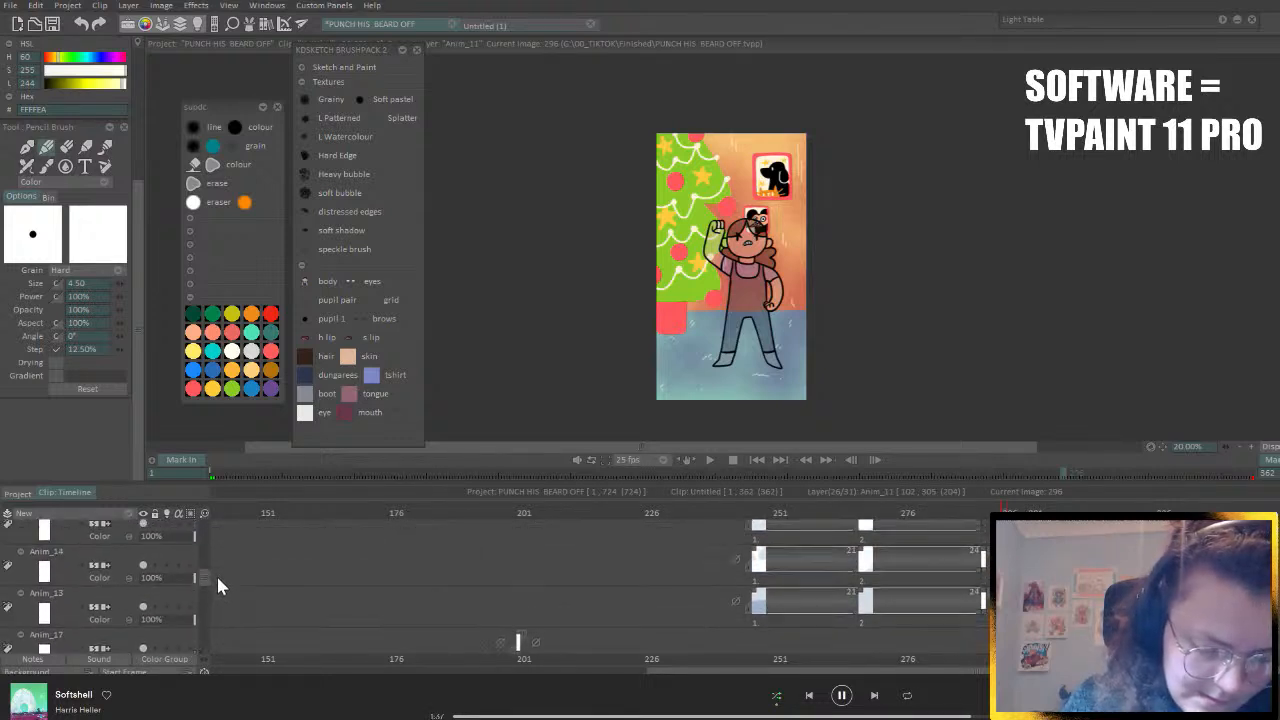
{"action": "scroll", "coordinate": [217, 559], "scroll_direction": "up", "scroll_amount": 5}
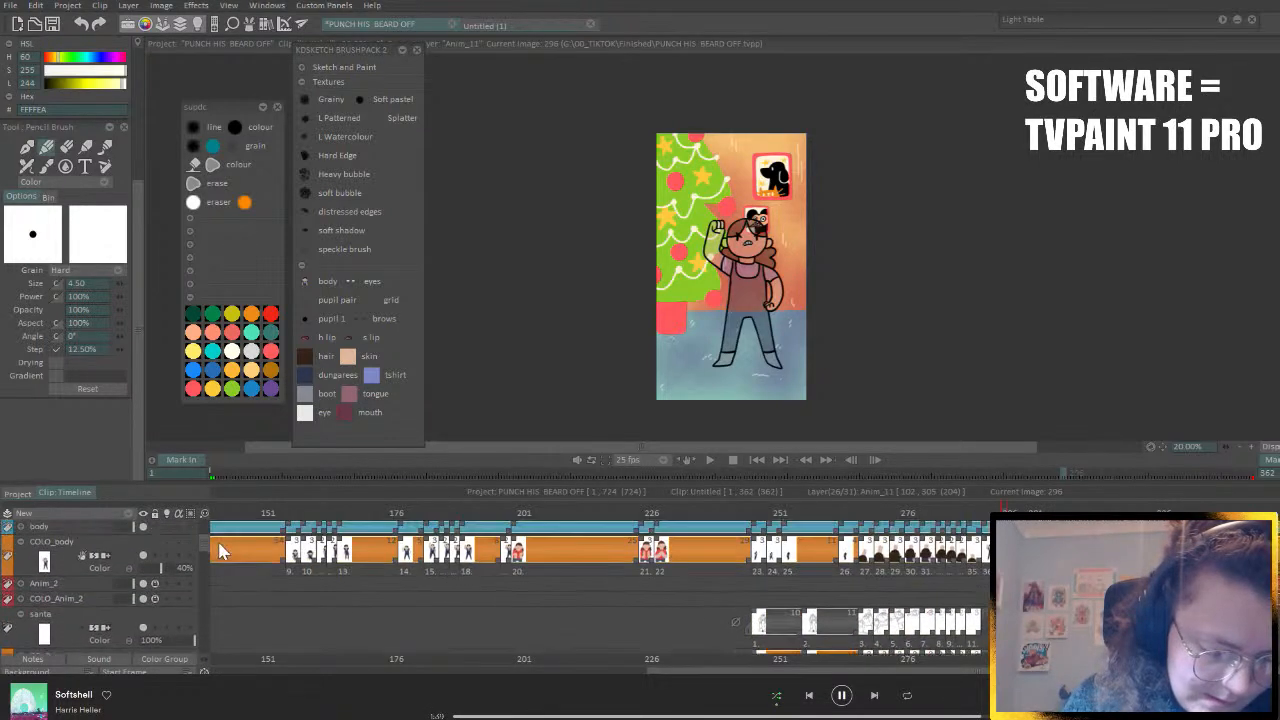
{"action": "left_click_drag", "start_coordinate": [171, 596], "coordinate": [484, 577]}
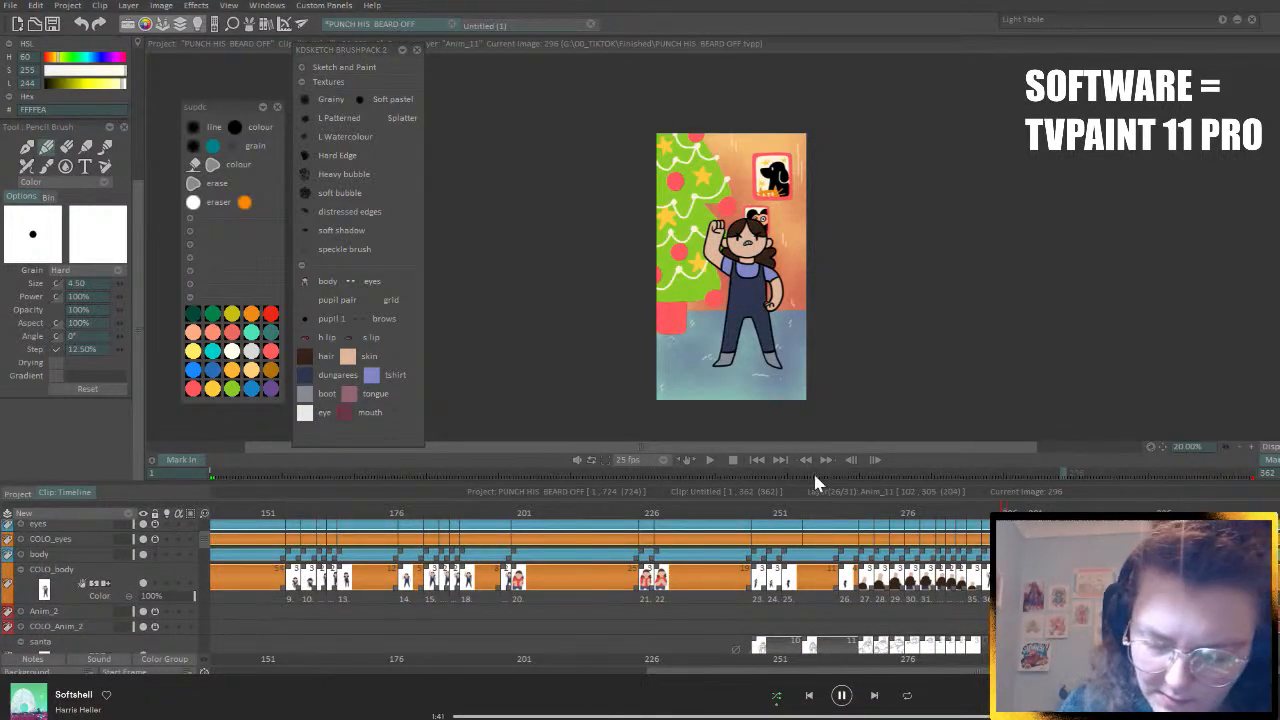
- Play the animation from frame 1 to review the opening scene with its finished background
{"action": "left_click", "coordinate": [778, 459]}
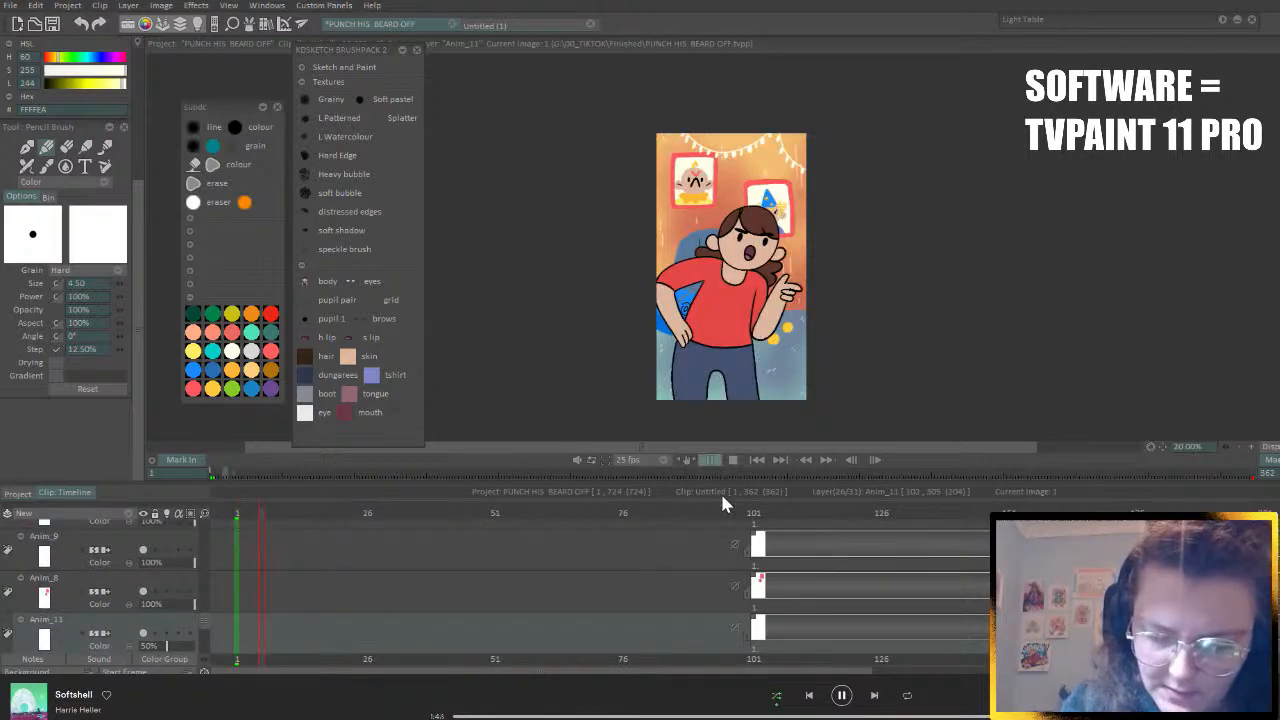
{"action": "left_click", "coordinate": [709, 459]}
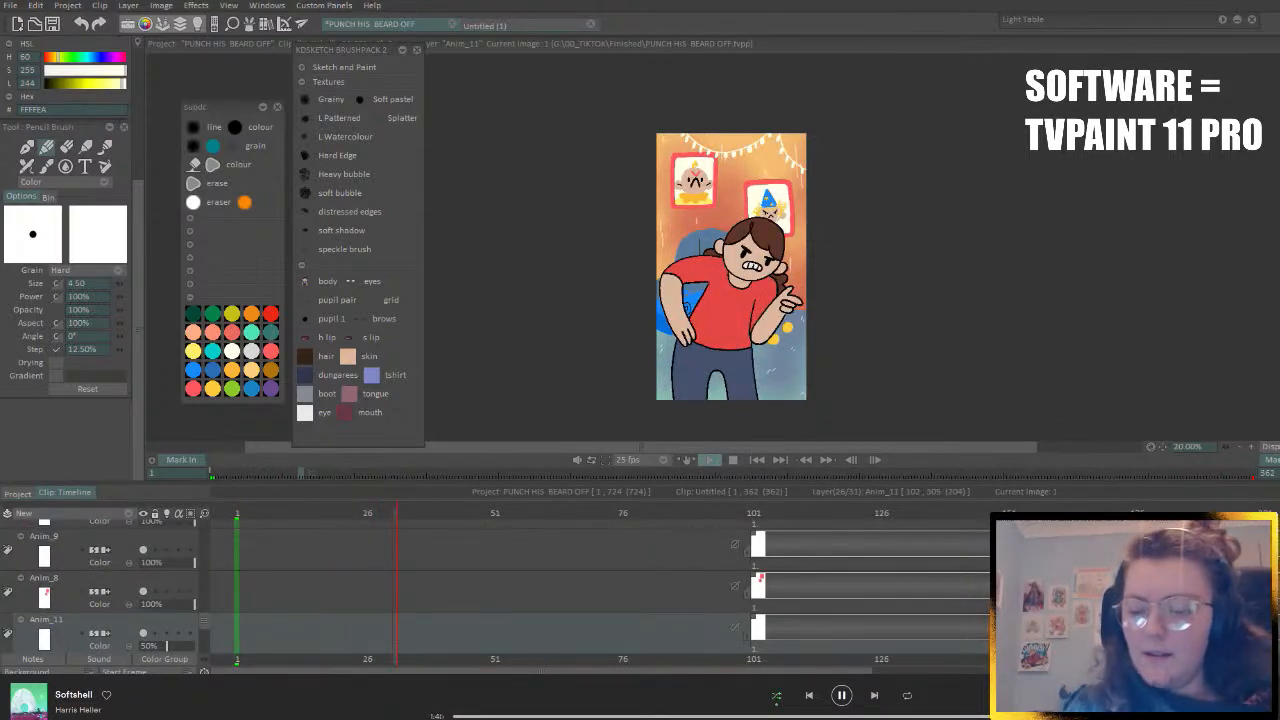
{"action": "scroll", "coordinate": [742, 313], "scroll_direction": "up", "scroll_amount": 1}
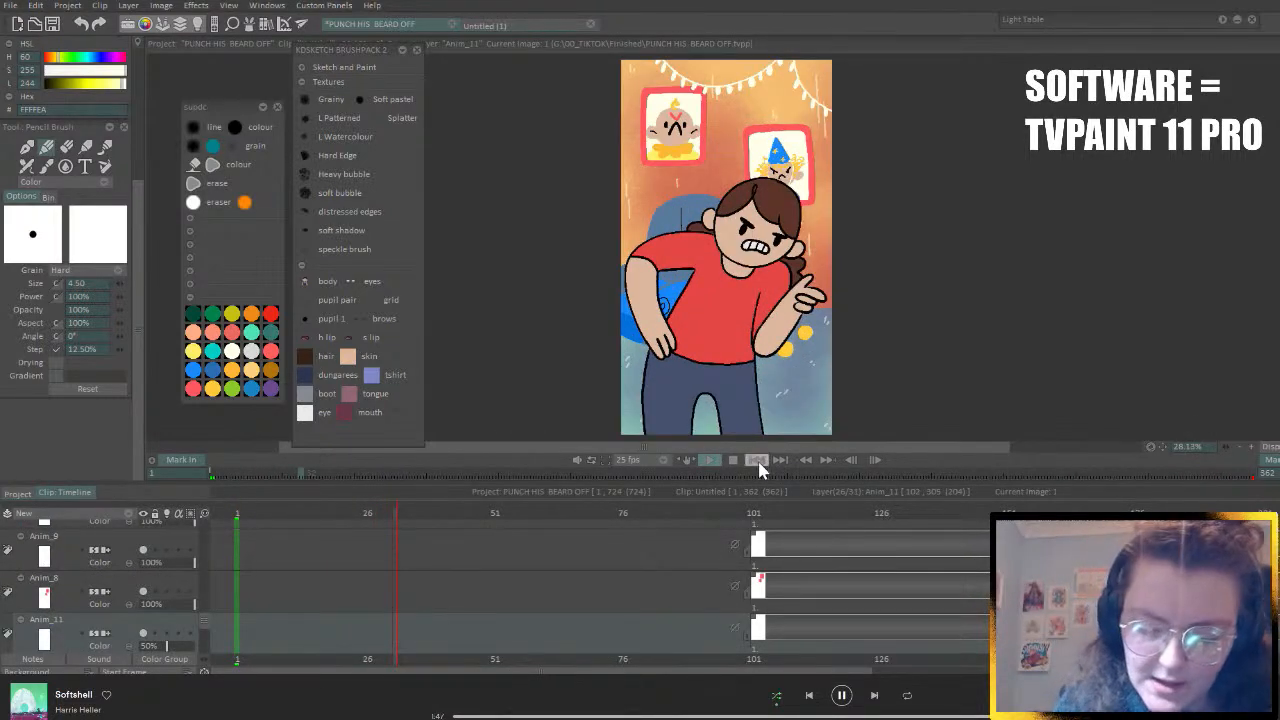
{"action": "left_click", "coordinate": [709, 461]}
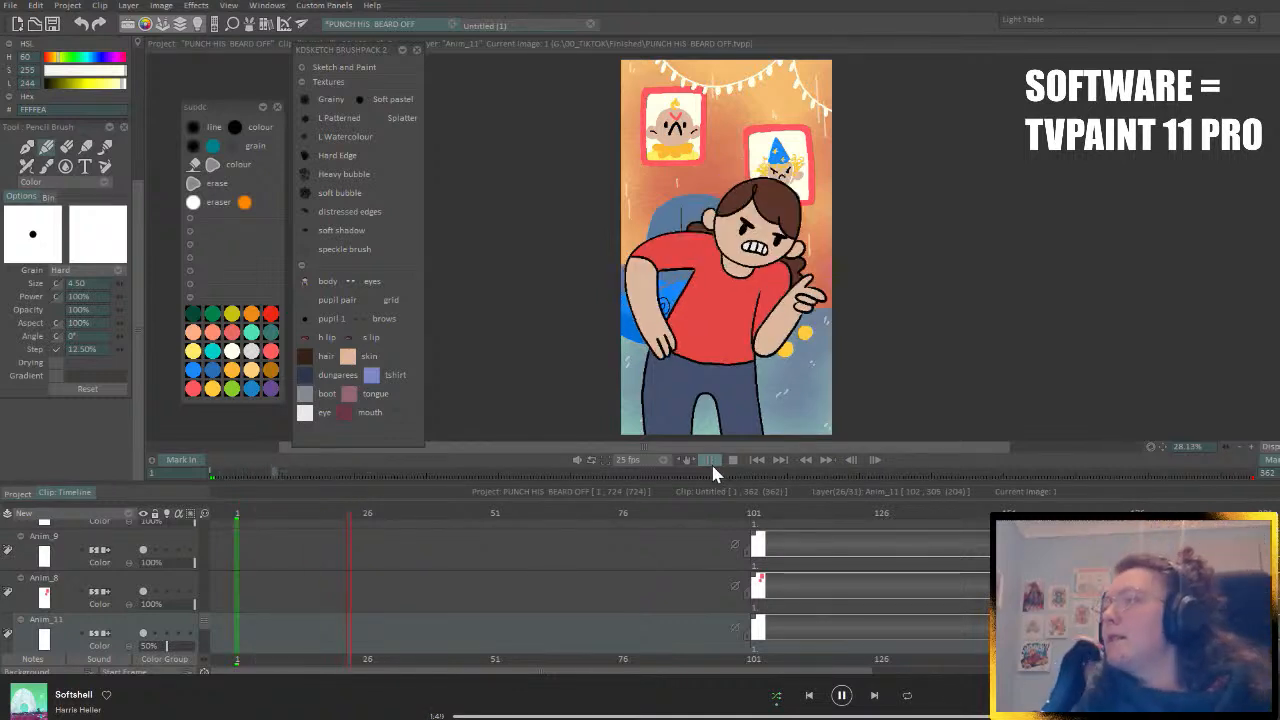
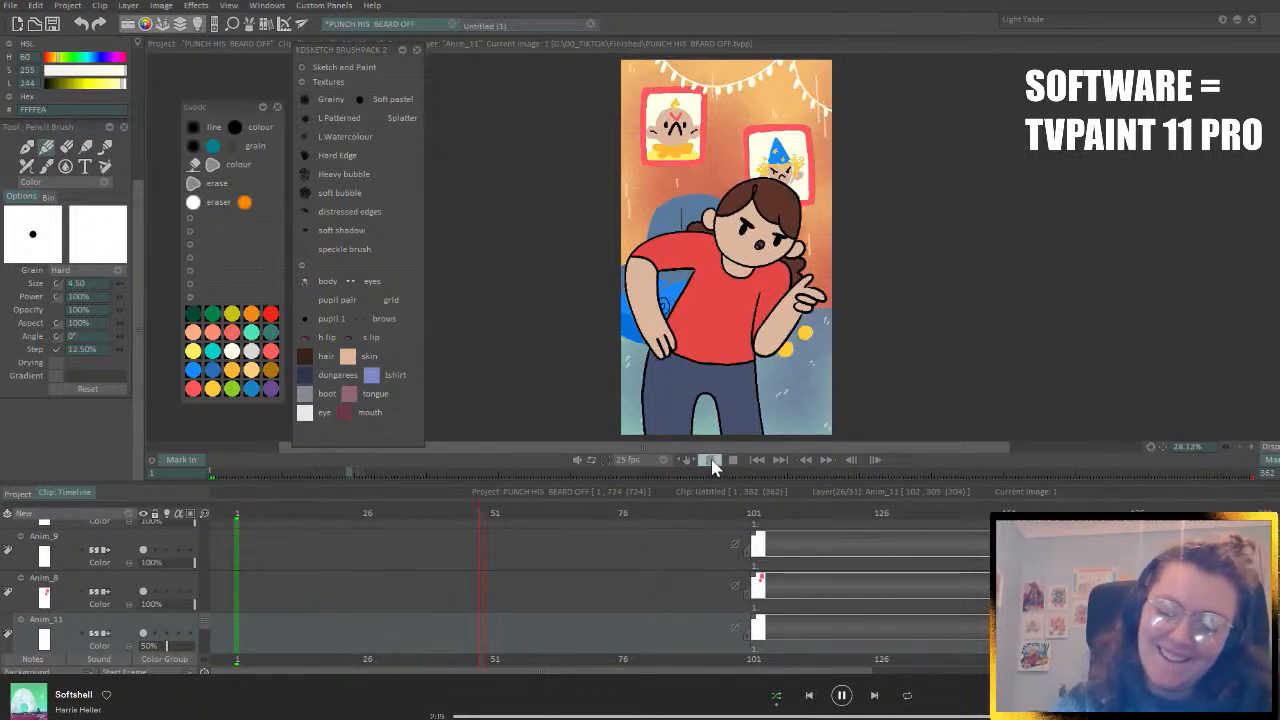
{"action": "left_click", "coordinate": [712, 463]}
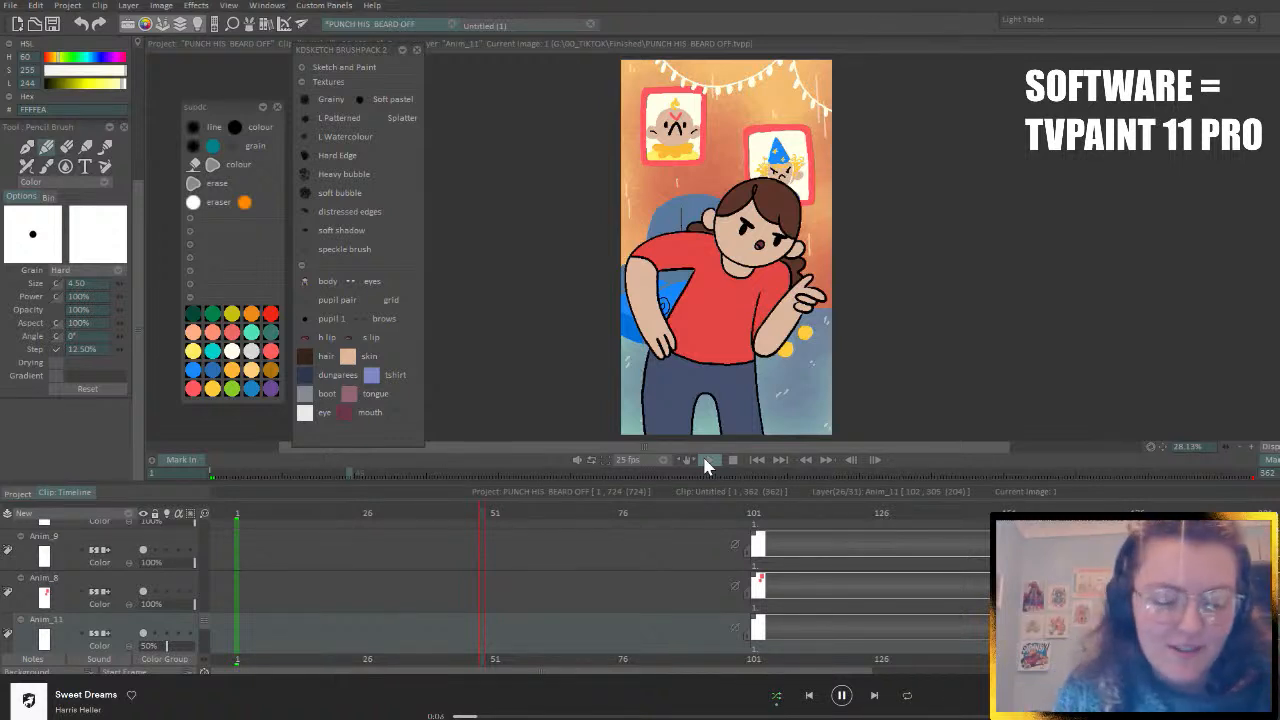
- Add a new one-frame layer at frame 1 above all the others and save the project
{"action": "left_click", "coordinate": [238, 516]}
{"action": "scroll", "coordinate": [207, 609], "scroll_direction": "down", "scroll_amount": 3}
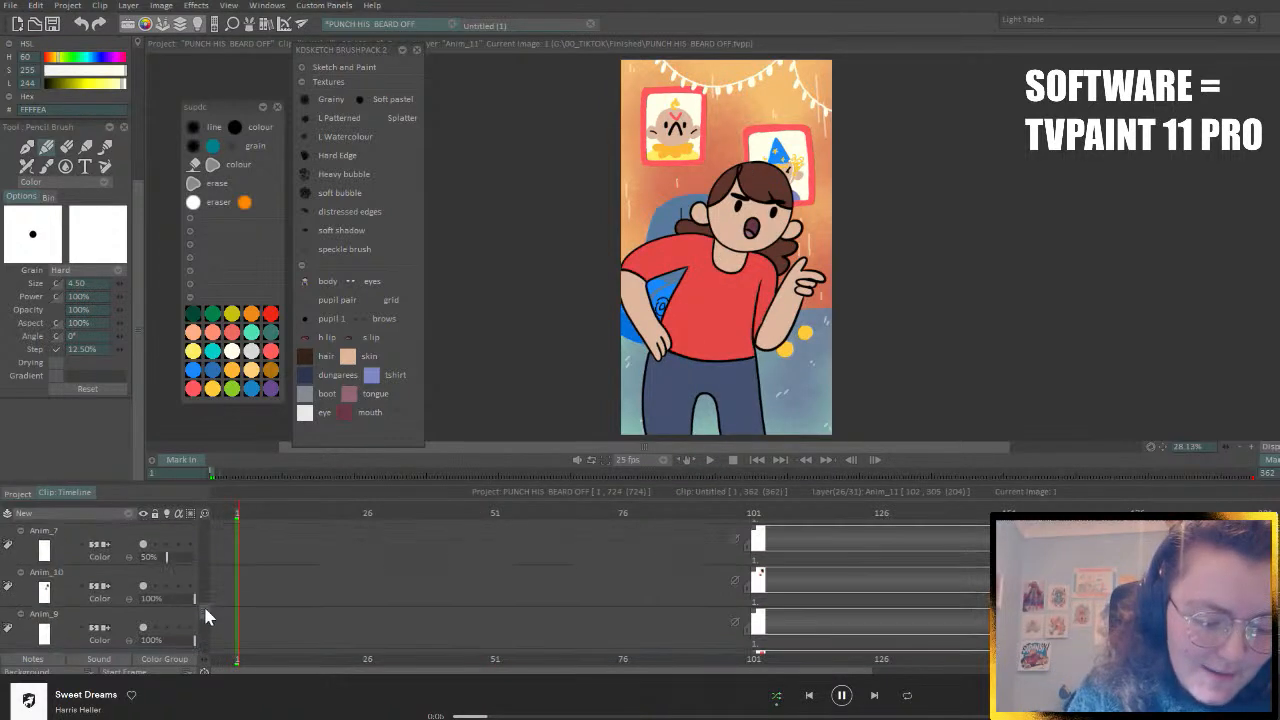
{"action": "left_click", "coordinate": [126, 518]}
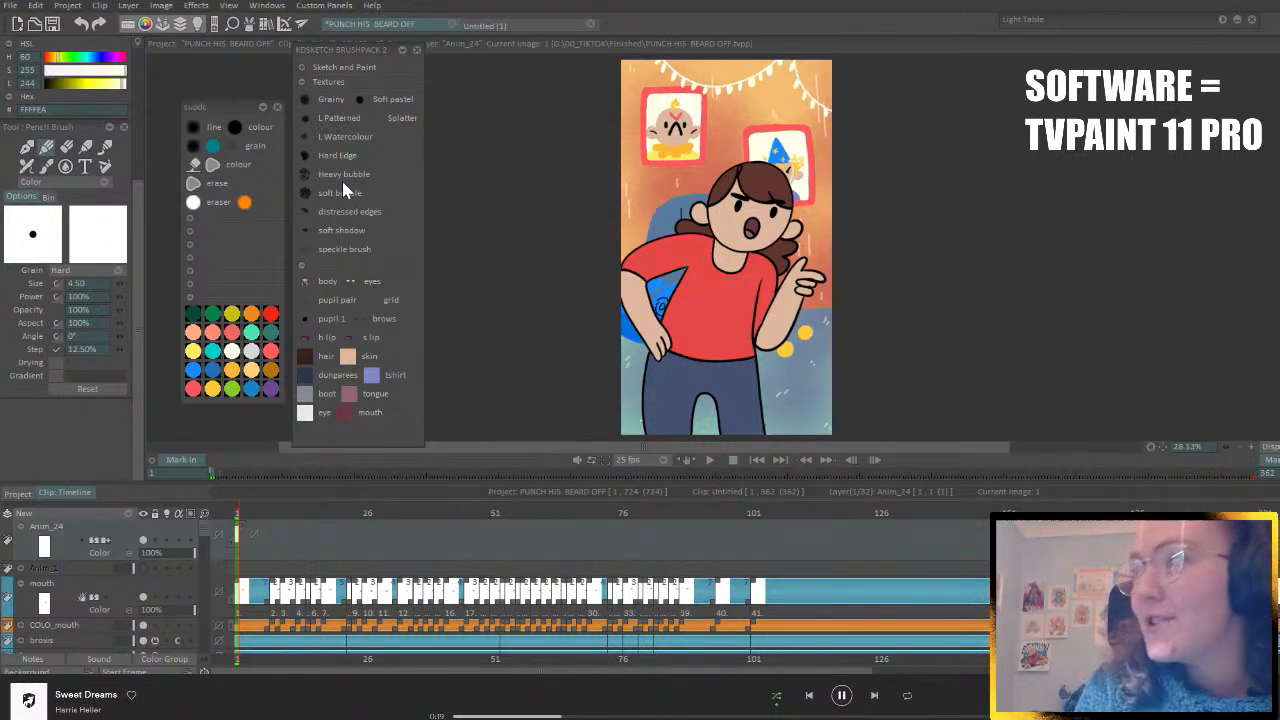
{"action": "key", "text": "ctrl+s"}
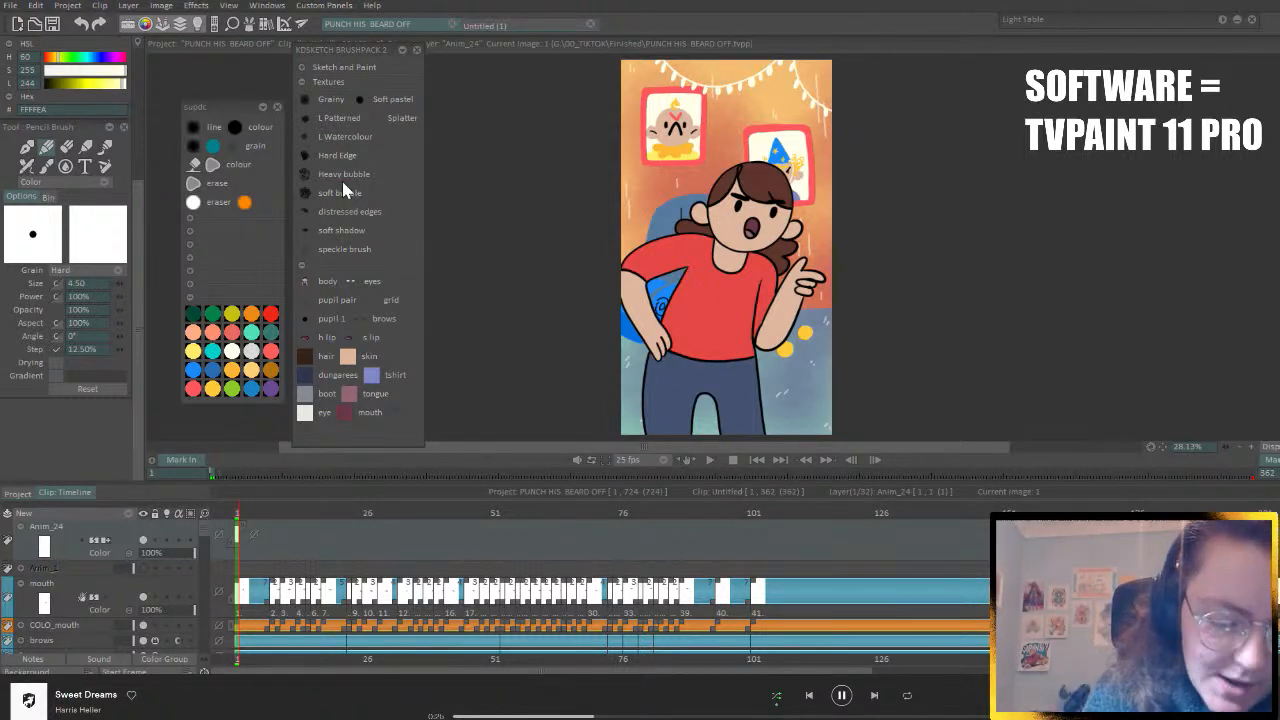
- Paint a soft yellow FFCA3A glow over the picture's lower half on Anim_24 using the Grainy brush at 78.60% size
{"action": "left_click", "coordinate": [306, 97]}
{"action": "left_click", "coordinate": [212, 390]}
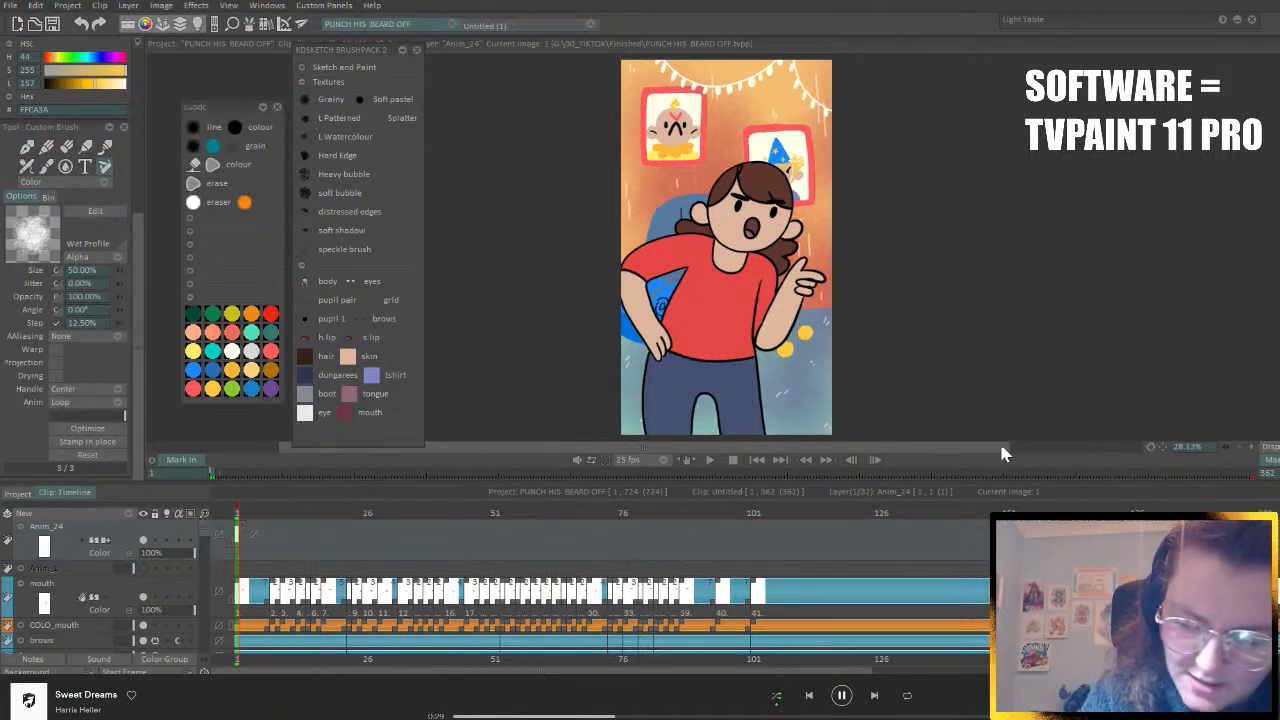
{"action": "left_click_drag", "start_coordinate": [1225, 447], "coordinate": [1203, 447]}
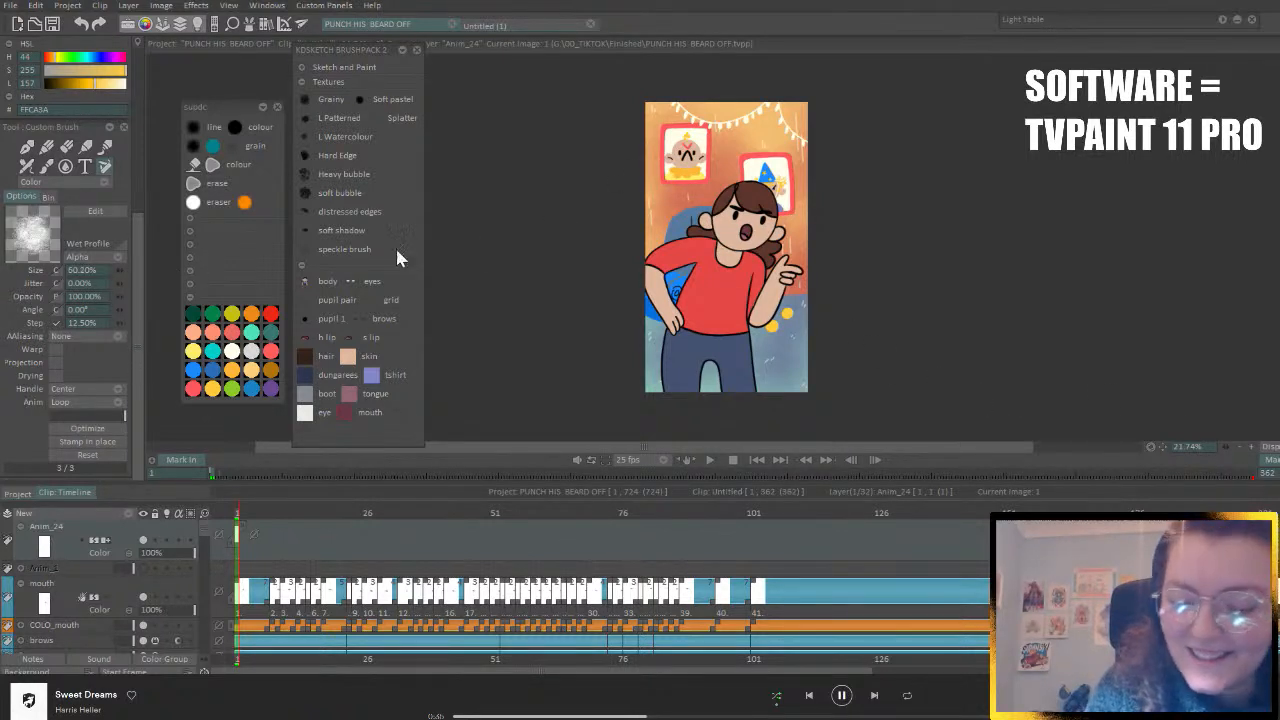
{"action": "mouse_move", "coordinate": [634, 263]}
{"action": "left_mouse_down"}
{"action": "mouse_move", "coordinate": [657, 355]}
{"action": "mouse_move", "coordinate": [753, 403]}
{"action": "left_mouse_up"}
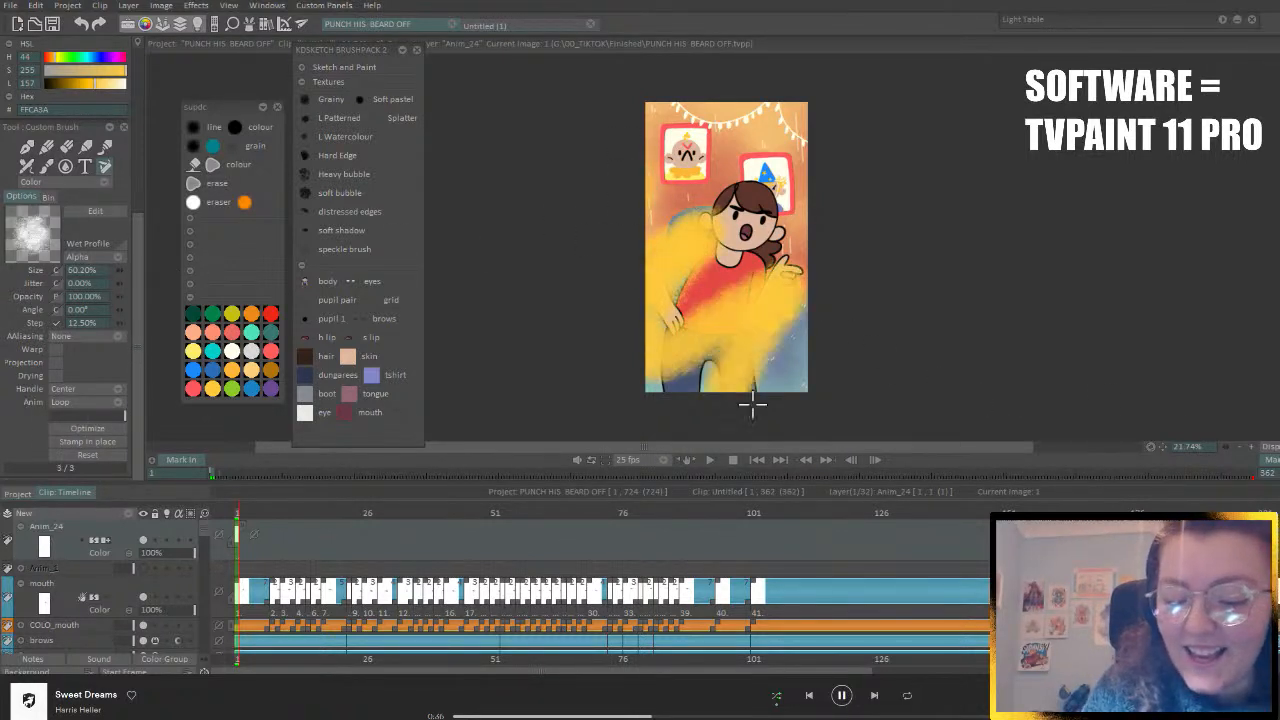
{"action": "key", "text": "ctrl+z"}
{"action": "left_click", "coordinate": [390, 104]}
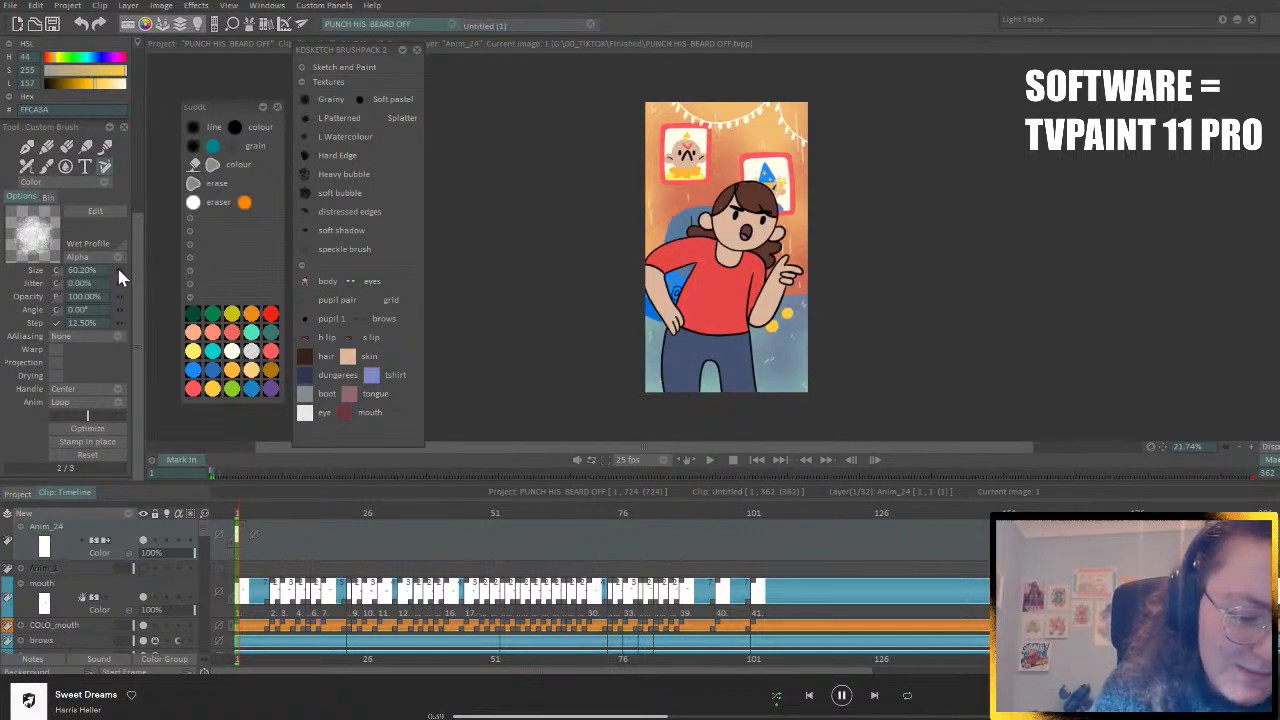
{"action": "mouse_move", "coordinate": [760, 205]}
{"action": "left_mouse_down"}
{"action": "mouse_move", "coordinate": [802, 368]}
{"action": "mouse_move", "coordinate": [666, 240]}
{"action": "mouse_move", "coordinate": [748, 302]}
{"action": "mouse_move", "coordinate": [726, 340]}
{"action": "mouse_move", "coordinate": [743, 368]}
{"action": "mouse_move", "coordinate": [636, 362]}
{"action": "mouse_move", "coordinate": [710, 399]}
{"action": "mouse_move", "coordinate": [688, 366]}
{"action": "mouse_move", "coordinate": [773, 389]}
{"action": "mouse_move", "coordinate": [887, 355]}
{"action": "mouse_move", "coordinate": [753, 347]}
{"action": "mouse_move", "coordinate": [864, 377]}
{"action": "mouse_move", "coordinate": [798, 381]}
{"action": "mouse_move", "coordinate": [829, 358]}
{"action": "mouse_move", "coordinate": [827, 278]}
{"action": "mouse_move", "coordinate": [748, 382]}
{"action": "mouse_move", "coordinate": [773, 403]}
{"action": "mouse_move", "coordinate": [901, 395]}
{"action": "left_mouse_up"}
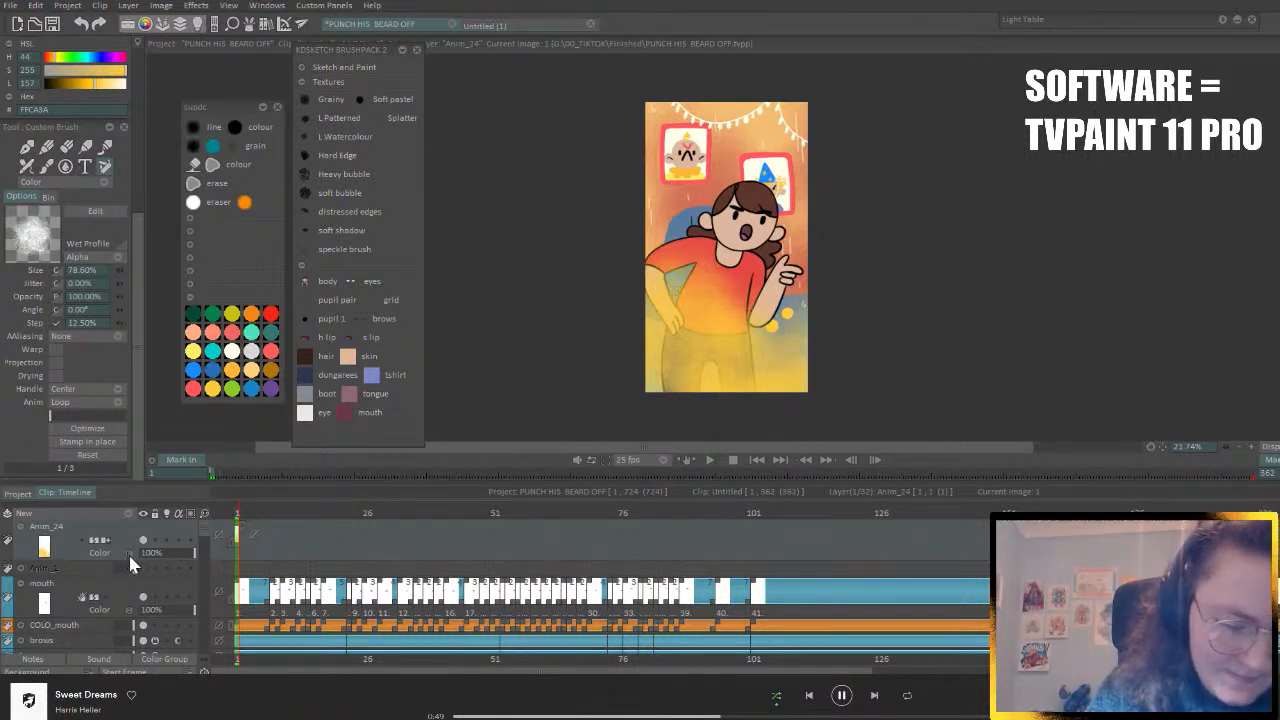
- Try the Colorize, Tint, Add, Sub, Screen and Divide blending modes on the yellow Anim_24 layer
{"action": "scroll", "coordinate": [128, 552], "scroll_direction": "down", "scroll_amount": 5}
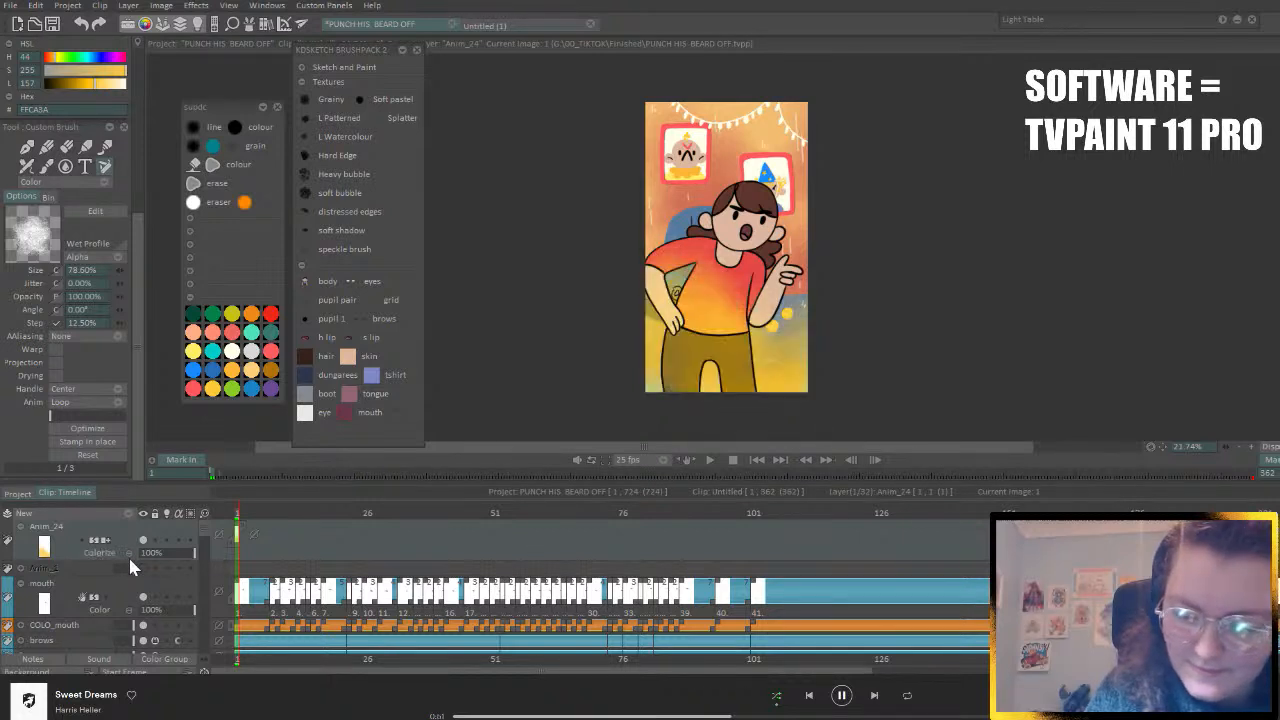
{"action": "scroll", "coordinate": [128, 552], "scroll_direction": "down", "scroll_amount": 1}
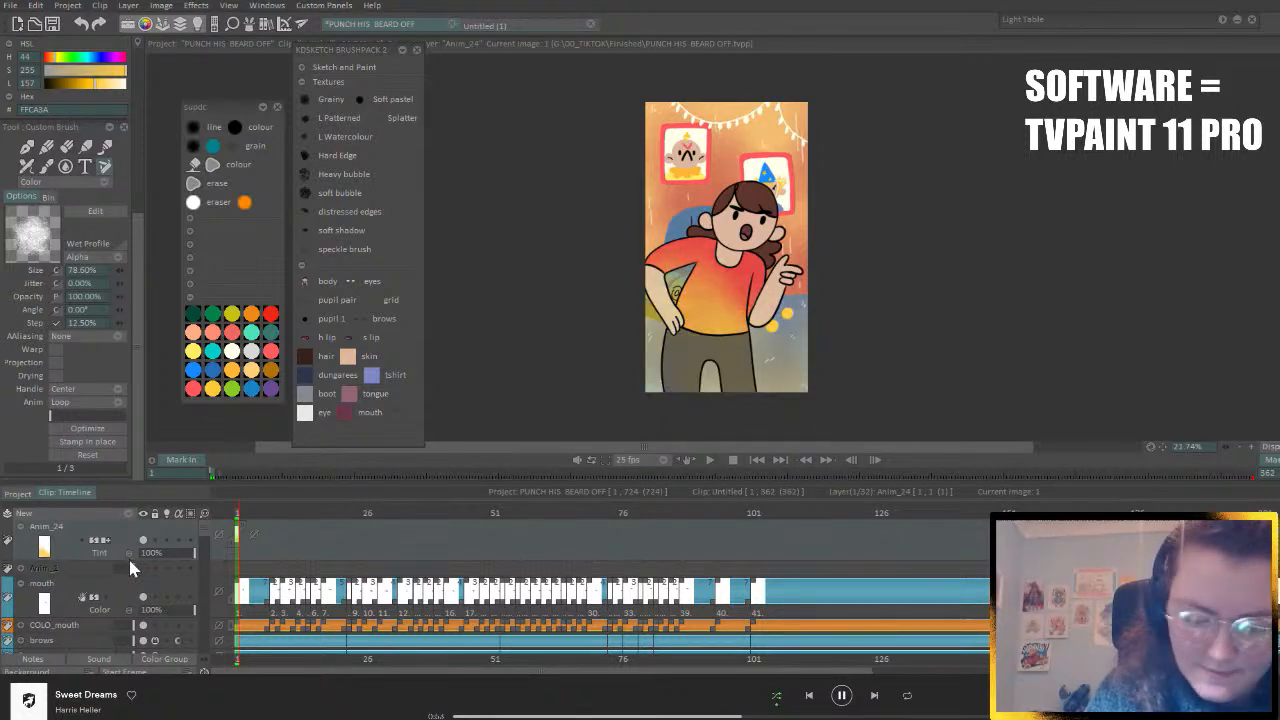
{"action": "scroll", "coordinate": [128, 554], "scroll_direction": "down", "scroll_amount": 3}
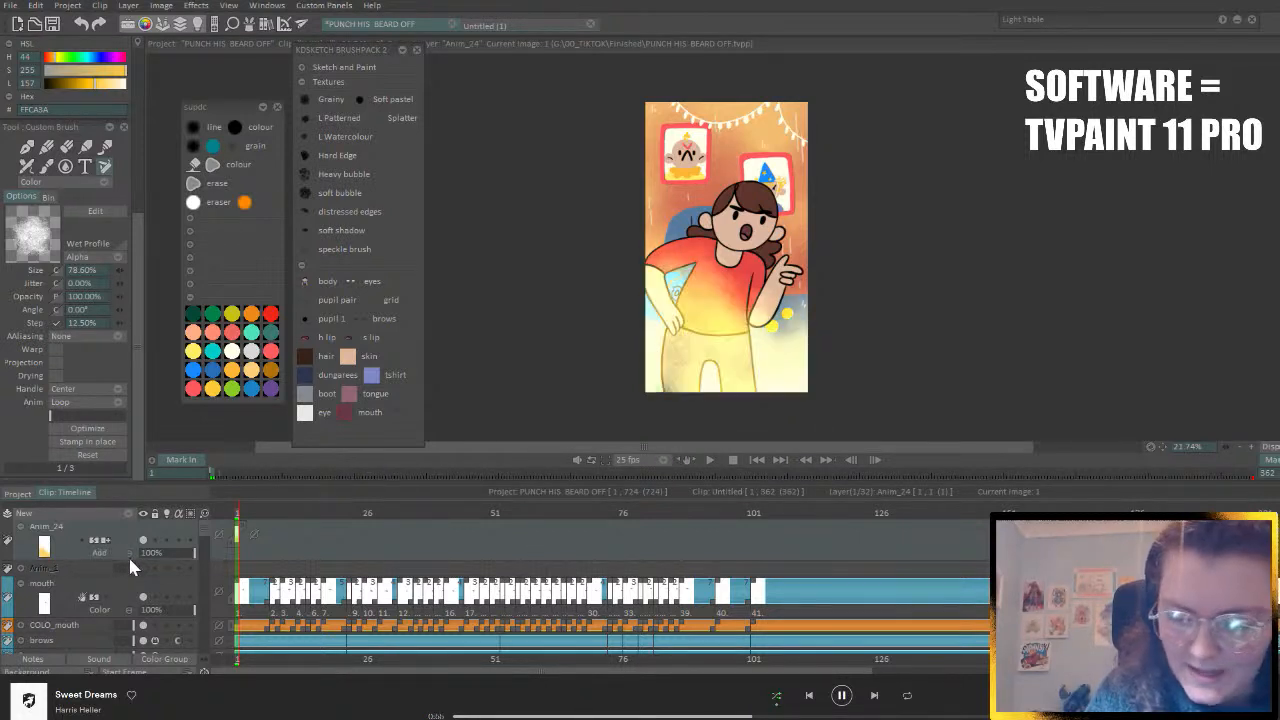
{"action": "scroll", "coordinate": [128, 554], "scroll_direction": "down", "scroll_amount": 1}
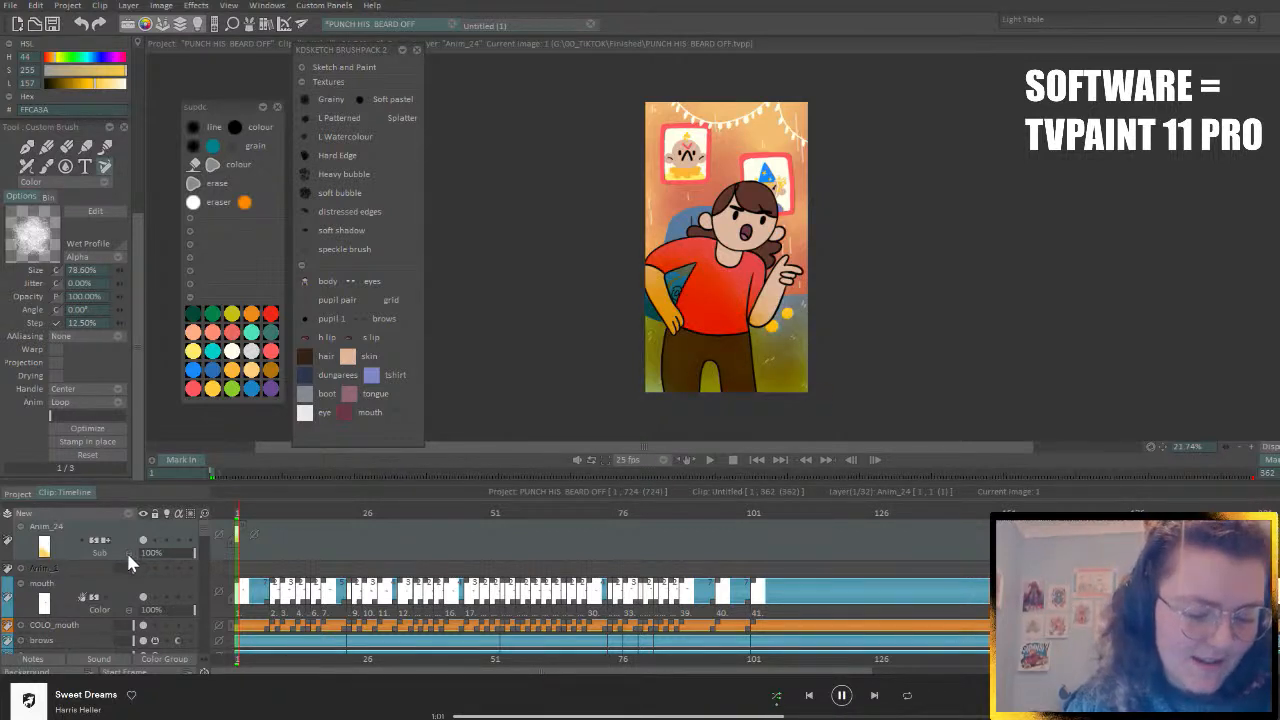
{"action": "left_click", "coordinate": [130, 554]}
{"action": "left_click", "coordinate": [130, 554]}
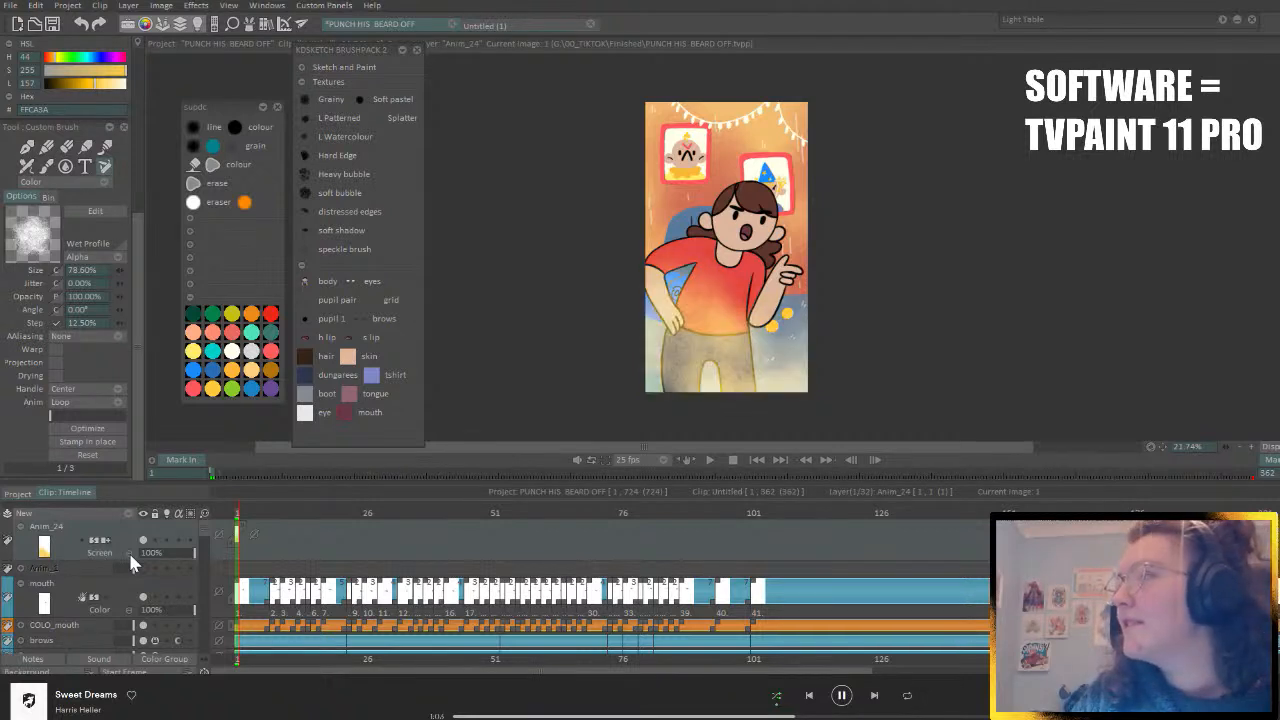
{"action": "left_click", "coordinate": [130, 556]}
{"action": "left_click", "coordinate": [130, 556]}
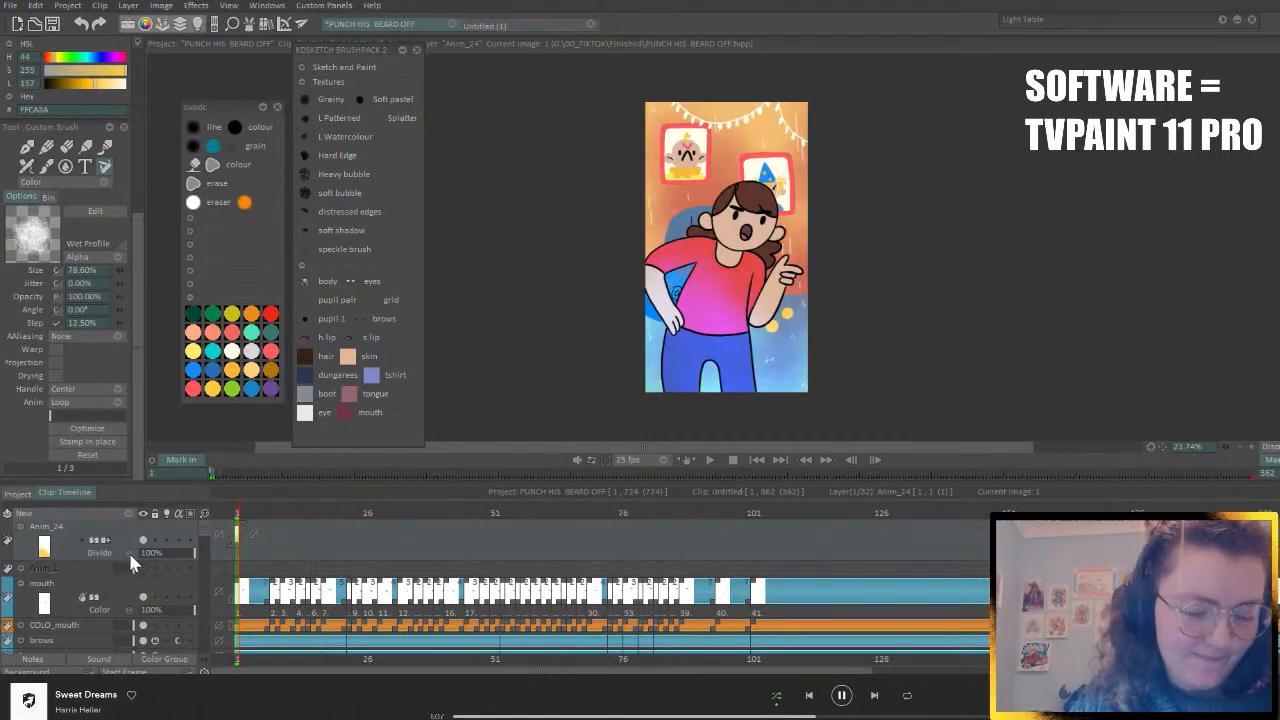
- Try the Overlay2, Burn, Soft Light and Hard Light blending modes on the yellow Anim_24 layer
{"action": "left_click", "coordinate": [130, 556]}
{"action": "left_click", "coordinate": [130, 556]}
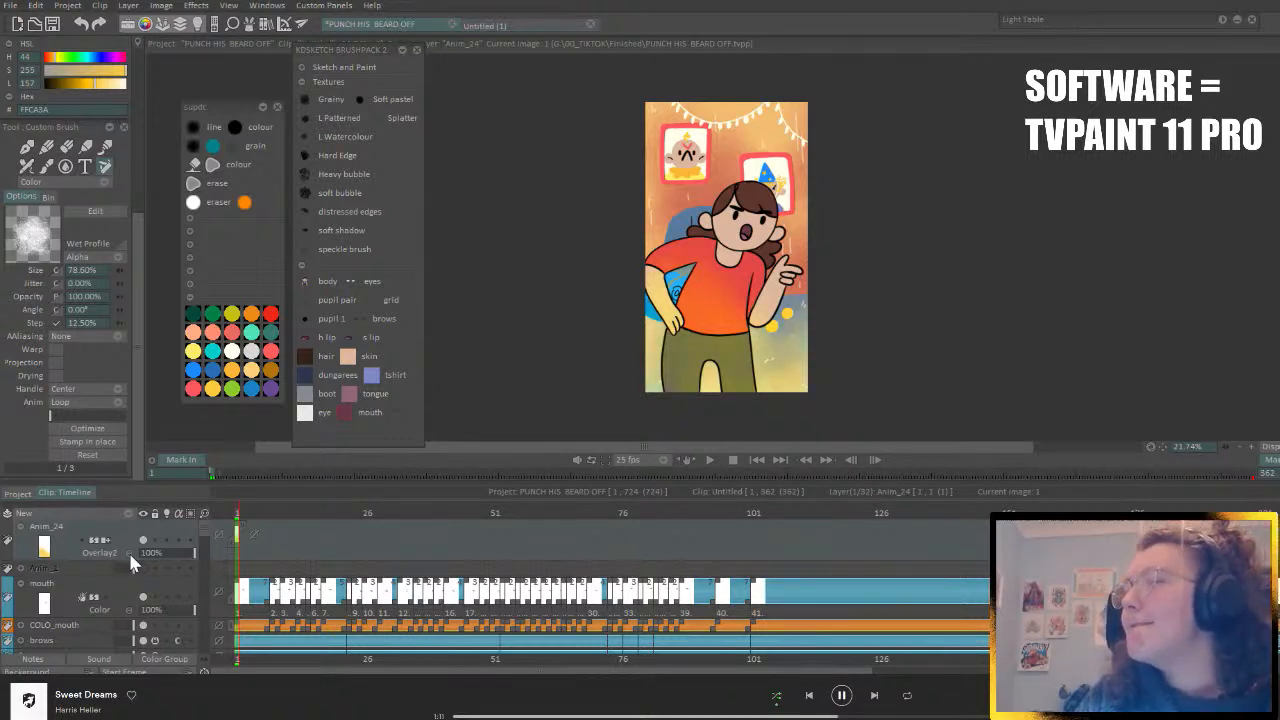
{"action": "left_click", "coordinate": [130, 556]}
{"action": "left_click", "coordinate": [130, 556]}
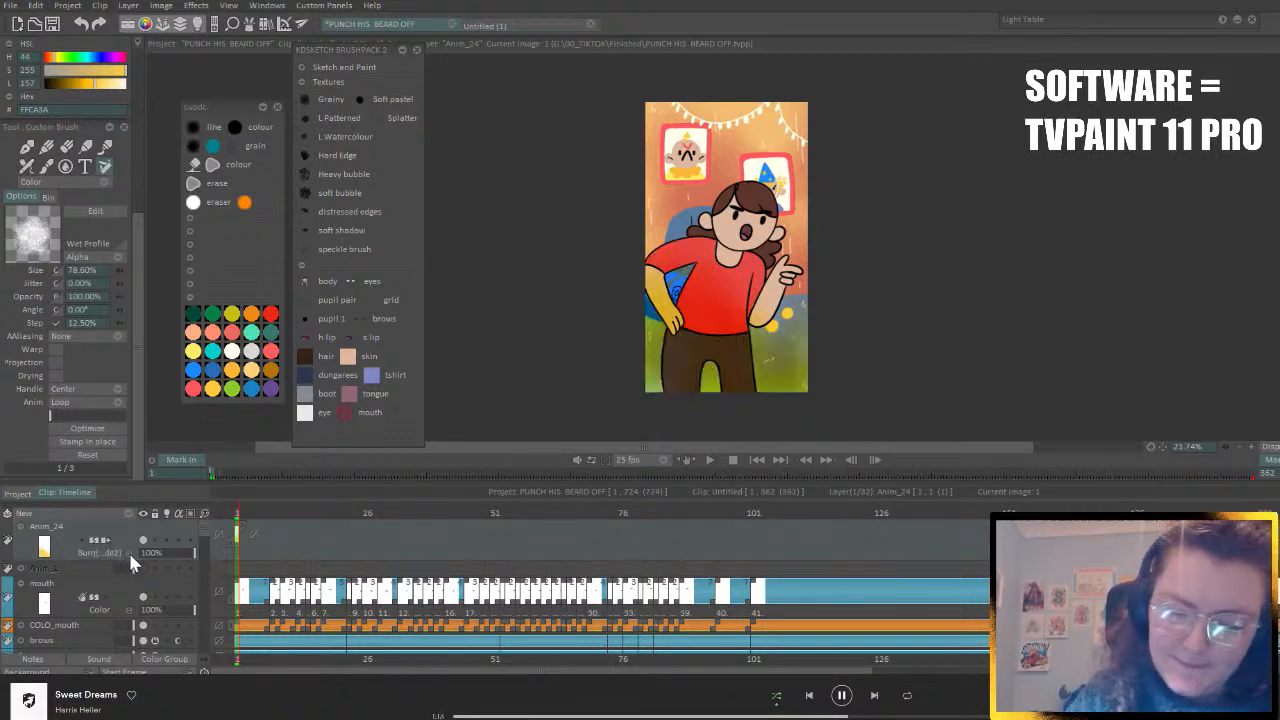
{"action": "left_click", "coordinate": [130, 557]}
{"action": "left_click", "coordinate": [130, 557]}
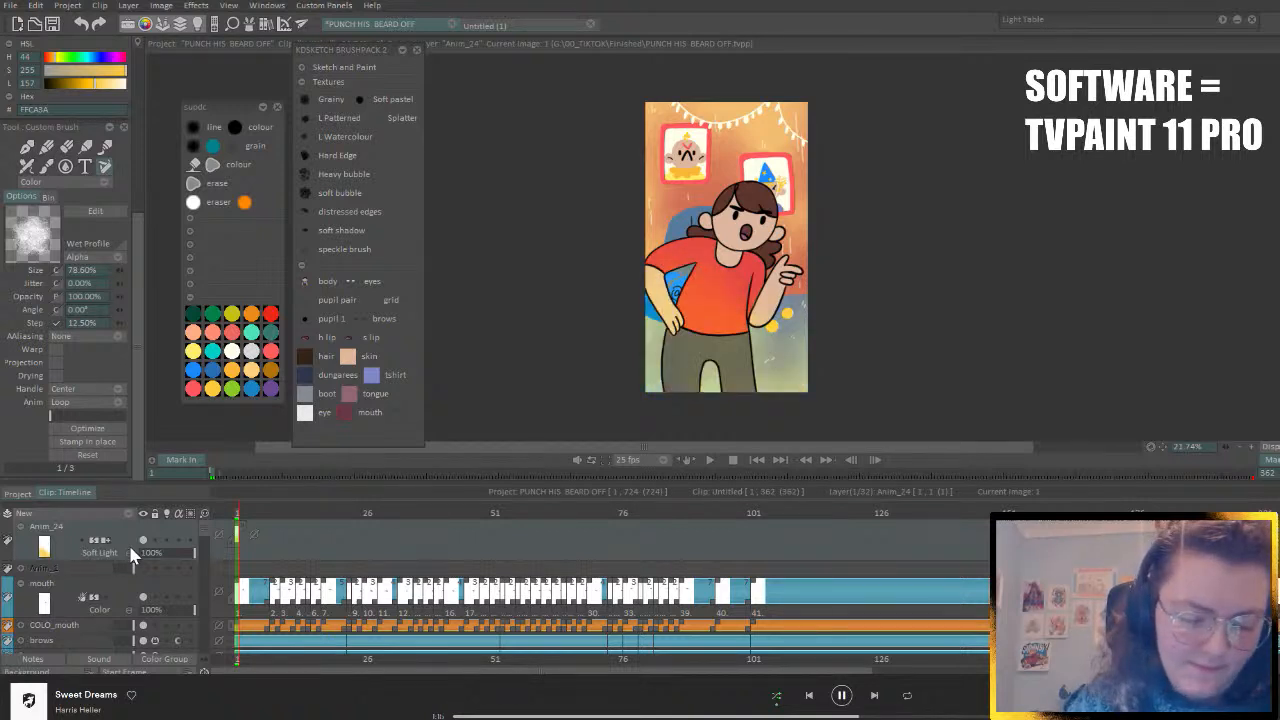
{"action": "left_click", "coordinate": [130, 557]}
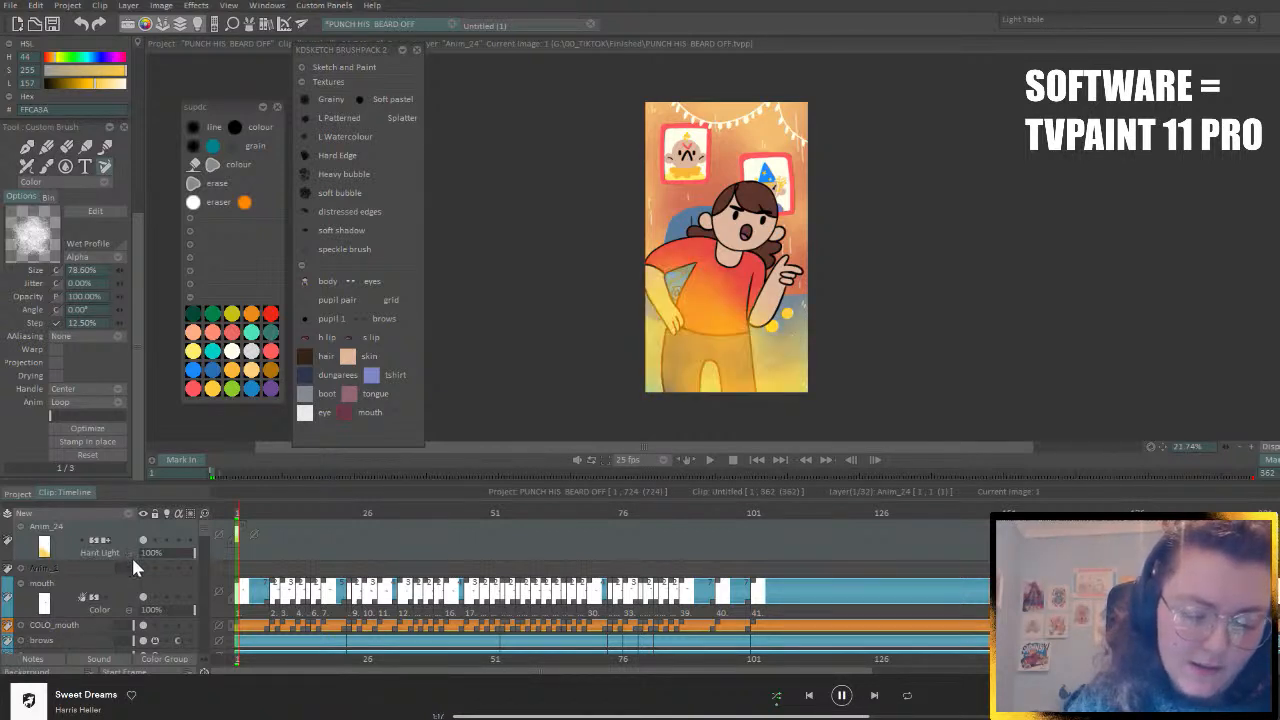
{"action": "left_click", "coordinate": [129, 557]}
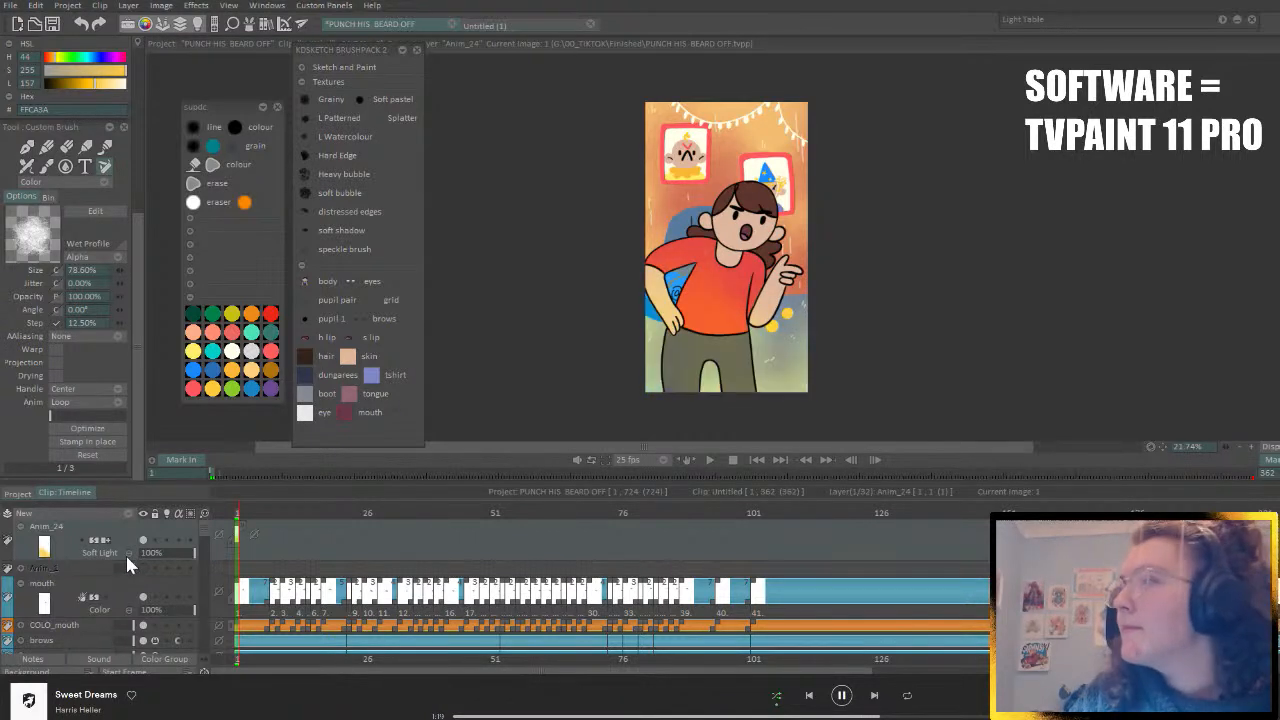
- Try Subtract and Color blending on the yellow Anim_24 layer and leave its mode on Erase
{"action": "left_click", "coordinate": [129, 557]}
{"action": "left_click", "coordinate": [129, 557]}
{"action": "left_click", "coordinate": [128, 558]}
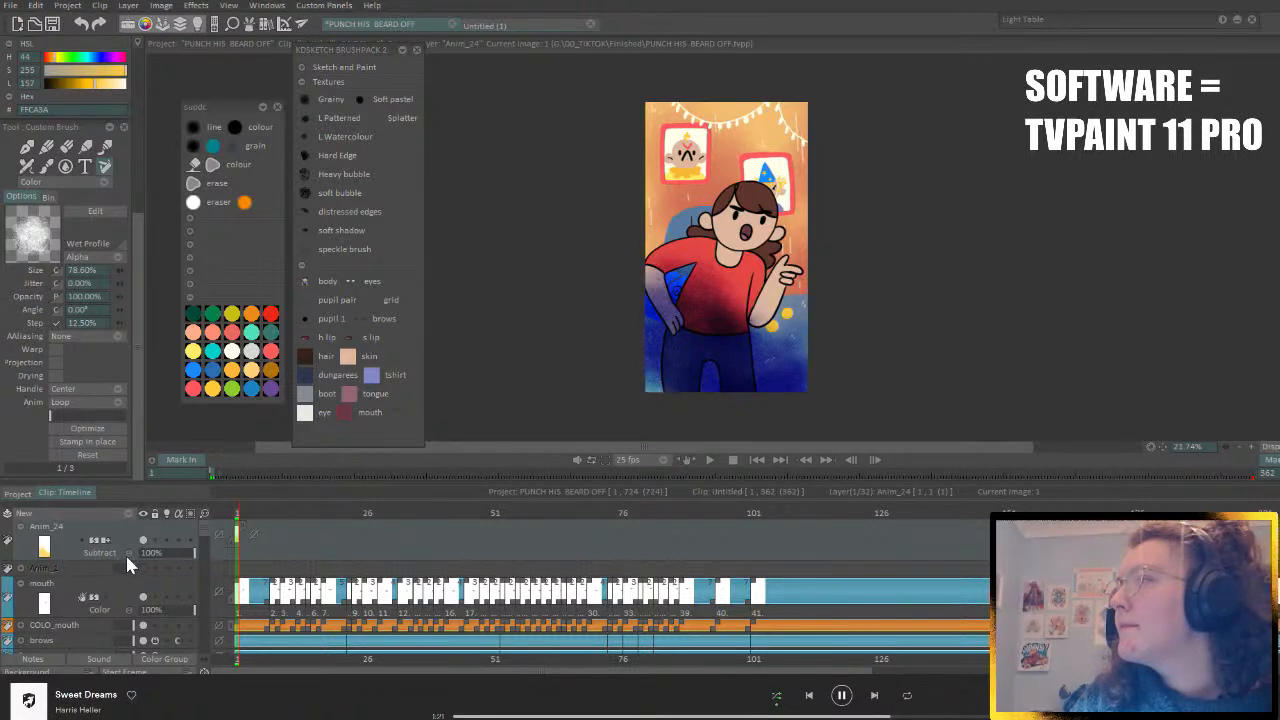
{"action": "left_click", "coordinate": [128, 558]}
{"action": "left_click", "coordinate": [128, 558]}
{"action": "left_click", "coordinate": [128, 558]}
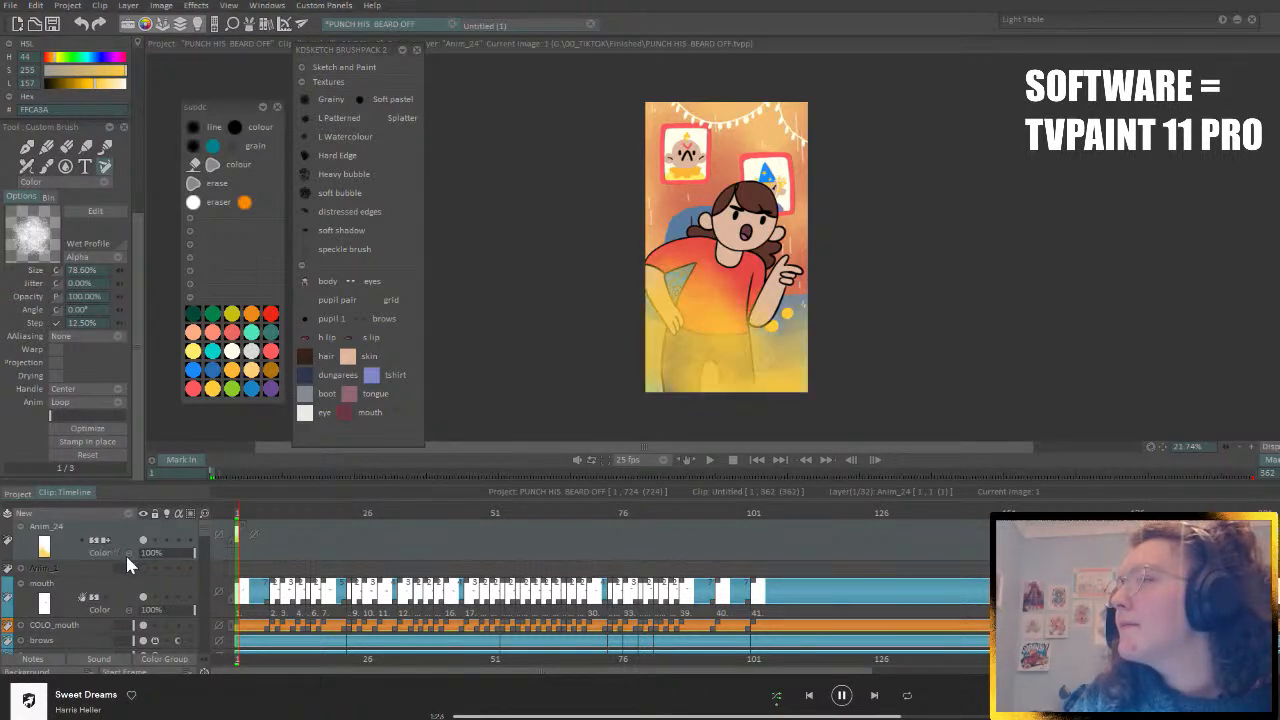
{"action": "left_click", "coordinate": [127, 560]}
{"action": "left_click", "coordinate": [127, 562]}
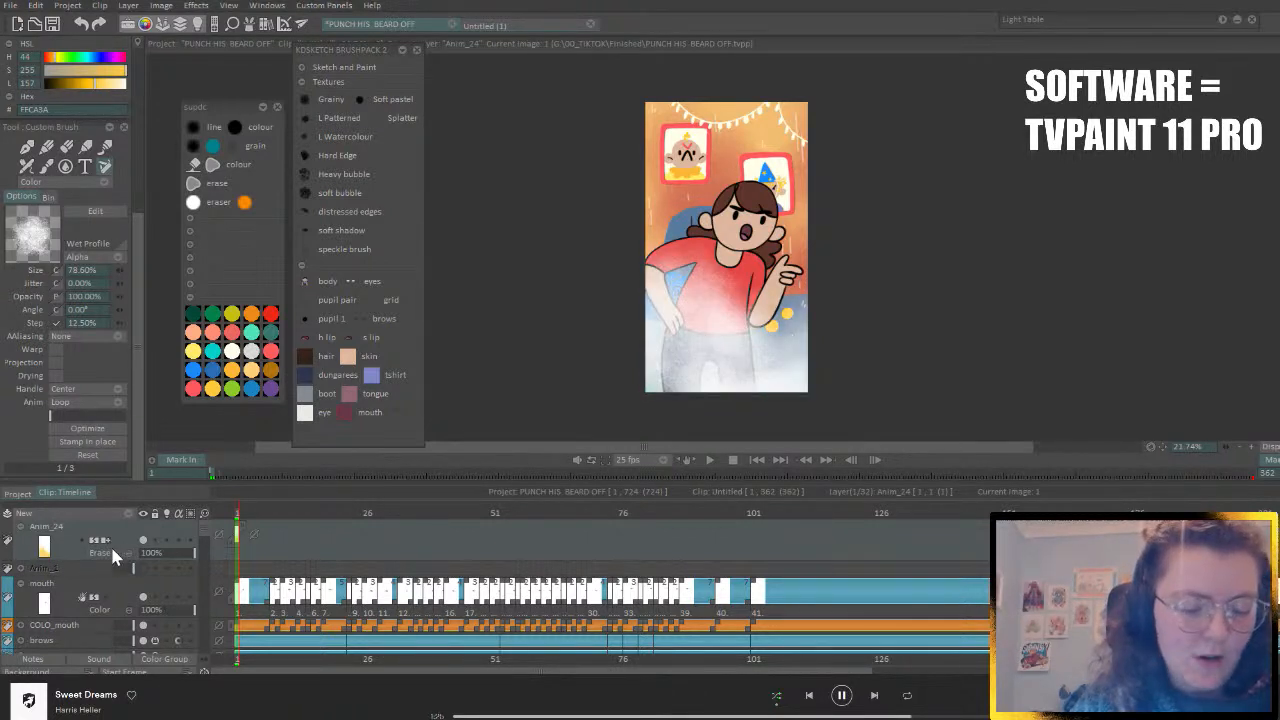
- Hide the yellow Anim_24 layer and add a new animation layer above it
{"action": "left_click", "coordinate": [140, 539]}
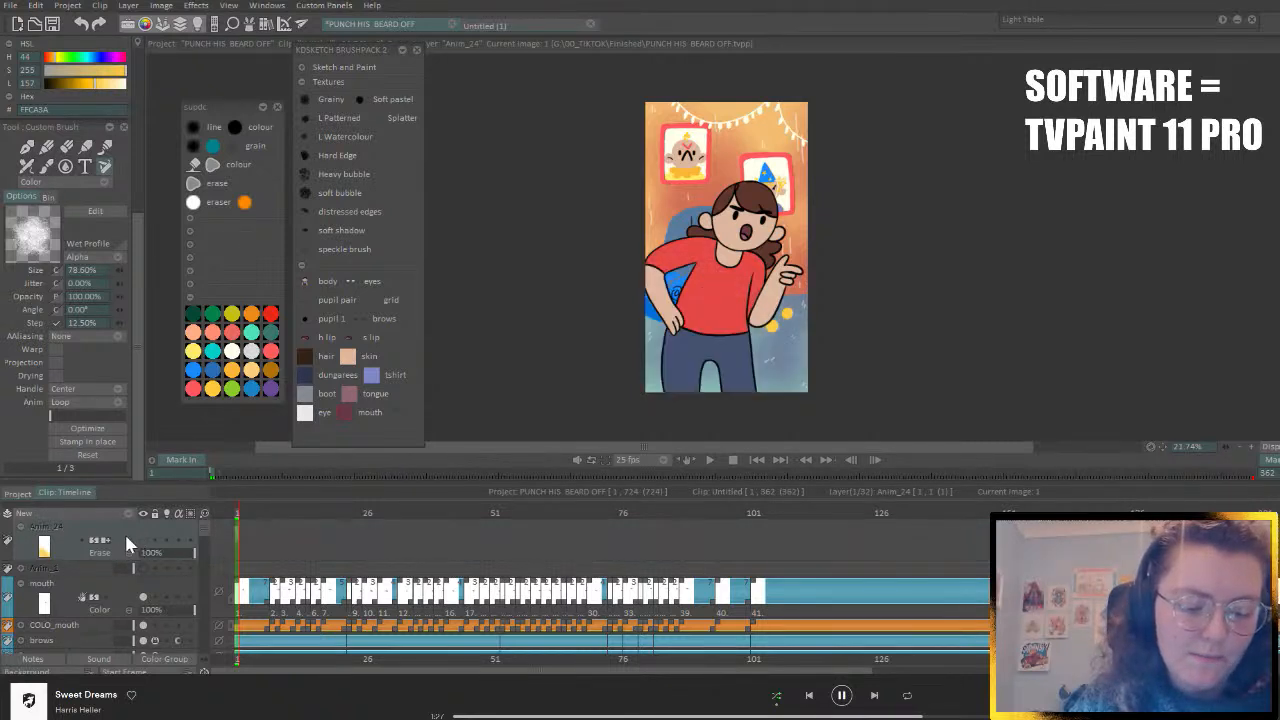
{"action": "left_click", "coordinate": [131, 512]}
{"action": "left_click", "coordinate": [150, 514]}
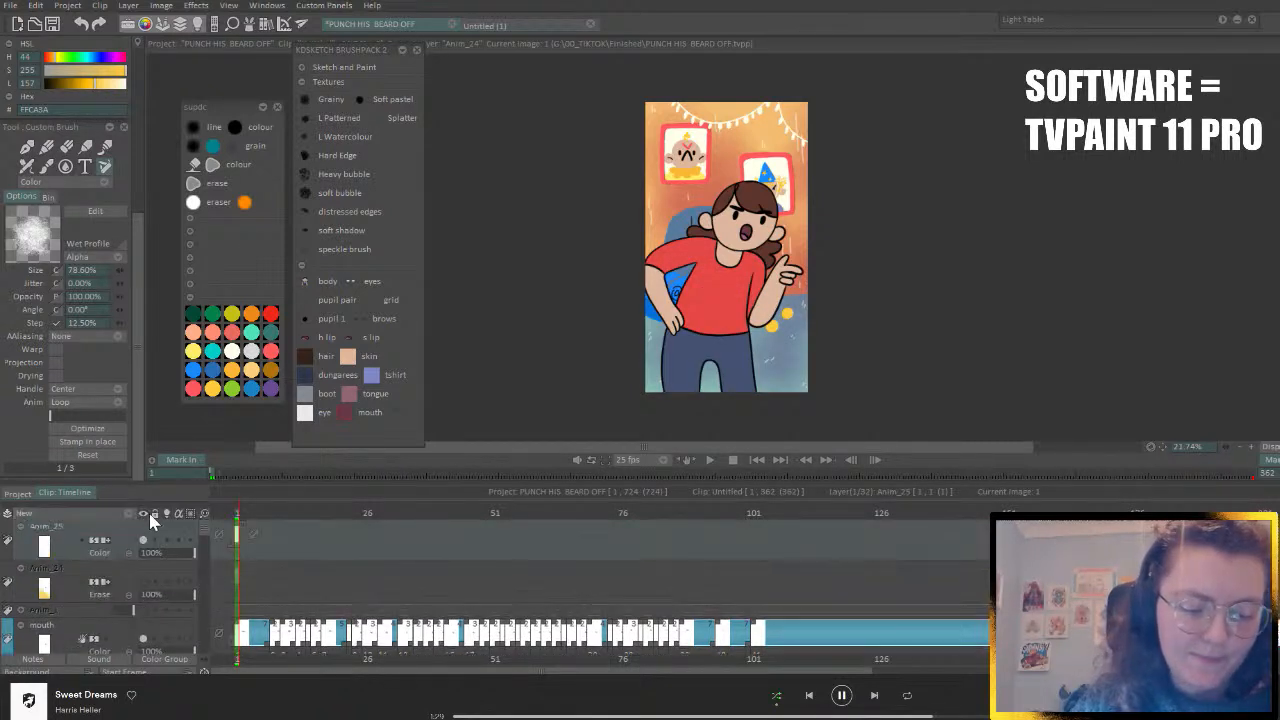
- Paint a large soft pinkish-red FF595E glow across the character on the new layer with the brush at 90.60% size
{"action": "left_click", "coordinate": [194, 388]}
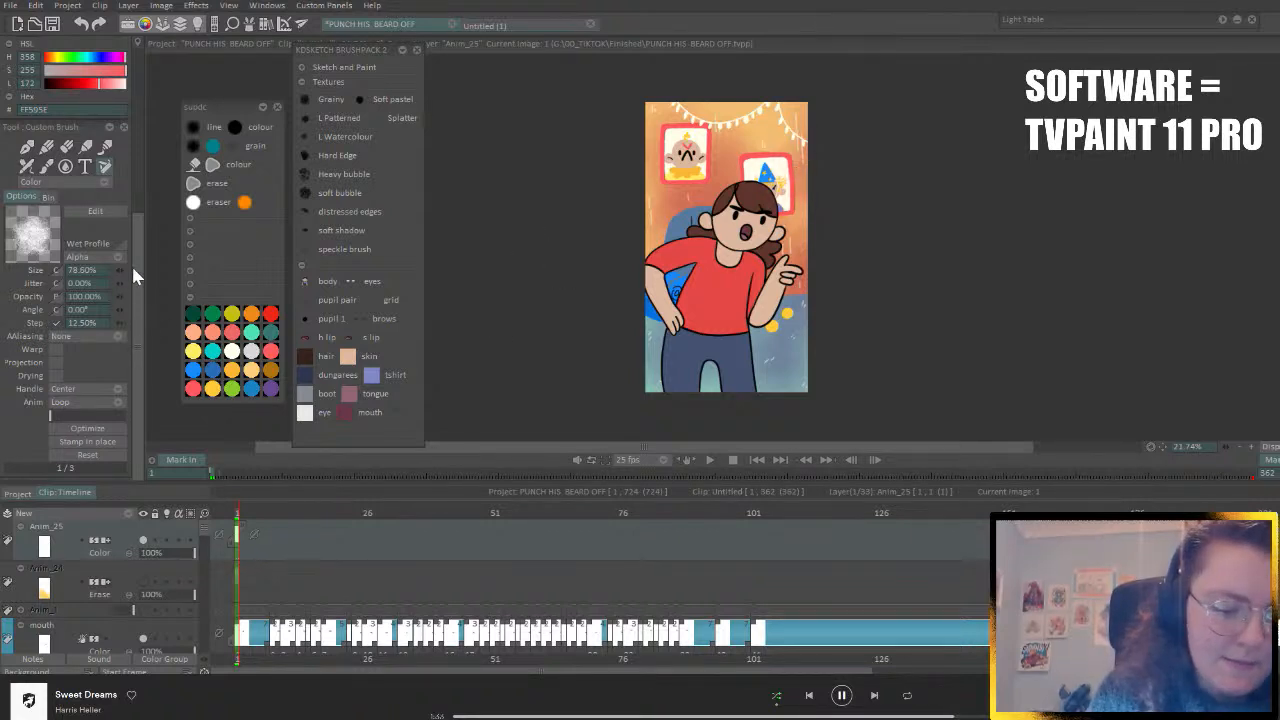
{"action": "left_click_drag", "start_coordinate": [120, 270], "coordinate": [132, 269]}
{"action": "mouse_move", "coordinate": [864, 177]}
{"action": "left_mouse_down"}
{"action": "mouse_move", "coordinate": [807, 146]}
{"action": "mouse_move", "coordinate": [829, 184]}
{"action": "mouse_move", "coordinate": [749, 221]}
{"action": "mouse_move", "coordinate": [721, 277]}
{"action": "mouse_move", "coordinate": [725, 353]}
{"action": "mouse_move", "coordinate": [710, 227]}
{"action": "mouse_move", "coordinate": [666, 234]}
{"action": "mouse_move", "coordinate": [709, 271]}
{"action": "mouse_move", "coordinate": [797, 265]}
{"action": "mouse_move", "coordinate": [756, 218]}
{"action": "mouse_move", "coordinate": [710, 266]}
{"action": "mouse_move", "coordinate": [834, 310]}
{"action": "mouse_move", "coordinate": [805, 230]}
{"action": "mouse_move", "coordinate": [748, 179]}
{"action": "mouse_move", "coordinate": [768, 183]}
{"action": "mouse_move", "coordinate": [714, 238]}
{"action": "mouse_move", "coordinate": [778, 164]}
{"action": "mouse_move", "coordinate": [764, 128]}
{"action": "left_mouse_up"}
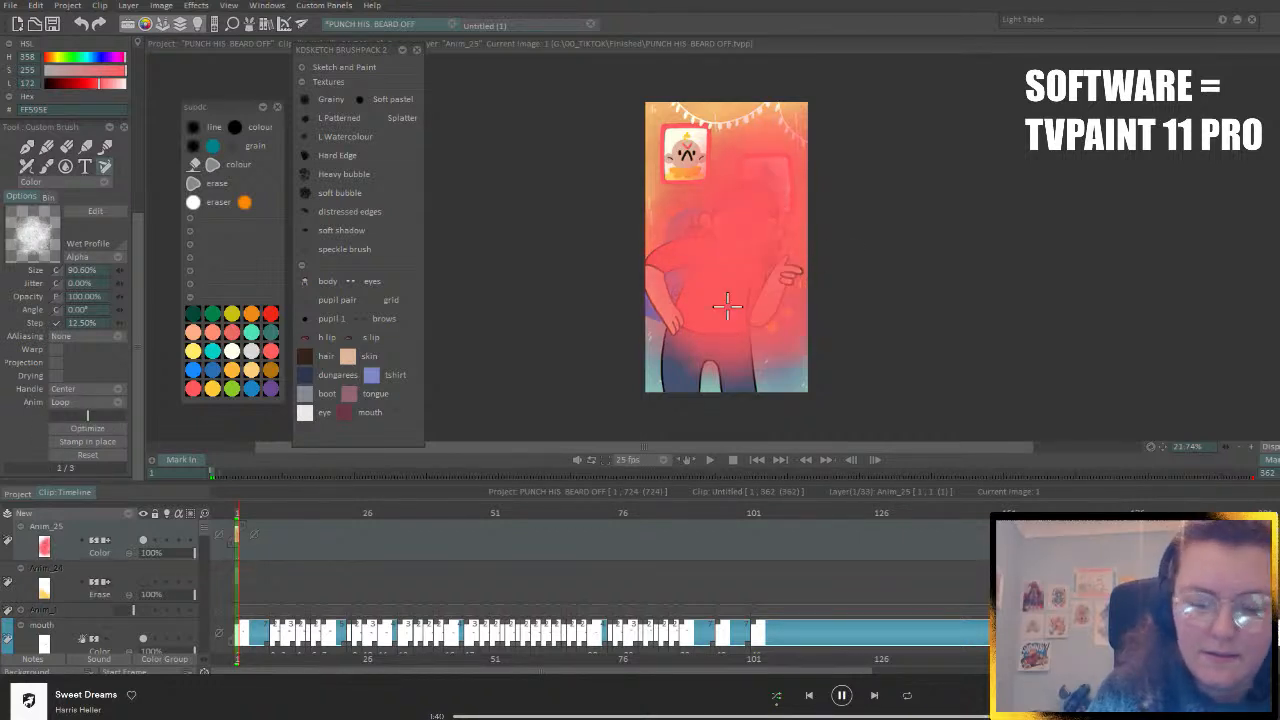
- Try the Erase, Colorize, Value, Screen and Divide blending modes on the red Anim_25 layer
{"action": "left_click", "coordinate": [130, 555]}
{"action": "left_click", "coordinate": [129, 555]}
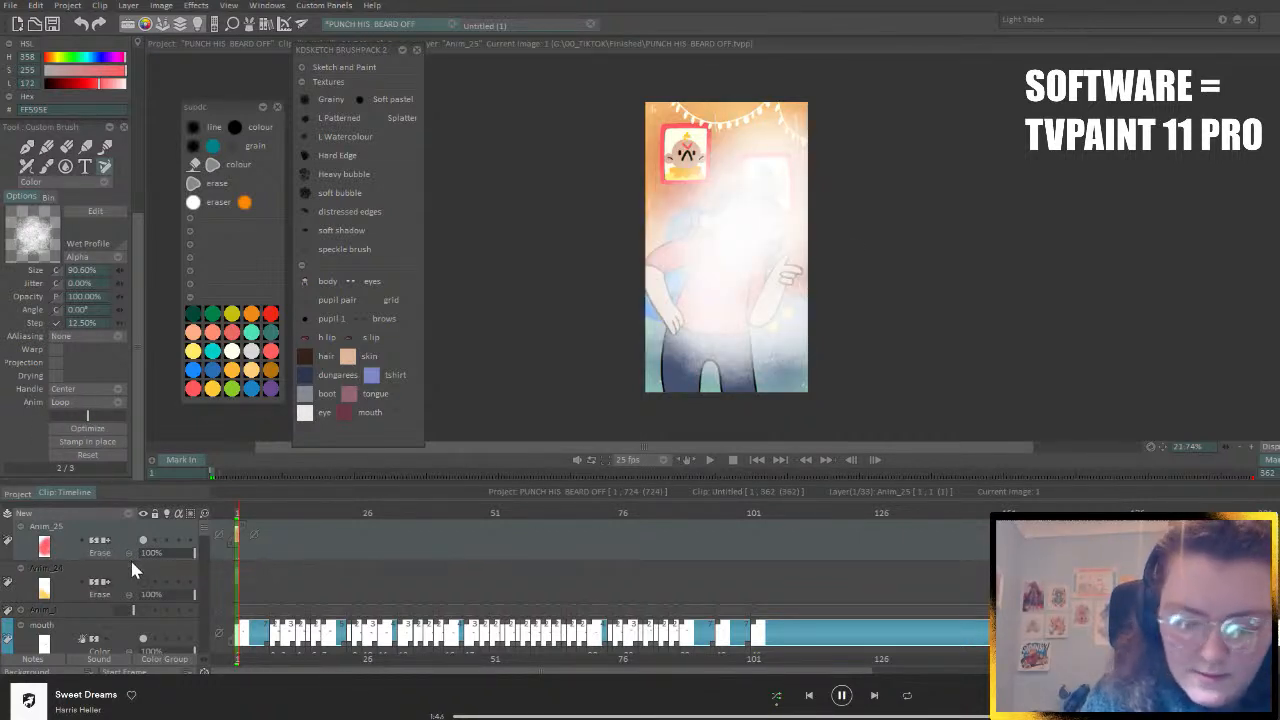
{"action": "left_click", "coordinate": [129, 556]}
{"action": "left_click", "coordinate": [129, 556]}
{"action": "left_click", "coordinate": [129, 556]}
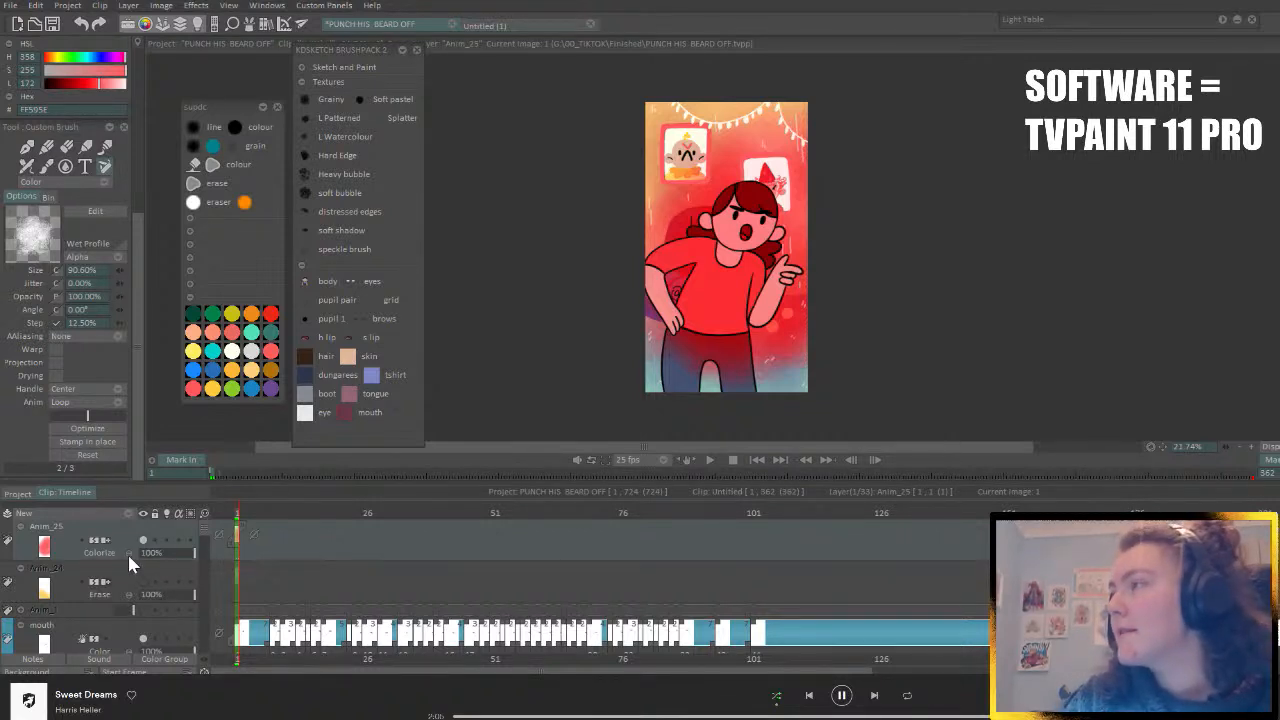
{"action": "scroll", "coordinate": [129, 558], "scroll_direction": "down", "scroll_amount": 3}
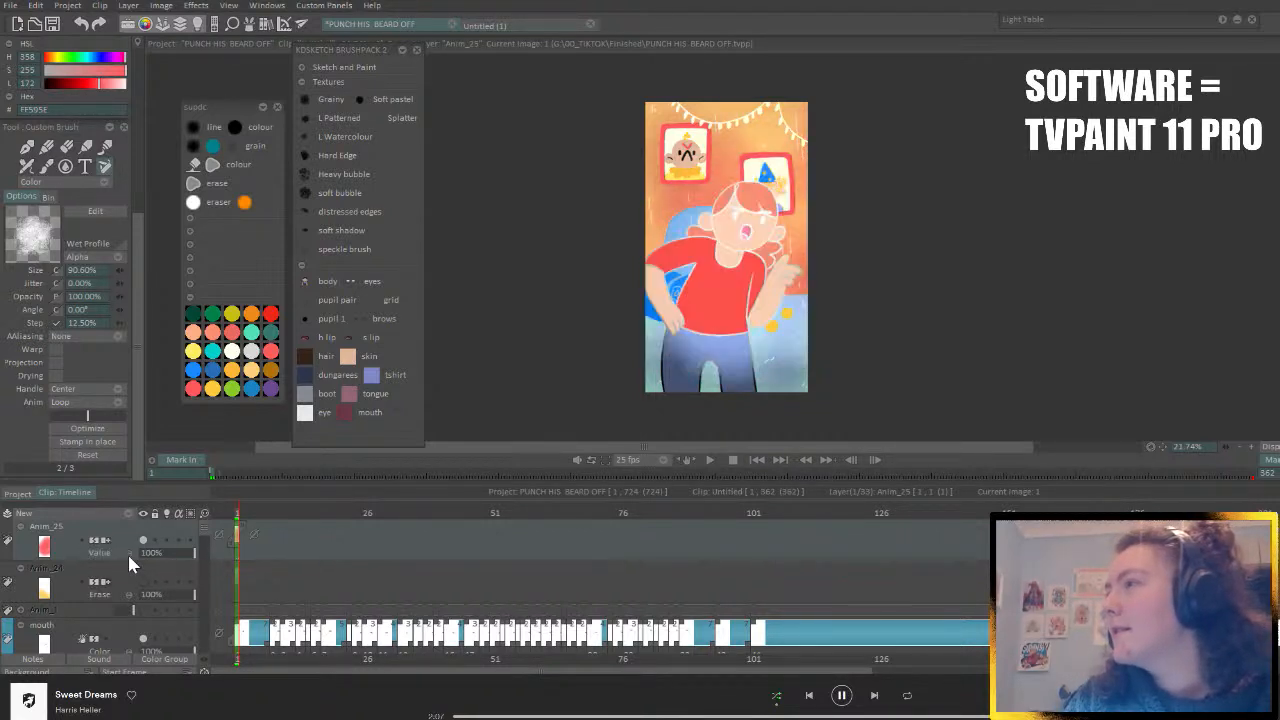
{"action": "scroll", "coordinate": [129, 558], "scroll_direction": "down", "scroll_amount": 4}
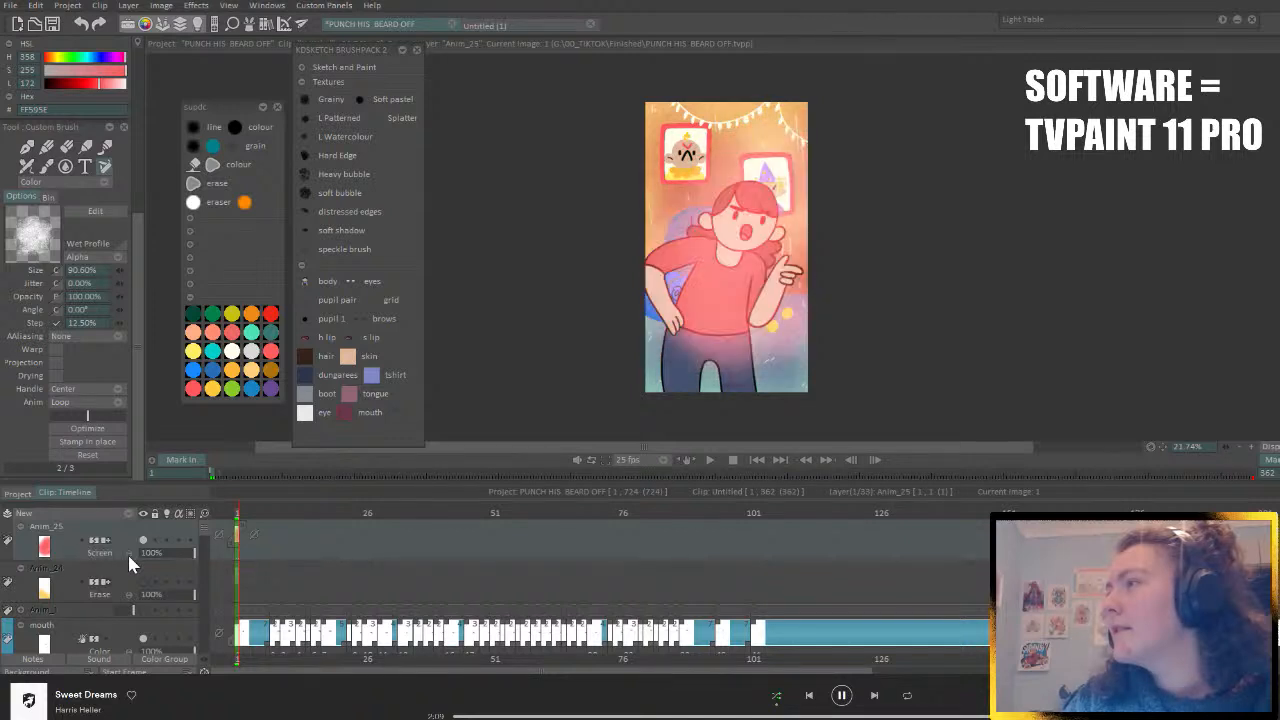
{"action": "scroll", "coordinate": [129, 558], "scroll_direction": "down", "scroll_amount": 4}
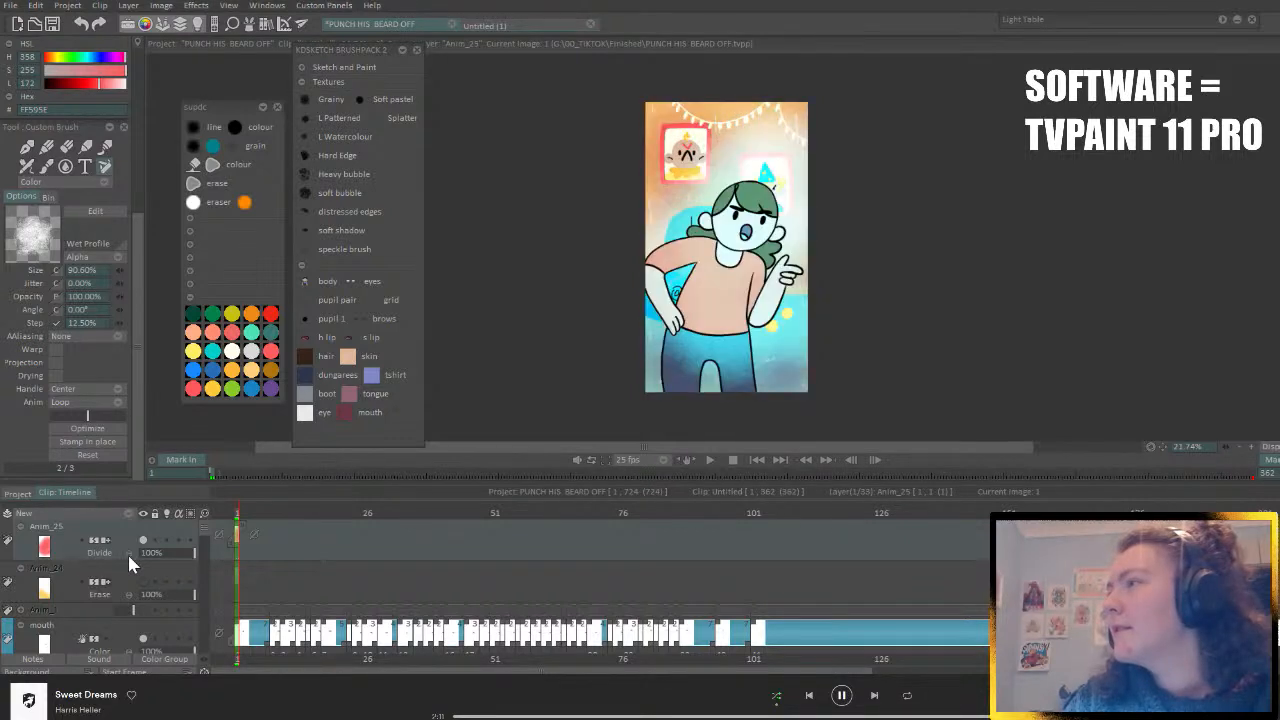
- Try the Overlay2, Burn, Soft Light and Subtract blending modes on the red Anim_25 layer
{"action": "scroll", "coordinate": [129, 563], "scroll_direction": "down", "scroll_amount": 2}
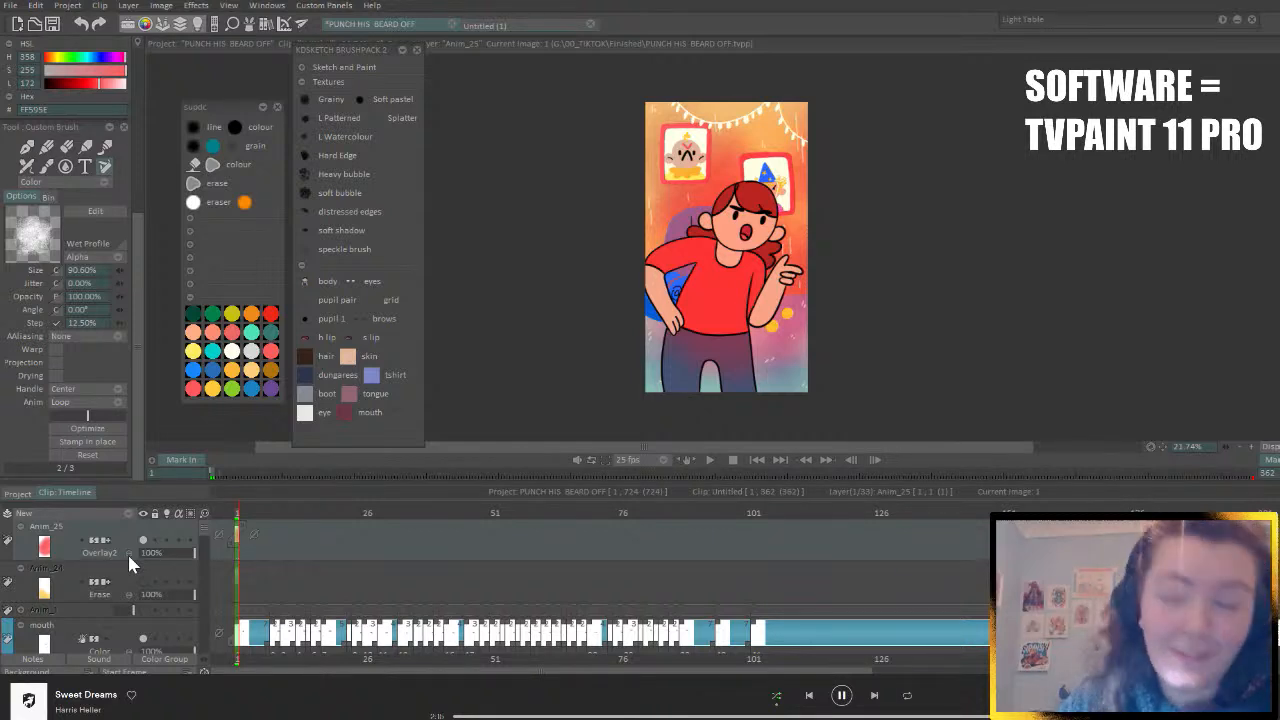
{"action": "scroll", "coordinate": [129, 558], "scroll_direction": "down", "scroll_amount": 2}
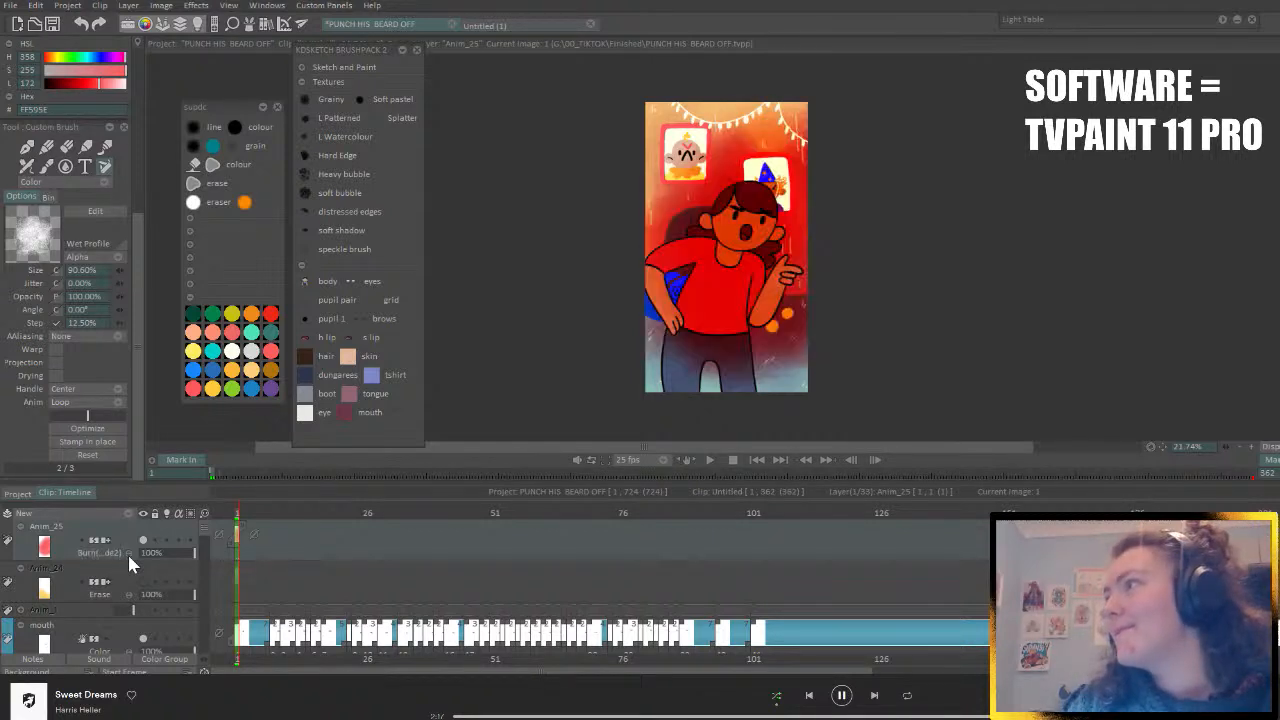
{"action": "scroll", "coordinate": [129, 563], "scroll_direction": "down", "scroll_amount": 1}
{"action": "scroll", "coordinate": [129, 563], "scroll_direction": "down", "scroll_amount": 1}
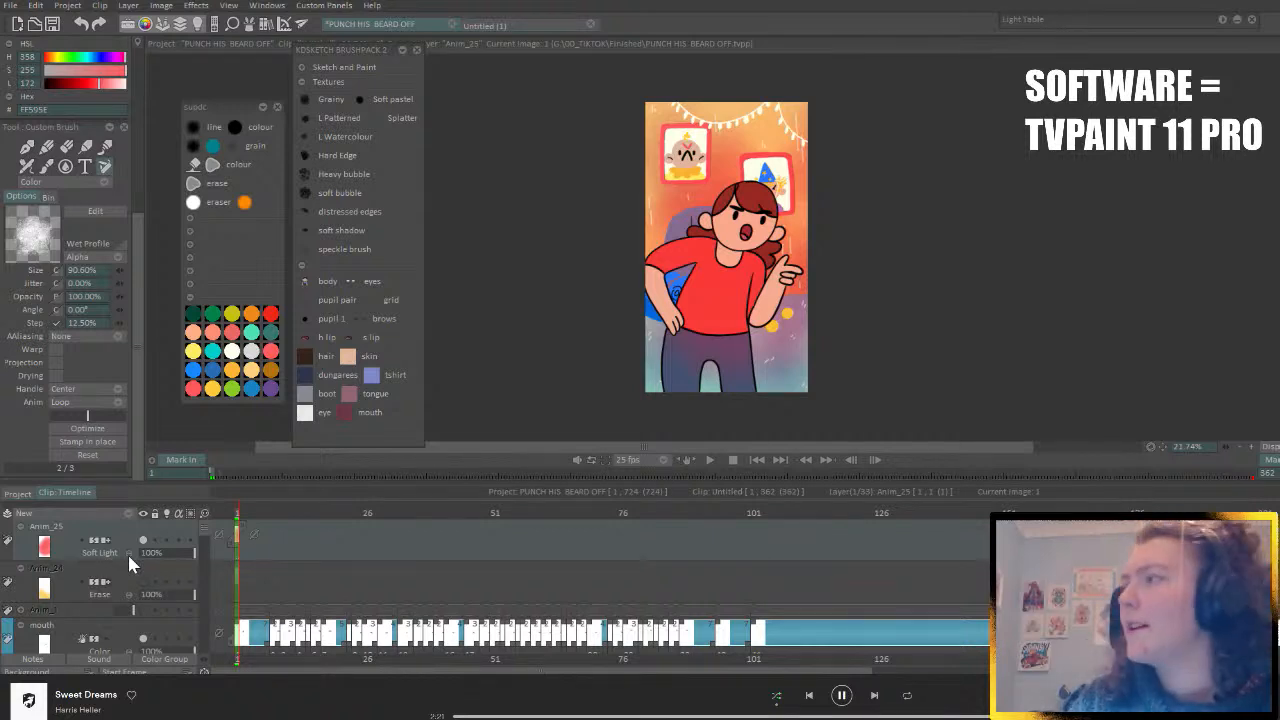
{"action": "scroll", "coordinate": [129, 563], "scroll_direction": "down", "scroll_amount": 1}
{"action": "scroll", "coordinate": [129, 563], "scroll_direction": "down", "scroll_amount": 1}
{"action": "scroll", "coordinate": [129, 563], "scroll_direction": "down", "scroll_amount": 1}
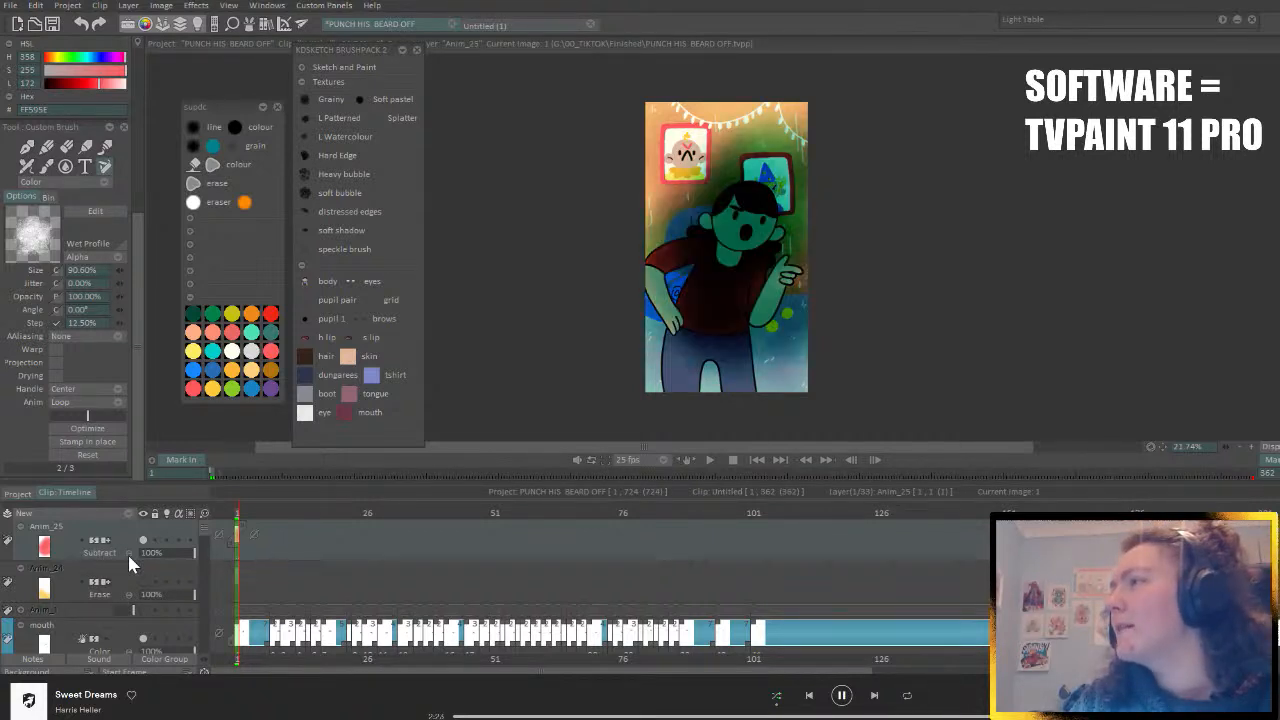
- Try Color and Behind blending on the red Anim_25 layer, and set its mode to Overlay
{"action": "scroll", "coordinate": [129, 563], "scroll_direction": "down", "scroll_amount": 1}
{"action": "scroll", "coordinate": [129, 563], "scroll_direction": "down", "scroll_amount": 1}
{"action": "scroll", "coordinate": [129, 563], "scroll_direction": "down", "scroll_amount": 1}
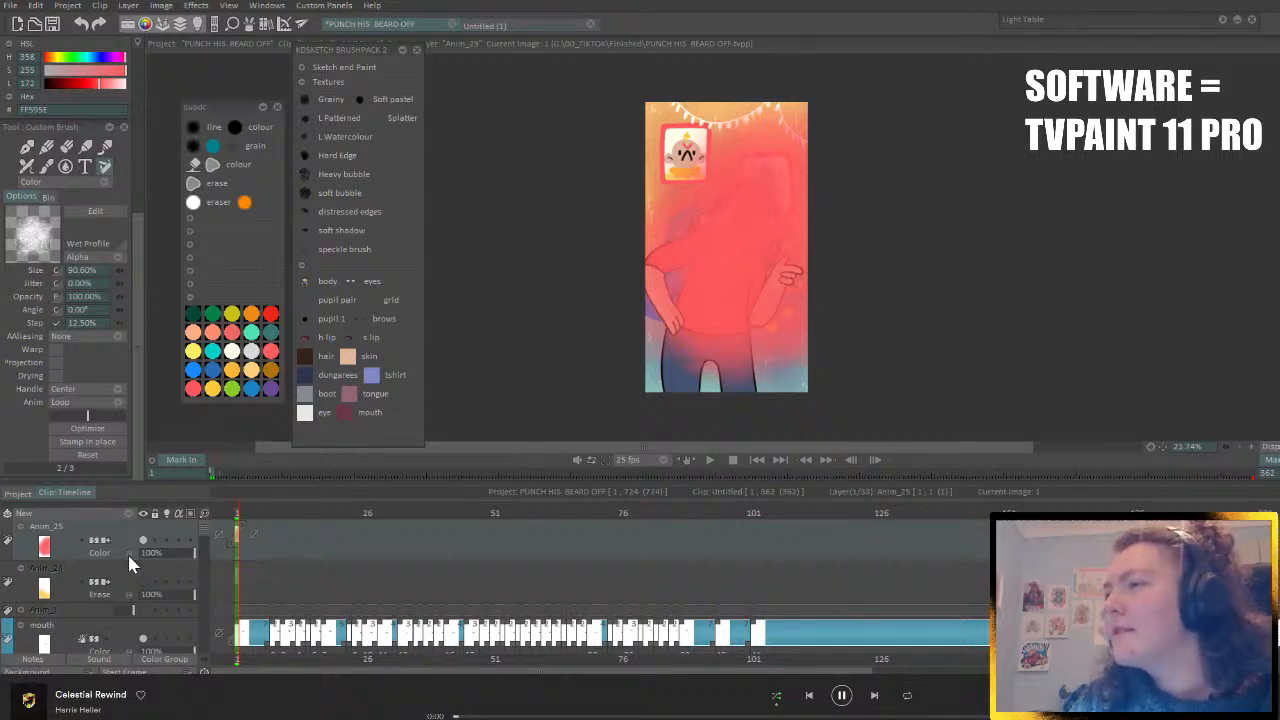
{"action": "scroll", "coordinate": [129, 563], "scroll_direction": "down", "scroll_amount": 1}
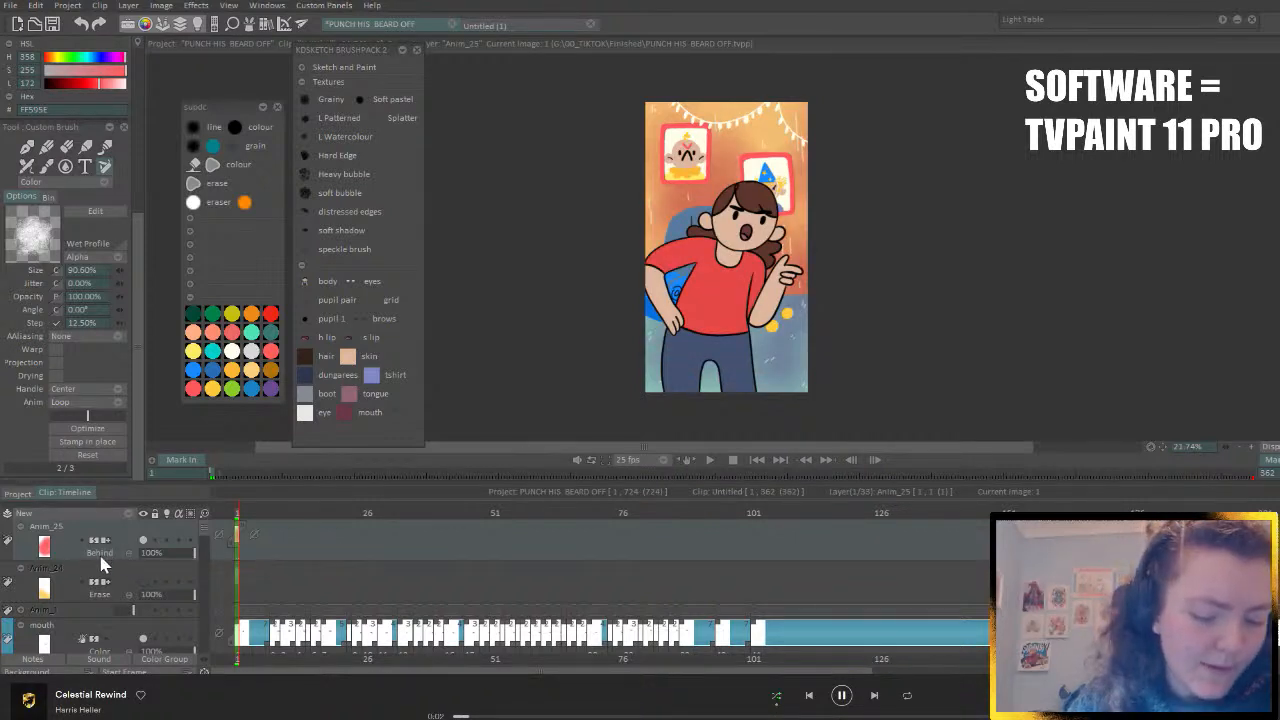
{"action": "left_click", "coordinate": [100, 560]}
{"action": "left_click", "coordinate": [149, 566]}
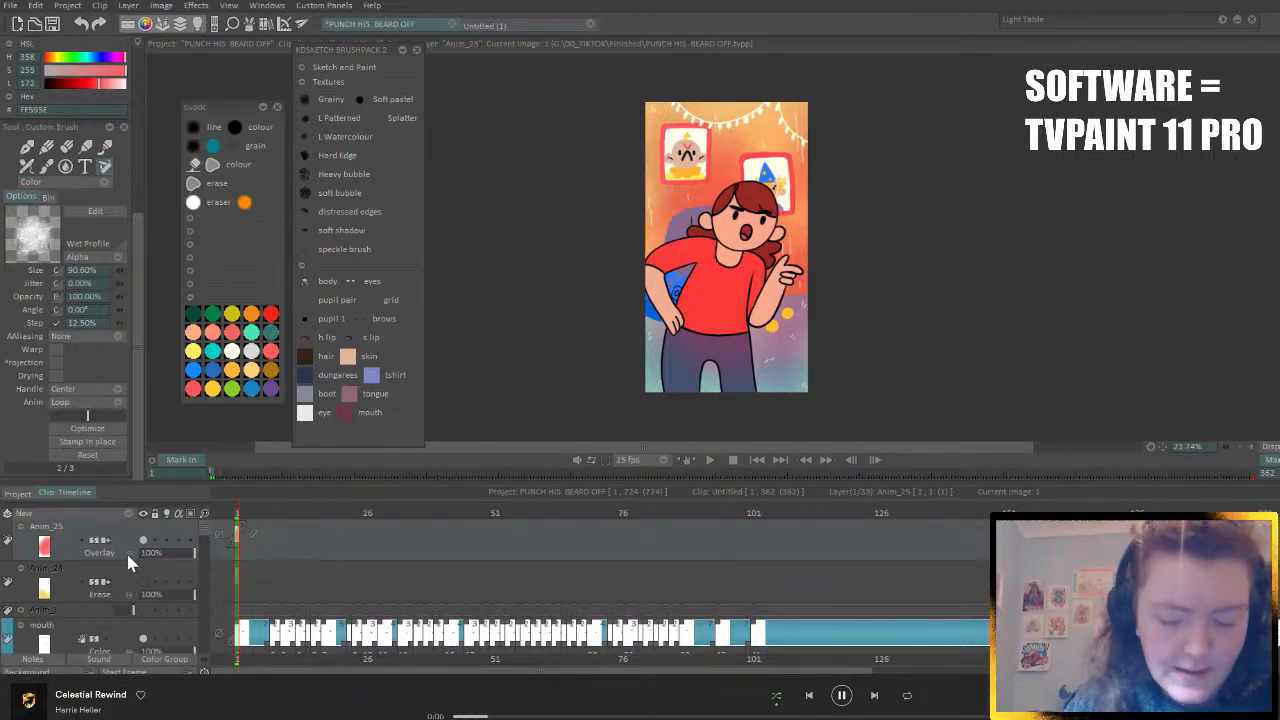
- Try Overlay2 blending on the red Anim_25 layer, and set its mode to Soft Light
{"action": "scroll", "coordinate": [128, 563], "scroll_direction": "down", "scroll_amount": 1}
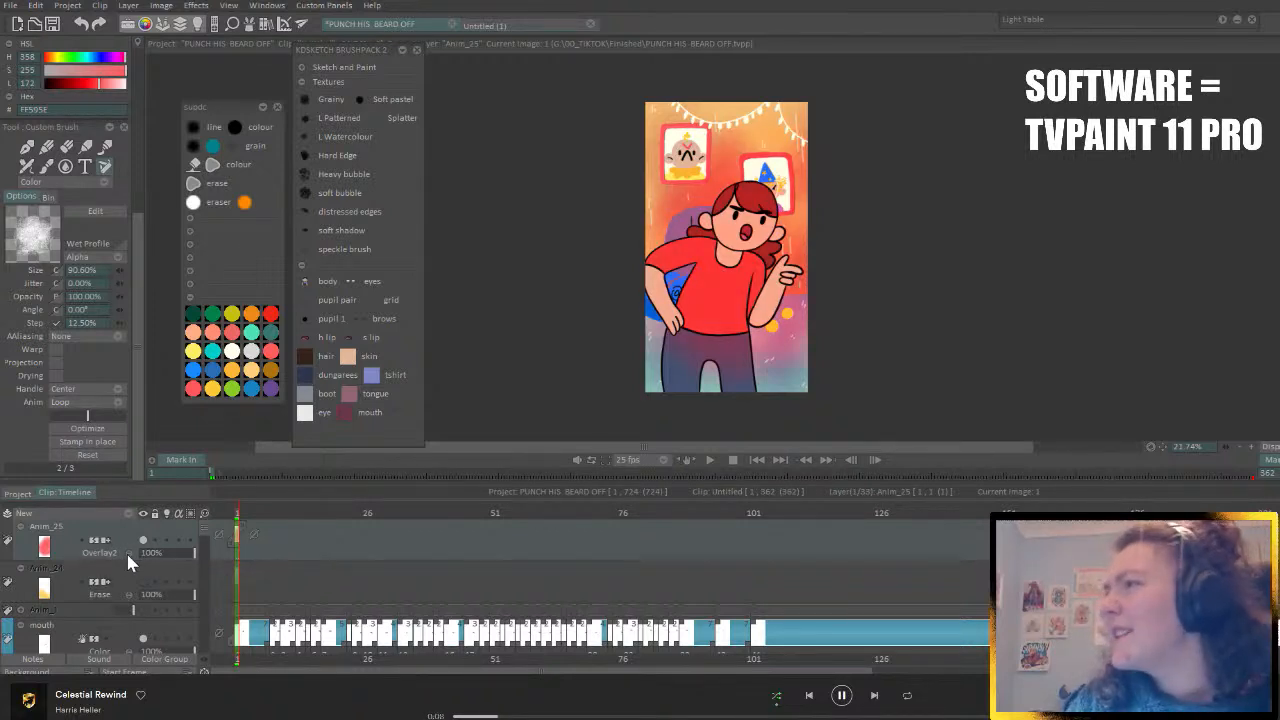
{"action": "left_click", "coordinate": [128, 561]}
{"action": "left_click", "coordinate": [131, 548]}
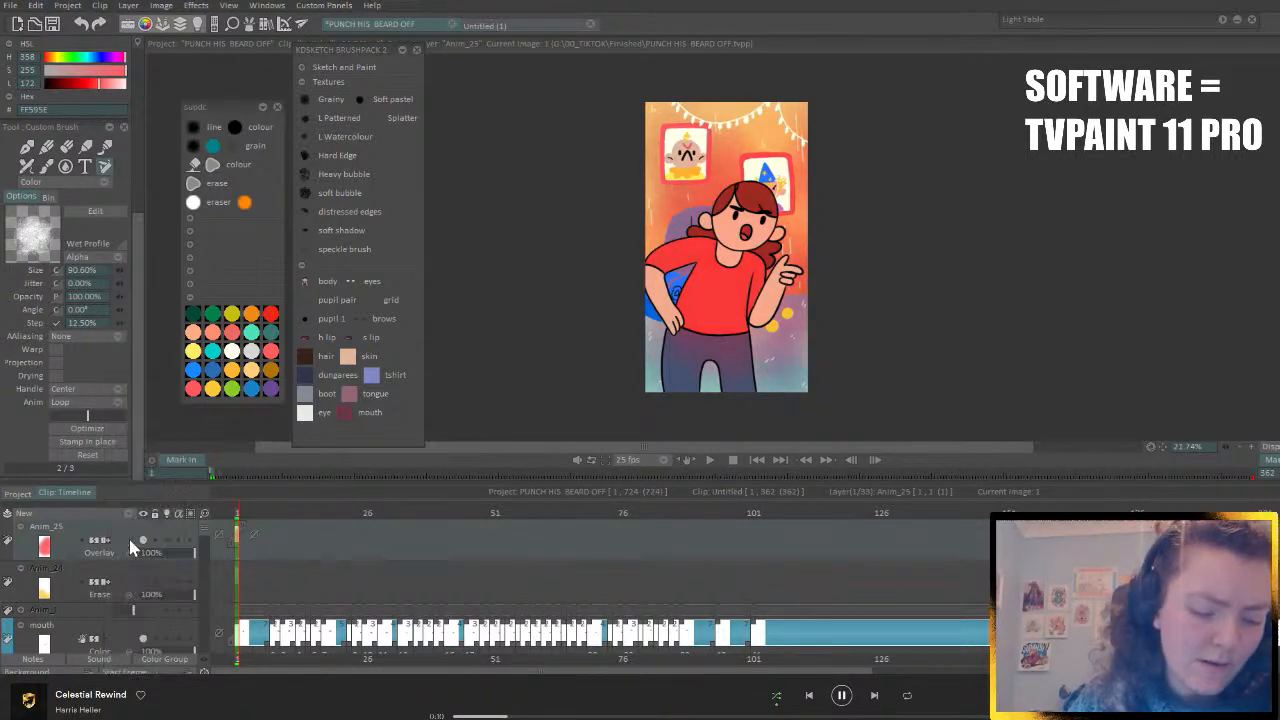
{"action": "left_click", "coordinate": [112, 554]}
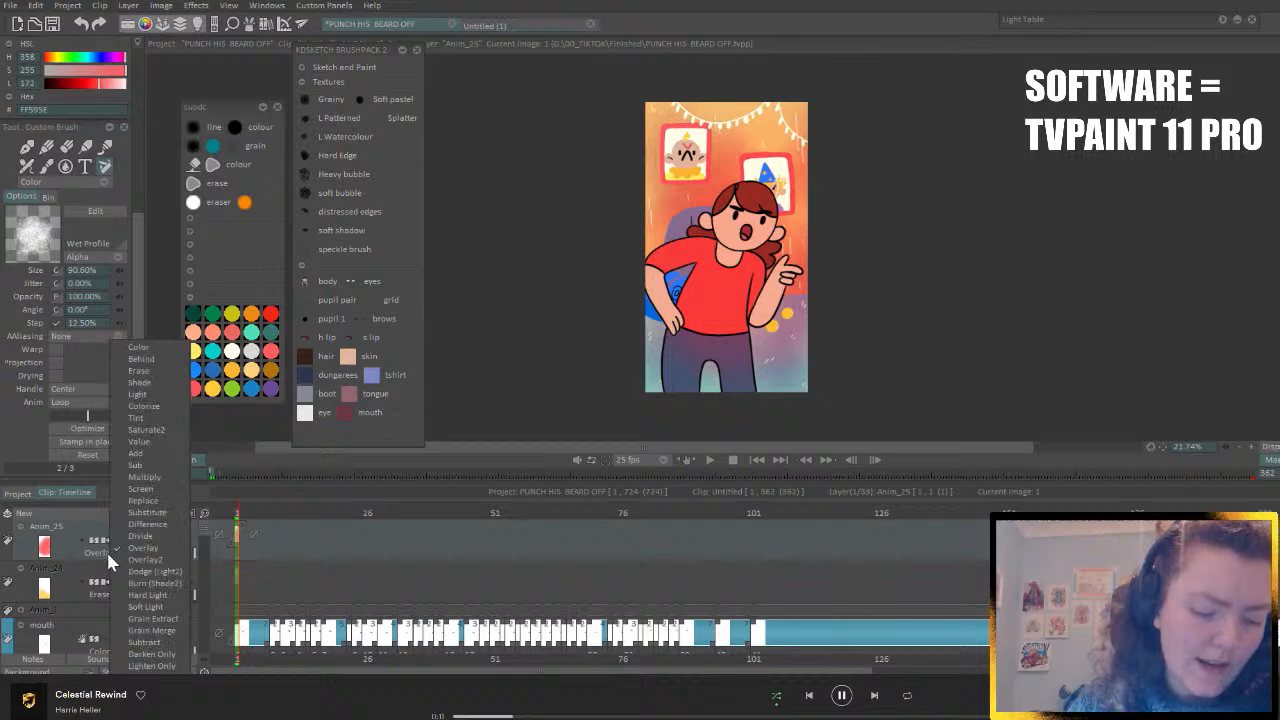
{"action": "left_click", "coordinate": [146, 606]}
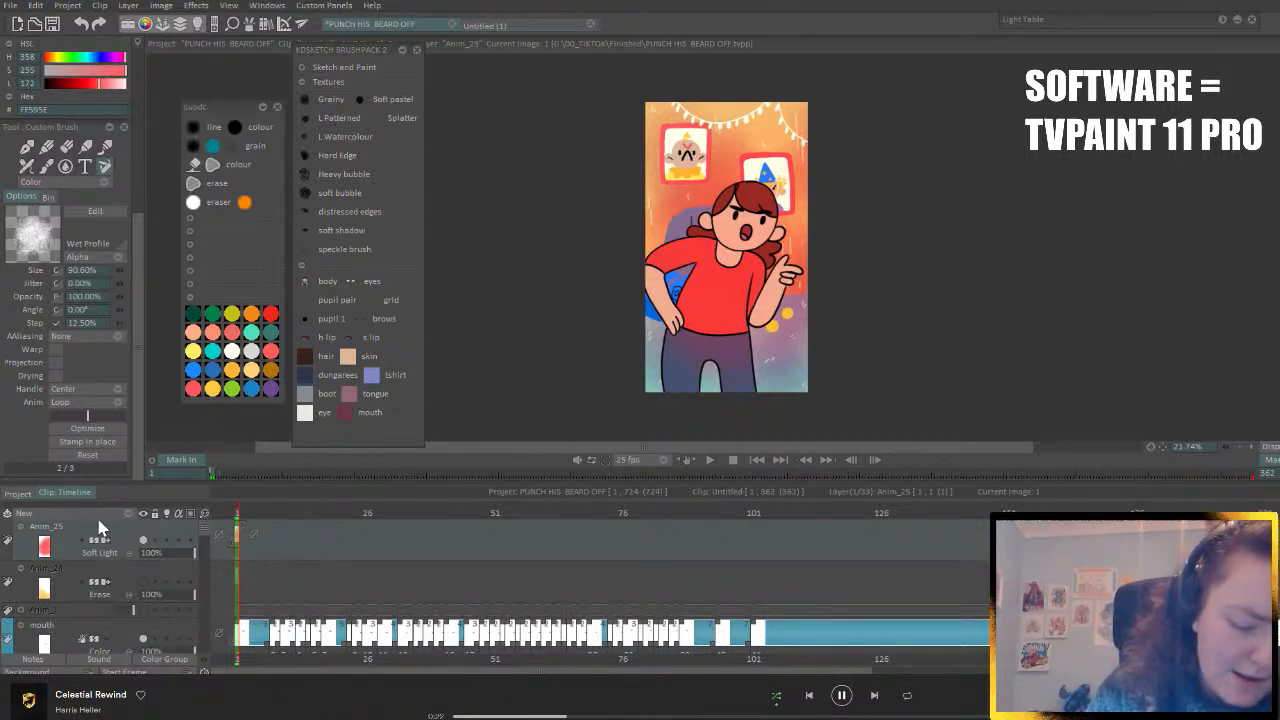
- Add a new anim layer above Anim_25 and paint purple 6A4C93 around the edges of the frame
{"action": "left_click", "coordinate": [133, 513]}
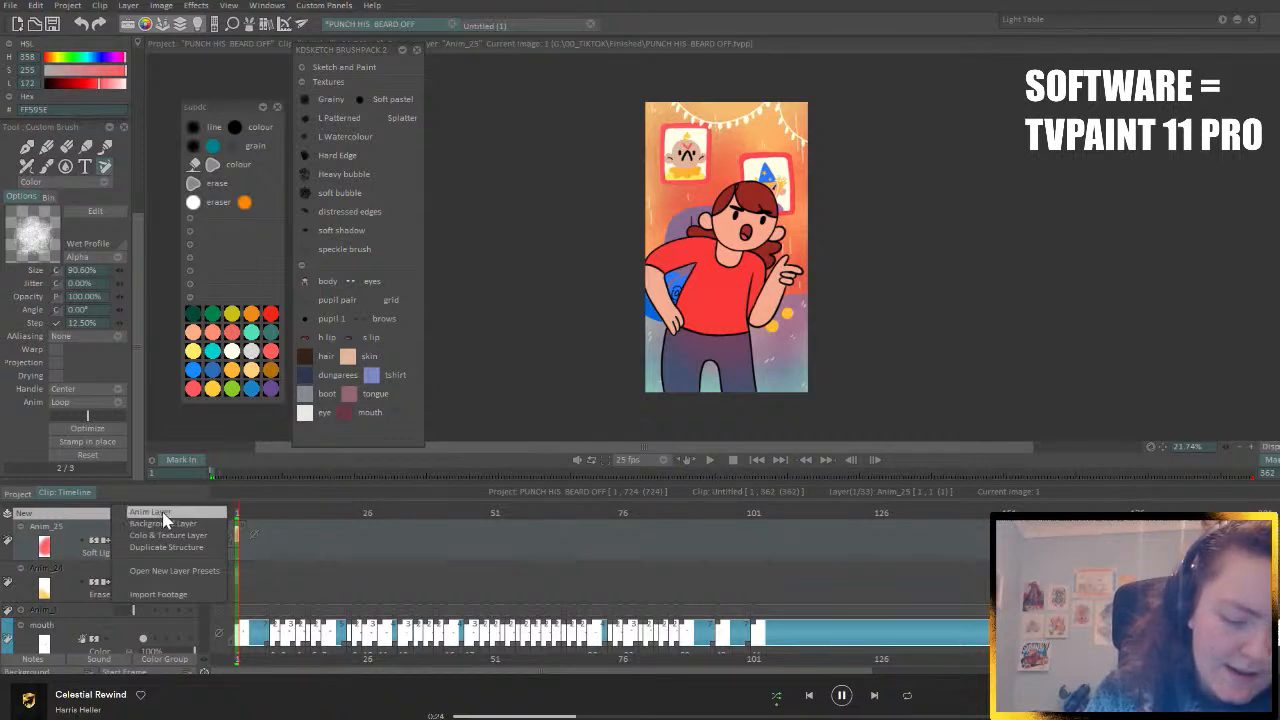
{"action": "left_click", "coordinate": [150, 513]}
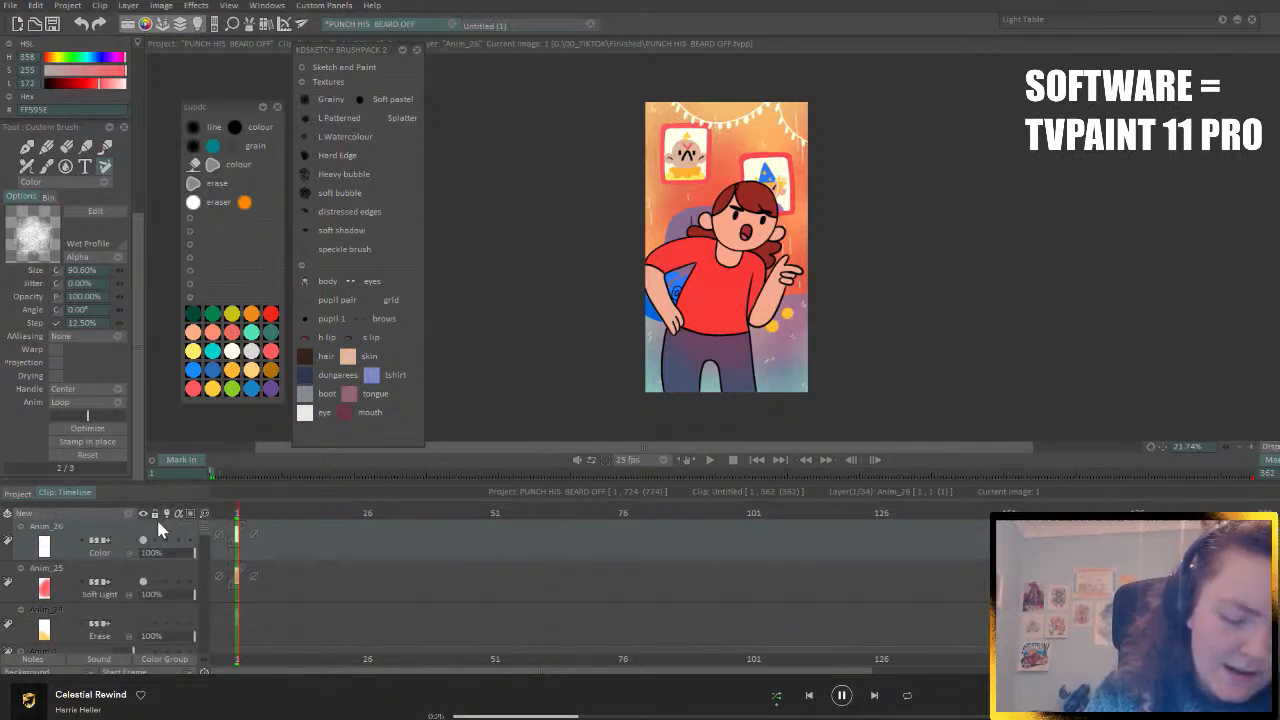
{"action": "left_click", "coordinate": [271, 388]}
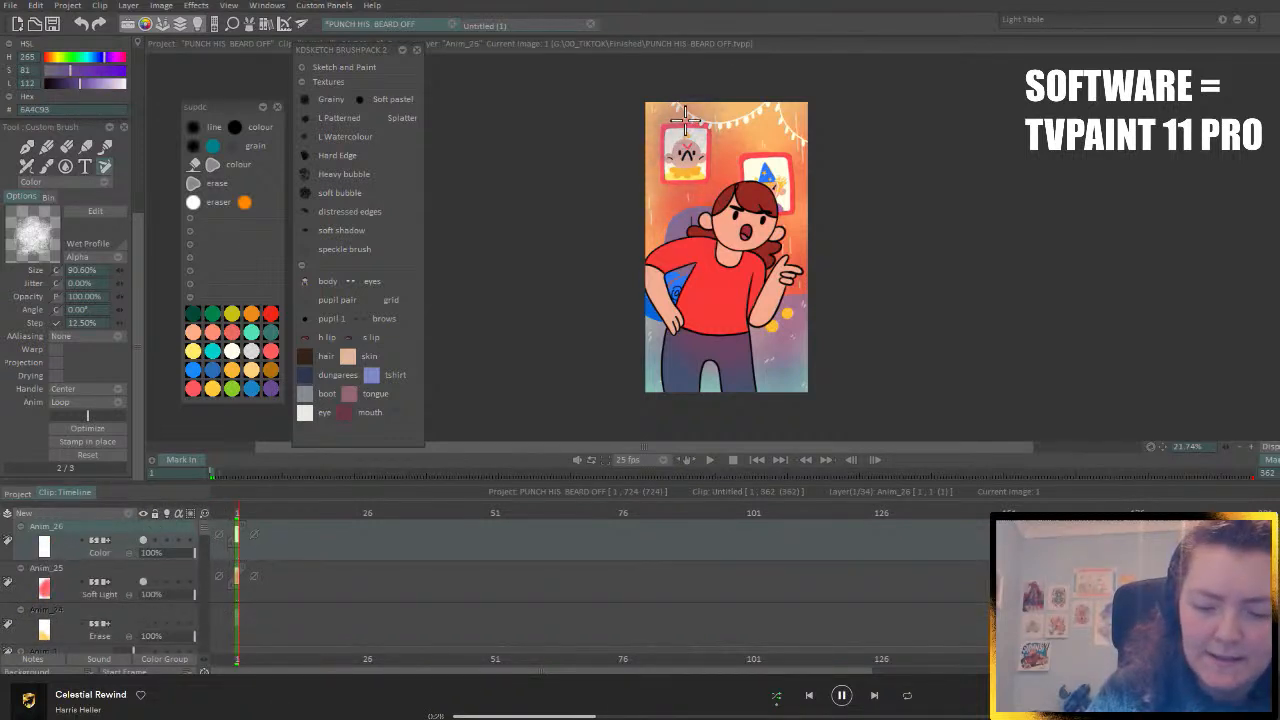
{"action": "mouse_move", "coordinate": [690, 110]}
{"action": "left_mouse_down"}
{"action": "mouse_move", "coordinate": [640, 219]}
{"action": "mouse_move", "coordinate": [708, 88]}
{"action": "mouse_move", "coordinate": [689, 114]}
{"action": "mouse_move", "coordinate": [818, 104]}
{"action": "mouse_move", "coordinate": [727, 115]}
{"action": "mouse_move", "coordinate": [813, 161]}
{"action": "mouse_move", "coordinate": [808, 141]}
{"action": "mouse_move", "coordinate": [831, 357]}
{"action": "left_mouse_up"}
{"action": "mouse_move", "coordinate": [776, 398]}
{"action": "left_mouse_down"}
{"action": "mouse_move", "coordinate": [618, 340]}
{"action": "mouse_move", "coordinate": [788, 357]}
{"action": "mouse_move", "coordinate": [818, 204]}
{"action": "mouse_move", "coordinate": [700, 135]}
{"action": "mouse_move", "coordinate": [825, 259]}
{"action": "mouse_move", "coordinate": [750, 128]}
{"action": "mouse_move", "coordinate": [712, 148]}
{"action": "mouse_move", "coordinate": [641, 141]}
{"action": "mouse_move", "coordinate": [602, 113]}
{"action": "mouse_move", "coordinate": [701, 97]}
{"action": "mouse_move", "coordinate": [813, 143]}
{"action": "left_mouse_up"}
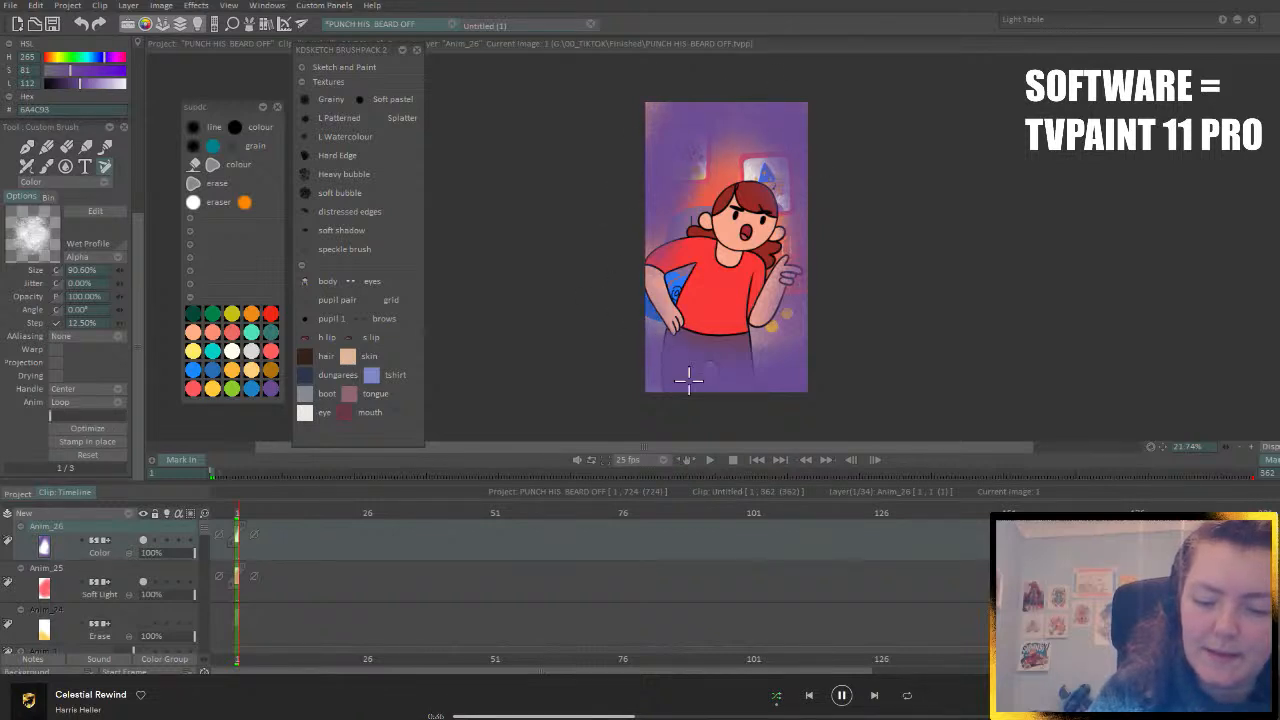
- Try the Behind, Light, Colorize, Tint and Saturate2 blending modes on the purple Anim_26 layer
{"action": "scroll", "coordinate": [130, 566], "scroll_direction": "down", "scroll_amount": 3}
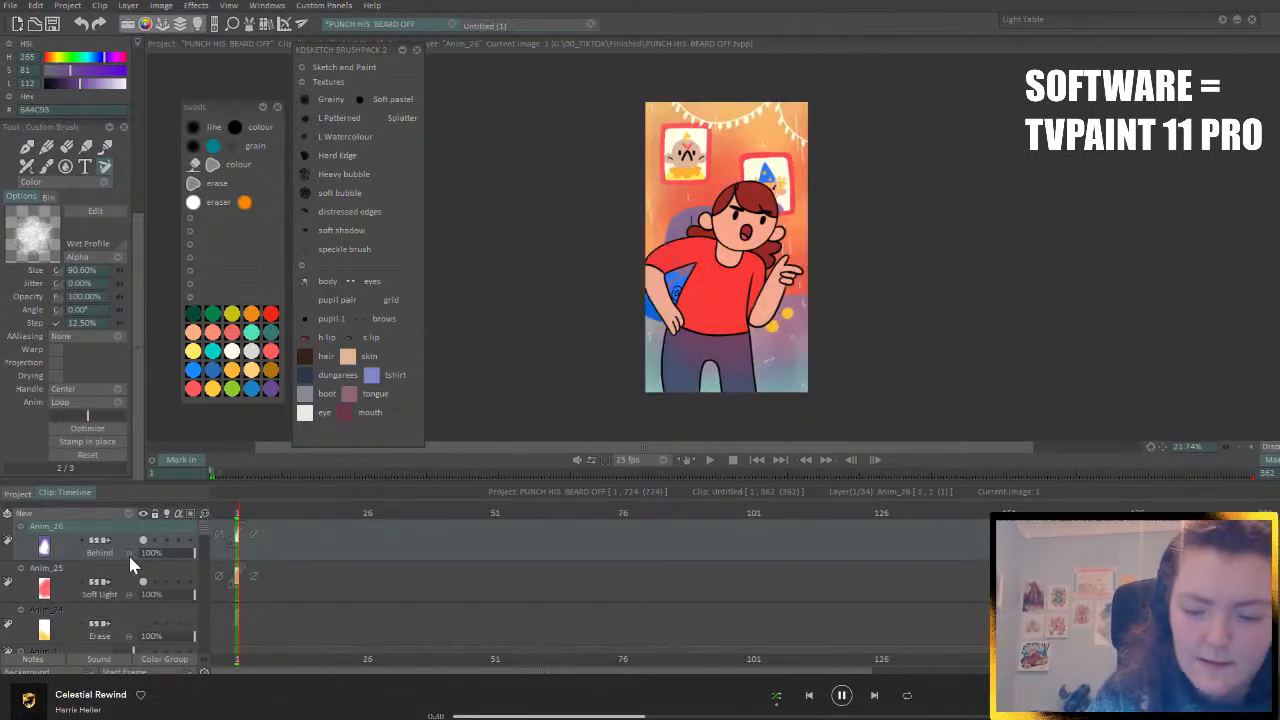
{"action": "scroll", "coordinate": [130, 566], "scroll_direction": "down", "scroll_amount": 1}
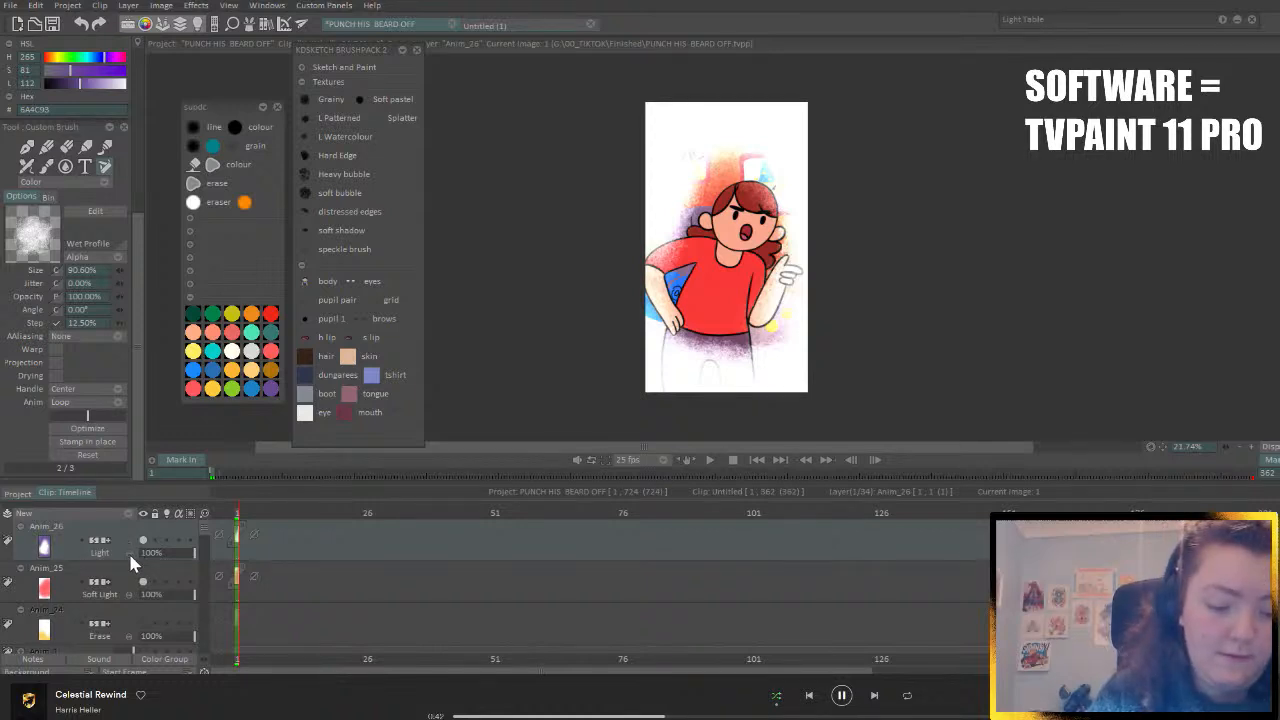
{"action": "scroll", "coordinate": [130, 566], "scroll_direction": "down", "scroll_amount": 1}
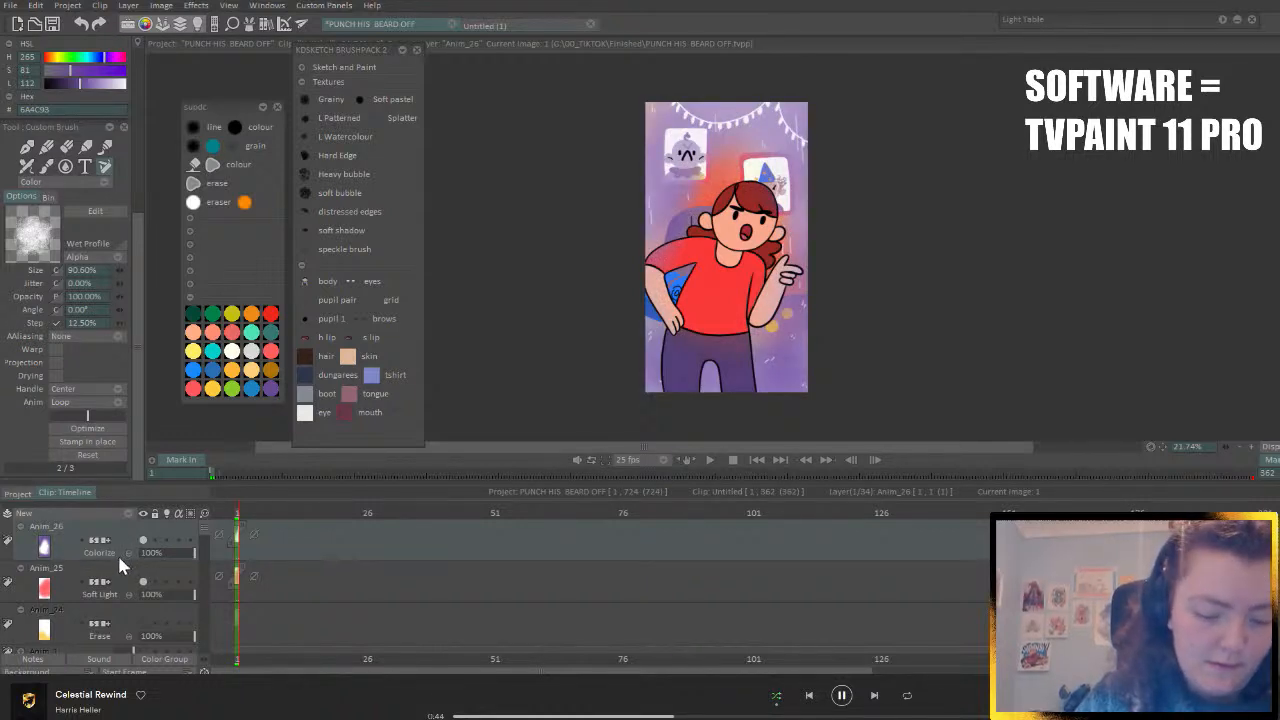
{"action": "scroll", "coordinate": [128, 563], "scroll_direction": "down", "scroll_amount": 1}
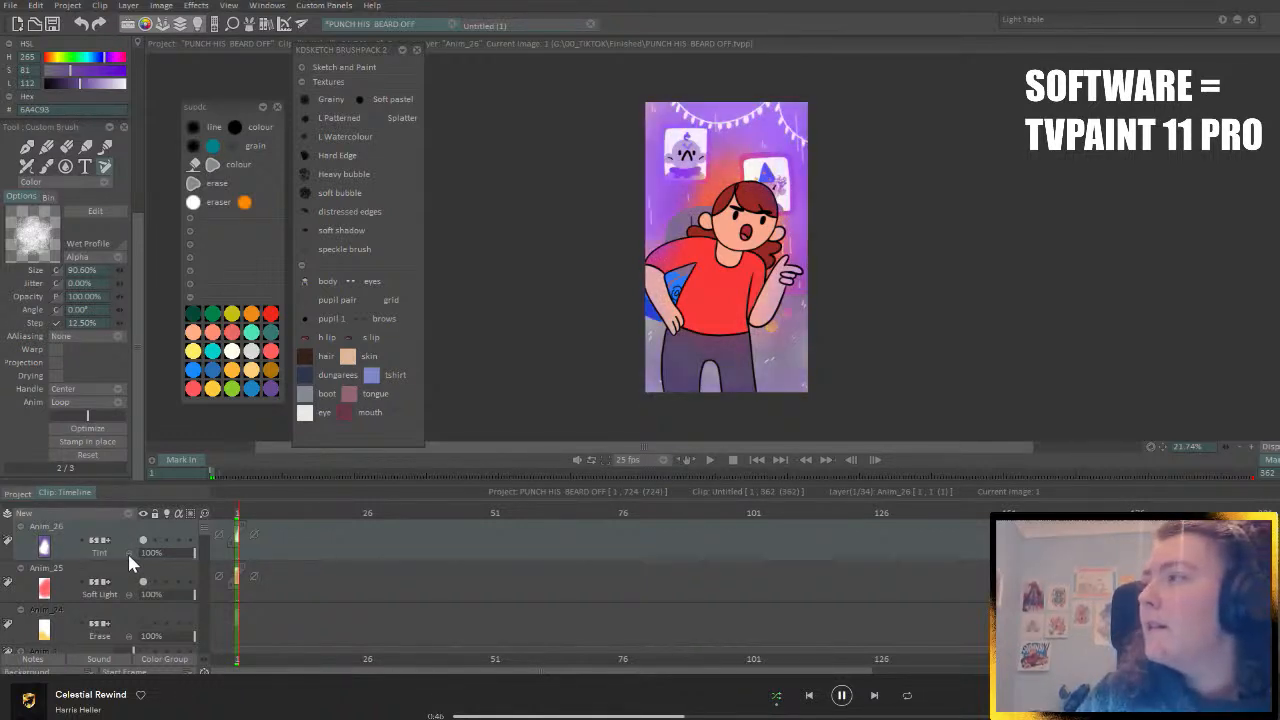
{"action": "scroll", "coordinate": [130, 563], "scroll_direction": "down", "scroll_amount": 1}
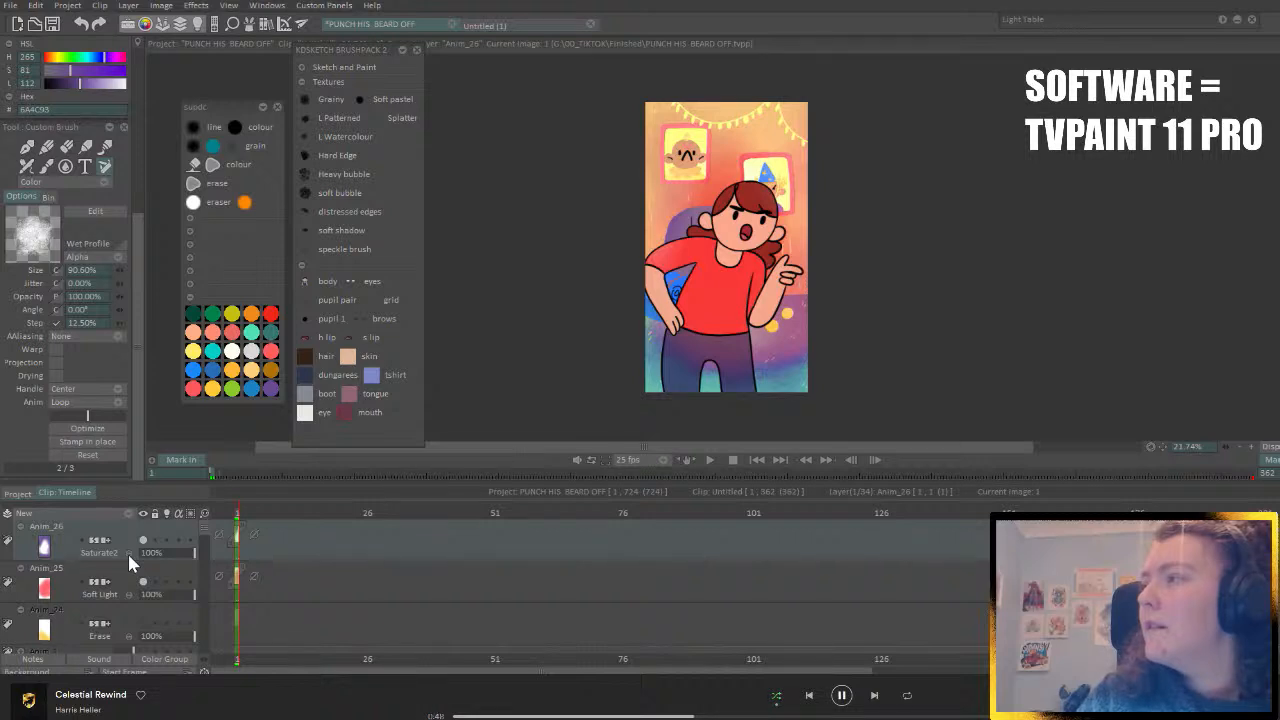
- Try the Sub, Substitute, Overlay2 and Dodge blending modes on the purple Anim_26 layer
{"action": "scroll", "coordinate": [128, 563], "scroll_direction": "down", "scroll_amount": 3}
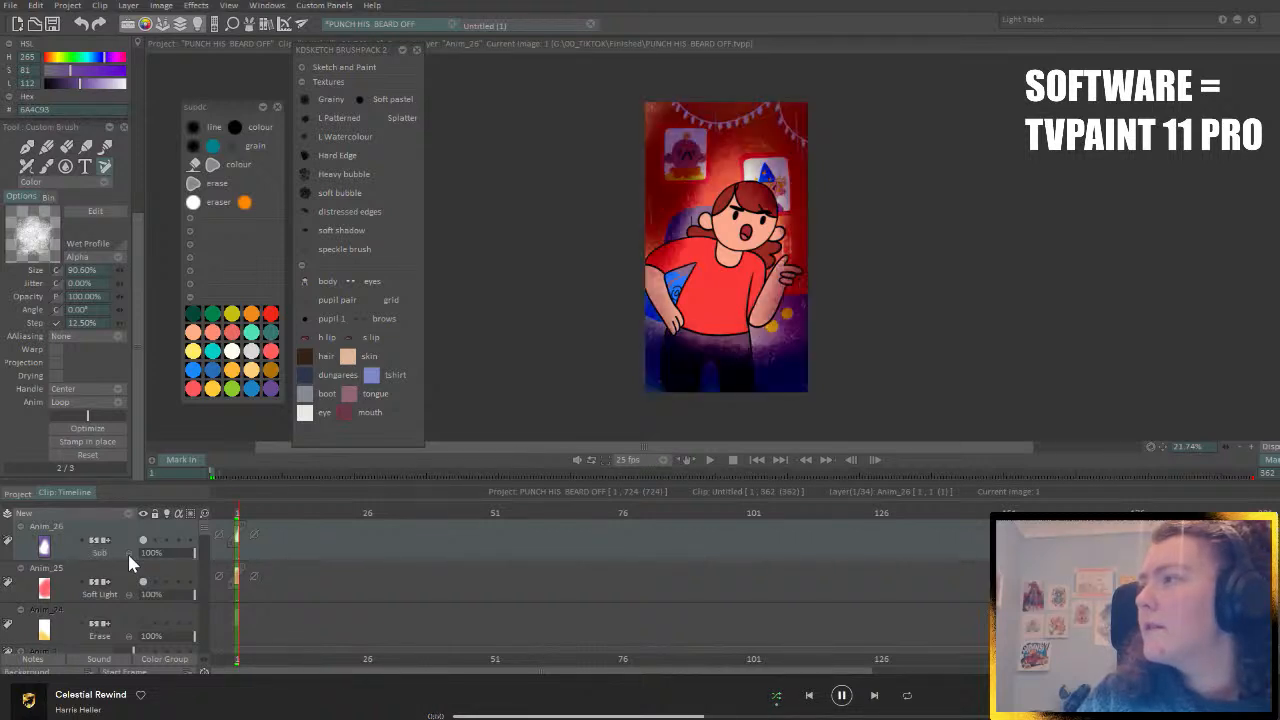
{"action": "scroll", "coordinate": [128, 563], "scroll_direction": "down", "scroll_amount": 4}
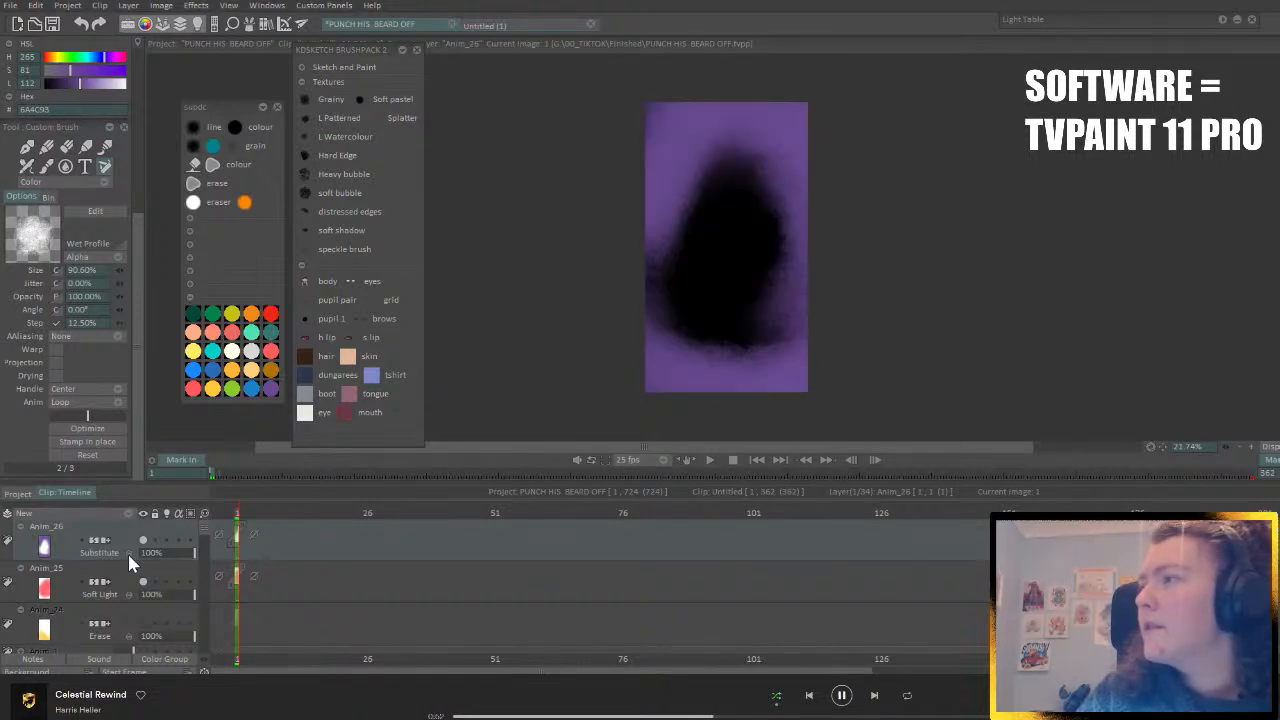
{"action": "scroll", "coordinate": [128, 563], "scroll_direction": "down", "scroll_amount": 4}
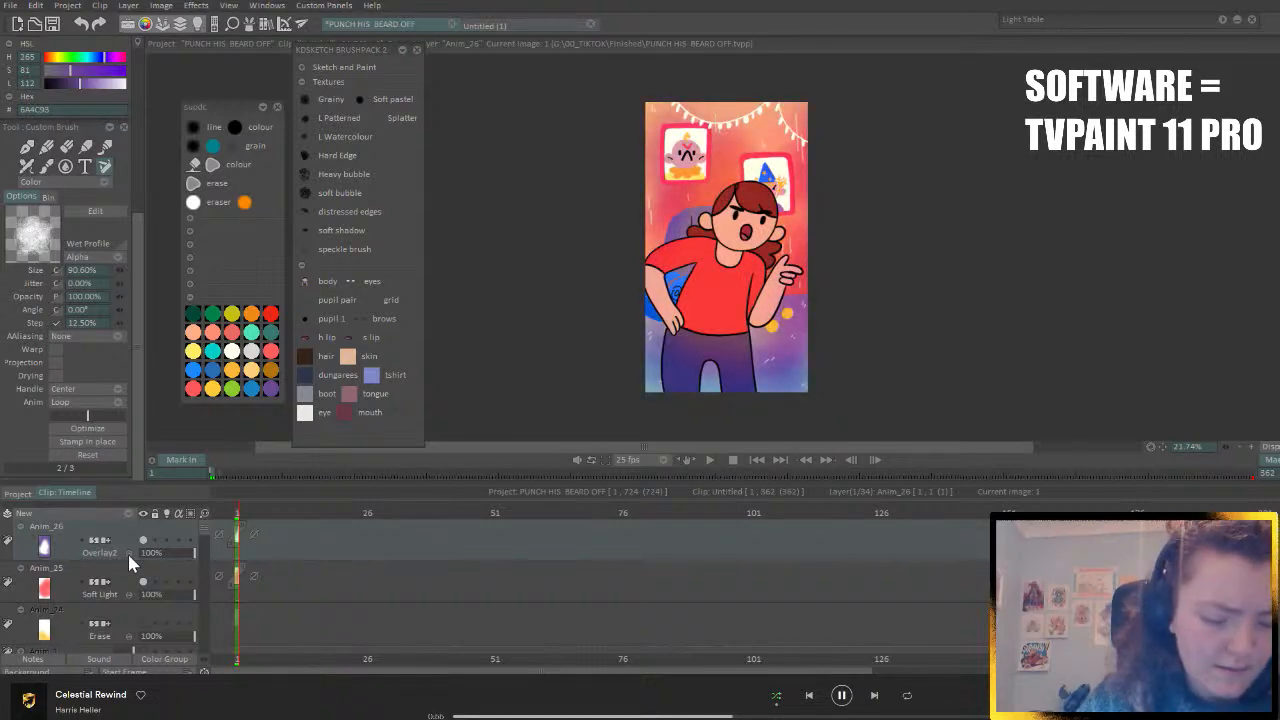
{"action": "scroll", "coordinate": [128, 563], "scroll_direction": "down", "scroll_amount": 1}
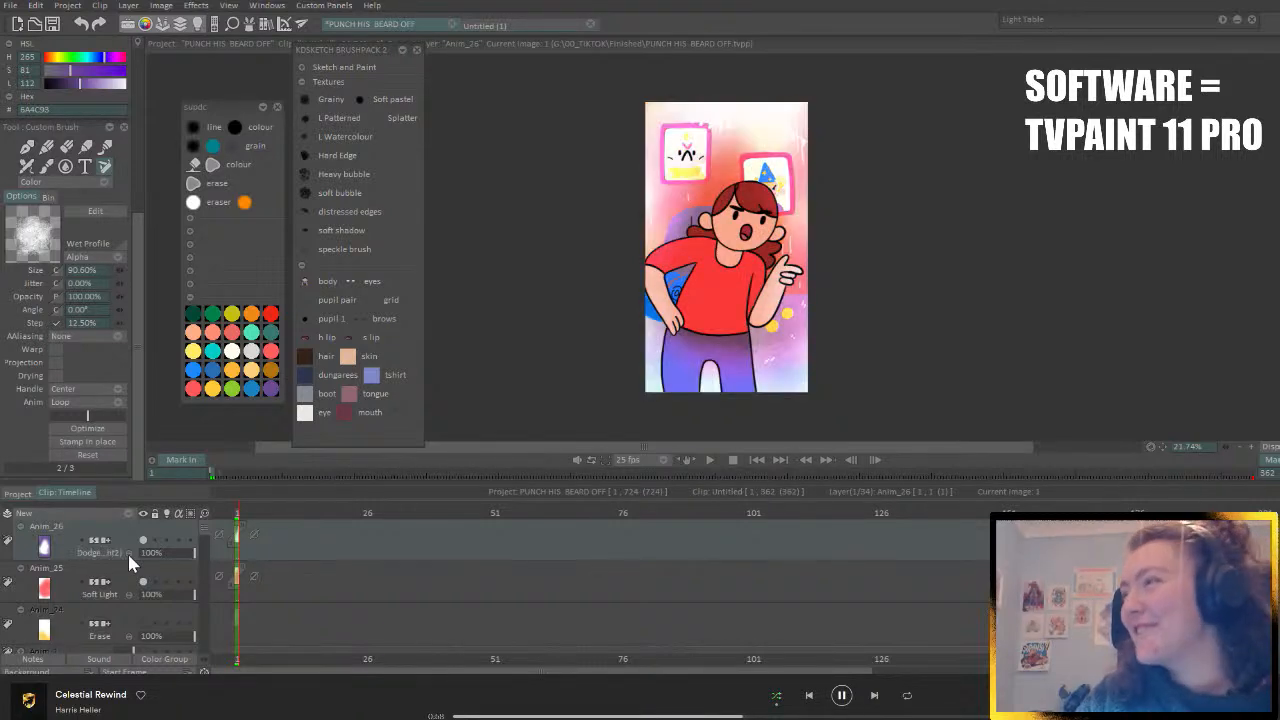
- Compare Soft Light with Grain Merge on the purple Anim_26 layer, and set its mode to Soft Light
{"action": "scroll", "coordinate": [128, 563], "scroll_direction": "down", "scroll_amount": 3}
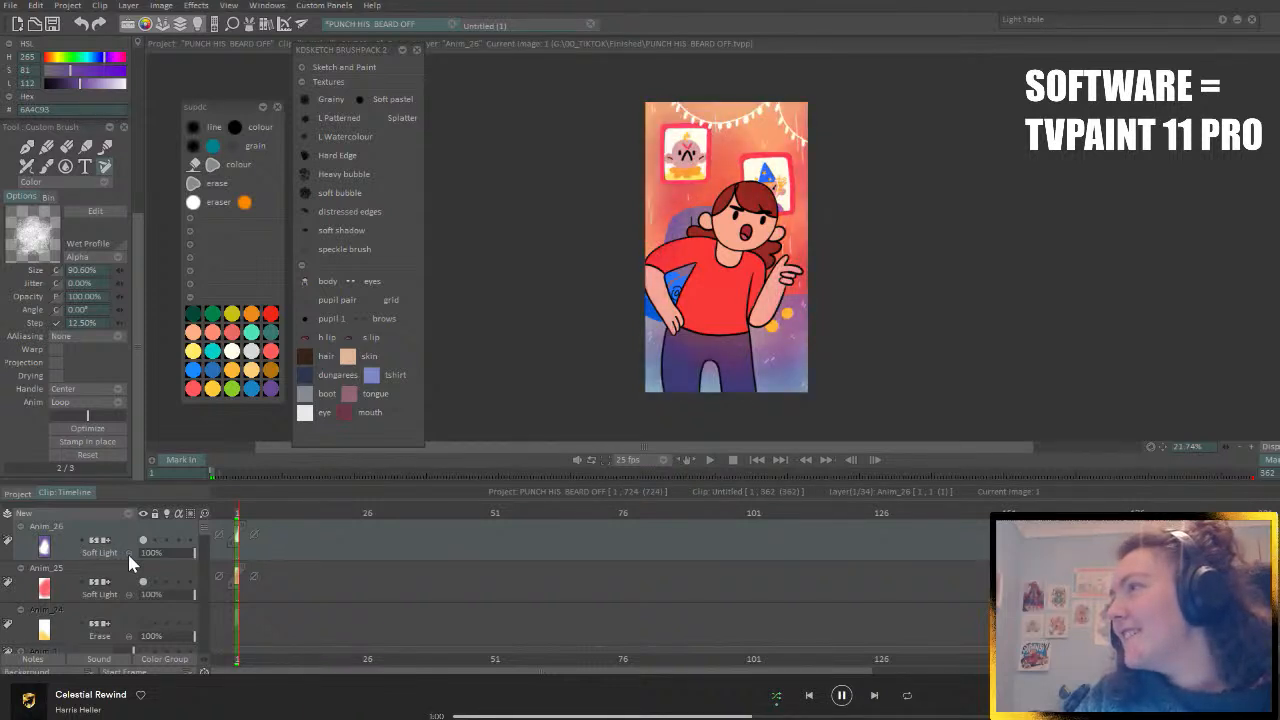
{"action": "scroll", "coordinate": [128, 563], "scroll_direction": "down", "scroll_amount": 1}
{"action": "scroll", "coordinate": [128, 563], "scroll_direction": "down", "scroll_amount": 1}
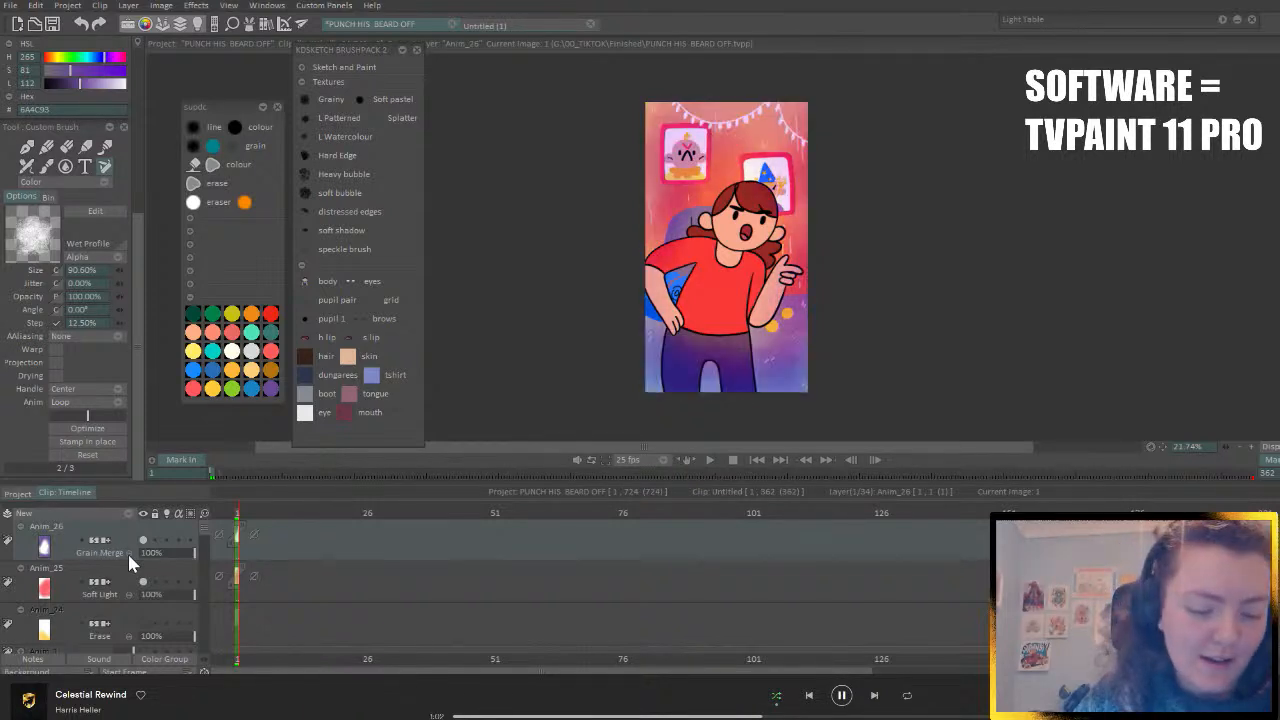
{"action": "scroll", "coordinate": [128, 562], "scroll_direction": "up", "scroll_amount": 2}
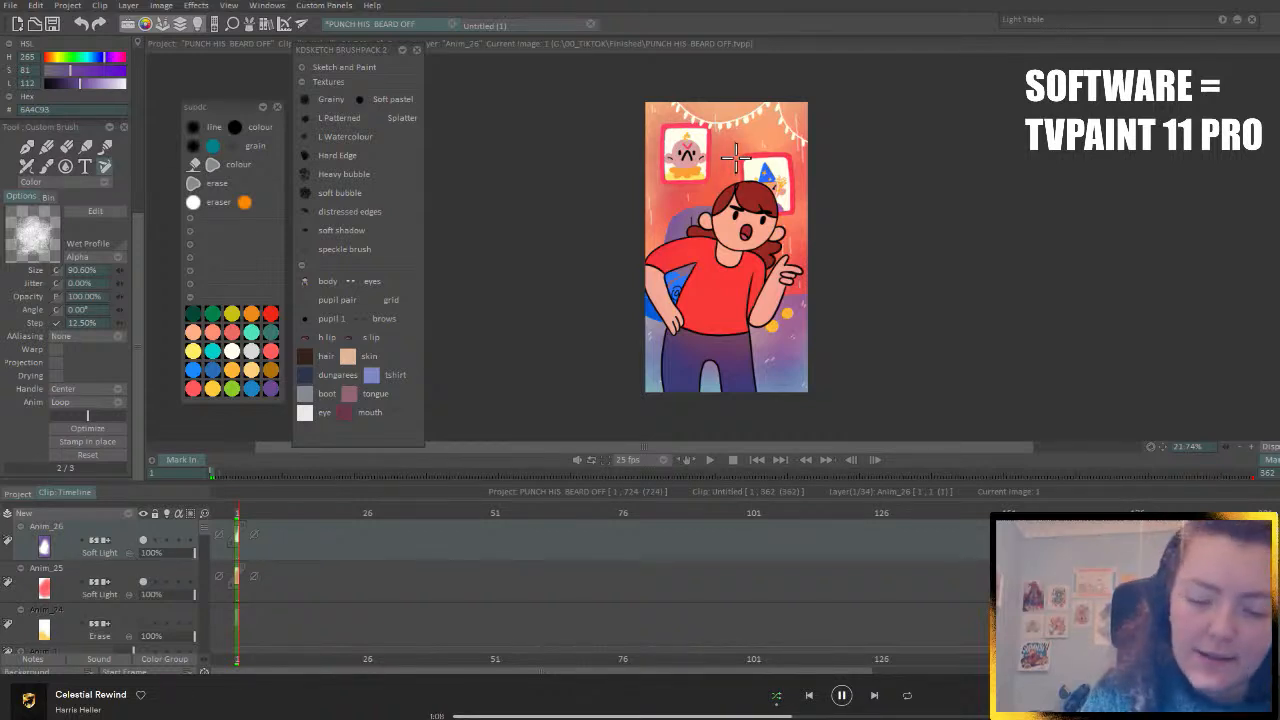
- Extend the purple paint over the character on Anim_26, and set the opacity of Anim_26 to 28% and Anim_25 to 45%
{"action": "mouse_move", "coordinate": [805, 338]}
{"action": "left_mouse_down"}
{"action": "mouse_move", "coordinate": [804, 220]}
{"action": "mouse_move", "coordinate": [782, 104]}
{"action": "left_mouse_up"}
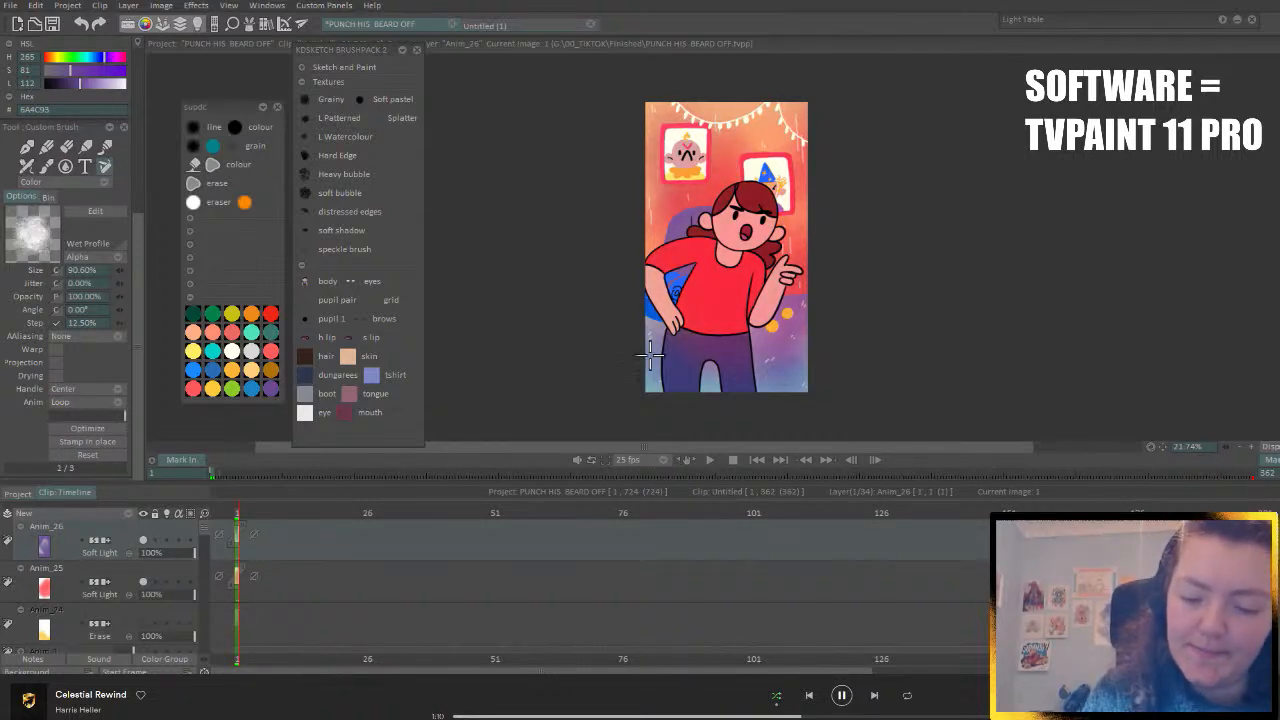
{"action": "left_click", "coordinate": [155, 552]}
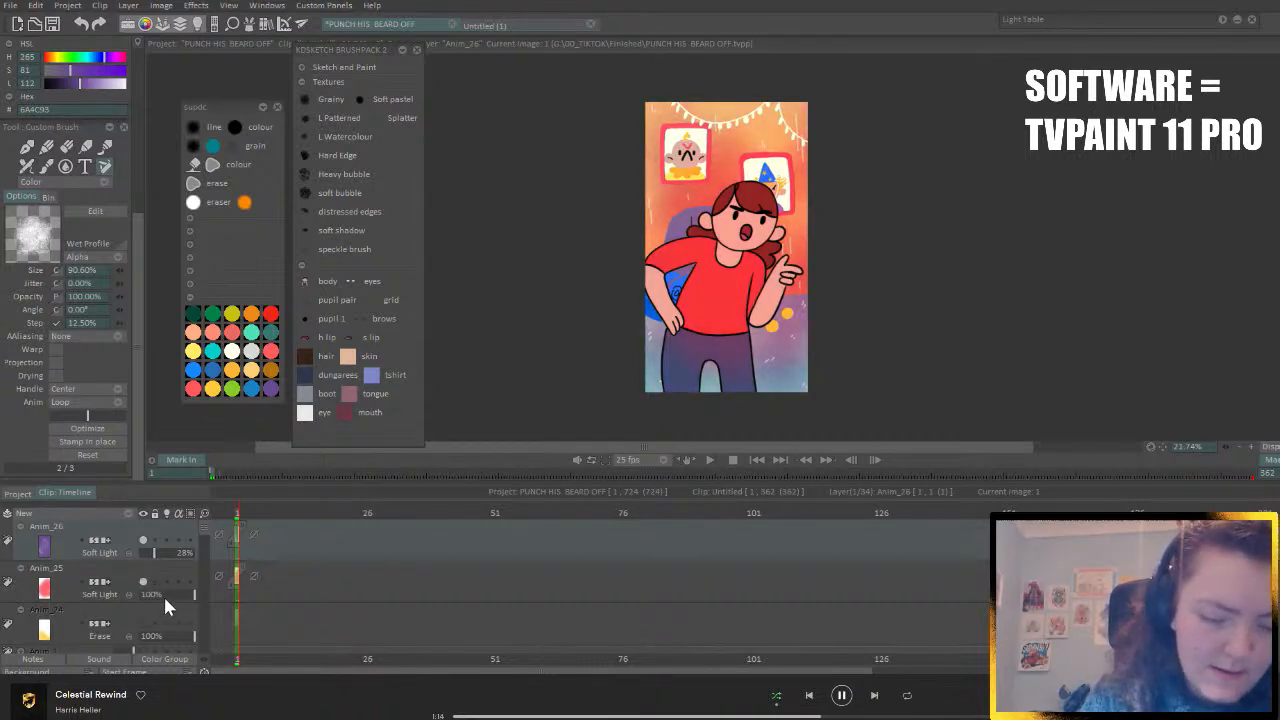
{"action": "left_click", "coordinate": [163, 595]}
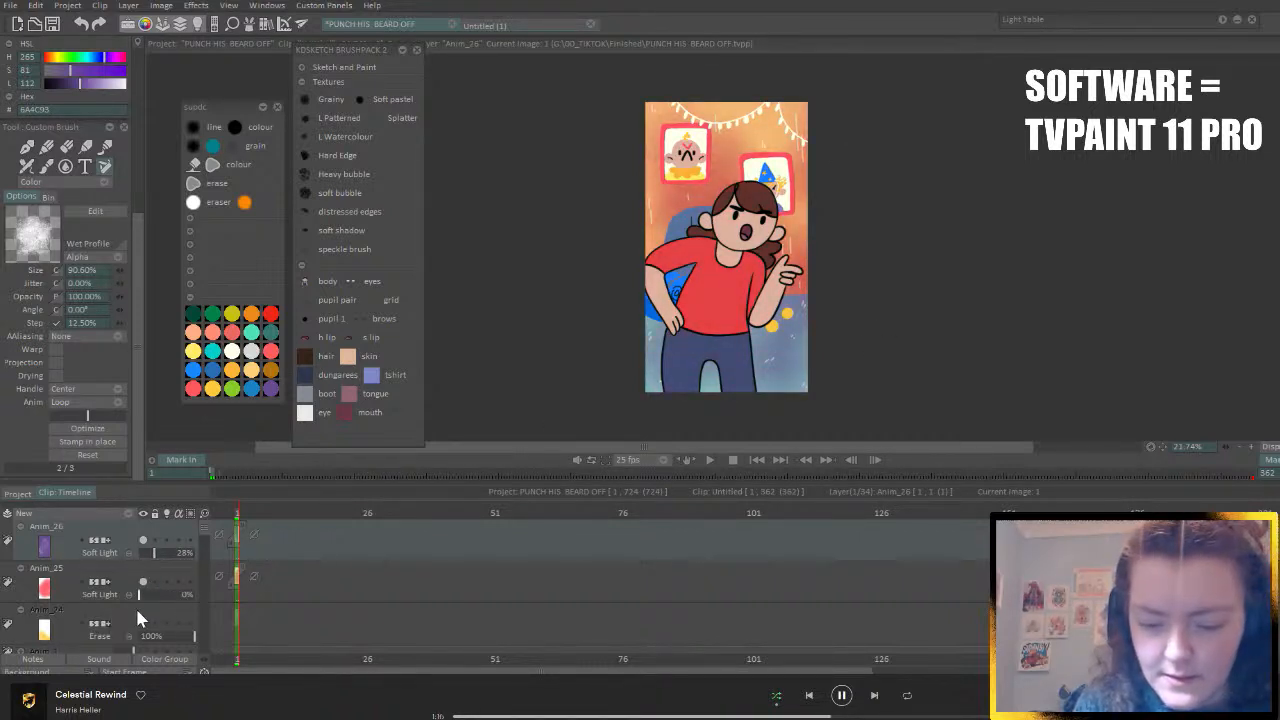
{"action": "left_click", "coordinate": [164, 595]}
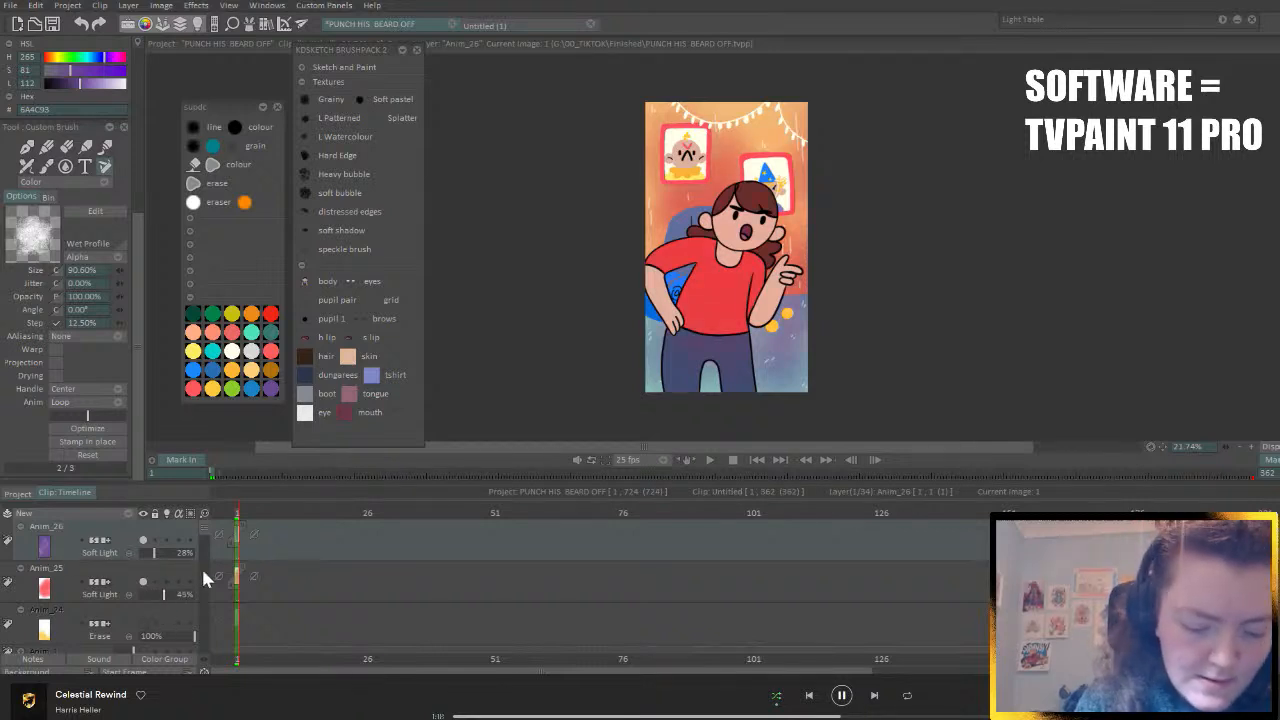
- Set the opacity of the Grain Merge layer Anim_12 to 52%
{"action": "left_click_drag", "start_coordinate": [200, 529], "coordinate": [208, 655]}
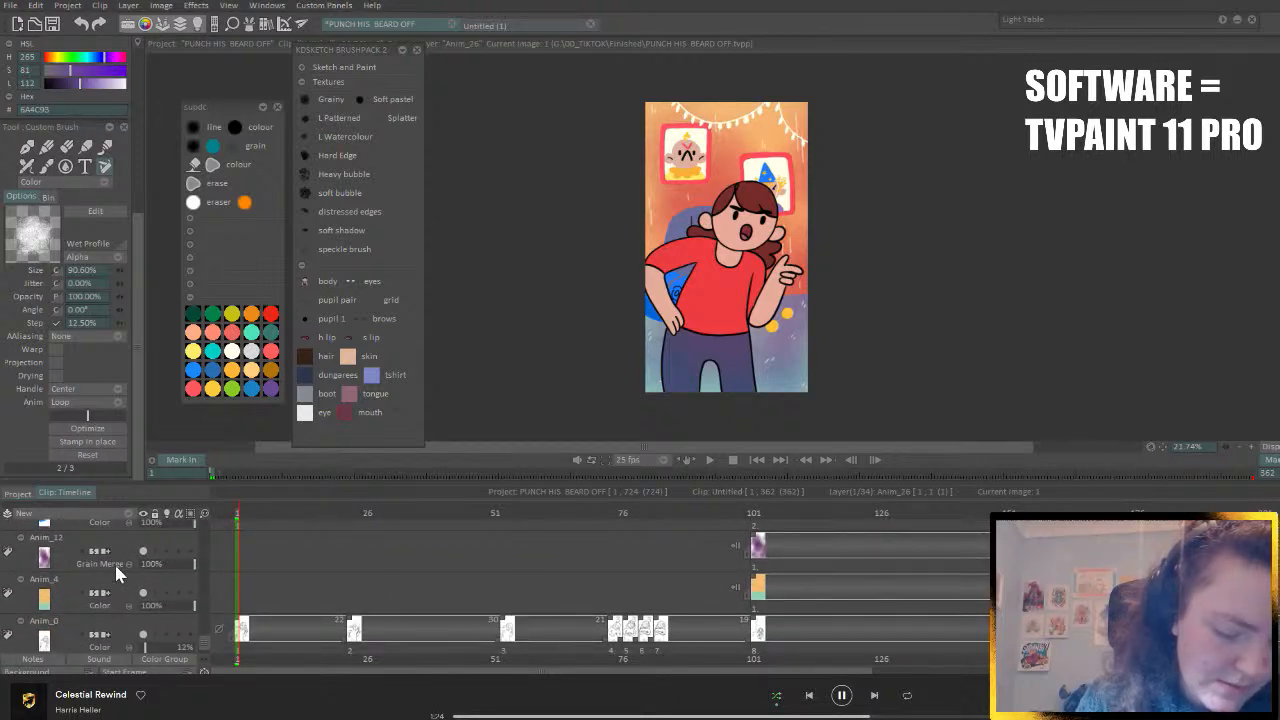
{"action": "left_click", "coordinate": [170, 566]}
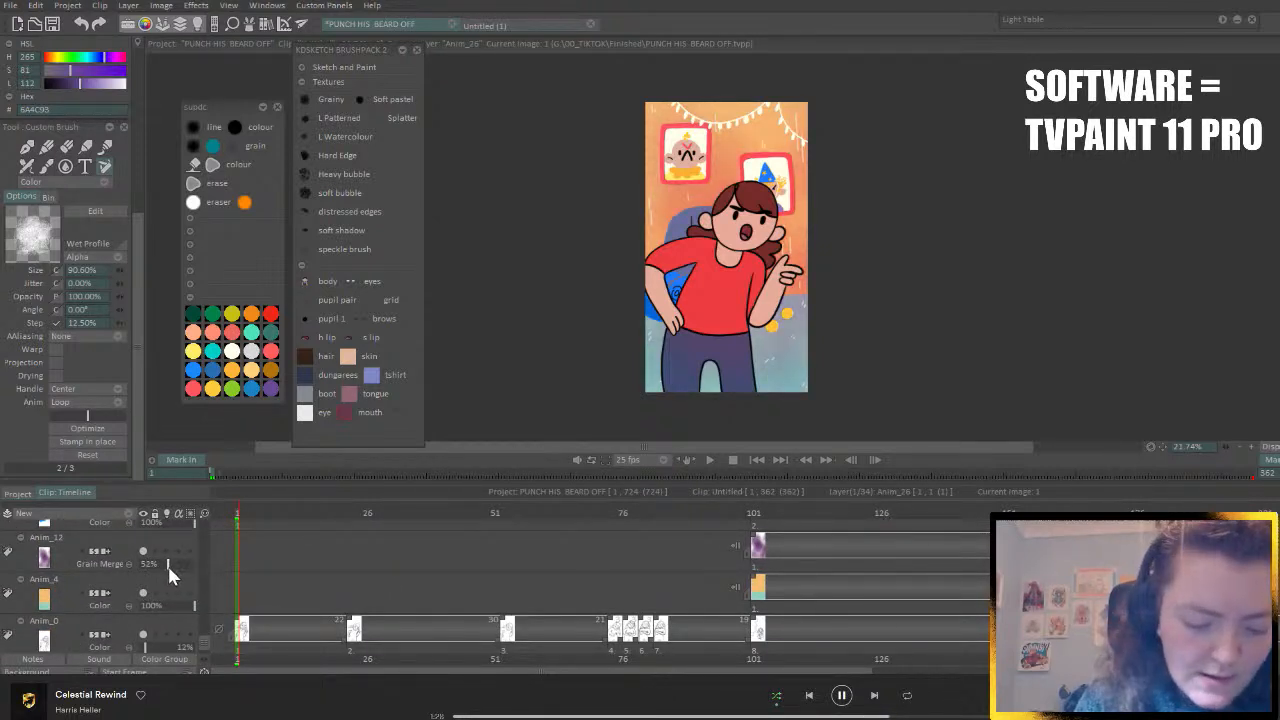
{"action": "left_click_drag", "start_coordinate": [205, 644], "coordinate": [215, 518]}
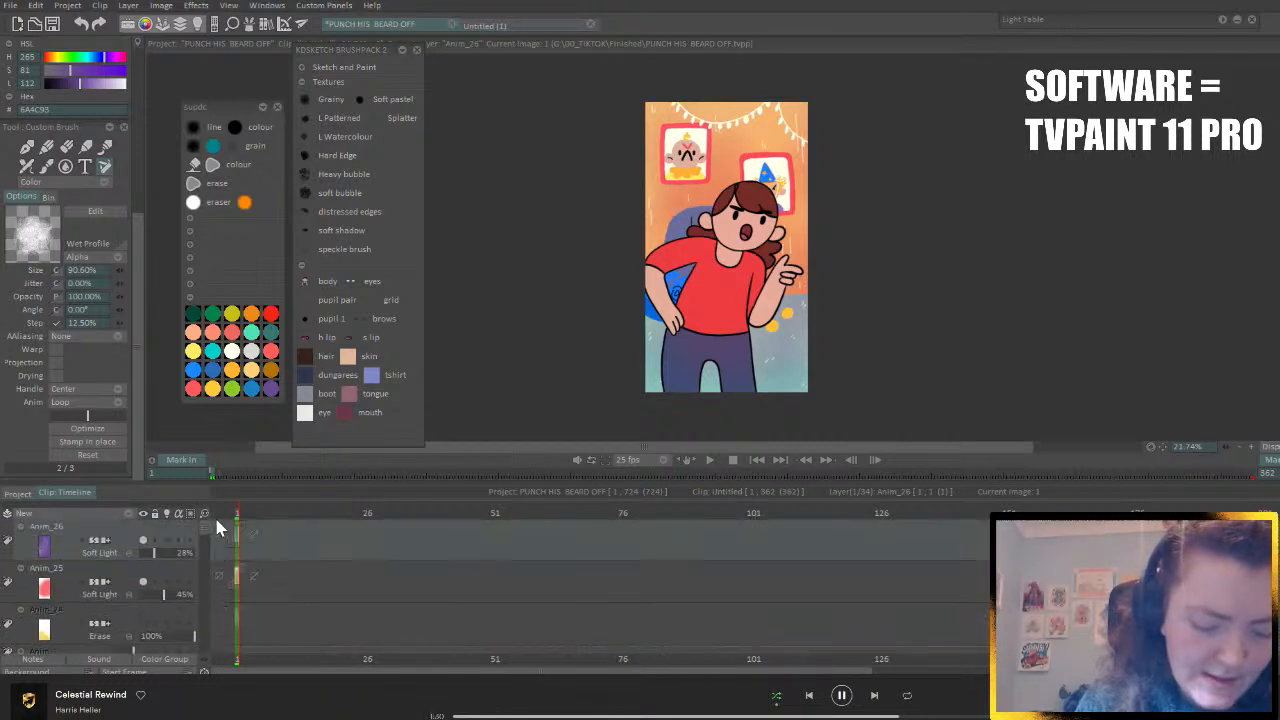
- Set the opacity of the purple Anim_26 layer to 0% and the red Anim_25 layer to 54%
{"action": "left_click_drag", "start_coordinate": [161, 557], "coordinate": [218, 560]}
{"action": "mouse_move", "coordinate": [188, 600]}
{"action": "left_mouse_down"}
{"action": "mouse_move", "coordinate": [220, 605]}
{"action": "mouse_move", "coordinate": [163, 597]}
{"action": "mouse_move", "coordinate": [158, 557]}
{"action": "mouse_move", "coordinate": [111, 583]}
{"action": "left_mouse_up"}
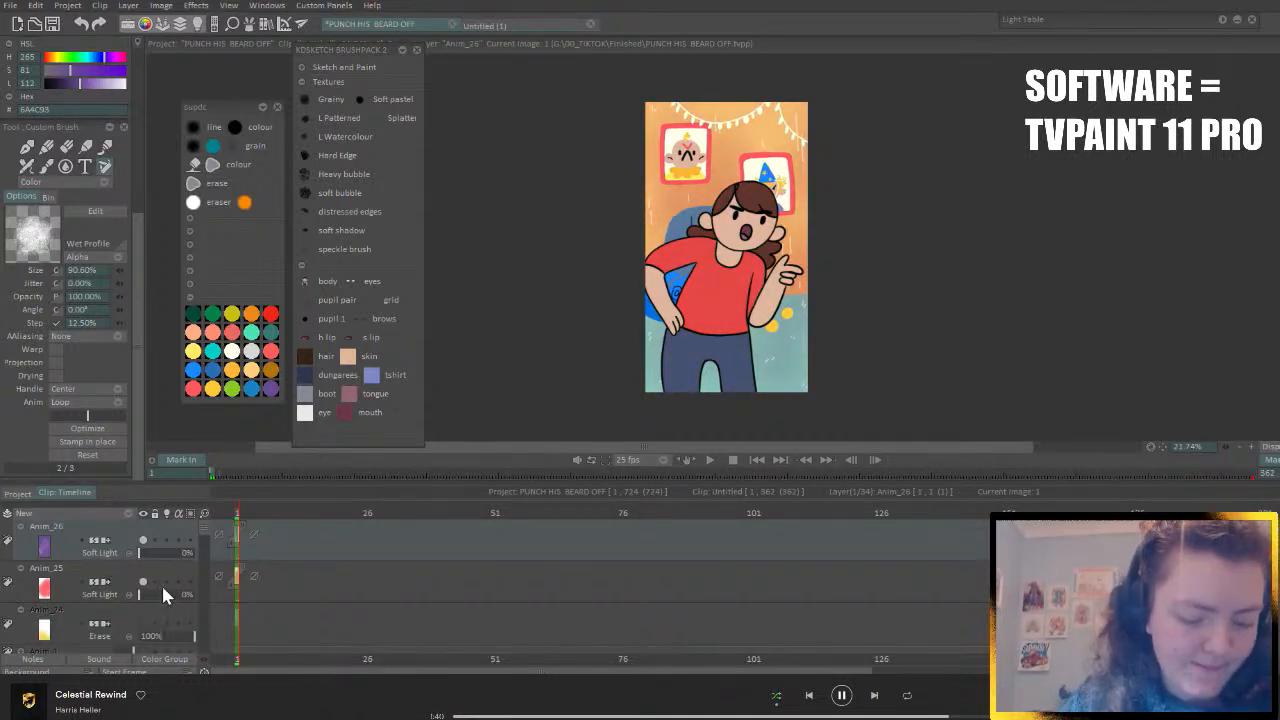
{"action": "mouse_move", "coordinate": [147, 591]}
{"action": "left_mouse_down"}
{"action": "mouse_move", "coordinate": [209, 598]}
{"action": "mouse_move", "coordinate": [168, 606]}
{"action": "left_mouse_up"}
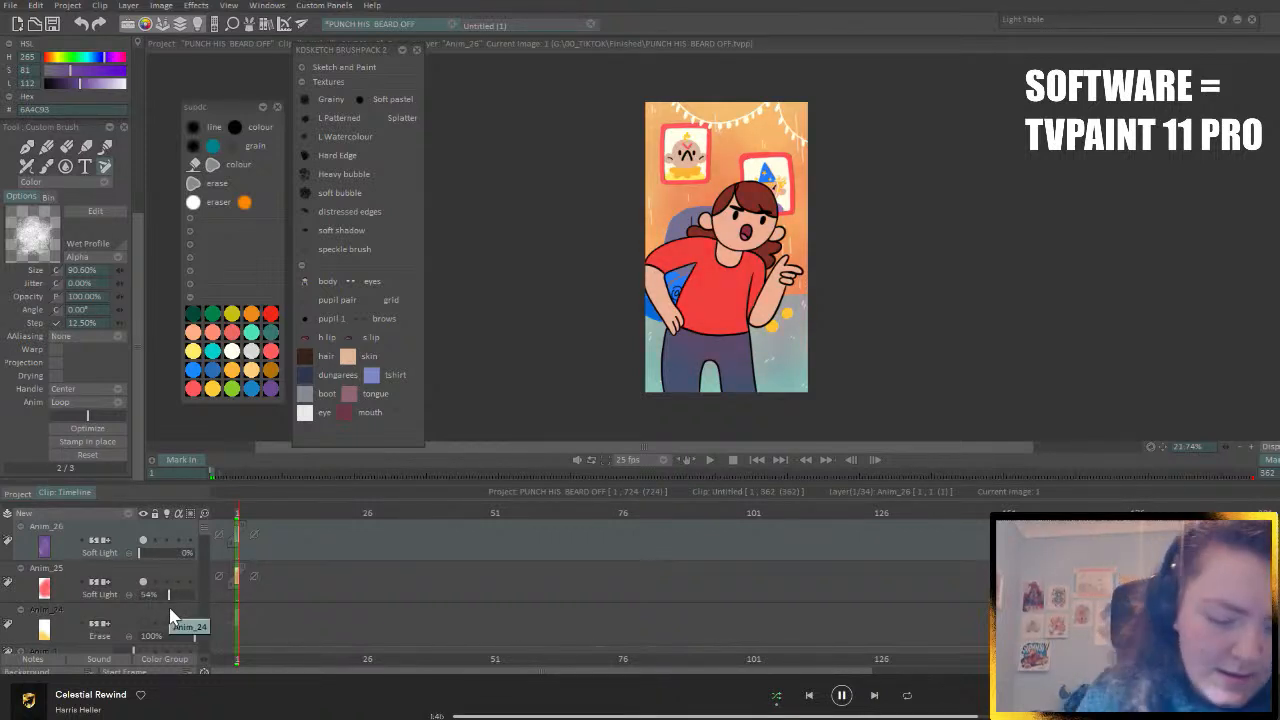
- Cover the whole frame of the Anim_25 layer with pinkish-red FF595E paint
{"action": "left_click", "coordinate": [193, 389]}
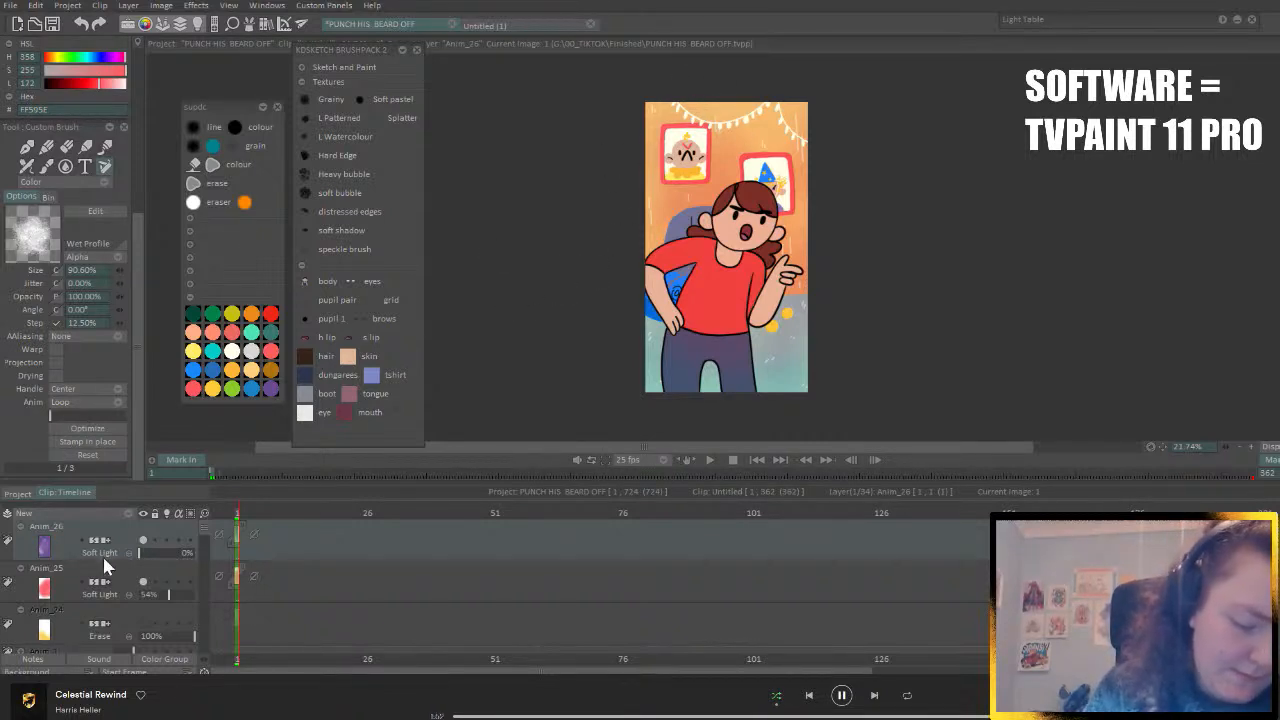
{"action": "left_click", "coordinate": [140, 570]}
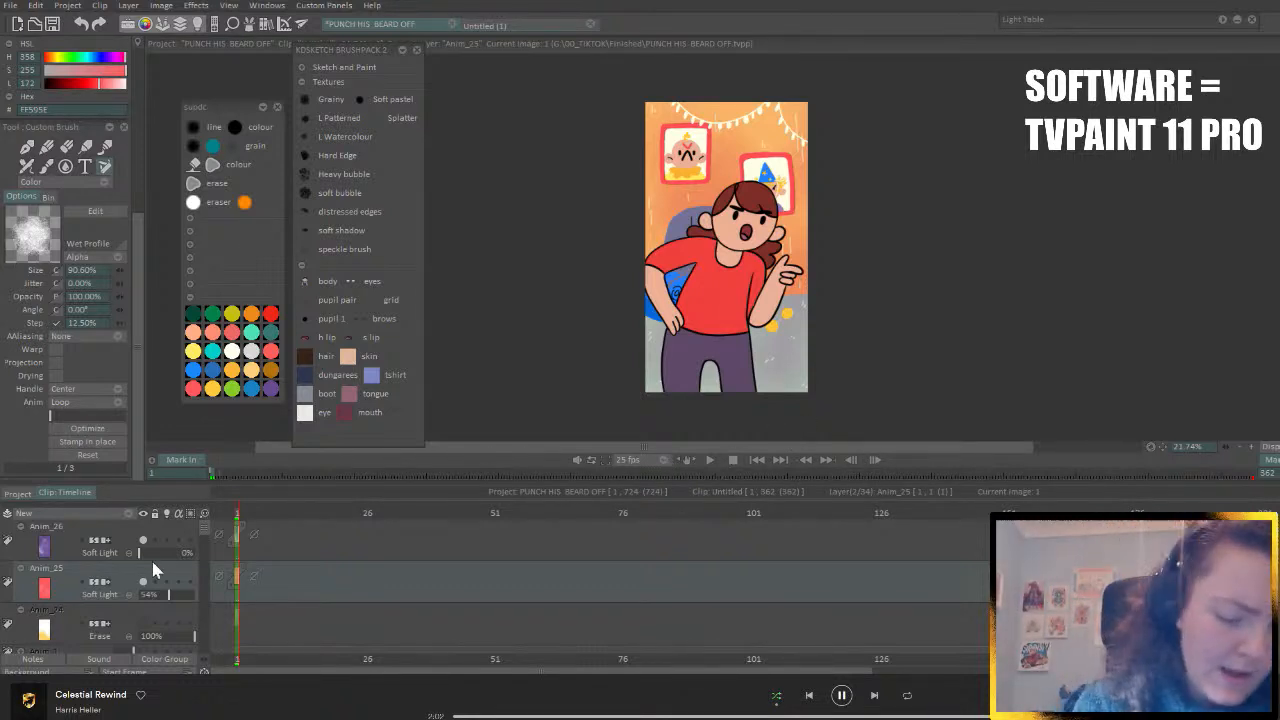
- Set Anim_26's opacity to 100%, clear its purple paint, and choose the soft shadow brush with purple 6A4C93
{"action": "left_click_drag", "start_coordinate": [150, 553], "coordinate": [213, 560]}
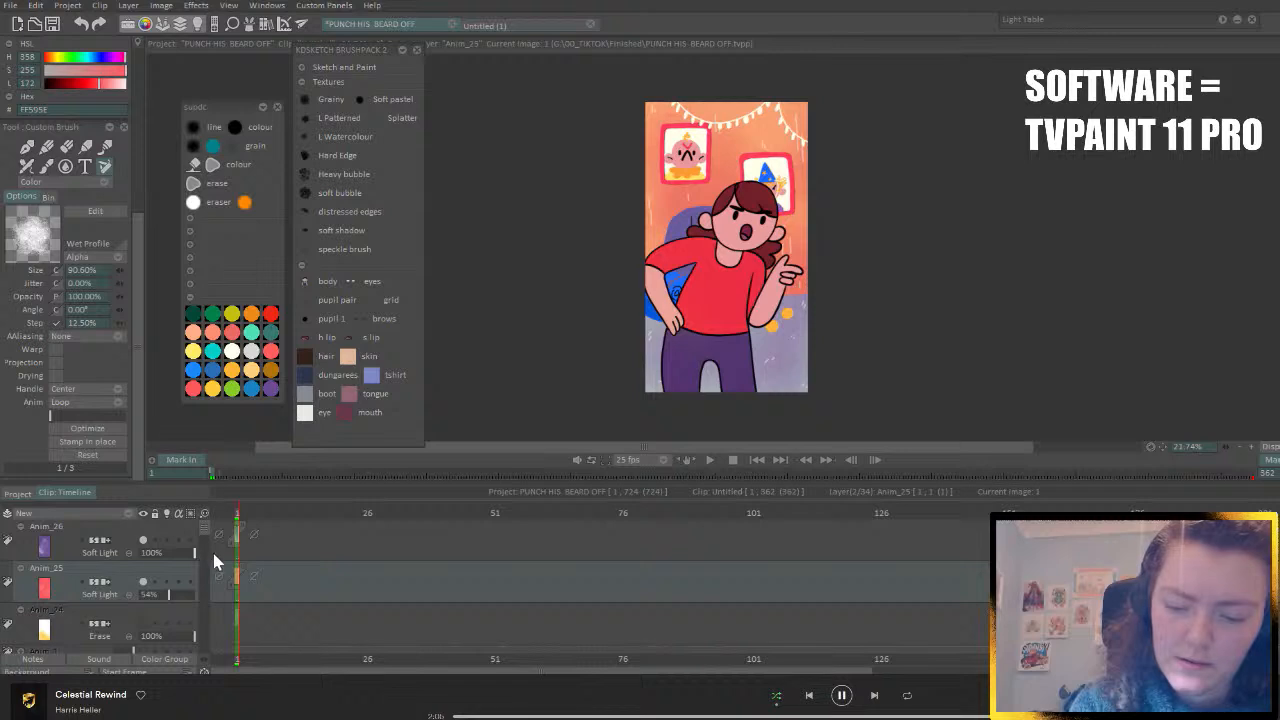
{"action": "left_click", "coordinate": [124, 552]}
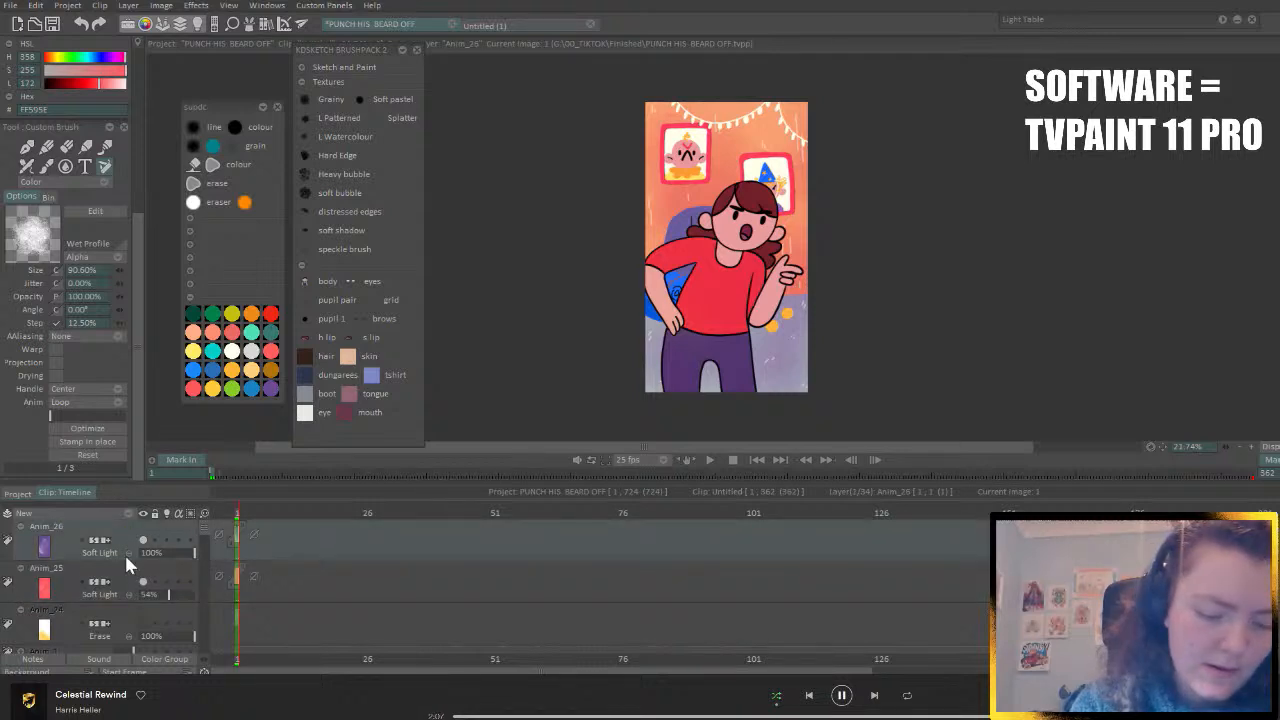
{"action": "left_click", "coordinate": [271, 388]}
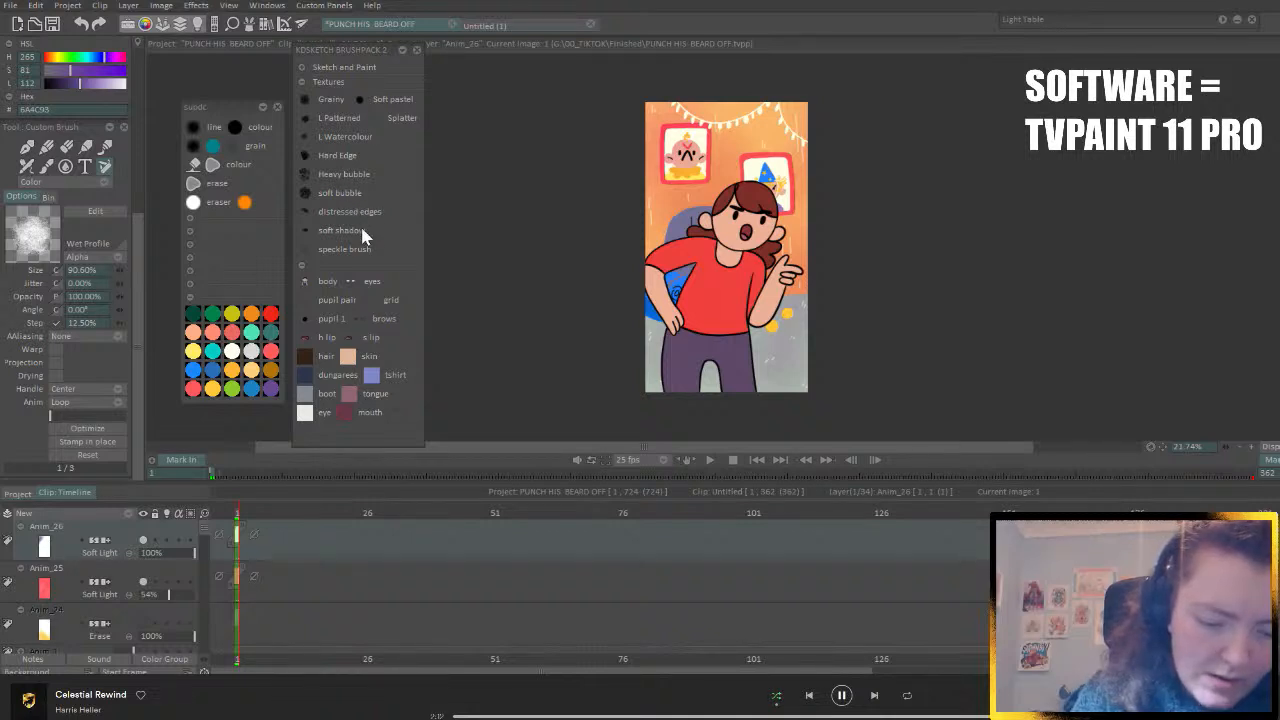
{"action": "left_click", "coordinate": [317, 233]}
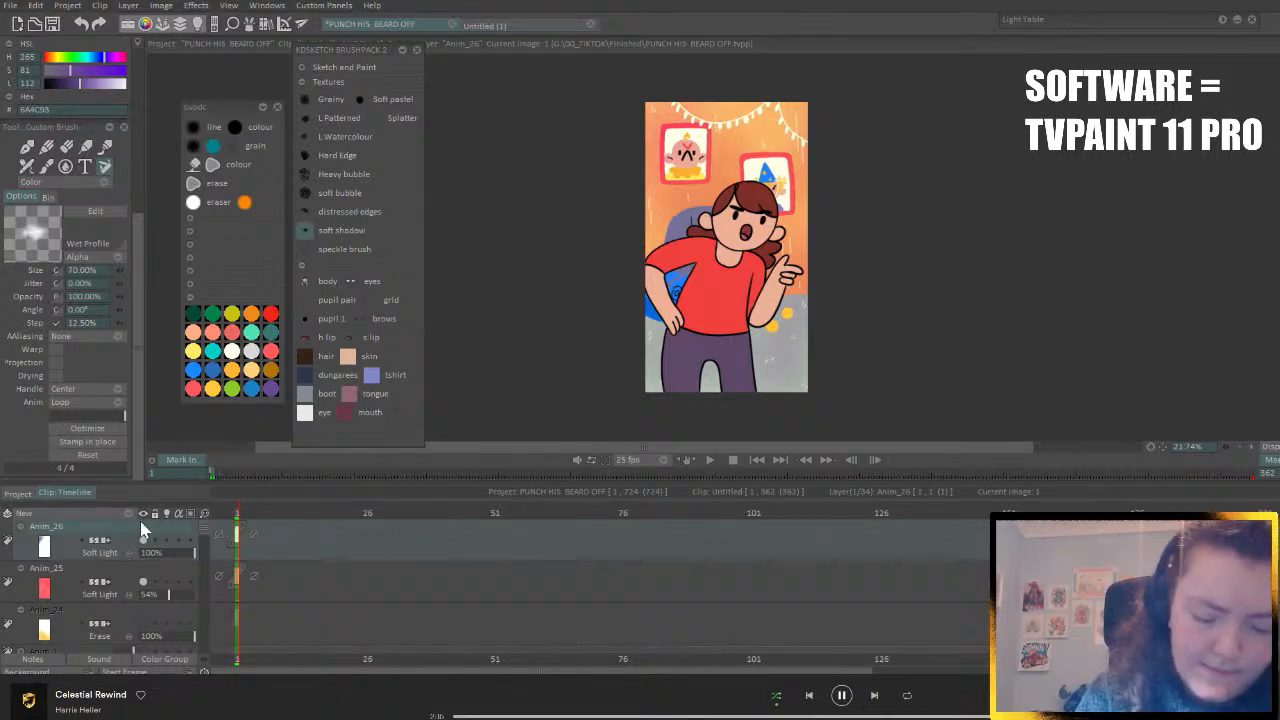
- Set Anim_26 to Color blending, enlarge the brush to 167.60%, and paint soft purple over the frame's upper-left corner and lower-right floor
{"action": "left_click", "coordinate": [116, 551]}
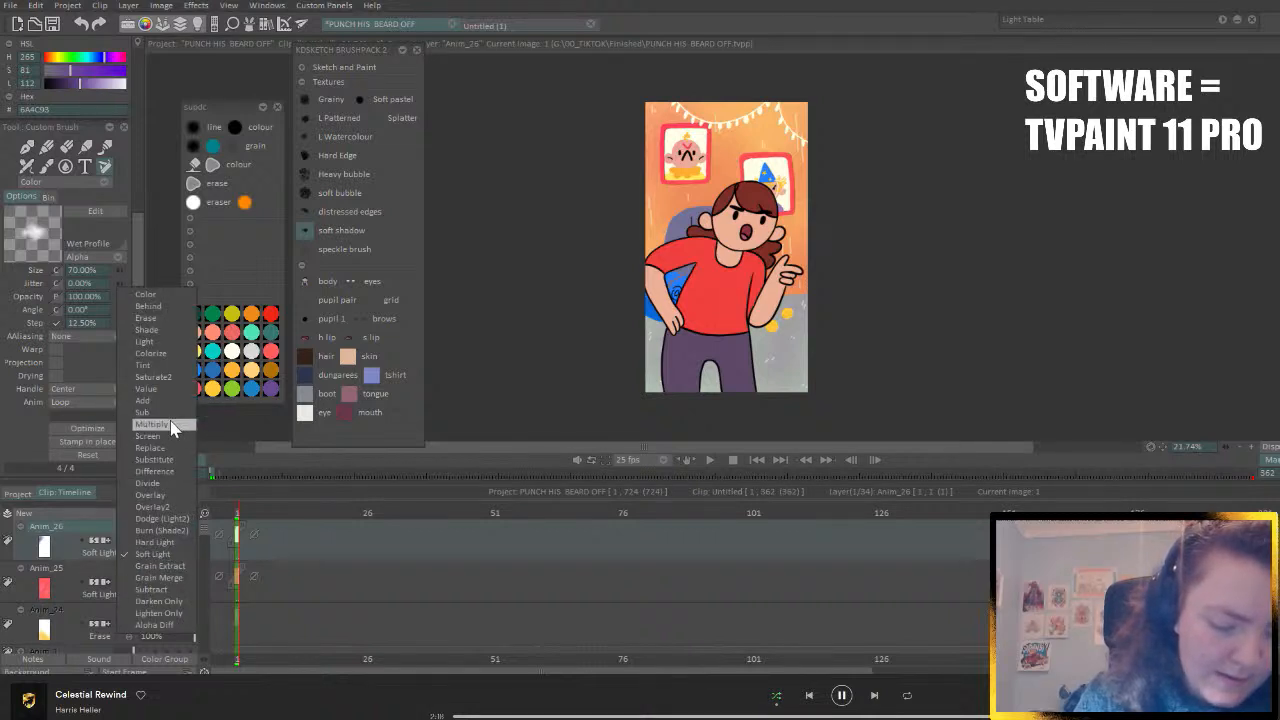
{"action": "left_click", "coordinate": [170, 300]}
{"action": "mouse_move", "coordinate": [634, 223]}
{"action": "left_mouse_down"}
{"action": "mouse_move", "coordinate": [677, 137]}
{"action": "mouse_move", "coordinate": [803, 117]}
{"action": "mouse_move", "coordinate": [665, 137]}
{"action": "mouse_move", "coordinate": [834, 155]}
{"action": "mouse_move", "coordinate": [749, 156]}
{"action": "mouse_move", "coordinate": [818, 188]}
{"action": "left_mouse_up"}
{"action": "key", "text": "ctrl+z"}
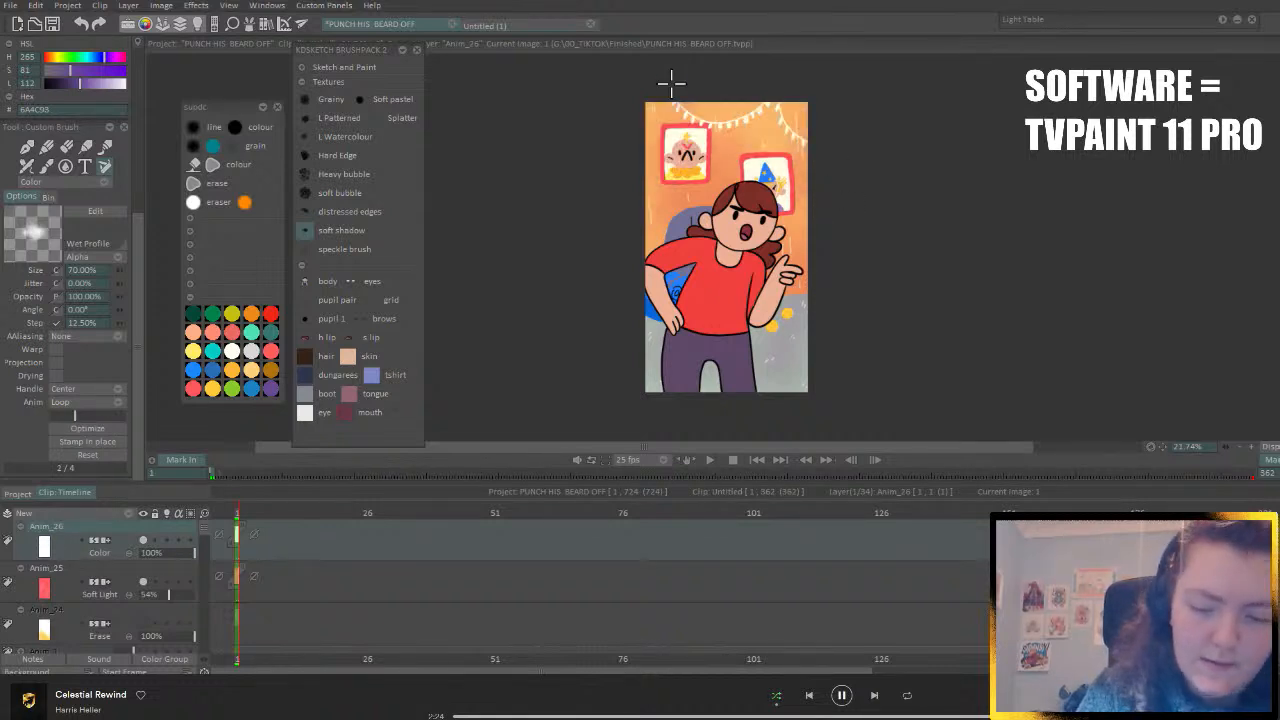
{"action": "left_click_drag", "start_coordinate": [120, 270], "coordinate": [682, 256]}
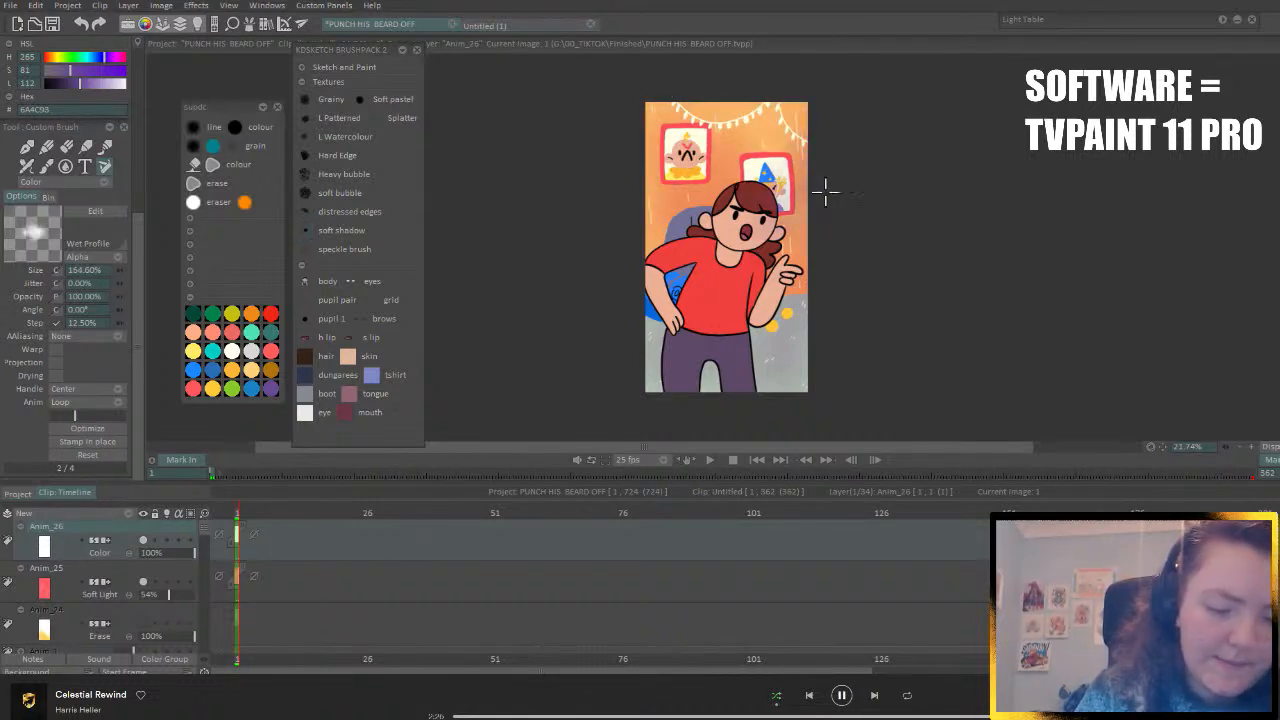
{"action": "mouse_move", "coordinate": [603, 183]}
{"action": "left_mouse_down"}
{"action": "mouse_move", "coordinate": [898, 99]}
{"action": "mouse_move", "coordinate": [766, 109]}
{"action": "mouse_move", "coordinate": [960, 331]}
{"action": "mouse_move", "coordinate": [640, 189]}
{"action": "mouse_move", "coordinate": [632, 254]}
{"action": "left_mouse_up"}
{"action": "left_click_drag", "start_coordinate": [700, 200], "coordinate": [957, 129]}
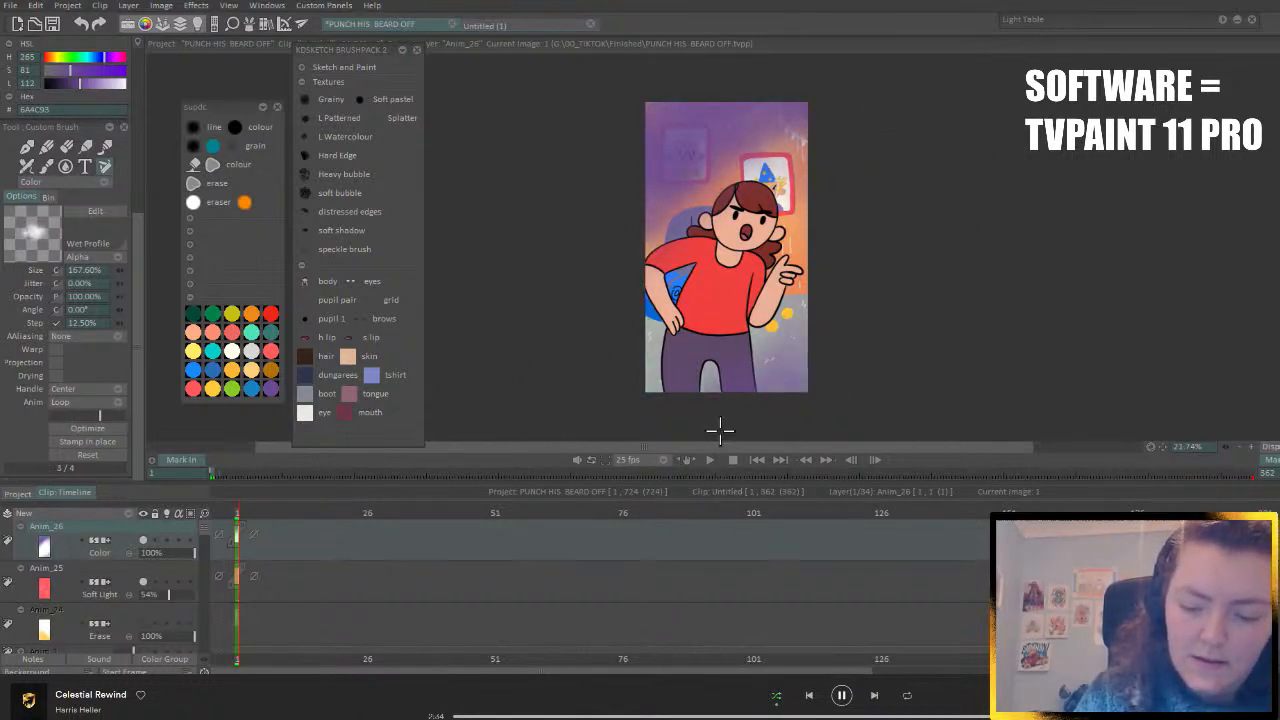
- Switch Anim_26 to Soft Light blending and set both Anim_26 and Anim_25 to Hold after their last image
{"action": "left_click", "coordinate": [108, 553]}
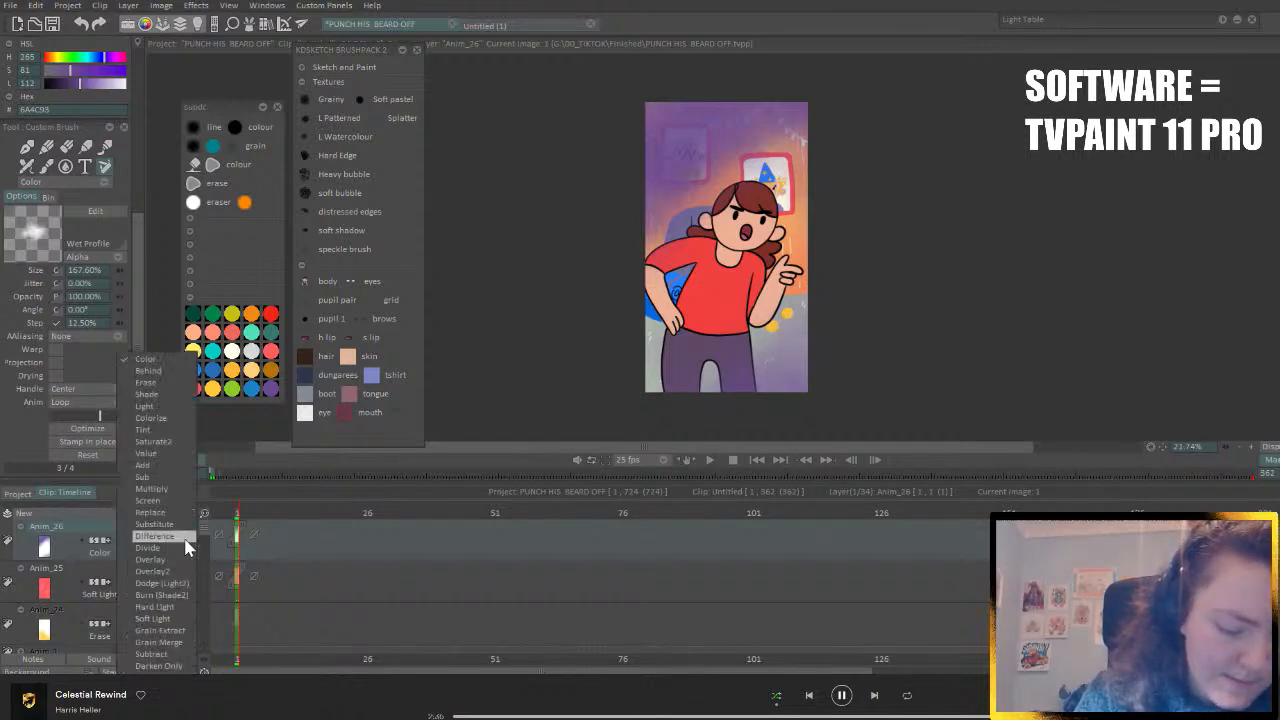
{"action": "left_click", "coordinate": [155, 619]}
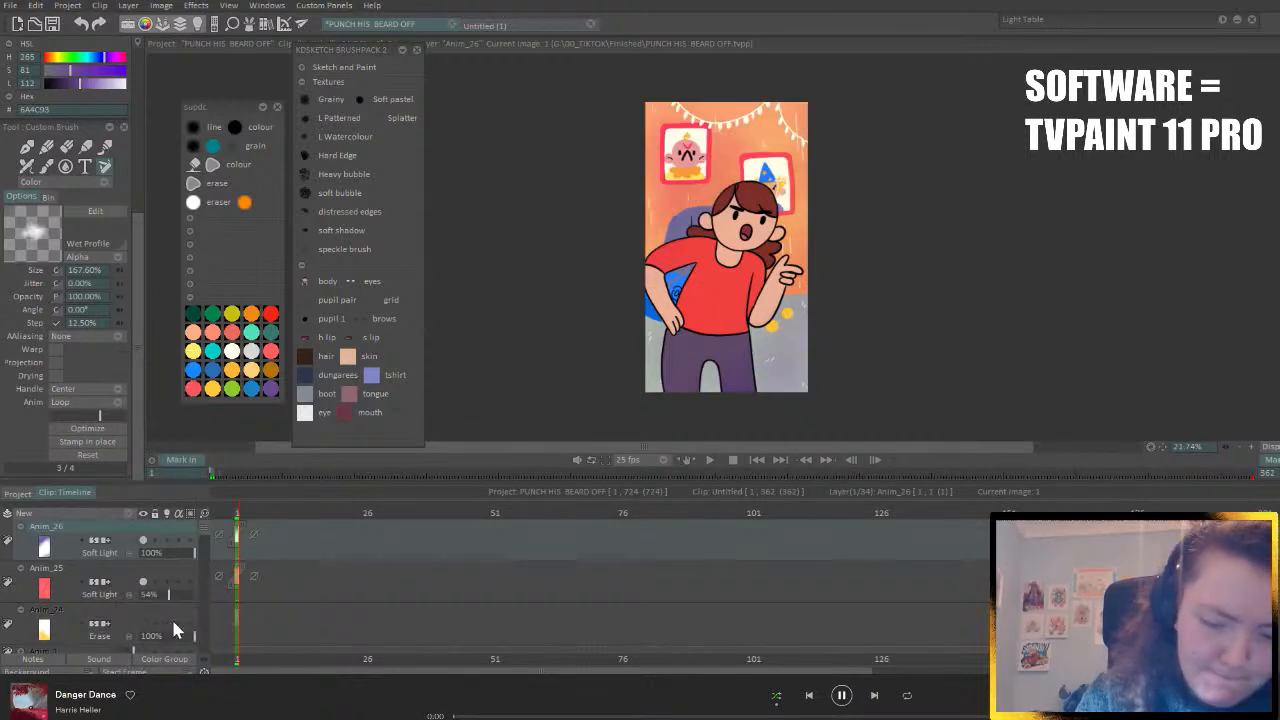
{"action": "left_click", "coordinate": [254, 528]}
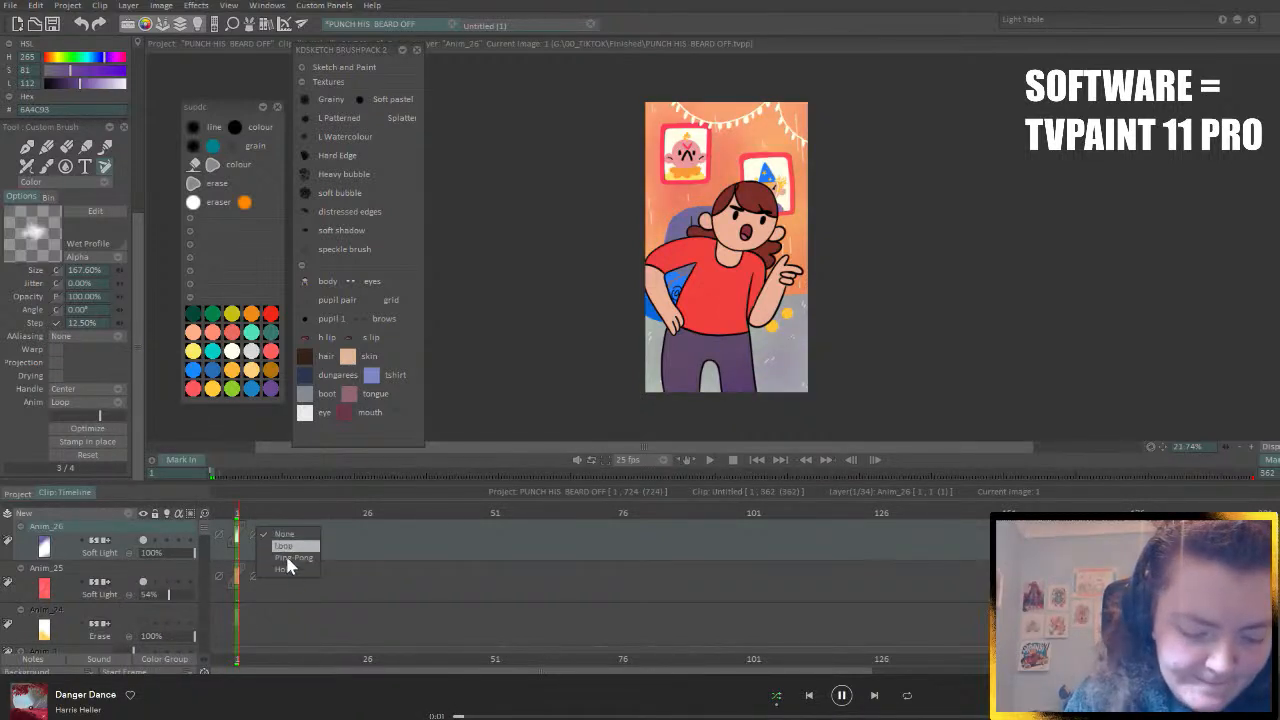
{"action": "left_click", "coordinate": [258, 577]}
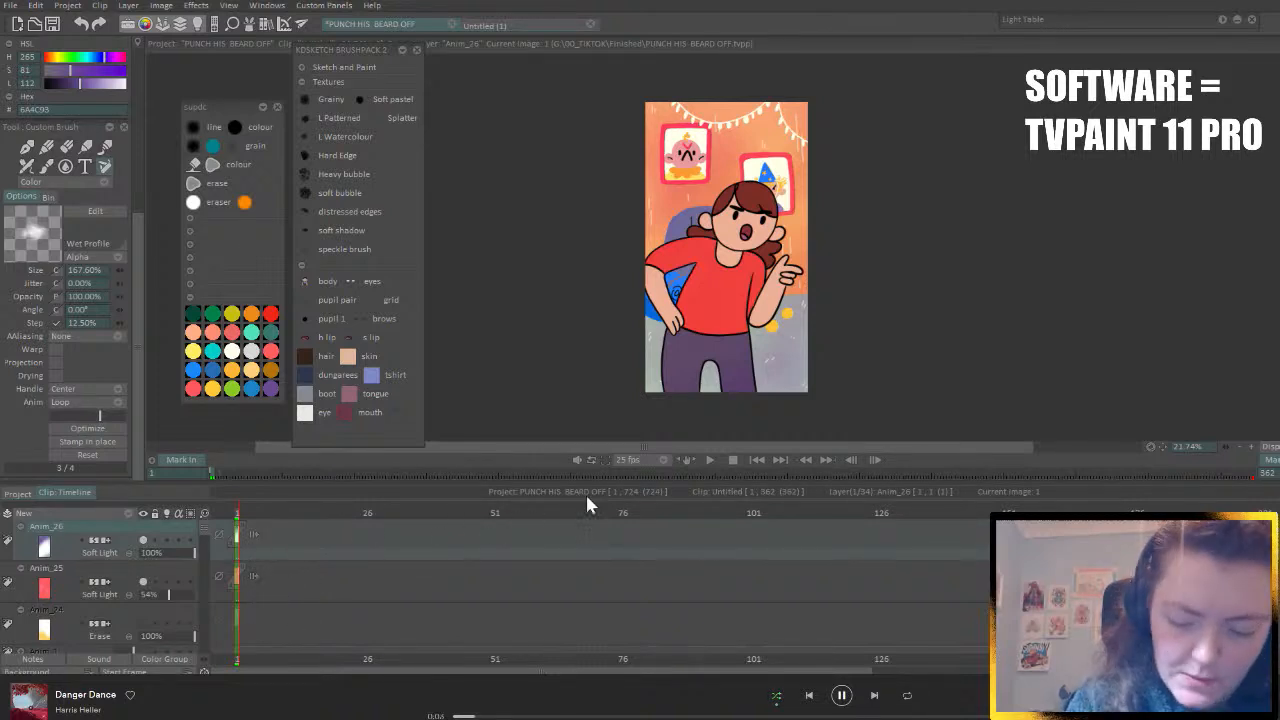
- Play the clip to review the lighting, and scrub to the Santa scene at frame 253
{"action": "left_click", "coordinate": [709, 459]}
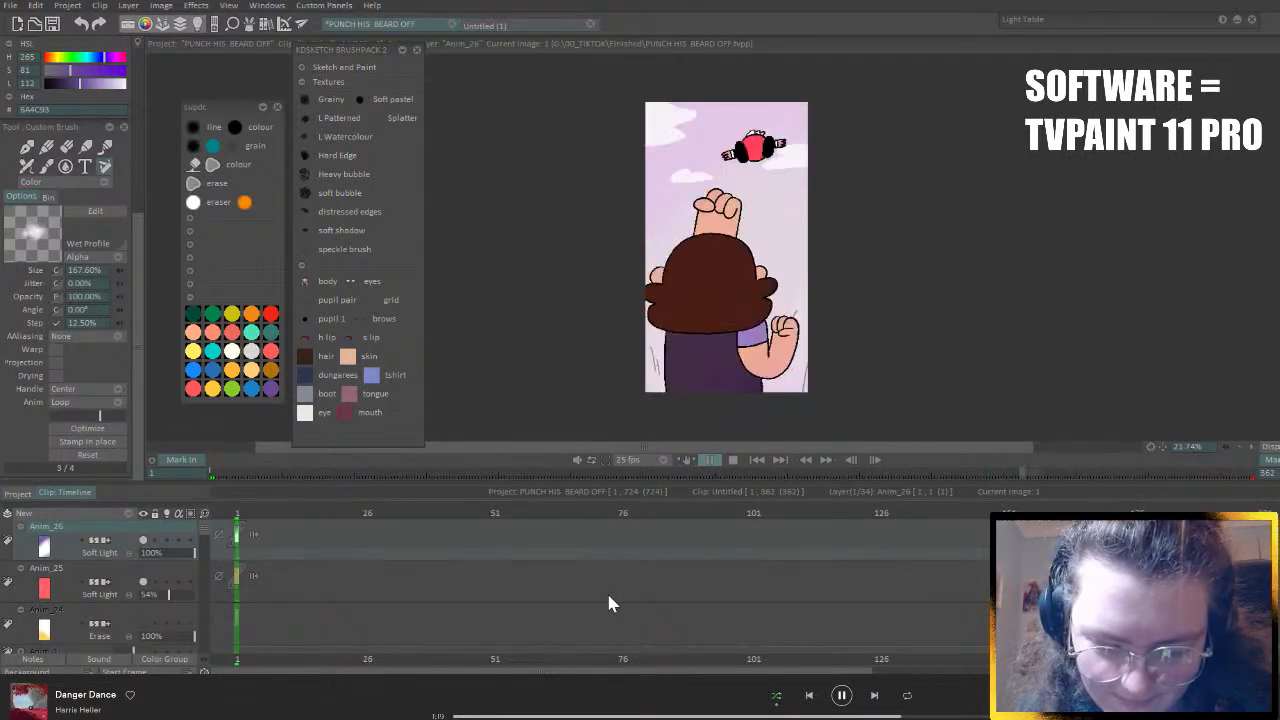
{"action": "left_click", "coordinate": [295, 516]}
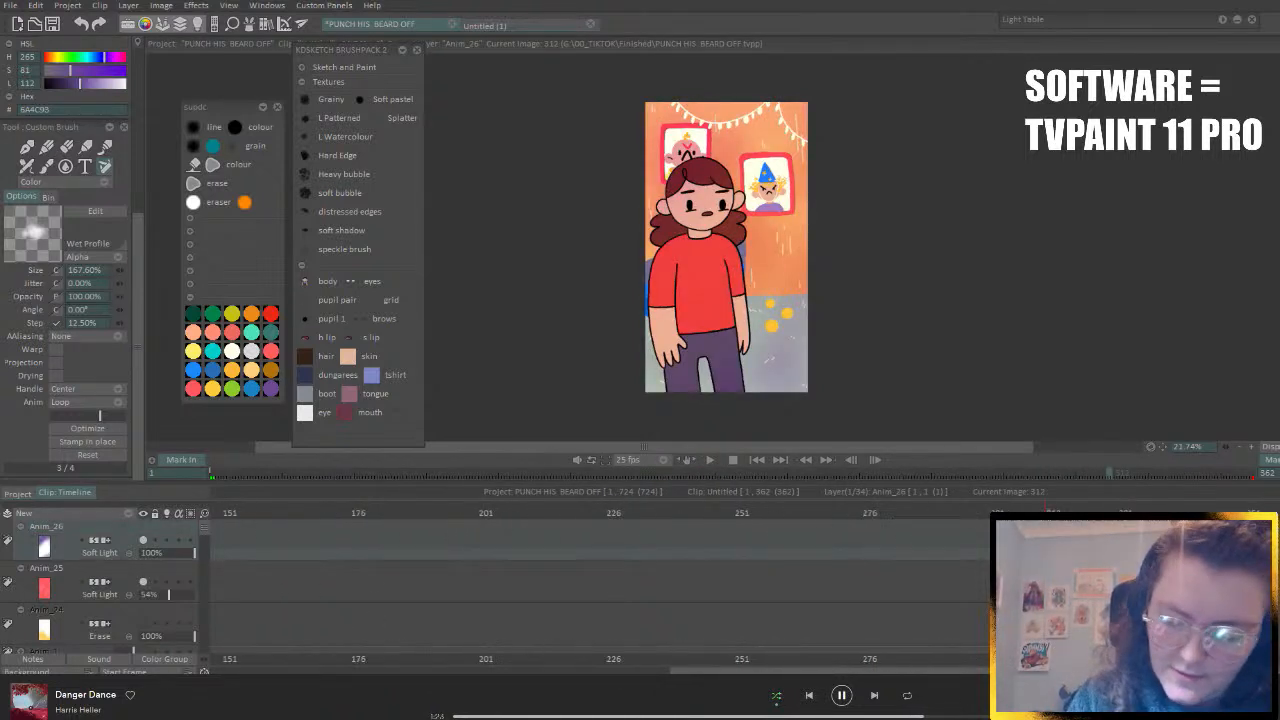
{"action": "left_click_drag", "start_coordinate": [1000, 510], "coordinate": [746, 549]}
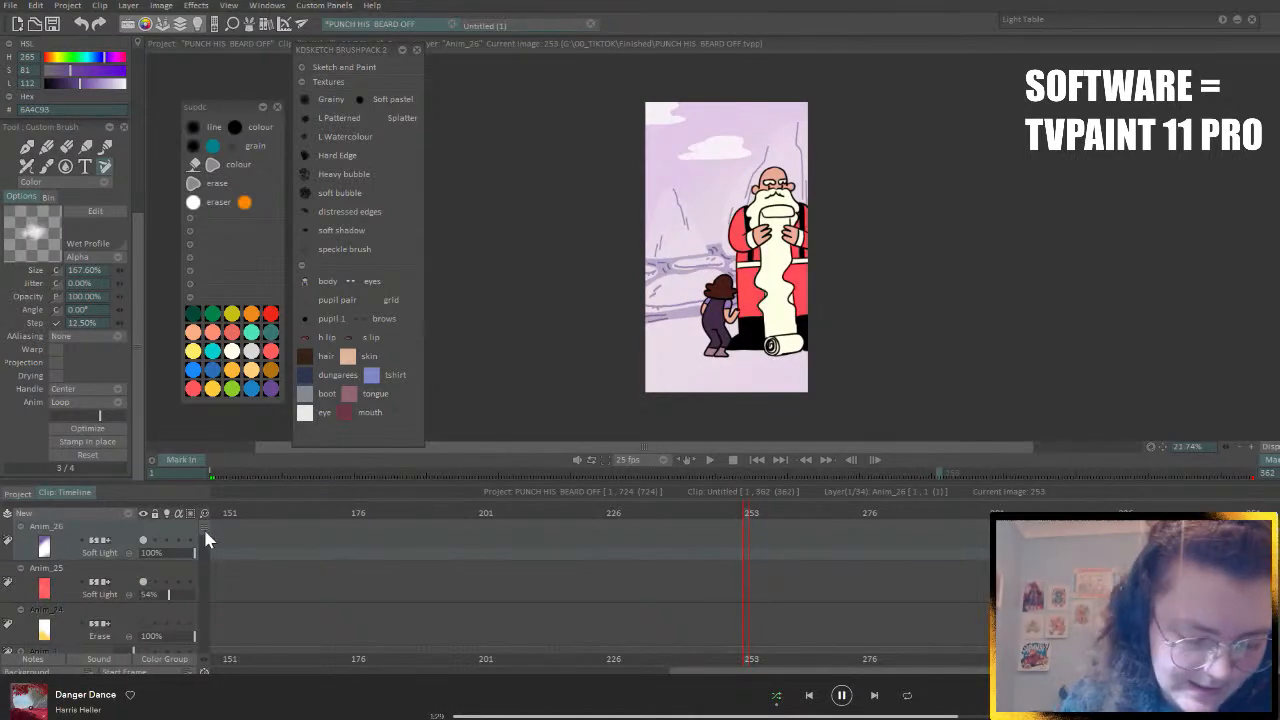
- Find the Anim_15 layer and toggle its visibility repeatedly to examine which background lines it holds
{"action": "left_click_drag", "start_coordinate": [203, 538], "coordinate": [199, 584]}
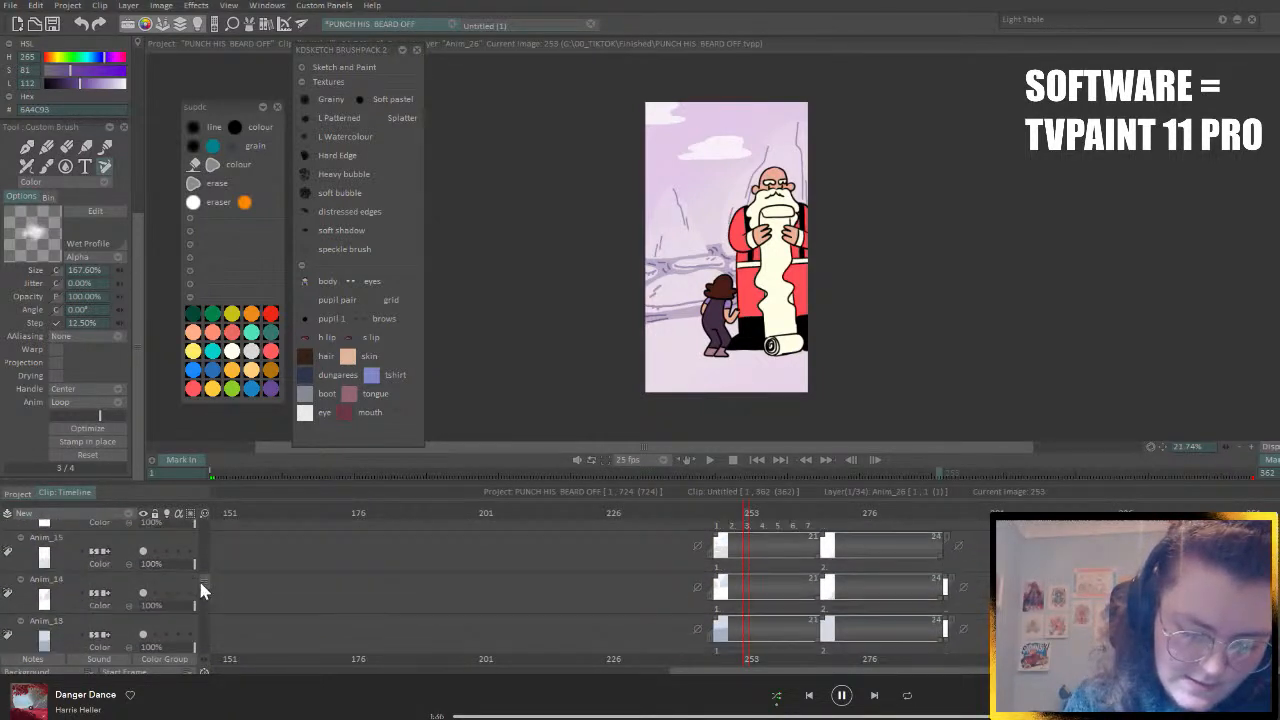
{"action": "left_click", "coordinate": [141, 552]}
{"action": "left_click", "coordinate": [141, 552]}
{"action": "left_click", "coordinate": [141, 552]}
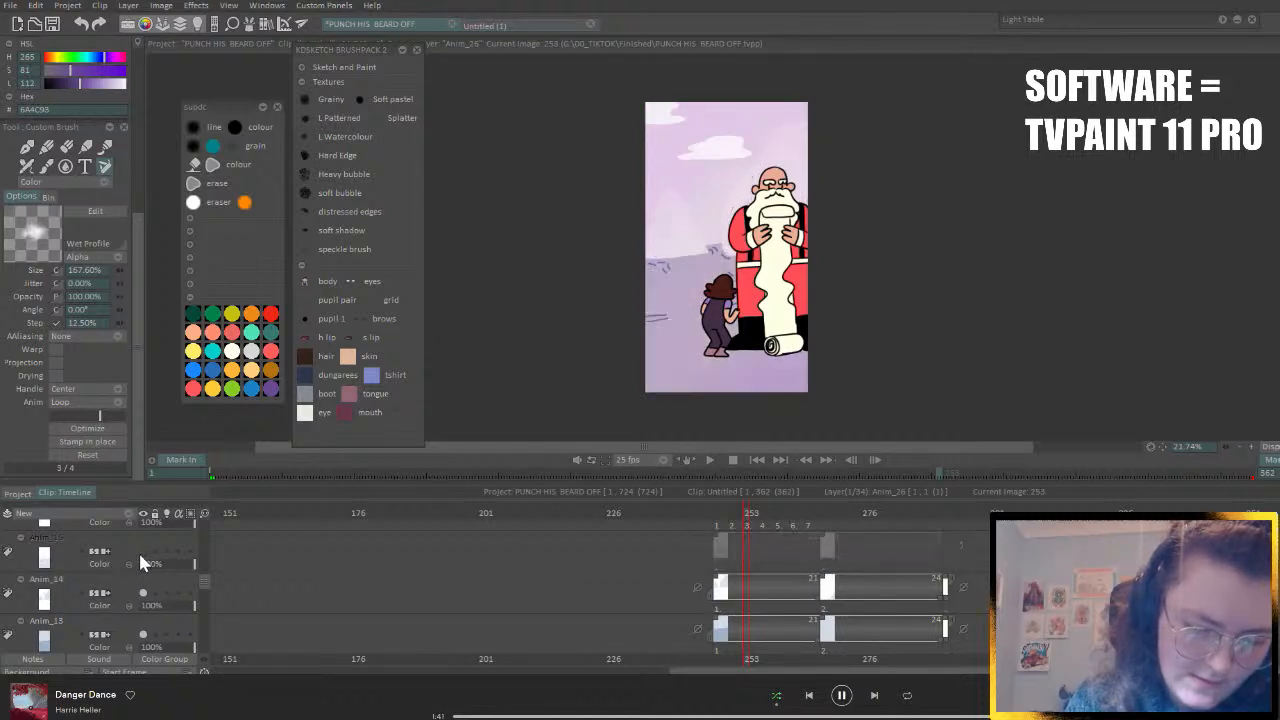
{"action": "left_click", "coordinate": [141, 552]}
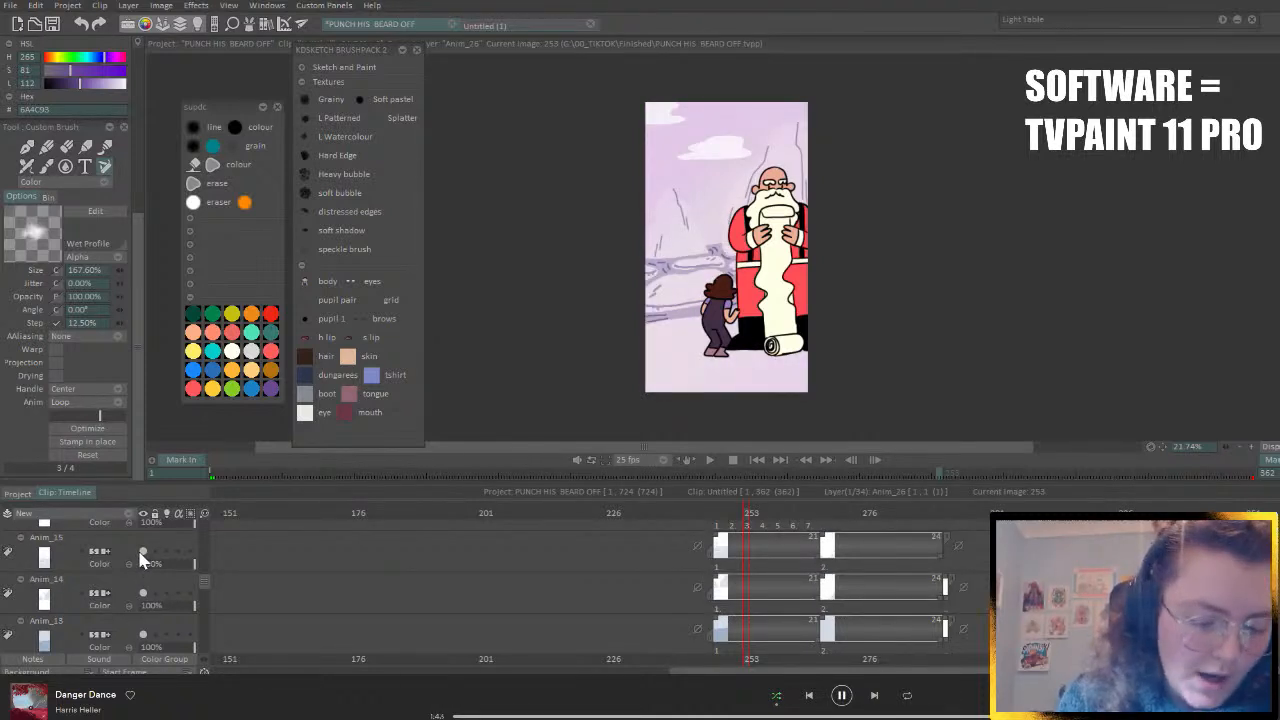
{"action": "left_click", "coordinate": [142, 552]}
{"action": "left_click", "coordinate": [142, 552]}
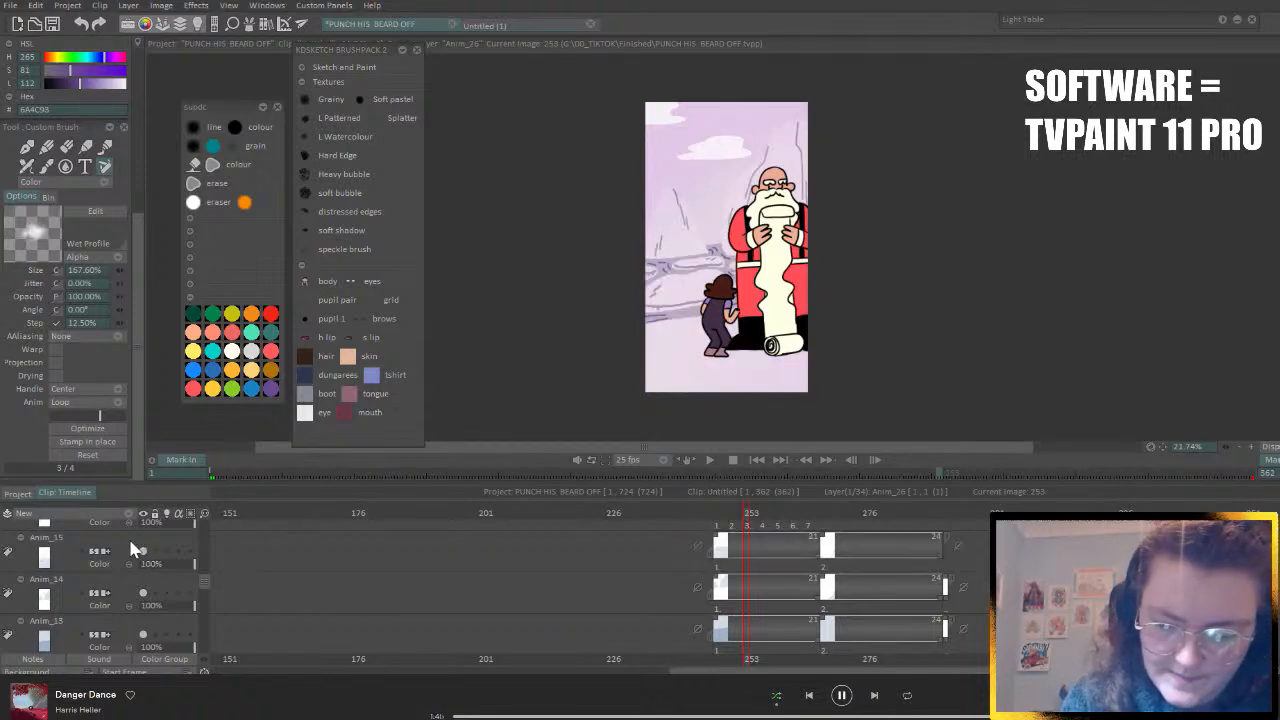
{"action": "left_click", "coordinate": [137, 566]}
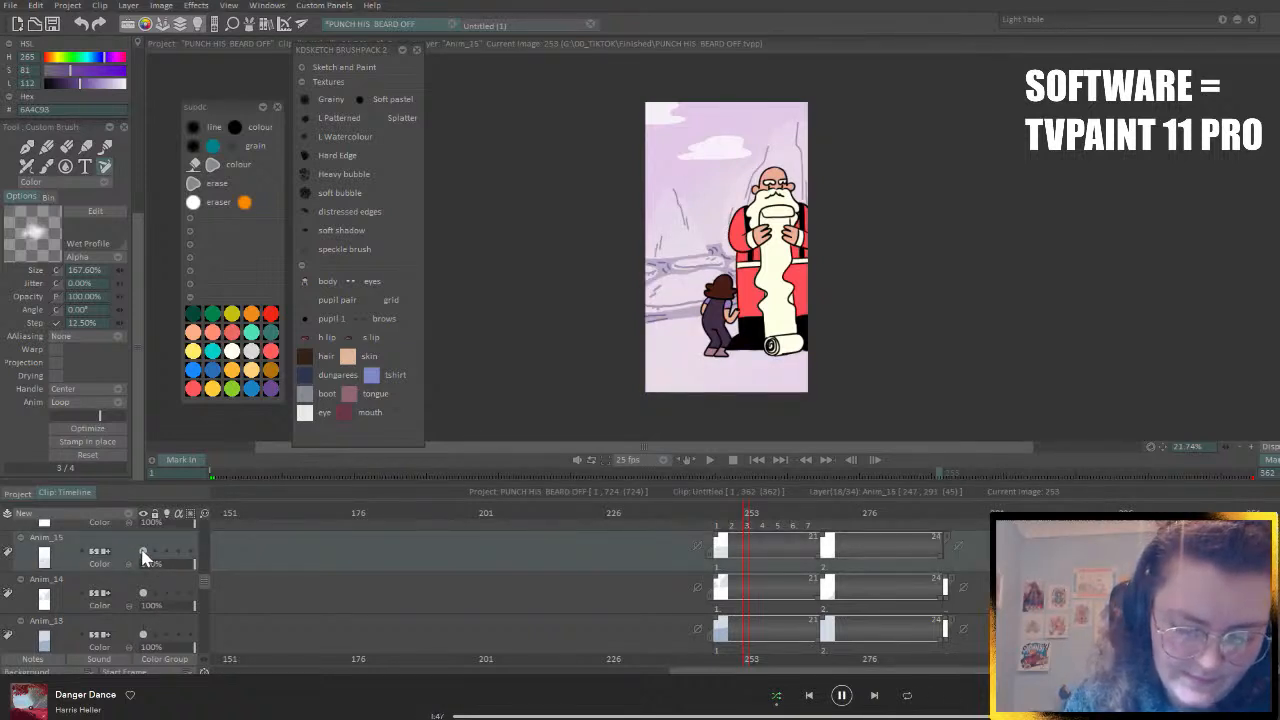
{"action": "left_click", "coordinate": [142, 552]}
{"action": "left_click", "coordinate": [142, 552]}
{"action": "left_click", "coordinate": [142, 552]}
{"action": "left_click", "coordinate": [142, 552]}
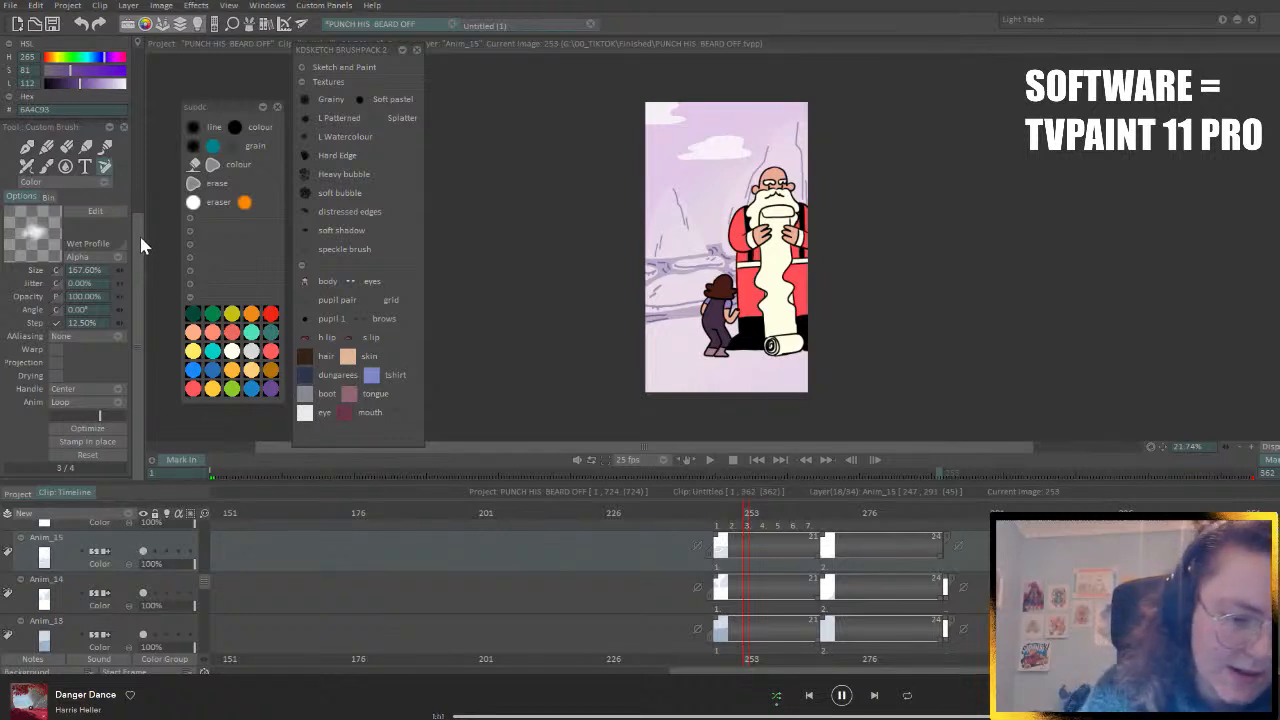
- Lasso the distant mountain lines of Anim_15, cut them to a new layer, and extend that layer over frames 247 to 267
{"action": "left_click_drag", "start_coordinate": [141, 245], "coordinate": [144, 78]}
{"action": "left_click", "coordinate": [40, 83]}
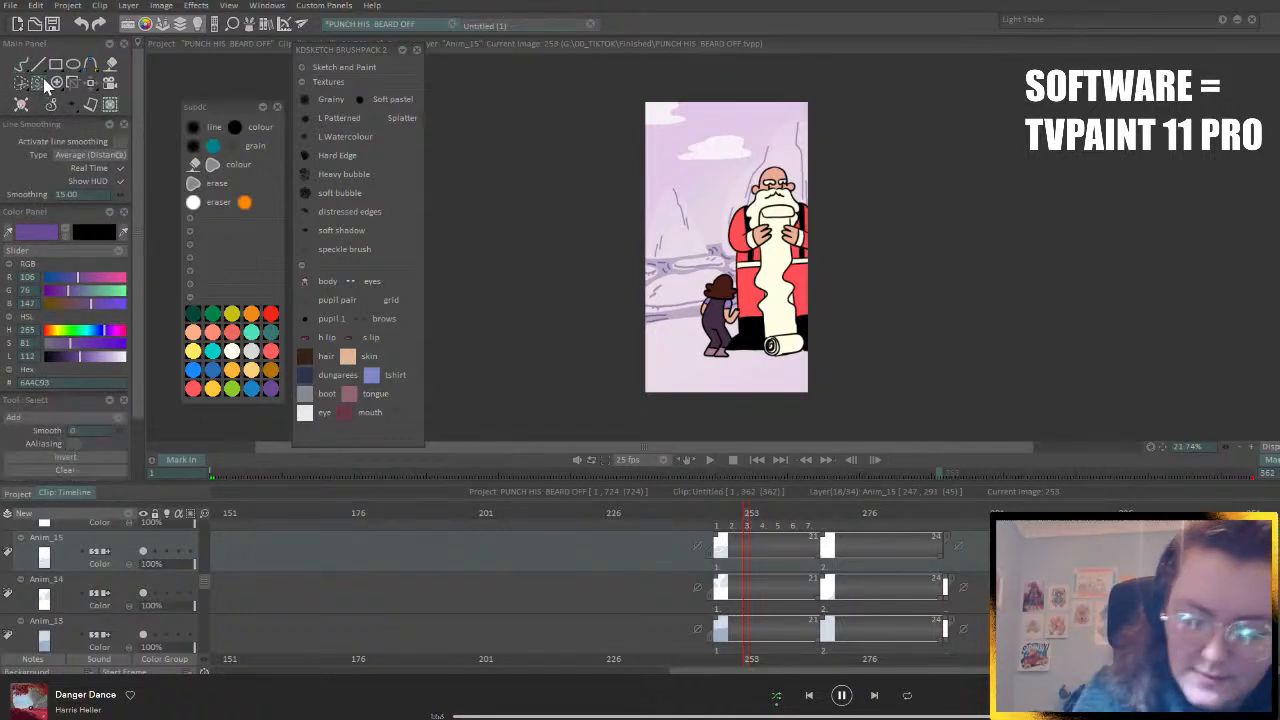
{"action": "mouse_move", "coordinate": [704, 228]}
{"action": "left_mouse_down"}
{"action": "mouse_move", "coordinate": [653, 259]}
{"action": "mouse_move", "coordinate": [624, 240]}
{"action": "mouse_move", "coordinate": [662, 143]}
{"action": "mouse_move", "coordinate": [868, 96]}
{"action": "mouse_move", "coordinate": [889, 173]}
{"action": "mouse_move", "coordinate": [871, 225]}
{"action": "mouse_move", "coordinate": [816, 254]}
{"action": "mouse_move", "coordinate": [782, 237]}
{"action": "mouse_move", "coordinate": [705, 230]}
{"action": "left_mouse_up"}
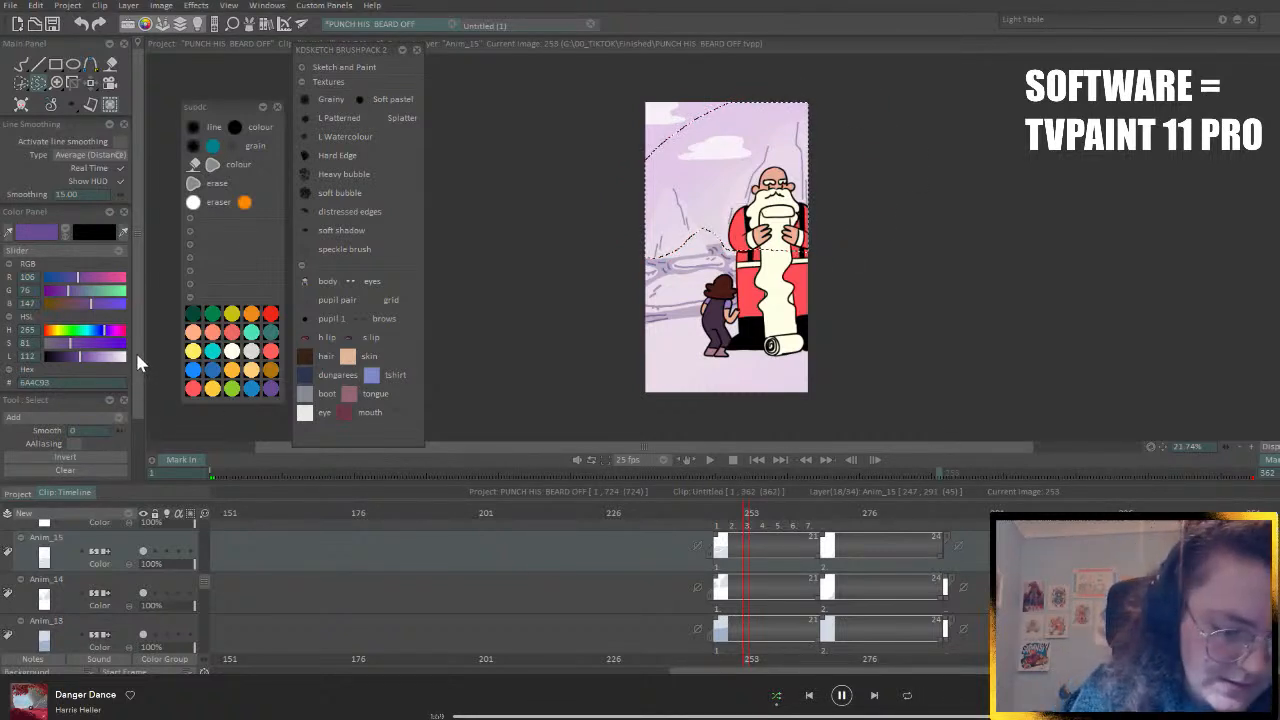
{"action": "scroll", "coordinate": [113, 460], "scroll_direction": "down", "scroll_amount": 2}
{"action": "left_click", "coordinate": [93, 427]}
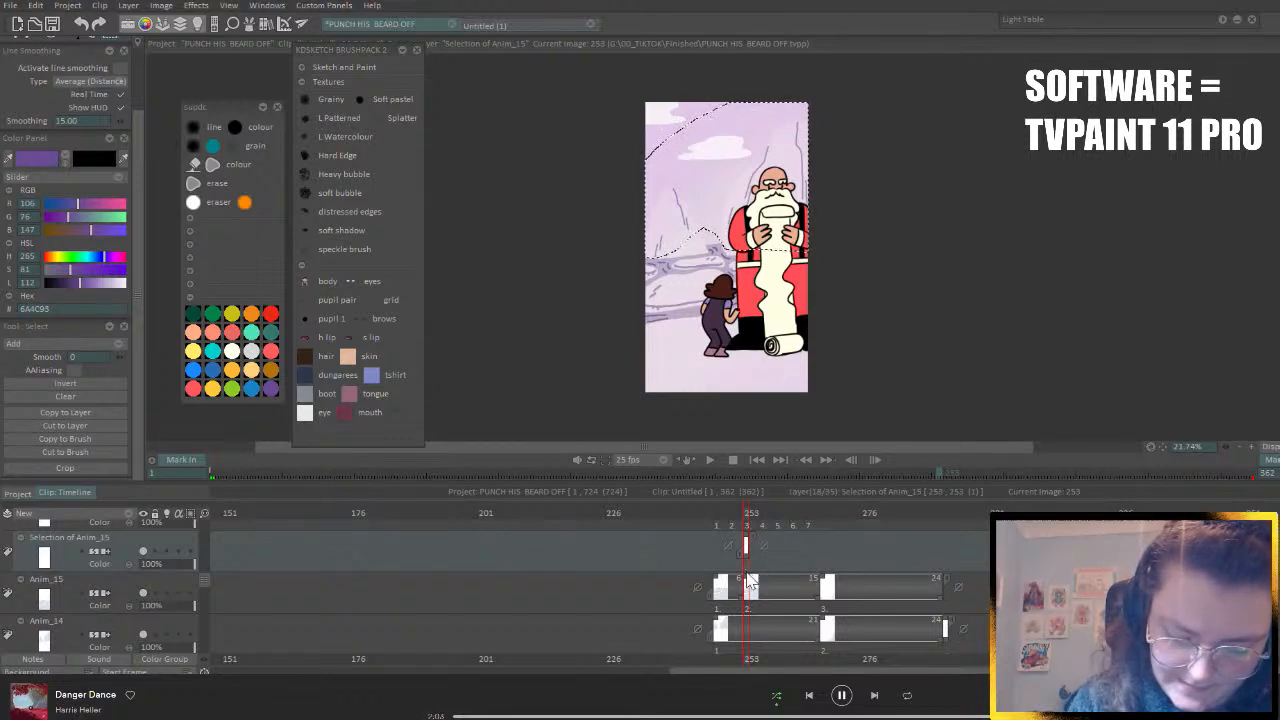
{"action": "left_click_drag", "start_coordinate": [747, 583], "coordinate": [816, 555]}
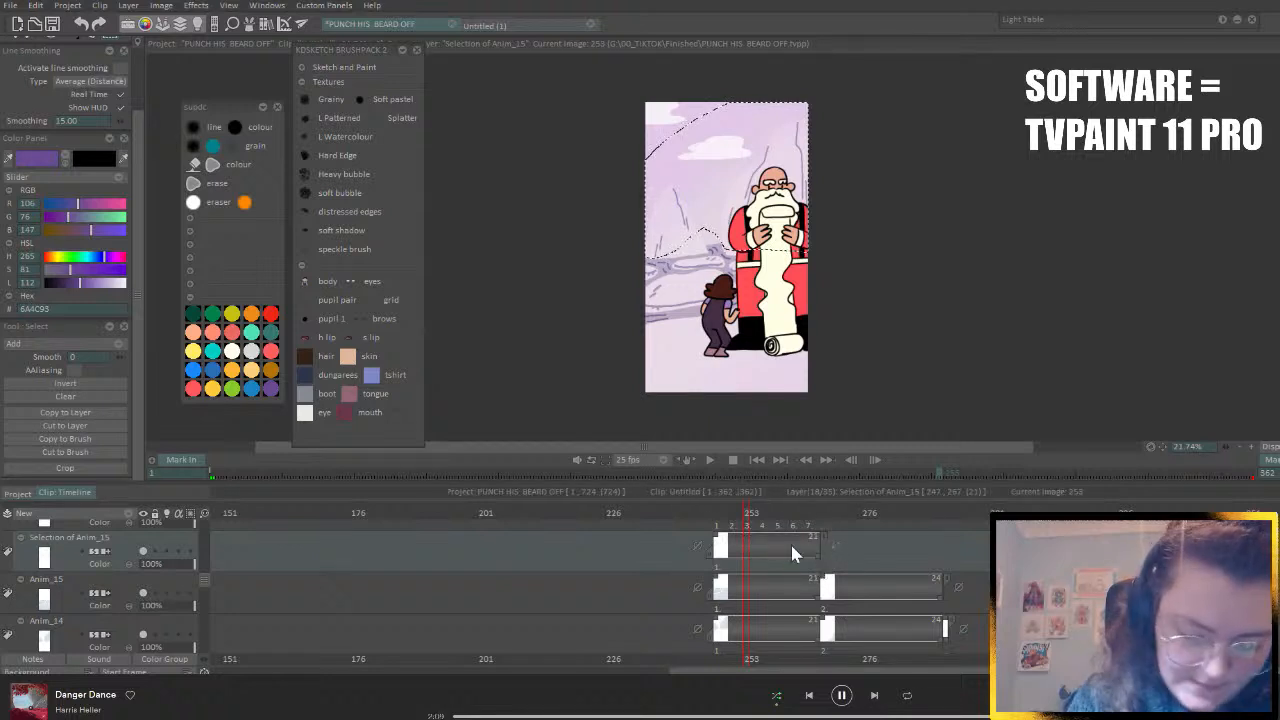
- Lower the opacity of the Selection of Anim_15 layer to 51% and Anim_15 to 50%, and clear the selection
{"action": "left_click_drag", "start_coordinate": [156, 569], "coordinate": [168, 573]}
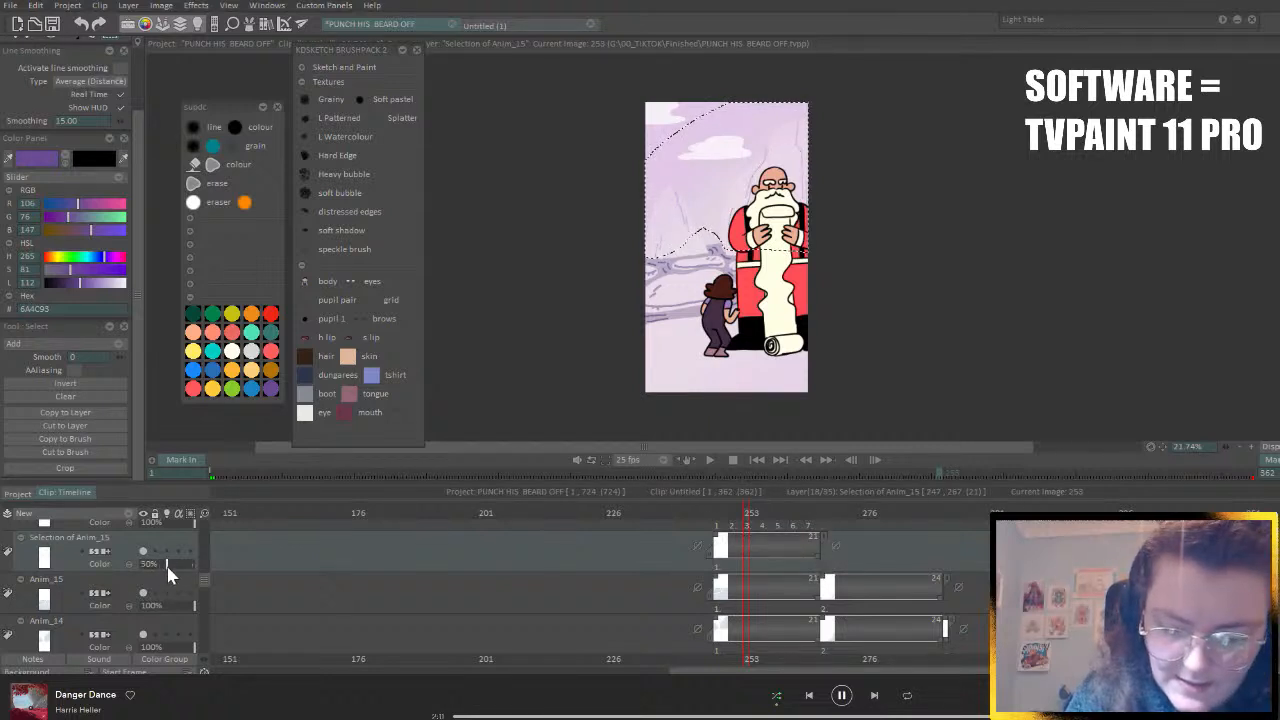
{"action": "left_click_drag", "start_coordinate": [828, 527], "coordinate": [884, 518]}
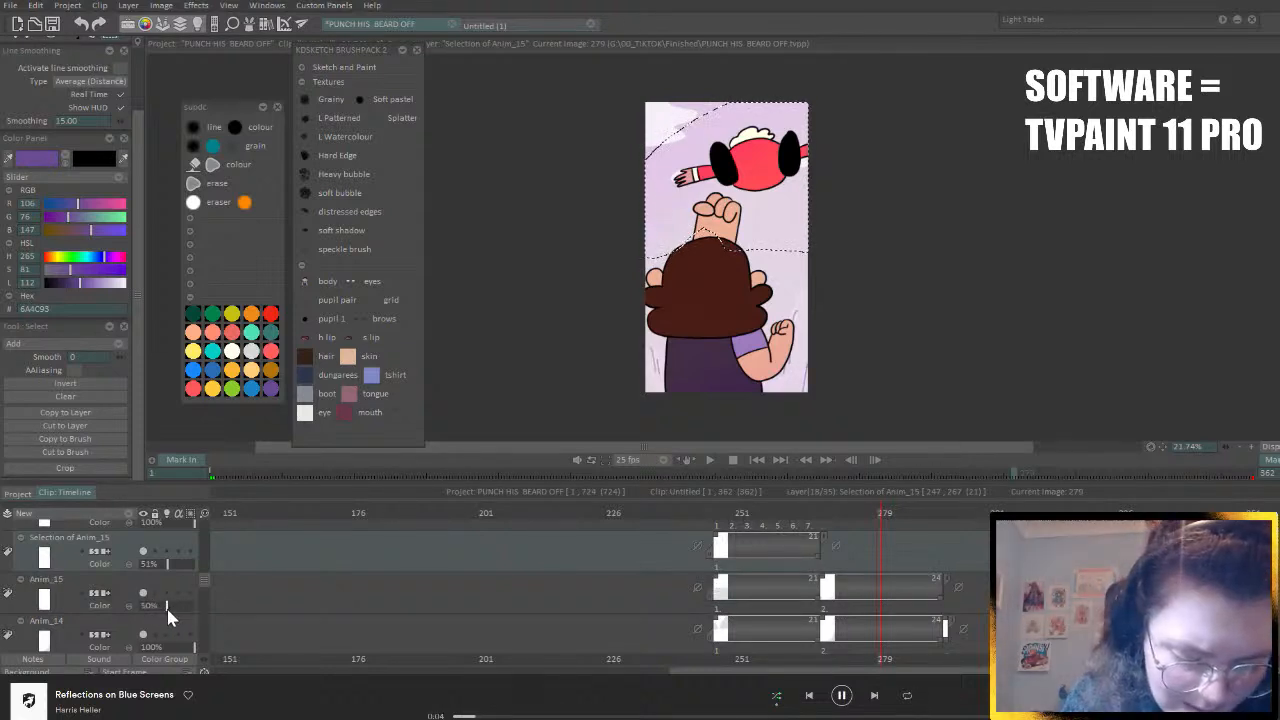
{"action": "left_click", "coordinate": [167, 608]}
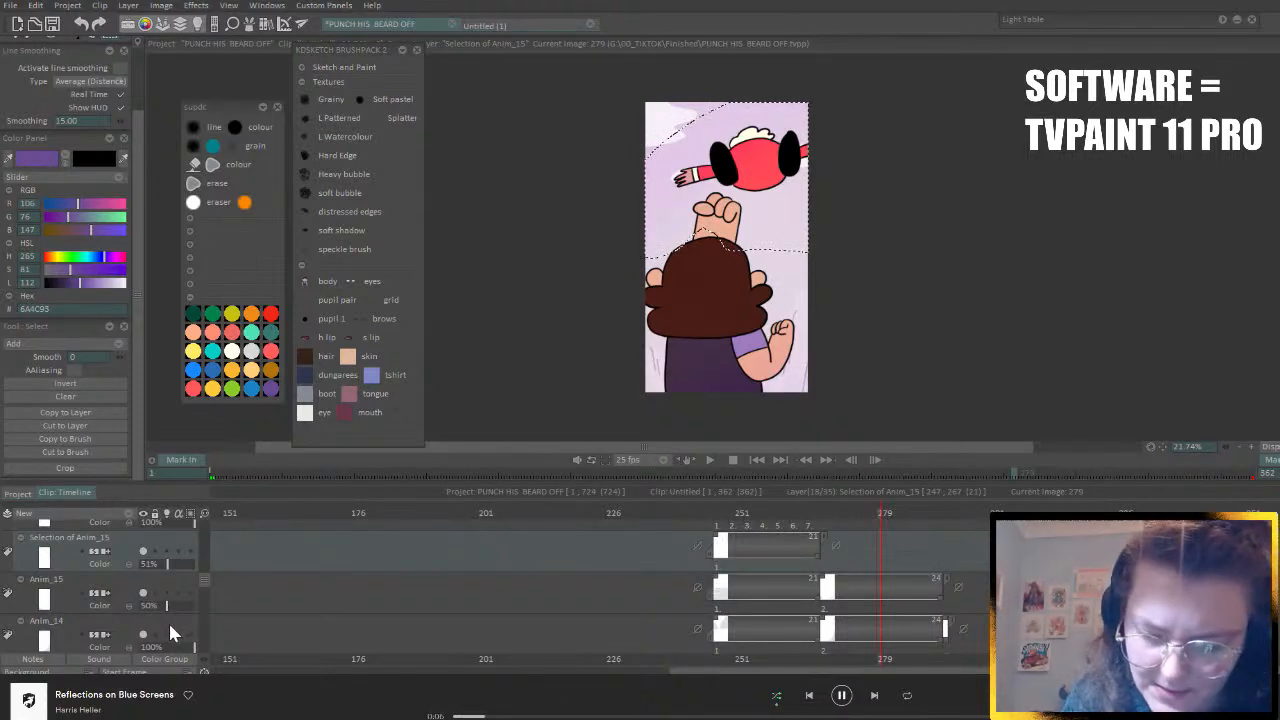
{"action": "scroll", "coordinate": [140, 125], "scroll_direction": "up", "scroll_amount": 2}
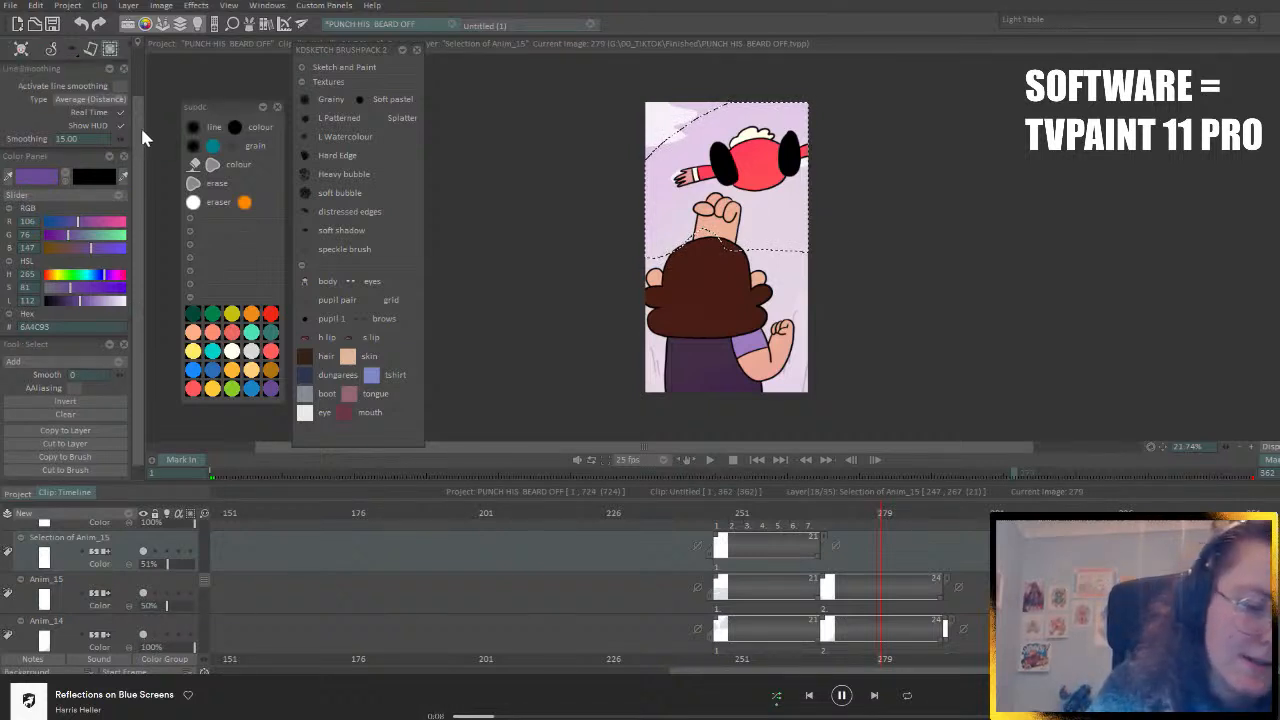
{"action": "left_click", "coordinate": [38, 88]}
{"action": "left_click", "coordinate": [88, 223]}
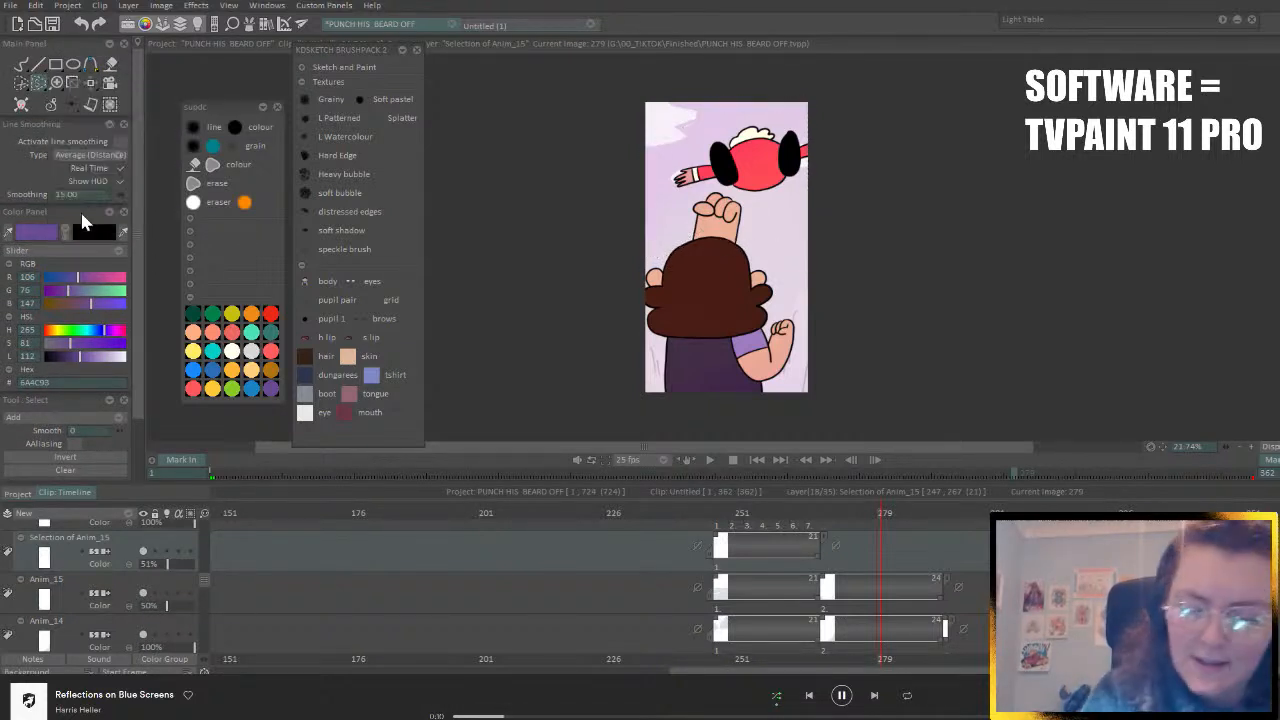
- Play the animation from the start in an enlarged view, and scrub through the opening shot to frame 62
{"action": "left_click_drag", "start_coordinate": [856, 510], "coordinate": [955, 525]}
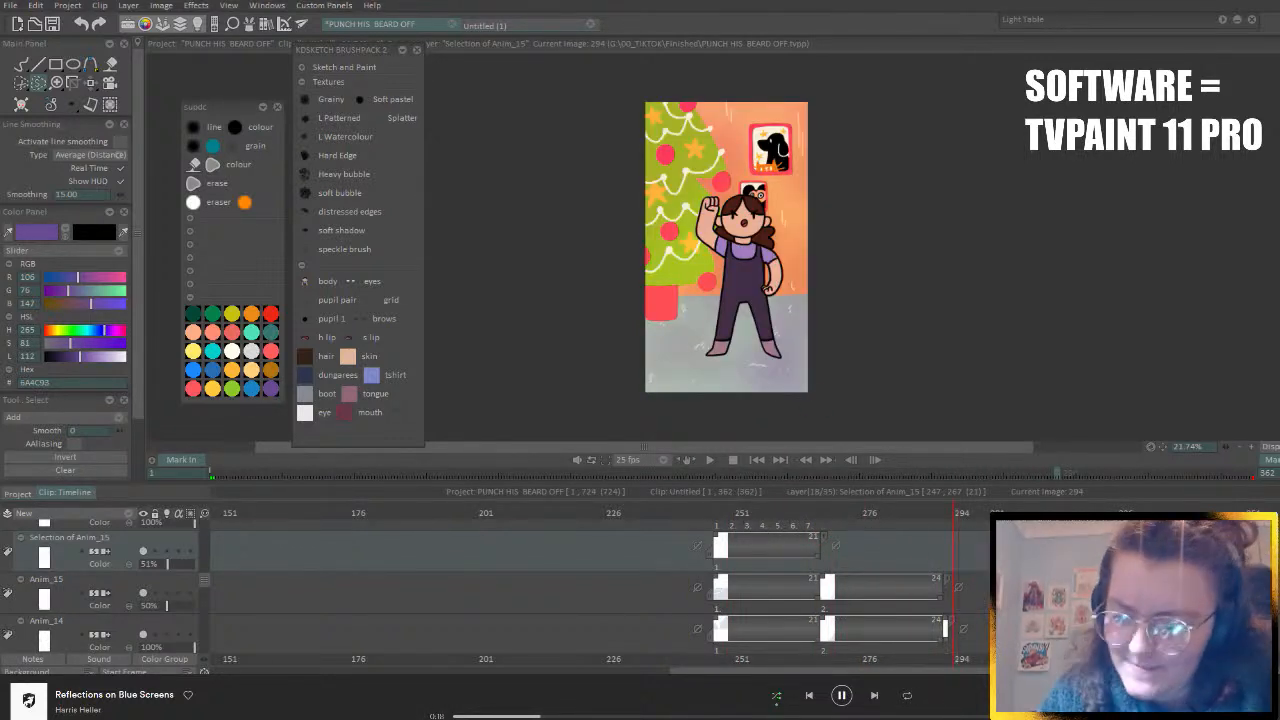
{"action": "key", "text": "plus"}
{"action": "left_click_drag", "start_coordinate": [841, 483], "coordinate": [841, 605]}
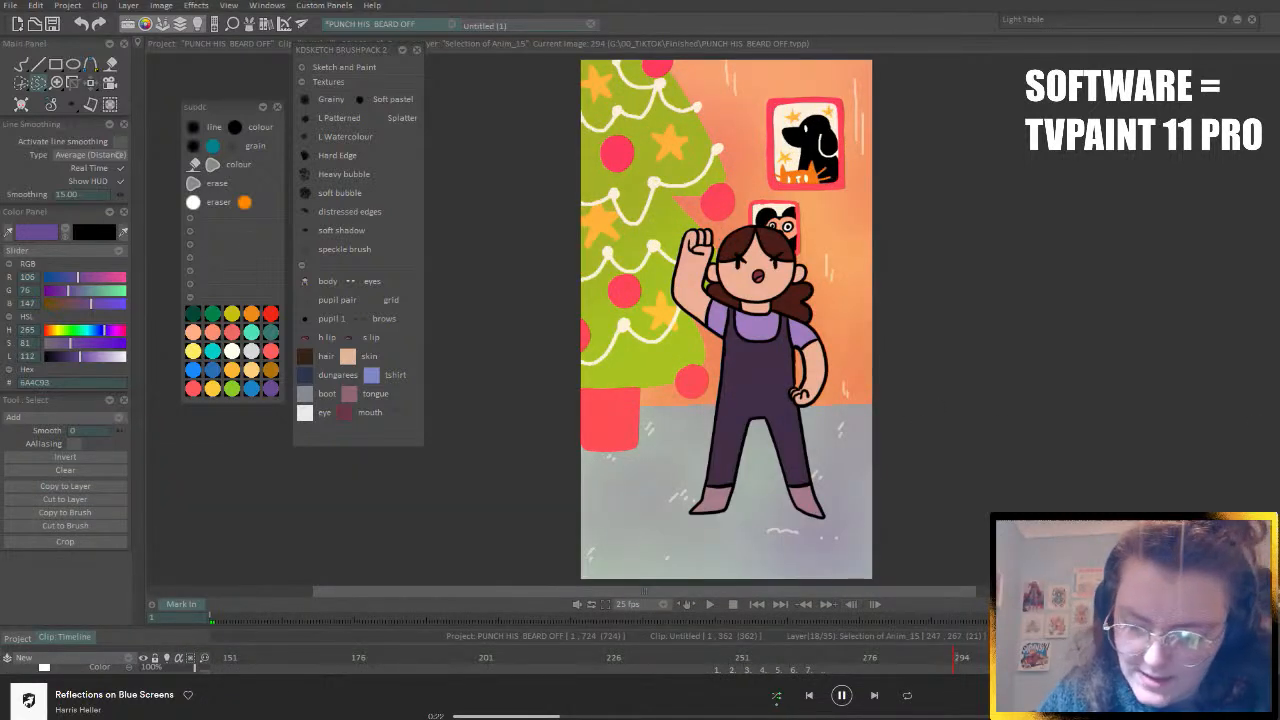
{"action": "left_click", "coordinate": [755, 604]}
{"action": "left_click", "coordinate": [712, 605]}
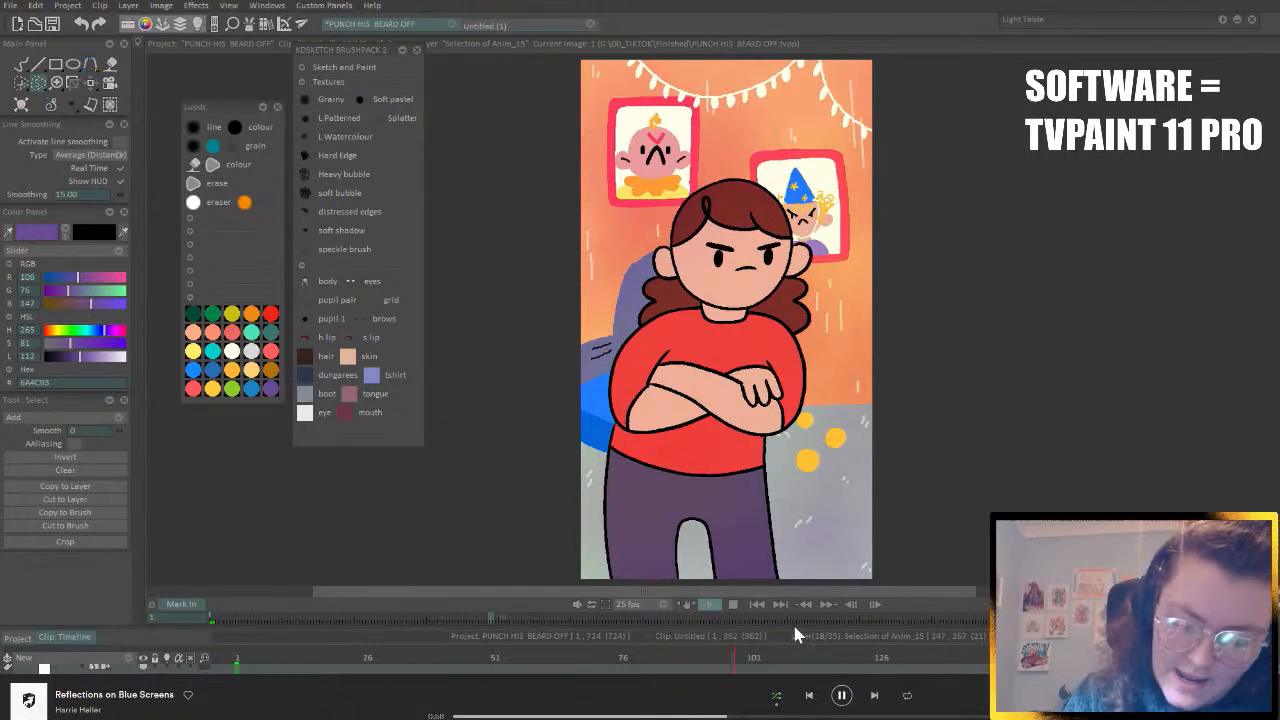
{"action": "mouse_move", "coordinate": [724, 662]}
{"action": "left_mouse_down"}
{"action": "mouse_move", "coordinate": [488, 662]}
{"action": "mouse_move", "coordinate": [638, 657]}
{"action": "mouse_move", "coordinate": [549, 661]}
{"action": "left_mouse_up"}
{"action": "left_click_drag", "start_coordinate": [276, 627], "coordinate": [352, 461]}
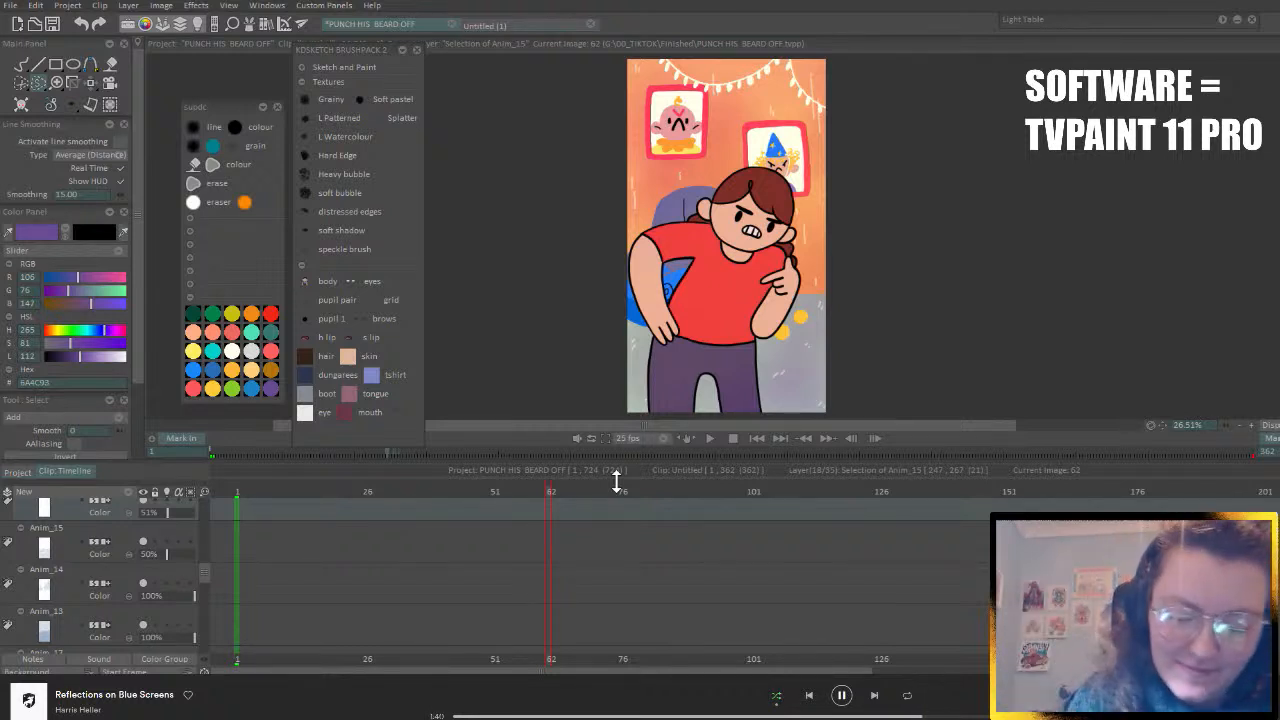
- Scrub the opening shot to frame 52 and look through the layer stack down to the body layers
{"action": "left_click", "coordinate": [522, 491]}
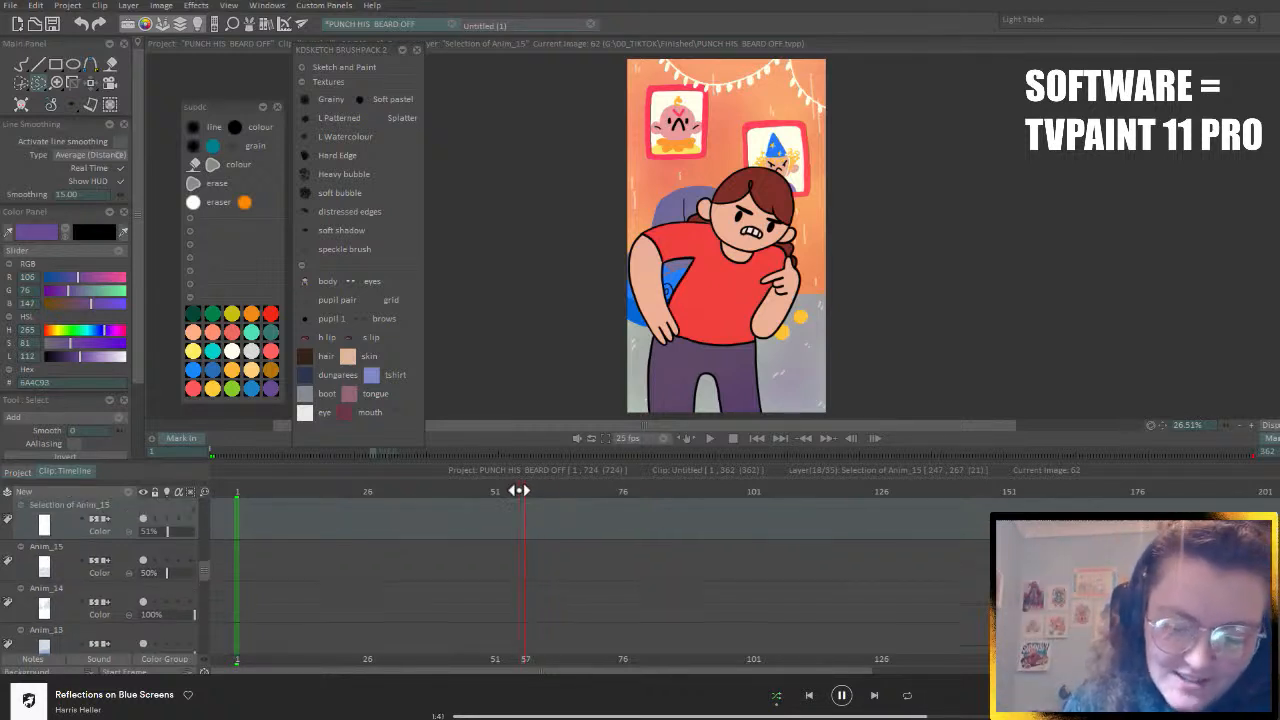
{"action": "left_click", "coordinate": [238, 491]}
{"action": "scroll", "coordinate": [205, 569], "scroll_direction": "down", "scroll_amount": 3}
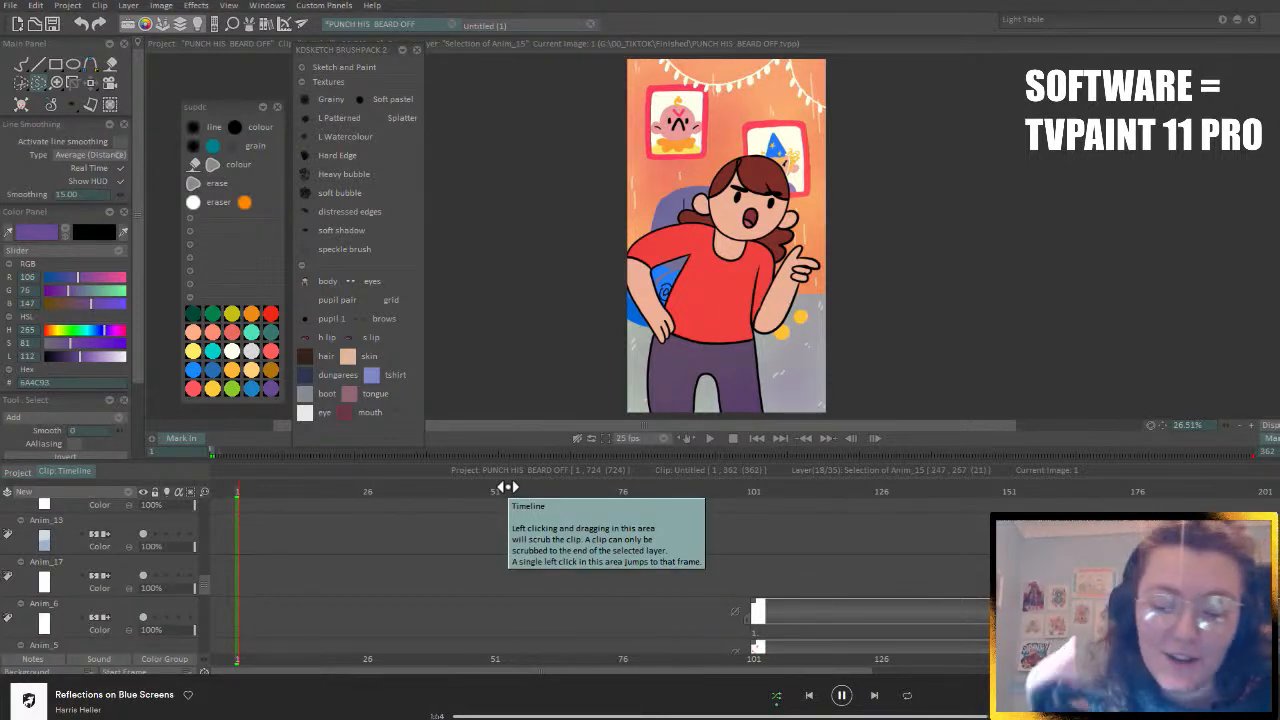
{"action": "mouse_move", "coordinate": [471, 489]}
{"action": "left_mouse_down"}
{"action": "mouse_move", "coordinate": [525, 491]}
{"action": "mouse_move", "coordinate": [500, 491]}
{"action": "left_mouse_up"}
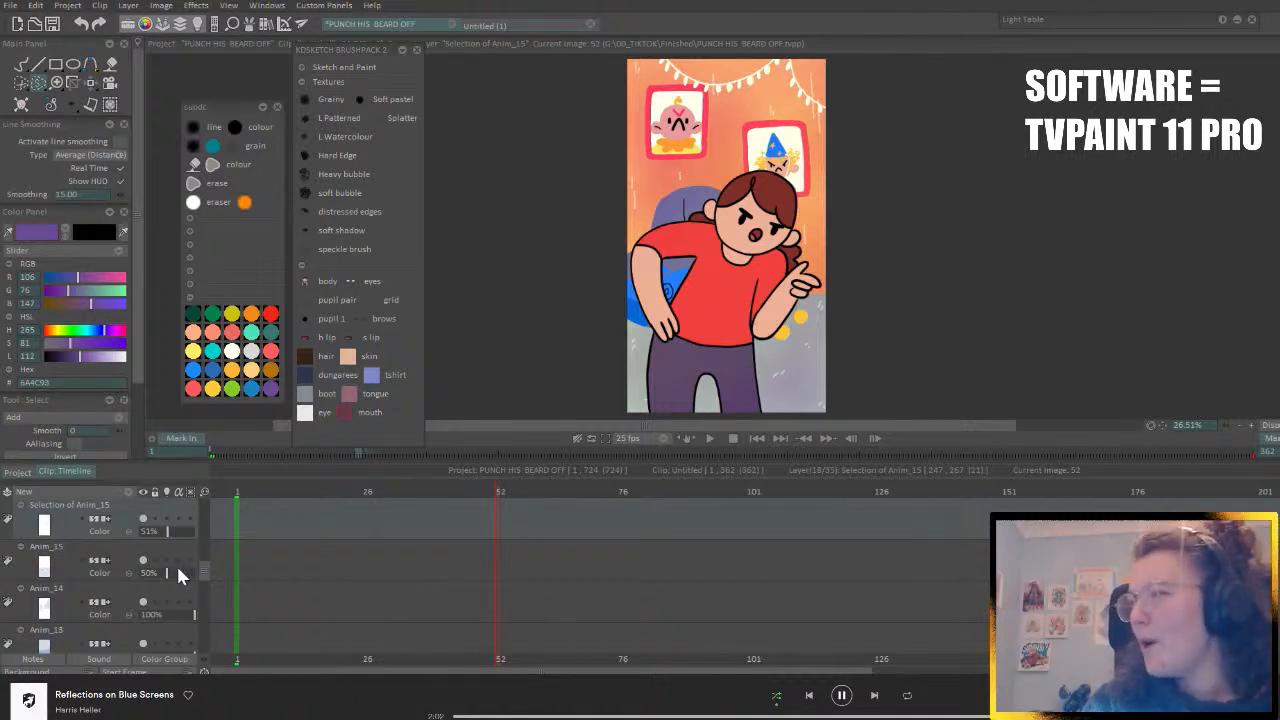
{"action": "left_click_drag", "start_coordinate": [201, 570], "coordinate": [194, 644]}
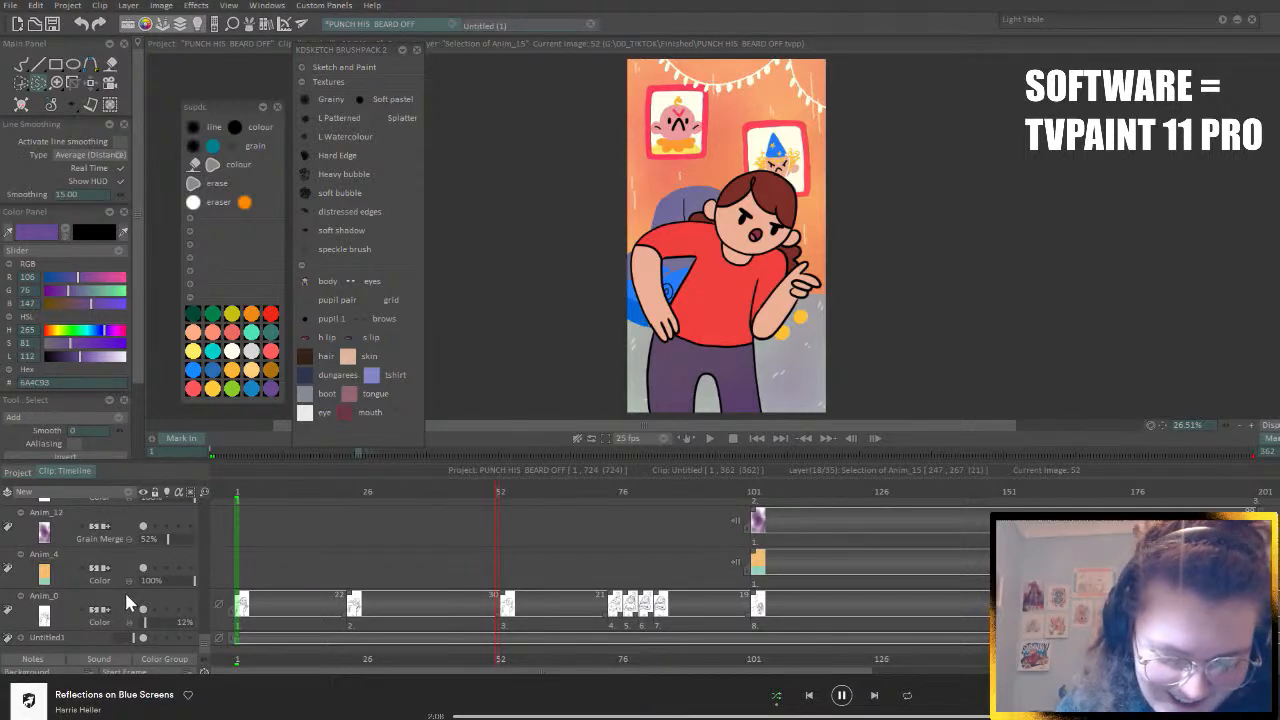
{"action": "left_click_drag", "start_coordinate": [204, 650], "coordinate": [195, 525]}
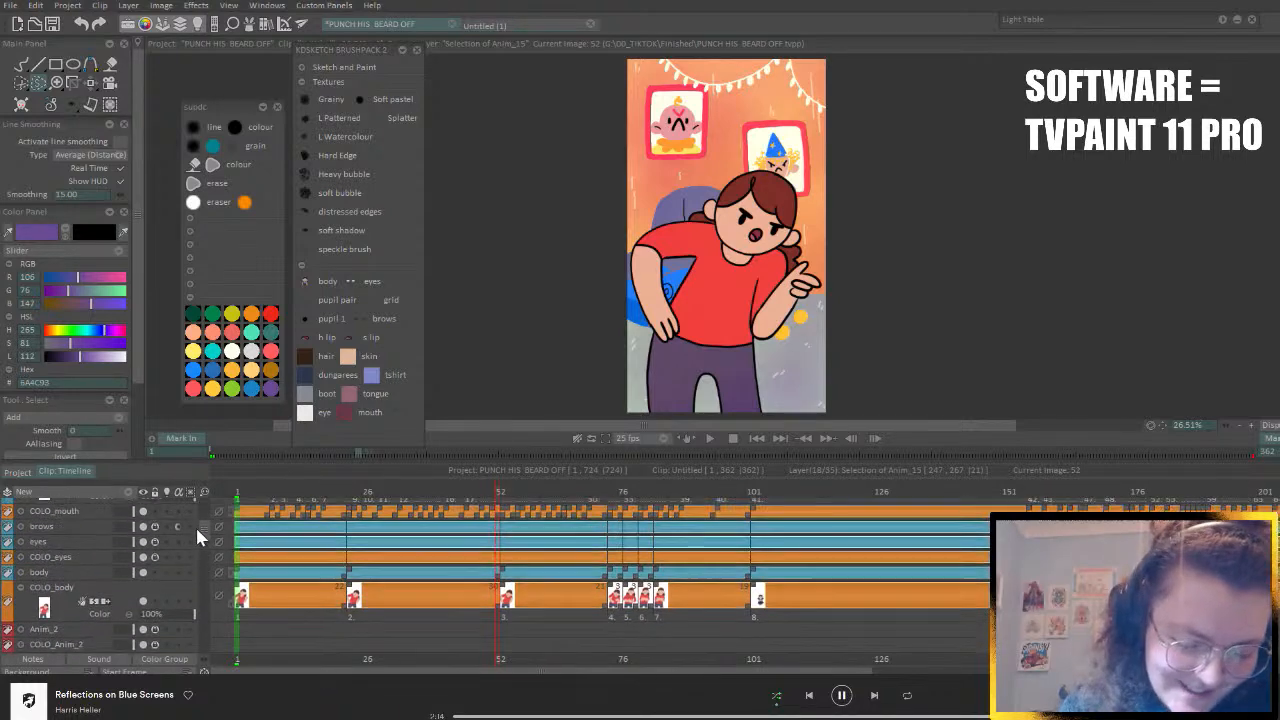
- Turn on the light table for the body layer and compare the poses around frames 52 to 54
{"action": "left_click", "coordinate": [106, 573]}
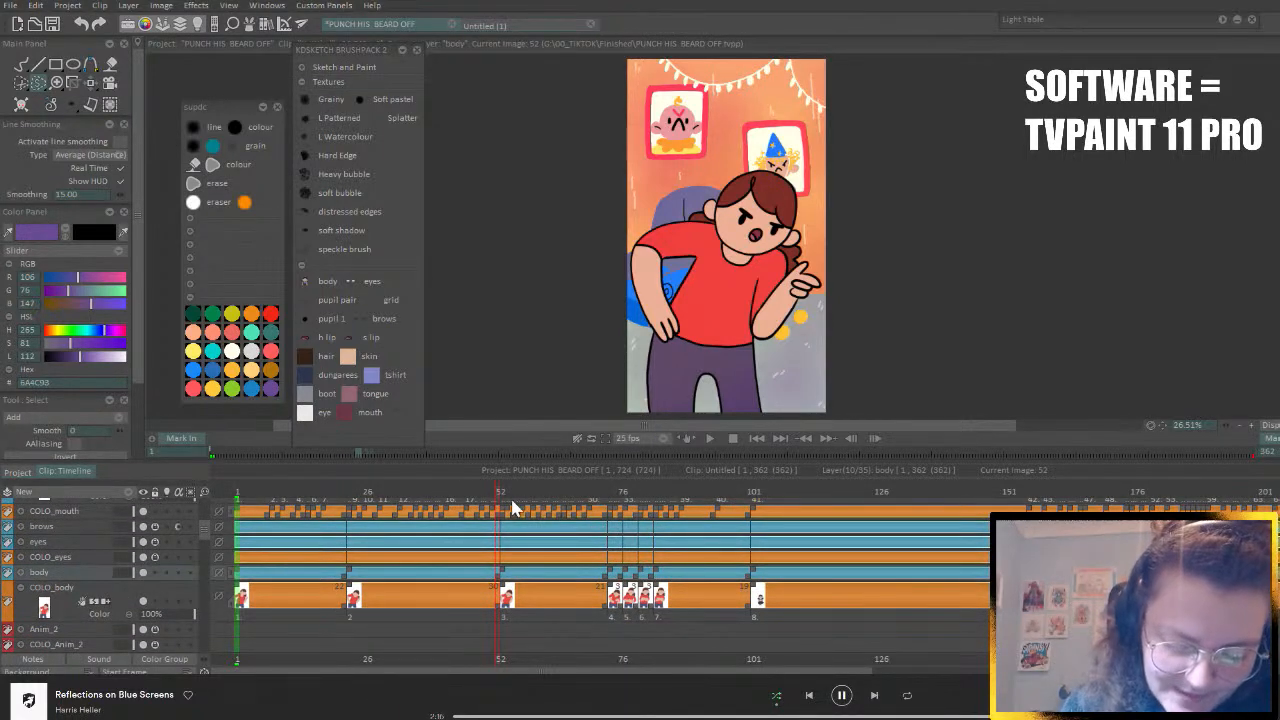
{"action": "left_click_drag", "start_coordinate": [496, 489], "coordinate": [495, 488]}
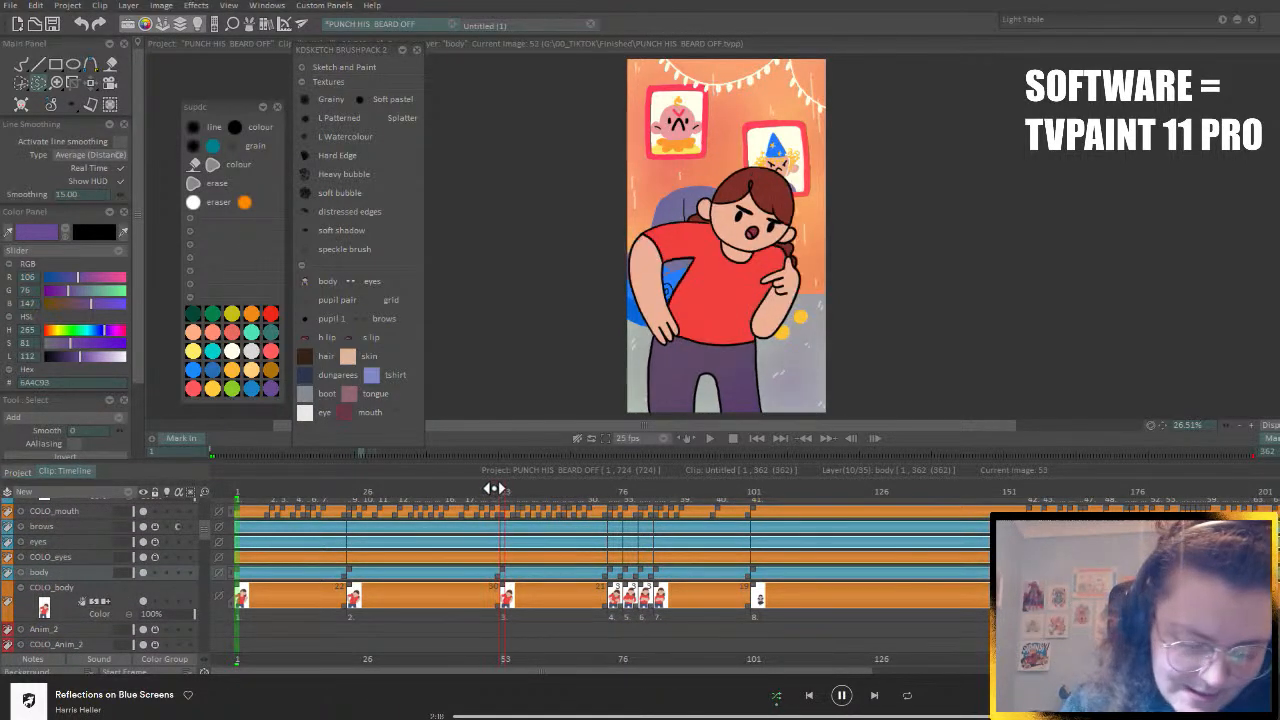
{"action": "left_click", "coordinate": [170, 573]}
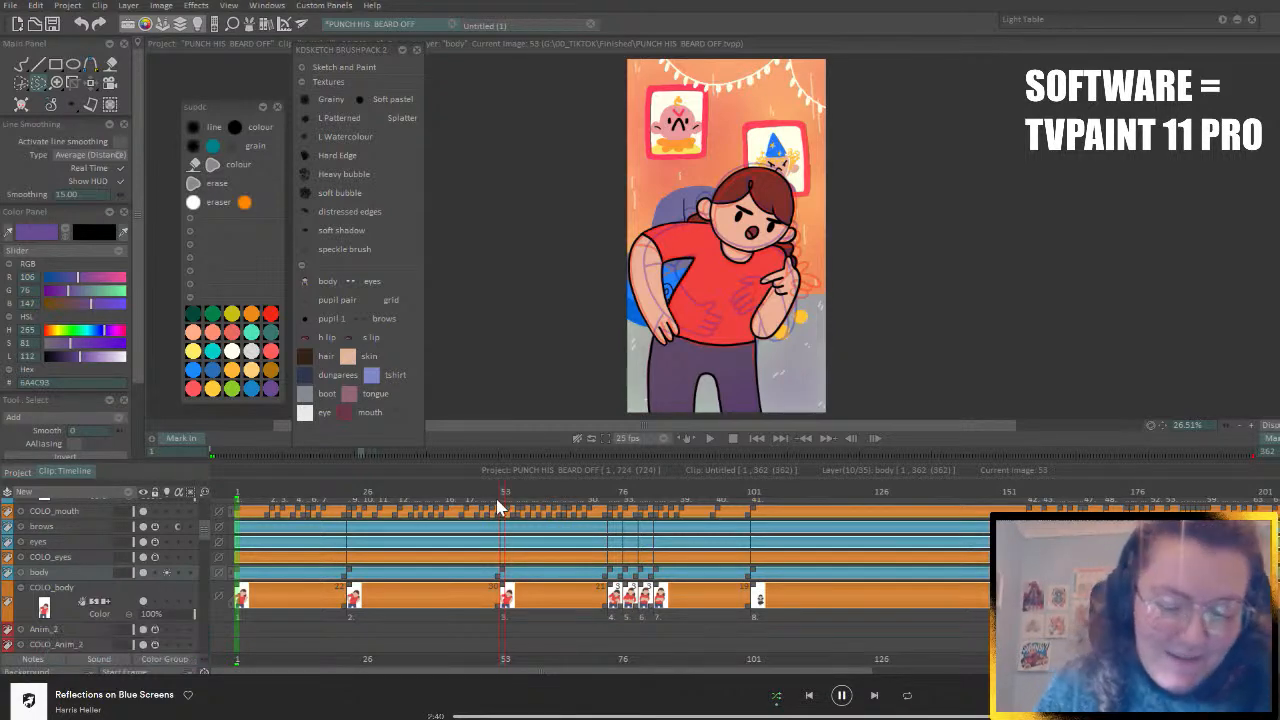
{"action": "left_click_drag", "start_coordinate": [499, 495], "coordinate": [503, 494]}
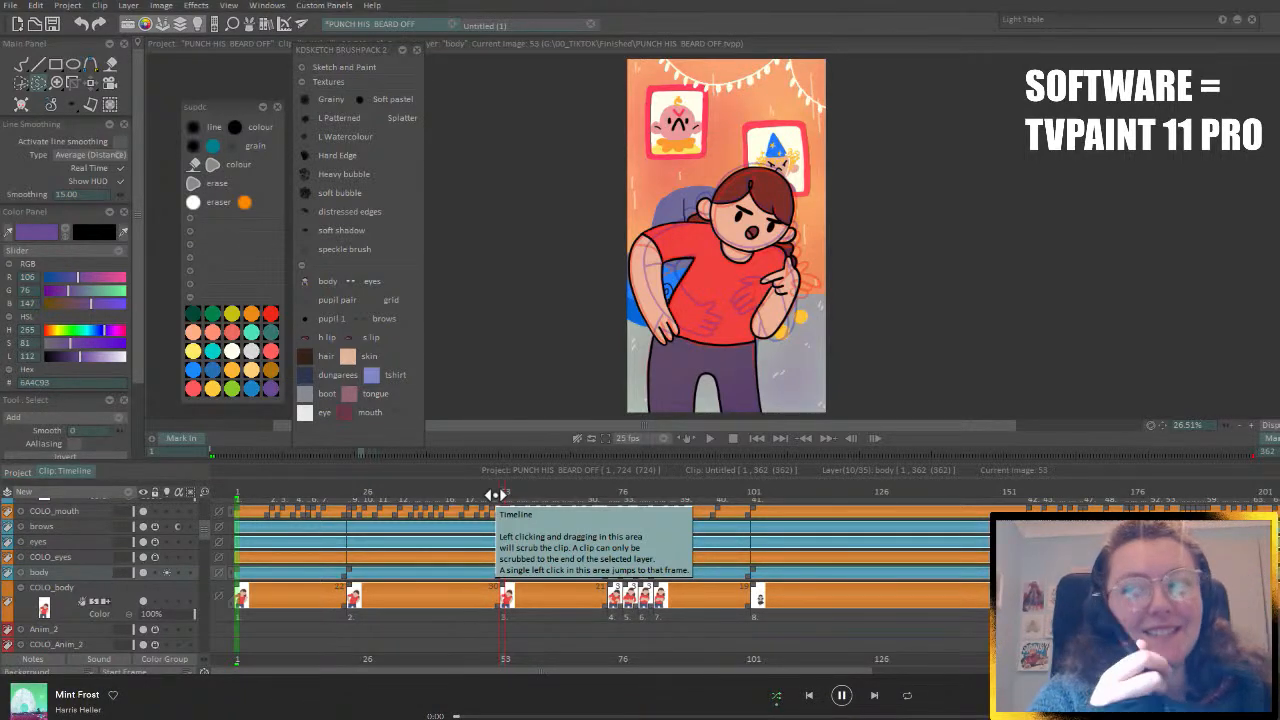
{"action": "left_click_drag", "start_coordinate": [495, 494], "coordinate": [510, 494]}
- Make black the drawing colour and enlarge the torso to 100%, comparing it on frames 50 and 53
{"action": "left_click", "coordinate": [65, 232]}
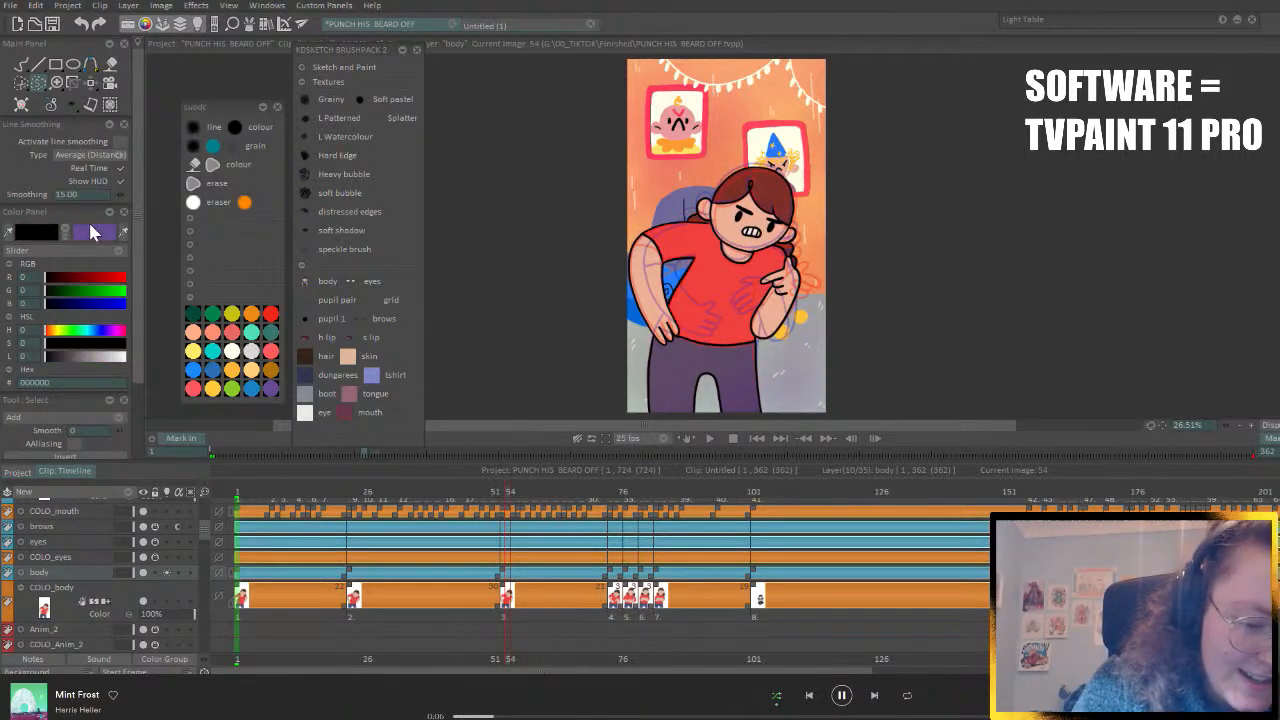
{"action": "left_click", "coordinate": [37, 68]}
{"action": "scroll", "coordinate": [75, 282], "scroll_direction": "down", "scroll_amount": 5}
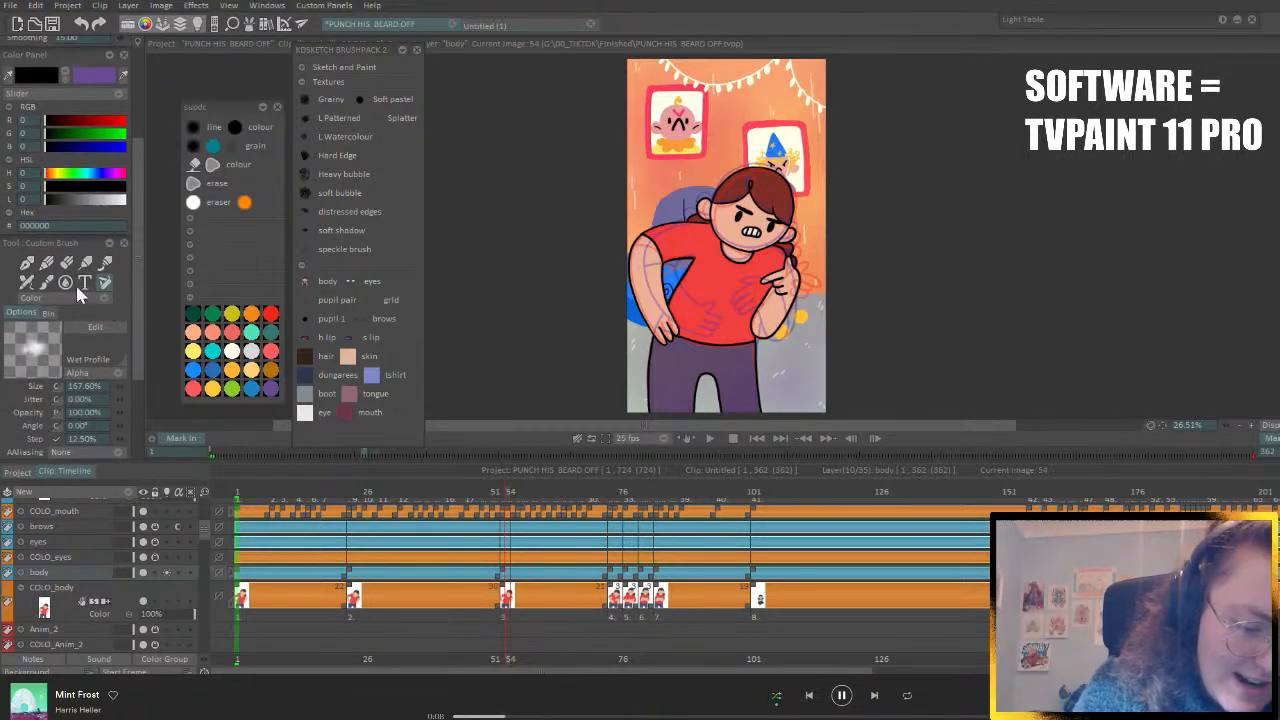
{"action": "left_click", "coordinate": [1250, 427]}
{"action": "left_click", "coordinate": [1251, 427]}
{"action": "left_click", "coordinate": [1251, 427]}
{"action": "left_click_drag", "start_coordinate": [1279, 250], "coordinate": [1279, 300]}
{"action": "left_click", "coordinate": [494, 498]}
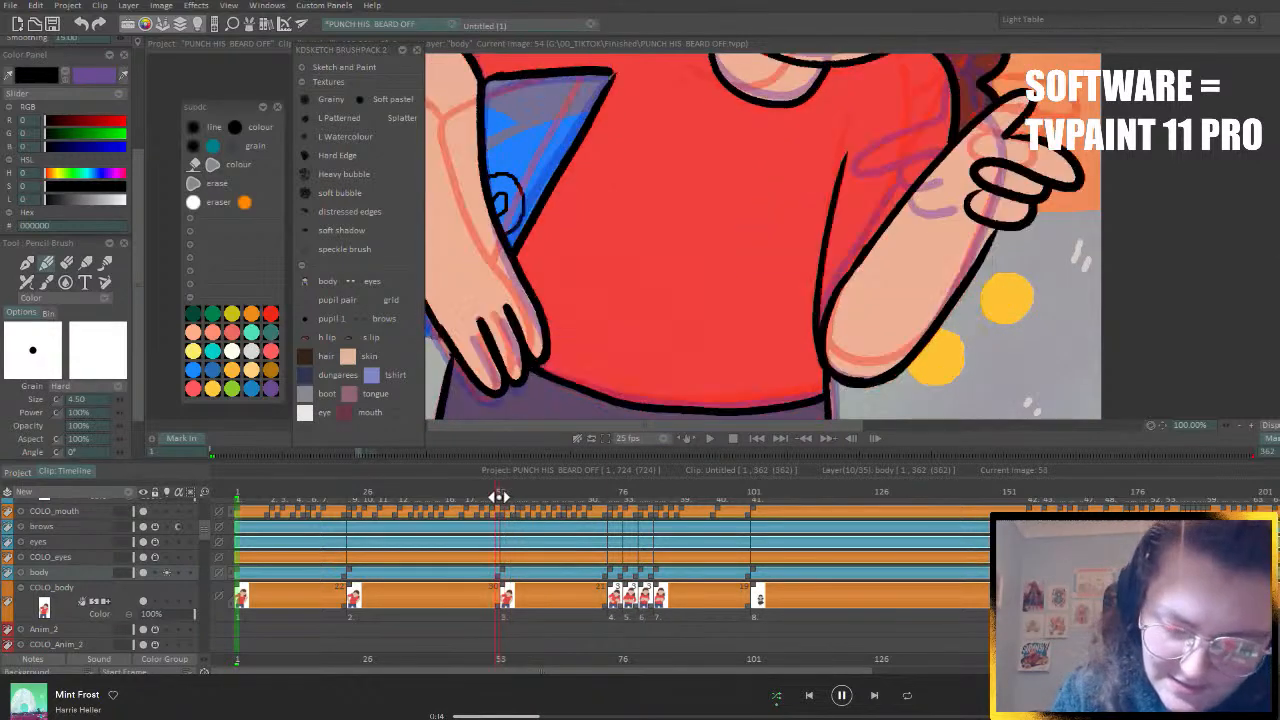
{"action": "left_click", "coordinate": [502, 497]}
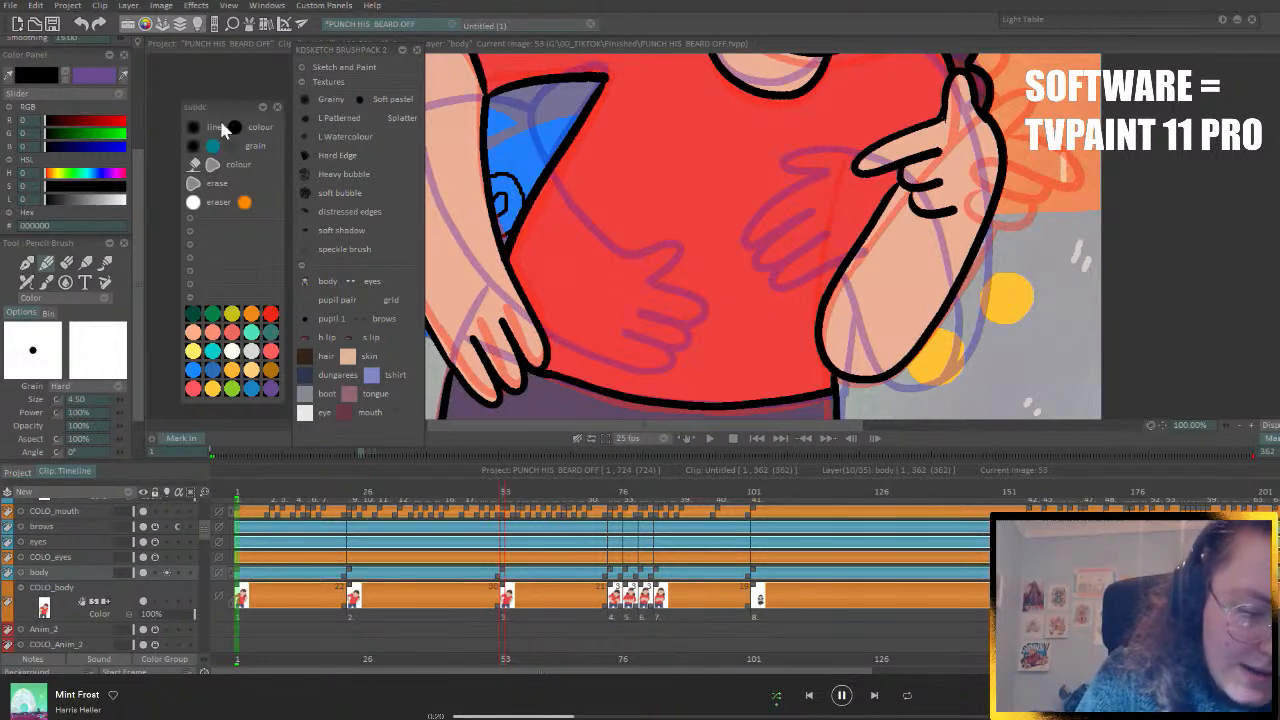
- Choose the line brush, set its size to 4.50 and make the size respond to pen pressure
{"action": "left_click", "coordinate": [192, 129]}
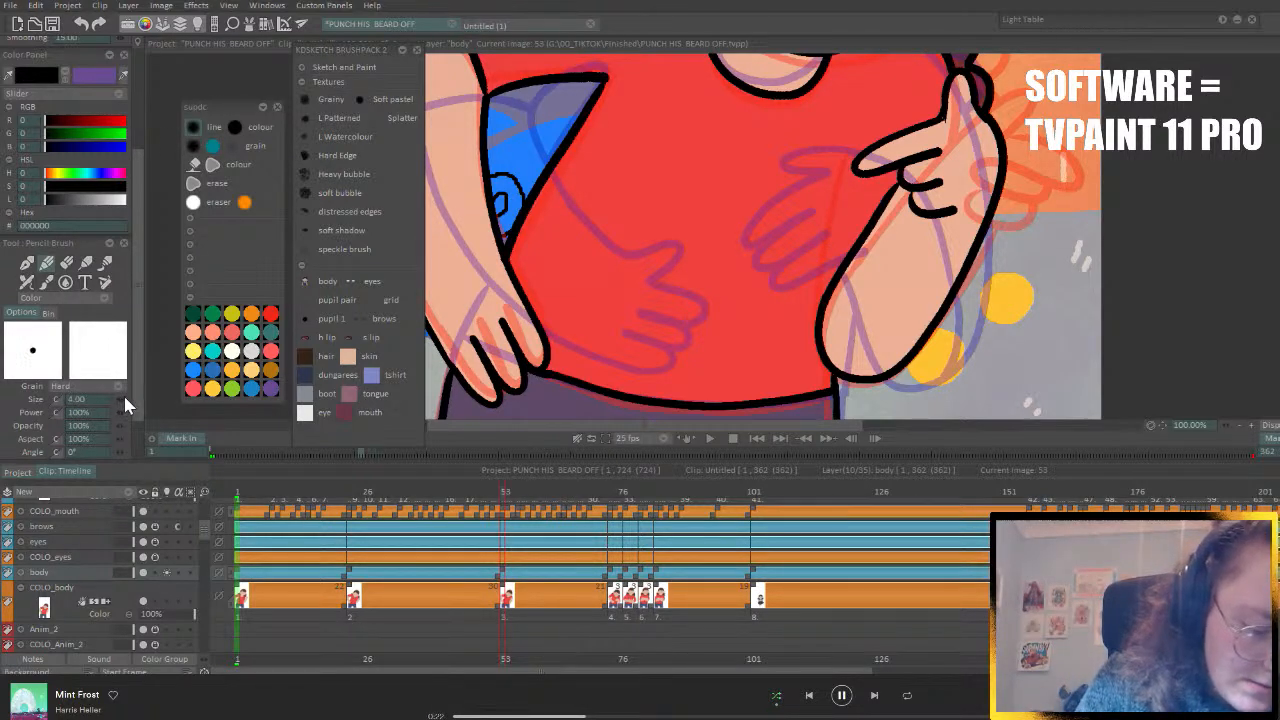
{"action": "left_click_drag", "start_coordinate": [123, 398], "coordinate": [129, 389]}
{"action": "left_click", "coordinate": [57, 399]}
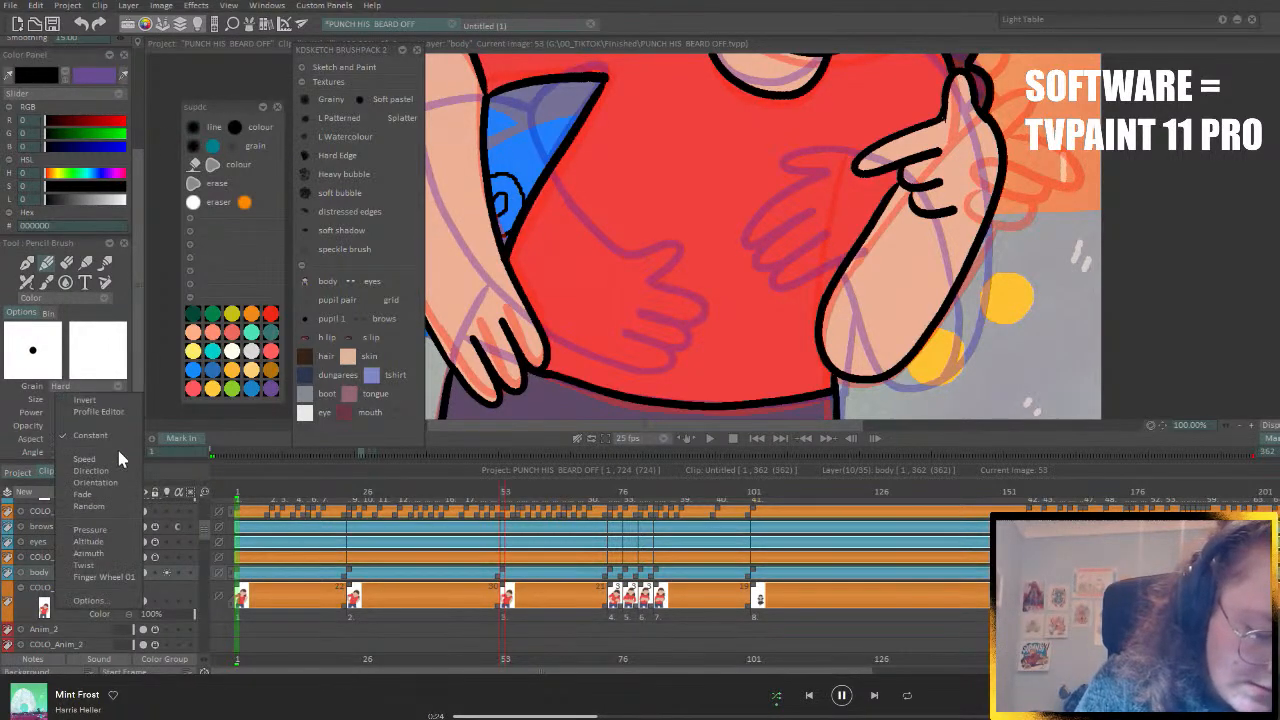
{"action": "left_click", "coordinate": [107, 527]}
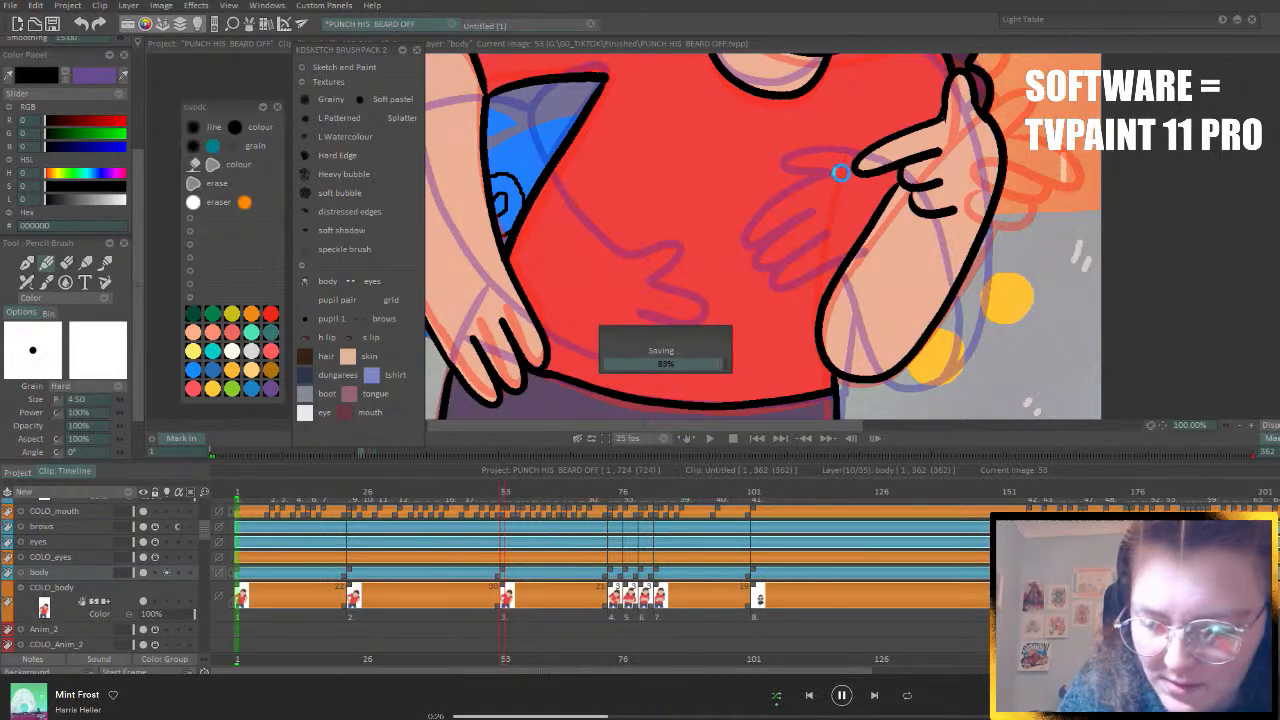
- Raise the brush size to 7.00 and draw the torso's side line behind the raised forearm on frame 53
{"action": "left_click_drag", "start_coordinate": [847, 157], "coordinate": [826, 264]}
{"action": "left_click_drag", "start_coordinate": [117, 407], "coordinate": [127, 405]}
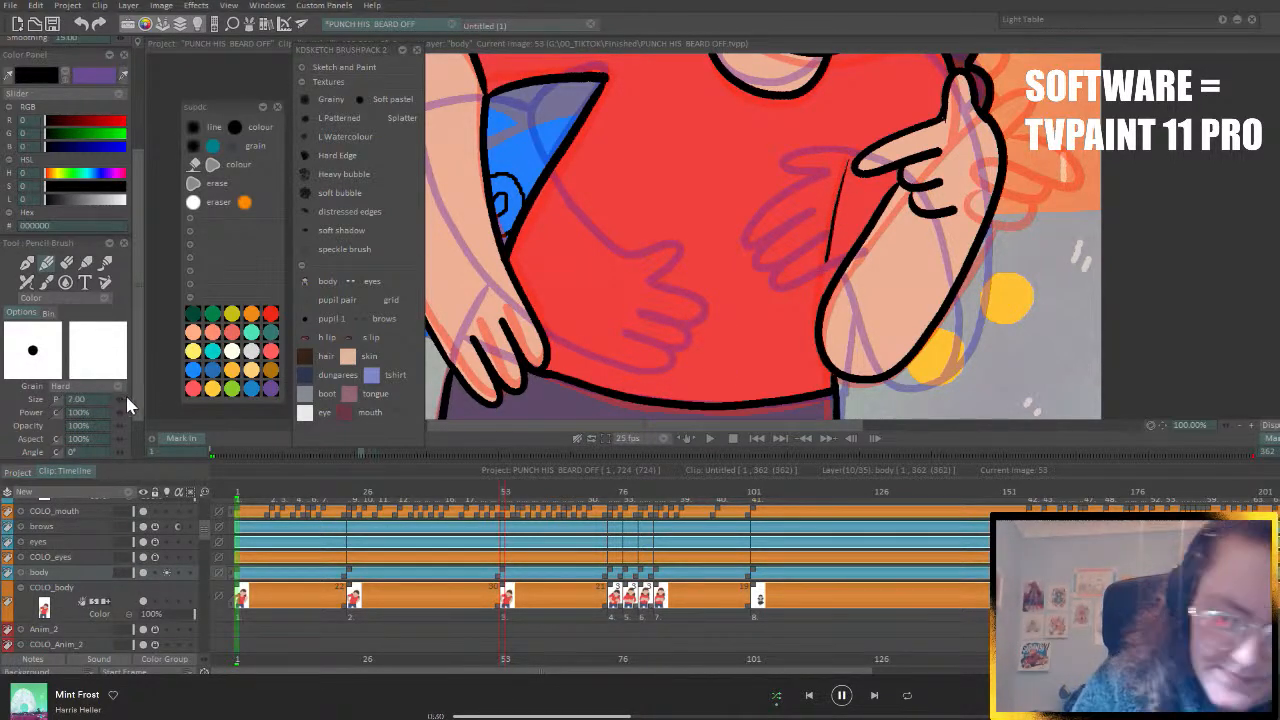
{"action": "left_click_drag", "start_coordinate": [845, 158], "coordinate": [818, 316]}
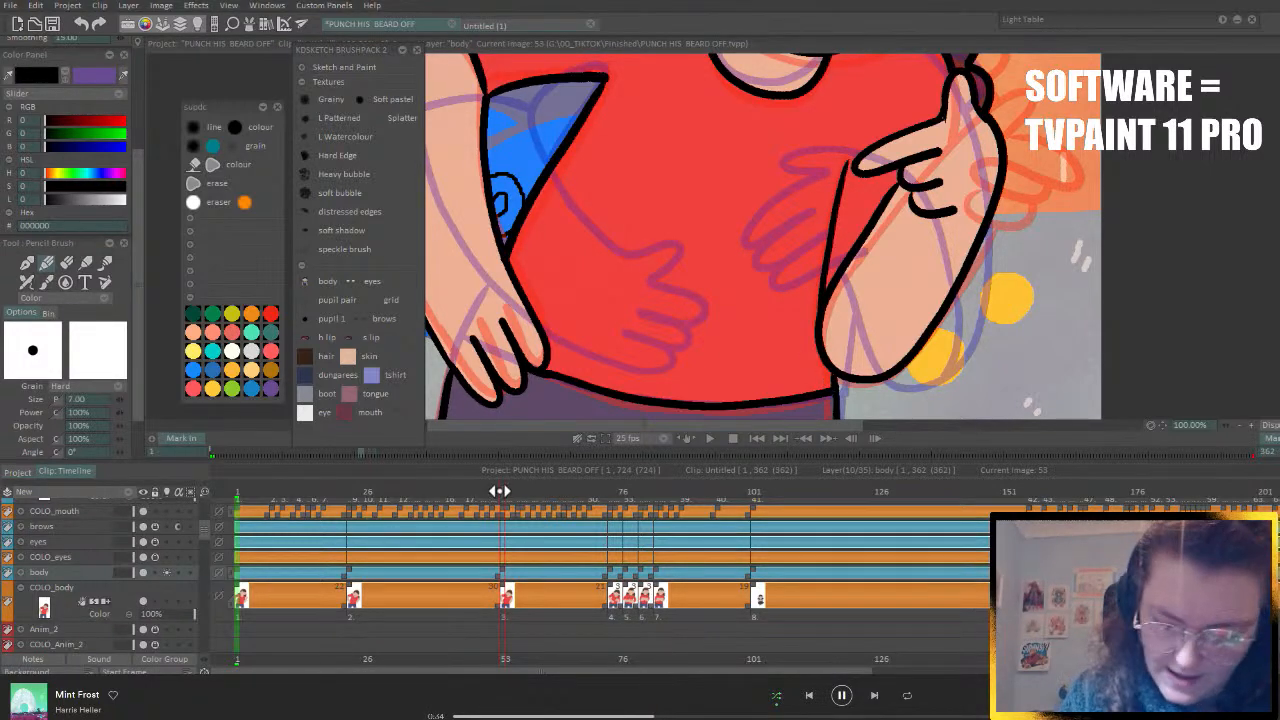
- Add a short black line on the shirt just above the raised forearm on frame 74, and check frame 77
{"action": "mouse_move", "coordinate": [500, 492]}
{"action": "left_mouse_down"}
{"action": "mouse_move", "coordinate": [640, 494]}
{"action": "mouse_move", "coordinate": [609, 507]}
{"action": "left_mouse_up"}
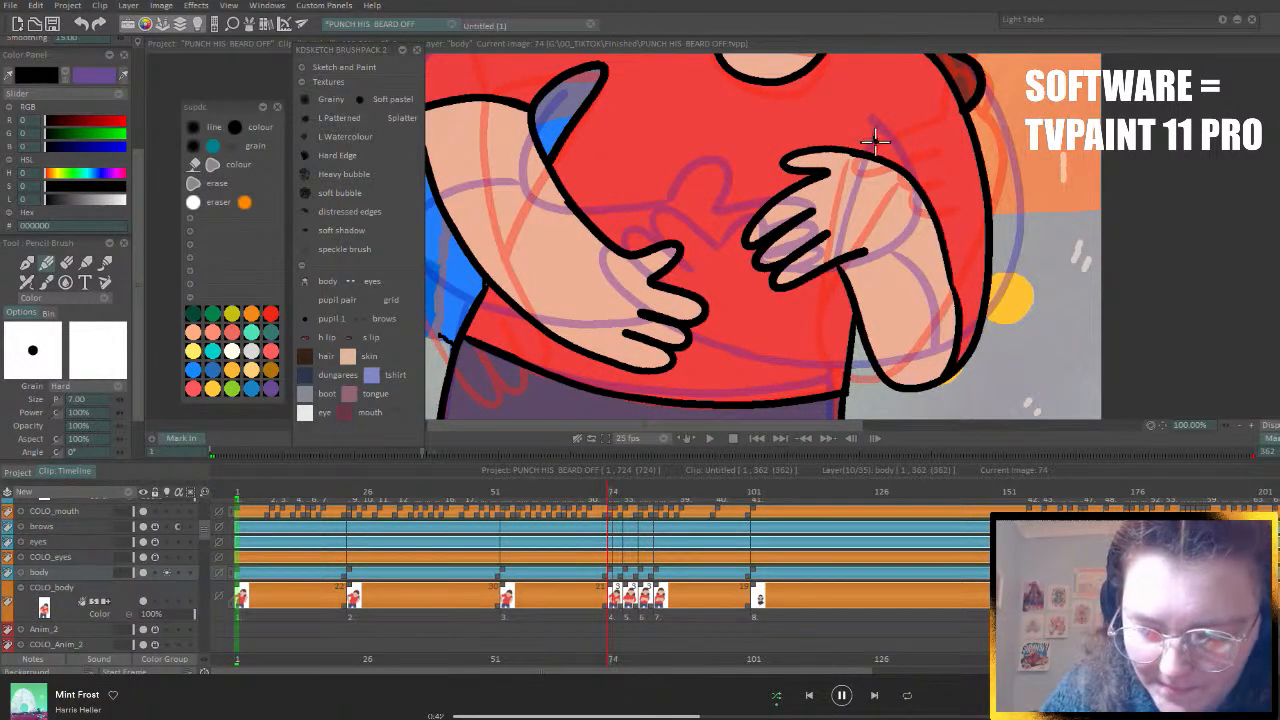
{"action": "left_click_drag", "start_coordinate": [875, 137], "coordinate": [879, 154]}
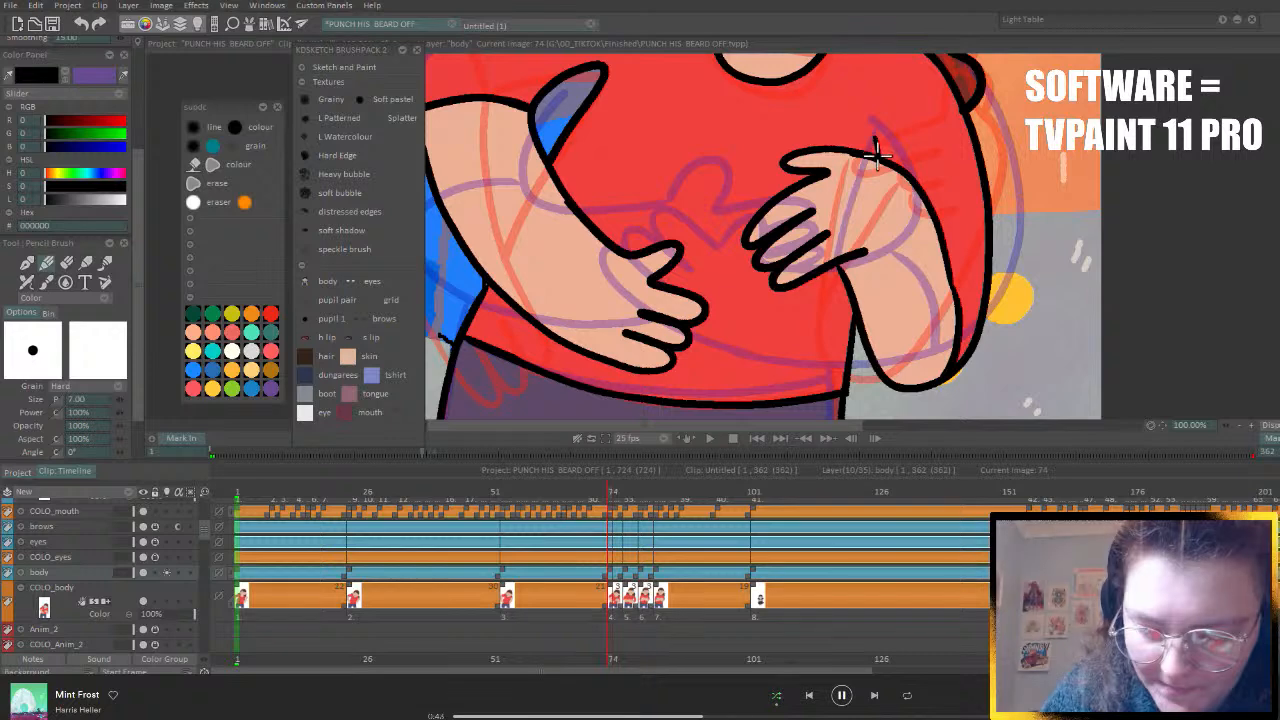
{"action": "left_click", "coordinate": [625, 491]}
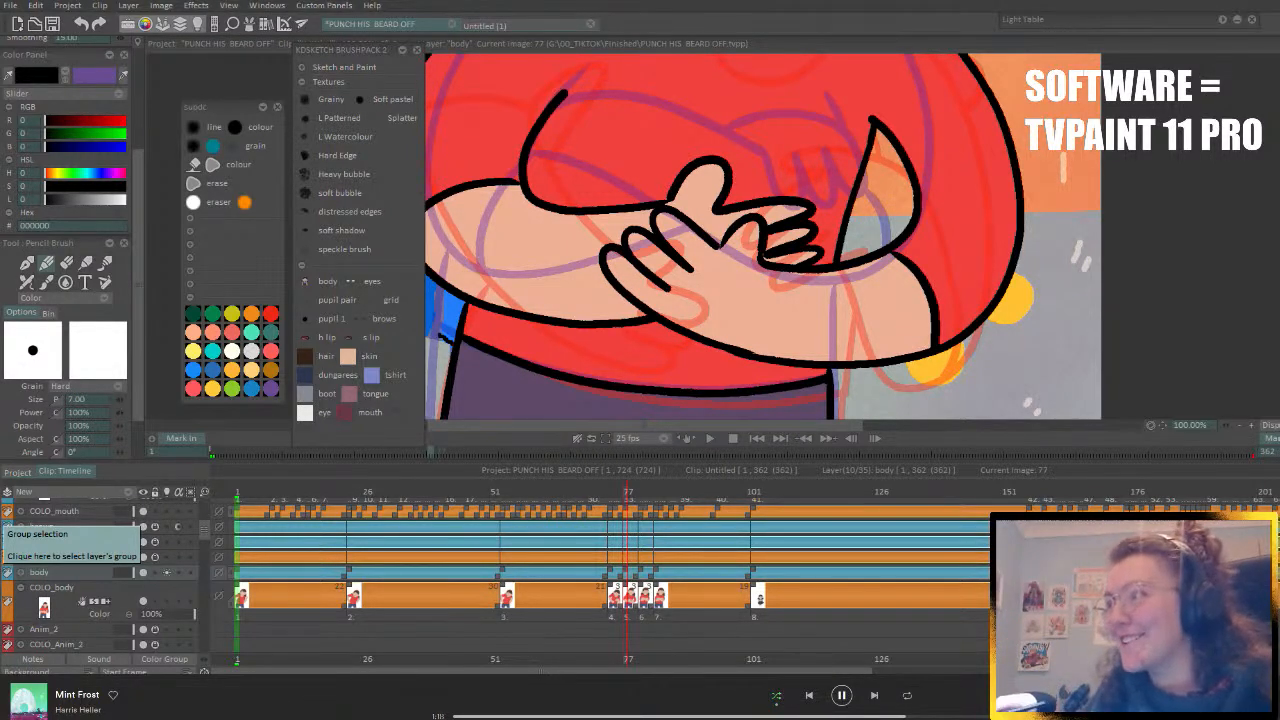
- Zoom out to the full picture and scrub through the following shots to the Santa scroll shot at frame 258
{"action": "left_click_drag", "start_coordinate": [621, 488], "coordinate": [777, 488]}
{"action": "left_click", "coordinate": [1163, 425]}
{"action": "left_click", "coordinate": [1163, 425]}
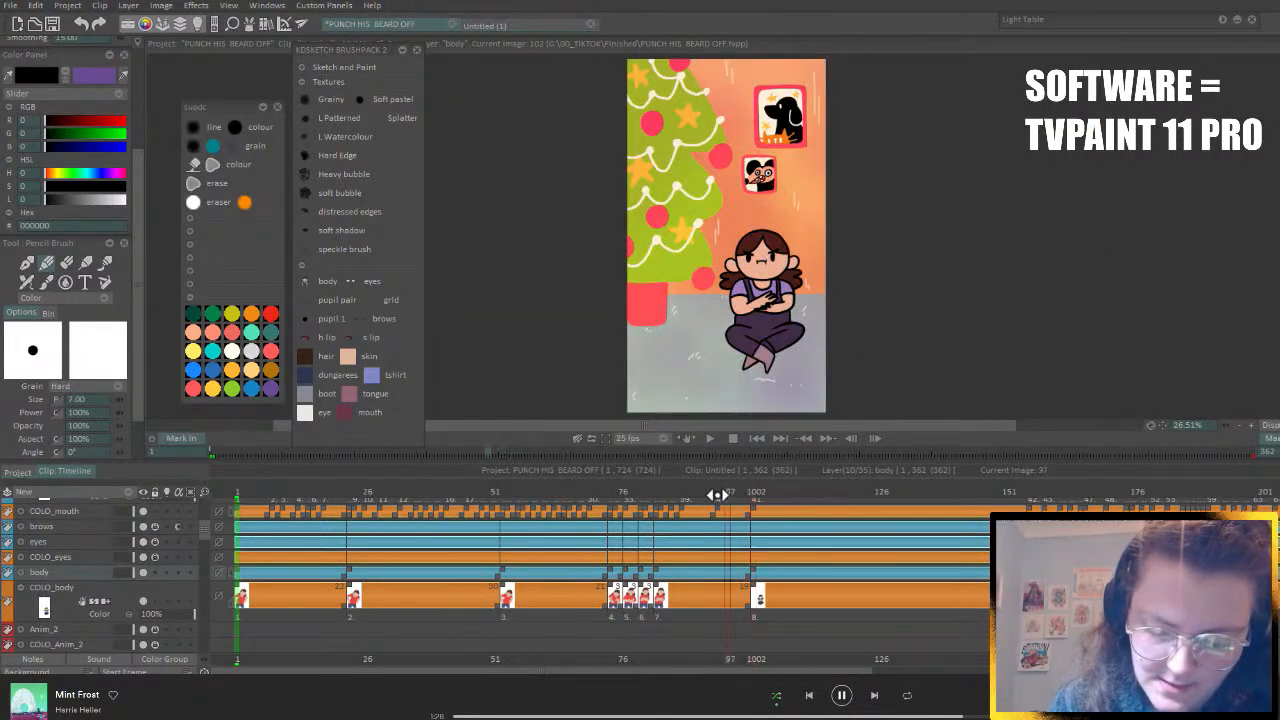
{"action": "mouse_move", "coordinate": [717, 494]}
{"action": "left_mouse_down"}
{"action": "mouse_move", "coordinate": [534, 531]}
{"action": "mouse_move", "coordinate": [870, 538]}
{"action": "mouse_move", "coordinate": [929, 556]}
{"action": "left_mouse_up"}
{"action": "left_click_drag", "start_coordinate": [800, 671], "coordinate": [1260, 671]}
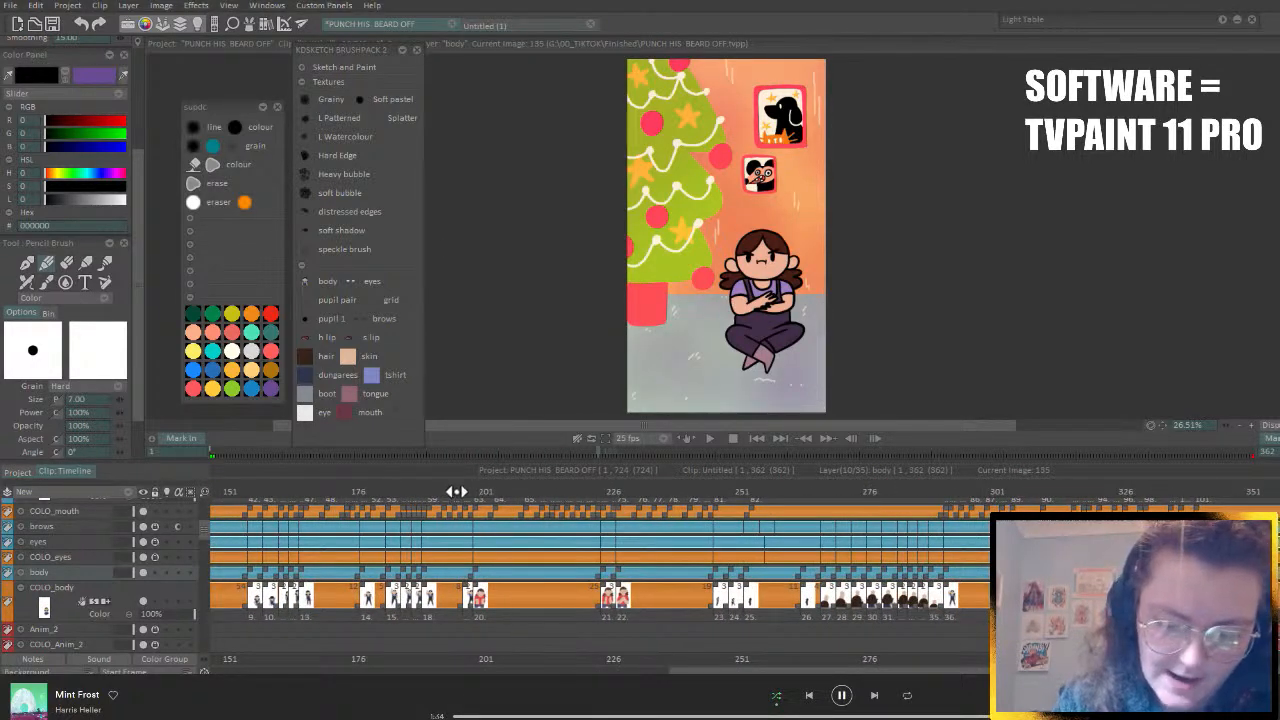
{"action": "left_click_drag", "start_coordinate": [484, 496], "coordinate": [773, 505]}
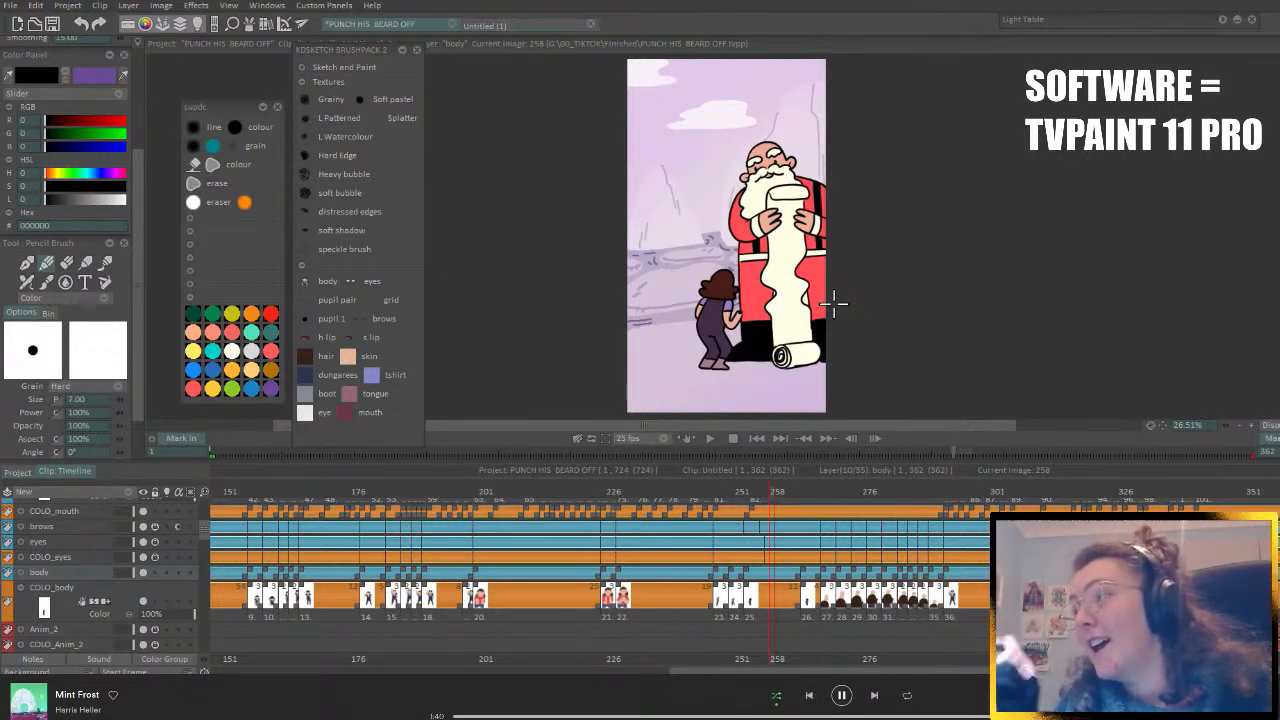
- Select the lower COLO_santa layer on frame 258 and enlarge the picture to 100% around the paper scroll
{"action": "scroll", "coordinate": [205, 545], "scroll_direction": "down", "scroll_amount": 5}
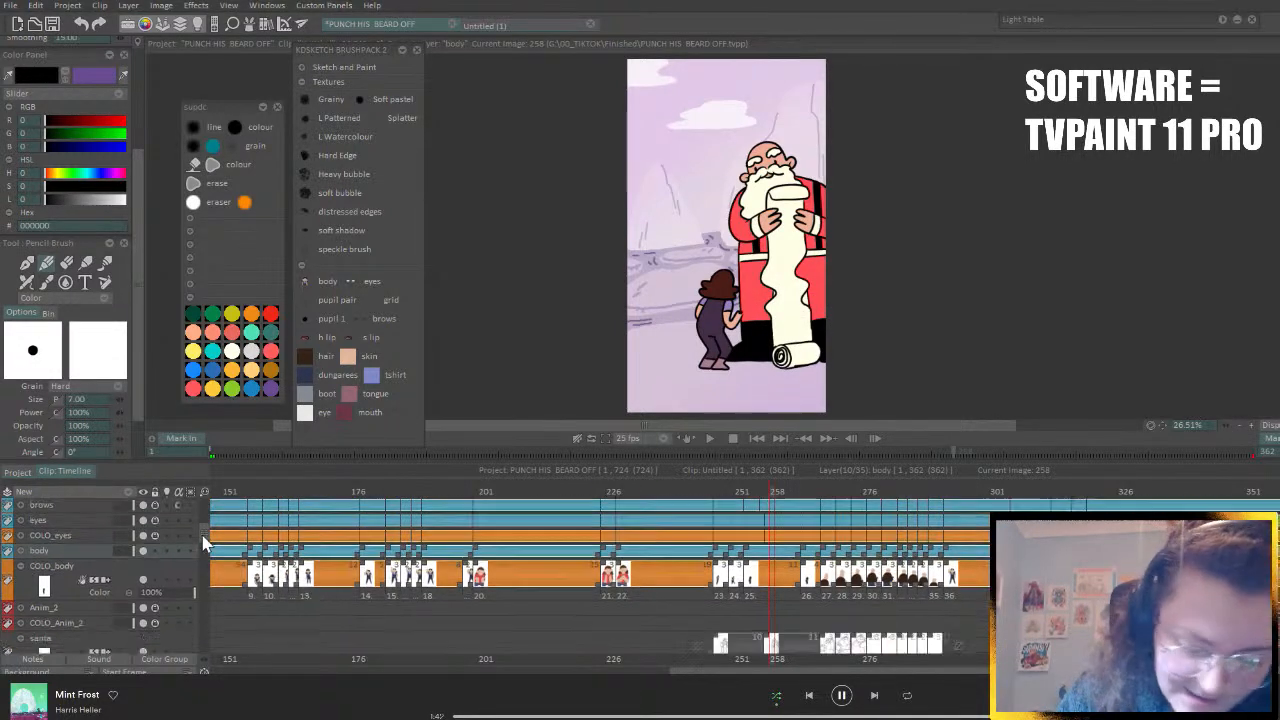
{"action": "scroll", "coordinate": [203, 550], "scroll_direction": "down", "scroll_amount": 1}
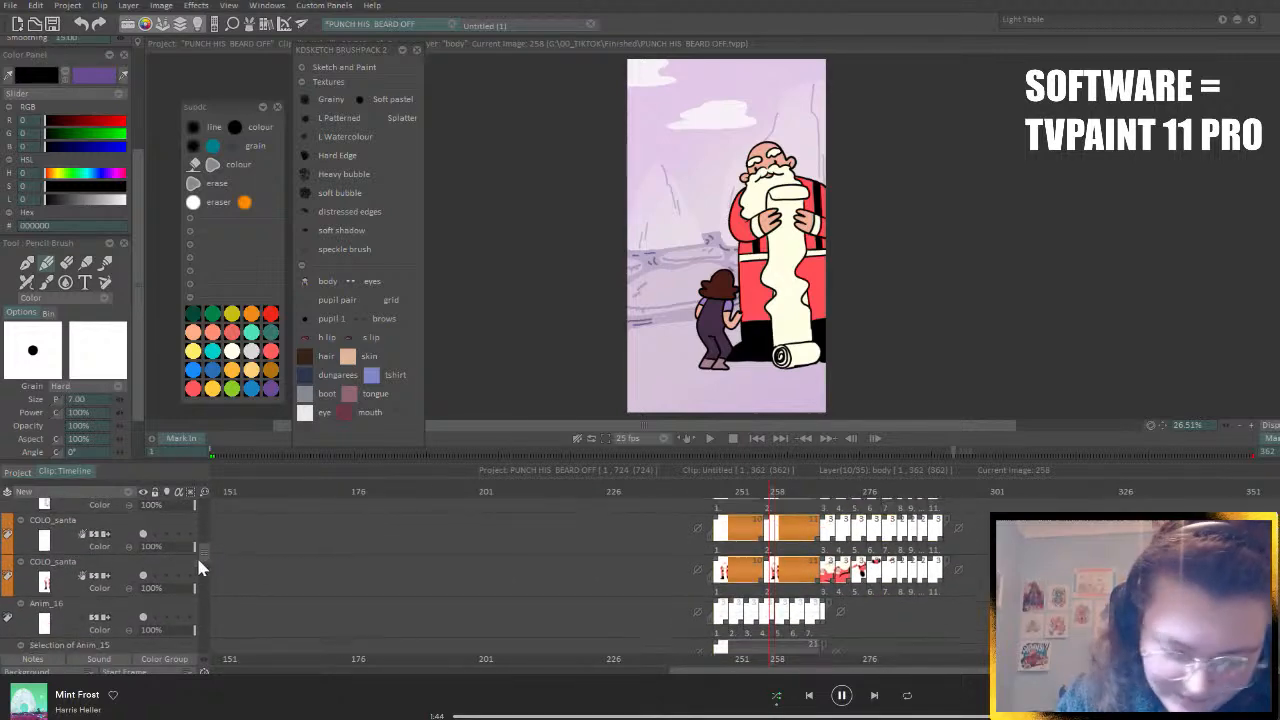
{"action": "left_click", "coordinate": [121, 575]}
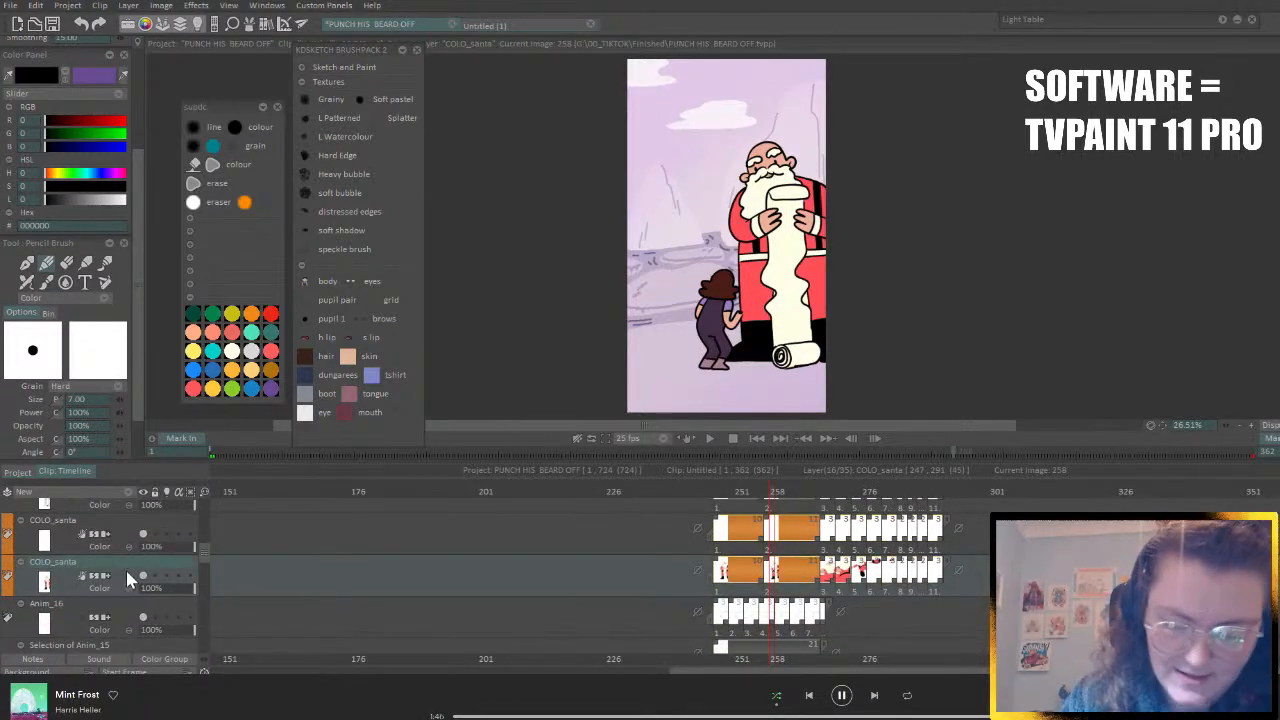
{"action": "left_click", "coordinate": [1250, 425]}
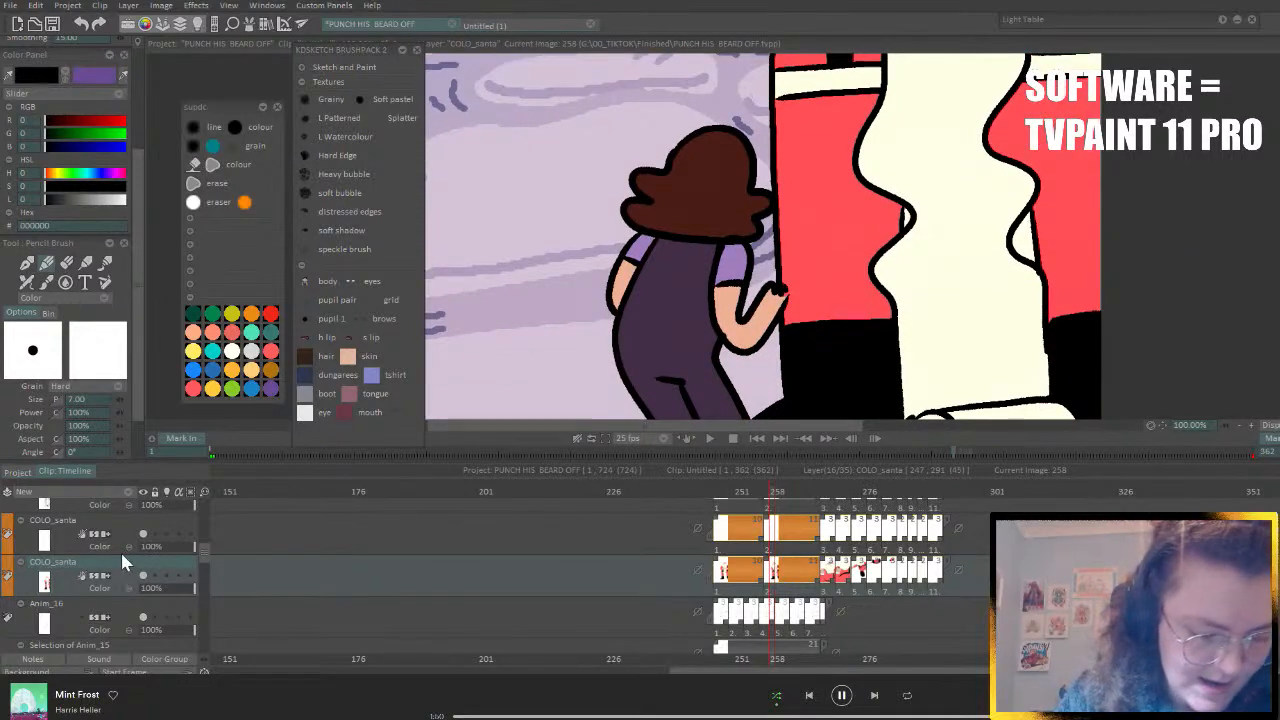
- Try to erase the fill beside the scroll on frame 247 with the paint bucket, and undo it
{"action": "scroll", "coordinate": [136, 170], "scroll_direction": "up", "scroll_amount": 5}
{"action": "left_click", "coordinate": [120, 86]}
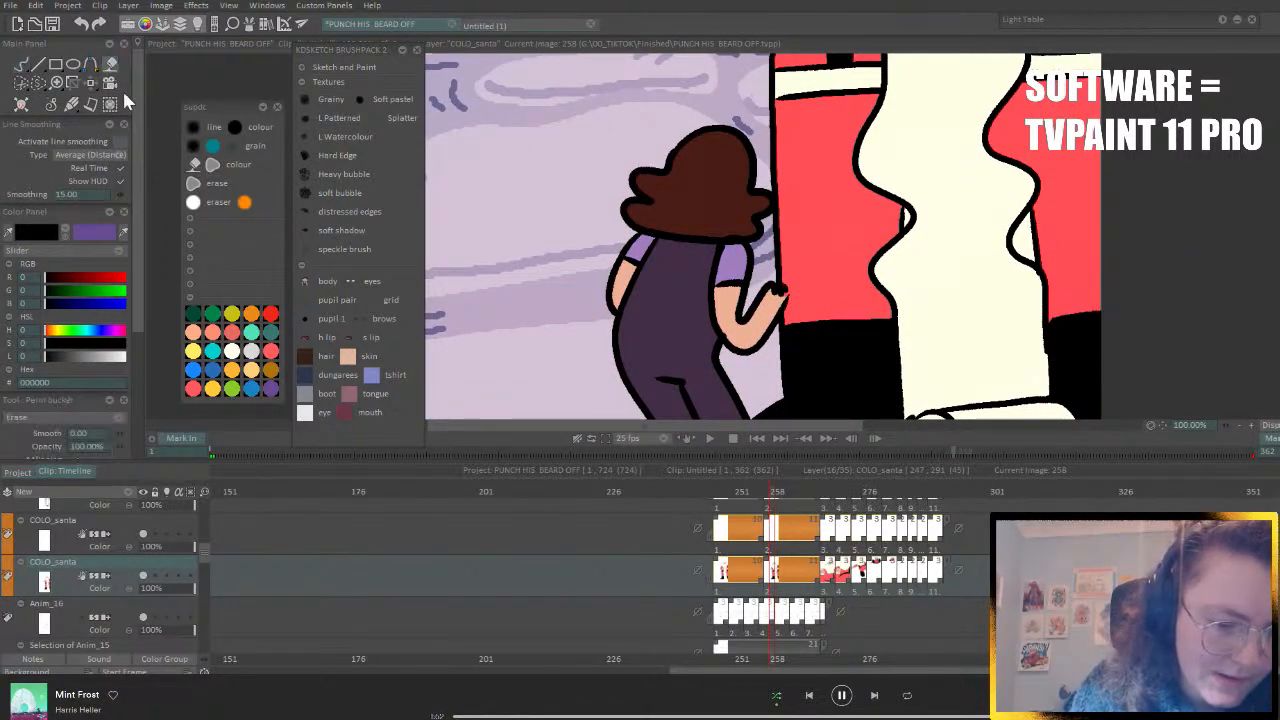
{"action": "scroll", "coordinate": [130, 168], "scroll_direction": "down", "scroll_amount": 5}
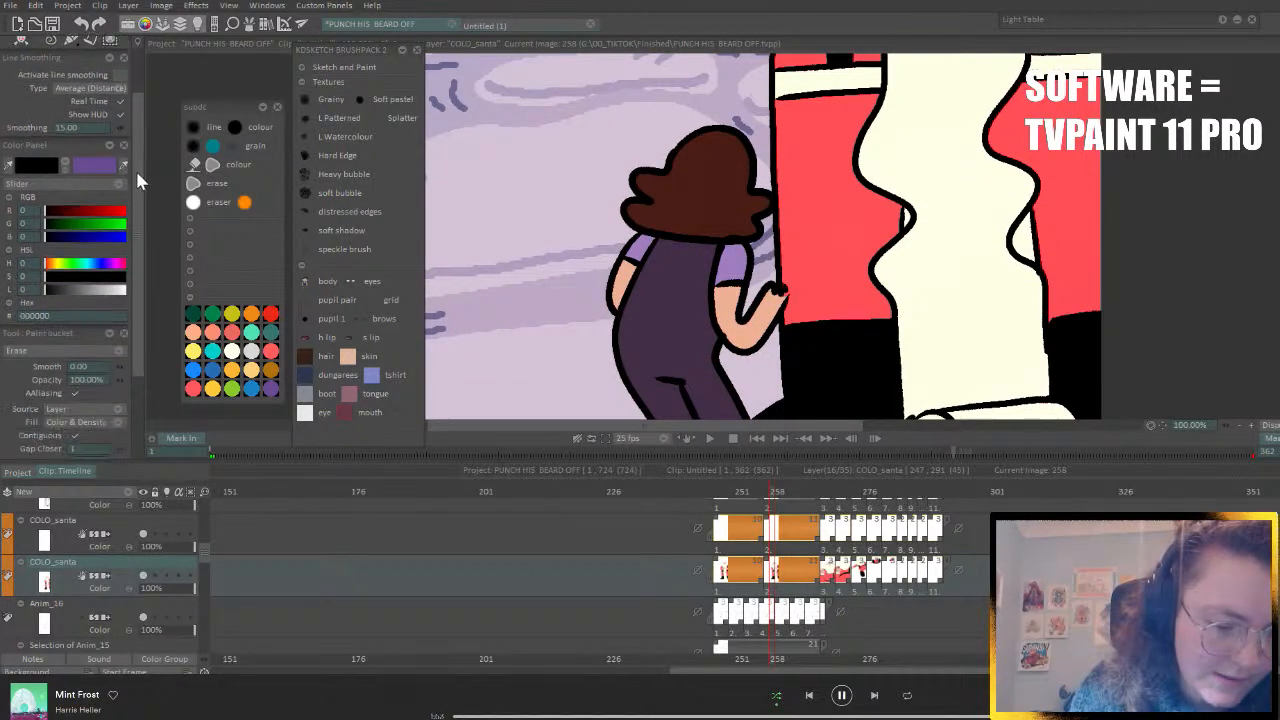
{"action": "left_click", "coordinate": [720, 491]}
{"action": "left_click", "coordinate": [907, 216]}
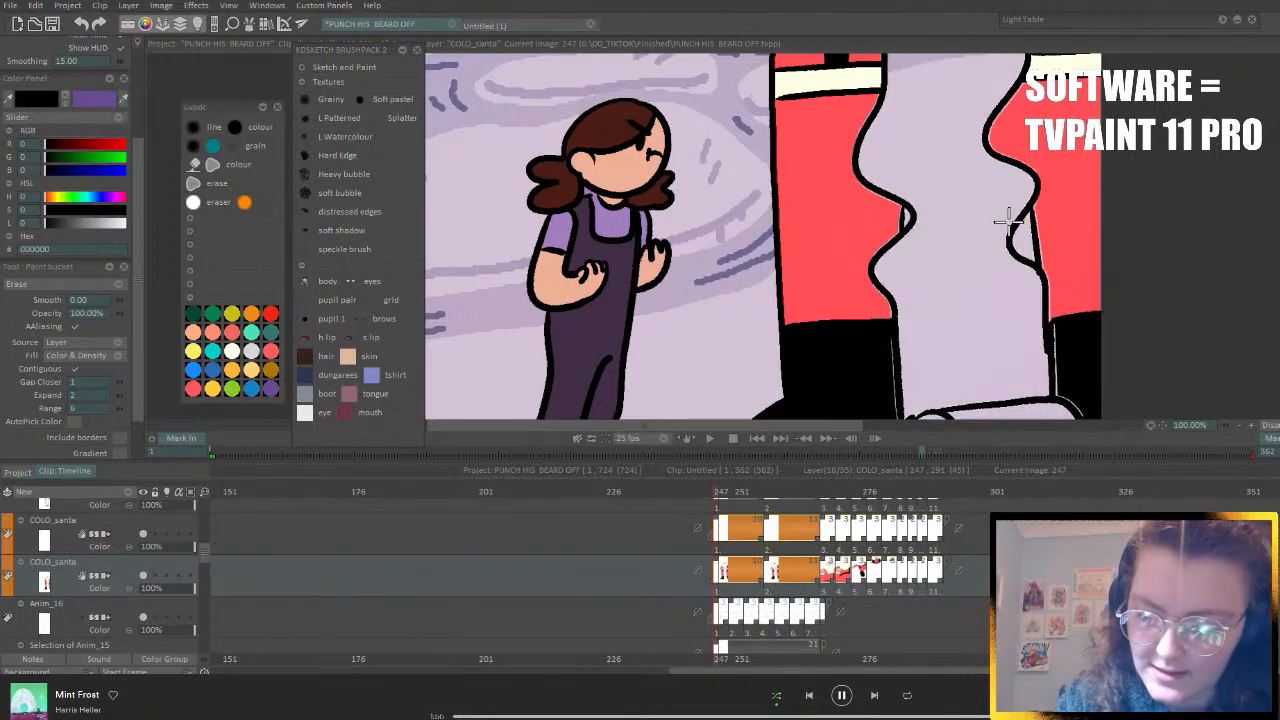
{"action": "key", "text": "ctrl+z"}
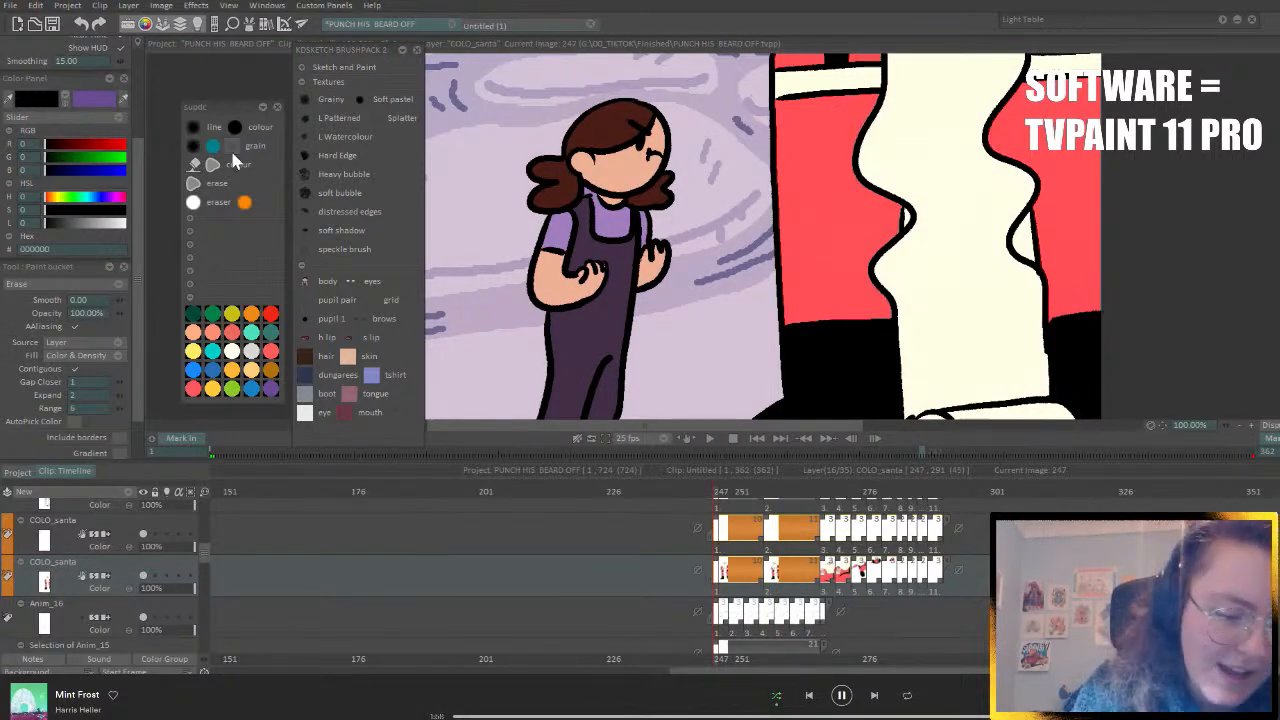
- Erase the stray cream colour in the gaps beside the scroll on frames 247 and 257 with an erasing filled shape
{"action": "left_click", "coordinate": [196, 185]}
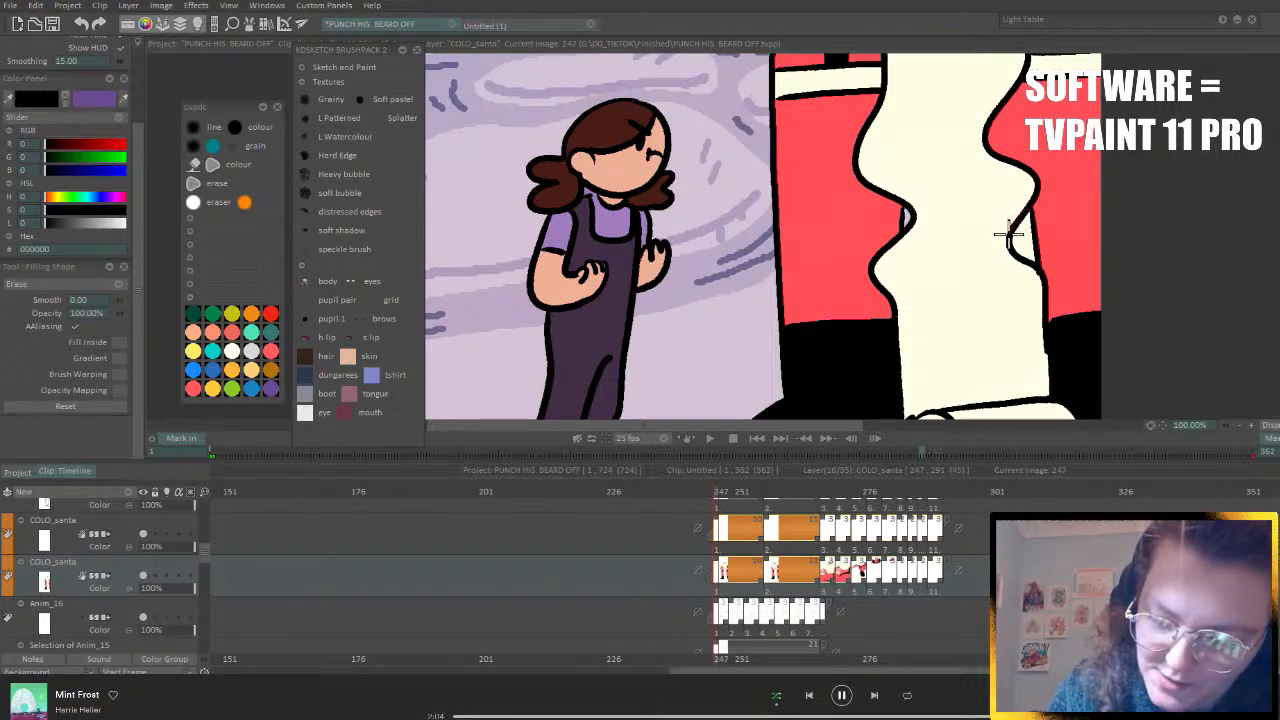
{"action": "left_click_drag", "start_coordinate": [1035, 242], "coordinate": [1027, 209]}
{"action": "left_click", "coordinate": [768, 492]}
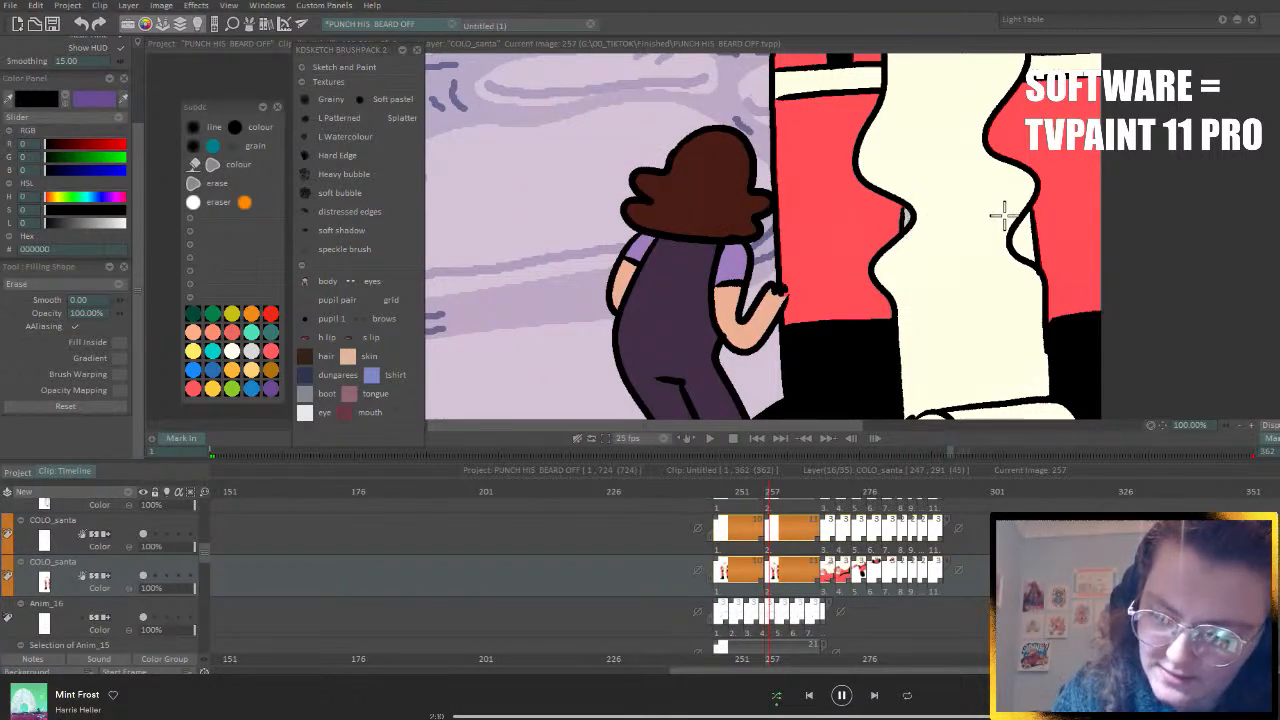
{"action": "mouse_move", "coordinate": [1033, 200]}
{"action": "left_mouse_down"}
{"action": "mouse_move", "coordinate": [1010, 245]}
{"action": "mouse_move", "coordinate": [1024, 274]}
{"action": "mouse_move", "coordinate": [1044, 268]}
{"action": "mouse_move", "coordinate": [1033, 195]}
{"action": "left_mouse_up"}
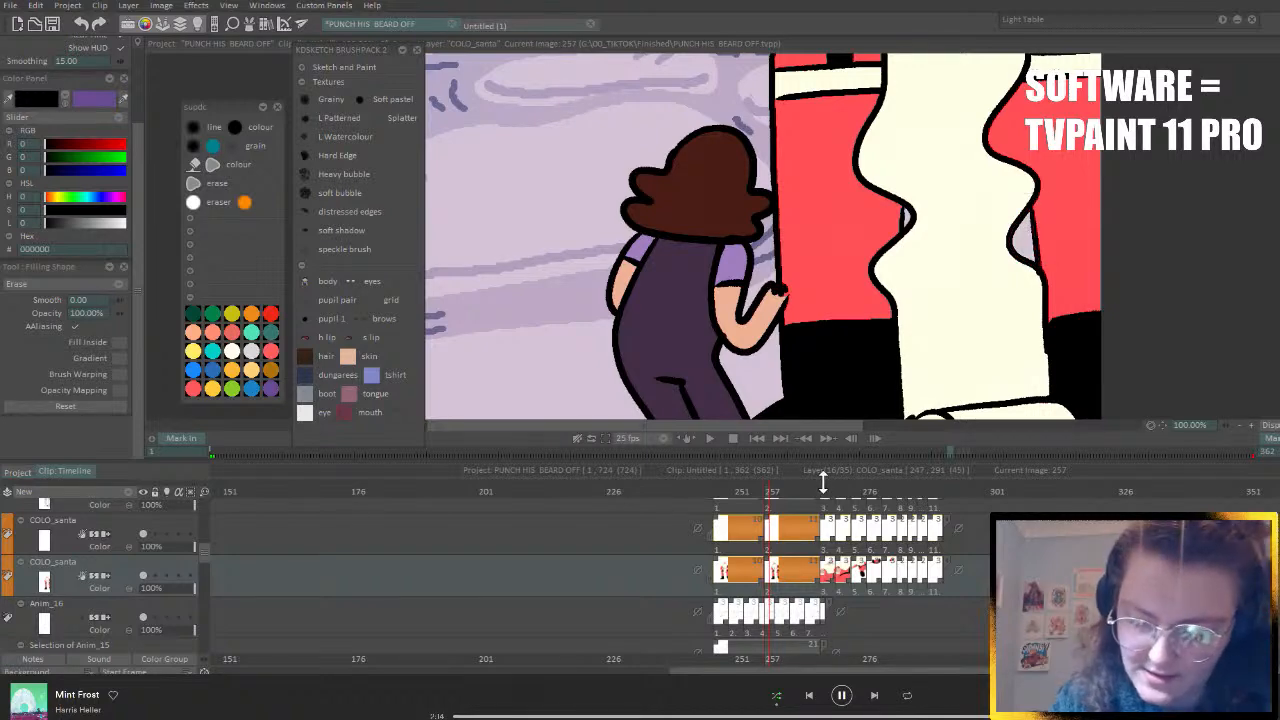
- Check frame 268 in full view, play the animation from the first frame, and scrub to the punch shot at frame 283
{"action": "left_click", "coordinate": [827, 487]}
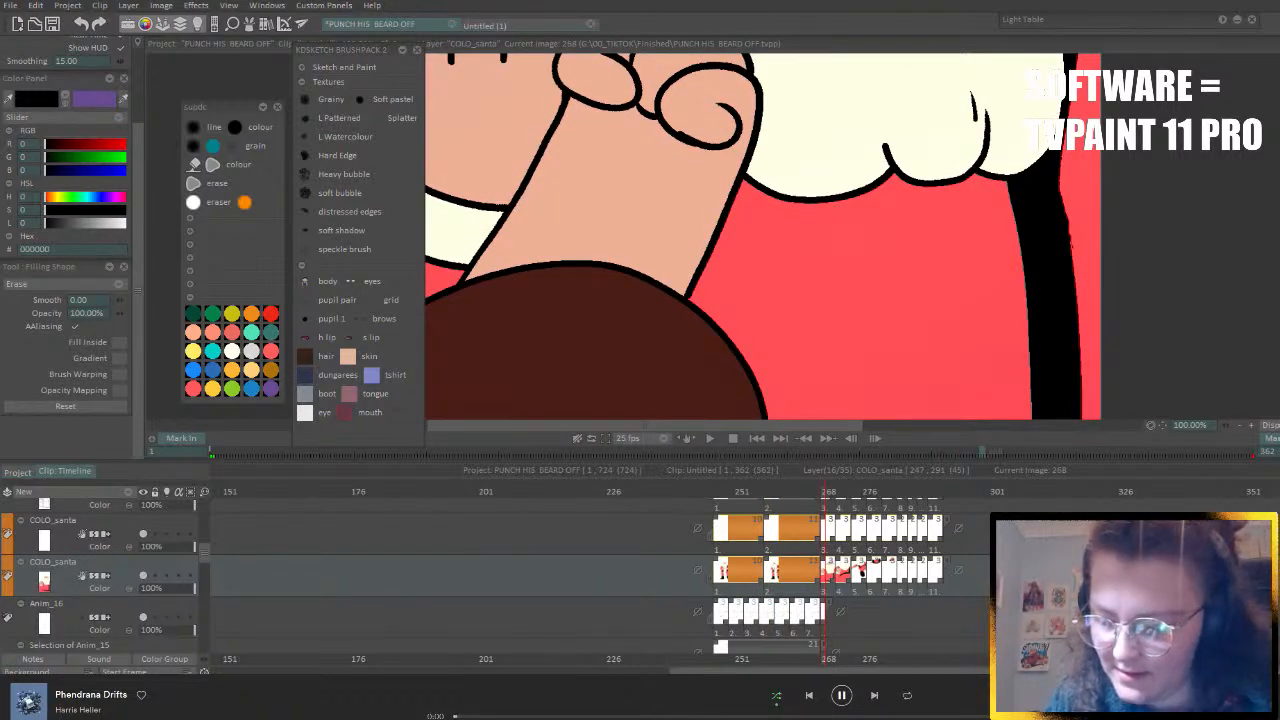
{"action": "key", "text": "shift+space"}
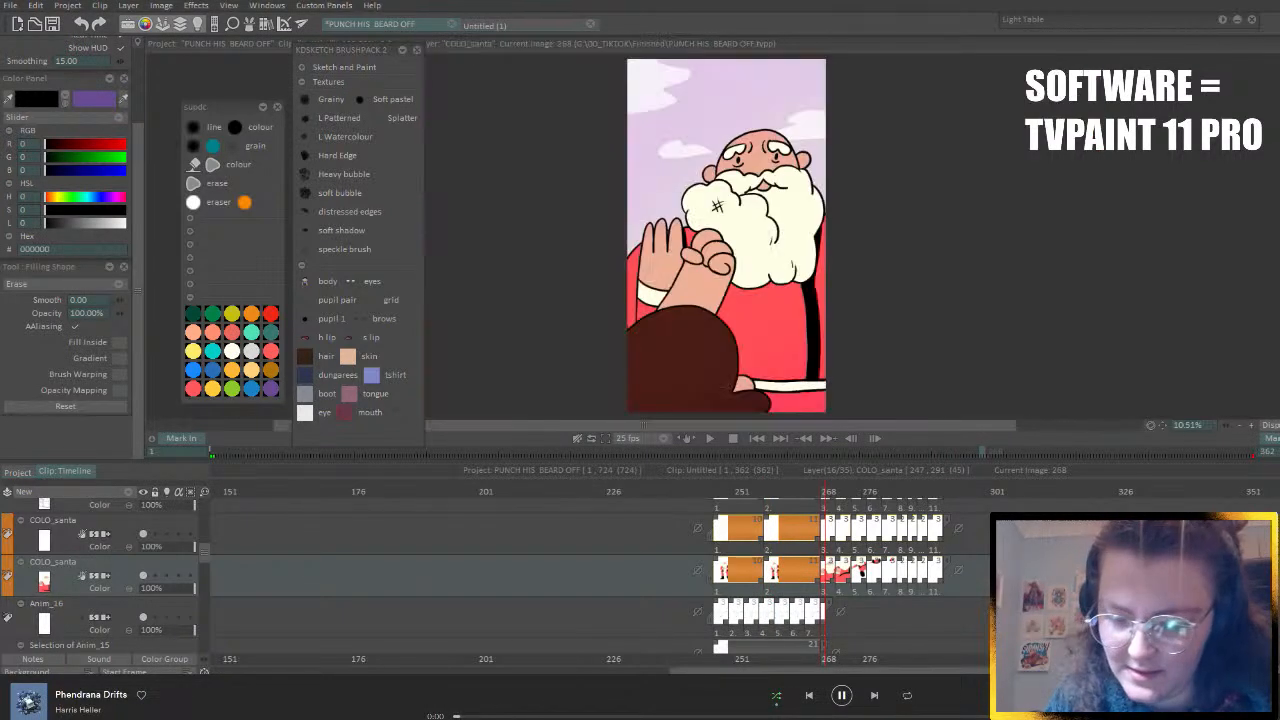
{"action": "left_click", "coordinate": [757, 439]}
{"action": "left_click", "coordinate": [719, 438]}
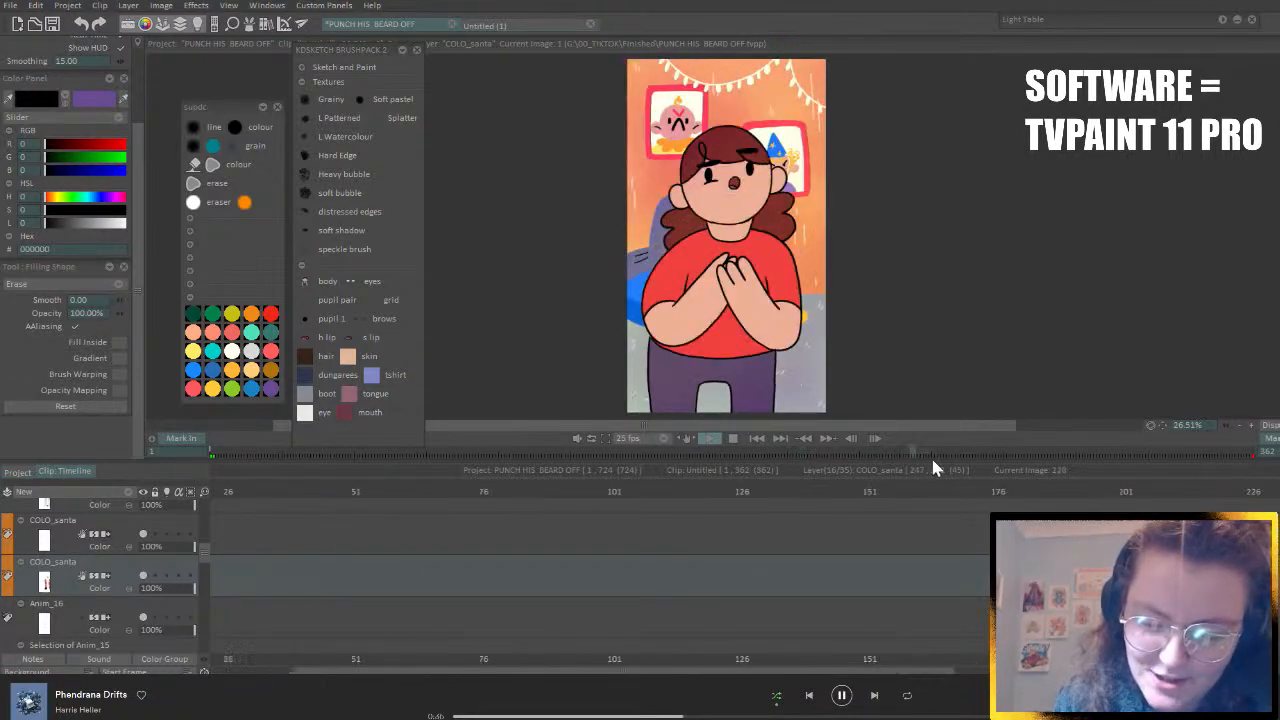
{"action": "left_click", "coordinate": [1000, 453]}
{"action": "mouse_move", "coordinate": [1008, 467]}
{"action": "left_mouse_down"}
{"action": "mouse_move", "coordinate": [1052, 470]}
{"action": "mouse_move", "coordinate": [1027, 473]}
{"action": "left_mouse_up"}
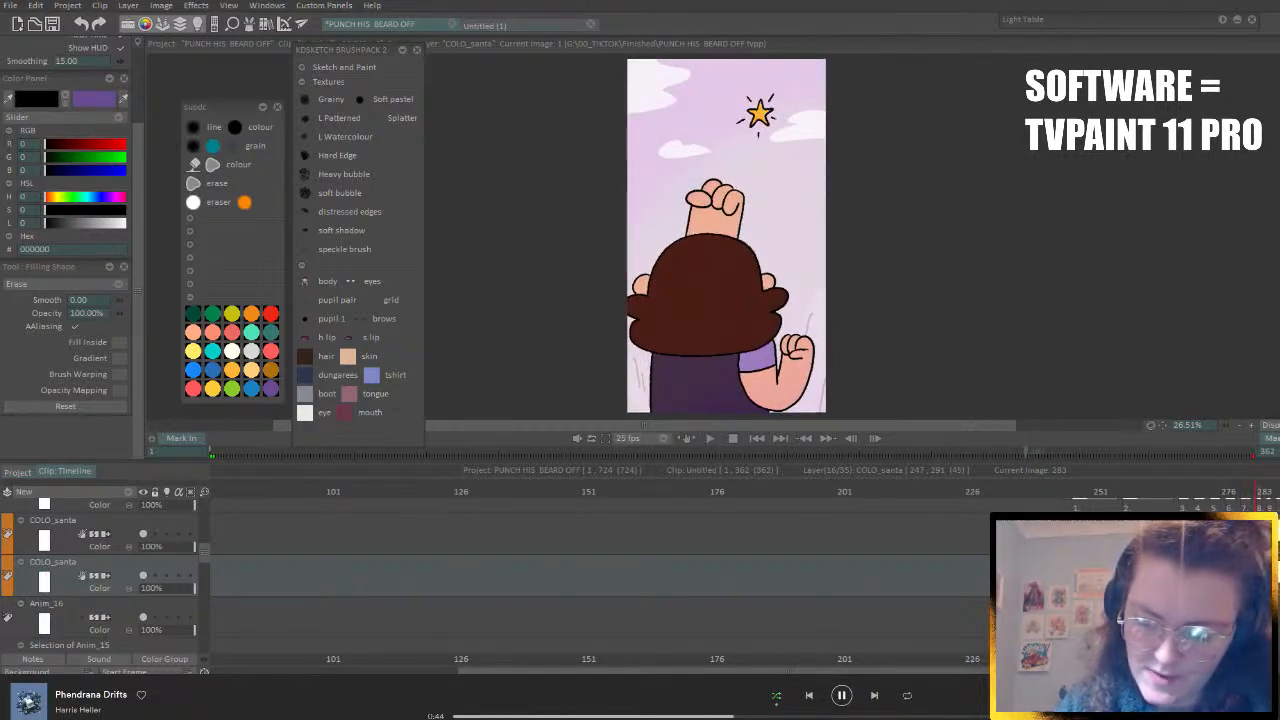
{"action": "left_click_drag", "start_coordinate": [1050, 671], "coordinate": [1249, 671]}
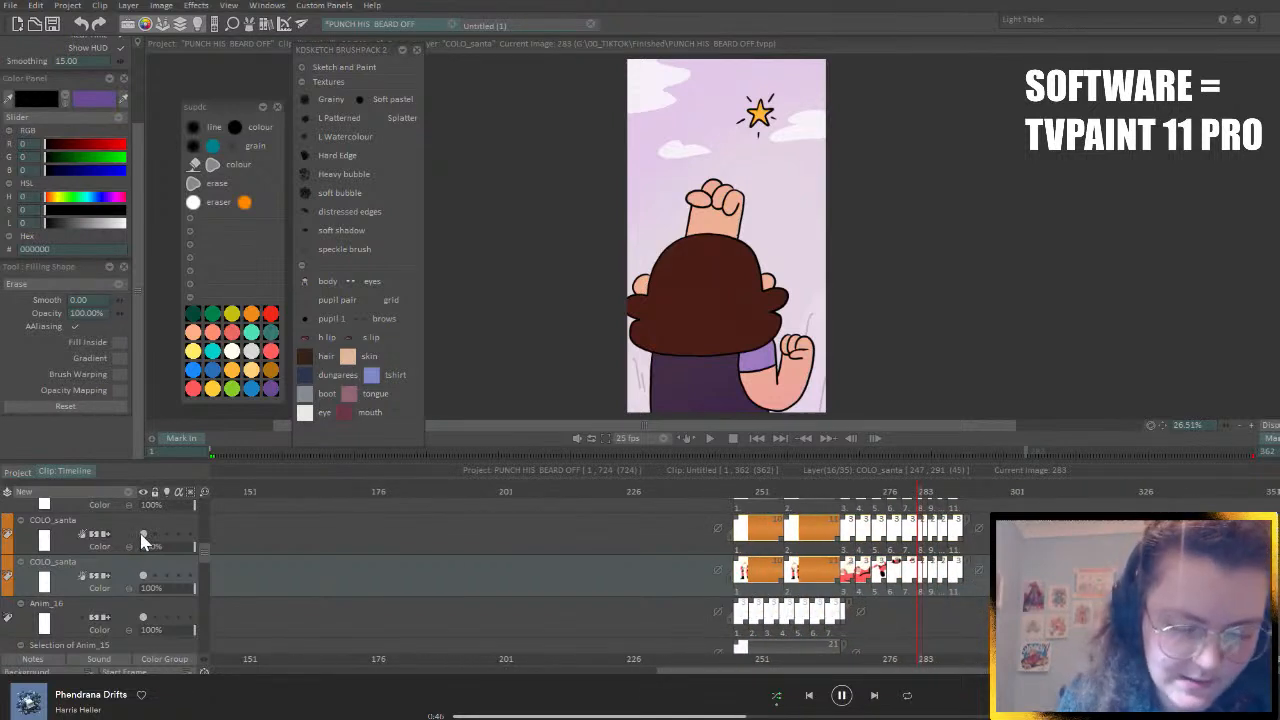
- Preserve the santa line layer's transparency and recolour the star's lines on frame 283 with a filling shape in the star's orange, FEA100
{"action": "scroll", "coordinate": [202, 542], "scroll_direction": "up", "scroll_amount": 3}
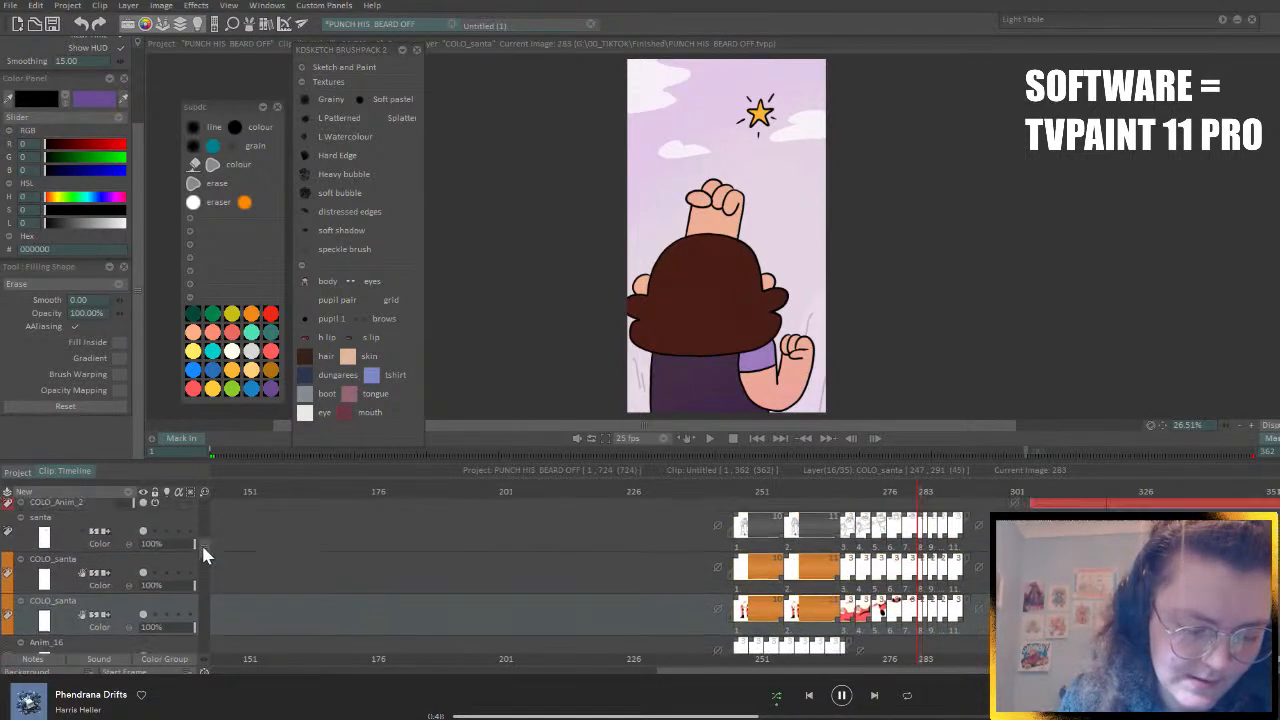
{"action": "left_click", "coordinate": [143, 564]}
{"action": "left_click", "coordinate": [143, 564]}
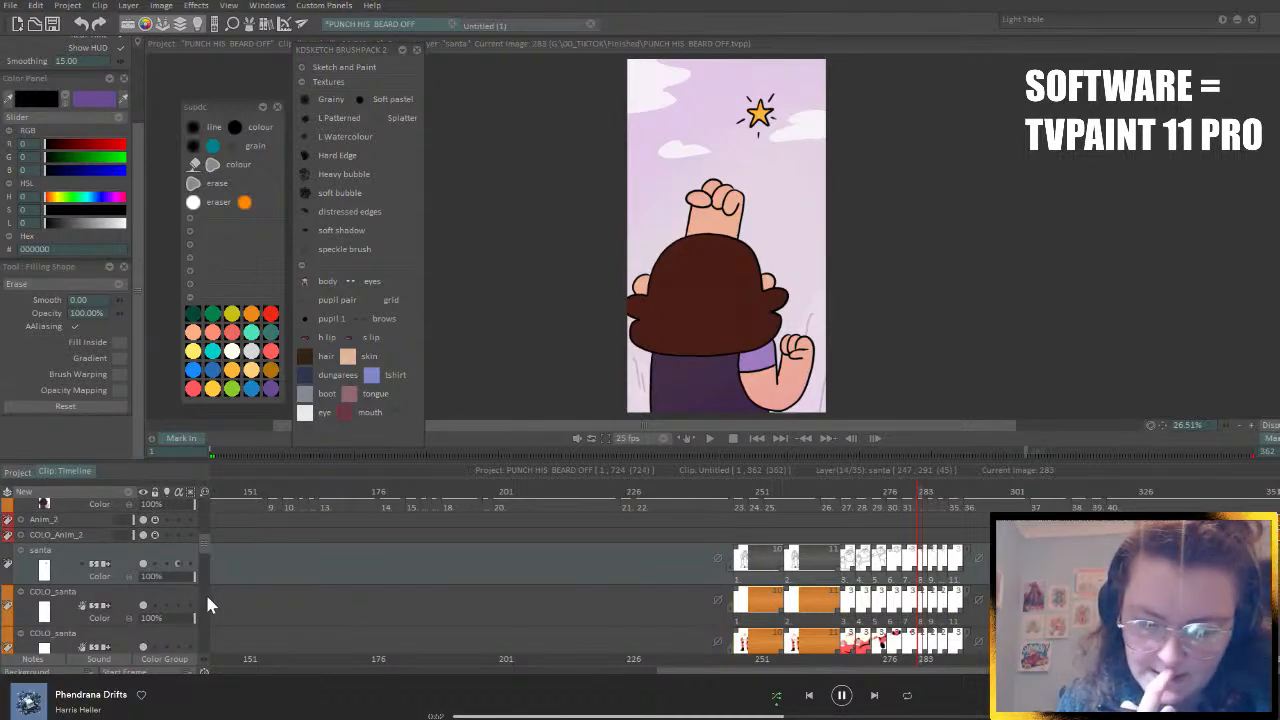
{"action": "left_click", "coordinate": [760, 113], "text": "ctrl"}
{"action": "left_click", "coordinate": [86, 222]}
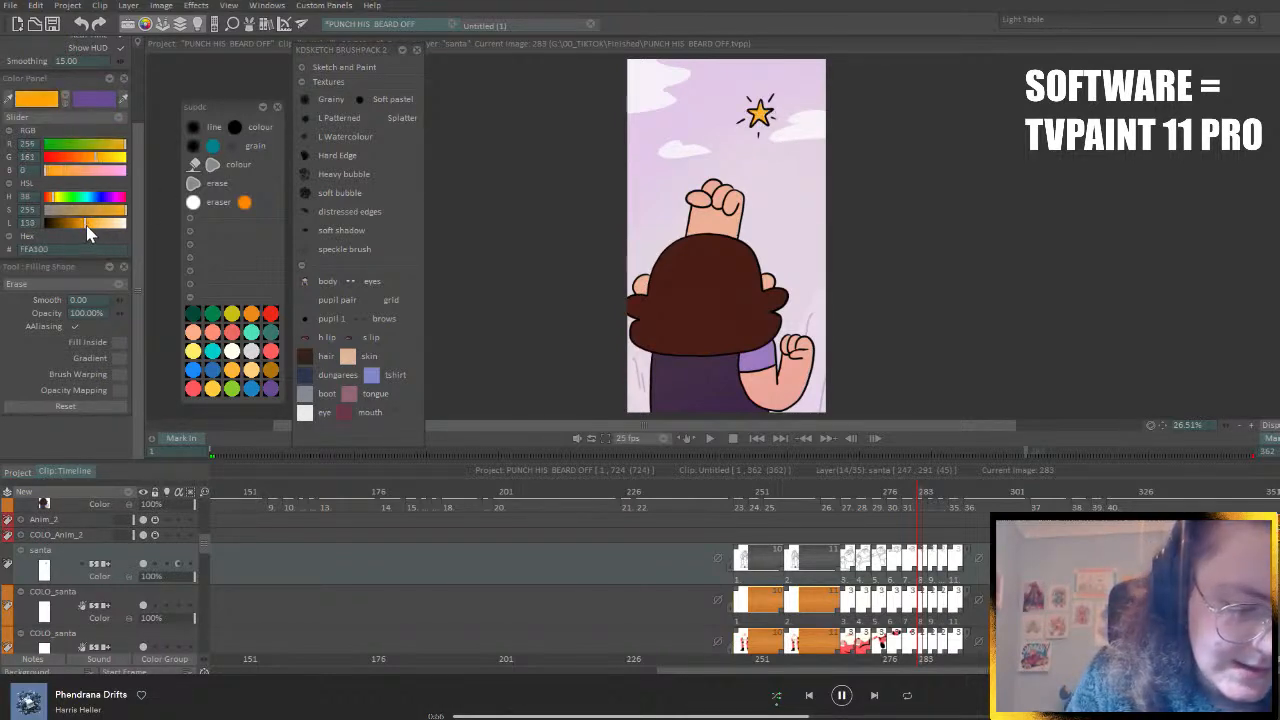
{"action": "left_click", "coordinate": [213, 165]}
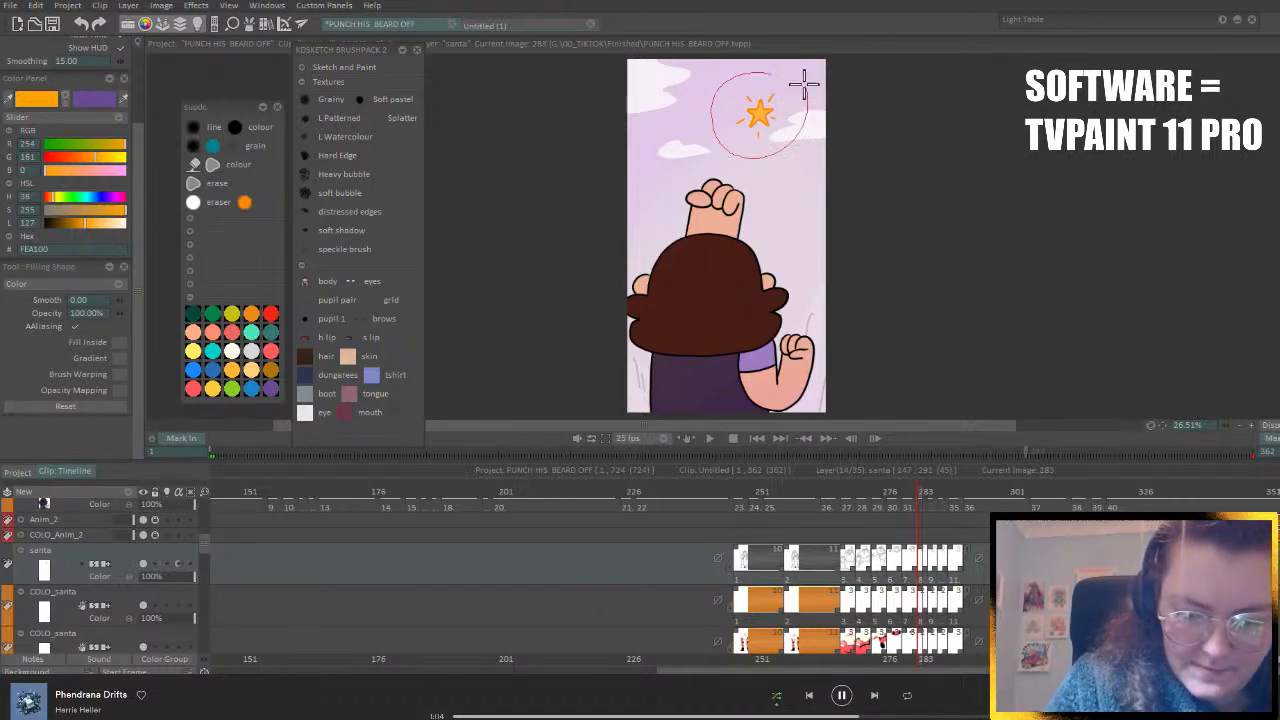
- Recolour the star's lines cream, FFFFEA, on frames 283, 285 and 287 of the santa layer with the filling shape
{"action": "left_click", "coordinate": [350, 283]}
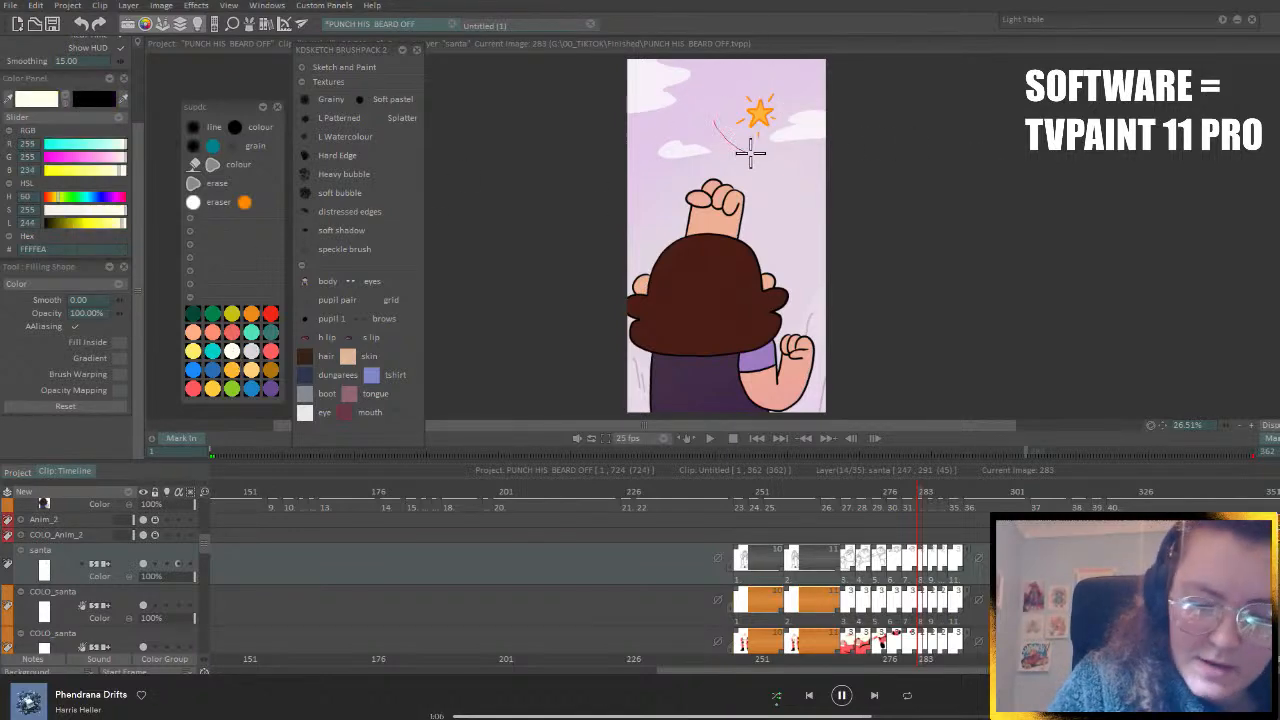
{"action": "key", "text": "Right"}
{"action": "key", "text": "Right"}
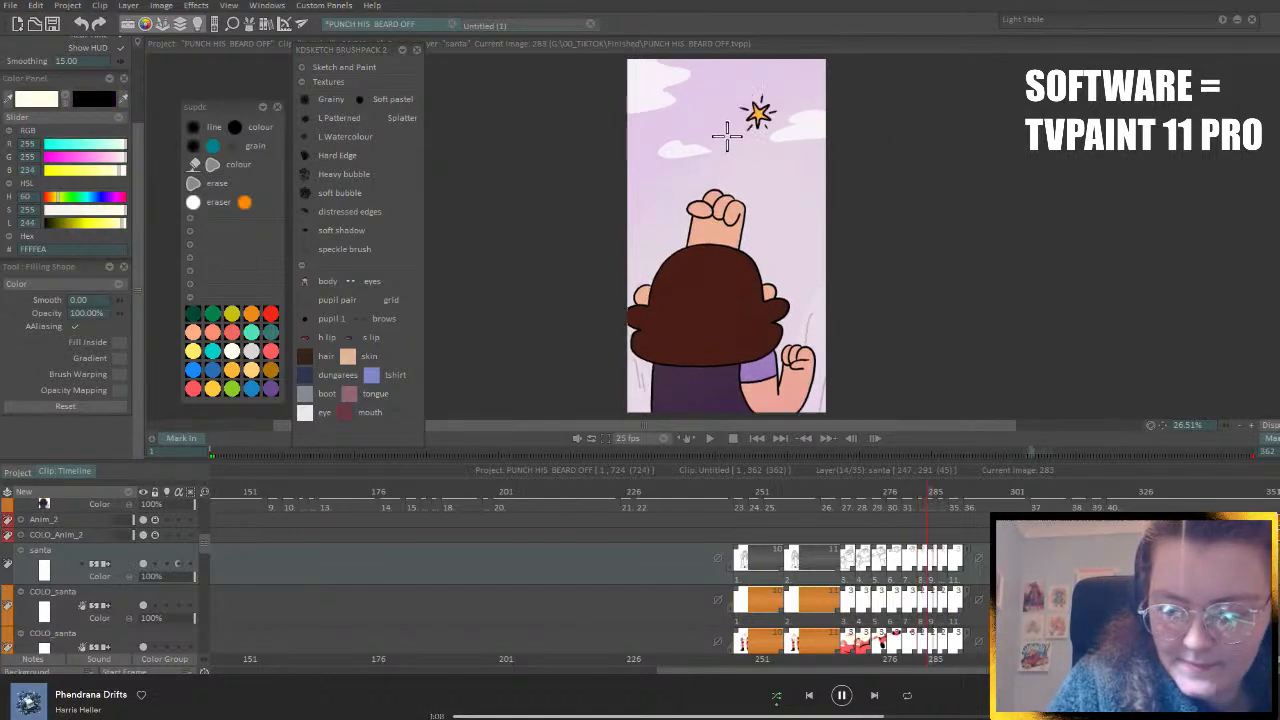
{"action": "left_click_drag", "start_coordinate": [726, 135], "coordinate": [790, 78]}
{"action": "key", "text": "Right"}
{"action": "key", "text": "Right"}
{"action": "left_click_drag", "start_coordinate": [731, 141], "coordinate": [808, 116]}
{"action": "key", "text": "Right"}
{"action": "key", "text": "Right"}
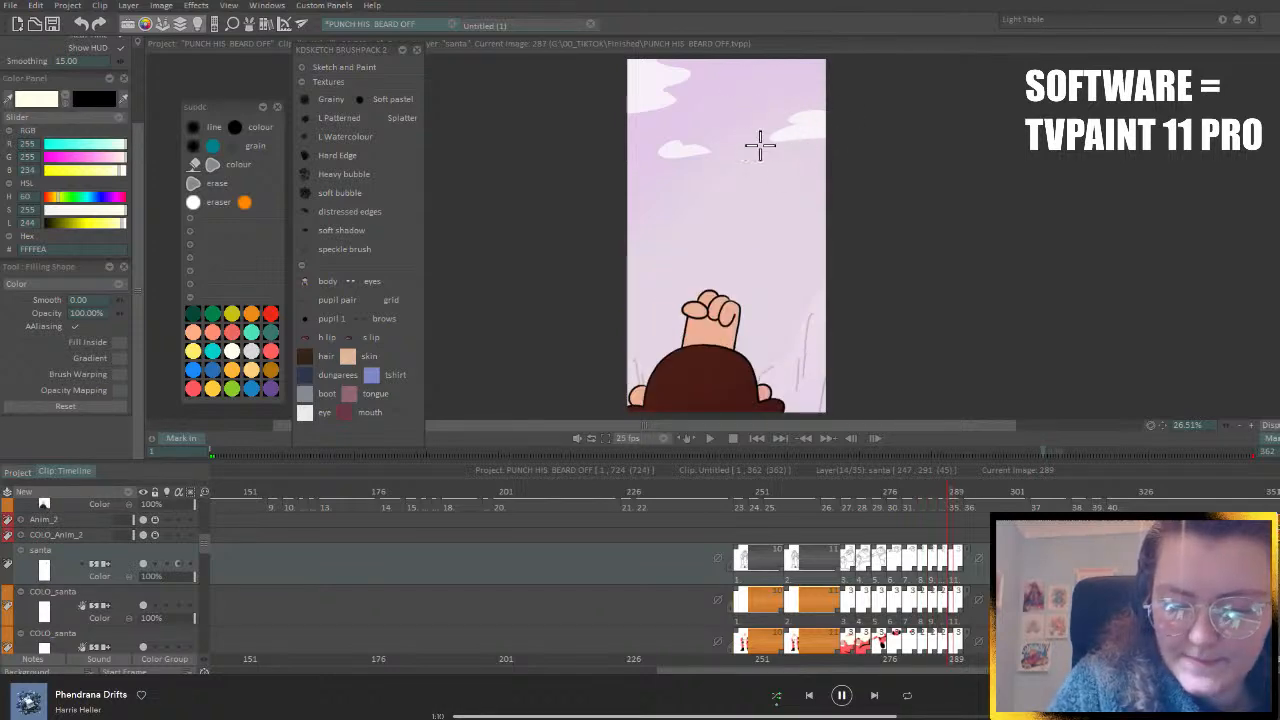
- Step back to frame 277 and forward through the punch shot to about frame 297, checking the recoloured star
{"action": "key", "text": "Left"}
{"action": "key", "text": "Left"}
{"action": "key", "text": "Left"}
{"action": "key", "text": "Left"}
{"action": "key", "text": "Left"}
{"action": "key", "text": "Left"}
{"action": "key", "text": "Left"}
{"action": "key", "text": "Left"}
{"action": "key", "text": "Left"}
{"action": "key", "text": "Left"}
{"action": "key", "text": "Left"}
{"action": "key", "text": "Left"}
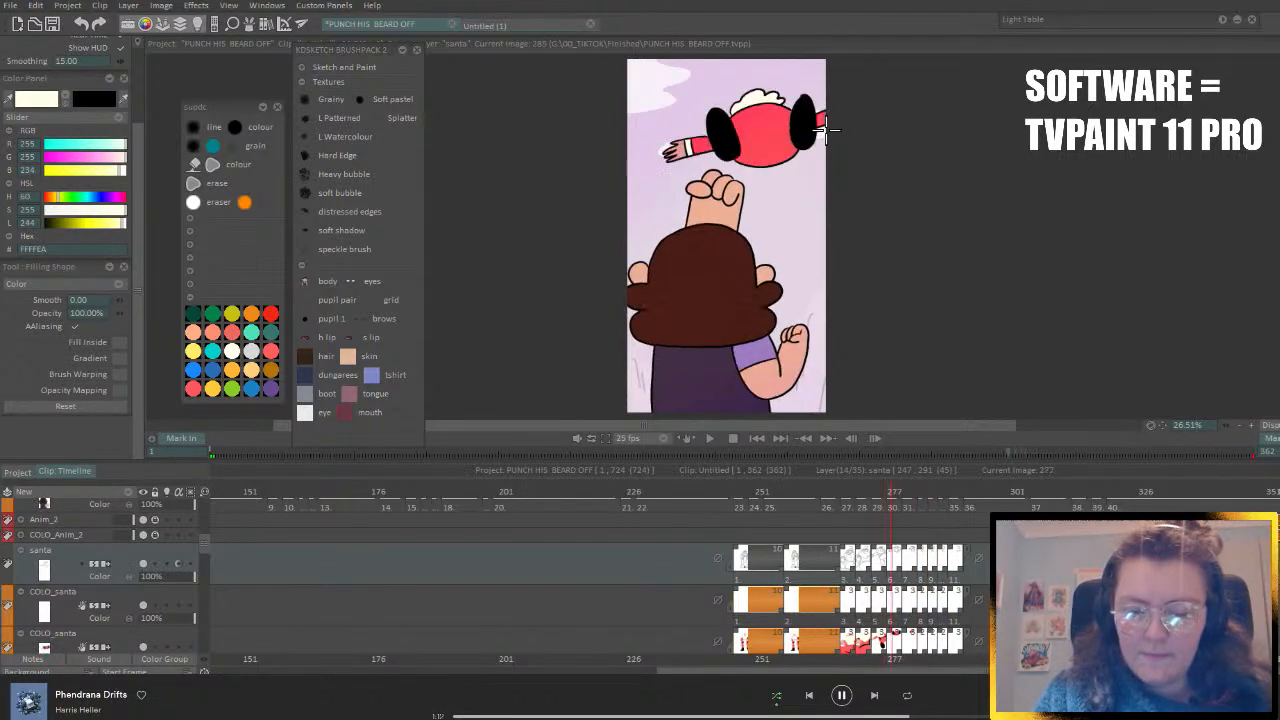
{"action": "key", "text": "Right"}
{"action": "key", "text": "Right"}
{"action": "key", "text": "Right"}
{"action": "key", "text": "Right"}
{"action": "key", "text": "Right"}
{"action": "key", "text": "Right"}
{"action": "key", "text": "Right"}
{"action": "key", "text": "Right"}
{"action": "key", "text": "Right"}
{"action": "key", "text": "Right"}
{"action": "key", "text": "Right"}
{"action": "key", "text": "Right"}
{"action": "key", "text": "Right"}
{"action": "key", "text": "Right"}
{"action": "key", "text": "Right"}
{"action": "key", "text": "Right"}
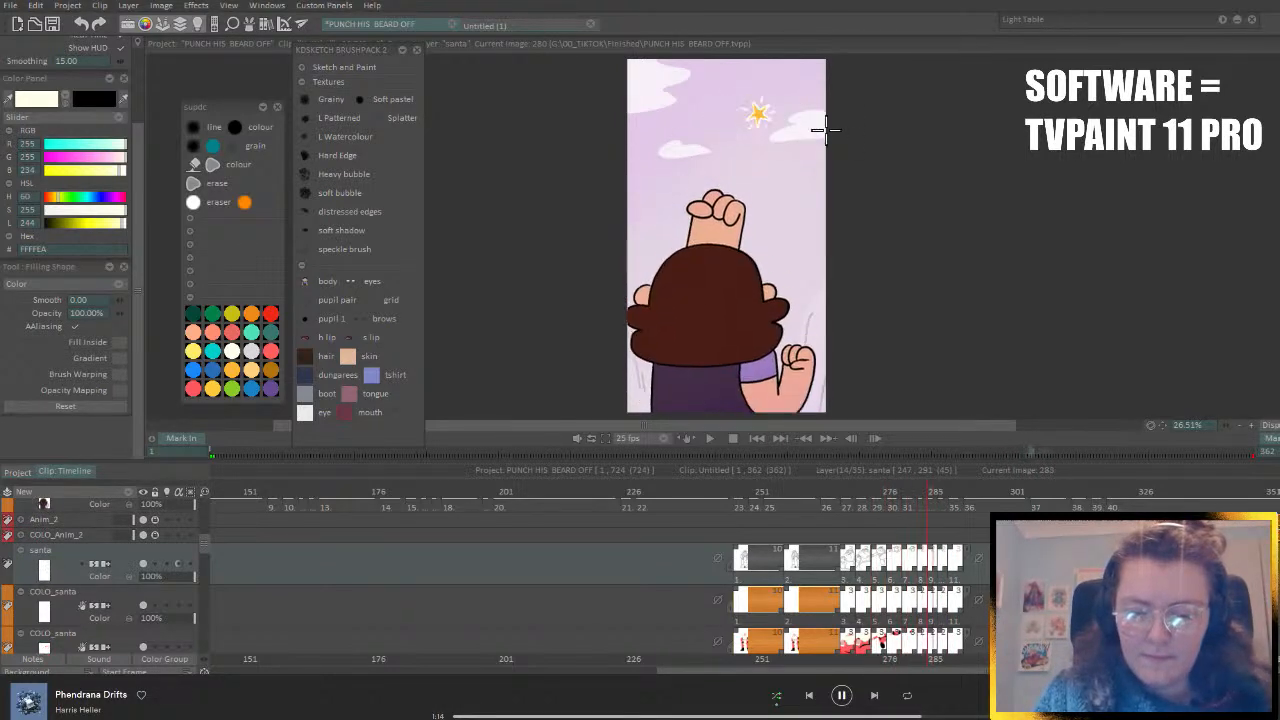
{"action": "key", "text": "Right"}
{"action": "key", "text": "Right"}
{"action": "key", "text": "Right"}
{"action": "key", "text": "Right"}
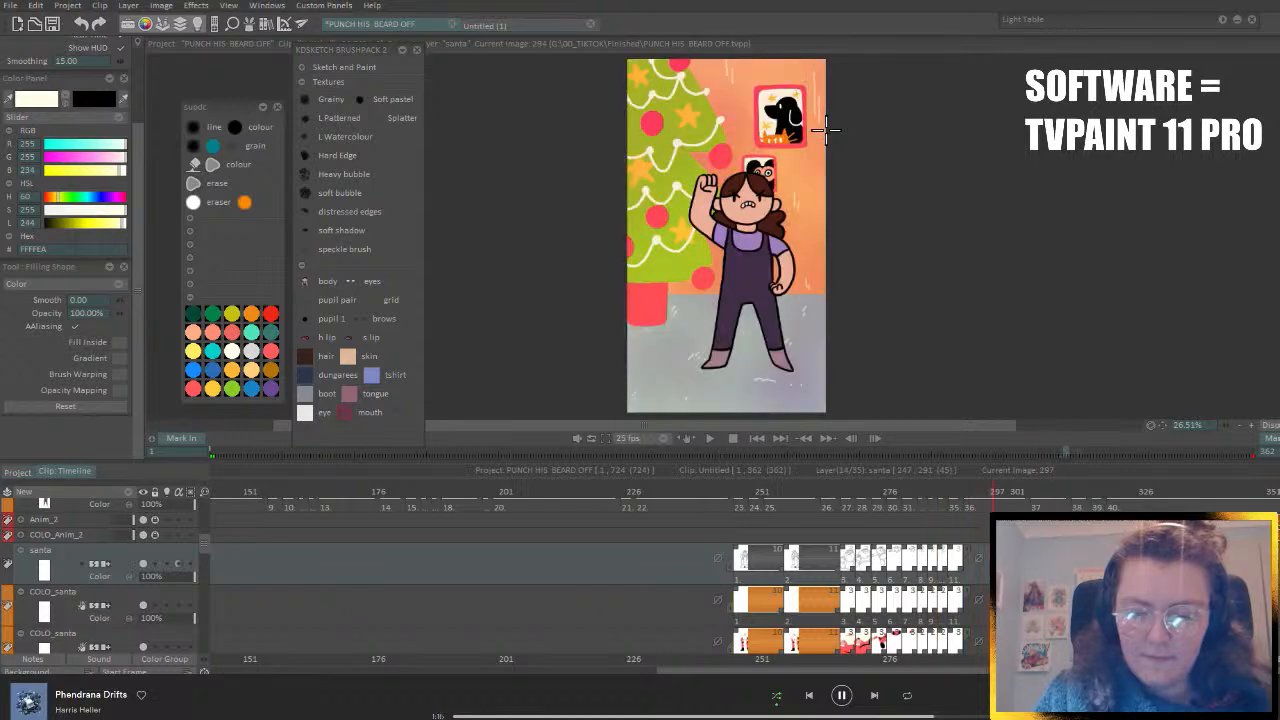
- Examine the remaining shots frame by frame, from the girl beside the tree to the two characters around frame 345
{"action": "key", "text": "Right"}
{"action": "key", "text": "Right"}
{"action": "key", "text": "Right"}
{"action": "key", "text": "Right"}
{"action": "key", "text": "Right"}
{"action": "key", "text": "Right"}
{"action": "key", "text": "Right"}
{"action": "key", "text": "Right"}
{"action": "key", "text": "Right"}
{"action": "key", "text": "Right"}
{"action": "key", "text": "Right"}
{"action": "key", "text": "Right"}
{"action": "key", "text": "Right"}
{"action": "key", "text": "Right"}
{"action": "key", "text": "Right"}
{"action": "key", "text": "Right"}
{"action": "key", "text": "Right"}
{"action": "key", "text": "Right"}
{"action": "key", "text": "Right"}
{"action": "key", "text": "Right"}
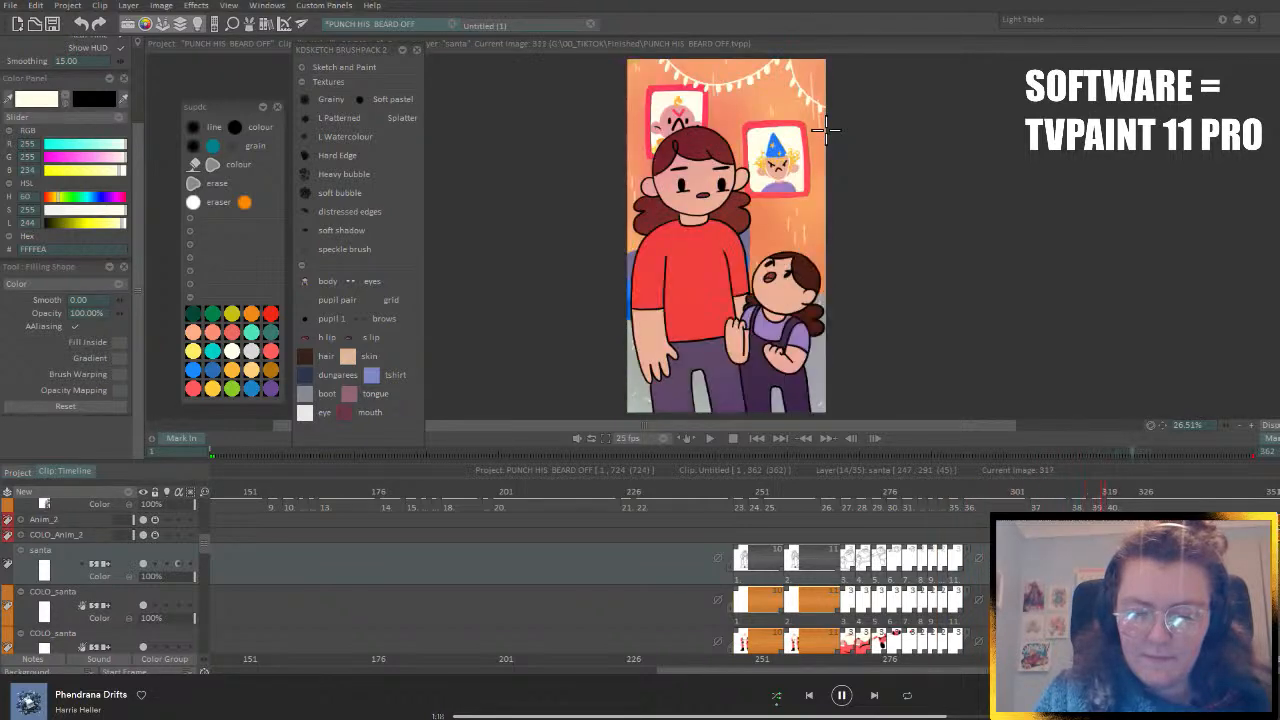
{"action": "key", "text": "Right"}
{"action": "key", "text": "Right"}
{"action": "key", "text": "Right"}
{"action": "key", "text": "Right"}
{"action": "key", "text": "Right"}
{"action": "key", "text": "Right"}
{"action": "key", "text": "Right"}
{"action": "key", "text": "Right"}
{"action": "key", "text": "Right"}
{"action": "key", "text": "Right"}
{"action": "key", "text": "Right"}
{"action": "key", "text": "Right"}
{"action": "key", "text": "Right"}
{"action": "key", "text": "Right"}
{"action": "key", "text": "Right"}
{"action": "key", "text": "Right"}
{"action": "key", "text": "Right"}
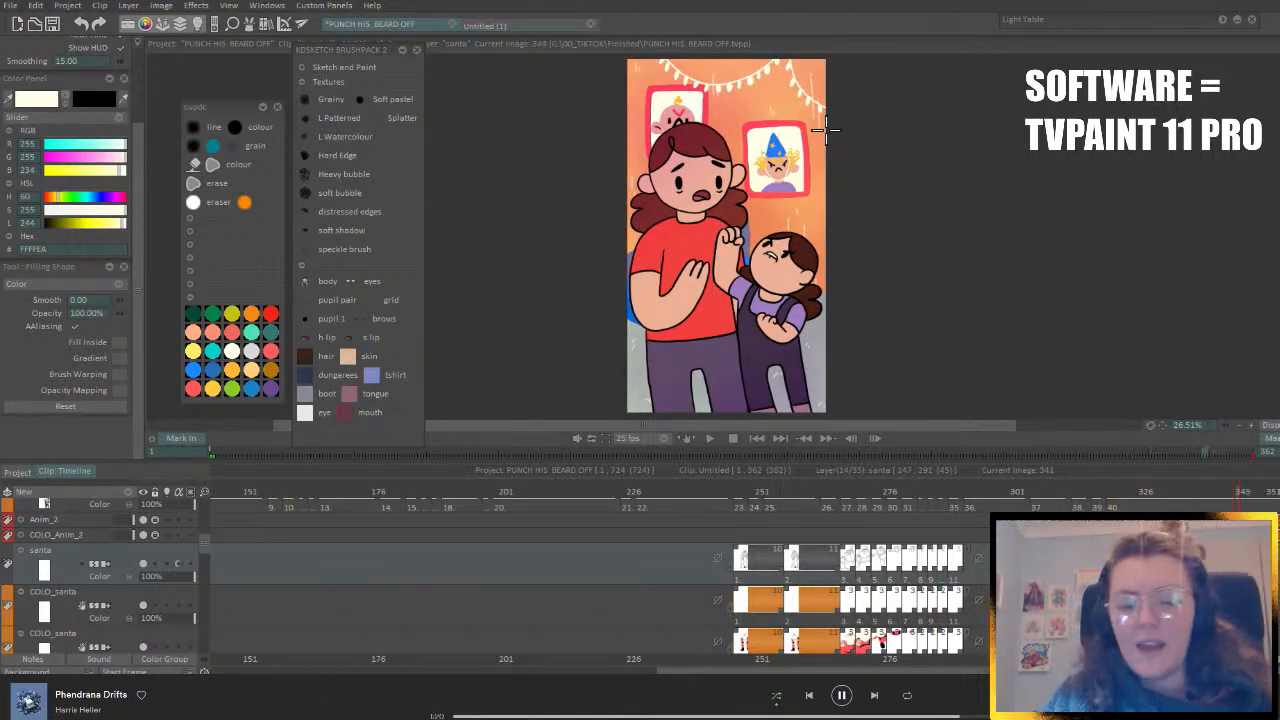